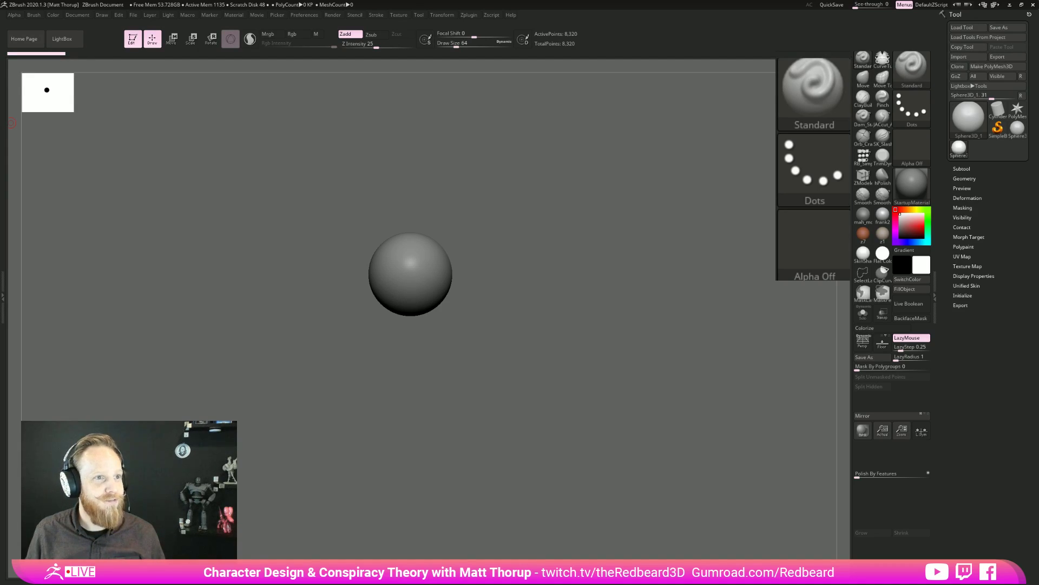
{"action": "mouse_move", "coordinate": [562, 352]}
{"action": "left_mouse_down", "text": "alt"}
{"action": "mouse_move", "coordinate": [580, 360]}
{"action": "mouse_move", "coordinate": [611, 346]}
{"action": "left_mouse_up", "text": "alt"}
{"action": "right_click_drag", "start_coordinate": [621, 340], "coordinate": [601, 392], "text": "alt"}
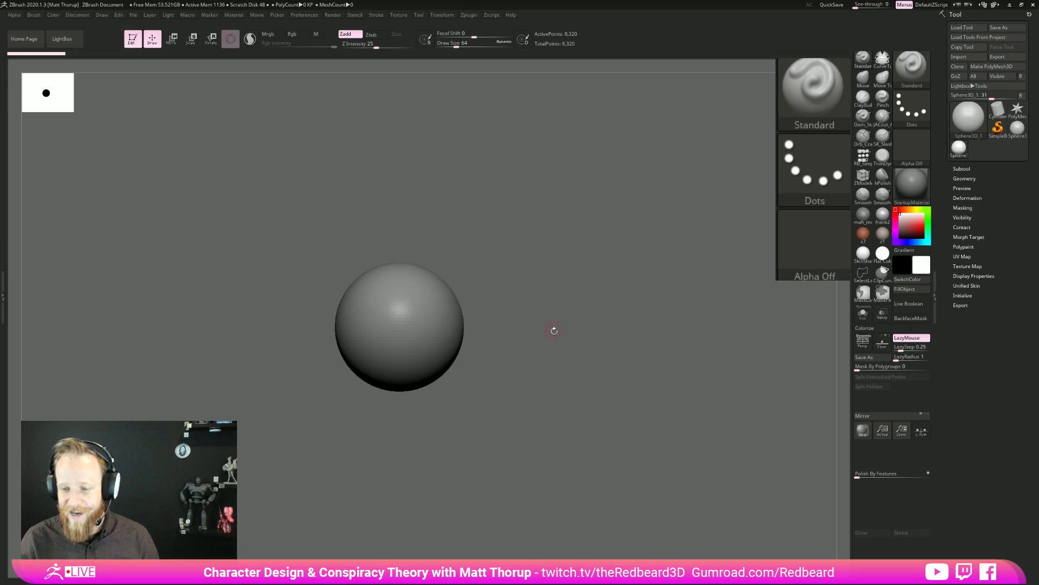
{"action": "left_click_drag", "start_coordinate": [581, 364], "coordinate": [641, 358], "text": "alt"}
{"action": "mouse_move", "coordinate": [627, 310]}
{"action": "left_mouse_down", "text": "alt"}
{"action": "mouse_move", "coordinate": [615, 364]}
{"action": "mouse_move", "coordinate": [605, 363]}
{"action": "left_mouse_up", "text": "alt"}
{"action": "key", "text": "s"}
{"action": "mouse_move", "coordinate": [564, 420]}
{"action": "left_mouse_down", "text": "alt"}
{"action": "mouse_move", "coordinate": [616, 334]}
{"action": "mouse_move", "coordinate": [672, 304]}
{"action": "left_mouse_up", "text": "alt"}
{"action": "right_click_drag", "start_coordinate": [658, 364], "coordinate": [473, 387], "text": "ctrl"}
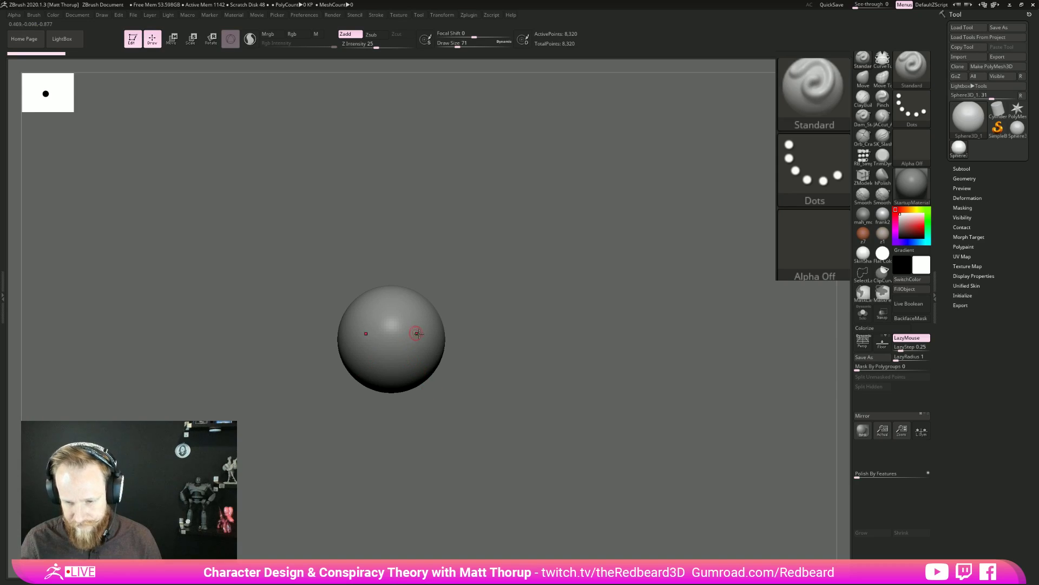
{"action": "right_click_drag", "start_coordinate": [413, 332], "coordinate": [526, 302], "text": "alt"}
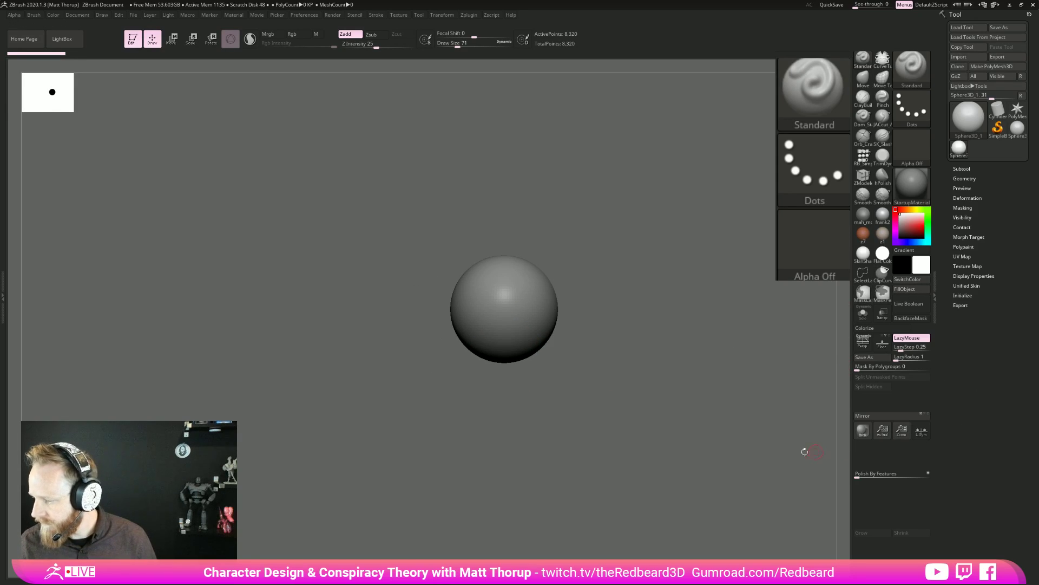
Convert the sphere to a PolyMesh3D and DynaMesh it at resolution 16.
{"action": "left_click", "coordinate": [999, 67]}
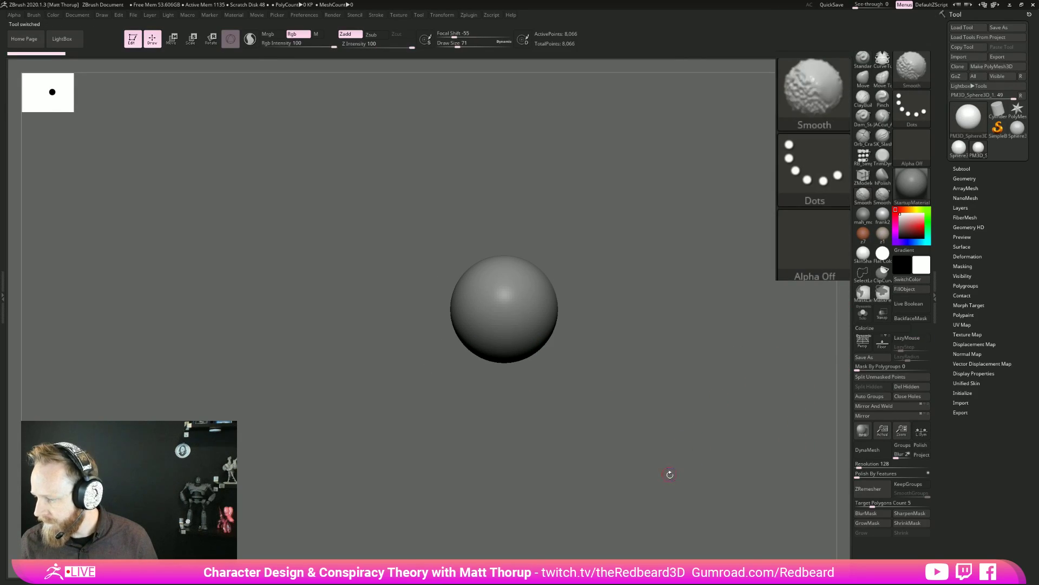
{"action": "right_click_drag", "start_coordinate": [670, 473], "coordinate": [766, 466], "text": "ctrl"}
{"action": "left_click", "coordinate": [873, 464]}
{"action": "type", "text": "80"}
{"action": "left_click", "coordinate": [869, 451]}
{"action": "left_click_drag", "start_coordinate": [861, 465], "coordinate": [848, 466]}
{"action": "left_click", "coordinate": [873, 455]}
Flatten the sides of the sphere with the TrimDynamic brush at a draw size of 602.
{"action": "right_click_drag", "start_coordinate": [680, 473], "coordinate": [388, 463], "text": "alt"}
{"action": "right_click_drag", "start_coordinate": [361, 342], "coordinate": [487, 317], "text": "alt"}
{"action": "right_click_drag", "start_coordinate": [533, 341], "coordinate": [714, 321], "text": "ctrl"}
{"action": "left_click", "coordinate": [885, 156]}
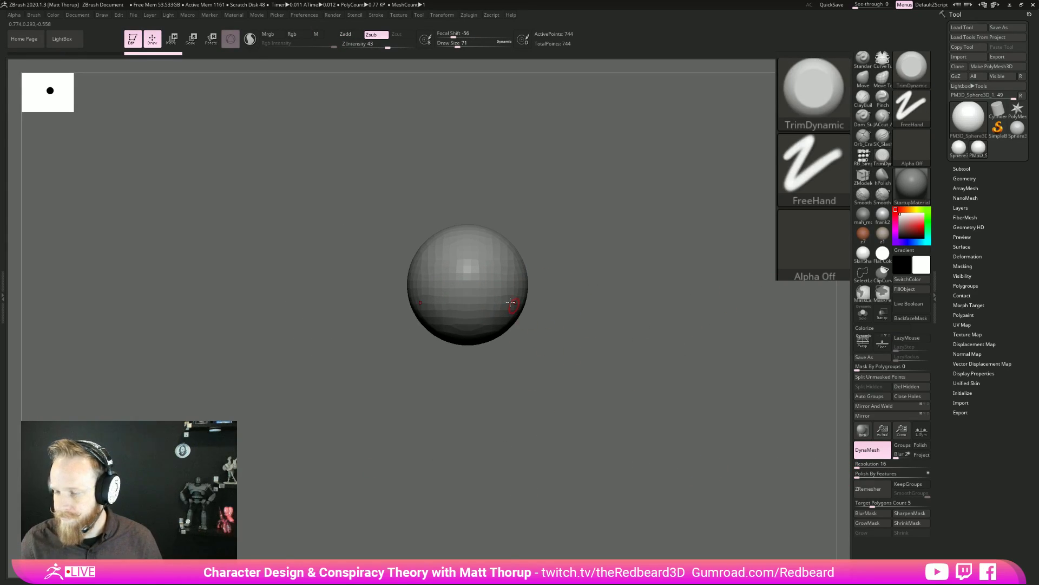
{"action": "mouse_move", "coordinate": [540, 274]}
{"action": "left_mouse_down"}
{"action": "mouse_move", "coordinate": [546, 373]}
{"action": "mouse_move", "coordinate": [493, 374]}
{"action": "left_mouse_up"}
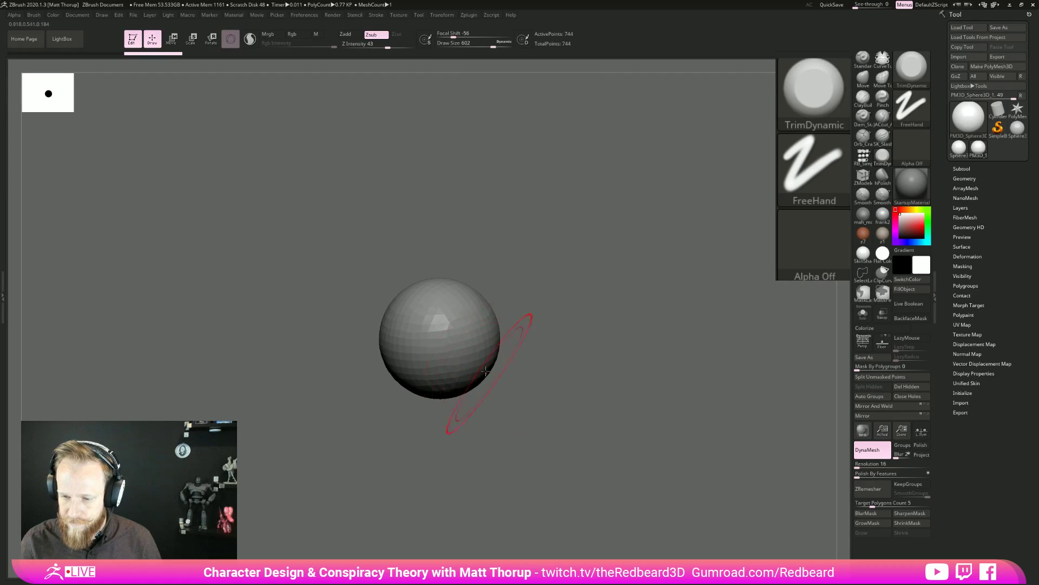
{"action": "left_click_drag", "start_coordinate": [470, 323], "coordinate": [459, 334]}
{"action": "mouse_move", "coordinate": [467, 358]}
{"action": "right_mouse_down", "text": "shift"}
{"action": "mouse_move", "coordinate": [554, 322]}
{"action": "mouse_move", "coordinate": [569, 341]}
{"action": "mouse_move", "coordinate": [482, 348]}
{"action": "right_mouse_up", "text": "shift"}
{"action": "left_click_drag", "start_coordinate": [482, 349], "coordinate": [494, 361]}
Slice both sides of the sphere into flat planes tapering towards the crown with the ClipCurve brush, redoing the last cut.
{"action": "right_click_drag", "start_coordinate": [567, 371], "coordinate": [715, 352], "text": "shift"}
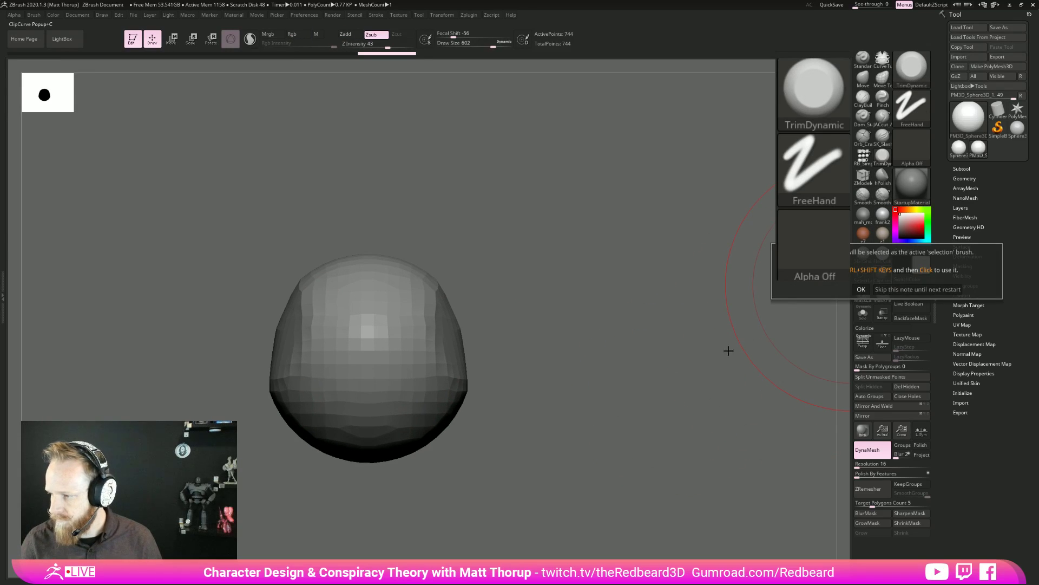
{"action": "mouse_move", "coordinate": [537, 419]}
{"action": "left_mouse_down", "text": "alt"}
{"action": "mouse_move", "coordinate": [660, 372]}
{"action": "mouse_move", "coordinate": [626, 353]}
{"action": "left_mouse_up", "text": "alt"}
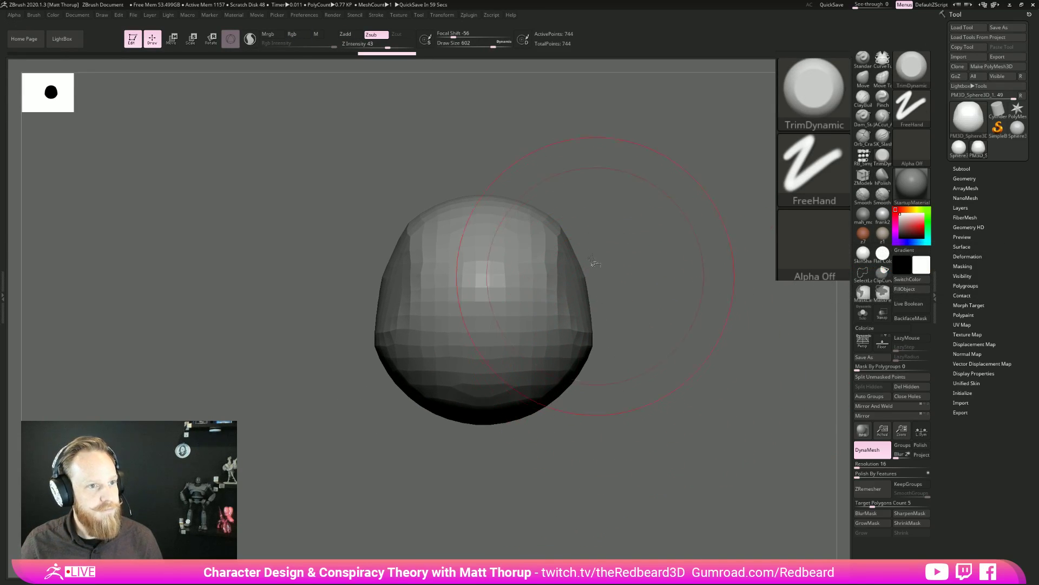
{"action": "key", "text": "ctrl+shift"}
{"action": "left_click_drag", "start_coordinate": [557, 194], "coordinate": [610, 455], "text": "ctrl+shift"}
{"action": "left_click_drag", "start_coordinate": [639, 337], "coordinate": [629, 336]}
{"action": "key", "text": "s"}
{"action": "left_click_drag", "start_coordinate": [566, 281], "coordinate": [558, 281]}
{"action": "left_click_drag", "start_coordinate": [538, 199], "coordinate": [630, 464], "text": "ctrl+shift"}
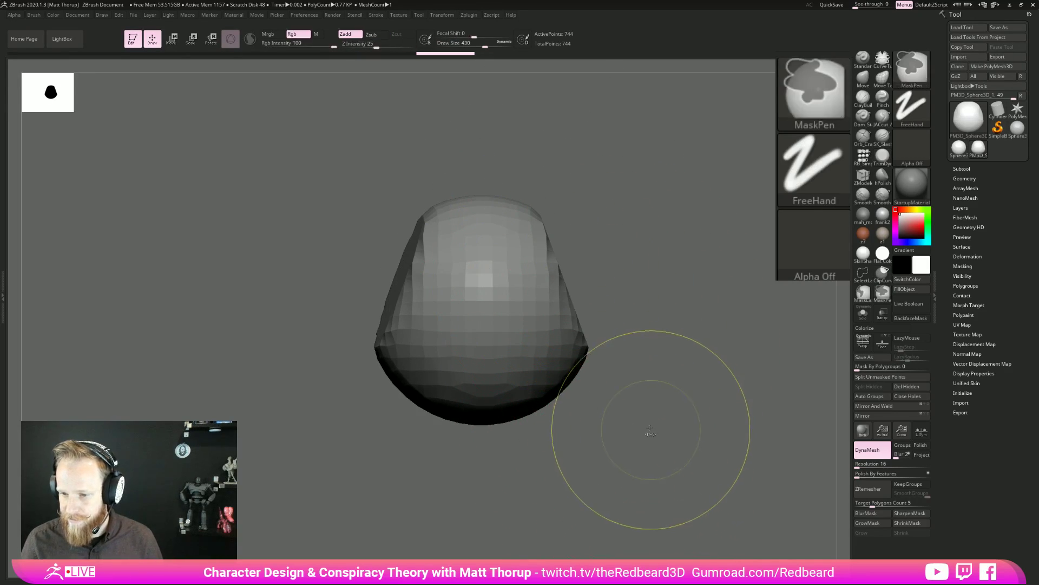
{"action": "key", "text": "ctrl+z"}
{"action": "left_click_drag", "start_coordinate": [535, 184], "coordinate": [630, 464], "text": "ctrl+shift"}
{"action": "mouse_move", "coordinate": [661, 399]}
{"action": "left_mouse_down"}
{"action": "mouse_move", "coordinate": [645, 430]}
{"action": "mouse_move", "coordinate": [663, 420]}
{"action": "left_mouse_up"}
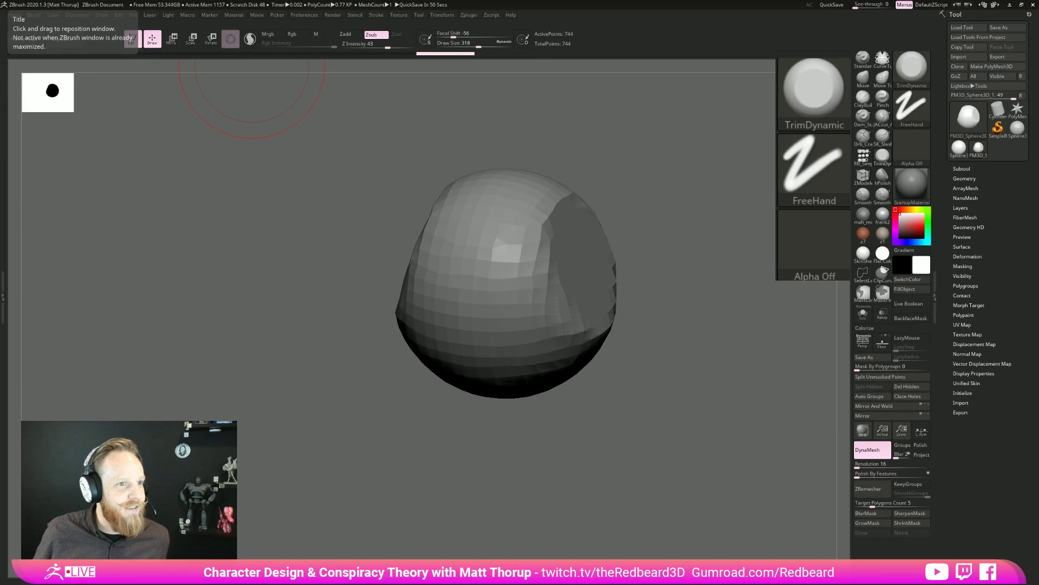
Clip the sides of the head once more along a steep line from crown to base.
{"action": "key", "text": "XF86AudioLowerVolume"}
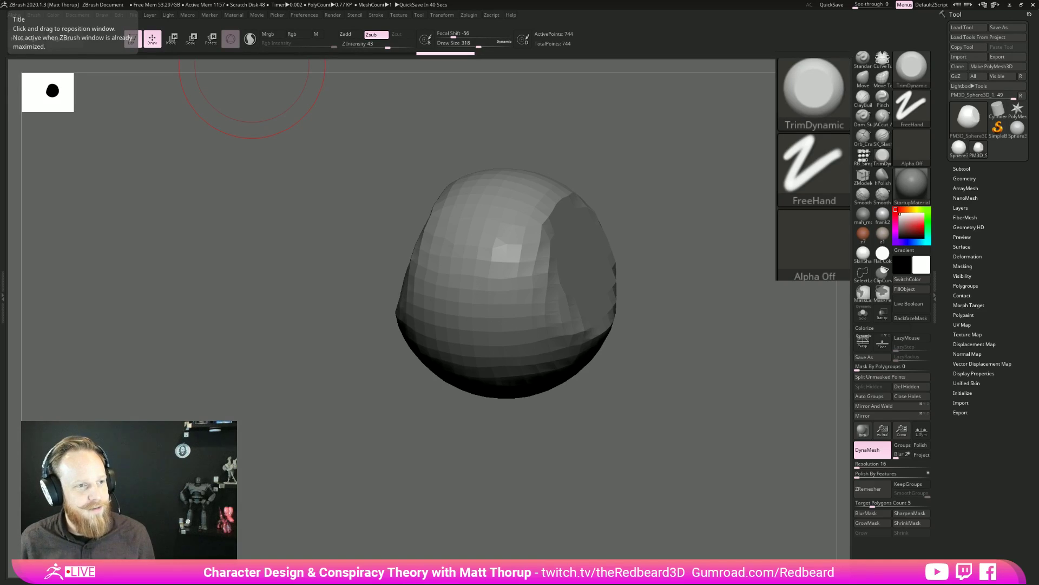
{"action": "left_click_drag", "start_coordinate": [670, 394], "coordinate": [610, 355]}
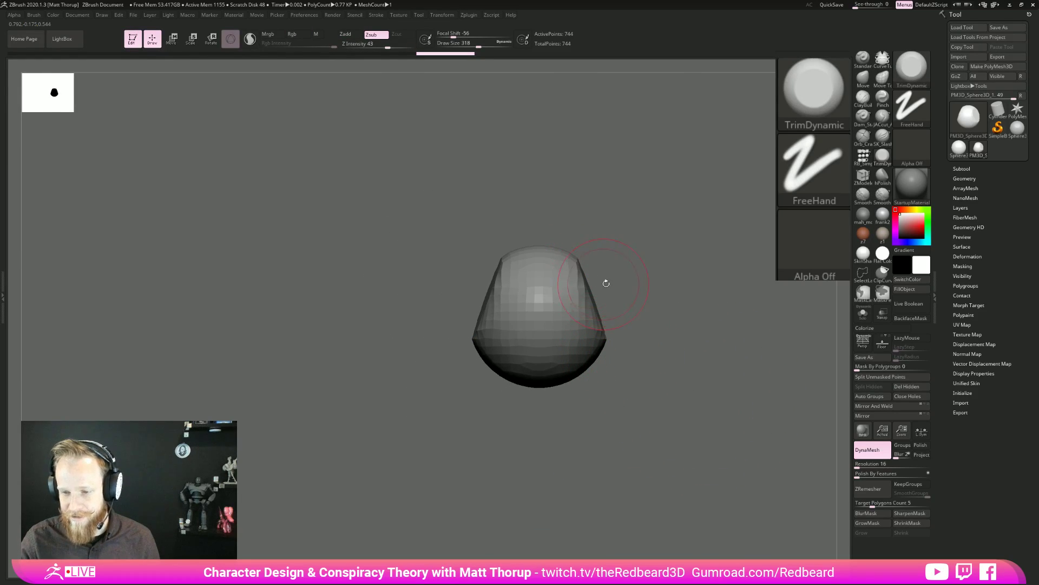
{"action": "left_click_drag", "start_coordinate": [683, 350], "coordinate": [657, 357], "text": "alt"}
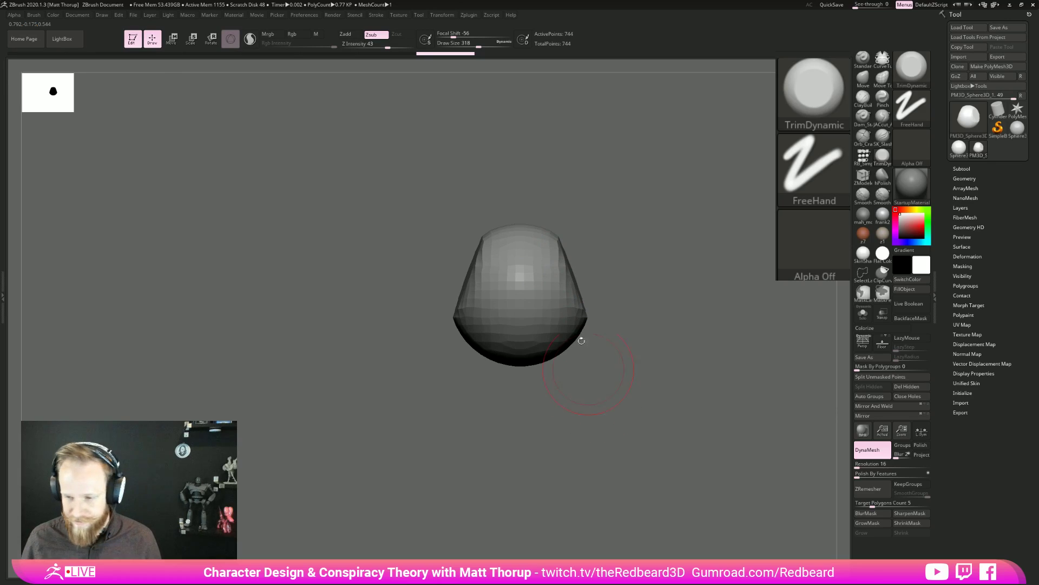
{"action": "left_click_drag", "start_coordinate": [554, 199], "coordinate": [588, 468], "text": "ctrl+shift"}
{"action": "mouse_move", "coordinate": [644, 389]}
{"action": "left_mouse_down", "text": "shift"}
{"action": "mouse_move", "coordinate": [611, 401]}
{"action": "mouse_move", "coordinate": [565, 461]}
{"action": "left_mouse_up", "text": "shift"}
Pull the lower front of the form down into a chin in profile with the Move brush.
{"action": "key", "text": "b"}
{"action": "key", "text": "m"}
{"action": "key", "text": "v"}
{"action": "left_click_drag", "start_coordinate": [501, 338], "coordinate": [480, 386]}
{"action": "mouse_move", "coordinate": [573, 261]}
{"action": "left_mouse_down"}
{"action": "mouse_move", "coordinate": [570, 248]}
{"action": "mouse_move", "coordinate": [523, 242]}
{"action": "left_mouse_up"}
{"action": "left_click_drag", "start_coordinate": [454, 292], "coordinate": [446, 297]}
{"action": "key", "text": "s"}
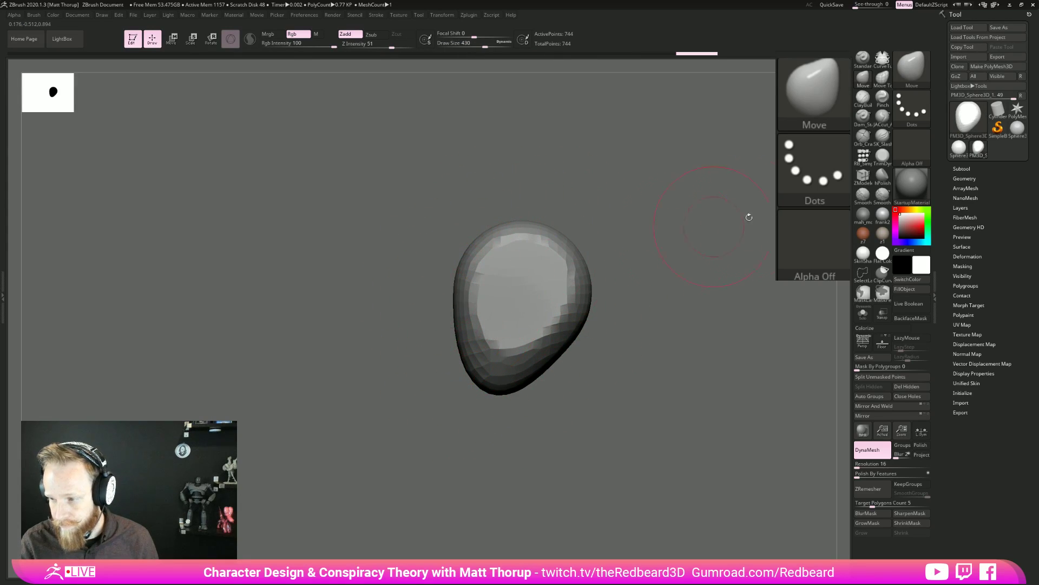
{"action": "left_click", "coordinate": [883, 118]}
{"action": "left_click_drag", "start_coordinate": [612, 297], "coordinate": [704, 307]}
{"action": "key", "text": "s"}
{"action": "left_click_drag", "start_coordinate": [539, 299], "coordinate": [534, 299]}
{"action": "mouse_move", "coordinate": [650, 304]}
{"action": "left_mouse_down", "text": "shift"}
{"action": "mouse_move", "coordinate": [673, 307]}
{"action": "mouse_move", "coordinate": [622, 320]}
{"action": "mouse_move", "coordinate": [612, 360]}
{"action": "left_mouse_up", "text": "shift"}
Adjust the overall width and mass of the head with the Move brush at a draw size of 784.
{"action": "key", "text": "b"}
{"action": "key", "text": "m"}
{"action": "key", "text": "v"}
{"action": "key", "text": "s"}
{"action": "mouse_move", "coordinate": [527, 323]}
{"action": "left_mouse_down"}
{"action": "mouse_move", "coordinate": [538, 324]}
{"action": "mouse_move", "coordinate": [531, 311]}
{"action": "mouse_move", "coordinate": [557, 390]}
{"action": "mouse_move", "coordinate": [548, 319]}
{"action": "mouse_move", "coordinate": [539, 320]}
{"action": "mouse_move", "coordinate": [542, 342]}
{"action": "left_mouse_up"}
{"action": "key", "text": "s"}
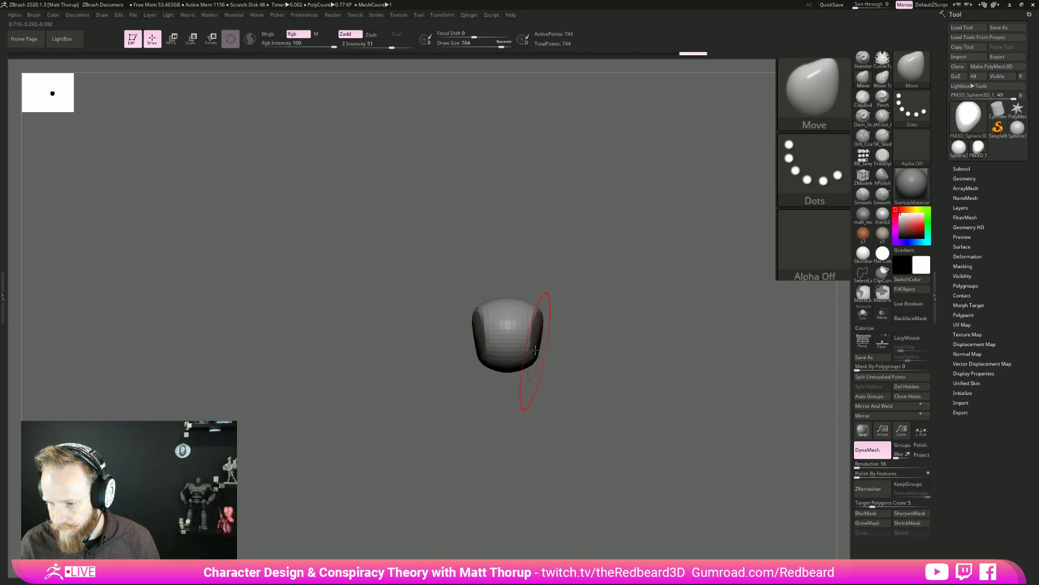
{"action": "left_click_drag", "start_coordinate": [604, 319], "coordinate": [687, 377]}
{"action": "mouse_move", "coordinate": [621, 432]}
{"action": "left_mouse_down"}
{"action": "mouse_move", "coordinate": [627, 401]}
{"action": "mouse_move", "coordinate": [649, 406]}
{"action": "left_mouse_up"}
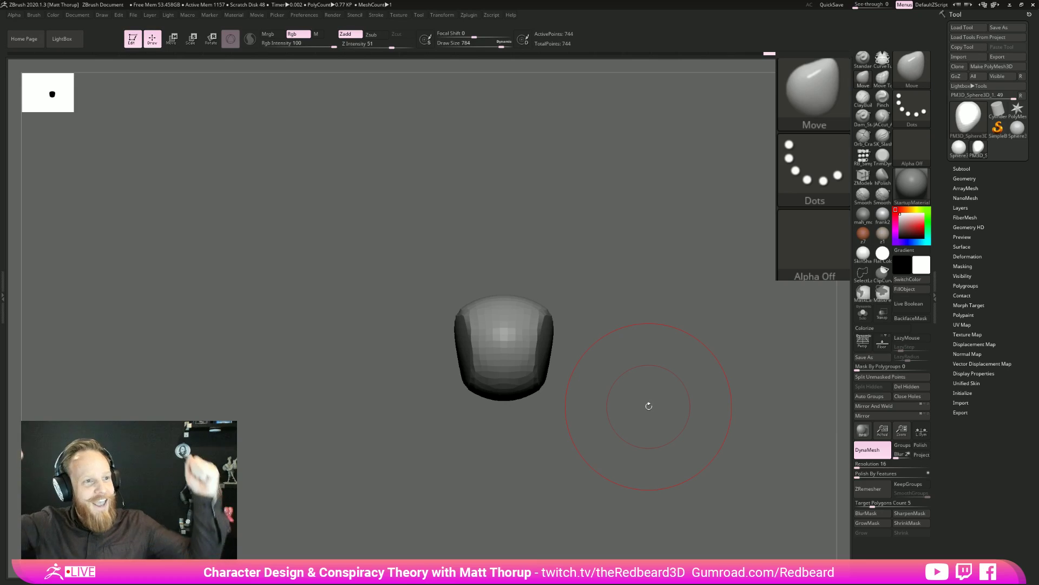
Round out the cranium in profile with the Move brush, using draw sizes of 542 and 611.
{"action": "left_click_drag", "start_coordinate": [649, 406], "coordinate": [596, 373]}
{"action": "key", "text": "s"}
{"action": "left_click_drag", "start_coordinate": [546, 285], "coordinate": [555, 324]}
{"action": "mouse_move", "coordinate": [581, 376]}
{"action": "left_mouse_down"}
{"action": "mouse_move", "coordinate": [625, 419]}
{"action": "mouse_move", "coordinate": [612, 408]}
{"action": "left_mouse_up"}
{"action": "key", "text": "s"}
{"action": "left_click_drag", "start_coordinate": [518, 261], "coordinate": [513, 256]}
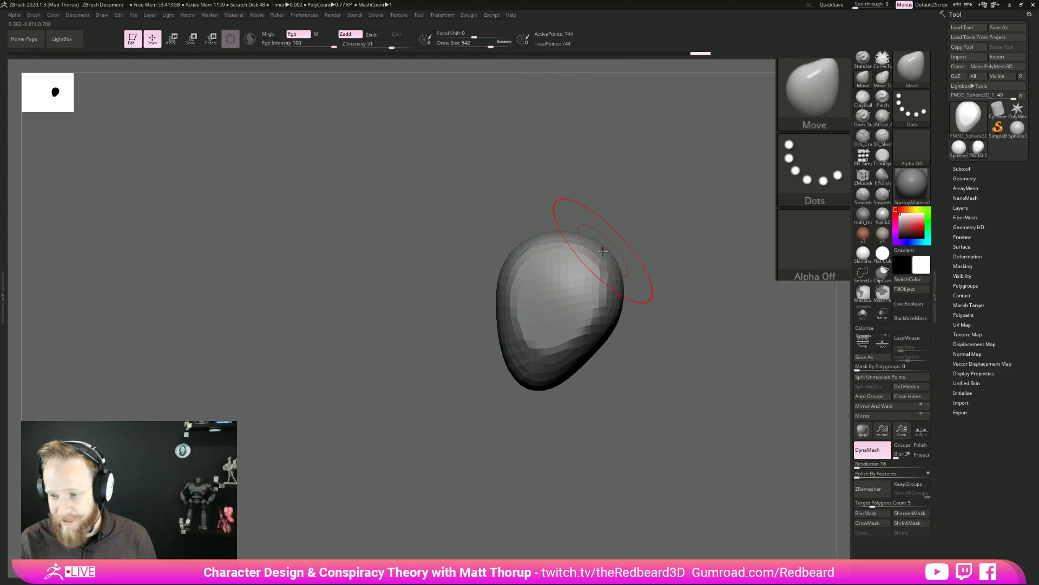
{"action": "key", "text": "s"}
{"action": "left_click_drag", "start_coordinate": [612, 250], "coordinate": [621, 247]}
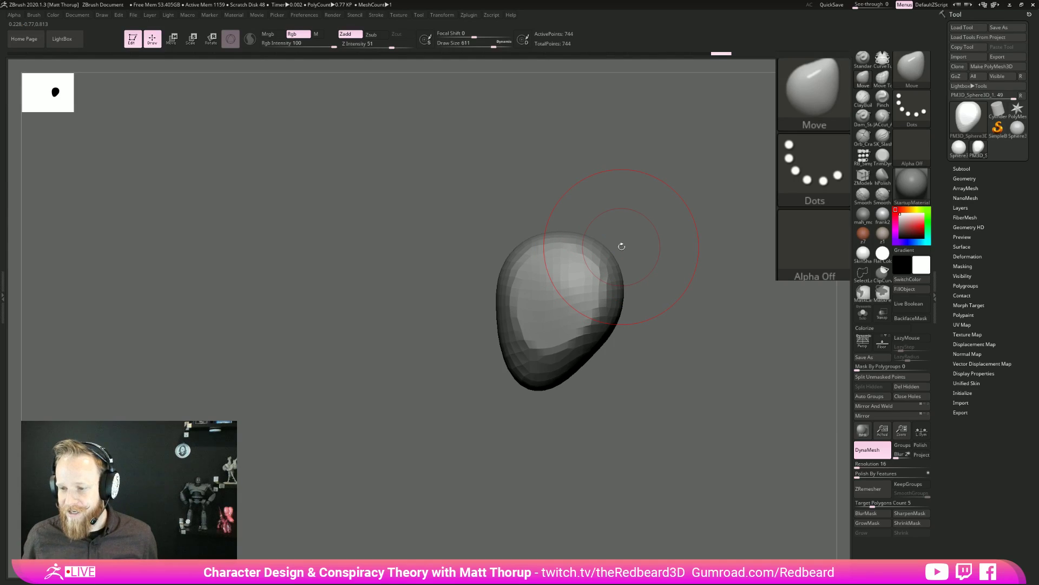
Carve a horizontal eye-line groove across the face with the JACcut_A brush at draw size 245 and LazyMouse on.
{"action": "mouse_move", "coordinate": [686, 346]}
{"action": "left_mouse_down"}
{"action": "mouse_move", "coordinate": [728, 351]}
{"action": "mouse_move", "coordinate": [741, 340]}
{"action": "left_mouse_up"}
{"action": "left_click", "coordinate": [882, 117]}
{"action": "key", "text": "s"}
{"action": "mouse_move", "coordinate": [555, 303]}
{"action": "left_mouse_down"}
{"action": "mouse_move", "coordinate": [541, 301]}
{"action": "mouse_move", "coordinate": [552, 308]}
{"action": "left_mouse_up"}
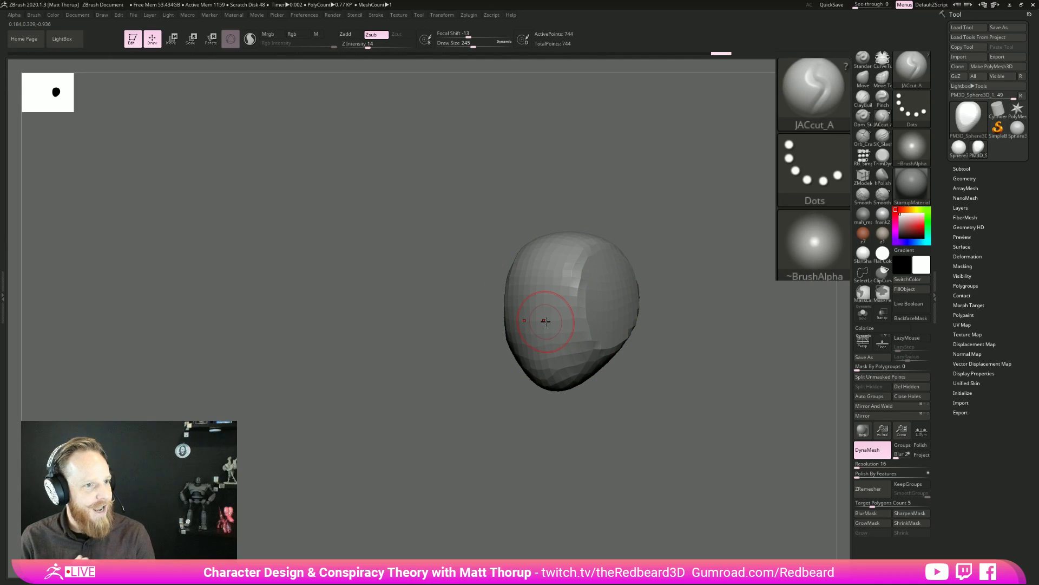
{"action": "mouse_move", "coordinate": [662, 291]}
{"action": "left_mouse_down"}
{"action": "mouse_move", "coordinate": [686, 293]}
{"action": "mouse_move", "coordinate": [687, 302]}
{"action": "mouse_move", "coordinate": [643, 296]}
{"action": "left_mouse_up"}
{"action": "key", "text": "l"}
{"action": "mouse_move", "coordinate": [565, 308]}
{"action": "left_mouse_down"}
{"action": "mouse_move", "coordinate": [654, 304]}
{"action": "mouse_move", "coordinate": [669, 313]}
{"action": "left_mouse_up"}
{"action": "left_click_drag", "start_coordinate": [683, 410], "coordinate": [684, 412], "text": "shift"}
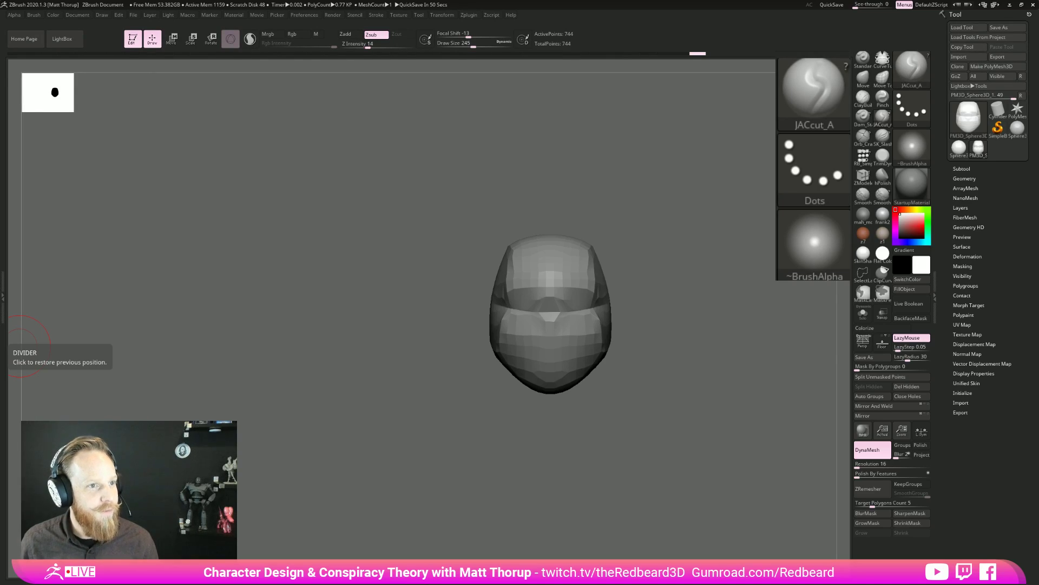
Pull the lower face forward and adjust the chin and jaw in profile with the Move brush.
{"action": "left_click_drag", "start_coordinate": [699, 386], "coordinate": [676, 404]}
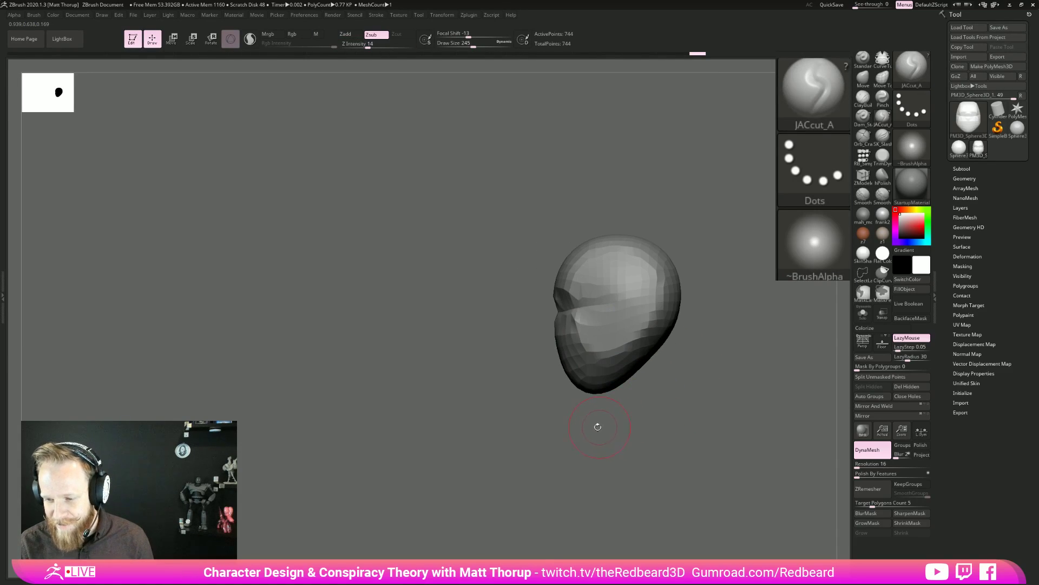
{"action": "key", "text": "b"}
{"action": "key", "text": "m"}
{"action": "key", "text": "v"}
{"action": "key", "text": "s"}
{"action": "key", "text": "s"}
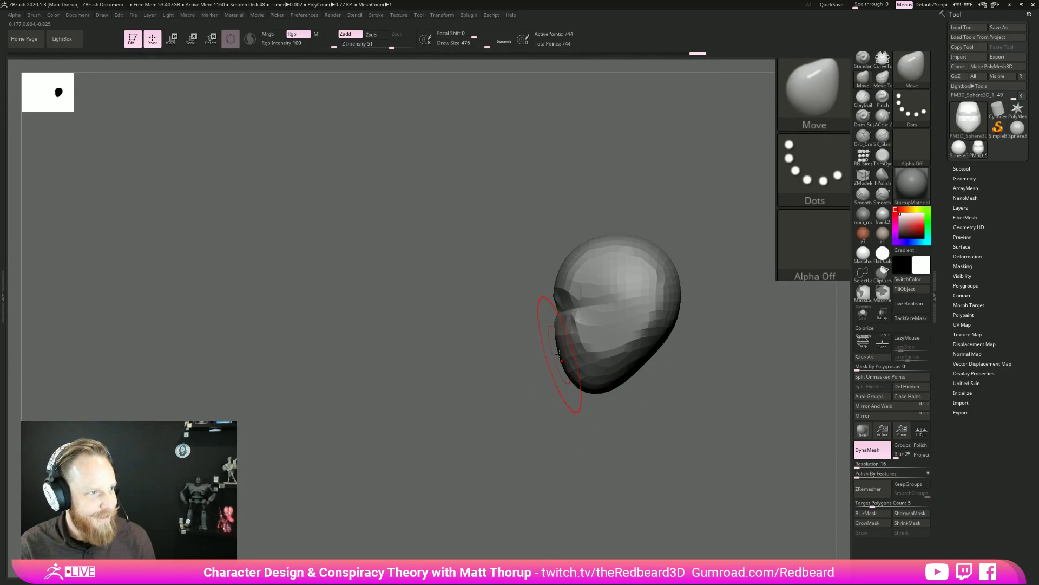
{"action": "left_click_drag", "start_coordinate": [558, 354], "coordinate": [562, 355]}
{"action": "left_click_drag", "start_coordinate": [562, 355], "coordinate": [547, 352]}
{"action": "left_click_drag", "start_coordinate": [601, 384], "coordinate": [602, 388]}
{"action": "left_click_drag", "start_coordinate": [621, 402], "coordinate": [641, 398]}
{"action": "key", "text": "s"}
{"action": "left_click_drag", "start_coordinate": [644, 348], "coordinate": [631, 348]}
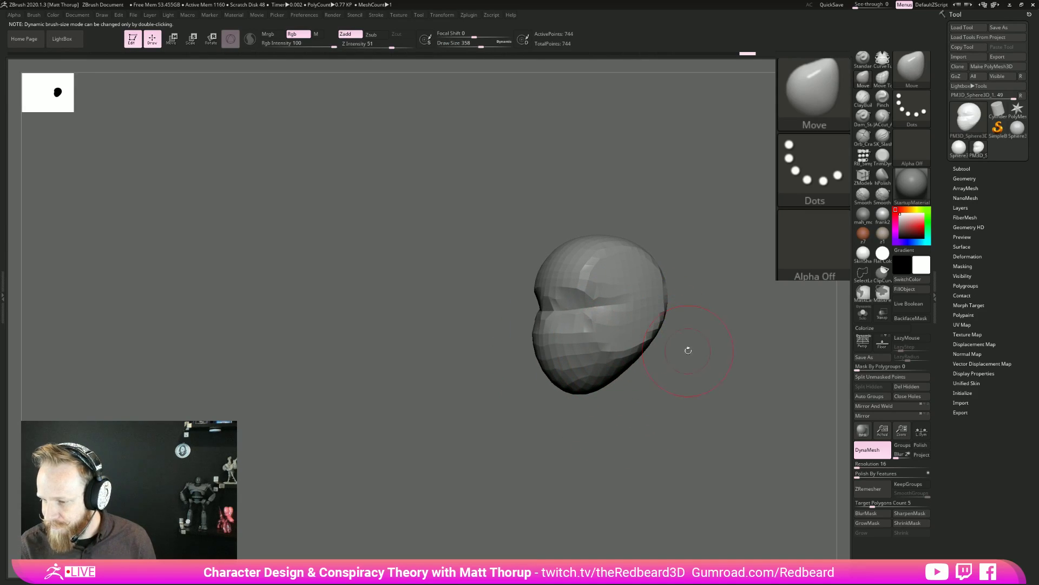
Build up the sides of the jaw with the ClayBuildup brush at draw size 207 and smooth them.
{"action": "left_click", "coordinate": [863, 99]}
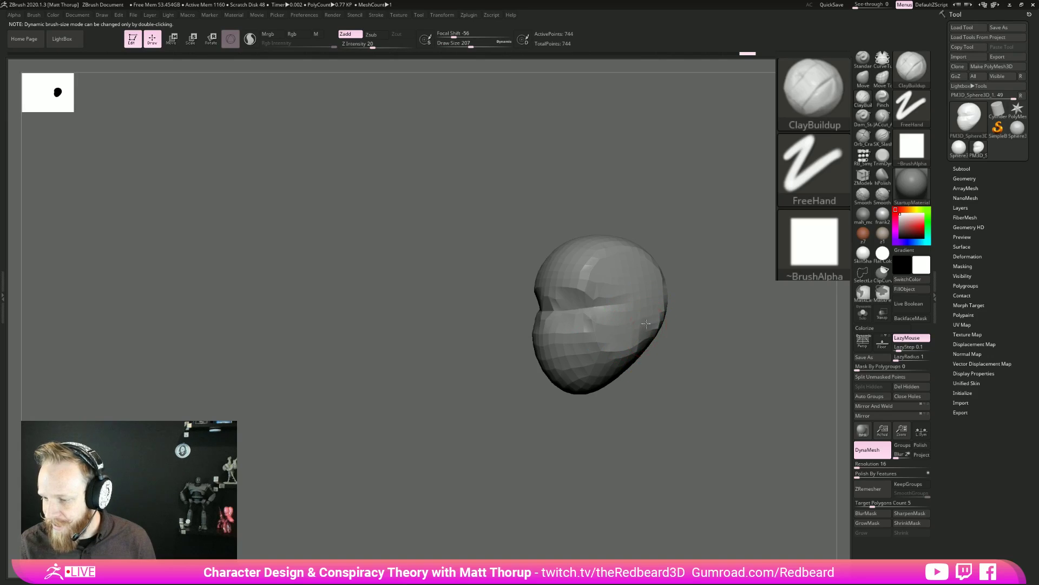
{"action": "mouse_move", "coordinate": [650, 390]}
{"action": "left_mouse_down"}
{"action": "mouse_move", "coordinate": [645, 347]}
{"action": "mouse_move", "coordinate": [568, 402]}
{"action": "mouse_move", "coordinate": [608, 383]}
{"action": "mouse_move", "coordinate": [594, 400]}
{"action": "mouse_move", "coordinate": [634, 469]}
{"action": "mouse_move", "coordinate": [651, 419]}
{"action": "mouse_move", "coordinate": [648, 455]}
{"action": "mouse_move", "coordinate": [613, 459]}
{"action": "mouse_move", "coordinate": [642, 441]}
{"action": "left_mouse_up"}
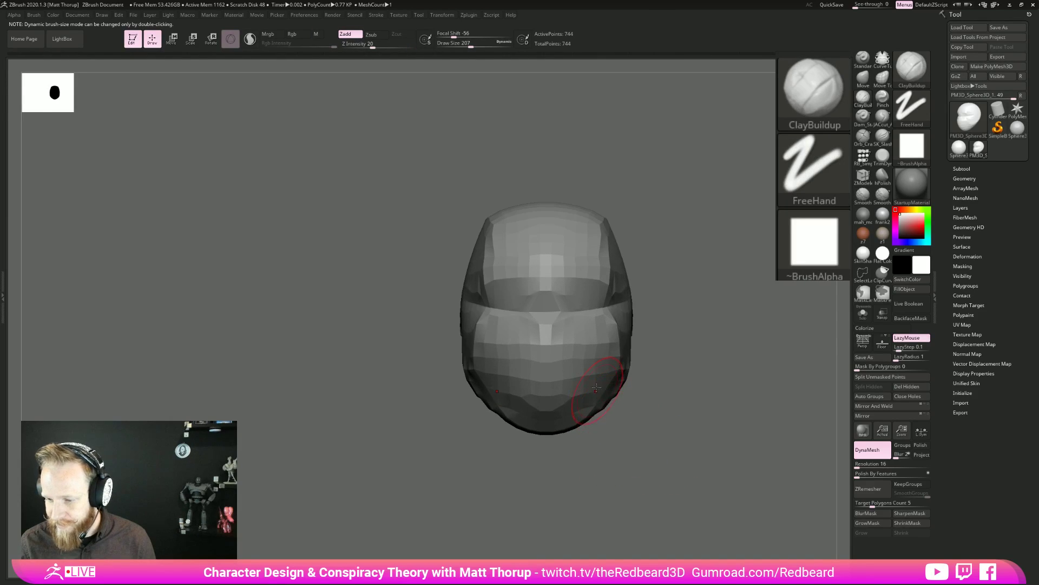
{"action": "key", "text": "shift"}
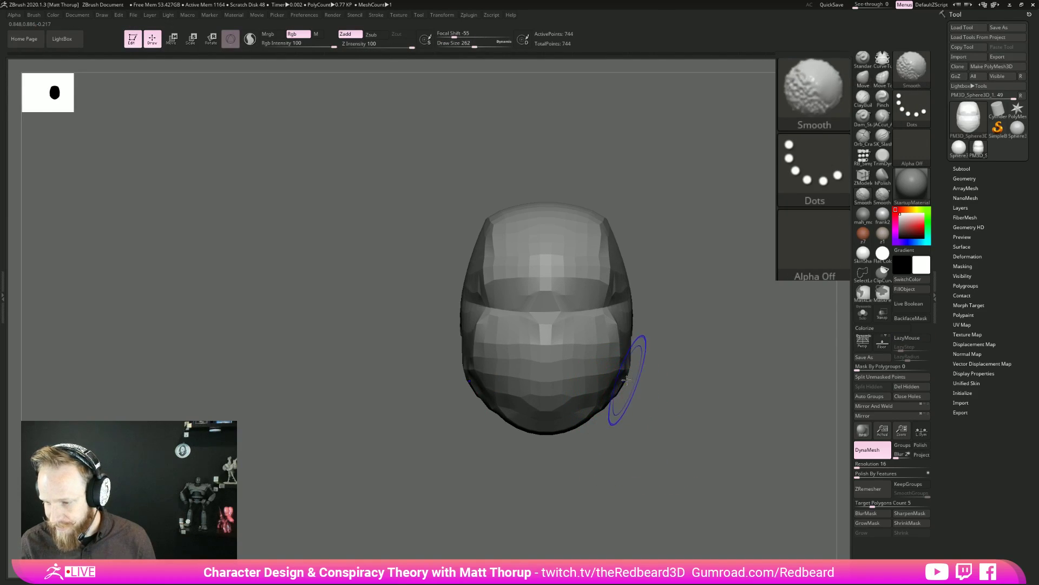
Narrow the chin from the front and refine the jawline with the Move brush.
{"action": "key", "text": "b"}
{"action": "key", "text": "m"}
{"action": "key", "text": "v"}
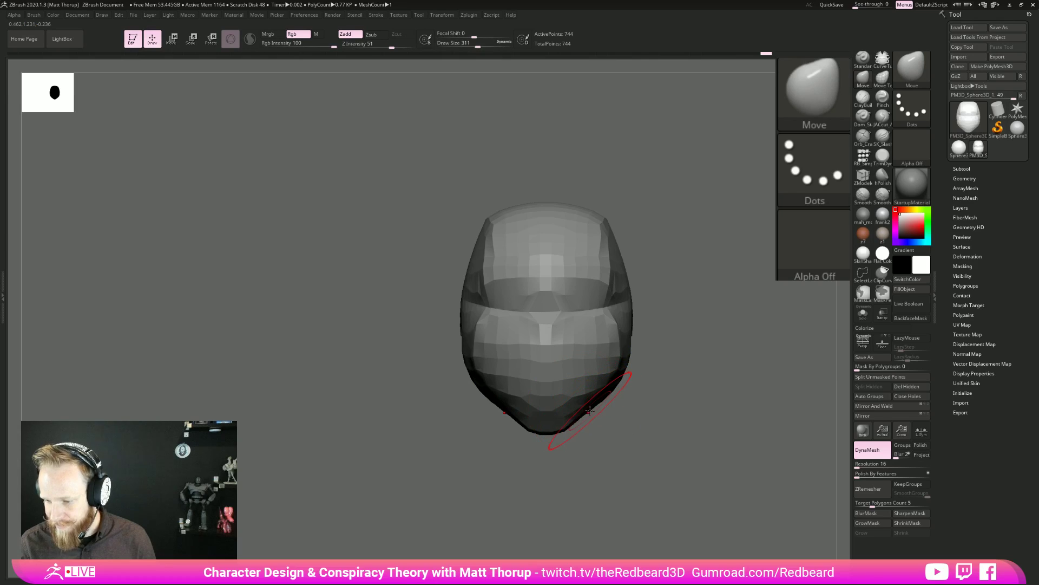
{"action": "left_click_drag", "start_coordinate": [609, 423], "coordinate": [469, 469]}
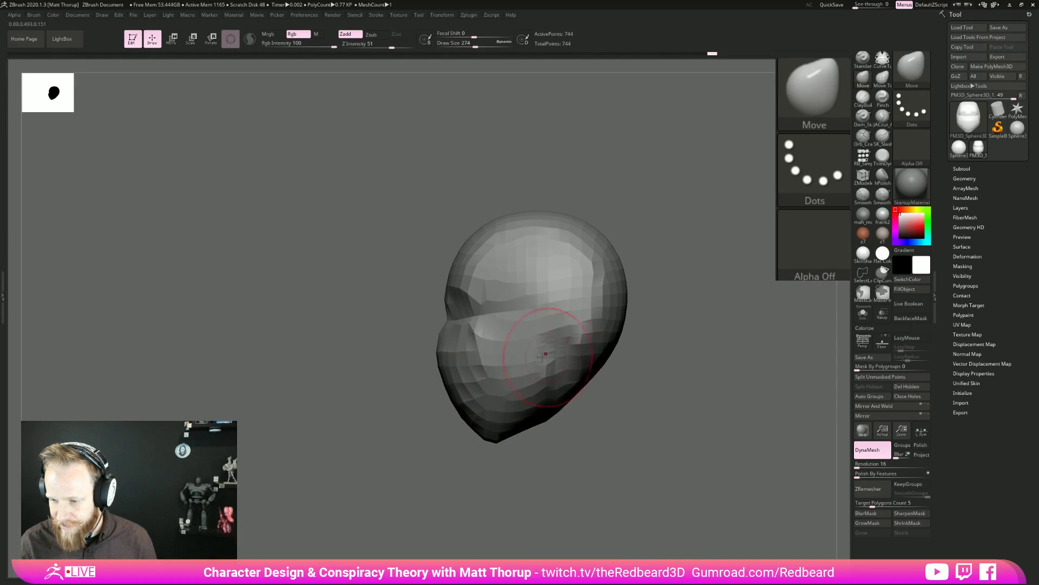
{"action": "left_click_drag", "start_coordinate": [585, 417], "coordinate": [666, 416]}
{"action": "key", "text": "s"}
{"action": "left_click_drag", "start_coordinate": [492, 378], "coordinate": [467, 441]}
{"action": "left_click_drag", "start_coordinate": [498, 352], "coordinate": [471, 417], "text": "shift"}
{"action": "mouse_move", "coordinate": [536, 450]}
{"action": "left_mouse_down"}
{"action": "mouse_move", "coordinate": [564, 450]}
{"action": "mouse_move", "coordinate": [478, 432]}
{"action": "mouse_move", "coordinate": [536, 431]}
{"action": "mouse_move", "coordinate": [487, 413]}
{"action": "mouse_move", "coordinate": [432, 310]}
{"action": "mouse_move", "coordinate": [436, 332]}
{"action": "left_mouse_up"}
{"action": "left_click_drag", "start_coordinate": [572, 282], "coordinate": [563, 281]}
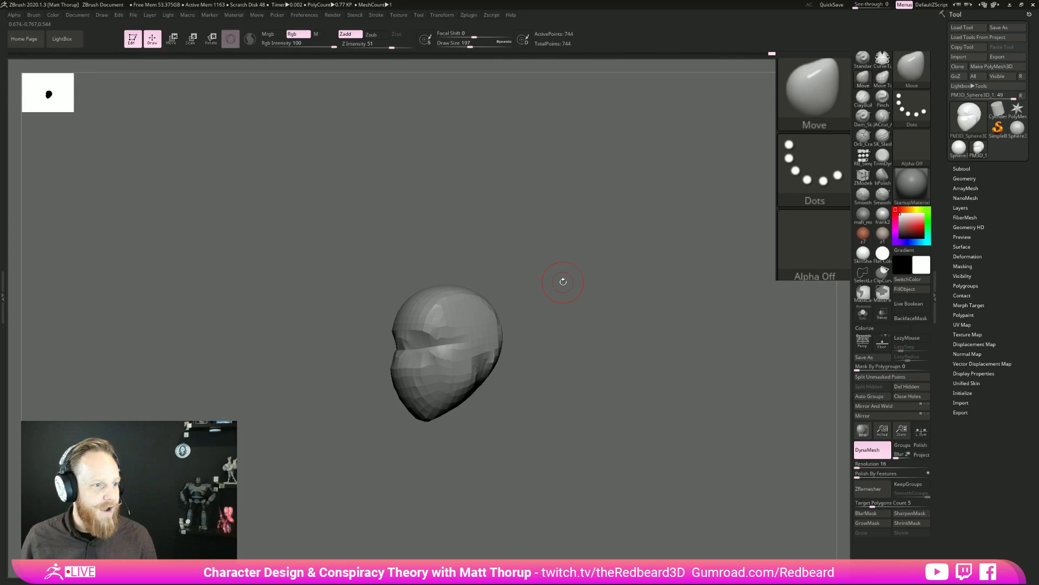
Rework the jaw and lower cheek area with ClayBuildup strokes and smooth the result.
{"action": "mouse_move", "coordinate": [563, 282]}
{"action": "left_mouse_down"}
{"action": "mouse_move", "coordinate": [566, 313]}
{"action": "mouse_move", "coordinate": [548, 360]}
{"action": "mouse_move", "coordinate": [605, 389]}
{"action": "mouse_move", "coordinate": [579, 417]}
{"action": "left_mouse_up"}
{"action": "key", "text": "bracketleft"}
{"action": "left_click", "coordinate": [863, 99]}
{"action": "key", "text": "bracketright"}
{"action": "mouse_move", "coordinate": [520, 394]}
{"action": "left_mouse_down", "text": "alt"}
{"action": "mouse_move", "coordinate": [493, 463]}
{"action": "mouse_move", "coordinate": [536, 446]}
{"action": "left_mouse_up", "text": "alt"}
{"action": "mouse_move", "coordinate": [608, 482]}
{"action": "left_mouse_down", "text": "shift"}
{"action": "mouse_move", "coordinate": [613, 466]}
{"action": "mouse_move", "coordinate": [533, 475]}
{"action": "mouse_move", "coordinate": [611, 411]}
{"action": "left_mouse_up", "text": "shift"}
{"action": "mouse_move", "coordinate": [504, 383]}
{"action": "left_mouse_down"}
{"action": "mouse_move", "coordinate": [521, 385]}
{"action": "mouse_move", "coordinate": [510, 357]}
{"action": "mouse_move", "coordinate": [528, 390]}
{"action": "mouse_move", "coordinate": [579, 375]}
{"action": "mouse_move", "coordinate": [592, 401]}
{"action": "mouse_move", "coordinate": [580, 401]}
{"action": "left_mouse_up"}
{"action": "mouse_move", "coordinate": [519, 358]}
{"action": "left_mouse_down", "text": "shift"}
{"action": "mouse_move", "coordinate": [509, 324]}
{"action": "mouse_move", "coordinate": [529, 367]}
{"action": "mouse_move", "coordinate": [494, 332]}
{"action": "left_mouse_up", "text": "shift"}
{"action": "mouse_move", "coordinate": [607, 379]}
{"action": "left_mouse_down"}
{"action": "mouse_move", "coordinate": [657, 388]}
{"action": "mouse_move", "coordinate": [580, 418]}
{"action": "mouse_move", "coordinate": [685, 437]}
{"action": "mouse_move", "coordinate": [668, 455]}
{"action": "mouse_move", "coordinate": [612, 447]}
{"action": "mouse_move", "coordinate": [577, 460]}
{"action": "mouse_move", "coordinate": [599, 458]}
{"action": "left_mouse_up"}
Reshape the jawline and its rear corner with small Move brush adjustments.
{"action": "key", "text": "b"}
{"action": "key", "text": "m"}
{"action": "key", "text": "v"}
{"action": "key", "text": "s"}
{"action": "left_click_drag", "start_coordinate": [486, 434], "coordinate": [501, 444]}
{"action": "key", "text": "s"}
{"action": "left_click_drag", "start_coordinate": [507, 401], "coordinate": [503, 400]}
{"action": "left_click_drag", "start_coordinate": [510, 399], "coordinate": [502, 395]}
{"action": "left_click_drag", "start_coordinate": [544, 399], "coordinate": [520, 374]}
Reshape the forehead and the sides of the skull with the Move brush at draw sizes around 370 to 400.
{"action": "left_click_drag", "start_coordinate": [531, 318], "coordinate": [466, 344]}
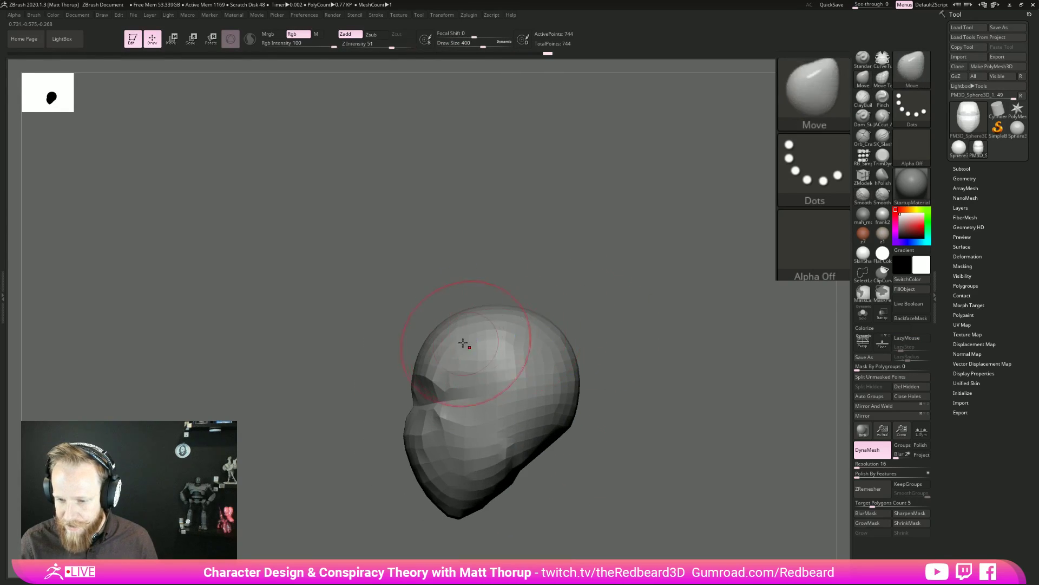
{"action": "key", "text": "s"}
{"action": "left_click", "coordinate": [428, 325]}
{"action": "left_click_drag", "start_coordinate": [604, 320], "coordinate": [606, 428]}
{"action": "key", "text": "s"}
{"action": "left_click_drag", "start_coordinate": [469, 334], "coordinate": [480, 334]}
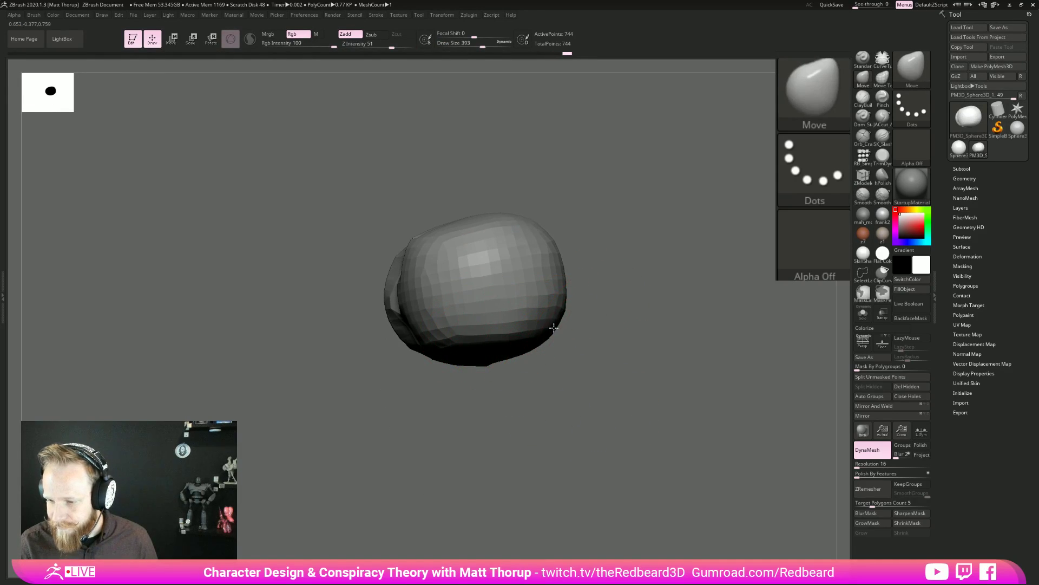
{"action": "left_click_drag", "start_coordinate": [606, 315], "coordinate": [589, 290]}
{"action": "key", "text": "s"}
{"action": "left_click_drag", "start_coordinate": [521, 279], "coordinate": [530, 280]}
{"action": "key", "text": "s"}
Push the chin forward and reshape the front of the lower face in profile with the Move brush.
{"action": "left_click", "coordinate": [400, 414]}
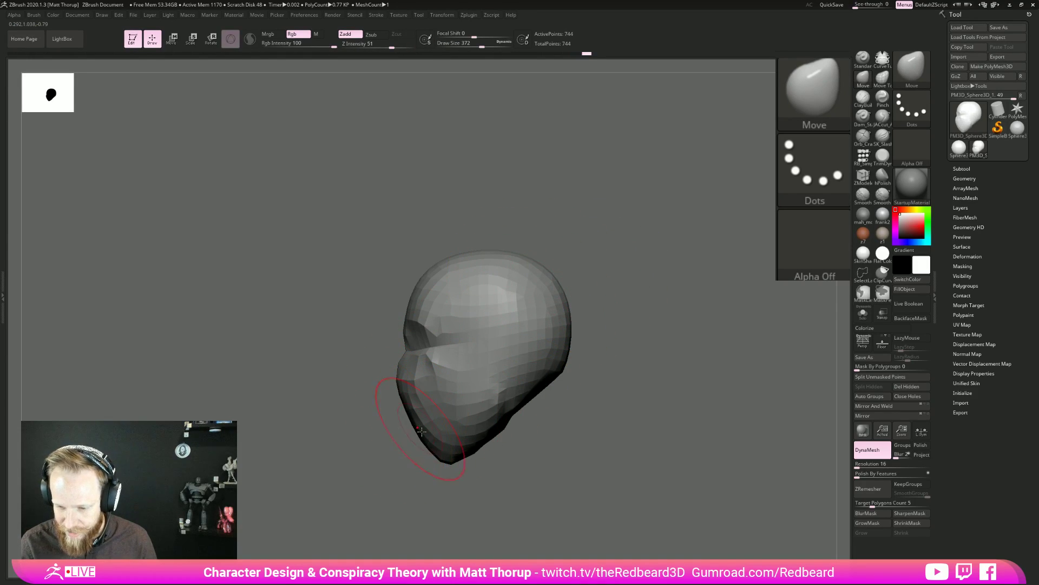
{"action": "left_click_drag", "start_coordinate": [427, 456], "coordinate": [417, 430]}
{"action": "key", "text": "s"}
{"action": "left_click", "coordinate": [410, 437]}
{"action": "mouse_move", "coordinate": [538, 444]}
{"action": "left_mouse_down"}
{"action": "mouse_move", "coordinate": [560, 444]}
{"action": "mouse_move", "coordinate": [457, 424]}
{"action": "mouse_move", "coordinate": [591, 379]}
{"action": "mouse_move", "coordinate": [666, 383]}
{"action": "mouse_move", "coordinate": [492, 450]}
{"action": "mouse_move", "coordinate": [357, 428]}
{"action": "mouse_move", "coordinate": [457, 469]}
{"action": "left_mouse_up"}
{"action": "key", "text": "shift"}
Push the brow and eye-socket area inward in side view with the Move brush at a draw size of 251.
{"action": "mouse_move", "coordinate": [314, 379]}
{"action": "left_mouse_down", "text": "shift"}
{"action": "mouse_move", "coordinate": [323, 417]}
{"action": "mouse_move", "coordinate": [362, 400]}
{"action": "left_mouse_up", "text": "shift"}
{"action": "mouse_move", "coordinate": [606, 401]}
{"action": "left_mouse_down", "text": "shift"}
{"action": "mouse_move", "coordinate": [536, 392]}
{"action": "mouse_move", "coordinate": [556, 394]}
{"action": "left_mouse_up", "text": "shift"}
{"action": "key", "text": "s"}
{"action": "mouse_move", "coordinate": [371, 308]}
{"action": "left_mouse_down"}
{"action": "mouse_move", "coordinate": [363, 309]}
{"action": "mouse_move", "coordinate": [384, 334]}
{"action": "left_mouse_up"}
{"action": "key", "text": "s"}
{"action": "key", "text": "s"}
{"action": "left_click_drag", "start_coordinate": [390, 321], "coordinate": [416, 323]}
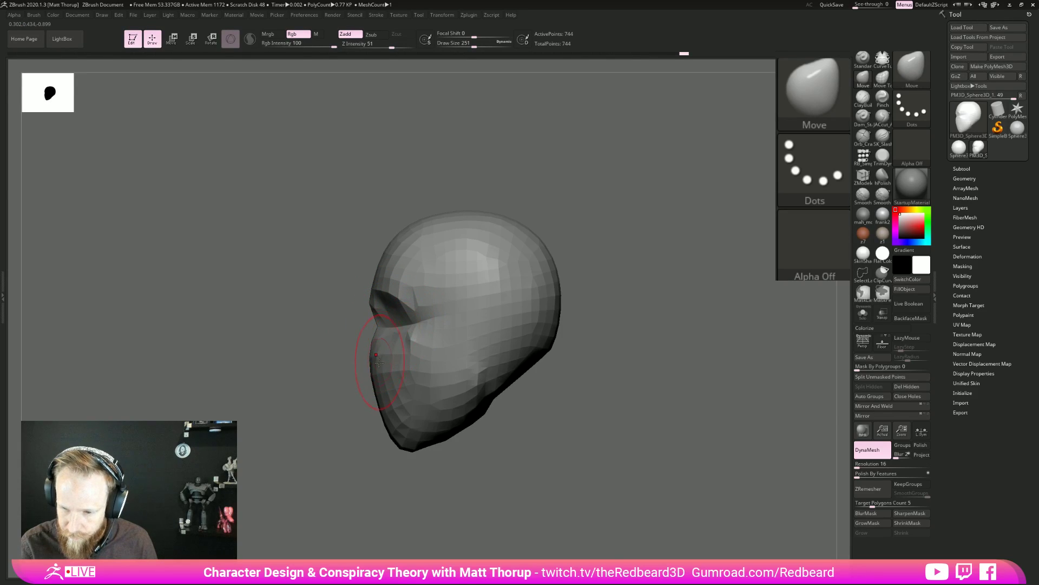
{"action": "left_click_drag", "start_coordinate": [510, 432], "coordinate": [622, 440]}
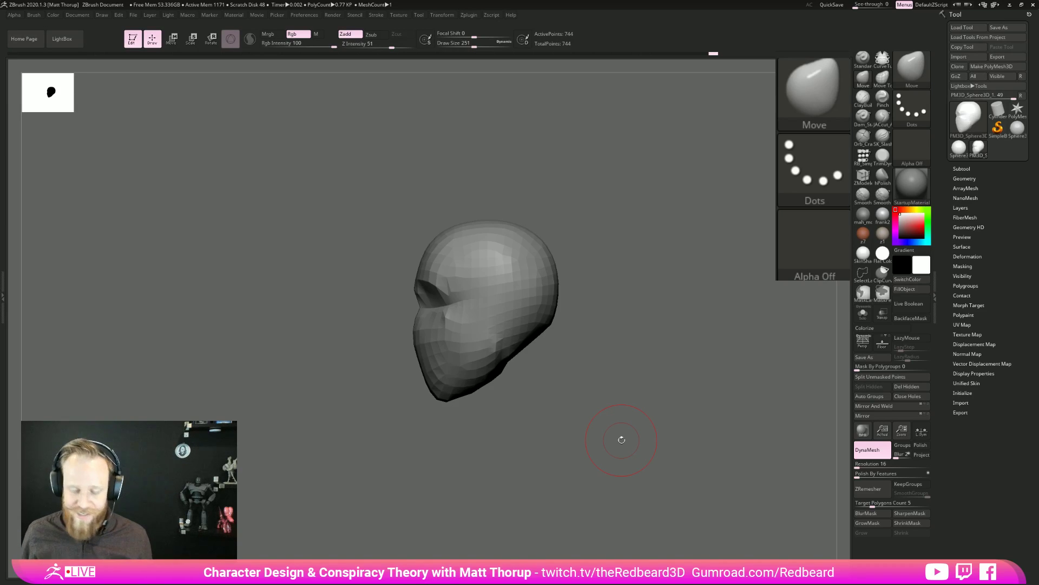
{"action": "left_click_drag", "start_coordinate": [620, 434], "coordinate": [623, 299]}
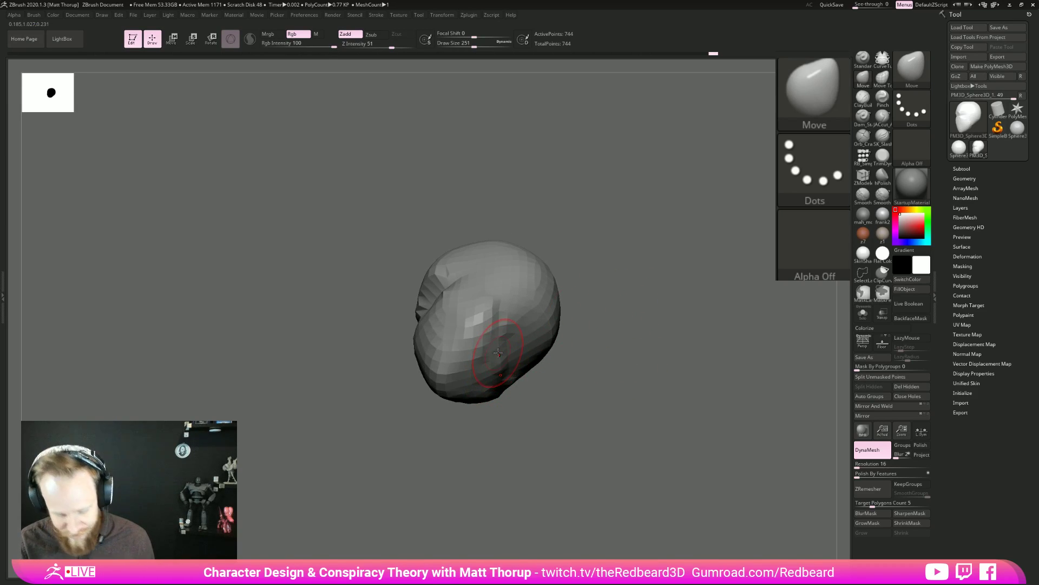
Reshape the head's overall volume with the Move brush, raising the draw size to 899 for the broad changes.
{"action": "mouse_move", "coordinate": [567, 376]}
{"action": "left_mouse_down"}
{"action": "mouse_move", "coordinate": [578, 431]}
{"action": "mouse_move", "coordinate": [557, 434]}
{"action": "mouse_move", "coordinate": [557, 454]}
{"action": "left_mouse_up"}
{"action": "key", "text": "s"}
{"action": "left_click_drag", "start_coordinate": [515, 332], "coordinate": [527, 335]}
{"action": "key", "text": "s"}
{"action": "mouse_move", "coordinate": [509, 263]}
{"action": "left_mouse_down"}
{"action": "mouse_move", "coordinate": [524, 263]}
{"action": "mouse_move", "coordinate": [547, 288]}
{"action": "mouse_move", "coordinate": [541, 262]}
{"action": "left_mouse_up"}
{"action": "key", "text": "s"}
{"action": "key", "text": "s"}
{"action": "mouse_move", "coordinate": [554, 260]}
{"action": "left_mouse_down"}
{"action": "mouse_move", "coordinate": [545, 270]}
{"action": "mouse_move", "coordinate": [548, 250]}
{"action": "left_mouse_up"}
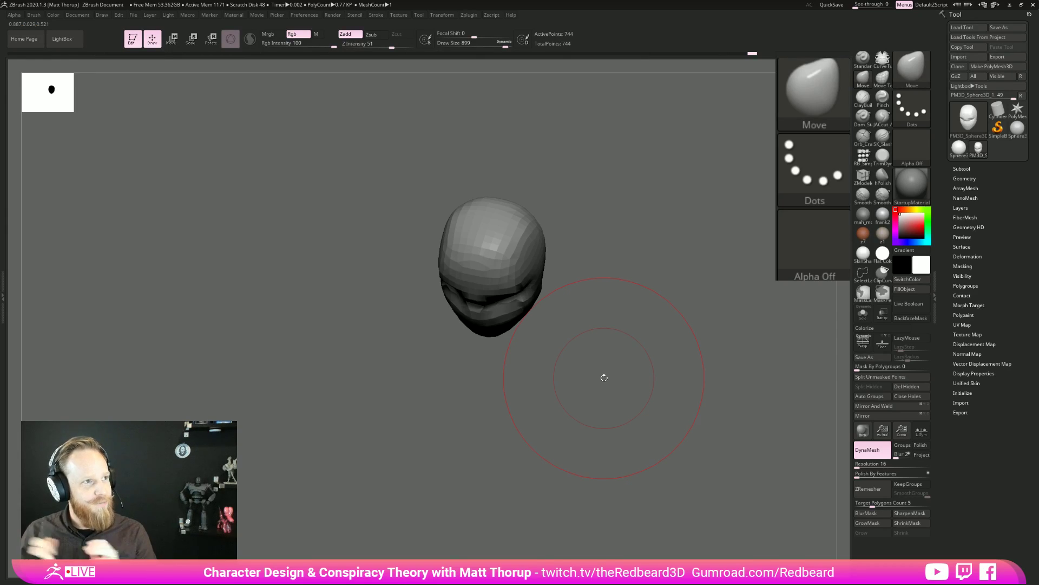
Refine the jaw and chin outline in front view with the Move brush at a draw size of 358, and smooth the chin at 324.
{"action": "mouse_move", "coordinate": [604, 378]}
{"action": "left_mouse_down"}
{"action": "mouse_move", "coordinate": [604, 279]}
{"action": "mouse_move", "coordinate": [574, 269]}
{"action": "mouse_move", "coordinate": [573, 278]}
{"action": "left_mouse_up"}
{"action": "key", "text": "bracketleft"}
{"action": "key", "text": "bracketleft"}
{"action": "key", "text": "bracketleft"}
{"action": "key", "text": "s"}
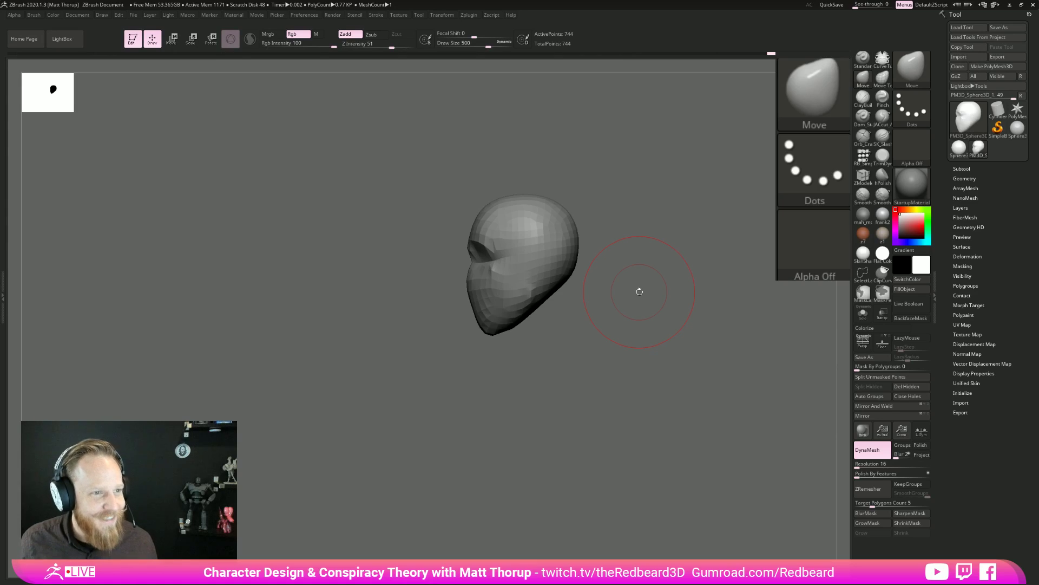
{"action": "mouse_move", "coordinate": [639, 291]}
{"action": "left_mouse_down"}
{"action": "mouse_move", "coordinate": [644, 359]}
{"action": "mouse_move", "coordinate": [379, 431]}
{"action": "mouse_move", "coordinate": [505, 331]}
{"action": "mouse_move", "coordinate": [554, 309]}
{"action": "left_mouse_up"}
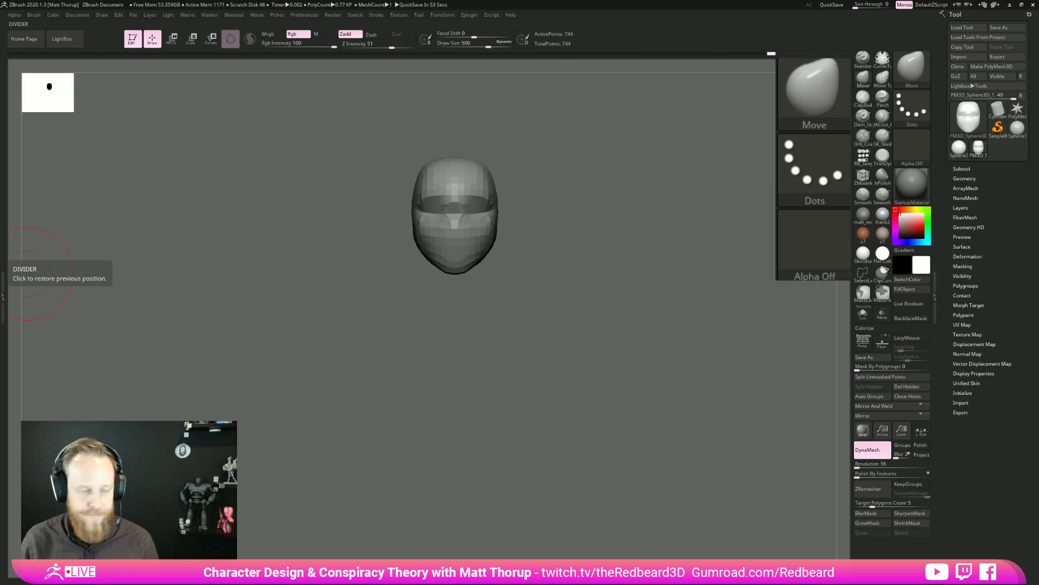
{"action": "mouse_move", "coordinate": [529, 299]}
{"action": "left_mouse_down", "text": "alt"}
{"action": "mouse_move", "coordinate": [514, 269]}
{"action": "mouse_move", "coordinate": [456, 290]}
{"action": "left_mouse_up", "text": "alt"}
{"action": "key", "text": "s"}
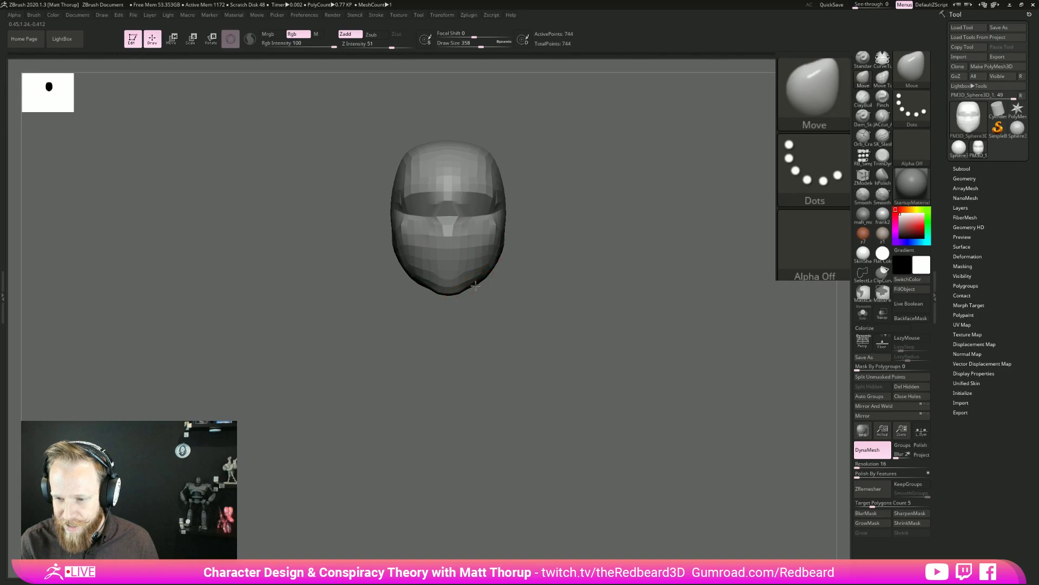
{"action": "key", "text": "shift"}
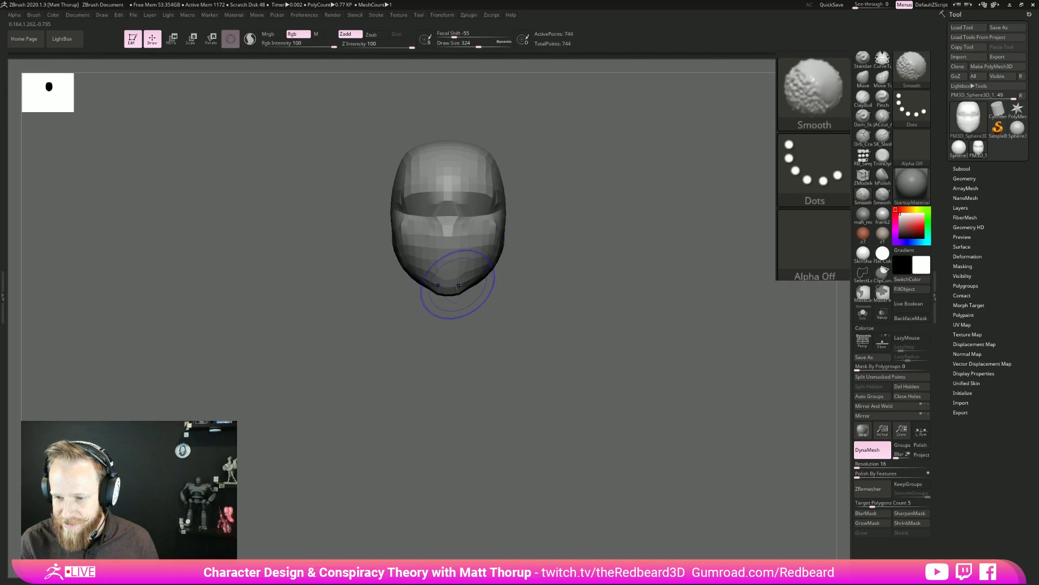
{"action": "mouse_move", "coordinate": [544, 295]}
{"action": "left_mouse_down"}
{"action": "mouse_move", "coordinate": [510, 287]}
{"action": "mouse_move", "coordinate": [514, 317]}
{"action": "mouse_move", "coordinate": [491, 391]}
{"action": "mouse_move", "coordinate": [533, 311]}
{"action": "left_mouse_up"}
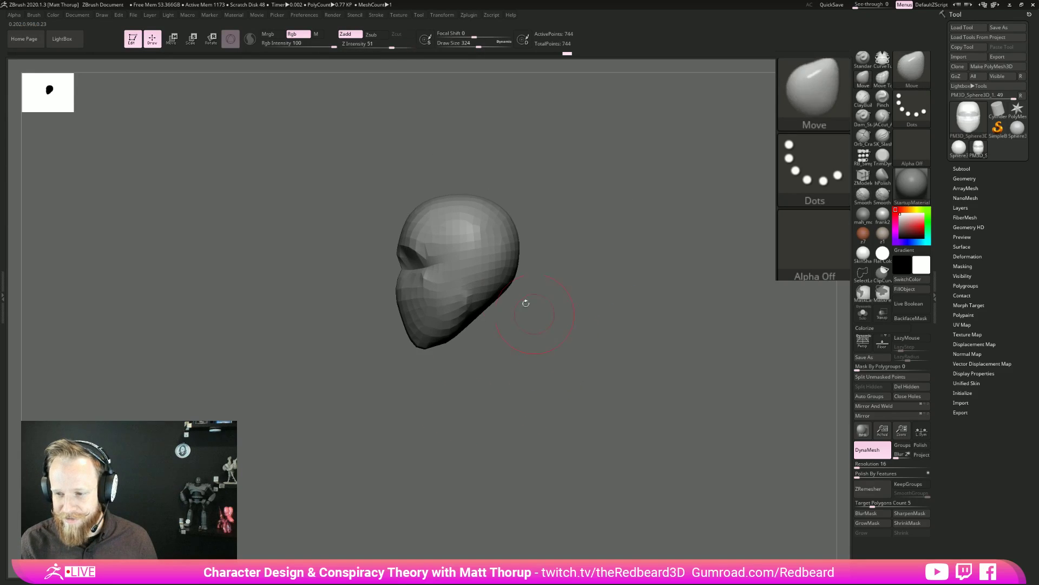
Insert a mirrored RB_SimpleInsert cylinder on the side of the head for the ears, and turn on Local Symmetry for the transform gizmo.
{"action": "left_click_drag", "start_coordinate": [542, 265], "coordinate": [621, 385]}
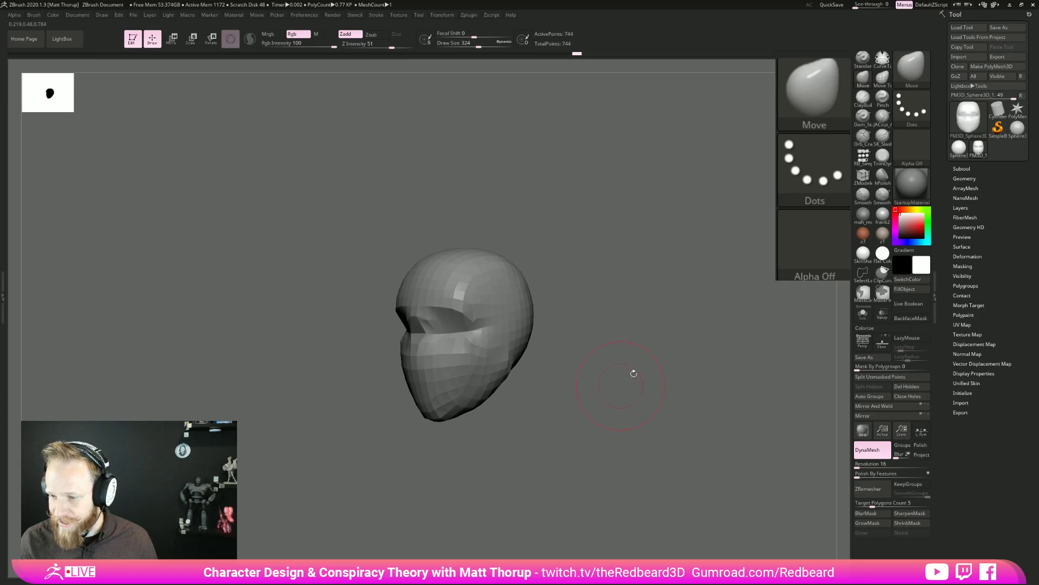
{"action": "left_click", "coordinate": [863, 156]}
{"action": "left_click", "coordinate": [69, 78]}
{"action": "left_click_drag", "start_coordinate": [613, 320], "coordinate": [640, 356], "text": "alt"}
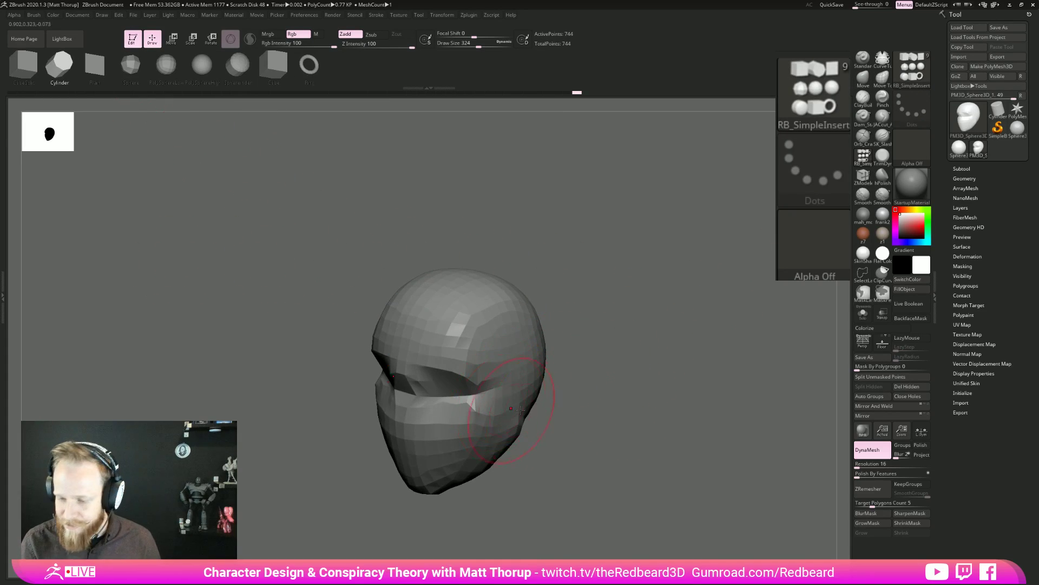
{"action": "left_click_drag", "start_coordinate": [521, 418], "coordinate": [544, 436]}
{"action": "key", "text": "w"}
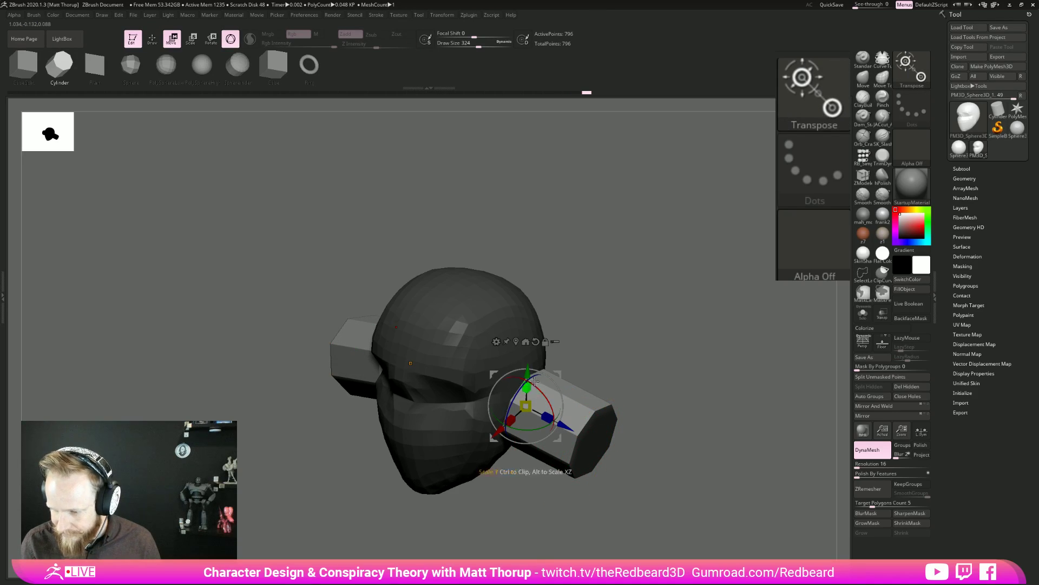
{"action": "left_click", "coordinate": [922, 431]}
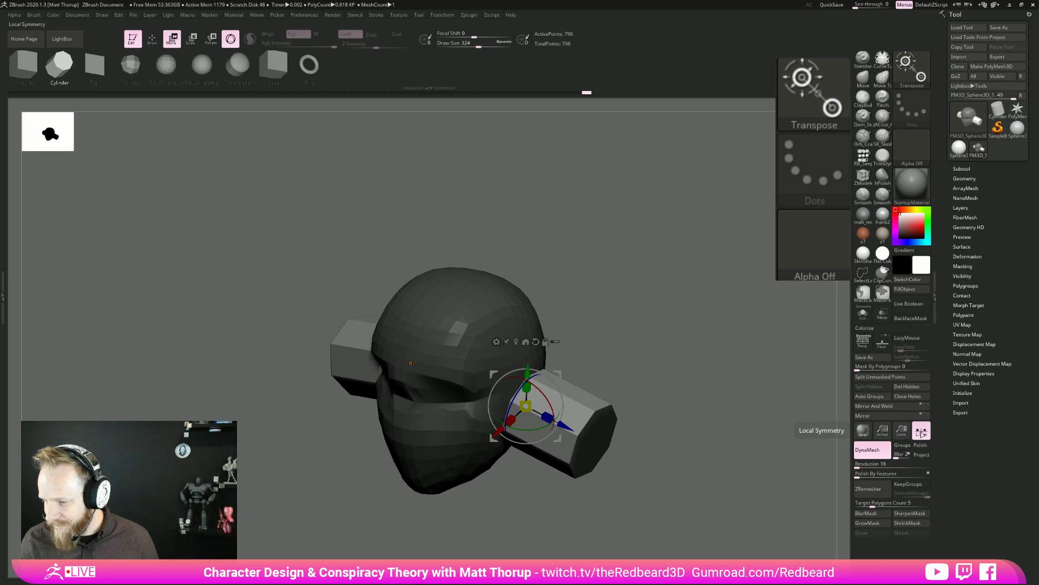
Try transforming the ear cylinders with Local Symmetry off, undoing each change.
{"action": "left_click_drag", "start_coordinate": [756, 481], "coordinate": [665, 393]}
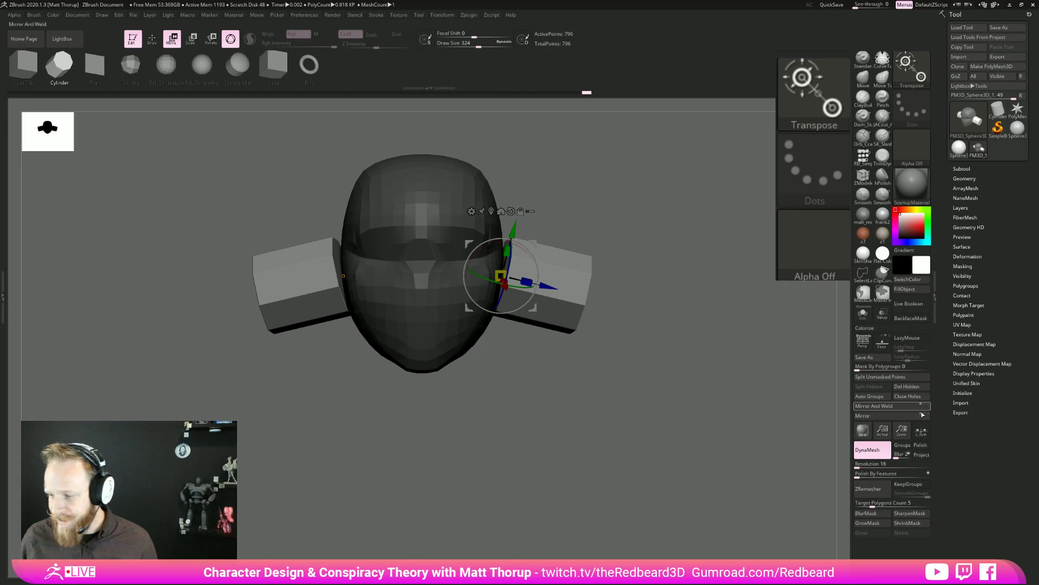
{"action": "left_click_drag", "start_coordinate": [506, 311], "coordinate": [495, 319]}
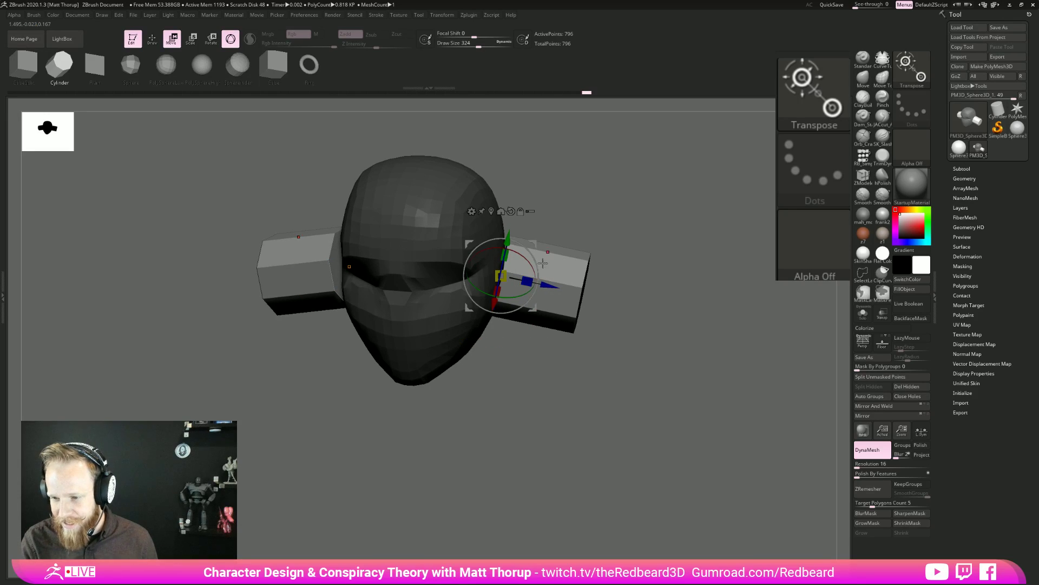
{"action": "mouse_move", "coordinate": [638, 295]}
{"action": "left_mouse_down"}
{"action": "mouse_move", "coordinate": [605, 298]}
{"action": "mouse_move", "coordinate": [627, 297]}
{"action": "left_mouse_up"}
{"action": "left_click_drag", "start_coordinate": [543, 288], "coordinate": [501, 277]}
{"action": "key", "text": "ctrl+z"}
{"action": "left_click_drag", "start_coordinate": [628, 265], "coordinate": [686, 255], "text": "shift"}
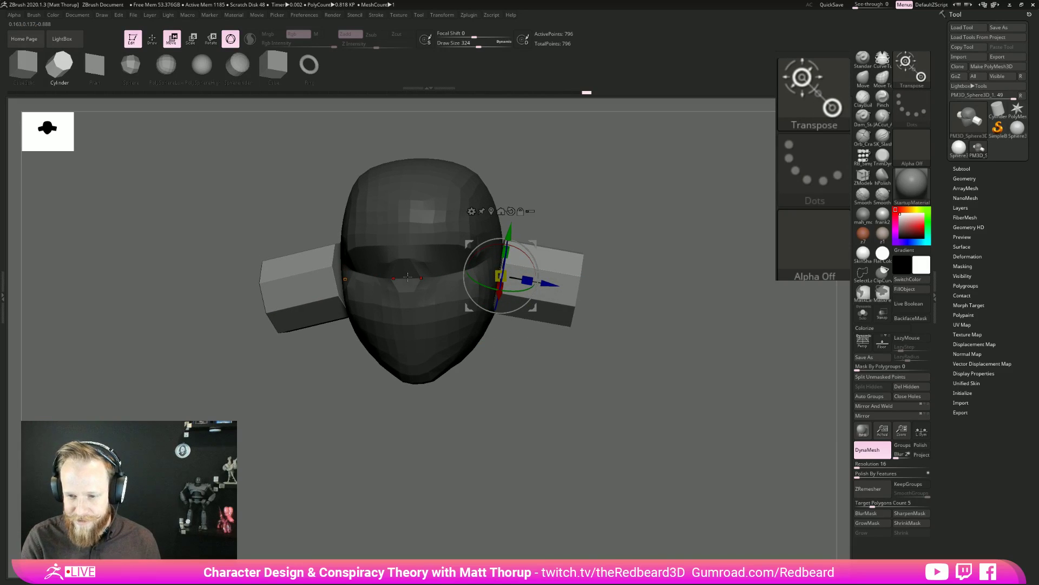
{"action": "left_click_drag", "start_coordinate": [524, 422], "coordinate": [526, 394]}
{"action": "mouse_move", "coordinate": [501, 275]}
{"action": "left_mouse_down"}
{"action": "mouse_move", "coordinate": [460, 264]}
{"action": "mouse_move", "coordinate": [703, 307]}
{"action": "mouse_move", "coordinate": [501, 276]}
{"action": "mouse_move", "coordinate": [520, 268]}
{"action": "mouse_move", "coordinate": [519, 351]}
{"action": "mouse_move", "coordinate": [574, 340]}
{"action": "mouse_move", "coordinate": [525, 280]}
{"action": "mouse_move", "coordinate": [511, 277]}
{"action": "left_mouse_up"}
{"action": "key", "text": "ctrl+z"}
{"action": "left_click_drag", "start_coordinate": [659, 415], "coordinate": [598, 476]}
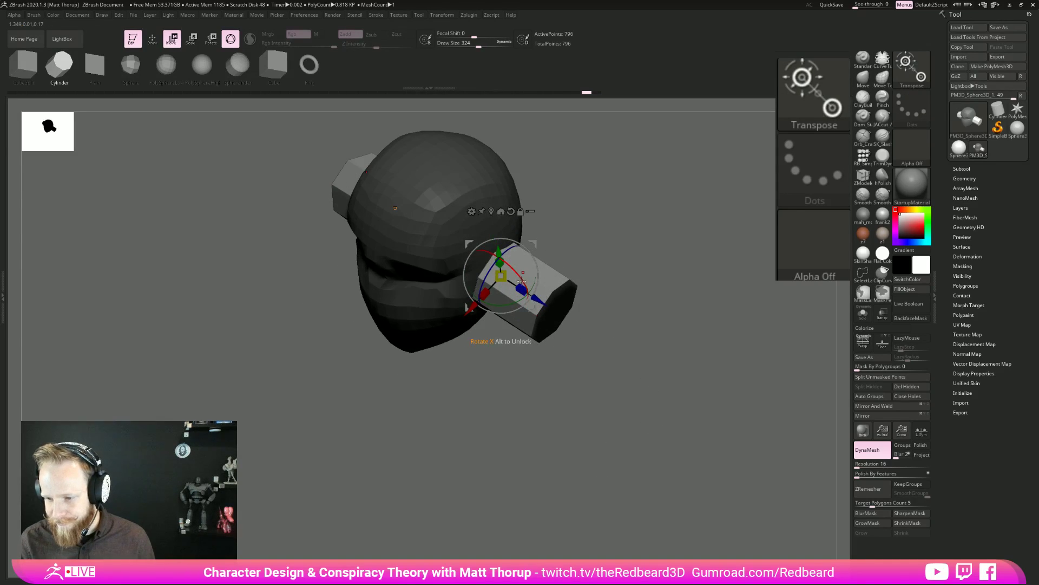
Turn on Local Symmetry and scale the ear cylinders into short discs close to the sides of the head.
{"action": "left_click", "coordinate": [921, 431]}
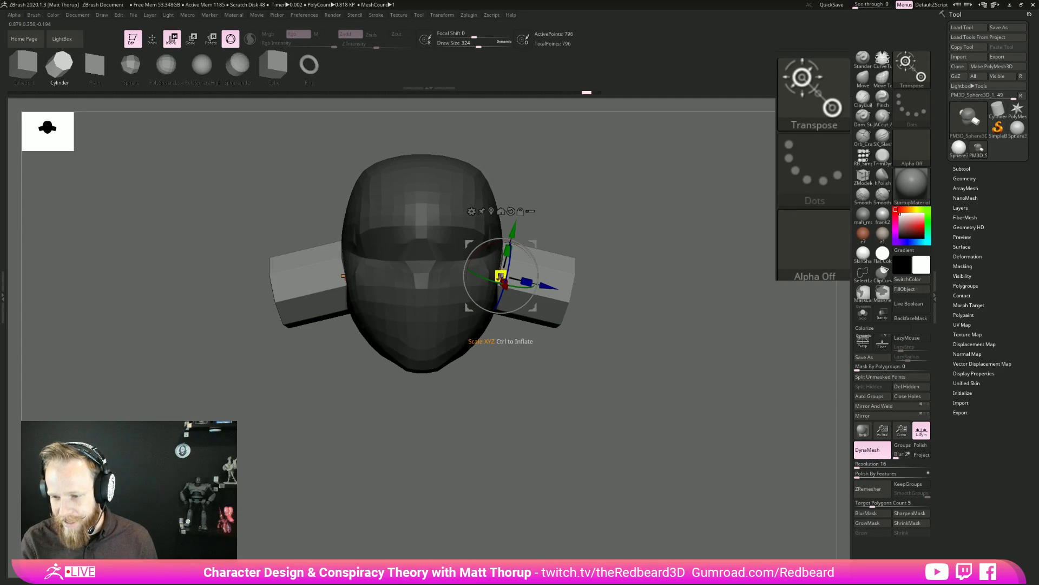
{"action": "mouse_move", "coordinate": [526, 282]}
{"action": "left_mouse_down"}
{"action": "mouse_move", "coordinate": [513, 279]}
{"action": "mouse_move", "coordinate": [527, 282]}
{"action": "left_mouse_up"}
{"action": "left_click_drag", "start_coordinate": [683, 300], "coordinate": [573, 393]}
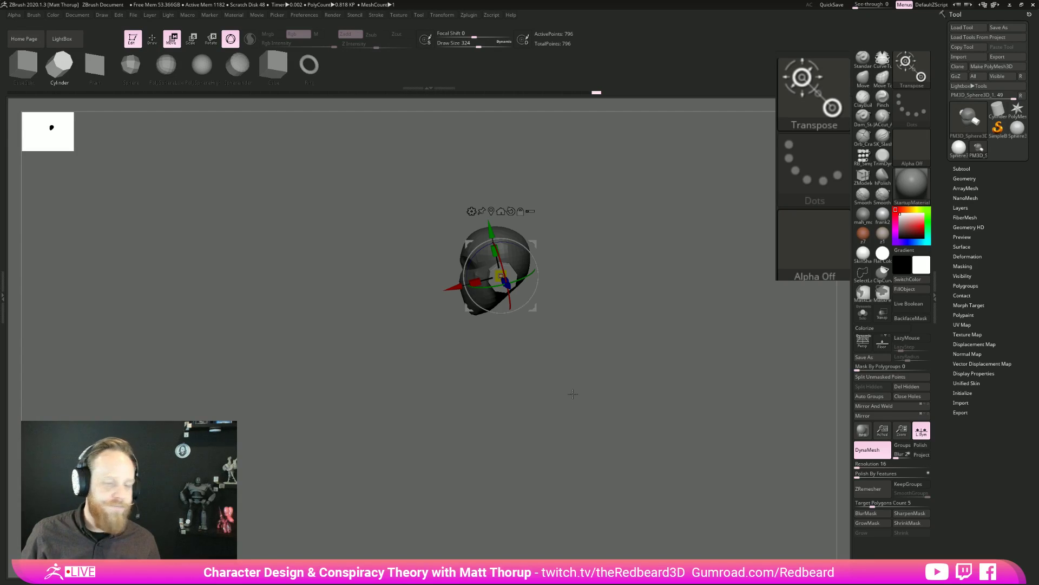
{"action": "right_click_drag", "start_coordinate": [626, 349], "coordinate": [683, 359], "text": "ctrl"}
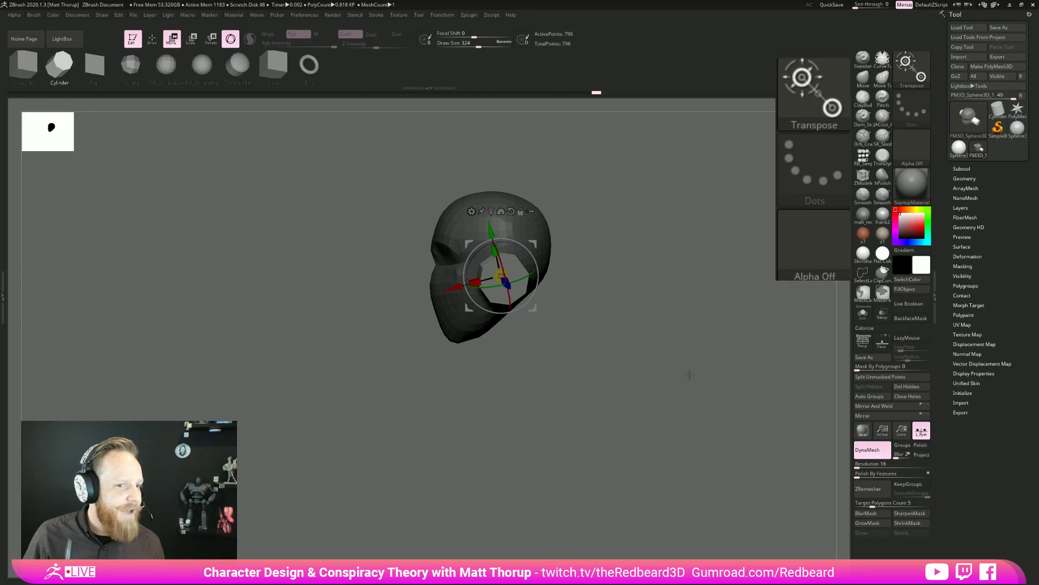
{"action": "right_click_drag", "start_coordinate": [606, 373], "coordinate": [682, 379]}
{"action": "left_click_drag", "start_coordinate": [515, 286], "coordinate": [503, 282]}
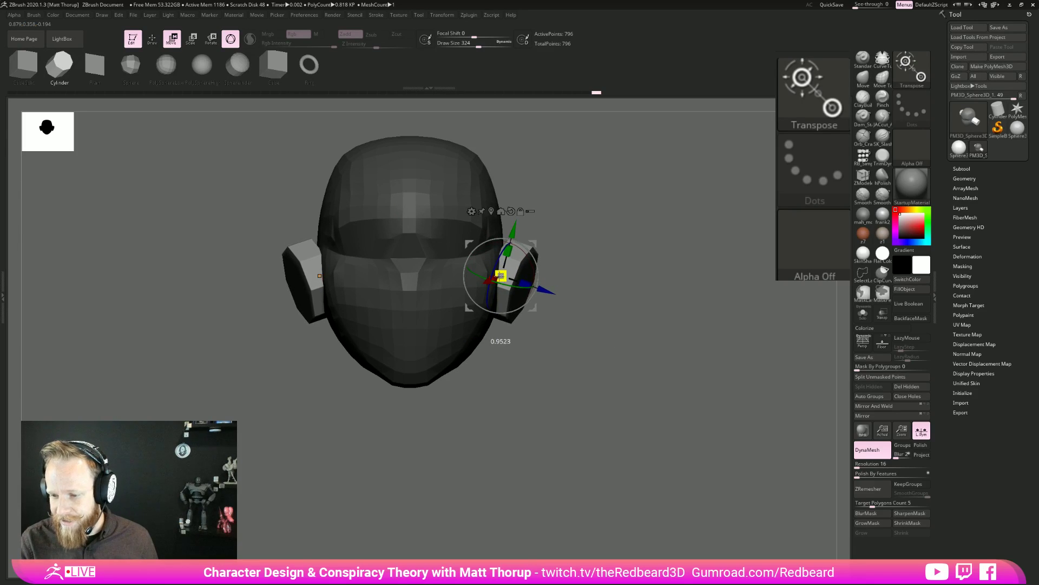
Position and rotate the ear discs with the gizmo so they sit at an angle against the sides of the head.
{"action": "right_click_drag", "start_coordinate": [503, 277], "coordinate": [530, 277]}
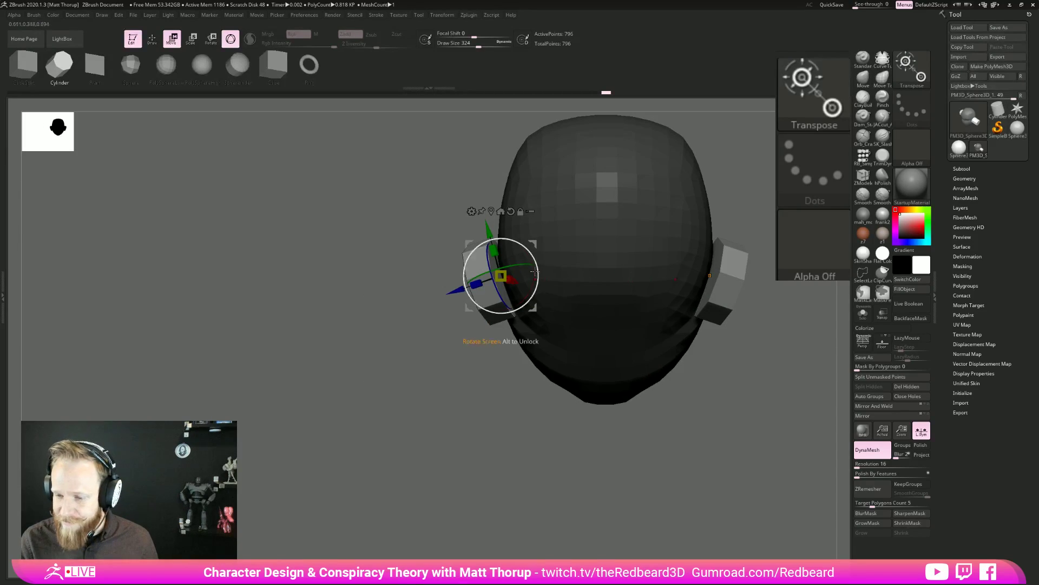
{"action": "right_click_drag", "start_coordinate": [432, 390], "coordinate": [506, 325]}
{"action": "right_click_drag", "start_coordinate": [669, 233], "coordinate": [601, 309]}
{"action": "left_click_drag", "start_coordinate": [484, 293], "coordinate": [493, 284]}
{"action": "right_click_drag", "start_coordinate": [519, 266], "coordinate": [558, 264]}
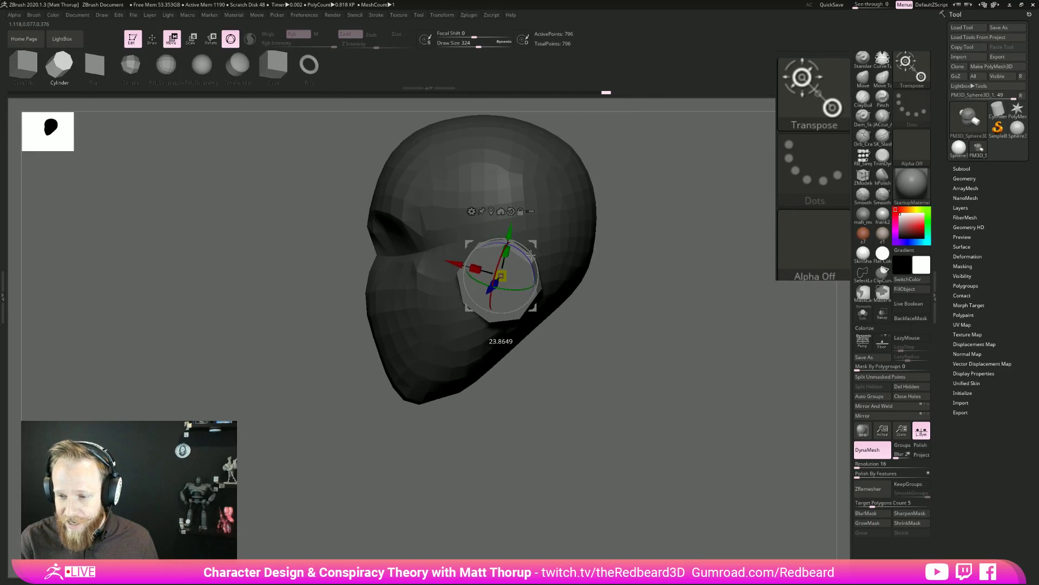
{"action": "left_click_drag", "start_coordinate": [519, 249], "coordinate": [521, 252]}
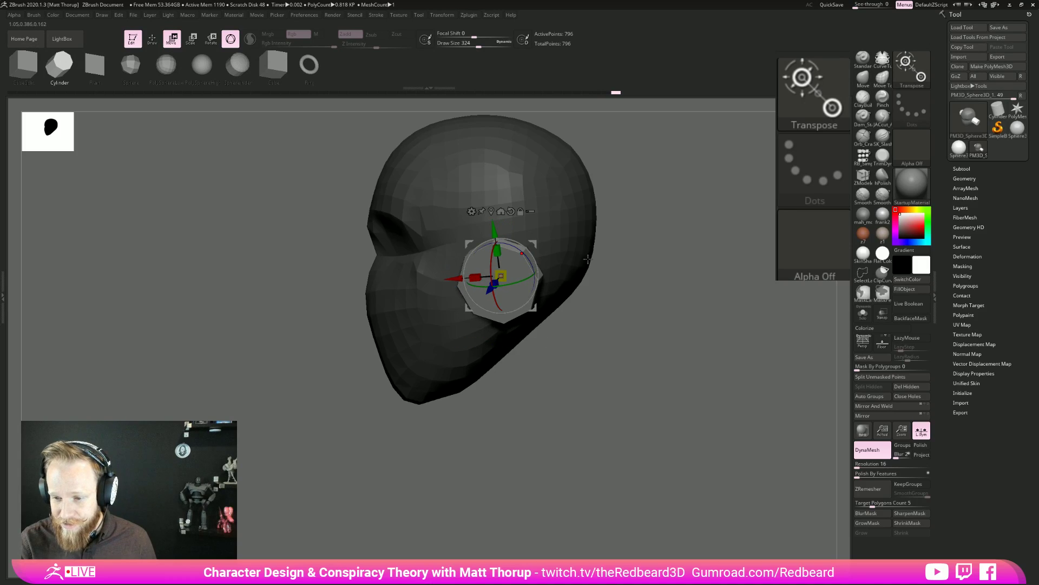
{"action": "right_click_drag", "start_coordinate": [645, 289], "coordinate": [626, 280], "text": "shift"}
{"action": "left_click_drag", "start_coordinate": [523, 263], "coordinate": [533, 264]}
Shape the ear discs with the Move brush at a draw size of 223, pulling the upper and rear edges outward from the head.
{"action": "mouse_move", "coordinate": [714, 373]}
{"action": "right_mouse_down", "text": "shift"}
{"action": "mouse_move", "coordinate": [578, 417]}
{"action": "mouse_move", "coordinate": [640, 422]}
{"action": "mouse_move", "coordinate": [573, 389]}
{"action": "mouse_move", "coordinate": [599, 413]}
{"action": "mouse_move", "coordinate": [587, 413]}
{"action": "right_mouse_up", "text": "shift"}
{"action": "key", "text": "q"}
{"action": "key", "text": "b"}
{"action": "key", "text": "m"}
{"action": "key", "text": "v"}
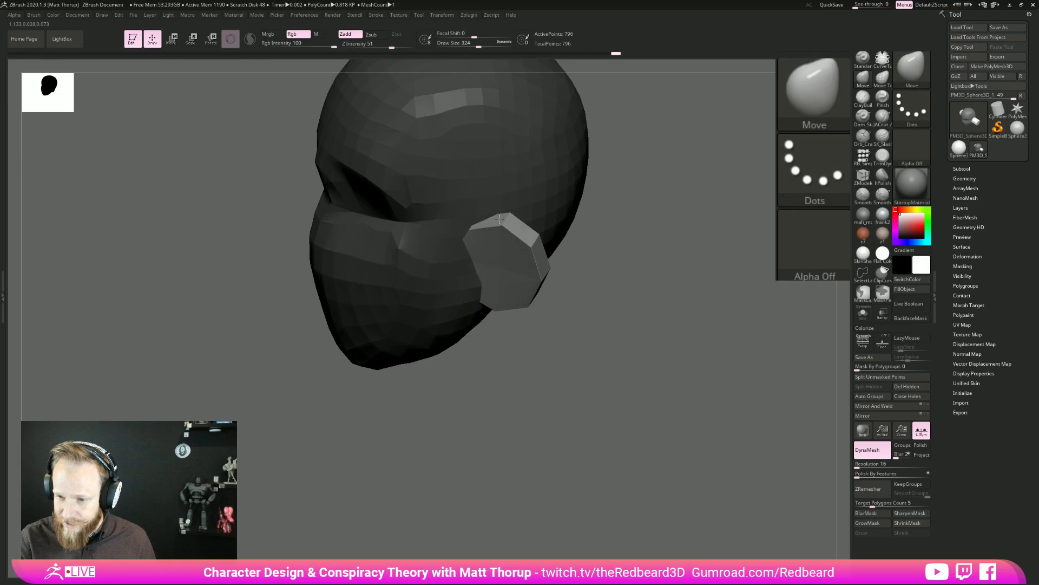
{"action": "mouse_move", "coordinate": [500, 314]}
{"action": "right_mouse_down"}
{"action": "mouse_move", "coordinate": [577, 327]}
{"action": "mouse_move", "coordinate": [491, 366]}
{"action": "mouse_move", "coordinate": [499, 265]}
{"action": "right_mouse_up"}
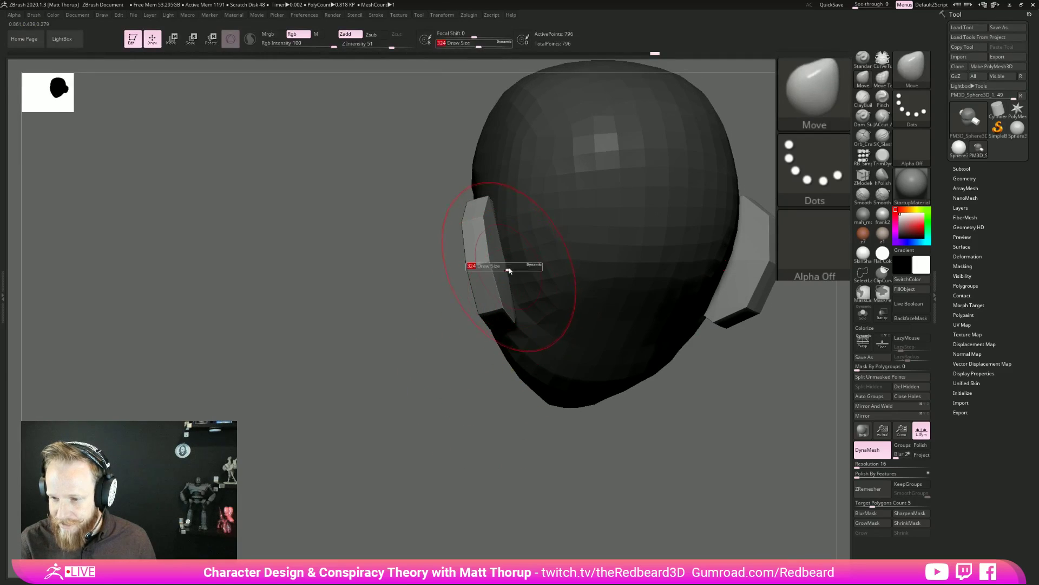
{"action": "right_click_drag", "start_coordinate": [493, 202], "coordinate": [571, 269]}
{"action": "left_click_drag", "start_coordinate": [475, 221], "coordinate": [480, 219]}
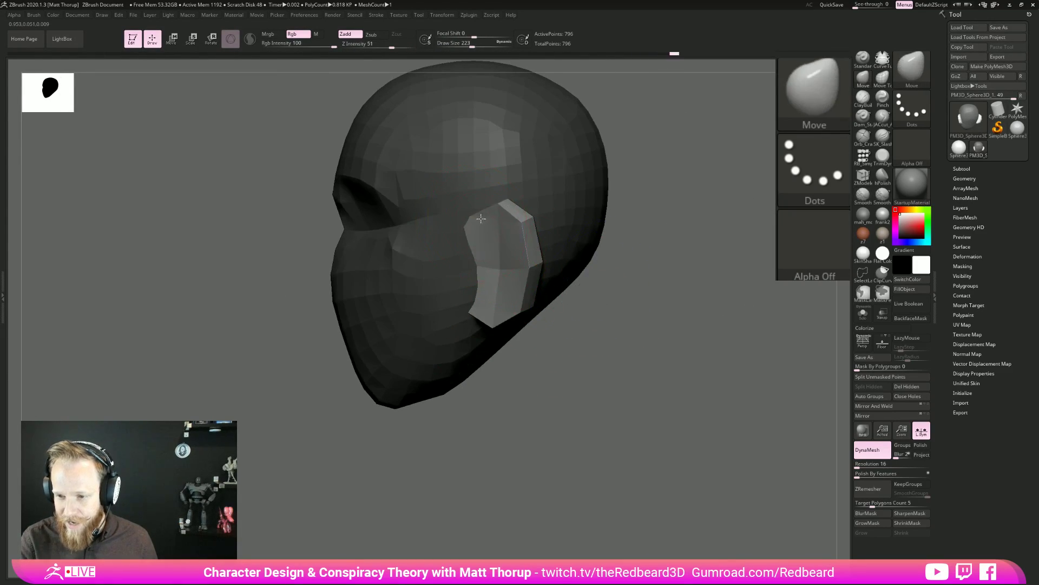
{"action": "right_click_drag", "start_coordinate": [544, 312], "coordinate": [531, 309]}
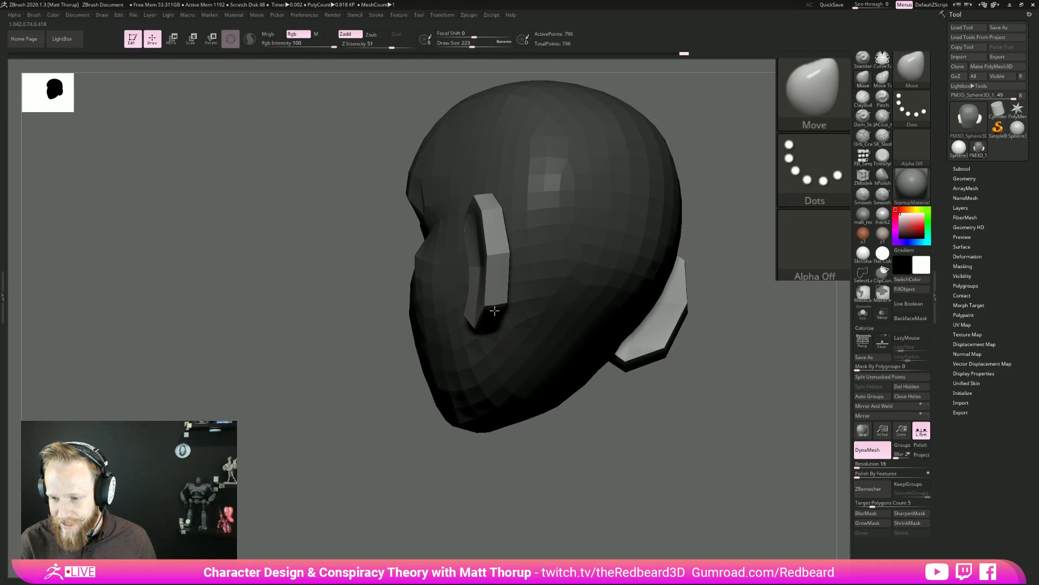
{"action": "left_click_drag", "start_coordinate": [503, 230], "coordinate": [507, 228]}
{"action": "left_click_drag", "start_coordinate": [742, 180], "coordinate": [623, 186]}
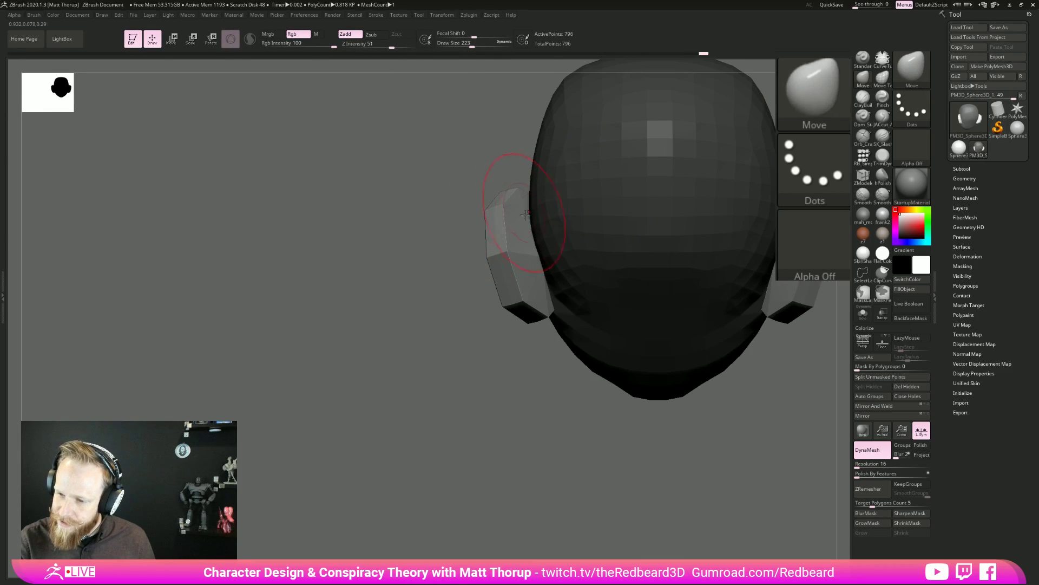
Refine the ear silhouette with the Move brush at draw sizes 149 and 262, and clear the mask from the head.
{"action": "mouse_move", "coordinate": [522, 266]}
{"action": "right_mouse_down"}
{"action": "mouse_move", "coordinate": [615, 440]}
{"action": "mouse_move", "coordinate": [596, 445]}
{"action": "mouse_move", "coordinate": [626, 455]}
{"action": "mouse_move", "coordinate": [587, 411]}
{"action": "mouse_move", "coordinate": [640, 450]}
{"action": "mouse_move", "coordinate": [661, 434]}
{"action": "right_mouse_up"}
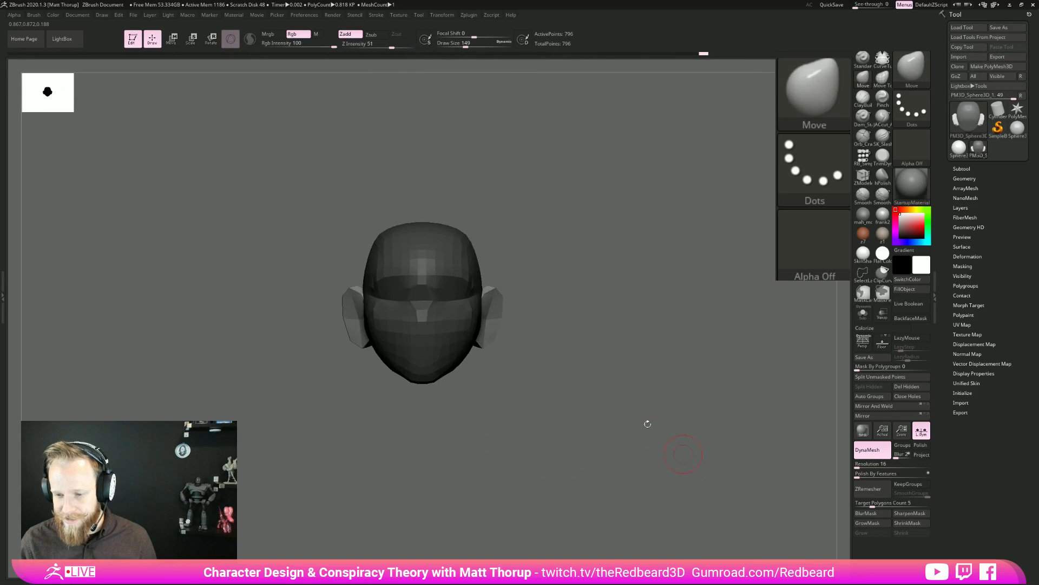
{"action": "right_click_drag", "start_coordinate": [506, 301], "coordinate": [608, 348]}
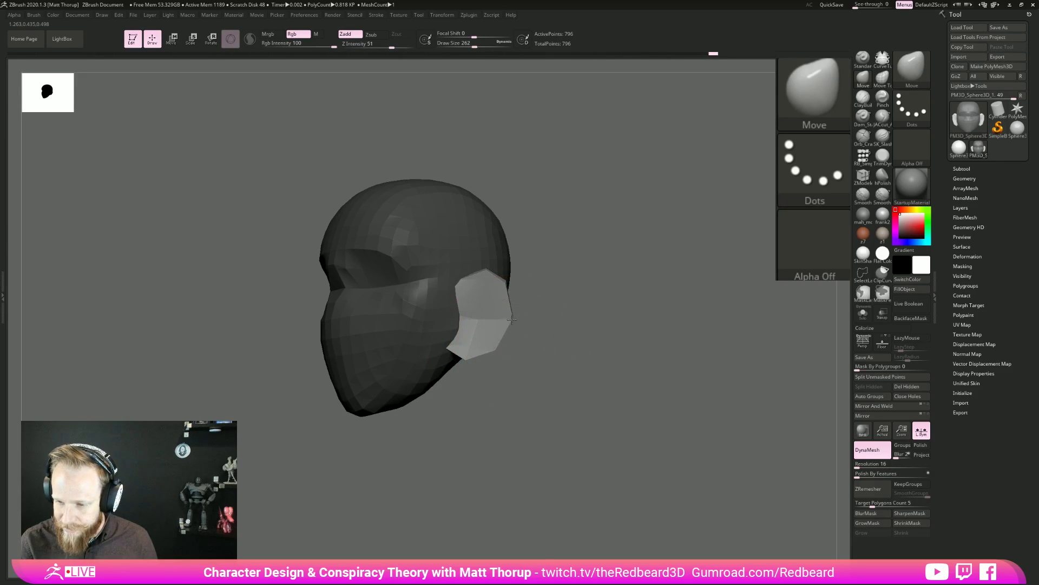
{"action": "right_click_drag", "start_coordinate": [498, 344], "coordinate": [593, 413]}
{"action": "mouse_move", "coordinate": [646, 464]}
{"action": "right_mouse_down", "text": "alt"}
{"action": "mouse_move", "coordinate": [606, 466]}
{"action": "mouse_move", "coordinate": [650, 469]}
{"action": "mouse_move", "coordinate": [666, 411]}
{"action": "mouse_move", "coordinate": [687, 455]}
{"action": "right_mouse_up", "text": "alt"}
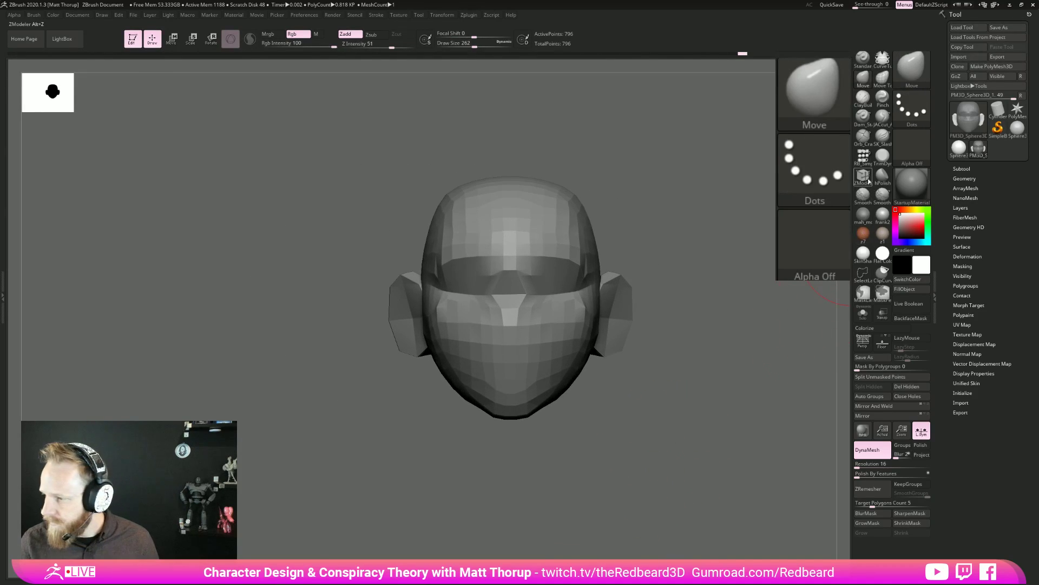
Insert an RB_SimpleInsert sphere on the face's centre line below the eye line as the nose.
{"action": "left_click", "coordinate": [863, 156]}
{"action": "left_click", "coordinate": [130, 65]}
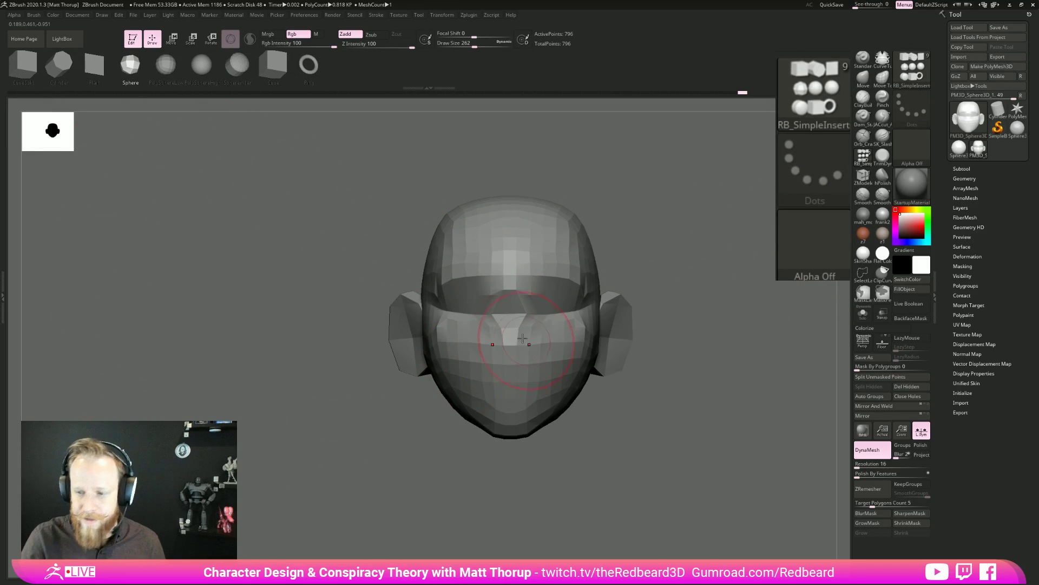
{"action": "left_click_drag", "start_coordinate": [511, 341], "coordinate": [513, 367]}
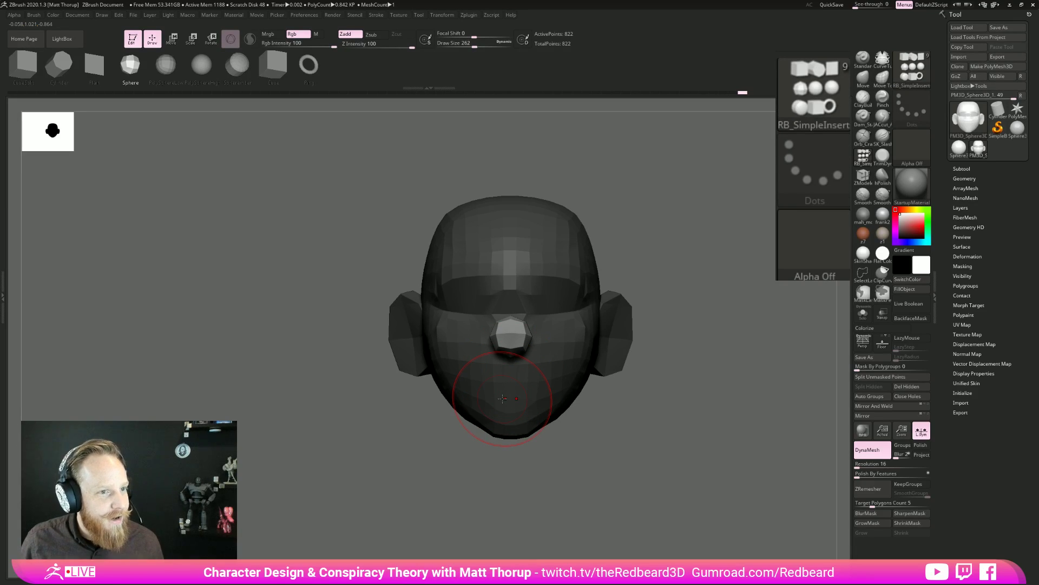
Centre the gizmo on the nose sphere and move the sphere back into the face in side view.
{"action": "right_click_drag", "start_coordinate": [502, 399], "coordinate": [626, 448]}
{"action": "key", "text": "w"}
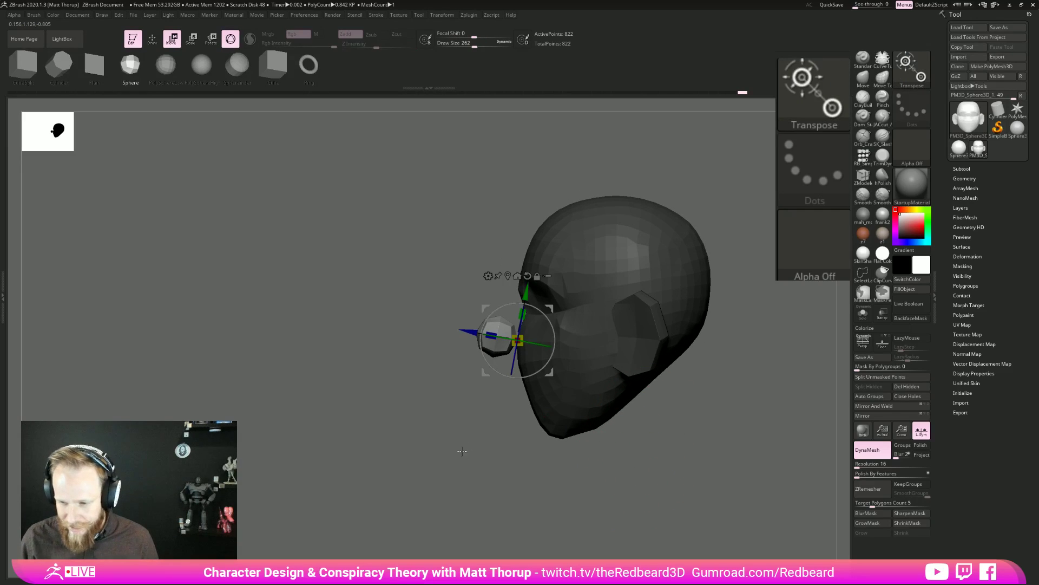
{"action": "left_click_drag", "start_coordinate": [459, 451], "coordinate": [505, 441], "text": "shift"}
{"action": "left_click", "coordinate": [508, 275]}
{"action": "left_click_drag", "start_coordinate": [711, 269], "coordinate": [669, 276]}
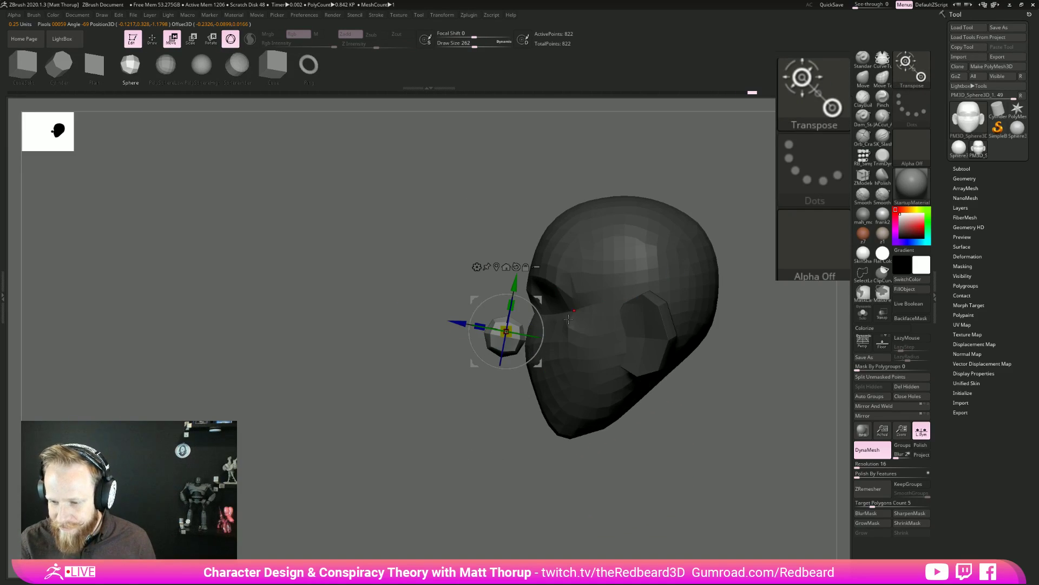
{"action": "left_click_drag", "start_coordinate": [459, 324], "coordinate": [474, 327]}
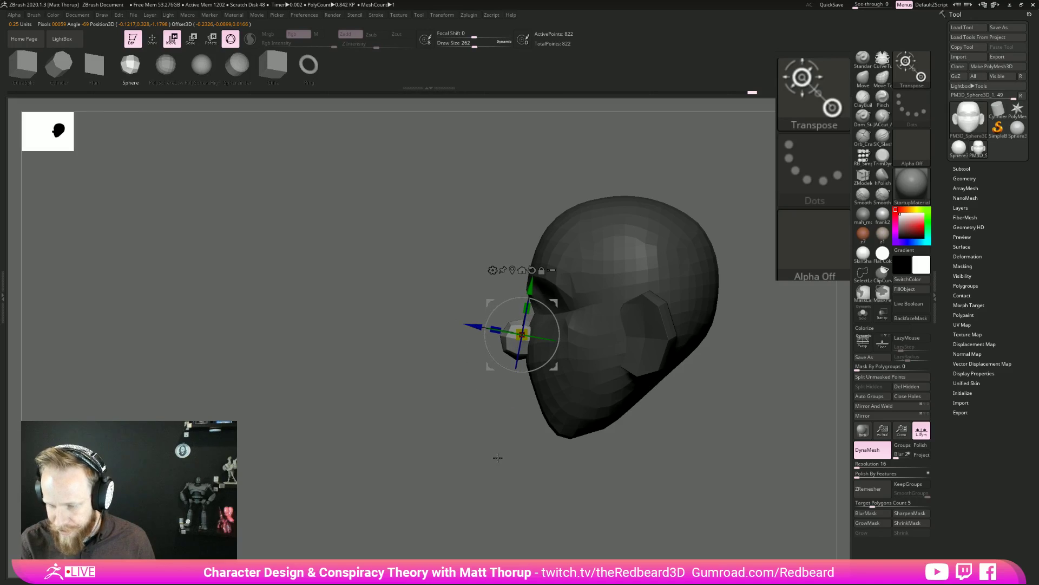
Shape the base and sides of the nose sphere with the Move brush at draw sizes 158 and 120.
{"action": "key", "text": "q"}
{"action": "mouse_move", "coordinate": [487, 454]}
{"action": "left_mouse_down"}
{"action": "mouse_move", "coordinate": [536, 432]}
{"action": "mouse_move", "coordinate": [531, 422]}
{"action": "left_mouse_up"}
{"action": "key", "text": "b"}
{"action": "key", "text": "m"}
{"action": "key", "text": "v"}
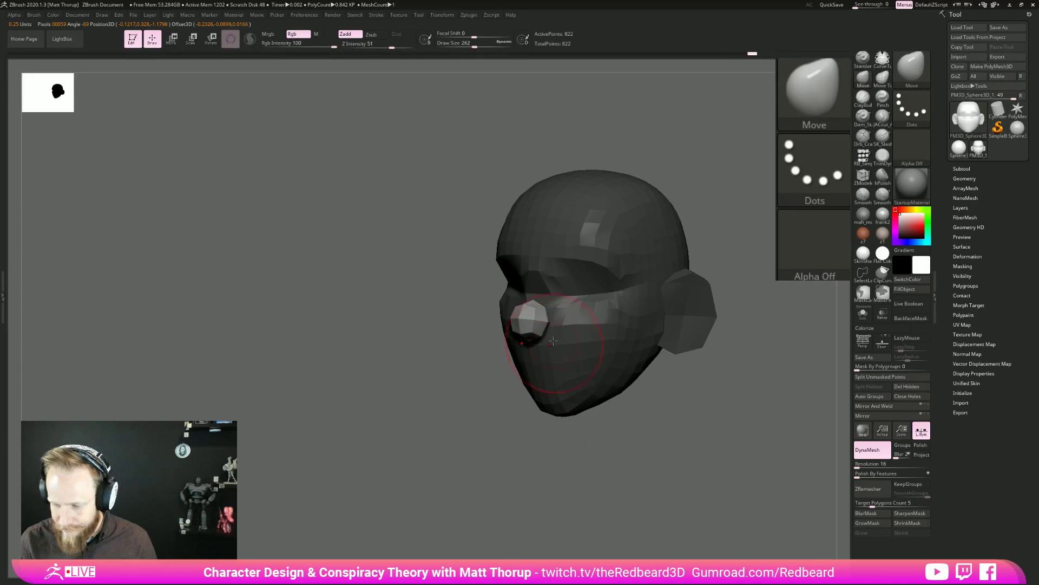
{"action": "mouse_move", "coordinate": [543, 324]}
{"action": "left_mouse_down"}
{"action": "mouse_move", "coordinate": [550, 334]}
{"action": "mouse_move", "coordinate": [552, 325]}
{"action": "left_mouse_up"}
{"action": "key", "text": "s"}
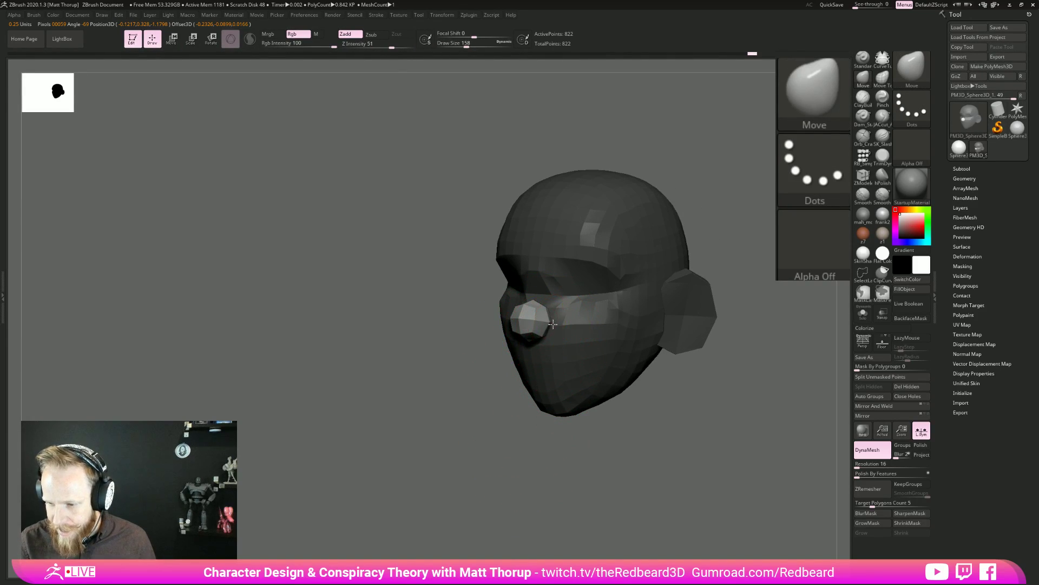
{"action": "left_click_drag", "start_coordinate": [487, 455], "coordinate": [522, 378], "text": "shift"}
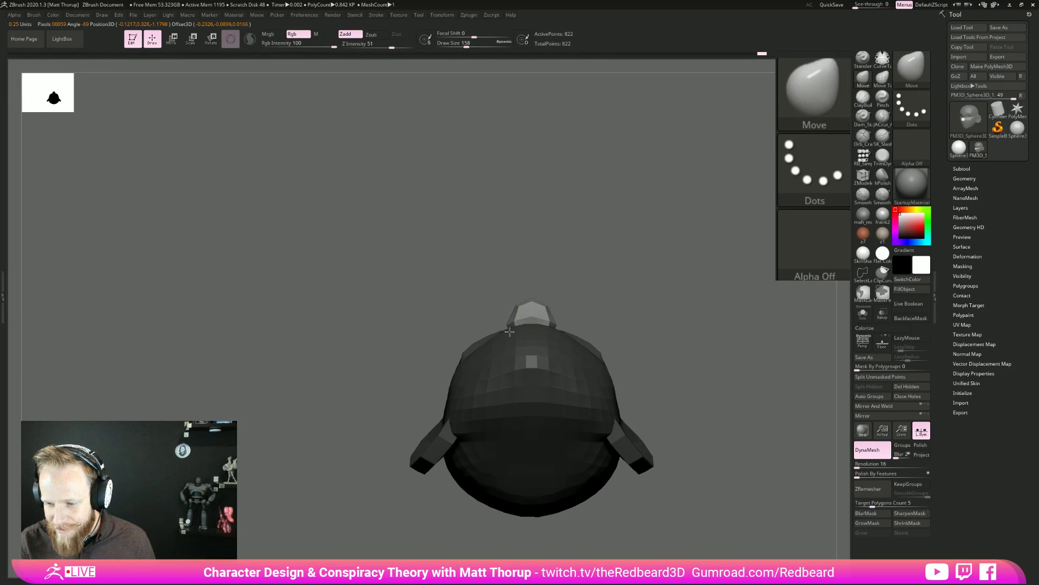
{"action": "right_click_drag", "start_coordinate": [600, 300], "coordinate": [590, 304]}
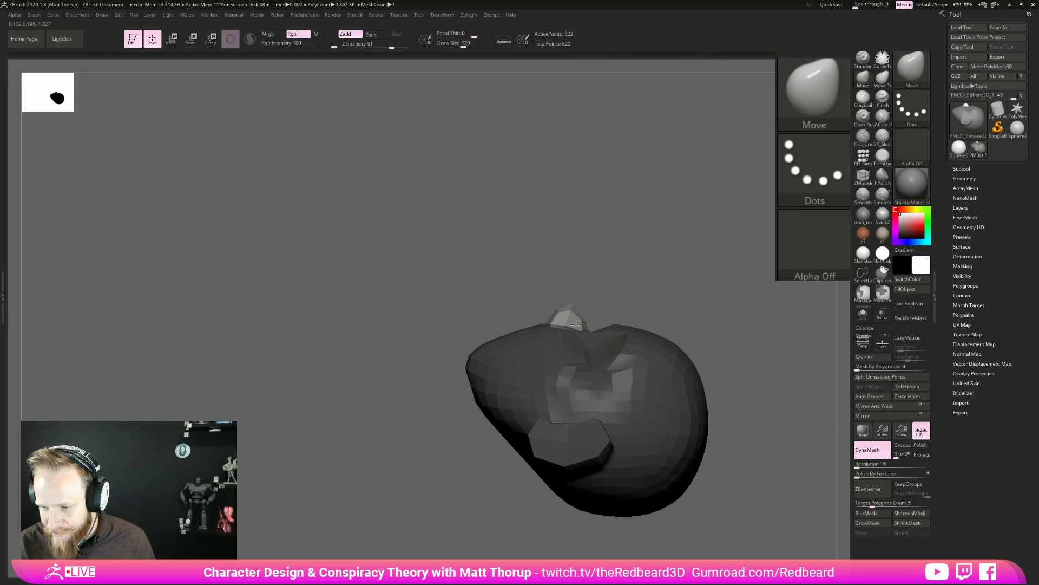
{"action": "mouse_move", "coordinate": [593, 327]}
{"action": "right_mouse_down"}
{"action": "mouse_move", "coordinate": [585, 323]}
{"action": "mouse_move", "coordinate": [603, 321]}
{"action": "mouse_move", "coordinate": [593, 310]}
{"action": "right_mouse_up"}
Pull the nose sphere into a faceted wedge with a narrow bridge, using the Move brush at draw size 83.
{"action": "key", "text": "bracketright"}
{"action": "key", "text": "bracketleft"}
{"action": "key", "text": "bracketleft"}
{"action": "key", "text": "bracketleft"}
{"action": "mouse_move", "coordinate": [702, 280]}
{"action": "left_mouse_down", "text": "shift"}
{"action": "mouse_move", "coordinate": [680, 253]}
{"action": "mouse_move", "coordinate": [710, 265]}
{"action": "mouse_move", "coordinate": [705, 444]}
{"action": "mouse_move", "coordinate": [624, 476]}
{"action": "mouse_move", "coordinate": [571, 490]}
{"action": "mouse_move", "coordinate": [482, 343]}
{"action": "left_mouse_up", "text": "shift"}
{"action": "right_click_drag", "start_coordinate": [439, 431], "coordinate": [464, 346]}
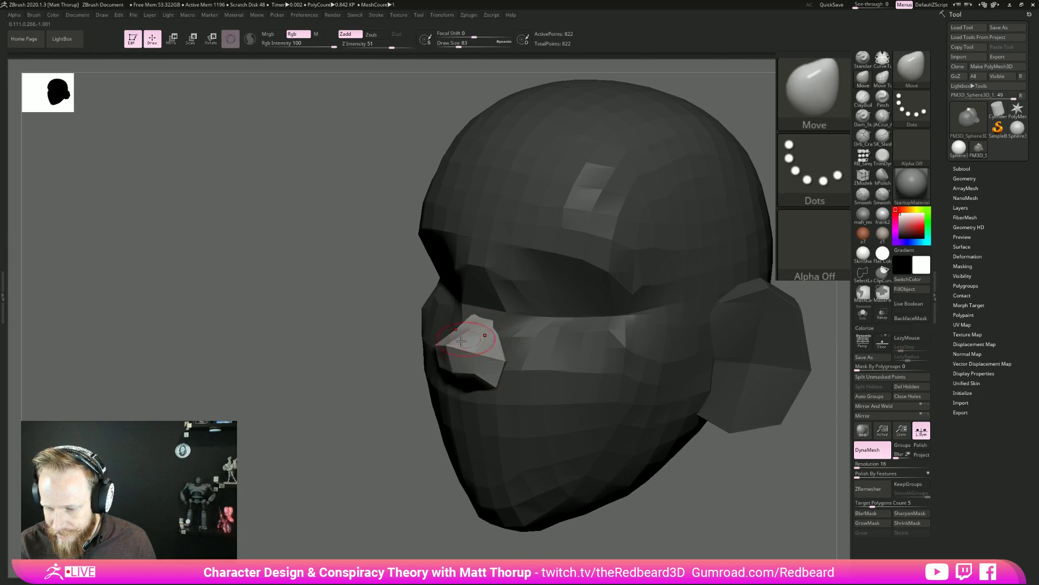
{"action": "right_click_drag", "start_coordinate": [401, 466], "coordinate": [498, 360]}
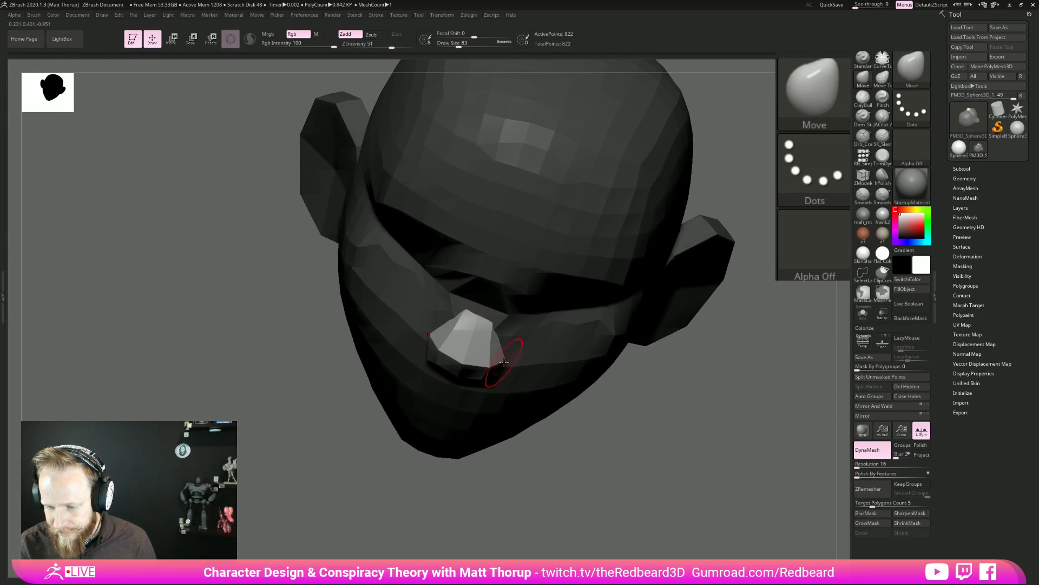
{"action": "right_click_drag", "start_coordinate": [645, 420], "coordinate": [484, 377]}
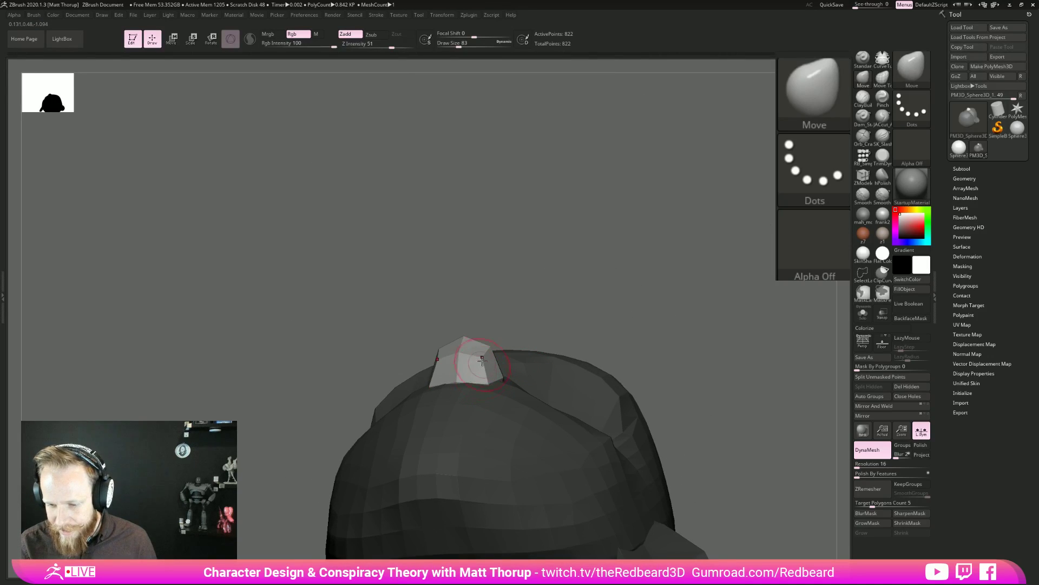
Adjust the nose's placement on the face with the Move gizmo and return to sculpting.
{"action": "mouse_move", "coordinate": [615, 281]}
{"action": "right_mouse_down"}
{"action": "mouse_move", "coordinate": [630, 391]}
{"action": "mouse_move", "coordinate": [622, 415]}
{"action": "mouse_move", "coordinate": [568, 454]}
{"action": "mouse_move", "coordinate": [582, 443]}
{"action": "right_mouse_up"}
{"action": "key", "text": "w"}
{"action": "left_click_drag", "start_coordinate": [521, 377], "coordinate": [507, 386]}
{"action": "mouse_move", "coordinate": [557, 427]}
{"action": "right_mouse_down", "text": "shift"}
{"action": "mouse_move", "coordinate": [644, 465]}
{"action": "mouse_move", "coordinate": [593, 445]}
{"action": "mouse_move", "coordinate": [601, 471]}
{"action": "mouse_move", "coordinate": [621, 477]}
{"action": "right_mouse_up", "text": "shift"}
{"action": "key", "text": "q"}
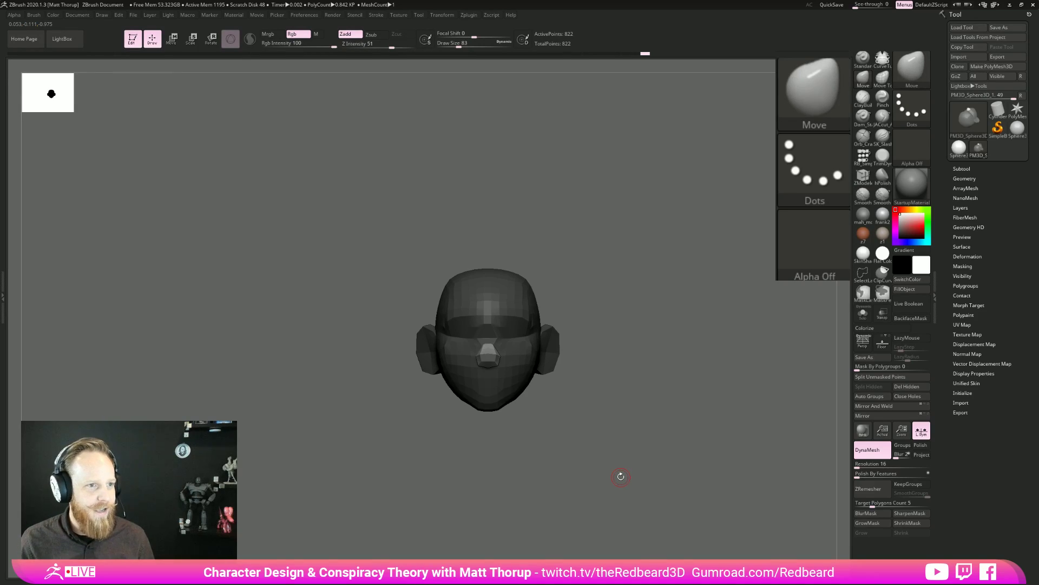
Refine the nose's bridge and lower planes with the Move brush at draw size 87.
{"action": "right_click_drag", "start_coordinate": [641, 366], "coordinate": [612, 476]}
{"action": "right_click_drag", "start_coordinate": [612, 476], "coordinate": [654, 460]}
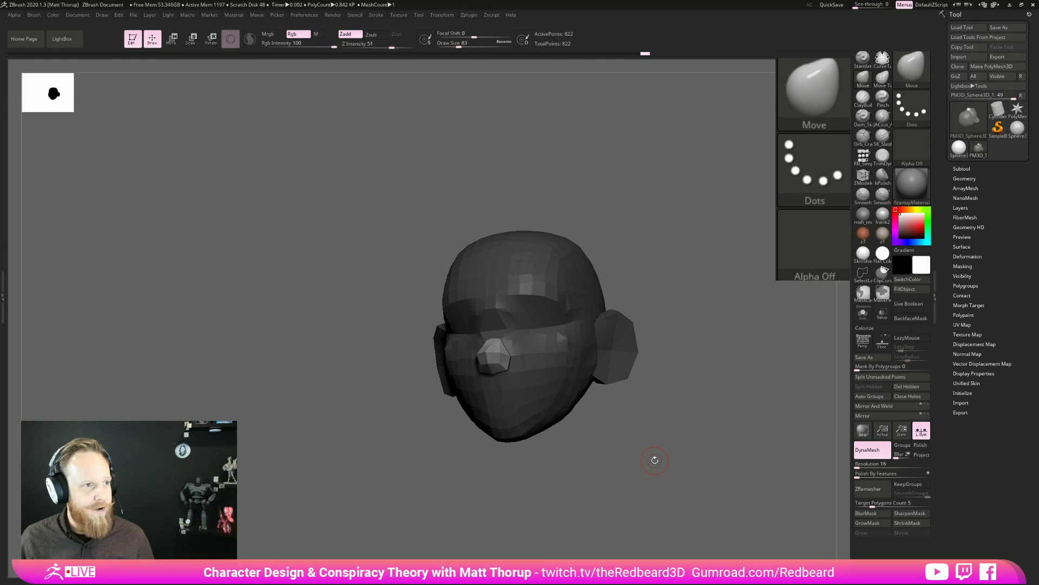
{"action": "left_click_drag", "start_coordinate": [654, 460], "coordinate": [563, 492]}
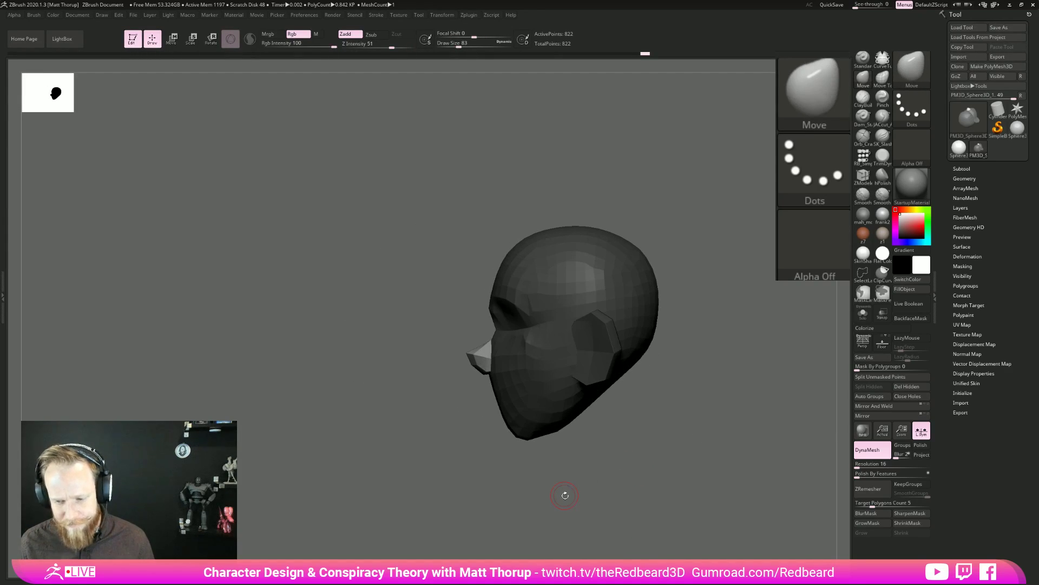
{"action": "left_click_drag", "start_coordinate": [666, 428], "coordinate": [680, 452]}
{"action": "key", "text": "f"}
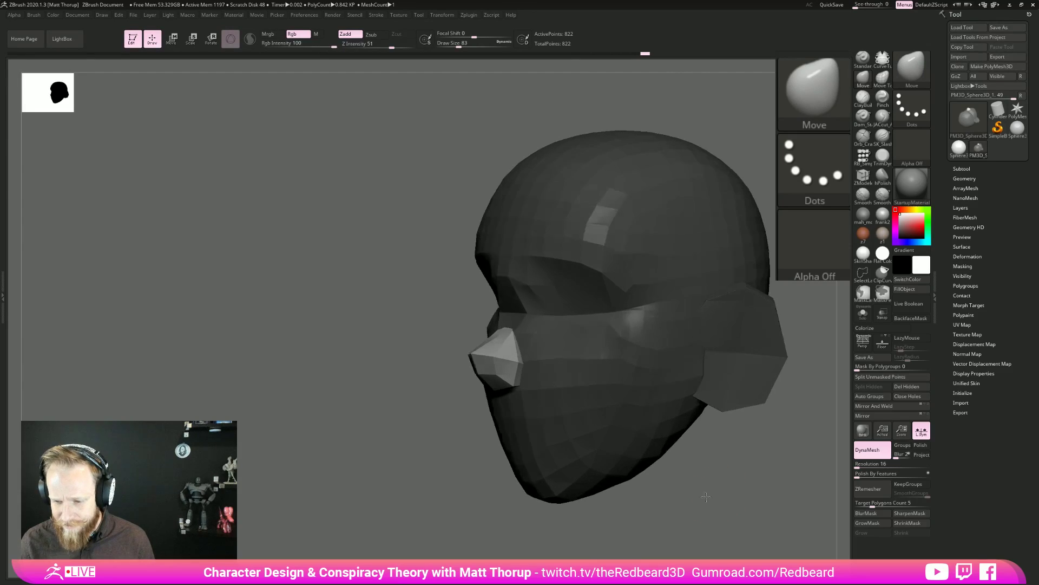
{"action": "key", "text": "s"}
{"action": "left_click_drag", "start_coordinate": [503, 336], "coordinate": [503, 339]}
{"action": "mouse_move", "coordinate": [587, 503]}
{"action": "left_mouse_down", "text": "shift"}
{"action": "mouse_move", "coordinate": [626, 493]}
{"action": "mouse_move", "coordinate": [587, 492]}
{"action": "mouse_move", "coordinate": [625, 482]}
{"action": "mouse_move", "coordinate": [587, 482]}
{"action": "left_mouse_up", "text": "shift"}
{"action": "key", "text": "s"}
{"action": "left_click_drag", "start_coordinate": [502, 359], "coordinate": [504, 355]}
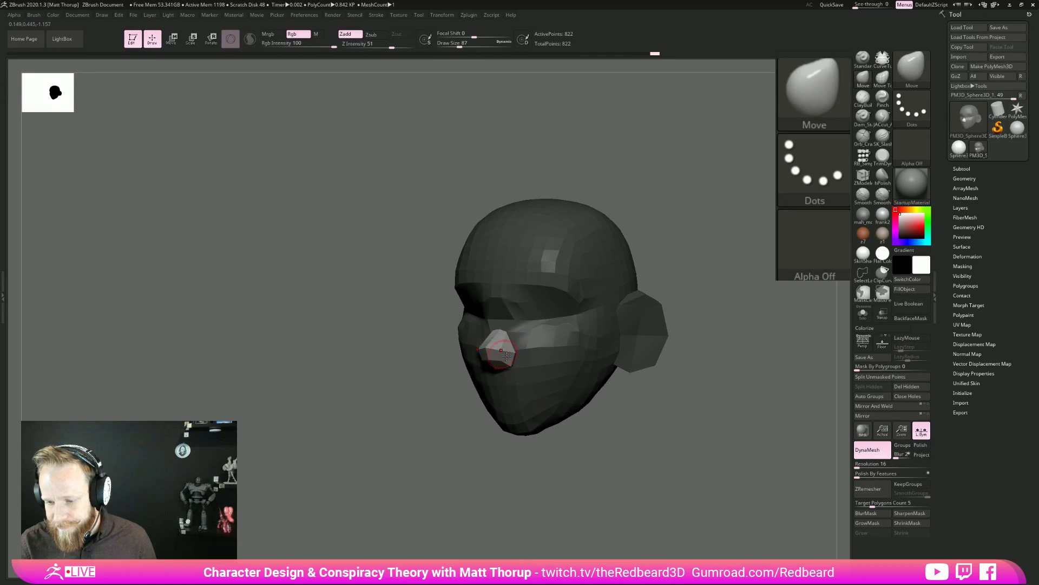
{"action": "left_click_drag", "start_coordinate": [647, 457], "coordinate": [656, 451], "text": "shift"}
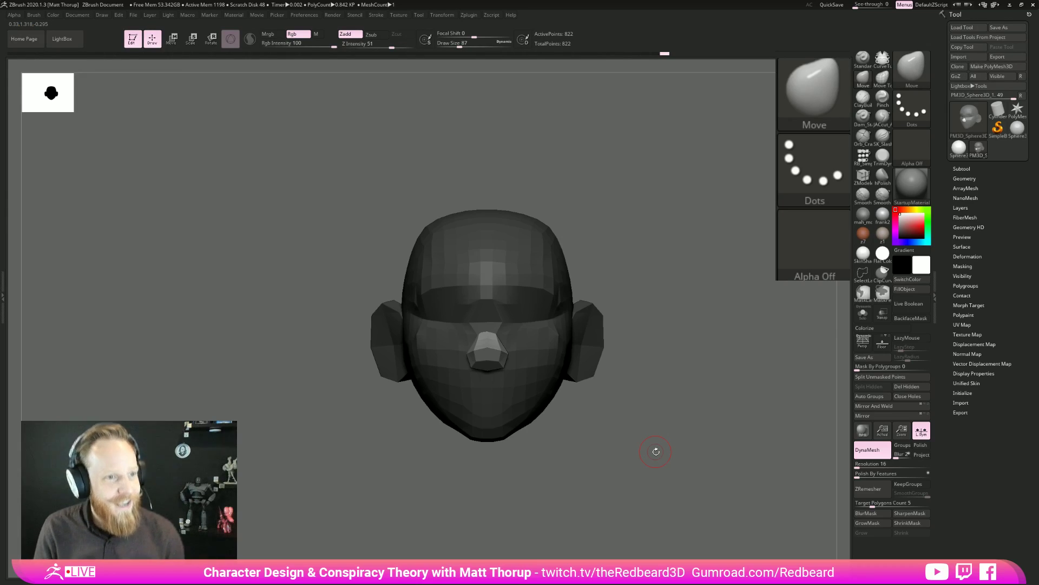
Clear the mask from the head and reshape the lower cheeks and jaw with the Move brush at draw size 324.
{"action": "left_click_drag", "start_coordinate": [655, 452], "coordinate": [492, 372]}
{"action": "left_click_drag", "start_coordinate": [637, 311], "coordinate": [538, 356]}
{"action": "mouse_move", "coordinate": [671, 352]}
{"action": "left_mouse_down"}
{"action": "mouse_move", "coordinate": [571, 459]}
{"action": "mouse_move", "coordinate": [587, 408]}
{"action": "mouse_move", "coordinate": [608, 485]}
{"action": "mouse_move", "coordinate": [601, 476]}
{"action": "mouse_move", "coordinate": [457, 469]}
{"action": "mouse_move", "coordinate": [518, 473]}
{"action": "left_mouse_up"}
{"action": "left_click_drag", "start_coordinate": [470, 429], "coordinate": [499, 427]}
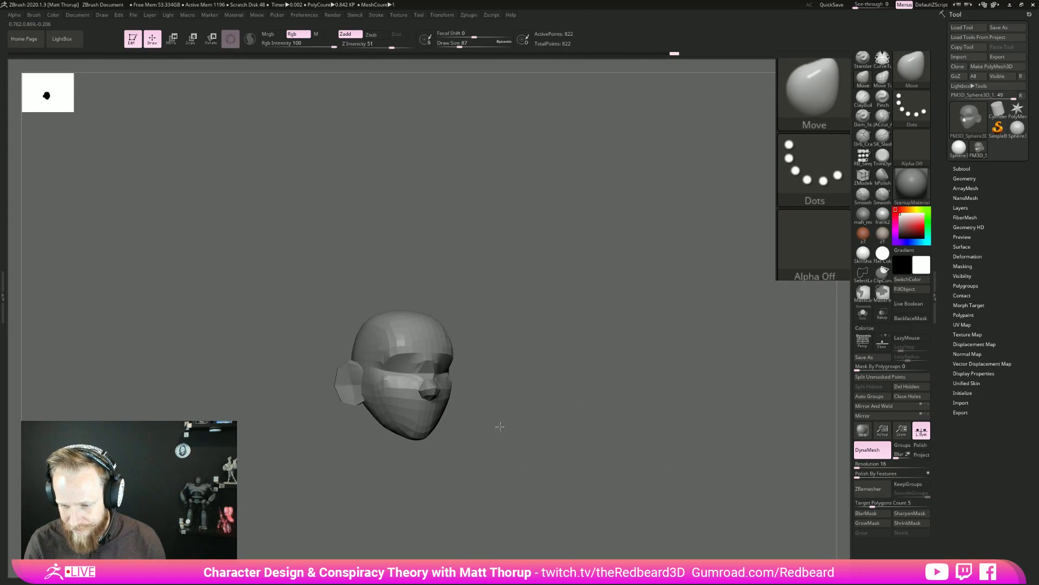
{"action": "key", "text": "s"}
{"action": "left_click_drag", "start_coordinate": [419, 410], "coordinate": [449, 410]}
{"action": "left_click_drag", "start_coordinate": [459, 406], "coordinate": [445, 405]}
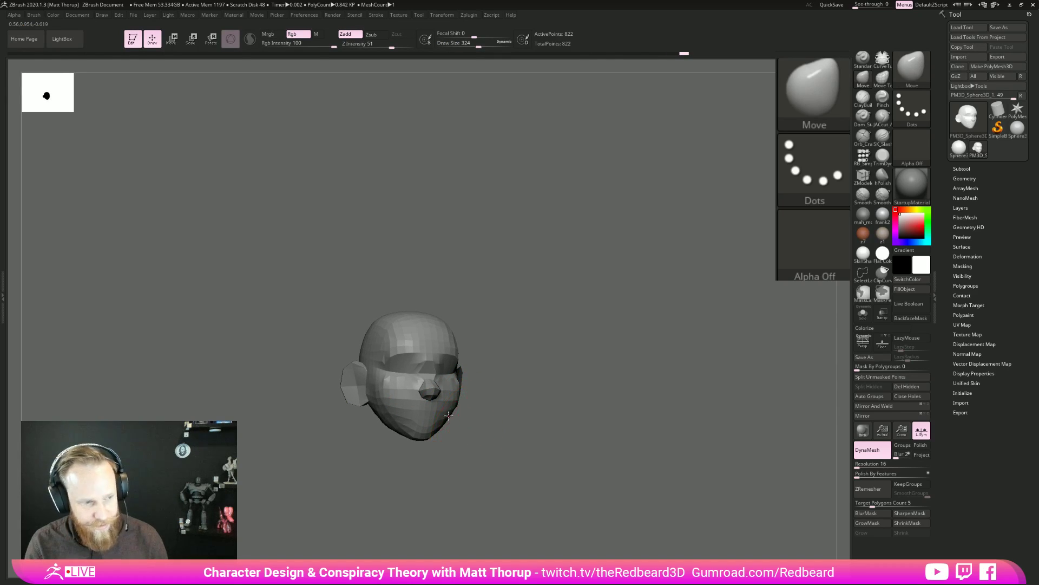
{"action": "left_click_drag", "start_coordinate": [435, 436], "coordinate": [453, 414]}
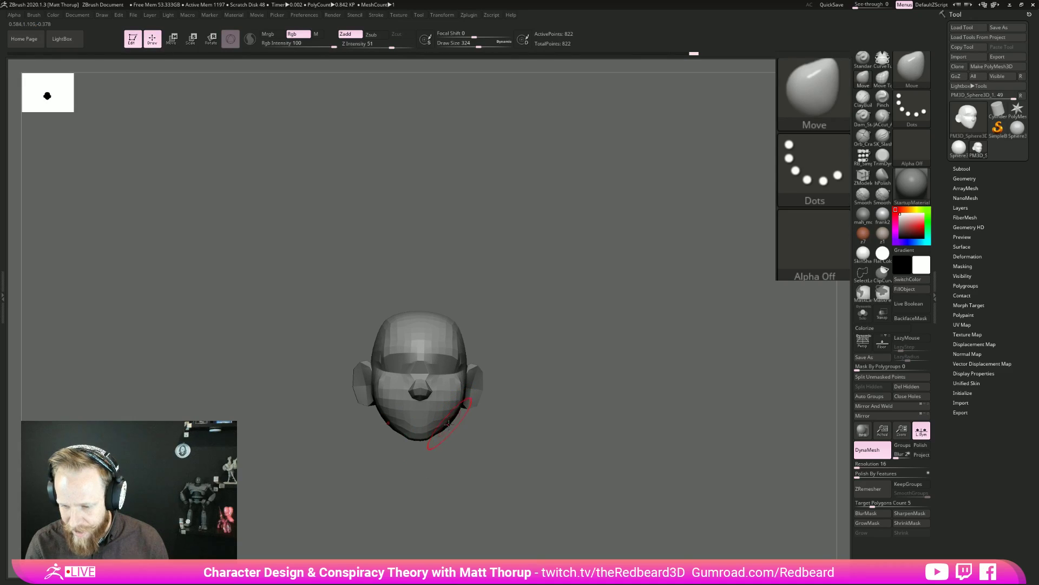
Reshape the chin's lower edge in front view with the Move brush, reducing the draw size to 136.
{"action": "key", "text": "bracketleft"}
{"action": "key", "text": "bracketleft"}
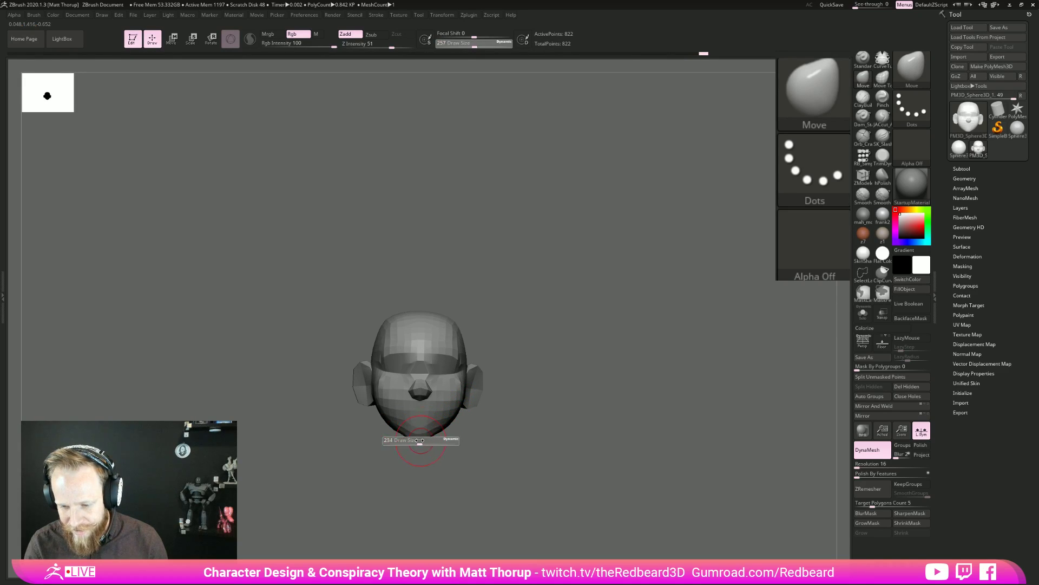
{"action": "mouse_move", "coordinate": [433, 429]}
{"action": "left_mouse_down"}
{"action": "mouse_move", "coordinate": [480, 424]}
{"action": "mouse_move", "coordinate": [455, 464]}
{"action": "mouse_move", "coordinate": [573, 489]}
{"action": "mouse_move", "coordinate": [442, 443]}
{"action": "mouse_move", "coordinate": [467, 418]}
{"action": "mouse_move", "coordinate": [453, 446]}
{"action": "mouse_move", "coordinate": [484, 441]}
{"action": "left_mouse_up"}
{"action": "key", "text": "s"}
{"action": "key", "text": "bracketright"}
{"action": "key", "text": "s"}
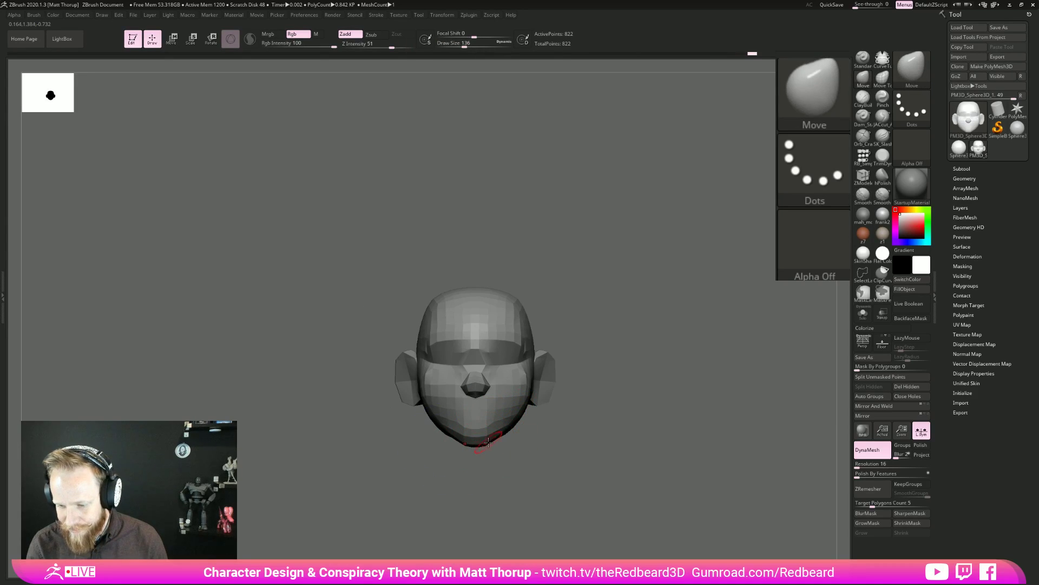
{"action": "mouse_move", "coordinate": [582, 411]}
{"action": "left_mouse_down"}
{"action": "mouse_move", "coordinate": [520, 453]}
{"action": "mouse_move", "coordinate": [505, 444]}
{"action": "mouse_move", "coordinate": [538, 467]}
{"action": "left_mouse_up"}
Adjust the jawline between chin and ear with the Move brush at draw size 293.
{"action": "key", "text": "bracketright"}
{"action": "key", "text": "bracketright"}
{"action": "key", "text": "s"}
{"action": "left_click_drag", "start_coordinate": [509, 419], "coordinate": [531, 456]}
{"action": "left_click_drag", "start_coordinate": [582, 435], "coordinate": [570, 419]}
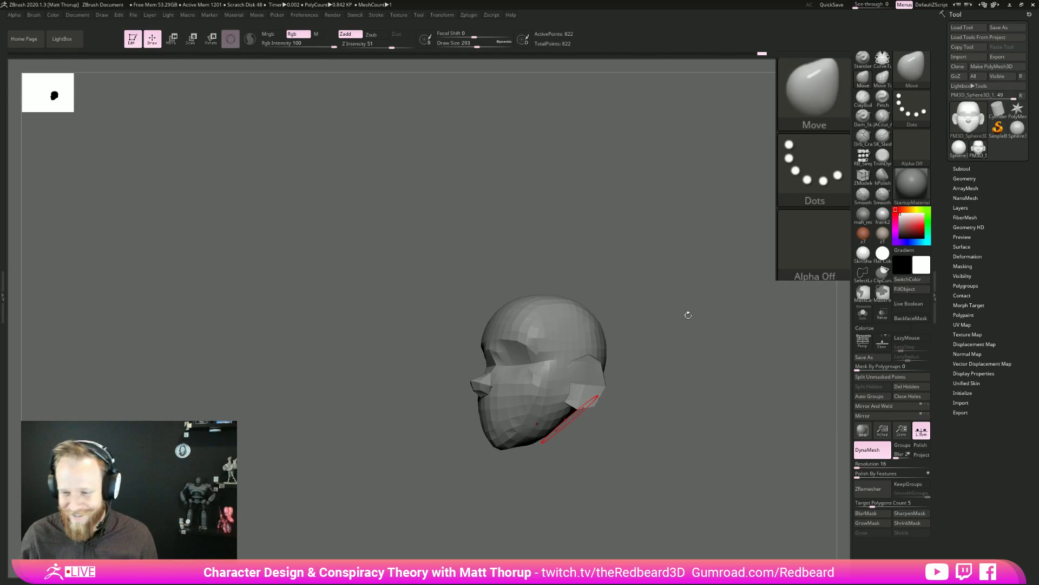
Reshape the forehead with the Move brush at draw size 437 and refine the brow area at draw size 116.
{"action": "left_click_drag", "start_coordinate": [698, 346], "coordinate": [667, 336]}
{"action": "key", "text": "bracketright"}
{"action": "left_click_drag", "start_coordinate": [510, 314], "coordinate": [512, 309]}
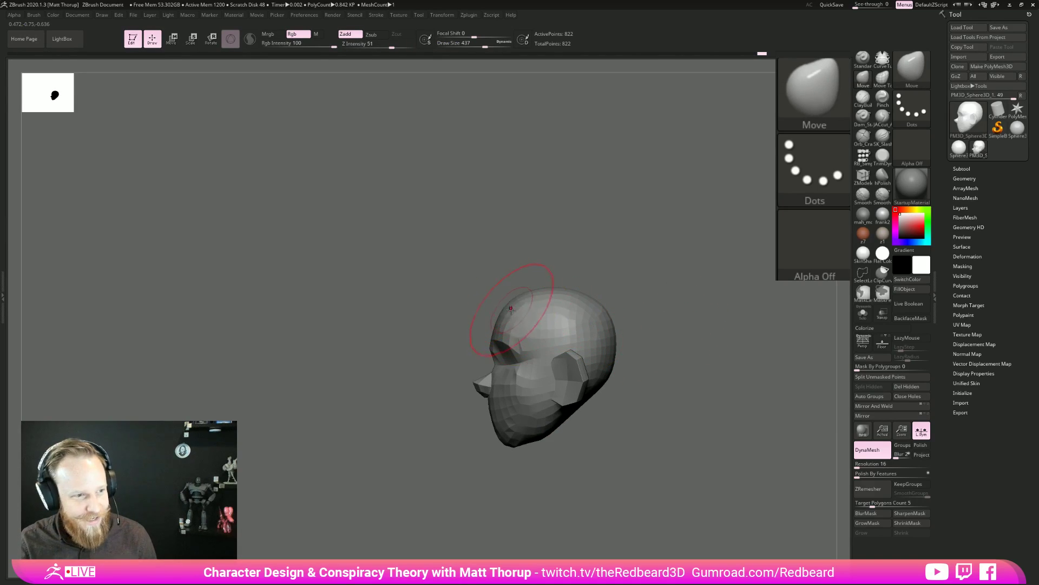
{"action": "key", "text": "s"}
{"action": "mouse_move", "coordinate": [488, 353]}
{"action": "left_mouse_down"}
{"action": "mouse_move", "coordinate": [477, 352]}
{"action": "mouse_move", "coordinate": [499, 362]}
{"action": "left_mouse_up"}
{"action": "key", "text": "s"}
{"action": "left_click_drag", "start_coordinate": [638, 311], "coordinate": [725, 300]}
{"action": "left_click_drag", "start_coordinate": [627, 336], "coordinate": [670, 330], "text": "shift"}
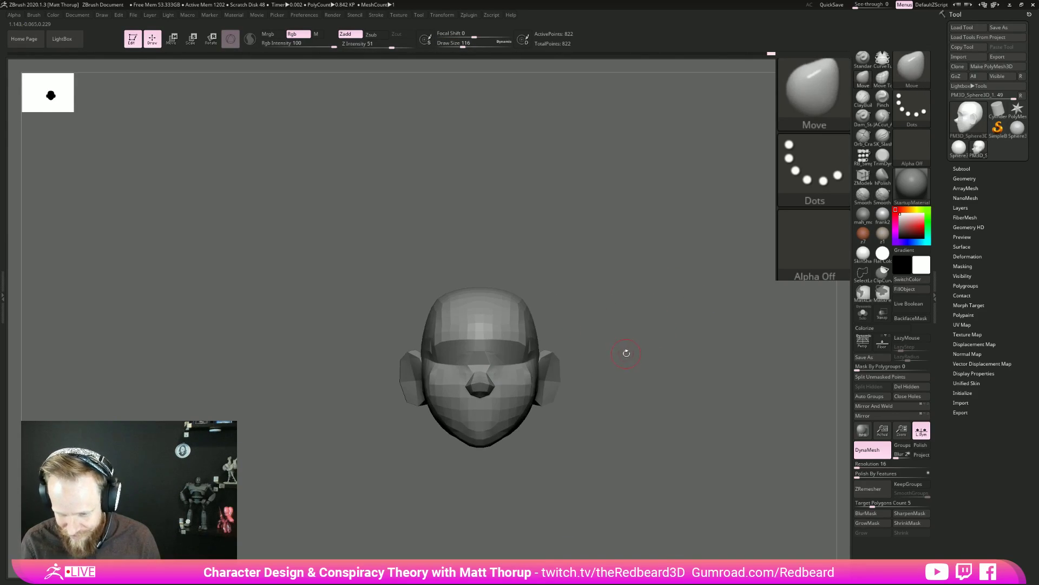
Examine the head's overall proportions from the front, side and rear, both close up and at a small scale.
{"action": "key", "text": "shift"}
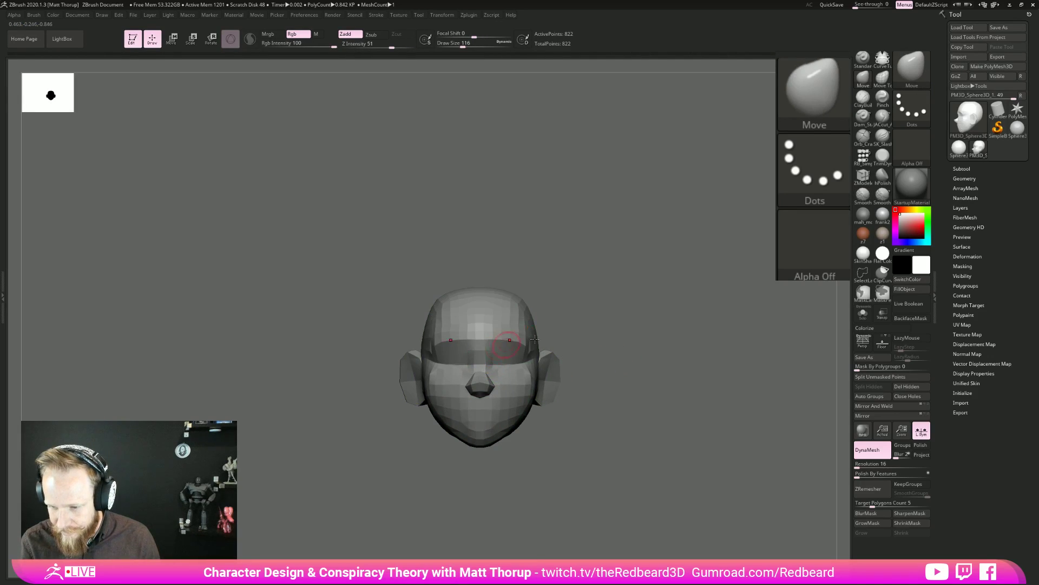
{"action": "left_click_drag", "start_coordinate": [612, 342], "coordinate": [511, 366]}
{"action": "left_click_drag", "start_coordinate": [706, 343], "coordinate": [700, 312]}
{"action": "right_click_drag", "start_coordinate": [700, 312], "coordinate": [720, 467]}
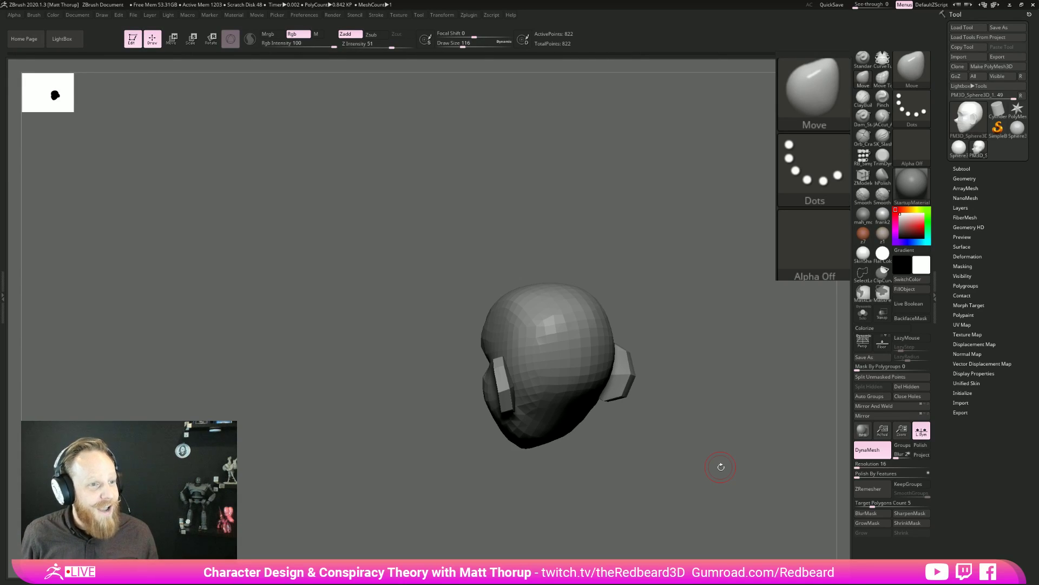
{"action": "left_click_drag", "start_coordinate": [720, 467], "coordinate": [647, 453]}
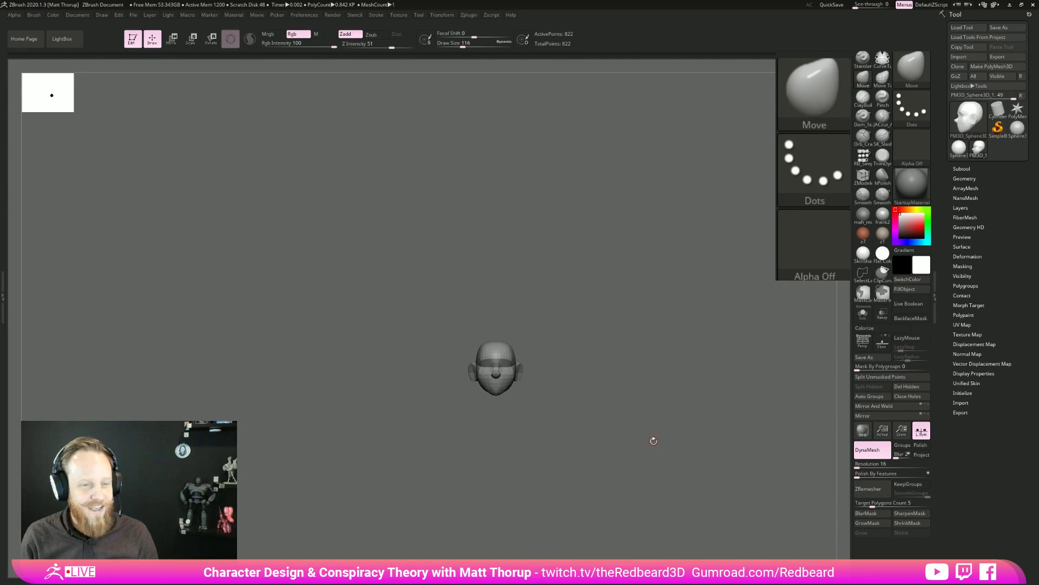
{"action": "mouse_move", "coordinate": [636, 399]}
{"action": "left_mouse_down", "text": "alt"}
{"action": "mouse_move", "coordinate": [615, 341]}
{"action": "mouse_move", "coordinate": [624, 371]}
{"action": "mouse_move", "coordinate": [554, 313]}
{"action": "mouse_move", "coordinate": [522, 309]}
{"action": "mouse_move", "coordinate": [559, 339]}
{"action": "mouse_move", "coordinate": [580, 325]}
{"action": "mouse_move", "coordinate": [559, 329]}
{"action": "left_mouse_up", "text": "alt"}
{"action": "key", "text": "]"}
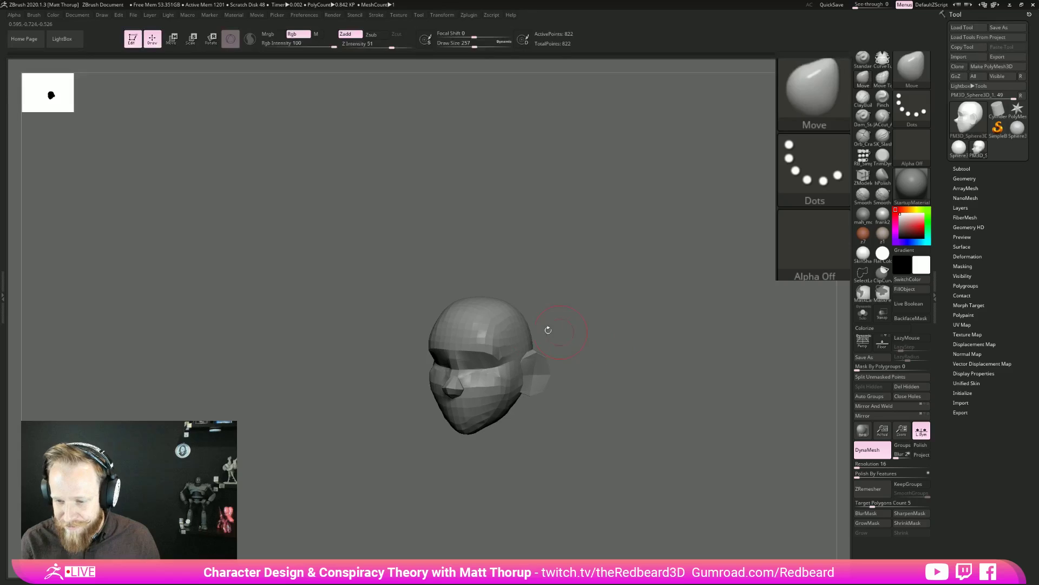
{"action": "key", "text": "shift"}
{"action": "mouse_move", "coordinate": [578, 288]}
{"action": "left_mouse_down", "text": "shift"}
{"action": "mouse_move", "coordinate": [610, 294]}
{"action": "mouse_move", "coordinate": [668, 339]}
{"action": "mouse_move", "coordinate": [536, 370]}
{"action": "mouse_move", "coordinate": [522, 460]}
{"action": "mouse_move", "coordinate": [594, 459]}
{"action": "left_mouse_up", "text": "shift"}
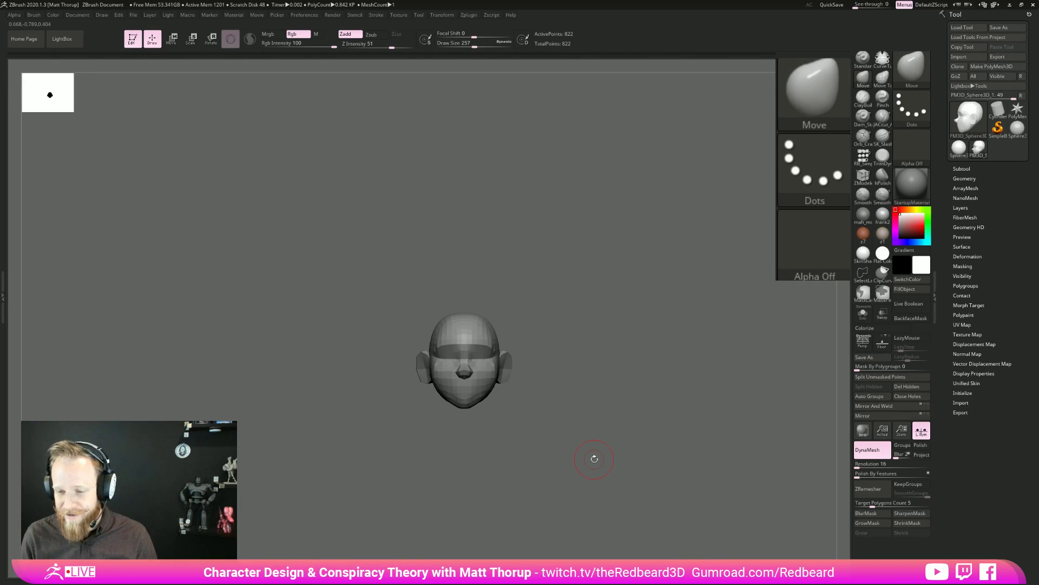
{"action": "left_click_drag", "start_coordinate": [619, 360], "coordinate": [605, 369]}
{"action": "left_click_drag", "start_coordinate": [638, 401], "coordinate": [662, 413]}
Activate the RB_SimpleInsert brush and display the head's polygroup wireframe.
{"action": "left_click", "coordinate": [863, 156]}
{"action": "mouse_move", "coordinate": [731, 411]}
{"action": "left_mouse_down", "text": "shift"}
{"action": "mouse_move", "coordinate": [661, 505]}
{"action": "mouse_move", "coordinate": [656, 346]}
{"action": "left_mouse_up", "text": "shift"}
{"action": "mouse_move", "coordinate": [656, 346]}
{"action": "left_mouse_down"}
{"action": "mouse_move", "coordinate": [615, 397]}
{"action": "mouse_move", "coordinate": [606, 393]}
{"action": "left_mouse_up"}
{"action": "key", "text": "shift+f"}
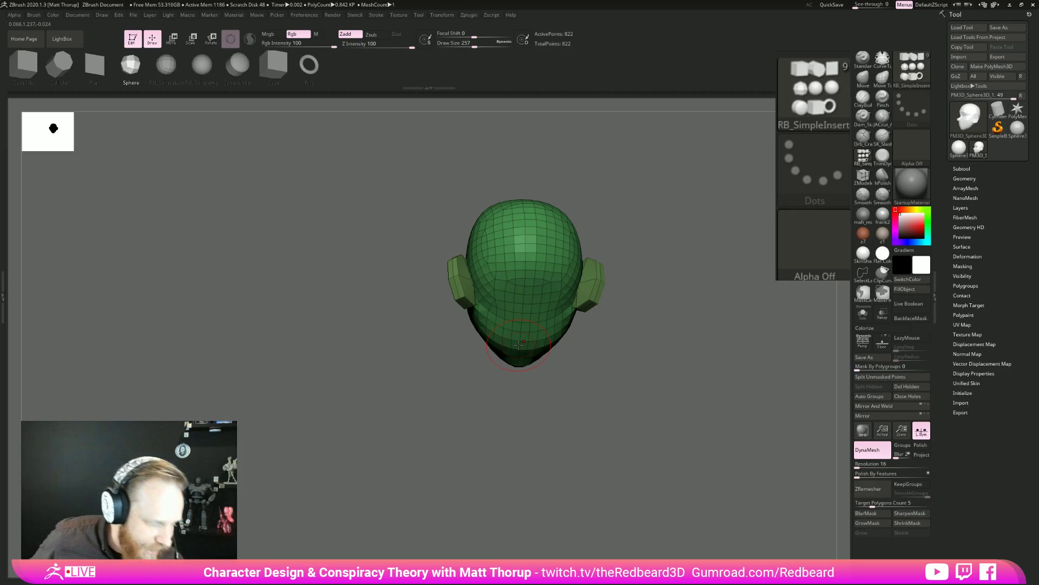
{"action": "left_click_drag", "start_coordinate": [659, 383], "coordinate": [696, 396]}
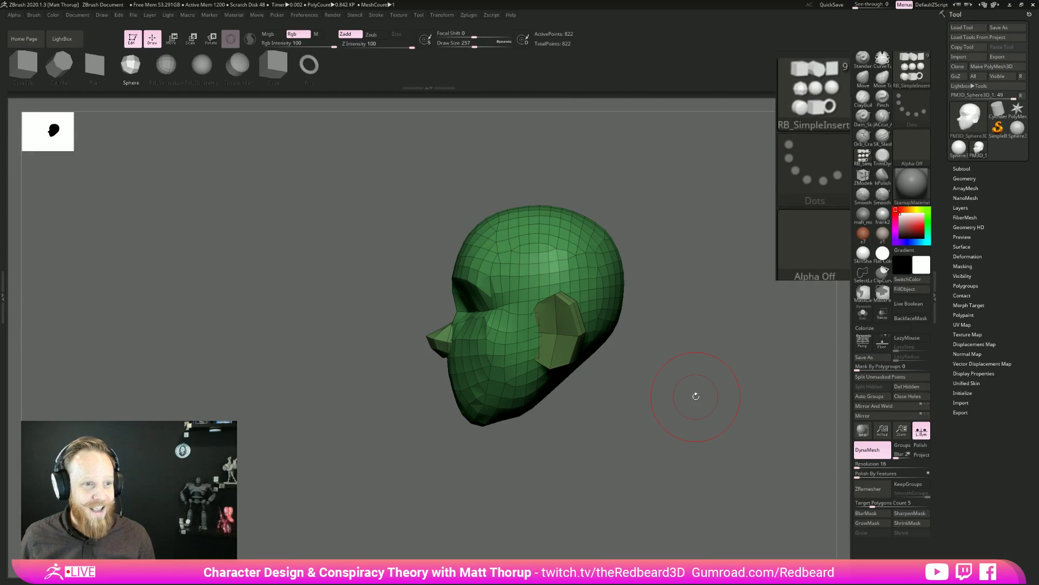
{"action": "left_click_drag", "start_coordinate": [696, 397], "coordinate": [591, 393]}
Try a sphere insert at the lower back of the head, undo it and choose the Cylinder shape instead.
{"action": "left_click_drag", "start_coordinate": [508, 360], "coordinate": [511, 382]}
{"action": "key", "text": "ctrl"}
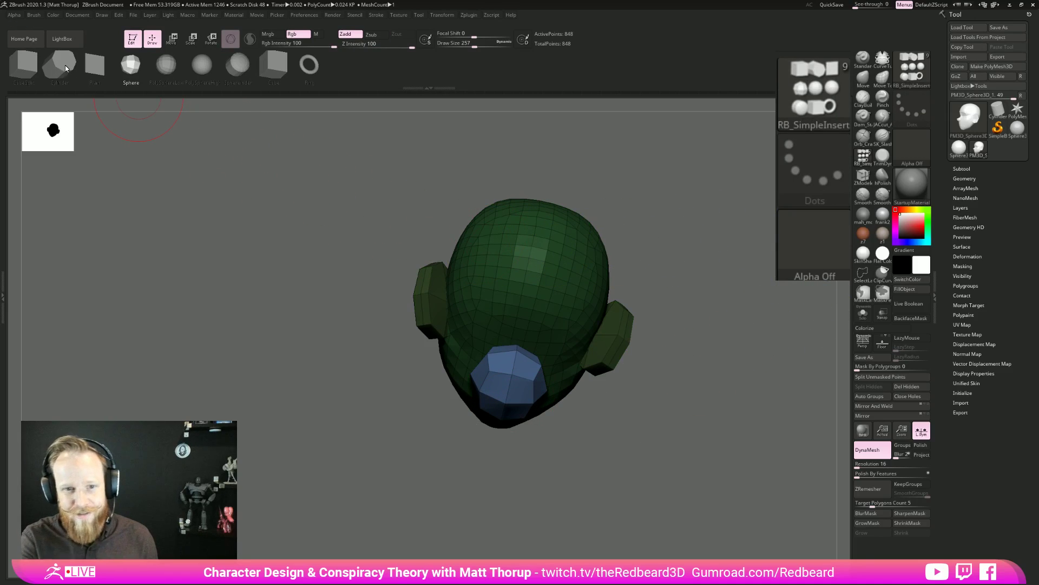
{"action": "left_click", "coordinate": [59, 66]}
{"action": "left_click_drag", "start_coordinate": [540, 442], "coordinate": [642, 460]}
{"action": "key", "text": "ctrl+z"}
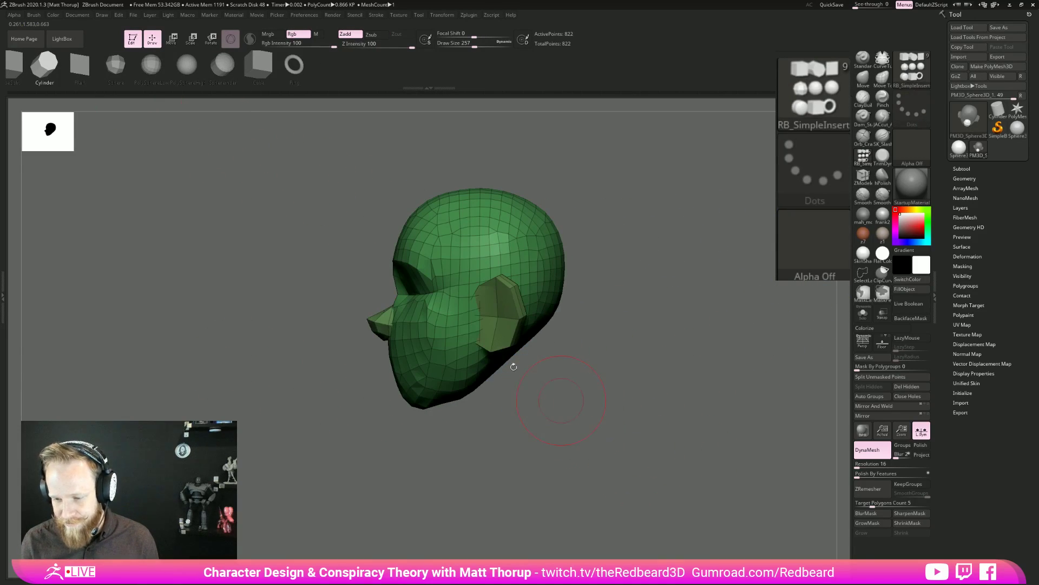
Insert an RB_SimpleInsert cylinder on the centre line at the lower back of the skull as the neck.
{"action": "left_click_drag", "start_coordinate": [667, 413], "coordinate": [627, 401]}
{"action": "right_click_drag", "start_coordinate": [528, 371], "coordinate": [518, 404], "text": "shift"}
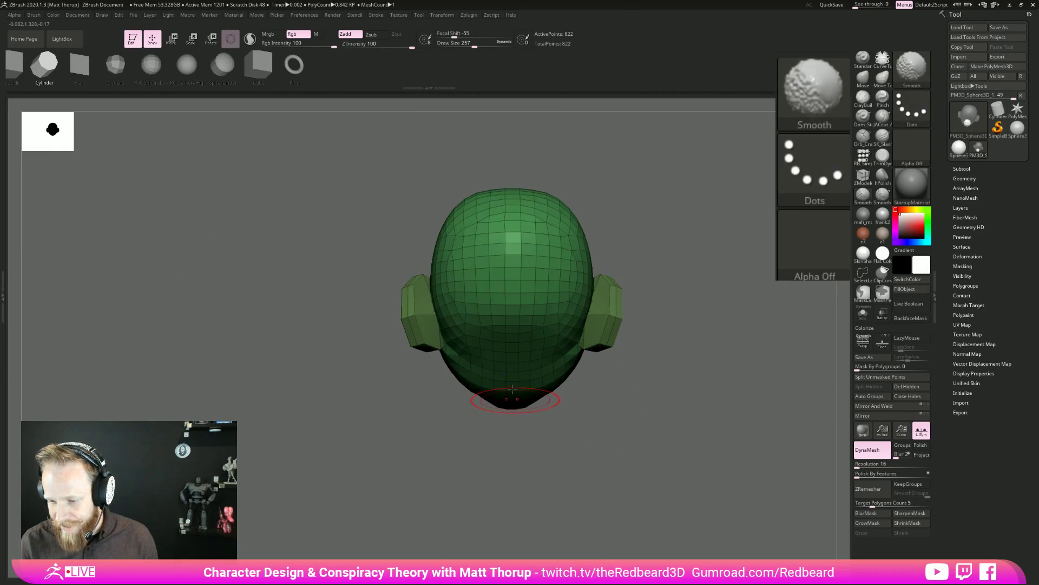
{"action": "left_click_drag", "start_coordinate": [512, 361], "coordinate": [512, 401]}
{"action": "left_click_drag", "start_coordinate": [644, 416], "coordinate": [724, 423], "text": "shift"}
{"action": "right_click_drag", "start_coordinate": [723, 423], "coordinate": [683, 426], "text": "ctrl"}
Rotate the slanted neck cylinder upright in side view with the gizmo.
{"action": "key", "text": "e"}
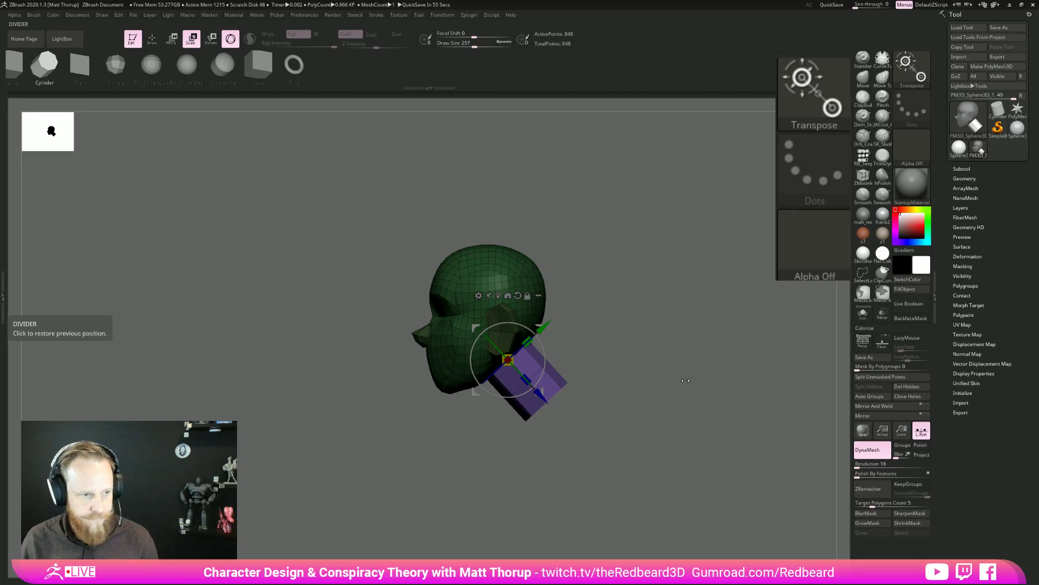
{"action": "mouse_move", "coordinate": [679, 387]}
{"action": "left_mouse_down"}
{"action": "mouse_move", "coordinate": [656, 416]}
{"action": "mouse_move", "coordinate": [659, 395]}
{"action": "mouse_move", "coordinate": [687, 409]}
{"action": "mouse_move", "coordinate": [683, 369]}
{"action": "left_mouse_up"}
{"action": "left_click_drag", "start_coordinate": [545, 361], "coordinate": [533, 383]}
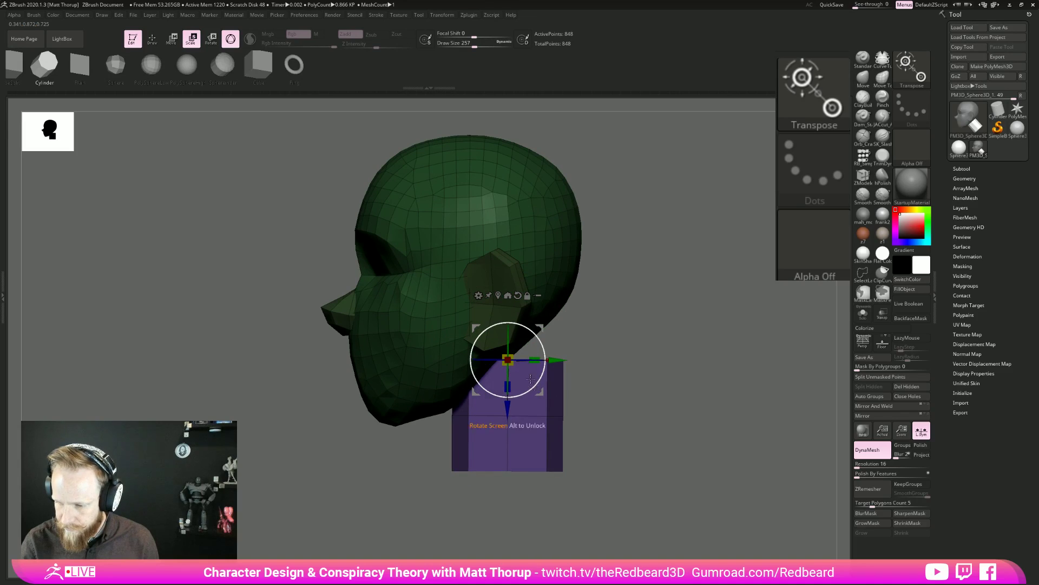
Scale the neck cylinder narrower and stretch it downward into a long, slim column.
{"action": "left_click_drag", "start_coordinate": [637, 336], "coordinate": [485, 357]}
{"action": "left_click_drag", "start_coordinate": [693, 346], "coordinate": [642, 357]}
{"action": "left_click_drag", "start_coordinate": [723, 460], "coordinate": [693, 398], "text": "alt"}
{"action": "left_click_drag", "start_coordinate": [507, 386], "coordinate": [508, 427]}
{"action": "mouse_move", "coordinate": [612, 415]}
{"action": "left_mouse_down", "text": "shift"}
{"action": "mouse_move", "coordinate": [664, 411]}
{"action": "mouse_move", "coordinate": [657, 401]}
{"action": "left_mouse_up", "text": "shift"}
{"action": "key", "text": "q"}
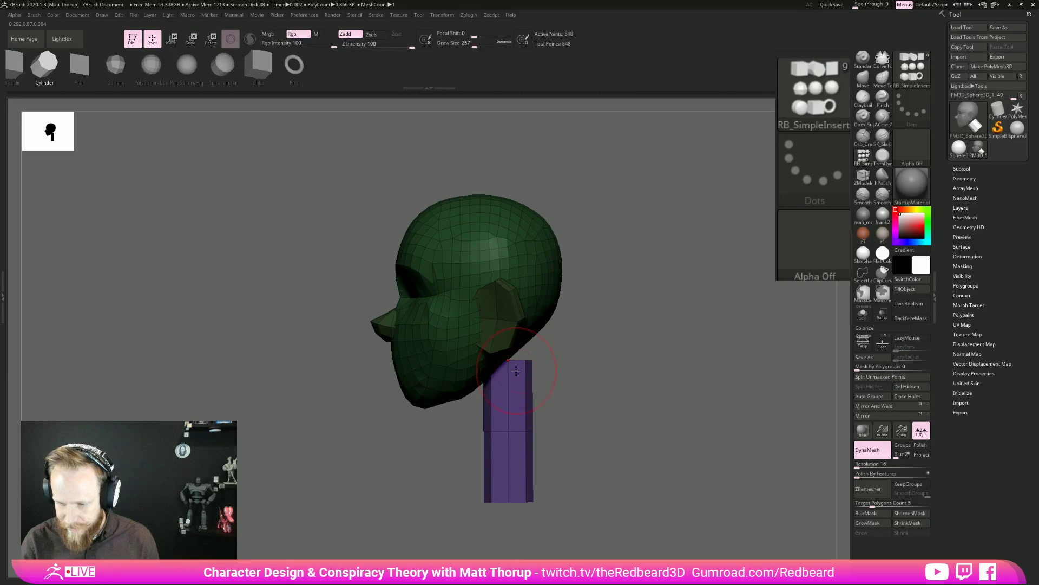
Move the neck cylinder forward and up so its upper end sits inside the base of the skull.
{"action": "key", "text": "w"}
{"action": "left_click_drag", "start_coordinate": [556, 359], "coordinate": [542, 359]}
{"action": "left_click_drag", "start_coordinate": [494, 407], "coordinate": [494, 385]}
{"action": "mouse_move", "coordinate": [658, 411]}
{"action": "left_mouse_down", "text": "shift"}
{"action": "mouse_move", "coordinate": [617, 413]}
{"action": "mouse_move", "coordinate": [644, 415]}
{"action": "left_mouse_up", "text": "shift"}
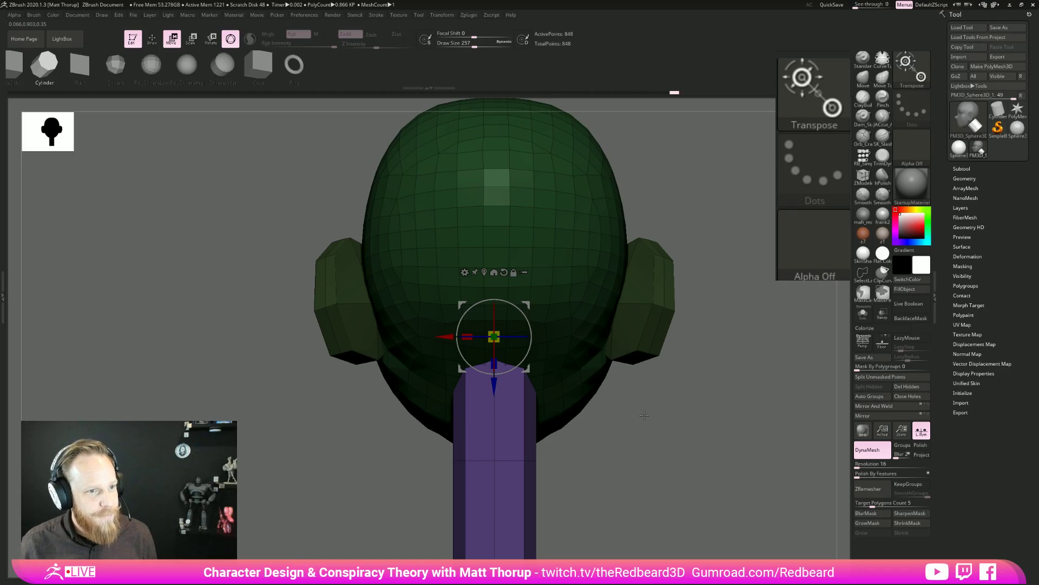
Mask the head and upper neck in side view and move the unmasked lower part of the neck downward.
{"action": "left_click_drag", "start_coordinate": [711, 450], "coordinate": [675, 366]}
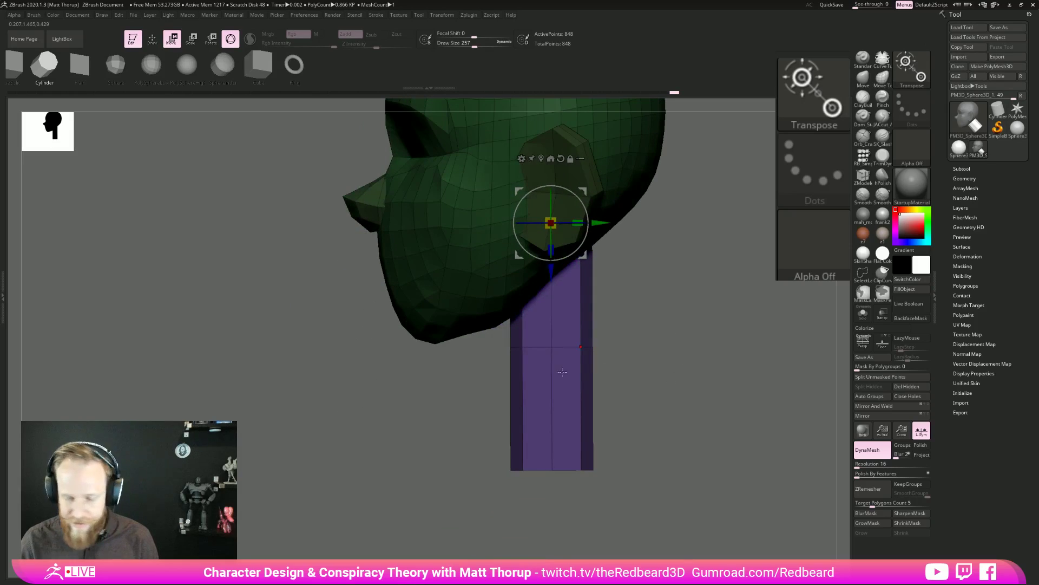
{"action": "left_click_drag", "start_coordinate": [454, 461], "coordinate": [635, 327], "text": "ctrl"}
{"action": "left_click_drag", "start_coordinate": [660, 376], "coordinate": [674, 395], "text": "ctrl"}
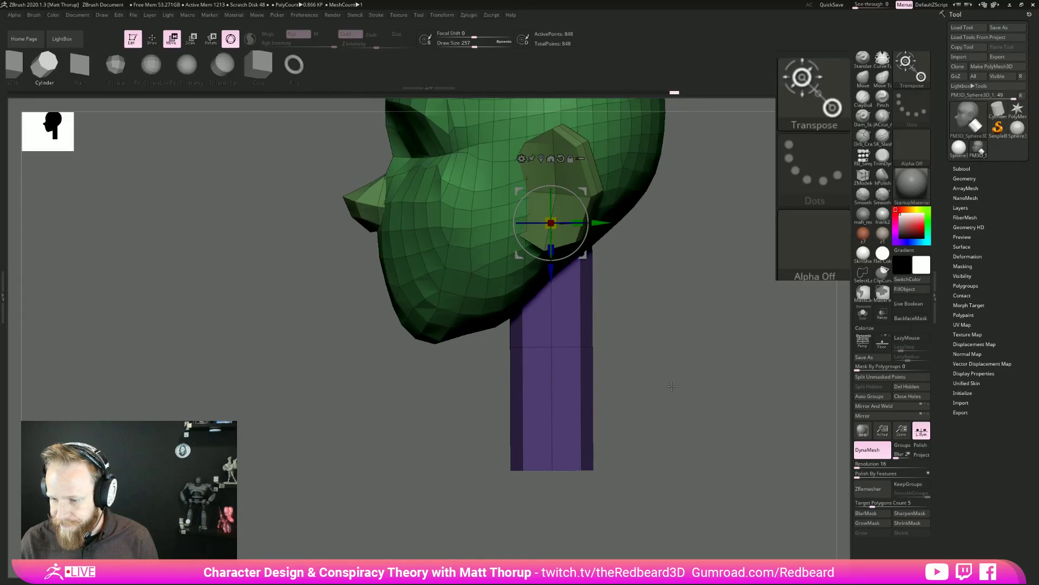
{"action": "key", "text": "ctrl+z"}
{"action": "left_click_drag", "start_coordinate": [694, 345], "coordinate": [698, 294], "text": "alt"}
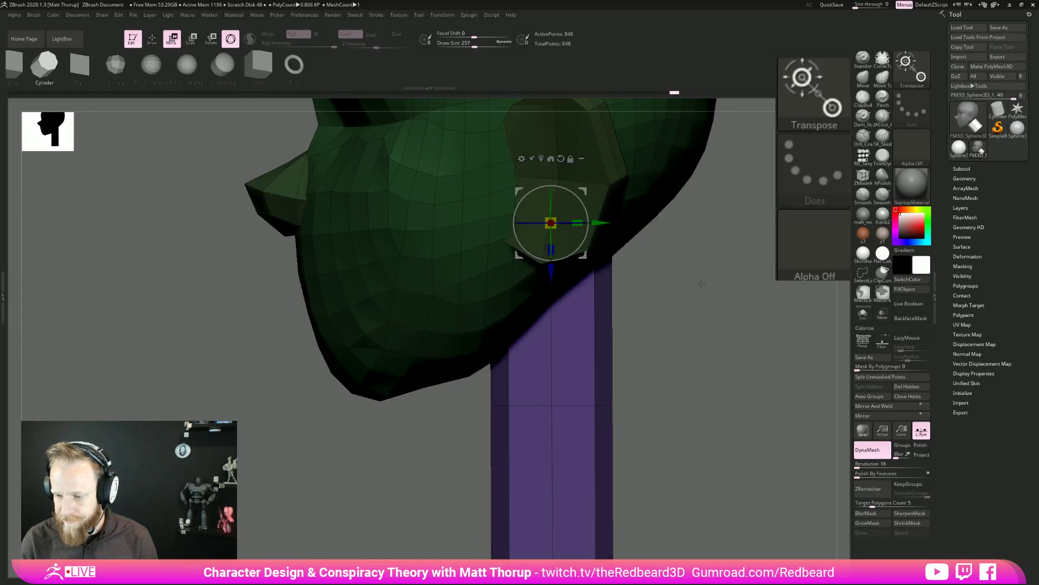
{"action": "left_click_drag", "start_coordinate": [729, 336], "coordinate": [645, 297], "text": "alt"}
{"action": "left_click_drag", "start_coordinate": [667, 137], "coordinate": [372, 279], "text": "ctrl"}
{"action": "left_click_drag", "start_coordinate": [563, 277], "coordinate": [561, 313]}
{"action": "mouse_move", "coordinate": [623, 325]}
{"action": "left_mouse_down", "text": "shift"}
{"action": "mouse_move", "coordinate": [680, 343]}
{"action": "mouse_move", "coordinate": [642, 350]}
{"action": "mouse_move", "coordinate": [643, 382]}
{"action": "mouse_move", "coordinate": [590, 402]}
{"action": "mouse_move", "coordinate": [572, 371]}
{"action": "mouse_move", "coordinate": [578, 307]}
{"action": "left_mouse_up", "text": "shift"}
Slant the neck's lower end with the Move brush, pulling its front edge down and raising its rear edge.
{"action": "key", "text": "q"}
{"action": "key", "text": "b"}
{"action": "key", "text": "m"}
{"action": "key", "text": "v"}
{"action": "left_click_drag", "start_coordinate": [530, 354], "coordinate": [518, 355]}
{"action": "mouse_move", "coordinate": [561, 387]}
{"action": "left_mouse_down", "text": "shift"}
{"action": "mouse_move", "coordinate": [577, 346]}
{"action": "mouse_move", "coordinate": [596, 357]}
{"action": "mouse_move", "coordinate": [559, 356]}
{"action": "mouse_move", "coordinate": [566, 324]}
{"action": "mouse_move", "coordinate": [543, 351]}
{"action": "left_mouse_up", "text": "shift"}
{"action": "mouse_move", "coordinate": [598, 323]}
{"action": "left_mouse_down"}
{"action": "mouse_move", "coordinate": [546, 324]}
{"action": "mouse_move", "coordinate": [577, 325]}
{"action": "left_mouse_up"}
{"action": "key", "text": "s"}
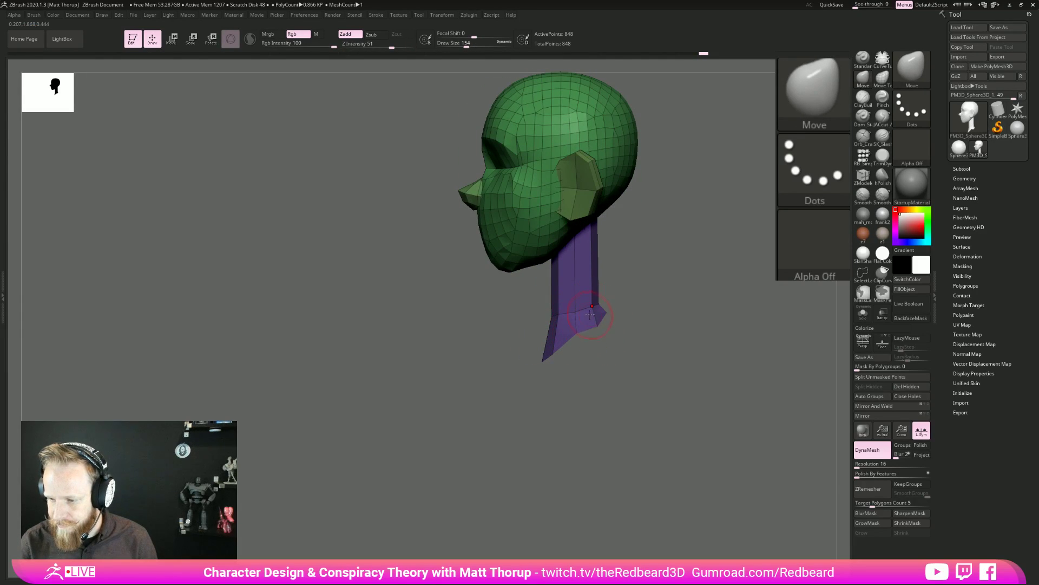
Isolate the neck to examine its shape from behind and from above, and unhide the rest of the model.
{"action": "left_click_drag", "start_coordinate": [684, 283], "coordinate": [516, 305]}
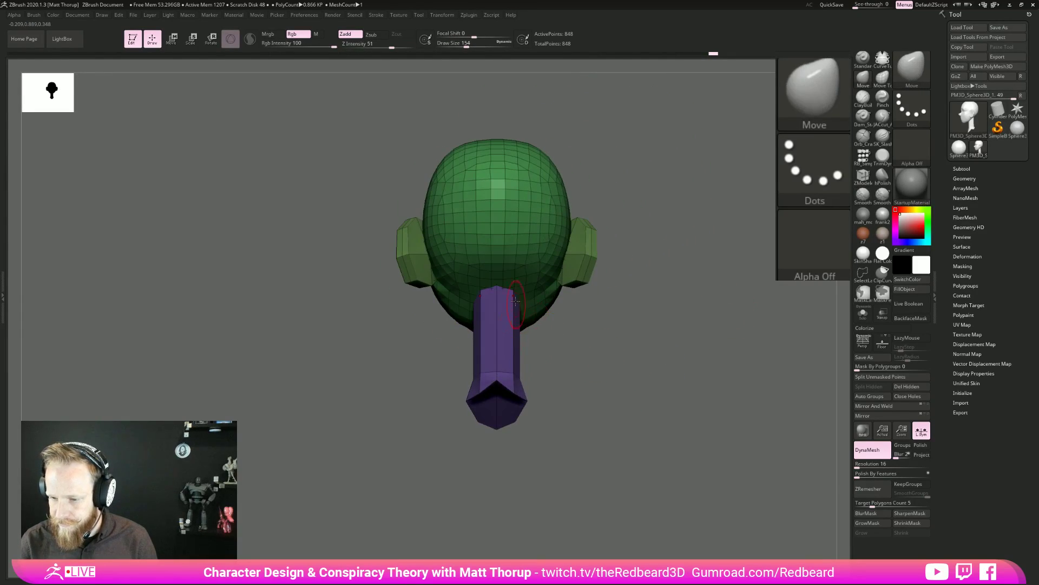
{"action": "left_click", "coordinate": [509, 343], "text": "ctrl+shift"}
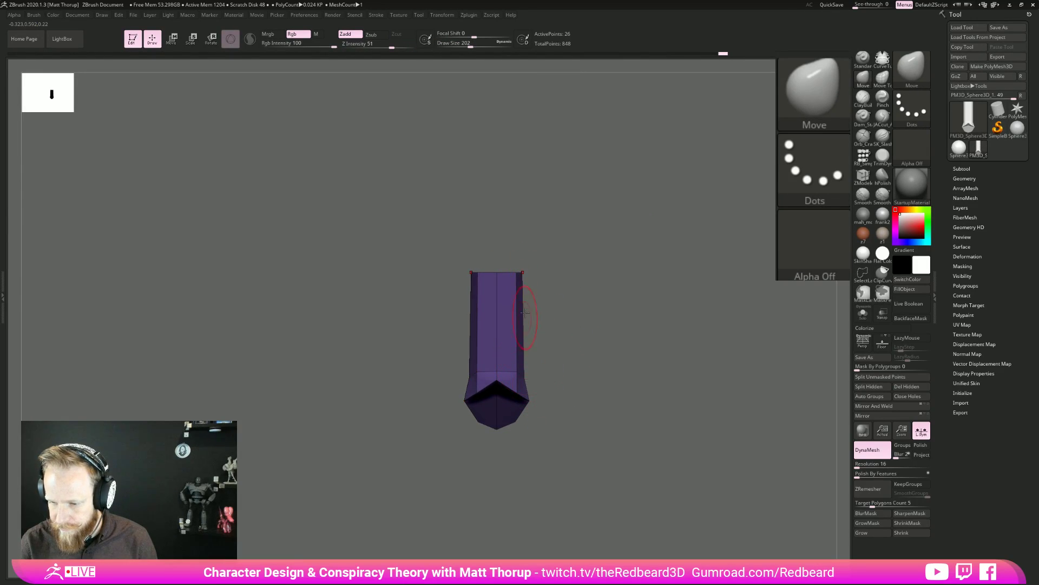
{"action": "left_click_drag", "start_coordinate": [520, 260], "coordinate": [545, 385]}
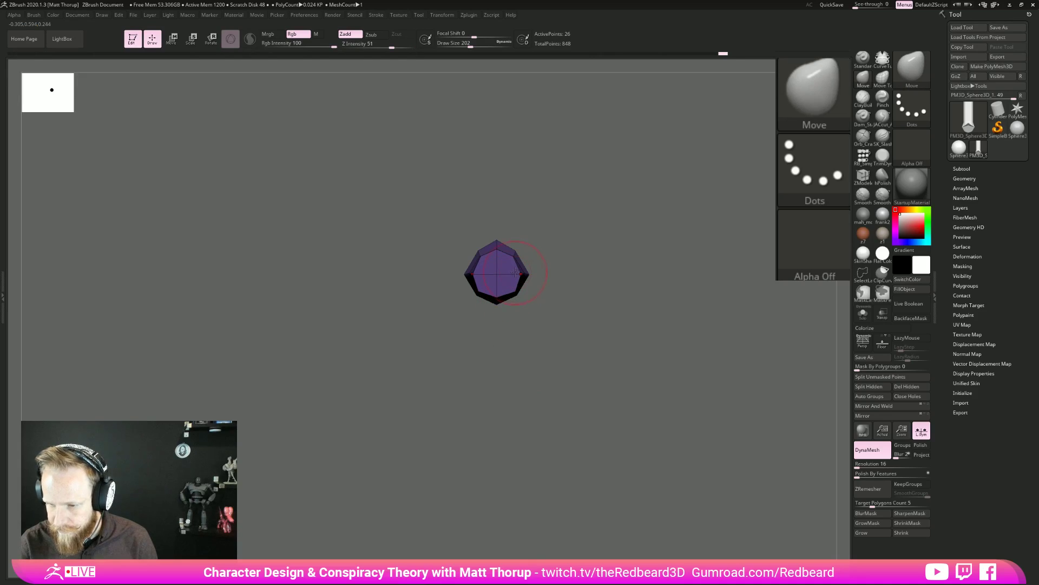
{"action": "mouse_move", "coordinate": [659, 343]}
{"action": "left_mouse_down"}
{"action": "mouse_move", "coordinate": [596, 399]}
{"action": "mouse_move", "coordinate": [531, 421]}
{"action": "mouse_move", "coordinate": [648, 444]}
{"action": "mouse_move", "coordinate": [633, 444]}
{"action": "mouse_move", "coordinate": [652, 460]}
{"action": "mouse_move", "coordinate": [599, 440]}
{"action": "mouse_move", "coordinate": [600, 458]}
{"action": "left_mouse_up"}
{"action": "mouse_move", "coordinate": [837, 345]}
{"action": "left_mouse_down"}
{"action": "mouse_move", "coordinate": [713, 395]}
{"action": "mouse_move", "coordinate": [671, 433]}
{"action": "mouse_move", "coordinate": [674, 463]}
{"action": "left_mouse_up"}
{"action": "left_click", "coordinate": [728, 399], "text": "ctrl+shift"}
Switch to the RB_SimpleInsert brush with the Sphere mesh and face the neck for placement.
{"action": "mouse_move", "coordinate": [696, 413]}
{"action": "left_mouse_down", "text": "alt"}
{"action": "mouse_move", "coordinate": [592, 411]}
{"action": "mouse_move", "coordinate": [651, 419]}
{"action": "mouse_move", "coordinate": [475, 453]}
{"action": "mouse_move", "coordinate": [500, 453]}
{"action": "left_mouse_up", "text": "alt"}
{"action": "left_click", "coordinate": [859, 162]}
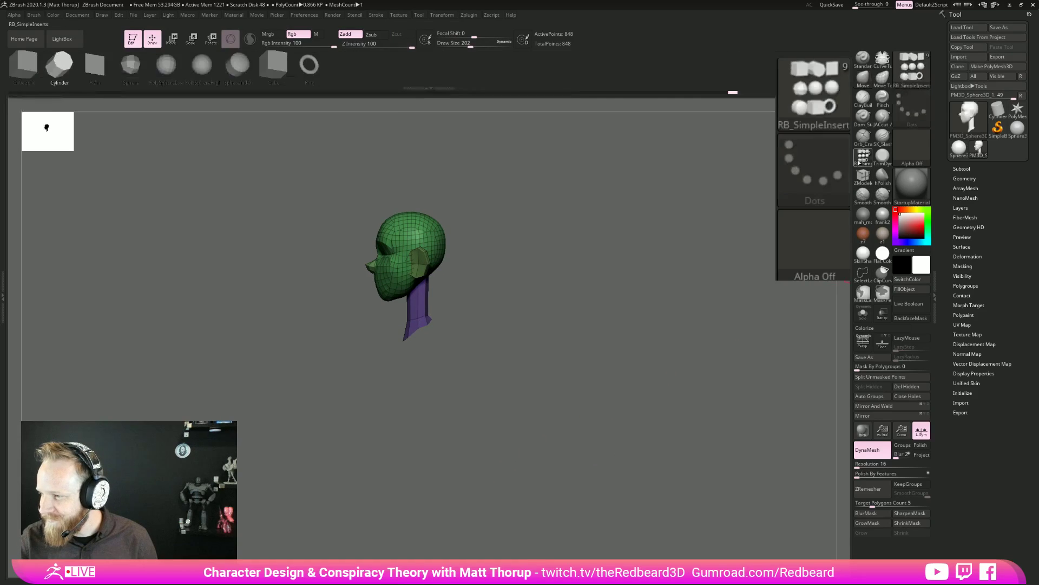
{"action": "left_click", "coordinate": [131, 69]}
{"action": "left_click_drag", "start_coordinate": [310, 346], "coordinate": [487, 316]}
{"action": "left_click_drag", "start_coordinate": [405, 309], "coordinate": [457, 350]}
{"action": "key", "text": "ctrl+z"}
{"action": "left_click_drag", "start_coordinate": [498, 477], "coordinate": [558, 484], "text": "shift"}
{"action": "right_click_drag", "start_coordinate": [559, 484], "coordinate": [608, 453], "text": "ctrl"}
{"action": "key", "text": "ctrl+z"}
{"action": "left_click_drag", "start_coordinate": [411, 313], "coordinate": [410, 370]}
{"action": "key", "text": "ctrl+z"}
Insert a sphere at the base of the neck and scale it with the gizmo into a narrow, elongated torso.
{"action": "left_click_drag", "start_coordinate": [411, 313], "coordinate": [411, 368]}
{"action": "mouse_move", "coordinate": [520, 387]}
{"action": "left_mouse_down", "text": "shift"}
{"action": "mouse_move", "coordinate": [464, 401]}
{"action": "mouse_move", "coordinate": [520, 401]}
{"action": "left_mouse_up", "text": "shift"}
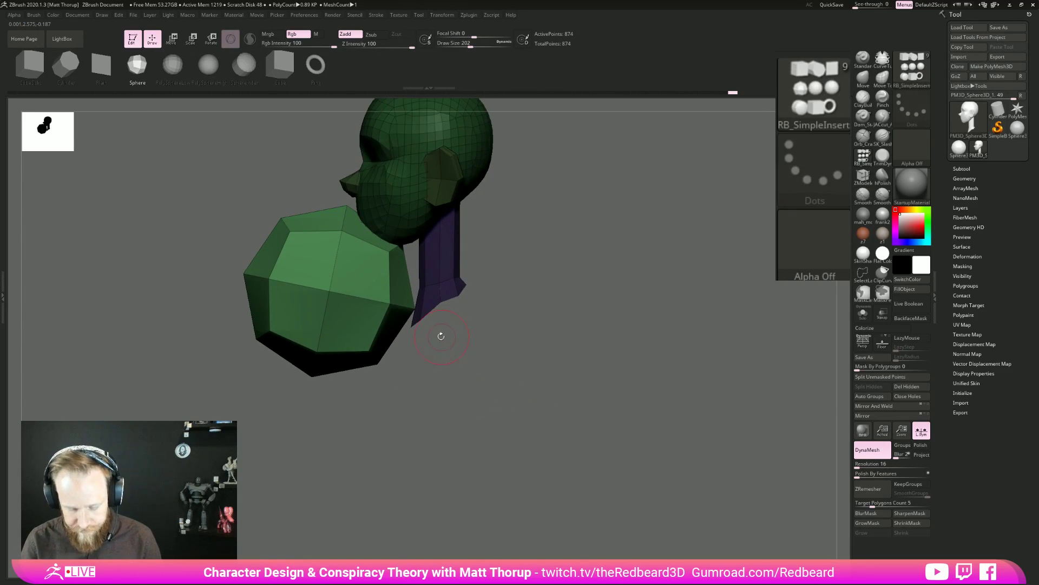
{"action": "key", "text": "e"}
{"action": "left_click_drag", "start_coordinate": [388, 303], "coordinate": [622, 346]}
{"action": "left_click_drag", "start_coordinate": [451, 364], "coordinate": [460, 364]}
{"action": "mouse_move", "coordinate": [585, 379]}
{"action": "left_mouse_down", "text": "alt"}
{"action": "mouse_move", "coordinate": [611, 381]}
{"action": "mouse_move", "coordinate": [578, 380]}
{"action": "left_mouse_up", "text": "alt"}
Reshape the torso in side view with the Move brush, adjusting the chest profile and the upper back.
{"action": "key", "text": "q"}
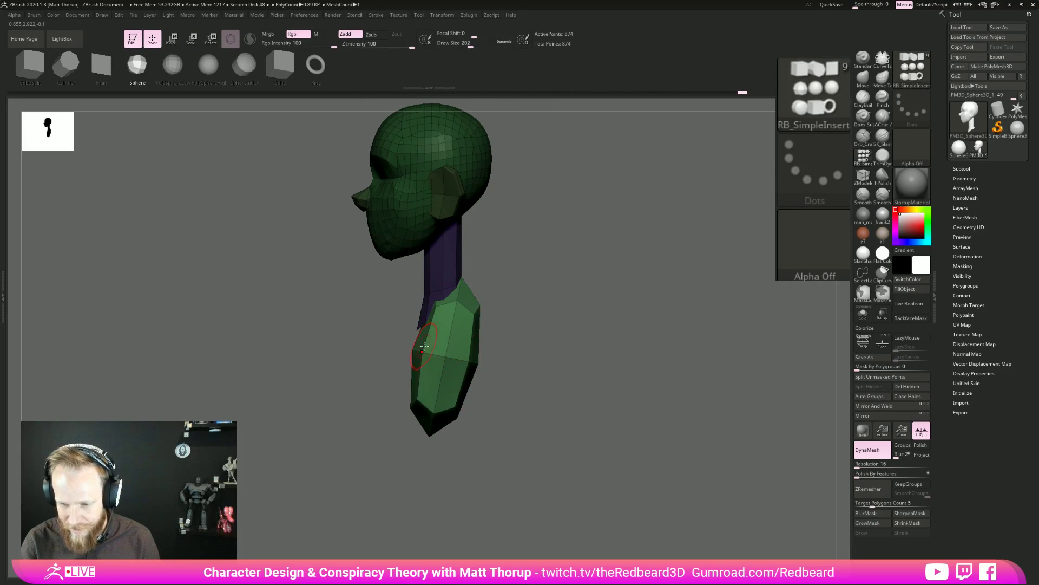
{"action": "key", "text": "b"}
{"action": "key", "text": "m"}
{"action": "key", "text": "v"}
{"action": "key", "text": "s"}
{"action": "left_click_drag", "start_coordinate": [404, 336], "coordinate": [425, 334]}
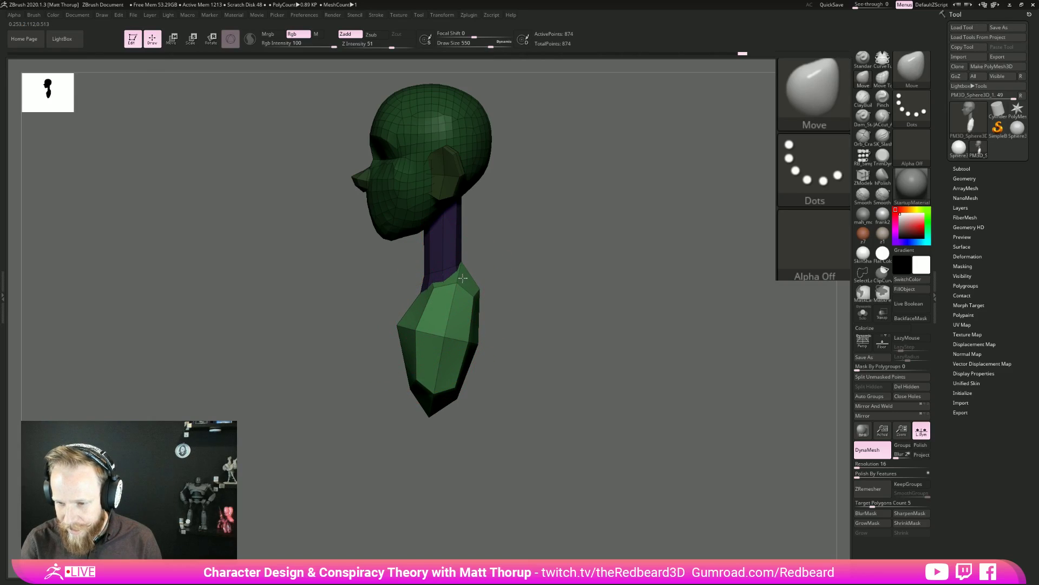
{"action": "left_click_drag", "start_coordinate": [473, 292], "coordinate": [465, 287]}
Narrow the torso's sides symmetrically in front view and refine its taper toward the bottom with the Move brush.
{"action": "mouse_move", "coordinate": [582, 303]}
{"action": "left_mouse_down"}
{"action": "mouse_move", "coordinate": [517, 301]}
{"action": "mouse_move", "coordinate": [531, 358]}
{"action": "mouse_move", "coordinate": [466, 345]}
{"action": "left_mouse_up"}
{"action": "mouse_move", "coordinate": [488, 385]}
{"action": "left_mouse_down"}
{"action": "mouse_move", "coordinate": [512, 397]}
{"action": "mouse_move", "coordinate": [569, 392]}
{"action": "left_mouse_up"}
{"action": "left_click_drag", "start_coordinate": [472, 336], "coordinate": [466, 336]}
{"action": "left_click_drag", "start_coordinate": [464, 301], "coordinate": [454, 301]}
{"action": "mouse_move", "coordinate": [470, 342]}
{"action": "left_mouse_down"}
{"action": "mouse_move", "coordinate": [458, 339]}
{"action": "mouse_move", "coordinate": [454, 365]}
{"action": "mouse_move", "coordinate": [458, 339]}
{"action": "left_mouse_up"}
{"action": "left_click_drag", "start_coordinate": [446, 380], "coordinate": [429, 400]}
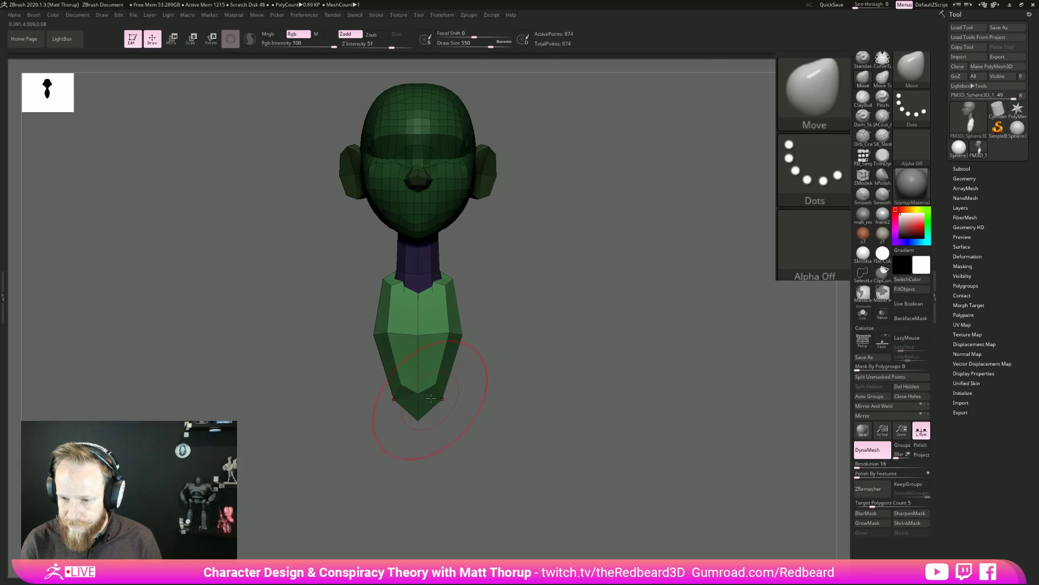
Invert the mask to free the neck and tuck its rear lower edge into the torso with a smaller Move brush.
{"action": "right_click_drag", "start_coordinate": [433, 329], "coordinate": [412, 336]}
{"action": "right_click_drag", "start_coordinate": [500, 328], "coordinate": [470, 328]}
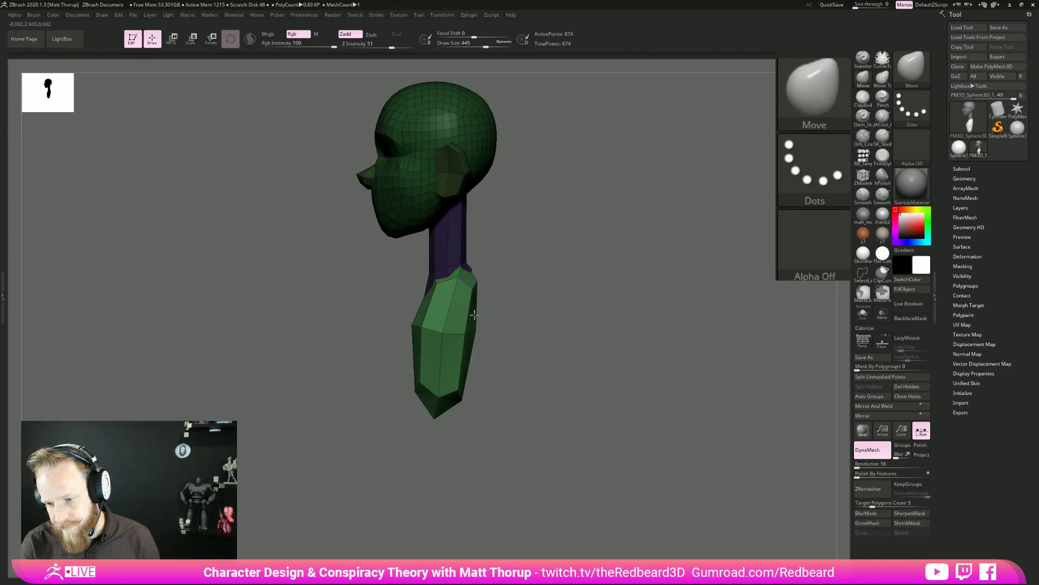
{"action": "right_click_drag", "start_coordinate": [471, 282], "coordinate": [479, 274]}
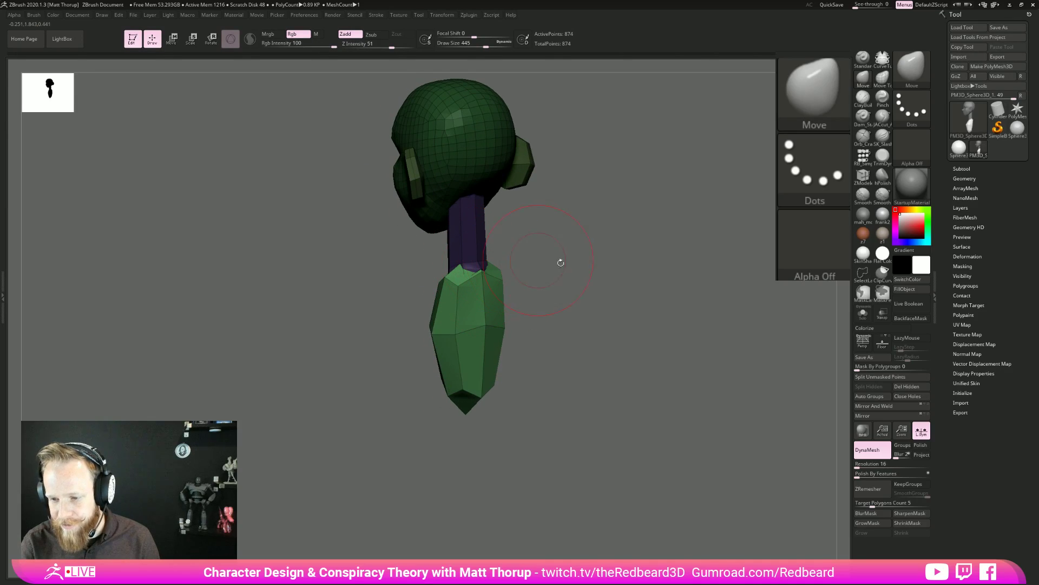
{"action": "left_click", "coordinate": [583, 262], "text": "ctrl"}
{"action": "right_click_drag", "start_coordinate": [575, 292], "coordinate": [506, 290]}
{"action": "key", "text": "s"}
{"action": "left_click", "coordinate": [470, 271]}
{"action": "left_click_drag", "start_coordinate": [470, 271], "coordinate": [469, 272]}
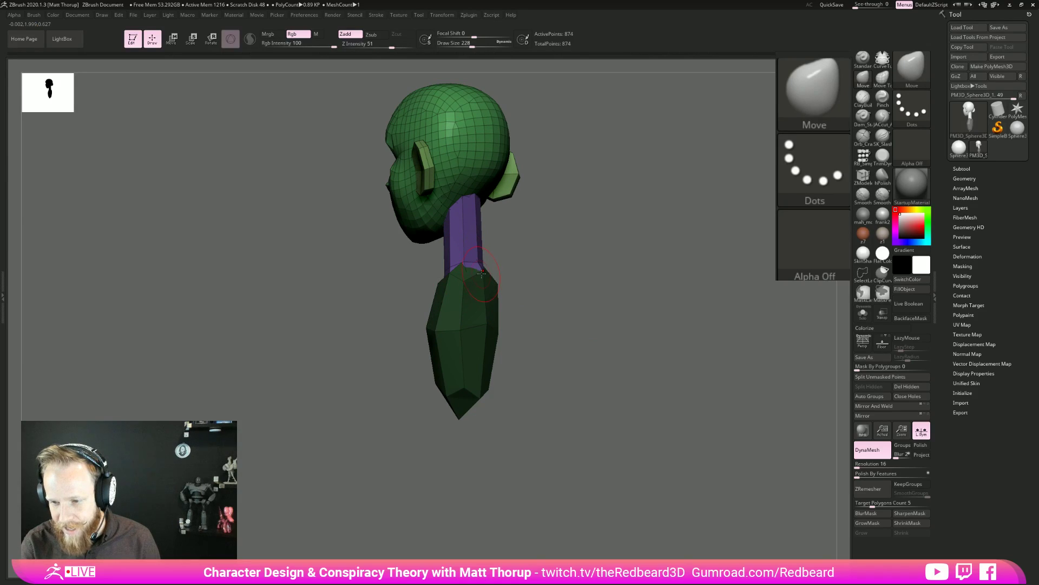
{"action": "mouse_move", "coordinate": [536, 317]}
{"action": "right_mouse_down"}
{"action": "mouse_move", "coordinate": [593, 355]}
{"action": "mouse_move", "coordinate": [598, 379]}
{"action": "right_mouse_up"}
{"action": "key", "text": "s"}
{"action": "left_click_drag", "start_coordinate": [487, 271], "coordinate": [479, 272]}
Invert the mask again so the torso is editable, and check the bust from the front, side and back.
{"action": "right_click_drag", "start_coordinate": [478, 260], "coordinate": [650, 442], "text": "shift"}
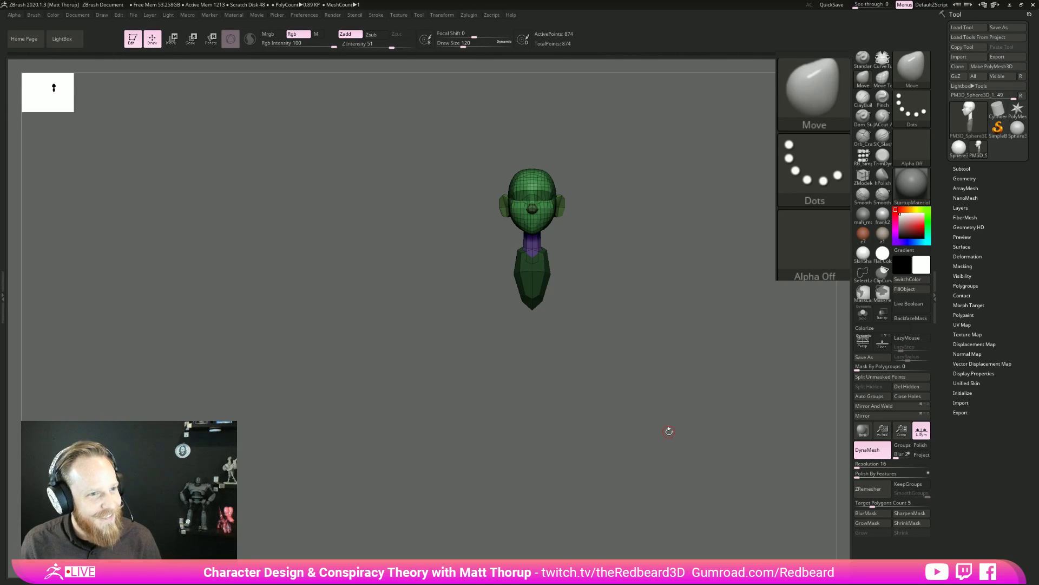
{"action": "left_click_drag", "start_coordinate": [669, 431], "coordinate": [665, 355]}
{"action": "left_click_drag", "start_coordinate": [664, 355], "coordinate": [613, 358]}
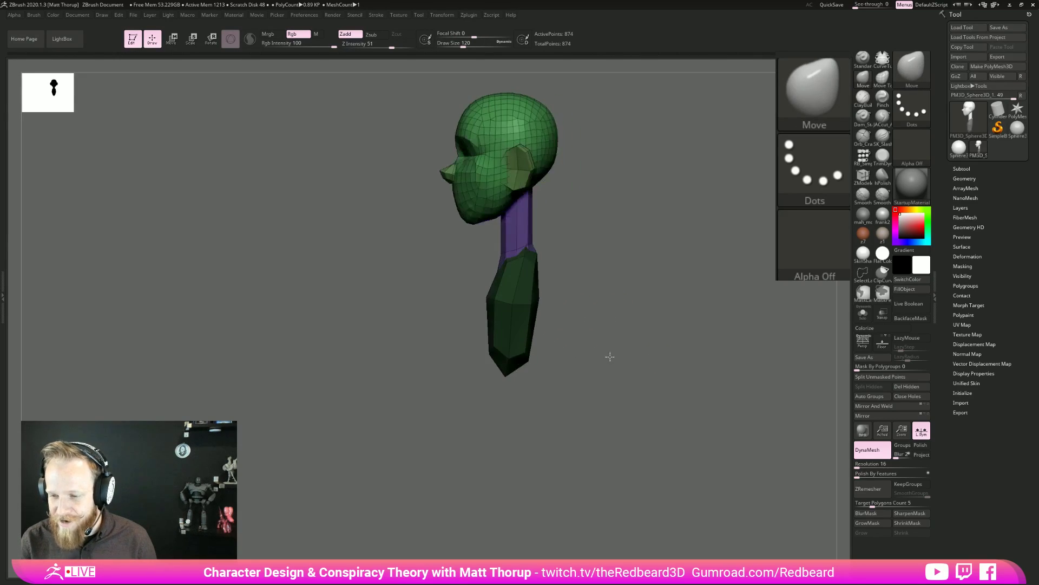
{"action": "mouse_move", "coordinate": [645, 323]}
{"action": "left_mouse_down"}
{"action": "mouse_move", "coordinate": [610, 332]}
{"action": "mouse_move", "coordinate": [632, 355]}
{"action": "mouse_move", "coordinate": [596, 381]}
{"action": "left_mouse_up"}
{"action": "key", "text": "s"}
{"action": "left_click", "coordinate": [522, 334]}
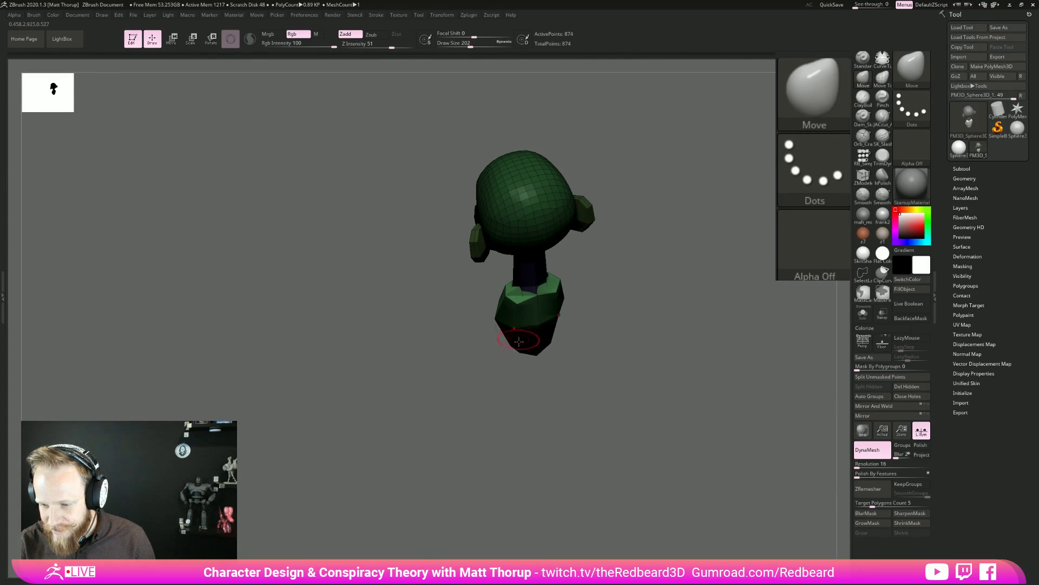
{"action": "left_click_drag", "start_coordinate": [607, 343], "coordinate": [757, 382]}
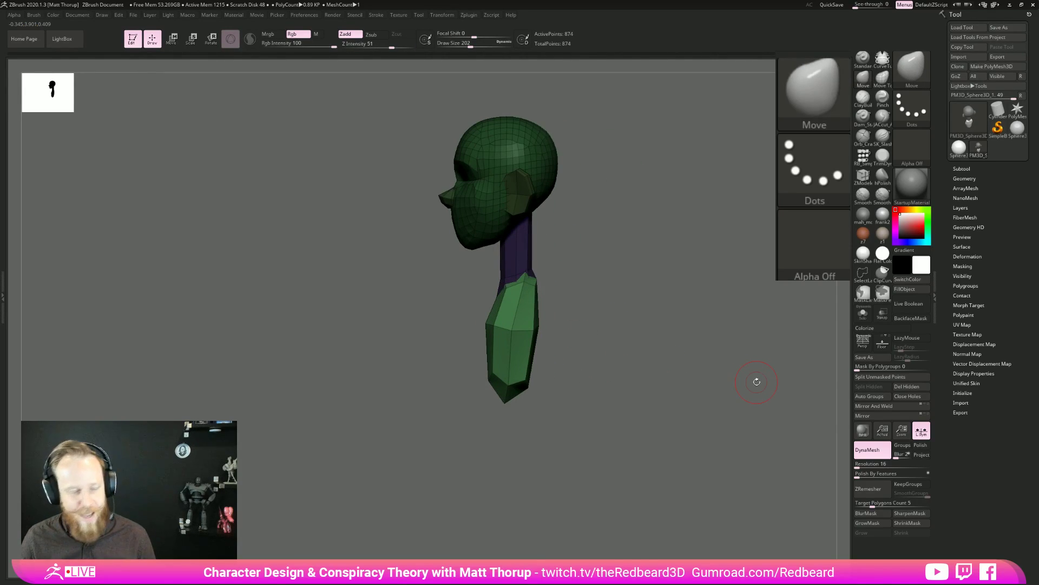
{"action": "left_click_drag", "start_coordinate": [621, 271], "coordinate": [574, 290]}
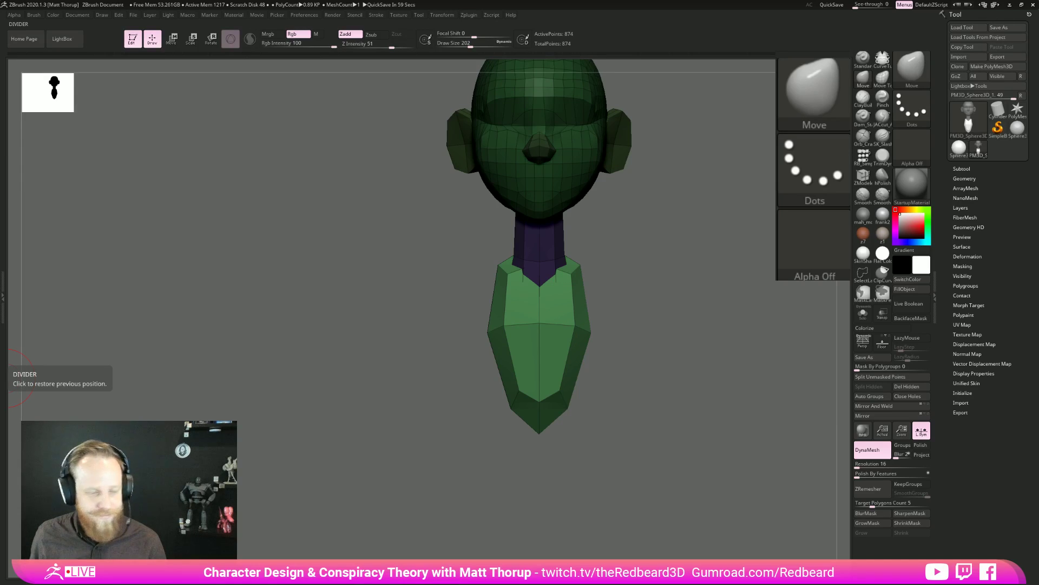
{"action": "mouse_move", "coordinate": [649, 301]}
{"action": "left_mouse_down"}
{"action": "mouse_move", "coordinate": [661, 303]}
{"action": "mouse_move", "coordinate": [641, 319]}
{"action": "left_mouse_up"}
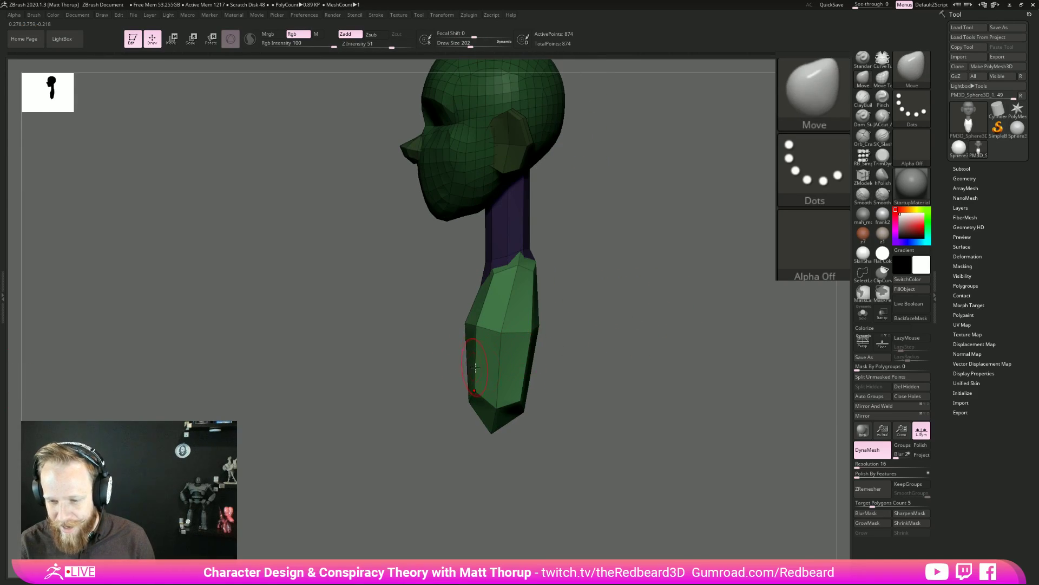
Reshape the torso's lower tip with the Move brush and insert a horizontal edge loop around the lower torso with ZModeler.
{"action": "key", "text": "s"}
{"action": "mouse_move", "coordinate": [465, 369]}
{"action": "left_mouse_down"}
{"action": "mouse_move", "coordinate": [484, 368]}
{"action": "mouse_move", "coordinate": [478, 420]}
{"action": "mouse_move", "coordinate": [510, 446]}
{"action": "left_mouse_up"}
{"action": "mouse_move", "coordinate": [575, 413]}
{"action": "left_mouse_down"}
{"action": "mouse_move", "coordinate": [629, 401]}
{"action": "mouse_move", "coordinate": [602, 395]}
{"action": "mouse_move", "coordinate": [682, 413]}
{"action": "mouse_move", "coordinate": [604, 433]}
{"action": "left_mouse_up"}
{"action": "key", "text": "b"}
{"action": "key", "text": "z"}
{"action": "key", "text": "m"}
{"action": "left_click", "coordinate": [501, 409]}
{"action": "mouse_move", "coordinate": [604, 433]}
{"action": "left_mouse_down", "text": "shift"}
{"action": "mouse_move", "coordinate": [565, 429]}
{"action": "mouse_move", "coordinate": [681, 456]}
{"action": "left_mouse_up", "text": "shift"}
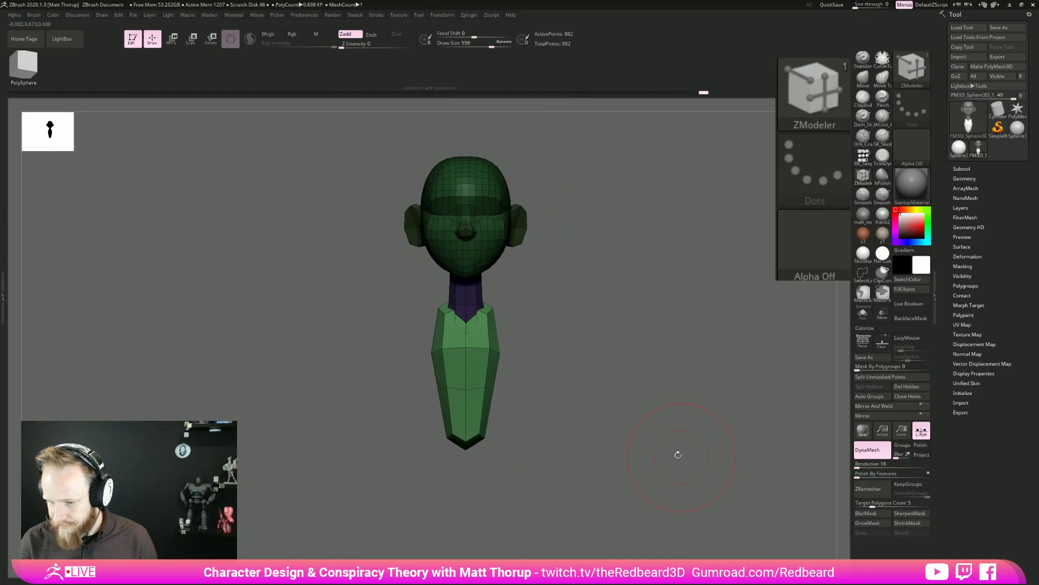
Shape the torso with the Move brush at varying sizes, widening its lower end and curving its side profile.
{"action": "key", "text": "b"}
{"action": "key", "text": "m"}
{"action": "key", "text": "v"}
{"action": "key", "text": "s"}
{"action": "mouse_move", "coordinate": [465, 371]}
{"action": "left_mouse_down"}
{"action": "mouse_move", "coordinate": [456, 371]}
{"action": "mouse_move", "coordinate": [466, 356]}
{"action": "mouse_move", "coordinate": [492, 361]}
{"action": "mouse_move", "coordinate": [501, 344]}
{"action": "mouse_move", "coordinate": [495, 362]}
{"action": "left_mouse_up"}
{"action": "key", "text": "s"}
{"action": "mouse_move", "coordinate": [485, 412]}
{"action": "left_mouse_down"}
{"action": "mouse_move", "coordinate": [494, 412]}
{"action": "mouse_move", "coordinate": [471, 426]}
{"action": "mouse_move", "coordinate": [490, 418]}
{"action": "left_mouse_up"}
{"action": "key", "text": "s"}
{"action": "left_click_drag", "start_coordinate": [498, 398], "coordinate": [503, 400]}
{"action": "key", "text": "s"}
{"action": "left_click_drag", "start_coordinate": [477, 352], "coordinate": [488, 352]}
{"action": "left_click_drag", "start_coordinate": [493, 408], "coordinate": [487, 404]}
{"action": "left_click_drag", "start_coordinate": [493, 361], "coordinate": [488, 361]}
{"action": "left_click_drag", "start_coordinate": [568, 377], "coordinate": [633, 481], "text": "shift"}
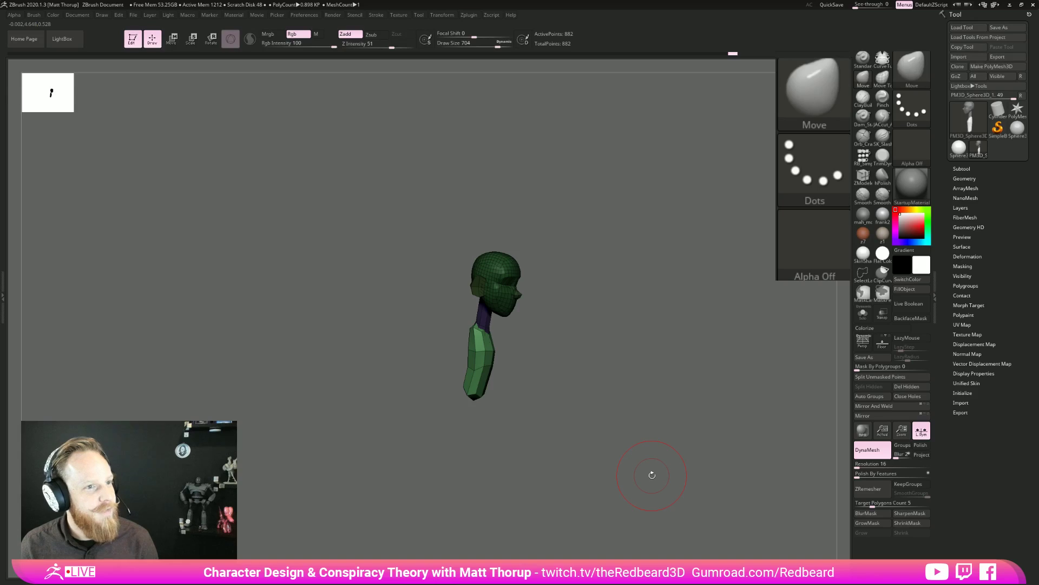
Bring up the reference illustration of the seated girl with glasses beside the model and compare the proportions.
{"action": "left_click_drag", "start_coordinate": [645, 363], "coordinate": [656, 371]}
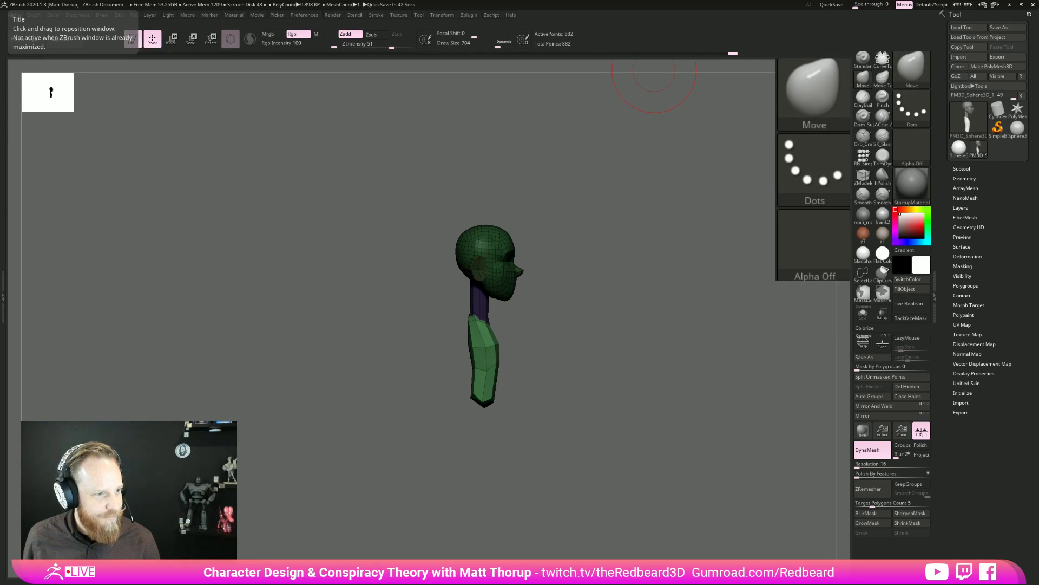
{"action": "right_click_drag", "start_coordinate": [0, 481], "coordinate": [425, 310]}
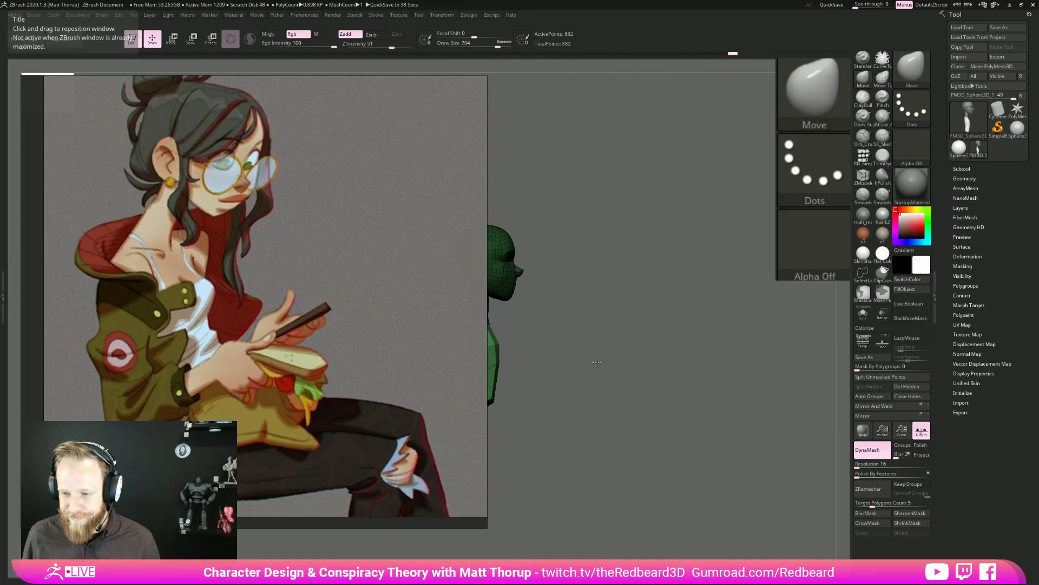
{"action": "mouse_move", "coordinate": [670, 392]}
{"action": "left_mouse_down"}
{"action": "mouse_move", "coordinate": [613, 384]}
{"action": "mouse_move", "coordinate": [661, 413]}
{"action": "left_mouse_up"}
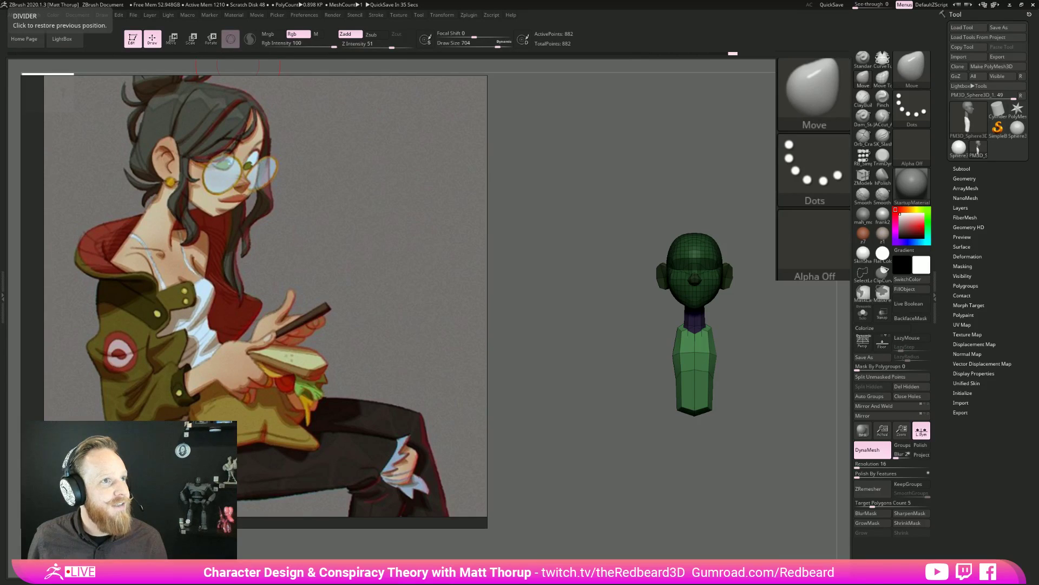
{"action": "left_click_drag", "start_coordinate": [0, 10], "coordinate": [327, 136]}
{"action": "right_click_drag", "start_coordinate": [328, 137], "coordinate": [0, 120]}
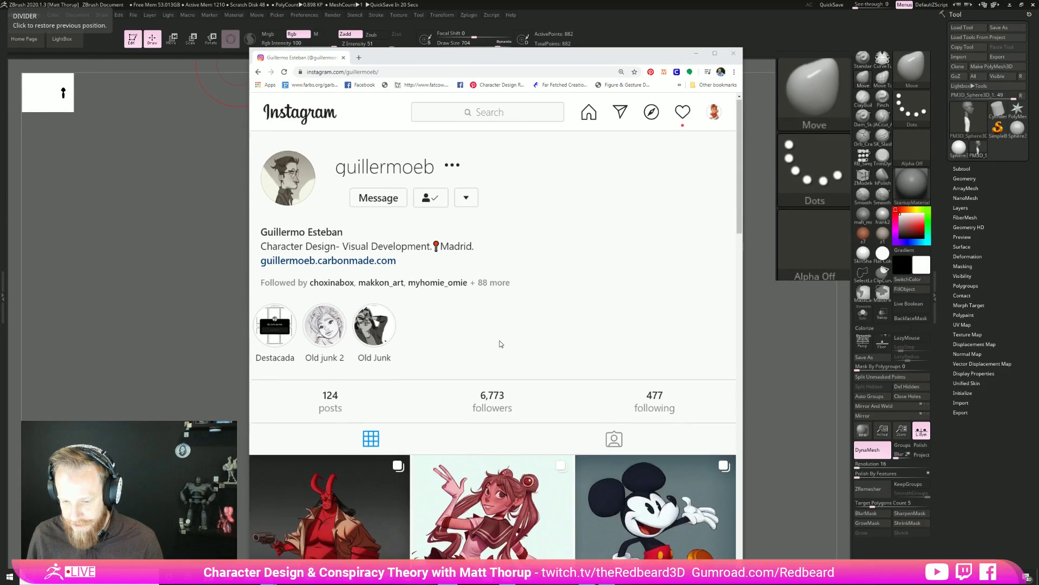
Browse the artist's Instagram gallery, view the sketch of the girl in the camping chair, and close the browser.
{"action": "scroll", "coordinate": [533, 440], "scroll_direction": "down", "scroll_amount": 2}
{"action": "scroll", "coordinate": [534, 439], "scroll_direction": "down", "scroll_amount": 5}
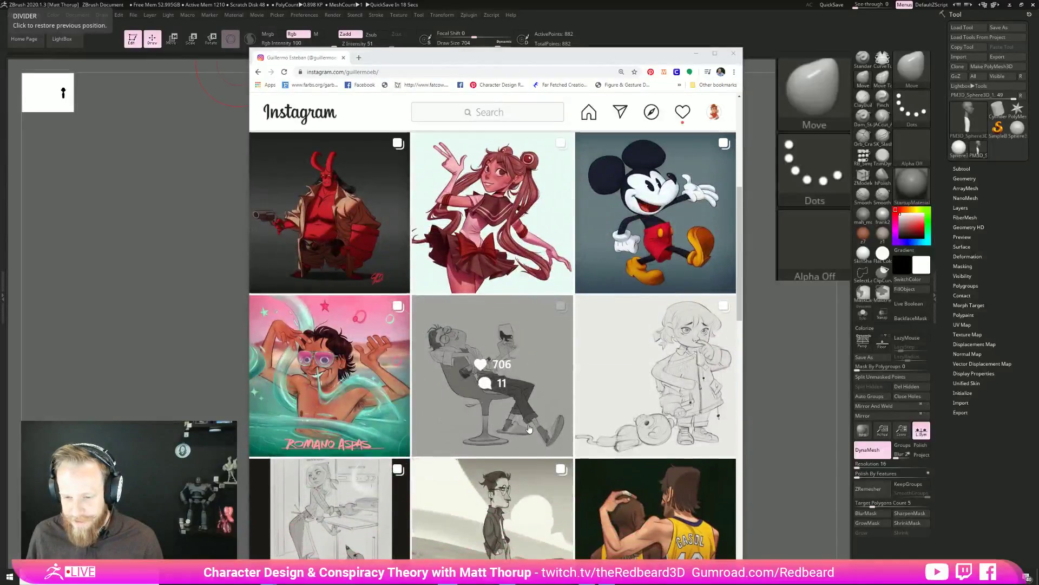
{"action": "scroll", "coordinate": [529, 429], "scroll_direction": "down", "scroll_amount": 2}
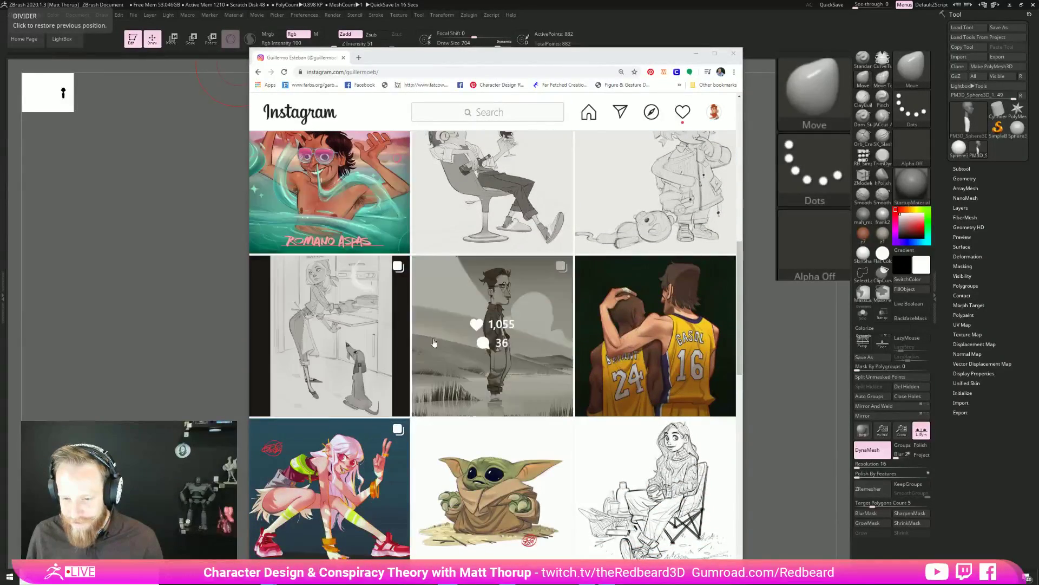
{"action": "scroll", "coordinate": [459, 409], "scroll_direction": "down", "scroll_amount": 2}
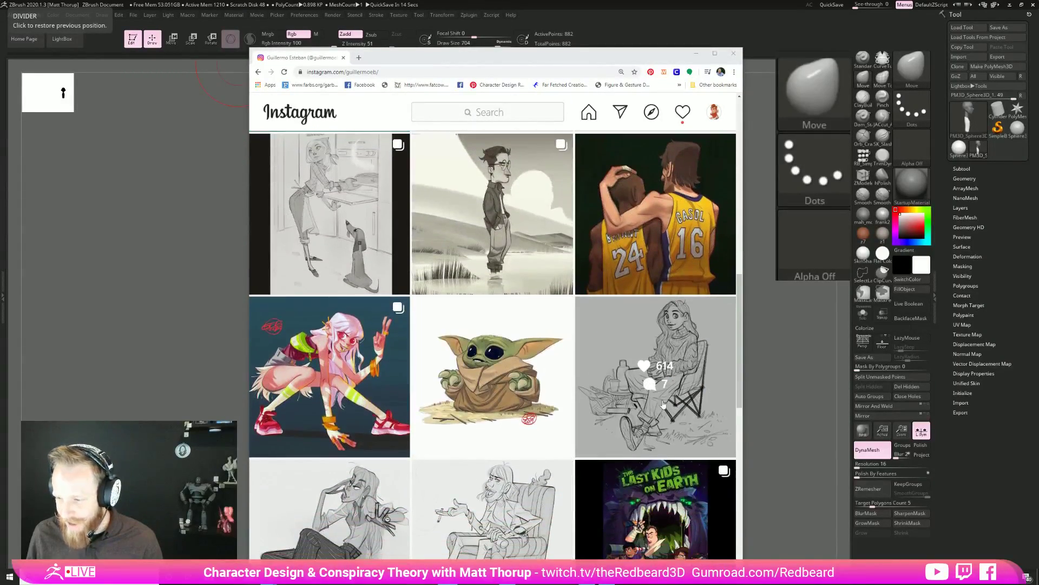
{"action": "left_click", "coordinate": [671, 324]}
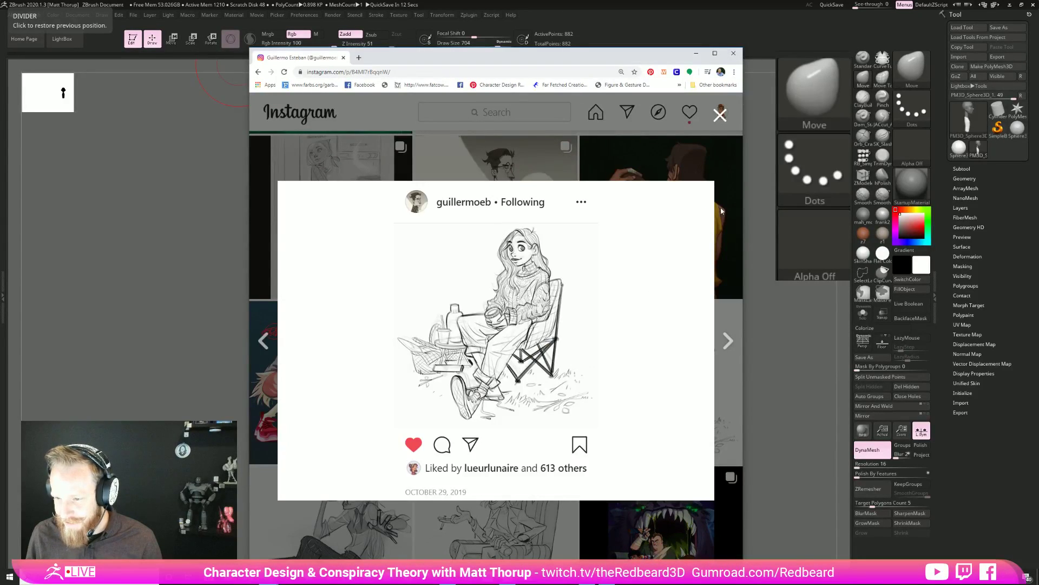
{"action": "left_click", "coordinate": [770, 209]}
{"action": "key", "text": "alt+Tab"}
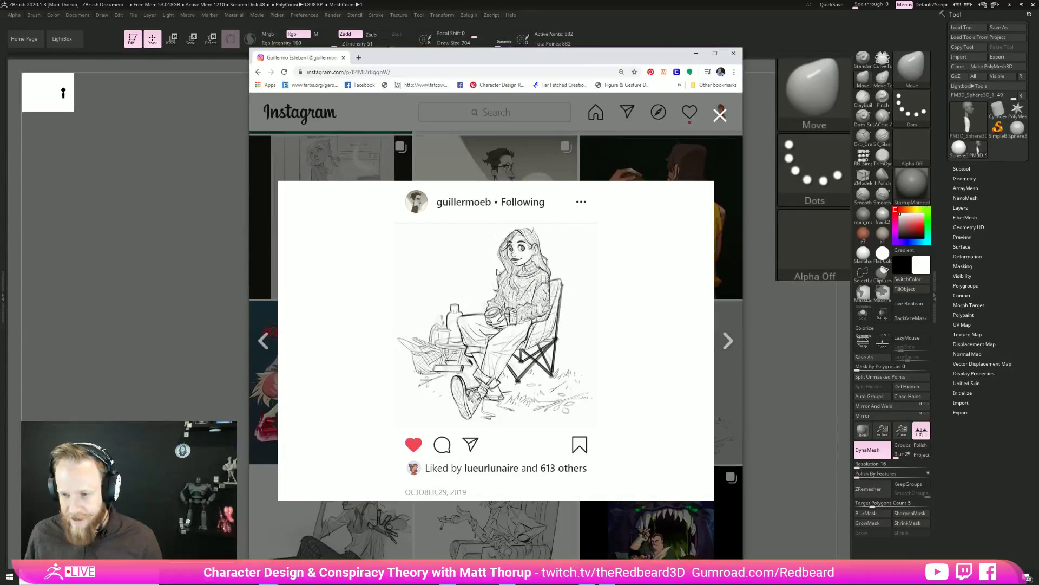
{"action": "left_click", "coordinate": [734, 53]}
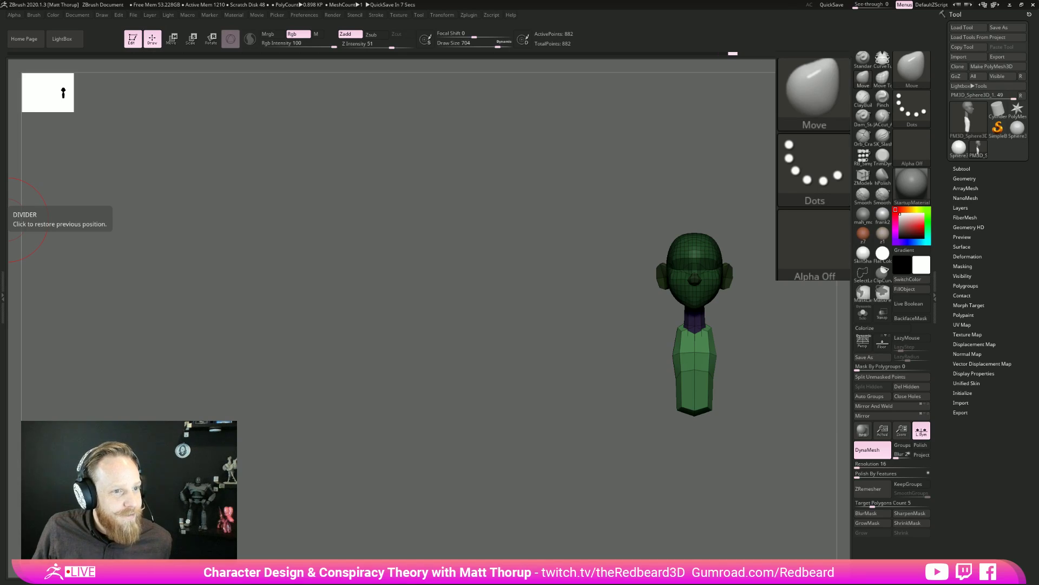
{"action": "left_click_drag", "start_coordinate": [496, 412], "coordinate": [519, 429]}
{"action": "left_click_drag", "start_coordinate": [580, 431], "coordinate": [377, 458], "text": "alt"}
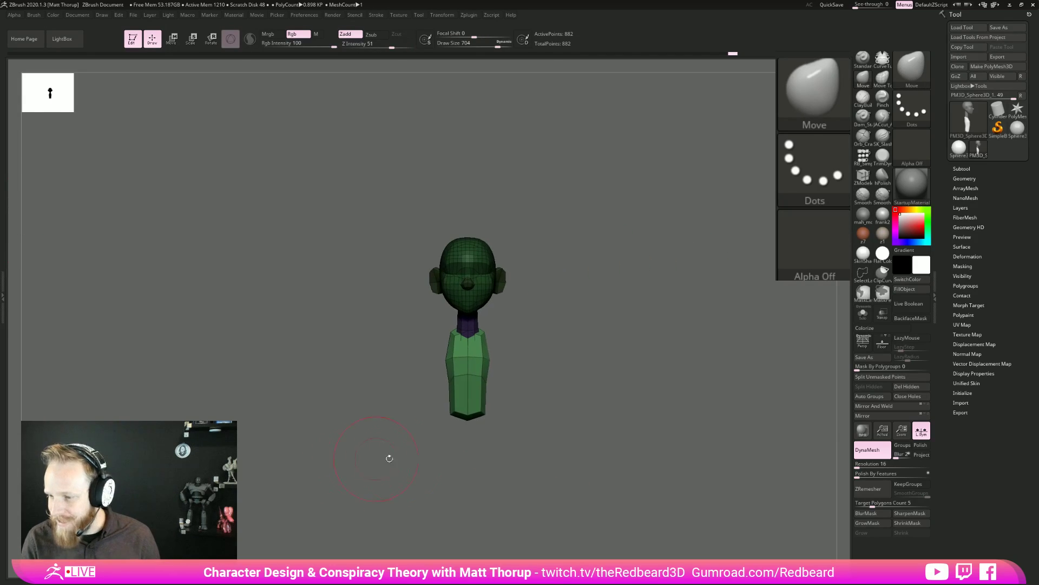
{"action": "left_click_drag", "start_coordinate": [612, 439], "coordinate": [504, 422]}
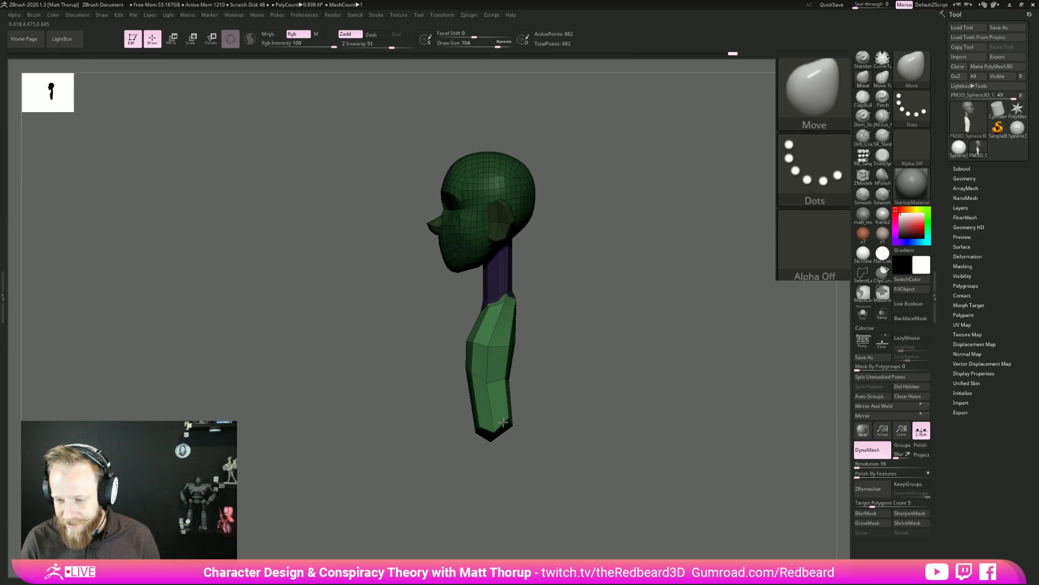
Refine the torso's back contour and lower end with the Move brush, checking the side and front profiles.
{"action": "mouse_move", "coordinate": [515, 334]}
{"action": "left_mouse_down"}
{"action": "mouse_move", "coordinate": [558, 355]}
{"action": "mouse_move", "coordinate": [544, 315]}
{"action": "mouse_move", "coordinate": [496, 337]}
{"action": "mouse_move", "coordinate": [511, 336]}
{"action": "left_mouse_up"}
{"action": "key", "text": "s"}
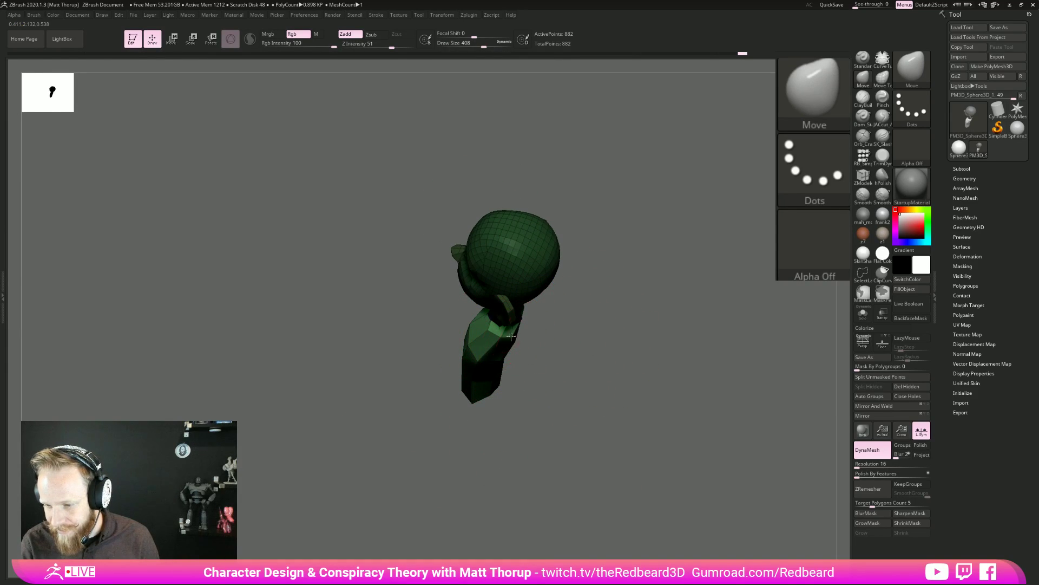
{"action": "left_click_drag", "start_coordinate": [573, 378], "coordinate": [782, 507], "text": "shift"}
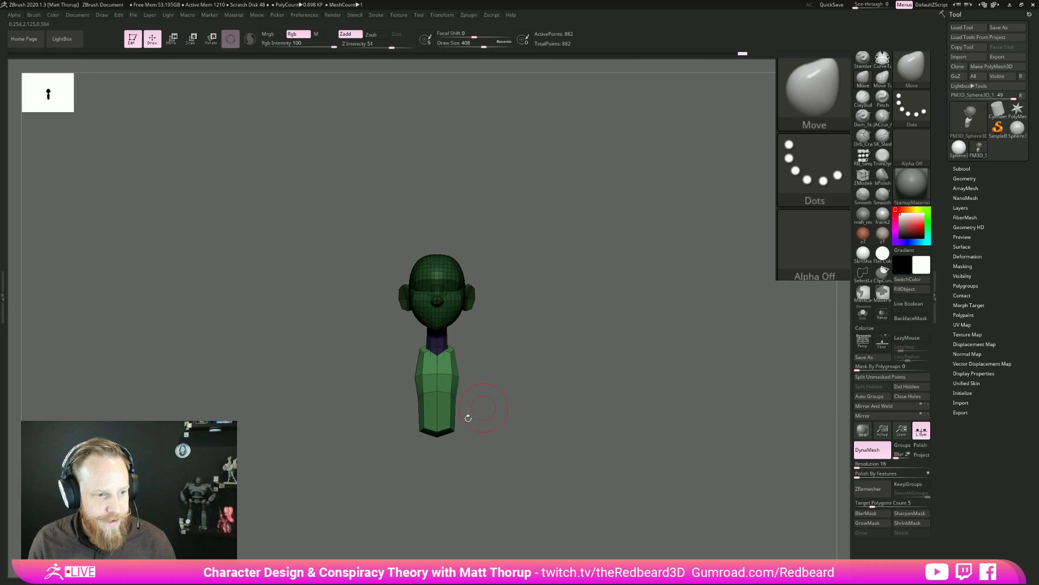
{"action": "left_click_drag", "start_coordinate": [566, 410], "coordinate": [442, 396]}
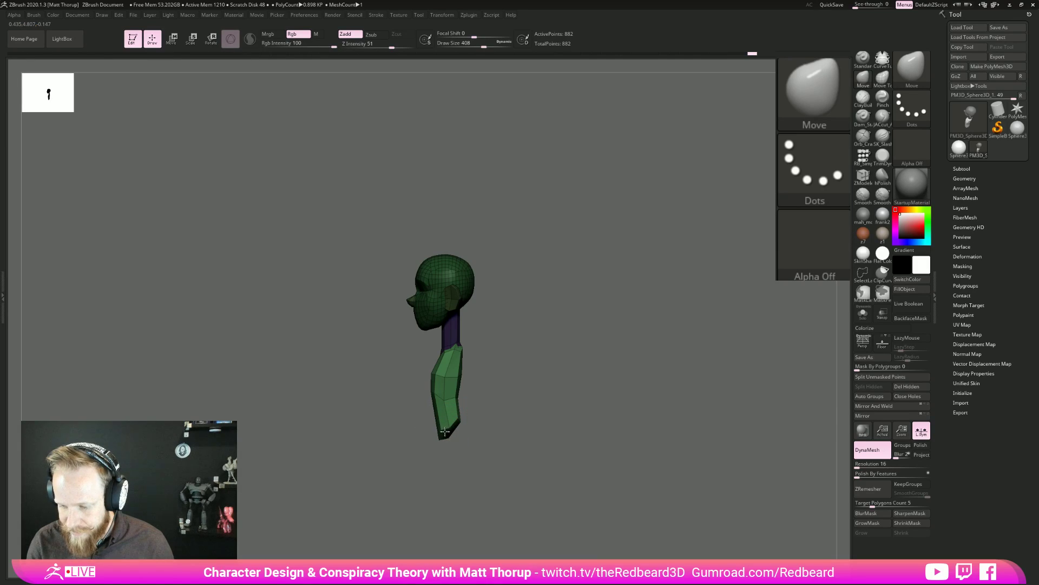
{"action": "left_click_drag", "start_coordinate": [482, 422], "coordinate": [554, 439]}
{"action": "mouse_move", "coordinate": [439, 433]}
{"action": "left_mouse_down"}
{"action": "mouse_move", "coordinate": [450, 445]}
{"action": "mouse_move", "coordinate": [538, 432]}
{"action": "left_mouse_up"}
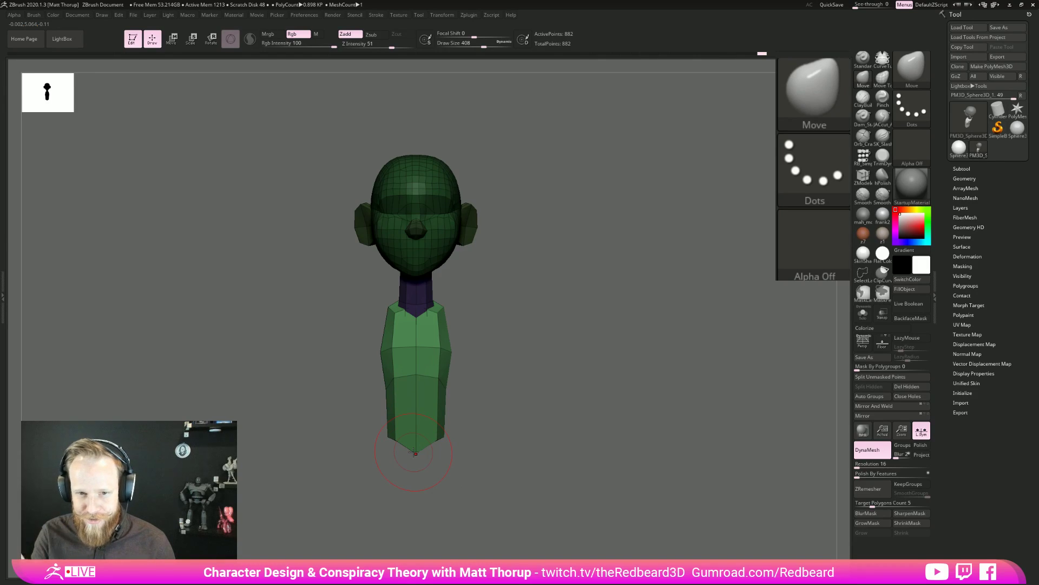
{"action": "left_click_drag", "start_coordinate": [568, 352], "coordinate": [468, 468]}
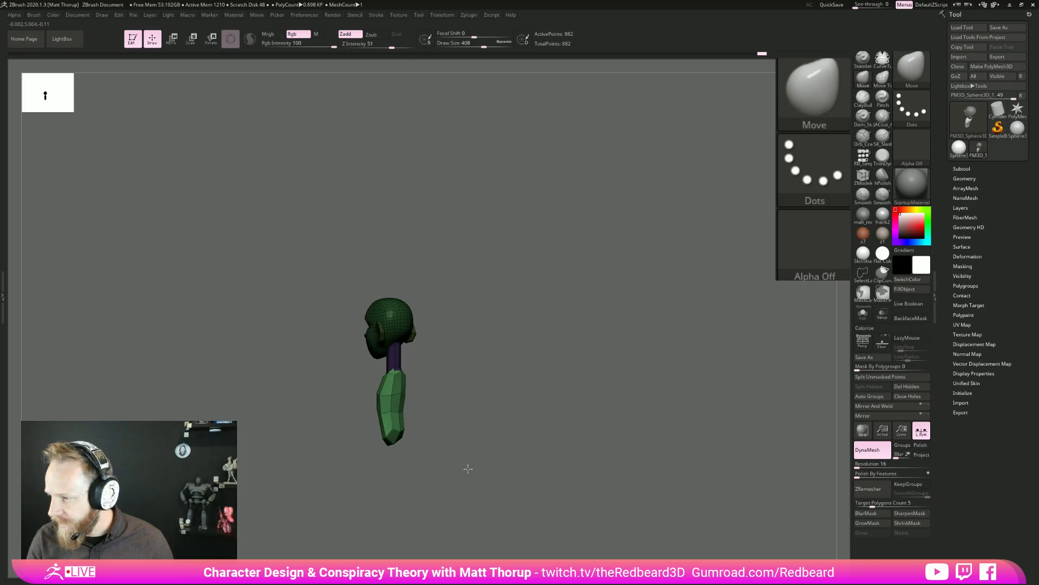
Insert a PolySphereLow mesh from the RB_SimpleInsert brush at the torso's lower end as the pelvis.
{"action": "left_click", "coordinate": [864, 156]}
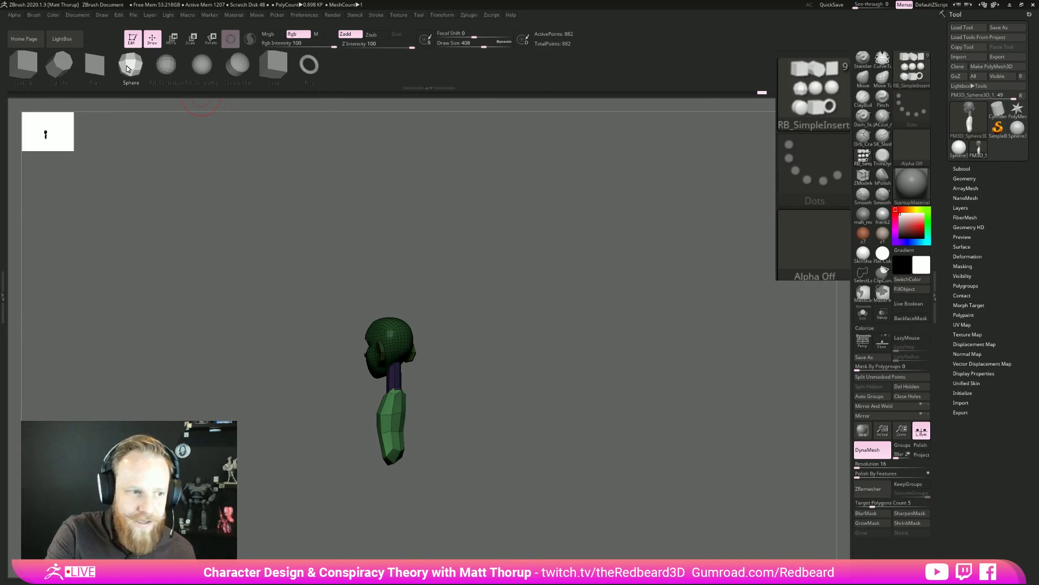
{"action": "left_click", "coordinate": [167, 69]}
{"action": "left_click_drag", "start_coordinate": [508, 390], "coordinate": [413, 477], "text": "shift"}
{"action": "left_click_drag", "start_coordinate": [490, 432], "coordinate": [536, 453]}
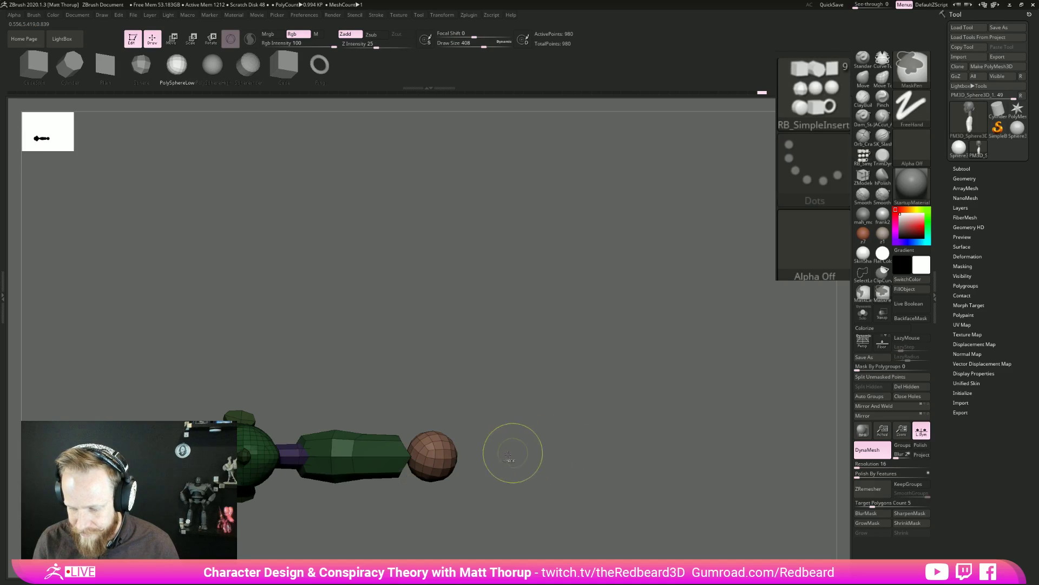
{"action": "key", "text": "ctrl+z"}
{"action": "left_click_drag", "start_coordinate": [479, 429], "coordinate": [429, 477], "text": "shift"}
{"action": "left_click_drag", "start_coordinate": [509, 435], "coordinate": [560, 437]}
Reposition and scale the pelvis sphere with the gizmo so it overlaps the torso's lower end.
{"action": "key", "text": "e"}
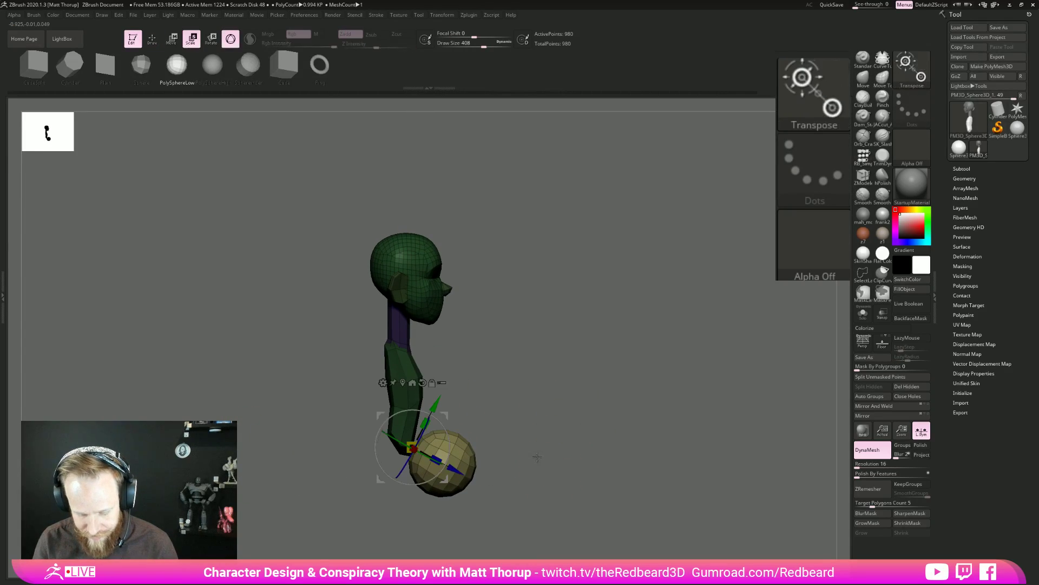
{"action": "left_click", "coordinate": [403, 383]}
{"action": "left_click_drag", "start_coordinate": [469, 472], "coordinate": [453, 447]}
{"action": "left_click_drag", "start_coordinate": [563, 431], "coordinate": [504, 429]}
{"action": "left_click_drag", "start_coordinate": [639, 435], "coordinate": [534, 406], "text": "shift"}
{"action": "left_click_drag", "start_coordinate": [425, 398], "coordinate": [507, 402]}
{"action": "mouse_move", "coordinate": [563, 415]}
{"action": "left_mouse_down", "text": "shift"}
{"action": "mouse_move", "coordinate": [607, 416]}
{"action": "mouse_move", "coordinate": [541, 414]}
{"action": "mouse_move", "coordinate": [595, 432]}
{"action": "left_mouse_up", "text": "shift"}
Shape the pelvis sphere into an egg-like form with the Move brush, angling its side profile.
{"action": "key", "text": "q"}
{"action": "key", "text": "b"}
{"action": "key", "text": "m"}
{"action": "key", "text": "v"}
{"action": "mouse_move", "coordinate": [542, 357]}
{"action": "left_mouse_down"}
{"action": "mouse_move", "coordinate": [555, 332]}
{"action": "mouse_move", "coordinate": [560, 353]}
{"action": "mouse_move", "coordinate": [556, 337]}
{"action": "left_mouse_up"}
{"action": "mouse_move", "coordinate": [552, 400]}
{"action": "left_mouse_down"}
{"action": "mouse_move", "coordinate": [572, 379]}
{"action": "mouse_move", "coordinate": [566, 406]}
{"action": "left_mouse_up"}
{"action": "left_click_drag", "start_coordinate": [574, 357], "coordinate": [581, 350]}
{"action": "left_click_drag", "start_coordinate": [547, 411], "coordinate": [612, 403]}
{"action": "left_click_drag", "start_coordinate": [675, 347], "coordinate": [661, 325]}
{"action": "mouse_move", "coordinate": [698, 329]}
{"action": "left_mouse_down"}
{"action": "mouse_move", "coordinate": [656, 348]}
{"action": "mouse_move", "coordinate": [714, 337]}
{"action": "mouse_move", "coordinate": [559, 379]}
{"action": "left_mouse_up"}
{"action": "key", "text": "bracketleft"}
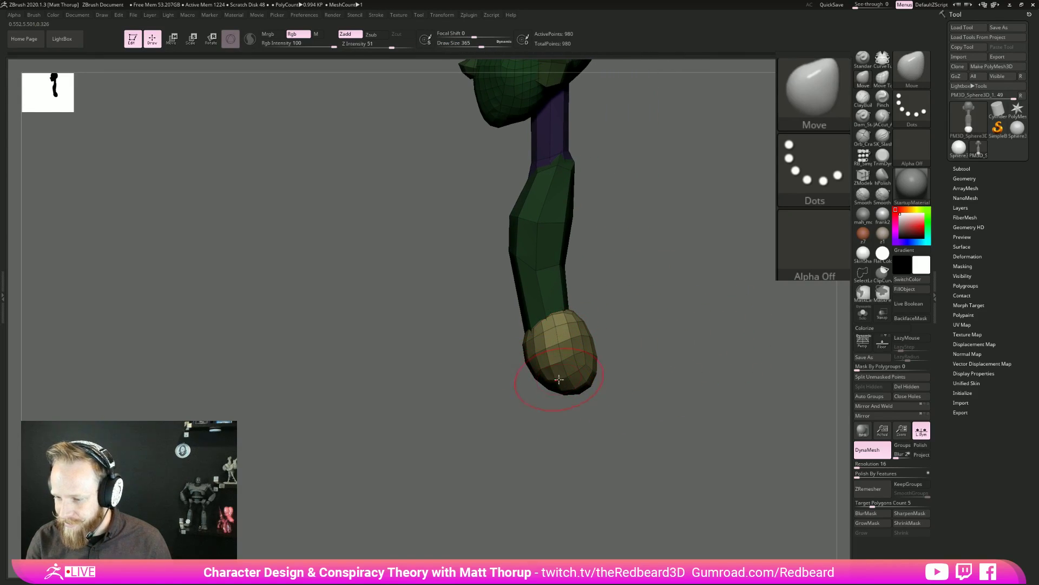
Pull the pelvis's upper sides up and outward around the base of the torso with the Move brush.
{"action": "mouse_move", "coordinate": [510, 351]}
{"action": "left_mouse_down"}
{"action": "mouse_move", "coordinate": [573, 332]}
{"action": "mouse_move", "coordinate": [566, 310]}
{"action": "left_mouse_up"}
{"action": "key", "text": "s"}
{"action": "left_click", "coordinate": [564, 317]}
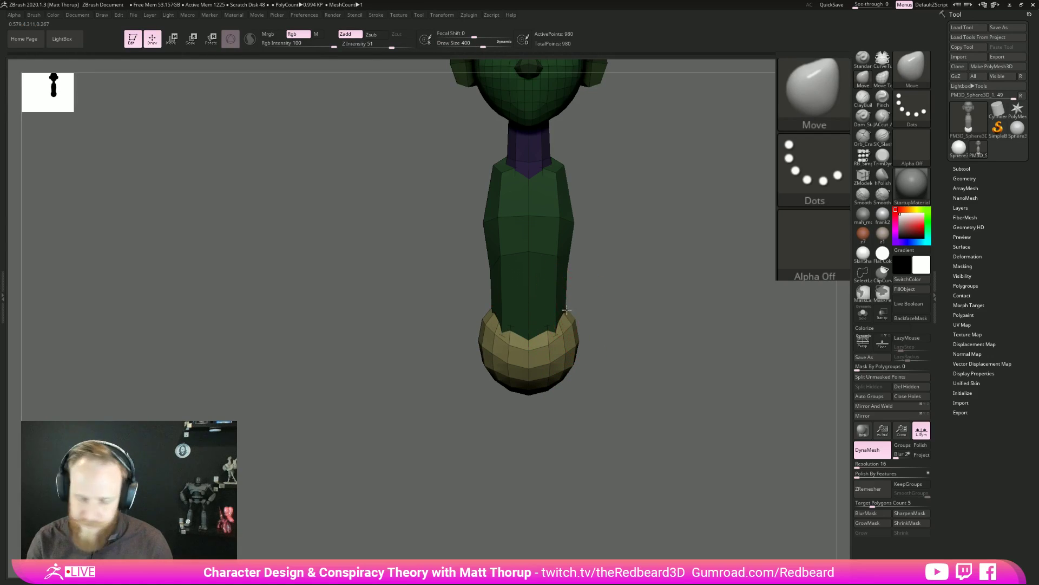
{"action": "left_click_drag", "start_coordinate": [571, 361], "coordinate": [575, 344]}
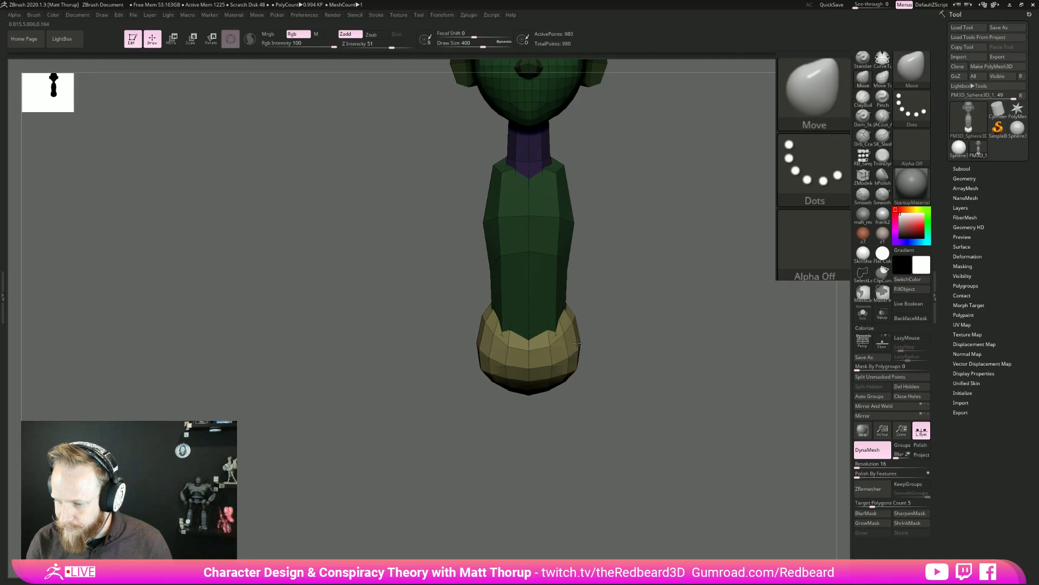
{"action": "right_click_drag", "start_coordinate": [557, 378], "coordinate": [501, 380]}
{"action": "key", "text": "bracketleft"}
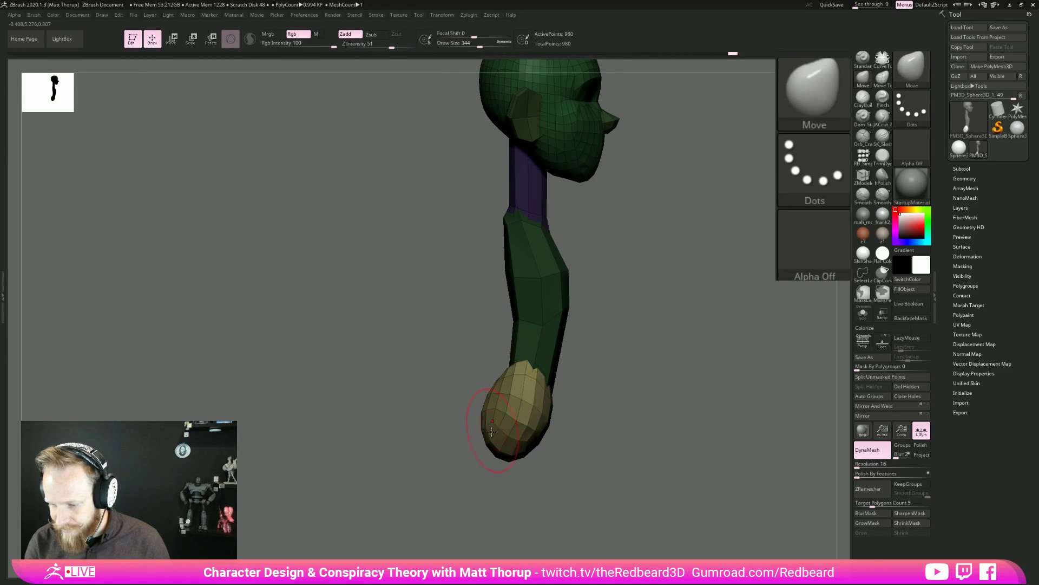
Adjust the rear curve of the pelvis in side view with the Move brush.
{"action": "mouse_move", "coordinate": [582, 456]}
{"action": "right_mouse_down"}
{"action": "mouse_move", "coordinate": [603, 459]}
{"action": "mouse_move", "coordinate": [546, 454]}
{"action": "right_mouse_up"}
{"action": "key", "text": "s"}
{"action": "left_click_drag", "start_coordinate": [476, 424], "coordinate": [489, 425]}
{"action": "right_click_drag", "start_coordinate": [652, 426], "coordinate": [556, 411]}
{"action": "mouse_move", "coordinate": [557, 411]}
{"action": "right_mouse_down"}
{"action": "mouse_move", "coordinate": [525, 411]}
{"action": "mouse_move", "coordinate": [619, 386]}
{"action": "mouse_move", "coordinate": [547, 409]}
{"action": "right_mouse_up"}
Turn off the polyframe display and insert symmetrical PolySphereLow meshes on both sides of the pelvis as thighs.
{"action": "key", "text": "shift+f"}
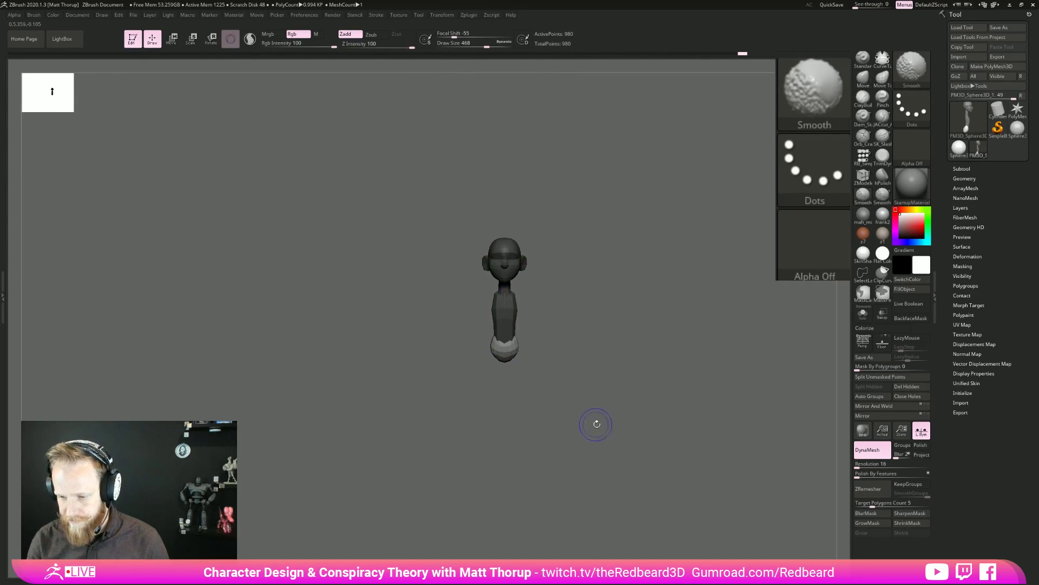
{"action": "mouse_move", "coordinate": [483, 419]}
{"action": "right_mouse_down", "text": "ctrl"}
{"action": "mouse_move", "coordinate": [615, 455]}
{"action": "mouse_move", "coordinate": [664, 445]}
{"action": "mouse_move", "coordinate": [524, 447]}
{"action": "mouse_move", "coordinate": [812, 302]}
{"action": "right_mouse_up", "text": "ctrl"}
{"action": "left_click", "coordinate": [863, 158]}
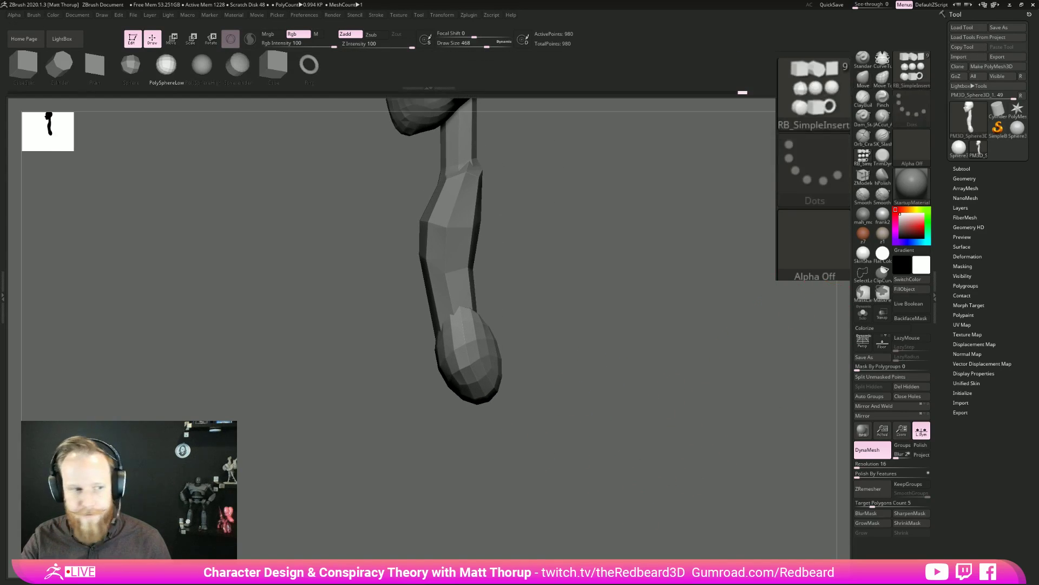
{"action": "right_click_drag", "start_coordinate": [530, 403], "coordinate": [574, 385]}
{"action": "left_click_drag", "start_coordinate": [497, 377], "coordinate": [527, 403]}
{"action": "right_click_drag", "start_coordinate": [563, 455], "coordinate": [555, 486], "text": "shift"}
{"action": "key", "text": "w"}
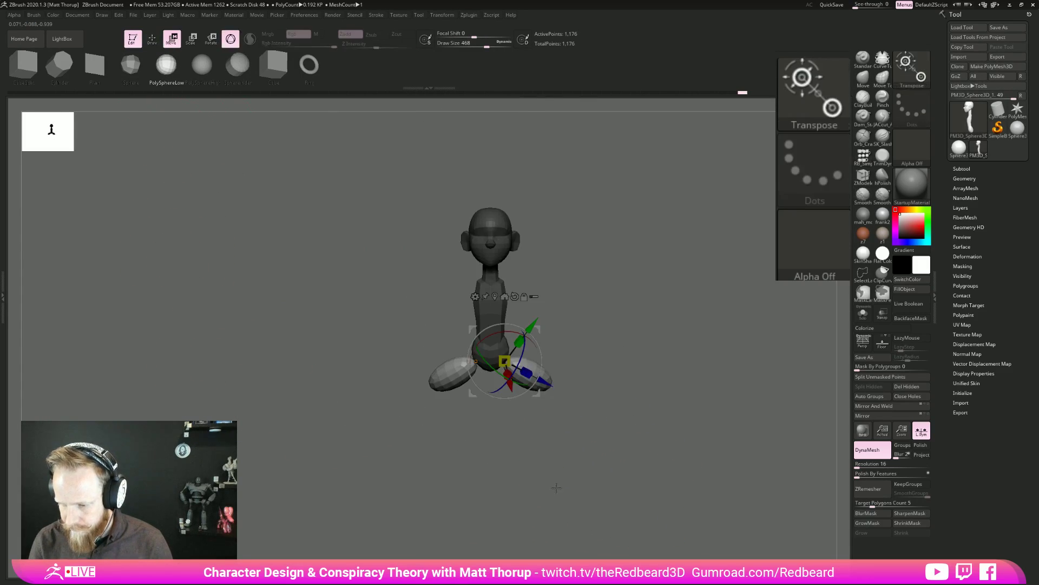
Rotate and move the thigh meshes with the gizmo so they hang vertically from the pelvis.
{"action": "left_click_drag", "start_coordinate": [533, 348], "coordinate": [533, 375]}
{"action": "right_click_drag", "start_coordinate": [590, 336], "coordinate": [531, 317]}
{"action": "left_click_drag", "start_coordinate": [540, 356], "coordinate": [541, 370]}
{"action": "right_click_drag", "start_coordinate": [568, 379], "coordinate": [525, 365], "text": "shift"}
{"action": "left_click_drag", "start_coordinate": [506, 417], "coordinate": [505, 393]}
{"action": "right_click_drag", "start_coordinate": [599, 388], "coordinate": [586, 370]}
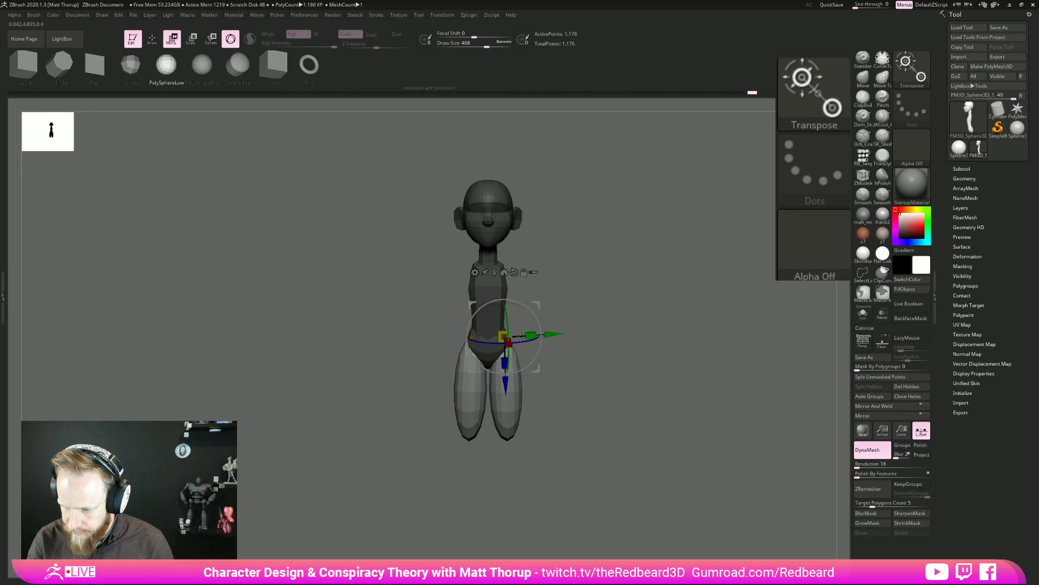
Lengthen the thighs downward and fine-tune their placement under the pelvis with the gizmo.
{"action": "left_click_drag", "start_coordinate": [505, 358], "coordinate": [506, 378]}
{"action": "left_click_drag", "start_coordinate": [531, 331], "coordinate": [528, 334]}
{"action": "left_click_drag", "start_coordinate": [610, 351], "coordinate": [633, 349]}
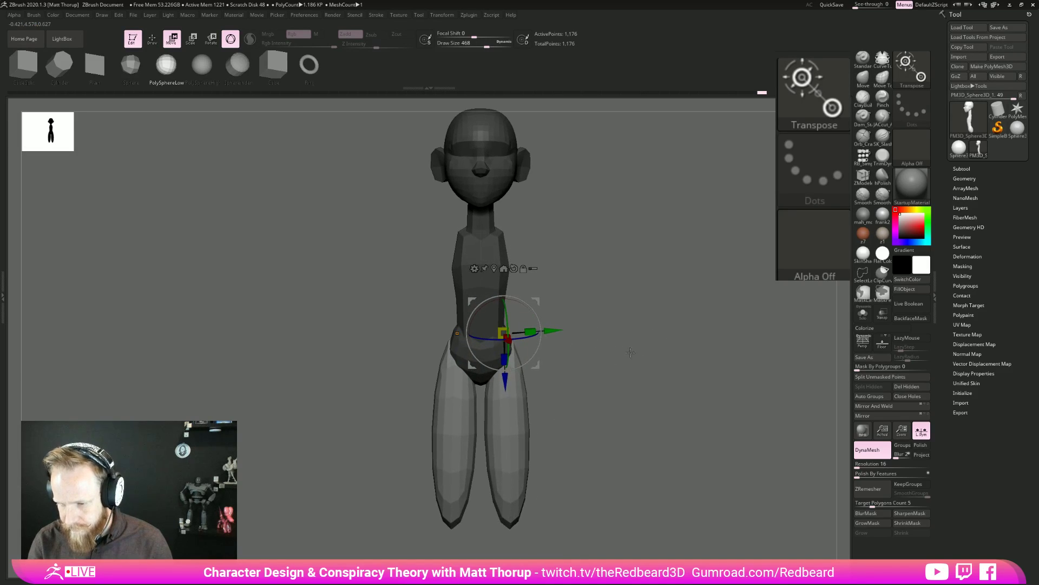
{"action": "left_click_drag", "start_coordinate": [535, 346], "coordinate": [536, 365]}
{"action": "key", "text": "q"}
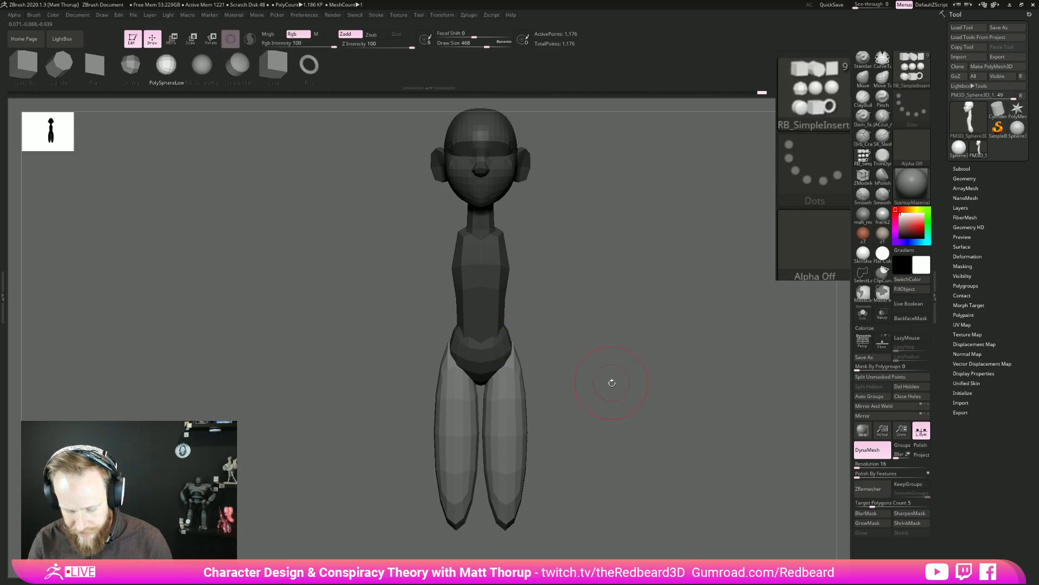
Pull the front of the upper thighs forward in side view with the Move brush.
{"action": "left_click_drag", "start_coordinate": [611, 381], "coordinate": [570, 383]}
{"action": "key", "text": "b"}
{"action": "key", "text": "m"}
{"action": "key", "text": "v"}
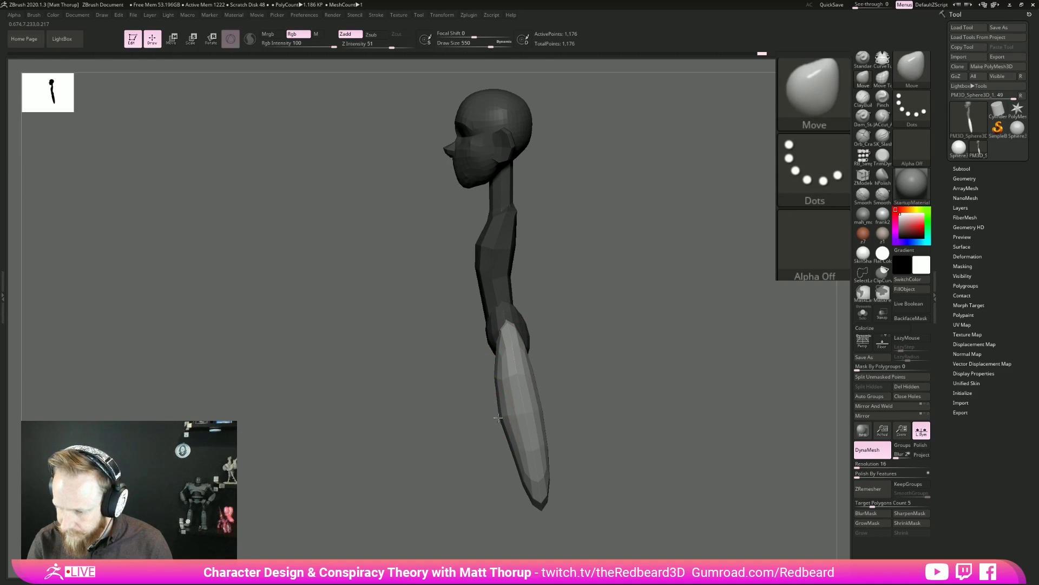
{"action": "mouse_move", "coordinate": [555, 329]}
{"action": "left_mouse_down", "text": "shift"}
{"action": "mouse_move", "coordinate": [599, 318]}
{"action": "mouse_move", "coordinate": [557, 328]}
{"action": "left_mouse_up", "text": "shift"}
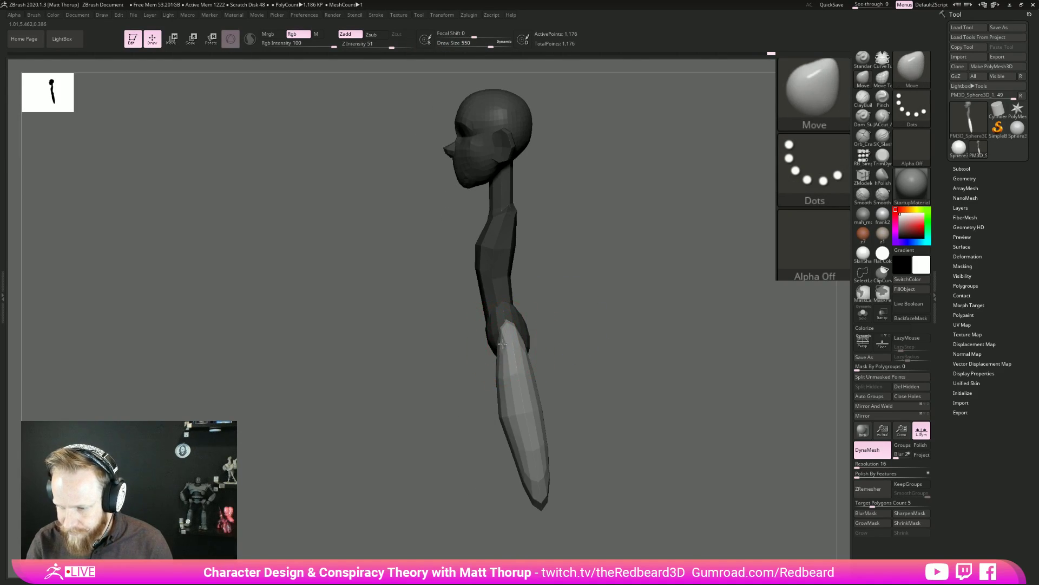
{"action": "key", "text": "s"}
{"action": "left_click_drag", "start_coordinate": [501, 345], "coordinate": [499, 346]}
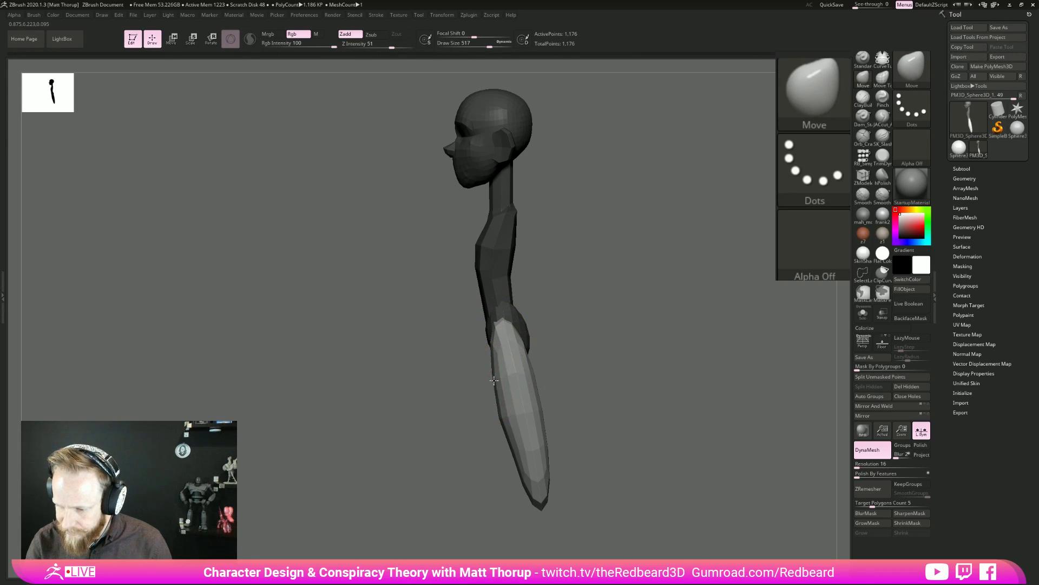
{"action": "key", "text": "s"}
{"action": "left_click", "coordinate": [515, 440]}
Reshape the thighs with the Move brush at draw size 695 and check them from behind.
{"action": "left_click_drag", "start_coordinate": [558, 432], "coordinate": [626, 418]}
{"action": "mouse_move", "coordinate": [601, 460]}
{"action": "left_mouse_down", "text": "shift"}
{"action": "mouse_move", "coordinate": [543, 471]}
{"action": "mouse_move", "coordinate": [524, 385]}
{"action": "left_mouse_up", "text": "shift"}
{"action": "mouse_move", "coordinate": [524, 386]}
{"action": "right_mouse_down", "text": "shift"}
{"action": "mouse_move", "coordinate": [650, 427]}
{"action": "mouse_move", "coordinate": [513, 389]}
{"action": "right_mouse_up", "text": "shift"}
{"action": "key", "text": "s"}
{"action": "mouse_move", "coordinate": [514, 389]}
{"action": "left_mouse_down"}
{"action": "mouse_move", "coordinate": [502, 387]}
{"action": "mouse_move", "coordinate": [523, 359]}
{"action": "left_mouse_up"}
{"action": "left_click_drag", "start_coordinate": [639, 312], "coordinate": [626, 310]}
{"action": "right_click_drag", "start_coordinate": [626, 309], "coordinate": [481, 303], "text": "shift"}
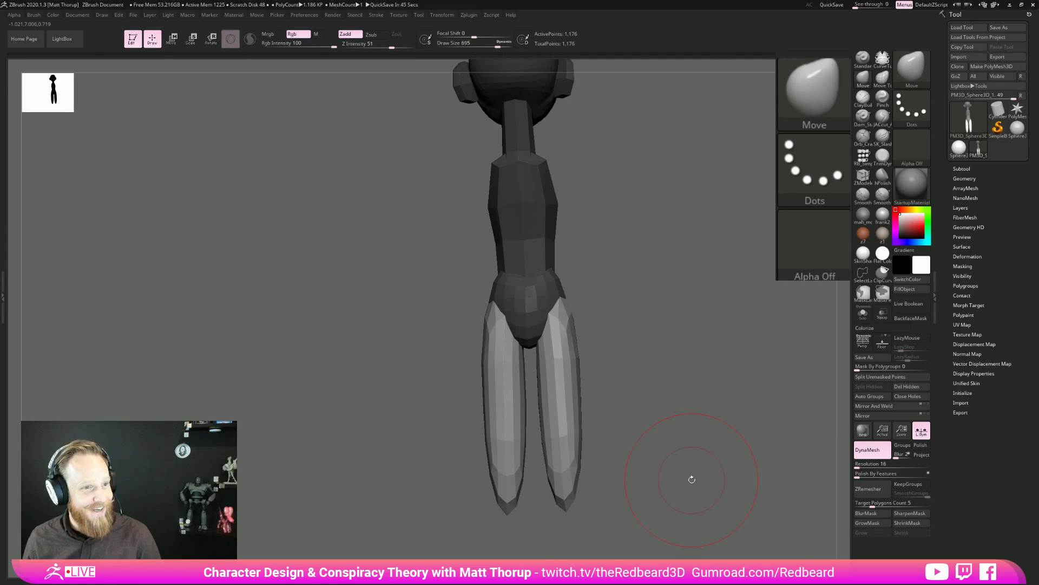
{"action": "left_click_drag", "start_coordinate": [704, 359], "coordinate": [700, 361]}
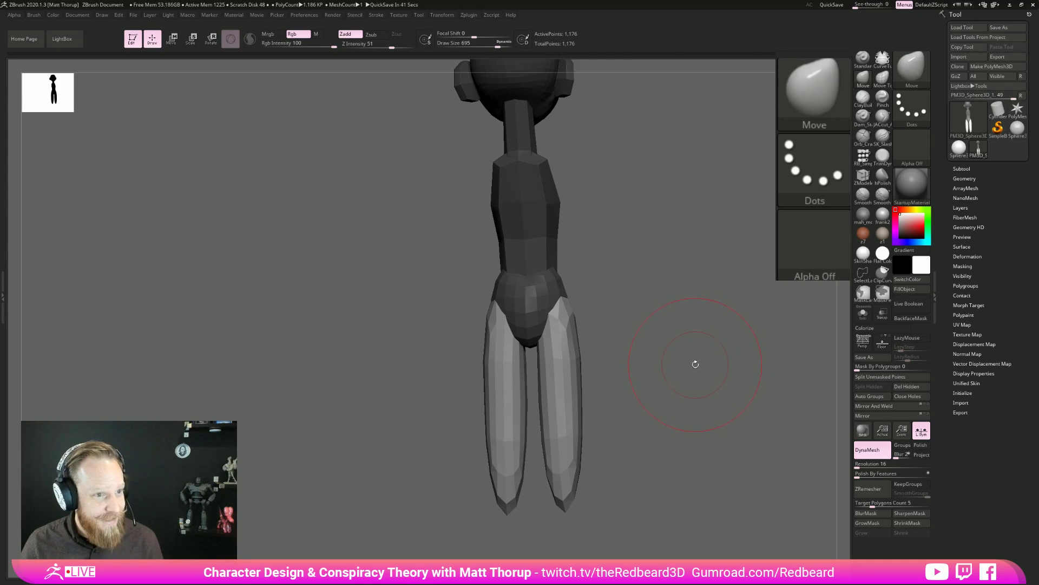
{"action": "mouse_move", "coordinate": [682, 355]}
{"action": "left_mouse_down"}
{"action": "mouse_move", "coordinate": [622, 348]}
{"action": "mouse_move", "coordinate": [650, 357]}
{"action": "mouse_move", "coordinate": [623, 359]}
{"action": "left_mouse_up"}
Turn on the polyframe display and taper the thighs toward the knees with a smaller Move brush.
{"action": "key", "text": "bracketleft"}
{"action": "key", "text": "bracketleft"}
{"action": "key", "text": "shift+f"}
{"action": "key", "text": "["}
{"action": "key", "text": "["}
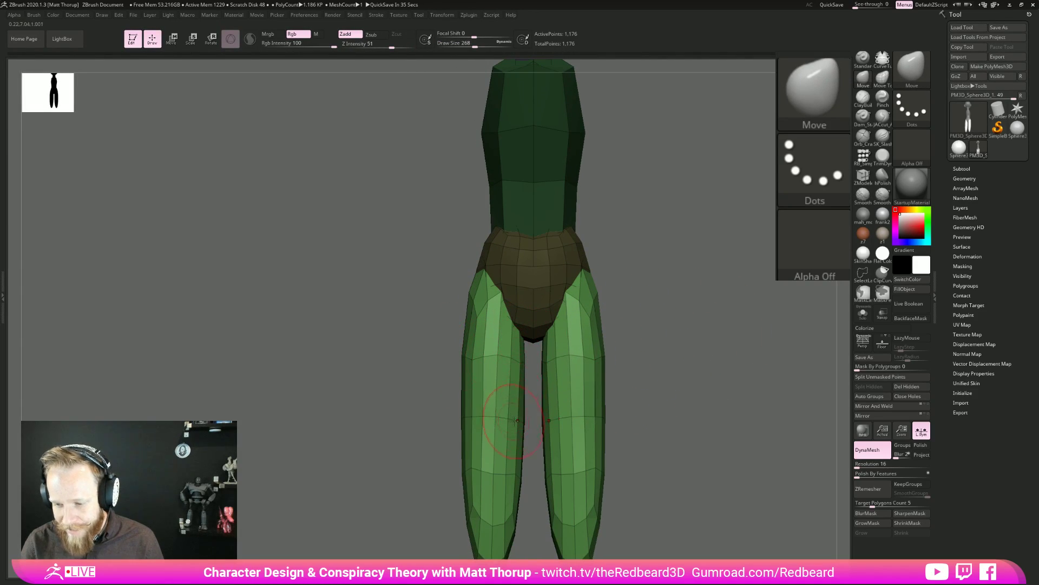
{"action": "key", "text": "s"}
{"action": "left_click_drag", "start_coordinate": [476, 497], "coordinate": [486, 497]}
{"action": "right_click_drag", "start_coordinate": [572, 451], "coordinate": [583, 369], "text": "alt"}
{"action": "key", "text": "s"}
{"action": "left_click_drag", "start_coordinate": [502, 412], "coordinate": [516, 409]}
{"action": "left_click_drag", "start_coordinate": [492, 478], "coordinate": [507, 482]}
Refine the inner contours and upper ends of the thighs with small Move brush strokes.
{"action": "right_click_drag", "start_coordinate": [506, 481], "coordinate": [551, 485]}
{"action": "left_click_drag", "start_coordinate": [514, 406], "coordinate": [510, 406]}
{"action": "left_click_drag", "start_coordinate": [509, 459], "coordinate": [503, 459]}
{"action": "left_click_drag", "start_coordinate": [508, 395], "coordinate": [506, 394]}
{"action": "left_click_drag", "start_coordinate": [544, 297], "coordinate": [549, 268]}
{"action": "right_click_drag", "start_coordinate": [537, 236], "coordinate": [547, 249]}
{"action": "left_click_drag", "start_coordinate": [548, 249], "coordinate": [550, 249]}
{"action": "right_click_drag", "start_coordinate": [626, 265], "coordinate": [535, 375]}
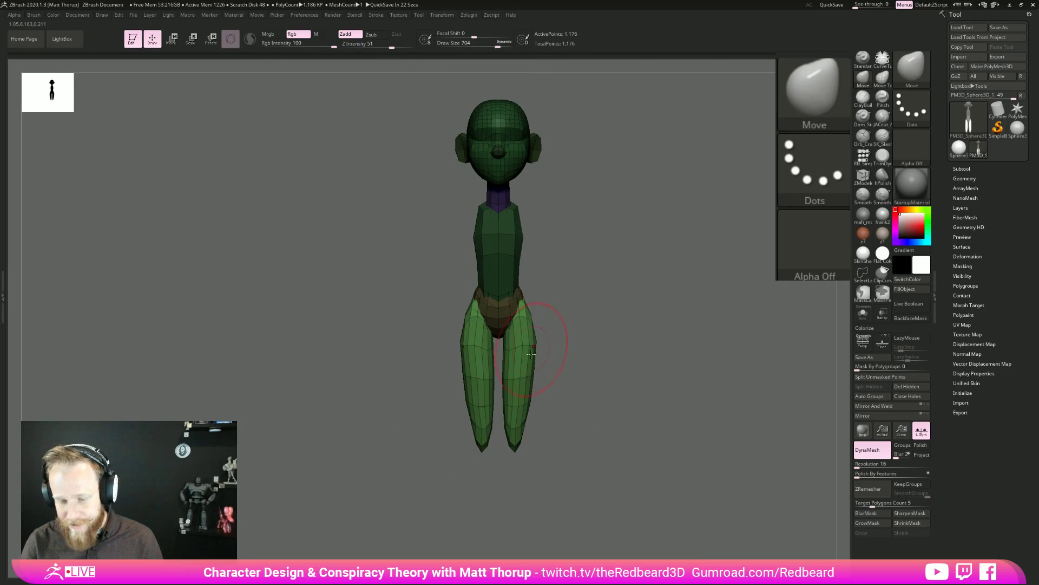
Push the front of the thighs forward in side view with the Move brush at draw size 1000.
{"action": "mouse_move", "coordinate": [574, 405]}
{"action": "left_mouse_down", "text": "alt"}
{"action": "mouse_move", "coordinate": [497, 374]}
{"action": "mouse_move", "coordinate": [503, 368]}
{"action": "mouse_move", "coordinate": [515, 374]}
{"action": "mouse_move", "coordinate": [499, 388]}
{"action": "left_mouse_up", "text": "alt"}
{"action": "key", "text": "s"}
{"action": "key", "text": "s"}
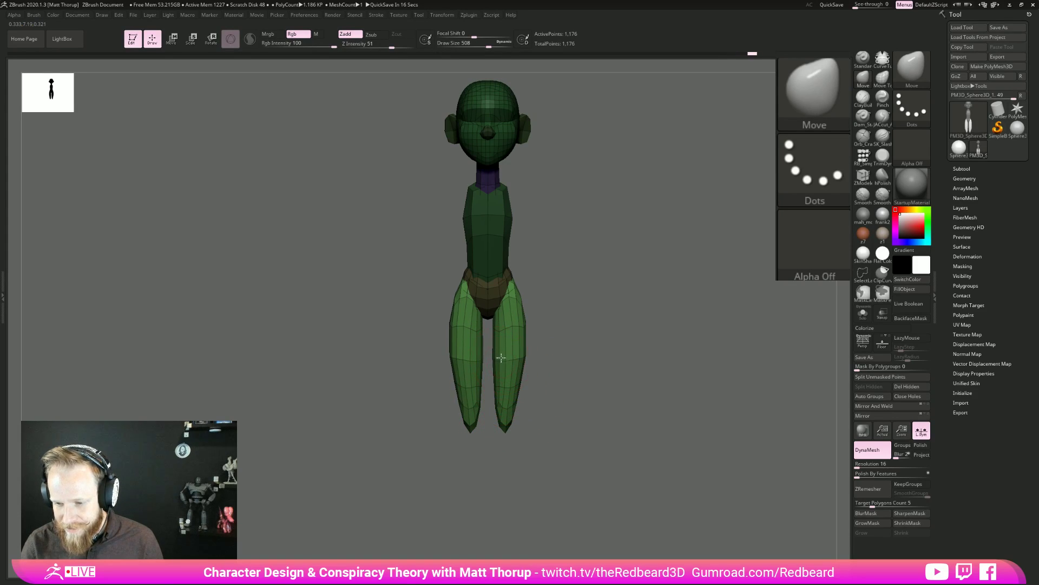
{"action": "mouse_move", "coordinate": [565, 361]}
{"action": "left_mouse_down", "text": "shift"}
{"action": "mouse_move", "coordinate": [522, 363]}
{"action": "mouse_move", "coordinate": [539, 376]}
{"action": "mouse_move", "coordinate": [533, 422]}
{"action": "left_mouse_up", "text": "shift"}
{"action": "key", "text": "s"}
{"action": "key", "text": "s"}
{"action": "key", "text": "s"}
{"action": "left_click", "coordinate": [532, 379]}
{"action": "key", "text": "s"}
{"action": "left_click_drag", "start_coordinate": [515, 355], "coordinate": [506, 355]}
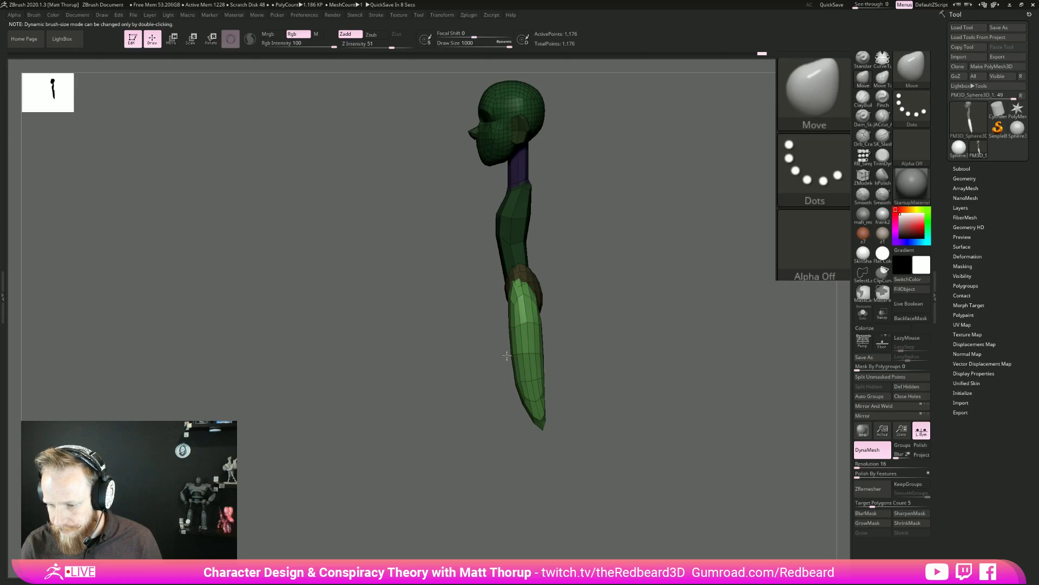
Adjust the upper front curve of the thighs with the Move brush at draw size 753.
{"action": "left_click_drag", "start_coordinate": [606, 389], "coordinate": [656, 440]}
{"action": "mouse_move", "coordinate": [656, 440]}
{"action": "left_mouse_down"}
{"action": "mouse_move", "coordinate": [608, 407]}
{"action": "mouse_move", "coordinate": [574, 403]}
{"action": "left_mouse_up"}
{"action": "key", "text": "s"}
{"action": "left_click_drag", "start_coordinate": [513, 344], "coordinate": [507, 337]}
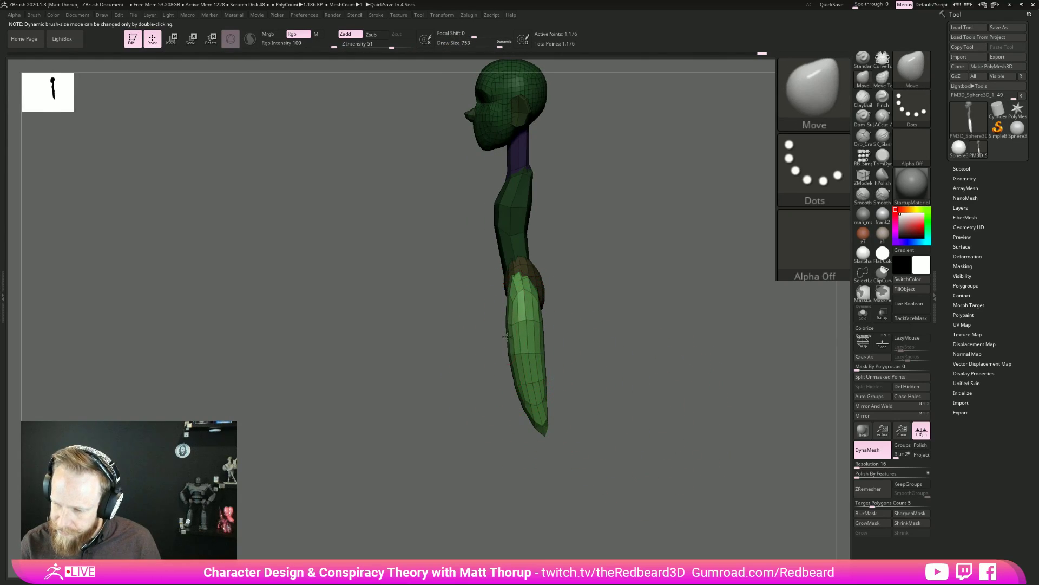
Clear the mask from the model and set the brush draw size to 1000.
{"action": "left_click_drag", "start_coordinate": [587, 349], "coordinate": [589, 382], "text": "shift"}
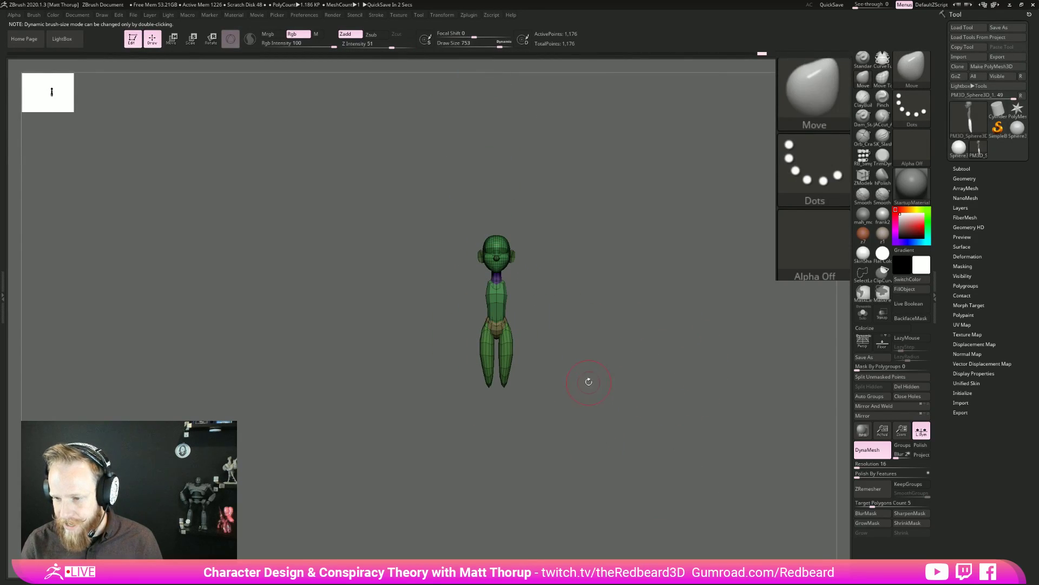
{"action": "left_click_drag", "start_coordinate": [556, 313], "coordinate": [636, 334], "text": "alt"}
{"action": "key", "text": "s"}
{"action": "left_click_drag", "start_coordinate": [527, 336], "coordinate": [543, 340]}
{"action": "key", "text": "s"}
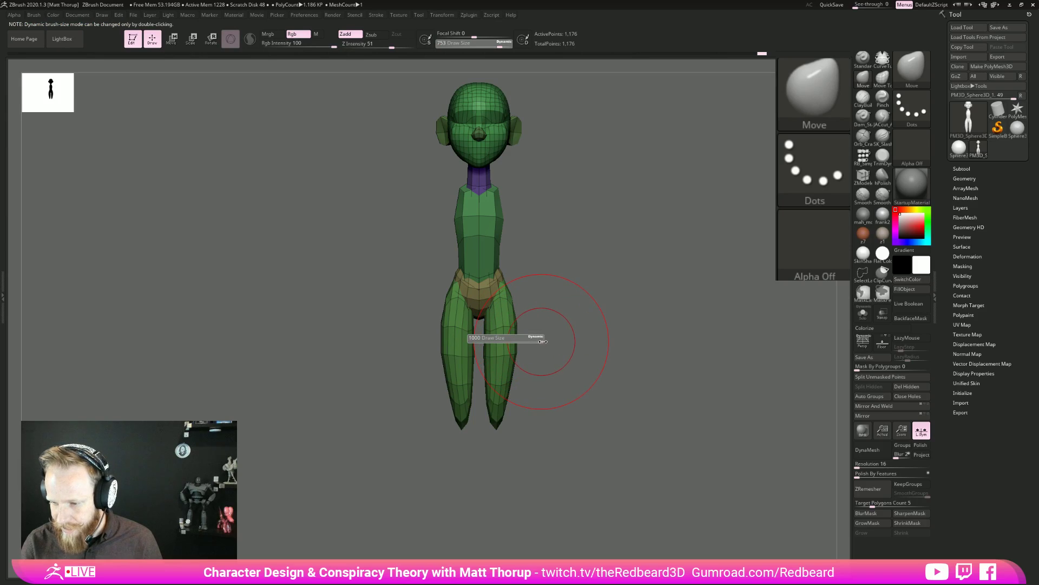
Reset the gizmo's orientation, center it on the model and scale the whole figure down uniformly.
{"action": "key", "text": "r"}
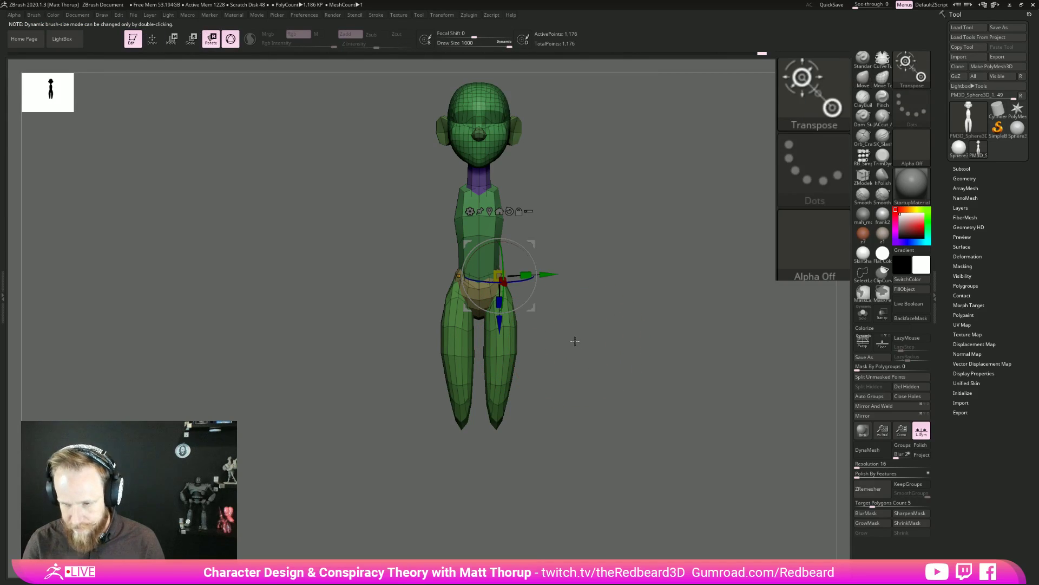
{"action": "left_click", "coordinate": [510, 211]}
{"action": "left_click", "coordinate": [489, 211]}
{"action": "left_click_drag", "start_coordinate": [477, 255], "coordinate": [394, 240]}
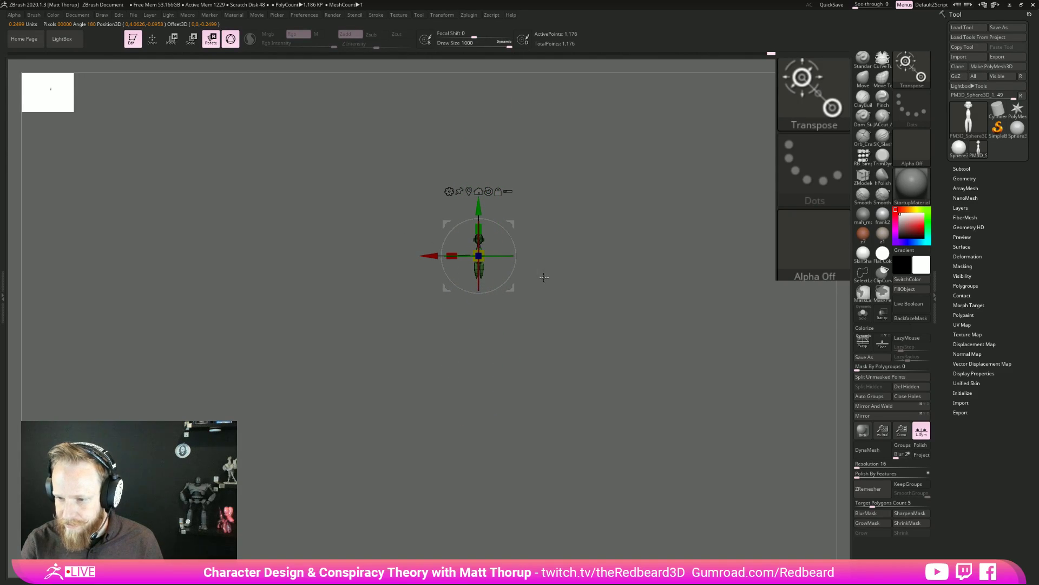
Return to the Move brush, set its draw size to 167 and frame the figure in the viewport.
{"action": "left_click_drag", "start_coordinate": [550, 290], "coordinate": [700, 413], "text": "alt"}
{"action": "key", "text": "q"}
{"action": "left_click_drag", "start_coordinate": [588, 308], "coordinate": [645, 345], "text": "alt"}
{"action": "key", "text": "s"}
{"action": "left_click_drag", "start_coordinate": [577, 329], "coordinate": [563, 319]}
{"action": "mouse_move", "coordinate": [600, 420]}
{"action": "left_mouse_down", "text": "alt"}
{"action": "mouse_move", "coordinate": [518, 380]}
{"action": "mouse_move", "coordinate": [613, 467]}
{"action": "left_mouse_up", "text": "alt"}
{"action": "key", "text": "w"}
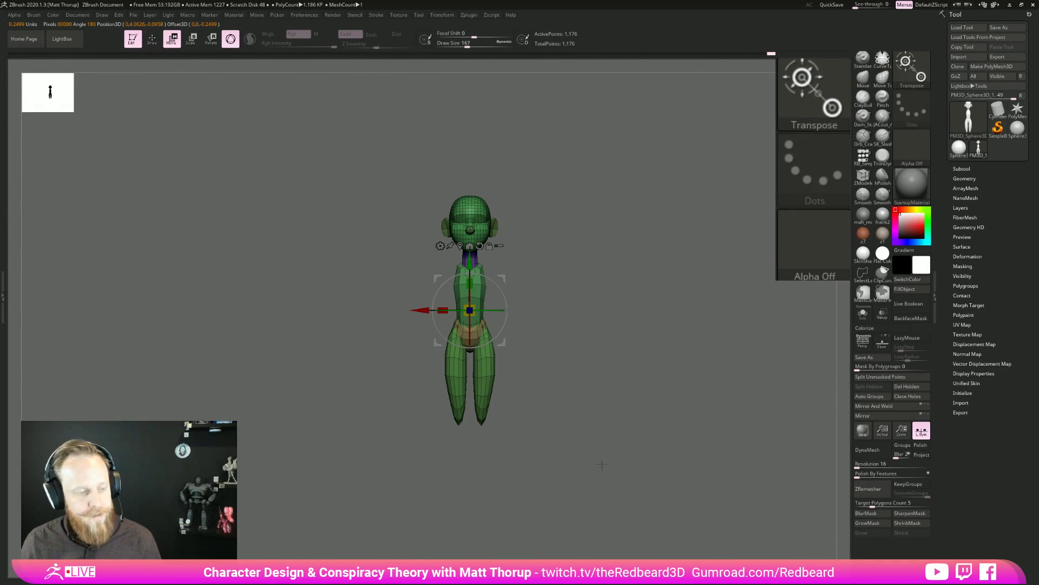
{"action": "mouse_move", "coordinate": [601, 464]}
{"action": "left_mouse_down", "text": "shift"}
{"action": "mouse_move", "coordinate": [574, 401]}
{"action": "mouse_move", "coordinate": [586, 367]}
{"action": "mouse_move", "coordinate": [578, 395]}
{"action": "left_mouse_up", "text": "shift"}
{"action": "key", "text": "q"}
{"action": "key", "text": "f"}
Isolate the thighs to mask all the other body parts, then reduce the brush draw size to 56.
{"action": "left_click", "coordinate": [503, 395], "text": "ctrl+shift"}
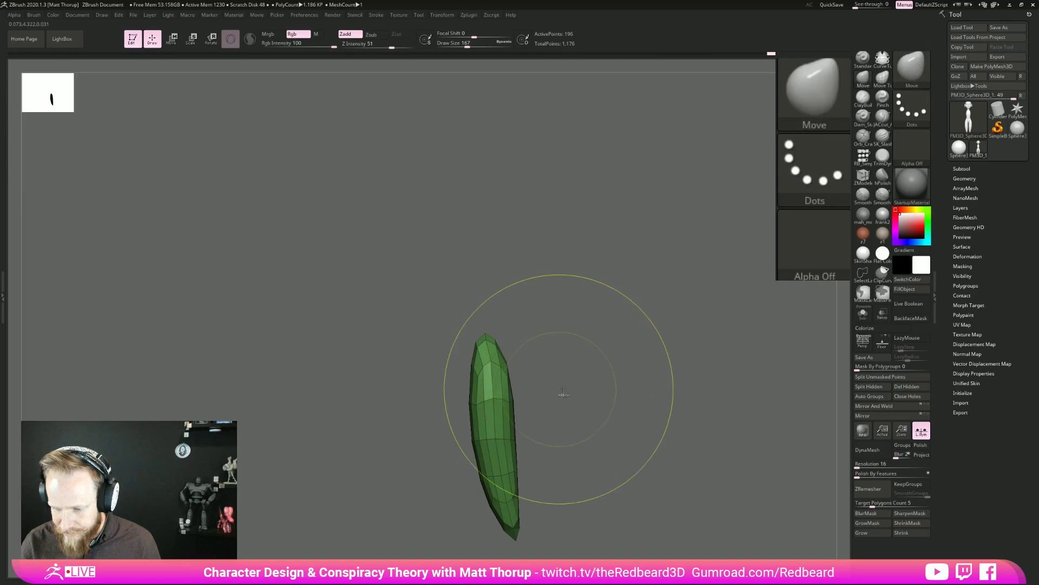
{"action": "left_click", "coordinate": [561, 392], "text": "ctrl"}
{"action": "left_click", "coordinate": [563, 392], "text": "ctrl+shift"}
{"action": "left_click", "coordinate": [587, 399], "text": "ctrl"}
{"action": "mouse_move", "coordinate": [586, 399]}
{"action": "left_mouse_down", "text": "shift"}
{"action": "mouse_move", "coordinate": [534, 385]}
{"action": "mouse_move", "coordinate": [517, 400]}
{"action": "left_mouse_up", "text": "shift"}
{"action": "key", "text": "s"}
{"action": "key", "text": "s"}
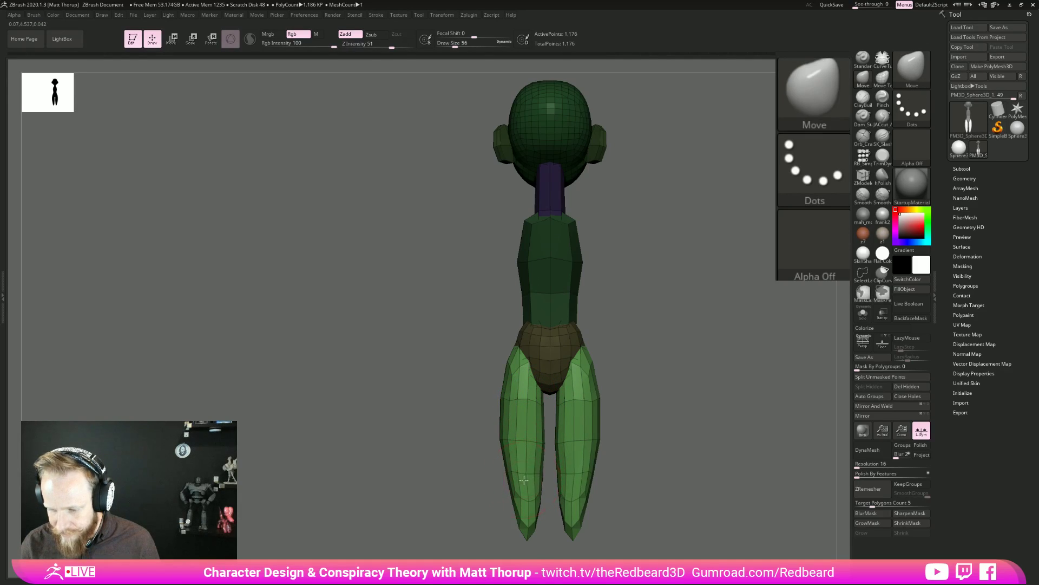
Refine the front contour of the thighs in side view with the Move brush at draw size 54.
{"action": "left_click_drag", "start_coordinate": [469, 522], "coordinate": [551, 512], "text": "shift"}
{"action": "left_click_drag", "start_coordinate": [553, 471], "coordinate": [536, 475], "text": "shift"}
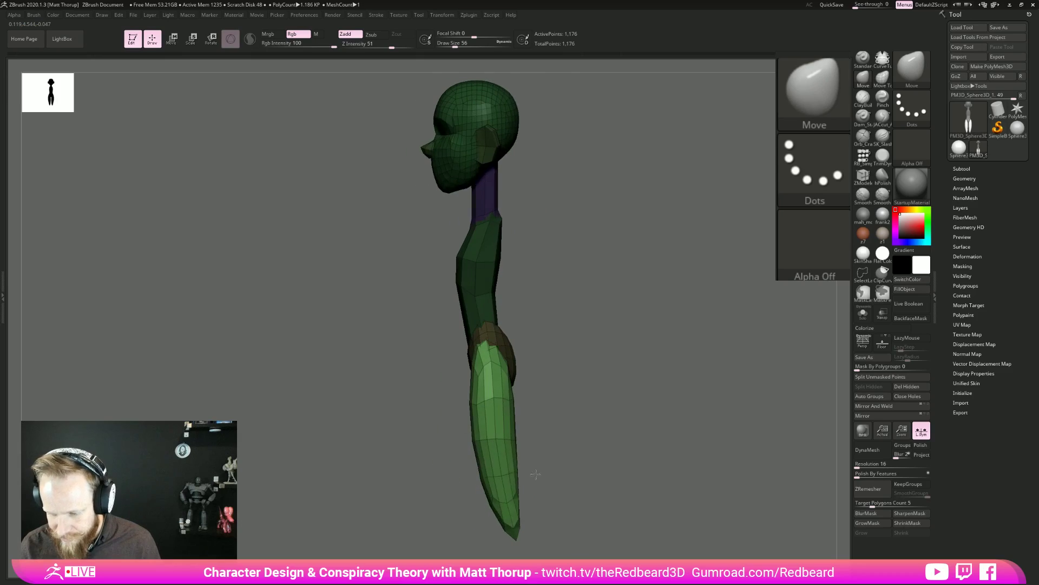
{"action": "key", "text": "s"}
{"action": "left_click_drag", "start_coordinate": [468, 434], "coordinate": [475, 432]}
{"action": "key", "text": "s"}
{"action": "left_click_drag", "start_coordinate": [473, 403], "coordinate": [467, 403]}
{"action": "left_click_drag", "start_coordinate": [471, 404], "coordinate": [475, 405]}
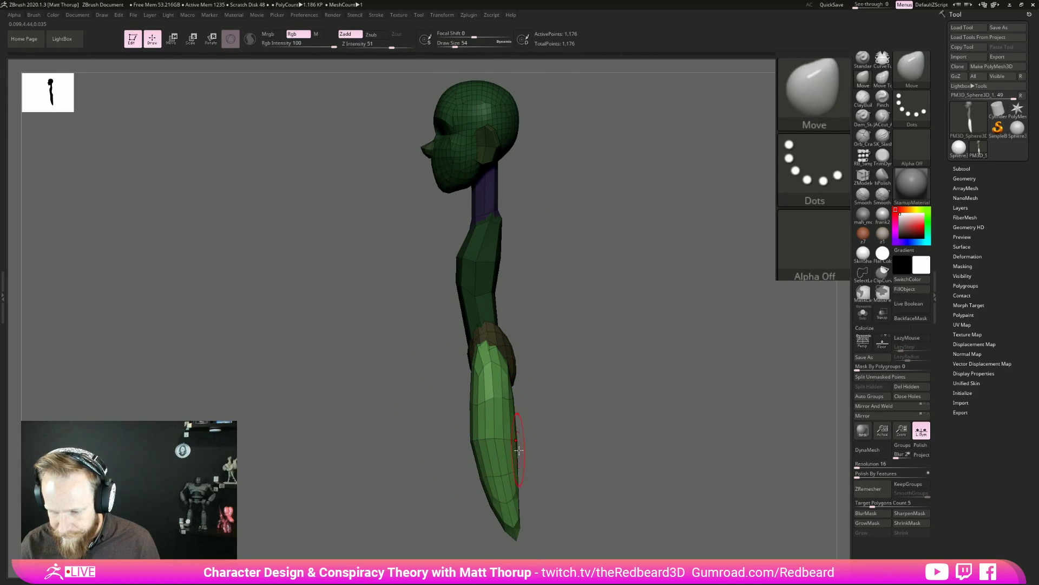
Adjust the shape of the thighs from the front view with the Move brush at draw size 51.
{"action": "mouse_move", "coordinate": [522, 476]}
{"action": "left_mouse_down"}
{"action": "mouse_move", "coordinate": [524, 452]}
{"action": "mouse_move", "coordinate": [599, 424]}
{"action": "left_mouse_up"}
{"action": "key", "text": "s"}
{"action": "left_click_drag", "start_coordinate": [449, 446], "coordinate": [480, 431]}
{"action": "key", "text": "s"}
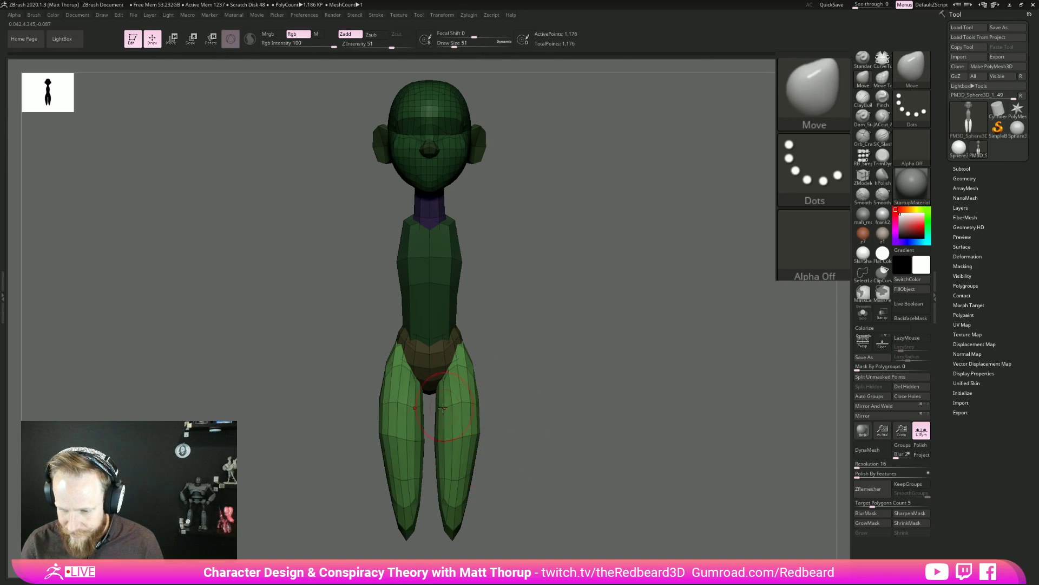
Frame the whole figure in side view and switch to the RB_SimpleInsert brush.
{"action": "mouse_move", "coordinate": [557, 394]}
{"action": "left_mouse_down", "text": "shift"}
{"action": "mouse_move", "coordinate": [463, 414]}
{"action": "mouse_move", "coordinate": [490, 380]}
{"action": "mouse_move", "coordinate": [581, 381]}
{"action": "mouse_move", "coordinate": [671, 422]}
{"action": "mouse_move", "coordinate": [681, 485]}
{"action": "mouse_move", "coordinate": [636, 475]}
{"action": "left_mouse_up", "text": "shift"}
{"action": "key", "text": "s"}
{"action": "mouse_move", "coordinate": [636, 475]}
{"action": "left_mouse_down", "text": "alt"}
{"action": "mouse_move", "coordinate": [629, 468]}
{"action": "mouse_move", "coordinate": [655, 496]}
{"action": "left_mouse_up", "text": "alt"}
{"action": "left_click", "coordinate": [864, 156]}
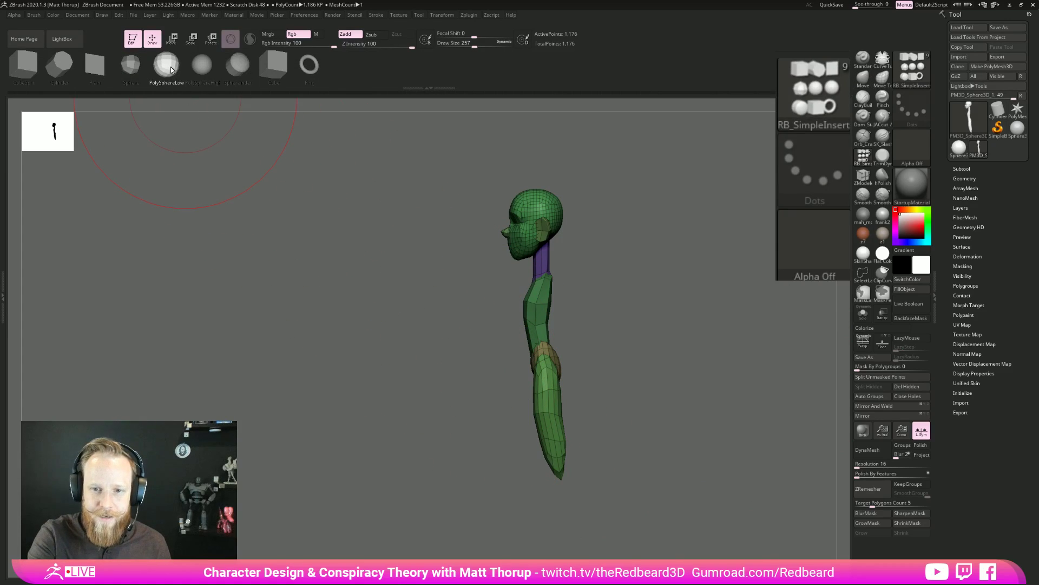
{"action": "left_click_drag", "start_coordinate": [440, 440], "coordinate": [642, 431]}
{"action": "mouse_move", "coordinate": [575, 460]}
{"action": "left_mouse_down"}
{"action": "mouse_move", "coordinate": [607, 501]}
{"action": "mouse_move", "coordinate": [593, 480]}
{"action": "left_mouse_up"}
{"action": "left_click_drag", "start_coordinate": [665, 399], "coordinate": [633, 418], "text": "shift"}
{"action": "key", "text": "e"}
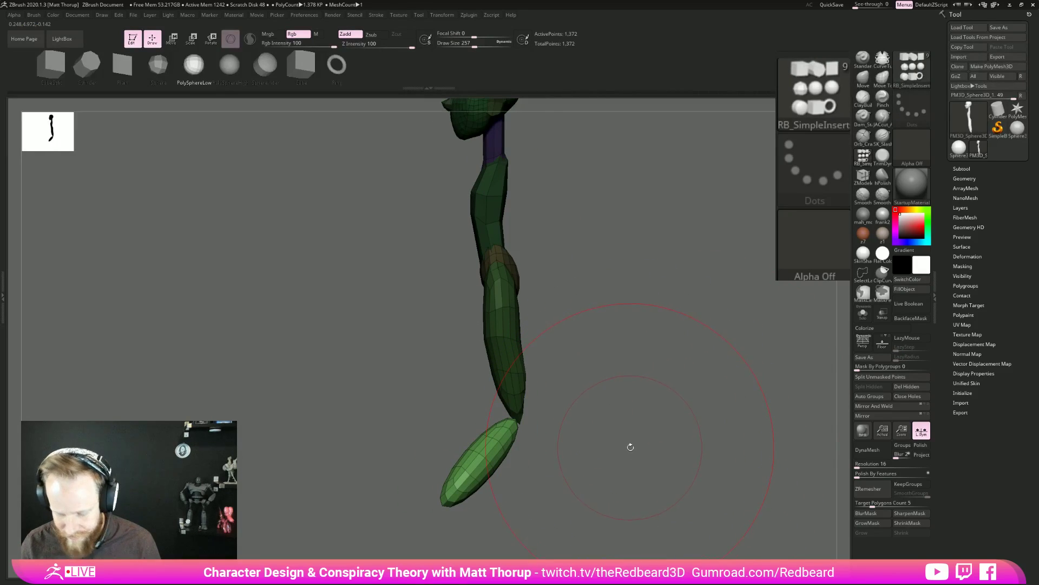
{"action": "key", "text": "ctrl+z"}
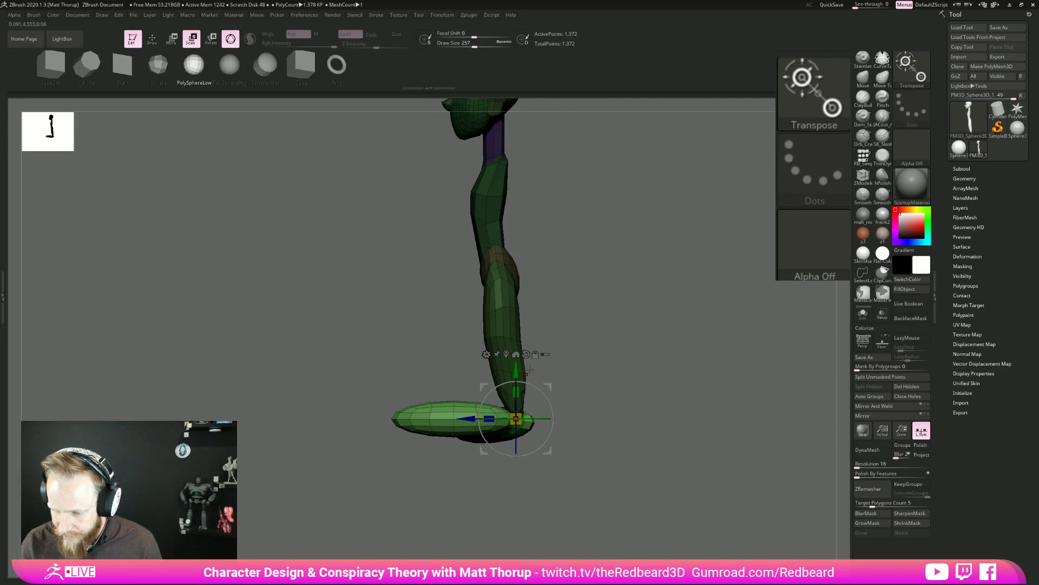
{"action": "left_click_drag", "start_coordinate": [552, 409], "coordinate": [502, 366]}
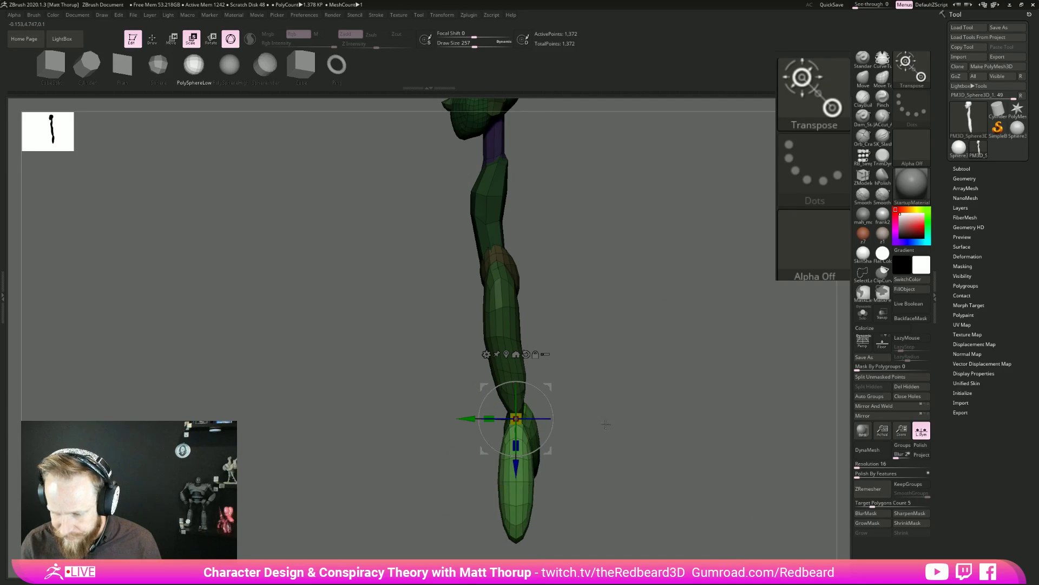
{"action": "left_click_drag", "start_coordinate": [558, 422], "coordinate": [578, 425], "text": "shift"}
{"action": "key", "text": "ctrl+z"}
{"action": "key", "text": "ctrl+z"}
{"action": "key", "text": "ctrl+z"}
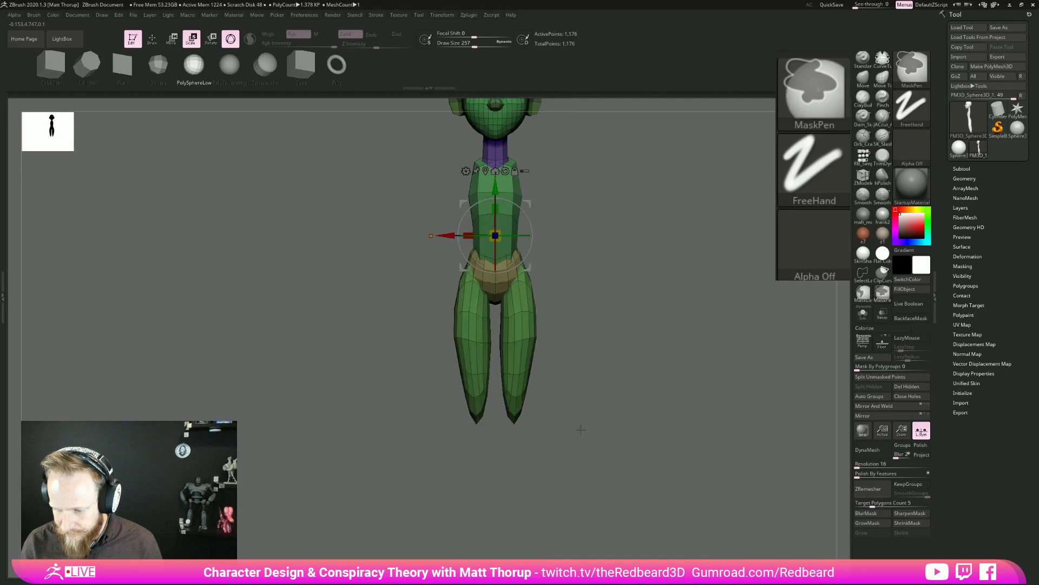
Clear the mask, insert a mirrored pair of PolySphereLow meshes under the thighs as lower legs, and angle them downward.
{"action": "left_click_drag", "start_coordinate": [517, 459], "coordinate": [520, 469], "text": "ctrl"}
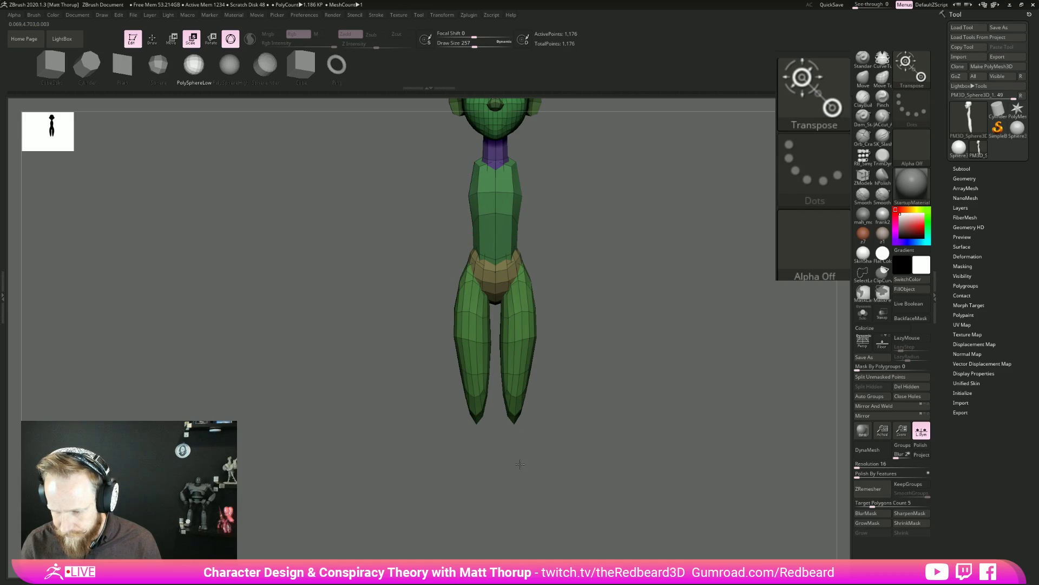
{"action": "key", "text": "q"}
{"action": "mouse_move", "coordinate": [514, 415]}
{"action": "left_mouse_down"}
{"action": "mouse_move", "coordinate": [520, 495]}
{"action": "mouse_move", "coordinate": [523, 436]}
{"action": "mouse_move", "coordinate": [579, 413]}
{"action": "mouse_move", "coordinate": [525, 361]}
{"action": "left_mouse_up"}
{"action": "key", "text": "e"}
{"action": "left_click_drag", "start_coordinate": [547, 446], "coordinate": [551, 419]}
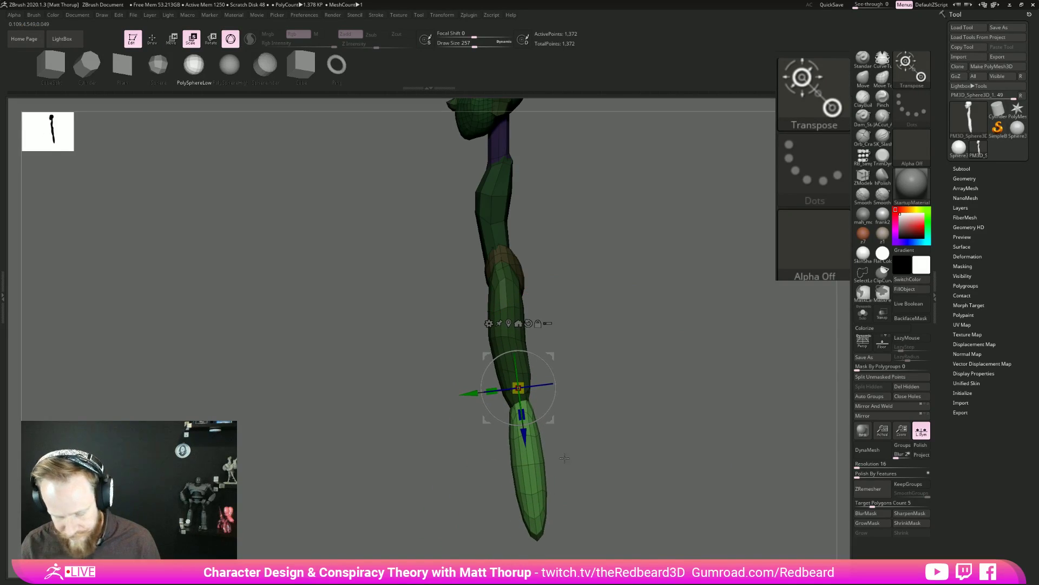
Switch to the Move brush at draw size 149 and reshape the lower ends of the new lower legs.
{"action": "key", "text": "q"}
{"action": "left_click_drag", "start_coordinate": [537, 521], "coordinate": [535, 452], "text": "shift"}
{"action": "key", "text": "s"}
{"action": "mouse_move", "coordinate": [534, 490]}
{"action": "left_mouse_down"}
{"action": "mouse_move", "coordinate": [525, 490]}
{"action": "mouse_move", "coordinate": [532, 523]}
{"action": "left_mouse_up"}
{"action": "key", "text": "ctrl+z"}
{"action": "key", "text": "b"}
{"action": "key", "text": "m"}
{"action": "key", "text": "v"}
{"action": "left_click_drag", "start_coordinate": [529, 478], "coordinate": [533, 508]}
{"action": "left_click_drag", "start_coordinate": [533, 459], "coordinate": [539, 430]}
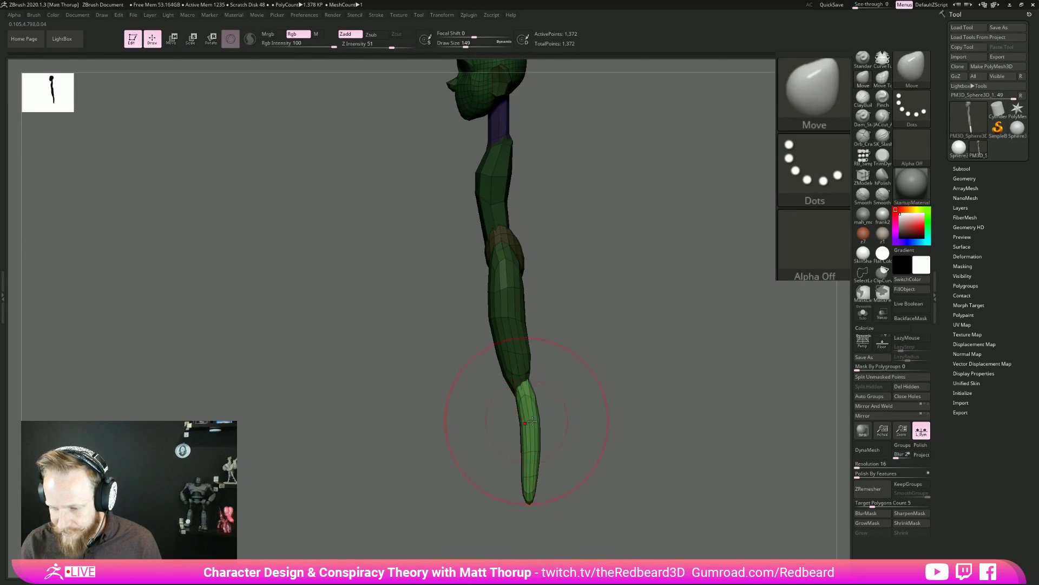
Bend the lower legs and pull their tops into the knees with the Move brush, adjusting its draw size to 87.
{"action": "right_click_drag", "start_coordinate": [525, 423], "coordinate": [560, 424], "text": "shift"}
{"action": "mouse_move", "coordinate": [517, 424]}
{"action": "left_mouse_down"}
{"action": "mouse_move", "coordinate": [529, 419]}
{"action": "mouse_move", "coordinate": [509, 425]}
{"action": "mouse_move", "coordinate": [533, 416]}
{"action": "left_mouse_up"}
{"action": "key", "text": "s"}
{"action": "left_click_drag", "start_coordinate": [596, 417], "coordinate": [533, 421], "text": "shift"}
{"action": "key", "text": "s"}
{"action": "mouse_move", "coordinate": [536, 422]}
{"action": "left_mouse_down"}
{"action": "mouse_move", "coordinate": [513, 418]}
{"action": "mouse_move", "coordinate": [530, 377]}
{"action": "left_mouse_up"}
{"action": "key", "text": "bracketright"}
{"action": "key", "text": "bracketright"}
{"action": "key", "text": "bracketright"}
{"action": "key", "text": "bracketright"}
{"action": "key", "text": "bracketright"}
{"action": "left_click_drag", "start_coordinate": [600, 368], "coordinate": [634, 365], "text": "shift"}
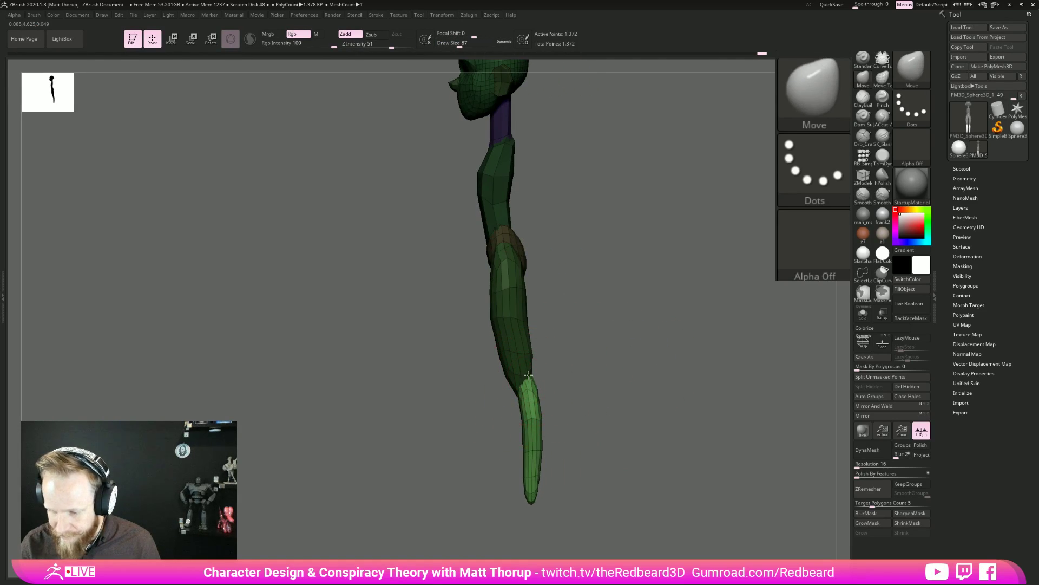
Pull the calves backward into a bulge below the knees using the Move brush at draw size 83.
{"action": "left_click", "coordinate": [552, 343], "text": "ctrl"}
{"action": "key", "text": "s"}
{"action": "mouse_move", "coordinate": [548, 356]}
{"action": "left_mouse_down"}
{"action": "mouse_move", "coordinate": [532, 360]}
{"action": "mouse_move", "coordinate": [575, 364]}
{"action": "mouse_move", "coordinate": [620, 406]}
{"action": "left_mouse_up"}
{"action": "left_click", "coordinate": [619, 407], "text": "ctrl"}
{"action": "key", "text": "s"}
{"action": "left_click_drag", "start_coordinate": [541, 423], "coordinate": [546, 422]}
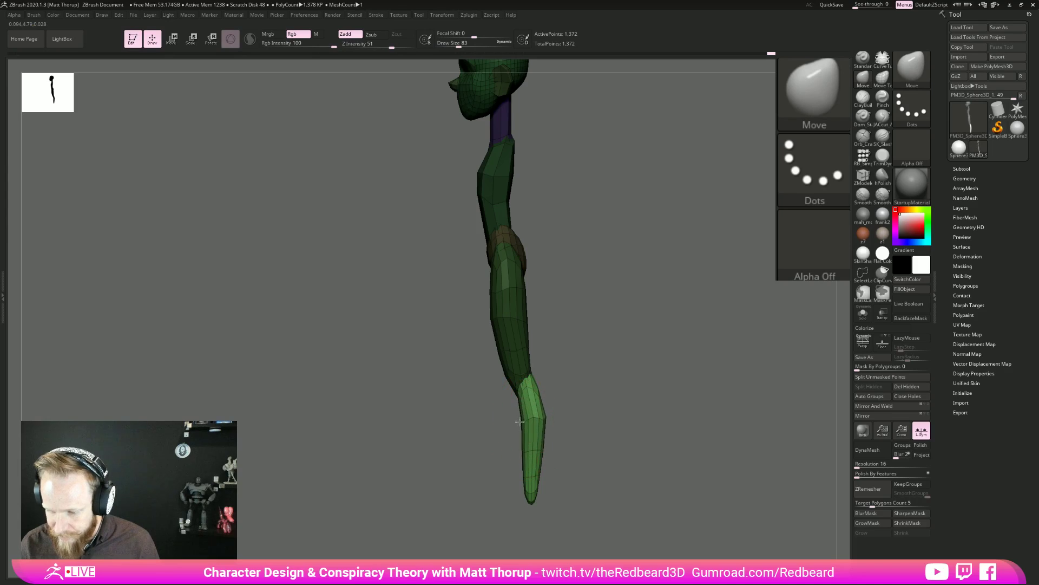
Refine the lower legs' contours in front view, setting the Move brush's draw size to 39 and then 23.
{"action": "left_click_drag", "start_coordinate": [542, 452], "coordinate": [628, 457]}
{"action": "type", "text": "s39"}
{"action": "key", "text": "Return"}
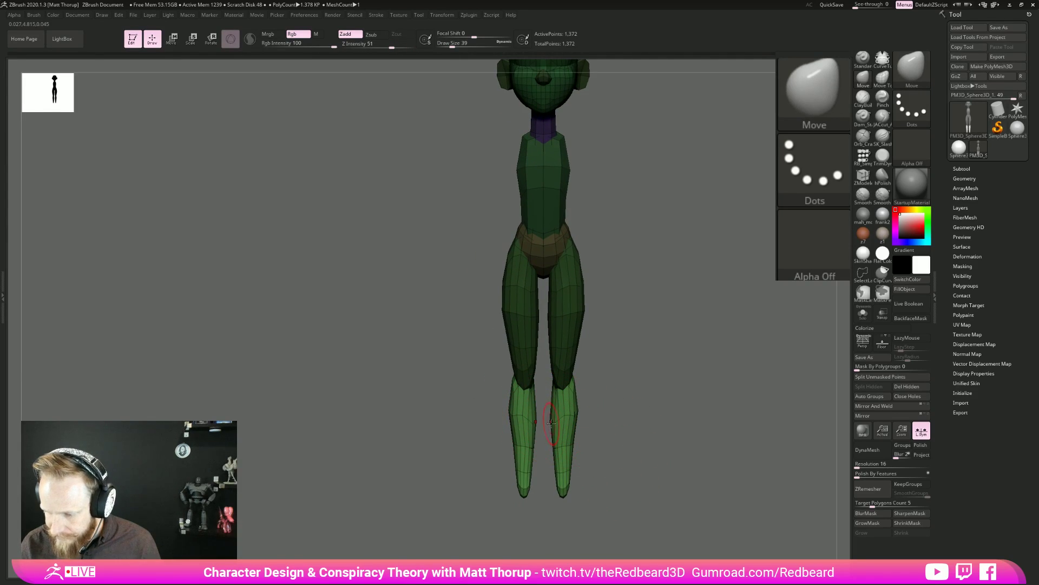
{"action": "type", "text": "s23"}
{"action": "key", "text": "Return"}
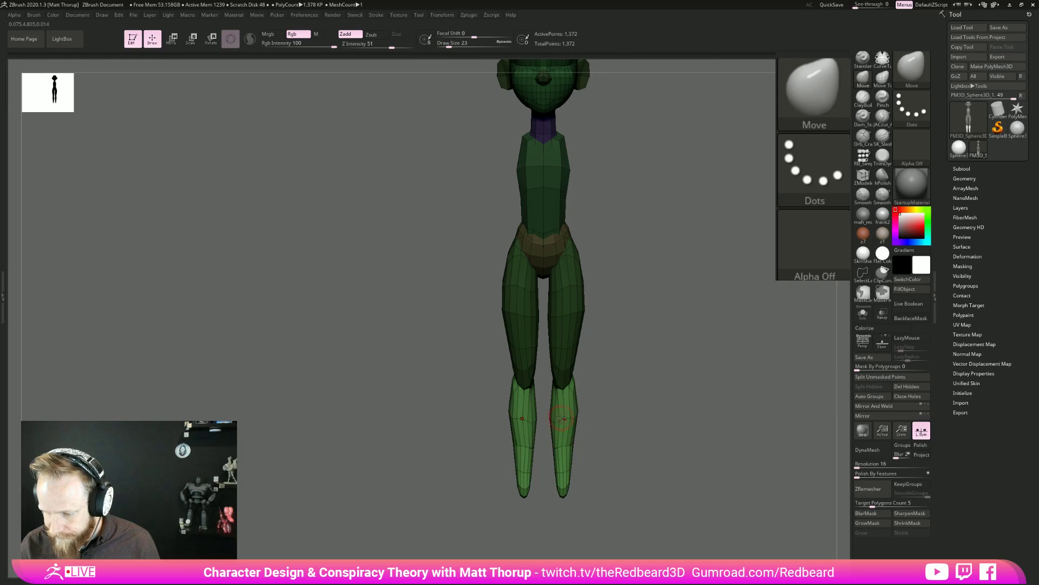
{"action": "mouse_move", "coordinate": [573, 417]}
{"action": "left_mouse_down", "text": "shift"}
{"action": "mouse_move", "coordinate": [567, 476]}
{"action": "mouse_move", "coordinate": [556, 451]}
{"action": "left_mouse_up", "text": "shift"}
Adjust the lower part of the shins with small Move strokes at a larger draw size.
{"action": "key", "text": "s"}
{"action": "key", "text": "s"}
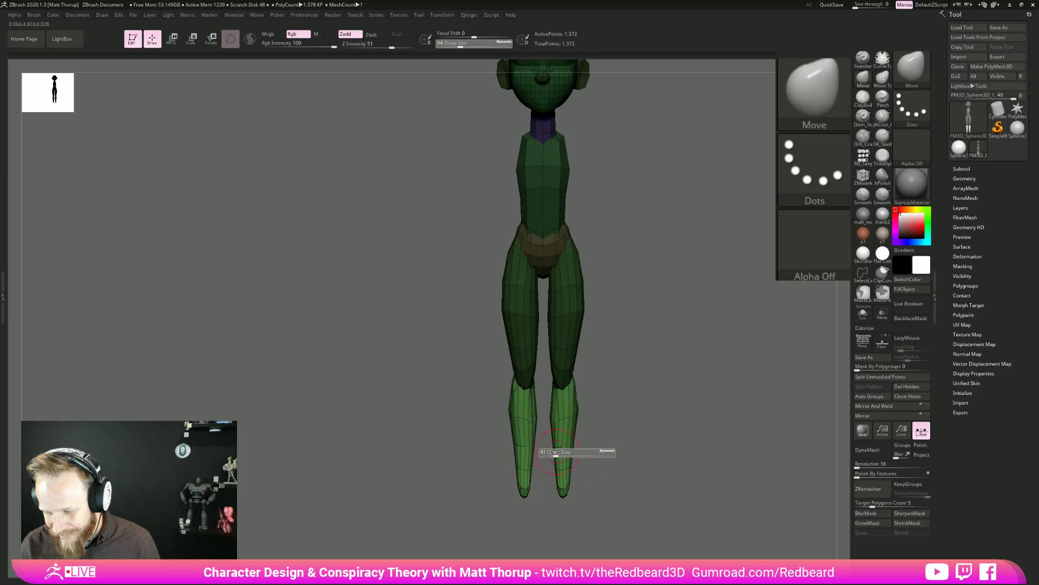
{"action": "key", "text": "shift"}
{"action": "left_click_drag", "start_coordinate": [673, 492], "coordinate": [606, 471]}
{"action": "left_click_drag", "start_coordinate": [530, 441], "coordinate": [529, 452]}
{"action": "left_click_drag", "start_coordinate": [596, 438], "coordinate": [558, 435], "text": "shift"}
Shape the upper calves just below the knees with the Move brush at draw size 49.
{"action": "key", "text": "s"}
{"action": "left_click_drag", "start_coordinate": [538, 316], "coordinate": [529, 317]}
{"action": "mouse_move", "coordinate": [487, 341]}
{"action": "left_mouse_down"}
{"action": "mouse_move", "coordinate": [469, 329]}
{"action": "mouse_move", "coordinate": [474, 276]}
{"action": "left_mouse_up"}
{"action": "key", "text": "s"}
{"action": "left_click_drag", "start_coordinate": [507, 388], "coordinate": [513, 388]}
{"action": "left_click_drag", "start_coordinate": [658, 344], "coordinate": [631, 461], "text": "shift"}
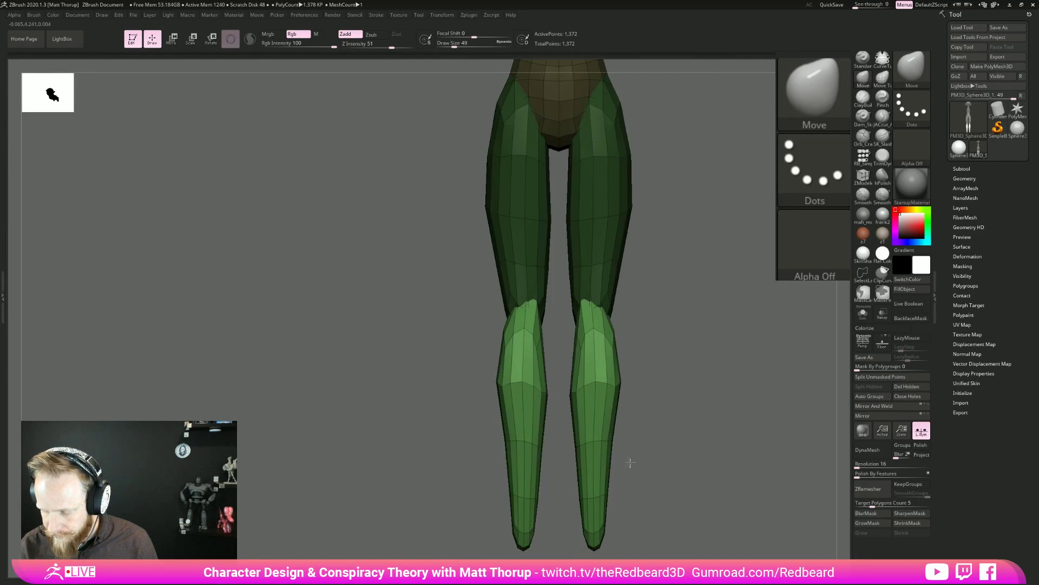
Refine the widest part of the calves from several angles, readjusting the Move brush's draw size between strokes.
{"action": "key", "text": "s"}
{"action": "left_click_drag", "start_coordinate": [520, 387], "coordinate": [515, 389]}
{"action": "key", "text": "s"}
{"action": "mouse_move", "coordinate": [434, 392]}
{"action": "left_mouse_down"}
{"action": "mouse_move", "coordinate": [538, 392]}
{"action": "mouse_move", "coordinate": [497, 401]}
{"action": "left_mouse_up"}
{"action": "mouse_move", "coordinate": [622, 357]}
{"action": "left_mouse_down"}
{"action": "mouse_move", "coordinate": [648, 339]}
{"action": "mouse_move", "coordinate": [647, 314]}
{"action": "left_mouse_up"}
{"action": "left_click_drag", "start_coordinate": [653, 368], "coordinate": [612, 377], "text": "shift"}
{"action": "mouse_move", "coordinate": [611, 378]}
{"action": "left_mouse_down", "text": "alt"}
{"action": "mouse_move", "coordinate": [610, 389]}
{"action": "mouse_move", "coordinate": [587, 382]}
{"action": "left_mouse_up", "text": "alt"}
{"action": "left_click", "coordinate": [558, 340], "text": "ctrl"}
{"action": "key", "text": "s"}
{"action": "mouse_move", "coordinate": [477, 357]}
{"action": "left_mouse_down"}
{"action": "mouse_move", "coordinate": [468, 357]}
{"action": "mouse_move", "coordinate": [499, 381]}
{"action": "mouse_move", "coordinate": [500, 366]}
{"action": "mouse_move", "coordinate": [478, 371]}
{"action": "mouse_move", "coordinate": [520, 374]}
{"action": "left_mouse_up"}
{"action": "key", "text": "s"}
{"action": "left_click", "coordinate": [535, 374], "text": "ctrl"}
{"action": "key", "text": "s"}
{"action": "key", "text": "s"}
{"action": "key", "text": "s"}
Nudge the lower shins above the ankles into shape with short Move strokes.
{"action": "mouse_move", "coordinate": [636, 362]}
{"action": "left_mouse_down"}
{"action": "mouse_move", "coordinate": [713, 360]}
{"action": "mouse_move", "coordinate": [624, 406]}
{"action": "mouse_move", "coordinate": [727, 416]}
{"action": "left_mouse_up"}
{"action": "key", "text": "s"}
{"action": "left_click_drag", "start_coordinate": [519, 462], "coordinate": [527, 463]}
{"action": "mouse_move", "coordinate": [571, 509]}
{"action": "left_mouse_down", "text": "shift"}
{"action": "mouse_move", "coordinate": [647, 503]}
{"action": "mouse_move", "coordinate": [651, 430]}
{"action": "left_mouse_up", "text": "shift"}
{"action": "key", "text": "s"}
{"action": "left_click_drag", "start_coordinate": [531, 460], "coordinate": [526, 447]}
{"action": "key", "text": "s"}
Set the Move brush's draw size to 65 and check the knees and calves from an angled view.
{"action": "mouse_move", "coordinate": [529, 350]}
{"action": "left_mouse_down"}
{"action": "mouse_move", "coordinate": [547, 334]}
{"action": "mouse_move", "coordinate": [543, 292]}
{"action": "mouse_move", "coordinate": [563, 287]}
{"action": "mouse_move", "coordinate": [548, 280]}
{"action": "left_mouse_up"}
{"action": "key", "text": "s"}
{"action": "key", "text": "s"}
{"action": "mouse_move", "coordinate": [635, 290]}
{"action": "left_mouse_down", "text": "shift"}
{"action": "mouse_move", "coordinate": [740, 325]}
{"action": "mouse_move", "coordinate": [620, 364]}
{"action": "left_mouse_up", "text": "shift"}
{"action": "mouse_move", "coordinate": [580, 299]}
{"action": "left_mouse_down", "text": "alt"}
{"action": "mouse_move", "coordinate": [664, 343]}
{"action": "mouse_move", "coordinate": [623, 335]}
{"action": "left_mouse_up", "text": "alt"}
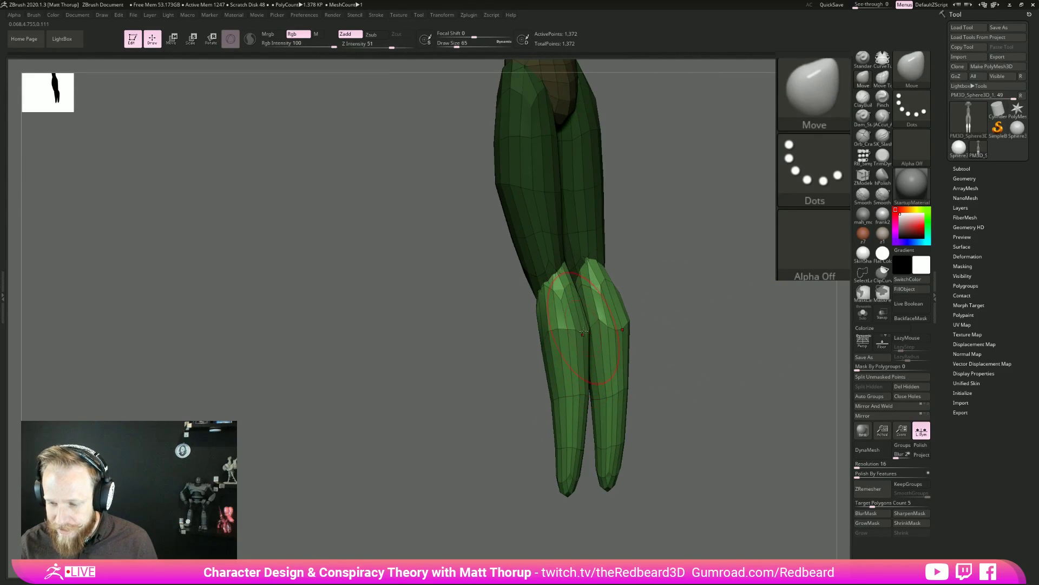
Adjust the inner side of the calves below the knees from the front, starting at draw size 31.
{"action": "mouse_move", "coordinate": [724, 315]}
{"action": "left_mouse_down"}
{"action": "mouse_move", "coordinate": [567, 346]}
{"action": "mouse_move", "coordinate": [526, 331]}
{"action": "mouse_move", "coordinate": [484, 334]}
{"action": "left_mouse_up"}
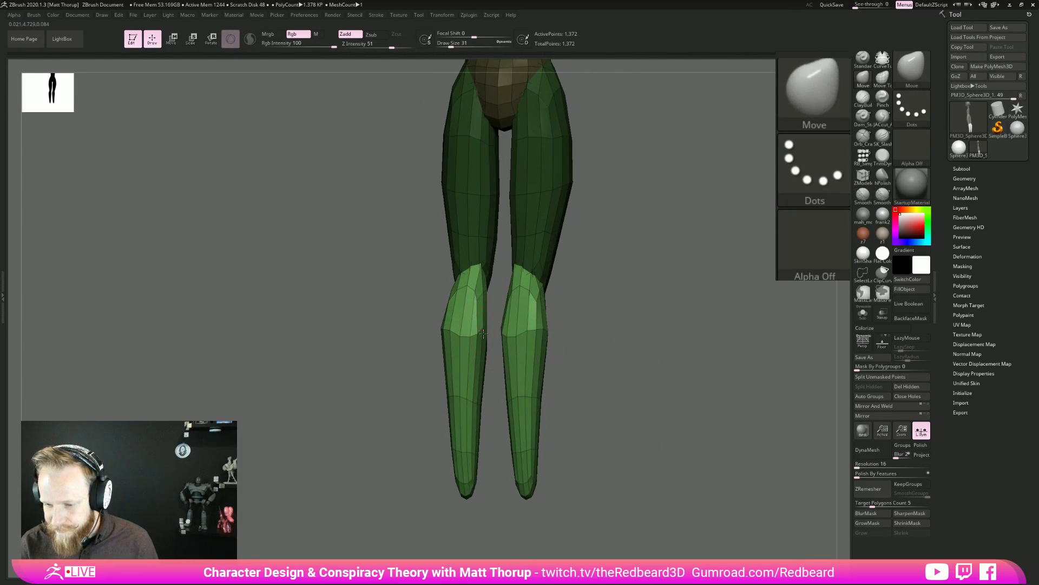
{"action": "type", "text": "ss8"}
{"action": "left_click_drag", "start_coordinate": [459, 339], "coordinate": [474, 339]}
Refine the middle of the shins in side view with the Move brush at draw size 68.
{"action": "left_click_drag", "start_coordinate": [417, 400], "coordinate": [386, 413]}
{"action": "key", "text": "s"}
{"action": "key", "text": "s"}
{"action": "left_click_drag", "start_coordinate": [442, 404], "coordinate": [444, 405]}
{"action": "left_click_drag", "start_coordinate": [442, 406], "coordinate": [445, 407]}
{"action": "mouse_move", "coordinate": [476, 456]}
{"action": "left_mouse_down"}
{"action": "mouse_move", "coordinate": [457, 454]}
{"action": "mouse_move", "coordinate": [644, 466]}
{"action": "mouse_move", "coordinate": [538, 473]}
{"action": "mouse_move", "coordinate": [556, 480]}
{"action": "left_mouse_up"}
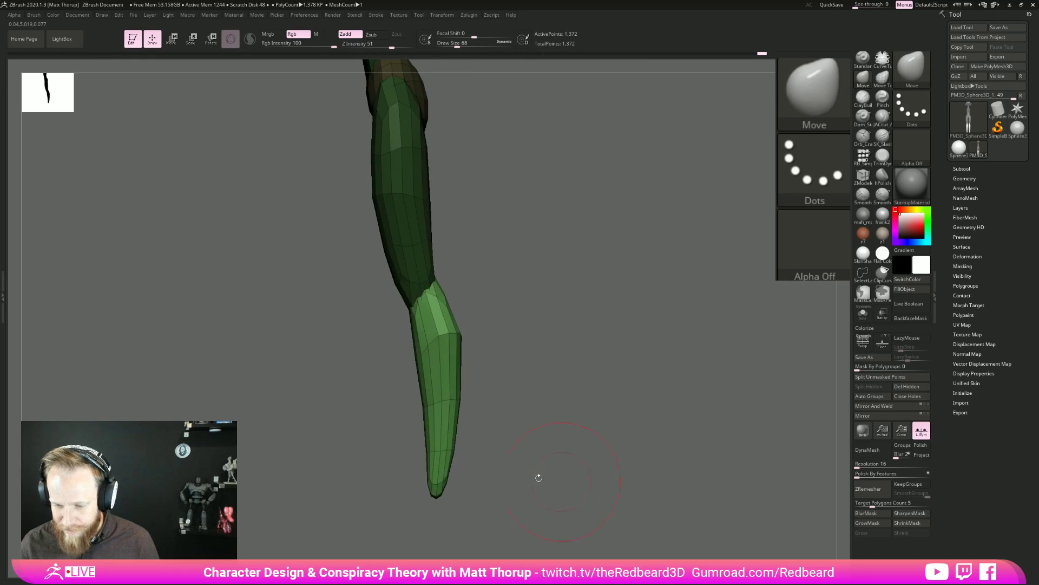
Shape the ankle ends of the lower legs in side view, reducing the draw size to 44 and then 29.
{"action": "left_click_drag", "start_coordinate": [428, 480], "coordinate": [427, 484]}
{"action": "key", "text": "s"}
{"action": "left_click", "coordinate": [439, 487]}
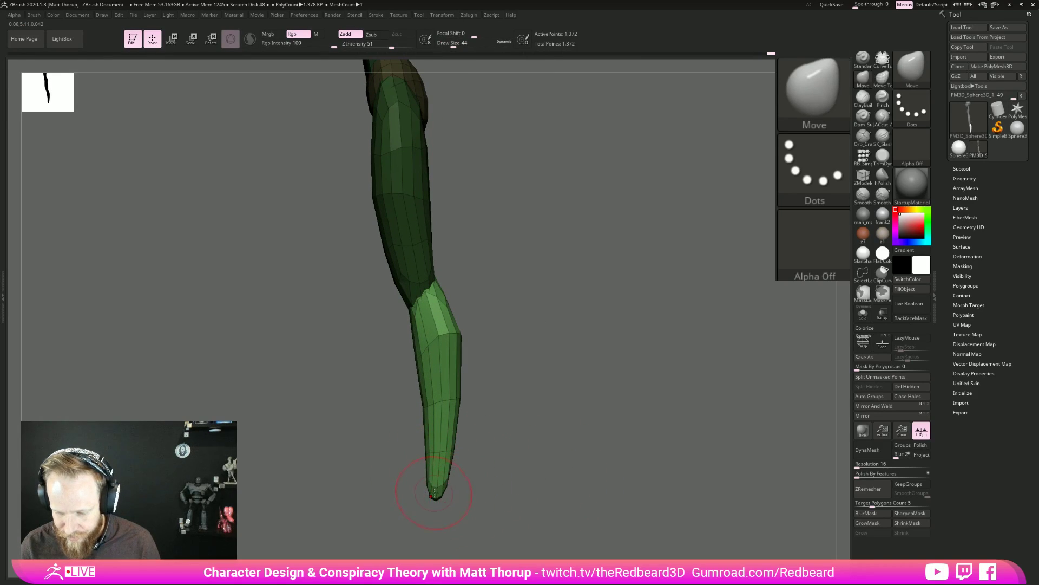
{"action": "key", "text": "bracketleft"}
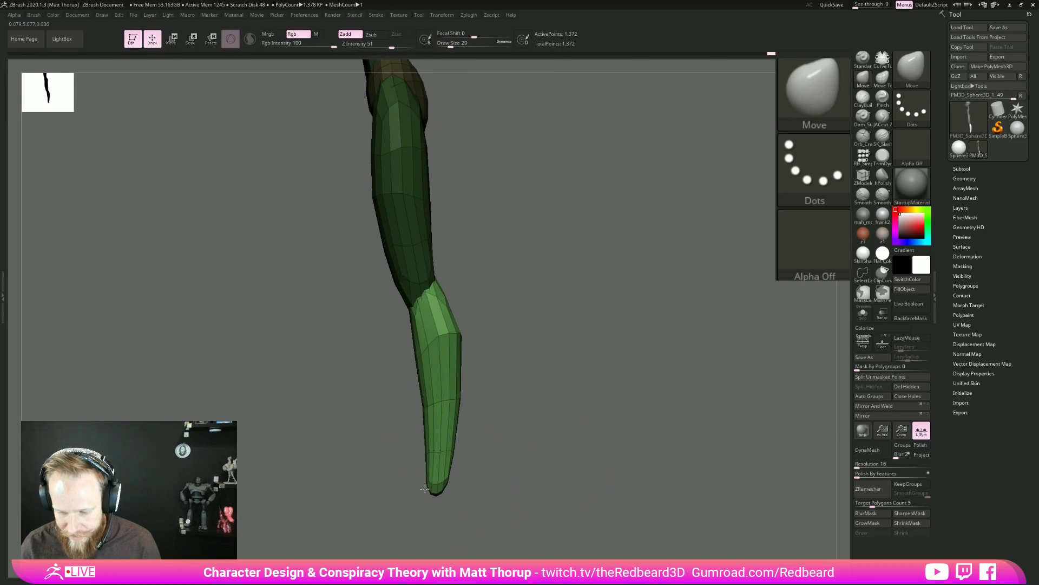
Adjust the lower legs near the ankles in front view at draw size 116, then clear the mask.
{"action": "mouse_move", "coordinate": [494, 483]}
{"action": "left_mouse_down", "text": "shift"}
{"action": "mouse_move", "coordinate": [581, 467]}
{"action": "mouse_move", "coordinate": [568, 481]}
{"action": "mouse_move", "coordinate": [518, 487]}
{"action": "mouse_move", "coordinate": [530, 487]}
{"action": "left_mouse_up", "text": "shift"}
{"action": "key", "text": "s"}
{"action": "left_click_drag", "start_coordinate": [532, 472], "coordinate": [530, 477]}
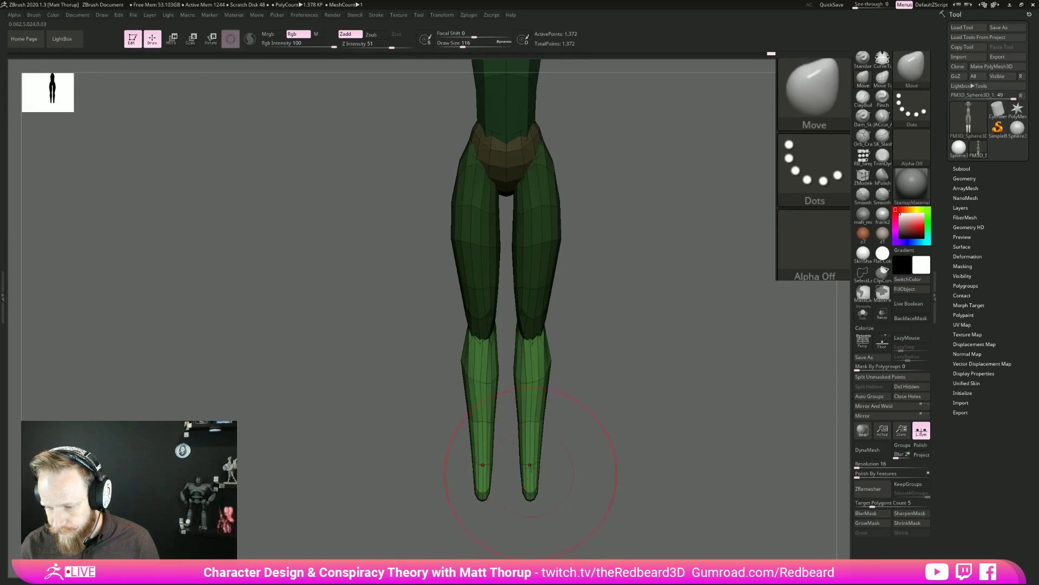
{"action": "key", "text": "shift"}
{"action": "left_click", "coordinate": [599, 320], "text": "ctrl"}
Refine the upper thighs and hip area in side view with the Move brush at draw size 49, then frame the figure.
{"action": "mouse_move", "coordinate": [596, 292]}
{"action": "left_mouse_down", "text": "alt"}
{"action": "mouse_move", "coordinate": [589, 332]}
{"action": "mouse_move", "coordinate": [522, 328]}
{"action": "left_mouse_up", "text": "alt"}
{"action": "key", "text": "s"}
{"action": "key", "text": "shift"}
{"action": "mouse_move", "coordinate": [509, 278]}
{"action": "left_mouse_down", "text": "shift"}
{"action": "mouse_move", "coordinate": [510, 263]}
{"action": "mouse_move", "coordinate": [540, 326]}
{"action": "mouse_move", "coordinate": [506, 327]}
{"action": "left_mouse_up", "text": "shift"}
{"action": "left_click_drag", "start_coordinate": [634, 325], "coordinate": [519, 314]}
{"action": "left_click_drag", "start_coordinate": [499, 241], "coordinate": [509, 230], "text": "shift"}
{"action": "mouse_move", "coordinate": [601, 282]}
{"action": "left_mouse_down", "text": "shift"}
{"action": "mouse_move", "coordinate": [698, 296]}
{"action": "mouse_move", "coordinate": [617, 390]}
{"action": "mouse_move", "coordinate": [631, 413]}
{"action": "mouse_move", "coordinate": [554, 420]}
{"action": "mouse_move", "coordinate": [508, 454]}
{"action": "mouse_move", "coordinate": [642, 510]}
{"action": "mouse_move", "coordinate": [627, 476]}
{"action": "mouse_move", "coordinate": [668, 424]}
{"action": "left_mouse_up", "text": "shift"}
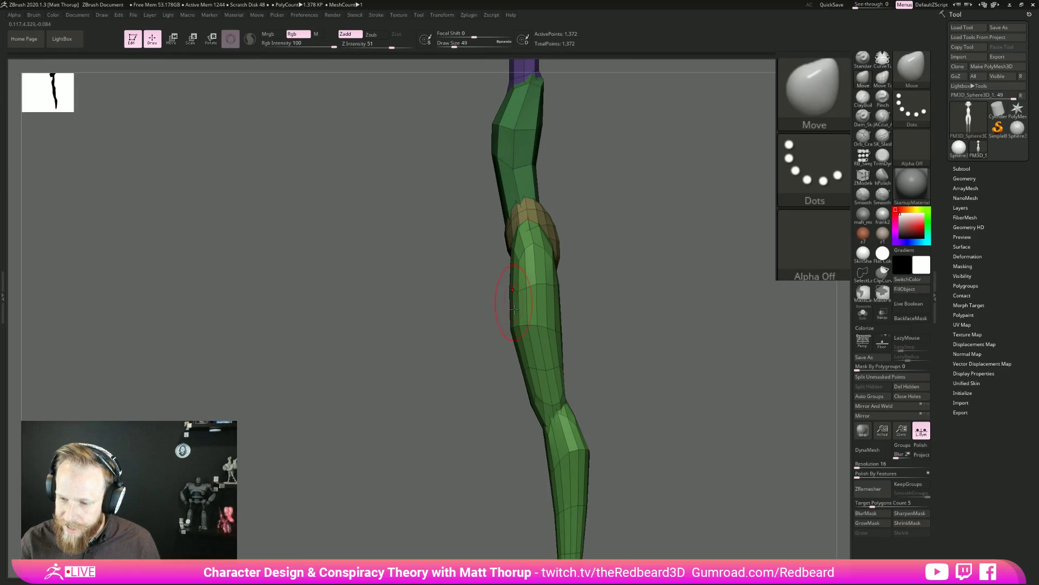
{"action": "left_click_drag", "start_coordinate": [628, 395], "coordinate": [666, 374], "text": "shift"}
{"action": "left_click_drag", "start_coordinate": [666, 374], "coordinate": [646, 406], "text": "alt"}
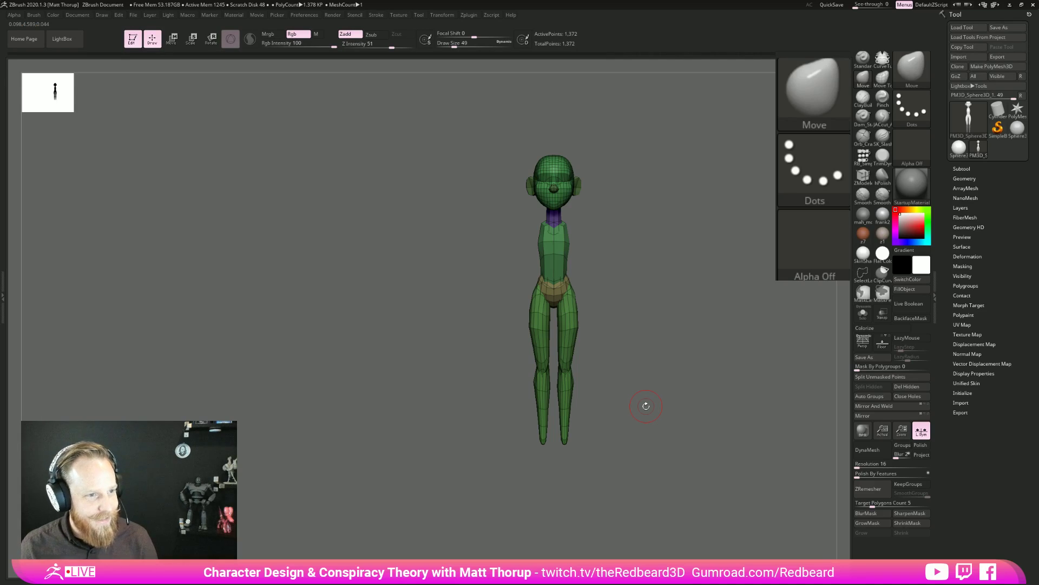
Adjust the outer hips and thighs from the front with the Move brush at draw size 101, then 77.
{"action": "right_click_drag", "start_coordinate": [708, 385], "coordinate": [695, 398]}
{"action": "key", "text": "bracketright"}
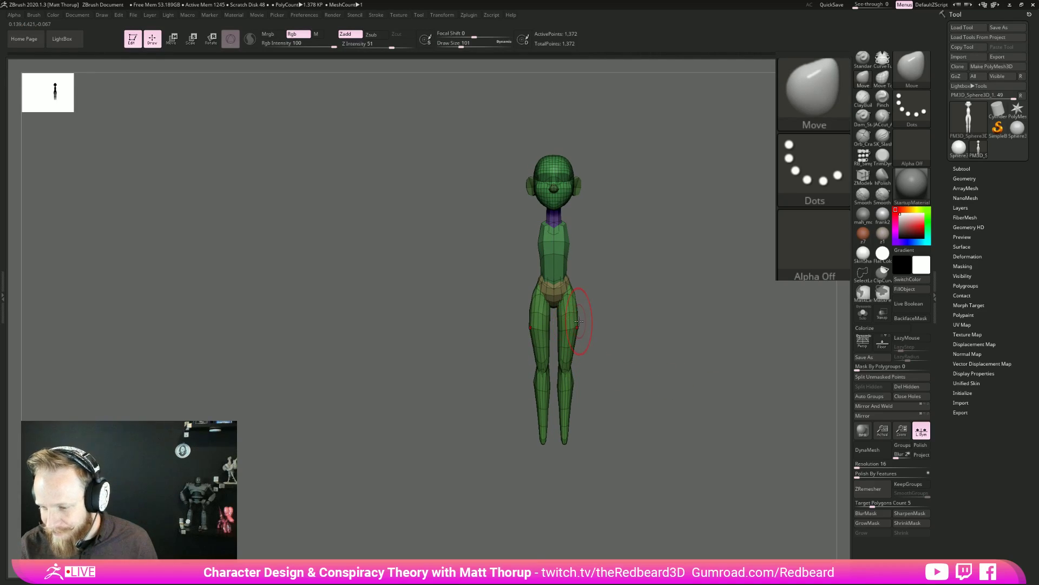
{"action": "key", "text": "bracketleft"}
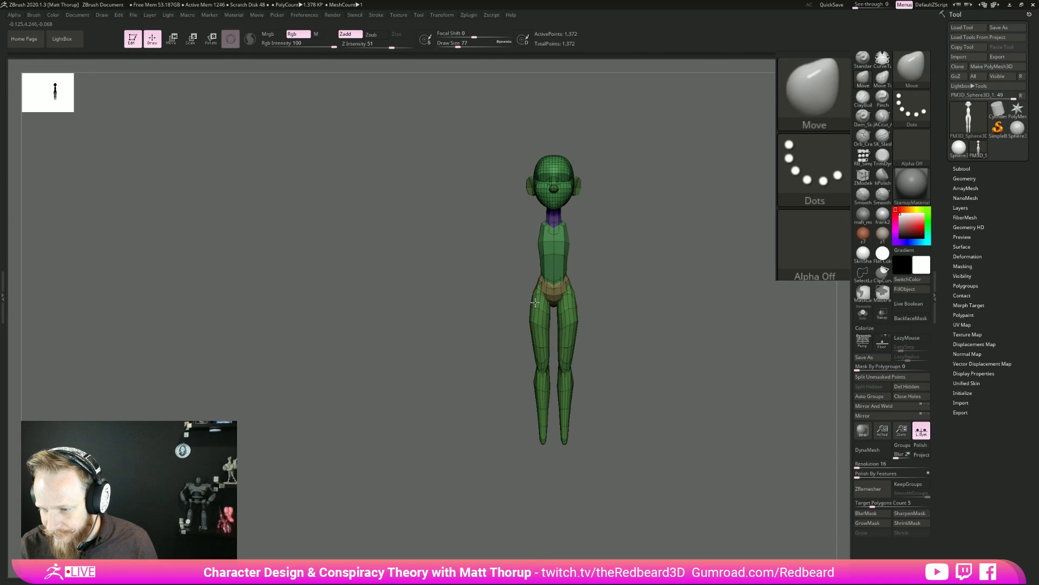
{"action": "mouse_move", "coordinate": [579, 300]}
{"action": "right_mouse_down"}
{"action": "mouse_move", "coordinate": [671, 297]}
{"action": "mouse_move", "coordinate": [619, 313]}
{"action": "mouse_move", "coordinate": [681, 341]}
{"action": "mouse_move", "coordinate": [650, 364]}
{"action": "mouse_move", "coordinate": [661, 373]}
{"action": "mouse_move", "coordinate": [634, 404]}
{"action": "mouse_move", "coordinate": [604, 364]}
{"action": "mouse_move", "coordinate": [623, 415]}
{"action": "right_mouse_up"}
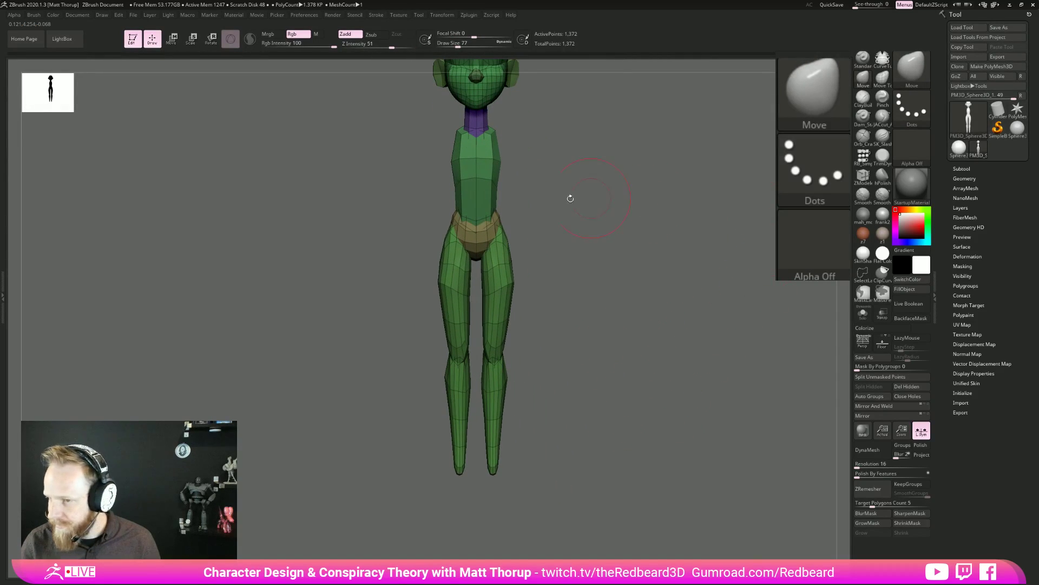
Insert a mirrored pair of PolySphereLow meshes at the ankles with the RB_SimpleInsert brush and reset the gizmo's orientation.
{"action": "left_click", "coordinate": [864, 161]}
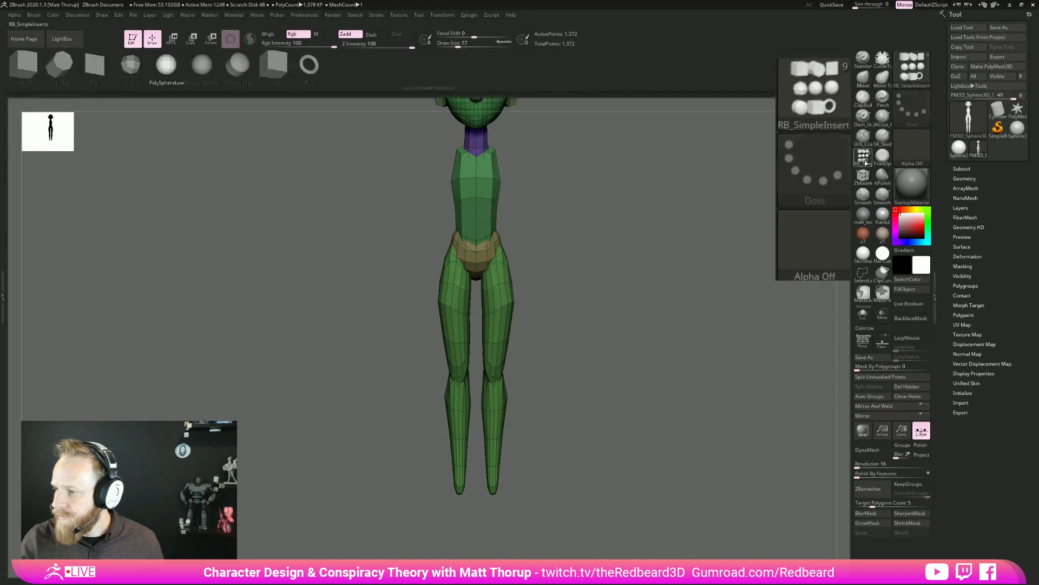
{"action": "left_click_drag", "start_coordinate": [492, 489], "coordinate": [627, 499]}
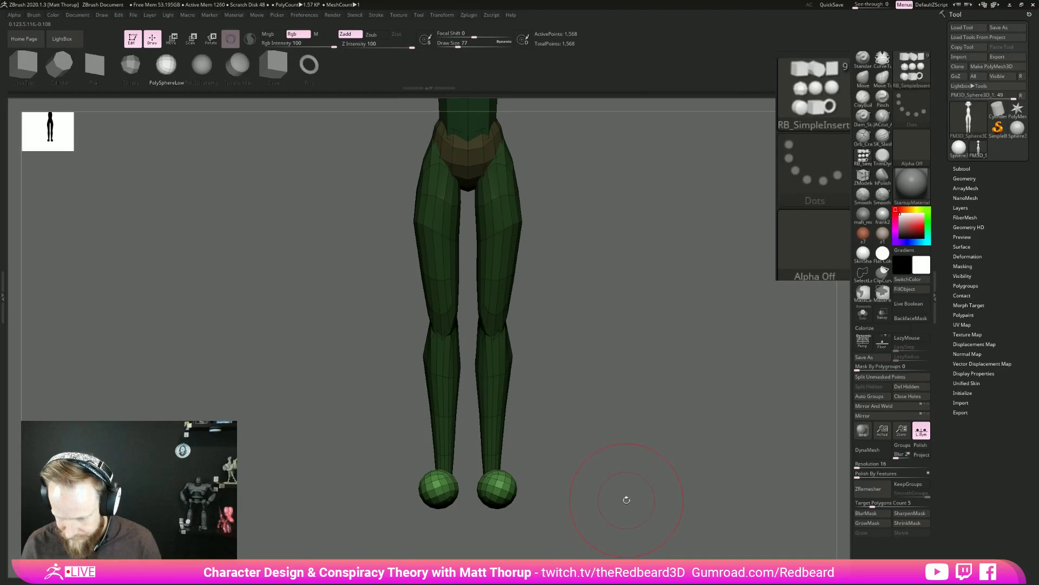
{"action": "key", "text": "e"}
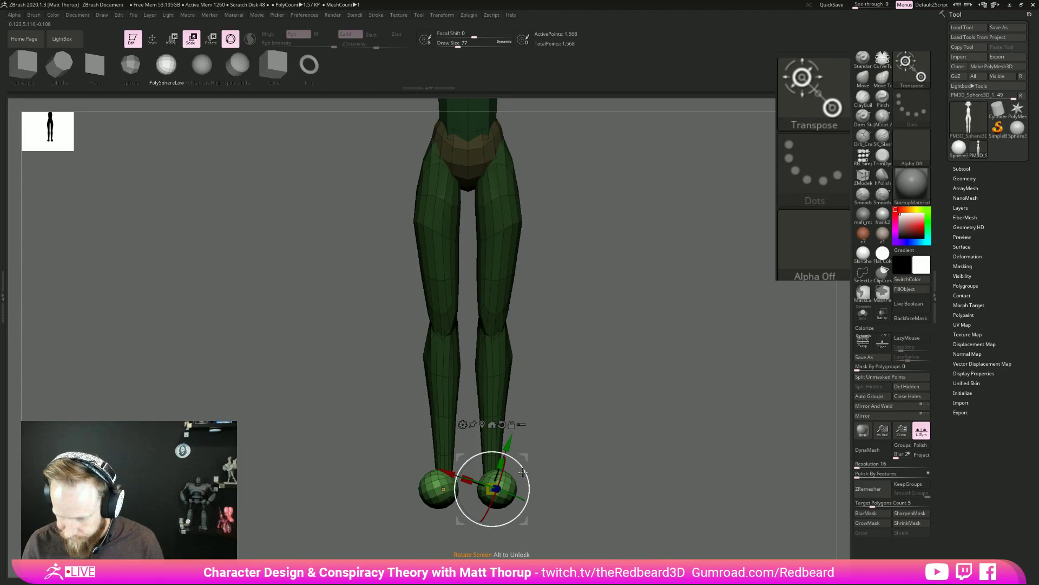
{"action": "left_click", "coordinate": [502, 424]}
{"action": "key", "text": "ctrl+z"}
{"action": "left_click", "coordinate": [502, 425], "text": "alt"}
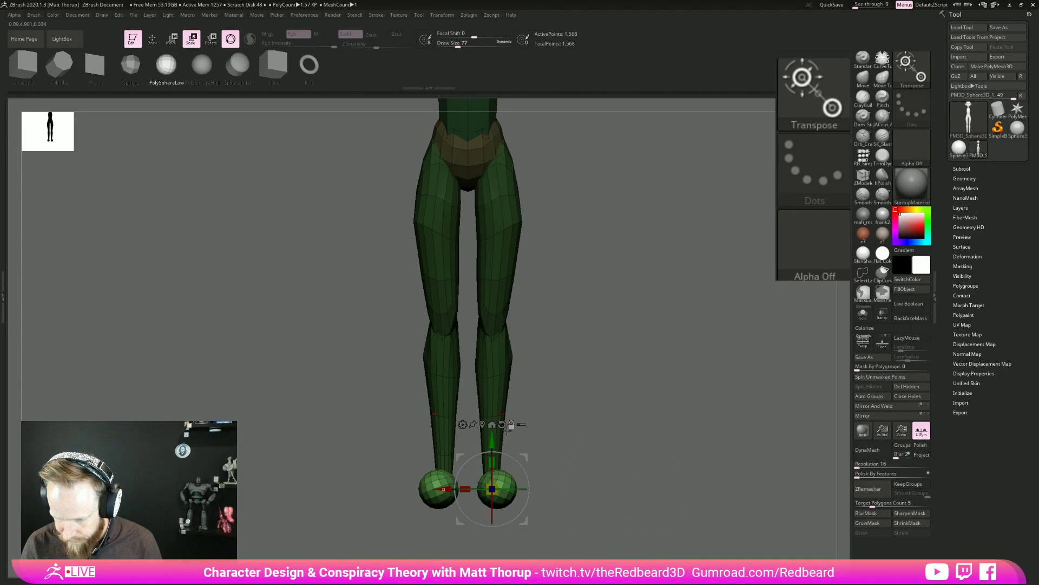
Stretch the inserted spheres forward into elongated feet and position them under the ankles.
{"action": "left_click_drag", "start_coordinate": [524, 469], "coordinate": [465, 474]}
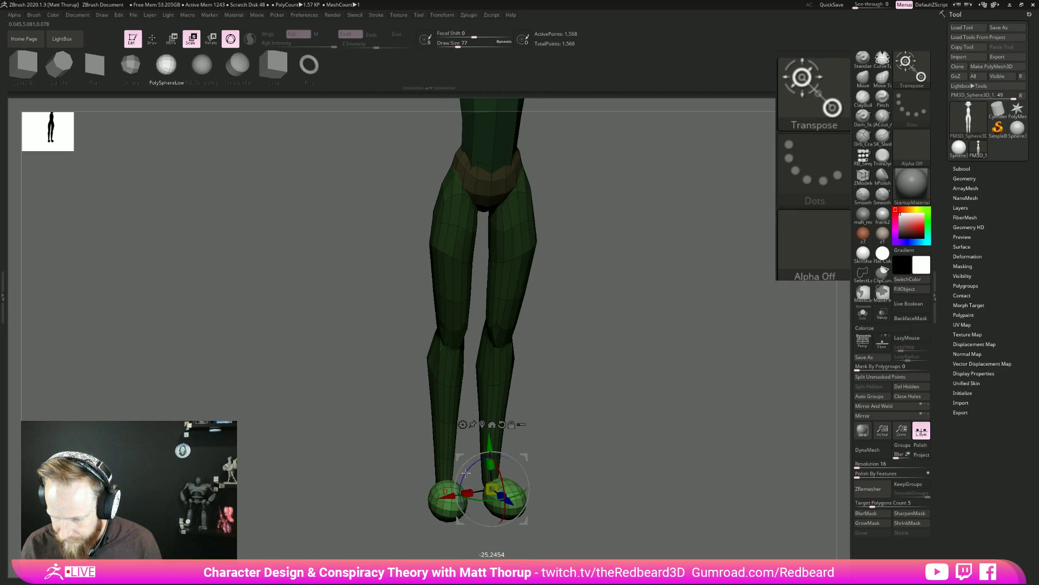
{"action": "left_click_drag", "start_coordinate": [563, 447], "coordinate": [596, 434]}
{"action": "left_click_drag", "start_coordinate": [657, 450], "coordinate": [556, 475], "text": "alt"}
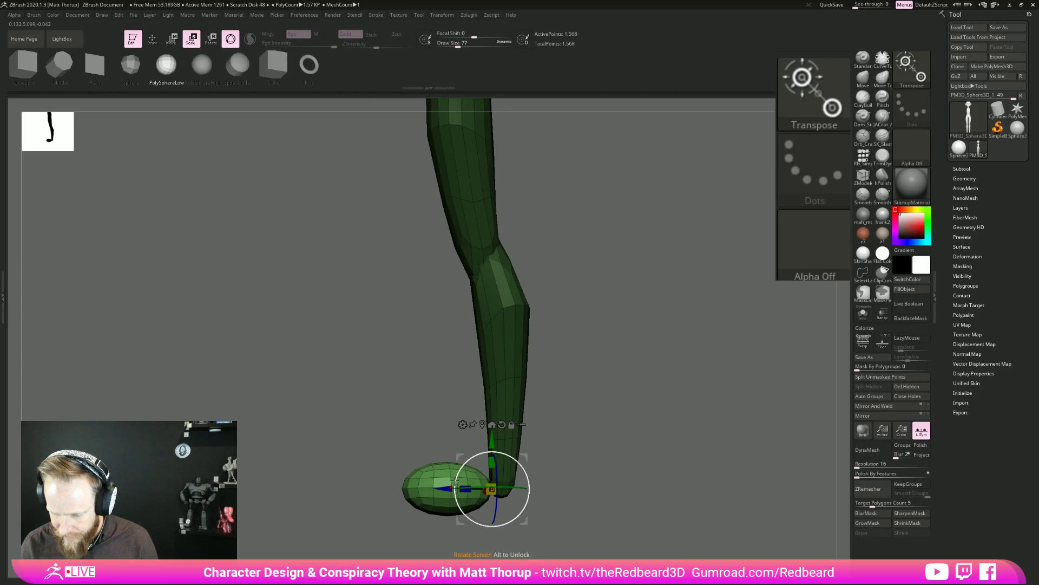
{"action": "left_click_drag", "start_coordinate": [460, 479], "coordinate": [459, 482]}
{"action": "left_click_drag", "start_coordinate": [527, 525], "coordinate": [550, 546]}
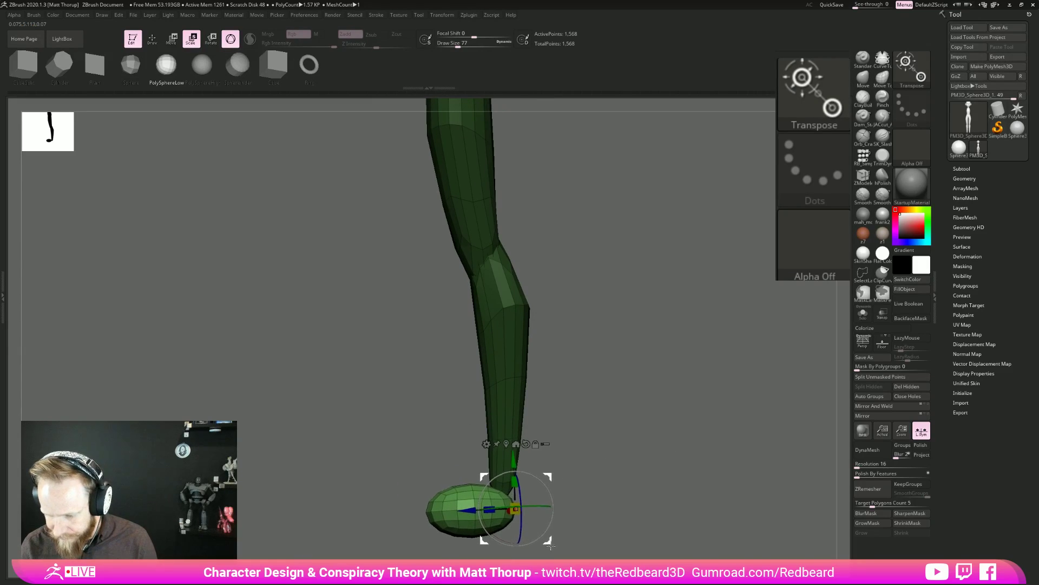
Clear the mask and shape both foot soles from below with the Move brush at draw size 77.
{"action": "mouse_move", "coordinate": [591, 503]}
{"action": "left_mouse_down"}
{"action": "mouse_move", "coordinate": [616, 523]}
{"action": "mouse_move", "coordinate": [626, 461]}
{"action": "mouse_move", "coordinate": [654, 439]}
{"action": "mouse_move", "coordinate": [616, 458]}
{"action": "mouse_move", "coordinate": [669, 461]}
{"action": "mouse_move", "coordinate": [618, 437]}
{"action": "mouse_move", "coordinate": [673, 513]}
{"action": "mouse_move", "coordinate": [625, 434]}
{"action": "mouse_move", "coordinate": [629, 499]}
{"action": "left_mouse_up"}
{"action": "key", "text": "q"}
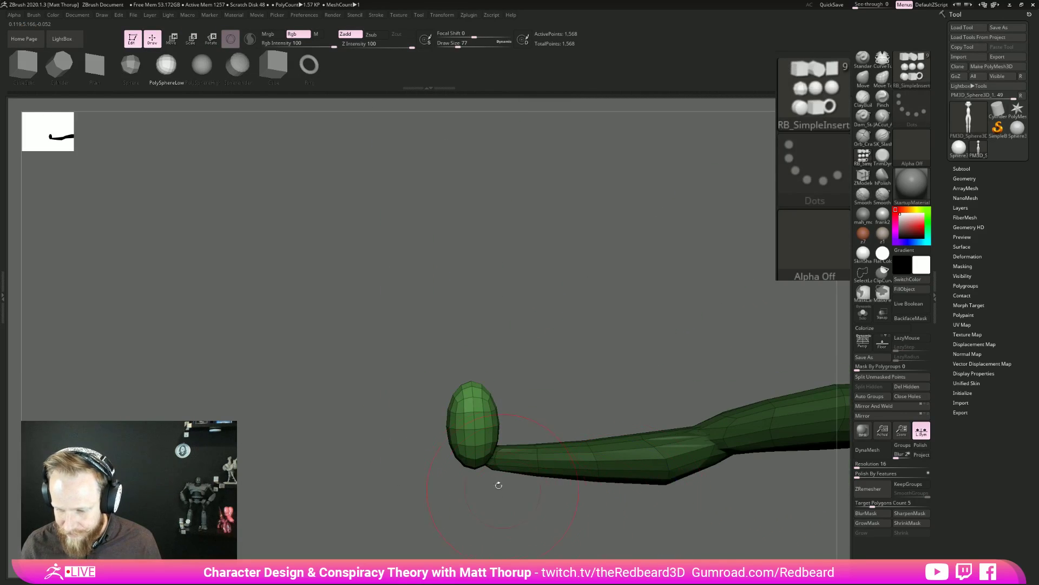
{"action": "key", "text": "ctrl+shift"}
{"action": "mouse_move", "coordinate": [456, 219]}
{"action": "left_mouse_down", "text": "ctrl+shift"}
{"action": "mouse_move", "coordinate": [463, 190]}
{"action": "mouse_move", "coordinate": [588, 259]}
{"action": "left_mouse_up", "text": "ctrl+shift"}
{"action": "key", "text": "b"}
{"action": "key", "text": "m"}
{"action": "key", "text": "v"}
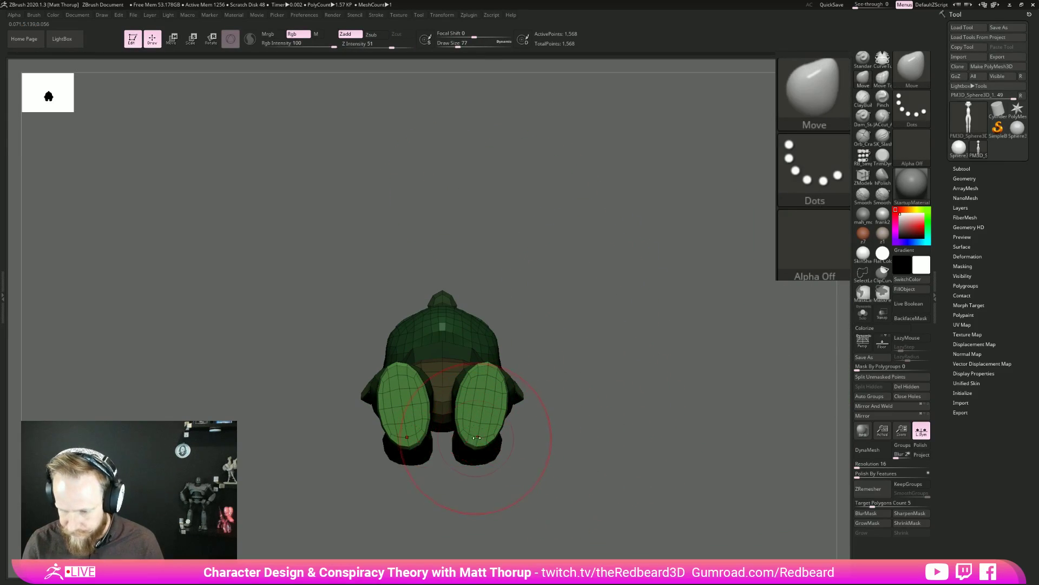
{"action": "left_click_drag", "start_coordinate": [493, 429], "coordinate": [498, 410]}
{"action": "left_click_drag", "start_coordinate": [459, 409], "coordinate": [466, 404]}
Refine the sole outlines from the inner edges to the toes with the Move brush at an adjusted draw size.
{"action": "key", "text": "s"}
{"action": "mouse_move", "coordinate": [477, 363]}
{"action": "left_mouse_down"}
{"action": "mouse_move", "coordinate": [467, 358]}
{"action": "mouse_move", "coordinate": [487, 350]}
{"action": "mouse_move", "coordinate": [468, 352]}
{"action": "left_mouse_up"}
{"action": "mouse_move", "coordinate": [609, 361]}
{"action": "right_mouse_down", "text": "ctrl"}
{"action": "mouse_move", "coordinate": [625, 362]}
{"action": "mouse_move", "coordinate": [623, 382]}
{"action": "right_mouse_up", "text": "ctrl"}
{"action": "left_click_drag", "start_coordinate": [505, 364], "coordinate": [508, 358]}
{"action": "mouse_move", "coordinate": [517, 400]}
{"action": "left_mouse_down"}
{"action": "mouse_move", "coordinate": [510, 375]}
{"action": "mouse_move", "coordinate": [462, 381]}
{"action": "mouse_move", "coordinate": [472, 357]}
{"action": "left_mouse_up"}
{"action": "key", "text": "bracketleft"}
{"action": "key", "text": "bracketleft"}
{"action": "mouse_move", "coordinate": [472, 416]}
{"action": "left_mouse_down"}
{"action": "mouse_move", "coordinate": [500, 429]}
{"action": "mouse_move", "coordinate": [469, 451]}
{"action": "mouse_move", "coordinate": [496, 450]}
{"action": "left_mouse_up"}
Flatten the feet in side view into low wedges with thin toes and flat soles using the Move brush.
{"action": "left_click_drag", "start_coordinate": [630, 392], "coordinate": [561, 498], "text": "shift"}
{"action": "left_click_drag", "start_coordinate": [582, 538], "coordinate": [644, 490]}
{"action": "left_click_drag", "start_coordinate": [515, 537], "coordinate": [519, 553], "text": "alt"}
{"action": "key", "text": "s"}
{"action": "mouse_move", "coordinate": [509, 481]}
{"action": "left_mouse_down"}
{"action": "mouse_move", "coordinate": [516, 508]}
{"action": "mouse_move", "coordinate": [528, 488]}
{"action": "left_mouse_up"}
{"action": "key", "text": "s"}
{"action": "mouse_move", "coordinate": [556, 525]}
{"action": "left_mouse_down"}
{"action": "mouse_move", "coordinate": [573, 497]}
{"action": "mouse_move", "coordinate": [552, 484]}
{"action": "mouse_move", "coordinate": [556, 467]}
{"action": "mouse_move", "coordinate": [608, 480]}
{"action": "left_mouse_up"}
{"action": "key", "text": "s"}
{"action": "left_click_drag", "start_coordinate": [558, 505], "coordinate": [558, 522]}
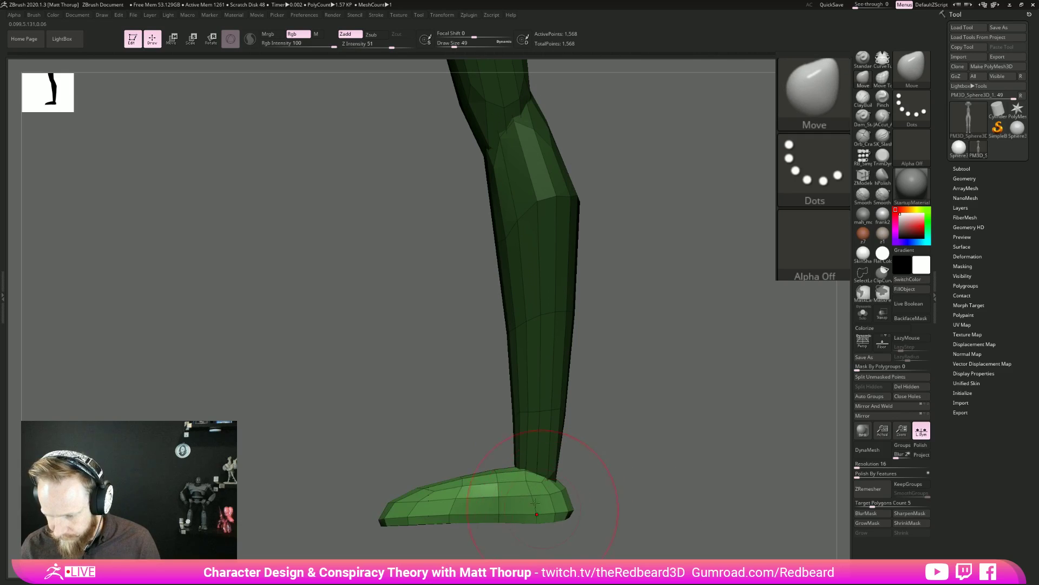
Raise the top of each foot into the ankle and square off the heel with the Move brush at draw size 49.
{"action": "left_click_drag", "start_coordinate": [520, 470], "coordinate": [525, 457]}
{"action": "left_click_drag", "start_coordinate": [594, 466], "coordinate": [633, 468]}
{"action": "left_click_drag", "start_coordinate": [519, 470], "coordinate": [523, 453]}
{"action": "mouse_move", "coordinate": [573, 481]}
{"action": "left_mouse_down"}
{"action": "mouse_move", "coordinate": [559, 472]}
{"action": "mouse_move", "coordinate": [568, 506]}
{"action": "left_mouse_up"}
Refine the back of the ankle and heel in side view with the Move brush.
{"action": "mouse_move", "coordinate": [606, 432]}
{"action": "left_mouse_down", "text": "shift"}
{"action": "mouse_move", "coordinate": [571, 440]}
{"action": "mouse_move", "coordinate": [528, 416]}
{"action": "mouse_move", "coordinate": [612, 420]}
{"action": "left_mouse_up", "text": "shift"}
{"action": "key", "text": "bracketright"}
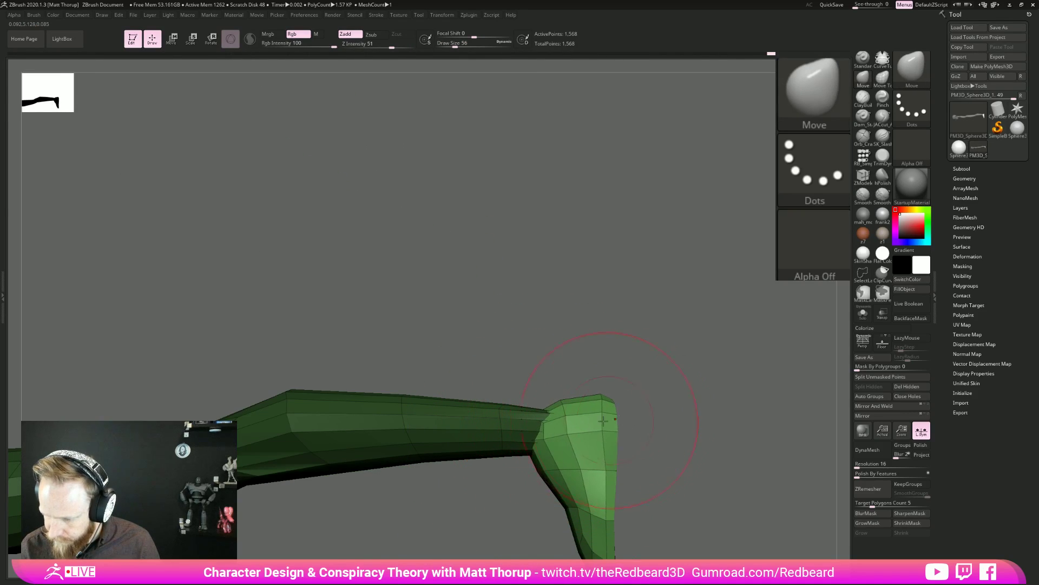
{"action": "key", "text": "s"}
{"action": "left_click", "coordinate": [547, 483]}
{"action": "left_click_drag", "start_coordinate": [549, 481], "coordinate": [562, 478]}
{"action": "left_click_drag", "start_coordinate": [566, 514], "coordinate": [575, 511]}
Adjust the toe tip and the front of the ankle with the Move brush.
{"action": "left_click_drag", "start_coordinate": [644, 488], "coordinate": [617, 319], "text": "shift"}
{"action": "mouse_move", "coordinate": [665, 358]}
{"action": "left_mouse_down", "text": "alt"}
{"action": "mouse_move", "coordinate": [547, 395]}
{"action": "mouse_move", "coordinate": [497, 380]}
{"action": "mouse_move", "coordinate": [505, 348]}
{"action": "left_mouse_up", "text": "alt"}
{"action": "key", "text": "s"}
{"action": "left_click", "coordinate": [504, 363]}
{"action": "left_click_drag", "start_coordinate": [385, 387], "coordinate": [385, 398]}
{"action": "left_click_drag", "start_coordinate": [452, 364], "coordinate": [465, 365]}
Refine the ankle, instep and sole profile with the Move brush at draw size 33.
{"action": "left_click_drag", "start_coordinate": [555, 360], "coordinate": [492, 359], "text": "shift"}
{"action": "key", "text": "s"}
{"action": "left_click", "coordinate": [475, 416]}
{"action": "left_click_drag", "start_coordinate": [483, 407], "coordinate": [482, 421]}
{"action": "left_click_drag", "start_coordinate": [446, 359], "coordinate": [480, 361]}
{"action": "mouse_move", "coordinate": [498, 439]}
{"action": "left_mouse_down"}
{"action": "mouse_move", "coordinate": [515, 457]}
{"action": "mouse_move", "coordinate": [487, 454]}
{"action": "left_mouse_up"}
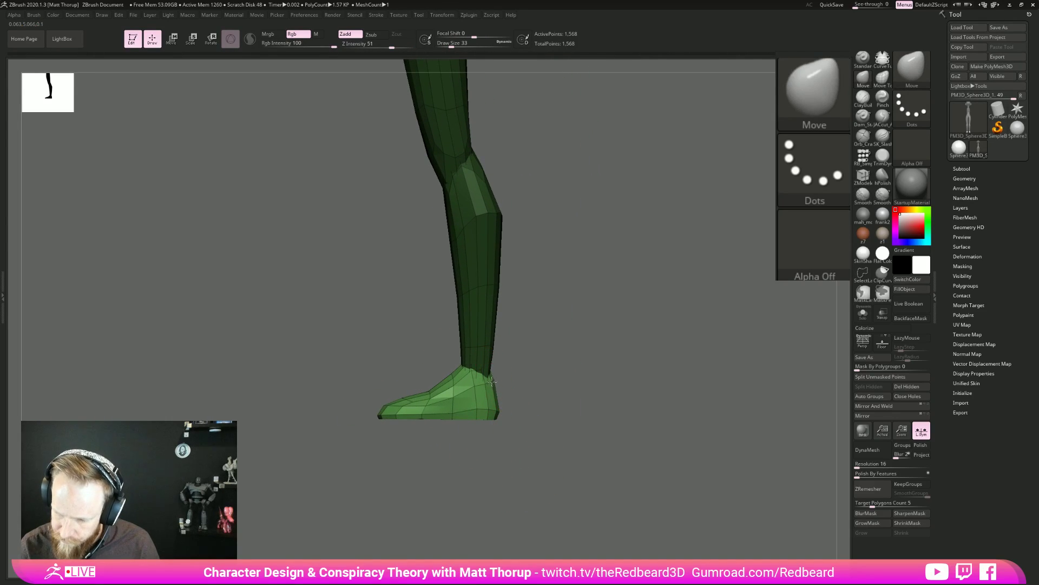
{"action": "left_click_drag", "start_coordinate": [461, 380], "coordinate": [423, 397]}
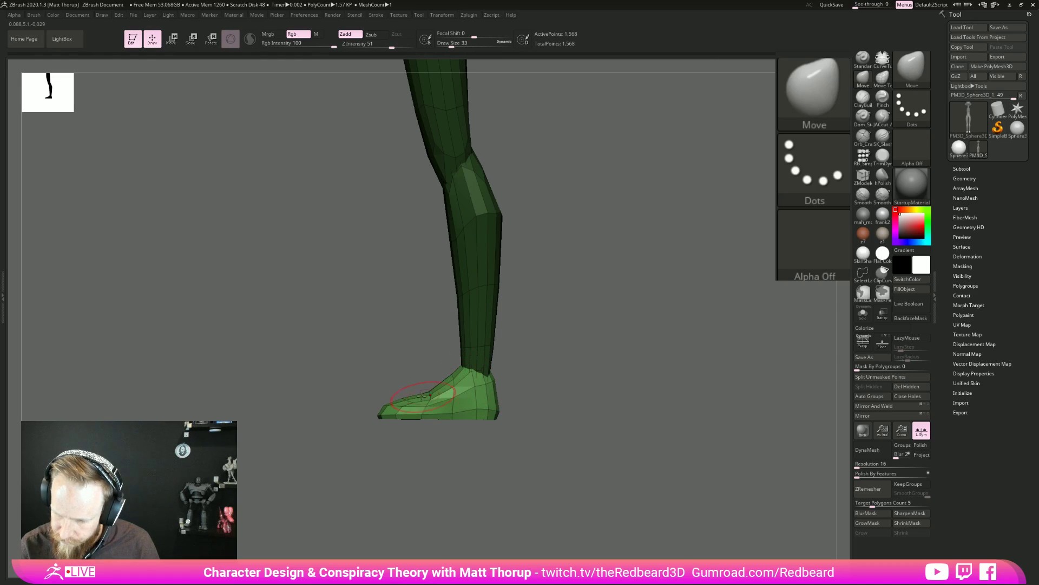
{"action": "left_click_drag", "start_coordinate": [488, 442], "coordinate": [476, 460]}
Insert a mirrored pair of PolySphereLow meshes at the shoulders with the RB_SimpleInsert brush and activate the gizmo.
{"action": "left_click_drag", "start_coordinate": [522, 425], "coordinate": [531, 458], "text": "ctrl"}
{"action": "mouse_move", "coordinate": [530, 458]}
{"action": "left_mouse_down", "text": "alt"}
{"action": "mouse_move", "coordinate": [464, 399]}
{"action": "mouse_move", "coordinate": [598, 475]}
{"action": "left_mouse_up", "text": "alt"}
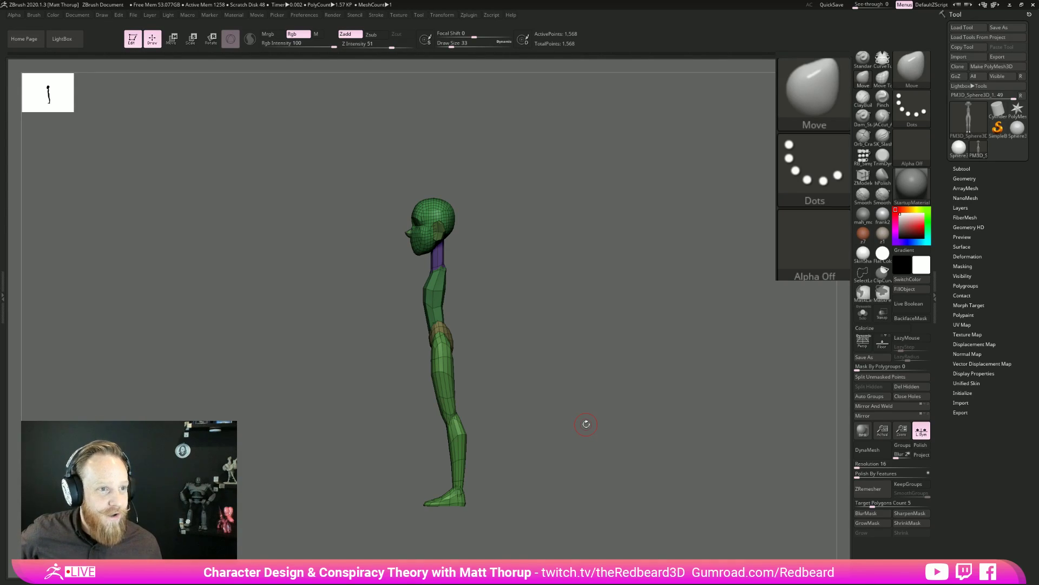
{"action": "left_click_drag", "start_coordinate": [586, 424], "coordinate": [617, 329], "text": "shift"}
{"action": "left_click_drag", "start_coordinate": [552, 364], "coordinate": [490, 355], "text": "alt"}
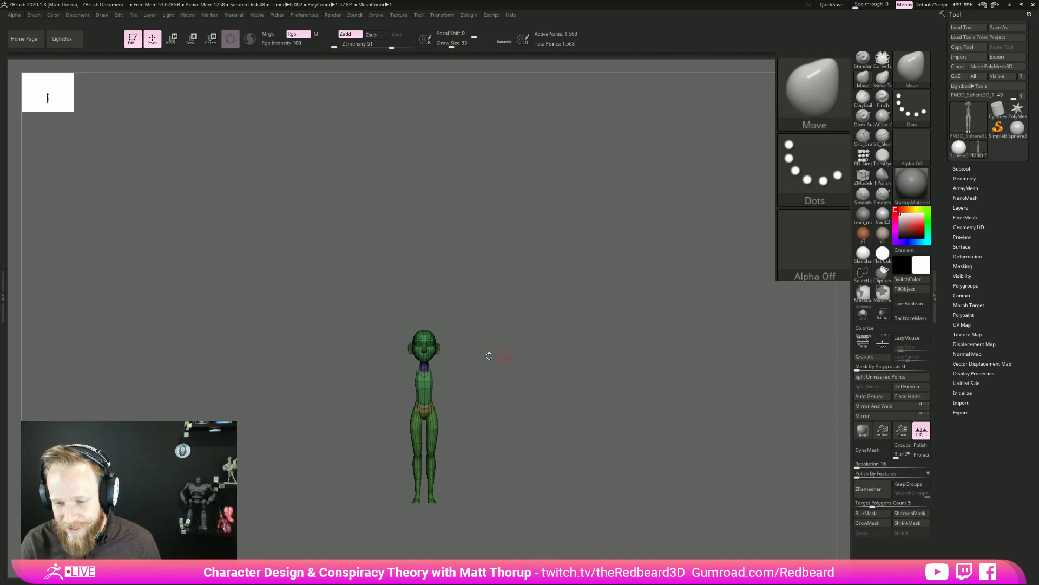
{"action": "mouse_move", "coordinate": [563, 346]}
{"action": "left_mouse_down"}
{"action": "mouse_move", "coordinate": [524, 353]}
{"action": "mouse_move", "coordinate": [513, 366]}
{"action": "mouse_move", "coordinate": [625, 346]}
{"action": "mouse_move", "coordinate": [588, 314]}
{"action": "mouse_move", "coordinate": [632, 441]}
{"action": "left_mouse_up"}
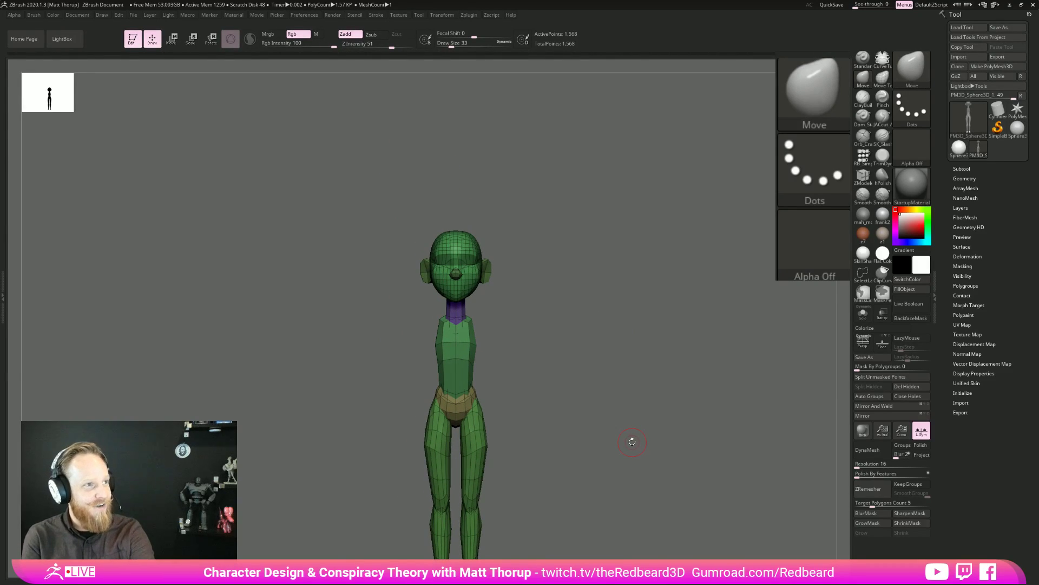
{"action": "left_click_drag", "start_coordinate": [632, 441], "coordinate": [670, 392]}
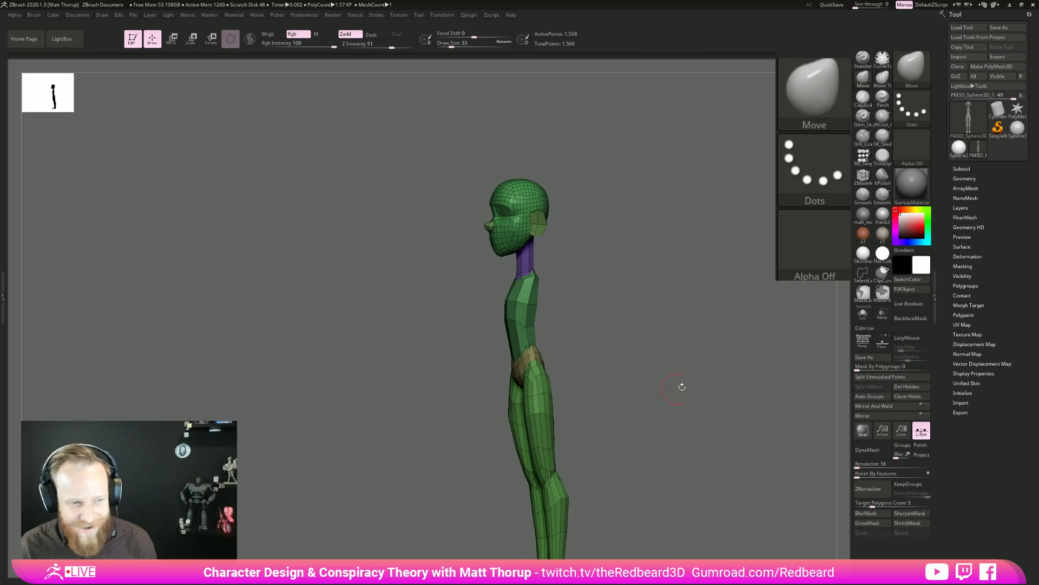
{"action": "left_click", "coordinate": [863, 157]}
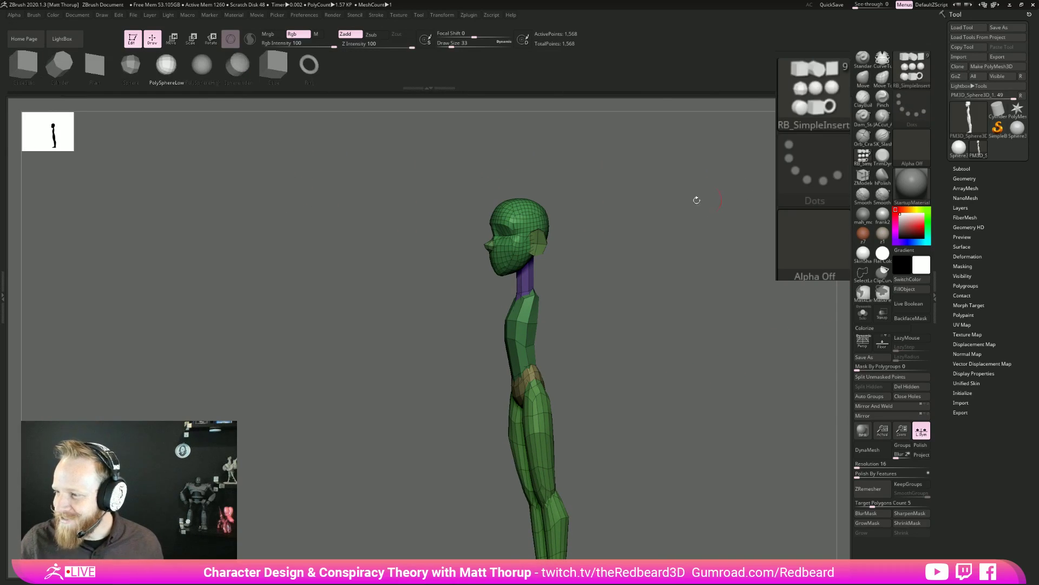
{"action": "left_click_drag", "start_coordinate": [534, 302], "coordinate": [632, 326]}
{"action": "key", "text": "e"}
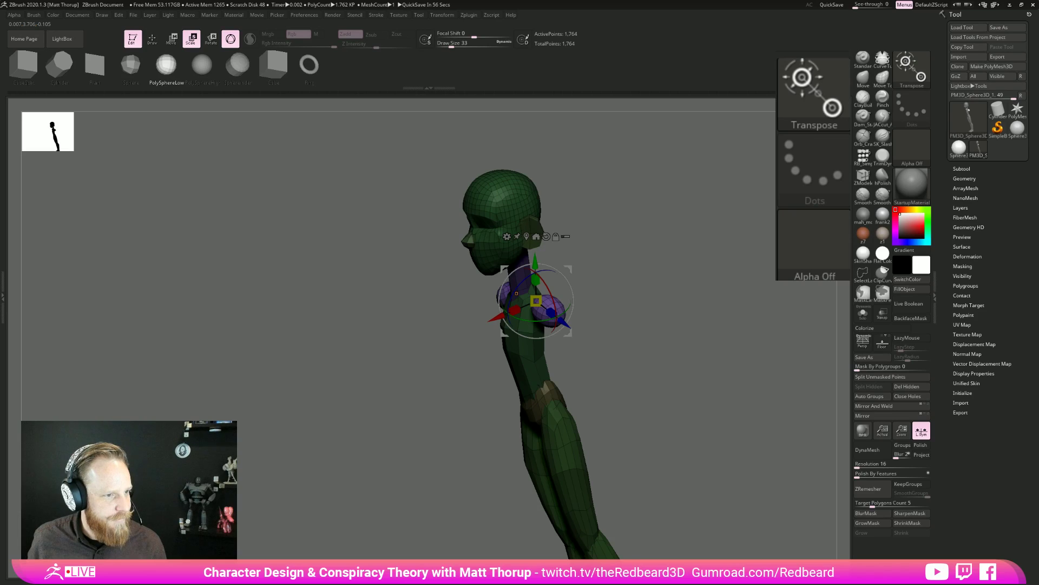
Adjust the inserted shoulder meshes from above with the gizmo, then return to draw mode in back view.
{"action": "left_click_drag", "start_coordinate": [663, 320], "coordinate": [670, 390]}
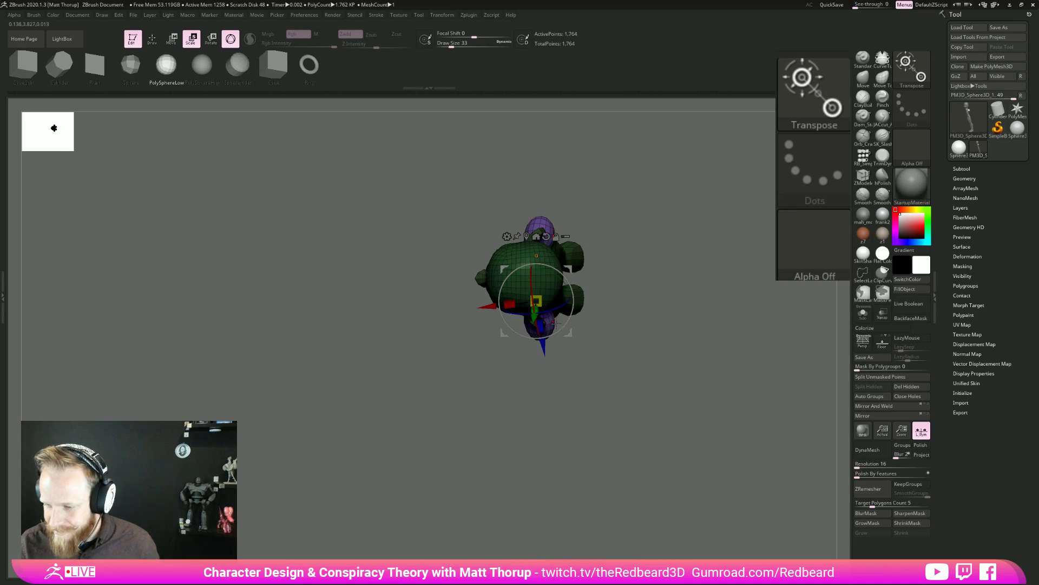
{"action": "left_click_drag", "start_coordinate": [562, 325], "coordinate": [553, 332]}
{"action": "left_click_drag", "start_coordinate": [608, 377], "coordinate": [647, 325]}
{"action": "left_click_drag", "start_coordinate": [666, 314], "coordinate": [616, 307], "text": "shift"}
{"action": "key", "text": "w"}
{"action": "key", "text": "q"}
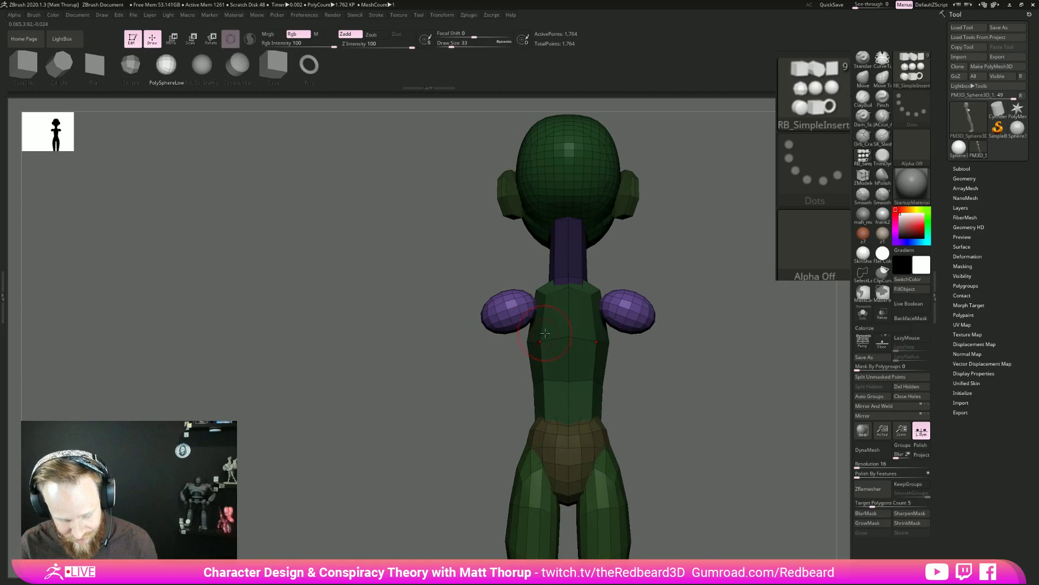
Pull the shoulder meshes toward the upper torso from behind with the Move brush.
{"action": "key", "text": "b"}
{"action": "key", "text": "m"}
{"action": "key", "text": "v"}
{"action": "key", "text": "s"}
{"action": "mouse_move", "coordinate": [517, 303]}
{"action": "left_mouse_down"}
{"action": "mouse_move", "coordinate": [537, 303]}
{"action": "mouse_move", "coordinate": [551, 284]}
{"action": "mouse_move", "coordinate": [527, 287]}
{"action": "mouse_move", "coordinate": [537, 281]}
{"action": "left_mouse_up"}
{"action": "key", "text": "s"}
{"action": "left_click_drag", "start_coordinate": [455, 355], "coordinate": [525, 373], "text": "shift"}
{"action": "right_click_drag", "start_coordinate": [525, 372], "coordinate": [598, 291]}
{"action": "left_click_drag", "start_coordinate": [598, 291], "coordinate": [598, 295]}
{"action": "mouse_move", "coordinate": [597, 296]}
{"action": "right_mouse_down"}
{"action": "mouse_move", "coordinate": [603, 345]}
{"action": "mouse_move", "coordinate": [622, 325]}
{"action": "right_mouse_up"}
{"action": "key", "text": "s"}
Reshape the shoulder meshes from several angles with the Move brush at draw size 37.
{"action": "mouse_move", "coordinate": [671, 254]}
{"action": "right_mouse_down"}
{"action": "mouse_move", "coordinate": [726, 242]}
{"action": "mouse_move", "coordinate": [704, 260]}
{"action": "right_mouse_up"}
{"action": "key", "text": "s"}
{"action": "left_click_drag", "start_coordinate": [607, 272], "coordinate": [603, 271]}
{"action": "left_click_drag", "start_coordinate": [601, 273], "coordinate": [615, 270]}
{"action": "right_click_drag", "start_coordinate": [614, 270], "coordinate": [606, 256]}
{"action": "left_click_drag", "start_coordinate": [592, 297], "coordinate": [620, 285]}
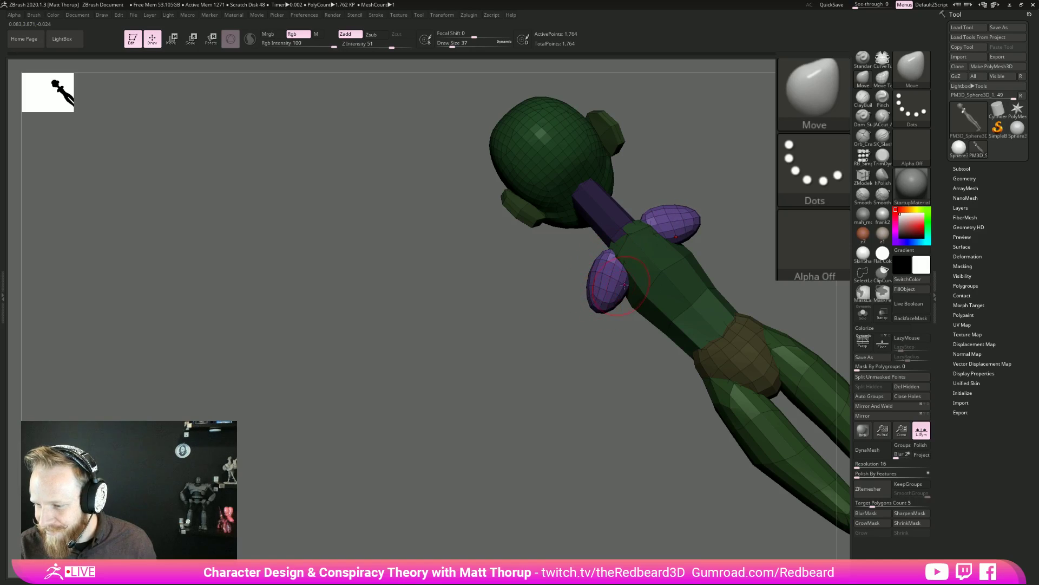
{"action": "right_click_drag", "start_coordinate": [611, 395], "coordinate": [631, 269]}
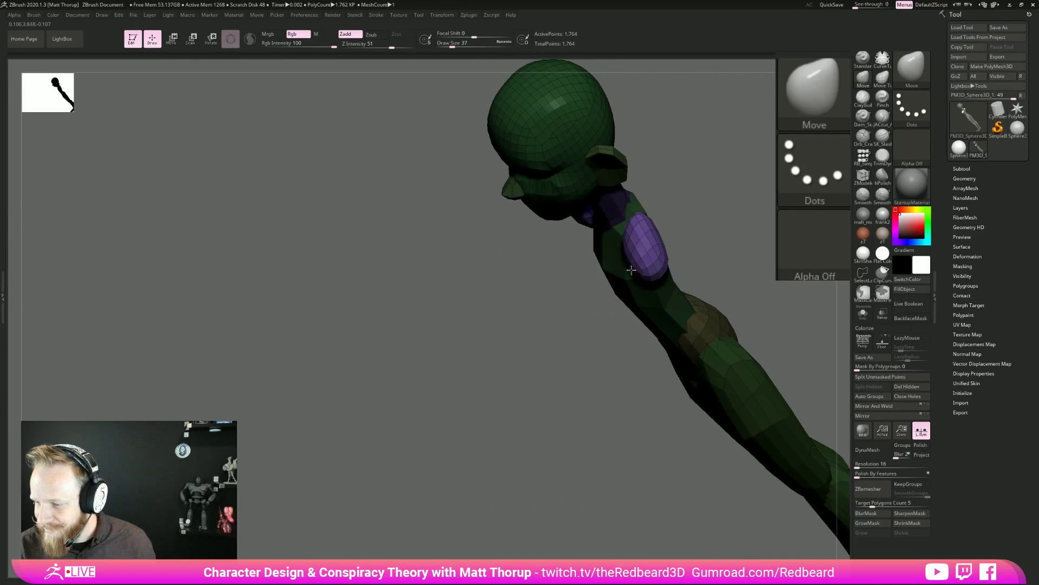
{"action": "right_click_drag", "start_coordinate": [648, 225], "coordinate": [647, 323]}
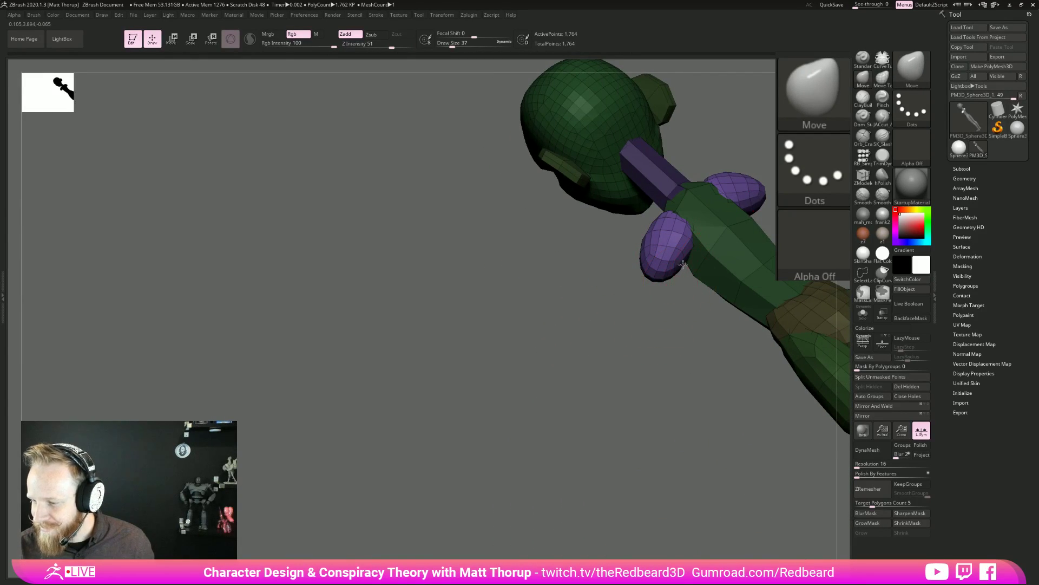
{"action": "right_click_drag", "start_coordinate": [653, 284], "coordinate": [581, 457]}
{"action": "right_click_drag", "start_coordinate": [726, 403], "coordinate": [650, 314], "text": "alt"}
{"action": "key", "text": "s"}
{"action": "mouse_move", "coordinate": [561, 123]}
{"action": "left_mouse_down"}
{"action": "mouse_move", "coordinate": [593, 146]}
{"action": "mouse_move", "coordinate": [635, 142]}
{"action": "mouse_move", "coordinate": [582, 151]}
{"action": "mouse_move", "coordinate": [593, 132]}
{"action": "left_mouse_up"}
{"action": "key", "text": "ctrl+z"}
{"action": "key", "text": "s"}
Extend the outer ends of the shoulders in front view with the Move brush at draw size 41.
{"action": "right_click_drag", "start_coordinate": [593, 135], "coordinate": [718, 218]}
{"action": "left_click_drag", "start_coordinate": [700, 163], "coordinate": [695, 172], "text": "shift"}
{"action": "key", "text": "s"}
{"action": "right_click_drag", "start_coordinate": [756, 266], "coordinate": [727, 242], "text": "ctrl"}
{"action": "right_click_drag", "start_coordinate": [585, 311], "coordinate": [628, 331], "text": "alt"}
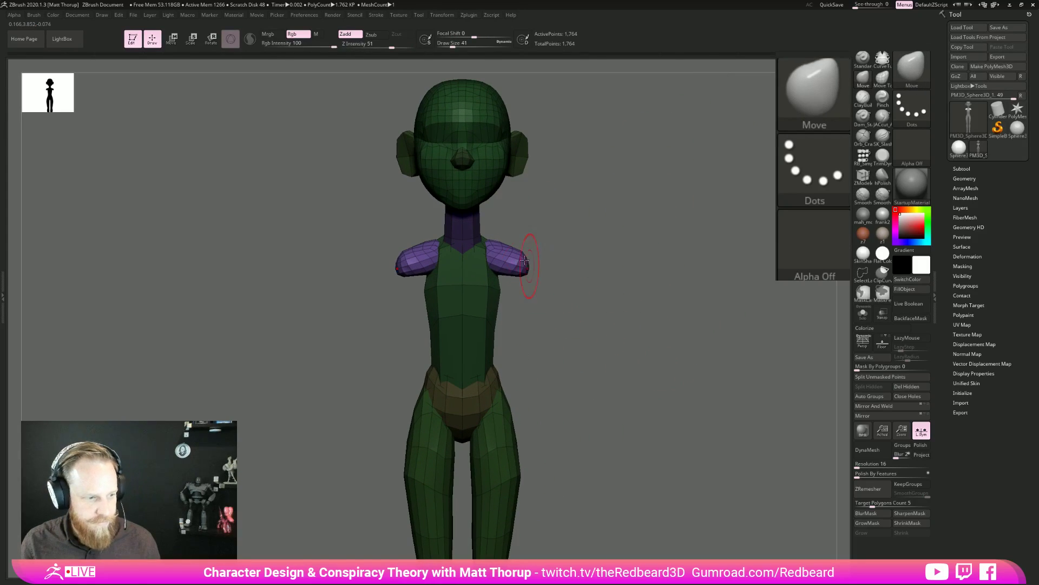
{"action": "left_click_drag", "start_coordinate": [522, 261], "coordinate": [534, 258]}
Pull the undersides of the shoulders down into shoulder-blade shapes from behind with the Move brush.
{"action": "right_click_drag", "start_coordinate": [601, 260], "coordinate": [523, 240]}
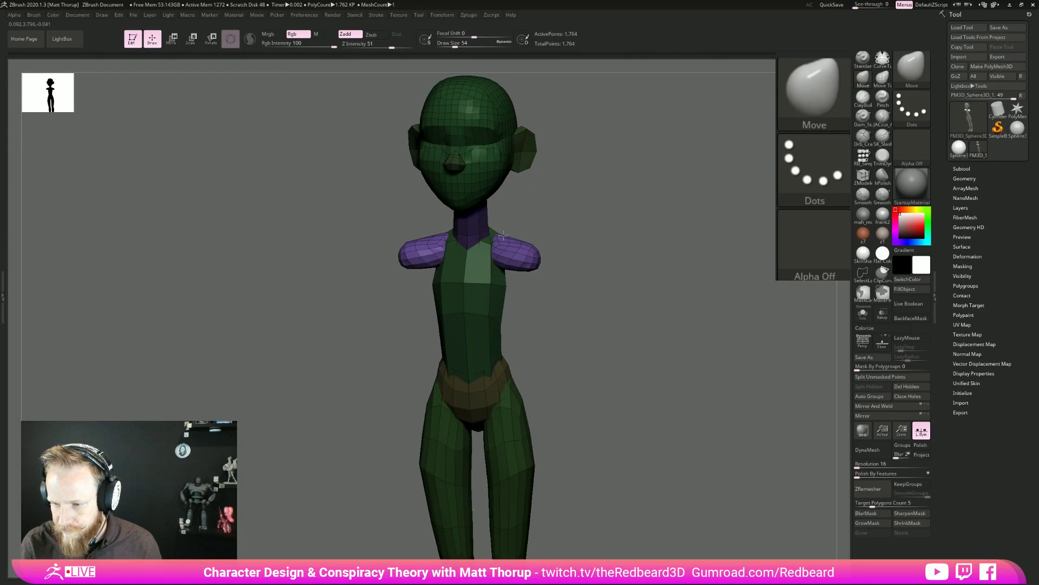
{"action": "right_click_drag", "start_coordinate": [579, 220], "coordinate": [506, 259], "text": "shift"}
{"action": "right_click_drag", "start_coordinate": [463, 293], "coordinate": [467, 292]}
{"action": "key", "text": "s"}
{"action": "left_click_drag", "start_coordinate": [507, 265], "coordinate": [505, 264]}
{"action": "left_click_drag", "start_coordinate": [517, 268], "coordinate": [520, 274]}
{"action": "key", "text": "bracketleft"}
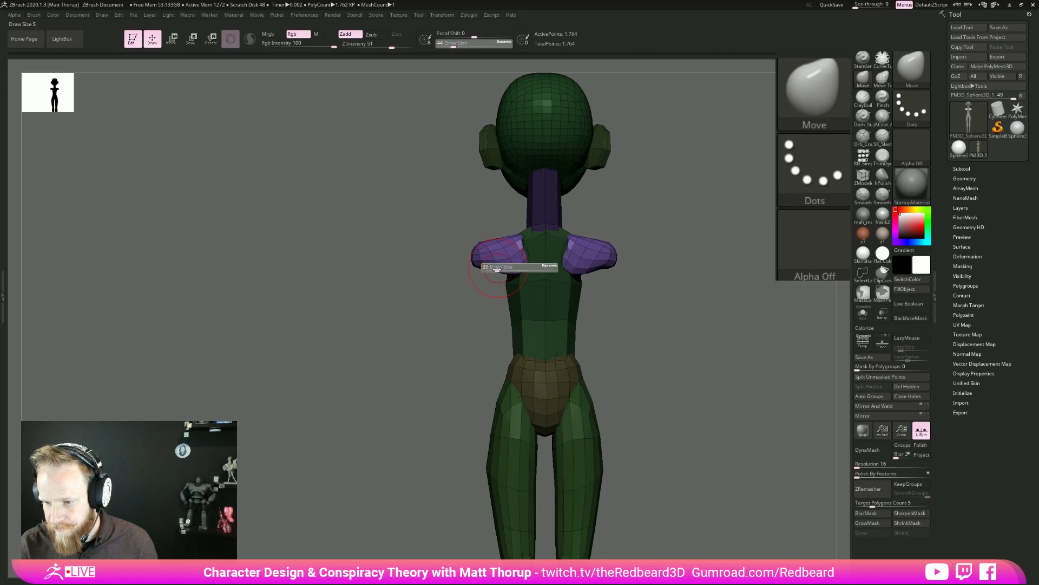
{"action": "right_click_drag", "start_coordinate": [525, 288], "coordinate": [580, 287], "text": "shift"}
{"action": "right_click_drag", "start_coordinate": [599, 235], "coordinate": [650, 281]}
{"action": "right_click_drag", "start_coordinate": [639, 321], "coordinate": [654, 387]}
{"action": "right_click_drag", "start_coordinate": [661, 471], "coordinate": [639, 411]}
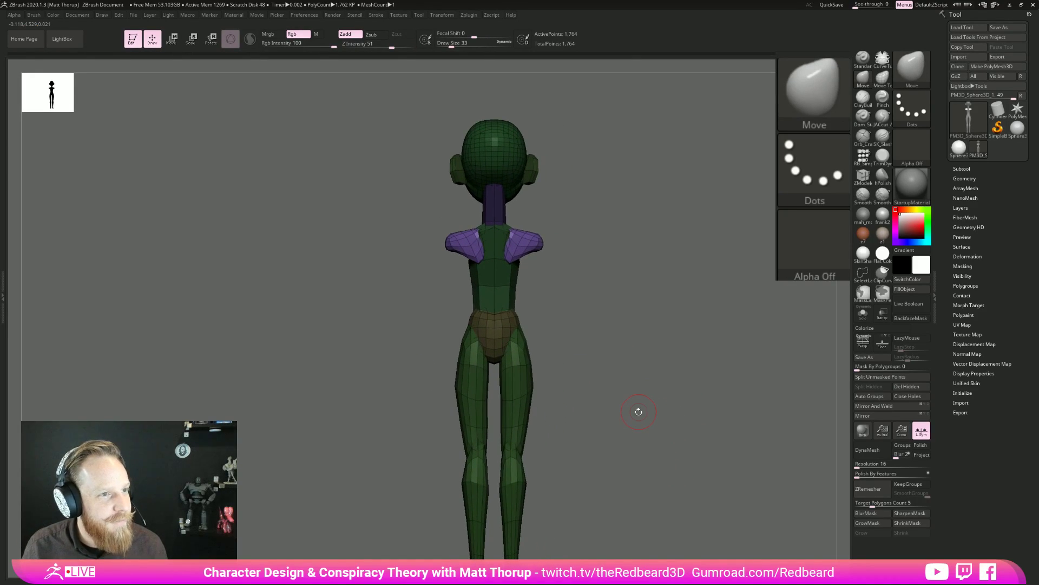
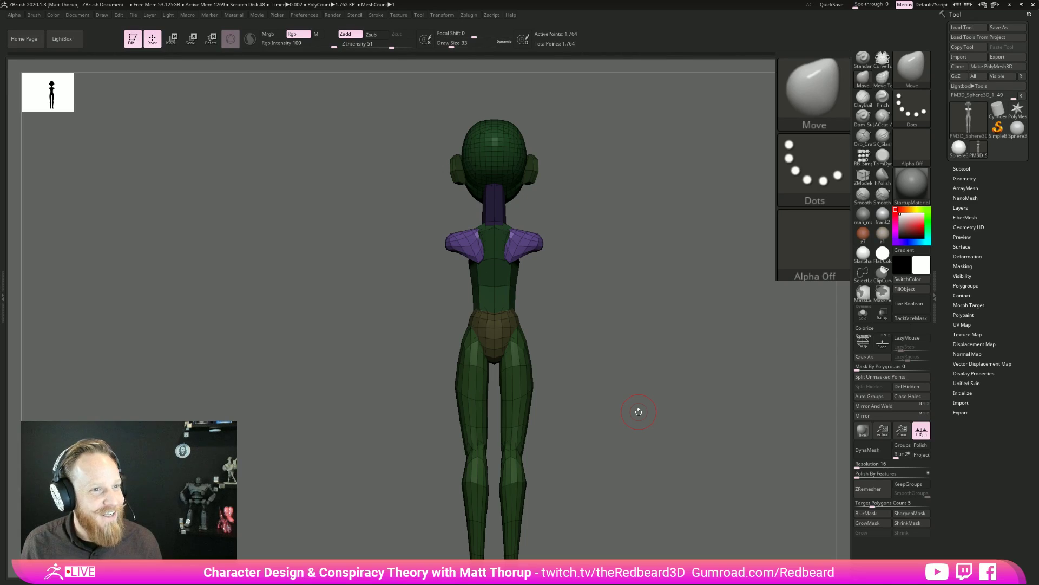
Adjust the upper inner edge of the shoulder blades from behind with a smaller Move brush.
{"action": "mouse_move", "coordinate": [639, 411]}
{"action": "left_mouse_down"}
{"action": "mouse_move", "coordinate": [647, 297]}
{"action": "mouse_move", "coordinate": [671, 302]}
{"action": "mouse_move", "coordinate": [619, 303]}
{"action": "mouse_move", "coordinate": [597, 289]}
{"action": "mouse_move", "coordinate": [657, 291]}
{"action": "mouse_move", "coordinate": [645, 277]}
{"action": "left_mouse_up"}
{"action": "key", "text": "s"}
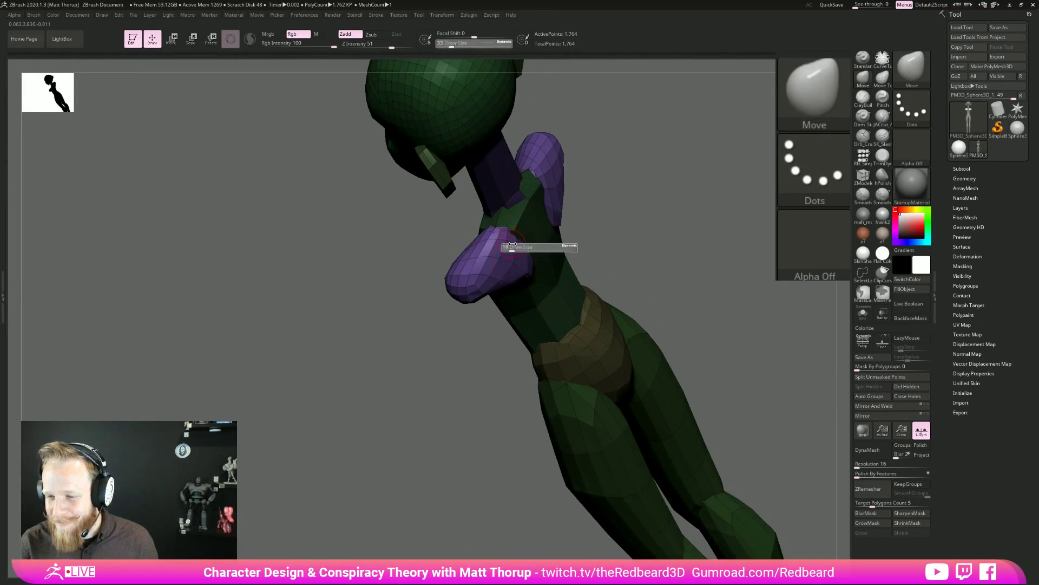
{"action": "key", "text": "s"}
{"action": "left_click_drag", "start_coordinate": [511, 236], "coordinate": [521, 236]}
{"action": "mouse_move", "coordinate": [626, 245]}
{"action": "left_mouse_down", "text": "shift"}
{"action": "mouse_move", "coordinate": [689, 223]}
{"action": "mouse_move", "coordinate": [626, 261]}
{"action": "mouse_move", "coordinate": [622, 237]}
{"action": "left_mouse_up", "text": "shift"}
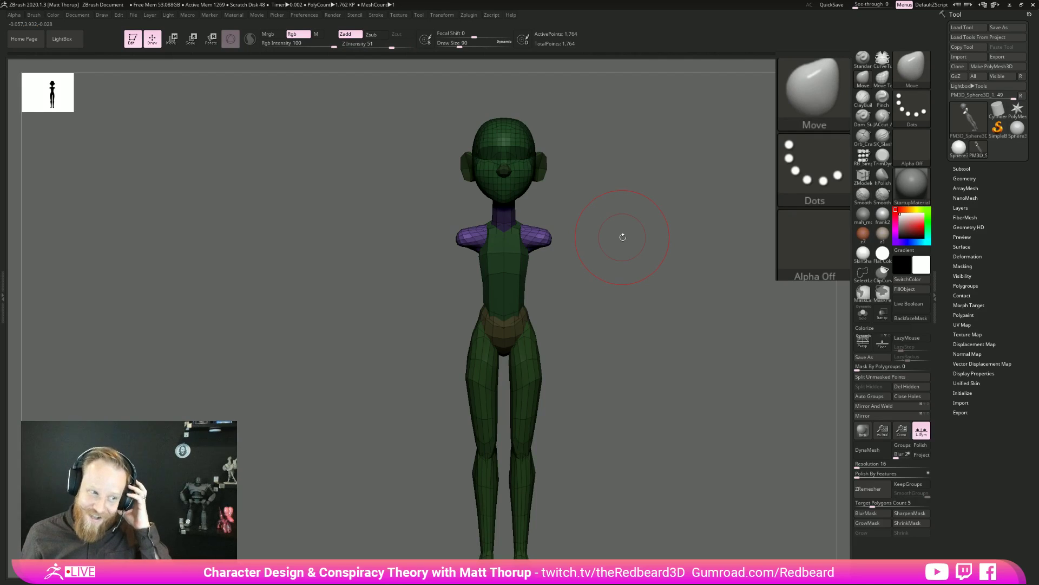
Adjust the inner front of the shoulders beside the chest with the Move brush at draw size 39.
{"action": "mouse_move", "coordinate": [623, 238]}
{"action": "left_mouse_down"}
{"action": "mouse_move", "coordinate": [631, 366]}
{"action": "mouse_move", "coordinate": [628, 325]}
{"action": "mouse_move", "coordinate": [643, 330]}
{"action": "mouse_move", "coordinate": [645, 363]}
{"action": "mouse_move", "coordinate": [633, 340]}
{"action": "mouse_move", "coordinate": [636, 305]}
{"action": "left_mouse_up"}
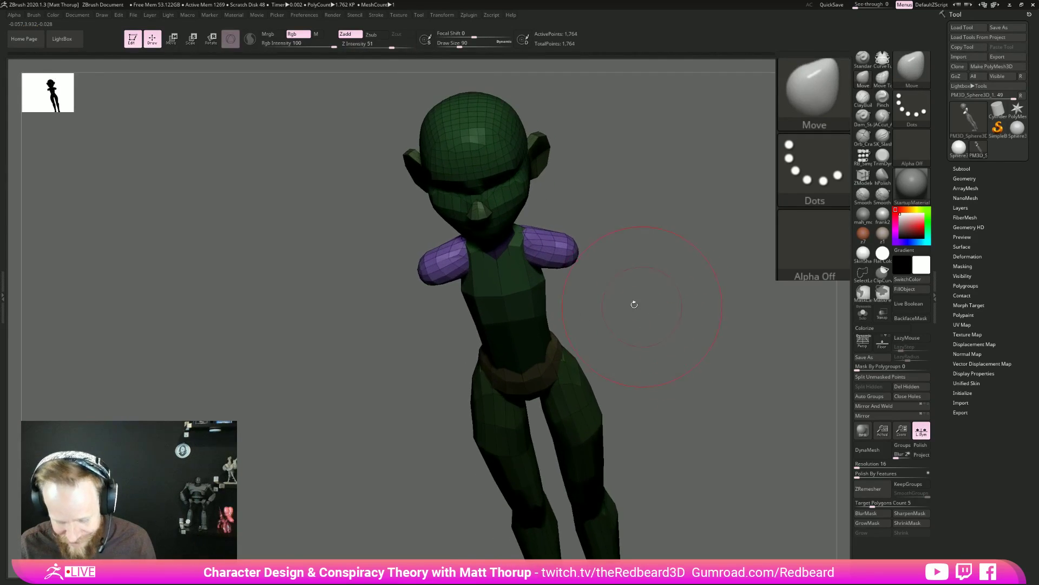
{"action": "left_click_drag", "start_coordinate": [533, 254], "coordinate": [528, 252]}
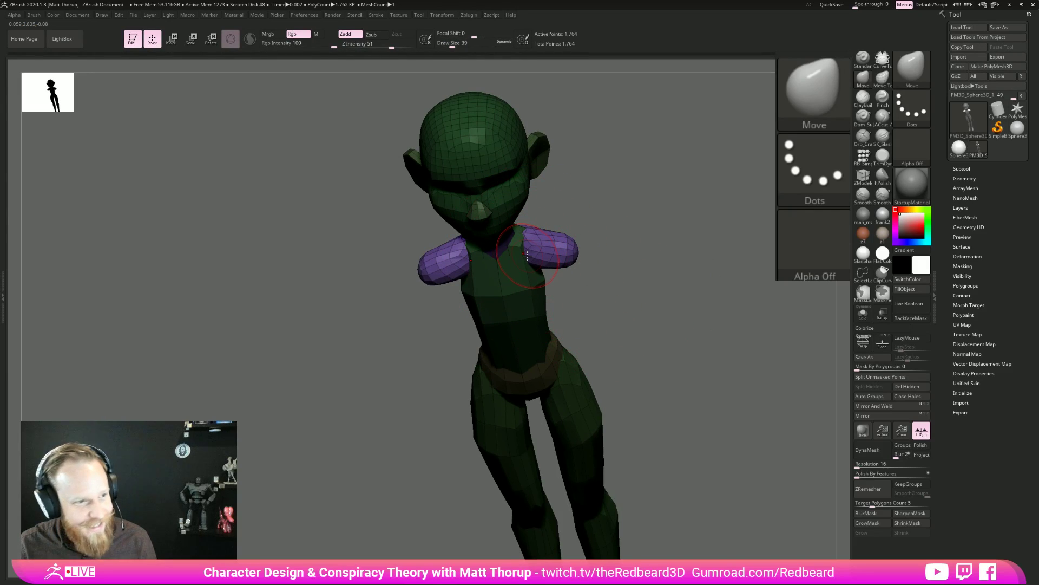
{"action": "mouse_move", "coordinate": [637, 259]}
{"action": "left_mouse_down"}
{"action": "mouse_move", "coordinate": [632, 265]}
{"action": "mouse_move", "coordinate": [638, 239]}
{"action": "mouse_move", "coordinate": [626, 257]}
{"action": "left_mouse_up"}
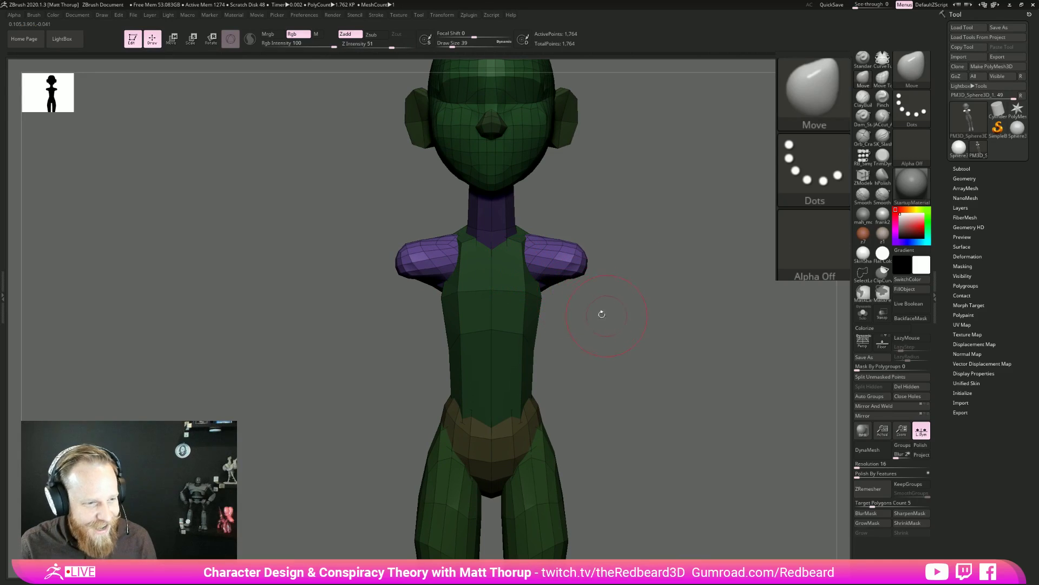
Insert an edge loop around the upper chest of the torso with the ZModeler brush.
{"action": "key", "text": "b"}
{"action": "key", "text": "z"}
{"action": "key", "text": "m"}
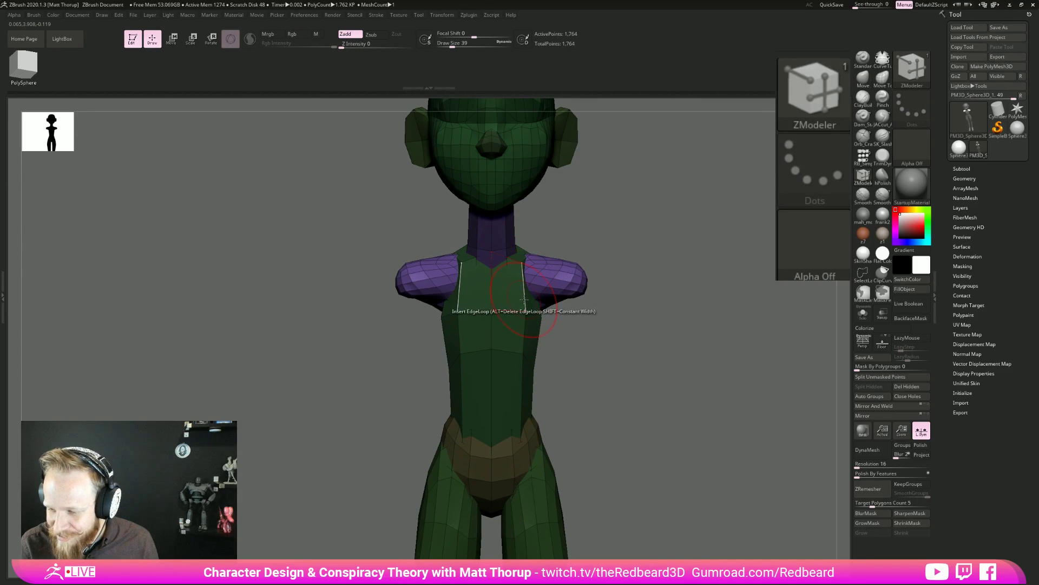
{"action": "key", "text": "ctrl"}
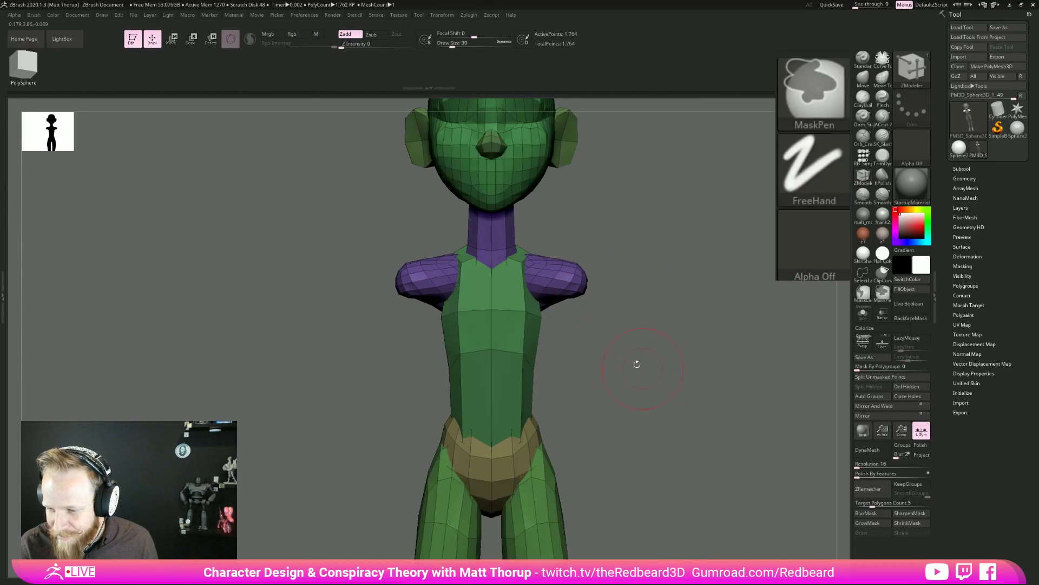
{"action": "left_click", "coordinate": [528, 301]}
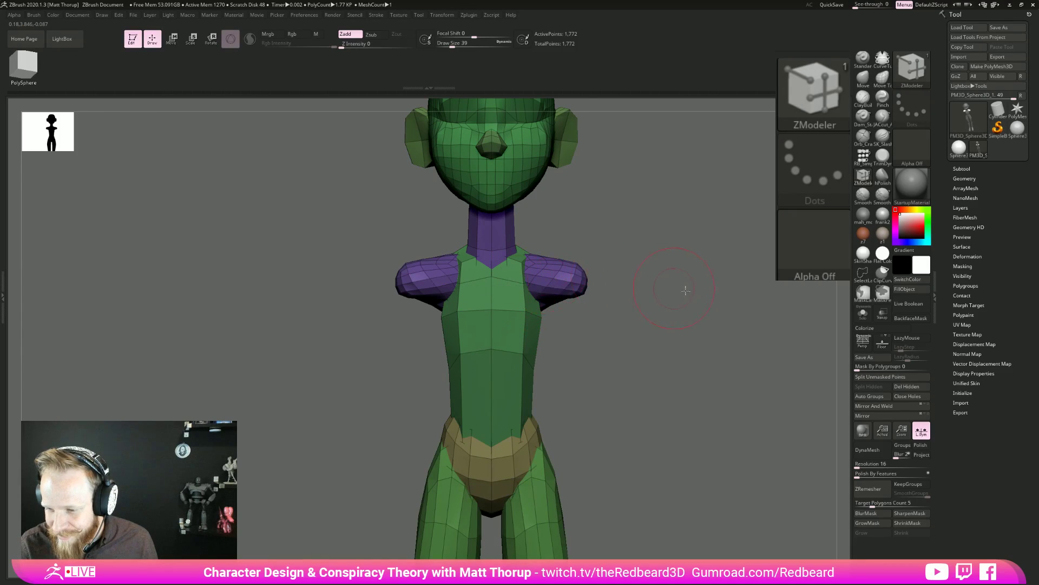
Adjust the upper chest profile along the new edge loop with the Move brush at draw size 23.
{"action": "left_click_drag", "start_coordinate": [683, 290], "coordinate": [705, 291]}
{"action": "key", "text": "b"}
{"action": "key", "text": "m"}
{"action": "key", "text": "v"}
{"action": "key", "text": "s"}
{"action": "left_click_drag", "start_coordinate": [525, 262], "coordinate": [522, 262]}
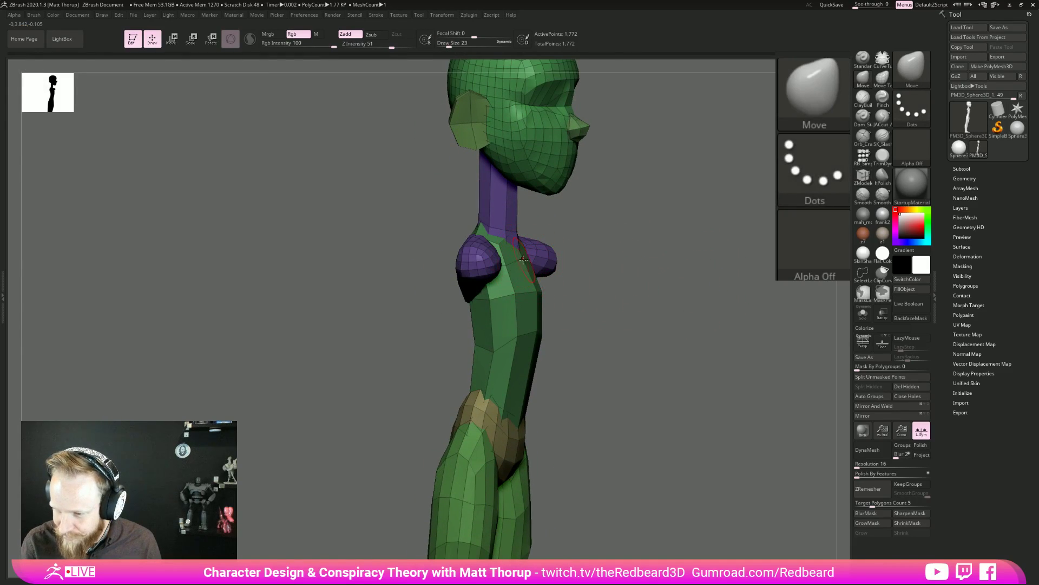
Isolate the torso to mask every other part of the figure, then show the whole model again.
{"action": "left_click_drag", "start_coordinate": [601, 281], "coordinate": [553, 283]}
{"action": "left_click", "coordinate": [542, 287], "text": "ctrl+shift"}
{"action": "left_click", "coordinate": [615, 296], "text": "ctrl"}
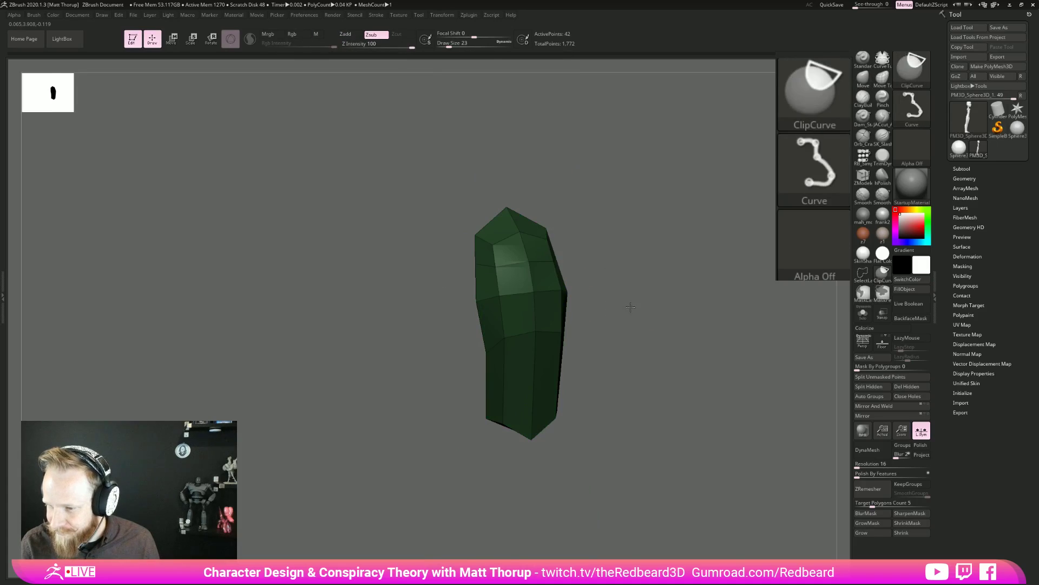
{"action": "left_click", "coordinate": [629, 306], "text": "ctrl+shift"}
{"action": "left_click_drag", "start_coordinate": [618, 301], "coordinate": [616, 339], "text": "ctrl"}
{"action": "left_click", "coordinate": [534, 297], "text": "ctrl+shift"}
{"action": "left_click", "coordinate": [615, 296], "text": "ctrl"}
{"action": "left_click", "coordinate": [617, 300], "text": "ctrl+shift"}
{"action": "left_click", "coordinate": [617, 299], "text": "ctrl"}
Reshape the side of the upper chest near the armpit with the Move brush.
{"action": "key", "text": "s"}
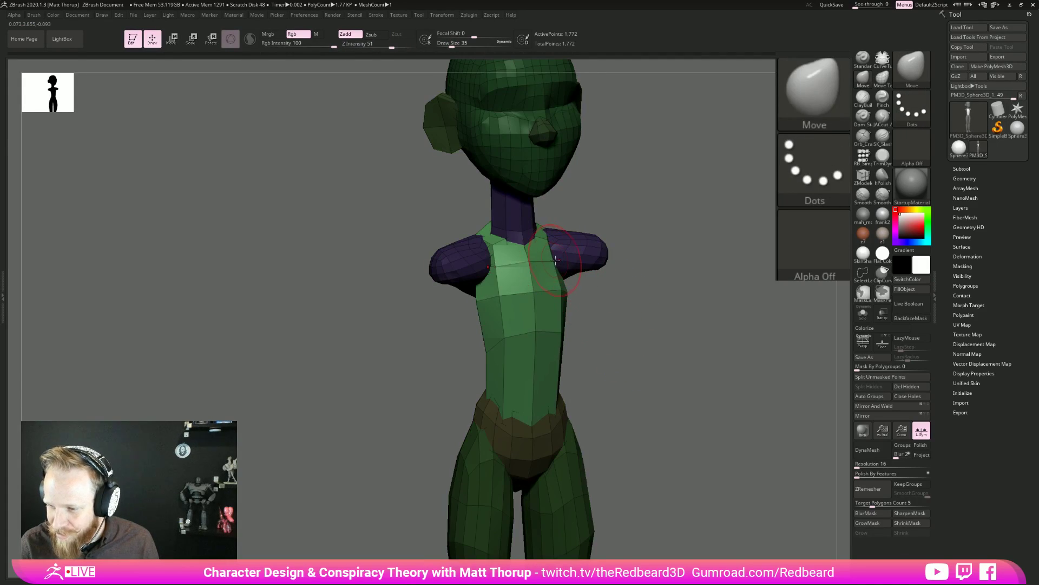
{"action": "key", "text": "s"}
{"action": "left_click_drag", "start_coordinate": [558, 261], "coordinate": [555, 262]}
{"action": "mouse_move", "coordinate": [619, 232]}
{"action": "left_mouse_down"}
{"action": "mouse_move", "coordinate": [670, 265]}
{"action": "mouse_move", "coordinate": [622, 287]}
{"action": "mouse_move", "coordinate": [586, 279]}
{"action": "mouse_move", "coordinate": [504, 218]}
{"action": "left_mouse_up"}
Isolate the torso mesh and view it straight from the front.
{"action": "mouse_move", "coordinate": [516, 314]}
{"action": "left_mouse_down"}
{"action": "mouse_move", "coordinate": [520, 346]}
{"action": "mouse_move", "coordinate": [703, 333]}
{"action": "mouse_move", "coordinate": [639, 311]}
{"action": "left_mouse_up"}
{"action": "left_click", "coordinate": [863, 314]}
{"action": "left_click", "coordinate": [573, 288], "text": "ctrl+shift"}
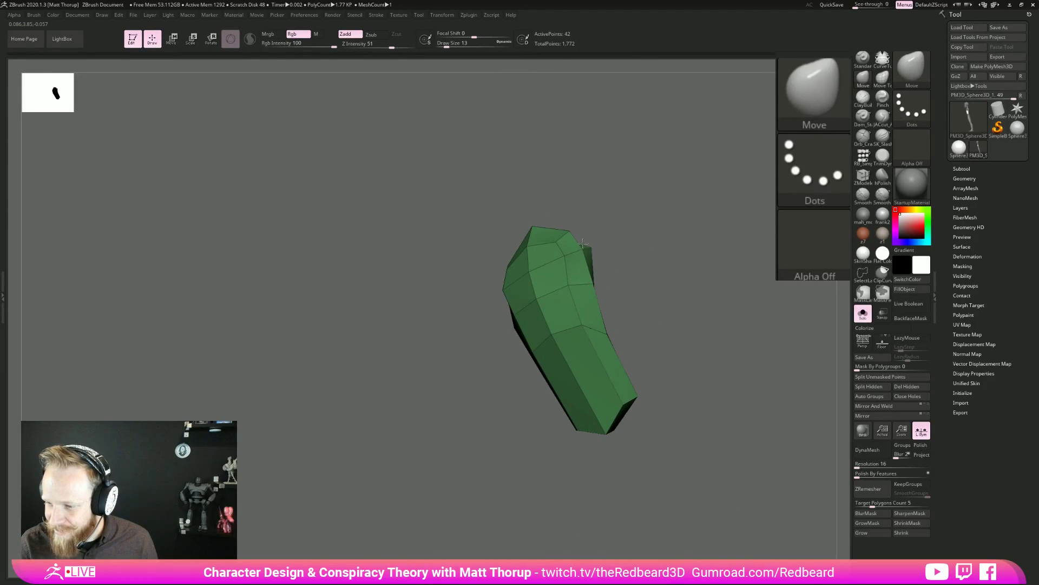
{"action": "left_click_drag", "start_coordinate": [609, 237], "coordinate": [661, 239]}
{"action": "left_click", "coordinate": [863, 317]}
{"action": "left_click_drag", "start_coordinate": [757, 353], "coordinate": [748, 347], "text": "shift"}
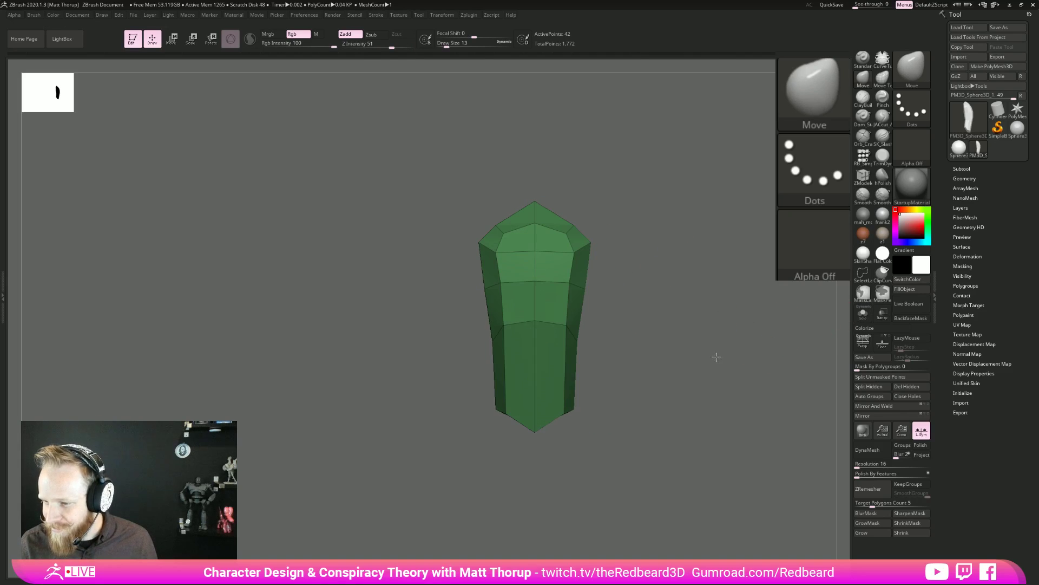
Show the whole figure again and adjust the chest surface with the Move brush at draw size 25.
{"action": "left_click", "coordinate": [735, 390], "text": "ctrl+shift"}
{"action": "left_click_drag", "start_coordinate": [735, 389], "coordinate": [659, 441], "text": "alt"}
{"action": "left_click_drag", "start_coordinate": [608, 368], "coordinate": [555, 367]}
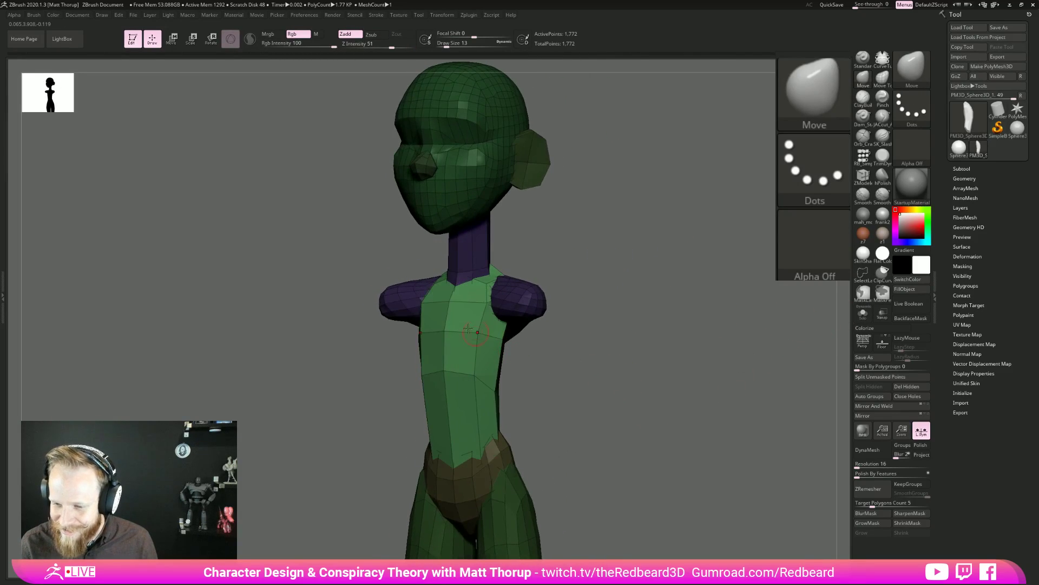
{"action": "left_click_drag", "start_coordinate": [573, 269], "coordinate": [491, 308]}
{"action": "key", "text": "s"}
{"action": "mouse_move", "coordinate": [485, 346]}
{"action": "left_mouse_down"}
{"action": "mouse_move", "coordinate": [485, 290]}
{"action": "mouse_move", "coordinate": [471, 296]}
{"action": "mouse_move", "coordinate": [484, 348]}
{"action": "left_mouse_up"}
{"action": "mouse_move", "coordinate": [628, 334]}
{"action": "left_mouse_down"}
{"action": "mouse_move", "coordinate": [561, 339]}
{"action": "mouse_move", "coordinate": [656, 299]}
{"action": "mouse_move", "coordinate": [474, 372]}
{"action": "left_mouse_up"}
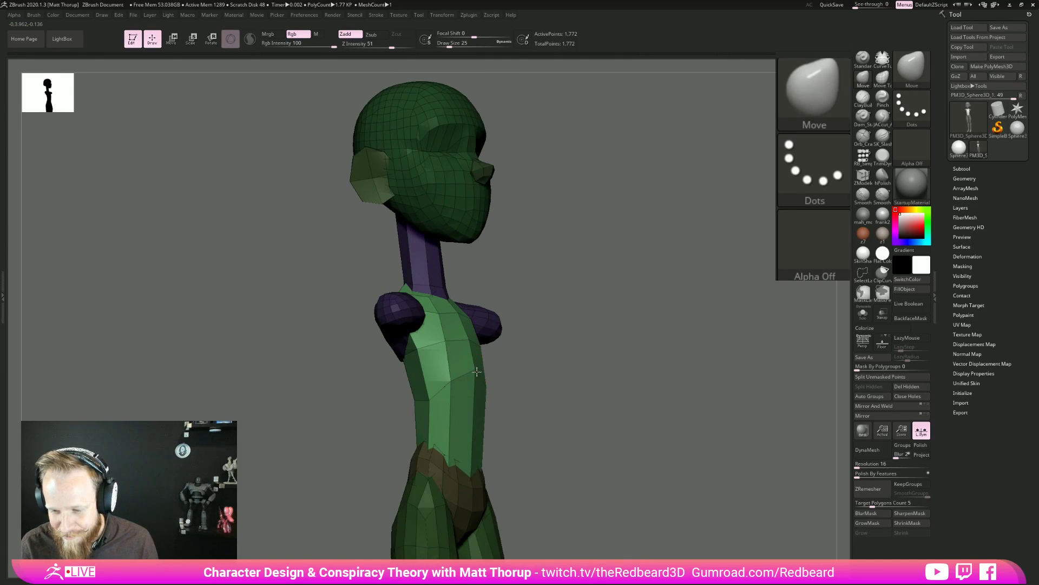
Reshape the side of the torso in larger strokes with the Move brush, raising the draw size to 49.
{"action": "mouse_move", "coordinate": [558, 360]}
{"action": "left_mouse_down"}
{"action": "mouse_move", "coordinate": [566, 371]}
{"action": "mouse_move", "coordinate": [563, 355]}
{"action": "left_mouse_up"}
{"action": "key", "text": "s"}
{"action": "mouse_move", "coordinate": [463, 362]}
{"action": "left_mouse_down"}
{"action": "mouse_move", "coordinate": [477, 368]}
{"action": "mouse_move", "coordinate": [472, 342]}
{"action": "left_mouse_up"}
{"action": "mouse_move", "coordinate": [422, 390]}
{"action": "left_mouse_down"}
{"action": "mouse_move", "coordinate": [464, 376]}
{"action": "mouse_move", "coordinate": [414, 351]}
{"action": "mouse_move", "coordinate": [552, 334]}
{"action": "mouse_move", "coordinate": [492, 311]}
{"action": "left_mouse_up"}
{"action": "key", "text": "bracketright"}
Check the full figure's proportions from the front and clear the mask.
{"action": "left_click_drag", "start_coordinate": [553, 394], "coordinate": [612, 410]}
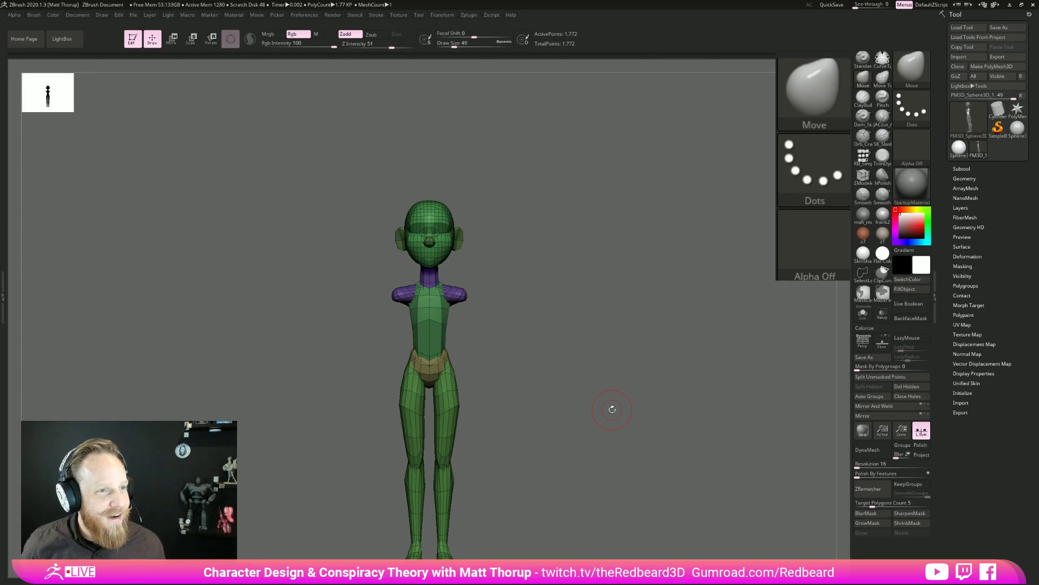
{"action": "left_click_drag", "start_coordinate": [615, 343], "coordinate": [513, 348]}
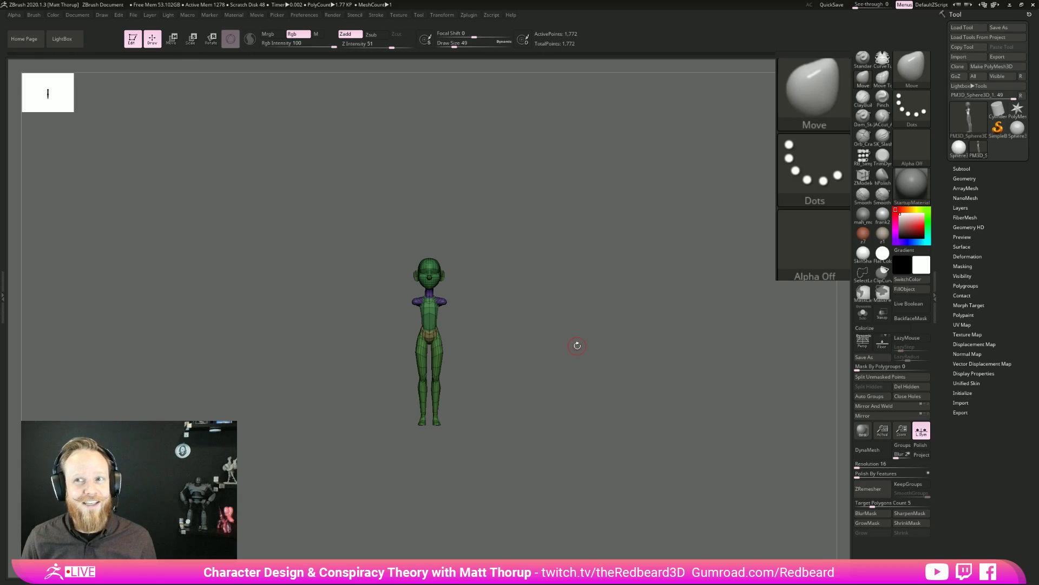
{"action": "mouse_move", "coordinate": [577, 345]}
{"action": "left_mouse_down"}
{"action": "mouse_move", "coordinate": [573, 357]}
{"action": "mouse_move", "coordinate": [590, 346]}
{"action": "left_mouse_up"}
{"action": "left_click_drag", "start_coordinate": [531, 395], "coordinate": [685, 469], "text": "alt"}
{"action": "left_click_drag", "start_coordinate": [628, 339], "coordinate": [561, 315], "text": "alt"}
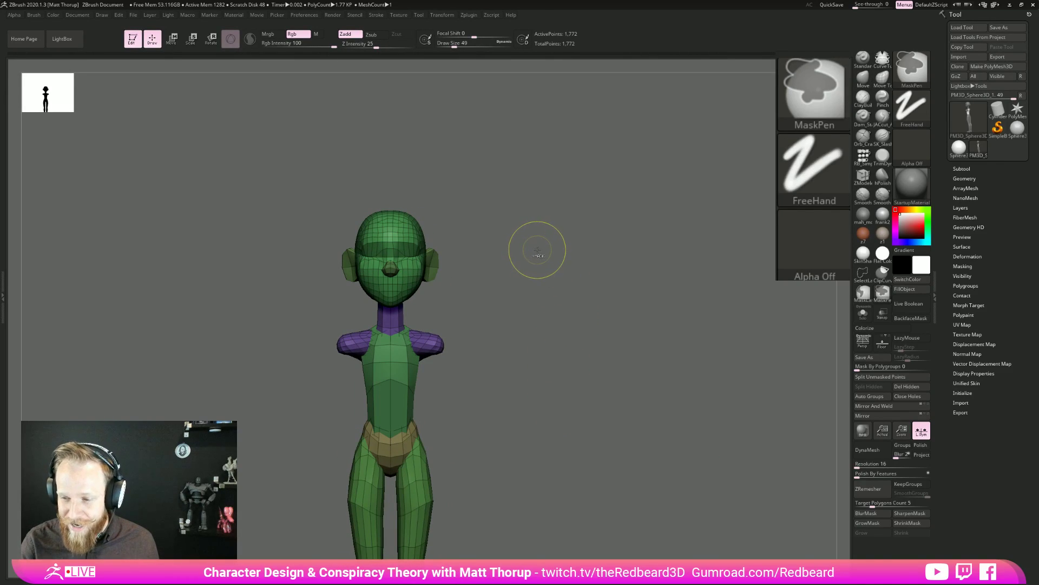
{"action": "mouse_move", "coordinate": [541, 224]}
{"action": "left_mouse_down", "text": "ctrl"}
{"action": "mouse_move", "coordinate": [546, 353]}
{"action": "mouse_move", "coordinate": [684, 345]}
{"action": "left_mouse_up", "text": "ctrl"}
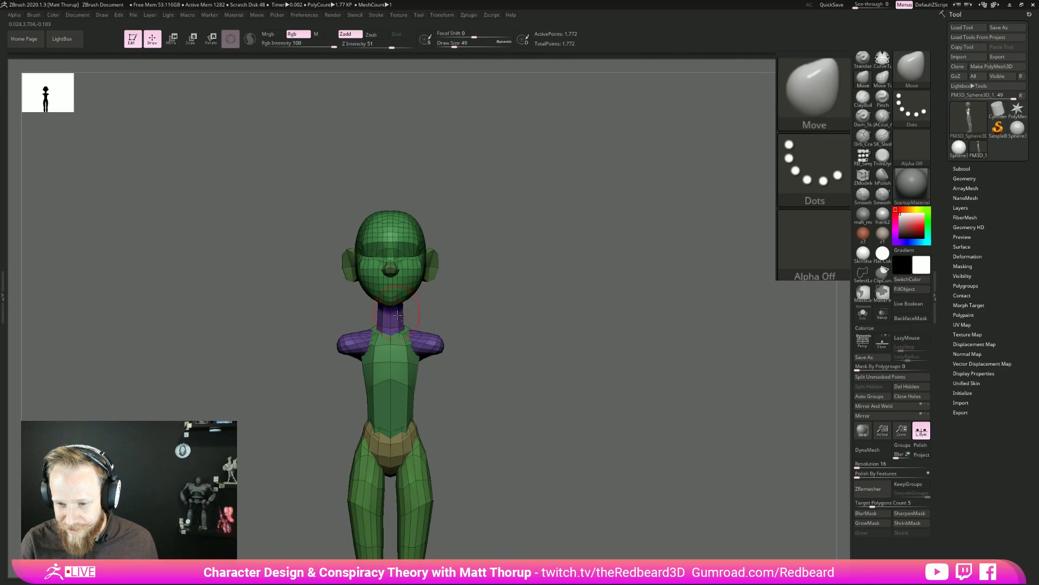
{"action": "key", "text": "s"}
{"action": "left_click_drag", "start_coordinate": [410, 284], "coordinate": [401, 283]}
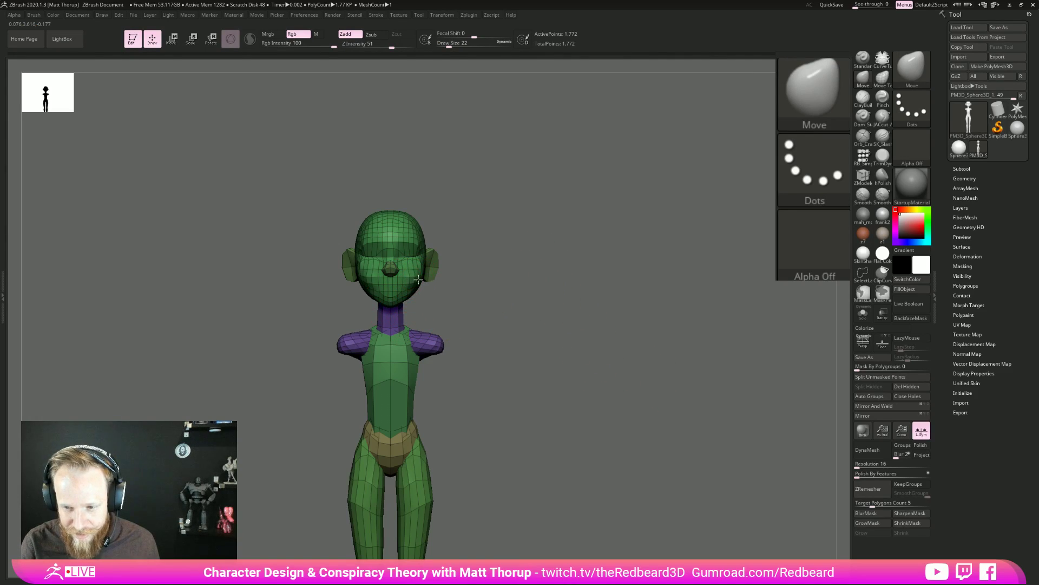
{"action": "key", "text": "ctrl"}
{"action": "key", "text": "shift"}
{"action": "key", "text": "shift"}
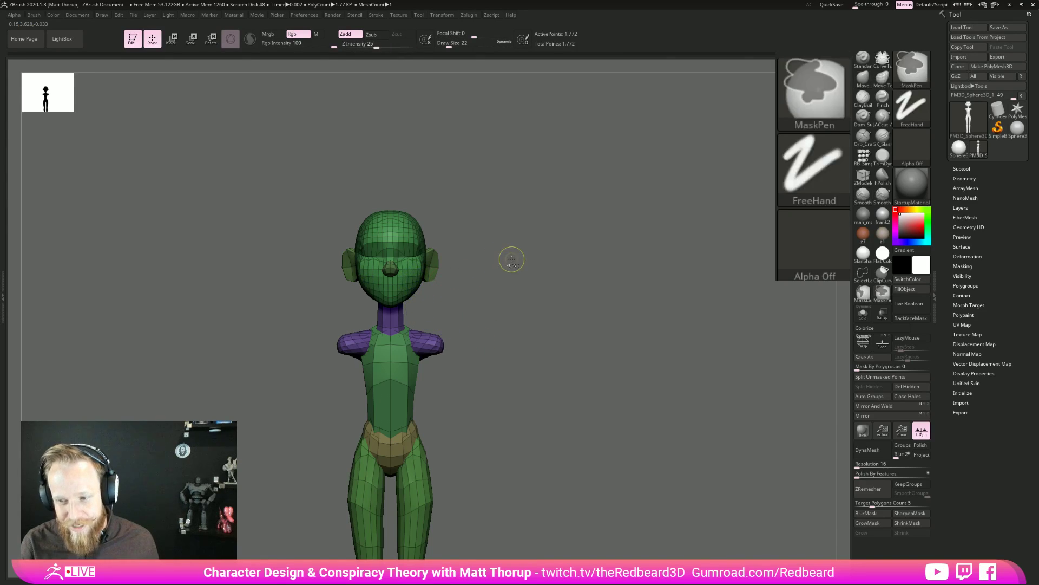
{"action": "left_click_drag", "start_coordinate": [513, 259], "coordinate": [660, 433], "text": "ctrl+shift"}
{"action": "key", "text": "ctrl"}
{"action": "key", "text": "ctrl+shift"}
{"action": "key", "text": "ctrl+shift"}
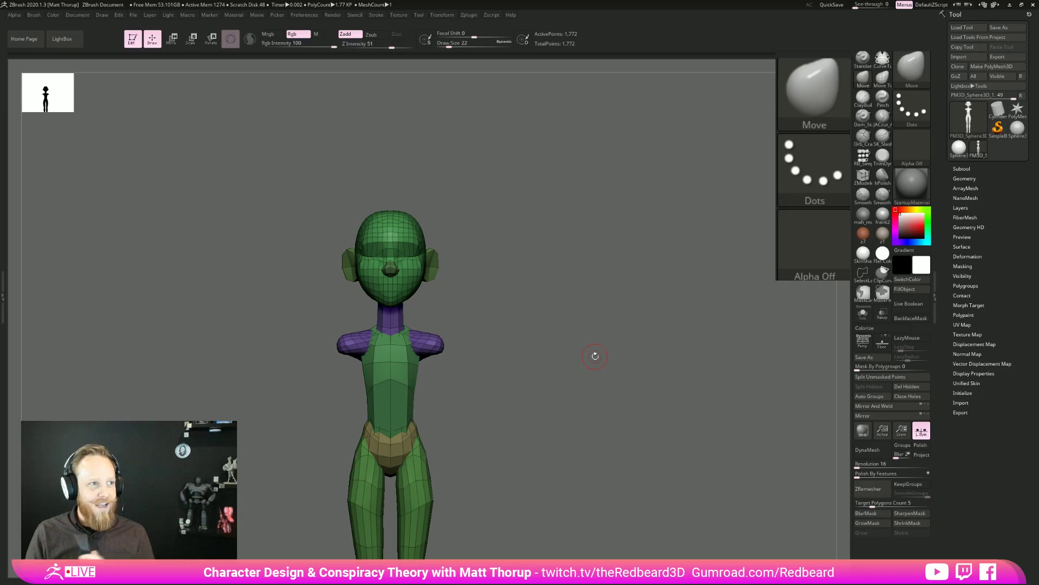
Insert a mirrored pair of PolySphereLow meshes below the shoulders as upper arms with the RB_SimpleInsert brush.
{"action": "mouse_move", "coordinate": [595, 357]}
{"action": "left_mouse_down"}
{"action": "mouse_move", "coordinate": [559, 348]}
{"action": "mouse_move", "coordinate": [582, 362]}
{"action": "mouse_move", "coordinate": [657, 302]}
{"action": "mouse_move", "coordinate": [608, 355]}
{"action": "mouse_move", "coordinate": [543, 295]}
{"action": "mouse_move", "coordinate": [512, 298]}
{"action": "left_mouse_up"}
{"action": "key", "text": "s"}
{"action": "left_click_drag", "start_coordinate": [511, 298], "coordinate": [514, 298]}
{"action": "left_click_drag", "start_coordinate": [601, 352], "coordinate": [656, 397], "text": "shift"}
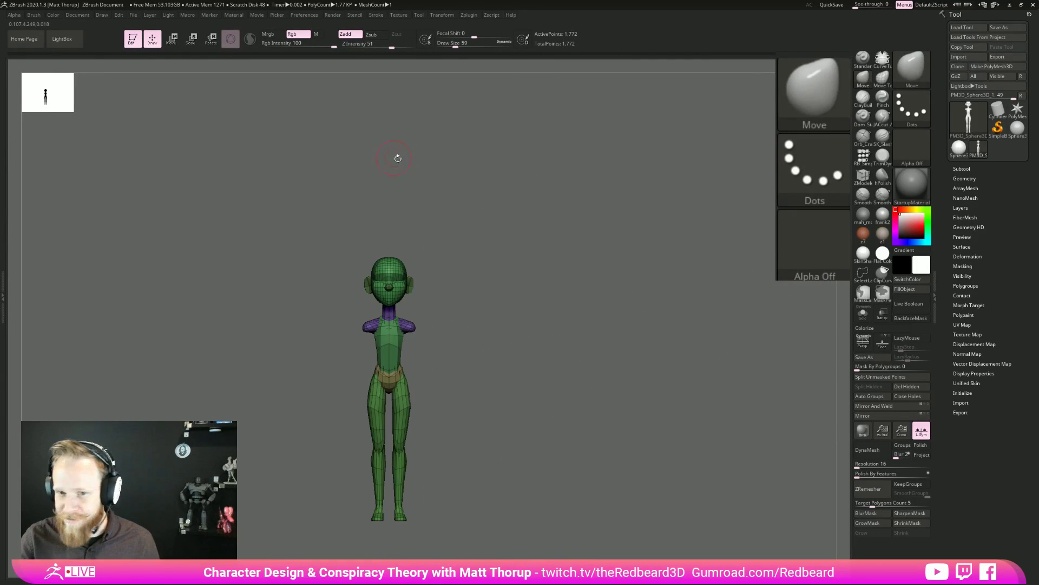
{"action": "left_click", "coordinate": [863, 156]}
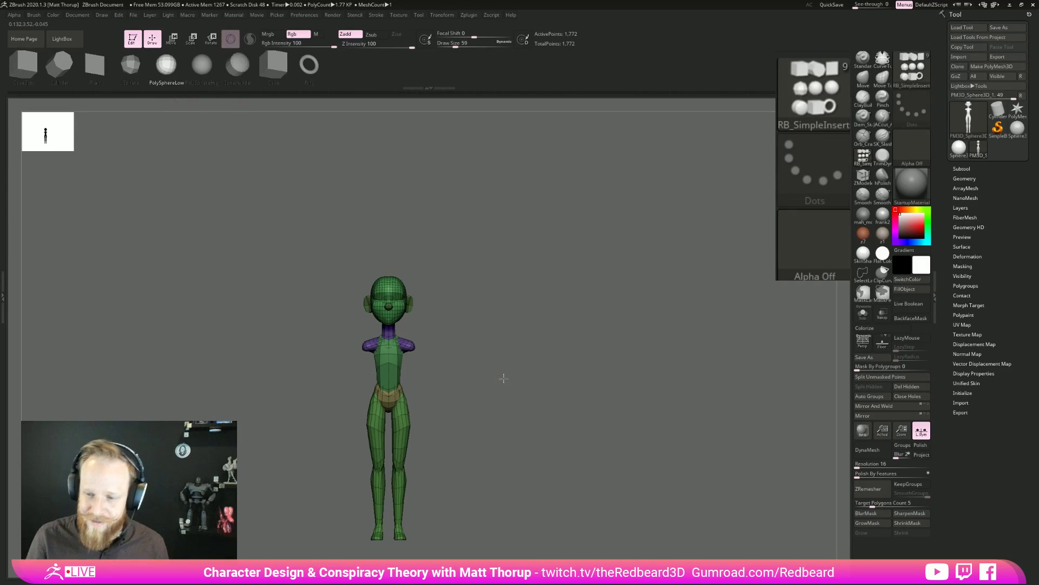
{"action": "left_click_drag", "start_coordinate": [503, 378], "coordinate": [545, 424], "text": "alt"}
{"action": "left_click_drag", "start_coordinate": [464, 406], "coordinate": [477, 353], "text": "alt"}
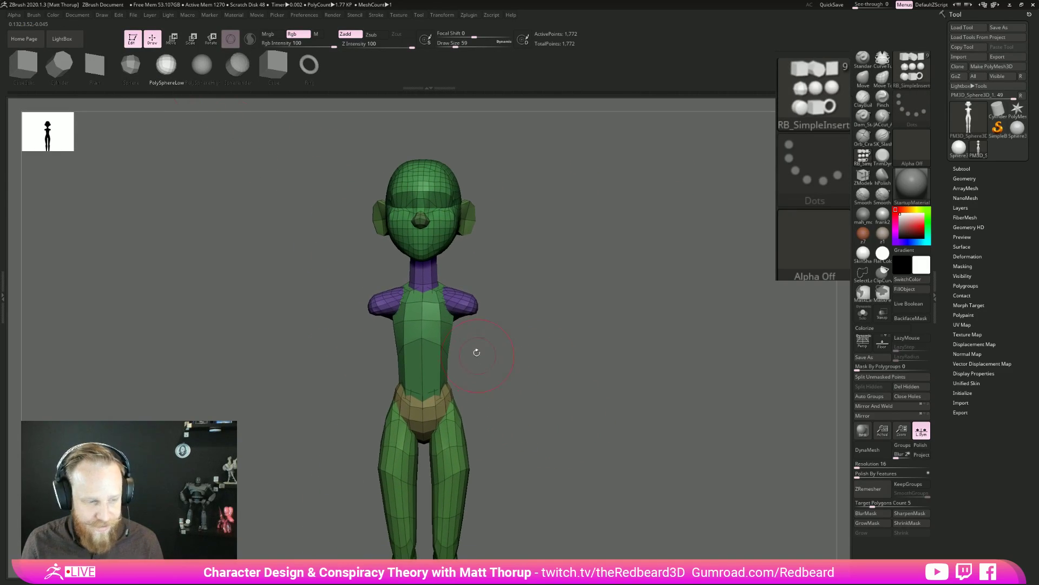
{"action": "left_click_drag", "start_coordinate": [465, 318], "coordinate": [471, 389]}
{"action": "left_click_drag", "start_coordinate": [550, 307], "coordinate": [642, 319], "text": "shift"}
Raise the new upper arms to the shoulders and scale them shorter and slimmer with the gizmo.
{"action": "key", "text": "e"}
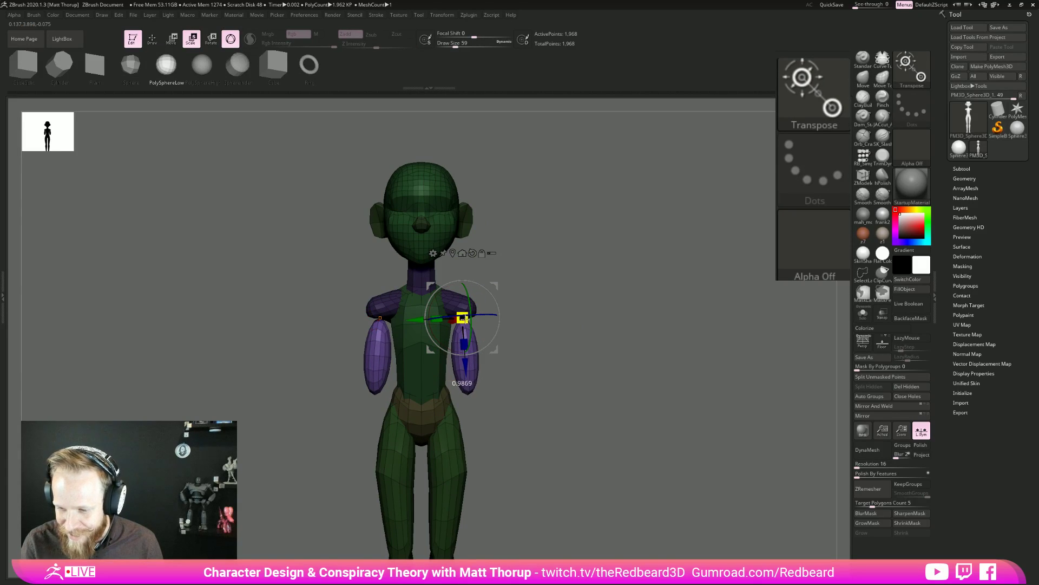
{"action": "left_click_drag", "start_coordinate": [466, 368], "coordinate": [458, 304]}
{"action": "left_click_drag", "start_coordinate": [539, 307], "coordinate": [535, 309]}
{"action": "left_click_drag", "start_coordinate": [438, 304], "coordinate": [444, 305]}
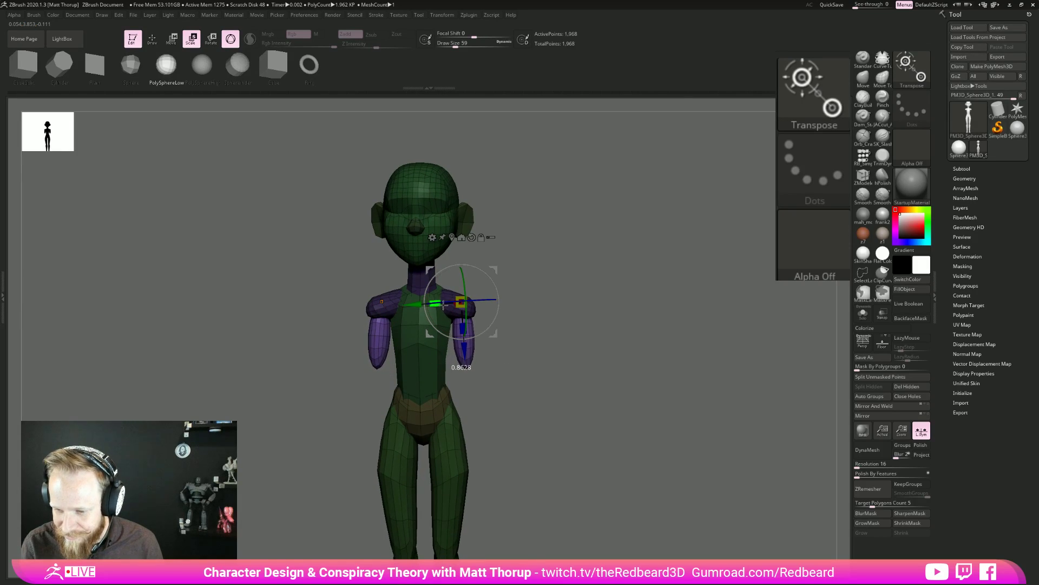
{"action": "left_click_drag", "start_coordinate": [549, 303], "coordinate": [453, 337]}
{"action": "mouse_move", "coordinate": [542, 358]}
{"action": "left_mouse_down", "text": "shift"}
{"action": "mouse_move", "coordinate": [595, 357]}
{"action": "mouse_move", "coordinate": [599, 383]}
{"action": "mouse_move", "coordinate": [571, 382]}
{"action": "mouse_move", "coordinate": [585, 371]}
{"action": "left_mouse_up", "text": "shift"}
{"action": "key", "text": "q"}
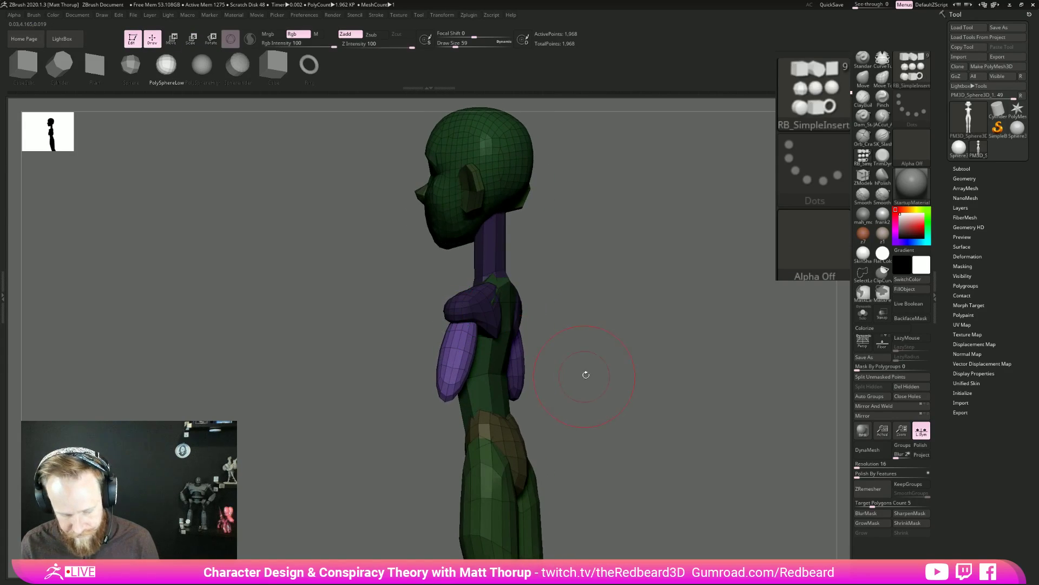
Angle the upper arms outward from the shoulders with the Move brush at draw size 39.
{"action": "key", "text": "b"}
{"action": "key", "text": "m"}
{"action": "key", "text": "v"}
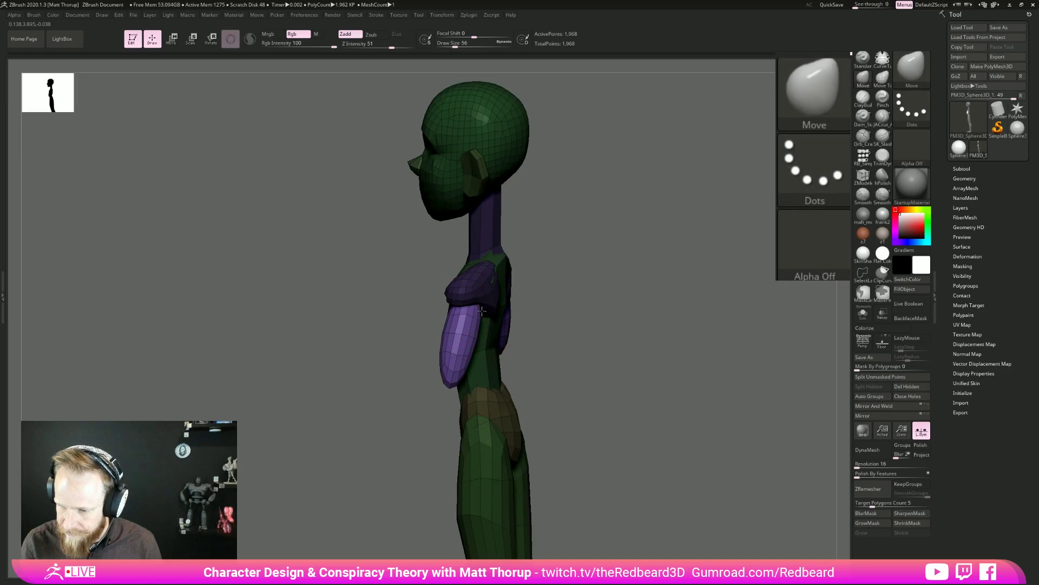
{"action": "key", "text": "s"}
{"action": "left_click", "coordinate": [450, 309]}
{"action": "mouse_move", "coordinate": [539, 297]}
{"action": "left_mouse_down"}
{"action": "mouse_move", "coordinate": [613, 295]}
{"action": "mouse_move", "coordinate": [519, 308]}
{"action": "left_mouse_up"}
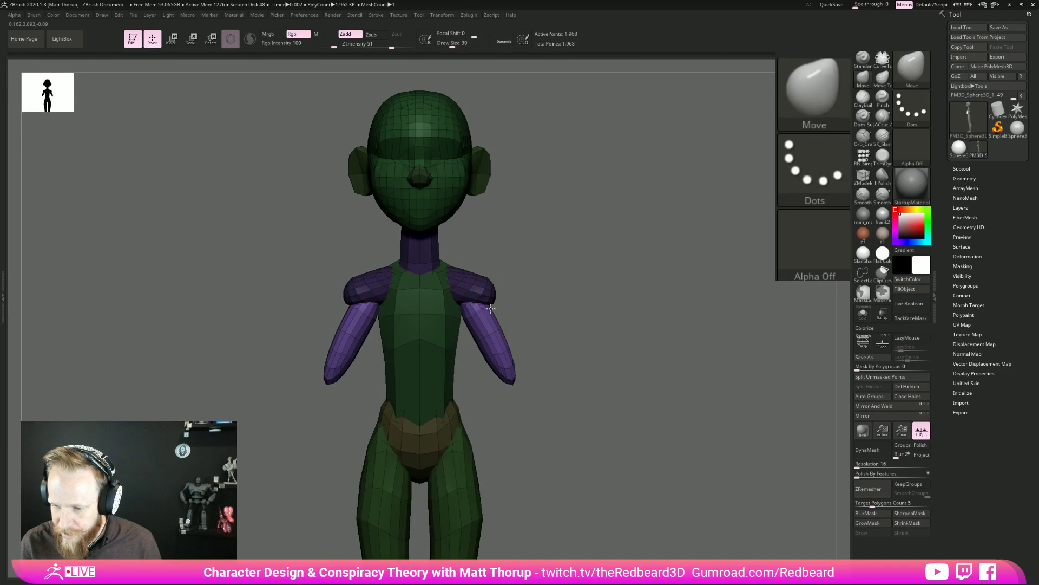
Shape the side profile and lower ends of the upper arms with the Move brush at draw size 33.
{"action": "key", "text": "s"}
{"action": "left_click", "coordinate": [490, 338]}
{"action": "mouse_move", "coordinate": [539, 325]}
{"action": "left_mouse_down", "text": "shift"}
{"action": "mouse_move", "coordinate": [511, 312]}
{"action": "mouse_move", "coordinate": [508, 355]}
{"action": "left_mouse_up", "text": "shift"}
{"action": "mouse_move", "coordinate": [511, 356]}
{"action": "right_mouse_down"}
{"action": "mouse_move", "coordinate": [485, 378]}
{"action": "mouse_move", "coordinate": [493, 372]}
{"action": "right_mouse_up"}
{"action": "key", "text": "s"}
{"action": "left_click", "coordinate": [493, 370]}
{"action": "key", "text": "s"}
{"action": "left_click", "coordinate": [496, 371]}
{"action": "mouse_move", "coordinate": [498, 368]}
{"action": "left_mouse_down"}
{"action": "mouse_move", "coordinate": [491, 377]}
{"action": "mouse_move", "coordinate": [502, 383]}
{"action": "left_mouse_up"}
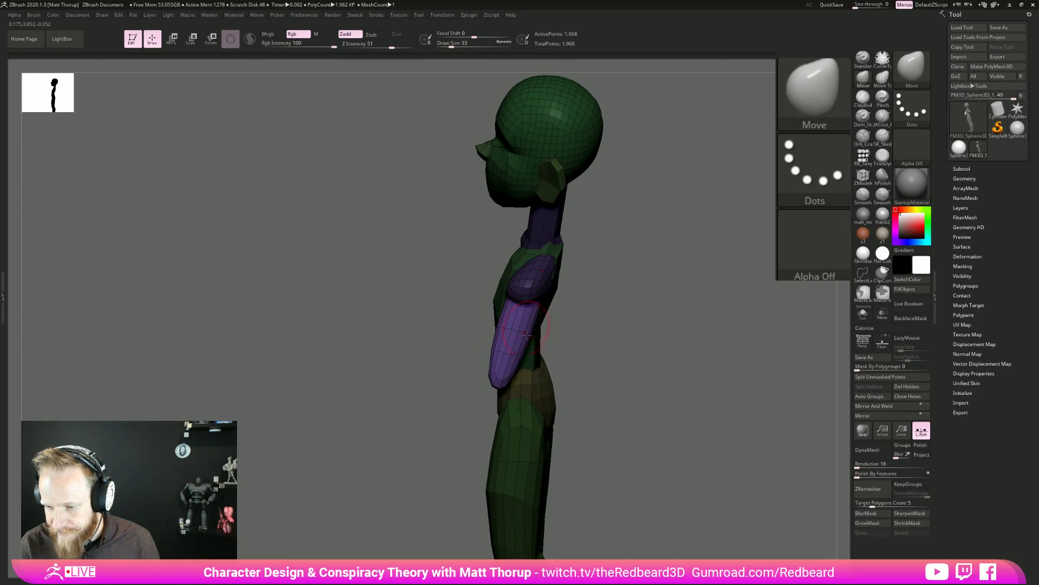
{"action": "key", "text": "ctrl"}
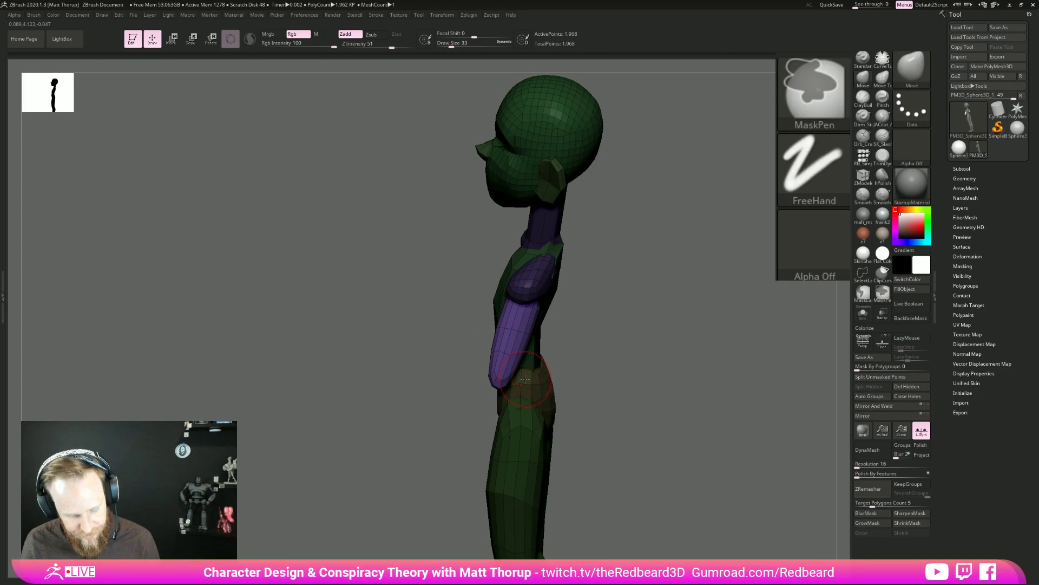
{"action": "key", "text": "ctrl+shift"}
{"action": "key", "text": "ctrl+shift"}
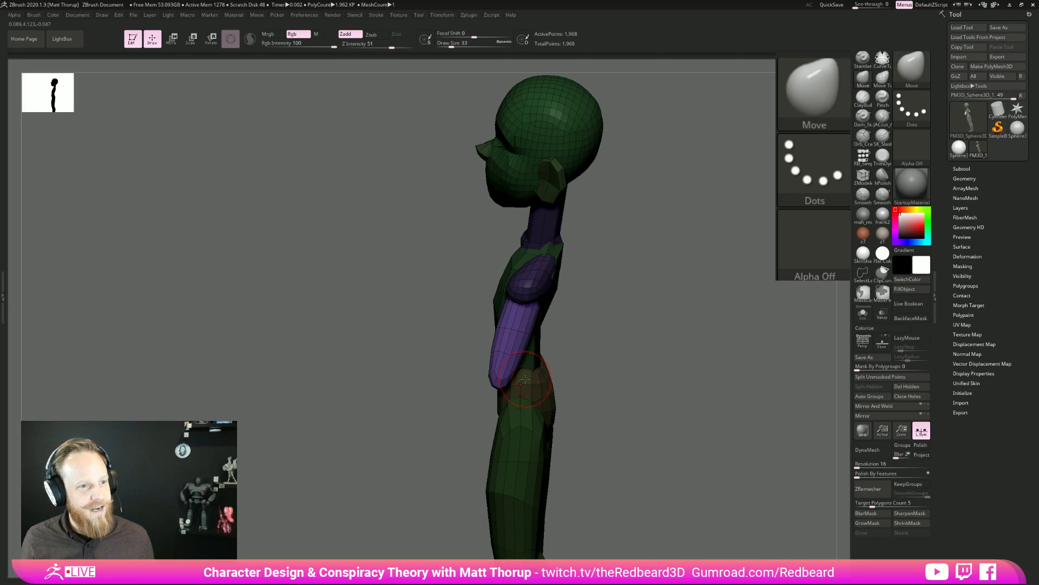
Refine the upper arms' outline from the front and side with the Move brush, ending at draw size 46.
{"action": "right_click_drag", "start_coordinate": [525, 379], "coordinate": [531, 326]}
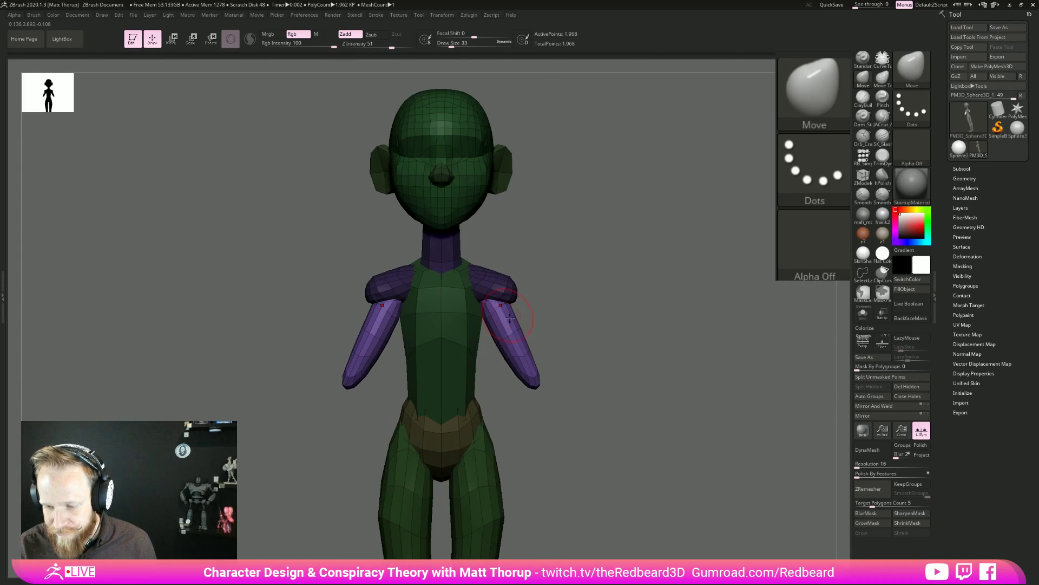
{"action": "key", "text": "s"}
{"action": "left_click_drag", "start_coordinate": [513, 323], "coordinate": [534, 327]}
{"action": "left_click_drag", "start_coordinate": [529, 344], "coordinate": [534, 343]}
{"action": "mouse_move", "coordinate": [559, 334]}
{"action": "left_mouse_down", "text": "shift"}
{"action": "mouse_move", "coordinate": [576, 332]}
{"action": "mouse_move", "coordinate": [555, 313]}
{"action": "mouse_move", "coordinate": [526, 348]}
{"action": "left_mouse_up", "text": "shift"}
{"action": "key", "text": "s"}
{"action": "key", "text": "s"}
{"action": "left_click_drag", "start_coordinate": [574, 317], "coordinate": [559, 317]}
{"action": "mouse_move", "coordinate": [565, 318]}
{"action": "left_mouse_down"}
{"action": "mouse_move", "coordinate": [548, 352]}
{"action": "mouse_move", "coordinate": [693, 329]}
{"action": "left_mouse_up"}
{"action": "mouse_move", "coordinate": [559, 318]}
{"action": "left_mouse_down"}
{"action": "mouse_move", "coordinate": [547, 309]}
{"action": "mouse_move", "coordinate": [596, 336]}
{"action": "left_mouse_up"}
{"action": "key", "text": "s"}
{"action": "key", "text": "s"}
{"action": "mouse_move", "coordinate": [609, 374]}
{"action": "right_mouse_down"}
{"action": "mouse_move", "coordinate": [629, 390]}
{"action": "mouse_move", "coordinate": [607, 387]}
{"action": "right_mouse_up"}
Clear the current mask and mask everything except the two shoulder meshes.
{"action": "key", "text": "ctrl"}
{"action": "left_click_drag", "start_coordinate": [720, 298], "coordinate": [713, 336], "text": "ctrl"}
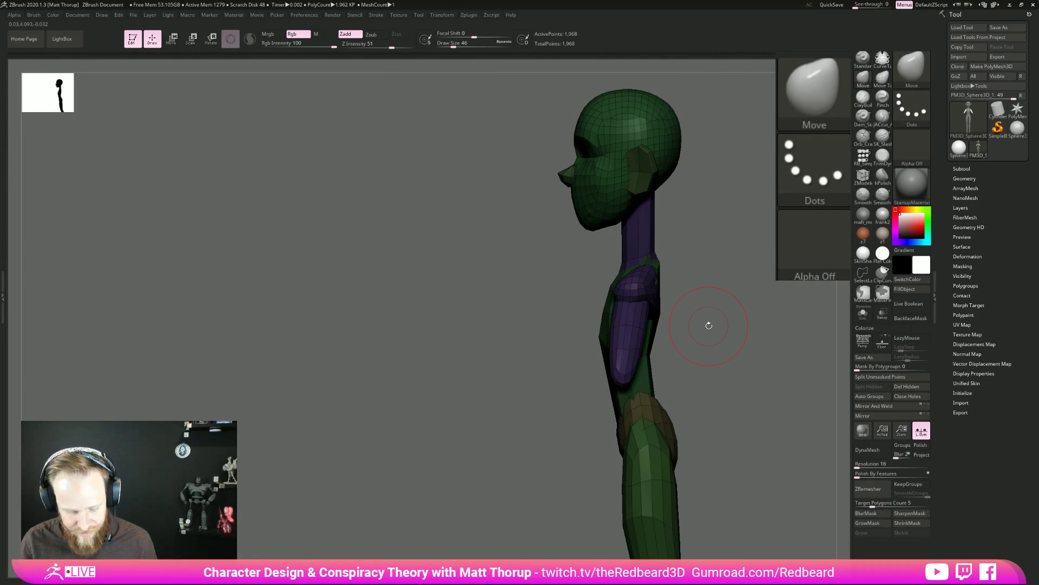
{"action": "right_click_drag", "start_coordinate": [735, 373], "coordinate": [738, 365]}
{"action": "right_click_drag", "start_coordinate": [715, 399], "coordinate": [735, 398]}
{"action": "right_click_drag", "start_coordinate": [670, 399], "coordinate": [628, 395], "text": "alt"}
{"action": "left_click_drag", "start_coordinate": [628, 394], "coordinate": [589, 391], "text": "alt"}
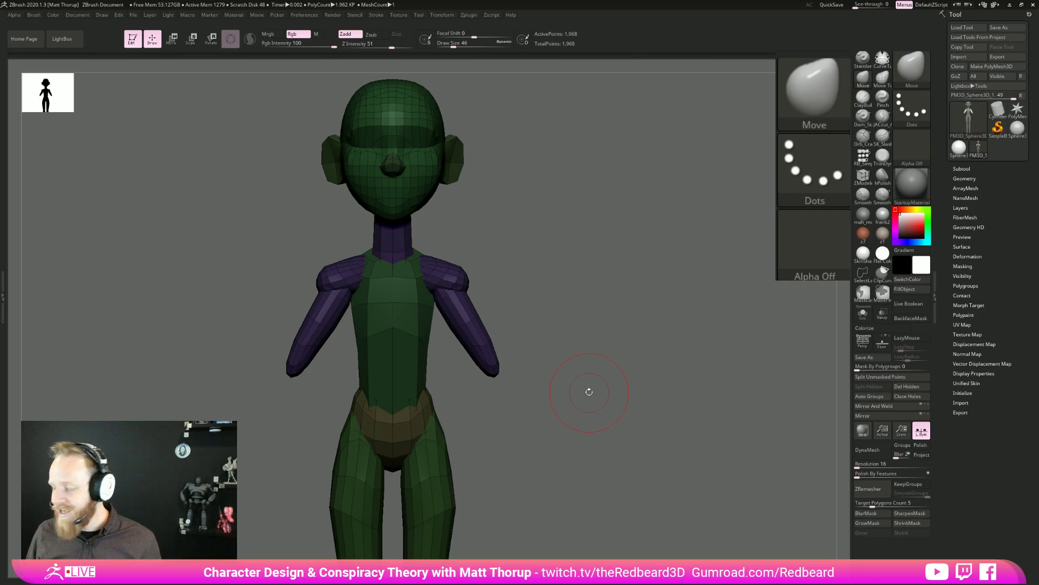
{"action": "left_click_drag", "start_coordinate": [589, 391], "coordinate": [684, 228]}
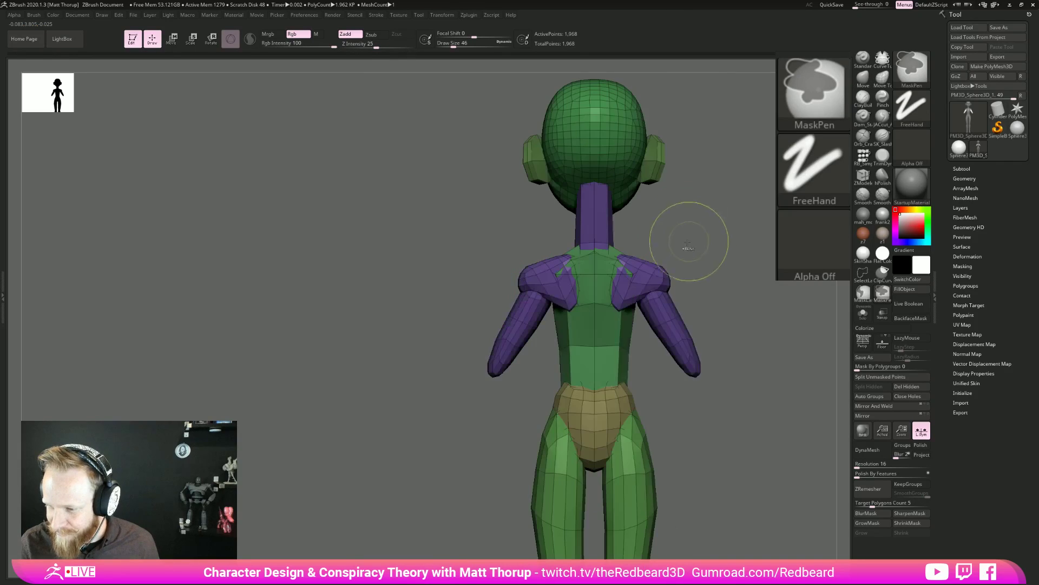
{"action": "left_click", "coordinate": [528, 277], "text": "ctrl+shift"}
{"action": "left_click", "coordinate": [533, 249], "text": "ctrl"}
{"action": "left_click", "coordinate": [533, 249], "text": "ctrl+shift"}
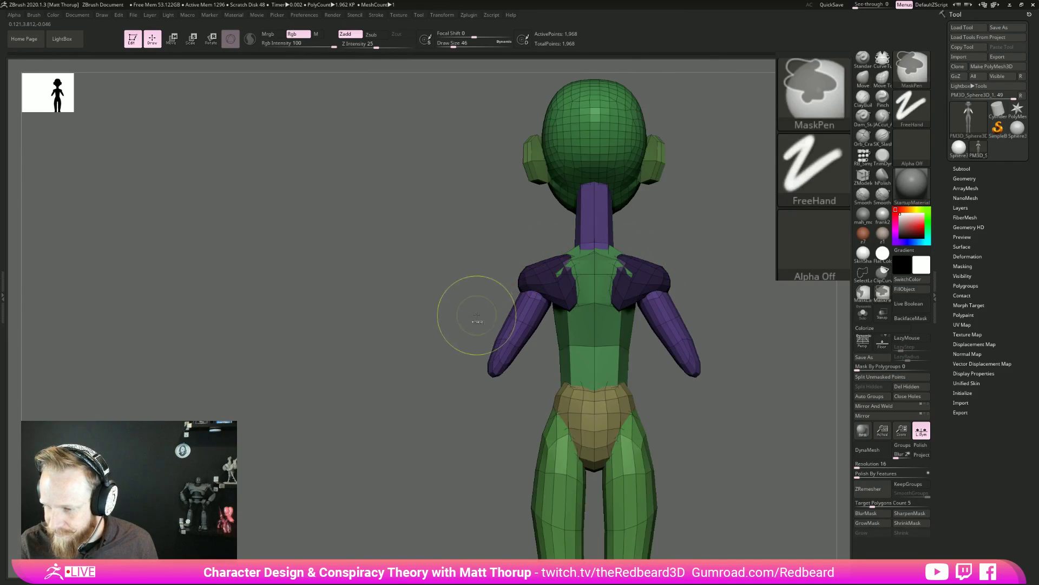
{"action": "left_click", "coordinate": [476, 319], "text": "ctrl"}
Reshape the shoulder meshes to blend into the torso and upper arms with the Move brush at draw size 27.
{"action": "key", "text": "b"}
{"action": "key", "text": "c"}
{"action": "key", "text": "b"}
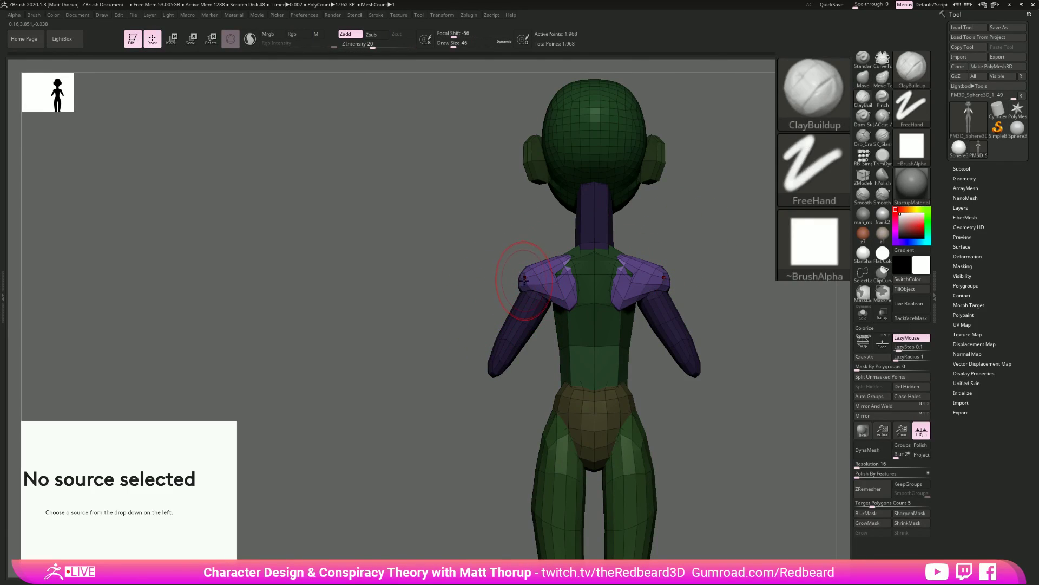
{"action": "key", "text": "b"}
{"action": "key", "text": "m"}
{"action": "key", "text": "v"}
{"action": "key", "text": "s"}
{"action": "mouse_move", "coordinate": [523, 279]}
{"action": "left_mouse_down"}
{"action": "mouse_move", "coordinate": [559, 281]}
{"action": "mouse_move", "coordinate": [482, 275]}
{"action": "left_mouse_up"}
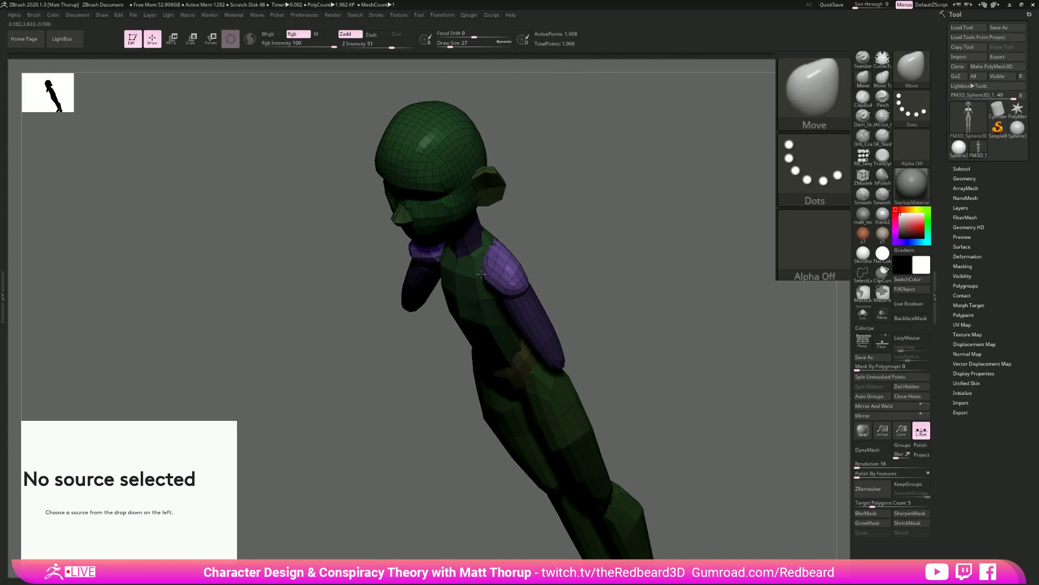
{"action": "right_click_drag", "start_coordinate": [486, 288], "coordinate": [596, 216], "text": "shift"}
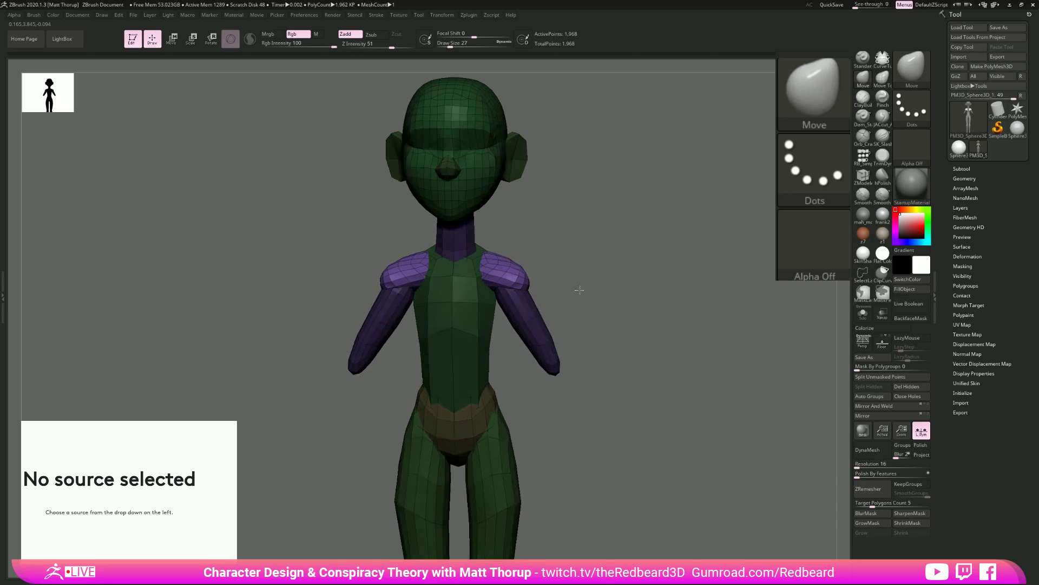
{"action": "left_click_drag", "start_coordinate": [581, 286], "coordinate": [514, 290], "text": "shift"}
{"action": "mouse_move", "coordinate": [588, 248]}
{"action": "left_mouse_down", "text": "shift"}
{"action": "mouse_move", "coordinate": [503, 278]}
{"action": "mouse_move", "coordinate": [585, 323]}
{"action": "mouse_move", "coordinate": [645, 328]}
{"action": "left_mouse_up", "text": "shift"}
{"action": "left_click_drag", "start_coordinate": [547, 347], "coordinate": [524, 276], "text": "alt"}
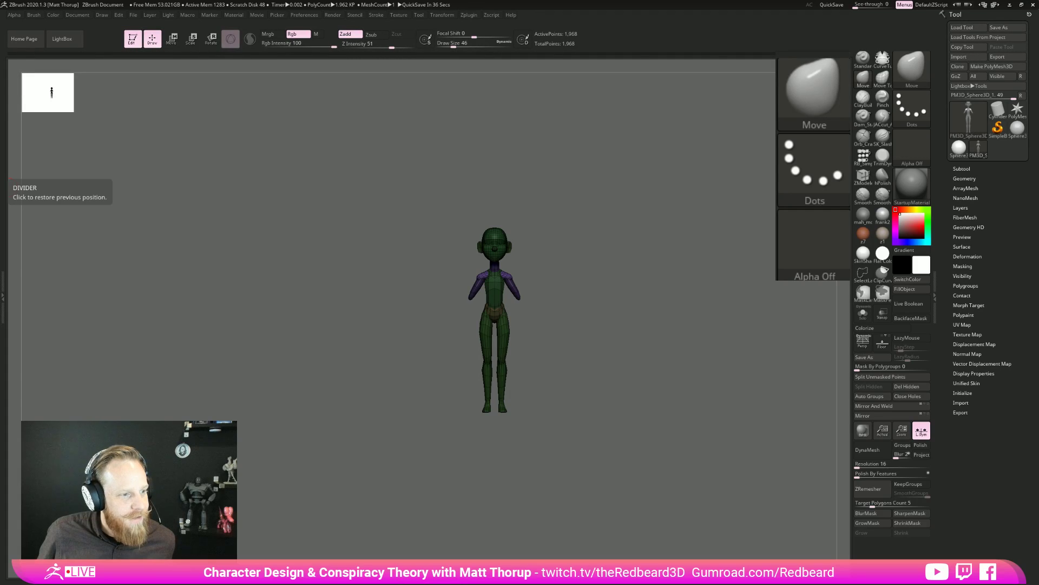
Clear the shoulder mask in side view and mask everything except the upper arms.
{"action": "left_click_drag", "start_coordinate": [641, 419], "coordinate": [582, 428]}
{"action": "left_click_drag", "start_coordinate": [612, 371], "coordinate": [680, 400], "text": "alt"}
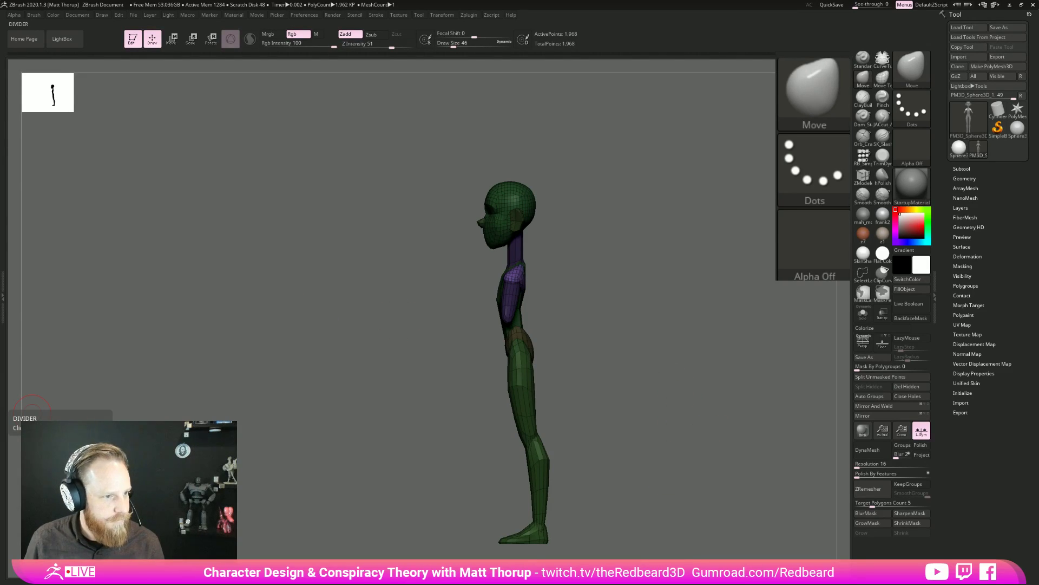
{"action": "mouse_move", "coordinate": [670, 314]}
{"action": "left_mouse_down", "text": "alt"}
{"action": "mouse_move", "coordinate": [660, 333]}
{"action": "mouse_move", "coordinate": [670, 315]}
{"action": "left_mouse_up", "text": "alt"}
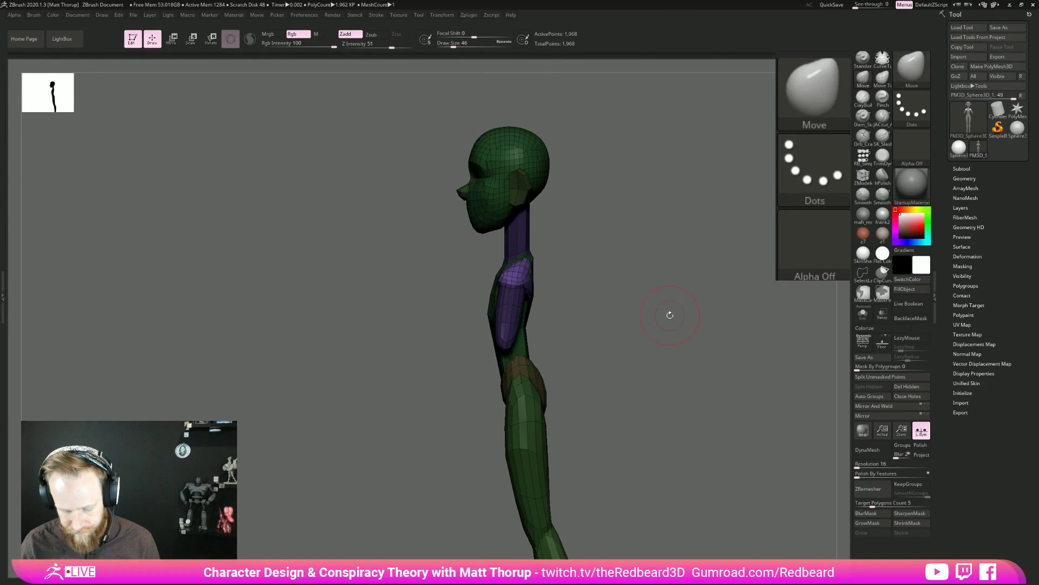
{"action": "key", "text": "w"}
{"action": "left_click", "coordinate": [609, 288], "text": "ctrl"}
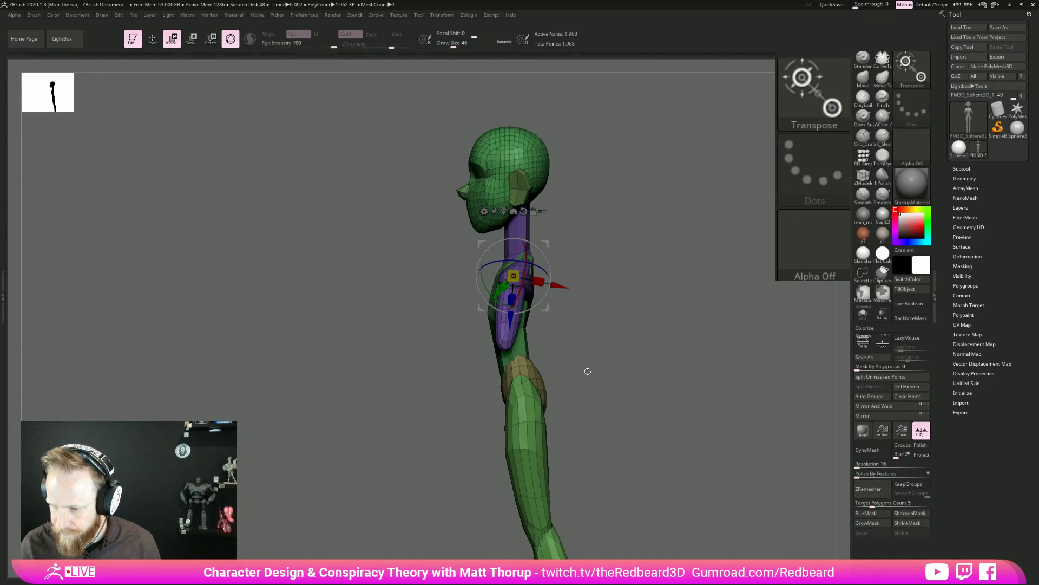
{"action": "key", "text": "q"}
{"action": "left_click", "coordinate": [509, 323], "text": "ctrl+shift"}
{"action": "left_click", "coordinate": [592, 326], "text": "ctrl"}
{"action": "left_click", "coordinate": [642, 337], "text": "ctrl+shift"}
{"action": "left_click", "coordinate": [644, 345], "text": "ctrl"}
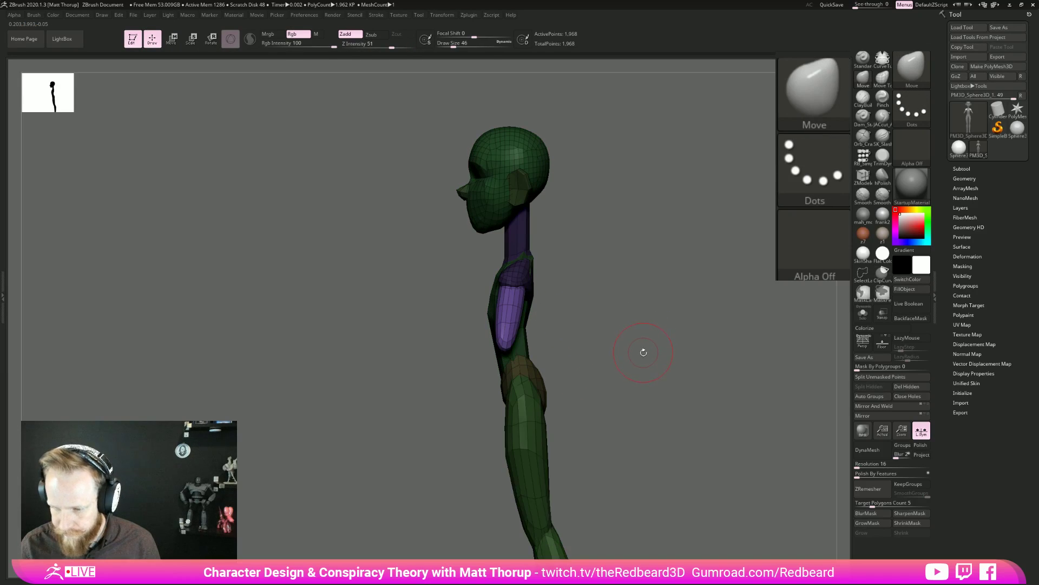
Scale the upper arms along their front-to-back depth with the gizmo and clear the mask.
{"action": "key", "text": "e"}
{"action": "mouse_move", "coordinate": [532, 308]}
{"action": "left_mouse_down"}
{"action": "mouse_move", "coordinate": [555, 272]}
{"action": "mouse_move", "coordinate": [538, 295]}
{"action": "mouse_move", "coordinate": [662, 291]}
{"action": "mouse_move", "coordinate": [581, 312]}
{"action": "mouse_move", "coordinate": [546, 289]}
{"action": "mouse_move", "coordinate": [550, 280]}
{"action": "mouse_move", "coordinate": [540, 306]}
{"action": "left_mouse_up"}
{"action": "key", "text": "q"}
{"action": "left_click_drag", "start_coordinate": [617, 284], "coordinate": [622, 300], "text": "ctrl"}
Isolate the shoulder meshes, clear their mask and show the whole figure again.
{"action": "left_click", "coordinate": [518, 275], "text": "ctrl+shift"}
{"action": "left_click", "coordinate": [602, 275], "text": "ctrl"}
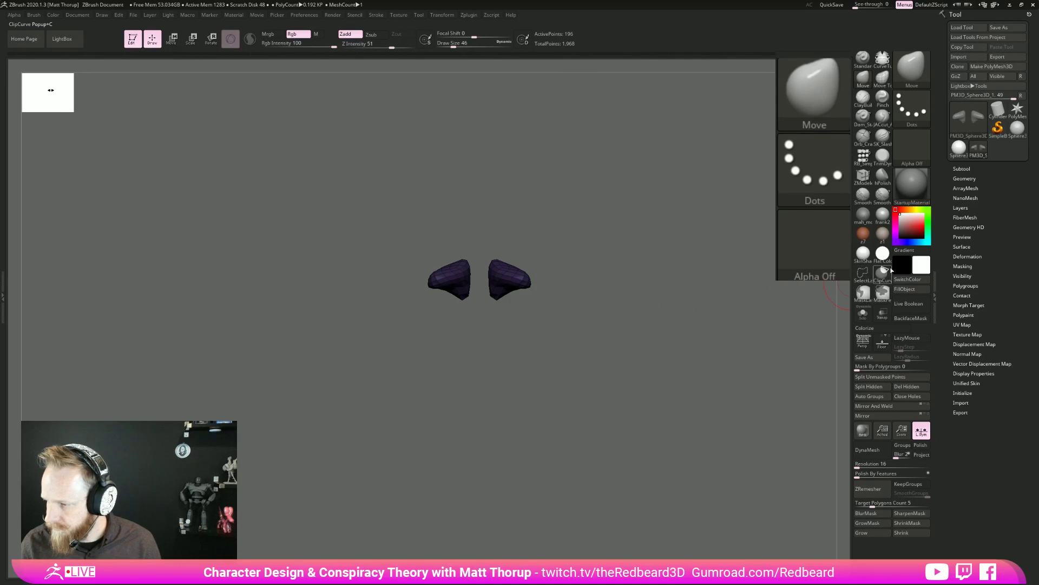
{"action": "left_click_drag", "start_coordinate": [699, 290], "coordinate": [752, 318], "text": "ctrl"}
{"action": "left_click", "coordinate": [679, 329], "text": "ctrl+shift"}
Hide the shoulder and upper-arm meshes, leaving the torso, head, neck and legs.
{"action": "left_click", "coordinate": [517, 278], "text": "ctrl+shift"}
{"action": "left_click_drag", "start_coordinate": [566, 281], "coordinate": [598, 279], "text": "ctrl+shift"}
{"action": "left_click", "coordinate": [536, 291], "text": "ctrl+shift"}
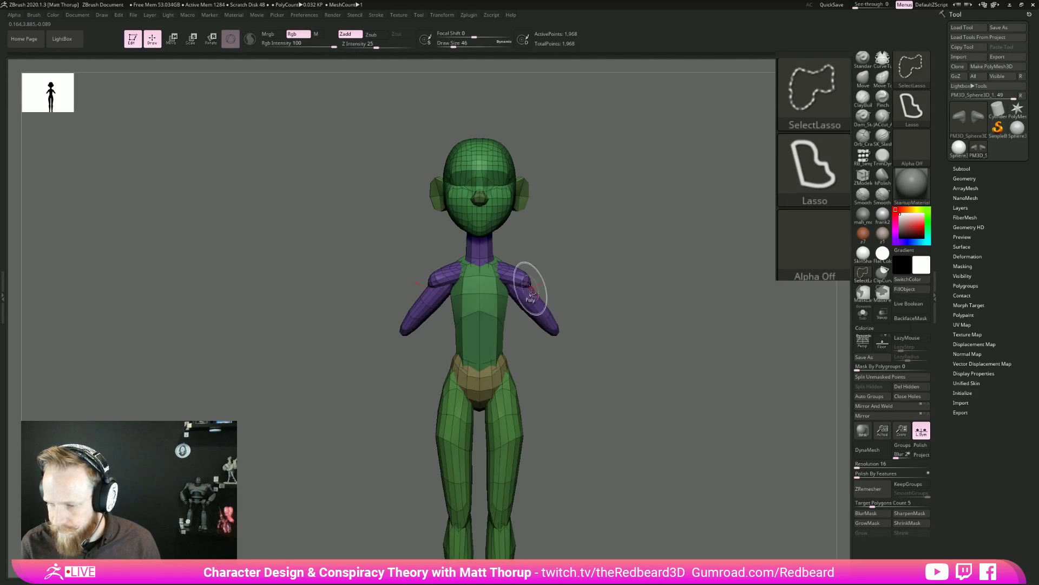
{"action": "left_click", "coordinate": [528, 282], "text": "ctrl+shift"}
{"action": "left_click", "coordinate": [551, 312], "text": "ctrl+shift"}
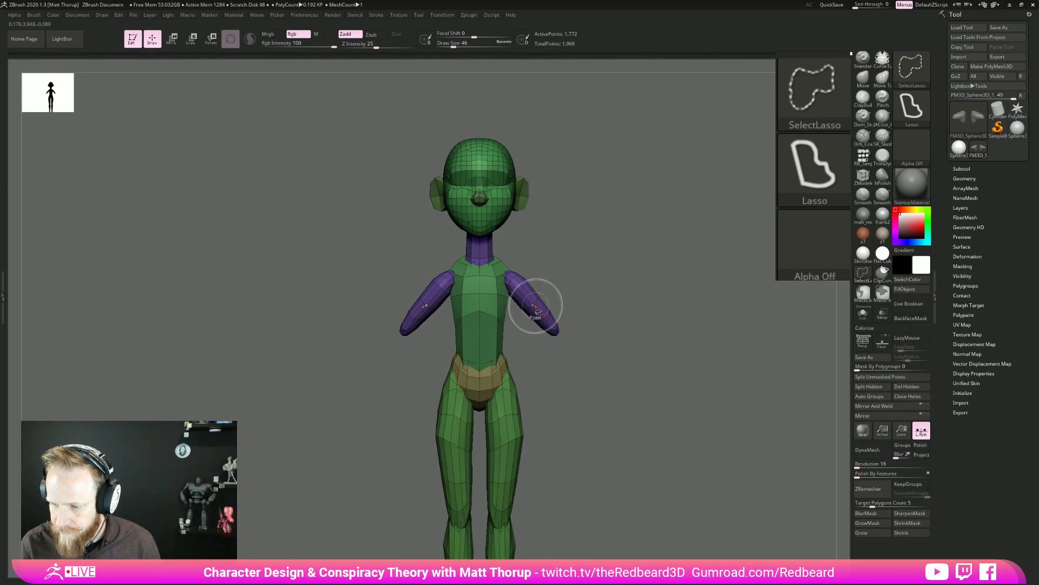
{"action": "left_click", "coordinate": [539, 303], "text": "ctrl+alt+shift"}
Reshape the upper corners of the torso with the Move Topological brush, setting the draw size to 51.
{"action": "left_click_drag", "start_coordinate": [592, 294], "coordinate": [611, 310]}
{"action": "key", "text": "b"}
{"action": "key", "text": "m"}
{"action": "key", "text": "t"}
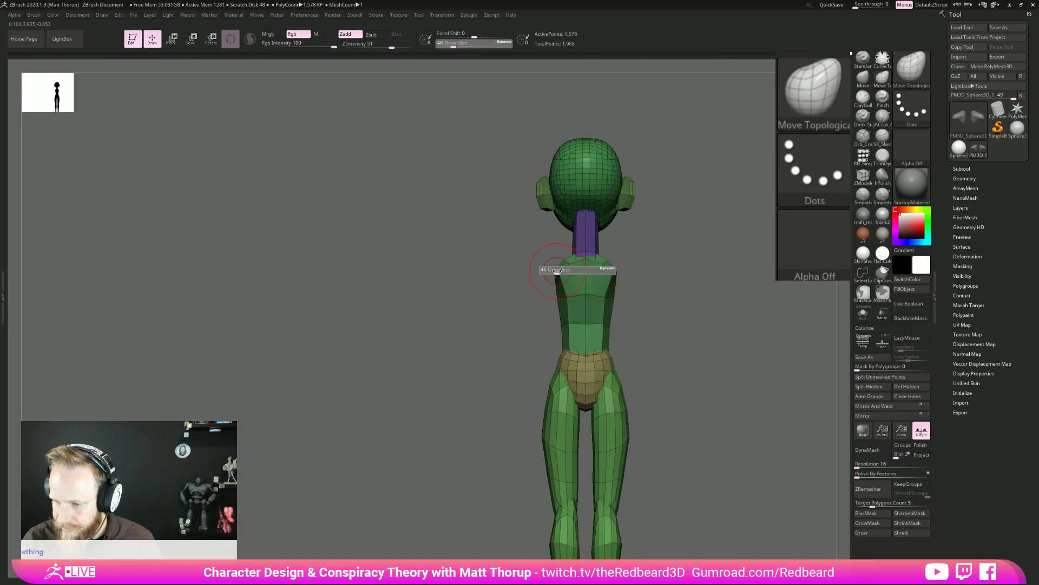
{"action": "mouse_move", "coordinate": [590, 262]}
{"action": "left_mouse_down"}
{"action": "mouse_move", "coordinate": [677, 262]}
{"action": "mouse_move", "coordinate": [553, 260]}
{"action": "left_mouse_up"}
{"action": "key", "text": "s"}
{"action": "key", "text": "s"}
{"action": "mouse_move", "coordinate": [633, 257]}
{"action": "left_mouse_down", "text": "shift"}
{"action": "mouse_move", "coordinate": [702, 255]}
{"action": "mouse_move", "coordinate": [619, 296]}
{"action": "left_mouse_up", "text": "shift"}
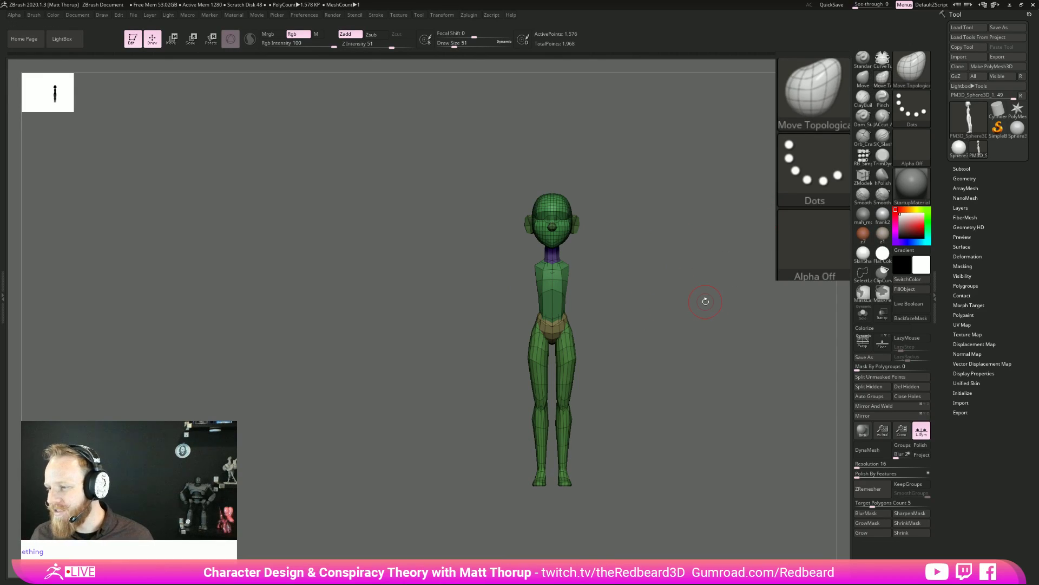
Show the hidden shoulder and upper-arm meshes again.
{"action": "left_click_drag", "start_coordinate": [749, 369], "coordinate": [598, 463], "text": "shift"}
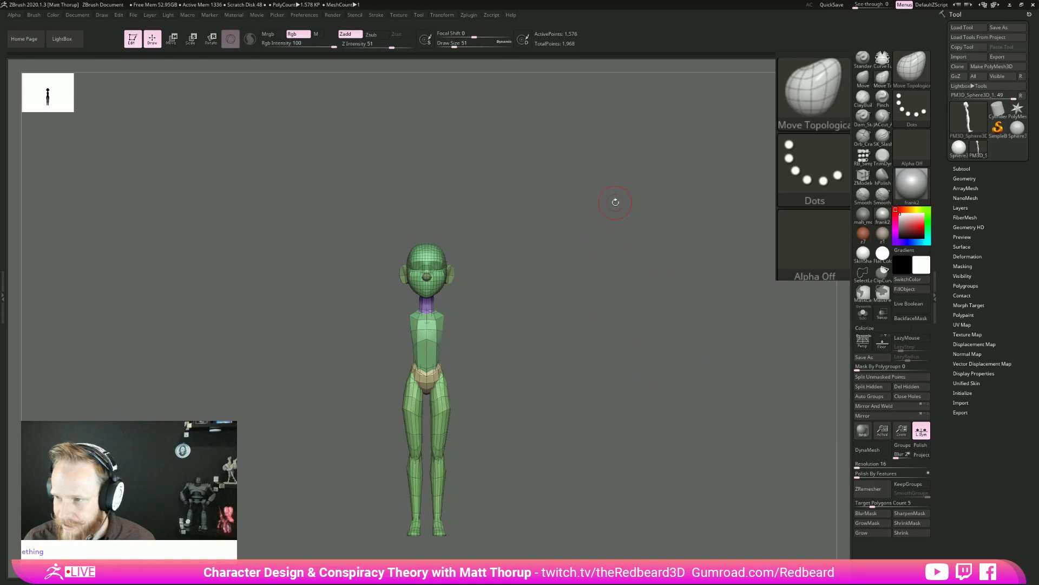
{"action": "left_click", "coordinate": [966, 178]}
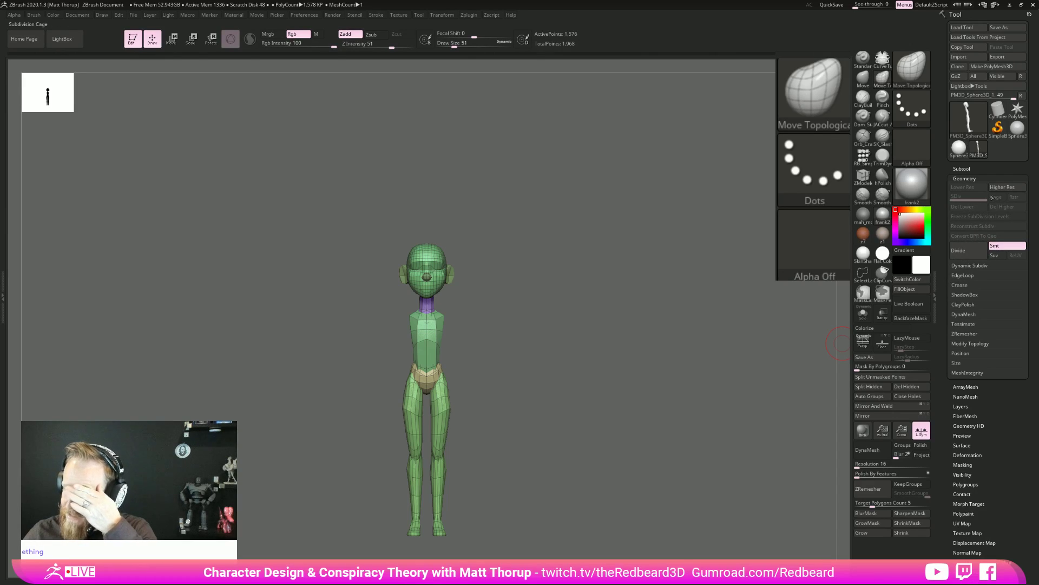
{"action": "left_click_drag", "start_coordinate": [674, 379], "coordinate": [563, 442]}
{"action": "left_click", "coordinate": [601, 369], "text": "ctrl+shift"}
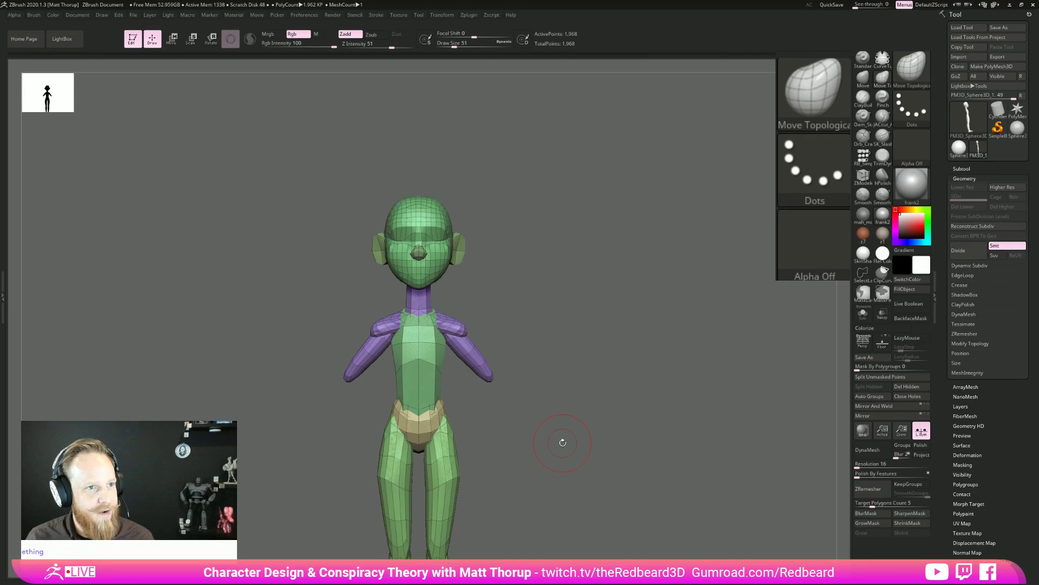
{"action": "left_click_drag", "start_coordinate": [563, 442], "coordinate": [652, 358]}
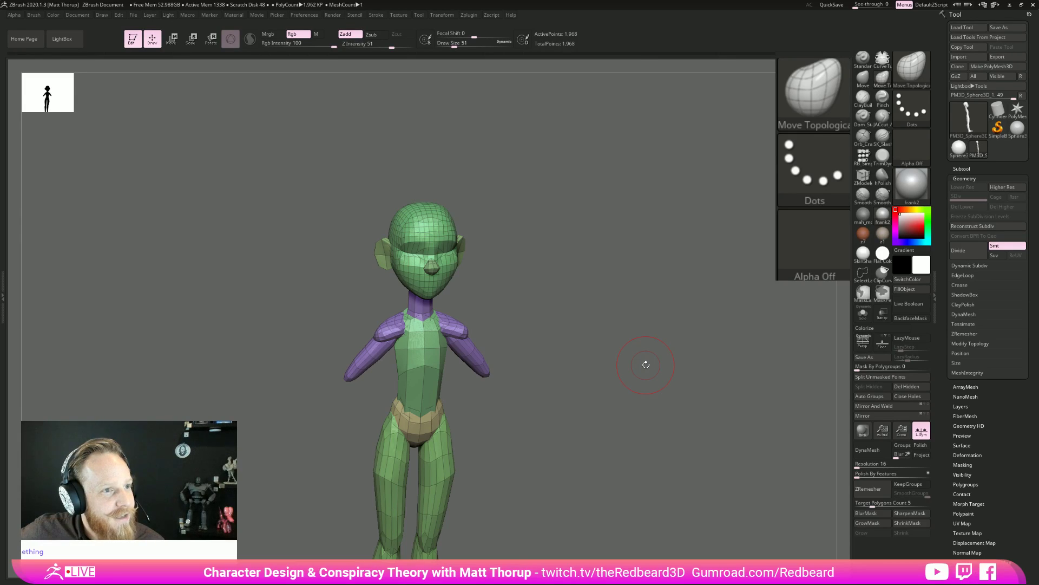
{"action": "mouse_move", "coordinate": [644, 364]}
{"action": "left_mouse_down"}
{"action": "mouse_move", "coordinate": [583, 339]}
{"action": "mouse_move", "coordinate": [600, 447]}
{"action": "mouse_move", "coordinate": [622, 369]}
{"action": "mouse_move", "coordinate": [596, 381]}
{"action": "mouse_move", "coordinate": [659, 391]}
{"action": "mouse_move", "coordinate": [598, 379]}
{"action": "left_mouse_up"}
{"action": "key", "text": "shift+f"}
{"action": "key", "text": "shift+f"}
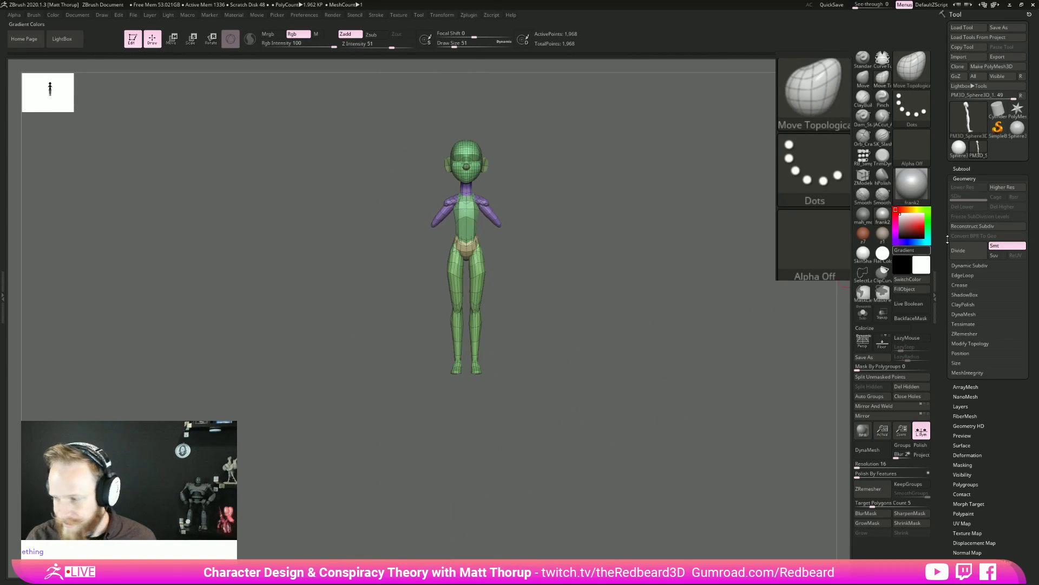
{"action": "left_click", "coordinate": [963, 169]}
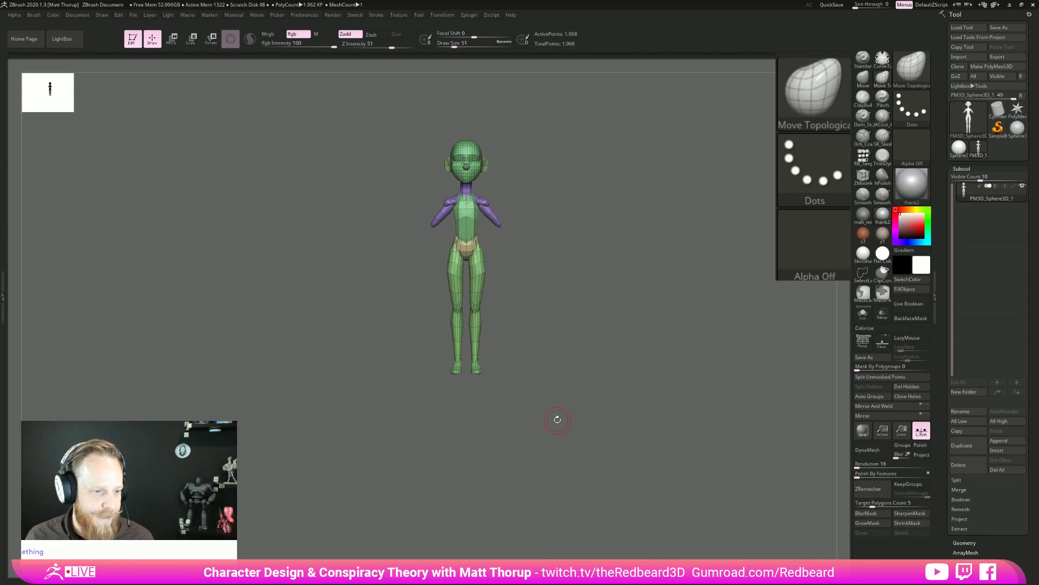
Insert mirrored PolySphereLow meshes as forearms at the ends of the upper arms with the RB_SimpleInsert brush.
{"action": "mouse_move", "coordinate": [557, 419]}
{"action": "left_mouse_down"}
{"action": "mouse_move", "coordinate": [628, 383]}
{"action": "mouse_move", "coordinate": [599, 376]}
{"action": "mouse_move", "coordinate": [660, 372]}
{"action": "mouse_move", "coordinate": [601, 374]}
{"action": "left_mouse_up"}
{"action": "mouse_move", "coordinate": [601, 373]}
{"action": "left_mouse_down", "text": "shift"}
{"action": "mouse_move", "coordinate": [680, 397]}
{"action": "mouse_move", "coordinate": [851, 224]}
{"action": "left_mouse_up", "text": "shift"}
{"action": "left_click", "coordinate": [863, 157]}
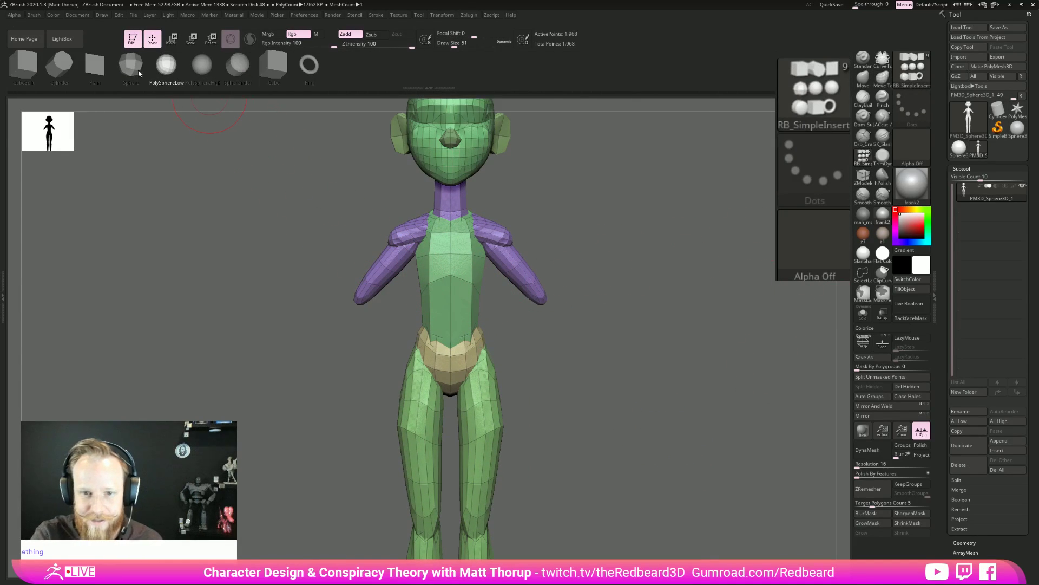
{"action": "left_click_drag", "start_coordinate": [637, 354], "coordinate": [582, 344], "text": "alt"}
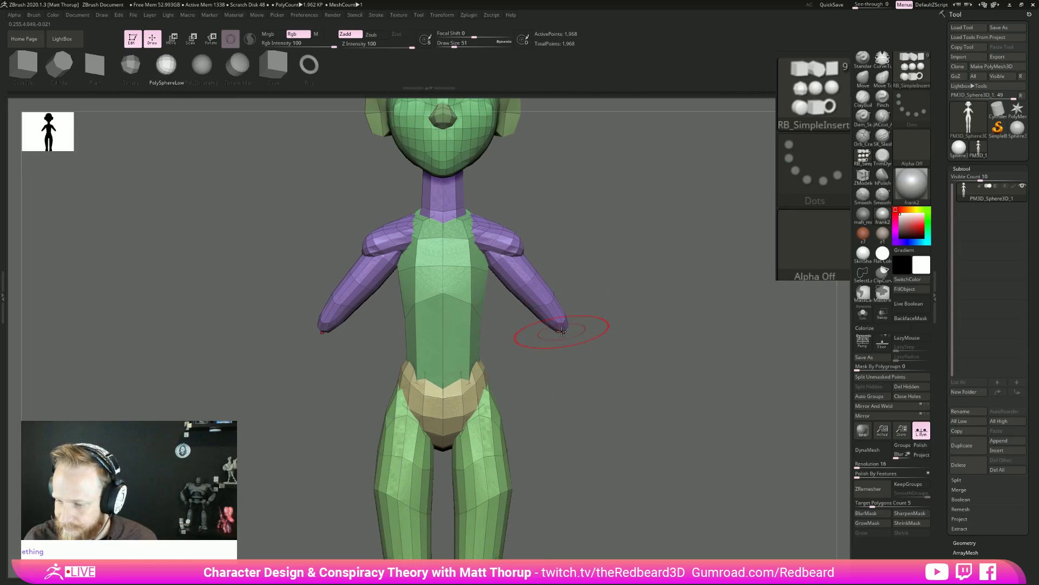
{"action": "left_click_drag", "start_coordinate": [631, 381], "coordinate": [618, 351], "text": "alt"}
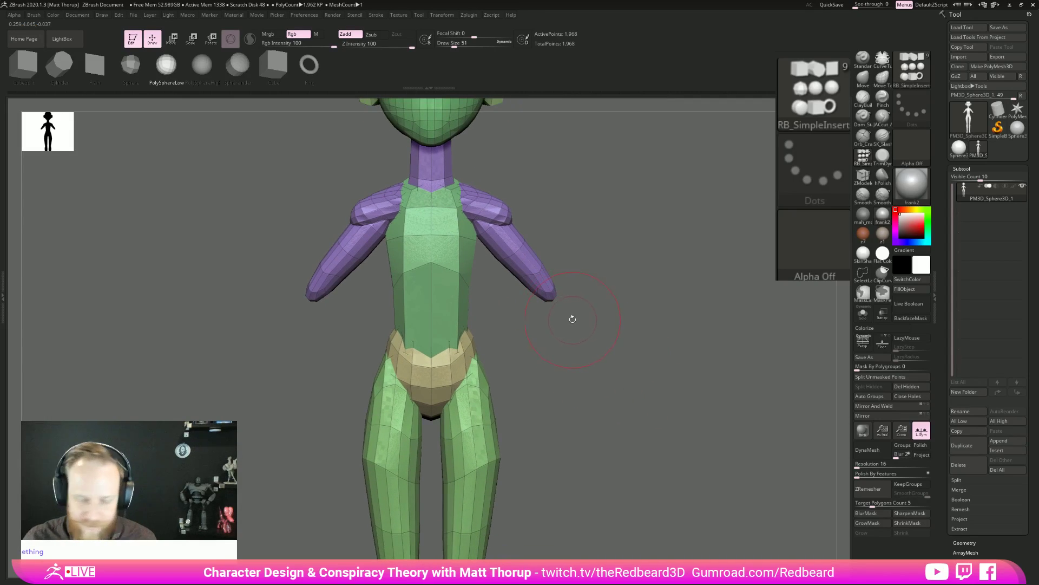
{"action": "mouse_move", "coordinate": [634, 295]}
{"action": "left_mouse_down"}
{"action": "mouse_move", "coordinate": [568, 301]}
{"action": "mouse_move", "coordinate": [656, 299]}
{"action": "mouse_move", "coordinate": [731, 315]}
{"action": "mouse_move", "coordinate": [564, 332]}
{"action": "mouse_move", "coordinate": [552, 297]}
{"action": "mouse_move", "coordinate": [587, 383]}
{"action": "mouse_move", "coordinate": [596, 347]}
{"action": "mouse_move", "coordinate": [585, 323]}
{"action": "left_mouse_up"}
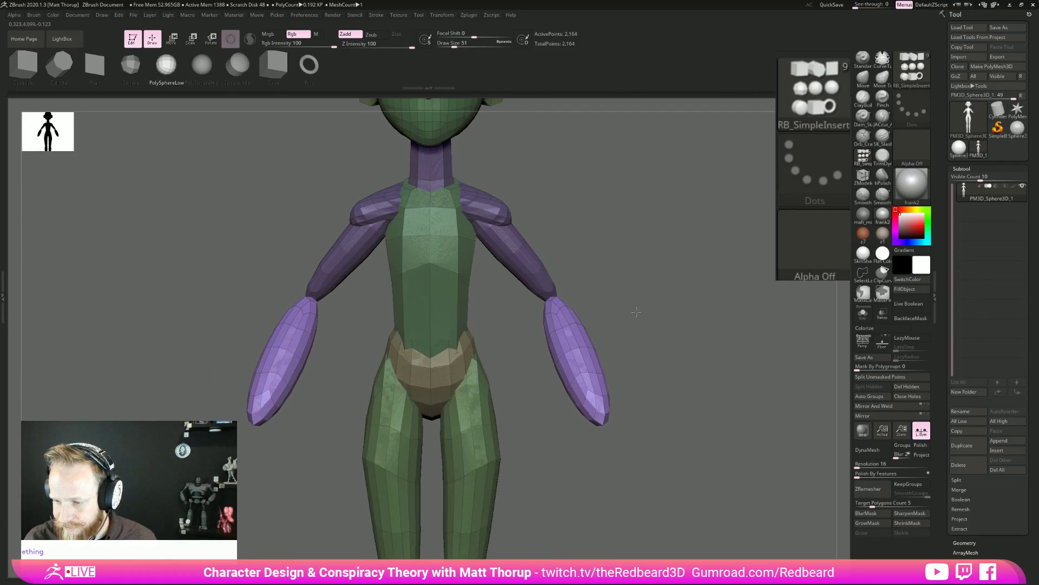
Rotate and reposition the forearm meshes so they line up with the upper arms at the elbows.
{"action": "left_click_drag", "start_coordinate": [640, 304], "coordinate": [647, 387]}
{"action": "left_click_drag", "start_coordinate": [688, 415], "coordinate": [689, 428]}
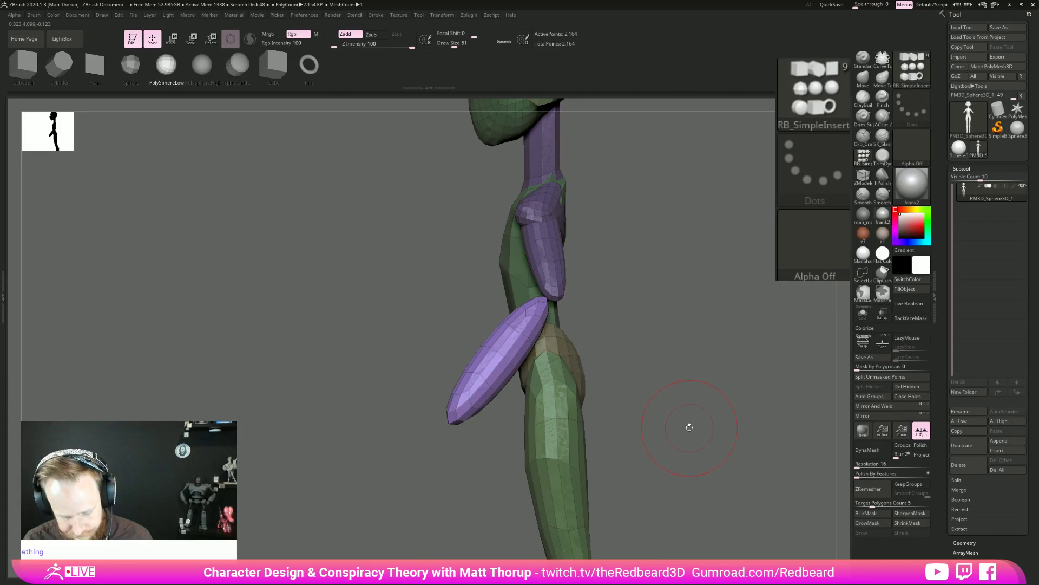
{"action": "key", "text": "r"}
{"action": "mouse_move", "coordinate": [546, 297]}
{"action": "left_mouse_down"}
{"action": "mouse_move", "coordinate": [516, 297]}
{"action": "mouse_move", "coordinate": [594, 295]}
{"action": "mouse_move", "coordinate": [566, 278]}
{"action": "mouse_move", "coordinate": [560, 298]}
{"action": "left_mouse_up"}
{"action": "left_click_drag", "start_coordinate": [545, 293], "coordinate": [542, 306]}
{"action": "left_click_drag", "start_coordinate": [639, 313], "coordinate": [707, 296]}
{"action": "left_click_drag", "start_coordinate": [579, 304], "coordinate": [588, 284]}
{"action": "left_click_drag", "start_coordinate": [648, 268], "coordinate": [649, 368]}
{"action": "left_click_drag", "start_coordinate": [535, 342], "coordinate": [538, 328]}
{"action": "left_click_drag", "start_coordinate": [503, 275], "coordinate": [508, 275]}
{"action": "mouse_move", "coordinate": [664, 290]}
{"action": "left_mouse_down", "text": "shift"}
{"action": "mouse_move", "coordinate": [692, 286]}
{"action": "mouse_move", "coordinate": [692, 298]}
{"action": "left_mouse_up", "text": "shift"}
Shape the elbow ends of the forearms with the Move brush at draw size 35.
{"action": "key", "text": "q"}
{"action": "key", "text": "b"}
{"action": "key", "text": "m"}
{"action": "key", "text": "v"}
{"action": "key", "text": "s"}
{"action": "left_click_drag", "start_coordinate": [573, 279], "coordinate": [579, 279]}
{"action": "mouse_move", "coordinate": [568, 277]}
{"action": "left_mouse_down"}
{"action": "mouse_move", "coordinate": [563, 291]}
{"action": "mouse_move", "coordinate": [577, 282]}
{"action": "left_mouse_up"}
{"action": "key", "text": "s"}
{"action": "left_click_drag", "start_coordinate": [577, 280], "coordinate": [583, 278]}
{"action": "left_click_drag", "start_coordinate": [672, 289], "coordinate": [449, 303]}
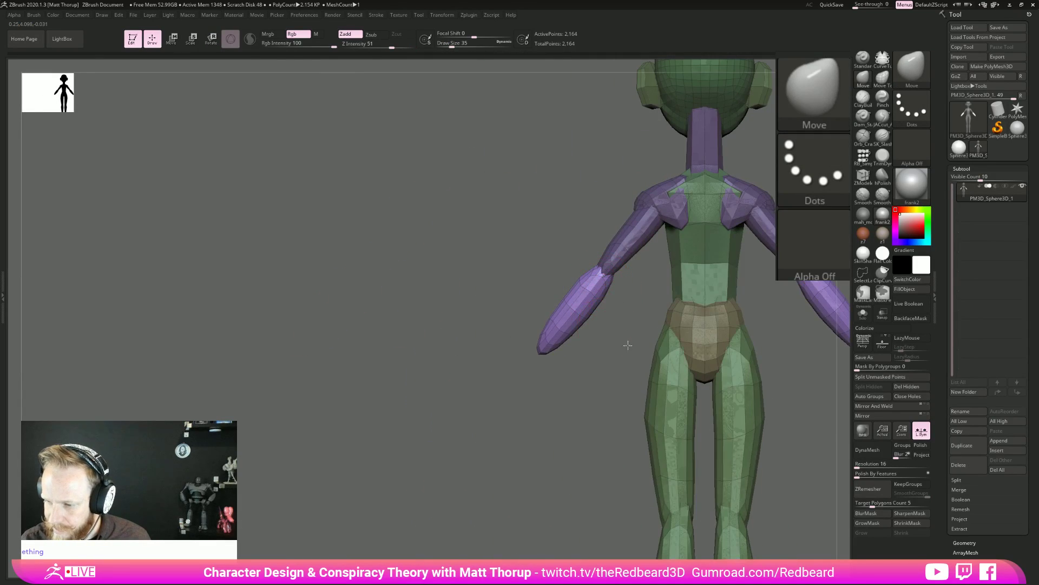
Adjust the forearm outline from elbow to wrist with the Move brush at draw size 56.
{"action": "left_click_drag", "start_coordinate": [615, 336], "coordinate": [718, 360]}
{"action": "key", "text": "s"}
{"action": "left_click_drag", "start_coordinate": [567, 291], "coordinate": [570, 291]}
{"action": "left_click_drag", "start_coordinate": [550, 351], "coordinate": [555, 350]}
{"action": "left_click_drag", "start_coordinate": [616, 335], "coordinate": [569, 336], "text": "shift"}
{"action": "key", "text": "f"}
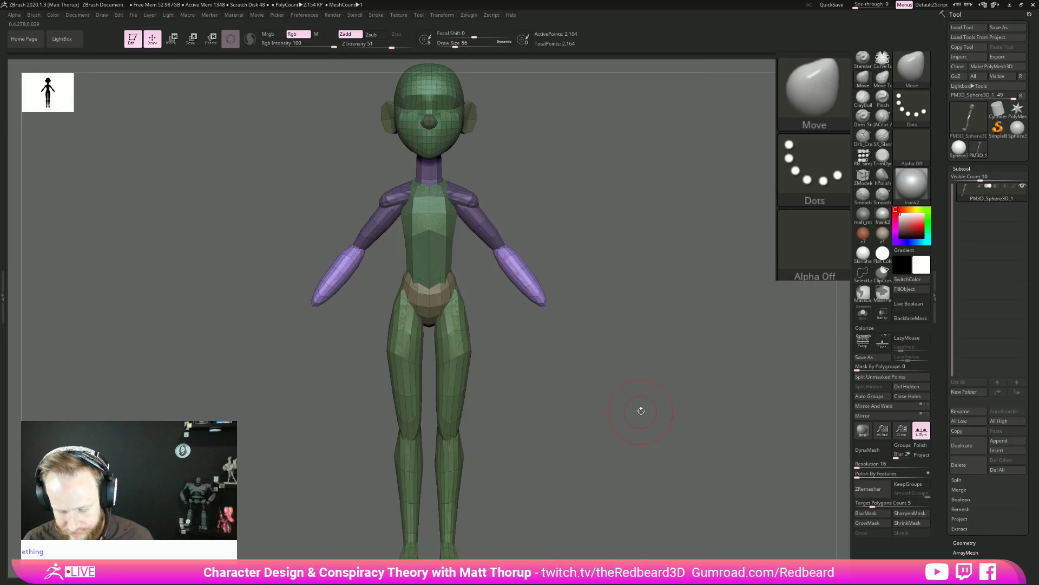
{"action": "key", "text": "f"}
{"action": "key", "text": "f"}
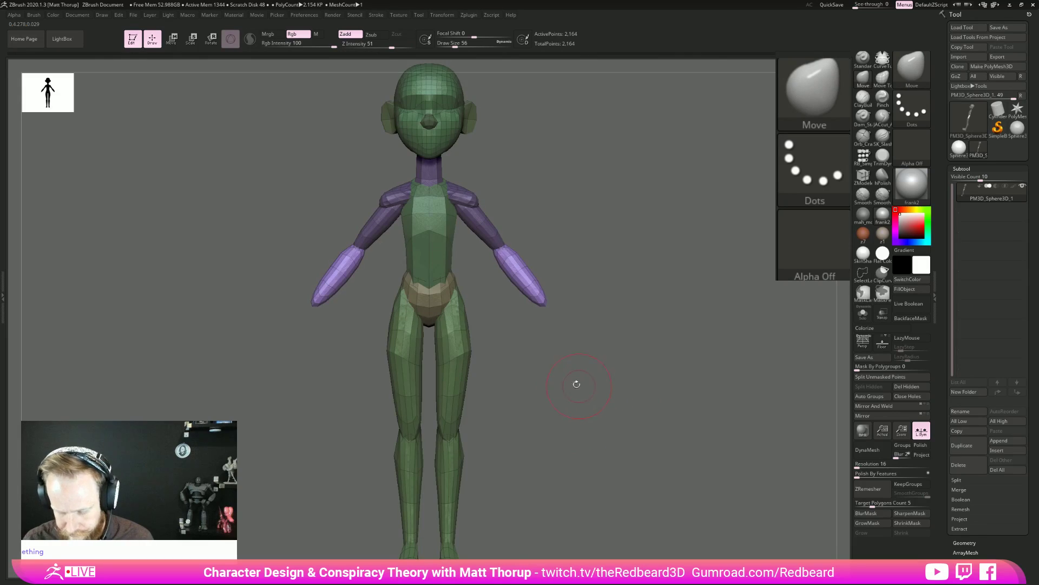
Pull the forearm contours and elbow joints into shape from several angles with the Move brush.
{"action": "left_click_drag", "start_coordinate": [612, 284], "coordinate": [582, 320]}
{"action": "left_click_drag", "start_coordinate": [517, 306], "coordinate": [530, 309]}
{"action": "right_click_drag", "start_coordinate": [509, 281], "coordinate": [510, 275]}
{"action": "left_click_drag", "start_coordinate": [504, 239], "coordinate": [508, 236]}
{"action": "mouse_move", "coordinate": [615, 274]}
{"action": "left_mouse_down"}
{"action": "mouse_move", "coordinate": [533, 276]}
{"action": "mouse_move", "coordinate": [494, 290]}
{"action": "mouse_move", "coordinate": [512, 274]}
{"action": "mouse_move", "coordinate": [514, 282]}
{"action": "left_mouse_up"}
{"action": "left_click_drag", "start_coordinate": [494, 244], "coordinate": [491, 239]}
Smooth the forearms along their length with the Smooth brush at draw size 31.
{"action": "key", "text": "s"}
{"action": "left_click_drag", "start_coordinate": [469, 280], "coordinate": [499, 287]}
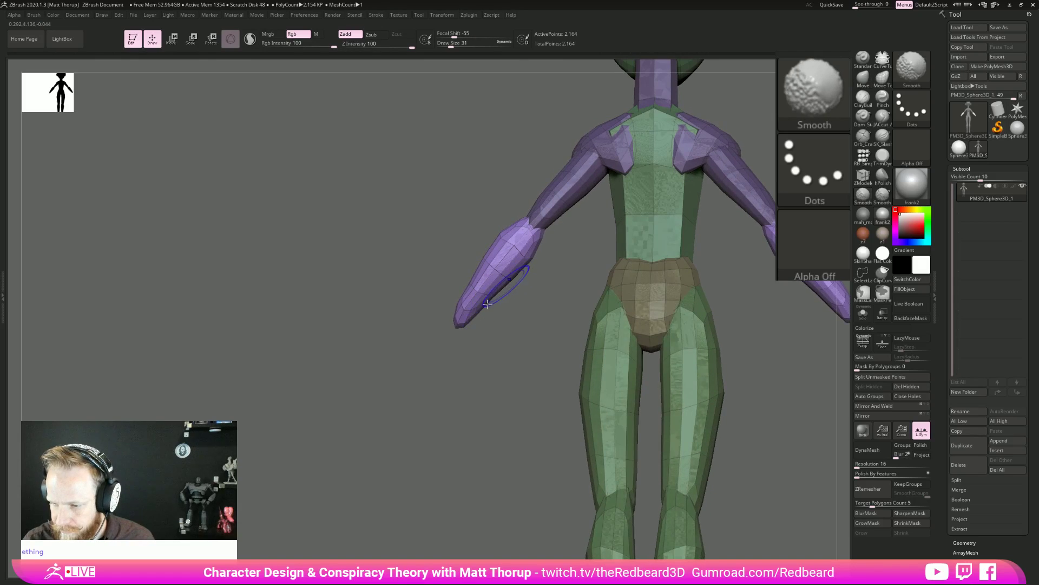
{"action": "mouse_move", "coordinate": [480, 327]}
{"action": "left_mouse_down"}
{"action": "mouse_move", "coordinate": [460, 320]}
{"action": "mouse_move", "coordinate": [490, 314]}
{"action": "left_mouse_up"}
{"action": "left_click_drag", "start_coordinate": [511, 278], "coordinate": [538, 249]}
{"action": "mouse_move", "coordinate": [559, 304]}
{"action": "left_mouse_down"}
{"action": "mouse_move", "coordinate": [527, 292]}
{"action": "mouse_move", "coordinate": [527, 261]}
{"action": "left_mouse_up"}
Refine the forearm muscle shape near the elbow with the Move brush at draw sizes 16 and 35.
{"action": "key", "text": "s"}
{"action": "key", "text": "bracketleft"}
{"action": "key", "text": "bracketleft"}
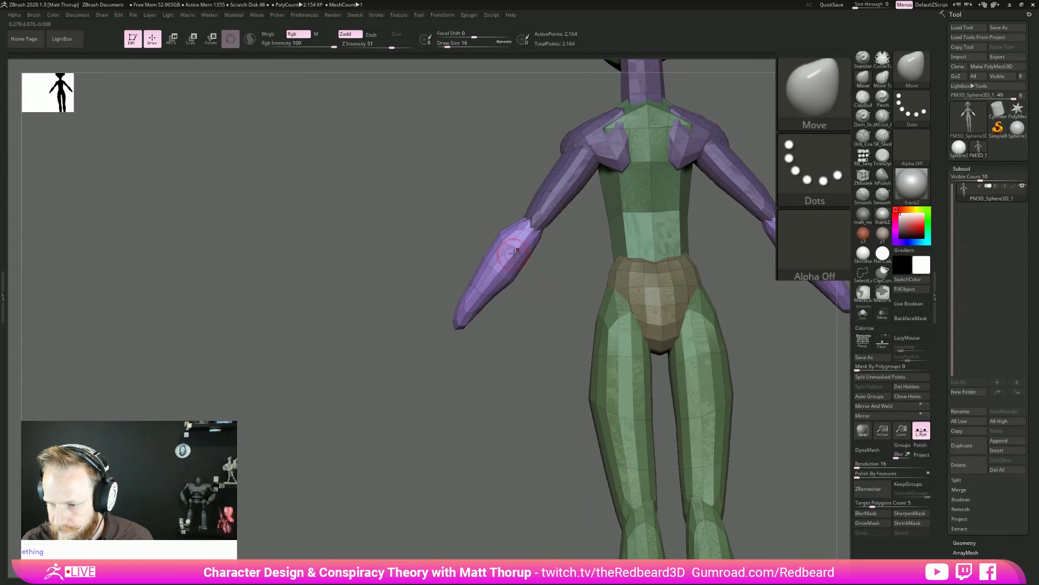
{"action": "mouse_move", "coordinate": [521, 332]}
{"action": "left_mouse_down"}
{"action": "mouse_move", "coordinate": [596, 328]}
{"action": "mouse_move", "coordinate": [658, 346]}
{"action": "mouse_move", "coordinate": [597, 352]}
{"action": "mouse_move", "coordinate": [507, 245]}
{"action": "left_mouse_up"}
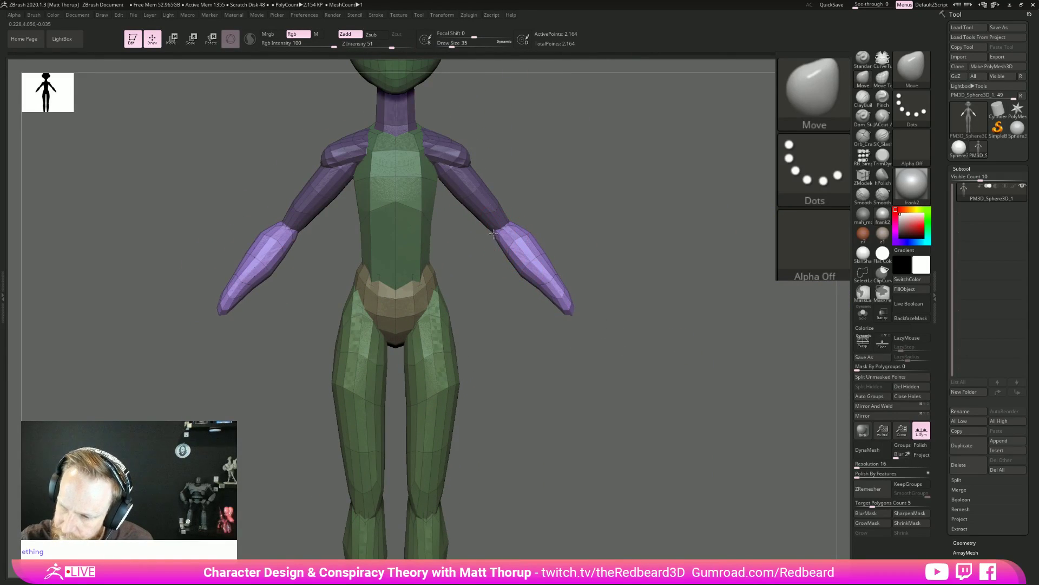
{"action": "left_click_drag", "start_coordinate": [552, 206], "coordinate": [390, 219]}
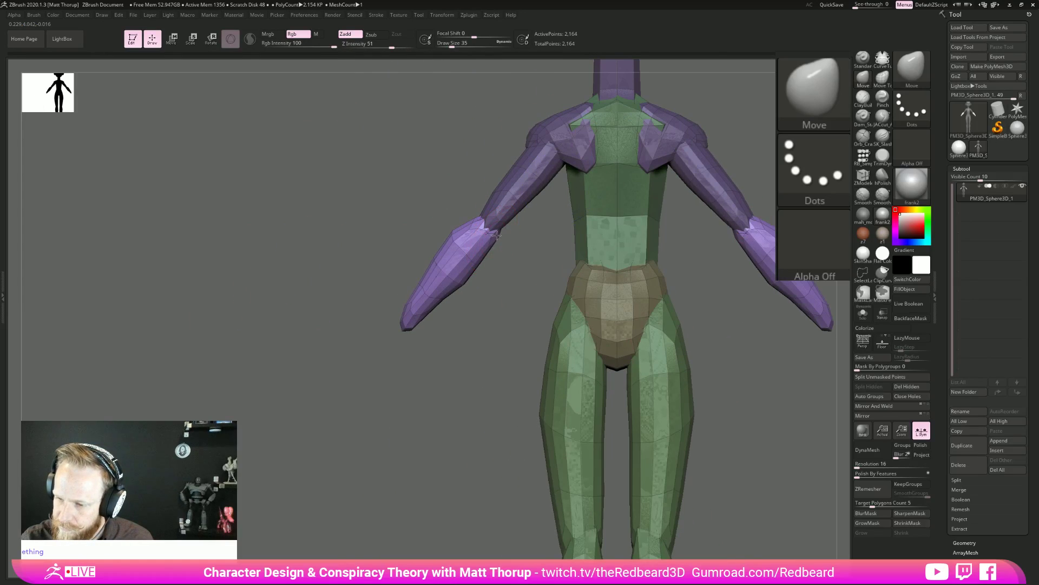
{"action": "left_click_drag", "start_coordinate": [494, 288], "coordinate": [463, 262]}
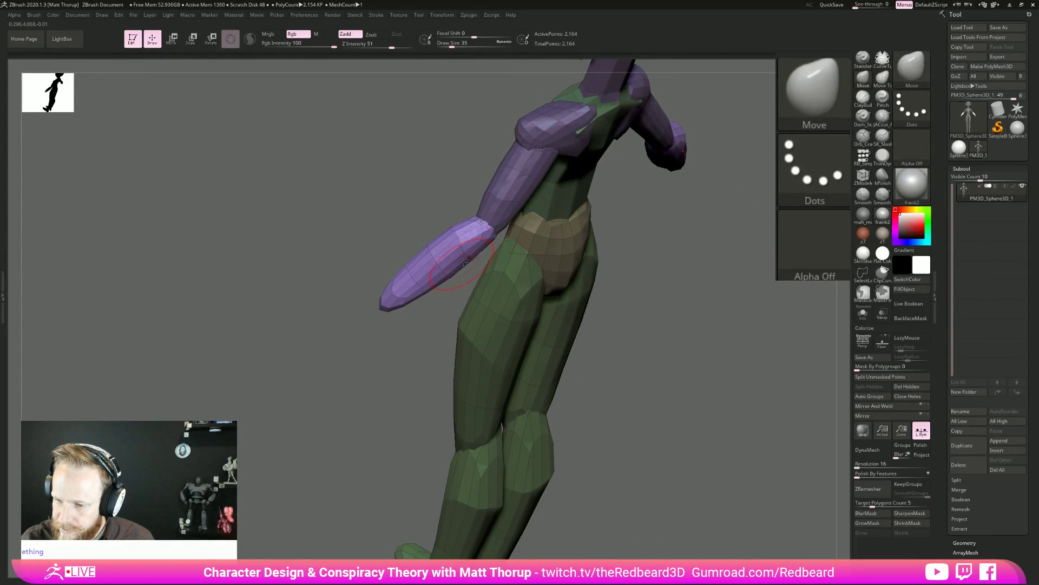
{"action": "left_click_drag", "start_coordinate": [397, 411], "coordinate": [455, 239]}
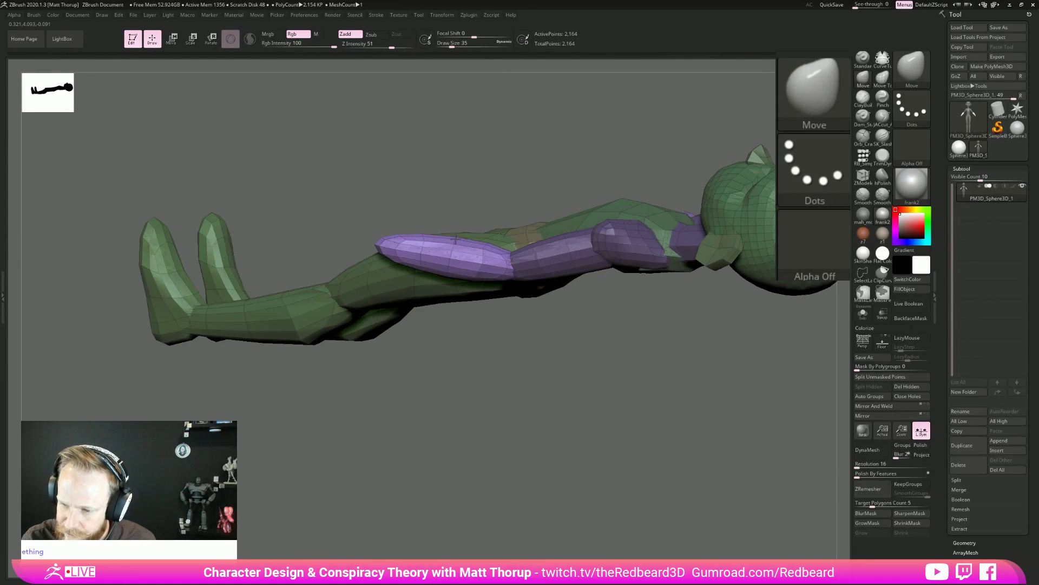
Shape the lower forearms towards the wrists with the Move brush at draw sizes 27 and 41.
{"action": "mouse_move", "coordinate": [459, 367]}
{"action": "left_mouse_down"}
{"action": "mouse_move", "coordinate": [470, 358]}
{"action": "mouse_move", "coordinate": [466, 385]}
{"action": "left_mouse_up"}
{"action": "left_click_drag", "start_coordinate": [336, 220], "coordinate": [355, 278]}
{"action": "left_click_drag", "start_coordinate": [425, 279], "coordinate": [401, 260], "text": "shift"}
{"action": "key", "text": "s"}
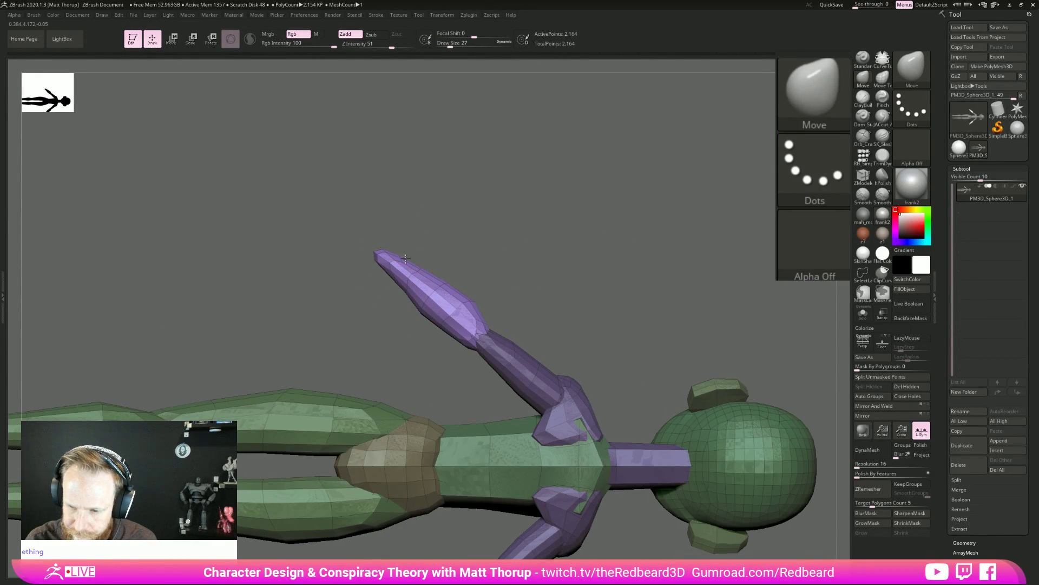
{"action": "left_click_drag", "start_coordinate": [494, 279], "coordinate": [418, 300]}
{"action": "key", "text": "s"}
{"action": "left_click", "coordinate": [399, 281]}
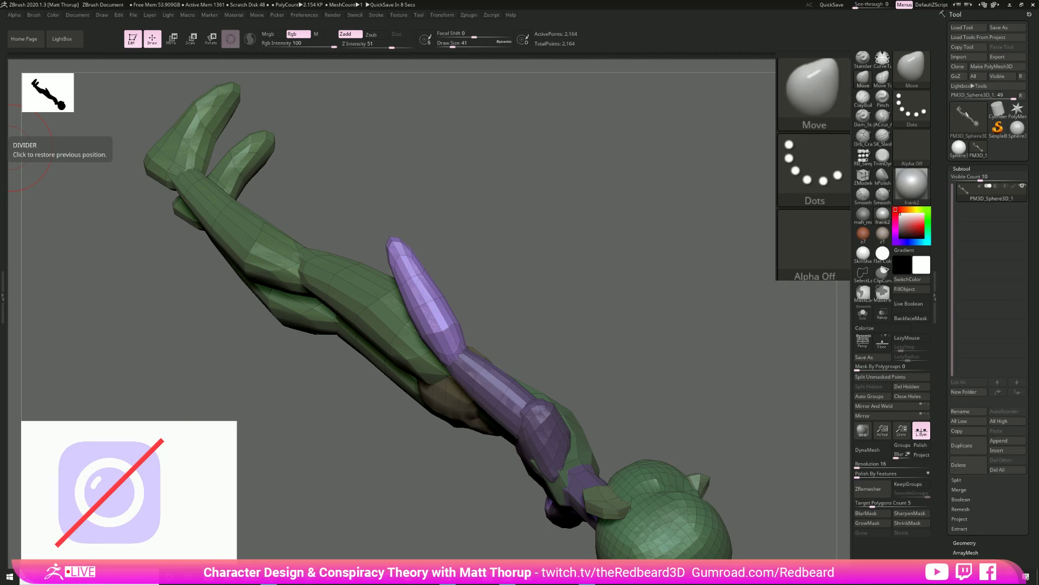
Find and launch the Logitech Capture app.
{"action": "key", "text": "super"}
{"action": "type", "text": "cap"}
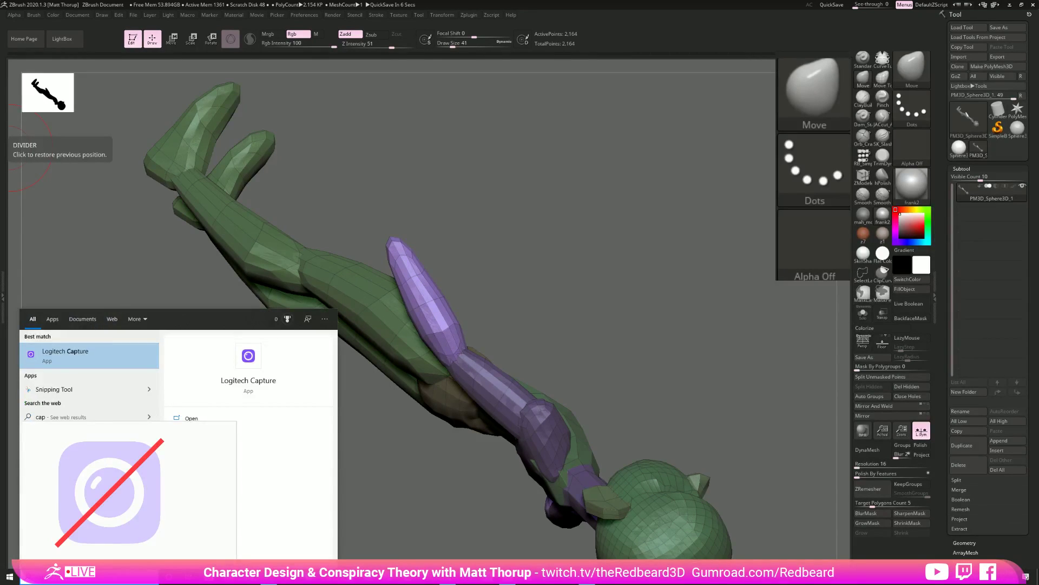
{"action": "key", "text": "Return"}
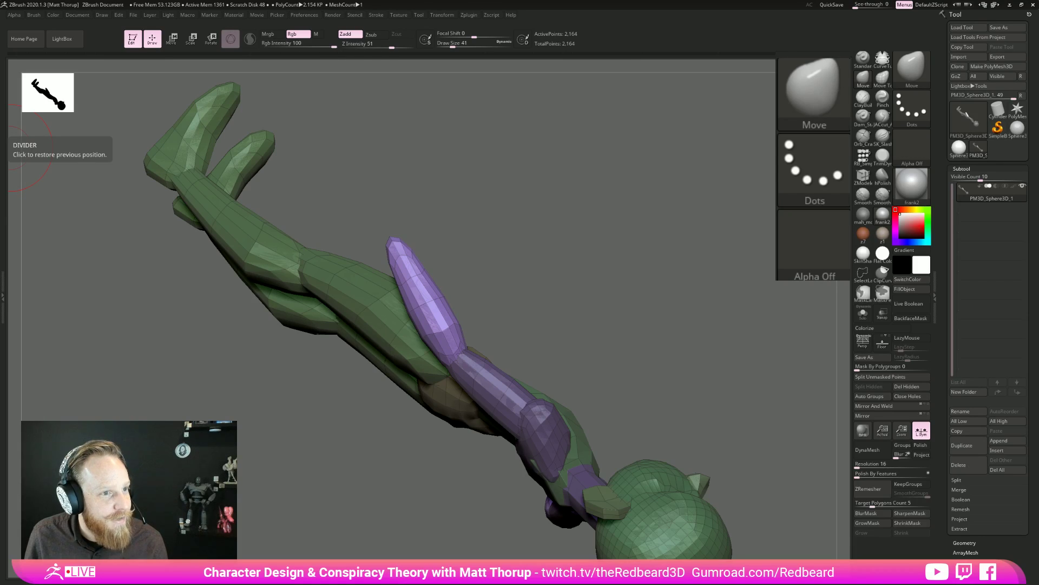
Refine the forearm silhouette in front and back views with the Move brush at draw size 35.
{"action": "left_click_drag", "start_coordinate": [580, 265], "coordinate": [454, 205]}
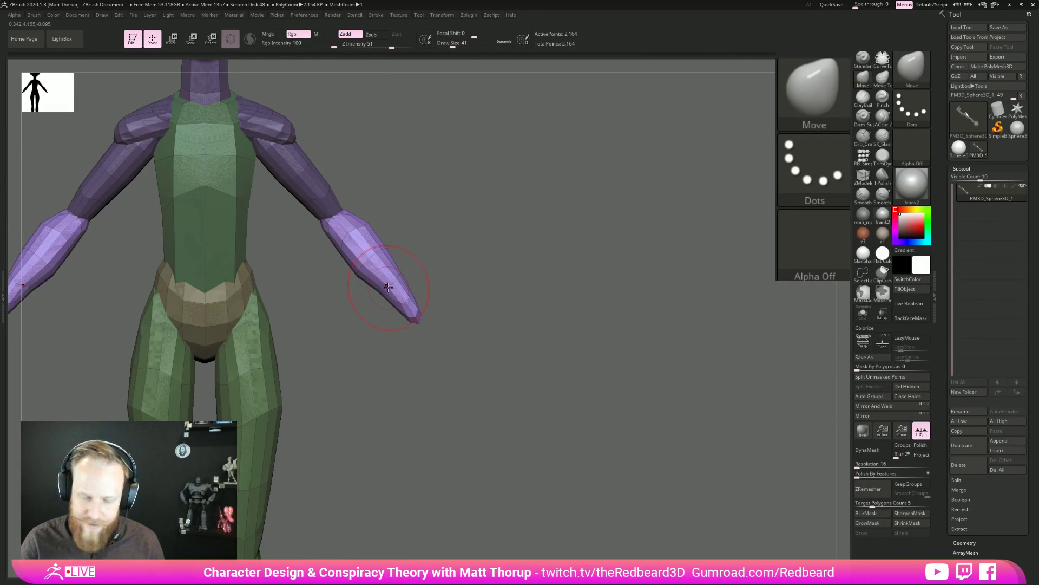
{"action": "key", "text": "s"}
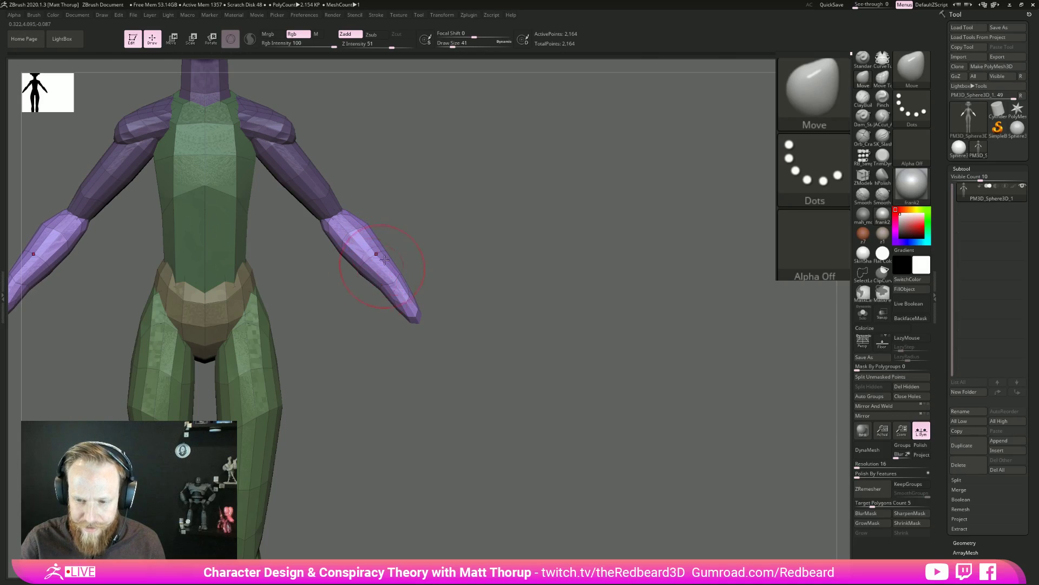
{"action": "mouse_move", "coordinate": [406, 220]}
{"action": "left_mouse_down"}
{"action": "mouse_move", "coordinate": [346, 240]}
{"action": "mouse_move", "coordinate": [417, 204]}
{"action": "left_mouse_up"}
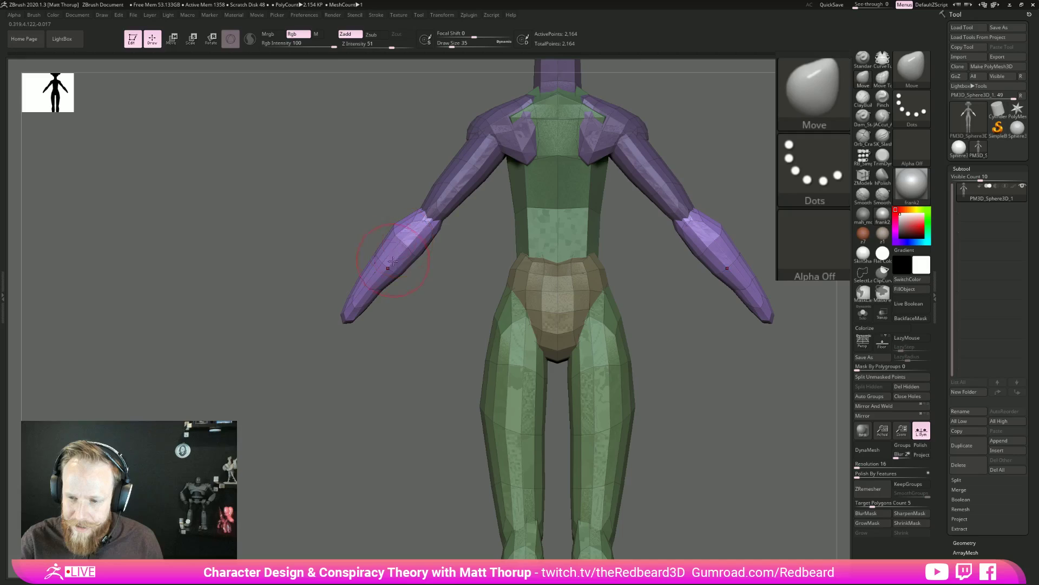
{"action": "left_click_drag", "start_coordinate": [359, 329], "coordinate": [443, 356]}
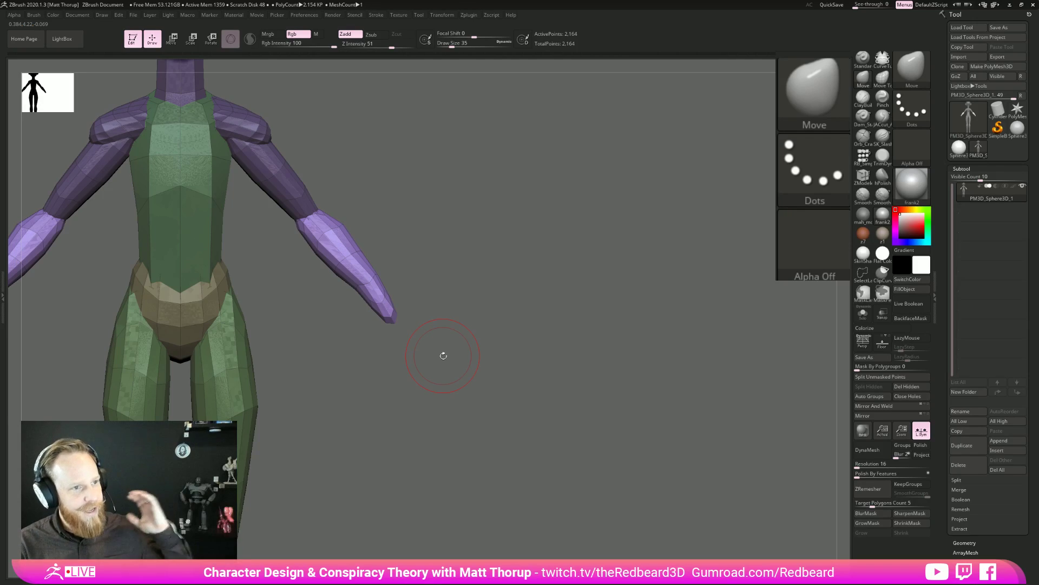
Open the Transform settings and locate the Local Symmetry option.
{"action": "left_click_drag", "start_coordinate": [536, 329], "coordinate": [544, 352]}
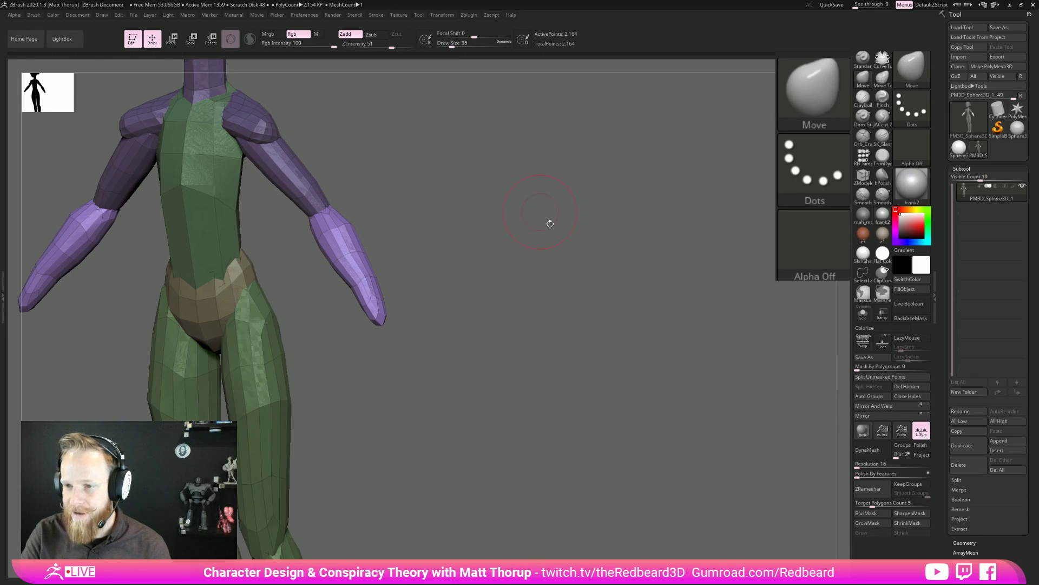
{"action": "left_click", "coordinate": [404, 16]}
{"action": "left_click", "coordinate": [443, 15]}
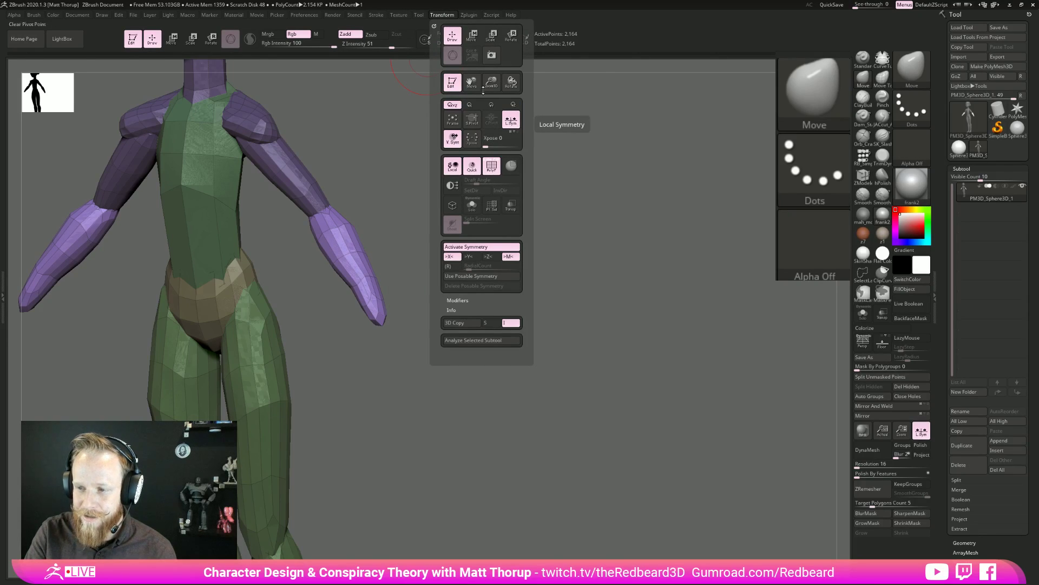
Turn off Local Symmetry and refine the forearms in front view with the Move brush at draw sizes 44 and 23.
{"action": "left_click", "coordinate": [511, 123]}
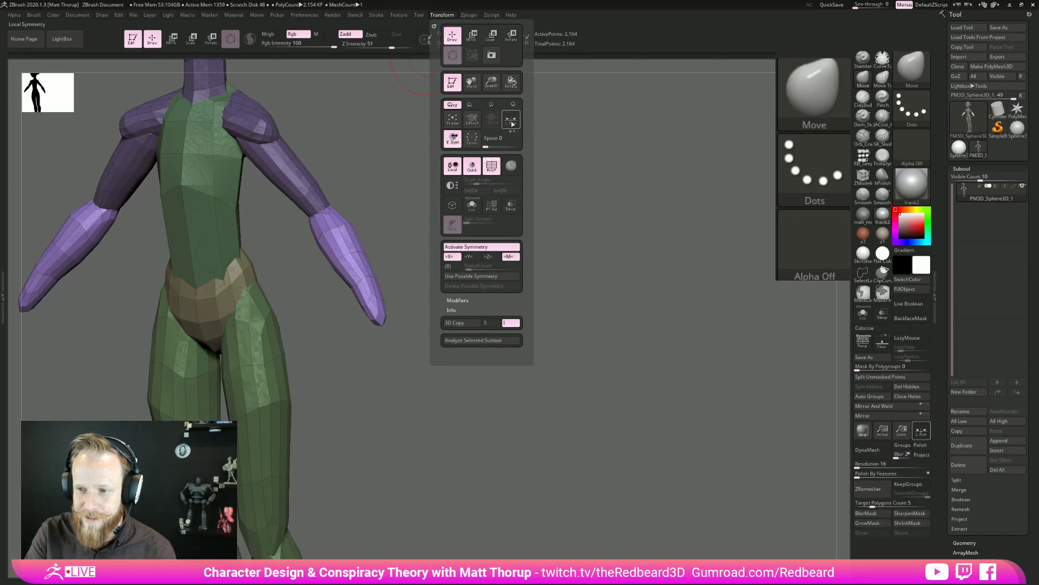
{"action": "left_click_drag", "start_coordinate": [547, 430], "coordinate": [556, 435]}
{"action": "key", "text": "s"}
{"action": "left_click_drag", "start_coordinate": [318, 254], "coordinate": [296, 225]}
{"action": "key", "text": "s"}
{"action": "key", "text": "s"}
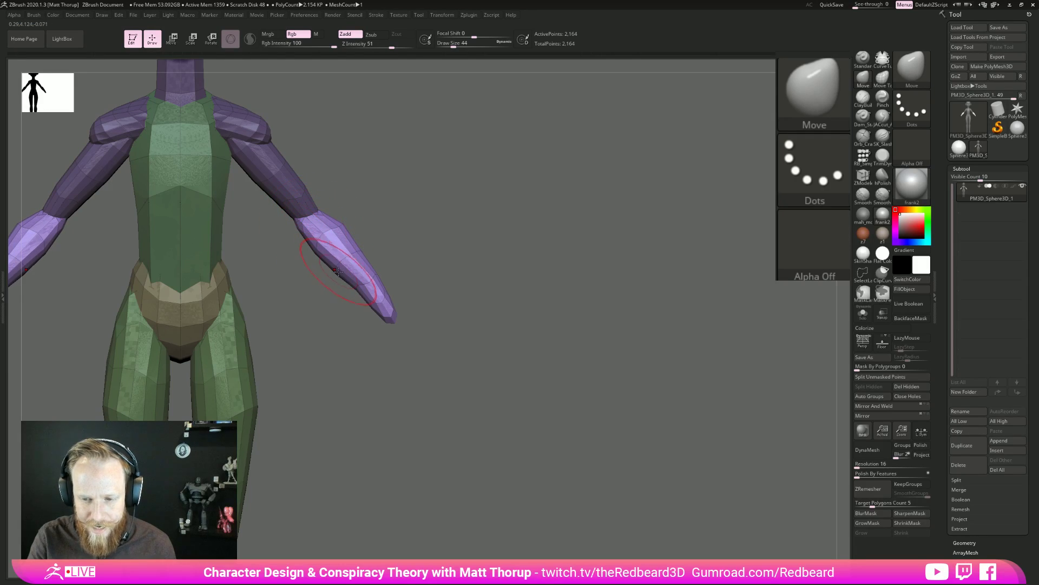
{"action": "key", "text": "s"}
{"action": "left_click_drag", "start_coordinate": [358, 287], "coordinate": [354, 287]}
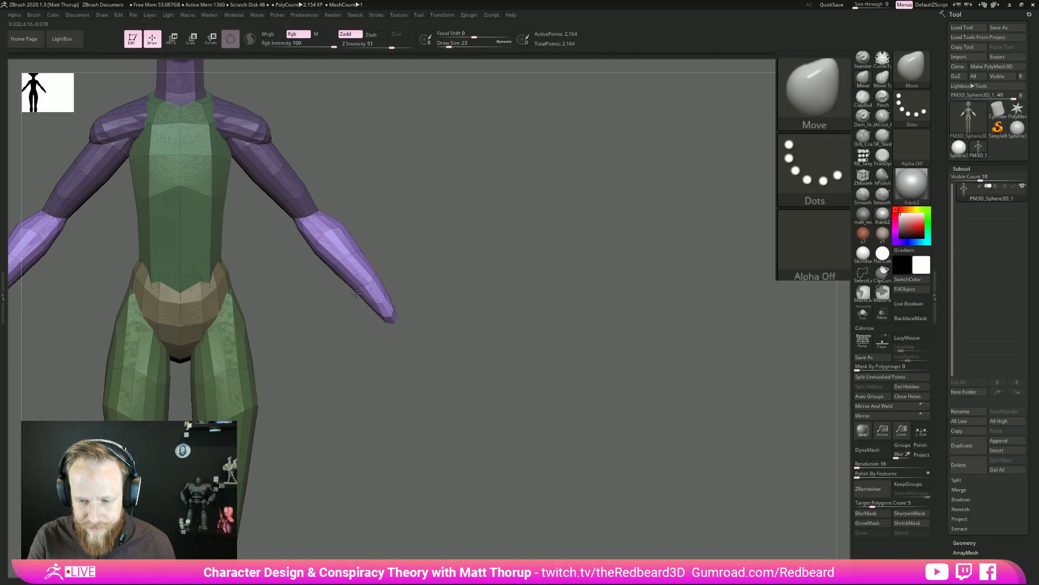
Set the Move brush draw size to 51 and mask the whole figure except the upper arms.
{"action": "key", "text": "w"}
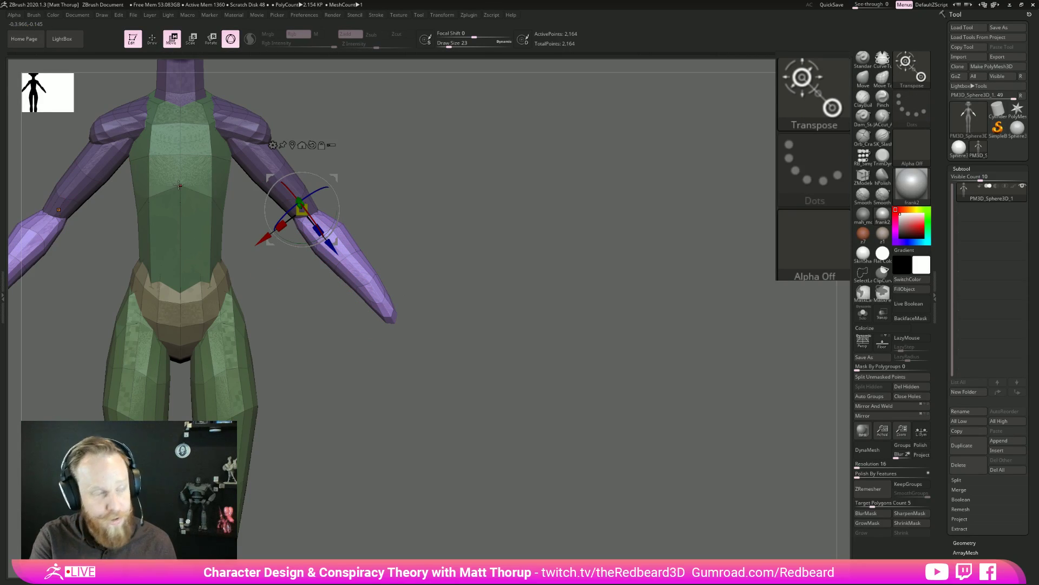
{"action": "mouse_move", "coordinate": [536, 345]}
{"action": "left_mouse_down"}
{"action": "mouse_move", "coordinate": [546, 341]}
{"action": "mouse_move", "coordinate": [530, 353]}
{"action": "mouse_move", "coordinate": [562, 357]}
{"action": "mouse_move", "coordinate": [534, 343]}
{"action": "mouse_move", "coordinate": [536, 394]}
{"action": "mouse_move", "coordinate": [492, 393]}
{"action": "mouse_move", "coordinate": [554, 397]}
{"action": "mouse_move", "coordinate": [375, 334]}
{"action": "left_mouse_up"}
{"action": "key", "text": "q"}
{"action": "key", "text": "s"}
{"action": "left_click_drag", "start_coordinate": [325, 304], "coordinate": [331, 304]}
{"action": "left_click_drag", "start_coordinate": [392, 273], "coordinate": [399, 284], "text": "ctrl"}
{"action": "left_click", "coordinate": [391, 244], "text": "ctrl+shift"}
{"action": "left_click", "coordinate": [395, 281], "text": "ctrl"}
{"action": "left_click", "coordinate": [393, 281], "text": "ctrl+shift"}
{"action": "left_click", "coordinate": [393, 281], "text": "ctrl"}
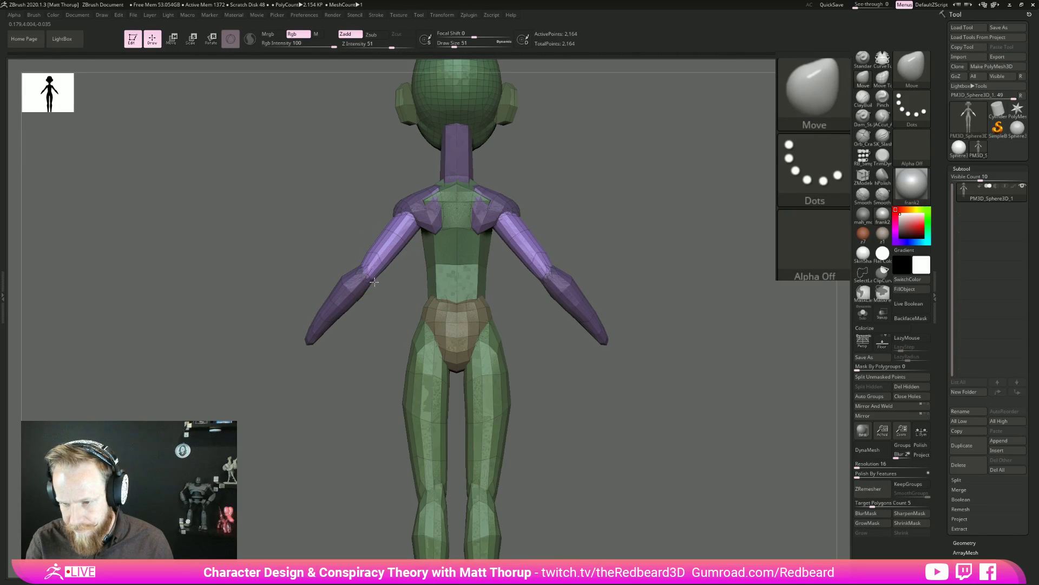
Shape the unmasked upper arms in back, side and front views with the Move brush at draw sizes 51, 33 and 23.
{"action": "mouse_move", "coordinate": [411, 237]}
{"action": "left_mouse_down"}
{"action": "mouse_move", "coordinate": [399, 252]}
{"action": "mouse_move", "coordinate": [371, 250]}
{"action": "left_mouse_up"}
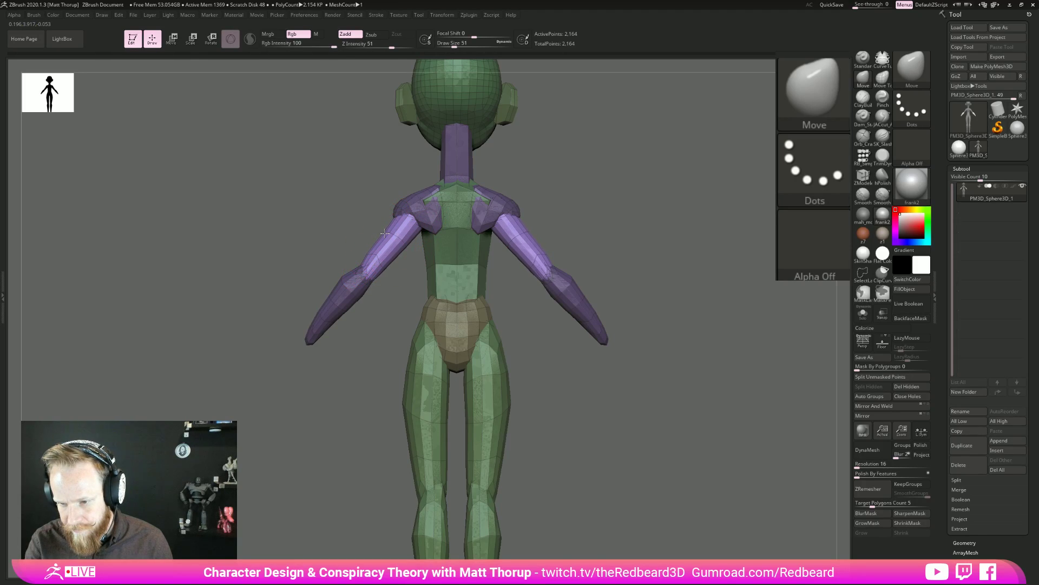
{"action": "left_click_drag", "start_coordinate": [336, 251], "coordinate": [369, 261]}
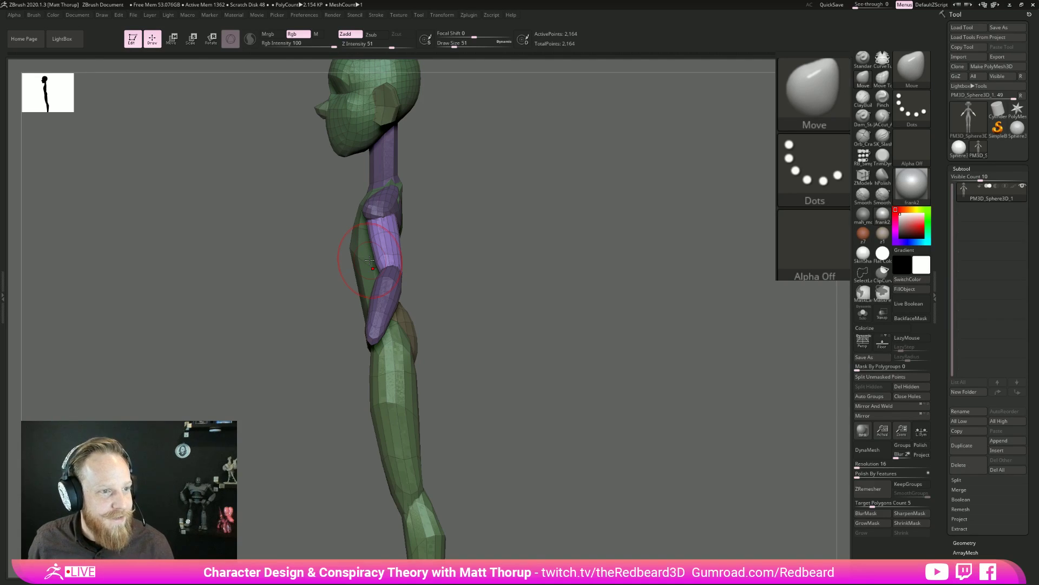
{"action": "mouse_move", "coordinate": [549, 305]}
{"action": "left_mouse_down"}
{"action": "mouse_move", "coordinate": [579, 302]}
{"action": "mouse_move", "coordinate": [496, 297]}
{"action": "mouse_move", "coordinate": [663, 354]}
{"action": "mouse_move", "coordinate": [611, 327]}
{"action": "left_mouse_up"}
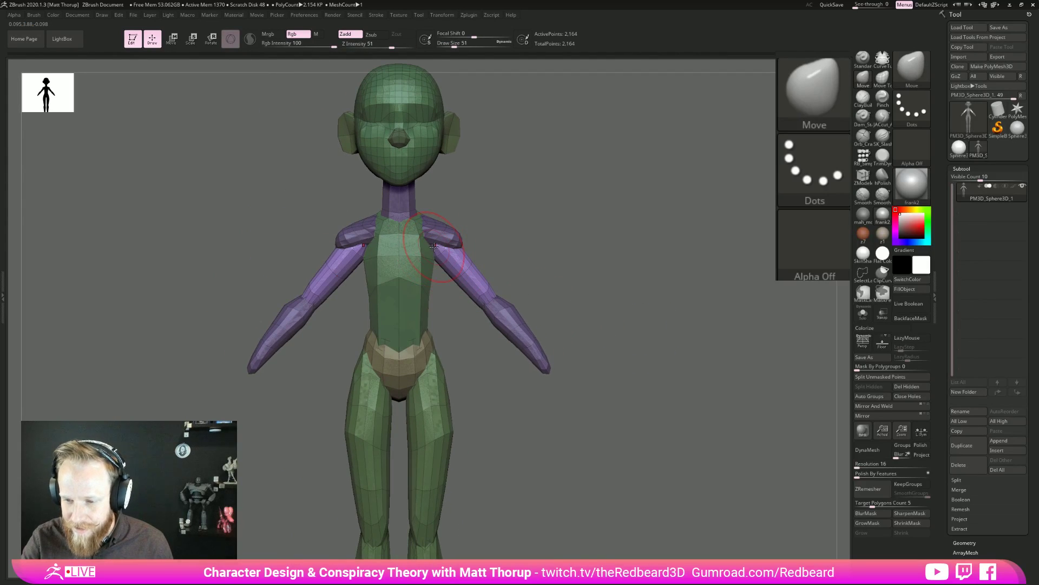
{"action": "mouse_move", "coordinate": [515, 223]}
{"action": "left_mouse_down"}
{"action": "mouse_move", "coordinate": [460, 234]}
{"action": "mouse_move", "coordinate": [484, 239]}
{"action": "mouse_move", "coordinate": [466, 285]}
{"action": "mouse_move", "coordinate": [499, 292]}
{"action": "mouse_move", "coordinate": [484, 309]}
{"action": "mouse_move", "coordinate": [422, 302]}
{"action": "left_mouse_up"}
{"action": "key", "text": "bracketright"}
{"action": "key", "text": "s"}
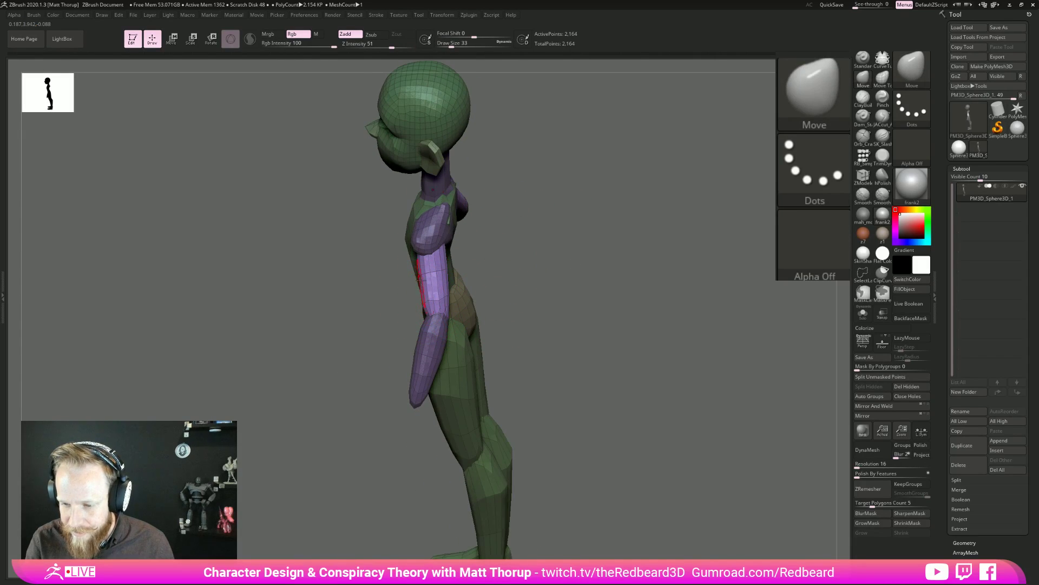
{"action": "key", "text": "s"}
{"action": "left_click_drag", "start_coordinate": [448, 266], "coordinate": [445, 266]}
{"action": "left_click_drag", "start_coordinate": [556, 245], "coordinate": [456, 249]}
{"action": "left_click_drag", "start_coordinate": [554, 239], "coordinate": [487, 263]}
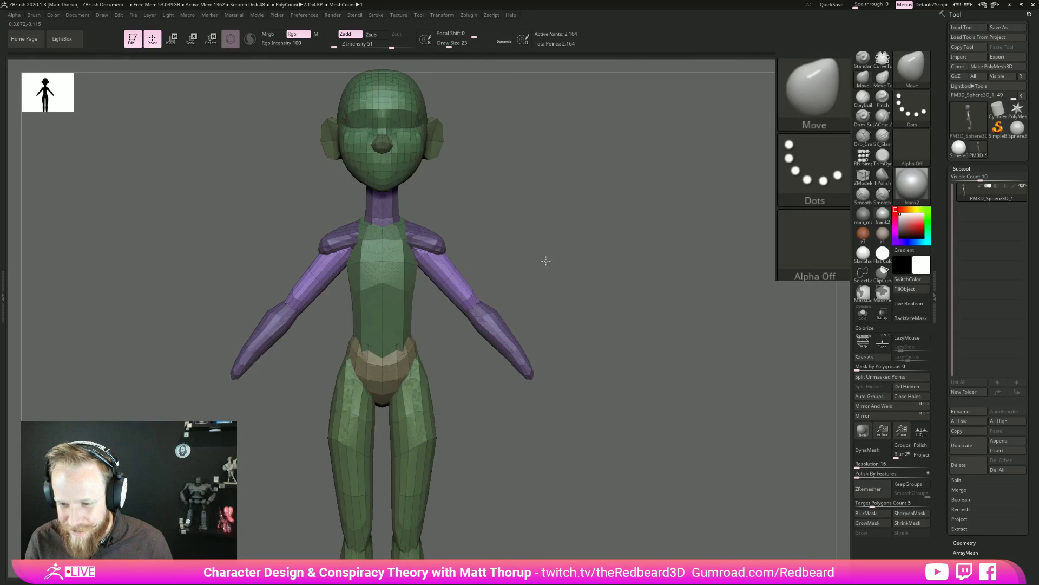
Clear the current mask, isolate the upper arms and mask the rest of the figure again.
{"action": "left_click_drag", "start_coordinate": [596, 274], "coordinate": [480, 271], "text": "alt"}
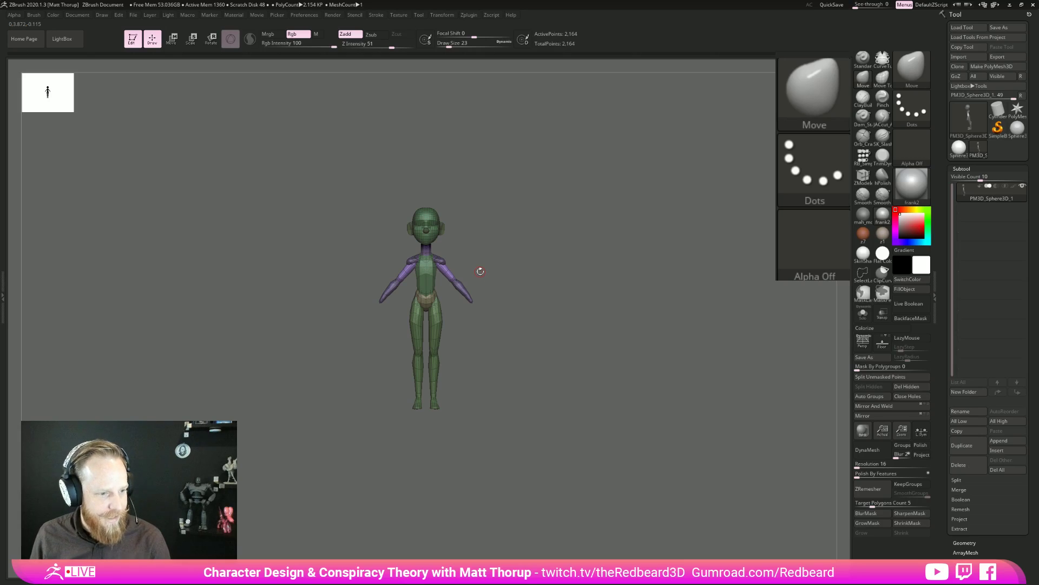
{"action": "left_click_drag", "start_coordinate": [601, 331], "coordinate": [436, 240]}
{"action": "left_click", "coordinate": [536, 232], "text": "ctrl"}
{"action": "left_click_drag", "start_coordinate": [536, 232], "coordinate": [480, 205]}
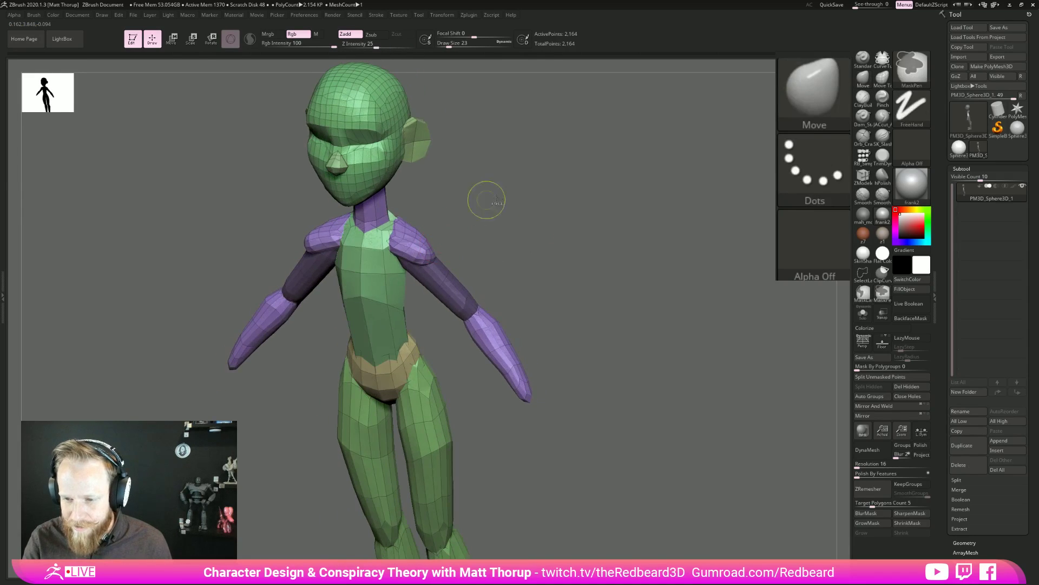
{"action": "mouse_move", "coordinate": [534, 235]}
{"action": "left_mouse_down"}
{"action": "mouse_move", "coordinate": [534, 255]}
{"action": "mouse_move", "coordinate": [551, 272]}
{"action": "mouse_move", "coordinate": [533, 279]}
{"action": "left_mouse_up"}
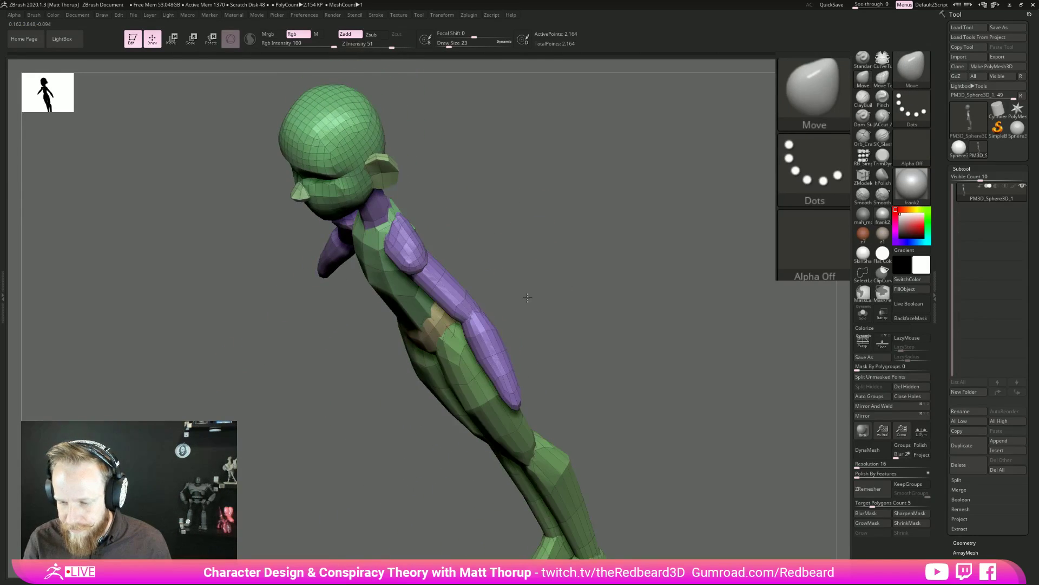
{"action": "key", "text": "ctrl+shift"}
{"action": "key", "text": "ctrl"}
{"action": "left_click", "coordinate": [464, 299], "text": "ctrl+shift"}
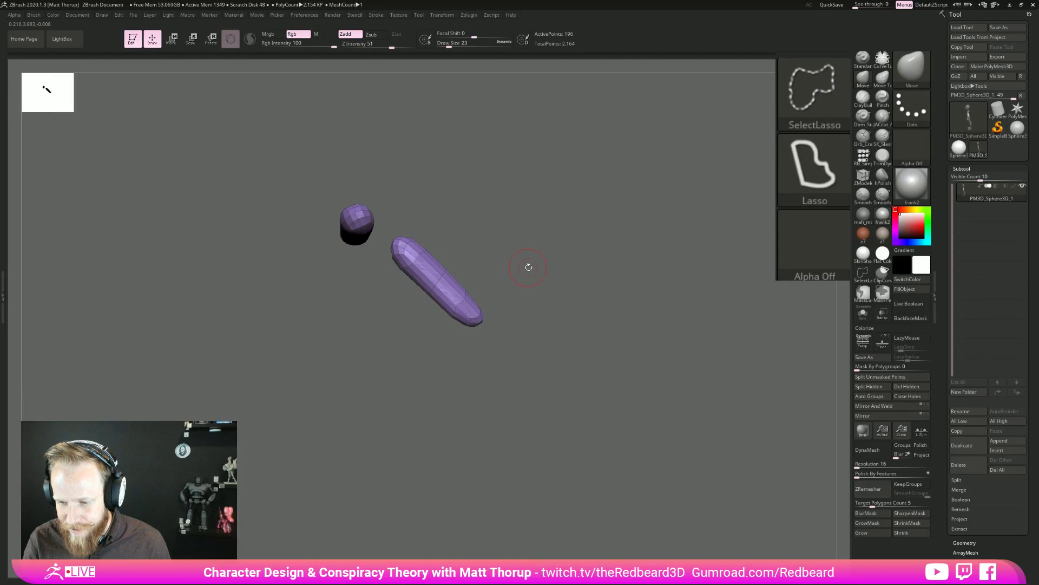
{"action": "mouse_move", "coordinate": [582, 313]}
{"action": "left_mouse_down"}
{"action": "mouse_move", "coordinate": [587, 276]}
{"action": "mouse_move", "coordinate": [506, 323]}
{"action": "mouse_move", "coordinate": [461, 317]}
{"action": "mouse_move", "coordinate": [512, 325]}
{"action": "mouse_move", "coordinate": [515, 341]}
{"action": "left_mouse_up"}
{"action": "left_click", "coordinate": [594, 281], "text": "ctrl+shift"}
Refine the upper arms between shoulder and elbow with the Move brush at draw sizes 23 and 35.
{"action": "key", "text": "s"}
{"action": "key", "text": "s"}
{"action": "left_click_drag", "start_coordinate": [470, 314], "coordinate": [459, 314]}
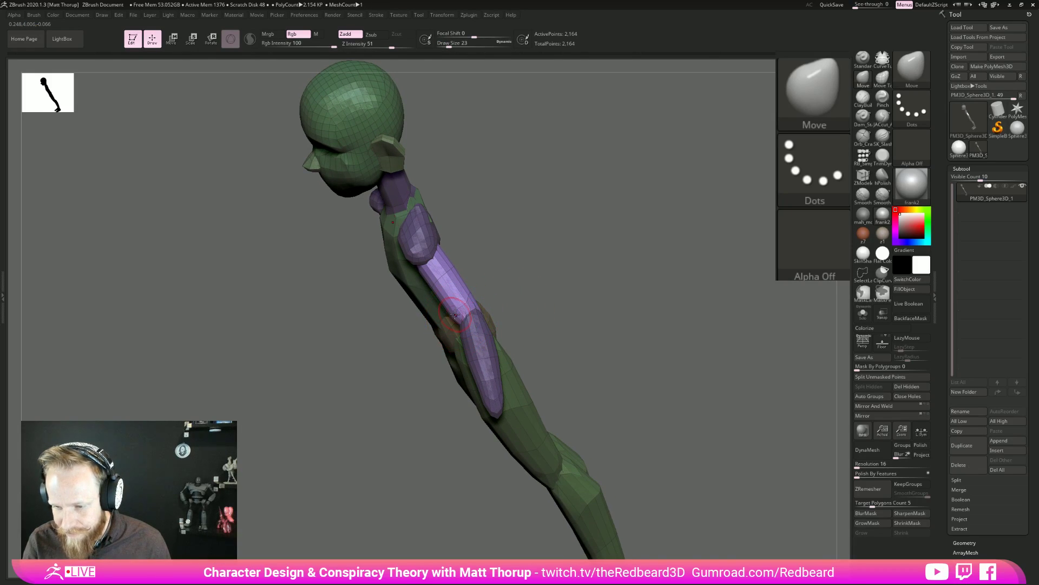
{"action": "right_click_drag", "start_coordinate": [453, 266], "coordinate": [440, 242]}
{"action": "left_click_drag", "start_coordinate": [507, 216], "coordinate": [445, 242]}
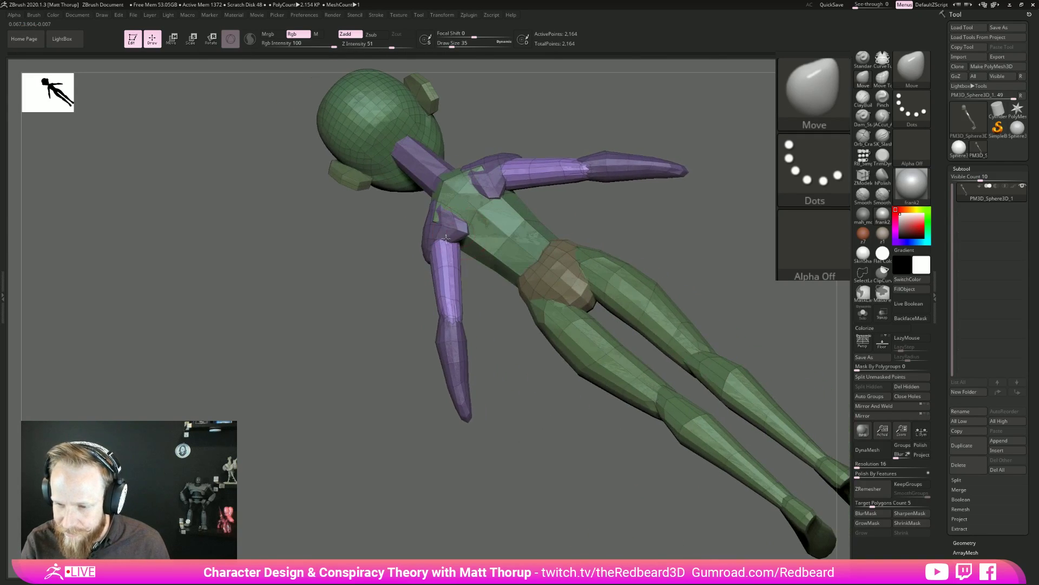
{"action": "left_click_drag", "start_coordinate": [478, 359], "coordinate": [499, 358], "text": "shift"}
{"action": "right_click_drag", "start_coordinate": [499, 358], "coordinate": [444, 284]}
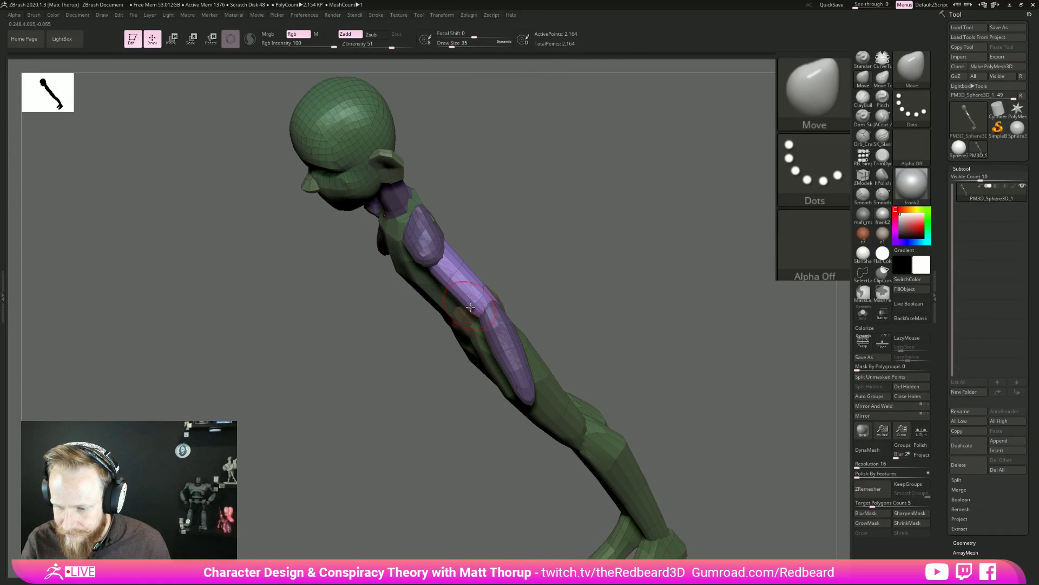
{"action": "left_click_drag", "start_coordinate": [536, 265], "coordinate": [532, 275]}
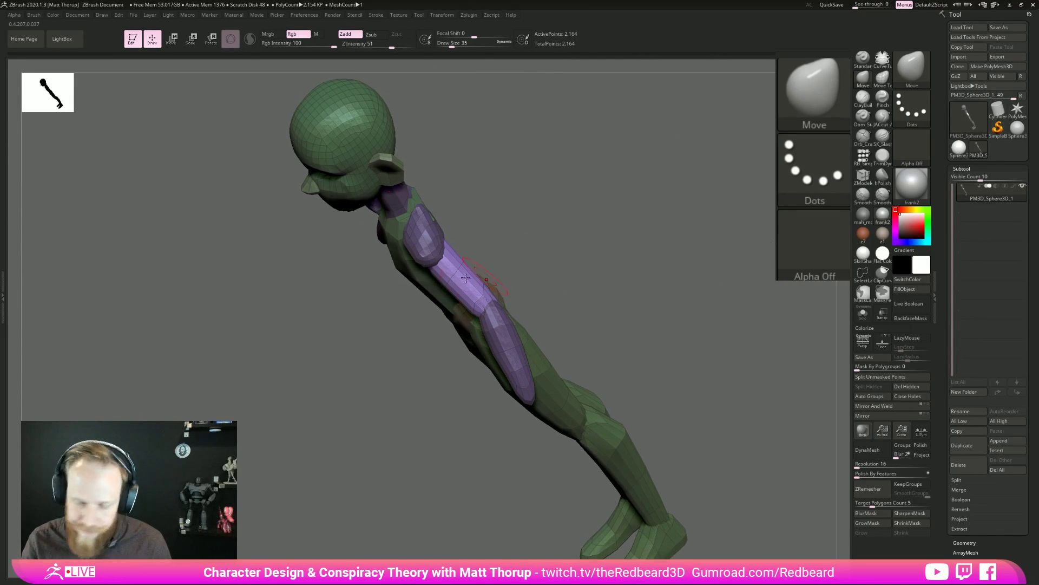
{"action": "left_click_drag", "start_coordinate": [485, 234], "coordinate": [517, 216]}
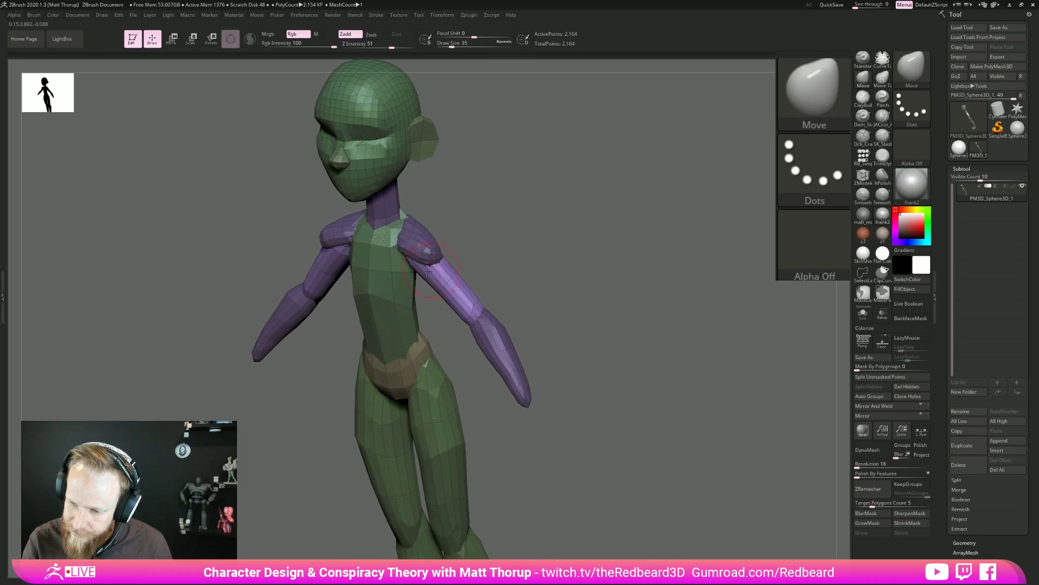
Adjust the upper arm just above the elbow in side view with the Move brush at draw size 8.
{"action": "mouse_move", "coordinate": [414, 264]}
{"action": "right_mouse_down"}
{"action": "mouse_move", "coordinate": [507, 251]}
{"action": "mouse_move", "coordinate": [406, 270]}
{"action": "mouse_move", "coordinate": [390, 295]}
{"action": "mouse_move", "coordinate": [412, 291]}
{"action": "mouse_move", "coordinate": [427, 319]}
{"action": "right_mouse_up"}
{"action": "key", "text": "s"}
{"action": "left_click_drag", "start_coordinate": [410, 318], "coordinate": [397, 317]}
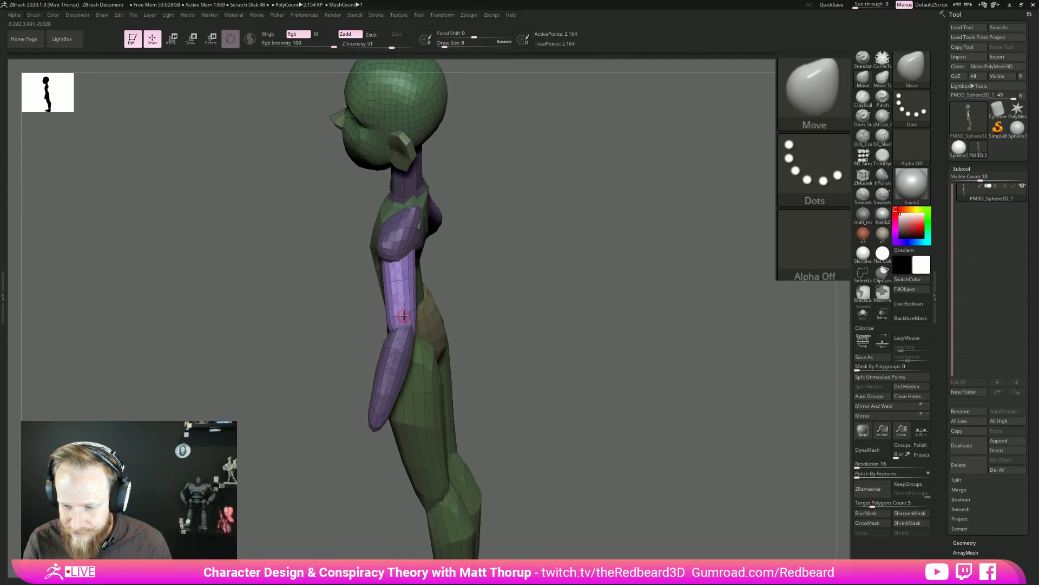
{"action": "mouse_move", "coordinate": [485, 284]}
{"action": "right_mouse_down", "text": "shift"}
{"action": "mouse_move", "coordinate": [415, 305]}
{"action": "mouse_move", "coordinate": [417, 295]}
{"action": "mouse_move", "coordinate": [631, 348]}
{"action": "mouse_move", "coordinate": [515, 366]}
{"action": "mouse_move", "coordinate": [604, 396]}
{"action": "mouse_move", "coordinate": [538, 348]}
{"action": "mouse_move", "coordinate": [590, 377]}
{"action": "mouse_move", "coordinate": [563, 444]}
{"action": "right_mouse_up", "text": "shift"}
Isolate the shoulder pieces by polygroup and mask everything else on the figure.
{"action": "key", "text": "bracketright"}
{"action": "left_click", "coordinate": [406, 302], "text": "ctrl+shift"}
{"action": "left_click", "coordinate": [472, 287], "text": "ctrl"}
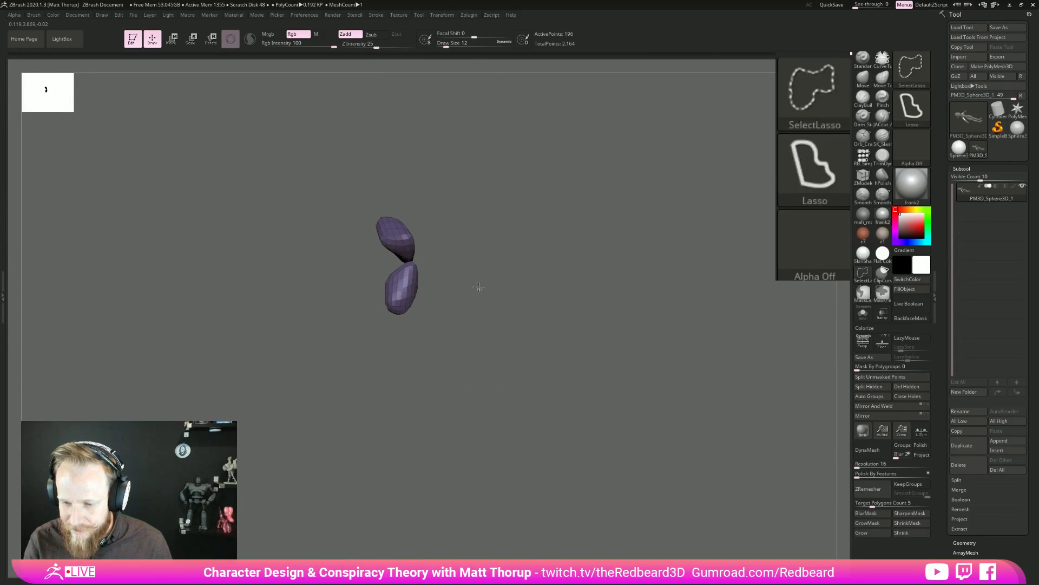
{"action": "left_click", "coordinate": [478, 287], "text": "ctrl+shift"}
Shape the shoulders where they meet the upper arms from several angles, using the Move brush up to draw size 27.
{"action": "key", "text": "s"}
{"action": "left_click_drag", "start_coordinate": [400, 302], "coordinate": [409, 302]}
{"action": "mouse_move", "coordinate": [463, 314]}
{"action": "right_mouse_down"}
{"action": "mouse_move", "coordinate": [501, 278]}
{"action": "mouse_move", "coordinate": [444, 298]}
{"action": "right_mouse_up"}
{"action": "key", "text": "s"}
{"action": "left_click_drag", "start_coordinate": [408, 303], "coordinate": [405, 304]}
{"action": "left_click_drag", "start_coordinate": [405, 305], "coordinate": [406, 309]}
{"action": "right_click_drag", "start_coordinate": [405, 309], "coordinate": [497, 281]}
{"action": "key", "text": "s"}
{"action": "left_click_drag", "start_coordinate": [420, 292], "coordinate": [417, 292]}
{"action": "mouse_move", "coordinate": [512, 269]}
{"action": "right_mouse_down"}
{"action": "mouse_move", "coordinate": [476, 276]}
{"action": "mouse_move", "coordinate": [450, 308]}
{"action": "right_mouse_up"}
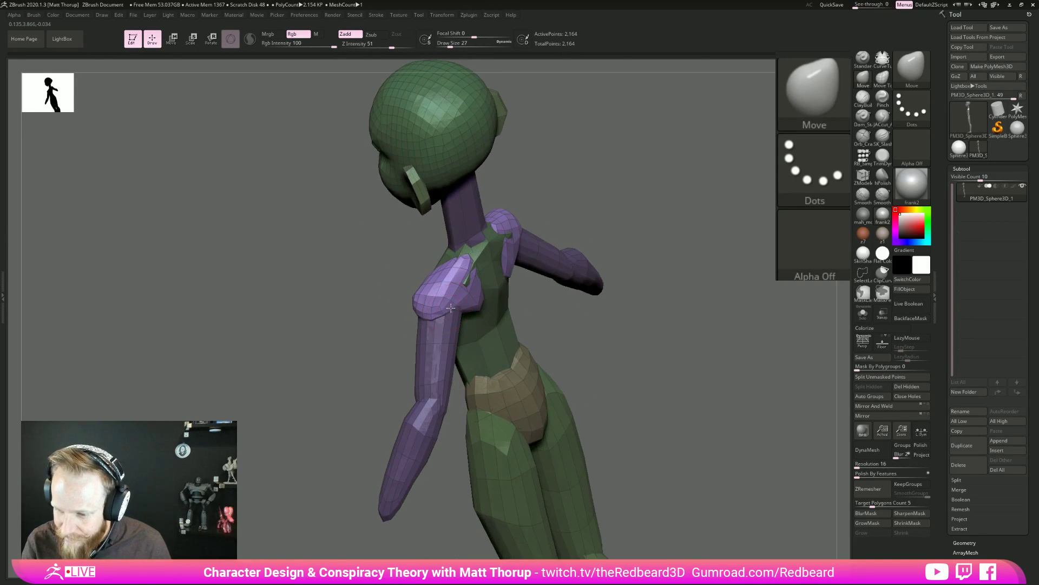
{"action": "mouse_move", "coordinate": [470, 273]}
{"action": "right_mouse_down"}
{"action": "mouse_move", "coordinate": [661, 241]}
{"action": "mouse_move", "coordinate": [620, 276]}
{"action": "mouse_move", "coordinate": [482, 287]}
{"action": "mouse_move", "coordinate": [601, 251]}
{"action": "mouse_move", "coordinate": [490, 267]}
{"action": "right_mouse_up"}
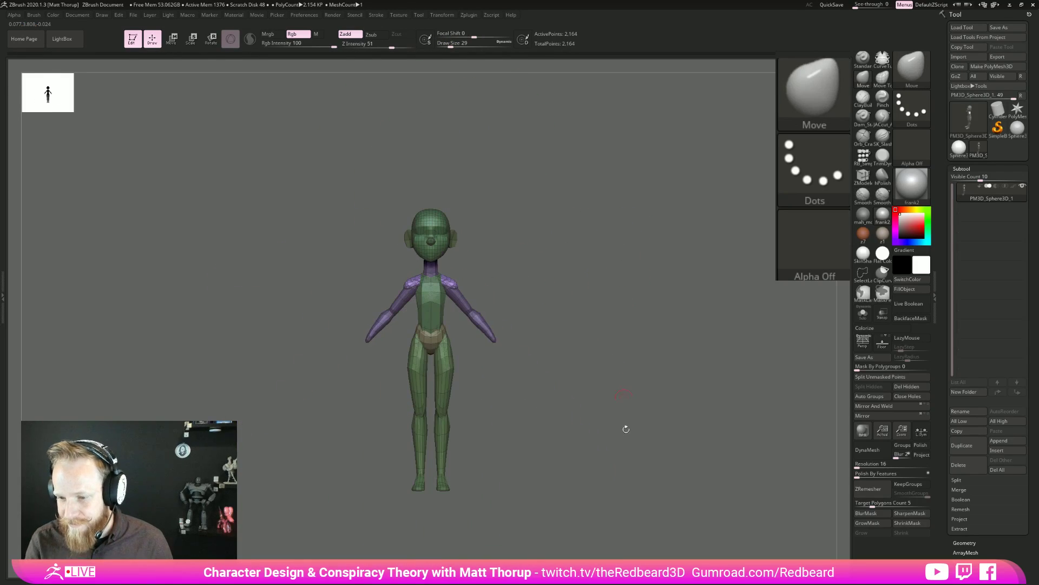
Turn off the polyframe display and mask the whole figure except the two shoulder pieces.
{"action": "key", "text": "shift+f"}
{"action": "right_click_drag", "start_coordinate": [635, 469], "coordinate": [470, 294]}
{"action": "key", "text": "ctrl+shift"}
{"action": "left_click", "coordinate": [469, 285], "text": "ctrl+shift"}
{"action": "left_click", "coordinate": [520, 254], "text": "ctrl"}
{"action": "left_click", "coordinate": [518, 264], "text": "ctrl+shift"}
{"action": "left_click", "coordinate": [516, 265], "text": "ctrl"}
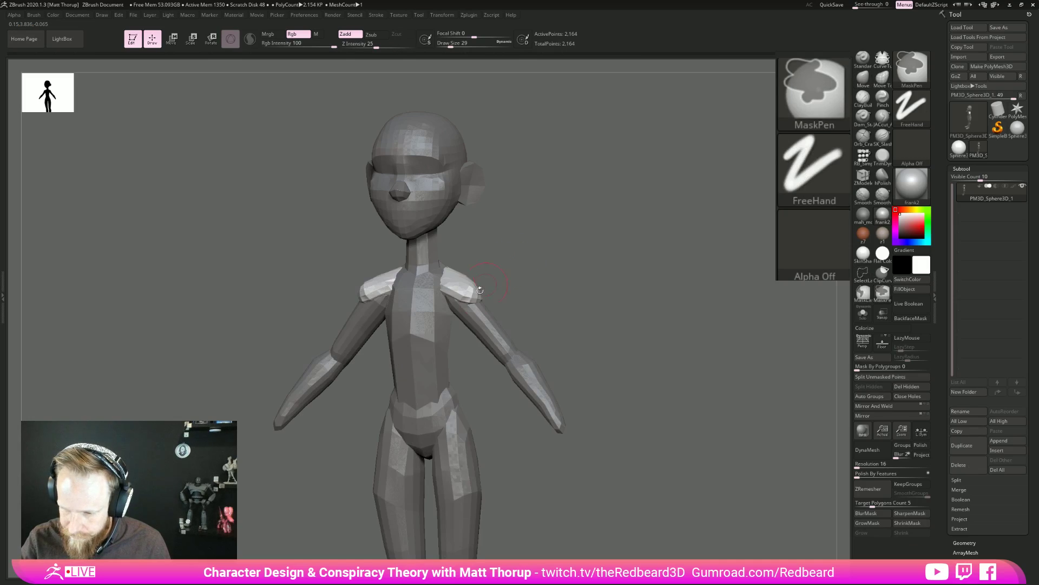
Smooth and reshape the unmasked shoulders with the Smooth and Move brushes, and clear the mask.
{"action": "key", "text": "shift"}
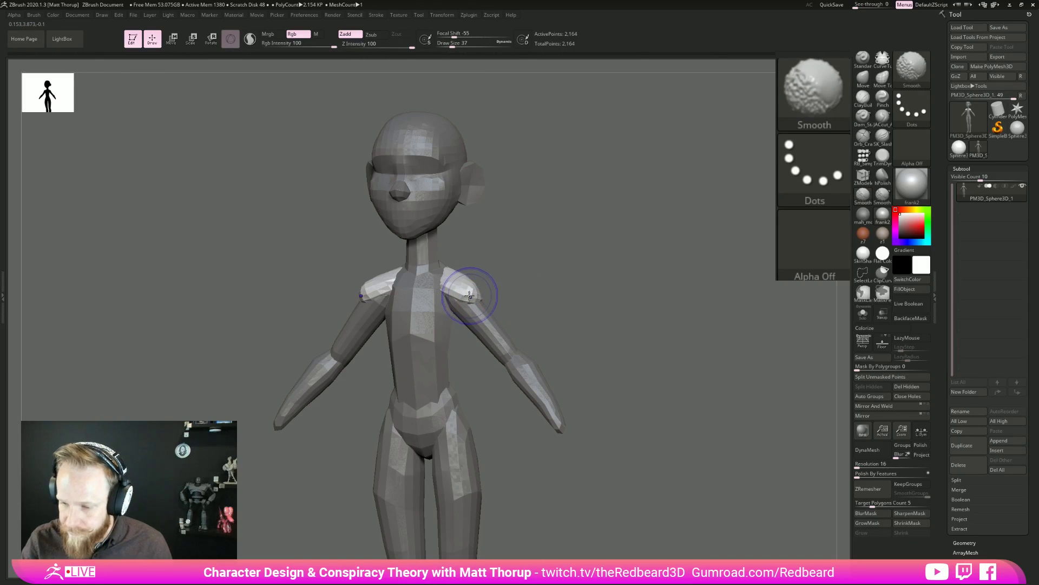
{"action": "left_click_drag", "start_coordinate": [484, 285], "coordinate": [459, 275]}
{"action": "key", "text": "s"}
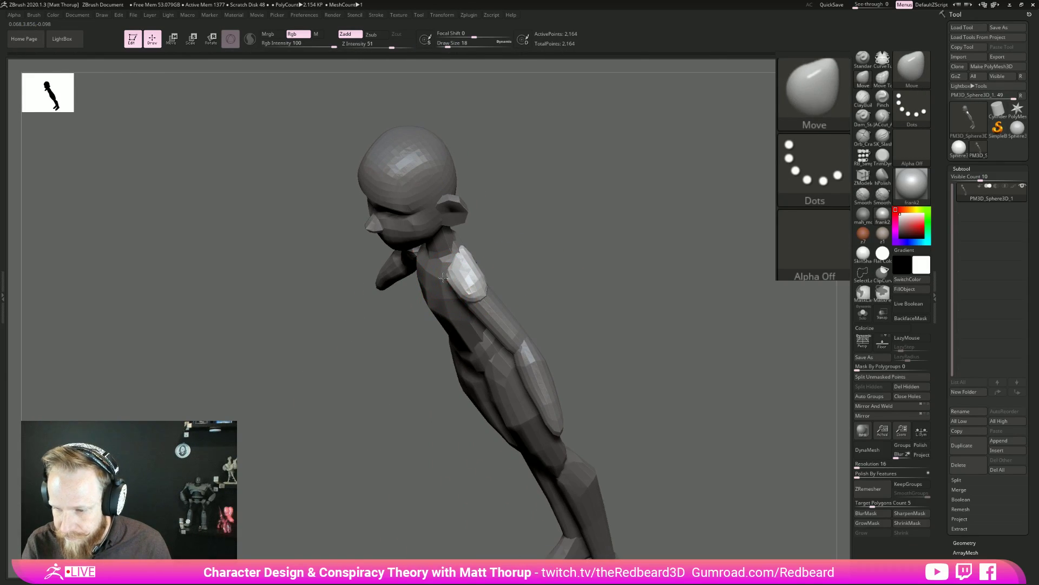
{"action": "left_click_drag", "start_coordinate": [549, 260], "coordinate": [523, 255], "text": "shift"}
{"action": "mouse_move", "coordinate": [593, 319]}
{"action": "left_mouse_down", "text": "ctrl"}
{"action": "mouse_move", "coordinate": [603, 329]}
{"action": "mouse_move", "coordinate": [558, 341]}
{"action": "mouse_move", "coordinate": [682, 414]}
{"action": "mouse_move", "coordinate": [515, 421]}
{"action": "mouse_move", "coordinate": [578, 378]}
{"action": "mouse_move", "coordinate": [538, 381]}
{"action": "mouse_move", "coordinate": [576, 404]}
{"action": "mouse_move", "coordinate": [633, 401]}
{"action": "mouse_move", "coordinate": [585, 323]}
{"action": "left_mouse_up", "text": "ctrl"}
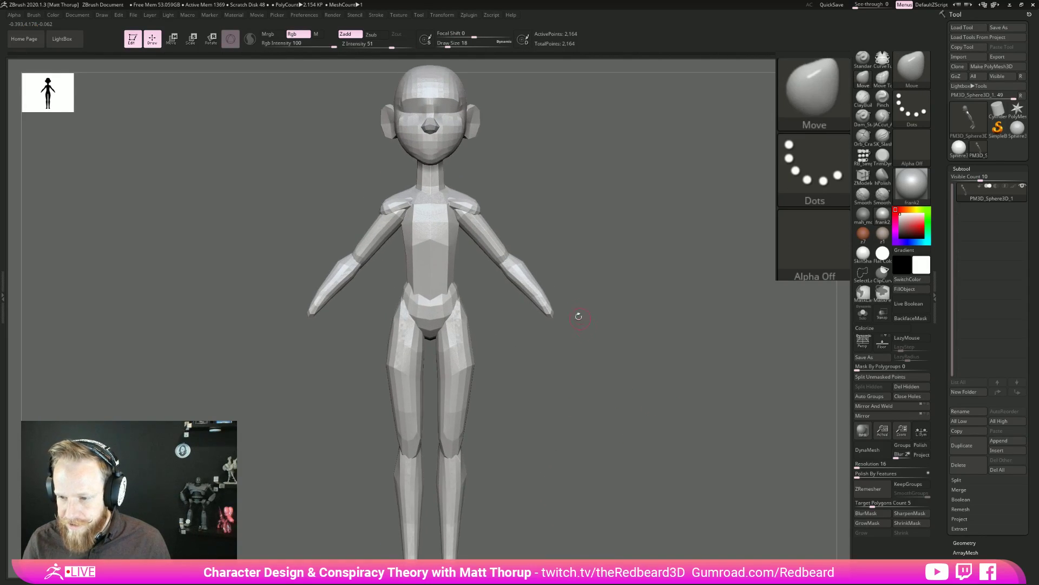
Apply the Flat Color material and isolate the arms with a lasso selection to check their silhouette, and show the full figure again.
{"action": "left_click", "coordinate": [883, 253]}
{"action": "left_click_drag", "start_coordinate": [712, 399], "coordinate": [510, 477]}
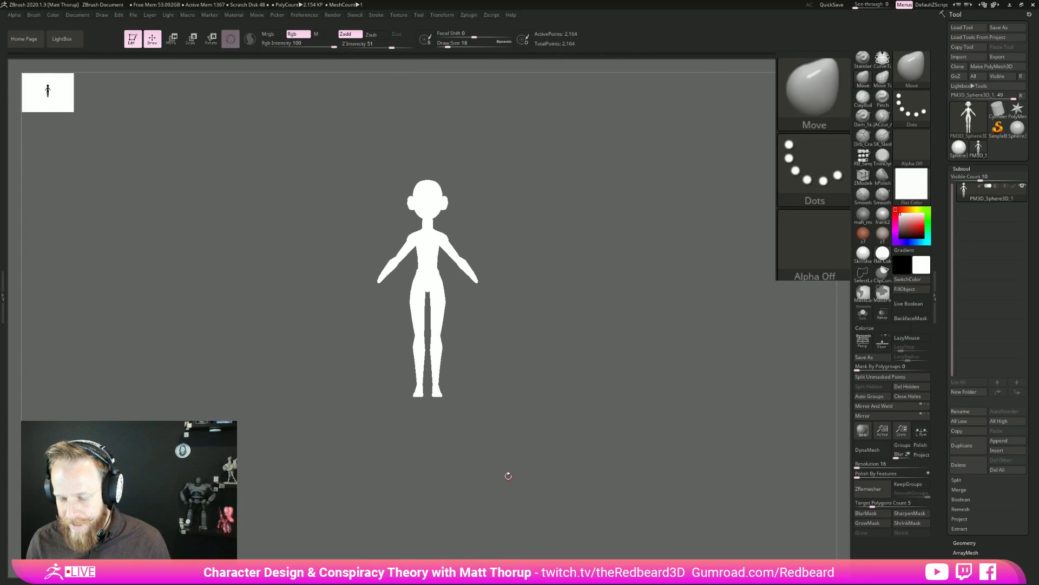
{"action": "left_click_drag", "start_coordinate": [472, 333], "coordinate": [531, 368], "text": "alt"}
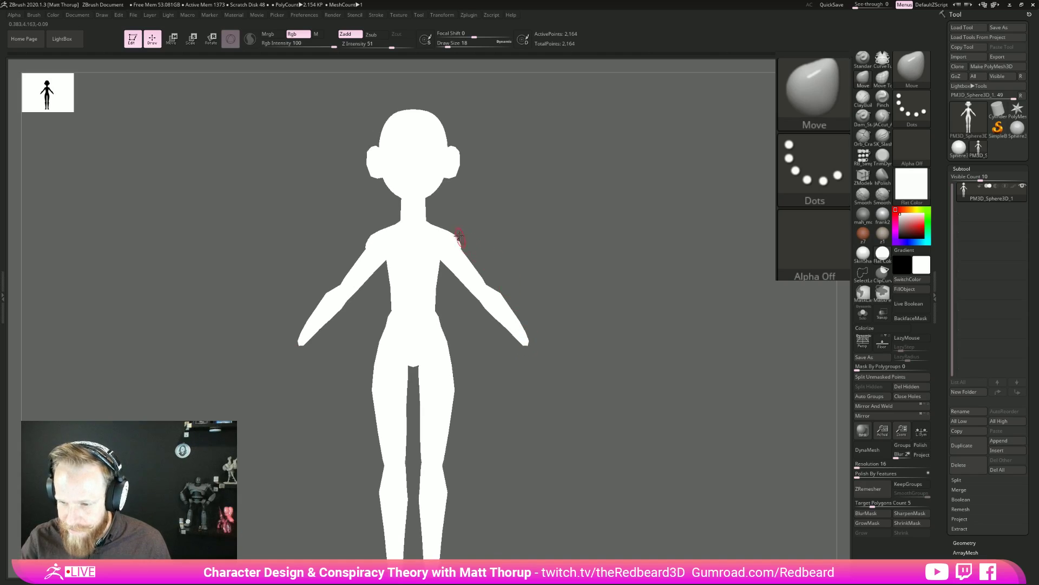
{"action": "key", "text": "ctrl+shift"}
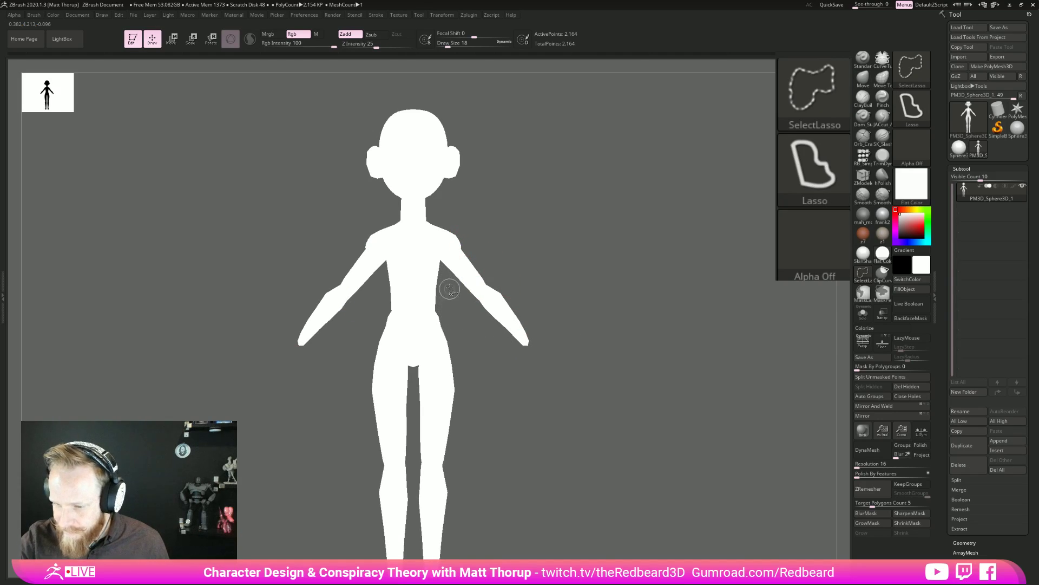
{"action": "left_click_drag", "start_coordinate": [528, 356], "coordinate": [512, 298], "text": "ctrl+shift"}
{"action": "mouse_move", "coordinate": [502, 287]}
{"action": "left_mouse_down"}
{"action": "mouse_move", "coordinate": [460, 274]}
{"action": "mouse_move", "coordinate": [433, 216]}
{"action": "left_mouse_up"}
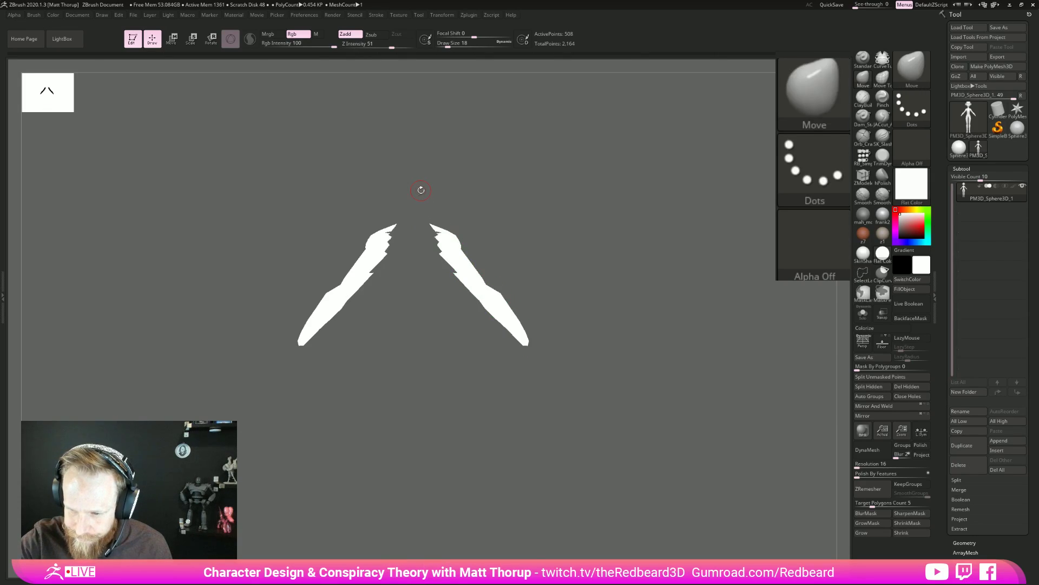
{"action": "left_click", "coordinate": [521, 390], "text": "ctrl+shift"}
Examine the silhouette and the gap between the legs, the hips and the arms from the front and side, tracing areas with lasso selections.
{"action": "mouse_move", "coordinate": [441, 315]}
{"action": "left_mouse_down", "text": "ctrl+shift"}
{"action": "mouse_move", "coordinate": [457, 417]}
{"action": "mouse_move", "coordinate": [441, 549]}
{"action": "left_mouse_up", "text": "ctrl+shift"}
{"action": "left_click", "coordinate": [524, 495], "text": "ctrl+shift"}
{"action": "left_click_drag", "start_coordinate": [523, 495], "coordinate": [547, 361], "text": "alt"}
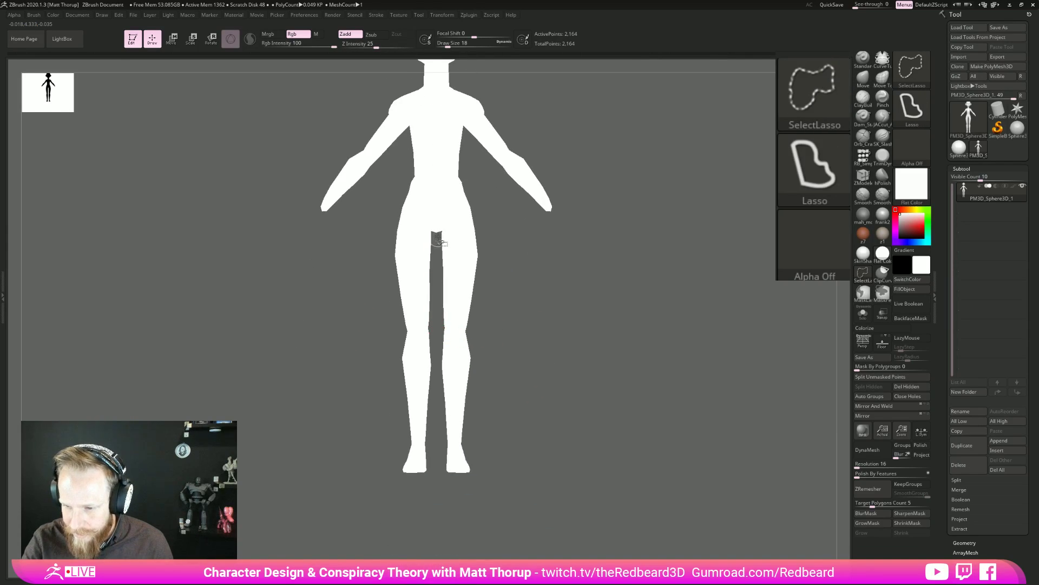
{"action": "left_click_drag", "start_coordinate": [439, 244], "coordinate": [440, 492], "text": "ctrl+shift"}
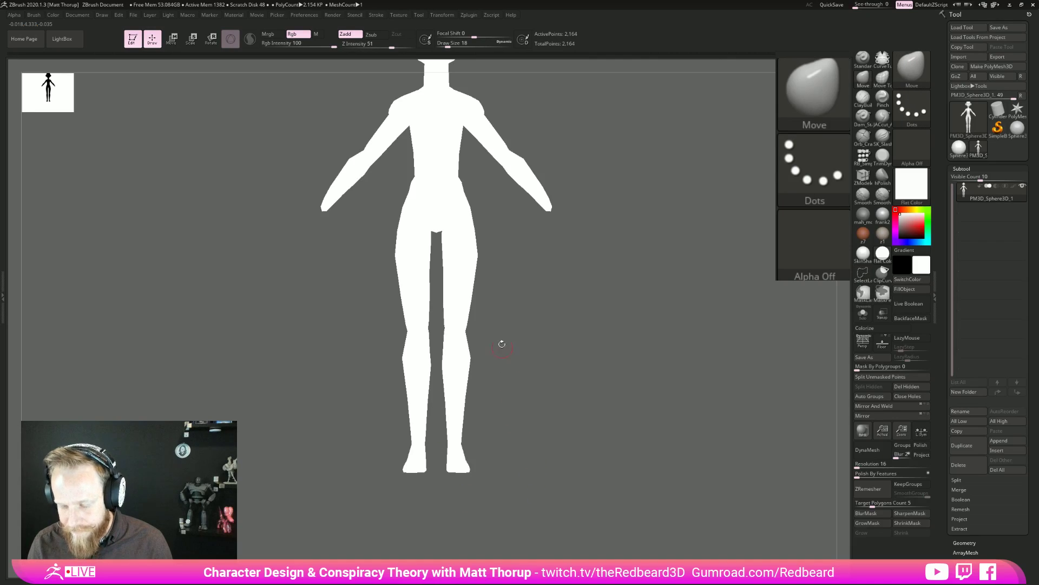
{"action": "key", "text": "ctrl+shift"}
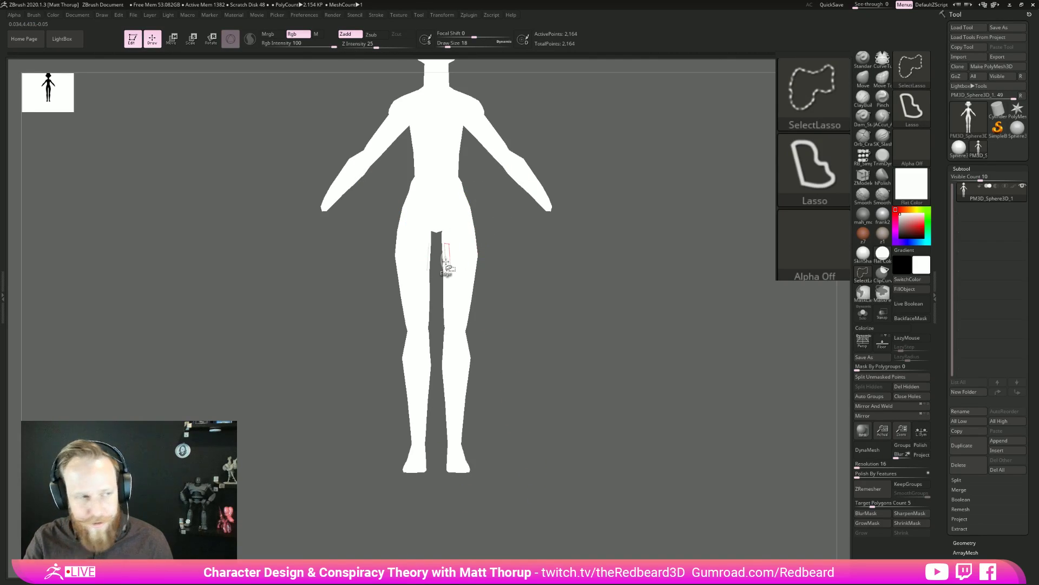
{"action": "mouse_move", "coordinate": [523, 291]}
{"action": "left_mouse_down", "text": "alt"}
{"action": "mouse_move", "coordinate": [531, 320]}
{"action": "mouse_move", "coordinate": [506, 353]}
{"action": "left_mouse_up", "text": "alt"}
{"action": "key", "text": "ctrl+shift"}
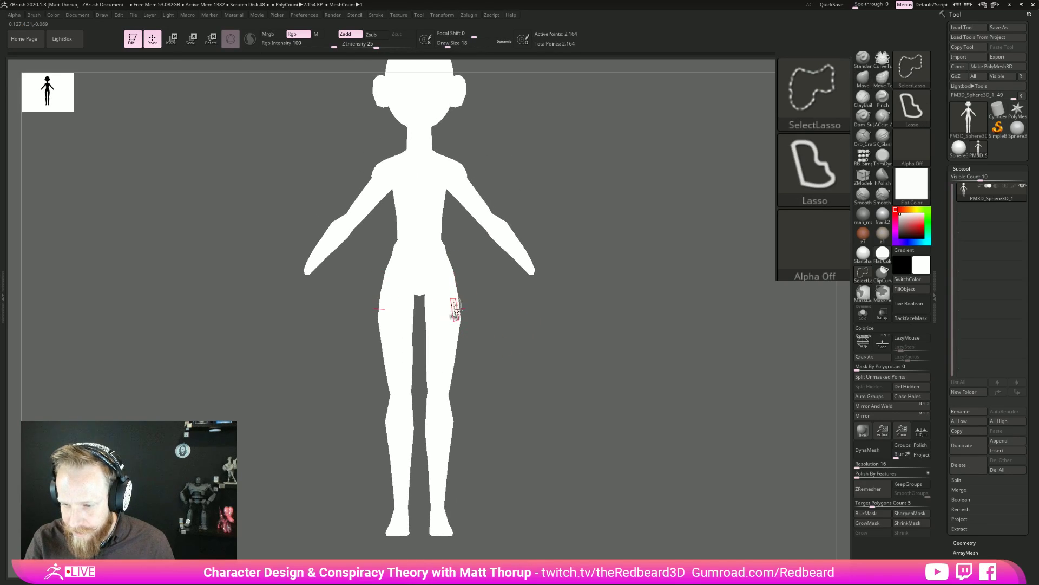
{"action": "mouse_move", "coordinate": [461, 266]}
{"action": "left_mouse_down", "text": "ctrl+shift"}
{"action": "mouse_move", "coordinate": [430, 322]}
{"action": "mouse_move", "coordinate": [458, 338]}
{"action": "mouse_move", "coordinate": [429, 377]}
{"action": "mouse_move", "coordinate": [452, 419]}
{"action": "mouse_move", "coordinate": [426, 443]}
{"action": "mouse_move", "coordinate": [448, 500]}
{"action": "mouse_move", "coordinate": [422, 525]}
{"action": "left_mouse_up", "text": "ctrl+shift"}
{"action": "left_click", "coordinate": [569, 456], "text": "ctrl+shift"}
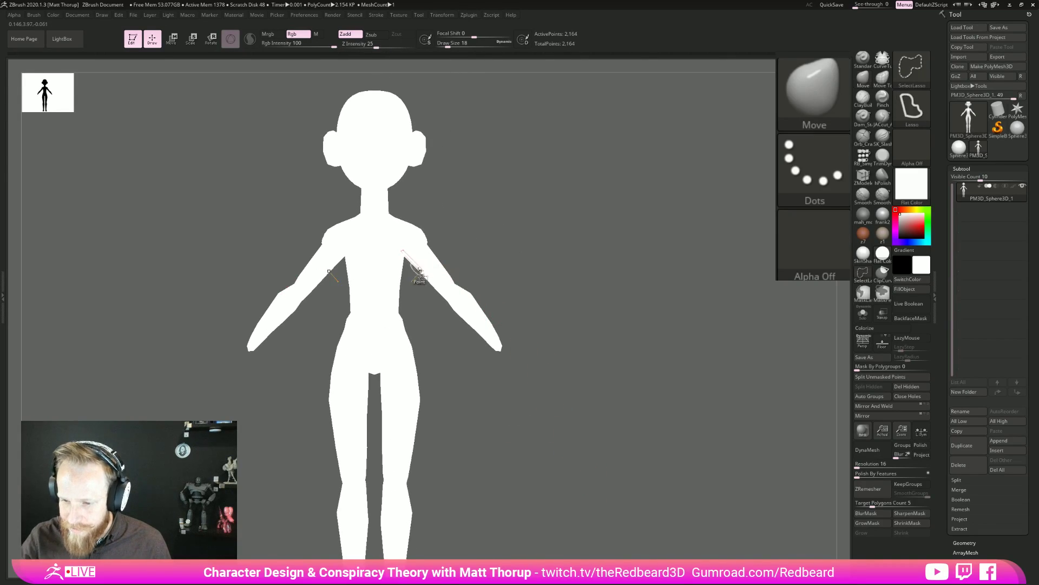
{"action": "left_click_drag", "start_coordinate": [506, 190], "coordinate": [530, 258]}
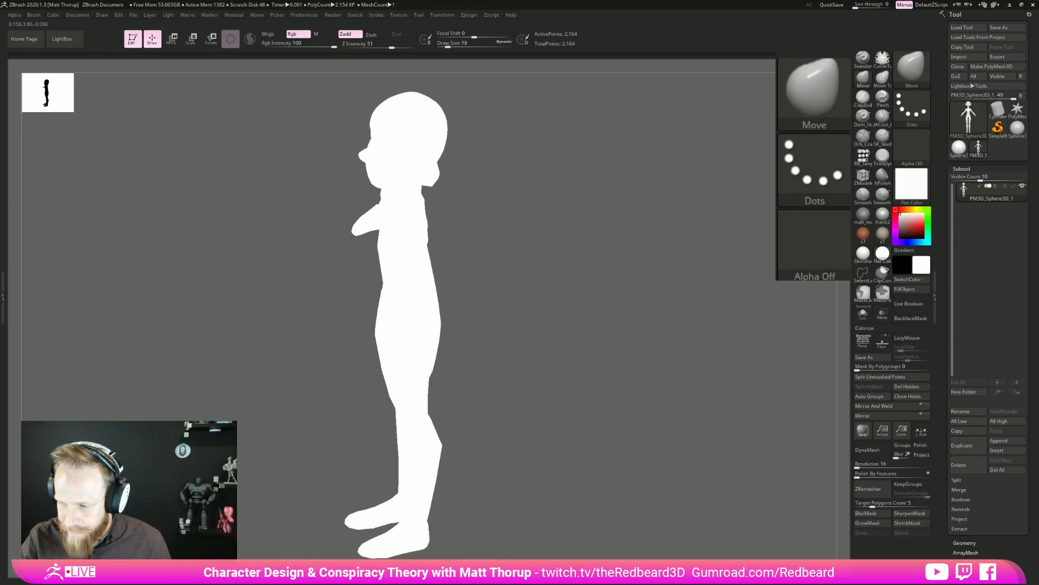
Restore the frank2 material and inspect the body's shaded side and front forms with a lasso selection.
{"action": "left_click", "coordinate": [882, 214]}
{"action": "left_click_drag", "start_coordinate": [504, 293], "coordinate": [493, 294]}
{"action": "mouse_move", "coordinate": [423, 252]}
{"action": "left_mouse_down", "text": "ctrl+shift"}
{"action": "mouse_move", "coordinate": [411, 282]}
{"action": "mouse_move", "coordinate": [441, 298]}
{"action": "mouse_move", "coordinate": [423, 325]}
{"action": "mouse_move", "coordinate": [433, 327]}
{"action": "mouse_move", "coordinate": [420, 374]}
{"action": "left_mouse_up", "text": "ctrl+shift"}
{"action": "left_click", "coordinate": [578, 339], "text": "ctrl+shift"}
{"action": "mouse_move", "coordinate": [578, 339]}
{"action": "left_mouse_down"}
{"action": "mouse_move", "coordinate": [626, 380]}
{"action": "mouse_move", "coordinate": [555, 388]}
{"action": "mouse_move", "coordinate": [675, 421]}
{"action": "mouse_move", "coordinate": [663, 457]}
{"action": "mouse_move", "coordinate": [672, 453]}
{"action": "mouse_move", "coordinate": [618, 467]}
{"action": "left_mouse_up"}
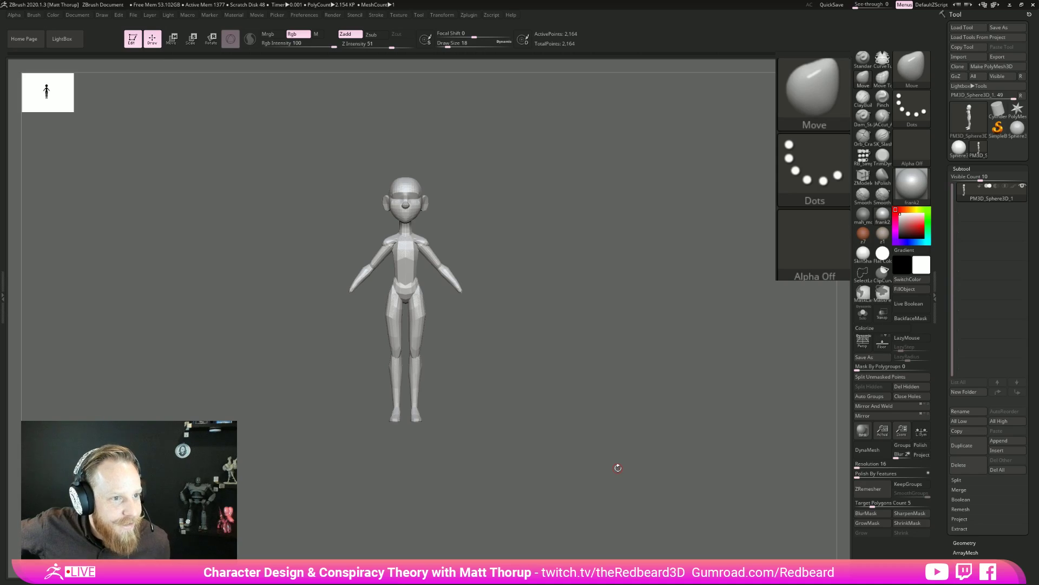
Turn on the polyframe display and inspect the figure's arm and shoulder from the side and front.
{"action": "left_click_drag", "start_coordinate": [617, 468], "coordinate": [593, 444]}
{"action": "key", "text": "shift+f"}
{"action": "mouse_move", "coordinate": [341, 464]}
{"action": "left_mouse_down"}
{"action": "mouse_move", "coordinate": [647, 401]}
{"action": "mouse_move", "coordinate": [596, 390]}
{"action": "left_mouse_up"}
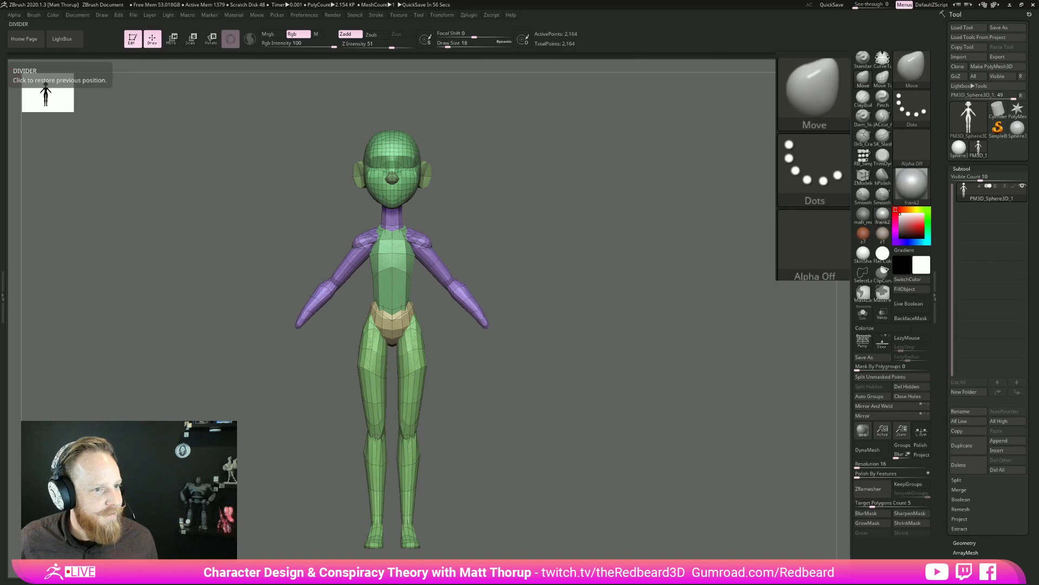
{"action": "mouse_move", "coordinate": [638, 297]}
{"action": "left_mouse_down"}
{"action": "mouse_move", "coordinate": [608, 303]}
{"action": "mouse_move", "coordinate": [583, 332]}
{"action": "mouse_move", "coordinate": [621, 357]}
{"action": "mouse_move", "coordinate": [628, 393]}
{"action": "left_mouse_up"}
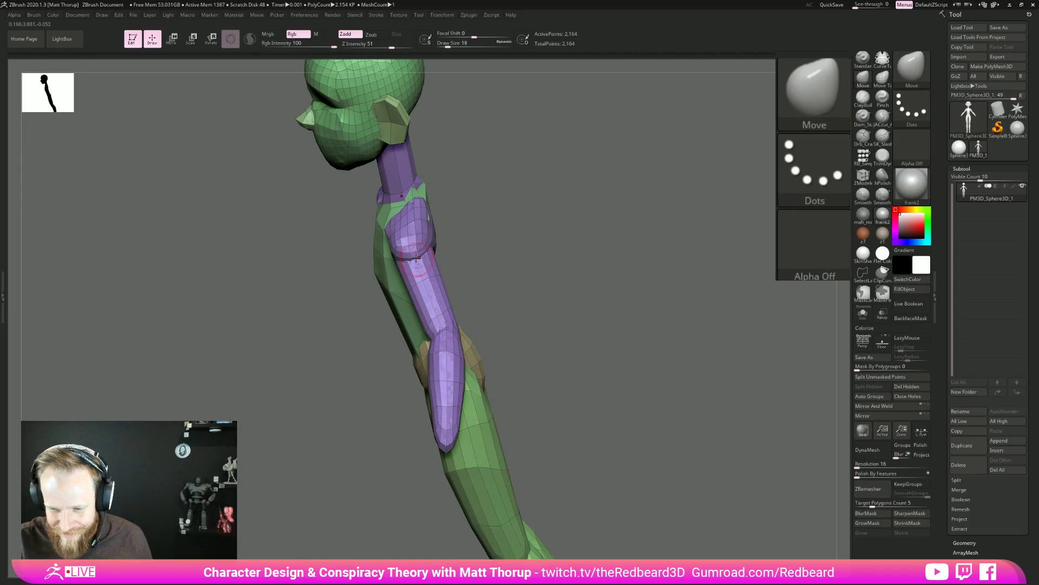
{"action": "left_click_drag", "start_coordinate": [562, 288], "coordinate": [533, 313], "text": "shift"}
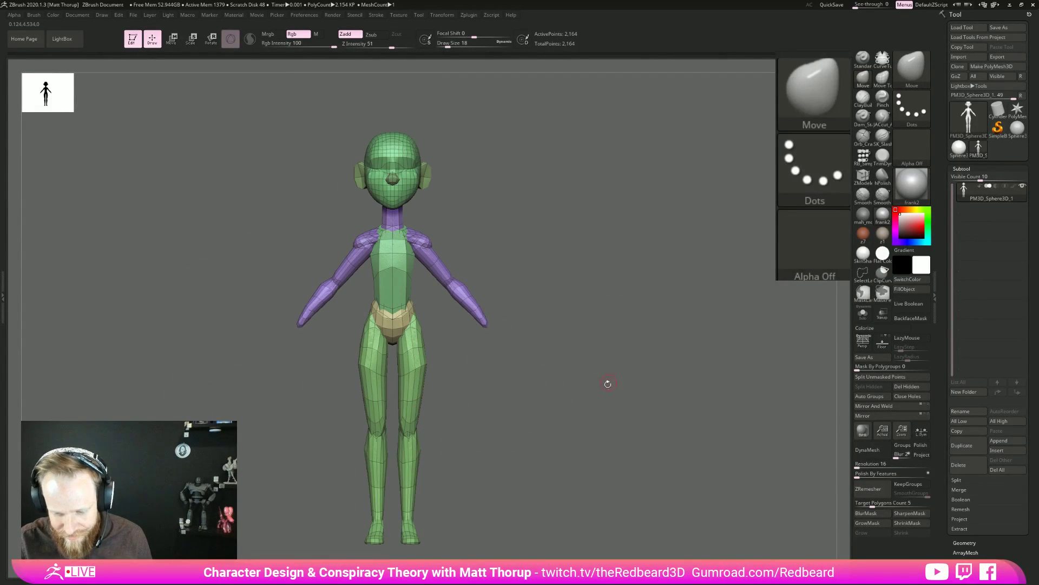
Tighten the ankles and lower legs with the Pinch brush from front and back, and set the draw size to 46.
{"action": "left_click_drag", "start_coordinate": [570, 404], "coordinate": [402, 521], "text": "alt"}
{"action": "left_click_drag", "start_coordinate": [528, 404], "coordinate": [568, 226], "text": "alt"}
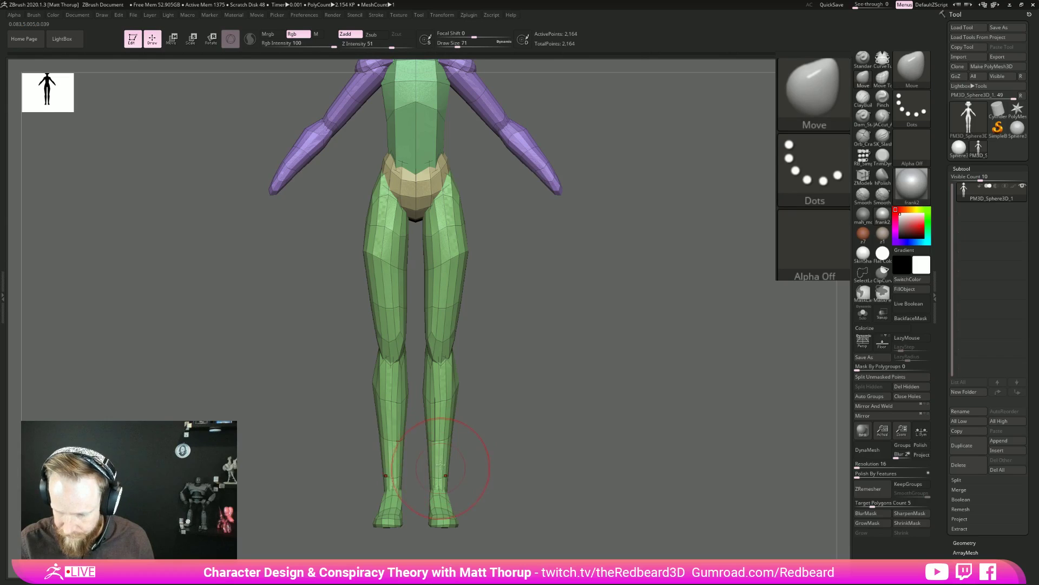
{"action": "key", "text": "ctrl"}
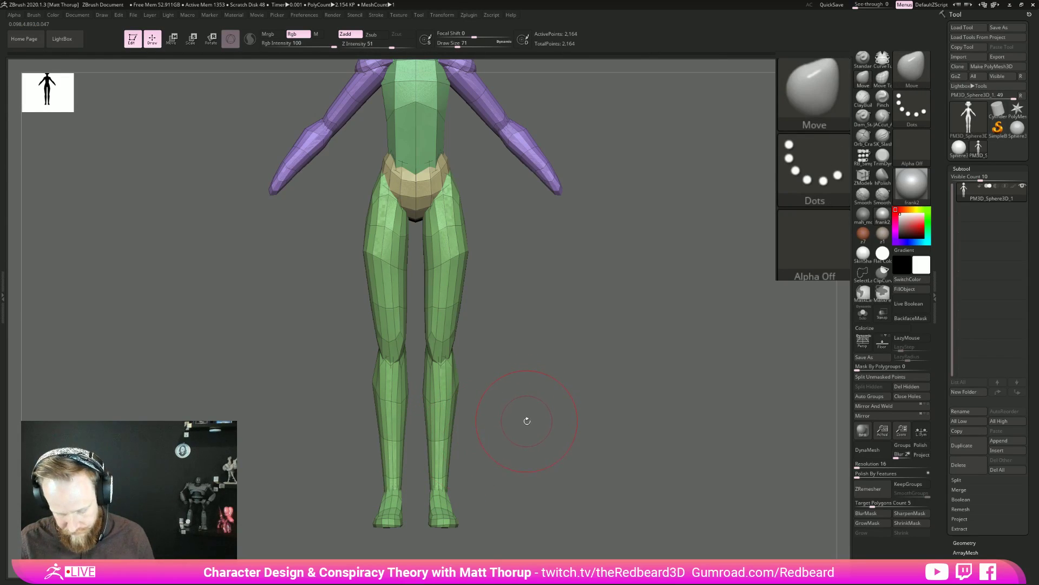
{"action": "key", "text": "b"}
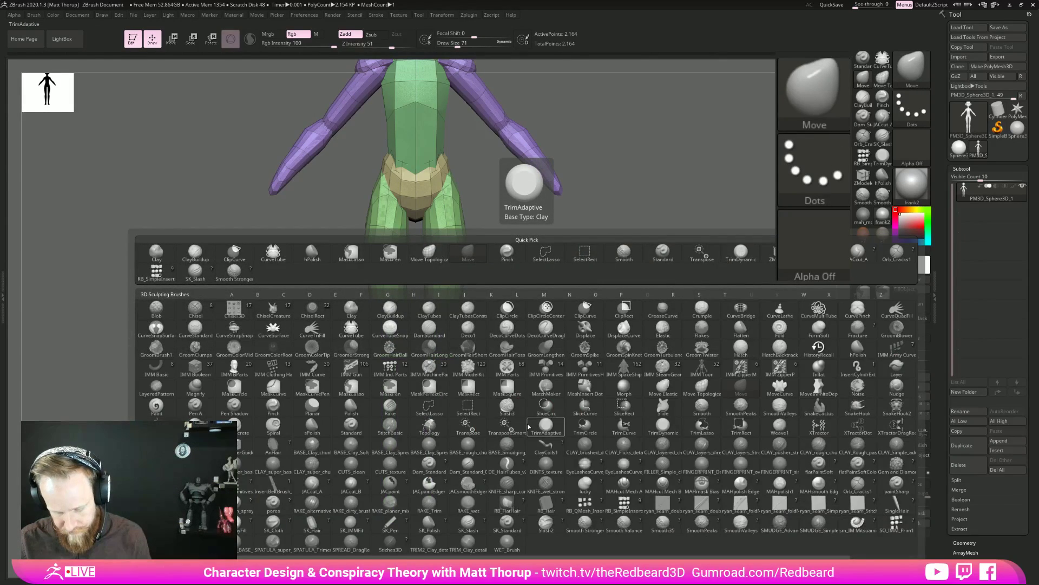
{"action": "key", "text": "p"}
{"action": "key", "text": "i"}
{"action": "mouse_move", "coordinate": [438, 480]}
{"action": "left_mouse_down"}
{"action": "mouse_move", "coordinate": [440, 433]}
{"action": "mouse_move", "coordinate": [439, 477]}
{"action": "mouse_move", "coordinate": [443, 436]}
{"action": "mouse_move", "coordinate": [331, 453]}
{"action": "left_mouse_up"}
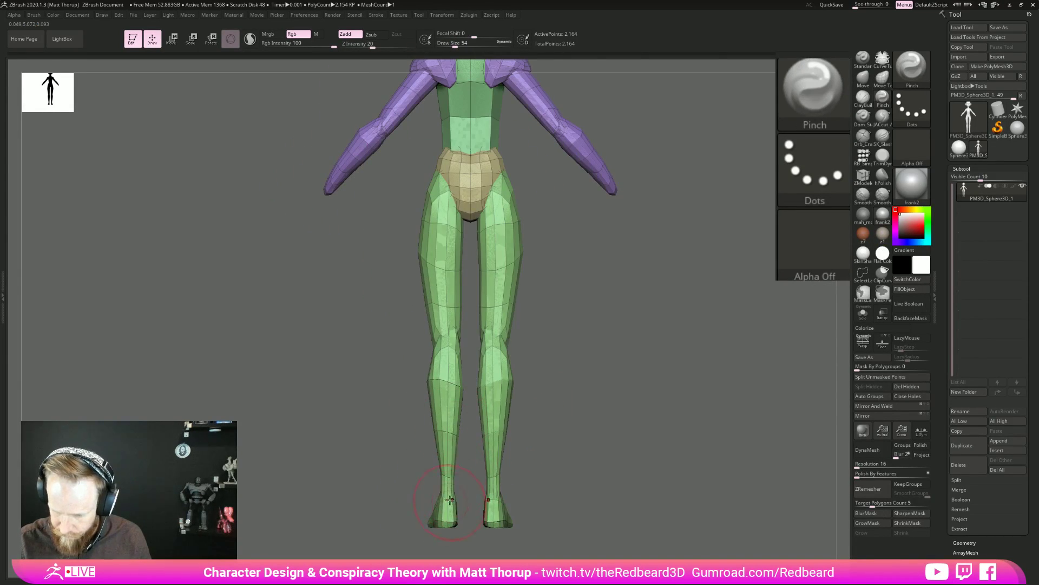
{"action": "key", "text": "bracketright"}
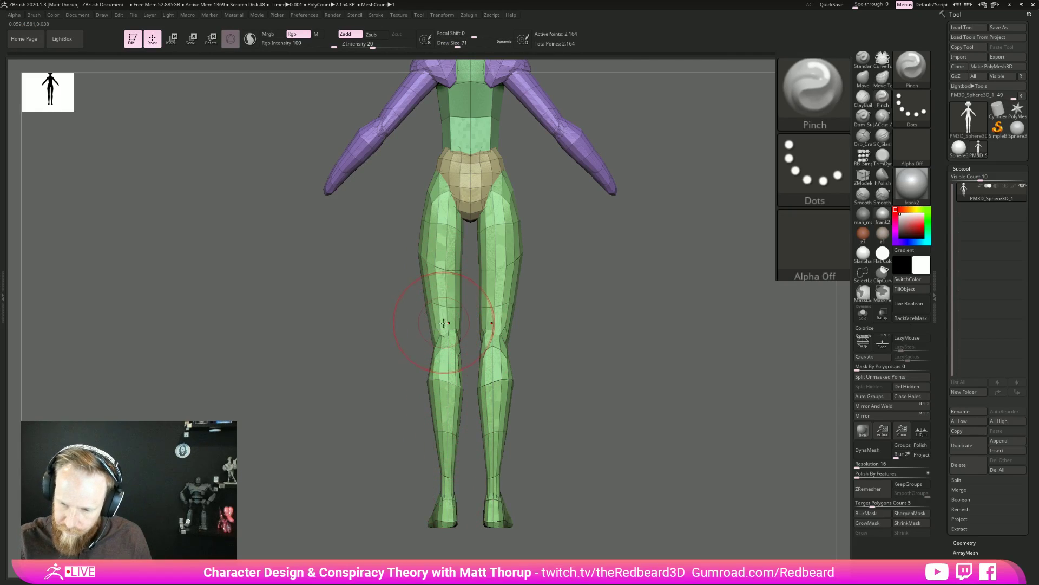
{"action": "left_click_drag", "start_coordinate": [385, 374], "coordinate": [460, 368], "text": "shift"}
{"action": "key", "text": "s"}
{"action": "left_click_drag", "start_coordinate": [450, 329], "coordinate": [448, 328]}
{"action": "key", "text": "s"}
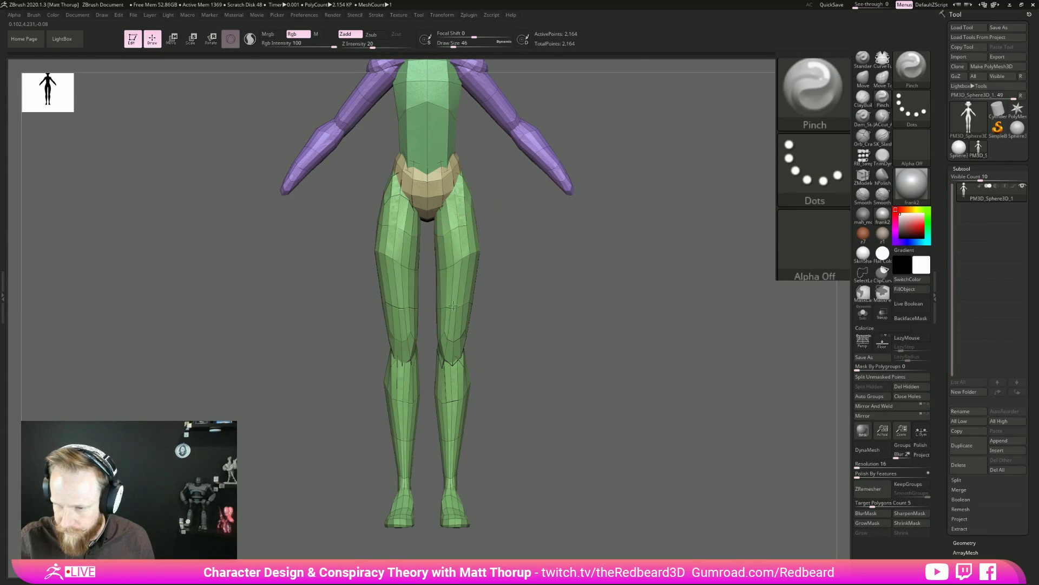
Narrow the ends of the forearms at the wrists with the Pinch brush.
{"action": "left_click_drag", "start_coordinate": [507, 298], "coordinate": [559, 370], "text": "alt"}
{"action": "left_click_drag", "start_coordinate": [583, 225], "coordinate": [522, 294]}
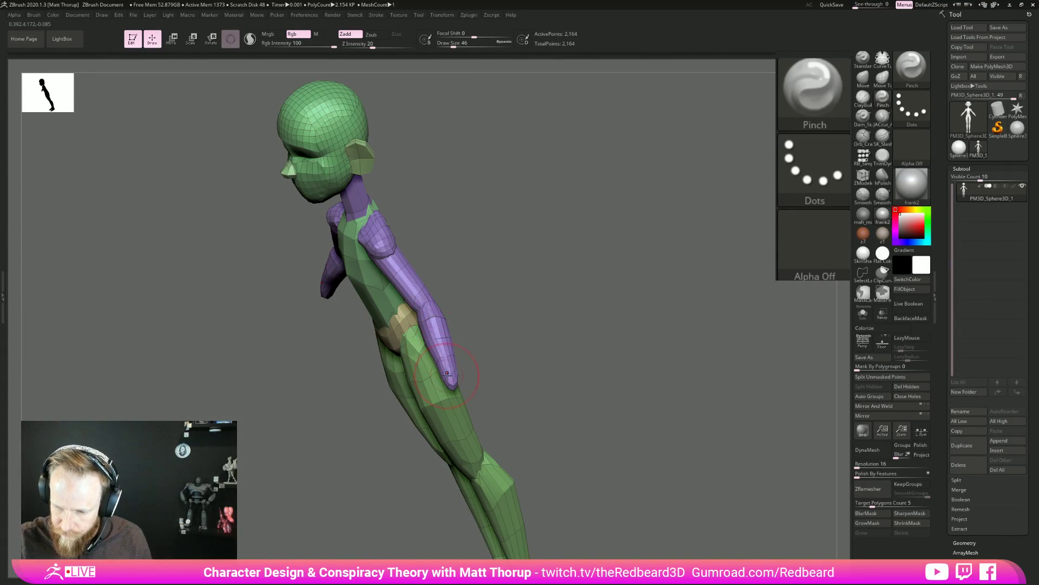
{"action": "mouse_move", "coordinate": [479, 317]}
{"action": "left_mouse_down", "text": "shift"}
{"action": "mouse_move", "coordinate": [503, 292]}
{"action": "mouse_move", "coordinate": [529, 301]}
{"action": "left_mouse_up", "text": "shift"}
{"action": "key", "text": "bracketright"}
{"action": "key", "text": "bracketright"}
{"action": "key", "text": "bracketright"}
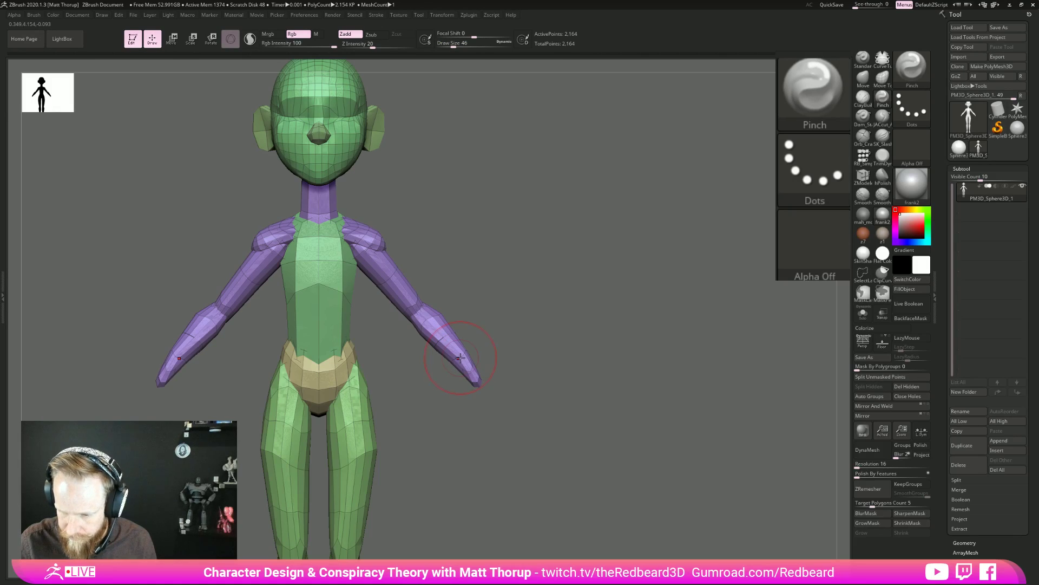
Reshape the forearms and elbows with the Move brush from front and back, setting the draw size to 54 and 33.
{"action": "left_click", "coordinate": [882, 78]}
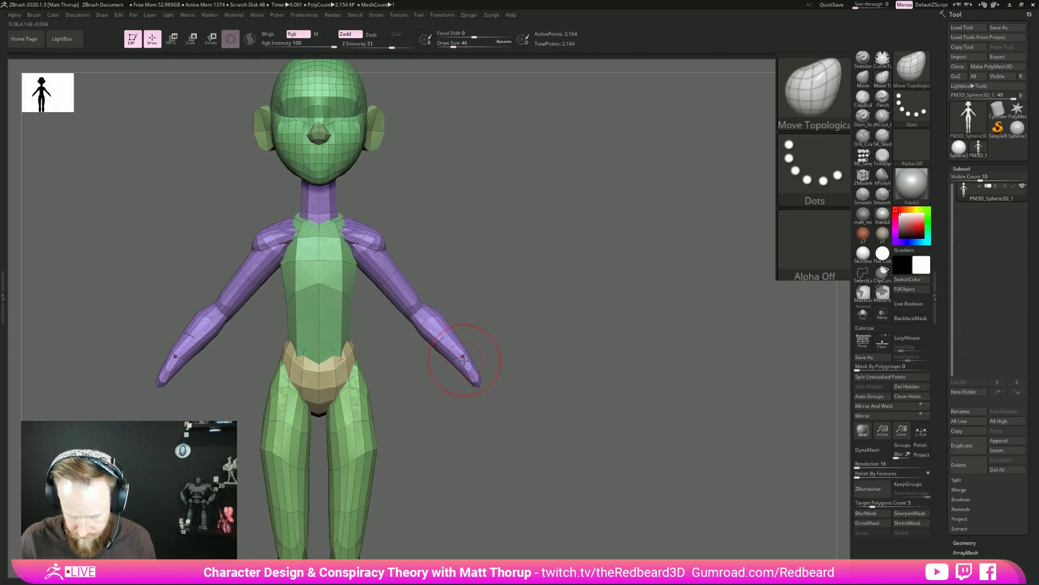
{"action": "key", "text": "b"}
{"action": "key", "text": "m"}
{"action": "key", "text": "v"}
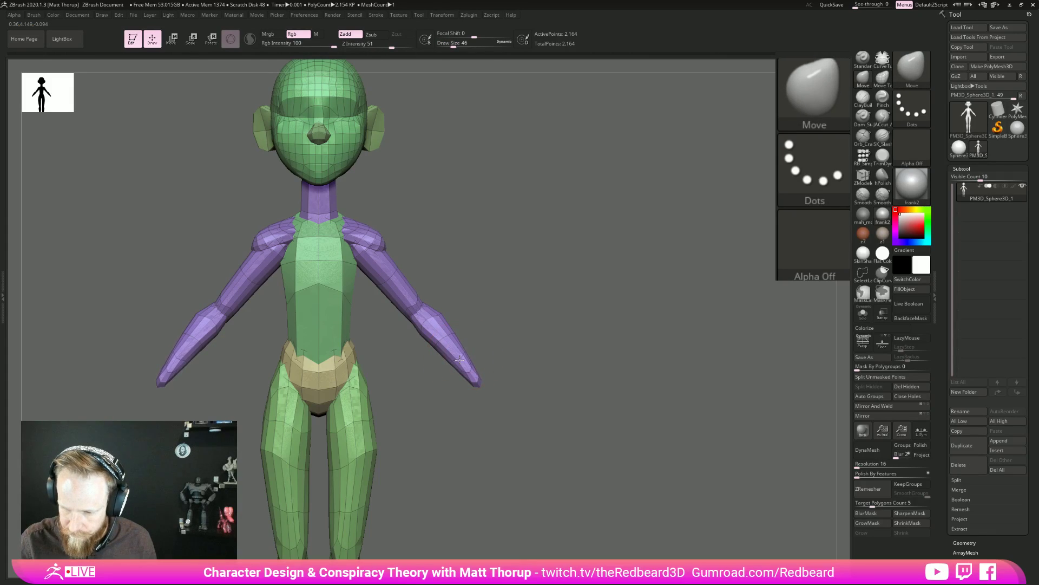
{"action": "left_click_drag", "start_coordinate": [503, 333], "coordinate": [427, 348]}
{"action": "key", "text": "s"}
{"action": "left_click_drag", "start_coordinate": [463, 359], "coordinate": [465, 358]}
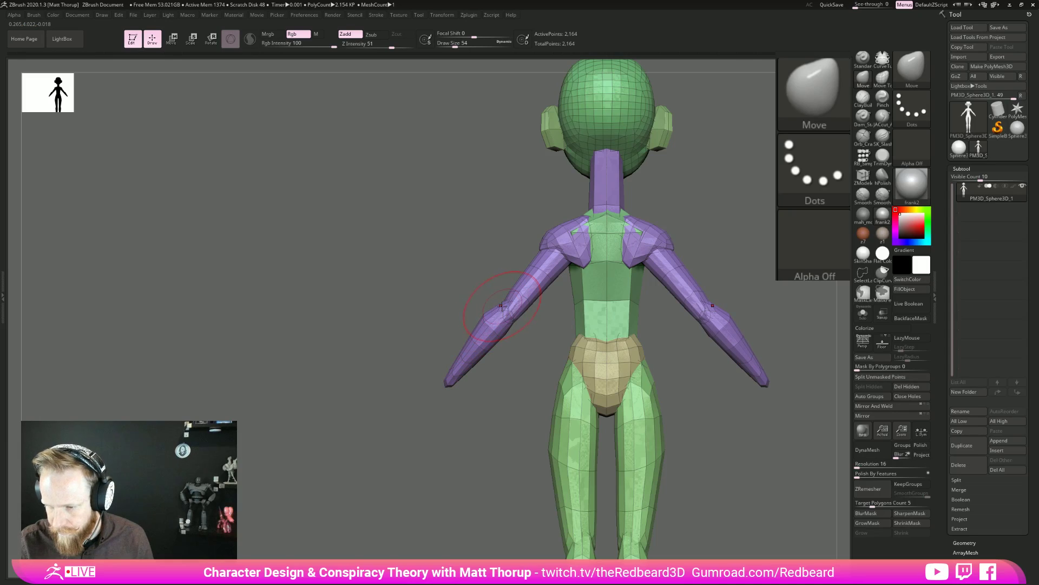
{"action": "key", "text": "s"}
{"action": "left_click_drag", "start_coordinate": [514, 294], "coordinate": [510, 293]}
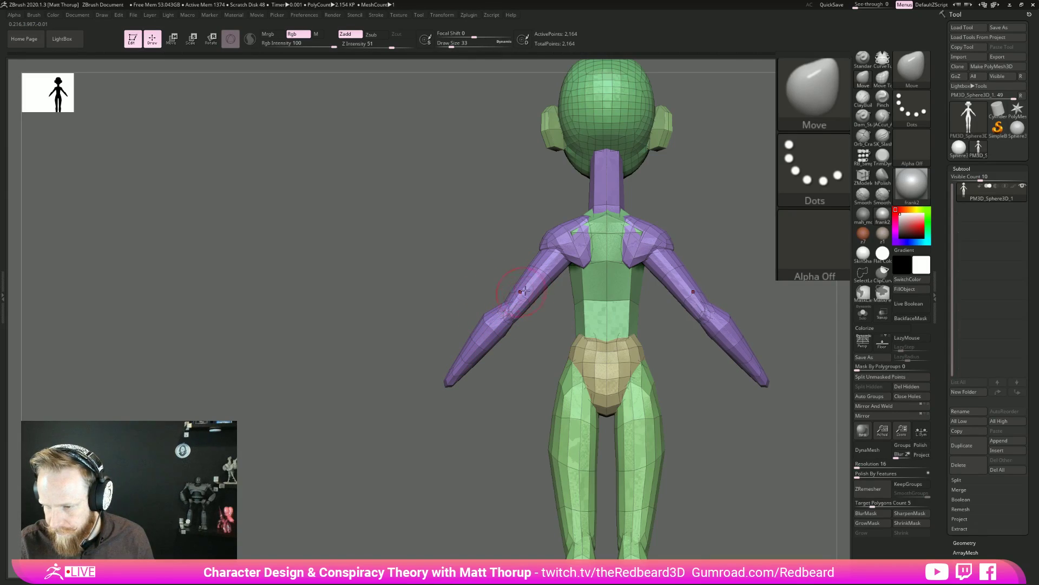
Refine the back of the upper arms with the Move Topological brush.
{"action": "key", "text": "b"}
{"action": "key", "text": "m"}
{"action": "key", "text": "t"}
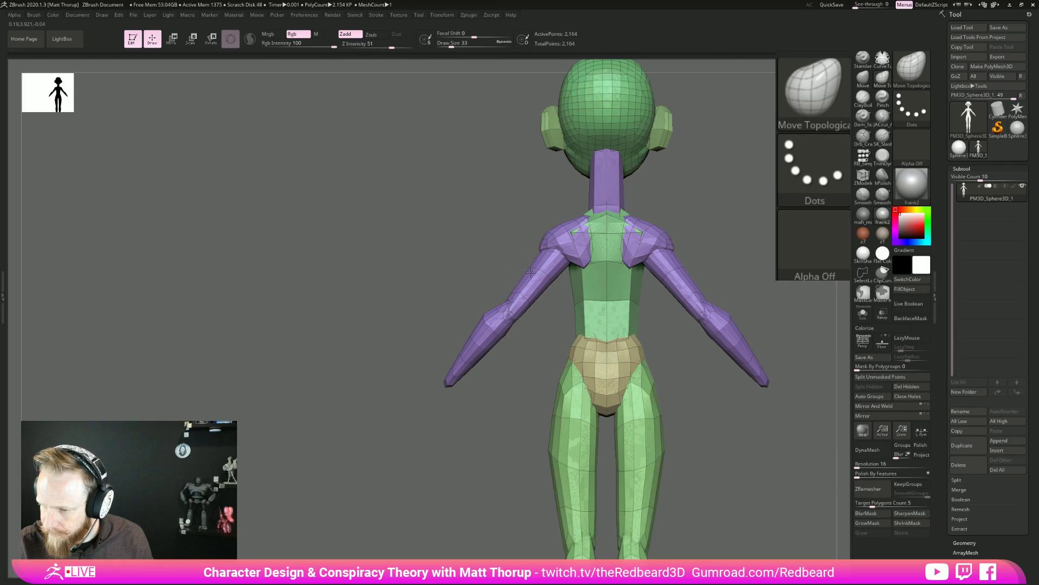
{"action": "mouse_move", "coordinate": [531, 352]}
{"action": "left_mouse_down"}
{"action": "mouse_move", "coordinate": [741, 384]}
{"action": "mouse_move", "coordinate": [672, 391]}
{"action": "left_mouse_up"}
{"action": "mouse_move", "coordinate": [671, 391]}
{"action": "left_mouse_down", "text": "alt"}
{"action": "mouse_move", "coordinate": [666, 440]}
{"action": "mouse_move", "coordinate": [665, 421]}
{"action": "mouse_move", "coordinate": [715, 502]}
{"action": "mouse_move", "coordinate": [564, 448]}
{"action": "mouse_move", "coordinate": [536, 462]}
{"action": "mouse_move", "coordinate": [657, 468]}
{"action": "left_mouse_up", "text": "alt"}
Turn off the polyframe display and adjust the torso with Move Topological at draw size 41.
{"action": "key", "text": "shift+f"}
{"action": "key", "text": "shift+f"}
{"action": "key", "text": "shift+f"}
{"action": "left_click_drag", "start_coordinate": [657, 468], "coordinate": [608, 390]}
{"action": "key", "text": "s"}
{"action": "left_click_drag", "start_coordinate": [462, 269], "coordinate": [464, 270]}
{"action": "left_click_drag", "start_coordinate": [464, 271], "coordinate": [468, 270]}
{"action": "left_click_drag", "start_coordinate": [585, 278], "coordinate": [660, 282]}
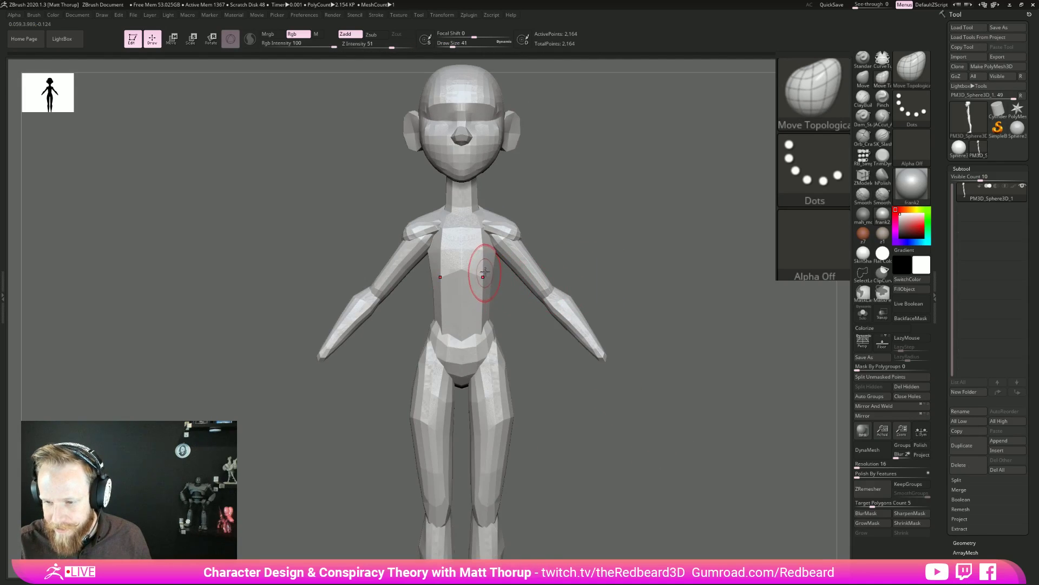
Isolate the torso, try hiding its lower faces and the pelvis with lasso selections, and restore the full figure's visibility.
{"action": "left_click", "coordinate": [487, 274], "text": "ctrl+shift"}
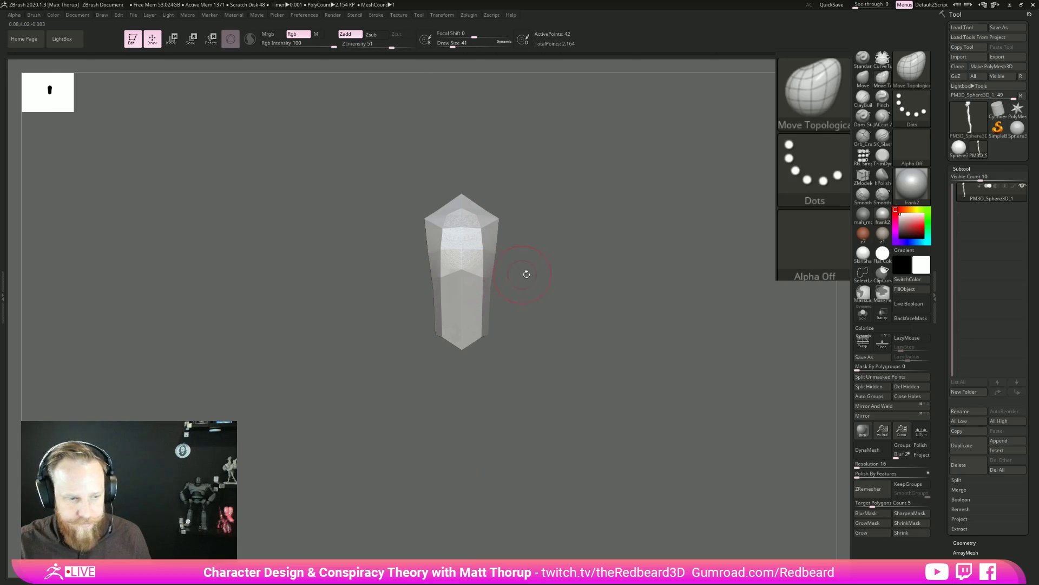
{"action": "mouse_move", "coordinate": [563, 317]}
{"action": "left_mouse_down"}
{"action": "mouse_move", "coordinate": [531, 327]}
{"action": "mouse_move", "coordinate": [590, 281]}
{"action": "mouse_move", "coordinate": [574, 281]}
{"action": "left_mouse_up"}
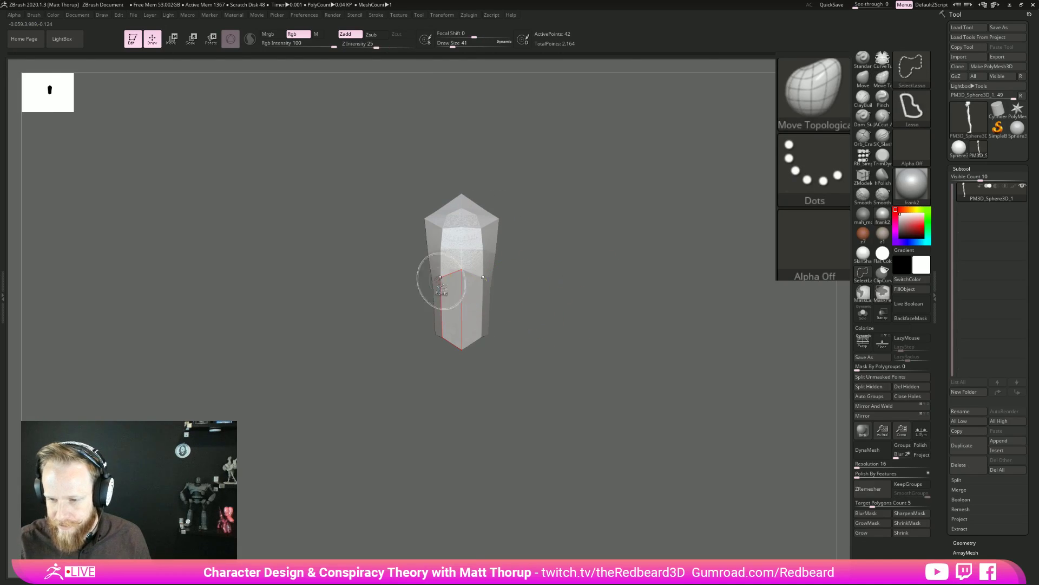
{"action": "mouse_move", "coordinate": [417, 216]}
{"action": "left_mouse_down", "text": "ctrl+shift"}
{"action": "mouse_move", "coordinate": [437, 302]}
{"action": "mouse_move", "coordinate": [488, 297]}
{"action": "mouse_move", "coordinate": [496, 222]}
{"action": "mouse_move", "coordinate": [417, 195]}
{"action": "mouse_move", "coordinate": [417, 217]}
{"action": "left_mouse_up", "text": "ctrl+shift"}
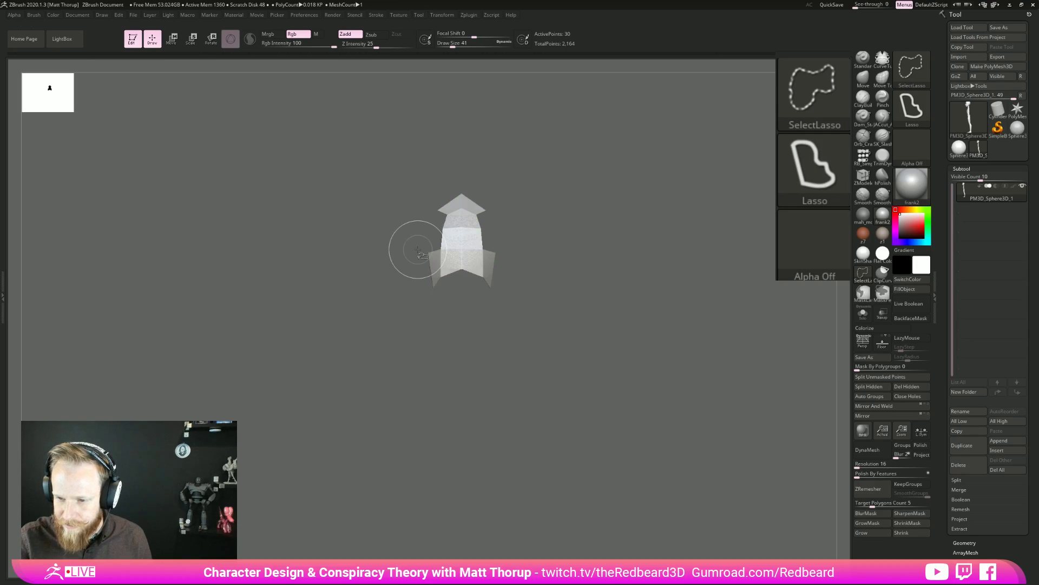
{"action": "left_click", "coordinate": [594, 313], "text": "ctrl+shift"}
{"action": "mouse_move", "coordinate": [433, 322]}
{"action": "left_mouse_down", "text": "ctrl+shift"}
{"action": "mouse_move", "coordinate": [455, 382]}
{"action": "mouse_move", "coordinate": [469, 360]}
{"action": "mouse_move", "coordinate": [467, 333]}
{"action": "left_mouse_up", "text": "ctrl+shift"}
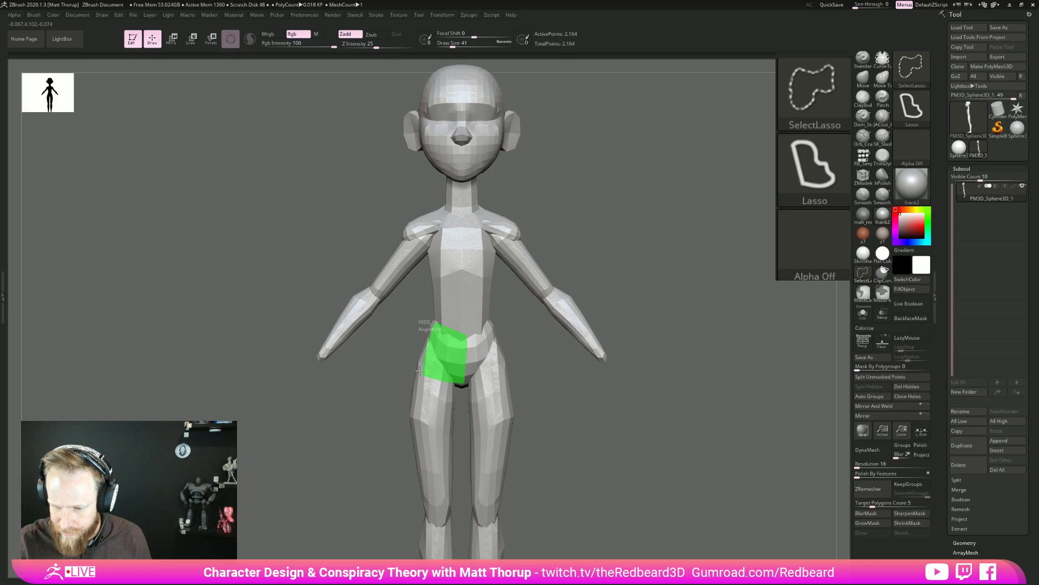
{"action": "mouse_move", "coordinate": [468, 382]}
{"action": "left_mouse_down", "text": "ctrl+shift"}
{"action": "mouse_move", "coordinate": [496, 360]}
{"action": "mouse_move", "coordinate": [486, 328]}
{"action": "mouse_move", "coordinate": [459, 340]}
{"action": "left_mouse_up", "text": "ctrl+shift"}
{"action": "left_click", "coordinate": [560, 388], "text": "ctrl+shift"}
Try hiding parts of the shoulder, torso and hip with lasso selections from the side, and show the whole figure again.
{"action": "left_click_drag", "start_coordinate": [634, 453], "coordinate": [536, 452]}
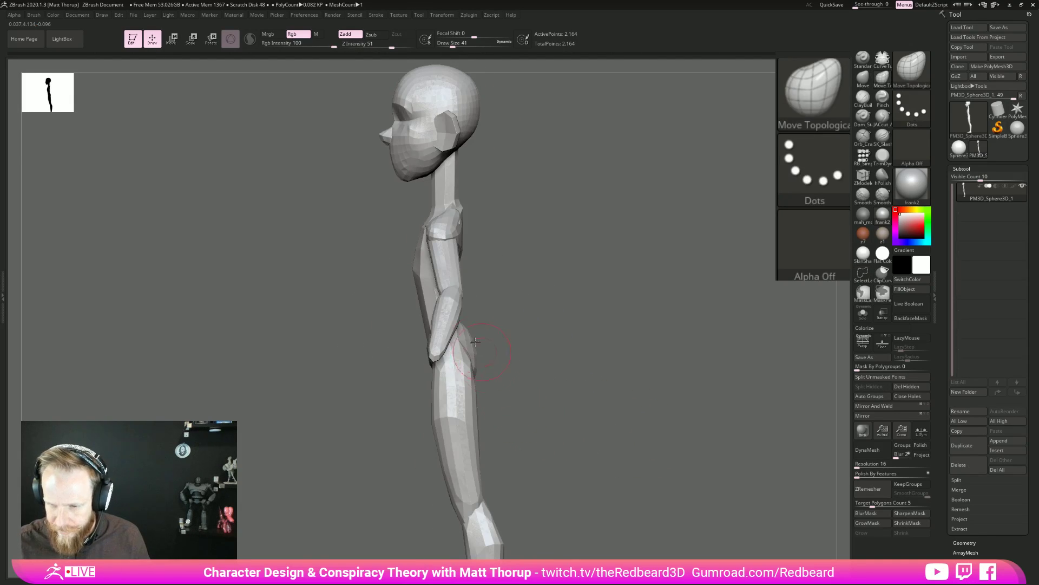
{"action": "mouse_move", "coordinate": [427, 237]}
{"action": "left_mouse_down", "text": "ctrl+shift"}
{"action": "mouse_move", "coordinate": [418, 278]}
{"action": "mouse_move", "coordinate": [463, 225]}
{"action": "mouse_move", "coordinate": [417, 232]}
{"action": "mouse_move", "coordinate": [425, 293]}
{"action": "mouse_move", "coordinate": [458, 265]}
{"action": "mouse_move", "coordinate": [439, 216]}
{"action": "left_mouse_up", "text": "ctrl+shift"}
{"action": "left_click", "coordinate": [505, 219], "text": "ctrl+shift"}
{"action": "left_click", "coordinate": [482, 294], "text": "ctrl+shift"}
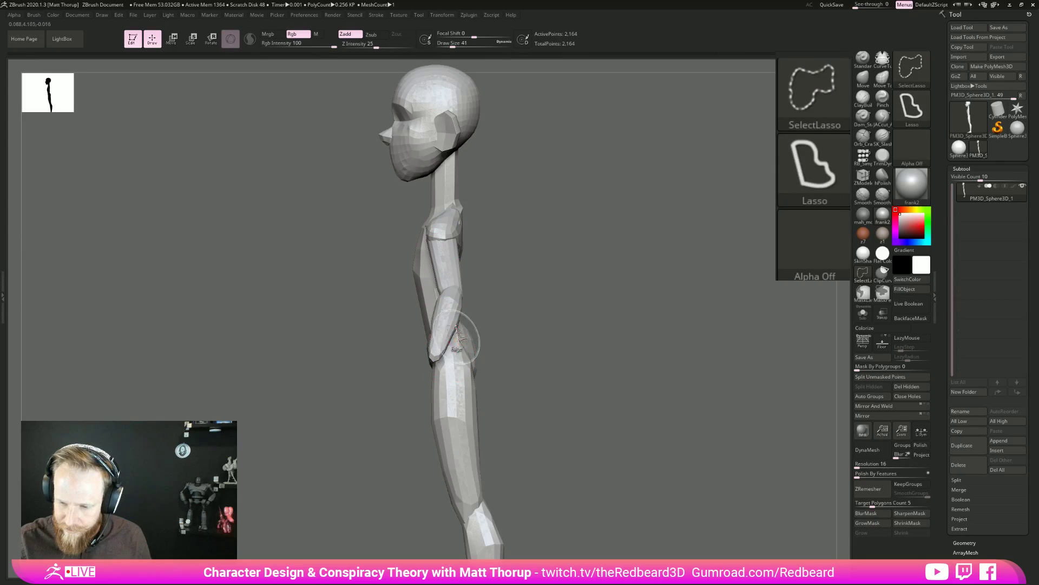
{"action": "mouse_move", "coordinate": [443, 328]}
{"action": "left_mouse_down", "text": "ctrl+shift"}
{"action": "mouse_move", "coordinate": [446, 391]}
{"action": "mouse_move", "coordinate": [471, 333]}
{"action": "mouse_move", "coordinate": [460, 317]}
{"action": "left_mouse_up", "text": "ctrl+shift"}
{"action": "left_click", "coordinate": [534, 219], "text": "ctrl+shift"}
{"action": "mouse_move", "coordinate": [430, 213]}
{"action": "left_mouse_down", "text": "ctrl+shift"}
{"action": "mouse_move", "coordinate": [394, 292]}
{"action": "mouse_move", "coordinate": [479, 432]}
{"action": "left_mouse_up", "text": "ctrl+shift"}
{"action": "left_click", "coordinate": [612, 416], "text": "ctrl+shift"}
{"action": "mouse_move", "coordinate": [613, 416]}
{"action": "right_mouse_down"}
{"action": "mouse_move", "coordinate": [670, 427]}
{"action": "mouse_move", "coordinate": [601, 427]}
{"action": "right_mouse_up"}
{"action": "mouse_move", "coordinate": [601, 427]}
{"action": "right_mouse_down"}
{"action": "mouse_move", "coordinate": [552, 428]}
{"action": "mouse_move", "coordinate": [652, 398]}
{"action": "right_mouse_up"}
{"action": "mouse_move", "coordinate": [652, 398]}
{"action": "right_mouse_down"}
{"action": "mouse_move", "coordinate": [608, 406]}
{"action": "mouse_move", "coordinate": [664, 395]}
{"action": "mouse_move", "coordinate": [569, 398]}
{"action": "mouse_move", "coordinate": [630, 417]}
{"action": "right_mouse_up"}
{"action": "key", "text": "w"}
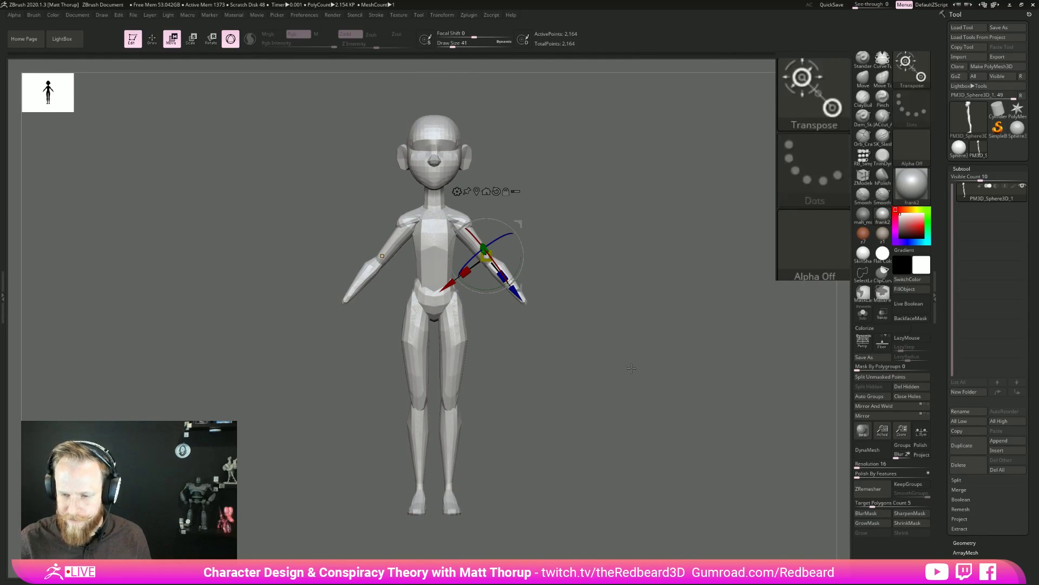
{"action": "key", "text": "q"}
{"action": "mouse_move", "coordinate": [615, 385]}
{"action": "right_mouse_down"}
{"action": "mouse_move", "coordinate": [664, 374]}
{"action": "mouse_move", "coordinate": [590, 402]}
{"action": "mouse_move", "coordinate": [700, 420]}
{"action": "mouse_move", "coordinate": [586, 474]}
{"action": "right_mouse_up"}
{"action": "right_click_drag", "start_coordinate": [616, 424], "coordinate": [636, 486], "text": "alt"}
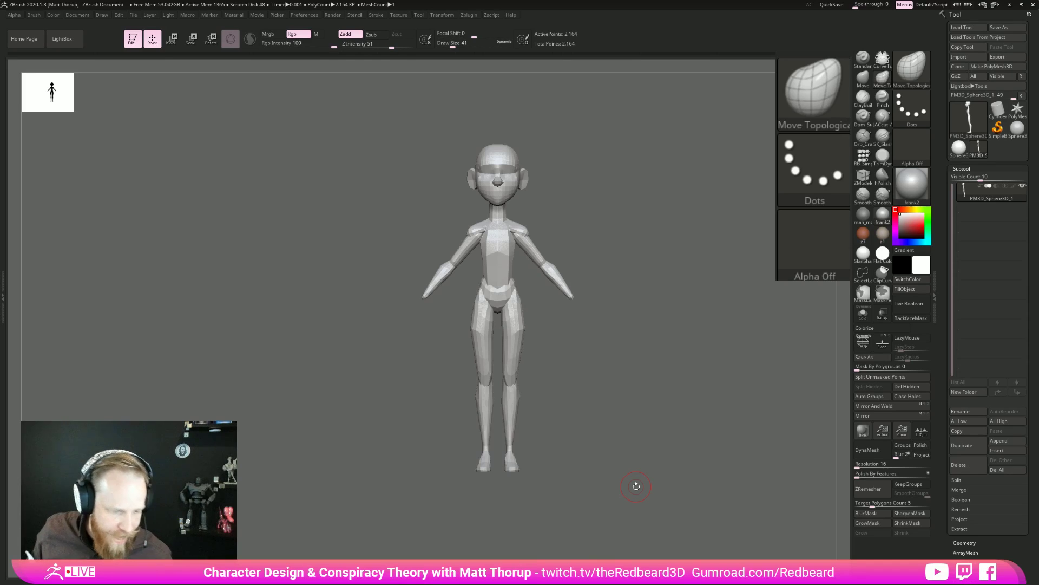
Adjust the tops of the shoulders beside the neck from the back and front with Move Topological at draw size 46.
{"action": "left_click_drag", "start_coordinate": [650, 354], "coordinate": [621, 258]}
{"action": "key", "text": "["}
{"action": "left_click_drag", "start_coordinate": [596, 163], "coordinate": [523, 152]}
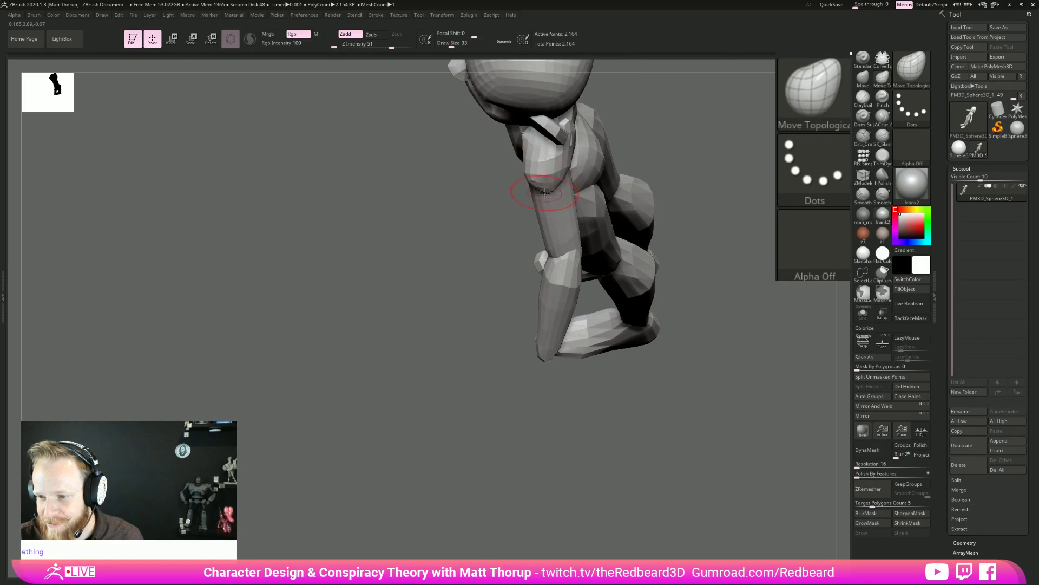
{"action": "right_click_drag", "start_coordinate": [542, 190], "coordinate": [555, 214]}
{"action": "key", "text": "s"}
{"action": "left_click_drag", "start_coordinate": [556, 176], "coordinate": [597, 150]}
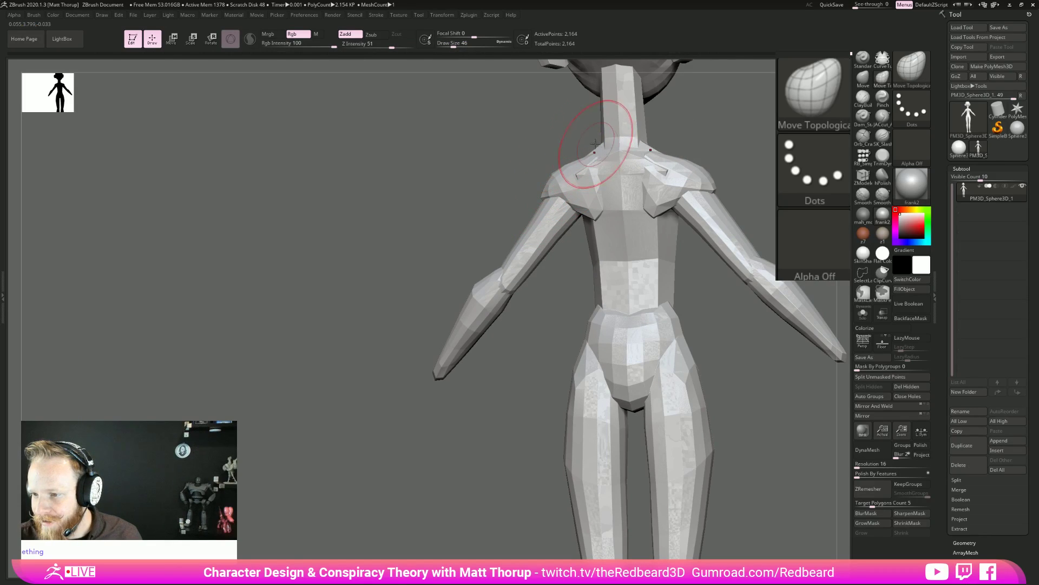
{"action": "mouse_move", "coordinate": [678, 146]}
{"action": "left_mouse_down"}
{"action": "mouse_move", "coordinate": [768, 149]}
{"action": "mouse_move", "coordinate": [756, 137]}
{"action": "left_mouse_up"}
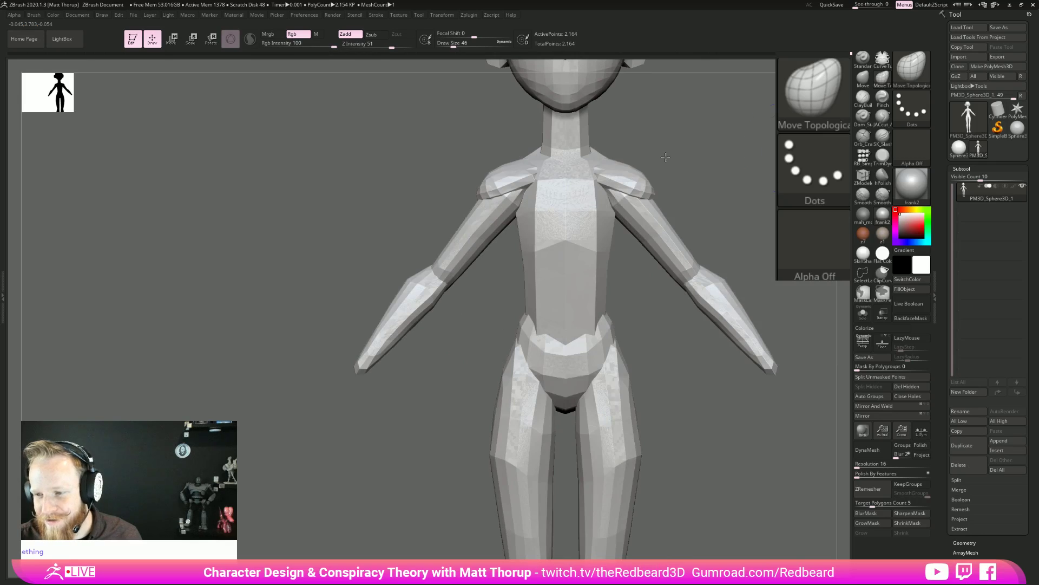
{"action": "left_click_drag", "start_coordinate": [595, 151], "coordinate": [597, 153]}
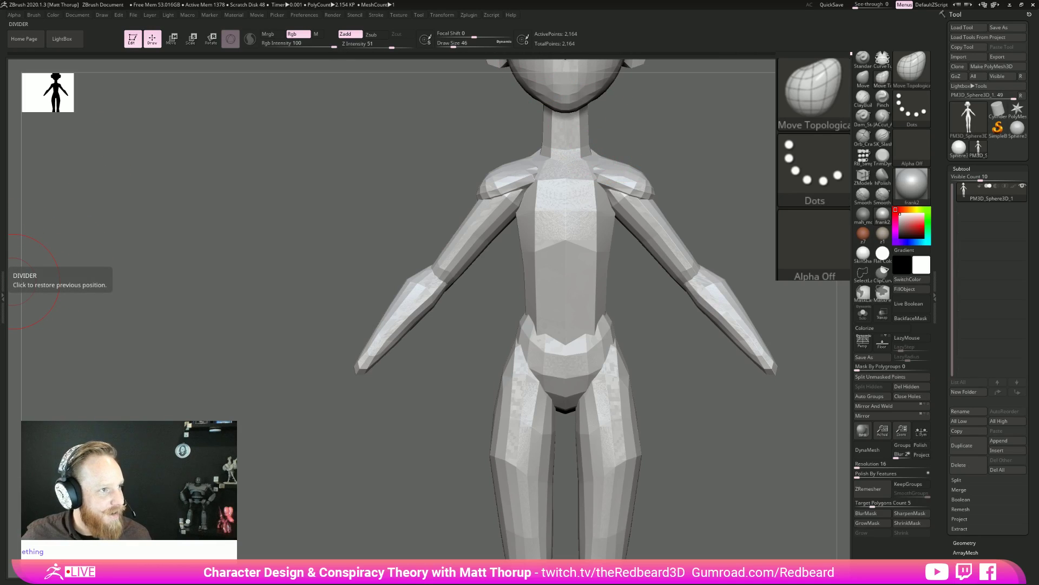
Launch the Snipping Tool and close it without taking a capture.
{"action": "key", "text": "alt+Tab"}
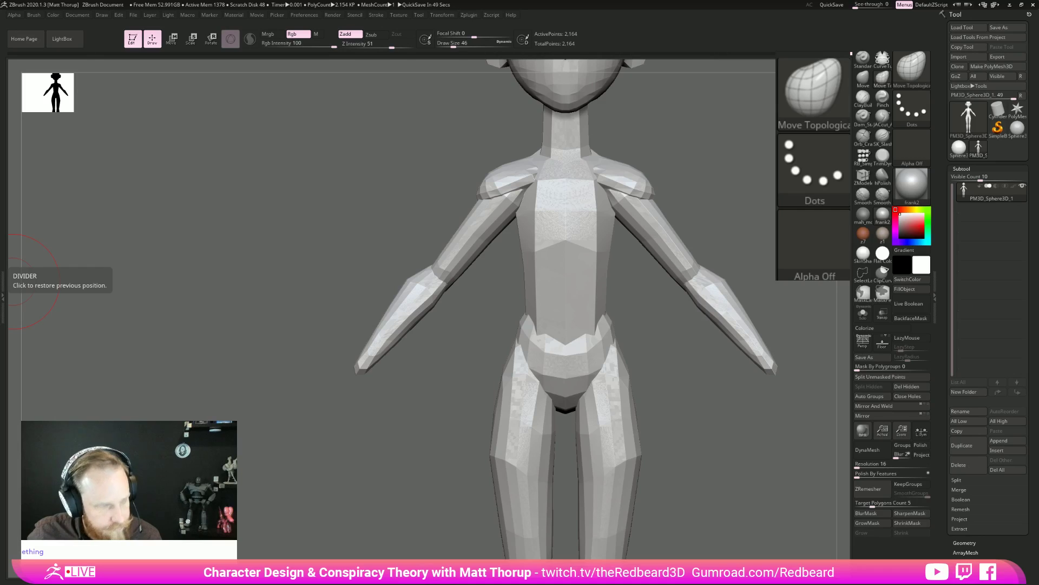
{"action": "key", "text": "super"}
{"action": "type", "text": "sn"}
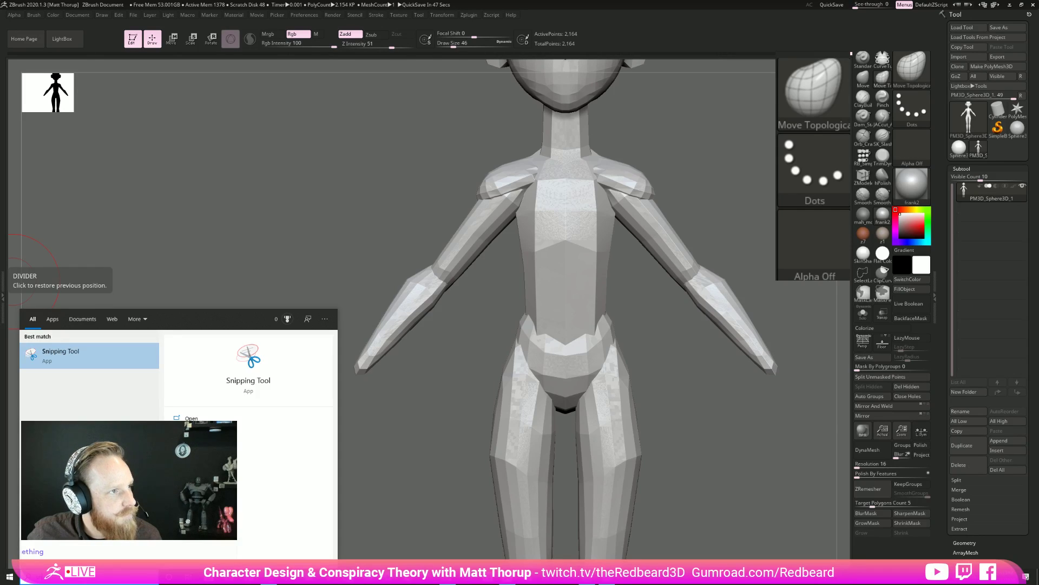
{"action": "key", "text": "Return"}
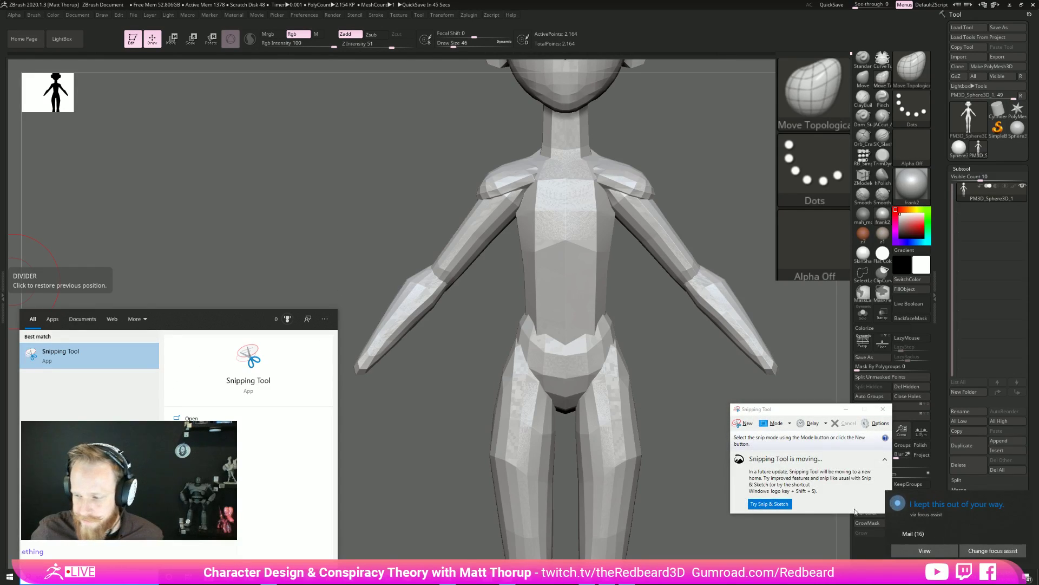
{"action": "left_click", "coordinate": [885, 408]}
{"action": "left_click", "coordinate": [886, 408]}
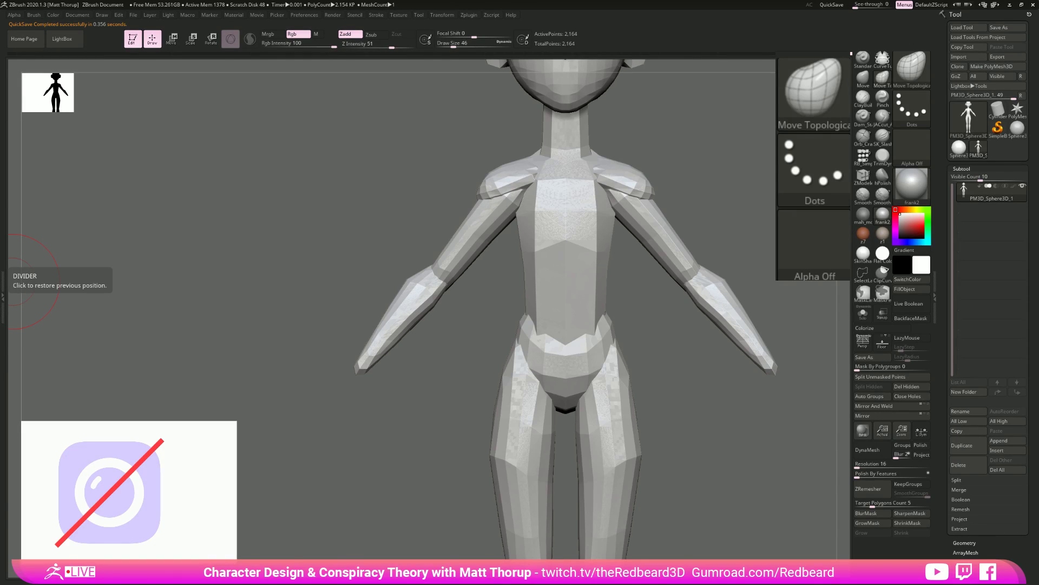
Set the brush draw size to 29.
{"action": "mouse_move", "coordinate": [700, 384]}
{"action": "left_mouse_down"}
{"action": "mouse_move", "coordinate": [705, 392]}
{"action": "mouse_move", "coordinate": [690, 388]}
{"action": "left_mouse_up"}
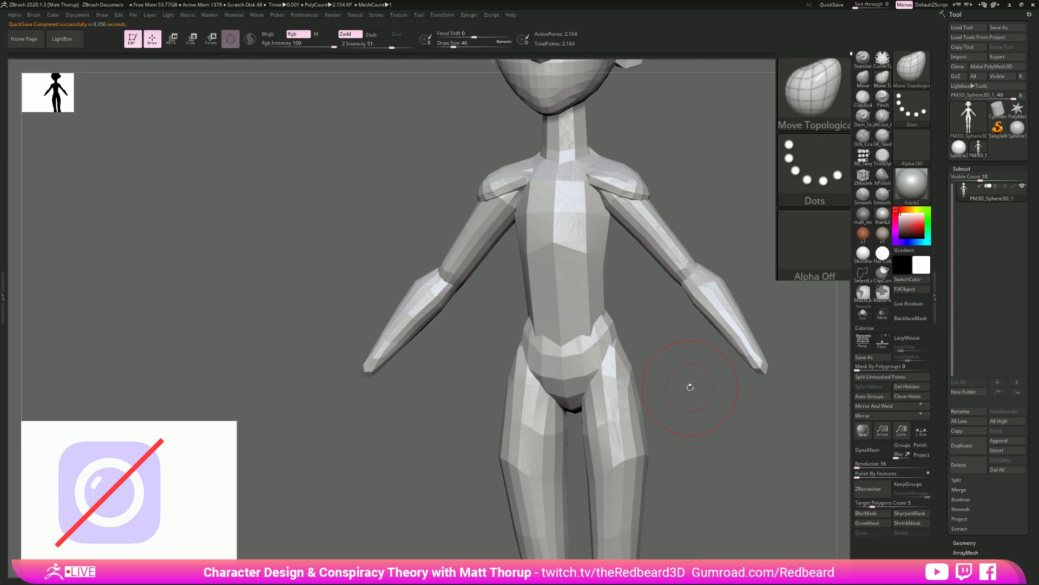
{"action": "mouse_move", "coordinate": [689, 383]}
{"action": "left_mouse_down"}
{"action": "mouse_move", "coordinate": [687, 413]}
{"action": "mouse_move", "coordinate": [736, 349]}
{"action": "left_mouse_up"}
{"action": "key", "text": "s"}
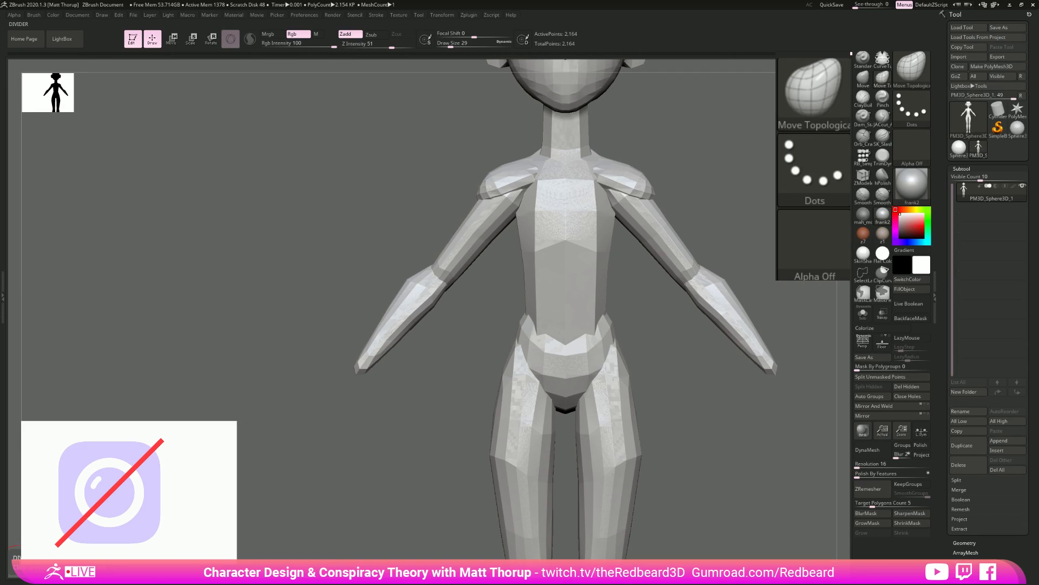
Search for Logitech Capture in the system search and launch it.
{"action": "key", "text": "super"}
{"action": "type", "text": "cam"}
{"action": "key", "text": "BackSpace"}
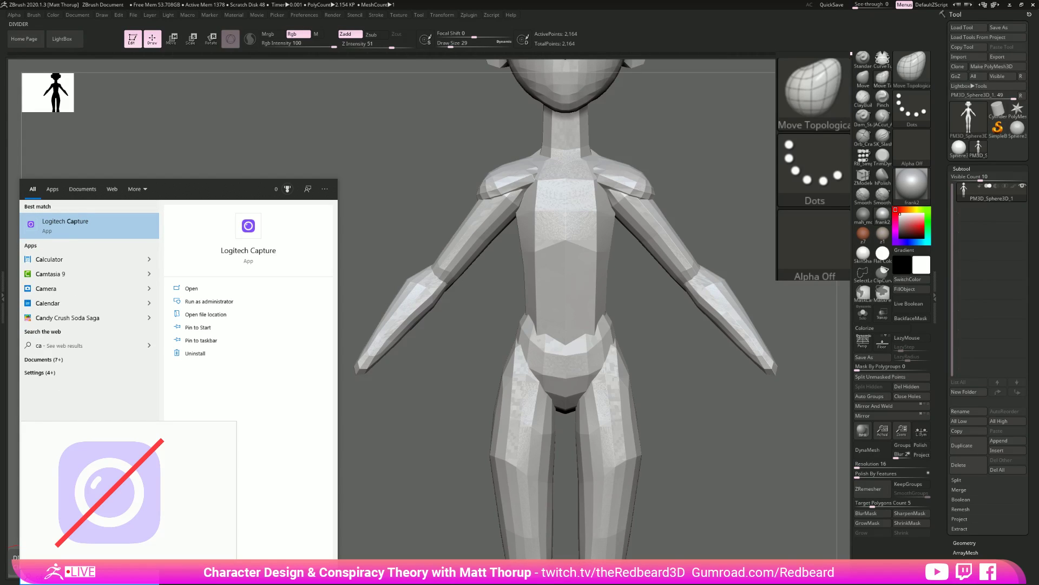
{"action": "type", "text": "p"}
{"action": "key", "text": "Return"}
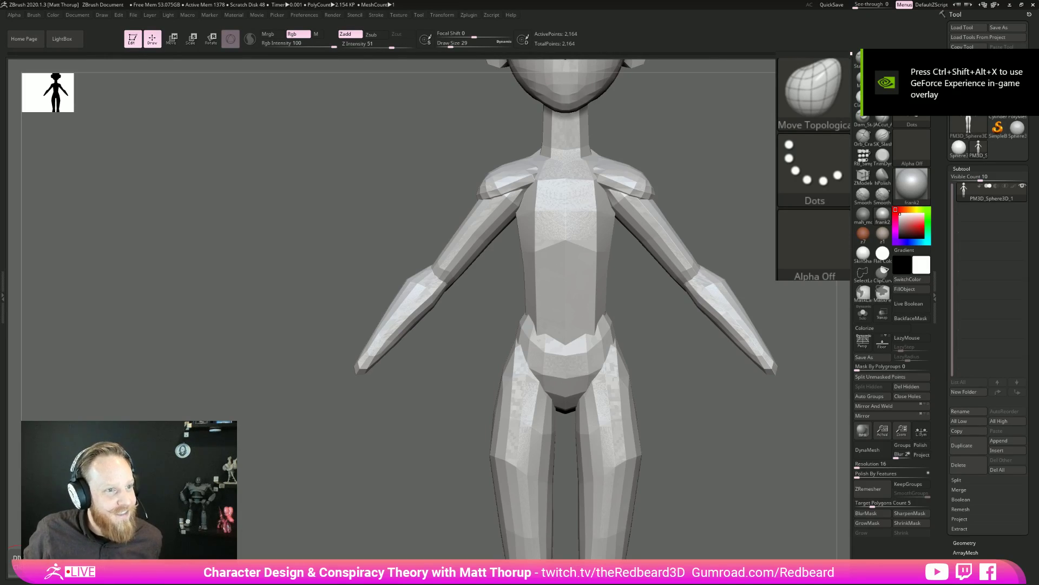
Reshape the back of the forearms with the Move brush at draw size 37.
{"action": "left_click_drag", "start_coordinate": [702, 398], "coordinate": [527, 422]}
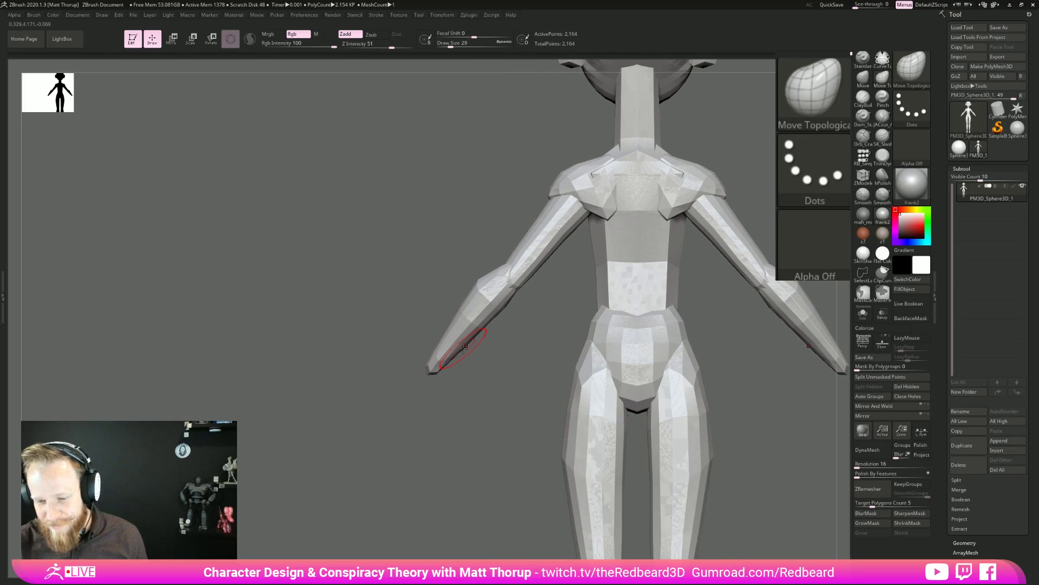
{"action": "key", "text": "b"}
{"action": "key", "text": "m"}
{"action": "key", "text": "v"}
{"action": "key", "text": "s"}
{"action": "left_click_drag", "start_coordinate": [461, 350], "coordinate": [462, 343]}
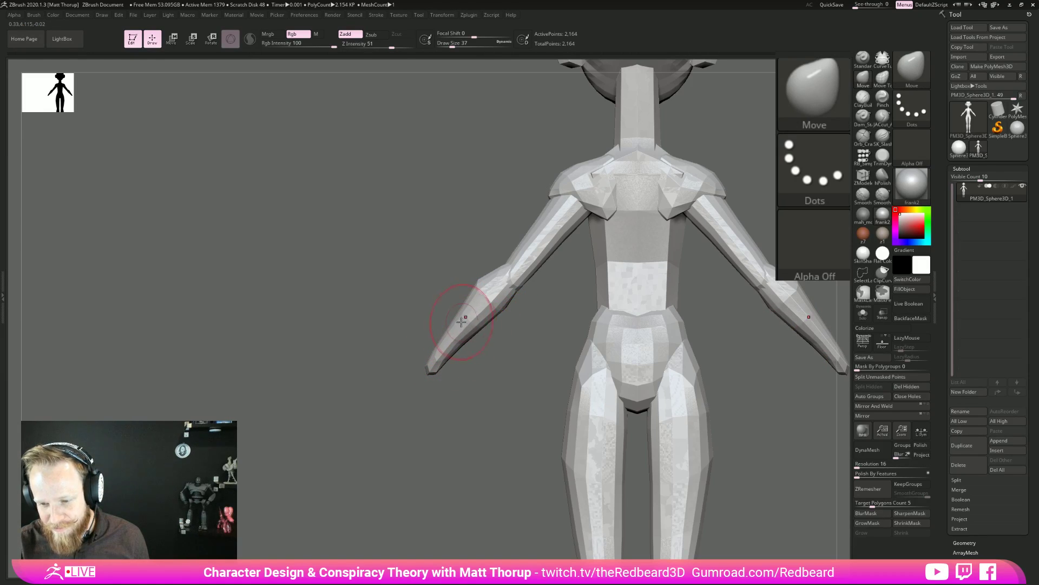
Refine the upper arms from the front with the Move brush at draw size 44 and check them from all sides.
{"action": "left_click_drag", "start_coordinate": [450, 427], "coordinate": [550, 413]}
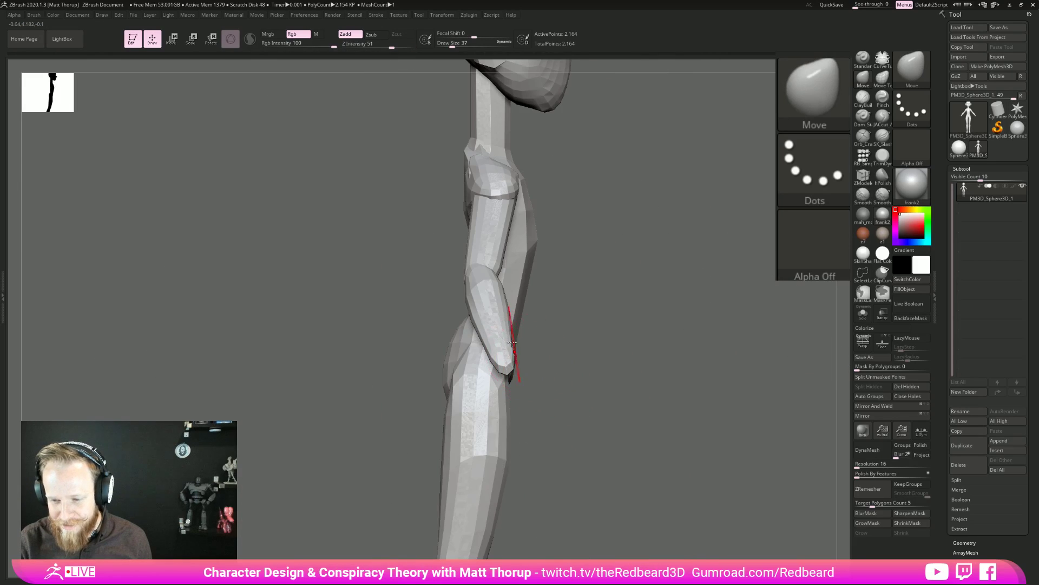
{"action": "left_click_drag", "start_coordinate": [596, 302], "coordinate": [551, 307]}
{"action": "left_click_drag", "start_coordinate": [521, 261], "coordinate": [518, 265]}
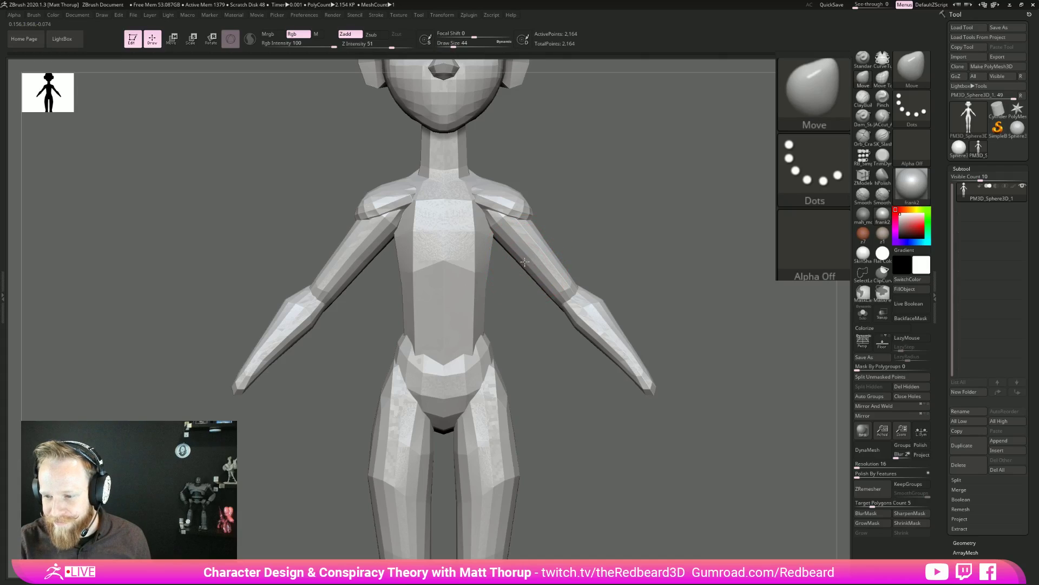
{"action": "mouse_move", "coordinate": [650, 235]}
{"action": "left_mouse_down"}
{"action": "mouse_move", "coordinate": [574, 303]}
{"action": "mouse_move", "coordinate": [511, 389]}
{"action": "left_mouse_up"}
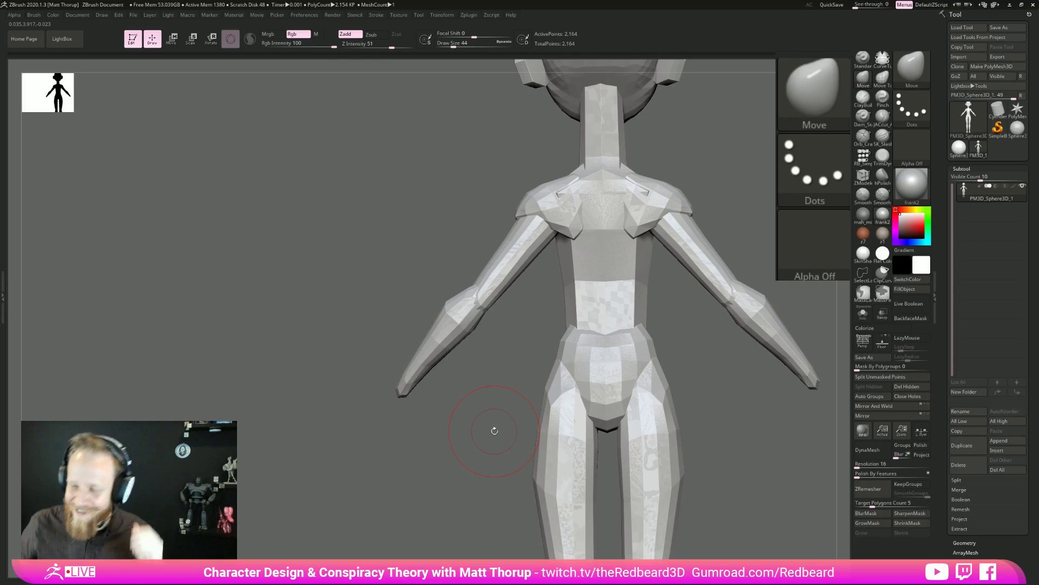
{"action": "left_click_drag", "start_coordinate": [510, 364], "coordinate": [661, 375]}
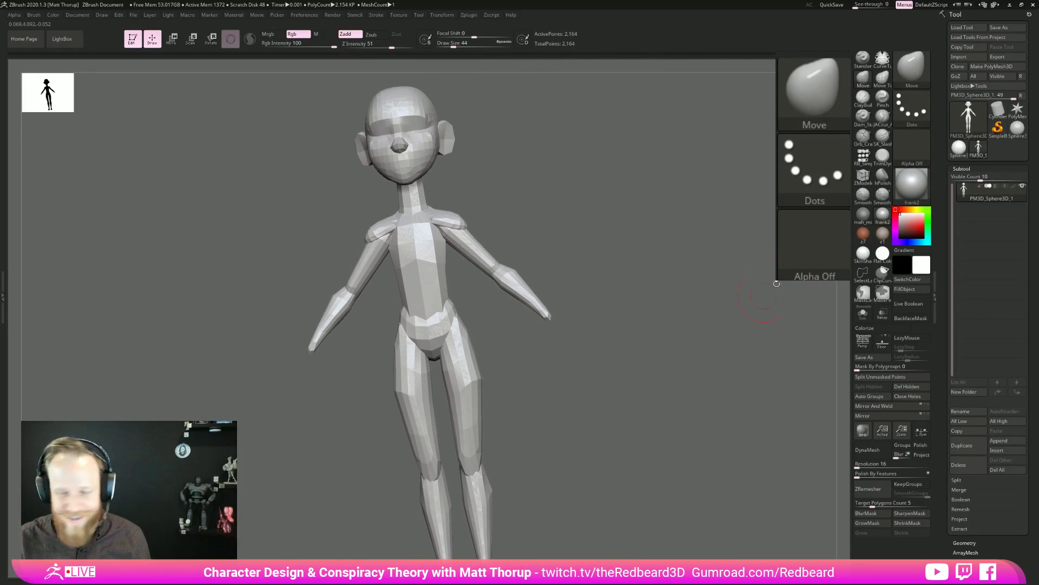
Insert a PolySphereLow from RB_SimpleInsert at the wrists as a base for the hands and enable local symmetry.
{"action": "left_click", "coordinate": [863, 157]}
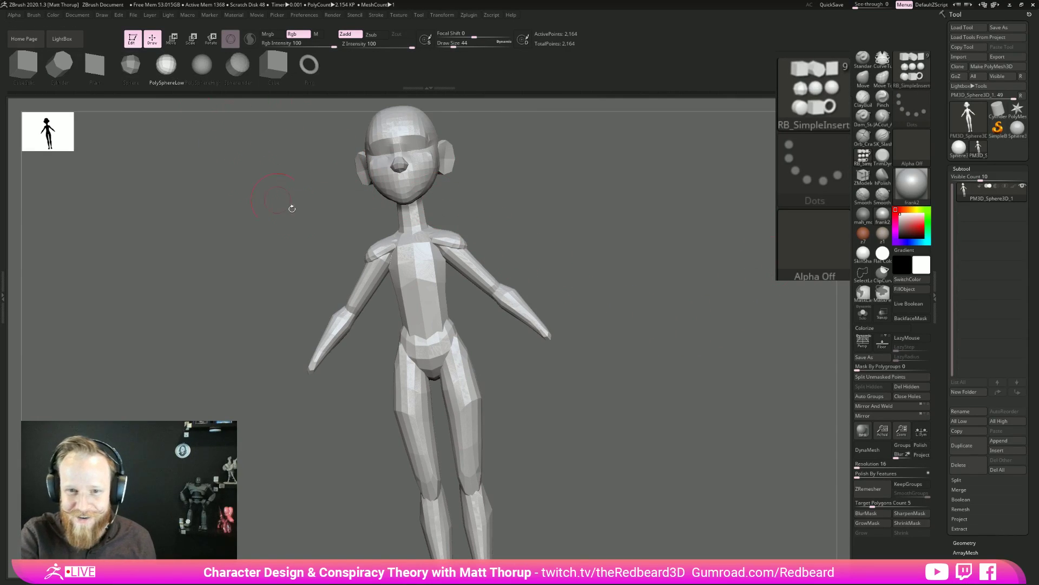
{"action": "mouse_move", "coordinate": [551, 339]}
{"action": "left_mouse_down"}
{"action": "mouse_move", "coordinate": [556, 350]}
{"action": "mouse_move", "coordinate": [541, 359]}
{"action": "left_mouse_up"}
{"action": "key", "text": "ctrl+z"}
{"action": "key", "text": "e"}
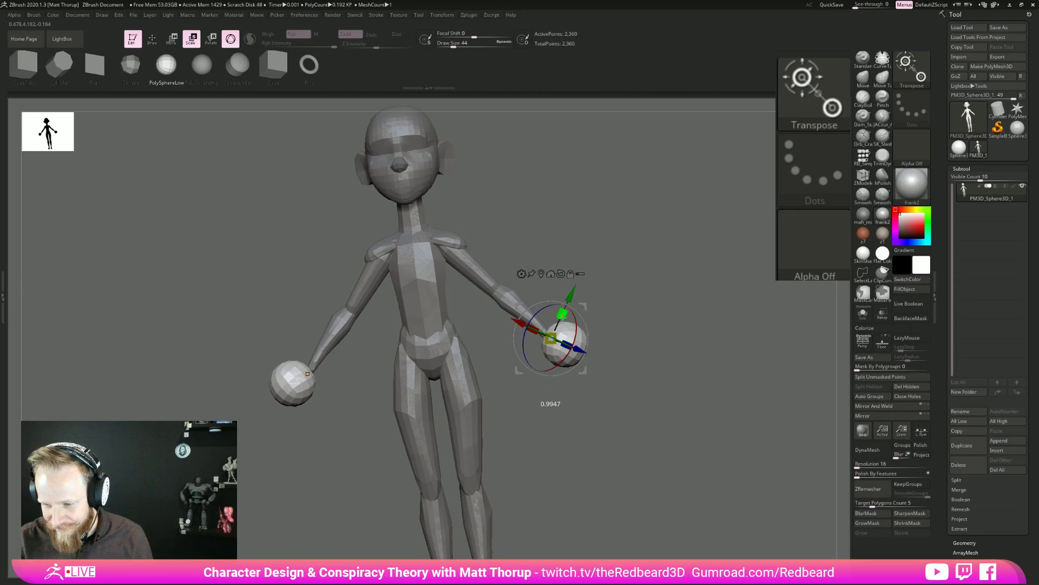
{"action": "left_click", "coordinate": [921, 431]}
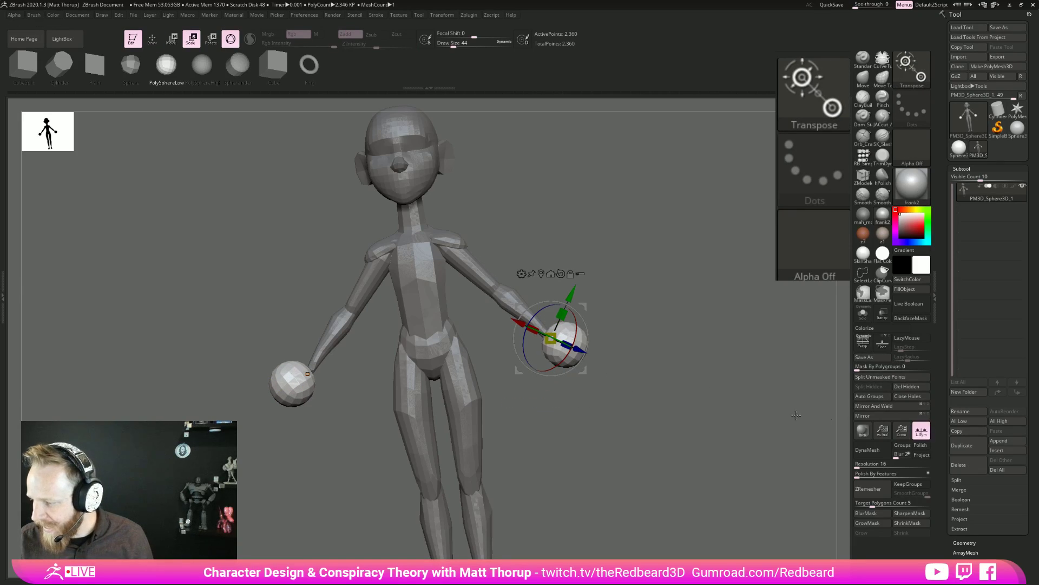
Flatten the hand spheres to about half their thickness and adjust their proportions with the Scale gizmo.
{"action": "left_click_drag", "start_coordinate": [563, 314], "coordinate": [534, 380]}
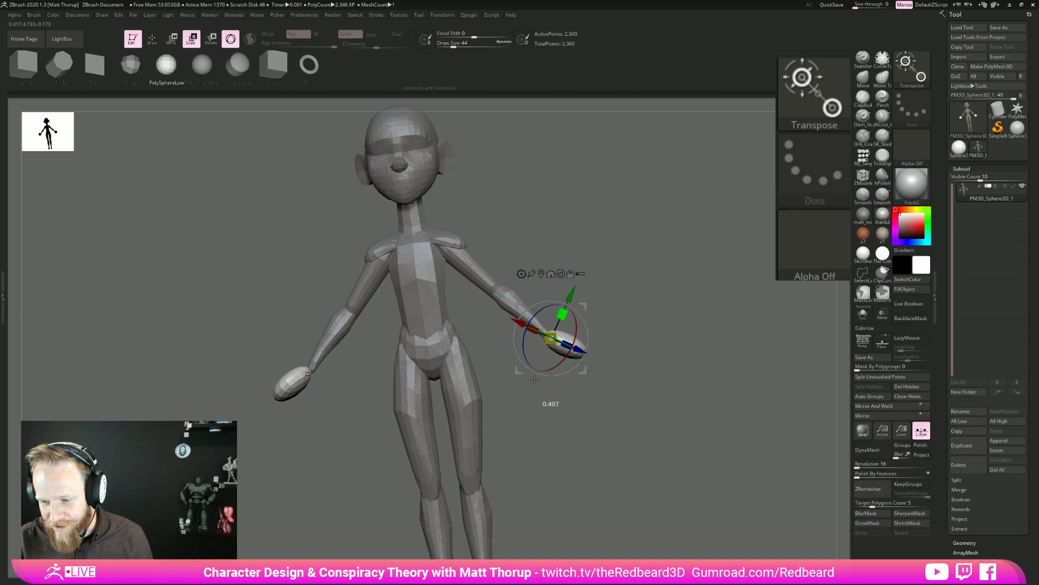
{"action": "left_click_drag", "start_coordinate": [576, 330], "coordinate": [572, 362]}
{"action": "left_click_drag", "start_coordinate": [673, 346], "coordinate": [647, 363]}
{"action": "left_click_drag", "start_coordinate": [582, 359], "coordinate": [571, 360]}
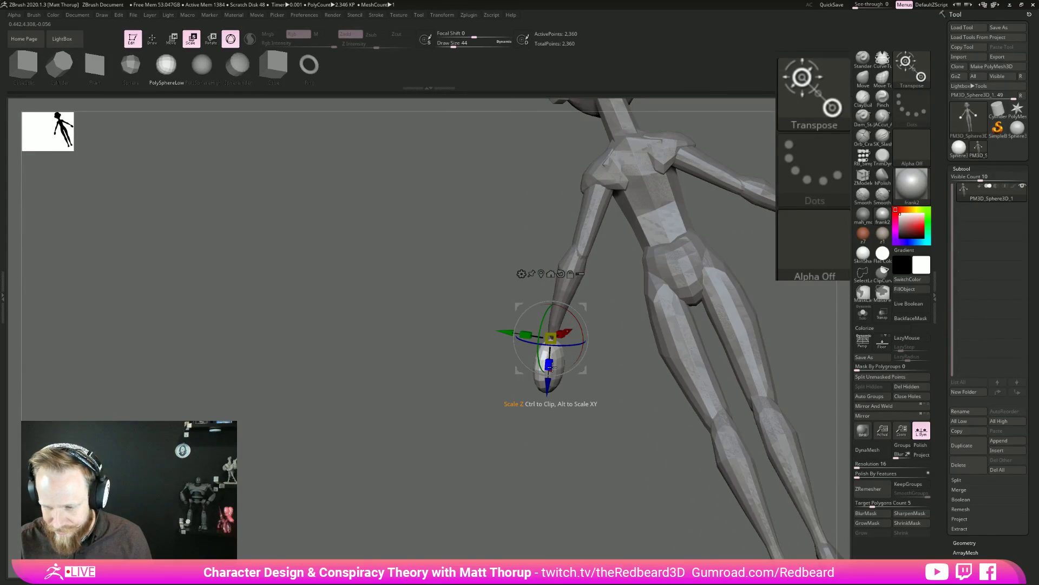
Shape the flattened hands with the Move brush, raising the draw size to 120.
{"action": "key", "text": "q"}
{"action": "mouse_move", "coordinate": [601, 423]}
{"action": "left_mouse_down"}
{"action": "mouse_move", "coordinate": [594, 432]}
{"action": "mouse_move", "coordinate": [596, 392]}
{"action": "mouse_move", "coordinate": [585, 391]}
{"action": "left_mouse_up"}
{"action": "key", "text": "b"}
{"action": "key", "text": "m"}
{"action": "key", "text": "v"}
{"action": "left_click_drag", "start_coordinate": [551, 329], "coordinate": [556, 318]}
{"action": "mouse_move", "coordinate": [631, 318]}
{"action": "left_mouse_down"}
{"action": "mouse_move", "coordinate": [572, 337]}
{"action": "mouse_move", "coordinate": [580, 352]}
{"action": "mouse_move", "coordinate": [573, 346]}
{"action": "left_mouse_up"}
{"action": "key", "text": "s"}
{"action": "key", "text": "s"}
{"action": "left_click_drag", "start_coordinate": [551, 360], "coordinate": [555, 360]}
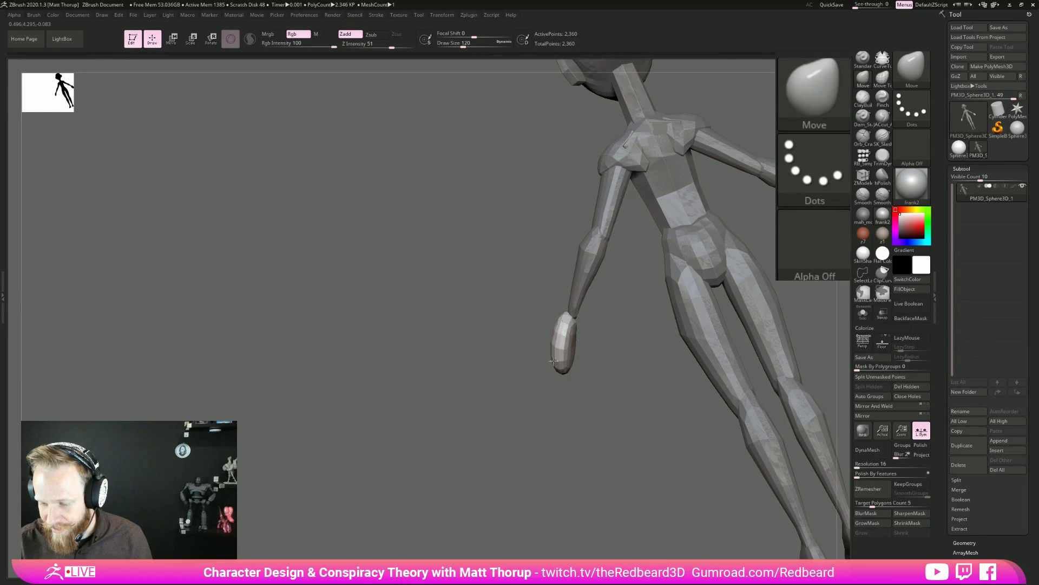
Curve the hands from the wrist to the fingertips with the Move brush, starting at draw size 54.
{"action": "left_click_drag", "start_coordinate": [562, 400], "coordinate": [643, 379]}
{"action": "key", "text": "s"}
{"action": "mouse_move", "coordinate": [562, 372]}
{"action": "left_mouse_down"}
{"action": "mouse_move", "coordinate": [550, 371]}
{"action": "mouse_move", "coordinate": [558, 377]}
{"action": "mouse_move", "coordinate": [548, 355]}
{"action": "mouse_move", "coordinate": [575, 324]}
{"action": "mouse_move", "coordinate": [528, 369]}
{"action": "left_mouse_up"}
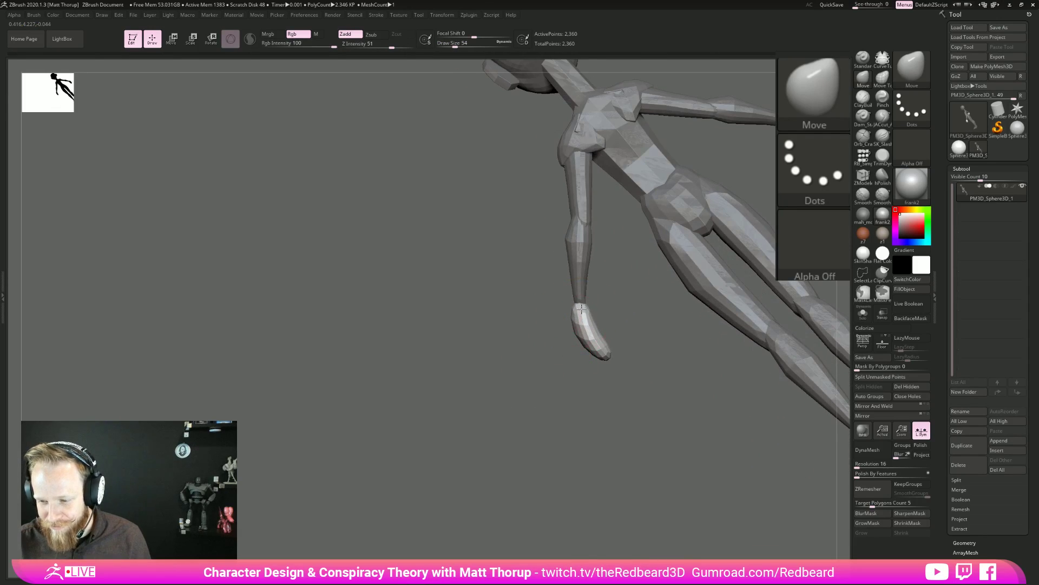
{"action": "mouse_move", "coordinate": [591, 325]}
{"action": "left_mouse_down"}
{"action": "mouse_move", "coordinate": [573, 355]}
{"action": "mouse_move", "coordinate": [575, 377]}
{"action": "left_mouse_up"}
{"action": "key", "text": "bracketright"}
{"action": "mouse_move", "coordinate": [614, 342]}
{"action": "left_mouse_down"}
{"action": "mouse_move", "coordinate": [622, 337]}
{"action": "mouse_move", "coordinate": [614, 349]}
{"action": "left_mouse_up"}
{"action": "left_click_drag", "start_coordinate": [617, 349], "coordinate": [631, 351]}
{"action": "right_click_drag", "start_coordinate": [632, 350], "coordinate": [611, 358]}
Refine the outline of the hands viewed flat on with the Move brush at draw sizes 37 and 27.
{"action": "key", "text": "s"}
{"action": "left_click_drag", "start_coordinate": [648, 302], "coordinate": [615, 294]}
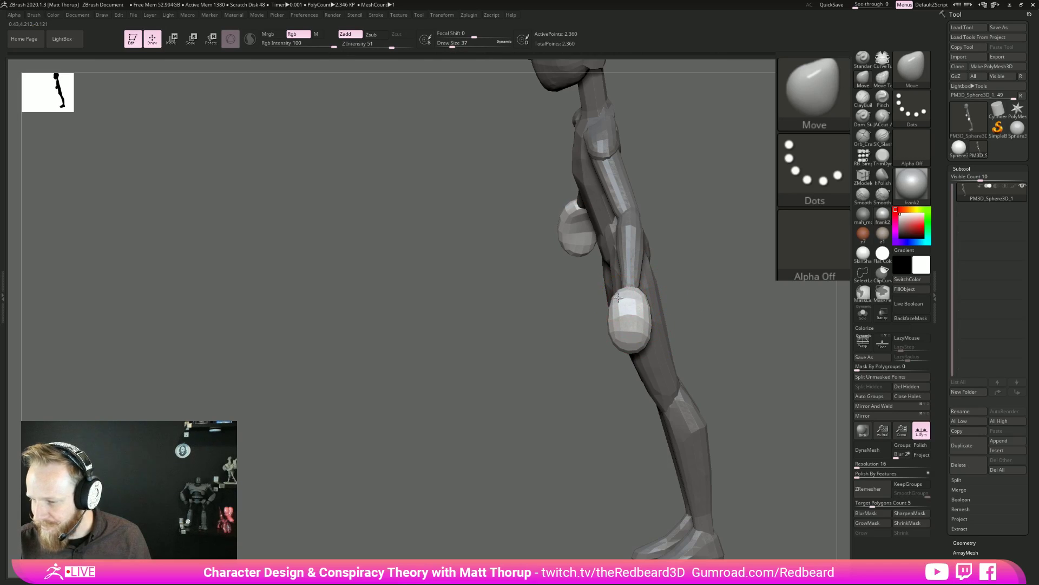
{"action": "key", "text": "s"}
{"action": "mouse_move", "coordinate": [616, 330]}
{"action": "left_mouse_down"}
{"action": "mouse_move", "coordinate": [627, 353]}
{"action": "mouse_move", "coordinate": [639, 345]}
{"action": "left_mouse_up"}
{"action": "right_click_drag", "start_coordinate": [689, 334], "coordinate": [631, 320]}
{"action": "key", "text": "s"}
{"action": "left_click_drag", "start_coordinate": [630, 320], "coordinate": [625, 321]}
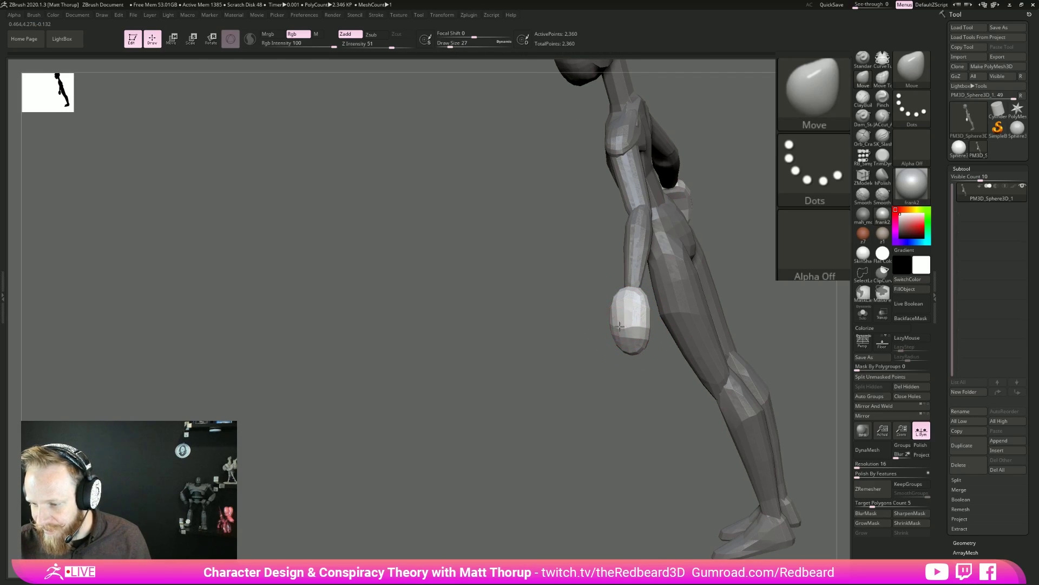
Adjust the hands' thickness and bend seen edge-on with the Move brush at draw sizes 31 and 41.
{"action": "mouse_move", "coordinate": [619, 357]}
{"action": "right_mouse_down"}
{"action": "mouse_move", "coordinate": [648, 334]}
{"action": "mouse_move", "coordinate": [627, 340]}
{"action": "right_mouse_up"}
{"action": "key", "text": "s"}
{"action": "left_click_drag", "start_coordinate": [628, 340], "coordinate": [631, 341]}
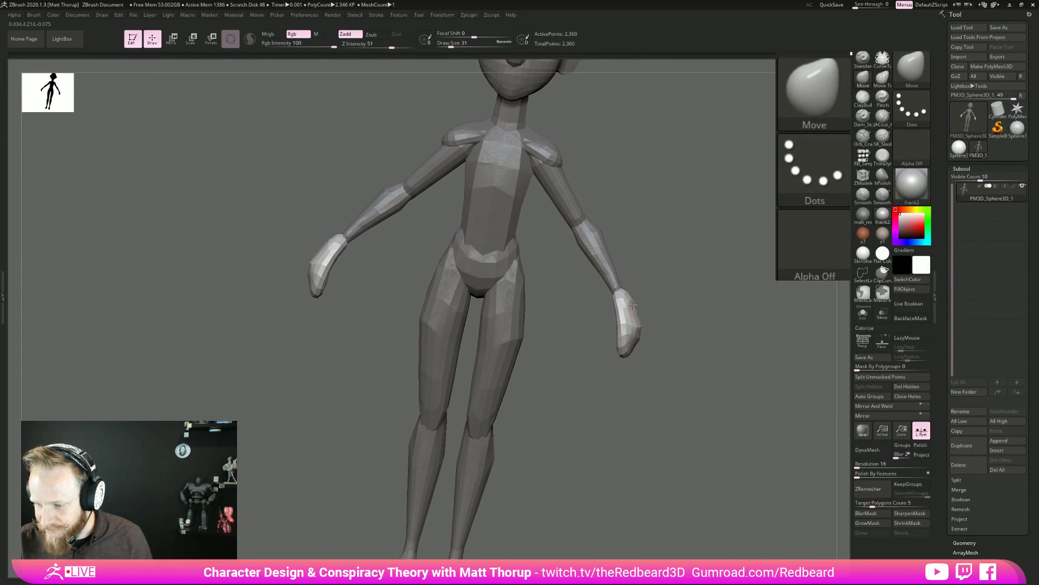
{"action": "right_click_drag", "start_coordinate": [658, 302], "coordinate": [638, 322]}
{"action": "right_click_drag", "start_coordinate": [676, 362], "coordinate": [658, 326]}
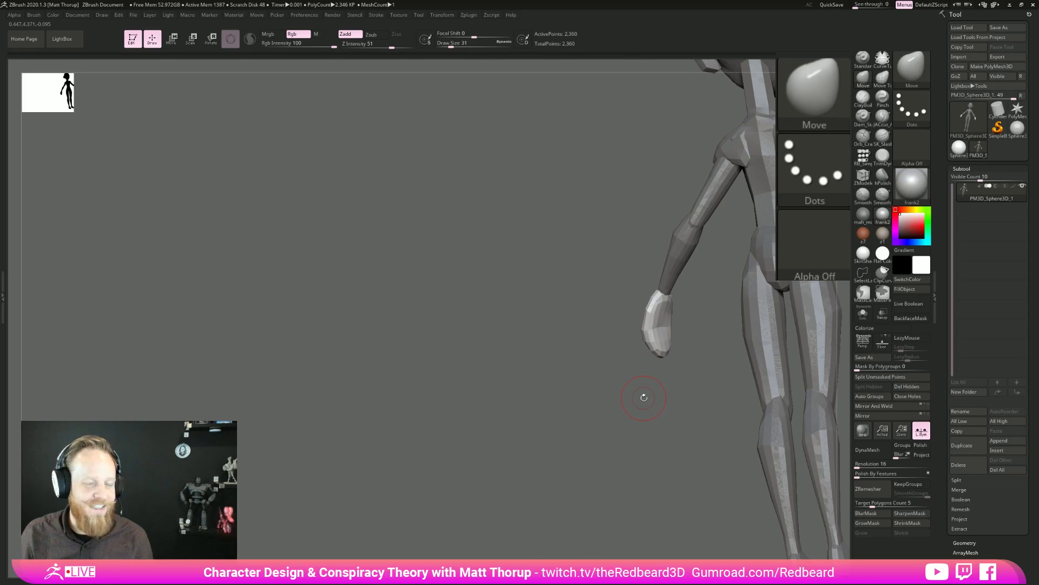
{"action": "right_click_drag", "start_coordinate": [708, 366], "coordinate": [660, 329]}
{"action": "key", "text": "s"}
{"action": "left_click_drag", "start_coordinate": [658, 331], "coordinate": [659, 334]}
{"action": "key", "text": "s"}
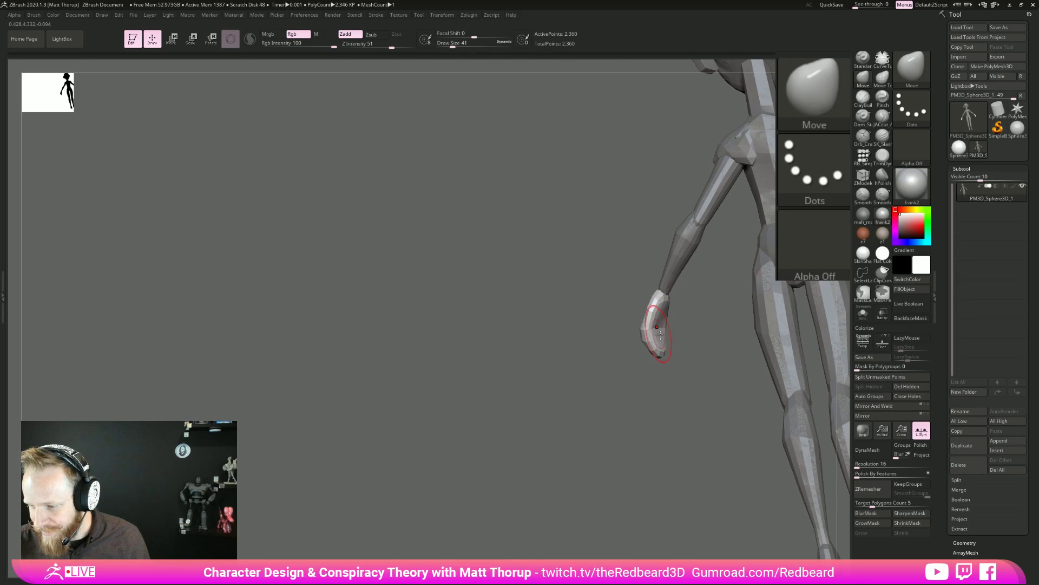
Reshape the back of the hands and the wrist end in side view with the Move brush at draw size 46.
{"action": "mouse_move", "coordinate": [660, 379]}
{"action": "right_mouse_down"}
{"action": "mouse_move", "coordinate": [648, 339]}
{"action": "mouse_move", "coordinate": [680, 383]}
{"action": "right_mouse_up"}
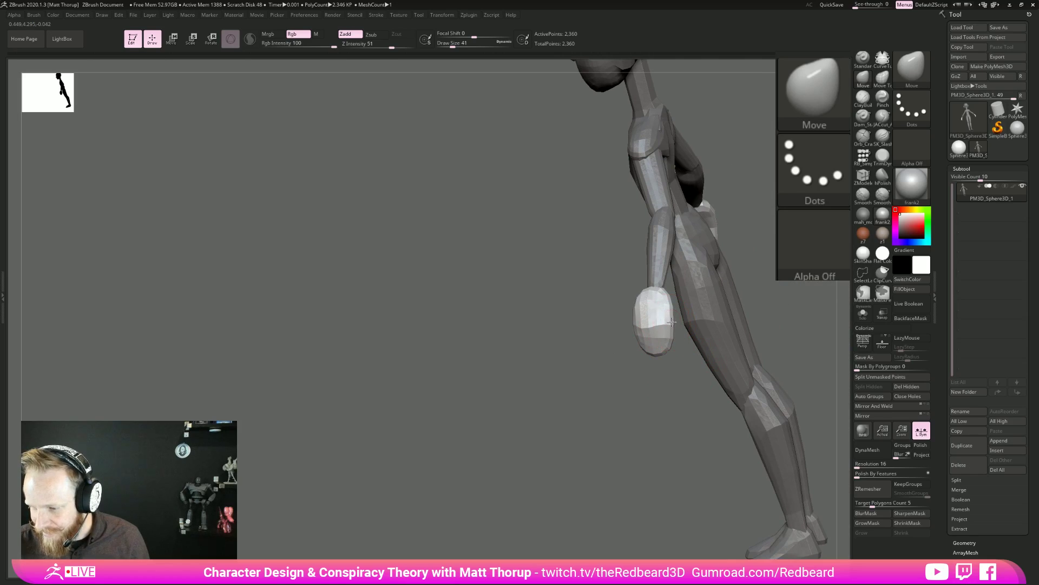
{"action": "right_click_drag", "start_coordinate": [660, 325], "coordinate": [664, 326]}
{"action": "key", "text": "s"}
{"action": "left_click_drag", "start_coordinate": [664, 325], "coordinate": [648, 295]}
{"action": "right_click_drag", "start_coordinate": [657, 287], "coordinate": [662, 327]}
{"action": "left_click_drag", "start_coordinate": [665, 323], "coordinate": [665, 322]}
{"action": "left_click_drag", "start_coordinate": [720, 369], "coordinate": [674, 374]}
{"action": "key", "text": "s"}
{"action": "left_click_drag", "start_coordinate": [673, 338], "coordinate": [681, 339]}
{"action": "mouse_move", "coordinate": [684, 339]}
{"action": "right_mouse_down"}
{"action": "mouse_move", "coordinate": [714, 345]}
{"action": "mouse_move", "coordinate": [671, 379]}
{"action": "mouse_move", "coordinate": [642, 327]}
{"action": "mouse_move", "coordinate": [585, 343]}
{"action": "right_mouse_up"}
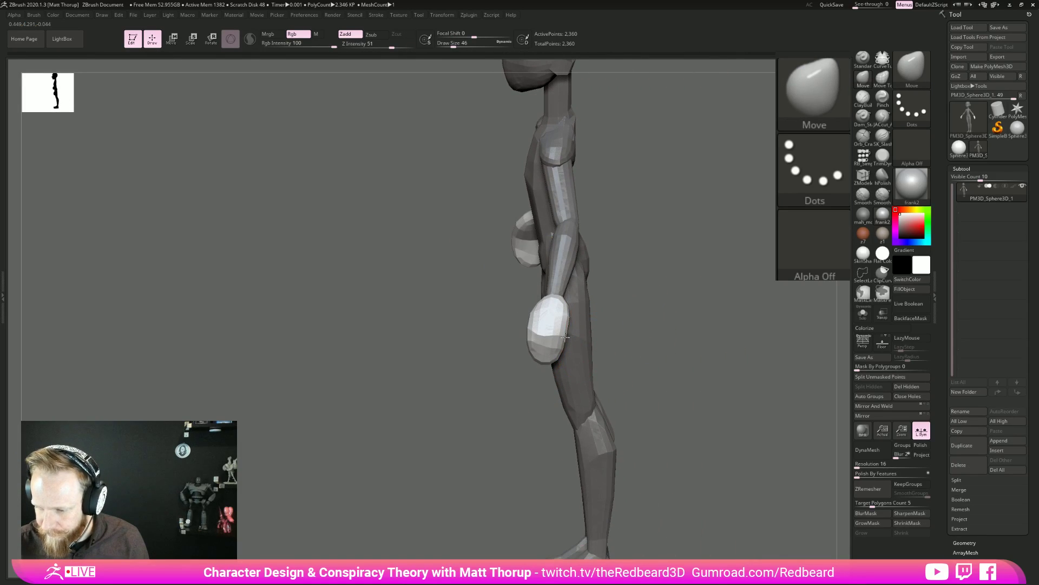
Taper the fingertips and tidy the palm edges in side view with the Move brush, starting at draw size 31.
{"action": "key", "text": "s"}
{"action": "mouse_move", "coordinate": [556, 362]}
{"action": "left_mouse_down"}
{"action": "mouse_move", "coordinate": [538, 324]}
{"action": "mouse_move", "coordinate": [531, 340]}
{"action": "left_mouse_up"}
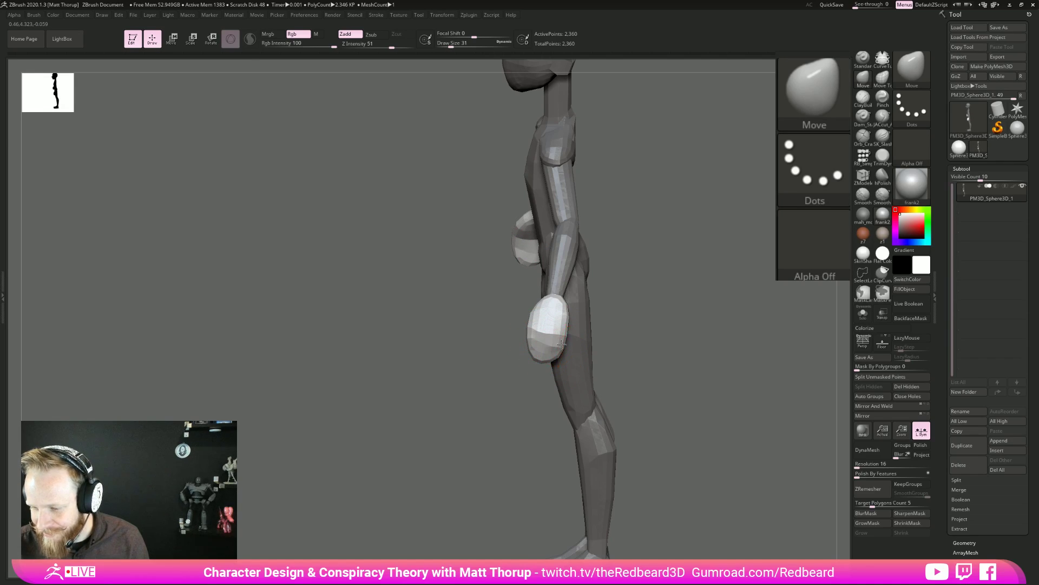
{"action": "left_click_drag", "start_coordinate": [649, 284], "coordinate": [704, 297]}
{"action": "key", "text": "s"}
{"action": "left_click_drag", "start_coordinate": [512, 320], "coordinate": [517, 316]}
{"action": "mouse_move", "coordinate": [515, 314]}
{"action": "right_mouse_down"}
{"action": "mouse_move", "coordinate": [507, 325]}
{"action": "mouse_move", "coordinate": [534, 314]}
{"action": "right_mouse_up"}
{"action": "right_click_drag", "start_coordinate": [605, 303], "coordinate": [540, 313]}
{"action": "key", "text": "s"}
{"action": "left_click", "coordinate": [533, 306]}
{"action": "left_click_drag", "start_coordinate": [538, 351], "coordinate": [537, 354]}
{"action": "mouse_move", "coordinate": [543, 399]}
{"action": "right_mouse_down"}
{"action": "mouse_move", "coordinate": [650, 387]}
{"action": "mouse_move", "coordinate": [608, 381]}
{"action": "mouse_move", "coordinate": [687, 443]}
{"action": "right_mouse_up"}
Adjust the bend of the fingers as seen from behind with the Move brush at draw size 62.
{"action": "key", "text": "s"}
{"action": "left_click_drag", "start_coordinate": [512, 317], "coordinate": [499, 318]}
{"action": "mouse_move", "coordinate": [556, 300]}
{"action": "right_mouse_down"}
{"action": "mouse_move", "coordinate": [501, 309]}
{"action": "mouse_move", "coordinate": [531, 314]}
{"action": "right_mouse_up"}
{"action": "key", "text": "s"}
{"action": "left_click_drag", "start_coordinate": [504, 318], "coordinate": [511, 318]}
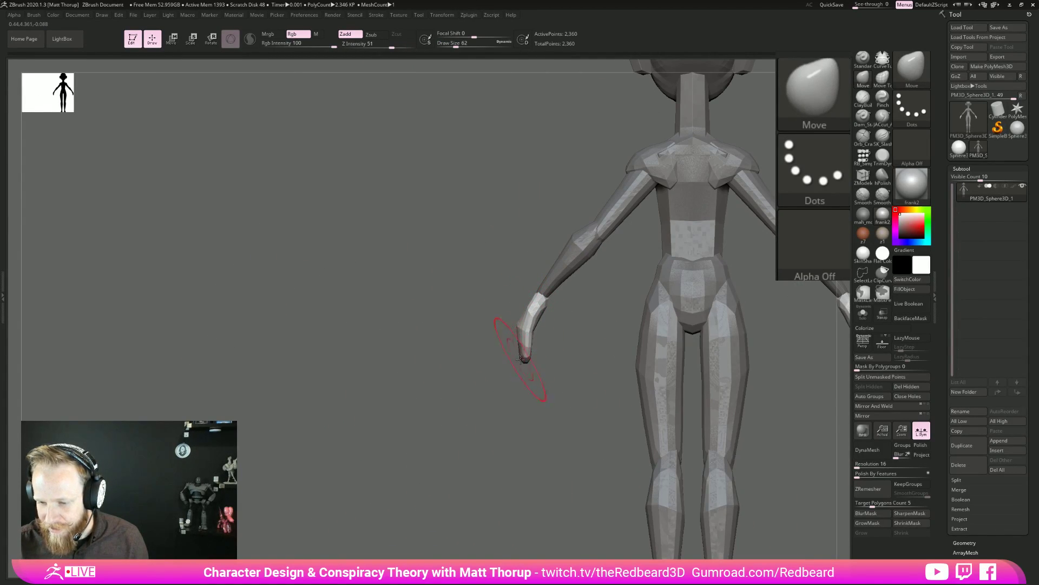
{"action": "key", "text": "s"}
{"action": "left_click_drag", "start_coordinate": [527, 357], "coordinate": [524, 358]}
Refine the palm and fingertip contours from several angles with the Move brush, ending at draw size 31.
{"action": "right_click_drag", "start_coordinate": [563, 341], "coordinate": [535, 332]}
{"action": "key", "text": "s"}
{"action": "left_click_drag", "start_coordinate": [537, 327], "coordinate": [534, 328]}
{"action": "key", "text": "s"}
{"action": "right_click_drag", "start_coordinate": [601, 327], "coordinate": [538, 328]}
{"action": "key", "text": "s"}
{"action": "left_click_drag", "start_coordinate": [533, 326], "coordinate": [537, 326]}
{"action": "right_click_drag", "start_coordinate": [556, 338], "coordinate": [540, 343]}
{"action": "key", "text": "s"}
{"action": "left_click_drag", "start_coordinate": [541, 348], "coordinate": [533, 351]}
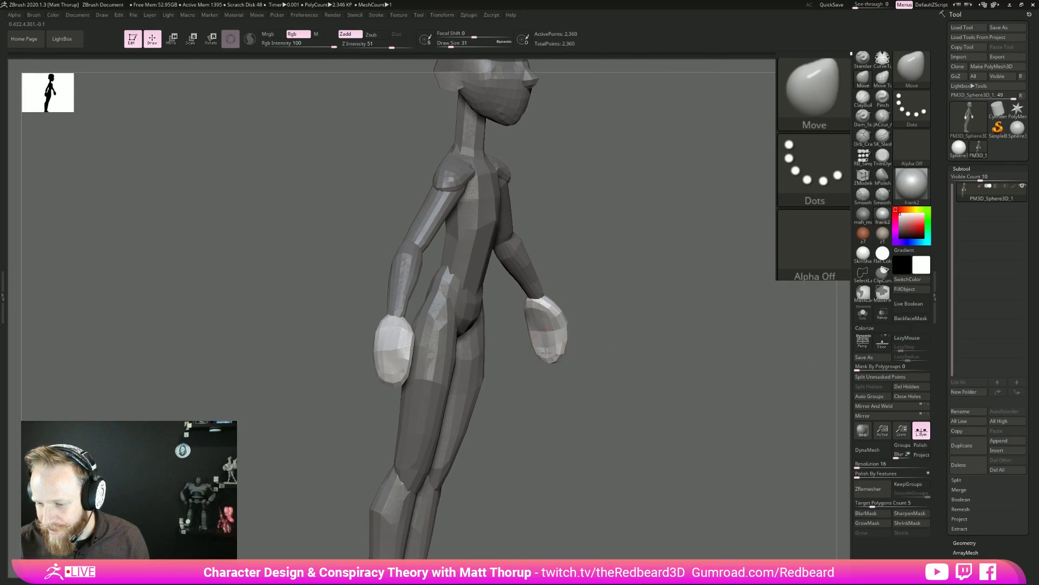
Even out the flat of the hands with the Move brush at draw size 49 and check the full figure.
{"action": "mouse_move", "coordinate": [616, 364]}
{"action": "right_mouse_down"}
{"action": "mouse_move", "coordinate": [657, 362]}
{"action": "mouse_move", "coordinate": [548, 339]}
{"action": "right_mouse_up"}
{"action": "key", "text": "s"}
{"action": "left_click_drag", "start_coordinate": [549, 336], "coordinate": [553, 337]}
{"action": "mouse_move", "coordinate": [602, 368]}
{"action": "right_mouse_down"}
{"action": "mouse_move", "coordinate": [615, 376]}
{"action": "mouse_move", "coordinate": [641, 358]}
{"action": "right_mouse_up"}
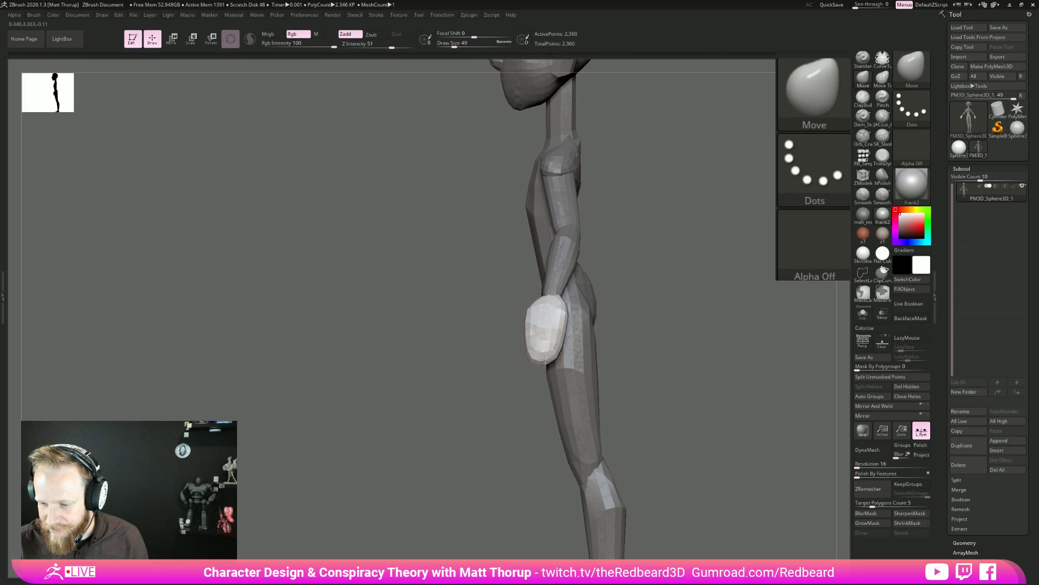
{"action": "right_click_drag", "start_coordinate": [615, 344], "coordinate": [672, 358]}
{"action": "right_click_drag", "start_coordinate": [672, 358], "coordinate": [576, 437]}
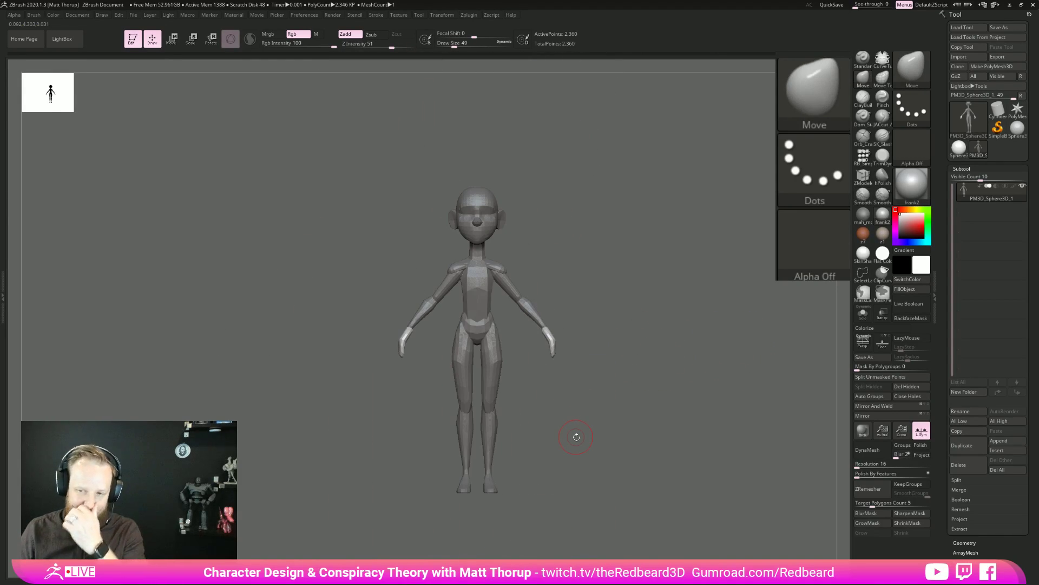
Adjust the wrist end and overall width of the hands with the Move brush at draw sizes 59 and 87.
{"action": "mouse_move", "coordinate": [633, 335]}
{"action": "right_mouse_down"}
{"action": "mouse_move", "coordinate": [623, 339]}
{"action": "mouse_move", "coordinate": [706, 323]}
{"action": "mouse_move", "coordinate": [707, 352]}
{"action": "right_mouse_up"}
{"action": "key", "text": "s"}
{"action": "left_click_drag", "start_coordinate": [543, 292], "coordinate": [546, 292]}
{"action": "left_click_drag", "start_coordinate": [549, 297], "coordinate": [541, 287]}
{"action": "key", "text": "s"}
{"action": "left_click_drag", "start_coordinate": [530, 358], "coordinate": [528, 358]}
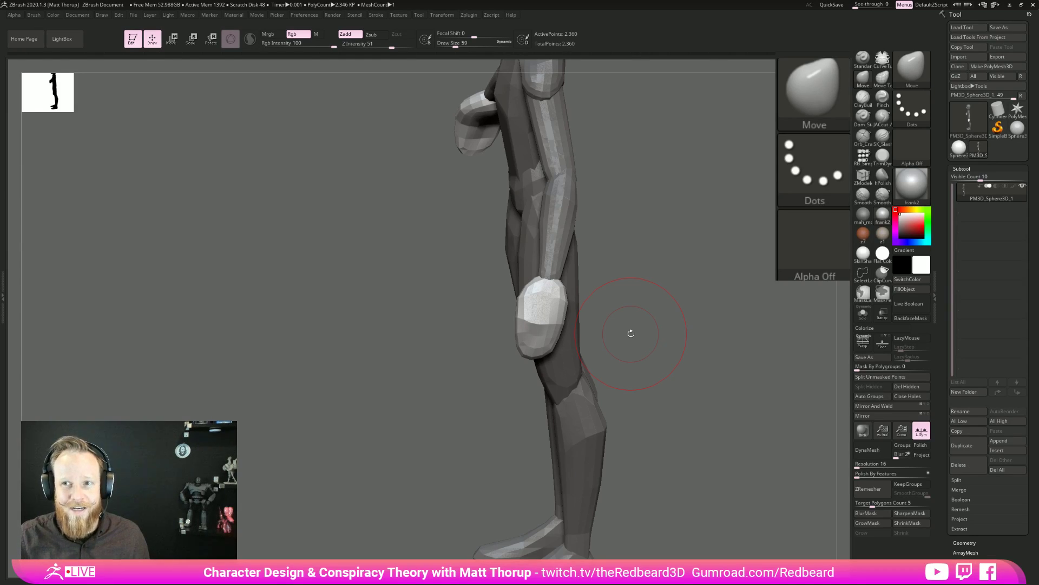
{"action": "left_click_drag", "start_coordinate": [631, 333], "coordinate": [563, 295]}
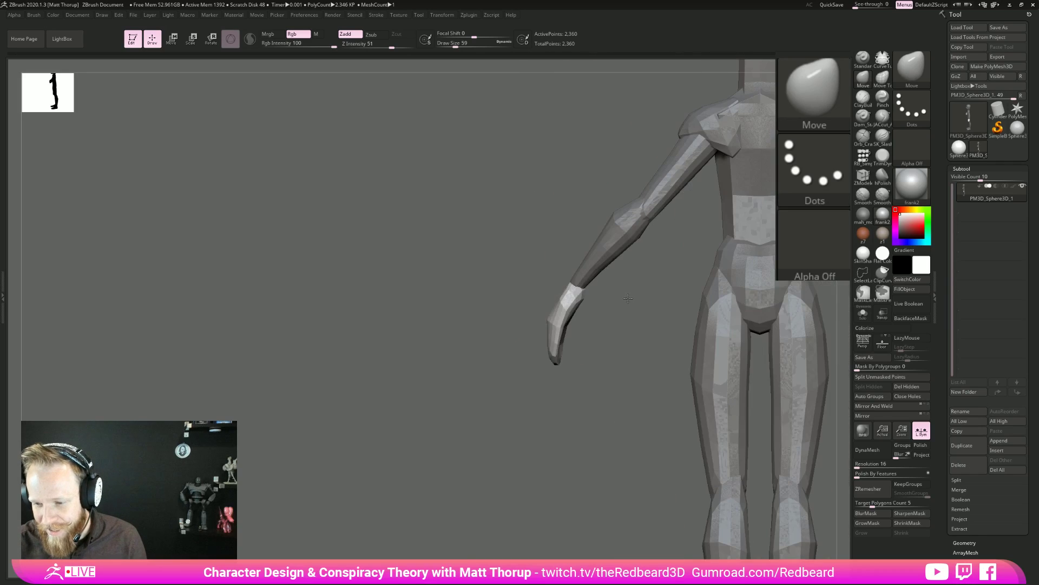
{"action": "mouse_move", "coordinate": [592, 290]}
{"action": "left_mouse_down"}
{"action": "mouse_move", "coordinate": [655, 341]}
{"action": "mouse_move", "coordinate": [646, 362]}
{"action": "left_mouse_up"}
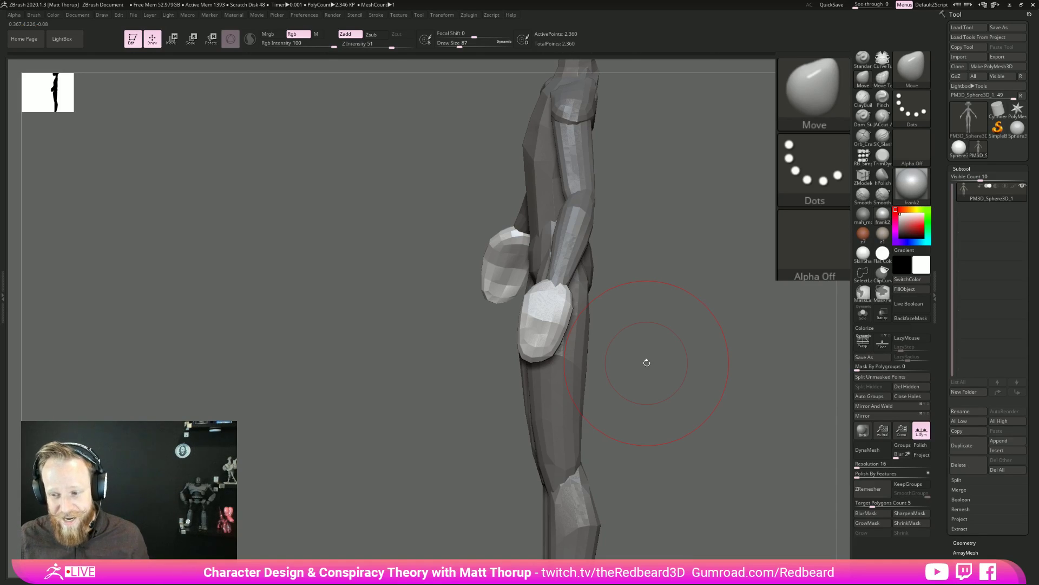
{"action": "mouse_move", "coordinate": [646, 362]}
{"action": "left_mouse_down"}
{"action": "mouse_move", "coordinate": [684, 341]}
{"action": "mouse_move", "coordinate": [555, 293]}
{"action": "left_mouse_up"}
Refine the knuckle area and palm of the hands with the Move brush at draw sizes 29 and 44.
{"action": "key", "text": "s"}
{"action": "left_click_drag", "start_coordinate": [639, 305], "coordinate": [578, 316]}
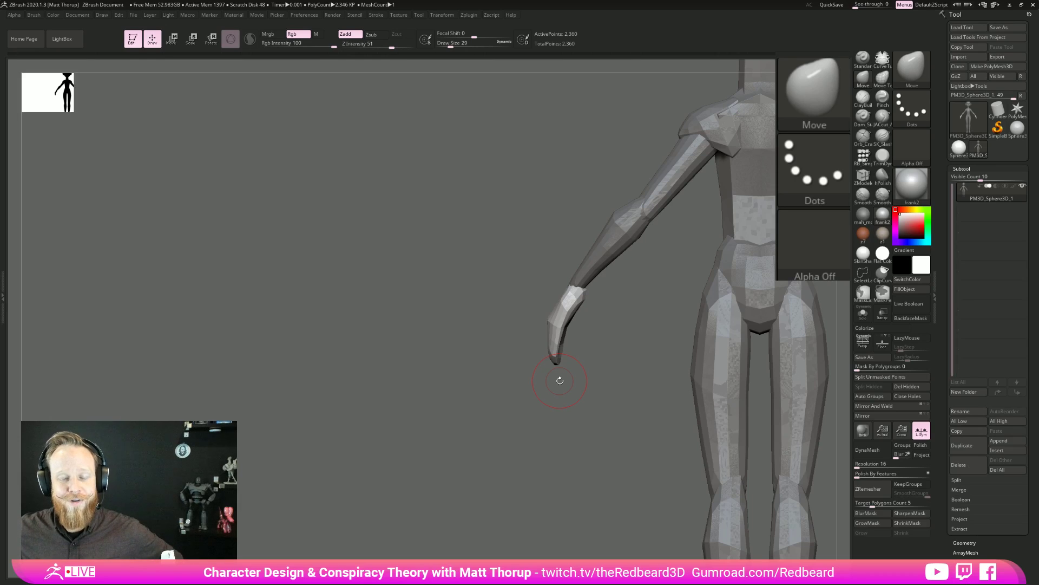
{"action": "mouse_move", "coordinate": [600, 326]}
{"action": "left_mouse_down"}
{"action": "mouse_move", "coordinate": [617, 335]}
{"action": "mouse_move", "coordinate": [564, 301]}
{"action": "mouse_move", "coordinate": [558, 313]}
{"action": "left_mouse_up"}
{"action": "key", "text": "s"}
{"action": "mouse_move", "coordinate": [624, 277]}
{"action": "left_mouse_down"}
{"action": "mouse_move", "coordinate": [604, 325]}
{"action": "mouse_move", "coordinate": [542, 321]}
{"action": "left_mouse_up"}
{"action": "key", "text": "s"}
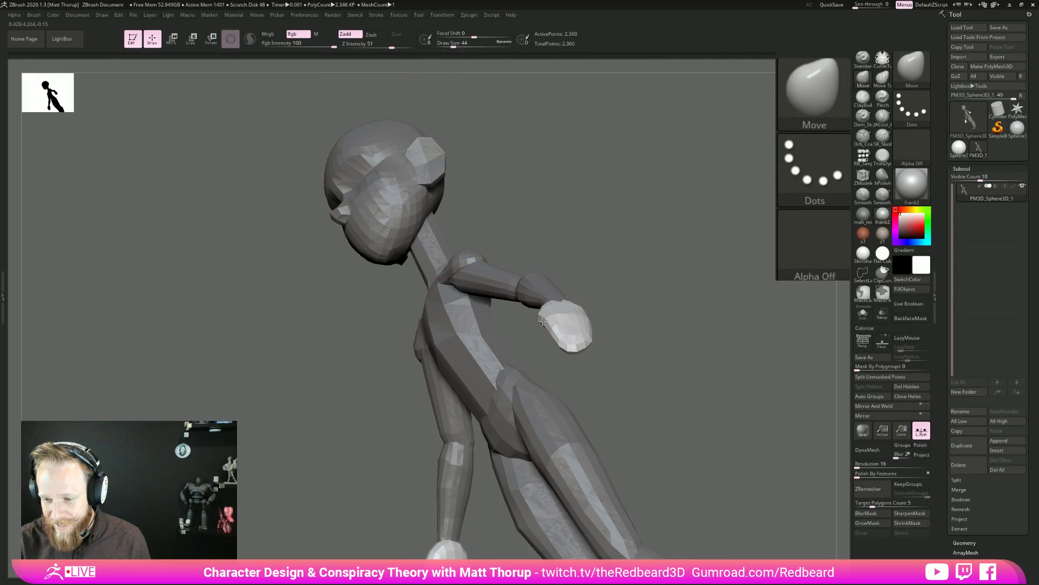
{"action": "left_click_drag", "start_coordinate": [631, 297], "coordinate": [562, 372]}
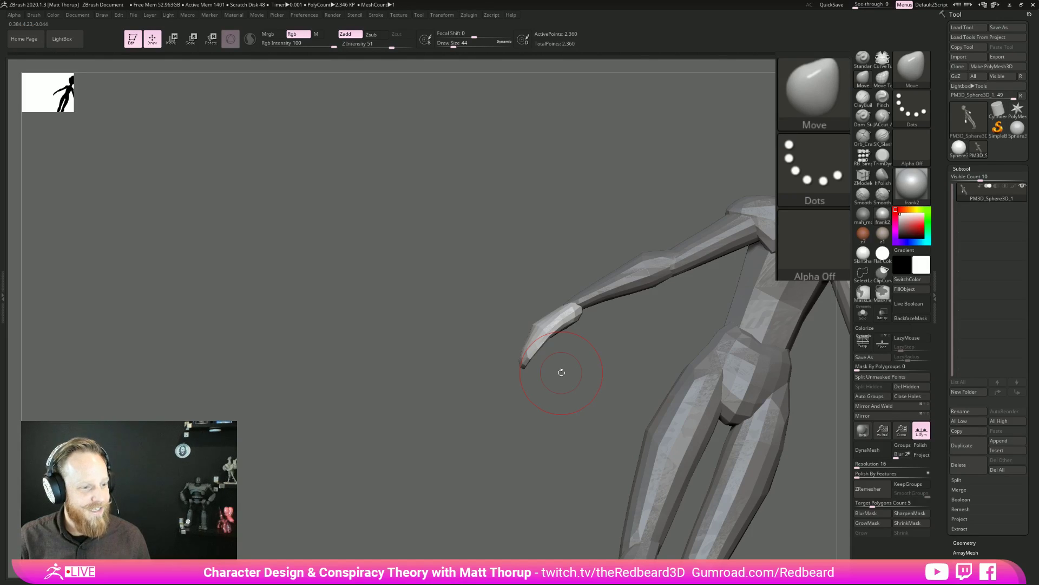
Fit the hands to the ends of the forearms with the Move brush at draw size 23.
{"action": "mouse_move", "coordinate": [561, 372]}
{"action": "left_mouse_down"}
{"action": "mouse_move", "coordinate": [692, 369]}
{"action": "mouse_move", "coordinate": [621, 352]}
{"action": "left_mouse_up"}
{"action": "key", "text": "s"}
{"action": "left_click_drag", "start_coordinate": [518, 298], "coordinate": [513, 297]}
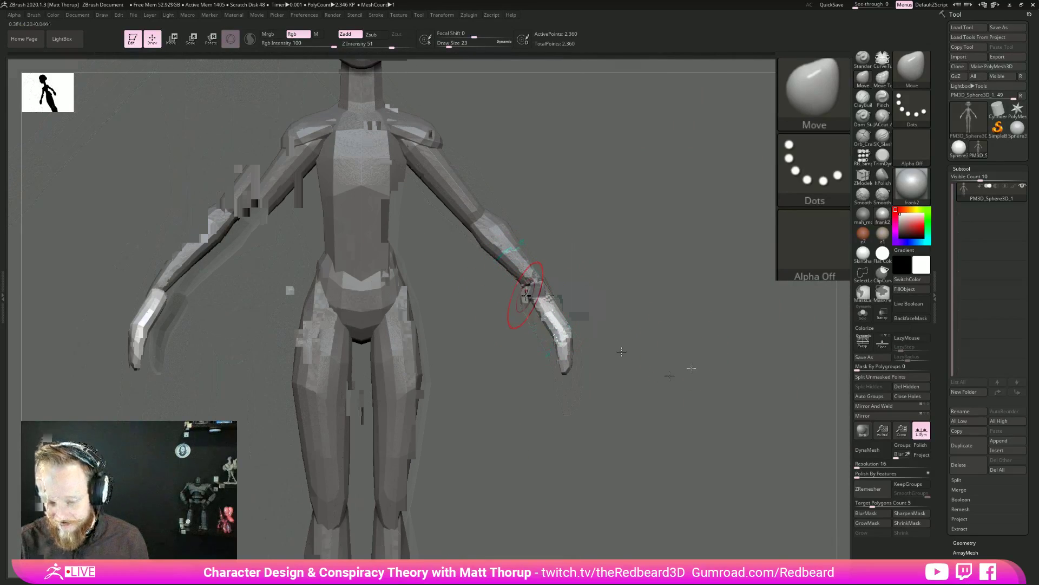
{"action": "mouse_move", "coordinate": [577, 319]}
{"action": "left_mouse_down"}
{"action": "mouse_move", "coordinate": [595, 303]}
{"action": "mouse_move", "coordinate": [574, 313]}
{"action": "left_mouse_up"}
{"action": "left_click_drag", "start_coordinate": [650, 317], "coordinate": [564, 297]}
{"action": "left_click_drag", "start_coordinate": [628, 350], "coordinate": [596, 361]}
{"action": "mouse_move", "coordinate": [595, 360]}
{"action": "right_mouse_down"}
{"action": "mouse_move", "coordinate": [595, 307]}
{"action": "mouse_move", "coordinate": [605, 292]}
{"action": "mouse_move", "coordinate": [591, 290]}
{"action": "mouse_move", "coordinate": [615, 261]}
{"action": "mouse_move", "coordinate": [582, 265]}
{"action": "right_mouse_up"}
{"action": "left_click", "coordinate": [882, 118]}
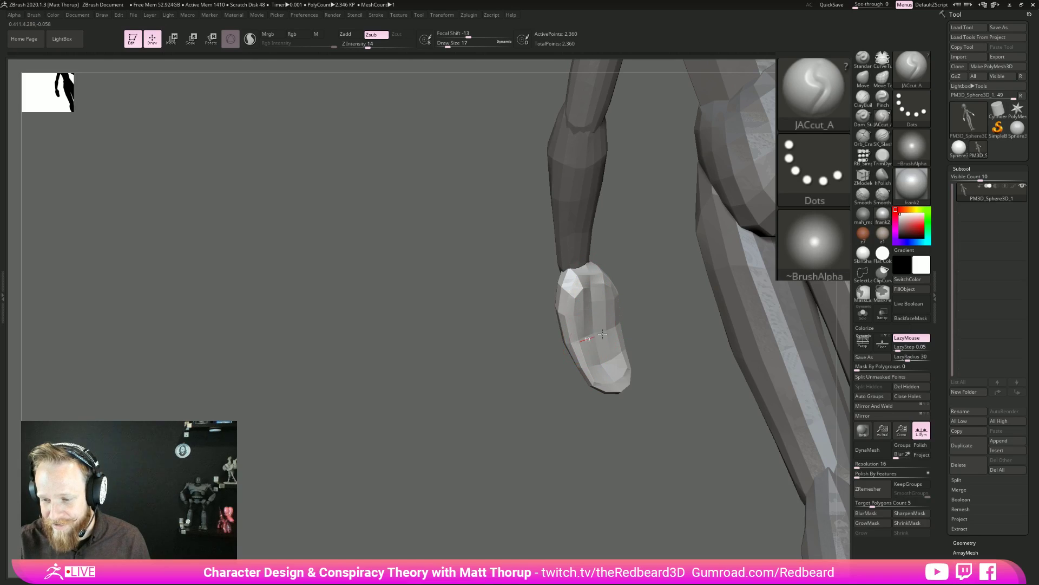
{"action": "right_click_drag", "start_coordinate": [634, 317], "coordinate": [597, 286]}
{"action": "right_click_drag", "start_coordinate": [587, 386], "coordinate": [590, 272]}
{"action": "right_click_drag", "start_coordinate": [623, 310], "coordinate": [733, 424]}
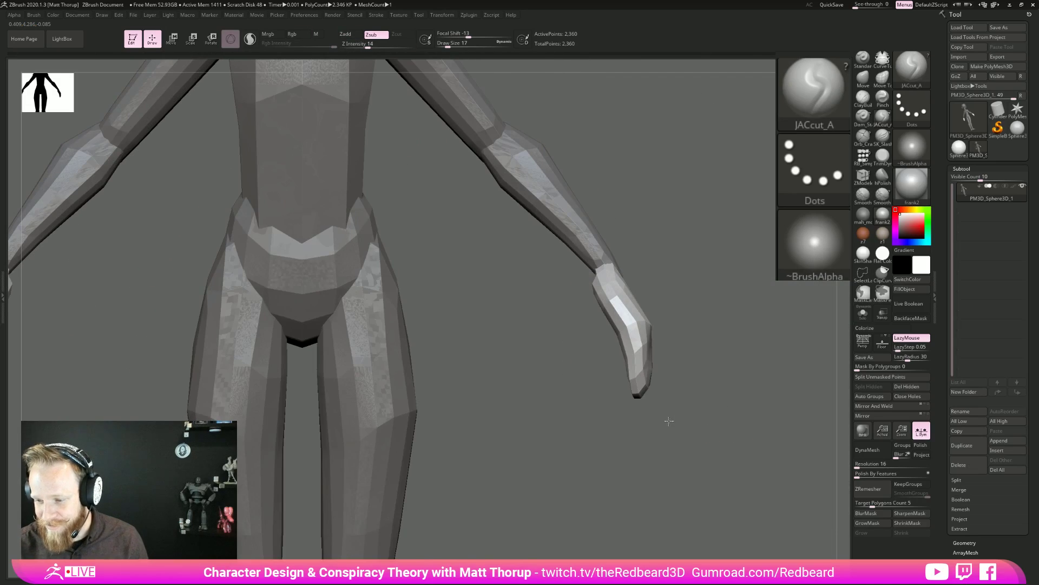
Insert a PolySphereLow sphere at the inner side of each hand as the thumb, mirrored across the body.
{"action": "key", "text": "f"}
{"action": "left_click", "coordinate": [863, 157]}
{"action": "left_click", "coordinate": [166, 66]}
{"action": "right_click_drag", "start_coordinate": [639, 432], "coordinate": [645, 518], "text": "ctrl"}
{"action": "left_click_drag", "start_coordinate": [602, 321], "coordinate": [602, 339]}
Scale and rotate the thumb spheres into slim elongated forms hanging beside the palms.
{"action": "key", "text": "e"}
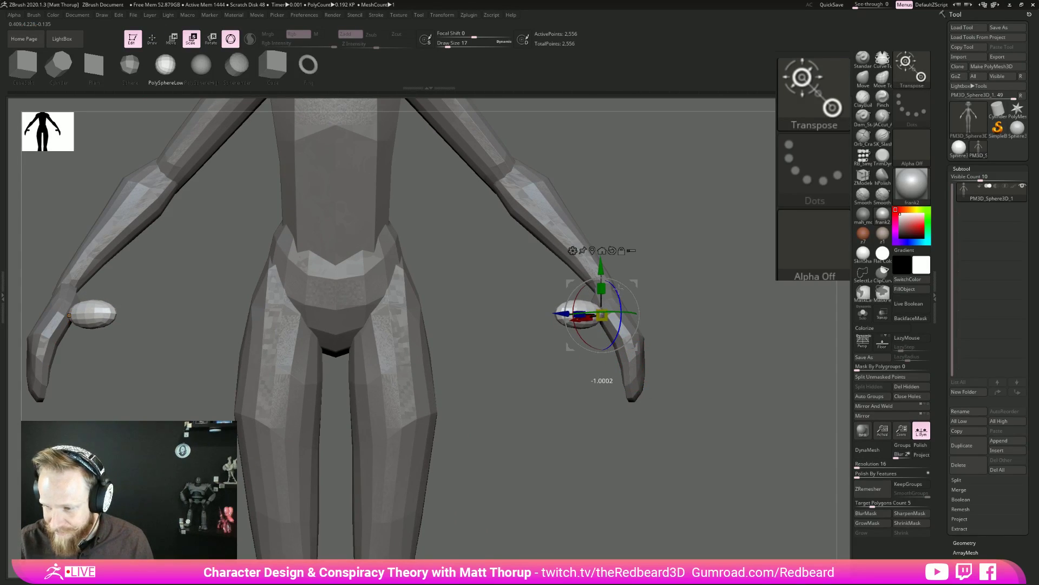
{"action": "left_click_drag", "start_coordinate": [619, 293], "coordinate": [611, 272]}
{"action": "left_click_drag", "start_coordinate": [606, 328], "coordinate": [637, 300]}
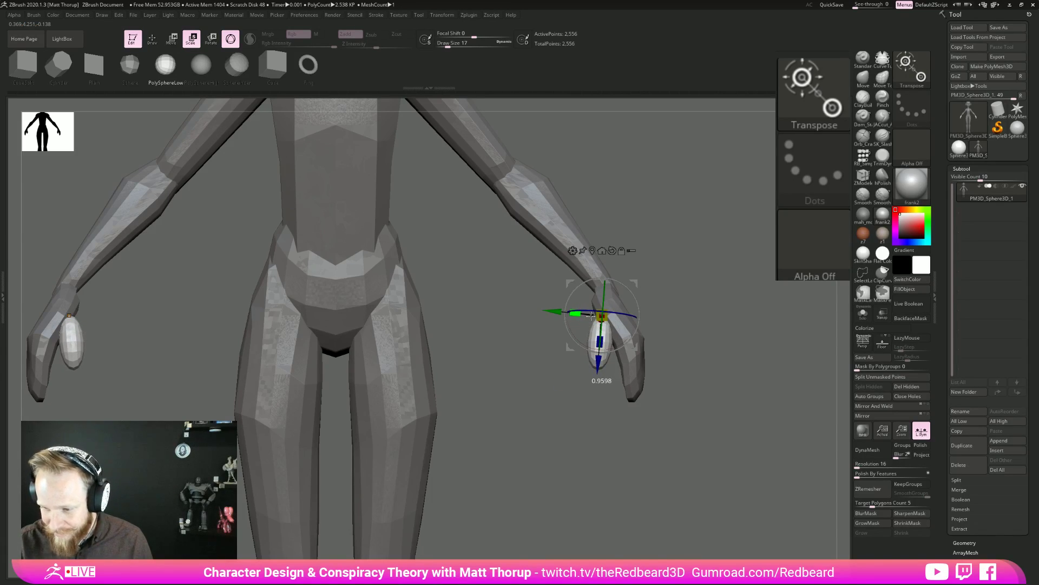
{"action": "key", "text": "q"}
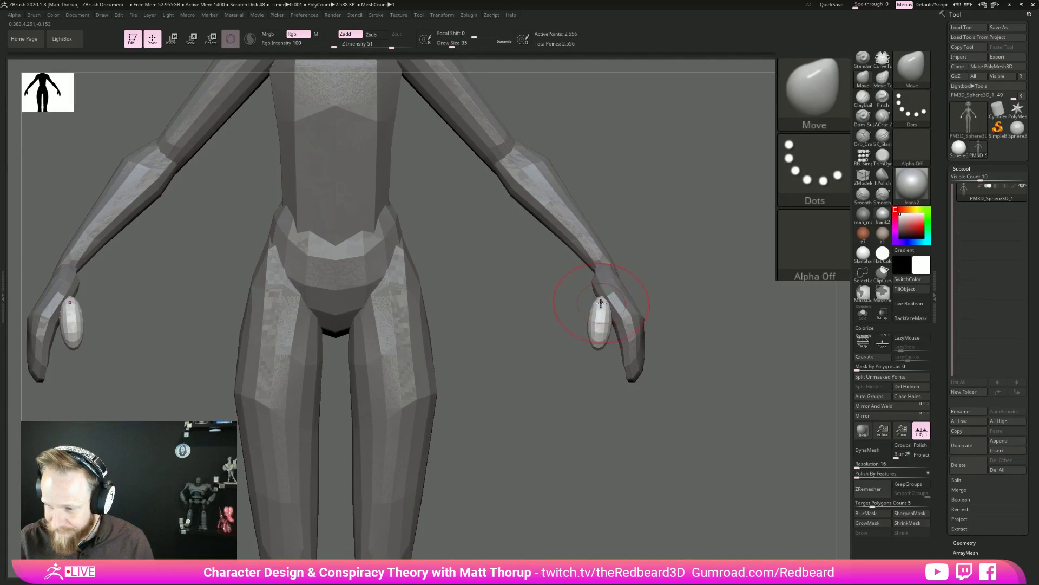
Push the thumbs towards the wrists and shape their length with the Move brush, starting at draw size 35.
{"action": "left_click_drag", "start_coordinate": [599, 292], "coordinate": [597, 284]}
{"action": "left_click_drag", "start_coordinate": [599, 331], "coordinate": [591, 335]}
{"action": "left_click_drag", "start_coordinate": [604, 378], "coordinate": [596, 346]}
{"action": "mouse_move", "coordinate": [674, 325]}
{"action": "left_mouse_down"}
{"action": "mouse_move", "coordinate": [681, 355]}
{"action": "mouse_move", "coordinate": [644, 417]}
{"action": "mouse_move", "coordinate": [642, 390]}
{"action": "mouse_move", "coordinate": [590, 345]}
{"action": "left_mouse_up"}
{"action": "left_click_drag", "start_coordinate": [597, 339], "coordinate": [606, 340]}
{"action": "mouse_move", "coordinate": [600, 293]}
{"action": "left_mouse_down"}
{"action": "mouse_move", "coordinate": [586, 288]}
{"action": "mouse_move", "coordinate": [597, 343]}
{"action": "left_mouse_up"}
{"action": "mouse_move", "coordinate": [663, 352]}
{"action": "left_mouse_down"}
{"action": "mouse_move", "coordinate": [608, 366]}
{"action": "mouse_move", "coordinate": [566, 336]}
{"action": "mouse_move", "coordinate": [577, 329]}
{"action": "left_mouse_up"}
Adjust the base of the thumbs where they meet the hands with the Move brush at draw size 20.
{"action": "key", "text": "s"}
{"action": "key", "text": "s"}
{"action": "right_click_drag", "start_coordinate": [580, 319], "coordinate": [567, 316]}
{"action": "left_click_drag", "start_coordinate": [566, 320], "coordinate": [570, 318]}
{"action": "left_click_drag", "start_coordinate": [592, 283], "coordinate": [600, 269]}
{"action": "left_click_drag", "start_coordinate": [644, 302], "coordinate": [579, 294]}
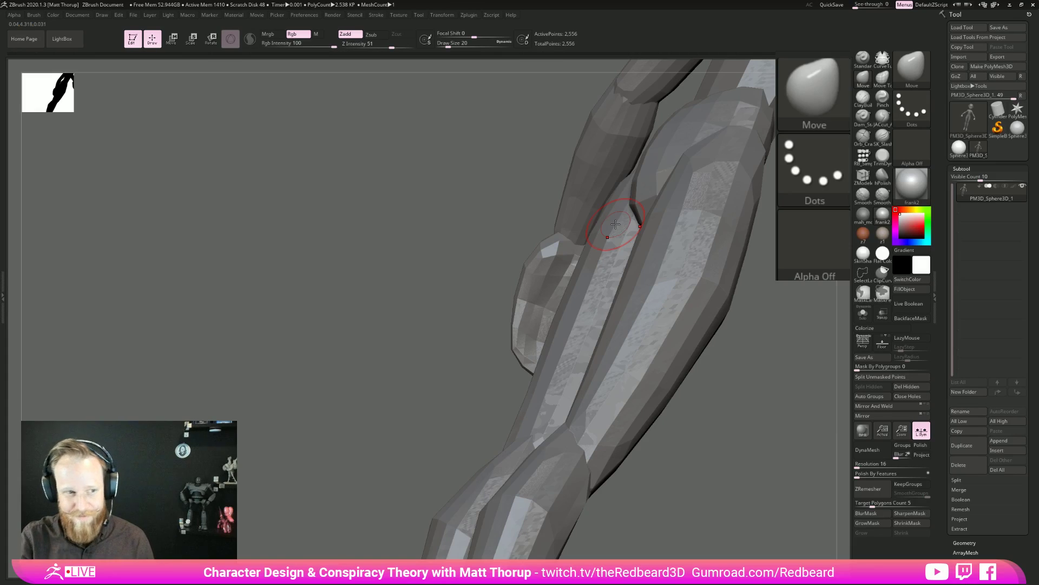
Shape the sides and tips of the thumbs from several angles with the Move brush at draw size 29.
{"action": "left_click_drag", "start_coordinate": [728, 398], "coordinate": [609, 317]}
{"action": "key", "text": "]"}
{"action": "mouse_move", "coordinate": [568, 279]}
{"action": "left_mouse_down"}
{"action": "mouse_move", "coordinate": [548, 274]}
{"action": "mouse_move", "coordinate": [558, 267]}
{"action": "left_mouse_up"}
{"action": "left_click_drag", "start_coordinate": [626, 272], "coordinate": [455, 404]}
{"action": "mouse_move", "coordinate": [605, 301]}
{"action": "left_mouse_down"}
{"action": "mouse_move", "coordinate": [622, 325]}
{"action": "mouse_move", "coordinate": [618, 311]}
{"action": "mouse_move", "coordinate": [541, 427]}
{"action": "mouse_move", "coordinate": [634, 337]}
{"action": "left_mouse_up"}
{"action": "left_click_drag", "start_coordinate": [625, 317], "coordinate": [621, 323]}
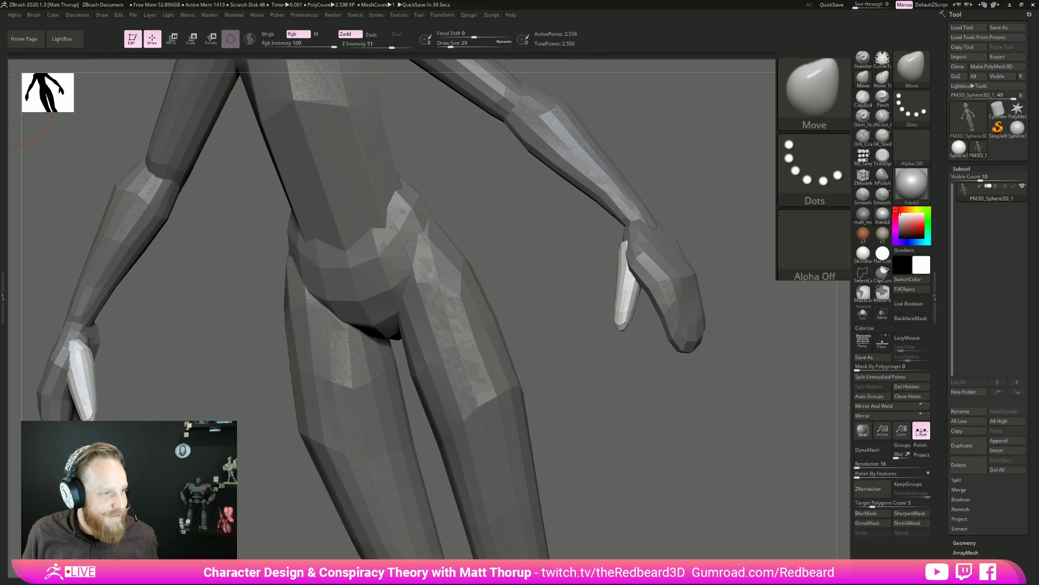
Refine the angle and contour of the thumbs in front view with the Move brush.
{"action": "left_click_drag", "start_coordinate": [709, 406], "coordinate": [690, 416]}
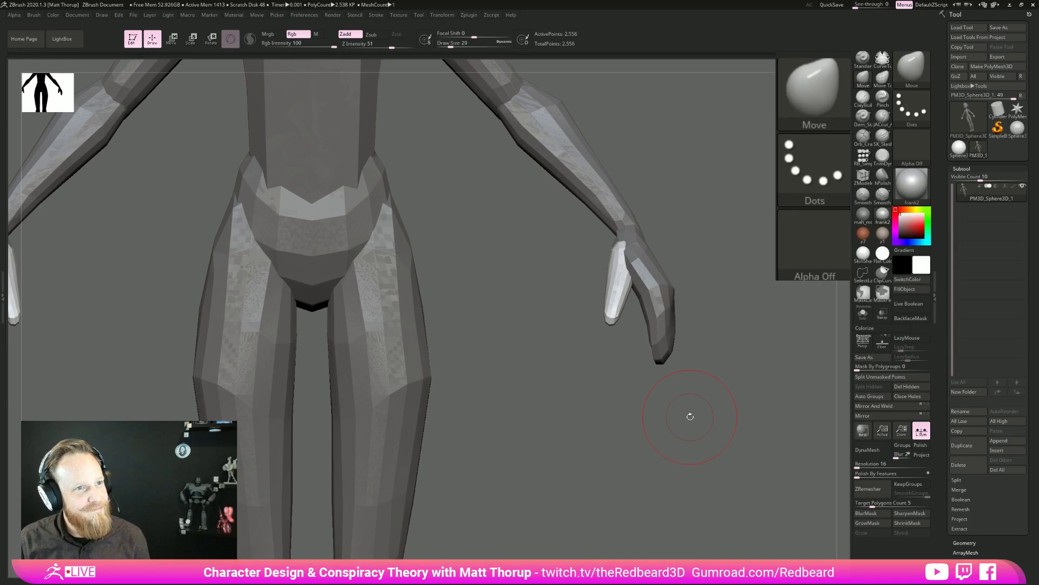
{"action": "left_click_drag", "start_coordinate": [632, 415], "coordinate": [664, 408]}
{"action": "key", "text": "s"}
{"action": "mouse_move", "coordinate": [608, 257]}
{"action": "left_mouse_down"}
{"action": "mouse_move", "coordinate": [635, 252]}
{"action": "mouse_move", "coordinate": [653, 288]}
{"action": "mouse_move", "coordinate": [627, 301]}
{"action": "mouse_move", "coordinate": [628, 315]}
{"action": "left_mouse_up"}
{"action": "key", "text": "s"}
{"action": "left_click_drag", "start_coordinate": [628, 355], "coordinate": [468, 457]}
{"action": "left_click_drag", "start_coordinate": [694, 430], "coordinate": [718, 463], "text": "shift"}
{"action": "mouse_move", "coordinate": [712, 457]}
{"action": "left_mouse_down"}
{"action": "mouse_move", "coordinate": [667, 454]}
{"action": "mouse_move", "coordinate": [734, 451]}
{"action": "mouse_move", "coordinate": [597, 491]}
{"action": "mouse_move", "coordinate": [672, 485]}
{"action": "mouse_move", "coordinate": [648, 437]}
{"action": "mouse_move", "coordinate": [656, 455]}
{"action": "mouse_move", "coordinate": [677, 436]}
{"action": "mouse_move", "coordinate": [696, 451]}
{"action": "left_mouse_up"}
Frame the head and upper body and switch to the Move Topological brush at draw size 41.
{"action": "mouse_move", "coordinate": [661, 239]}
{"action": "left_mouse_down", "text": "alt"}
{"action": "mouse_move", "coordinate": [649, 202]}
{"action": "mouse_move", "coordinate": [552, 255]}
{"action": "mouse_move", "coordinate": [515, 237]}
{"action": "mouse_move", "coordinate": [519, 227]}
{"action": "left_mouse_up", "text": "alt"}
{"action": "key", "text": "s"}
{"action": "key", "text": "b"}
{"action": "key", "text": "m"}
{"action": "key", "text": "t"}
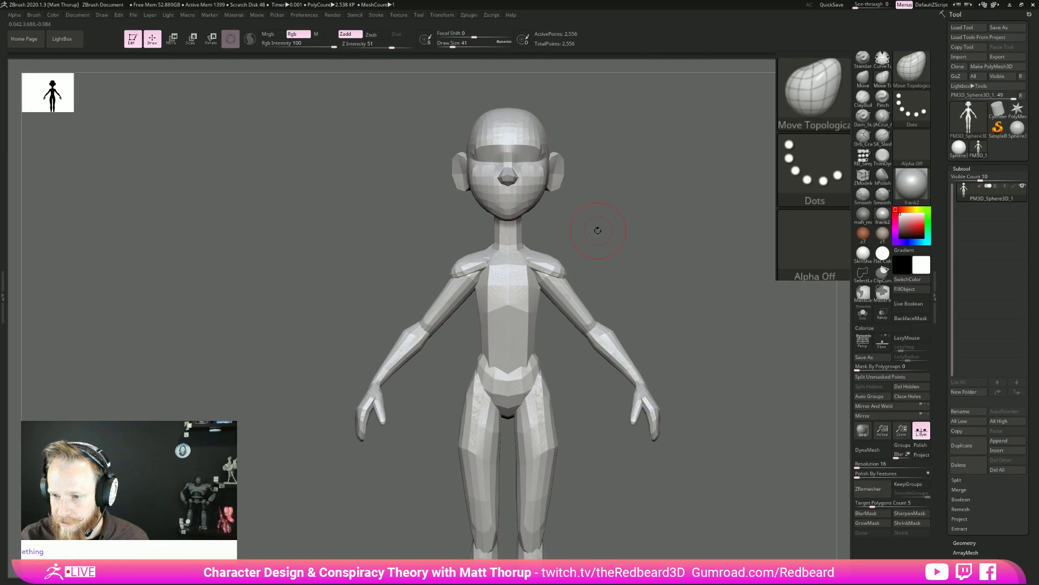
Turn on the polygroup wireframe display and view the neck from behind.
{"action": "left_click_drag", "start_coordinate": [598, 229], "coordinate": [515, 216]}
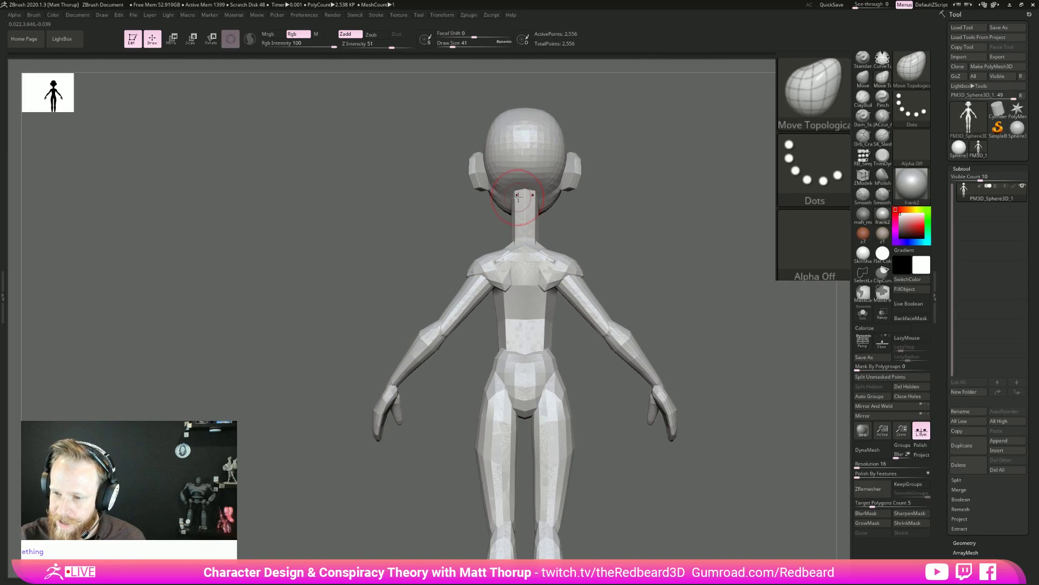
{"action": "left_click", "coordinate": [526, 245], "text": "ctrl+shift"}
{"action": "left_click", "coordinate": [594, 221], "text": "ctrl+shift"}
{"action": "key", "text": "shift+f"}
{"action": "left_click_drag", "start_coordinate": [668, 266], "coordinate": [571, 239], "text": "alt"}
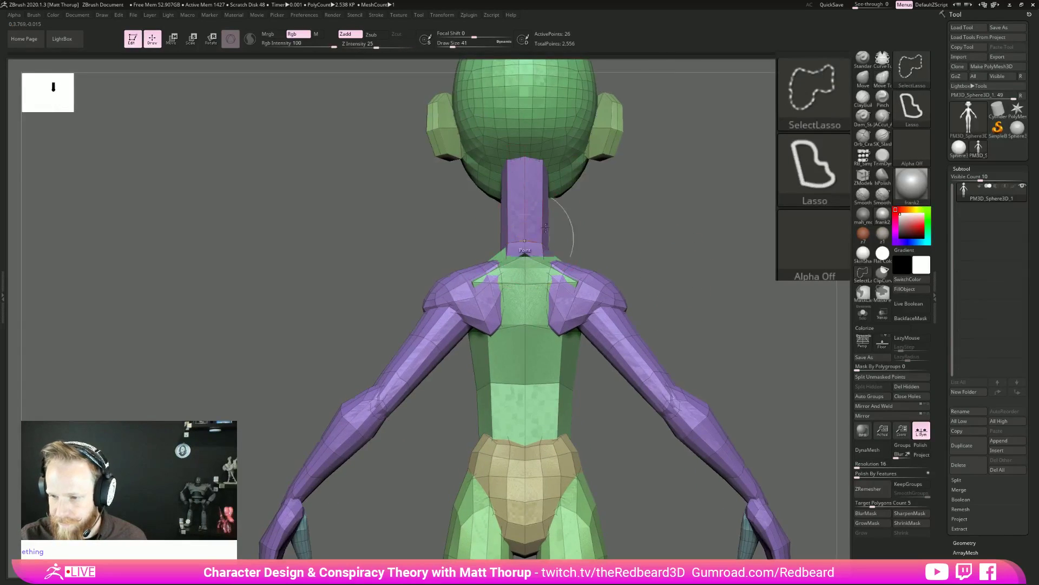
Isolate the neck to examine its shape and placement, and restore the full figure.
{"action": "left_click", "coordinate": [517, 239], "text": "ctrl+shift"}
{"action": "left_click_drag", "start_coordinate": [591, 257], "coordinate": [677, 264], "text": "shift"}
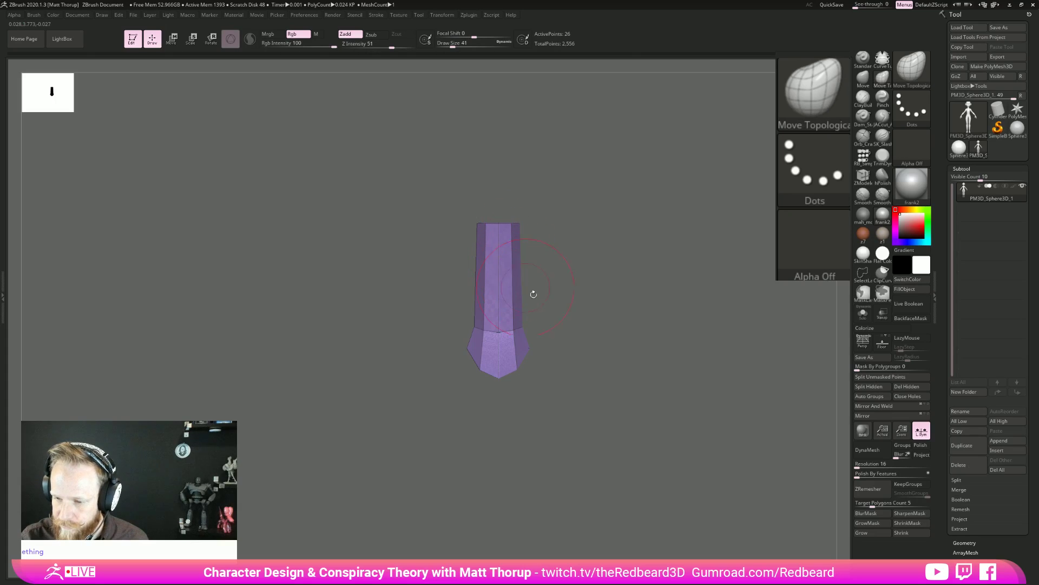
{"action": "left_click", "coordinate": [680, 351], "text": "ctrl+shift"}
{"action": "left_click_drag", "start_coordinate": [724, 359], "coordinate": [662, 353], "text": "alt"}
{"action": "left_click_drag", "start_coordinate": [661, 353], "coordinate": [641, 357]}
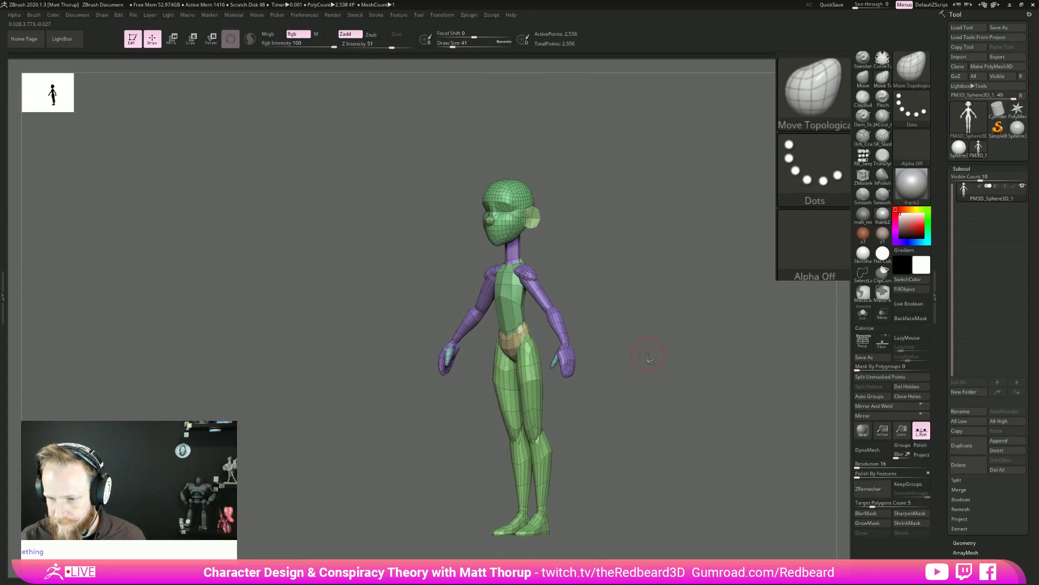
{"action": "left_click", "coordinate": [628, 332], "text": "ctrl+shift"}
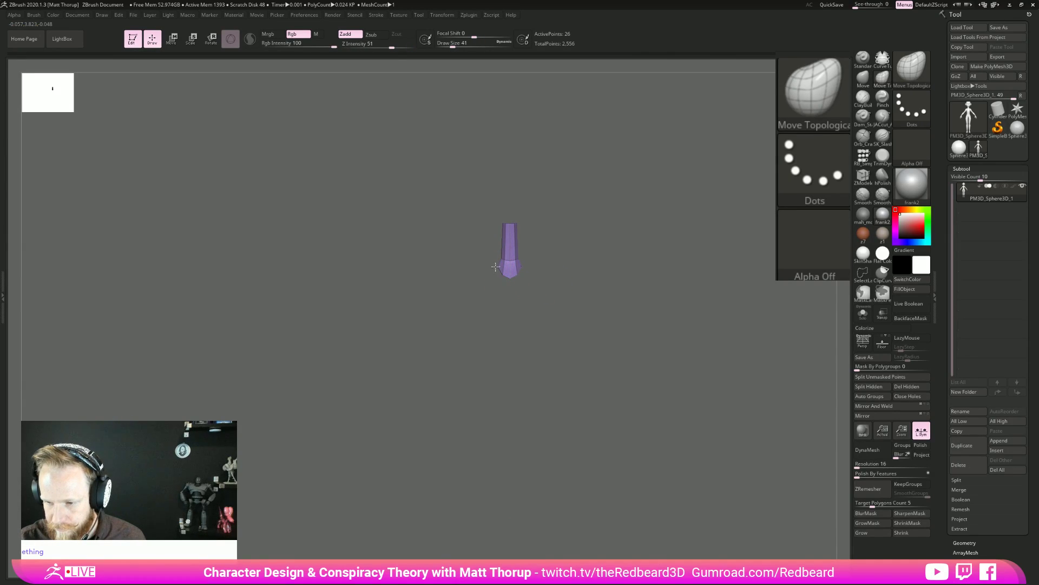
{"action": "left_click", "coordinate": [595, 263], "text": "ctrl+shift"}
{"action": "left_click_drag", "start_coordinate": [636, 267], "coordinate": [712, 272], "text": "alt"}
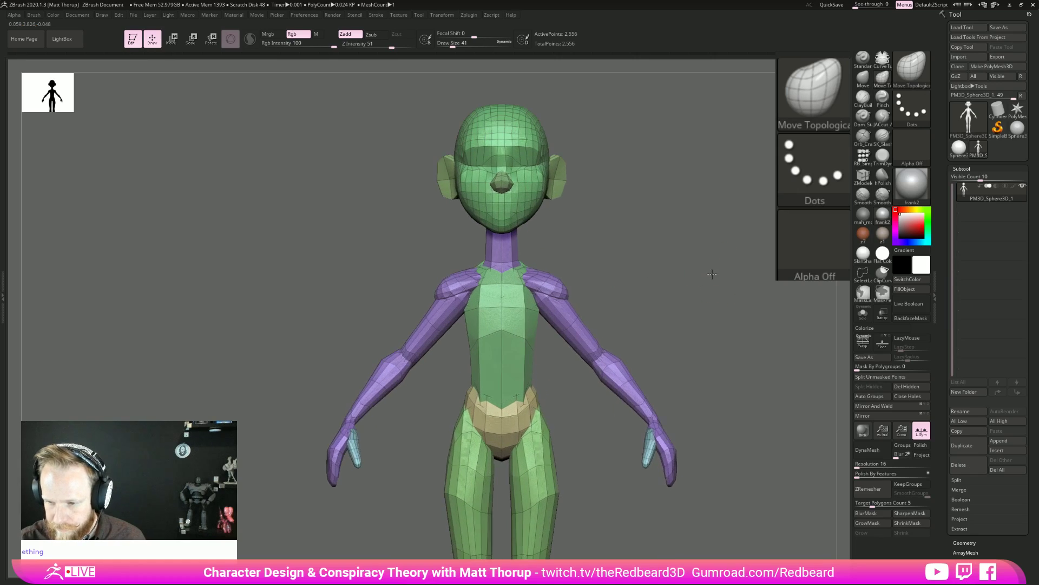
Mask everything except the head and ears by hiding them temporarily, and bring up the Move gizmo.
{"action": "left_click", "coordinate": [508, 187], "text": "ctrl+shift"}
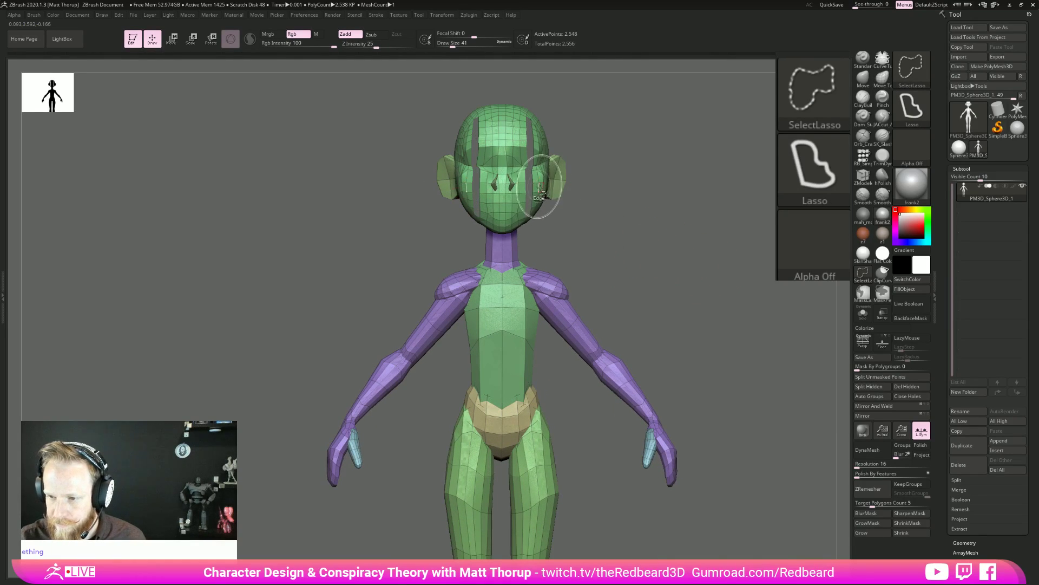
{"action": "left_click", "coordinate": [536, 186], "text": "ctrl+shift"}
{"action": "left_click", "coordinate": [544, 187], "text": "ctrl+alt+shift"}
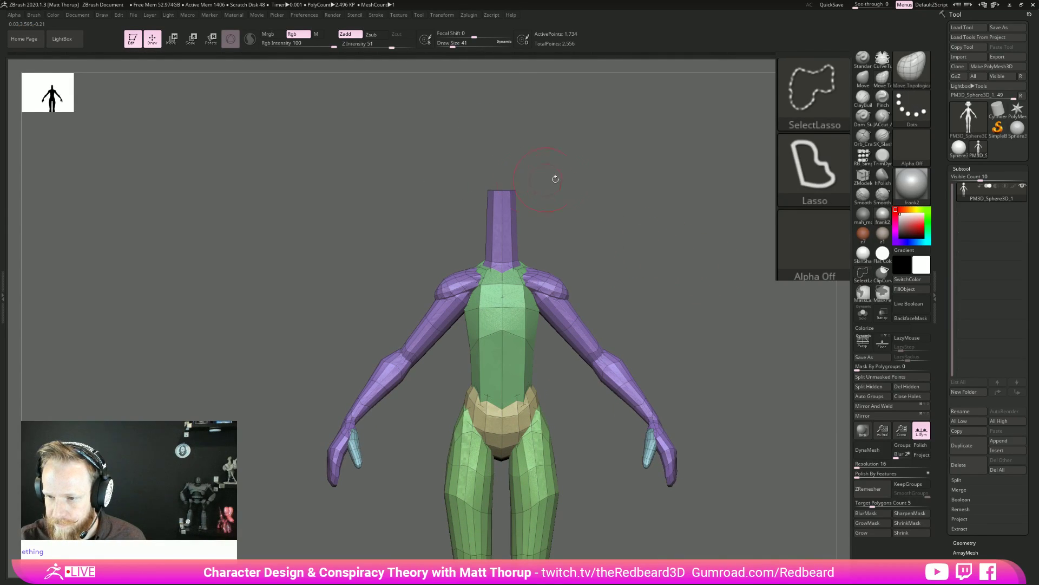
{"action": "left_click", "coordinate": [619, 226], "text": "ctrl+shift"}
{"action": "key", "text": "w"}
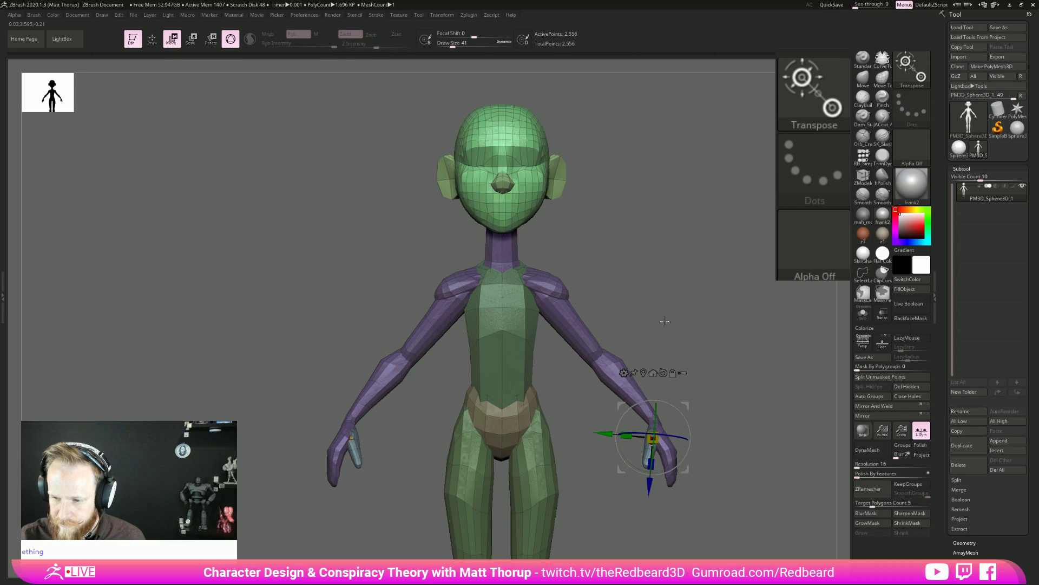
Lower the unmasked head slightly along the neck and check the figure's silhouette from the side and back.
{"action": "left_click", "coordinate": [533, 167]}
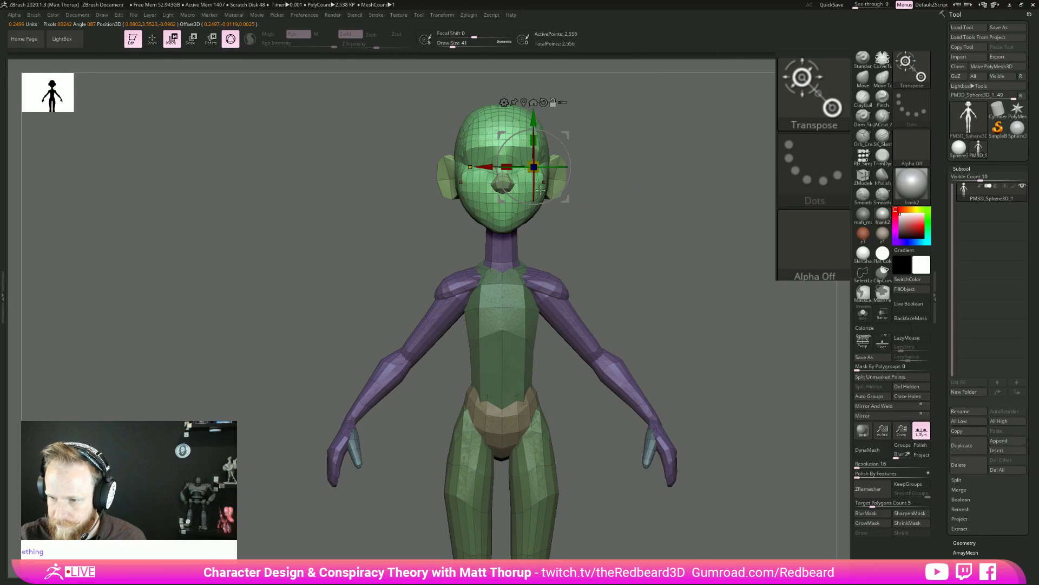
{"action": "left_click_drag", "start_coordinate": [533, 117], "coordinate": [533, 124]}
{"action": "mouse_move", "coordinate": [721, 253]}
{"action": "left_mouse_down", "text": "alt"}
{"action": "mouse_move", "coordinate": [643, 276]}
{"action": "mouse_move", "coordinate": [606, 335]}
{"action": "left_mouse_up", "text": "alt"}
{"action": "key", "text": "q"}
{"action": "mouse_move", "coordinate": [648, 432]}
{"action": "left_mouse_down"}
{"action": "mouse_move", "coordinate": [611, 429]}
{"action": "mouse_move", "coordinate": [645, 470]}
{"action": "mouse_move", "coordinate": [665, 470]}
{"action": "mouse_move", "coordinate": [677, 443]}
{"action": "left_mouse_up"}
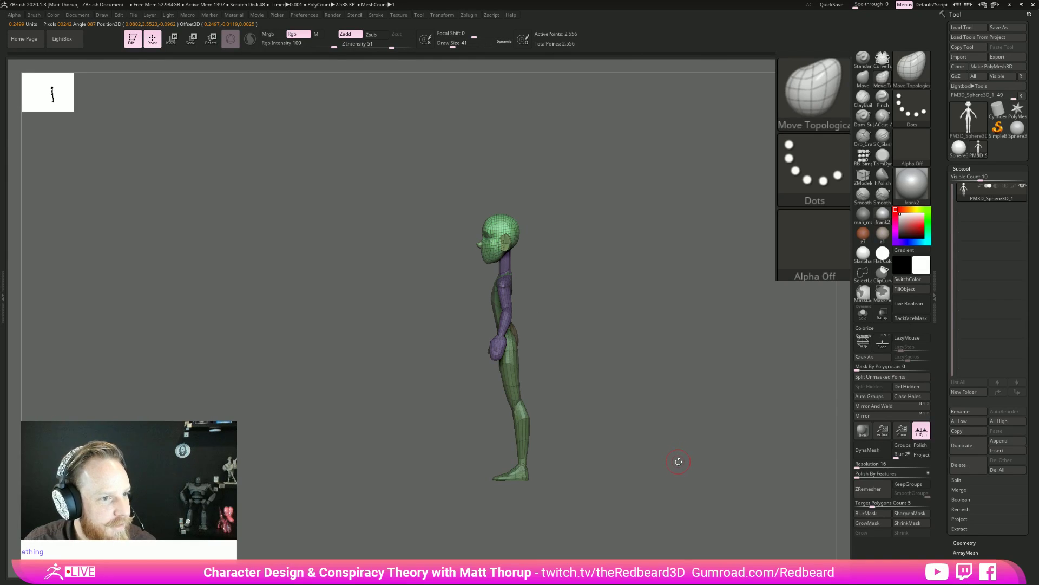
{"action": "mouse_move", "coordinate": [681, 464]}
{"action": "left_mouse_down"}
{"action": "mouse_move", "coordinate": [654, 461]}
{"action": "mouse_move", "coordinate": [623, 388]}
{"action": "mouse_move", "coordinate": [632, 433]}
{"action": "mouse_move", "coordinate": [620, 431]}
{"action": "left_mouse_up"}
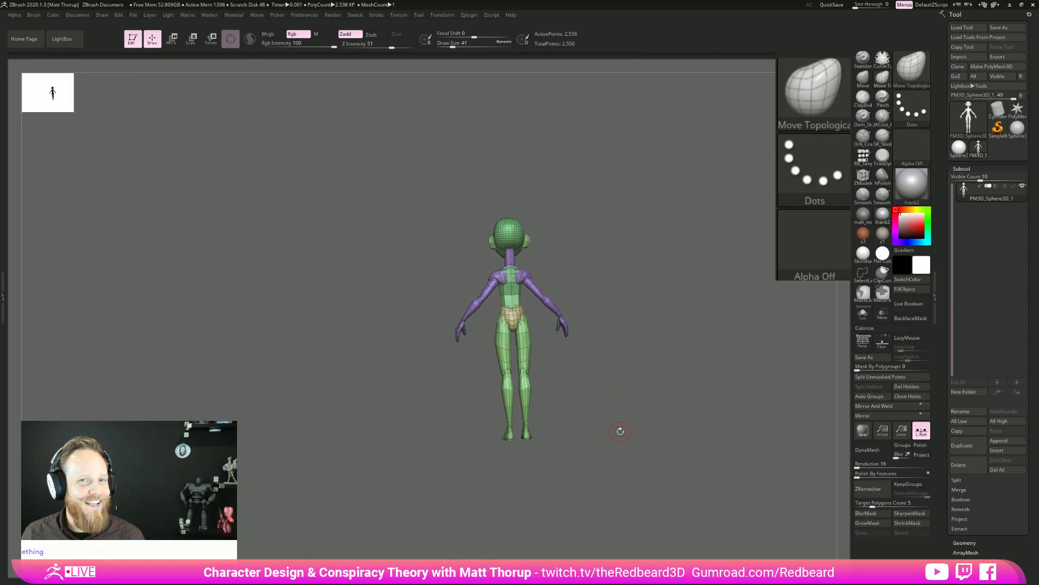
{"action": "left_click_drag", "start_coordinate": [620, 431], "coordinate": [694, 419]}
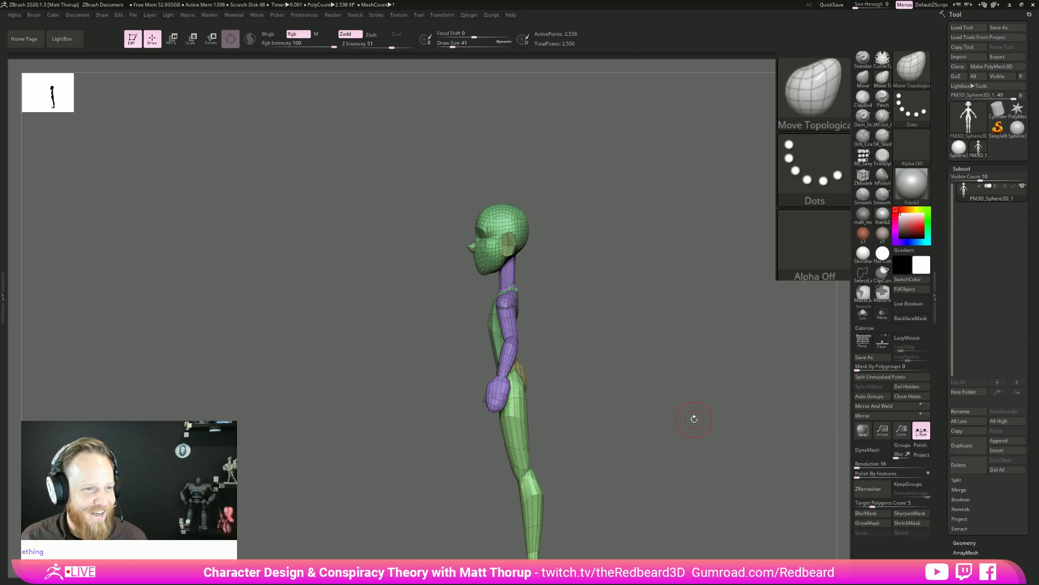
Mask everything except the head, nudge it slightly backward over the neck in side view, and clear the mask.
{"action": "left_click_drag", "start_coordinate": [653, 378], "coordinate": [686, 419]}
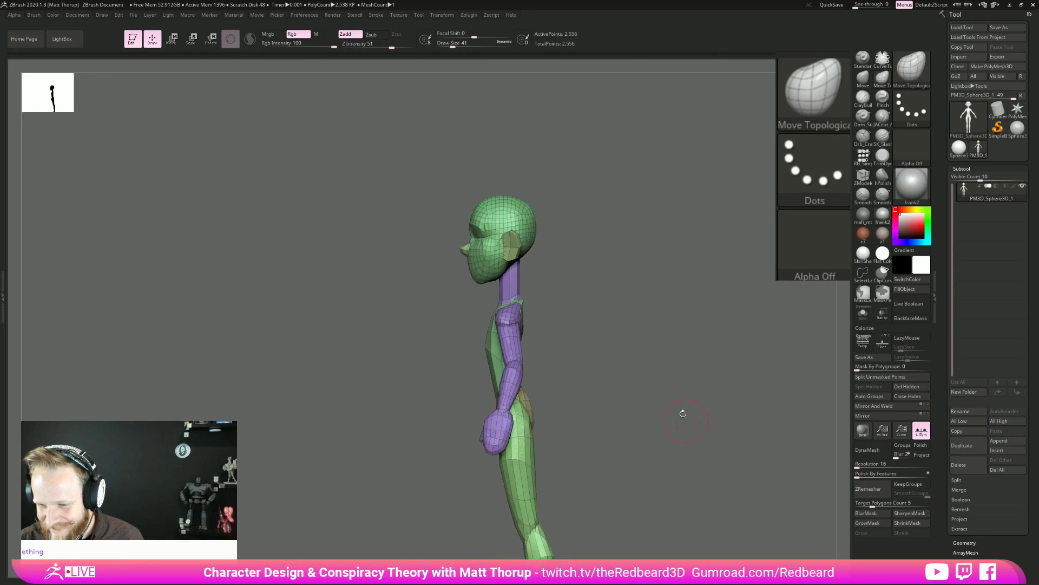
{"action": "left_click", "coordinate": [524, 228], "text": "ctrl+shift"}
{"action": "left_click", "coordinate": [568, 250], "text": "ctrl"}
{"action": "left_click", "coordinate": [584, 268], "text": "ctrl+shift"}
{"action": "left_click", "coordinate": [603, 292], "text": "ctrl"}
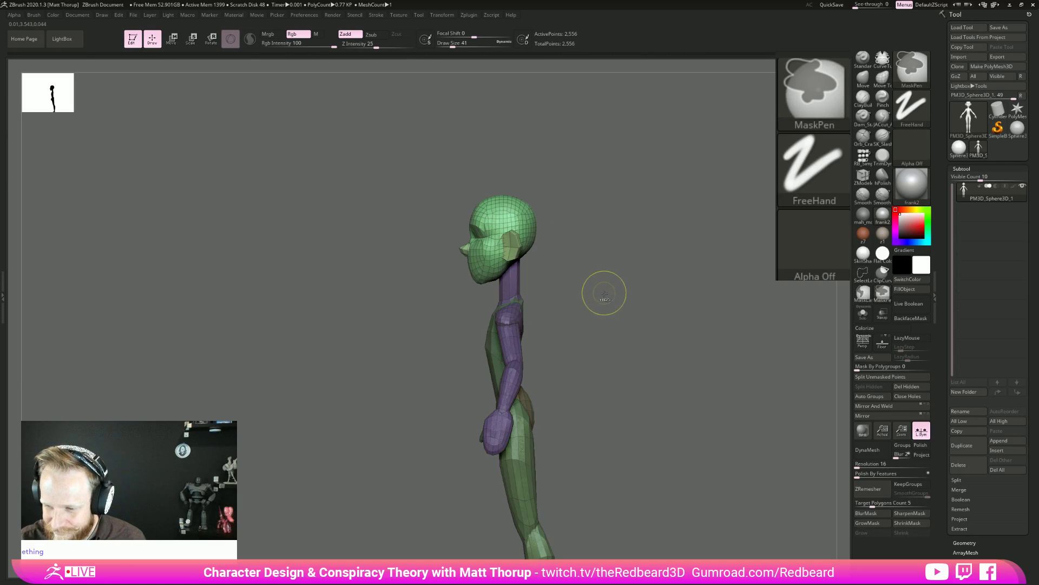
{"action": "key", "text": "w"}
{"action": "left_click_drag", "start_coordinate": [451, 239], "coordinate": [453, 240]}
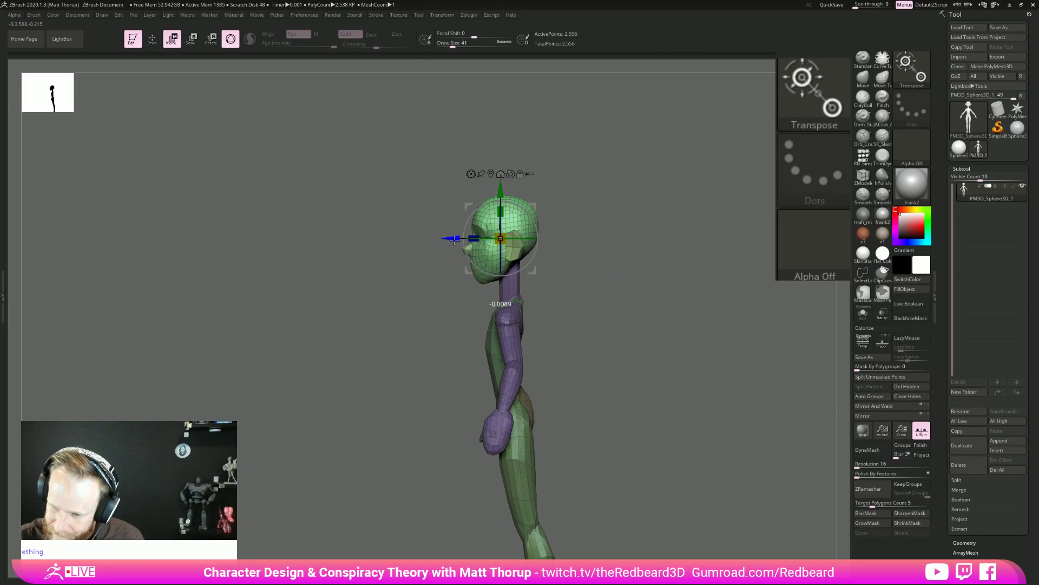
{"action": "key", "text": "q"}
{"action": "mouse_move", "coordinate": [607, 323]}
{"action": "left_mouse_down", "text": "ctrl"}
{"action": "mouse_move", "coordinate": [687, 433]}
{"action": "mouse_move", "coordinate": [650, 455]}
{"action": "mouse_move", "coordinate": [745, 455]}
{"action": "mouse_move", "coordinate": [640, 473]}
{"action": "mouse_move", "coordinate": [726, 523]}
{"action": "left_mouse_up", "text": "ctrl"}
Insert mirrored low-poly spheres over the back of the hips with the RB_SimpleInsert brush's PolySphereLow mesh.
{"action": "mouse_move", "coordinate": [637, 513]}
{"action": "left_mouse_down", "text": "alt"}
{"action": "mouse_move", "coordinate": [699, 458]}
{"action": "mouse_move", "coordinate": [639, 509]}
{"action": "left_mouse_up", "text": "alt"}
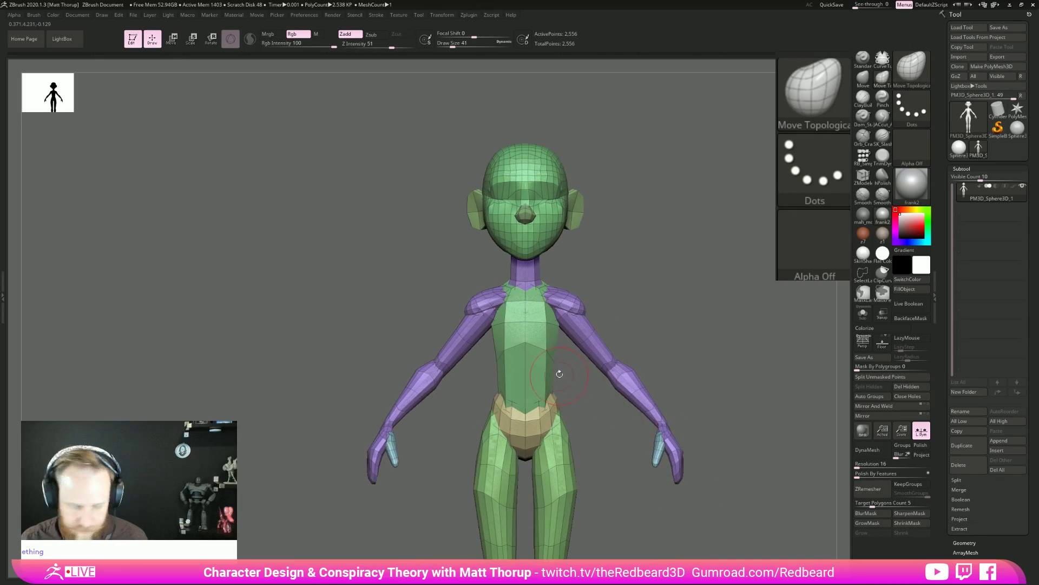
{"action": "key", "text": "s"}
{"action": "left_click_drag", "start_coordinate": [540, 355], "coordinate": [545, 356]}
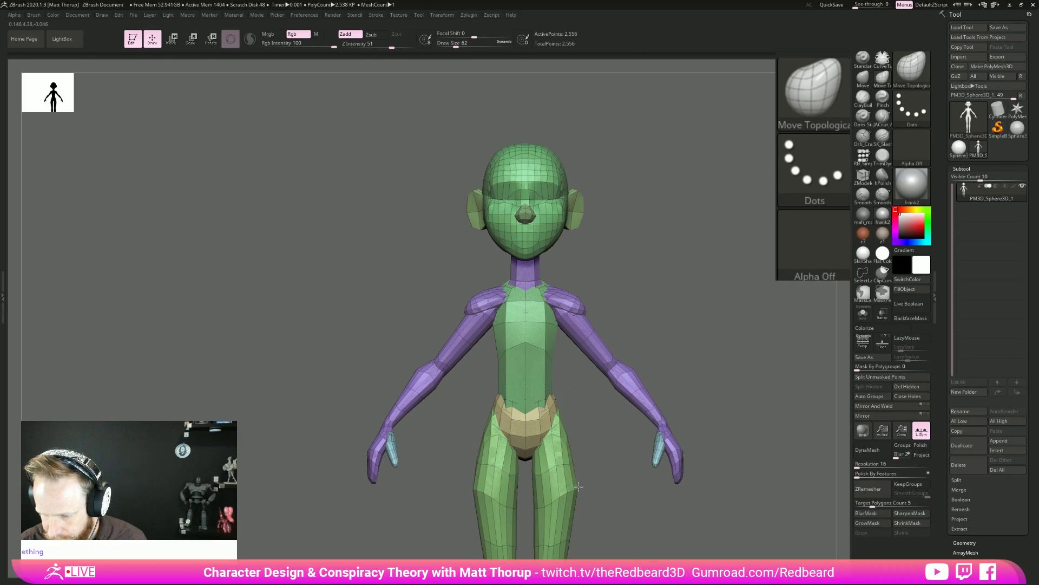
{"action": "mouse_move", "coordinate": [606, 497]}
{"action": "left_mouse_down"}
{"action": "mouse_move", "coordinate": [688, 454]}
{"action": "mouse_move", "coordinate": [652, 394]}
{"action": "left_mouse_up"}
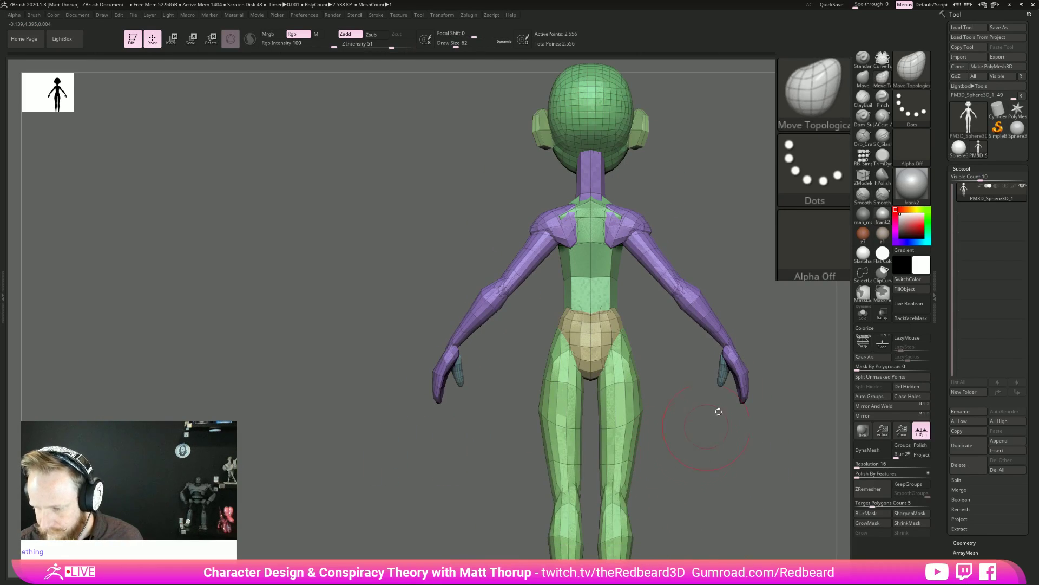
{"action": "left_click", "coordinate": [863, 157]}
{"action": "left_click", "coordinate": [166, 65]}
{"action": "left_click_drag", "start_coordinate": [566, 360], "coordinate": [569, 411]}
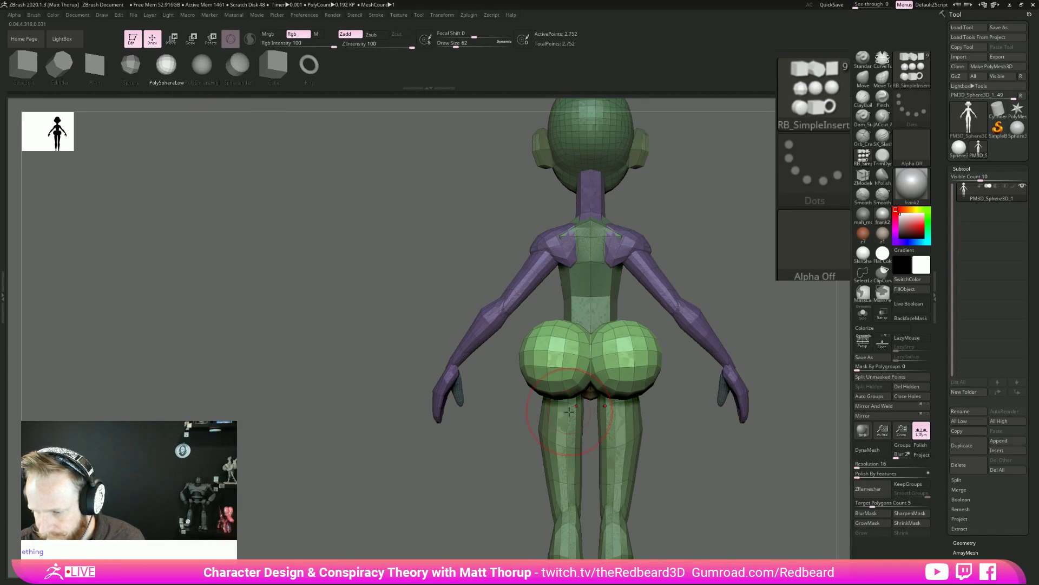
Scale down and flatten the inserted glute spheres, seating them against the back of the pelvis.
{"action": "key", "text": "e"}
{"action": "mouse_move", "coordinate": [545, 367]}
{"action": "left_mouse_down"}
{"action": "mouse_move", "coordinate": [566, 375]}
{"action": "mouse_move", "coordinate": [555, 370]}
{"action": "left_mouse_up"}
{"action": "left_click_drag", "start_coordinate": [669, 407], "coordinate": [735, 432]}
{"action": "left_click_drag", "start_coordinate": [617, 359], "coordinate": [613, 360]}
{"action": "key", "text": "q"}
Reshape the glute forms with the Move brush, reducing its draw size to 51 for the upper inner edges.
{"action": "key", "text": "b"}
{"action": "key", "text": "m"}
{"action": "key", "text": "v"}
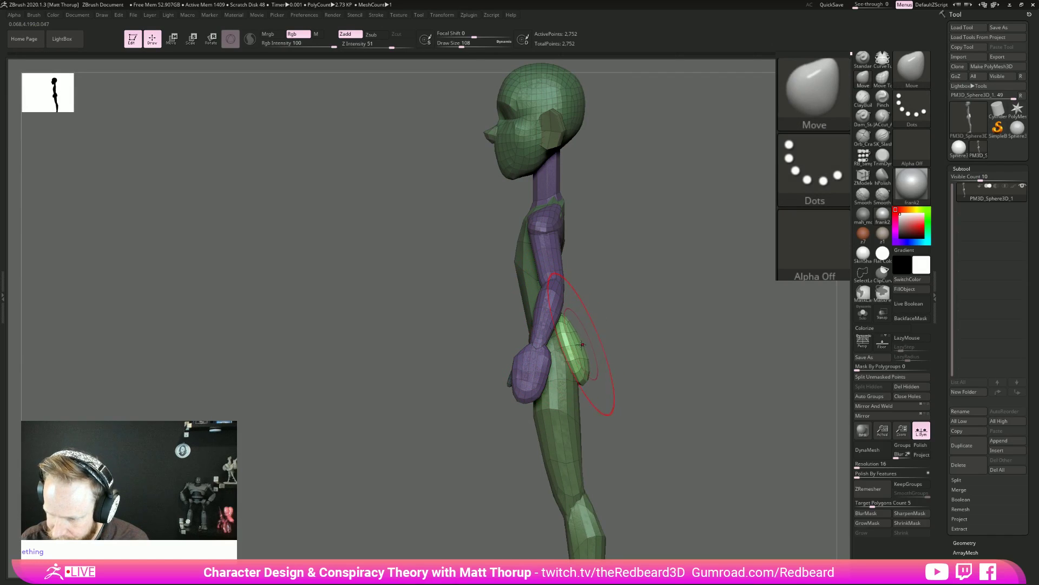
{"action": "key", "text": "s"}
{"action": "left_click_drag", "start_coordinate": [587, 373], "coordinate": [579, 346]}
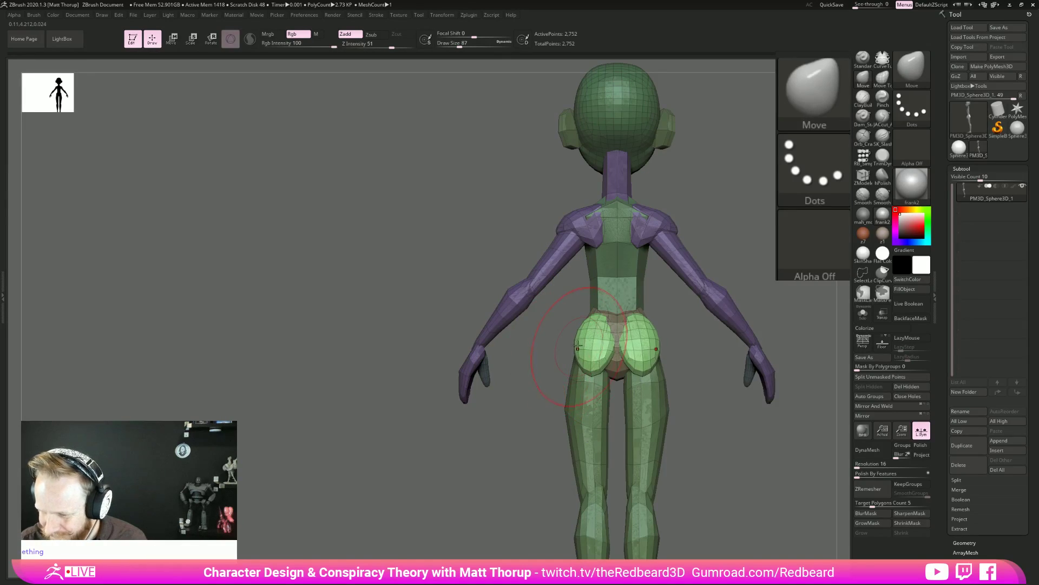
{"action": "key", "text": "bracketleft"}
{"action": "key", "text": "bracketleft"}
{"action": "key", "text": "bracketright"}
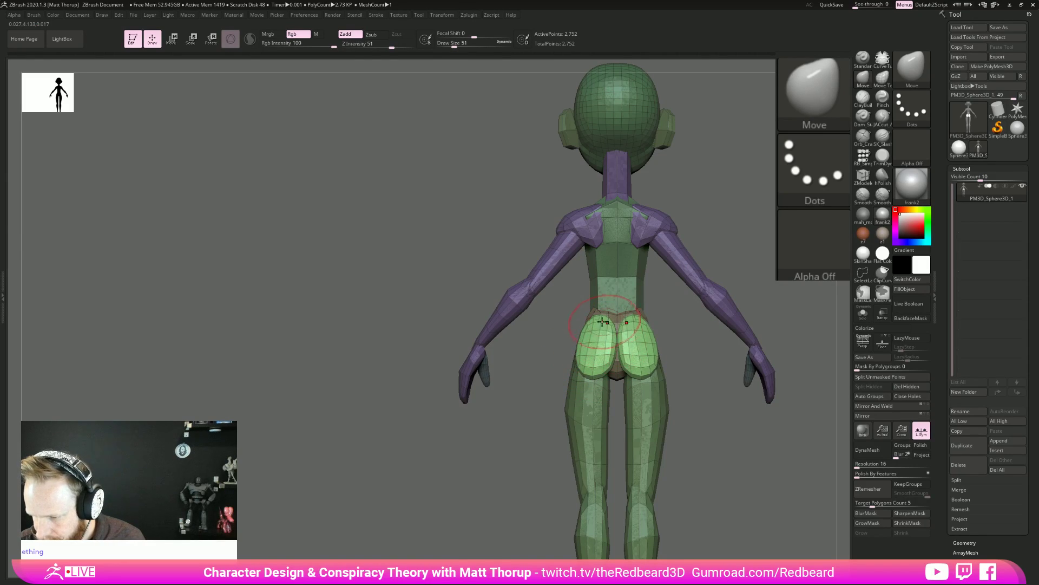
Refine the glutes' lower edge and side profile with the Move brush at draw sizes 39 and 51, and clear the mask.
{"action": "right_click_drag", "start_coordinate": [639, 330], "coordinate": [647, 382]}
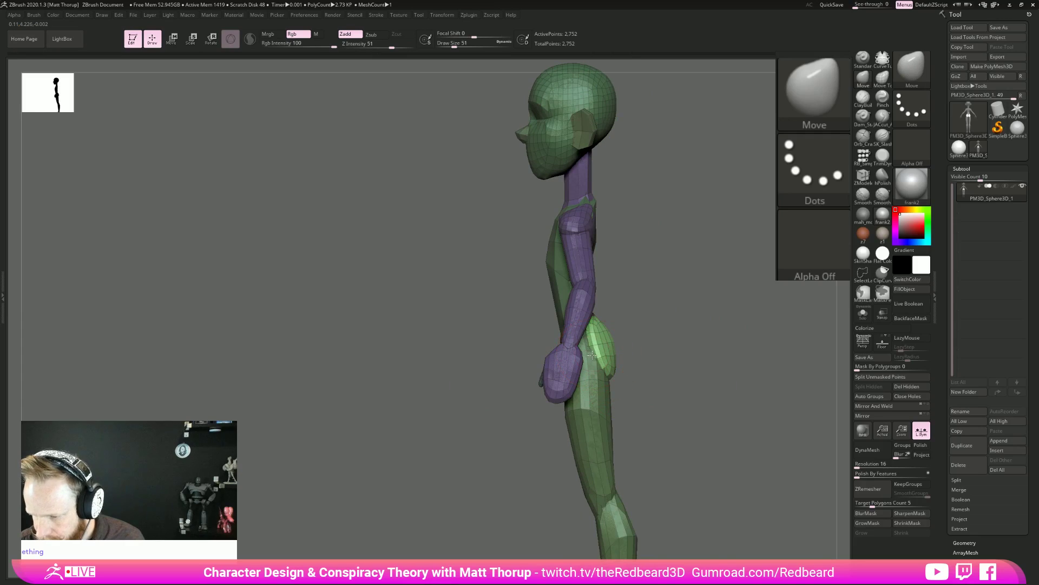
{"action": "right_click_drag", "start_coordinate": [590, 356], "coordinate": [595, 347]}
{"action": "key", "text": "bracketleft"}
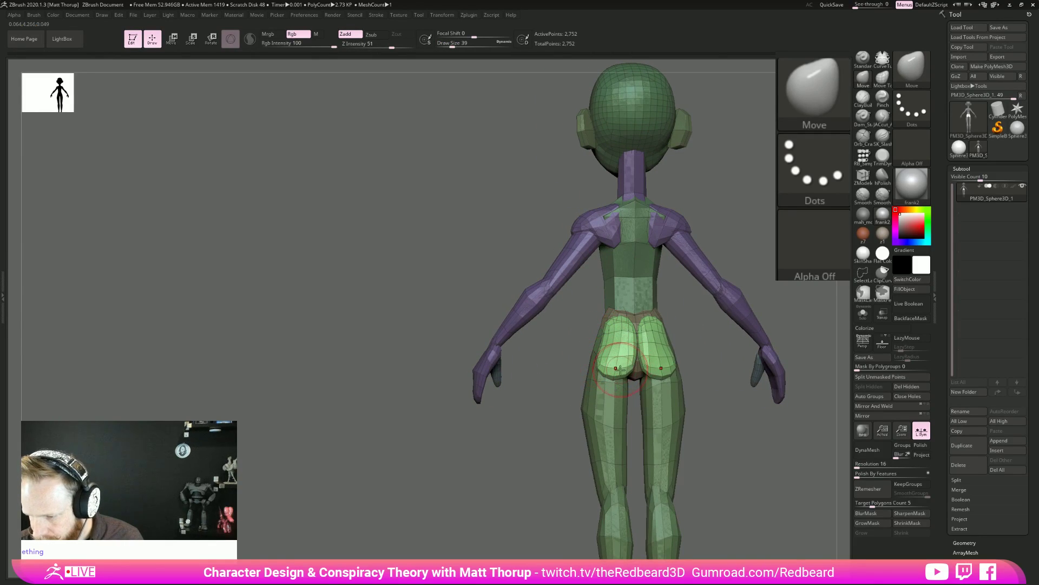
{"action": "right_click_drag", "start_coordinate": [732, 402], "coordinate": [741, 436], "text": "shift"}
{"action": "key", "text": "s"}
{"action": "left_click_drag", "start_coordinate": [617, 361], "coordinate": [614, 361]}
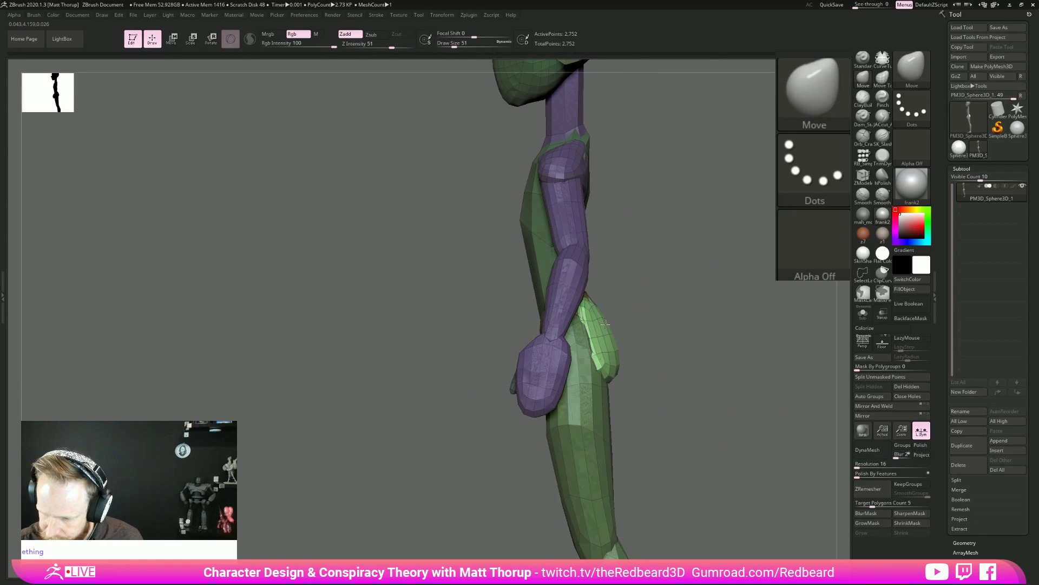
{"action": "right_click_drag", "start_coordinate": [698, 324], "coordinate": [633, 357]}
{"action": "right_click_drag", "start_coordinate": [801, 476], "coordinate": [725, 488], "text": "ctrl"}
{"action": "key", "text": "s"}
{"action": "mouse_move", "coordinate": [604, 339]}
{"action": "left_mouse_down"}
{"action": "mouse_move", "coordinate": [587, 338]}
{"action": "mouse_move", "coordinate": [589, 322]}
{"action": "left_mouse_up"}
{"action": "mouse_move", "coordinate": [704, 423]}
{"action": "right_mouse_down", "text": "shift"}
{"action": "mouse_move", "coordinate": [668, 428]}
{"action": "mouse_move", "coordinate": [680, 415]}
{"action": "mouse_move", "coordinate": [685, 455]}
{"action": "mouse_move", "coordinate": [692, 439]}
{"action": "mouse_move", "coordinate": [736, 422]}
{"action": "mouse_move", "coordinate": [643, 479]}
{"action": "right_mouse_up", "text": "shift"}
{"action": "left_click_drag", "start_coordinate": [623, 394], "coordinate": [661, 459], "text": "ctrl"}
Insert mirrored PolySphereLow spheres on the front of the chest with the RB_SimpleInsert brush at draw size 33.
{"action": "mouse_move", "coordinate": [684, 407]}
{"action": "right_mouse_down"}
{"action": "mouse_move", "coordinate": [653, 362]}
{"action": "mouse_move", "coordinate": [651, 310]}
{"action": "right_mouse_up"}
{"action": "right_click_drag", "start_coordinate": [650, 311], "coordinate": [664, 301], "text": "shift"}
{"action": "left_click", "coordinate": [865, 157]}
{"action": "mouse_move", "coordinate": [559, 252]}
{"action": "right_mouse_down", "text": "ctrl"}
{"action": "mouse_move", "coordinate": [580, 260]}
{"action": "mouse_move", "coordinate": [689, 216]}
{"action": "mouse_move", "coordinate": [687, 290]}
{"action": "right_mouse_up", "text": "ctrl"}
{"action": "key", "text": "s"}
{"action": "left_click_drag", "start_coordinate": [491, 365], "coordinate": [487, 364]}
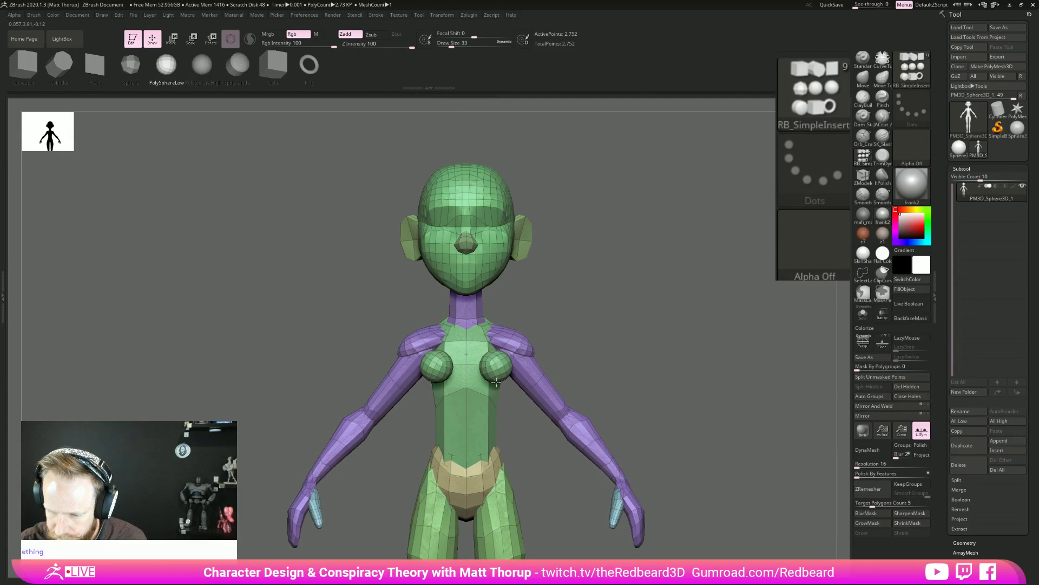
Tilt the chest spheres in side view and reposition them lower and closer to the torso with the gizmo.
{"action": "right_click_drag", "start_coordinate": [687, 319], "coordinate": [606, 330]}
{"action": "right_click_drag", "start_coordinate": [606, 330], "coordinate": [641, 356], "text": "ctrl"}
{"action": "key", "text": "w"}
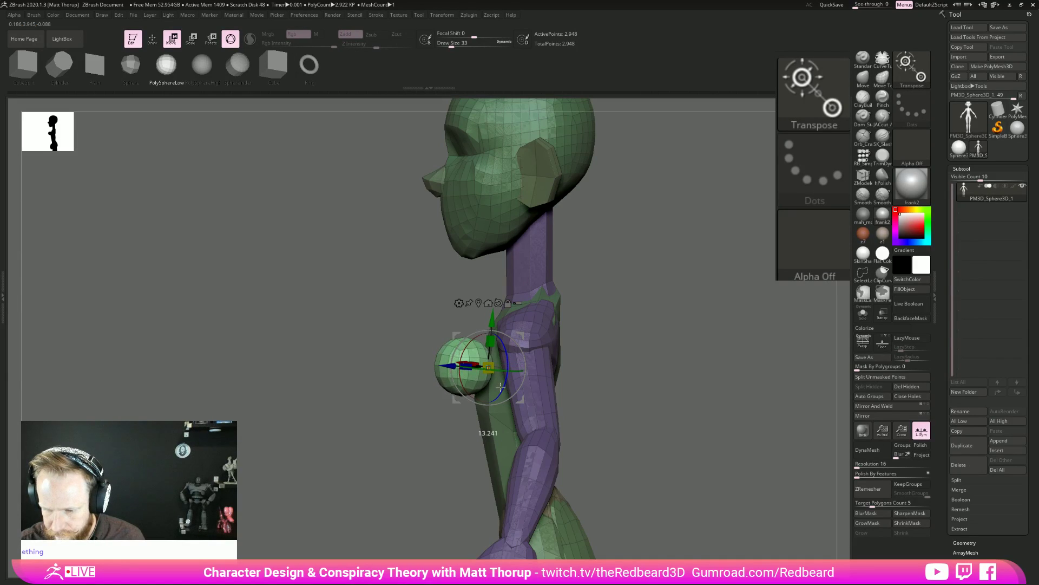
{"action": "right_click_drag", "start_coordinate": [627, 362], "coordinate": [595, 362], "text": "ctrl"}
{"action": "left_click_drag", "start_coordinate": [442, 364], "coordinate": [440, 363]}
{"action": "left_click_drag", "start_coordinate": [480, 320], "coordinate": [480, 327]}
{"action": "right_click_drag", "start_coordinate": [614, 301], "coordinate": [584, 312]}
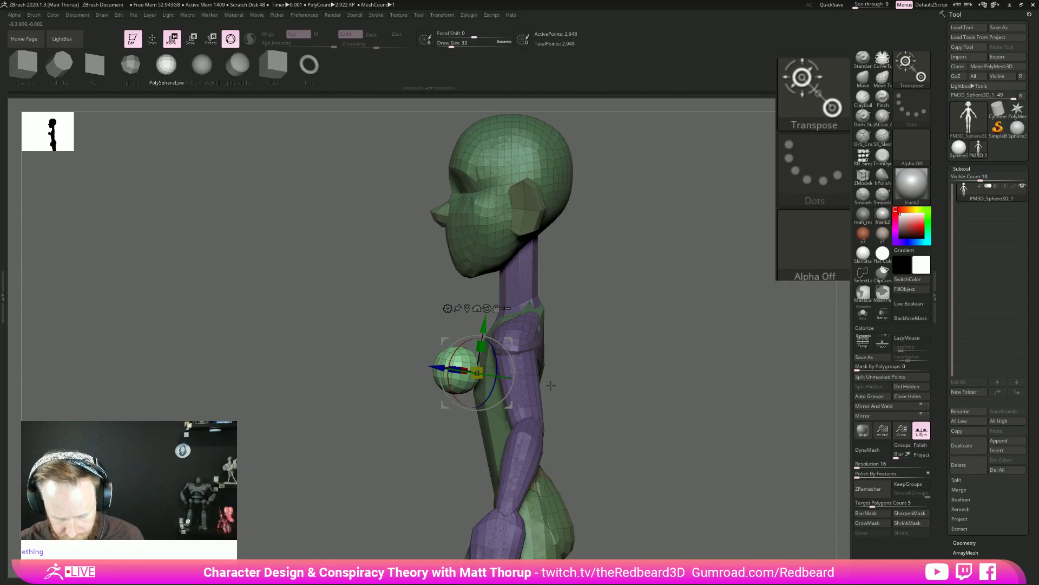
{"action": "left_click_drag", "start_coordinate": [447, 369], "coordinate": [466, 370]}
Fine-tune the chest spheres' rotation in front view and their depth against the torso in side view.
{"action": "left_click_drag", "start_coordinate": [663, 359], "coordinate": [629, 327]}
{"action": "right_click_drag", "start_coordinate": [467, 373], "coordinate": [614, 374]}
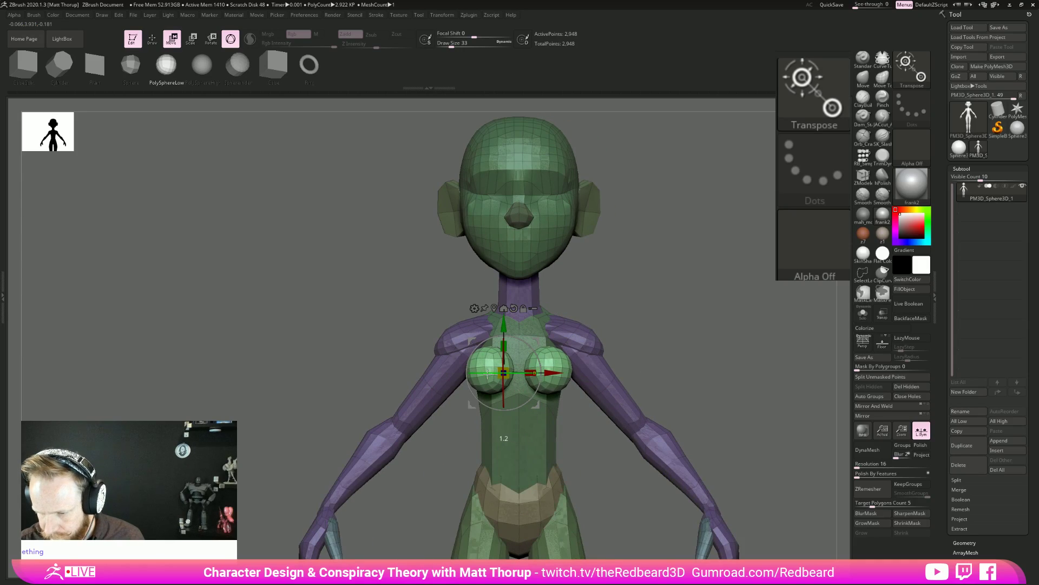
{"action": "left_click", "coordinate": [559, 373]}
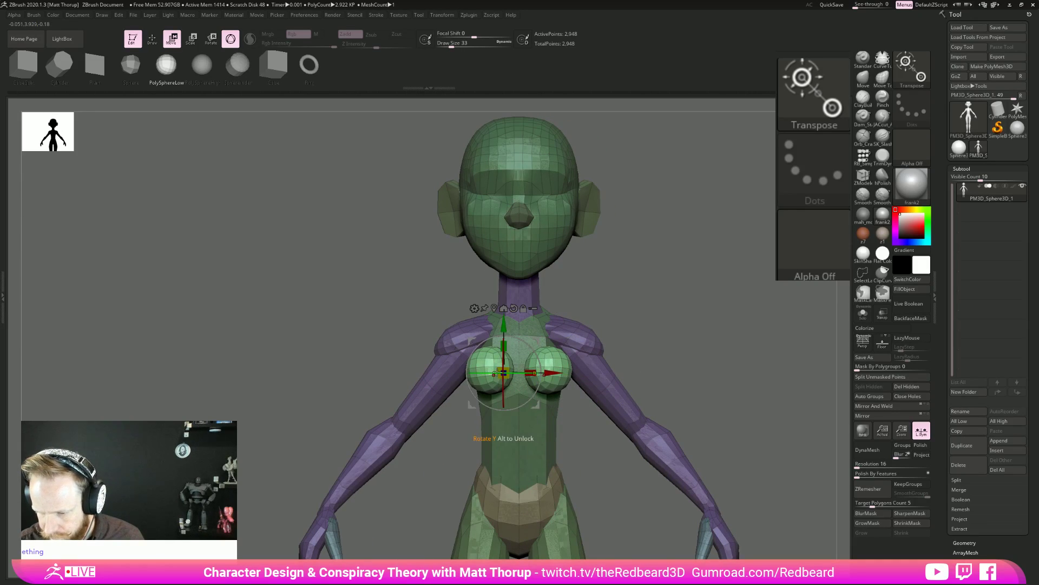
{"action": "left_click_drag", "start_coordinate": [540, 404], "coordinate": [543, 404]}
{"action": "left_click_drag", "start_coordinate": [718, 345], "coordinate": [606, 361], "text": "shift"}
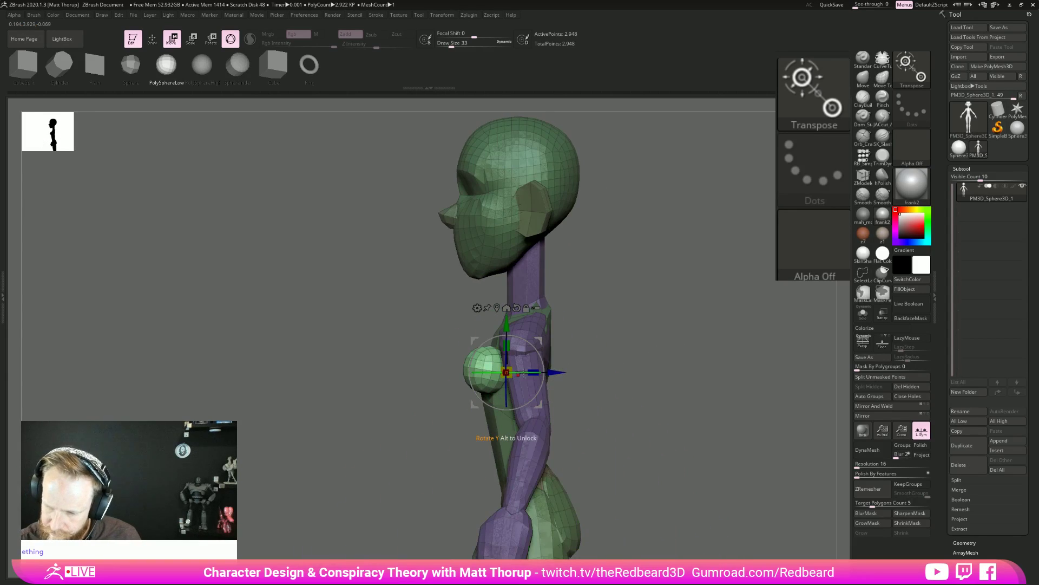
{"action": "left_click_drag", "start_coordinate": [508, 375], "coordinate": [510, 374]}
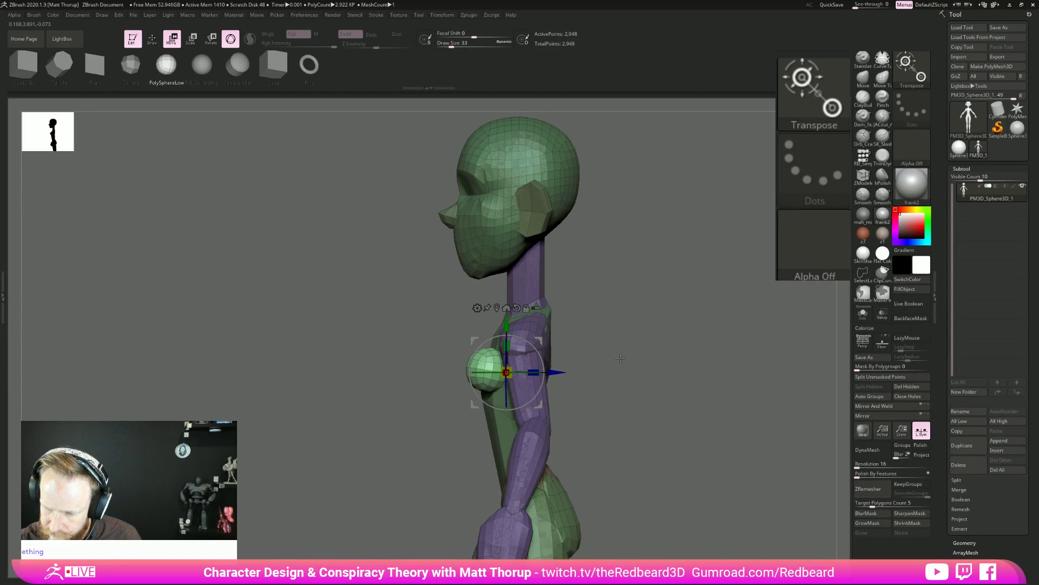
{"action": "right_click_drag", "start_coordinate": [660, 377], "coordinate": [671, 379], "text": "ctrl"}
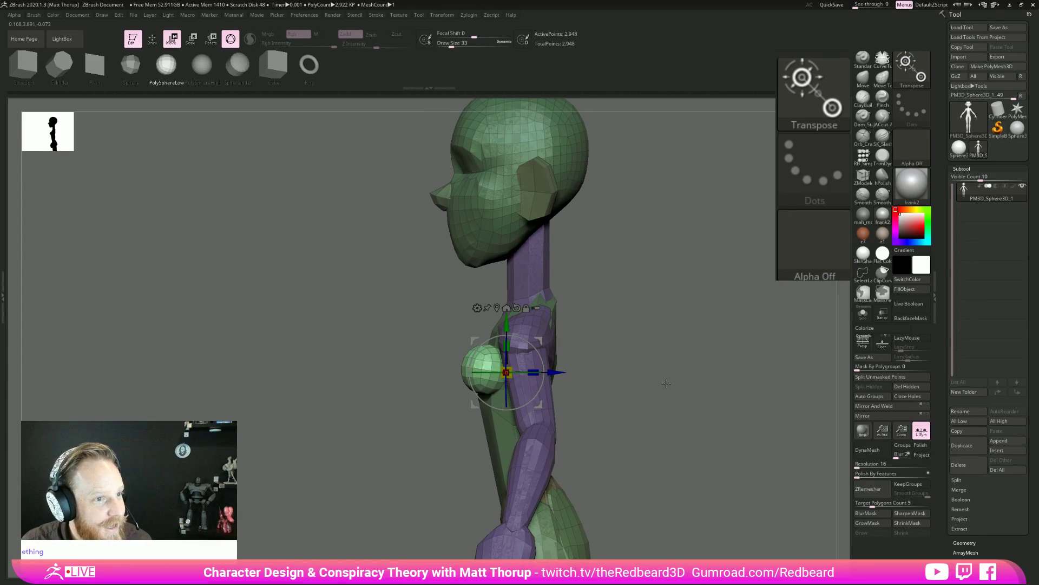
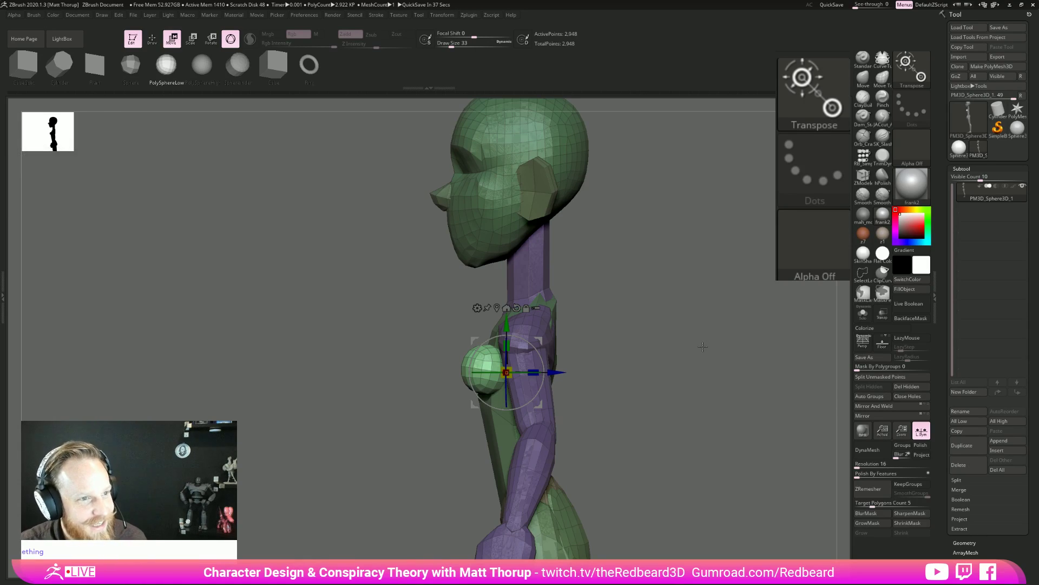
Examine the chest spheres' placement from the front, the side and above.
{"action": "left_click_drag", "start_coordinate": [694, 359], "coordinate": [681, 390], "text": "alt"}
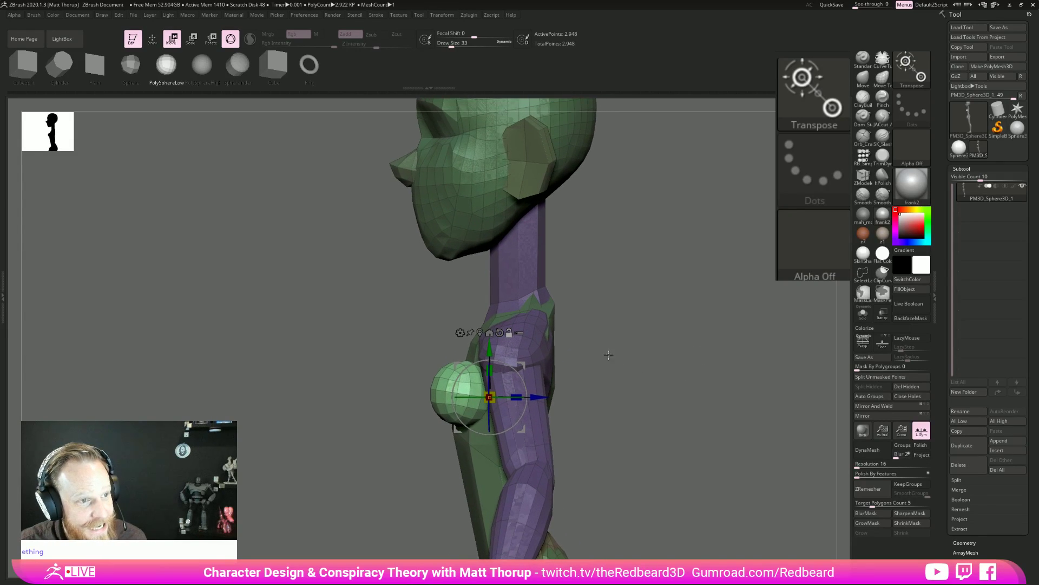
{"action": "left_click_drag", "start_coordinate": [548, 381], "coordinate": [702, 357], "text": "shift"}
{"action": "key", "text": "q"}
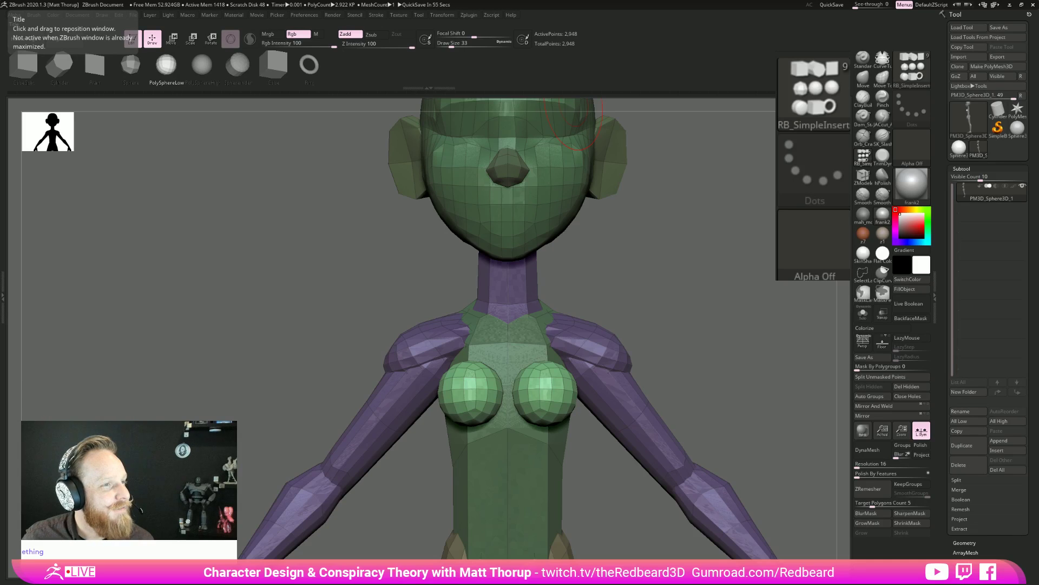
{"action": "left_click_drag", "start_coordinate": [709, 333], "coordinate": [638, 387]}
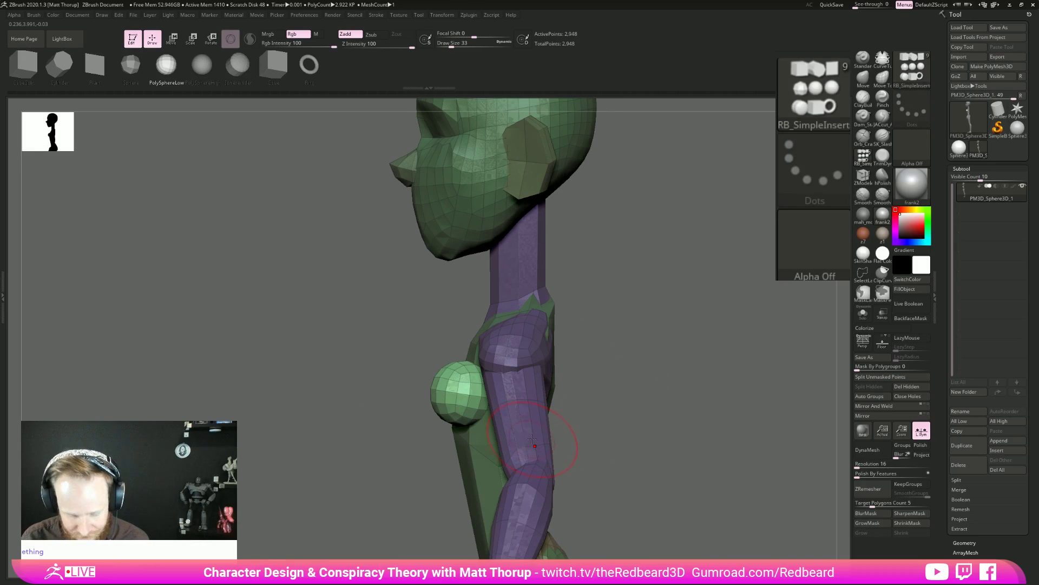
{"action": "key", "text": "w"}
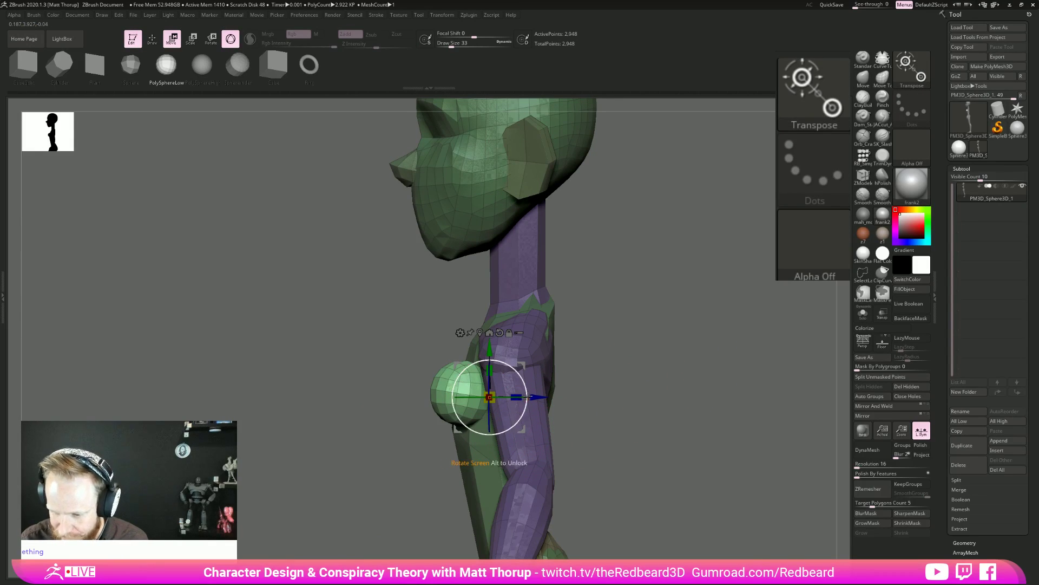
{"action": "left_click_drag", "start_coordinate": [606, 393], "coordinate": [669, 416]}
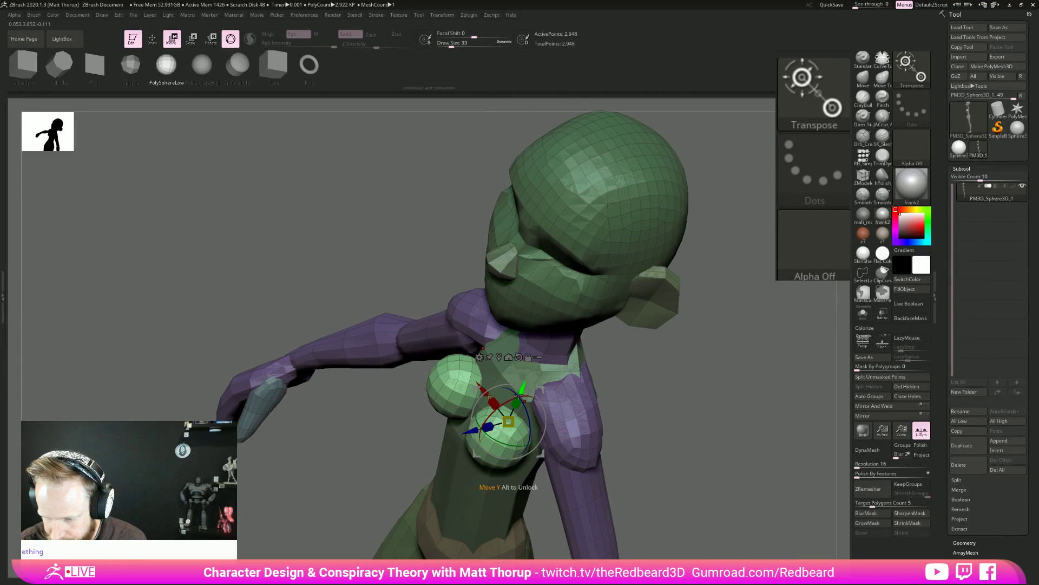
{"action": "left_click_drag", "start_coordinate": [694, 358], "coordinate": [698, 365], "text": "shift"}
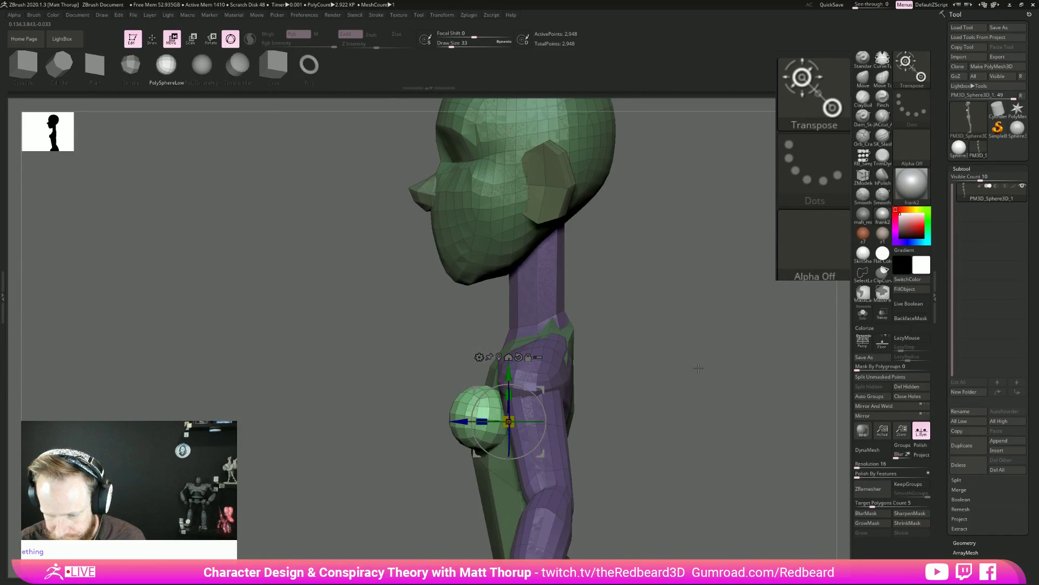
Reshape the chest spheres' side profile into a sloping upper surface with the Move brush at draw size 54.
{"action": "key", "text": "q"}
{"action": "key", "text": "b"}
{"action": "key", "text": "m"}
{"action": "key", "text": "v"}
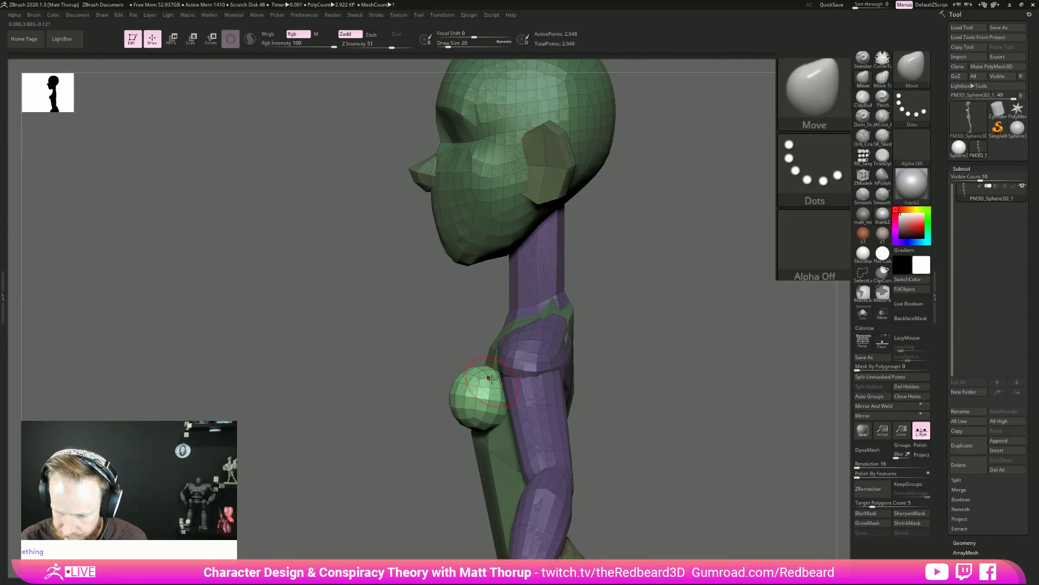
{"action": "key", "text": "s"}
{"action": "left_click_drag", "start_coordinate": [463, 371], "coordinate": [468, 373]}
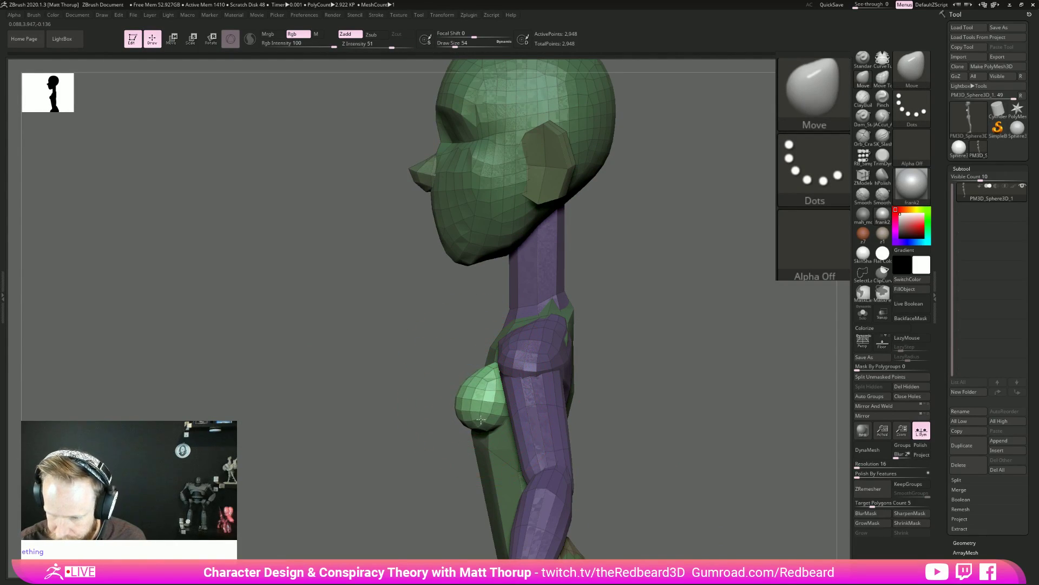
Pull the upper outer edges of the chest forms up toward the shoulders in front view.
{"action": "left_click_drag", "start_coordinate": [647, 382], "coordinate": [698, 380], "text": "shift"}
{"action": "mouse_move", "coordinate": [485, 372]}
{"action": "left_mouse_down"}
{"action": "mouse_move", "coordinate": [485, 360]}
{"action": "mouse_move", "coordinate": [503, 381]}
{"action": "mouse_move", "coordinate": [498, 360]}
{"action": "left_mouse_up"}
{"action": "key", "text": "s"}
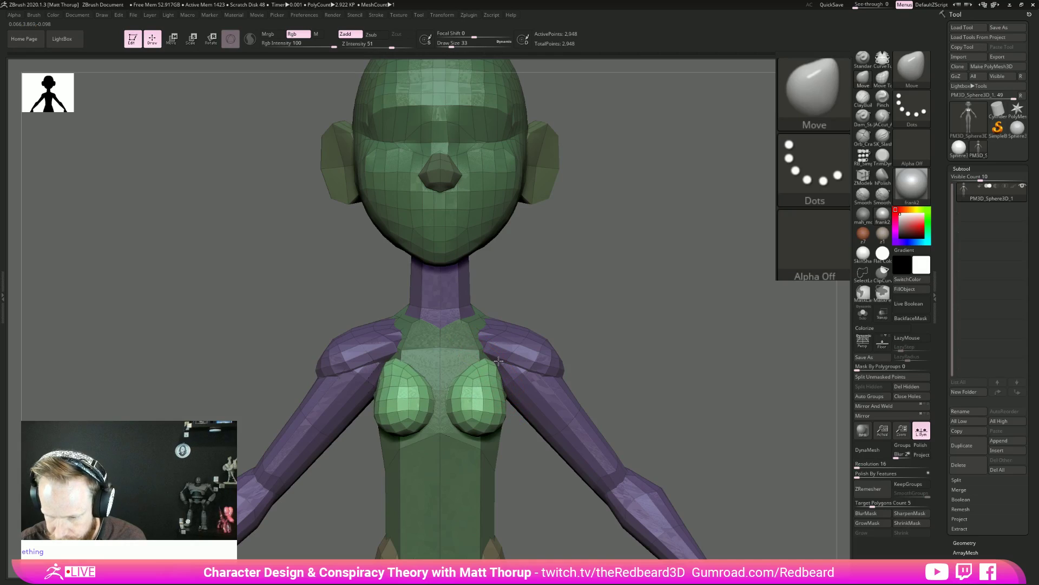
Refine the chest forms' inner and outer contours against the torso with the Move brush at draw size 33, smoothing uneven areas.
{"action": "left_click_drag", "start_coordinate": [625, 317], "coordinate": [495, 359]}
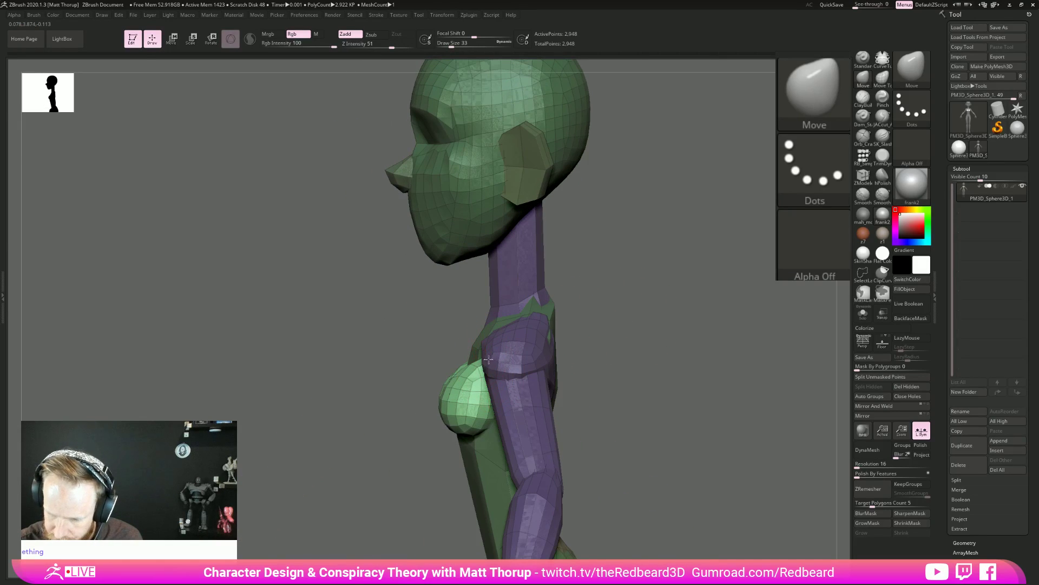
{"action": "left_click_drag", "start_coordinate": [558, 324], "coordinate": [610, 330]}
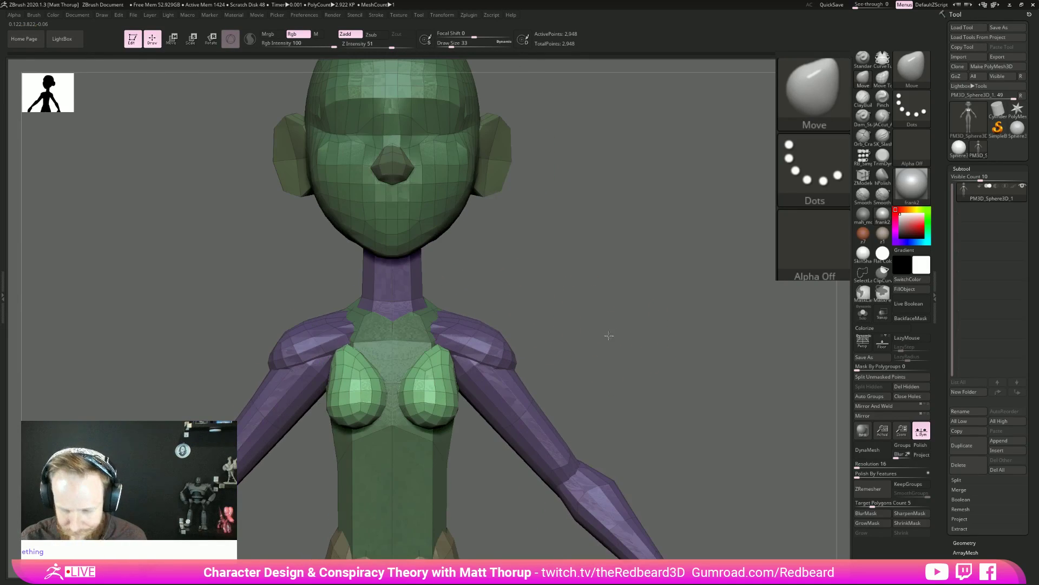
{"action": "right_click_drag", "start_coordinate": [459, 355], "coordinate": [456, 373], "text": "ctrl"}
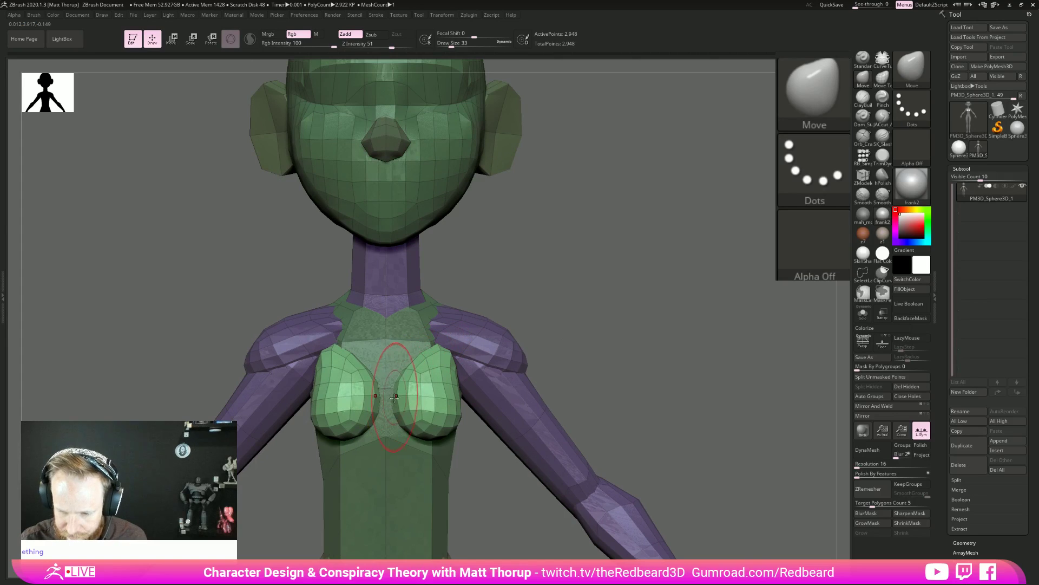
{"action": "right_click_drag", "start_coordinate": [397, 422], "coordinate": [360, 427]}
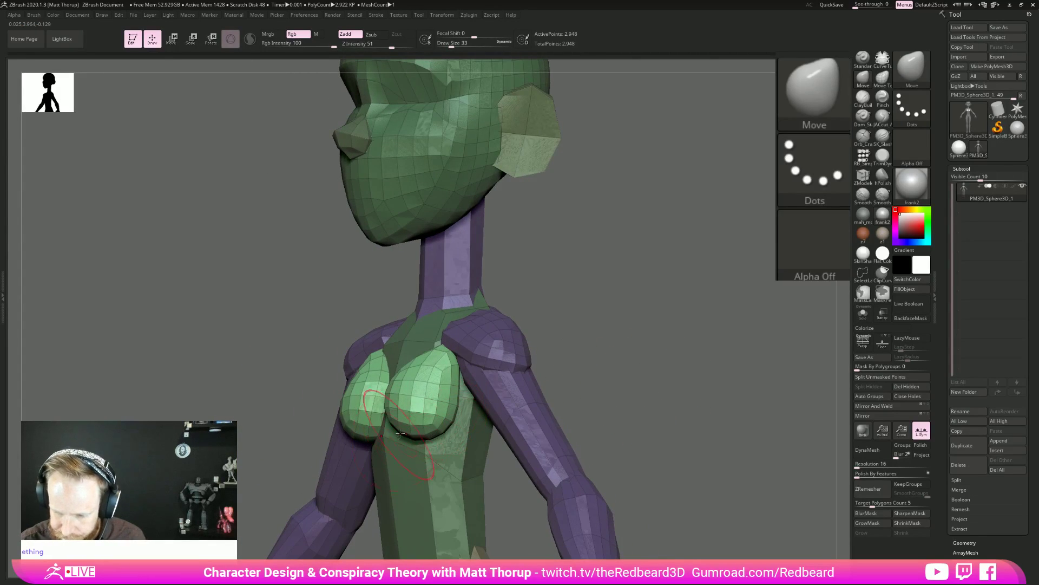
{"action": "right_click_drag", "start_coordinate": [445, 429], "coordinate": [456, 383]}
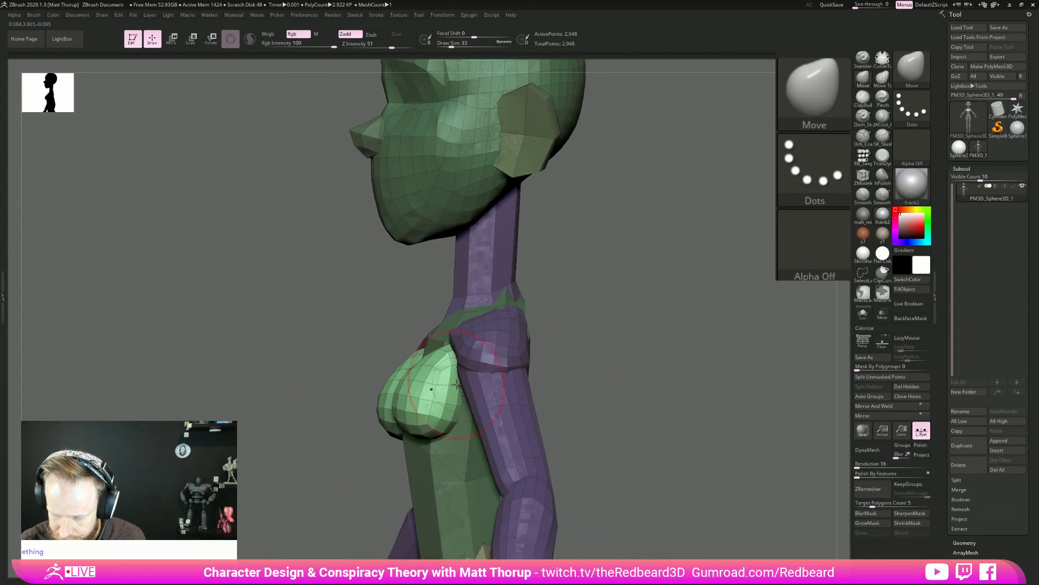
{"action": "right_click_drag", "start_coordinate": [569, 328], "coordinate": [533, 346]}
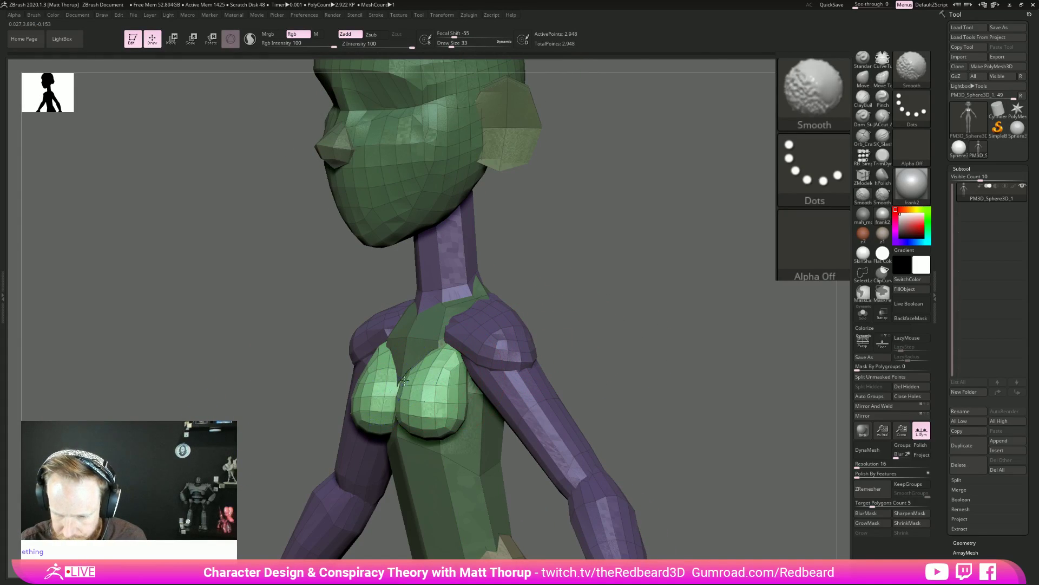
Adjust the chest forms' outer sides and upper surfaces from below and above with the Move brush at draw size 23.
{"action": "mouse_move", "coordinate": [606, 330]}
{"action": "right_mouse_down"}
{"action": "mouse_move", "coordinate": [637, 331]}
{"action": "mouse_move", "coordinate": [622, 265]}
{"action": "mouse_move", "coordinate": [603, 332]}
{"action": "mouse_move", "coordinate": [599, 305]}
{"action": "right_mouse_up"}
{"action": "key", "text": "s"}
{"action": "left_click_drag", "start_coordinate": [429, 382], "coordinate": [423, 380]}
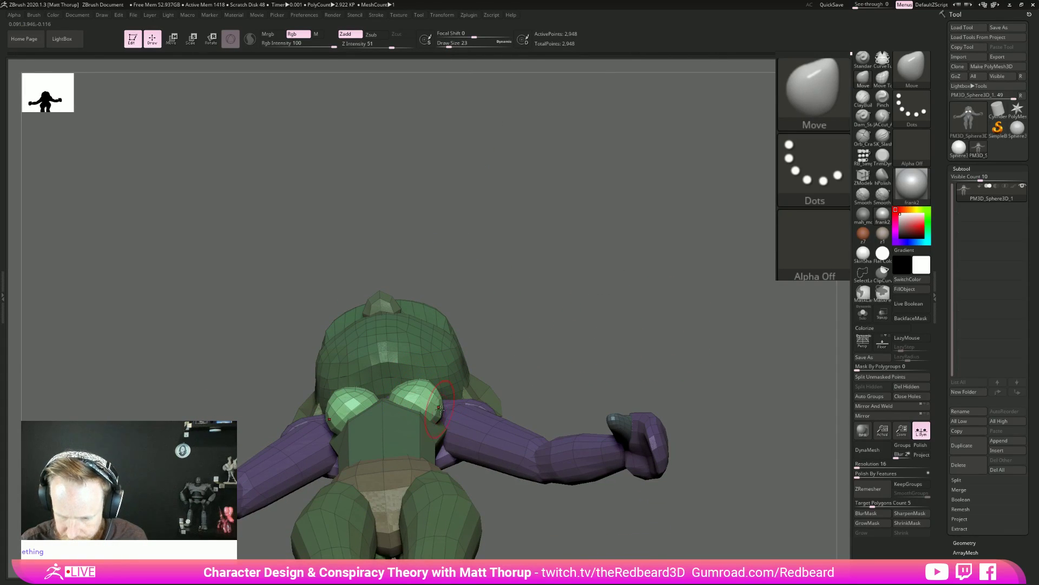
{"action": "right_click_drag", "start_coordinate": [536, 360], "coordinate": [483, 366]}
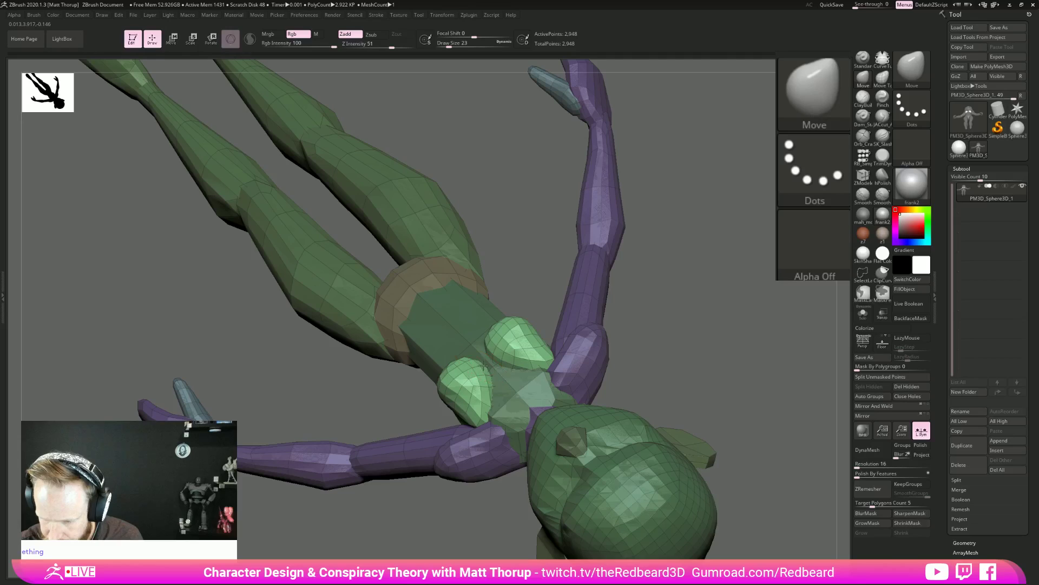
{"action": "mouse_move", "coordinate": [490, 541]}
{"action": "right_mouse_down"}
{"action": "mouse_move", "coordinate": [645, 492]}
{"action": "mouse_move", "coordinate": [651, 410]}
{"action": "mouse_move", "coordinate": [645, 541]}
{"action": "right_mouse_up"}
Refine the upper inner contours of the chest forms with the Move brush at draw sizes 17 and 25.
{"action": "key", "text": "bracketleft"}
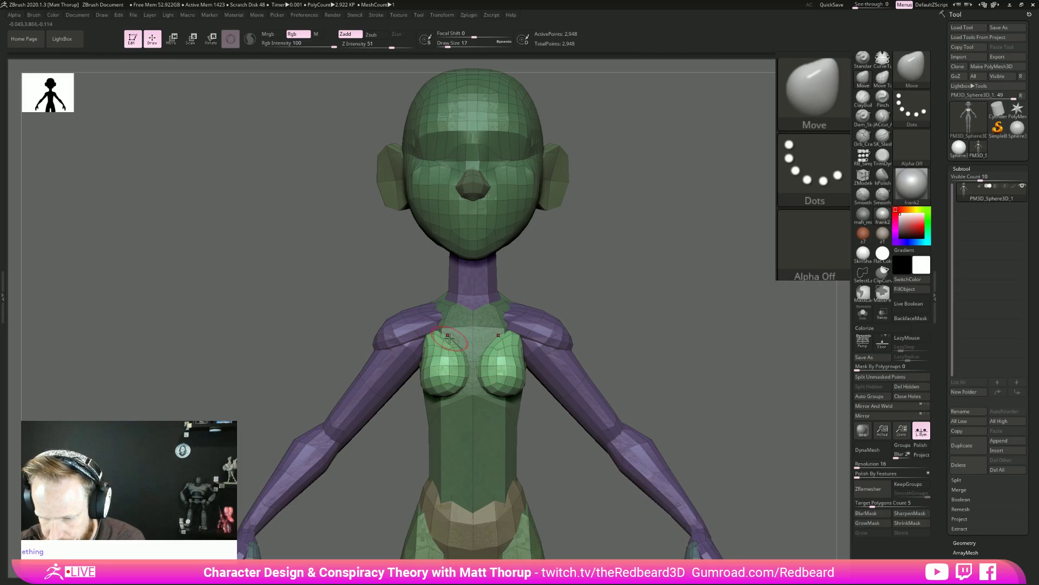
{"action": "right_click_drag", "start_coordinate": [660, 328], "coordinate": [491, 375]}
{"action": "key", "text": "bracketright"}
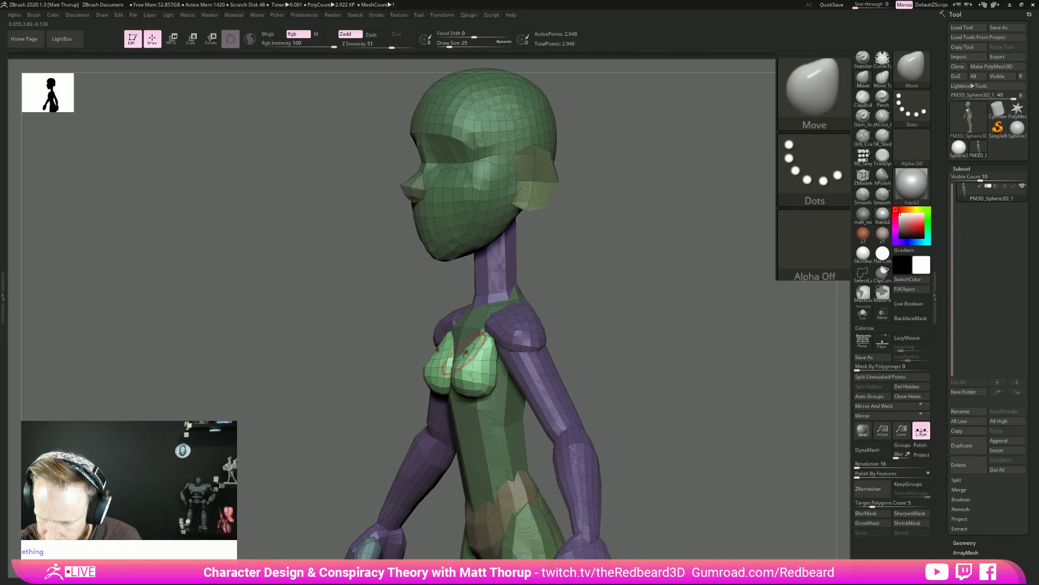
{"action": "mouse_move", "coordinate": [494, 386]}
{"action": "right_mouse_down"}
{"action": "mouse_move", "coordinate": [643, 332]}
{"action": "mouse_move", "coordinate": [498, 353]}
{"action": "mouse_move", "coordinate": [503, 331]}
{"action": "mouse_move", "coordinate": [490, 358]}
{"action": "right_mouse_up"}
{"action": "key", "text": "bracketleft"}
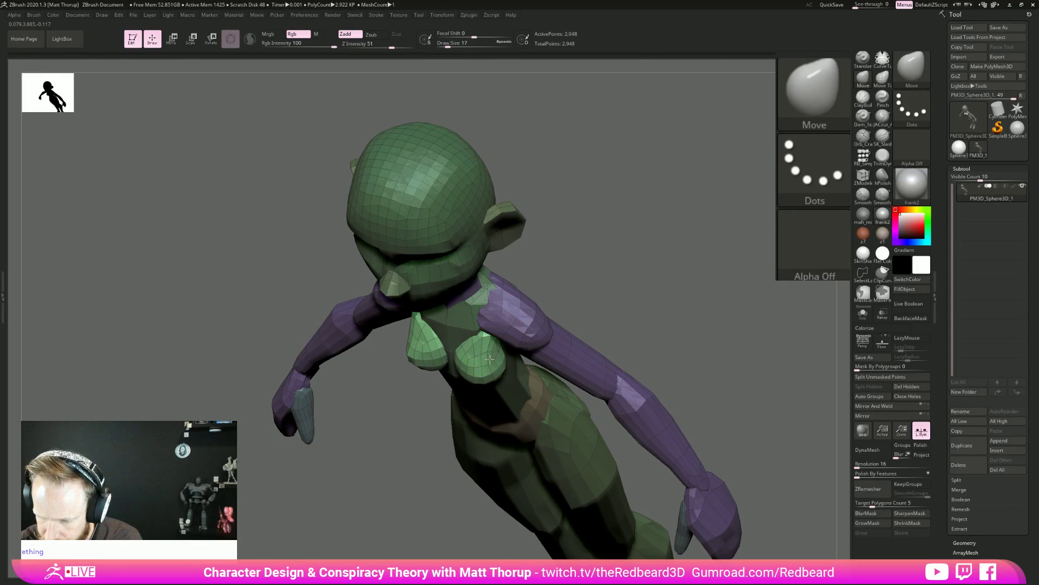
Taper the chest forms' upper ends toward the shoulders at draw size 17 and smooth their inner edges.
{"action": "key", "text": "shift"}
{"action": "mouse_move", "coordinate": [601, 313]}
{"action": "right_mouse_down"}
{"action": "mouse_move", "coordinate": [692, 221]}
{"action": "mouse_move", "coordinate": [607, 229]}
{"action": "mouse_move", "coordinate": [629, 309]}
{"action": "mouse_move", "coordinate": [614, 332]}
{"action": "mouse_move", "coordinate": [463, 336]}
{"action": "mouse_move", "coordinate": [460, 325]}
{"action": "mouse_move", "coordinate": [478, 343]}
{"action": "right_mouse_up"}
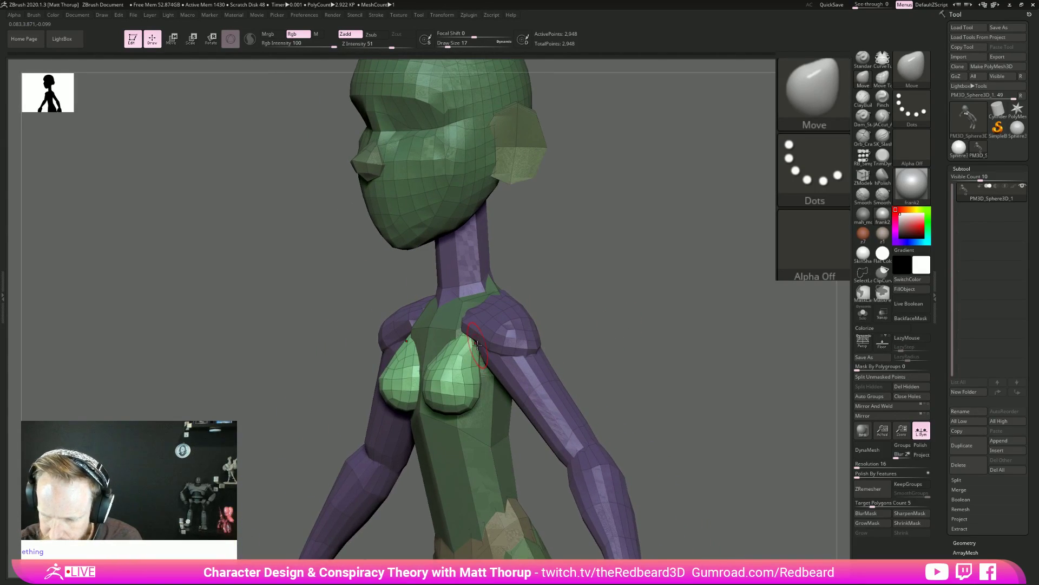
{"action": "right_click_drag", "start_coordinate": [564, 329], "coordinate": [478, 349]}
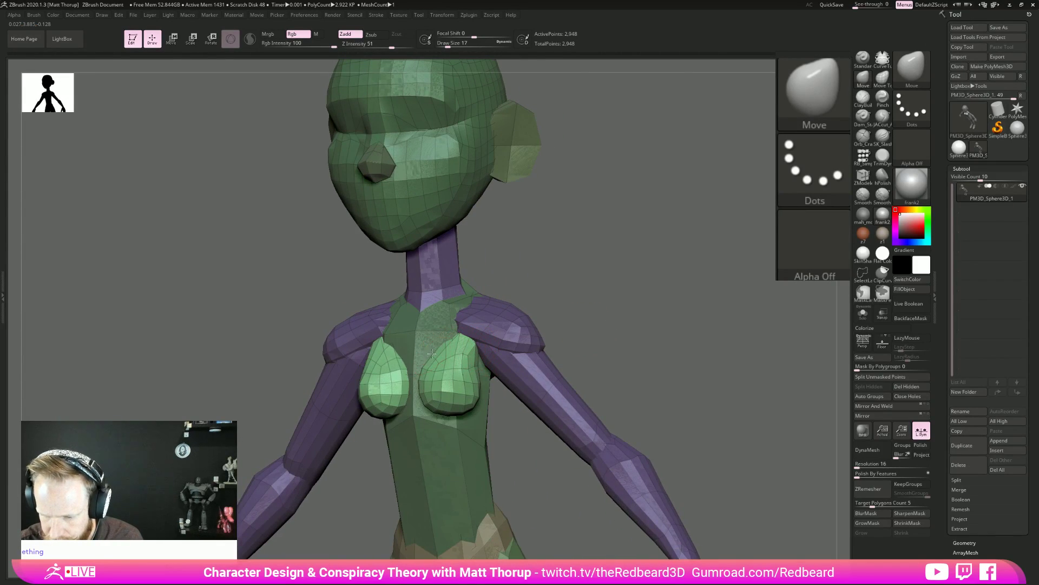
{"action": "mouse_move", "coordinate": [424, 371]}
{"action": "left_mouse_down", "text": "shift"}
{"action": "mouse_move", "coordinate": [423, 385]}
{"action": "mouse_move", "coordinate": [438, 347]}
{"action": "mouse_move", "coordinate": [423, 391]}
{"action": "left_mouse_up", "text": "shift"}
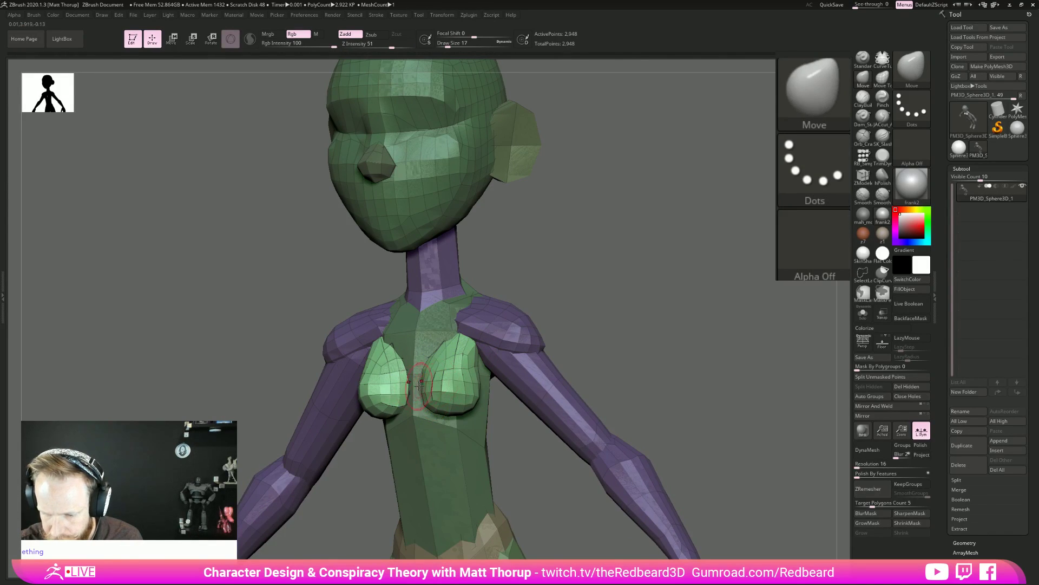
Reshape the inner undersides of the chest forms from below with the Move brush at draw sizes 20 to 33.
{"action": "left_click_drag", "start_coordinate": [659, 301], "coordinate": [657, 249]}
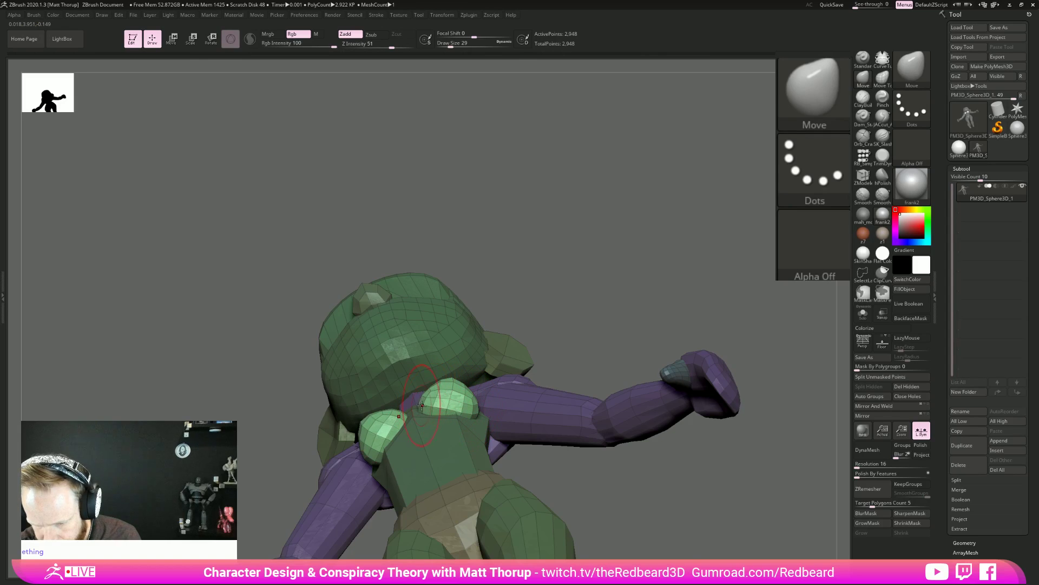
{"action": "key", "text": "["}
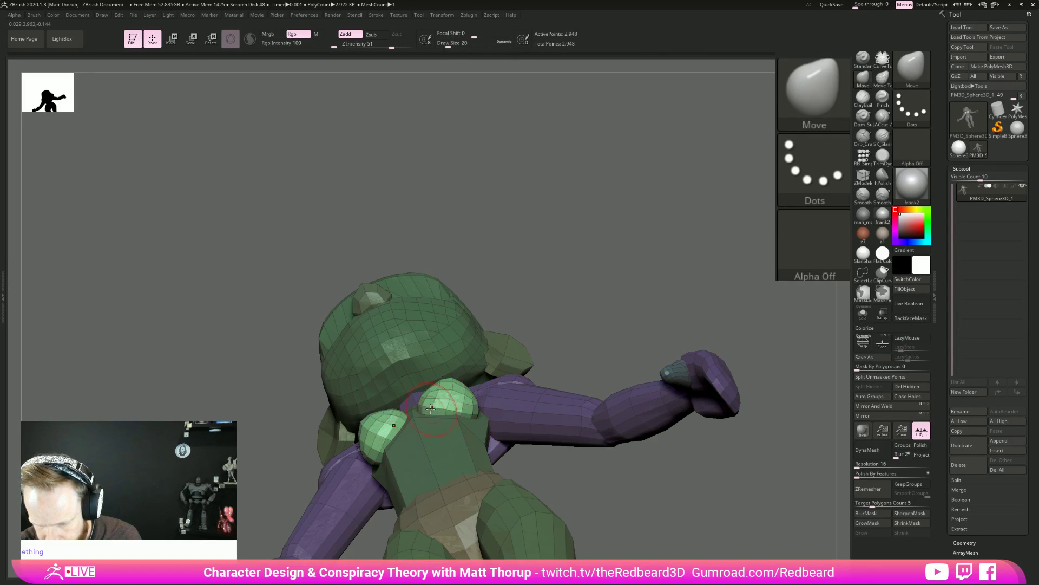
{"action": "key", "text": "bracketright"}
{"action": "key", "text": "bracketright"}
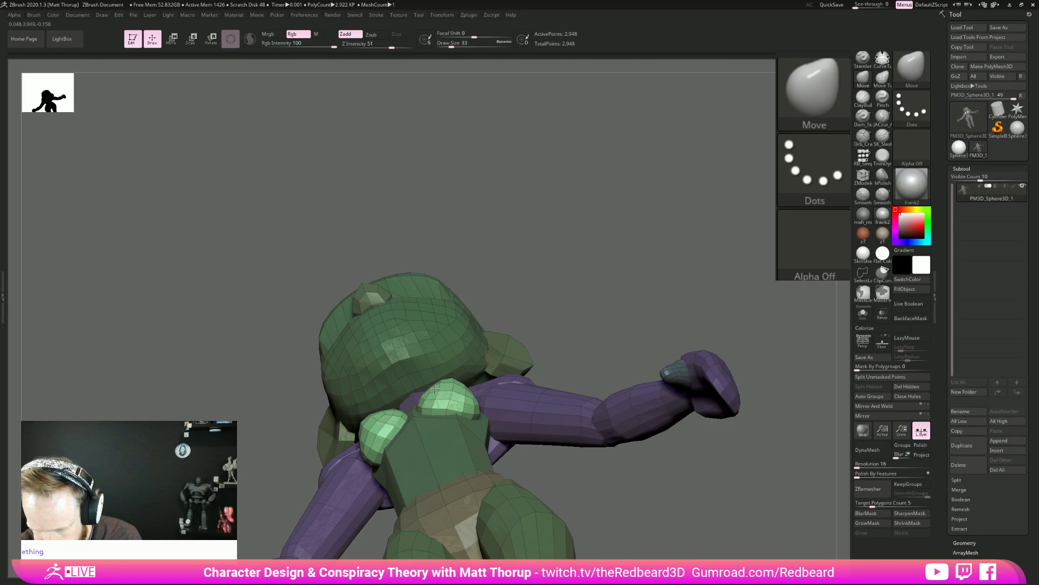
Turn off the polyframe display and check the chest forms in plain grey from the front and below.
{"action": "left_click_drag", "start_coordinate": [563, 341], "coordinate": [648, 496], "text": "shift"}
{"action": "mouse_move", "coordinate": [755, 450]}
{"action": "left_mouse_down", "text": "alt"}
{"action": "mouse_move", "coordinate": [590, 395]}
{"action": "mouse_move", "coordinate": [601, 349]}
{"action": "mouse_move", "coordinate": [580, 358]}
{"action": "mouse_move", "coordinate": [673, 401]}
{"action": "mouse_move", "coordinate": [646, 361]}
{"action": "mouse_move", "coordinate": [649, 406]}
{"action": "left_mouse_up", "text": "alt"}
{"action": "key", "text": "shift+f"}
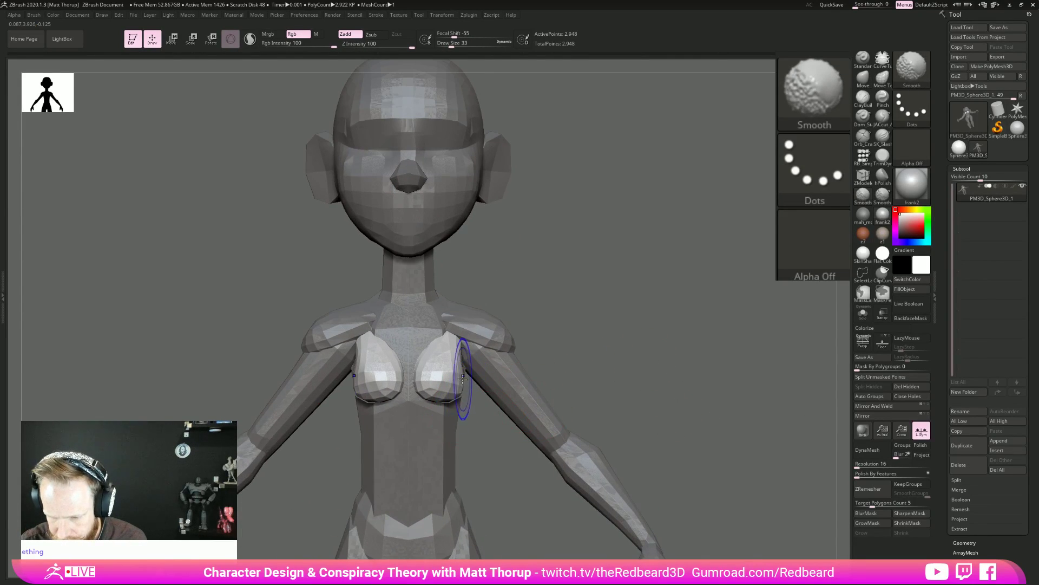
{"action": "left_click_drag", "start_coordinate": [627, 308], "coordinate": [425, 368]}
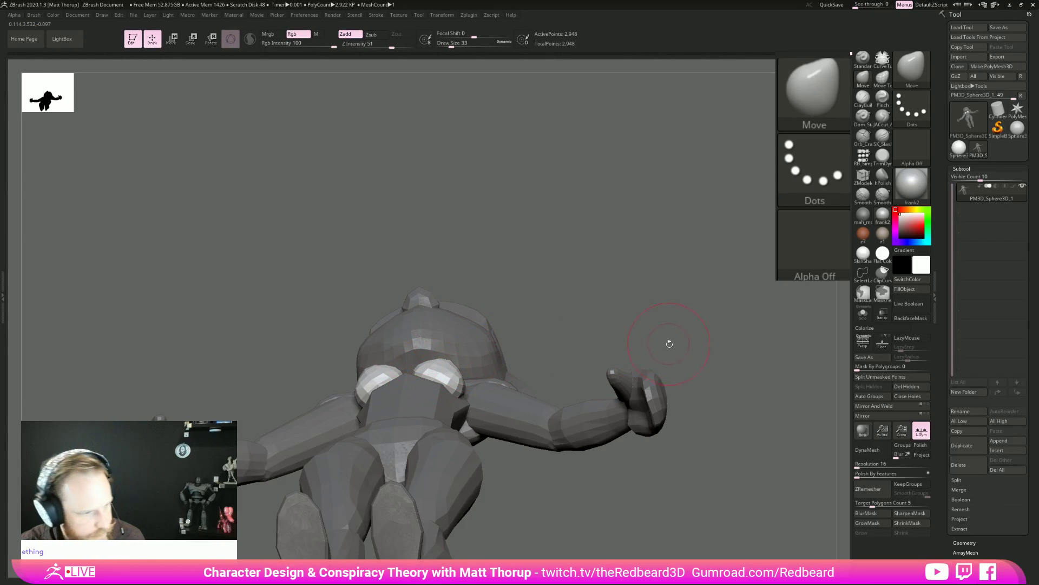
{"action": "left_click_drag", "start_coordinate": [677, 353], "coordinate": [433, 378]}
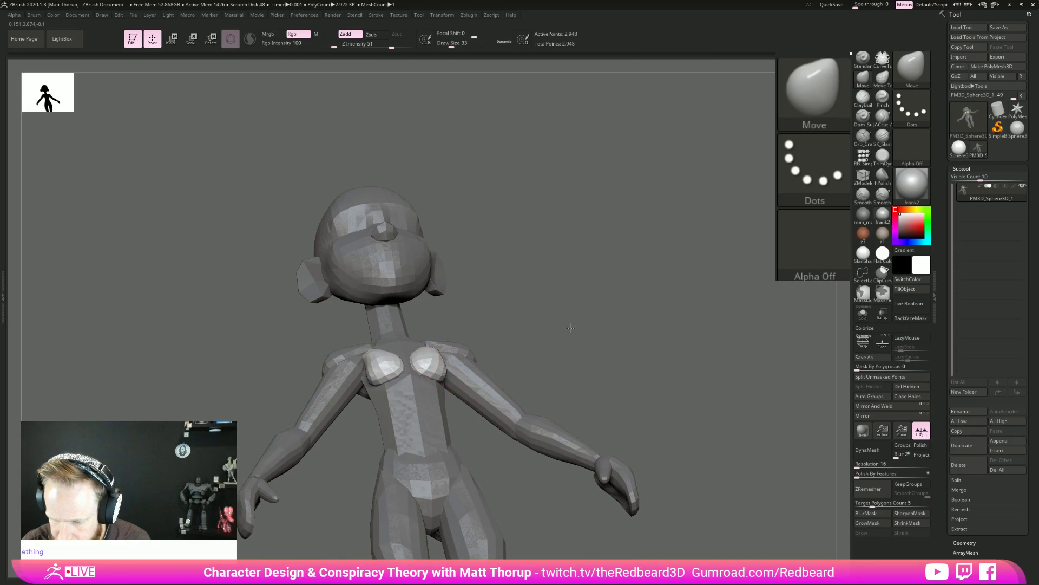
{"action": "left_click_drag", "start_coordinate": [576, 315], "coordinate": [554, 373], "text": "shift"}
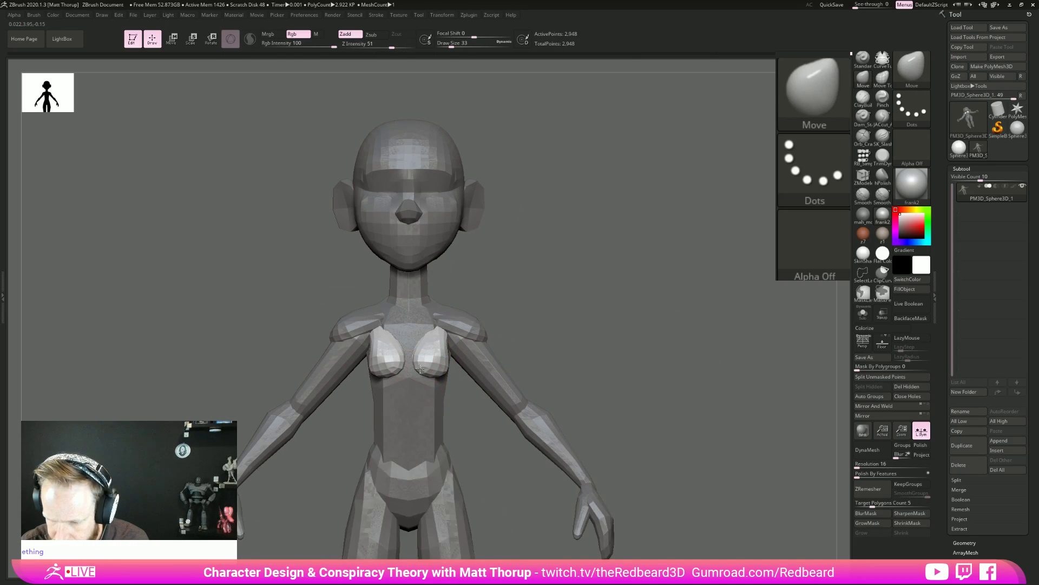
Push the chest forms' upper ends into the torso in side and three-quarter view with the Move brush at draw sizes 16 and 23.
{"action": "mouse_move", "coordinate": [461, 402]}
{"action": "left_mouse_down"}
{"action": "mouse_move", "coordinate": [485, 380]}
{"action": "mouse_move", "coordinate": [412, 359]}
{"action": "left_mouse_up"}
{"action": "key", "text": "shift"}
{"action": "mouse_move", "coordinate": [577, 324]}
{"action": "left_mouse_down", "text": "alt"}
{"action": "mouse_move", "coordinate": [663, 330]}
{"action": "mouse_move", "coordinate": [568, 333]}
{"action": "mouse_move", "coordinate": [547, 303]}
{"action": "left_mouse_up", "text": "alt"}
{"action": "key", "text": "s"}
{"action": "left_click_drag", "start_coordinate": [453, 334], "coordinate": [447, 333]}
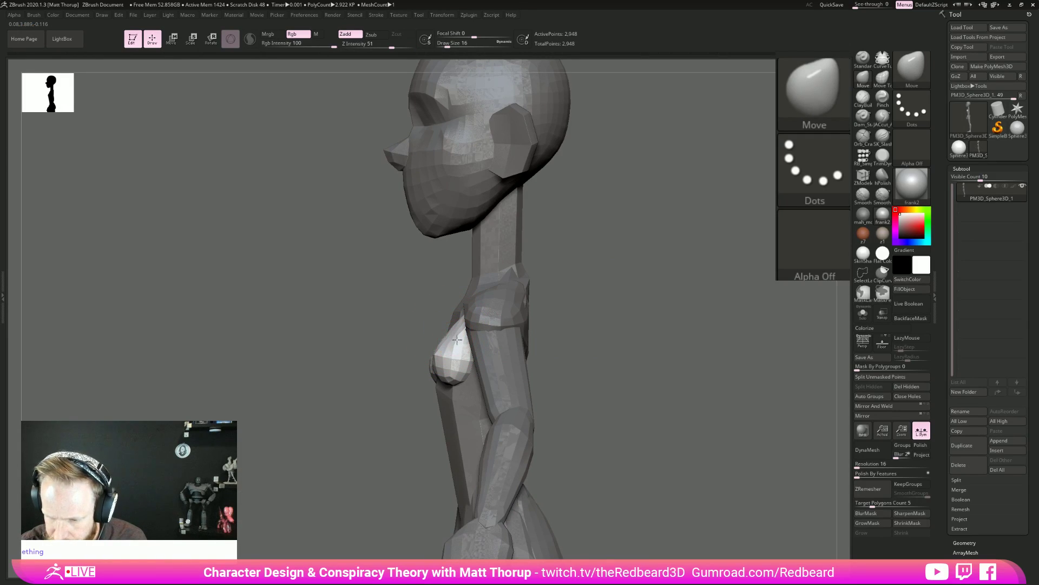
{"action": "left_click_drag", "start_coordinate": [563, 331], "coordinate": [660, 329]}
{"action": "key", "text": "s"}
{"action": "left_click_drag", "start_coordinate": [455, 336], "coordinate": [458, 337]}
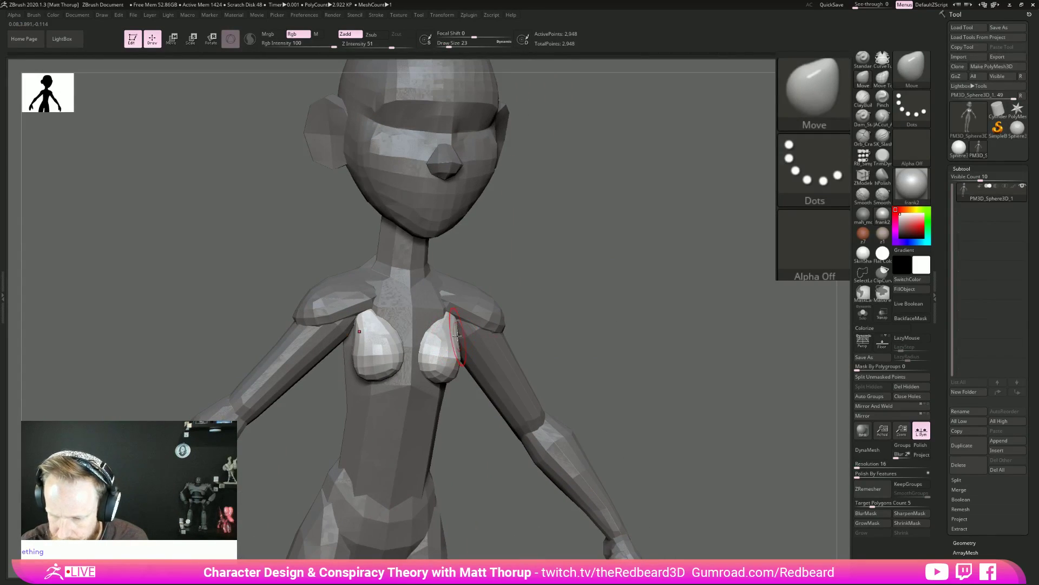
Smooth the chest forms' upper inner edges and blend their tips under the shoulders at draw size 23.
{"action": "right_click_drag", "start_coordinate": [429, 339], "coordinate": [431, 330]}
{"action": "key", "text": "shift"}
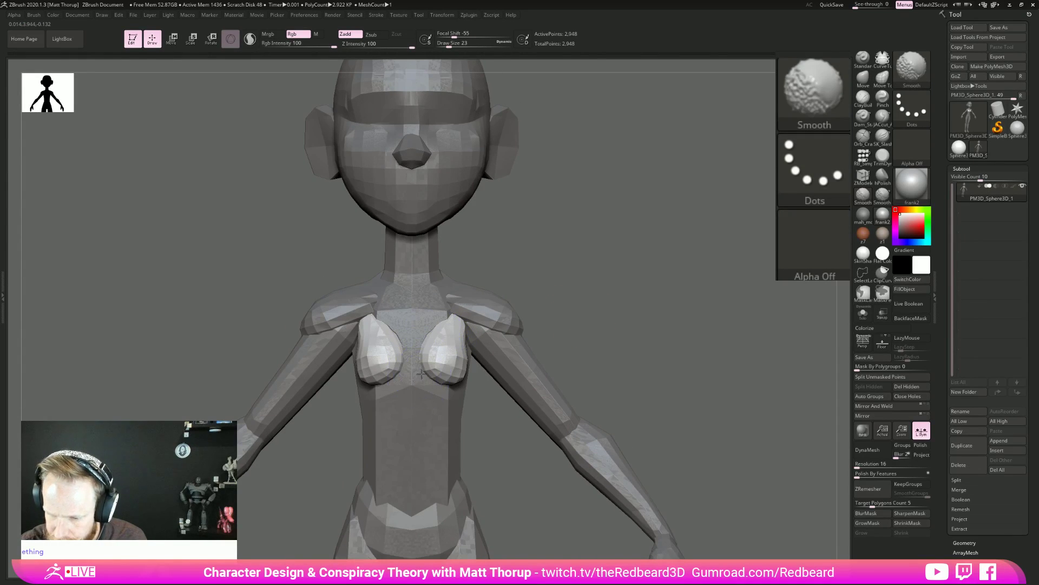
{"action": "left_click_drag", "start_coordinate": [624, 310], "coordinate": [450, 330]}
{"action": "key", "text": "shift"}
{"action": "left_click", "coordinate": [443, 324], "text": "shift"}
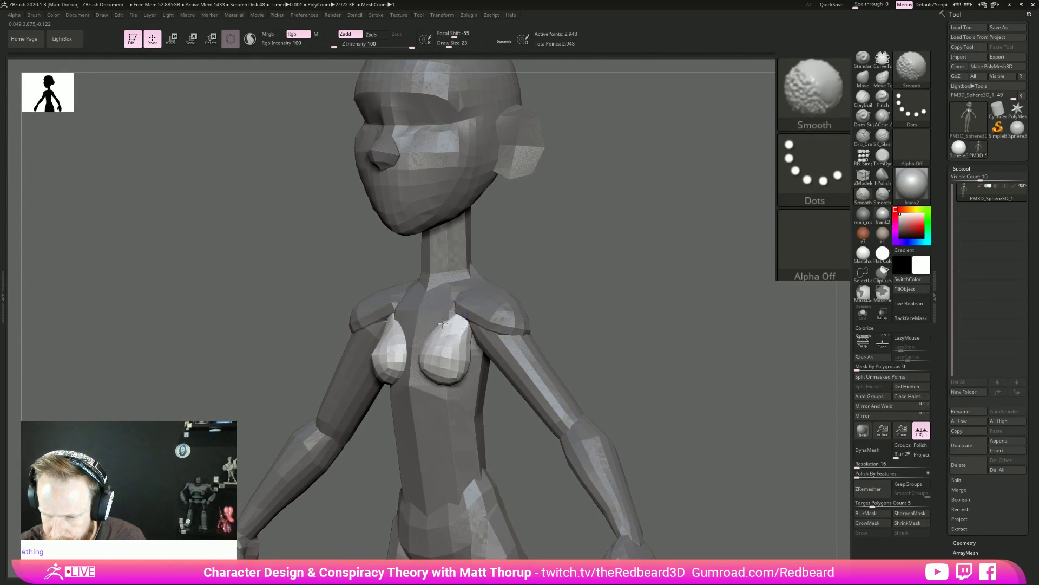
{"action": "left_click_drag", "start_coordinate": [601, 286], "coordinate": [666, 285]}
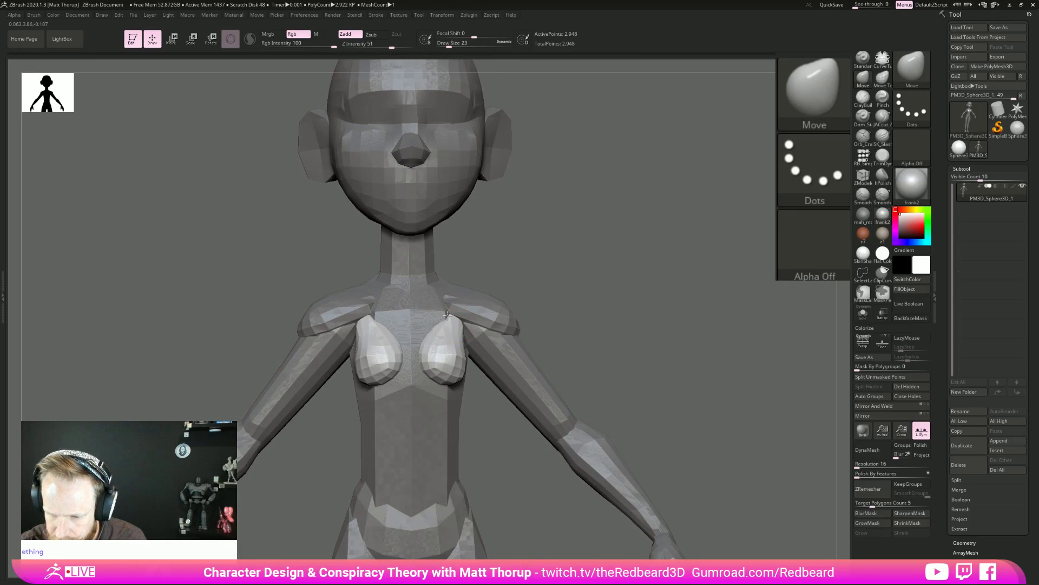
{"action": "left_click_drag", "start_coordinate": [577, 299], "coordinate": [522, 298]}
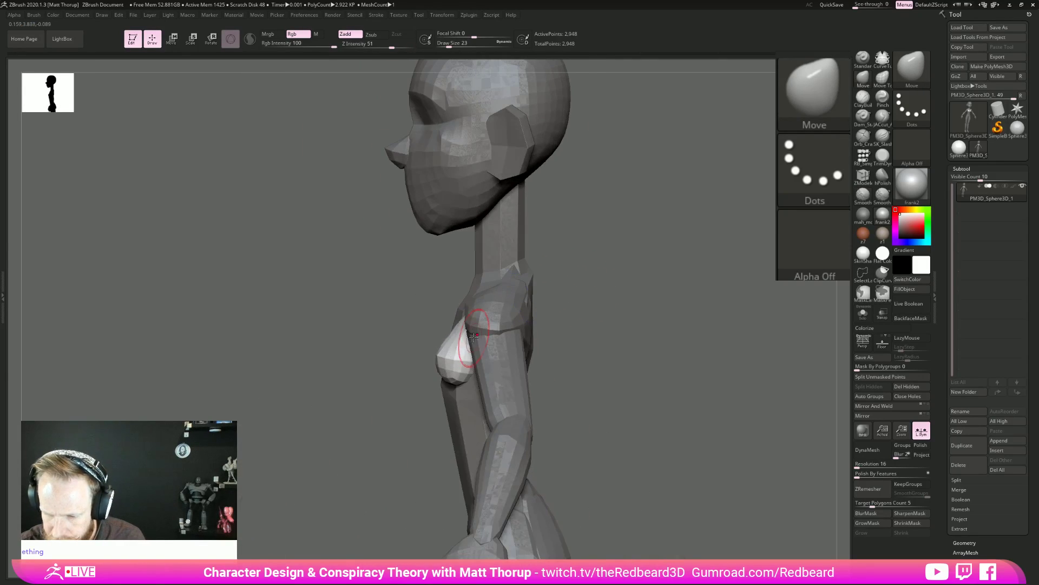
{"action": "left_click_drag", "start_coordinate": [427, 397], "coordinate": [432, 415]}
Examine the full figure's proportions and the chest forms from above, the side and the front.
{"action": "mouse_move", "coordinate": [431, 415]}
{"action": "right_mouse_down"}
{"action": "mouse_move", "coordinate": [548, 233]}
{"action": "mouse_move", "coordinate": [589, 215]}
{"action": "right_mouse_up"}
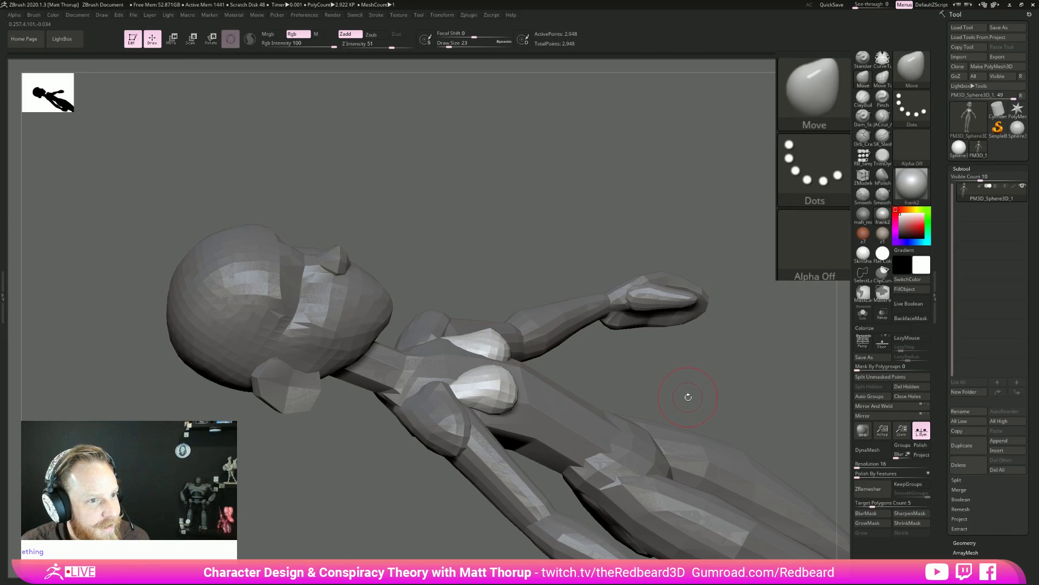
{"action": "right_click_drag", "start_coordinate": [716, 401], "coordinate": [663, 354]}
{"action": "right_click_drag", "start_coordinate": [647, 248], "coordinate": [730, 381]}
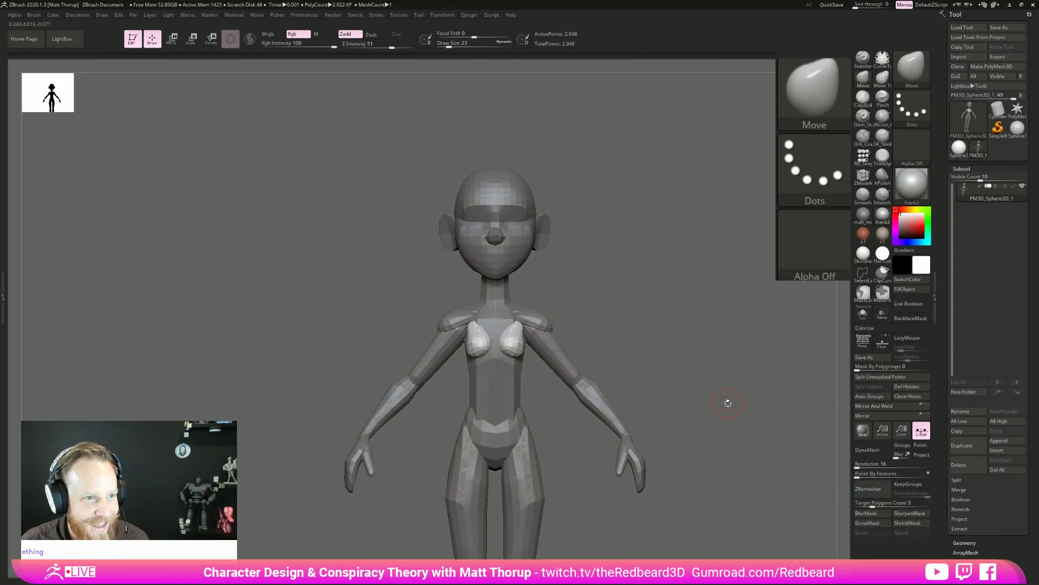
{"action": "mouse_move", "coordinate": [725, 420]}
{"action": "right_mouse_down"}
{"action": "mouse_move", "coordinate": [644, 389]}
{"action": "mouse_move", "coordinate": [643, 408]}
{"action": "mouse_move", "coordinate": [622, 372]}
{"action": "mouse_move", "coordinate": [501, 346]}
{"action": "mouse_move", "coordinate": [431, 315]}
{"action": "right_mouse_up"}
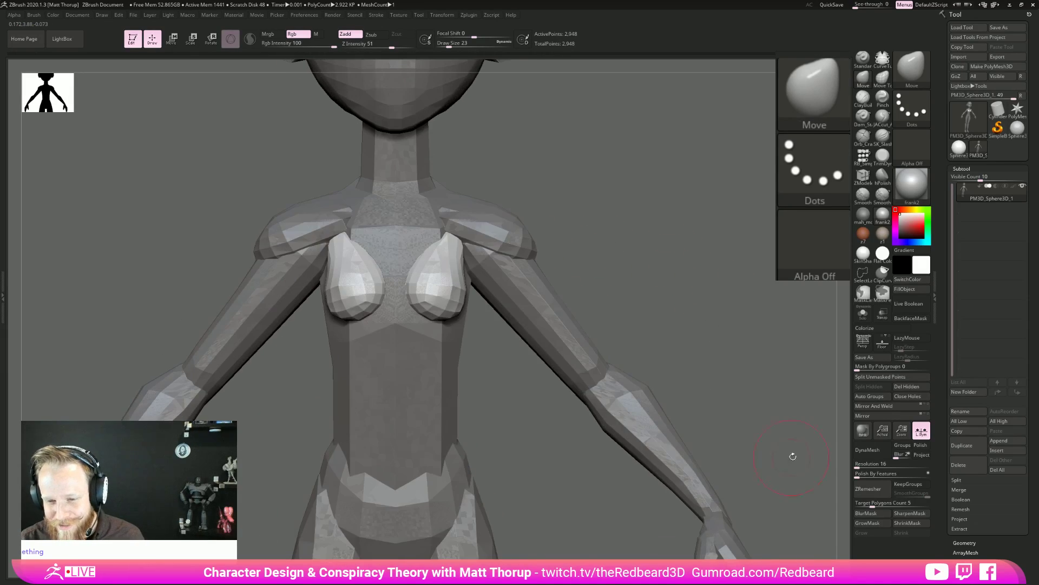
{"action": "key", "text": "f"}
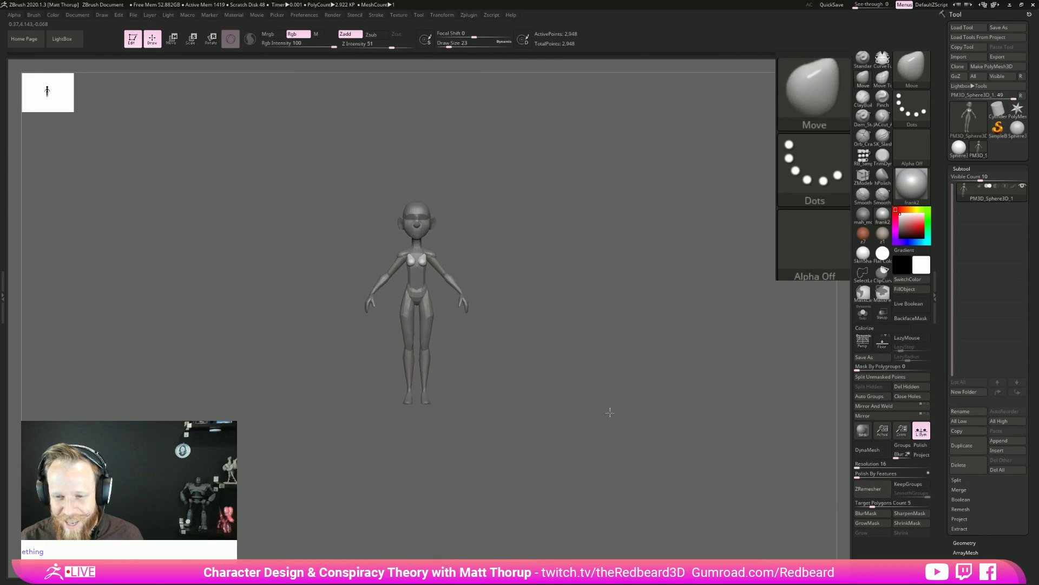
{"action": "right_click_drag", "start_coordinate": [607, 411], "coordinate": [573, 418], "text": "ctrl"}
Switch to the Move Topological brush and reduce its draw size for working on the chest forms.
{"action": "right_click_drag", "start_coordinate": [503, 457], "coordinate": [480, 384], "text": "ctrl"}
{"action": "key", "text": "s"}
{"action": "left_click_drag", "start_coordinate": [407, 291], "coordinate": [415, 292]}
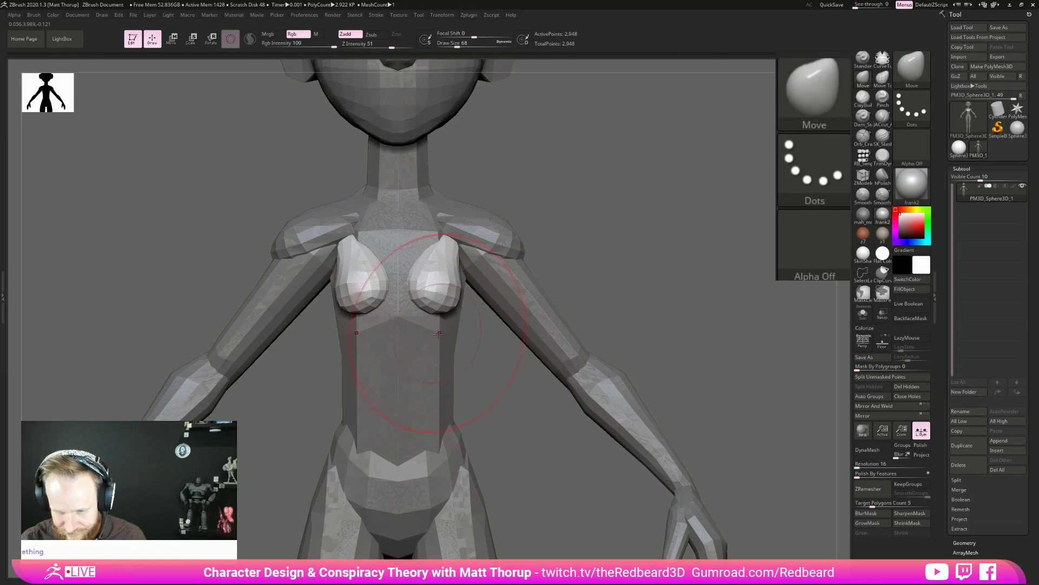
{"action": "key", "text": "b"}
{"action": "key", "text": "m"}
{"action": "key", "text": "t"}
{"action": "key", "text": "s"}
{"action": "left_click_drag", "start_coordinate": [431, 303], "coordinate": [424, 303]}
Widen and round the chest forms' lower and inner edges from below with the Move Topological brush at draw sizes 23 and 29.
{"action": "left_click_drag", "start_coordinate": [617, 243], "coordinate": [585, 190]}
{"action": "key", "text": "bracketright"}
{"action": "right_click_drag", "start_coordinate": [505, 264], "coordinate": [411, 283]}
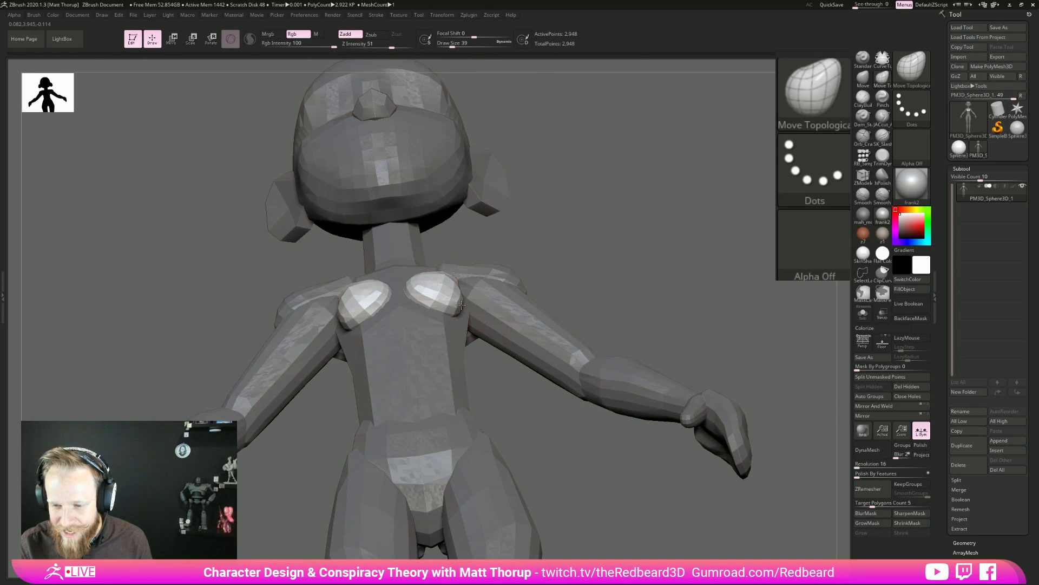
{"action": "key", "text": "bracketleft"}
{"action": "key", "text": "bracketleft"}
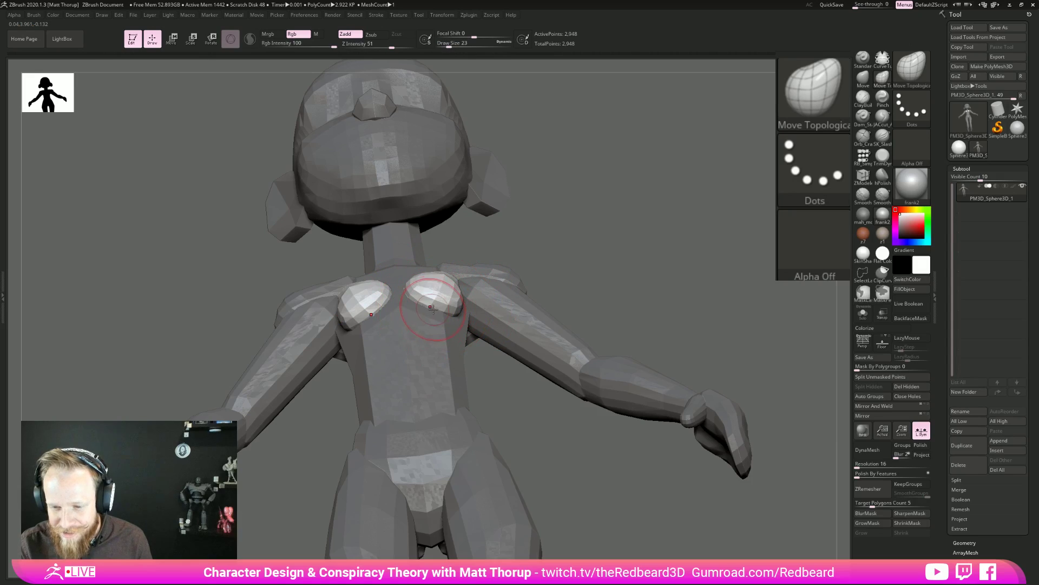
{"action": "right_click_drag", "start_coordinate": [476, 288], "coordinate": [429, 293]}
{"action": "key", "text": "bracketright"}
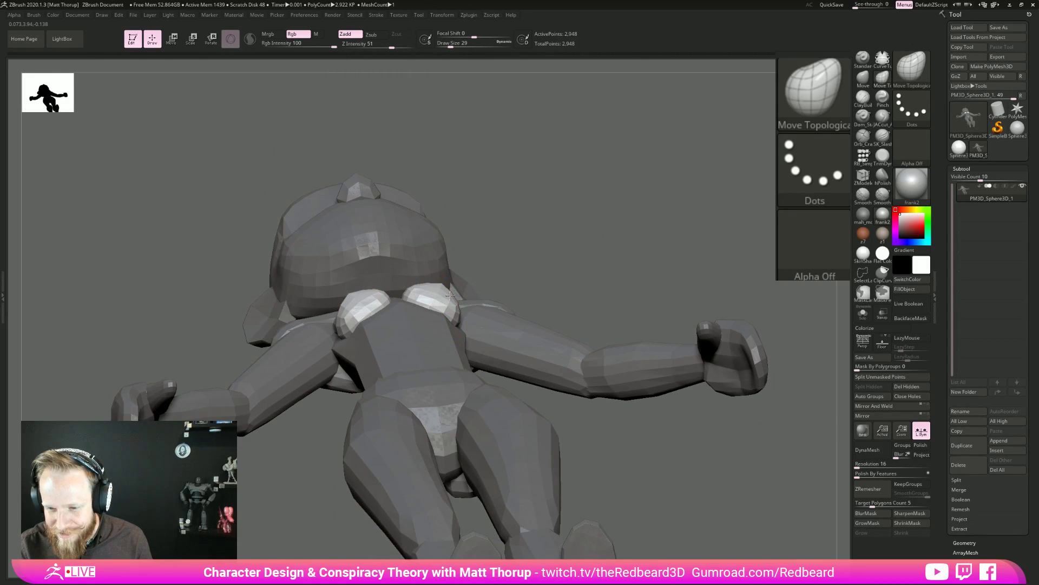
{"action": "left_click_drag", "start_coordinate": [553, 280], "coordinate": [547, 320]}
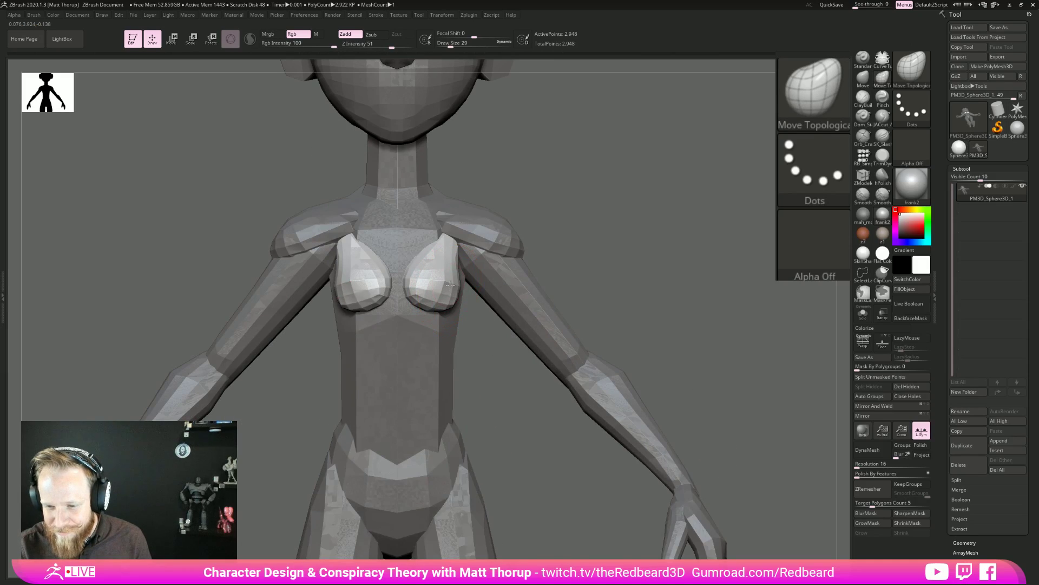
{"action": "left_click_drag", "start_coordinate": [477, 341], "coordinate": [469, 344]}
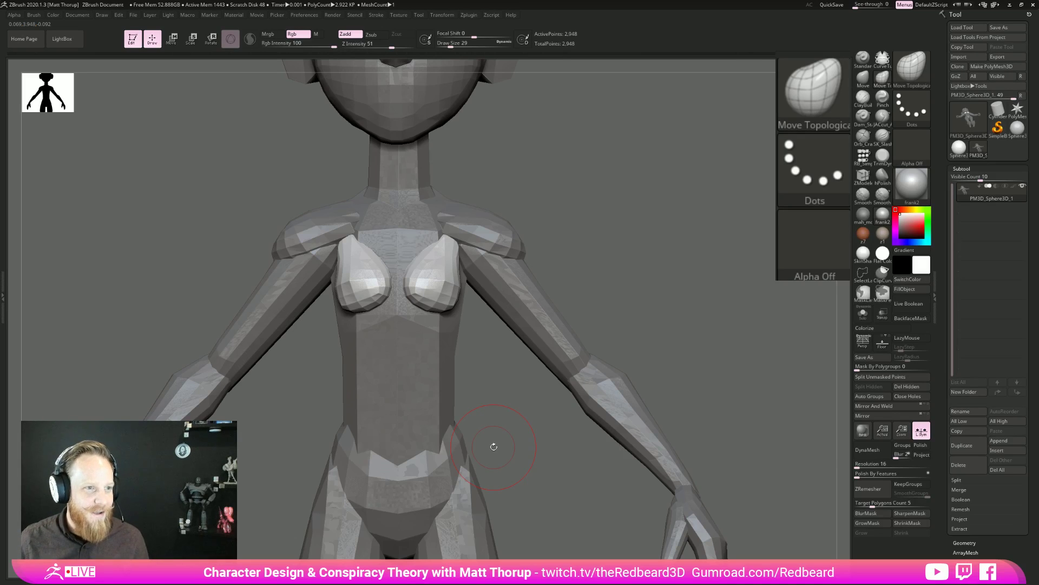
Reshape the chest forms' undersides and outer edges in three-quarter and low views with Move Topological at draw sizes 33 and 25.
{"action": "mouse_move", "coordinate": [716, 313]}
{"action": "left_mouse_down", "text": "alt"}
{"action": "mouse_move", "coordinate": [618, 286]}
{"action": "mouse_move", "coordinate": [619, 305]}
{"action": "mouse_move", "coordinate": [594, 311]}
{"action": "mouse_move", "coordinate": [685, 372]}
{"action": "left_mouse_up", "text": "alt"}
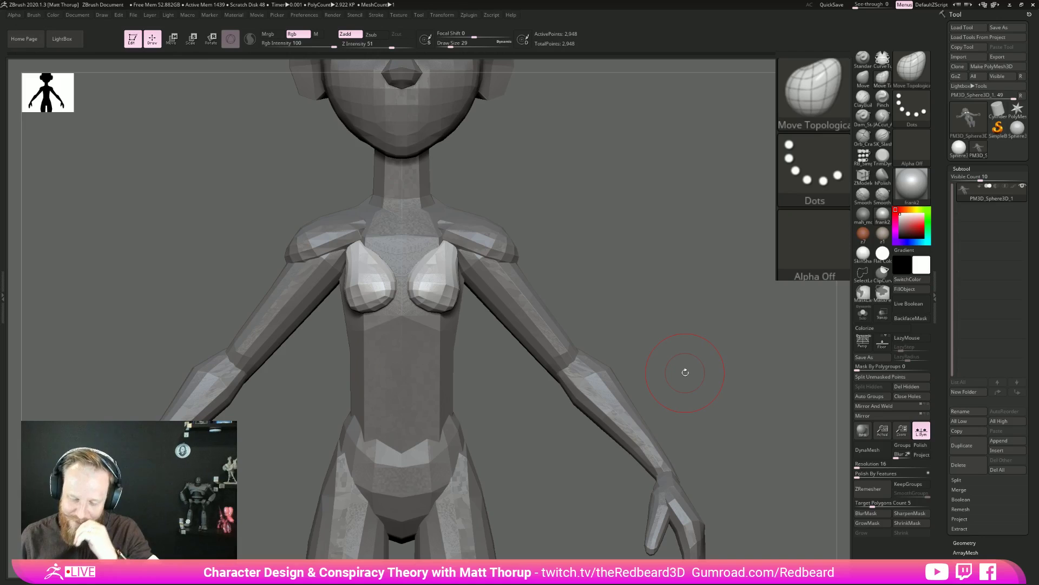
{"action": "key", "text": "shift"}
{"action": "mouse_move", "coordinate": [571, 332]}
{"action": "left_mouse_down"}
{"action": "mouse_move", "coordinate": [449, 341]}
{"action": "mouse_move", "coordinate": [620, 228]}
{"action": "mouse_move", "coordinate": [564, 253]}
{"action": "mouse_move", "coordinate": [608, 271]}
{"action": "mouse_move", "coordinate": [469, 302]}
{"action": "left_mouse_up"}
{"action": "key", "text": "s"}
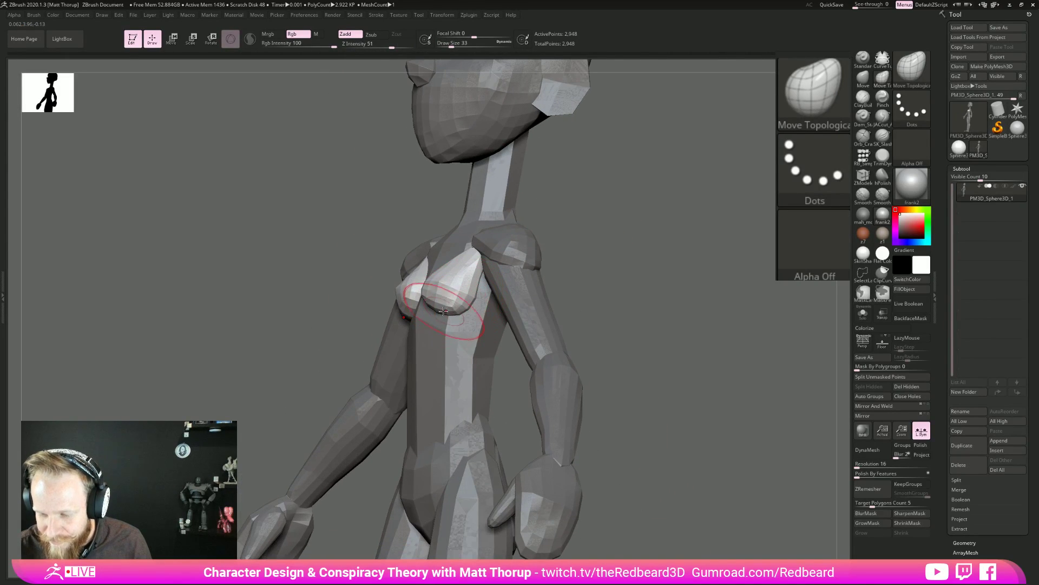
{"action": "mouse_move", "coordinate": [568, 255]}
{"action": "left_mouse_down"}
{"action": "mouse_move", "coordinate": [624, 228]}
{"action": "mouse_move", "coordinate": [628, 182]}
{"action": "left_mouse_up"}
{"action": "key", "text": "s"}
{"action": "left_click_drag", "start_coordinate": [418, 301], "coordinate": [413, 303]}
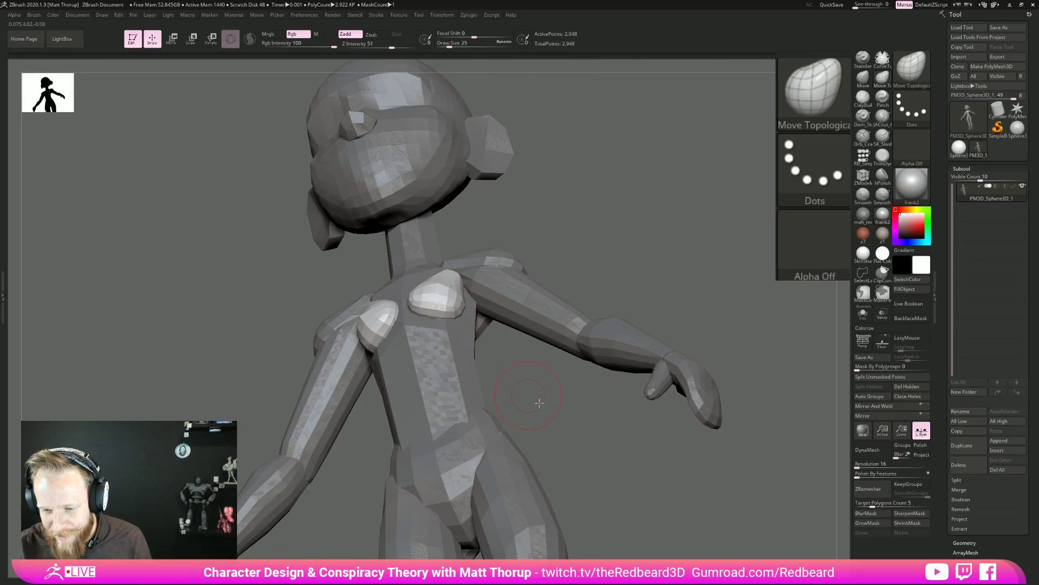
{"action": "left_click_drag", "start_coordinate": [534, 396], "coordinate": [617, 498]}
{"action": "right_click_drag", "start_coordinate": [602, 372], "coordinate": [533, 366]}
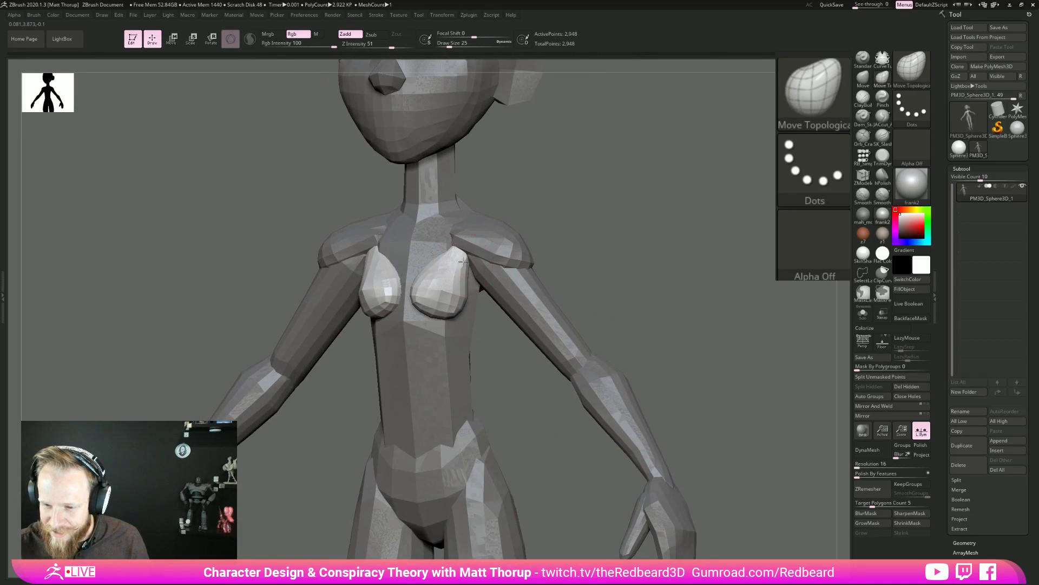
{"action": "right_click_drag", "start_coordinate": [574, 255], "coordinate": [474, 247]}
{"action": "left_click_drag", "start_coordinate": [474, 247], "coordinate": [454, 262]}
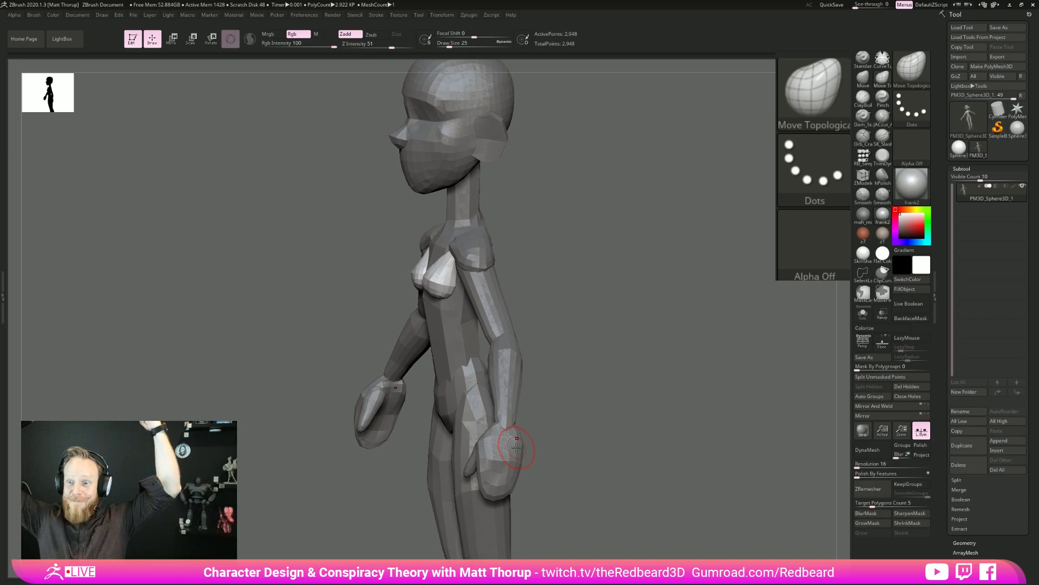
Clear the mask from the body and smooth the chest forms' lower and inner edges at draw size 25.
{"action": "left_click_drag", "start_coordinate": [596, 335], "coordinate": [533, 235]}
{"action": "mouse_move", "coordinate": [543, 239]}
{"action": "left_mouse_down", "text": "ctrl"}
{"action": "mouse_move", "coordinate": [656, 382]}
{"action": "mouse_move", "coordinate": [450, 400]}
{"action": "left_mouse_up", "text": "ctrl"}
{"action": "left_click_drag", "start_coordinate": [585, 283], "coordinate": [533, 281]}
{"action": "left_click_drag", "start_coordinate": [441, 275], "coordinate": [445, 281], "text": "shift"}
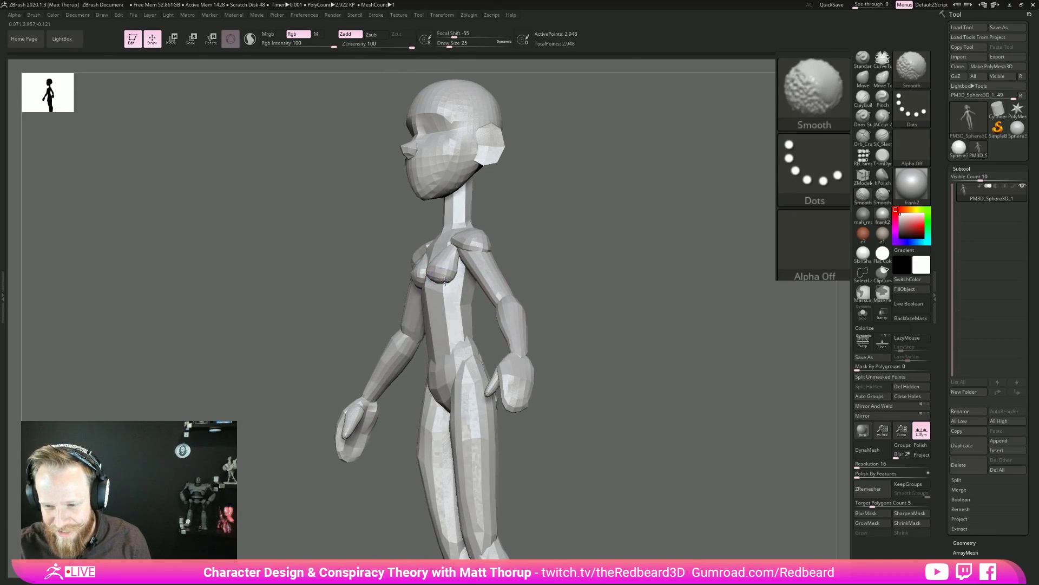
{"action": "left_click_drag", "start_coordinate": [563, 248], "coordinate": [540, 260], "text": "shift"}
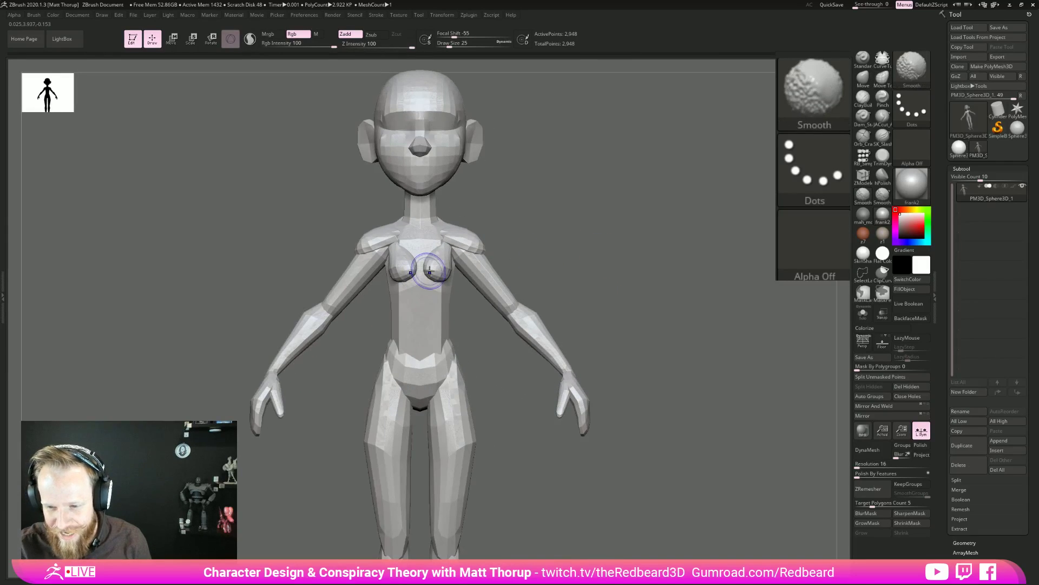
{"action": "left_click_drag", "start_coordinate": [615, 228], "coordinate": [552, 232]}
{"action": "mouse_move", "coordinate": [617, 267]}
{"action": "left_mouse_down", "text": "alt"}
{"action": "mouse_move", "coordinate": [569, 300]}
{"action": "mouse_move", "coordinate": [714, 350]}
{"action": "mouse_move", "coordinate": [532, 380]}
{"action": "mouse_move", "coordinate": [531, 413]}
{"action": "left_mouse_up", "text": "alt"}
{"action": "key", "text": "shift+f"}
{"action": "key", "text": "shift+f"}
{"action": "left_click_drag", "start_coordinate": [608, 479], "coordinate": [716, 455], "text": "alt"}
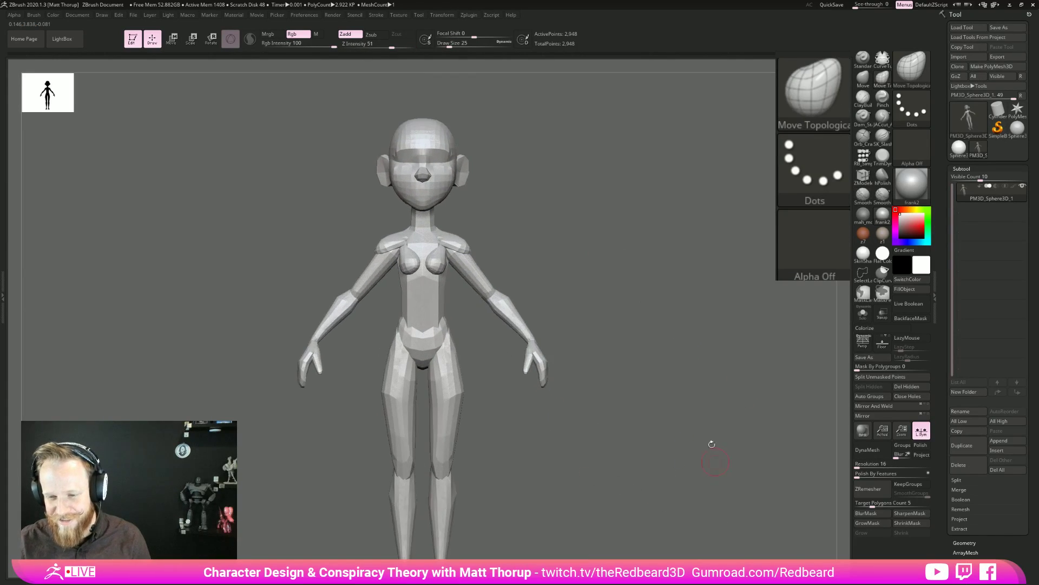
{"action": "left_click_drag", "start_coordinate": [649, 351], "coordinate": [647, 418], "text": "alt"}
Isolate the neck, bring the whole figure back, and insert an edge loop around the neck with the ZModeler brush.
{"action": "key", "text": "s"}
{"action": "left_click_drag", "start_coordinate": [429, 280], "coordinate": [435, 279]}
{"action": "double_click", "coordinate": [429, 278], "text": "ctrl+shift"}
{"action": "left_click", "coordinate": [479, 275], "text": "ctrl"}
{"action": "mouse_move", "coordinate": [532, 260]}
{"action": "left_mouse_down", "text": "ctrl"}
{"action": "mouse_move", "coordinate": [616, 352]}
{"action": "mouse_move", "coordinate": [666, 325]}
{"action": "mouse_move", "coordinate": [647, 322]}
{"action": "mouse_move", "coordinate": [666, 342]}
{"action": "left_mouse_up", "text": "ctrl"}
{"action": "left_click", "coordinate": [666, 341], "text": "ctrl+shift"}
{"action": "key", "text": "b"}
{"action": "key", "text": "z"}
{"action": "key", "text": "m"}
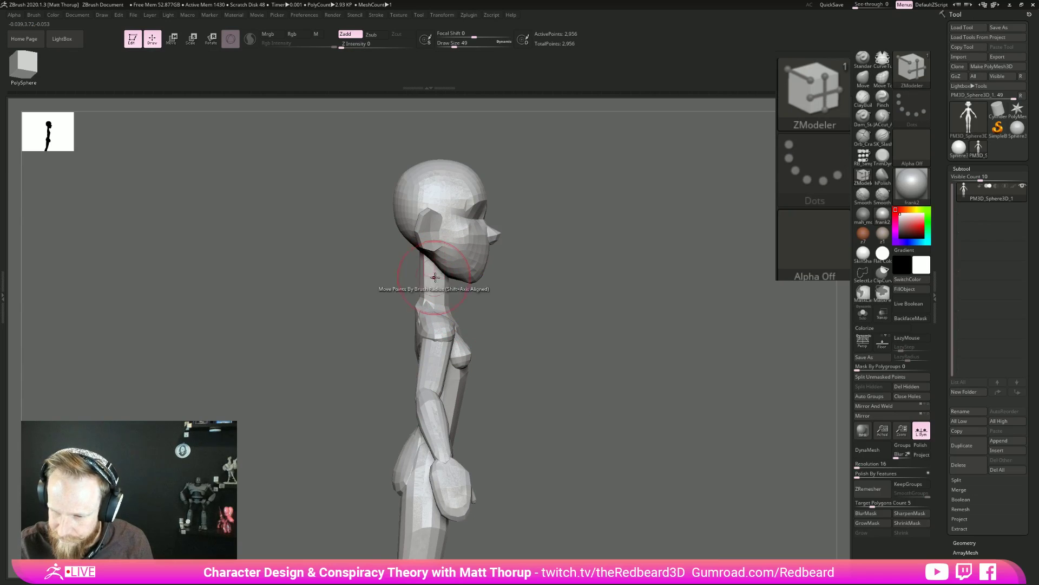
Nudge the upper back of the neck in side view with the Move brush at draw size 49.
{"action": "key", "text": "b"}
{"action": "key", "text": "m"}
{"action": "key", "text": "v"}
{"action": "left_click_drag", "start_coordinate": [420, 257], "coordinate": [422, 256]}
Refine the peak where the back of the neck meets the shoulders with Move Topological at draw size 18.
{"action": "key", "text": "b"}
{"action": "key", "text": "m"}
{"action": "key", "text": "t"}
{"action": "key", "text": "bracketleft"}
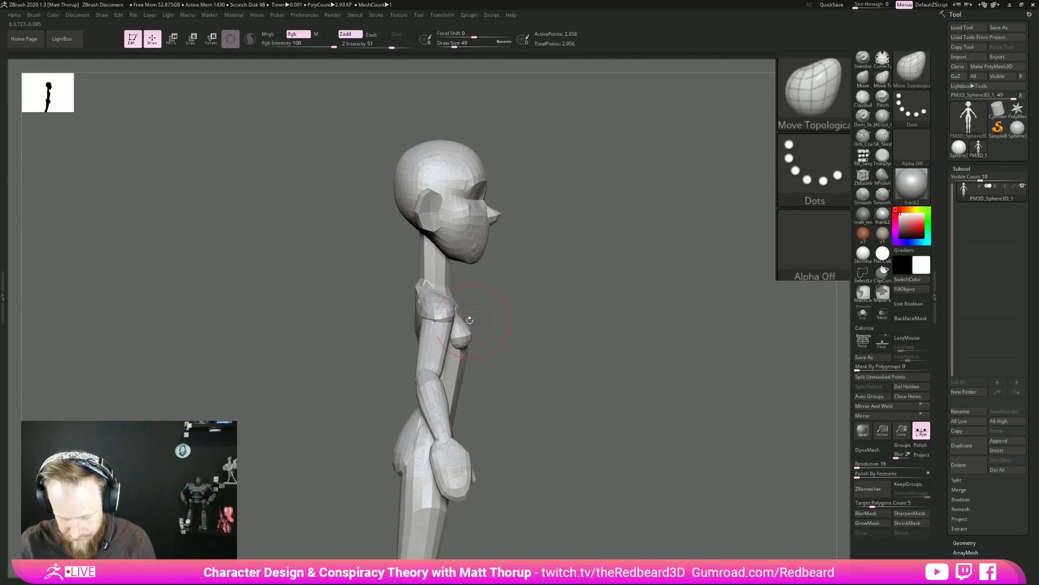
{"action": "key", "text": "bracketleft"}
{"action": "key", "text": "bracketleft"}
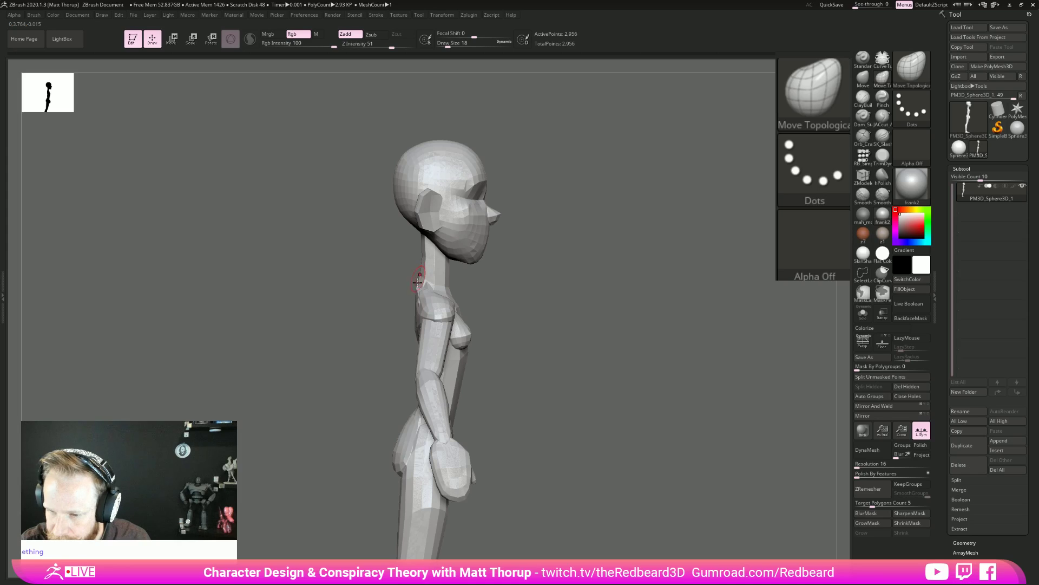
{"action": "left_click_drag", "start_coordinate": [386, 320], "coordinate": [494, 336]}
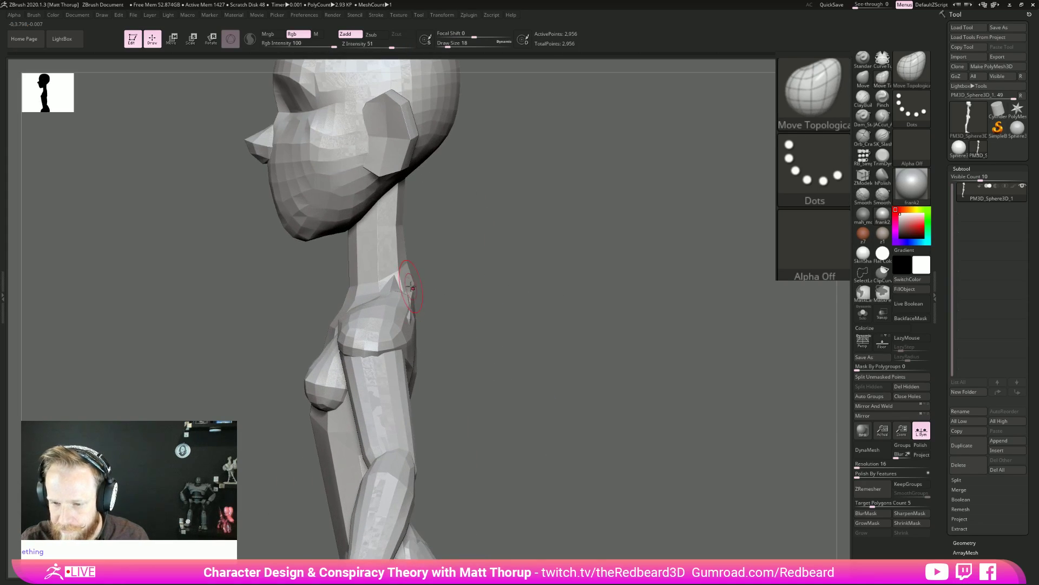
Adjust the neck's base and sides in side and rear view with Move Topological at draw sizes 29 and 27.
{"action": "key", "text": "bracketright"}
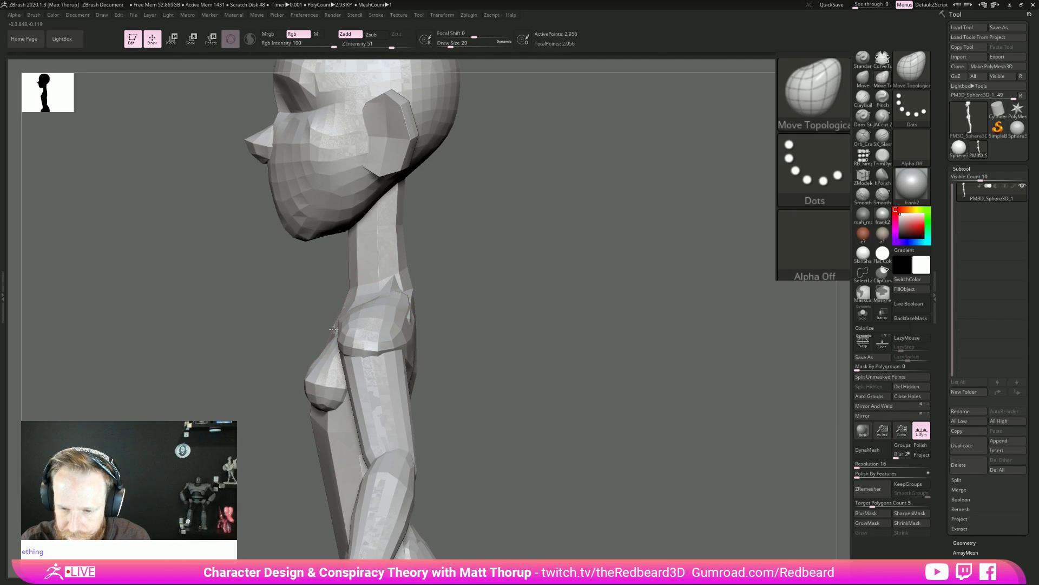
{"action": "left_click_drag", "start_coordinate": [546, 267], "coordinate": [615, 274]}
{"action": "left_click_drag", "start_coordinate": [528, 298], "coordinate": [515, 284]}
{"action": "mouse_move", "coordinate": [604, 310]}
{"action": "left_mouse_down", "text": "alt"}
{"action": "mouse_move", "coordinate": [644, 323]}
{"action": "mouse_move", "coordinate": [590, 317]}
{"action": "mouse_move", "coordinate": [597, 284]}
{"action": "left_mouse_up", "text": "alt"}
{"action": "left_click_drag", "start_coordinate": [452, 290], "coordinate": [492, 293]}
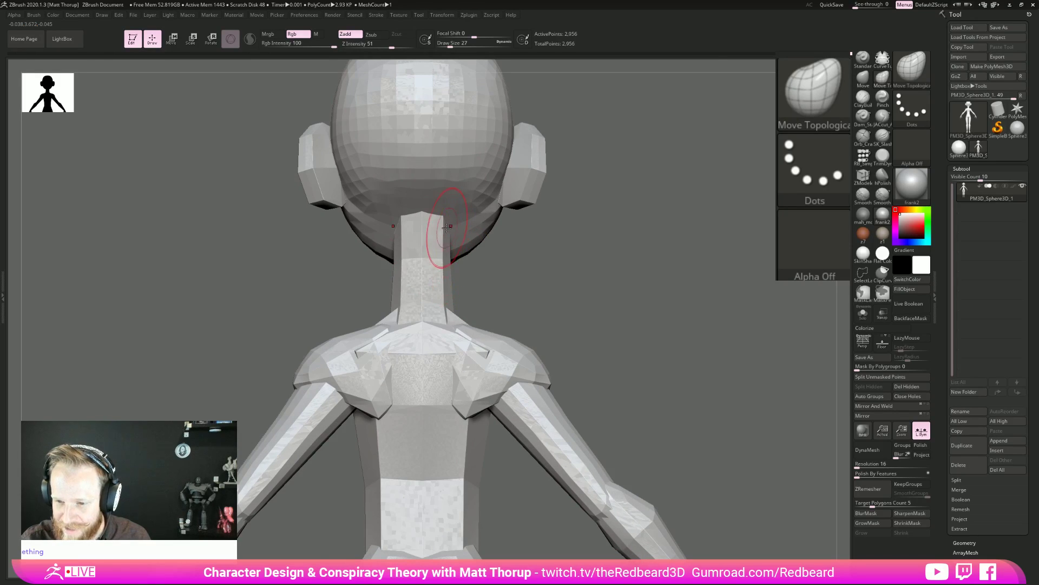
Isolate the neck to inspect its shape from several angles and show the whole figure again.
{"action": "left_click", "coordinate": [451, 235], "text": "ctrl+shift"}
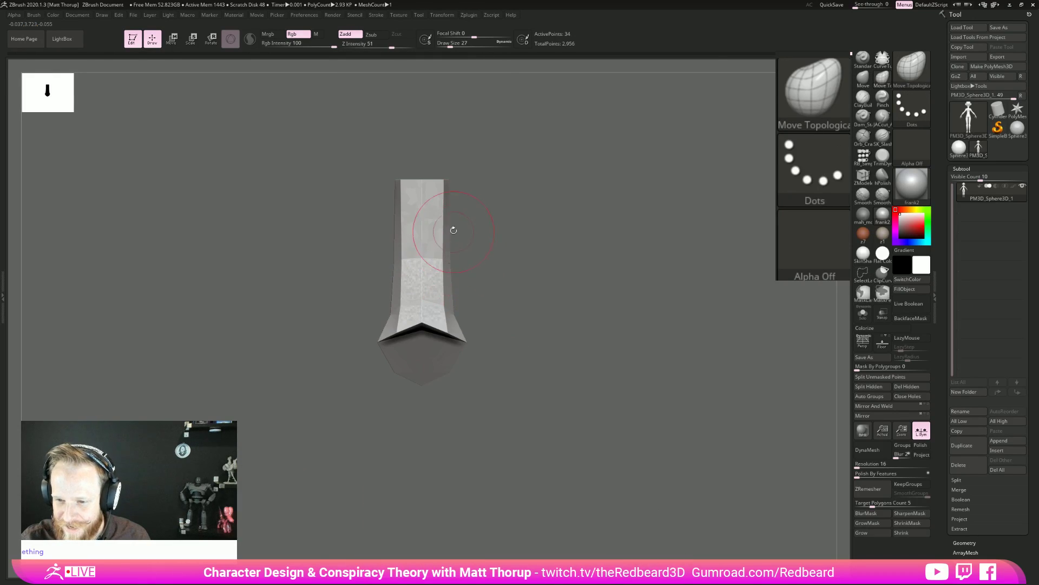
{"action": "left_click_drag", "start_coordinate": [510, 201], "coordinate": [464, 205]}
{"action": "mouse_move", "coordinate": [540, 188]}
{"action": "left_mouse_down"}
{"action": "mouse_move", "coordinate": [527, 188]}
{"action": "mouse_move", "coordinate": [592, 251]}
{"action": "left_mouse_up"}
{"action": "left_click", "coordinate": [649, 343], "text": "ctrl+shift"}
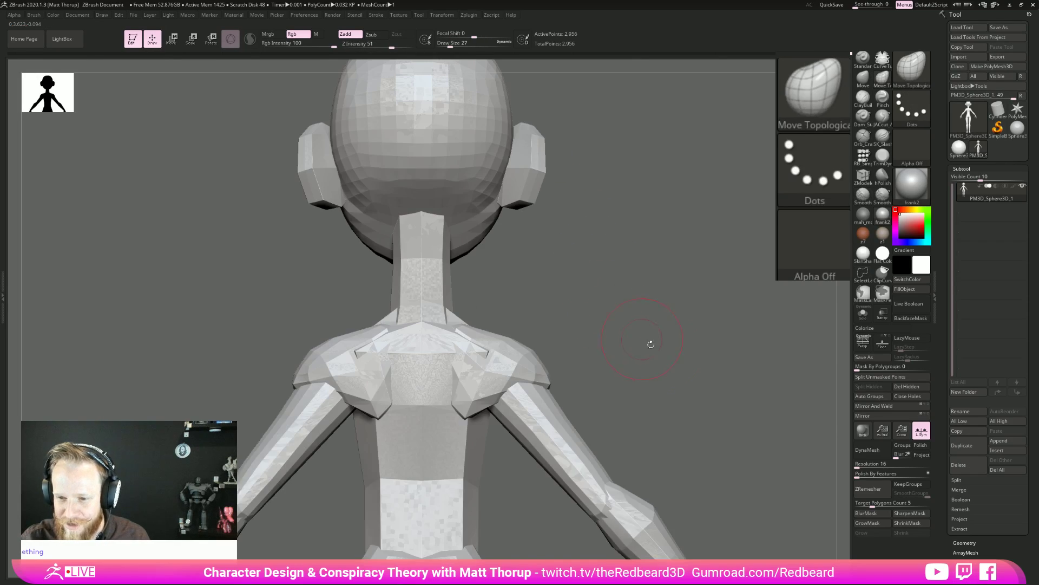
Examine the full figure's proportions and silhouette from the front, three-quarter and side views.
{"action": "mouse_move", "coordinate": [600, 335]}
{"action": "left_mouse_down"}
{"action": "mouse_move", "coordinate": [635, 441]}
{"action": "mouse_move", "coordinate": [624, 301]}
{"action": "mouse_move", "coordinate": [478, 312]}
{"action": "mouse_move", "coordinate": [539, 357]}
{"action": "mouse_move", "coordinate": [758, 445]}
{"action": "mouse_move", "coordinate": [640, 404]}
{"action": "mouse_move", "coordinate": [653, 390]}
{"action": "mouse_move", "coordinate": [735, 417]}
{"action": "left_mouse_up"}
{"action": "key", "text": "bracketleft"}
{"action": "key", "text": "bracketleft"}
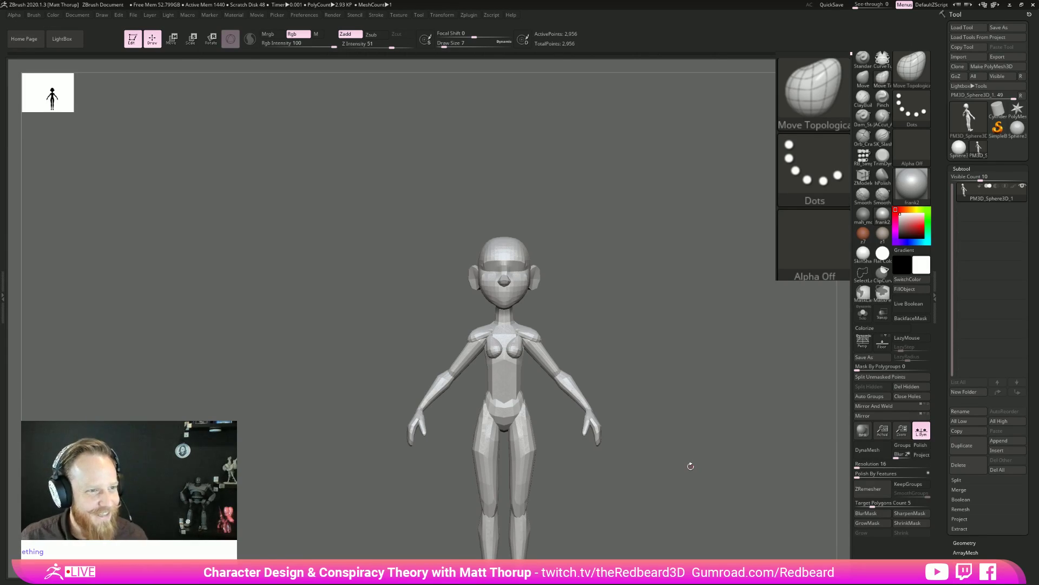
{"action": "mouse_move", "coordinate": [691, 467]}
{"action": "left_mouse_down"}
{"action": "mouse_move", "coordinate": [668, 327]}
{"action": "mouse_move", "coordinate": [526, 364]}
{"action": "left_mouse_up"}
{"action": "key", "text": "s"}
{"action": "key", "text": "bracketright"}
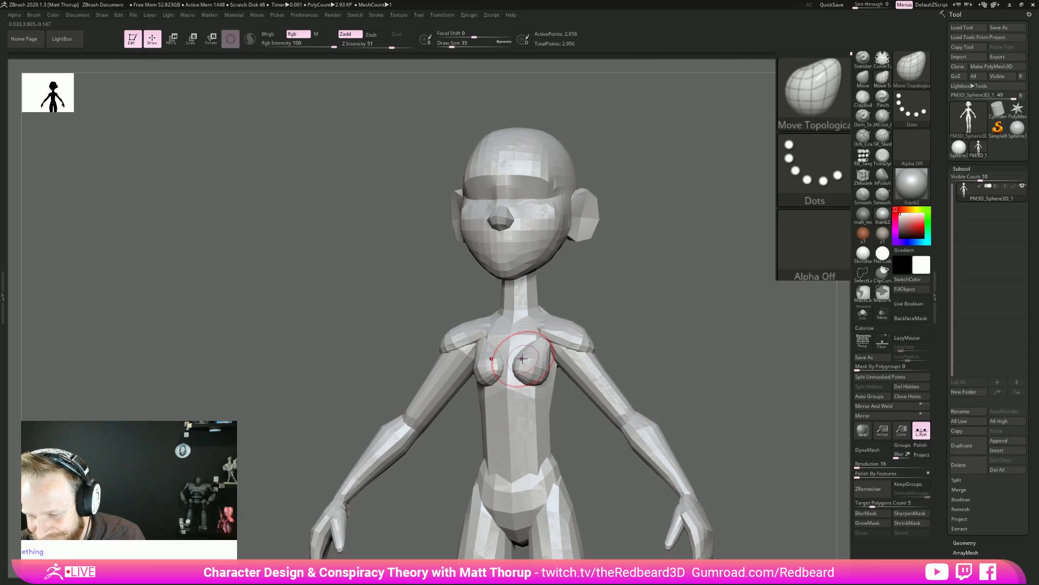
{"action": "left_click_drag", "start_coordinate": [678, 333], "coordinate": [547, 374]}
{"action": "left_click_drag", "start_coordinate": [628, 341], "coordinate": [659, 297]}
{"action": "left_click_drag", "start_coordinate": [698, 347], "coordinate": [617, 325], "text": "alt"}
{"action": "left_click_drag", "start_coordinate": [661, 383], "coordinate": [672, 487], "text": "alt"}
{"action": "left_click_drag", "start_coordinate": [688, 427], "coordinate": [666, 309]}
{"action": "left_click_drag", "start_coordinate": [666, 317], "coordinate": [586, 320]}
{"action": "left_click_drag", "start_coordinate": [684, 371], "coordinate": [726, 379], "text": "shift"}
{"action": "left_click_drag", "start_coordinate": [641, 397], "coordinate": [650, 447], "text": "alt"}
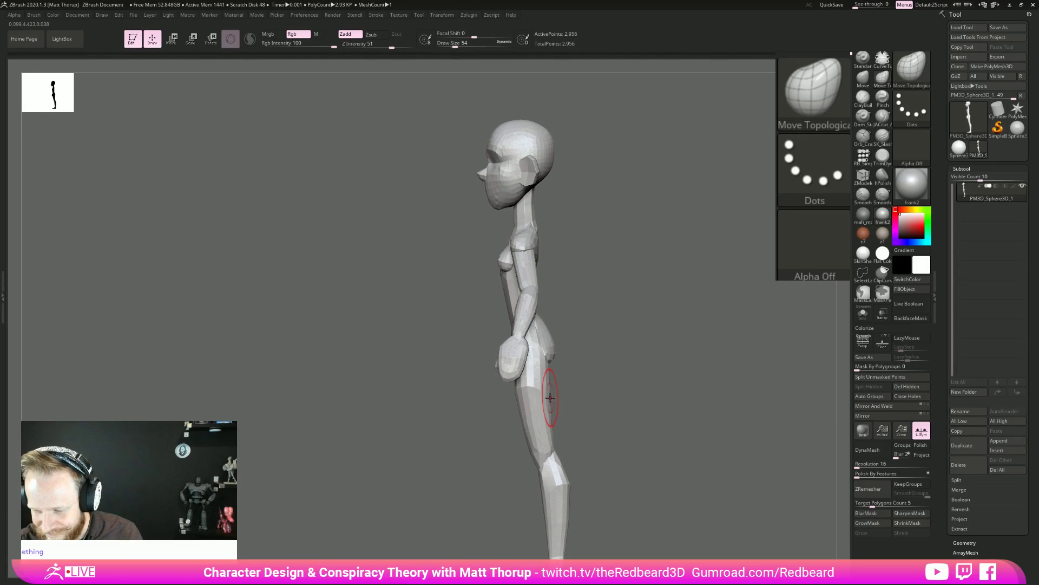
Insert a mirrored low-poly sphere at each knee with the RB_SimpleInsert brush.
{"action": "left_click_drag", "start_coordinate": [501, 459], "coordinate": [555, 459], "text": "shift"}
{"action": "mouse_move", "coordinate": [588, 508]}
{"action": "left_mouse_down", "text": "alt"}
{"action": "mouse_move", "coordinate": [668, 358]}
{"action": "mouse_move", "coordinate": [659, 399]}
{"action": "mouse_move", "coordinate": [668, 413]}
{"action": "mouse_move", "coordinate": [679, 399]}
{"action": "mouse_move", "coordinate": [671, 342]}
{"action": "left_mouse_up", "text": "alt"}
{"action": "left_click", "coordinate": [863, 157]}
{"action": "key", "text": "Left"}
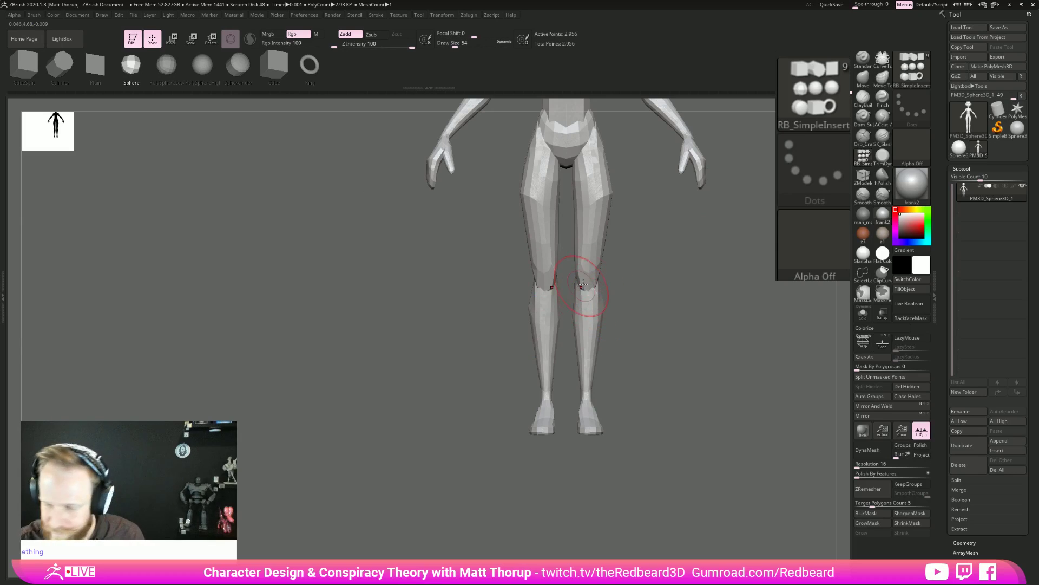
{"action": "left_click_drag", "start_coordinate": [588, 287], "coordinate": [605, 304]}
{"action": "left_click_drag", "start_coordinate": [707, 306], "coordinate": [660, 310], "text": "shift"}
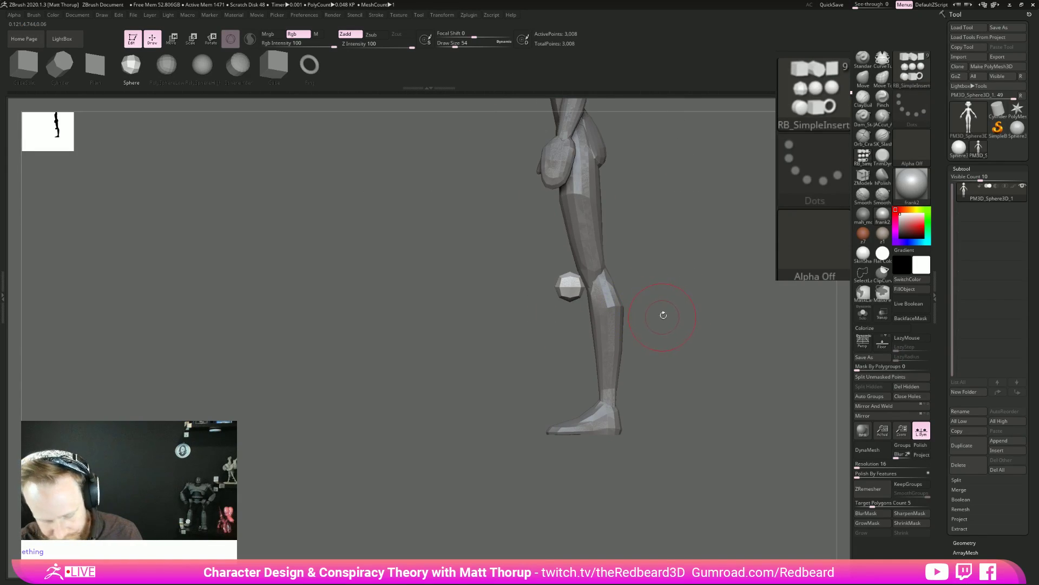
Move the inserted spheres back into the knees and undo the last change.
{"action": "key", "text": "w"}
{"action": "left_click_drag", "start_coordinate": [535, 287], "coordinate": [560, 297]}
{"action": "mouse_move", "coordinate": [661, 265]}
{"action": "left_mouse_down", "text": "shift"}
{"action": "mouse_move", "coordinate": [713, 264]}
{"action": "mouse_move", "coordinate": [715, 278]}
{"action": "mouse_move", "coordinate": [645, 308]}
{"action": "mouse_move", "coordinate": [620, 298]}
{"action": "left_mouse_up", "text": "shift"}
{"action": "key", "text": "q"}
{"action": "key", "text": "ctrl+z"}
Narrow the knee spheres and taper their lower ends into kneecap shapes with the Move brush at draw sizes 31 and 27.
{"action": "key", "text": "b"}
{"action": "key", "text": "m"}
{"action": "key", "text": "v"}
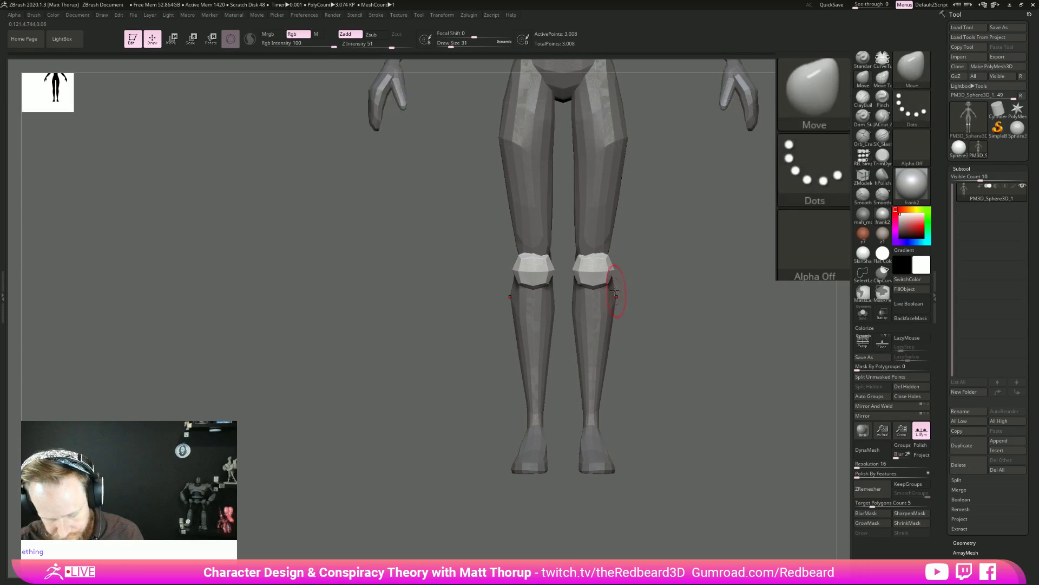
{"action": "key", "text": "b"}
{"action": "key", "text": "m"}
{"action": "key", "text": "t"}
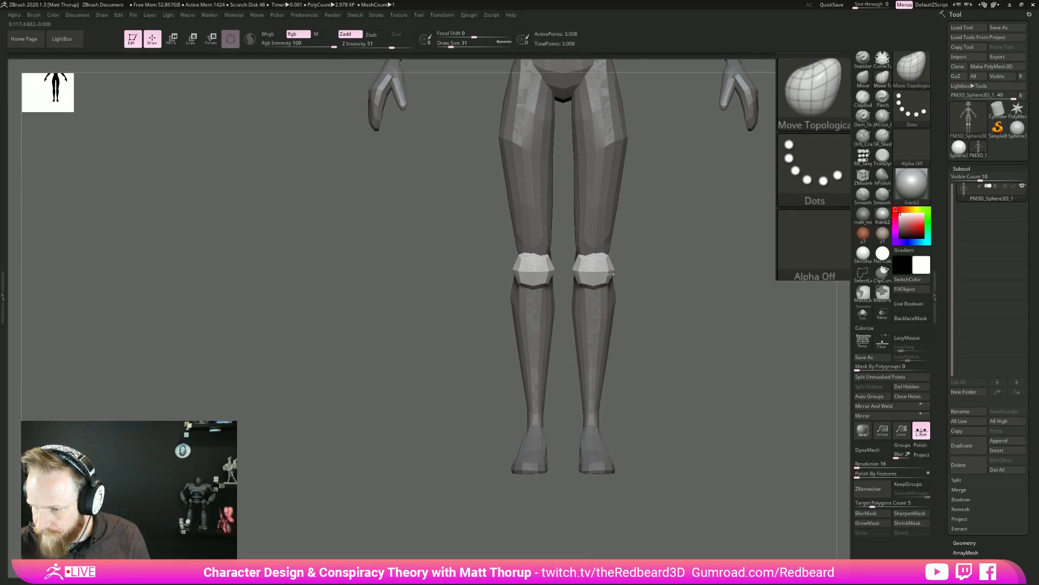
{"action": "key", "text": "b"}
{"action": "key", "text": "m"}
{"action": "key", "text": "v"}
{"action": "key", "text": "bracketright"}
{"action": "left_click_drag", "start_coordinate": [609, 280], "coordinate": [580, 277]}
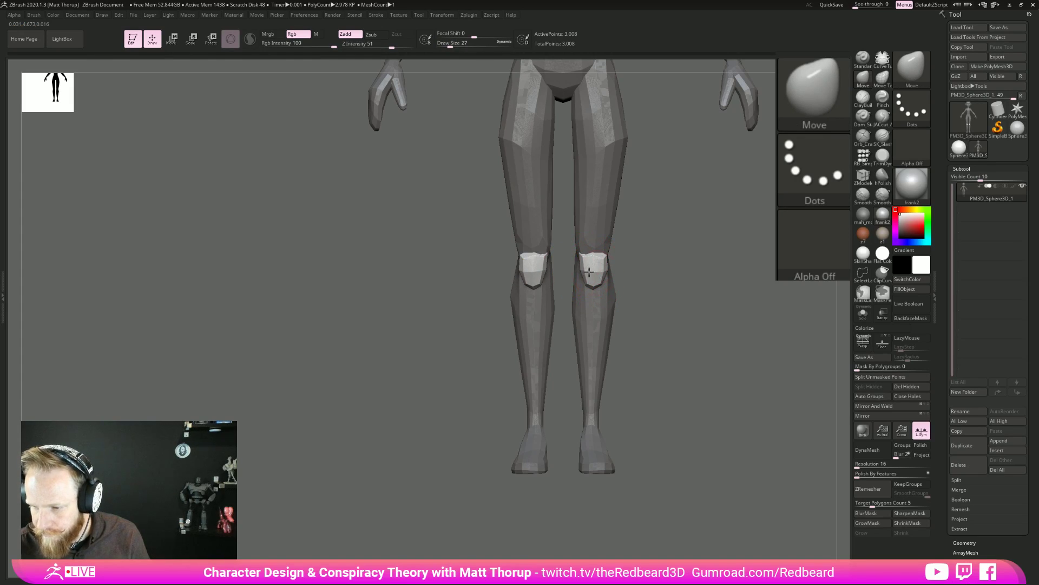
{"action": "left_click_drag", "start_coordinate": [605, 273], "coordinate": [601, 274]}
Fit the kneecaps' upper edges against the thighs in front and side view with the Move brush at draw size 23.
{"action": "mouse_move", "coordinate": [601, 274]}
{"action": "right_mouse_down", "text": "shift"}
{"action": "mouse_move", "coordinate": [557, 274]}
{"action": "mouse_move", "coordinate": [758, 238]}
{"action": "right_mouse_up", "text": "shift"}
{"action": "key", "text": "bracketright"}
{"action": "key", "text": "s"}
{"action": "left_click_drag", "start_coordinate": [588, 255], "coordinate": [584, 255]}
{"action": "right_click_drag", "start_coordinate": [638, 251], "coordinate": [600, 262]}
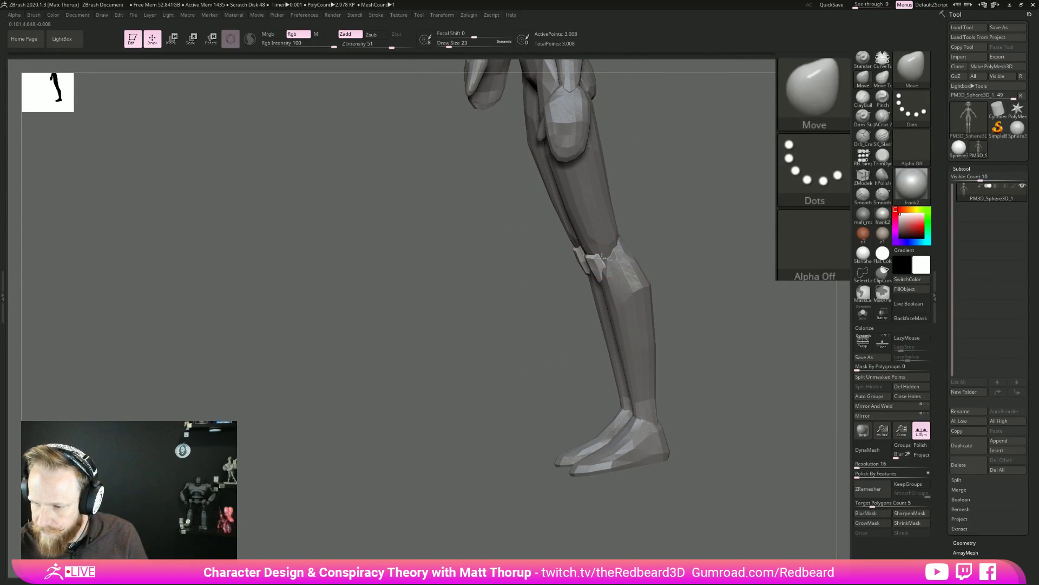
{"action": "right_click_drag", "start_coordinate": [562, 320], "coordinate": [592, 294]}
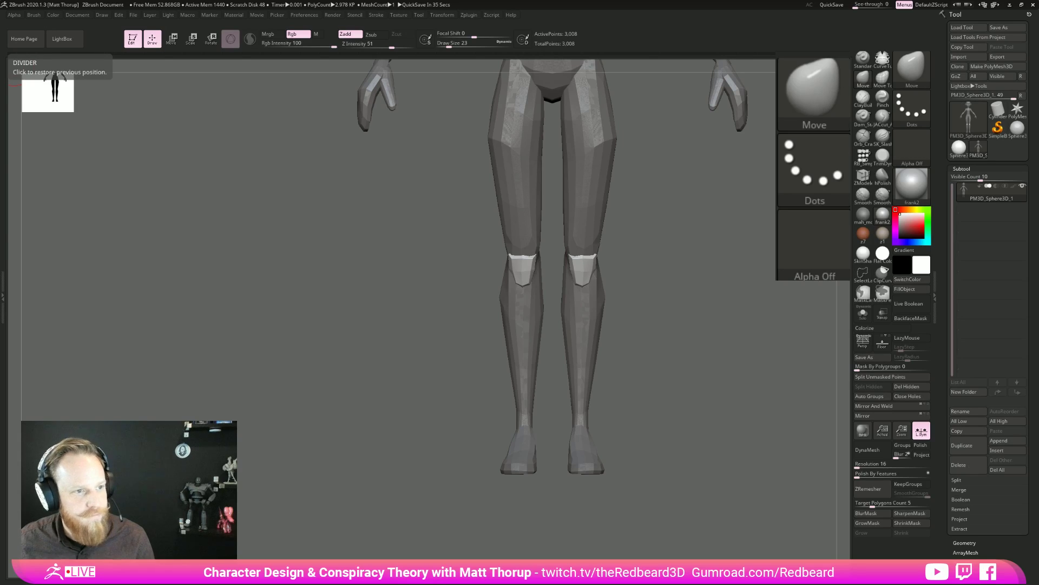
Refine the kneecaps' sides and lower tips in front and three-quarter views with the Move brush at draw sizes 27, 20 and 22.
{"action": "mouse_move", "coordinate": [667, 353]}
{"action": "left_mouse_down"}
{"action": "mouse_move", "coordinate": [674, 314]}
{"action": "mouse_move", "coordinate": [672, 348]}
{"action": "left_mouse_up"}
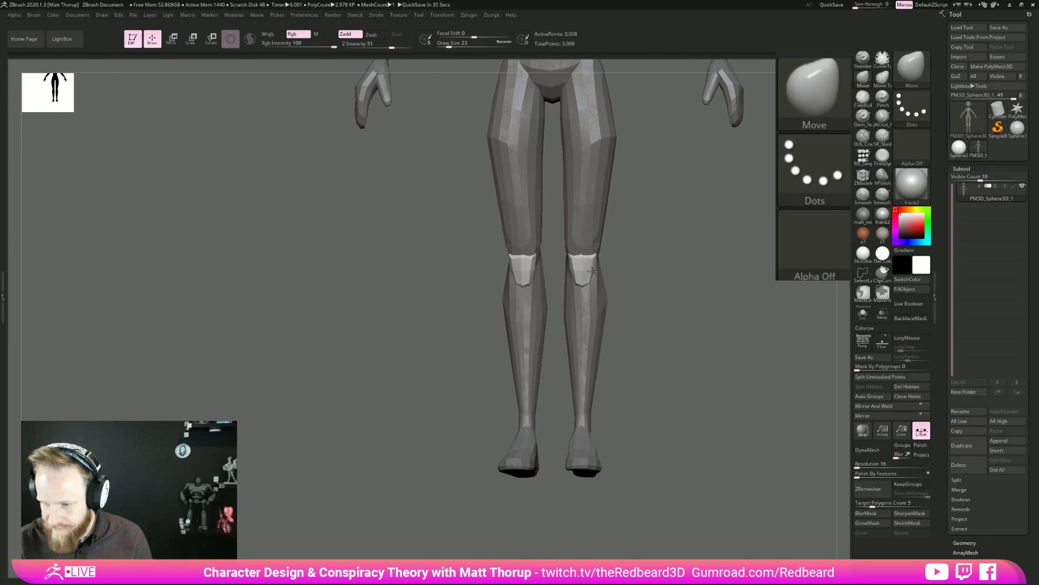
{"action": "right_click_drag", "start_coordinate": [592, 272], "coordinate": [596, 263]}
{"action": "left_click_drag", "start_coordinate": [673, 265], "coordinate": [636, 281], "text": "shift"}
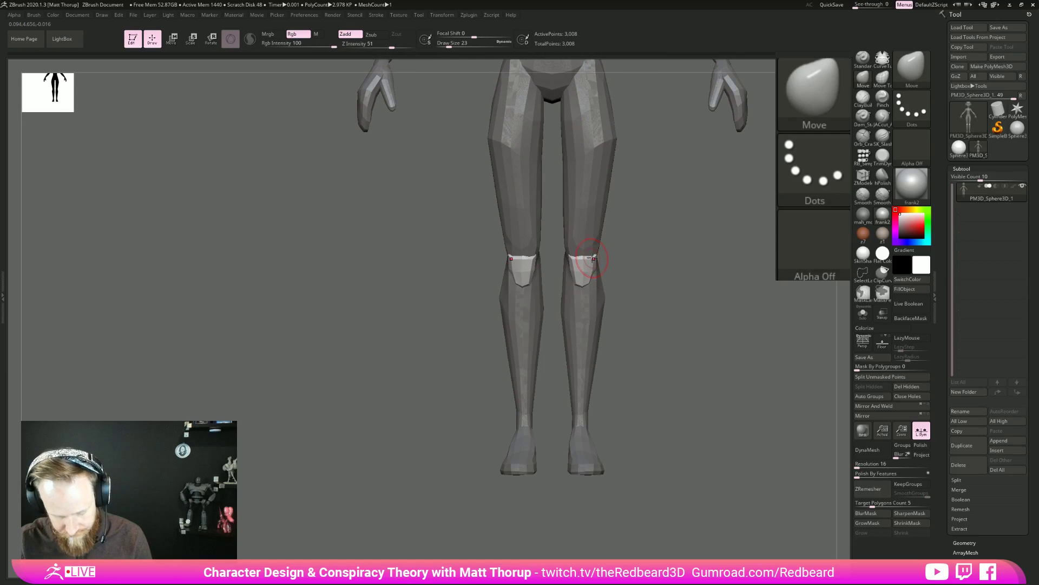
{"action": "left_click_drag", "start_coordinate": [588, 270], "coordinate": [589, 276]}
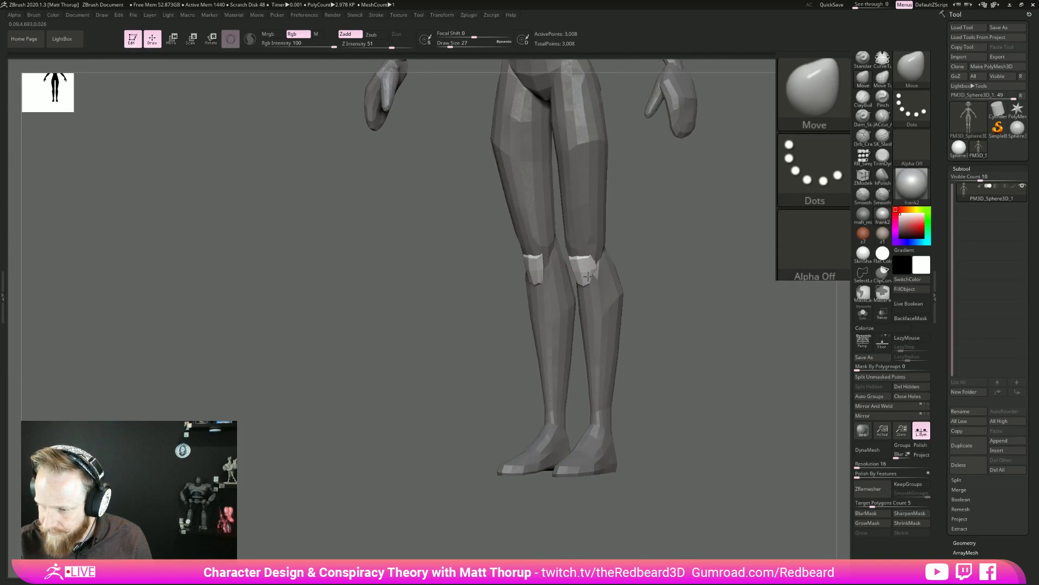
{"action": "right_click_drag", "start_coordinate": [589, 276], "coordinate": [595, 266]}
{"action": "mouse_move", "coordinate": [677, 241]}
{"action": "left_mouse_down"}
{"action": "mouse_move", "coordinate": [622, 244]}
{"action": "mouse_move", "coordinate": [595, 264]}
{"action": "mouse_move", "coordinate": [676, 281]}
{"action": "mouse_move", "coordinate": [586, 271]}
{"action": "left_mouse_up"}
{"action": "key", "text": "bracketleft"}
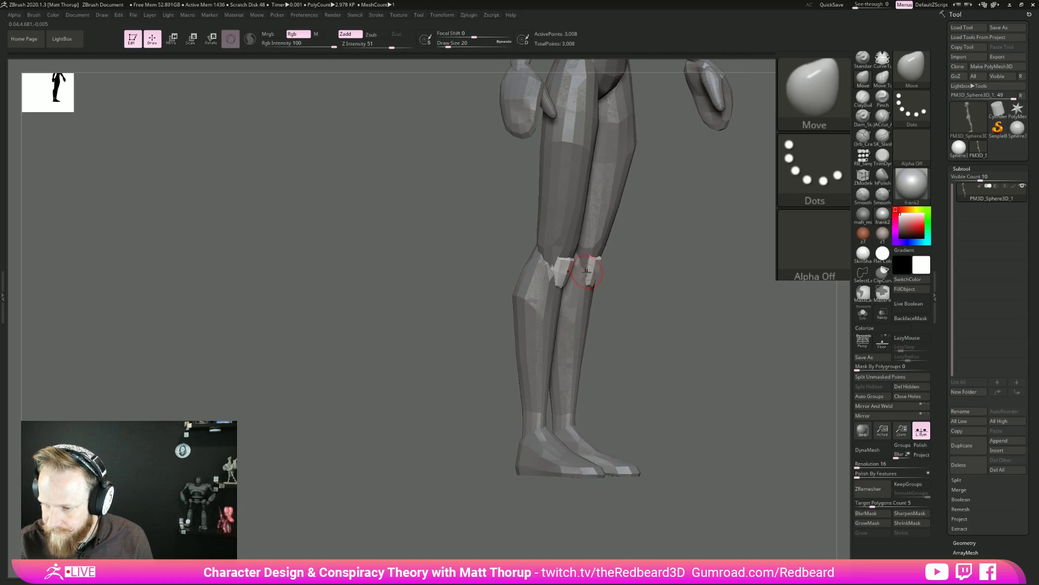
{"action": "key", "text": "s"}
{"action": "left_click", "coordinate": [597, 263]}
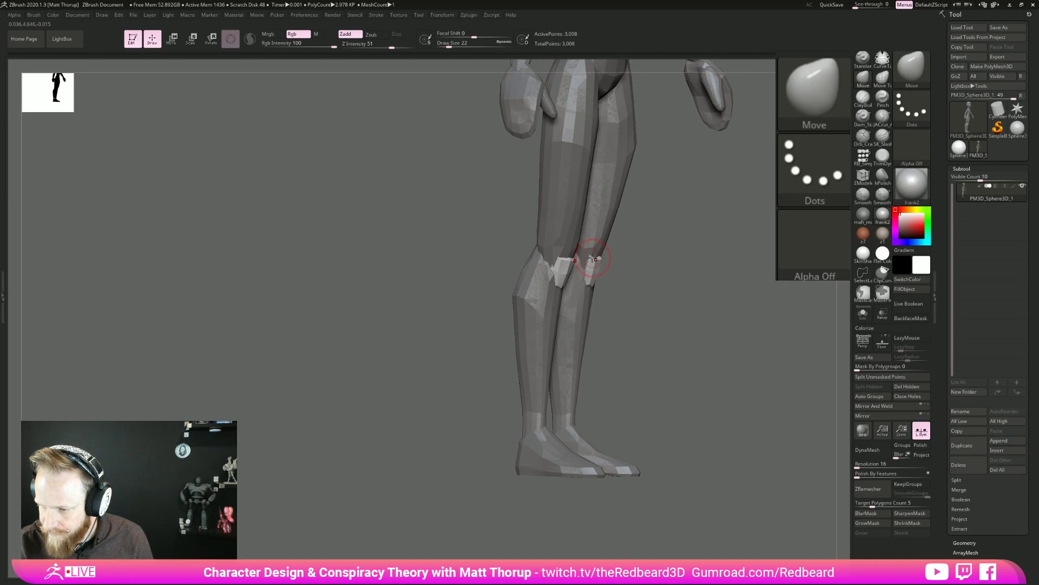
{"action": "left_click_drag", "start_coordinate": [612, 262], "coordinate": [725, 388], "text": "shift"}
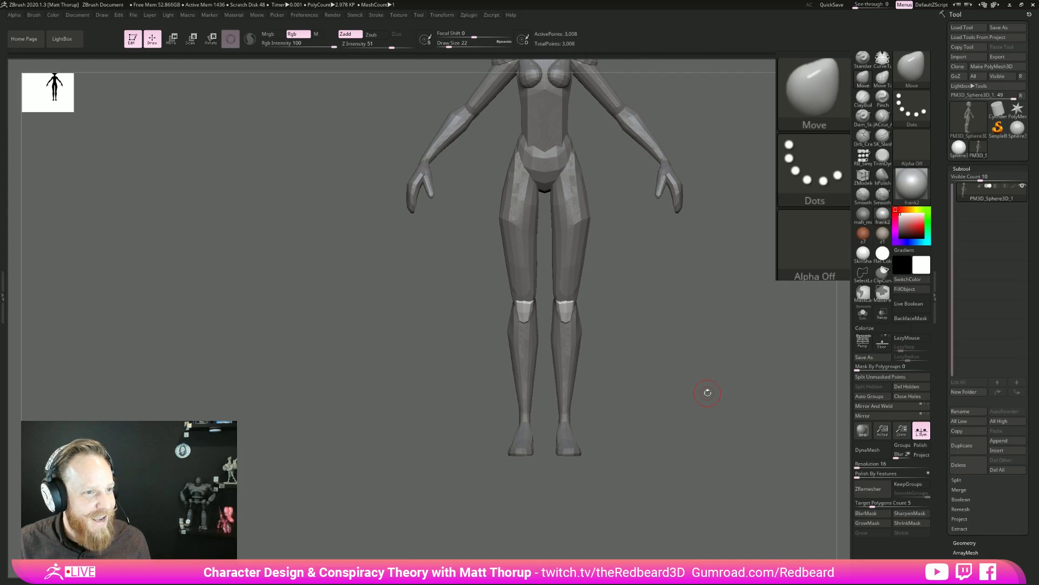
Adjust the outer contour of both lower thighs in front view with the Move brush at draw size 80.
{"action": "left_click_drag", "start_coordinate": [671, 393], "coordinate": [602, 408]}
{"action": "left_click_drag", "start_coordinate": [601, 348], "coordinate": [614, 408], "text": "ctrl"}
{"action": "left_click_drag", "start_coordinate": [613, 408], "coordinate": [629, 403], "text": "alt"}
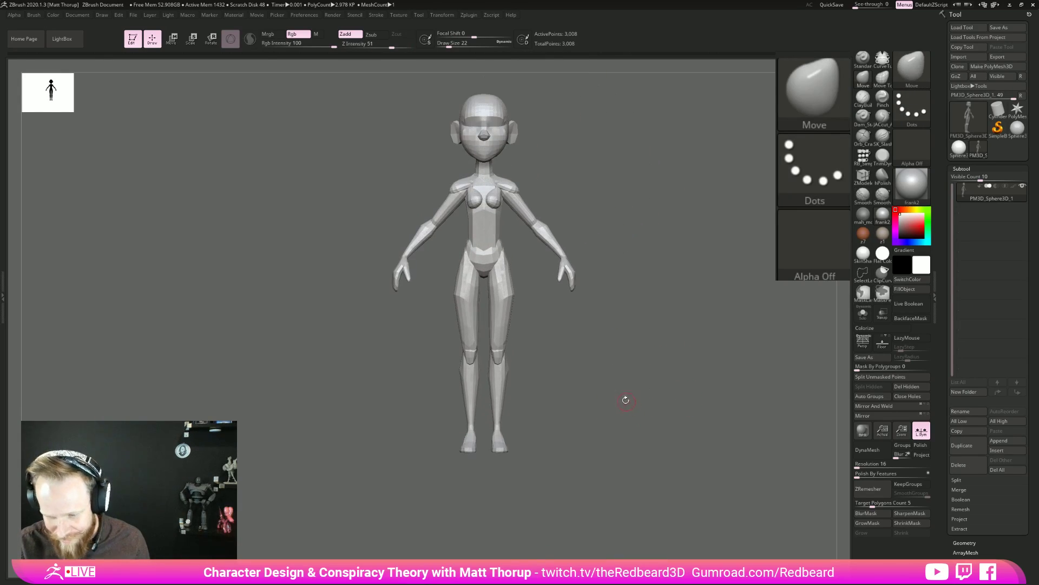
{"action": "key", "text": "s"}
{"action": "left_click_drag", "start_coordinate": [489, 355], "coordinate": [504, 352]}
{"action": "key", "text": "s"}
{"action": "left_click_drag", "start_coordinate": [509, 317], "coordinate": [490, 317]}
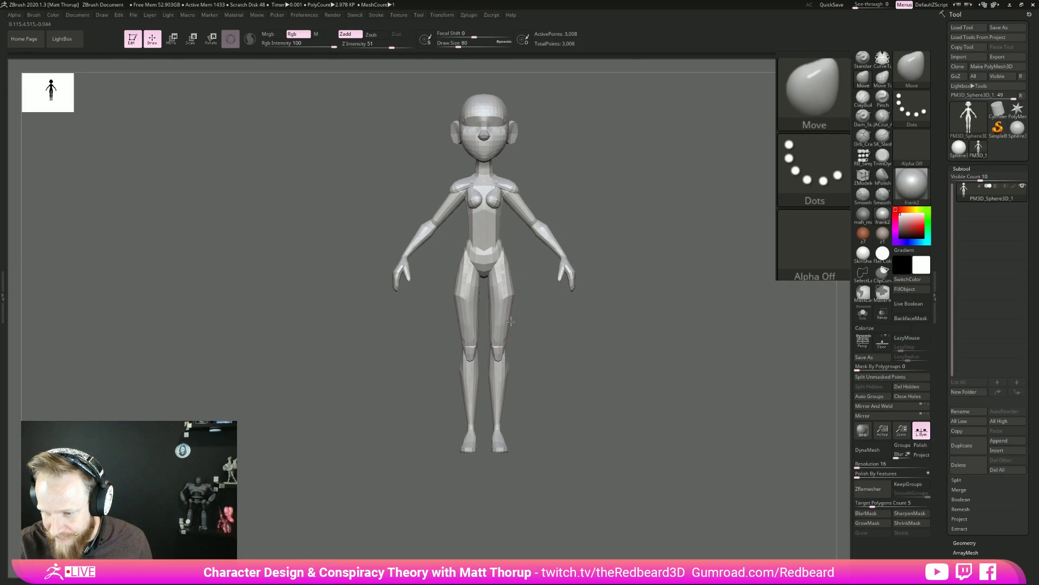
Adjust the outer hips in front view with the Move brush at draw size 39.
{"action": "left_click_drag", "start_coordinate": [564, 318], "coordinate": [629, 411]}
{"action": "key", "text": "s"}
{"action": "left_click_drag", "start_coordinate": [507, 258], "coordinate": [504, 255]}
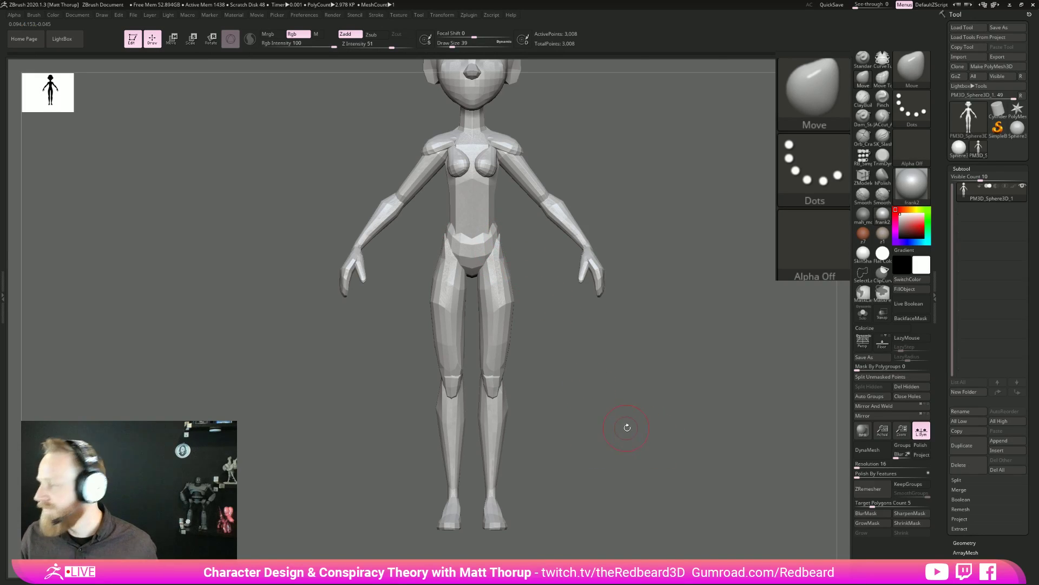
{"action": "mouse_move", "coordinate": [656, 413]}
{"action": "left_mouse_down"}
{"action": "mouse_move", "coordinate": [695, 408]}
{"action": "mouse_move", "coordinate": [643, 413]}
{"action": "mouse_move", "coordinate": [613, 343]}
{"action": "mouse_move", "coordinate": [653, 374]}
{"action": "mouse_move", "coordinate": [725, 373]}
{"action": "mouse_move", "coordinate": [571, 319]}
{"action": "mouse_move", "coordinate": [564, 260]}
{"action": "left_mouse_up"}
Show the polyframe with polygroup colours and switch to the ZModeler brush.
{"action": "key", "text": "shift+f"}
{"action": "key", "text": "b"}
{"action": "key", "text": "z"}
{"action": "key", "text": "m"}
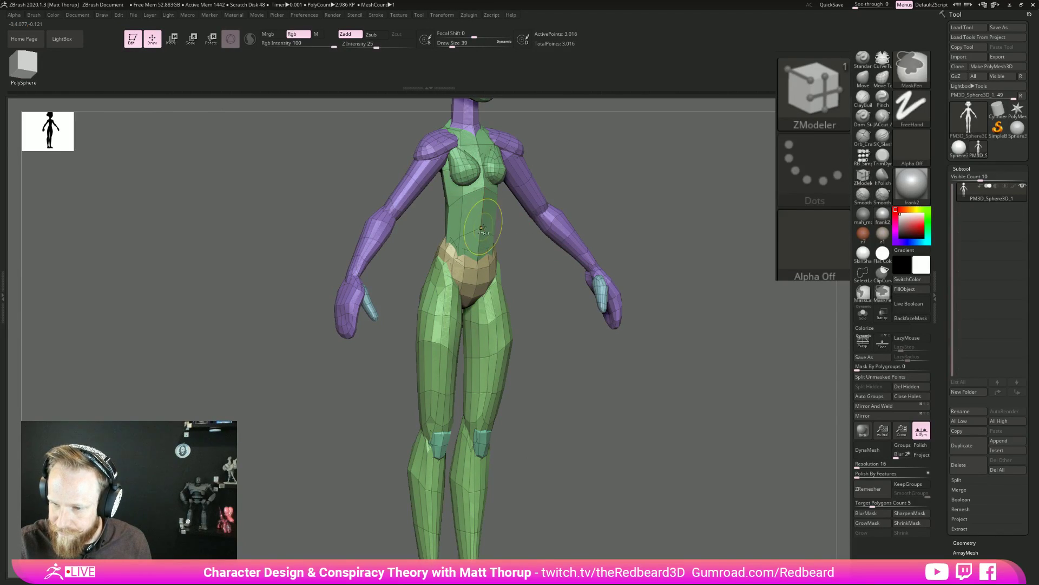
{"action": "left_click_drag", "start_coordinate": [553, 358], "coordinate": [594, 378], "text": "shift"}
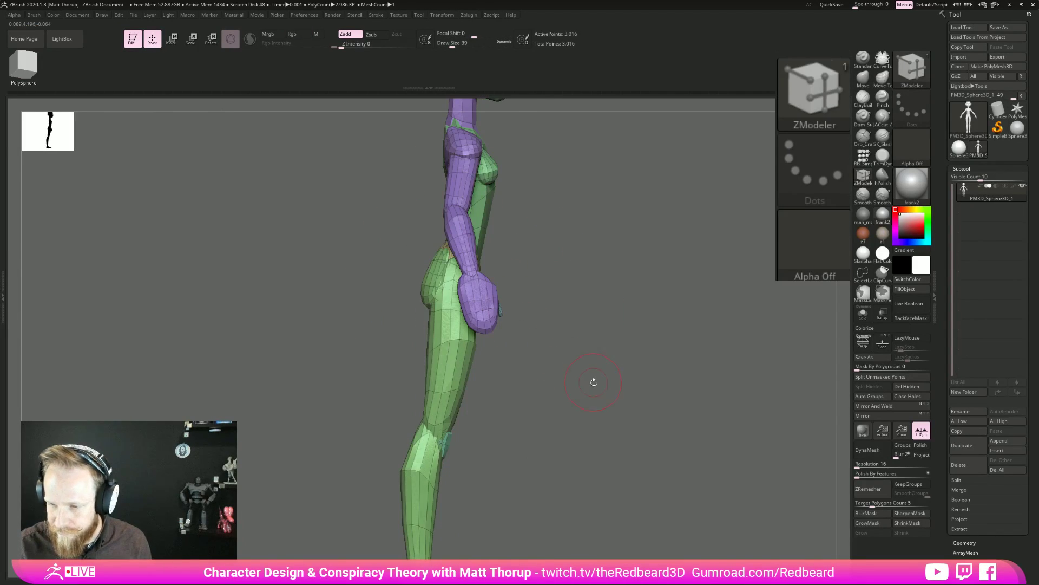
Isolate the torso and slice a new edge across its waist with the SliceCurve brush.
{"action": "left_click", "coordinate": [487, 207], "text": "ctrl+shift"}
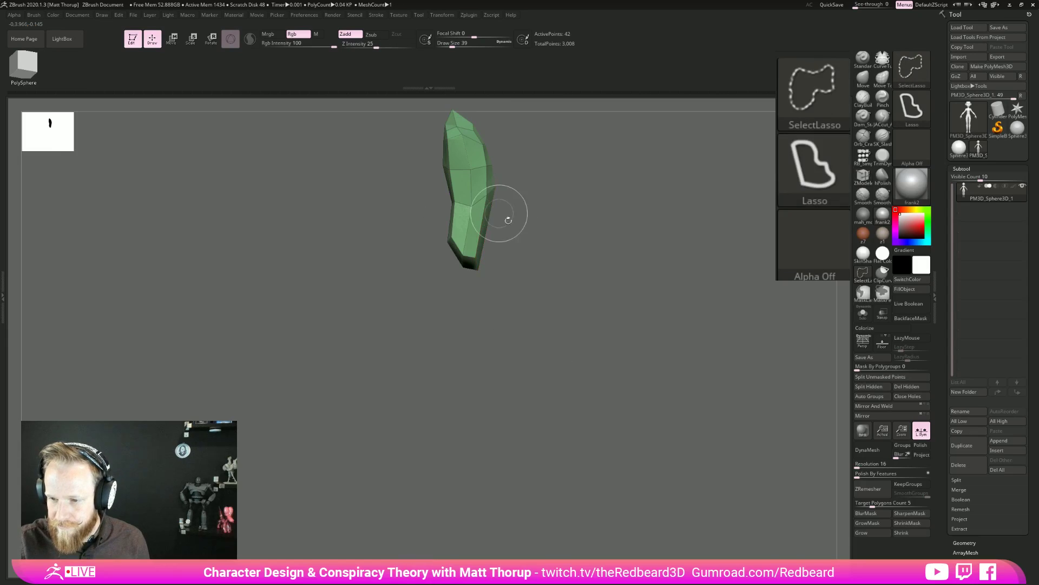
{"action": "left_click_drag", "start_coordinate": [611, 298], "coordinate": [700, 422]}
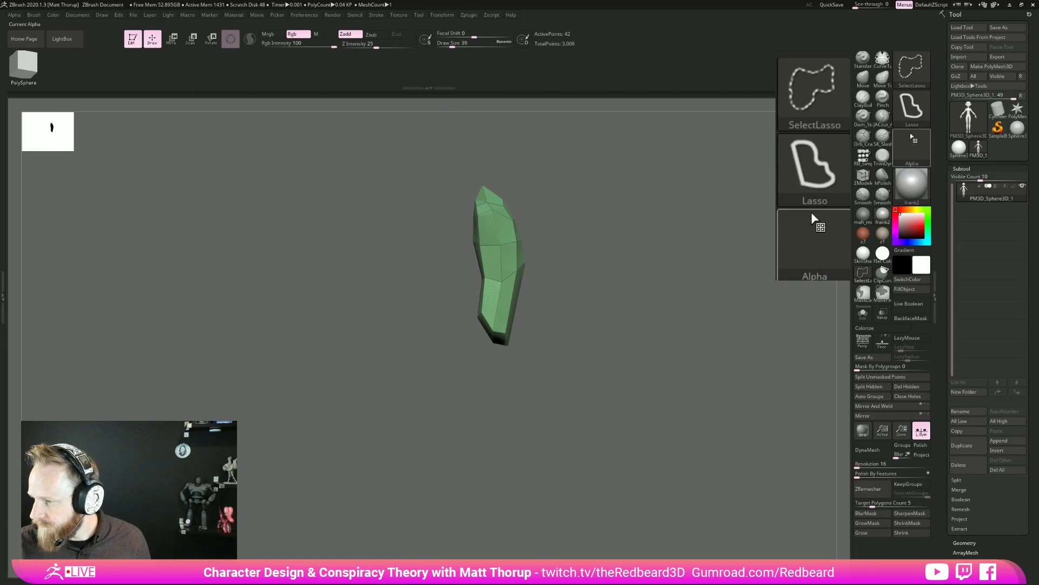
{"action": "left_click", "coordinate": [916, 70], "text": "ctrl+shift"}
{"action": "left_click", "coordinate": [432, 115], "text": "ctrl+shift"}
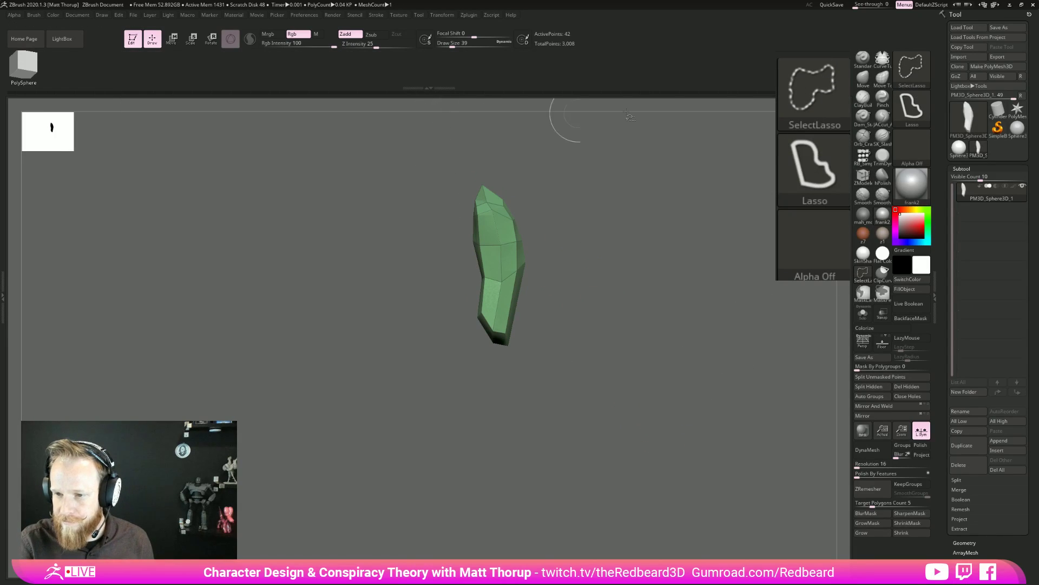
{"action": "left_click", "coordinate": [912, 71], "text": "ctrl+shift"}
{"action": "left_click", "coordinate": [466, 114], "text": "ctrl+shift"}
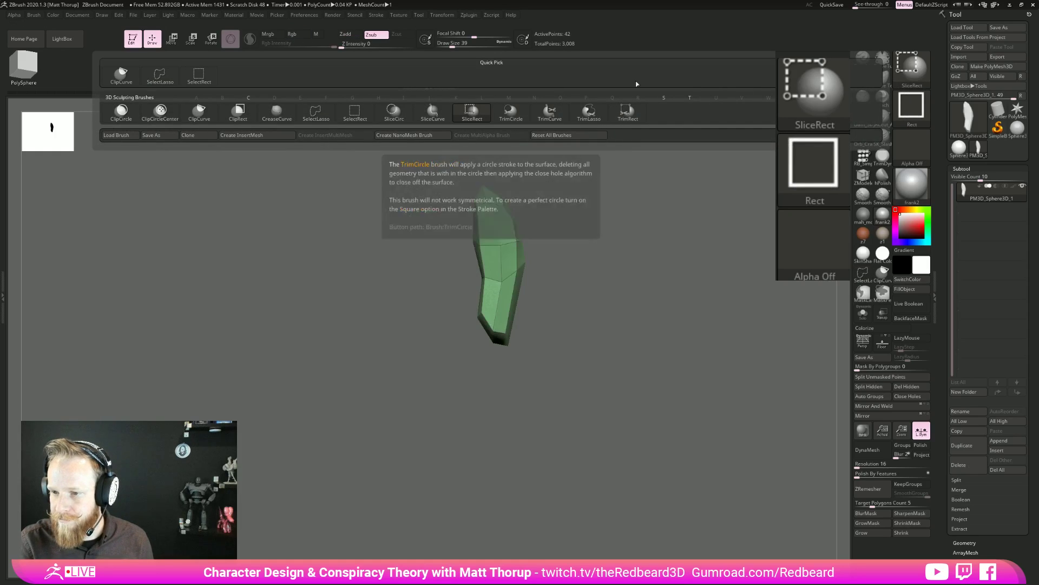
{"action": "left_click", "coordinate": [433, 112], "text": "ctrl+shift"}
{"action": "left_click_drag", "start_coordinate": [563, 319], "coordinate": [416, 286], "text": "ctrl+shift"}
Combine the sliced torso parts into one polygroup and bring back the full figure.
{"action": "left_click", "coordinate": [702, 394], "text": "ctrl+shift"}
{"action": "left_click_drag", "start_coordinate": [706, 394], "coordinate": [653, 395]}
{"action": "left_click_drag", "start_coordinate": [733, 393], "coordinate": [614, 407], "text": "shift"}
{"action": "left_click", "coordinate": [536, 307], "text": "ctrl+shift"}
{"action": "key", "text": "ctrl+w"}
{"action": "left_click", "coordinate": [646, 402], "text": "ctrl+shift"}
Shape the sides of the waist with the Move brush at draw size 33, isolating the torso to reach its edges.
{"action": "key", "text": "b"}
{"action": "key", "text": "m"}
{"action": "key", "text": "v"}
{"action": "key", "text": "s"}
{"action": "left_click", "coordinate": [560, 297]}
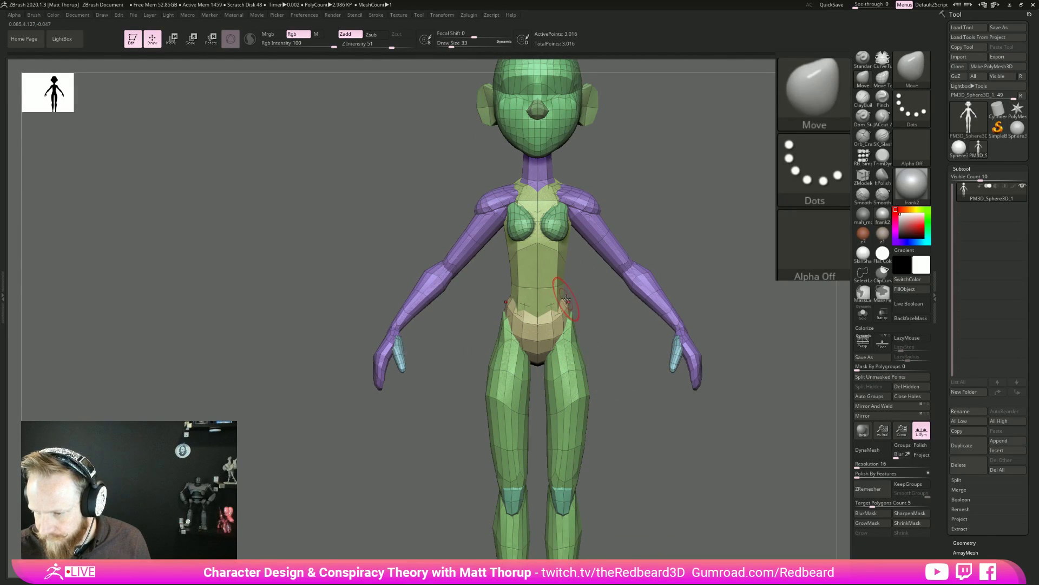
{"action": "left_click", "coordinate": [563, 295], "text": "ctrl+shift"}
{"action": "left_click_drag", "start_coordinate": [538, 349], "coordinate": [586, 378]}
{"action": "left_click_drag", "start_coordinate": [562, 292], "coordinate": [591, 301]}
{"action": "left_click", "coordinate": [734, 422], "text": "ctrl+shift"}
{"action": "left_click_drag", "start_coordinate": [734, 423], "coordinate": [618, 364]}
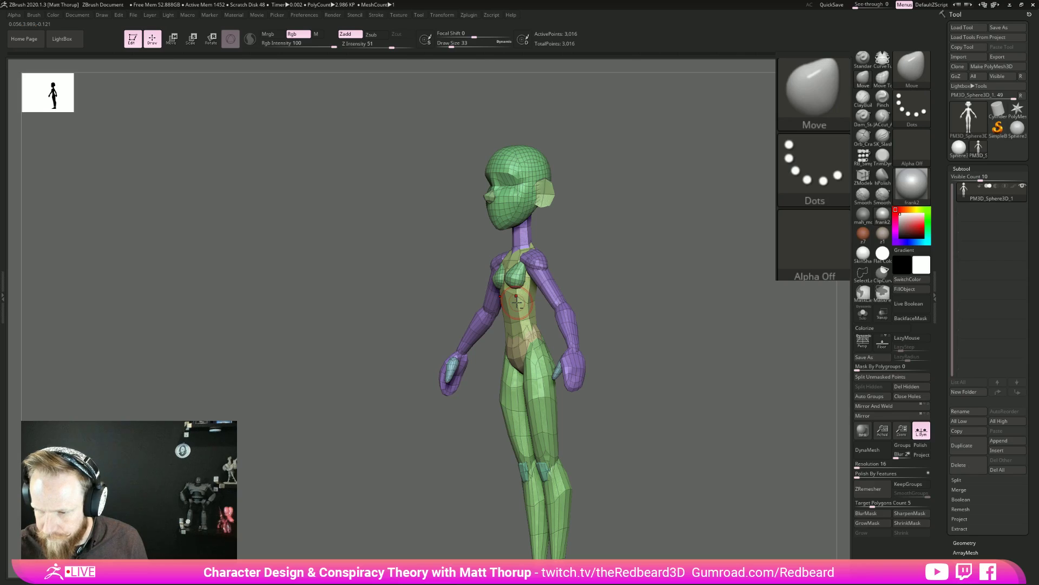
Adjust the waist and lower back from the side and rear with the Move Topological brush at draw size 27.
{"action": "key", "text": "b"}
{"action": "key", "text": "m"}
{"action": "key", "text": "t"}
{"action": "key", "text": "bracketleft"}
{"action": "key", "text": "bracketleft"}
{"action": "left_click_drag", "start_coordinate": [693, 289], "coordinate": [543, 302]}
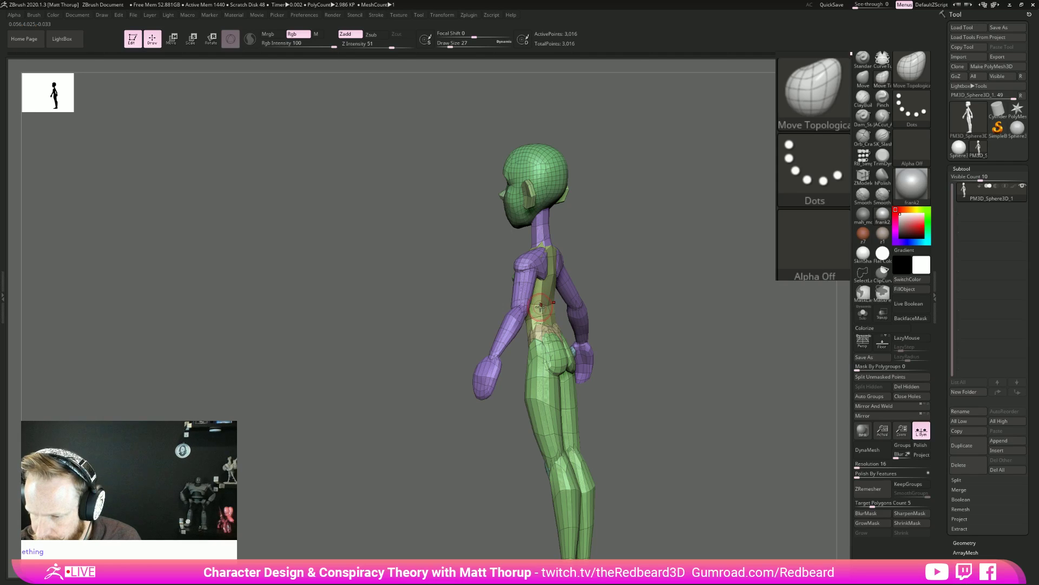
{"action": "left_click_drag", "start_coordinate": [622, 278], "coordinate": [660, 277], "text": "shift"}
{"action": "left_click_drag", "start_coordinate": [661, 277], "coordinate": [580, 303], "text": "shift"}
Inspect the isolated torso from several angles, restore the full figure and hide the polyframe.
{"action": "left_click", "coordinate": [557, 274], "text": "ctrl+shift"}
{"action": "left_click_drag", "start_coordinate": [693, 193], "coordinate": [638, 264]}
{"action": "right_click_drag", "start_coordinate": [638, 263], "coordinate": [616, 239]}
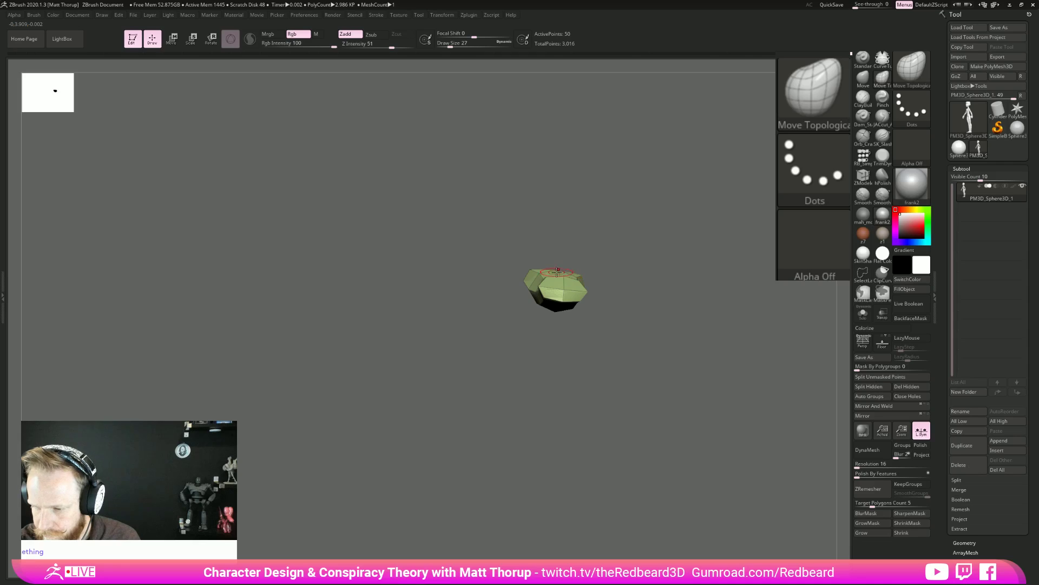
{"action": "right_click_drag", "start_coordinate": [575, 295], "coordinate": [674, 297]}
{"action": "left_click", "coordinate": [687, 304], "text": "ctrl+shift"}
{"action": "mouse_move", "coordinate": [693, 346]}
{"action": "right_mouse_down"}
{"action": "mouse_move", "coordinate": [714, 458]}
{"action": "mouse_move", "coordinate": [698, 400]}
{"action": "mouse_move", "coordinate": [712, 371]}
{"action": "mouse_move", "coordinate": [654, 399]}
{"action": "mouse_move", "coordinate": [457, 440]}
{"action": "mouse_move", "coordinate": [478, 440]}
{"action": "right_mouse_up"}
{"action": "key", "text": "shift+f"}
{"action": "mouse_move", "coordinate": [749, 388]}
{"action": "right_mouse_down"}
{"action": "mouse_move", "coordinate": [738, 383]}
{"action": "mouse_move", "coordinate": [779, 371]}
{"action": "mouse_move", "coordinate": [659, 351]}
{"action": "mouse_move", "coordinate": [733, 347]}
{"action": "mouse_move", "coordinate": [661, 379]}
{"action": "mouse_move", "coordinate": [715, 390]}
{"action": "right_mouse_up"}
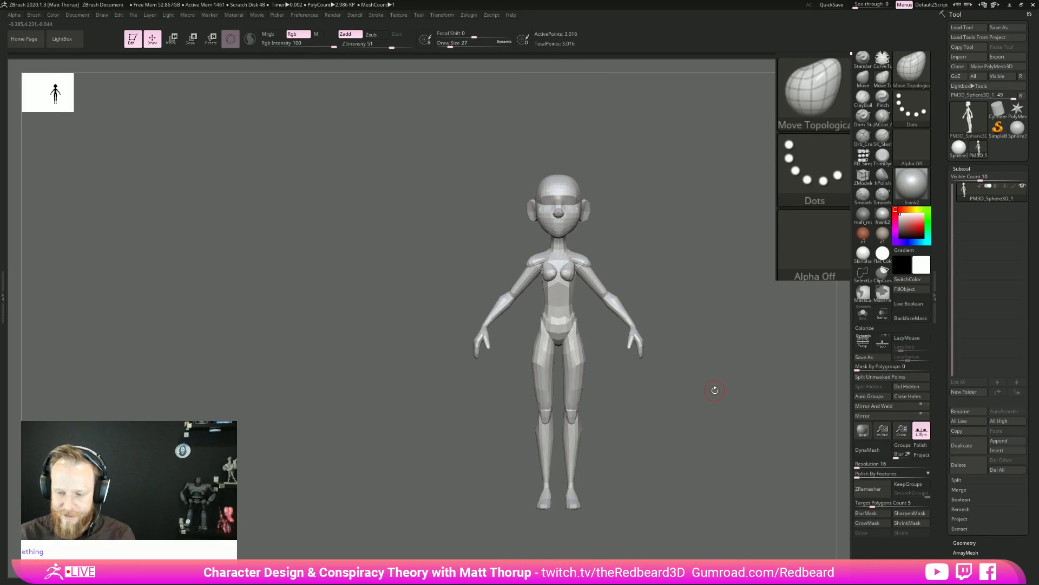
Isolate the feet and sharpen the ridge along their upper fronts with the Pinch brush at draw size 29.
{"action": "right_click_drag", "start_coordinate": [679, 418], "coordinate": [577, 448]}
{"action": "right_click_drag", "start_coordinate": [637, 510], "coordinate": [630, 374], "text": "alt"}
{"action": "left_click", "coordinate": [577, 342], "text": "ctrl+shift"}
{"action": "right_click_drag", "start_coordinate": [637, 333], "coordinate": [633, 382]}
{"action": "key", "text": "bracketright"}
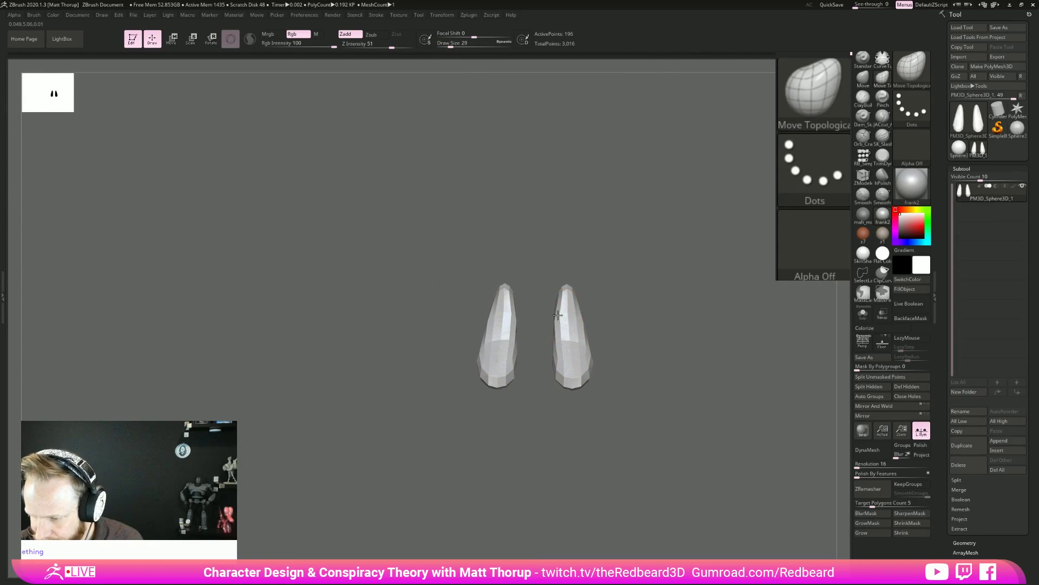
{"action": "key", "text": "b"}
{"action": "key", "text": "p"}
{"action": "key", "text": "i"}
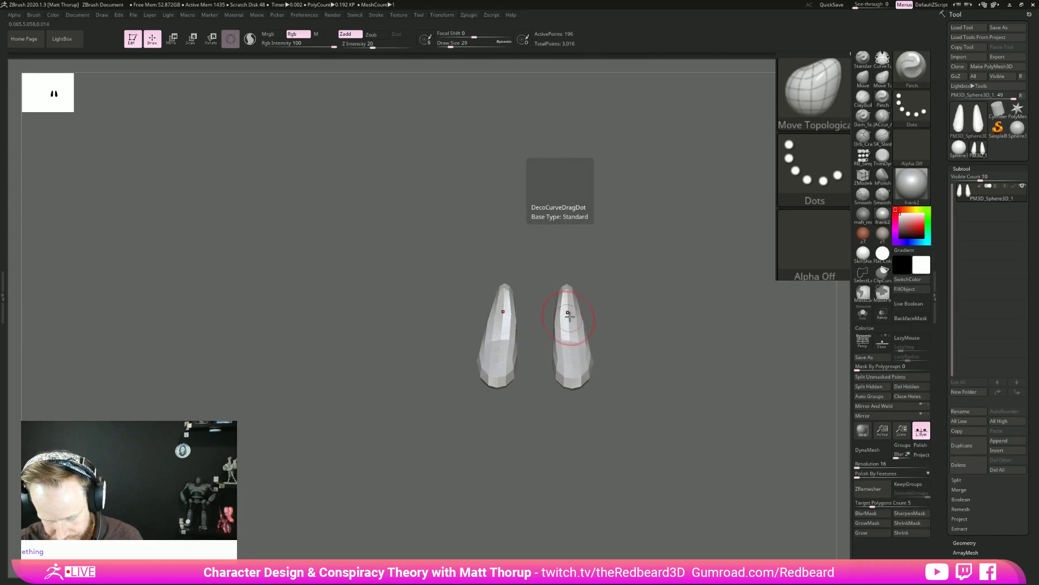
{"action": "mouse_move", "coordinate": [571, 306]}
{"action": "left_mouse_down"}
{"action": "mouse_move", "coordinate": [570, 336]}
{"action": "mouse_move", "coordinate": [633, 339]}
{"action": "mouse_move", "coordinate": [643, 325]}
{"action": "mouse_move", "coordinate": [666, 323]}
{"action": "left_mouse_up"}
Restore the full figure with polyframe and reshape the insteps and ankles with the Move Topological brush at draw size 29.
{"action": "left_click", "coordinate": [734, 383], "text": "ctrl+shift"}
{"action": "left_click_drag", "start_coordinate": [734, 382], "coordinate": [700, 405]}
{"action": "key", "text": "b"}
{"action": "key", "text": "m"}
{"action": "key", "text": "t"}
{"action": "mouse_move", "coordinate": [644, 363]}
{"action": "left_mouse_down"}
{"action": "mouse_move", "coordinate": [659, 381]}
{"action": "mouse_move", "coordinate": [582, 345]}
{"action": "left_mouse_up"}
{"action": "key", "text": "shift+f"}
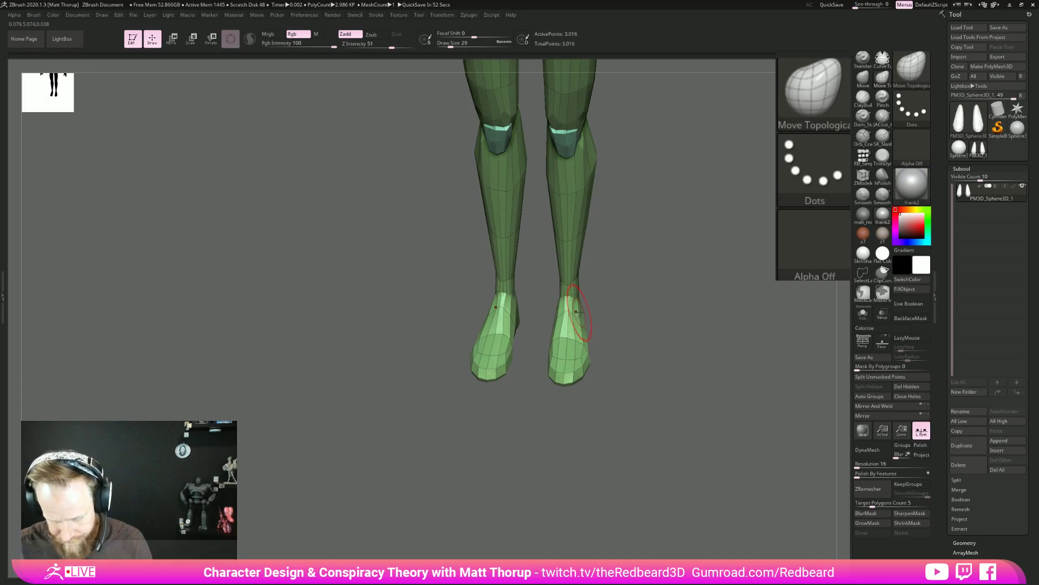
{"action": "mouse_move", "coordinate": [578, 305]}
{"action": "left_mouse_down"}
{"action": "mouse_move", "coordinate": [558, 317]}
{"action": "mouse_move", "coordinate": [549, 356]}
{"action": "left_mouse_up"}
{"action": "left_click_drag", "start_coordinate": [611, 348], "coordinate": [610, 368]}
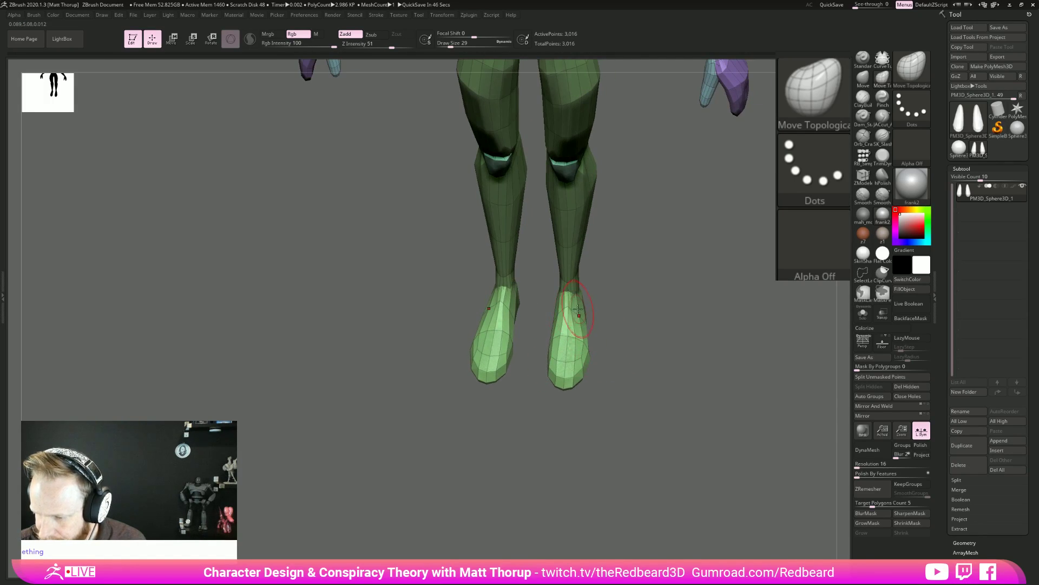
{"action": "left_click_drag", "start_coordinate": [622, 324], "coordinate": [638, 452]}
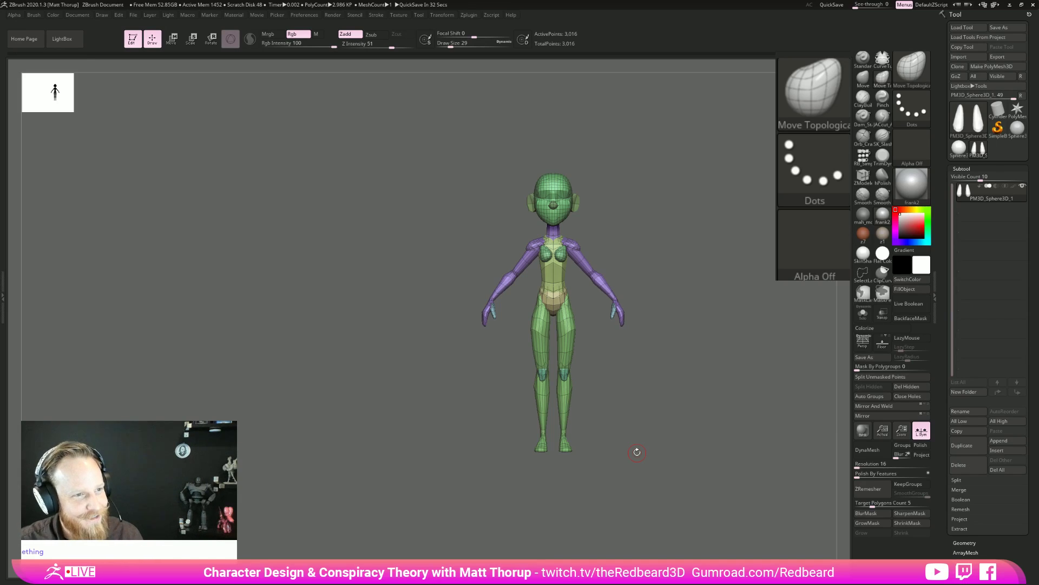
Check the reference illustration of the seated woman and open instagram.com in the web browser.
{"action": "left_click_drag", "start_coordinate": [637, 452], "coordinate": [610, 410]}
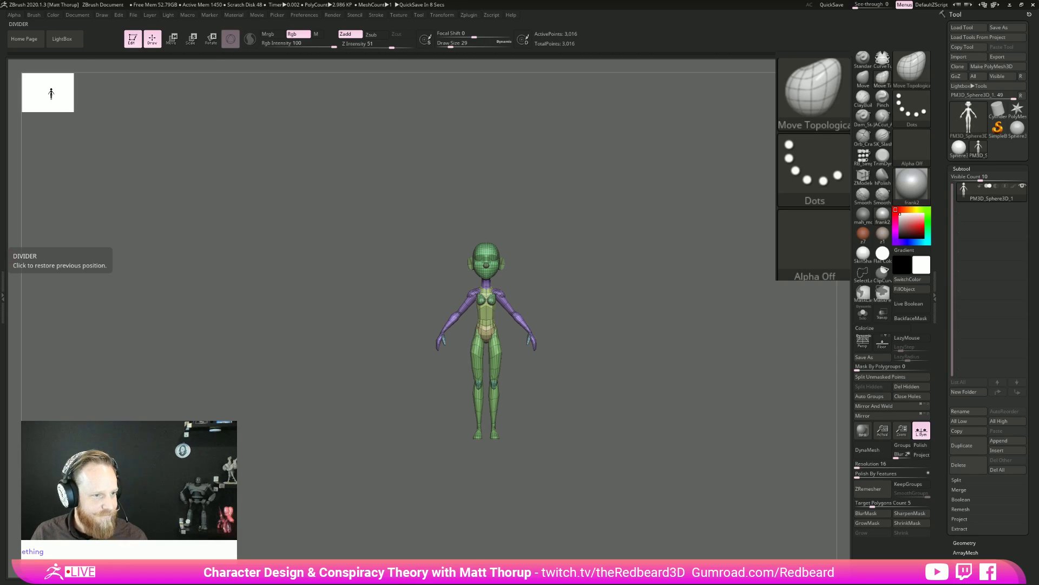
{"action": "right_click_drag", "start_coordinate": [0, 477], "coordinate": [447, 288]}
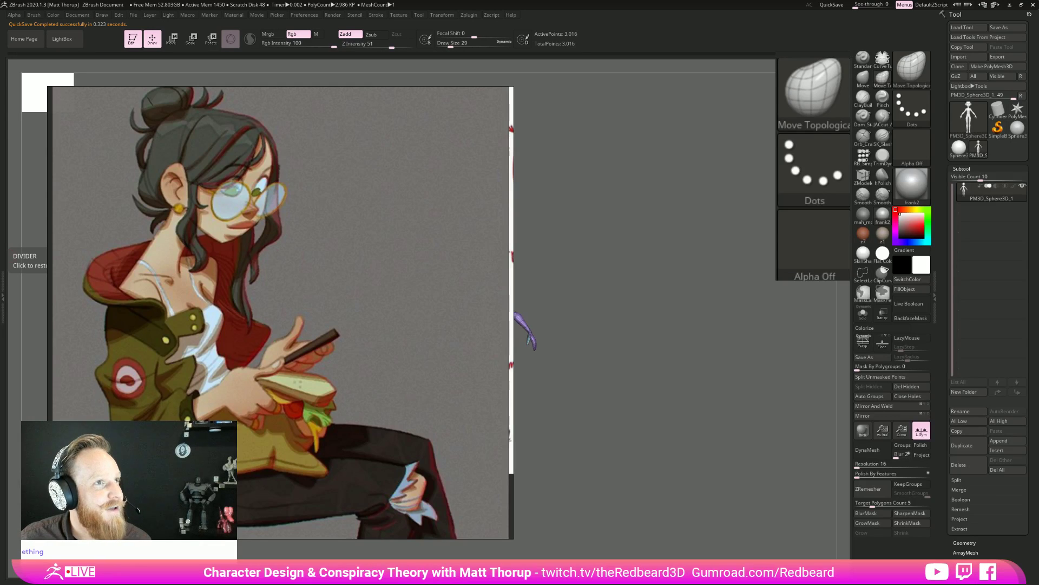
{"action": "left_click_drag", "start_coordinate": [1, 81], "coordinate": [584, 34]}
{"action": "type", "text": "instagram.com"}
{"action": "key", "text": "Return"}
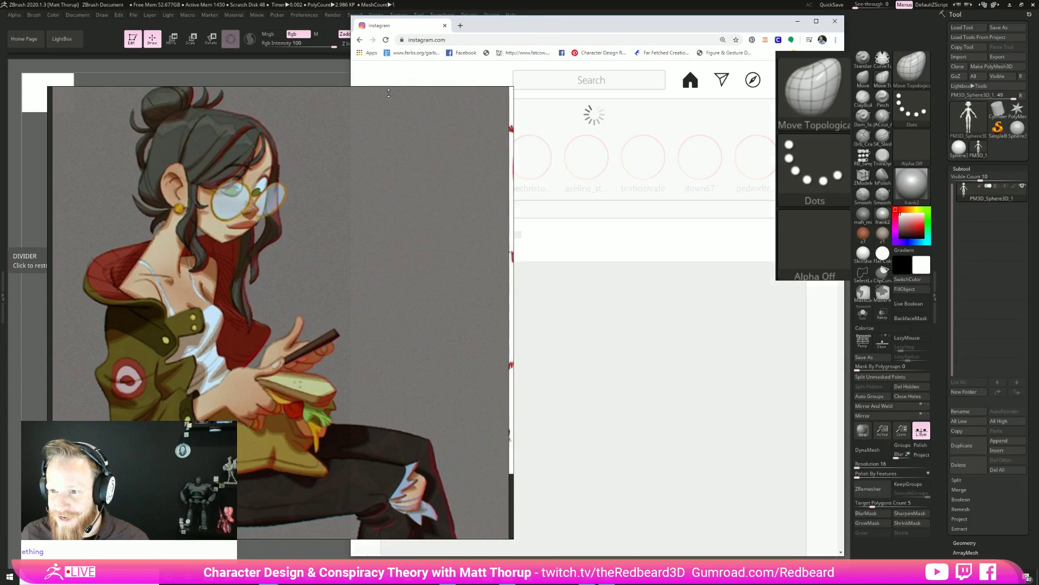
{"action": "right_click_drag", "start_coordinate": [332, 130], "coordinate": [0, 136]}
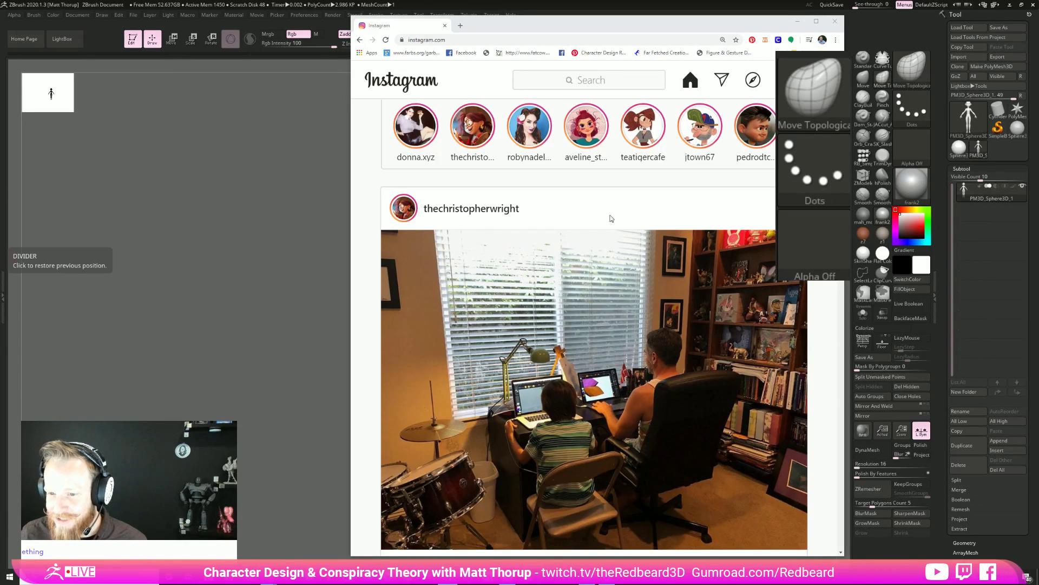
Search Instagram for the character designer's account and open the profile.
{"action": "left_click", "coordinate": [618, 80]}
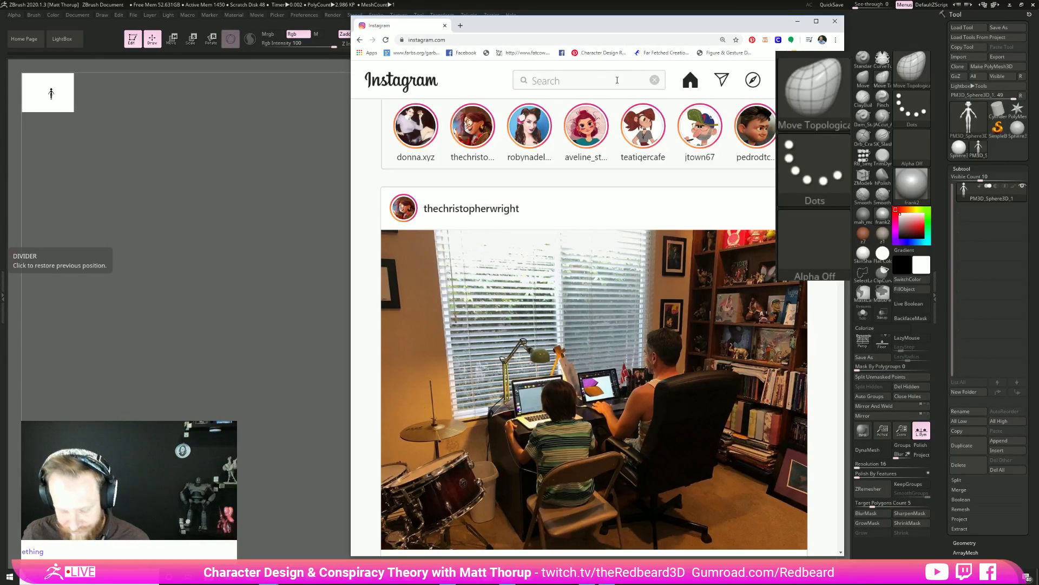
{"action": "type", "text": "gur"}
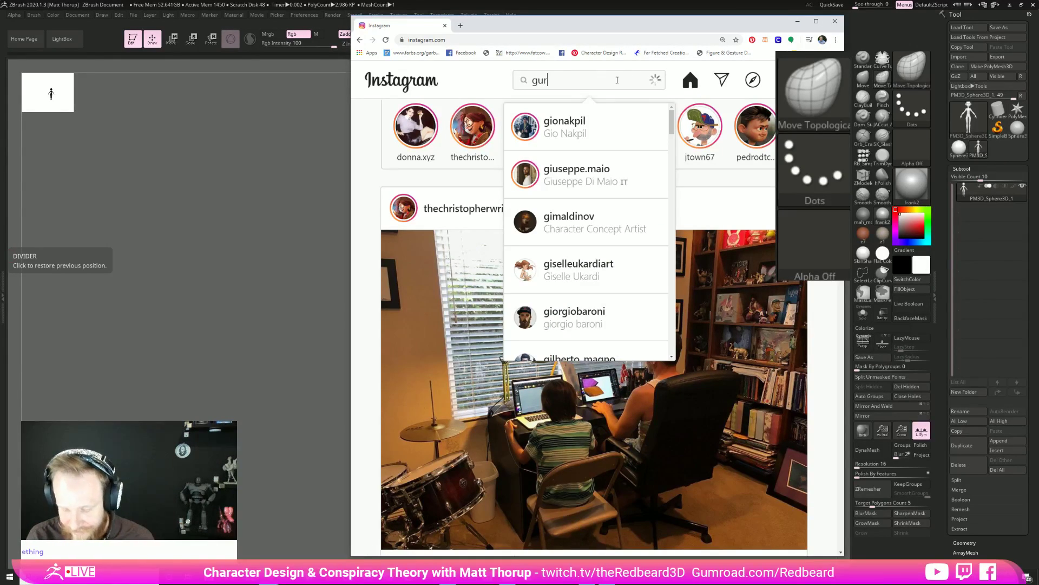
{"action": "type", "text": "ill"}
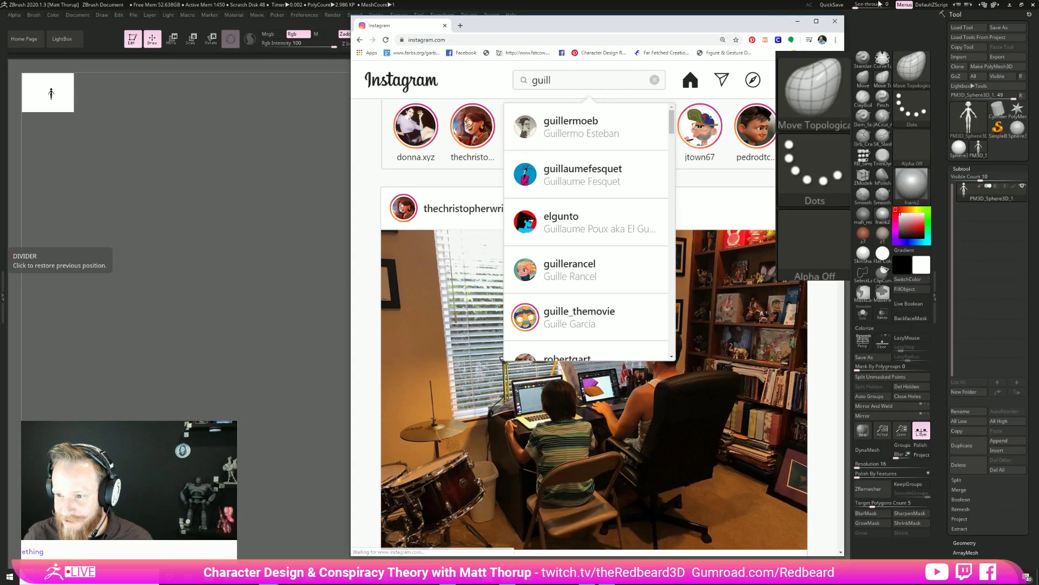
{"action": "left_click", "coordinate": [591, 128]}
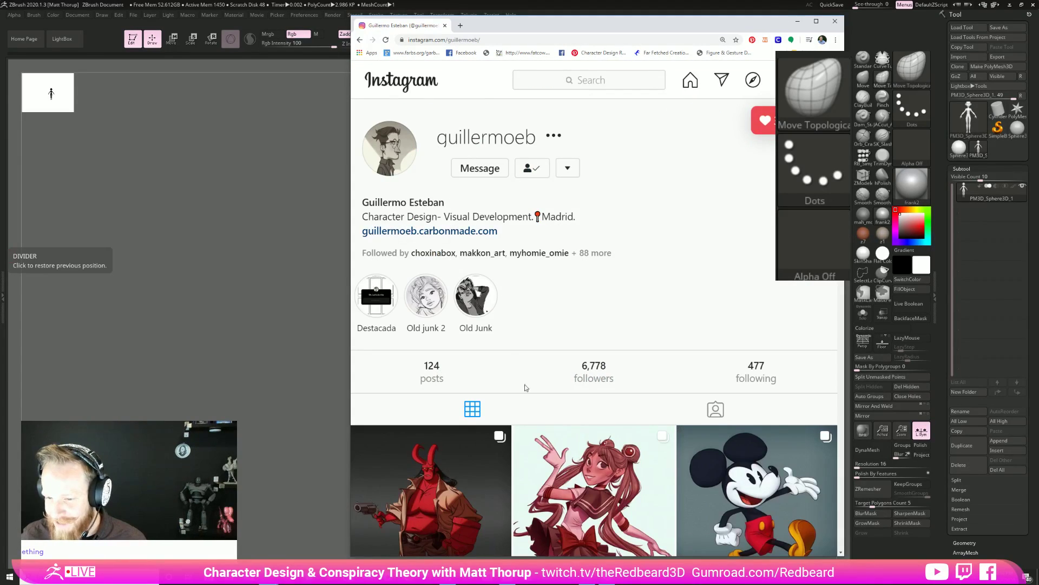
Browse the artist's posts to find the illustration of the seated woman with glasses and a sandwich.
{"action": "scroll", "coordinate": [517, 370], "scroll_direction": "down", "scroll_amount": 10}
{"action": "scroll", "coordinate": [542, 358], "scroll_direction": "down", "scroll_amount": 5}
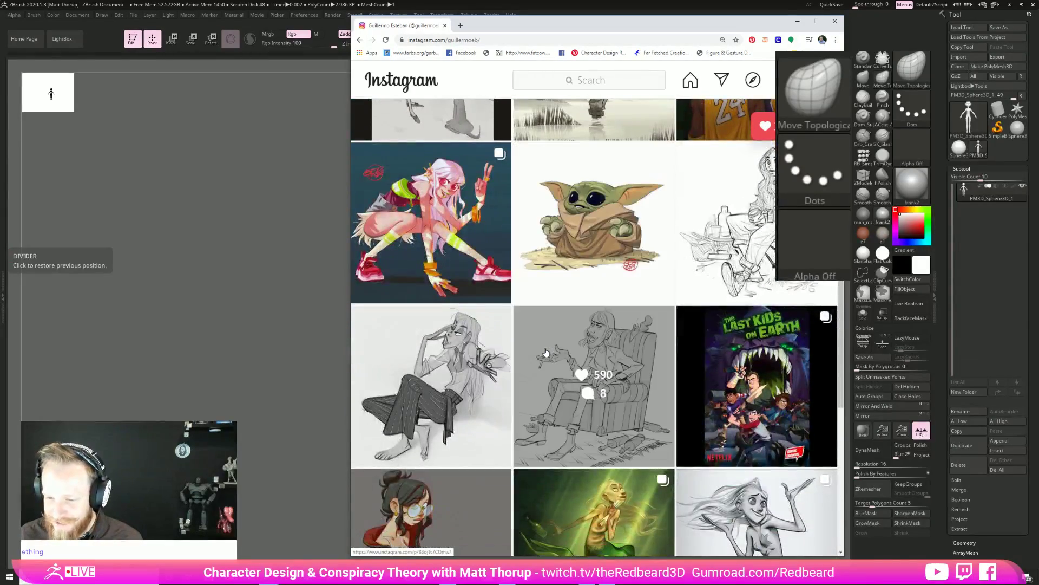
{"action": "scroll", "coordinate": [545, 352], "scroll_direction": "down", "scroll_amount": 4}
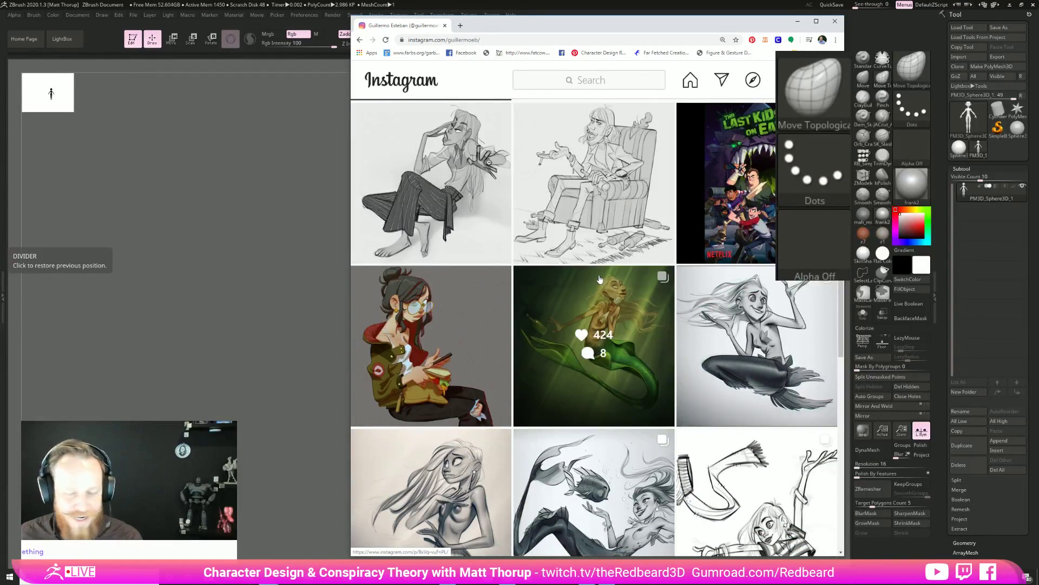
Look through more of the artist's character illustrations on the Instagram profile and close the browser.
{"action": "scroll", "coordinate": [600, 279], "scroll_direction": "up", "scroll_amount": 2}
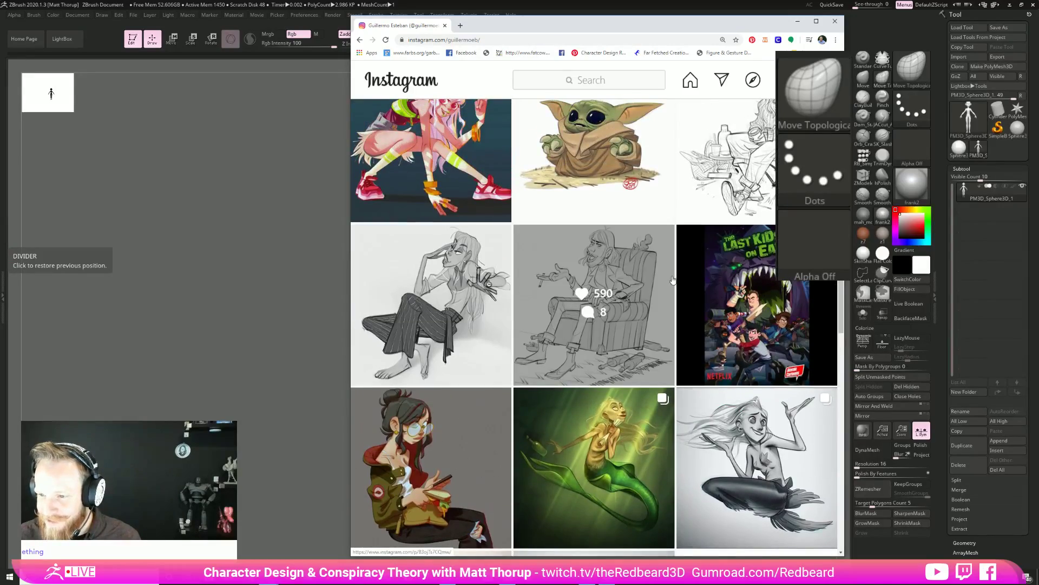
{"action": "scroll", "coordinate": [673, 280], "scroll_direction": "down", "scroll_amount": 7}
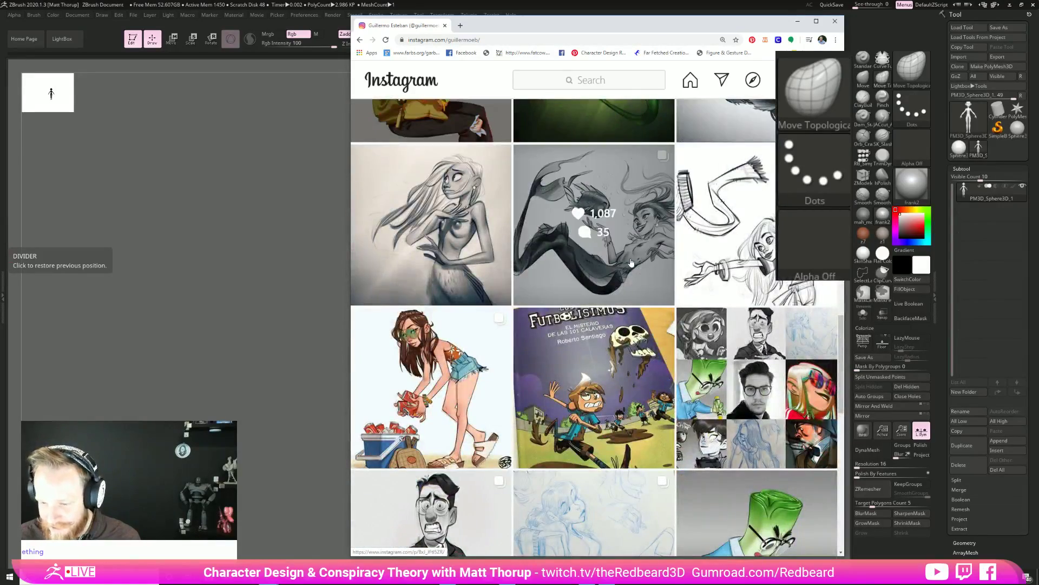
{"action": "scroll", "coordinate": [630, 263], "scroll_direction": "down", "scroll_amount": 3}
{"action": "scroll", "coordinate": [628, 259], "scroll_direction": "down", "scroll_amount": 2}
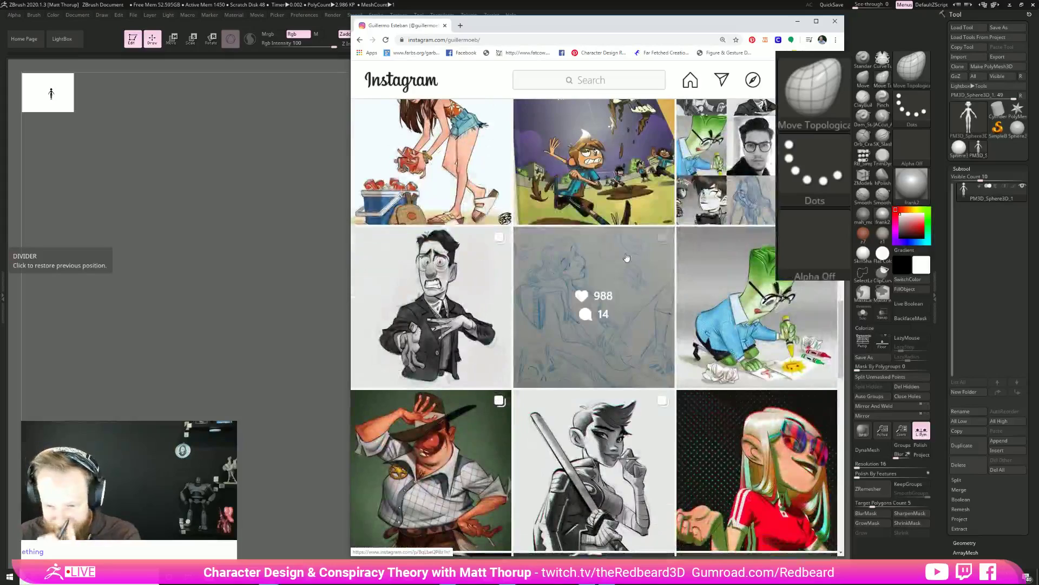
{"action": "scroll", "coordinate": [624, 258], "scroll_direction": "down", "scroll_amount": 2}
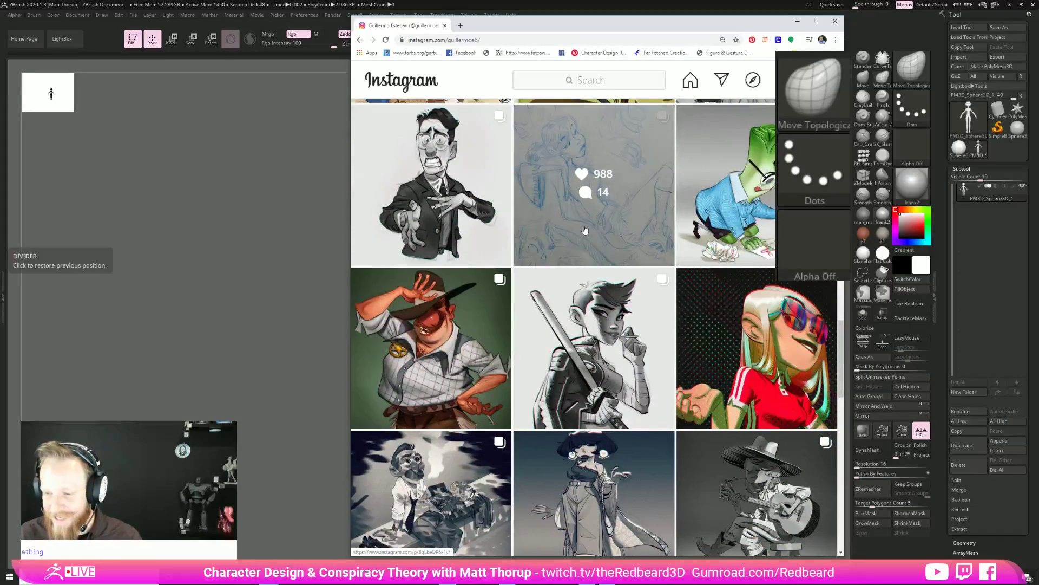
{"action": "scroll", "coordinate": [593, 238], "scroll_direction": "down", "scroll_amount": 2}
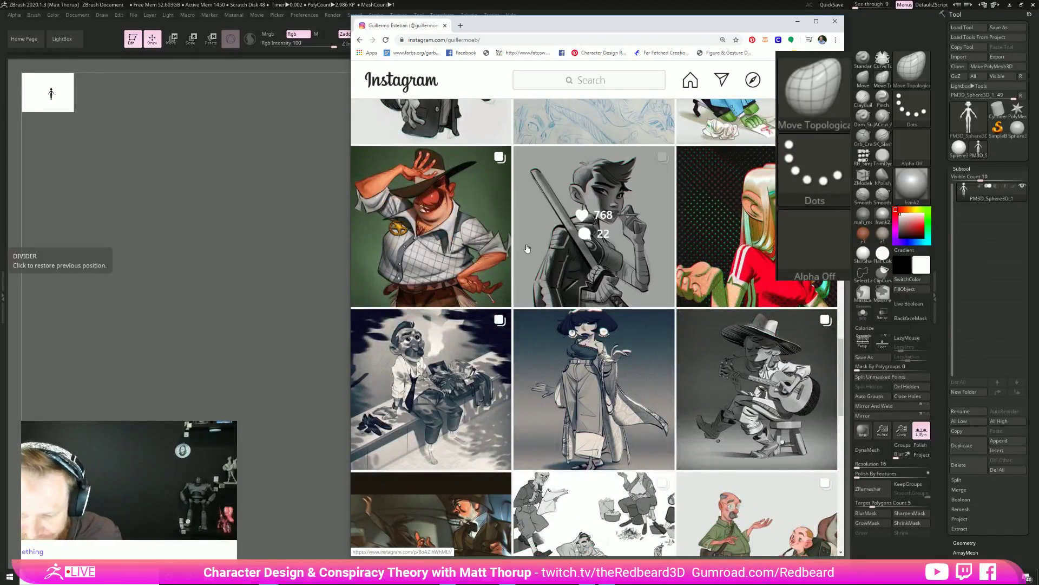
{"action": "left_click", "coordinate": [445, 26]}
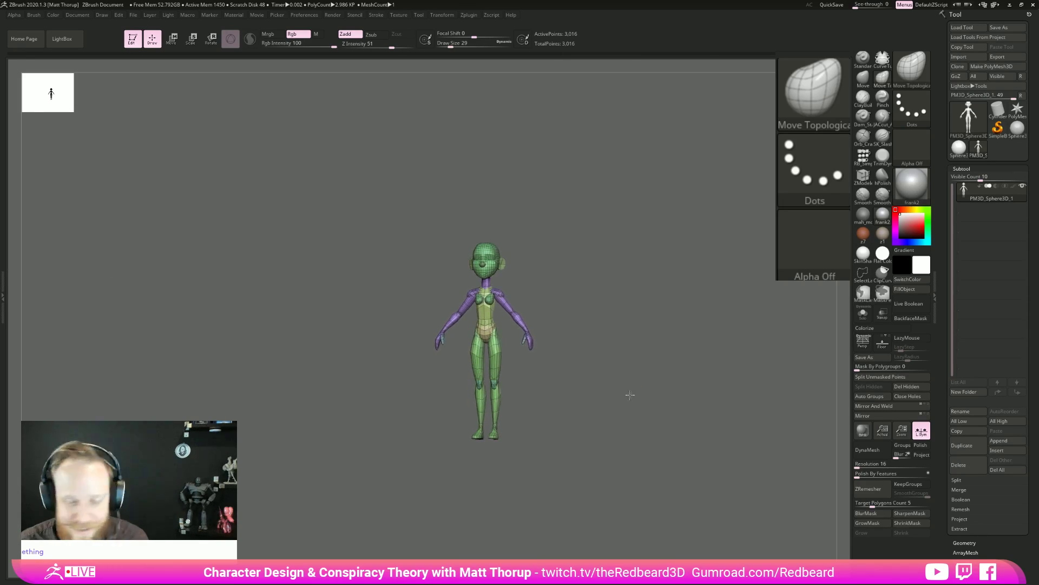
Examine the figure's head, shoulders and back from behind, side and front, and hide the polyframe.
{"action": "left_click_drag", "start_coordinate": [609, 411], "coordinate": [568, 351]}
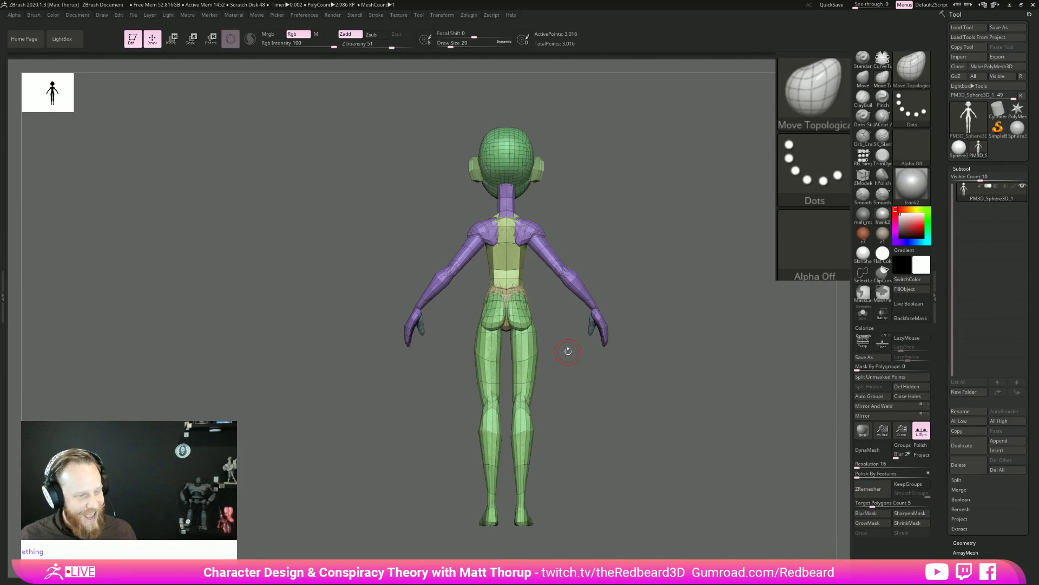
{"action": "left_click_drag", "start_coordinate": [669, 340], "coordinate": [698, 334]}
{"action": "key", "text": "f"}
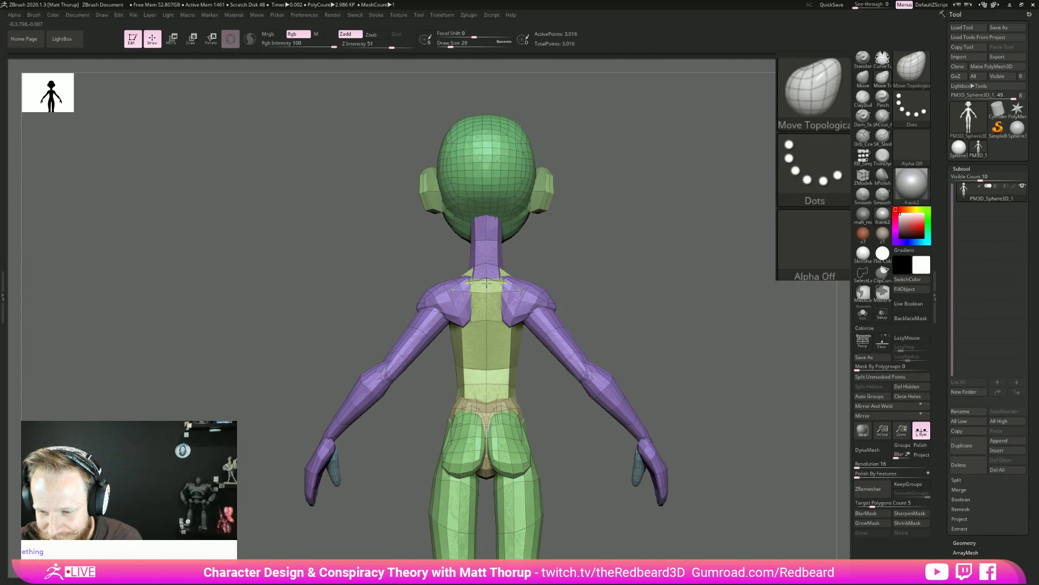
{"action": "left_click_drag", "start_coordinate": [622, 269], "coordinate": [526, 264]}
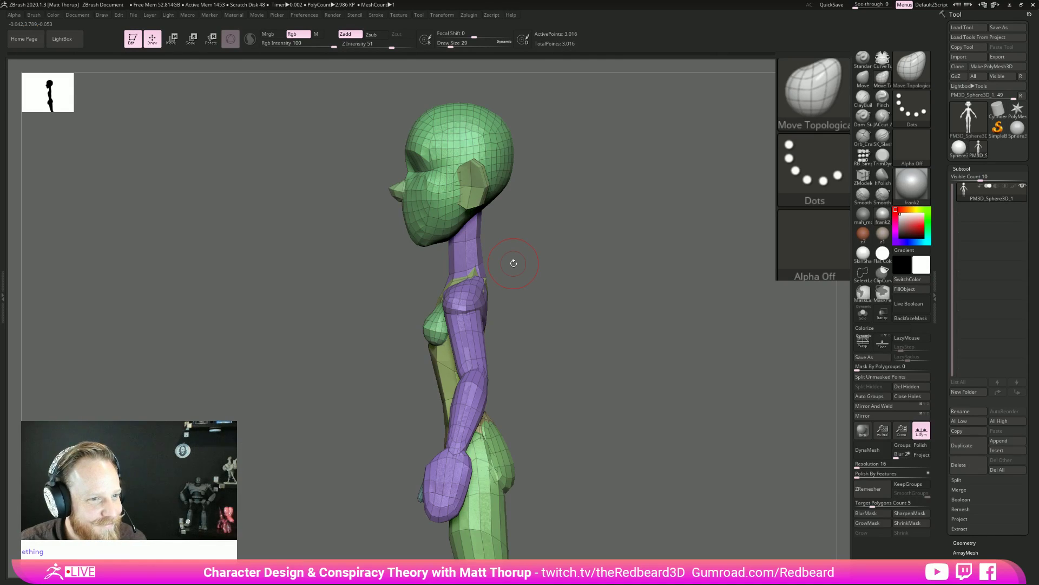
{"action": "left_click_drag", "start_coordinate": [514, 263], "coordinate": [617, 294]}
{"action": "mouse_move", "coordinate": [658, 329]}
{"action": "left_mouse_down", "text": "shift"}
{"action": "mouse_move", "coordinate": [608, 378]}
{"action": "mouse_move", "coordinate": [647, 401]}
{"action": "mouse_move", "coordinate": [506, 339]}
{"action": "left_mouse_up", "text": "shift"}
{"action": "key", "text": "s"}
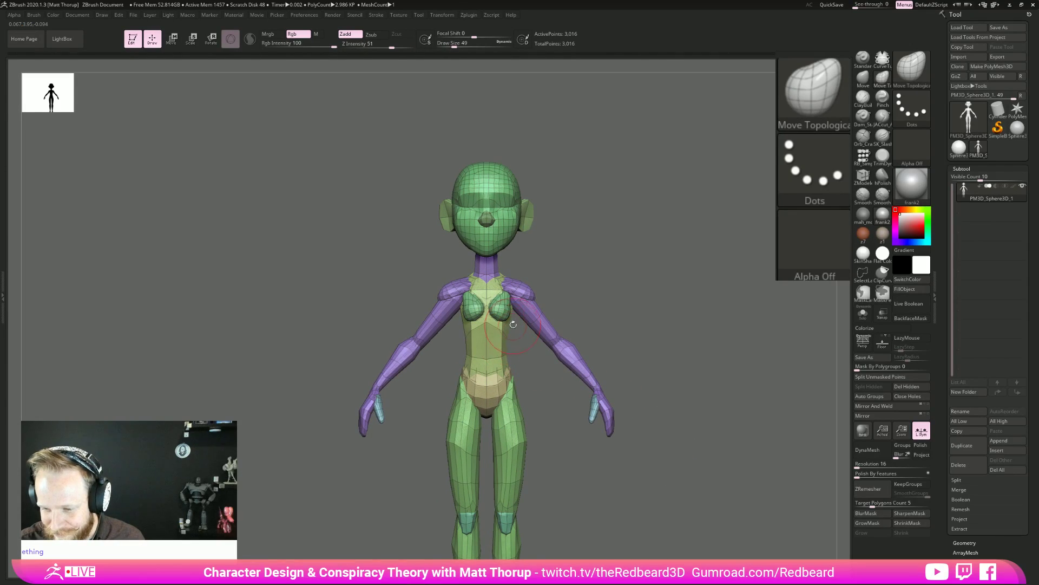
{"action": "left_click_drag", "start_coordinate": [631, 278], "coordinate": [563, 410]}
{"action": "key", "text": "shift+f"}
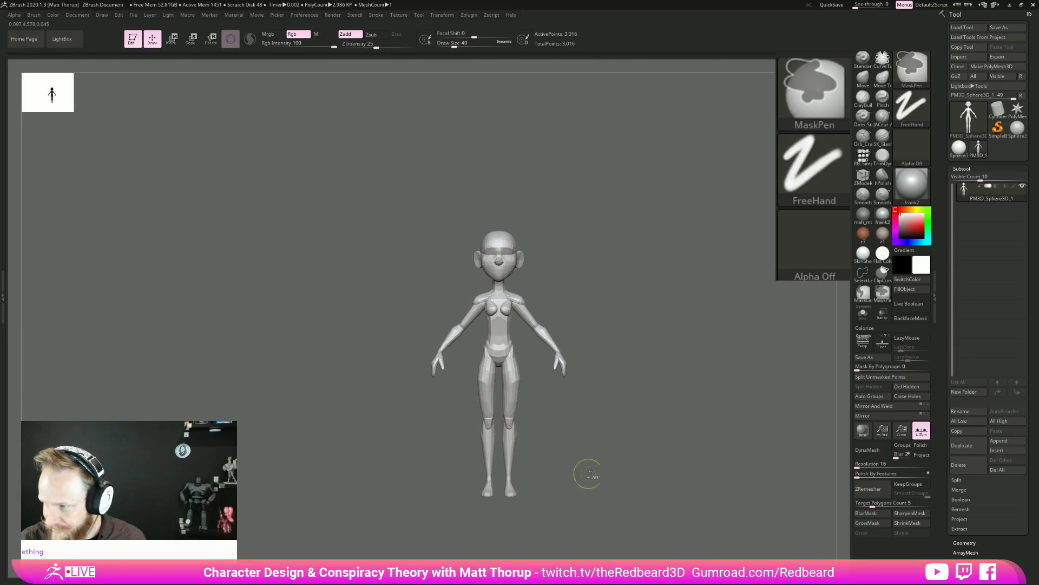
Mask the legs with MaskLasso, try transforming the figure with the gizmo in side view, and undo it.
{"action": "left_click", "coordinate": [863, 294]}
{"action": "mouse_move", "coordinate": [542, 487]}
{"action": "left_mouse_down", "text": "ctrl"}
{"action": "mouse_move", "coordinate": [526, 337]}
{"action": "mouse_move", "coordinate": [481, 547]}
{"action": "mouse_move", "coordinate": [499, 536]}
{"action": "left_mouse_up", "text": "ctrl"}
{"action": "mouse_move", "coordinate": [614, 456]}
{"action": "left_mouse_down"}
{"action": "mouse_move", "coordinate": [599, 456]}
{"action": "mouse_move", "coordinate": [641, 446]}
{"action": "left_mouse_up"}
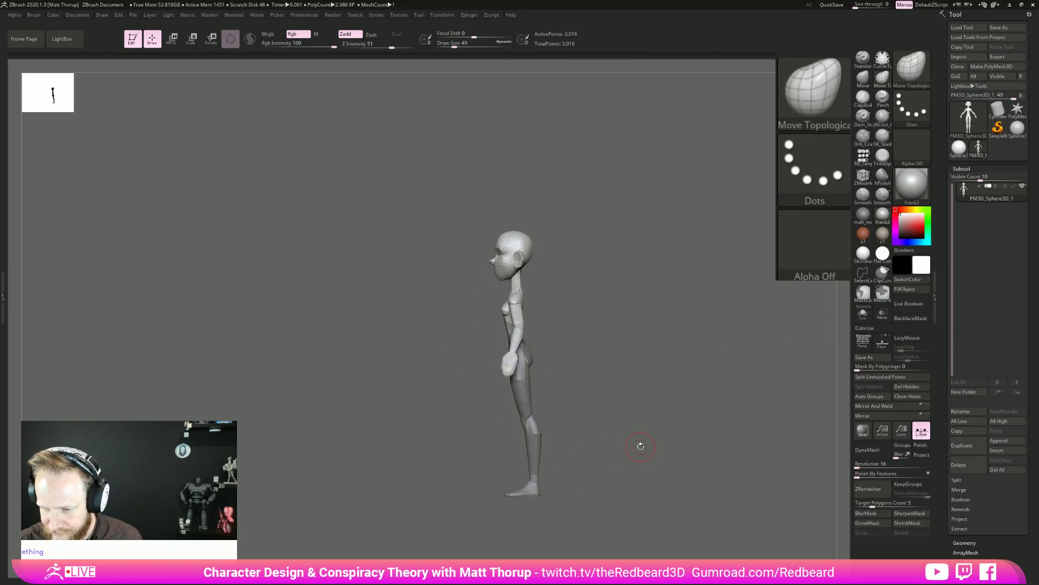
{"action": "key", "text": "e"}
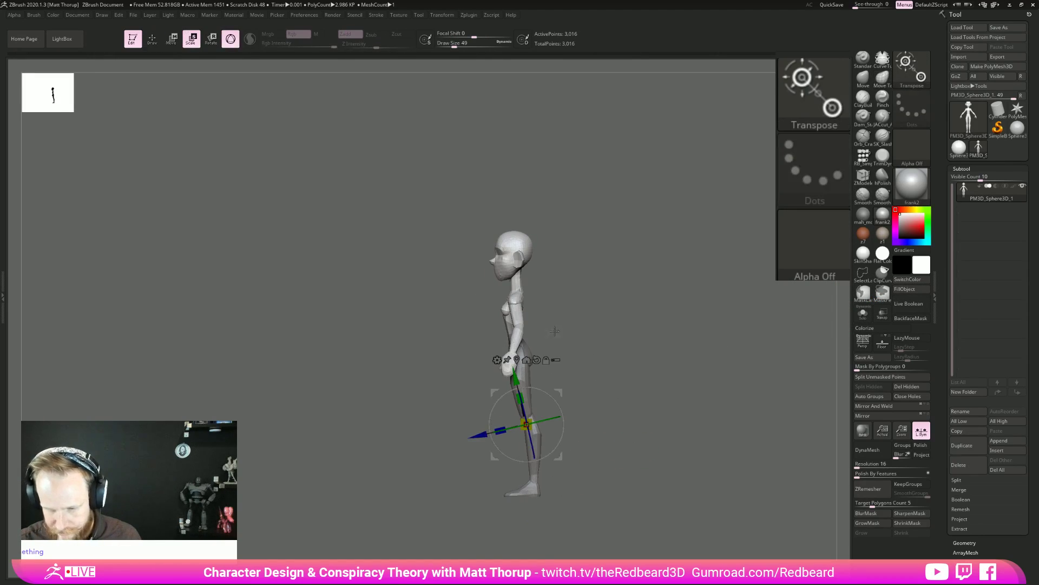
{"action": "left_click", "coordinate": [536, 360], "text": "alt"}
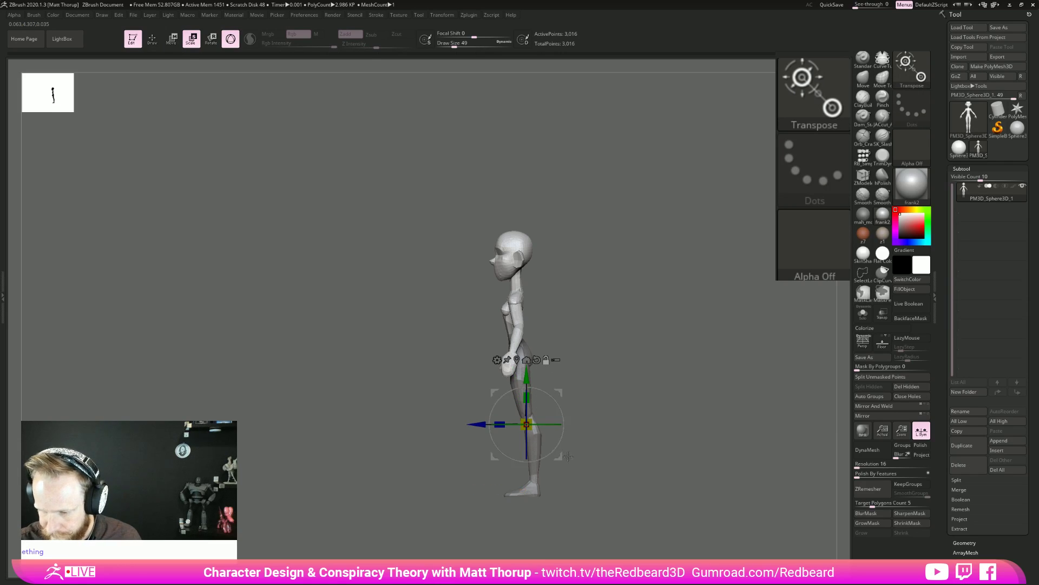
{"action": "left_click_drag", "start_coordinate": [561, 461], "coordinate": [550, 378]}
{"action": "key", "text": "ctrl+z"}
{"action": "left_click_drag", "start_coordinate": [562, 461], "coordinate": [580, 340], "text": "alt"}
{"action": "right_click_drag", "start_coordinate": [597, 335], "coordinate": [608, 329], "text": "ctrl"}
{"action": "key", "text": "q"}
{"action": "mouse_move", "coordinate": [608, 329]}
{"action": "left_mouse_down", "text": "ctrl"}
{"action": "mouse_move", "coordinate": [603, 307]}
{"action": "mouse_move", "coordinate": [604, 352]}
{"action": "left_mouse_up", "text": "ctrl"}
Mask everything except the head and adjust its position and tilt on the neck with the gizmo.
{"action": "left_click", "coordinate": [538, 288], "text": "ctrl+shift"}
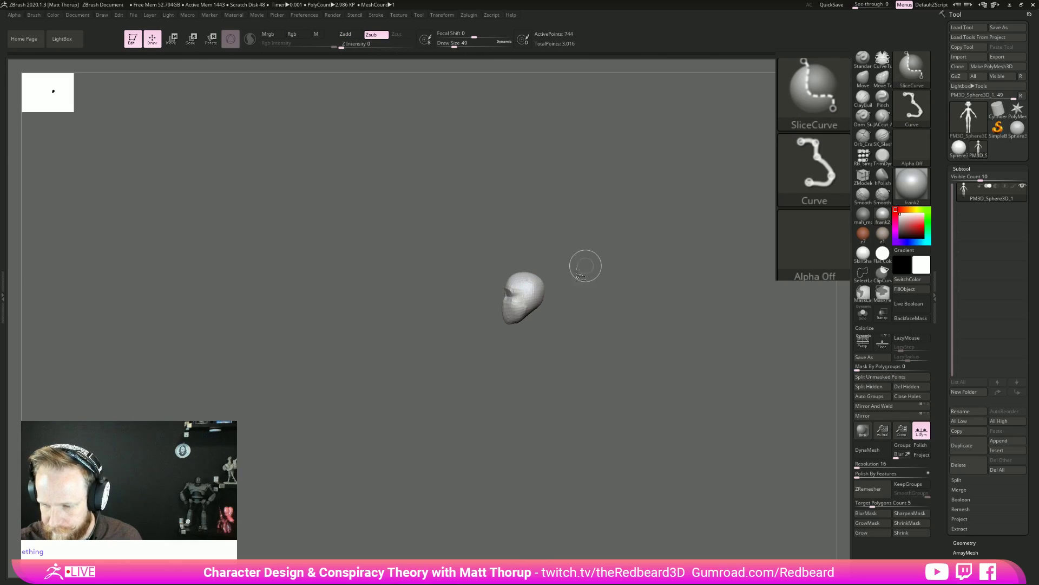
{"action": "left_click", "coordinate": [863, 274]}
{"action": "left_click", "coordinate": [715, 316], "text": "ctrl+shift"}
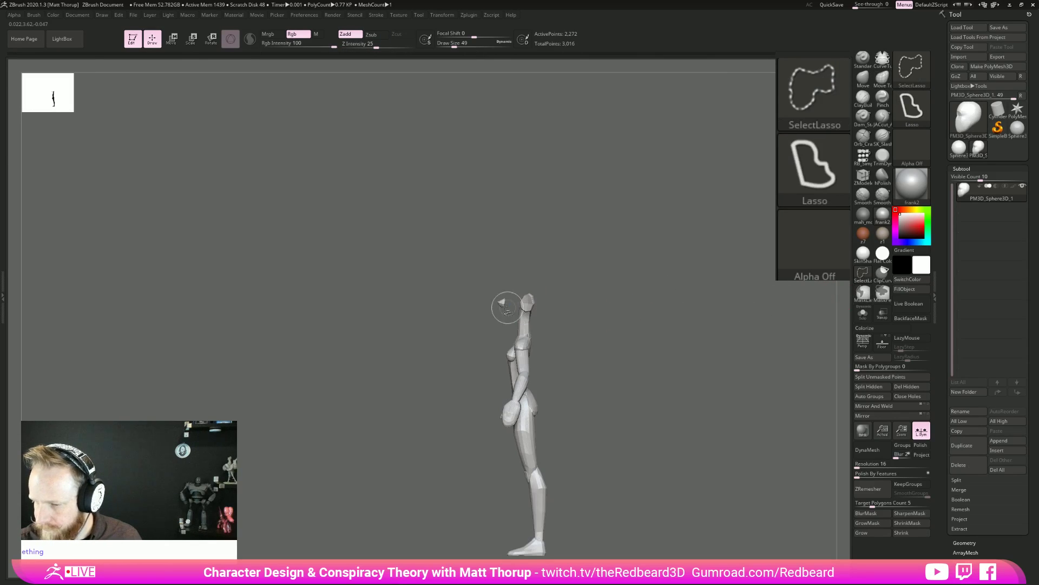
{"action": "mouse_move", "coordinate": [566, 323]}
{"action": "left_mouse_down"}
{"action": "mouse_move", "coordinate": [642, 329]}
{"action": "mouse_move", "coordinate": [615, 325]}
{"action": "mouse_move", "coordinate": [640, 339]}
{"action": "left_mouse_up"}
{"action": "left_click", "coordinate": [619, 328], "text": "ctrl"}
{"action": "left_click", "coordinate": [644, 351], "text": "ctrl+shift"}
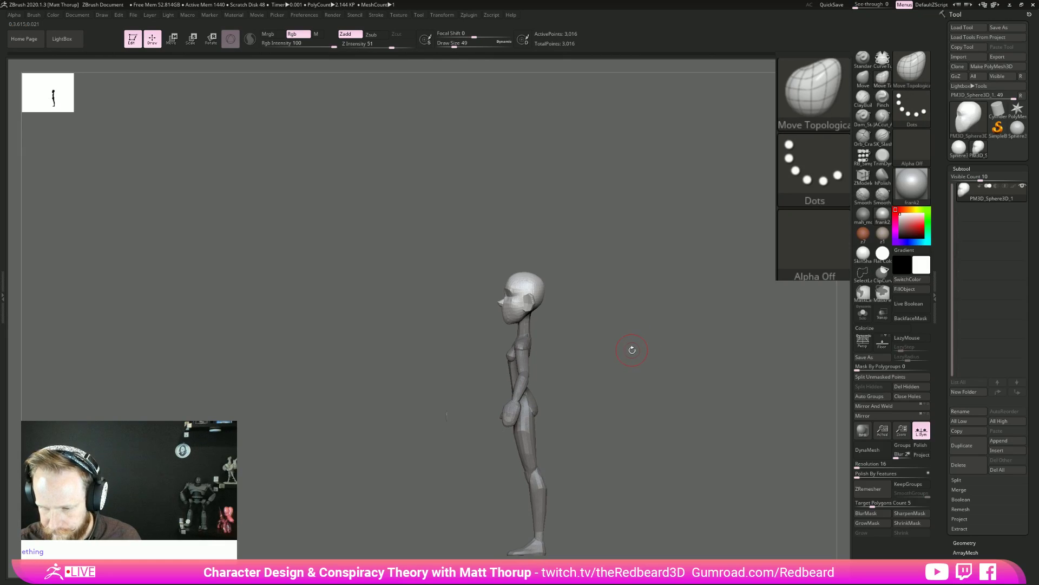
{"action": "key", "text": "e"}
{"action": "left_click", "coordinate": [527, 324], "text": "alt"}
{"action": "left_click_drag", "start_coordinate": [550, 358], "coordinate": [555, 283], "text": "alt"}
{"action": "mouse_move", "coordinate": [556, 335]}
{"action": "left_mouse_down"}
{"action": "mouse_move", "coordinate": [552, 346]}
{"action": "mouse_move", "coordinate": [579, 348]}
{"action": "left_mouse_up"}
{"action": "key", "text": "q"}
{"action": "right_click_drag", "start_coordinate": [580, 348], "coordinate": [534, 325], "text": "ctrl"}
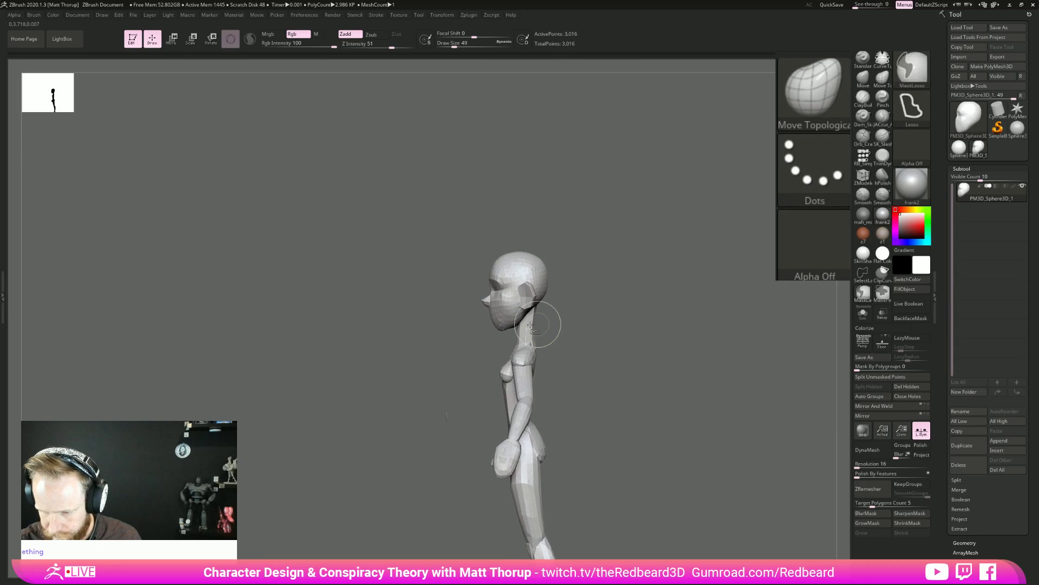
Mask everything except the lower part of the neck and rotate it about 5 degrees with the gizmo.
{"action": "left_click", "coordinate": [534, 325], "text": "ctrl+shift"}
{"action": "left_click", "coordinate": [567, 333], "text": "ctrl"}
{"action": "left_click", "coordinate": [571, 335], "text": "ctrl+shift"}
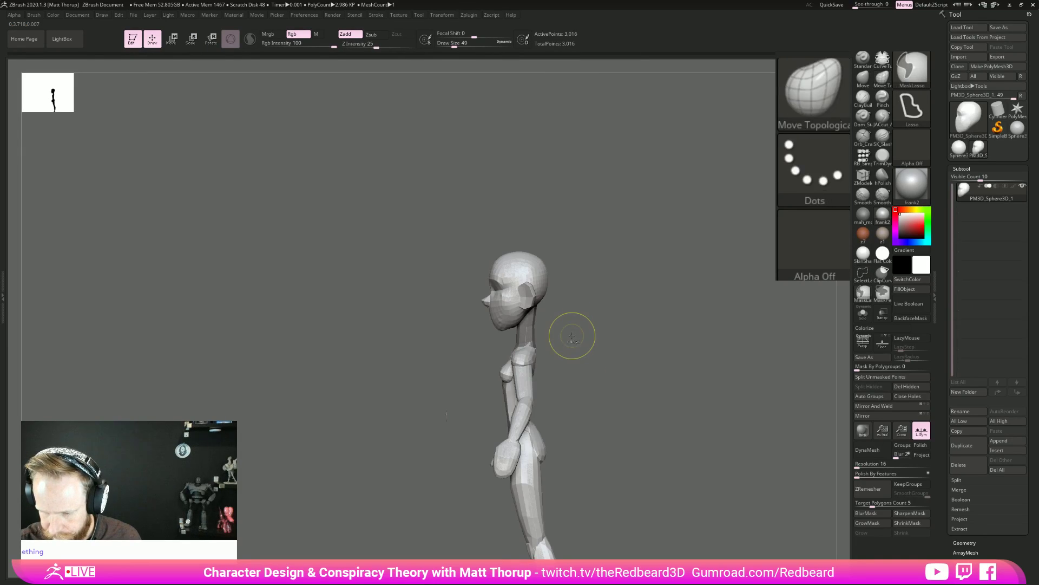
{"action": "key", "text": "ctrl+z"}
{"action": "mouse_move", "coordinate": [578, 321]}
{"action": "left_mouse_down", "text": "ctrl"}
{"action": "mouse_move", "coordinate": [592, 368]}
{"action": "mouse_move", "coordinate": [534, 400]}
{"action": "mouse_move", "coordinate": [497, 404]}
{"action": "left_mouse_up", "text": "ctrl"}
{"action": "left_click_drag", "start_coordinate": [529, 268], "coordinate": [542, 269], "text": "ctrl"}
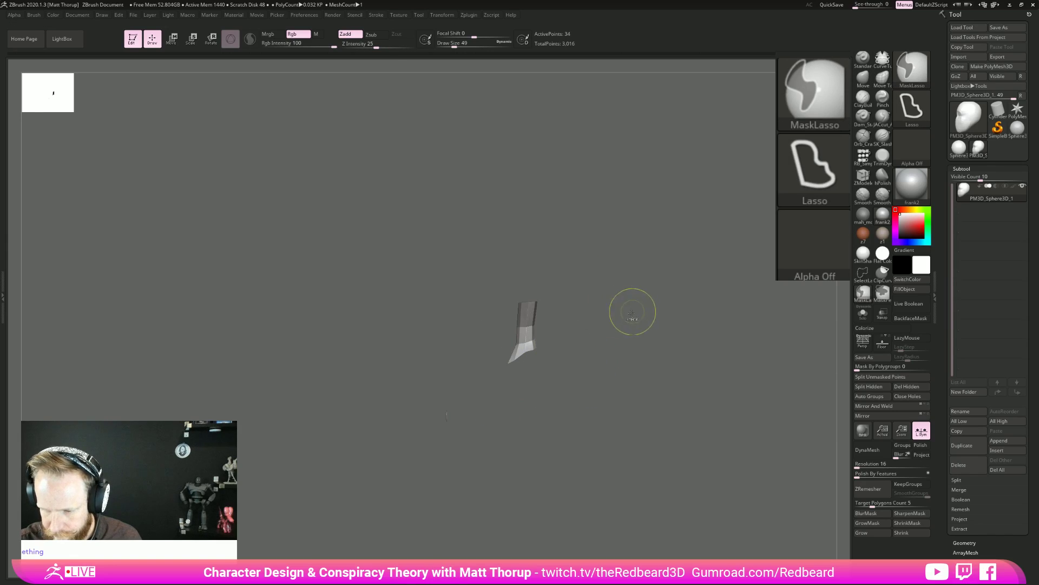
{"action": "left_click", "coordinate": [627, 333], "text": "ctrl+shift"}
{"action": "key", "text": "e"}
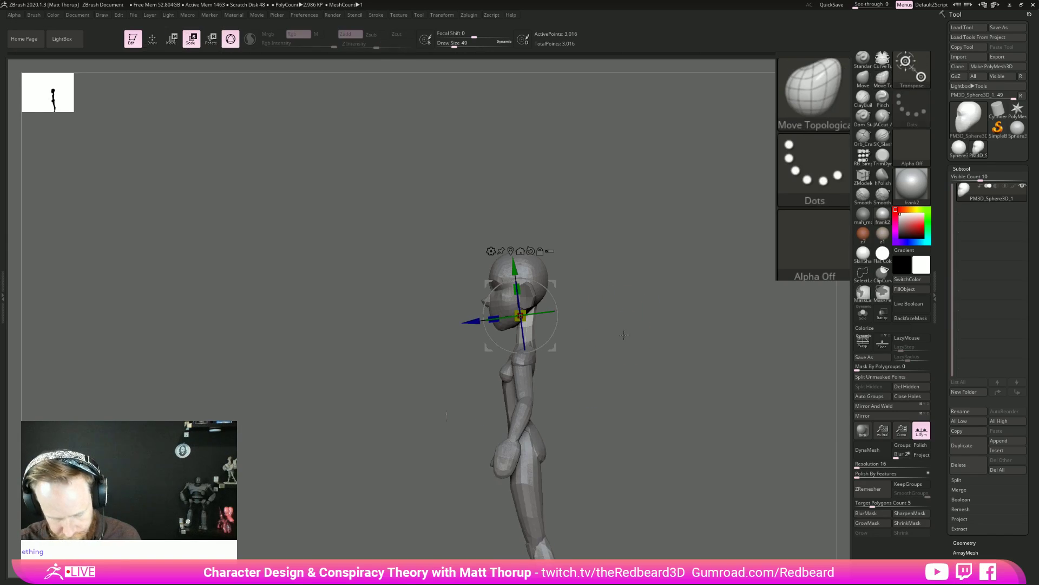
{"action": "left_click_drag", "start_coordinate": [557, 365], "coordinate": [555, 360]}
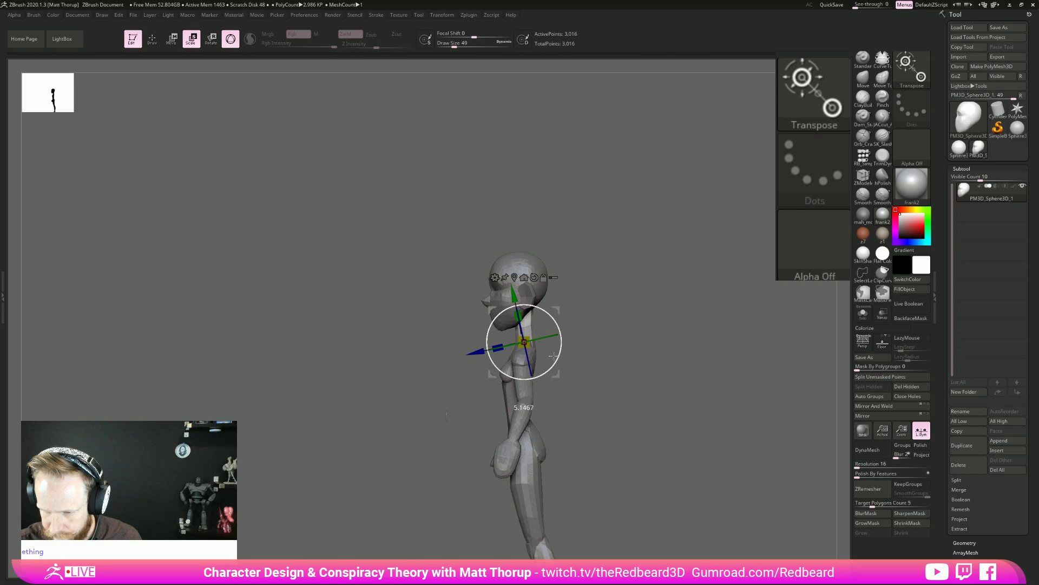
{"action": "left_click_drag", "start_coordinate": [553, 356], "coordinate": [635, 378]}
{"action": "key", "text": "q"}
Isolate the neck, reshape its side profile with the Move brush at draw size 39, and restore the full figure.
{"action": "mouse_move", "coordinate": [720, 379]}
{"action": "left_mouse_down"}
{"action": "mouse_move", "coordinate": [603, 378]}
{"action": "mouse_move", "coordinate": [703, 398]}
{"action": "mouse_move", "coordinate": [587, 413]}
{"action": "mouse_move", "coordinate": [650, 418]}
{"action": "mouse_move", "coordinate": [618, 383]}
{"action": "left_mouse_up"}
{"action": "left_click", "coordinate": [517, 324], "text": "ctrl+shift"}
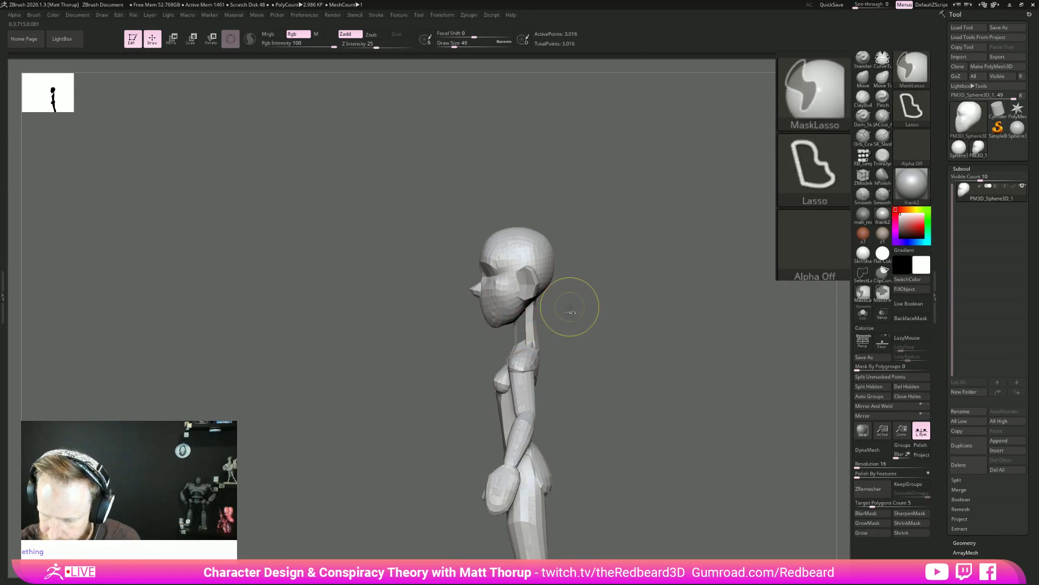
{"action": "left_click", "coordinate": [533, 327], "text": "ctrl+shift"}
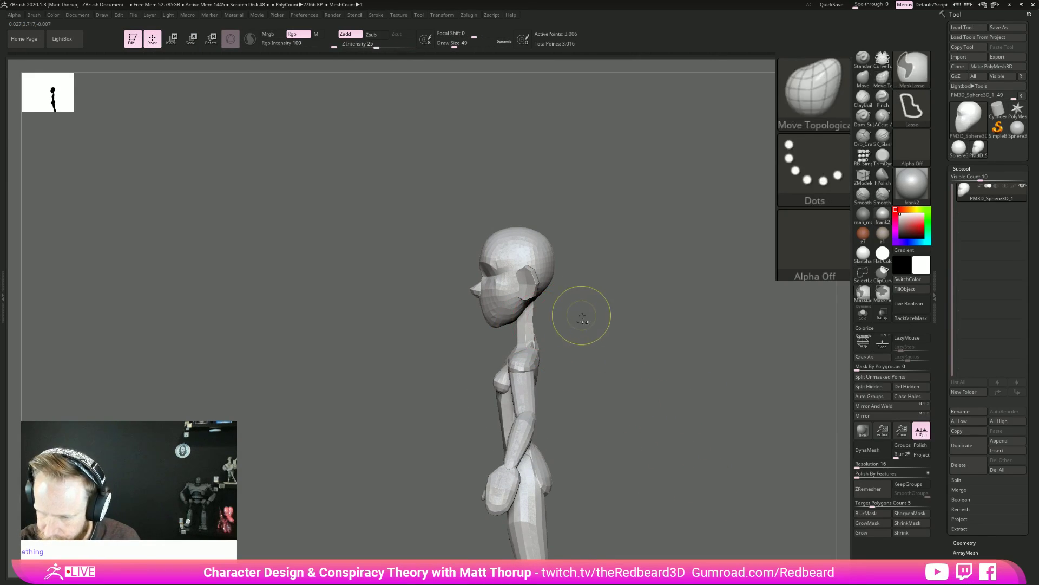
{"action": "left_click", "coordinate": [531, 324], "text": "ctrl+shift"}
{"action": "key", "text": "b"}
{"action": "key", "text": "m"}
{"action": "key", "text": "v"}
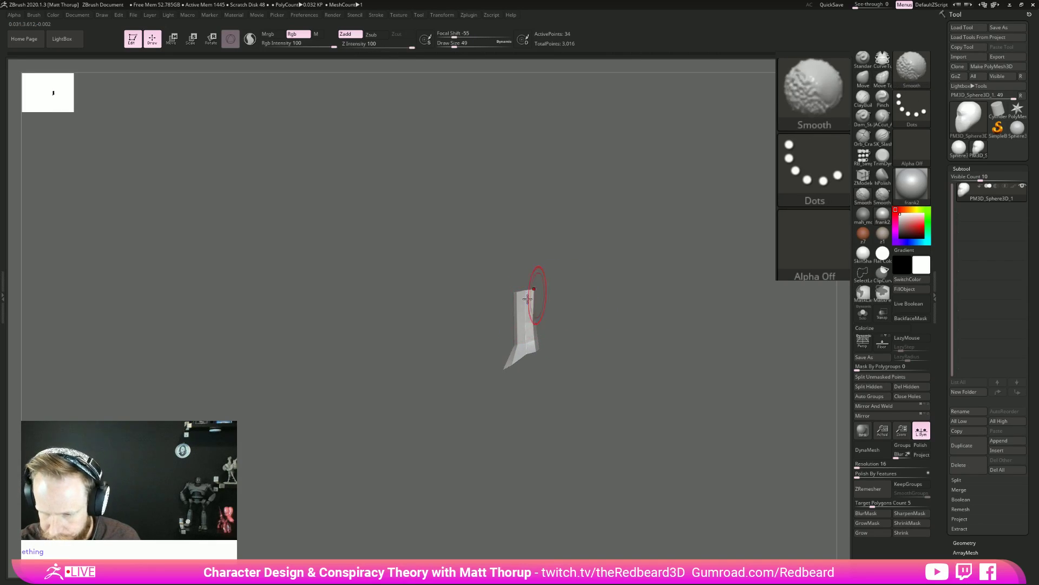
{"action": "key", "text": "bracketright"}
{"action": "key", "text": "s"}
{"action": "left_click_drag", "start_coordinate": [514, 345], "coordinate": [511, 345]}
{"action": "left_click_drag", "start_coordinate": [517, 345], "coordinate": [508, 345]}
{"action": "key", "text": "s"}
{"action": "left_click_drag", "start_coordinate": [514, 345], "coordinate": [532, 338]}
{"action": "key", "text": "s"}
{"action": "left_click_drag", "start_coordinate": [526, 337], "coordinate": [523, 337]}
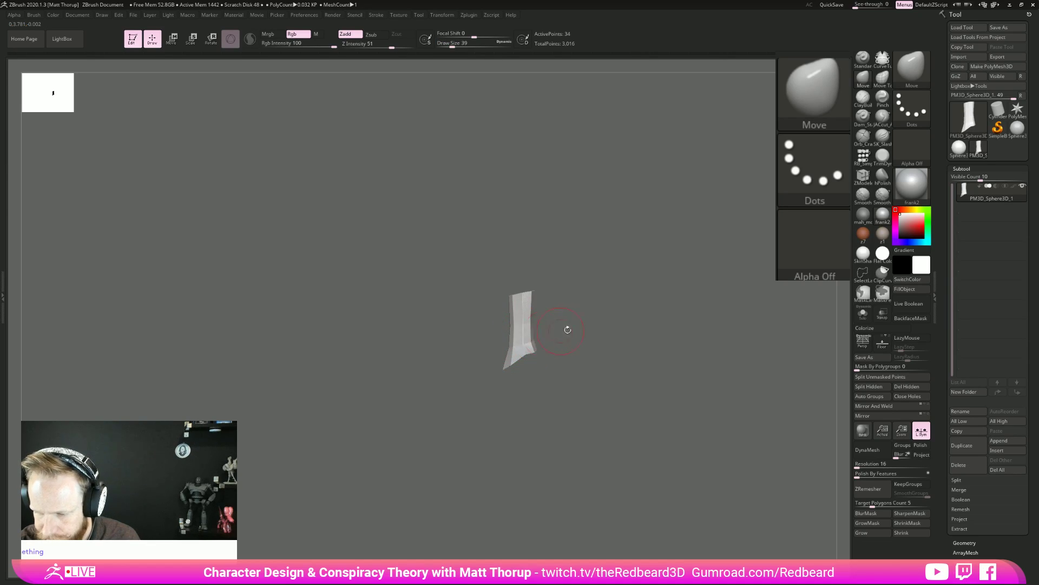
{"action": "left_click", "coordinate": [657, 353], "text": "ctrl+shift"}
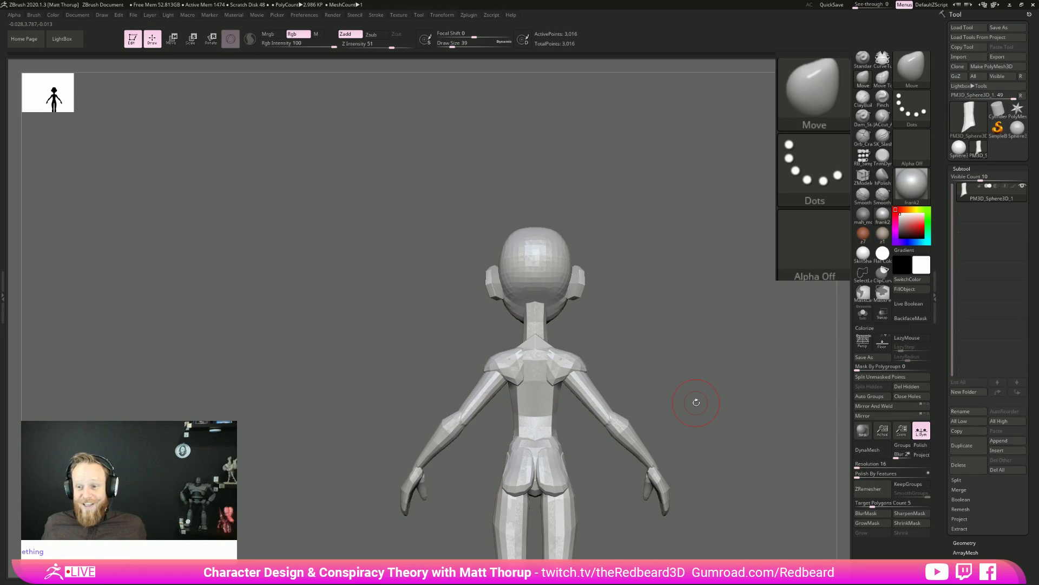
Isolate the torso and adjust its top edge behind the neck with the Move brush at draw size 22.
{"action": "left_click_drag", "start_coordinate": [654, 323], "coordinate": [686, 341]}
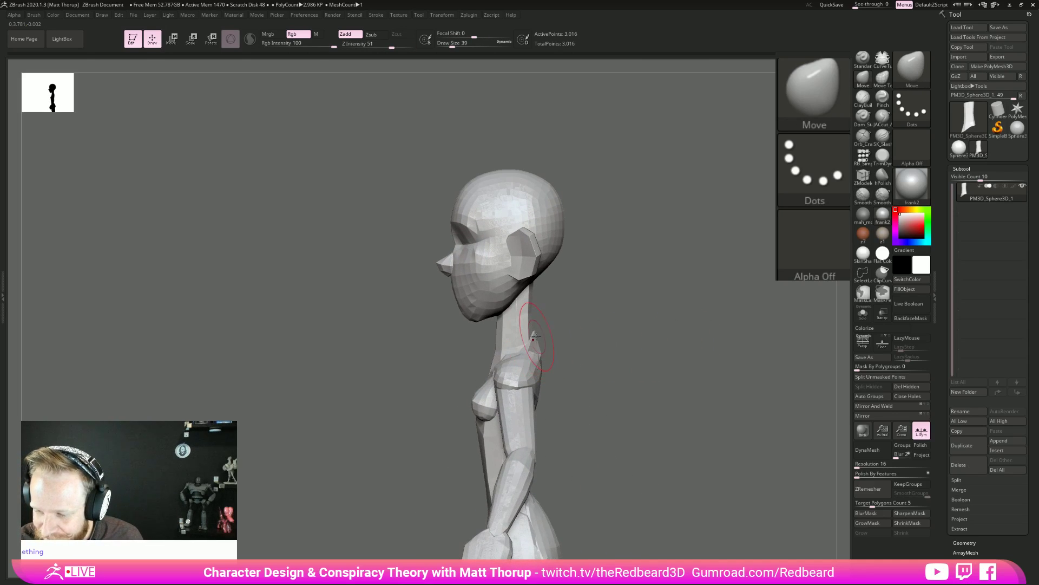
{"action": "left_click", "coordinate": [534, 331], "text": "ctrl+shift"}
{"action": "key", "text": "s"}
{"action": "left_click_drag", "start_coordinate": [537, 336], "coordinate": [583, 332]}
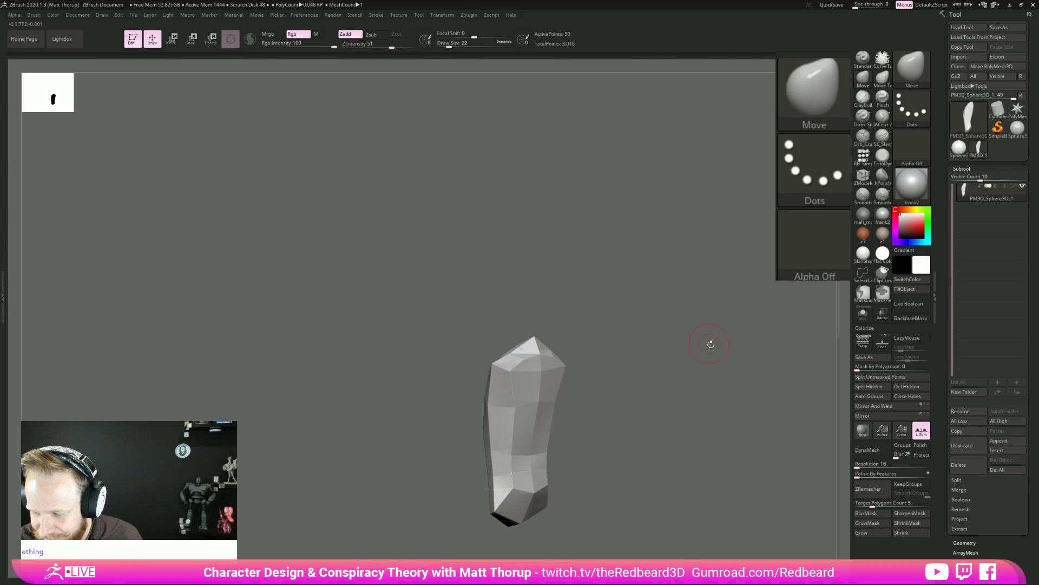
{"action": "left_click", "coordinate": [734, 353], "text": "ctrl+shift"}
Isolate the torso again, lower its central peak at the nape with the Move brush, and restore the full figure.
{"action": "left_click_drag", "start_coordinate": [743, 368], "coordinate": [677, 365]}
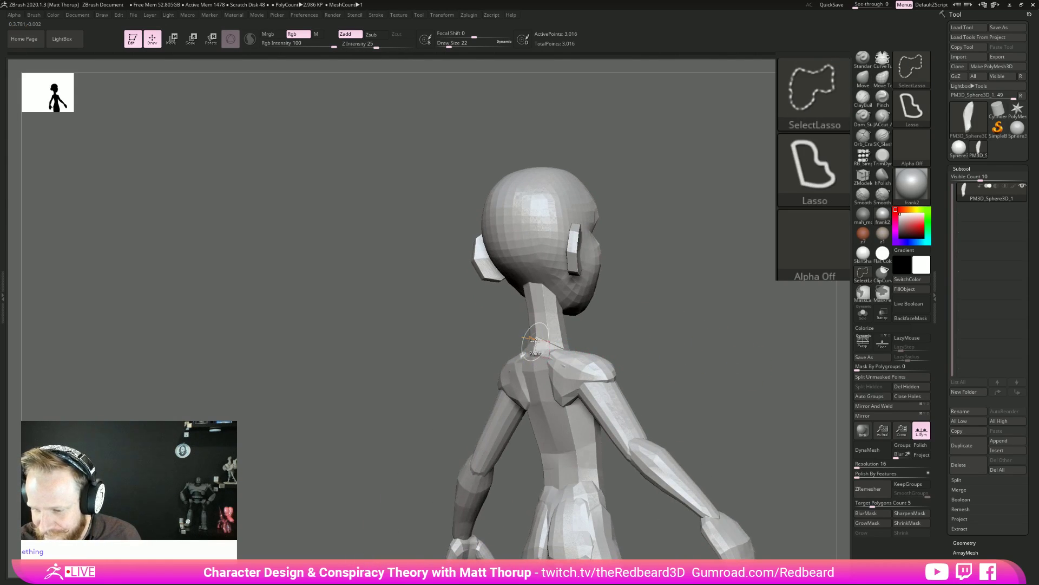
{"action": "left_click", "coordinate": [540, 348], "text": "ctrl+shift"}
{"action": "left_click", "coordinate": [662, 323], "text": "ctrl+shift"}
{"action": "left_click", "coordinate": [558, 373], "text": "ctrl+shift"}
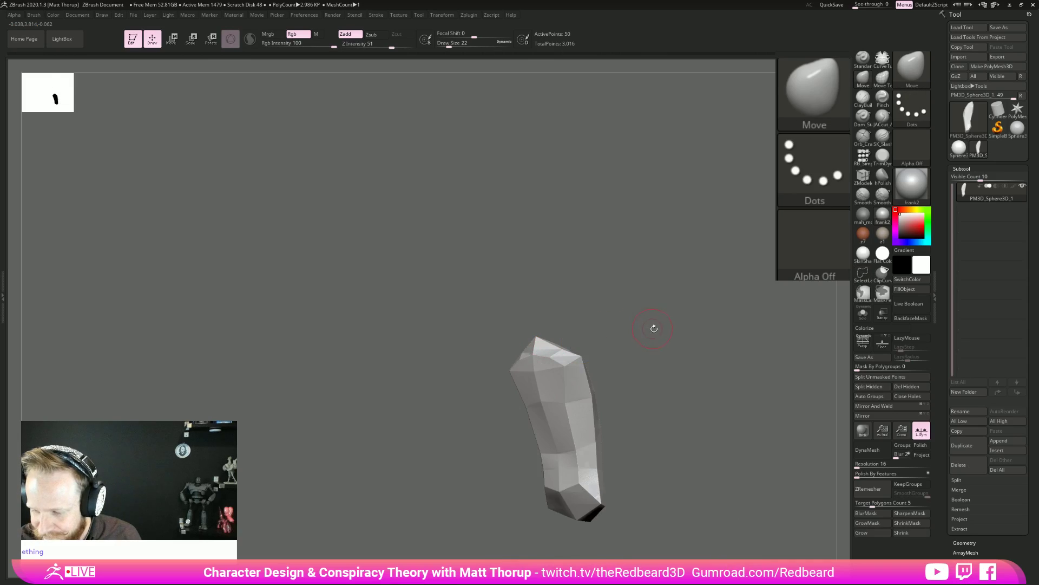
{"action": "left_click_drag", "start_coordinate": [653, 327], "coordinate": [612, 333]}
{"action": "left_click_drag", "start_coordinate": [533, 344], "coordinate": [531, 352]}
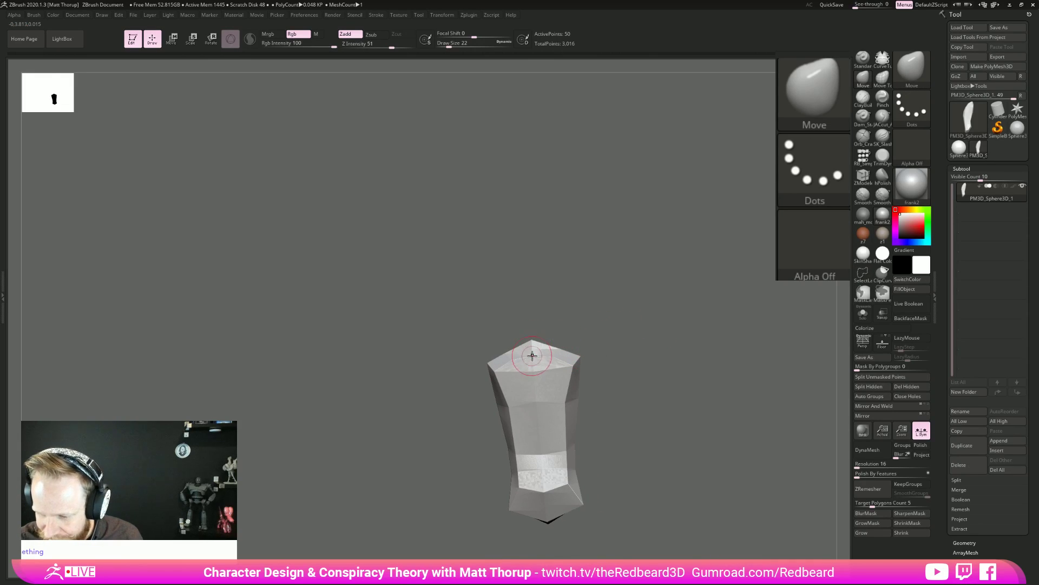
{"action": "left_click_drag", "start_coordinate": [605, 325], "coordinate": [552, 343]}
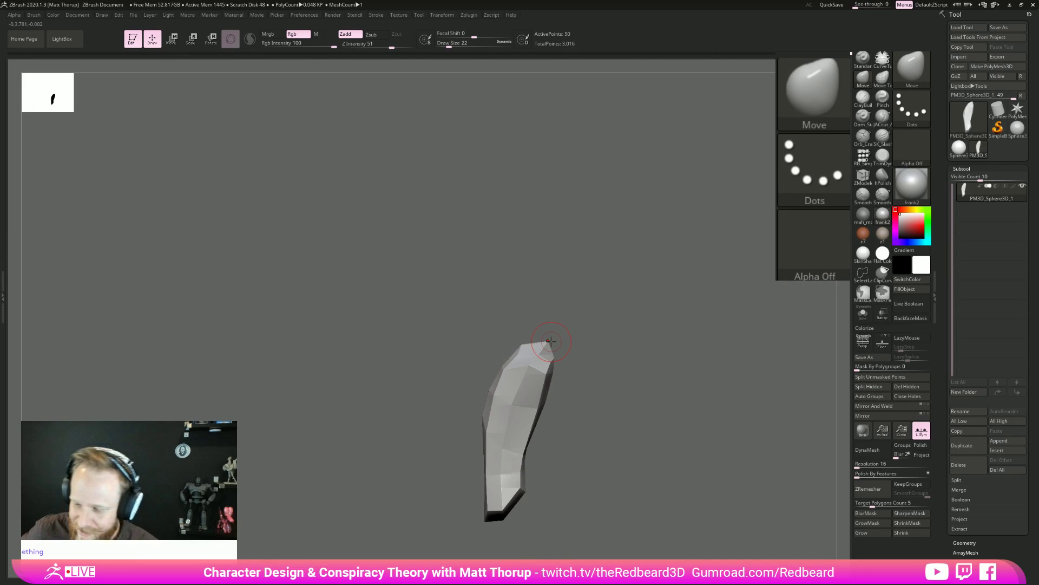
{"action": "mouse_move", "coordinate": [611, 368]}
{"action": "left_mouse_down"}
{"action": "mouse_move", "coordinate": [741, 421]}
{"action": "mouse_move", "coordinate": [685, 369]}
{"action": "mouse_move", "coordinate": [636, 374]}
{"action": "mouse_move", "coordinate": [672, 400]}
{"action": "left_mouse_up"}
{"action": "left_click", "coordinate": [666, 404], "text": "ctrl+shift"}
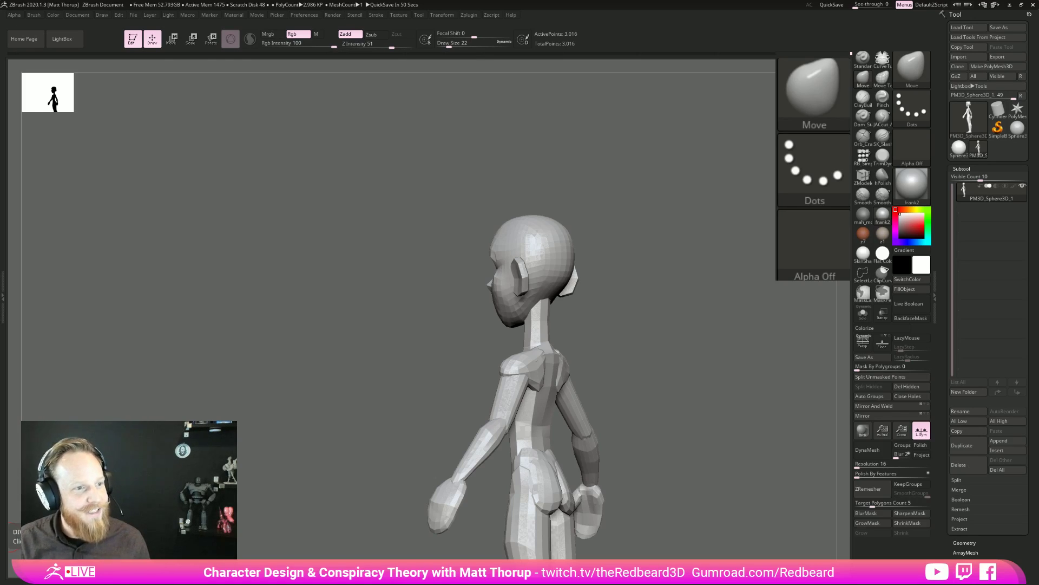
{"action": "left_click_drag", "start_coordinate": [669, 314], "coordinate": [680, 302]}
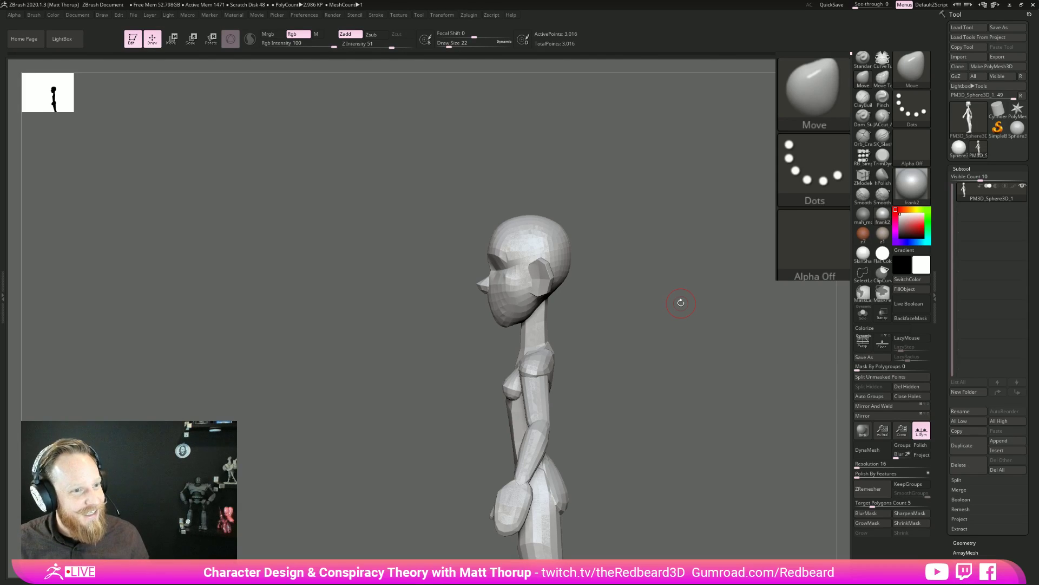
Switch to the Move Topological brush and adjust the shoulder line beside the neck at draw size 22.
{"action": "left_click_drag", "start_coordinate": [681, 302], "coordinate": [691, 455]}
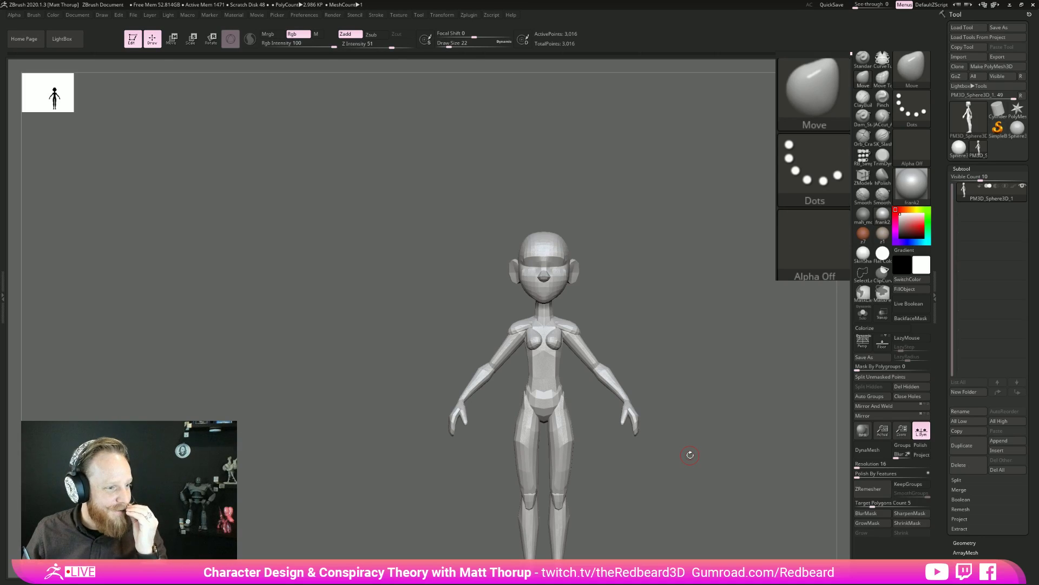
{"action": "left_click_drag", "start_coordinate": [665, 304], "coordinate": [633, 319]}
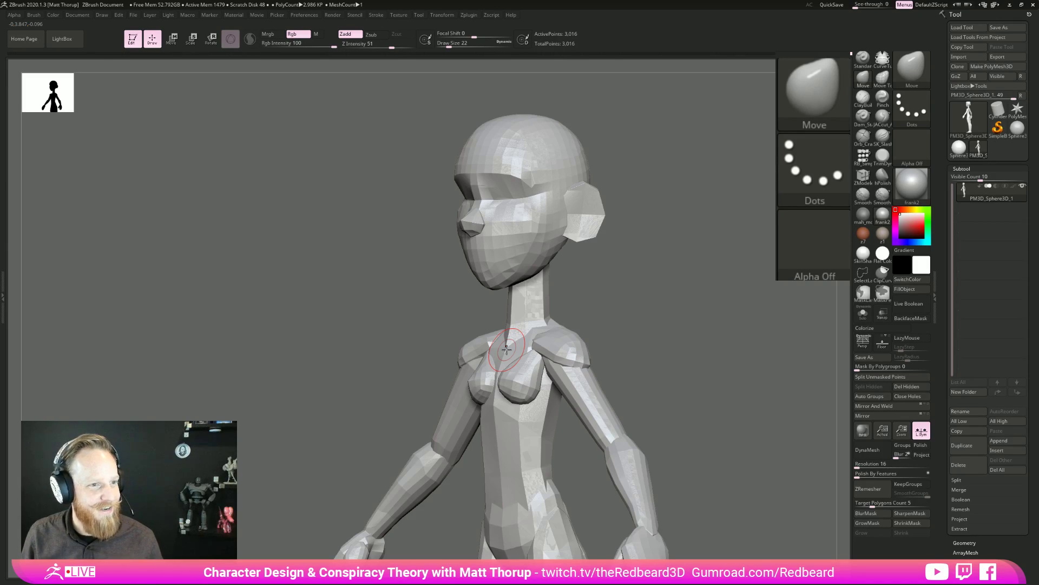
{"action": "left_click_drag", "start_coordinate": [657, 319], "coordinate": [725, 320]}
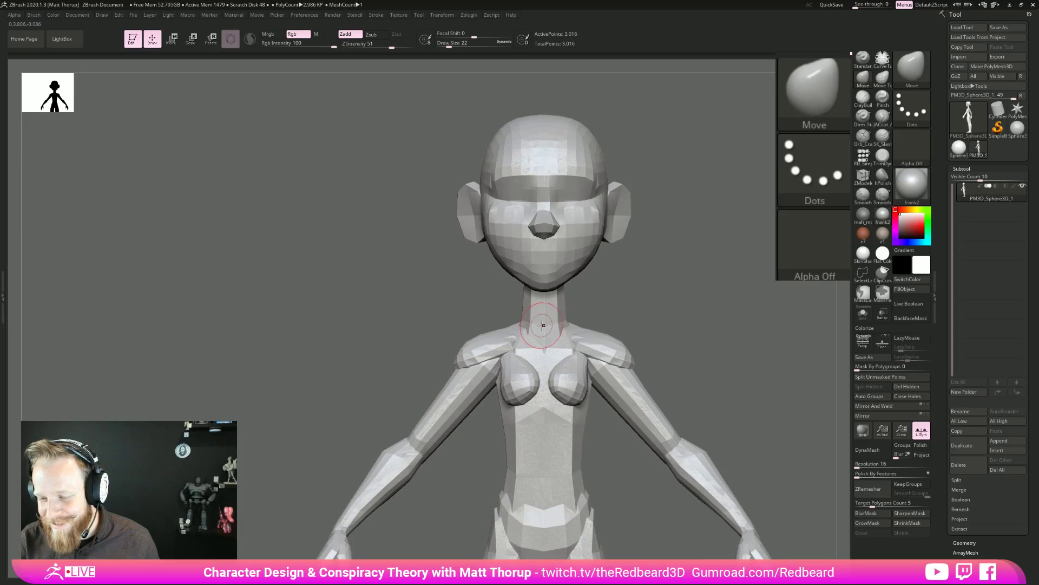
{"action": "mouse_move", "coordinate": [558, 325]}
{"action": "left_mouse_down", "text": "shift"}
{"action": "mouse_move", "coordinate": [609, 302]}
{"action": "mouse_move", "coordinate": [588, 307]}
{"action": "mouse_move", "coordinate": [596, 299]}
{"action": "mouse_move", "coordinate": [618, 303]}
{"action": "mouse_move", "coordinate": [574, 311]}
{"action": "left_mouse_up", "text": "shift"}
{"action": "key", "text": "b"}
{"action": "key", "text": "m"}
{"action": "key", "text": "t"}
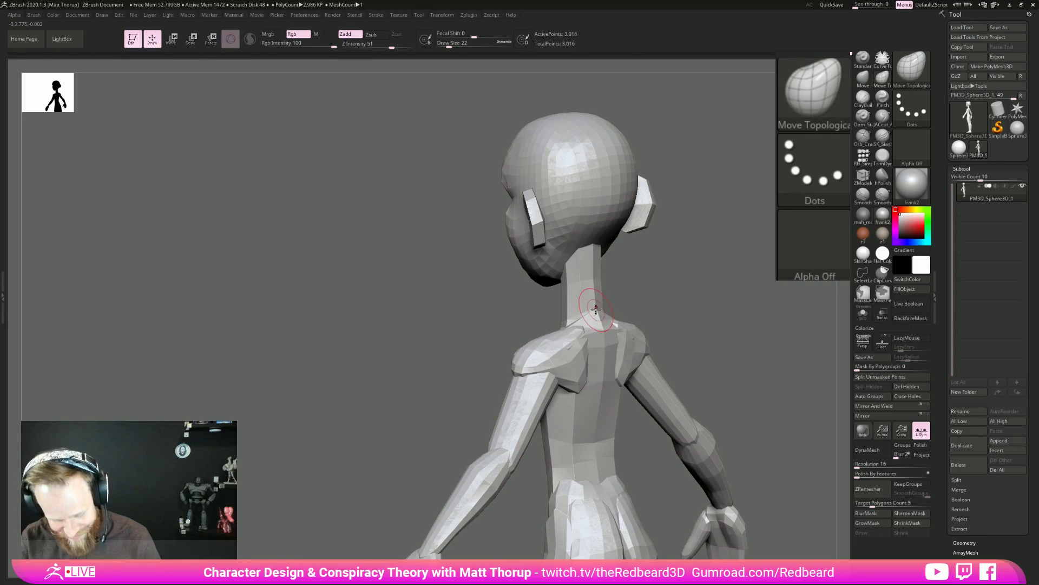
{"action": "mouse_move", "coordinate": [598, 326]}
{"action": "right_mouse_down"}
{"action": "mouse_move", "coordinate": [675, 315]}
{"action": "mouse_move", "coordinate": [725, 335]}
{"action": "mouse_move", "coordinate": [649, 337]}
{"action": "right_mouse_up"}
{"action": "mouse_move", "coordinate": [712, 324]}
{"action": "right_mouse_down", "text": "ctrl"}
{"action": "mouse_move", "coordinate": [633, 339]}
{"action": "mouse_move", "coordinate": [729, 400]}
{"action": "right_mouse_up", "text": "ctrl"}
{"action": "key", "text": "s"}
{"action": "left_click_drag", "start_coordinate": [515, 233], "coordinate": [518, 232]}
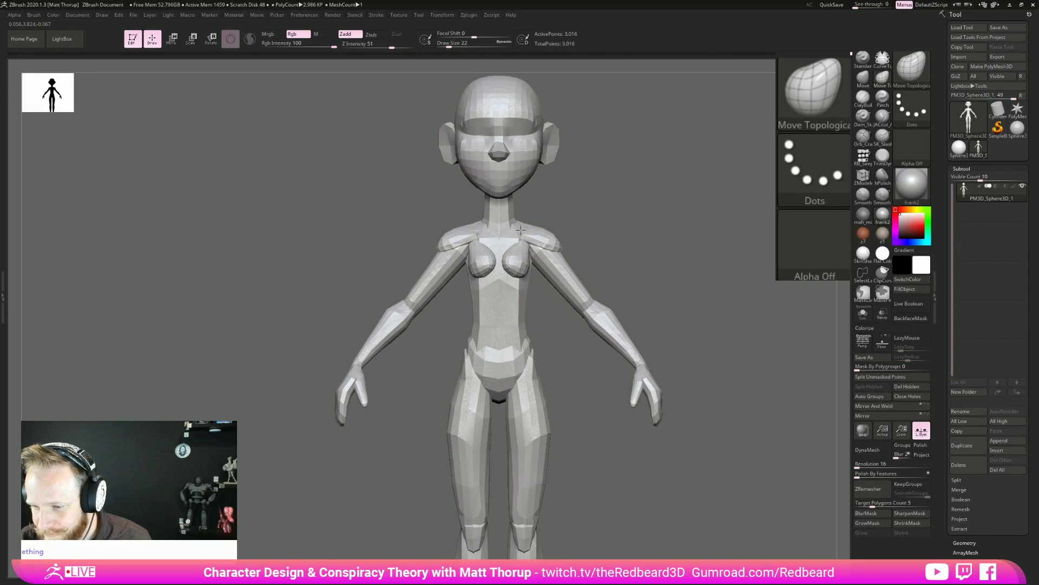
Reshape the tops of the shoulders with the Move Topological brush at draw size 35.
{"action": "right_click_drag", "start_coordinate": [545, 217], "coordinate": [537, 234]}
{"action": "key", "text": "s"}
{"action": "left_click_drag", "start_coordinate": [537, 234], "coordinate": [541, 234]}
{"action": "right_click_drag", "start_coordinate": [582, 230], "coordinate": [538, 240]}
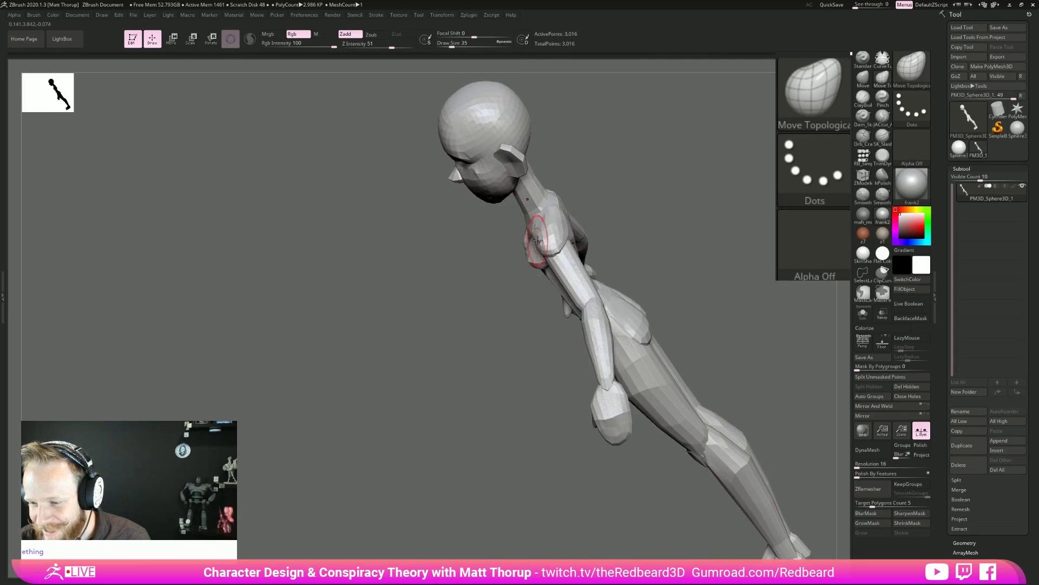
Refine the outer shoulder caps where they meet the upper arms, using the Move Topological brush at draw size 27.
{"action": "mouse_move", "coordinate": [634, 234]}
{"action": "right_mouse_down", "text": "shift"}
{"action": "mouse_move", "coordinate": [675, 213]}
{"action": "mouse_move", "coordinate": [583, 242]}
{"action": "mouse_move", "coordinate": [645, 267]}
{"action": "mouse_move", "coordinate": [650, 325]}
{"action": "right_mouse_up", "text": "shift"}
{"action": "key", "text": "s"}
{"action": "left_click", "coordinate": [554, 247]}
{"action": "key", "text": "s"}
{"action": "left_click", "coordinate": [553, 248]}
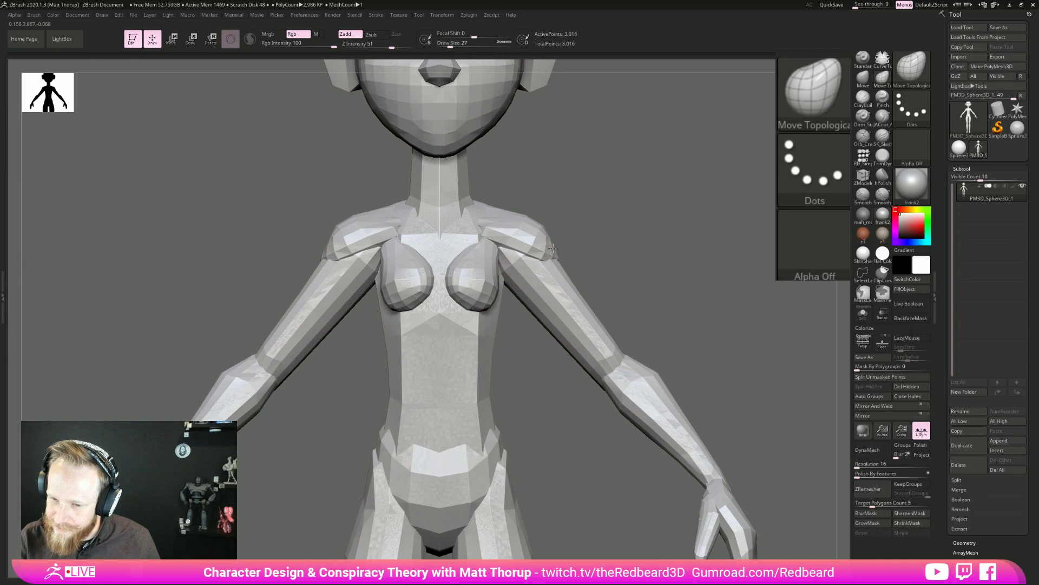
{"action": "left_click_drag", "start_coordinate": [580, 215], "coordinate": [560, 259]}
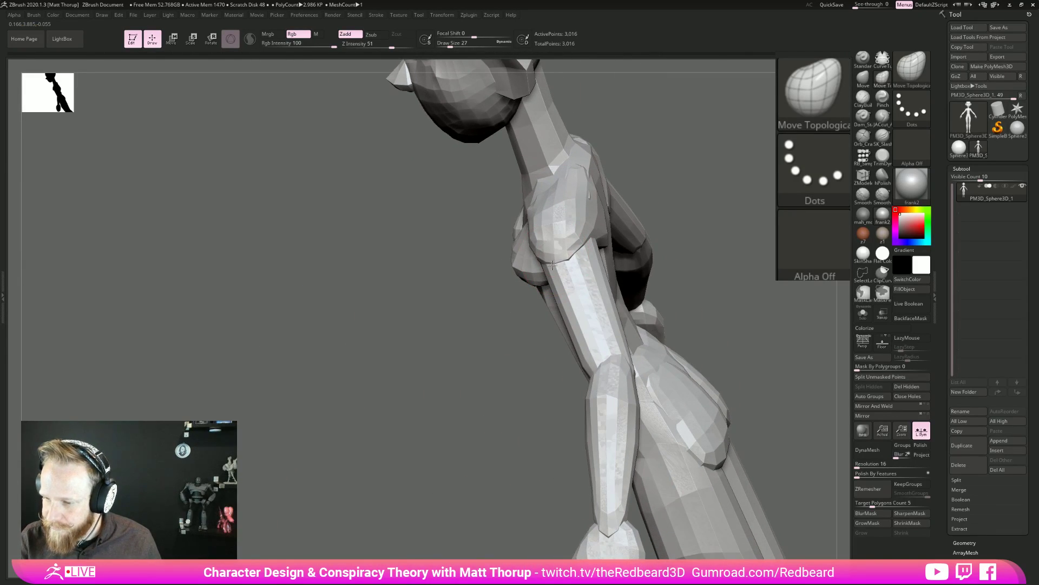
{"action": "left_click_drag", "start_coordinate": [508, 310], "coordinate": [541, 219]}
{"action": "mouse_move", "coordinate": [606, 184]}
{"action": "left_mouse_down"}
{"action": "mouse_move", "coordinate": [618, 172]}
{"action": "mouse_move", "coordinate": [678, 210]}
{"action": "mouse_move", "coordinate": [677, 246]}
{"action": "mouse_move", "coordinate": [558, 236]}
{"action": "left_mouse_up"}
Adjust the inner end of the shoulder near the collarbone with the Move Topological brush at draw size 11.
{"action": "key", "text": "s"}
{"action": "left_click_drag", "start_coordinate": [512, 210], "coordinate": [506, 210]}
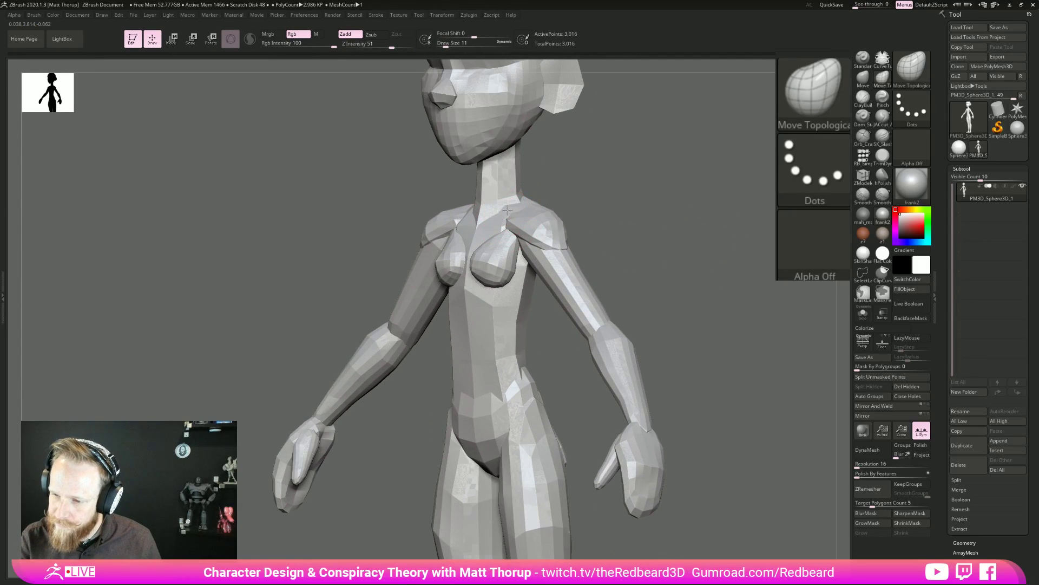
{"action": "left_click_drag", "start_coordinate": [606, 189], "coordinate": [461, 352]}
{"action": "left_click_drag", "start_coordinate": [650, 433], "coordinate": [636, 493]}
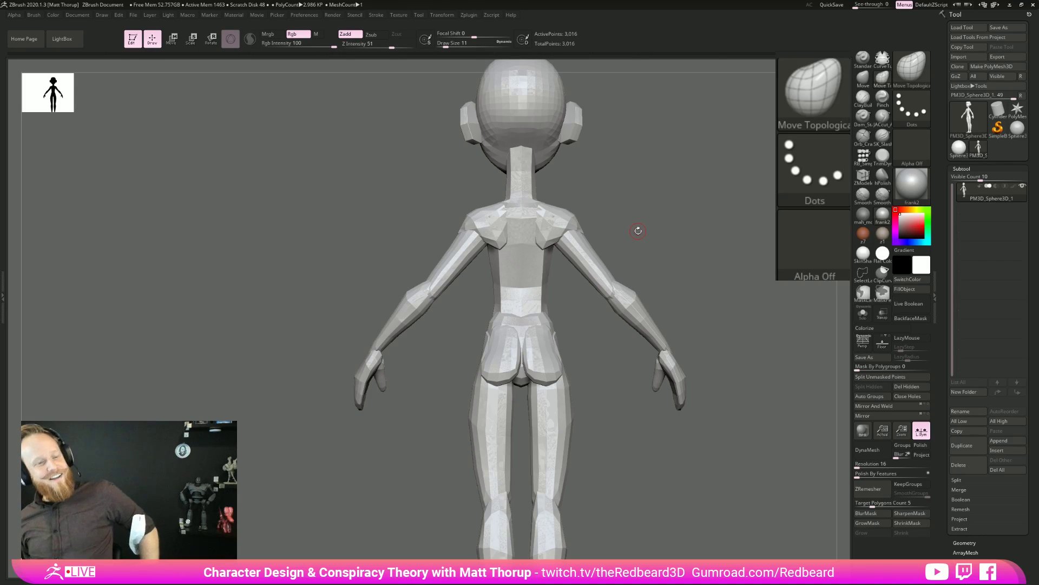
{"action": "left_click_drag", "start_coordinate": [728, 378], "coordinate": [636, 500]}
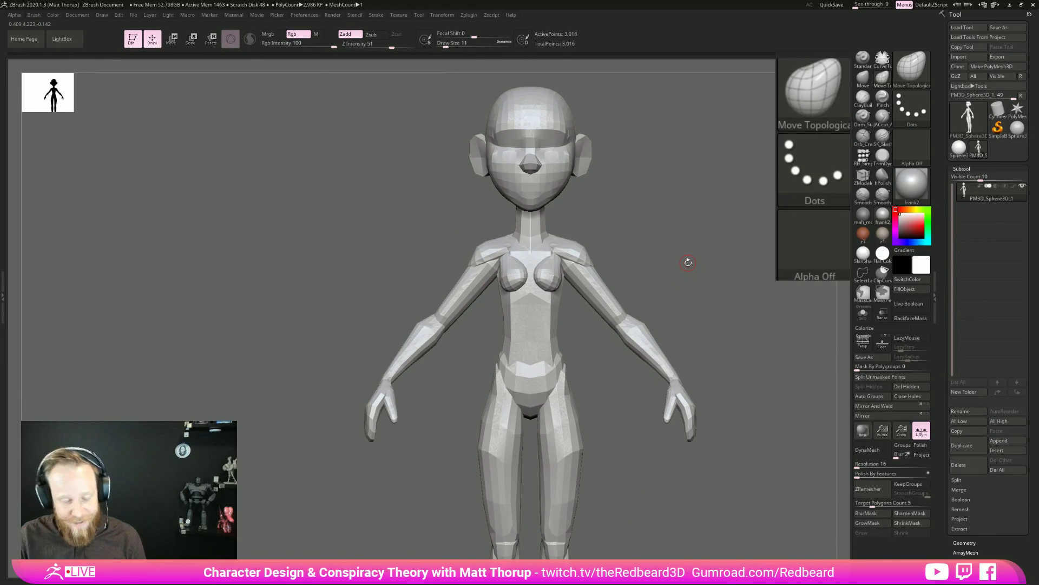
Adjust the overall shoulder contour with the Move Topological brush at draw size 46.
{"action": "mouse_move", "coordinate": [688, 262]}
{"action": "left_mouse_down"}
{"action": "mouse_move", "coordinate": [699, 244]}
{"action": "mouse_move", "coordinate": [663, 222]}
{"action": "mouse_move", "coordinate": [659, 283]}
{"action": "mouse_move", "coordinate": [672, 283]}
{"action": "left_mouse_up"}
{"action": "key", "text": "s"}
{"action": "mouse_move", "coordinate": [508, 246]}
{"action": "left_mouse_down"}
{"action": "mouse_move", "coordinate": [517, 247]}
{"action": "mouse_move", "coordinate": [509, 255]}
{"action": "left_mouse_up"}
{"action": "left_click_drag", "start_coordinate": [613, 256], "coordinate": [723, 261]}
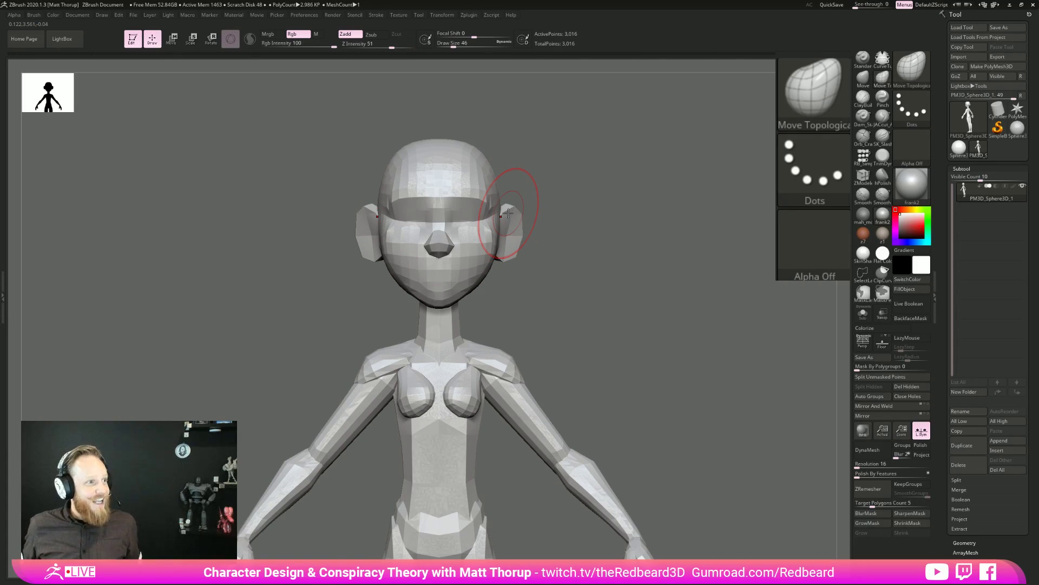
Examine the full figure's proportions from three-quarter and front views, with the polygroup wireframe switched on and off.
{"action": "mouse_move", "coordinate": [610, 225]}
{"action": "left_mouse_down"}
{"action": "mouse_move", "coordinate": [598, 235]}
{"action": "mouse_move", "coordinate": [552, 204]}
{"action": "mouse_move", "coordinate": [609, 234]}
{"action": "mouse_move", "coordinate": [584, 260]}
{"action": "mouse_move", "coordinate": [627, 288]}
{"action": "left_mouse_up"}
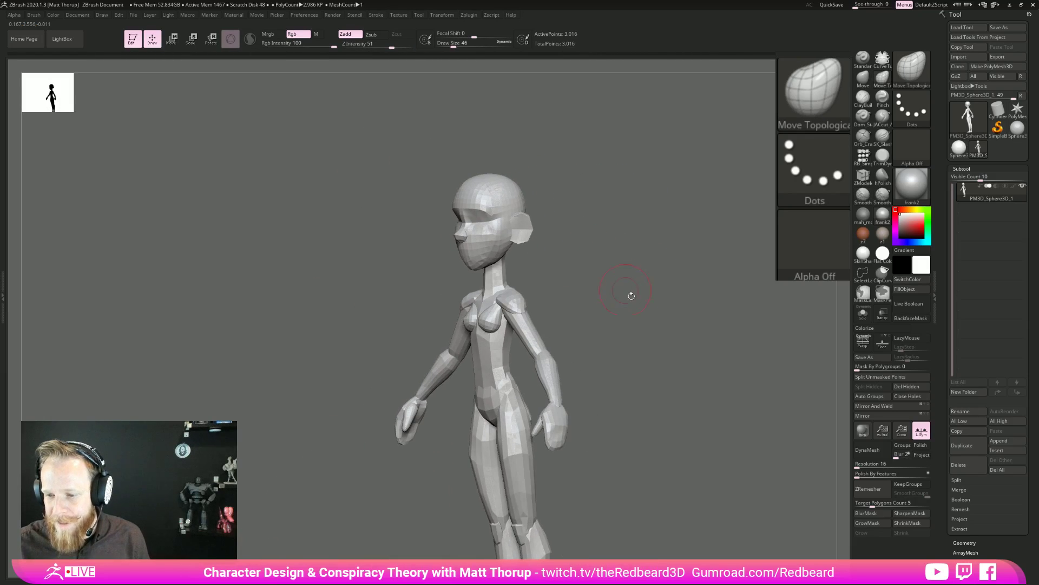
{"action": "key", "text": "shift+f"}
{"action": "key", "text": "shift+f"}
{"action": "key", "text": "shift+f"}
{"action": "mouse_move", "coordinate": [660, 352]}
{"action": "left_mouse_down", "text": "shift"}
{"action": "mouse_move", "coordinate": [683, 362]}
{"action": "mouse_move", "coordinate": [650, 297]}
{"action": "left_mouse_up", "text": "shift"}
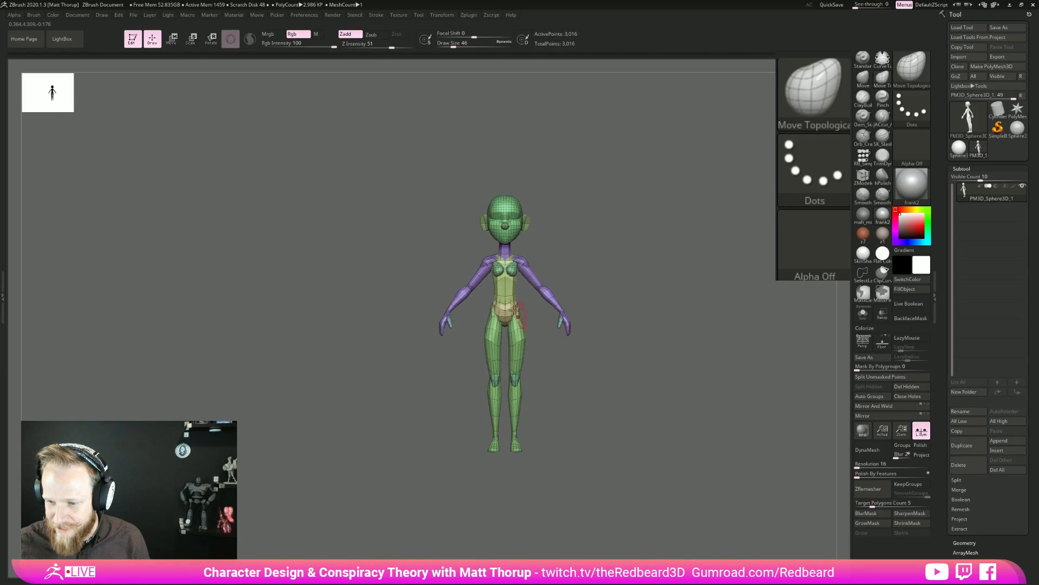
{"action": "left_click_drag", "start_coordinate": [616, 240], "coordinate": [640, 344], "text": "alt"}
{"action": "left_click_drag", "start_coordinate": [662, 411], "coordinate": [657, 373], "text": "alt"}
{"action": "key", "text": "shift+f"}
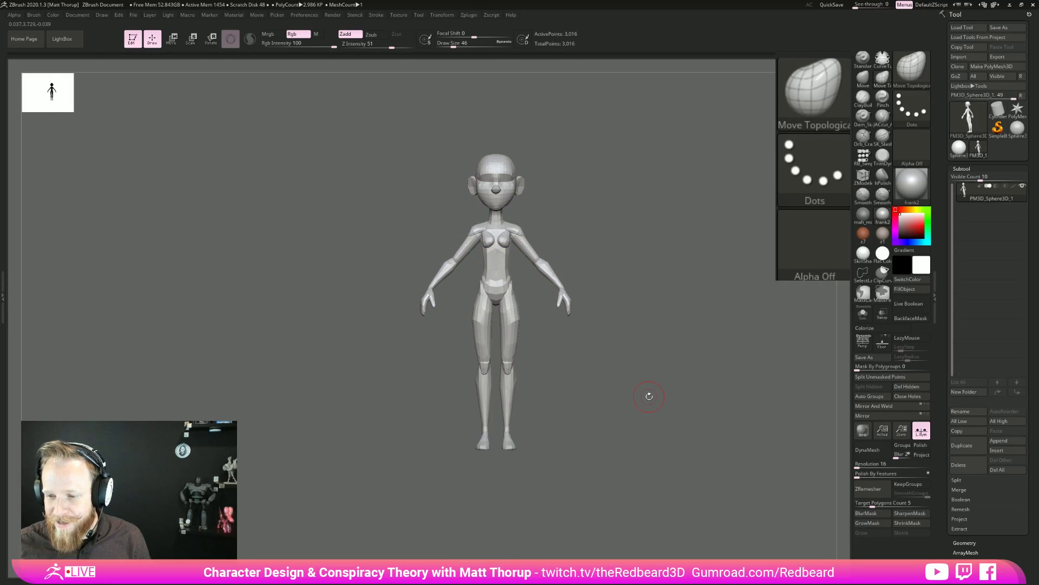
Adjust the front of the pelvis with the Move Topological brush at draw size 17.
{"action": "mouse_move", "coordinate": [650, 397]}
{"action": "left_mouse_down"}
{"action": "mouse_move", "coordinate": [557, 354]}
{"action": "mouse_move", "coordinate": [578, 409]}
{"action": "left_mouse_up"}
{"action": "key", "text": "s"}
{"action": "mouse_move", "coordinate": [473, 423]}
{"action": "left_mouse_down"}
{"action": "mouse_move", "coordinate": [471, 431]}
{"action": "mouse_move", "coordinate": [469, 404]}
{"action": "left_mouse_up"}
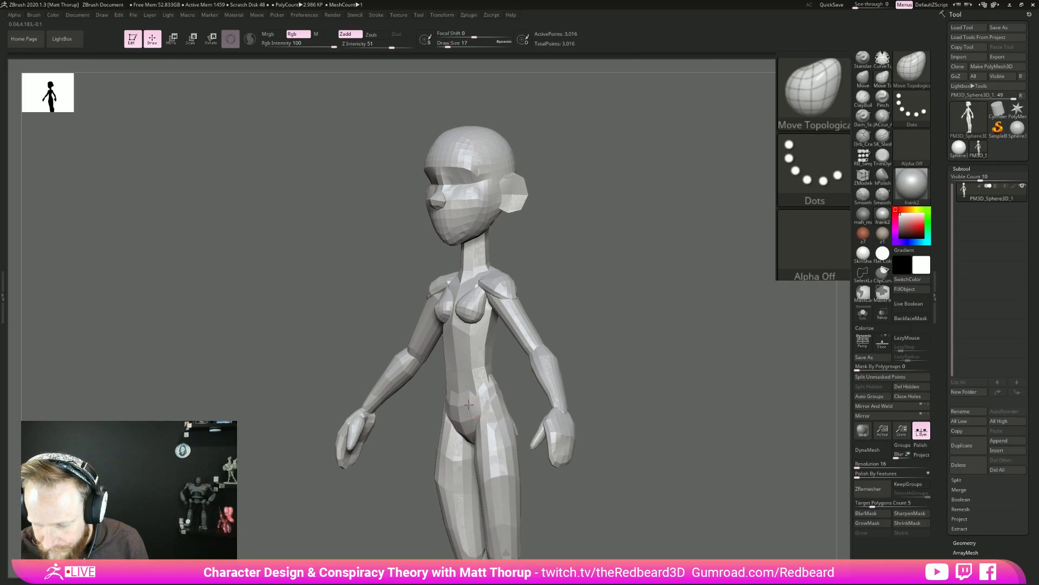
{"action": "left_click_drag", "start_coordinate": [598, 375], "coordinate": [710, 359], "text": "shift"}
{"action": "left_click_drag", "start_coordinate": [560, 401], "coordinate": [550, 350], "text": "alt"}
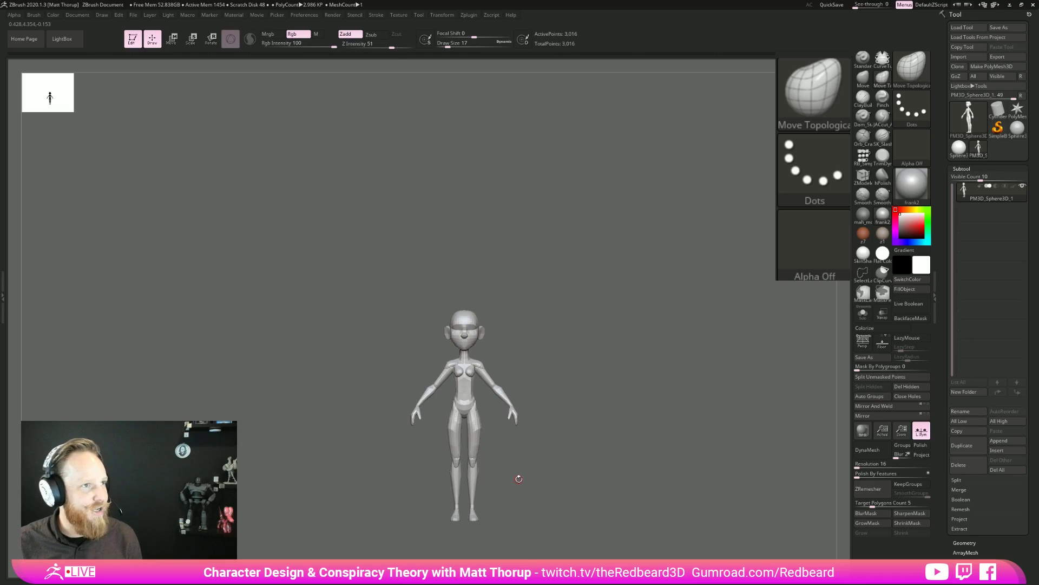
{"action": "left_click_drag", "start_coordinate": [598, 355], "coordinate": [664, 303], "text": "alt"}
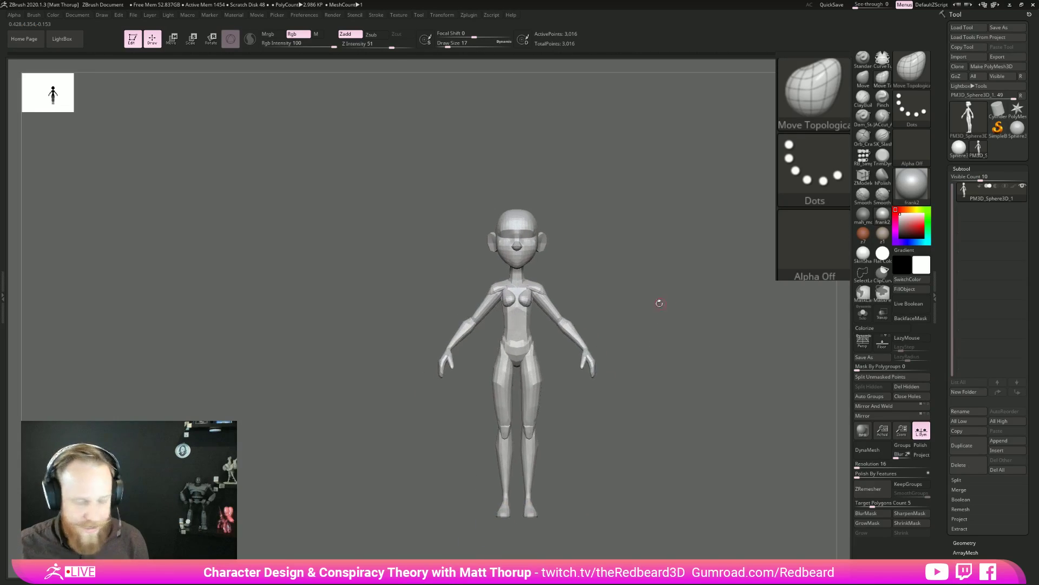
{"action": "mouse_move", "coordinate": [668, 248]}
{"action": "left_mouse_down", "text": "shift"}
{"action": "mouse_move", "coordinate": [726, 272]}
{"action": "mouse_move", "coordinate": [604, 292]}
{"action": "mouse_move", "coordinate": [584, 310]}
{"action": "mouse_move", "coordinate": [568, 251]}
{"action": "left_mouse_up", "text": "shift"}
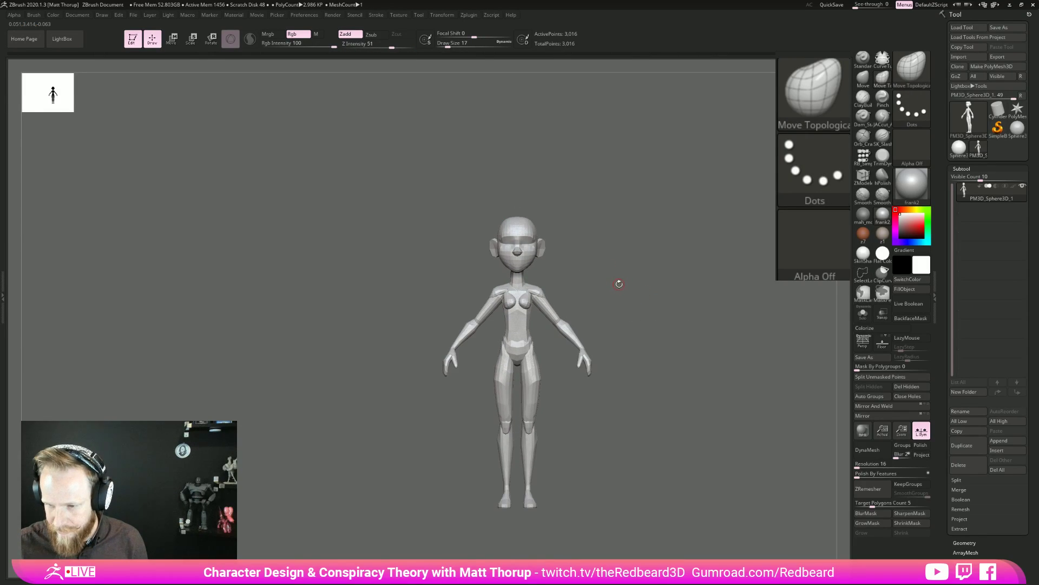
{"action": "key", "text": "shift"}
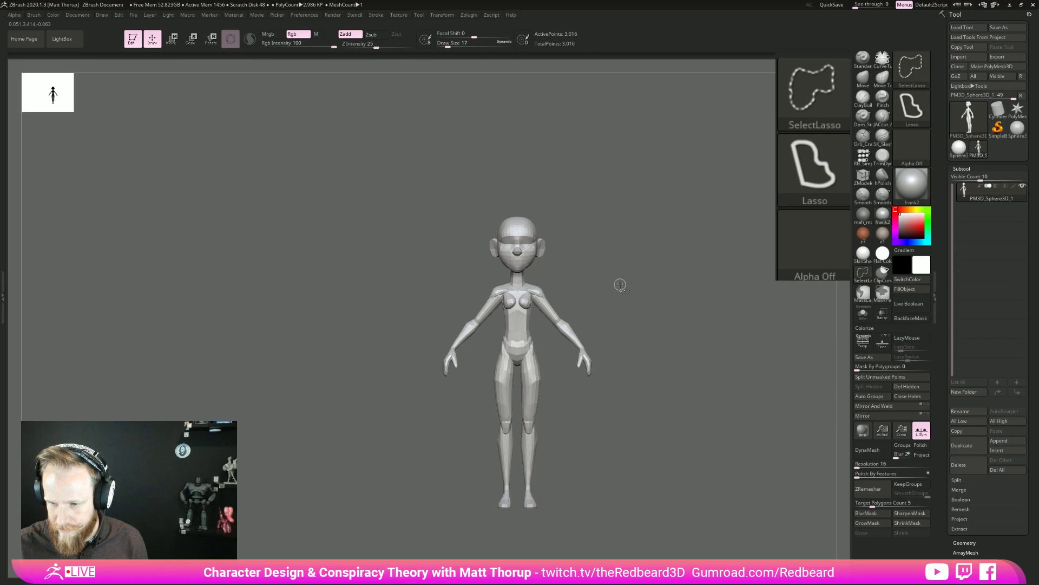
{"action": "key", "text": "shift"}
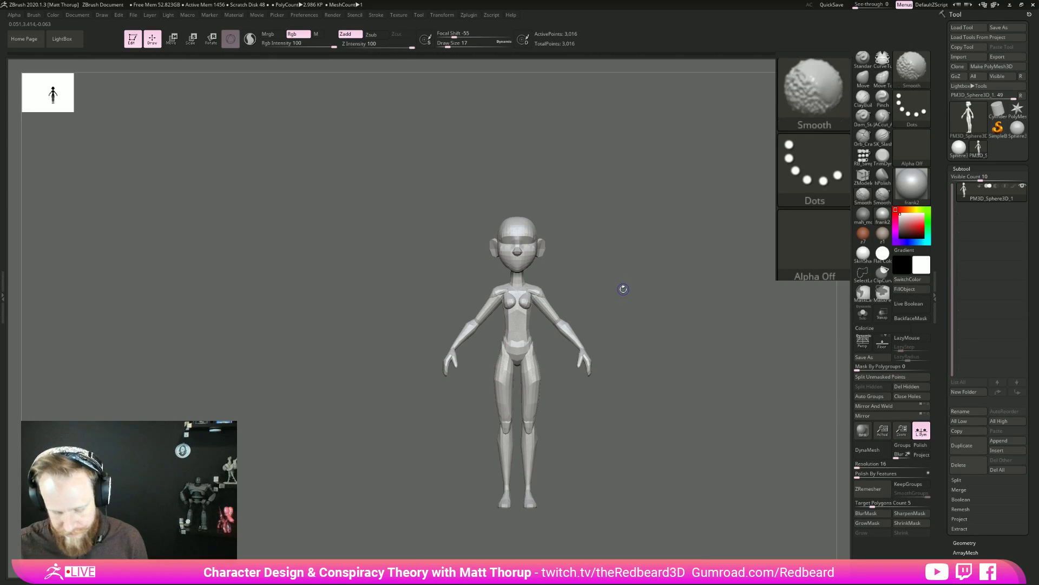
{"action": "left_click_drag", "start_coordinate": [626, 260], "coordinate": [636, 365], "text": "alt"}
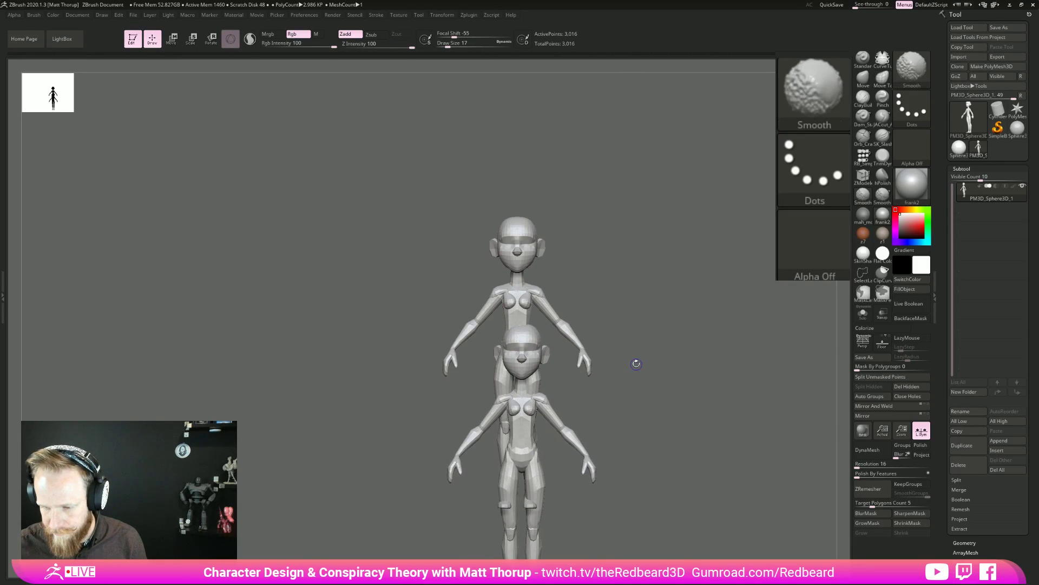
{"action": "key", "text": "ctrl+z"}
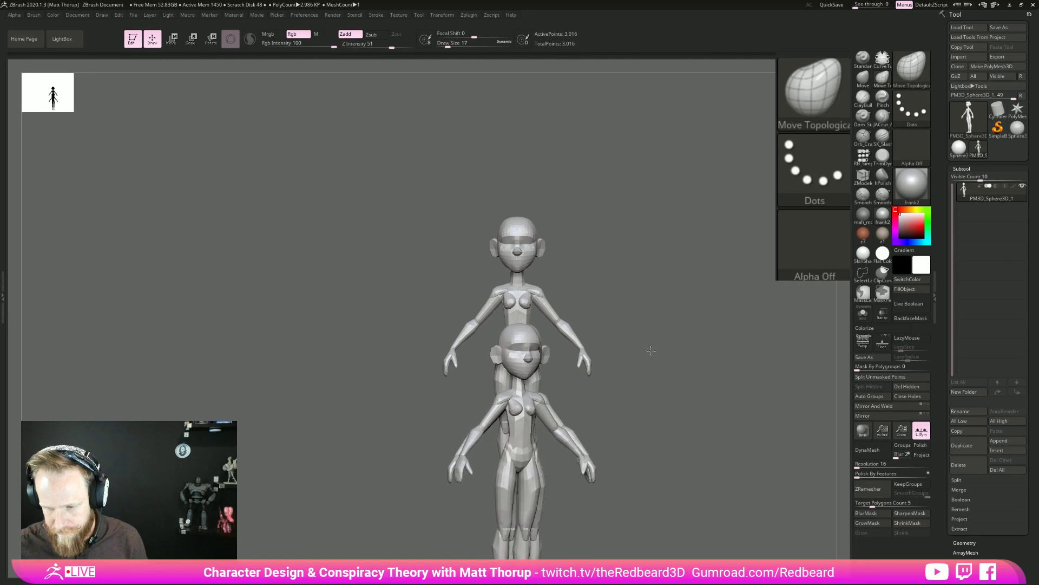
{"action": "key", "text": "ctrl+n"}
{"action": "key", "text": "f"}
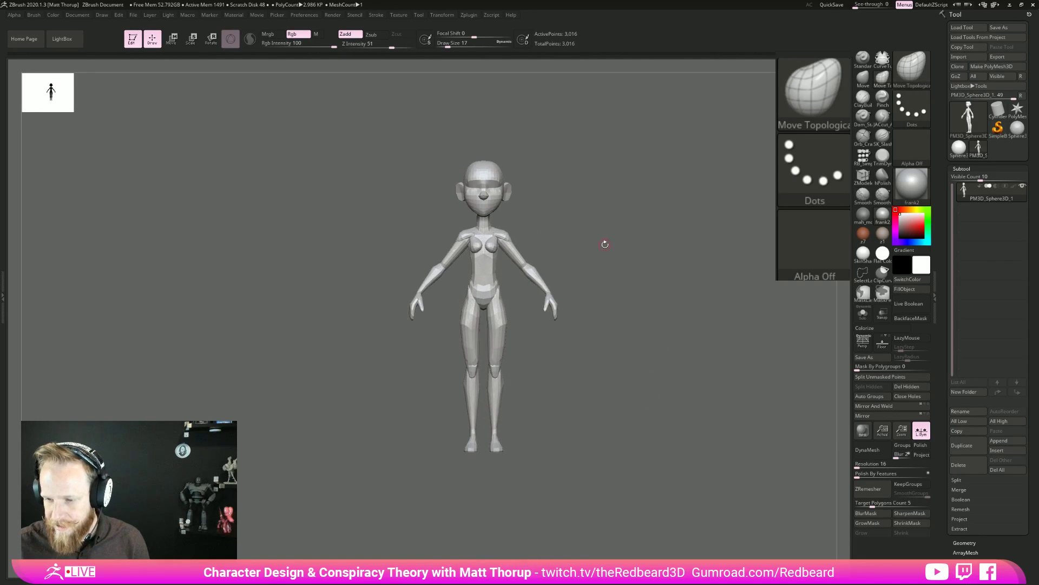
Stamp canvas snapshots of the figure, each one head height lower, to measure its height in heads, and clear the canvas.
{"action": "key", "text": "ctrl+shift+z"}
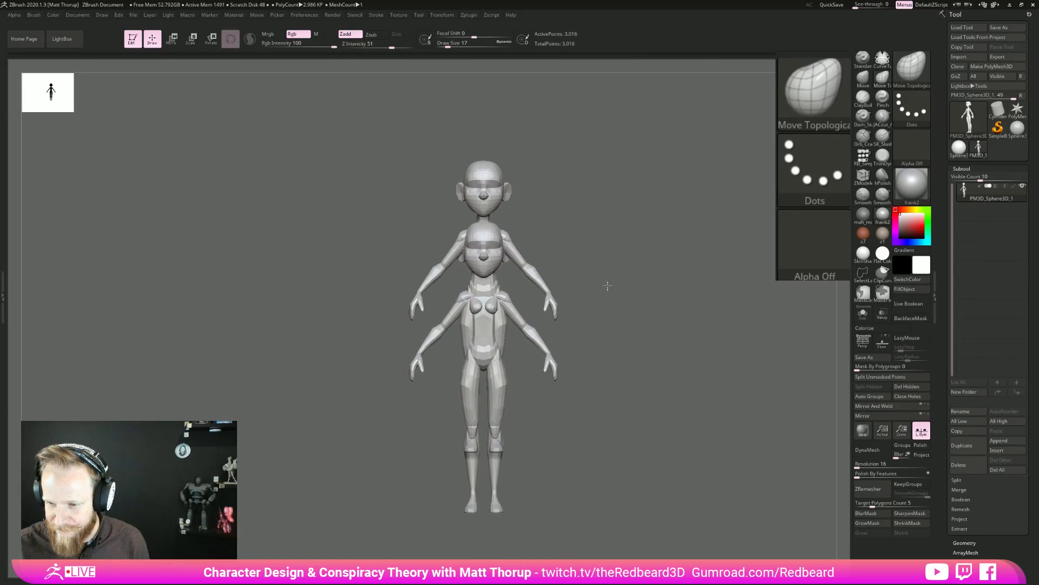
{"action": "key", "text": "shift"}
{"action": "key", "text": "shift+s"}
{"action": "left_click_drag", "start_coordinate": [608, 280], "coordinate": [612, 325], "text": "alt"}
{"action": "key", "text": "ctrl+shift+z"}
{"action": "key", "text": "ctrl+shift+z"}
{"action": "key", "text": "ctrl+shift+z"}
{"action": "key", "text": "ctrl+shift+z"}
{"action": "key", "text": "ctrl+shift+z"}
{"action": "key", "text": "ctrl+shift+z"}
{"action": "key", "text": "ctrl+shift+z"}
{"action": "key", "text": "ctrl+shift+z"}
{"action": "key", "text": "ctrl+shift+z"}
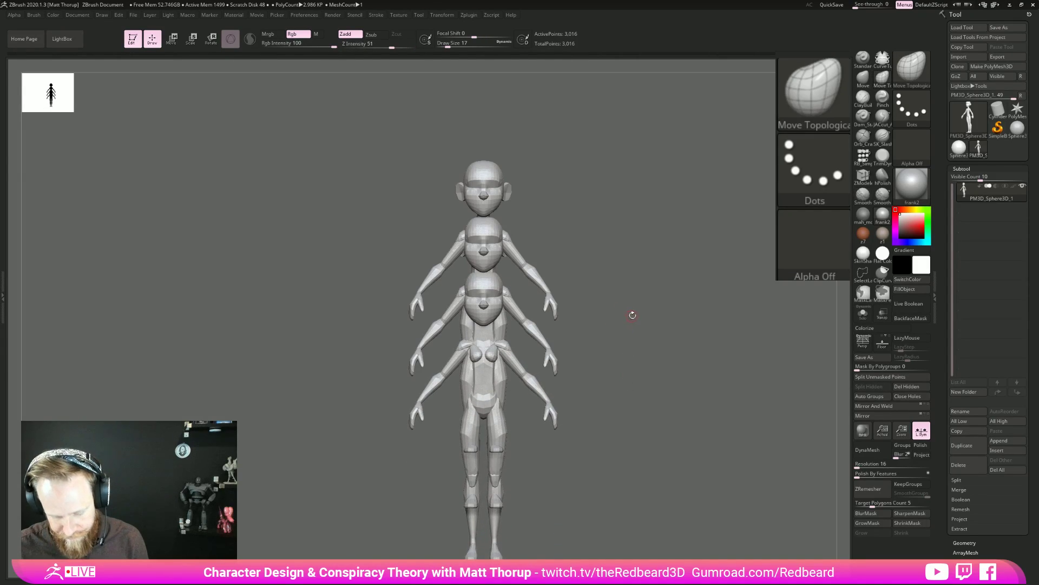
{"action": "key", "text": "ctrl+shift+z"}
{"action": "key", "text": "ctrl+shift+z"}
{"action": "key", "text": "ctrl+shift+z"}
{"action": "key", "text": "ctrl+shift+z"}
{"action": "key", "text": "ctrl+shift+z"}
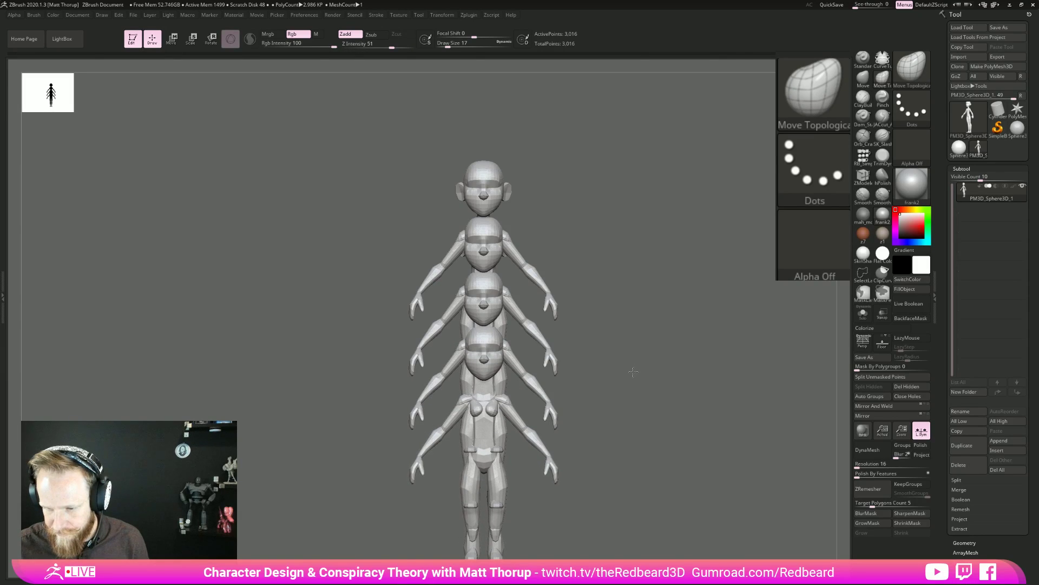
{"action": "key", "text": "ctrl+shift+z"}
{"action": "key", "text": "ctrl+shift+z"}
{"action": "key", "text": "ctrl+shift+z"}
{"action": "key", "text": "ctrl+shift+z"}
{"action": "key", "text": "ctrl+shift+z"}
{"action": "key", "text": "ctrl+shift+z"}
{"action": "key", "text": "ctrl+shift+z"}
{"action": "key", "text": "ctrl+shift+z"}
{"action": "key", "text": "ctrl+shift+z"}
{"action": "key", "text": "ctrl+shift+z"}
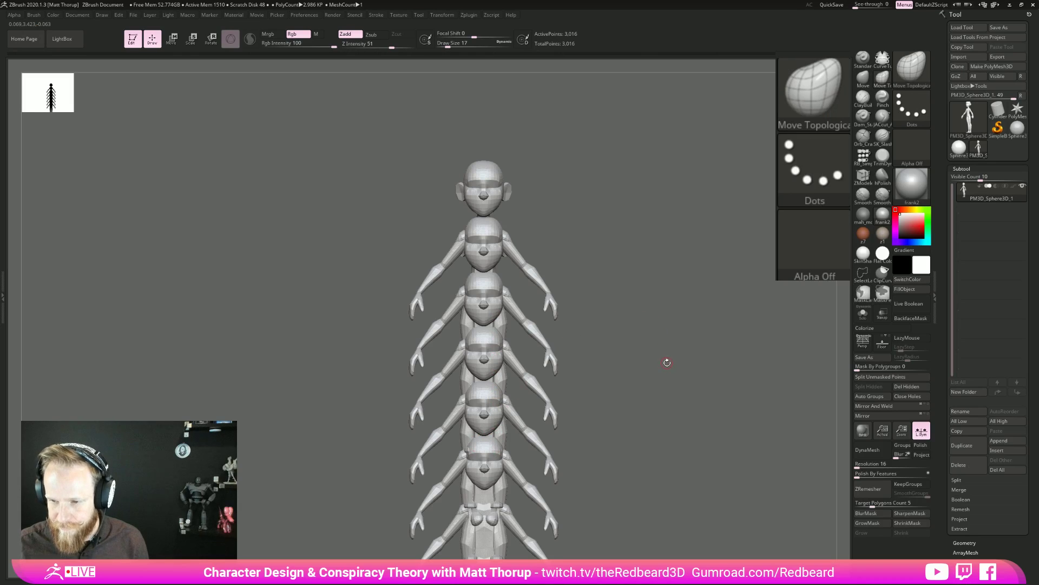
{"action": "key", "text": "ctrl+n"}
{"action": "left_click_drag", "start_coordinate": [656, 344], "coordinate": [617, 367], "text": "alt"}
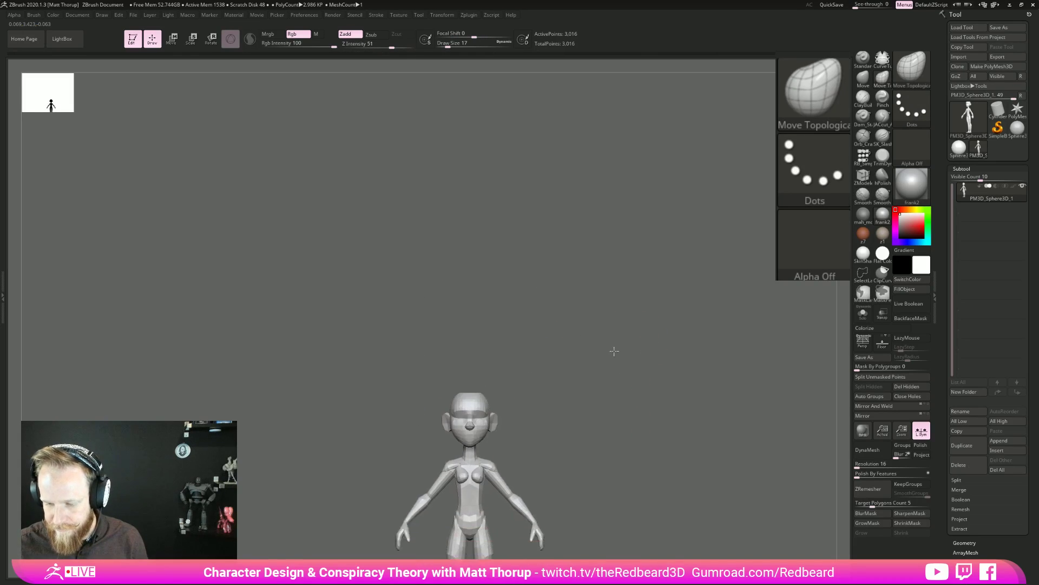
{"action": "key", "text": "f"}
Hide the head, mask the rest of the body, and restore the full figure so only the head is unmasked.
{"action": "left_click_drag", "start_coordinate": [523, 270], "coordinate": [676, 309], "text": "alt"}
{"action": "left_click", "coordinate": [493, 251], "text": "ctrl+shift"}
{"action": "left_click_drag", "start_coordinate": [560, 256], "coordinate": [519, 239], "text": "ctrl+shift"}
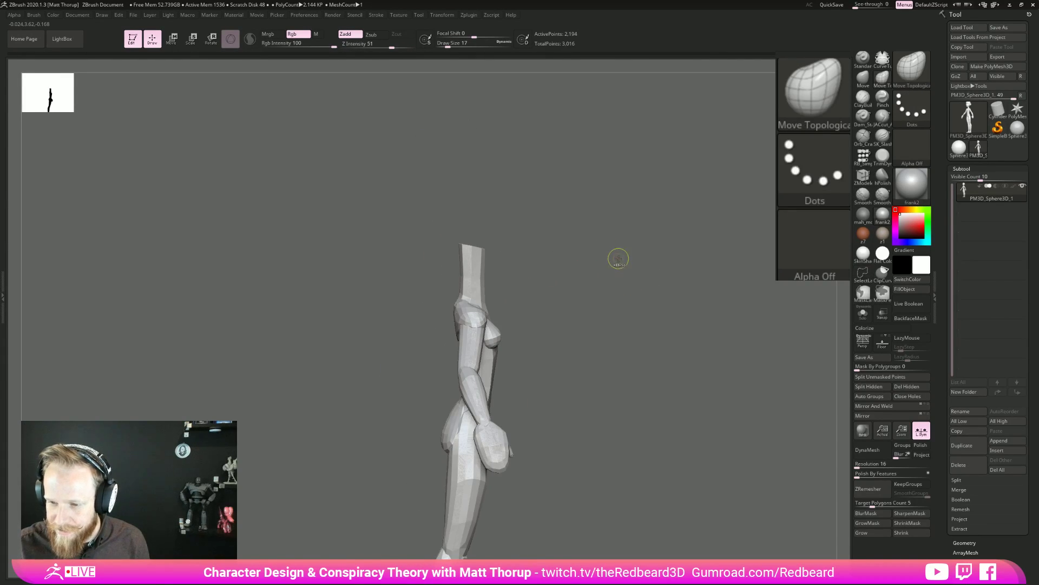
{"action": "left_click", "coordinate": [672, 316], "text": "ctrl+shift"}
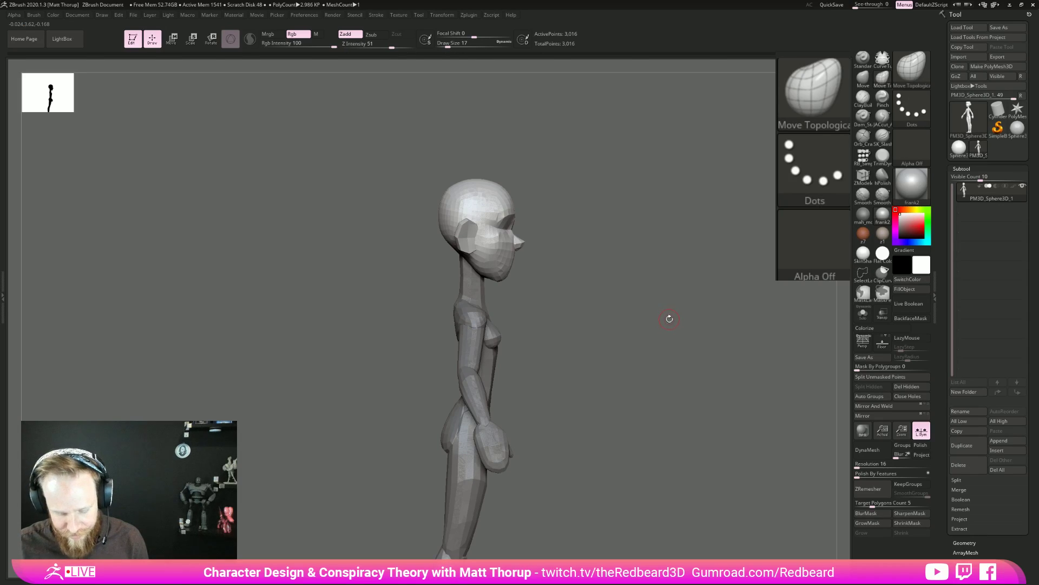
Scale the unmasked head uniformly to about 0.98 and lower it slightly onto the neck with the gizmo.
{"action": "key", "text": "r"}
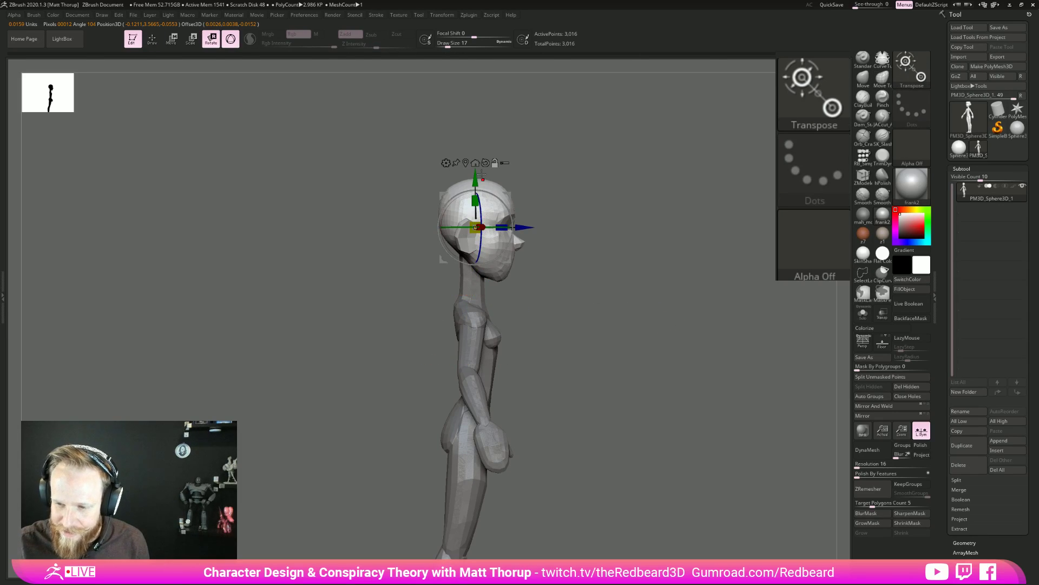
{"action": "left_click_drag", "start_coordinate": [486, 223], "coordinate": [513, 233]}
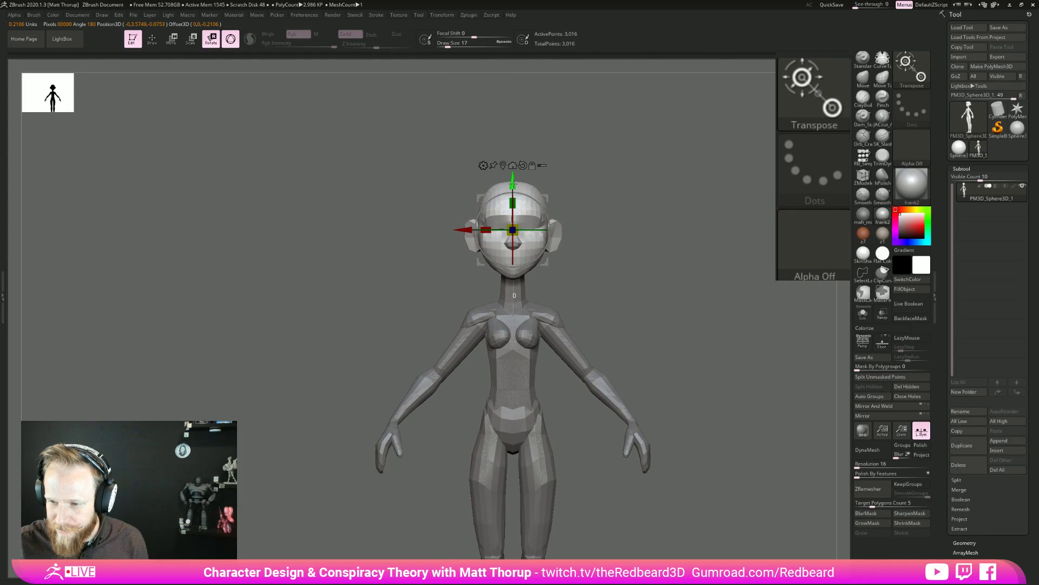
{"action": "left_click_drag", "start_coordinate": [513, 182], "coordinate": [513, 185]}
{"action": "left_click_drag", "start_coordinate": [517, 235], "coordinate": [518, 238]}
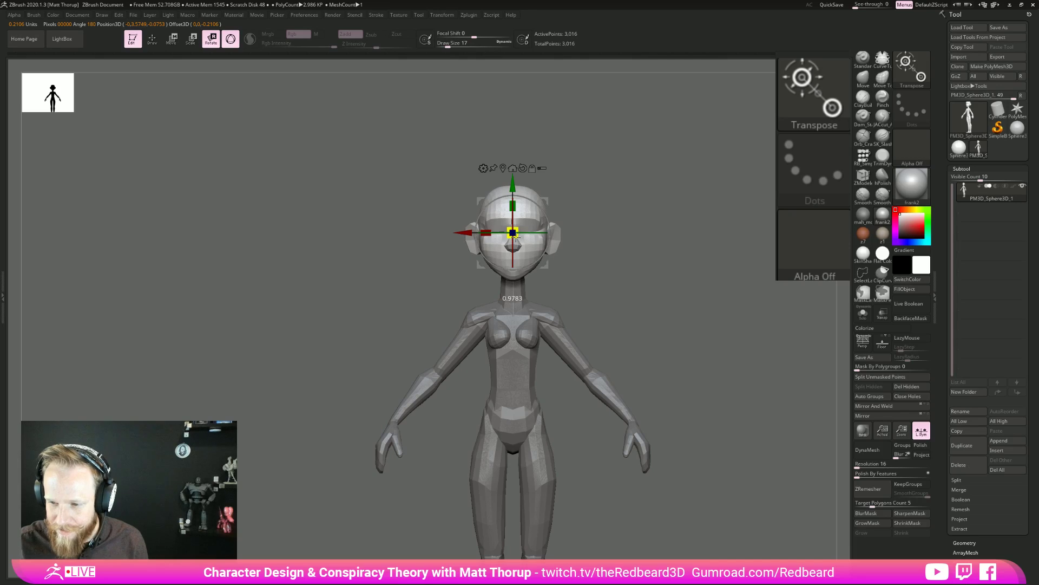
{"action": "left_click_drag", "start_coordinate": [513, 182], "coordinate": [513, 183]}
{"action": "left_click_drag", "start_coordinate": [572, 198], "coordinate": [605, 224]}
{"action": "key", "text": "q"}
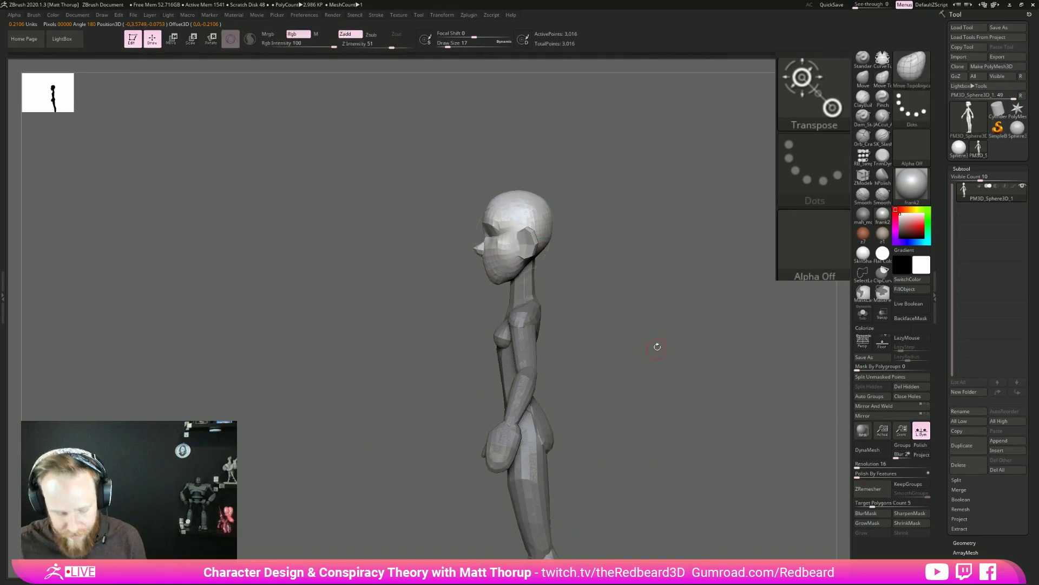
Clear the mask from the body and examine the resized head against the whole figure from front and three-quarter views.
{"action": "key", "text": "w"}
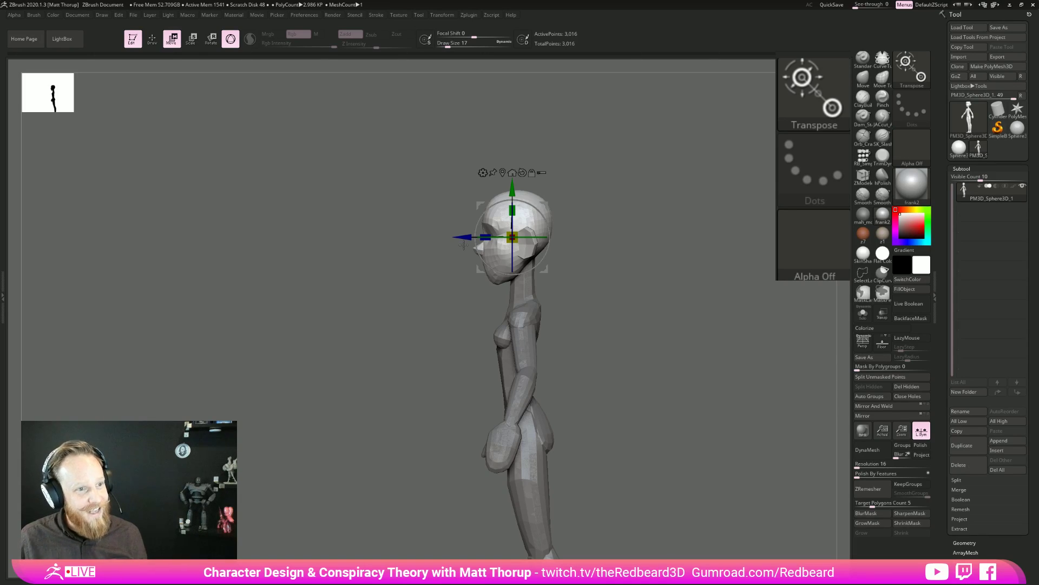
{"action": "left_click_drag", "start_coordinate": [463, 245], "coordinate": [669, 297]}
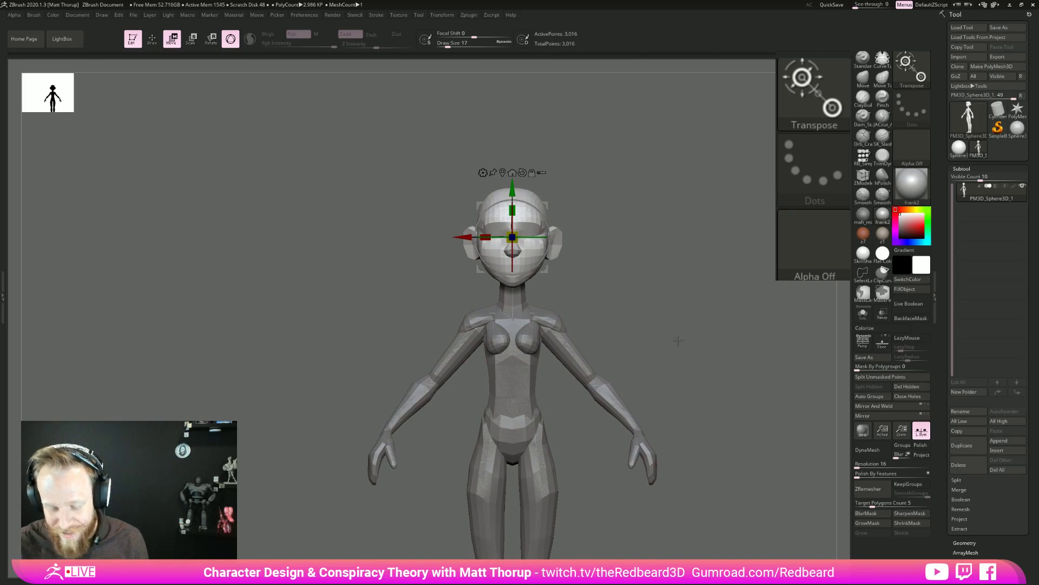
{"action": "key", "text": "q"}
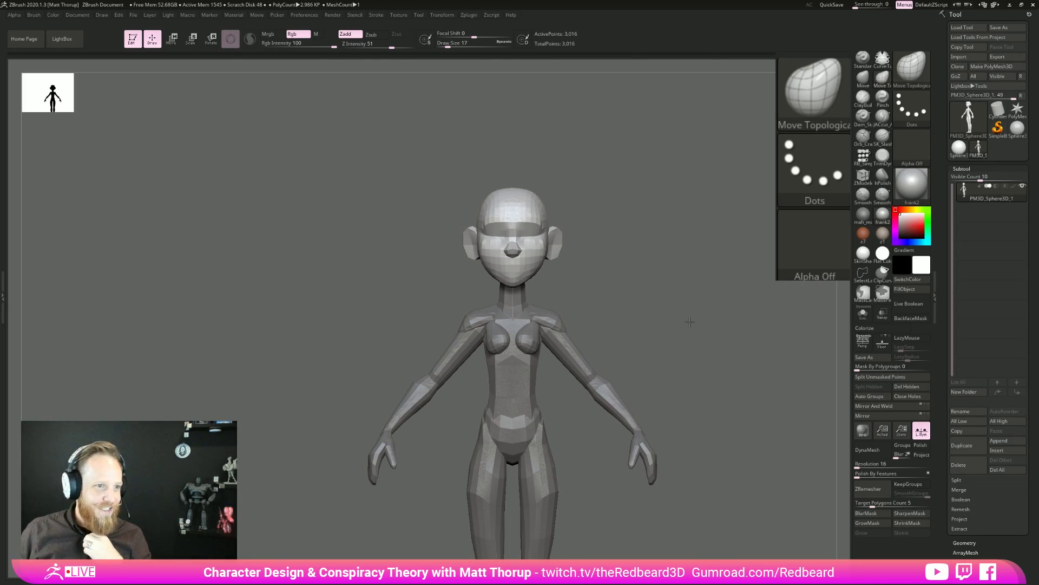
{"action": "left_click_drag", "start_coordinate": [678, 307], "coordinate": [657, 322]}
{"action": "left_click_drag", "start_coordinate": [653, 356], "coordinate": [666, 422], "text": "shift"}
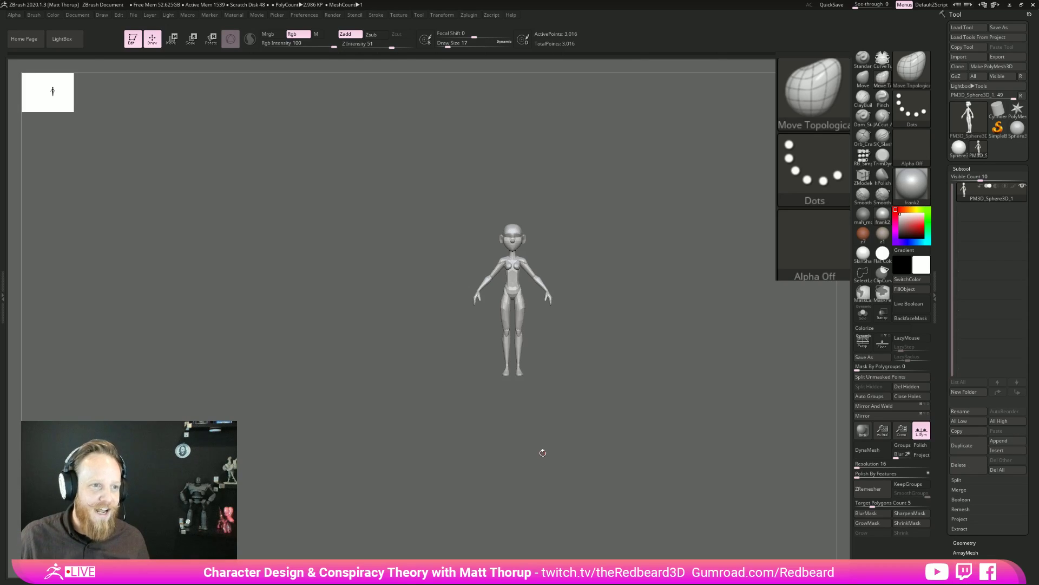
{"action": "left_click_drag", "start_coordinate": [637, 274], "coordinate": [699, 369]}
{"action": "left_click_drag", "start_coordinate": [676, 254], "coordinate": [653, 327]}
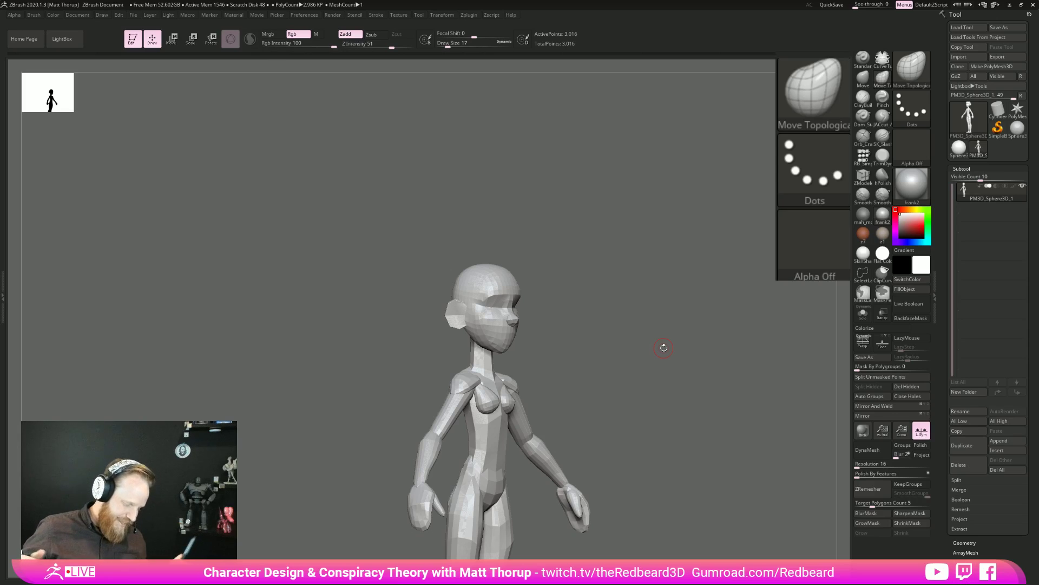
{"action": "mouse_move", "coordinate": [650, 361]}
{"action": "left_mouse_down"}
{"action": "mouse_move", "coordinate": [618, 362]}
{"action": "mouse_move", "coordinate": [667, 366]}
{"action": "left_mouse_up"}
{"action": "left_click_drag", "start_coordinate": [667, 366], "coordinate": [654, 347]}
Isolate the head, ears and neck by hiding the other parts, and split them from the body into their own subtool.
{"action": "left_click", "coordinate": [543, 321], "text": "ctrl+shift"}
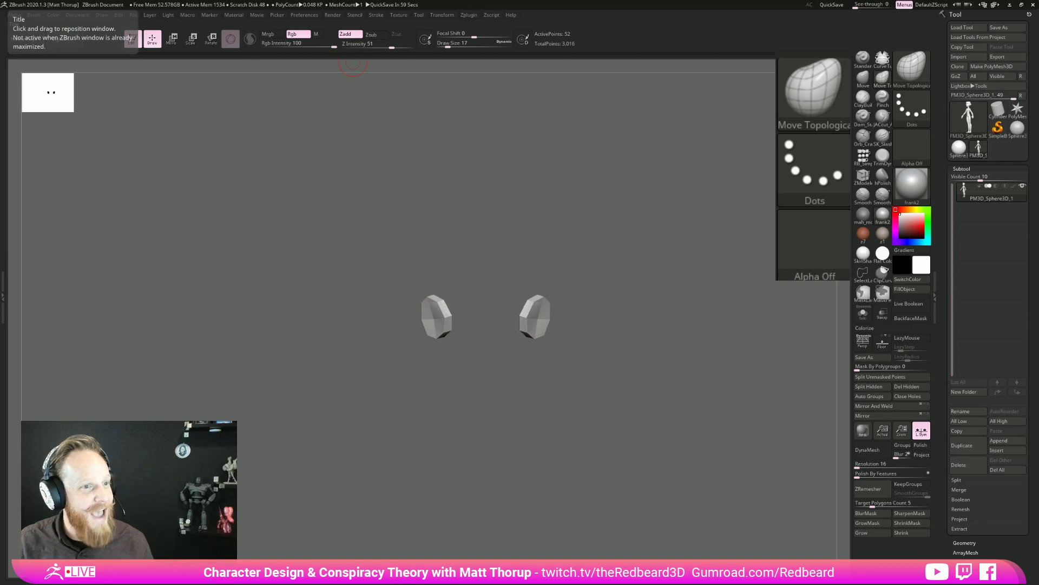
{"action": "left_click", "coordinate": [633, 307], "text": "ctrl+shift"}
{"action": "left_click_drag", "start_coordinate": [639, 344], "coordinate": [586, 318], "text": "alt"}
{"action": "mouse_move", "coordinate": [608, 364]}
{"action": "left_mouse_down", "text": "alt"}
{"action": "mouse_move", "coordinate": [610, 380]}
{"action": "mouse_move", "coordinate": [573, 343]}
{"action": "left_mouse_up", "text": "alt"}
{"action": "left_click", "coordinate": [495, 386], "text": "ctrl+shift"}
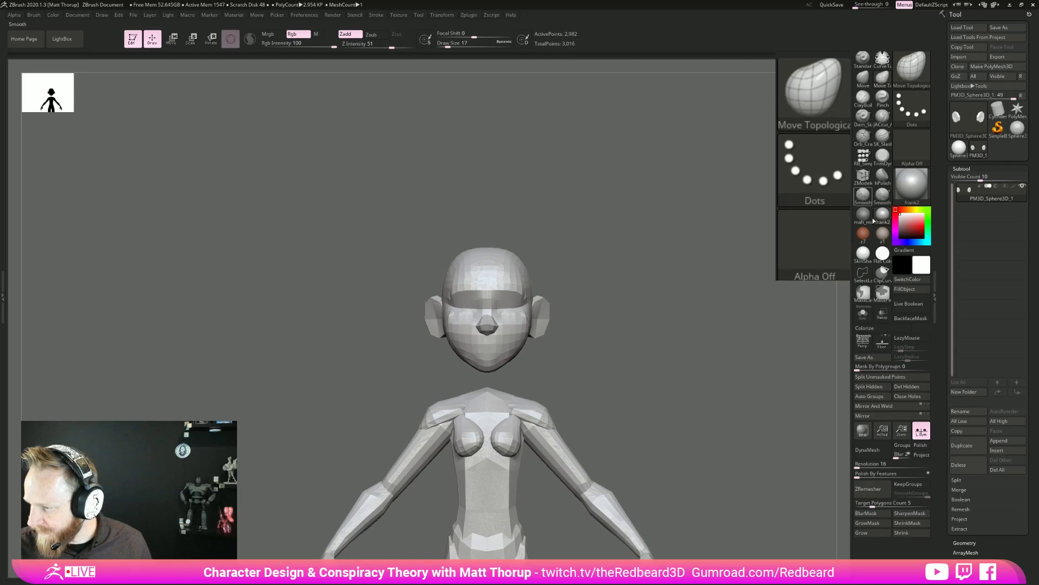
{"action": "mouse_move", "coordinate": [627, 227]}
{"action": "left_mouse_down", "text": "ctrl+shift"}
{"action": "mouse_move", "coordinate": [345, 348]}
{"action": "mouse_move", "coordinate": [626, 376]}
{"action": "left_mouse_up", "text": "ctrl+shift"}
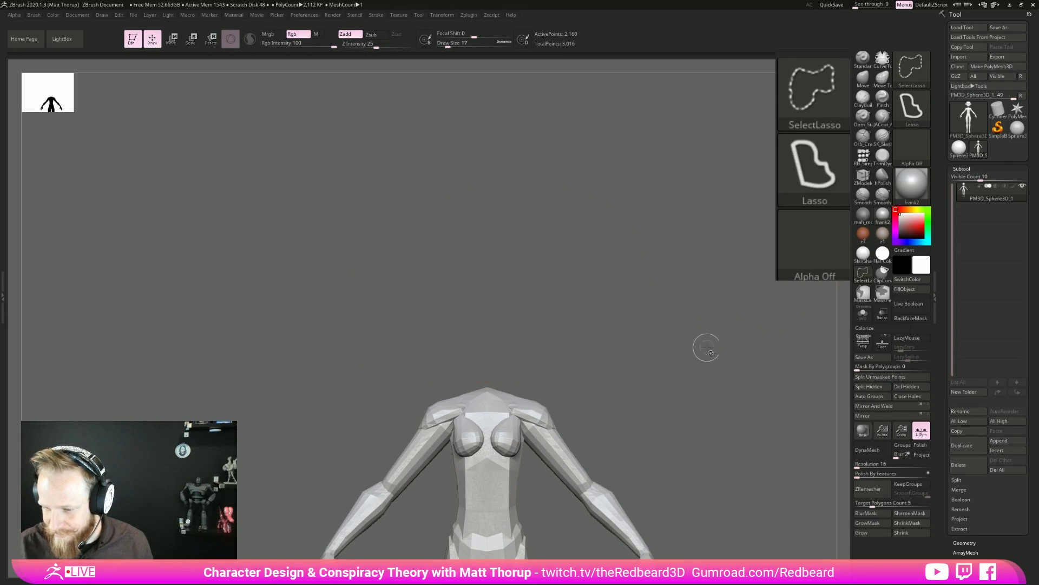
{"action": "left_click", "coordinate": [646, 367], "text": "ctrl+shift"}
{"action": "left_click", "coordinate": [894, 387]}
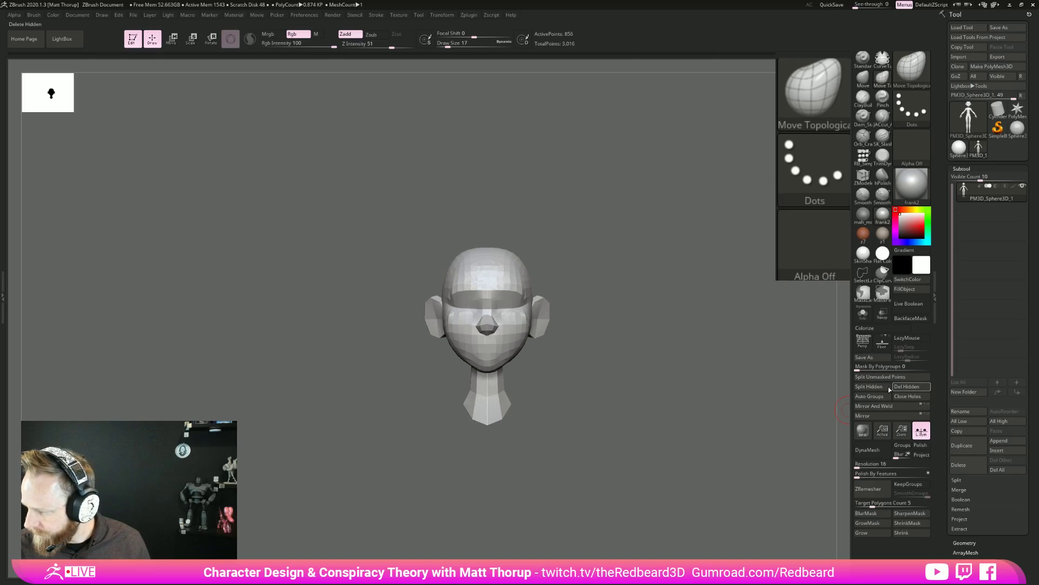
{"action": "left_click", "coordinate": [881, 387]}
Select the body subtool and split the upper arms and forearms off into a separate subtool, leaving out shoulders and hands.
{"action": "left_click_drag", "start_coordinate": [691, 437], "coordinate": [580, 341], "text": "alt"}
{"action": "left_click", "coordinate": [523, 342], "text": "ctrl+shift"}
{"action": "left_click", "coordinate": [621, 325], "text": "ctrl+shift"}
{"action": "left_click", "coordinate": [575, 327], "text": "alt"}
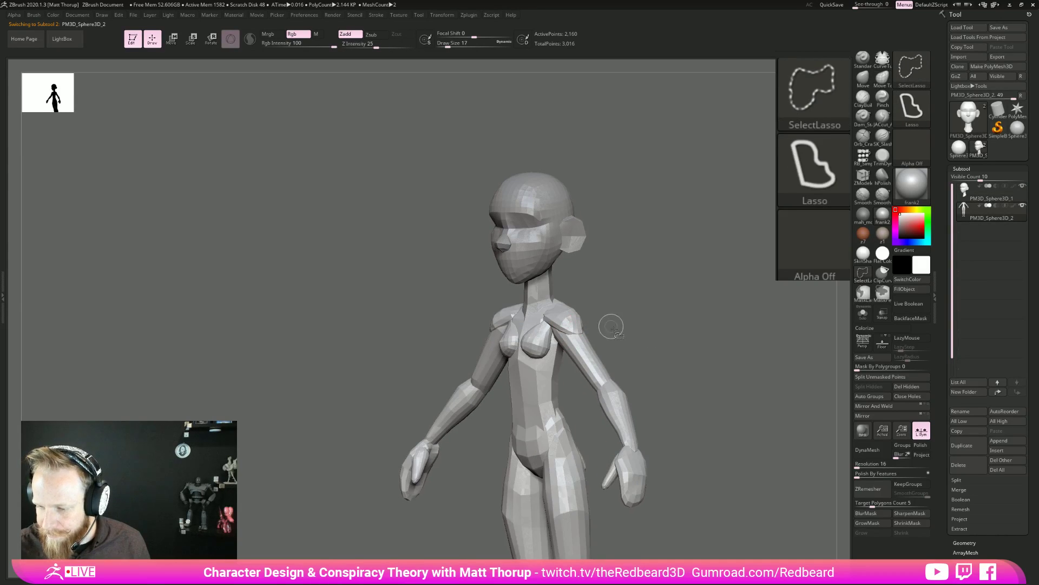
{"action": "left_click", "coordinate": [591, 361], "text": "ctrl+shift"}
{"action": "left_click_drag", "start_coordinate": [644, 367], "coordinate": [645, 390], "text": "ctrl+shift"}
{"action": "left_click", "coordinate": [619, 414], "text": "ctrl+shift"}
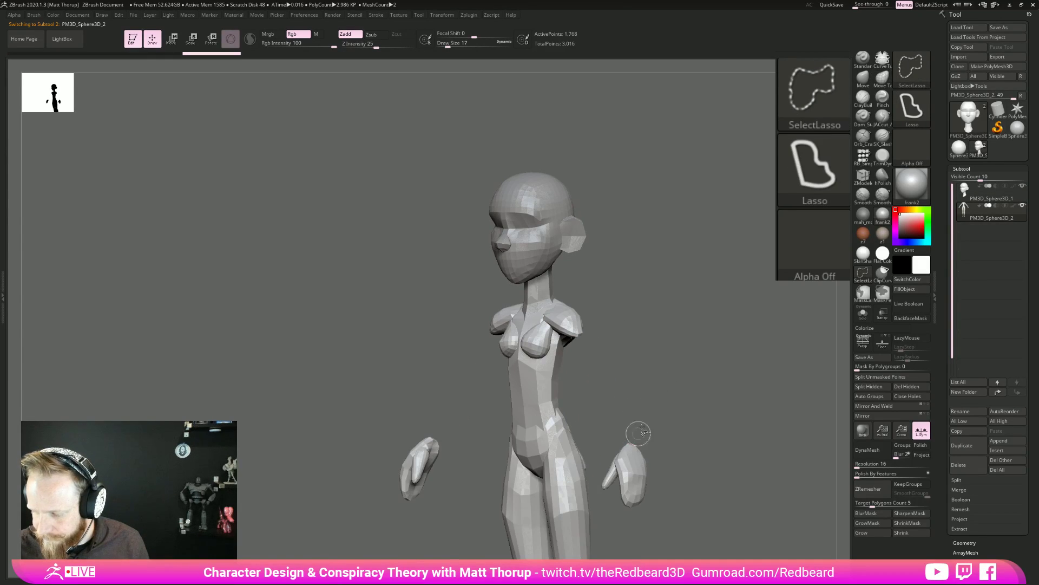
{"action": "left_click", "coordinate": [719, 413], "text": "ctrl+shift"}
{"action": "mouse_move", "coordinate": [719, 413]}
{"action": "left_mouse_down"}
{"action": "mouse_move", "coordinate": [736, 422]}
{"action": "mouse_move", "coordinate": [726, 418]}
{"action": "left_mouse_up"}
{"action": "left_click", "coordinate": [870, 386]}
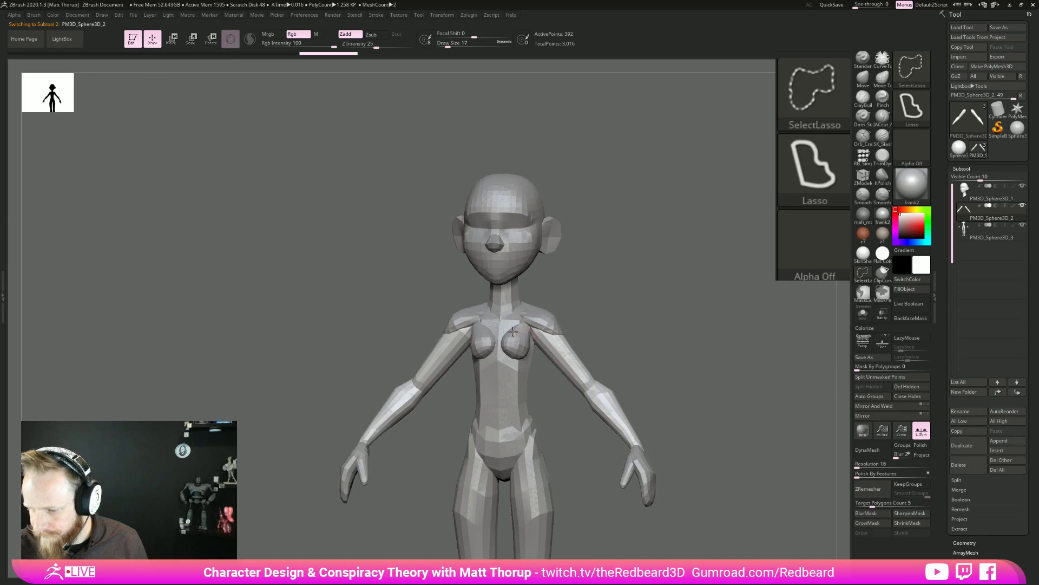
Select the remaining body subtool, isolate the torso and shoulders, and split them into their own subtool.
{"action": "left_click", "coordinate": [557, 340], "text": "ctrl+shift"}
{"action": "left_click", "coordinate": [649, 313], "text": "ctrl+shift"}
{"action": "left_click_drag", "start_coordinate": [638, 331], "coordinate": [628, 337]}
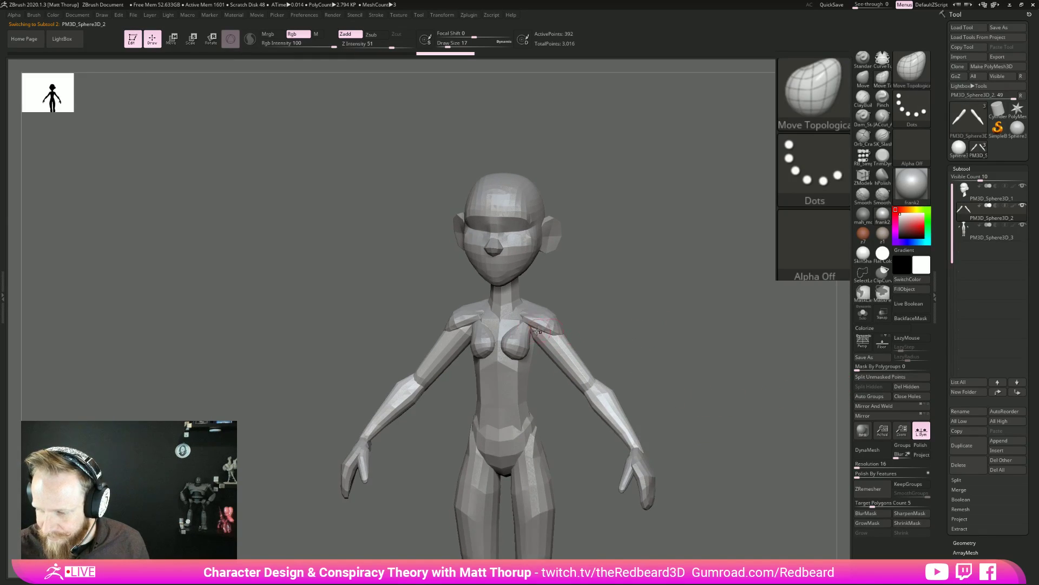
{"action": "left_click", "coordinate": [510, 346], "text": "alt"}
{"action": "key", "text": "ctrl+shift"}
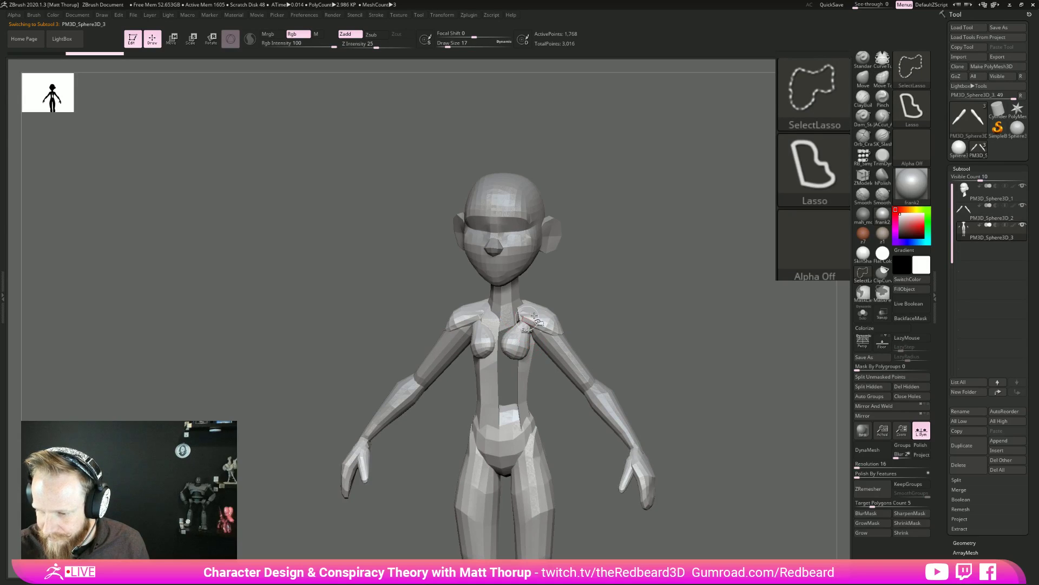
{"action": "left_click", "coordinate": [497, 359], "text": "ctrl+shift"}
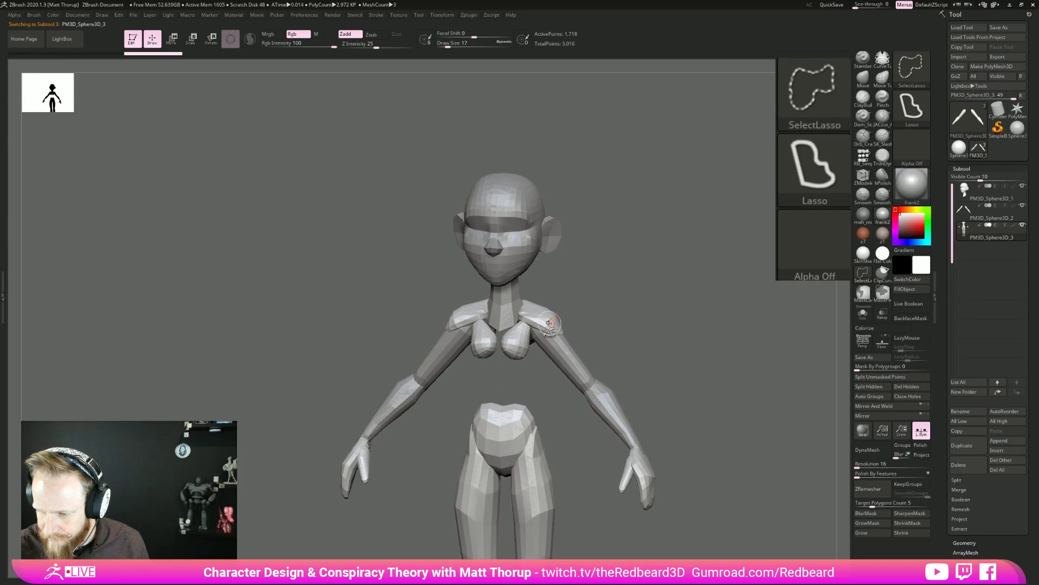
{"action": "left_click", "coordinate": [644, 313], "text": "ctrl+shift"}
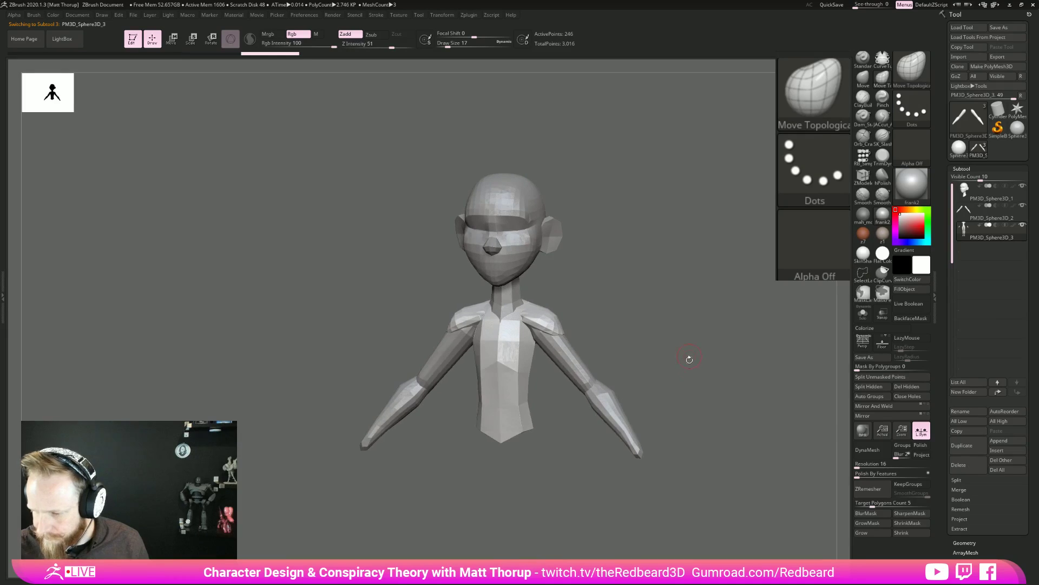
{"action": "left_click", "coordinate": [871, 387]}
Select the subtool holding the legs, pelvis, hands and breasts, and frame the full figure.
{"action": "left_click_drag", "start_coordinate": [715, 452], "coordinate": [731, 390], "text": "shift"}
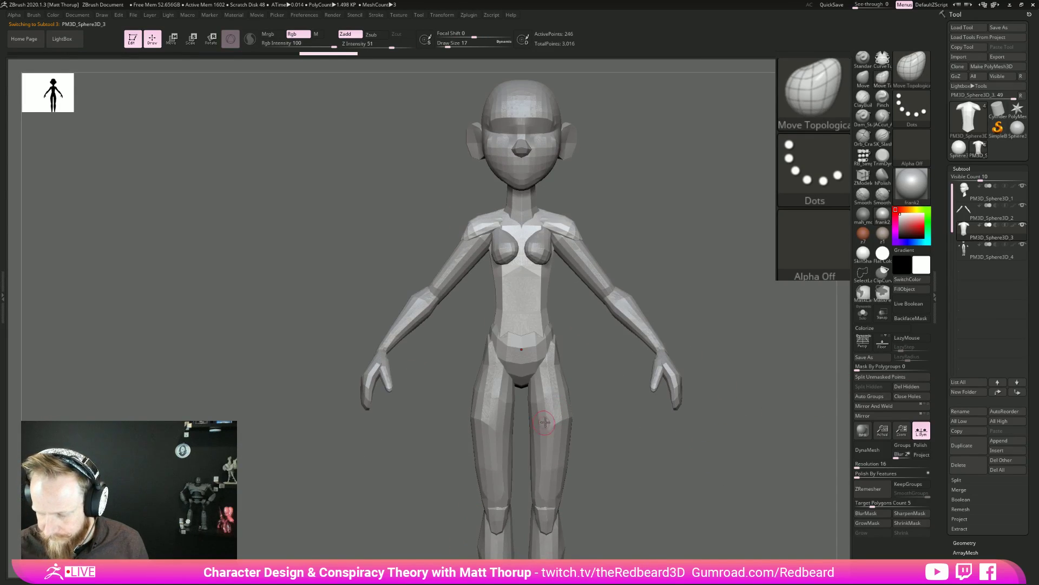
{"action": "left_click", "coordinate": [555, 427], "text": "alt"}
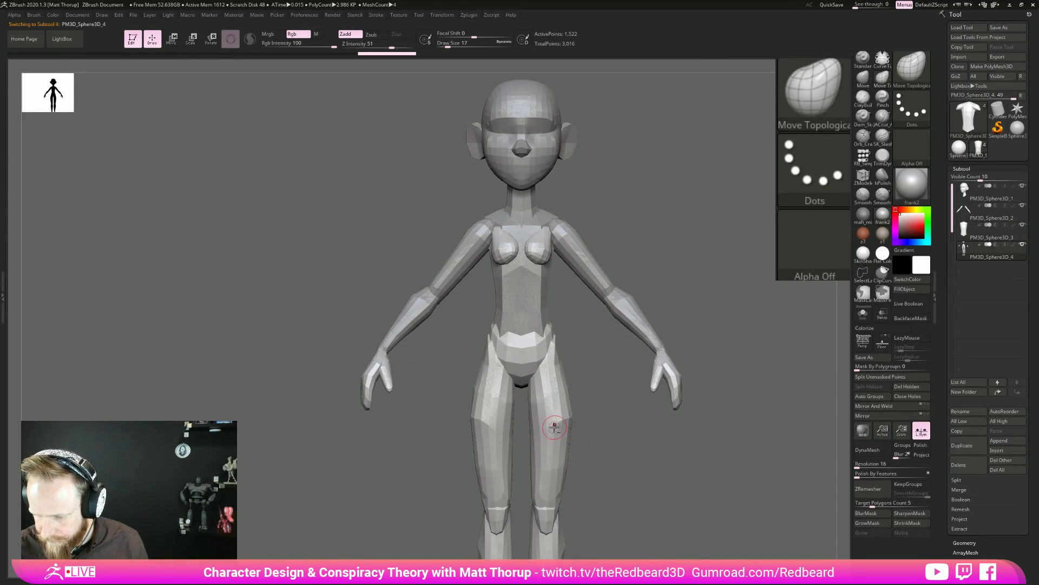
{"action": "left_click_drag", "start_coordinate": [576, 455], "coordinate": [583, 390], "text": "alt"}
{"action": "key", "text": "ctrl+shift"}
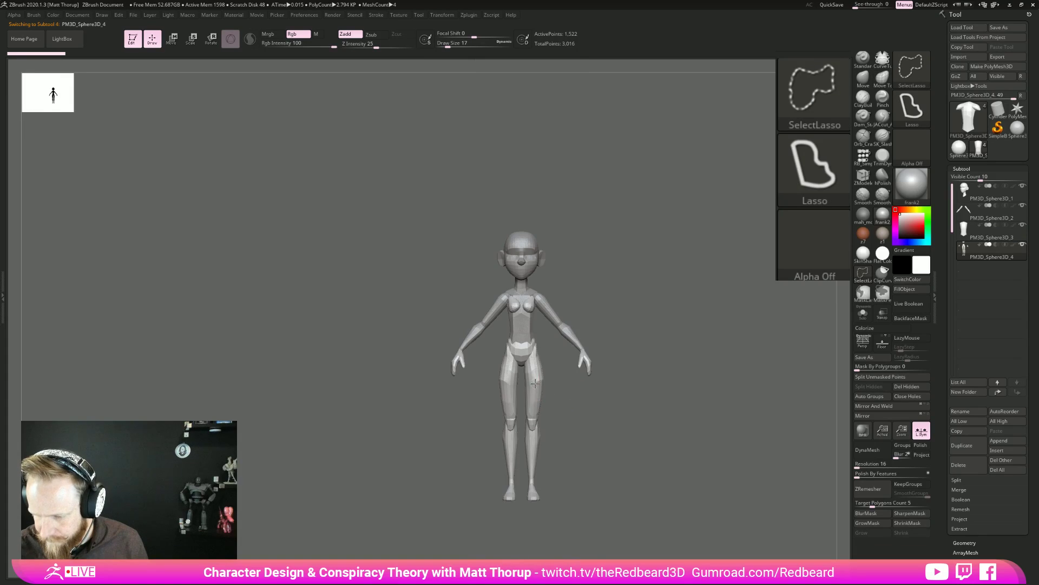
{"action": "left_click", "coordinate": [535, 383], "text": "ctrl+shift"}
{"action": "left_click", "coordinate": [549, 404], "text": "ctrl+shift"}
{"action": "left_click", "coordinate": [533, 498], "text": "ctrl+shift"}
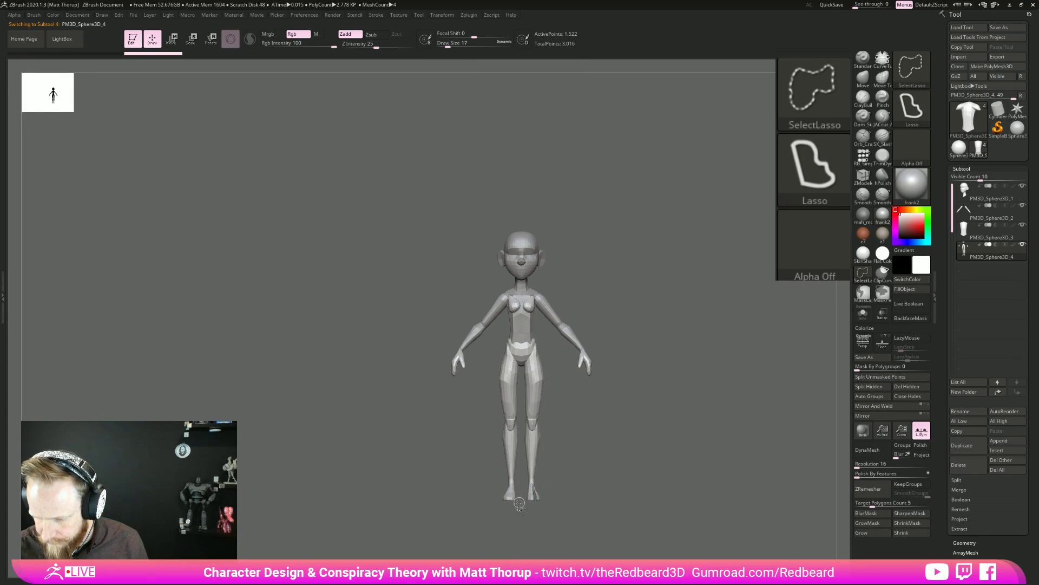
{"action": "left_click", "coordinate": [566, 473], "text": "ctrl+shift"}
Hide the pelvis and both hands in the lower-body subtool and split them into a separate subtool.
{"action": "key", "text": "f"}
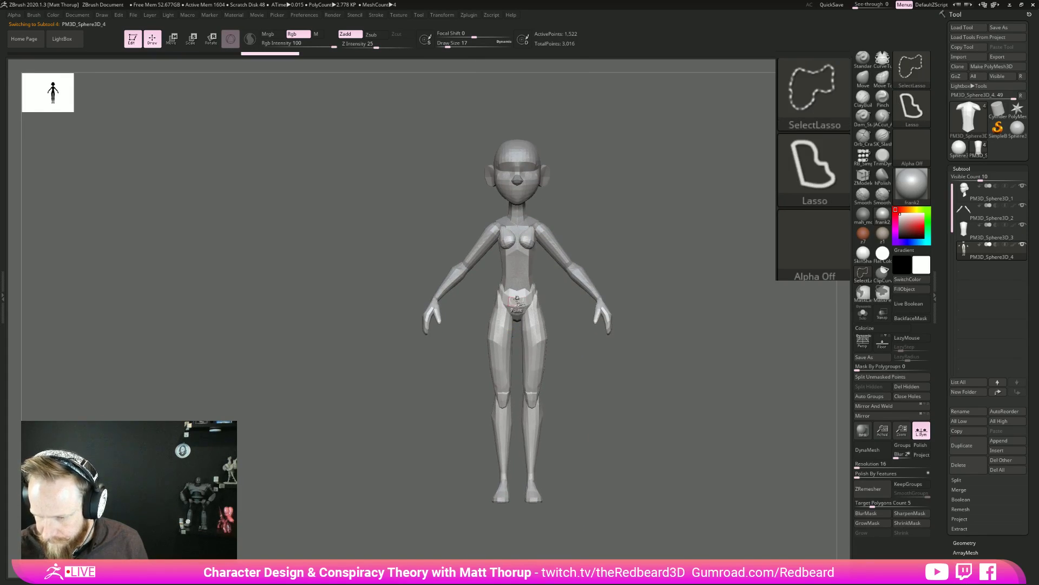
{"action": "left_click", "coordinate": [517, 299], "text": "ctrl+shift"}
{"action": "left_click", "coordinate": [609, 404], "text": "ctrl+shift"}
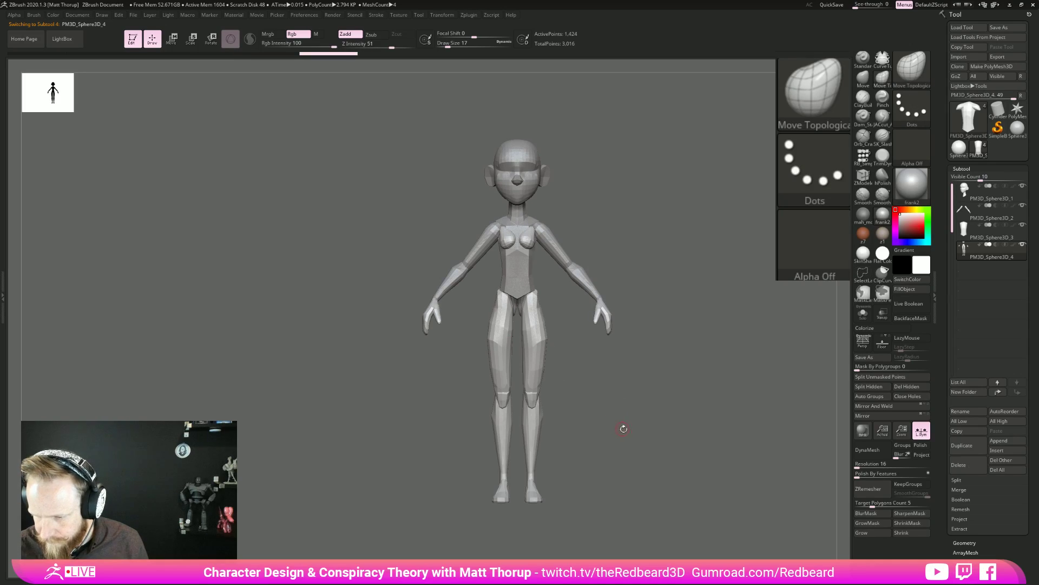
{"action": "mouse_move", "coordinate": [632, 272]}
{"action": "left_mouse_down", "text": "ctrl+alt+shift"}
{"action": "mouse_move", "coordinate": [587, 349]}
{"action": "mouse_move", "coordinate": [630, 273]}
{"action": "left_mouse_up", "text": "ctrl+alt+shift"}
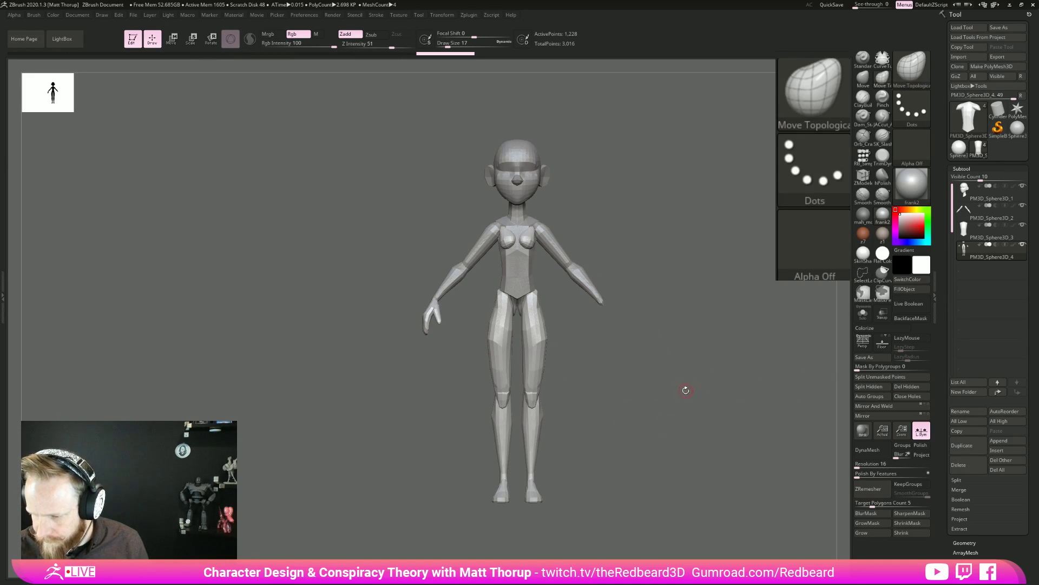
{"action": "left_click_drag", "start_coordinate": [464, 304], "coordinate": [463, 306], "text": "ctrl+alt+shift"}
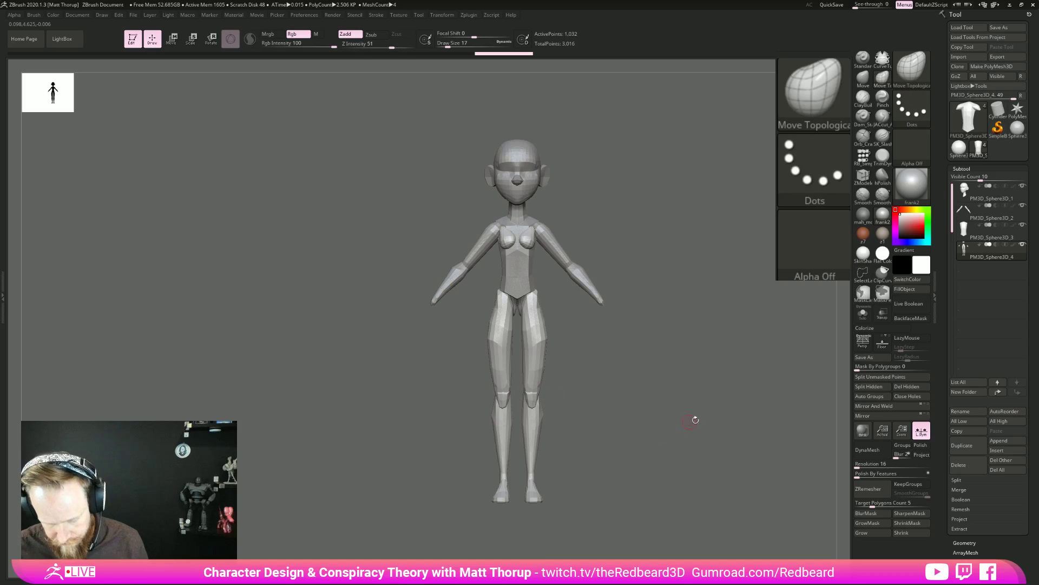
Hide both feet and split them off the legs into their own subtool.
{"action": "left_click_drag", "start_coordinate": [686, 444], "coordinate": [536, 414], "text": "alt"}
{"action": "mouse_move", "coordinate": [592, 532]}
{"action": "left_mouse_down", "text": "alt"}
{"action": "mouse_move", "coordinate": [620, 417]}
{"action": "mouse_move", "coordinate": [673, 441]}
{"action": "left_mouse_up", "text": "alt"}
{"action": "left_click", "coordinate": [567, 460], "text": "ctrl+shift"}
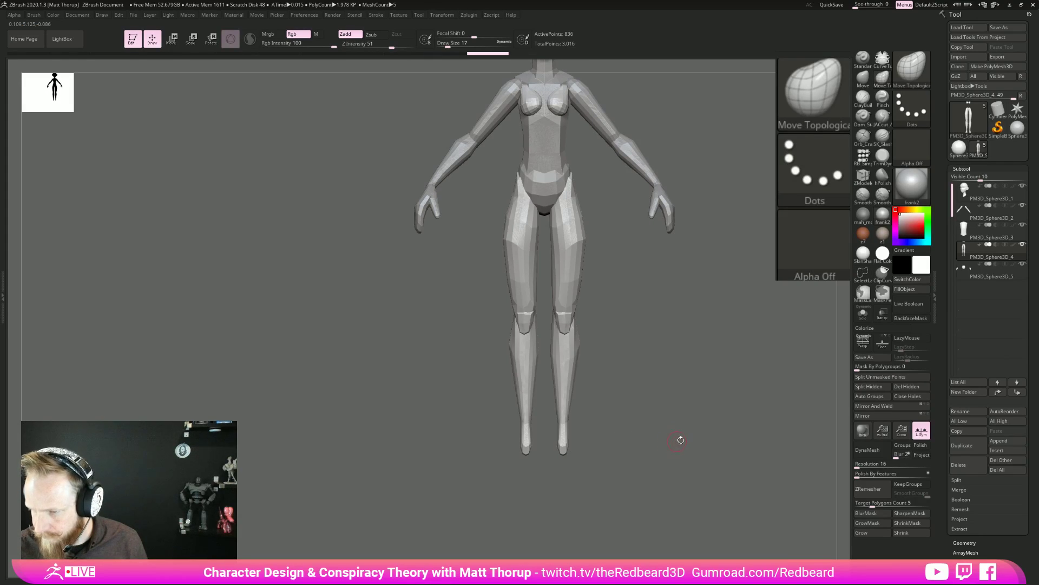
{"action": "left_click", "coordinate": [873, 388]}
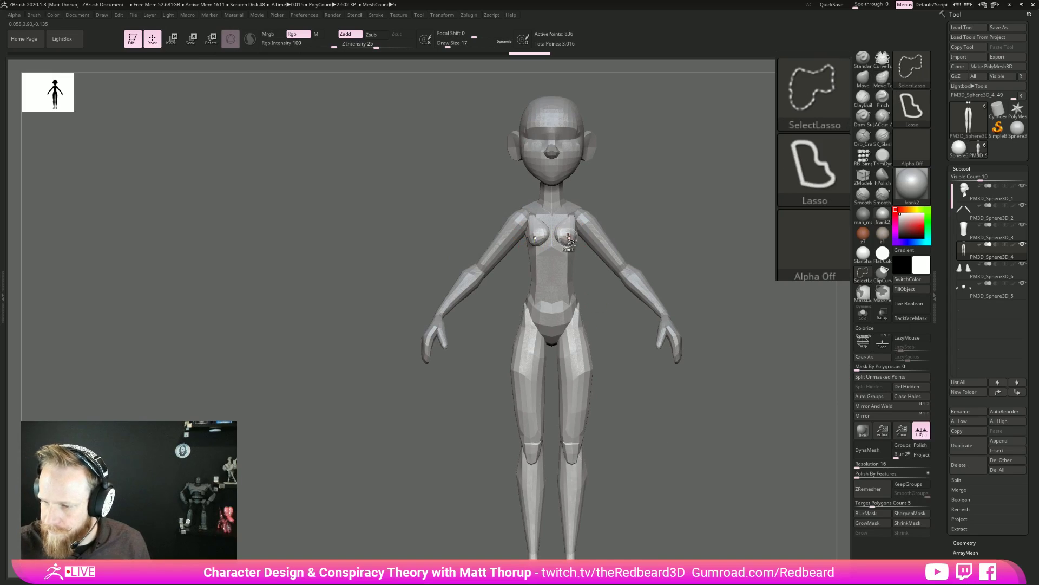
Isolate the breasts and split them from the legs so each has its own subtool.
{"action": "left_click", "coordinate": [569, 238], "text": "ctrl+shift"}
{"action": "mouse_move", "coordinate": [647, 225]}
{"action": "left_mouse_down", "text": "ctrl+shift"}
{"action": "mouse_move", "coordinate": [685, 226]}
{"action": "mouse_move", "coordinate": [477, 173]}
{"action": "mouse_move", "coordinate": [487, 174]}
{"action": "left_mouse_up", "text": "ctrl+shift"}
{"action": "left_click", "coordinate": [681, 220], "text": "ctrl+shift"}
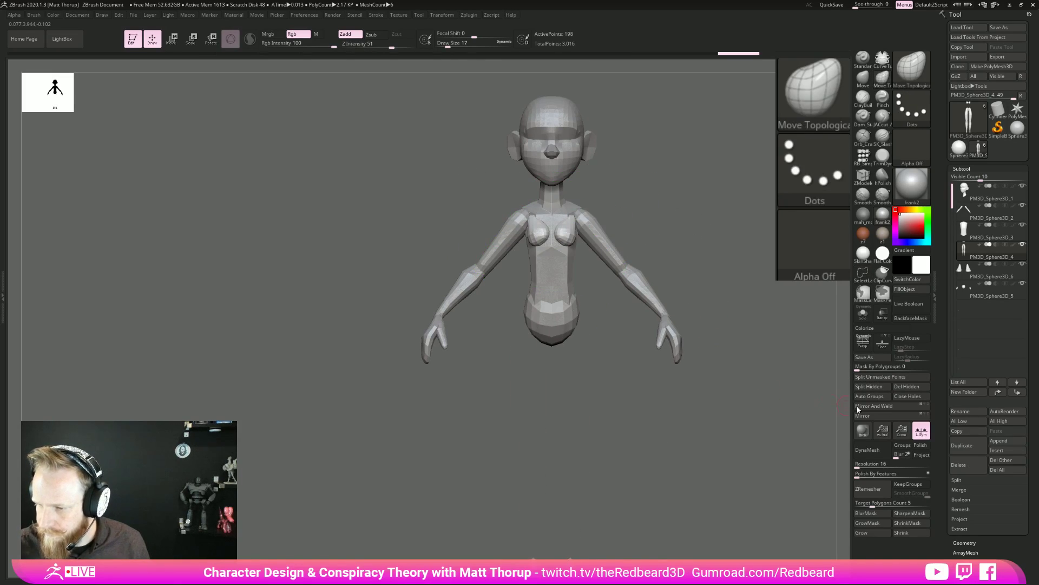
{"action": "left_click", "coordinate": [877, 387]}
{"action": "left_click_drag", "start_coordinate": [705, 449], "coordinate": [634, 490], "text": "alt"}
Examine the separated figure from side, three-quarter and front views, and select the torso and shoulders subtool.
{"action": "left_click", "coordinate": [551, 249], "text": "alt"}
{"action": "left_click_drag", "start_coordinate": [724, 362], "coordinate": [736, 389], "text": "shift"}
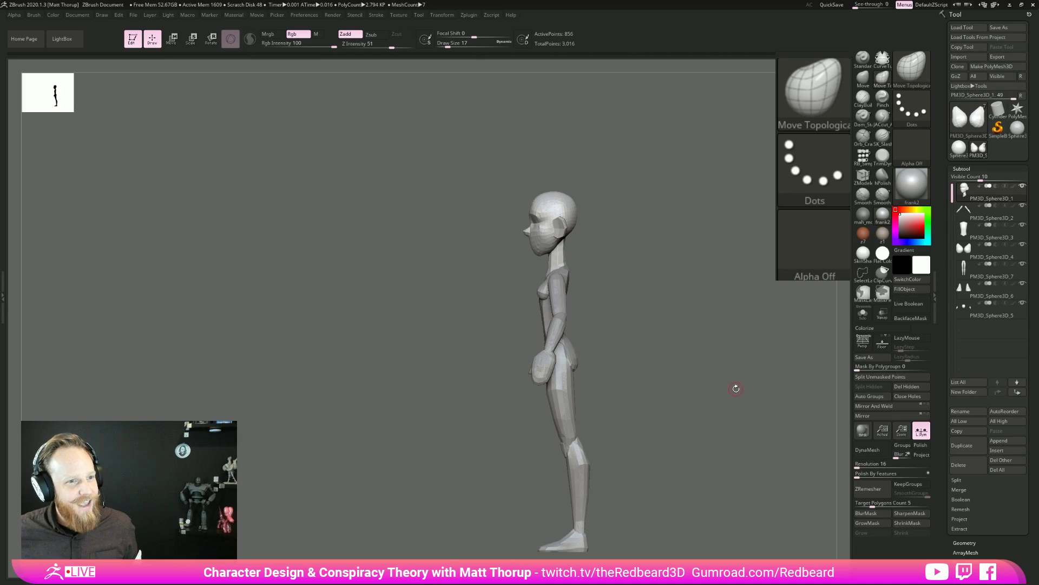
{"action": "mouse_move", "coordinate": [688, 340]}
{"action": "left_mouse_down"}
{"action": "mouse_move", "coordinate": [722, 337]}
{"action": "mouse_move", "coordinate": [705, 339]}
{"action": "left_mouse_up"}
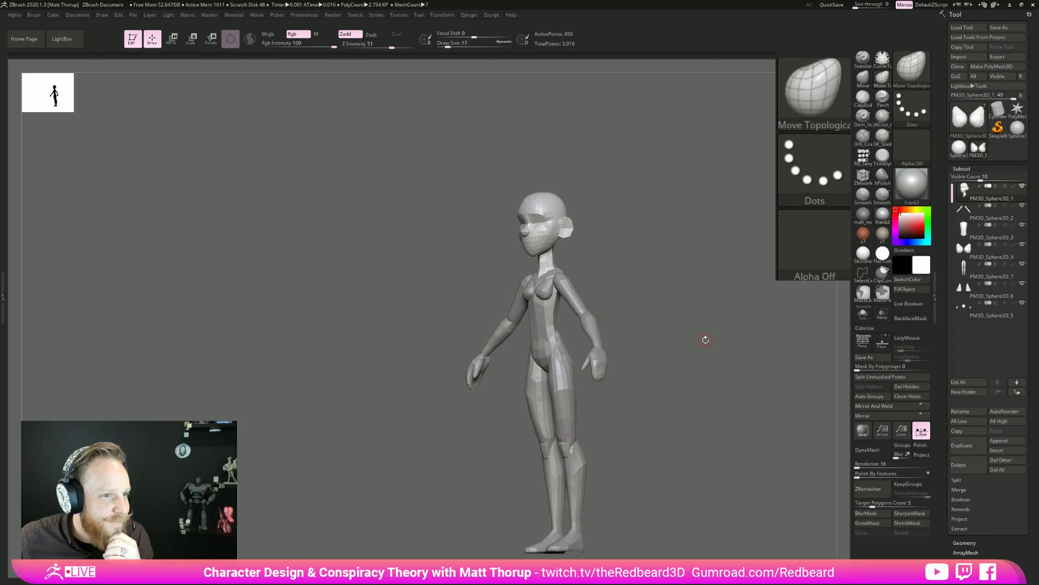
{"action": "left_click_drag", "start_coordinate": [673, 316], "coordinate": [722, 305]}
{"action": "key", "text": "f"}
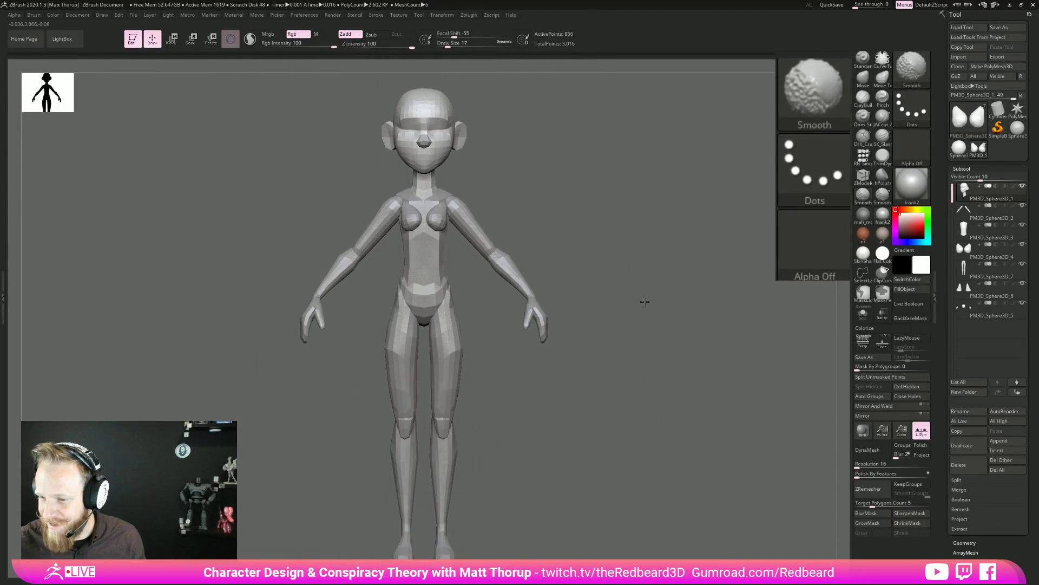
{"action": "left_click", "coordinate": [494, 249], "text": "alt"}
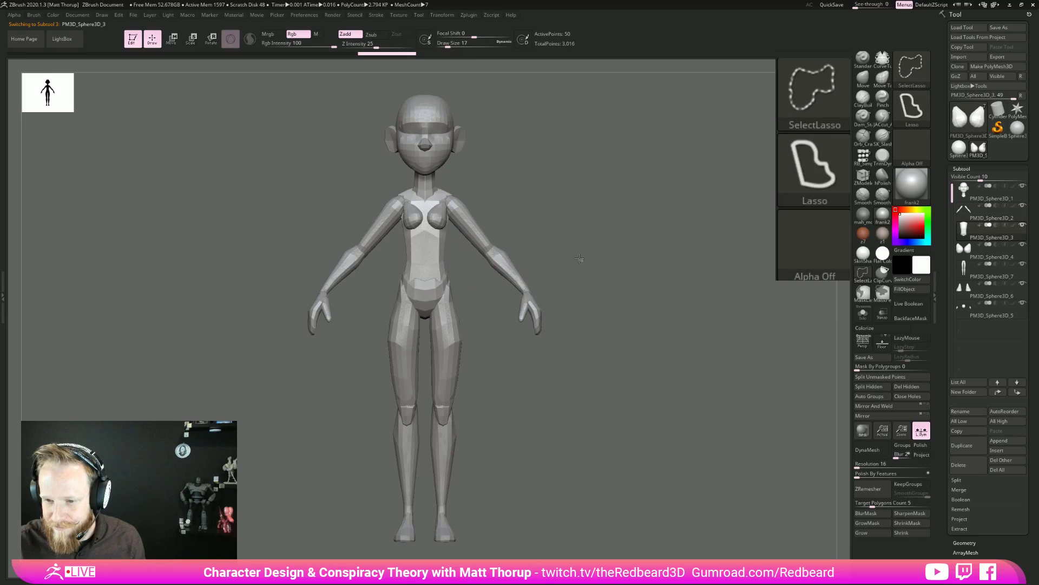
{"action": "left_click", "coordinate": [858, 313]}
{"action": "left_click_drag", "start_coordinate": [698, 394], "coordinate": [672, 378]}
{"action": "left_click", "coordinate": [860, 312]}
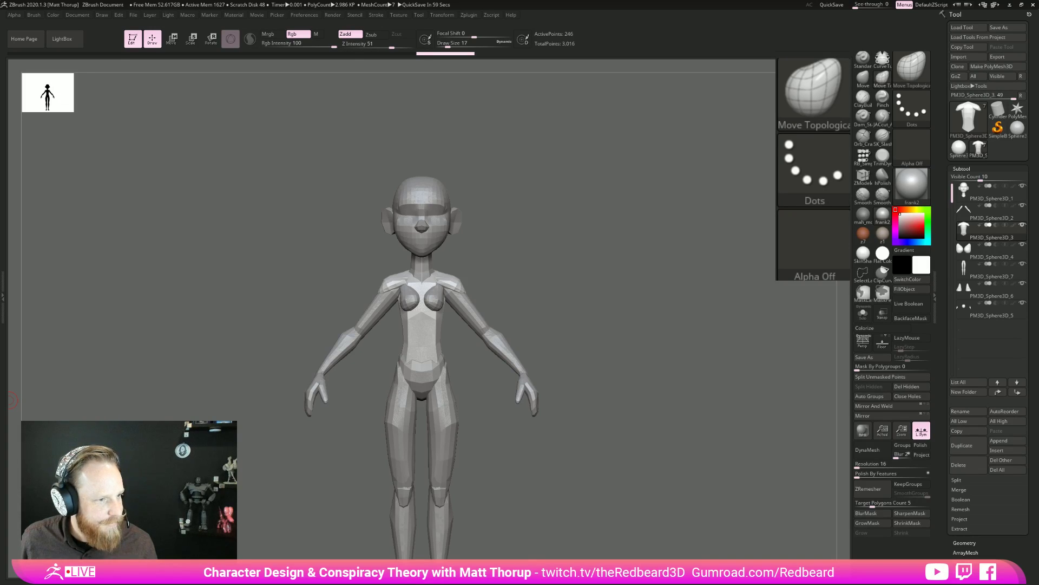
{"action": "mouse_move", "coordinate": [654, 375]}
{"action": "left_mouse_down"}
{"action": "mouse_move", "coordinate": [671, 358]}
{"action": "mouse_move", "coordinate": [603, 369]}
{"action": "mouse_move", "coordinate": [651, 373]}
{"action": "left_mouse_up"}
Save the tool as GuillermoGirl01 in the artist-named folder inside the ZBrush folder on the D: drive.
{"action": "left_click", "coordinate": [1009, 27]}
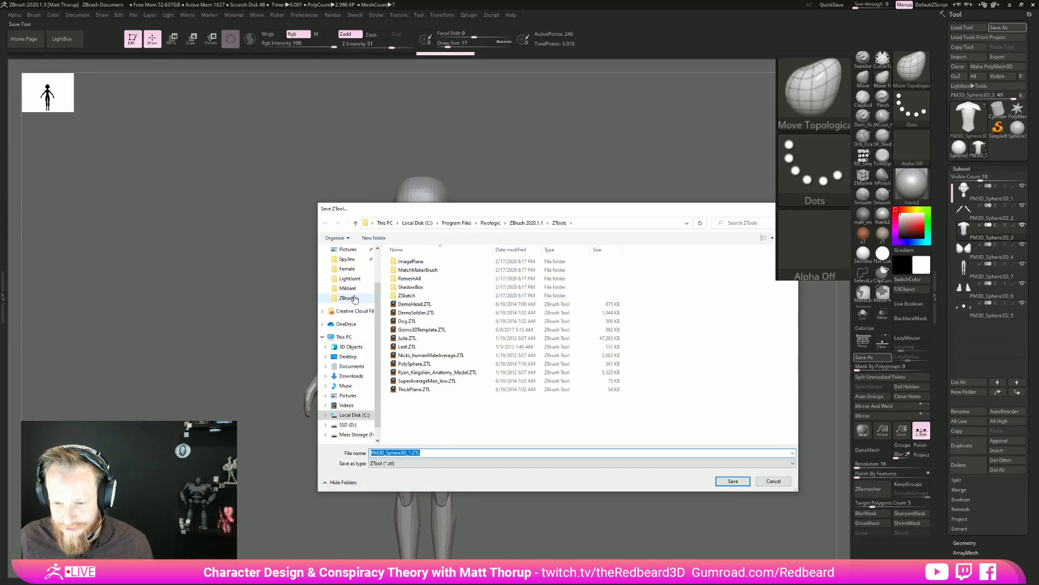
{"action": "left_click", "coordinate": [347, 424]}
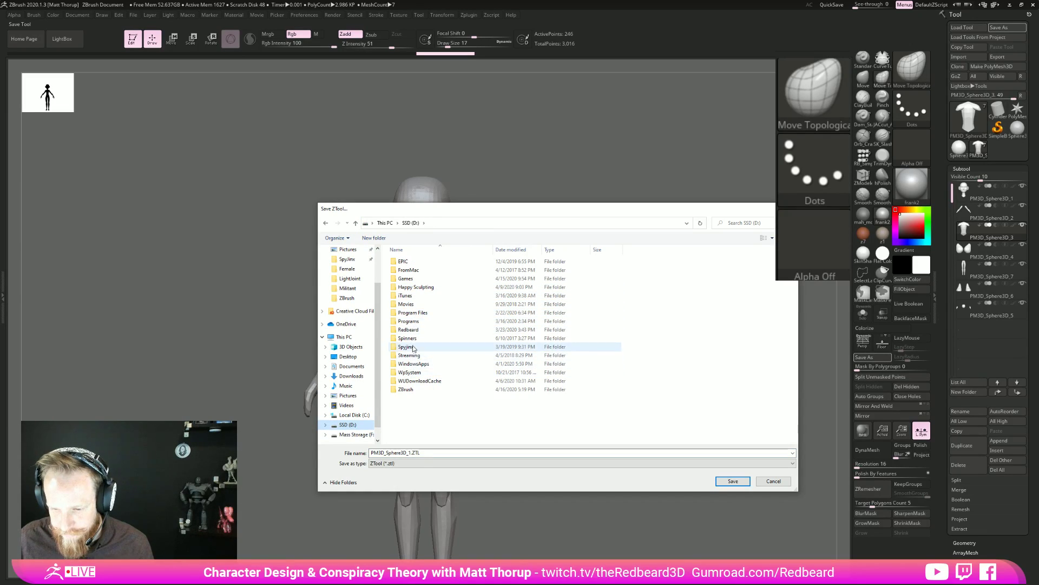
{"action": "double_click", "coordinate": [413, 389]}
{"action": "left_click", "coordinate": [421, 350]}
{"action": "double_click", "coordinate": [421, 349]}
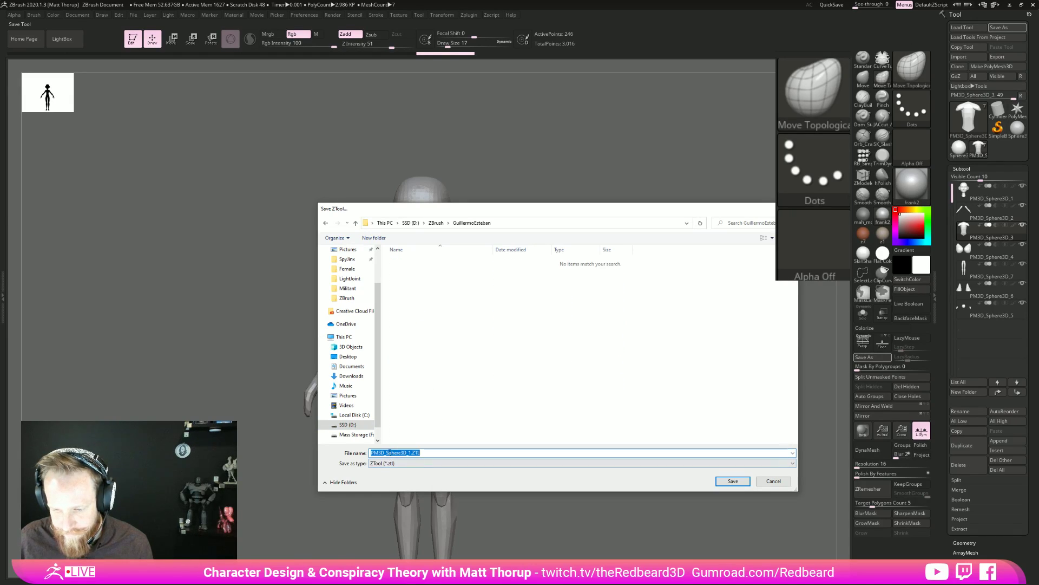
{"action": "type", "text": "Gu"}
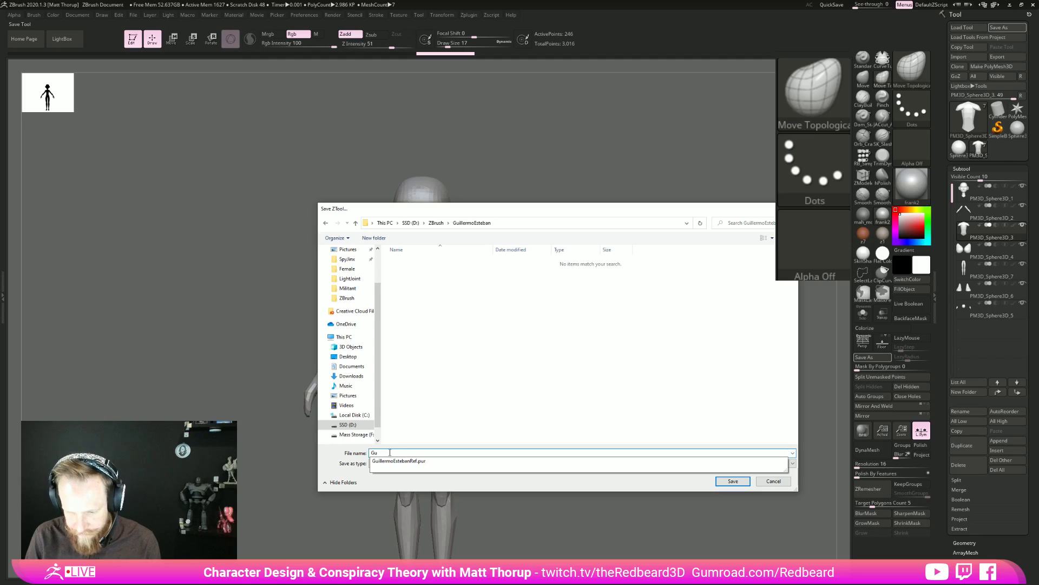
{"action": "type", "text": "illermoGirl01"}
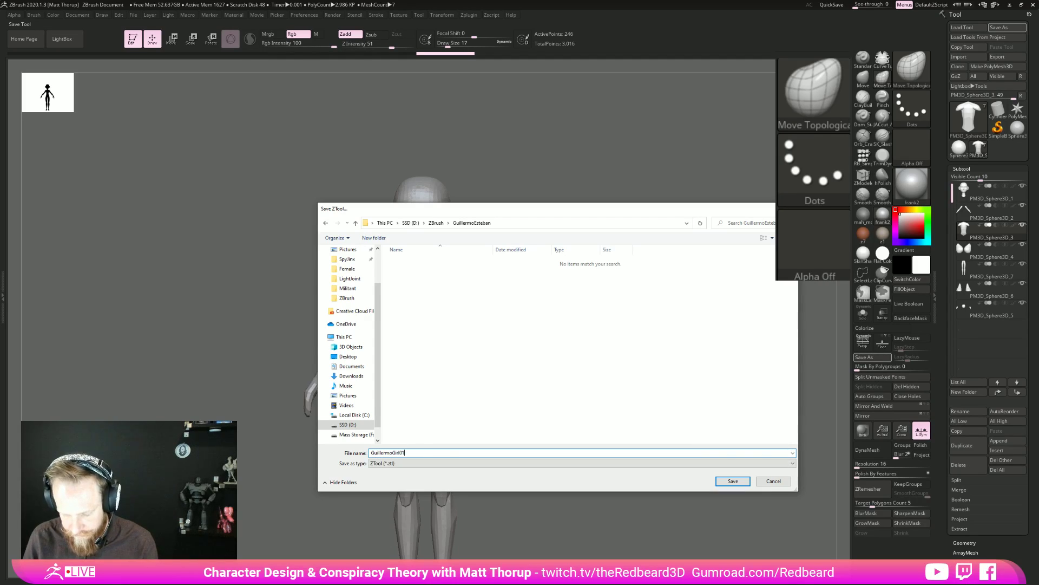
{"action": "key", "text": "Return"}
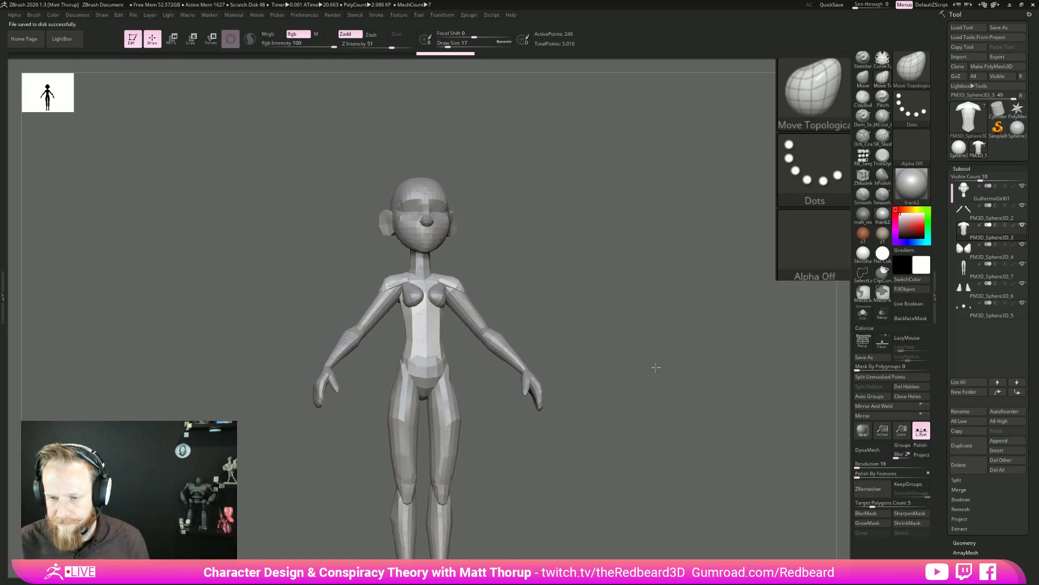
Make the head the active subtool and display its polygroup colours with the wireframe.
{"action": "mouse_move", "coordinate": [684, 397]}
{"action": "left_mouse_down", "text": "alt"}
{"action": "mouse_move", "coordinate": [587, 364]}
{"action": "mouse_move", "coordinate": [578, 385]}
{"action": "mouse_move", "coordinate": [675, 380]}
{"action": "mouse_move", "coordinate": [634, 390]}
{"action": "mouse_move", "coordinate": [692, 406]}
{"action": "mouse_move", "coordinate": [683, 375]}
{"action": "left_mouse_up", "text": "alt"}
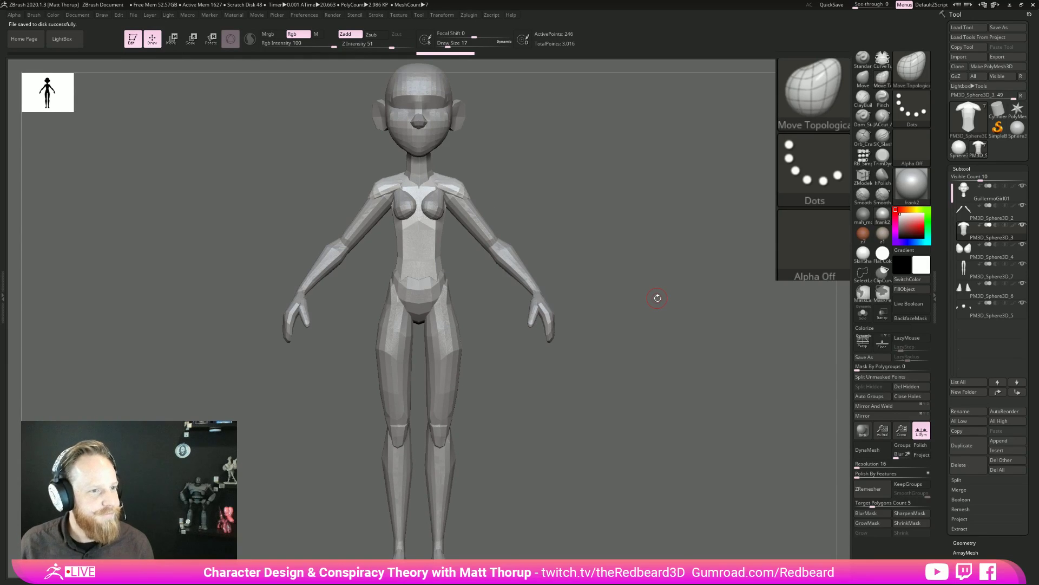
{"action": "left_click_drag", "start_coordinate": [672, 349], "coordinate": [758, 411]}
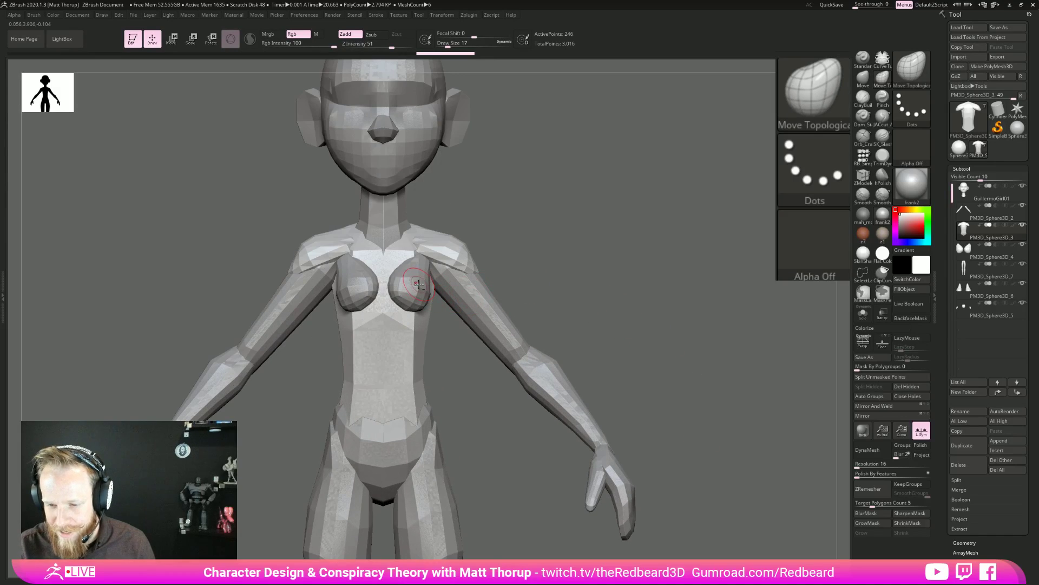
{"action": "left_click", "coordinate": [418, 285], "text": "alt"}
{"action": "left_click_drag", "start_coordinate": [626, 377], "coordinate": [658, 524], "text": "alt"}
{"action": "left_click", "coordinate": [449, 289], "text": "alt"}
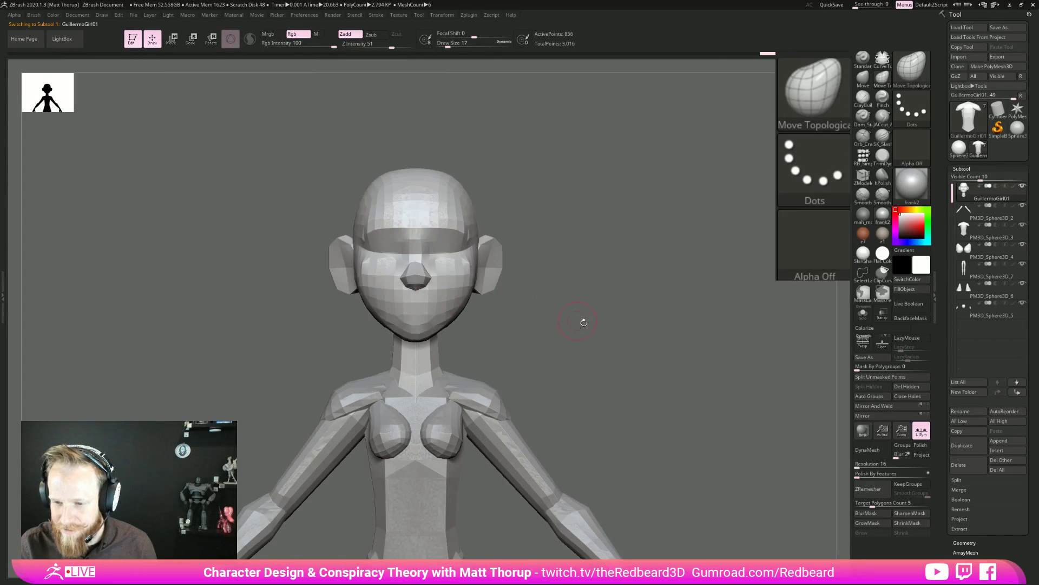
{"action": "left_click_drag", "start_coordinate": [578, 320], "coordinate": [641, 339]}
{"action": "key", "text": "shift+f"}
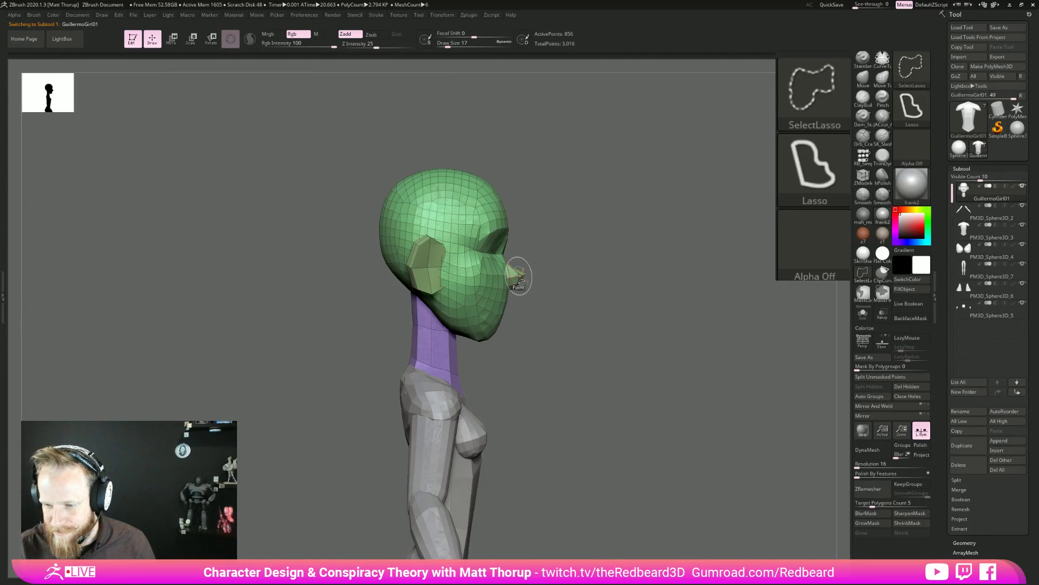
Isolate the ear polygroup by visibility and split the ears from the head into their own subtool.
{"action": "left_click", "coordinate": [518, 276], "text": "ctrl+shift"}
{"action": "left_click", "coordinate": [550, 281], "text": "ctrl+shift"}
{"action": "left_click_drag", "start_coordinate": [557, 281], "coordinate": [603, 290]}
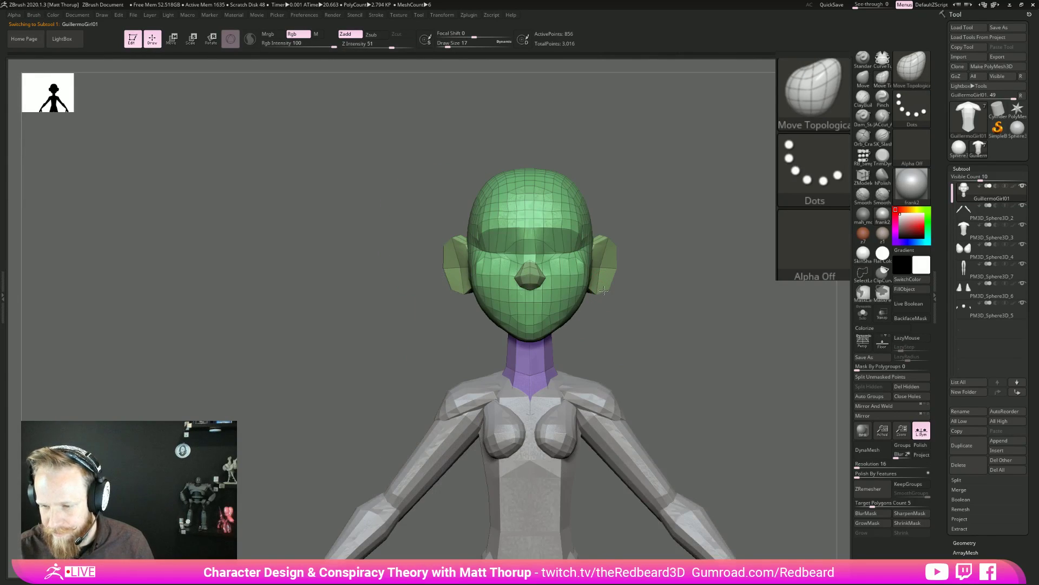
{"action": "left_click_drag", "start_coordinate": [710, 293], "coordinate": [550, 324]}
{"action": "left_click", "coordinate": [551, 321], "text": "ctrl+shift"}
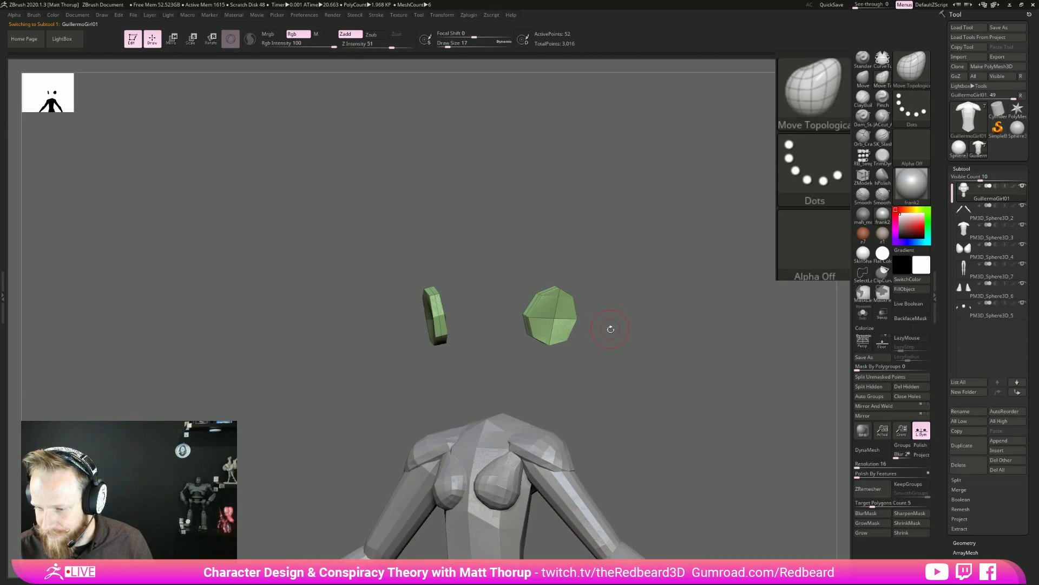
{"action": "left_click", "coordinate": [869, 386]}
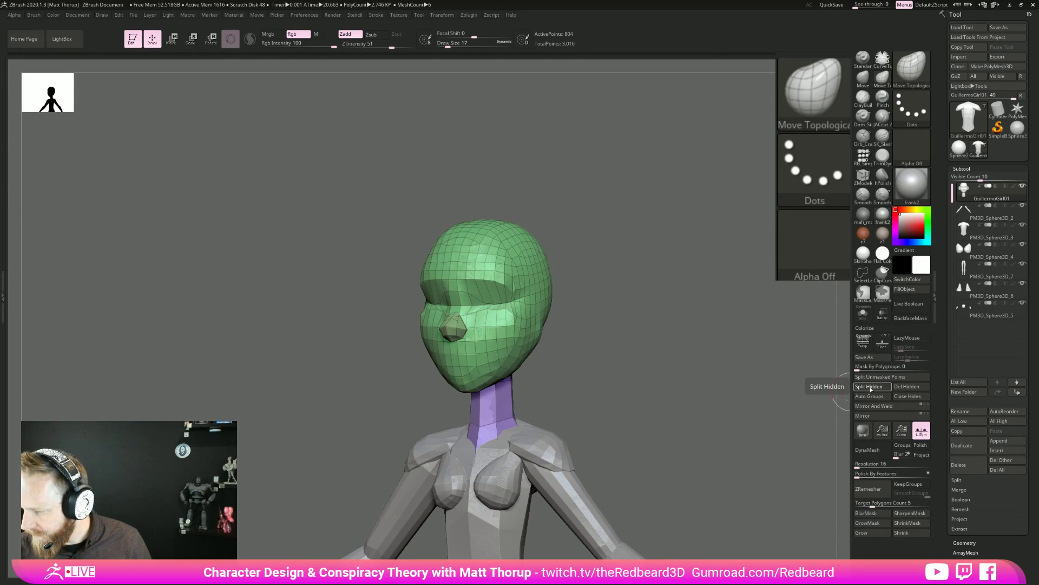
Hide the nose polygroup and split the nose from the head into a separate subtool.
{"action": "left_click", "coordinate": [454, 330], "text": "ctrl+shift"}
{"action": "left_click", "coordinate": [868, 386]}
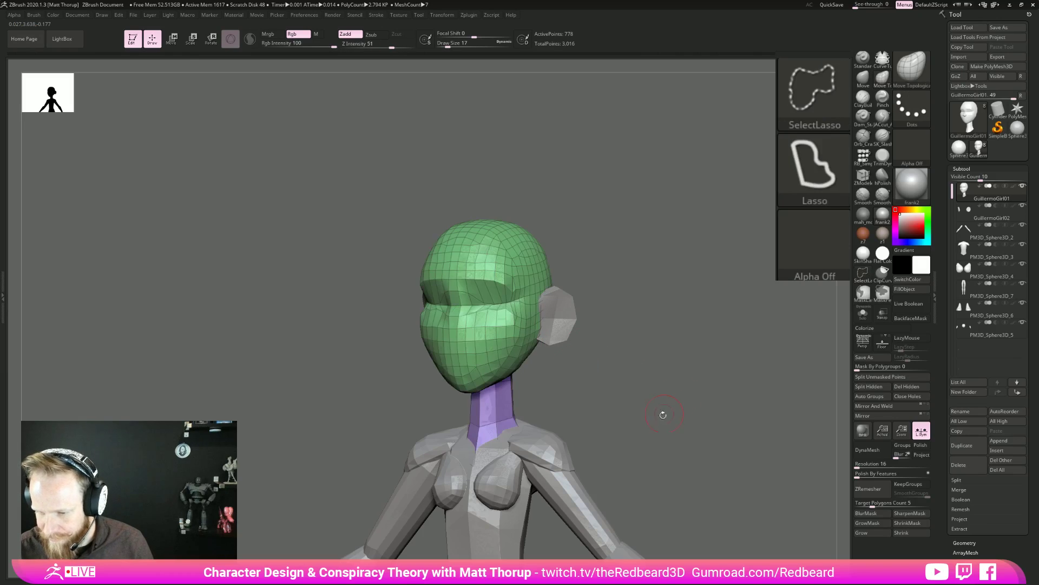
{"action": "left_click", "coordinate": [872, 388]}
Try to fuse the head and neck with DynaMesh, then undo it.
{"action": "mouse_move", "coordinate": [715, 428]}
{"action": "left_mouse_down"}
{"action": "mouse_move", "coordinate": [578, 420]}
{"action": "mouse_move", "coordinate": [840, 451]}
{"action": "left_mouse_up"}
{"action": "left_click", "coordinate": [869, 450]}
{"action": "left_click", "coordinate": [814, 471]}
{"action": "left_click_drag", "start_coordinate": [684, 489], "coordinate": [672, 489], "text": "shift"}
{"action": "key", "text": "ctrl+z"}
Try DynaMesh on the head and neck at resolution 384, undoing each attempt.
{"action": "left_click_drag", "start_coordinate": [857, 465], "coordinate": [862, 465]}
{"action": "left_click", "coordinate": [870, 452]}
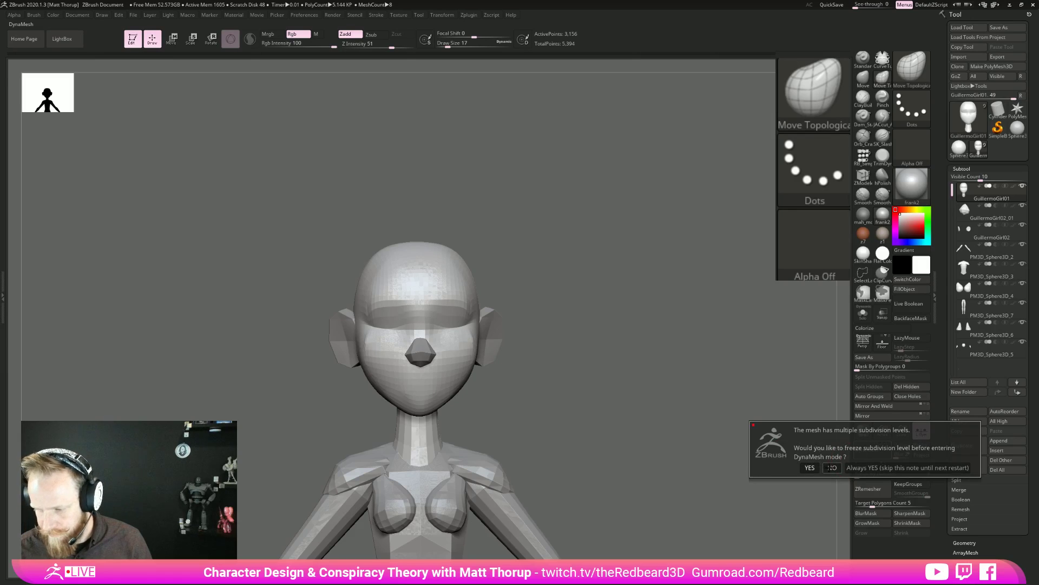
{"action": "left_click", "coordinate": [832, 467]}
{"action": "mouse_move", "coordinate": [733, 489]}
{"action": "left_mouse_down", "text": "shift"}
{"action": "mouse_move", "coordinate": [724, 492]}
{"action": "mouse_move", "coordinate": [745, 489]}
{"action": "left_mouse_up", "text": "shift"}
{"action": "key", "text": "ctrl+z"}
{"action": "left_click", "coordinate": [869, 450]}
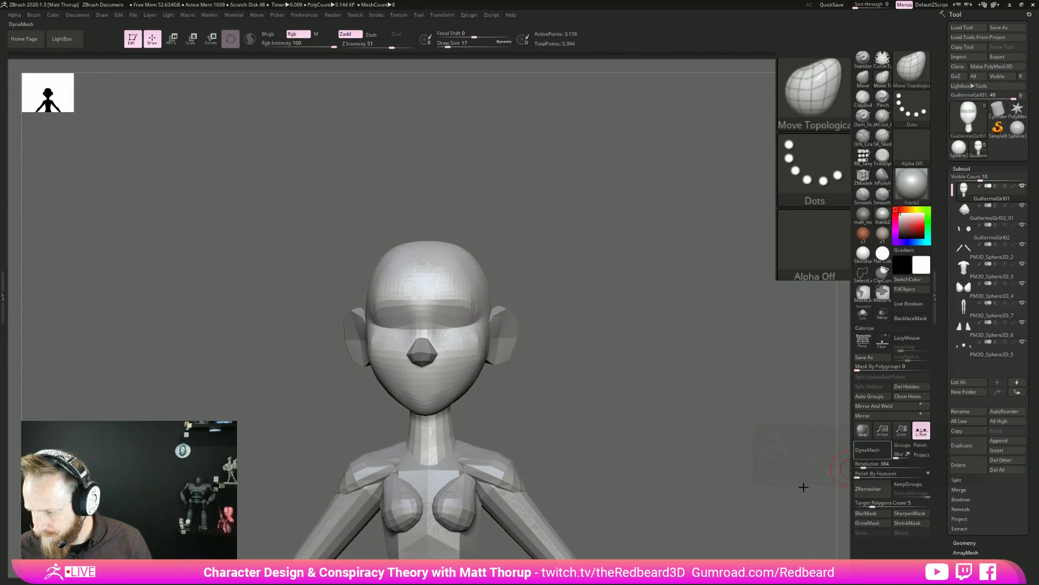
{"action": "left_click_drag", "start_coordinate": [758, 500], "coordinate": [737, 495]}
{"action": "key", "text": "ctrl+z"}
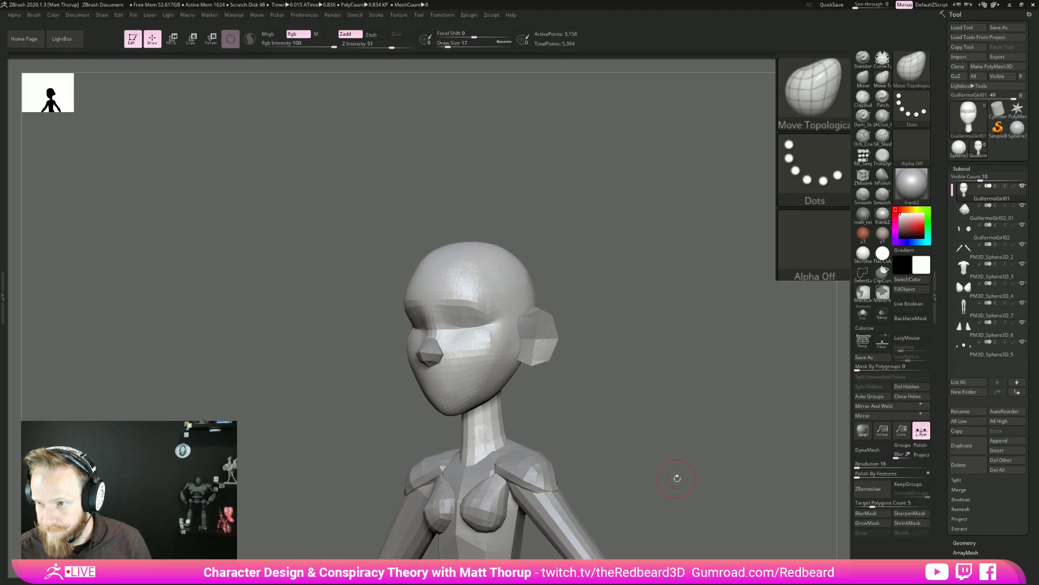
Try DynaMesh on the head and neck at resolutions 104 and 152, undoing each attempt.
{"action": "left_click_drag", "start_coordinate": [856, 467], "coordinate": [858, 468]}
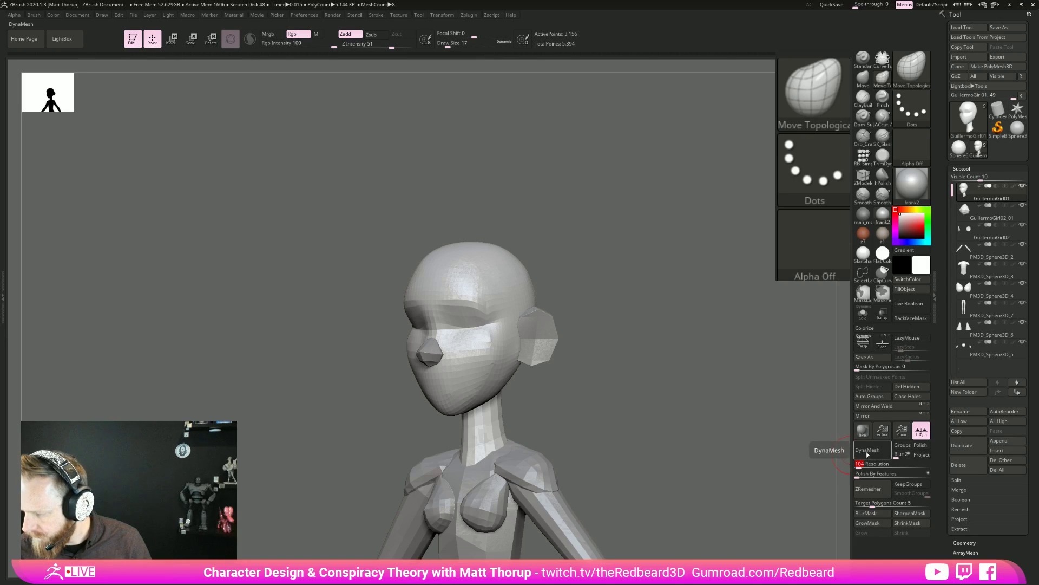
{"action": "left_click", "coordinate": [867, 455]}
{"action": "mouse_move", "coordinate": [777, 485]}
{"action": "left_mouse_down"}
{"action": "mouse_move", "coordinate": [731, 494]}
{"action": "mouse_move", "coordinate": [775, 478]}
{"action": "left_mouse_up"}
{"action": "key", "text": "ctrl+d"}
{"action": "left_click", "coordinate": [858, 465]}
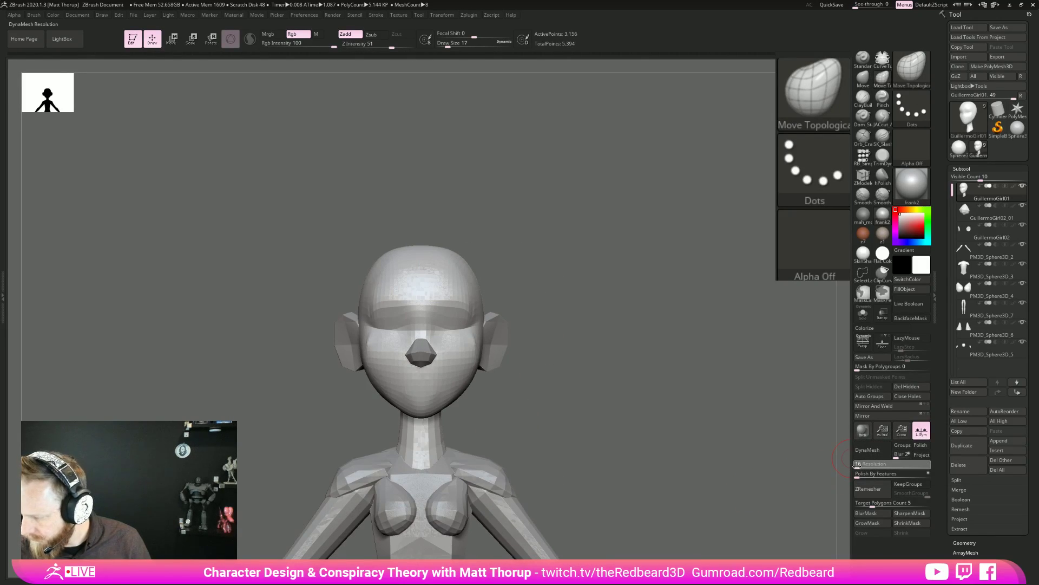
{"action": "left_click", "coordinate": [868, 450]}
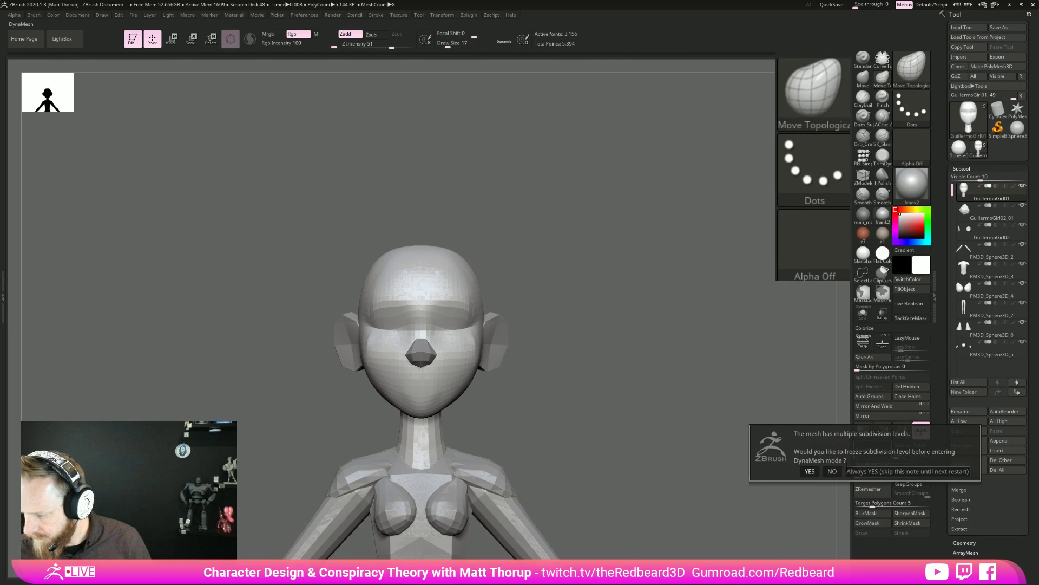
{"action": "left_click_drag", "start_coordinate": [724, 492], "coordinate": [689, 491]}
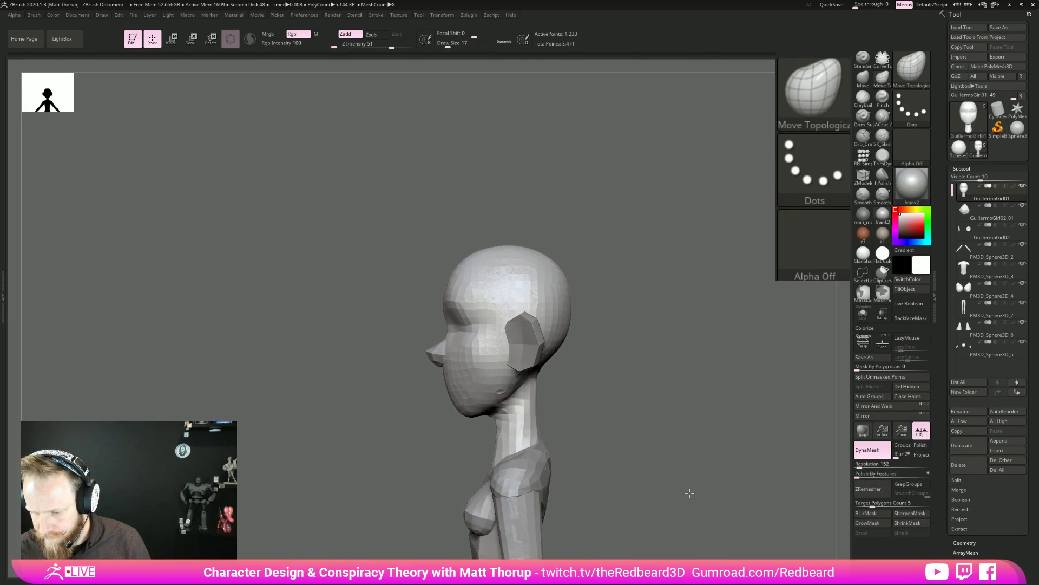
{"action": "key", "text": "ctrl+z"}
DynaMesh the head and neck into one mesh at resolution 216.
{"action": "left_click", "coordinate": [873, 463]}
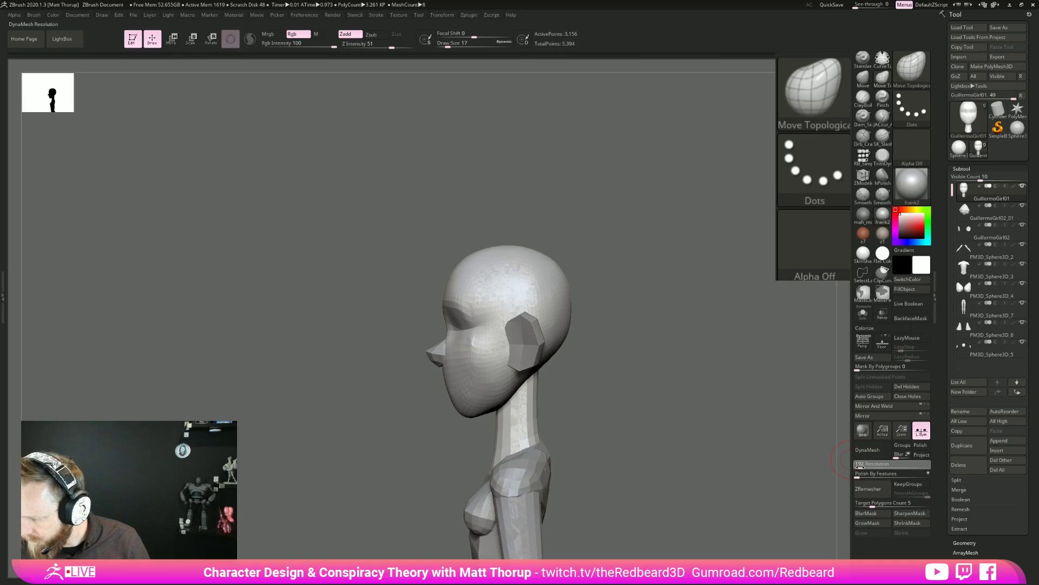
{"action": "left_click_drag", "start_coordinate": [860, 468], "coordinate": [859, 468]}
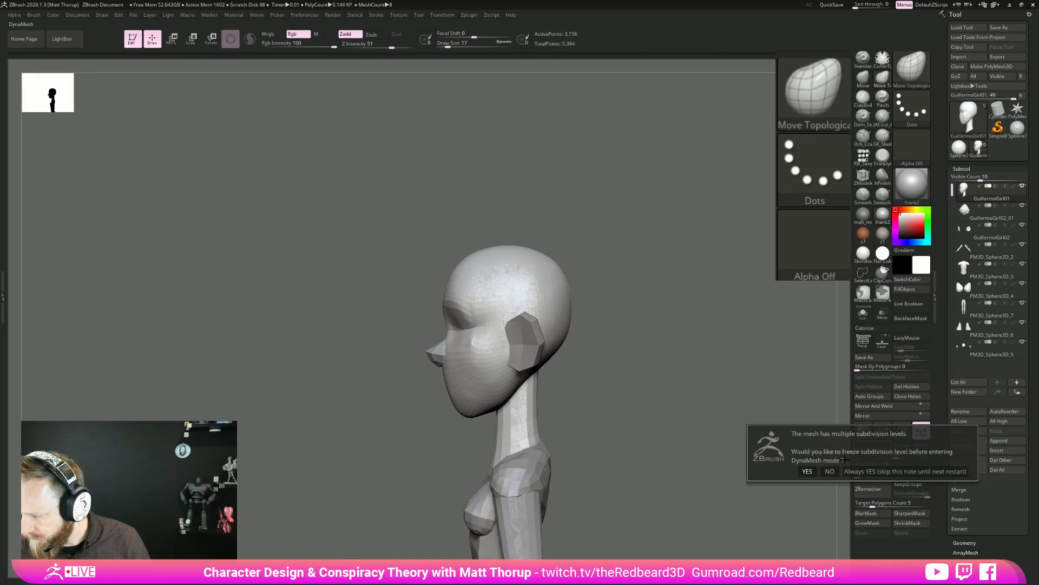
{"action": "left_click", "coordinate": [867, 449]}
{"action": "mouse_move", "coordinate": [668, 493]}
{"action": "left_mouse_down", "text": "shift"}
{"action": "mouse_move", "coordinate": [718, 486]}
{"action": "mouse_move", "coordinate": [635, 450]}
{"action": "mouse_move", "coordinate": [714, 448]}
{"action": "mouse_move", "coordinate": [750, 563]}
{"action": "left_mouse_up", "text": "shift"}
Smooth the outer ends of the eye band and reshape the brow area with the Move brush.
{"action": "left_click_drag", "start_coordinate": [564, 311], "coordinate": [548, 320], "text": "shift"}
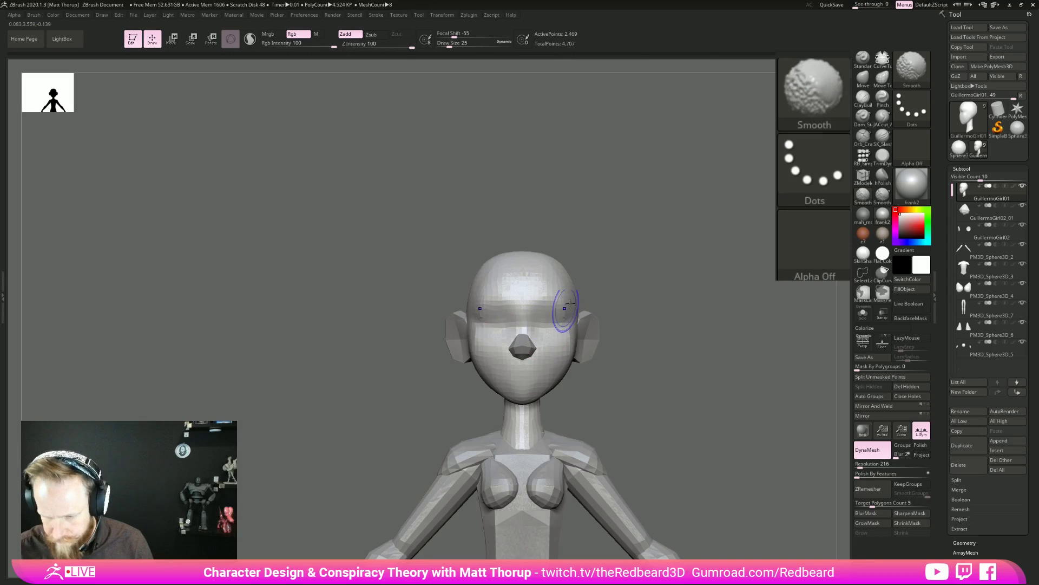
{"action": "mouse_move", "coordinate": [638, 290]}
{"action": "left_mouse_down", "text": "shift"}
{"action": "mouse_move", "coordinate": [717, 343]}
{"action": "mouse_move", "coordinate": [658, 346]}
{"action": "mouse_move", "coordinate": [594, 383]}
{"action": "mouse_move", "coordinate": [642, 394]}
{"action": "mouse_move", "coordinate": [595, 421]}
{"action": "mouse_move", "coordinate": [585, 388]}
{"action": "mouse_move", "coordinate": [525, 402]}
{"action": "mouse_move", "coordinate": [472, 395]}
{"action": "left_mouse_up", "text": "shift"}
{"action": "key", "text": "b"}
{"action": "key", "text": "m"}
{"action": "key", "text": "v"}
{"action": "key", "text": "s"}
{"action": "key", "text": "s"}
{"action": "mouse_move", "coordinate": [492, 325]}
{"action": "left_mouse_down"}
{"action": "mouse_move", "coordinate": [536, 323]}
{"action": "mouse_move", "coordinate": [599, 374]}
{"action": "mouse_move", "coordinate": [596, 390]}
{"action": "left_mouse_up"}
{"action": "key", "text": "s"}
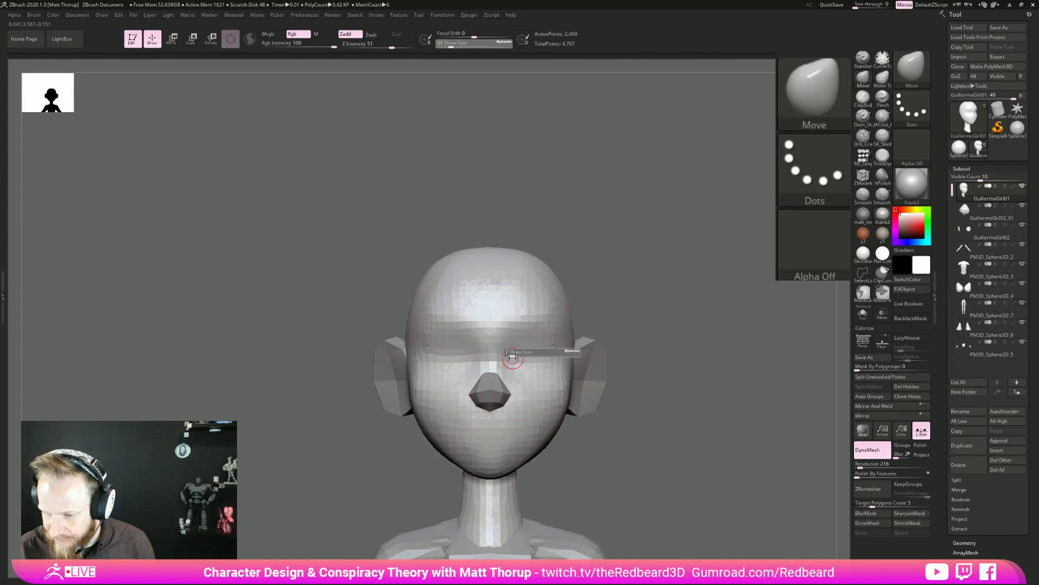
Carve symmetrical eye sockets beneath the brow using the ClayBuildup brush at draw size 7.
{"action": "left_click", "coordinate": [863, 98]}
{"action": "key", "text": "s"}
{"action": "mouse_move", "coordinate": [507, 355]}
{"action": "left_mouse_down"}
{"action": "mouse_move", "coordinate": [518, 352]}
{"action": "mouse_move", "coordinate": [511, 367]}
{"action": "mouse_move", "coordinate": [517, 355]}
{"action": "mouse_move", "coordinate": [544, 360]}
{"action": "mouse_move", "coordinate": [542, 374]}
{"action": "mouse_move", "coordinate": [506, 373]}
{"action": "mouse_move", "coordinate": [541, 370]}
{"action": "mouse_move", "coordinate": [536, 353]}
{"action": "mouse_move", "coordinate": [520, 367]}
{"action": "mouse_move", "coordinate": [512, 360]}
{"action": "mouse_move", "coordinate": [512, 374]}
{"action": "mouse_move", "coordinate": [522, 348]}
{"action": "mouse_move", "coordinate": [547, 366]}
{"action": "mouse_move", "coordinate": [528, 354]}
{"action": "mouse_move", "coordinate": [516, 364]}
{"action": "mouse_move", "coordinate": [533, 360]}
{"action": "left_mouse_up"}
{"action": "key", "text": "s"}
{"action": "left_click_drag", "start_coordinate": [689, 348], "coordinate": [725, 447]}
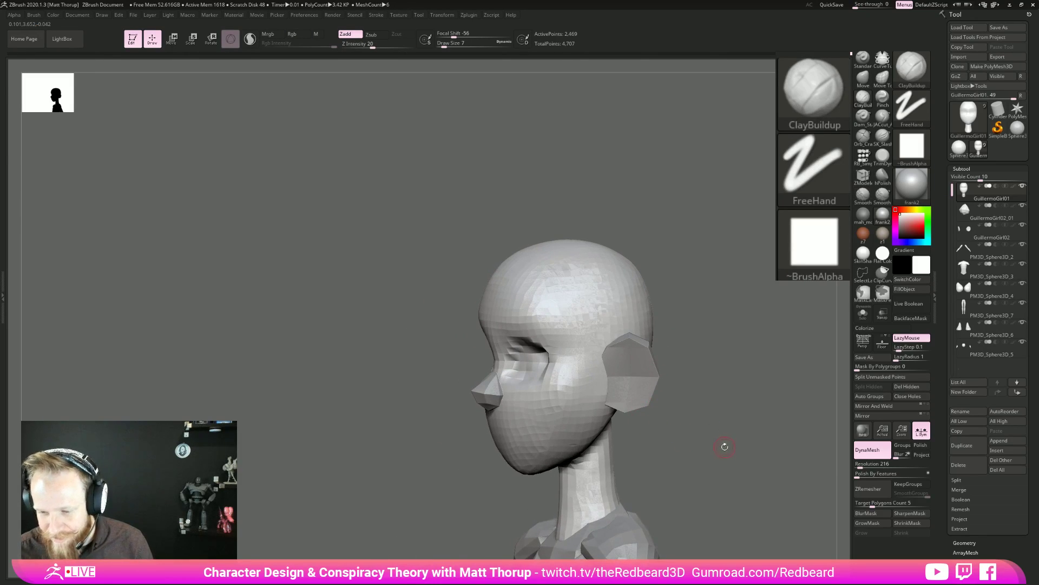
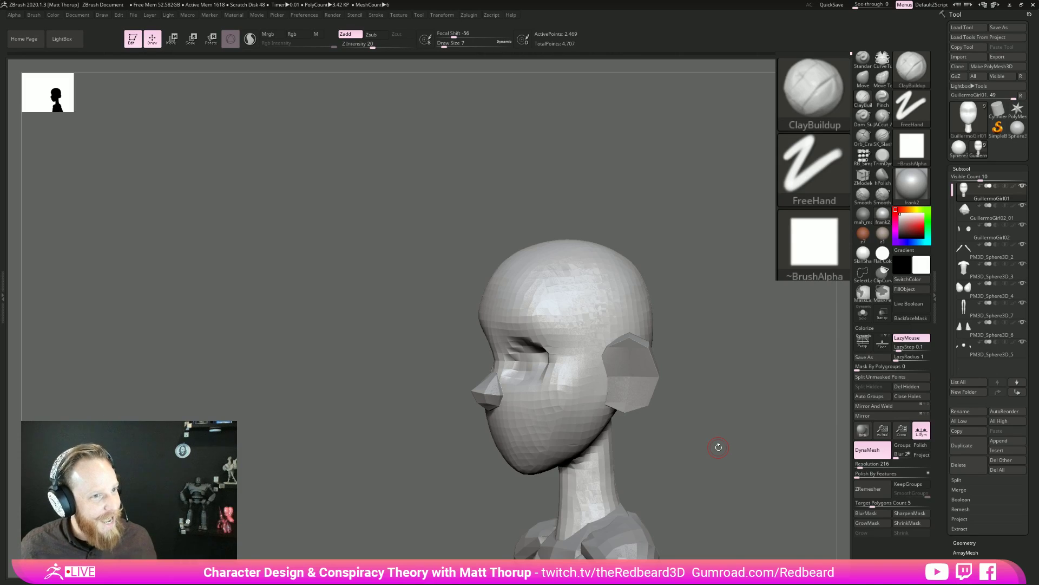
Deepen the eye sockets beside the nose using the ClayBuildup brush at draw size 9.
{"action": "left_click_drag", "start_coordinate": [731, 419], "coordinate": [763, 412]}
{"action": "key", "text": "s"}
{"action": "mouse_move", "coordinate": [509, 348]}
{"action": "left_mouse_down"}
{"action": "mouse_move", "coordinate": [517, 369]}
{"action": "mouse_move", "coordinate": [532, 364]}
{"action": "left_mouse_up"}
{"action": "mouse_move", "coordinate": [623, 373]}
{"action": "left_mouse_down"}
{"action": "mouse_move", "coordinate": [697, 387]}
{"action": "mouse_move", "coordinate": [639, 379]}
{"action": "left_mouse_up"}
{"action": "mouse_move", "coordinate": [639, 379]}
{"action": "right_mouse_down", "text": "ctrl"}
{"action": "mouse_move", "coordinate": [599, 372]}
{"action": "mouse_move", "coordinate": [621, 413]}
{"action": "mouse_move", "coordinate": [628, 379]}
{"action": "right_mouse_up", "text": "ctrl"}
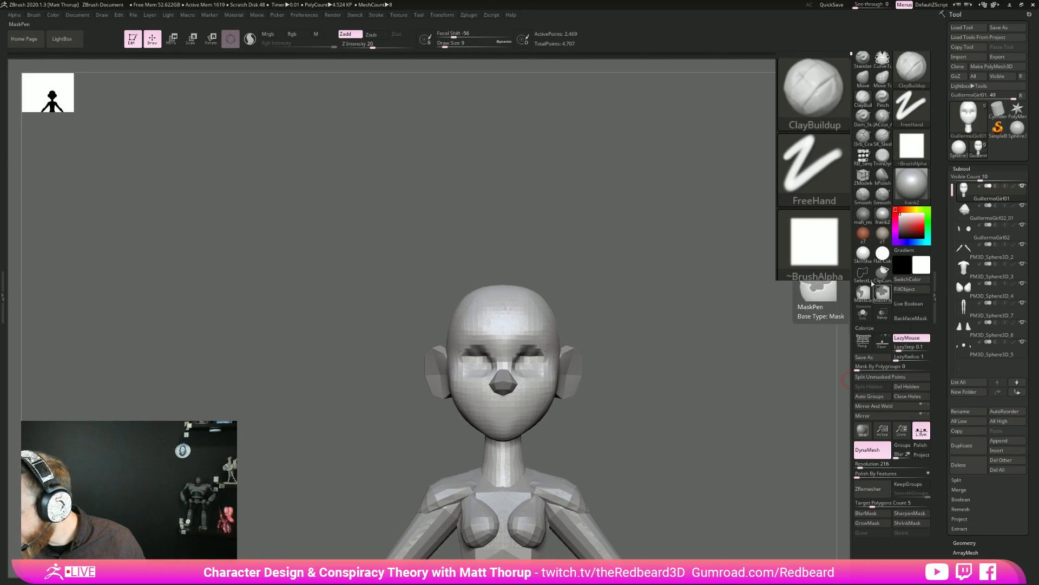
Insert mirrored PolySphereHigh eyeballs over the eye sockets with the RB_SimpleInsert brush and show the transform gizmo.
{"action": "left_click", "coordinate": [865, 157]}
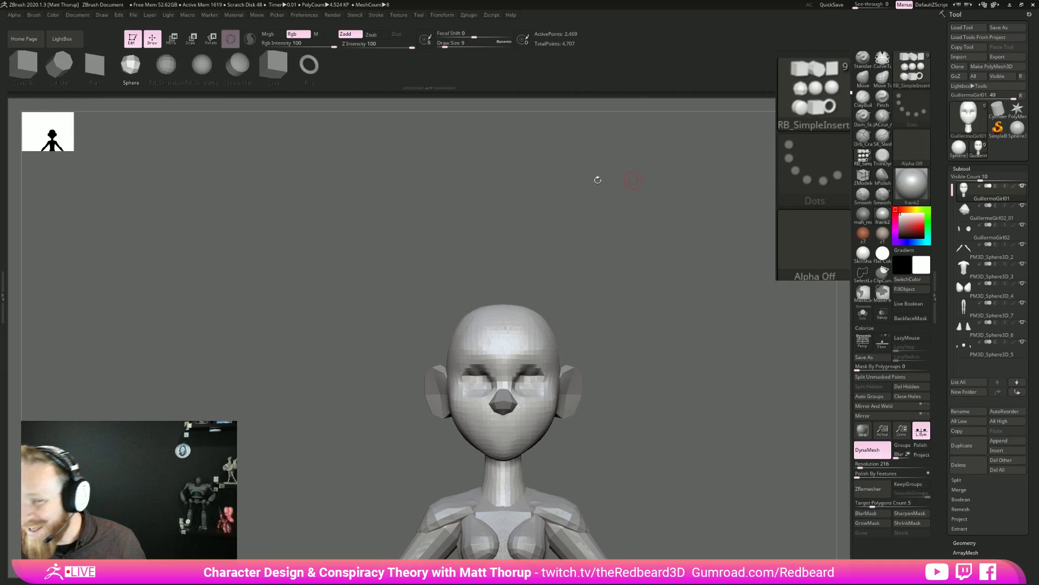
{"action": "left_click", "coordinate": [201, 65]}
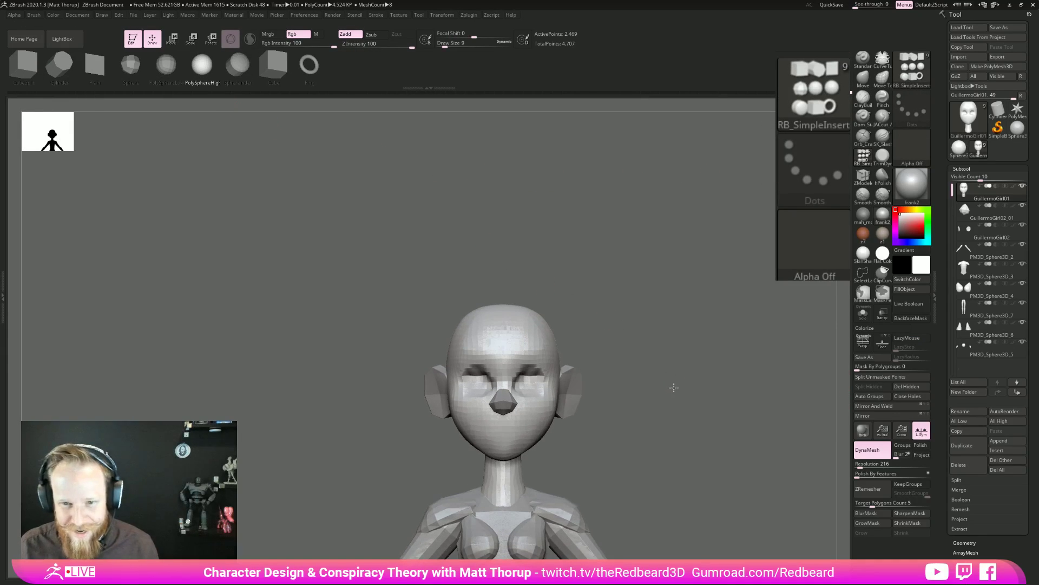
{"action": "left_click_drag", "start_coordinate": [528, 385], "coordinate": [527, 402]}
{"action": "key", "text": "w"}
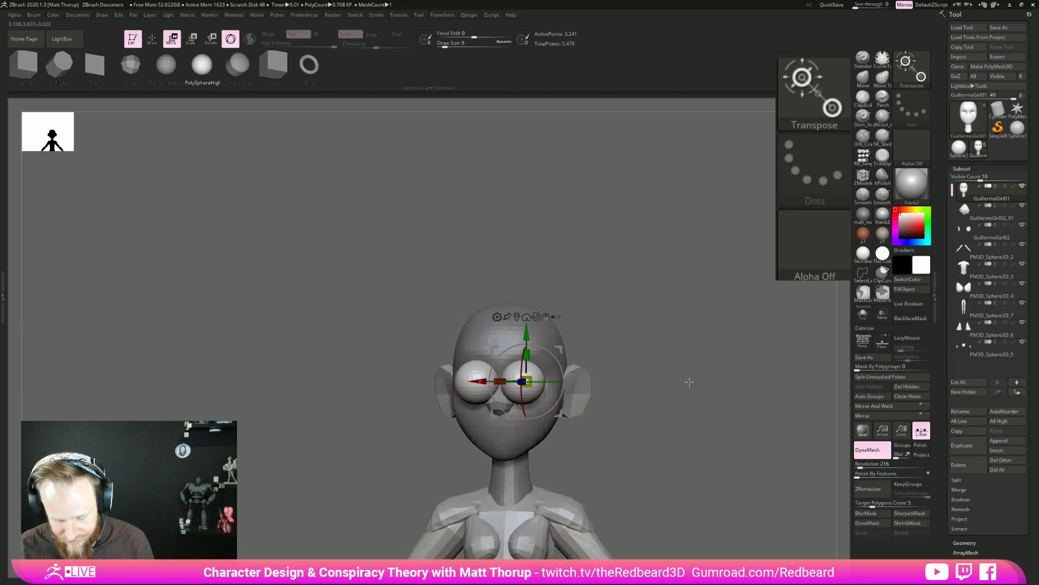
Shrink the mirrored eyeballs and push them back into the eye sockets with the transform gizmo.
{"action": "left_click_drag", "start_coordinate": [710, 384], "coordinate": [584, 397]}
{"action": "left_click_drag", "start_coordinate": [479, 385], "coordinate": [533, 406]}
{"action": "left_click_drag", "start_coordinate": [678, 360], "coordinate": [720, 367]}
{"action": "key", "text": "q"}
{"action": "left_click_drag", "start_coordinate": [578, 397], "coordinate": [603, 404]}
{"action": "key", "text": "w"}
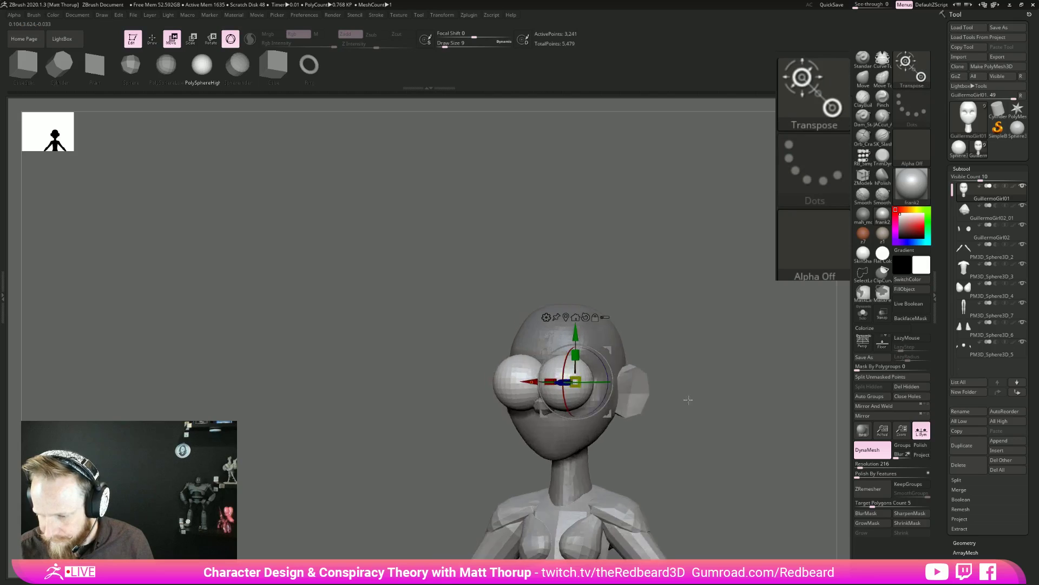
{"action": "left_click_drag", "start_coordinate": [691, 400], "coordinate": [664, 399], "text": "shift"}
{"action": "left_click_drag", "start_coordinate": [532, 383], "coordinate": [533, 384]}
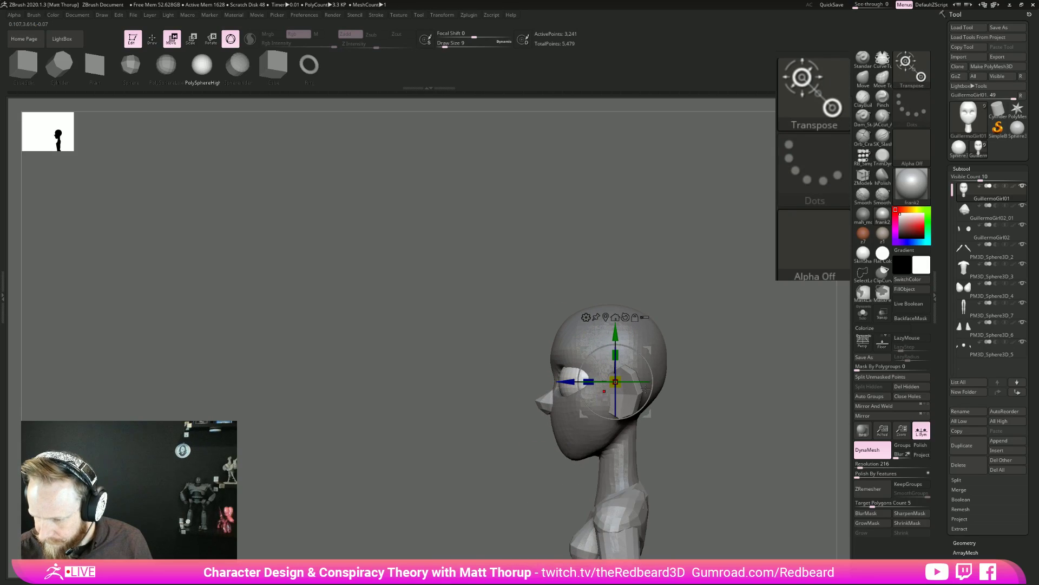
Fine-tune the eyeballs' size and position in the sockets from the front and side, then leave the transform gizmo.
{"action": "left_click_drag", "start_coordinate": [627, 389], "coordinate": [768, 393], "text": "shift"}
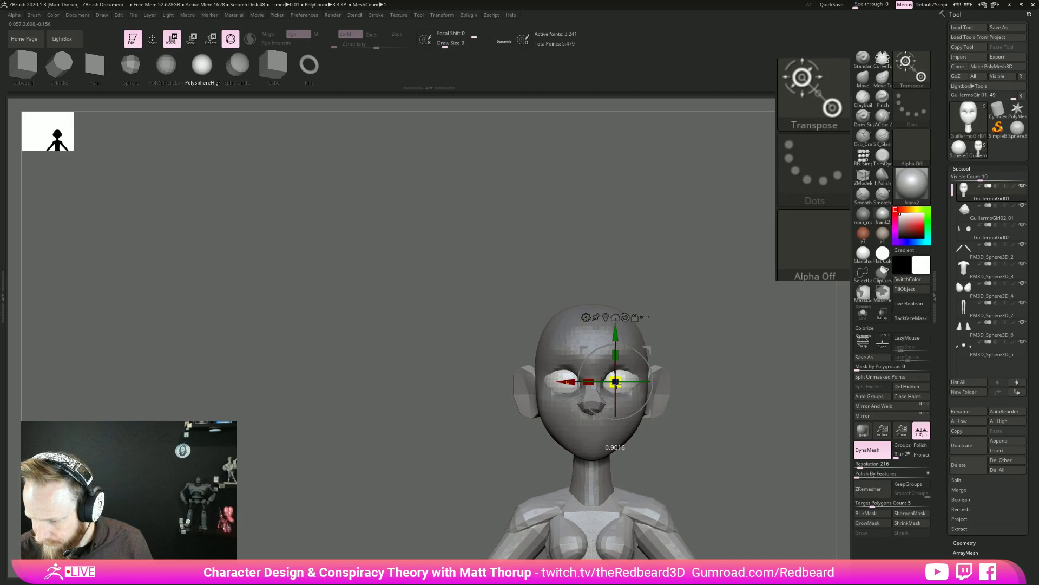
{"action": "left_click_drag", "start_coordinate": [568, 382], "coordinate": [621, 395]}
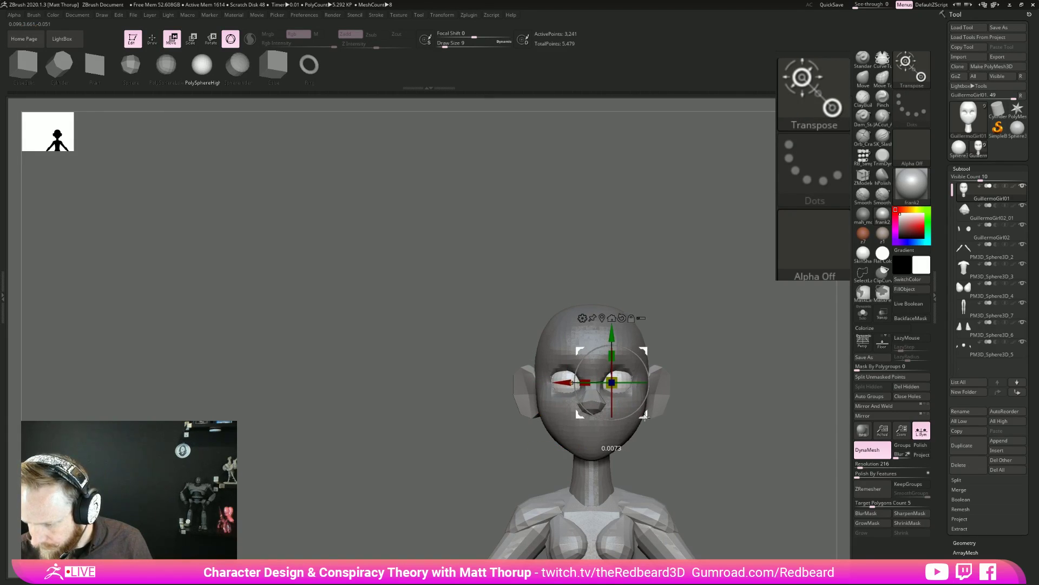
{"action": "left_click_drag", "start_coordinate": [704, 407], "coordinate": [775, 422]}
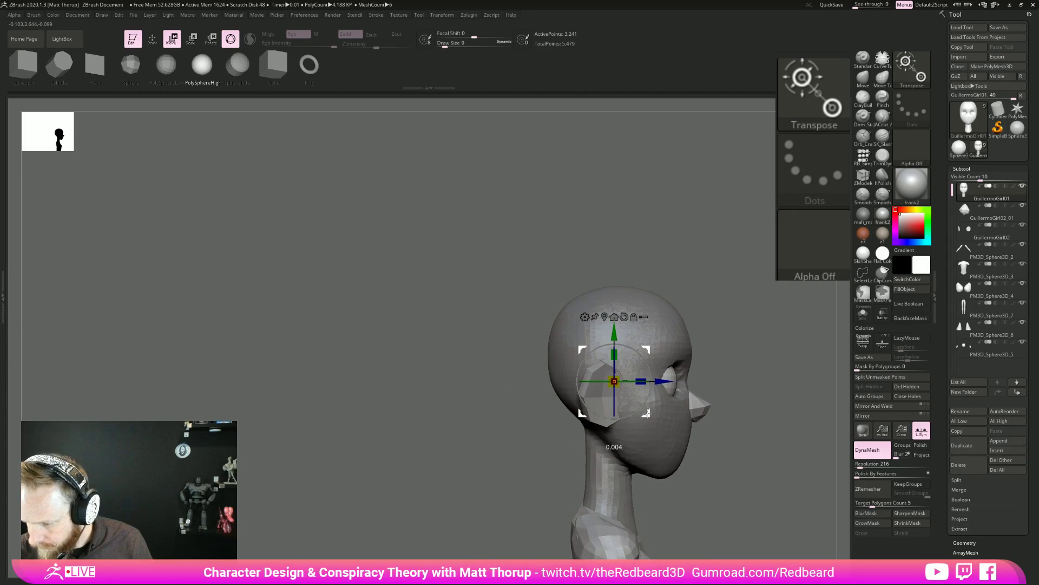
{"action": "key", "text": "q"}
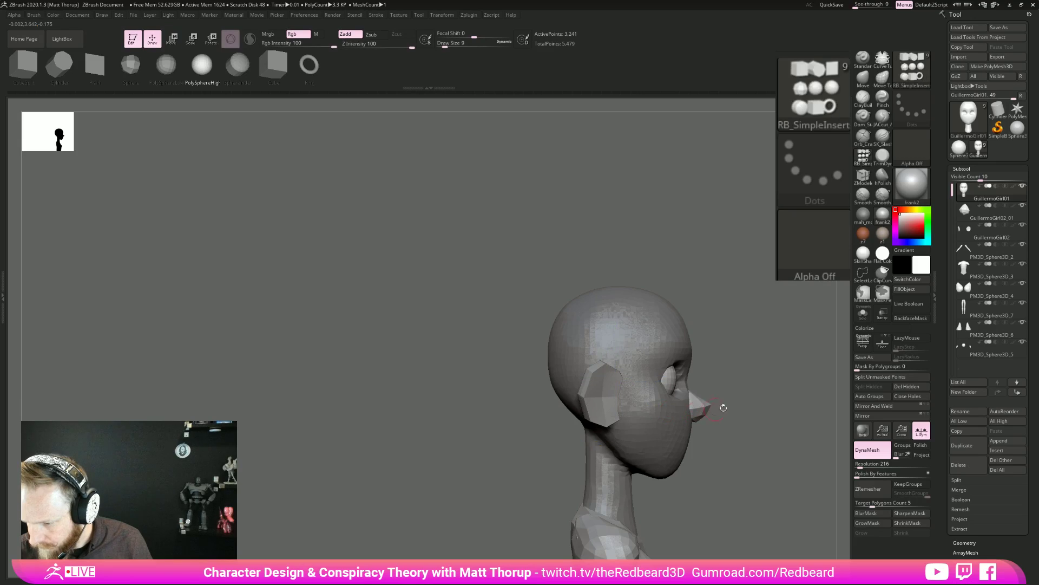
Invert the mask to protect the eyeballs and ready the Move brush at draw size 25 for the face.
{"action": "left_click_drag", "start_coordinate": [774, 412], "coordinate": [738, 411], "text": "shift"}
{"action": "left_click_drag", "start_coordinate": [703, 442], "coordinate": [697, 466], "text": "alt"}
{"action": "left_click", "coordinate": [631, 399], "text": "alt"}
{"action": "left_click_drag", "start_coordinate": [768, 459], "coordinate": [744, 429], "text": "alt"}
{"action": "key", "text": "alt+v"}
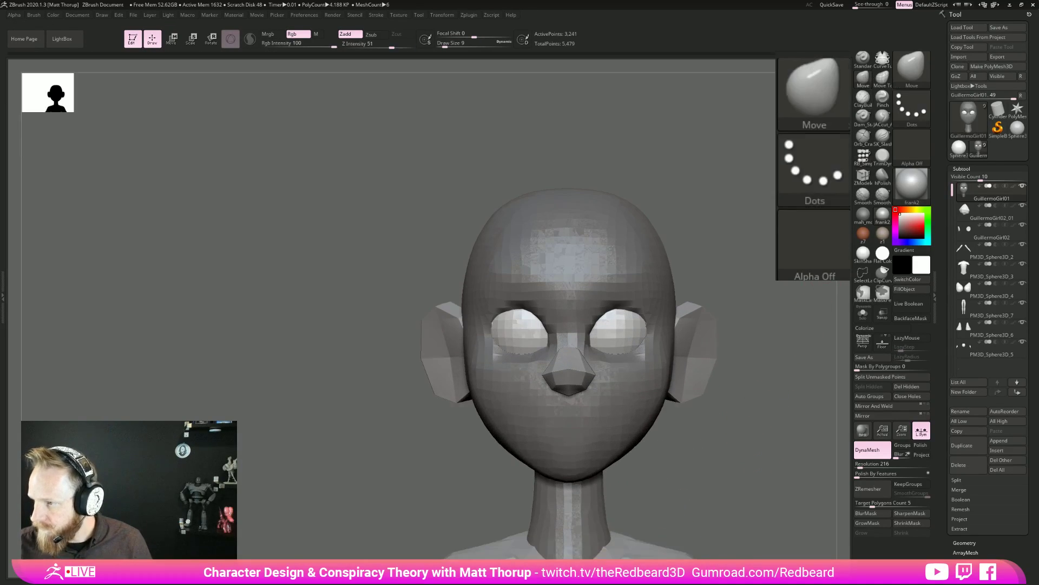
{"action": "left_click_drag", "start_coordinate": [604, 367], "coordinate": [608, 367]}
{"action": "mouse_move", "coordinate": [728, 417]}
{"action": "left_mouse_down", "text": "ctrl"}
{"action": "mouse_move", "coordinate": [747, 440]}
{"action": "mouse_move", "coordinate": [724, 458]}
{"action": "mouse_move", "coordinate": [687, 439]}
{"action": "mouse_move", "coordinate": [656, 444]}
{"action": "left_mouse_up", "text": "ctrl"}
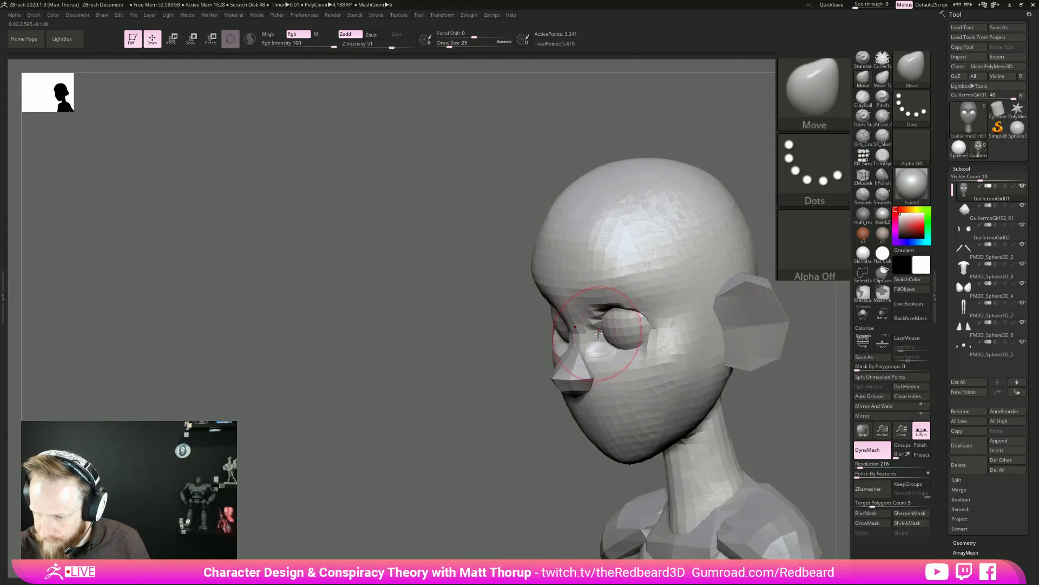
Invert the mask to cover the head and split the unmasked eyeballs into their own subtool.
{"action": "key", "text": "bracketleft"}
{"action": "key", "text": "bracketleft"}
{"action": "key", "text": "ctrl"}
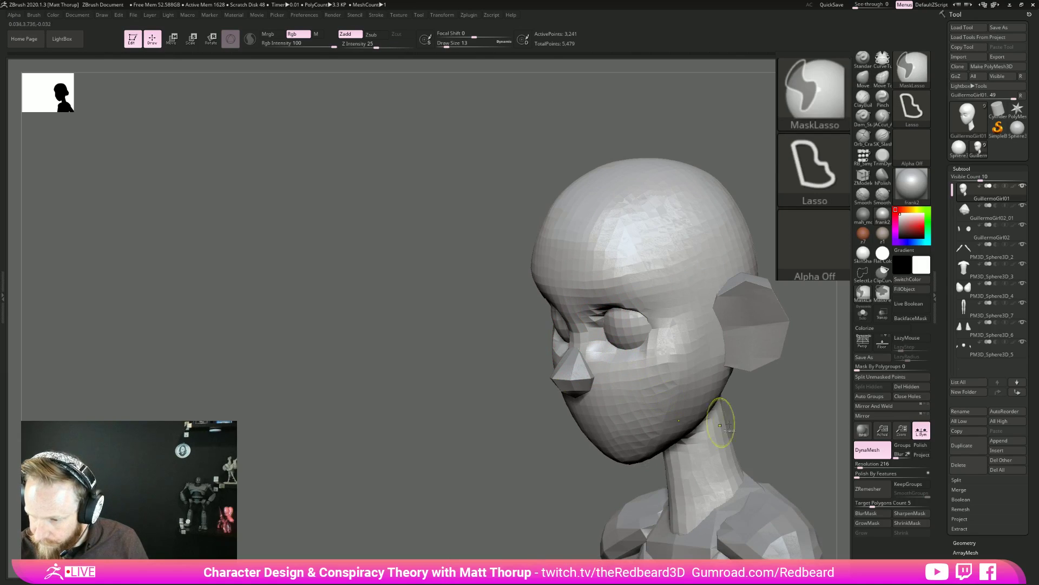
{"action": "left_click", "coordinate": [754, 430], "text": "ctrl"}
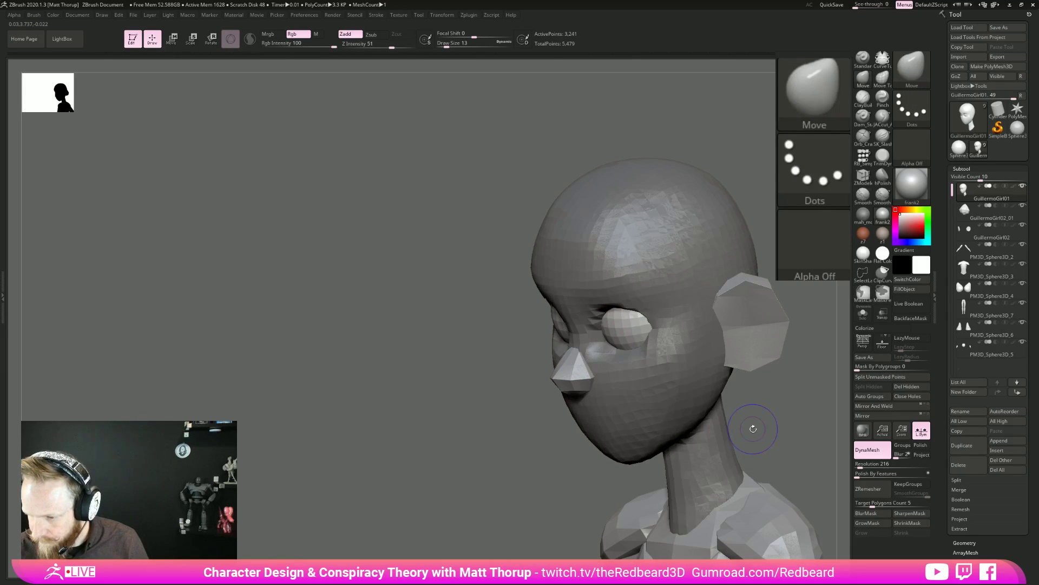
{"action": "left_click", "coordinate": [883, 378]}
Reshape the eye socket rims around the eyeballs with the Move brush at draw sizes of 22 and 16.
{"action": "left_click_drag", "start_coordinate": [834, 398], "coordinate": [725, 449]}
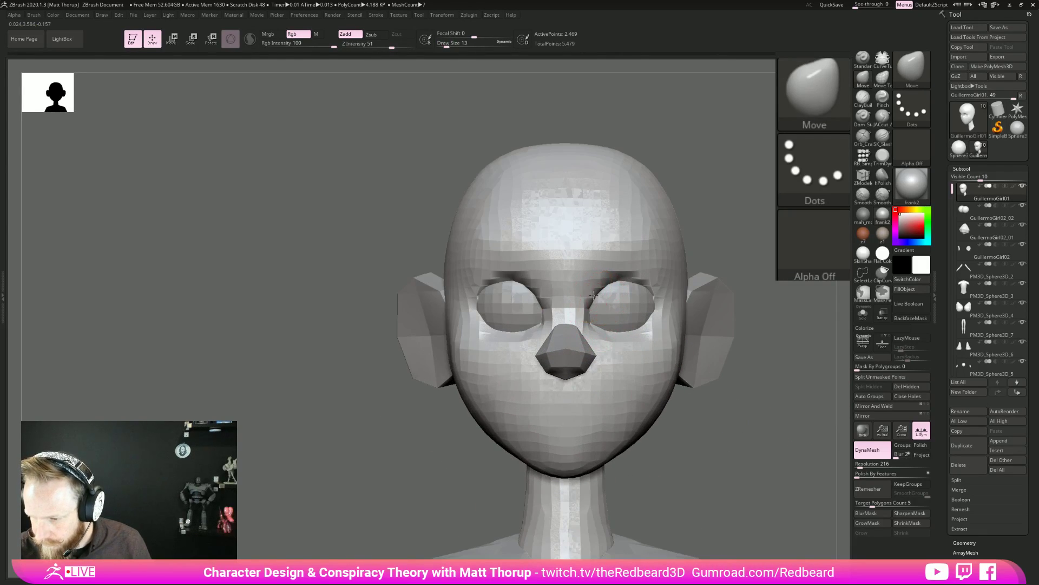
{"action": "left_click_drag", "start_coordinate": [590, 296], "coordinate": [611, 279]}
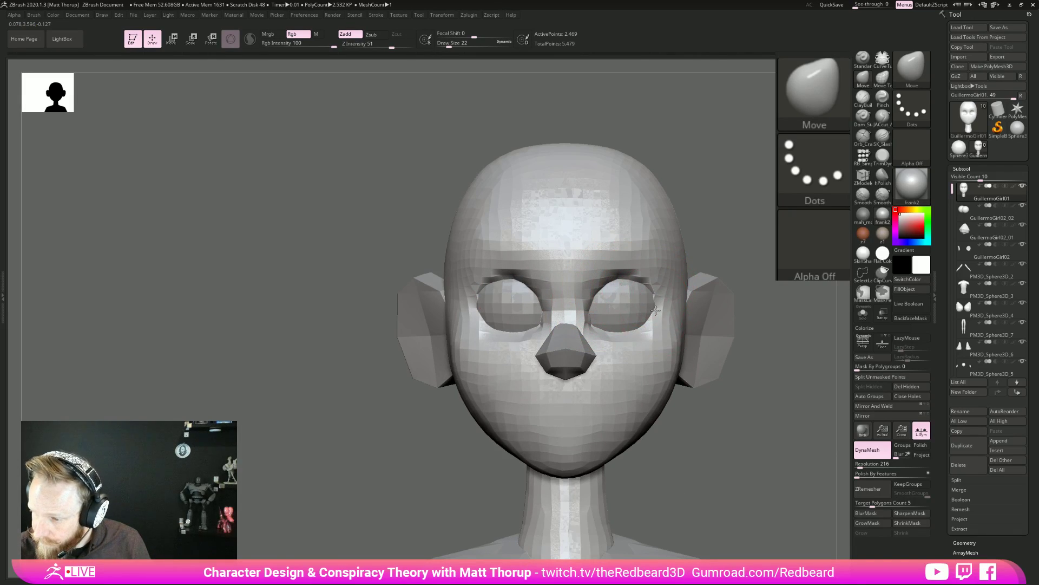
{"action": "left_click_drag", "start_coordinate": [773, 299], "coordinate": [665, 306]}
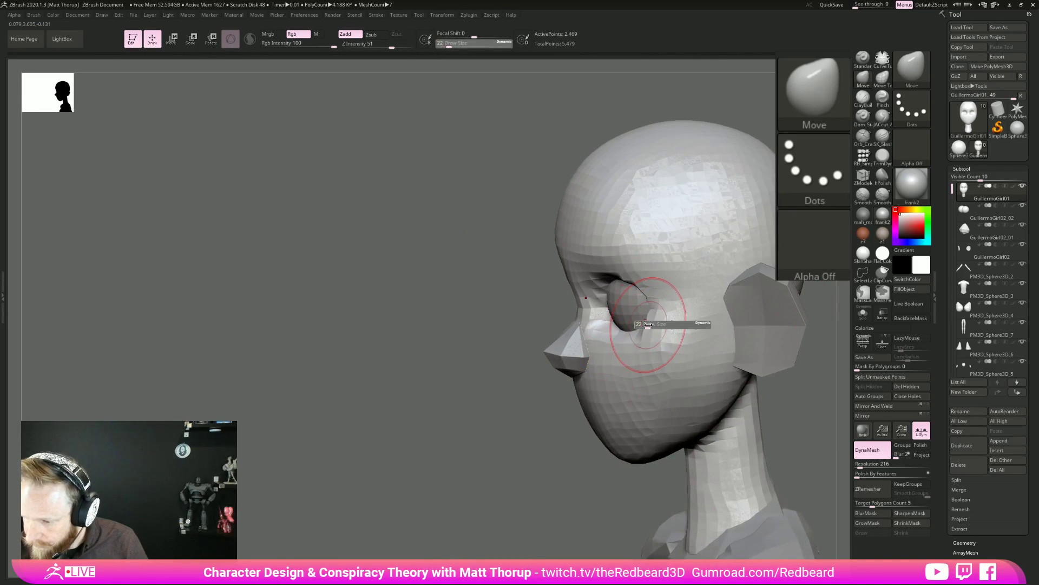
{"action": "left_click_drag", "start_coordinate": [505, 465], "coordinate": [591, 467]}
{"action": "left_click_drag", "start_coordinate": [677, 405], "coordinate": [675, 475]}
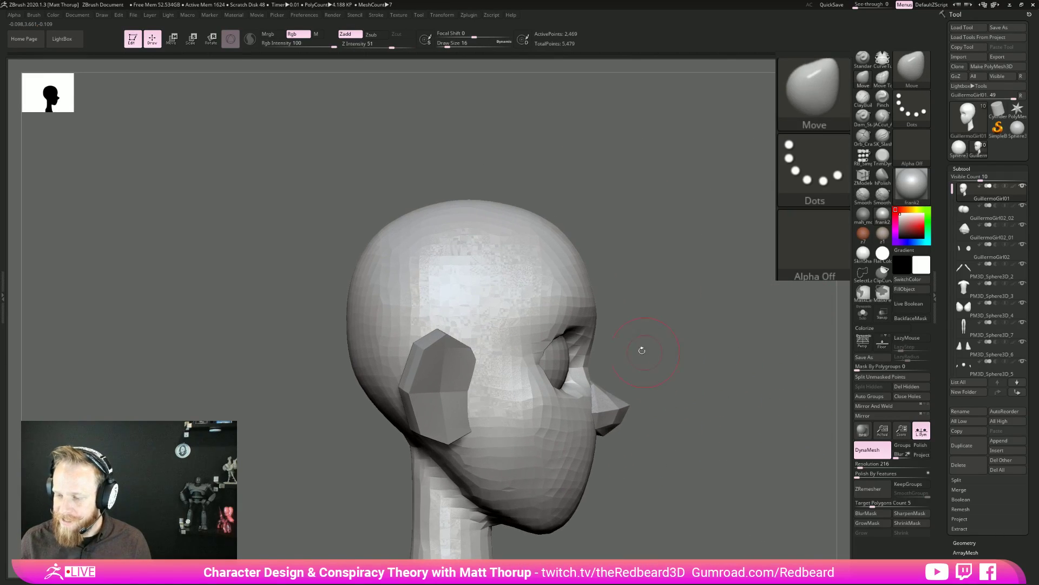
Smooth the inner eye socket between the brow and nose bridge at draw size 18.
{"action": "left_click_drag", "start_coordinate": [573, 343], "coordinate": [576, 352], "text": "shift"}
{"action": "mouse_move", "coordinate": [658, 336]}
{"action": "left_mouse_down"}
{"action": "mouse_move", "coordinate": [544, 339]}
{"action": "mouse_move", "coordinate": [572, 328]}
{"action": "left_mouse_up"}
{"action": "key", "text": "s"}
{"action": "left_click", "coordinate": [568, 344]}
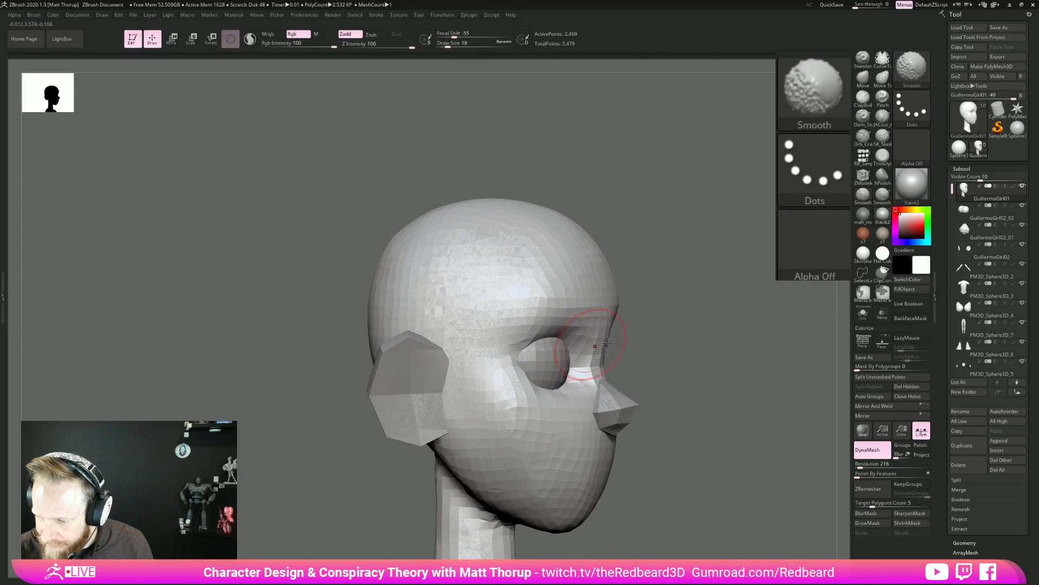
Carve the eye socket edges beside the nose and under the brow with the JACcut_A brush at draw sizes 17 and 13.
{"action": "left_click", "coordinate": [882, 115]}
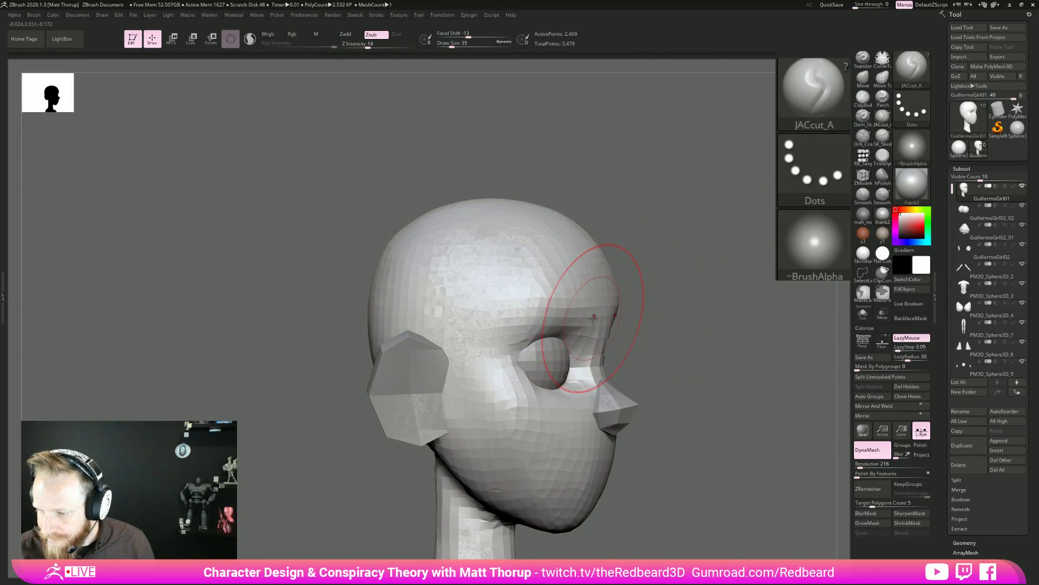
{"action": "left_click_drag", "start_coordinate": [673, 322], "coordinate": [618, 326]}
{"action": "key", "text": "bracketleft"}
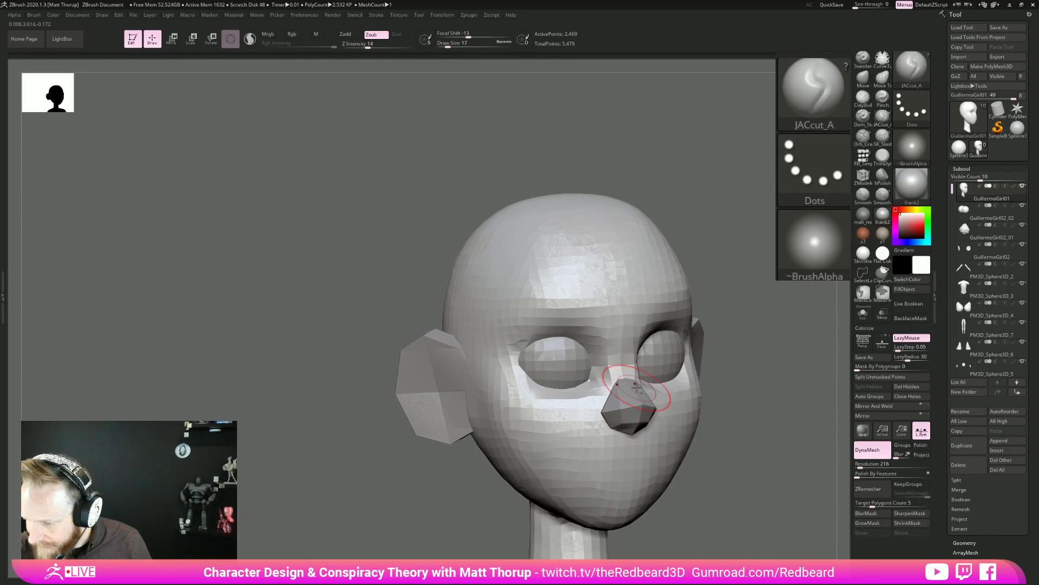
{"action": "mouse_move", "coordinate": [724, 307]}
{"action": "left_mouse_down"}
{"action": "mouse_move", "coordinate": [657, 347]}
{"action": "mouse_move", "coordinate": [638, 371]}
{"action": "left_mouse_up"}
{"action": "key", "text": "bracketleft"}
{"action": "key", "text": "bracketleft"}
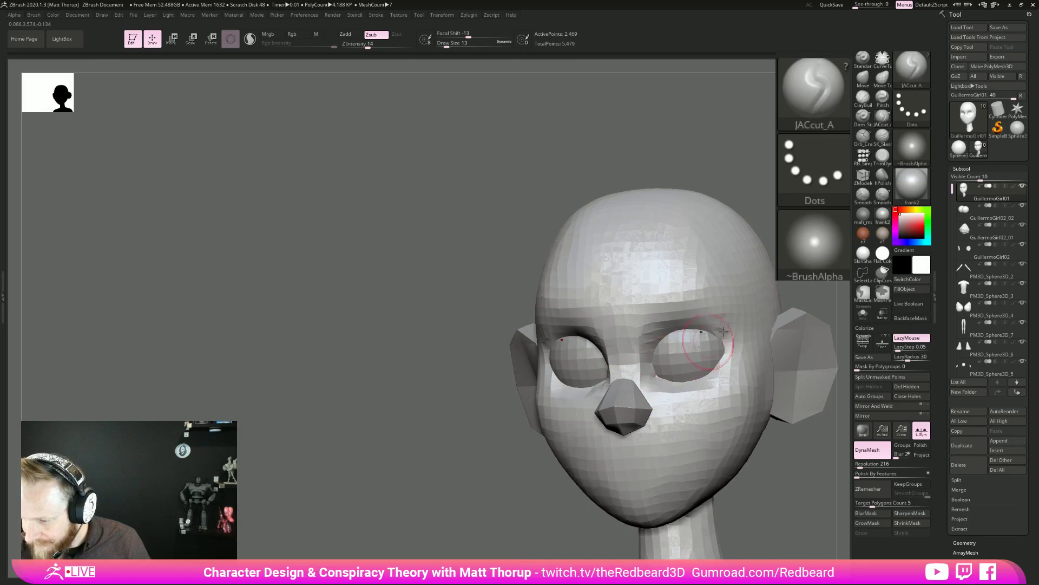
Adjust the face profile around the eyes with the Move brush, enlarging the draw size from 17 to 31.
{"action": "left_click", "coordinate": [863, 78]}
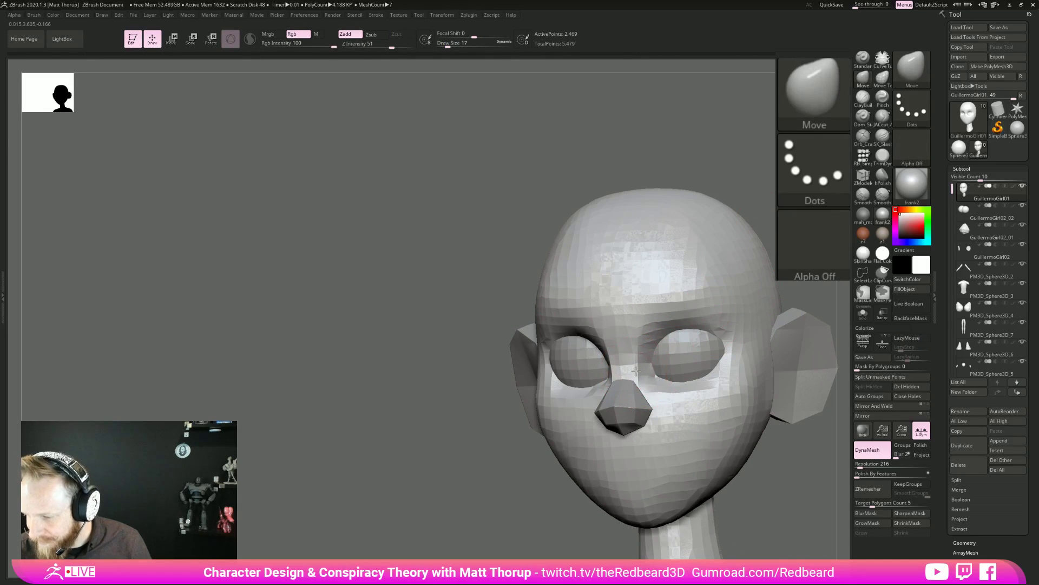
{"action": "left_click_drag", "start_coordinate": [519, 478], "coordinate": [460, 495]}
{"action": "key", "text": "bracketright"}
{"action": "key", "text": "bracketright"}
{"action": "key", "text": "bracketright"}
{"action": "left_click_drag", "start_coordinate": [568, 499], "coordinate": [525, 505]}
{"action": "left_click_drag", "start_coordinate": [447, 532], "coordinate": [466, 530]}
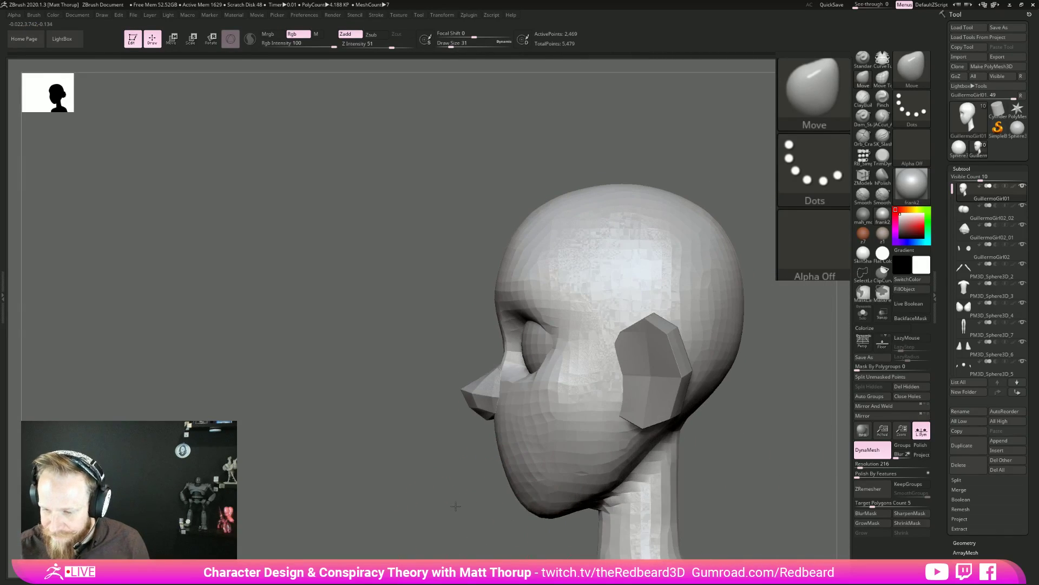
Refine the nose bridge and inner eye area with the Move brush, alternating draw sizes between 7 and 31.
{"action": "key", "text": "bracketleft"}
{"action": "key", "text": "bracketleft"}
{"action": "key", "text": "bracketleft"}
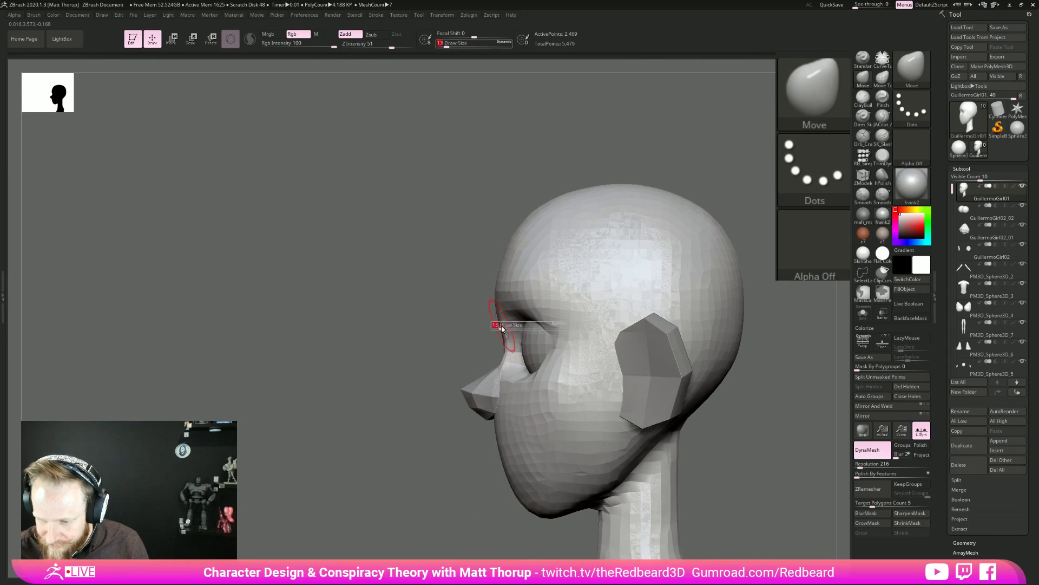
{"action": "key", "text": "bracketleft"}
{"action": "key", "text": "bracketleft"}
{"action": "mouse_move", "coordinate": [482, 359]}
{"action": "left_mouse_down"}
{"action": "mouse_move", "coordinate": [457, 359]}
{"action": "mouse_move", "coordinate": [467, 357]}
{"action": "left_mouse_up"}
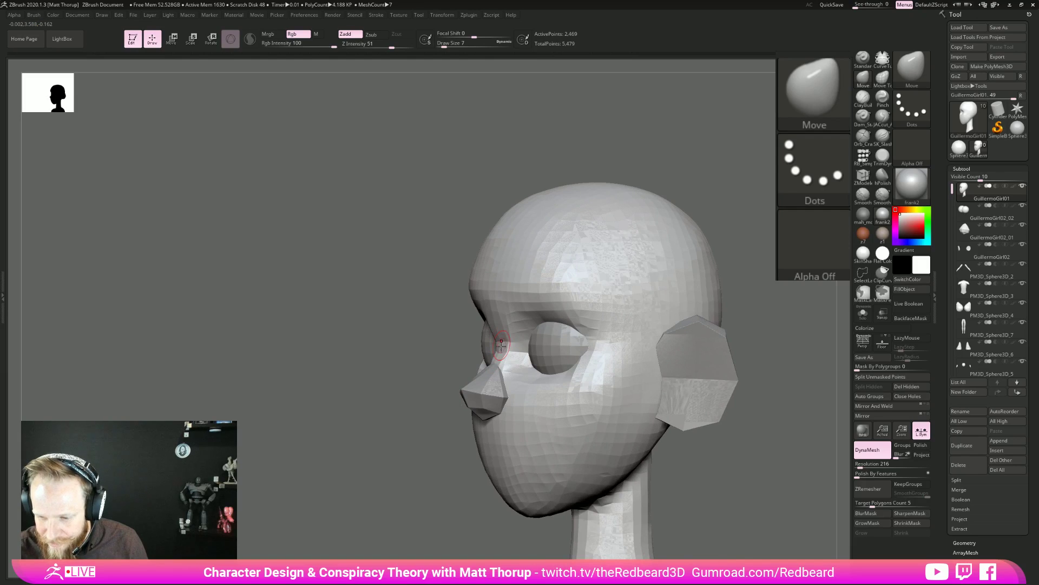
{"action": "key", "text": "bracketright"}
{"action": "key", "text": "bracketright"}
{"action": "key", "text": "bracketright"}
{"action": "key", "text": "bracketright"}
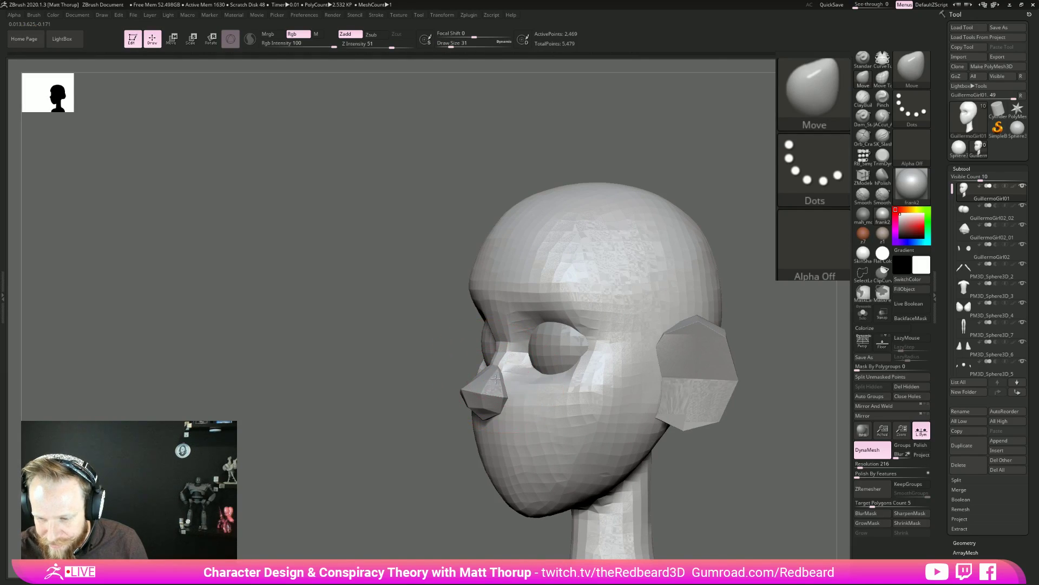
{"action": "key", "text": "bracketleft"}
{"action": "key", "text": "bracketleft"}
{"action": "key", "text": "bracketleft"}
{"action": "key", "text": "bracketleft"}
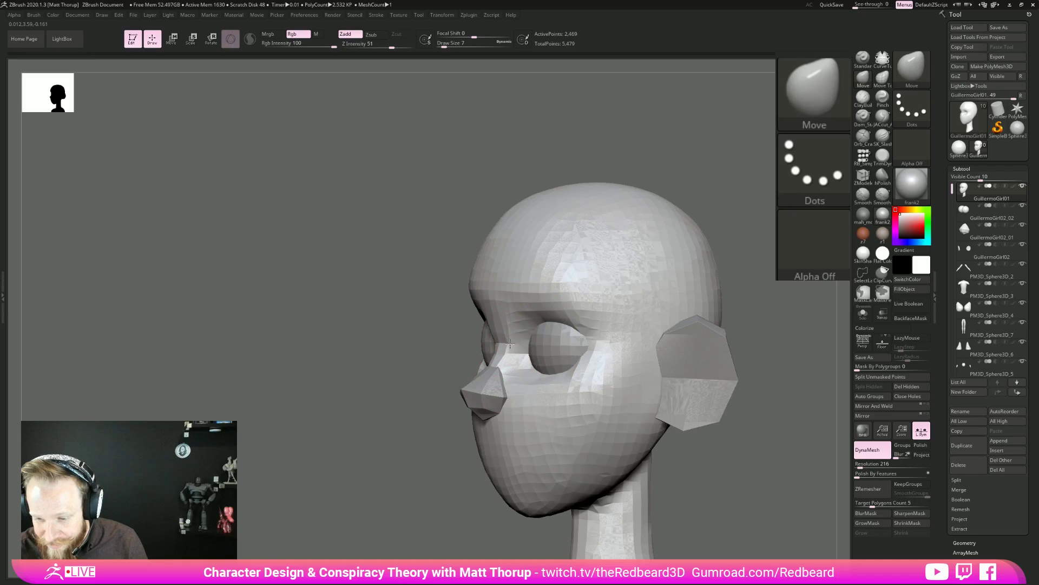
Shape the nose bridge in profile and front view with the Move brush at draw sizes 22, 12 and 23.
{"action": "right_click_drag", "start_coordinate": [414, 444], "coordinate": [389, 459]}
{"action": "key", "text": "bracketright"}
{"action": "key", "text": "bracketright"}
{"action": "key", "text": "bracketright"}
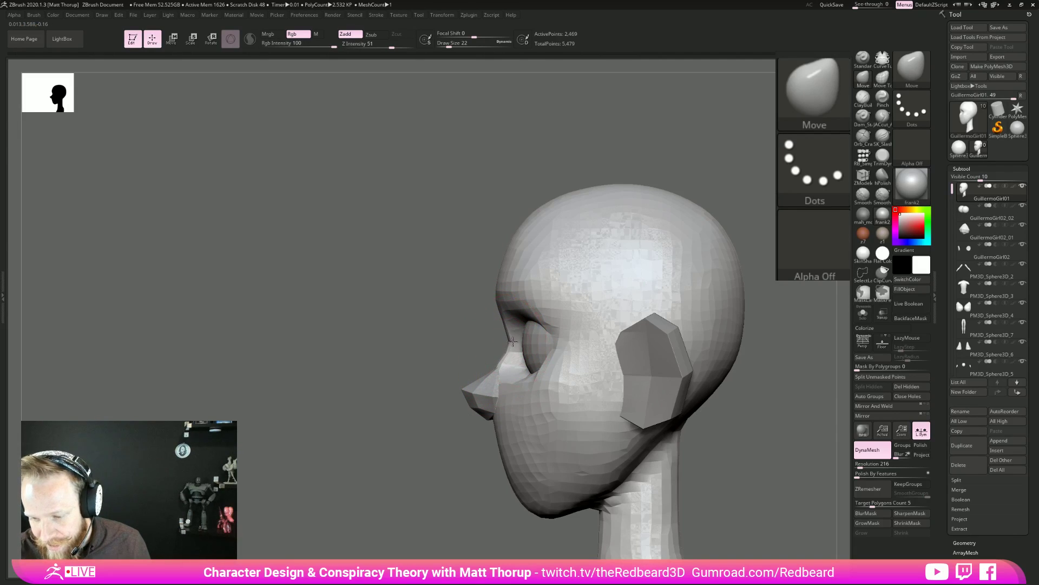
{"action": "key", "text": "s"}
{"action": "left_click_drag", "start_coordinate": [495, 372], "coordinate": [493, 372]}
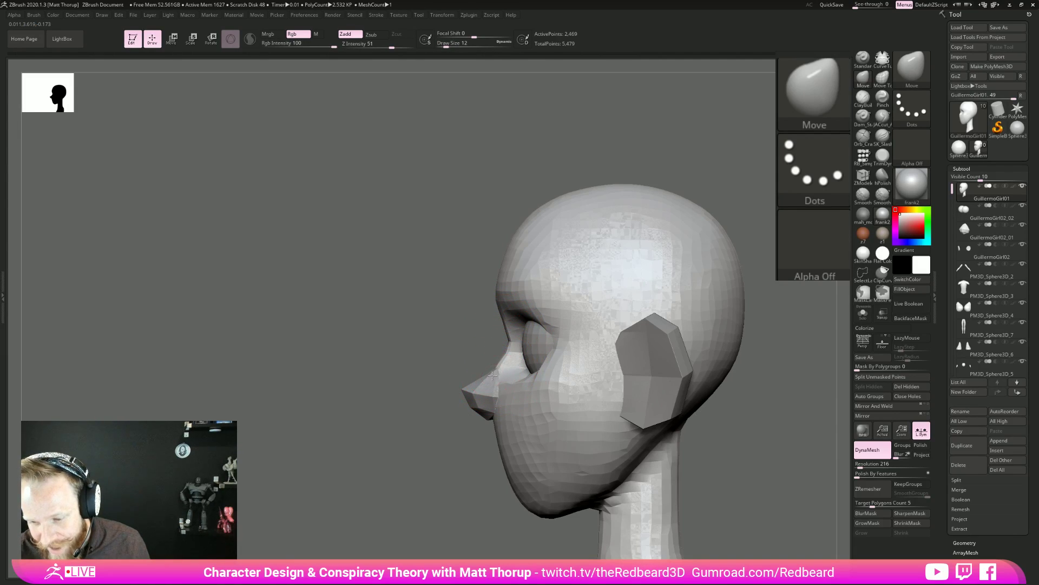
{"action": "key", "text": "bracketleft"}
{"action": "right_click_drag", "start_coordinate": [498, 371], "coordinate": [595, 365]}
{"action": "key", "text": "s"}
{"action": "left_click_drag", "start_coordinate": [516, 336], "coordinate": [521, 336]}
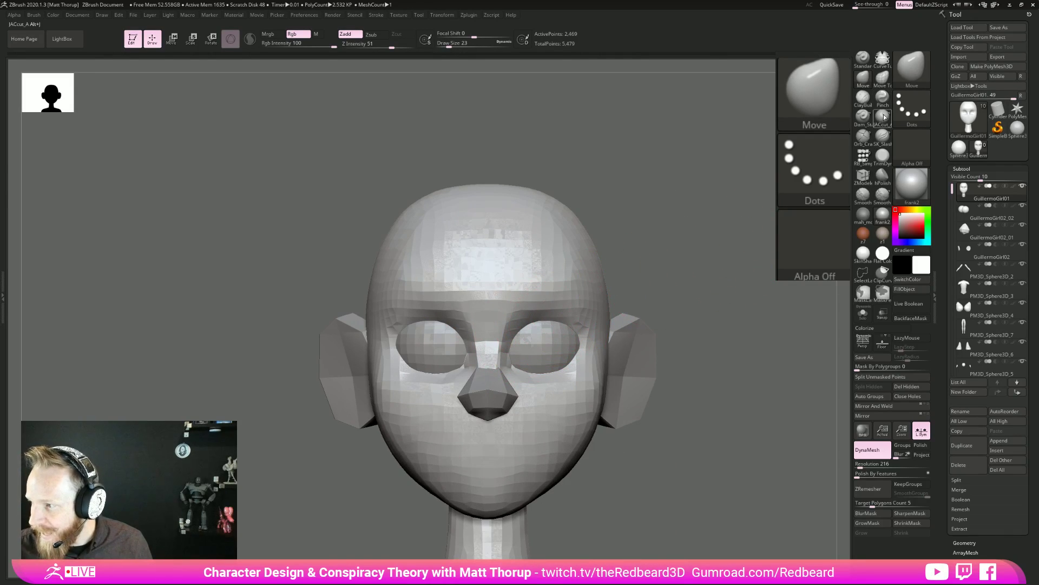
Sharpen the brow edges above the eyes with the Pinch brush at draw size 11 and smooth the nose bridge.
{"action": "left_click", "coordinate": [882, 97]}
{"action": "key", "text": "s"}
{"action": "left_click_drag", "start_coordinate": [512, 301], "coordinate": [522, 294]}
{"action": "key", "text": "s"}
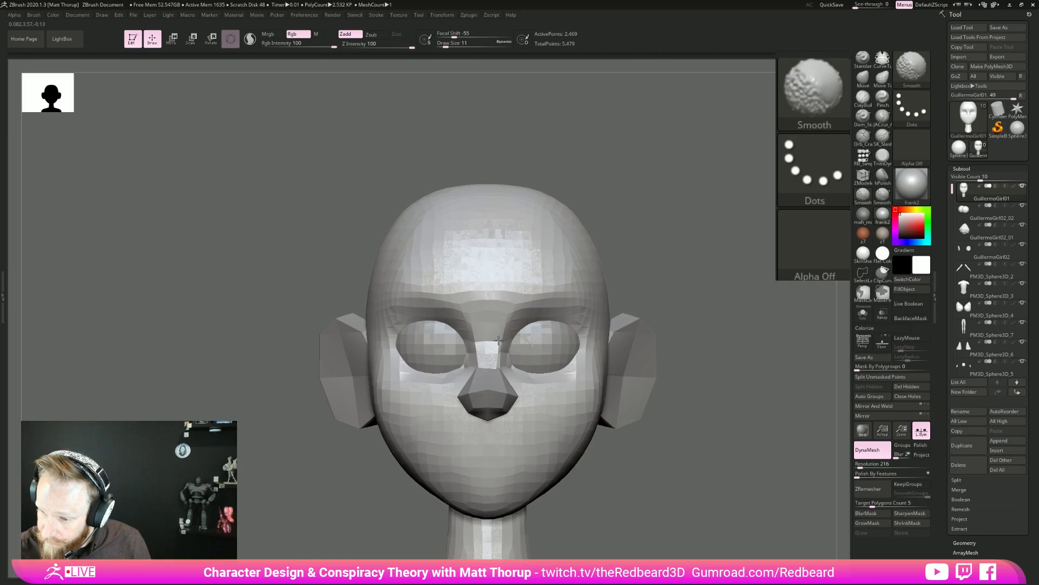
{"action": "left_click_drag", "start_coordinate": [694, 327], "coordinate": [673, 336]}
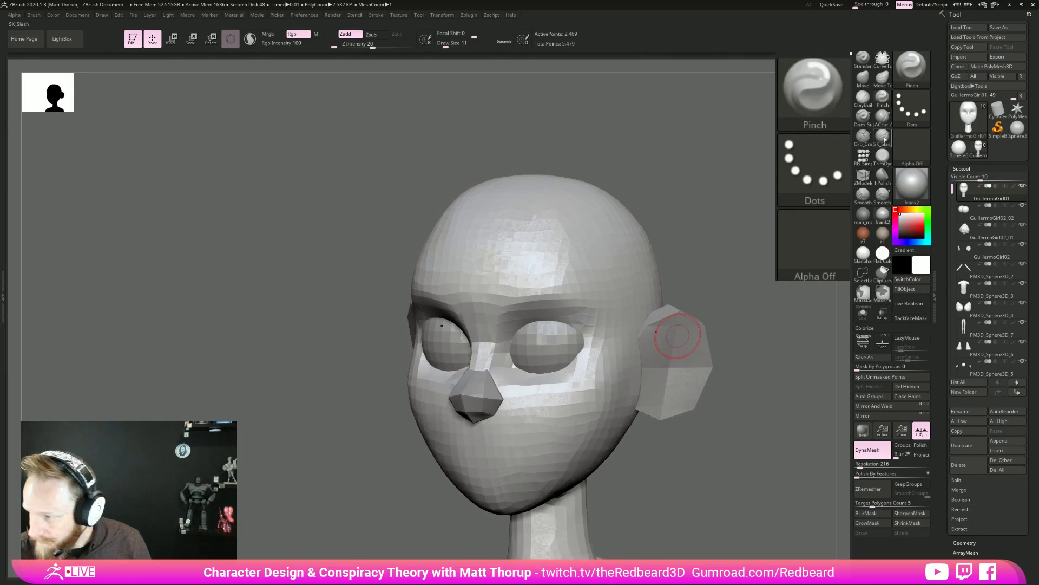
Carve the outer and inner eye socket edges with the JACcut_A brush at draw sizes 18 and 8.
{"action": "left_click", "coordinate": [883, 115]}
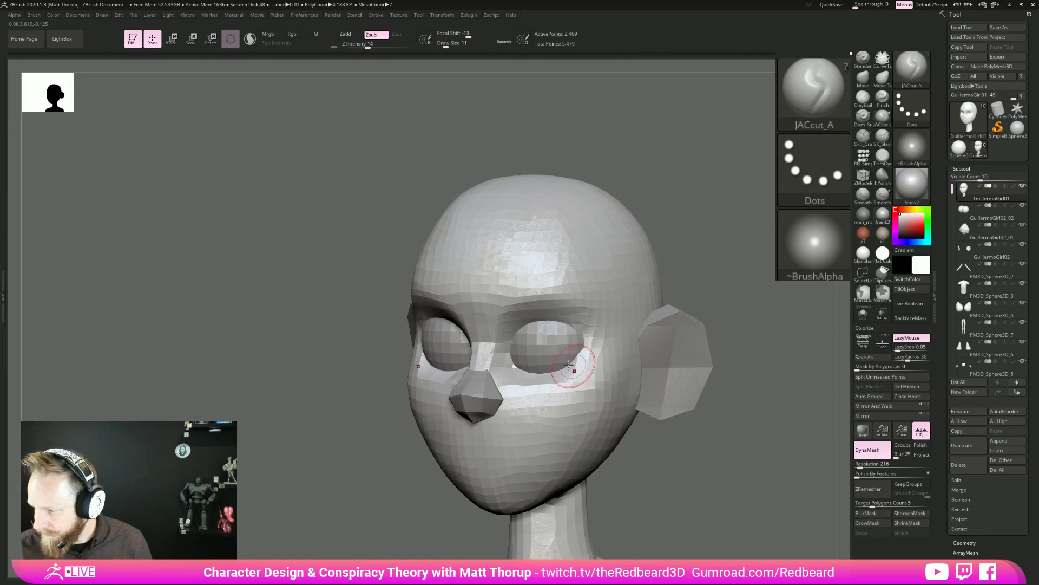
{"action": "left_click_drag", "start_coordinate": [624, 336], "coordinate": [621, 335]}
{"action": "key", "text": "]"}
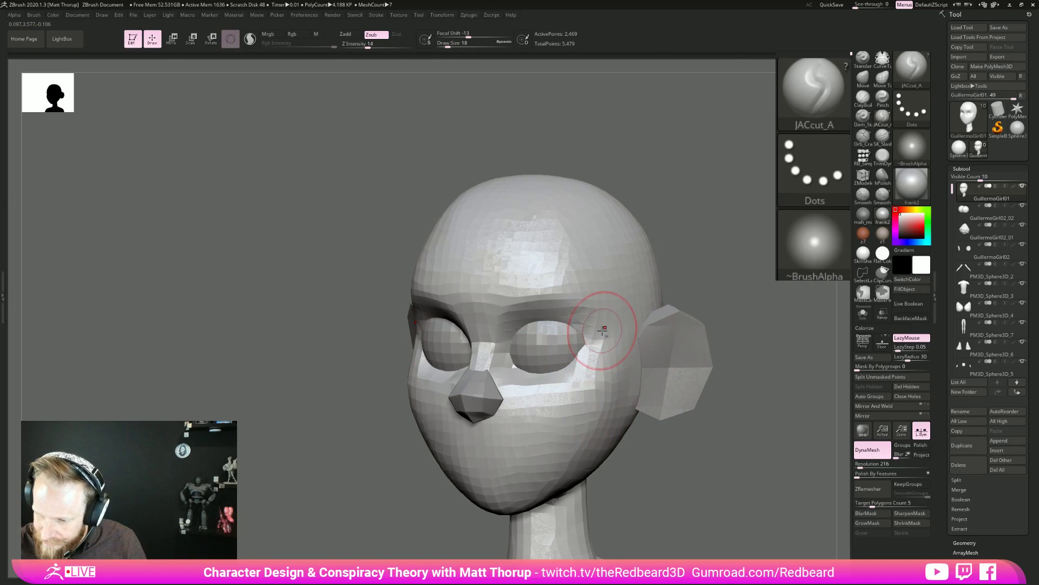
{"action": "left_click_drag", "start_coordinate": [749, 220], "coordinate": [610, 373]}
{"action": "mouse_move", "coordinate": [685, 352]}
{"action": "left_mouse_down", "text": "shift"}
{"action": "mouse_move", "coordinate": [601, 364]}
{"action": "mouse_move", "coordinate": [578, 352]}
{"action": "left_mouse_up", "text": "shift"}
{"action": "key", "text": "s"}
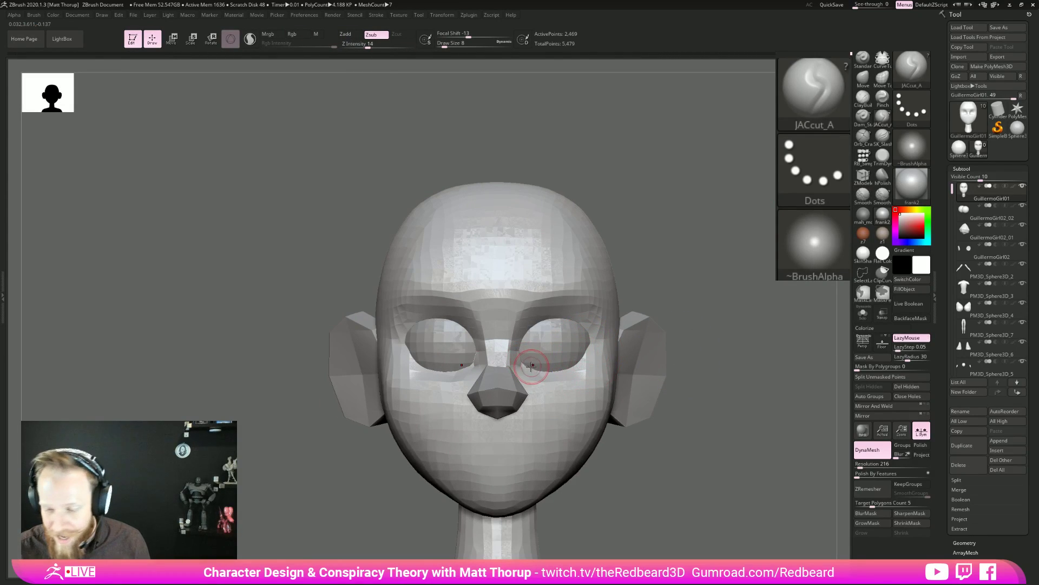
Adjust the inner eye corners and lower eye socket edges with the Move brush at draw sizes 16, 7 and 25.
{"action": "key", "text": "b"}
{"action": "key", "text": "m"}
{"action": "key", "text": "v"}
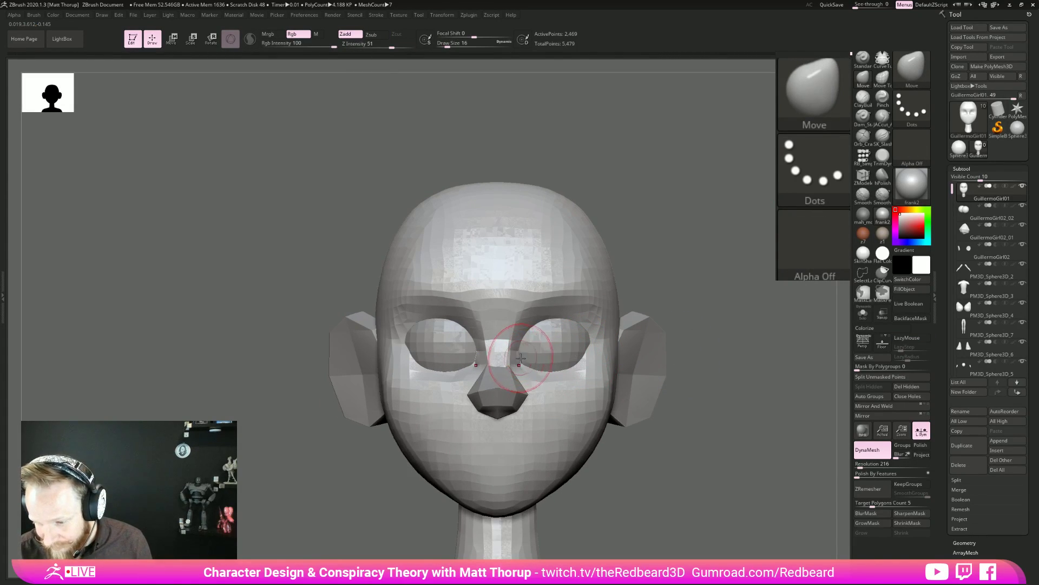
{"action": "key", "text": "bracketleft"}
{"action": "key", "text": "bracketleft"}
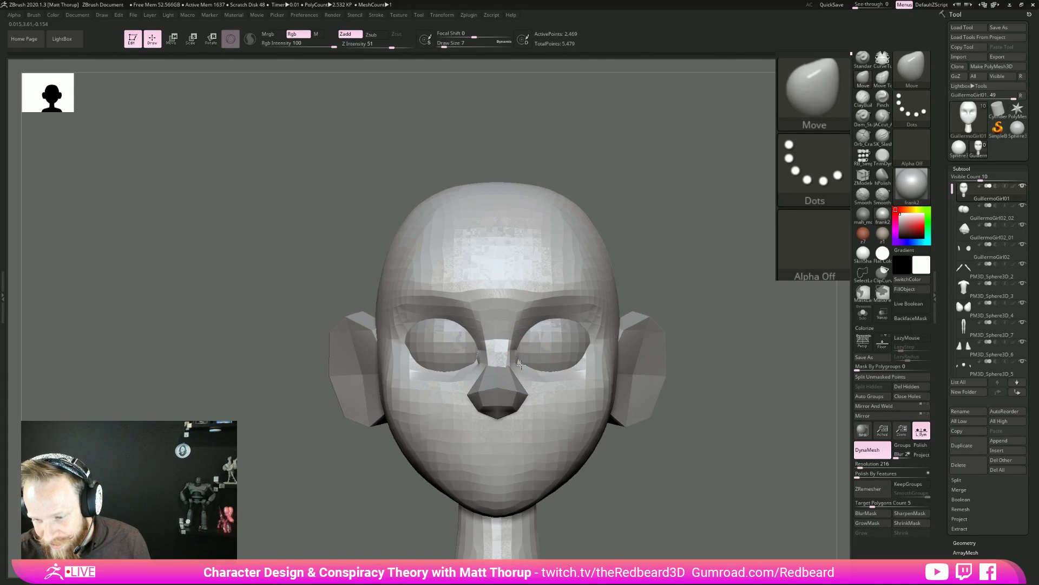
{"action": "key", "text": "bracketright"}
{"action": "key", "text": "bracketright"}
{"action": "key", "text": "bracketright"}
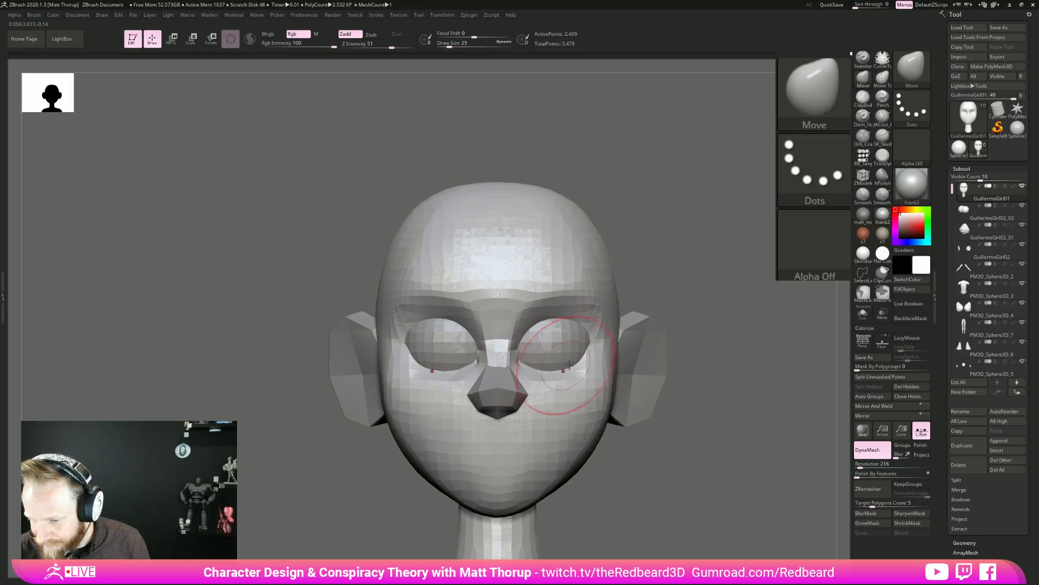
Smooth the outer eye socket and the area around the eyeball with the Smooth brush at draw size 22.
{"action": "mouse_move", "coordinate": [747, 439]}
{"action": "left_mouse_down"}
{"action": "mouse_move", "coordinate": [761, 448]}
{"action": "mouse_move", "coordinate": [606, 367]}
{"action": "mouse_move", "coordinate": [720, 390]}
{"action": "mouse_move", "coordinate": [687, 401]}
{"action": "mouse_move", "coordinate": [595, 368]}
{"action": "left_mouse_up"}
{"action": "key", "text": "bracketleft"}
{"action": "key", "text": "shift"}
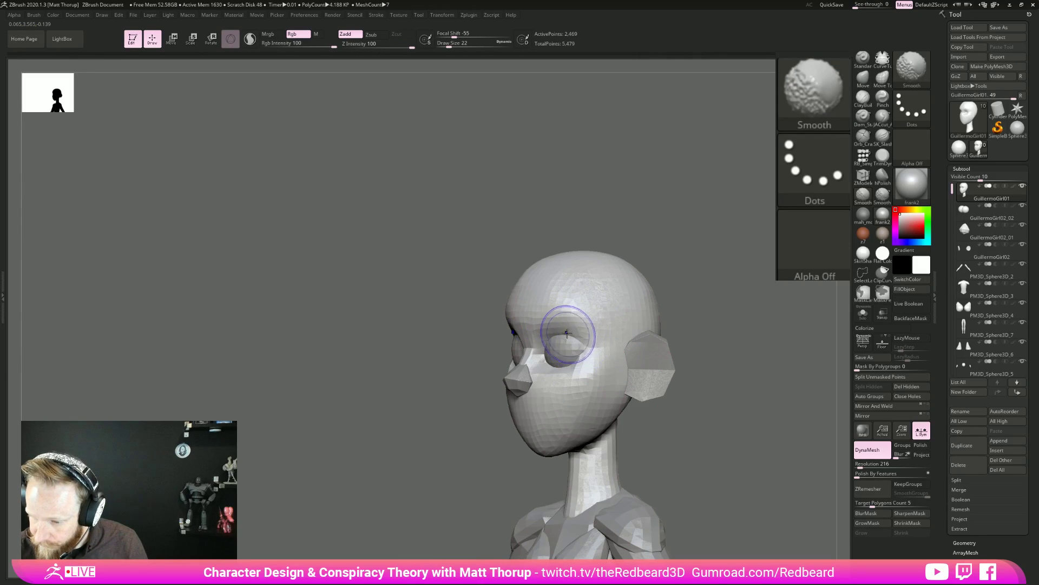
{"action": "left_click_drag", "start_coordinate": [728, 300], "coordinate": [657, 320]}
{"action": "right_click_drag", "start_coordinate": [560, 355], "coordinate": [634, 369]}
Refine the eye socket and cheek contours from three-quarter and profile views with the Move brush, varying the draw size.
{"action": "key", "text": "s"}
{"action": "left_click_drag", "start_coordinate": [590, 319], "coordinate": [598, 326]}
{"action": "left_click_drag", "start_coordinate": [614, 413], "coordinate": [646, 420]}
{"action": "key", "text": "s"}
{"action": "left_click_drag", "start_coordinate": [606, 342], "coordinate": [586, 342]}
{"action": "key", "text": "s"}
{"action": "key", "text": "s"}
{"action": "mouse_move", "coordinate": [502, 351]}
{"action": "left_mouse_down"}
{"action": "mouse_move", "coordinate": [492, 364]}
{"action": "mouse_move", "coordinate": [487, 353]}
{"action": "left_mouse_up"}
{"action": "mouse_move", "coordinate": [722, 385]}
{"action": "left_mouse_down", "text": "shift"}
{"action": "mouse_move", "coordinate": [745, 388]}
{"action": "mouse_move", "coordinate": [697, 338]}
{"action": "left_mouse_up", "text": "shift"}
{"action": "key", "text": "s"}
{"action": "left_click_drag", "start_coordinate": [604, 357], "coordinate": [639, 357]}
{"action": "key", "text": "s"}
{"action": "mouse_move", "coordinate": [511, 380]}
{"action": "left_mouse_down"}
{"action": "mouse_move", "coordinate": [488, 380]}
{"action": "mouse_move", "coordinate": [538, 383]}
{"action": "mouse_move", "coordinate": [468, 422]}
{"action": "mouse_move", "coordinate": [490, 398]}
{"action": "mouse_move", "coordinate": [665, 309]}
{"action": "mouse_move", "coordinate": [638, 314]}
{"action": "left_mouse_up"}
Select the nose subtool, centre the transform gizmo on it and nudge the nose slightly upward.
{"action": "key", "text": "s"}
{"action": "left_click", "coordinate": [521, 334], "text": "alt"}
{"action": "key", "text": "s"}
{"action": "key", "text": "w"}
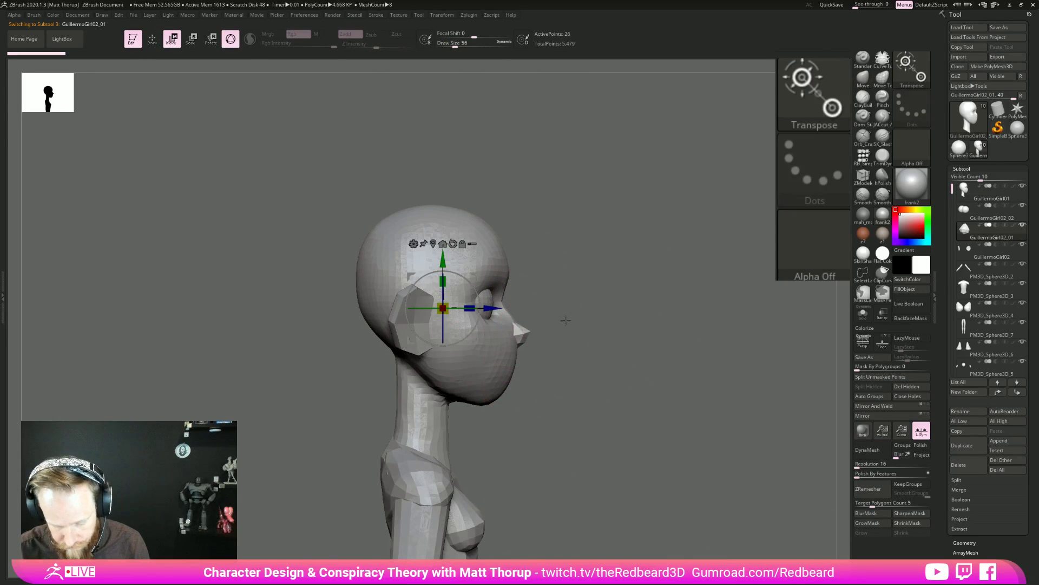
{"action": "left_click", "coordinate": [434, 244]}
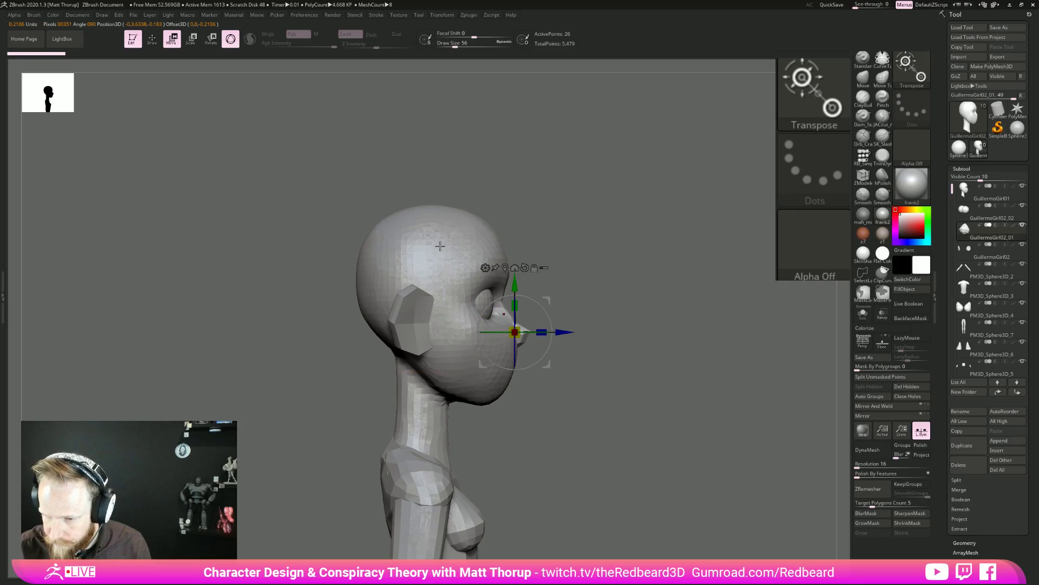
{"action": "left_click_drag", "start_coordinate": [548, 363], "coordinate": [549, 363]}
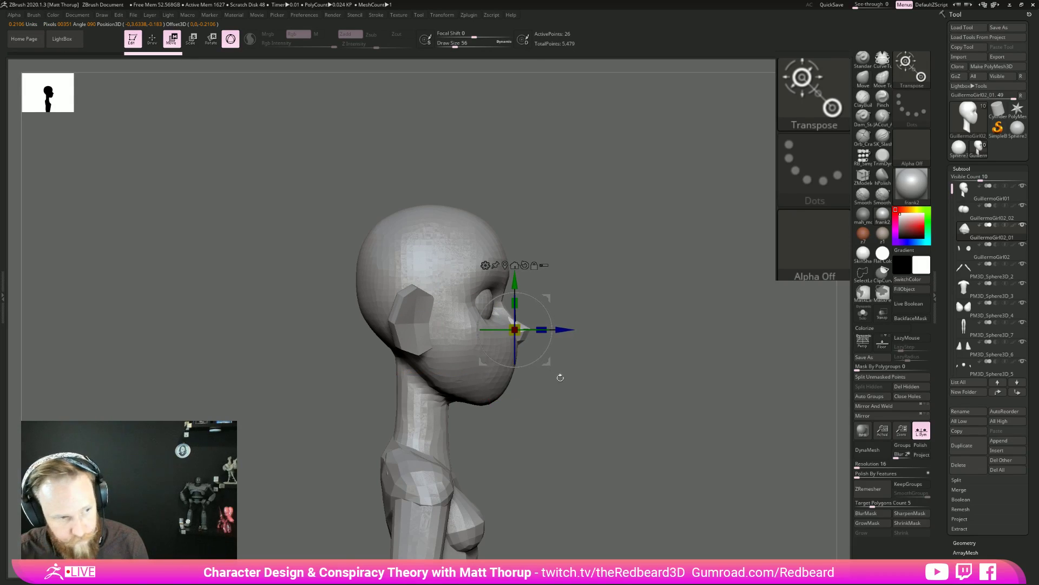
{"action": "key", "text": "q"}
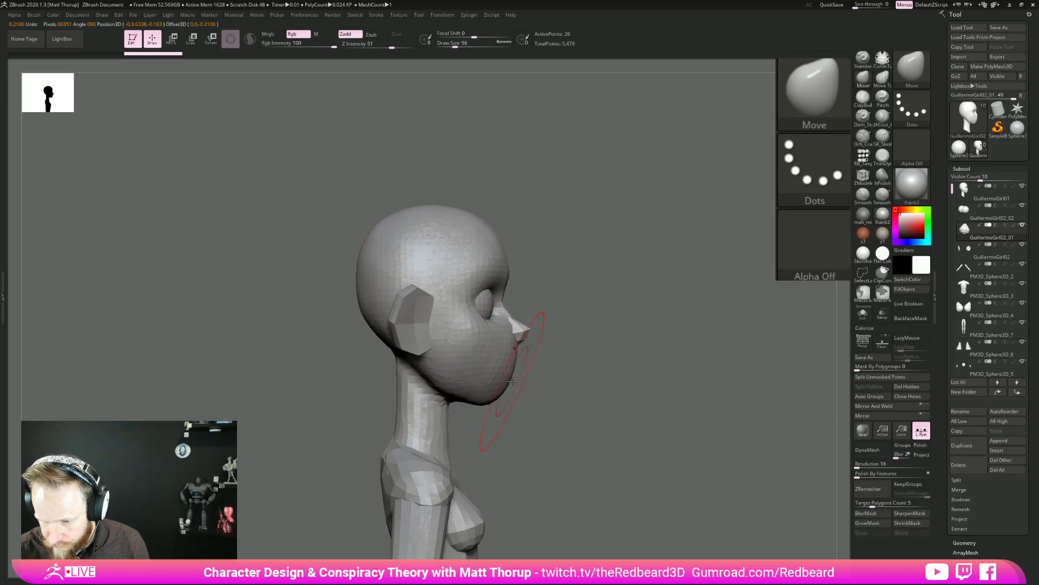
Select the head and shape the mouth and chin profile with the Move brush at draw sizes 39 and 46.
{"action": "left_click", "coordinate": [508, 386], "text": "alt"}
{"action": "key", "text": "bracketleft"}
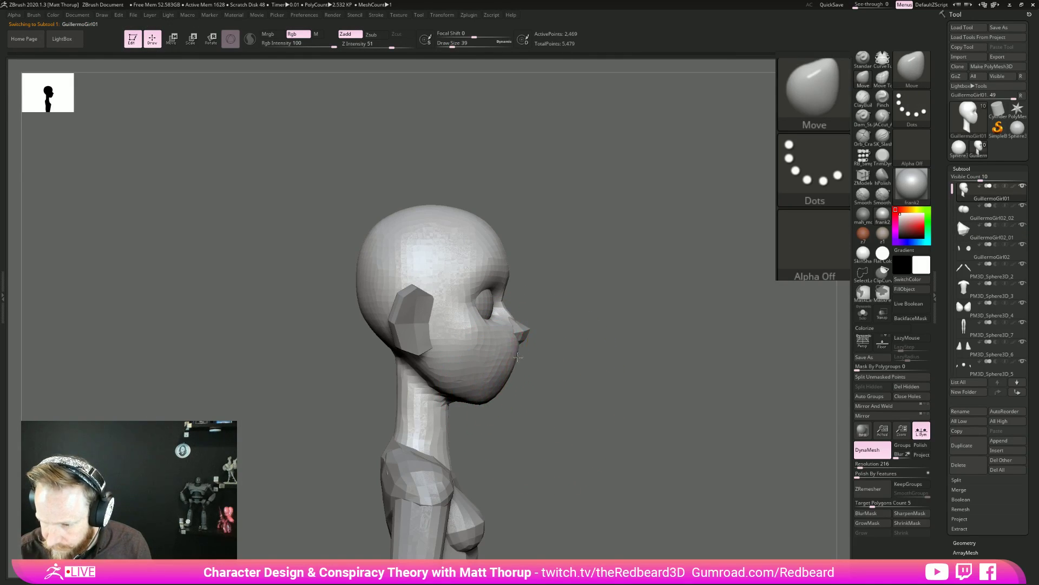
{"action": "key", "text": "bracketleft"}
{"action": "key", "text": "bracketright"}
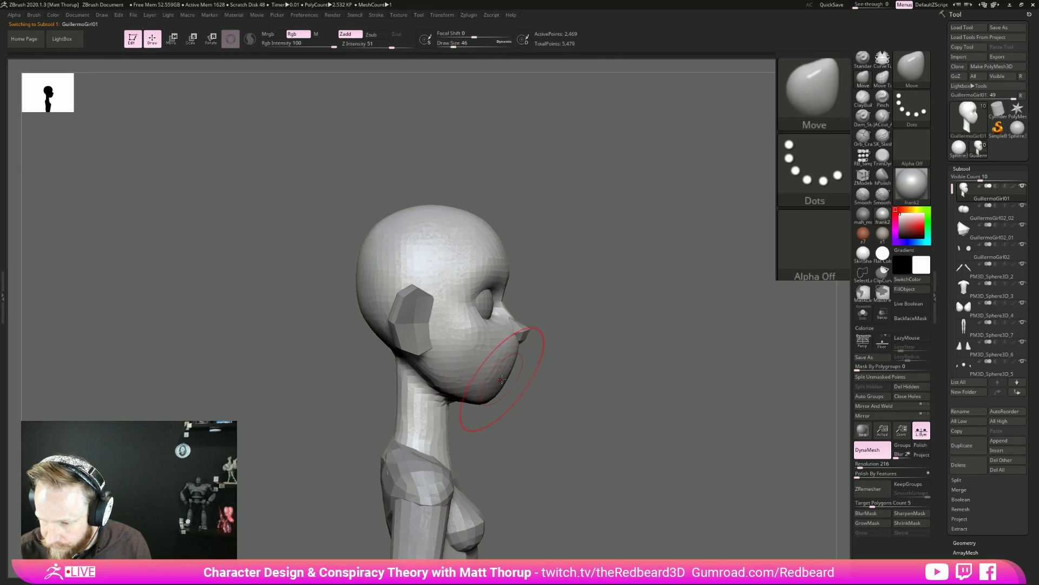
{"action": "key", "text": "bracketleft"}
{"action": "mouse_move", "coordinate": [528, 415]}
{"action": "left_mouse_down"}
{"action": "mouse_move", "coordinate": [680, 390]}
{"action": "mouse_move", "coordinate": [622, 411]}
{"action": "mouse_move", "coordinate": [614, 403]}
{"action": "mouse_move", "coordinate": [688, 388]}
{"action": "mouse_move", "coordinate": [571, 372]}
{"action": "mouse_move", "coordinate": [550, 388]}
{"action": "left_mouse_up"}
Build up the underside of the jaw with the ClayBuildup brush at draw sizes 11 and 16 and smooth it.
{"action": "left_click", "coordinate": [863, 99]}
{"action": "key", "text": "s"}
{"action": "key", "text": "s"}
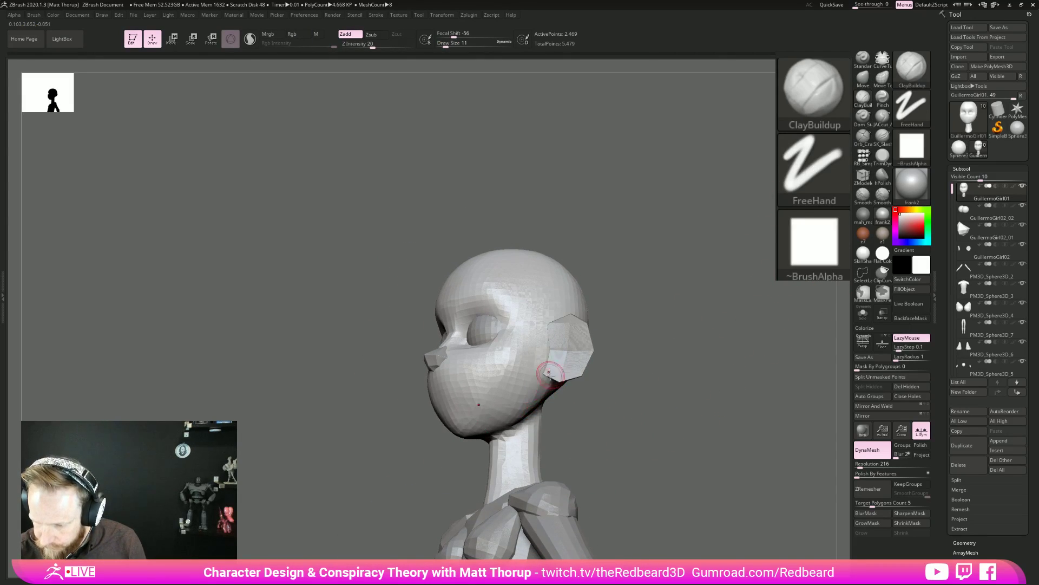
{"action": "key", "text": "bracketright"}
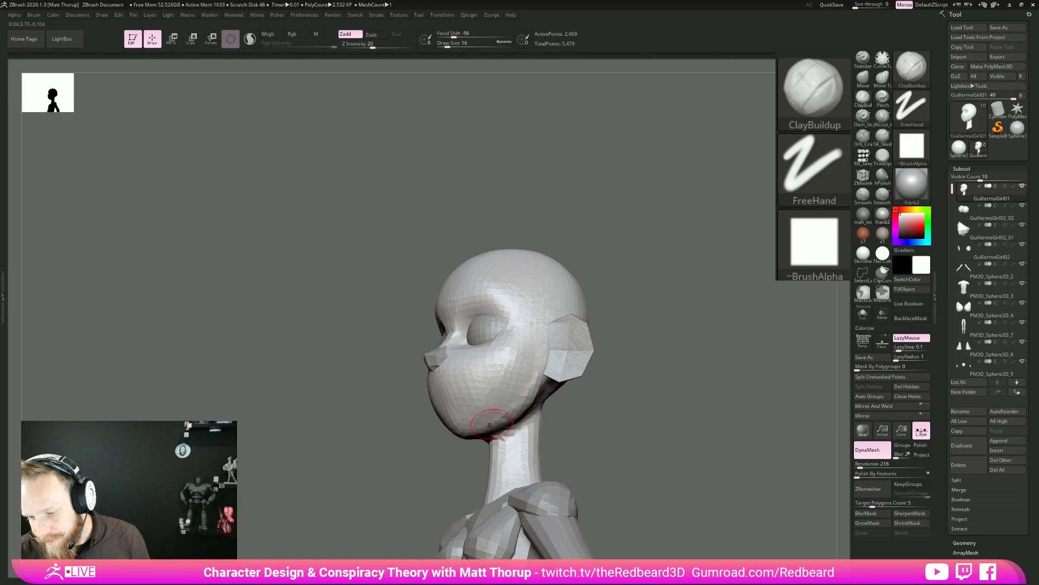
{"action": "mouse_move", "coordinate": [543, 357]}
{"action": "left_mouse_down", "text": "shift"}
{"action": "mouse_move", "coordinate": [518, 371]}
{"action": "mouse_move", "coordinate": [506, 365]}
{"action": "mouse_move", "coordinate": [501, 387]}
{"action": "left_mouse_up", "text": "shift"}
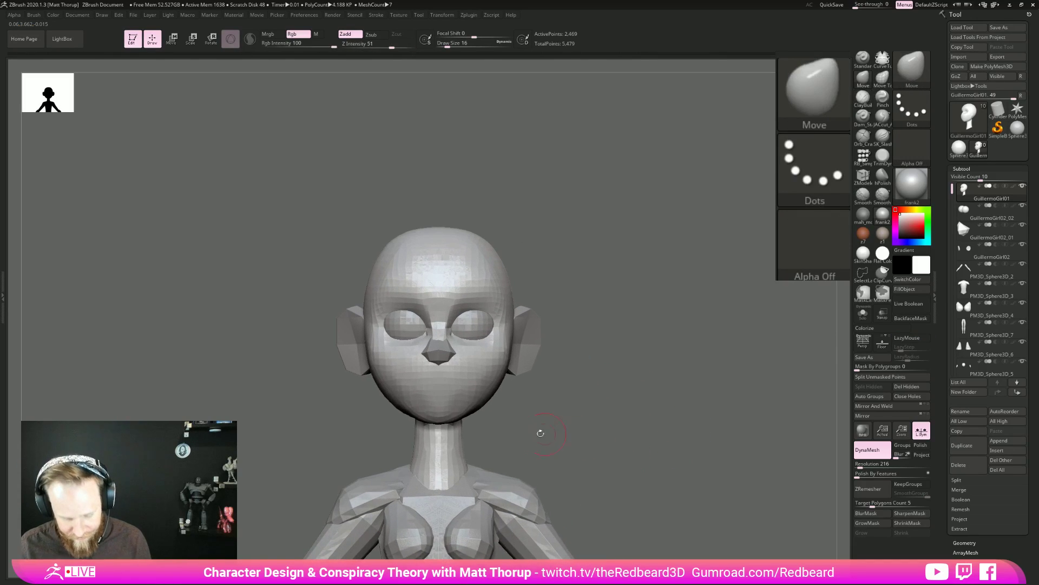
Refine the jaw and cheek contours with the Move brush, starting at draw size 16, and smooth them.
{"action": "key", "text": "s"}
{"action": "mouse_move", "coordinate": [426, 408]}
{"action": "left_mouse_down"}
{"action": "mouse_move", "coordinate": [470, 413]}
{"action": "mouse_move", "coordinate": [454, 400]}
{"action": "left_mouse_up"}
{"action": "key", "text": "s"}
{"action": "key", "text": "shift"}
{"action": "mouse_move", "coordinate": [553, 348]}
{"action": "left_mouse_down"}
{"action": "mouse_move", "coordinate": [433, 351]}
{"action": "mouse_move", "coordinate": [479, 351]}
{"action": "mouse_move", "coordinate": [454, 318]}
{"action": "left_mouse_up"}
{"action": "key", "text": "bracketleft"}
{"action": "key", "text": "shift"}
{"action": "key", "text": "ctrl"}
Shape the forehead and brow in profile with the Move brush, enlarging the draw size to 46.
{"action": "mouse_move", "coordinate": [657, 404]}
{"action": "left_mouse_down", "text": "shift"}
{"action": "mouse_move", "coordinate": [676, 404]}
{"action": "mouse_move", "coordinate": [641, 388]}
{"action": "mouse_move", "coordinate": [606, 395]}
{"action": "mouse_move", "coordinate": [644, 398]}
{"action": "left_mouse_up", "text": "shift"}
{"action": "mouse_move", "coordinate": [649, 362]}
{"action": "left_mouse_down"}
{"action": "mouse_move", "coordinate": [465, 301]}
{"action": "mouse_move", "coordinate": [475, 303]}
{"action": "left_mouse_up"}
{"action": "key", "text": "bracketright"}
{"action": "key", "text": "bracketright"}
{"action": "left_click_drag", "start_coordinate": [575, 239], "coordinate": [476, 279]}
{"action": "key", "text": "bracketright"}
{"action": "key", "text": "bracketright"}
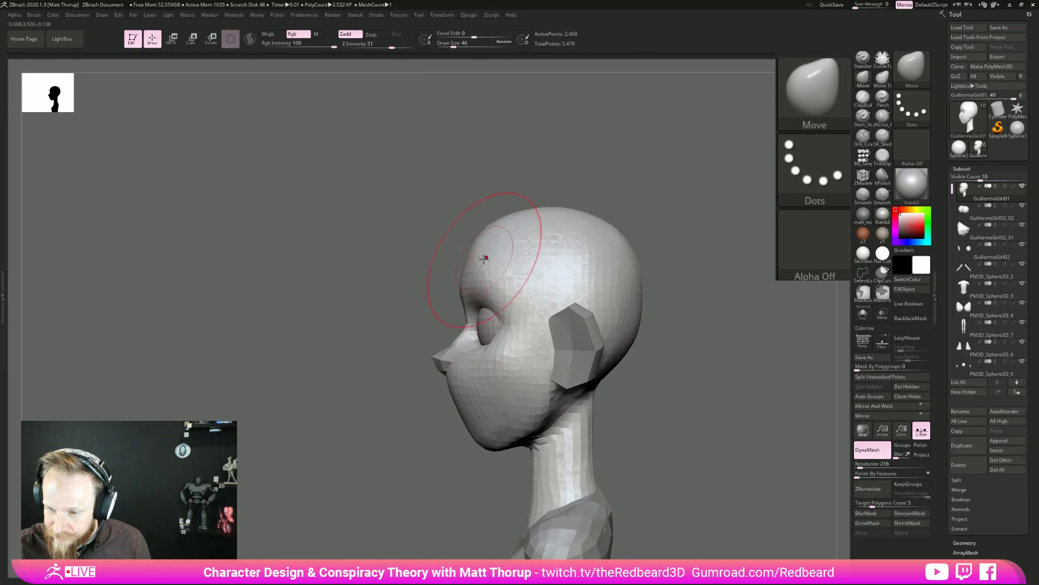
Reshape and smooth the outer eye socket edge in profile with the Move brush at draw sizes 17 and 27.
{"action": "key", "text": "bracketleft"}
{"action": "key", "text": "bracketleft"}
{"action": "key", "text": "bracketleft"}
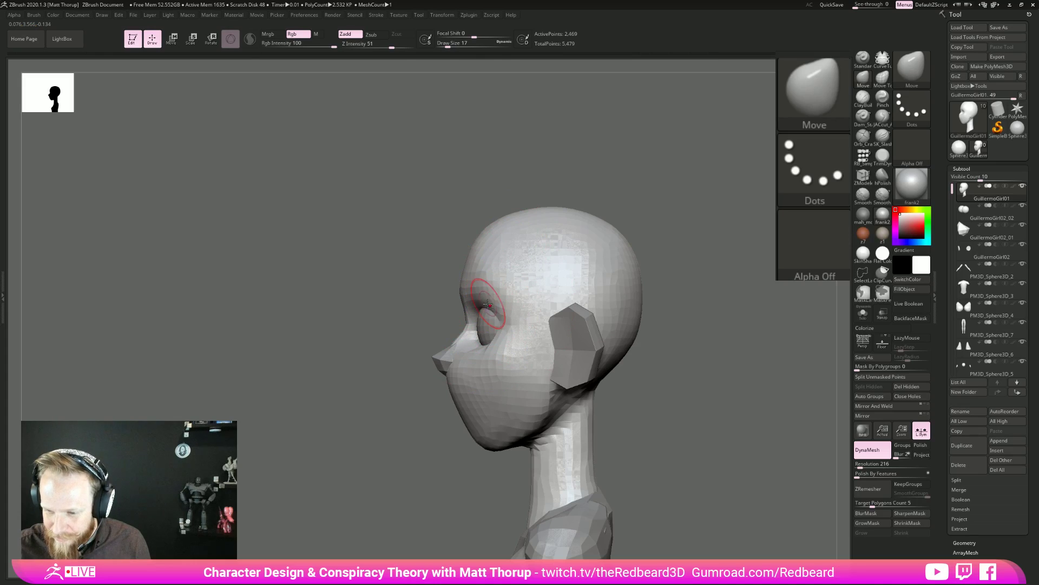
{"action": "key", "text": "shift"}
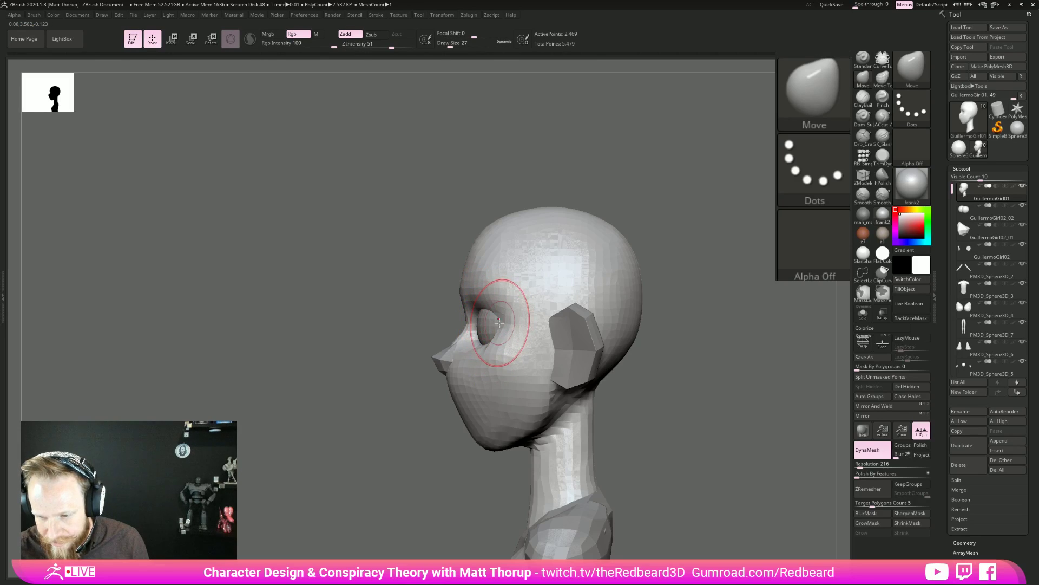
Adjust the lower eye socket edges and inner eye corners in front view with the Move brush at draw sizes 17 and 16.
{"action": "left_click_drag", "start_coordinate": [409, 435], "coordinate": [609, 444]}
{"action": "mouse_move", "coordinate": [683, 472]}
{"action": "left_mouse_down", "text": "alt"}
{"action": "mouse_move", "coordinate": [671, 467]}
{"action": "mouse_move", "coordinate": [658, 514]}
{"action": "left_mouse_up", "text": "alt"}
{"action": "key", "text": "bracketleft"}
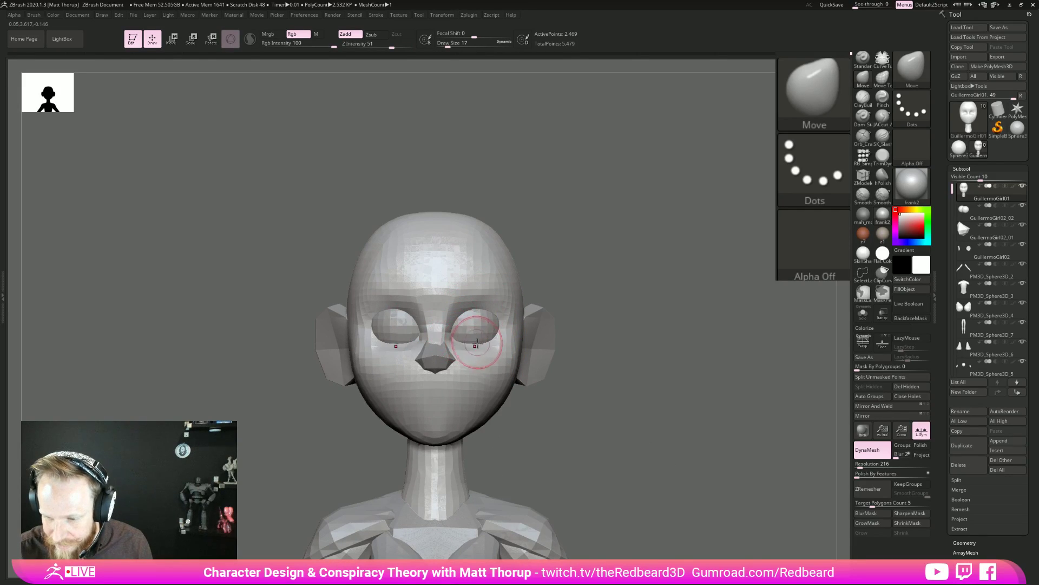
{"action": "key", "text": "s"}
{"action": "left_click_drag", "start_coordinate": [456, 342], "coordinate": [455, 339]}
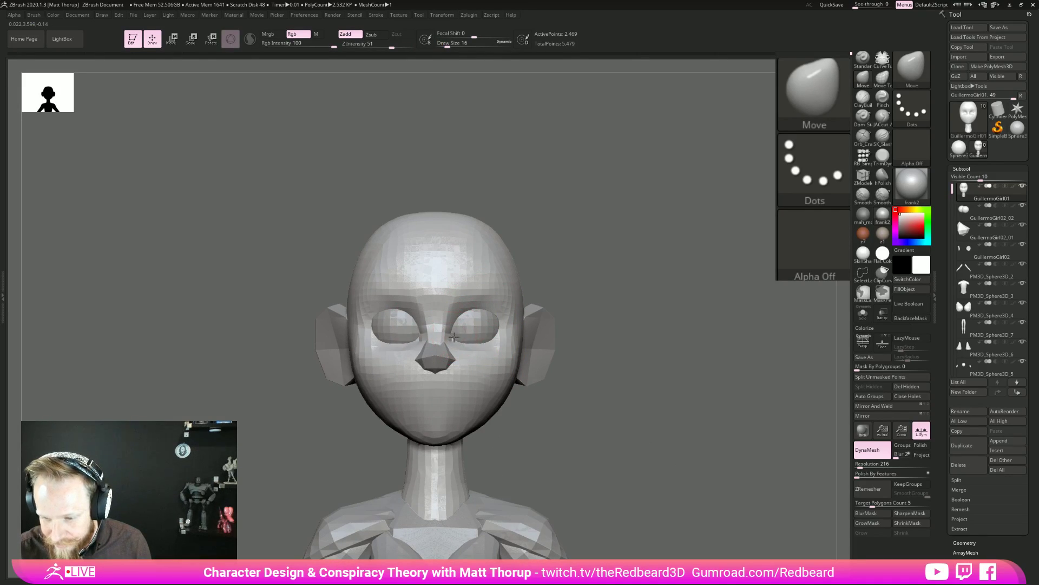
{"action": "key", "text": "bracketleft"}
{"action": "key", "text": "bracketleft"}
{"action": "key", "text": "bracketleft"}
{"action": "key", "text": "bracketleft"}
Refine the outer eye corner in three-quarter view with the Move brush, starting at draw size 16.
{"action": "left_click_drag", "start_coordinate": [580, 309], "coordinate": [498, 337]}
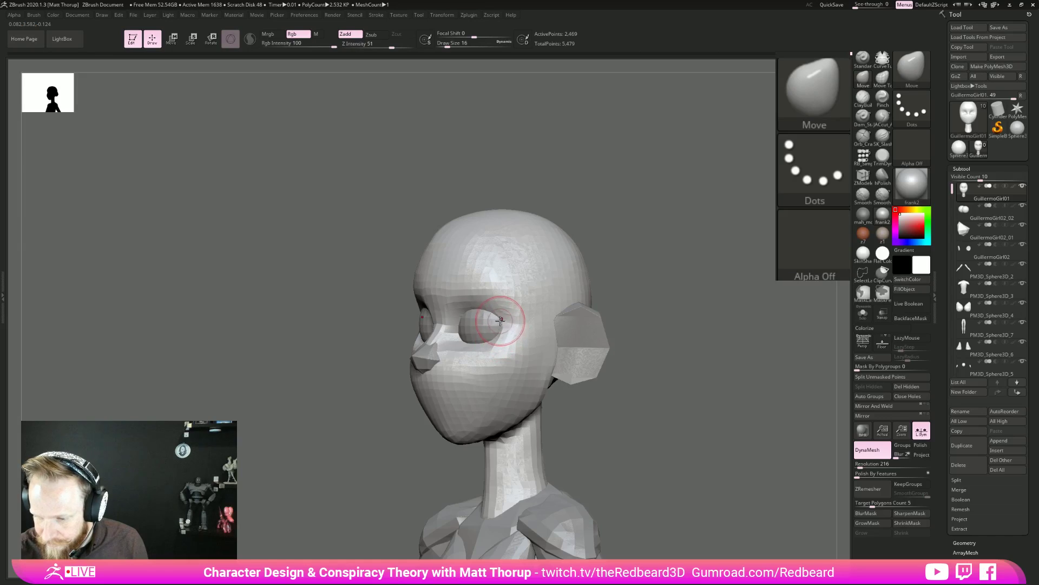
{"action": "left_click_drag", "start_coordinate": [642, 282], "coordinate": [494, 313]}
{"action": "key", "text": "bracketright"}
{"action": "key", "text": "bracketright"}
{"action": "key", "text": "bracketright"}
Adjust the inner eye corners beside the nose bridge with the Move brush at draw sizes 20 and 13.
{"action": "mouse_move", "coordinate": [437, 398]}
{"action": "left_mouse_down"}
{"action": "mouse_move", "coordinate": [447, 441]}
{"action": "mouse_move", "coordinate": [511, 433]}
{"action": "left_mouse_up"}
{"action": "key", "text": "bracketleft"}
{"action": "key", "text": "bracketleft"}
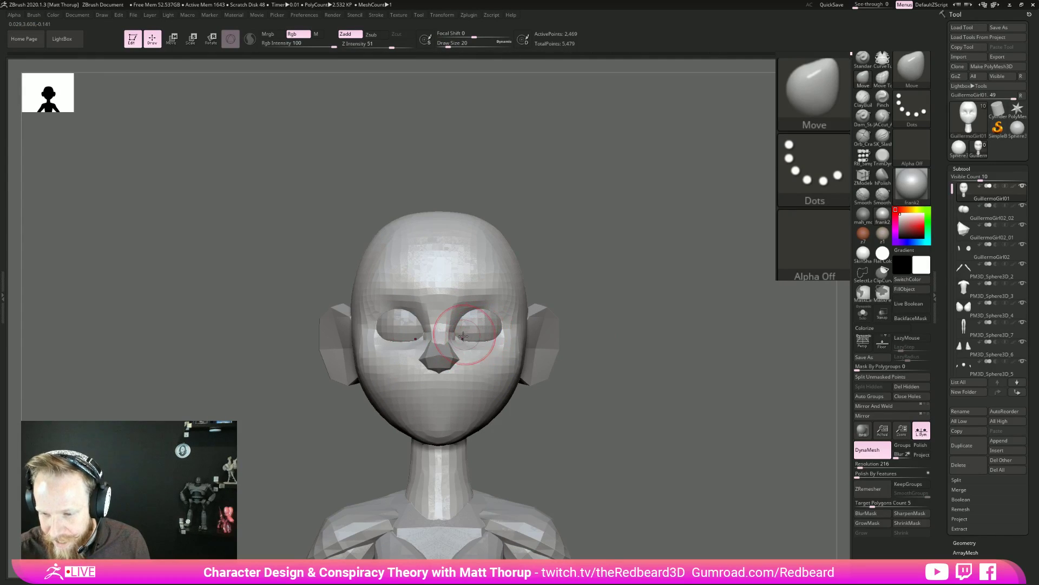
{"action": "key", "text": "bracketleft"}
{"action": "key", "text": "bracketleft"}
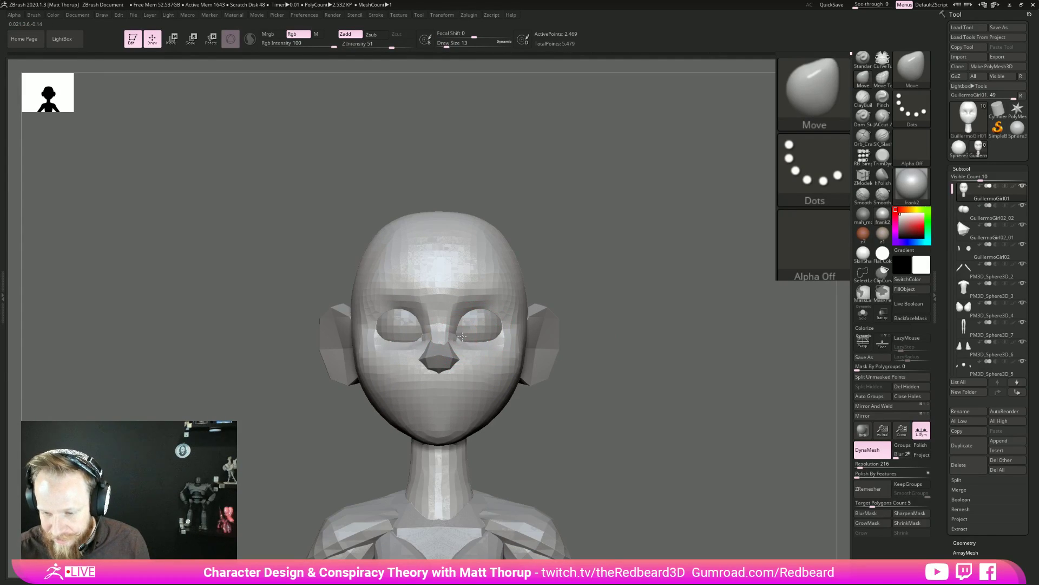
Reshape the eye socket and lower lid contour with the Move brush at draw sizes 35 and 17.
{"action": "mouse_move", "coordinate": [573, 358]}
{"action": "left_mouse_down", "text": "alt"}
{"action": "mouse_move", "coordinate": [657, 437]}
{"action": "mouse_move", "coordinate": [733, 424]}
{"action": "mouse_move", "coordinate": [712, 446]}
{"action": "mouse_move", "coordinate": [650, 446]}
{"action": "mouse_move", "coordinate": [473, 330]}
{"action": "left_mouse_up", "text": "alt"}
{"action": "key", "text": "bracketright"}
{"action": "key", "text": "bracketright"}
{"action": "key", "text": "bracketright"}
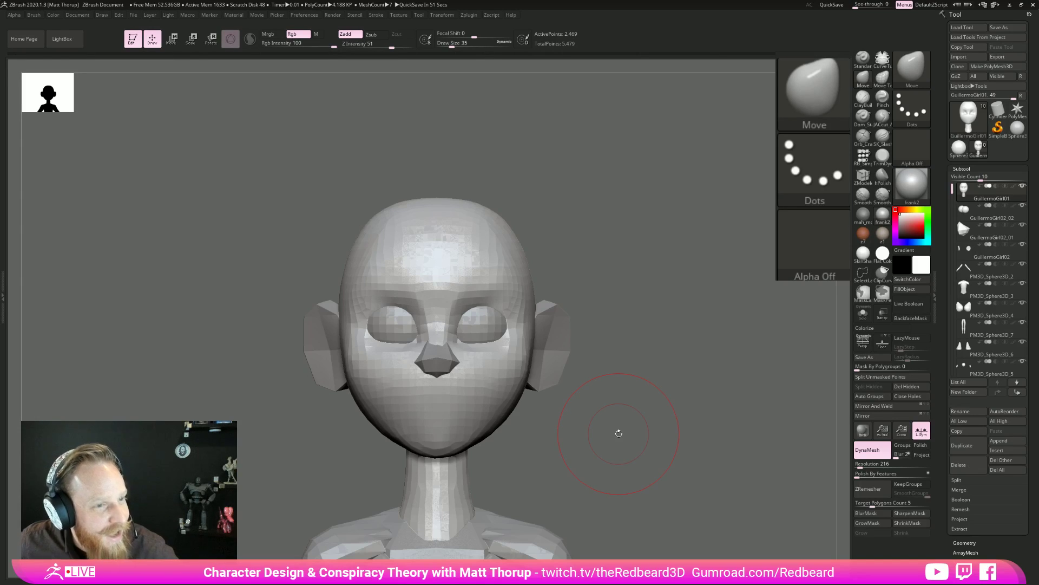
{"action": "mouse_move", "coordinate": [622, 379]}
{"action": "left_mouse_down"}
{"action": "mouse_move", "coordinate": [631, 318]}
{"action": "mouse_move", "coordinate": [487, 313]}
{"action": "mouse_move", "coordinate": [499, 310]}
{"action": "left_mouse_up"}
{"action": "key", "text": "s"}
{"action": "key", "text": "s"}
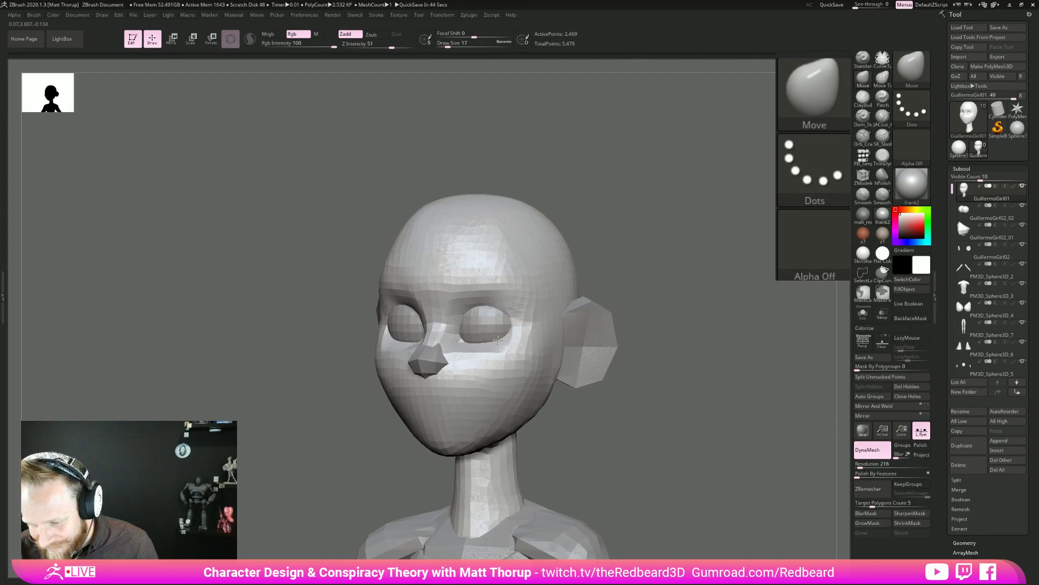
Smooth the cheeks and lower face beneath the eye sockets.
{"action": "left_click_drag", "start_coordinate": [693, 325], "coordinate": [639, 335]}
{"action": "mouse_move", "coordinate": [487, 355]}
{"action": "left_mouse_down", "text": "shift"}
{"action": "mouse_move", "coordinate": [478, 356]}
{"action": "mouse_move", "coordinate": [499, 364]}
{"action": "mouse_move", "coordinate": [460, 398]}
{"action": "mouse_move", "coordinate": [473, 348]}
{"action": "mouse_move", "coordinate": [492, 378]}
{"action": "mouse_move", "coordinate": [510, 372]}
{"action": "mouse_move", "coordinate": [501, 353]}
{"action": "mouse_move", "coordinate": [525, 348]}
{"action": "mouse_move", "coordinate": [480, 417]}
{"action": "mouse_move", "coordinate": [494, 376]}
{"action": "mouse_move", "coordinate": [478, 355]}
{"action": "mouse_move", "coordinate": [452, 405]}
{"action": "mouse_move", "coordinate": [450, 358]}
{"action": "mouse_move", "coordinate": [413, 412]}
{"action": "mouse_move", "coordinate": [444, 433]}
{"action": "left_mouse_up", "text": "shift"}
{"action": "mouse_move", "coordinate": [401, 364]}
{"action": "left_mouse_down", "text": "shift"}
{"action": "mouse_move", "coordinate": [420, 430]}
{"action": "mouse_move", "coordinate": [436, 439]}
{"action": "left_mouse_up", "text": "shift"}
Shape the mouth area below the nose in profile with the Move brush at draw sizes 17 and 49.
{"action": "mouse_move", "coordinate": [631, 382]}
{"action": "left_mouse_down"}
{"action": "mouse_move", "coordinate": [683, 399]}
{"action": "mouse_move", "coordinate": [610, 408]}
{"action": "mouse_move", "coordinate": [684, 445]}
{"action": "left_mouse_up"}
{"action": "left_click_drag", "start_coordinate": [554, 388], "coordinate": [589, 428], "text": "alt"}
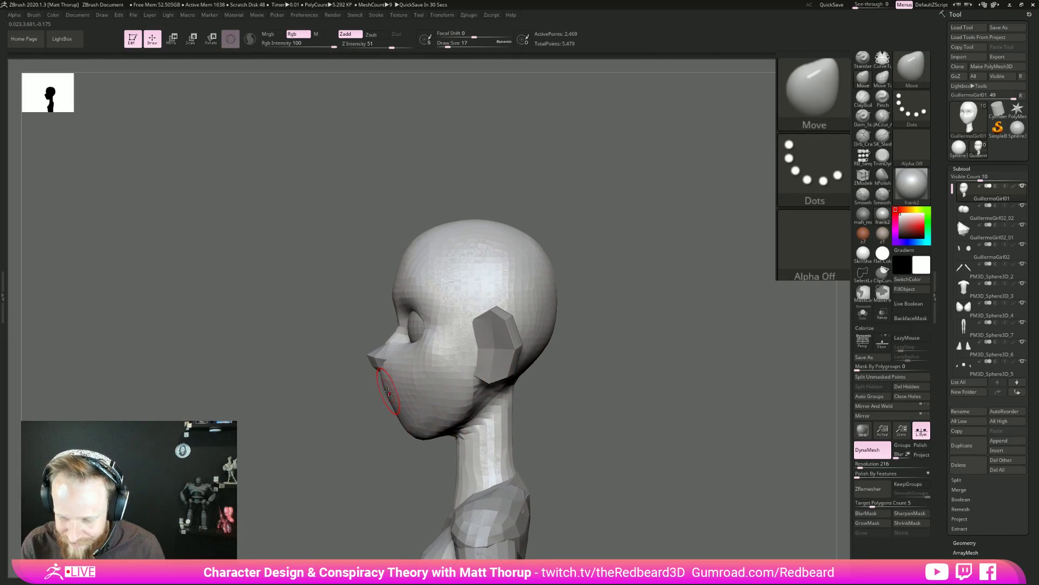
{"action": "key", "text": "s"}
{"action": "left_click_drag", "start_coordinate": [381, 381], "coordinate": [385, 381]}
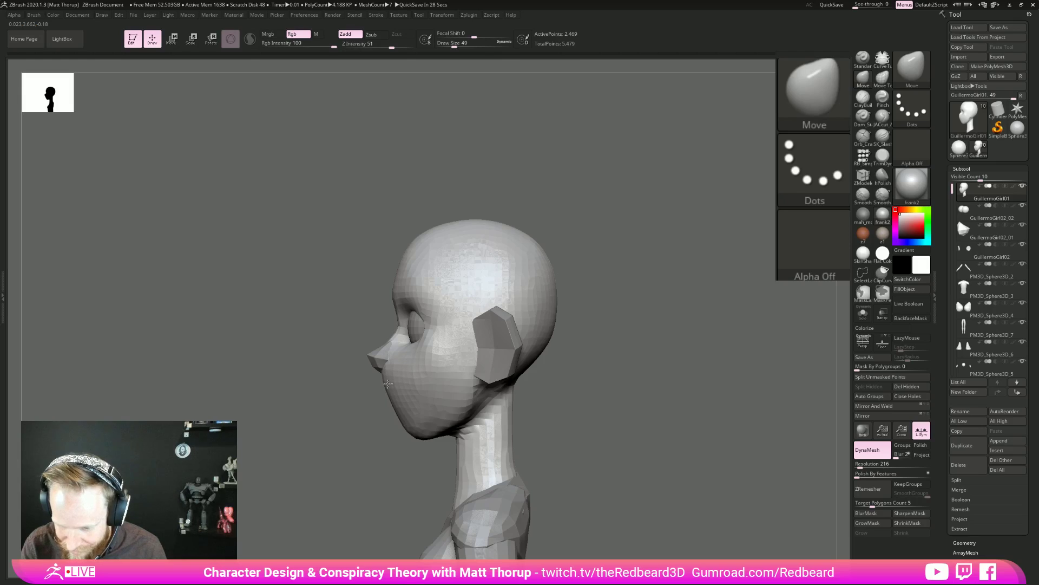
{"action": "key", "text": "bracketleft"}
{"action": "key", "text": "bracketleft"}
{"action": "key", "text": "bracketleft"}
Adjust the sides of the cheeks and jaw in front view with the Move brush at draw size 20.
{"action": "left_click_drag", "start_coordinate": [381, 424], "coordinate": [452, 407]}
{"action": "left_click_drag", "start_coordinate": [608, 366], "coordinate": [656, 414]}
{"action": "key", "text": "bracketleft"}
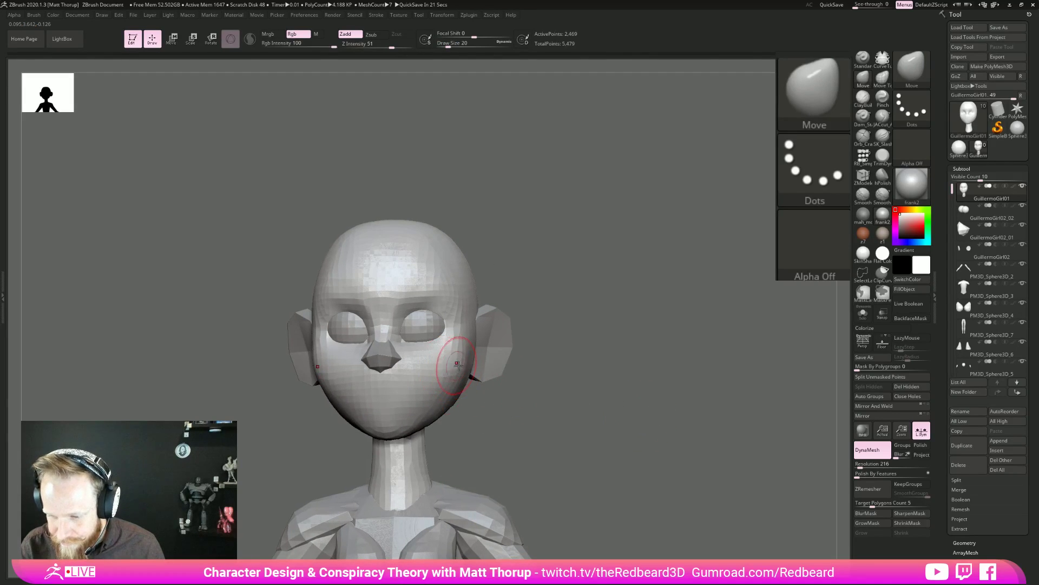
{"action": "mouse_move", "coordinate": [540, 430]}
{"action": "left_mouse_down"}
{"action": "mouse_move", "coordinate": [520, 409]}
{"action": "mouse_move", "coordinate": [587, 429]}
{"action": "mouse_move", "coordinate": [573, 446]}
{"action": "mouse_move", "coordinate": [515, 438]}
{"action": "left_mouse_up"}
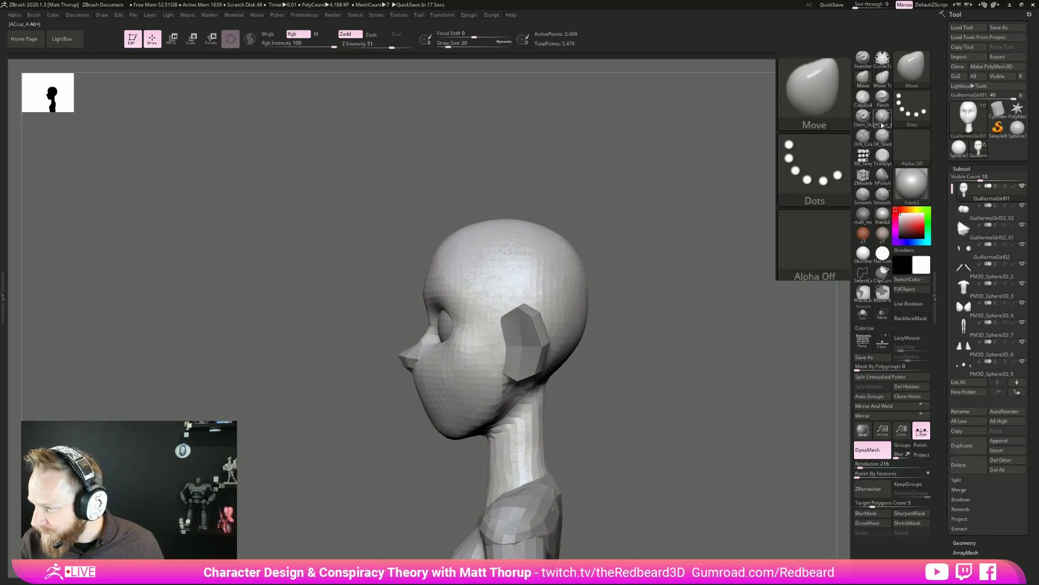
Refine the jawline below the ears with the JACcut_A brush at draw size 20.
{"action": "left_click", "coordinate": [882, 117]}
{"action": "left_click_drag", "start_coordinate": [569, 410], "coordinate": [506, 420]}
{"action": "left_click_drag", "start_coordinate": [436, 490], "coordinate": [518, 429]}
{"action": "left_click_drag", "start_coordinate": [515, 482], "coordinate": [583, 389]}
Select the nose subtool and subdivide it to level 3 with Smt off, restoring Smt after dividing.
{"action": "left_click", "coordinate": [580, 360], "text": "alt"}
{"action": "left_click_drag", "start_coordinate": [647, 418], "coordinate": [671, 433]}
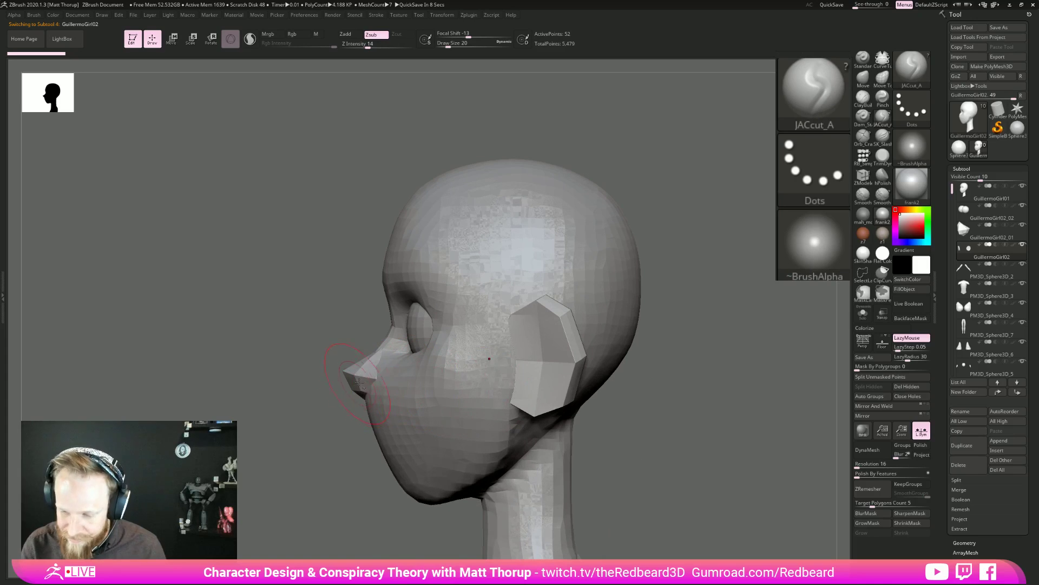
{"action": "left_click", "coordinate": [361, 375], "text": "alt"}
{"action": "left_click_drag", "start_coordinate": [335, 469], "coordinate": [422, 493]}
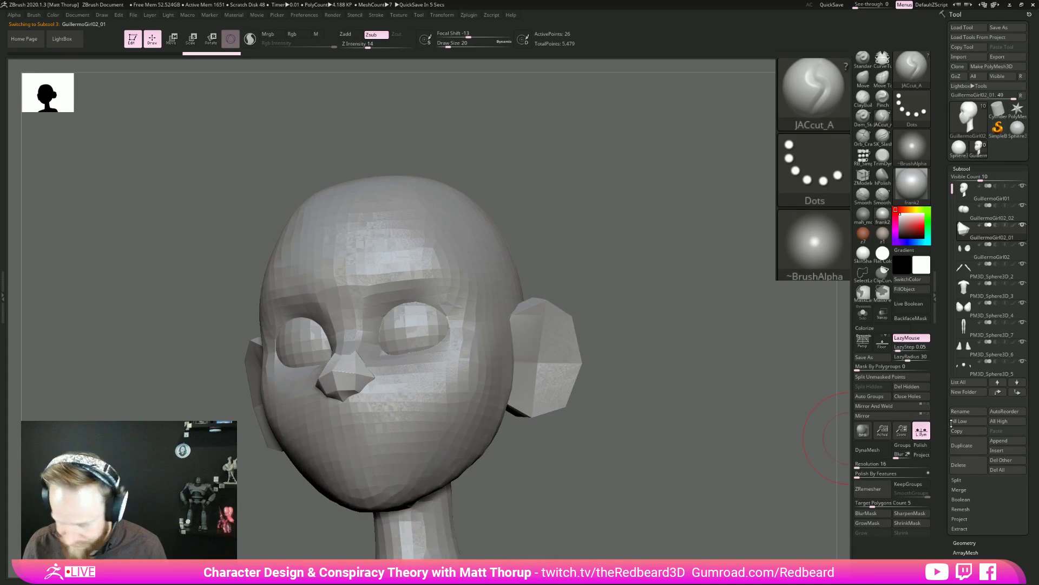
{"action": "left_click", "coordinate": [969, 542]}
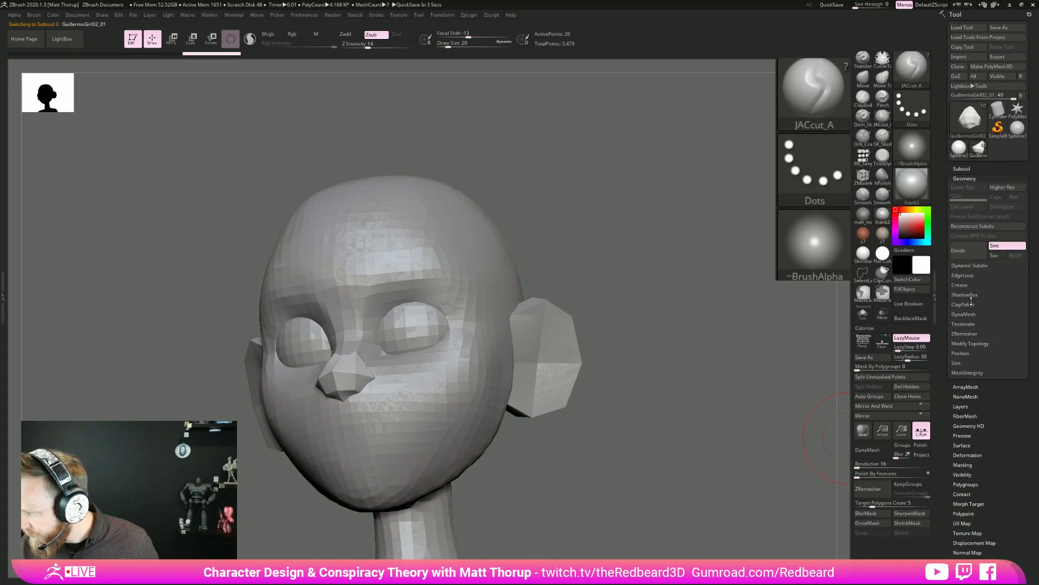
{"action": "left_click", "coordinate": [1003, 249]}
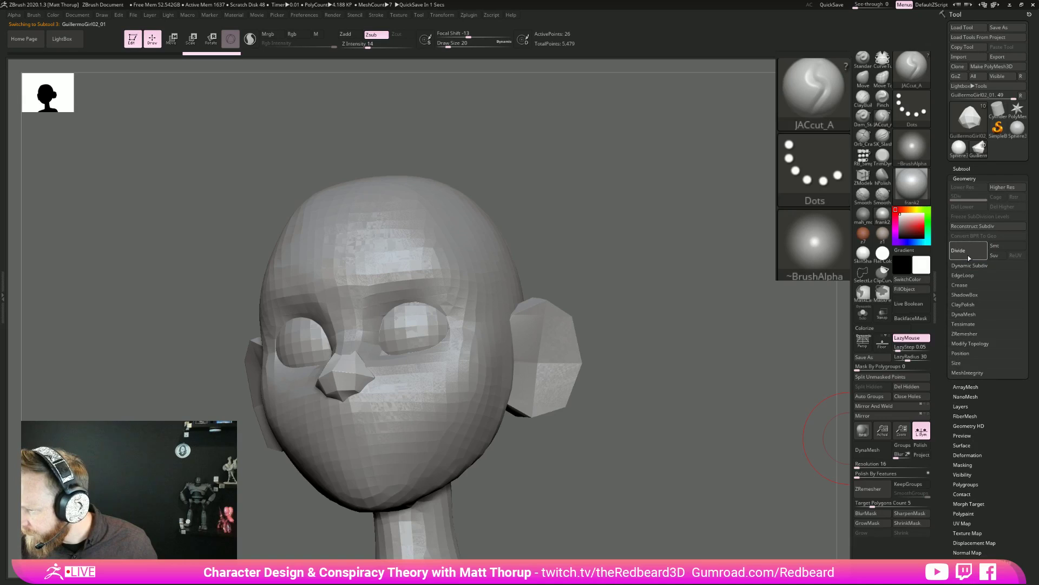
{"action": "left_click", "coordinate": [998, 248]}
{"action": "left_click", "coordinate": [999, 248]}
{"action": "left_click_drag", "start_coordinate": [664, 423], "coordinate": [714, 425]}
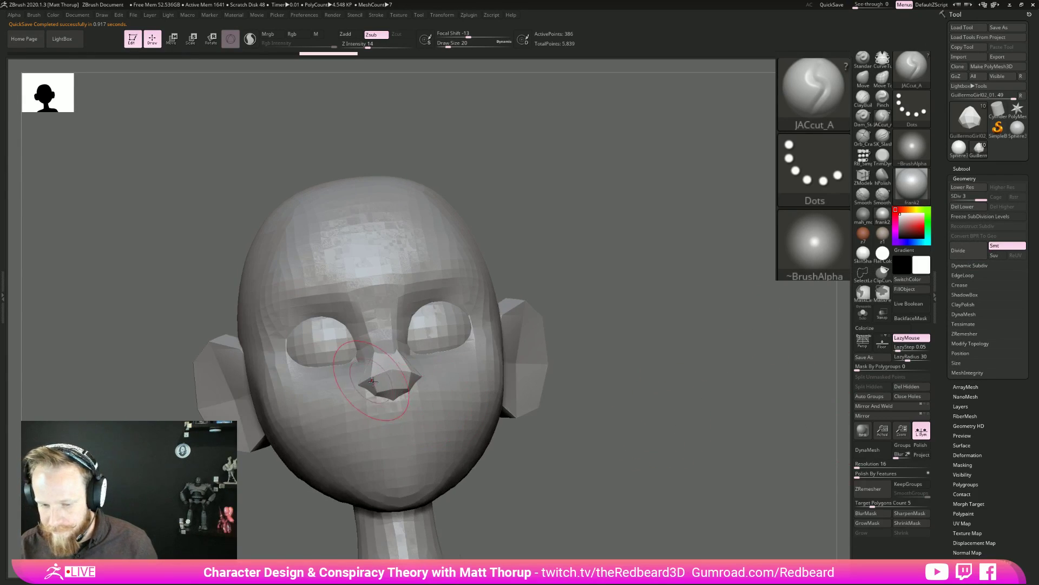
Try smoothing the subdivided nose at draw size 20 and undo the smoothing.
{"action": "mouse_move", "coordinate": [379, 386]}
{"action": "left_mouse_down", "text": "shift"}
{"action": "mouse_move", "coordinate": [374, 364]}
{"action": "mouse_move", "coordinate": [410, 368]}
{"action": "left_mouse_up", "text": "shift"}
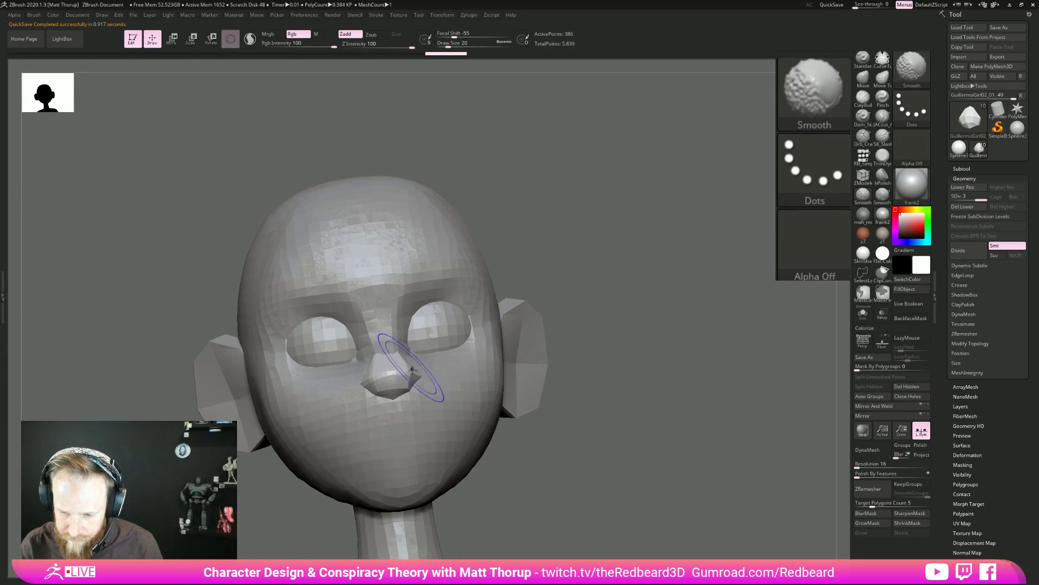
{"action": "key", "text": "ctrl+shift+z"}
{"action": "key", "text": "ctrl+shift+z"}
{"action": "key", "text": "ctrl+z"}
{"action": "key", "text": "ctrl+z"}
{"action": "key", "text": "ctrl+z"}
{"action": "key", "text": "ctrl+z"}
{"action": "key", "text": "ctrl+z"}
{"action": "key", "text": "ctrl+z"}
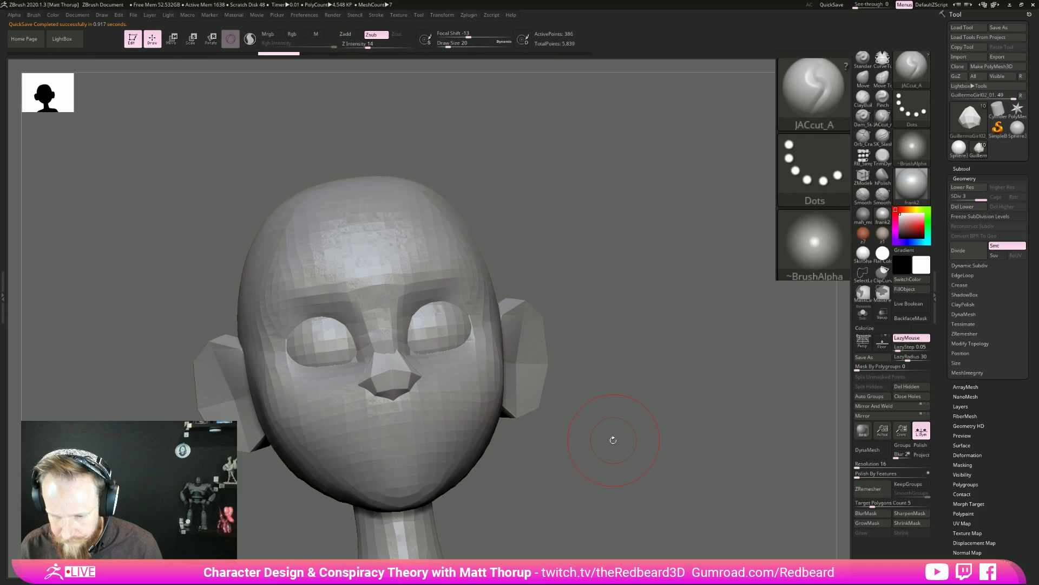
Smooth the nose lightly and reshape its tip and profile with the Move brush, reducing the draw size to 13.
{"action": "key", "text": "shift"}
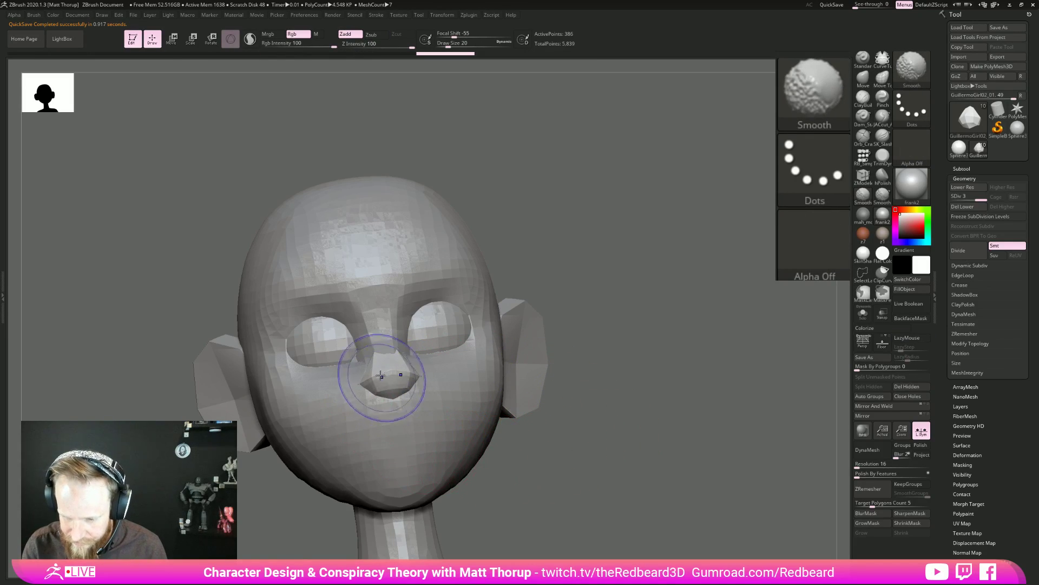
{"action": "left_click_drag", "start_coordinate": [534, 302], "coordinate": [568, 387]}
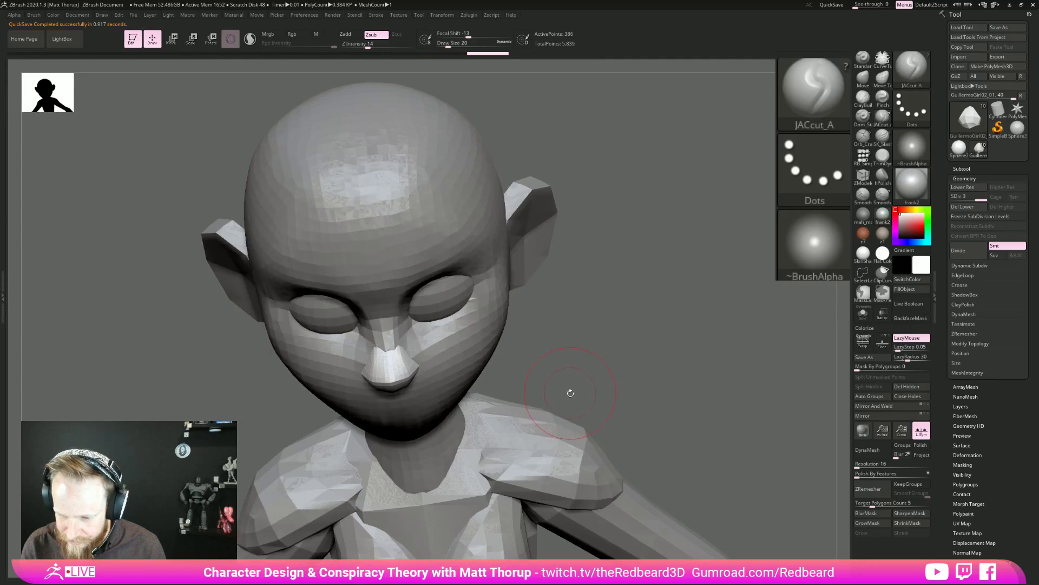
{"action": "key", "text": "b"}
{"action": "key", "text": "m"}
{"action": "key", "text": "v"}
{"action": "left_click_drag", "start_coordinate": [592, 336], "coordinate": [541, 395]}
{"action": "key", "text": "s"}
{"action": "mouse_move", "coordinate": [410, 377]}
{"action": "left_mouse_down"}
{"action": "mouse_move", "coordinate": [394, 383]}
{"action": "mouse_move", "coordinate": [401, 366]}
{"action": "mouse_move", "coordinate": [374, 354]}
{"action": "left_mouse_up"}
{"action": "key", "text": "s"}
{"action": "mouse_move", "coordinate": [484, 378]}
{"action": "left_mouse_down"}
{"action": "mouse_move", "coordinate": [503, 394]}
{"action": "mouse_move", "coordinate": [509, 324]}
{"action": "left_mouse_up"}
{"action": "key", "text": "s"}
{"action": "left_click_drag", "start_coordinate": [395, 354], "coordinate": [399, 354]}
{"action": "left_click_drag", "start_coordinate": [507, 323], "coordinate": [400, 361]}
{"action": "key", "text": "bracketleft"}
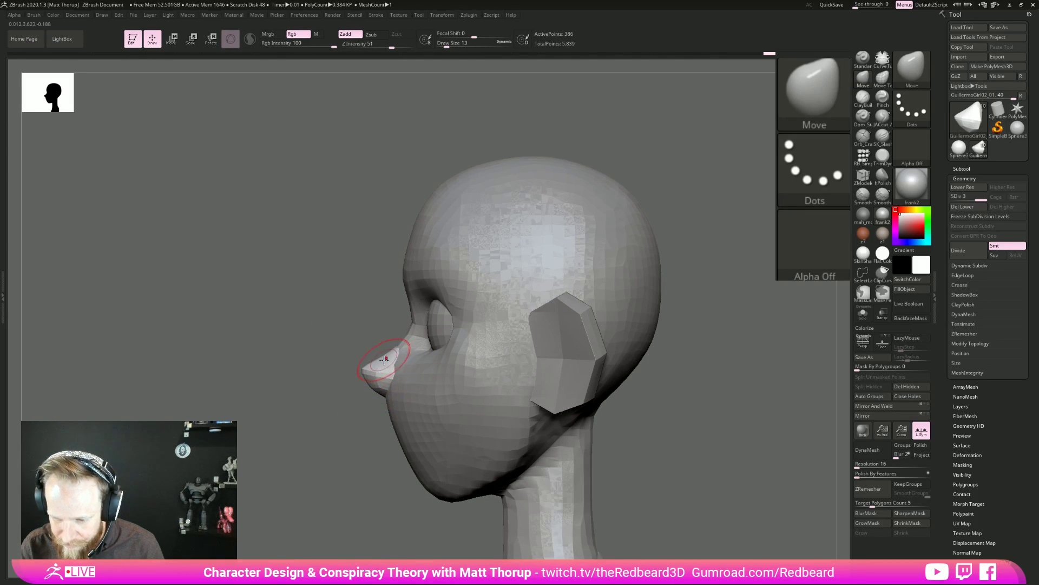
{"action": "mouse_move", "coordinate": [360, 440]}
{"action": "left_mouse_down"}
{"action": "mouse_move", "coordinate": [408, 372]}
{"action": "mouse_move", "coordinate": [394, 386]}
{"action": "left_mouse_up"}
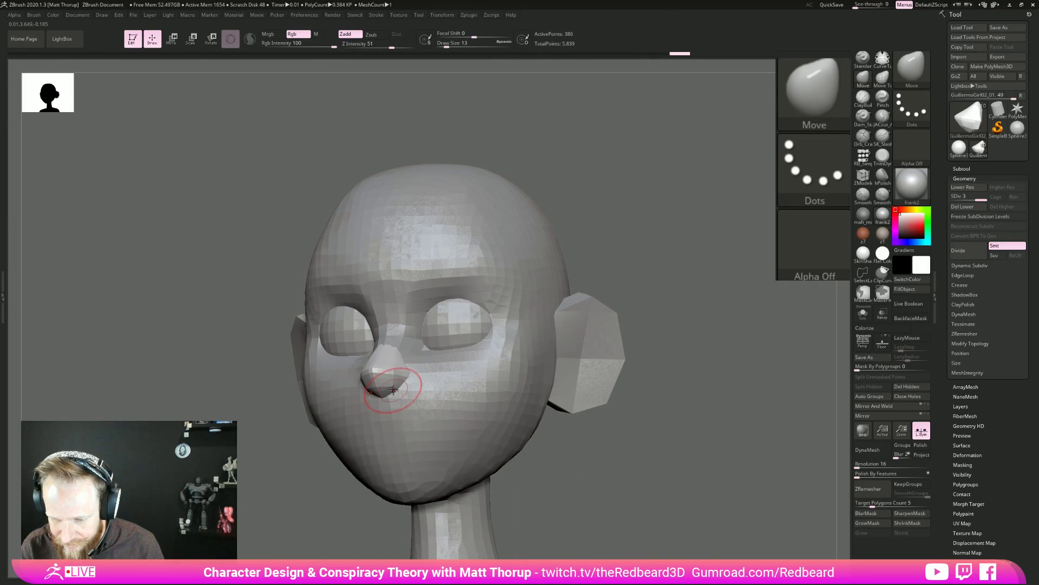
Carve the nostrils into the underside of the nose with the ClayBuildup brush at draw size 4.
{"action": "left_click", "coordinate": [863, 99]}
{"action": "left_click_drag", "start_coordinate": [711, 331], "coordinate": [687, 227]}
{"action": "left_click_drag", "start_coordinate": [563, 293], "coordinate": [709, 279]}
{"action": "key", "text": "s"}
{"action": "left_click_drag", "start_coordinate": [383, 393], "coordinate": [379, 393]}
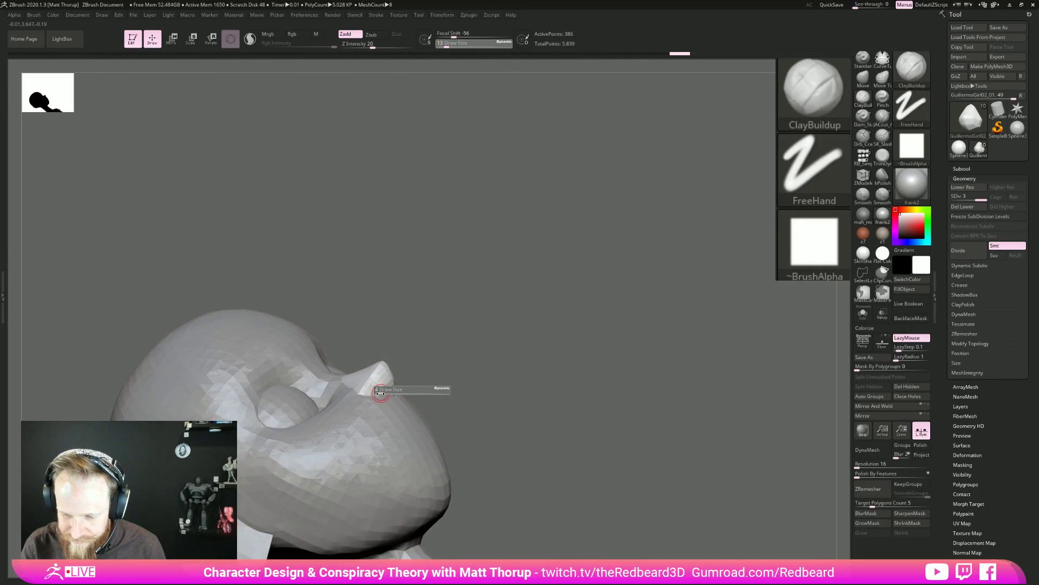
{"action": "left_click_drag", "start_coordinate": [458, 355], "coordinate": [371, 384]}
{"action": "key", "text": "s"}
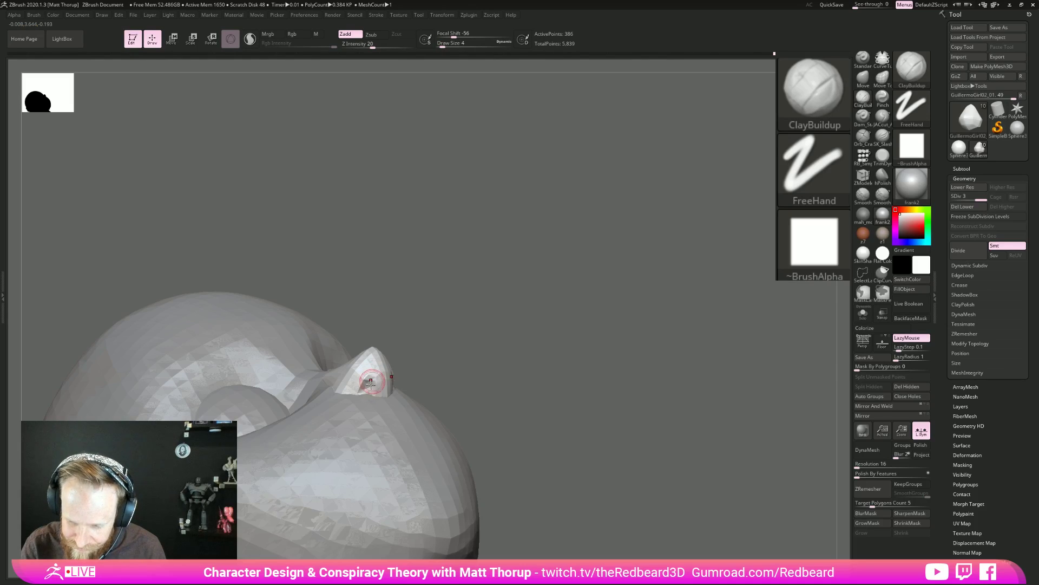
{"action": "mouse_move", "coordinate": [371, 399]}
{"action": "left_mouse_down"}
{"action": "mouse_move", "coordinate": [548, 362]}
{"action": "mouse_move", "coordinate": [524, 374]}
{"action": "mouse_move", "coordinate": [425, 375]}
{"action": "mouse_move", "coordinate": [347, 398]}
{"action": "left_mouse_up"}
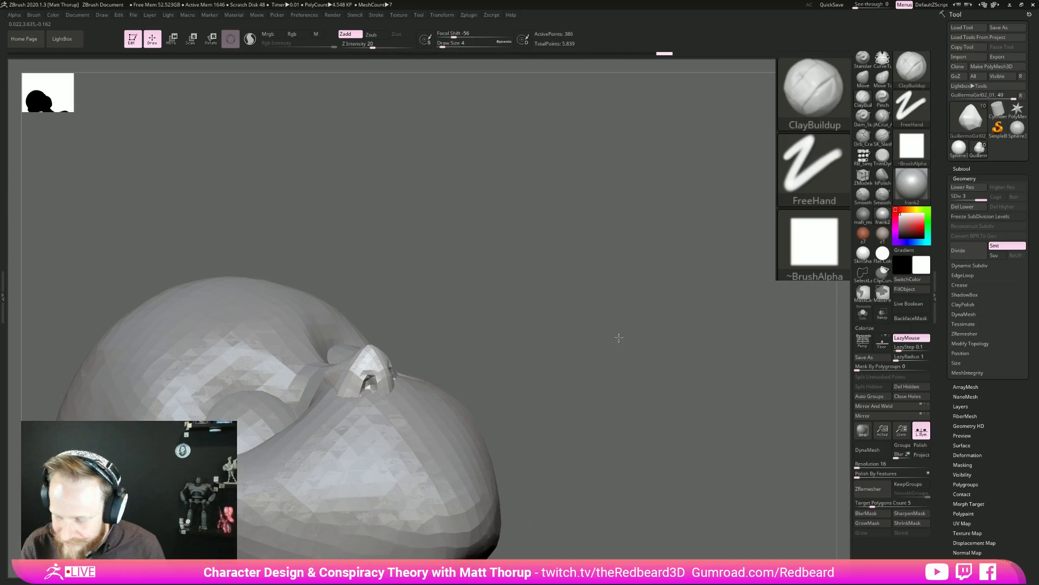
Work around the nose base with the ClayBuildup brush at draw size 7, switching between the head and nose subtools.
{"action": "left_click_drag", "start_coordinate": [666, 360], "coordinate": [399, 437]}
{"action": "left_click", "coordinate": [394, 436], "text": "alt"}
{"action": "key", "text": "s"}
{"action": "left_click_drag", "start_coordinate": [352, 409], "coordinate": [356, 409]}
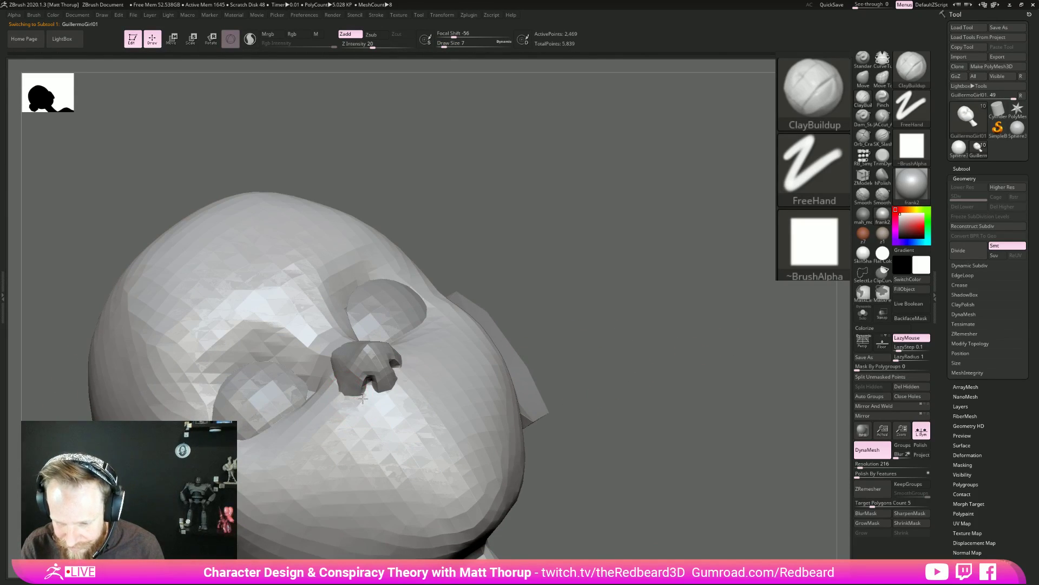
{"action": "left_click_drag", "start_coordinate": [441, 360], "coordinate": [348, 408]}
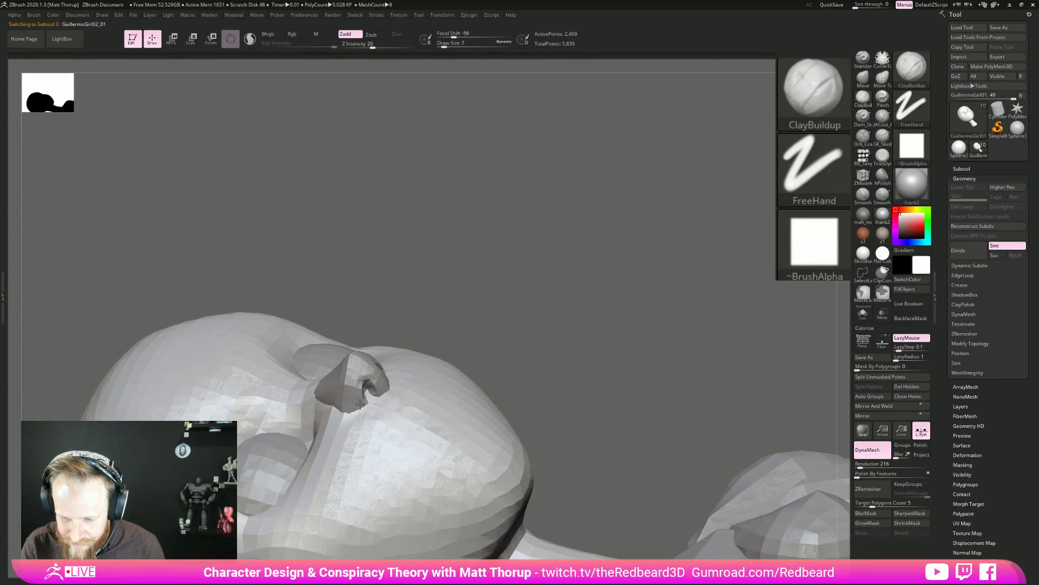
{"action": "left_click", "coordinate": [359, 406], "text": "alt"}
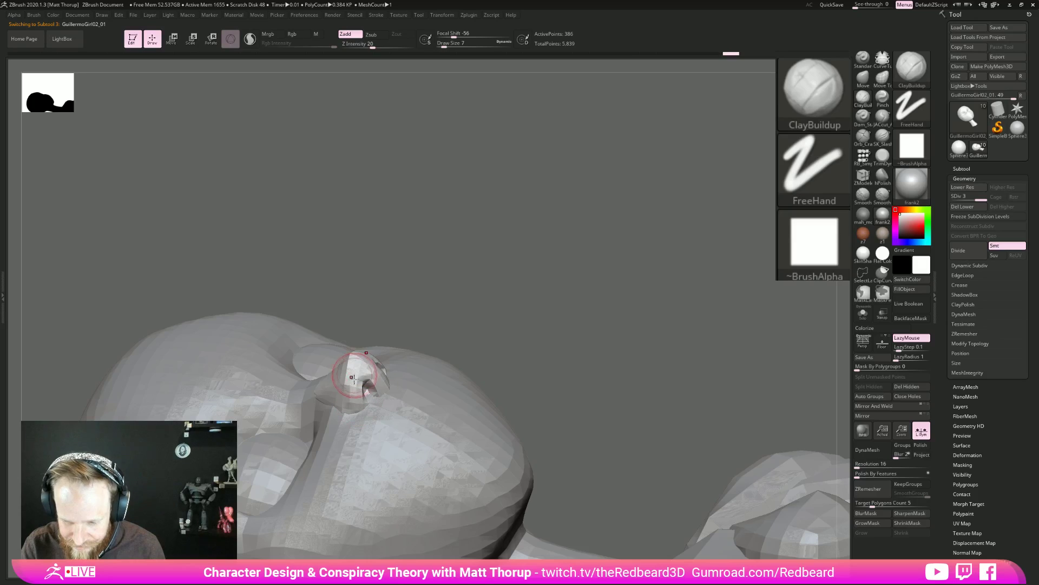
Shape the nostril wings from below with the Move brush at draw size 7.
{"action": "left_click_drag", "start_coordinate": [522, 325], "coordinate": [504, 345]}
{"action": "key", "text": "b"}
{"action": "key", "text": "m"}
{"action": "key", "text": "v"}
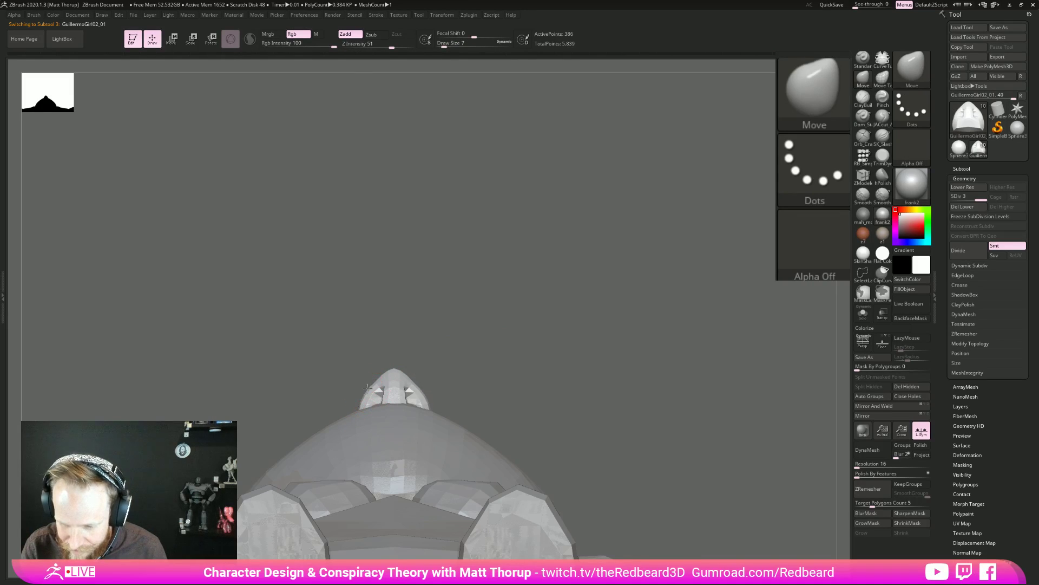
{"action": "mouse_move", "coordinate": [495, 365]}
{"action": "left_mouse_down"}
{"action": "mouse_move", "coordinate": [599, 411]}
{"action": "mouse_move", "coordinate": [719, 432]}
{"action": "mouse_move", "coordinate": [482, 435]}
{"action": "mouse_move", "coordinate": [559, 338]}
{"action": "mouse_move", "coordinate": [548, 447]}
{"action": "mouse_move", "coordinate": [565, 465]}
{"action": "mouse_move", "coordinate": [412, 469]}
{"action": "left_mouse_up"}
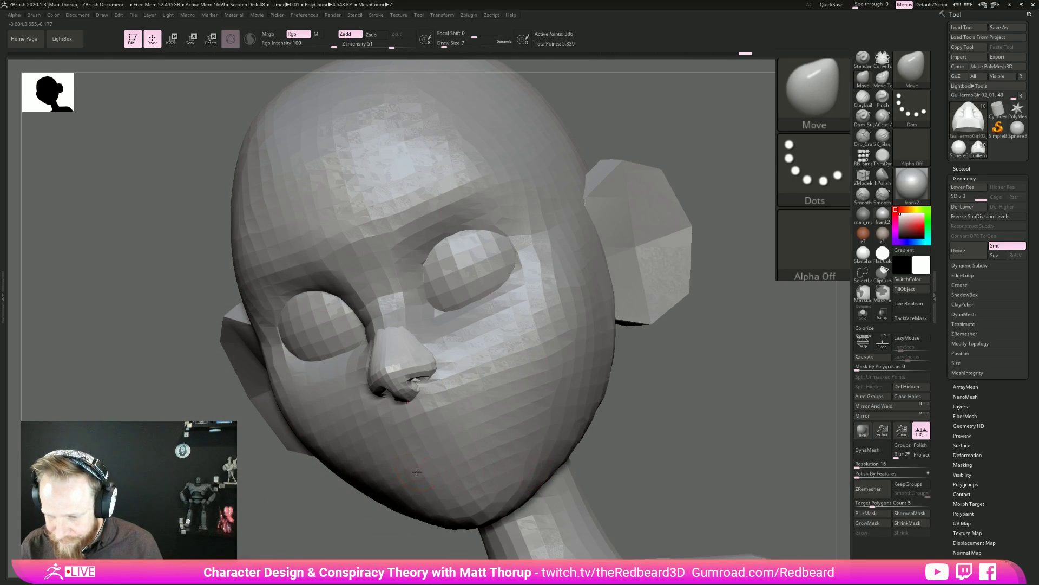
Select the head subtool and subdivide it to level 2.
{"action": "left_click", "coordinate": [412, 470], "text": "alt"}
{"action": "mouse_move", "coordinate": [703, 432]}
{"action": "left_mouse_down"}
{"action": "mouse_move", "coordinate": [733, 423]}
{"action": "mouse_move", "coordinate": [702, 445]}
{"action": "left_mouse_up"}
{"action": "key", "text": "ctrl+d"}
{"action": "mouse_move", "coordinate": [643, 457]}
{"action": "left_mouse_down"}
{"action": "mouse_move", "coordinate": [547, 463]}
{"action": "mouse_move", "coordinate": [684, 473]}
{"action": "left_mouse_up"}
{"action": "mouse_move", "coordinate": [746, 486]}
{"action": "left_mouse_down"}
{"action": "mouse_move", "coordinate": [631, 469]}
{"action": "mouse_move", "coordinate": [682, 472]}
{"action": "left_mouse_up"}
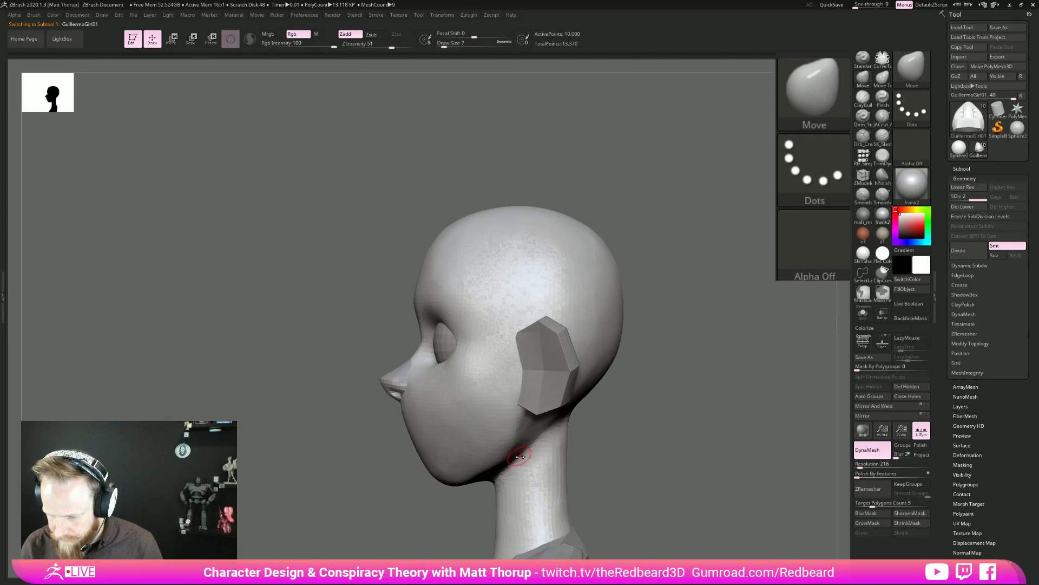
Build up the upper lip below the nose with the ClayBuildup brush and smooth its edges.
{"action": "left_click_drag", "start_coordinate": [560, 433], "coordinate": [557, 453], "text": "shift"}
{"action": "mouse_move", "coordinate": [645, 448]}
{"action": "left_mouse_down", "text": "shift"}
{"action": "mouse_move", "coordinate": [693, 455]}
{"action": "mouse_move", "coordinate": [590, 383]}
{"action": "left_mouse_up", "text": "shift"}
{"action": "left_click_drag", "start_coordinate": [665, 426], "coordinate": [614, 395], "text": "alt"}
{"action": "right_click_drag", "start_coordinate": [416, 369], "coordinate": [400, 353], "text": "ctrl"}
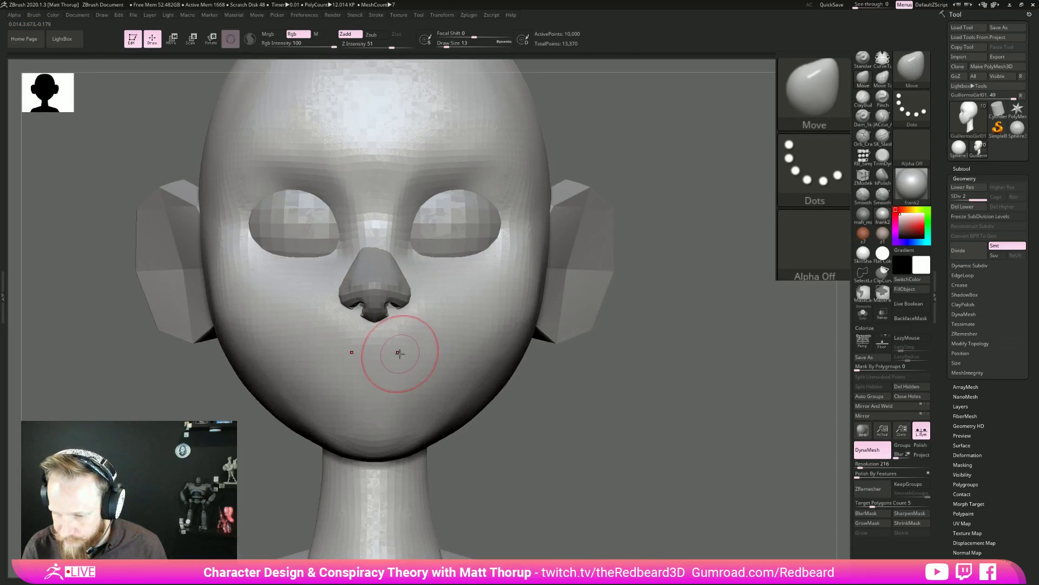
{"action": "left_click", "coordinate": [863, 99]}
{"action": "left_click_drag", "start_coordinate": [428, 363], "coordinate": [337, 356]}
{"action": "mouse_move", "coordinate": [444, 378]}
{"action": "left_mouse_down"}
{"action": "mouse_move", "coordinate": [368, 352]}
{"action": "mouse_move", "coordinate": [333, 373]}
{"action": "mouse_move", "coordinate": [347, 362]}
{"action": "mouse_move", "coordinate": [415, 367]}
{"action": "mouse_move", "coordinate": [341, 375]}
{"action": "mouse_move", "coordinate": [337, 361]}
{"action": "mouse_move", "coordinate": [394, 360]}
{"action": "left_mouse_up"}
{"action": "key", "text": "s"}
{"action": "mouse_move", "coordinate": [357, 357]}
{"action": "left_mouse_down", "text": "shift"}
{"action": "mouse_move", "coordinate": [318, 367]}
{"action": "mouse_move", "coordinate": [372, 352]}
{"action": "mouse_move", "coordinate": [319, 379]}
{"action": "left_mouse_up", "text": "shift"}
{"action": "mouse_move", "coordinate": [600, 437]}
{"action": "left_mouse_down", "text": "alt"}
{"action": "mouse_move", "coordinate": [586, 437]}
{"action": "mouse_move", "coordinate": [570, 411]}
{"action": "mouse_move", "coordinate": [525, 420]}
{"action": "mouse_move", "coordinate": [504, 356]}
{"action": "left_mouse_up", "text": "alt"}
Cut the mouth line beneath the upper lip with the JACcut_A brush at draw size 6 and smooth around it.
{"action": "left_click", "coordinate": [881, 139]}
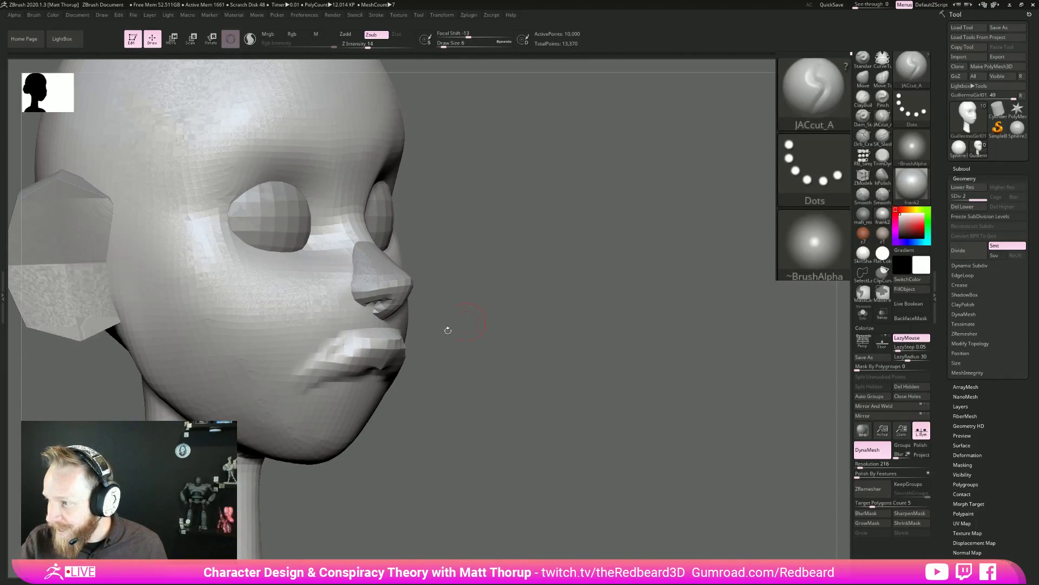
{"action": "mouse_move", "coordinate": [377, 343]}
{"action": "left_mouse_down"}
{"action": "mouse_move", "coordinate": [322, 361]}
{"action": "mouse_move", "coordinate": [307, 381]}
{"action": "left_mouse_up"}
{"action": "key", "text": "shift"}
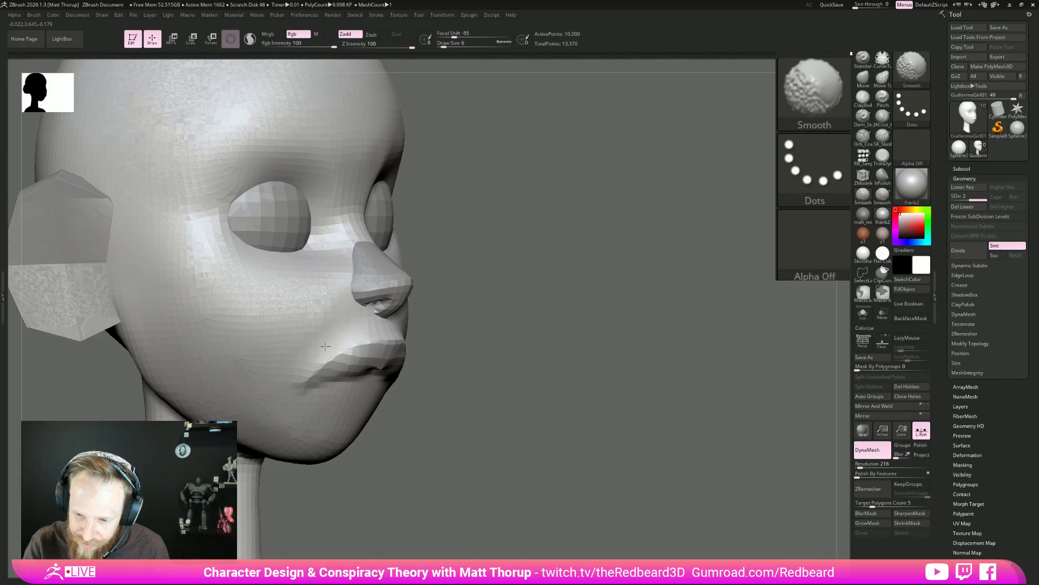
{"action": "left_click_drag", "start_coordinate": [498, 406], "coordinate": [511, 427]}
{"action": "left_click_drag", "start_coordinate": [393, 376], "coordinate": [368, 373]}
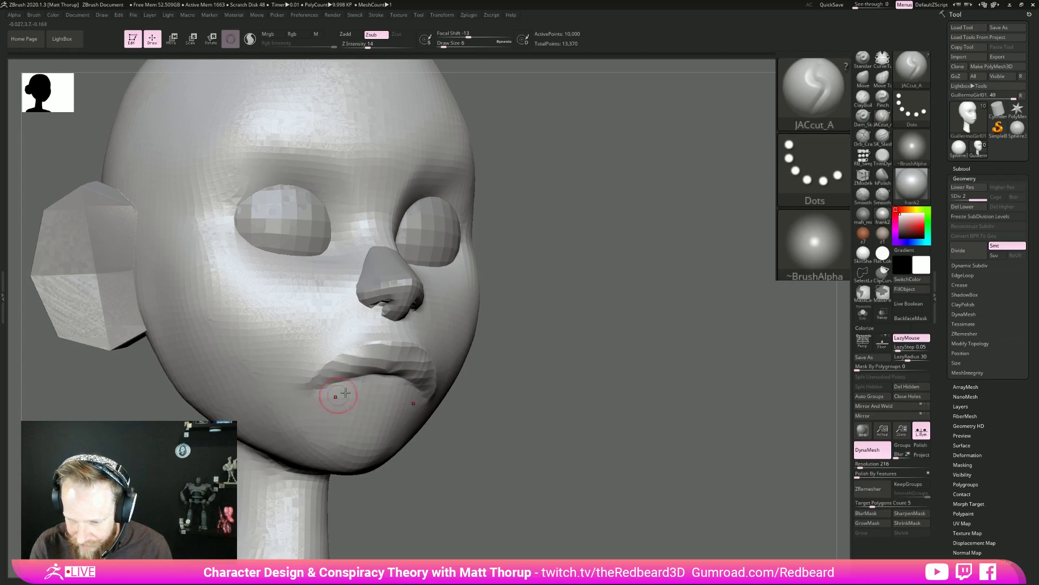
Mask the head above the mouth line with the MaskLasso brush, leaving the lower lip and chin editable.
{"action": "key", "text": "ctrl"}
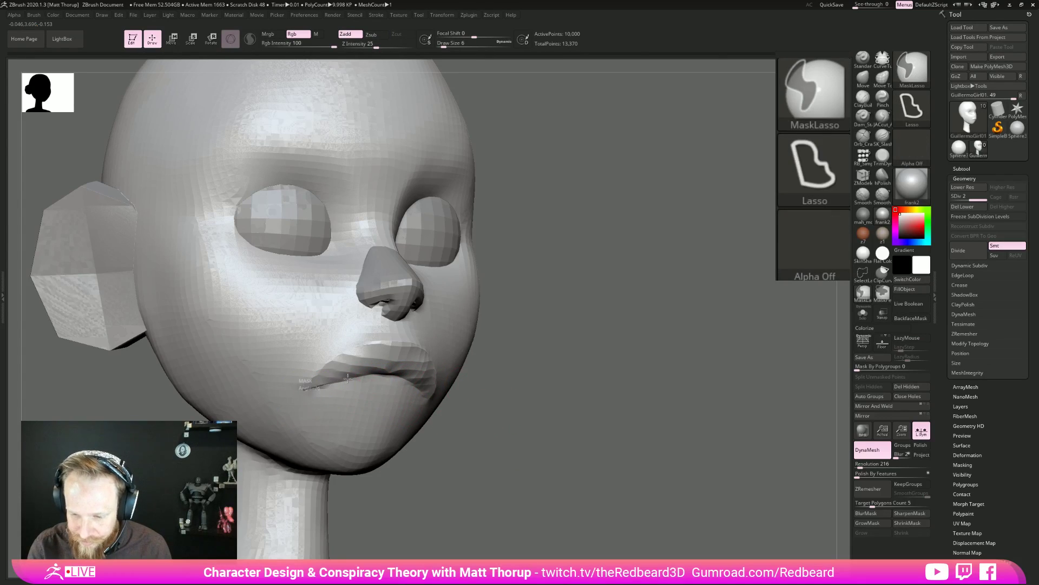
{"action": "left_click_drag", "start_coordinate": [391, 372], "coordinate": [438, 406], "text": "ctrl"}
{"action": "left_click_drag", "start_coordinate": [529, 464], "coordinate": [481, 469]}
{"action": "left_click_drag", "start_coordinate": [255, 448], "coordinate": [530, 454]}
{"action": "mouse_move", "coordinate": [316, 490]}
{"action": "left_mouse_down", "text": "ctrl"}
{"action": "mouse_move", "coordinate": [322, 389]}
{"action": "mouse_move", "coordinate": [246, 417]}
{"action": "mouse_move", "coordinate": [92, 390]}
{"action": "mouse_move", "coordinate": [103, 412]}
{"action": "left_mouse_up", "text": "ctrl"}
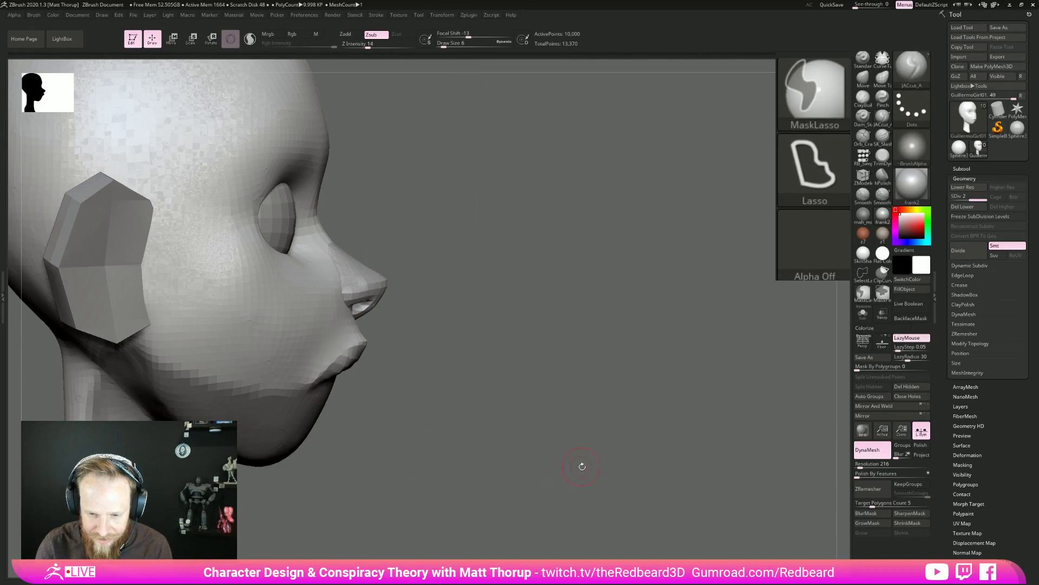
{"action": "left_click_drag", "start_coordinate": [562, 481], "coordinate": [584, 481]}
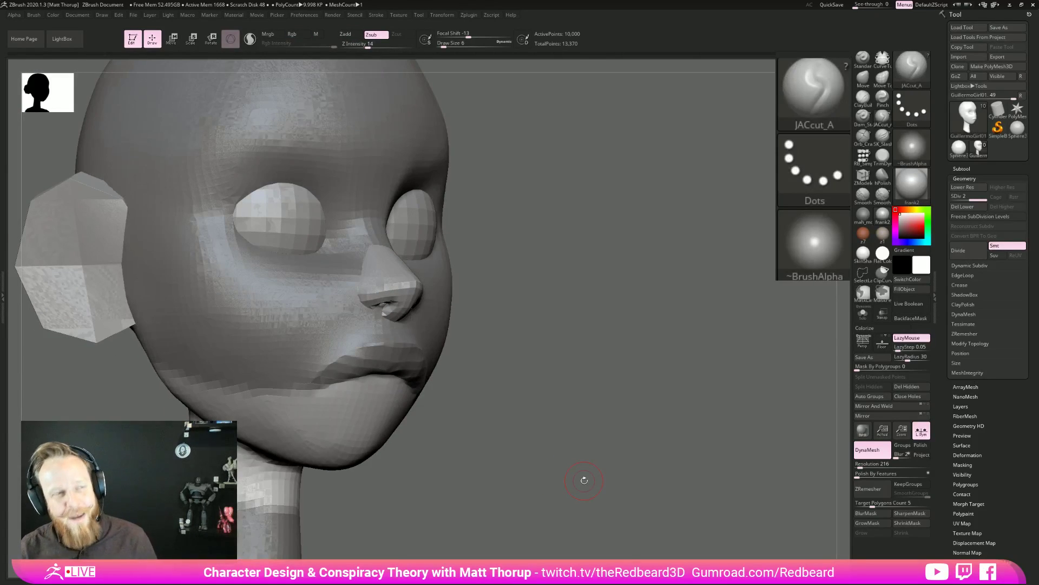
{"action": "left_click_drag", "start_coordinate": [584, 480], "coordinate": [767, 285]}
Build up the lower lip below the masked mouth line with the ClayBuildup brush.
{"action": "left_click", "coordinate": [862, 101]}
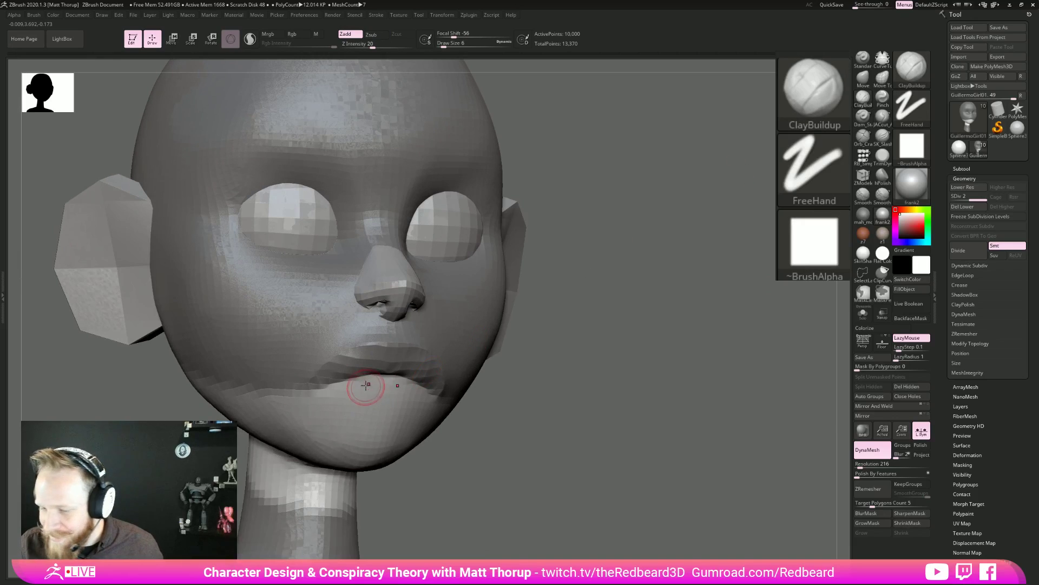
{"action": "key", "text": "s"}
{"action": "mouse_move", "coordinate": [363, 392]}
{"action": "left_mouse_down"}
{"action": "mouse_move", "coordinate": [348, 391]}
{"action": "mouse_move", "coordinate": [373, 390]}
{"action": "mouse_move", "coordinate": [335, 388]}
{"action": "left_mouse_up"}
{"action": "mouse_move", "coordinate": [445, 413]}
{"action": "left_mouse_down"}
{"action": "mouse_move", "coordinate": [557, 441]}
{"action": "mouse_move", "coordinate": [536, 450]}
{"action": "mouse_move", "coordinate": [425, 437]}
{"action": "mouse_move", "coordinate": [453, 427]}
{"action": "mouse_move", "coordinate": [404, 435]}
{"action": "left_mouse_up"}
Flatten the lower lip's surface with the hPolish brush at draw size 11.
{"action": "left_click", "coordinate": [882, 177]}
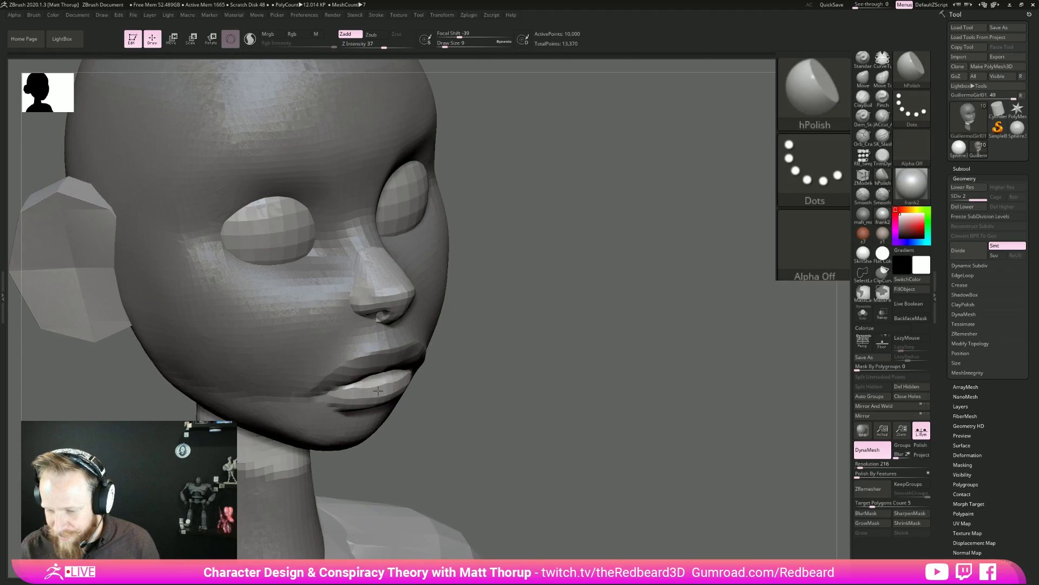
{"action": "right_click_drag", "start_coordinate": [380, 390], "coordinate": [357, 411]}
{"action": "key", "text": "bracketright"}
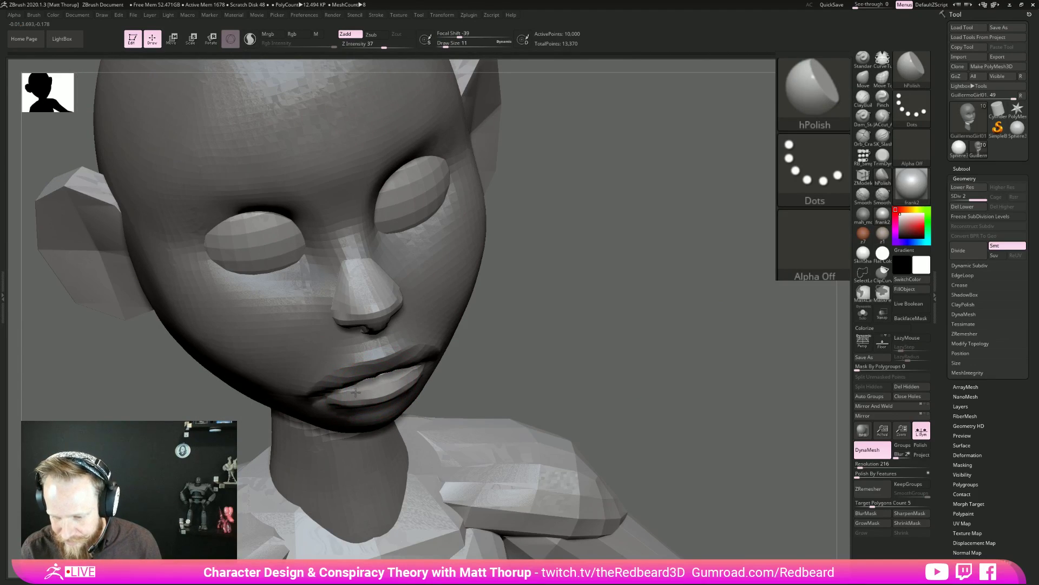
{"action": "left_click_drag", "start_coordinate": [604, 358], "coordinate": [600, 452]}
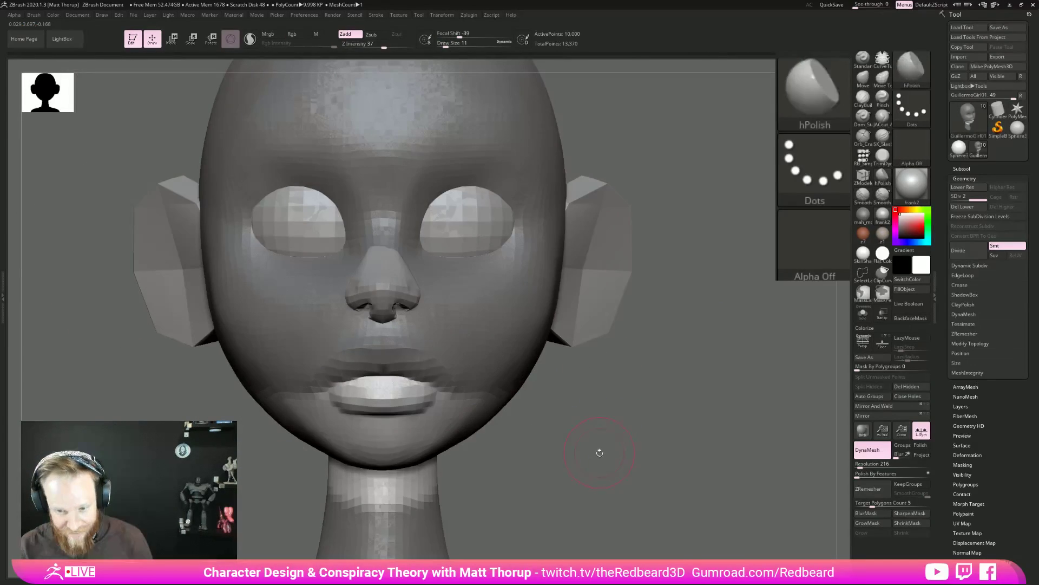
Adjust the lower lip in front view with the Move brush at draw size 33 and clear the mask.
{"action": "key", "text": "b"}
{"action": "key", "text": "m"}
{"action": "key", "text": "v"}
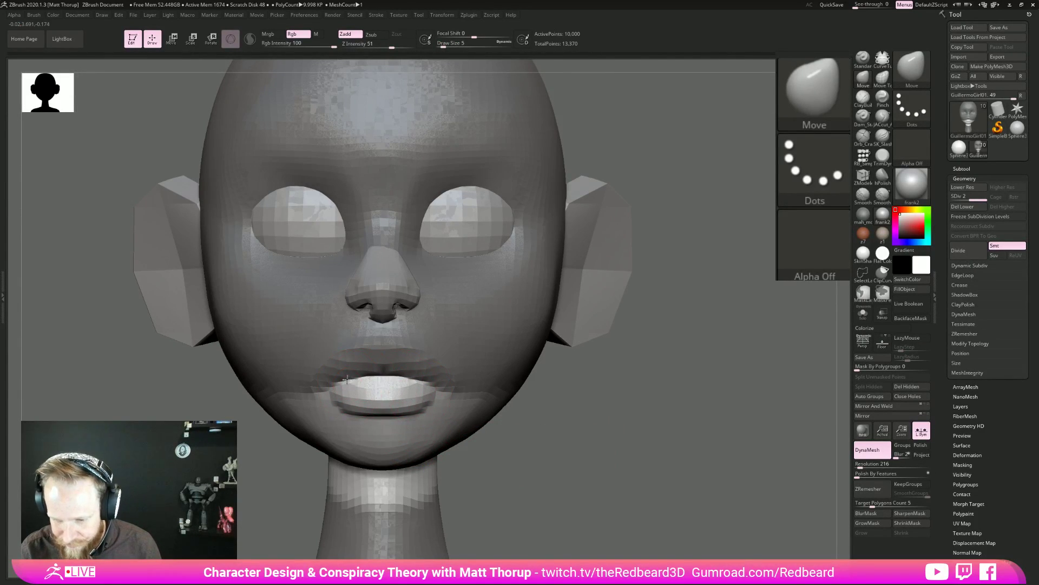
{"action": "key", "text": "s"}
{"action": "left_click_drag", "start_coordinate": [345, 383], "coordinate": [355, 383]}
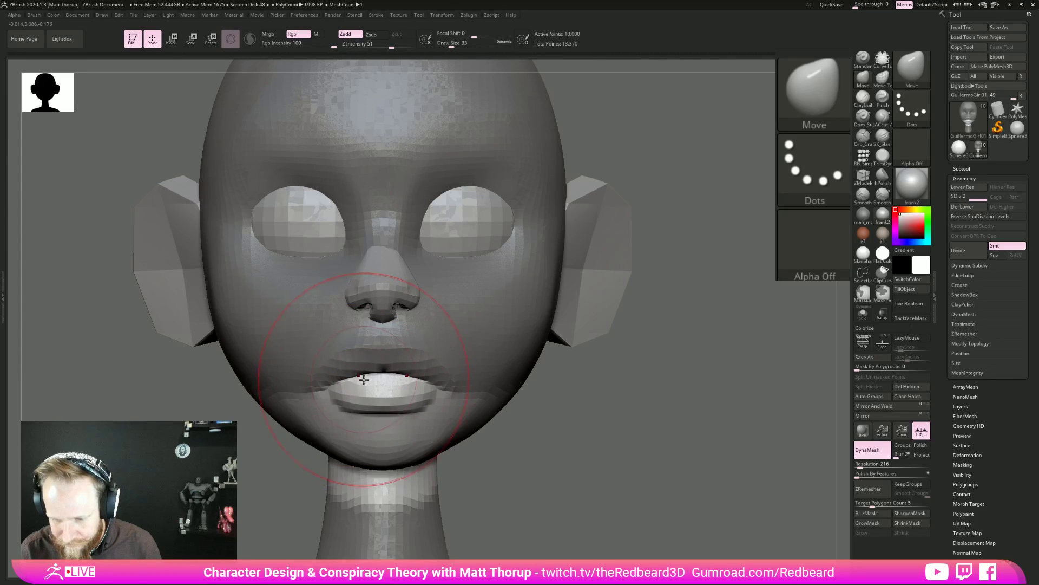
{"action": "key", "text": "s"}
{"action": "left_click_drag", "start_coordinate": [432, 392], "coordinate": [427, 390]}
{"action": "mouse_move", "coordinate": [563, 403]}
{"action": "left_mouse_down"}
{"action": "mouse_move", "coordinate": [336, 453]}
{"action": "mouse_move", "coordinate": [352, 490]}
{"action": "mouse_move", "coordinate": [330, 486]}
{"action": "left_mouse_up"}
Reposition the mouth corners in three-quarter view with the Move brush at draw size 17.
{"action": "key", "text": "s"}
{"action": "left_click_drag", "start_coordinate": [421, 406], "coordinate": [534, 402]}
{"action": "key", "text": "s"}
{"action": "left_click_drag", "start_coordinate": [444, 383], "coordinate": [464, 379]}
{"action": "key", "text": "s"}
{"action": "key", "text": "s"}
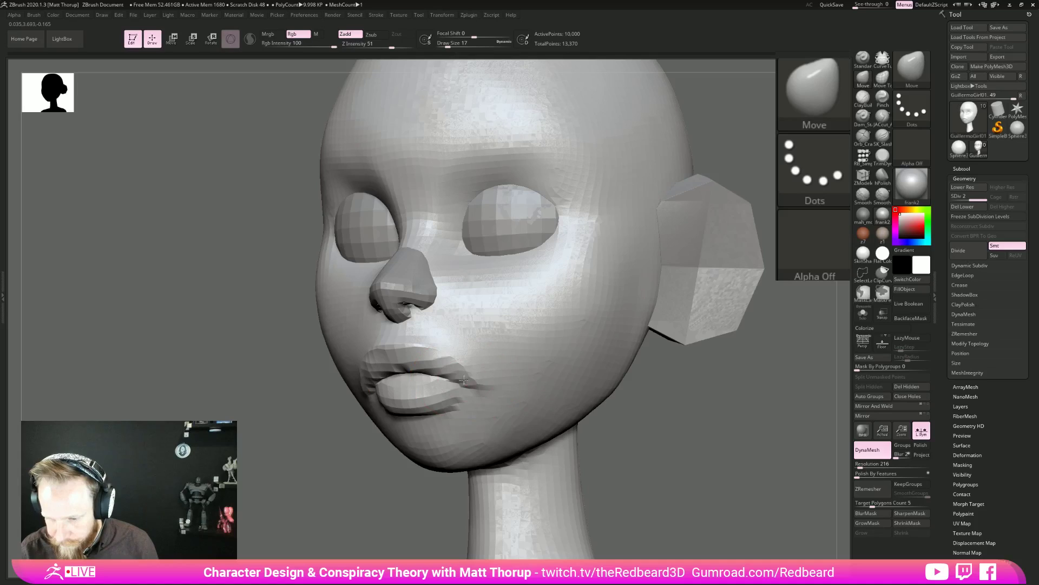
{"action": "left_click_drag", "start_coordinate": [327, 467], "coordinate": [400, 396]}
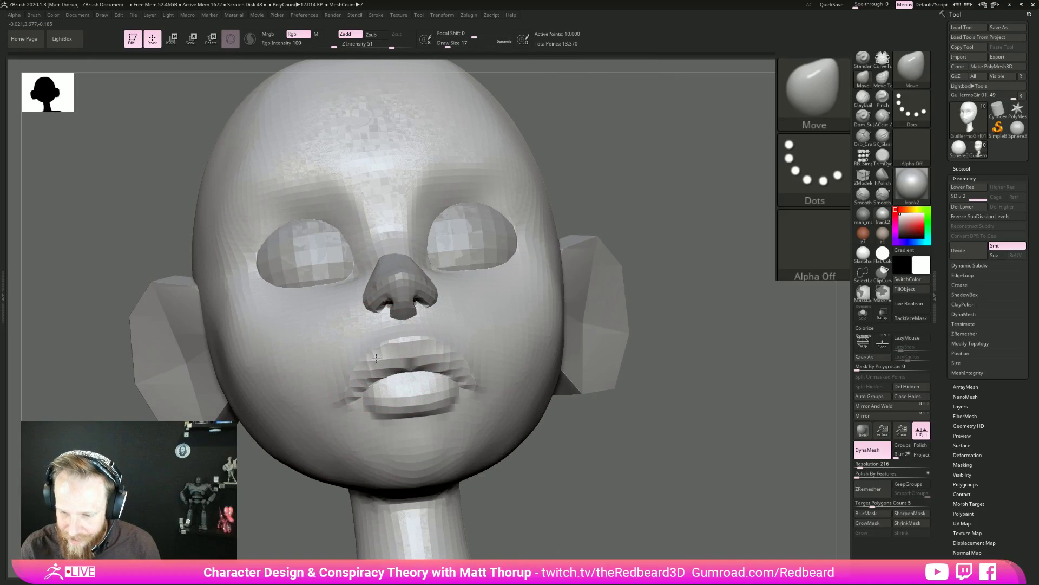
Adjust the upper lip's contour from a low angle with the Move brush at draw size 9.
{"action": "key", "text": "s"}
{"action": "left_click_drag", "start_coordinate": [409, 343], "coordinate": [397, 344]}
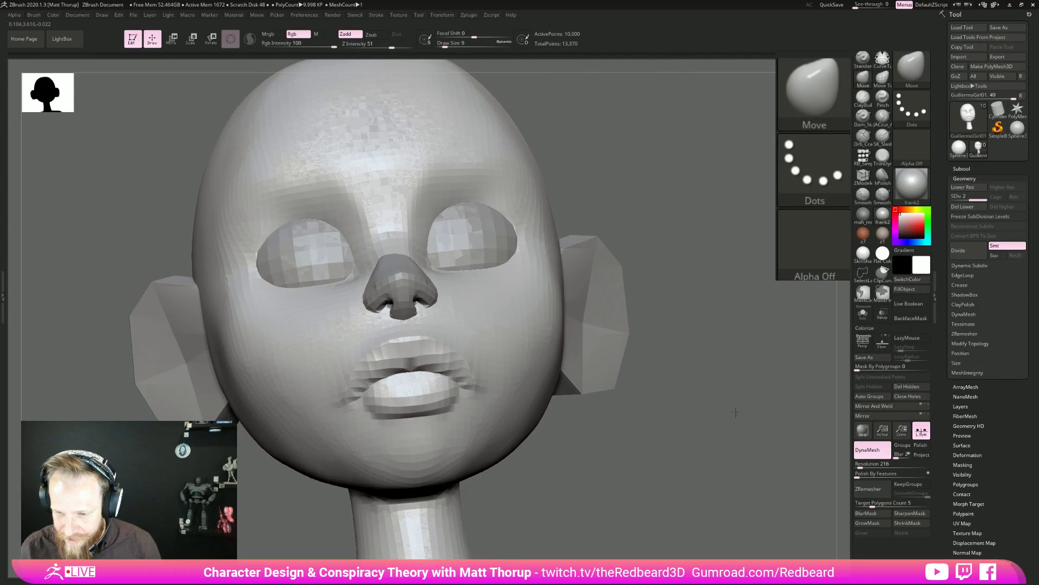
{"action": "left_click_drag", "start_coordinate": [738, 412], "coordinate": [730, 415], "text": "shift"}
{"action": "left_click_drag", "start_coordinate": [659, 417], "coordinate": [631, 382], "text": "alt"}
Refine the overall mouth shape in front view with the Move brush at draw size 18.
{"action": "key", "text": "s"}
{"action": "left_click_drag", "start_coordinate": [366, 346], "coordinate": [382, 339]}
{"action": "mouse_move", "coordinate": [438, 372]}
{"action": "left_mouse_down"}
{"action": "mouse_move", "coordinate": [376, 374]}
{"action": "mouse_move", "coordinate": [422, 357]}
{"action": "left_mouse_up"}
{"action": "key", "text": "s"}
{"action": "key", "text": "s"}
{"action": "key", "text": "s"}
{"action": "key", "text": "s"}
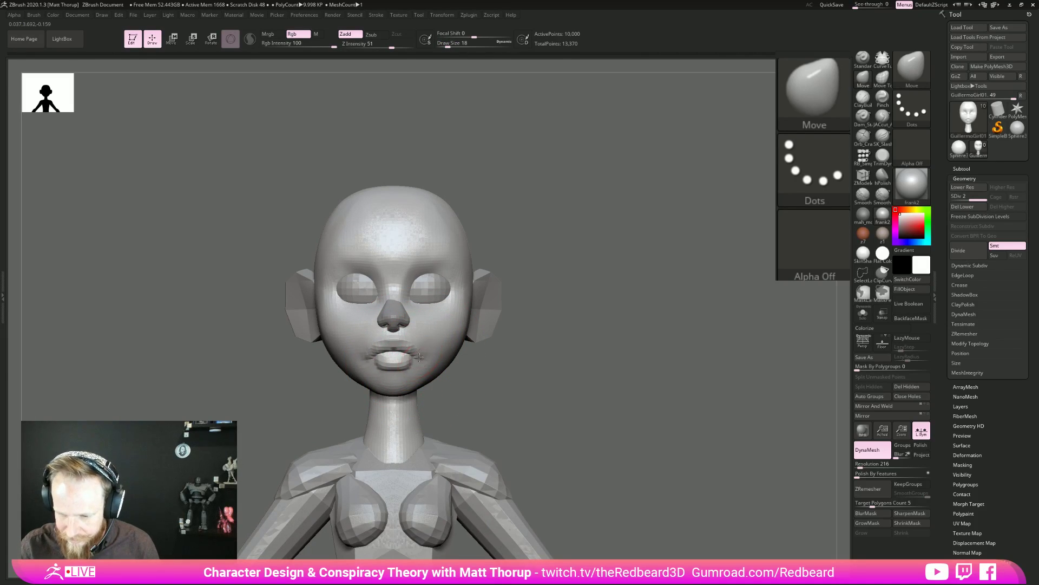
Pinch the corners of the mouth with the Pinch brush at draw size 20.
{"action": "key", "text": "b"}
{"action": "key", "text": "p"}
{"action": "key", "text": "i"}
{"action": "key", "text": "s"}
{"action": "left_click_drag", "start_coordinate": [414, 358], "coordinate": [417, 356]}
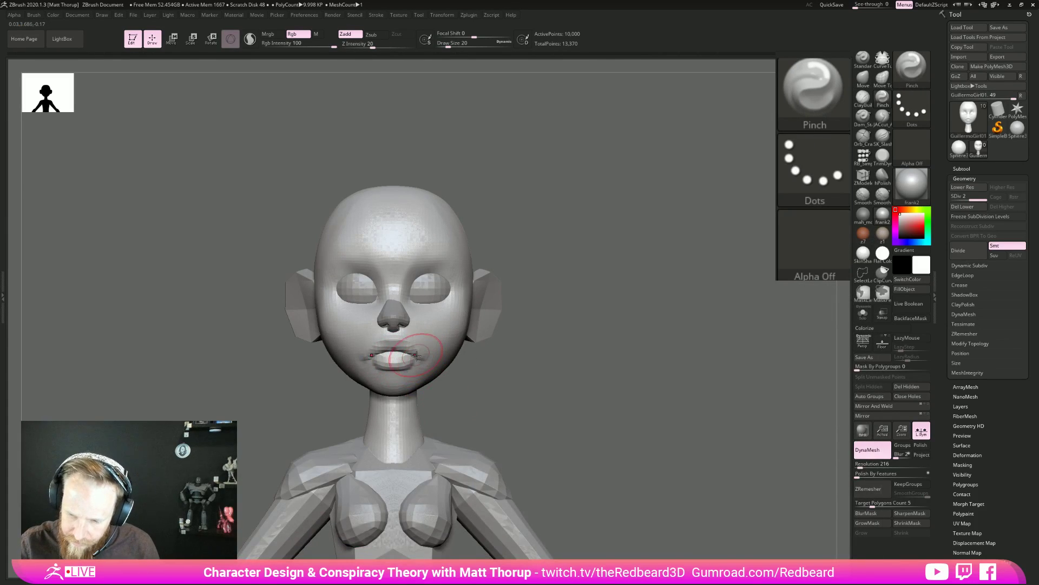
{"action": "mouse_move", "coordinate": [543, 394]}
{"action": "left_mouse_down"}
{"action": "mouse_move", "coordinate": [622, 421]}
{"action": "mouse_move", "coordinate": [436, 379]}
{"action": "mouse_move", "coordinate": [402, 346]}
{"action": "left_mouse_up"}
Adjust the lips at the mouth corners with the Move Topological brush at draw size 13.
{"action": "key", "text": "b"}
{"action": "key", "text": "m"}
{"action": "key", "text": "v"}
{"action": "key", "text": "b"}
{"action": "key", "text": "m"}
{"action": "key", "text": "t"}
{"action": "key", "text": "s"}
{"action": "left_click_drag", "start_coordinate": [402, 345], "coordinate": [403, 346]}
{"action": "left_click_drag", "start_coordinate": [355, 403], "coordinate": [455, 392]}
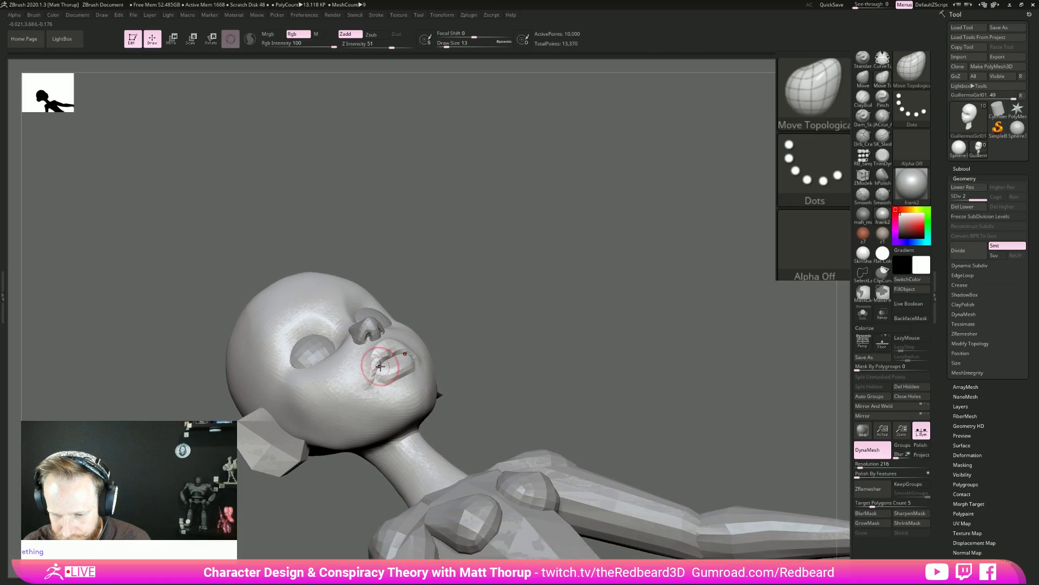
Reshape the lips and chin profile with the Move Topological brush, enlarging the draw size to 27.
{"action": "left_click_drag", "start_coordinate": [623, 363], "coordinate": [482, 355]}
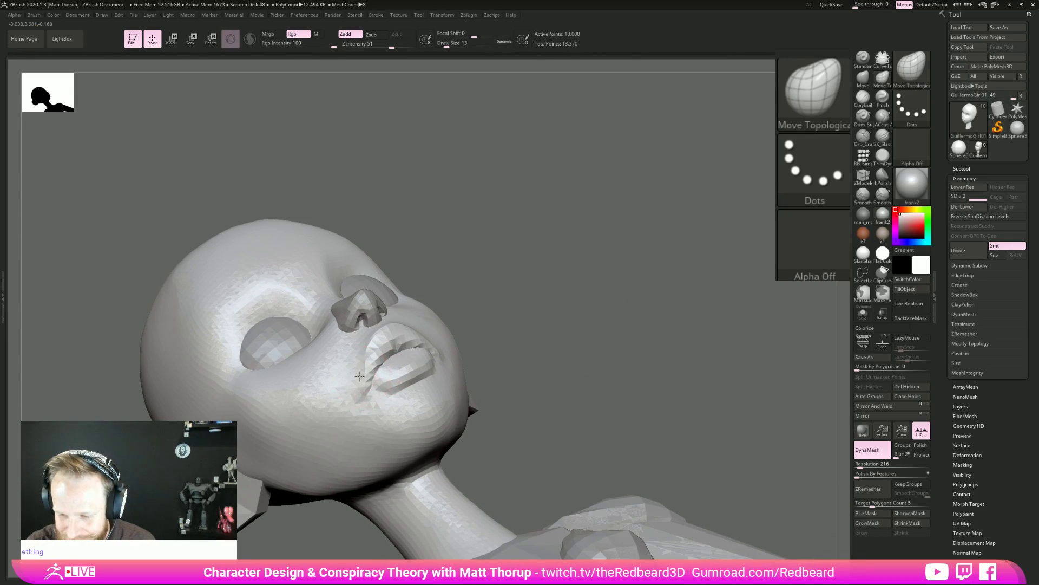
{"action": "mouse_move", "coordinate": [568, 342]}
{"action": "left_mouse_down"}
{"action": "mouse_move", "coordinate": [578, 317]}
{"action": "mouse_move", "coordinate": [552, 330]}
{"action": "left_mouse_up"}
{"action": "mouse_move", "coordinate": [398, 355]}
{"action": "left_mouse_down"}
{"action": "mouse_move", "coordinate": [384, 365]}
{"action": "mouse_move", "coordinate": [417, 354]}
{"action": "mouse_move", "coordinate": [421, 385]}
{"action": "mouse_move", "coordinate": [499, 351]}
{"action": "left_mouse_up"}
{"action": "key", "text": "s"}
{"action": "key", "text": "s"}
{"action": "left_click_drag", "start_coordinate": [408, 376], "coordinate": [428, 383]}
{"action": "key", "text": "s"}
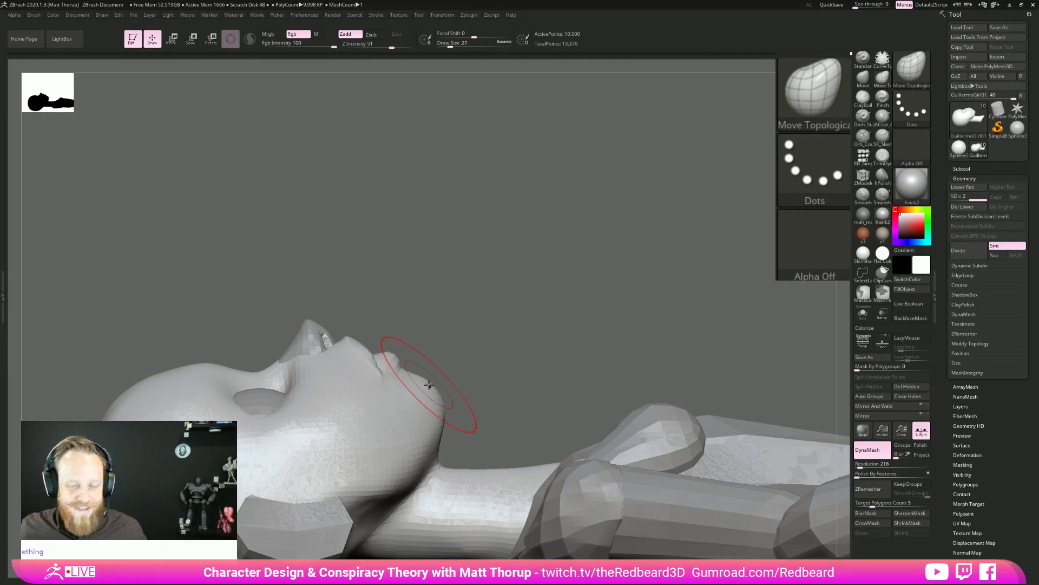
{"action": "left_click_drag", "start_coordinate": [486, 288], "coordinate": [482, 293]}
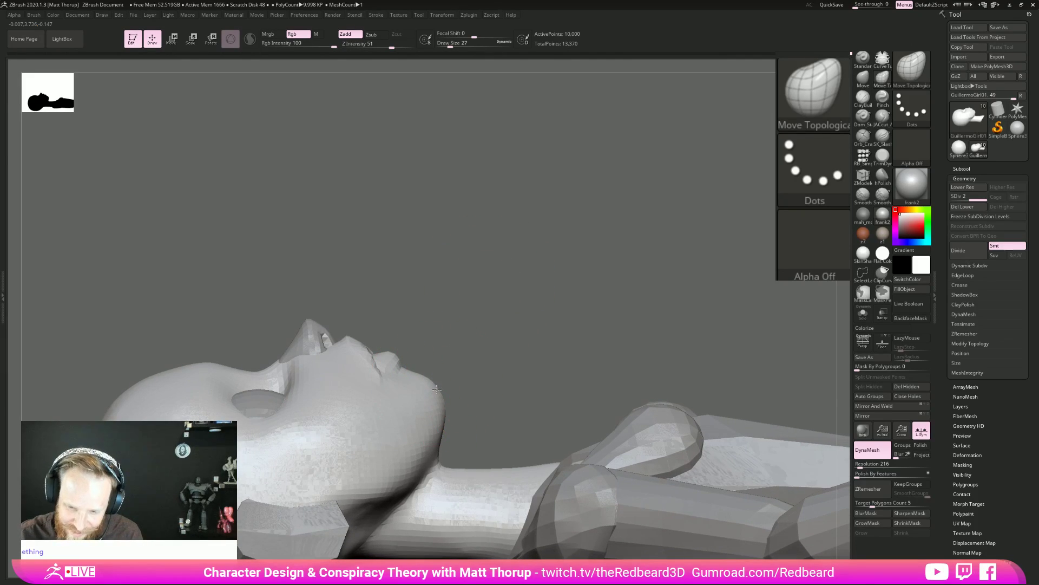
Refine the chin and lip profile with the Move Topological brush, reducing the draw size to 18.
{"action": "left_click_drag", "start_coordinate": [477, 362], "coordinate": [475, 367]}
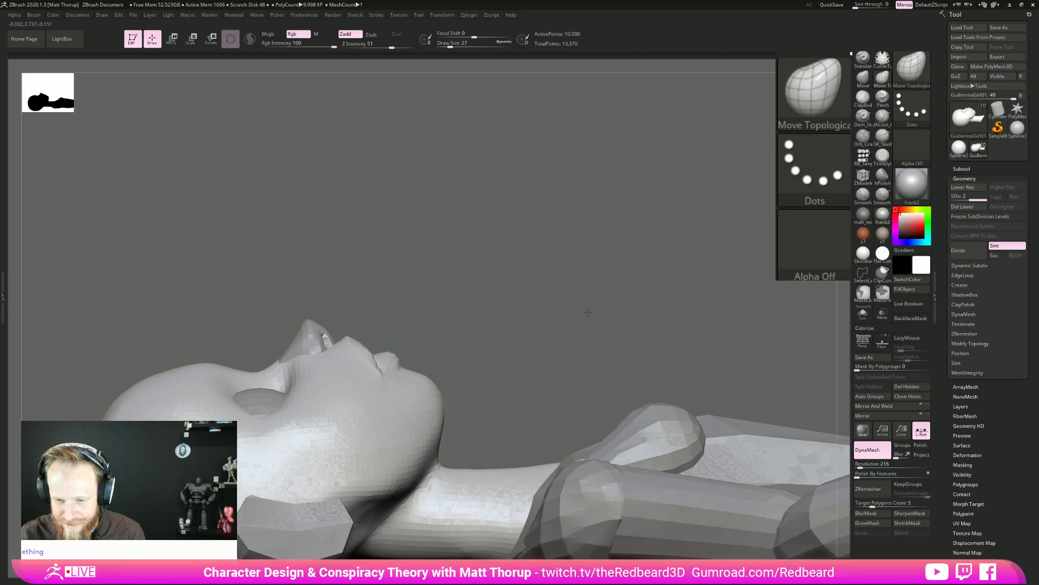
{"action": "left_click_drag", "start_coordinate": [541, 304], "coordinate": [476, 346], "text": "alt"}
{"action": "key", "text": "s"}
{"action": "left_click_drag", "start_coordinate": [358, 383], "coordinate": [352, 383]}
{"action": "left_click_drag", "start_coordinate": [480, 304], "coordinate": [482, 322]}
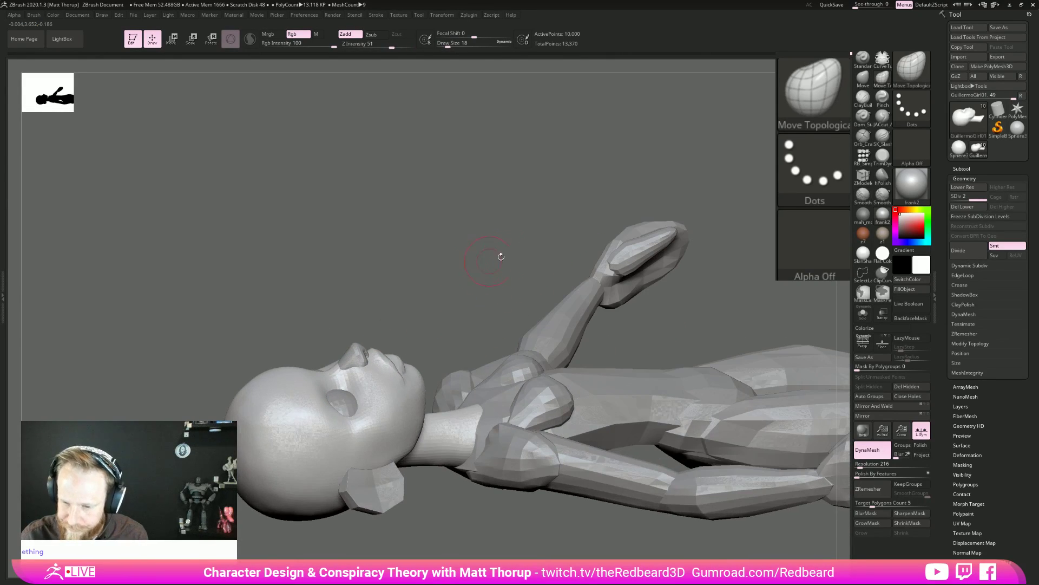
Build up the area beside the nose with the ClayBuildup brush, reducing the draw size from 13 to 12.
{"action": "left_click", "coordinate": [865, 102]}
{"action": "mouse_move", "coordinate": [426, 301]}
{"action": "left_mouse_down"}
{"action": "mouse_move", "coordinate": [412, 357]}
{"action": "mouse_move", "coordinate": [355, 379]}
{"action": "left_mouse_up"}
{"action": "key", "text": "s"}
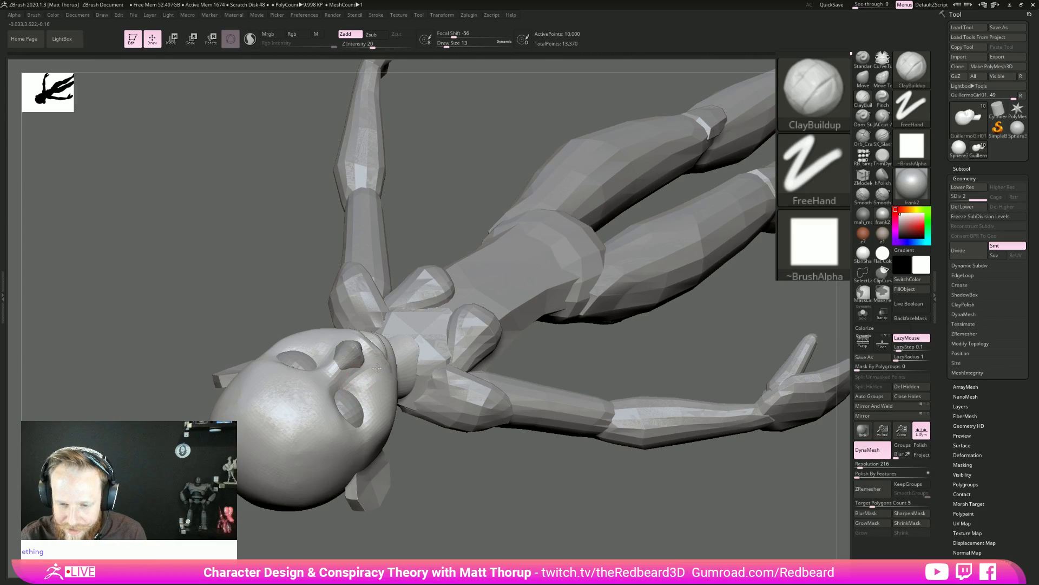
{"action": "mouse_move", "coordinate": [440, 475]}
{"action": "left_mouse_down"}
{"action": "mouse_move", "coordinate": [487, 336]}
{"action": "mouse_move", "coordinate": [563, 244]}
{"action": "mouse_move", "coordinate": [528, 234]}
{"action": "mouse_move", "coordinate": [624, 250]}
{"action": "mouse_move", "coordinate": [347, 397]}
{"action": "left_mouse_up"}
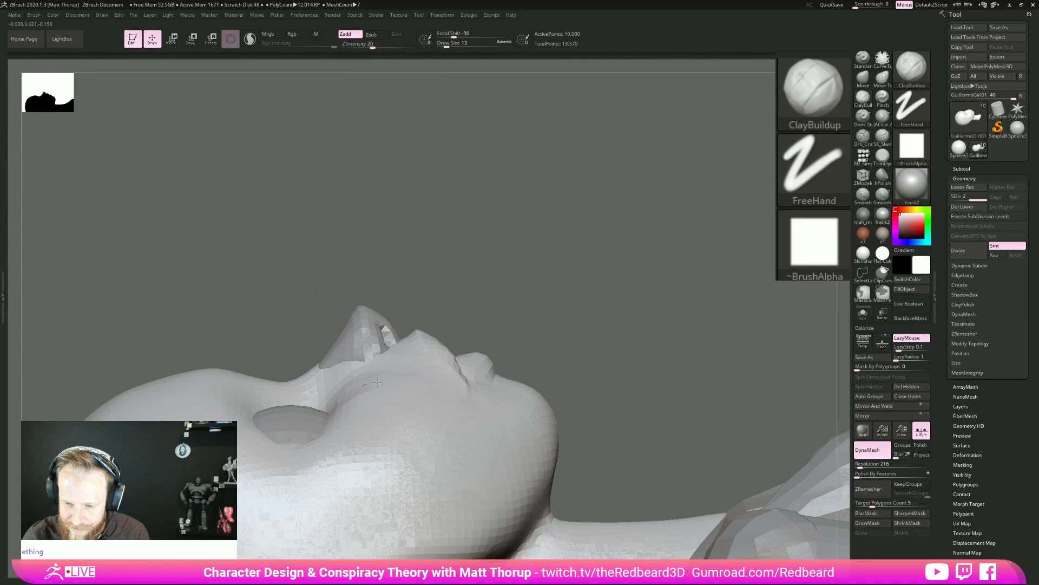
{"action": "key", "text": "s"}
{"action": "left_click_drag", "start_coordinate": [412, 384], "coordinate": [408, 383]}
{"action": "mouse_move", "coordinate": [462, 311]}
{"action": "left_mouse_down"}
{"action": "mouse_move", "coordinate": [534, 351]}
{"action": "mouse_move", "coordinate": [489, 390]}
{"action": "left_mouse_up"}
{"action": "left_click_drag", "start_coordinate": [701, 109], "coordinate": [665, 210]}
{"action": "left_click_drag", "start_coordinate": [515, 301], "coordinate": [490, 343], "text": "shift"}
{"action": "left_click_drag", "start_coordinate": [283, 490], "coordinate": [358, 373]}
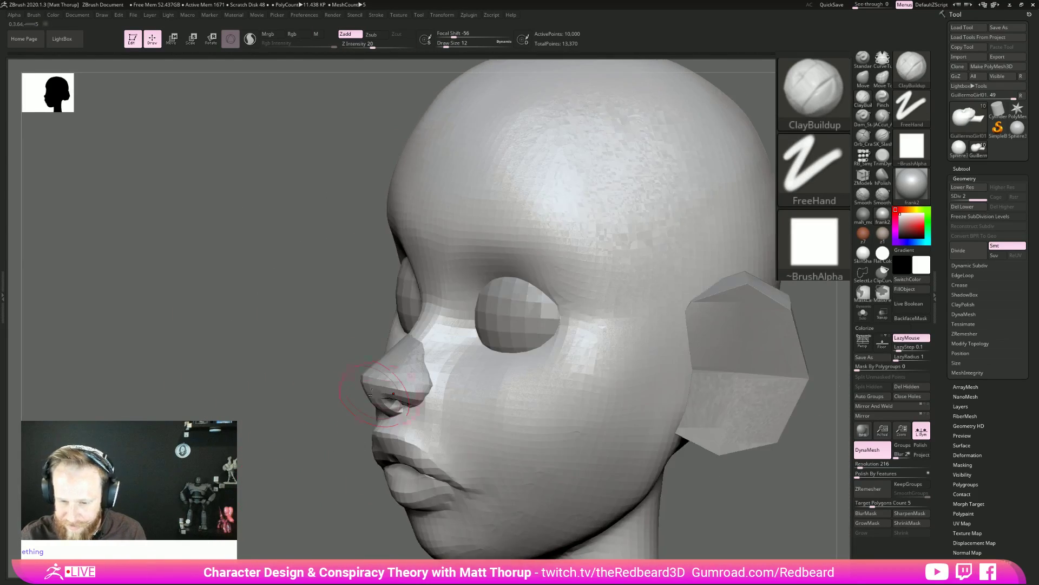
Build up the nostril wings with ClayBuildup at draw size 8 and smooth the area beside the mouth.
{"action": "key", "text": "s"}
{"action": "mouse_move", "coordinate": [437, 398]}
{"action": "left_mouse_down"}
{"action": "mouse_move", "coordinate": [422, 402]}
{"action": "mouse_move", "coordinate": [427, 375]}
{"action": "mouse_move", "coordinate": [421, 404]}
{"action": "left_mouse_up"}
{"action": "key", "text": "s"}
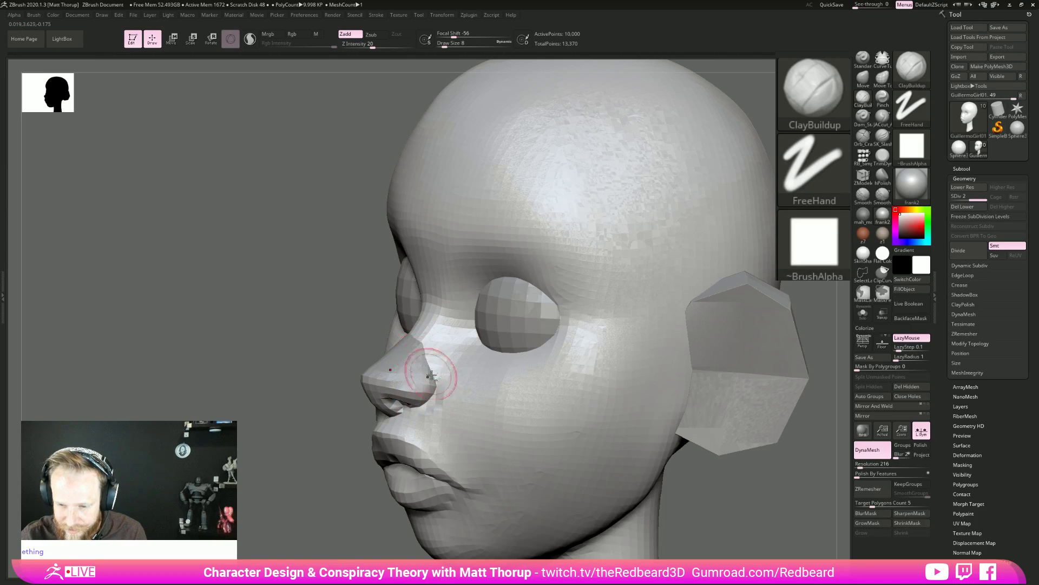
{"action": "key", "text": "shift"}
{"action": "left_click_drag", "start_coordinate": [431, 437], "coordinate": [436, 458], "text": "shift"}
Smooth the cheek surface between the nose and the eye with the Smooth brush at draw size 8.
{"action": "mouse_move", "coordinate": [698, 499]}
{"action": "left_mouse_down"}
{"action": "mouse_move", "coordinate": [760, 508]}
{"action": "mouse_move", "coordinate": [769, 493]}
{"action": "mouse_move", "coordinate": [667, 471]}
{"action": "mouse_move", "coordinate": [677, 482]}
{"action": "mouse_move", "coordinate": [606, 514]}
{"action": "left_mouse_up"}
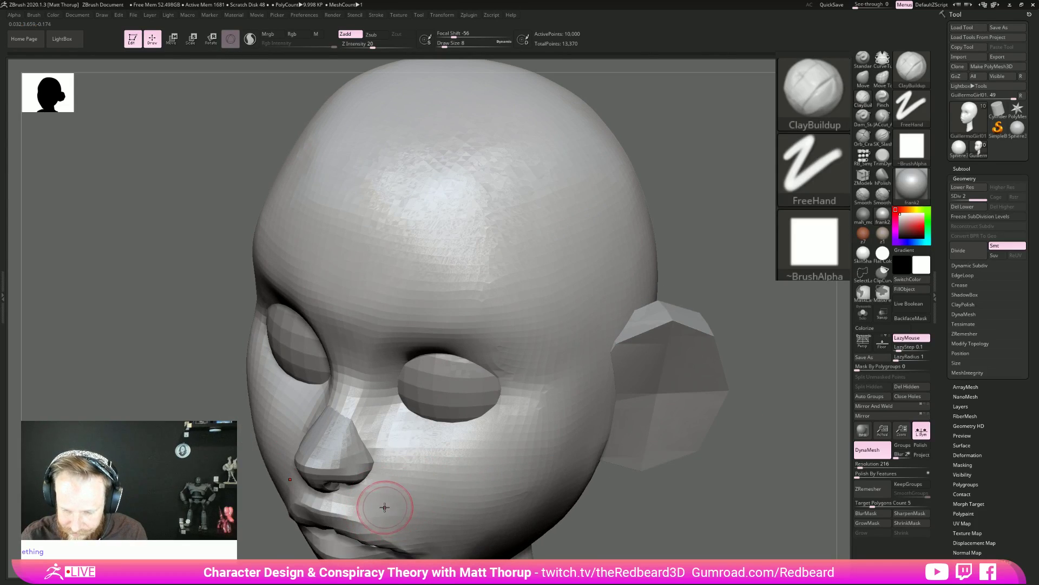
{"action": "key", "text": "shift"}
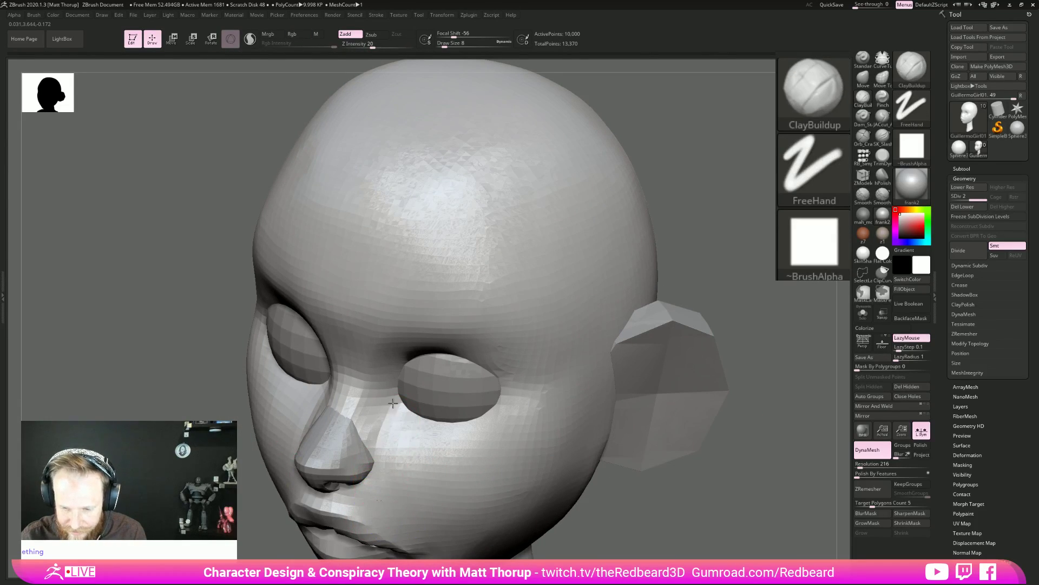
{"action": "key", "text": "shift"}
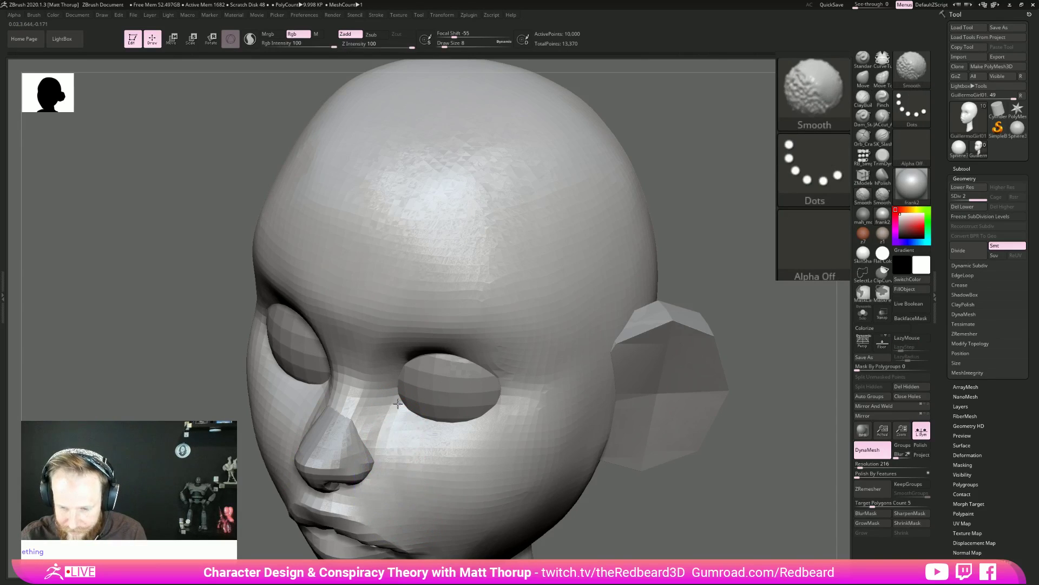
{"action": "mouse_move", "coordinate": [737, 472]}
{"action": "left_mouse_down"}
{"action": "mouse_move", "coordinate": [734, 459]}
{"action": "mouse_move", "coordinate": [543, 443]}
{"action": "mouse_move", "coordinate": [541, 412]}
{"action": "left_mouse_up"}
{"action": "left_click_drag", "start_coordinate": [620, 467], "coordinate": [569, 477]}
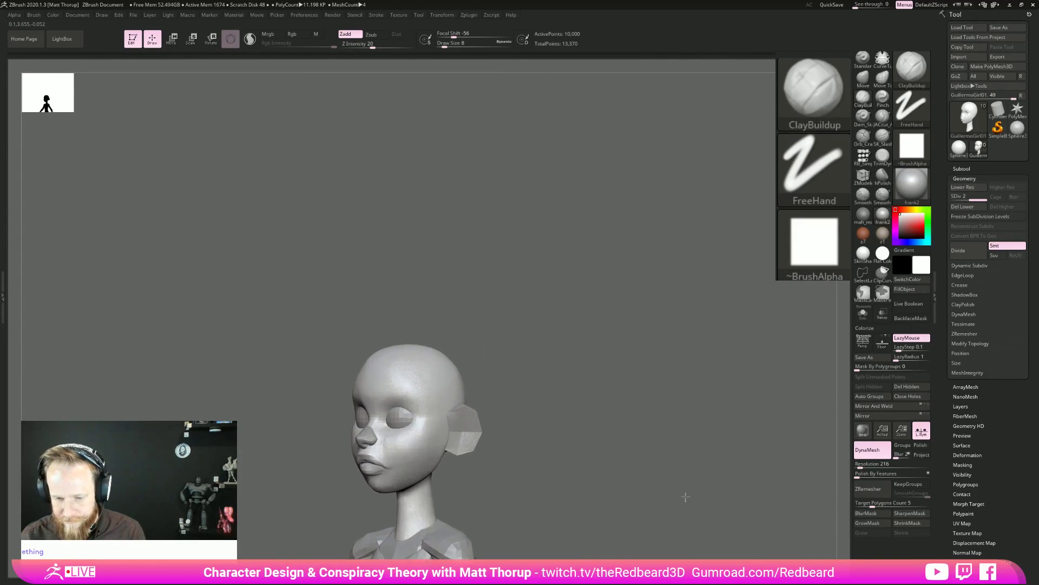
Add volume to the cheeks with the ClayBuildup brush at draw size 16 and smooth them at draw size 17.
{"action": "left_click_drag", "start_coordinate": [666, 492], "coordinate": [671, 528], "text": "alt"}
{"action": "key", "text": "]"}
{"action": "left_click_drag", "start_coordinate": [387, 468], "coordinate": [384, 451], "text": "alt"}
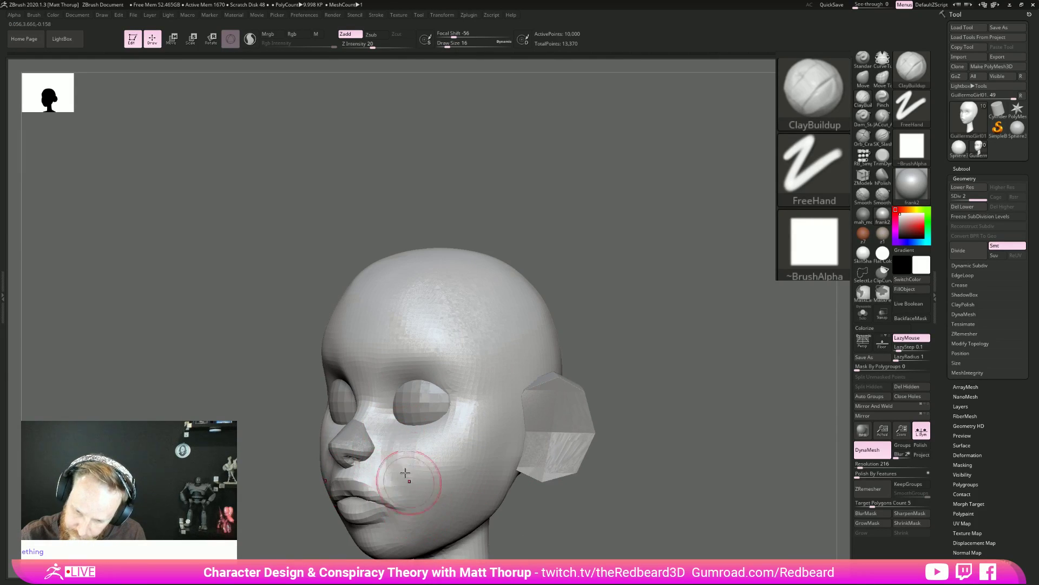
{"action": "key", "text": "bracketright"}
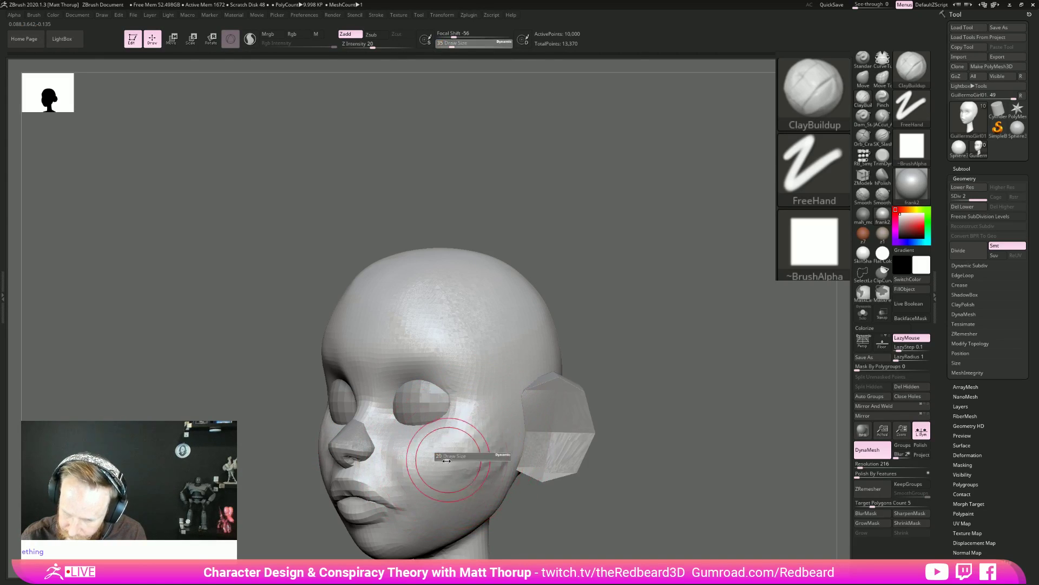
{"action": "key", "text": "shift"}
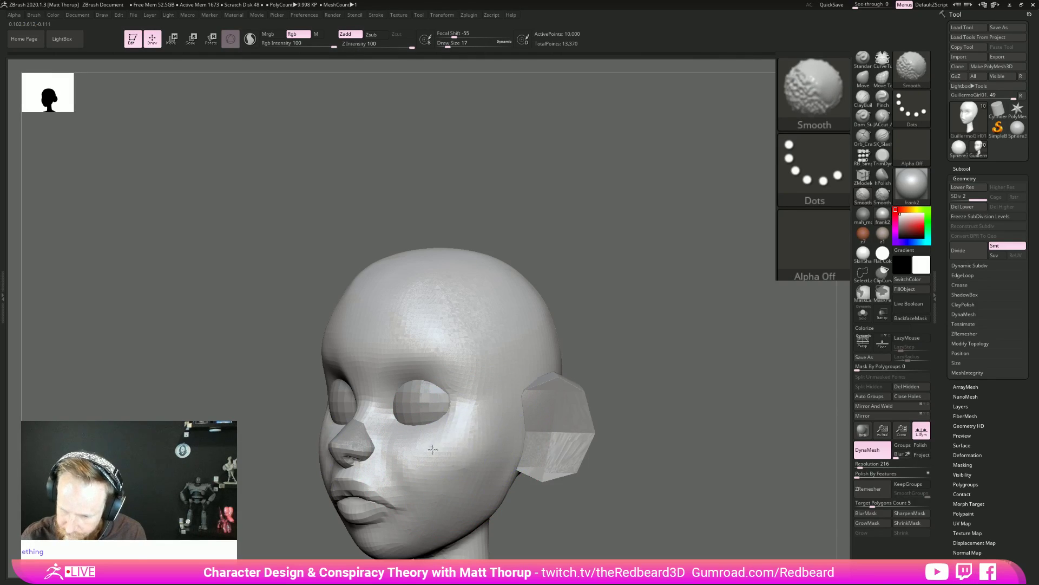
{"action": "left_click_drag", "start_coordinate": [419, 444], "coordinate": [412, 486], "text": "shift"}
{"action": "mouse_move", "coordinate": [621, 547]}
{"action": "left_mouse_down", "text": "alt"}
{"action": "mouse_move", "coordinate": [701, 478]}
{"action": "mouse_move", "coordinate": [541, 412]}
{"action": "mouse_move", "coordinate": [530, 432]}
{"action": "left_mouse_up", "text": "alt"}
Smooth the forehead with the Smooth brush at draw size 31.
{"action": "key", "text": "shift"}
{"action": "mouse_move", "coordinate": [624, 459]}
{"action": "left_mouse_down"}
{"action": "mouse_move", "coordinate": [619, 466]}
{"action": "mouse_move", "coordinate": [630, 460]}
{"action": "left_mouse_up"}
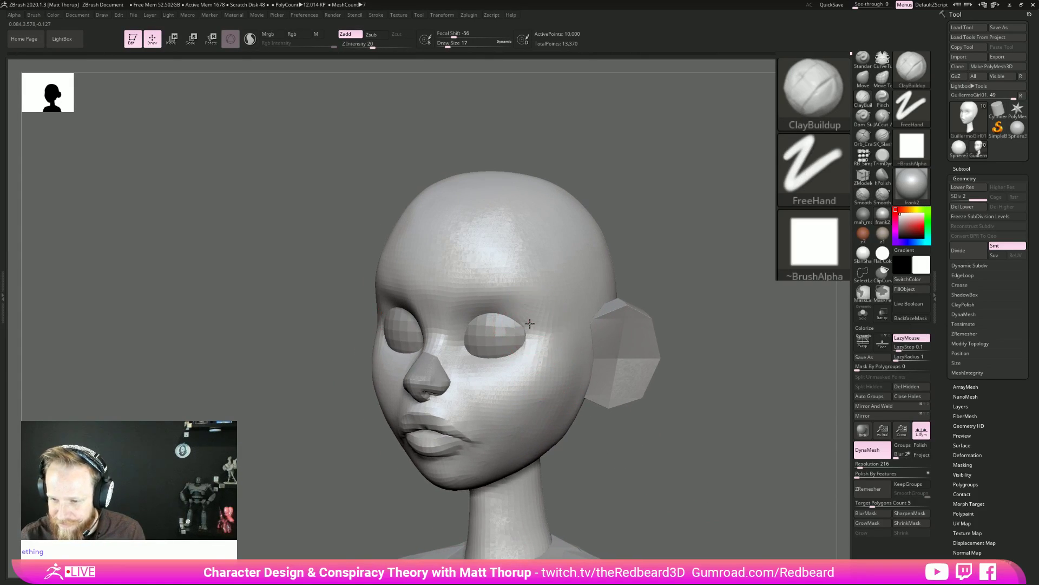
{"action": "key", "text": "shift"}
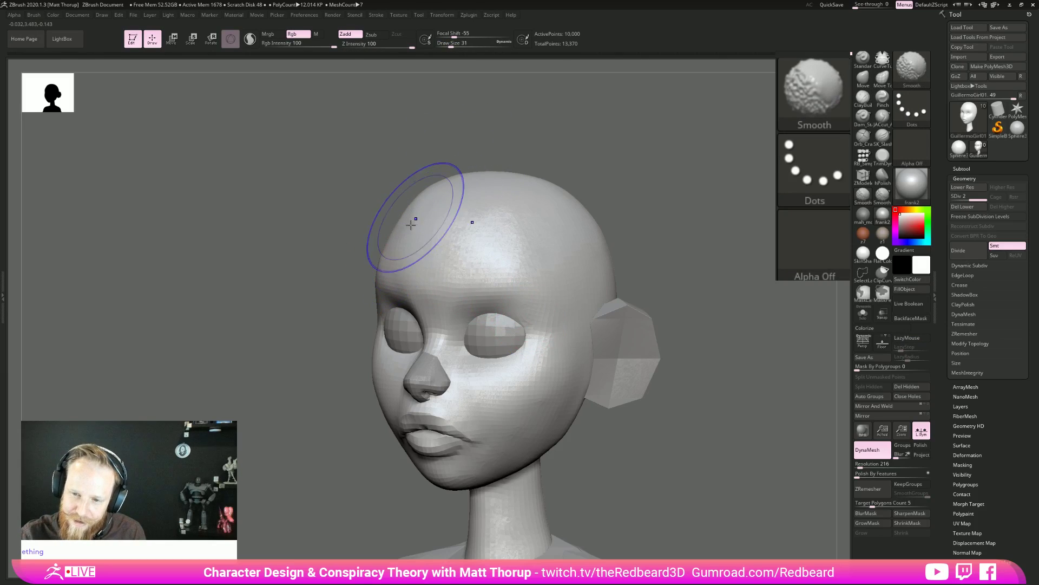
{"action": "left_click_drag", "start_coordinate": [692, 257], "coordinate": [700, 252], "text": "shift"}
{"action": "left_click_drag", "start_coordinate": [709, 347], "coordinate": [705, 372], "text": "alt"}
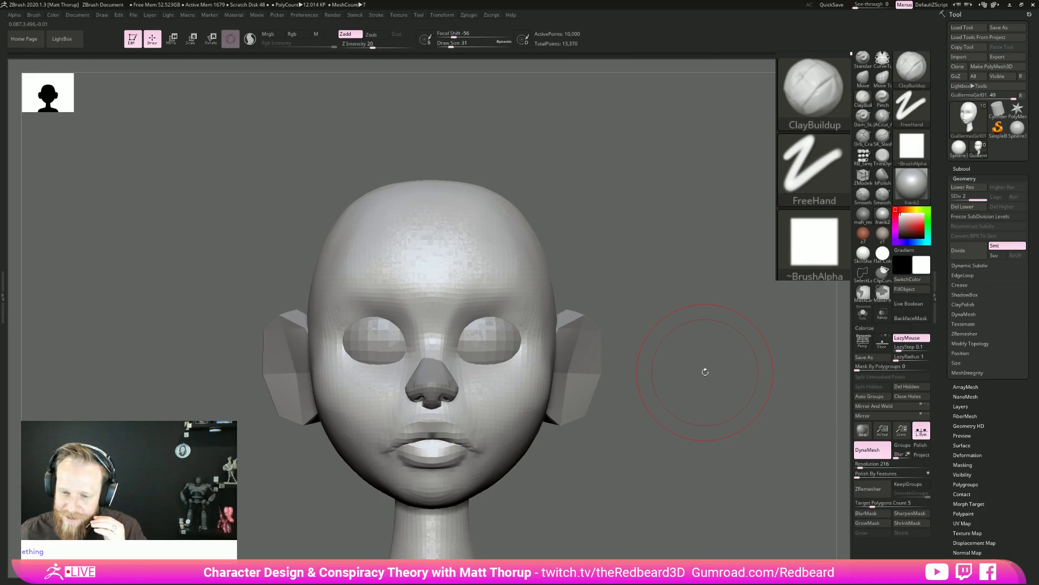
{"action": "left_click_drag", "start_coordinate": [643, 424], "coordinate": [608, 435]}
Cut a crease outward from the outer corners of the eyes with the JACcut_A brush at draw size 13.
{"action": "key", "text": "s"}
{"action": "left_click_drag", "start_coordinate": [519, 391], "coordinate": [515, 391]}
{"action": "left_click", "coordinate": [883, 116]}
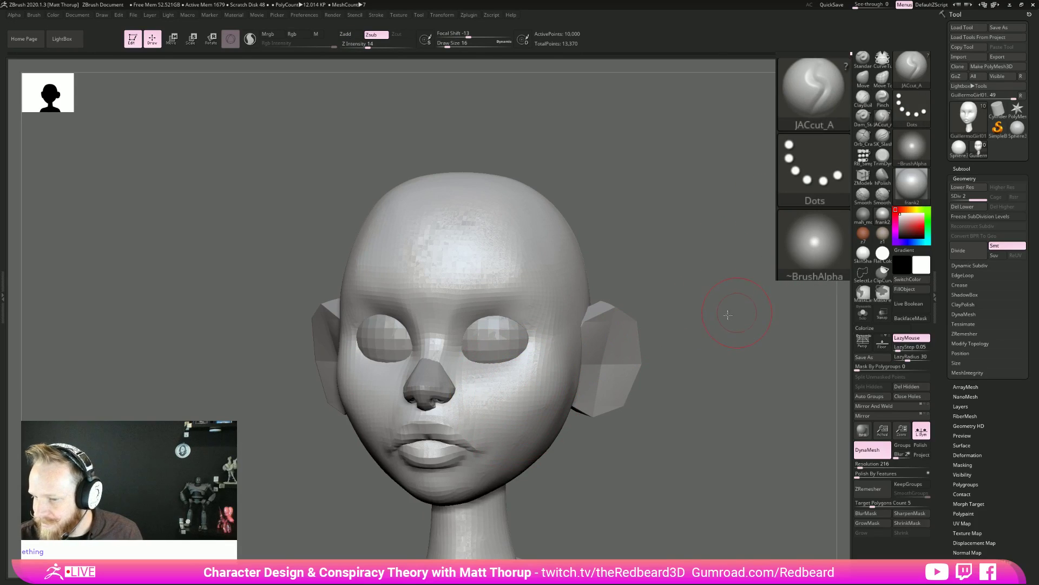
{"action": "left_click_drag", "start_coordinate": [743, 229], "coordinate": [698, 238]}
{"action": "left_click_drag", "start_coordinate": [538, 341], "coordinate": [581, 329]}
{"action": "left_click_drag", "start_coordinate": [536, 335], "coordinate": [581, 327]}
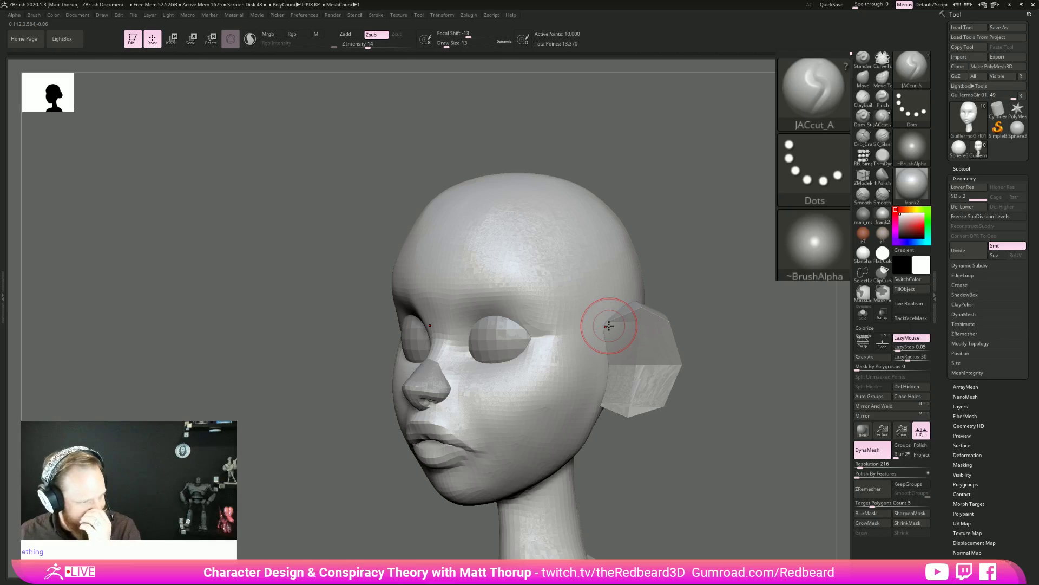
{"action": "left_click_drag", "start_coordinate": [680, 448], "coordinate": [670, 472]}
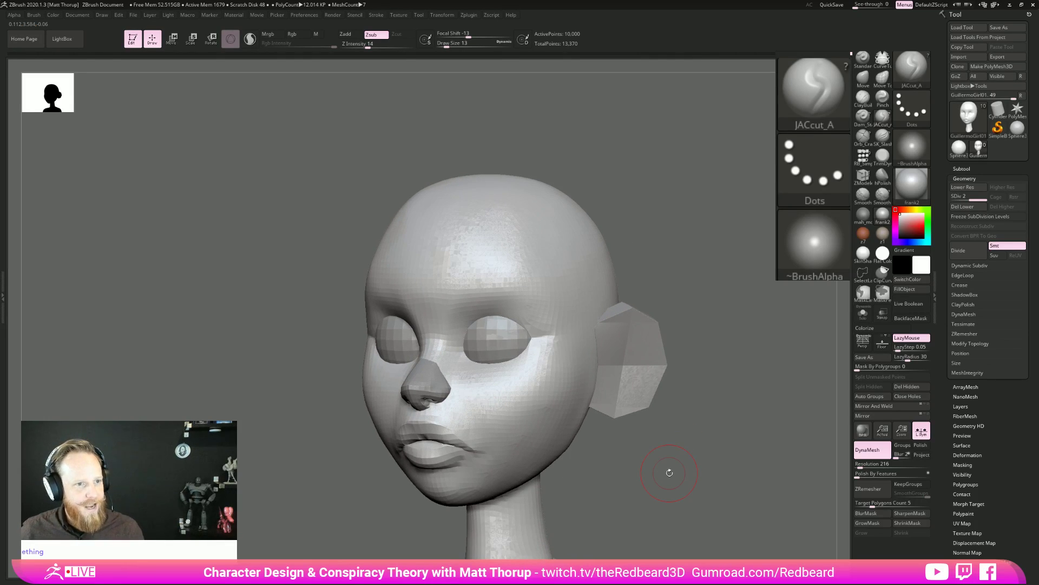
Smooth the brow area above the outer eye corners with the Smooth brush at draw size 9.
{"action": "mouse_move", "coordinate": [686, 351]}
{"action": "left_mouse_down"}
{"action": "mouse_move", "coordinate": [492, 308]}
{"action": "mouse_move", "coordinate": [518, 301]}
{"action": "left_mouse_up"}
{"action": "key", "text": "shift"}
{"action": "left_click_drag", "start_coordinate": [519, 301], "coordinate": [524, 311], "text": "shift"}
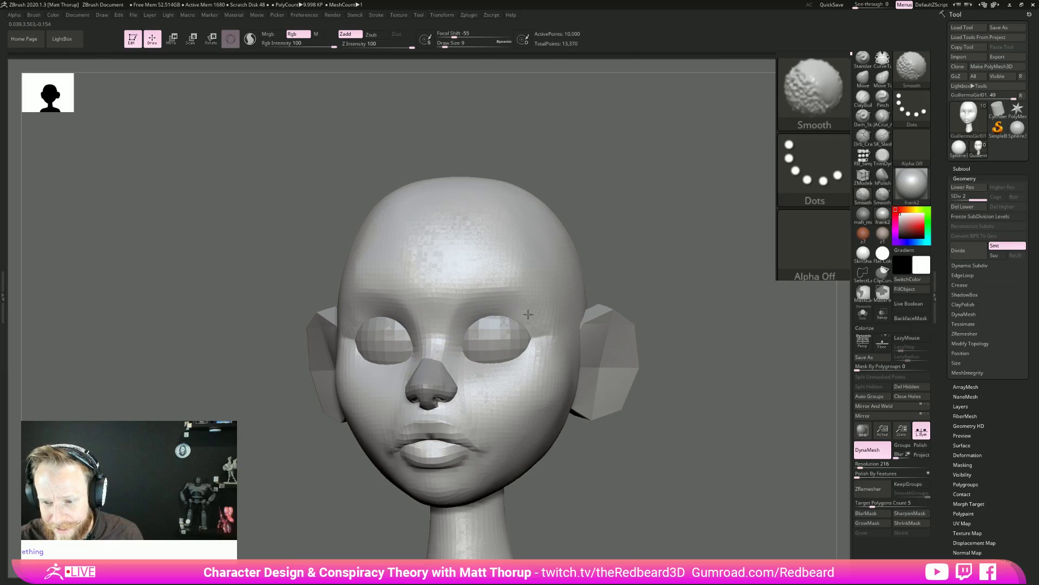
{"action": "left_click_drag", "start_coordinate": [765, 401], "coordinate": [728, 403]}
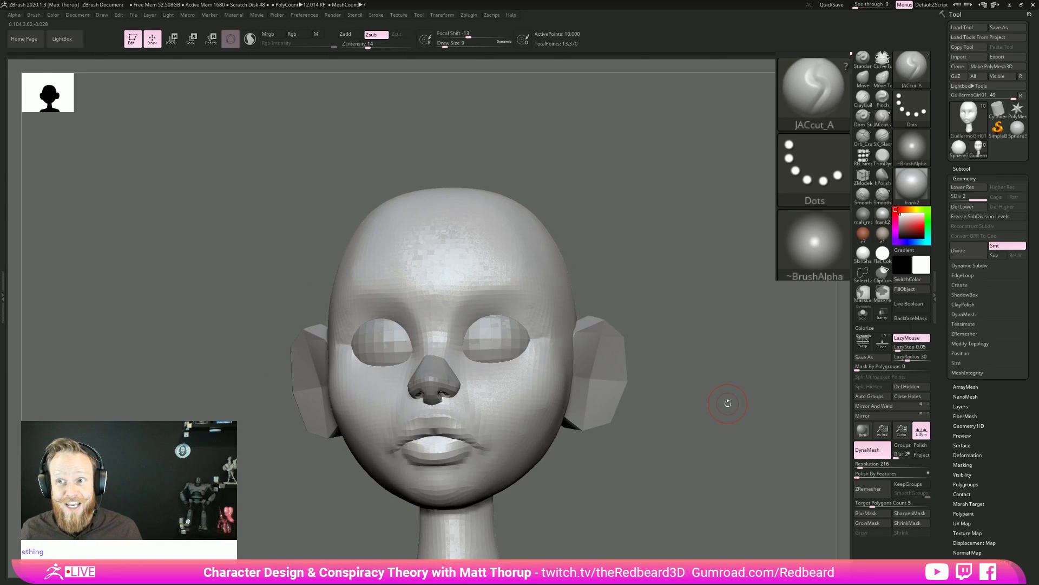
{"action": "mouse_move", "coordinate": [704, 345]}
{"action": "left_mouse_down"}
{"action": "mouse_move", "coordinate": [705, 367]}
{"action": "mouse_move", "coordinate": [681, 369]}
{"action": "left_mouse_up"}
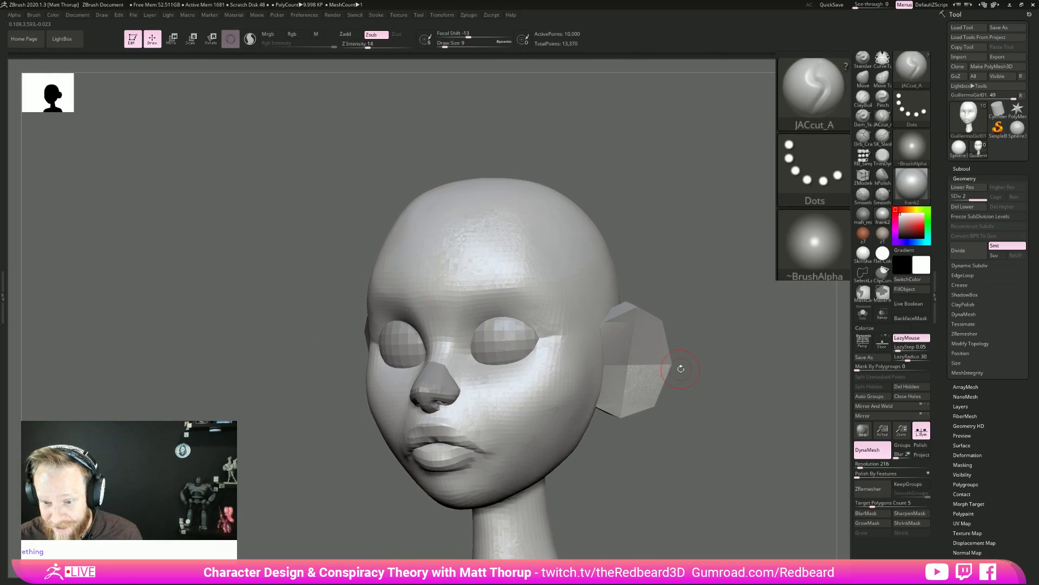
Reshape the jawline and chin with the Move brush, enlarging the draw size to 29.
{"action": "key", "text": "b"}
{"action": "key", "text": "m"}
{"action": "key", "text": "v"}
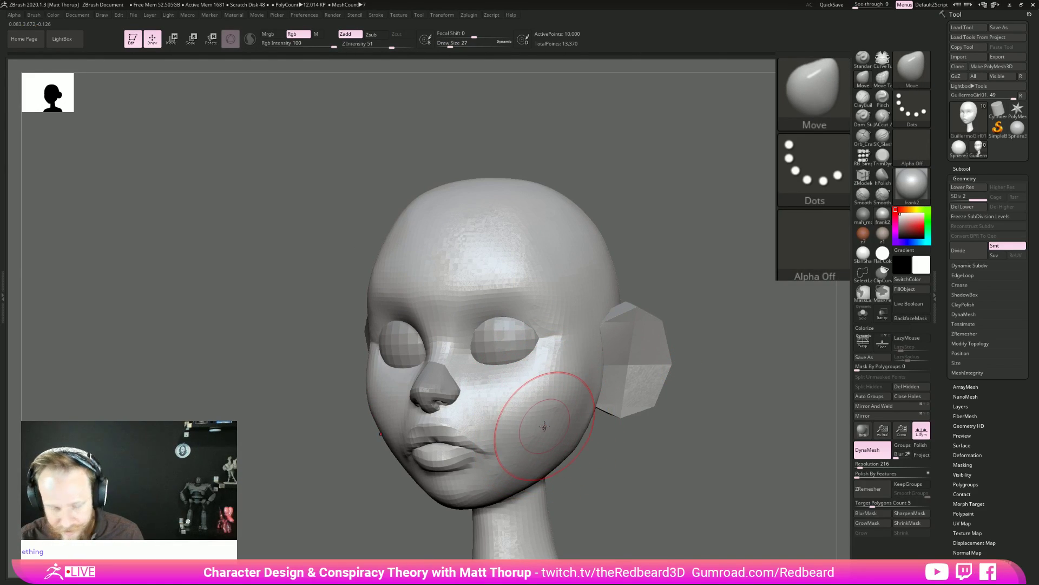
{"action": "mouse_move", "coordinate": [638, 487]}
{"action": "left_mouse_down", "text": "shift"}
{"action": "mouse_move", "coordinate": [682, 480]}
{"action": "mouse_move", "coordinate": [540, 450]}
{"action": "mouse_move", "coordinate": [649, 479]}
{"action": "mouse_move", "coordinate": [571, 479]}
{"action": "left_mouse_up", "text": "shift"}
{"action": "key", "text": "s"}
{"action": "left_click_drag", "start_coordinate": [459, 501], "coordinate": [453, 504]}
{"action": "key", "text": "s"}
{"action": "key", "text": "s"}
{"action": "left_click", "coordinate": [454, 505]}
{"action": "key", "text": "s"}
{"action": "left_click", "coordinate": [457, 503]}
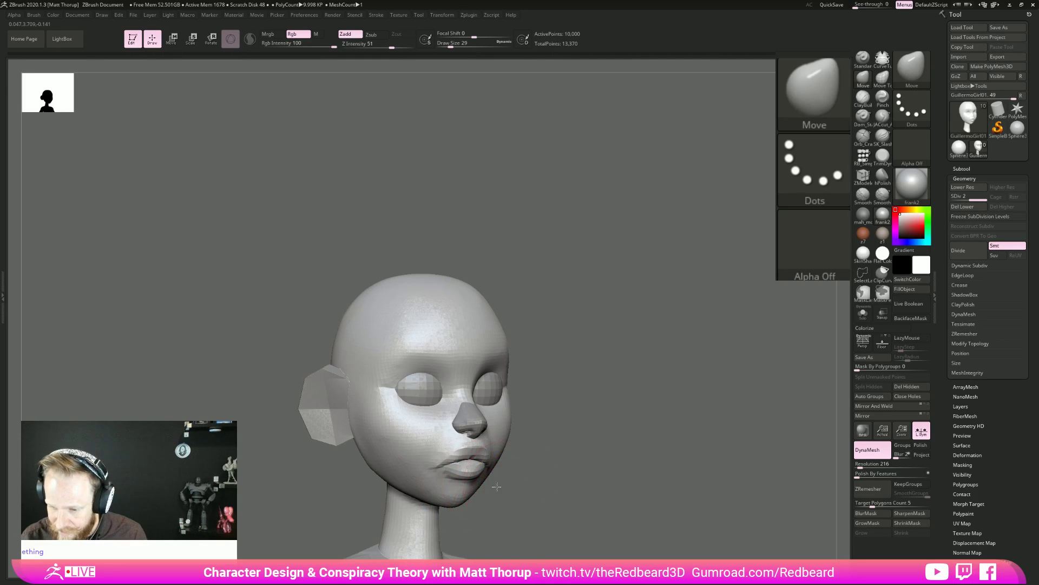
{"action": "left_click_drag", "start_coordinate": [501, 485], "coordinate": [495, 480]}
{"action": "right_click_drag", "start_coordinate": [567, 475], "coordinate": [476, 441]}
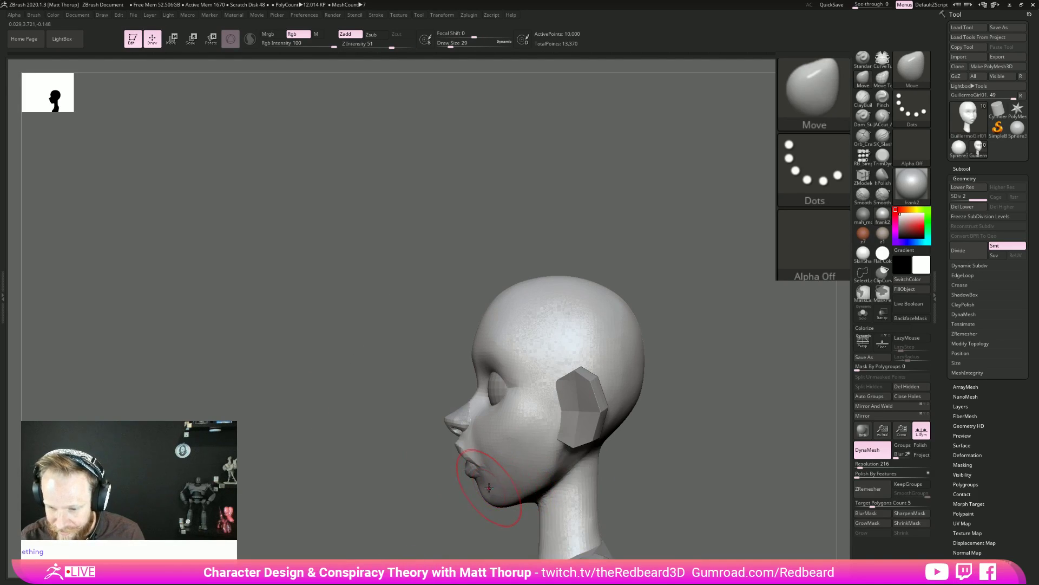
Refine the lower jaw and chin from the side with the Move brush at draw size 27.
{"action": "key", "text": "s"}
{"action": "left_click", "coordinate": [501, 488]}
{"action": "right_click_drag", "start_coordinate": [501, 492], "coordinate": [510, 497]}
{"action": "key", "text": "s"}
{"action": "left_click", "coordinate": [507, 498]}
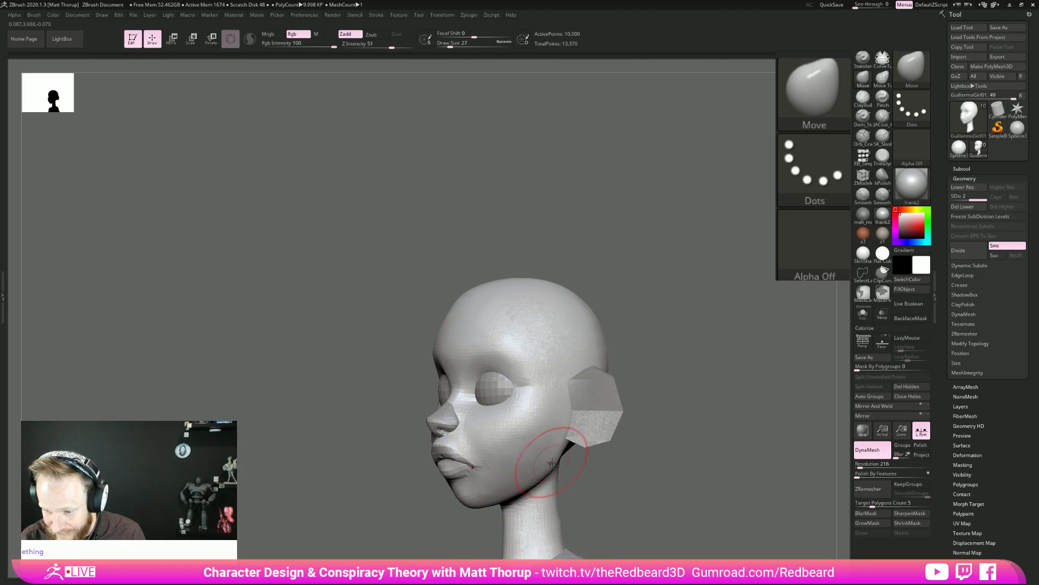
{"action": "right_click_drag", "start_coordinate": [724, 360], "coordinate": [673, 360]}
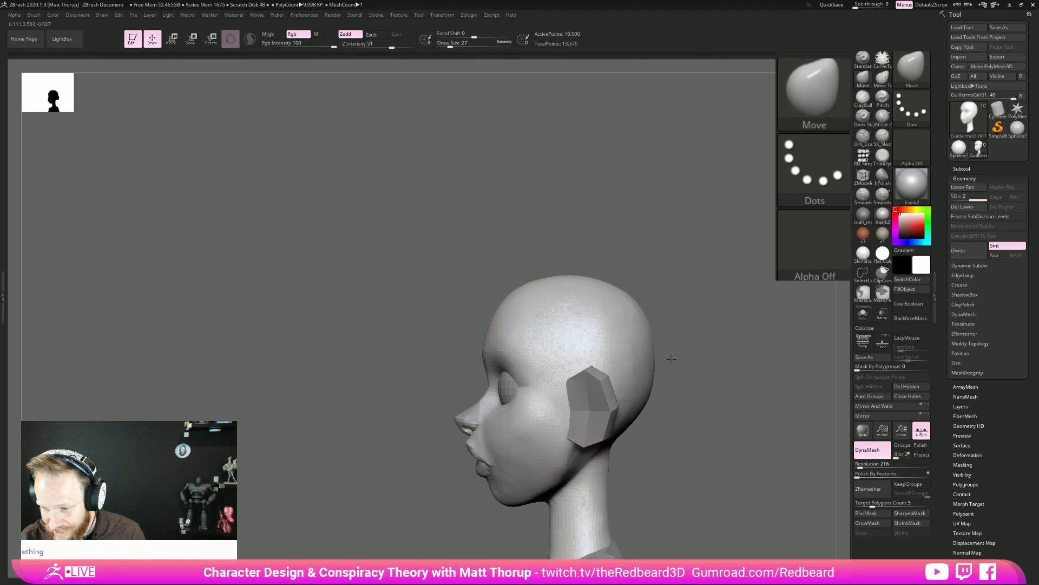
Select the ear subtool, centre the transform gizmo on the ear, and adjust the placement of both ears.
{"action": "left_click", "coordinate": [592, 385], "text": "alt"}
{"action": "key", "text": "e"}
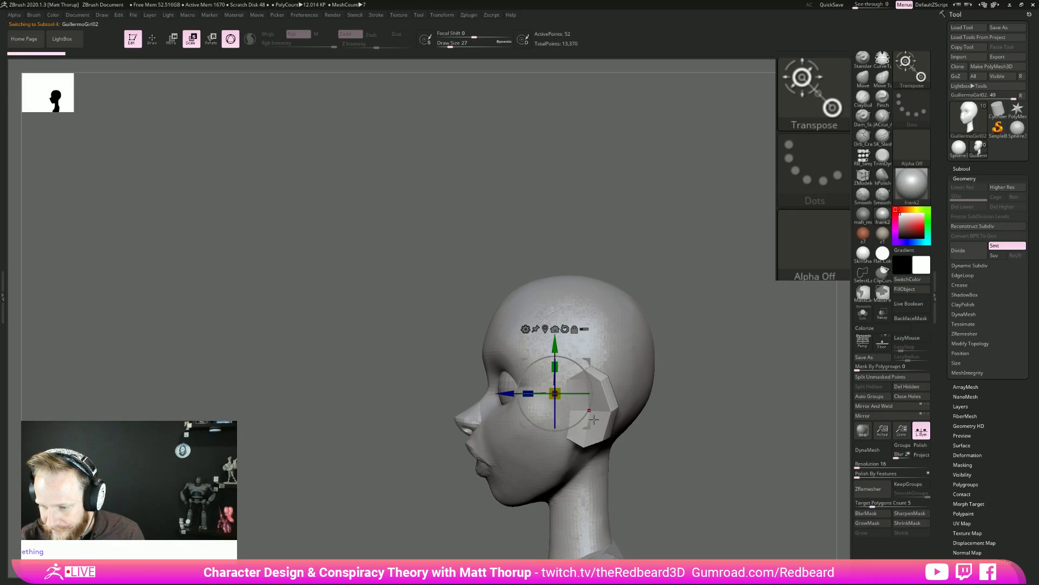
{"action": "left_click", "coordinate": [547, 331]}
{"action": "right_click_drag", "start_coordinate": [676, 414], "coordinate": [747, 420]}
{"action": "left_click", "coordinate": [576, 342]}
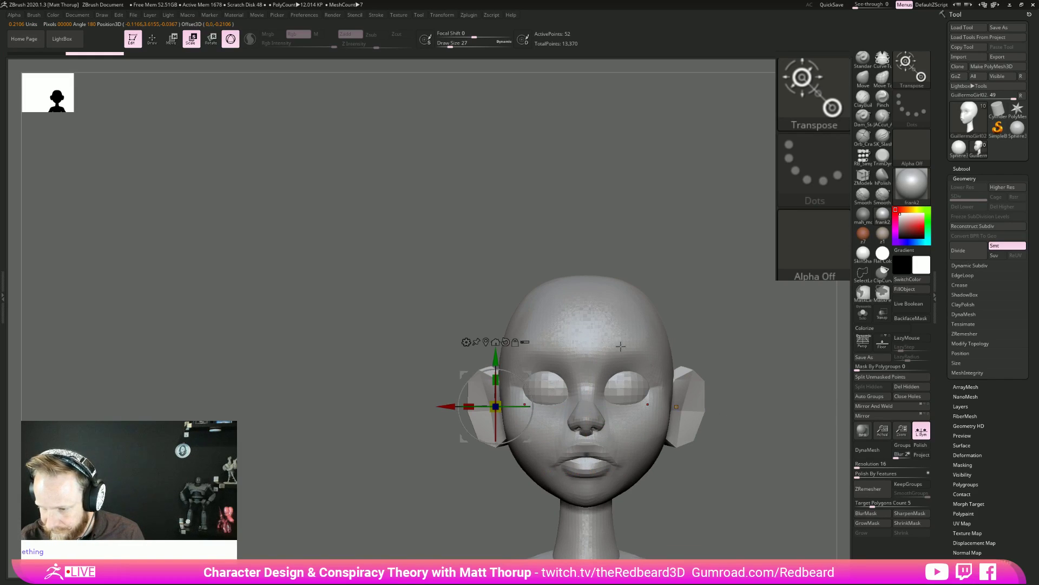
{"action": "left_click_drag", "start_coordinate": [749, 431], "coordinate": [701, 433], "text": "shift"}
{"action": "left_click_drag", "start_coordinate": [533, 408], "coordinate": [531, 450]}
{"action": "right_click_drag", "start_coordinate": [587, 437], "coordinate": [700, 450]}
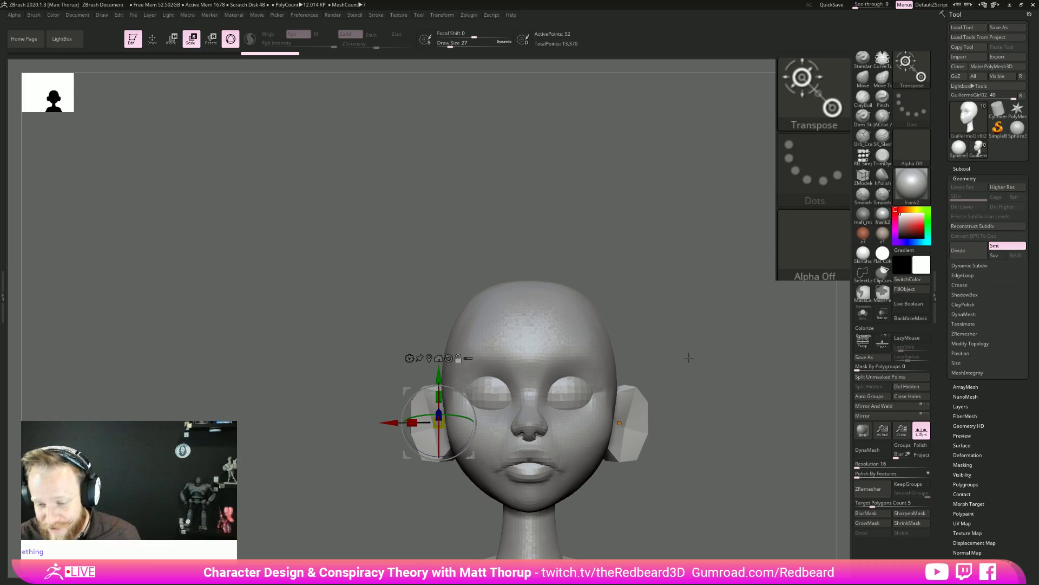
Reshape the ears with the Move brush and set the draw size to 23.
{"action": "key", "text": "q"}
{"action": "key", "text": "bracketright"}
{"action": "mouse_move", "coordinate": [658, 460]}
{"action": "left_mouse_down"}
{"action": "mouse_move", "coordinate": [622, 464]}
{"action": "mouse_move", "coordinate": [622, 434]}
{"action": "left_mouse_up"}
{"action": "key", "text": "["}
{"action": "key", "text": "["}
{"action": "mouse_move", "coordinate": [588, 401]}
{"action": "left_mouse_down"}
{"action": "mouse_move", "coordinate": [593, 366]}
{"action": "mouse_move", "coordinate": [564, 317]}
{"action": "left_mouse_up"}
{"action": "key", "text": "s"}
{"action": "left_click", "coordinate": [446, 386]}
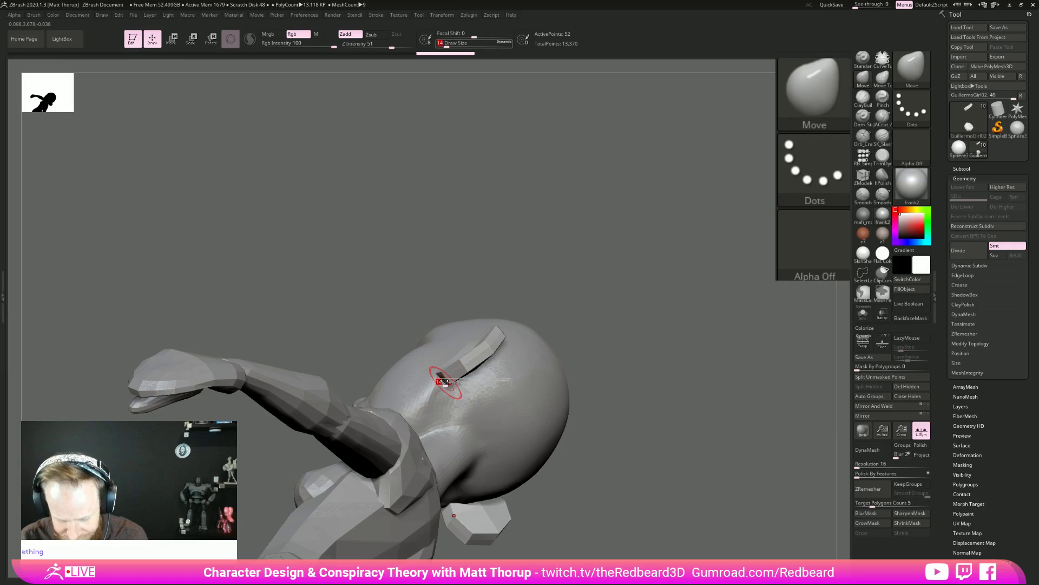
{"action": "key", "text": "ctrl"}
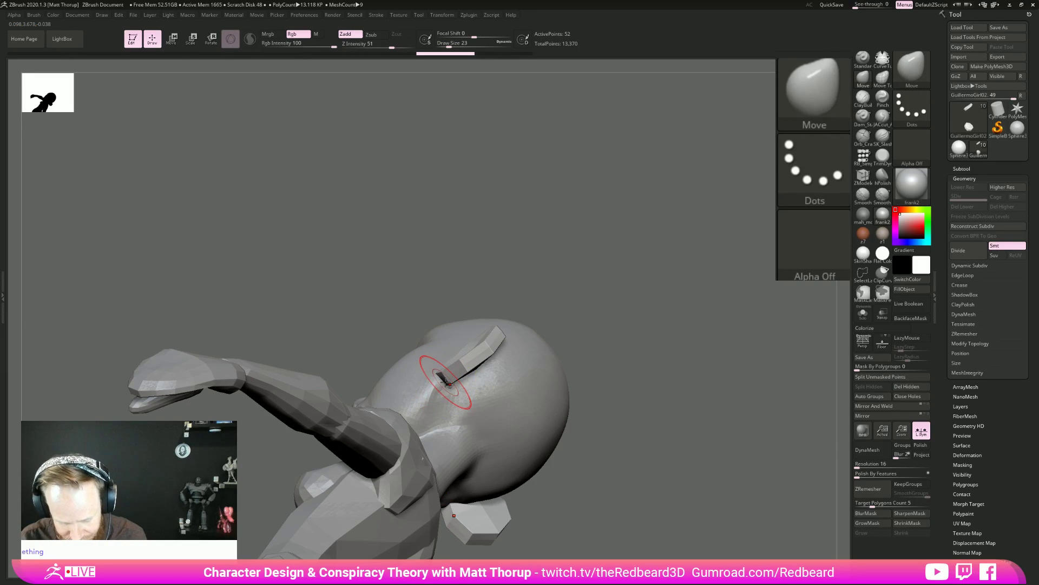
Pinch the lower back edge of the ears with the Pinch brush at draw size 23.
{"action": "key", "text": "b"}
{"action": "key", "text": "p"}
{"action": "key", "text": "i"}
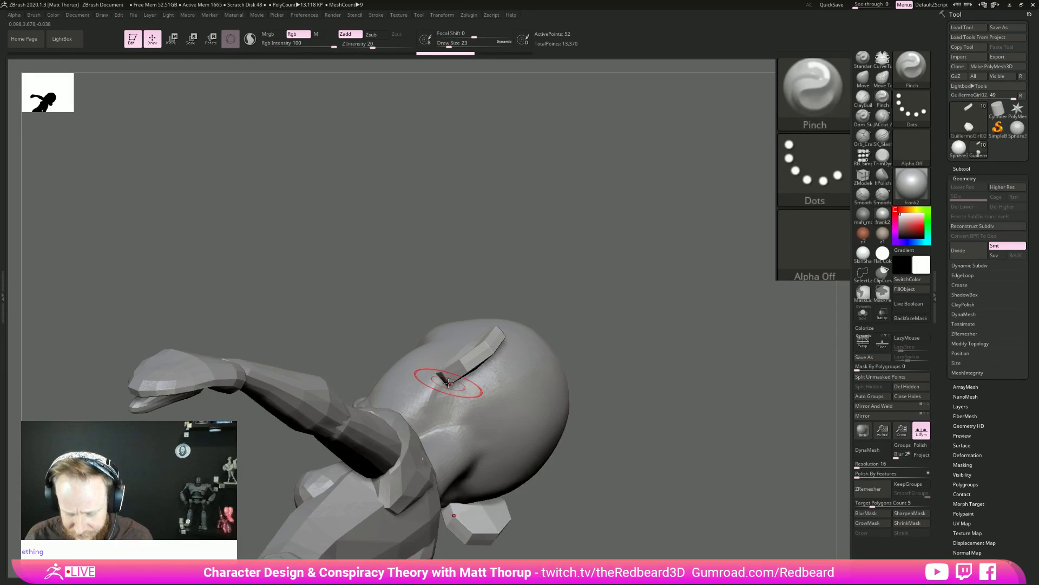
{"action": "left_click_drag", "start_coordinate": [443, 377], "coordinate": [473, 366]}
{"action": "key", "text": "bracketright"}
{"action": "left_click_drag", "start_coordinate": [593, 280], "coordinate": [552, 317], "text": "shift"}
Pinch the lower back edge of the ears at draw sizes 18 and 11, and even it out with the Smooth brush at draw size 6.
{"action": "key", "text": "s"}
{"action": "left_click_drag", "start_coordinate": [469, 351], "coordinate": [468, 346]}
{"action": "key", "text": "s"}
{"action": "mouse_move", "coordinate": [612, 355]}
{"action": "left_mouse_down"}
{"action": "mouse_move", "coordinate": [583, 340]}
{"action": "mouse_move", "coordinate": [587, 315]}
{"action": "mouse_move", "coordinate": [483, 370]}
{"action": "left_mouse_up"}
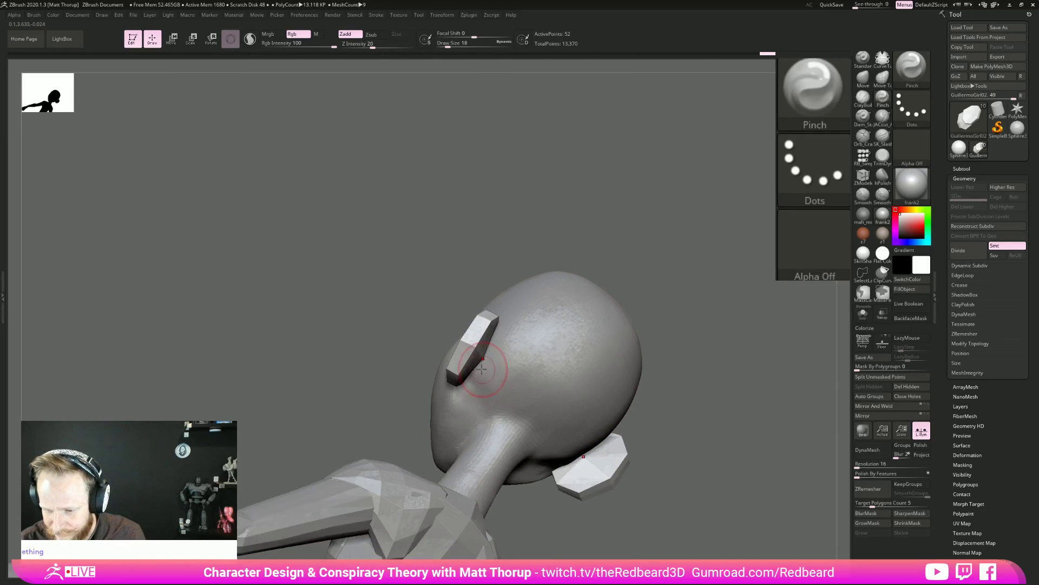
{"action": "key", "text": "ctrl"}
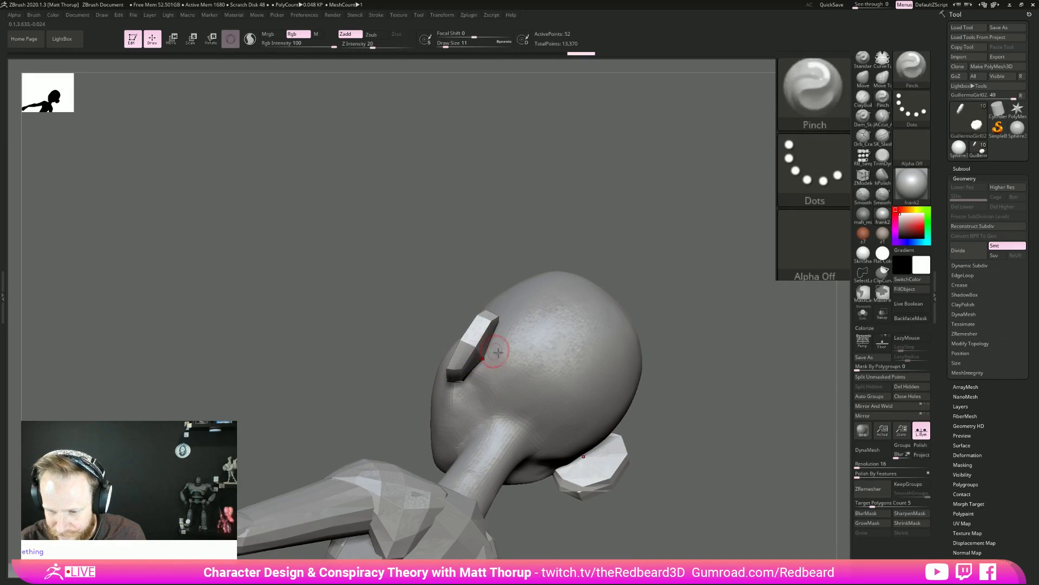
{"action": "left_click_drag", "start_coordinate": [717, 306], "coordinate": [457, 371]}
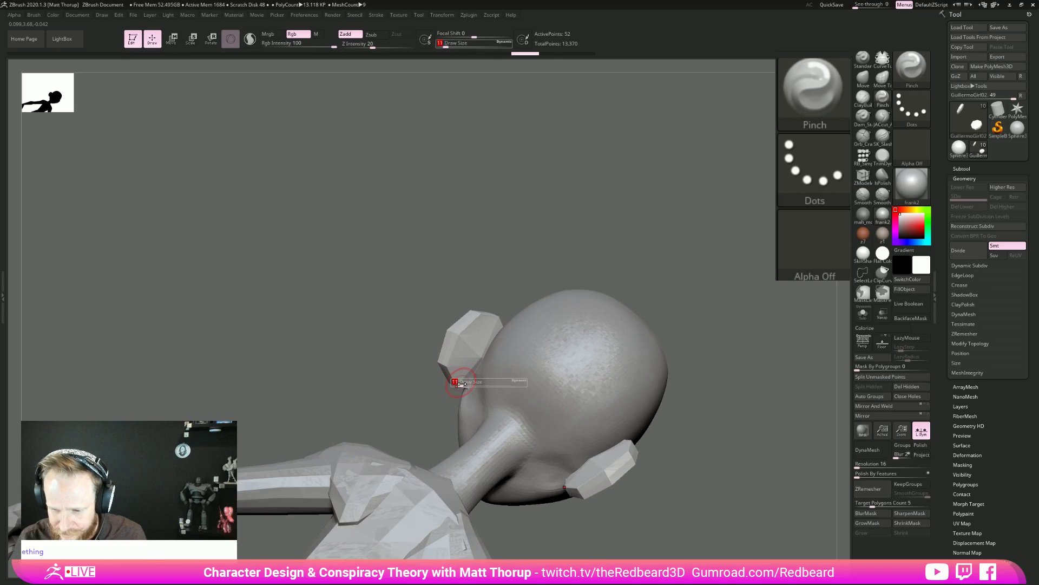
{"action": "key", "text": "shift"}
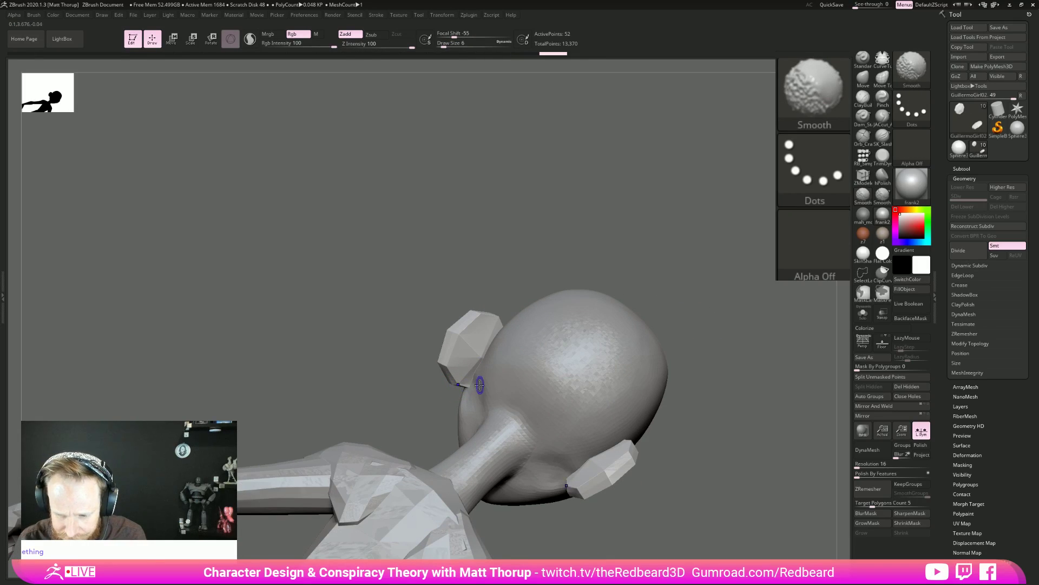
{"action": "mouse_move", "coordinate": [452, 361]}
{"action": "left_mouse_down", "text": "shift"}
{"action": "mouse_move", "coordinate": [474, 356]}
{"action": "mouse_move", "coordinate": [515, 298]}
{"action": "mouse_move", "coordinate": [500, 321]}
{"action": "mouse_move", "coordinate": [535, 304]}
{"action": "mouse_move", "coordinate": [530, 264]}
{"action": "mouse_move", "coordinate": [599, 258]}
{"action": "mouse_move", "coordinate": [648, 327]}
{"action": "left_mouse_up", "text": "shift"}
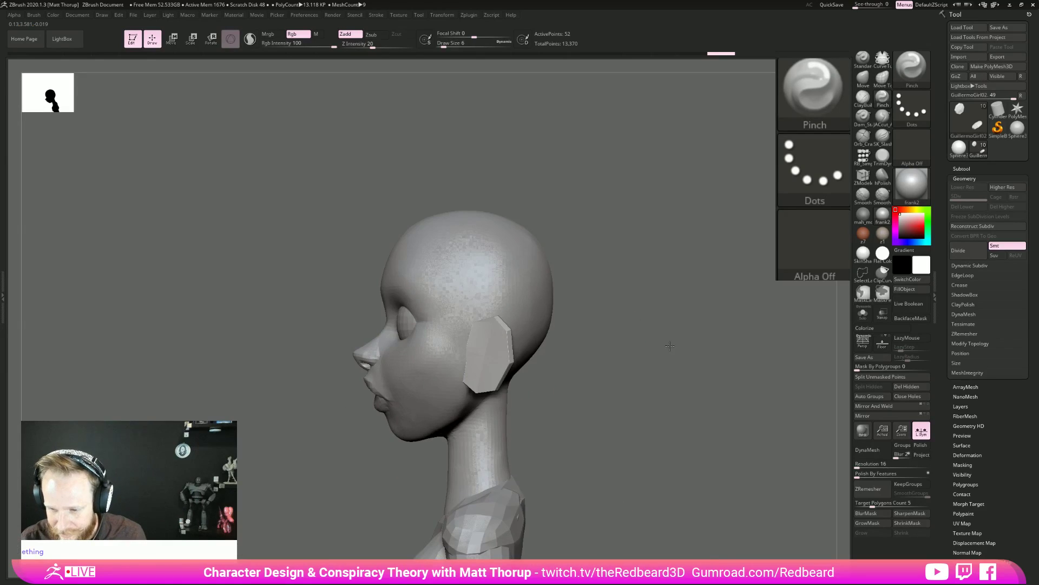
{"action": "left_click_drag", "start_coordinate": [643, 397], "coordinate": [601, 431]}
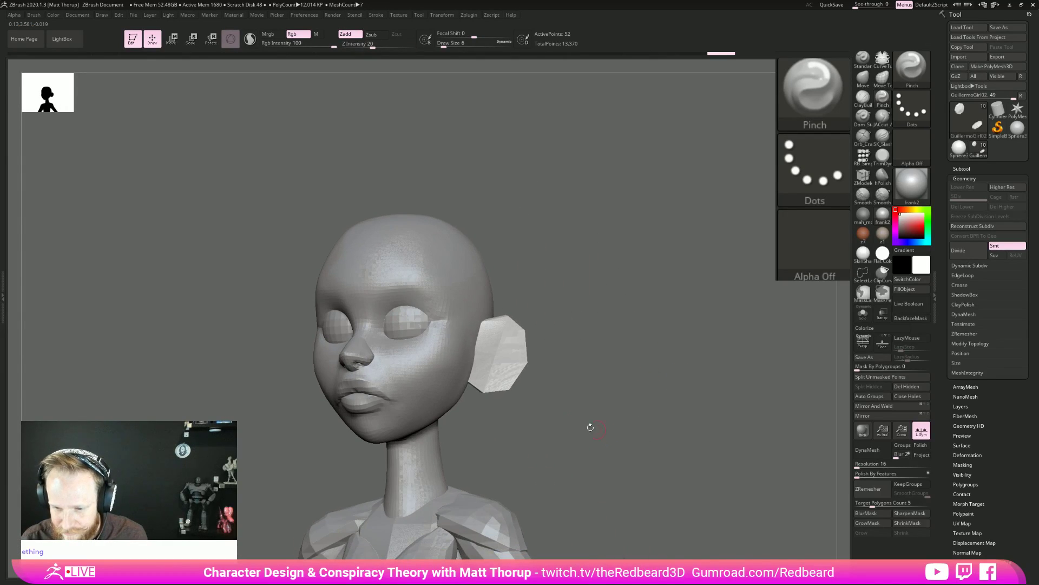
Reshape the outer and lower edges of the ears with the Move brush at draw size 23.
{"action": "key", "text": "b"}
{"action": "key", "text": "m"}
{"action": "key", "text": "v"}
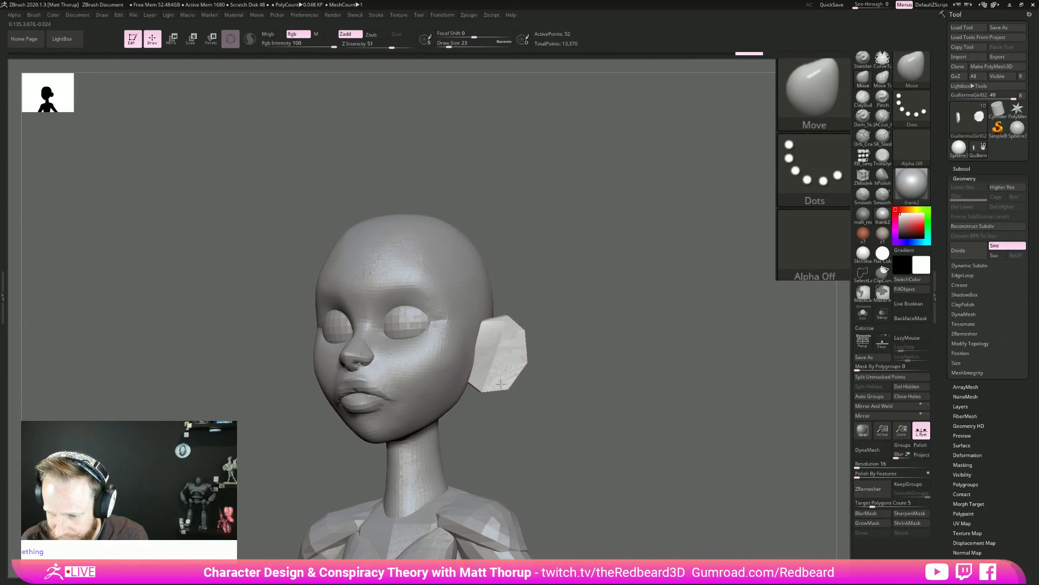
{"action": "left_click_drag", "start_coordinate": [569, 325], "coordinate": [579, 381]}
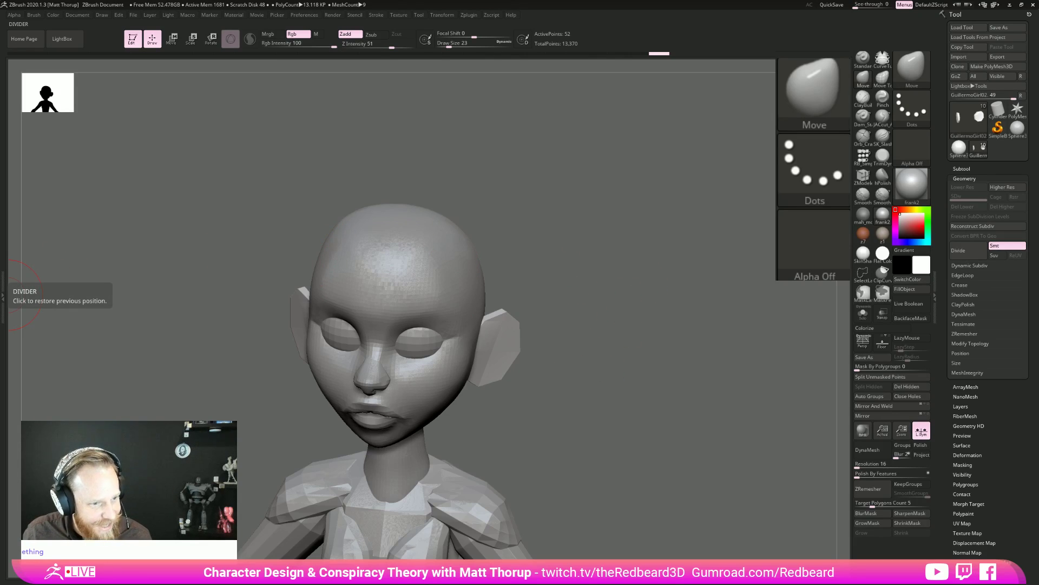
{"action": "key", "text": "alt+Tab"}
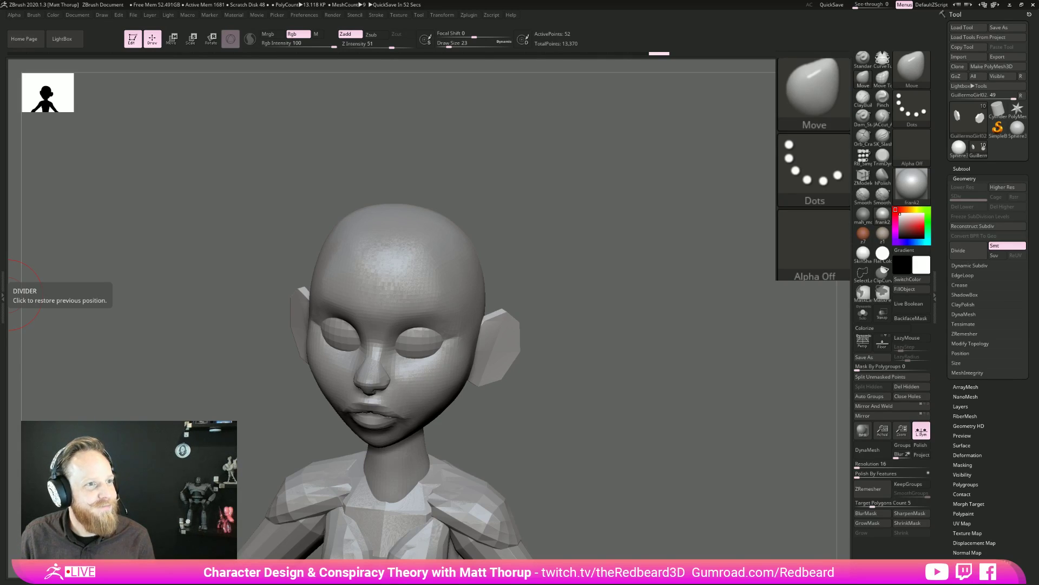
{"action": "left_click_drag", "start_coordinate": [628, 332], "coordinate": [595, 326]}
{"action": "mouse_move", "coordinate": [503, 328]}
{"action": "left_mouse_down"}
{"action": "mouse_move", "coordinate": [499, 320]}
{"action": "mouse_move", "coordinate": [521, 340]}
{"action": "left_mouse_up"}
{"action": "left_click_drag", "start_coordinate": [513, 381], "coordinate": [482, 394]}
Refine the lower part of the ears with the Move brush at draw size 18.
{"action": "key", "text": "s"}
{"action": "key", "text": "s"}
{"action": "key", "text": "bracketleft"}
{"action": "key", "text": "bracketleft"}
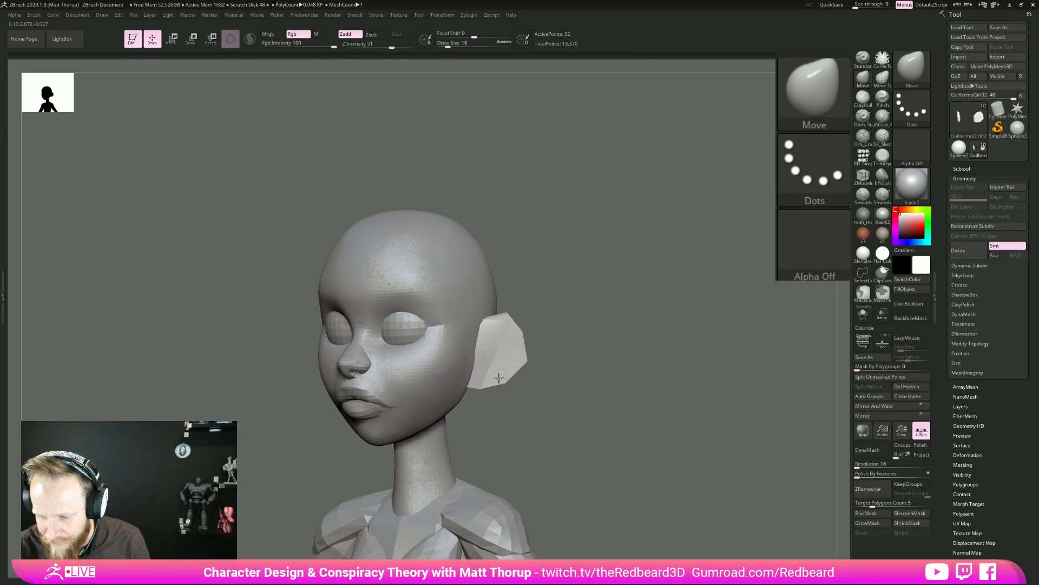
{"action": "left_click_drag", "start_coordinate": [543, 348], "coordinate": [558, 373]}
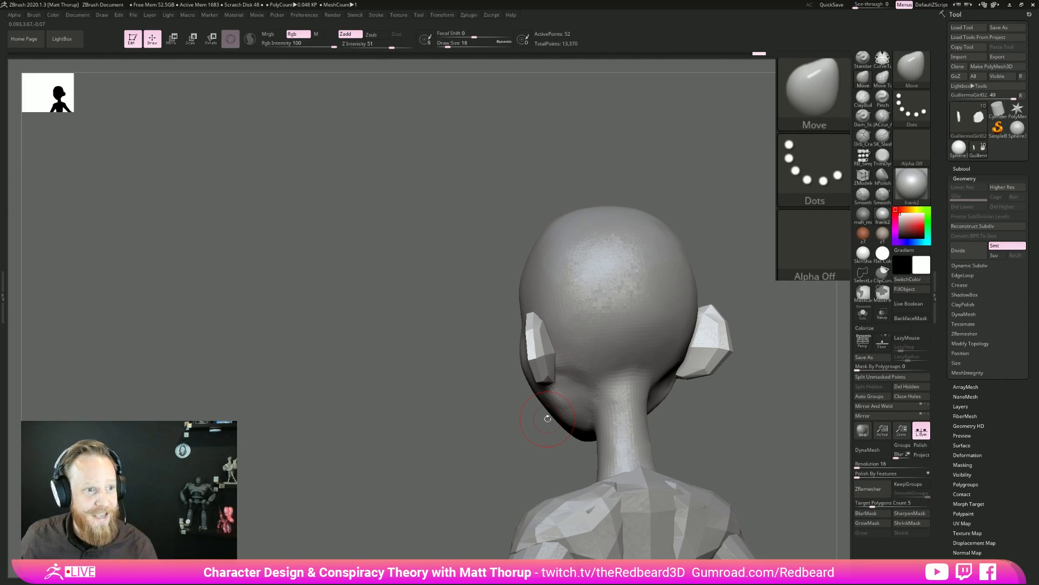
Adjust the overall shape and angle of the ears with the Move brush at draw size 39, working from several views.
{"action": "left_click_drag", "start_coordinate": [735, 408], "coordinate": [681, 445]}
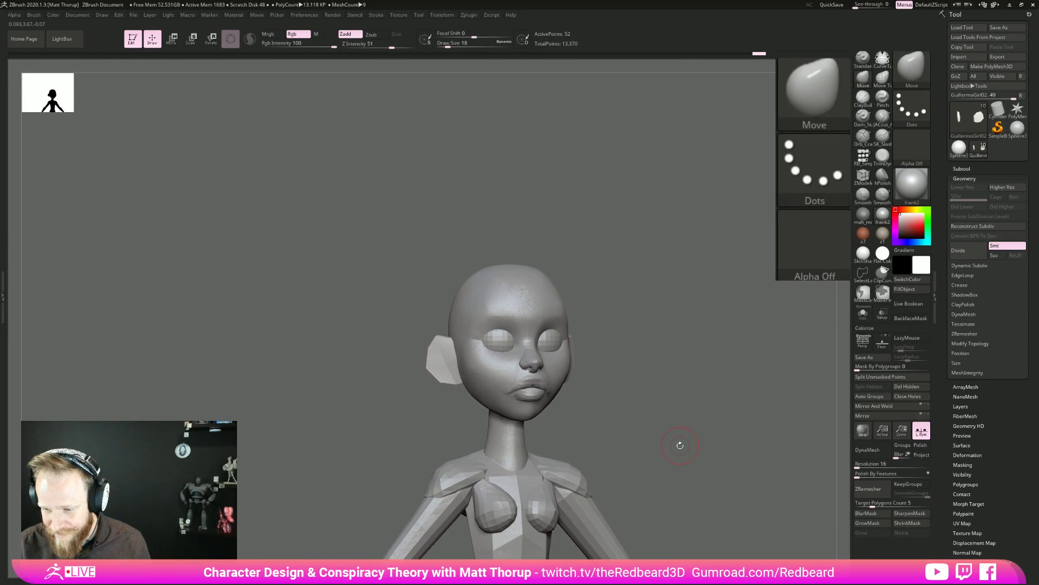
{"action": "left_click_drag", "start_coordinate": [401, 437], "coordinate": [436, 433]}
{"action": "key", "text": "s"}
{"action": "left_click_drag", "start_coordinate": [471, 386], "coordinate": [473, 388]}
{"action": "key", "text": "s"}
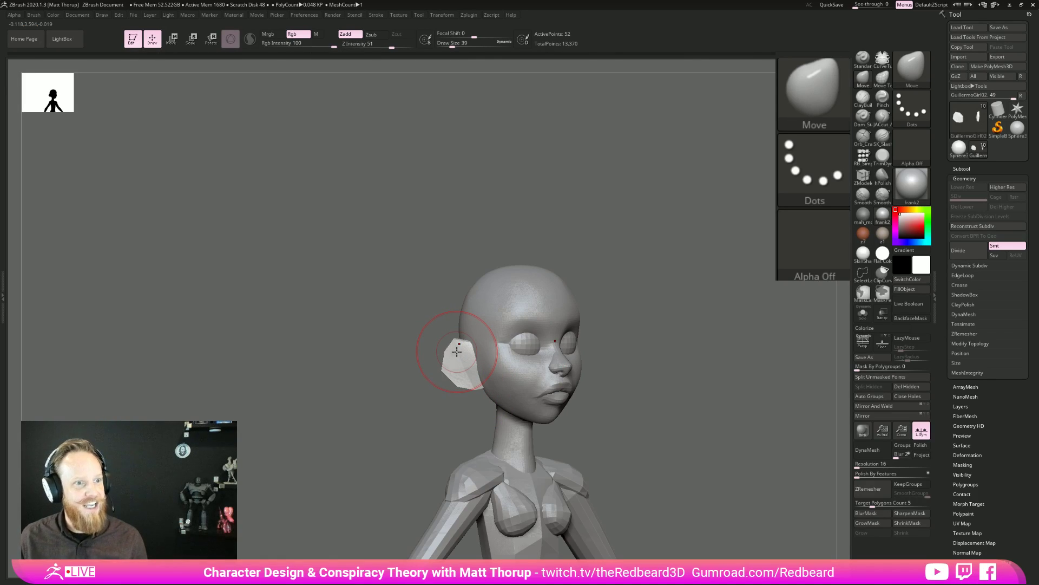
{"action": "left_click_drag", "start_coordinate": [623, 300], "coordinate": [704, 294]}
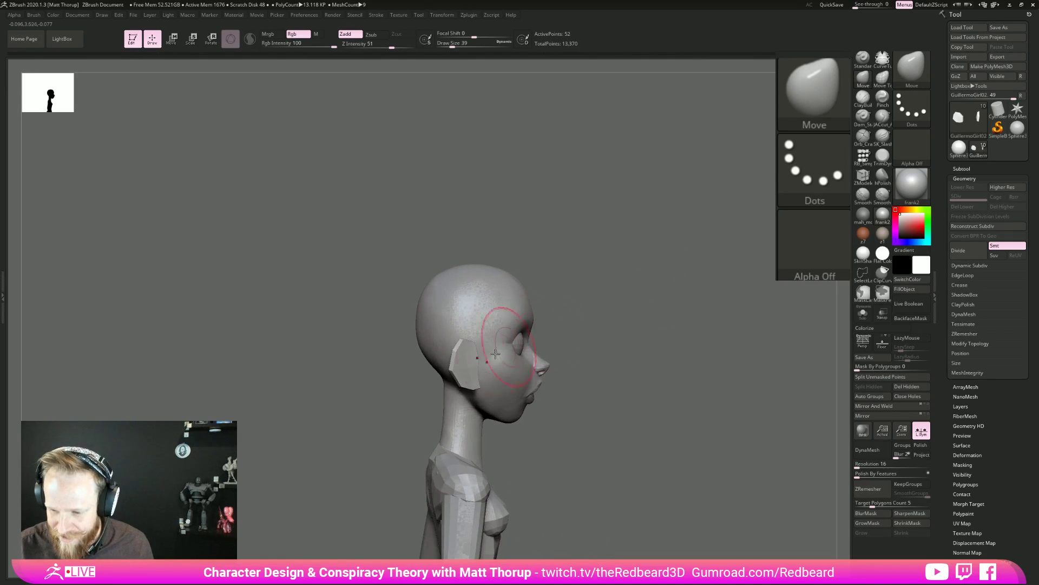
{"action": "left_click_drag", "start_coordinate": [655, 335], "coordinate": [492, 371]}
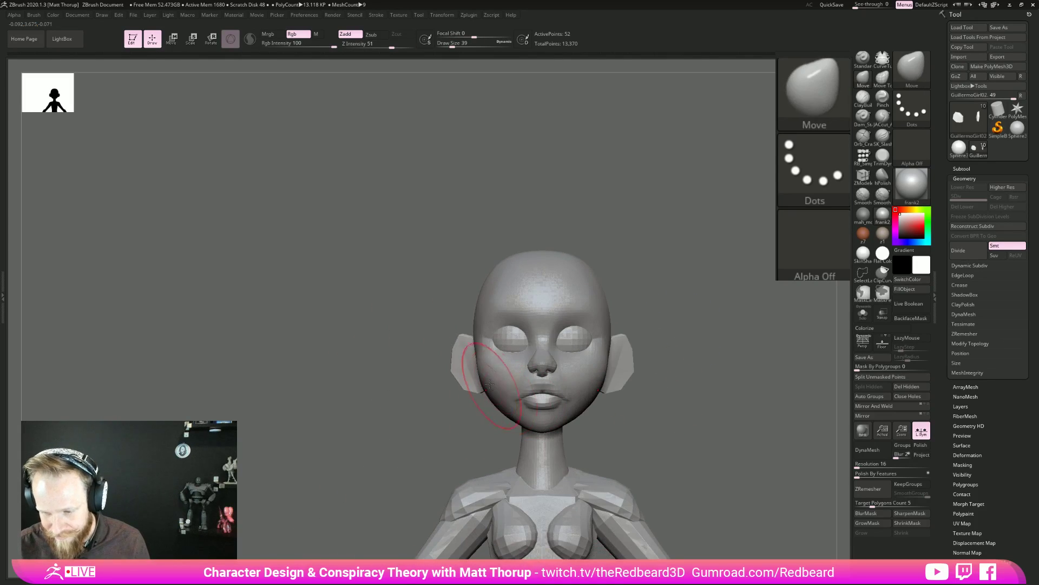
{"action": "left_click_drag", "start_coordinate": [415, 434], "coordinate": [481, 371]}
{"action": "left_click_drag", "start_coordinate": [395, 429], "coordinate": [442, 428], "text": "shift"}
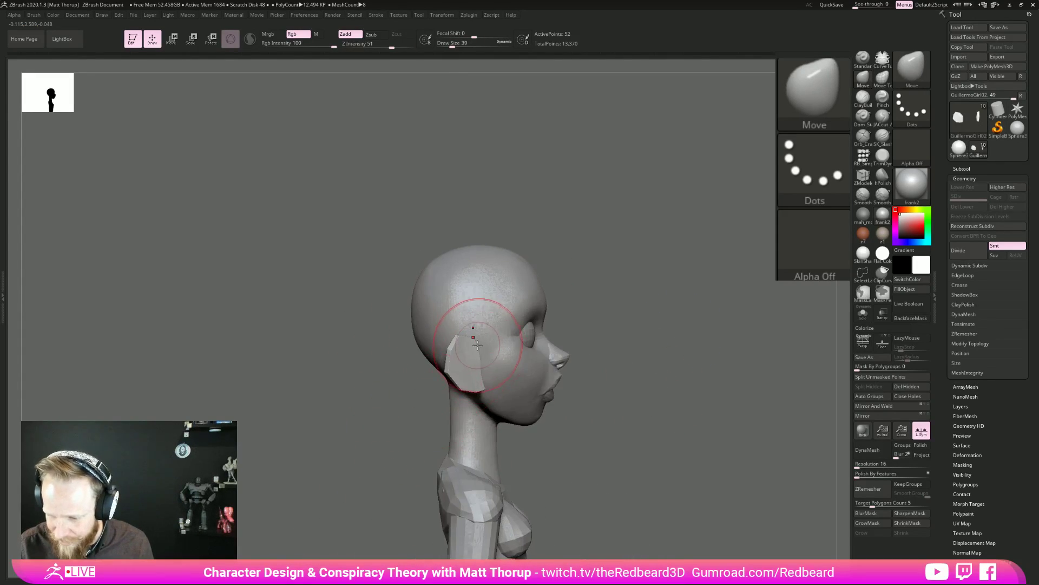
Adjust the front edge of the ears where they meet the head with the Move brush at draw size 29.
{"action": "key", "text": "bracketleft"}
{"action": "key", "text": "bracketleft"}
{"action": "left_click_drag", "start_coordinate": [473, 342], "coordinate": [477, 337]}
{"action": "mouse_move", "coordinate": [584, 290]}
{"action": "left_mouse_down"}
{"action": "mouse_move", "coordinate": [587, 337]}
{"action": "mouse_move", "coordinate": [473, 343]}
{"action": "mouse_move", "coordinate": [463, 353]}
{"action": "left_mouse_up"}
{"action": "key", "text": "bracketright"}
{"action": "mouse_move", "coordinate": [653, 368]}
{"action": "left_mouse_down"}
{"action": "mouse_move", "coordinate": [636, 327]}
{"action": "mouse_move", "coordinate": [659, 374]}
{"action": "mouse_move", "coordinate": [730, 378]}
{"action": "left_mouse_up"}
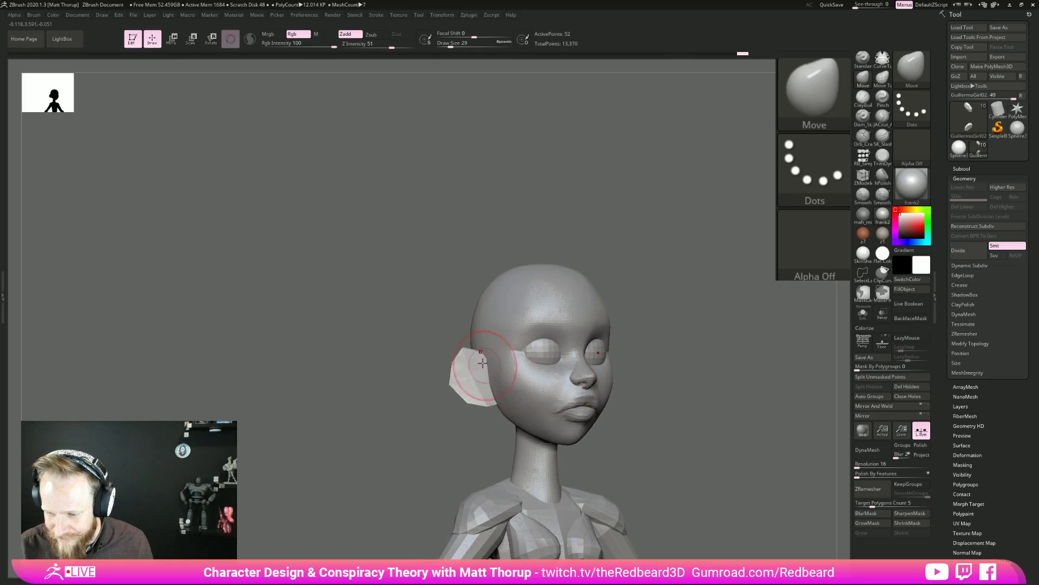
{"action": "left_click_drag", "start_coordinate": [480, 379], "coordinate": [478, 376]}
{"action": "left_click_drag", "start_coordinate": [464, 433], "coordinate": [476, 433]}
Select the head subtool and refine the underside of the jaw with the Move brush at draw size 41.
{"action": "left_click_drag", "start_coordinate": [714, 422], "coordinate": [741, 418]}
{"action": "mouse_move", "coordinate": [533, 454]}
{"action": "left_mouse_down"}
{"action": "mouse_move", "coordinate": [556, 444]}
{"action": "mouse_move", "coordinate": [545, 440]}
{"action": "left_mouse_up"}
{"action": "left_click", "coordinate": [556, 443], "text": "alt"}
{"action": "key", "text": "s"}
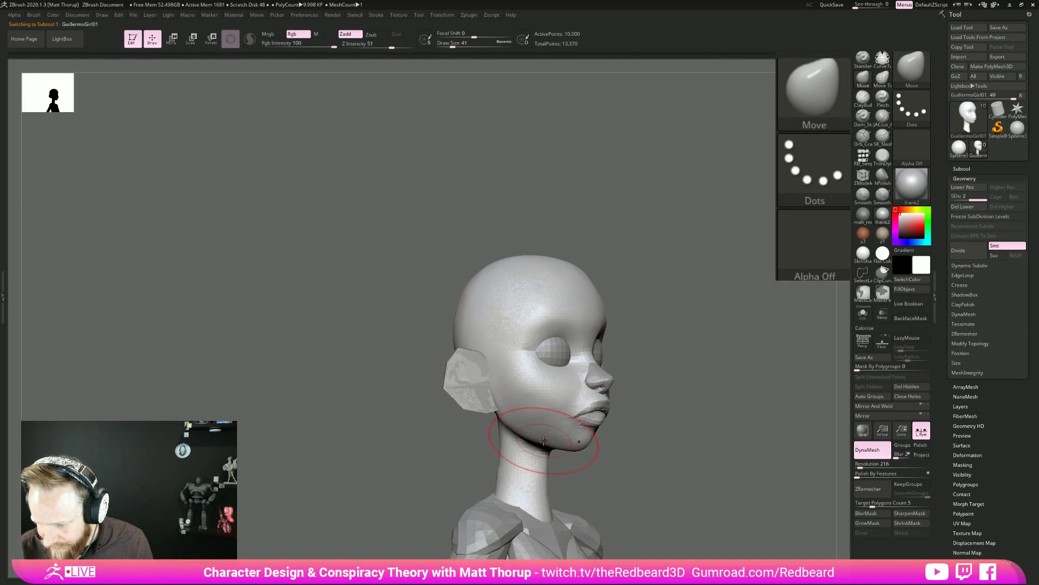
{"action": "mouse_move", "coordinate": [678, 430]}
{"action": "left_mouse_down", "text": "alt"}
{"action": "mouse_move", "coordinate": [670, 414]}
{"action": "mouse_move", "coordinate": [663, 431]}
{"action": "left_mouse_up", "text": "alt"}
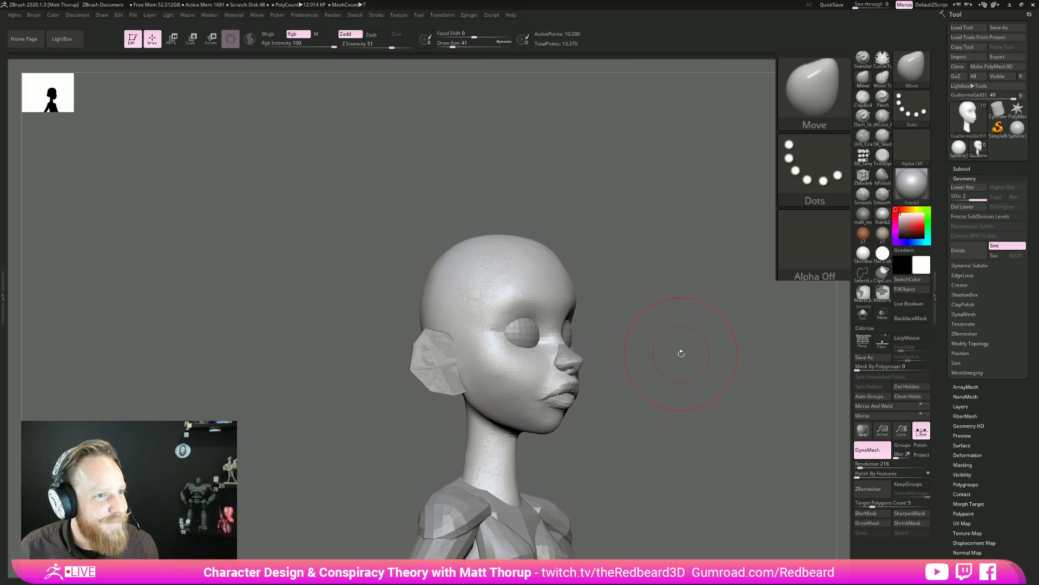
{"action": "left_click_drag", "start_coordinate": [681, 354], "coordinate": [591, 398]}
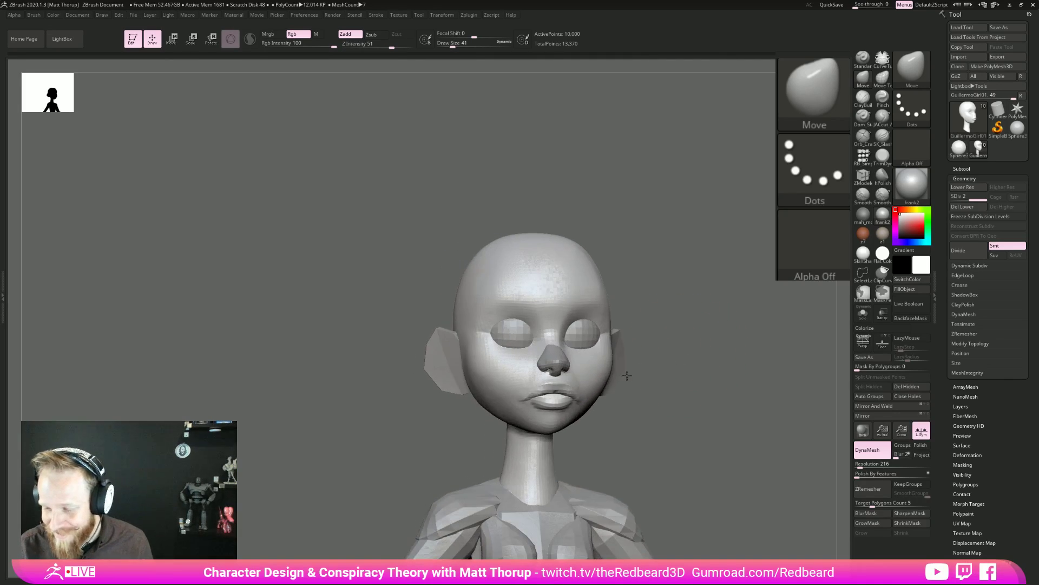
Refine the cheek contour with the Move brush at draw size 39.
{"action": "key", "text": "s"}
{"action": "left_click_drag", "start_coordinate": [597, 388], "coordinate": [595, 388]}
{"action": "key", "text": "bracketright"}
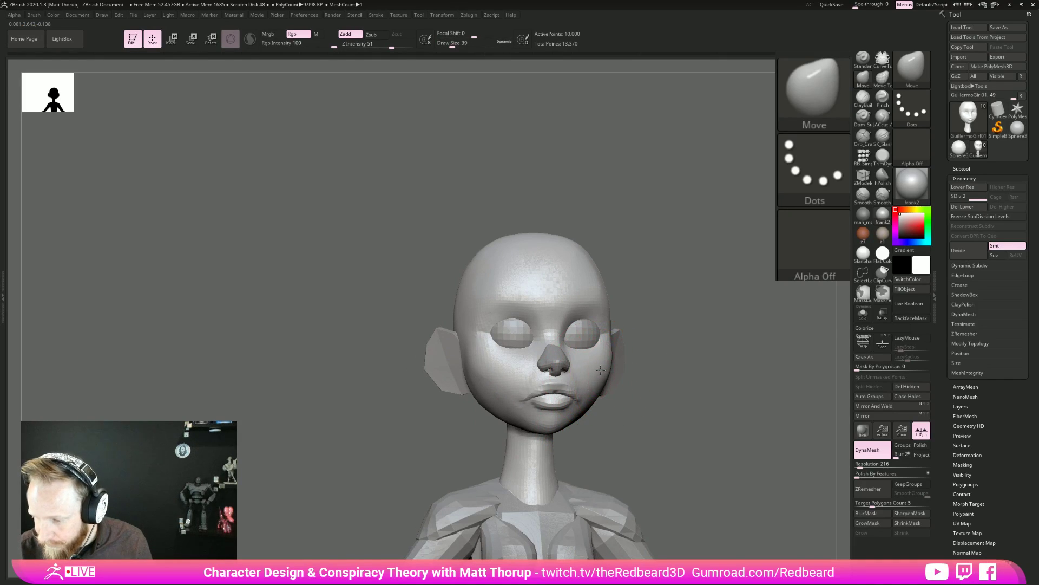
{"action": "left_click_drag", "start_coordinate": [673, 368], "coordinate": [657, 461]}
{"action": "left_click_drag", "start_coordinate": [669, 368], "coordinate": [664, 425]}
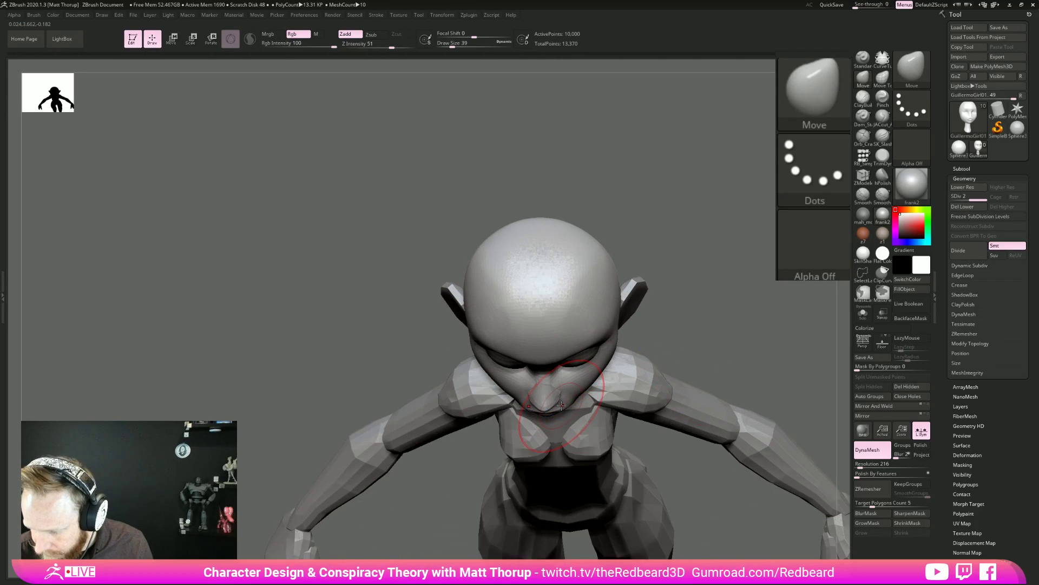
Adjust the curve of the cheeks and lower face from above and from the front with the Move brush.
{"action": "key", "text": "bracketleft"}
{"action": "key", "text": "bracketleft"}
{"action": "key", "text": "bracketleft"}
{"action": "key", "text": "bracketright"}
{"action": "mouse_move", "coordinate": [696, 327]}
{"action": "left_mouse_down"}
{"action": "mouse_move", "coordinate": [700, 249]}
{"action": "mouse_move", "coordinate": [659, 262]}
{"action": "mouse_move", "coordinate": [697, 324]}
{"action": "mouse_move", "coordinate": [669, 373]}
{"action": "left_mouse_up"}
{"action": "key", "text": "s"}
{"action": "key", "text": "s"}
{"action": "left_click_drag", "start_coordinate": [592, 404], "coordinate": [597, 405]}
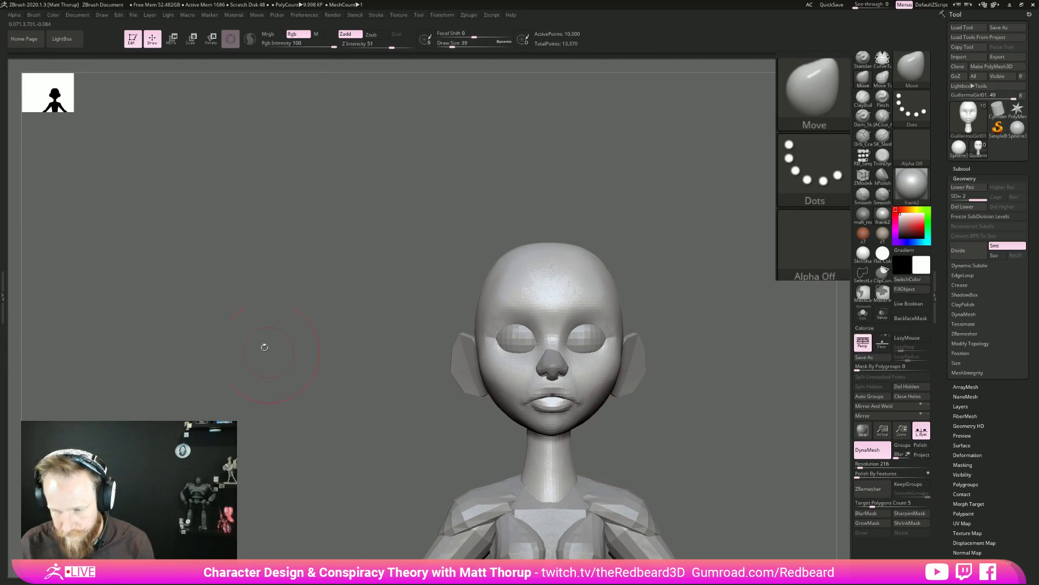
Set the perspective camera's focal length to 85 mm and work on the jawline with the Move brush at draw size 31.
{"action": "left_click", "coordinate": [75, 16]}
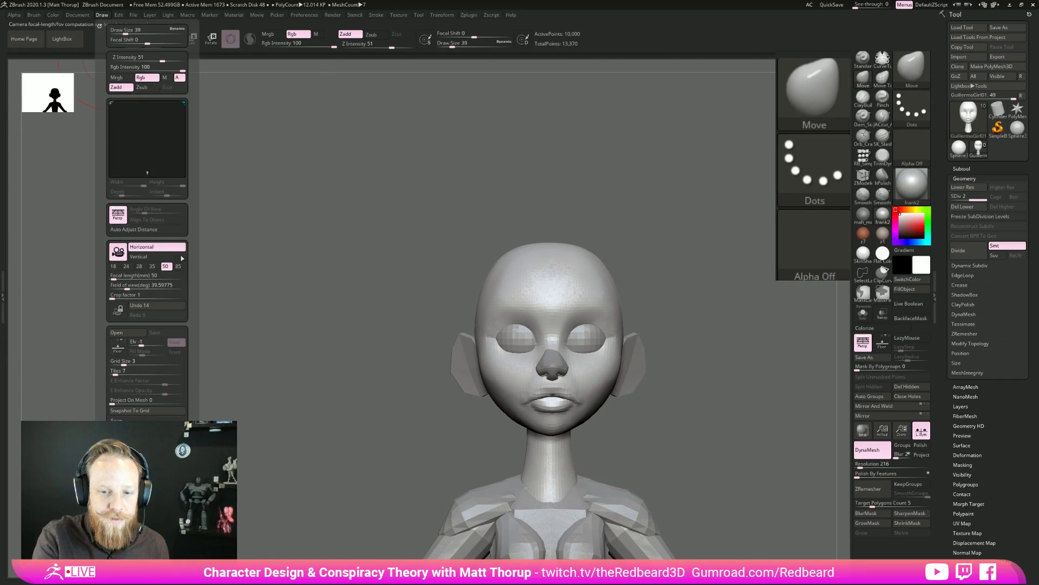
{"action": "left_click_drag", "start_coordinate": [662, 435], "coordinate": [501, 410], "text": "alt"}
{"action": "key", "text": "s"}
{"action": "left_click", "coordinate": [457, 400]}
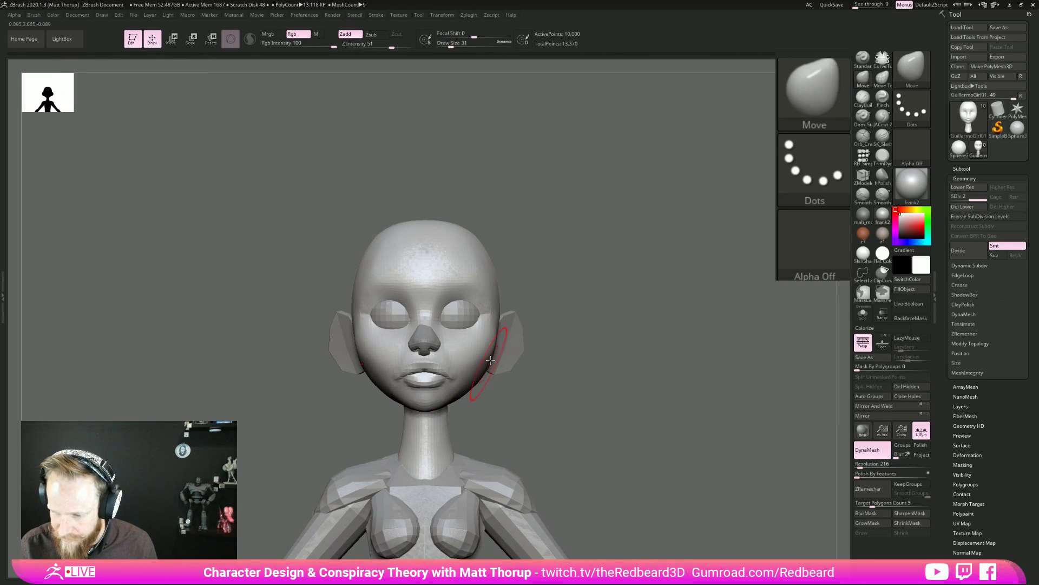
Set the camera's focal length to 50 mm and refine the cheeks with the Move brush at draw size 27.
{"action": "left_click", "coordinate": [101, 15]}
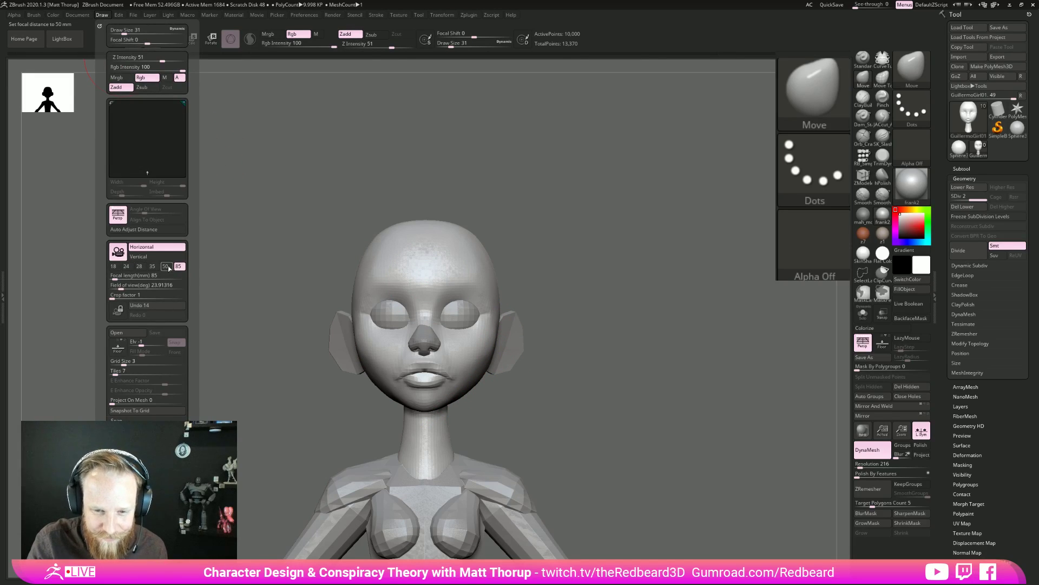
{"action": "key", "text": "s"}
{"action": "left_click_drag", "start_coordinate": [469, 348], "coordinate": [467, 348]}
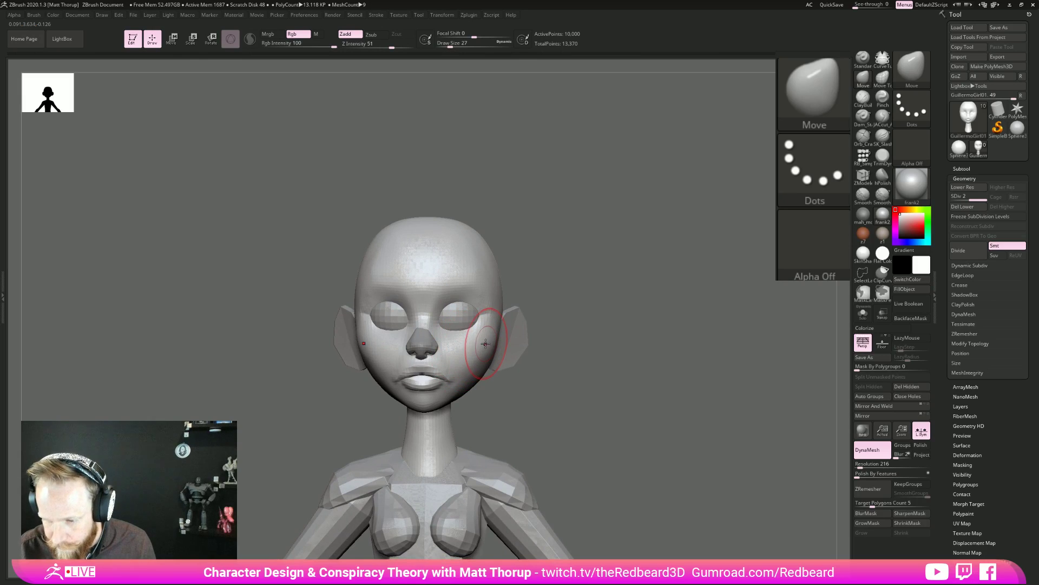
Refine the far cheek and brow contour in three-quarter view with the Move brush at draw size 33.
{"action": "mouse_move", "coordinate": [618, 392]}
{"action": "right_mouse_down", "text": "ctrl"}
{"action": "mouse_move", "coordinate": [598, 405]}
{"action": "mouse_move", "coordinate": [643, 401]}
{"action": "mouse_move", "coordinate": [638, 414]}
{"action": "mouse_move", "coordinate": [618, 410]}
{"action": "mouse_move", "coordinate": [691, 420]}
{"action": "mouse_move", "coordinate": [677, 425]}
{"action": "right_mouse_up", "text": "ctrl"}
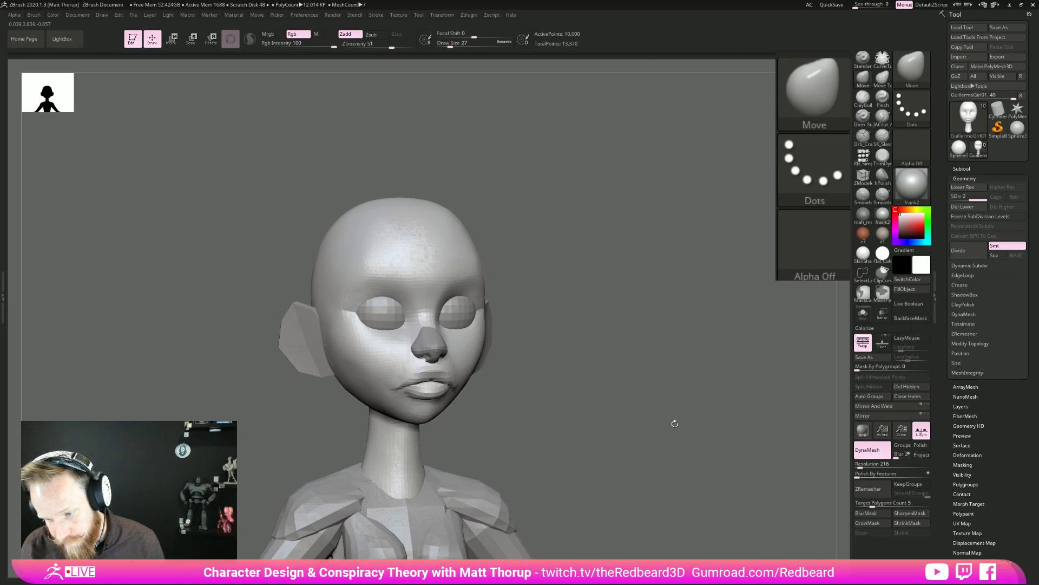
{"action": "key", "text": "s"}
{"action": "left_click", "coordinate": [473, 368]}
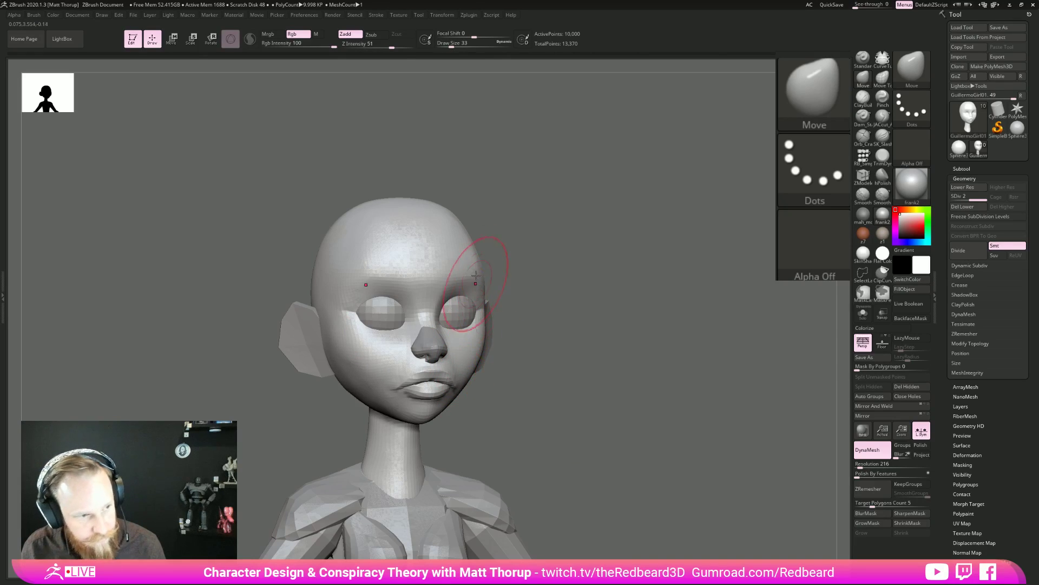
Refine and smooth the outer brow and forehead profile from the opposite three-quarter view with the brush at draw size 22.
{"action": "mouse_move", "coordinate": [540, 239]}
{"action": "left_mouse_down", "text": "shift"}
{"action": "mouse_move", "coordinate": [477, 233]}
{"action": "mouse_move", "coordinate": [373, 256]}
{"action": "left_mouse_up", "text": "shift"}
{"action": "key", "text": "bracketleft"}
{"action": "key", "text": "bracketleft"}
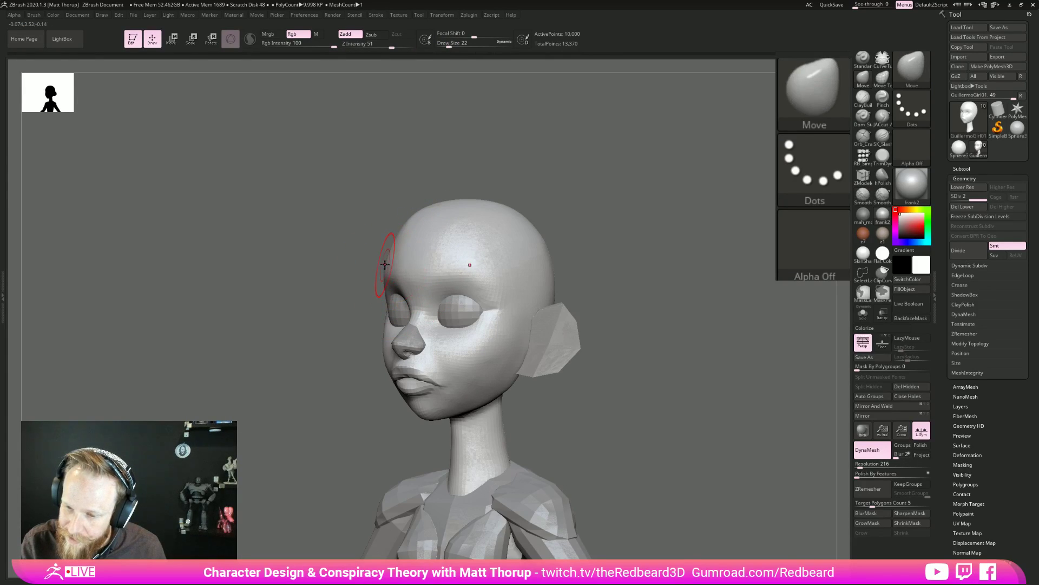
{"action": "mouse_move", "coordinate": [396, 256]}
{"action": "left_mouse_down", "text": "shift"}
{"action": "mouse_move", "coordinate": [411, 224]}
{"action": "mouse_move", "coordinate": [434, 213]}
{"action": "left_mouse_up", "text": "shift"}
{"action": "left_click_drag", "start_coordinate": [407, 256], "coordinate": [413, 239], "text": "shift"}
{"action": "left_click_drag", "start_coordinate": [547, 215], "coordinate": [558, 266]}
Reshape the front curve of the forehead from above with the Move brush at draw size 18 and smooth it.
{"action": "key", "text": "s"}
{"action": "left_click_drag", "start_coordinate": [413, 308], "coordinate": [403, 288]}
{"action": "key", "text": "bracketleft"}
{"action": "key", "text": "bracketleft"}
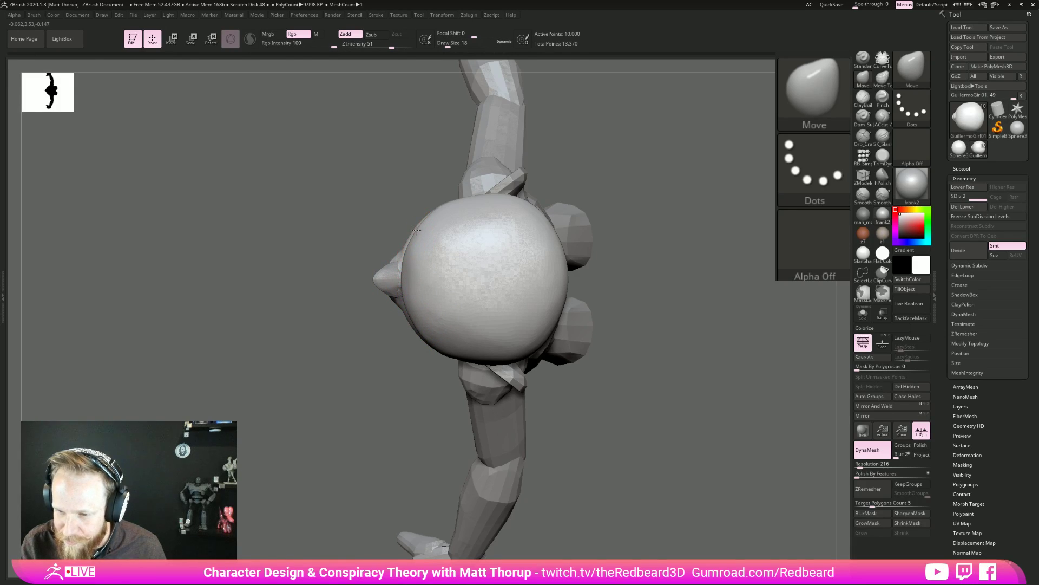
{"action": "key", "text": "shift"}
{"action": "mouse_move", "coordinate": [415, 386]}
{"action": "left_mouse_down", "text": "shift"}
{"action": "mouse_move", "coordinate": [440, 292]}
{"action": "mouse_move", "coordinate": [404, 320]}
{"action": "mouse_move", "coordinate": [405, 295]}
{"action": "mouse_move", "coordinate": [401, 316]}
{"action": "mouse_move", "coordinate": [370, 308]}
{"action": "mouse_move", "coordinate": [437, 299]}
{"action": "mouse_move", "coordinate": [457, 257]}
{"action": "left_mouse_up", "text": "shift"}
{"action": "key", "text": "s"}
{"action": "key", "text": "s"}
{"action": "key", "text": "s"}
{"action": "key", "text": "s"}
{"action": "key", "text": "s"}
{"action": "key", "text": "shift"}
{"action": "key", "text": "s"}
{"action": "left_click_drag", "start_coordinate": [588, 231], "coordinate": [641, 255], "text": "shift"}
Adjust the sides of the skull above the ears with the Move brush at draw size 27.
{"action": "key", "text": "s"}
{"action": "left_click_drag", "start_coordinate": [427, 294], "coordinate": [428, 265]}
{"action": "key", "text": "s"}
{"action": "key", "text": "s"}
{"action": "mouse_move", "coordinate": [487, 260]}
{"action": "left_mouse_down"}
{"action": "mouse_move", "coordinate": [459, 256]}
{"action": "mouse_move", "coordinate": [495, 315]}
{"action": "left_mouse_up"}
{"action": "left_click_drag", "start_coordinate": [570, 255], "coordinate": [564, 232], "text": "shift"}
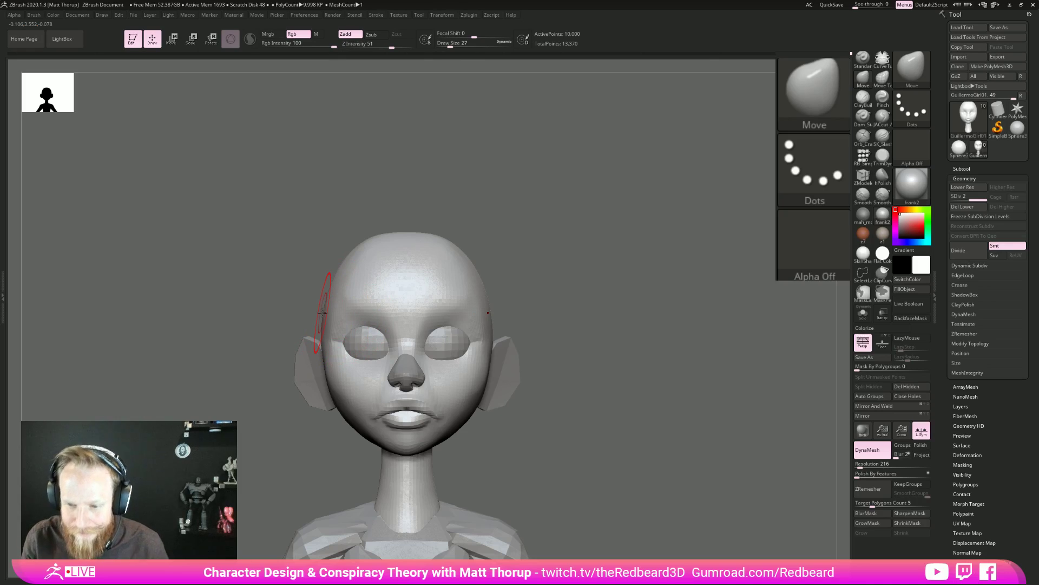
Refine the temples and upper forehead at draw size 20, smoothing the surface.
{"action": "mouse_move", "coordinate": [529, 284]}
{"action": "left_mouse_down"}
{"action": "mouse_move", "coordinate": [455, 306]}
{"action": "mouse_move", "coordinate": [436, 253]}
{"action": "mouse_move", "coordinate": [417, 291]}
{"action": "left_mouse_up"}
{"action": "key", "text": "s"}
{"action": "left_click_drag", "start_coordinate": [366, 250], "coordinate": [370, 245], "text": "shift"}
{"action": "left_click_drag", "start_coordinate": [466, 193], "coordinate": [582, 197]}
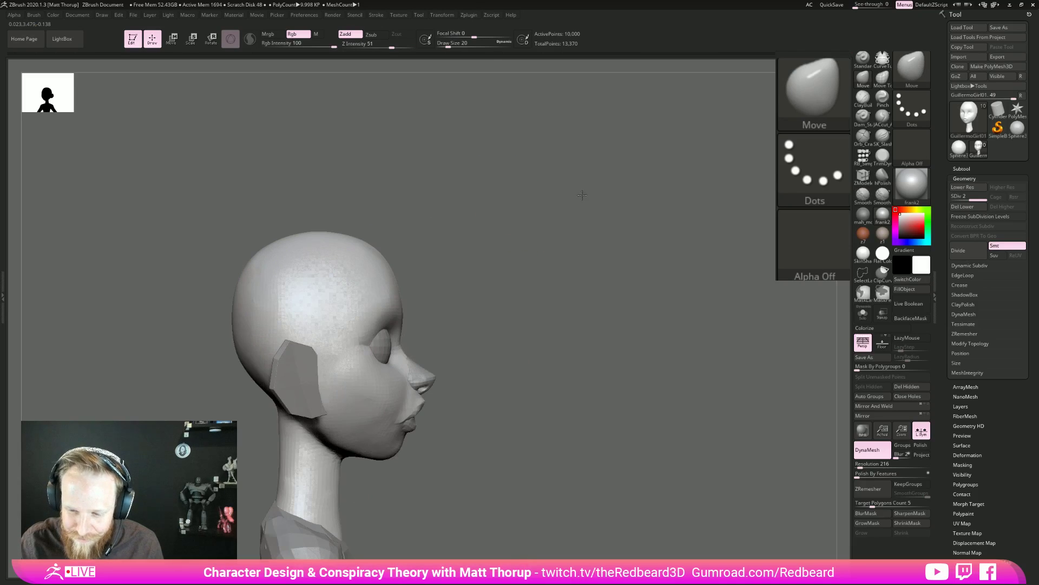
Reshape the lower back of the skull in side view with the Move brush at draw size 44.
{"action": "key", "text": "s"}
{"action": "left_click_drag", "start_coordinate": [243, 365], "coordinate": [251, 368]}
{"action": "key", "text": "s"}
{"action": "left_click_drag", "start_coordinate": [244, 371], "coordinate": [248, 371]}
{"action": "left_click_drag", "start_coordinate": [247, 375], "coordinate": [256, 378]}
{"action": "key", "text": "bracketleft"}
{"action": "key", "text": "bracketleft"}
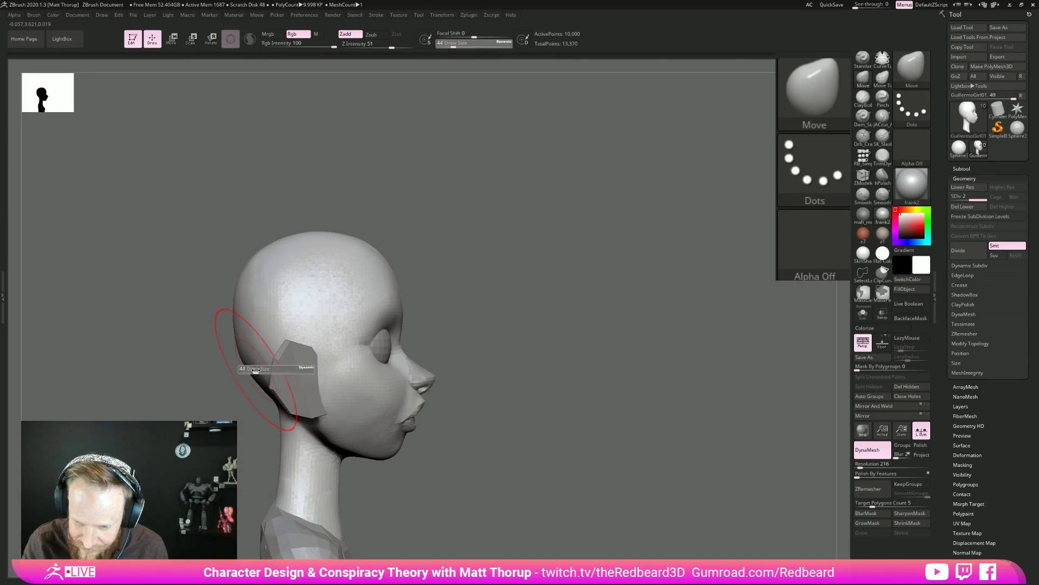
{"action": "key", "text": "shift"}
Reduce the draw size to 22 and smooth the back of the head behind the ear.
{"action": "left_click_drag", "start_coordinate": [482, 228], "coordinate": [563, 230]}
{"action": "key", "text": "bracketleft"}
{"action": "key", "text": "bracketleft"}
{"action": "key", "text": "shift"}
{"action": "mouse_move", "coordinate": [293, 407]}
{"action": "left_mouse_down", "text": "shift"}
{"action": "mouse_move", "coordinate": [283, 327]}
{"action": "mouse_move", "coordinate": [251, 371]}
{"action": "mouse_move", "coordinate": [243, 297]}
{"action": "left_mouse_up", "text": "shift"}
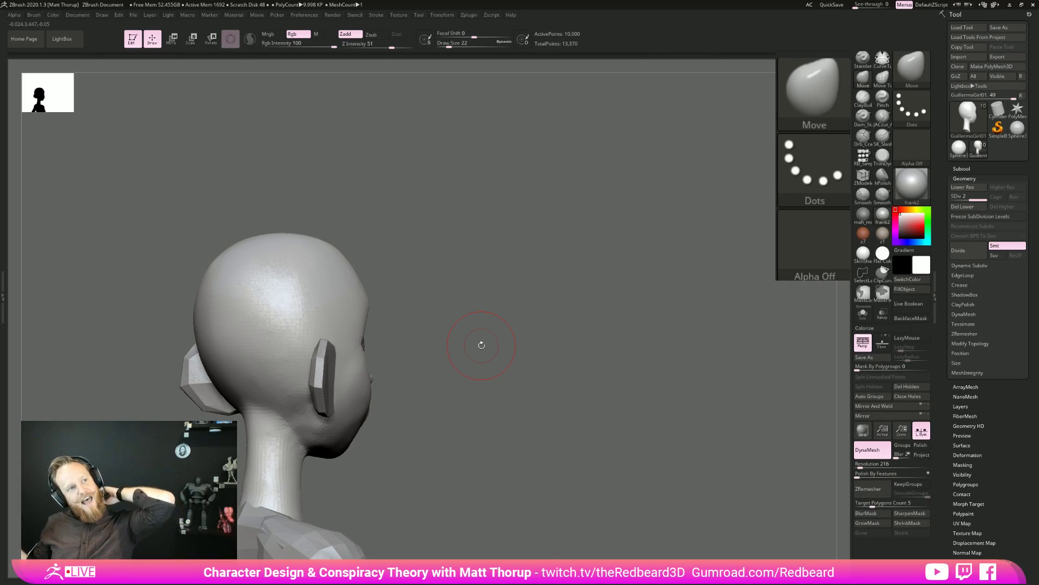
Examine the head from behind, in side view and from the front, checking the head shape both isolated and with the body.
{"action": "mouse_move", "coordinate": [481, 345]}
{"action": "left_mouse_down"}
{"action": "mouse_move", "coordinate": [490, 283]}
{"action": "mouse_move", "coordinate": [294, 339]}
{"action": "left_mouse_up"}
{"action": "key", "text": "bracketright"}
{"action": "key", "text": "bracketright"}
{"action": "key", "text": "bracketleft"}
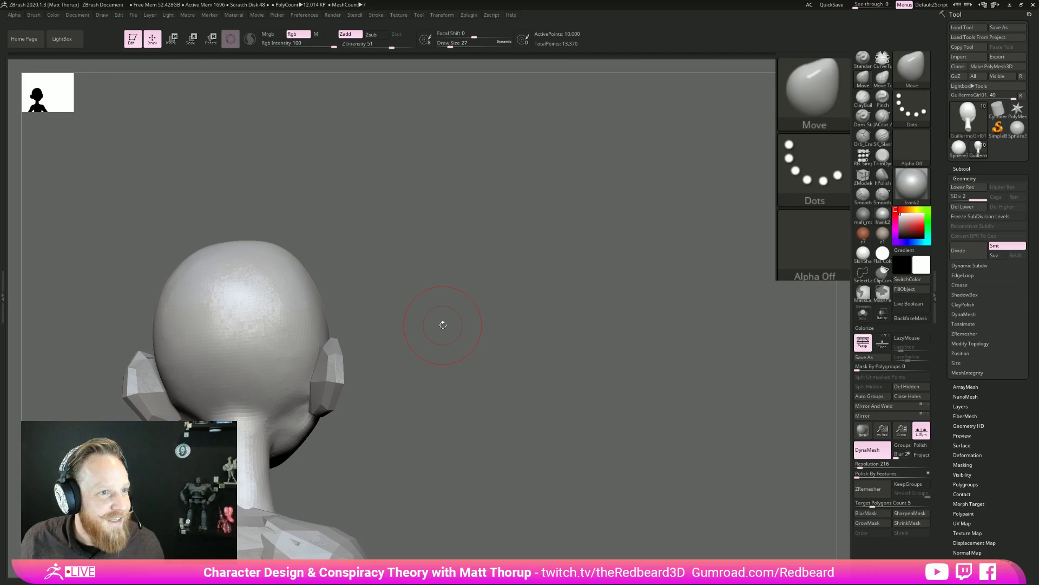
{"action": "left_click_drag", "start_coordinate": [567, 354], "coordinate": [645, 377]}
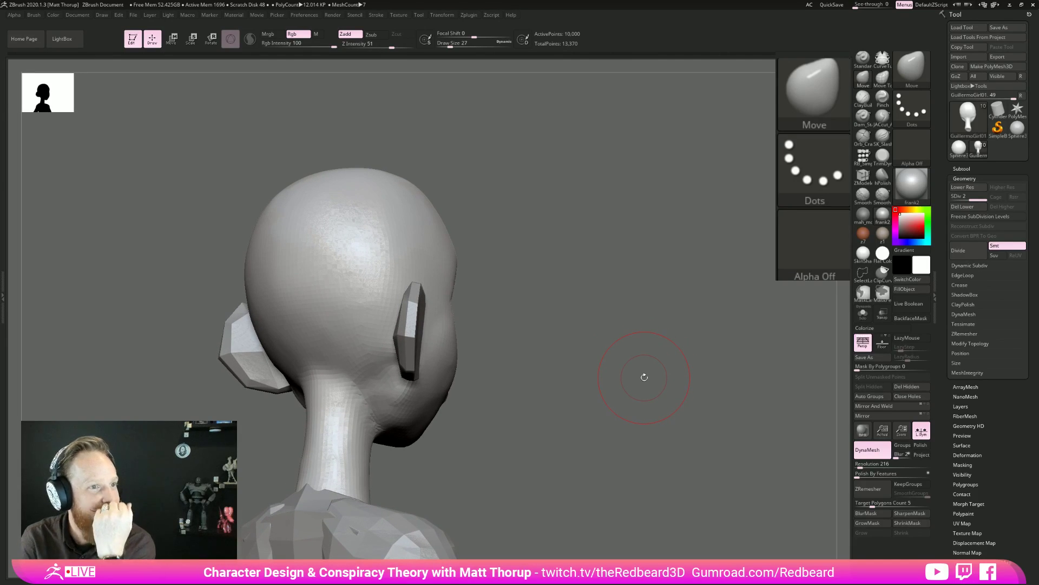
{"action": "left_click_drag", "start_coordinate": [673, 339], "coordinate": [617, 368]}
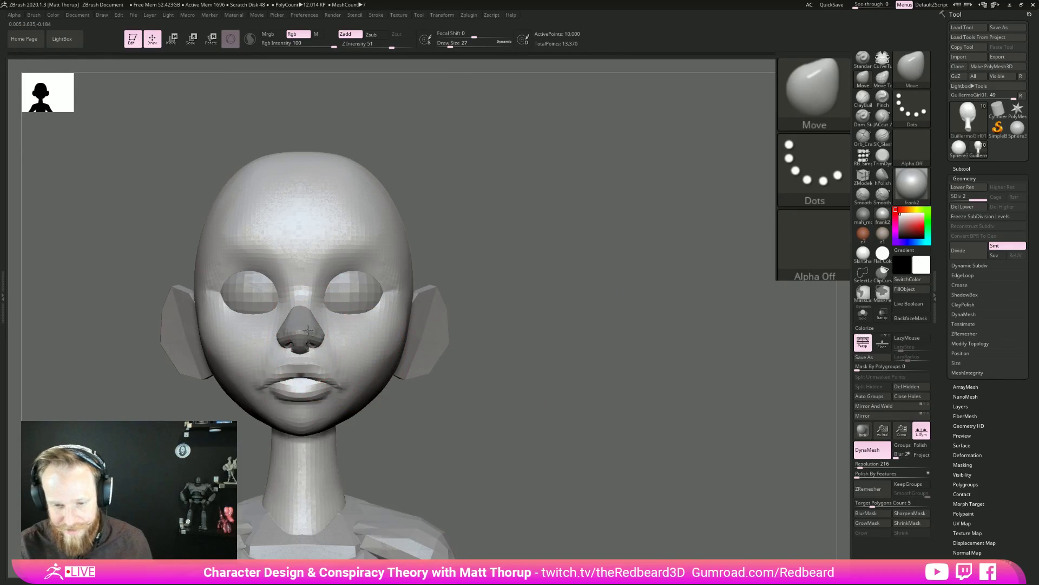
{"action": "left_click", "coordinate": [863, 313]}
{"action": "left_click_drag", "start_coordinate": [755, 375], "coordinate": [804, 364]}
{"action": "left_click", "coordinate": [863, 313]}
{"action": "left_click_drag", "start_coordinate": [706, 406], "coordinate": [616, 459]}
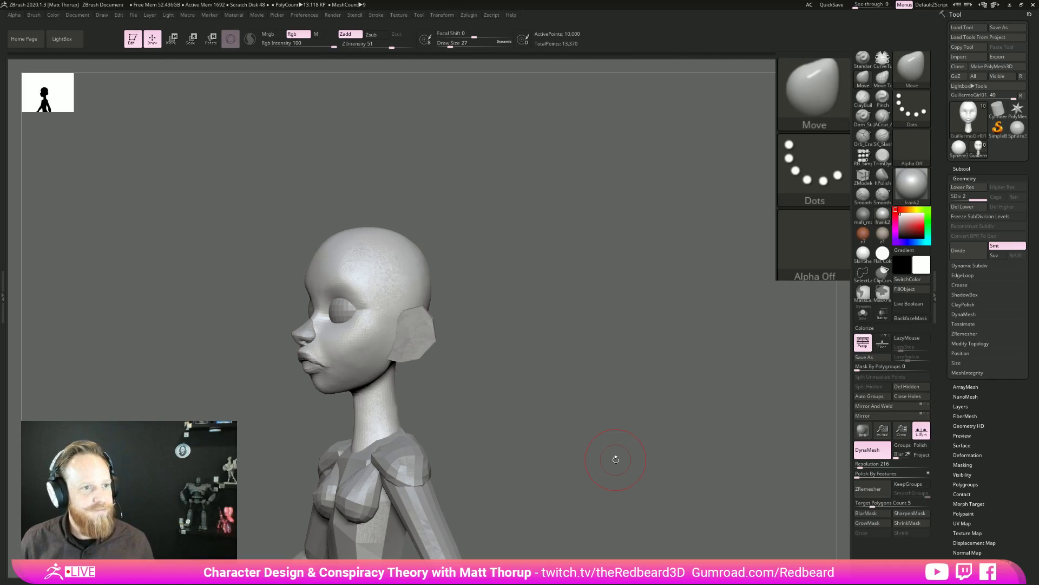
{"action": "left_click_drag", "start_coordinate": [597, 370], "coordinate": [434, 386]}
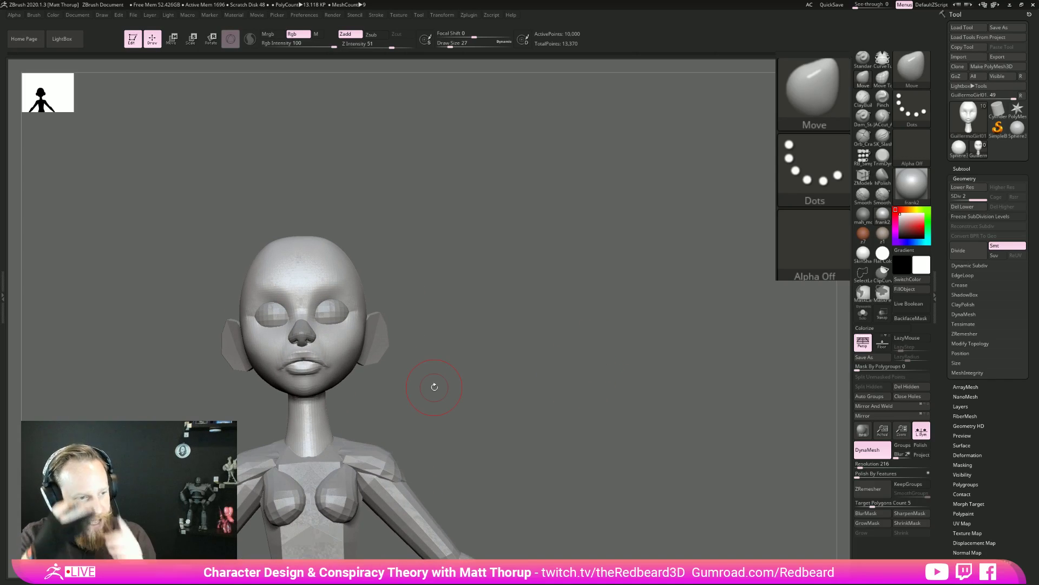
Refine the jaw and lower cheek contour in front view with the Move brush at draw size 31.
{"action": "mouse_move", "coordinate": [543, 377]}
{"action": "left_mouse_down"}
{"action": "mouse_move", "coordinate": [558, 395]}
{"action": "mouse_move", "coordinate": [476, 378]}
{"action": "mouse_move", "coordinate": [560, 391]}
{"action": "left_mouse_up"}
{"action": "key", "text": "bracketright"}
{"action": "key", "text": "bracketright"}
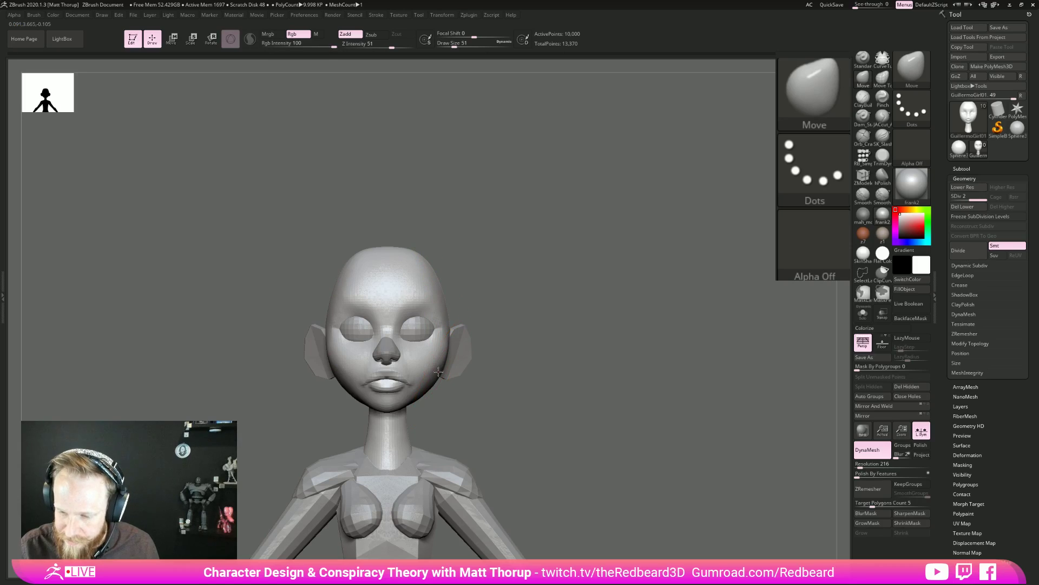
{"action": "key", "text": "bracketleft"}
{"action": "key", "text": "bracketleft"}
{"action": "key", "text": "bracketleft"}
{"action": "key", "text": "bracketleft"}
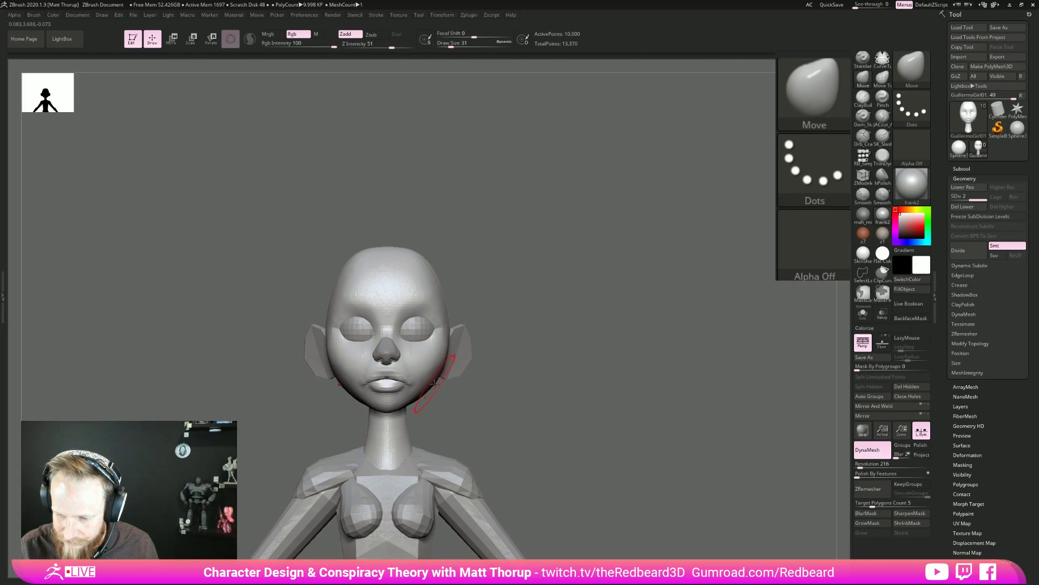
{"action": "mouse_move", "coordinate": [461, 404]}
{"action": "left_mouse_down"}
{"action": "mouse_move", "coordinate": [552, 399]}
{"action": "mouse_move", "coordinate": [548, 415]}
{"action": "left_mouse_up"}
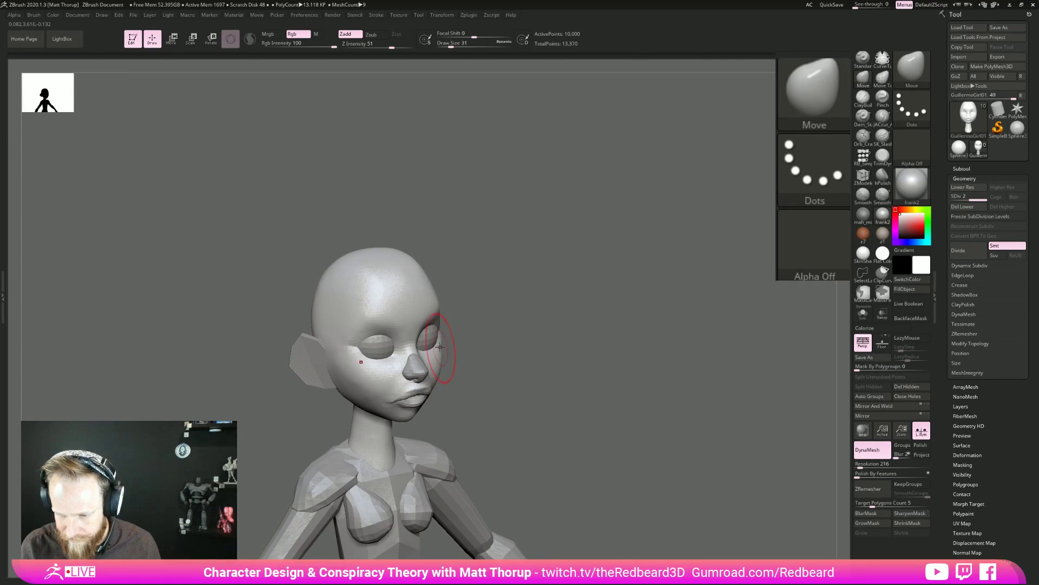
Adjust the outer cheek and temple contour with the Move brush at draw size 29, then smooth the temples at draw size 4.
{"action": "key", "text": "bracketleft"}
{"action": "key", "text": "bracketleft"}
{"action": "key", "text": "bracketright"}
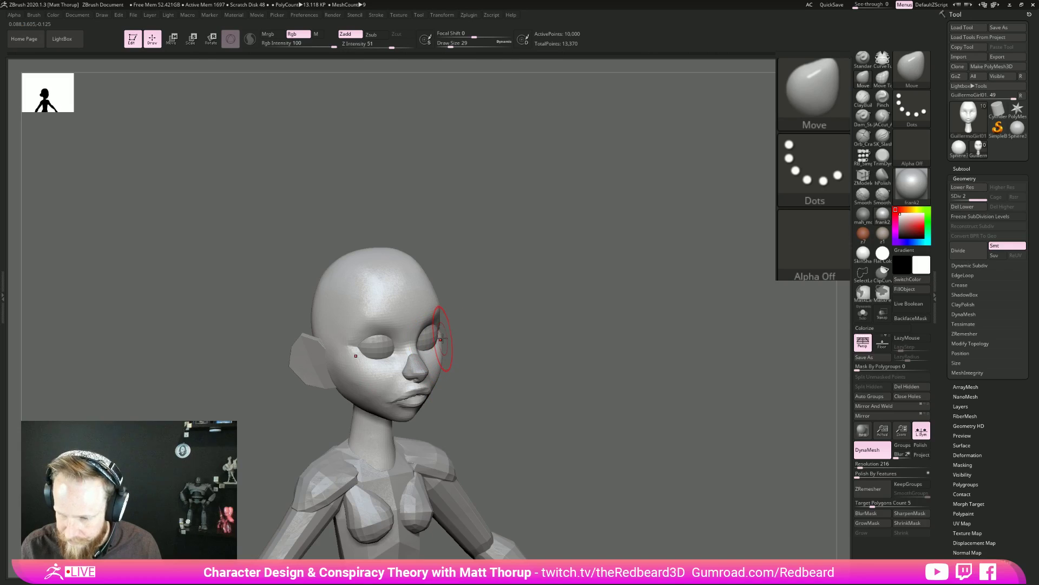
{"action": "mouse_move", "coordinate": [465, 335]}
{"action": "left_mouse_down"}
{"action": "mouse_move", "coordinate": [444, 335]}
{"action": "mouse_move", "coordinate": [580, 332]}
{"action": "mouse_move", "coordinate": [555, 358]}
{"action": "left_mouse_up"}
{"action": "key", "text": "bracketleft"}
{"action": "key", "text": "s"}
{"action": "left_click_drag", "start_coordinate": [443, 309], "coordinate": [438, 309]}
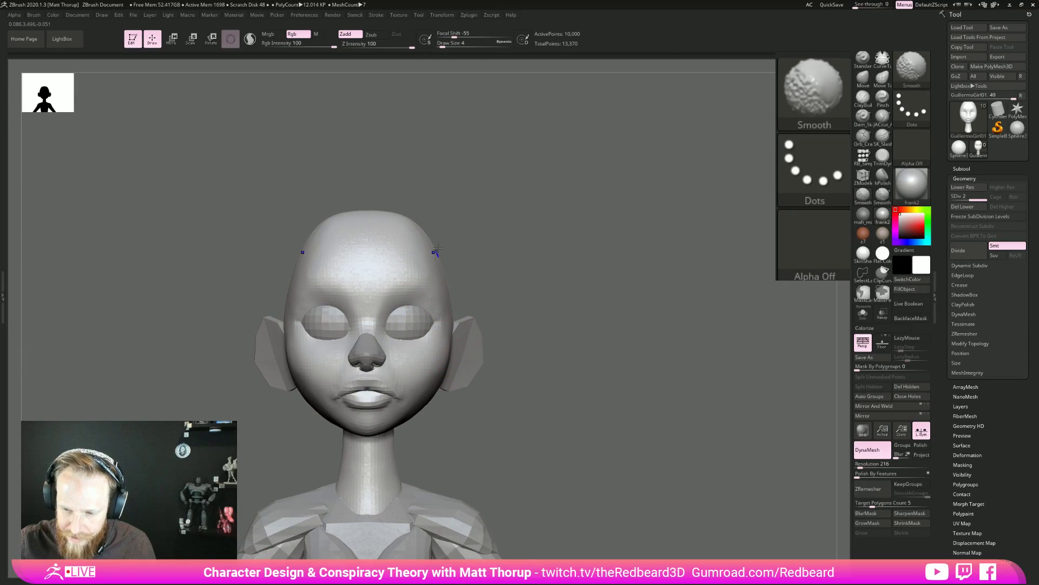
Compare the head with the reference painting of the seated girl wearing round glasses.
{"action": "right_click_drag", "start_coordinate": [0, 325], "coordinate": [164, 126]}
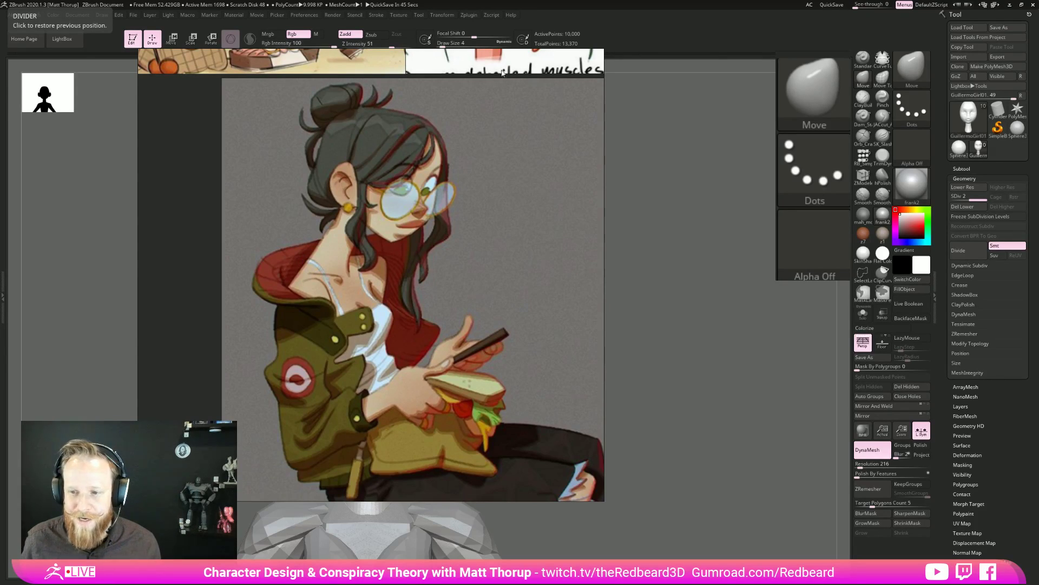
{"action": "right_click_drag", "start_coordinate": [523, 66], "coordinate": [0, 98]}
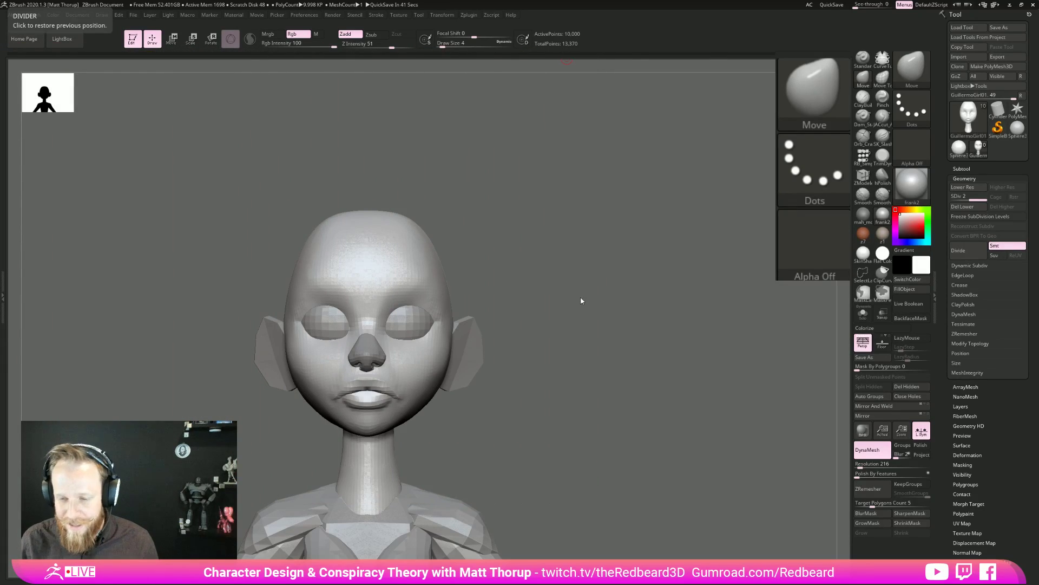
{"action": "key", "text": "ctrl+shift"}
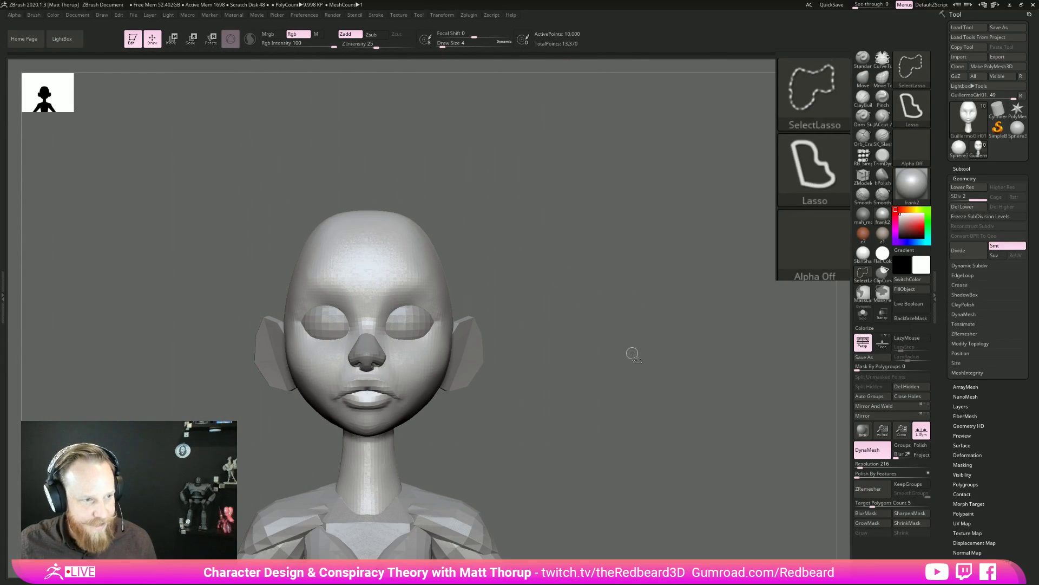
{"action": "mouse_move", "coordinate": [650, 372]}
{"action": "left_mouse_down", "text": "ctrl+shift"}
{"action": "mouse_move", "coordinate": [590, 241]}
{"action": "mouse_move", "coordinate": [663, 204]}
{"action": "mouse_move", "coordinate": [730, 287]}
{"action": "mouse_move", "coordinate": [661, 376]}
{"action": "left_mouse_up", "text": "ctrl+shift"}
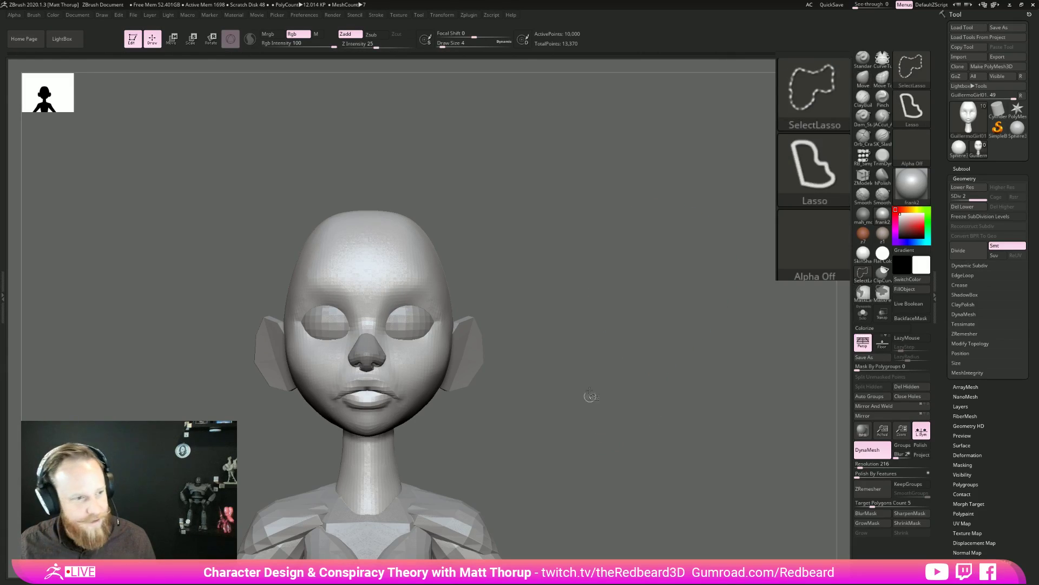
{"action": "mouse_move", "coordinate": [593, 307]}
{"action": "left_mouse_down", "text": "ctrl+shift"}
{"action": "mouse_move", "coordinate": [603, 441]}
{"action": "mouse_move", "coordinate": [687, 397]}
{"action": "mouse_move", "coordinate": [655, 319]}
{"action": "mouse_move", "coordinate": [618, 292]}
{"action": "mouse_move", "coordinate": [594, 308]}
{"action": "left_mouse_up", "text": "ctrl+shift"}
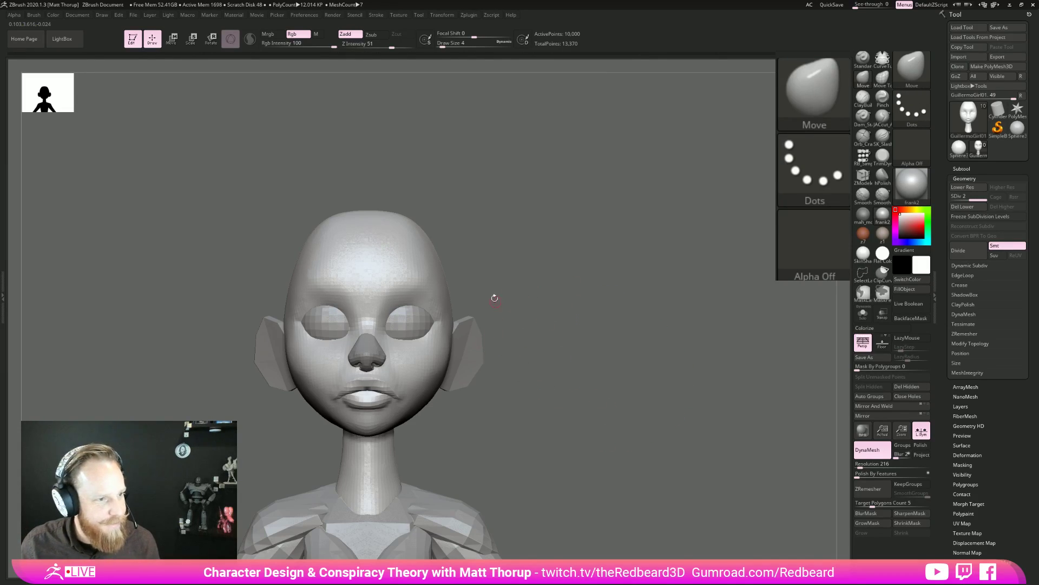
{"action": "mouse_move", "coordinate": [645, 167]}
{"action": "left_mouse_down", "text": "ctrl+shift"}
{"action": "mouse_move", "coordinate": [562, 290]}
{"action": "mouse_move", "coordinate": [632, 348]}
{"action": "mouse_move", "coordinate": [636, 428]}
{"action": "mouse_move", "coordinate": [680, 438]}
{"action": "mouse_move", "coordinate": [688, 303]}
{"action": "mouse_move", "coordinate": [715, 195]}
{"action": "mouse_move", "coordinate": [647, 152]}
{"action": "left_mouse_up", "text": "ctrl+shift"}
Reshape the top and back of the skull in side view with the Move brush at draw size 71.
{"action": "mouse_move", "coordinate": [620, 418]}
{"action": "left_mouse_down"}
{"action": "mouse_move", "coordinate": [636, 441]}
{"action": "mouse_move", "coordinate": [547, 397]}
{"action": "left_mouse_up"}
{"action": "left_click_drag", "start_coordinate": [355, 251], "coordinate": [369, 251]}
{"action": "left_click_drag", "start_coordinate": [488, 213], "coordinate": [508, 213], "text": "shift"}
{"action": "key", "text": "s"}
{"action": "key", "text": "s"}
{"action": "left_click_drag", "start_coordinate": [374, 235], "coordinate": [351, 259]}
{"action": "left_click_drag", "start_coordinate": [481, 228], "coordinate": [460, 230]}
{"action": "key", "text": "s"}
{"action": "key", "text": "s"}
{"action": "left_click_drag", "start_coordinate": [349, 283], "coordinate": [342, 310]}
{"action": "left_click_drag", "start_coordinate": [371, 230], "coordinate": [423, 229]}
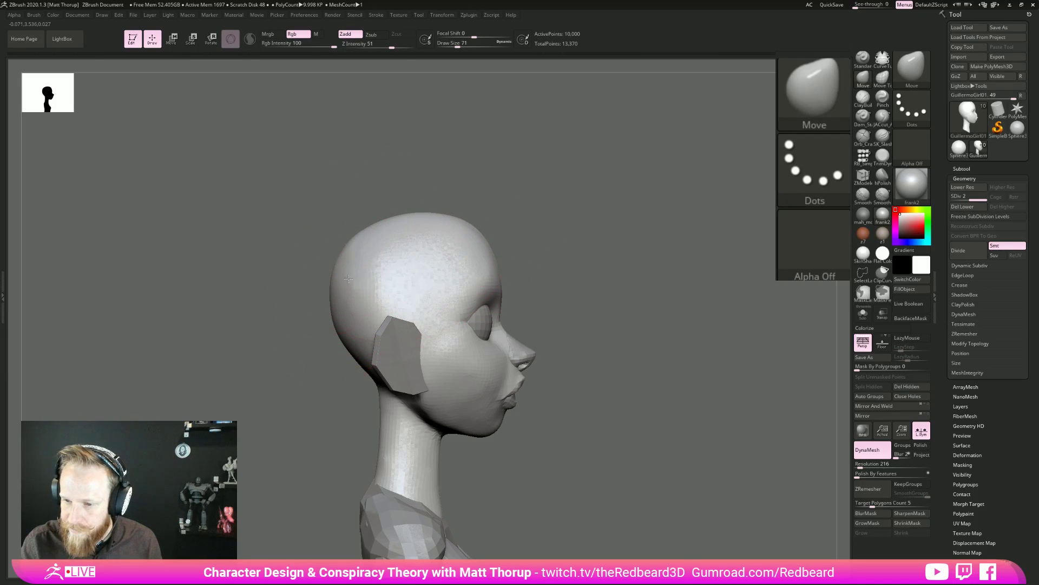
Smooth the back of the neck and the transition into the base of the skull, using small draw sizes.
{"action": "left_click_drag", "start_coordinate": [587, 367], "coordinate": [533, 359]}
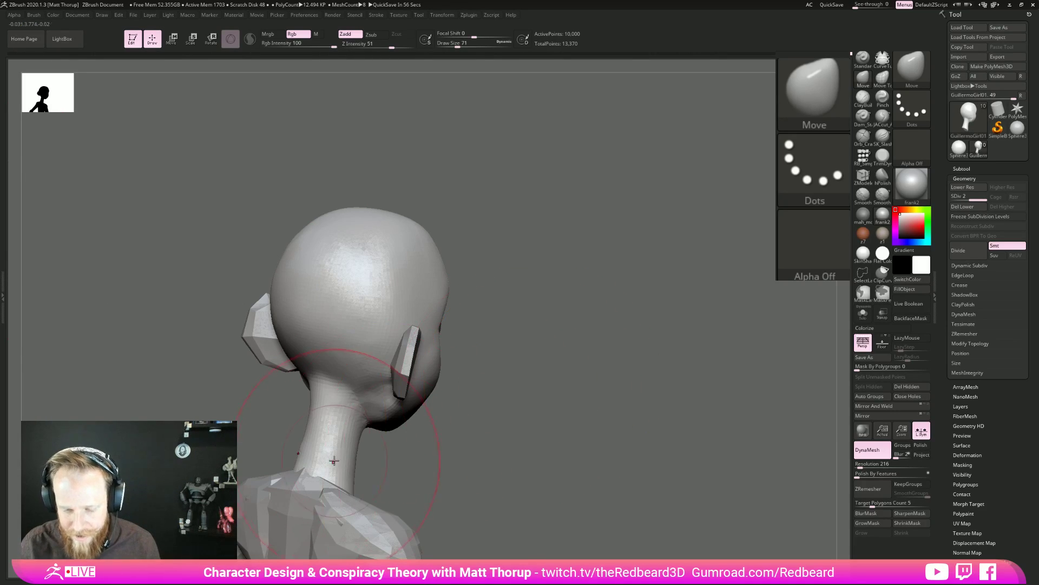
{"action": "key", "text": "shift"}
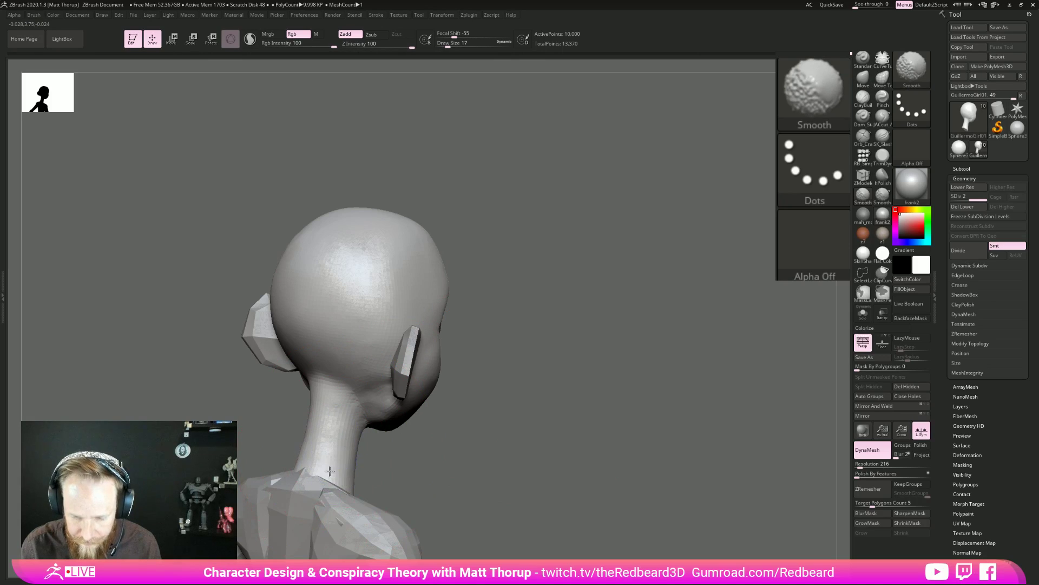
{"action": "mouse_move", "coordinate": [558, 402]}
{"action": "left_mouse_down"}
{"action": "mouse_move", "coordinate": [545, 404]}
{"action": "mouse_move", "coordinate": [510, 466]}
{"action": "mouse_move", "coordinate": [372, 403]}
{"action": "left_mouse_up"}
{"action": "key", "text": "s"}
{"action": "left_click_drag", "start_coordinate": [370, 387], "coordinate": [377, 412], "text": "shift"}
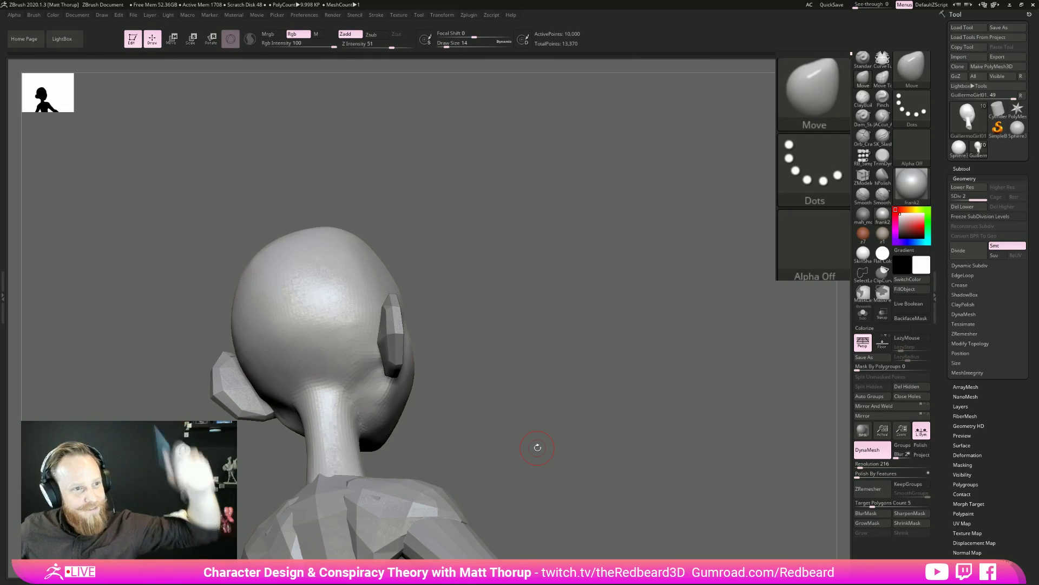
{"action": "mouse_move", "coordinate": [536, 446]}
{"action": "left_mouse_down"}
{"action": "mouse_move", "coordinate": [378, 373]}
{"action": "mouse_move", "coordinate": [375, 445]}
{"action": "mouse_move", "coordinate": [366, 410]}
{"action": "left_mouse_up"}
{"action": "key", "text": "s"}
{"action": "left_click_drag", "start_coordinate": [534, 425], "coordinate": [450, 415]}
{"action": "left_click_drag", "start_coordinate": [342, 418], "coordinate": [328, 397], "text": "shift"}
Adjust the back contour of the neck in side view with the Move brush at draw size 35.
{"action": "key", "text": "b"}
{"action": "key", "text": "m"}
{"action": "key", "text": "v"}
{"action": "left_click_drag", "start_coordinate": [437, 504], "coordinate": [460, 513]}
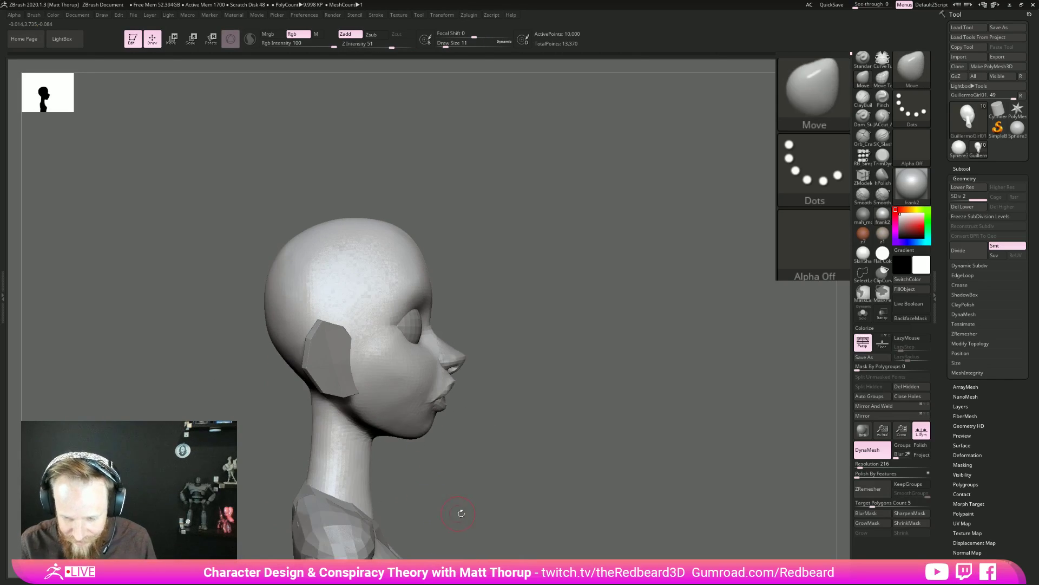
{"action": "key", "text": "s"}
{"action": "left_click_drag", "start_coordinate": [336, 445], "coordinate": [307, 455]}
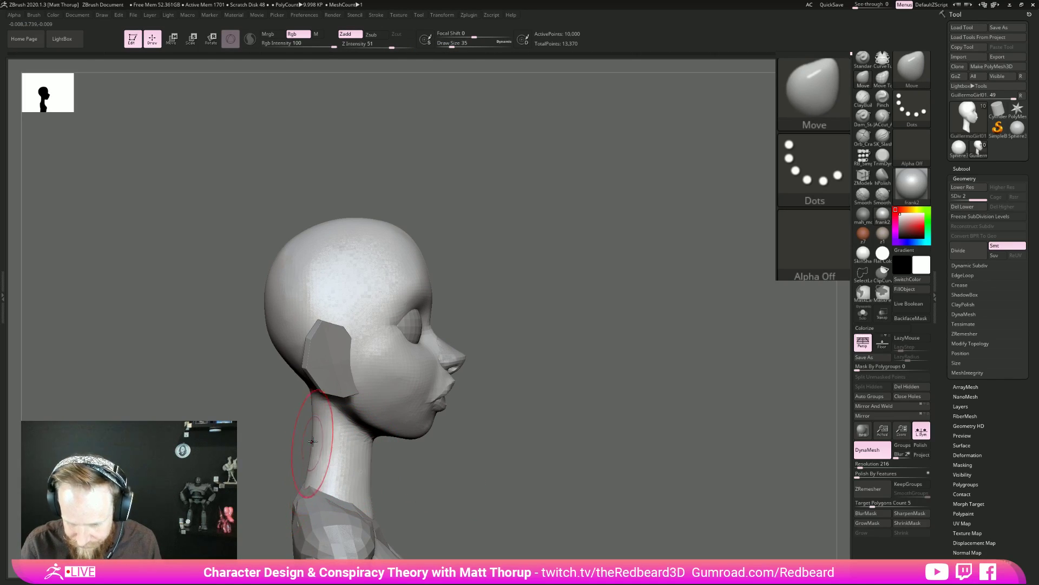
Refine the cheeks and the sides of the face beside the ears in front view, using draw size 37.
{"action": "mouse_move", "coordinate": [476, 428]}
{"action": "left_mouse_down"}
{"action": "mouse_move", "coordinate": [515, 443]}
{"action": "mouse_move", "coordinate": [422, 428]}
{"action": "left_mouse_up"}
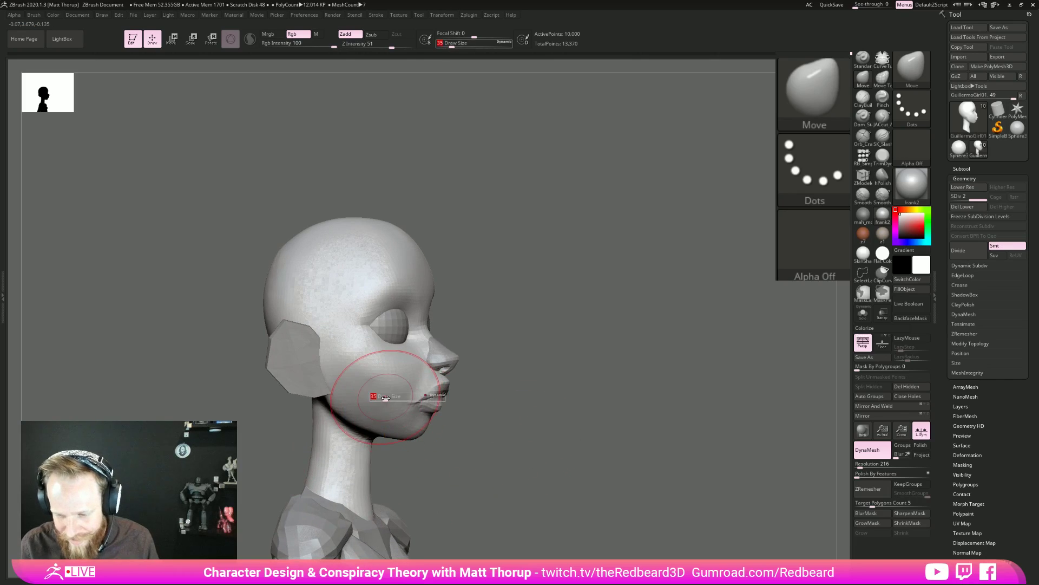
{"action": "mouse_move", "coordinate": [359, 375]}
{"action": "left_mouse_down", "text": "shift"}
{"action": "mouse_move", "coordinate": [366, 364]}
{"action": "mouse_move", "coordinate": [392, 418]}
{"action": "mouse_move", "coordinate": [419, 427]}
{"action": "left_mouse_up", "text": "shift"}
{"action": "left_click_drag", "start_coordinate": [593, 426], "coordinate": [601, 412], "text": "shift"}
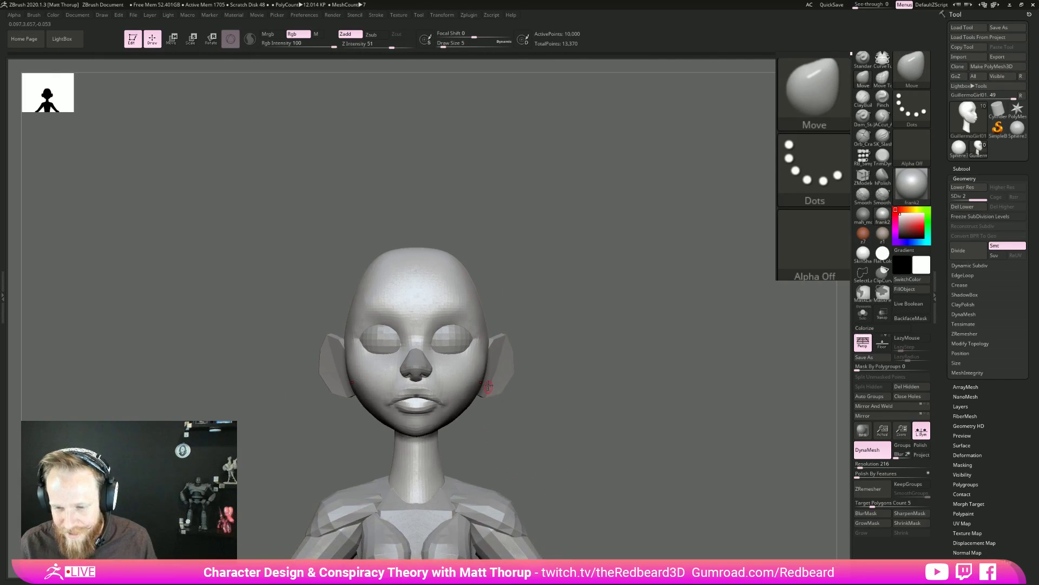
{"action": "left_click_drag", "start_coordinate": [541, 402], "coordinate": [520, 400]}
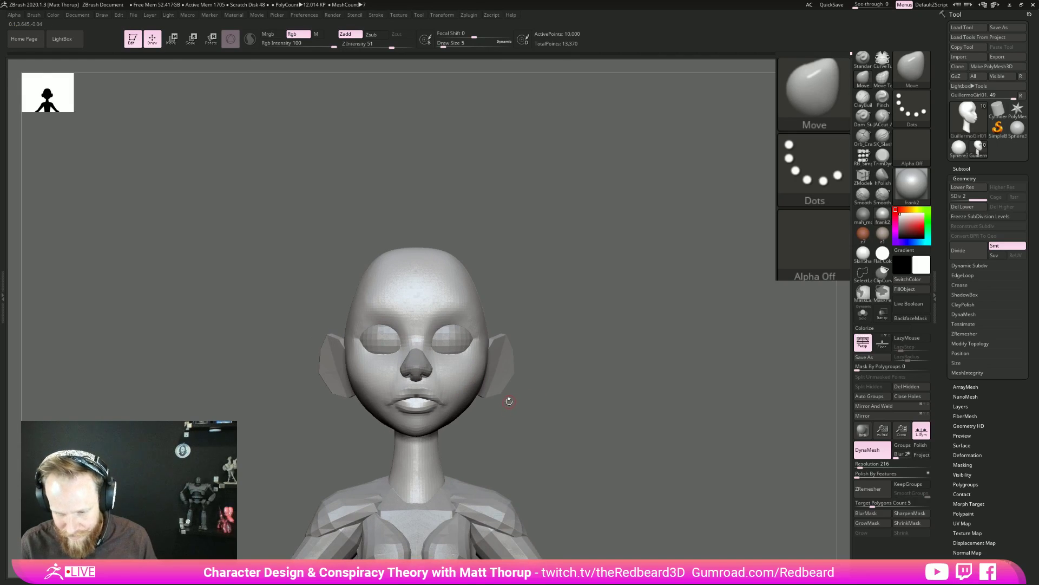
{"action": "key", "text": "s"}
{"action": "left_click_drag", "start_coordinate": [460, 386], "coordinate": [481, 364]}
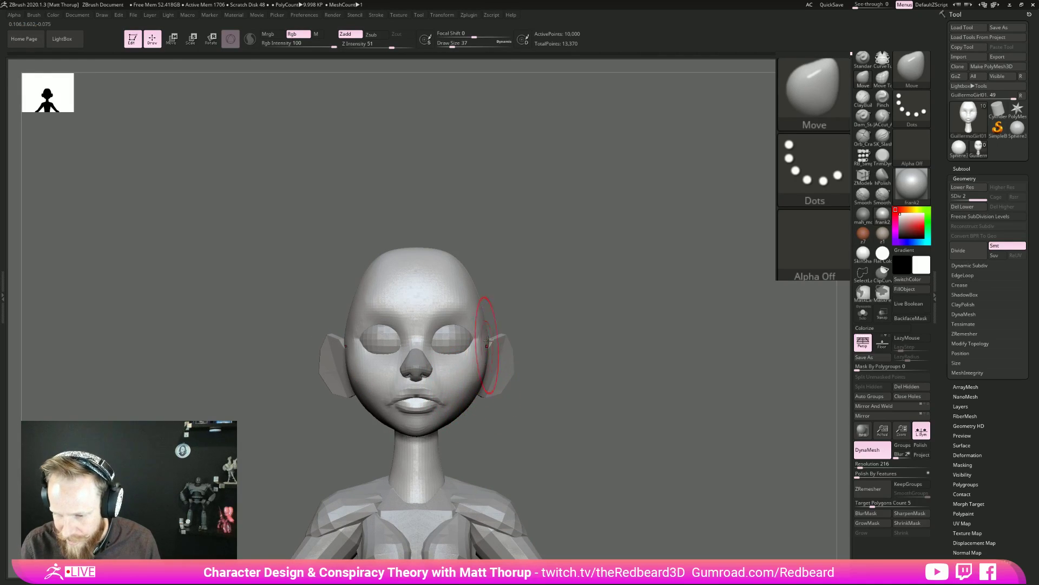
Adjust the upper contour of the skull in front view with the Move brush at draw size 44.
{"action": "key", "text": "s"}
{"action": "left_click_drag", "start_coordinate": [473, 293], "coordinate": [477, 292]}
{"action": "key", "text": "s"}
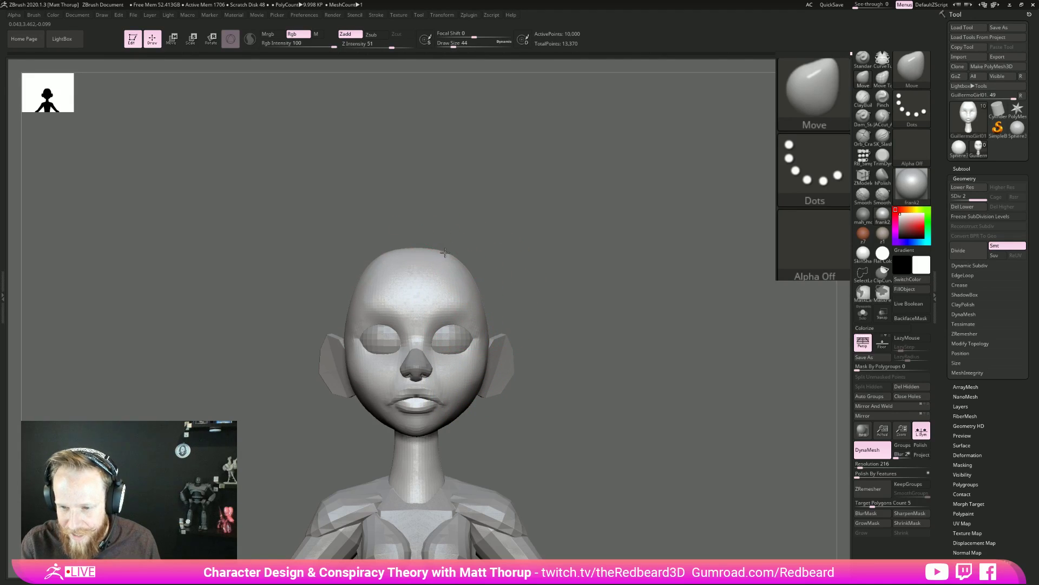
{"action": "left_click_drag", "start_coordinate": [465, 245], "coordinate": [430, 267]}
Refine the cheek and jaw contour in three-quarter view, reducing the Move brush to draw size 22.
{"action": "mouse_move", "coordinate": [515, 225]}
{"action": "left_mouse_down"}
{"action": "mouse_move", "coordinate": [592, 249]}
{"action": "mouse_move", "coordinate": [635, 305]}
{"action": "mouse_move", "coordinate": [622, 320]}
{"action": "mouse_move", "coordinate": [670, 339]}
{"action": "mouse_move", "coordinate": [648, 339]}
{"action": "mouse_move", "coordinate": [639, 394]}
{"action": "left_mouse_up"}
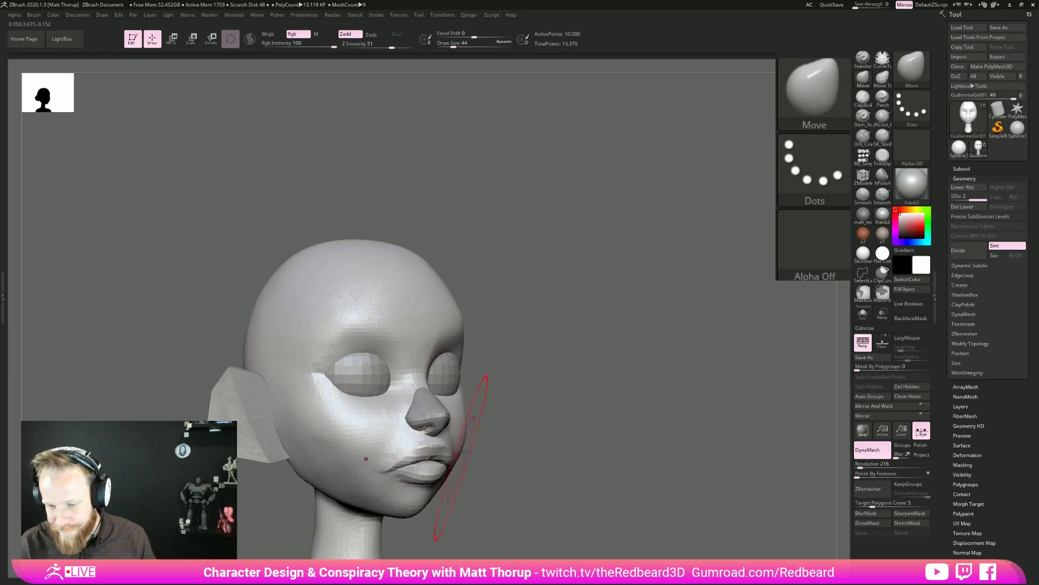
{"action": "left_click_drag", "start_coordinate": [507, 448], "coordinate": [499, 466]}
{"action": "key", "text": "s"}
{"action": "left_click_drag", "start_coordinate": [418, 517], "coordinate": [413, 517]}
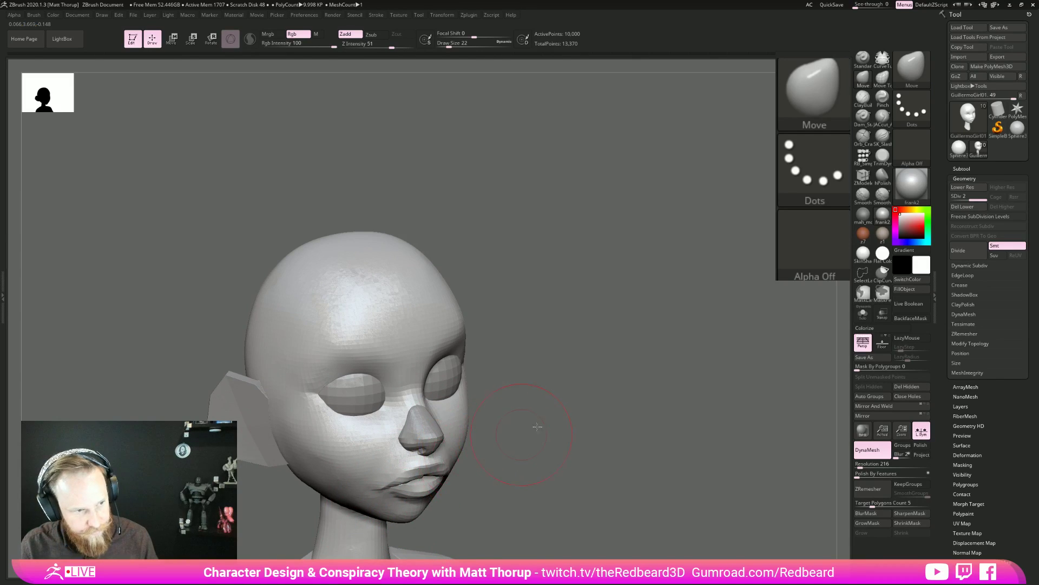
Select the nose subtool and adjust the nose tip in side view with the Move brush at draw size 14.
{"action": "left_click_drag", "start_coordinate": [517, 425], "coordinate": [536, 418], "text": "shift"}
{"action": "left_click", "coordinate": [464, 430], "text": "alt"}
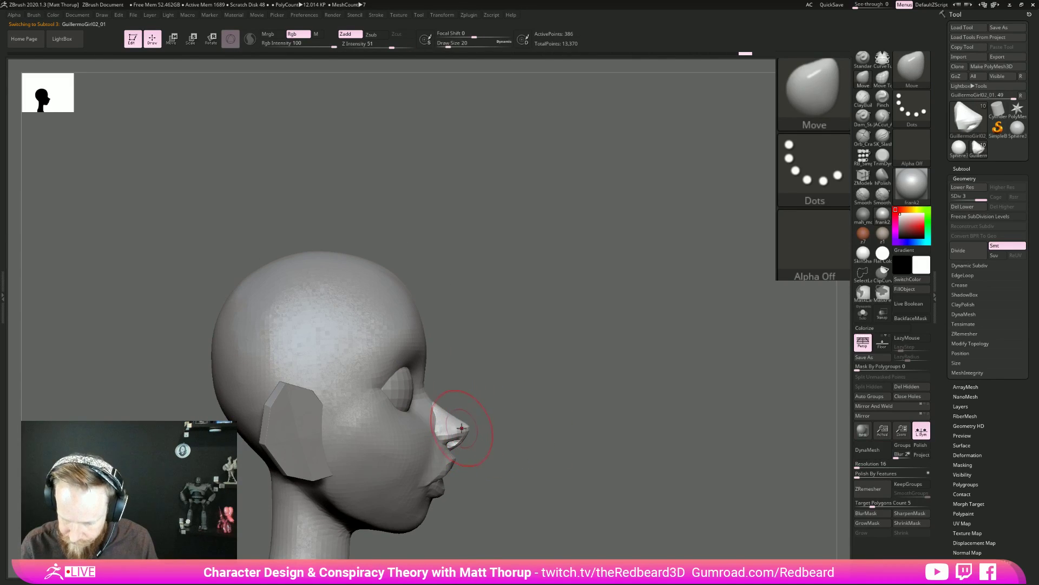
{"action": "key", "text": "s"}
{"action": "left_click_drag", "start_coordinate": [464, 426], "coordinate": [463, 424]}
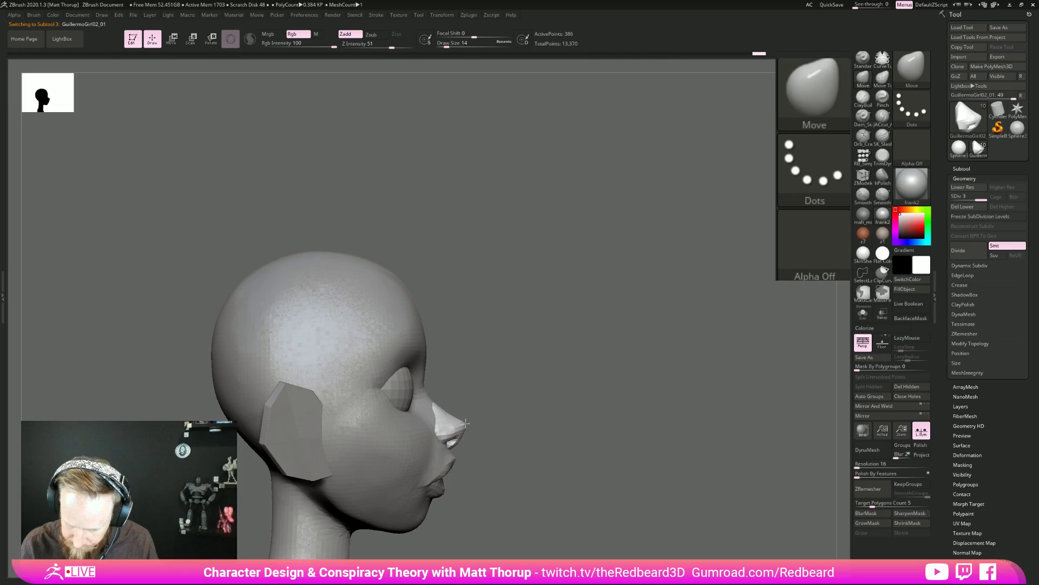
Reselect the head subtool and refine the back of the skull in side view at draw size 35, smoothing the surface.
{"action": "left_click_drag", "start_coordinate": [525, 379], "coordinate": [529, 442]}
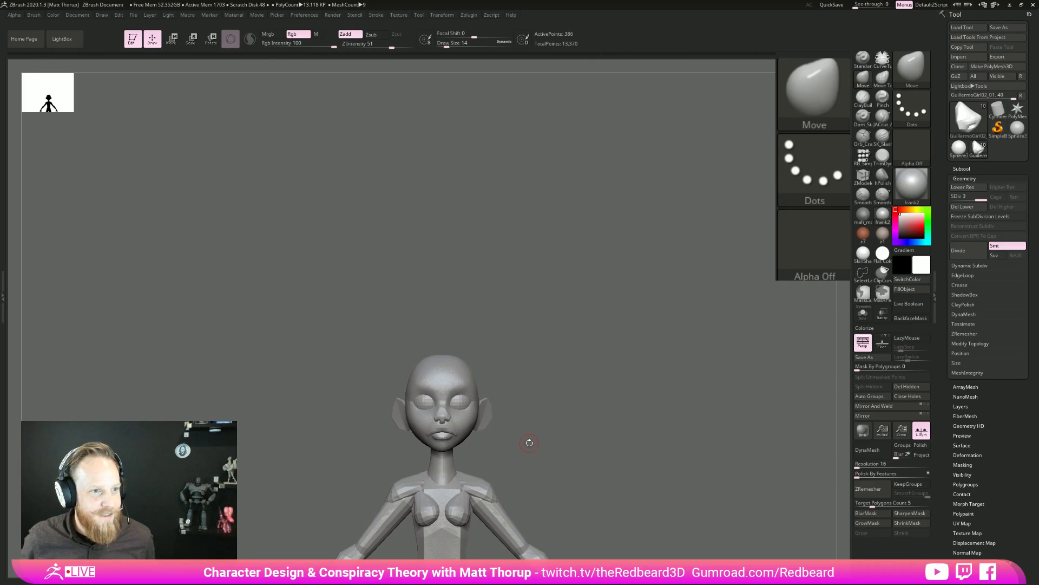
{"action": "left_click_drag", "start_coordinate": [530, 443], "coordinate": [580, 349]}
{"action": "left_click_drag", "start_coordinate": [571, 385], "coordinate": [639, 338], "text": "alt"}
{"action": "left_click", "coordinate": [497, 369], "text": "alt"}
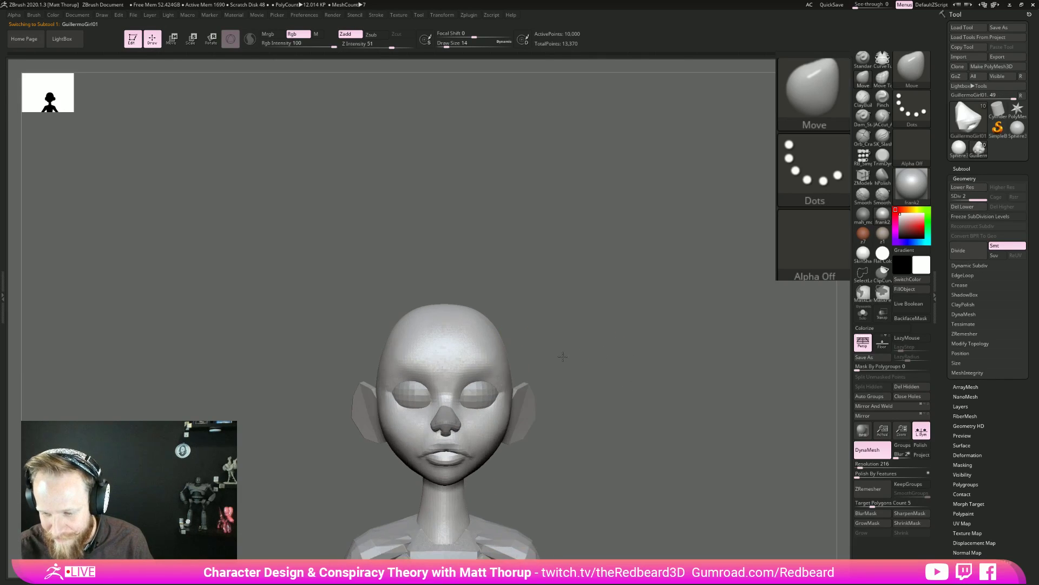
{"action": "mouse_move", "coordinate": [430, 368]}
{"action": "left_mouse_down", "text": "shift"}
{"action": "mouse_move", "coordinate": [379, 357]}
{"action": "mouse_move", "coordinate": [407, 337]}
{"action": "mouse_move", "coordinate": [367, 391]}
{"action": "left_mouse_up", "text": "shift"}
{"action": "mouse_move", "coordinate": [438, 279]}
{"action": "left_mouse_down"}
{"action": "mouse_move", "coordinate": [464, 291]}
{"action": "mouse_move", "coordinate": [545, 275]}
{"action": "left_mouse_up"}
{"action": "key", "text": "bracketright"}
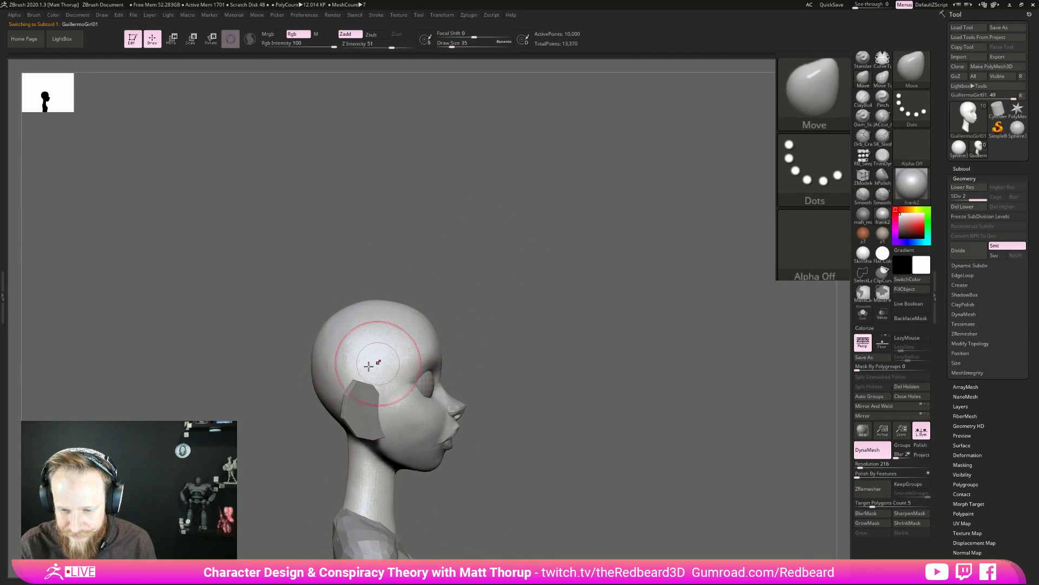
{"action": "mouse_move", "coordinate": [319, 376]}
{"action": "left_mouse_down", "text": "shift"}
{"action": "mouse_move", "coordinate": [331, 318]}
{"action": "mouse_move", "coordinate": [354, 309]}
{"action": "left_mouse_up", "text": "shift"}
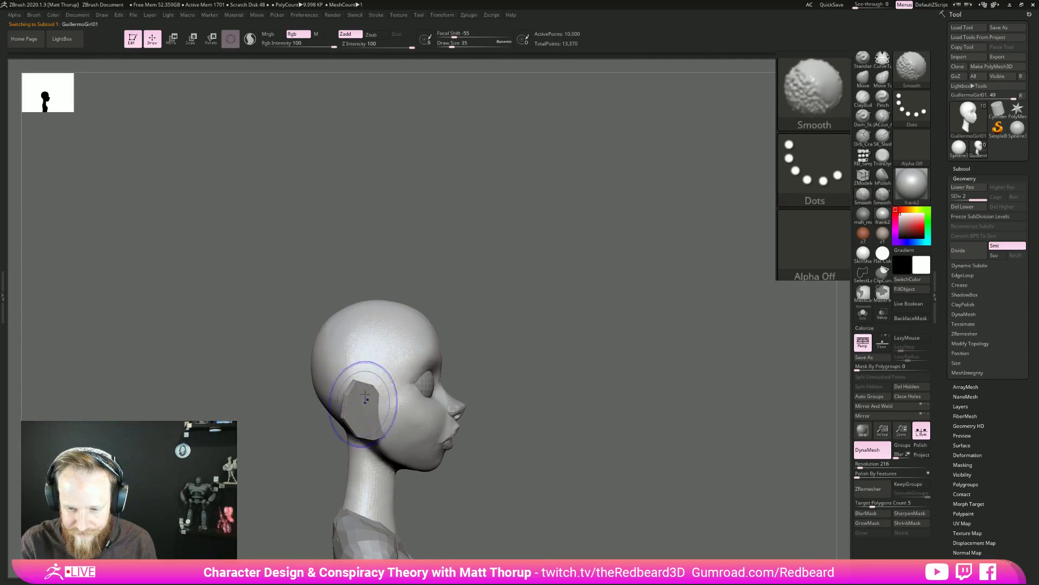
{"action": "mouse_move", "coordinate": [587, 349]}
{"action": "left_mouse_down"}
{"action": "mouse_move", "coordinate": [563, 351]}
{"action": "mouse_move", "coordinate": [619, 392]}
{"action": "mouse_move", "coordinate": [568, 404]}
{"action": "mouse_move", "coordinate": [636, 411]}
{"action": "mouse_move", "coordinate": [569, 389]}
{"action": "left_mouse_up"}
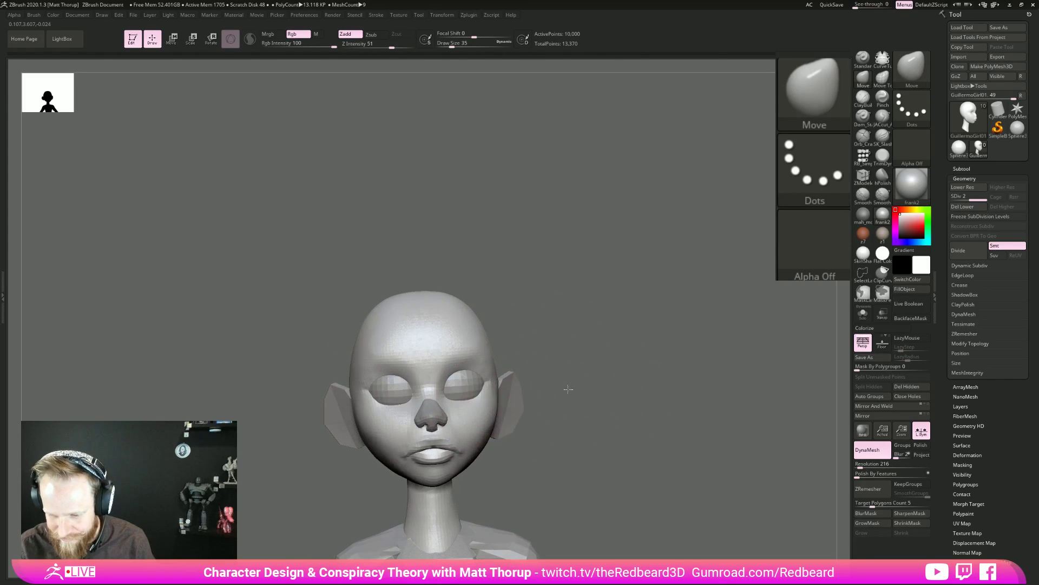
Refine the nose bridge and inner eye area with the JACcut_A brush, reducing the draw size to 11 and smoothing the surface.
{"action": "key", "text": "2"}
{"action": "key", "text": "s"}
{"action": "left_click_drag", "start_coordinate": [489, 374], "coordinate": [569, 347]}
{"action": "key", "text": "s"}
{"action": "mouse_move", "coordinate": [526, 375]}
{"action": "left_mouse_down"}
{"action": "mouse_move", "coordinate": [511, 340]}
{"action": "mouse_move", "coordinate": [471, 348]}
{"action": "left_mouse_up"}
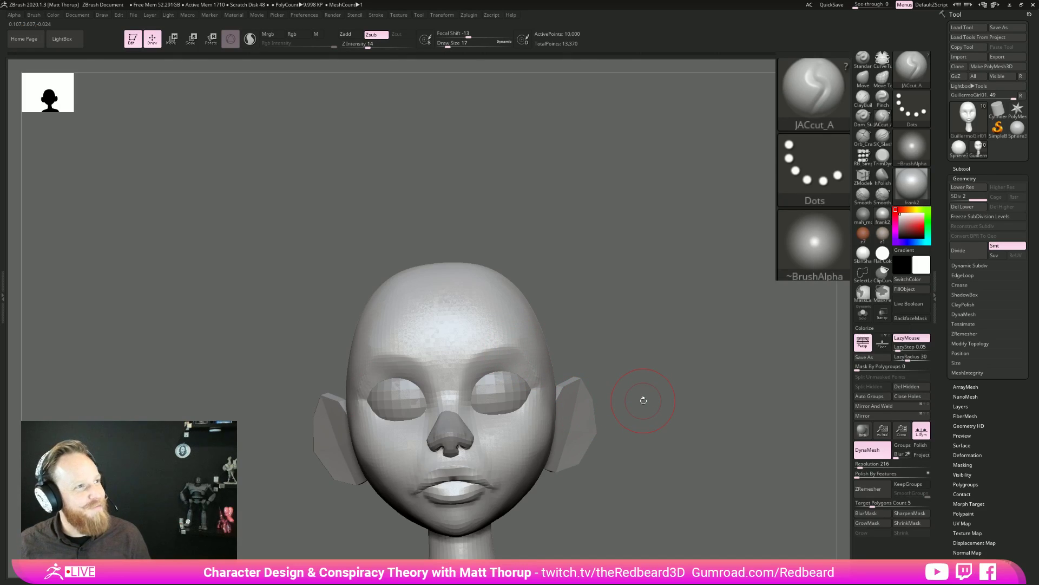
{"action": "left_click_drag", "start_coordinate": [696, 307], "coordinate": [542, 365]}
{"action": "key", "text": "shift"}
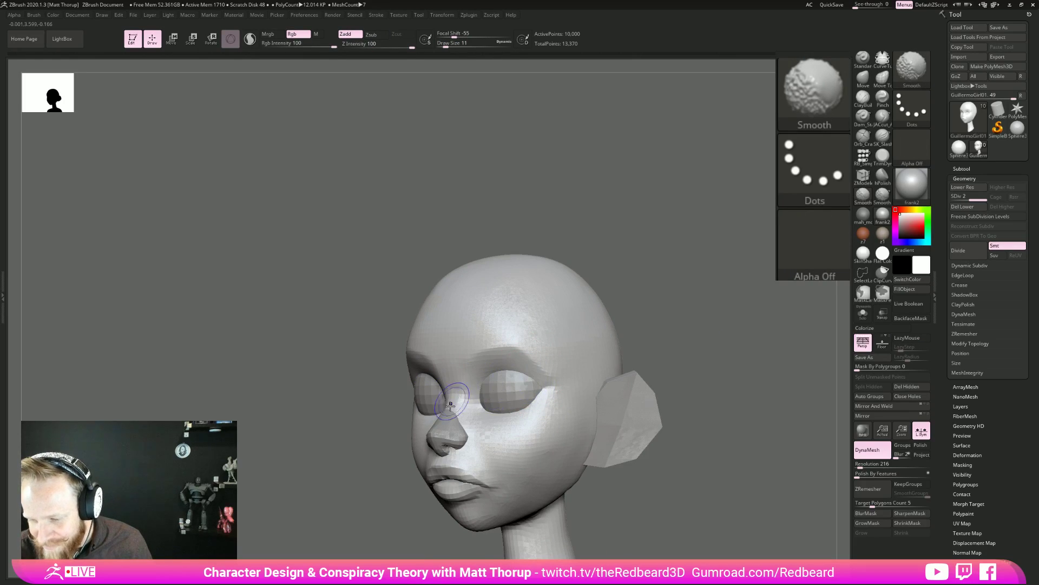
{"action": "left_click_drag", "start_coordinate": [728, 360], "coordinate": [780, 363]}
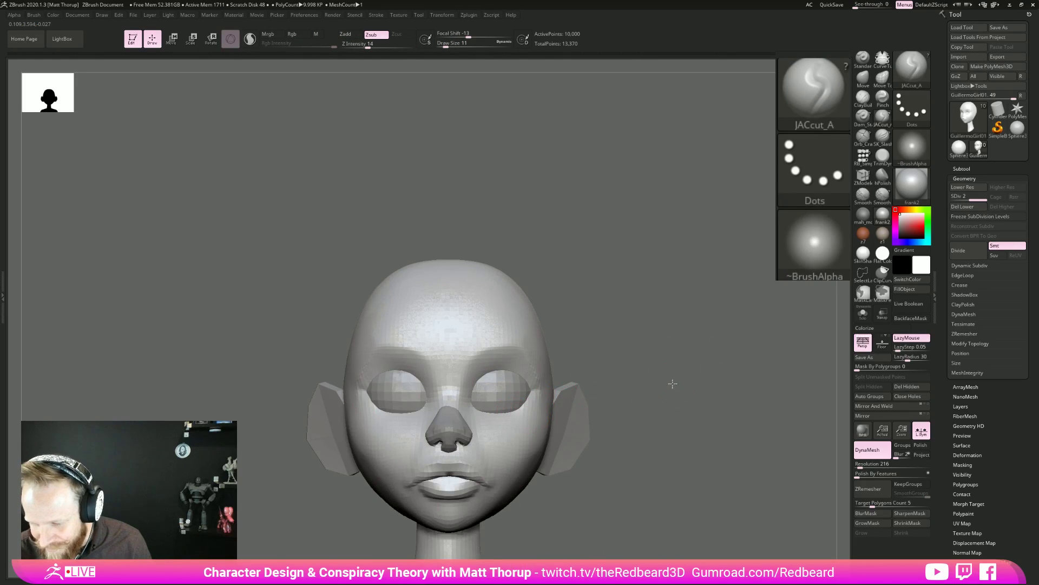
{"action": "left_click_drag", "start_coordinate": [672, 382], "coordinate": [641, 389]}
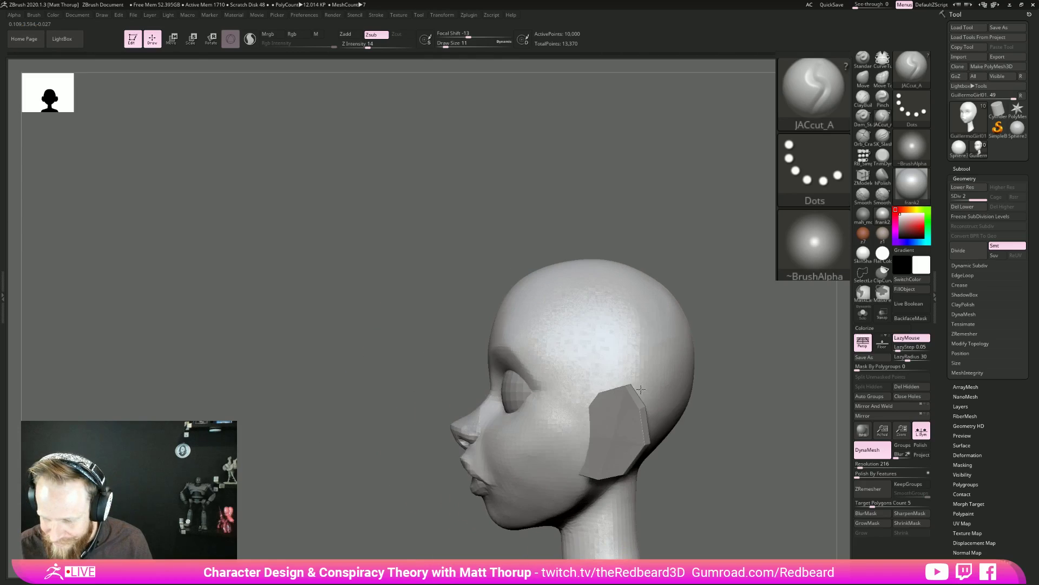
Build up the cheek below the eye with the ClayBuildup brush at draw size 11 and smooth it.
{"action": "key", "text": "b"}
{"action": "key", "text": "c"}
{"action": "key", "text": "b"}
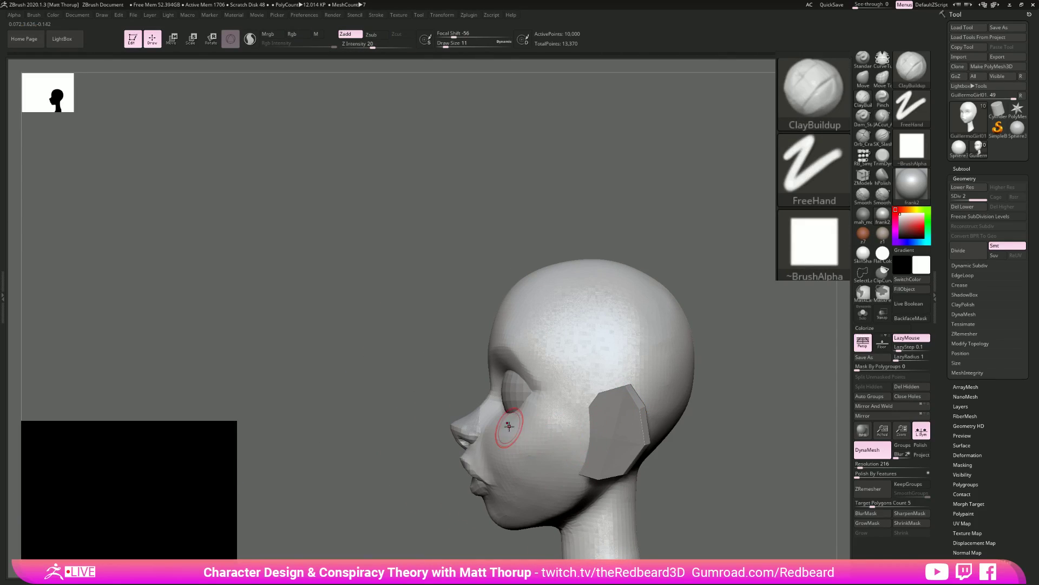
{"action": "mouse_move", "coordinate": [435, 470]}
{"action": "left_mouse_down"}
{"action": "mouse_move", "coordinate": [496, 429]}
{"action": "mouse_move", "coordinate": [489, 418]}
{"action": "mouse_move", "coordinate": [522, 408]}
{"action": "mouse_move", "coordinate": [488, 417]}
{"action": "left_mouse_up"}
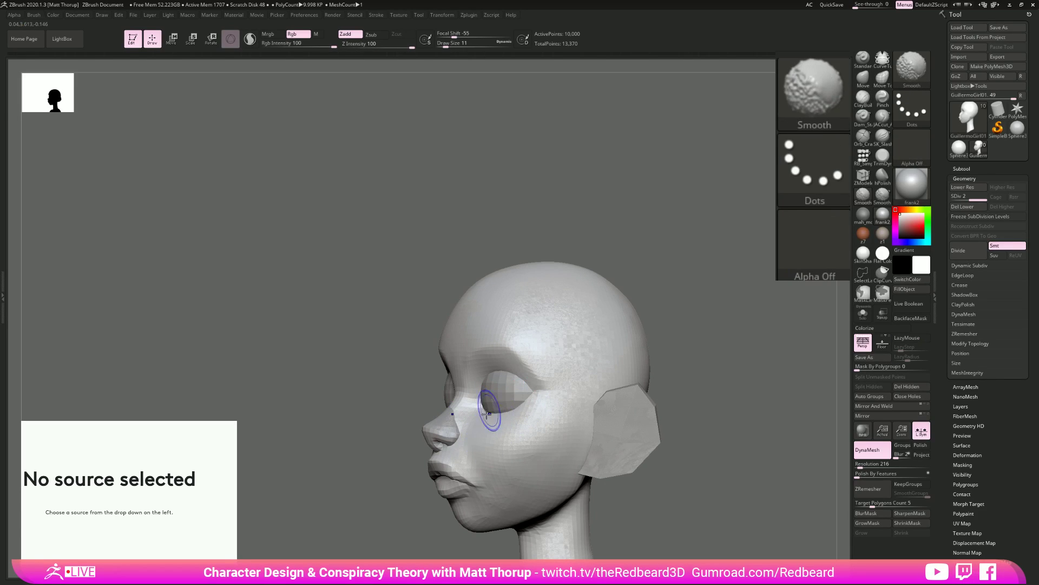
{"action": "mouse_move", "coordinate": [699, 412]}
{"action": "left_mouse_down"}
{"action": "mouse_move", "coordinate": [778, 385]}
{"action": "mouse_move", "coordinate": [769, 395]}
{"action": "left_mouse_up"}
{"action": "key", "text": "shift"}
Add volume beside the nose bridge in front view with ClayBuildup at draw size 11, smoothing the result.
{"action": "key", "text": "s"}
{"action": "mouse_move", "coordinate": [541, 462]}
{"action": "left_mouse_down"}
{"action": "mouse_move", "coordinate": [559, 476]}
{"action": "mouse_move", "coordinate": [544, 495]}
{"action": "left_mouse_up"}
{"action": "left_click_drag", "start_coordinate": [654, 486], "coordinate": [612, 501], "text": "shift"}
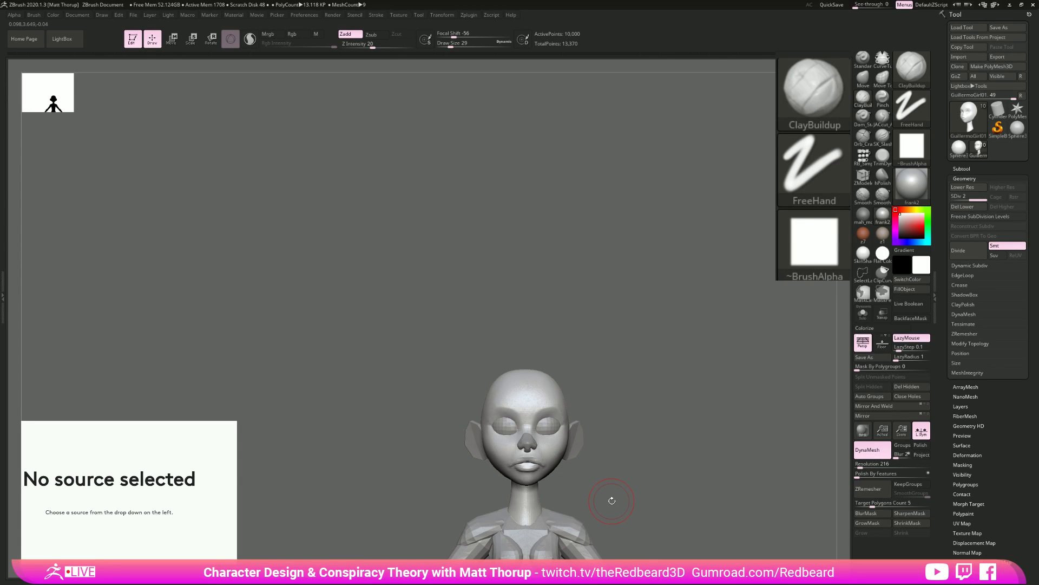
{"action": "left_click_drag", "start_coordinate": [627, 415], "coordinate": [617, 367], "text": "alt"}
{"action": "key", "text": "s"}
{"action": "left_click_drag", "start_coordinate": [520, 347], "coordinate": [501, 346]}
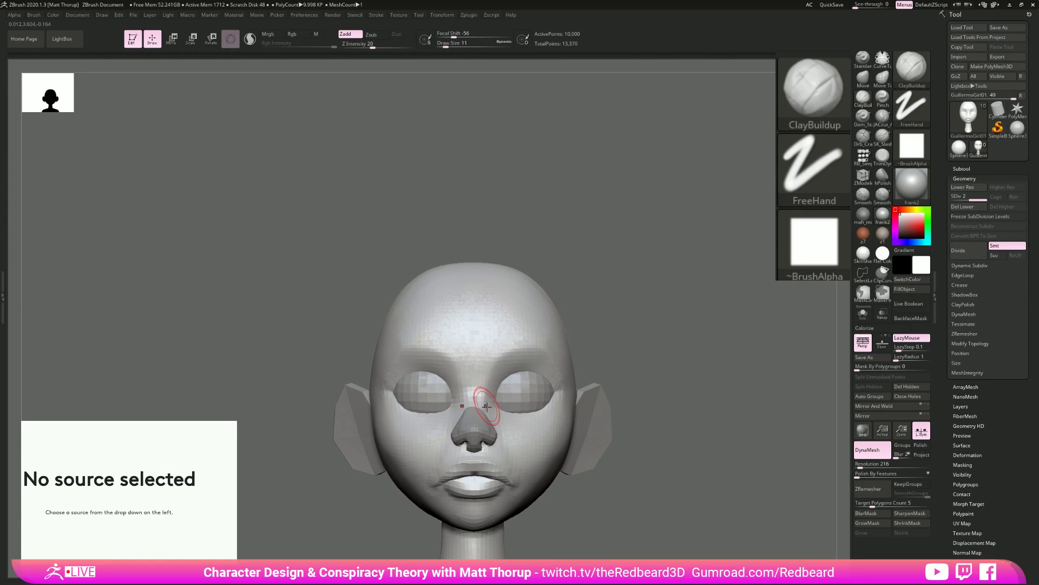
{"action": "key", "text": "shift"}
{"action": "left_click_drag", "start_coordinate": [670, 366], "coordinate": [560, 374]}
{"action": "key", "text": "shift"}
{"action": "left_click_drag", "start_coordinate": [733, 267], "coordinate": [660, 298]}
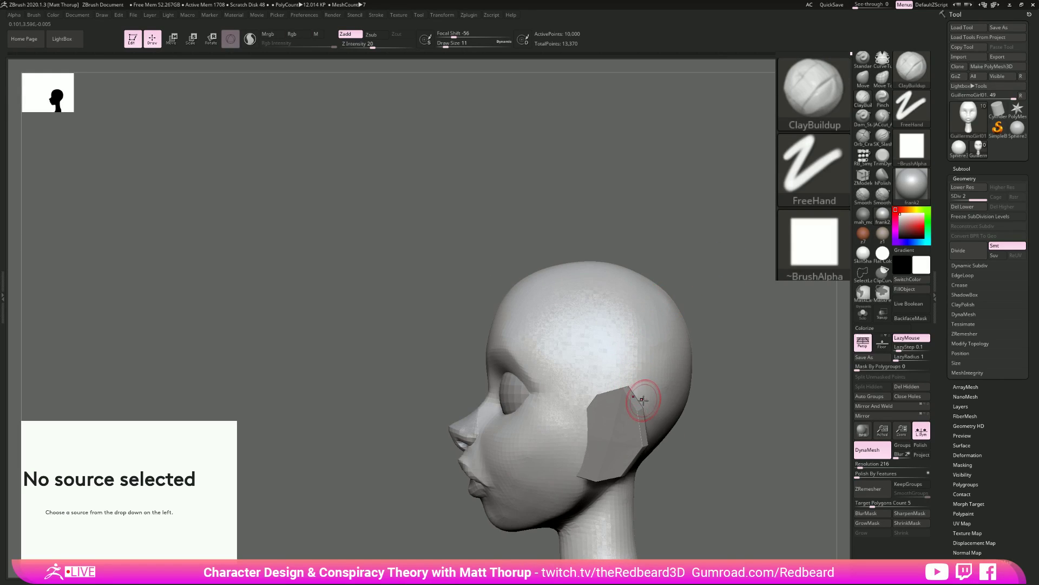
Select the eyes subtool and shift it slightly with the Move gizmo.
{"action": "left_click", "coordinate": [588, 434], "text": "alt"}
{"action": "key", "text": "w"}
{"action": "left_click_drag", "start_coordinate": [626, 424], "coordinate": [627, 422]}
{"action": "left_click_drag", "start_coordinate": [693, 430], "coordinate": [768, 437]}
{"action": "mouse_move", "coordinate": [769, 437]}
{"action": "left_mouse_down", "text": "alt"}
{"action": "mouse_move", "coordinate": [705, 423]}
{"action": "mouse_move", "coordinate": [651, 462]}
{"action": "mouse_move", "coordinate": [661, 464]}
{"action": "mouse_move", "coordinate": [669, 391]}
{"action": "left_mouse_up", "text": "alt"}
{"action": "key", "text": "q"}
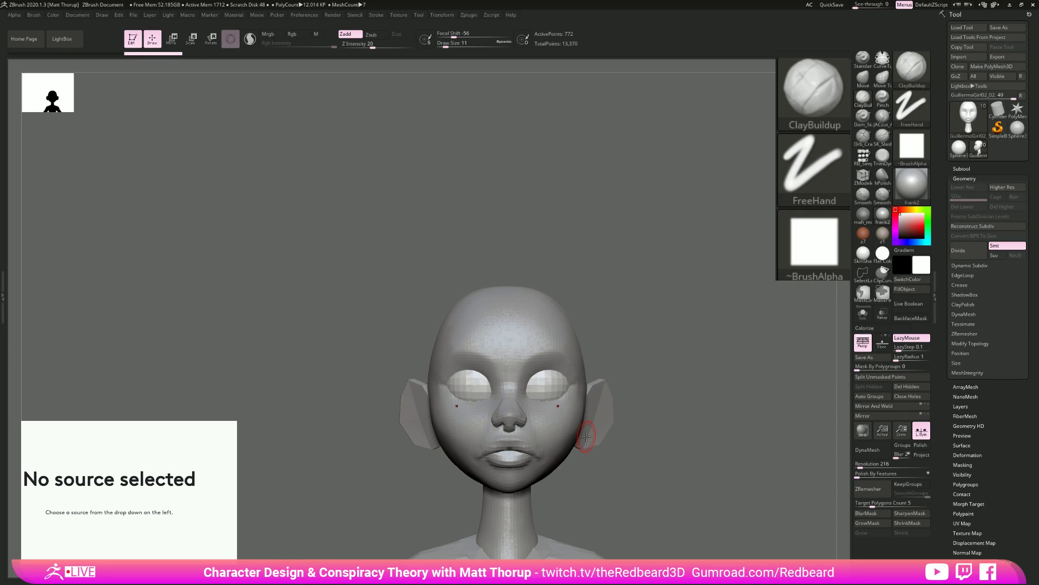
Reselect the head subtool and refine the jawline with the Move brush at draw size 37.
{"action": "left_click_drag", "start_coordinate": [722, 437], "coordinate": [693, 414]}
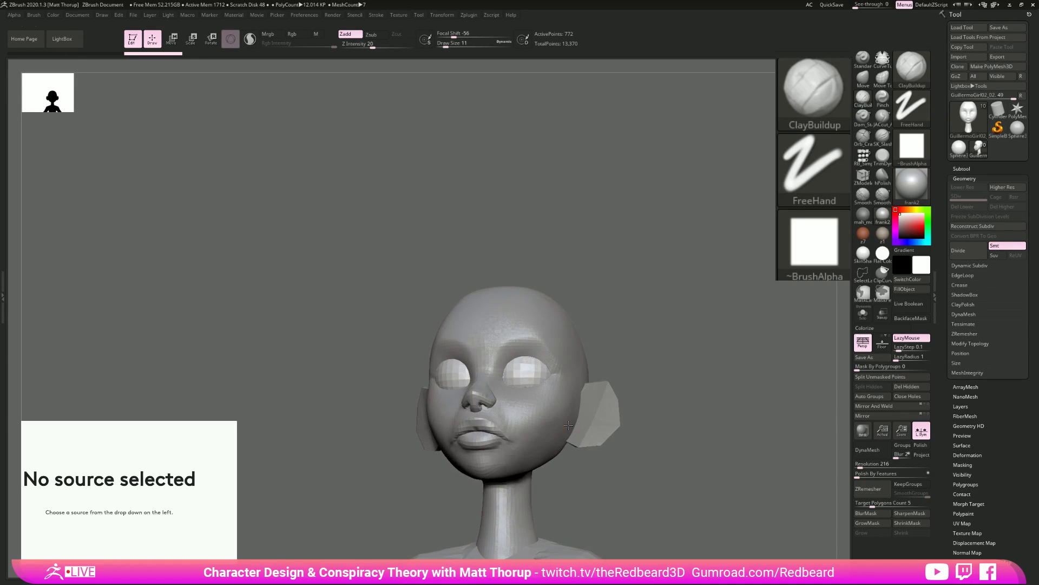
{"action": "left_click", "coordinate": [543, 447], "text": "alt"}
{"action": "left_click_drag", "start_coordinate": [606, 490], "coordinate": [622, 490], "text": "shift"}
{"action": "key", "text": "s"}
{"action": "left_click_drag", "start_coordinate": [546, 426], "coordinate": [550, 428]}
{"action": "key", "text": "s"}
{"action": "key", "text": "b"}
{"action": "key", "text": "m"}
{"action": "key", "text": "v"}
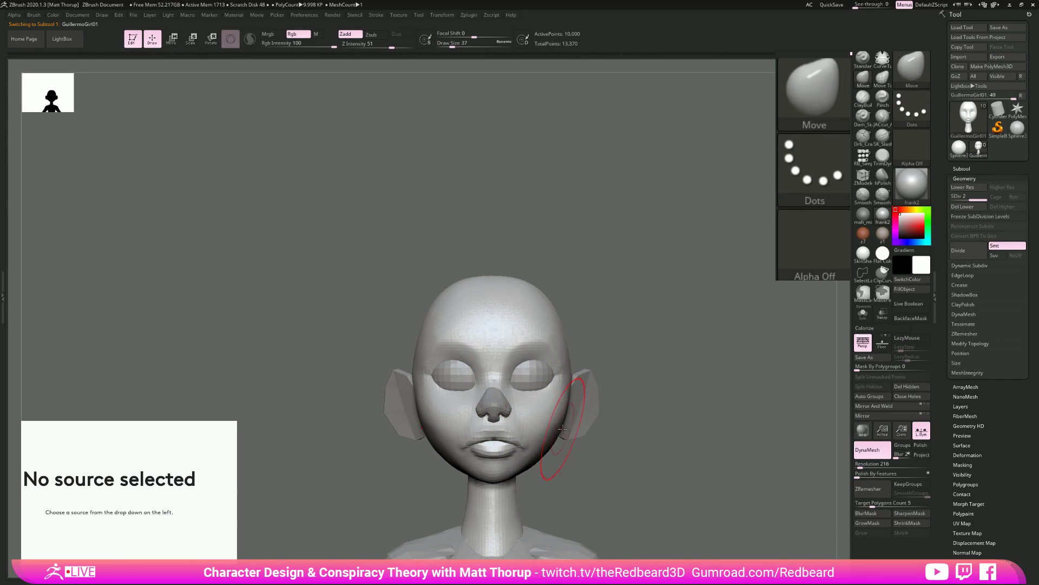
{"action": "left_click_drag", "start_coordinate": [544, 478], "coordinate": [493, 477]}
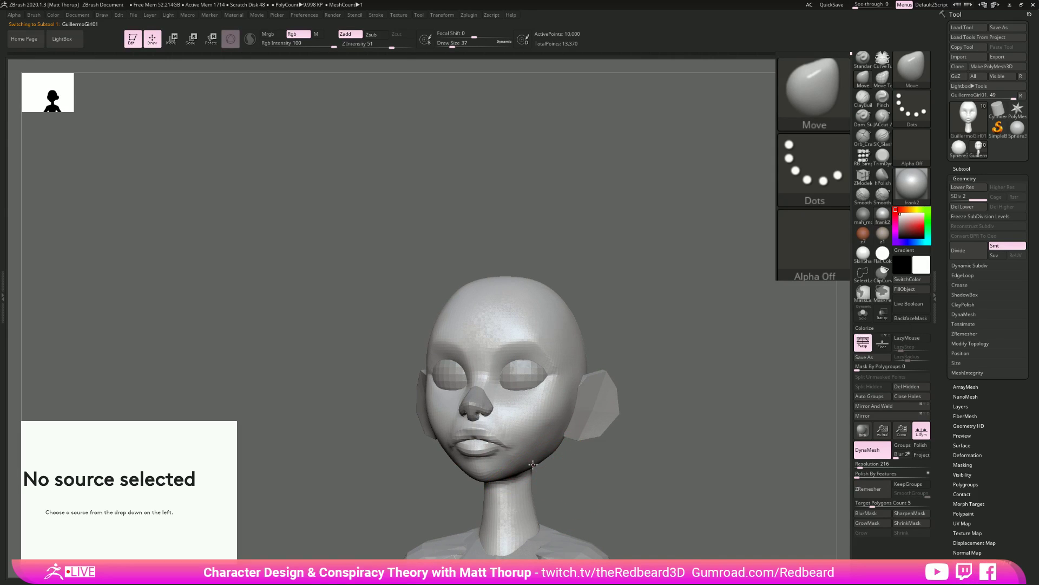
{"action": "left_click_drag", "start_coordinate": [560, 474], "coordinate": [517, 470]}
{"action": "left_click_drag", "start_coordinate": [615, 474], "coordinate": [569, 468]}
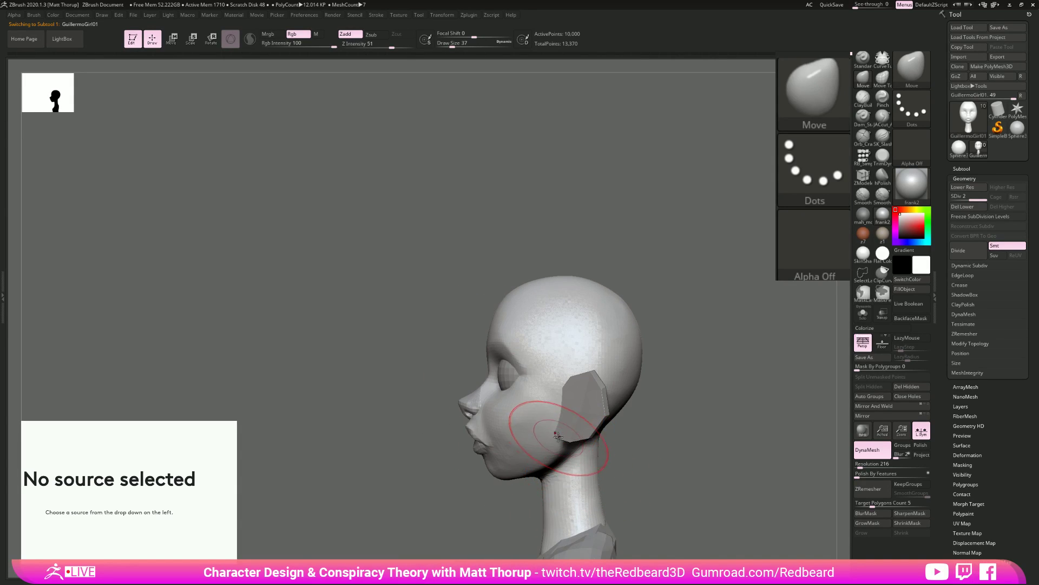
Select the ears subtool and adjust the ears' size, position and rotation with the Transpose gizmo.
{"action": "left_click_drag", "start_coordinate": [629, 429], "coordinate": [689, 437]}
{"action": "left_click", "coordinate": [596, 430], "text": "alt"}
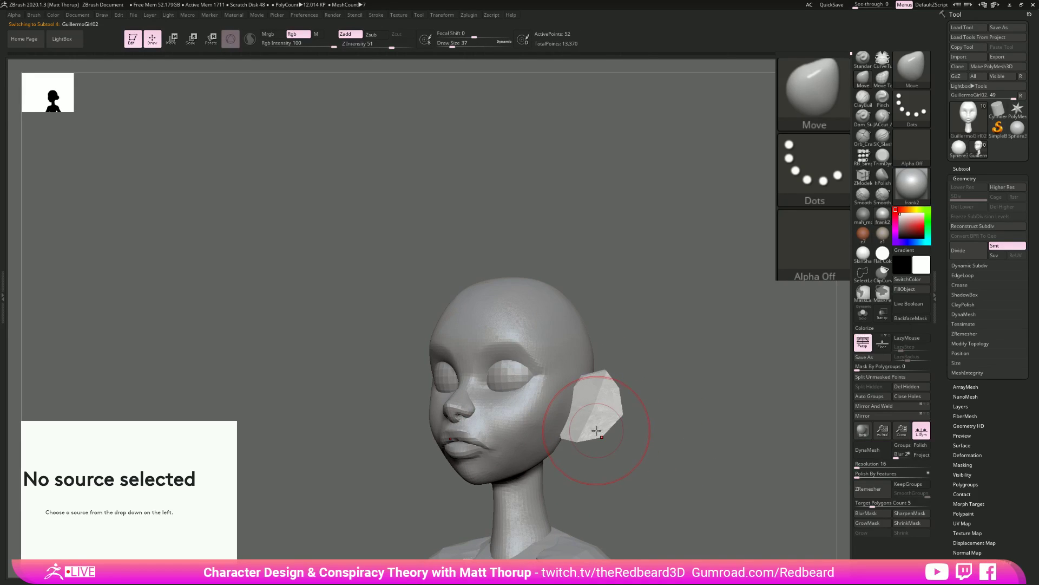
{"action": "key", "text": "r"}
{"action": "left_click", "coordinate": [591, 403]}
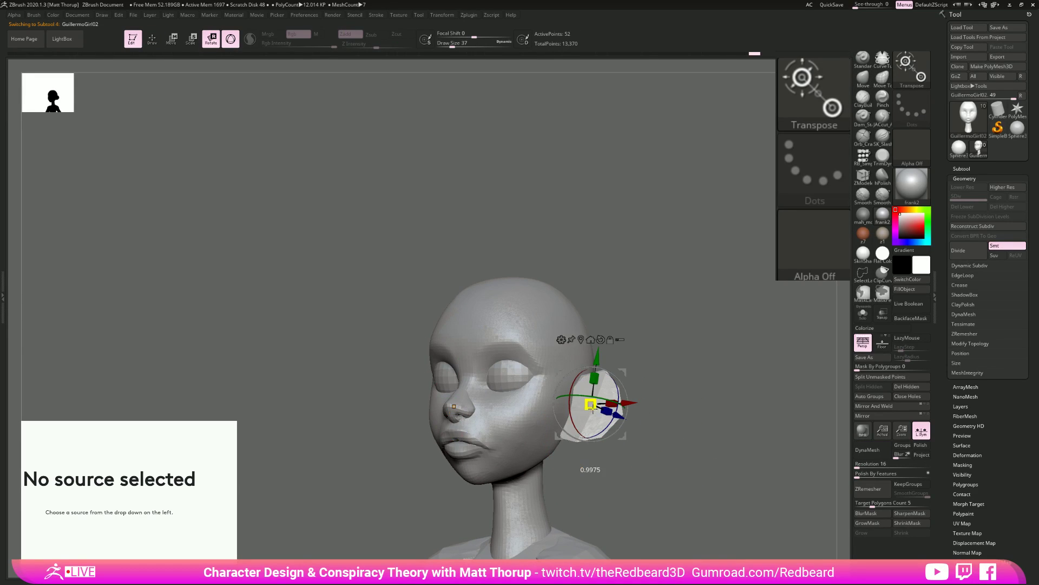
{"action": "left_click_drag", "start_coordinate": [583, 408], "coordinate": [582, 409]}
{"action": "left_click_drag", "start_coordinate": [597, 357], "coordinate": [596, 364]}
{"action": "mouse_move", "coordinate": [634, 414]}
{"action": "left_mouse_down", "text": "shift"}
{"action": "mouse_move", "coordinate": [648, 415]}
{"action": "mouse_move", "coordinate": [635, 409]}
{"action": "left_mouse_up", "text": "shift"}
{"action": "left_click_drag", "start_coordinate": [657, 457], "coordinate": [653, 504], "text": "shift"}
{"action": "left_click_drag", "start_coordinate": [618, 425], "coordinate": [615, 429]}
{"action": "left_click_drag", "start_coordinate": [618, 440], "coordinate": [620, 443]}
{"action": "mouse_move", "coordinate": [634, 510]}
{"action": "left_mouse_down", "text": "shift"}
{"action": "mouse_move", "coordinate": [691, 404]}
{"action": "mouse_move", "coordinate": [625, 421]}
{"action": "mouse_move", "coordinate": [699, 433]}
{"action": "mouse_move", "coordinate": [674, 437]}
{"action": "left_mouse_up", "text": "shift"}
{"action": "key", "text": "q"}
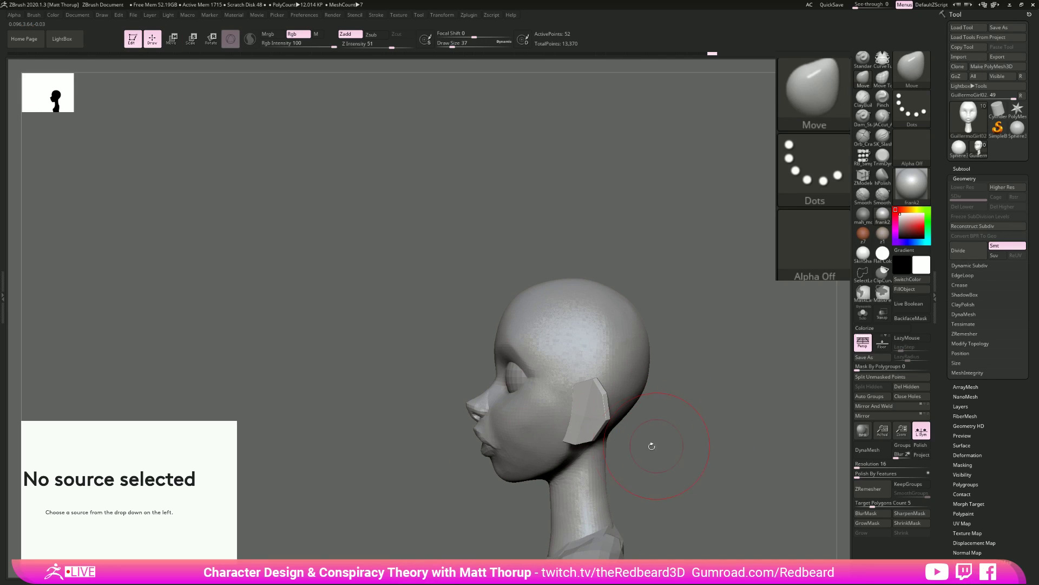
Reset the orientation of the ears' Transpose gizmo in side view and return to draw mode.
{"action": "key", "text": "w"}
{"action": "left_click_drag", "start_coordinate": [602, 443], "coordinate": [587, 437]}
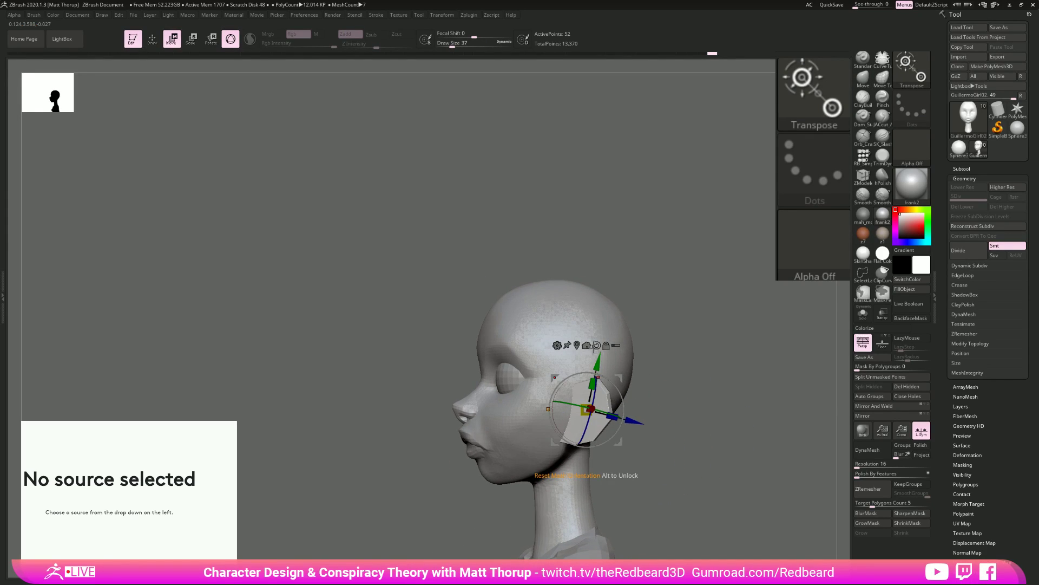
{"action": "right_click_drag", "start_coordinate": [605, 399], "coordinate": [585, 400]}
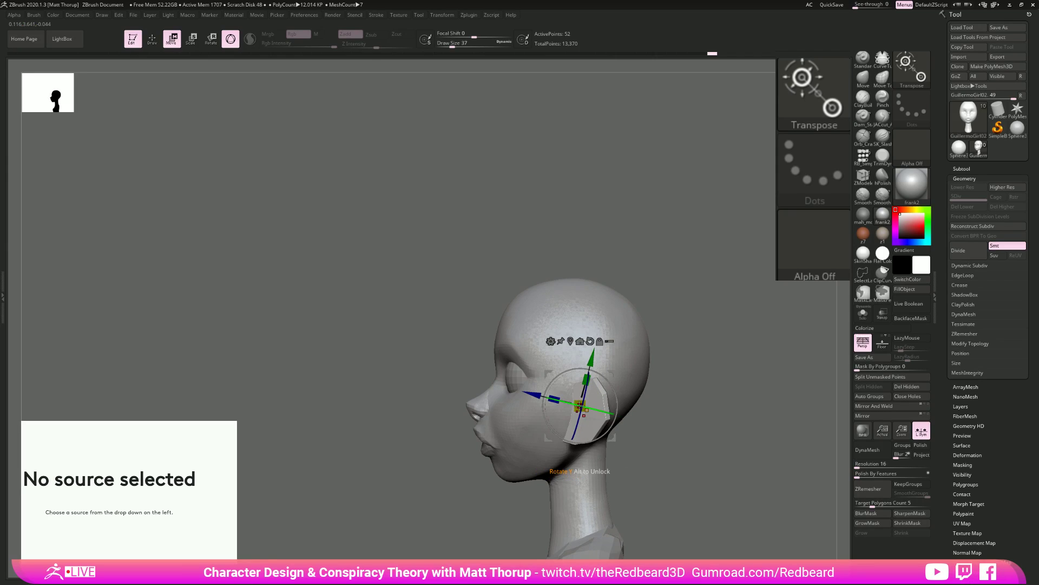
{"action": "left_click", "coordinate": [591, 340]}
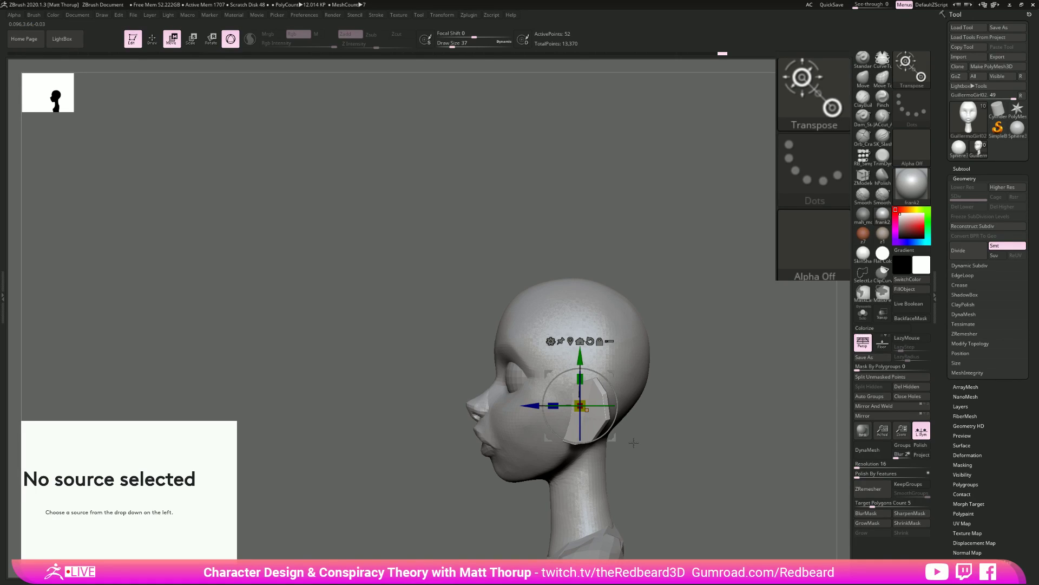
{"action": "mouse_move", "coordinate": [633, 443]}
{"action": "left_mouse_down"}
{"action": "mouse_move", "coordinate": [739, 400]}
{"action": "mouse_move", "coordinate": [791, 473]}
{"action": "mouse_move", "coordinate": [636, 460]}
{"action": "left_mouse_up"}
{"action": "key", "text": "q"}
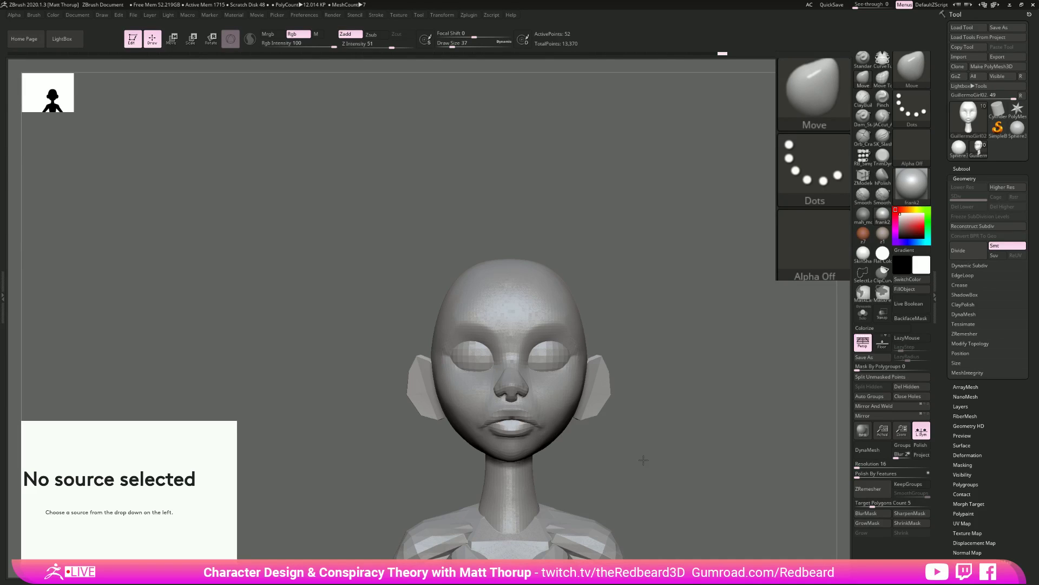
Reselect the head subtool and refine the jaw below the ear with the Move brush at draw size 27.
{"action": "left_click_drag", "start_coordinate": [643, 460], "coordinate": [688, 371]}
{"action": "key", "text": "s"}
{"action": "left_click_drag", "start_coordinate": [511, 413], "coordinate": [506, 413]}
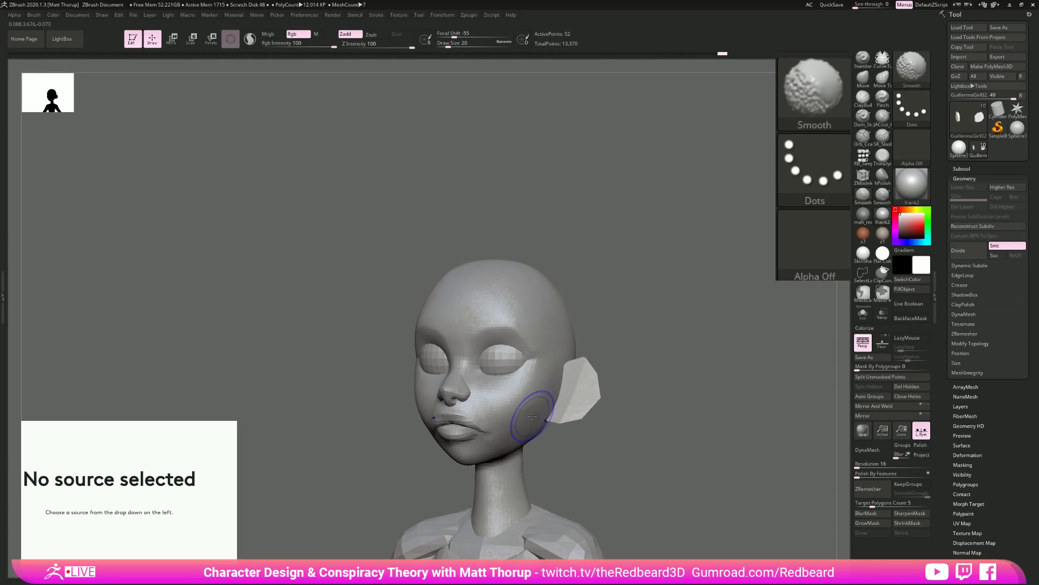
{"action": "left_click", "coordinate": [536, 402], "text": "alt"}
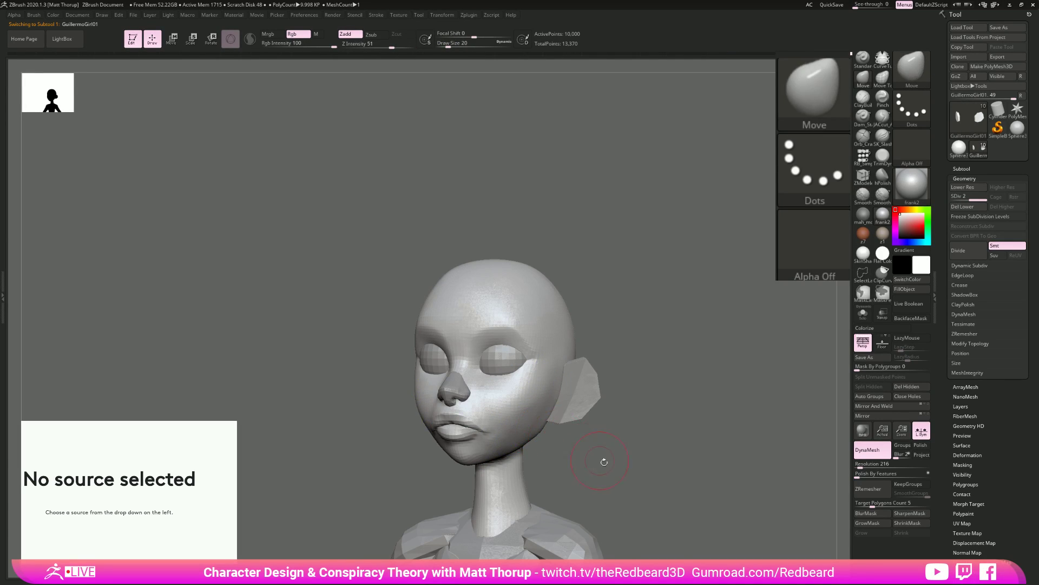
{"action": "key", "text": "s"}
{"action": "left_click_drag", "start_coordinate": [522, 403], "coordinate": [513, 427]}
{"action": "key", "text": "s"}
{"action": "mouse_move", "coordinate": [513, 464]}
{"action": "right_mouse_down"}
{"action": "mouse_move", "coordinate": [619, 462]}
{"action": "mouse_move", "coordinate": [559, 450]}
{"action": "mouse_move", "coordinate": [688, 465]}
{"action": "mouse_move", "coordinate": [669, 462]}
{"action": "right_mouse_up"}
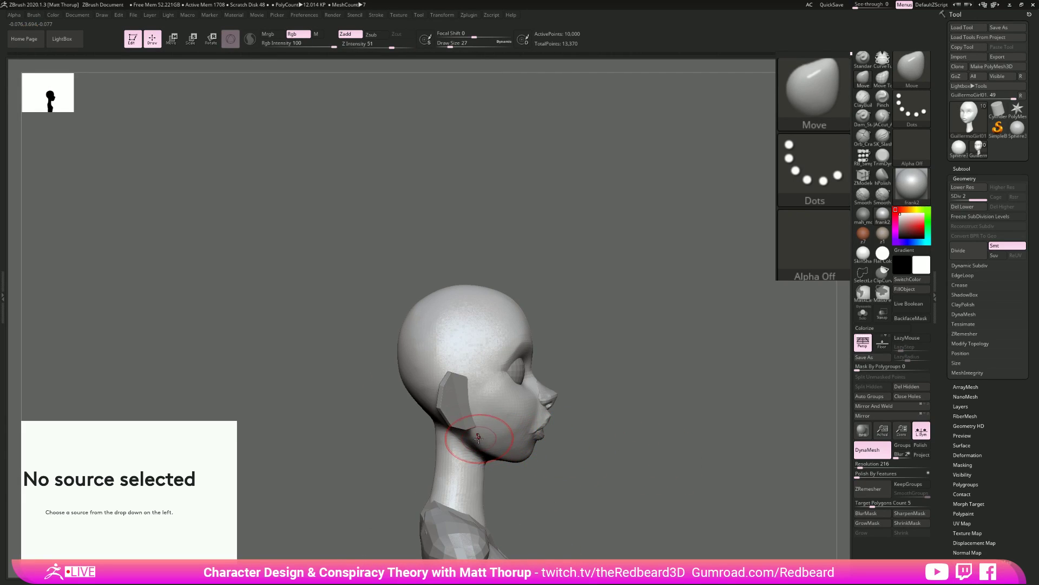
Adjust the chin in side view with the Move brush at draw size 33 and reshape the skull at draw size 90.
{"action": "key", "text": "s"}
{"action": "left_click_drag", "start_coordinate": [506, 458], "coordinate": [520, 460]}
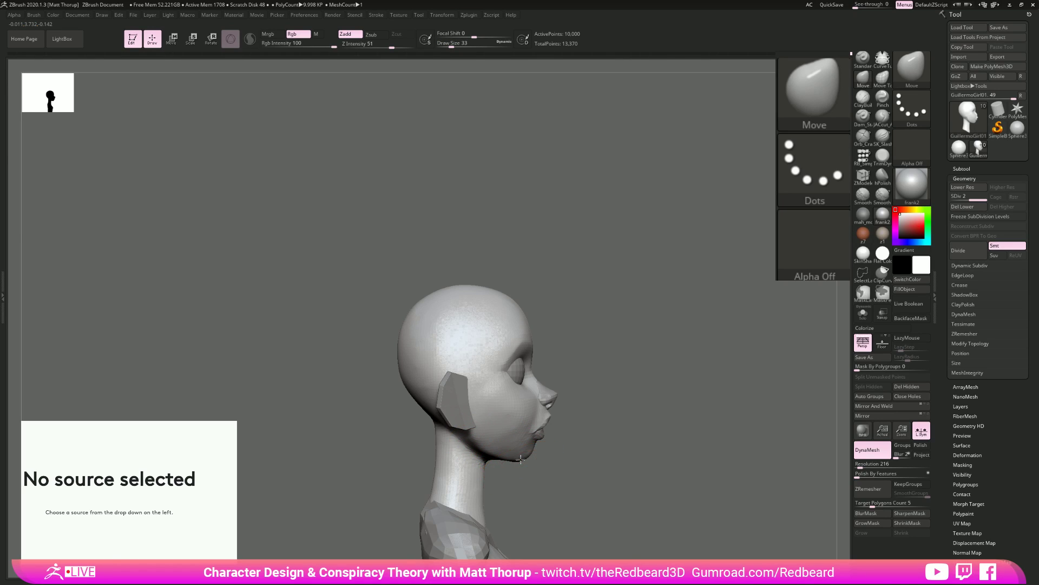
{"action": "key", "text": "s"}
{"action": "mouse_move", "coordinate": [445, 324]}
{"action": "left_mouse_down"}
{"action": "mouse_move", "coordinate": [441, 293]}
{"action": "mouse_move", "coordinate": [495, 295]}
{"action": "mouse_move", "coordinate": [422, 313]}
{"action": "mouse_move", "coordinate": [409, 331]}
{"action": "left_mouse_up"}
{"action": "key", "text": "s"}
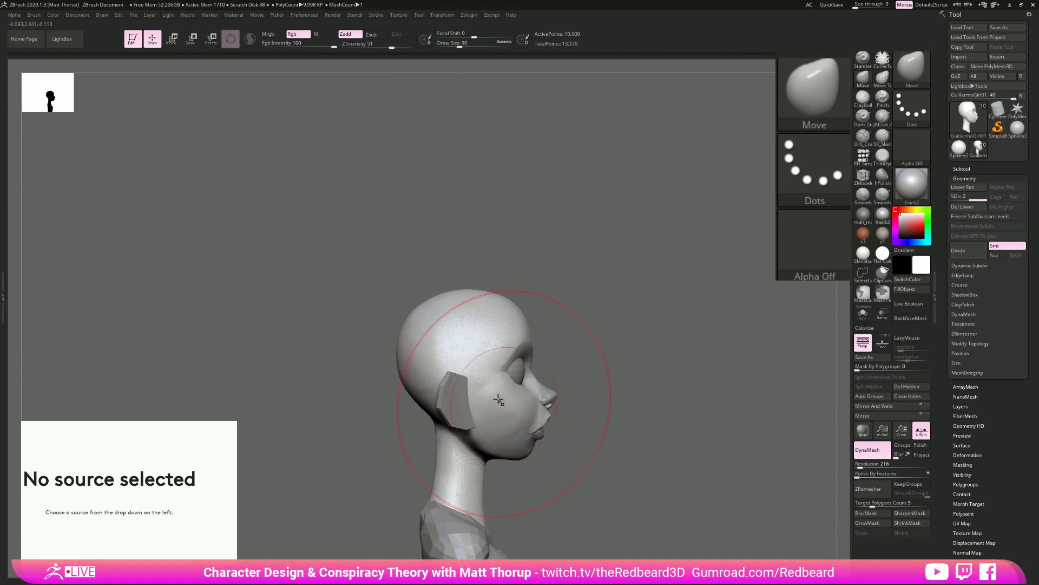
Refine the nape where the skull meets the neck at draw size 44 and smooth it.
{"action": "key", "text": "s"}
{"action": "left_click_drag", "start_coordinate": [435, 421], "coordinate": [428, 421]}
{"action": "key", "text": "shift"}
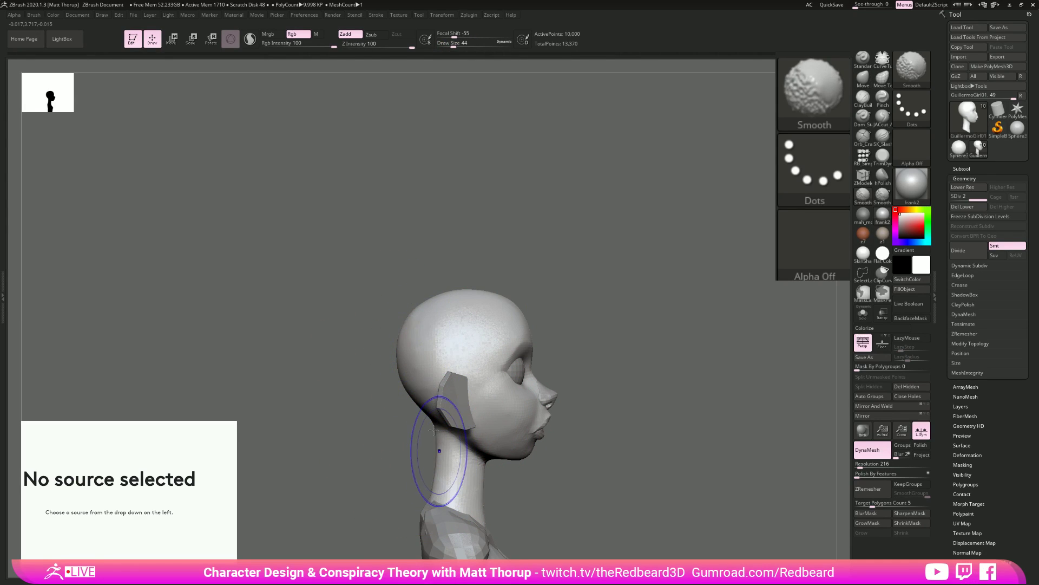
{"action": "mouse_move", "coordinate": [515, 271]}
{"action": "left_mouse_down", "text": "shift"}
{"action": "mouse_move", "coordinate": [703, 299]}
{"action": "mouse_move", "coordinate": [527, 361]}
{"action": "mouse_move", "coordinate": [536, 382]}
{"action": "mouse_move", "coordinate": [598, 396]}
{"action": "mouse_move", "coordinate": [455, 424]}
{"action": "mouse_move", "coordinate": [575, 445]}
{"action": "mouse_move", "coordinate": [595, 479]}
{"action": "left_mouse_up", "text": "shift"}
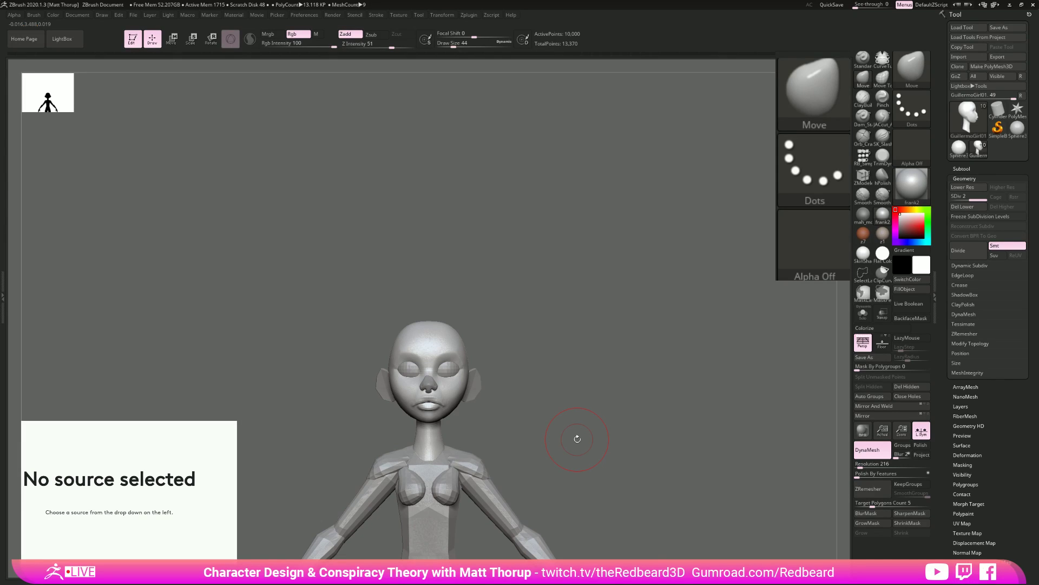
Select the ears subtool and divide it once with smoothing, to subdivision level 2.
{"action": "left_click_drag", "start_coordinate": [578, 439], "coordinate": [585, 360], "text": "alt"}
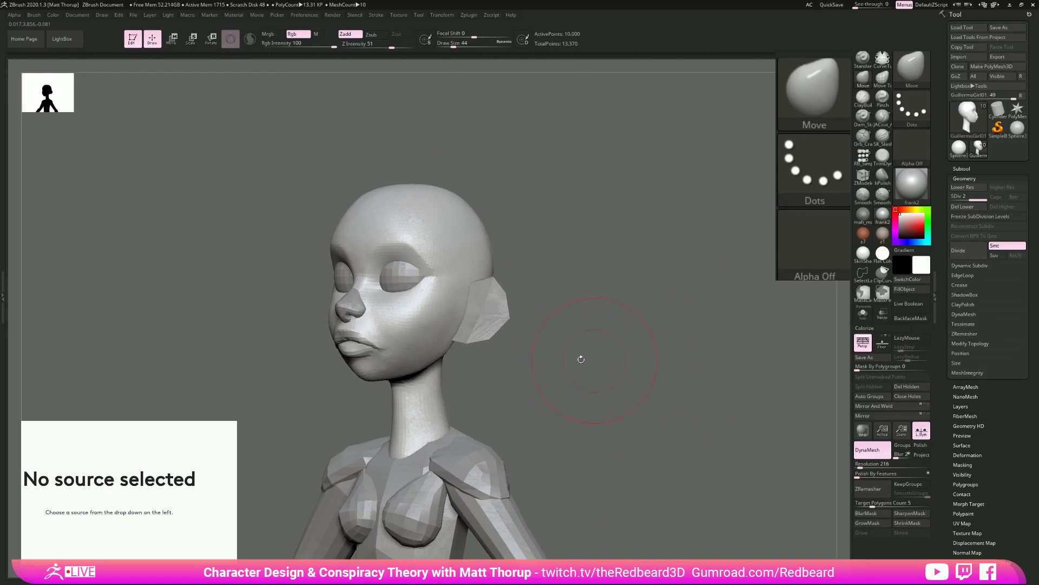
{"action": "left_click", "coordinate": [476, 317], "text": "alt"}
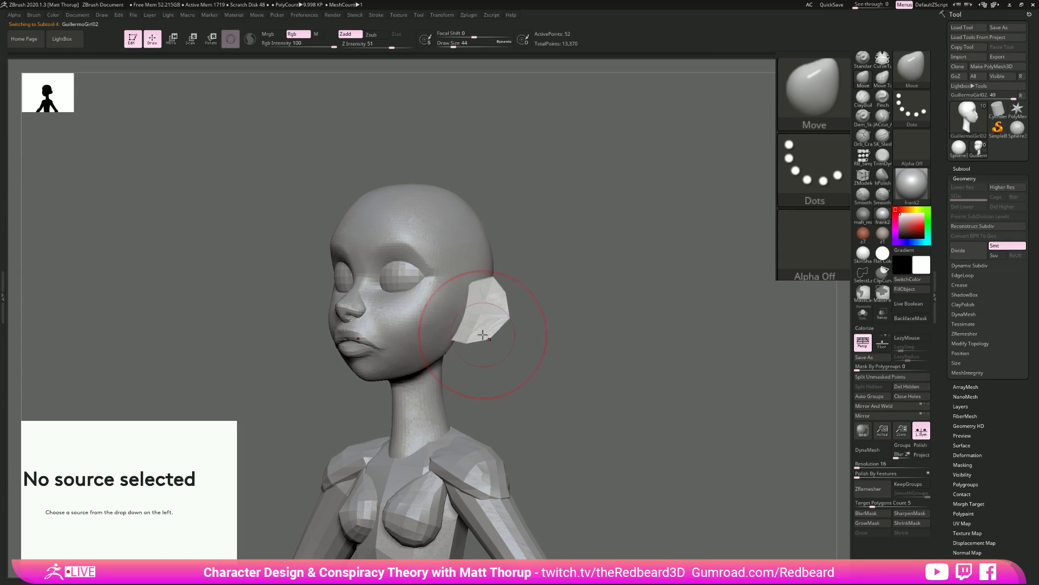
{"action": "left_click", "coordinate": [975, 387]}
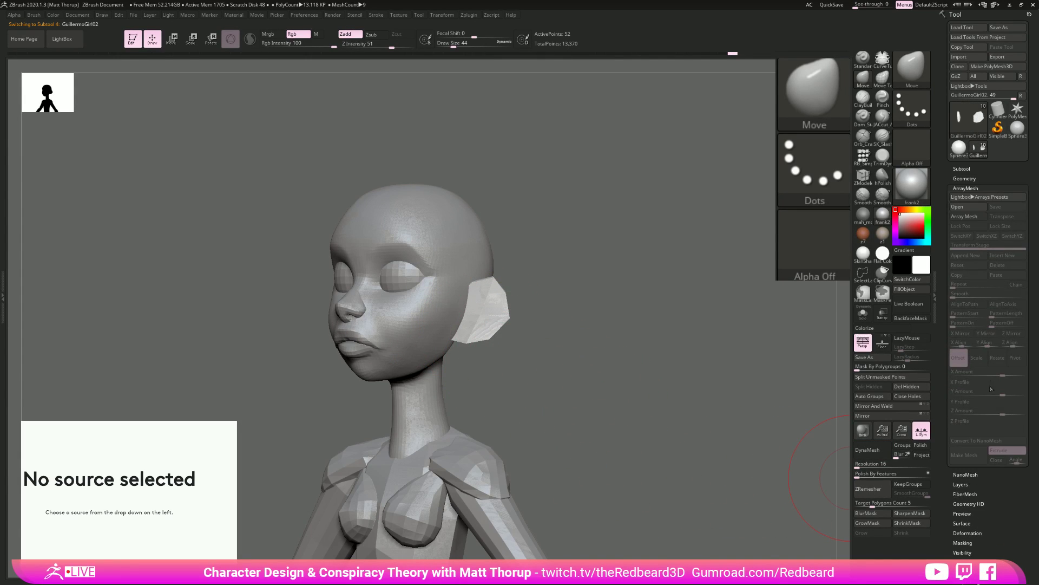
{"action": "left_click", "coordinate": [963, 179]}
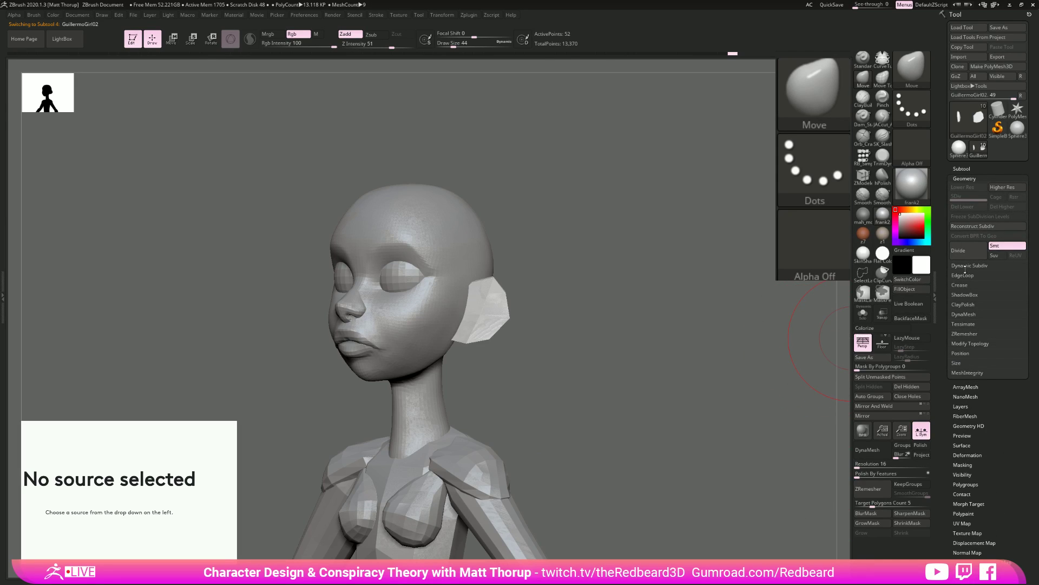
{"action": "left_click", "coordinate": [996, 246]}
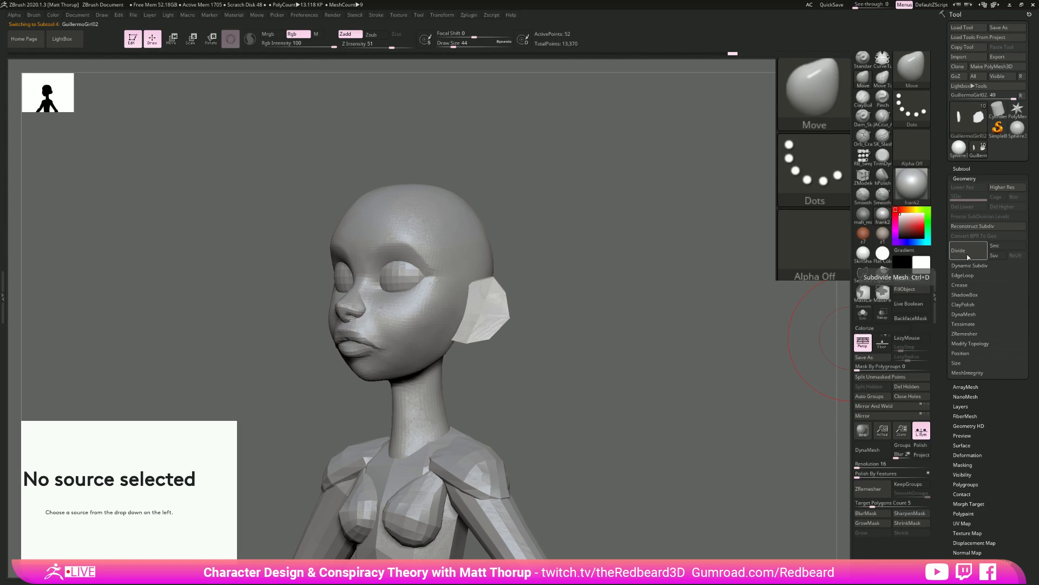
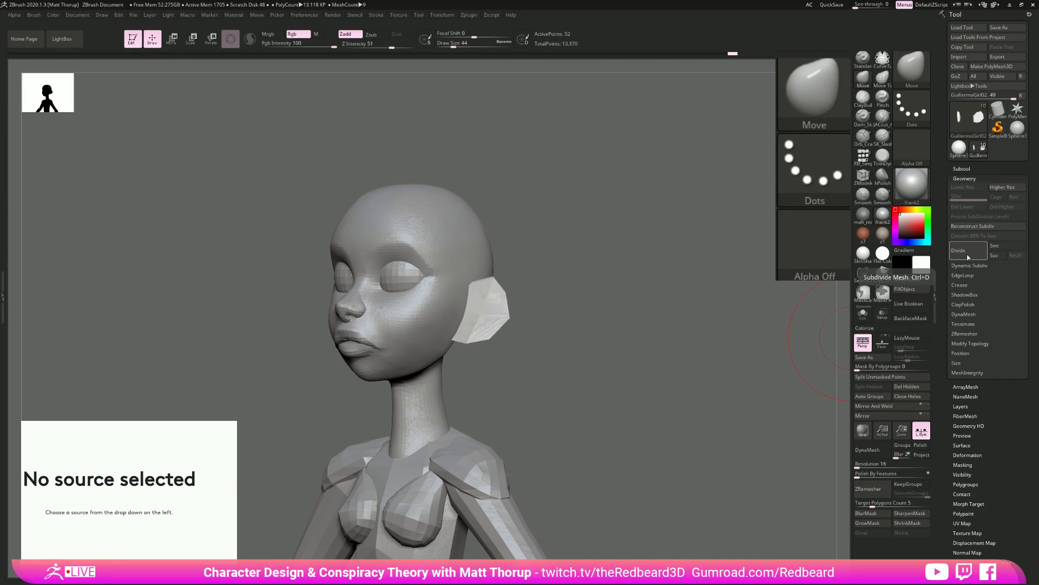
{"action": "left_click", "coordinate": [969, 253]}
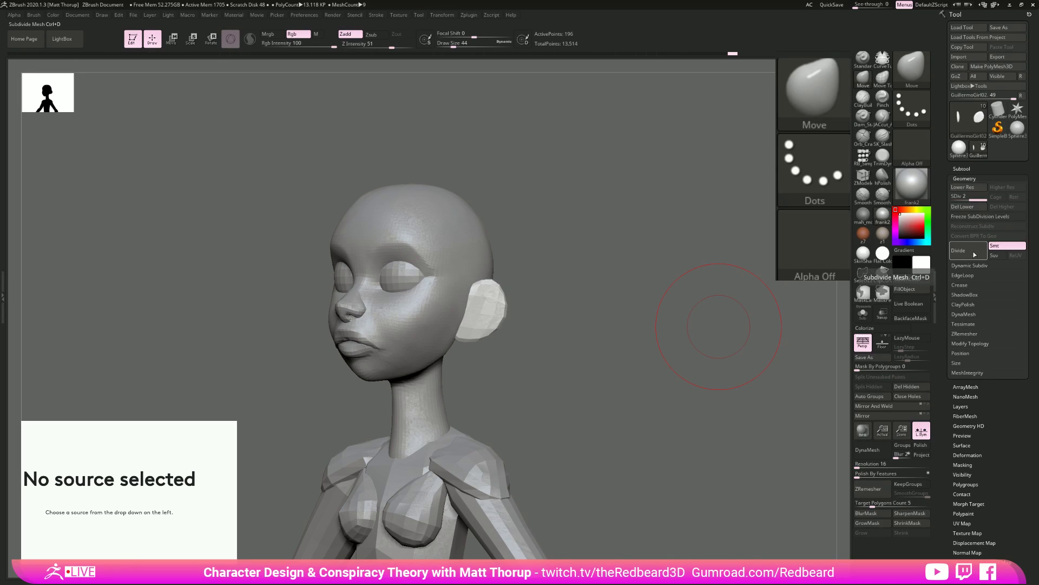
Undo the last ear change and divide the ears with smoothing up to subdivision level 4.
{"action": "key", "text": "ctrl+z"}
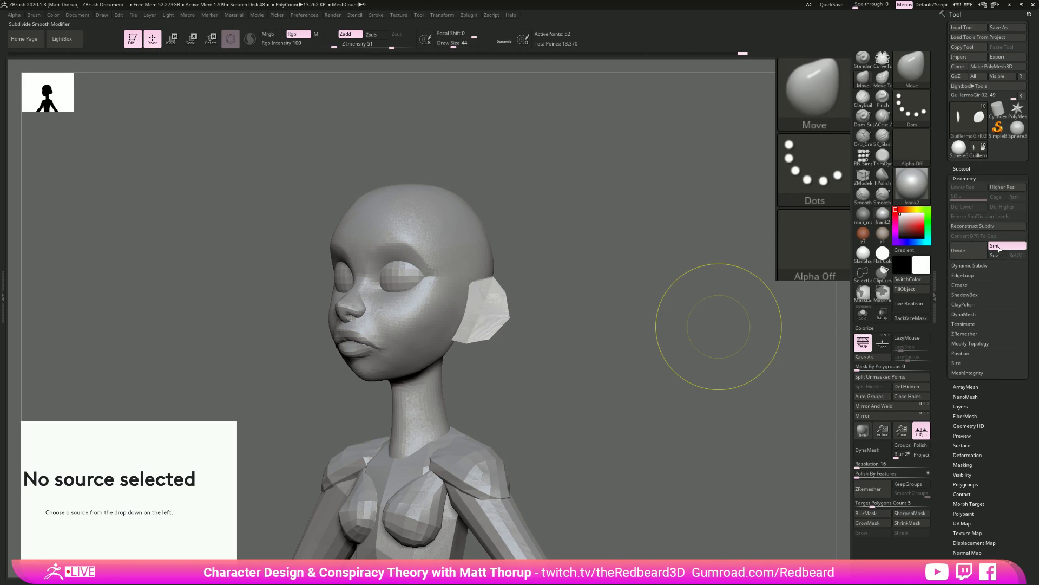
{"action": "left_click", "coordinate": [968, 253]}
{"action": "left_click", "coordinate": [968, 252]}
{"action": "left_click", "coordinate": [969, 253]}
{"action": "mouse_move", "coordinate": [666, 414]}
{"action": "left_mouse_down"}
{"action": "mouse_move", "coordinate": [620, 415]}
{"action": "mouse_move", "coordinate": [700, 399]}
{"action": "left_mouse_up"}
{"action": "left_click_drag", "start_coordinate": [703, 406], "coordinate": [677, 415]}
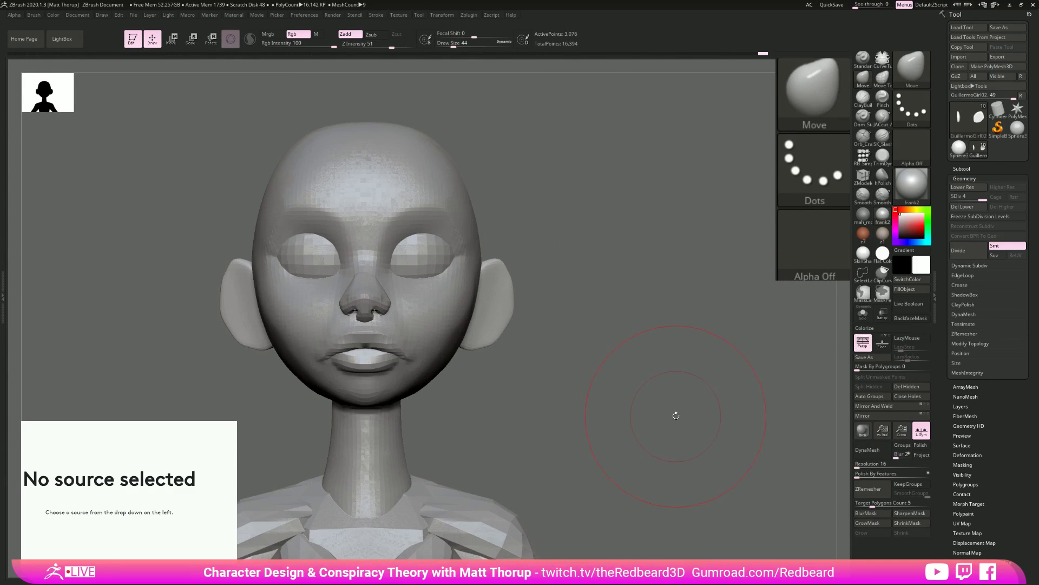
Reshape the ear's outline with the Move brush at draw sizes between 13 and 27.
{"action": "left_click_drag", "start_coordinate": [586, 363], "coordinate": [479, 346]}
{"action": "key", "text": "s"}
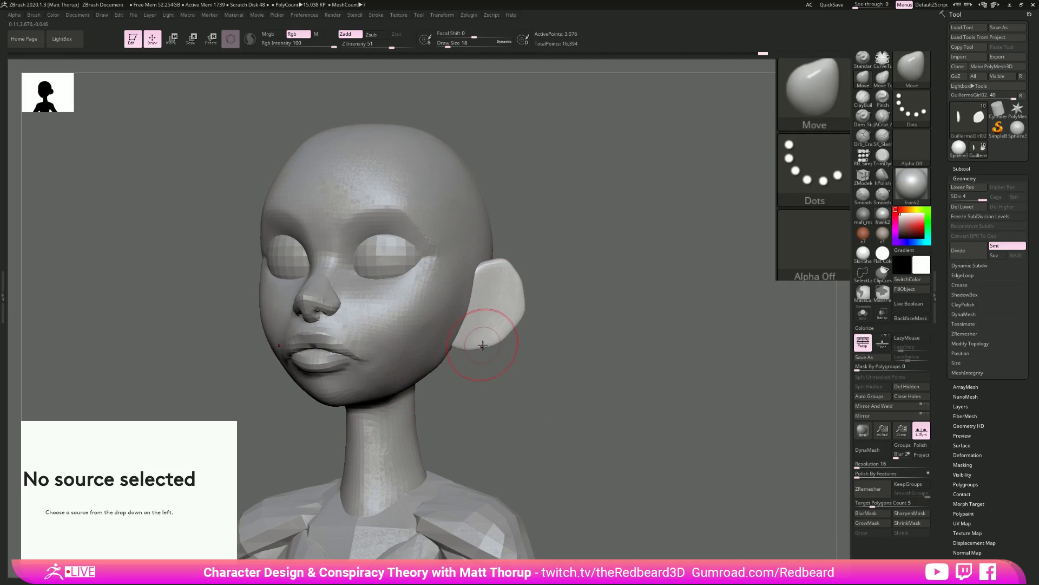
{"action": "key", "text": "bracketleft"}
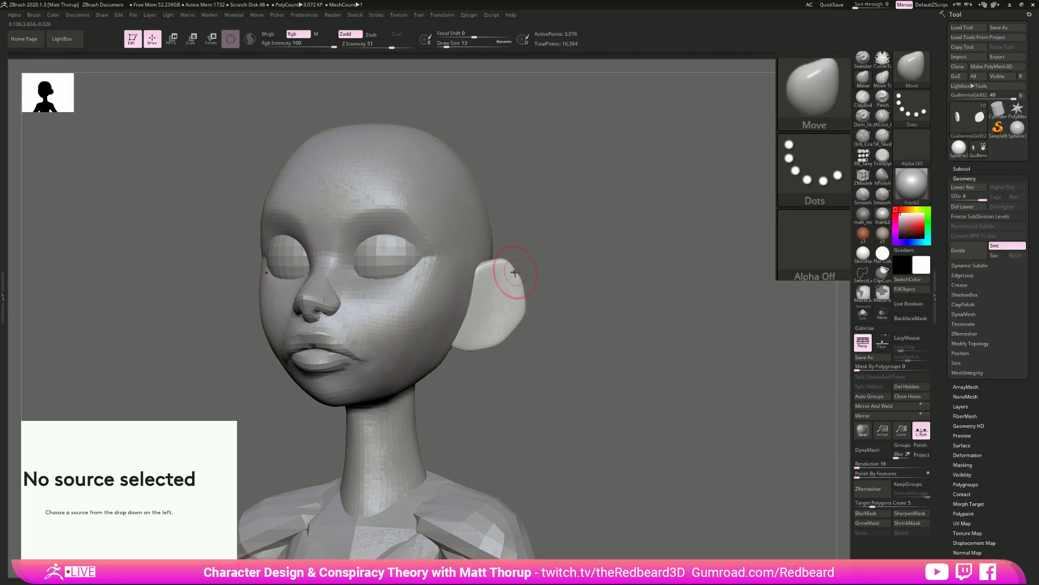
{"action": "key", "text": "bracketright"}
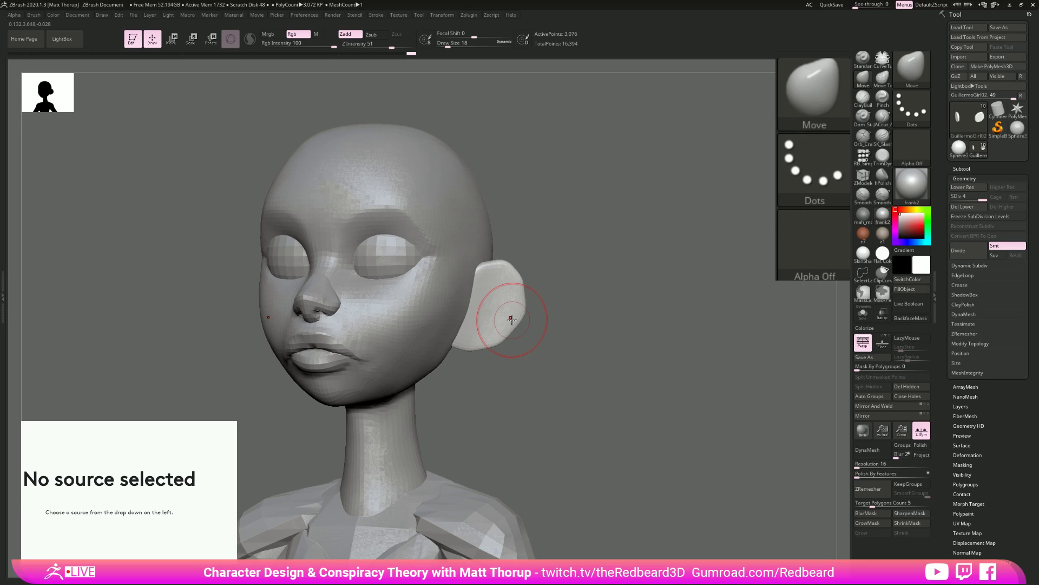
{"action": "key", "text": "d"}
{"action": "key", "text": "bracketleft"}
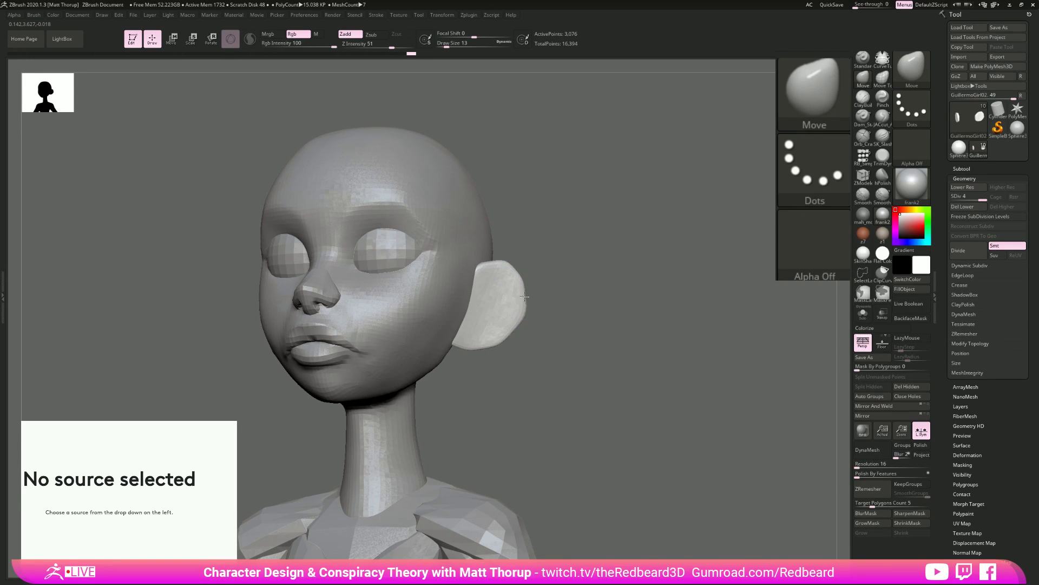
{"action": "key", "text": "bracketleft"}
{"action": "key", "text": "bracketright"}
{"action": "key", "text": "bracketright"}
{"action": "key", "text": "bracketright"}
{"action": "key", "text": "bracketright"}
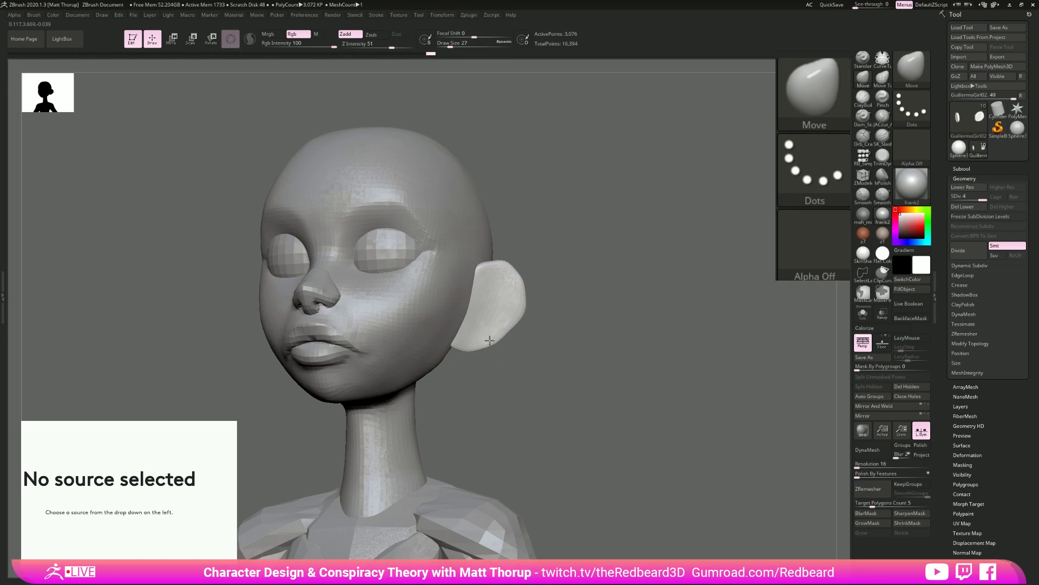
Round the top of the ear and adjust the lobe attachment with the Move brush at draw size 20.
{"action": "left_click_drag", "start_coordinate": [607, 314], "coordinate": [550, 324]}
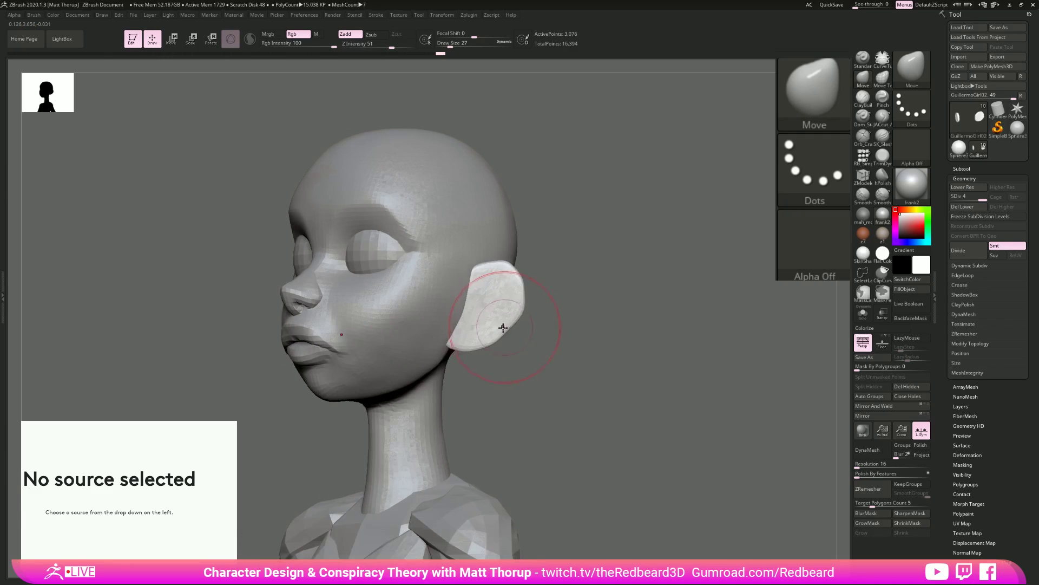
{"action": "key", "text": "s"}
{"action": "key", "text": "s"}
{"action": "left_click_drag", "start_coordinate": [487, 266], "coordinate": [498, 265]}
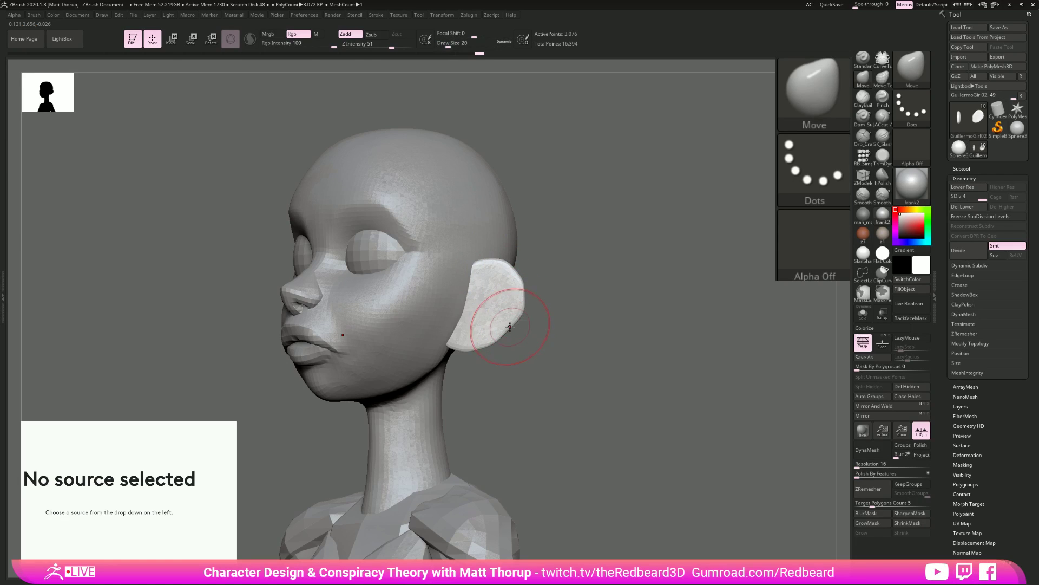
{"action": "left_click_drag", "start_coordinate": [451, 348], "coordinate": [448, 348]}
{"action": "key", "text": "s"}
{"action": "left_click_drag", "start_coordinate": [444, 348], "coordinate": [448, 347]}
Adjust the ear's top edge, lobe and thickness from the side and back with the Move brush.
{"action": "left_click_drag", "start_coordinate": [571, 298], "coordinate": [514, 295]}
{"action": "left_click_drag", "start_coordinate": [423, 382], "coordinate": [476, 388]}
{"action": "key", "text": "s"}
{"action": "left_click_drag", "start_coordinate": [478, 267], "coordinate": [465, 261]}
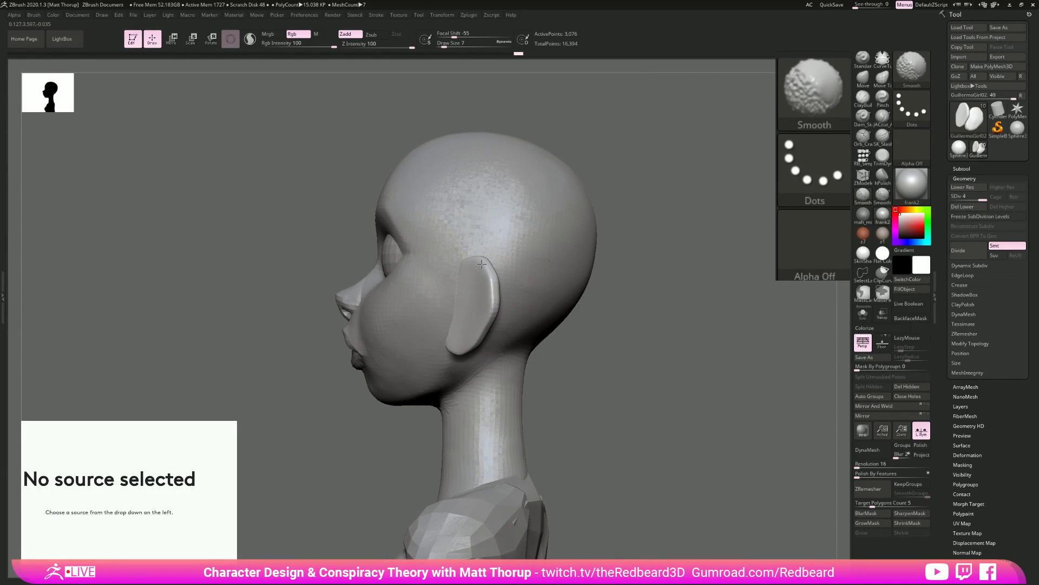
{"action": "left_click_drag", "start_coordinate": [574, 309], "coordinate": [618, 287]}
{"action": "key", "text": "s"}
{"action": "left_click_drag", "start_coordinate": [469, 327], "coordinate": [429, 357]}
{"action": "left_click_drag", "start_coordinate": [569, 310], "coordinate": [540, 282]}
{"action": "key", "text": "s"}
{"action": "left_click_drag", "start_coordinate": [464, 344], "coordinate": [496, 307]}
{"action": "left_click_drag", "start_coordinate": [563, 287], "coordinate": [582, 330]}
Smooth the ear's rim and back surface from several angles at draw size 12.
{"action": "left_click_drag", "start_coordinate": [491, 300], "coordinate": [469, 270], "text": "shift"}
{"action": "right_click_drag", "start_coordinate": [469, 271], "coordinate": [506, 290]}
{"action": "left_click_drag", "start_coordinate": [528, 299], "coordinate": [537, 324], "text": "shift"}
{"action": "right_click_drag", "start_coordinate": [526, 372], "coordinate": [563, 322]}
{"action": "left_click_drag", "start_coordinate": [552, 306], "coordinate": [526, 346], "text": "shift"}
{"action": "right_click_drag", "start_coordinate": [657, 349], "coordinate": [550, 417]}
{"action": "right_click_drag", "start_coordinate": [780, 444], "coordinate": [725, 460]}
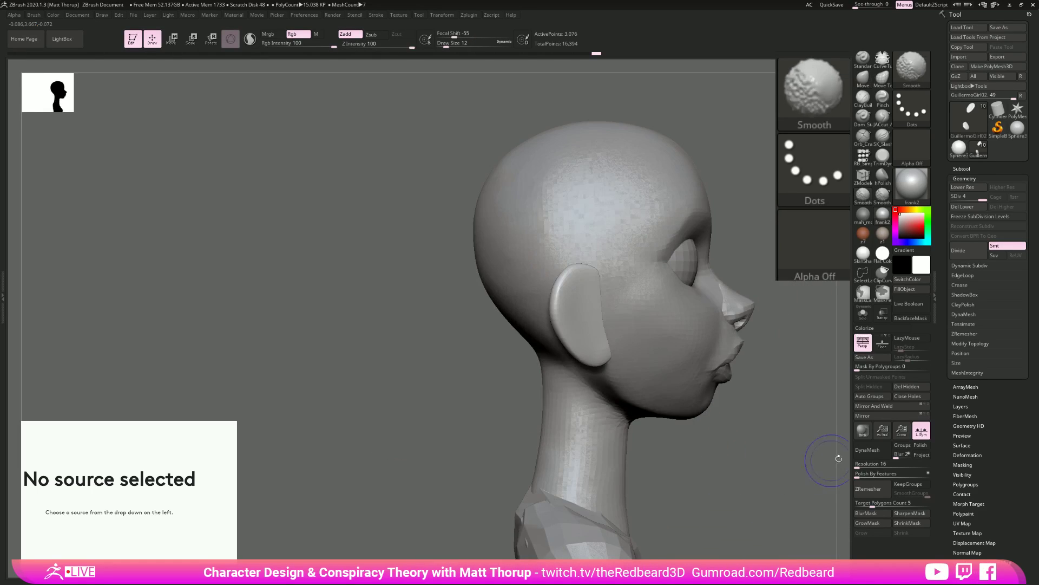
Try to DynaMesh the ears at resolution 240 without freezing the subdivision levels, and undo it.
{"action": "left_click", "coordinate": [861, 465]}
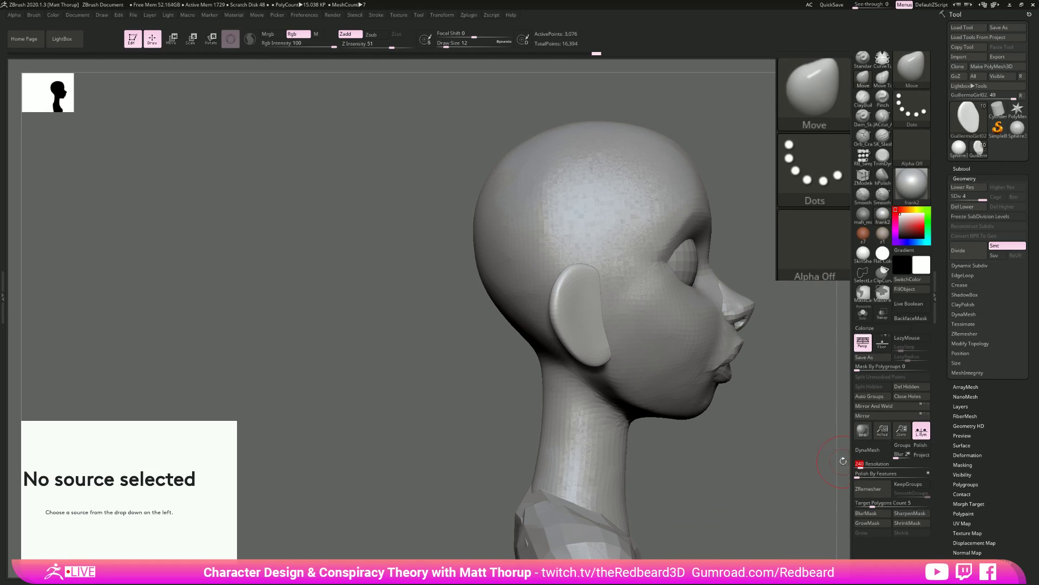
{"action": "left_click", "coordinate": [869, 450]}
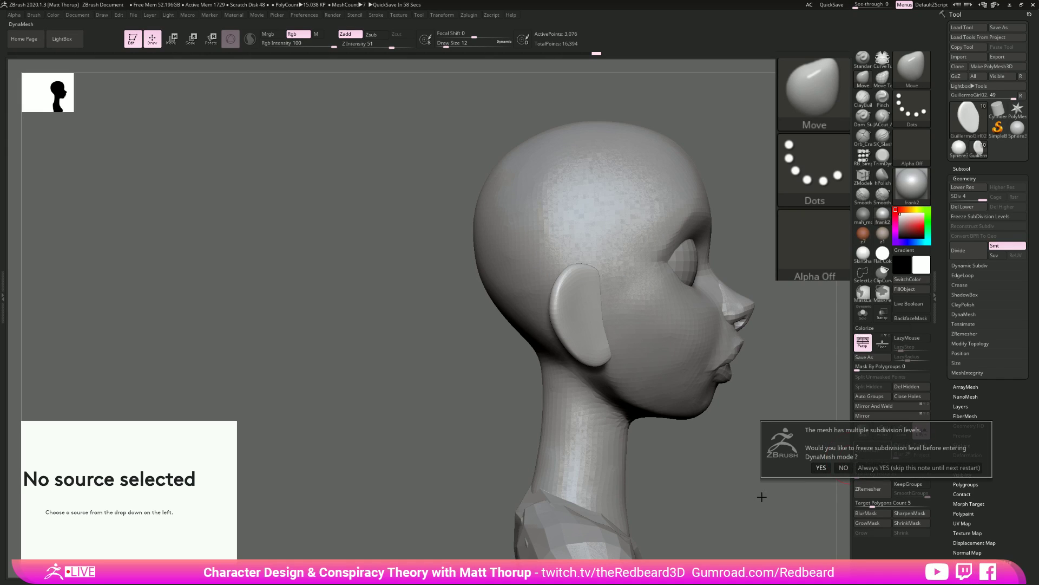
{"action": "left_click", "coordinate": [843, 469]}
{"action": "left_click_drag", "start_coordinate": [757, 496], "coordinate": [733, 501]}
{"action": "key", "text": "ctrl+z"}
Set the DynaMesh resolution to 712 and remesh the ears with ZRemesher.
{"action": "left_click", "coordinate": [865, 464]}
{"action": "left_click_drag", "start_coordinate": [866, 464], "coordinate": [869, 466]}
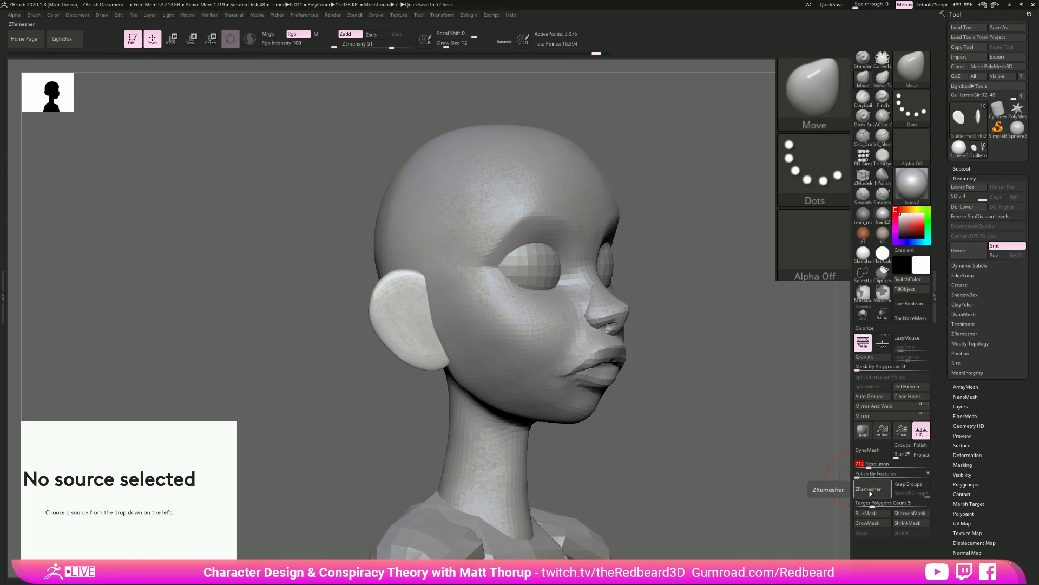
{"action": "left_click", "coordinate": [870, 493]}
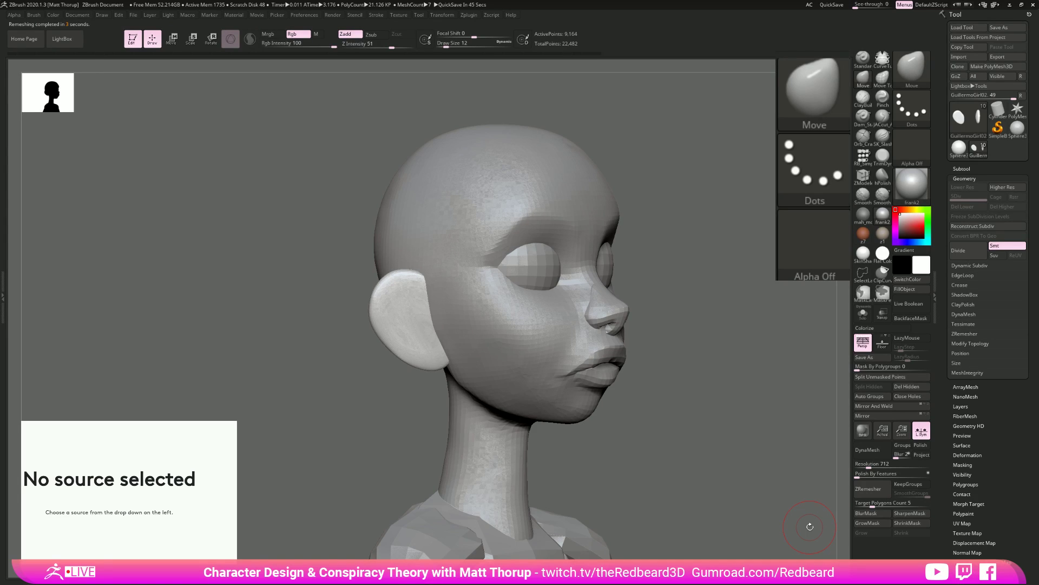
Carve the inner hollow of the ear with the ClayBuildup brush at draw size 6 and smooth it.
{"action": "left_click_drag", "start_coordinate": [741, 366], "coordinate": [633, 388]}
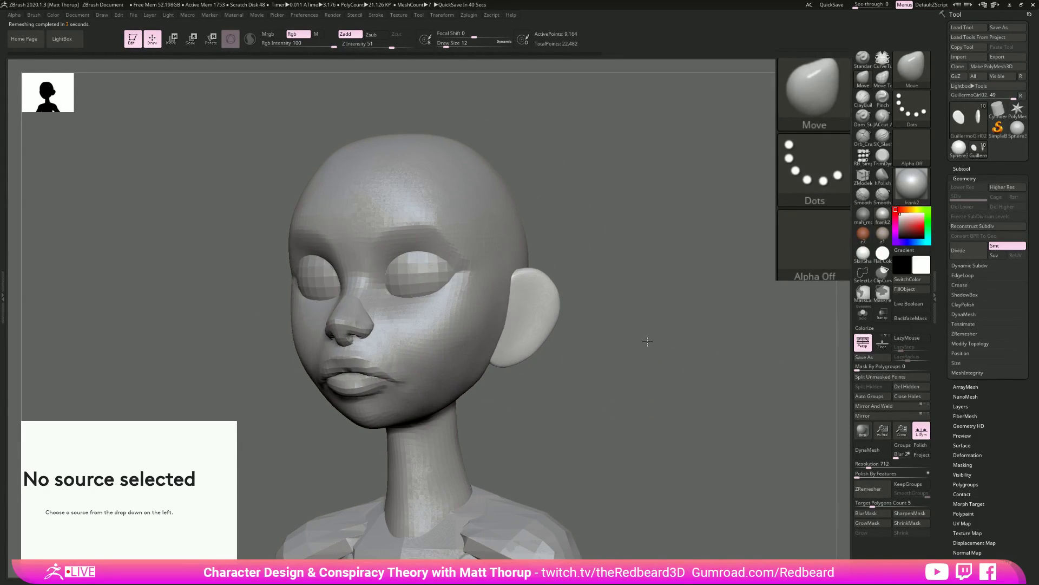
{"action": "left_click", "coordinate": [865, 99]}
{"action": "key", "text": "bracketleft"}
{"action": "left_click_drag", "start_coordinate": [533, 297], "coordinate": [510, 299], "text": "alt"}
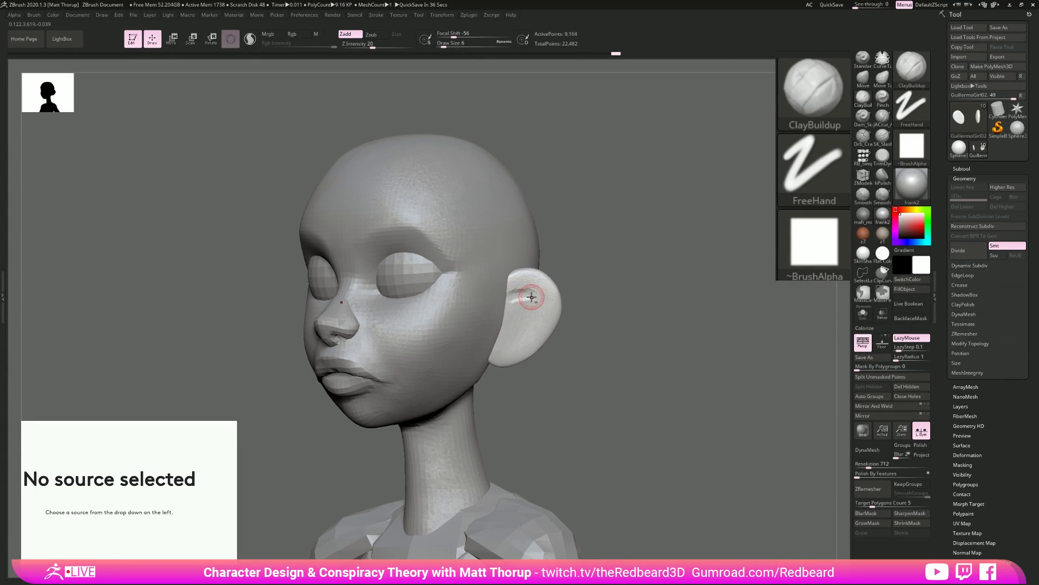
{"action": "left_click_drag", "start_coordinate": [508, 311], "coordinate": [506, 331]}
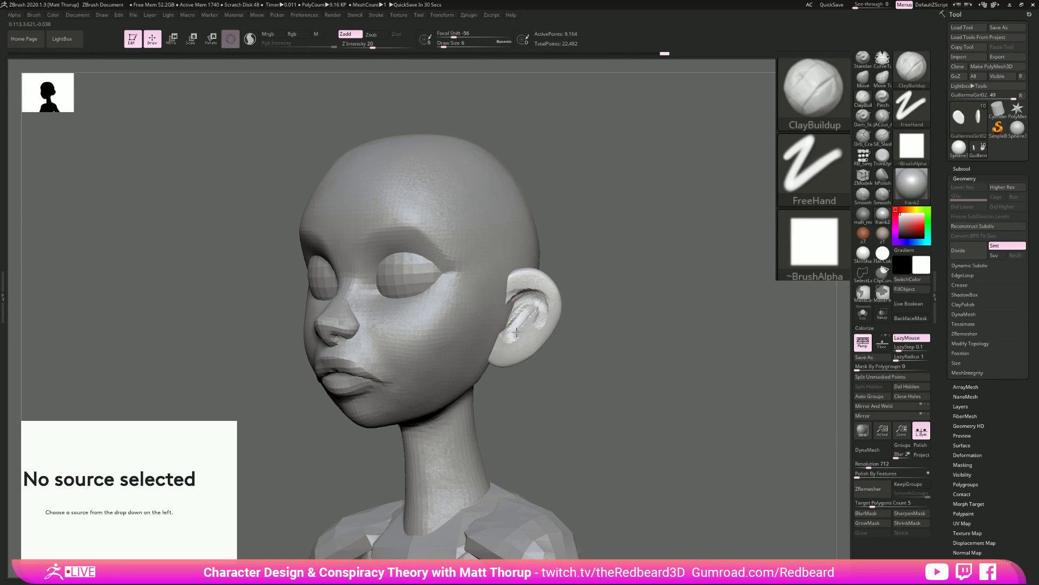
{"action": "key", "text": "shift"}
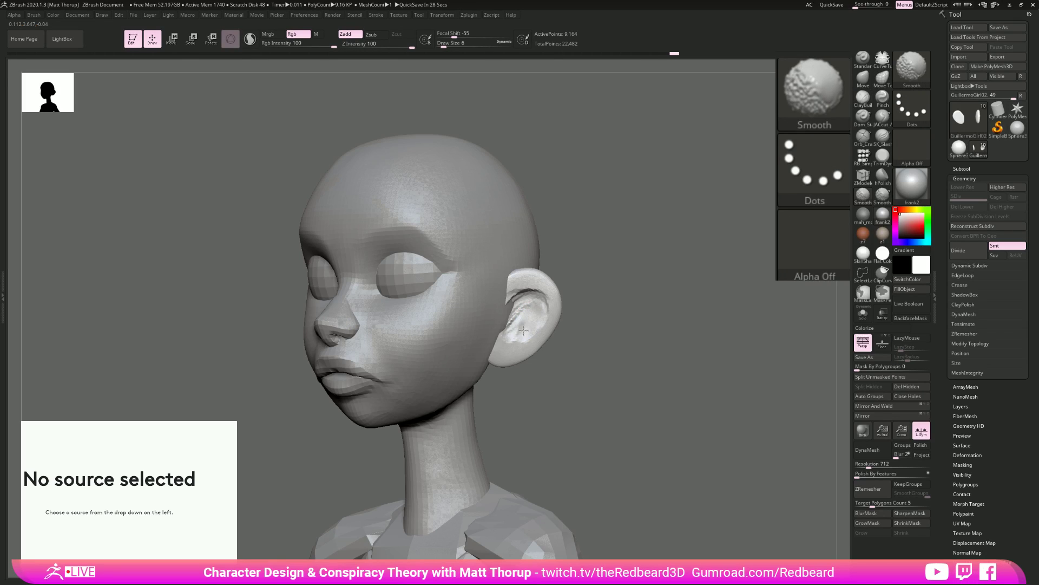
{"action": "mouse_move", "coordinate": [509, 299]}
{"action": "left_mouse_down", "text": "shift"}
{"action": "mouse_move", "coordinate": [509, 309]}
{"action": "mouse_move", "coordinate": [542, 319]}
{"action": "left_mouse_up", "text": "shift"}
Isolate the ears and carve a groove under the upper rim with the KNIFE_sharp brush, smoothing between strokes.
{"action": "key", "text": "b"}
{"action": "key", "text": "k"}
{"action": "key", "text": "n"}
{"action": "key", "text": "s"}
{"action": "left_click", "coordinate": [863, 313]}
{"action": "key", "text": "s"}
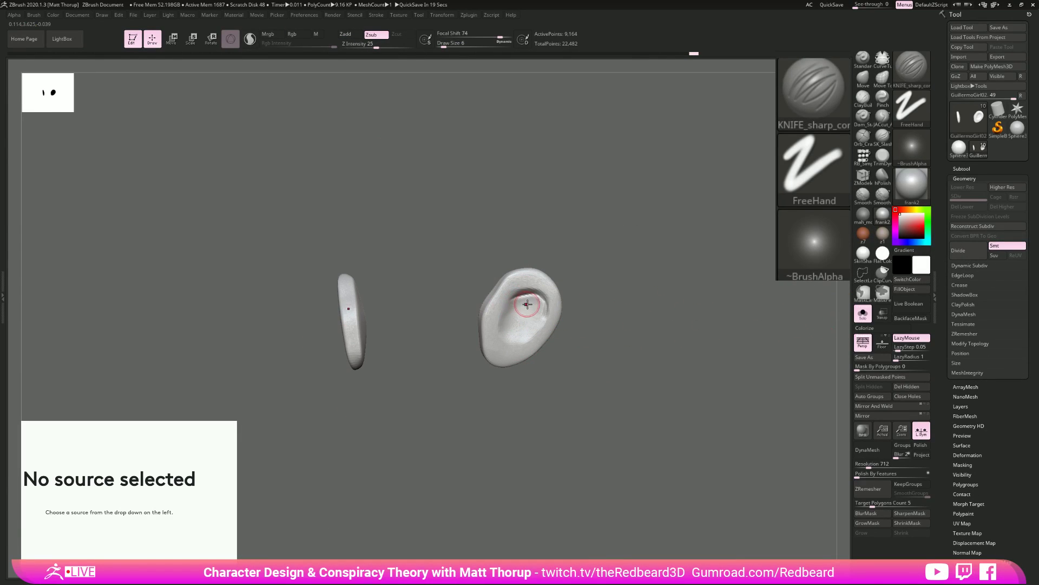
{"action": "left_click_drag", "start_coordinate": [517, 297], "coordinate": [498, 320]}
{"action": "key", "text": "shift"}
{"action": "left_click", "coordinate": [542, 303]}
{"action": "left_click_drag", "start_coordinate": [538, 328], "coordinate": [543, 308]}
{"action": "key", "text": "shift"}
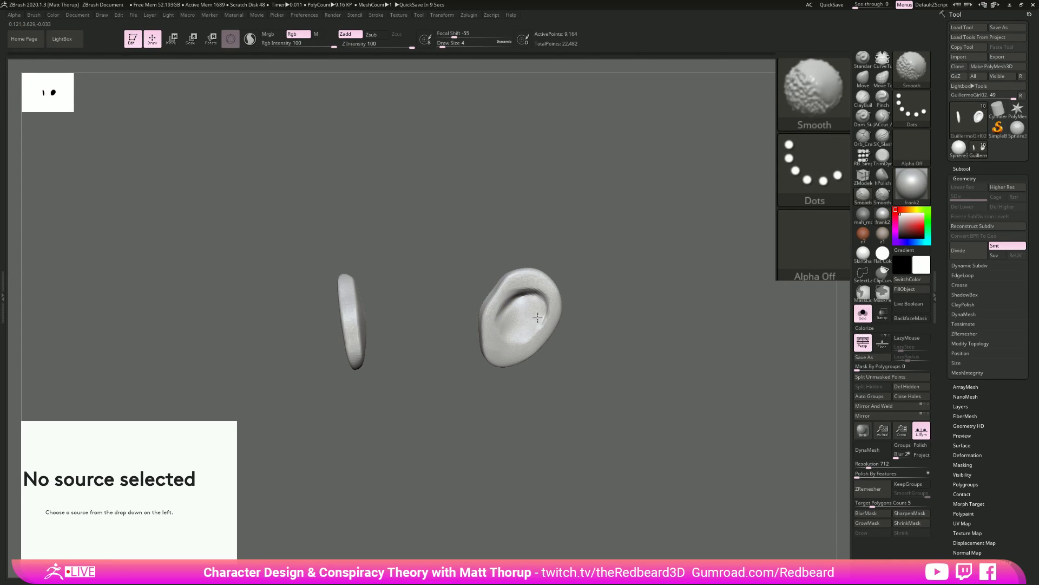
Deepen the groove along the top and back of the inner ear rim with the KNIFE_sharp brush.
{"action": "key", "text": "space"}
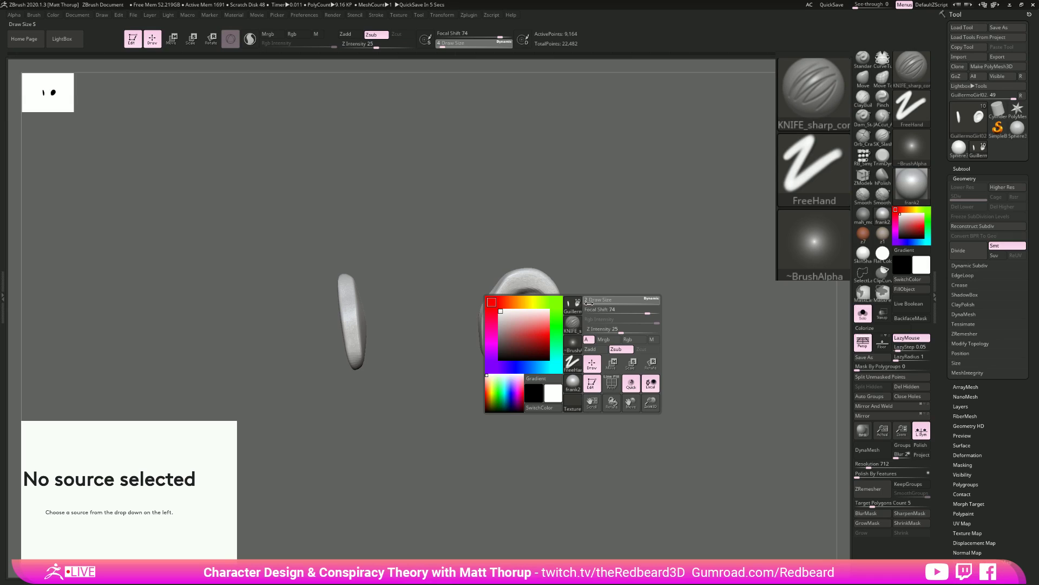
{"action": "left_click_drag", "start_coordinate": [588, 303], "coordinate": [590, 303]}
{"action": "left_click_drag", "start_coordinate": [627, 258], "coordinate": [617, 277], "text": "alt"}
{"action": "key", "text": "s"}
{"action": "left_click_drag", "start_coordinate": [500, 308], "coordinate": [528, 282]}
{"action": "left_click_drag", "start_coordinate": [623, 276], "coordinate": [626, 280]}
{"action": "mouse_move", "coordinate": [489, 319]}
{"action": "left_mouse_down"}
{"action": "mouse_move", "coordinate": [504, 299]}
{"action": "mouse_move", "coordinate": [535, 291]}
{"action": "mouse_move", "coordinate": [513, 292]}
{"action": "left_mouse_up"}
{"action": "mouse_move", "coordinate": [544, 313]}
{"action": "left_mouse_down"}
{"action": "mouse_move", "coordinate": [533, 288]}
{"action": "mouse_move", "coordinate": [546, 298]}
{"action": "left_mouse_up"}
{"action": "mouse_move", "coordinate": [548, 312]}
{"action": "left_mouse_down"}
{"action": "mouse_move", "coordinate": [530, 356]}
{"action": "mouse_move", "coordinate": [529, 343]}
{"action": "mouse_move", "coordinate": [509, 356]}
{"action": "mouse_move", "coordinate": [486, 341]}
{"action": "mouse_move", "coordinate": [534, 301]}
{"action": "mouse_move", "coordinate": [525, 290]}
{"action": "left_mouse_up"}
Smooth the ear bowl and clean up the transition between the groove and the rim.
{"action": "key", "text": "s"}
{"action": "left_click", "coordinate": [512, 309]}
{"action": "mouse_move", "coordinate": [507, 340]}
{"action": "left_mouse_down", "text": "shift"}
{"action": "mouse_move", "coordinate": [491, 333]}
{"action": "mouse_move", "coordinate": [530, 295]}
{"action": "left_mouse_up", "text": "shift"}
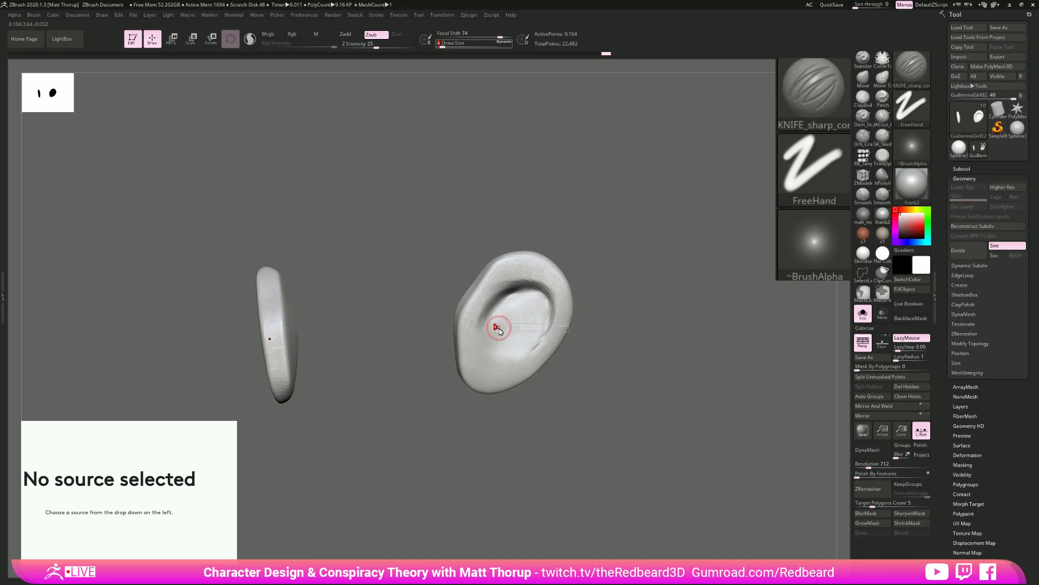
{"action": "key", "text": "shift"}
{"action": "mouse_move", "coordinate": [521, 316]}
{"action": "left_mouse_down", "text": "shift"}
{"action": "mouse_move", "coordinate": [510, 345]}
{"action": "mouse_move", "coordinate": [668, 341]}
{"action": "mouse_move", "coordinate": [626, 350]}
{"action": "left_mouse_up", "text": "shift"}
{"action": "key", "text": "s"}
{"action": "mouse_move", "coordinate": [506, 273]}
{"action": "left_mouse_down"}
{"action": "mouse_move", "coordinate": [476, 321]}
{"action": "mouse_move", "coordinate": [503, 270]}
{"action": "mouse_move", "coordinate": [559, 282]}
{"action": "left_mouse_up"}
{"action": "left_click_drag", "start_coordinate": [617, 279], "coordinate": [568, 281]}
{"action": "mouse_move", "coordinate": [576, 323]}
{"action": "left_mouse_down", "text": "shift"}
{"action": "mouse_move", "coordinate": [712, 286]}
{"action": "mouse_move", "coordinate": [725, 194]}
{"action": "left_mouse_up", "text": "shift"}
Build up the ear's outer rim with the ClayBuildup brush.
{"action": "key", "text": "b"}
{"action": "key", "text": "c"}
{"action": "key", "text": "b"}
{"action": "mouse_move", "coordinate": [487, 297]}
{"action": "left_mouse_down"}
{"action": "mouse_move", "coordinate": [531, 271]}
{"action": "mouse_move", "coordinate": [573, 323]}
{"action": "left_mouse_up"}
{"action": "mouse_move", "coordinate": [501, 291]}
{"action": "left_mouse_down"}
{"action": "mouse_move", "coordinate": [568, 294]}
{"action": "mouse_move", "coordinate": [573, 314]}
{"action": "mouse_move", "coordinate": [545, 265]}
{"action": "left_mouse_up"}
{"action": "left_click_drag", "start_coordinate": [599, 295], "coordinate": [627, 290]}
{"action": "key", "text": "]"}
{"action": "left_click_drag", "start_coordinate": [501, 272], "coordinate": [475, 319]}
{"action": "left_click_drag", "start_coordinate": [531, 248], "coordinate": [531, 271]}
{"action": "mouse_move", "coordinate": [471, 317]}
{"action": "left_mouse_down"}
{"action": "mouse_move", "coordinate": [469, 291]}
{"action": "mouse_move", "coordinate": [480, 325]}
{"action": "left_mouse_up"}
{"action": "left_click_drag", "start_coordinate": [534, 275], "coordinate": [666, 281]}
Sculpt the back of the ear with the ClayBuildup brush and smooth the strokes.
{"action": "mouse_move", "coordinate": [449, 331]}
{"action": "left_mouse_down"}
{"action": "mouse_move", "coordinate": [436, 337]}
{"action": "mouse_move", "coordinate": [451, 309]}
{"action": "left_mouse_up"}
{"action": "right_click_drag", "start_coordinate": [451, 309], "coordinate": [455, 274]}
{"action": "mouse_move", "coordinate": [455, 274]}
{"action": "left_mouse_down"}
{"action": "mouse_move", "coordinate": [450, 251]}
{"action": "mouse_move", "coordinate": [451, 314]}
{"action": "left_mouse_up"}
{"action": "left_click_drag", "start_coordinate": [459, 253], "coordinate": [442, 222]}
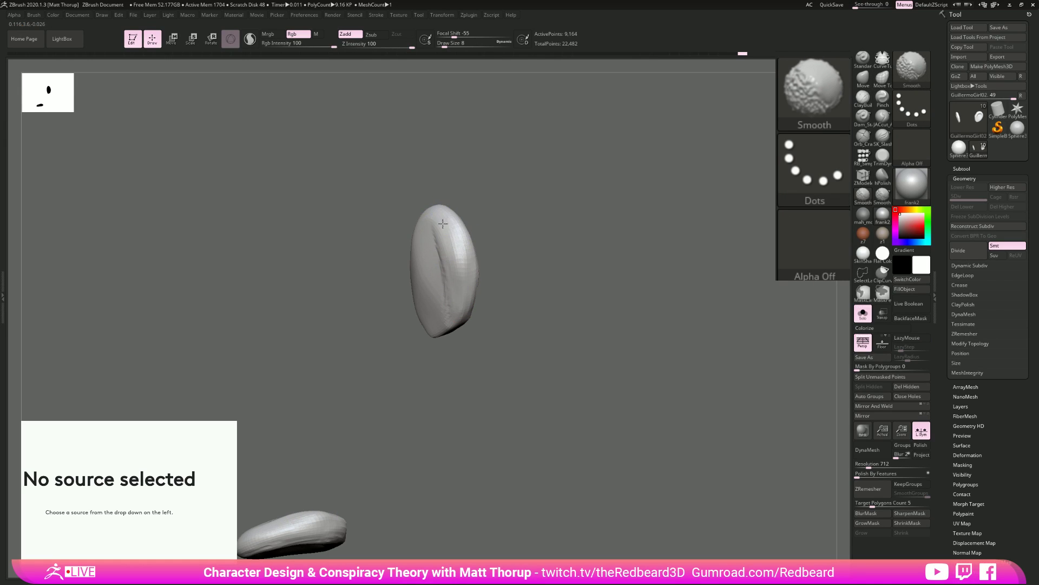
{"action": "right_click_drag", "start_coordinate": [458, 325], "coordinate": [412, 303]}
{"action": "key", "text": "s"}
{"action": "left_click_drag", "start_coordinate": [468, 300], "coordinate": [467, 294]}
{"action": "mouse_move", "coordinate": [467, 293]}
{"action": "right_mouse_down"}
{"action": "mouse_move", "coordinate": [448, 250]}
{"action": "mouse_move", "coordinate": [439, 255]}
{"action": "right_mouse_up"}
{"action": "key", "text": "shift"}
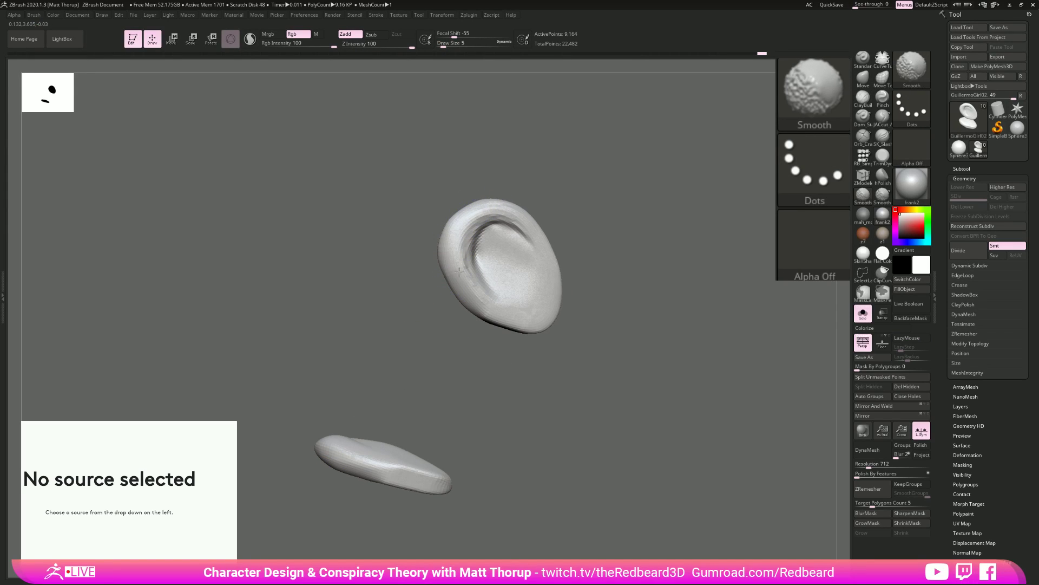
Smooth the outer rim of the ear from several angles at draw size 5.
{"action": "left_click_drag", "start_coordinate": [447, 263], "coordinate": [478, 209], "text": "shift"}
{"action": "mouse_move", "coordinate": [478, 209]}
{"action": "right_mouse_down", "text": "shift"}
{"action": "mouse_move", "coordinate": [441, 260]}
{"action": "mouse_move", "coordinate": [445, 229]}
{"action": "right_mouse_up", "text": "shift"}
{"action": "key", "text": "shift"}
{"action": "right_click_drag", "start_coordinate": [524, 196], "coordinate": [484, 220]}
{"action": "key", "text": "shift"}
{"action": "left_click_drag", "start_coordinate": [561, 232], "coordinate": [489, 209]}
{"action": "key", "text": "shift"}
{"action": "left_click_drag", "start_coordinate": [534, 156], "coordinate": [526, 215]}
{"action": "key", "text": "shift"}
{"action": "mouse_move", "coordinate": [589, 234]}
{"action": "right_mouse_down"}
{"action": "mouse_move", "coordinate": [659, 258]}
{"action": "mouse_move", "coordinate": [589, 386]}
{"action": "mouse_move", "coordinate": [631, 450]}
{"action": "mouse_move", "coordinate": [467, 279]}
{"action": "right_mouse_up"}
{"action": "right_click_drag", "start_coordinate": [585, 260], "coordinate": [784, 241]}
Recut the groove inside the upper and rear rim with the KNIFE_sharp brush at draw size 5 and smooth the bowl.
{"action": "key", "text": "b"}
{"action": "key", "text": "k"}
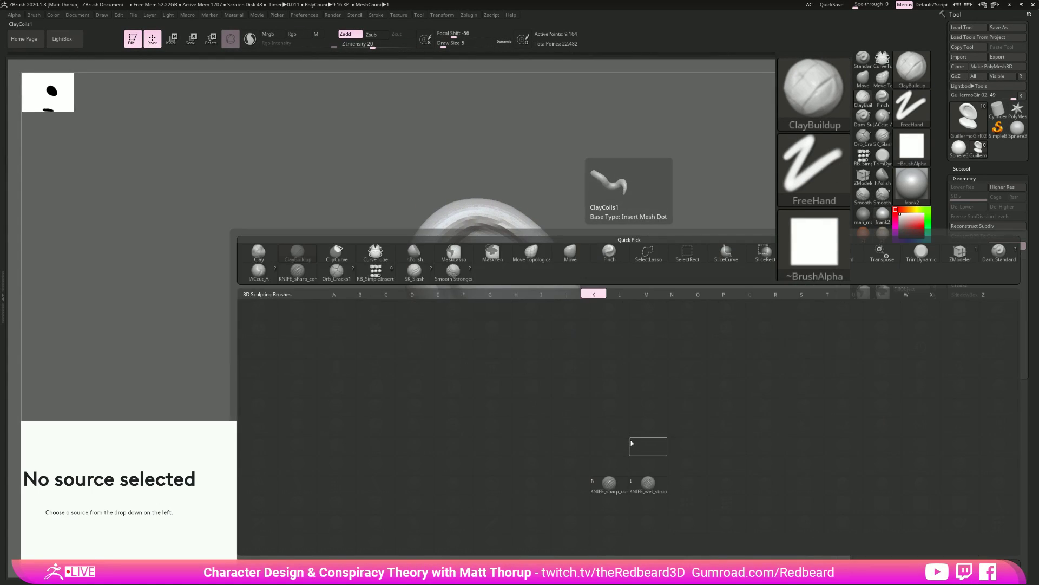
{"action": "key", "text": "n"}
{"action": "left_click_drag", "start_coordinate": [477, 319], "coordinate": [454, 255]}
{"action": "mouse_move", "coordinate": [459, 292]}
{"action": "left_mouse_down"}
{"action": "mouse_move", "coordinate": [455, 248]}
{"action": "mouse_move", "coordinate": [490, 232]}
{"action": "mouse_move", "coordinate": [536, 254]}
{"action": "left_mouse_up"}
{"action": "mouse_move", "coordinate": [478, 234]}
{"action": "left_mouse_down"}
{"action": "mouse_move", "coordinate": [512, 240]}
{"action": "mouse_move", "coordinate": [445, 276]}
{"action": "mouse_move", "coordinate": [464, 302]}
{"action": "mouse_move", "coordinate": [452, 249]}
{"action": "left_mouse_up"}
{"action": "key", "text": "shift"}
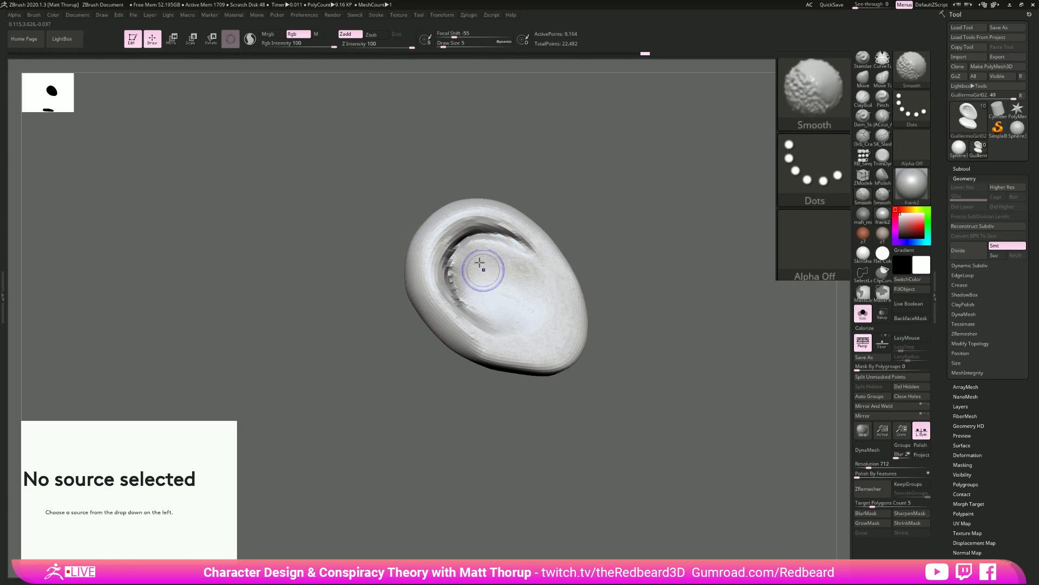
{"action": "mouse_move", "coordinate": [490, 284]}
{"action": "left_mouse_down", "text": "shift"}
{"action": "mouse_move", "coordinate": [493, 247]}
{"action": "mouse_move", "coordinate": [474, 290]}
{"action": "mouse_move", "coordinate": [444, 295]}
{"action": "left_mouse_up", "text": "shift"}
Smooth the ear's lower bowl and outer rim at draw size 4.
{"action": "key", "text": "s"}
{"action": "left_click_drag", "start_coordinate": [489, 353], "coordinate": [454, 326], "text": "shift"}
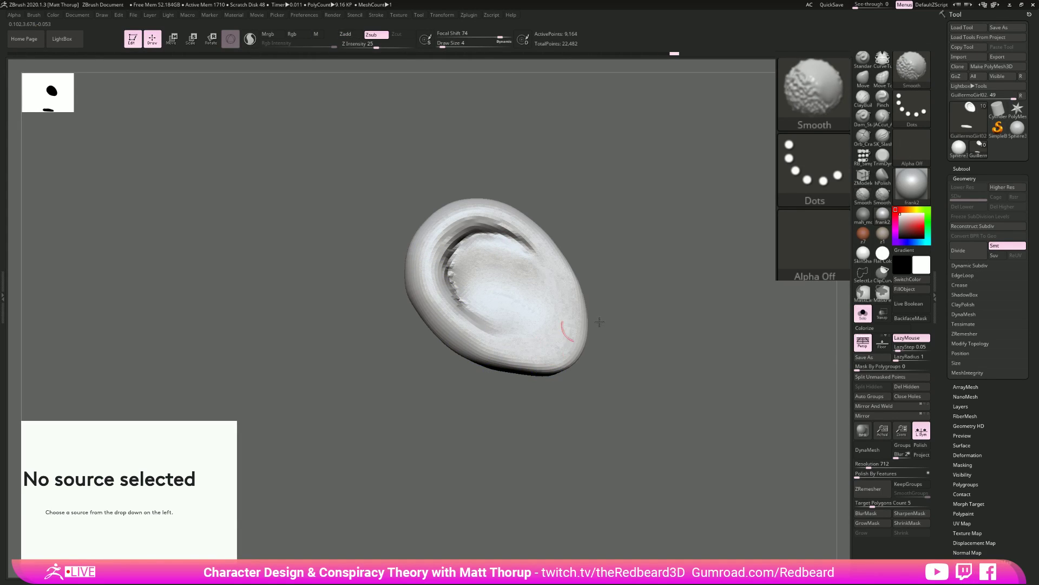
{"action": "left_click_drag", "start_coordinate": [594, 324], "coordinate": [634, 323]}
{"action": "mouse_move", "coordinate": [426, 247]}
{"action": "left_mouse_down", "text": "shift"}
{"action": "mouse_move", "coordinate": [433, 329]}
{"action": "mouse_move", "coordinate": [408, 251]}
{"action": "mouse_move", "coordinate": [433, 238]}
{"action": "left_mouse_up", "text": "shift"}
{"action": "left_click_drag", "start_coordinate": [449, 227], "coordinate": [474, 211]}
{"action": "left_click_drag", "start_coordinate": [373, 227], "coordinate": [386, 253], "text": "shift"}
Show the whole figure again and check the ears against the head in three-quarter and front views.
{"action": "mouse_move", "coordinate": [599, 303]}
{"action": "left_mouse_down"}
{"action": "mouse_move", "coordinate": [584, 344]}
{"action": "mouse_move", "coordinate": [552, 335]}
{"action": "mouse_move", "coordinate": [541, 378]}
{"action": "mouse_move", "coordinate": [581, 441]}
{"action": "mouse_move", "coordinate": [661, 448]}
{"action": "mouse_move", "coordinate": [826, 336]}
{"action": "left_mouse_up"}
{"action": "left_click_drag", "start_coordinate": [680, 482], "coordinate": [828, 471]}
{"action": "left_click_drag", "start_coordinate": [677, 468], "coordinate": [632, 469]}
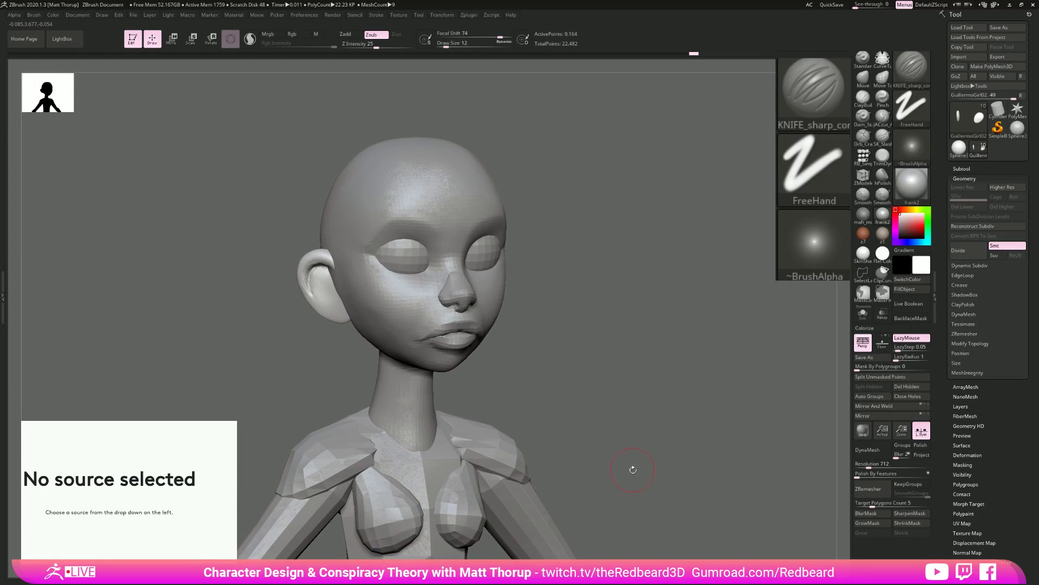
{"action": "left_click_drag", "start_coordinate": [644, 434], "coordinate": [619, 428]}
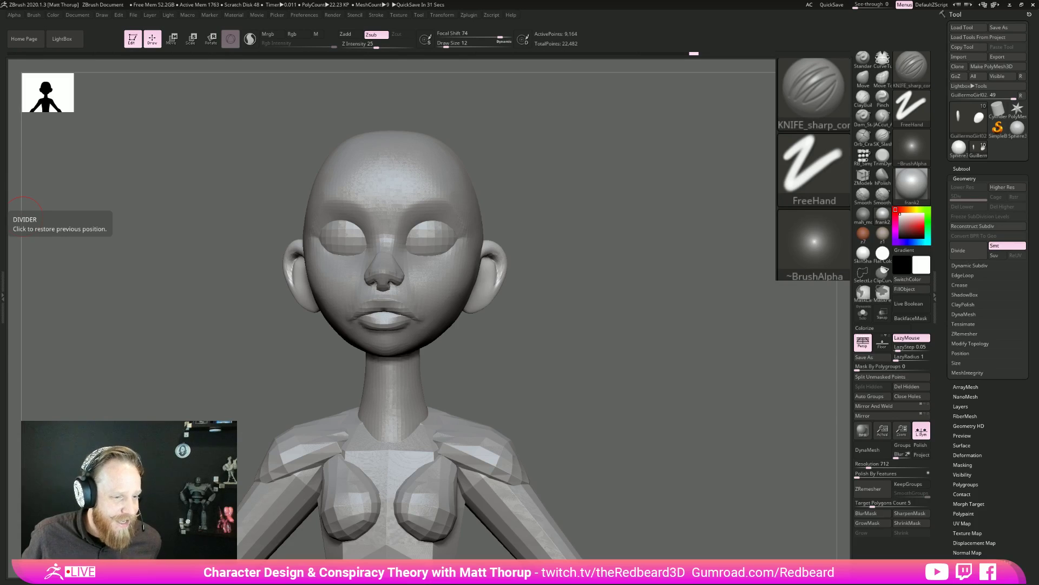
{"action": "left_click_drag", "start_coordinate": [0, 0], "coordinate": [330, 86]}
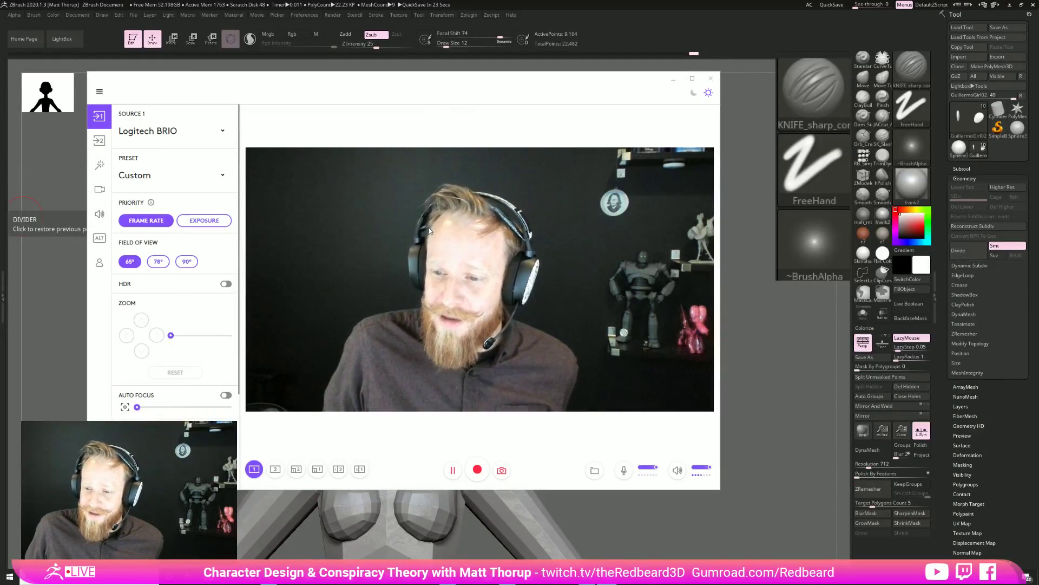
{"action": "left_click_drag", "start_coordinate": [441, 100], "coordinate": [0, 92]}
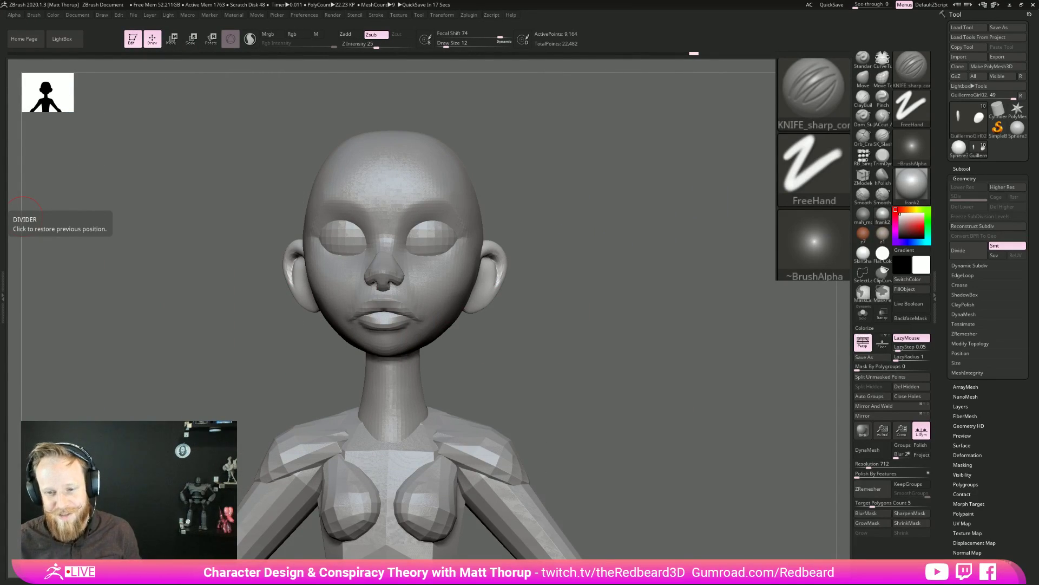
Isolate the ears in a close-up view and set the draw size to 7.
{"action": "mouse_move", "coordinate": [594, 343]}
{"action": "left_mouse_down"}
{"action": "mouse_move", "coordinate": [504, 304]}
{"action": "mouse_move", "coordinate": [594, 336]}
{"action": "mouse_move", "coordinate": [542, 333]}
{"action": "left_mouse_up"}
{"action": "key", "text": "s"}
{"action": "left_click_drag", "start_coordinate": [485, 307], "coordinate": [483, 285]}
{"action": "key", "text": "shift"}
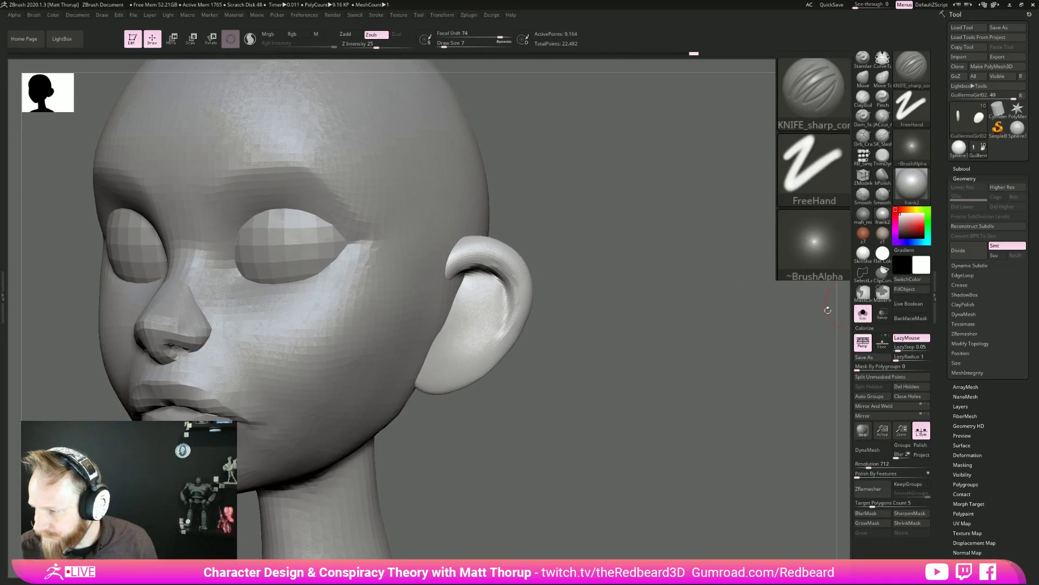
{"action": "left_click", "coordinate": [863, 313]}
{"action": "mouse_move", "coordinate": [571, 378]}
{"action": "left_mouse_down"}
{"action": "mouse_move", "coordinate": [568, 334]}
{"action": "mouse_move", "coordinate": [552, 328]}
{"action": "left_mouse_up"}
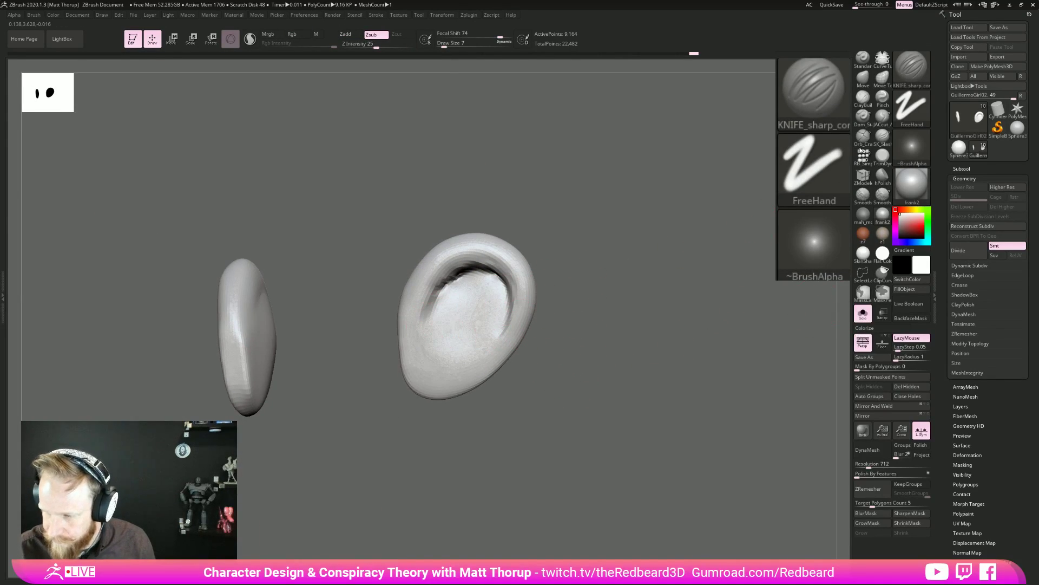
Try a ClayBuildup stroke and a painted mask on the front of the ear, undoing each attempt.
{"action": "left_click", "coordinate": [863, 98]}
{"action": "mouse_move", "coordinate": [422, 314]}
{"action": "left_mouse_down"}
{"action": "mouse_move", "coordinate": [424, 343]}
{"action": "mouse_move", "coordinate": [428, 325]}
{"action": "mouse_move", "coordinate": [435, 335]}
{"action": "left_mouse_up"}
{"action": "key", "text": "ctrl"}
{"action": "key", "text": "ctrl+z"}
{"action": "mouse_move", "coordinate": [619, 365]}
{"action": "left_mouse_down"}
{"action": "mouse_move", "coordinate": [631, 376]}
{"action": "mouse_move", "coordinate": [556, 368]}
{"action": "left_mouse_up"}
{"action": "key", "text": "ctrl+z"}
{"action": "mouse_move", "coordinate": [436, 308]}
{"action": "left_mouse_down", "text": "ctrl"}
{"action": "mouse_move", "coordinate": [454, 278]}
{"action": "mouse_move", "coordinate": [493, 273]}
{"action": "mouse_move", "coordinate": [506, 318]}
{"action": "mouse_move", "coordinate": [442, 384]}
{"action": "mouse_move", "coordinate": [409, 373]}
{"action": "left_mouse_up", "text": "ctrl"}
{"action": "key", "text": "ctrl+z"}
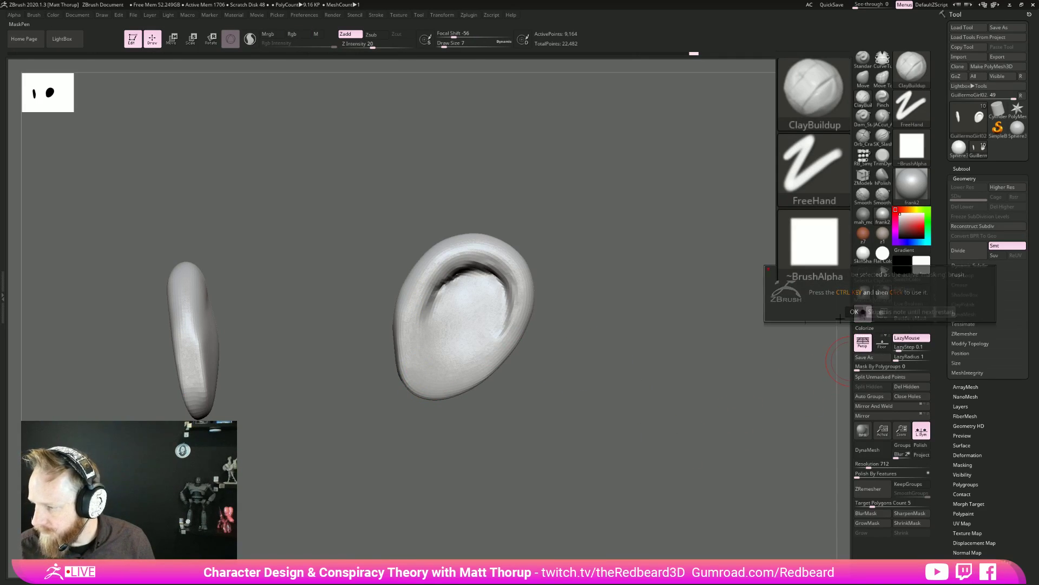
Mask the ear's inner bowl with BackfaceMask on and a focal shift of -100, and invert the mask.
{"action": "left_click_drag", "start_coordinate": [456, 36], "coordinate": [434, 39], "text": "ctrl"}
{"action": "mouse_move", "coordinate": [470, 293]}
{"action": "left_mouse_down", "text": "ctrl"}
{"action": "mouse_move", "coordinate": [463, 319]}
{"action": "mouse_move", "coordinate": [487, 333]}
{"action": "mouse_move", "coordinate": [499, 309]}
{"action": "mouse_move", "coordinate": [471, 355]}
{"action": "left_mouse_up", "text": "ctrl"}
{"action": "key", "text": "ctrl+z"}
{"action": "left_click", "coordinate": [910, 317]}
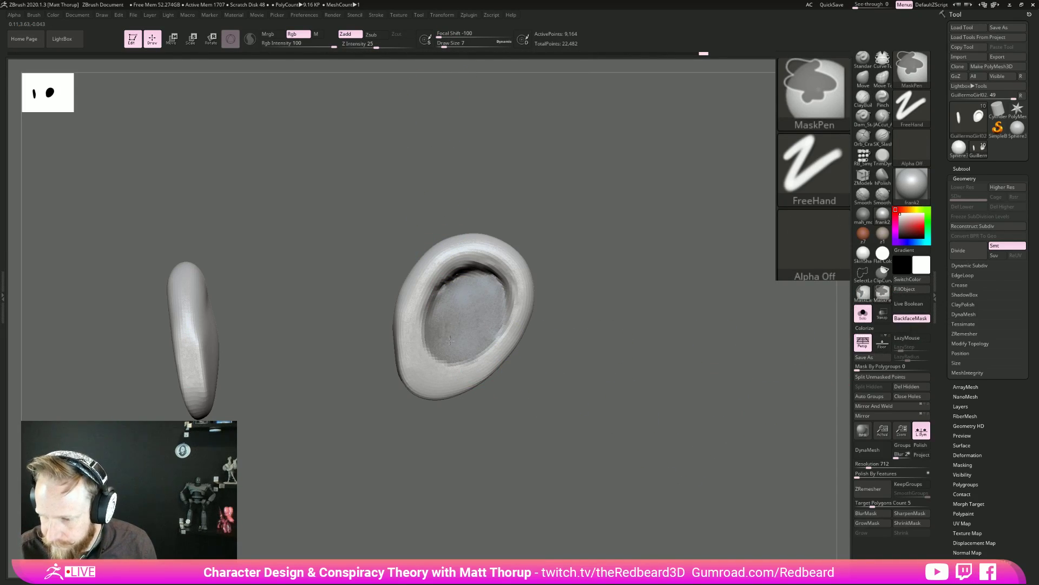
{"action": "left_click", "coordinate": [574, 344], "text": "ctrl"}
Reshape the unmasked bowl inside the ear with the Move brush, raising the draw size to 22.
{"action": "key", "text": "b"}
{"action": "key", "text": "m"}
{"action": "key", "text": "v"}
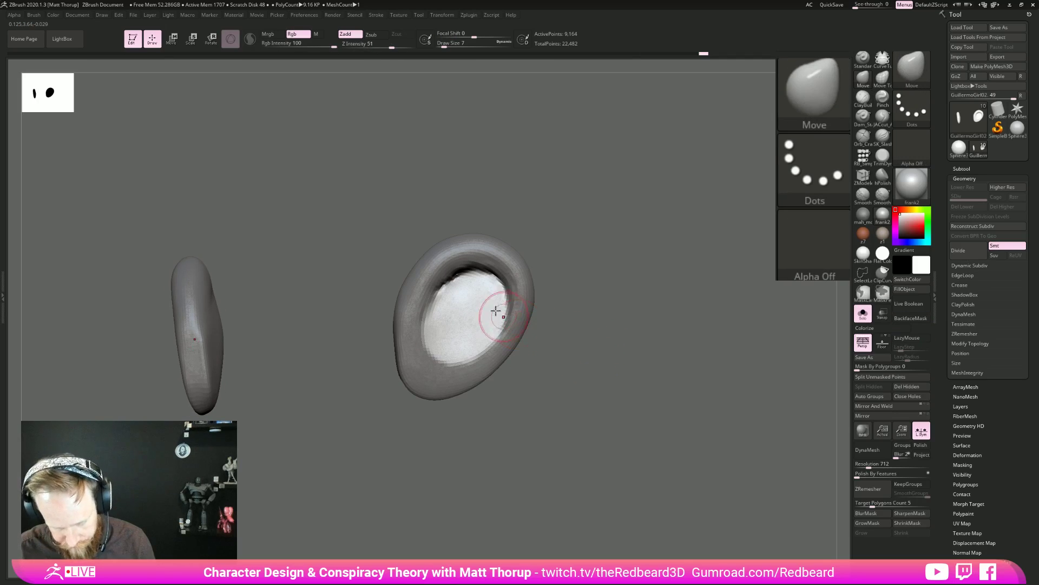
{"action": "left_click_drag", "start_coordinate": [482, 297], "coordinate": [461, 290]}
{"action": "key", "text": "s"}
{"action": "left_click_drag", "start_coordinate": [464, 290], "coordinate": [457, 282]}
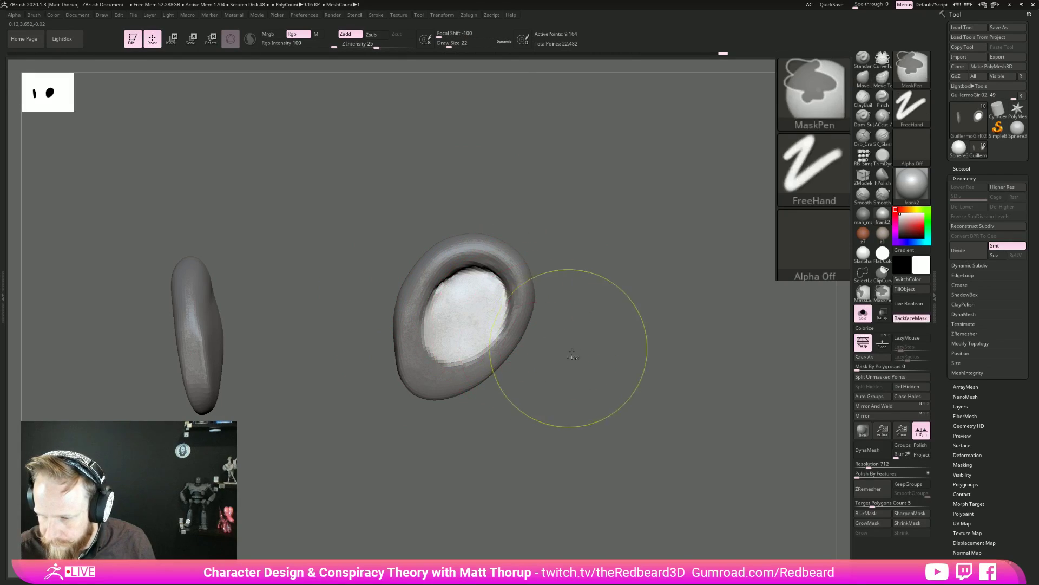
Clear the mask and paint a smaller one over the front part of the bowl at draw size 3.
{"action": "left_click_drag", "start_coordinate": [569, 353], "coordinate": [582, 361], "text": "ctrl"}
{"action": "key", "text": "s"}
{"action": "mouse_move", "coordinate": [439, 313]}
{"action": "left_mouse_down"}
{"action": "mouse_move", "coordinate": [430, 295]}
{"action": "mouse_move", "coordinate": [424, 320]}
{"action": "mouse_move", "coordinate": [441, 333]}
{"action": "mouse_move", "coordinate": [450, 293]}
{"action": "left_mouse_up"}
{"action": "key", "text": "s"}
{"action": "key", "text": "ctrl"}
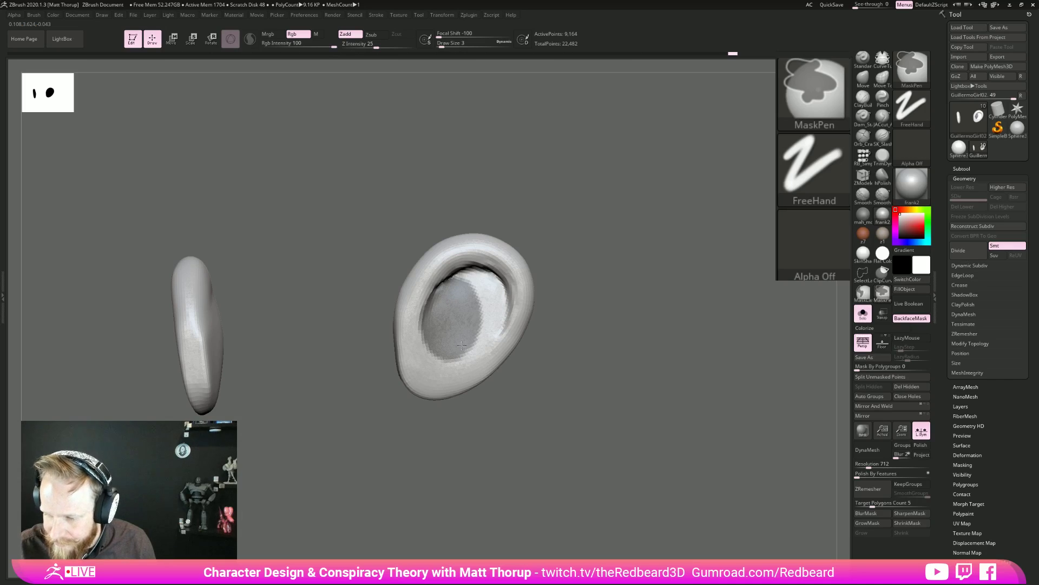
{"action": "left_click_drag", "start_coordinate": [621, 258], "coordinate": [569, 262]}
{"action": "key", "text": "ctrl"}
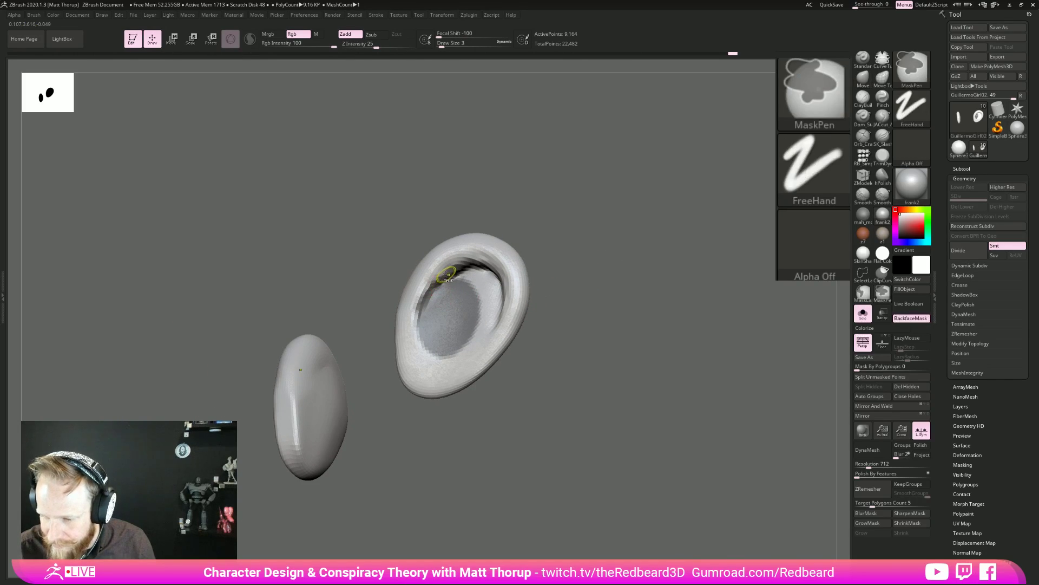
Sink the front part of the bowl below its rear part, checking several angles, and smooth it at draw size 4.
{"action": "mouse_move", "coordinate": [504, 262]}
{"action": "right_mouse_down"}
{"action": "mouse_move", "coordinate": [664, 294]}
{"action": "mouse_move", "coordinate": [568, 332]}
{"action": "mouse_move", "coordinate": [586, 361]}
{"action": "right_mouse_up"}
{"action": "key", "text": "s"}
{"action": "mouse_move", "coordinate": [429, 313]}
{"action": "left_mouse_down"}
{"action": "mouse_move", "coordinate": [444, 314]}
{"action": "mouse_move", "coordinate": [417, 321]}
{"action": "left_mouse_up"}
{"action": "key", "text": "s"}
{"action": "key", "text": "s"}
{"action": "right_click_drag", "start_coordinate": [571, 302], "coordinate": [563, 324]}
{"action": "left_click_drag", "start_coordinate": [432, 318], "coordinate": [435, 314]}
{"action": "mouse_move", "coordinate": [440, 400]}
{"action": "right_mouse_down"}
{"action": "mouse_move", "coordinate": [387, 439]}
{"action": "mouse_move", "coordinate": [538, 365]}
{"action": "mouse_move", "coordinate": [471, 327]}
{"action": "right_mouse_up"}
{"action": "right_click_drag", "start_coordinate": [566, 276], "coordinate": [580, 392]}
{"action": "key", "text": "s"}
{"action": "left_click_drag", "start_coordinate": [417, 328], "coordinate": [436, 298]}
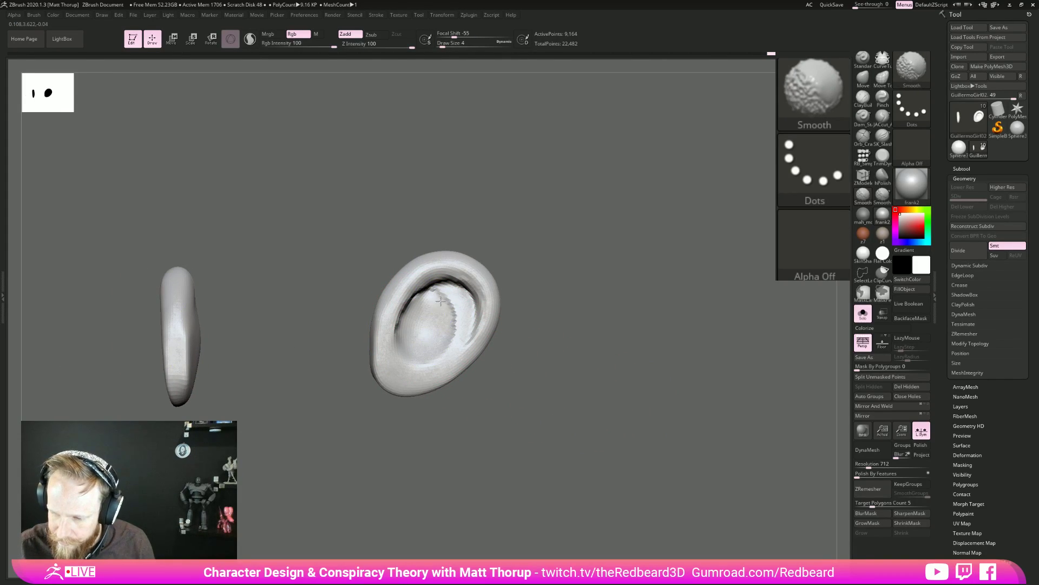
Build up the lower front of the bowl with ClayBuildup at draw size 4, undoing the excess strokes.
{"action": "right_click_drag", "start_coordinate": [533, 355], "coordinate": [536, 368], "text": "ctrl"}
{"action": "left_click", "coordinate": [863, 99]}
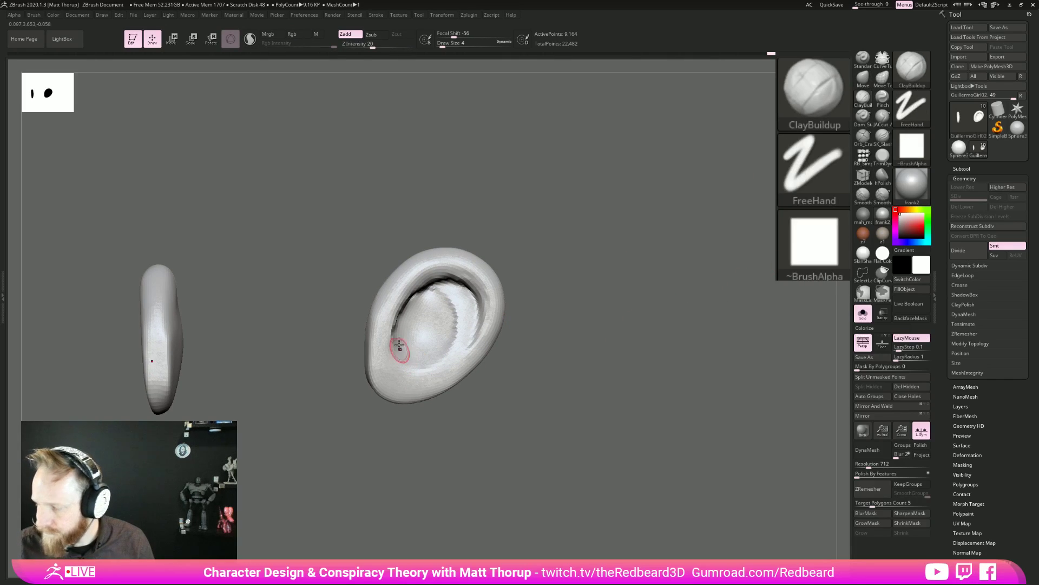
{"action": "left_click_drag", "start_coordinate": [398, 324], "coordinate": [401, 360]}
{"action": "key", "text": "ctrl+z"}
{"action": "key", "text": "ctrl+z"}
{"action": "mouse_move", "coordinate": [417, 330]}
{"action": "left_mouse_down"}
{"action": "mouse_move", "coordinate": [411, 353]}
{"action": "mouse_move", "coordinate": [413, 324]}
{"action": "left_mouse_up"}
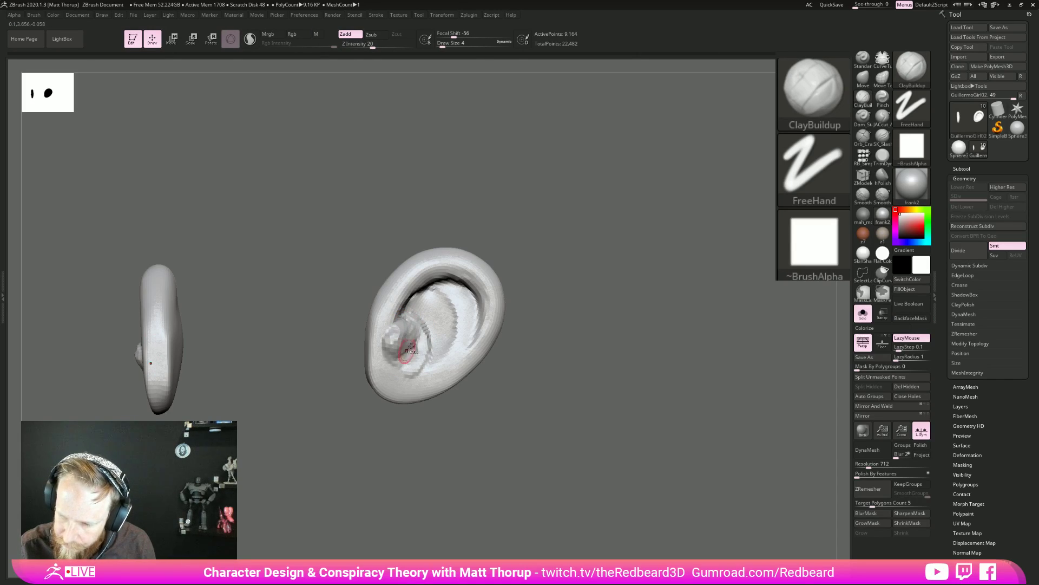
{"action": "key", "text": "ctrl+z"}
Flatten the built-up front of the ear with hPolish at draw size 7, undoing the last stroke made at size 13.
{"action": "key", "text": "b"}
{"action": "key", "text": "h"}
{"action": "key", "text": "p"}
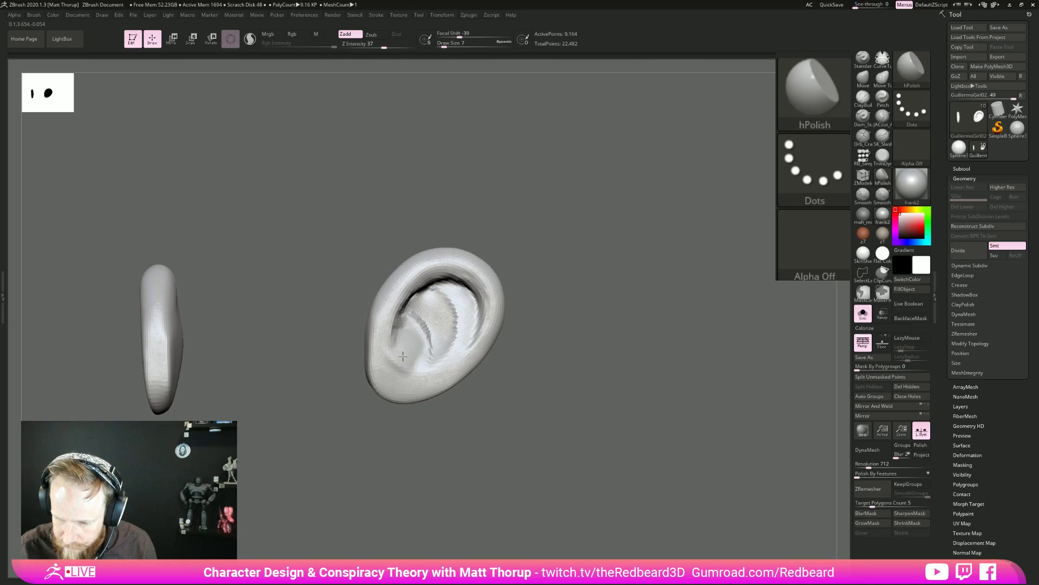
{"action": "mouse_move", "coordinate": [402, 351]}
{"action": "left_mouse_down"}
{"action": "mouse_move", "coordinate": [387, 340]}
{"action": "mouse_move", "coordinate": [396, 362]}
{"action": "left_mouse_up"}
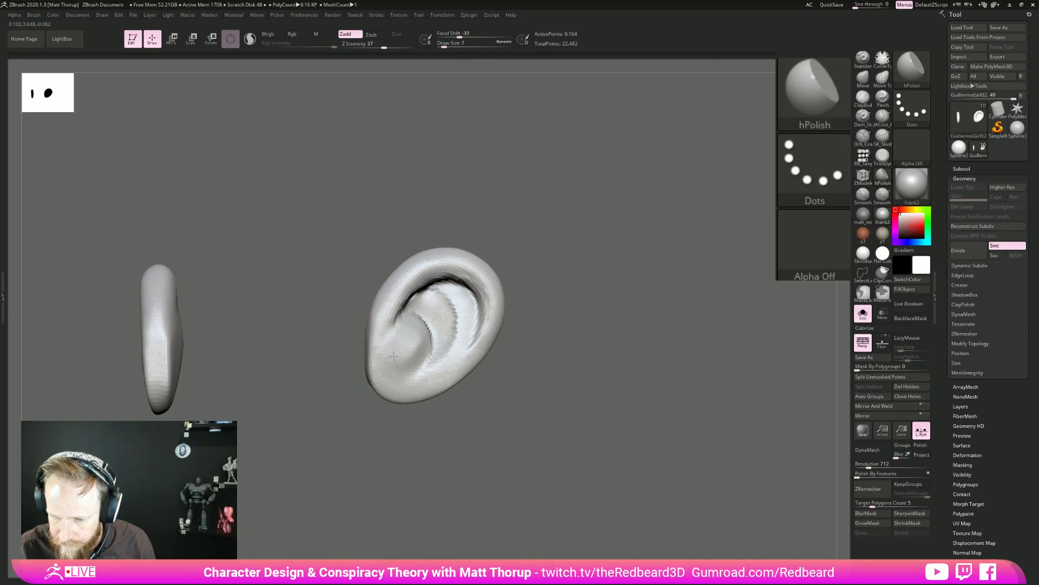
{"action": "left_click_drag", "start_coordinate": [415, 340], "coordinate": [411, 346]}
{"action": "key", "text": "bracketright"}
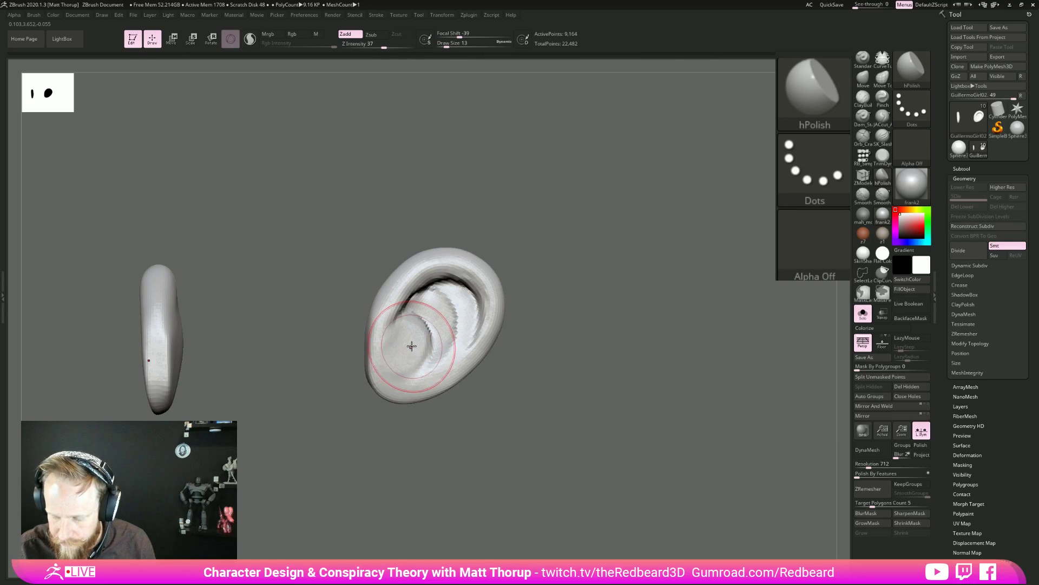
{"action": "key", "text": "ctrl+z"}
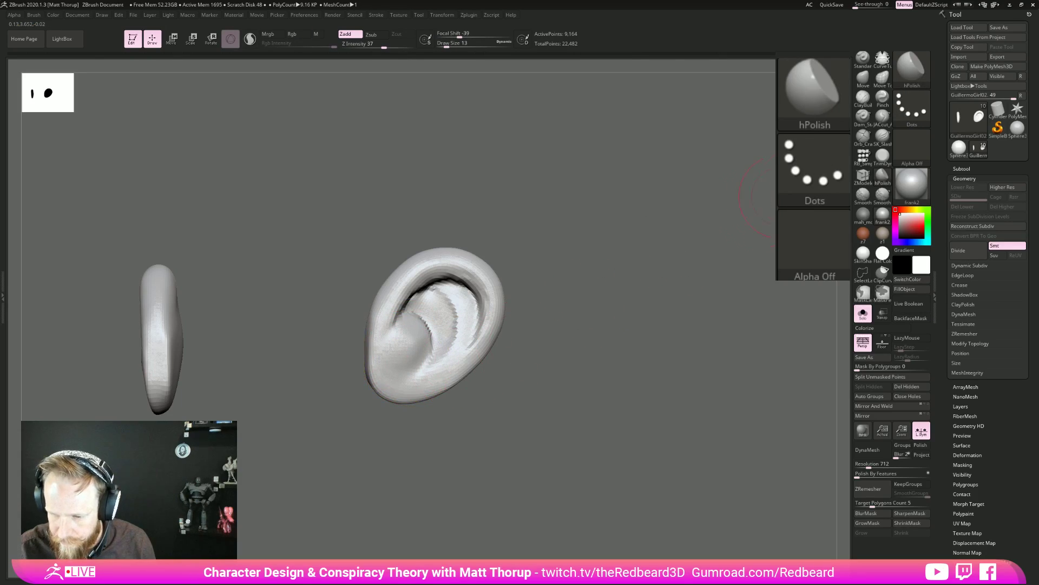
Add more volume to the ear's front lobe with ClayBuildup strokes.
{"action": "left_click", "coordinate": [863, 98]}
{"action": "mouse_move", "coordinate": [397, 350]}
{"action": "left_mouse_down"}
{"action": "mouse_move", "coordinate": [383, 346]}
{"action": "mouse_move", "coordinate": [392, 335]}
{"action": "left_mouse_up"}
{"action": "left_click_drag", "start_coordinate": [393, 334], "coordinate": [389, 347]}
{"action": "mouse_move", "coordinate": [390, 348]}
{"action": "left_mouse_down"}
{"action": "mouse_move", "coordinate": [406, 349]}
{"action": "mouse_move", "coordinate": [412, 362]}
{"action": "mouse_move", "coordinate": [404, 341]}
{"action": "left_mouse_up"}
Mask the recess behind the front lobe at draw size 2, filling in its upper end, and invert the mask.
{"action": "left_click_drag", "start_coordinate": [612, 347], "coordinate": [676, 300]}
{"action": "left_click_drag", "start_coordinate": [661, 265], "coordinate": [638, 347], "text": "alt"}
{"action": "key", "text": "bracketleft"}
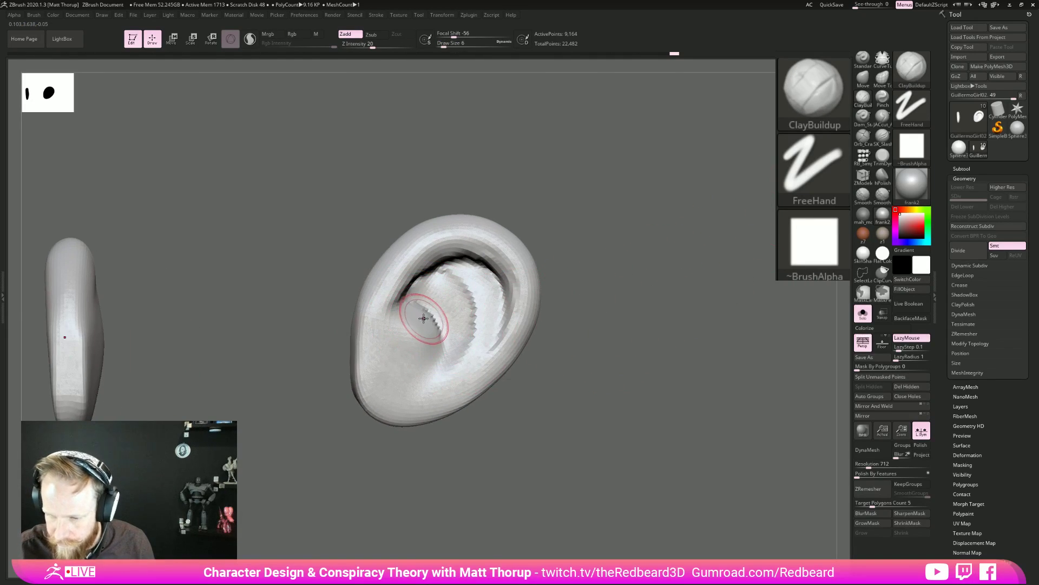
{"action": "left_click_drag", "start_coordinate": [412, 301], "coordinate": [441, 352], "text": "ctrl"}
{"action": "left_click_drag", "start_coordinate": [403, 305], "coordinate": [409, 315], "text": "ctrl"}
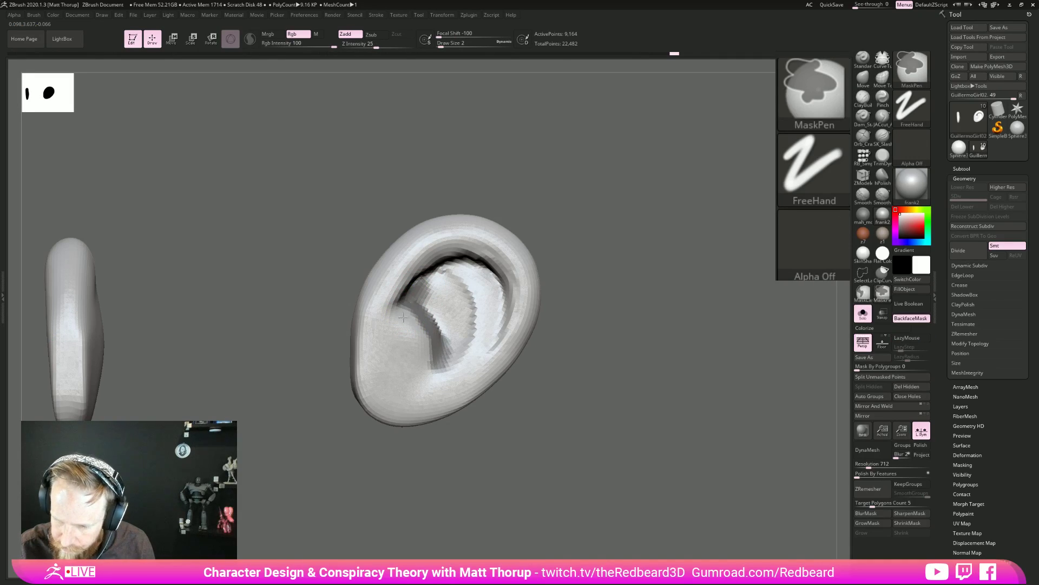
{"action": "left_click_drag", "start_coordinate": [639, 321], "coordinate": [538, 334]}
{"action": "key", "text": "ctrl"}
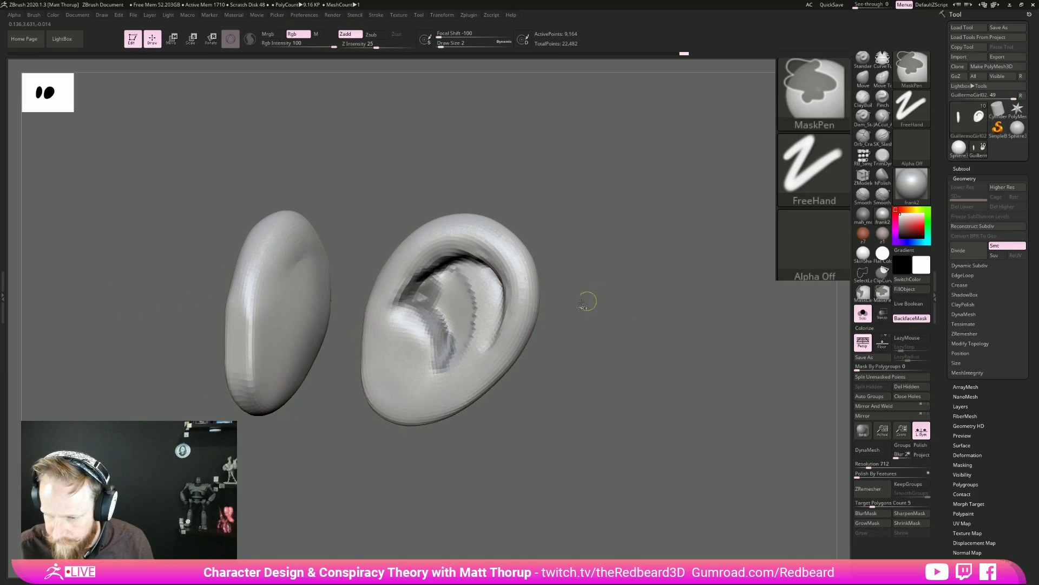
{"action": "mouse_move", "coordinate": [428, 289]}
{"action": "left_mouse_down", "text": "ctrl"}
{"action": "mouse_move", "coordinate": [453, 303]}
{"action": "mouse_move", "coordinate": [463, 327]}
{"action": "mouse_move", "coordinate": [454, 362]}
{"action": "left_mouse_up", "text": "ctrl"}
{"action": "left_click", "coordinate": [593, 323], "text": "ctrl"}
Sculpt the unmasked recess behind the front lobe with ClayBuildup at draw size 3 and smooth it.
{"action": "left_click_drag", "start_coordinate": [594, 323], "coordinate": [637, 325]}
{"action": "key", "text": "s"}
{"action": "left_click_drag", "start_coordinate": [444, 315], "coordinate": [439, 319]}
{"action": "key", "text": "s"}
{"action": "key", "text": "s"}
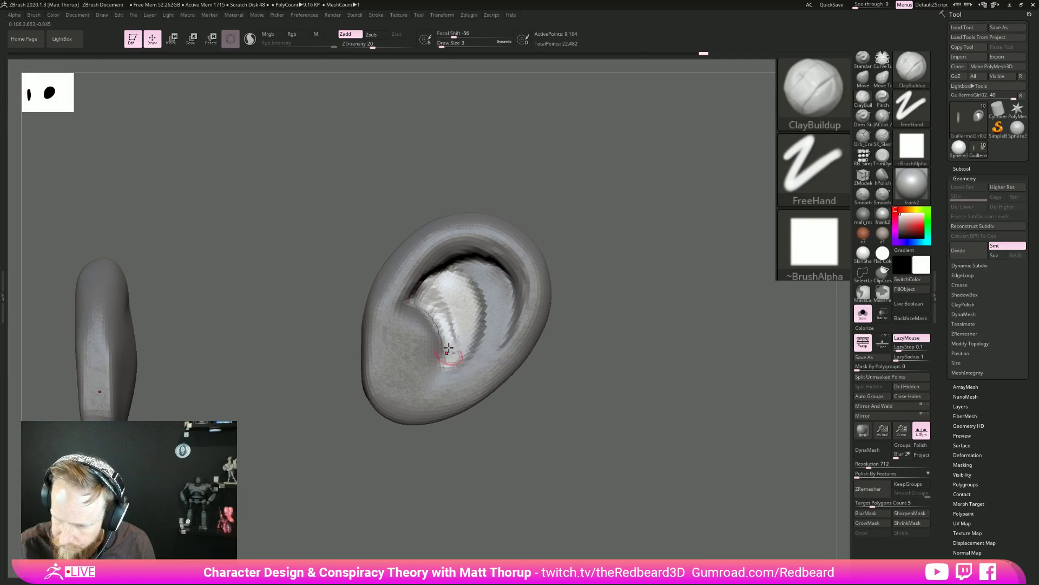
{"action": "left_click_drag", "start_coordinate": [455, 339], "coordinate": [453, 349]}
{"action": "mouse_move", "coordinate": [566, 334]}
{"action": "left_mouse_down"}
{"action": "mouse_move", "coordinate": [633, 348]}
{"action": "mouse_move", "coordinate": [565, 347]}
{"action": "left_mouse_up"}
{"action": "mouse_move", "coordinate": [452, 341]}
{"action": "left_mouse_down", "text": "shift"}
{"action": "mouse_move", "coordinate": [442, 311]}
{"action": "mouse_move", "coordinate": [450, 325]}
{"action": "mouse_move", "coordinate": [432, 334]}
{"action": "left_mouse_up", "text": "shift"}
Push the unmasked recess into shape with the Move brush, working from a side angle.
{"action": "key", "text": "b"}
{"action": "key", "text": "m"}
{"action": "key", "text": "v"}
{"action": "key", "text": "s"}
{"action": "key", "text": "s"}
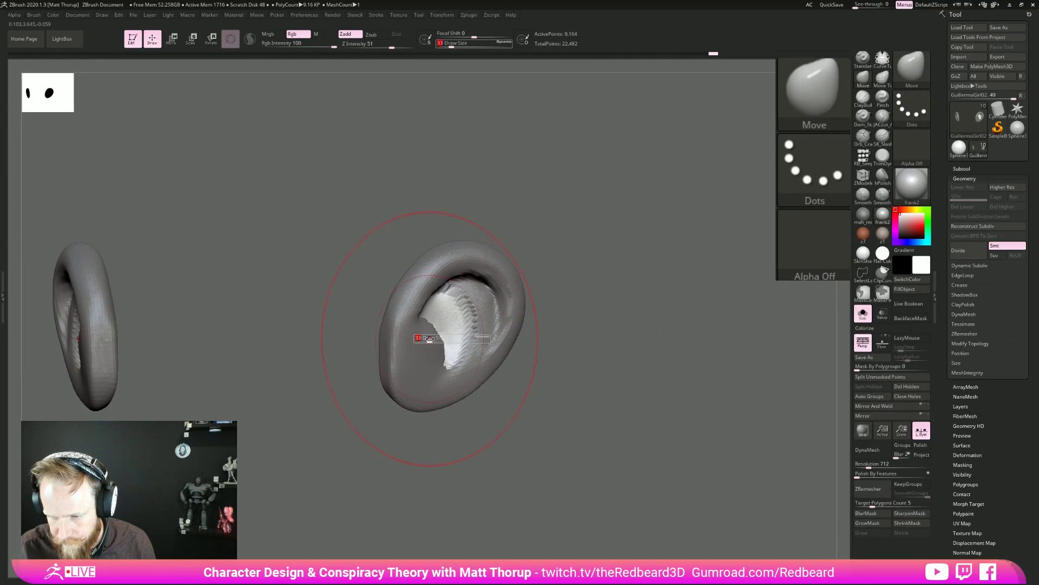
{"action": "left_click_drag", "start_coordinate": [559, 325], "coordinate": [470, 328]}
{"action": "left_click_drag", "start_coordinate": [623, 330], "coordinate": [555, 337]}
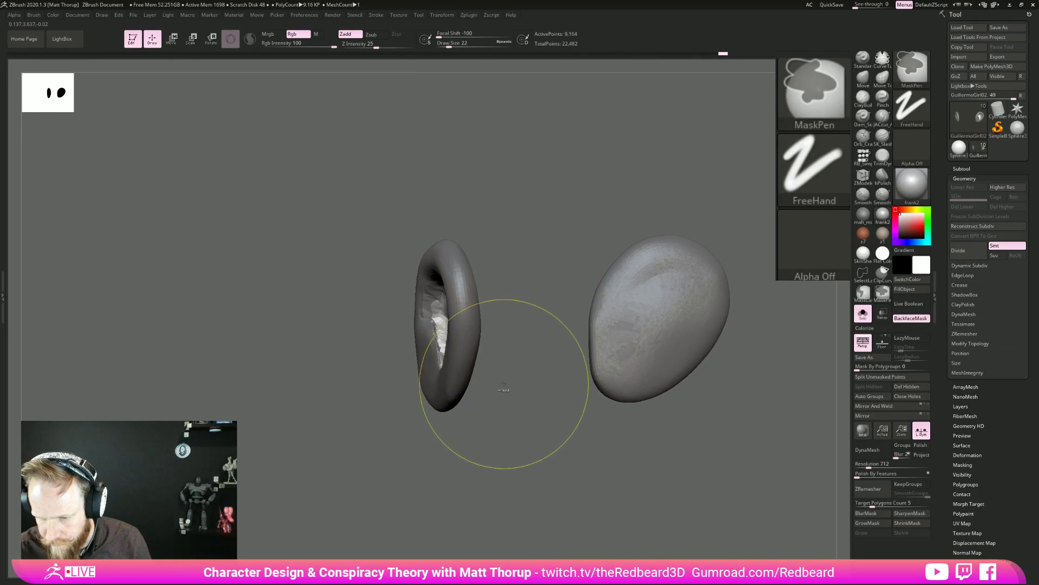
{"action": "key", "text": "s"}
{"action": "mouse_move", "coordinate": [436, 326]}
{"action": "left_mouse_down"}
{"action": "mouse_move", "coordinate": [442, 369]}
{"action": "mouse_move", "coordinate": [521, 369]}
{"action": "mouse_move", "coordinate": [455, 357]}
{"action": "mouse_move", "coordinate": [450, 345]}
{"action": "left_mouse_up"}
{"action": "key", "text": "bracketleft"}
Switch the mask inversion and adjust the recess along the lobe's edge with the Move brush at draw size 16.
{"action": "left_click_drag", "start_coordinate": [490, 387], "coordinate": [570, 410]}
{"action": "left_click", "coordinate": [576, 403], "text": "ctrl"}
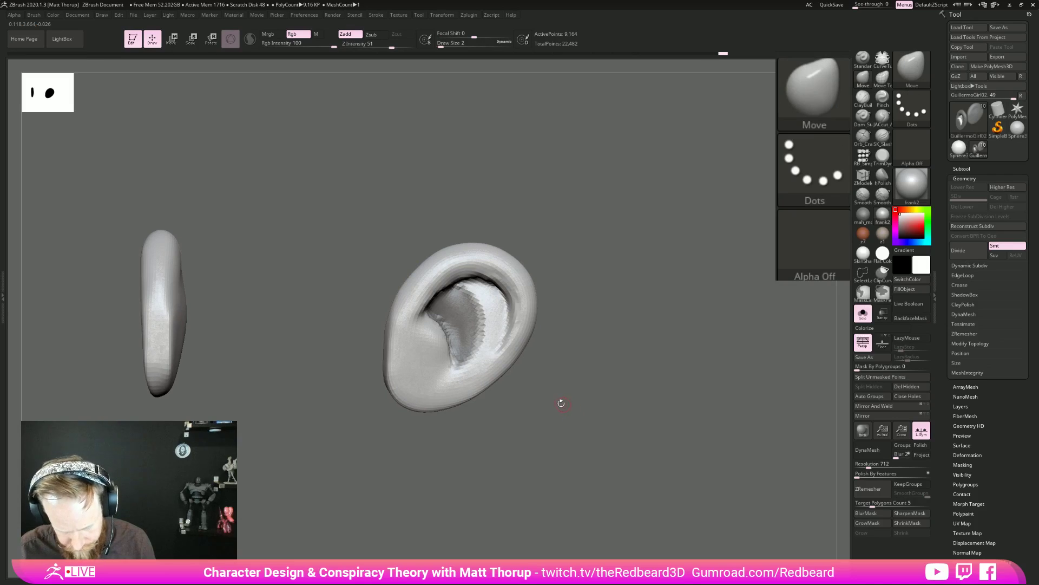
{"action": "left_click", "coordinate": [556, 404], "text": "ctrl"}
{"action": "key", "text": "s"}
{"action": "mouse_move", "coordinate": [436, 336]}
{"action": "left_mouse_down"}
{"action": "mouse_move", "coordinate": [448, 337]}
{"action": "mouse_move", "coordinate": [440, 339]}
{"action": "left_mouse_up"}
{"action": "key", "text": "s"}
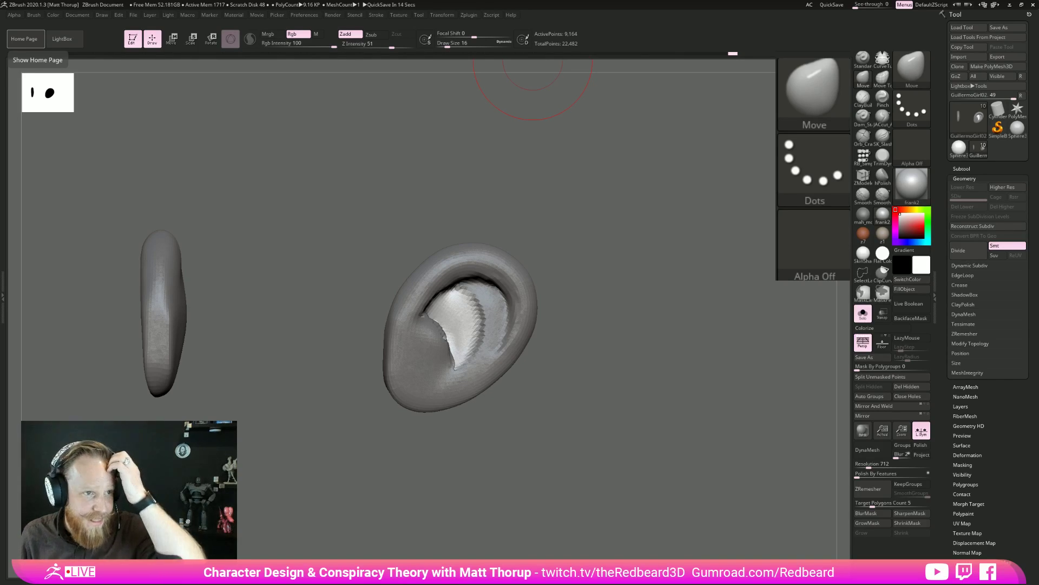
{"action": "mouse_move", "coordinate": [607, 303]}
{"action": "left_mouse_down"}
{"action": "mouse_move", "coordinate": [590, 325]}
{"action": "mouse_move", "coordinate": [449, 336]}
{"action": "left_mouse_up"}
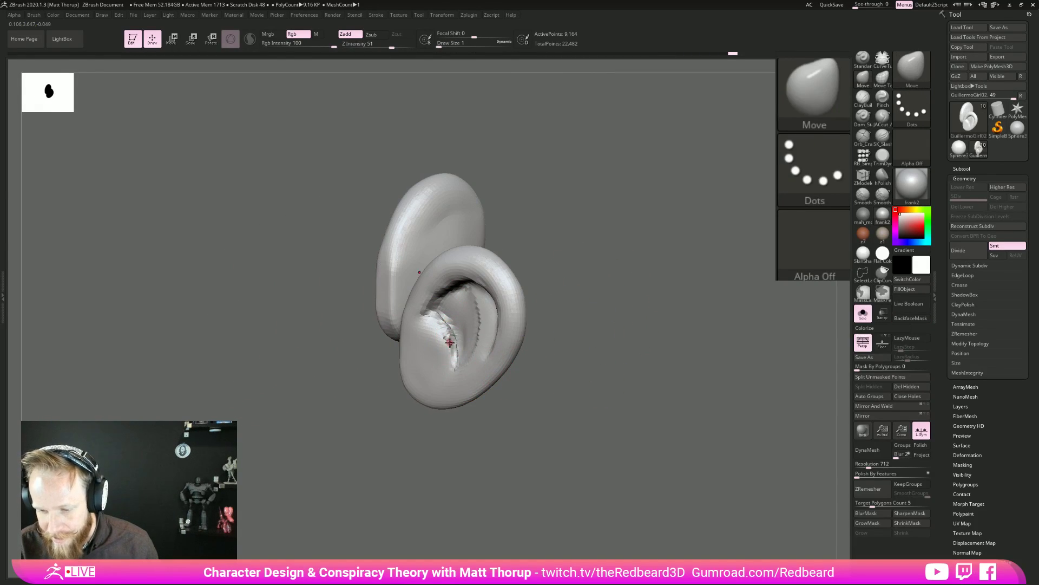
Smooth the crease between the front lobe and the recess, enlarging the brush along the way.
{"action": "key", "text": "shift"}
{"action": "left_click_drag", "start_coordinate": [445, 340], "coordinate": [416, 323], "text": "shift"}
{"action": "mouse_move", "coordinate": [566, 390]}
{"action": "left_mouse_down"}
{"action": "mouse_move", "coordinate": [625, 380]}
{"action": "mouse_move", "coordinate": [604, 396]}
{"action": "mouse_move", "coordinate": [510, 383]}
{"action": "mouse_move", "coordinate": [512, 423]}
{"action": "left_mouse_up"}
{"action": "key", "text": "bracketright"}
{"action": "left_click_drag", "start_coordinate": [467, 336], "coordinate": [469, 328], "text": "shift"}
{"action": "mouse_move", "coordinate": [563, 407]}
{"action": "left_mouse_down"}
{"action": "mouse_move", "coordinate": [507, 423]}
{"action": "mouse_move", "coordinate": [531, 432]}
{"action": "left_mouse_up"}
Refine the front lobe's edge with the Move brush at draw size 7 and smooth its surface.
{"action": "key", "text": "bracketright"}
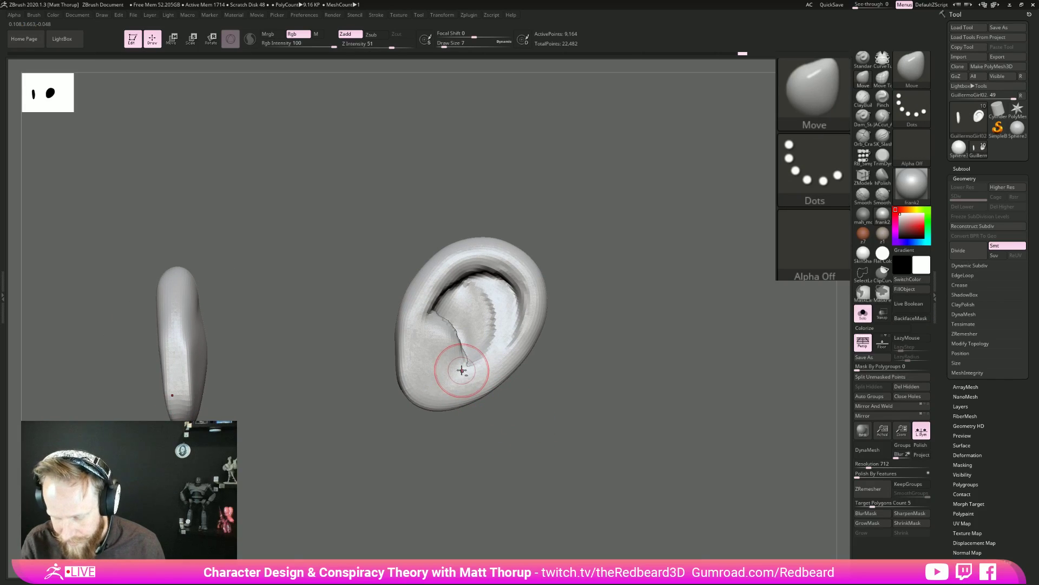
{"action": "key", "text": "bracketright"}
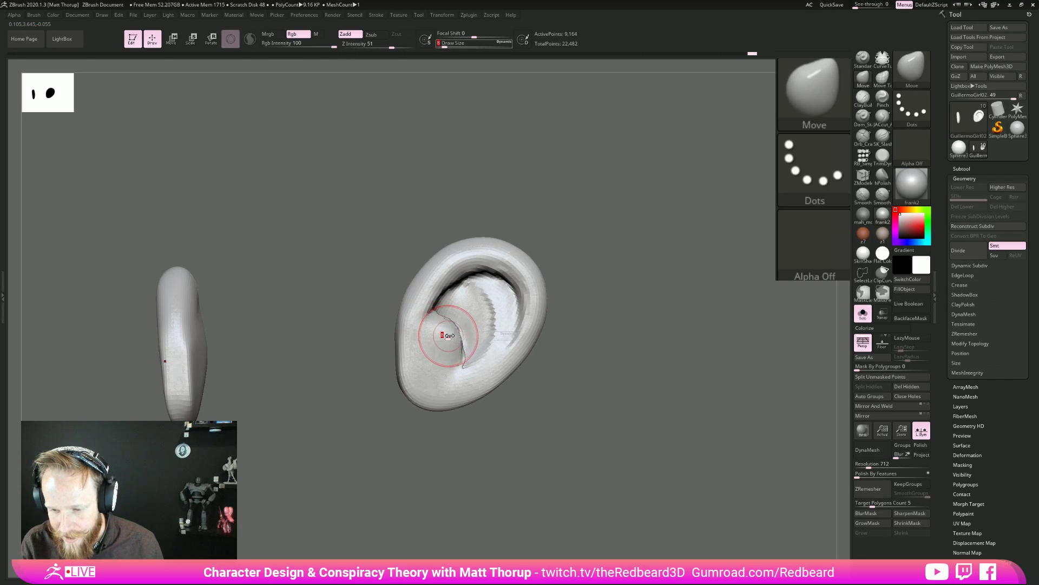
{"action": "key", "text": "shift"}
{"action": "left_click_drag", "start_coordinate": [441, 340], "coordinate": [454, 331], "text": "shift"}
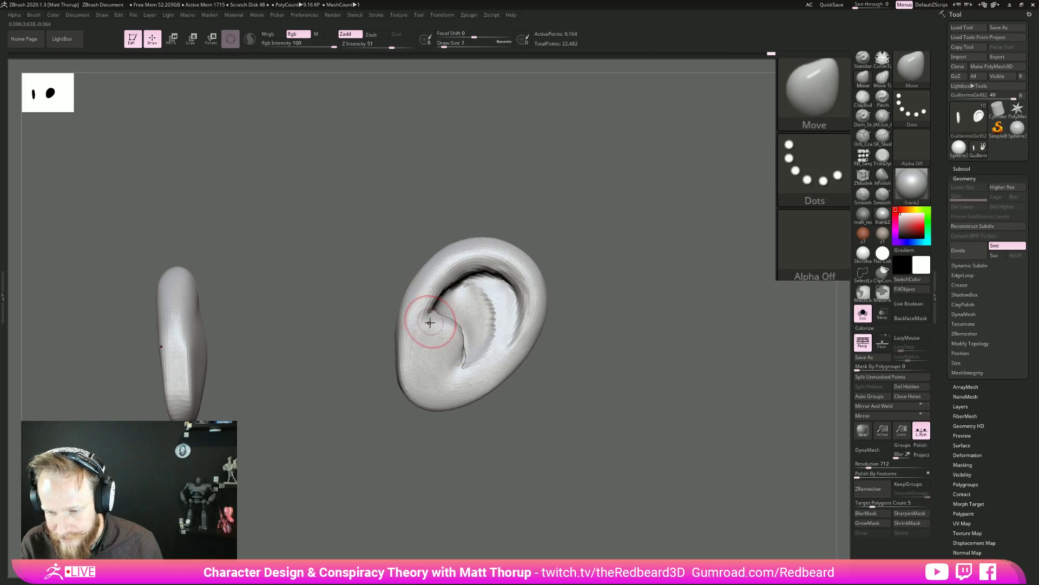
Switch to JACcut_A, return to the Move brush, and round off the upper edge of the front lobe.
{"action": "left_click", "coordinate": [883, 115]}
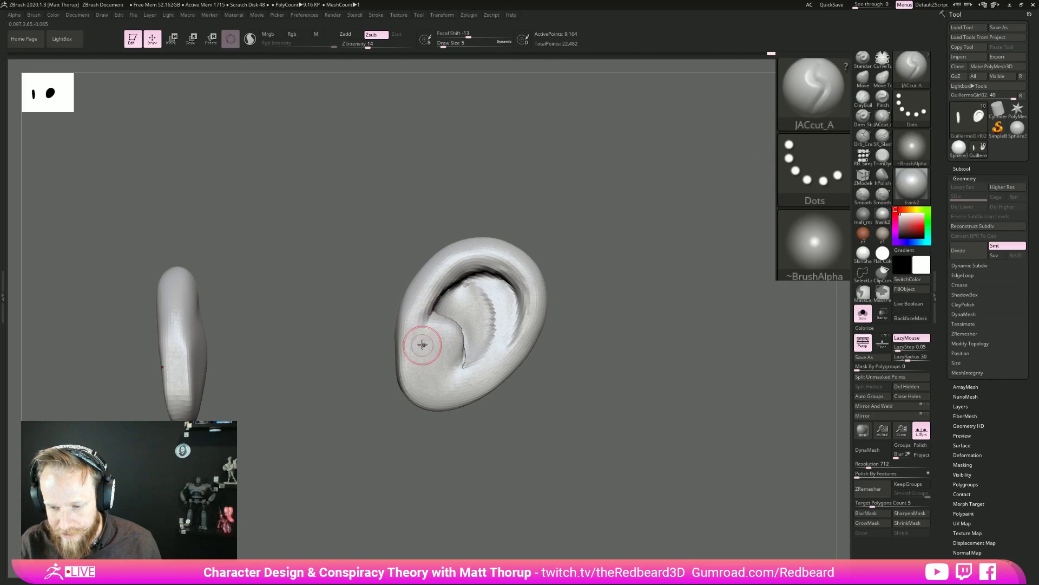
{"action": "key", "text": "b"}
{"action": "key", "text": "m"}
{"action": "key", "text": "v"}
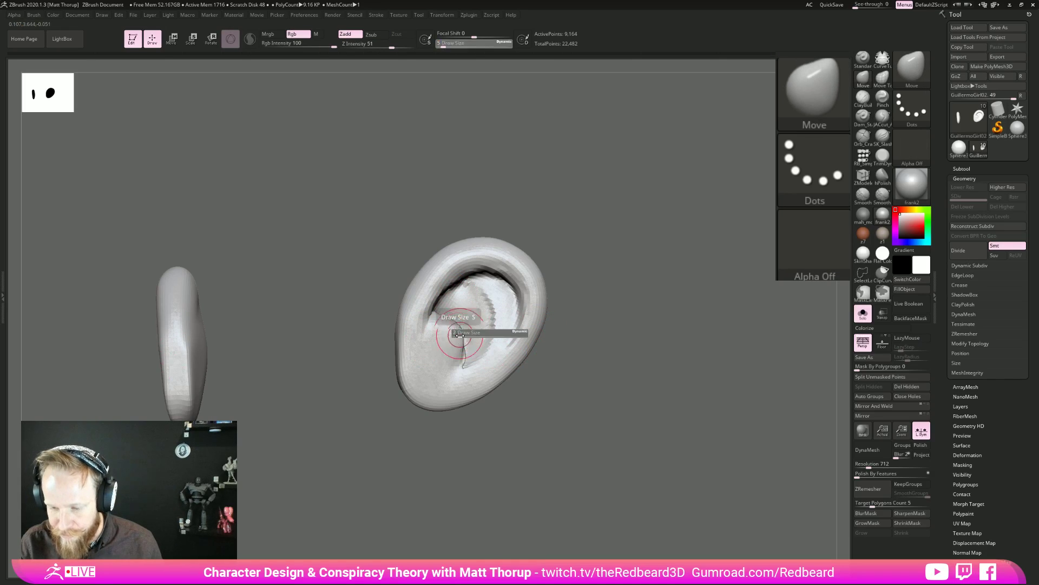
{"action": "left_click_drag", "start_coordinate": [445, 321], "coordinate": [448, 316]}
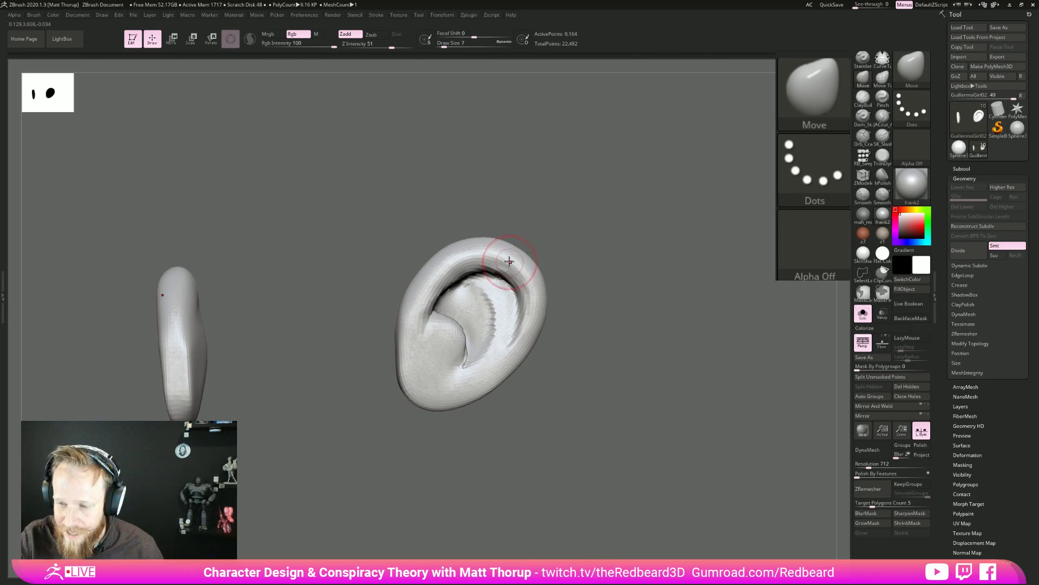
Smooth the inside of the ear's rear rim at draw size 2 and show the whole head again.
{"action": "key", "text": "shift"}
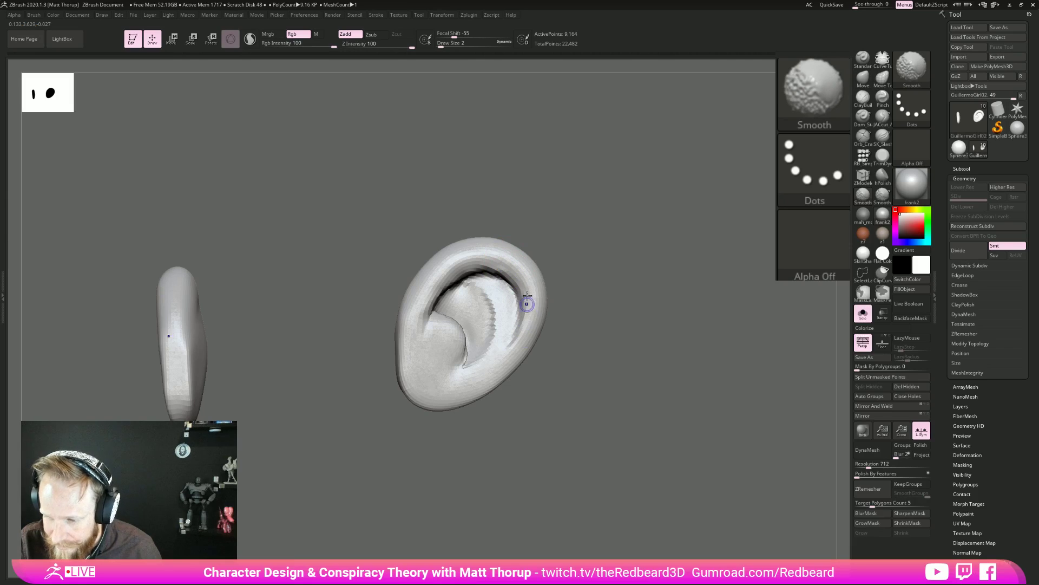
{"action": "left_click", "coordinate": [860, 315]}
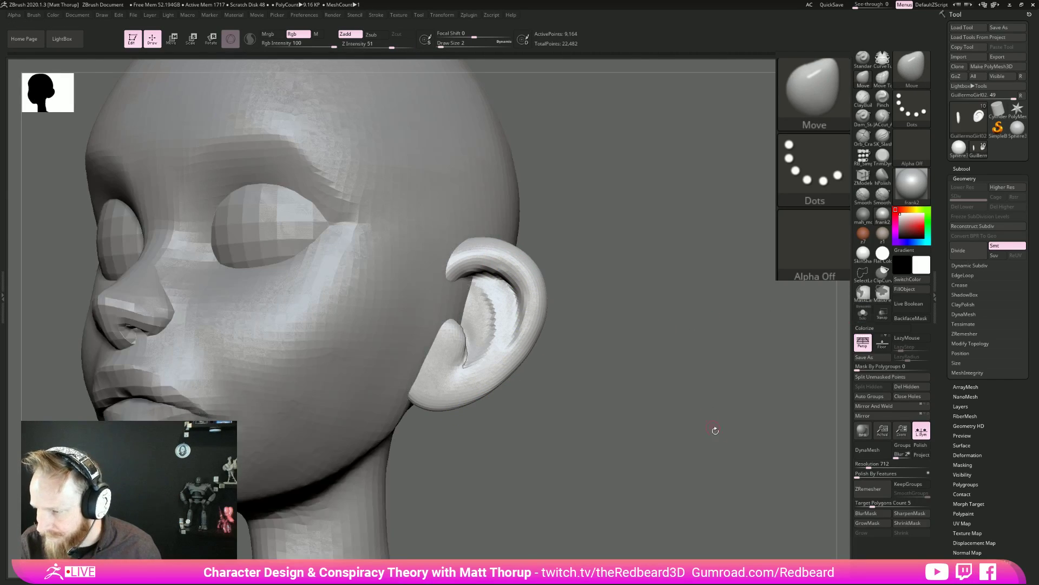
Adjust the ears' position and angle against the sides of the head with the Transpose gizmo.
{"action": "left_click_drag", "start_coordinate": [720, 471], "coordinate": [660, 438], "text": "alt"}
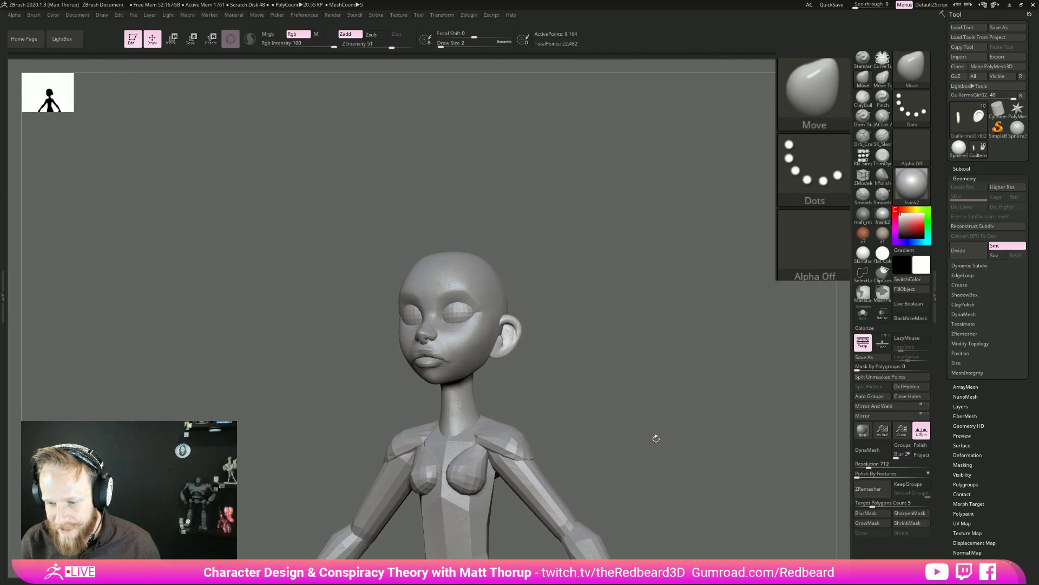
{"action": "key", "text": "w"}
{"action": "left_click_drag", "start_coordinate": [564, 369], "coordinate": [605, 381], "text": "alt"}
{"action": "right_click_drag", "start_coordinate": [497, 369], "coordinate": [374, 341], "text": "shift"}
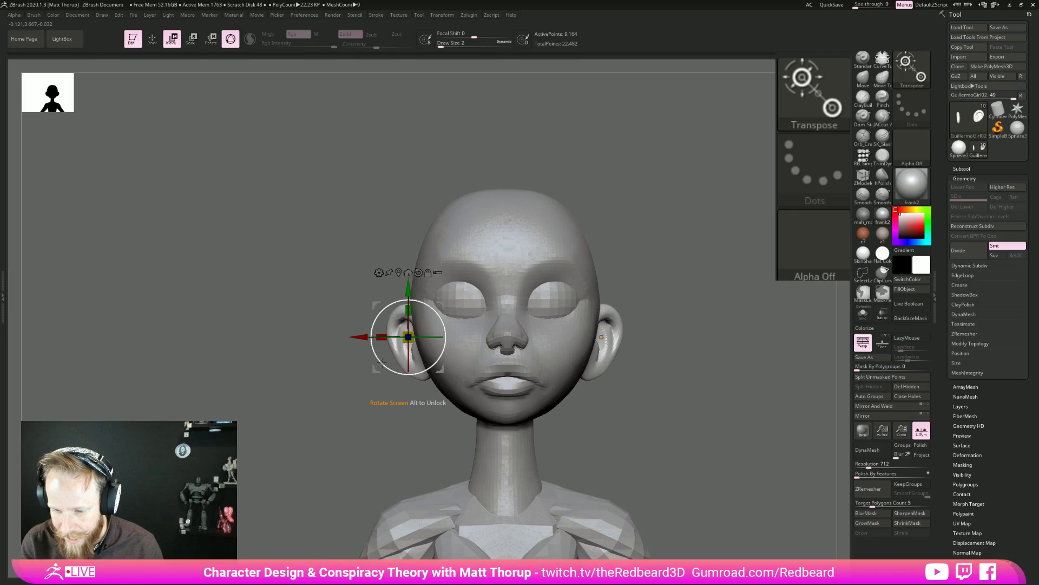
{"action": "left_click_drag", "start_coordinate": [361, 336], "coordinate": [355, 338]}
{"action": "left_click_drag", "start_coordinate": [406, 373], "coordinate": [420, 416]}
{"action": "right_click_drag", "start_coordinate": [419, 416], "coordinate": [391, 428], "text": "shift"}
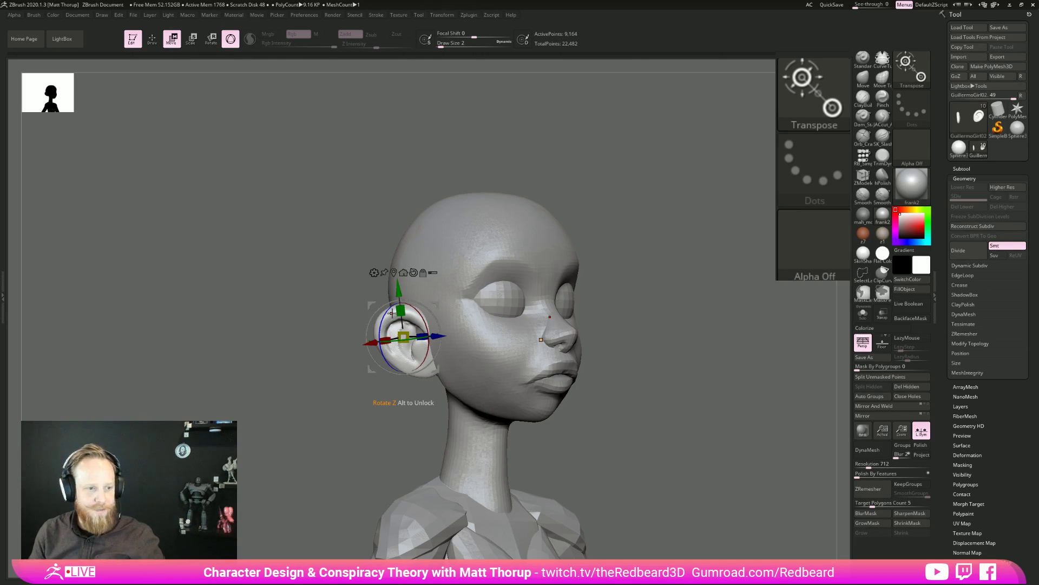
{"action": "key", "text": "q"}
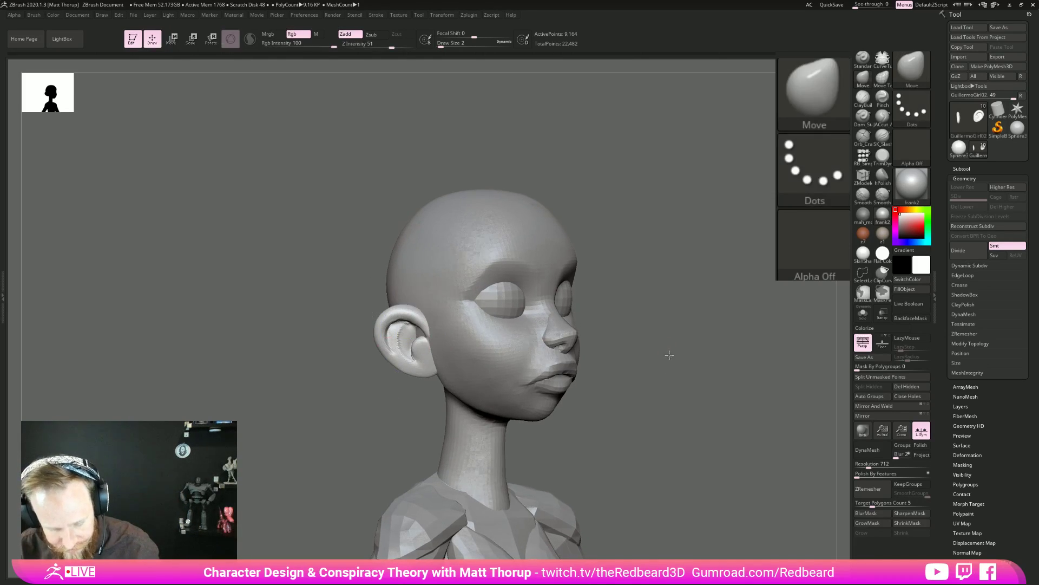
Select the head subtool and build up the cheek surface just in front of the ear with the ClayBuildup brush.
{"action": "left_click_drag", "start_coordinate": [670, 354], "coordinate": [722, 356]}
{"action": "left_click", "coordinate": [469, 375], "text": "alt"}
{"action": "key", "text": "bracketright"}
{"action": "key", "text": "bracketright"}
{"action": "key", "text": "bracketright"}
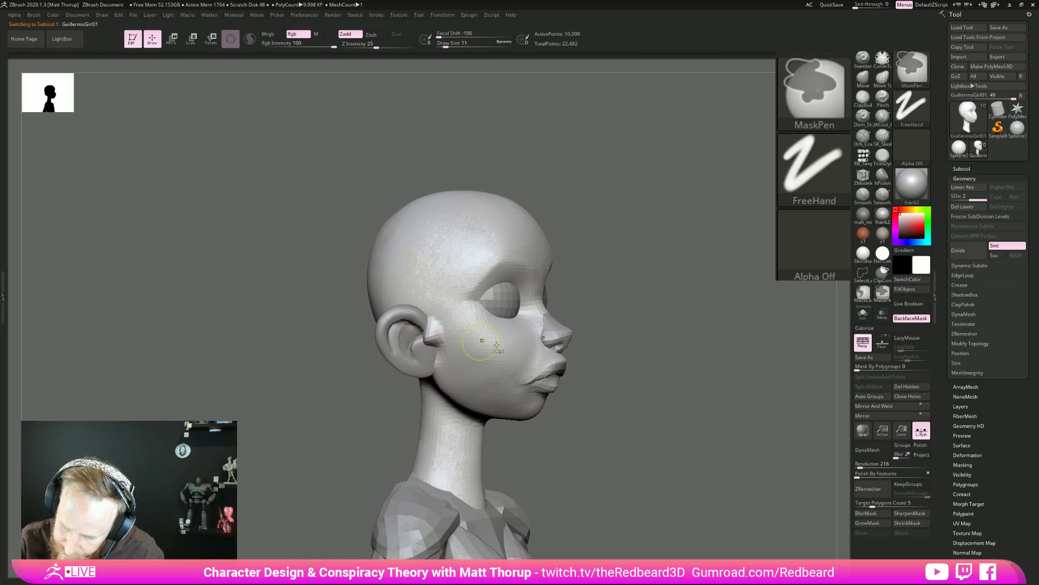
{"action": "left_click", "coordinate": [863, 99]}
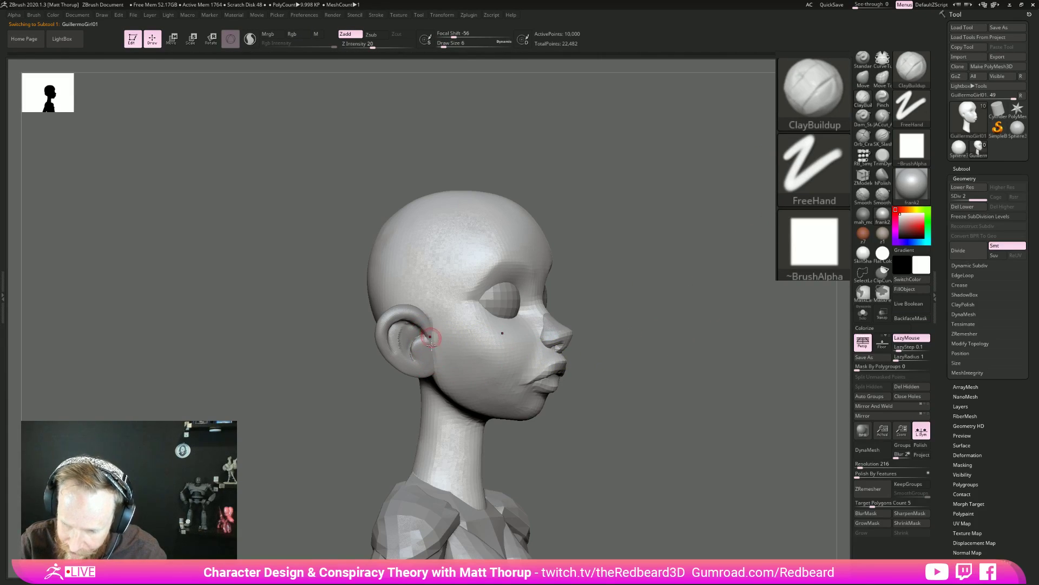
{"action": "key", "text": "shift"}
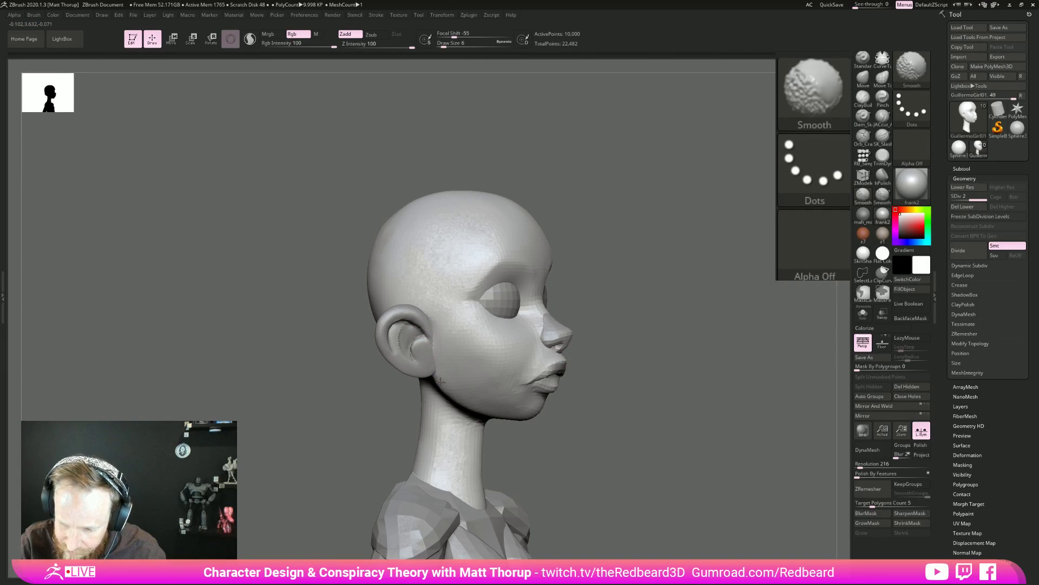
{"action": "key", "text": "s"}
{"action": "left_click_drag", "start_coordinate": [436, 368], "coordinate": [443, 367]}
Smooth the cheek and jaw area in front of and below the ear.
{"action": "mouse_move", "coordinate": [756, 284]}
{"action": "left_mouse_down"}
{"action": "mouse_move", "coordinate": [691, 291]}
{"action": "mouse_move", "coordinate": [697, 302]}
{"action": "mouse_move", "coordinate": [731, 302]}
{"action": "left_mouse_up"}
{"action": "key", "text": "shift"}
{"action": "left_click_drag", "start_coordinate": [448, 339], "coordinate": [480, 390], "text": "shift"}
{"action": "left_click_drag", "start_coordinate": [415, 432], "coordinate": [444, 434]}
Reshape the jaw corner and the side of the head around the ear with the Move brush, checking it from behind and the front.
{"action": "key", "text": "b"}
{"action": "key", "text": "m"}
{"action": "key", "text": "v"}
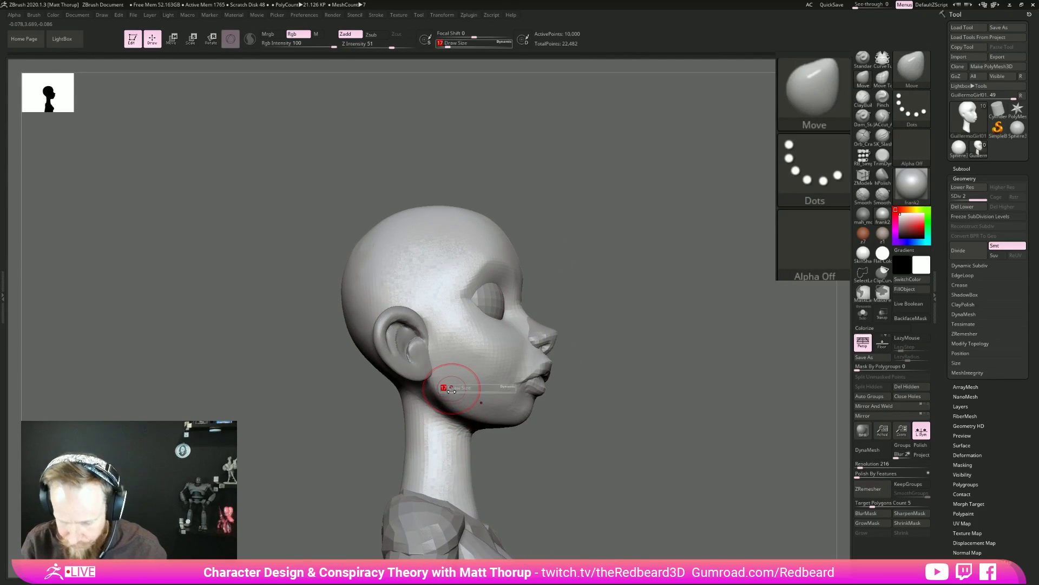
{"action": "mouse_move", "coordinate": [454, 400]}
{"action": "left_mouse_down"}
{"action": "mouse_move", "coordinate": [503, 409]}
{"action": "mouse_move", "coordinate": [443, 316]}
{"action": "mouse_move", "coordinate": [483, 383]}
{"action": "left_mouse_up"}
{"action": "key", "text": "["}
{"action": "key", "text": "s"}
{"action": "left_click_drag", "start_coordinate": [432, 347], "coordinate": [419, 296]}
{"action": "mouse_move", "coordinate": [647, 244]}
{"action": "left_mouse_down"}
{"action": "mouse_move", "coordinate": [522, 304]}
{"action": "mouse_move", "coordinate": [413, 334]}
{"action": "mouse_move", "coordinate": [403, 327]}
{"action": "mouse_move", "coordinate": [411, 342]}
{"action": "mouse_move", "coordinate": [411, 323]}
{"action": "mouse_move", "coordinate": [386, 381]}
{"action": "mouse_move", "coordinate": [391, 339]}
{"action": "left_mouse_up"}
{"action": "key", "text": "]"}
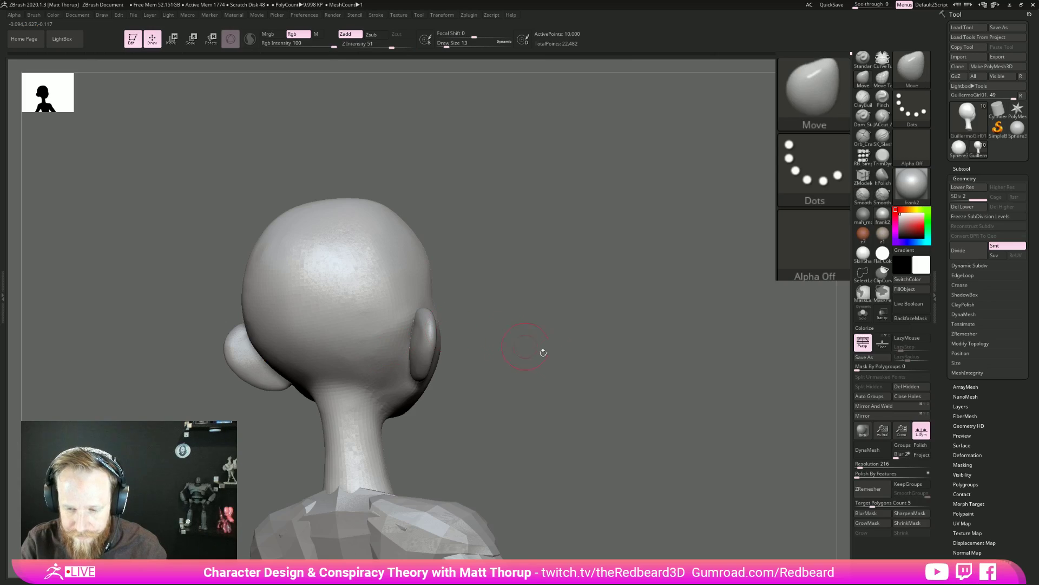
{"action": "left_click_drag", "start_coordinate": [495, 344], "coordinate": [691, 404]}
{"action": "right_click_drag", "start_coordinate": [692, 403], "coordinate": [504, 414], "text": "ctrl"}
{"action": "left_click_drag", "start_coordinate": [503, 414], "coordinate": [664, 472]}
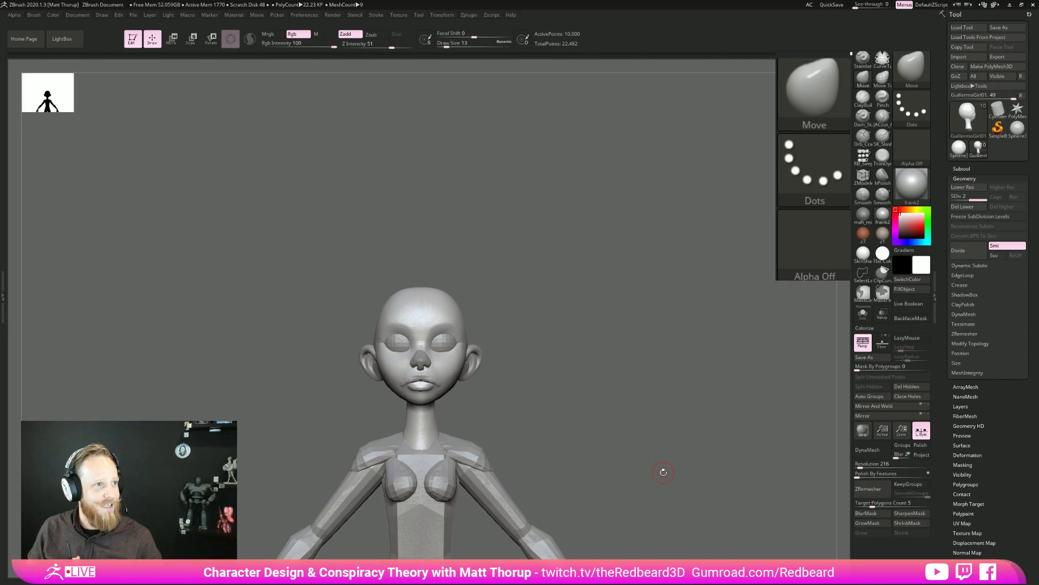
Refine the temple and brow area above the outer eye with the Move and Smooth brushes.
{"action": "mouse_move", "coordinate": [559, 330]}
{"action": "left_mouse_down"}
{"action": "mouse_move", "coordinate": [570, 320]}
{"action": "mouse_move", "coordinate": [577, 339]}
{"action": "mouse_move", "coordinate": [566, 347]}
{"action": "mouse_move", "coordinate": [424, 308]}
{"action": "mouse_move", "coordinate": [439, 302]}
{"action": "left_mouse_up"}
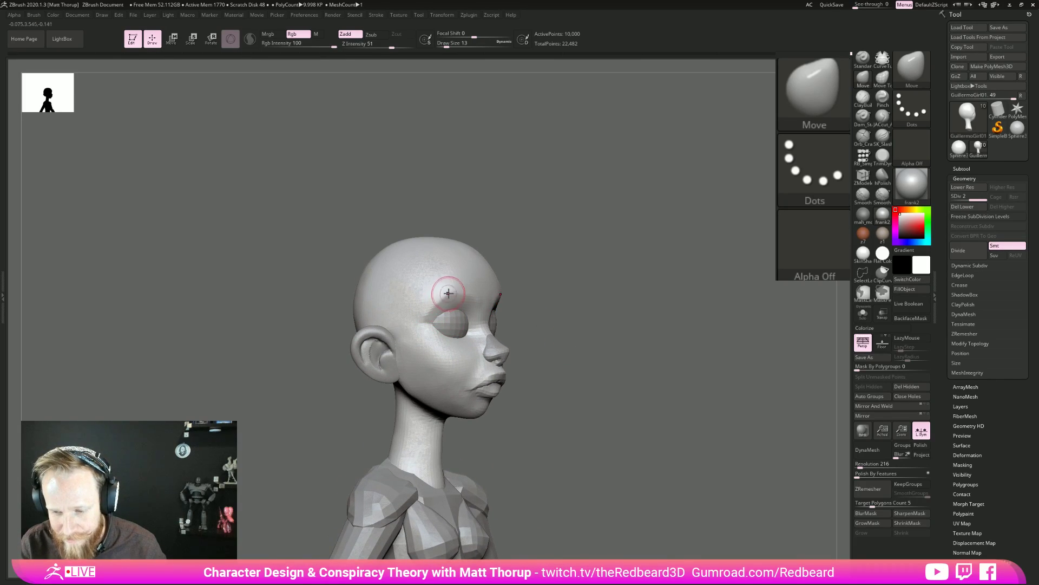
{"action": "key", "text": "shift"}
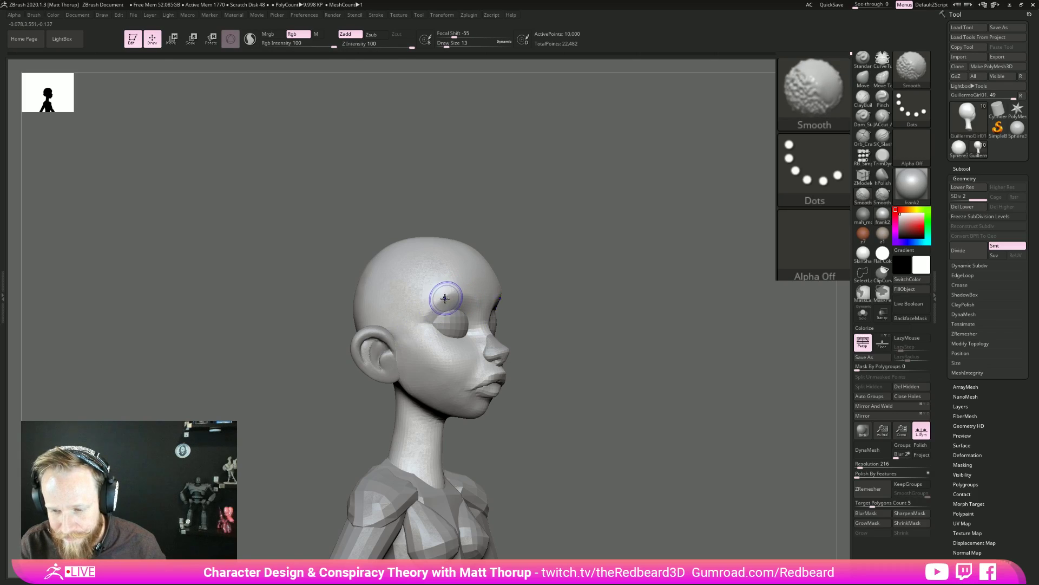
{"action": "mouse_move", "coordinate": [639, 325]}
{"action": "left_mouse_down"}
{"action": "mouse_move", "coordinate": [680, 371]}
{"action": "mouse_move", "coordinate": [571, 376]}
{"action": "mouse_move", "coordinate": [669, 374]}
{"action": "left_mouse_up"}
{"action": "key", "text": "s"}
{"action": "left_click", "coordinate": [443, 281]}
{"action": "right_click_drag", "start_coordinate": [443, 282], "coordinate": [568, 232]}
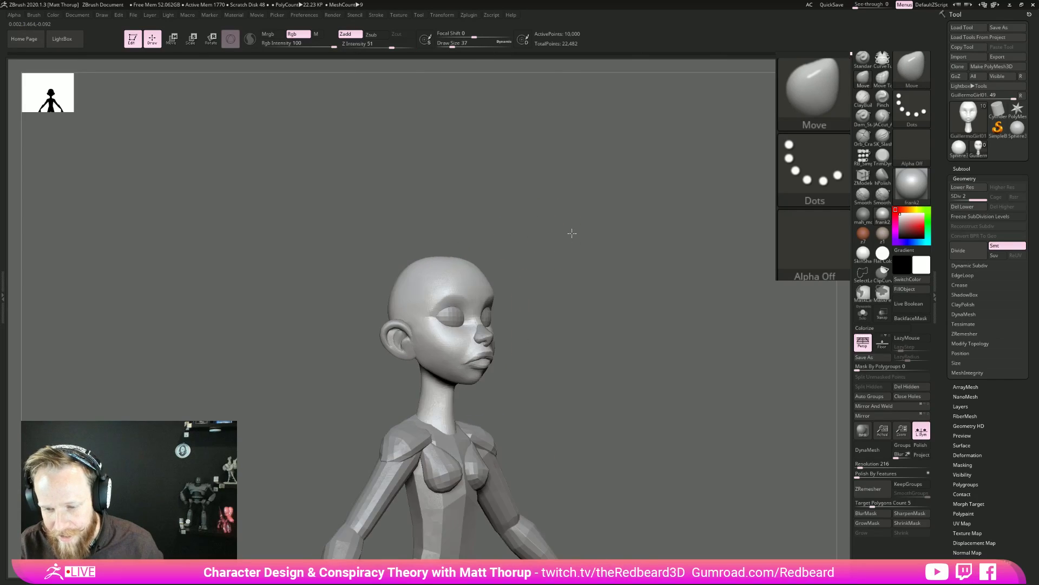
{"action": "key", "text": "shift"}
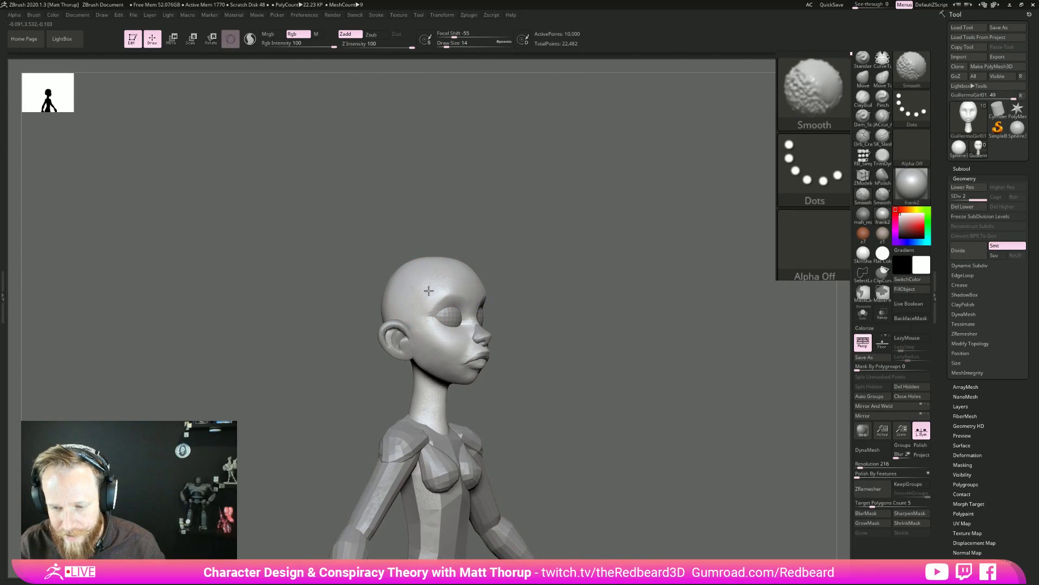
{"action": "key", "text": "["}
{"action": "key", "text": "shift"}
Reshape the back of the skull in profile with a large Move brush and check the head from the front.
{"action": "mouse_move", "coordinate": [354, 308]}
{"action": "right_mouse_down"}
{"action": "mouse_move", "coordinate": [355, 337]}
{"action": "mouse_move", "coordinate": [341, 336]}
{"action": "right_mouse_up"}
{"action": "key", "text": "s"}
{"action": "left_click_drag", "start_coordinate": [356, 290], "coordinate": [364, 290]}
{"action": "key", "text": "s"}
{"action": "left_click", "coordinate": [372, 285]}
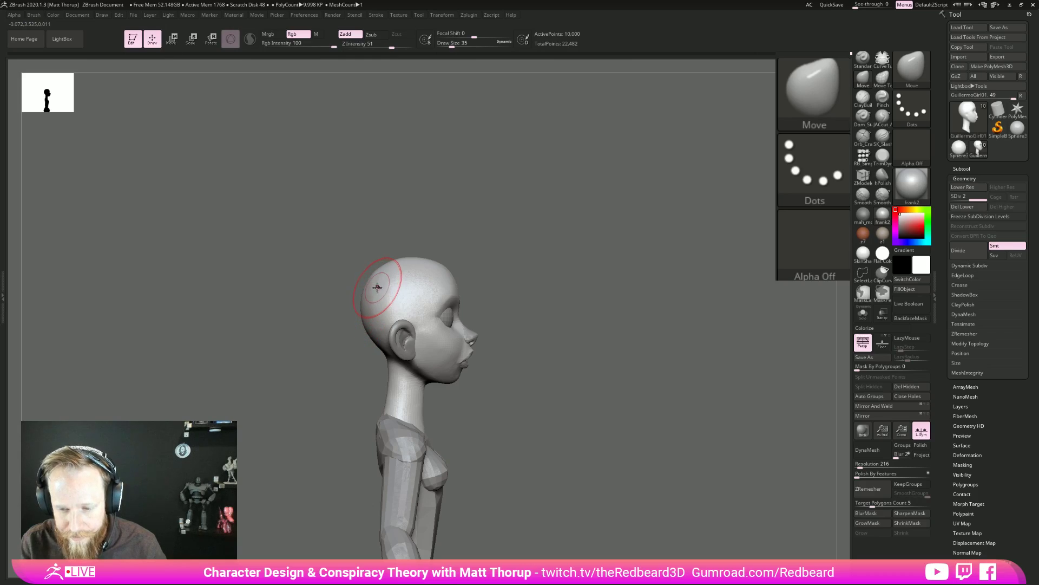
{"action": "key", "text": "shift"}
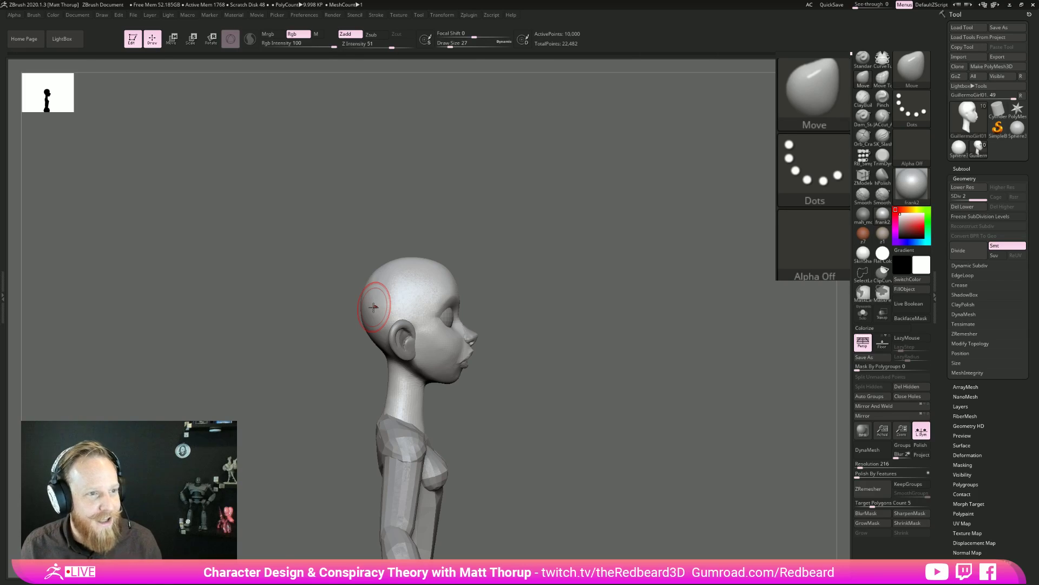
{"action": "left_click_drag", "start_coordinate": [656, 395], "coordinate": [563, 411]}
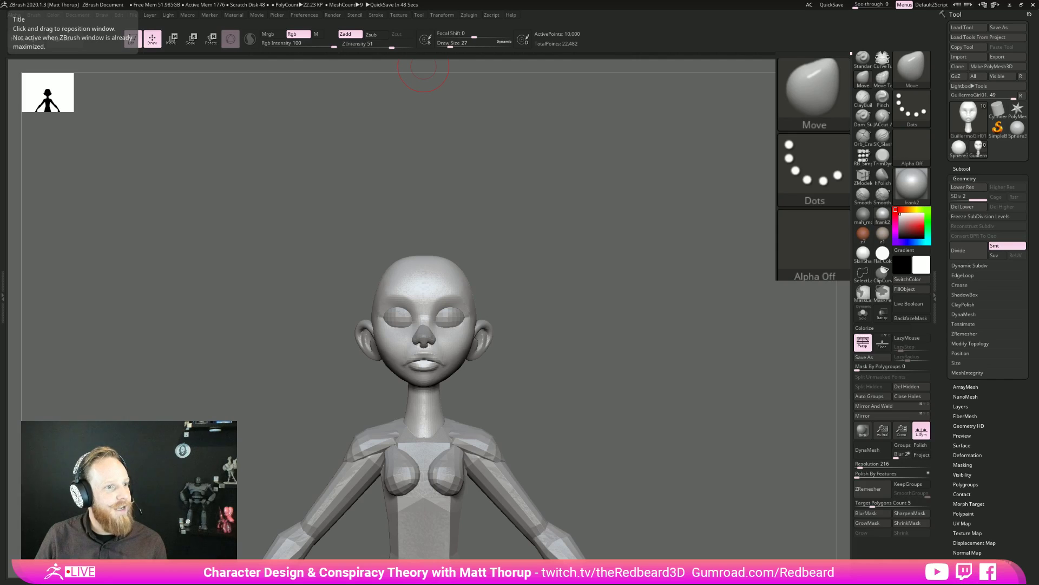
Switch to the browser and look through the products in the artist's Gumroad store.
{"action": "left_click_drag", "start_coordinate": [248, 92], "coordinate": [481, 53]}
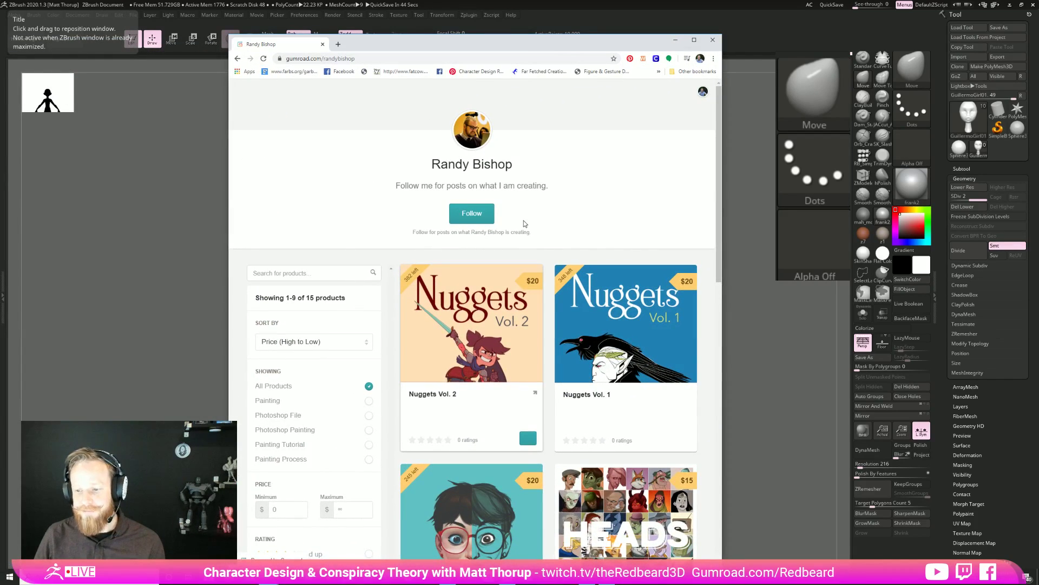
{"action": "scroll", "coordinate": [571, 225], "scroll_direction": "down", "scroll_amount": 3}
{"action": "scroll", "coordinate": [571, 226], "scroll_direction": "down", "scroll_amount": 10}
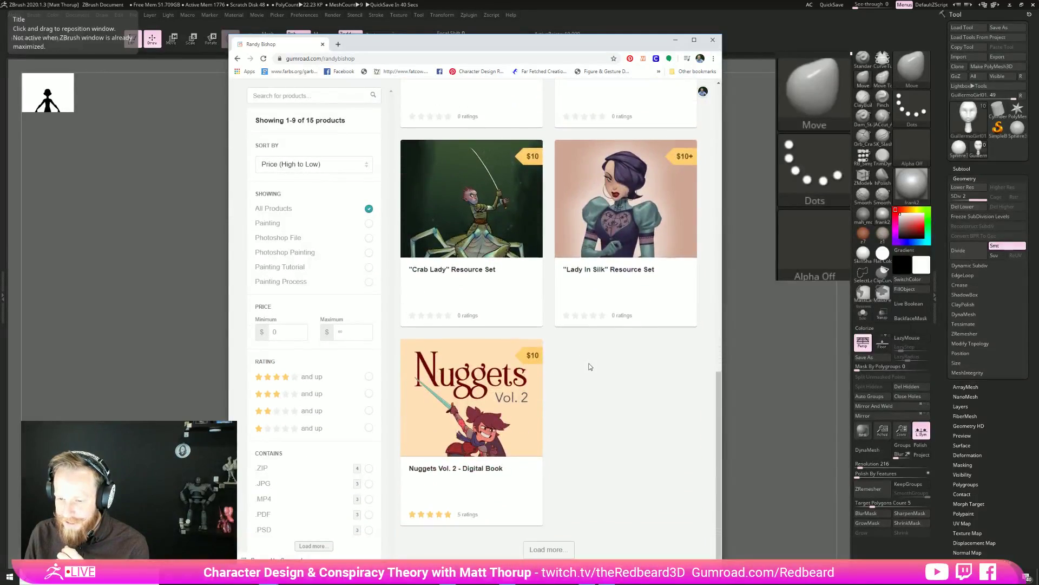
{"action": "scroll", "coordinate": [574, 371], "scroll_direction": "up", "scroll_amount": 13}
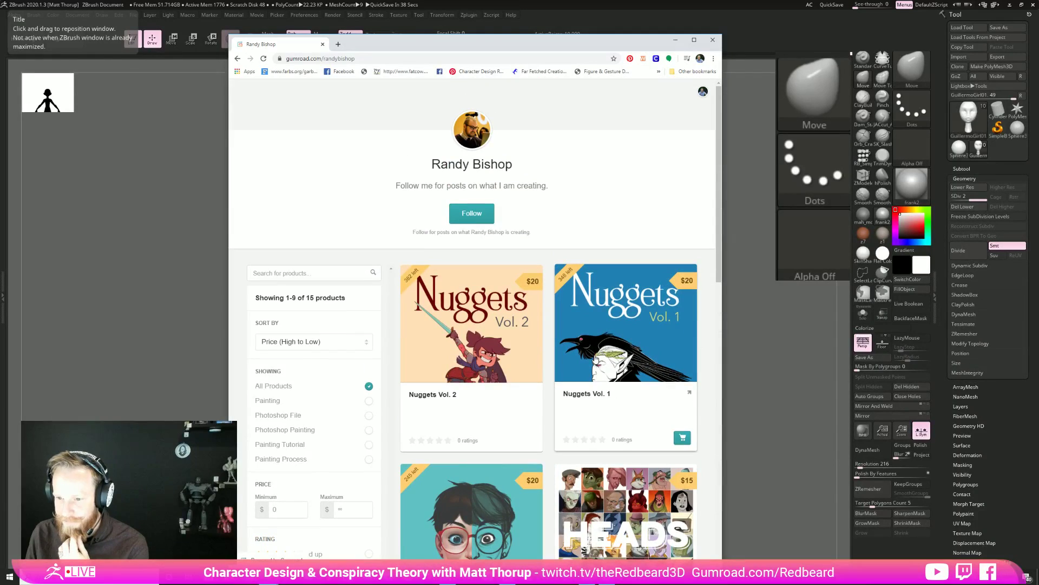
{"action": "scroll", "coordinate": [595, 359], "scroll_direction": "down", "scroll_amount": 1}
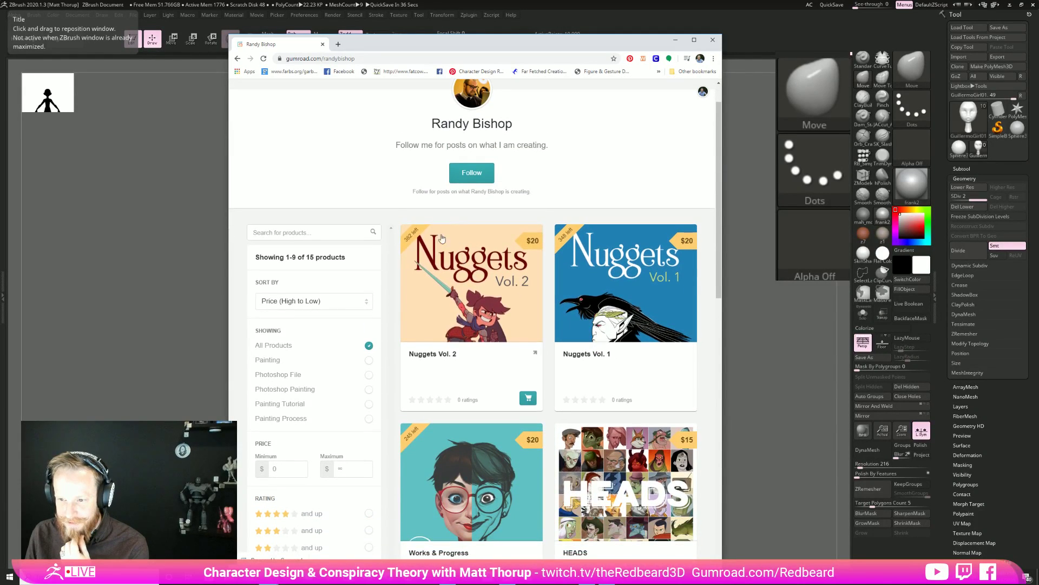
{"action": "scroll", "coordinate": [541, 295], "scroll_direction": "down", "scroll_amount": 3}
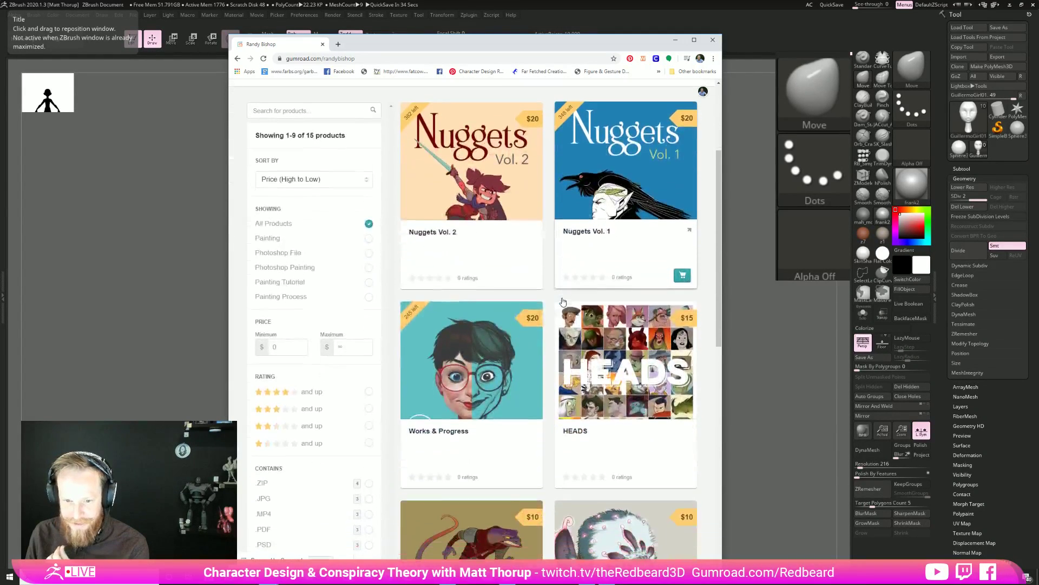
{"action": "scroll", "coordinate": [565, 304], "scroll_direction": "down", "scroll_amount": 3}
{"action": "scroll", "coordinate": [599, 293], "scroll_direction": "down", "scroll_amount": 4}
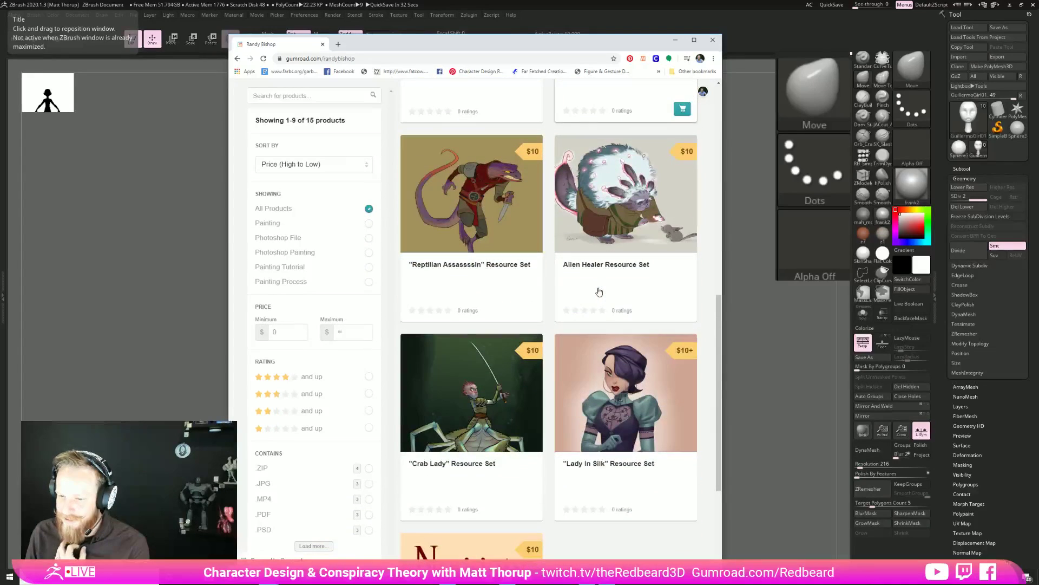
{"action": "scroll", "coordinate": [599, 293], "scroll_direction": "down", "scroll_amount": 4}
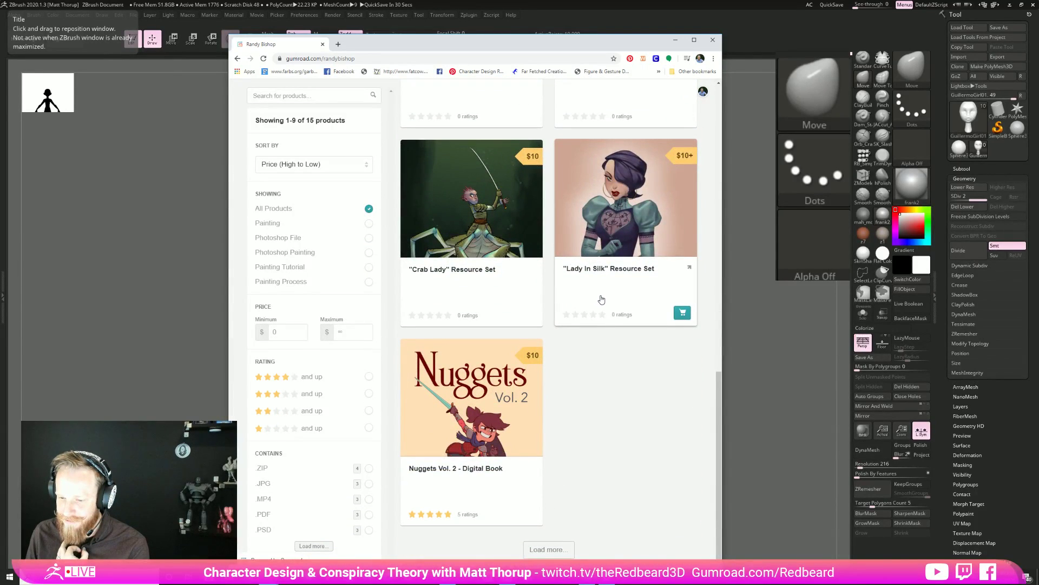
Load the remaining store products and open "Fabric Anatomy - PDF".
{"action": "left_click", "coordinate": [555, 550]}
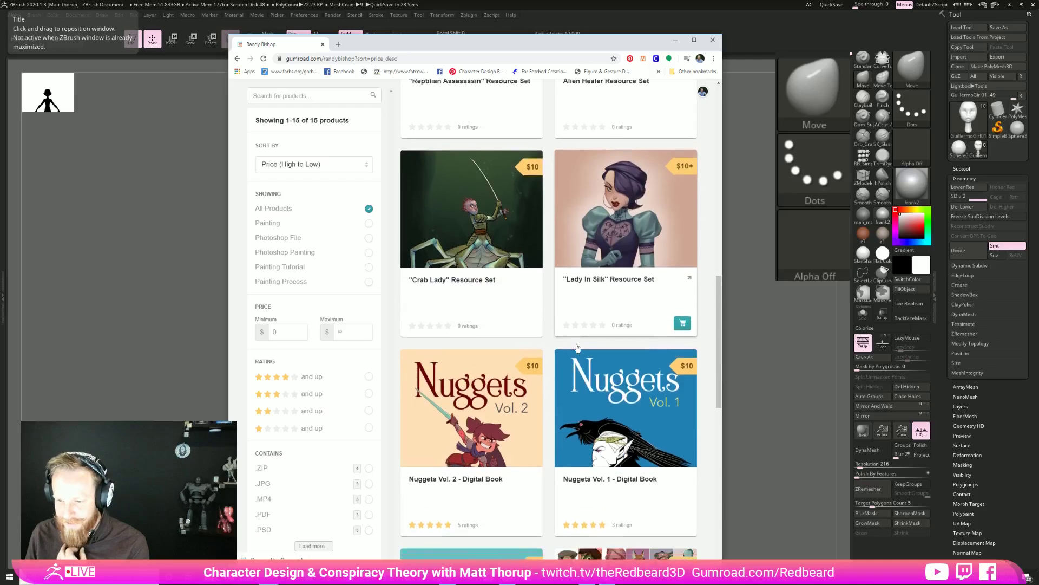
{"action": "scroll", "coordinate": [575, 348], "scroll_direction": "down", "scroll_amount": 5}
{"action": "scroll", "coordinate": [575, 348], "scroll_direction": "down", "scroll_amount": 4}
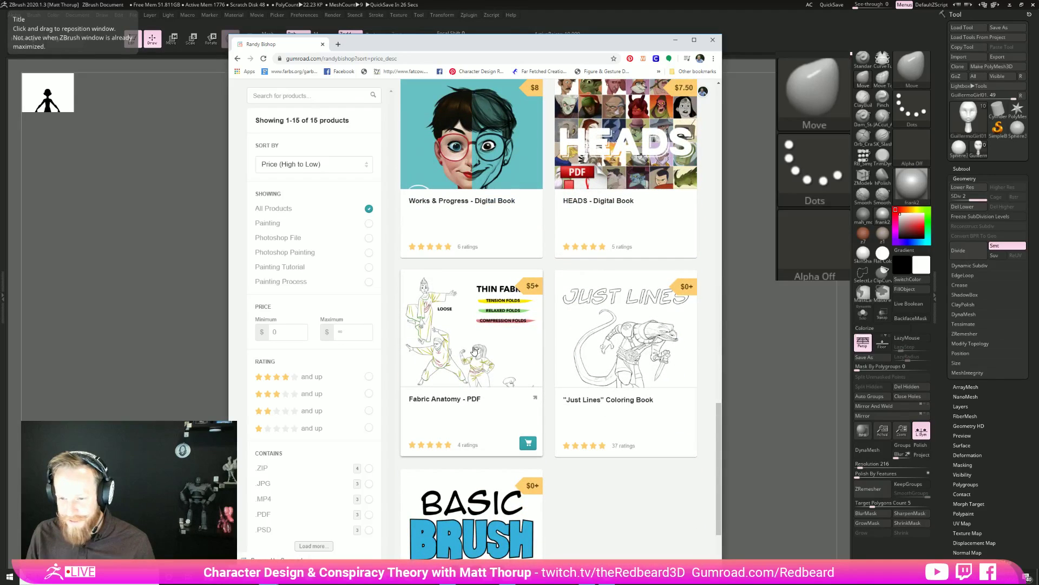
{"action": "left_click", "coordinate": [475, 350]}
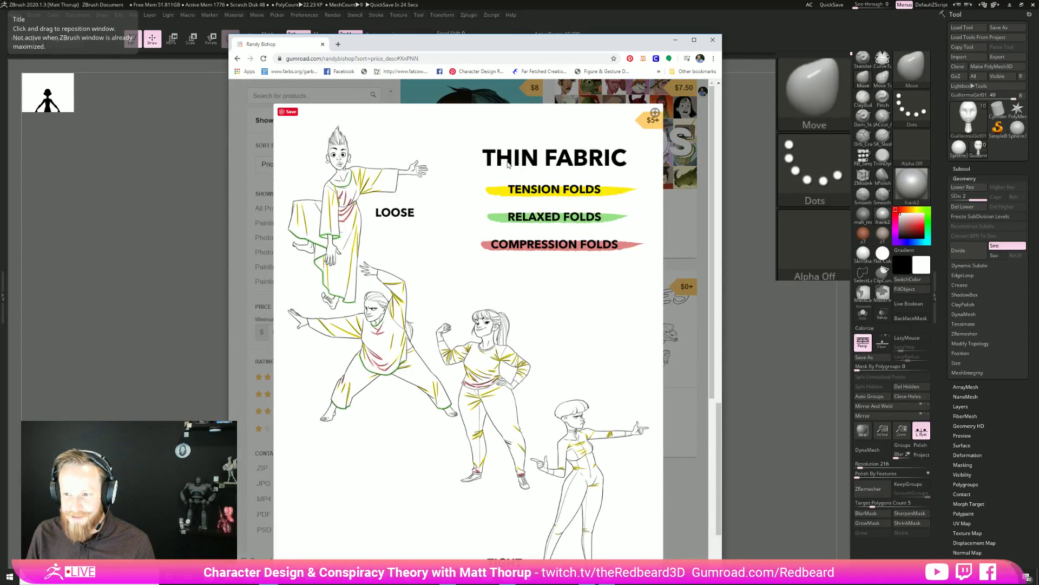
Examine the Fabric Anatomy fold illustrations and description, and close the browser to return to ZBrush.
{"action": "scroll", "coordinate": [450, 255], "scroll_direction": "down", "scroll_amount": 4}
{"action": "scroll", "coordinate": [452, 262], "scroll_direction": "up", "scroll_amount": 4}
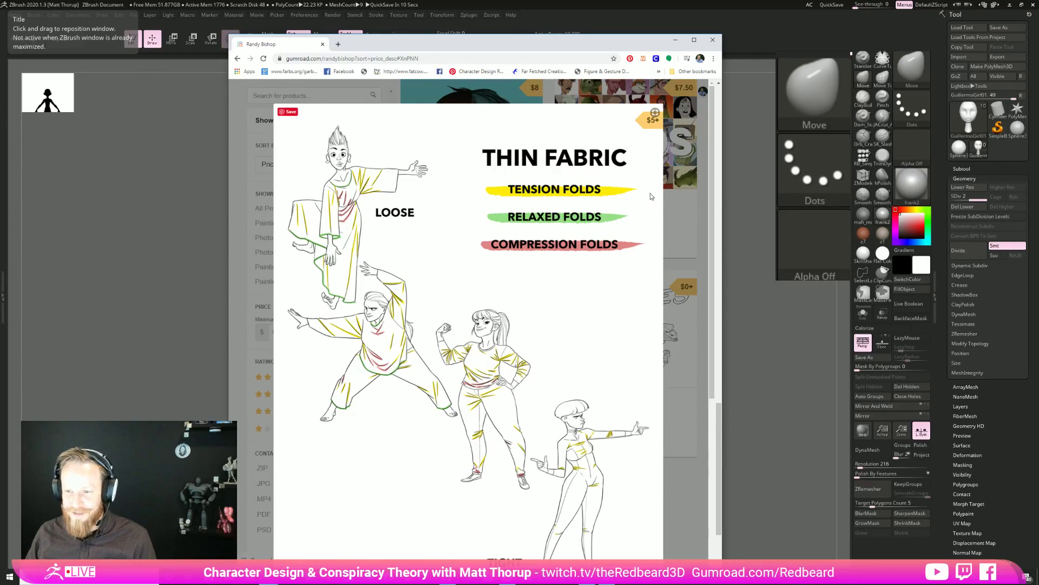
{"action": "scroll", "coordinate": [396, 315], "scroll_direction": "down", "scroll_amount": 5}
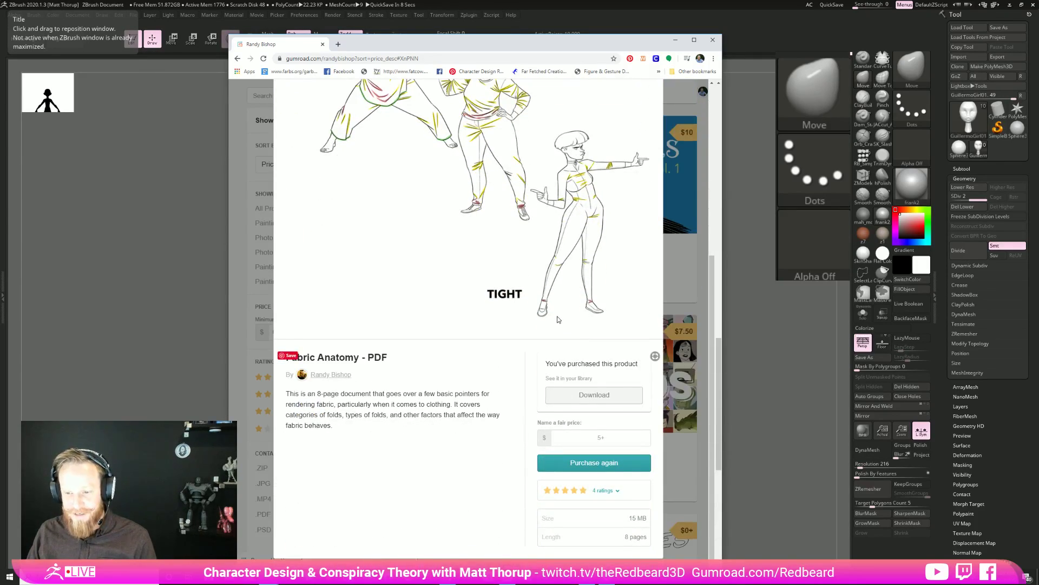
{"action": "scroll", "coordinate": [554, 319], "scroll_direction": "up", "scroll_amount": 5}
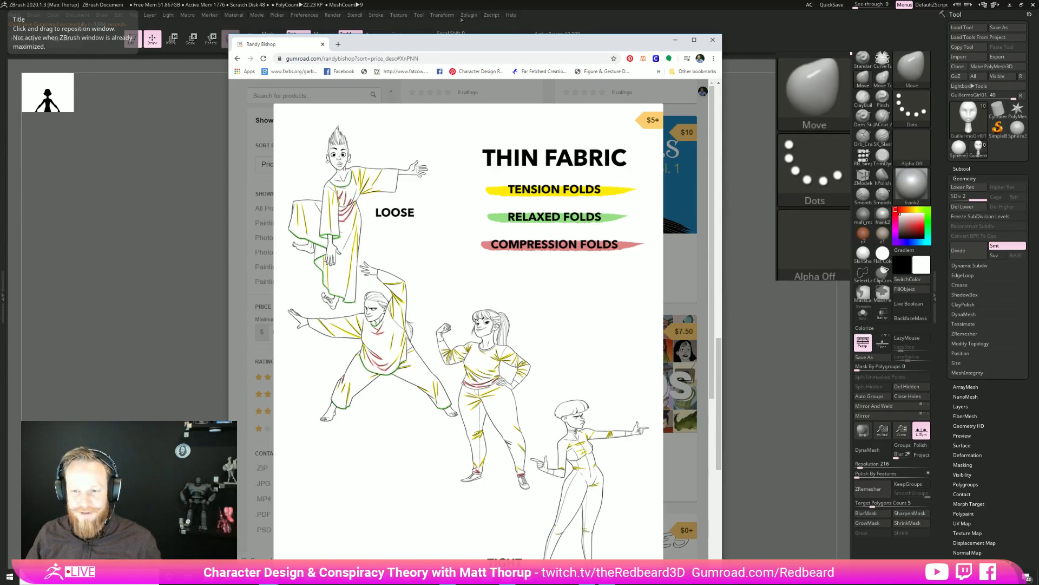
{"action": "left_click", "coordinate": [660, 99]}
{"action": "scroll", "coordinate": [518, 251], "scroll_direction": "up", "scroll_amount": 17}
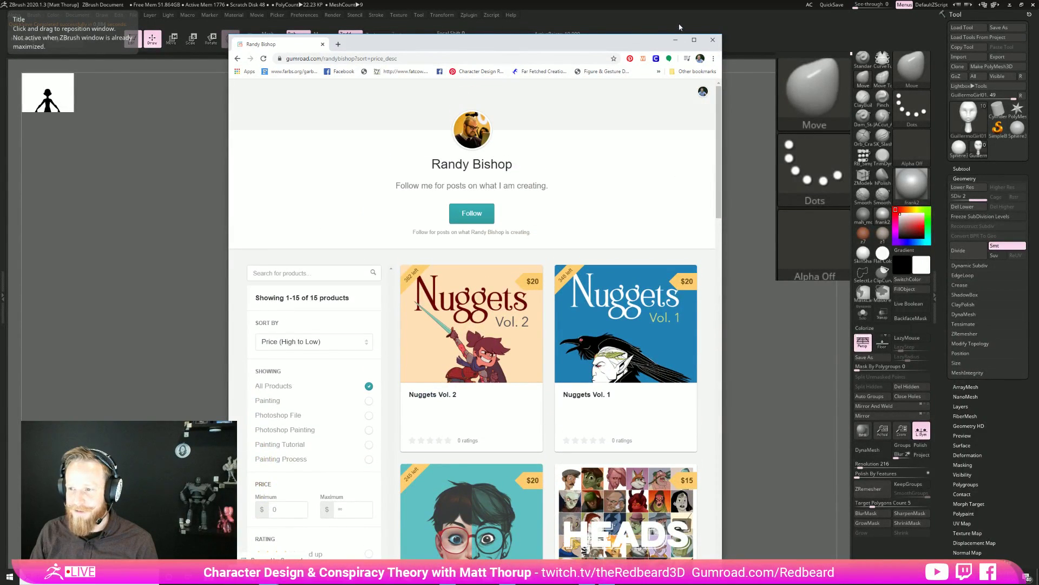
{"action": "left_click", "coordinate": [713, 39]}
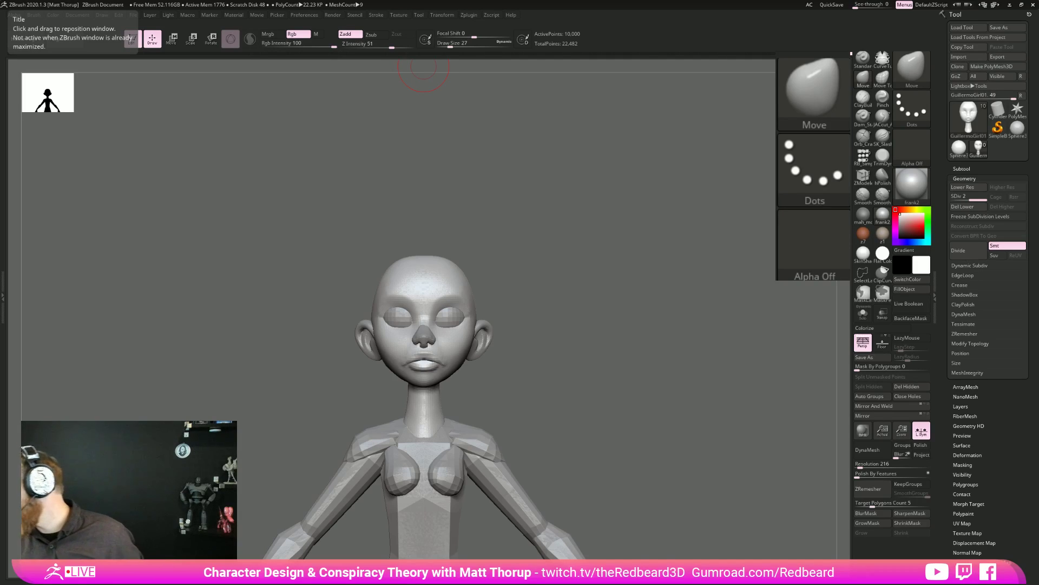
Refine the outer eye contours with a smaller Move brush from the front and side.
{"action": "mouse_move", "coordinate": [586, 360]}
{"action": "left_mouse_down"}
{"action": "mouse_move", "coordinate": [567, 380]}
{"action": "mouse_move", "coordinate": [559, 357]}
{"action": "mouse_move", "coordinate": [536, 379]}
{"action": "left_mouse_up"}
{"action": "key", "text": "s"}
{"action": "left_click_drag", "start_coordinate": [487, 336], "coordinate": [483, 328]}
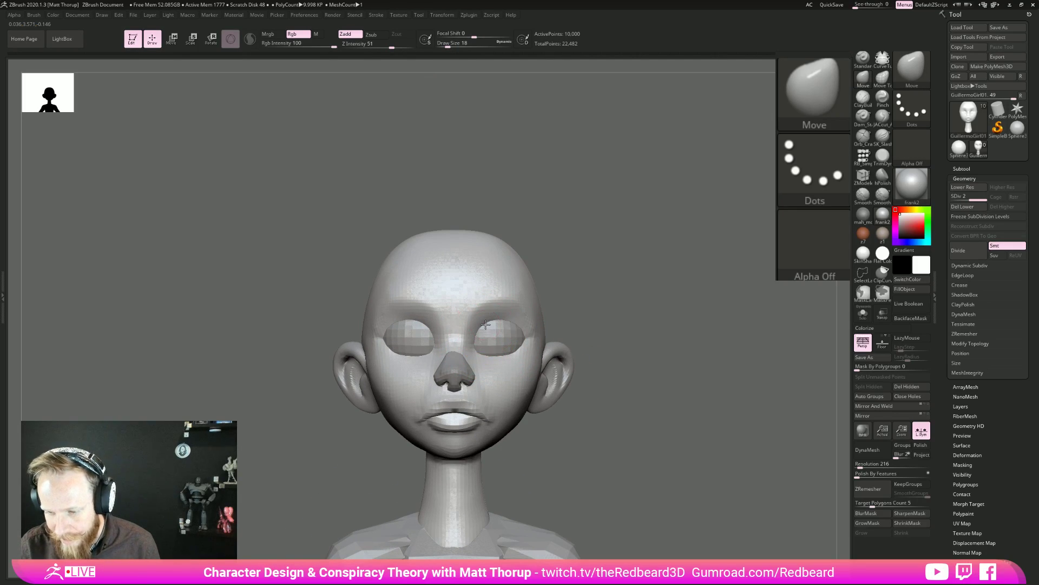
{"action": "left_click_drag", "start_coordinate": [605, 318], "coordinate": [512, 323]}
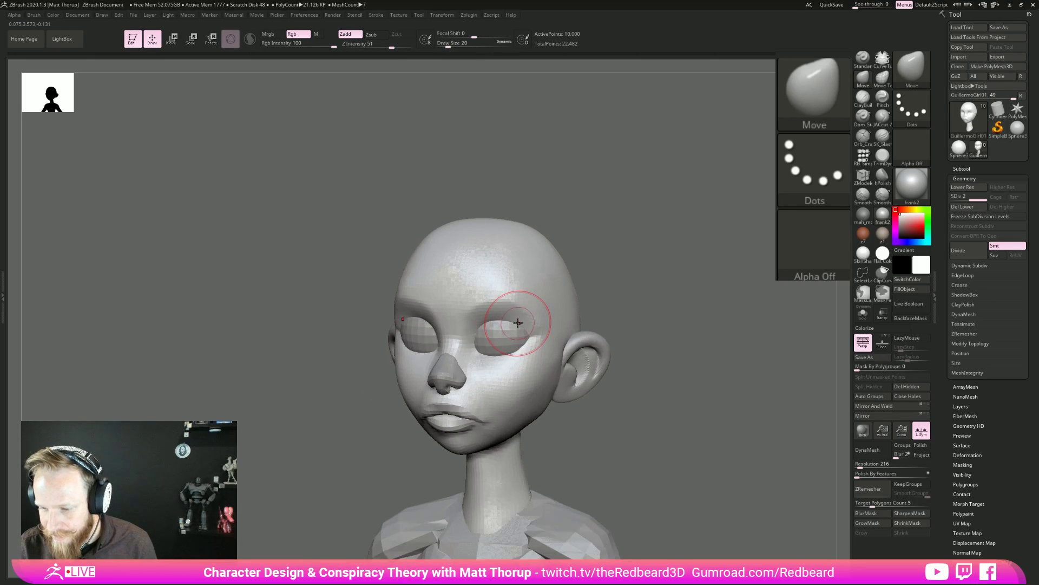
{"action": "left_click_drag", "start_coordinate": [617, 299], "coordinate": [536, 347]}
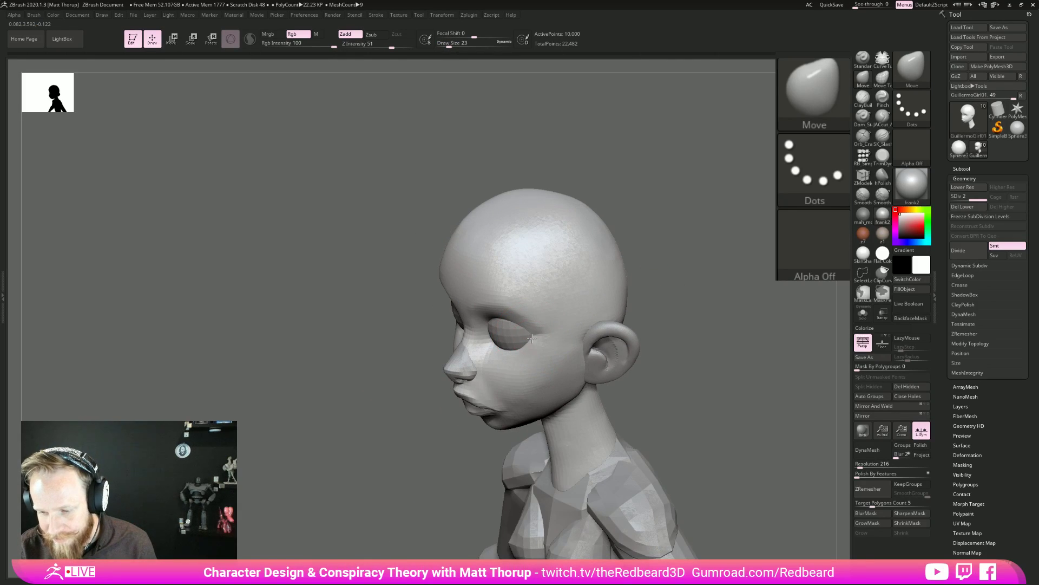
{"action": "mouse_move", "coordinate": [460, 430]}
{"action": "left_mouse_down", "text": "shift"}
{"action": "mouse_move", "coordinate": [488, 412]}
{"action": "mouse_move", "coordinate": [504, 379]}
{"action": "mouse_move", "coordinate": [483, 347]}
{"action": "mouse_move", "coordinate": [490, 331]}
{"action": "left_mouse_up", "text": "shift"}
Reduce the draw size to 14, select the ears subtool from behind the head and isolate it in Solo mode.
{"action": "key", "text": "s"}
{"action": "key", "text": "s"}
{"action": "mouse_move", "coordinate": [606, 341]}
{"action": "left_mouse_down", "text": "shift"}
{"action": "mouse_move", "coordinate": [696, 359]}
{"action": "mouse_move", "coordinate": [559, 341]}
{"action": "mouse_move", "coordinate": [656, 385]}
{"action": "mouse_move", "coordinate": [640, 394]}
{"action": "mouse_move", "coordinate": [574, 386]}
{"action": "left_mouse_up", "text": "shift"}
{"action": "mouse_move", "coordinate": [565, 384]}
{"action": "left_mouse_down", "text": "alt"}
{"action": "mouse_move", "coordinate": [659, 392]}
{"action": "mouse_move", "coordinate": [575, 421]}
{"action": "mouse_move", "coordinate": [655, 420]}
{"action": "left_mouse_up", "text": "alt"}
{"action": "left_click", "coordinate": [564, 386], "text": "alt"}
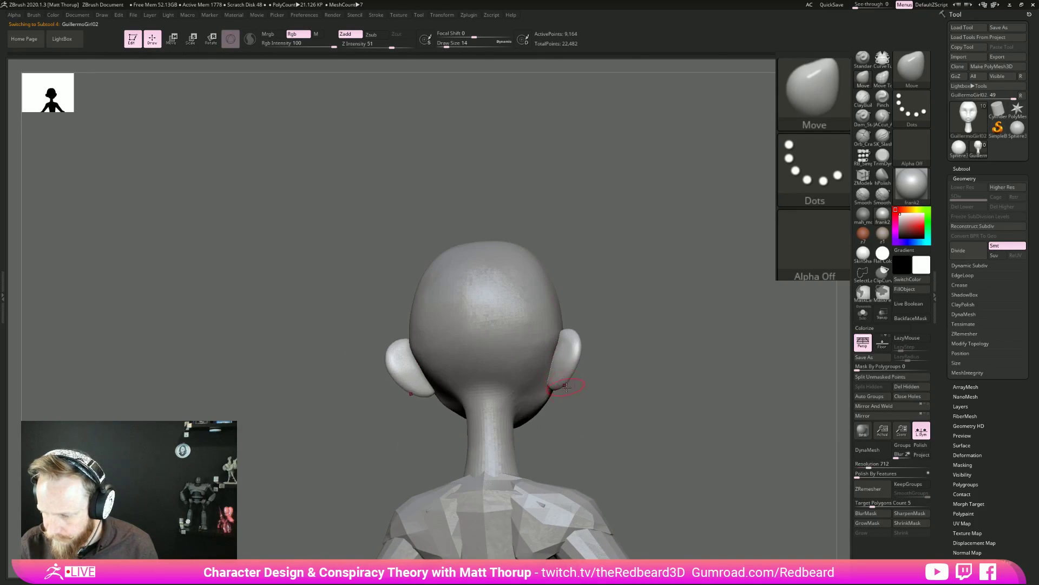
{"action": "left_click", "coordinate": [863, 313]}
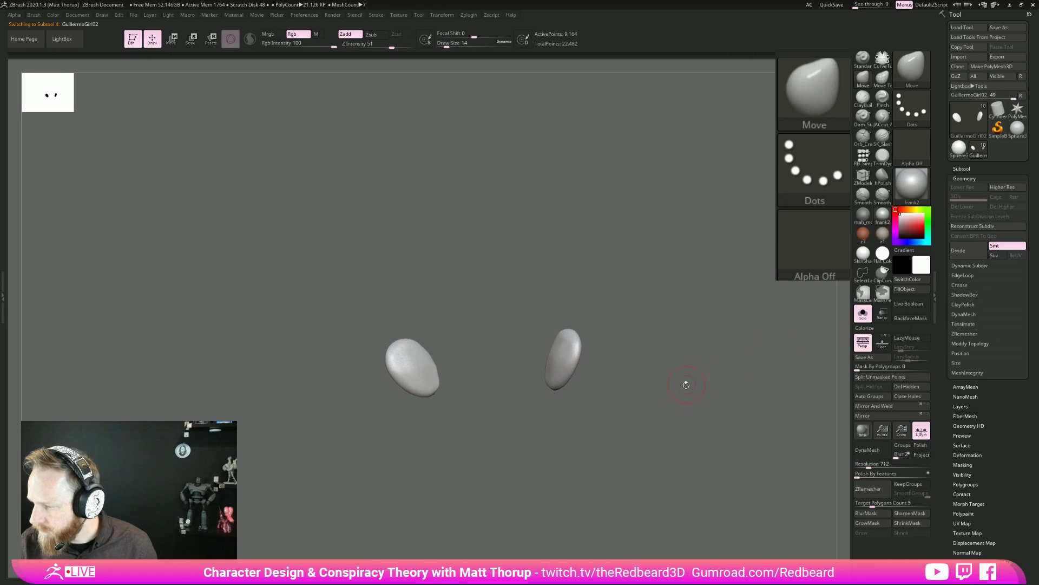
Build up a raised mound on the backs of the ears with ClayBuildup, with BackfaceMask on.
{"action": "left_click", "coordinate": [863, 97]}
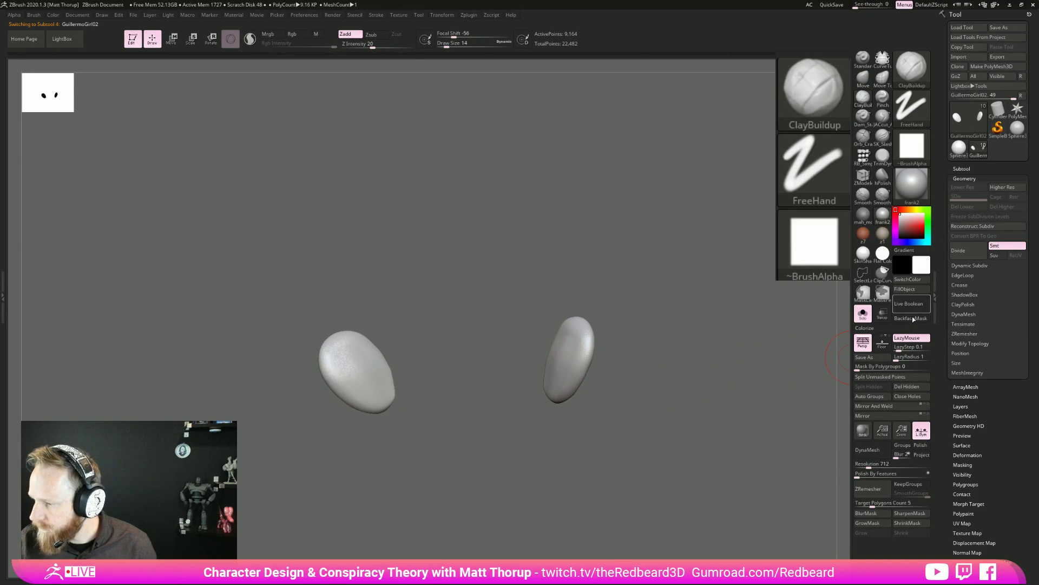
{"action": "left_click", "coordinate": [914, 318]}
{"action": "left_click_drag", "start_coordinate": [599, 361], "coordinate": [542, 383]}
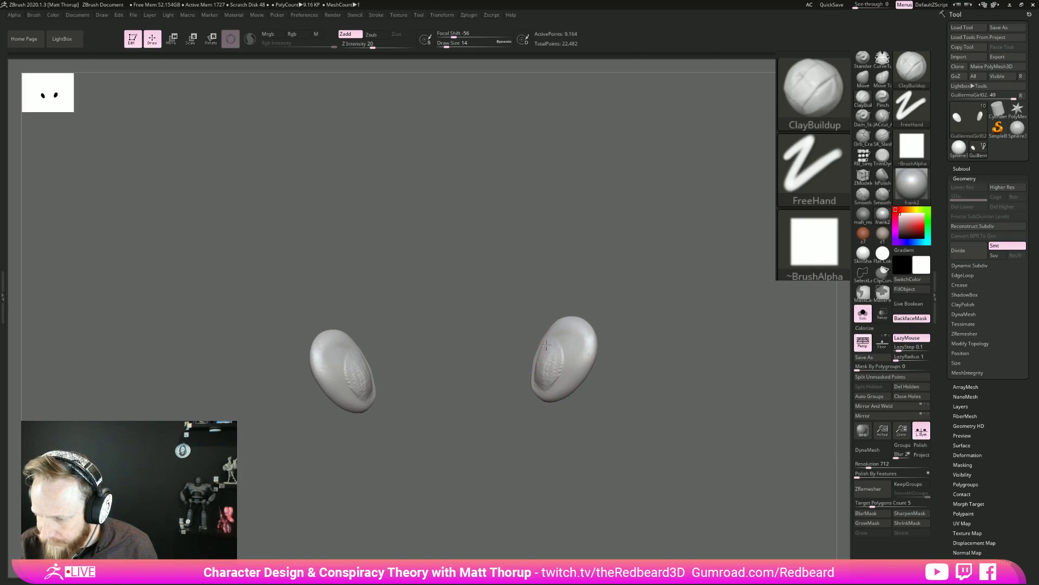
{"action": "left_click_drag", "start_coordinate": [514, 346], "coordinate": [541, 368]}
{"action": "key", "text": "bracketleft"}
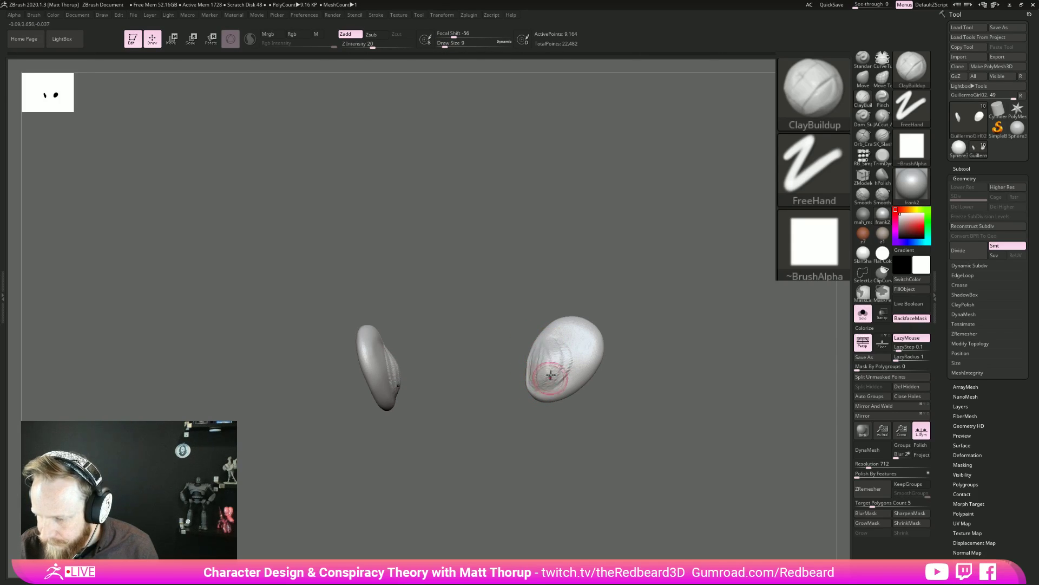
Smooth the clay strokes on the backs of the ears into a soft rounded form.
{"action": "left_click_drag", "start_coordinate": [688, 406], "coordinate": [671, 352]}
{"action": "key", "text": "shift"}
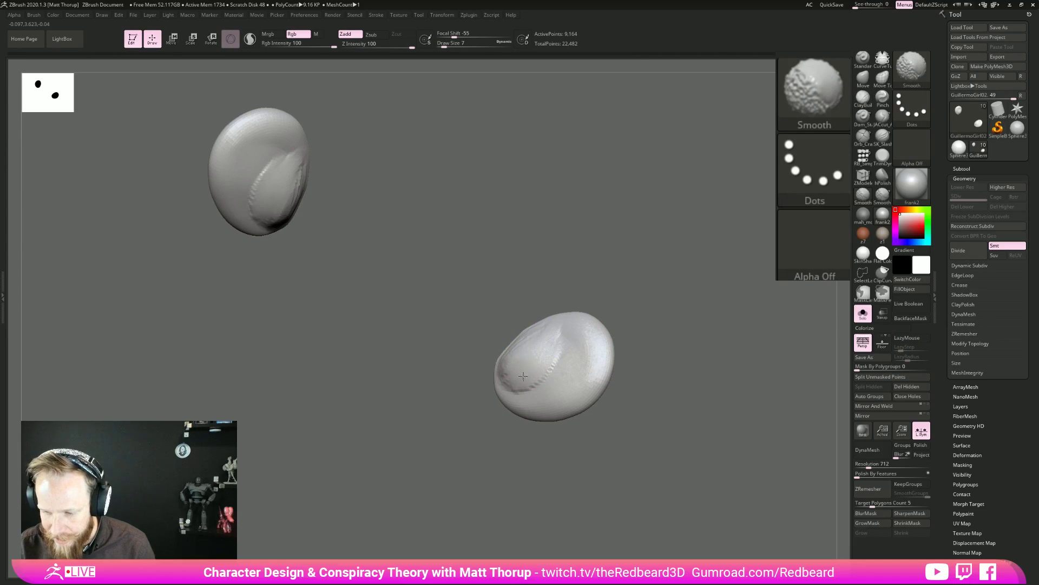
{"action": "mouse_move", "coordinate": [479, 401]}
{"action": "left_mouse_down"}
{"action": "mouse_move", "coordinate": [497, 437]}
{"action": "mouse_move", "coordinate": [536, 434]}
{"action": "left_mouse_up"}
{"action": "key", "text": "shift"}
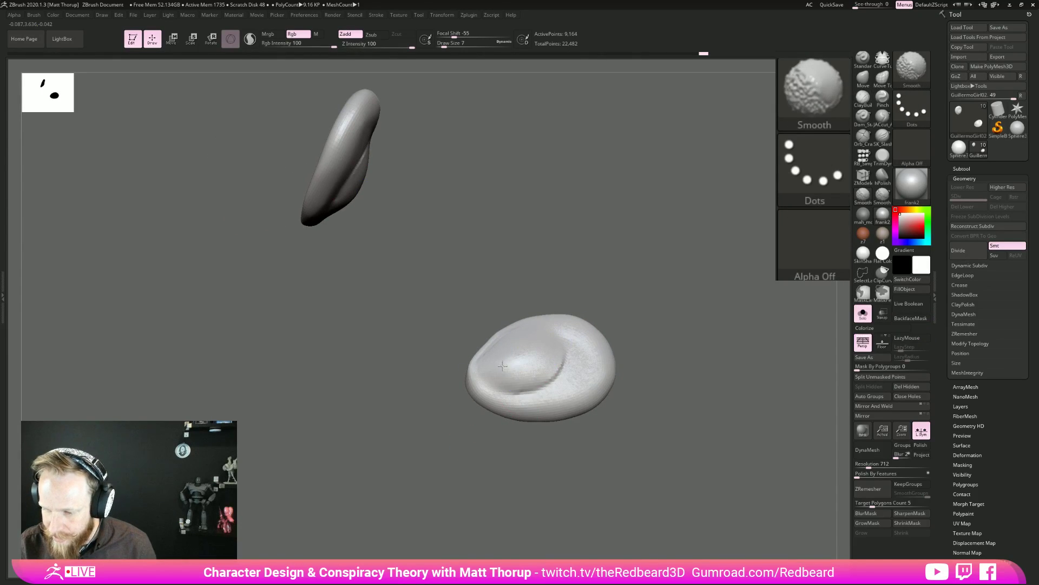
{"action": "mouse_move", "coordinate": [634, 334]}
{"action": "left_mouse_down"}
{"action": "mouse_move", "coordinate": [645, 343]}
{"action": "mouse_move", "coordinate": [489, 385]}
{"action": "mouse_move", "coordinate": [525, 372]}
{"action": "left_mouse_up"}
{"action": "key", "text": "shift"}
Turn BackfaceMask off and rework the inner bowl of the ear with small ClayBuildup strokes.
{"action": "mouse_move", "coordinate": [671, 374]}
{"action": "left_mouse_down"}
{"action": "mouse_move", "coordinate": [669, 406]}
{"action": "mouse_move", "coordinate": [670, 351]}
{"action": "mouse_move", "coordinate": [719, 375]}
{"action": "mouse_move", "coordinate": [752, 439]}
{"action": "mouse_move", "coordinate": [673, 415]}
{"action": "mouse_move", "coordinate": [720, 424]}
{"action": "mouse_move", "coordinate": [724, 401]}
{"action": "left_mouse_up"}
{"action": "left_click", "coordinate": [902, 320]}
{"action": "left_click_drag", "start_coordinate": [573, 335], "coordinate": [569, 340]}
{"action": "mouse_move", "coordinate": [696, 376]}
{"action": "left_mouse_down"}
{"action": "mouse_move", "coordinate": [646, 326]}
{"action": "mouse_move", "coordinate": [610, 357]}
{"action": "left_mouse_up"}
{"action": "key", "text": "ctrl+z"}
{"action": "left_click_drag", "start_coordinate": [671, 327], "coordinate": [647, 359]}
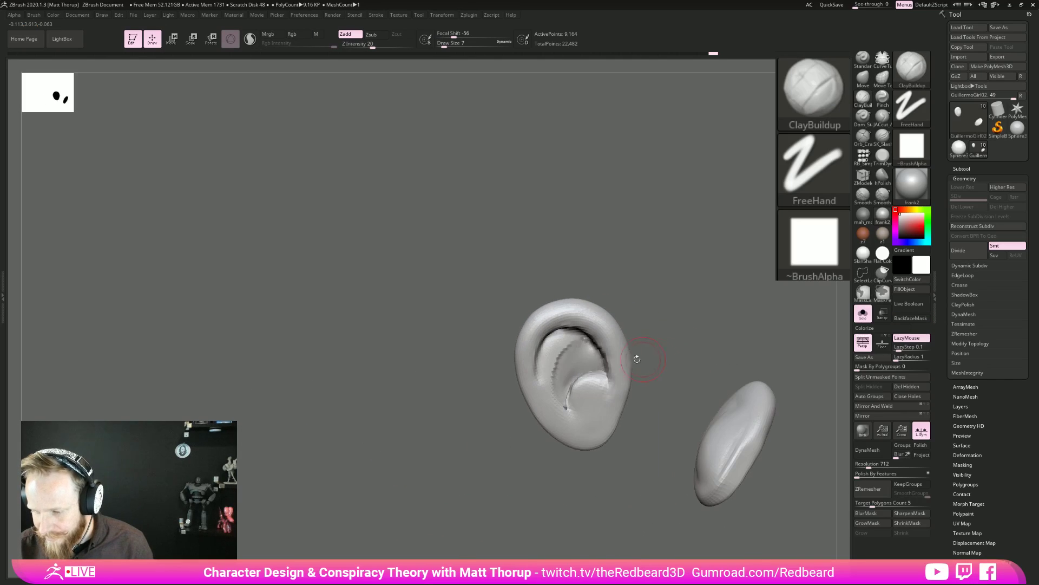
{"action": "mouse_move", "coordinate": [662, 322]}
{"action": "left_mouse_down"}
{"action": "mouse_move", "coordinate": [631, 348]}
{"action": "mouse_move", "coordinate": [580, 359]}
{"action": "left_mouse_up"}
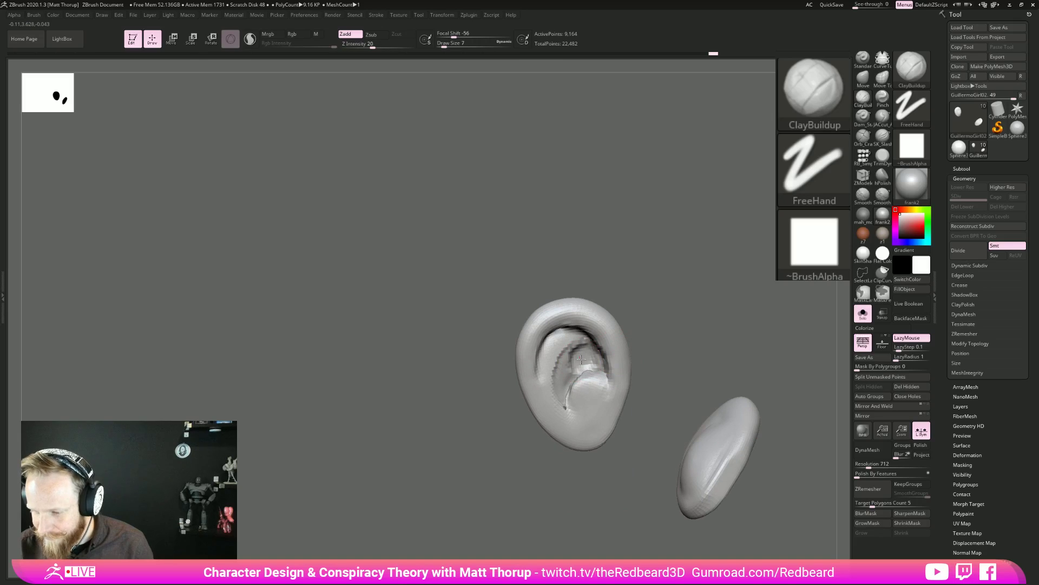
{"action": "left_click_drag", "start_coordinate": [671, 327], "coordinate": [653, 343]}
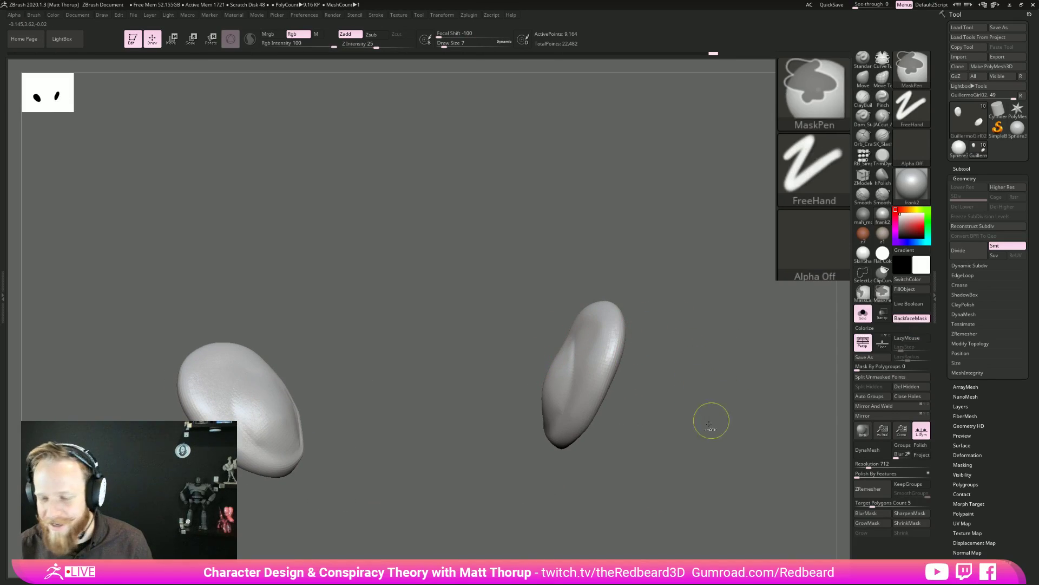
Turn BackfaceMask back on for ClayBuildup and open the brush's Auto Masking settings.
{"action": "left_click", "coordinate": [913, 318]}
{"action": "left_click_drag", "start_coordinate": [708, 409], "coordinate": [599, 464]}
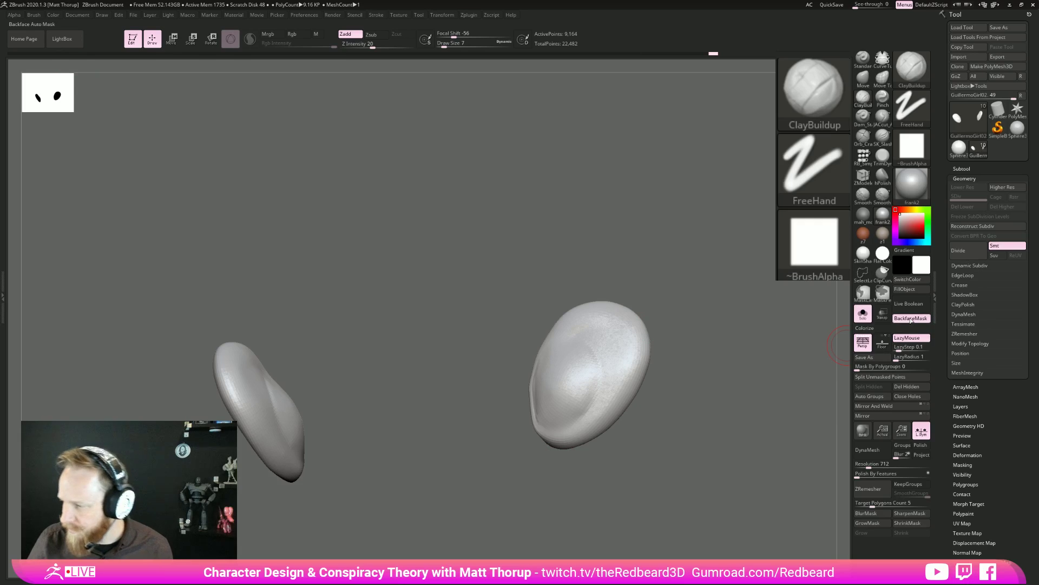
{"action": "left_click", "coordinate": [34, 16]}
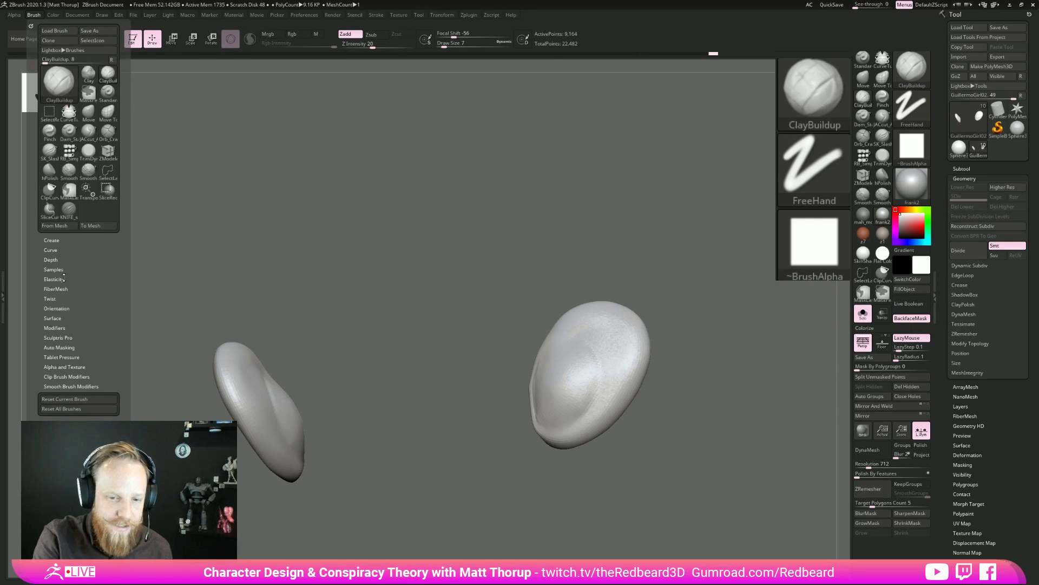
{"action": "left_click", "coordinate": [60, 347]}
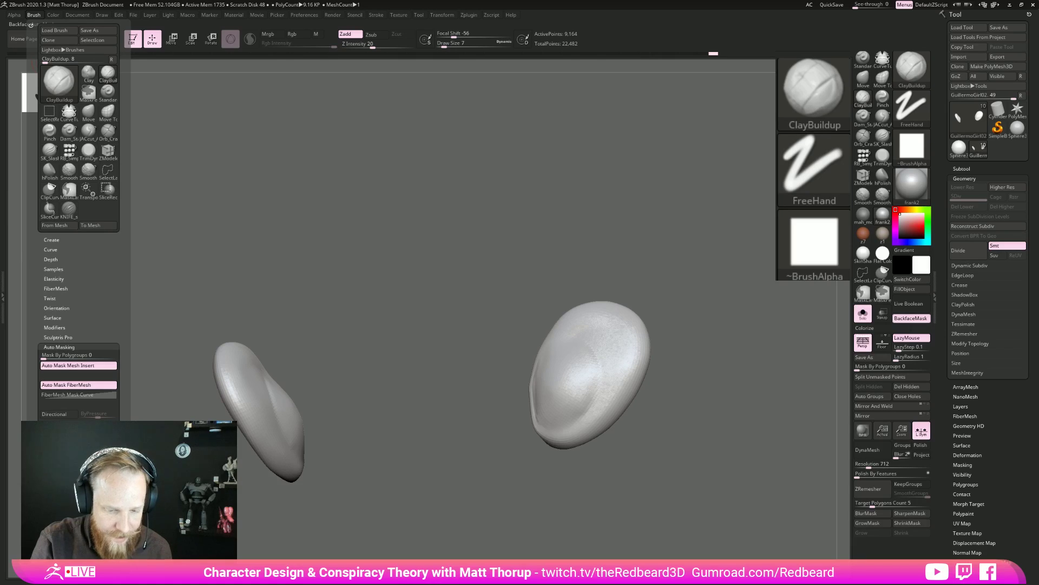
Cut a curved crease around the mound on the back of the ear with the KNIFE_sharp brush and soften it.
{"action": "left_click_drag", "start_coordinate": [719, 431], "coordinate": [710, 471]}
{"action": "key", "text": "b"}
{"action": "key", "text": "k"}
{"action": "key", "text": "n"}
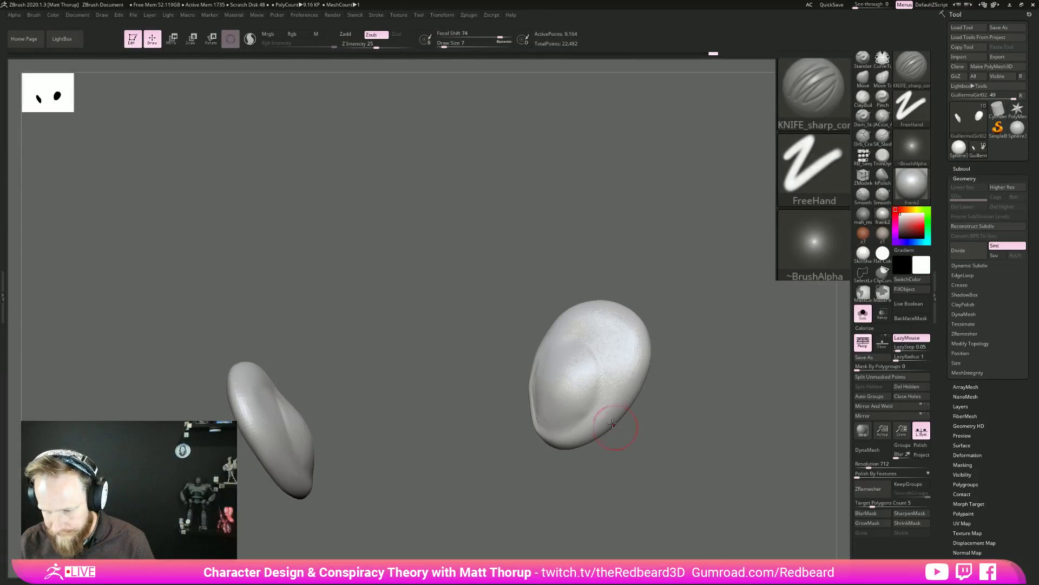
{"action": "mouse_move", "coordinate": [569, 338]}
{"action": "left_mouse_down"}
{"action": "mouse_move", "coordinate": [582, 341]}
{"action": "mouse_move", "coordinate": [590, 406]}
{"action": "left_mouse_up"}
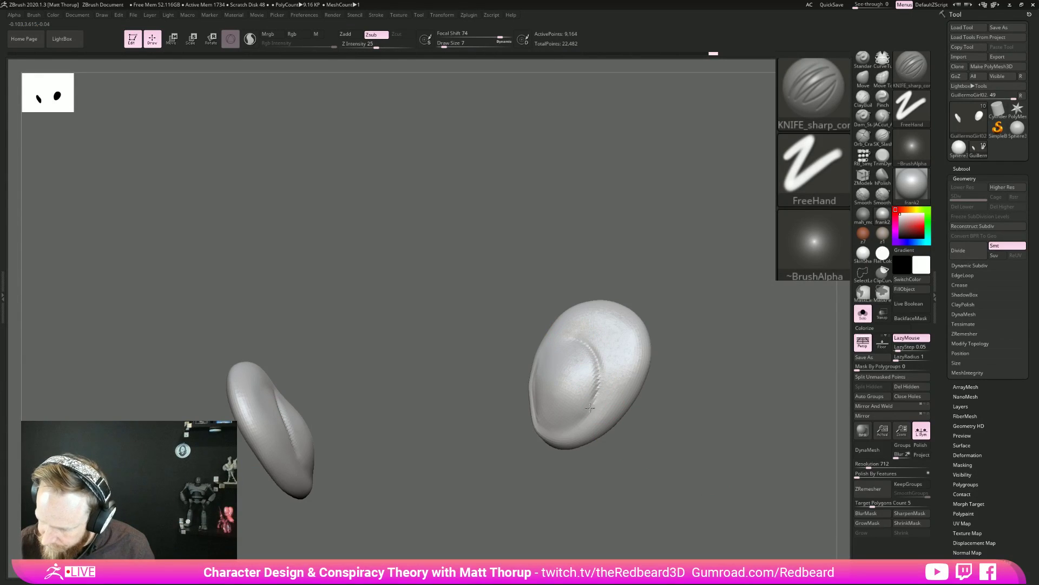
{"action": "left_click_drag", "start_coordinate": [681, 418], "coordinate": [596, 384], "text": "shift"}
Leave Solo mode, select the head and touch up the skin beside the earlobe with the knife brush and smoothing.
{"action": "left_click", "coordinate": [862, 314]}
{"action": "left_click", "coordinate": [604, 358], "text": "alt"}
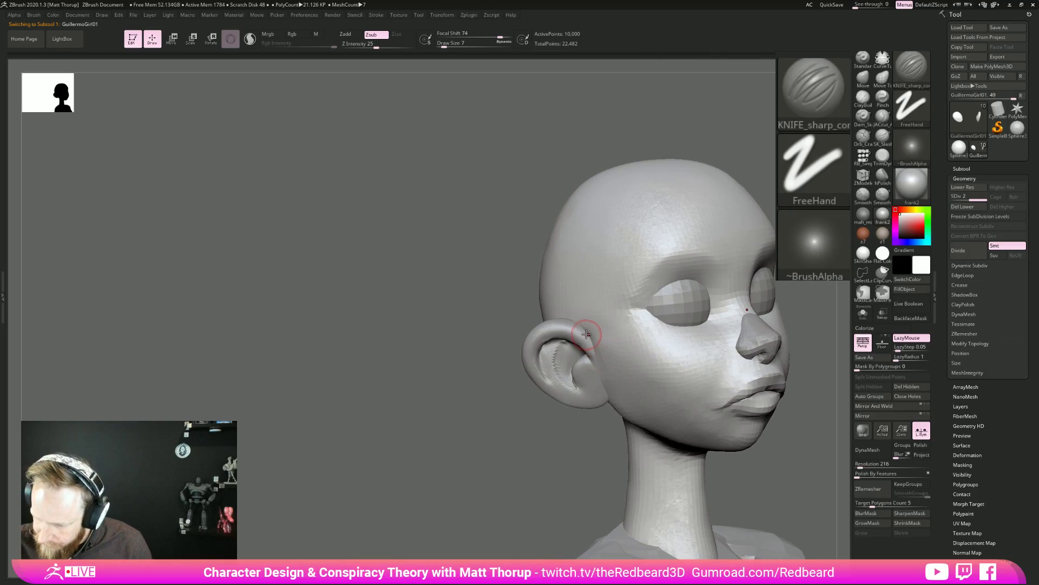
{"action": "left_click_drag", "start_coordinate": [592, 448], "coordinate": [628, 440]}
{"action": "left_click_drag", "start_coordinate": [608, 399], "coordinate": [606, 388]}
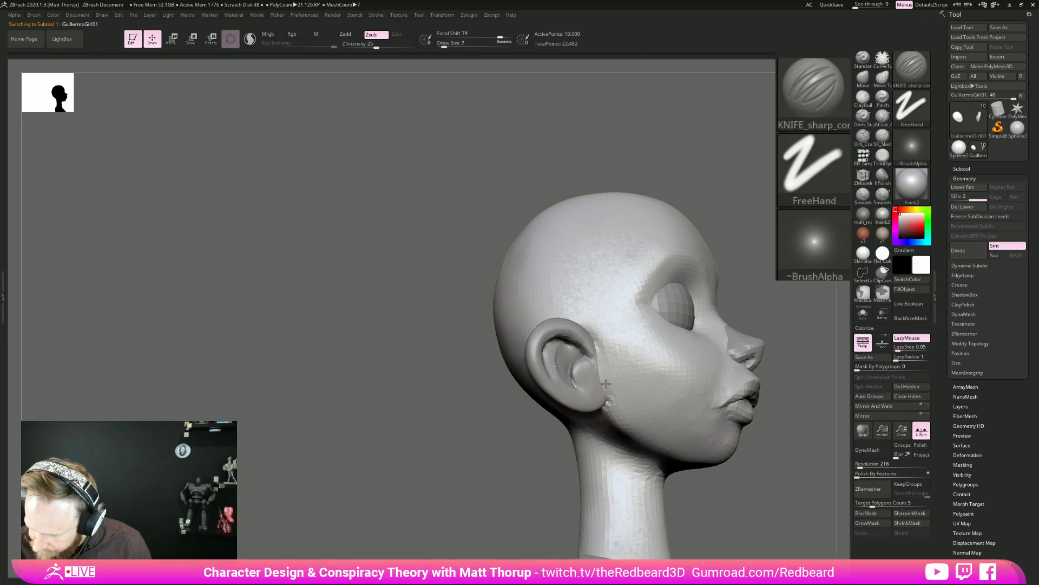
{"action": "mouse_move", "coordinate": [785, 305]}
{"action": "left_mouse_down"}
{"action": "mouse_move", "coordinate": [778, 397]}
{"action": "mouse_move", "coordinate": [794, 511]}
{"action": "mouse_move", "coordinate": [740, 481]}
{"action": "mouse_move", "coordinate": [778, 463]}
{"action": "mouse_move", "coordinate": [736, 466]}
{"action": "mouse_move", "coordinate": [735, 477]}
{"action": "left_mouse_up"}
{"action": "left_click_drag", "start_coordinate": [627, 382], "coordinate": [630, 389], "text": "shift"}
{"action": "mouse_move", "coordinate": [769, 476]}
{"action": "left_mouse_down"}
{"action": "mouse_move", "coordinate": [780, 480]}
{"action": "mouse_move", "coordinate": [810, 455]}
{"action": "mouse_move", "coordinate": [590, 492]}
{"action": "left_mouse_up"}
Divide the head to subdivision level 3 and touch up the area outside the eye at draw size 11.
{"action": "key", "text": "ctrl+d"}
{"action": "mouse_move", "coordinate": [677, 455]}
{"action": "left_mouse_down", "text": "alt"}
{"action": "mouse_move", "coordinate": [673, 448]}
{"action": "mouse_move", "coordinate": [666, 477]}
{"action": "left_mouse_up", "text": "alt"}
{"action": "key", "text": "s"}
{"action": "left_click_drag", "start_coordinate": [450, 296], "coordinate": [454, 296]}
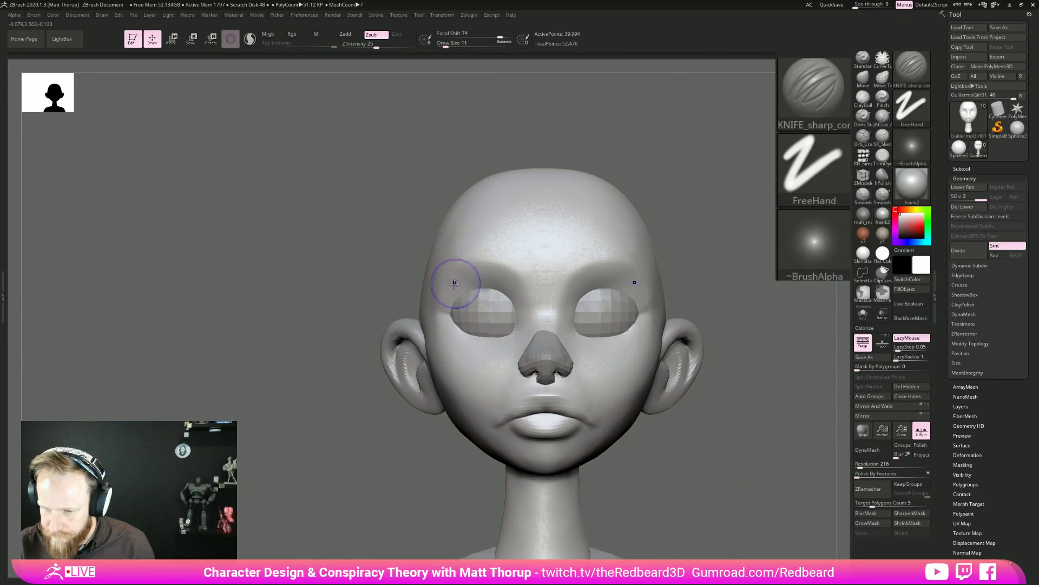
{"action": "left_click_drag", "start_coordinate": [710, 457], "coordinate": [760, 462]}
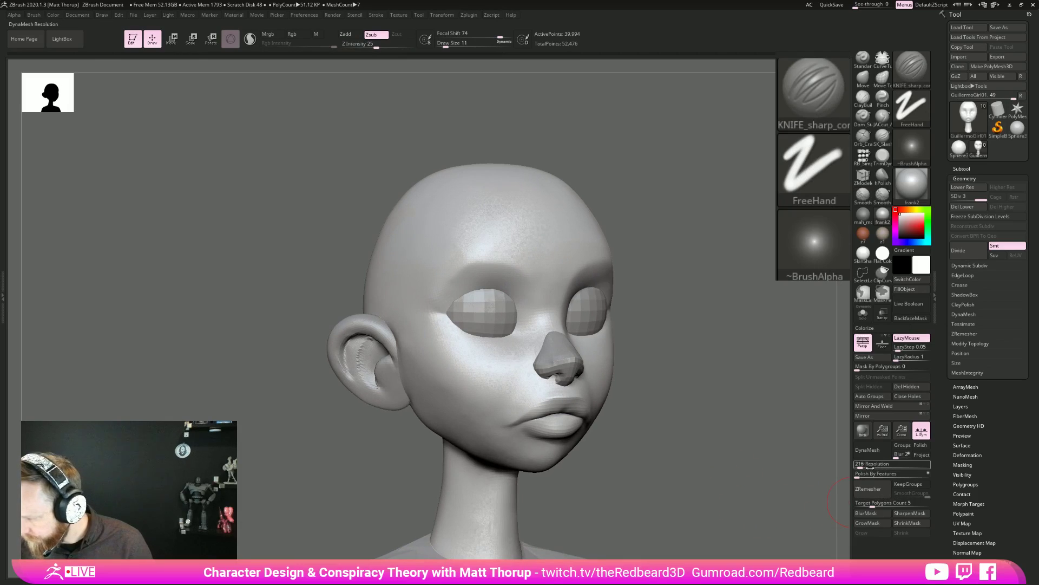
{"action": "left_click_drag", "start_coordinate": [859, 467], "coordinate": [862, 467]}
{"action": "left_click", "coordinate": [866, 451]}
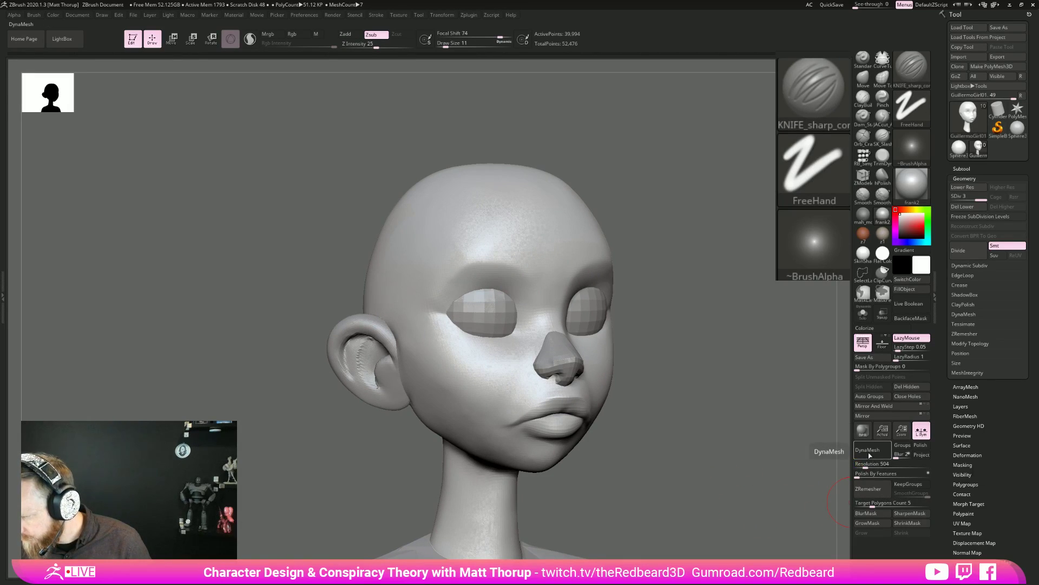
{"action": "left_click", "coordinate": [835, 470]}
{"action": "left_click_drag", "start_coordinate": [773, 496], "coordinate": [770, 492]}
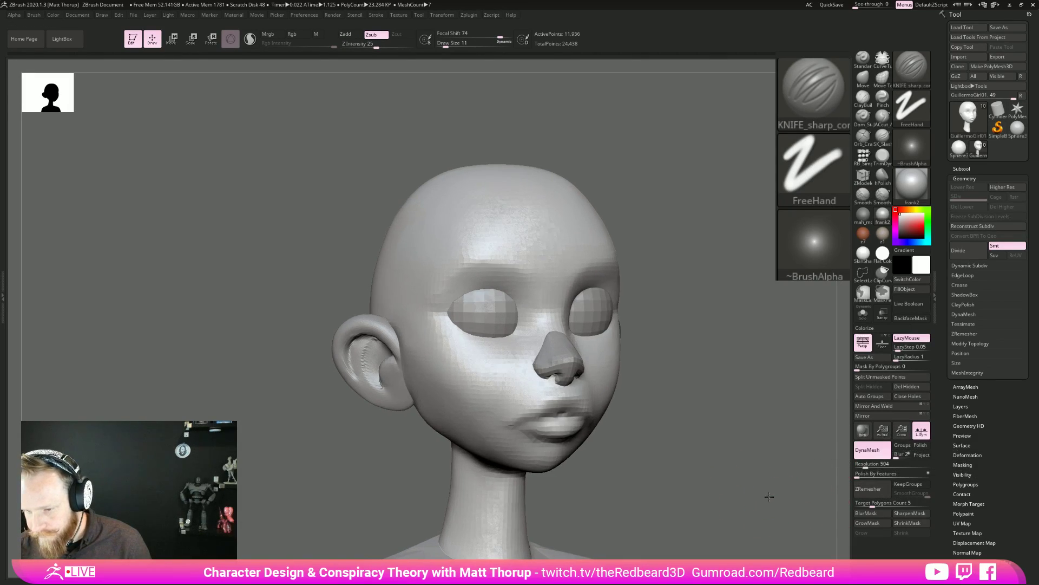
{"action": "key", "text": "ctrl+z"}
{"action": "key", "text": "ctrl+z"}
DynaMesh the head at resolution 1184 without freezing the subdivision levels.
{"action": "left_click", "coordinate": [873, 464]}
{"action": "type", "text": "968"}
{"action": "left_click_drag", "start_coordinate": [873, 466], "coordinate": [877, 466]}
{"action": "left_click", "coordinate": [871, 450]}
{"action": "left_click", "coordinate": [839, 469]}
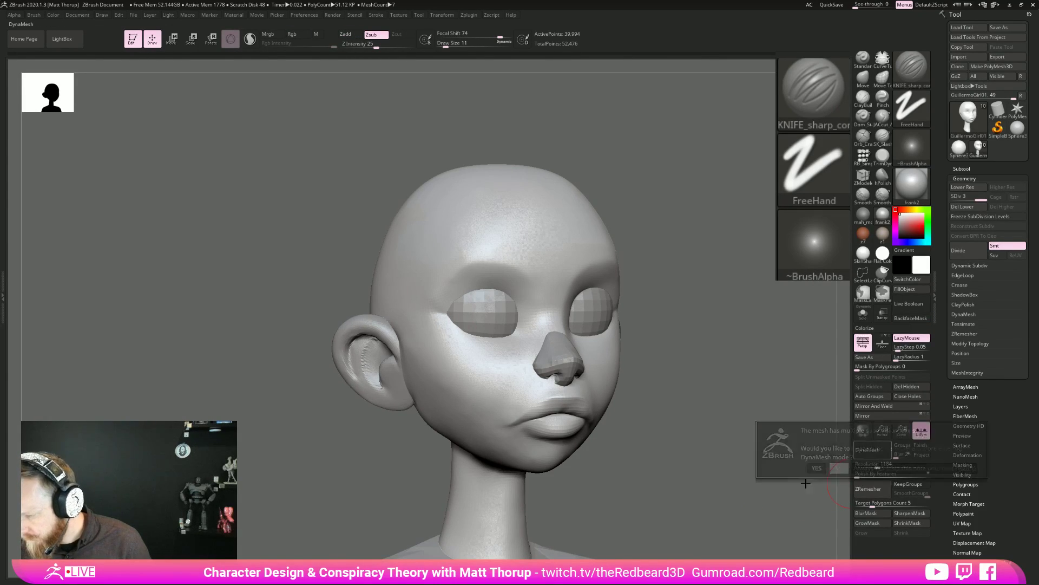
{"action": "left_click_drag", "start_coordinate": [775, 485], "coordinate": [562, 417]}
{"action": "key", "text": "s"}
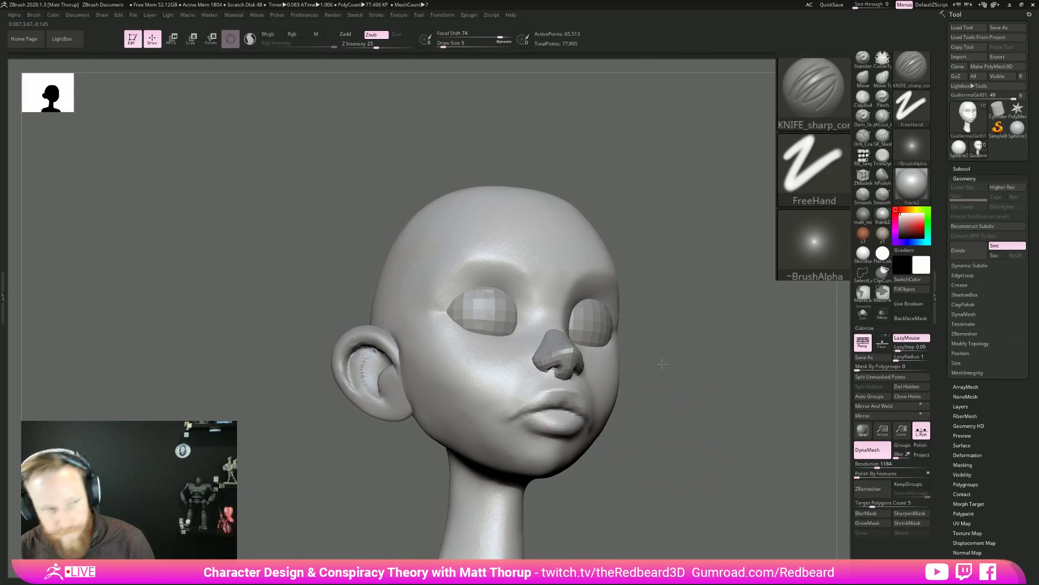
{"action": "left_click_drag", "start_coordinate": [661, 362], "coordinate": [640, 261], "text": "alt"}
{"action": "left_click_drag", "start_coordinate": [695, 362], "coordinate": [683, 411], "text": "alt"}
{"action": "left_click_drag", "start_coordinate": [521, 381], "coordinate": [542, 373]}
{"action": "key", "text": "ctrl+z"}
Carve the line between the lips out to the mouth corners with the knife brush at draw size 2 to 3.
{"action": "left_click_drag", "start_coordinate": [717, 431], "coordinate": [677, 433]}
{"action": "key", "text": "s"}
{"action": "left_click_drag", "start_coordinate": [526, 384], "coordinate": [522, 384]}
{"action": "key", "text": "s"}
{"action": "left_click", "coordinate": [513, 383]}
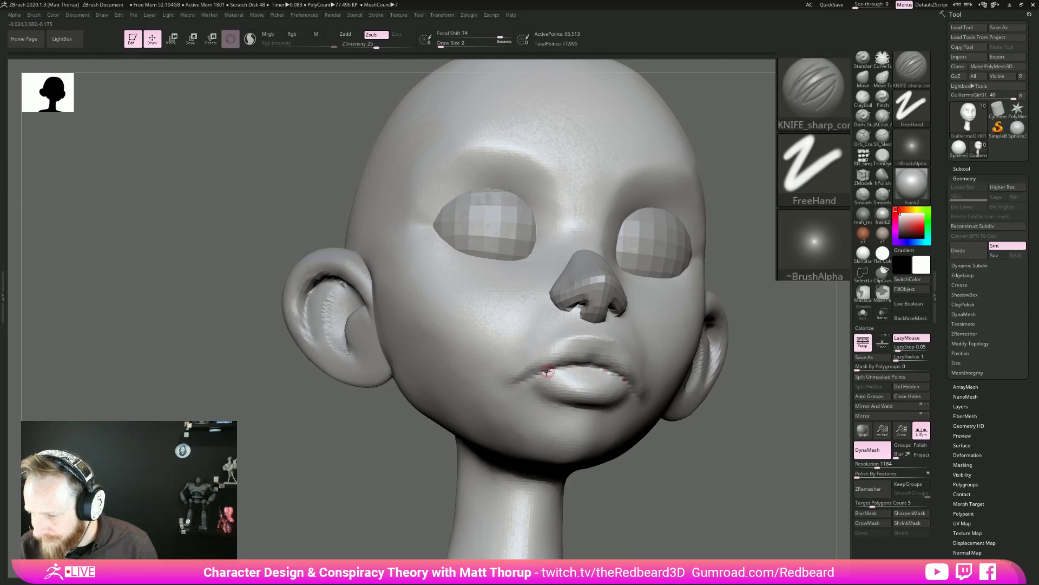
{"action": "key", "text": "s"}
{"action": "left_click_drag", "start_coordinate": [572, 366], "coordinate": [533, 378]}
{"action": "left_click_drag", "start_coordinate": [643, 399], "coordinate": [503, 384]}
Check the mouth from the front at full-figure distance and smooth the mouth corners.
{"action": "left_click_drag", "start_coordinate": [770, 435], "coordinate": [763, 457]}
{"action": "left_click_drag", "start_coordinate": [642, 424], "coordinate": [602, 421], "text": "alt"}
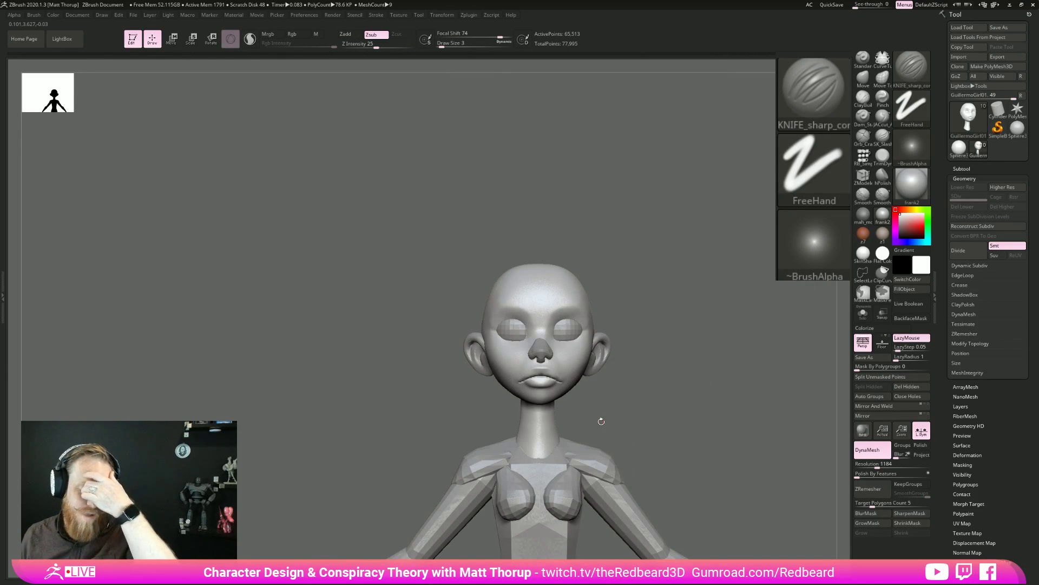
{"action": "left_click_drag", "start_coordinate": [623, 381], "coordinate": [747, 414]}
{"action": "left_click_drag", "start_coordinate": [578, 396], "coordinate": [552, 378], "text": "alt"}
{"action": "key", "text": "shift"}
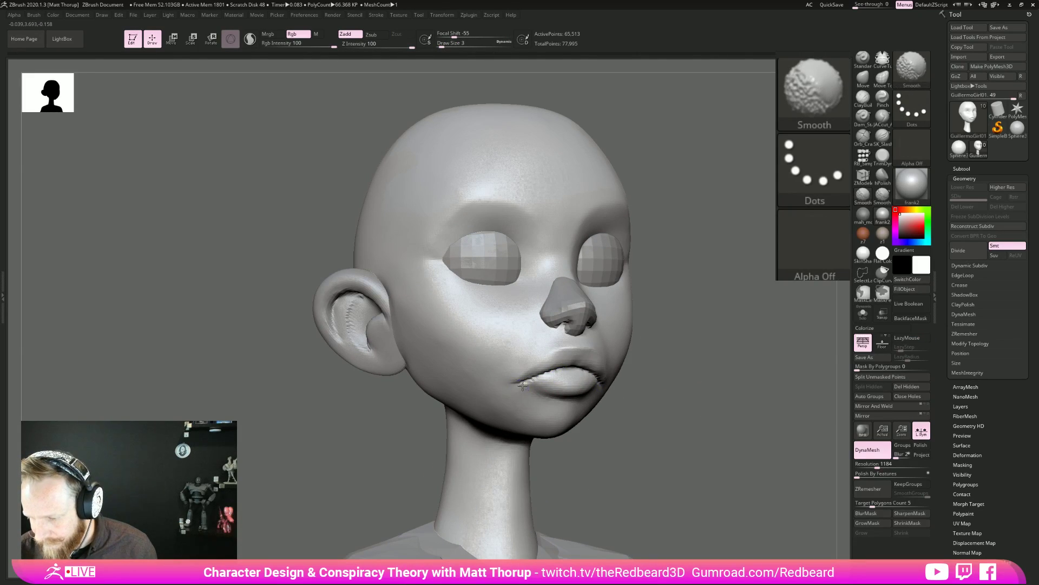
{"action": "left_click_drag", "start_coordinate": [694, 383], "coordinate": [684, 372]}
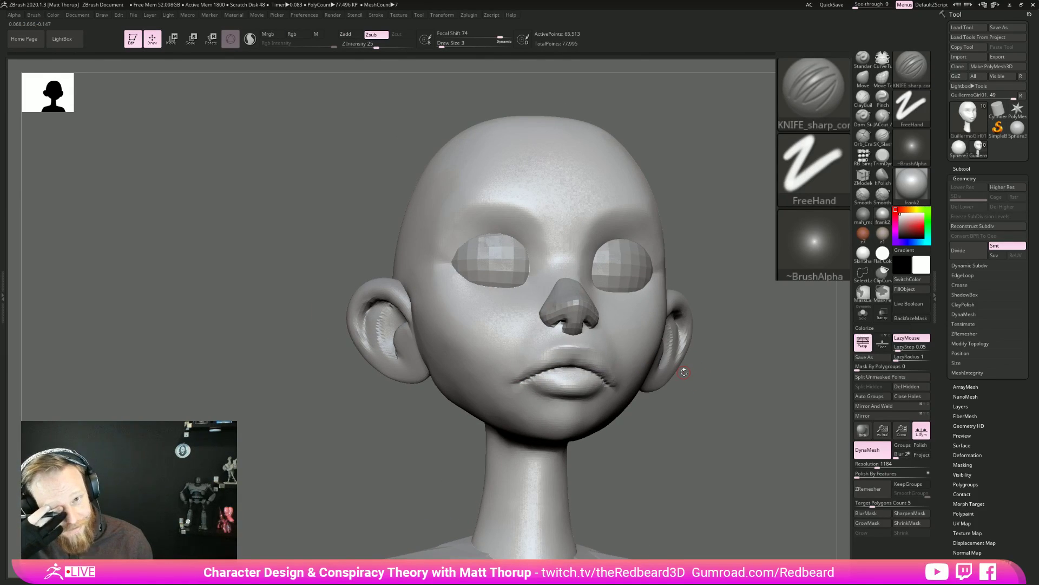
{"action": "left_click_drag", "start_coordinate": [727, 397], "coordinate": [660, 418]}
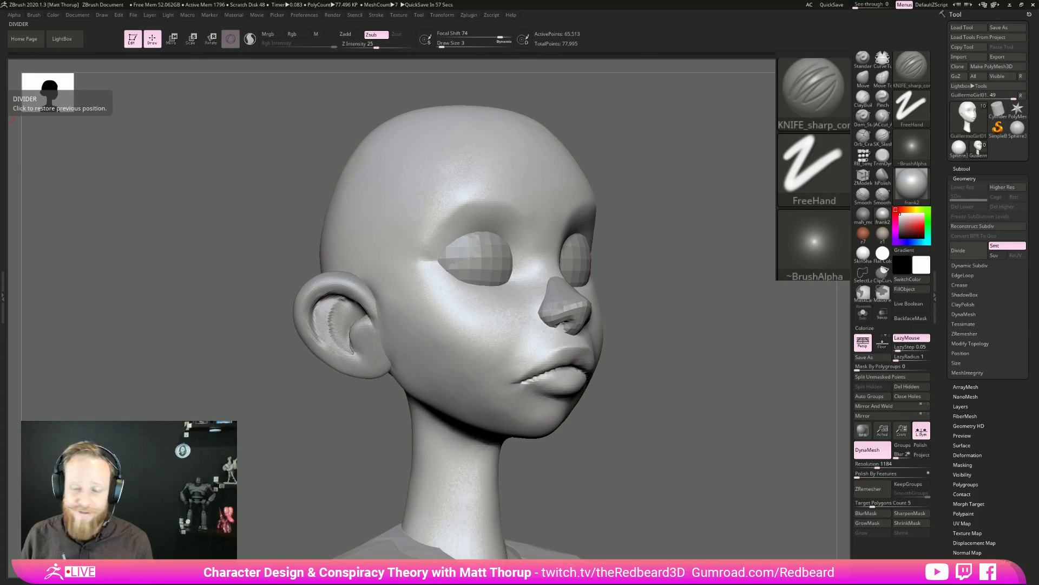
Switch to the ClayBuildup brush at draw size 2 and divide the eyeballs to subdivision level 3.
{"action": "left_click_drag", "start_coordinate": [676, 362], "coordinate": [566, 371]}
{"action": "mouse_move", "coordinate": [677, 361]}
{"action": "left_mouse_down"}
{"action": "mouse_move", "coordinate": [715, 394]}
{"action": "mouse_move", "coordinate": [691, 411]}
{"action": "mouse_move", "coordinate": [621, 387]}
{"action": "left_mouse_up"}
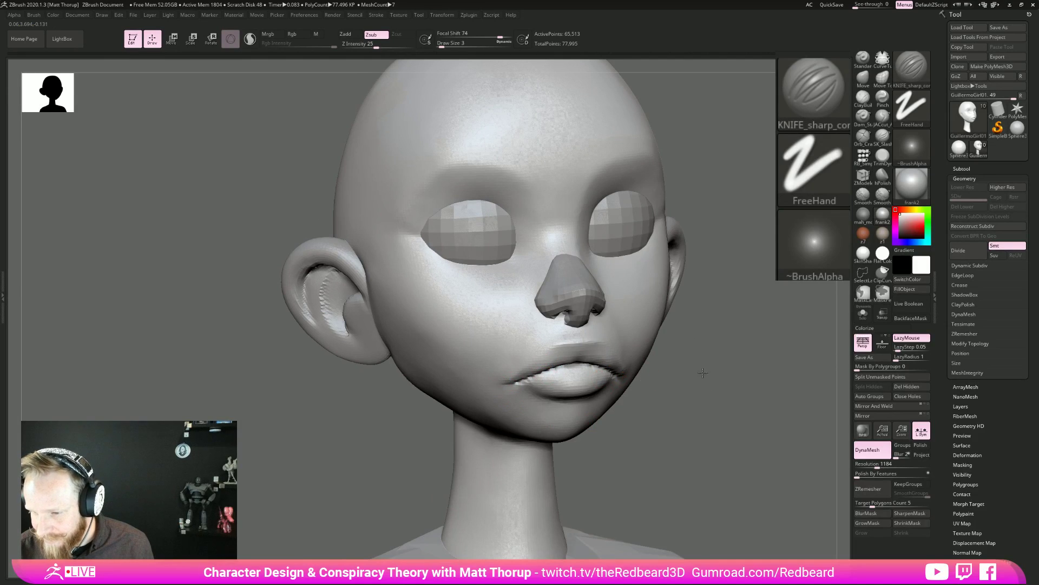
{"action": "left_click_drag", "start_coordinate": [705, 374], "coordinate": [513, 239]}
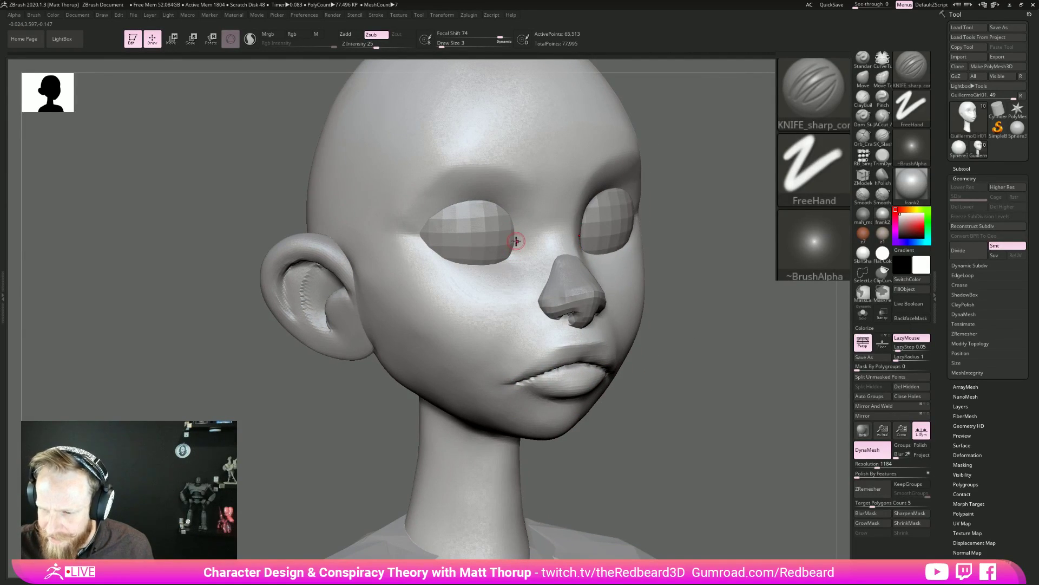
{"action": "key", "text": "s"}
{"action": "left_click", "coordinate": [425, 224]}
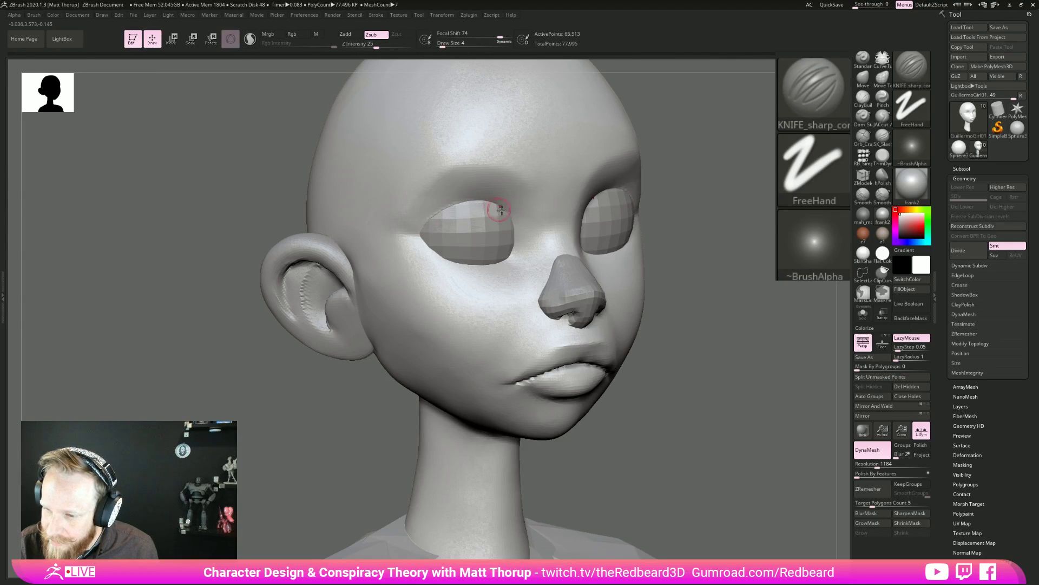
{"action": "left_click", "coordinate": [863, 98]}
{"action": "key", "text": "["}
{"action": "key", "text": "["}
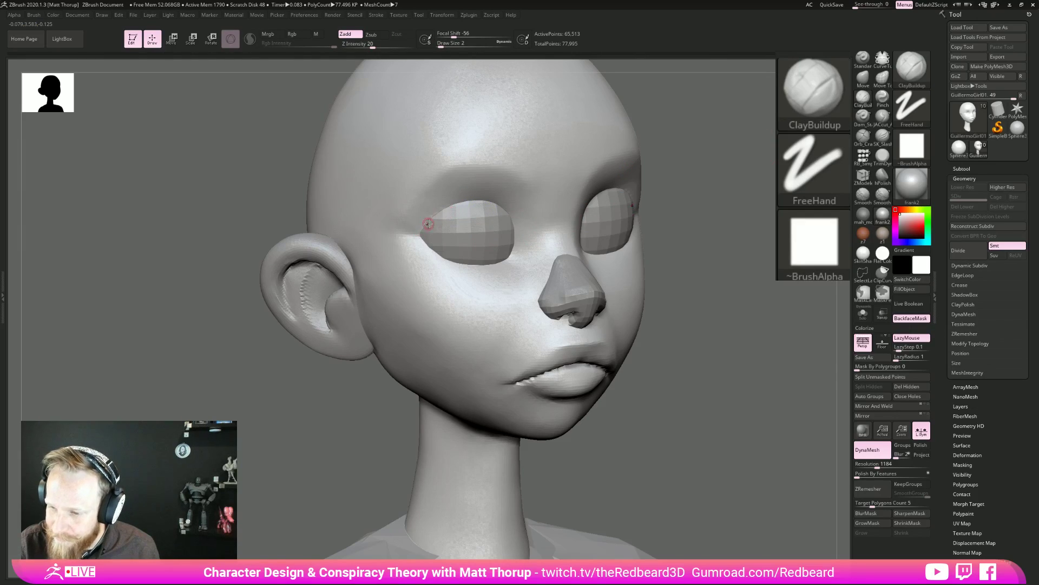
{"action": "left_click", "coordinate": [476, 233], "text": "alt"}
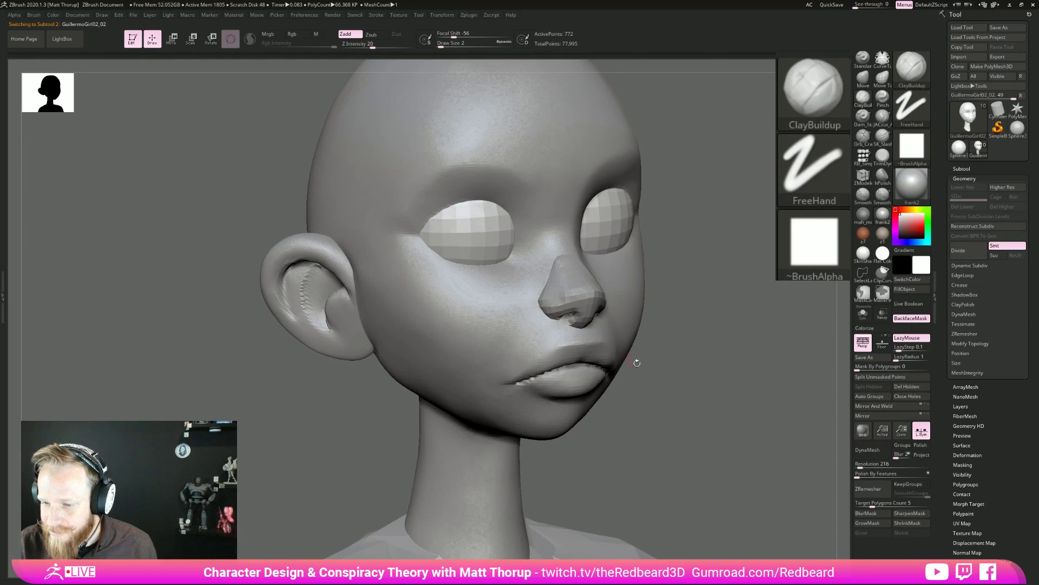
{"action": "key", "text": "ctrl+d"}
{"action": "key", "text": "ctrl+d"}
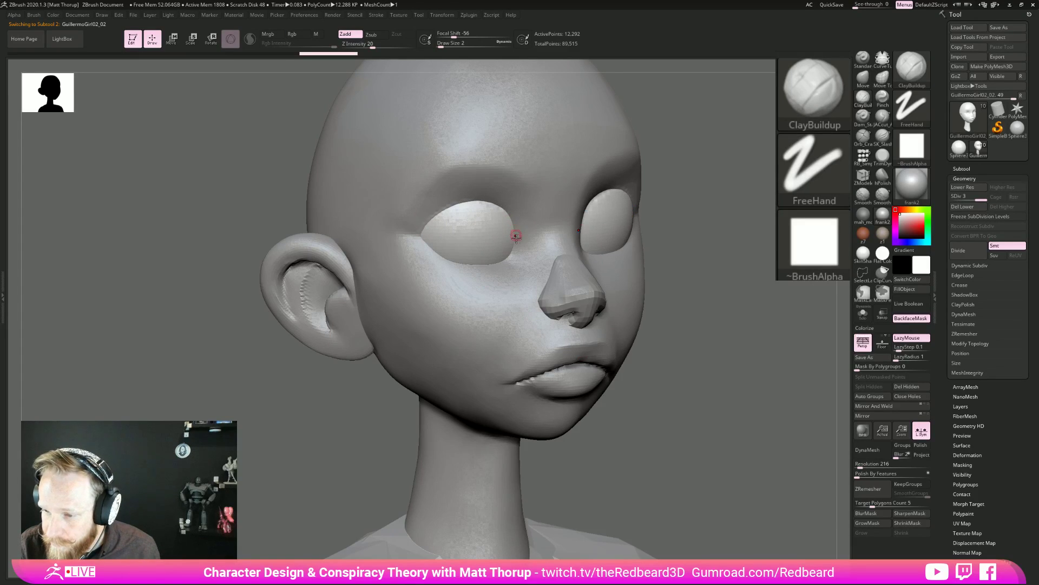
Build up a raised eyelid rim around the head's eye openings with ClayBuildup, using draw size 2 and 5.
{"action": "key", "text": "ctrl"}
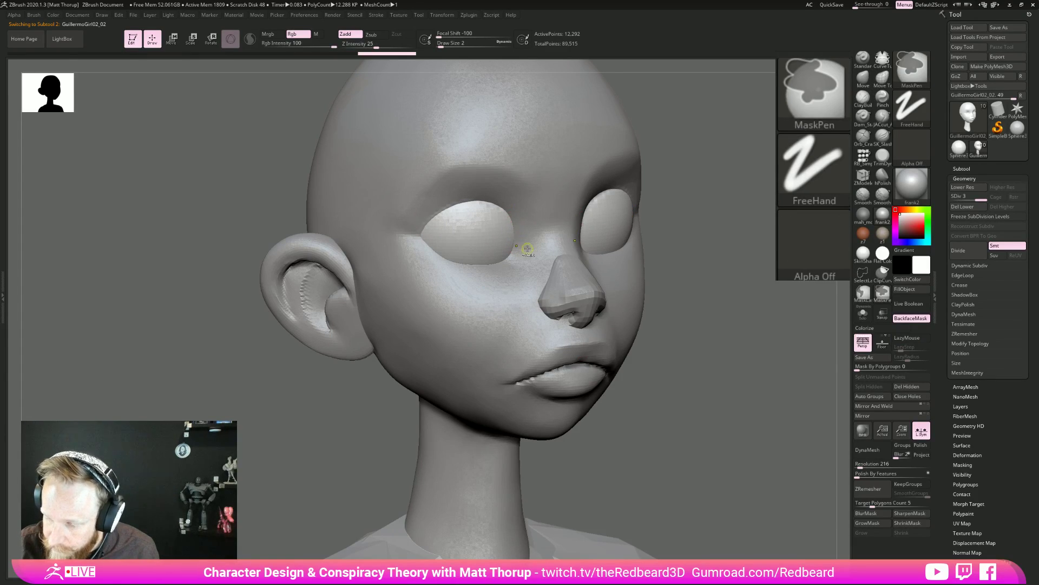
{"action": "left_click", "coordinate": [515, 249], "text": "alt"}
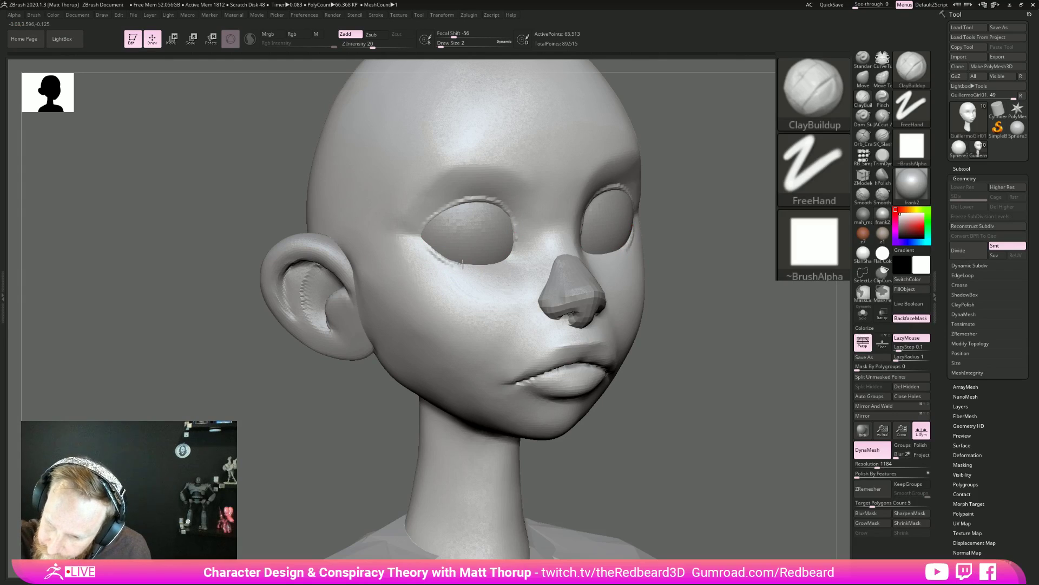
{"action": "left_click_drag", "start_coordinate": [749, 338], "coordinate": [736, 357]}
{"action": "mouse_move", "coordinate": [466, 268]}
{"action": "left_mouse_down", "text": "shift"}
{"action": "mouse_move", "coordinate": [437, 251]}
{"action": "mouse_move", "coordinate": [454, 266]}
{"action": "mouse_move", "coordinate": [497, 260]}
{"action": "left_mouse_up", "text": "shift"}
{"action": "key", "text": "s"}
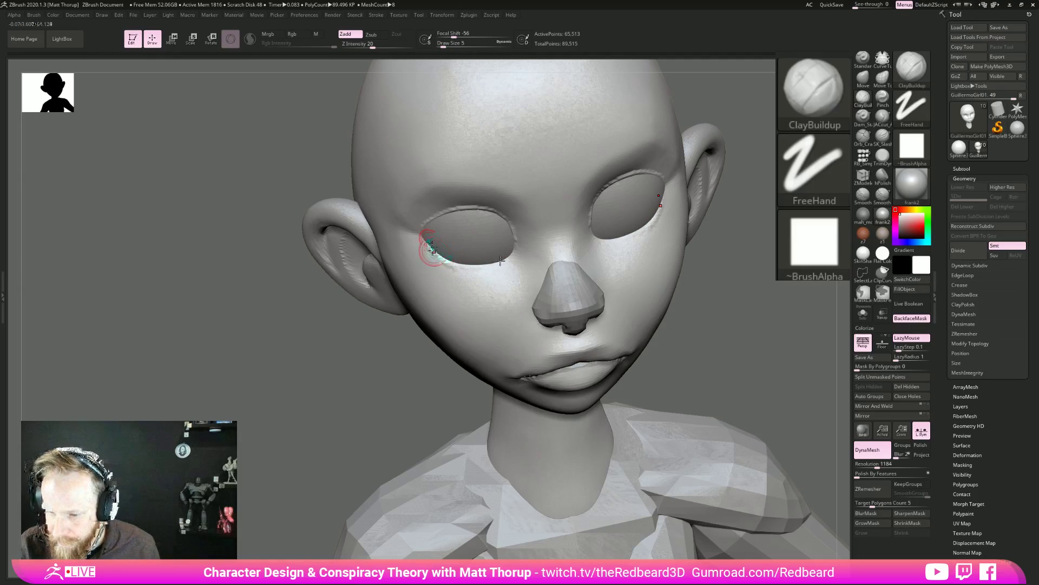
{"action": "key", "text": "ctrl+z"}
{"action": "mouse_move", "coordinate": [429, 245]}
{"action": "left_mouse_down"}
{"action": "mouse_move", "coordinate": [462, 264]}
{"action": "mouse_move", "coordinate": [508, 256]}
{"action": "left_mouse_up"}
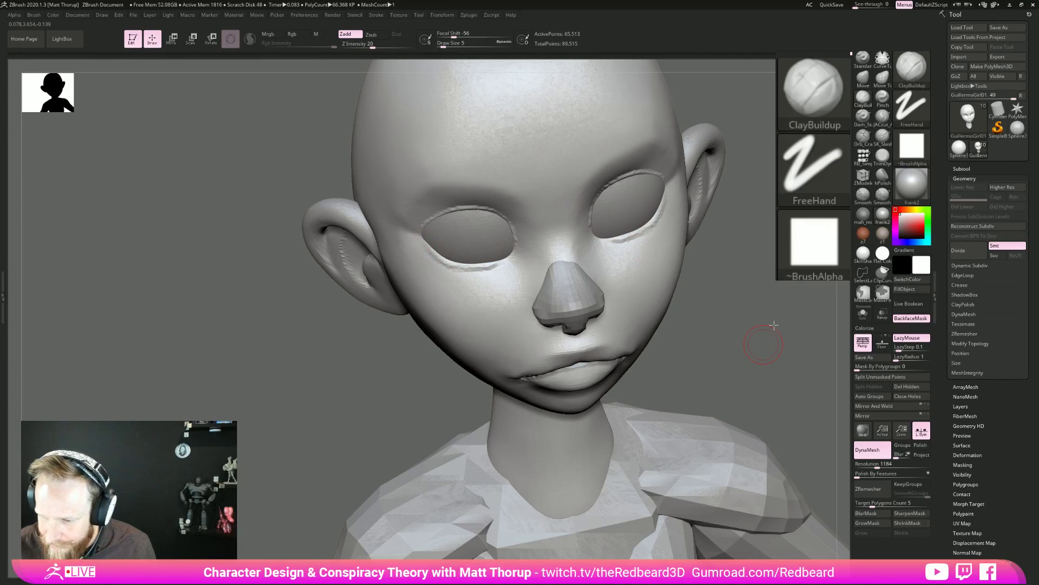
{"action": "mouse_move", "coordinate": [764, 359]}
{"action": "left_mouse_down", "text": "shift"}
{"action": "mouse_move", "coordinate": [771, 370]}
{"action": "mouse_move", "coordinate": [713, 422]}
{"action": "mouse_move", "coordinate": [685, 410]}
{"action": "mouse_move", "coordinate": [688, 431]}
{"action": "left_mouse_up", "text": "shift"}
Sharpen the eyelid rim around the eye opening with the KNIFE_sharp brush, reducing its draw size to 3.
{"action": "key", "text": "b"}
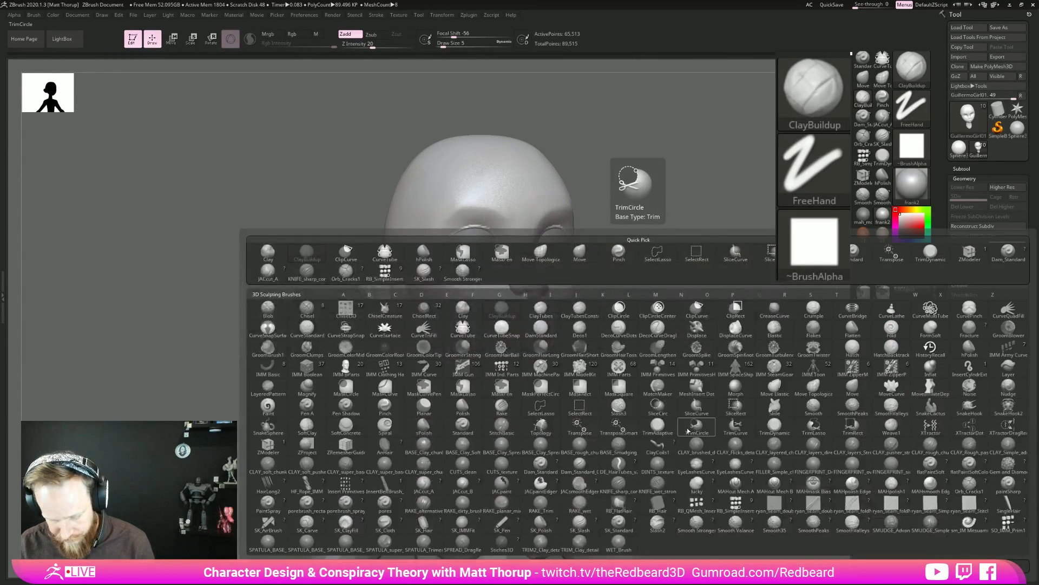
{"action": "key", "text": "k"}
{"action": "key", "text": "n"}
{"action": "key", "text": "F1"}
{"action": "right_click_drag", "start_coordinate": [662, 308], "coordinate": [661, 359], "text": "ctrl"}
{"action": "key", "text": "bracketleft"}
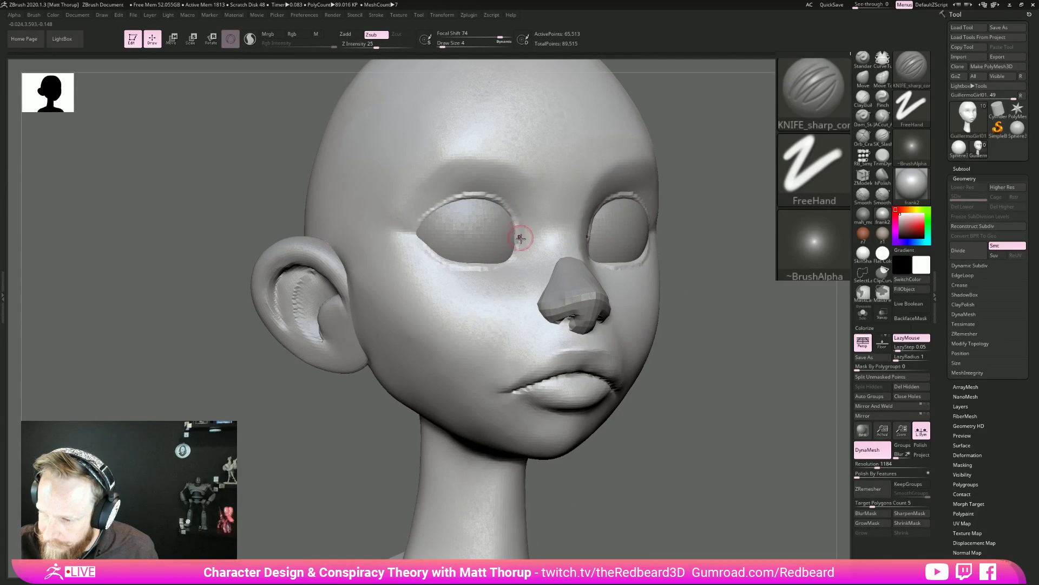
{"action": "key", "text": "bracketleft"}
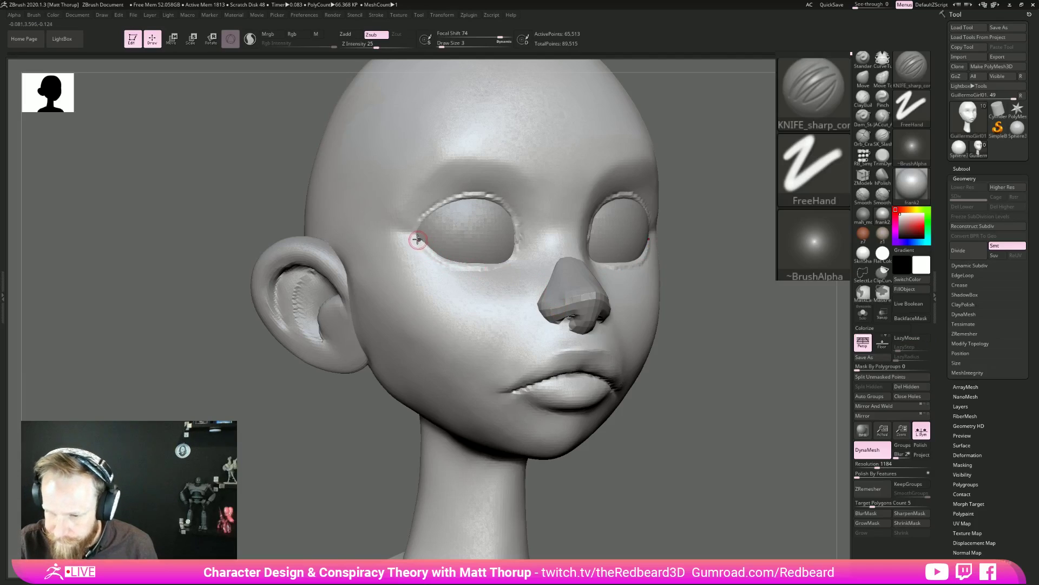
Turn LazyMouse back on for the knife brush with a LazyRadius of 8.
{"action": "left_click_drag", "start_coordinate": [731, 325], "coordinate": [781, 386]}
{"action": "key", "text": "l"}
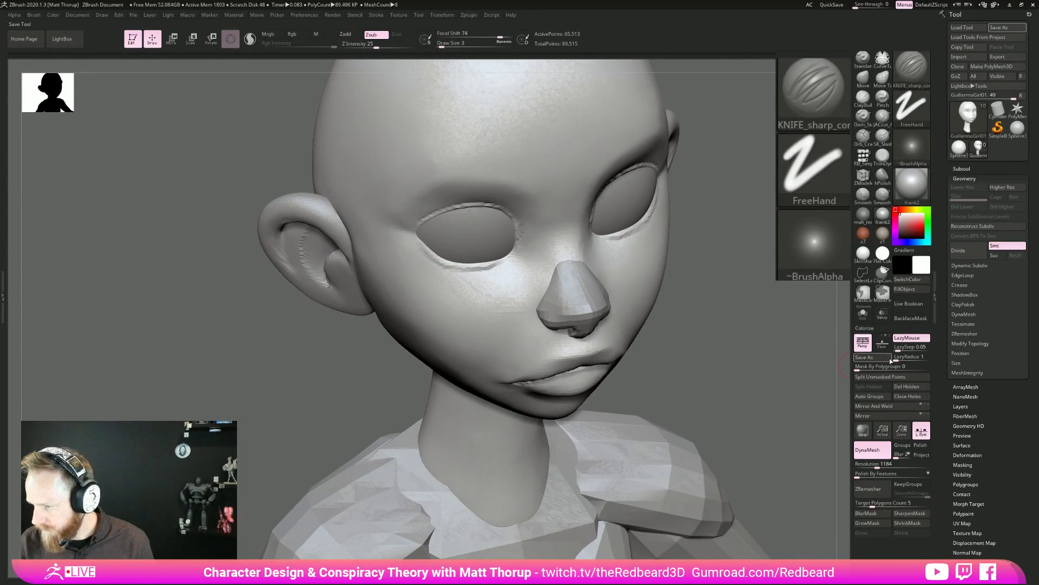
{"action": "left_click_drag", "start_coordinate": [897, 359], "coordinate": [901, 359]}
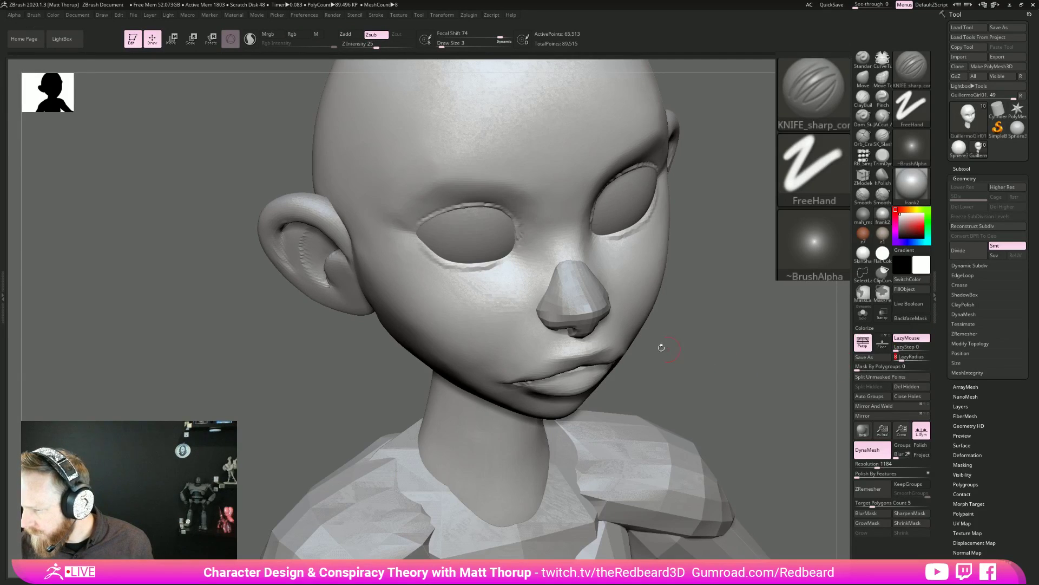
{"action": "left_click_drag", "start_coordinate": [747, 297], "coordinate": [371, 128], "text": "shift"}
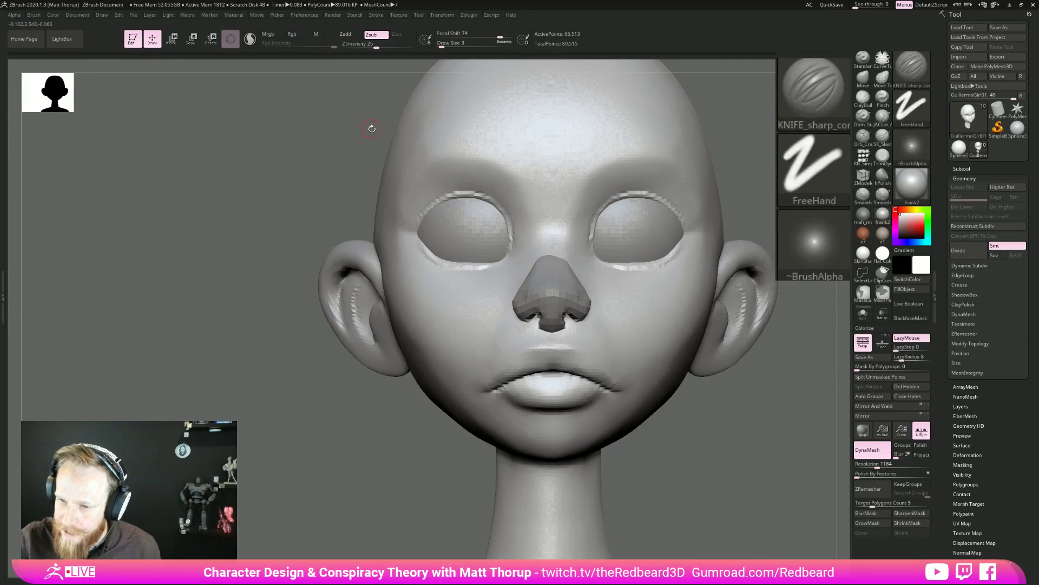
Undo the last knife stroke and carve the eyelid edge around the eye opening at draw size 2.
{"action": "key", "text": "ctrl+z"}
{"action": "key", "text": "s"}
{"action": "left_click_drag", "start_coordinate": [415, 288], "coordinate": [419, 289]}
{"action": "left_click_drag", "start_coordinate": [409, 419], "coordinate": [461, 417], "text": "alt"}
{"action": "key", "text": "s"}
{"action": "left_click_drag", "start_coordinate": [408, 222], "coordinate": [404, 222]}
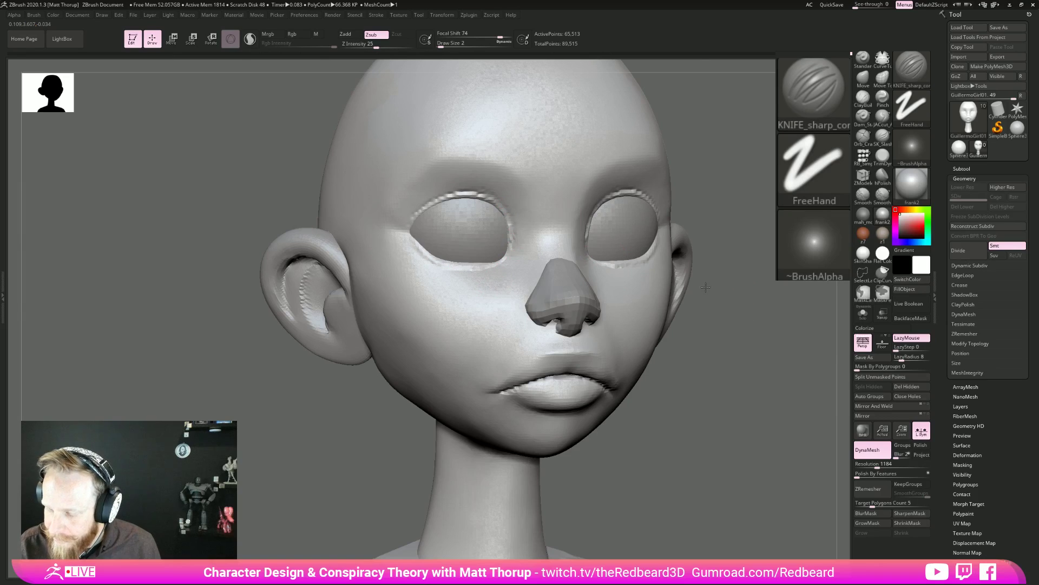
{"action": "left_click_drag", "start_coordinate": [724, 295], "coordinate": [427, 254]}
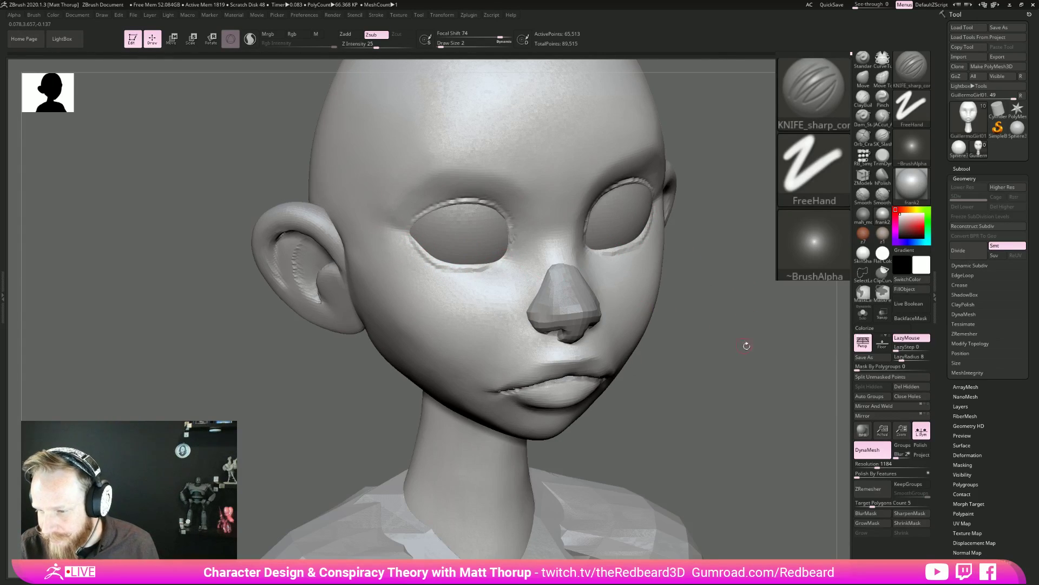
Carve the upper border of the upper lip with the JACcut_A brush, reducing the draw size to 3.
{"action": "left_click_drag", "start_coordinate": [745, 320], "coordinate": [673, 404], "text": "shift"}
{"action": "key", "text": "s"}
{"action": "left_click_drag", "start_coordinate": [547, 357], "coordinate": [560, 351]}
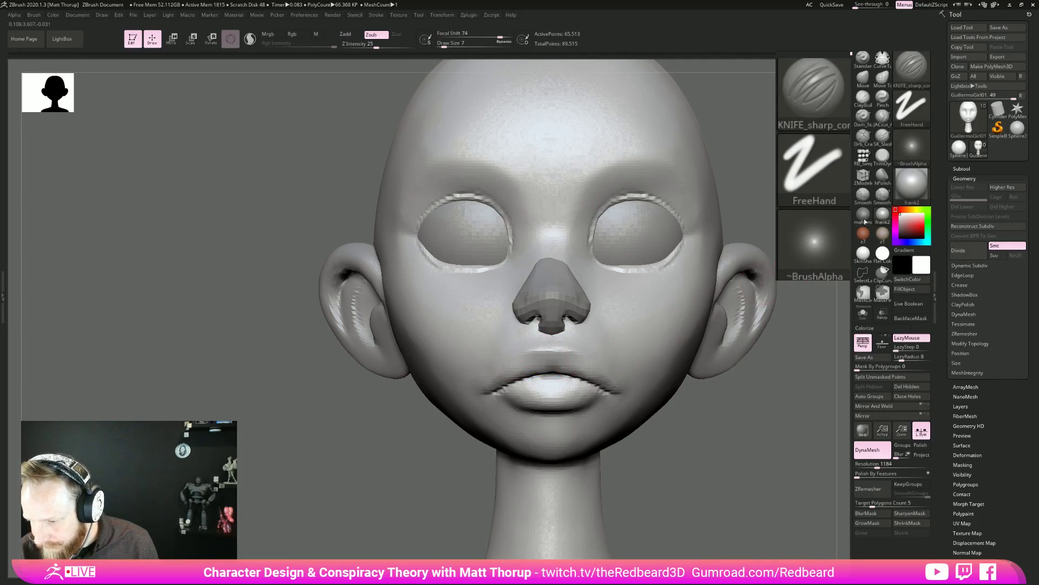
{"action": "left_click", "coordinate": [884, 117]}
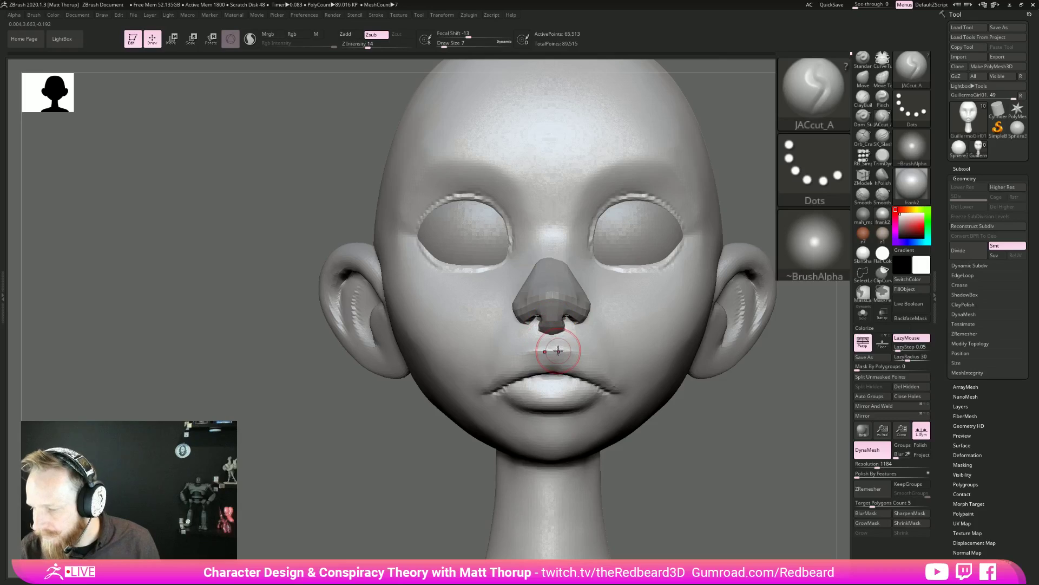
{"action": "left_click_drag", "start_coordinate": [573, 352], "coordinate": [501, 366]}
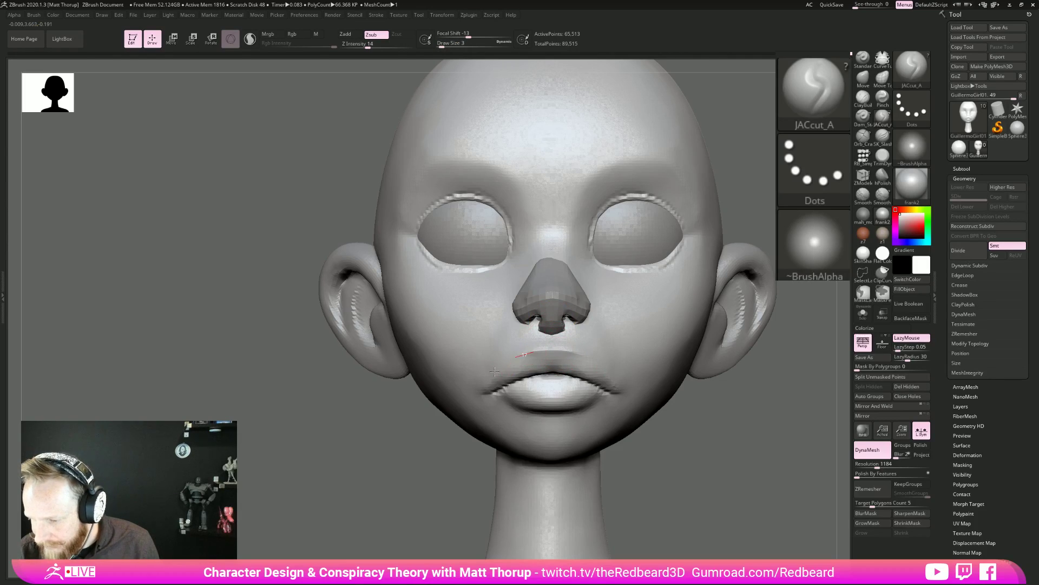
{"action": "mouse_move", "coordinate": [443, 453]}
{"action": "left_mouse_down"}
{"action": "mouse_move", "coordinate": [526, 370]}
{"action": "mouse_move", "coordinate": [470, 391]}
{"action": "left_mouse_up"}
{"action": "left_click_drag", "start_coordinate": [605, 365], "coordinate": [606, 375]}
{"action": "left_click_drag", "start_coordinate": [673, 401], "coordinate": [661, 408]}
Build up the upper lip with ClayBuildup at draw size 6 and smooth its surface at draw size 2 to 3.
{"action": "left_click", "coordinate": [863, 98]}
{"action": "left_click_drag", "start_coordinate": [677, 304], "coordinate": [645, 330]}
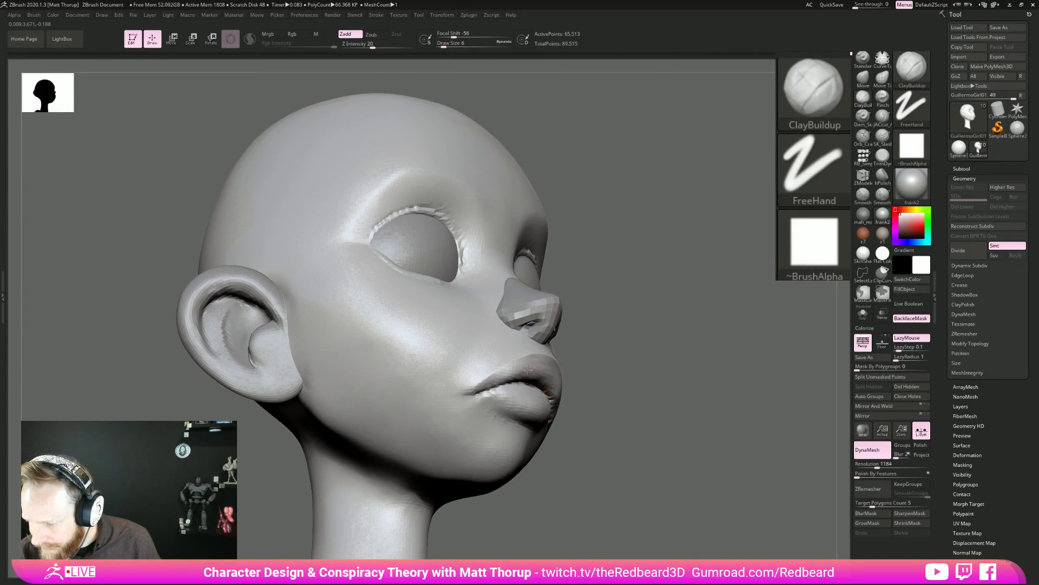
{"action": "left_click_drag", "start_coordinate": [499, 380], "coordinate": [546, 379]}
{"action": "key", "text": "s"}
{"action": "left_click_drag", "start_coordinate": [551, 372], "coordinate": [547, 372]}
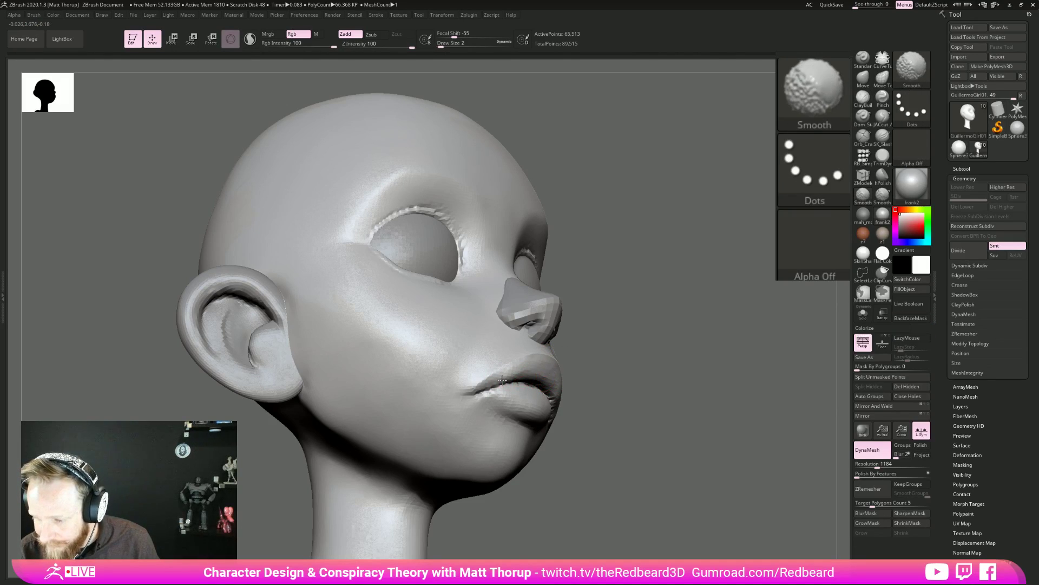
{"action": "key", "text": "shift"}
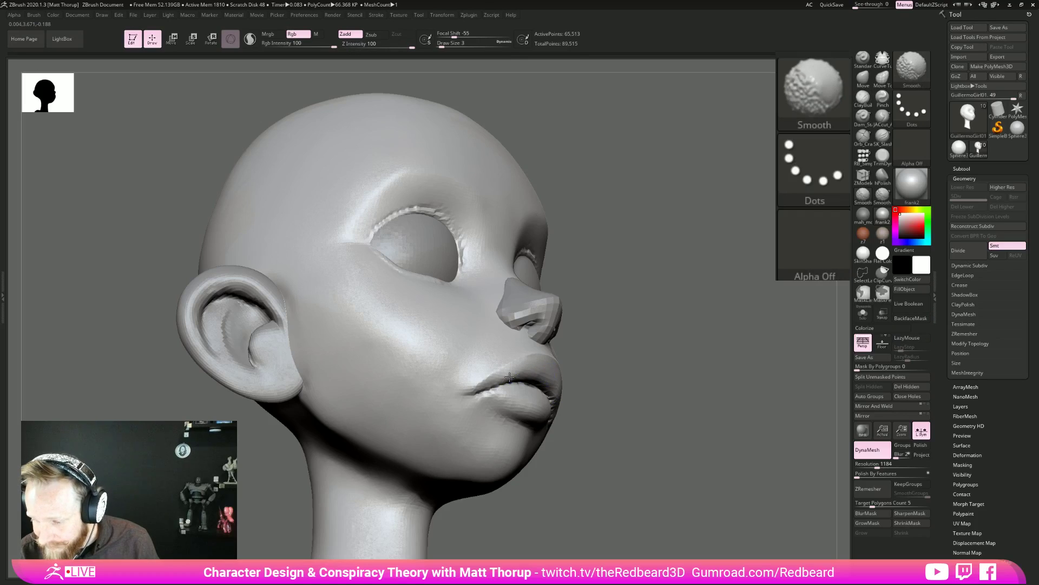
{"action": "left_click_drag", "start_coordinate": [632, 377], "coordinate": [533, 396]}
Add volume to the lower lip with ClayBuildup at draw size 6 and smooth it.
{"action": "key", "text": "s"}
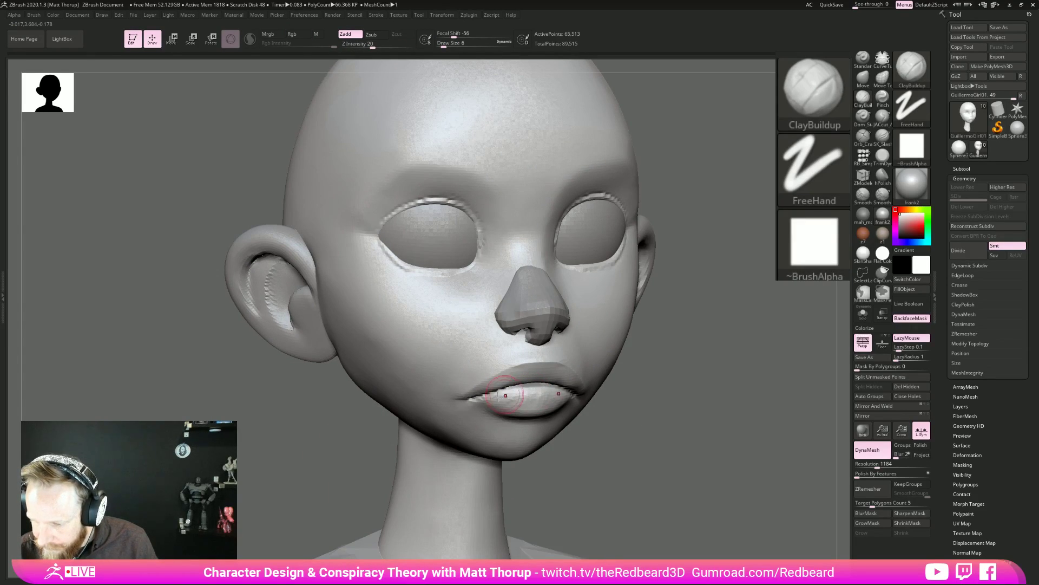
{"action": "key", "text": "shift"}
{"action": "left_click_drag", "start_coordinate": [529, 405], "coordinate": [497, 410], "text": "shift"}
{"action": "left_click_drag", "start_coordinate": [708, 411], "coordinate": [727, 376]}
{"action": "key", "text": "shift"}
{"action": "left_click_drag", "start_coordinate": [620, 410], "coordinate": [588, 391]}
Refine the lower lip and mouth corner with the JACcut_A brush at draw size 4 and 9, smoothing the strokes.
{"action": "left_click", "coordinate": [882, 117]}
{"action": "key", "text": "s"}
{"action": "left_click_drag", "start_coordinate": [500, 401], "coordinate": [496, 401]}
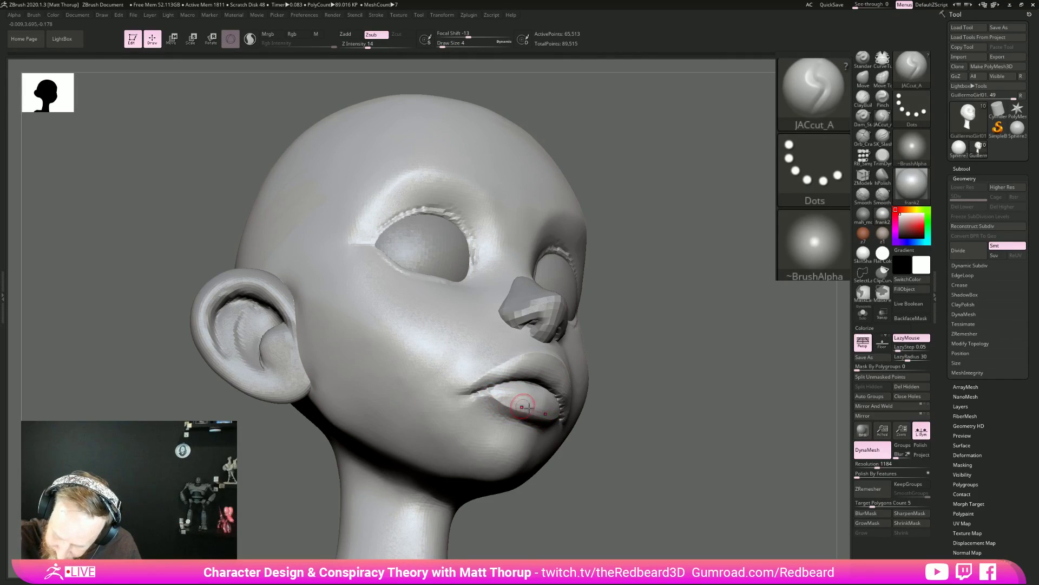
{"action": "key", "text": "shift"}
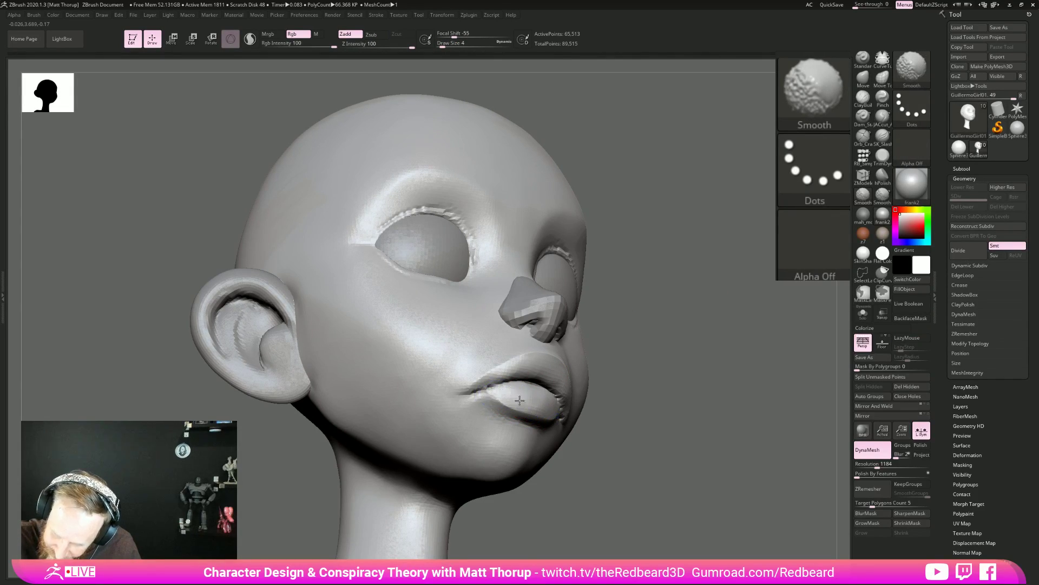
{"action": "left_click_drag", "start_coordinate": [709, 413], "coordinate": [568, 433]}
{"action": "mouse_move", "coordinate": [764, 484]}
{"action": "left_mouse_down", "text": "alt"}
{"action": "mouse_move", "coordinate": [691, 447]}
{"action": "mouse_move", "coordinate": [774, 456]}
{"action": "left_mouse_up", "text": "alt"}
{"action": "key", "text": "s"}
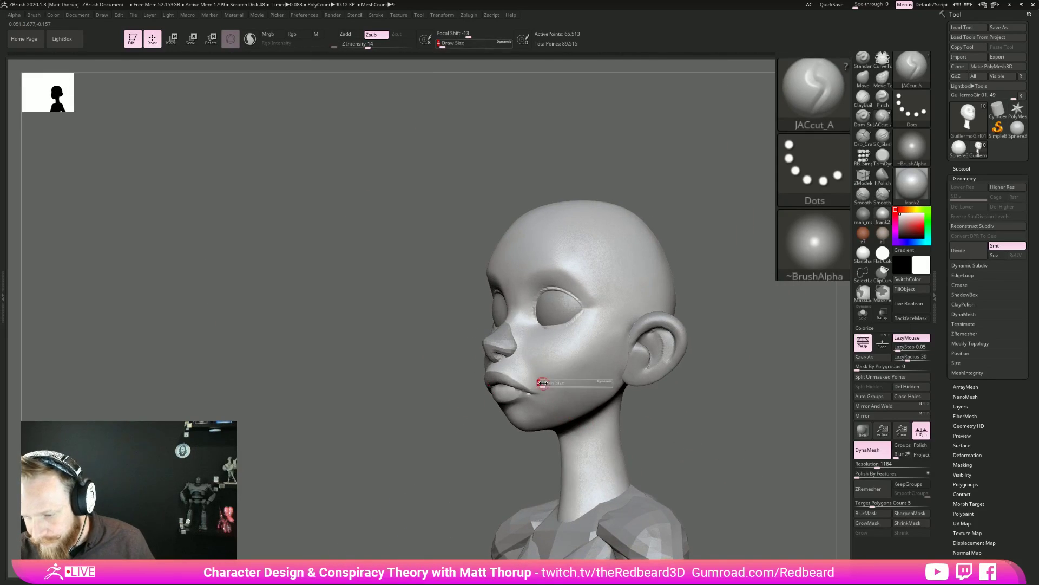
{"action": "left_click_drag", "start_coordinate": [542, 382], "coordinate": [548, 383]}
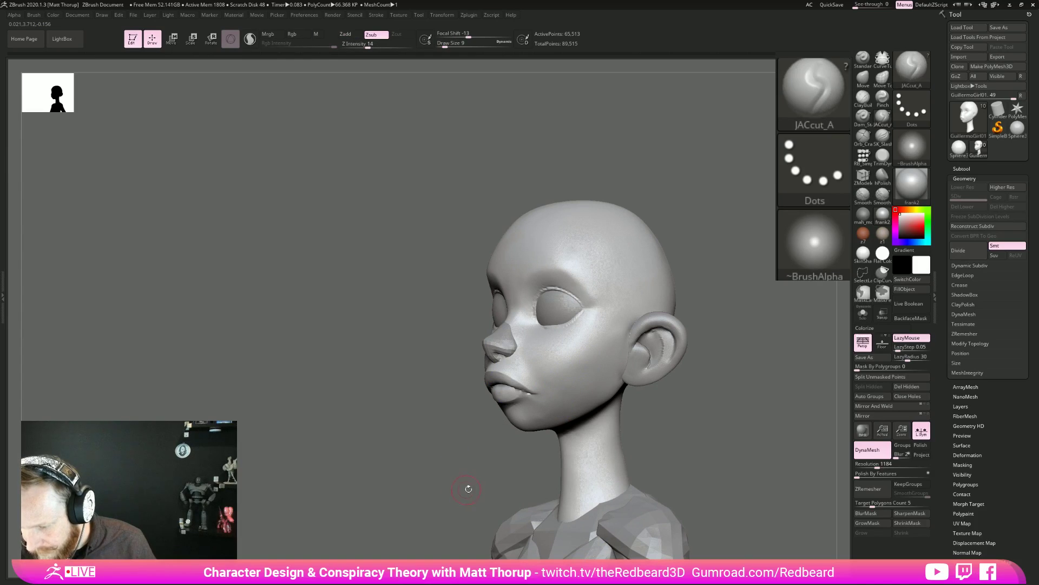
{"action": "mouse_move", "coordinate": [714, 439]}
{"action": "left_mouse_down"}
{"action": "mouse_move", "coordinate": [684, 436]}
{"action": "mouse_move", "coordinate": [735, 432]}
{"action": "mouse_move", "coordinate": [725, 433]}
{"action": "left_mouse_up"}
Tighten the jawline from the ear to the chin with the Pinch brush at draw size 11.
{"action": "key", "text": "b"}
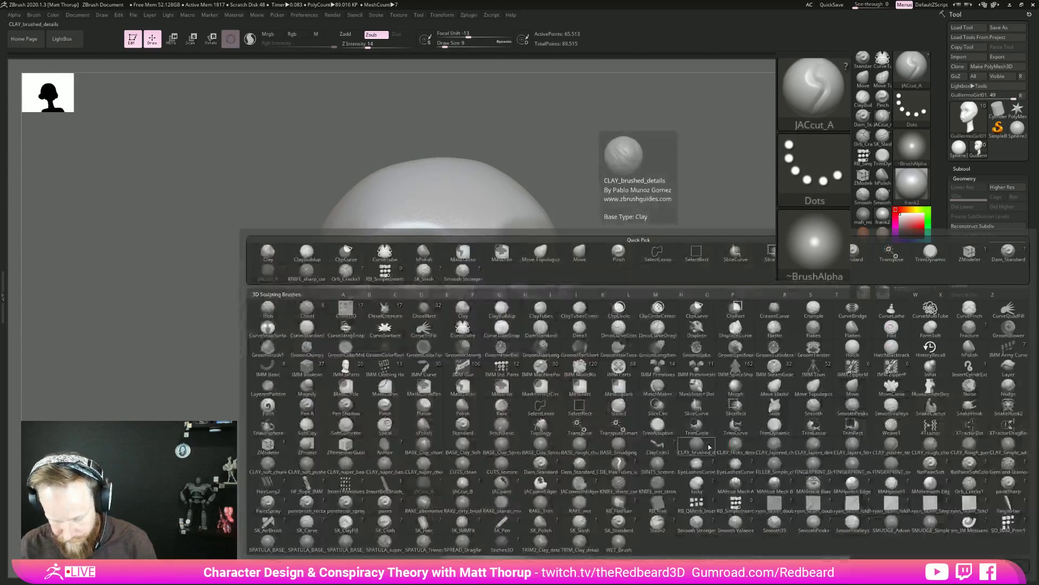
{"action": "key", "text": "p"}
{"action": "key", "text": "i"}
{"action": "mouse_move", "coordinate": [657, 430]}
{"action": "left_mouse_down"}
{"action": "mouse_move", "coordinate": [670, 388]}
{"action": "mouse_move", "coordinate": [723, 385]}
{"action": "left_mouse_up"}
{"action": "key", "text": "s"}
{"action": "left_click_drag", "start_coordinate": [404, 406], "coordinate": [479, 416]}
{"action": "key", "text": "s"}
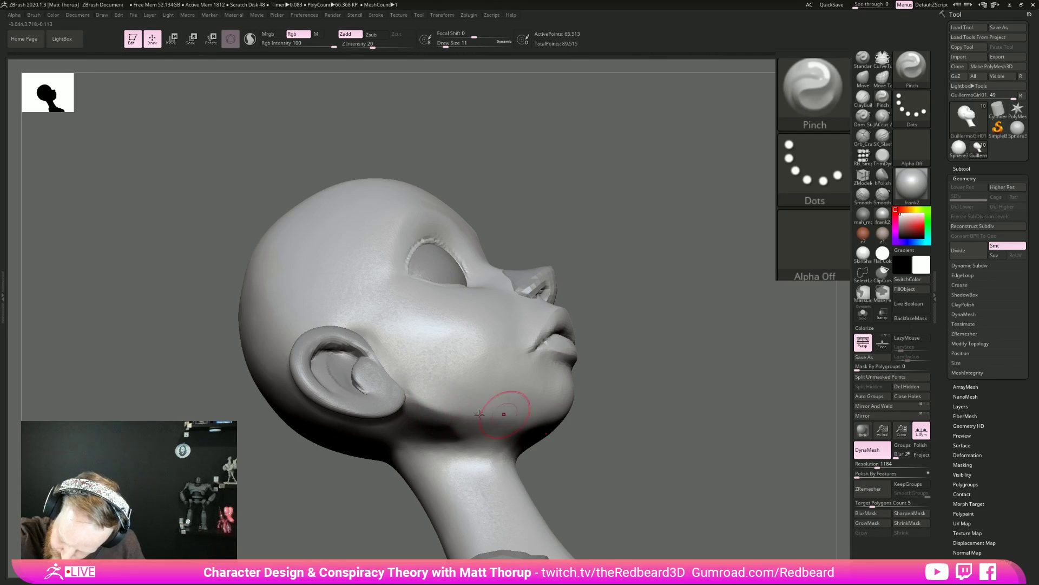
{"action": "left_click_drag", "start_coordinate": [652, 412], "coordinate": [577, 416]}
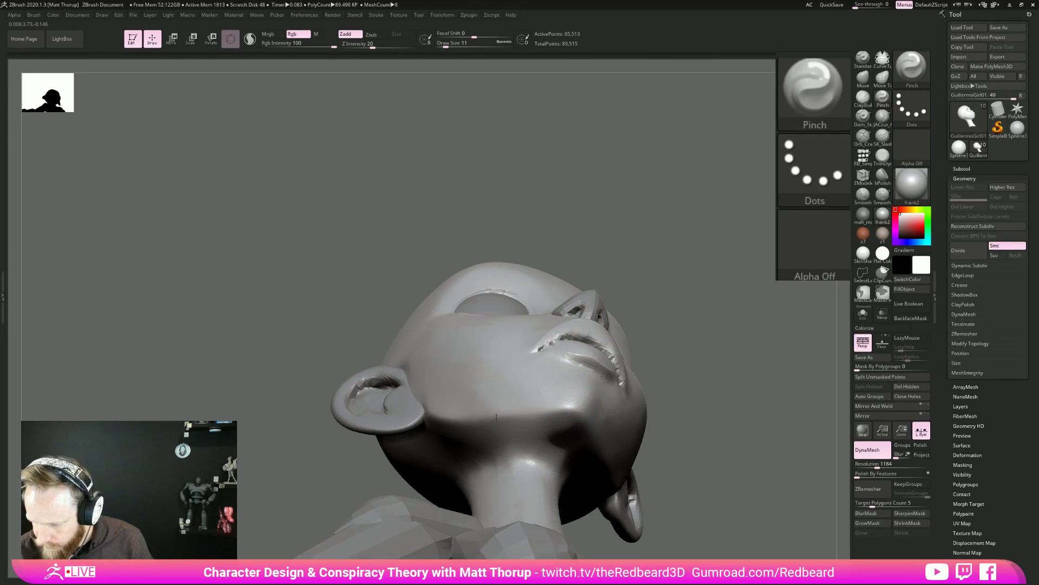
{"action": "mouse_move", "coordinate": [678, 460]}
{"action": "left_mouse_down"}
{"action": "mouse_move", "coordinate": [705, 502]}
{"action": "mouse_move", "coordinate": [741, 507]}
{"action": "left_mouse_up"}
{"action": "key", "text": "shift"}
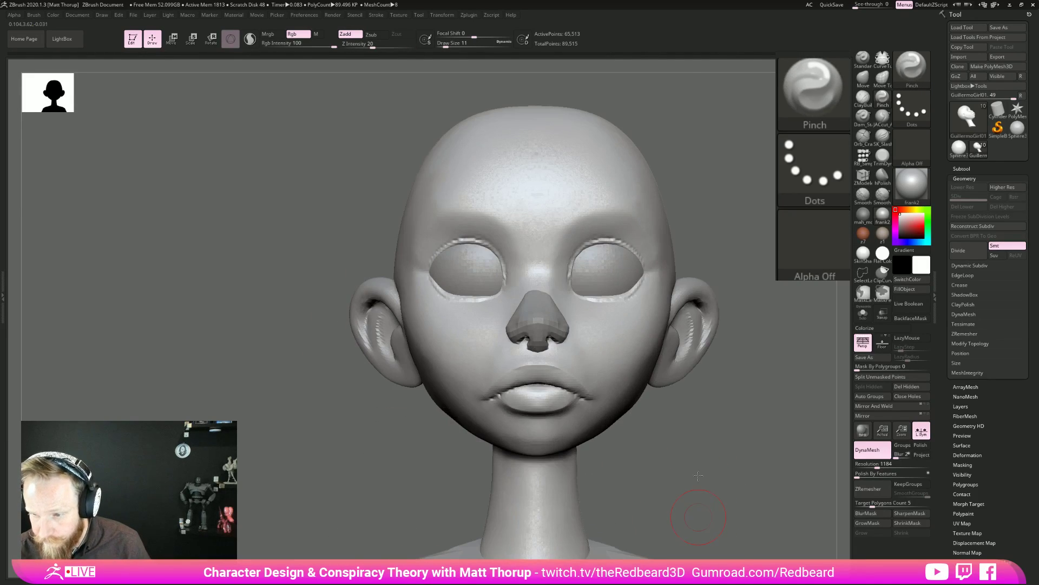
Smooth the side of the head above the ear with the Smooth brush, enlarging the draw size to 27.
{"action": "left_click_drag", "start_coordinate": [693, 477], "coordinate": [565, 445], "text": "alt"}
{"action": "mouse_move", "coordinate": [666, 454]}
{"action": "left_mouse_down"}
{"action": "mouse_move", "coordinate": [634, 450]}
{"action": "mouse_move", "coordinate": [705, 447]}
{"action": "mouse_move", "coordinate": [640, 466]}
{"action": "mouse_move", "coordinate": [496, 414]}
{"action": "left_mouse_up"}
{"action": "key", "text": "shift"}
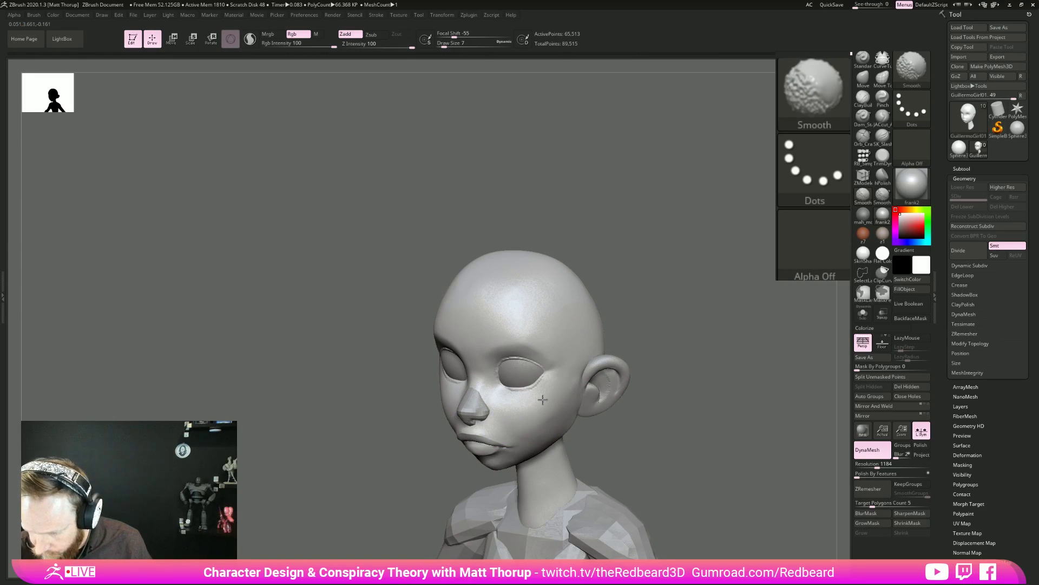
{"action": "mouse_move", "coordinate": [656, 455]}
{"action": "left_mouse_down"}
{"action": "mouse_move", "coordinate": [668, 436]}
{"action": "mouse_move", "coordinate": [643, 450]}
{"action": "mouse_move", "coordinate": [770, 434]}
{"action": "mouse_move", "coordinate": [777, 447]}
{"action": "left_mouse_up"}
{"action": "key", "text": "bracketright"}
{"action": "key", "text": "bracketright"}
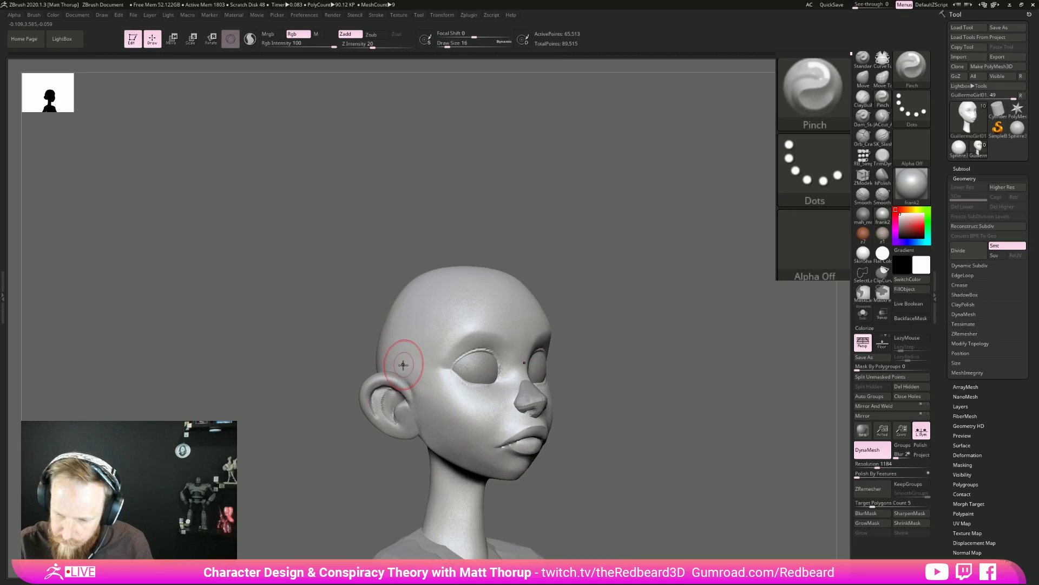
{"action": "key", "text": "shift"}
{"action": "left_click_drag", "start_coordinate": [403, 371], "coordinate": [403, 320], "text": "shift"}
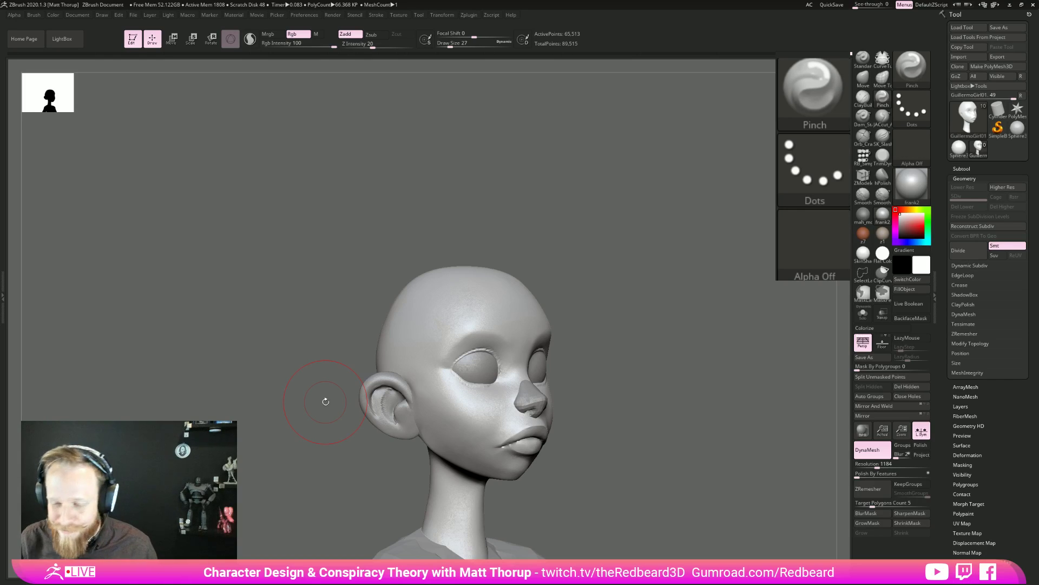
{"action": "left_click_drag", "start_coordinate": [658, 318], "coordinate": [671, 318]}
{"action": "mouse_move", "coordinate": [401, 325]}
{"action": "left_mouse_down", "text": "shift"}
{"action": "mouse_move", "coordinate": [399, 334]}
{"action": "mouse_move", "coordinate": [422, 308]}
{"action": "left_mouse_up", "text": "shift"}
Smooth the back of the skull behind the ears from the rear view.
{"action": "mouse_move", "coordinate": [550, 257]}
{"action": "left_mouse_down"}
{"action": "mouse_move", "coordinate": [591, 257]}
{"action": "mouse_move", "coordinate": [352, 312]}
{"action": "mouse_move", "coordinate": [357, 288]}
{"action": "left_mouse_up"}
{"action": "mouse_move", "coordinate": [603, 341]}
{"action": "left_mouse_down", "text": "shift"}
{"action": "mouse_move", "coordinate": [569, 404]}
{"action": "mouse_move", "coordinate": [694, 328]}
{"action": "left_mouse_up", "text": "shift"}
{"action": "key", "text": "s"}
{"action": "left_click", "coordinate": [441, 349]}
{"action": "left_click_drag", "start_coordinate": [386, 313], "coordinate": [387, 312], "text": "shift"}
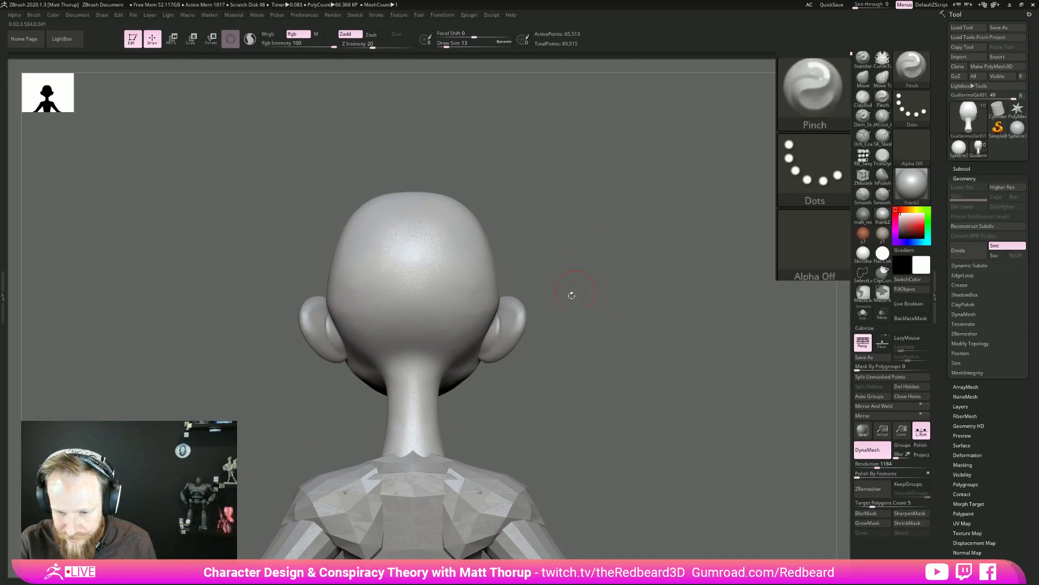
Adjust the head's contour behind the ears with the Move brush at draw size 25 and smooth it.
{"action": "key", "text": "b"}
{"action": "key", "text": "m"}
{"action": "key", "text": "v"}
{"action": "key", "text": "s"}
{"action": "left_click_drag", "start_coordinate": [475, 318], "coordinate": [490, 317]}
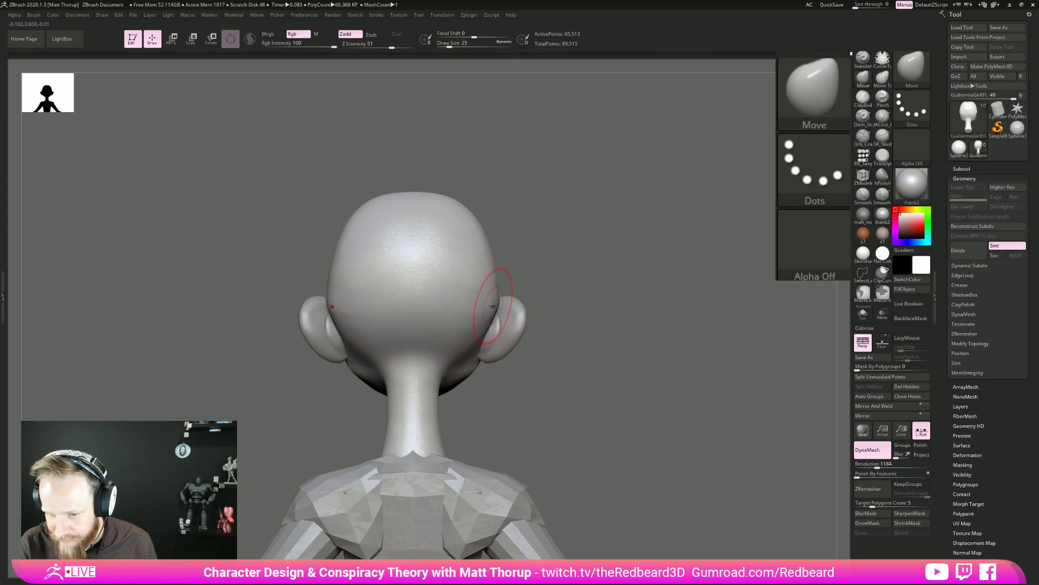
{"action": "key", "text": "shift"}
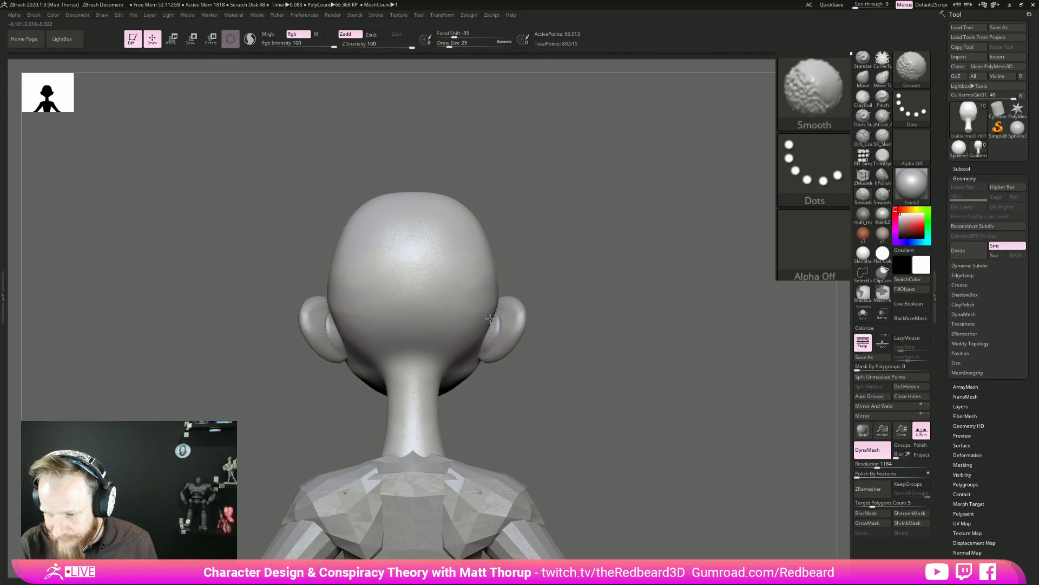
{"action": "mouse_move", "coordinate": [353, 308]}
{"action": "left_mouse_down"}
{"action": "mouse_move", "coordinate": [696, 314]}
{"action": "mouse_move", "coordinate": [740, 379]}
{"action": "mouse_move", "coordinate": [733, 390]}
{"action": "left_mouse_up"}
{"action": "left_click_drag", "start_coordinate": [744, 433], "coordinate": [690, 452]}
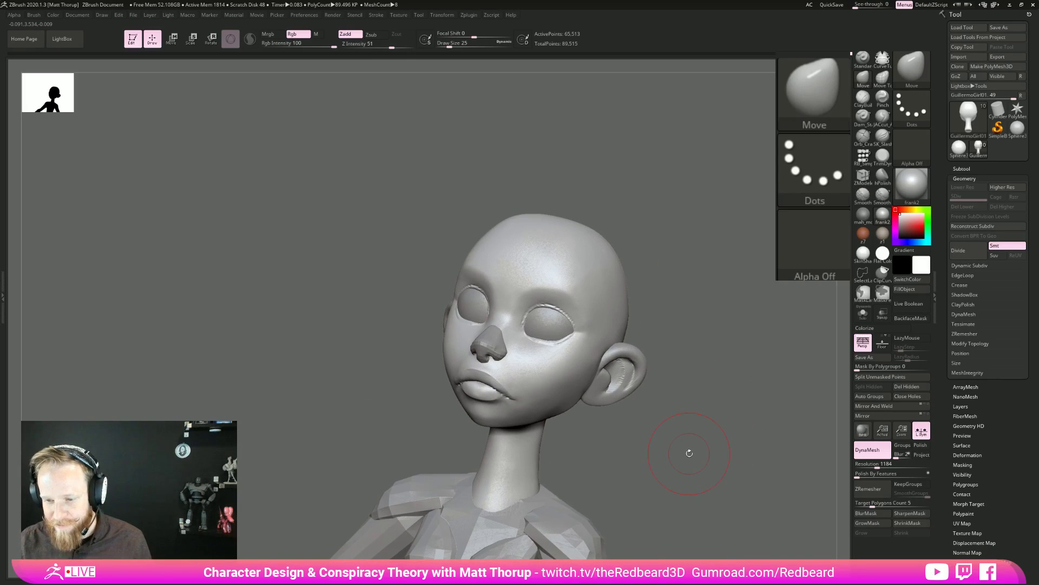
Smooth the surface beside the eye's outer corner with a small brush at draw size 3.
{"action": "key", "text": "s"}
{"action": "left_click_drag", "start_coordinate": [588, 318], "coordinate": [578, 325]}
{"action": "key", "text": "s"}
{"action": "left_click", "coordinate": [579, 325]}
{"action": "key", "text": "shift"}
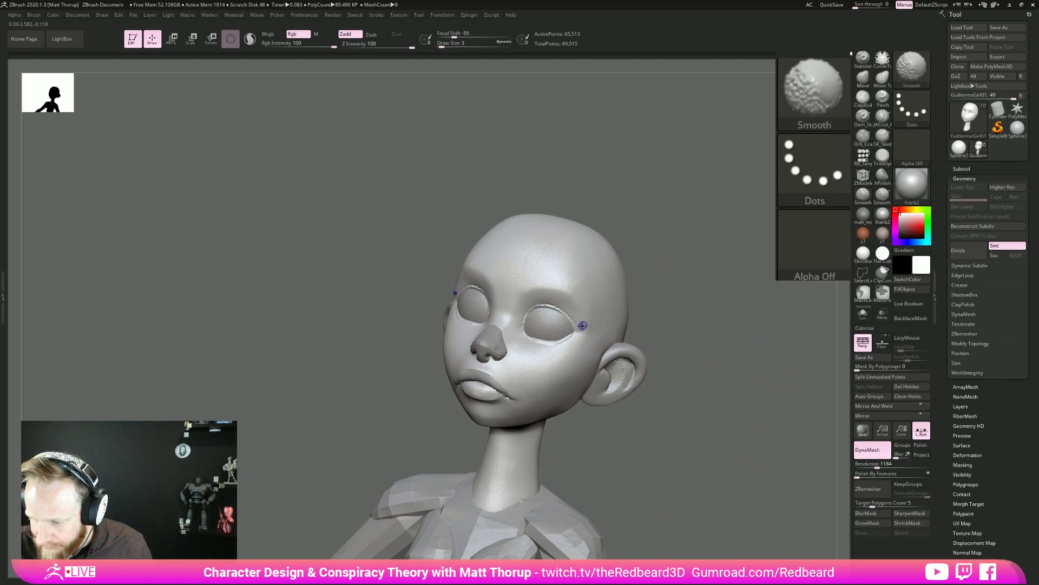
{"action": "key", "text": "s"}
{"action": "left_click_drag", "start_coordinate": [583, 322], "coordinate": [589, 314]}
Refine the eyelid rim near the inner eye corner with the JACcut_A brush at draw size 3 to 4.
{"action": "mouse_move", "coordinate": [708, 318]}
{"action": "left_mouse_down"}
{"action": "mouse_move", "coordinate": [719, 323]}
{"action": "mouse_move", "coordinate": [742, 290]}
{"action": "mouse_move", "coordinate": [801, 271]}
{"action": "left_mouse_up"}
{"action": "left_click", "coordinate": [883, 119]}
{"action": "mouse_move", "coordinate": [754, 418]}
{"action": "left_mouse_down"}
{"action": "mouse_move", "coordinate": [734, 421]}
{"action": "mouse_move", "coordinate": [598, 353]}
{"action": "left_mouse_up"}
{"action": "key", "text": "s"}
{"action": "left_click", "coordinate": [561, 350]}
{"action": "left_click_drag", "start_coordinate": [777, 390], "coordinate": [812, 386]}
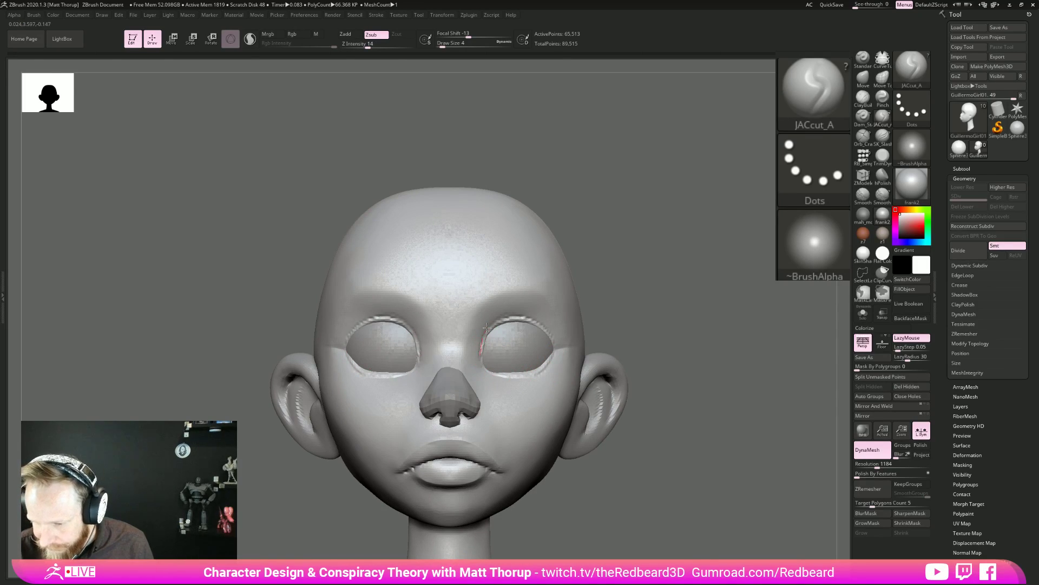
{"action": "left_click_drag", "start_coordinate": [665, 336], "coordinate": [644, 339]}
{"action": "key", "text": "["}
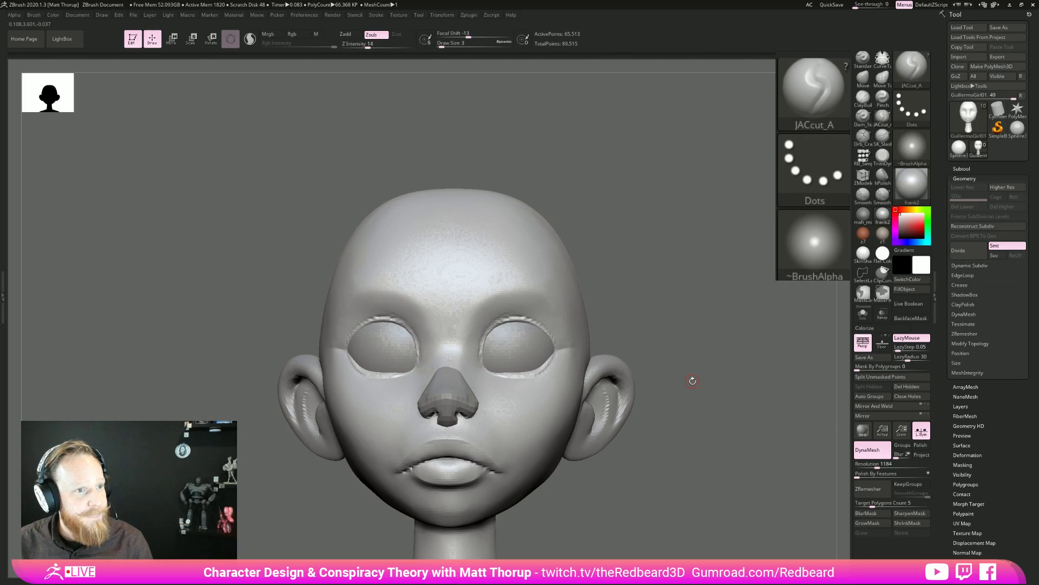
{"action": "left_click_drag", "start_coordinate": [708, 333], "coordinate": [752, 338]}
{"action": "key", "text": "shift"}
{"action": "mouse_move", "coordinate": [644, 260]}
{"action": "left_mouse_down"}
{"action": "mouse_move", "coordinate": [619, 255]}
{"action": "mouse_move", "coordinate": [592, 341]}
{"action": "left_mouse_up"}
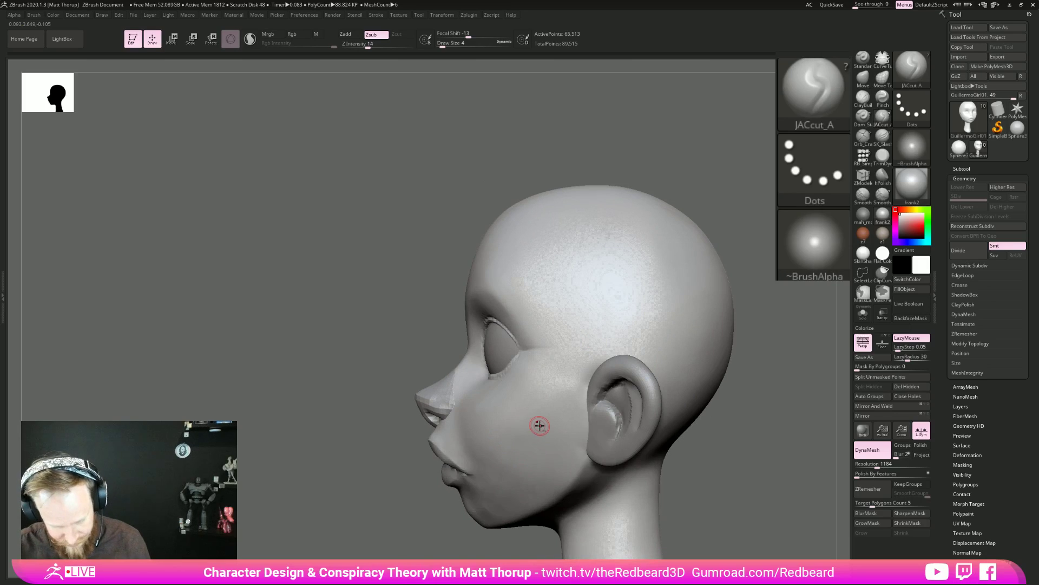
Adjust the face profile around the nose bridge with the Move brush at draw size 12.
{"action": "key", "text": "b"}
{"action": "key", "text": "m"}
{"action": "key", "text": "v"}
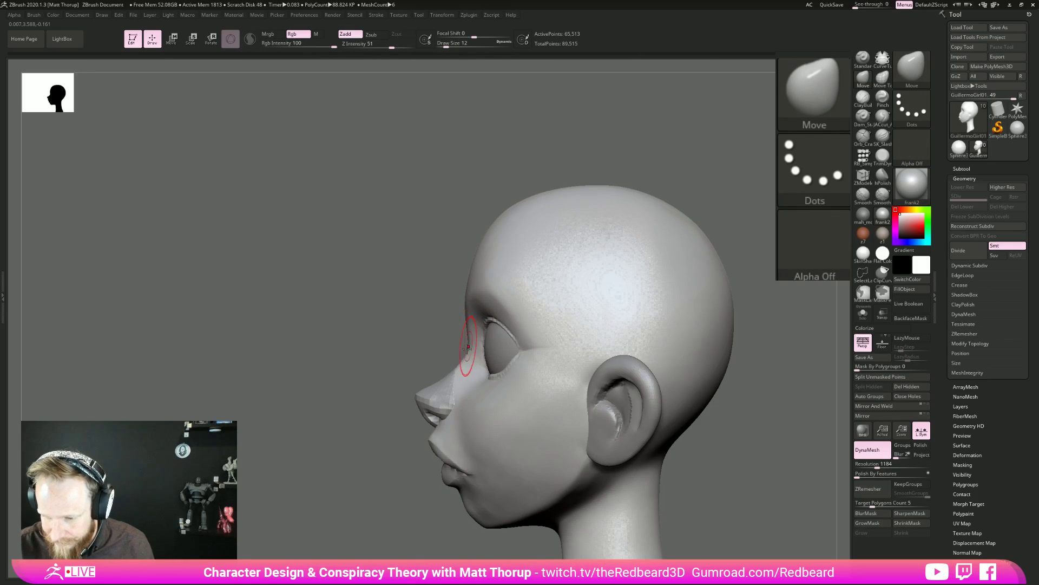
{"action": "left_click_drag", "start_coordinate": [433, 436], "coordinate": [742, 485]}
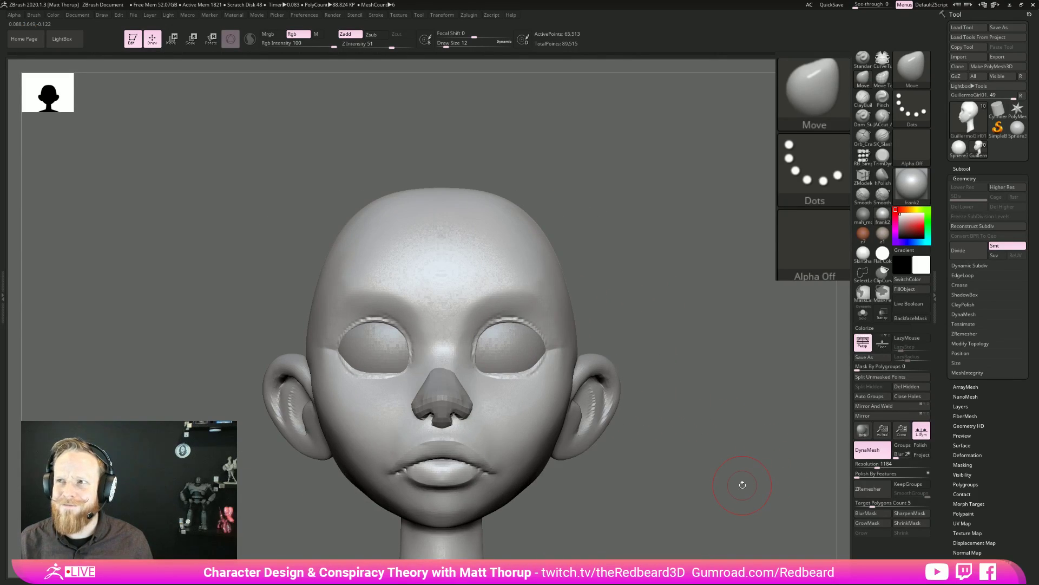
Make the eyeballs the active subtool and subdivide them to level 5.
{"action": "mouse_move", "coordinate": [718, 349]}
{"action": "left_mouse_down", "text": "alt"}
{"action": "mouse_move", "coordinate": [647, 332]}
{"action": "mouse_move", "coordinate": [606, 293]}
{"action": "mouse_move", "coordinate": [653, 335]}
{"action": "mouse_move", "coordinate": [677, 422]}
{"action": "mouse_move", "coordinate": [615, 431]}
{"action": "mouse_move", "coordinate": [564, 416]}
{"action": "mouse_move", "coordinate": [566, 450]}
{"action": "left_mouse_up", "text": "alt"}
{"action": "left_click", "coordinate": [497, 353], "text": "alt"}
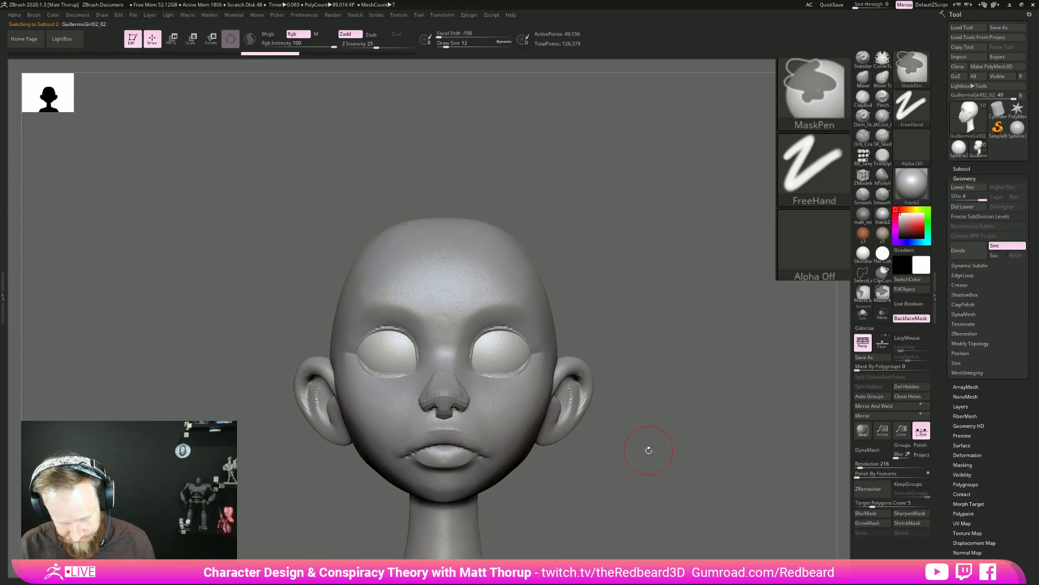
{"action": "key", "text": "ctrl+d"}
{"action": "mouse_move", "coordinate": [671, 476]}
{"action": "left_mouse_down", "text": "alt"}
{"action": "mouse_move", "coordinate": [596, 466]}
{"action": "mouse_move", "coordinate": [658, 473]}
{"action": "mouse_move", "coordinate": [592, 429]}
{"action": "left_mouse_up", "text": "alt"}
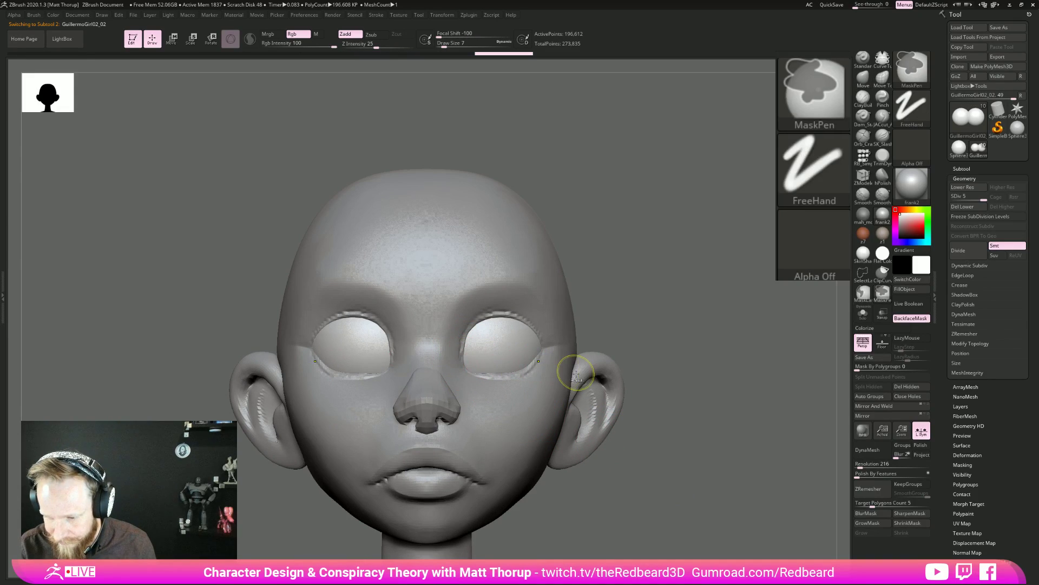
Return to the head subtool and reshape the inner corner and lower eyelid with the Move brush at draw size 5 to 9.
{"action": "left_click", "coordinate": [461, 353], "text": "alt"}
{"action": "type", "text": "s8"}
{"action": "key", "text": "Return"}
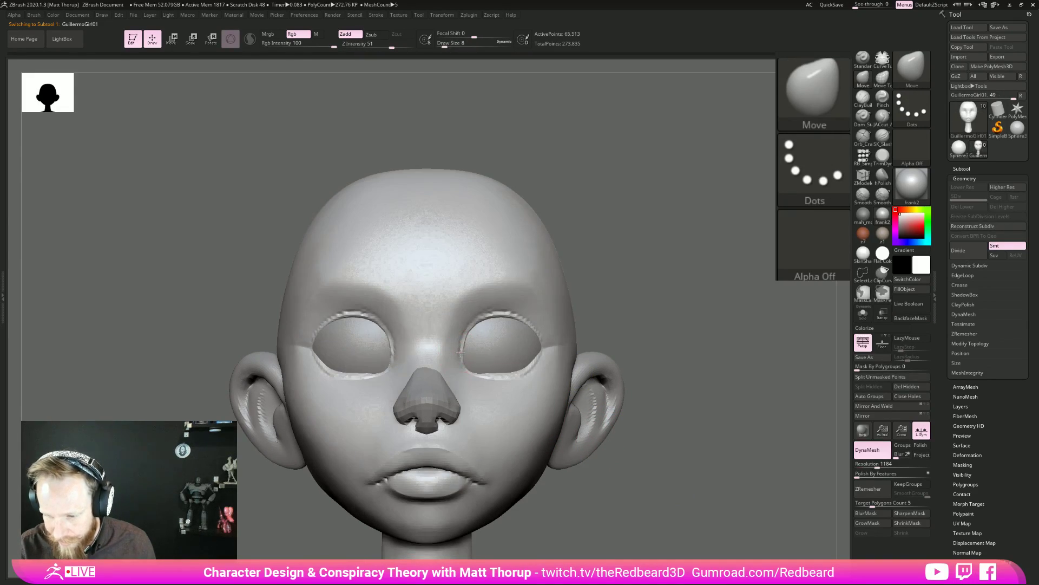
{"action": "type", "text": "ss6"}
{"action": "key", "text": "Return"}
{"action": "key", "text": "bracketleft"}
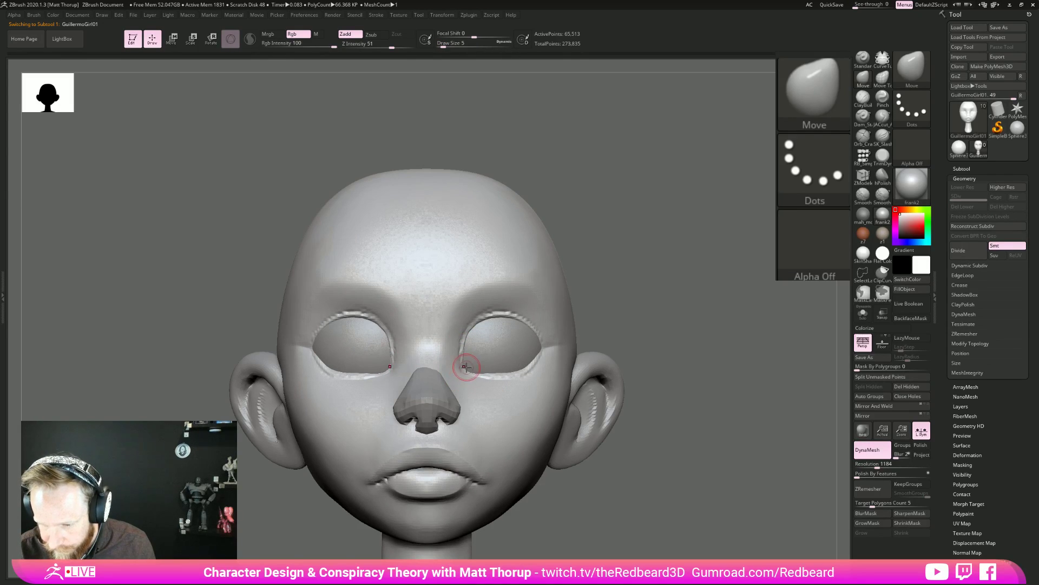
{"action": "key", "text": "s"}
{"action": "left_click_drag", "start_coordinate": [474, 373], "coordinate": [477, 374]}
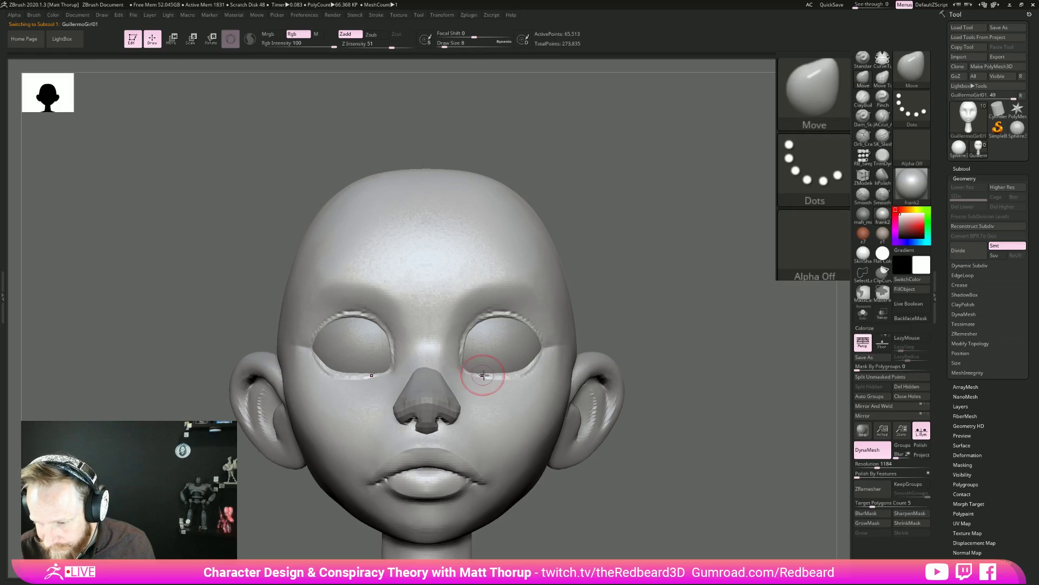
{"action": "key", "text": "s"}
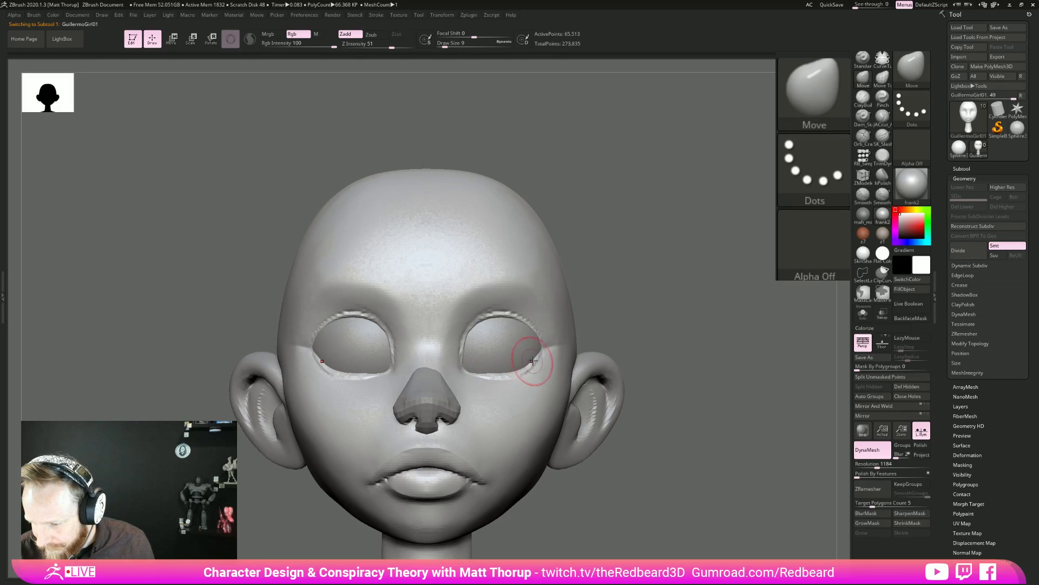
Reshape the outer and inner eye corners with the Move brush, reducing the draw size for the inner ones.
{"action": "left_click_drag", "start_coordinate": [636, 330], "coordinate": [670, 348]}
{"action": "key", "text": "bracketright"}
{"action": "left_click_drag", "start_coordinate": [541, 347], "coordinate": [544, 345]}
{"action": "left_click_drag", "start_coordinate": [705, 334], "coordinate": [585, 336], "text": "shift"}
{"action": "key", "text": "bracketleft"}
{"action": "key", "text": "bracketleft"}
{"action": "key", "text": "bracketleft"}
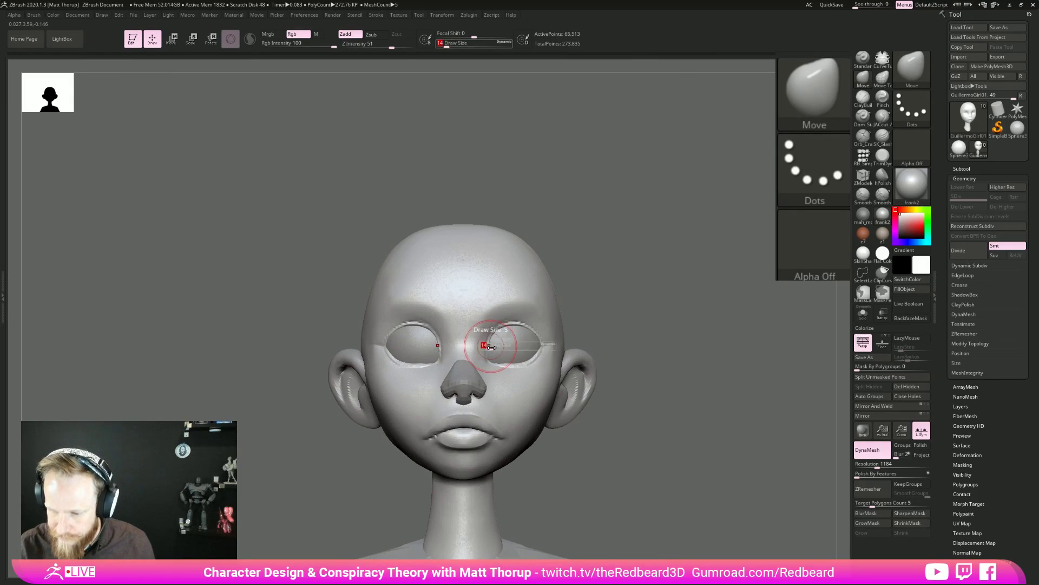
{"action": "left_click_drag", "start_coordinate": [486, 349], "coordinate": [489, 348]}
{"action": "left_click_drag", "start_coordinate": [686, 363], "coordinate": [672, 362], "text": "alt"}
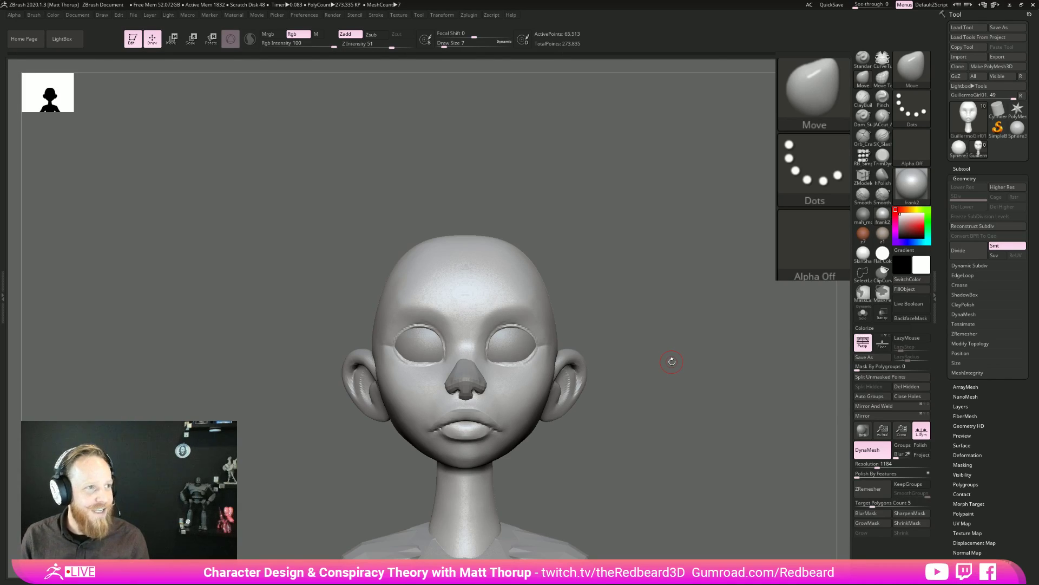
Adjust the temples and sides of the forehead with the Move brush at draw size 25.
{"action": "left_click_drag", "start_coordinate": [678, 337], "coordinate": [667, 346]}
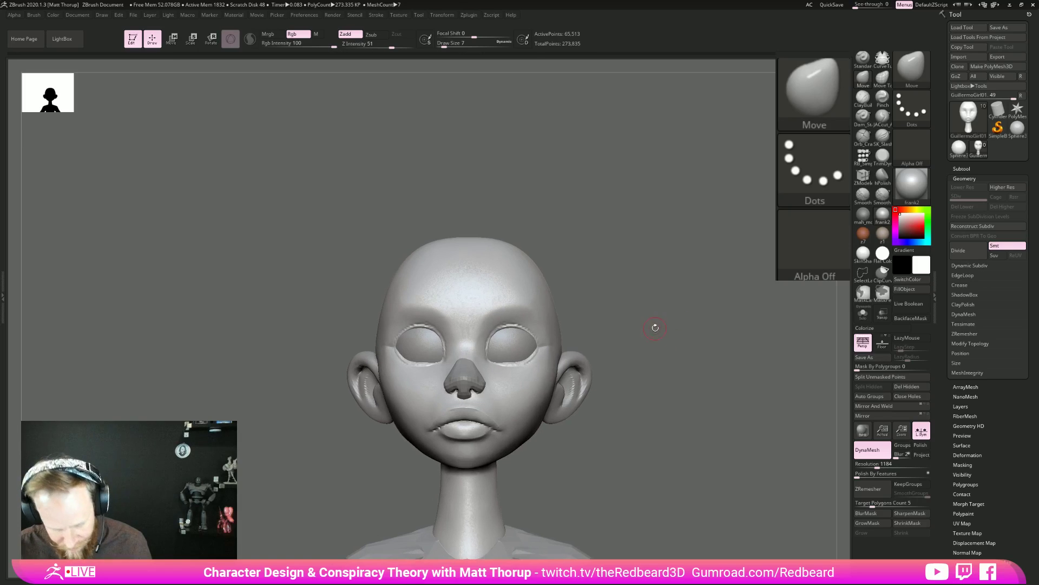
{"action": "key", "text": "s"}
{"action": "left_click_drag", "start_coordinate": [585, 311], "coordinate": [558, 313]}
{"action": "key", "text": "s"}
{"action": "mouse_move", "coordinate": [551, 314]}
{"action": "left_mouse_down"}
{"action": "mouse_move", "coordinate": [581, 297]}
{"action": "mouse_move", "coordinate": [573, 308]}
{"action": "mouse_move", "coordinate": [605, 304]}
{"action": "mouse_move", "coordinate": [584, 298]}
{"action": "mouse_move", "coordinate": [610, 290]}
{"action": "mouse_move", "coordinate": [572, 300]}
{"action": "mouse_move", "coordinate": [566, 320]}
{"action": "mouse_move", "coordinate": [536, 295]}
{"action": "left_mouse_up"}
{"action": "key", "text": "s"}
{"action": "left_click_drag", "start_coordinate": [655, 325], "coordinate": [733, 347], "text": "shift"}
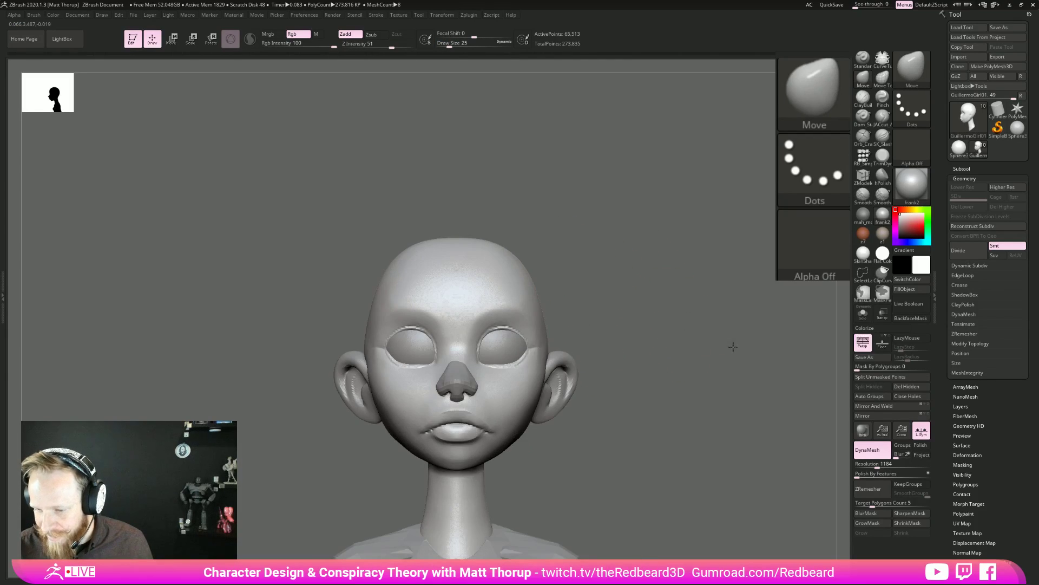
Reshape the skull above and behind the ear with the Move brush at draw size 13 to 31, smoothing the result.
{"action": "mouse_move", "coordinate": [618, 372]}
{"action": "left_mouse_down", "text": "alt"}
{"action": "mouse_move", "coordinate": [610, 341]}
{"action": "mouse_move", "coordinate": [671, 325]}
{"action": "mouse_move", "coordinate": [603, 293]}
{"action": "mouse_move", "coordinate": [590, 348]}
{"action": "mouse_move", "coordinate": [580, 320]}
{"action": "mouse_move", "coordinate": [590, 320]}
{"action": "mouse_move", "coordinate": [557, 341]}
{"action": "mouse_move", "coordinate": [572, 341]}
{"action": "mouse_move", "coordinate": [573, 387]}
{"action": "left_mouse_up", "text": "alt"}
{"action": "key", "text": "s"}
{"action": "mouse_move", "coordinate": [514, 352]}
{"action": "left_mouse_down"}
{"action": "mouse_move", "coordinate": [492, 360]}
{"action": "mouse_move", "coordinate": [498, 349]}
{"action": "mouse_move", "coordinate": [440, 274]}
{"action": "mouse_move", "coordinate": [439, 246]}
{"action": "left_mouse_up"}
{"action": "left_click_drag", "start_coordinate": [690, 379], "coordinate": [645, 390]}
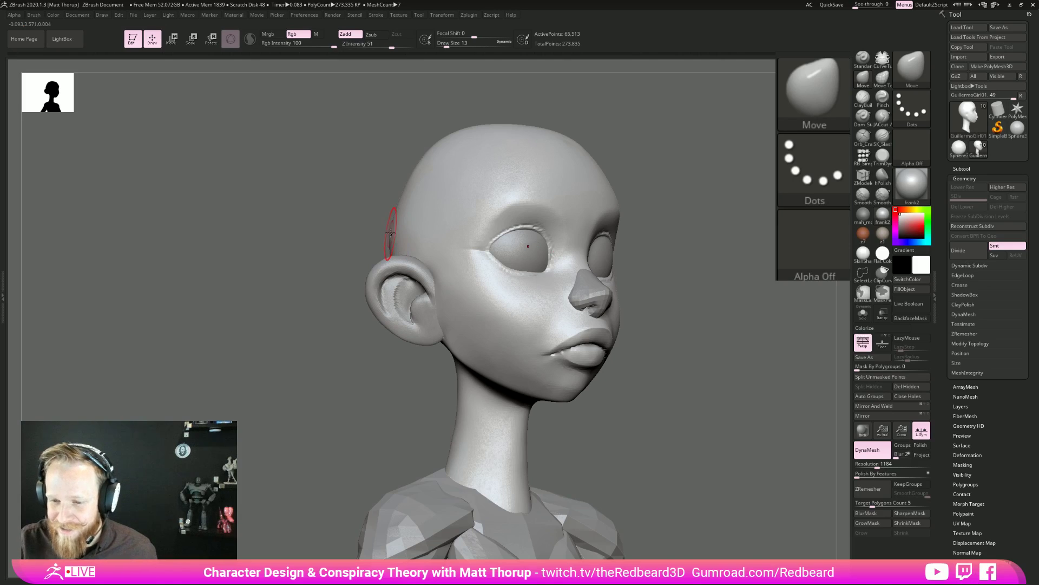
{"action": "key", "text": "s"}
{"action": "left_click_drag", "start_coordinate": [390, 230], "coordinate": [393, 234]}
{"action": "key", "text": "s"}
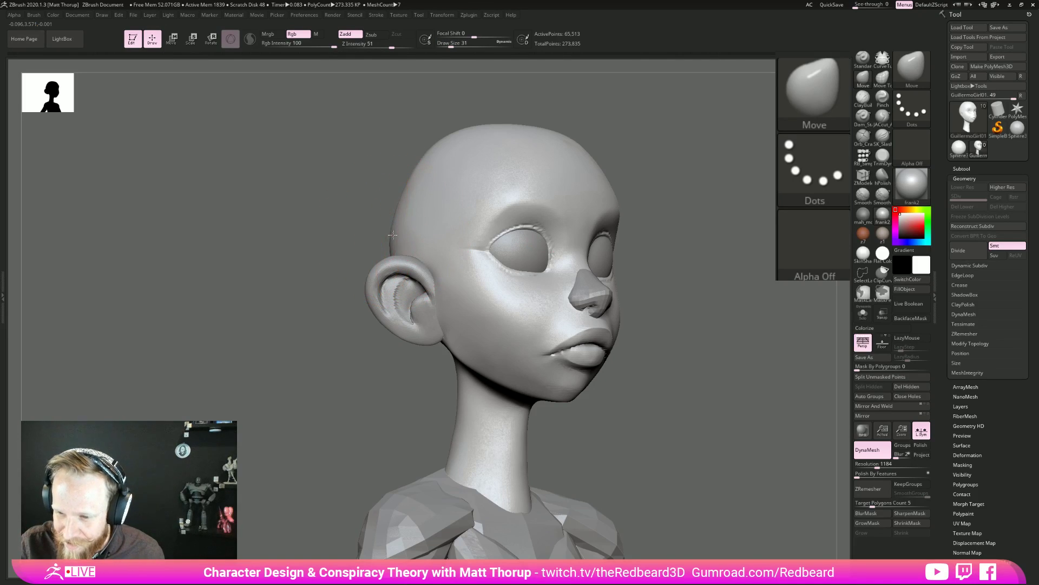
{"action": "key", "text": "s"}
{"action": "left_click_drag", "start_coordinate": [423, 191], "coordinate": [417, 191]}
{"action": "mouse_move", "coordinate": [412, 201]}
{"action": "left_mouse_down", "text": "shift"}
{"action": "mouse_move", "coordinate": [402, 223]}
{"action": "mouse_move", "coordinate": [427, 238]}
{"action": "left_mouse_up", "text": "shift"}
Round the back of the skull in profile with the Move brush at draw size 39.
{"action": "mouse_move", "coordinate": [709, 127]}
{"action": "left_mouse_down"}
{"action": "mouse_move", "coordinate": [733, 216]}
{"action": "mouse_move", "coordinate": [696, 318]}
{"action": "mouse_move", "coordinate": [734, 330]}
{"action": "mouse_move", "coordinate": [696, 330]}
{"action": "left_mouse_up"}
{"action": "key", "text": "s"}
{"action": "left_click_drag", "start_coordinate": [497, 250], "coordinate": [502, 251]}
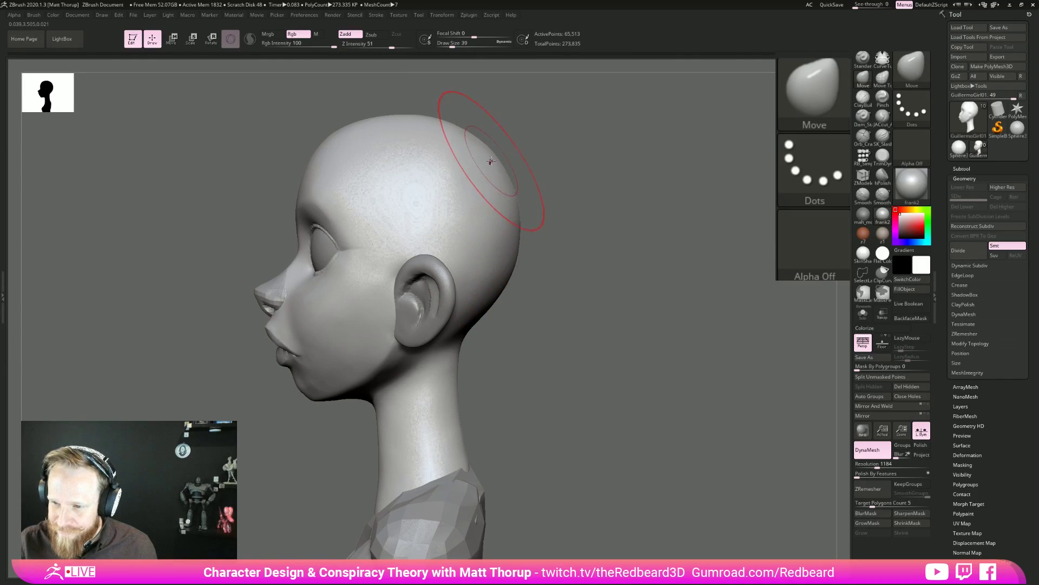
{"action": "left_click_drag", "start_coordinate": [599, 185], "coordinate": [648, 313]}
{"action": "left_click_drag", "start_coordinate": [635, 257], "coordinate": [628, 425], "text": "alt"}
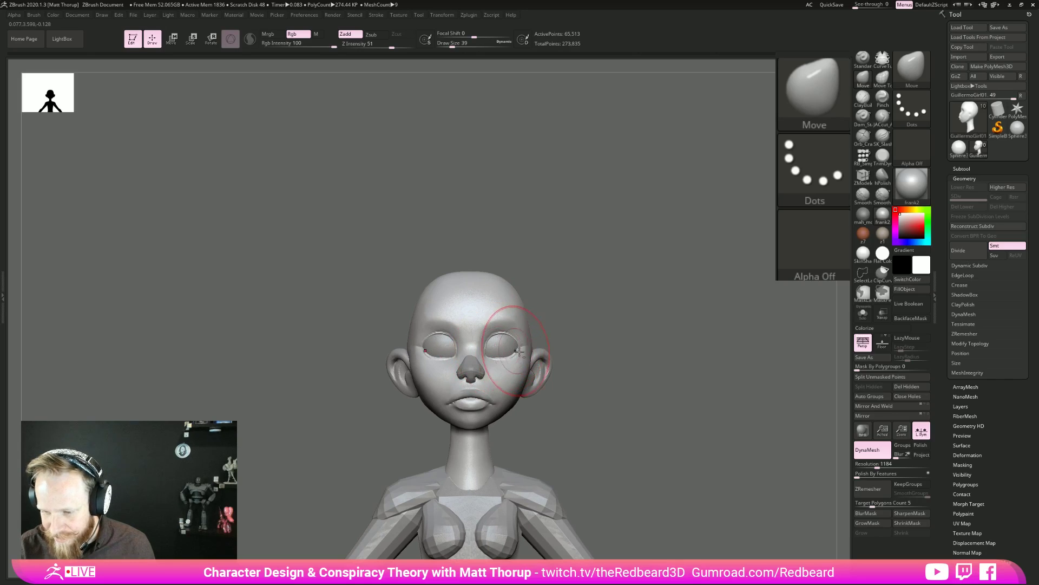
Make the eyeballs the active subtool and mask a round iris on each with MaskPen at draw size 7.
{"action": "left_click", "coordinate": [498, 347], "text": "alt"}
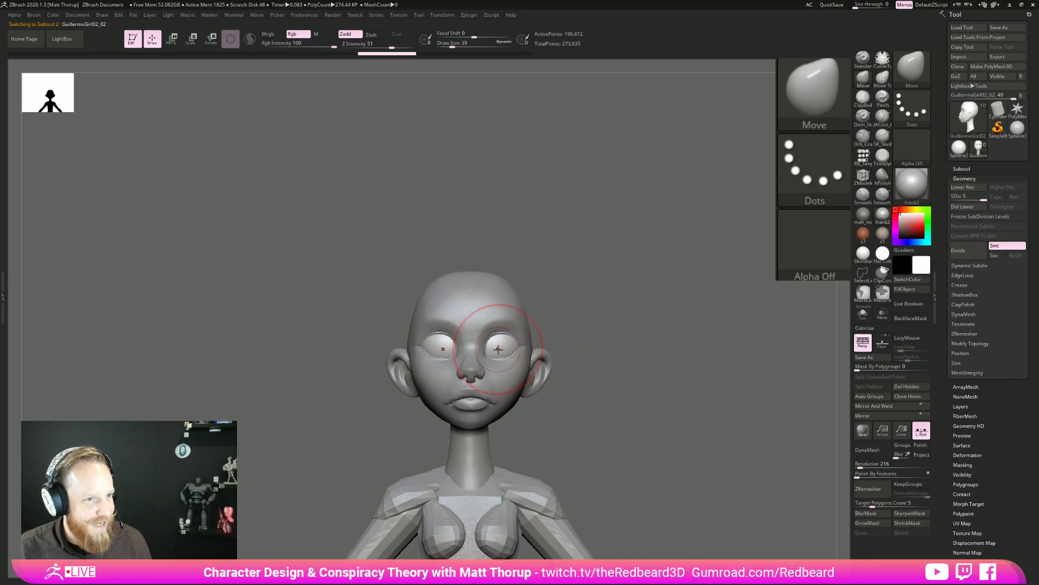
{"action": "left_click_drag", "start_coordinate": [666, 352], "coordinate": [671, 352]}
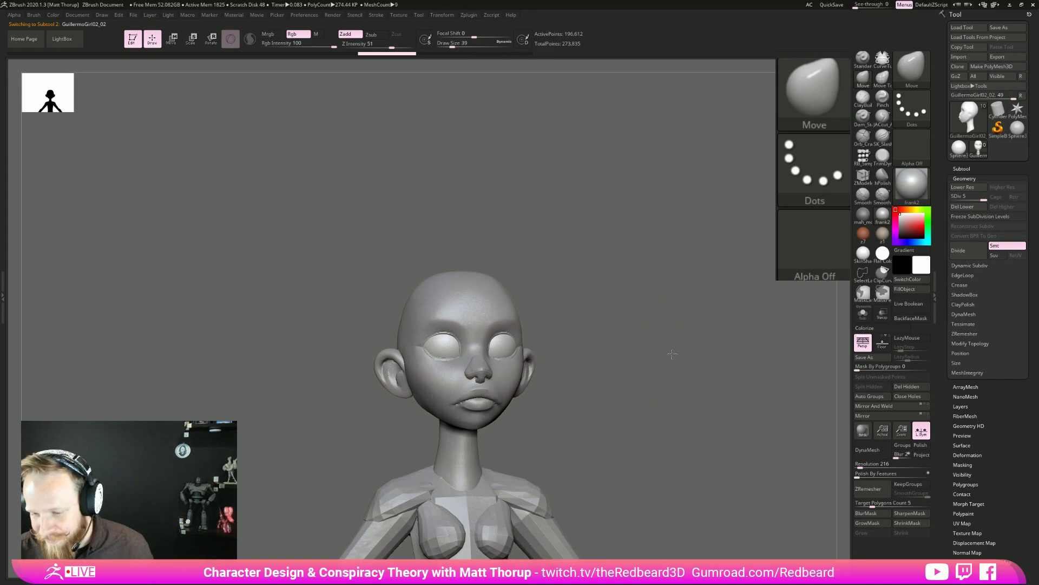
{"action": "mouse_move", "coordinate": [628, 379]}
{"action": "left_mouse_down"}
{"action": "mouse_move", "coordinate": [638, 386]}
{"action": "mouse_move", "coordinate": [617, 394]}
{"action": "mouse_move", "coordinate": [613, 373]}
{"action": "left_mouse_up"}
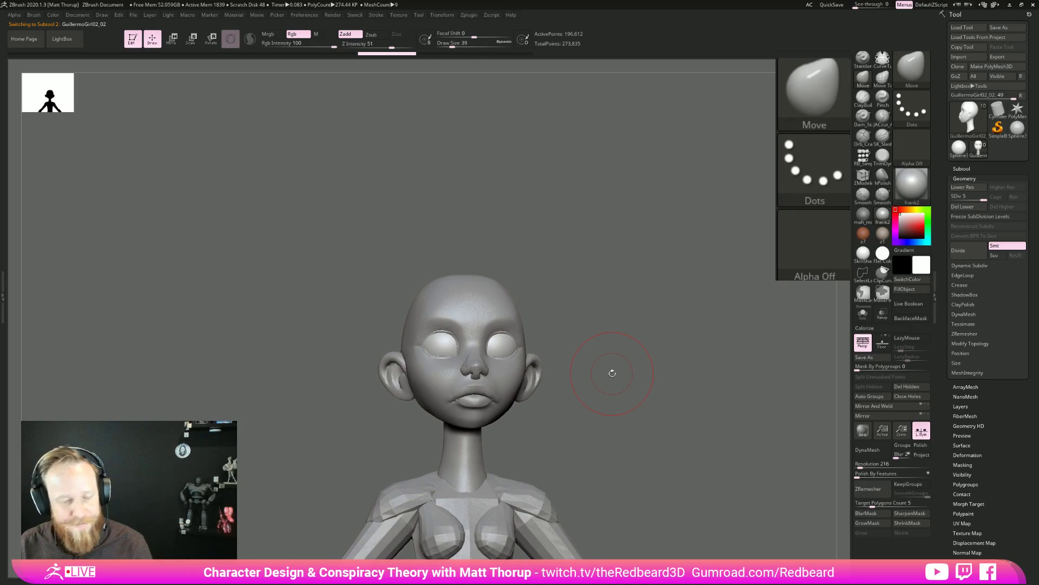
{"action": "mouse_move", "coordinate": [623, 320]}
{"action": "left_mouse_down"}
{"action": "mouse_move", "coordinate": [618, 328]}
{"action": "mouse_move", "coordinate": [635, 335]}
{"action": "mouse_move", "coordinate": [700, 343]}
{"action": "mouse_move", "coordinate": [680, 344]}
{"action": "left_mouse_up"}
{"action": "key", "text": "s"}
{"action": "mouse_move", "coordinate": [503, 353]}
{"action": "left_mouse_down"}
{"action": "mouse_move", "coordinate": [493, 355]}
{"action": "mouse_move", "coordinate": [505, 341]}
{"action": "mouse_move", "coordinate": [495, 357]}
{"action": "mouse_move", "coordinate": [490, 339]}
{"action": "mouse_move", "coordinate": [506, 332]}
{"action": "mouse_move", "coordinate": [499, 360]}
{"action": "left_mouse_up"}
{"action": "left_click", "coordinate": [494, 355], "text": "alt"}
{"action": "key", "text": "ctrl"}
{"action": "key", "text": "s"}
{"action": "key", "text": "ctrl+z"}
{"action": "mouse_move", "coordinate": [731, 413]}
{"action": "left_mouse_down", "text": "alt"}
{"action": "mouse_move", "coordinate": [589, 357]}
{"action": "mouse_move", "coordinate": [647, 414]}
{"action": "mouse_move", "coordinate": [634, 417]}
{"action": "mouse_move", "coordinate": [684, 443]}
{"action": "mouse_move", "coordinate": [638, 443]}
{"action": "mouse_move", "coordinate": [631, 421]}
{"action": "left_mouse_up", "text": "alt"}
{"action": "left_click_drag", "start_coordinate": [498, 356], "coordinate": [493, 357], "text": "ctrl"}
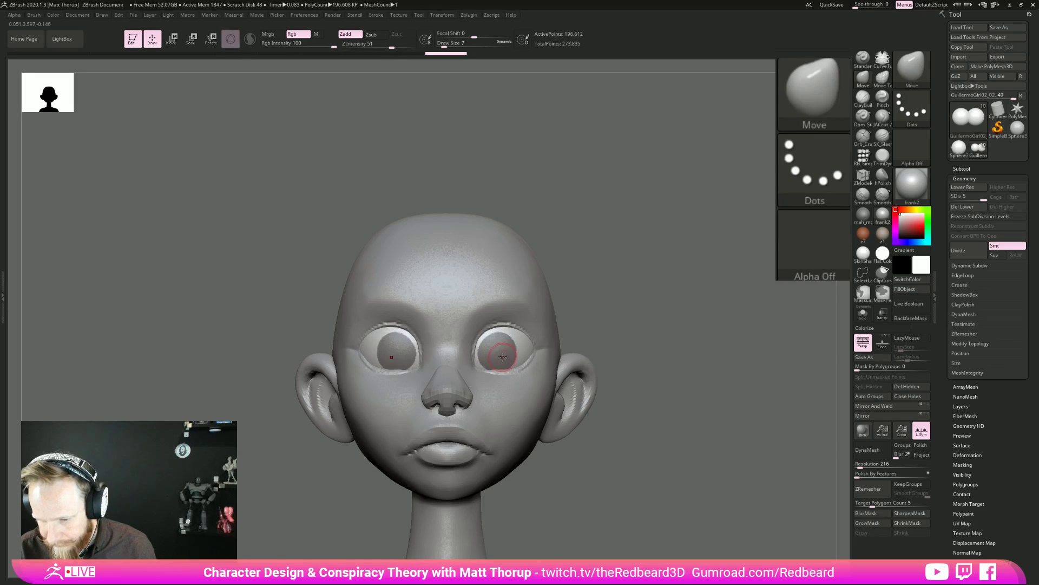
Undo the last iris mask stroke and repaint the masks on both eyeballs.
{"action": "key", "text": "ctrl+z"}
{"action": "left_click_drag", "start_coordinate": [495, 351], "coordinate": [500, 349], "text": "ctrl"}
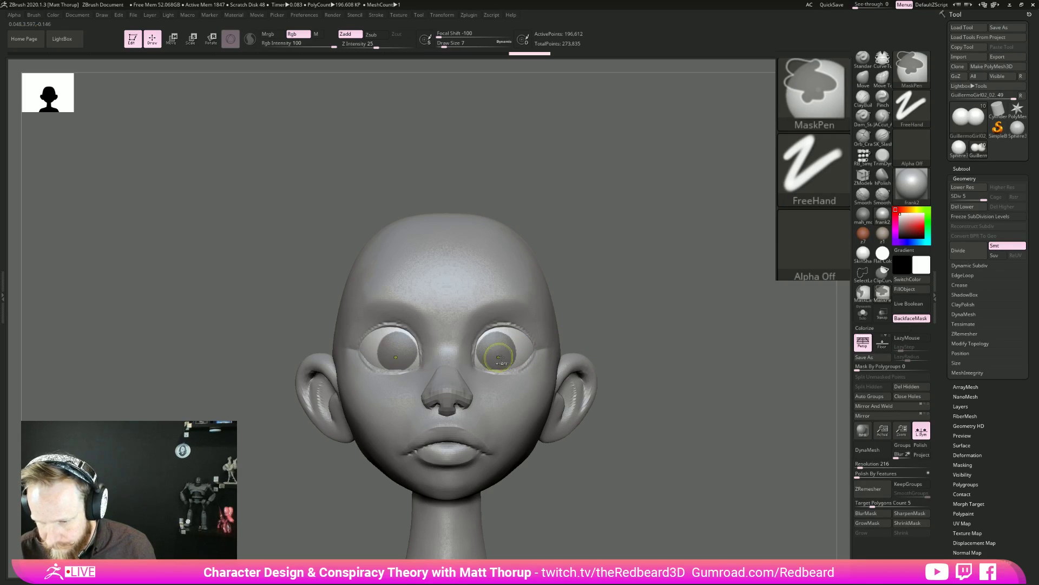
{"action": "key", "text": "f"}
{"action": "mouse_move", "coordinate": [617, 394]}
{"action": "left_mouse_down"}
{"action": "mouse_move", "coordinate": [607, 399]}
{"action": "mouse_move", "coordinate": [671, 407]}
{"action": "mouse_move", "coordinate": [639, 450]}
{"action": "left_mouse_up"}
{"action": "left_click_drag", "start_coordinate": [499, 349], "coordinate": [497, 350], "text": "ctrl"}
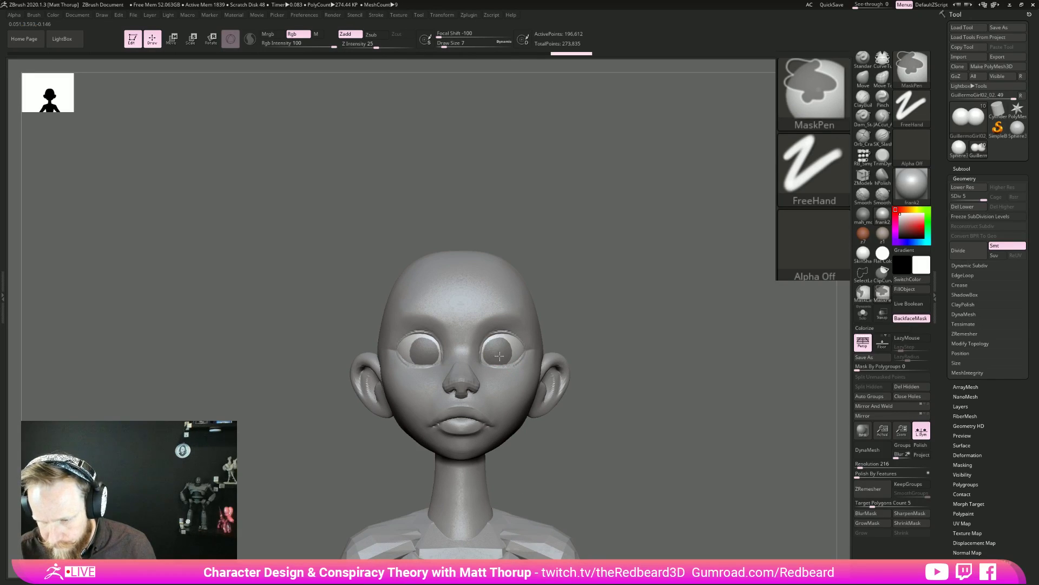
Refine the round iris masks on both eyeballs with MaskPen at draw size 4 to 7, undoing a stray stroke.
{"action": "left_click_drag", "start_coordinate": [623, 344], "coordinate": [631, 359], "text": "ctrl"}
{"action": "left_click_drag", "start_coordinate": [500, 347], "coordinate": [499, 348], "text": "ctrl"}
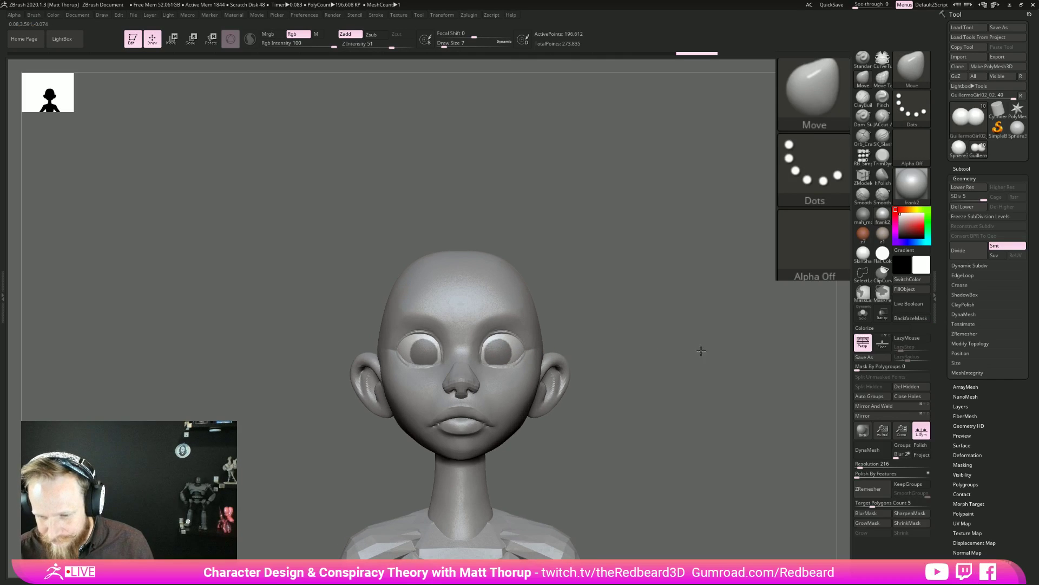
{"action": "scroll", "coordinate": [640, 369], "scroll_direction": "down", "scroll_amount": 5}
{"action": "left_click_drag", "start_coordinate": [620, 375], "coordinate": [634, 445], "text": "alt"}
{"action": "key", "text": "ctrl+z"}
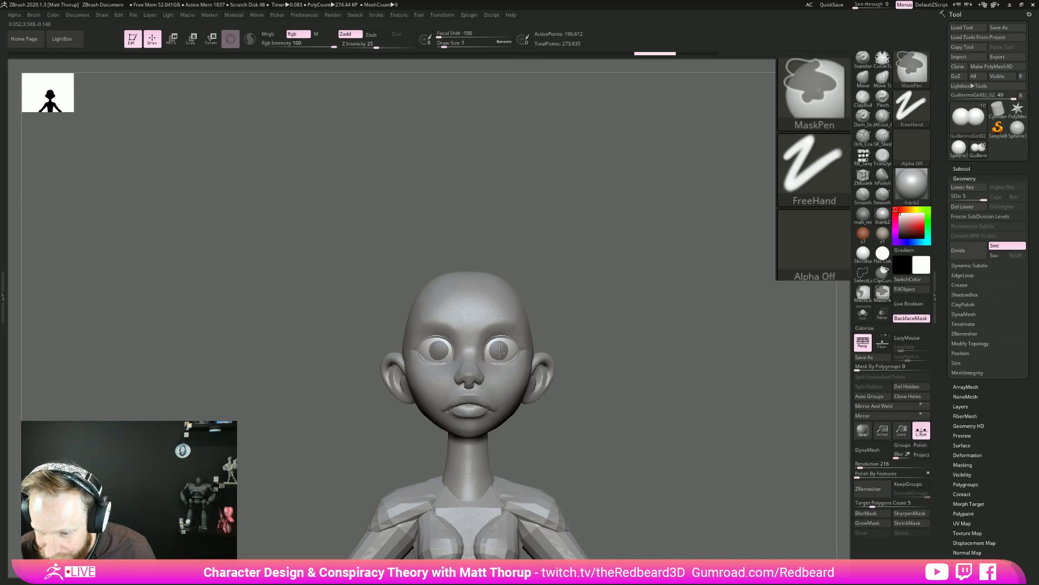
{"action": "mouse_move", "coordinate": [655, 429]}
{"action": "left_mouse_down"}
{"action": "mouse_move", "coordinate": [700, 452]}
{"action": "mouse_move", "coordinate": [610, 458]}
{"action": "mouse_move", "coordinate": [722, 480]}
{"action": "mouse_move", "coordinate": [615, 454]}
{"action": "left_mouse_up"}
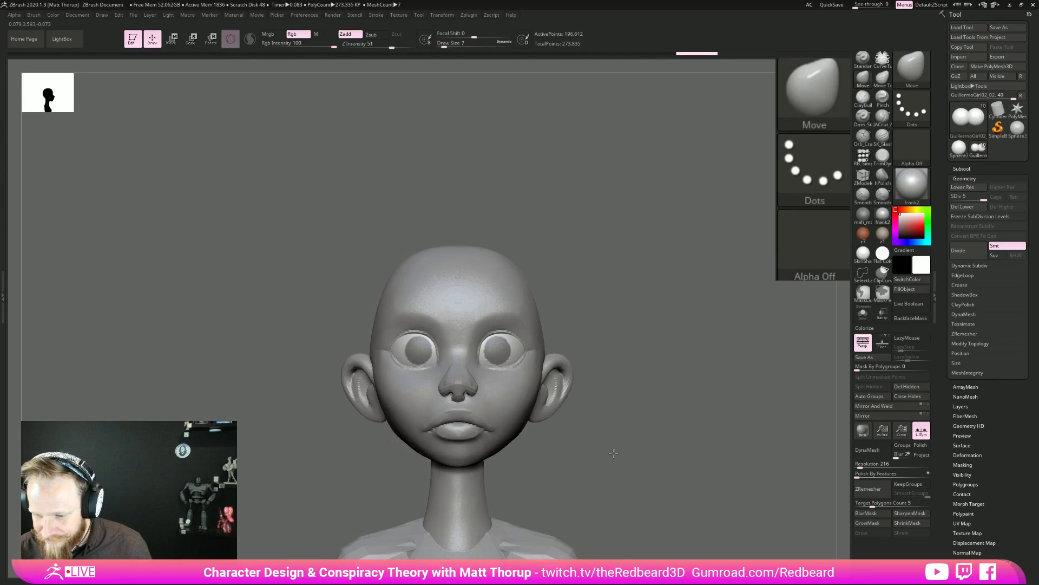
{"action": "key", "text": "ctrl"}
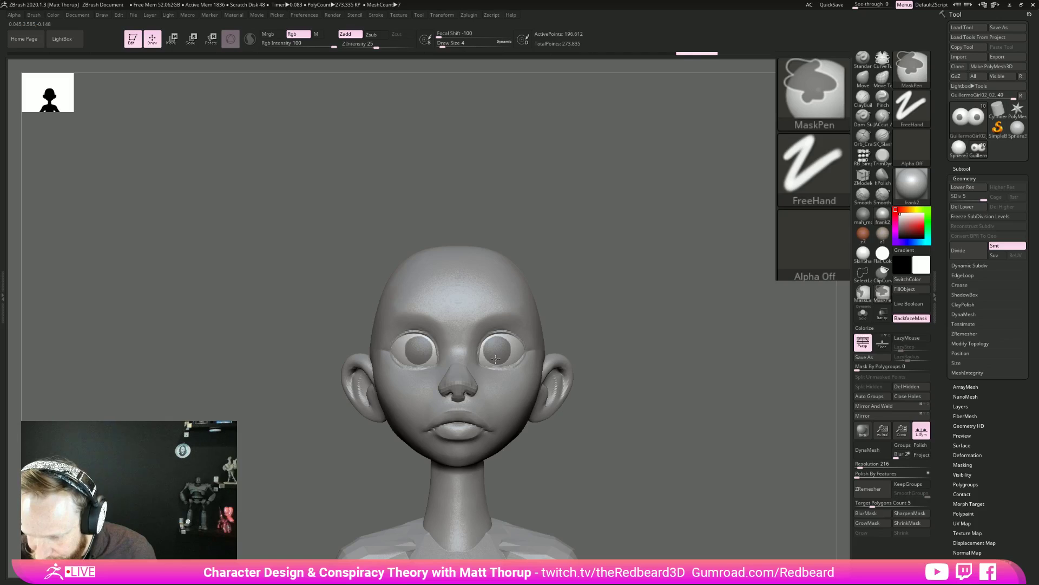
{"action": "scroll", "coordinate": [495, 355], "scroll_direction": "up", "scroll_amount": 3}
{"action": "key", "text": "ctrl"}
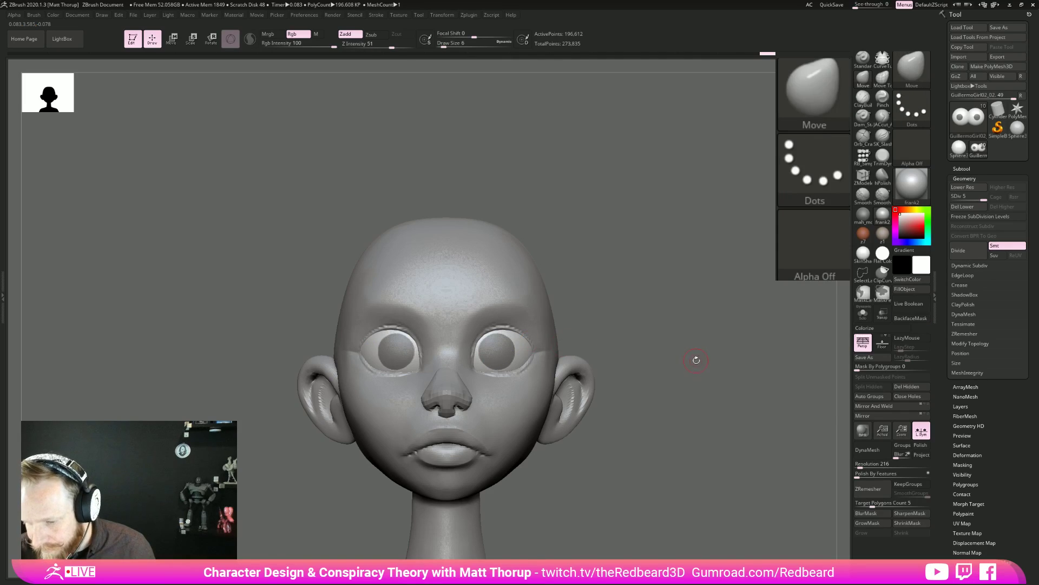
Invert the eyeball masks and fill the exposed irises with dark green.
{"action": "left_click", "coordinate": [693, 382], "text": "ctrl"}
{"action": "left_click_drag", "start_coordinate": [709, 432], "coordinate": [709, 446], "text": "alt"}
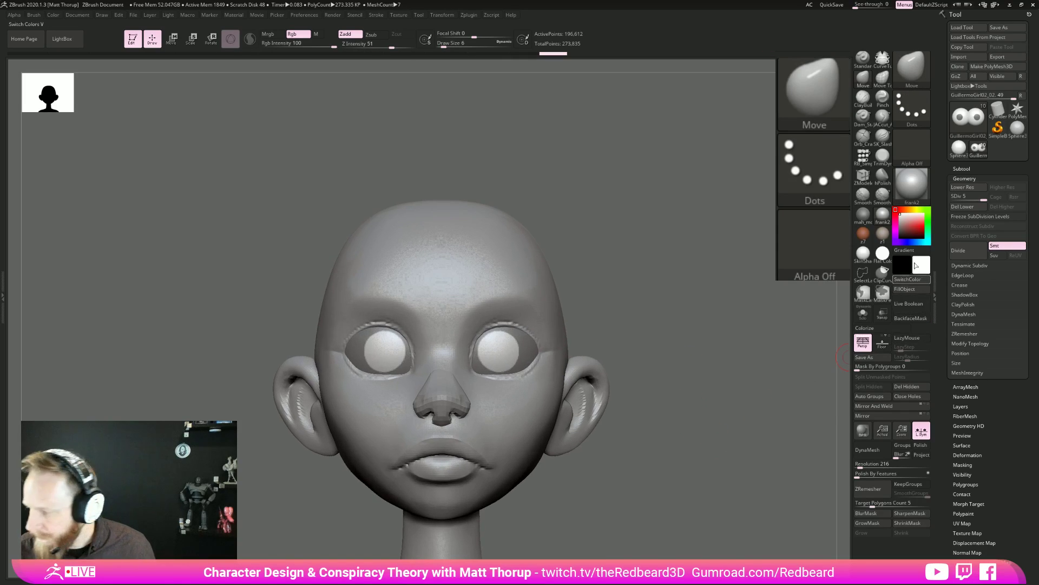
{"action": "left_click", "coordinate": [927, 227]}
{"action": "left_click", "coordinate": [913, 232]}
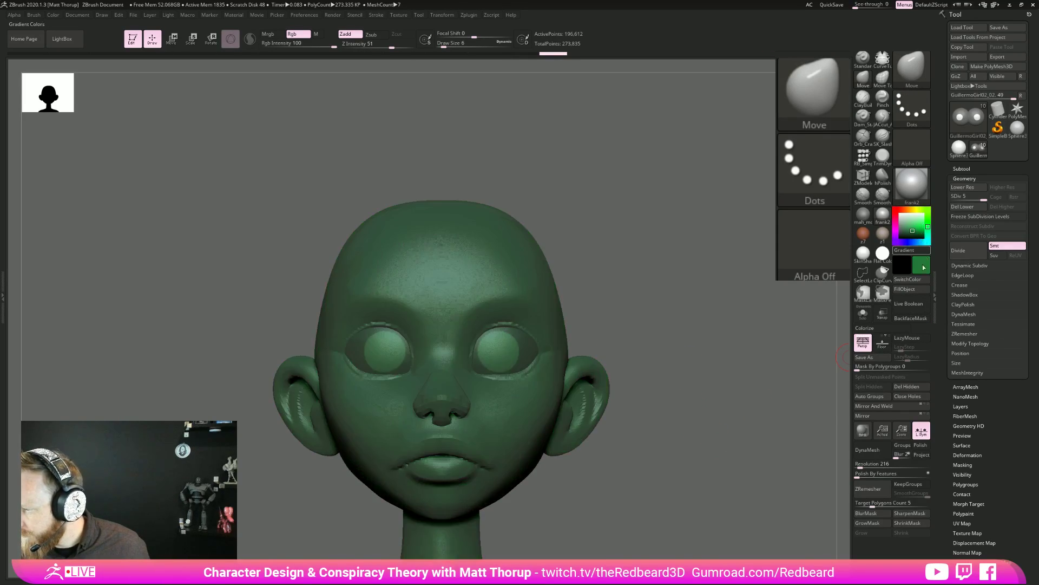
{"action": "left_click", "coordinate": [921, 268]}
{"action": "left_click", "coordinate": [915, 308]}
{"action": "mouse_move", "coordinate": [745, 377]}
{"action": "left_mouse_down"}
{"action": "mouse_move", "coordinate": [729, 385]}
{"action": "mouse_move", "coordinate": [778, 375]}
{"action": "mouse_move", "coordinate": [717, 394]}
{"action": "left_mouse_up"}
{"action": "left_click", "coordinate": [921, 265]}
{"action": "left_click", "coordinate": [915, 312]}
{"action": "left_click", "coordinate": [916, 293]}
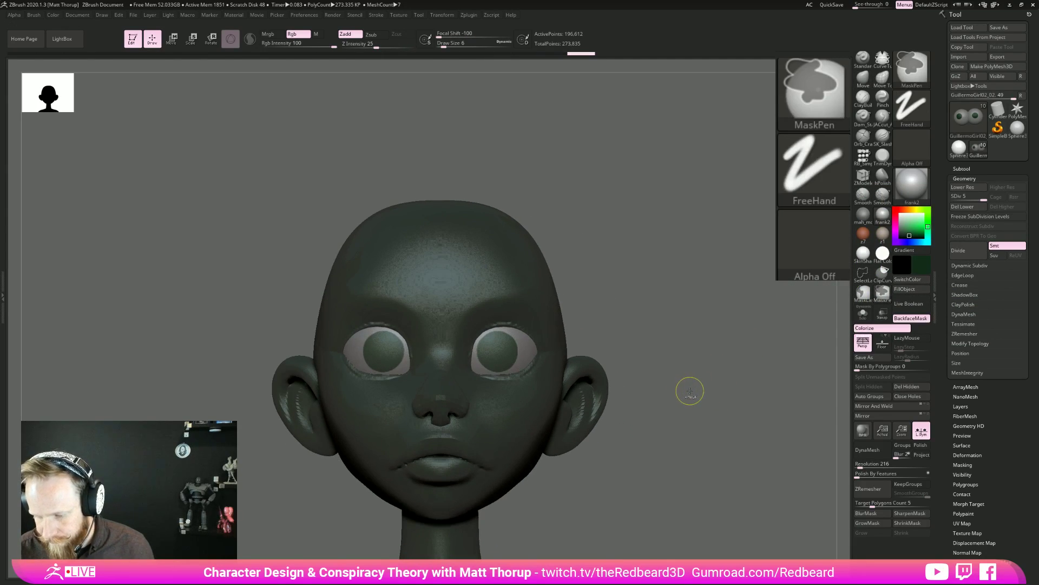
Paint a muted yellow-green tone over the irises with the SK_AirBrush at draw size 14.
{"action": "left_click", "coordinate": [916, 223]}
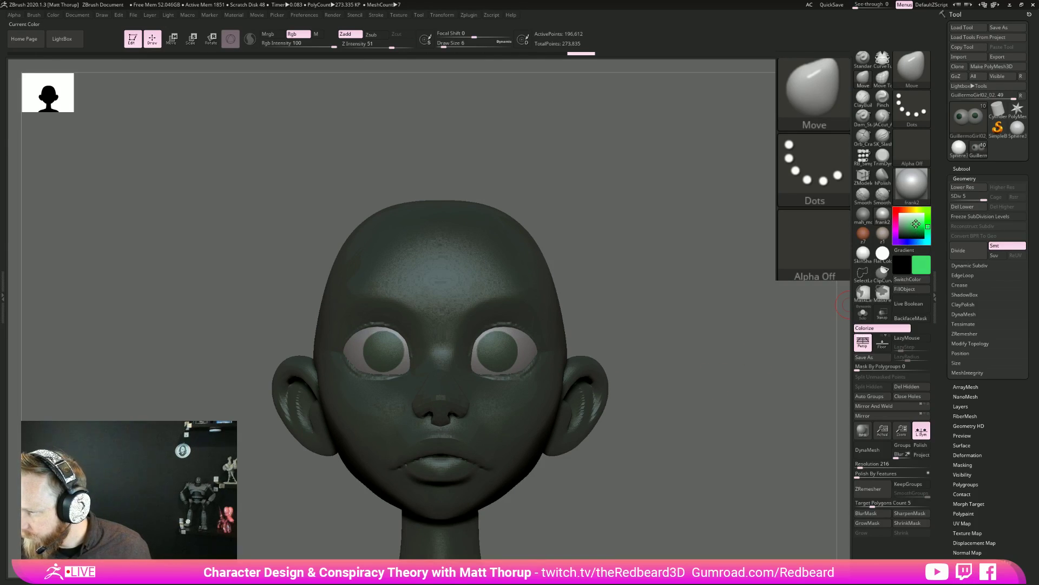
{"action": "left_click", "coordinate": [910, 223]}
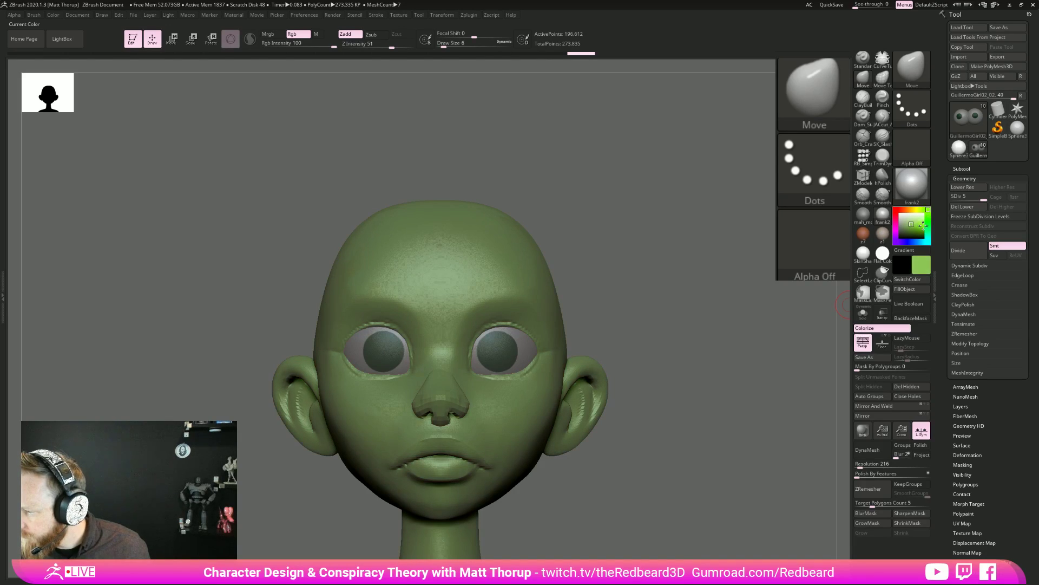
{"action": "mouse_move", "coordinate": [920, 227]}
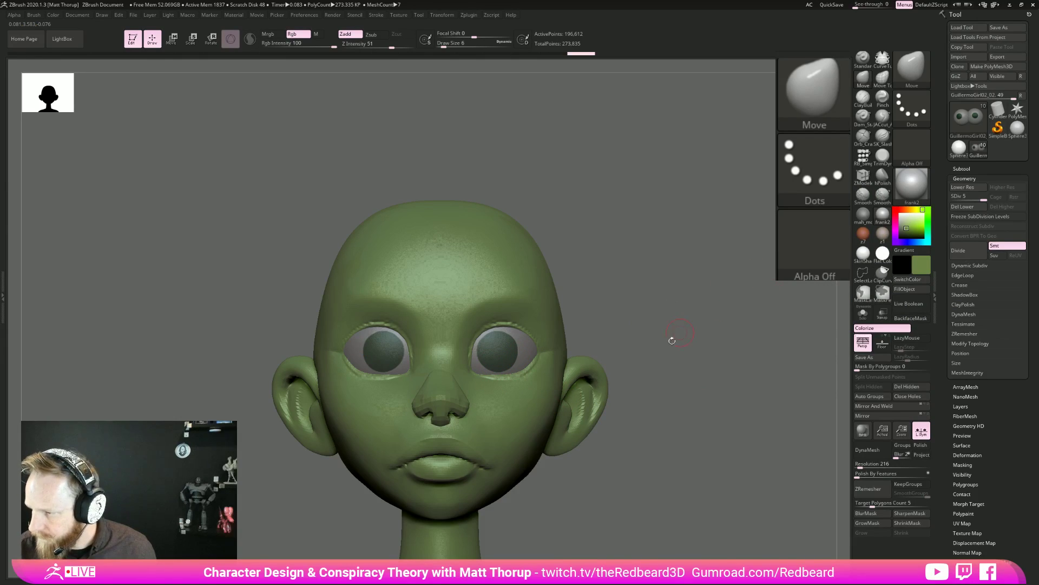
{"action": "key", "text": "b"}
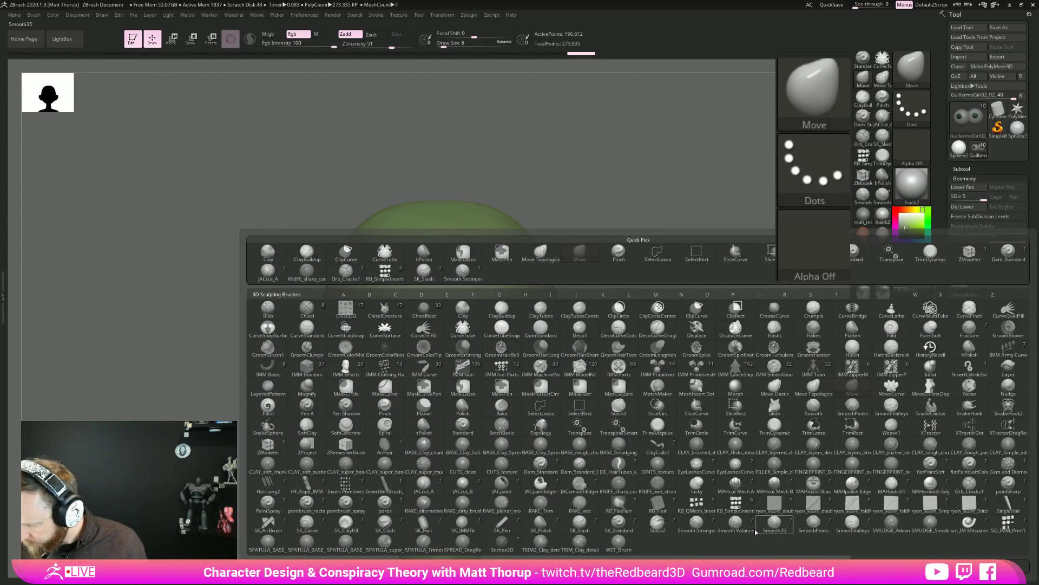
{"action": "left_click", "coordinate": [268, 523]}
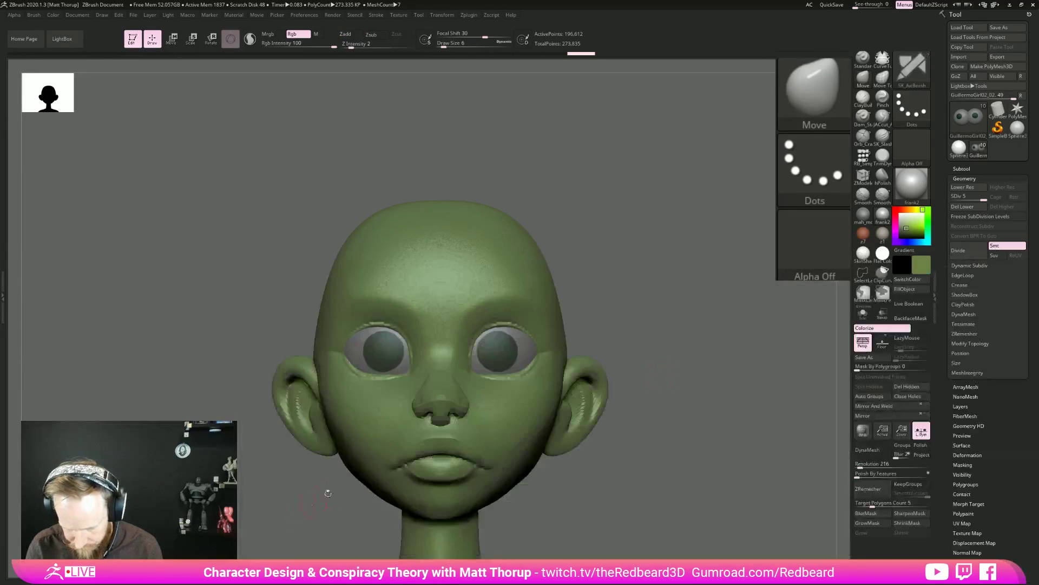
{"action": "key", "text": "s"}
{"action": "left_click_drag", "start_coordinate": [482, 370], "coordinate": [502, 352]}
{"action": "key", "text": "s"}
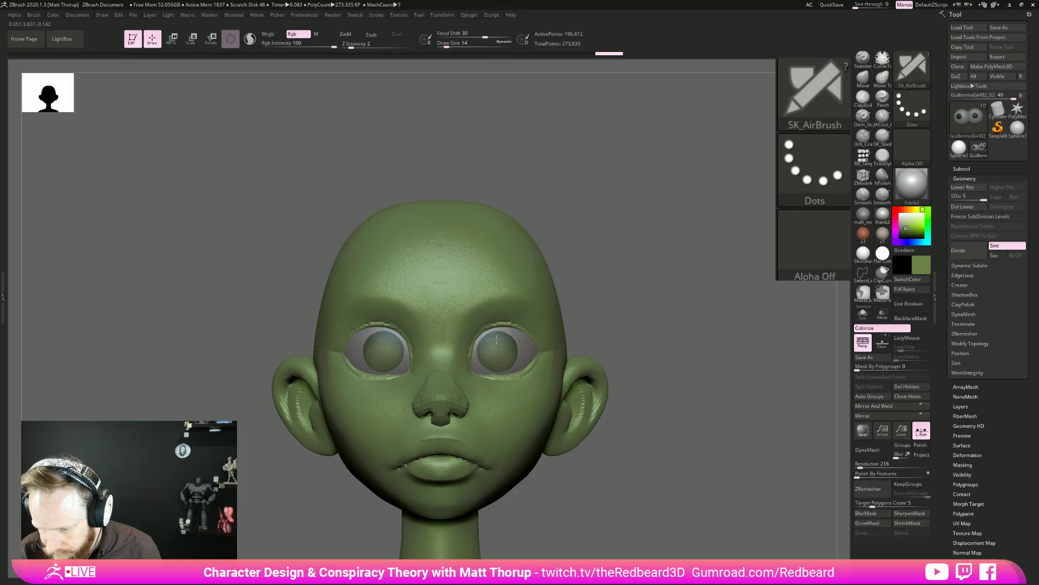
Darken the outer rims of both irises in dark green with the SK_AirBrush at draw size 2.
{"action": "left_click_drag", "start_coordinate": [696, 400], "coordinate": [768, 360], "text": "alt"}
{"action": "mouse_move", "coordinate": [920, 269]}
{"action": "left_mouse_down"}
{"action": "mouse_move", "coordinate": [516, 299]}
{"action": "mouse_move", "coordinate": [518, 323]}
{"action": "left_mouse_up"}
{"action": "key", "text": "s"}
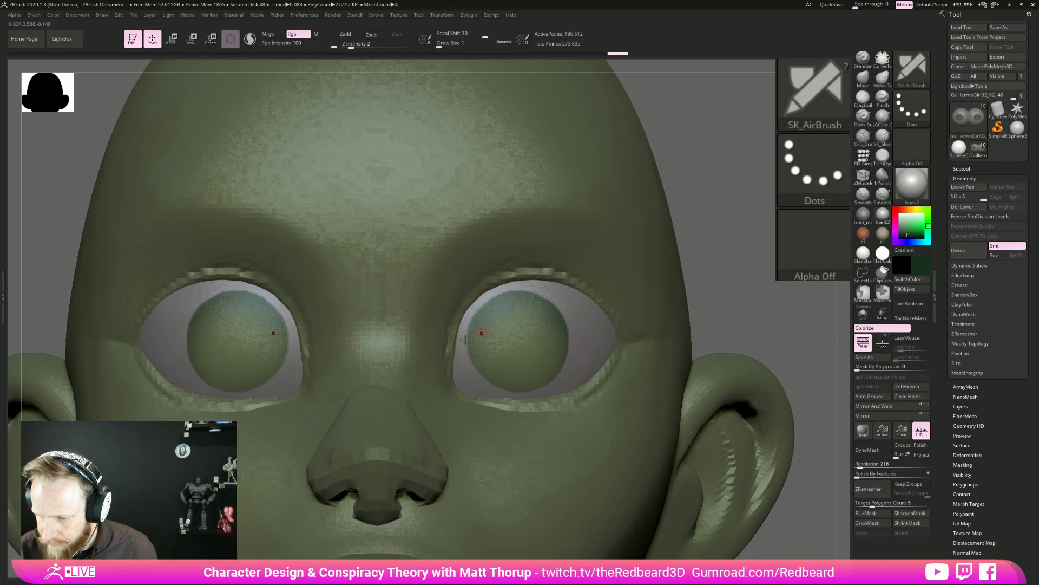
{"action": "key", "text": "]"}
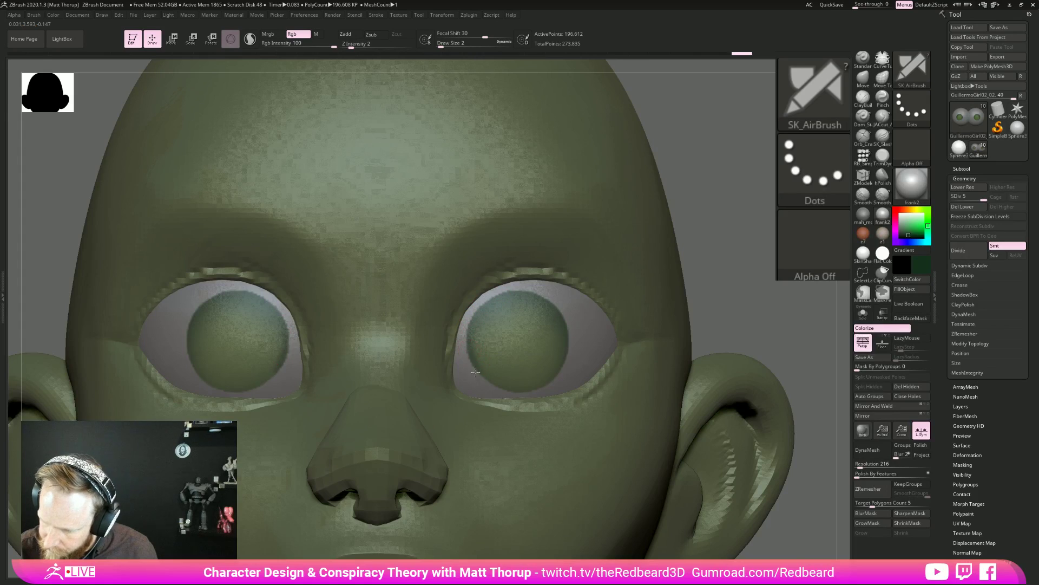
{"action": "left_click_drag", "start_coordinate": [550, 374], "coordinate": [565, 363]}
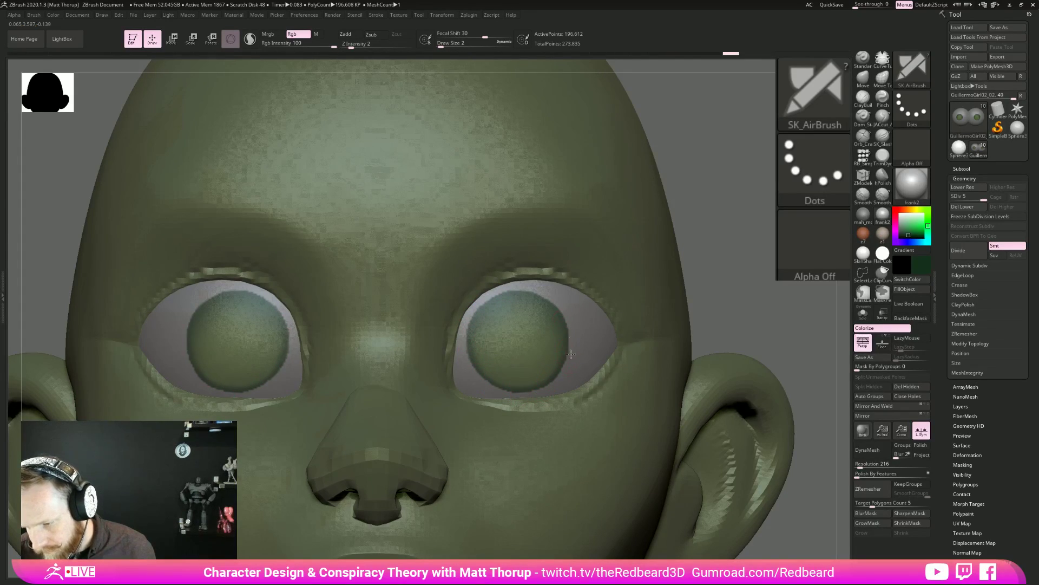
Fill the eyeballs with the zbro_EyeReflection material, applying material only without colour.
{"action": "left_click_drag", "start_coordinate": [780, 331], "coordinate": [688, 271], "text": "alt"}
{"action": "left_click_drag", "start_coordinate": [750, 331], "coordinate": [675, 377], "text": "alt"}
{"action": "mouse_move", "coordinate": [746, 433]}
{"action": "left_mouse_down"}
{"action": "mouse_move", "coordinate": [677, 352]}
{"action": "mouse_move", "coordinate": [693, 333]}
{"action": "left_mouse_up"}
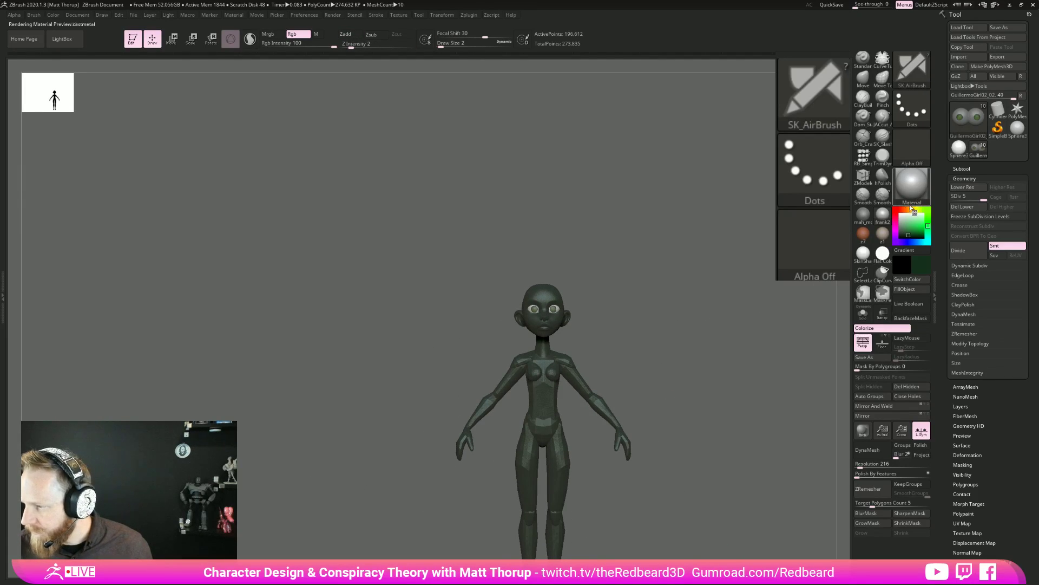
{"action": "key", "text": "m"}
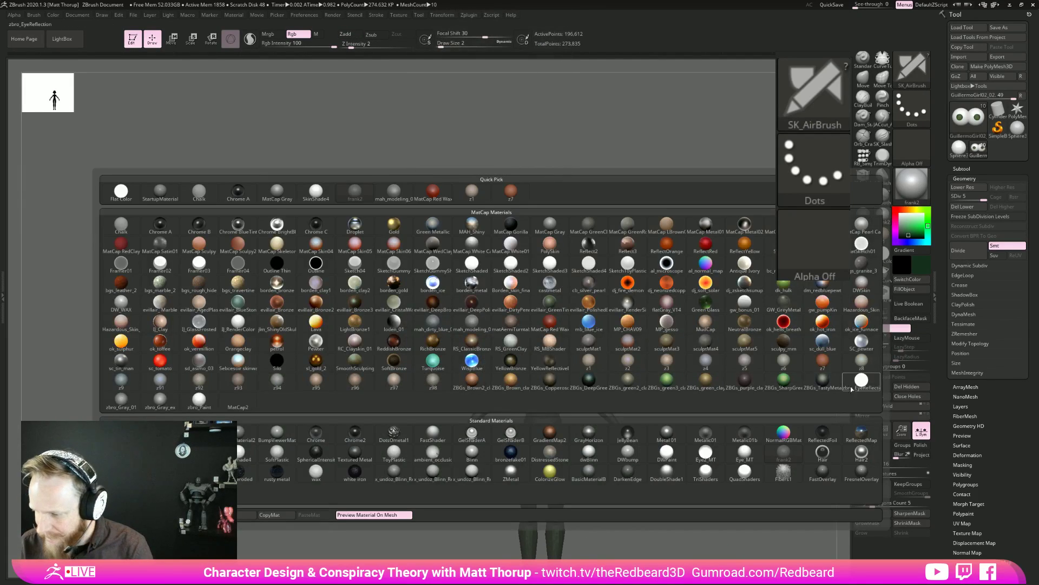
{"action": "left_click", "coordinate": [591, 383]}
{"action": "left_click_drag", "start_coordinate": [732, 429], "coordinate": [652, 453], "text": "alt"}
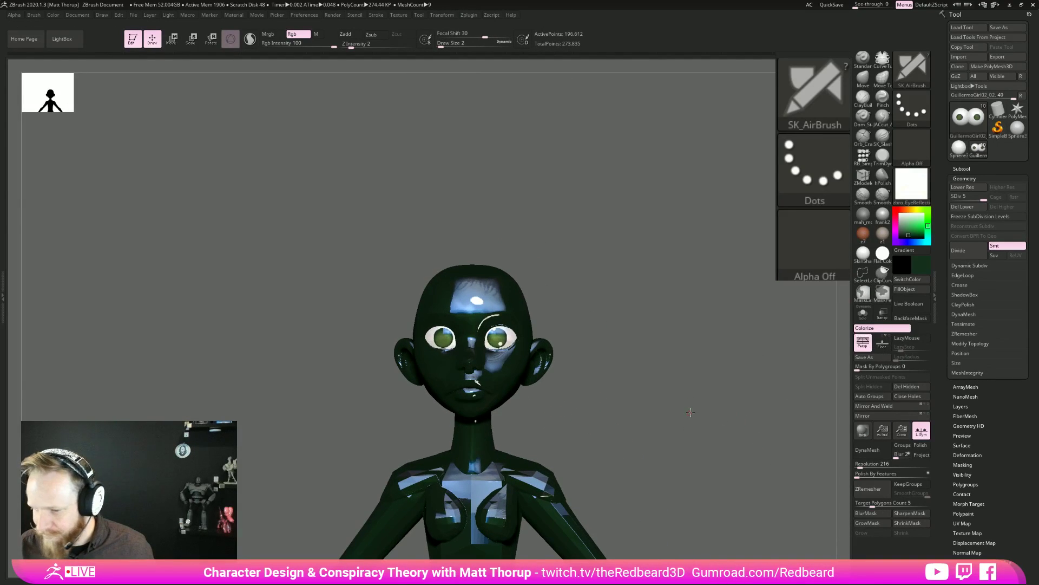
{"action": "left_click_drag", "start_coordinate": [689, 413], "coordinate": [671, 413], "text": "shift"}
{"action": "left_click", "coordinate": [318, 34]}
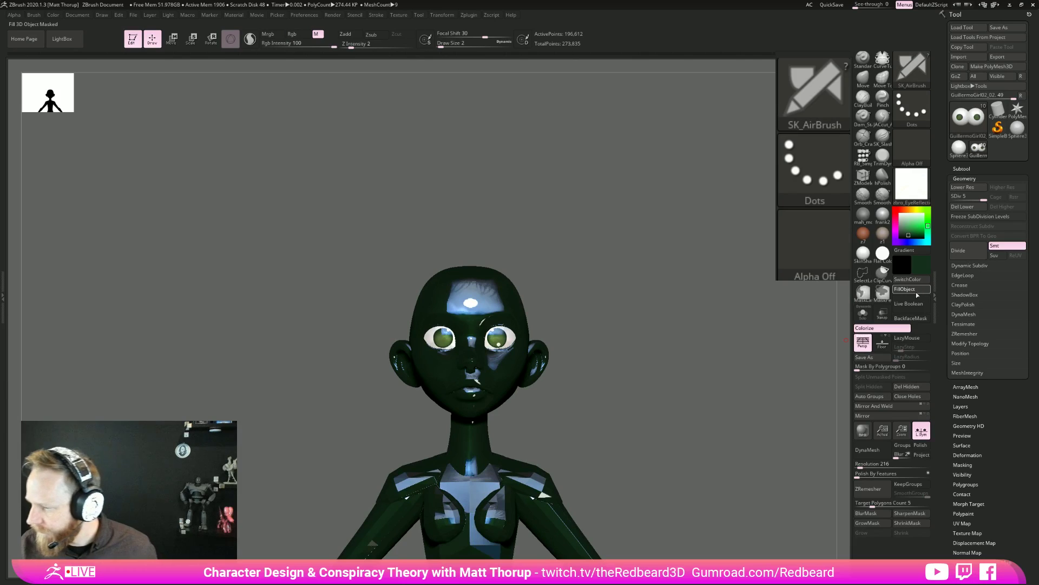
{"action": "left_click_drag", "start_coordinate": [663, 407], "coordinate": [719, 410]}
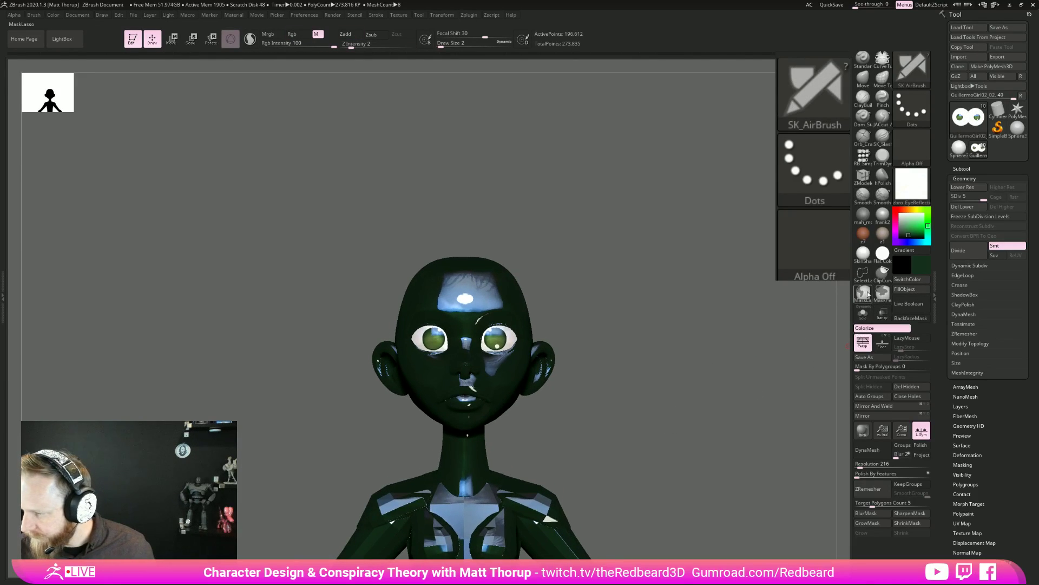
Try the SkinShade4 material on the figure, and set the active colour to white and the material to frank2.
{"action": "left_click", "coordinate": [863, 253]}
{"action": "left_click_drag", "start_coordinate": [654, 411], "coordinate": [675, 374], "text": "alt"}
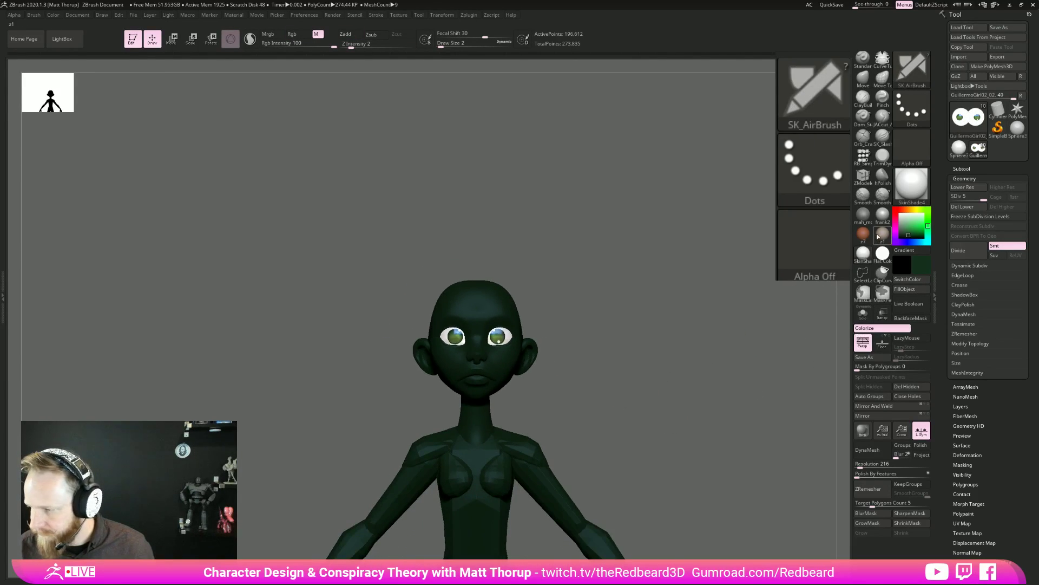
{"action": "mouse_move", "coordinate": [713, 339]}
{"action": "left_mouse_down", "text": "alt"}
{"action": "mouse_move", "coordinate": [701, 385]}
{"action": "mouse_move", "coordinate": [722, 430]}
{"action": "mouse_move", "coordinate": [700, 448]}
{"action": "mouse_move", "coordinate": [719, 441]}
{"action": "mouse_move", "coordinate": [721, 432]}
{"action": "mouse_move", "coordinate": [676, 441]}
{"action": "mouse_move", "coordinate": [501, 422]}
{"action": "left_mouse_up", "text": "alt"}
{"action": "left_click", "coordinate": [921, 264]}
{"action": "left_click", "coordinate": [883, 215]}
{"action": "mouse_move", "coordinate": [626, 452]}
{"action": "left_mouse_down"}
{"action": "mouse_move", "coordinate": [677, 466]}
{"action": "mouse_move", "coordinate": [717, 502]}
{"action": "left_mouse_up"}
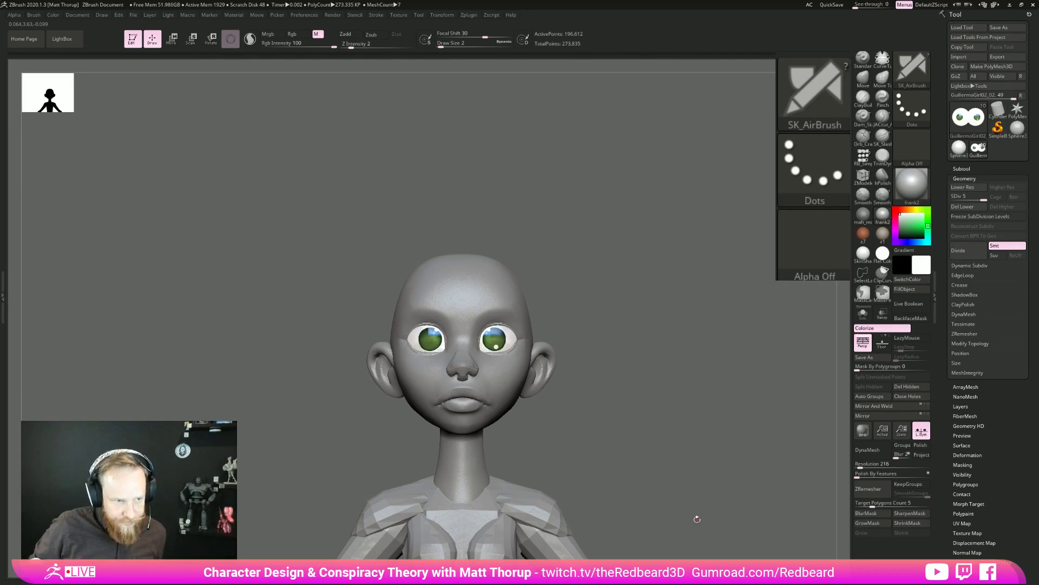
{"action": "left_click_drag", "start_coordinate": [693, 344], "coordinate": [637, 422]}
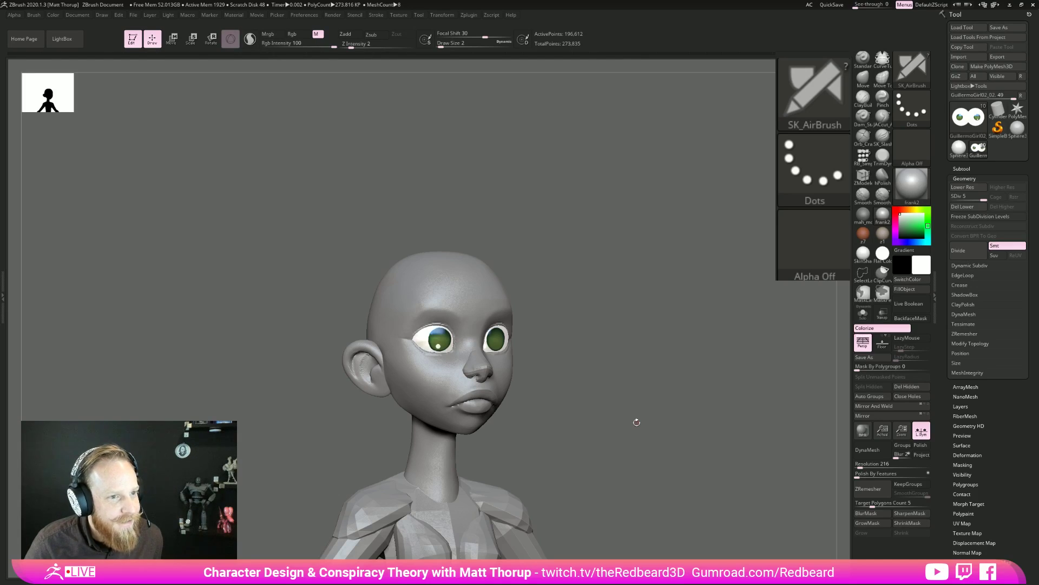
Make the nose the active subtool and reshape its bridge and tip in profile with the Move brush at draw size 11.
{"action": "mouse_move", "coordinate": [637, 421]}
{"action": "left_mouse_down", "text": "shift"}
{"action": "mouse_move", "coordinate": [608, 379]}
{"action": "mouse_move", "coordinate": [612, 403]}
{"action": "mouse_move", "coordinate": [595, 438]}
{"action": "left_mouse_up", "text": "shift"}
{"action": "left_click", "coordinate": [452, 383], "text": "alt"}
{"action": "key", "text": "s"}
{"action": "mouse_move", "coordinate": [439, 373]}
{"action": "left_mouse_down"}
{"action": "mouse_move", "coordinate": [458, 368]}
{"action": "mouse_move", "coordinate": [460, 395]}
{"action": "left_mouse_up"}
{"action": "left_click_drag", "start_coordinate": [696, 290], "coordinate": [461, 357], "text": "shift"}
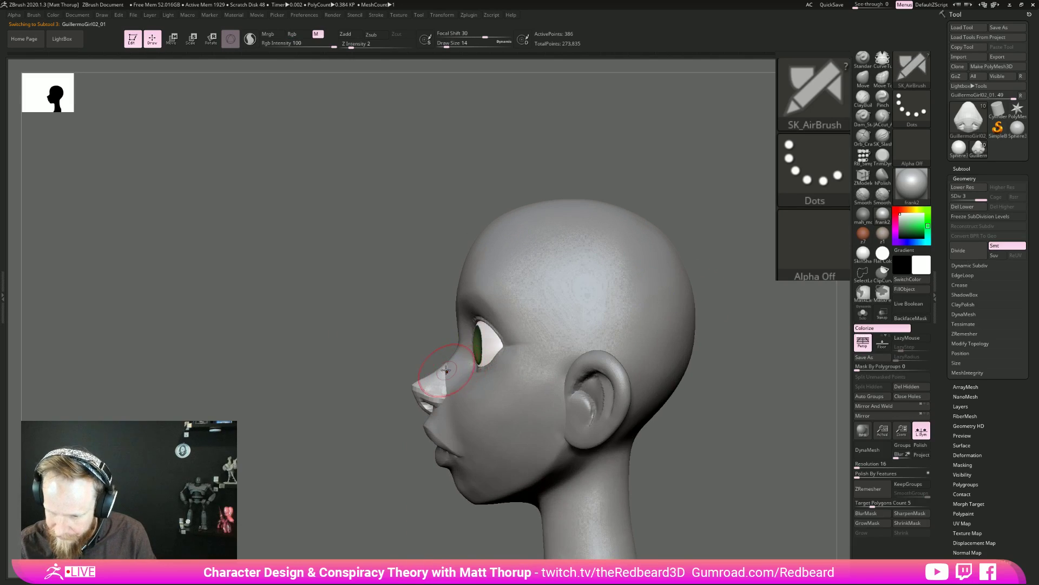
{"action": "key", "text": "b"}
{"action": "key", "text": "m"}
{"action": "key", "text": "v"}
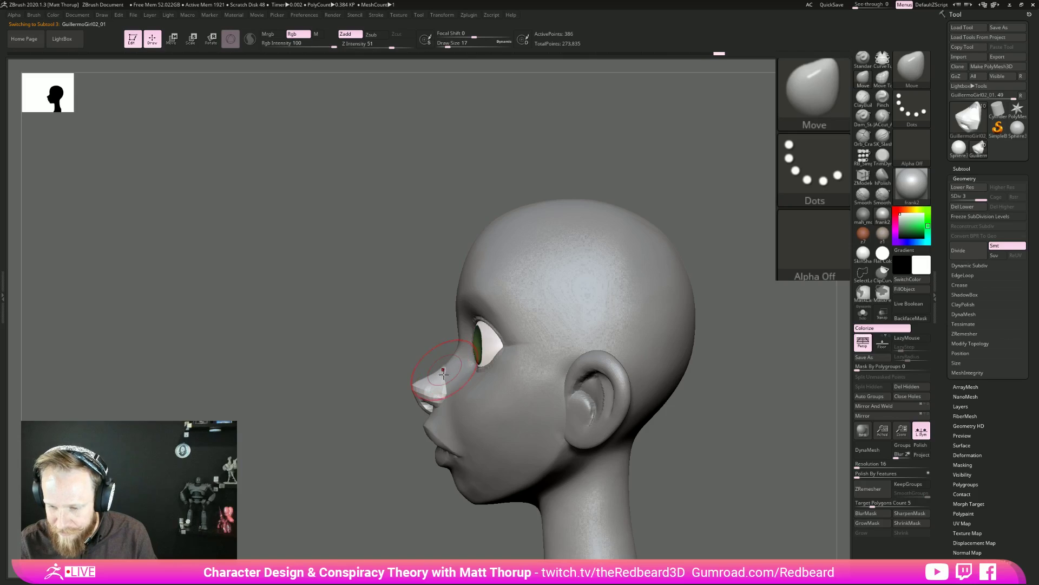
{"action": "key", "text": "s"}
{"action": "left_click_drag", "start_coordinate": [419, 379], "coordinate": [417, 378]}
{"action": "key", "text": "s"}
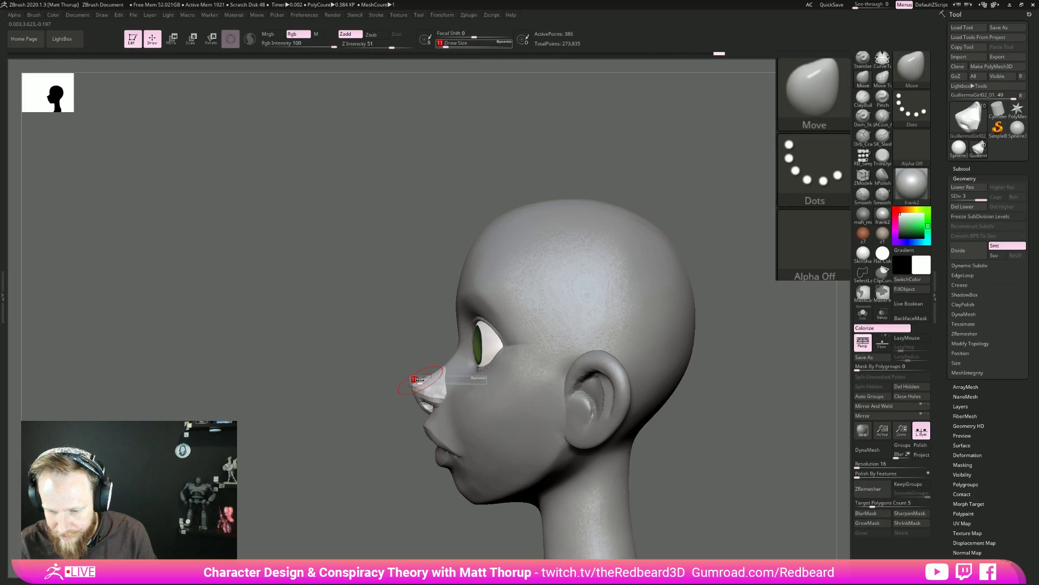
{"action": "left_click_drag", "start_coordinate": [385, 453], "coordinate": [779, 385]}
Subdivide the nose to subdivision level 4.
{"action": "key", "text": "d"}
{"action": "left_click_drag", "start_coordinate": [579, 449], "coordinate": [707, 424]}
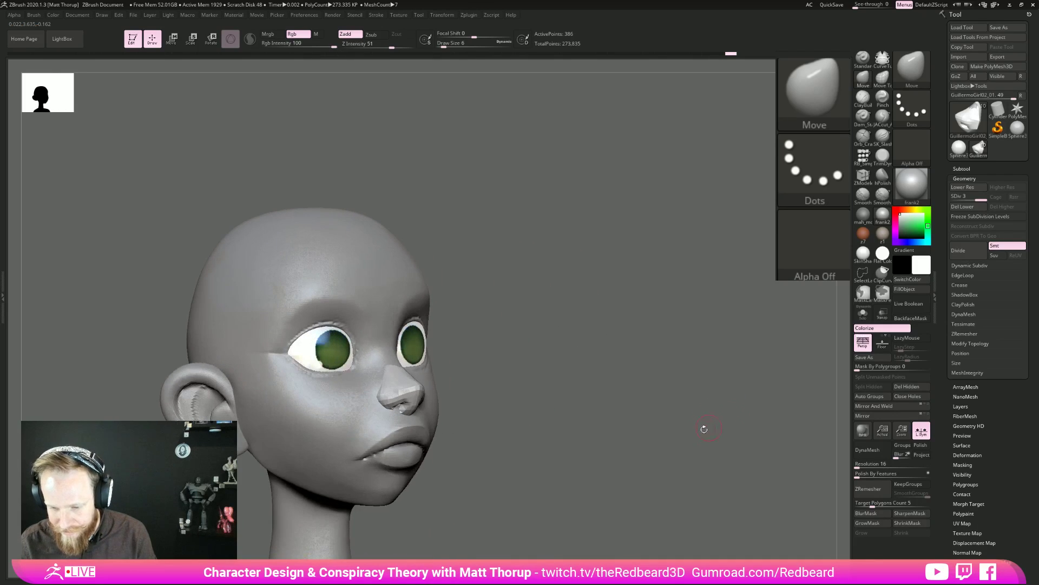
{"action": "key", "text": "ctrl"}
{"action": "mouse_move", "coordinate": [569, 453]}
{"action": "left_mouse_down"}
{"action": "mouse_move", "coordinate": [632, 447]}
{"action": "mouse_move", "coordinate": [589, 456]}
{"action": "mouse_move", "coordinate": [698, 352]}
{"action": "left_mouse_up"}
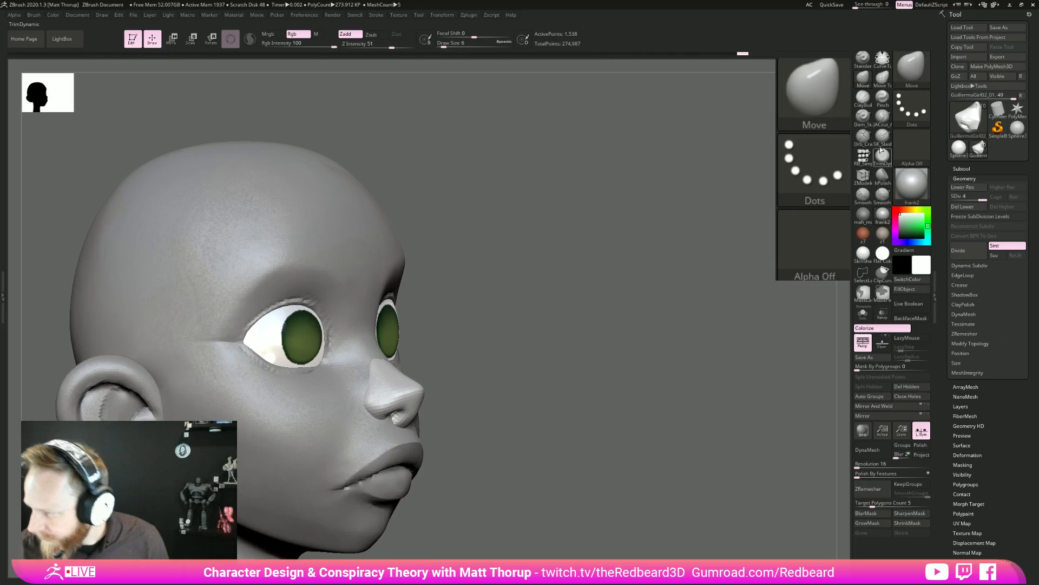
Carve the crease around the nostril wing with the JACcut_A brush at draw size 6.
{"action": "left_click", "coordinate": [883, 117]}
{"action": "left_click_drag", "start_coordinate": [541, 444], "coordinate": [544, 476], "text": "alt"}
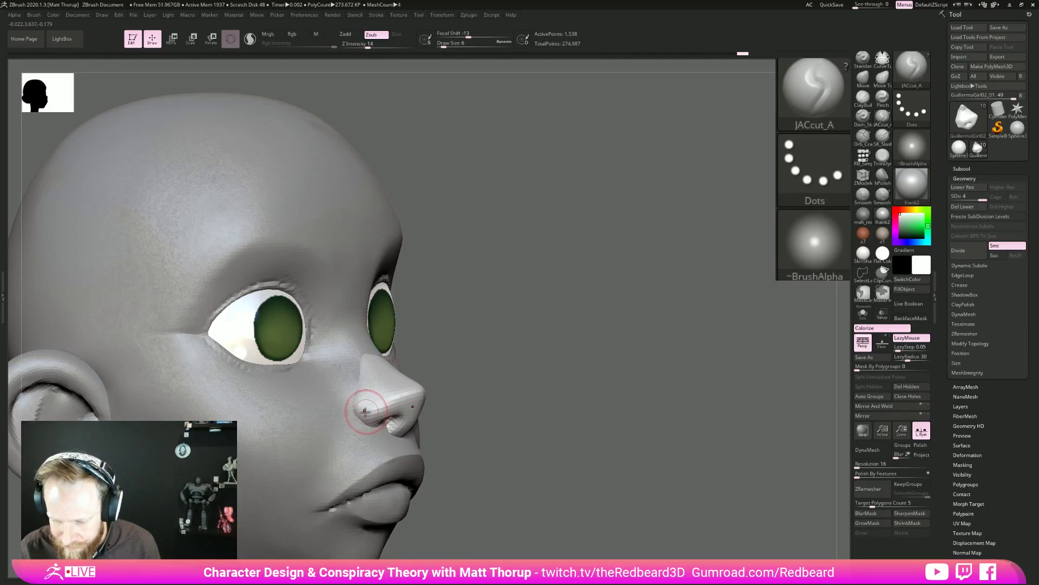
{"action": "left_click_drag", "start_coordinate": [360, 415], "coordinate": [429, 388]}
{"action": "left_click_drag", "start_coordinate": [520, 405], "coordinate": [476, 370]}
{"action": "left_click_drag", "start_coordinate": [394, 391], "coordinate": [431, 392]}
{"action": "left_click_drag", "start_coordinate": [574, 379], "coordinate": [596, 379]}
Sculpt the inside of the nostril from below with the ClayBuildup brush at draw size 3.
{"action": "key", "text": "b"}
{"action": "key", "text": "m"}
{"action": "key", "text": "v"}
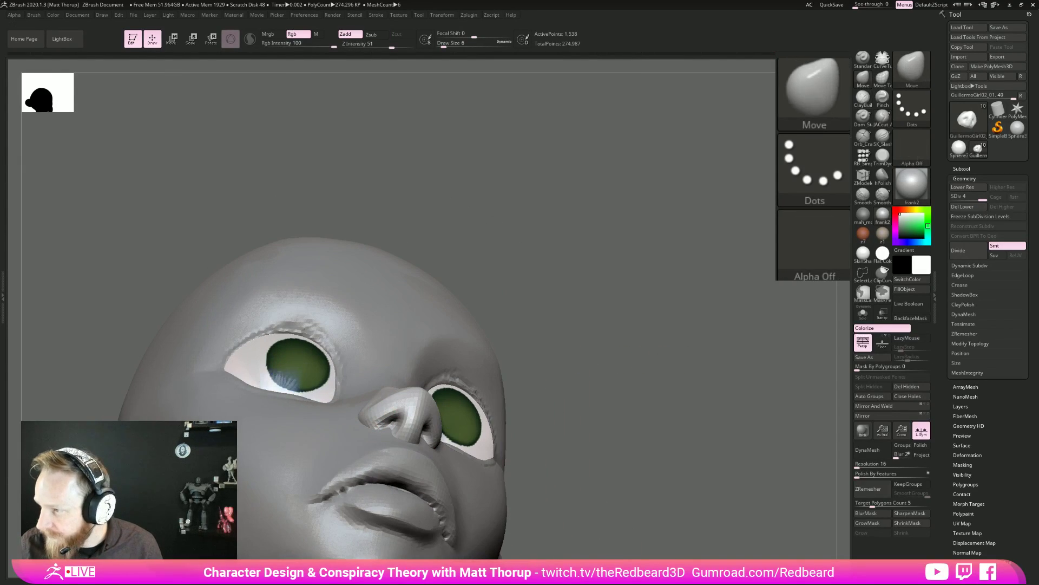
{"action": "left_click", "coordinate": [863, 99]}
{"action": "key", "text": "s"}
{"action": "left_click", "coordinate": [396, 423]}
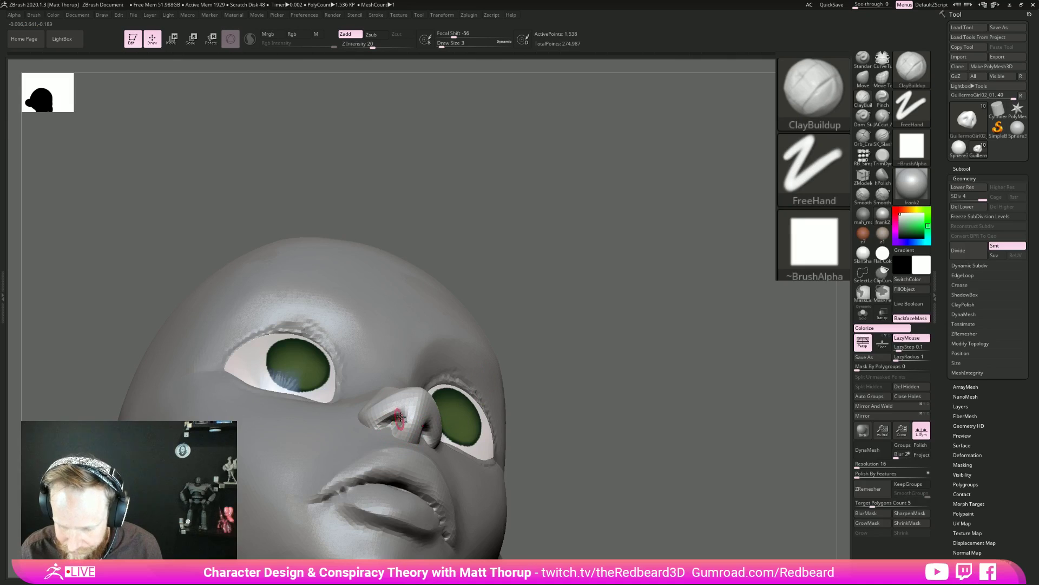
{"action": "mouse_move", "coordinate": [528, 374]}
{"action": "left_mouse_down"}
{"action": "mouse_move", "coordinate": [589, 328]}
{"action": "mouse_move", "coordinate": [593, 292]}
{"action": "left_mouse_up"}
{"action": "left_click_drag", "start_coordinate": [401, 418], "coordinate": [394, 422]}
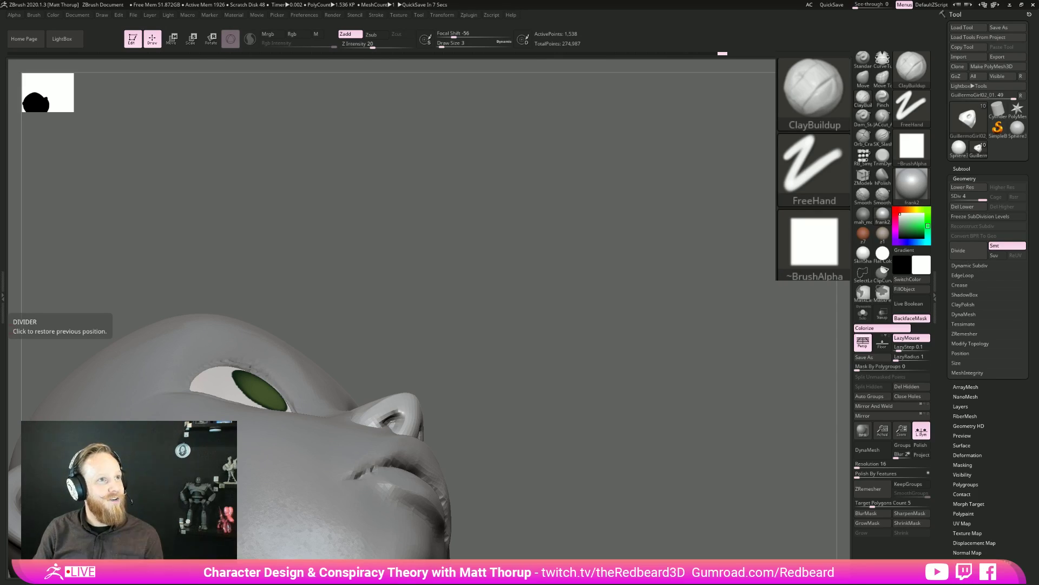
Bring the browser window with the artist's Gumroad profile page in front of ZBrush.
{"action": "left_click_drag", "start_coordinate": [0, 22], "coordinate": [457, 40]}
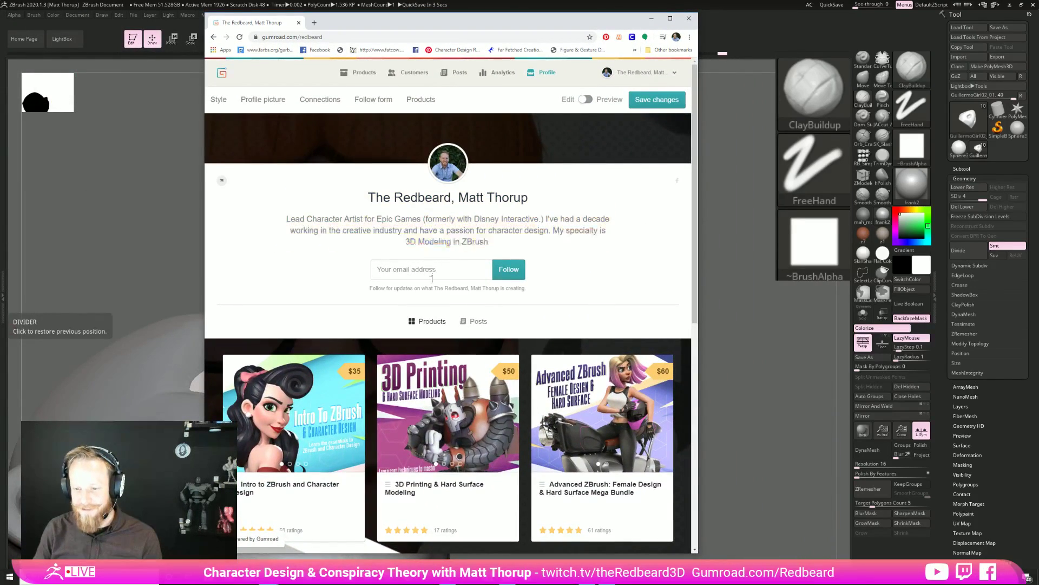
Browse the products on the Gumroad profile page and view the How to Sculpt the Hand listing.
{"action": "scroll", "coordinate": [433, 276], "scroll_direction": "down", "scroll_amount": 2}
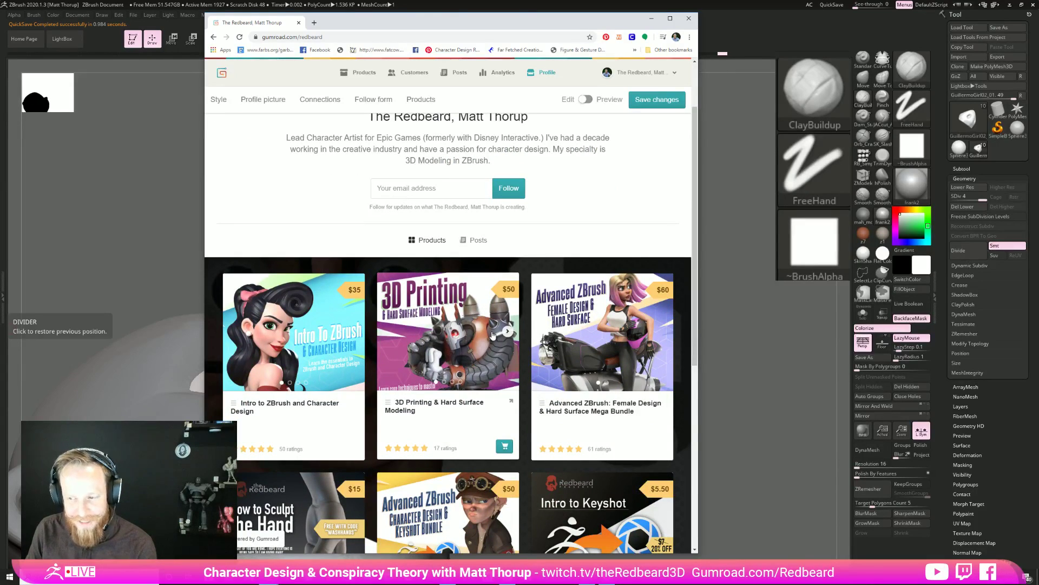
{"action": "scroll", "coordinate": [462, 405], "scroll_direction": "down", "scroll_amount": 2}
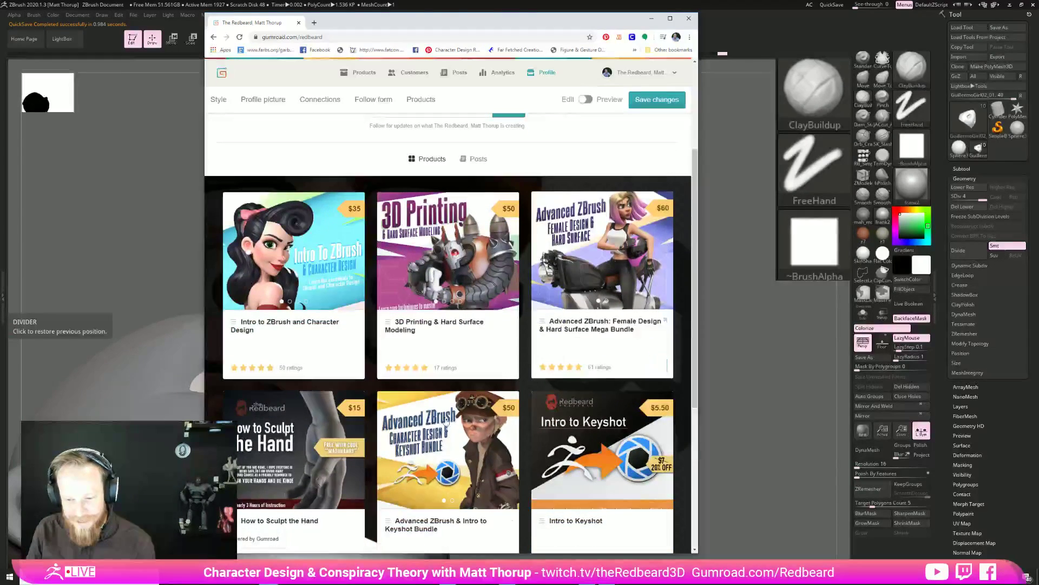
{"action": "scroll", "coordinate": [395, 422], "scroll_direction": "down", "scroll_amount": 2}
{"action": "scroll", "coordinate": [395, 422], "scroll_direction": "down", "scroll_amount": 1}
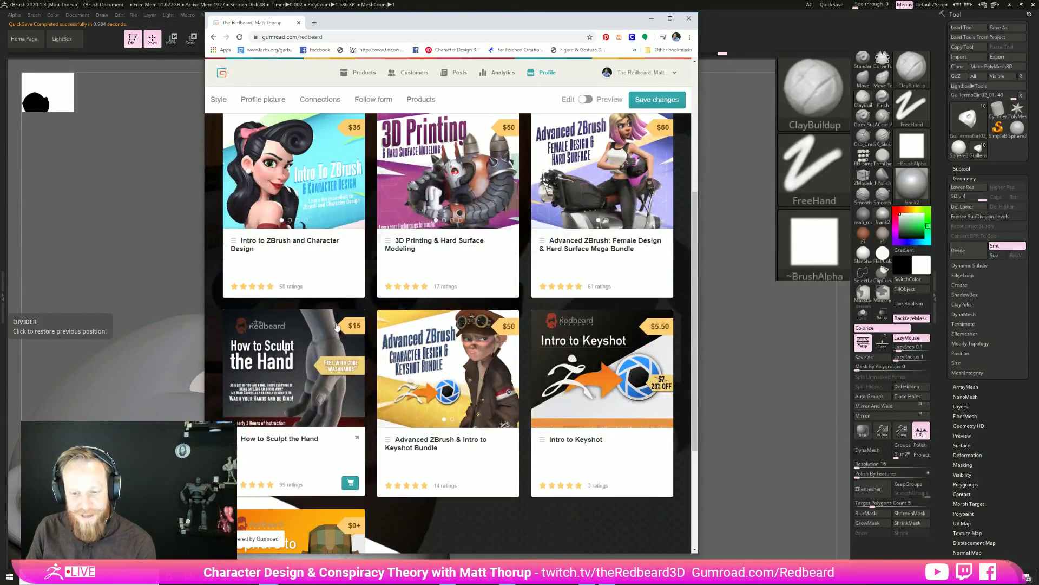
{"action": "left_click", "coordinate": [319, 371]}
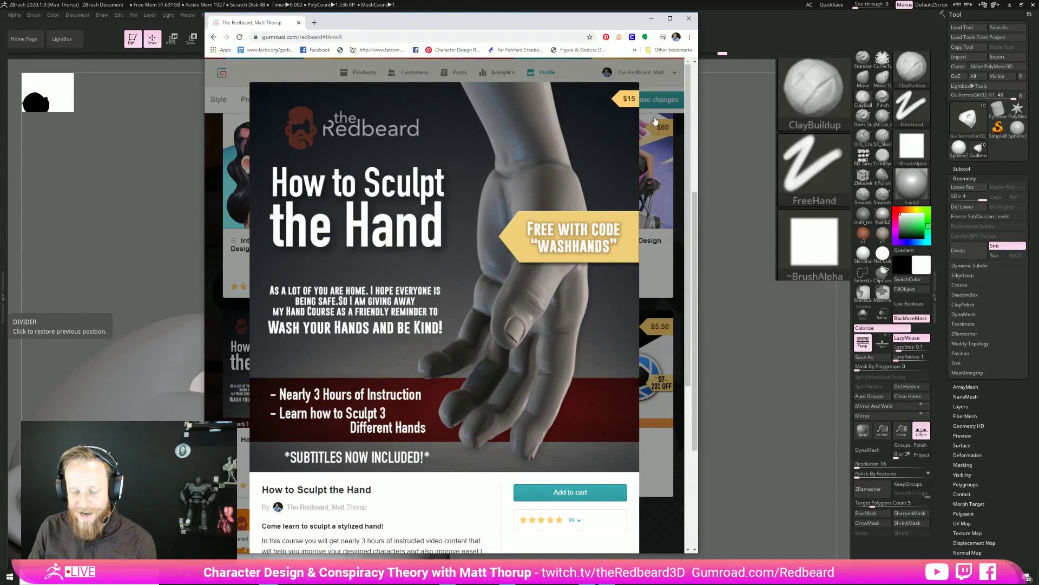
{"action": "left_click", "coordinate": [214, 219]}
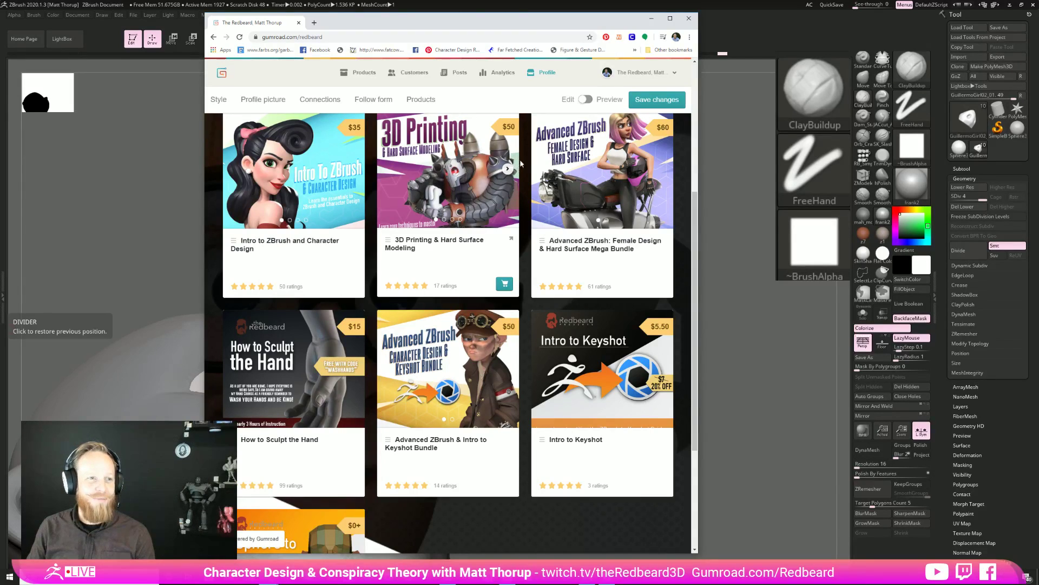
Switch back to ZBrush and review the character's head from the front, both near and far.
{"action": "left_click", "coordinate": [116, 61]}
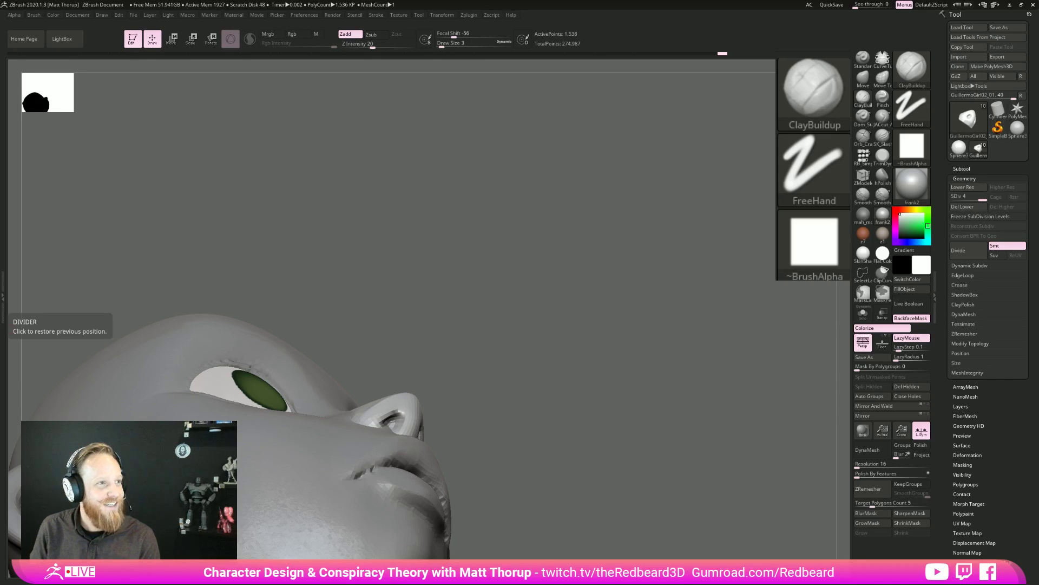
{"action": "left_click_drag", "start_coordinate": [552, 289], "coordinate": [652, 396]}
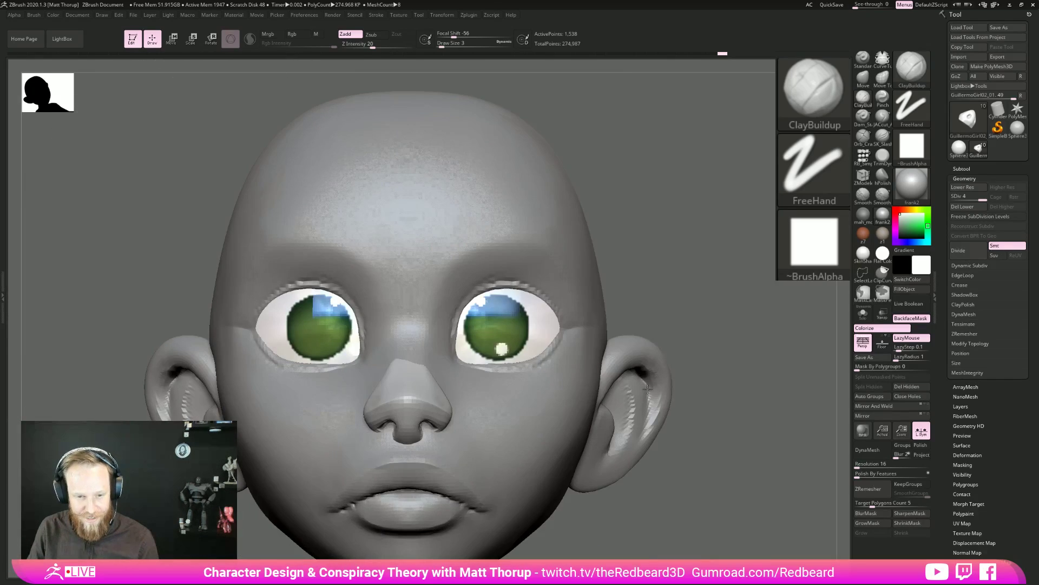
{"action": "left_click_drag", "start_coordinate": [696, 464], "coordinate": [551, 399], "text": "alt"}
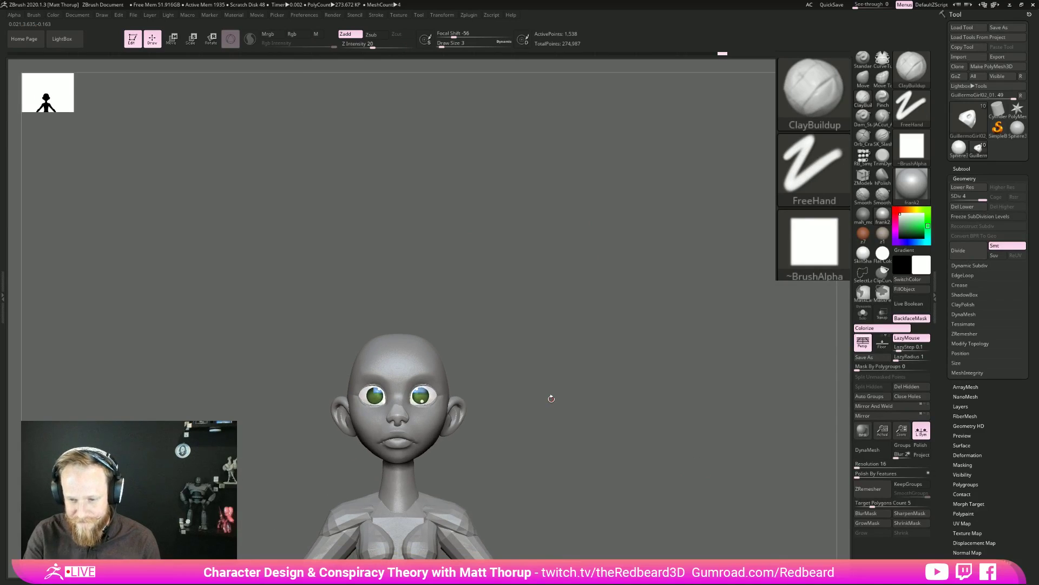
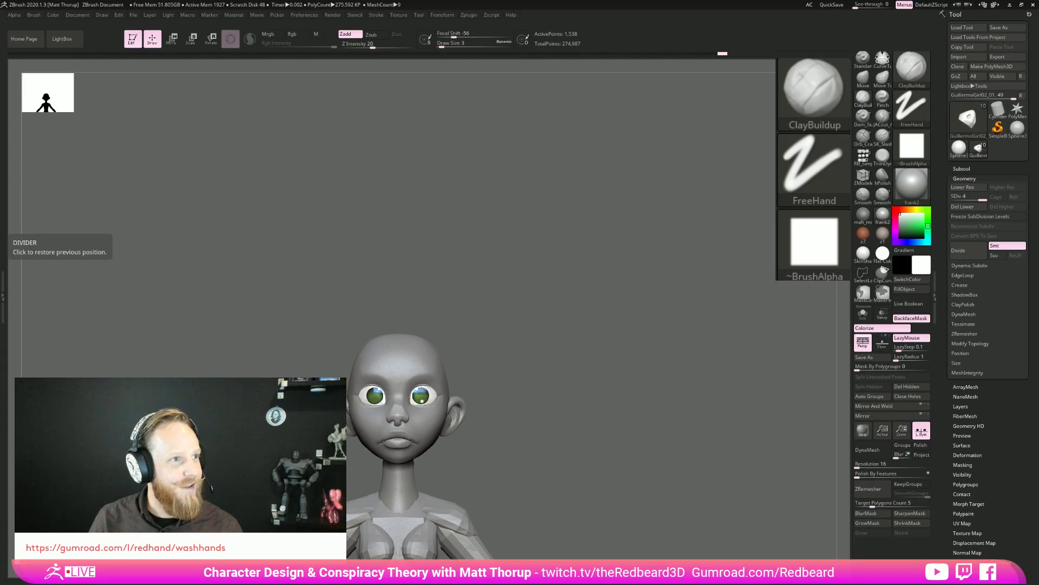
{"action": "mouse_move", "coordinate": [433, 263]}
{"action": "left_mouse_down"}
{"action": "mouse_move", "coordinate": [440, 290]}
{"action": "mouse_move", "coordinate": [506, 305]}
{"action": "mouse_move", "coordinate": [575, 434]}
{"action": "mouse_move", "coordinate": [642, 243]}
{"action": "mouse_move", "coordinate": [610, 320]}
{"action": "mouse_move", "coordinate": [632, 320]}
{"action": "mouse_move", "coordinate": [645, 343]}
{"action": "mouse_move", "coordinate": [536, 377]}
{"action": "left_mouse_up"}
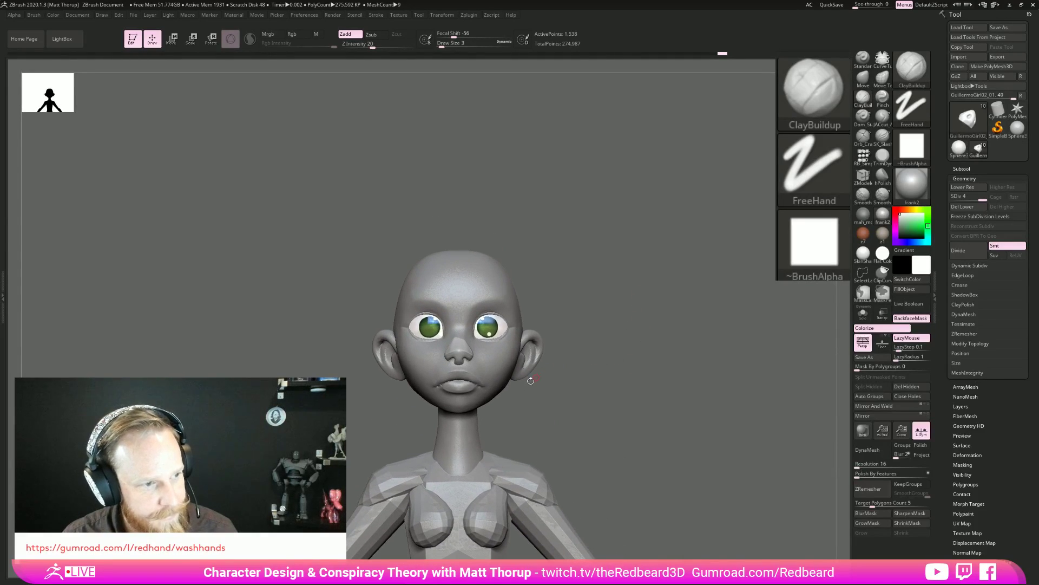
{"action": "mouse_move", "coordinate": [623, 346]}
{"action": "left_mouse_down"}
{"action": "mouse_move", "coordinate": [601, 388]}
{"action": "mouse_move", "coordinate": [475, 388]}
{"action": "mouse_move", "coordinate": [544, 373]}
{"action": "mouse_move", "coordinate": [467, 351]}
{"action": "left_mouse_up"}
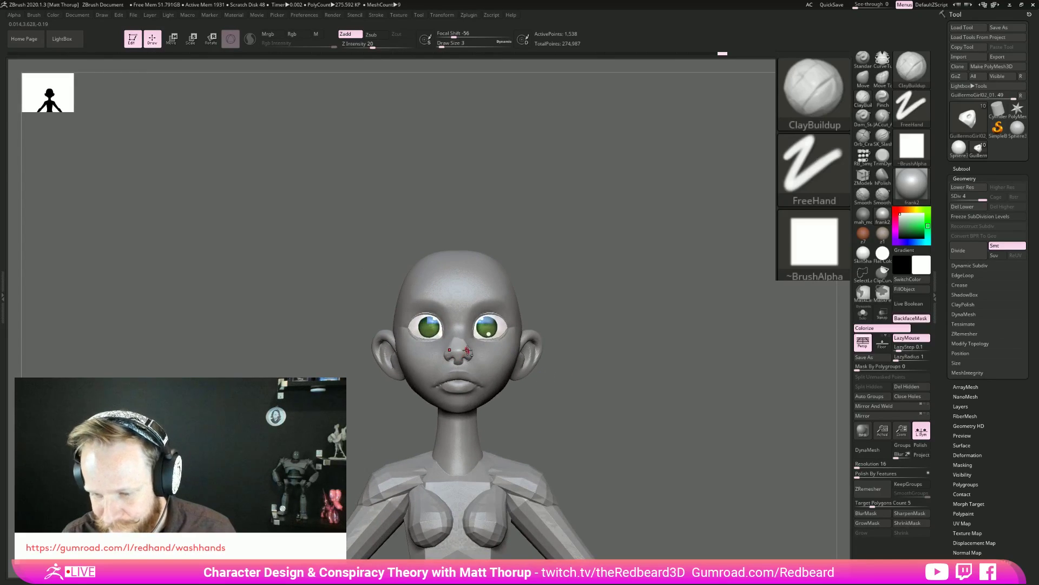
{"action": "mouse_move", "coordinate": [661, 355]}
{"action": "left_mouse_down", "text": "alt"}
{"action": "mouse_move", "coordinate": [717, 406]}
{"action": "mouse_move", "coordinate": [568, 348]}
{"action": "left_mouse_up", "text": "alt"}
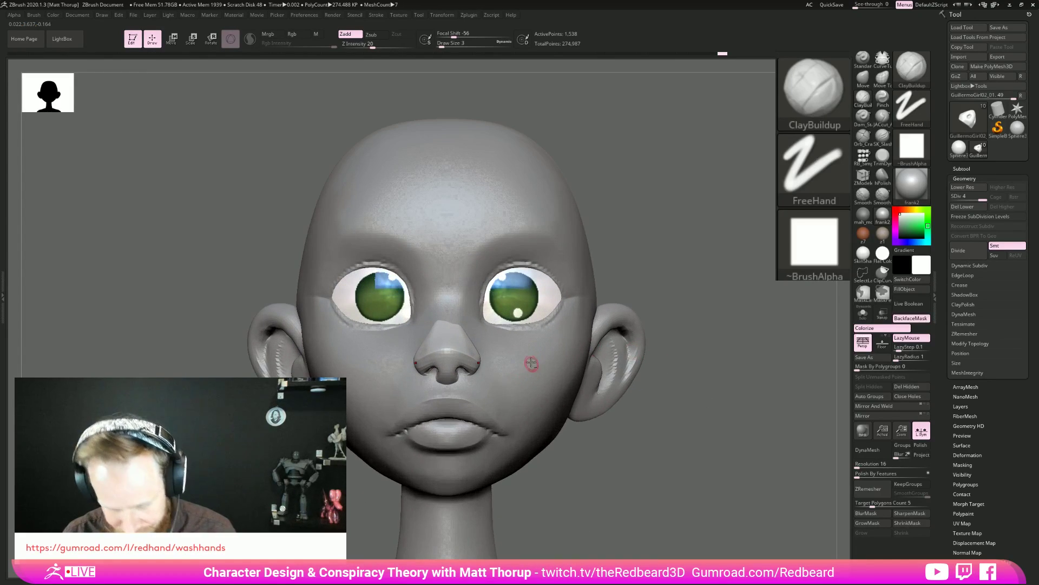
Delete the nose's lower subdivision levels, then mirror and weld the nose.
{"action": "key", "text": "b"}
{"action": "key", "text": "m"}
{"action": "key", "text": "v"}
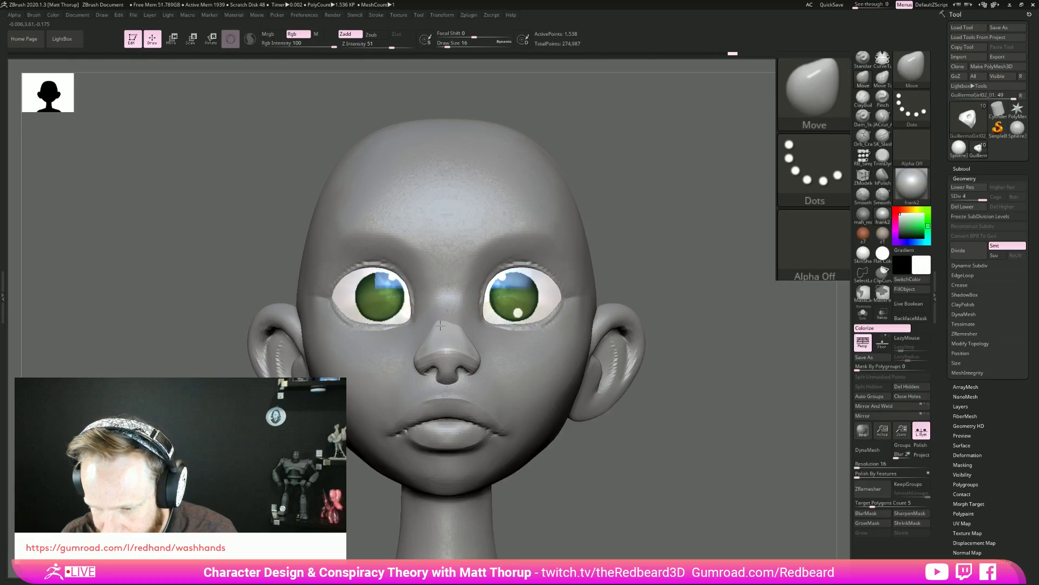
{"action": "left_click", "coordinate": [874, 406]}
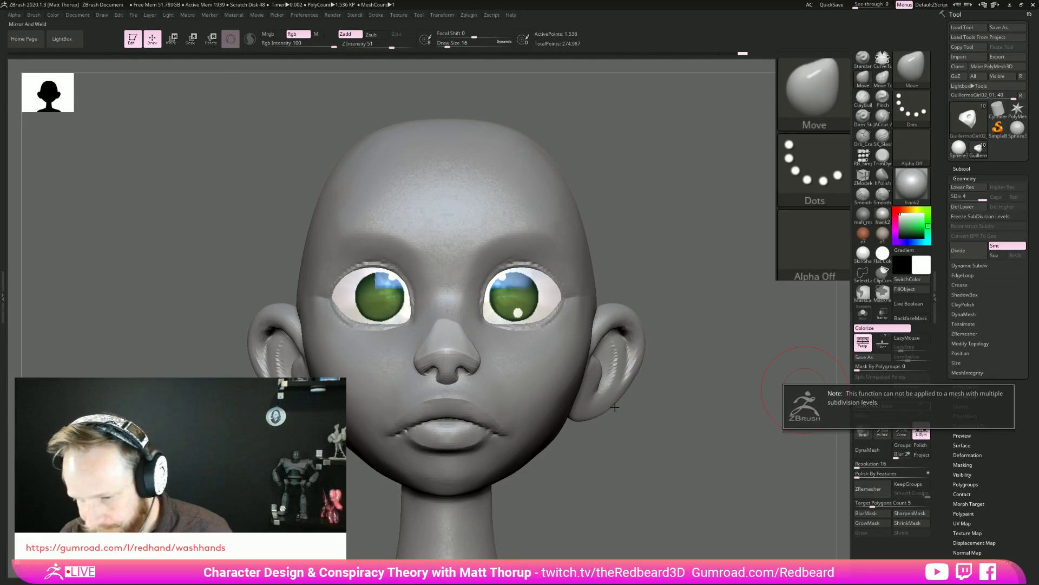
{"action": "left_click", "coordinate": [962, 207]}
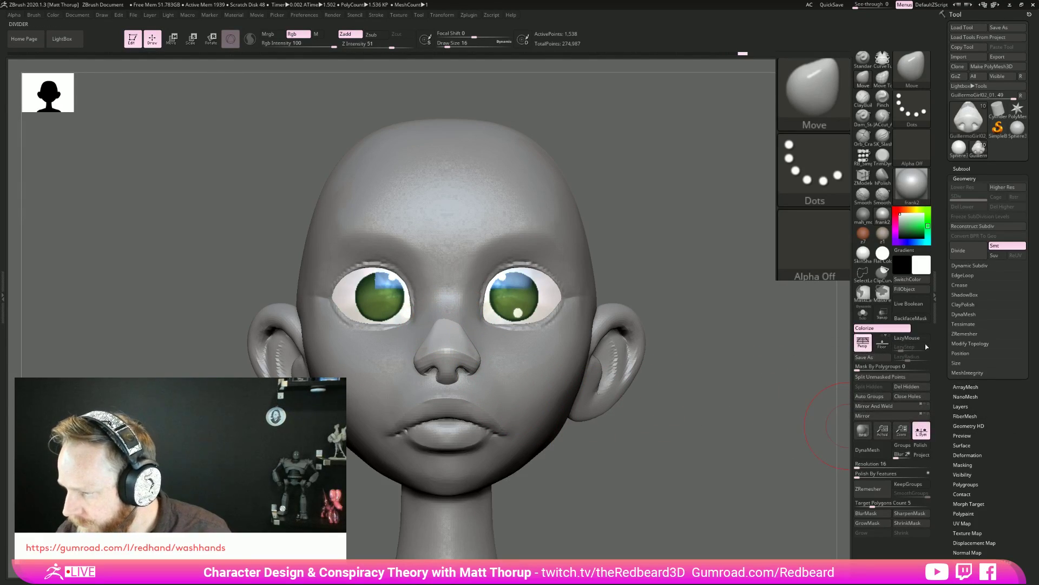
{"action": "left_click", "coordinate": [891, 407]}
{"action": "left_click_drag", "start_coordinate": [742, 436], "coordinate": [737, 432]}
{"action": "key", "text": "shift+f"}
{"action": "key", "text": "shift+f"}
Make the head mesh symmetrical with Mirror And Weld, and hide its polyframe.
{"action": "left_click", "coordinate": [520, 383], "text": "alt"}
{"action": "key", "text": "shift+f"}
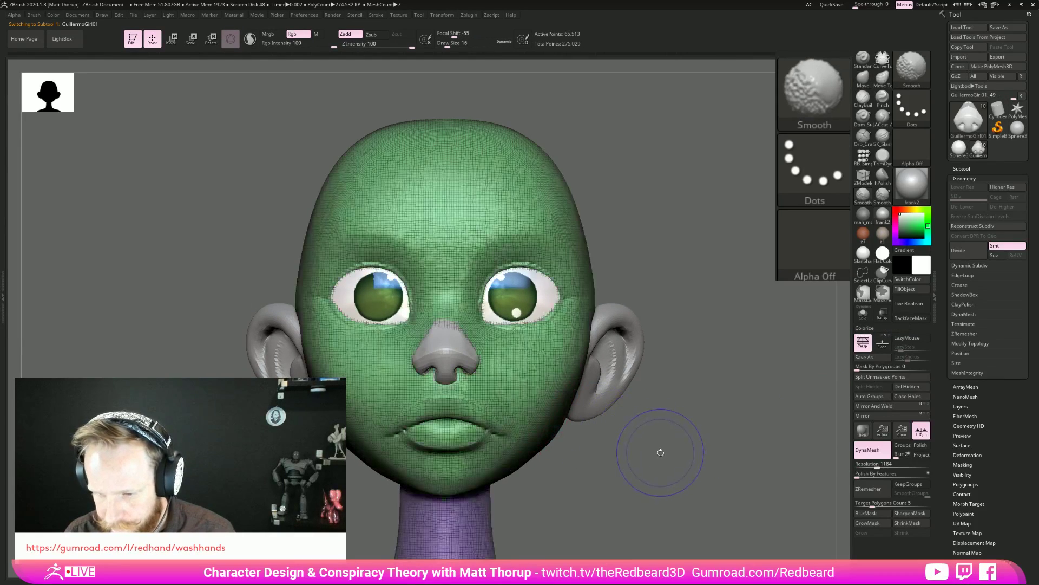
{"action": "key", "text": "b"}
{"action": "key", "text": "m"}
{"action": "key", "text": "v"}
{"action": "left_click", "coordinate": [896, 407]}
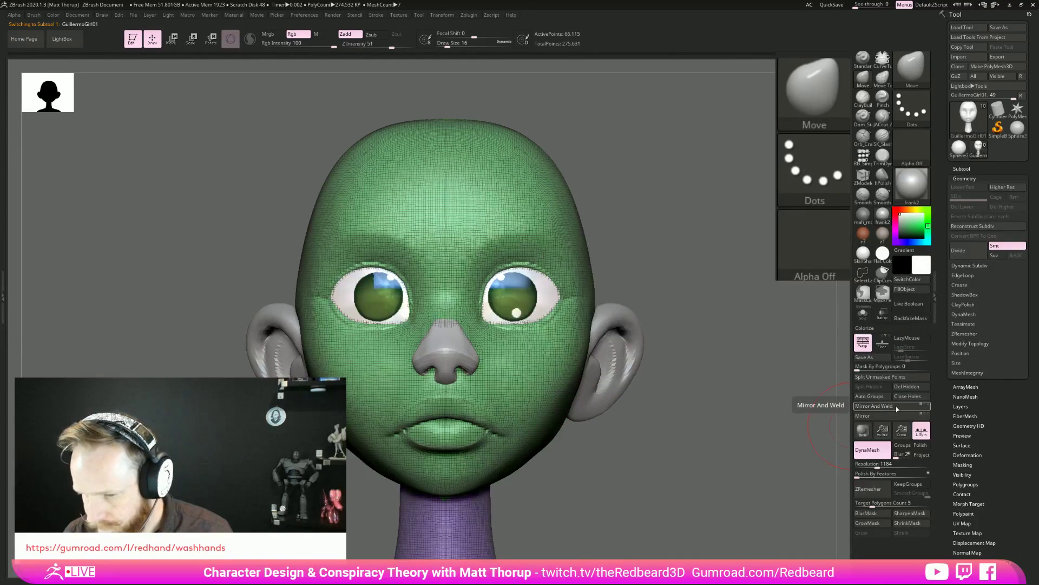
{"action": "key", "text": "shift+f"}
{"action": "left_click_drag", "start_coordinate": [722, 475], "coordinate": [728, 450], "text": "alt"}
{"action": "left_click_drag", "start_coordinate": [727, 450], "coordinate": [714, 457]}
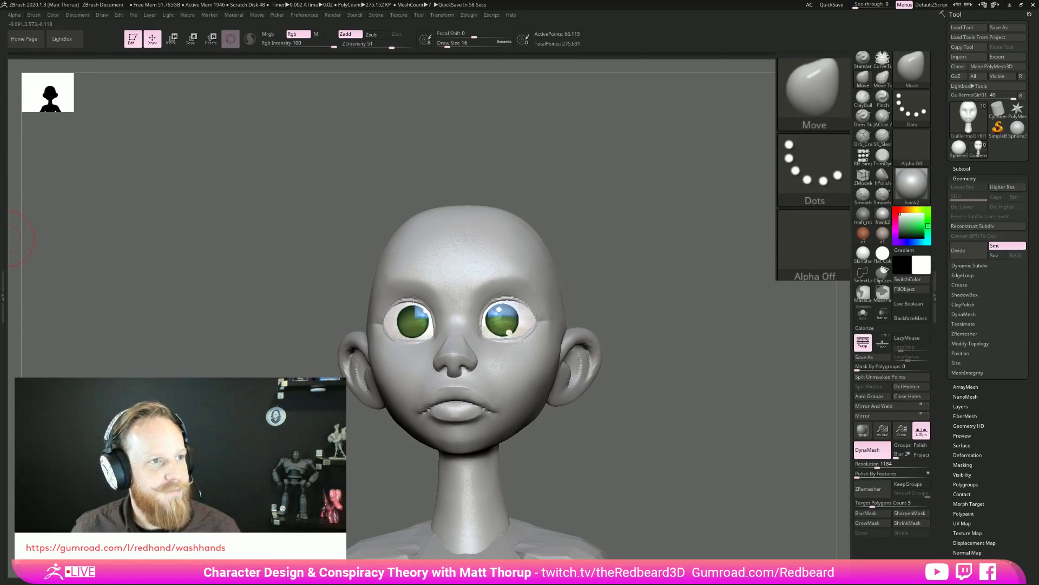
Examine the head's proportions from the front, three-quarter and side views.
{"action": "left_click_drag", "start_coordinate": [681, 369], "coordinate": [615, 391]}
{"action": "key", "text": "s"}
{"action": "left_click_drag", "start_coordinate": [552, 267], "coordinate": [563, 274]}
{"action": "key", "text": "shift"}
{"action": "left_click_drag", "start_coordinate": [649, 274], "coordinate": [704, 274]}
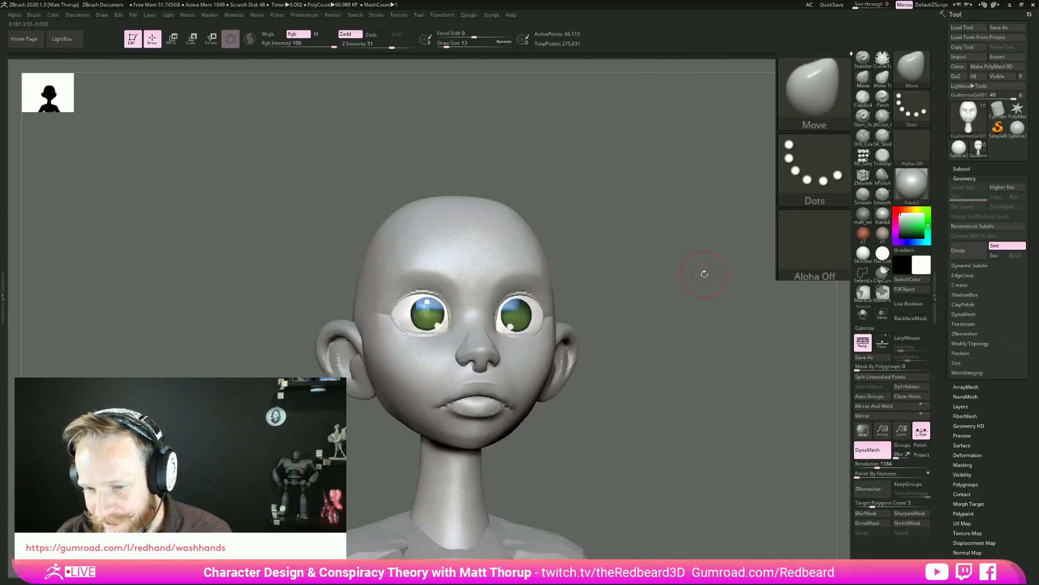
{"action": "left_click_drag", "start_coordinate": [643, 386], "coordinate": [692, 400]}
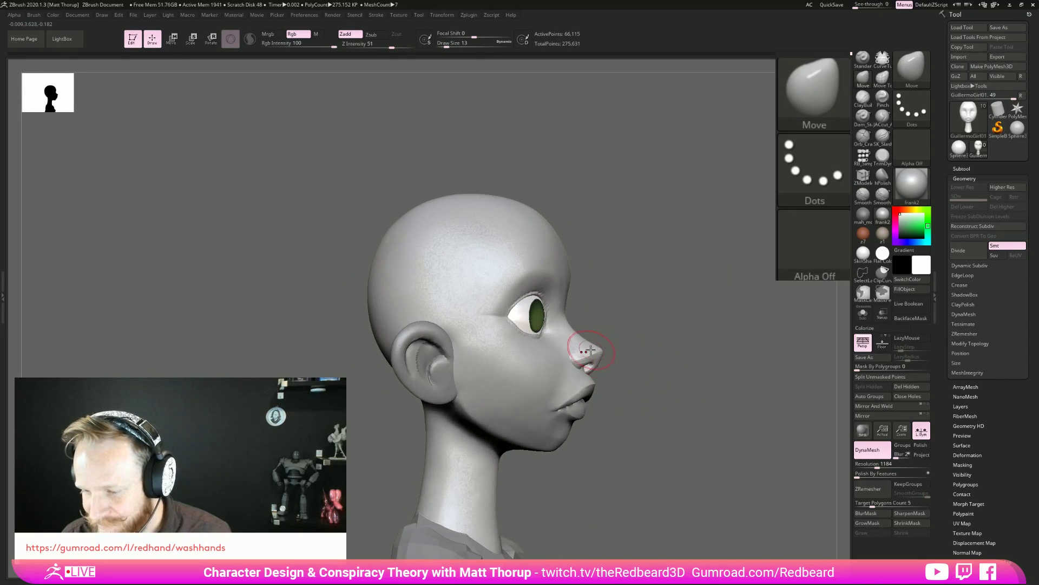
{"action": "left_click_drag", "start_coordinate": [674, 353], "coordinate": [628, 369]}
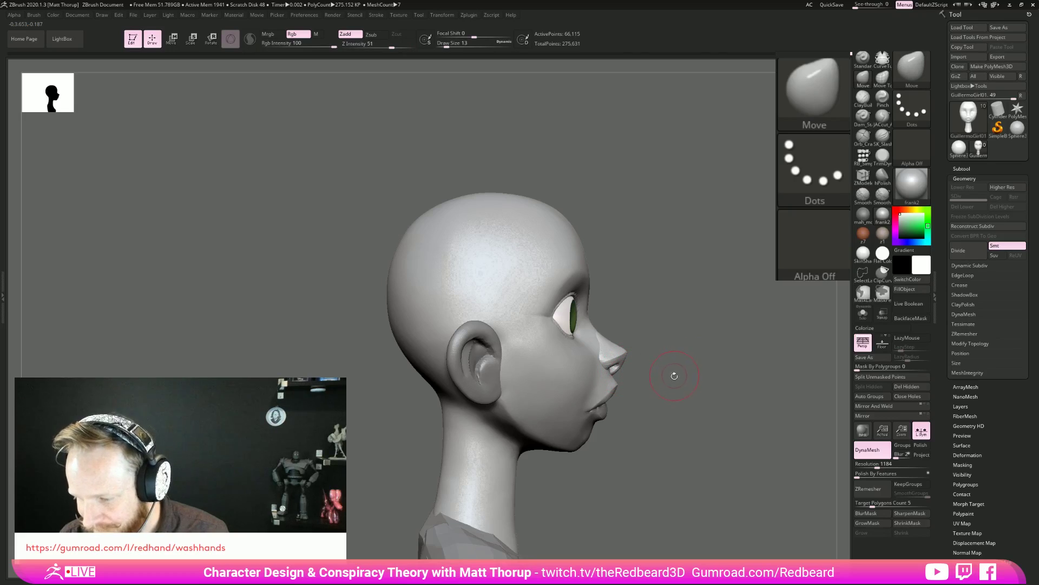
Select the nose and adjust its nostril wing in profile using the Move brush at draw size 12.
{"action": "mouse_move", "coordinate": [690, 380]}
{"action": "left_mouse_down"}
{"action": "mouse_move", "coordinate": [661, 366]}
{"action": "mouse_move", "coordinate": [540, 360]}
{"action": "left_mouse_up"}
{"action": "key", "text": "s"}
{"action": "key", "text": "s"}
{"action": "right_click_drag", "start_coordinate": [570, 359], "coordinate": [571, 375], "text": "ctrl"}
{"action": "left_click", "coordinate": [543, 357], "text": "alt"}
{"action": "key", "text": "s"}
{"action": "left_click_drag", "start_coordinate": [543, 358], "coordinate": [541, 358]}
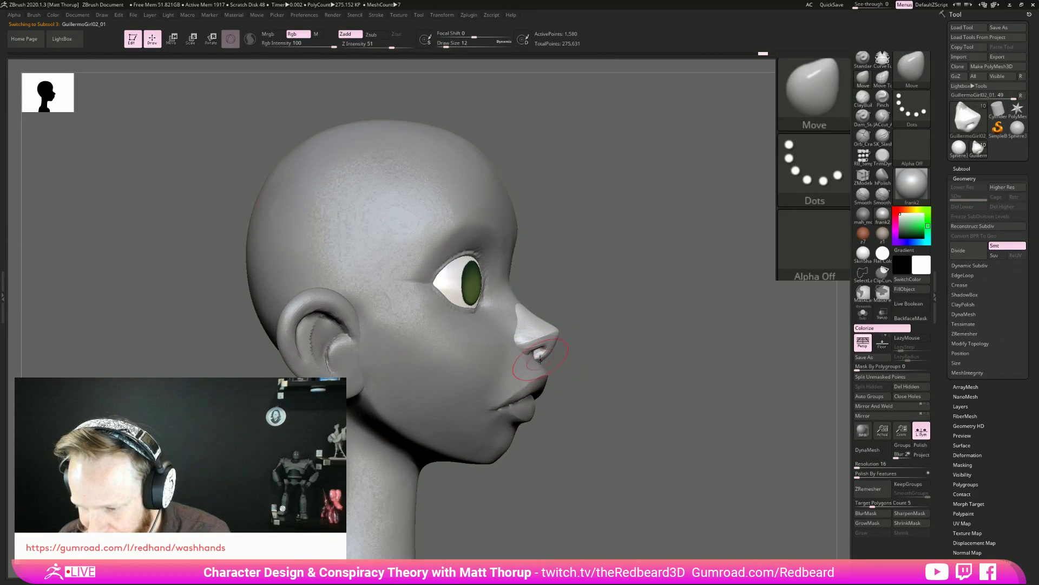
Refine the nostril and nose tip from the opposite profile with the Move brush at draw size 9.
{"action": "right_click_drag", "start_coordinate": [576, 372], "coordinate": [526, 370]}
{"action": "left_click_drag", "start_coordinate": [526, 370], "coordinate": [538, 353]}
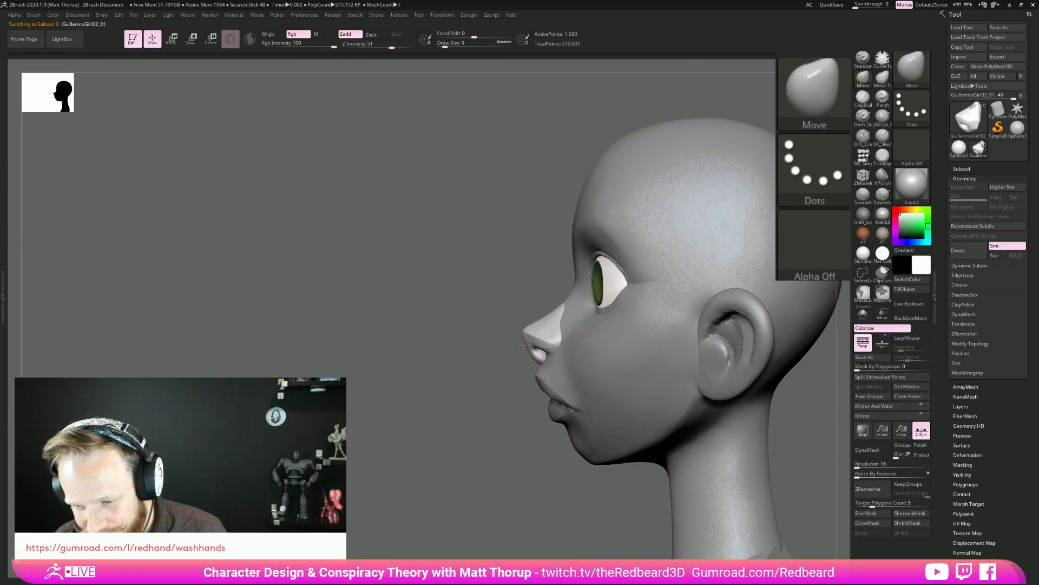
{"action": "key", "text": "bracketleft"}
{"action": "mouse_move", "coordinate": [532, 355]}
{"action": "left_mouse_down"}
{"action": "mouse_move", "coordinate": [538, 361]}
{"action": "mouse_move", "coordinate": [524, 346]}
{"action": "left_mouse_up"}
{"action": "key", "text": "s"}
Subdivide the nose to subdivision level 2.
{"action": "mouse_move", "coordinate": [485, 395]}
{"action": "left_mouse_down", "text": "shift"}
{"action": "mouse_move", "coordinate": [668, 429]}
{"action": "mouse_move", "coordinate": [747, 432]}
{"action": "mouse_move", "coordinate": [652, 420]}
{"action": "mouse_move", "coordinate": [641, 452]}
{"action": "mouse_move", "coordinate": [662, 455]}
{"action": "left_mouse_up", "text": "shift"}
{"action": "key", "text": "ctrl"}
{"action": "left_click_drag", "start_coordinate": [553, 414], "coordinate": [613, 423], "text": "alt"}
{"action": "mouse_move", "coordinate": [613, 423]}
{"action": "left_mouse_down"}
{"action": "mouse_move", "coordinate": [590, 428]}
{"action": "mouse_move", "coordinate": [682, 423]}
{"action": "left_mouse_up"}
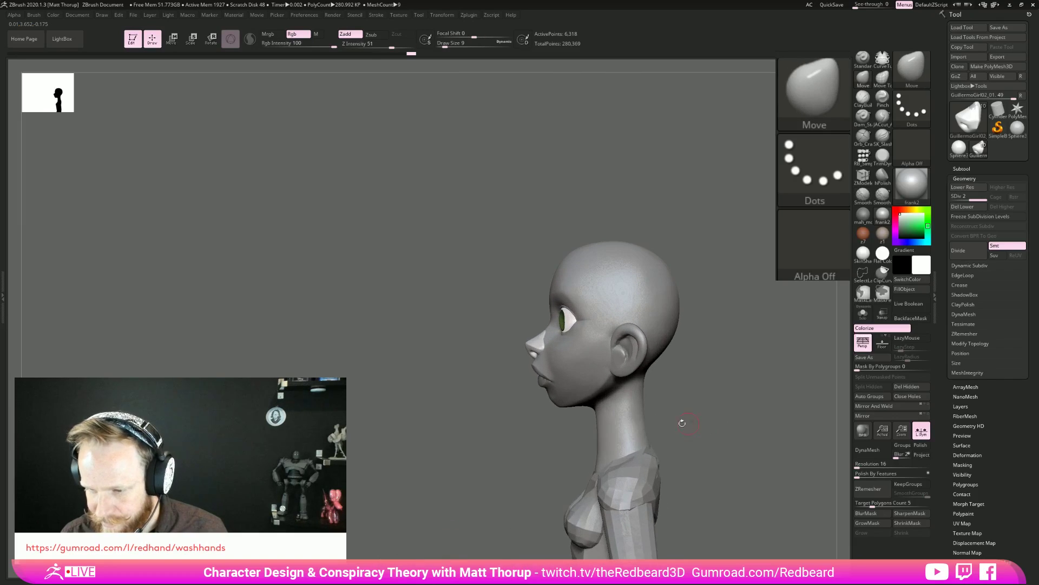
Select the head mesh and show the list of subtools.
{"action": "left_click", "coordinate": [571, 374], "text": "alt"}
{"action": "left_click_drag", "start_coordinate": [503, 448], "coordinate": [623, 412]}
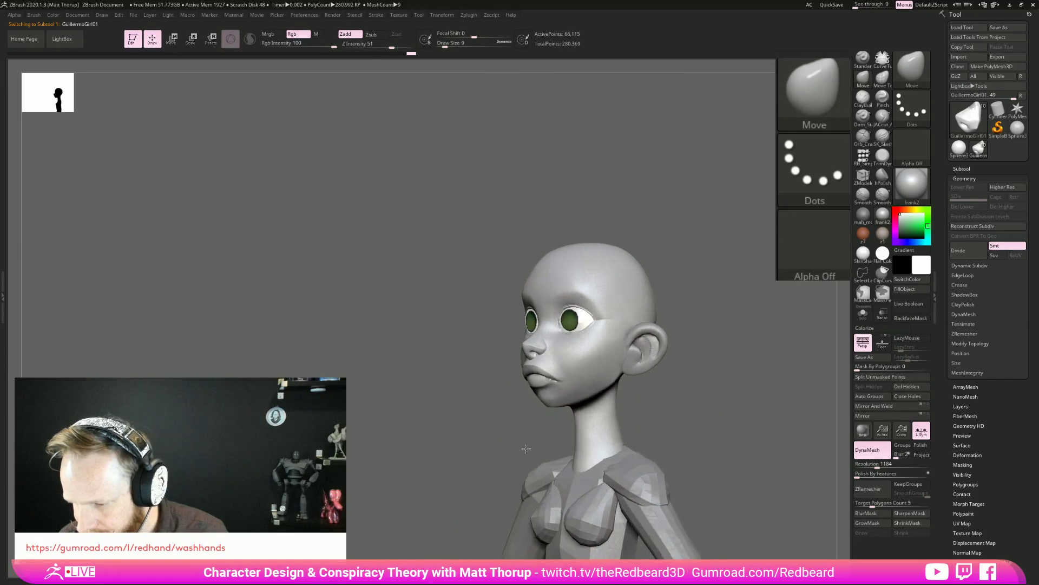
{"action": "left_click", "coordinate": [964, 168]}
{"action": "left_click_drag", "start_coordinate": [713, 397], "coordinate": [531, 416], "text": "shift"}
{"action": "key", "text": "shift+f"}
{"action": "key", "text": "shift+f"}
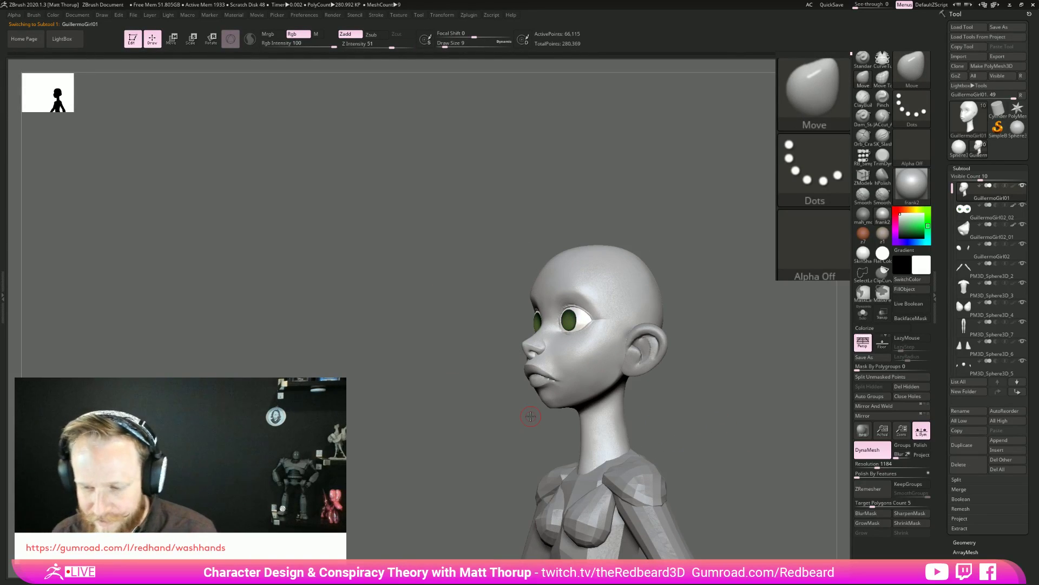
{"action": "mouse_move", "coordinate": [713, 383]}
{"action": "left_mouse_down", "text": "shift"}
{"action": "mouse_move", "coordinate": [726, 381]}
{"action": "mouse_move", "coordinate": [698, 372]}
{"action": "mouse_move", "coordinate": [711, 377]}
{"action": "left_mouse_up", "text": "shift"}
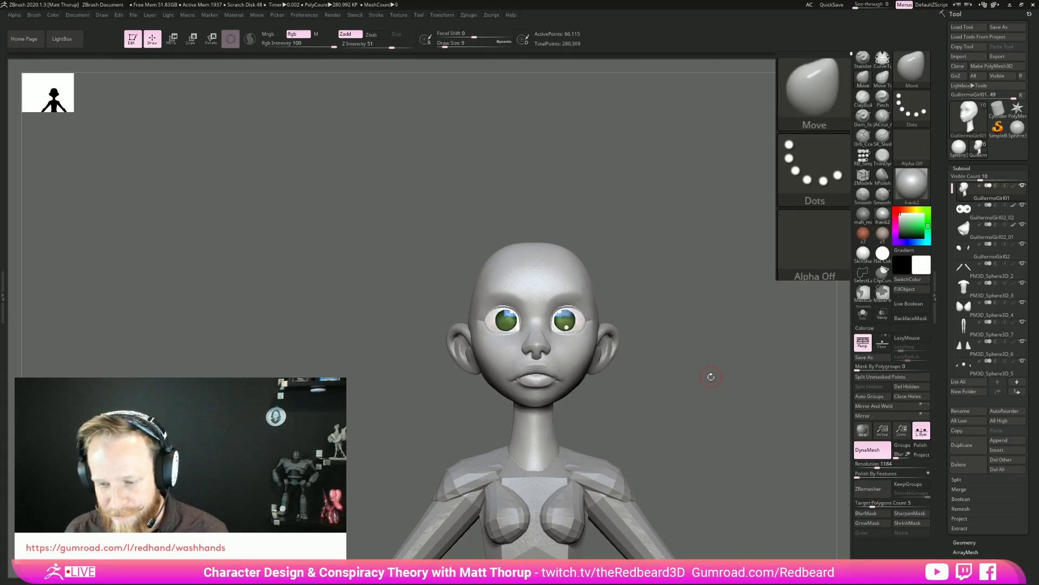
Check the head on its own in Solo mode, then review the whole character from the front.
{"action": "left_click", "coordinate": [863, 313]}
{"action": "left_click", "coordinate": [863, 313]}
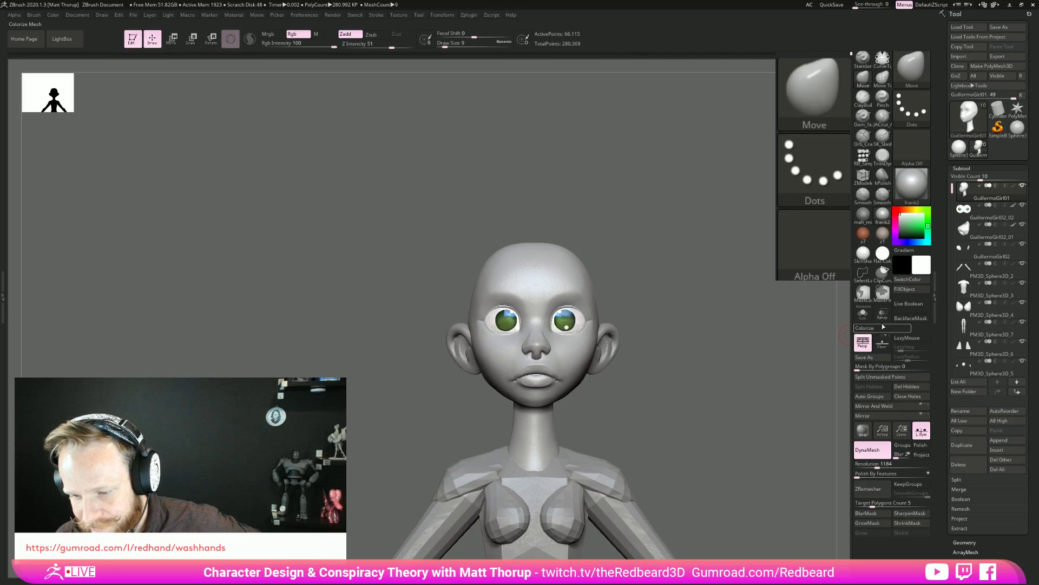
{"action": "left_click", "coordinate": [863, 313]}
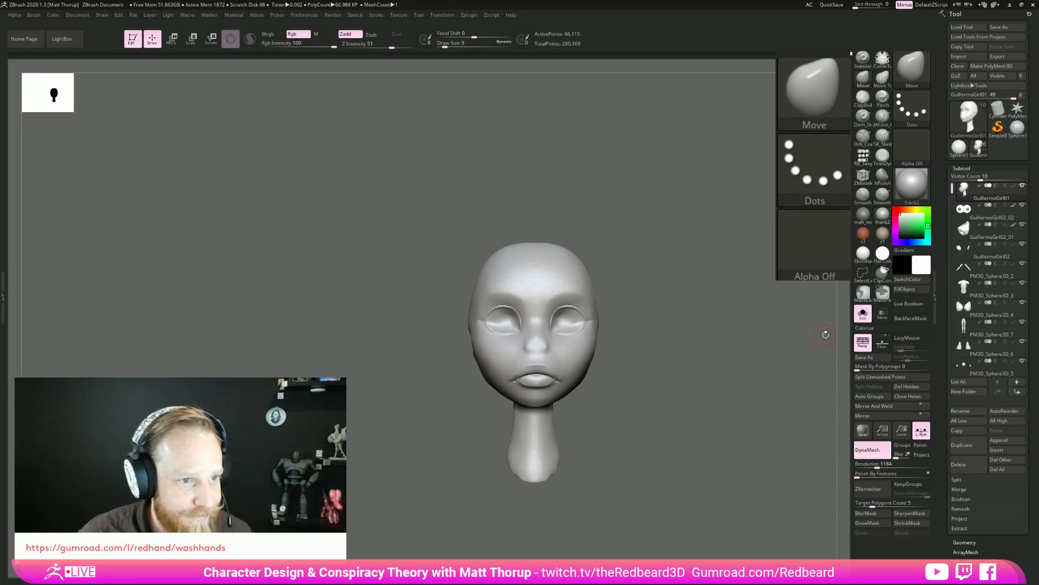
{"action": "left_click", "coordinate": [863, 313]}
{"action": "left_click_drag", "start_coordinate": [705, 393], "coordinate": [746, 409]}
{"action": "left_click_drag", "start_coordinate": [702, 435], "coordinate": [608, 406]}
{"action": "left_click_drag", "start_coordinate": [707, 399], "coordinate": [776, 381]}
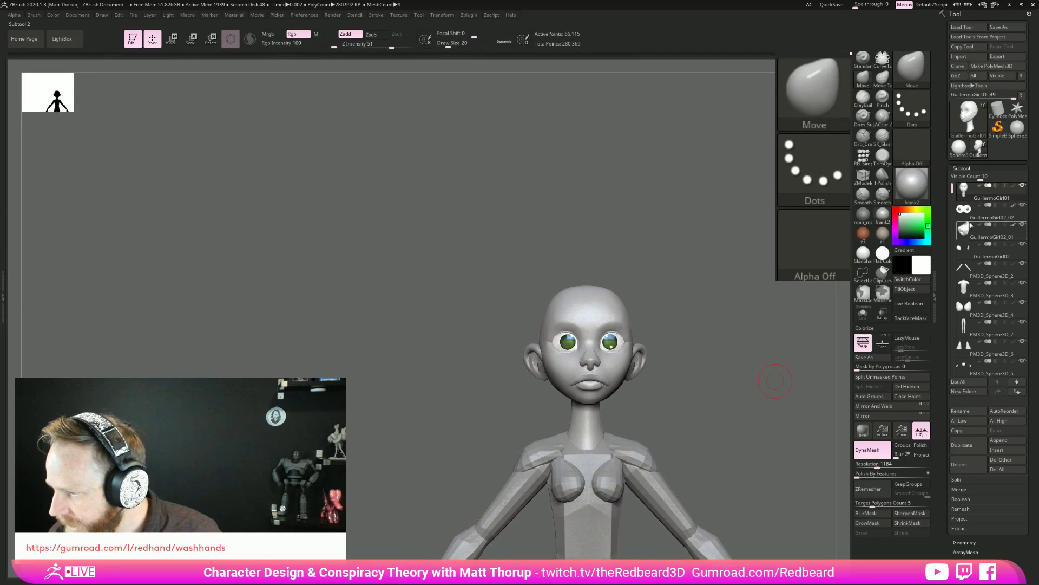
Reorder the subtools so the nose and ears sit directly below the head.
{"action": "left_click", "coordinate": [984, 228]}
{"action": "left_click_drag", "start_coordinate": [985, 227], "coordinate": [986, 206]}
{"action": "left_click", "coordinate": [983, 226]}
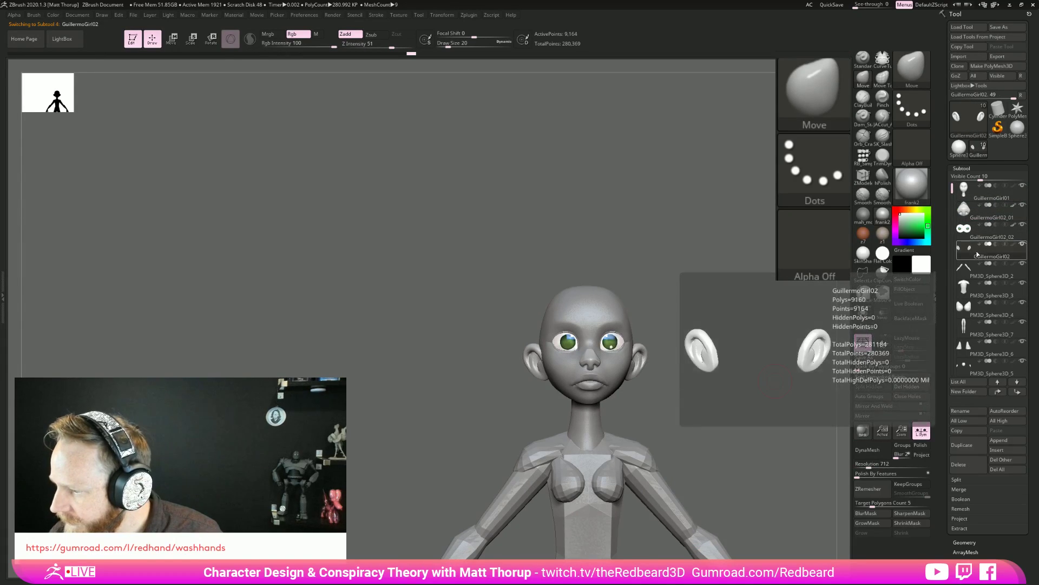
Merge the nose and ears into the head subtool with MergeDown.
{"action": "left_click", "coordinate": [979, 196]}
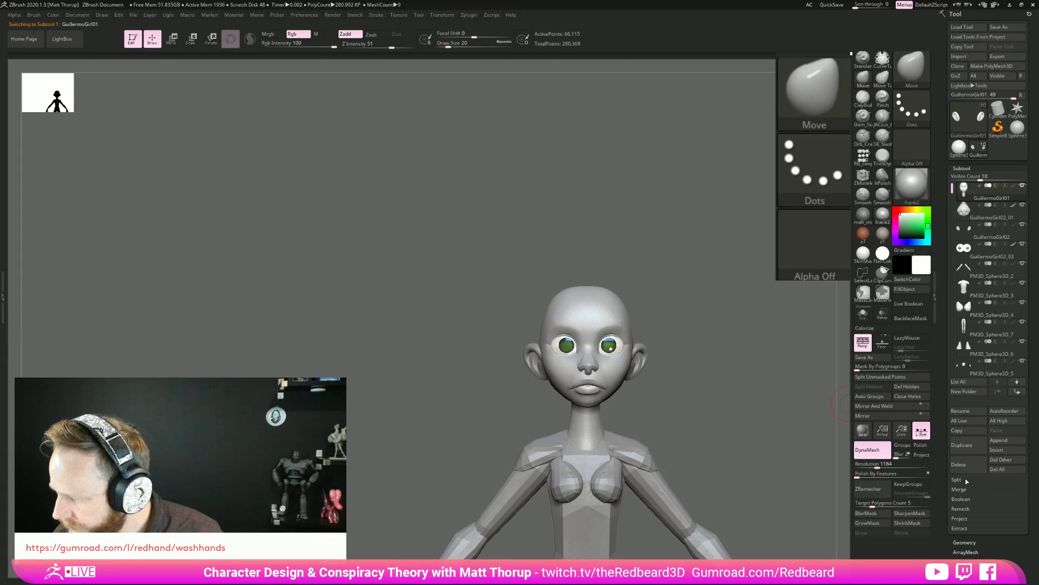
{"action": "left_click", "coordinate": [982, 490]}
{"action": "left_click", "coordinate": [972, 499]}
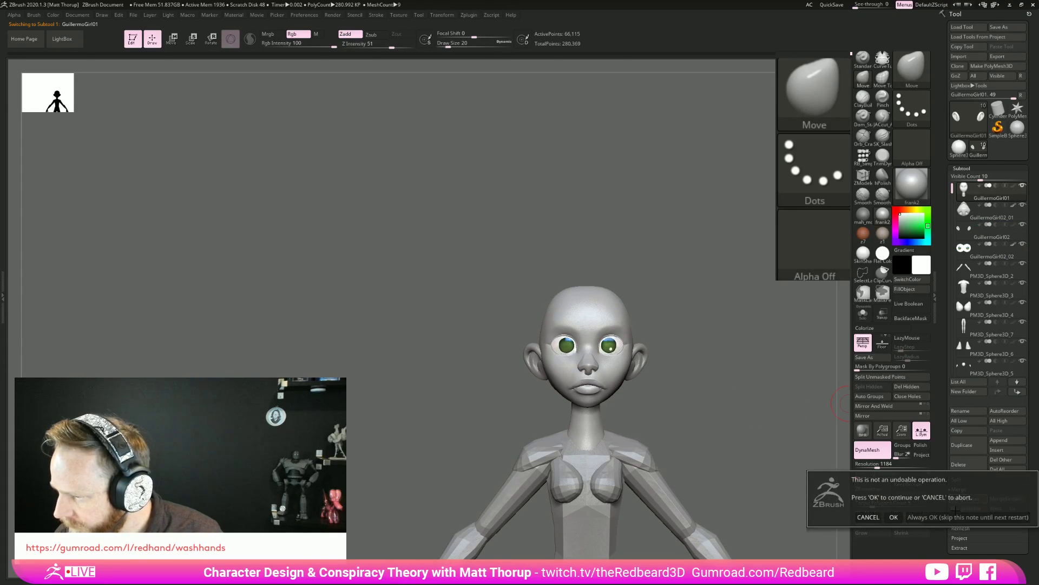
{"action": "left_click", "coordinate": [974, 503]}
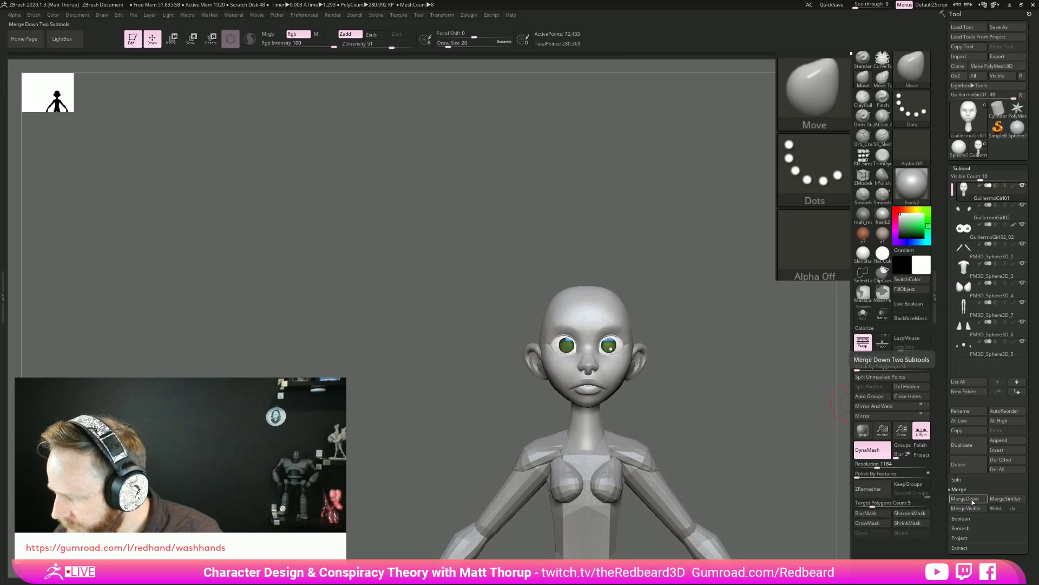
{"action": "left_click", "coordinate": [958, 500]}
{"action": "left_click", "coordinate": [893, 517]}
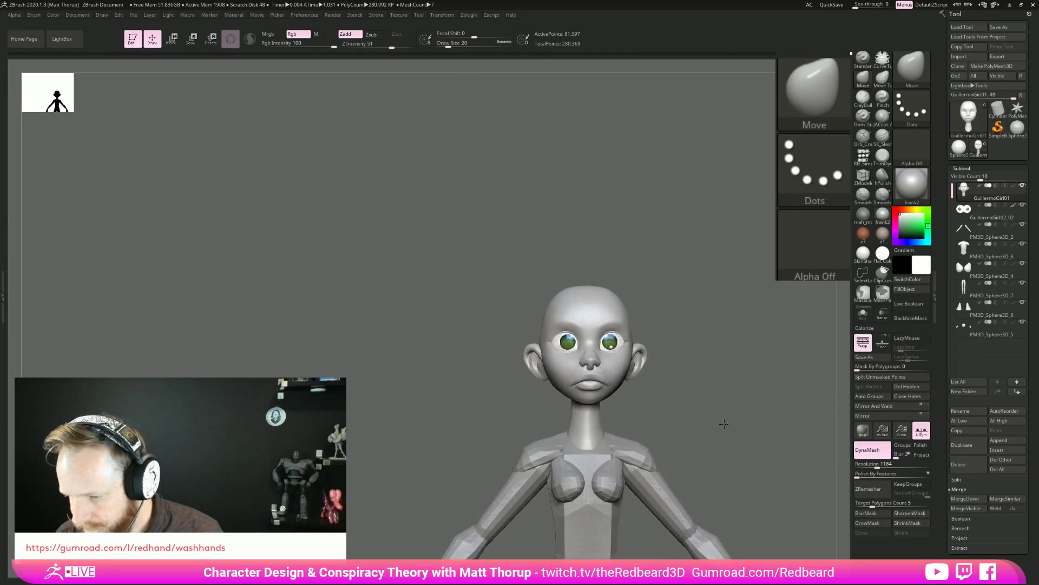
Try remeshing the merged head with DynaMesh at resolution 1488, once with Polish and once without it.
{"action": "left_click_drag", "start_coordinate": [712, 427], "coordinate": [687, 467], "text": "alt"}
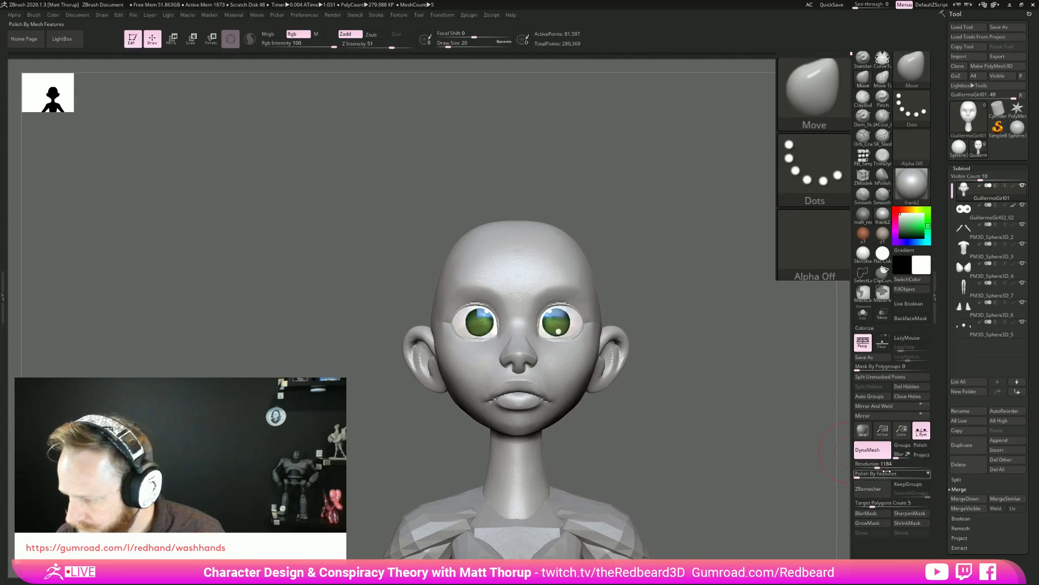
{"action": "left_click_drag", "start_coordinate": [881, 467], "coordinate": [882, 467]}
{"action": "left_click", "coordinate": [919, 445]}
{"action": "left_click", "coordinate": [868, 450]}
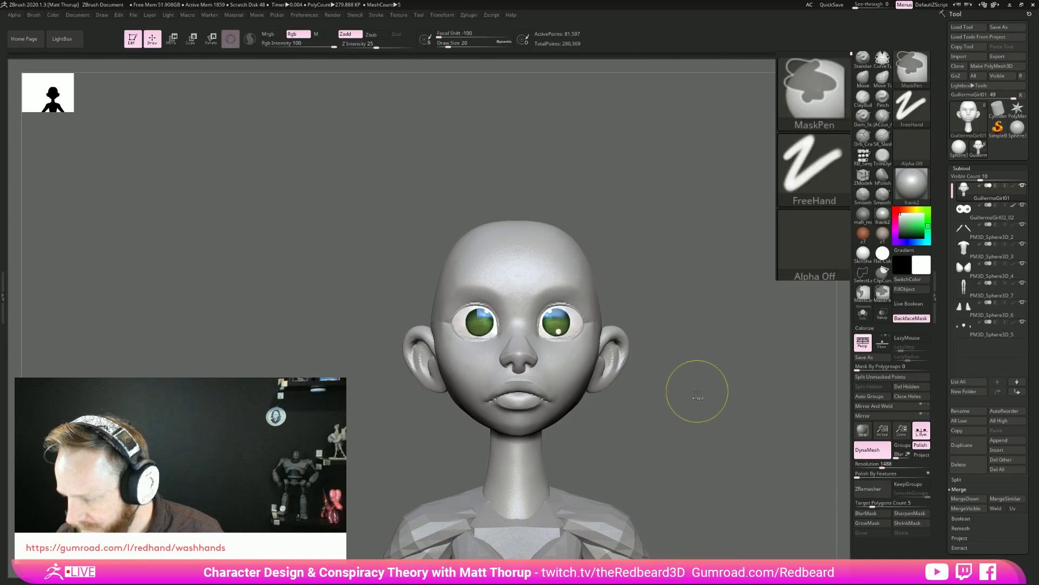
{"action": "left_click_drag", "start_coordinate": [714, 459], "coordinate": [692, 454]}
{"action": "key", "text": "ctrl+z"}
{"action": "left_click", "coordinate": [921, 445]}
{"action": "left_click_drag", "start_coordinate": [740, 440], "coordinate": [750, 483], "text": "ctrl"}
{"action": "key", "text": "ctrl+z"}
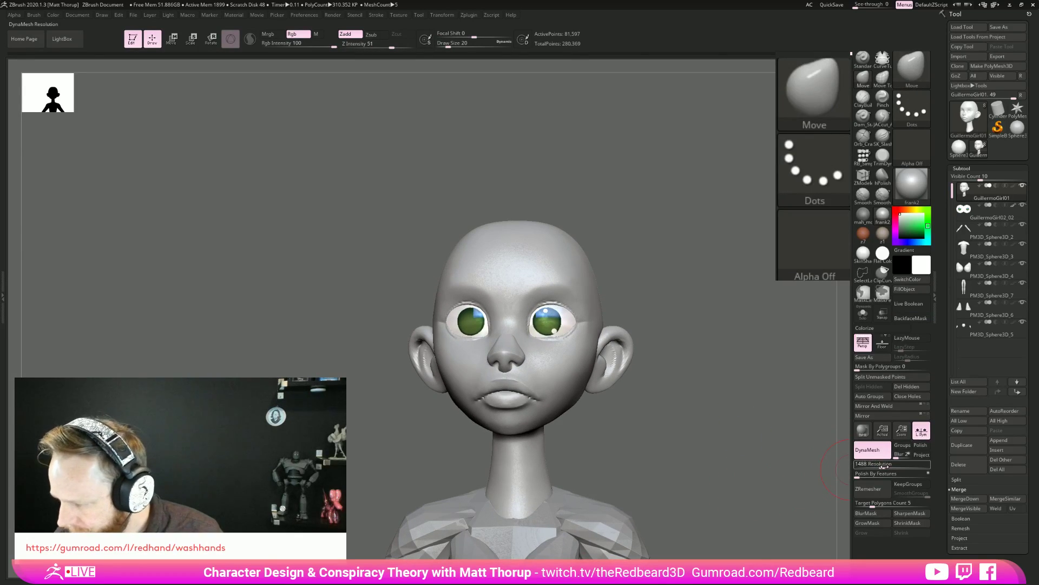
Remesh the merged head with DynaMesh at resolution 1768.
{"action": "left_click_drag", "start_coordinate": [883, 465], "coordinate": [887, 459]}
{"action": "mouse_move", "coordinate": [750, 409]}
{"action": "left_mouse_down", "text": "ctrl"}
{"action": "mouse_move", "coordinate": [753, 485]}
{"action": "mouse_move", "coordinate": [735, 468]}
{"action": "mouse_move", "coordinate": [752, 470]}
{"action": "mouse_move", "coordinate": [735, 466]}
{"action": "left_mouse_up", "text": "ctrl"}
Smooth the seam where the ear joins the head and the inner ear fold, using draw sizes 7 and 3.
{"action": "key", "text": "s"}
{"action": "left_click_drag", "start_coordinate": [570, 373], "coordinate": [572, 370]}
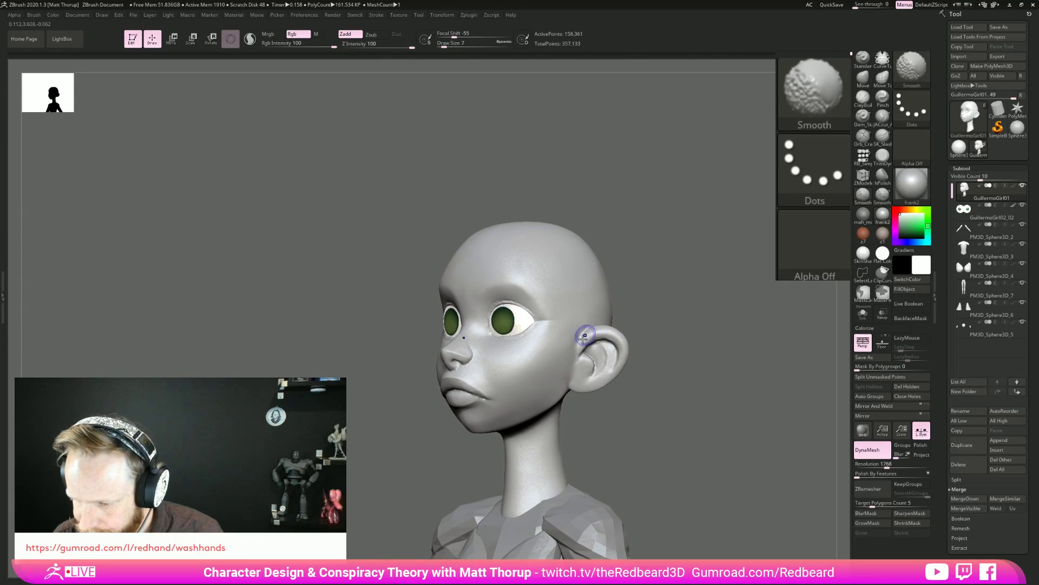
{"action": "mouse_move", "coordinate": [686, 361]}
{"action": "left_mouse_down", "text": "alt"}
{"action": "mouse_move", "coordinate": [717, 422]}
{"action": "mouse_move", "coordinate": [710, 409]}
{"action": "left_mouse_up", "text": "alt"}
{"action": "key", "text": "s"}
{"action": "left_click_drag", "start_coordinate": [621, 349], "coordinate": [617, 349]}
{"action": "left_click_drag", "start_coordinate": [612, 353], "coordinate": [609, 355], "text": "shift"}
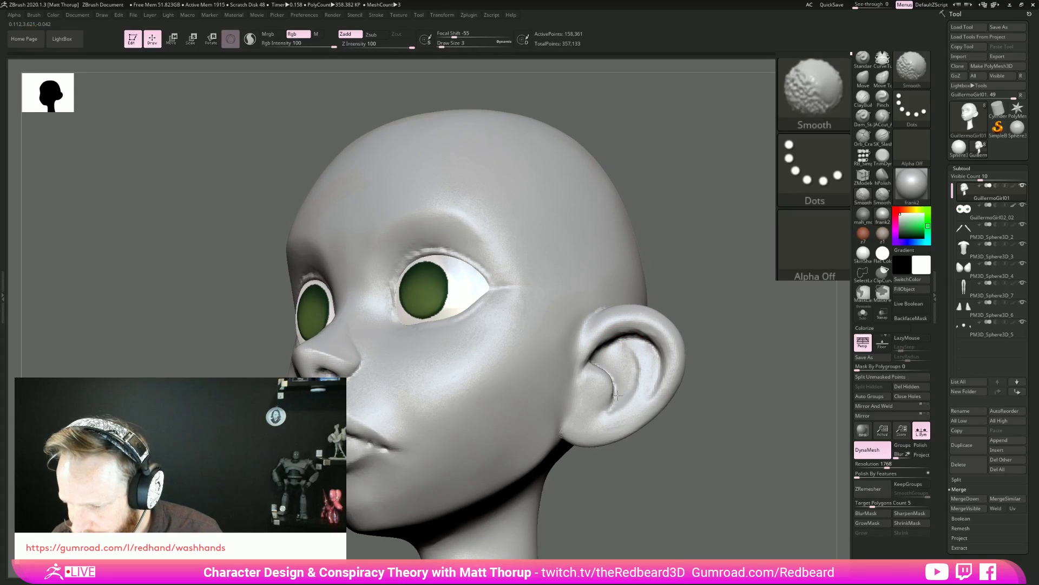
Reshape the front flap of the ear with the Move Topological brush and smooth the inner ear.
{"action": "key", "text": "s"}
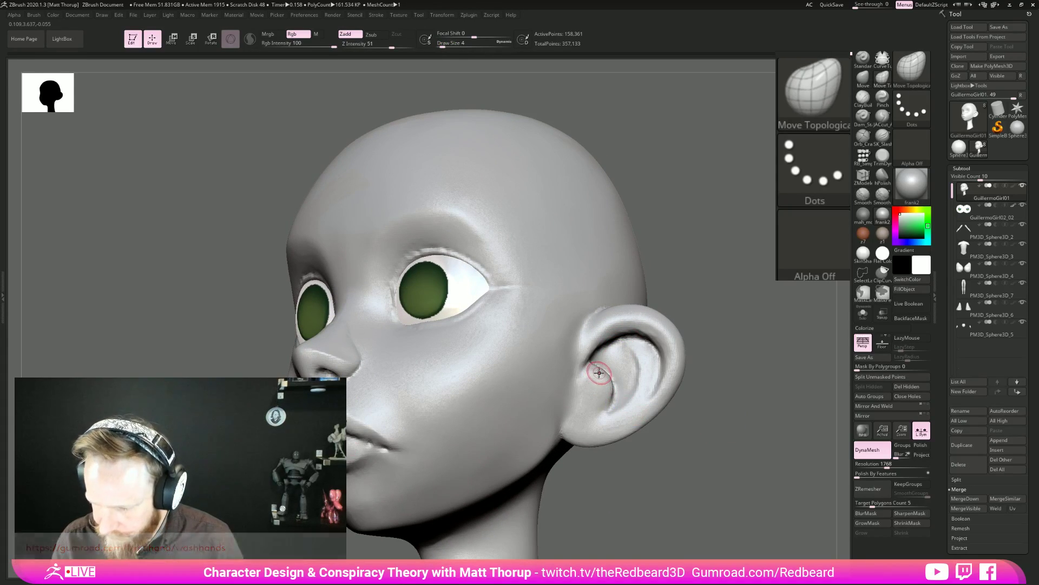
{"action": "left_click", "coordinate": [599, 371]}
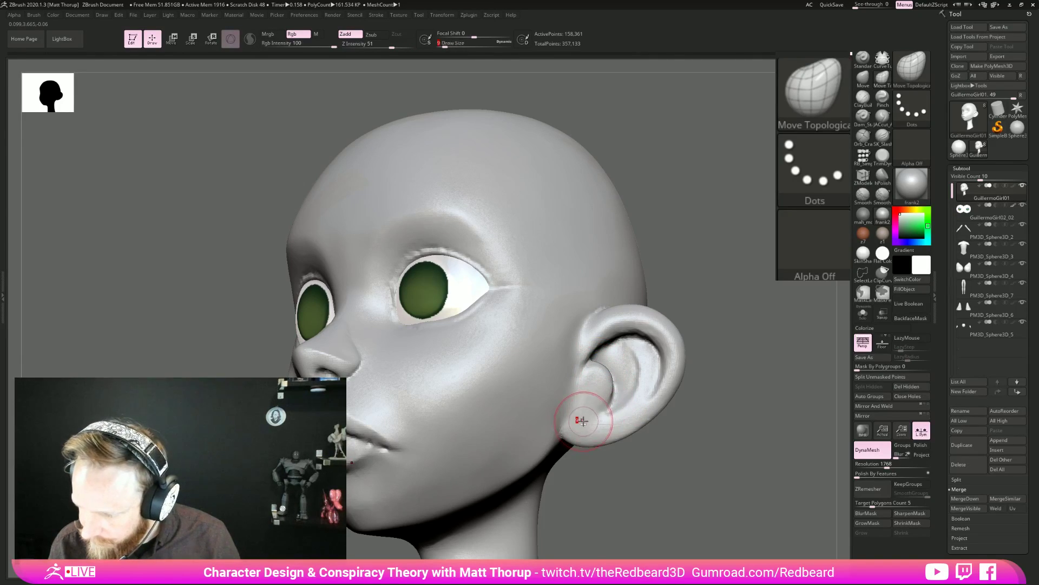
{"action": "key", "text": "shift"}
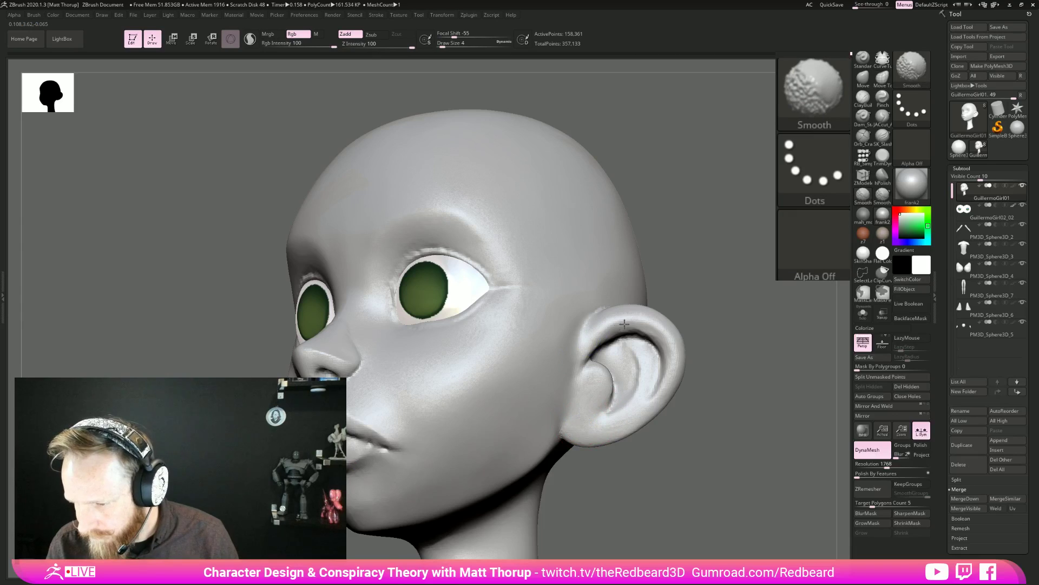
{"action": "key", "text": "s"}
{"action": "mouse_move", "coordinate": [632, 346]}
{"action": "left_mouse_down", "text": "shift"}
{"action": "mouse_move", "coordinate": [650, 394]}
{"action": "mouse_move", "coordinate": [623, 427]}
{"action": "mouse_move", "coordinate": [661, 385]}
{"action": "mouse_move", "coordinate": [626, 430]}
{"action": "left_mouse_up", "text": "shift"}
Smooth the transition between the nose and the face at draw size 4.
{"action": "mouse_move", "coordinate": [717, 475]}
{"action": "left_mouse_down"}
{"action": "mouse_move", "coordinate": [737, 496]}
{"action": "mouse_move", "coordinate": [774, 504]}
{"action": "left_mouse_up"}
{"action": "key", "text": "shift"}
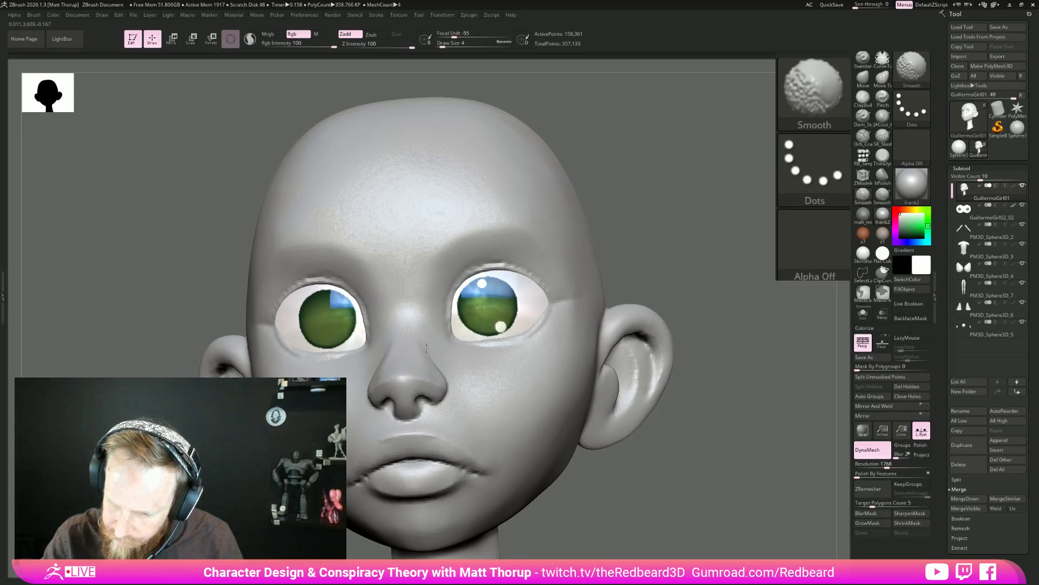
{"action": "mouse_move", "coordinate": [724, 488]}
{"action": "left_mouse_down", "text": "alt"}
{"action": "mouse_move", "coordinate": [617, 478]}
{"action": "mouse_move", "coordinate": [624, 486]}
{"action": "mouse_move", "coordinate": [675, 408]}
{"action": "mouse_move", "coordinate": [621, 447]}
{"action": "left_mouse_up", "text": "alt"}
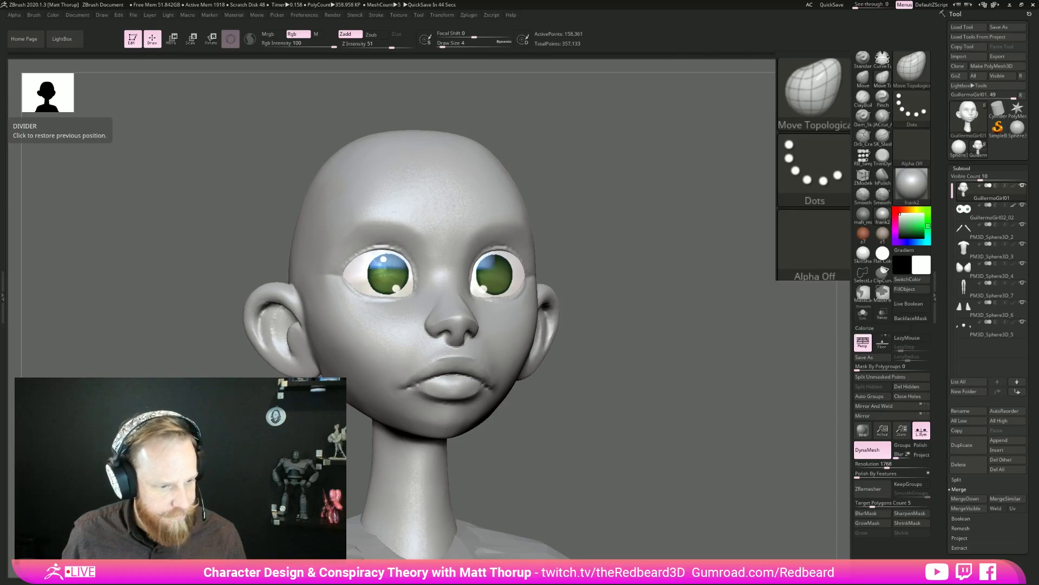
{"action": "key", "text": "alt+Tab"}
{"action": "key", "text": "alt+Tab"}
{"action": "key", "text": "alt+Tab"}
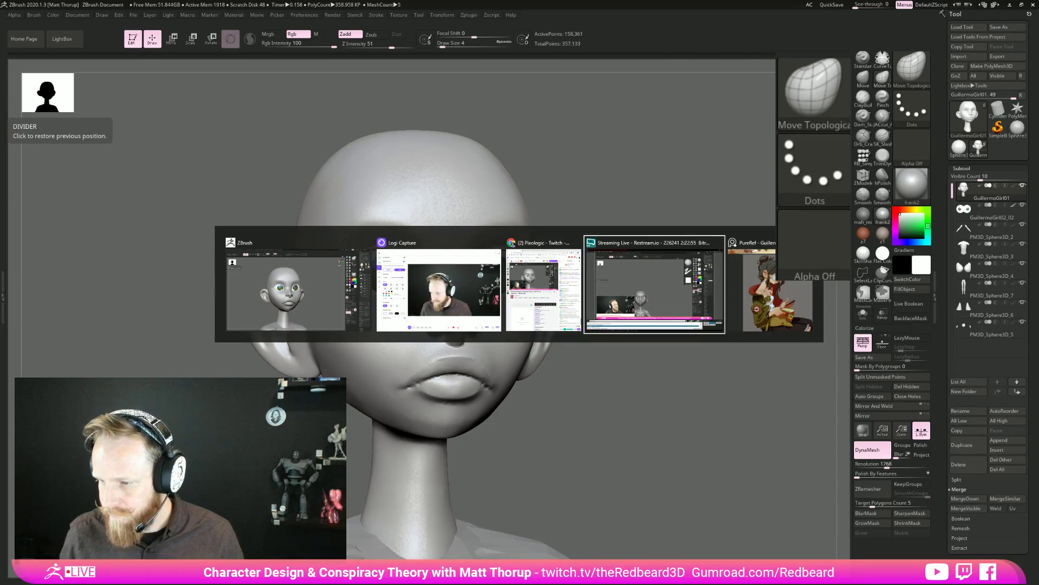
{"action": "key", "text": "Escape"}
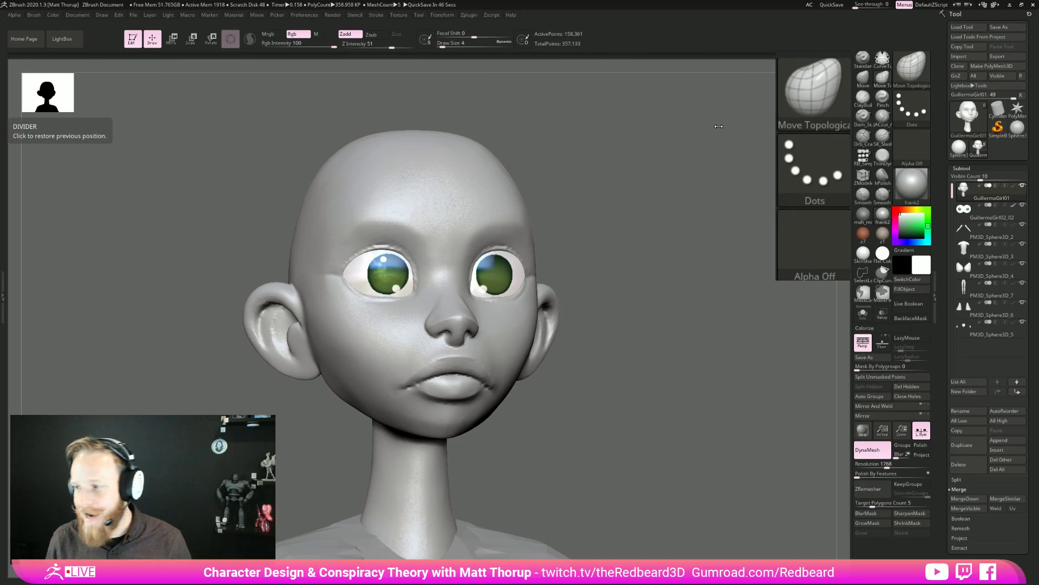
Adjust the nose in profile with the Move brush at a small draw size.
{"action": "mouse_move", "coordinate": [685, 253]}
{"action": "left_mouse_down"}
{"action": "mouse_move", "coordinate": [673, 269]}
{"action": "mouse_move", "coordinate": [687, 311]}
{"action": "mouse_move", "coordinate": [699, 314]}
{"action": "mouse_move", "coordinate": [659, 353]}
{"action": "mouse_move", "coordinate": [654, 452]}
{"action": "mouse_move", "coordinate": [662, 443]}
{"action": "mouse_move", "coordinate": [650, 445]}
{"action": "mouse_move", "coordinate": [681, 440]}
{"action": "mouse_move", "coordinate": [608, 416]}
{"action": "left_mouse_up"}
{"action": "key", "text": "b"}
{"action": "key", "text": "m"}
{"action": "key", "text": "v"}
{"action": "key", "text": "s"}
{"action": "mouse_move", "coordinate": [499, 316]}
{"action": "left_mouse_down"}
{"action": "mouse_move", "coordinate": [507, 348]}
{"action": "mouse_move", "coordinate": [469, 320]}
{"action": "left_mouse_up"}
{"action": "key", "text": "s"}
{"action": "key", "text": "s"}
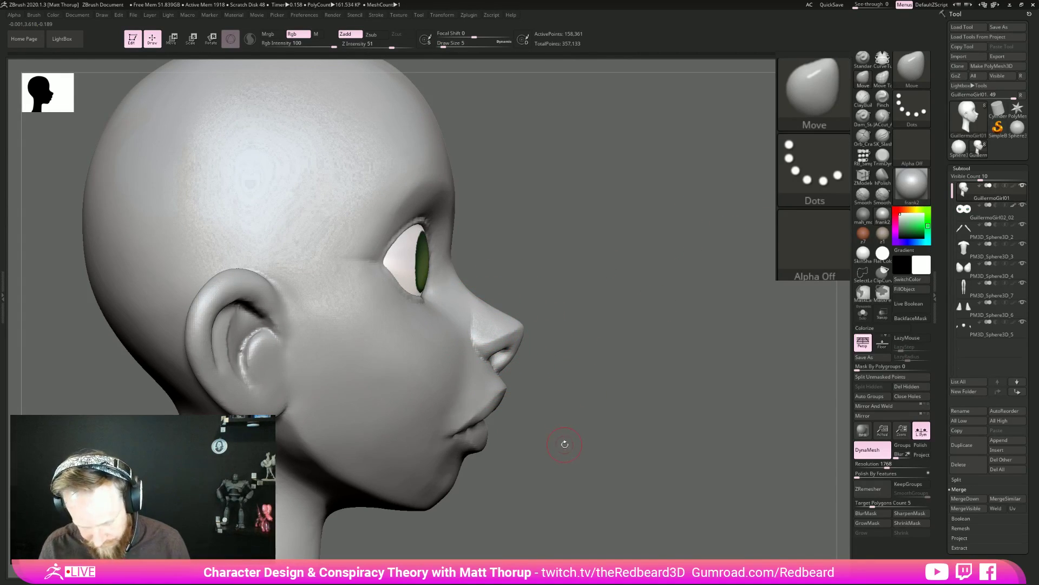
Carve the crease around the nostril wing with the KNIFE brush, redoing the first stroke at draw size 7.
{"action": "key", "text": "b"}
{"action": "key", "text": "k"}
{"action": "key", "text": "n"}
{"action": "left_click_drag", "start_coordinate": [555, 287], "coordinate": [521, 308]}
{"action": "key", "text": "s"}
{"action": "left_click_drag", "start_coordinate": [469, 328], "coordinate": [470, 328]}
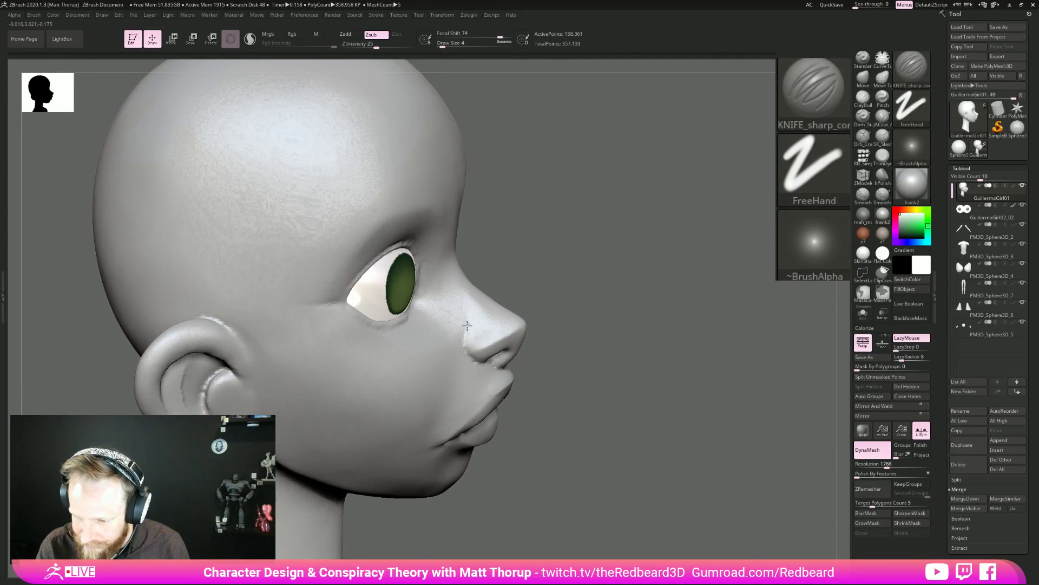
{"action": "key", "text": "ctrl+z"}
{"action": "key", "text": "s"}
{"action": "left_click_drag", "start_coordinate": [466, 332], "coordinate": [471, 330]}
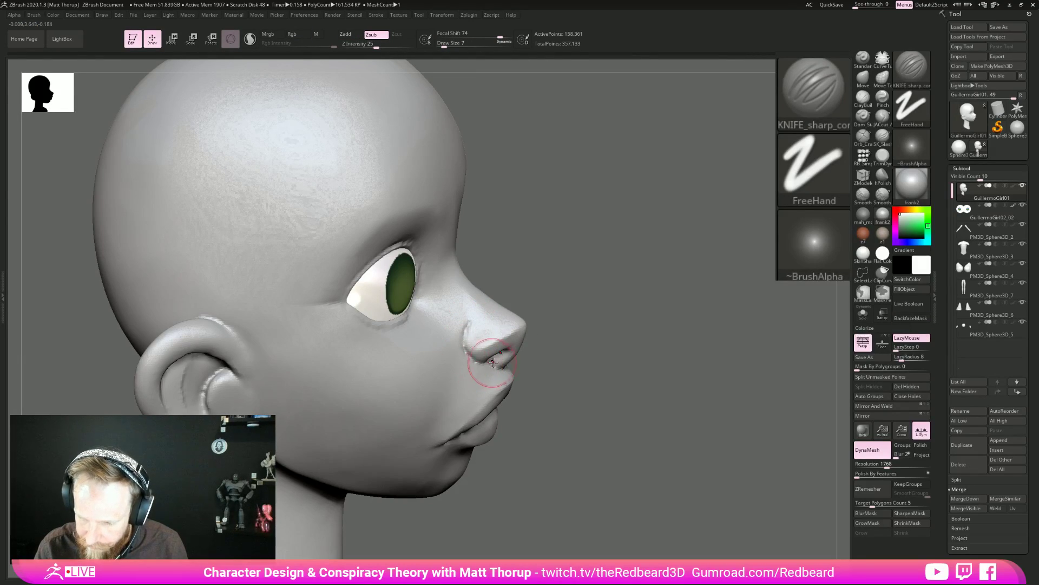
Refine the crease behind the nostril wing with finer KNIFE strokes and smooth the area above it.
{"action": "mouse_move", "coordinate": [574, 346]}
{"action": "left_mouse_down"}
{"action": "mouse_move", "coordinate": [558, 343]}
{"action": "mouse_move", "coordinate": [595, 343]}
{"action": "left_mouse_up"}
{"action": "key", "text": "s"}
{"action": "left_click_drag", "start_coordinate": [473, 334], "coordinate": [471, 334]}
{"action": "key", "text": "shift"}
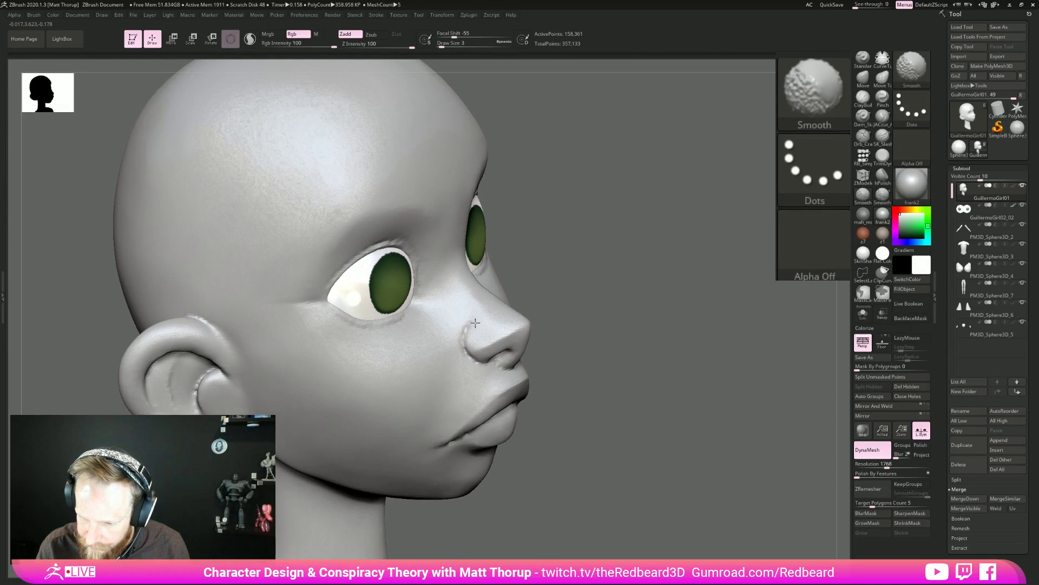
{"action": "mouse_move", "coordinate": [597, 337]}
{"action": "left_mouse_down"}
{"action": "mouse_move", "coordinate": [680, 318]}
{"action": "mouse_move", "coordinate": [675, 367]}
{"action": "mouse_move", "coordinate": [599, 364]}
{"action": "mouse_move", "coordinate": [625, 360]}
{"action": "mouse_move", "coordinate": [645, 380]}
{"action": "mouse_move", "coordinate": [601, 365]}
{"action": "mouse_move", "coordinate": [675, 332]}
{"action": "mouse_move", "coordinate": [671, 364]}
{"action": "mouse_move", "coordinate": [623, 378]}
{"action": "left_mouse_up"}
{"action": "key", "text": "s"}
{"action": "left_click_drag", "start_coordinate": [476, 338], "coordinate": [477, 338]}
Switch the sculpt to the darker grey modeling material.
{"action": "left_click_drag", "start_coordinate": [642, 321], "coordinate": [610, 318]}
{"action": "left_click", "coordinate": [863, 235]}
{"action": "left_click_drag", "start_coordinate": [646, 369], "coordinate": [476, 340]}
{"action": "left_click", "coordinate": [863, 215]}
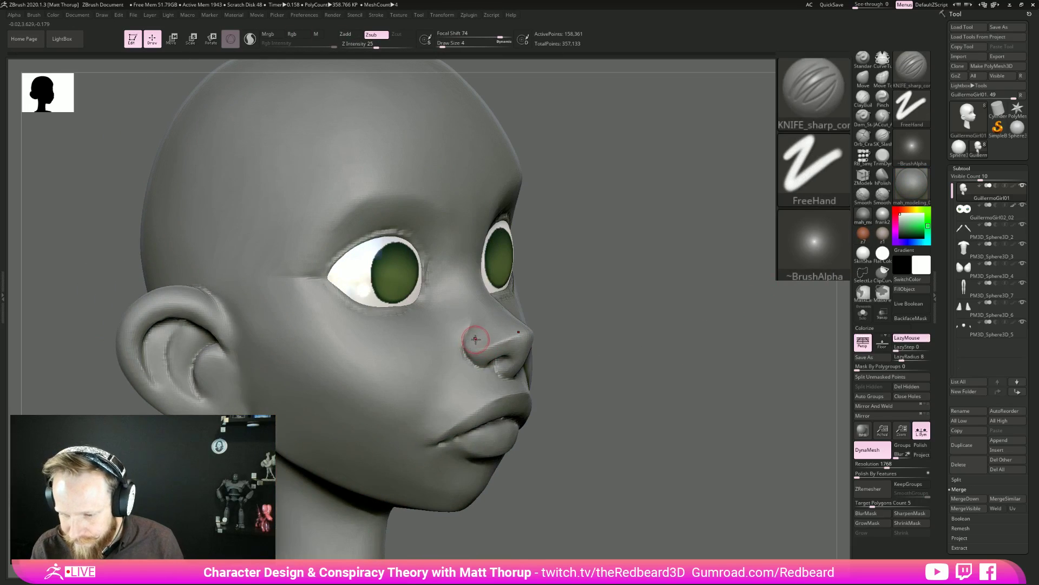
Build up the nostril wing with ClayBuildup at draw size 4 and smooth the nose's bridge and sides.
{"action": "left_click", "coordinate": [863, 99]}
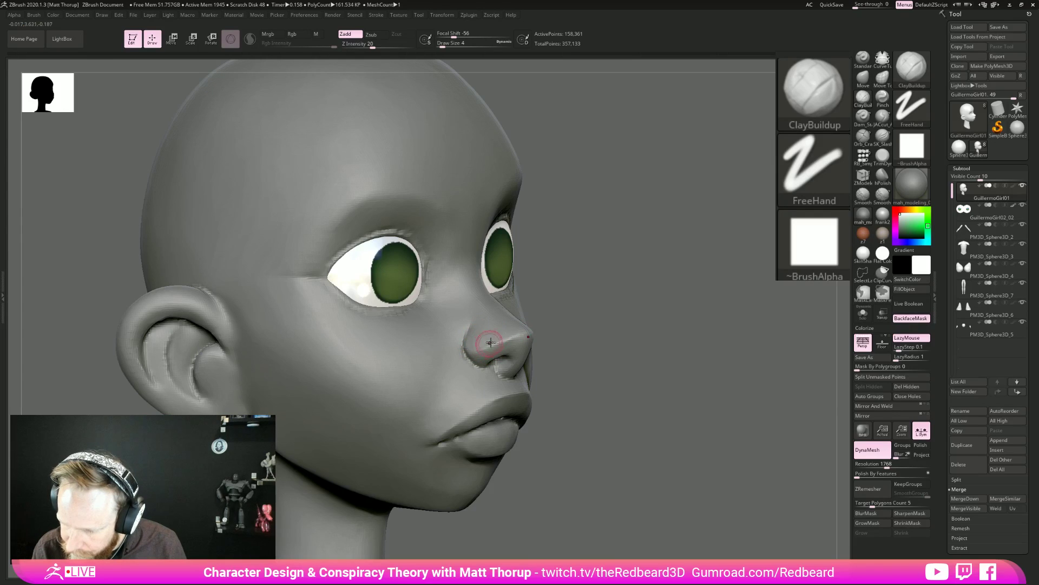
{"action": "key", "text": "shift"}
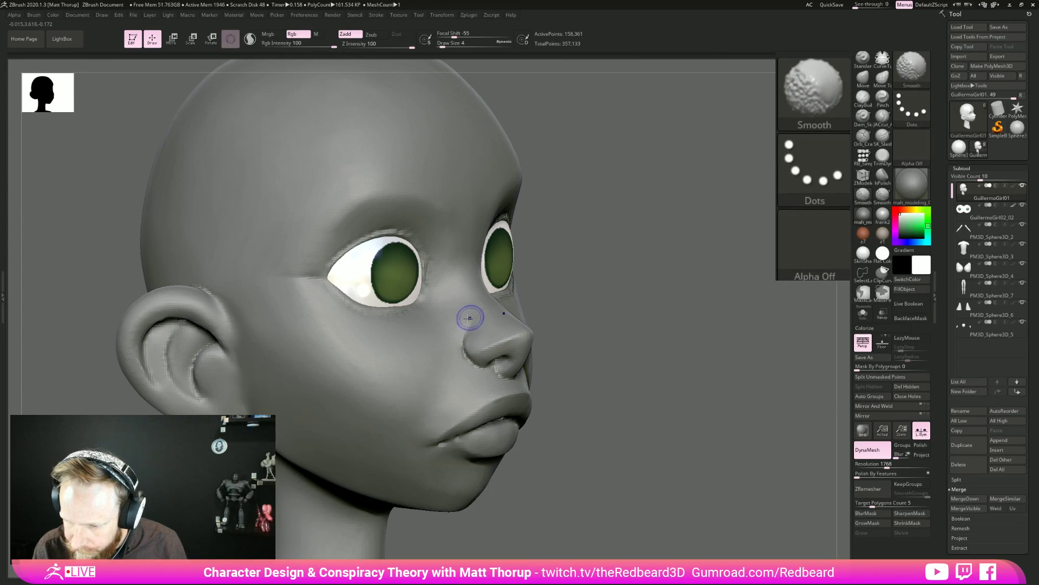
{"action": "left_click_drag", "start_coordinate": [615, 320], "coordinate": [636, 347]}
{"action": "left_click_drag", "start_coordinate": [518, 298], "coordinate": [516, 319], "text": "shift"}
{"action": "left_click_drag", "start_coordinate": [521, 278], "coordinate": [517, 311], "text": "shift"}
{"action": "left_click_drag", "start_coordinate": [523, 275], "coordinate": [517, 298], "text": "shift"}
{"action": "mouse_move", "coordinate": [722, 479]}
{"action": "left_mouse_down"}
{"action": "mouse_move", "coordinate": [574, 433]}
{"action": "mouse_move", "coordinate": [541, 410]}
{"action": "left_mouse_up"}
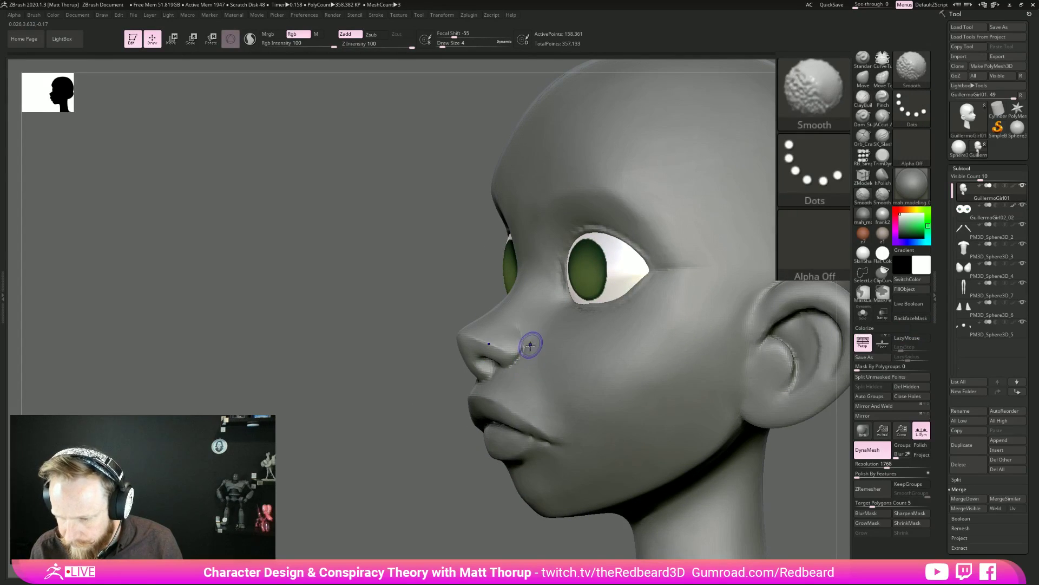
{"action": "left_click_drag", "start_coordinate": [433, 436], "coordinate": [697, 447]}
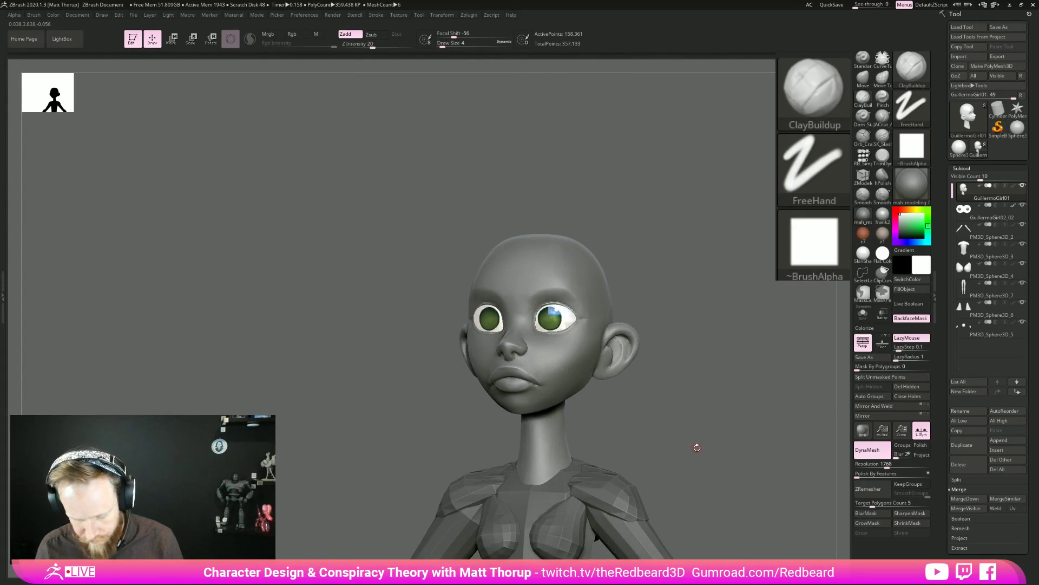
Carve the line between the lips and the mouth corners with the KNIFE brush at draw sizes 4 and 6.
{"action": "key", "text": "b"}
{"action": "key", "text": "k"}
{"action": "key", "text": "n"}
{"action": "mouse_move", "coordinate": [621, 395]}
{"action": "left_mouse_down"}
{"action": "mouse_move", "coordinate": [685, 383]}
{"action": "mouse_move", "coordinate": [630, 424]}
{"action": "left_mouse_up"}
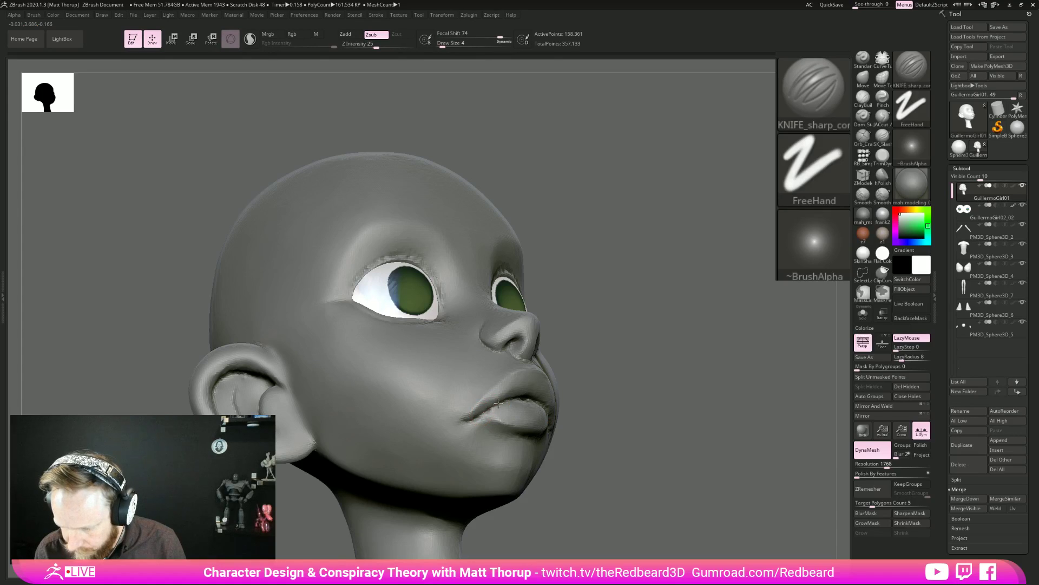
{"action": "mouse_move", "coordinate": [525, 399]}
{"action": "right_mouse_down"}
{"action": "mouse_move", "coordinate": [603, 425]}
{"action": "mouse_move", "coordinate": [528, 405]}
{"action": "right_mouse_up"}
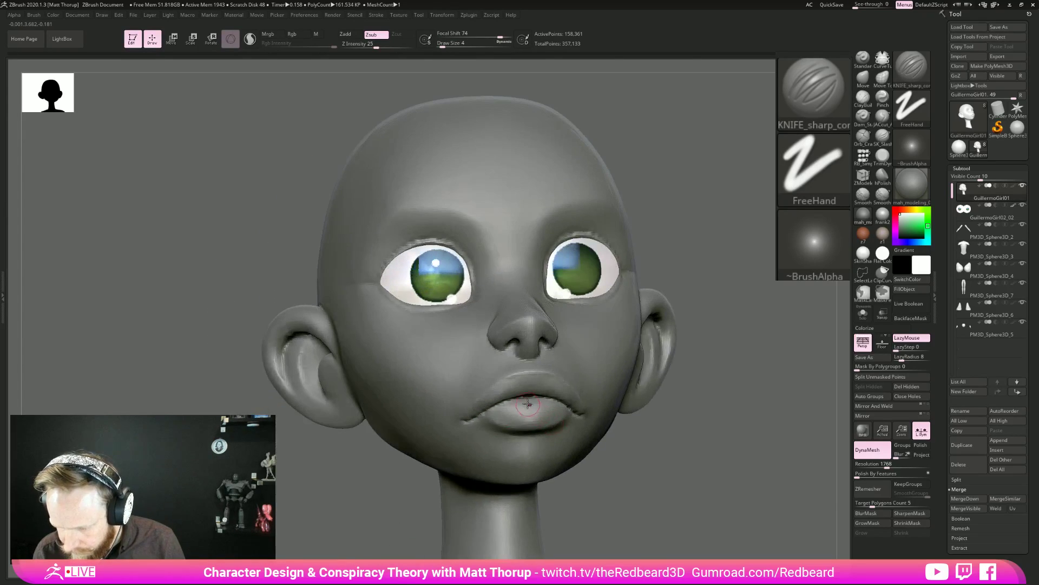
{"action": "key", "text": "bracketright"}
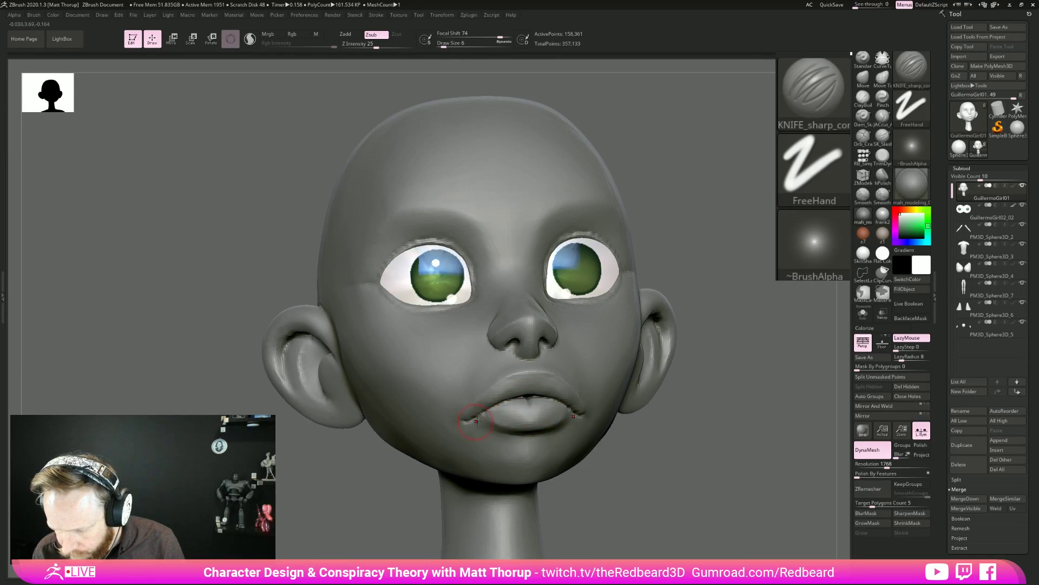
Refine the upper lip's edge by smoothing it and flattening it with hPolish at draw size 4.
{"action": "key", "text": "s"}
{"action": "key", "text": "s"}
{"action": "left_click_drag", "start_coordinate": [549, 387], "coordinate": [547, 387]}
{"action": "key", "text": "shift"}
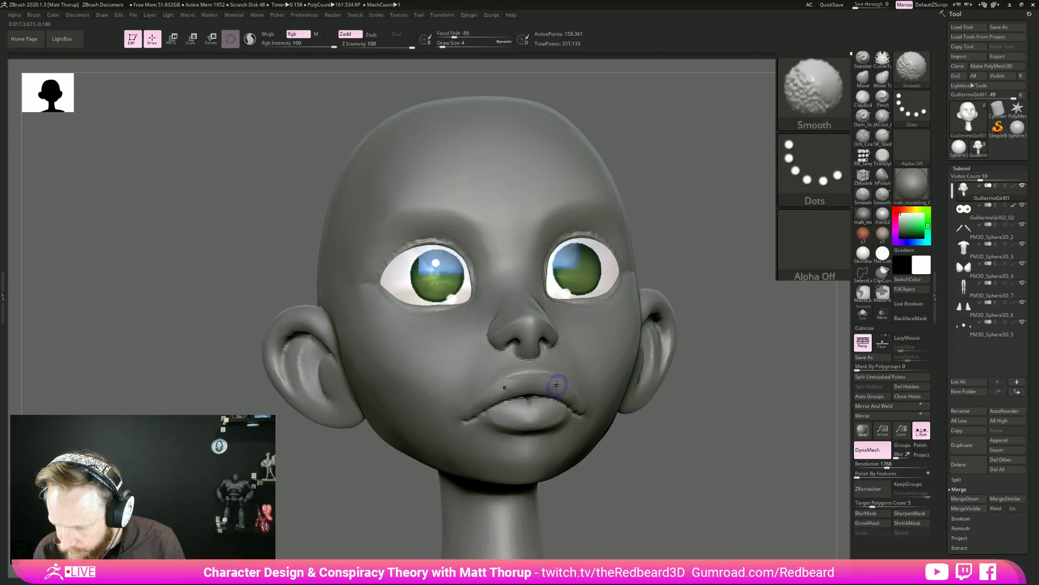
{"action": "left_click", "coordinate": [882, 174]}
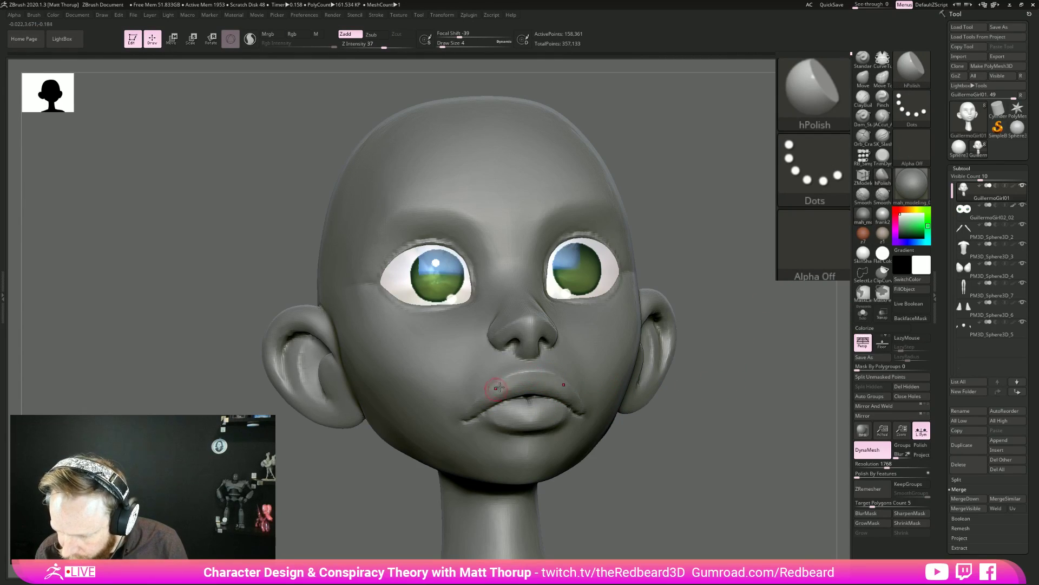
{"action": "right_click_drag", "start_coordinate": [488, 411], "coordinate": [501, 397]}
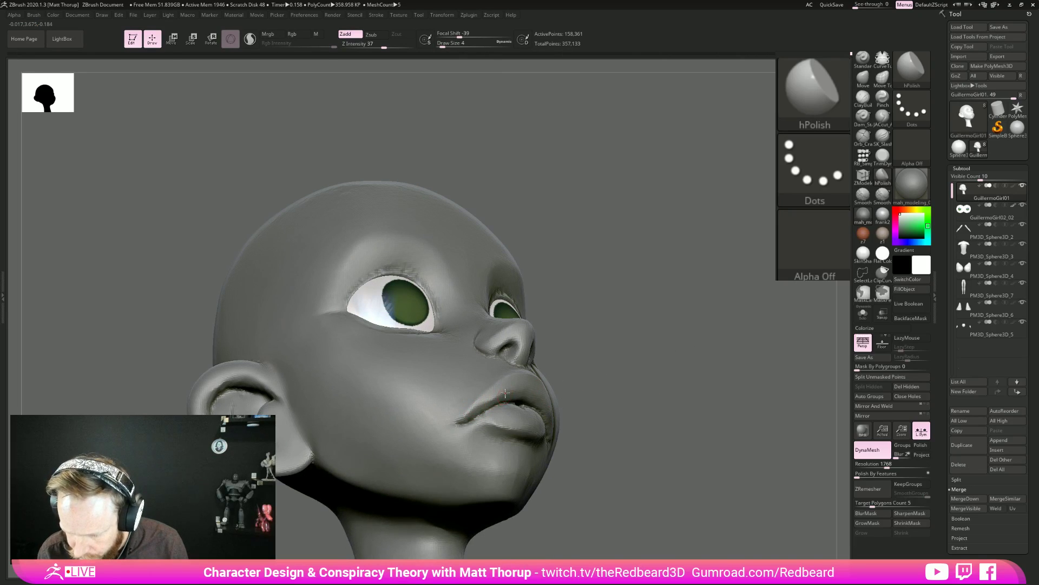
Fill out the area around the mouth corners with ClayBuildup at draw size 4 and smooth it.
{"action": "mouse_move", "coordinate": [686, 396]}
{"action": "right_mouse_down"}
{"action": "mouse_move", "coordinate": [668, 441]}
{"action": "mouse_move", "coordinate": [710, 471]}
{"action": "mouse_move", "coordinate": [657, 462]}
{"action": "mouse_move", "coordinate": [688, 472]}
{"action": "mouse_move", "coordinate": [535, 468]}
{"action": "right_mouse_up"}
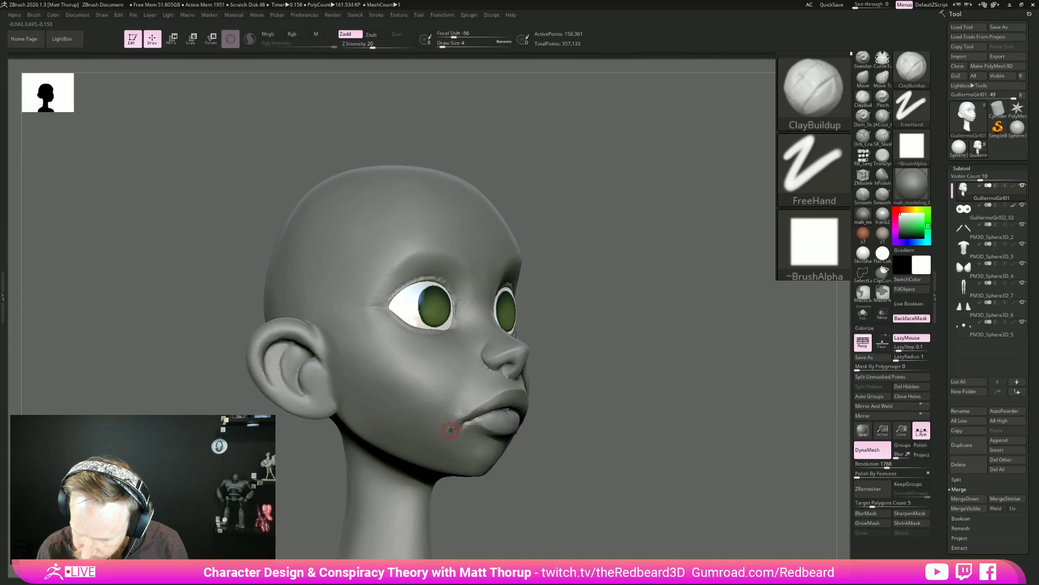
{"action": "key", "text": "shift"}
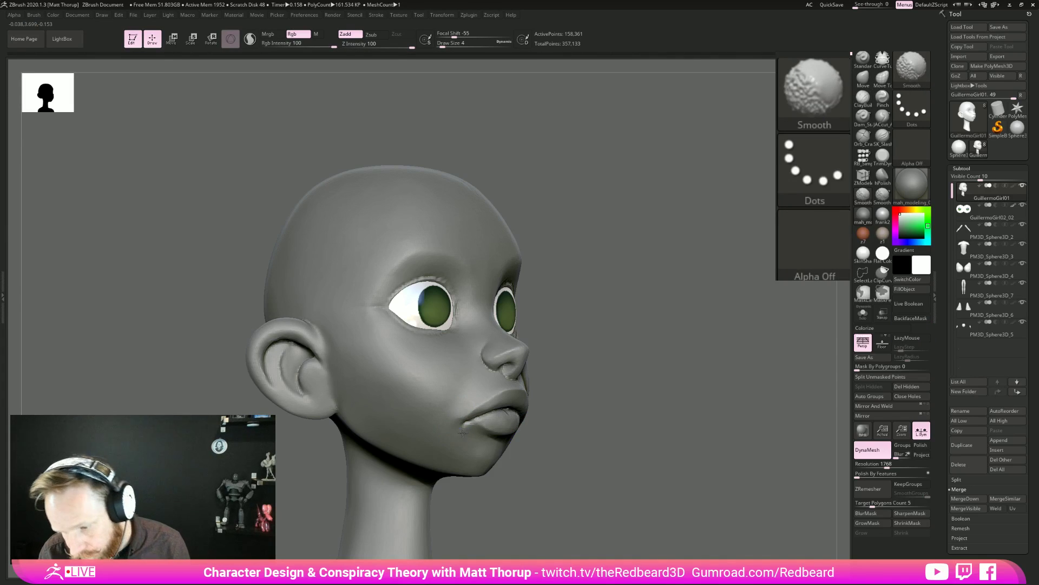
{"action": "mouse_move", "coordinate": [647, 492]}
{"action": "left_mouse_down"}
{"action": "mouse_move", "coordinate": [628, 491]}
{"action": "mouse_move", "coordinate": [696, 466]}
{"action": "mouse_move", "coordinate": [587, 462]}
{"action": "mouse_move", "coordinate": [639, 399]}
{"action": "mouse_move", "coordinate": [681, 450]}
{"action": "left_mouse_up"}
{"action": "left_click_drag", "start_coordinate": [681, 449], "coordinate": [714, 493]}
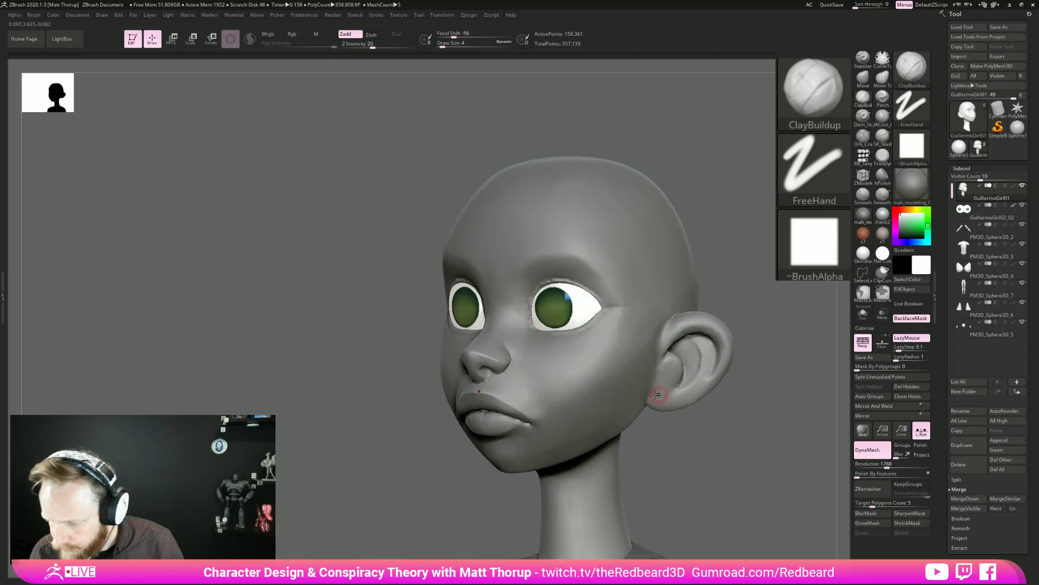
Carve the eyelid rims and the outer eye corner with the JACcut_A brush at draw size 3.
{"action": "left_click", "coordinate": [882, 117]}
{"action": "left_click_drag", "start_coordinate": [724, 200], "coordinate": [720, 272], "text": "alt"}
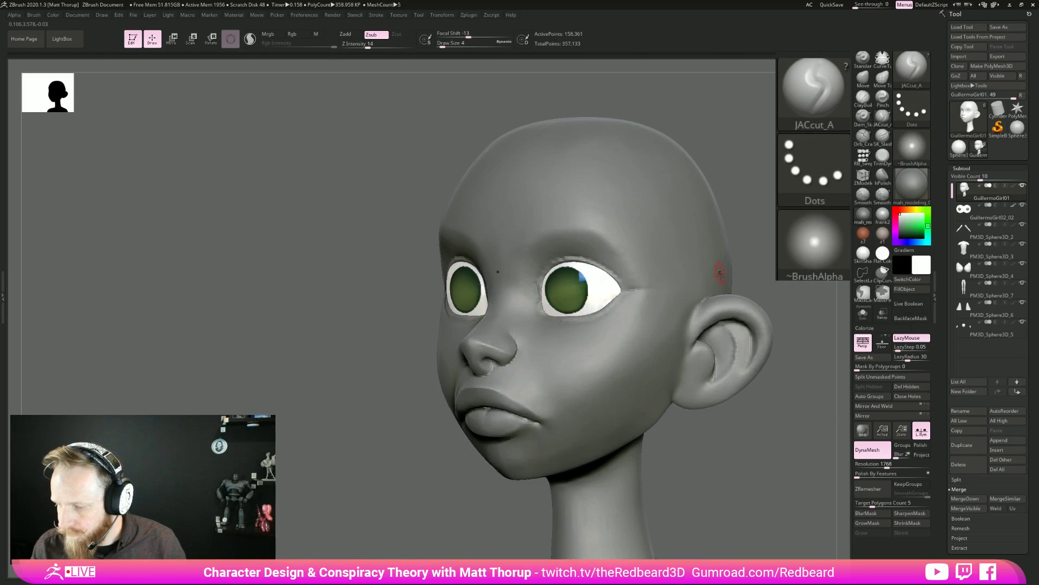
{"action": "left_click_drag", "start_coordinate": [742, 234], "coordinate": [523, 312]}
{"action": "left_click_drag", "start_coordinate": [623, 325], "coordinate": [715, 347]}
{"action": "left_click_drag", "start_coordinate": [594, 345], "coordinate": [672, 322], "text": "alt"}
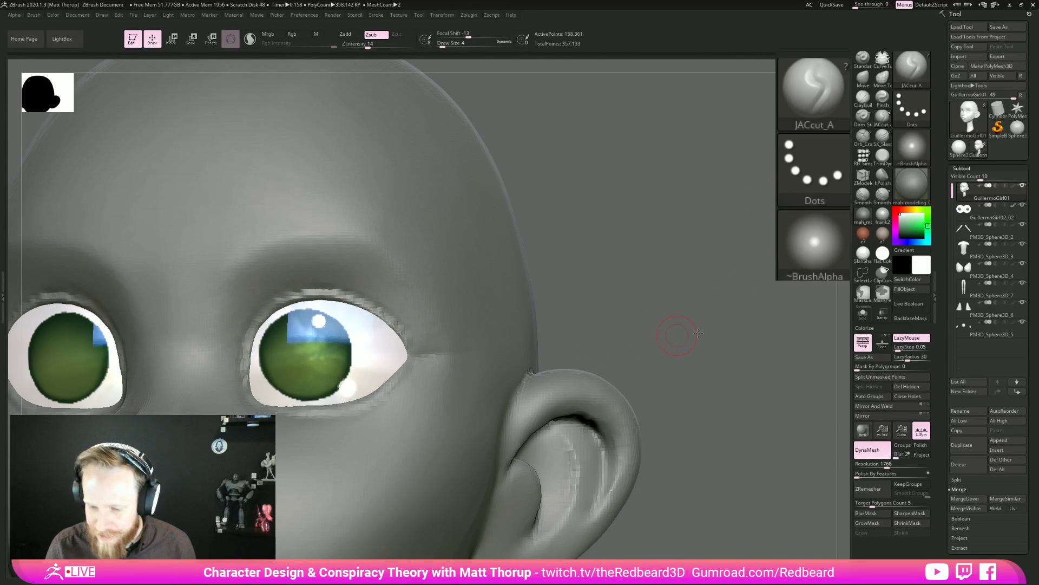
{"action": "left_click_drag", "start_coordinate": [698, 332], "coordinate": [719, 330], "text": "alt"}
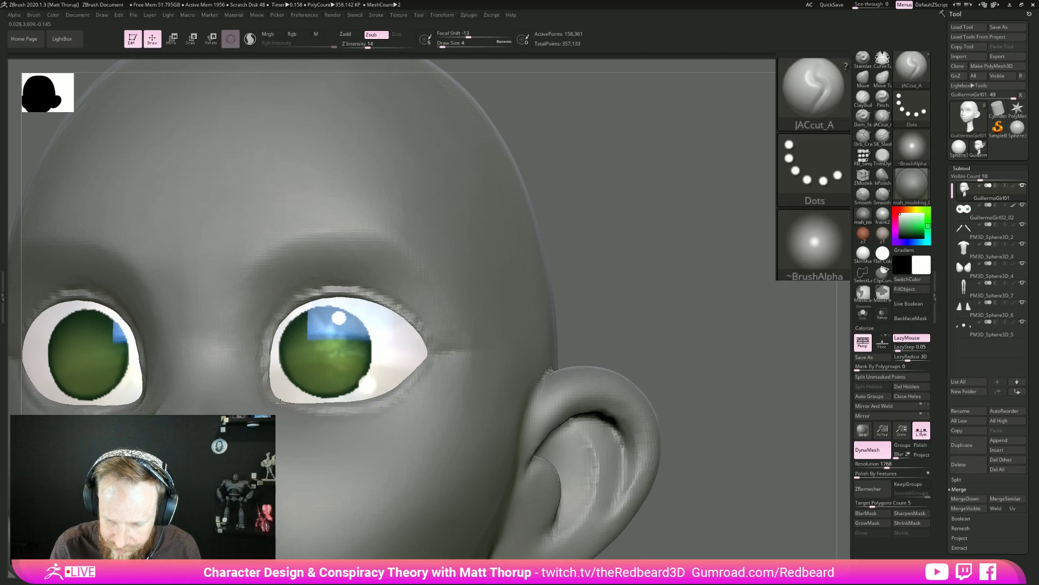
{"action": "key", "text": "bracketleft"}
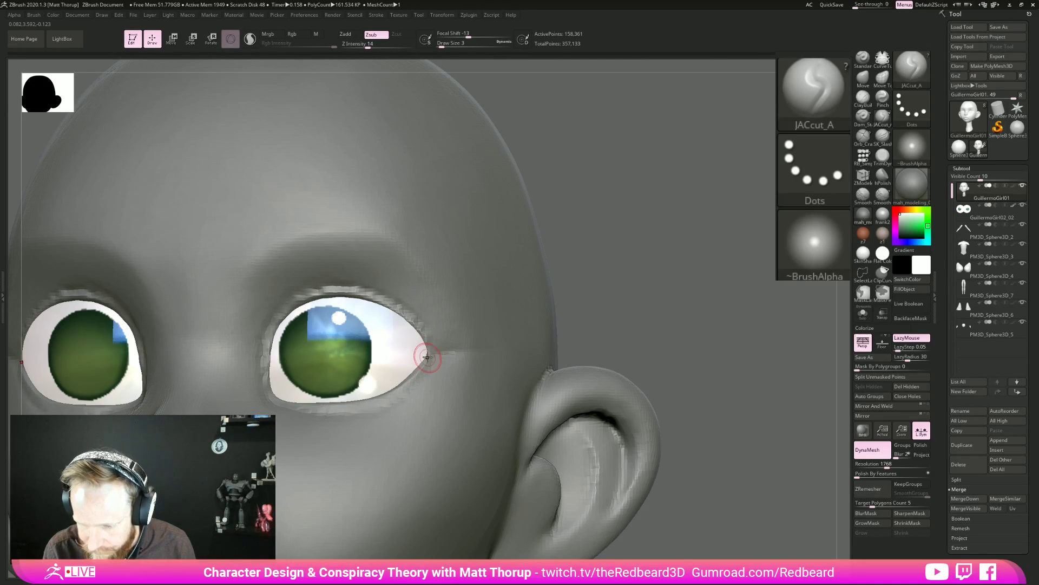
{"action": "left_click_drag", "start_coordinate": [585, 271], "coordinate": [666, 285]}
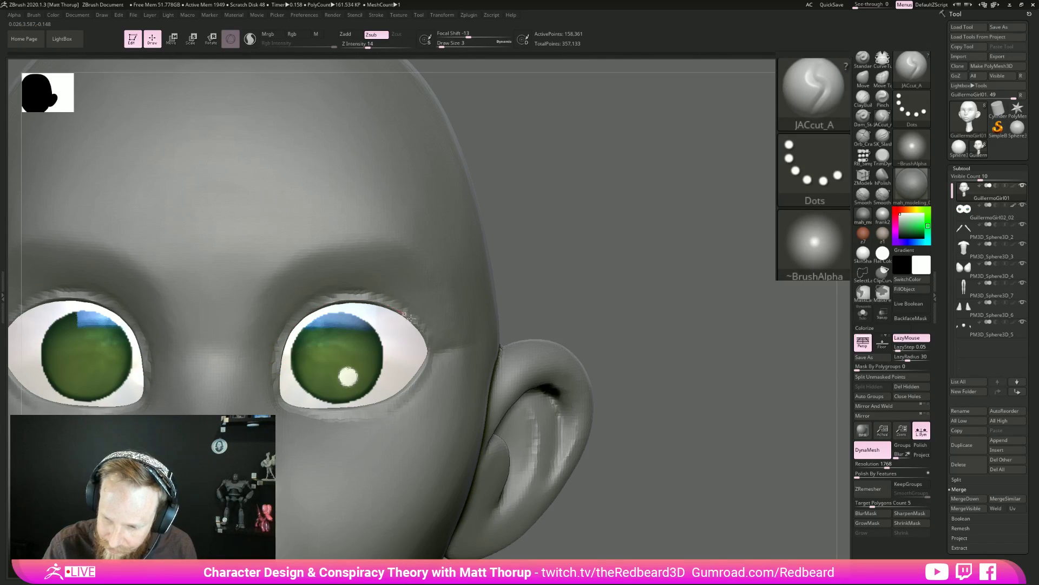
{"action": "left_click_drag", "start_coordinate": [625, 294], "coordinate": [719, 342]}
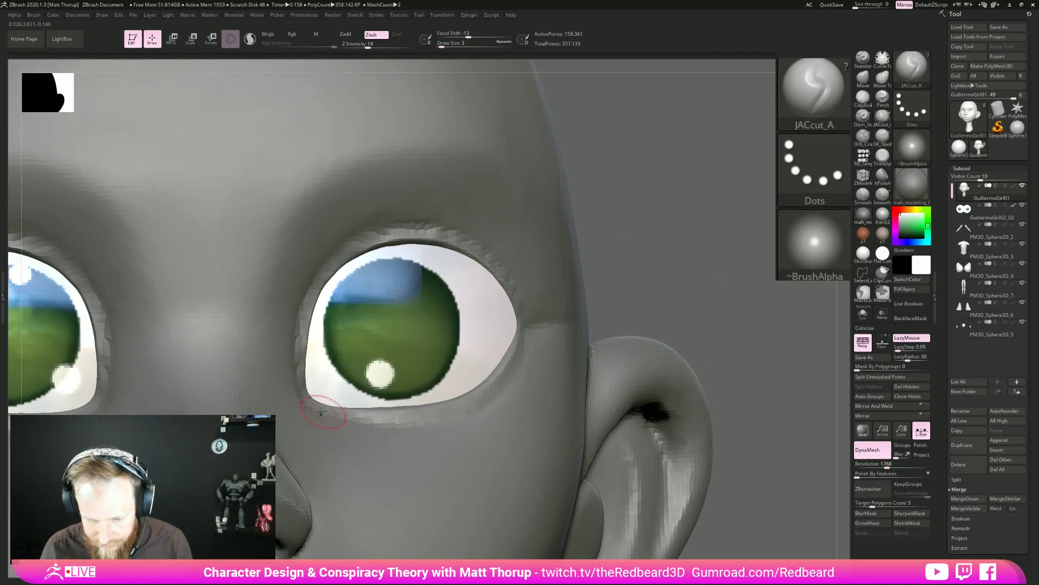
Reshape the inner corner of the eyelids with the Move brush at draw sizes 3 and 2.
{"action": "key", "text": "b"}
{"action": "key", "text": "m"}
{"action": "key", "text": "v"}
{"action": "left_click_drag", "start_coordinate": [309, 402], "coordinate": [306, 401]}
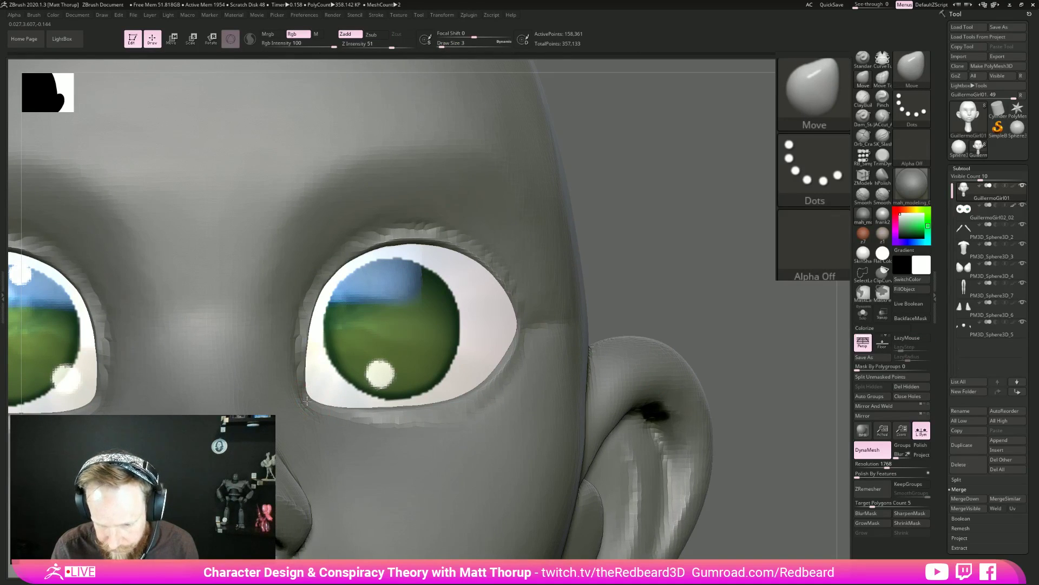
{"action": "key", "text": "bracketleft"}
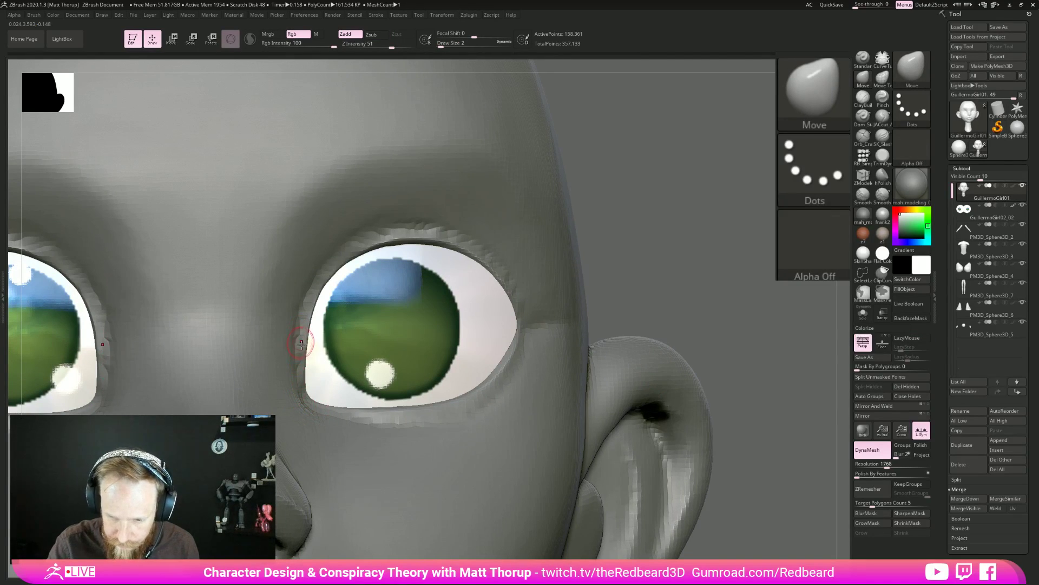
{"action": "left_click_drag", "start_coordinate": [707, 246], "coordinate": [683, 298]}
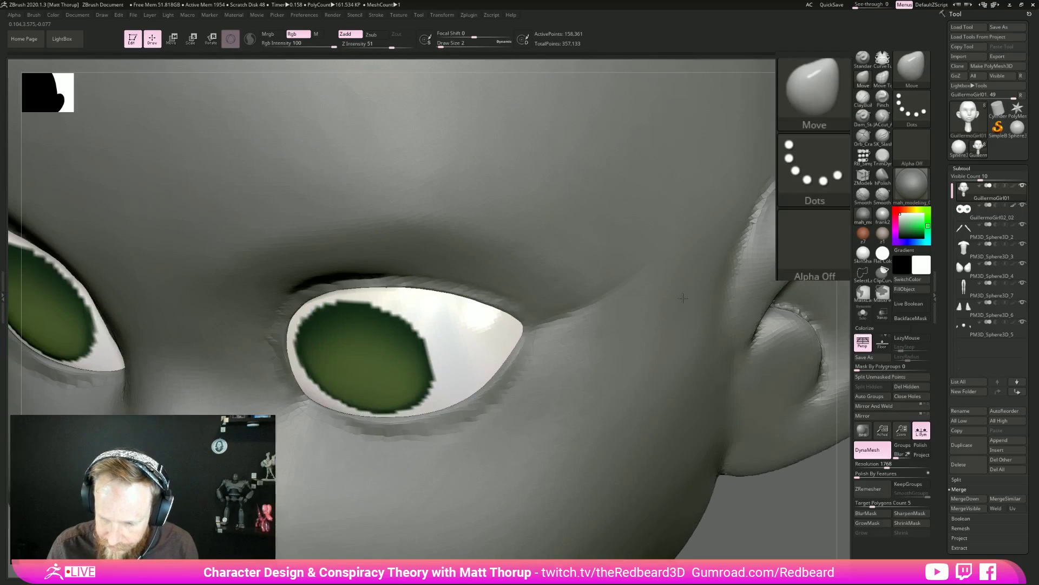
{"action": "right_click_drag", "start_coordinate": [305, 399], "coordinate": [306, 399]}
{"action": "key", "text": "bracketright"}
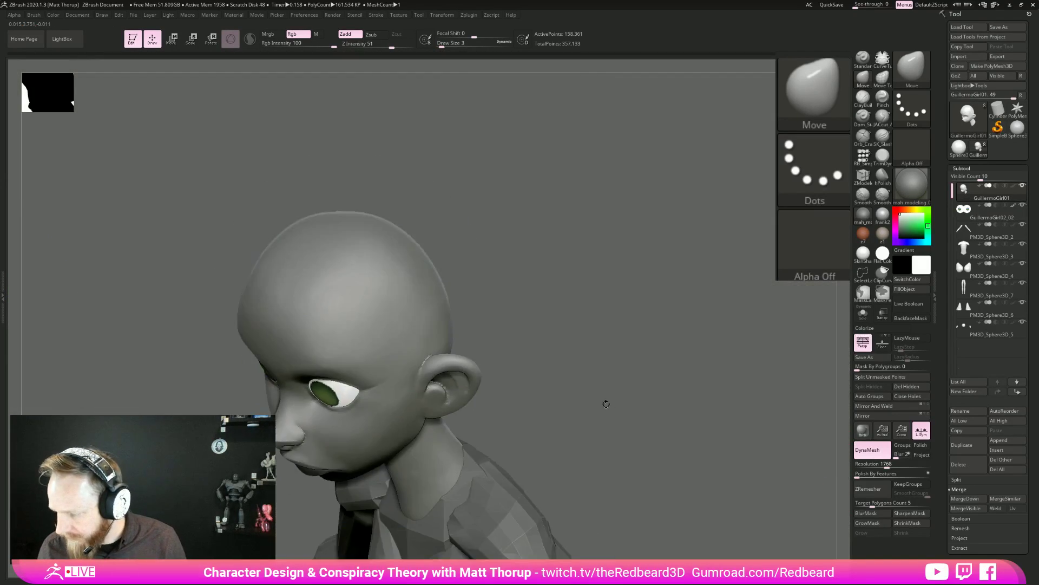
Adjust how the lower eyelid sits against the eyeball with the Move brush at draw size 8 and smaller.
{"action": "key", "text": "f"}
{"action": "left_click_drag", "start_coordinate": [627, 432], "coordinate": [516, 479]}
{"action": "key", "text": "bracketright"}
{"action": "key", "text": "bracketright"}
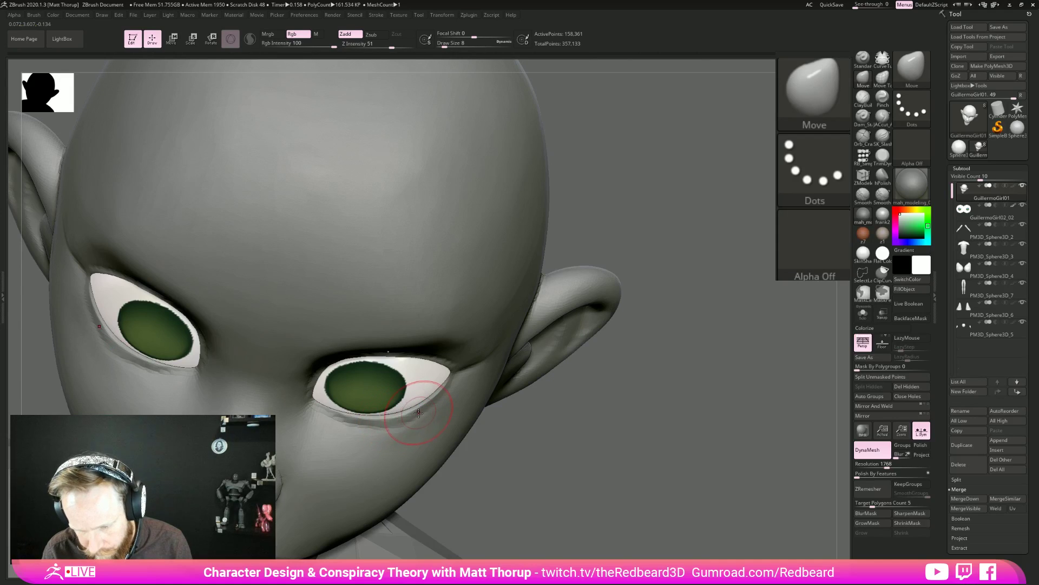
{"action": "key", "text": "bracketleft"}
{"action": "key", "text": "bracketleft"}
{"action": "left_click_drag", "start_coordinate": [540, 450], "coordinate": [334, 409]}
{"action": "left_click_drag", "start_coordinate": [300, 352], "coordinate": [342, 396]}
{"action": "right_click_drag", "start_coordinate": [343, 397], "coordinate": [357, 382]}
Shape the upper eyelid and brow area from below and the side with Move at draw sizes 20 and 9.
{"action": "key", "text": "bracketright"}
{"action": "key", "text": "bracketright"}
{"action": "key", "text": "bracketright"}
{"action": "key", "text": "bracketright"}
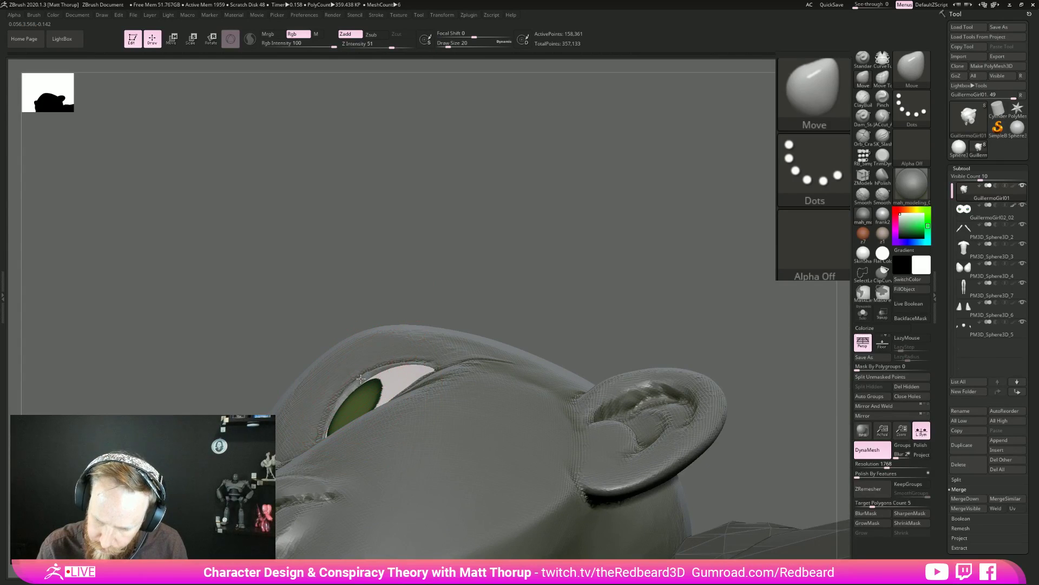
{"action": "right_click_drag", "start_coordinate": [394, 364], "coordinate": [447, 363]}
{"action": "left_click_drag", "start_coordinate": [494, 309], "coordinate": [456, 448]}
{"action": "mouse_move", "coordinate": [704, 346]}
{"action": "left_mouse_down"}
{"action": "mouse_move", "coordinate": [707, 364]}
{"action": "mouse_move", "coordinate": [658, 433]}
{"action": "left_mouse_up"}
{"action": "key", "text": "s"}
{"action": "left_click_drag", "start_coordinate": [415, 430], "coordinate": [409, 430]}
{"action": "key", "text": "bracketright"}
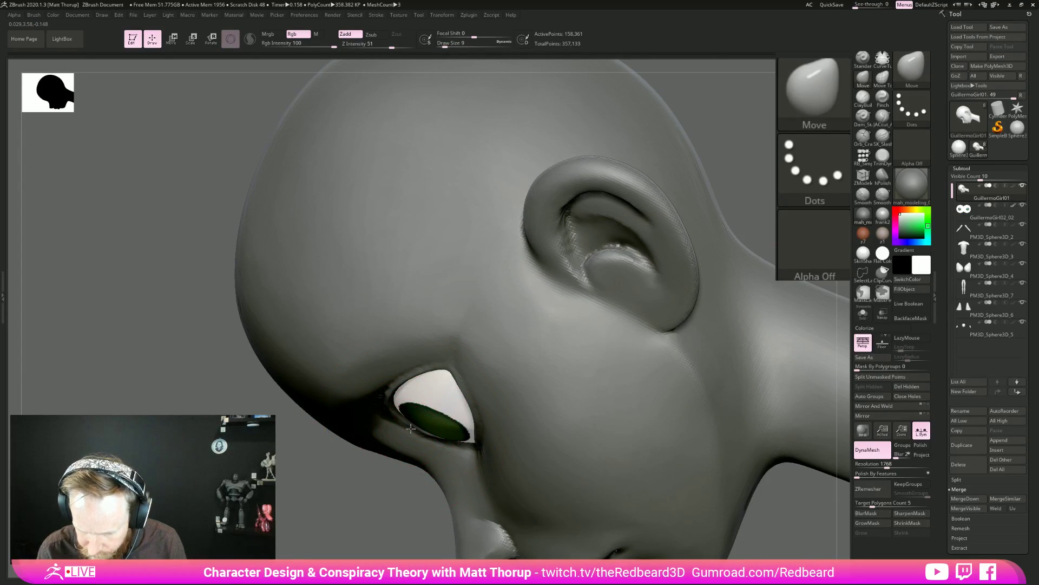
Switch to JACcut_A at draw size 3 and start masking the eyelid rim at the inner eye corner.
{"action": "mouse_move", "coordinate": [371, 495]}
{"action": "left_mouse_down"}
{"action": "mouse_move", "coordinate": [673, 377]}
{"action": "mouse_move", "coordinate": [571, 393]}
{"action": "mouse_move", "coordinate": [673, 343]}
{"action": "mouse_move", "coordinate": [742, 325]}
{"action": "mouse_move", "coordinate": [753, 305]}
{"action": "mouse_move", "coordinate": [769, 314]}
{"action": "left_mouse_up"}
{"action": "left_click", "coordinate": [882, 118]}
{"action": "key", "text": "s"}
{"action": "left_click_drag", "start_coordinate": [524, 433], "coordinate": [519, 434]}
{"action": "left_click", "coordinate": [863, 293]}
{"action": "key", "text": "ctrl"}
{"action": "mouse_move", "coordinate": [515, 406]}
{"action": "left_mouse_down", "text": "ctrl"}
{"action": "mouse_move", "coordinate": [534, 391]}
{"action": "mouse_move", "coordinate": [635, 370]}
{"action": "mouse_move", "coordinate": [646, 403]}
{"action": "mouse_move", "coordinate": [623, 436]}
{"action": "mouse_move", "coordinate": [568, 450]}
{"action": "mouse_move", "coordinate": [515, 433]}
{"action": "left_mouse_up", "text": "ctrl"}
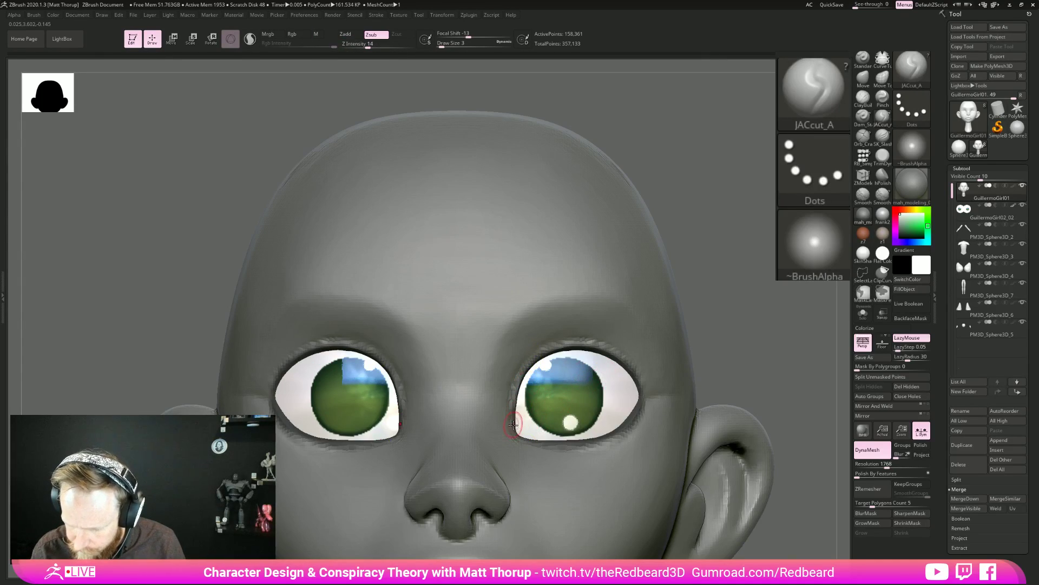
Mask the rest of the upper and lower eyelid rims at draw size 3 and invert the mask.
{"action": "key", "text": "bracketright"}
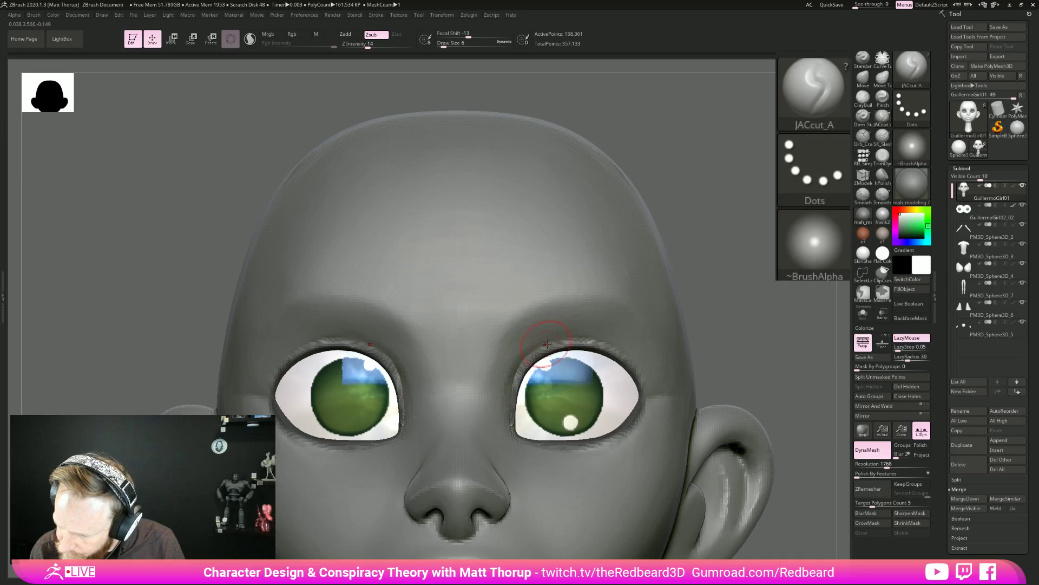
{"action": "left_click_drag", "start_coordinate": [685, 331], "coordinate": [633, 350]}
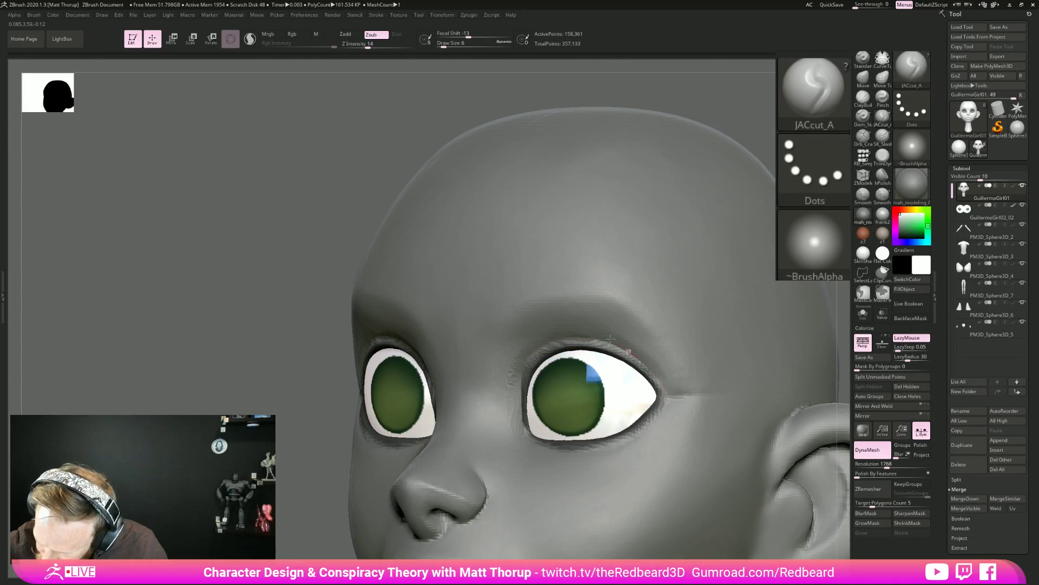
{"action": "mouse_move", "coordinate": [828, 287]}
{"action": "left_mouse_down"}
{"action": "mouse_move", "coordinate": [888, 293]}
{"action": "mouse_move", "coordinate": [877, 292]}
{"action": "left_mouse_up"}
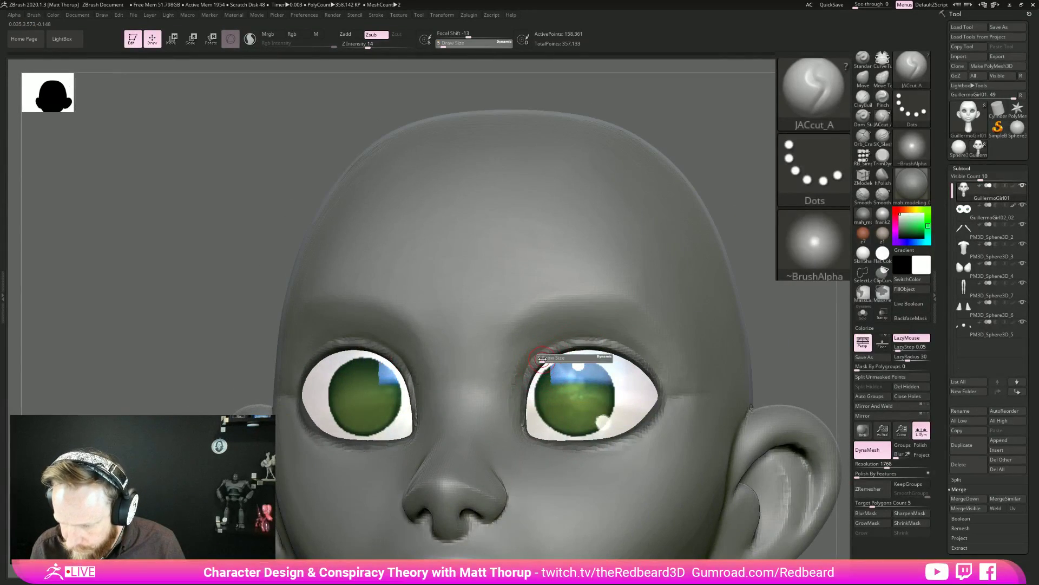
{"action": "key", "text": "ctrl"}
{"action": "mouse_move", "coordinate": [541, 349]}
{"action": "left_mouse_down", "text": "ctrl"}
{"action": "mouse_move", "coordinate": [526, 374]}
{"action": "mouse_move", "coordinate": [530, 441]}
{"action": "mouse_move", "coordinate": [568, 351]}
{"action": "mouse_move", "coordinate": [636, 350]}
{"action": "mouse_move", "coordinate": [667, 389]}
{"action": "mouse_move", "coordinate": [659, 418]}
{"action": "left_mouse_up", "text": "ctrl"}
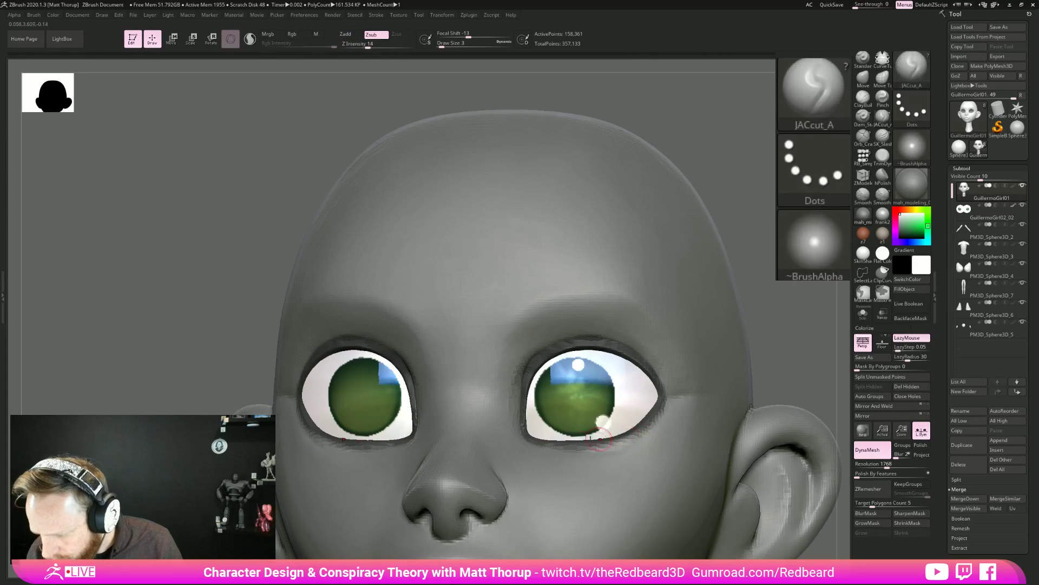
{"action": "mouse_move", "coordinate": [543, 445]}
{"action": "left_mouse_down", "text": "ctrl"}
{"action": "mouse_move", "coordinate": [565, 452]}
{"action": "mouse_move", "coordinate": [609, 436]}
{"action": "left_mouse_up", "text": "ctrl"}
{"action": "left_click", "coordinate": [791, 312], "text": "ctrl"}
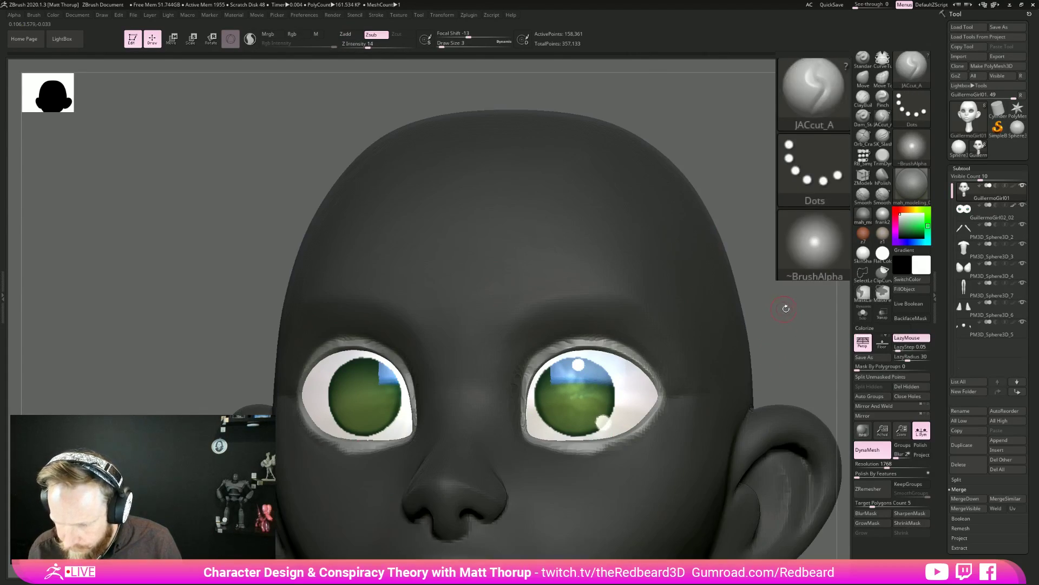
{"action": "left_click_drag", "start_coordinate": [785, 307], "coordinate": [787, 309]}
Touch up the inverted mask along the upper and lower eyelid rims at draw size 3.
{"action": "key", "text": "ctrl"}
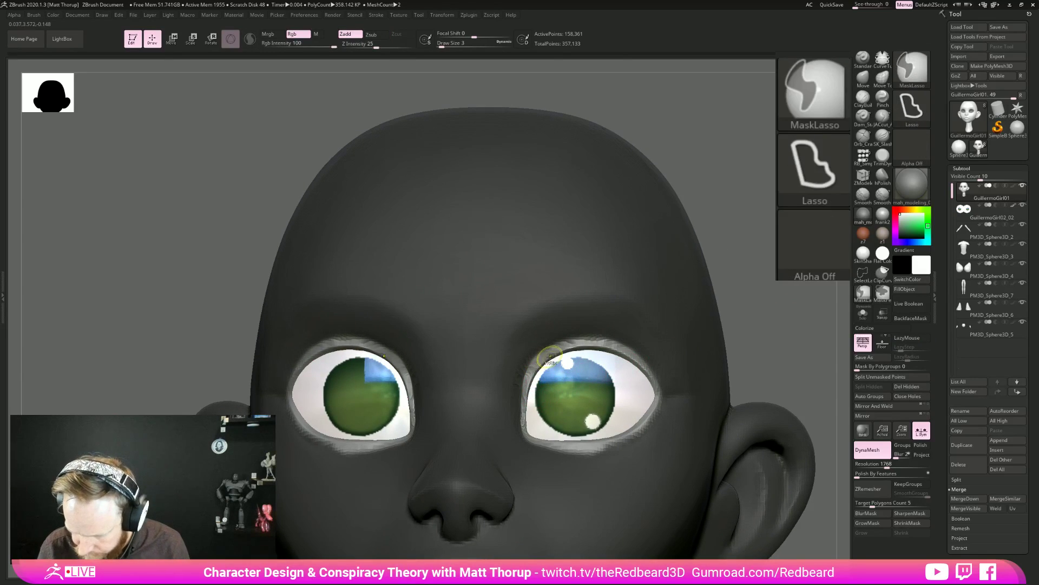
{"action": "mouse_move", "coordinate": [528, 373]}
{"action": "left_mouse_down", "text": "ctrl"}
{"action": "mouse_move", "coordinate": [521, 428]}
{"action": "mouse_move", "coordinate": [544, 445]}
{"action": "mouse_move", "coordinate": [609, 443]}
{"action": "mouse_move", "coordinate": [634, 431]}
{"action": "mouse_move", "coordinate": [659, 394]}
{"action": "mouse_move", "coordinate": [641, 362]}
{"action": "mouse_move", "coordinate": [610, 348]}
{"action": "left_mouse_up", "text": "ctrl"}
{"action": "key", "text": "ctrl"}
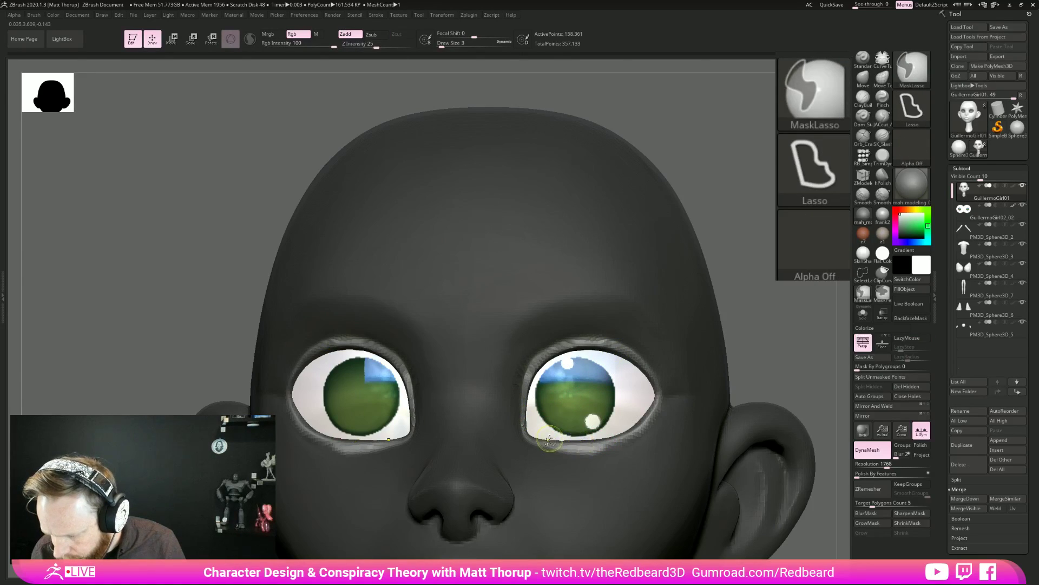
{"action": "left_click_drag", "start_coordinate": [663, 393], "coordinate": [752, 366], "text": "ctrl"}
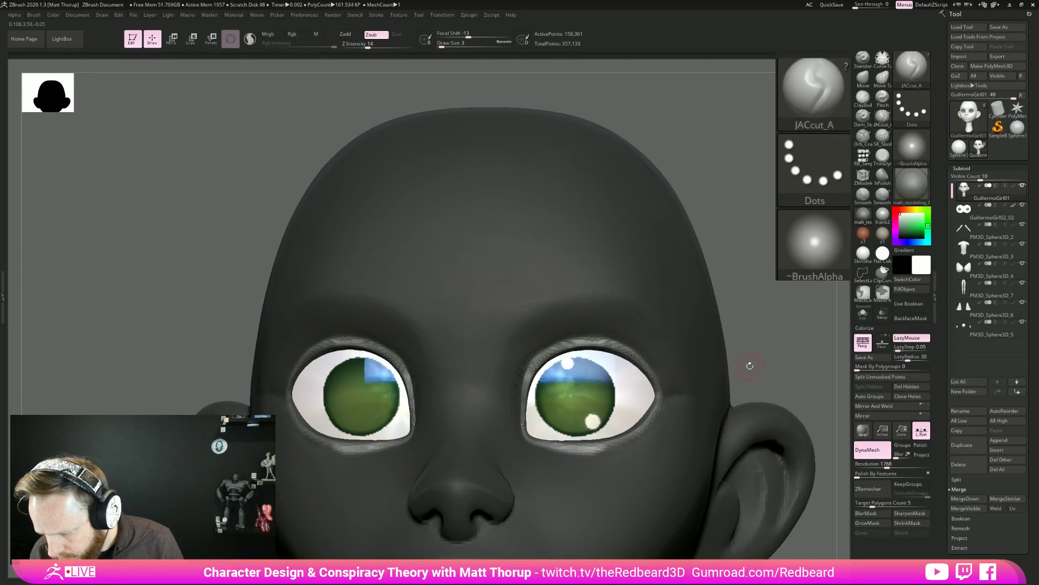
Reshape the unmasked eyelid rims with Move at draw sizes 7 and 11, and clear the mask.
{"action": "key", "text": "b"}
{"action": "key", "text": "m"}
{"action": "key", "text": "v"}
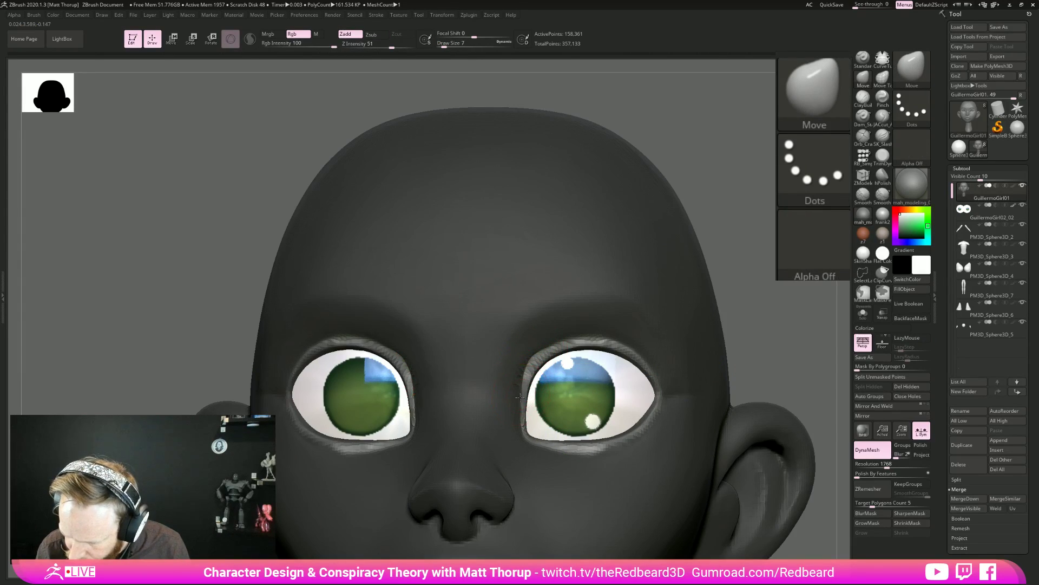
{"action": "left_click_drag", "start_coordinate": [756, 288], "coordinate": [630, 304]}
{"action": "key", "text": "s"}
{"action": "left_click_drag", "start_coordinate": [603, 348], "coordinate": [606, 349]}
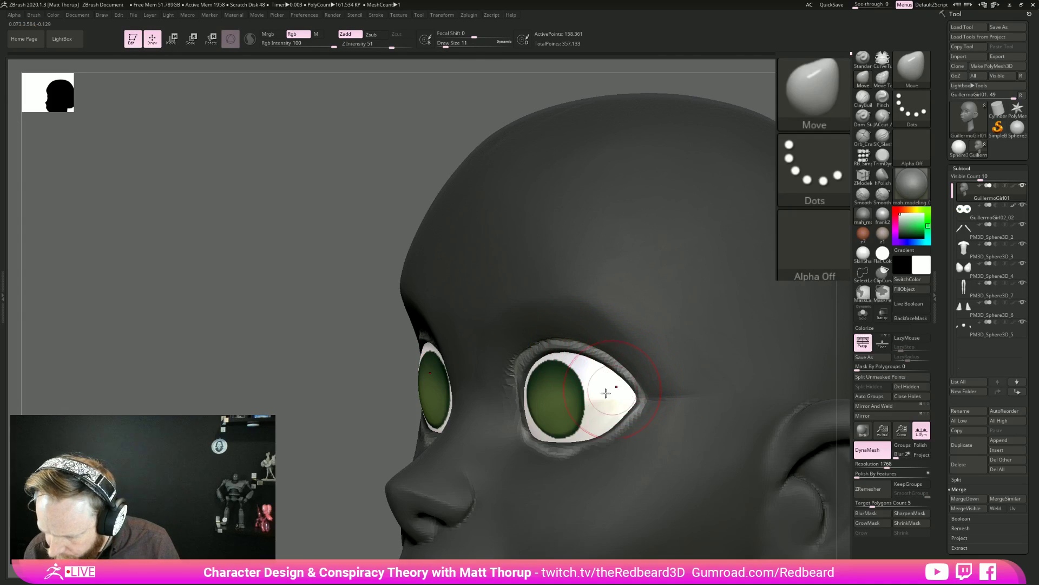
{"action": "left_click_drag", "start_coordinate": [362, 451], "coordinate": [738, 362]}
{"action": "left_click_drag", "start_coordinate": [617, 271], "coordinate": [639, 405], "text": "alt"}
{"action": "left_click_drag", "start_coordinate": [704, 411], "coordinate": [785, 425]}
{"action": "left_click_drag", "start_coordinate": [769, 450], "coordinate": [677, 384], "text": "alt"}
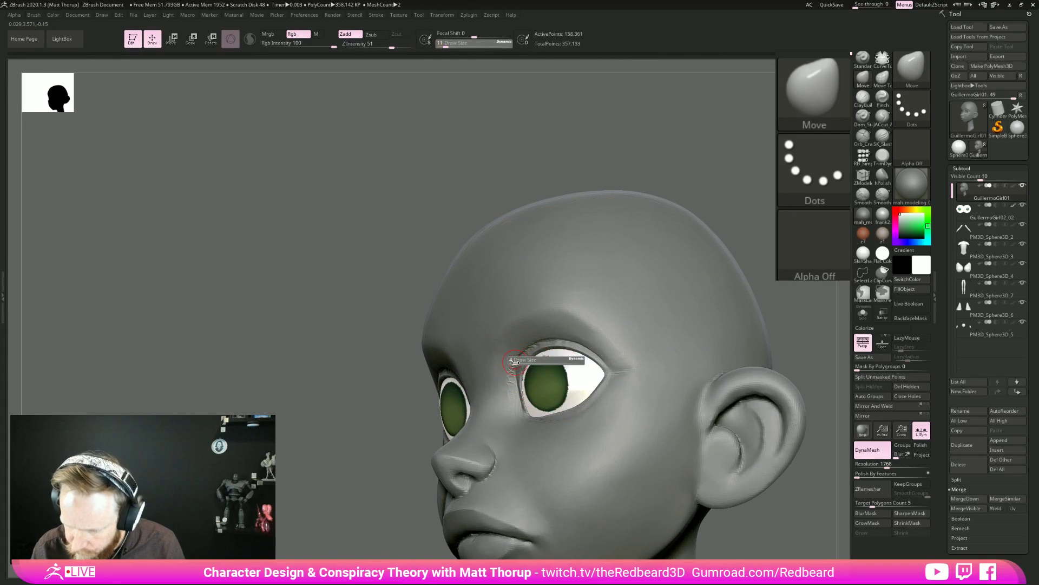
Smooth the area beside the inner upper eyelid at draw size 4 and adjust the eye area with Move at draw size 11.
{"action": "key", "text": "shift"}
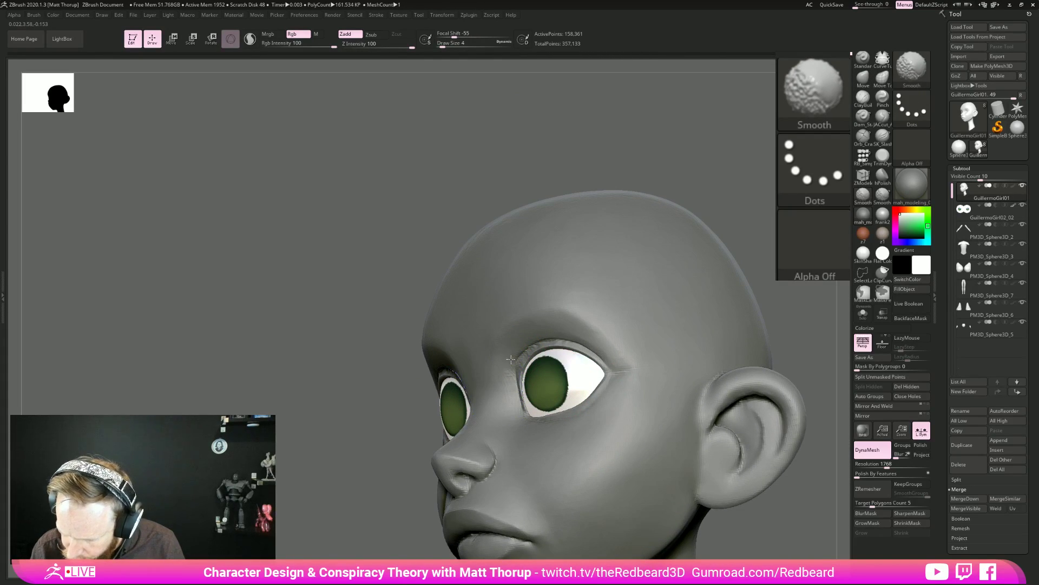
{"action": "mouse_move", "coordinate": [802, 293]}
{"action": "left_mouse_down"}
{"action": "mouse_move", "coordinate": [821, 292]}
{"action": "mouse_move", "coordinate": [632, 302]}
{"action": "left_mouse_up"}
{"action": "mouse_move", "coordinate": [694, 383]}
{"action": "left_mouse_down"}
{"action": "mouse_move", "coordinate": [652, 394]}
{"action": "mouse_move", "coordinate": [673, 469]}
{"action": "mouse_move", "coordinate": [733, 464]}
{"action": "mouse_move", "coordinate": [573, 453]}
{"action": "left_mouse_up"}
{"action": "mouse_move", "coordinate": [678, 452]}
{"action": "left_mouse_down"}
{"action": "mouse_move", "coordinate": [769, 492]}
{"action": "mouse_move", "coordinate": [686, 458]}
{"action": "left_mouse_up"}
{"action": "key", "text": "s"}
{"action": "mouse_move", "coordinate": [629, 368]}
{"action": "left_mouse_down"}
{"action": "mouse_move", "coordinate": [570, 380]}
{"action": "mouse_move", "coordinate": [583, 360]}
{"action": "left_mouse_up"}
{"action": "key", "text": "s"}
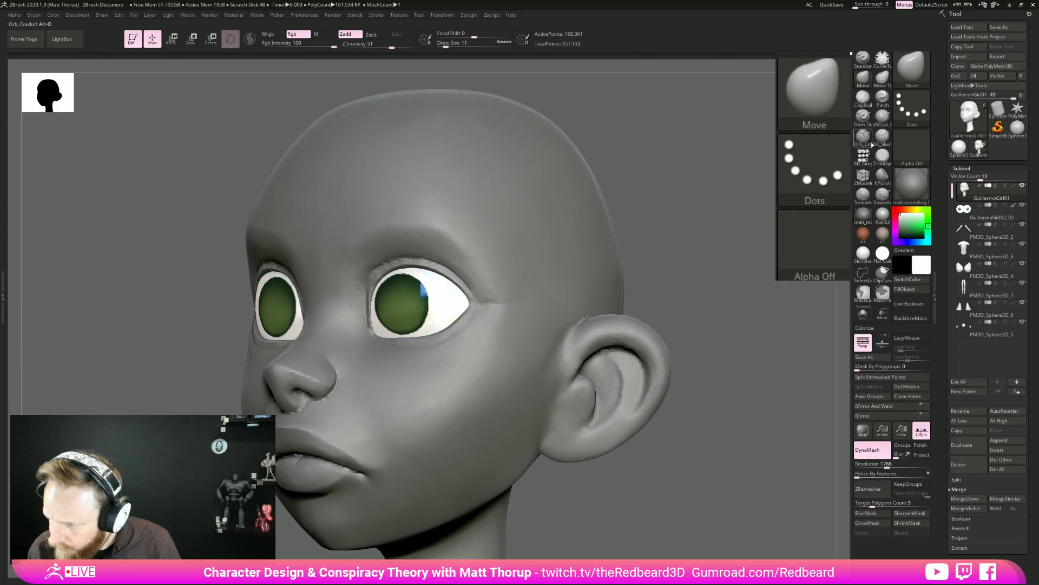
Select the JACcut_A brush and smooth the transition between the cheek and the earlobe at draw size 7.
{"action": "left_click", "coordinate": [882, 118]}
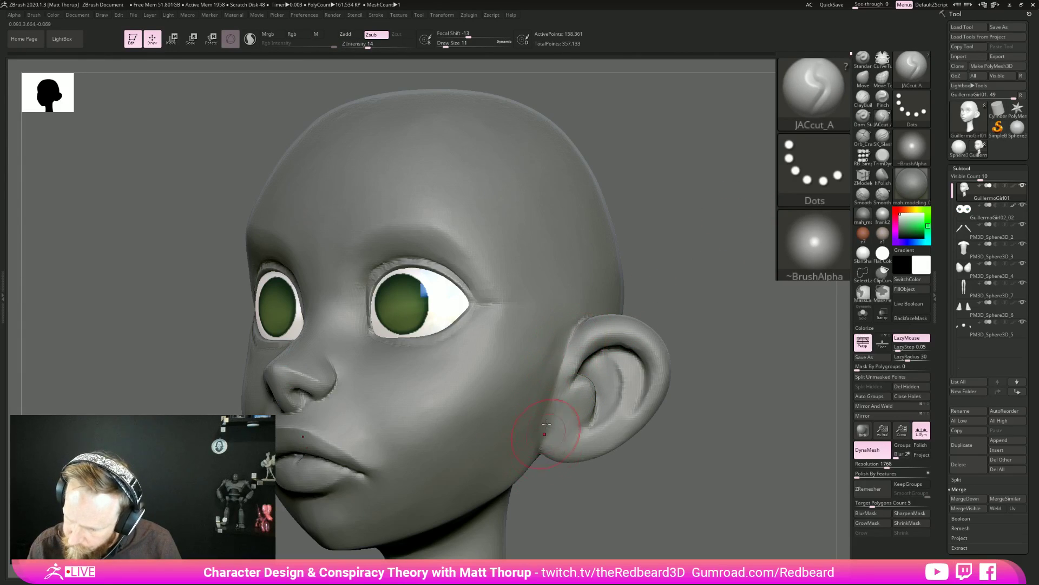
{"action": "key", "text": "shift"}
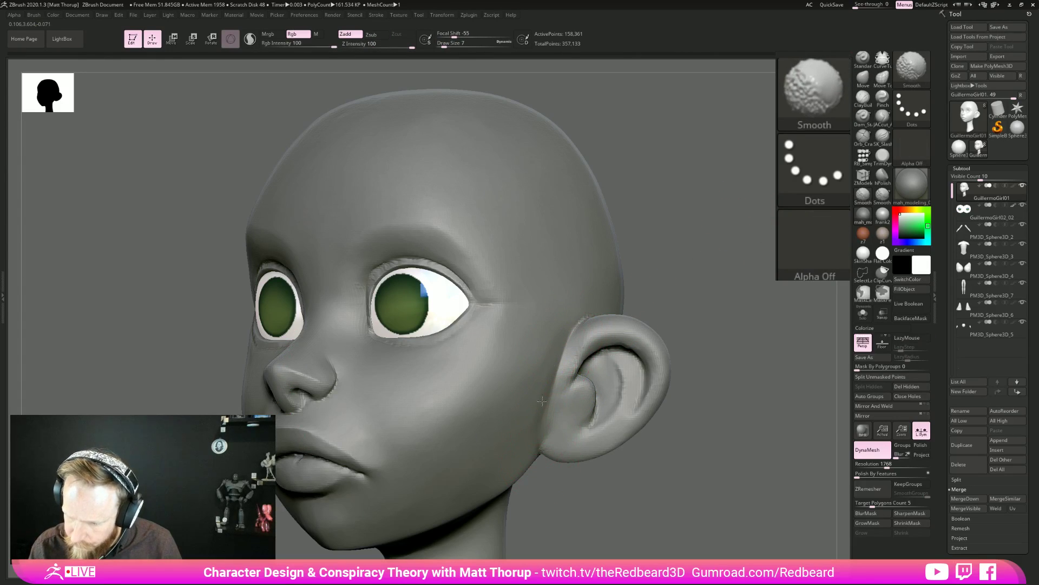
{"action": "left_click_drag", "start_coordinate": [545, 436], "coordinate": [554, 400], "text": "shift"}
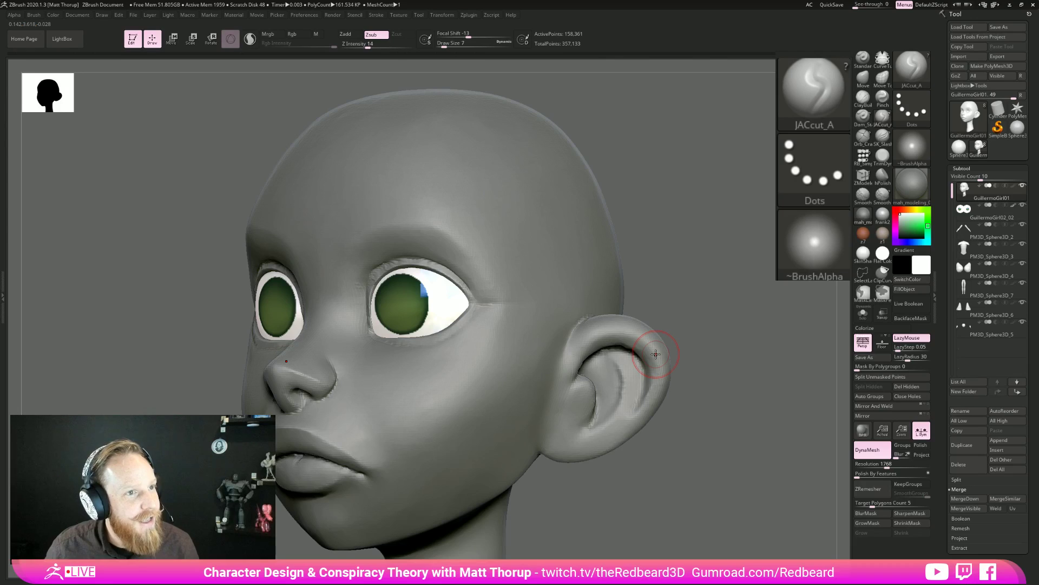
Fill the joint between ear and head with ClayBuildup and smooth the ear's rim and lobe at draw size 6.
{"action": "key", "text": "b"}
{"action": "key", "text": "c"}
{"action": "key", "text": "b"}
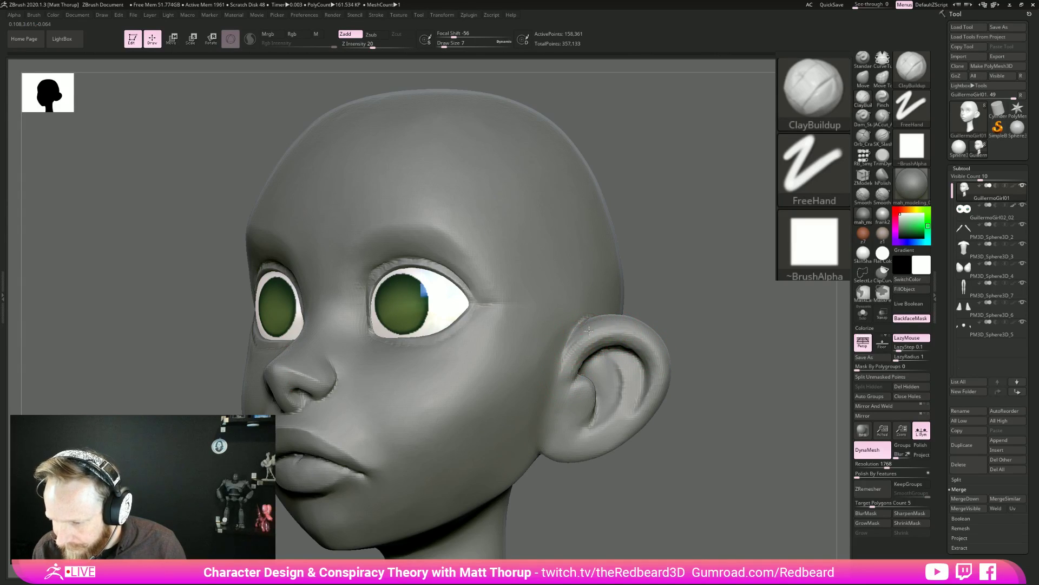
{"action": "key", "text": "shift"}
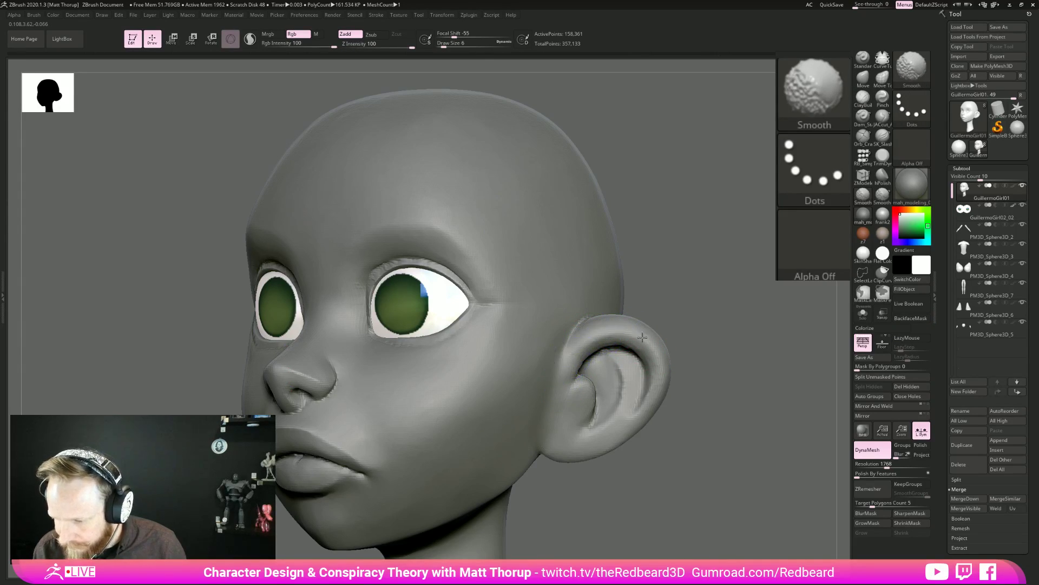
{"action": "mouse_move", "coordinate": [731, 364]}
{"action": "left_mouse_down"}
{"action": "mouse_move", "coordinate": [744, 351]}
{"action": "mouse_move", "coordinate": [557, 401]}
{"action": "left_mouse_up"}
{"action": "key", "text": "shift"}
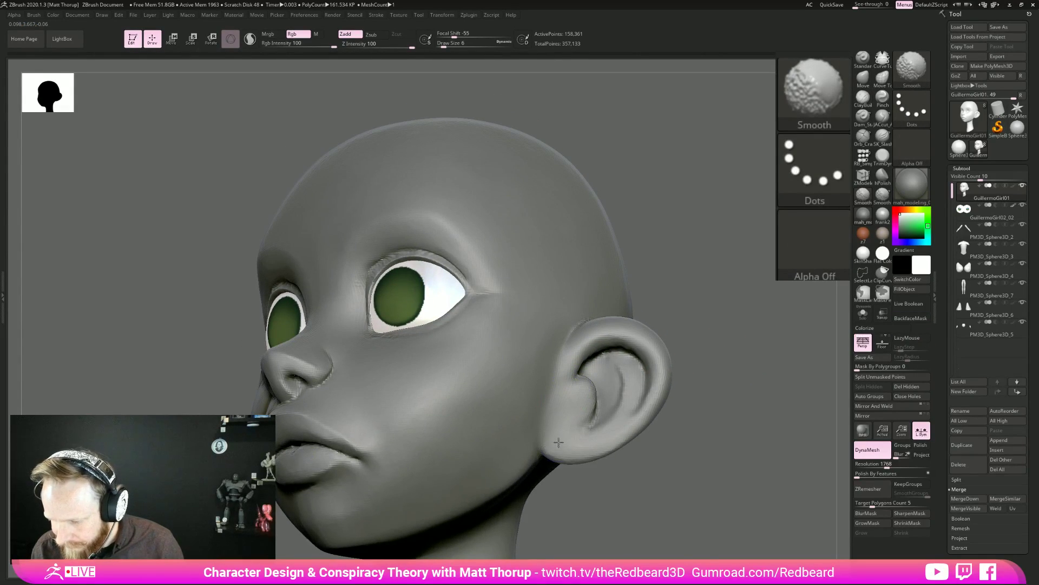
{"action": "key", "text": "shift"}
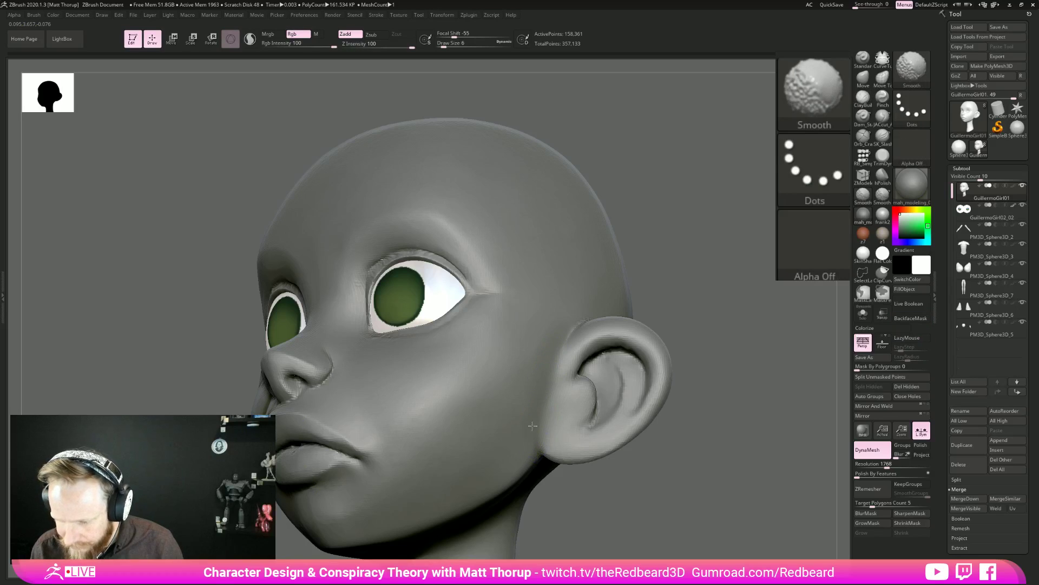
{"action": "left_click_drag", "start_coordinate": [716, 369], "coordinate": [755, 399]}
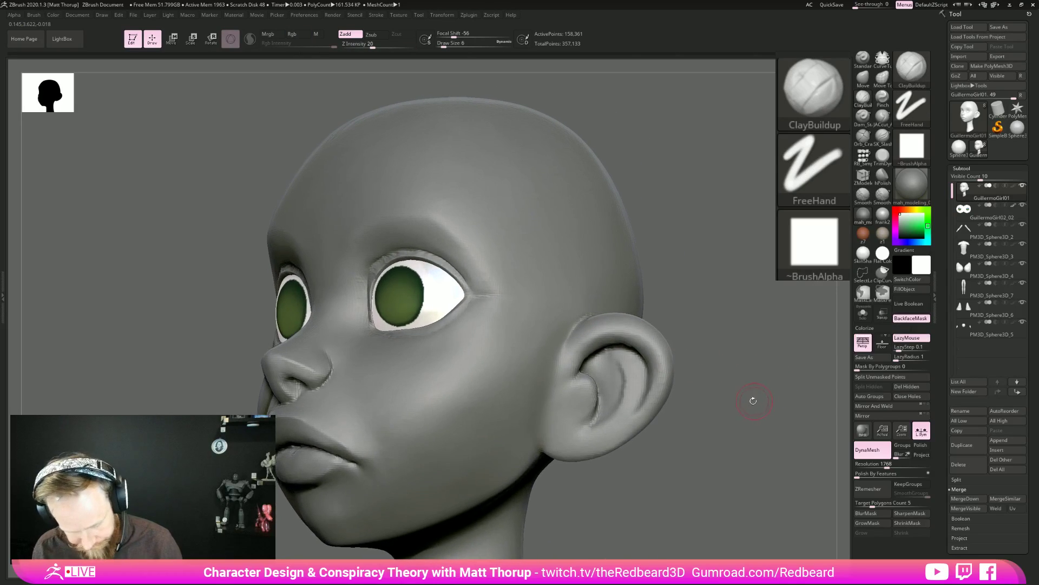
Reshape the small flap at the front of the ear opening with Move at draw size 9.
{"action": "key", "text": "shift"}
{"action": "key", "text": "s"}
{"action": "mouse_move", "coordinate": [577, 396]}
{"action": "left_mouse_down"}
{"action": "mouse_move", "coordinate": [607, 396]}
{"action": "mouse_move", "coordinate": [594, 396]}
{"action": "left_mouse_up"}
{"action": "key", "text": "s"}
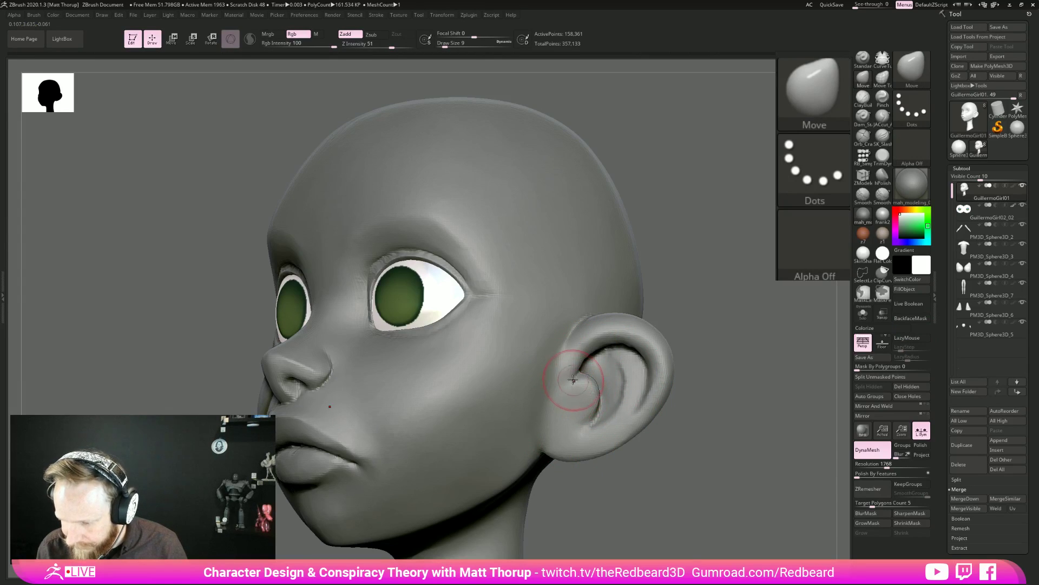
{"action": "mouse_move", "coordinate": [737, 341]}
{"action": "left_mouse_down"}
{"action": "mouse_move", "coordinate": [599, 363]}
{"action": "mouse_move", "coordinate": [607, 398]}
{"action": "left_mouse_up"}
{"action": "mouse_move", "coordinate": [652, 443]}
{"action": "left_mouse_down"}
{"action": "mouse_move", "coordinate": [664, 441]}
{"action": "mouse_move", "coordinate": [687, 383]}
{"action": "mouse_move", "coordinate": [609, 377]}
{"action": "left_mouse_up"}
Carve the inner folds of the ear with JACcut_A at draw size 5 and smooth the strokes.
{"action": "key", "text": "4"}
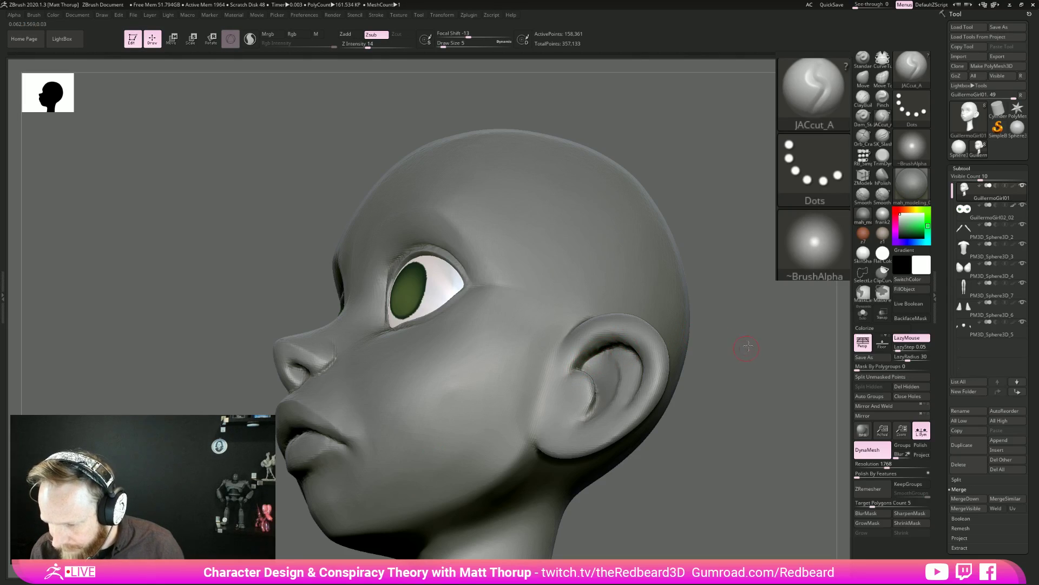
{"action": "left_click_drag", "start_coordinate": [747, 348], "coordinate": [602, 354]}
{"action": "left_click_drag", "start_coordinate": [689, 362], "coordinate": [633, 355]}
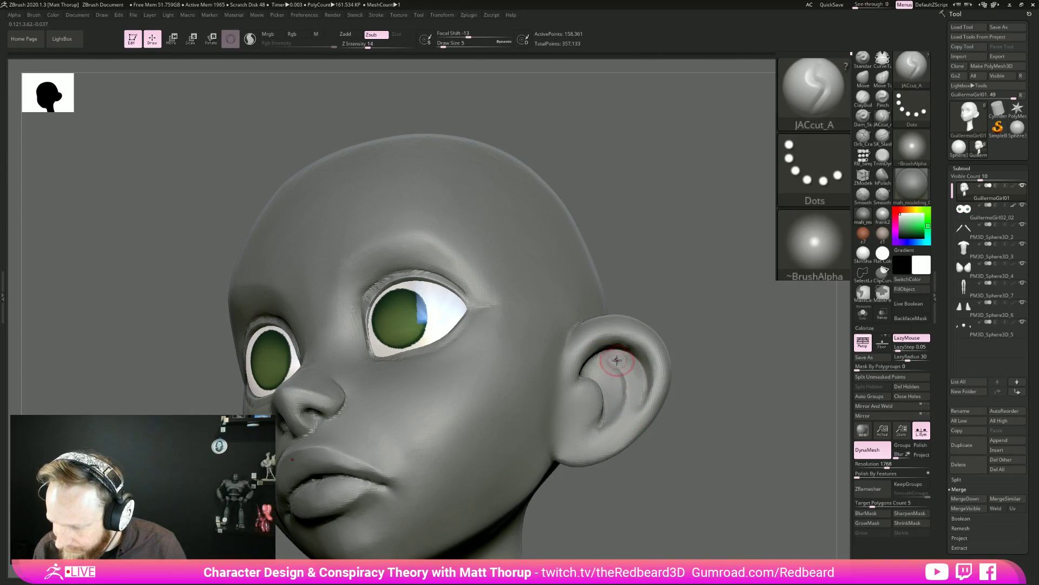
{"action": "key", "text": "shift"}
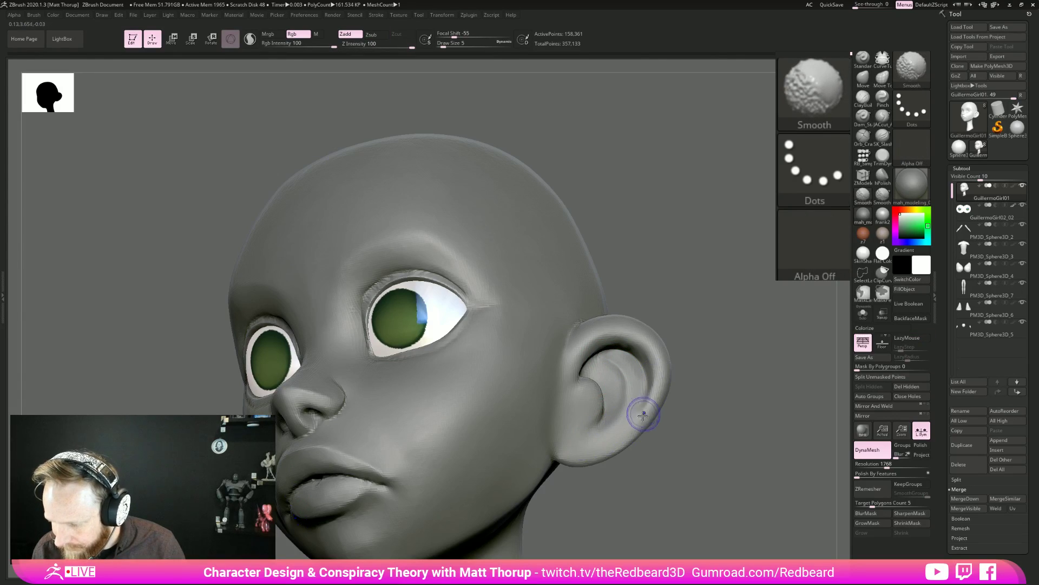
{"action": "left_click_drag", "start_coordinate": [688, 361], "coordinate": [622, 344]}
{"action": "key", "text": "shift"}
{"action": "mouse_move", "coordinate": [747, 389]}
{"action": "left_mouse_down"}
{"action": "mouse_move", "coordinate": [729, 420]}
{"action": "mouse_move", "coordinate": [710, 428]}
{"action": "left_mouse_up"}
Refine the crease between the ear's upper back and the head with JACcut_A and smooth the seam at draw size 5.
{"action": "left_click_drag", "start_coordinate": [688, 323], "coordinate": [616, 324]}
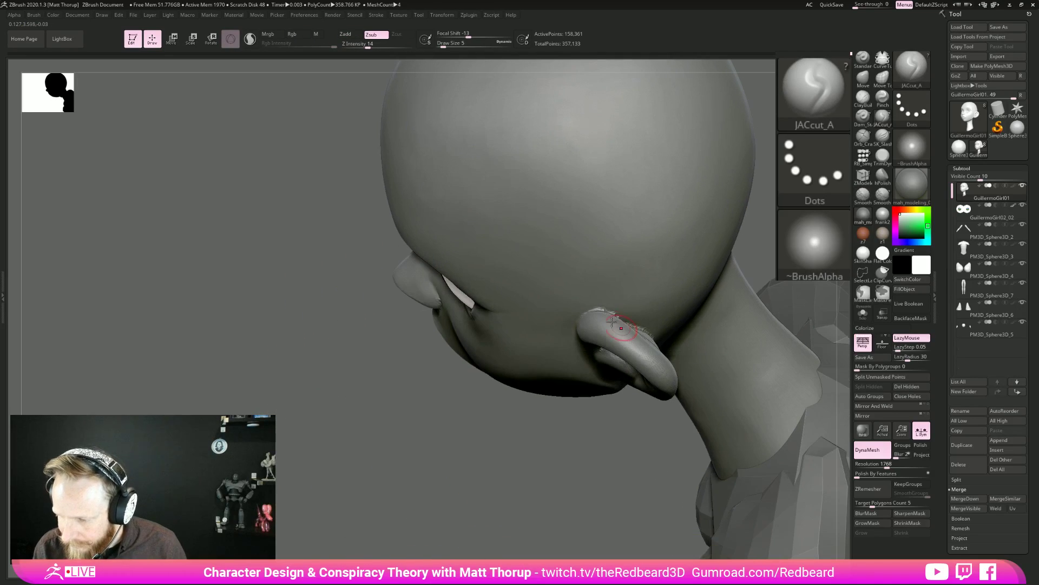
{"action": "left_click_drag", "start_coordinate": [558, 469], "coordinate": [615, 352]}
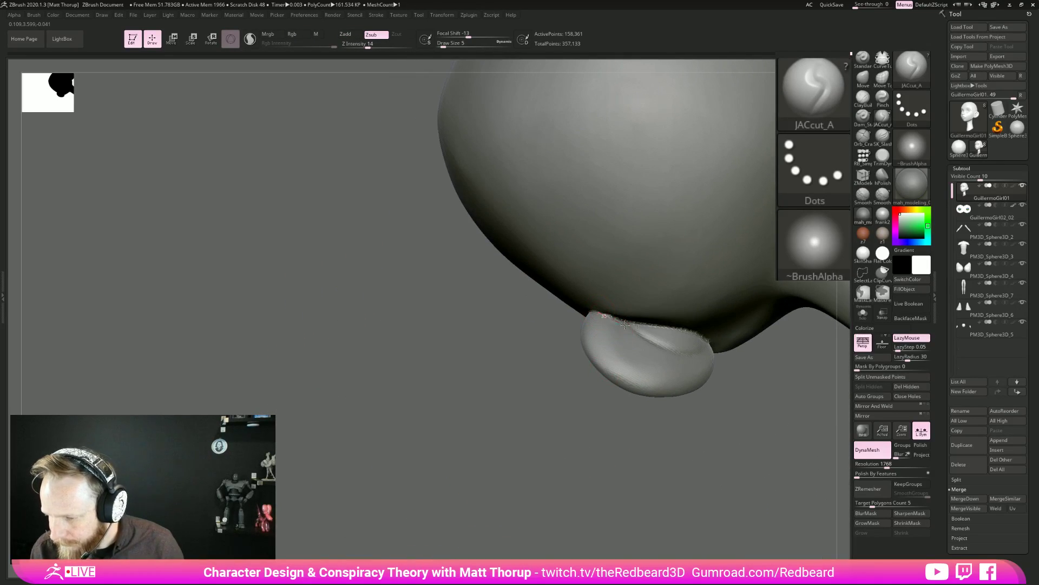
{"action": "left_click_drag", "start_coordinate": [694, 399], "coordinate": [654, 471]}
{"action": "mouse_move", "coordinate": [645, 340]}
{"action": "left_mouse_down", "text": "shift"}
{"action": "mouse_move", "coordinate": [681, 353]}
{"action": "mouse_move", "coordinate": [632, 330]}
{"action": "left_mouse_up", "text": "shift"}
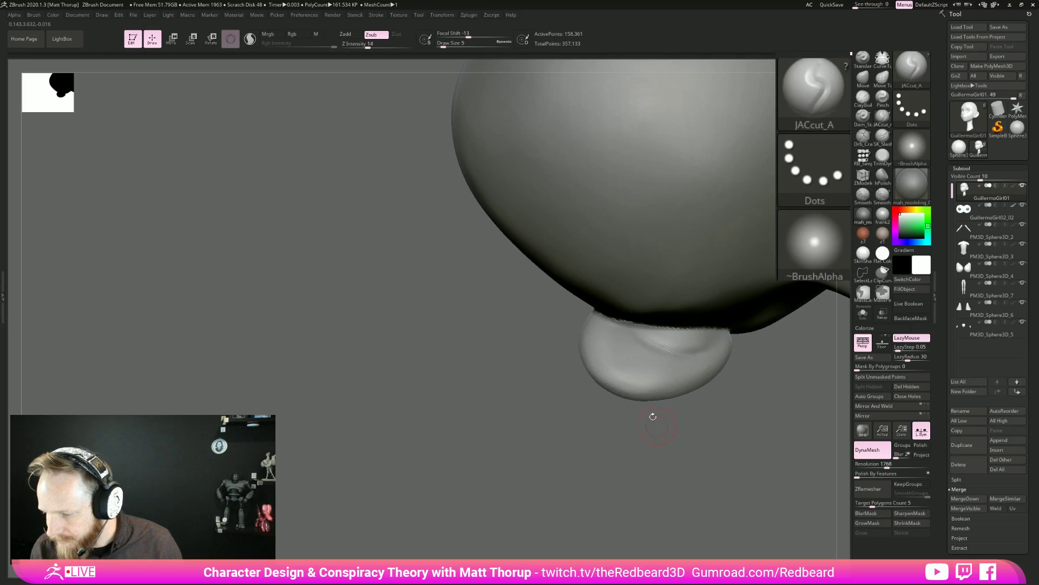
{"action": "mouse_move", "coordinate": [703, 361]}
{"action": "left_mouse_down", "text": "shift"}
{"action": "mouse_move", "coordinate": [695, 370]}
{"action": "mouse_move", "coordinate": [714, 347]}
{"action": "left_mouse_up", "text": "shift"}
{"action": "mouse_move", "coordinate": [665, 469]}
{"action": "right_mouse_down", "text": "ctrl"}
{"action": "mouse_move", "coordinate": [682, 395]}
{"action": "mouse_move", "coordinate": [730, 383]}
{"action": "right_mouse_up", "text": "ctrl"}
Smooth the area above the upper eyelid at draw size 3 and the cheek and jaw at draw size 13.
{"action": "mouse_move", "coordinate": [771, 458]}
{"action": "left_mouse_down"}
{"action": "mouse_move", "coordinate": [703, 441]}
{"action": "mouse_move", "coordinate": [719, 418]}
{"action": "mouse_move", "coordinate": [648, 425]}
{"action": "mouse_move", "coordinate": [689, 434]}
{"action": "mouse_move", "coordinate": [680, 413]}
{"action": "left_mouse_up"}
{"action": "mouse_move", "coordinate": [509, 312]}
{"action": "left_mouse_down"}
{"action": "mouse_move", "coordinate": [466, 311]}
{"action": "mouse_move", "coordinate": [498, 297]}
{"action": "left_mouse_up"}
{"action": "key", "text": "shift"}
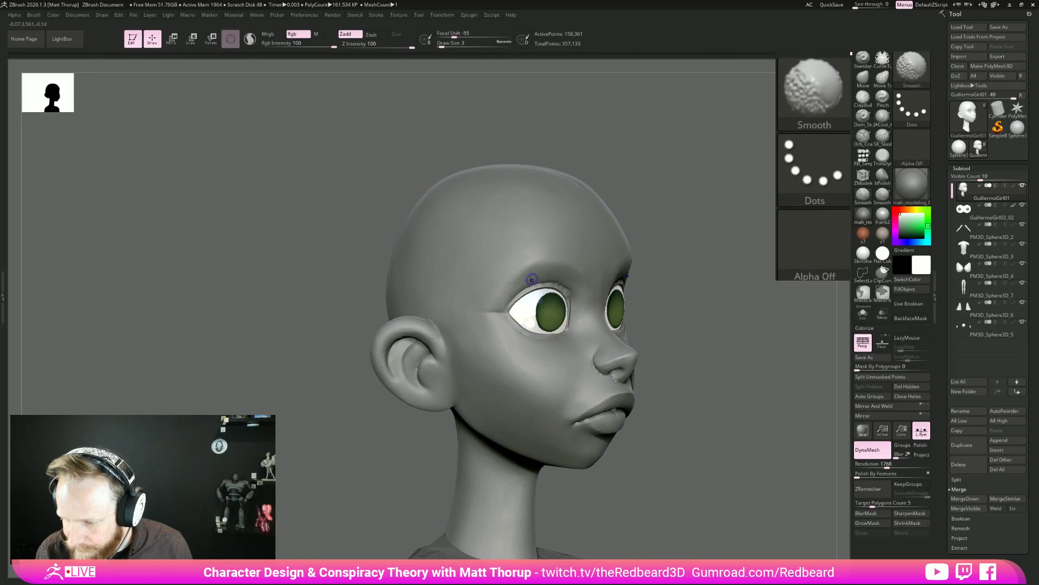
{"action": "key", "text": "bracketright"}
{"action": "key", "text": "shift"}
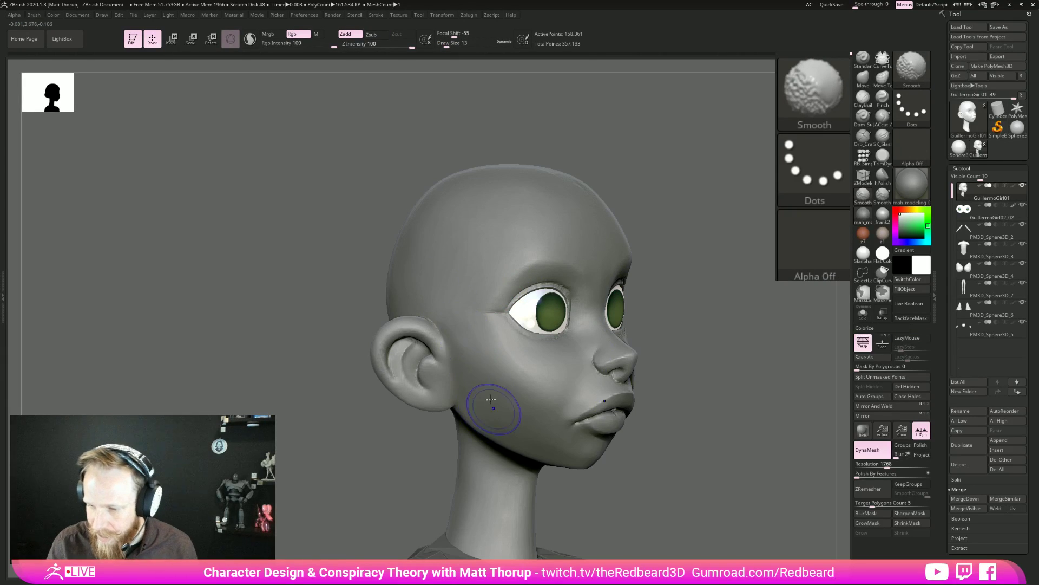
{"action": "mouse_move", "coordinate": [746, 455]}
{"action": "left_mouse_down"}
{"action": "mouse_move", "coordinate": [629, 437]}
{"action": "mouse_move", "coordinate": [721, 482]}
{"action": "mouse_move", "coordinate": [658, 475]}
{"action": "left_mouse_up"}
Refine the nostril opening with JACcut_A at draw size 4.
{"action": "key", "text": "s"}
{"action": "left_click_drag", "start_coordinate": [730, 404], "coordinate": [678, 394]}
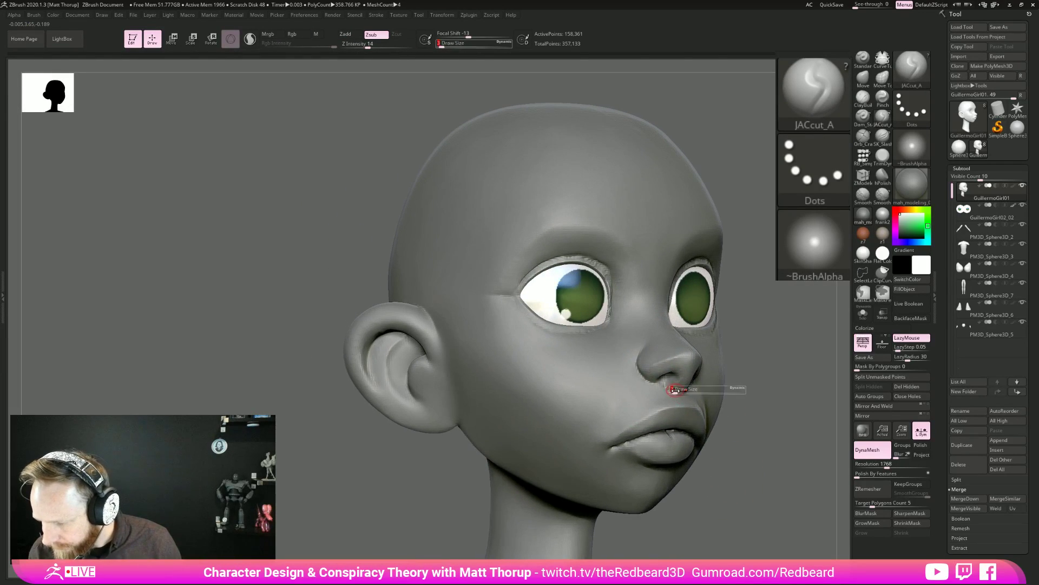
{"action": "left_click_drag", "start_coordinate": [763, 391], "coordinate": [674, 382]}
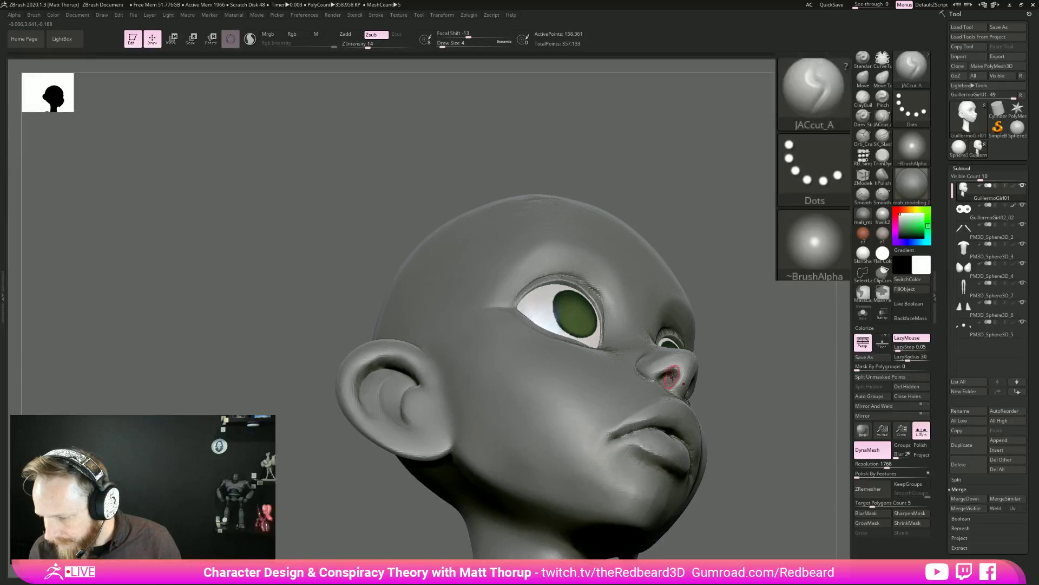
Sharpen the nostril rim and the edge of the nose wing with Pinch at draw size 4, smoothing between strokes.
{"action": "key", "text": "b"}
{"action": "key", "text": "p"}
{"action": "key", "text": "i"}
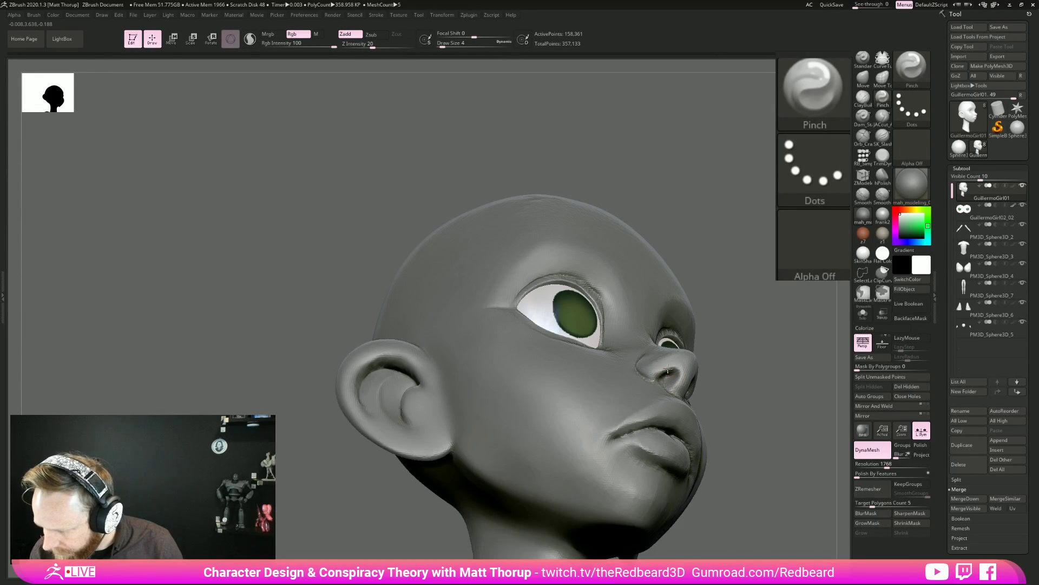
{"action": "mouse_move", "coordinate": [742, 361]}
{"action": "left_mouse_down"}
{"action": "mouse_move", "coordinate": [655, 374]}
{"action": "mouse_move", "coordinate": [684, 356]}
{"action": "left_mouse_up"}
{"action": "key", "text": "shift"}
{"action": "mouse_move", "coordinate": [762, 346]}
{"action": "left_mouse_down"}
{"action": "mouse_move", "coordinate": [767, 362]}
{"action": "mouse_move", "coordinate": [683, 358]}
{"action": "left_mouse_up"}
{"action": "key", "text": "s"}
{"action": "left_click", "coordinate": [692, 353]}
{"action": "key", "text": "shift"}
{"action": "key", "text": "ctrl"}
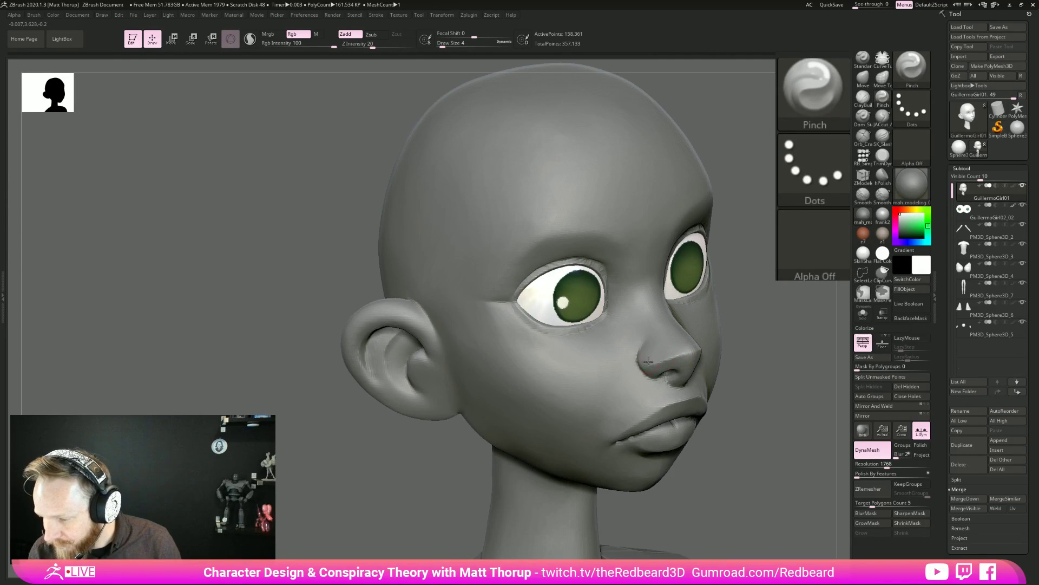
{"action": "key", "text": "shift"}
Smooth the seam where the back of the ear meets the head, using draw sizes 3 and 7.
{"action": "mouse_move", "coordinate": [753, 433]}
{"action": "left_mouse_down"}
{"action": "mouse_move", "coordinate": [780, 446]}
{"action": "mouse_move", "coordinate": [770, 482]}
{"action": "mouse_move", "coordinate": [723, 454]}
{"action": "mouse_move", "coordinate": [738, 452]}
{"action": "mouse_move", "coordinate": [648, 436]}
{"action": "mouse_move", "coordinate": [682, 450]}
{"action": "mouse_move", "coordinate": [725, 434]}
{"action": "left_mouse_up"}
{"action": "mouse_move", "coordinate": [726, 433]}
{"action": "right_mouse_down"}
{"action": "mouse_move", "coordinate": [500, 418]}
{"action": "mouse_move", "coordinate": [603, 318]}
{"action": "mouse_move", "coordinate": [611, 326]}
{"action": "mouse_move", "coordinate": [538, 303]}
{"action": "right_mouse_up"}
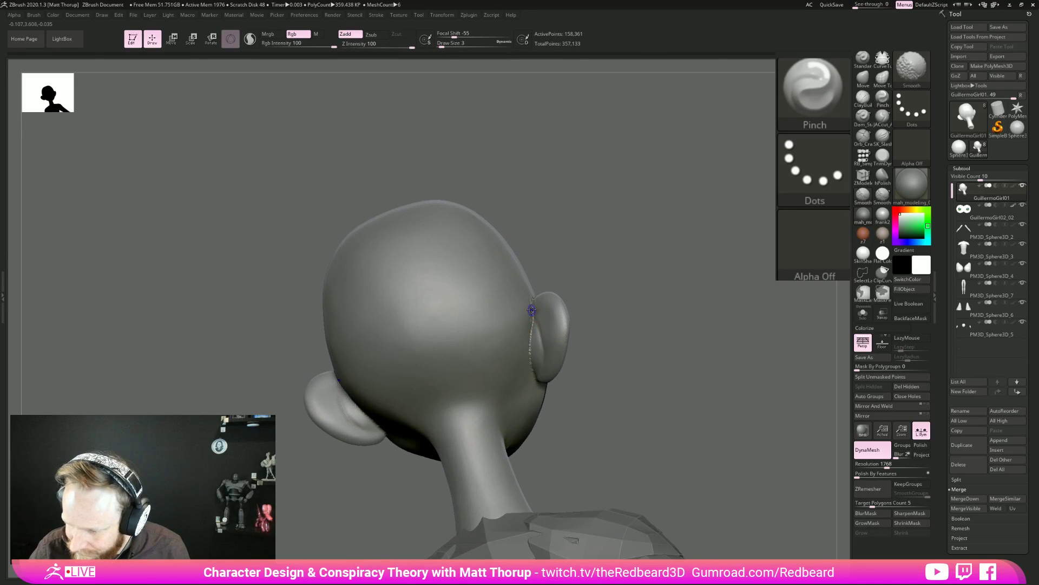
{"action": "key", "text": "shift"}
{"action": "left_click_drag", "start_coordinate": [533, 309], "coordinate": [536, 379], "text": "shift"}
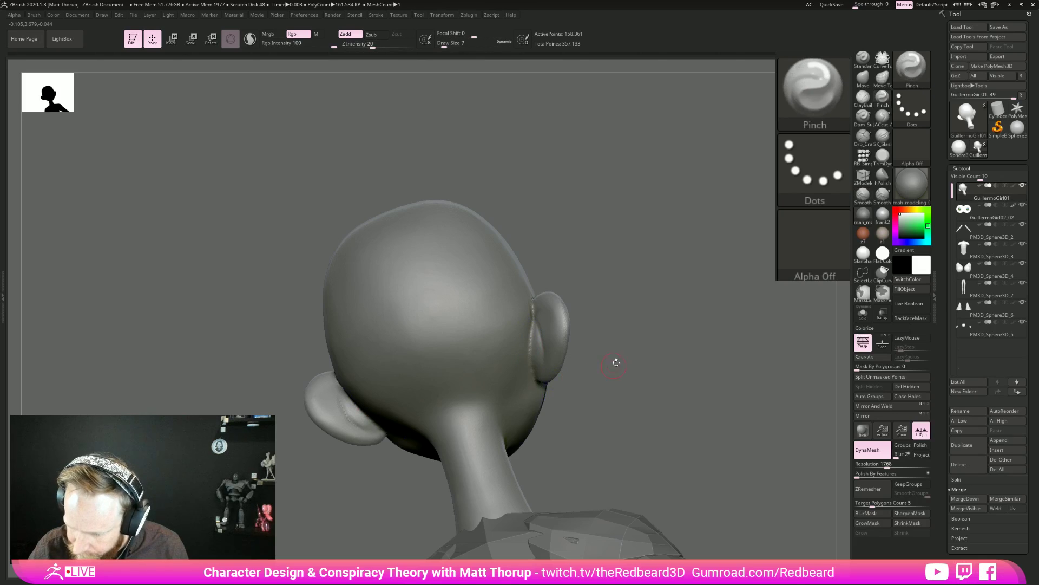
{"action": "right_click_drag", "start_coordinate": [613, 364], "coordinate": [607, 325]}
{"action": "key", "text": "shift"}
{"action": "mouse_move", "coordinate": [663, 417]}
{"action": "right_mouse_down"}
{"action": "mouse_move", "coordinate": [695, 425]}
{"action": "mouse_move", "coordinate": [733, 418]}
{"action": "mouse_move", "coordinate": [617, 422]}
{"action": "mouse_move", "coordinate": [688, 430]}
{"action": "mouse_move", "coordinate": [703, 452]}
{"action": "right_mouse_up"}
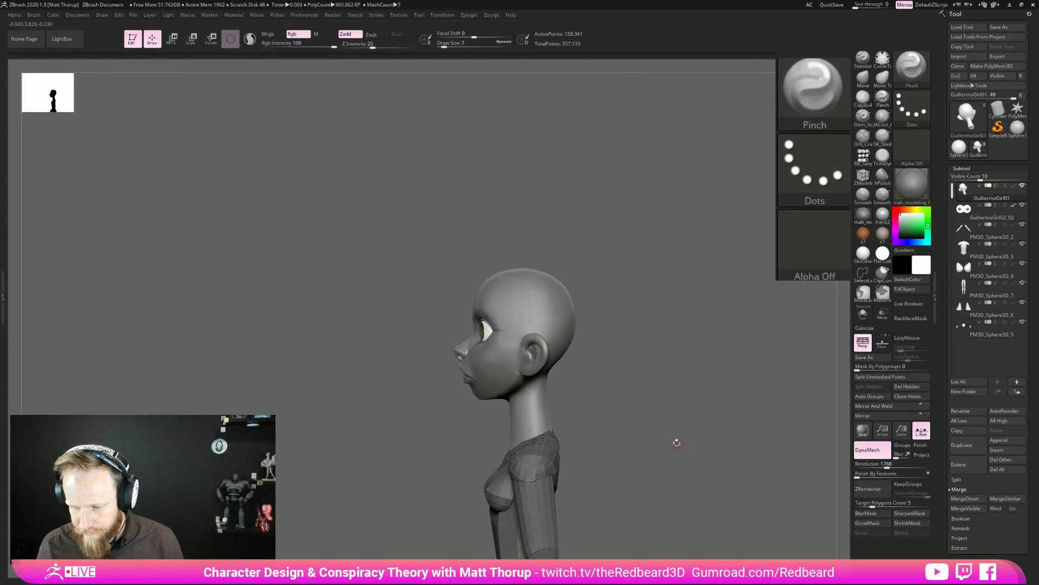
Select the Move brush at draw size 44 and frame the head and upper body from the front.
{"action": "key", "text": "b"}
{"action": "key", "text": "m"}
{"action": "key", "text": "v"}
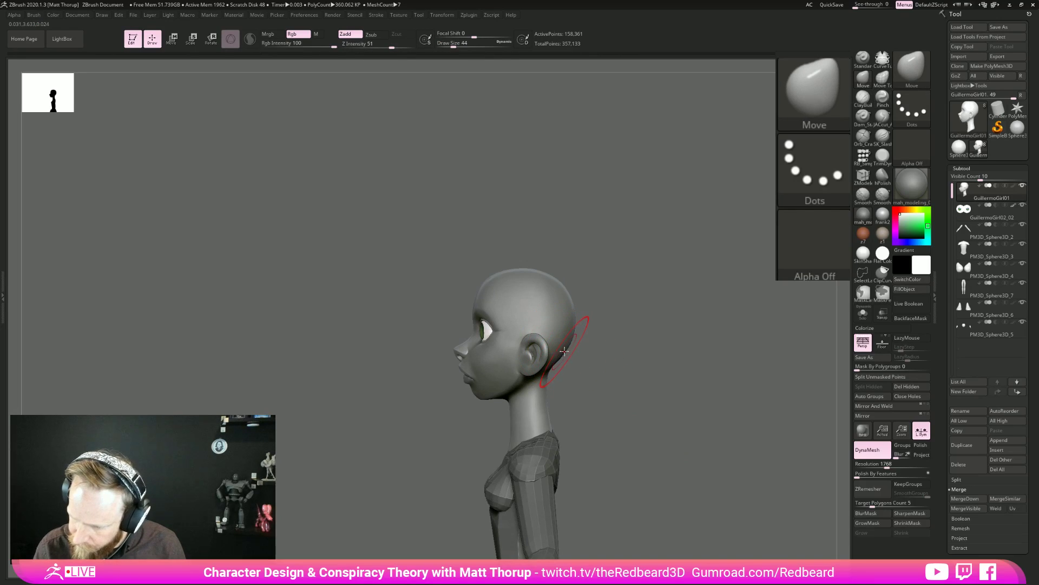
{"action": "right_click_drag", "start_coordinate": [610, 348], "coordinate": [643, 350], "text": "shift"}
{"action": "mouse_move", "coordinate": [732, 386]}
{"action": "right_mouse_down", "text": "ctrl"}
{"action": "mouse_move", "coordinate": [644, 362]}
{"action": "mouse_move", "coordinate": [634, 307]}
{"action": "right_mouse_up", "text": "ctrl"}
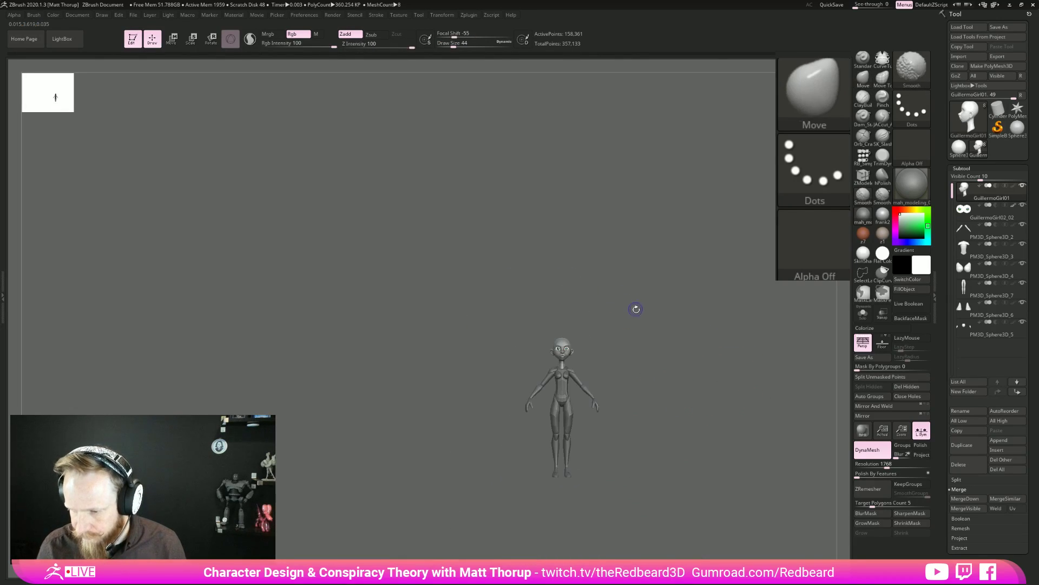
{"action": "right_click_drag", "start_coordinate": [646, 378], "coordinate": [766, 543], "text": "ctrl"}
{"action": "right_click_drag", "start_coordinate": [731, 423], "coordinate": [640, 417], "text": "alt"}
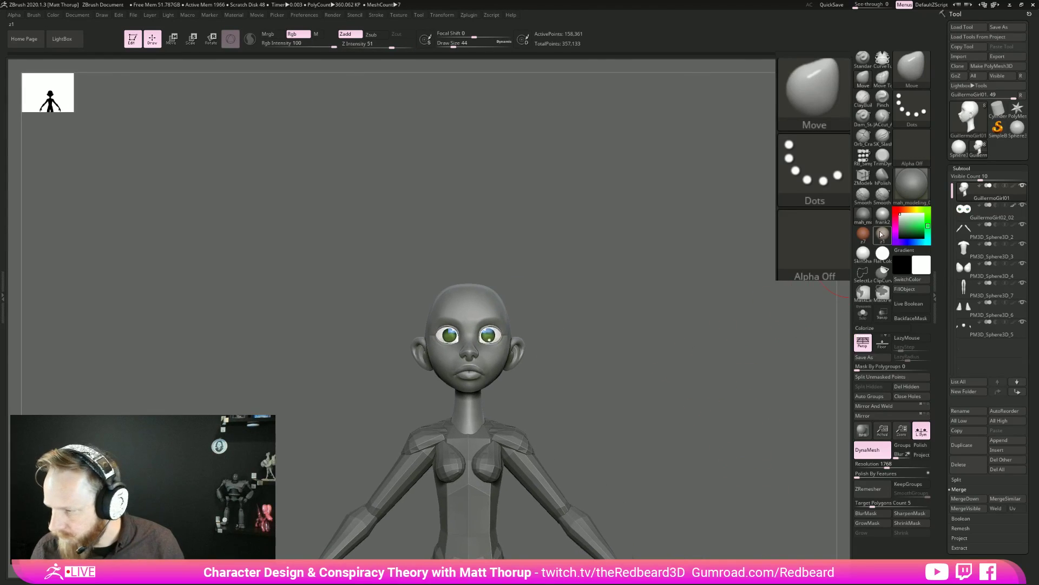
Compare the frank2, z7, Flat Color and mah_modeling_01 materials on the model and apply z1.
{"action": "left_click", "coordinate": [882, 216]}
{"action": "right_click_drag", "start_coordinate": [722, 398], "coordinate": [780, 412], "text": "ctrl"}
{"action": "left_click", "coordinate": [863, 232]}
{"action": "right_click_drag", "start_coordinate": [657, 394], "coordinate": [666, 420]}
{"action": "left_click", "coordinate": [881, 253]}
{"action": "left_click", "coordinate": [883, 234]}
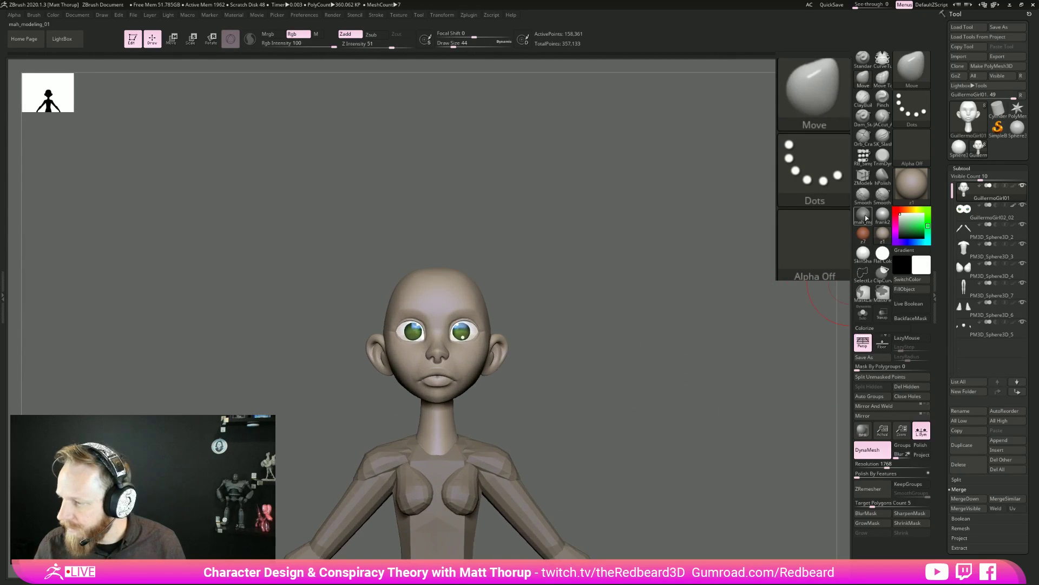
{"action": "left_click", "coordinate": [863, 215]}
{"action": "left_click", "coordinate": [883, 233]}
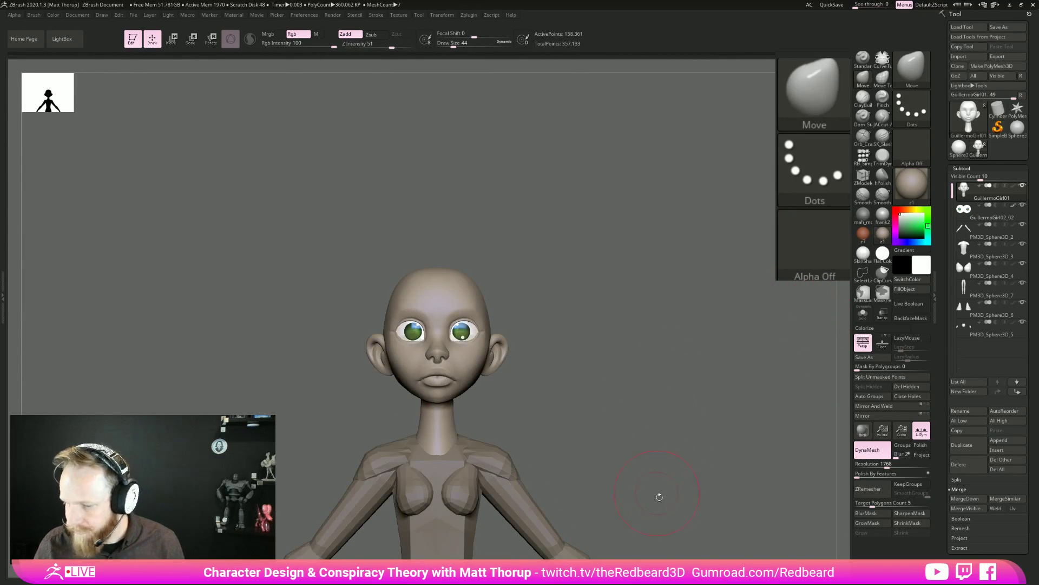
Try the ZBGs_Brown2 and z7 materials on the model and restore z1.
{"action": "left_click", "coordinate": [921, 193]}
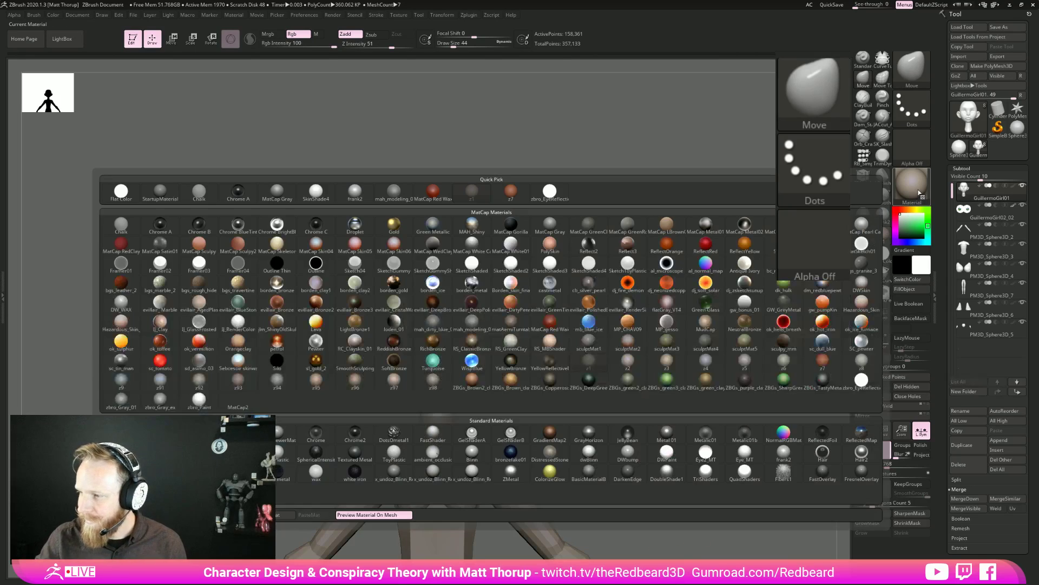
{"action": "left_click", "coordinate": [477, 383]}
{"action": "right_click_drag", "start_coordinate": [661, 440], "coordinate": [628, 450]}
{"action": "left_click", "coordinate": [883, 234]}
{"action": "right_click_drag", "start_coordinate": [688, 433], "coordinate": [673, 447]}
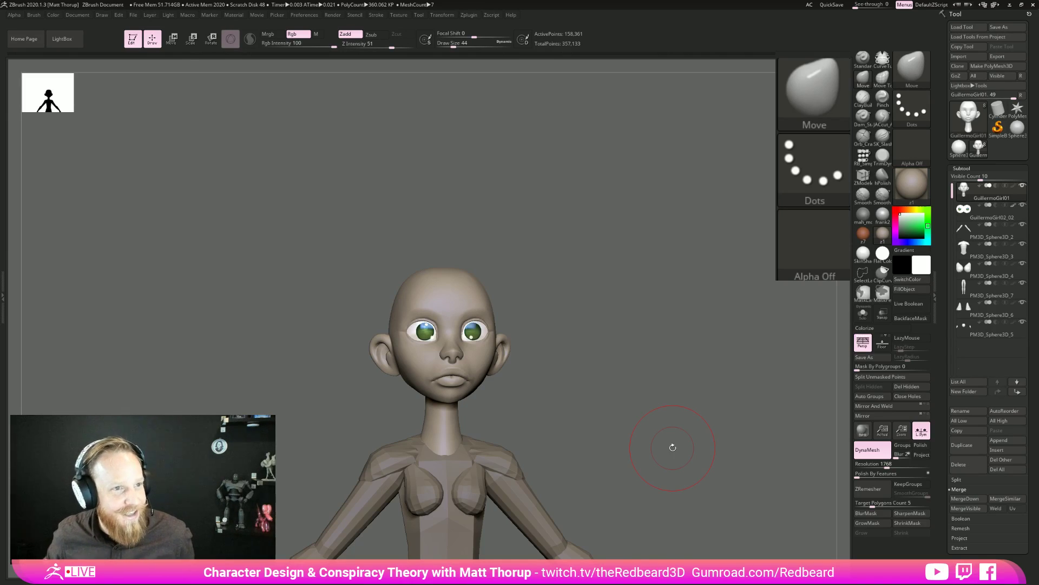
{"action": "left_click", "coordinate": [915, 187]}
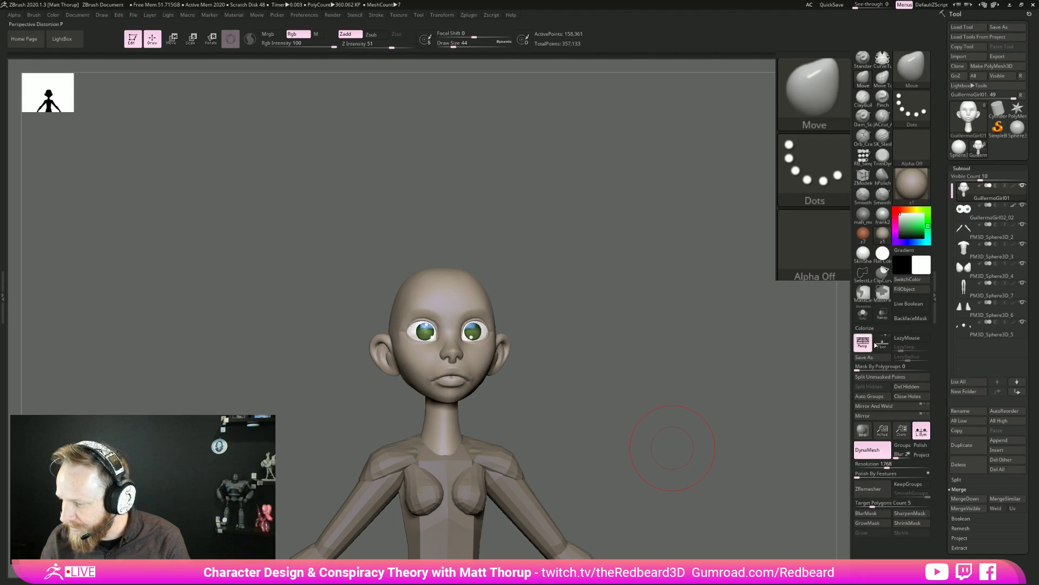
{"action": "left_click", "coordinate": [913, 187]}
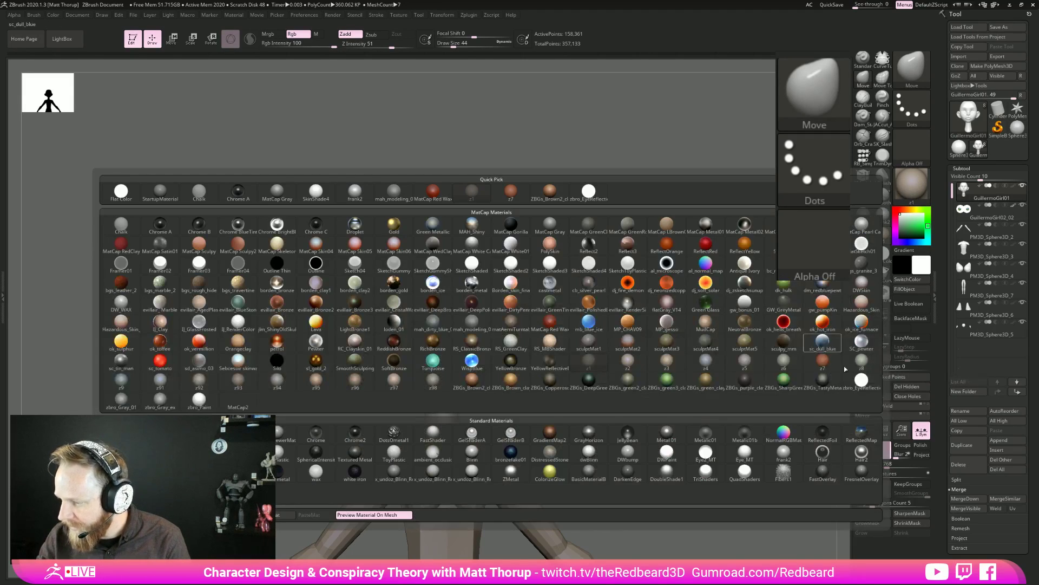
{"action": "mouse_move", "coordinate": [867, 388]}
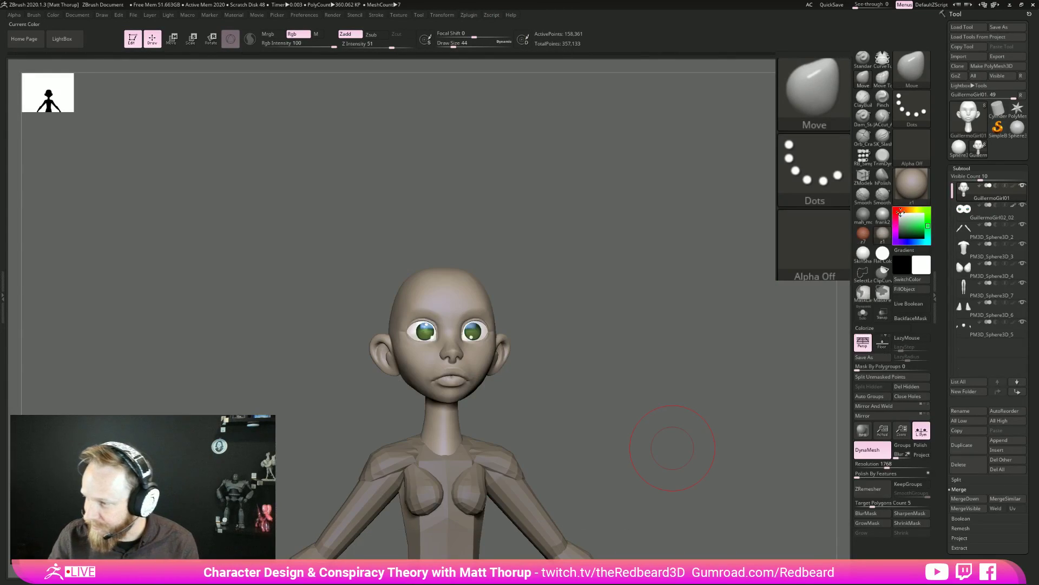
{"action": "left_click", "coordinate": [869, 242]}
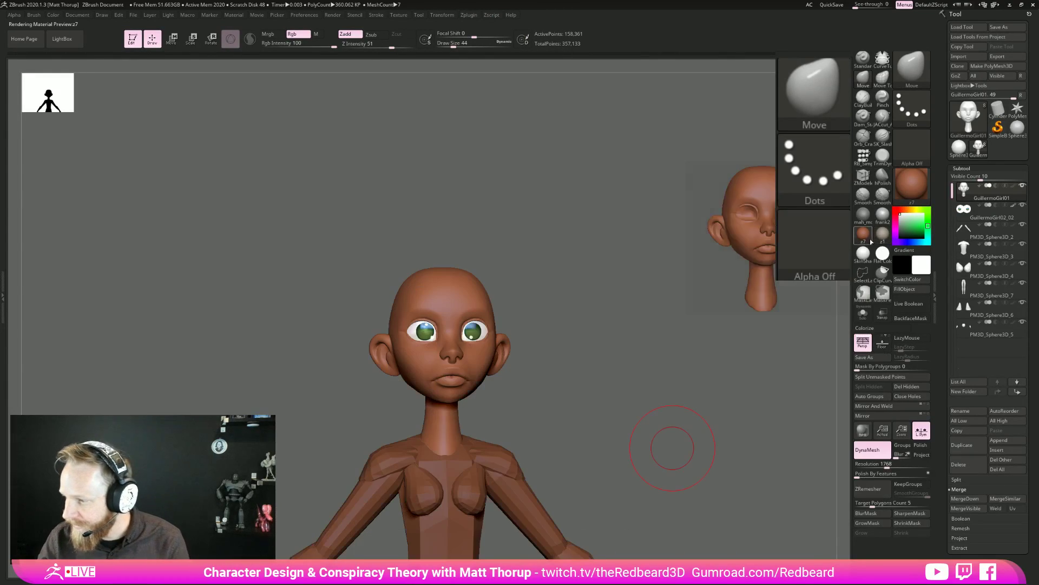
{"action": "left_click", "coordinate": [883, 234]}
{"action": "left_click_drag", "start_coordinate": [697, 379], "coordinate": [672, 406]}
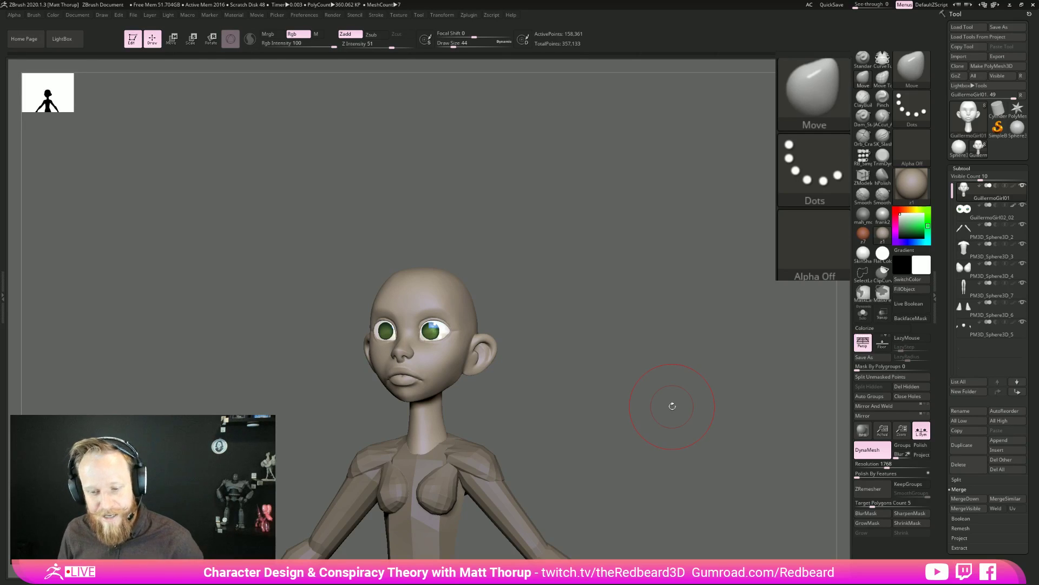
{"action": "left_click_drag", "start_coordinate": [673, 406], "coordinate": [593, 332]}
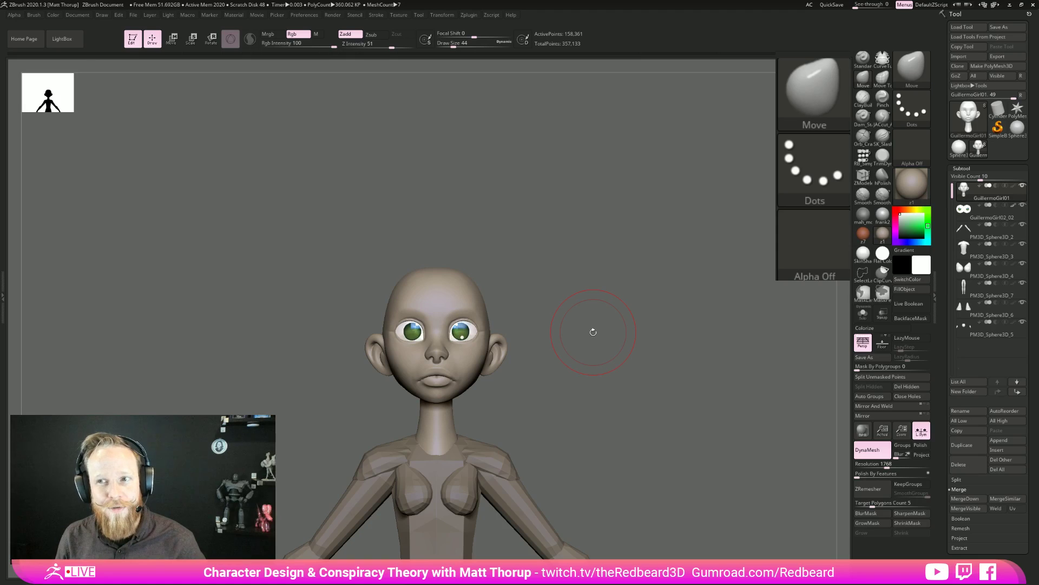
{"action": "mouse_move", "coordinate": [593, 332]}
{"action": "left_mouse_down", "text": "shift"}
{"action": "mouse_move", "coordinate": [574, 260]}
{"action": "mouse_move", "coordinate": [644, 271]}
{"action": "mouse_move", "coordinate": [641, 301]}
{"action": "left_mouse_up", "text": "shift"}
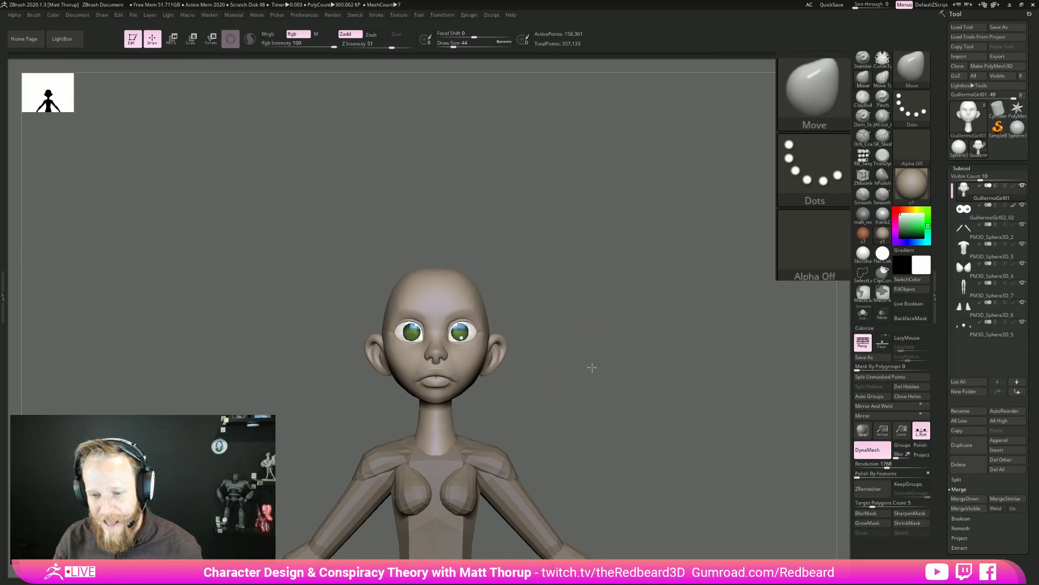
Refine the cheek and jawline with Move and smooth the cheek below the ear at draw size 11.
{"action": "left_click_drag", "start_coordinate": [593, 367], "coordinate": [585, 365]}
{"action": "key", "text": "s"}
{"action": "mouse_move", "coordinate": [469, 368]}
{"action": "left_mouse_down"}
{"action": "mouse_move", "coordinate": [500, 413]}
{"action": "mouse_move", "coordinate": [458, 377]}
{"action": "mouse_move", "coordinate": [481, 367]}
{"action": "left_mouse_up"}
{"action": "key", "text": "s"}
{"action": "key", "text": "s"}
{"action": "key", "text": "s"}
{"action": "key", "text": "shift"}
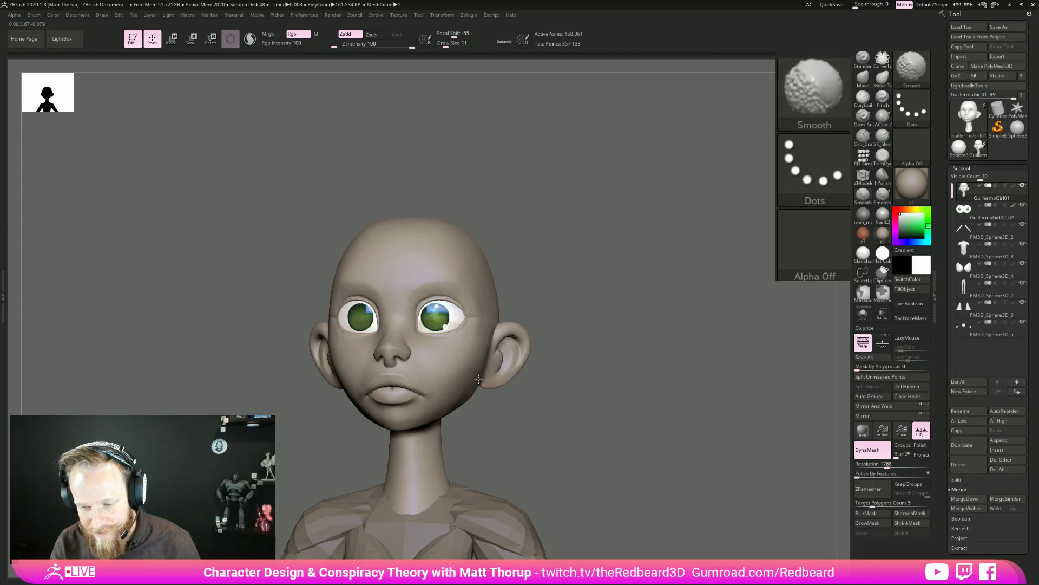
{"action": "left_click_drag", "start_coordinate": [479, 353], "coordinate": [453, 392], "text": "shift"}
{"action": "mouse_move", "coordinate": [505, 420]}
{"action": "left_mouse_down"}
{"action": "mouse_move", "coordinate": [433, 422]}
{"action": "mouse_move", "coordinate": [460, 396]}
{"action": "mouse_move", "coordinate": [461, 410]}
{"action": "mouse_move", "coordinate": [449, 402]}
{"action": "left_mouse_up"}
{"action": "key", "text": "s"}
{"action": "key", "text": "s"}
{"action": "key", "text": "s"}
{"action": "key", "text": "s"}
{"action": "key", "text": "s"}
{"action": "key", "text": "s"}
{"action": "left_click", "coordinate": [414, 418]}
{"action": "left_click_drag", "start_coordinate": [375, 457], "coordinate": [444, 419]}
Define the area beneath the lower lip with JACcut_A at draw size 4 and smooth it and the mouth corners.
{"action": "key", "text": "3"}
{"action": "left_click_drag", "start_coordinate": [525, 432], "coordinate": [490, 471], "text": "alt"}
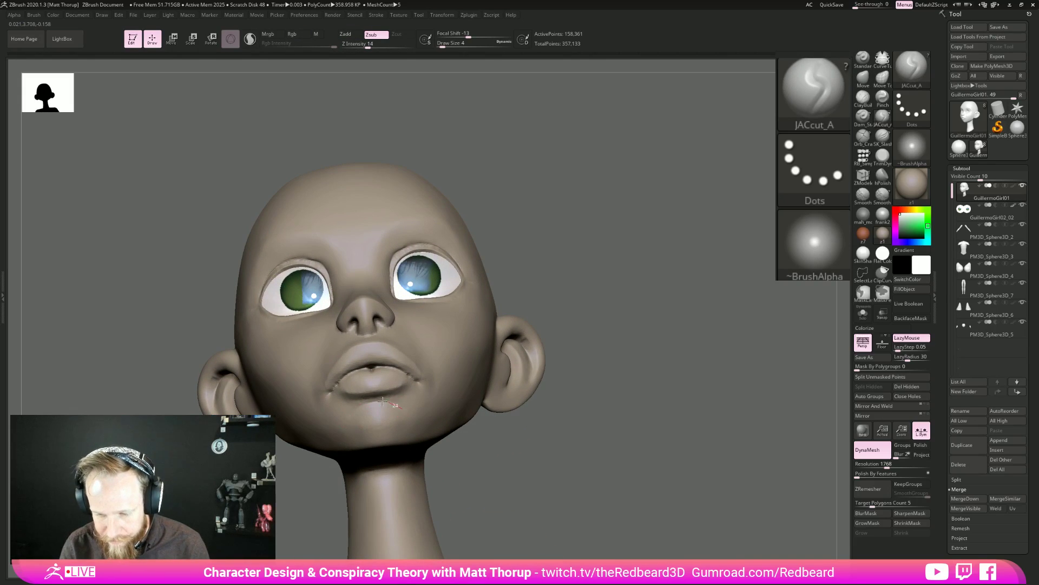
{"action": "key", "text": "shift"}
{"action": "left_click_drag", "start_coordinate": [393, 395], "coordinate": [404, 394], "text": "shift"}
{"action": "left_click_drag", "start_coordinate": [344, 410], "coordinate": [407, 415], "text": "shift"}
{"action": "left_click_drag", "start_coordinate": [329, 407], "coordinate": [332, 397], "text": "shift"}
{"action": "left_click_drag", "start_coordinate": [481, 427], "coordinate": [560, 417]}
{"action": "left_click_drag", "start_coordinate": [445, 399], "coordinate": [363, 394]}
{"action": "left_click_drag", "start_coordinate": [300, 459], "coordinate": [343, 399]}
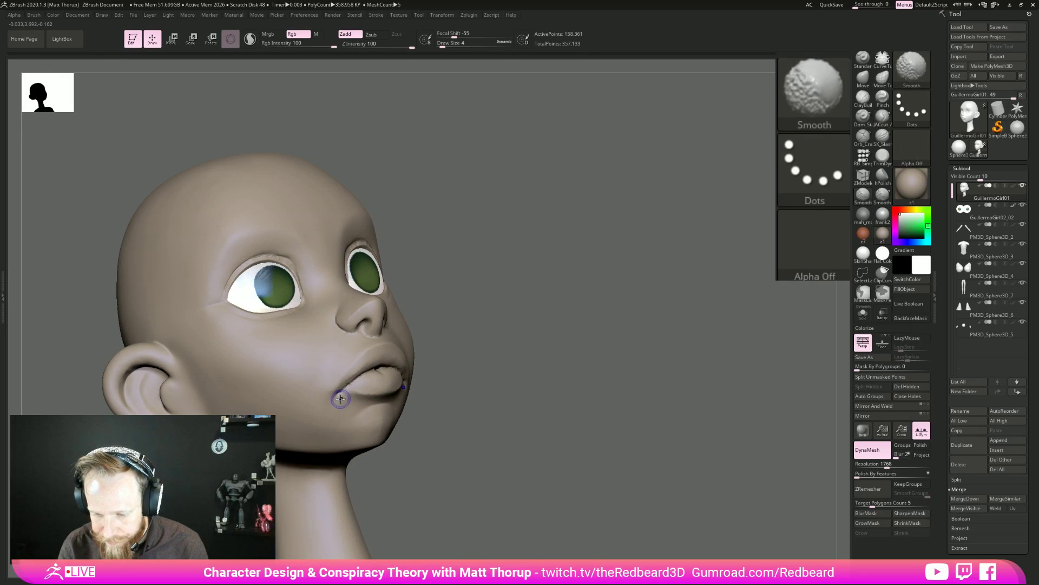
{"action": "mouse_move", "coordinate": [509, 391]}
{"action": "left_mouse_down"}
{"action": "mouse_move", "coordinate": [433, 402]}
{"action": "mouse_move", "coordinate": [406, 382]}
{"action": "mouse_move", "coordinate": [374, 382]}
{"action": "left_mouse_up"}
{"action": "left_click_drag", "start_coordinate": [513, 362], "coordinate": [639, 478]}
{"action": "left_click_drag", "start_coordinate": [610, 404], "coordinate": [619, 438], "text": "alt"}
{"action": "left_click_drag", "start_coordinate": [625, 379], "coordinate": [626, 382]}
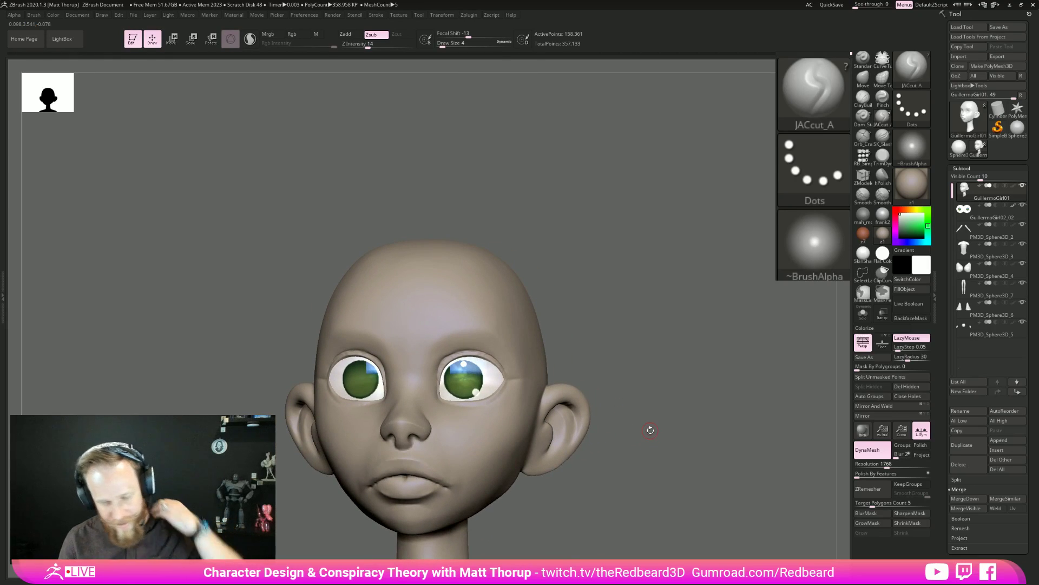
{"action": "left_click_drag", "start_coordinate": [638, 411], "coordinate": [621, 385]}
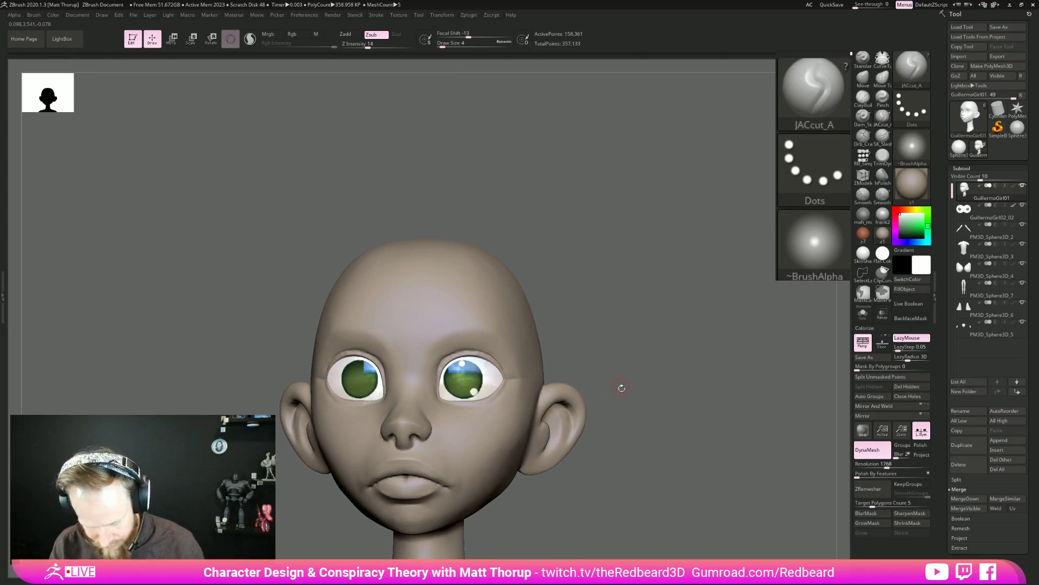
Outline an eyebrow above the eye with two arched Topology brush curves at draw size 4.
{"action": "key", "text": "b"}
{"action": "key", "text": "t"}
{"action": "key", "text": "o"}
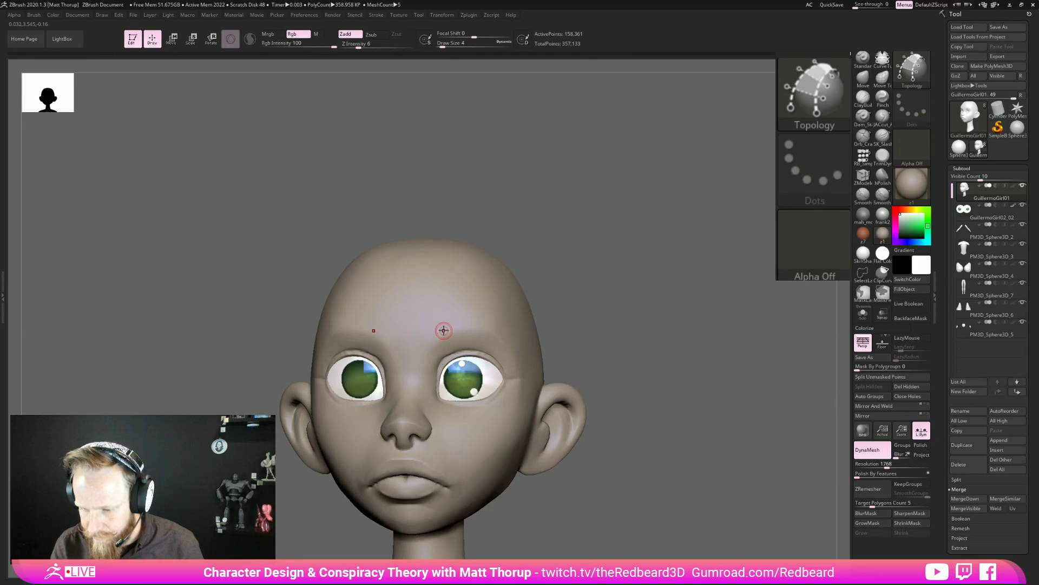
{"action": "mouse_move", "coordinate": [434, 342]}
{"action": "left_mouse_down"}
{"action": "mouse_move", "coordinate": [464, 329]}
{"action": "mouse_move", "coordinate": [672, 341]}
{"action": "mouse_move", "coordinate": [515, 325]}
{"action": "left_mouse_up"}
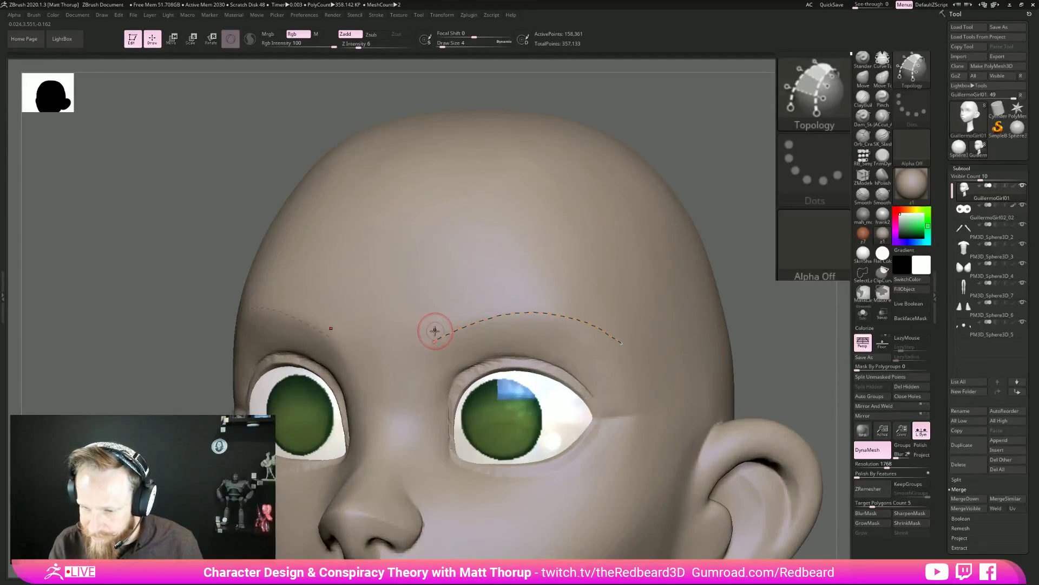
{"action": "mouse_move", "coordinate": [433, 332]}
{"action": "left_mouse_down"}
{"action": "mouse_move", "coordinate": [461, 313]}
{"action": "mouse_move", "coordinate": [546, 295]}
{"action": "left_mouse_up"}
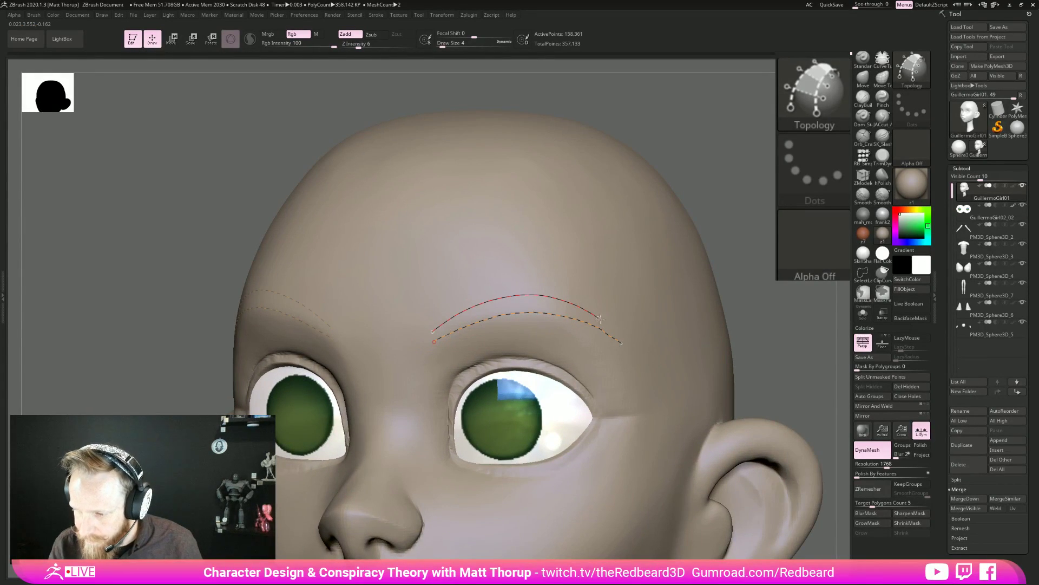
Cross the two brow curves with short strokes along their length and generate the mirrored eyebrow strips.
{"action": "left_click_drag", "start_coordinate": [436, 312], "coordinate": [452, 361]}
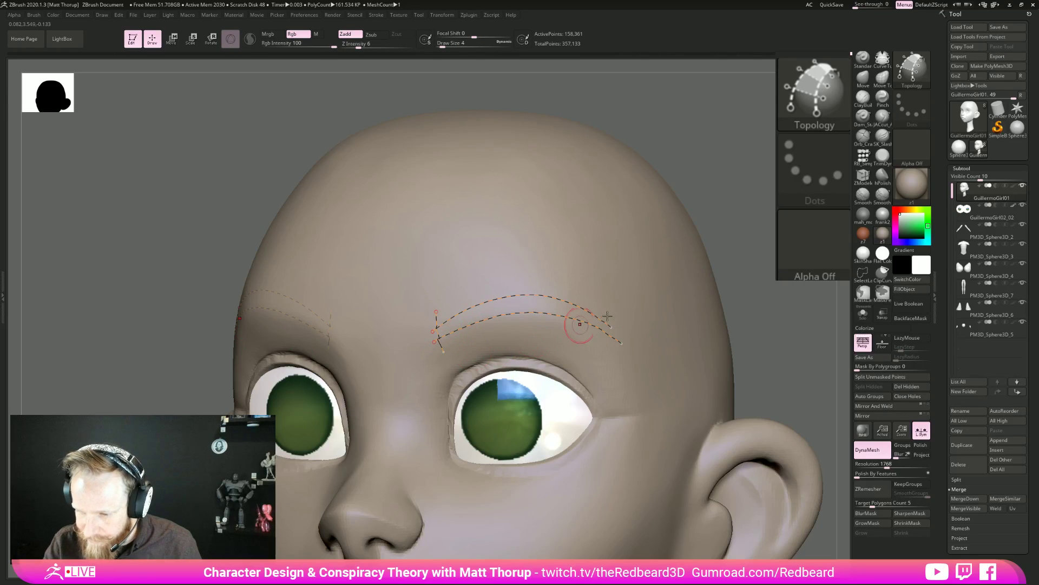
{"action": "left_click_drag", "start_coordinate": [604, 307], "coordinate": [616, 352]}
{"action": "mouse_move", "coordinate": [460, 293]}
{"action": "left_mouse_down"}
{"action": "mouse_move", "coordinate": [470, 338]}
{"action": "mouse_move", "coordinate": [491, 337]}
{"action": "left_mouse_up"}
{"action": "left_click_drag", "start_coordinate": [523, 282], "coordinate": [529, 341]}
{"action": "mouse_move", "coordinate": [558, 284]}
{"action": "left_mouse_down"}
{"action": "mouse_move", "coordinate": [554, 334]}
{"action": "mouse_move", "coordinate": [584, 324]}
{"action": "left_mouse_up"}
{"action": "left_click_drag", "start_coordinate": [744, 316], "coordinate": [786, 307]}
{"action": "left_click", "coordinate": [639, 374]}
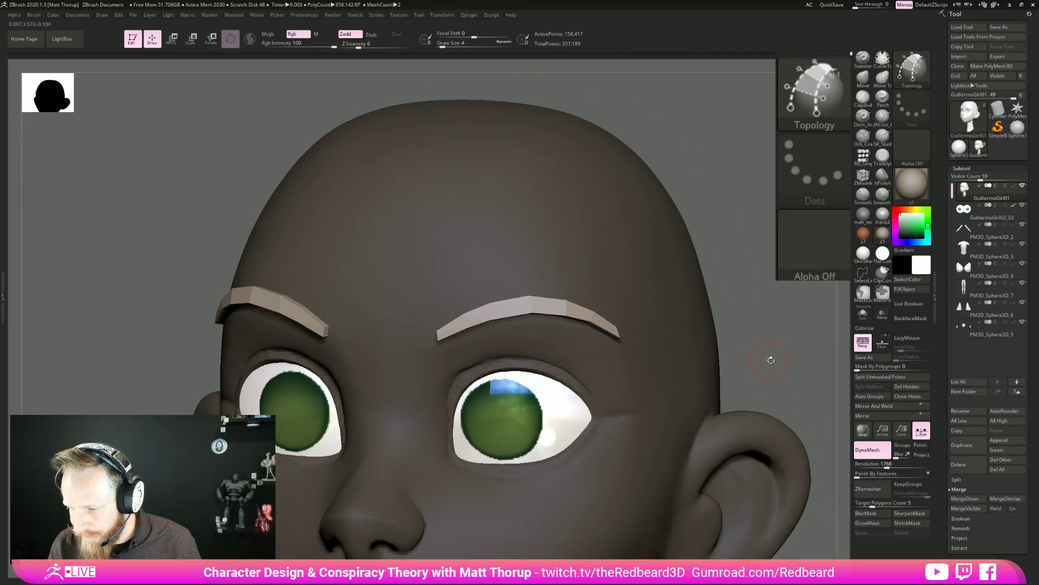
Split the unmasked eyebrow strips off the head into their own subtool.
{"action": "left_click_drag", "start_coordinate": [771, 360], "coordinate": [780, 346]}
{"action": "right_click_drag", "start_coordinate": [781, 346], "coordinate": [764, 317]}
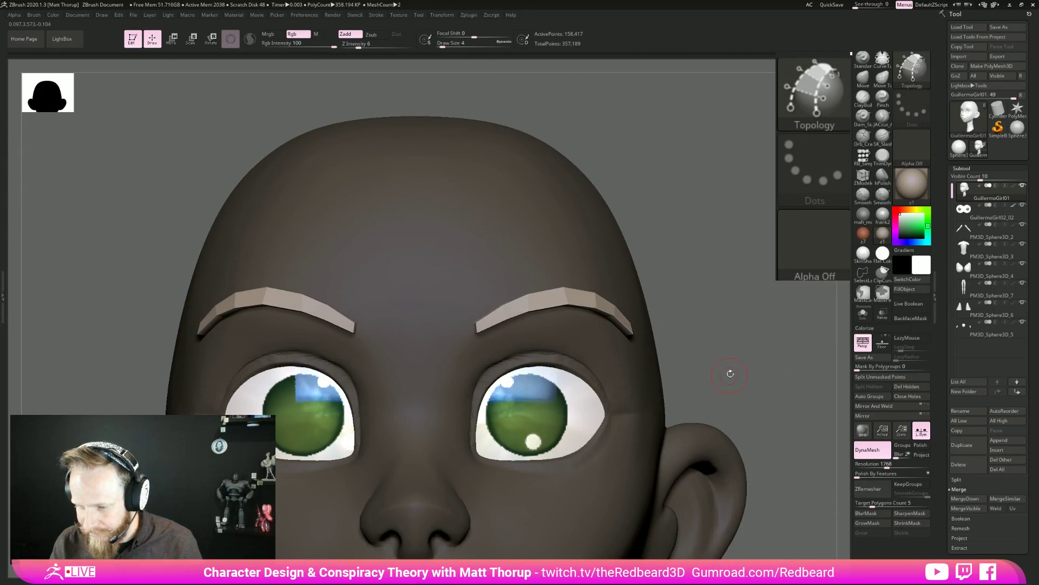
{"action": "left_click", "coordinate": [898, 380]}
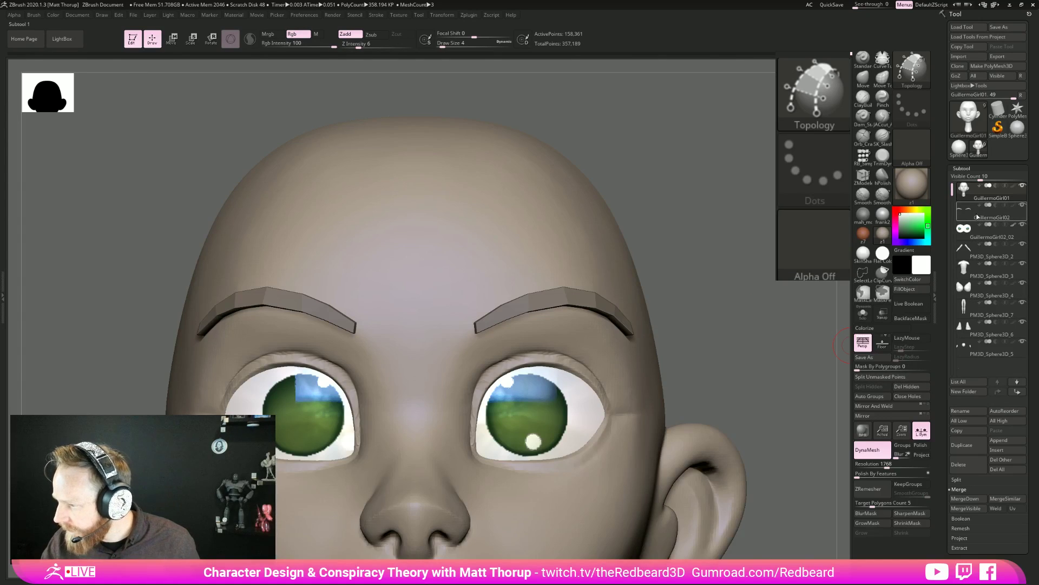
Select the eyebrow subtool and fit the brow's inner end against the forehead with Move at draw size 7.
{"action": "mouse_move", "coordinate": [712, 365]}
{"action": "right_mouse_down"}
{"action": "mouse_move", "coordinate": [731, 307]}
{"action": "mouse_move", "coordinate": [671, 263]}
{"action": "mouse_move", "coordinate": [630, 243]}
{"action": "mouse_move", "coordinate": [566, 255]}
{"action": "right_mouse_up"}
{"action": "key", "text": "b"}
{"action": "key", "text": "m"}
{"action": "key", "text": "v"}
{"action": "key", "text": "s"}
{"action": "left_click_drag", "start_coordinate": [506, 252], "coordinate": [498, 250]}
{"action": "left_click_drag", "start_coordinate": [645, 225], "coordinate": [595, 233]}
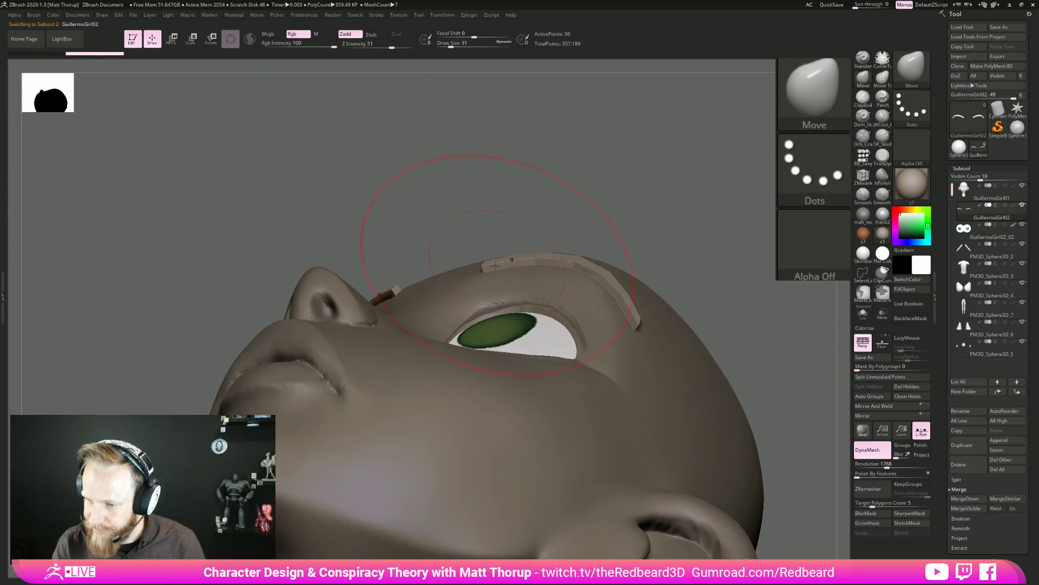
{"action": "key", "text": "s"}
{"action": "left_click_drag", "start_coordinate": [490, 272], "coordinate": [484, 273]}
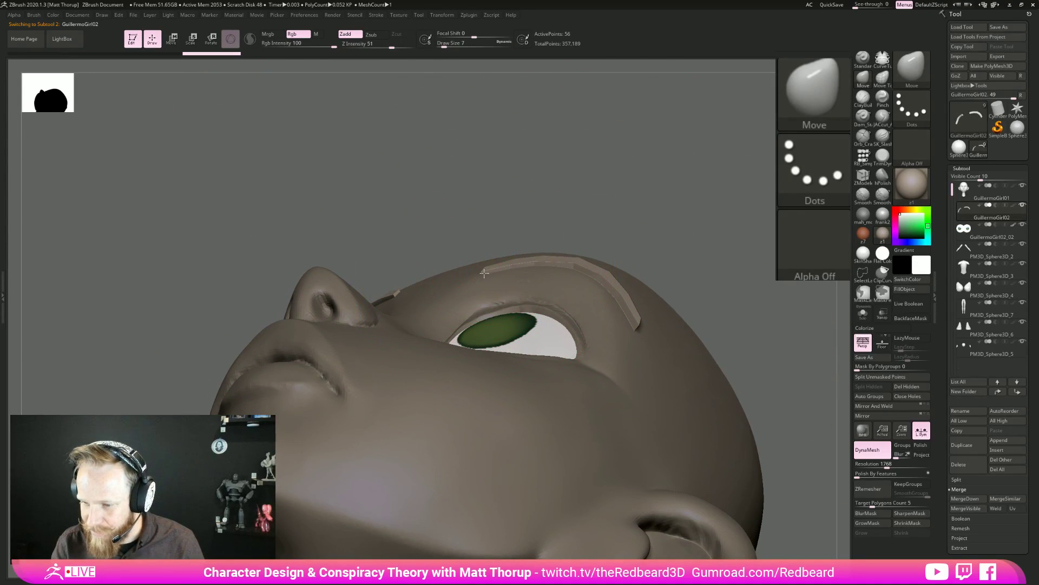
Check the brow from several angles and reposition its inner tip with Move at draw size 4.
{"action": "left_click_drag", "start_coordinate": [702, 297], "coordinate": [675, 304]}
{"action": "key", "text": "s"}
{"action": "left_click_drag", "start_coordinate": [482, 328], "coordinate": [485, 343]}
{"action": "mouse_move", "coordinate": [485, 343]}
{"action": "right_mouse_down"}
{"action": "mouse_move", "coordinate": [674, 285]}
{"action": "mouse_move", "coordinate": [654, 292]}
{"action": "right_mouse_up"}
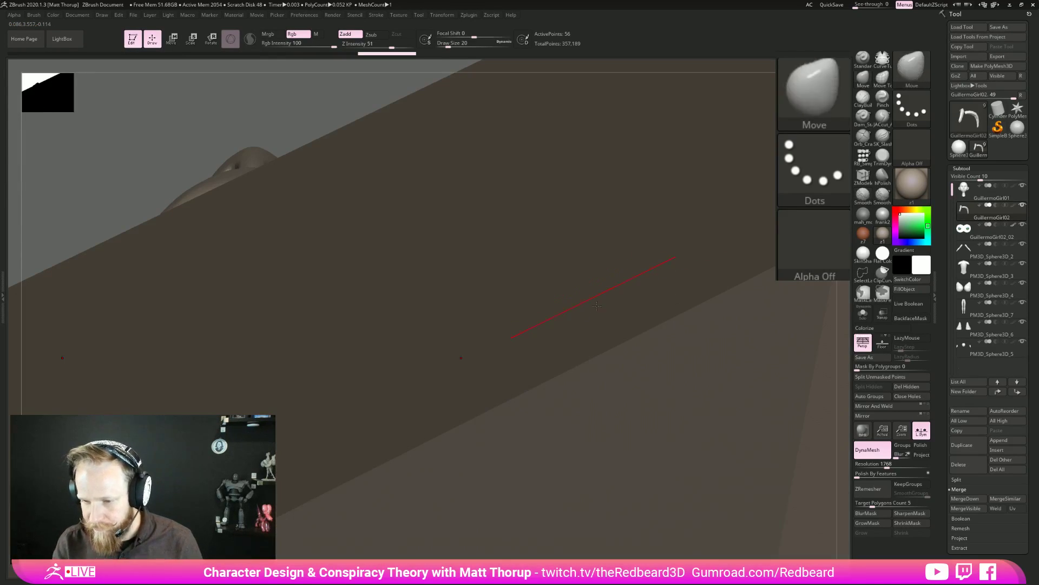
{"action": "key", "text": "f"}
{"action": "right_click_drag", "start_coordinate": [683, 425], "coordinate": [677, 515]}
{"action": "mouse_move", "coordinate": [649, 409]}
{"action": "right_mouse_down", "text": "ctrl"}
{"action": "mouse_move", "coordinate": [628, 357]}
{"action": "mouse_move", "coordinate": [609, 482]}
{"action": "mouse_move", "coordinate": [616, 427]}
{"action": "mouse_move", "coordinate": [674, 494]}
{"action": "right_mouse_up", "text": "ctrl"}
{"action": "key", "text": "shift+f"}
{"action": "key", "text": "shift+f"}
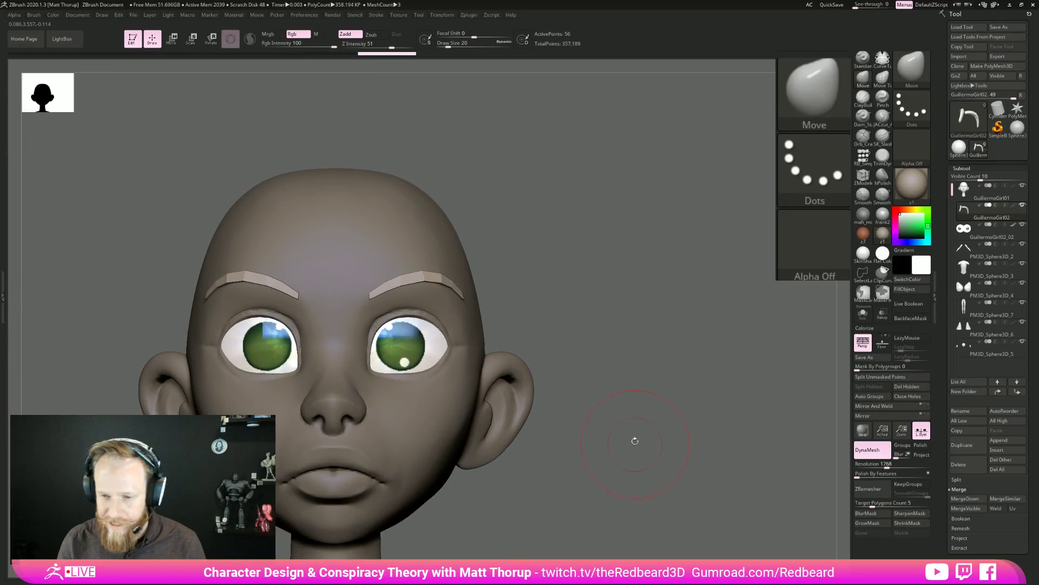
{"action": "key", "text": "s"}
{"action": "left_click_drag", "start_coordinate": [377, 300], "coordinate": [368, 300]}
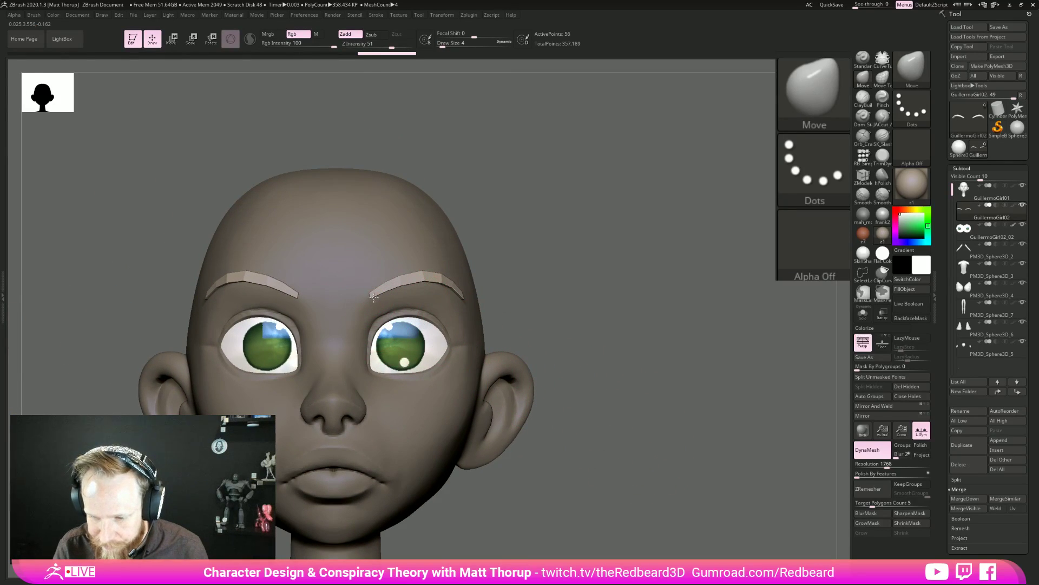
{"action": "left_click", "coordinate": [370, 294]}
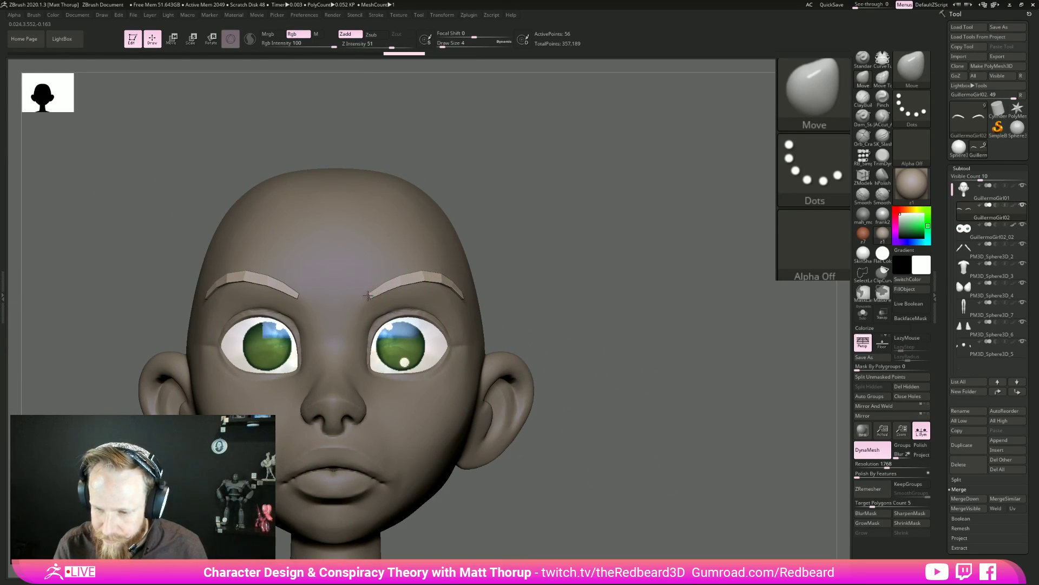
Shape the upper edge of the eyebrow with Move at draw size 7.
{"action": "right_click_drag", "start_coordinate": [552, 276], "coordinate": [552, 322], "text": "ctrl"}
{"action": "key", "text": "s"}
{"action": "left_click_drag", "start_coordinate": [385, 284], "coordinate": [390, 283]}
{"action": "left_click", "coordinate": [399, 271]}
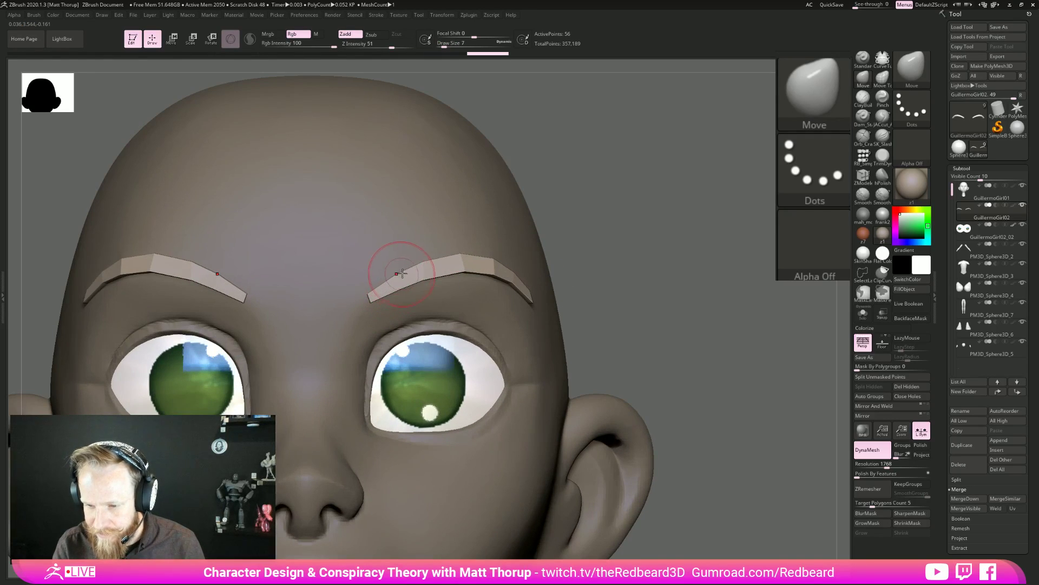
{"action": "left_click", "coordinate": [421, 265]}
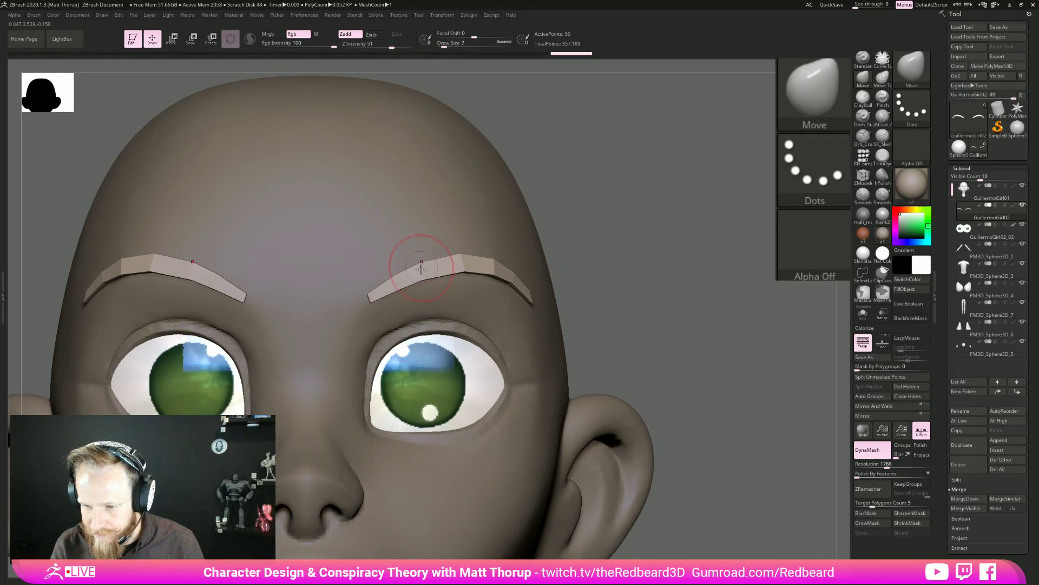
{"action": "left_click_drag", "start_coordinate": [615, 267], "coordinate": [466, 256]}
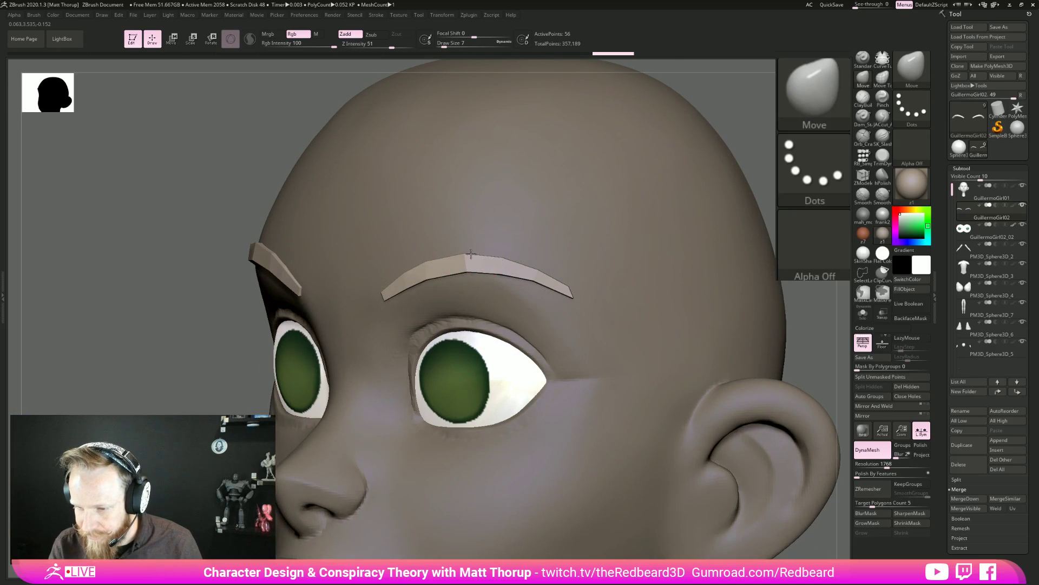
Refine the overall shape of the eyebrows with broad Move strokes at draw size 22.
{"action": "left_click_drag", "start_coordinate": [809, 334], "coordinate": [685, 406]}
{"action": "left_click_drag", "start_coordinate": [842, 541], "coordinate": [662, 470], "text": "alt"}
{"action": "left_click_drag", "start_coordinate": [592, 361], "coordinate": [621, 383]}
{"action": "left_click_drag", "start_coordinate": [514, 362], "coordinate": [479, 359]}
{"action": "key", "text": "s"}
{"action": "left_click_drag", "start_coordinate": [572, 394], "coordinate": [541, 387], "text": "shift"}
{"action": "left_click_drag", "start_coordinate": [536, 296], "coordinate": [582, 288]}
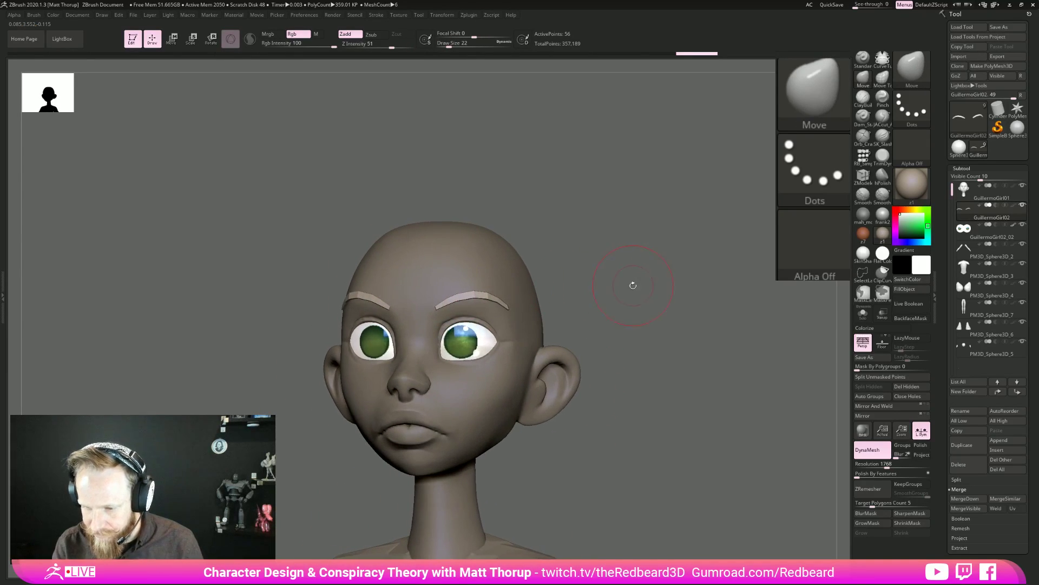
Insert an edge loop running lengthwise along the eyebrows with ZModeler at draw size 4.
{"action": "key", "text": "shift+f"}
{"action": "left_click_drag", "start_coordinate": [639, 311], "coordinate": [671, 355], "text": "alt"}
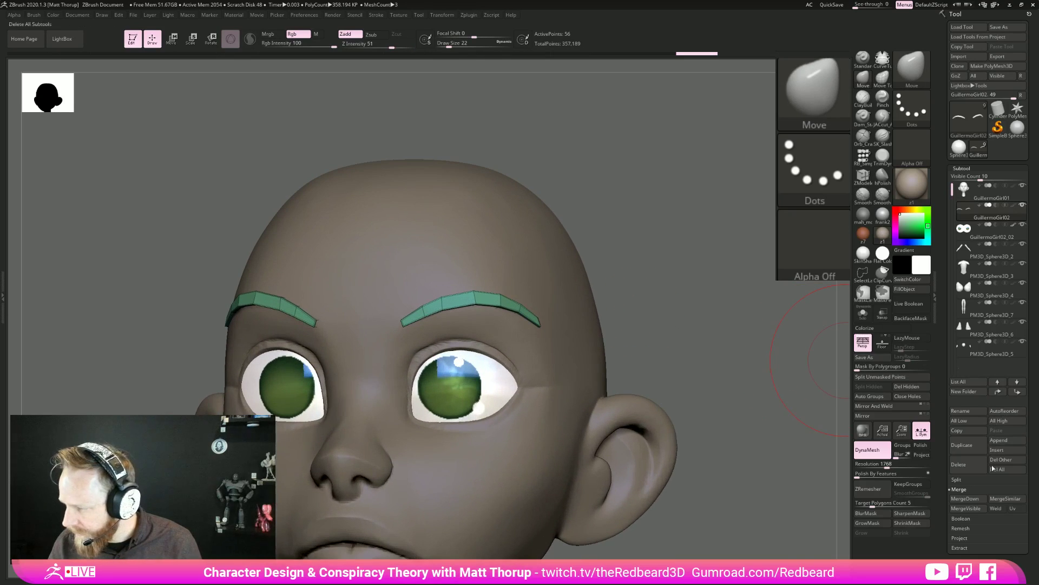
{"action": "left_click", "coordinate": [1002, 558]}
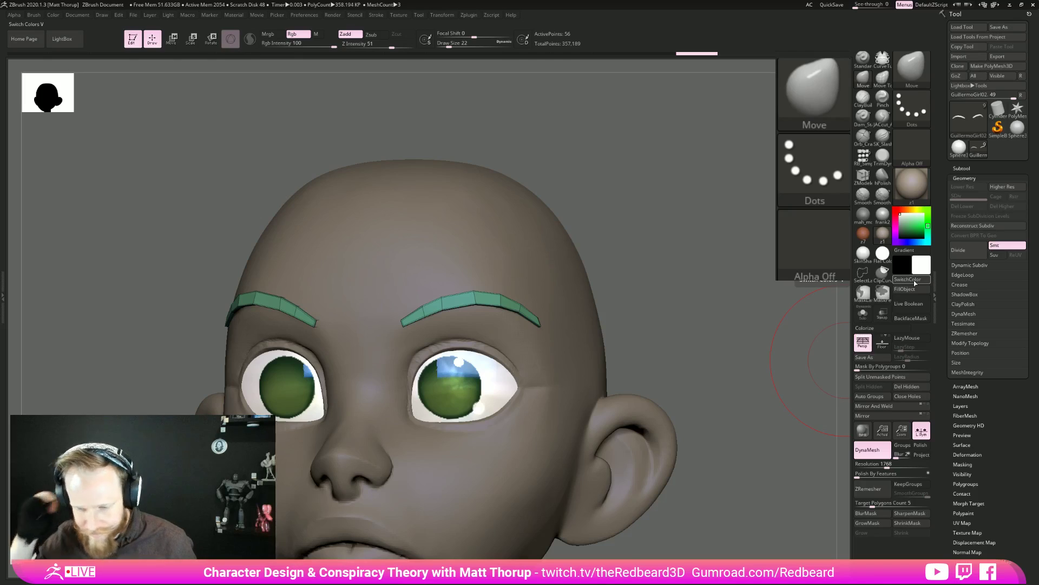
{"action": "left_click_drag", "start_coordinate": [736, 360], "coordinate": [715, 358]}
{"action": "key", "text": "shift+f"}
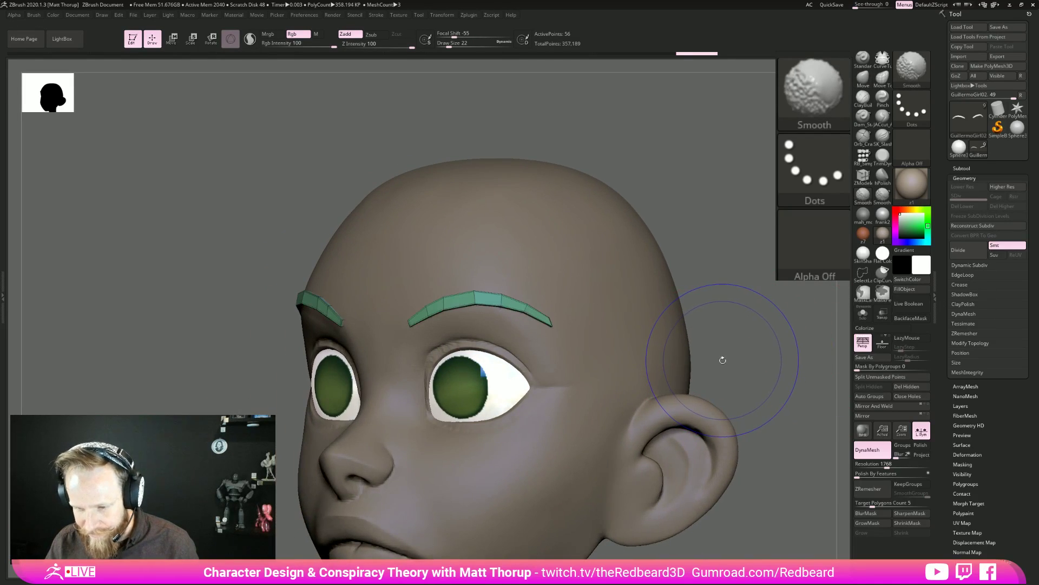
{"action": "left_click", "coordinate": [972, 285]}
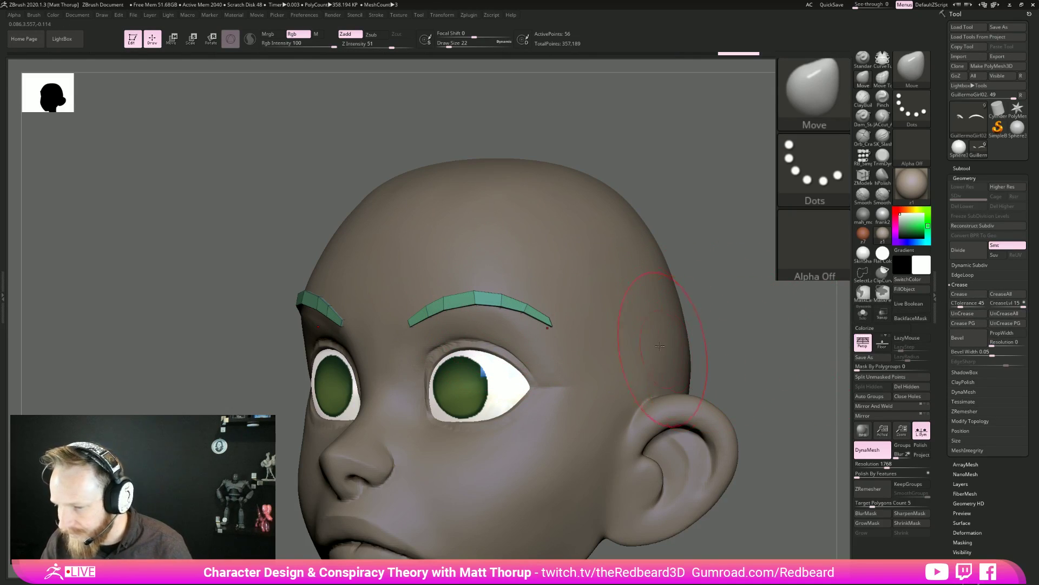
{"action": "left_click", "coordinate": [863, 175]}
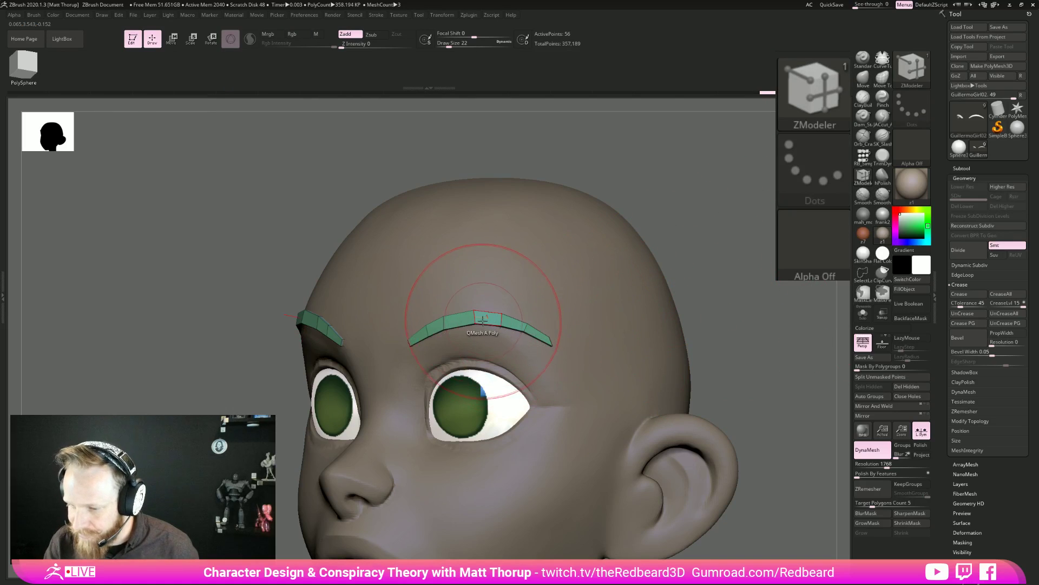
{"action": "key", "text": "s"}
{"action": "left_click_drag", "start_coordinate": [477, 316], "coordinate": [475, 320]}
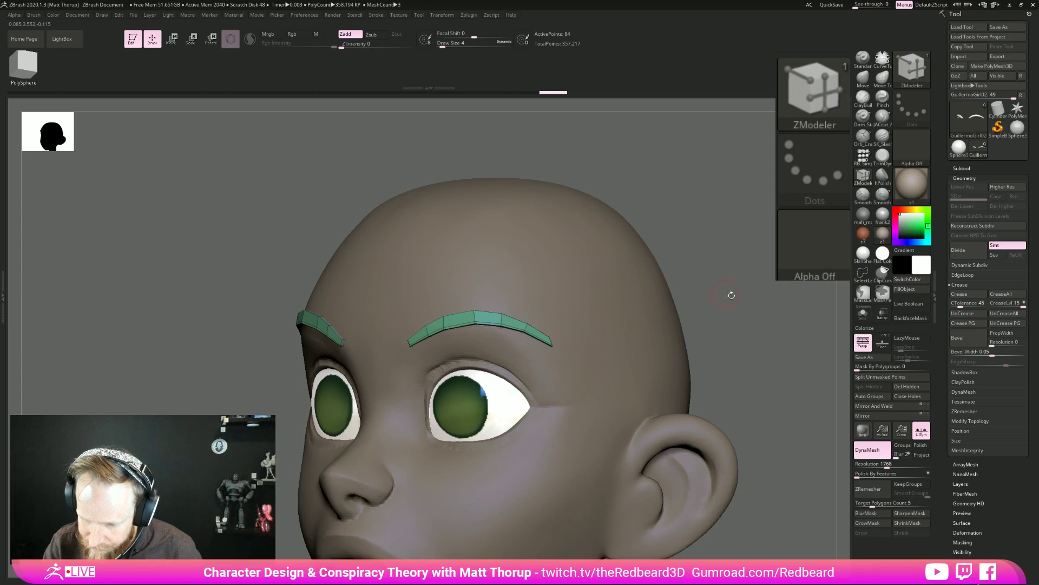
{"action": "left_click_drag", "start_coordinate": [724, 293], "coordinate": [592, 325]}
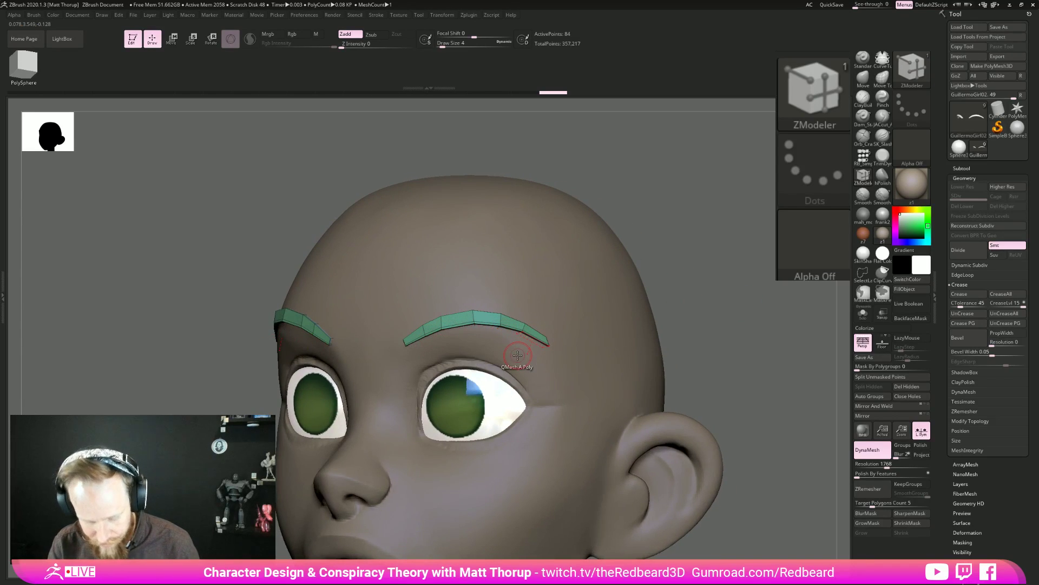
Smooth the eyebrows with dynamic subdivision, hide the polyframe and inspect them from several angles.
{"action": "key", "text": "d"}
{"action": "left_click", "coordinate": [548, 183]}
{"action": "mouse_move", "coordinate": [709, 349]}
{"action": "left_mouse_down"}
{"action": "mouse_move", "coordinate": [728, 367]}
{"action": "mouse_move", "coordinate": [505, 349]}
{"action": "left_mouse_up"}
{"action": "key", "text": "shift+f"}
{"action": "left_click_drag", "start_coordinate": [578, 322], "coordinate": [640, 327], "text": "alt"}
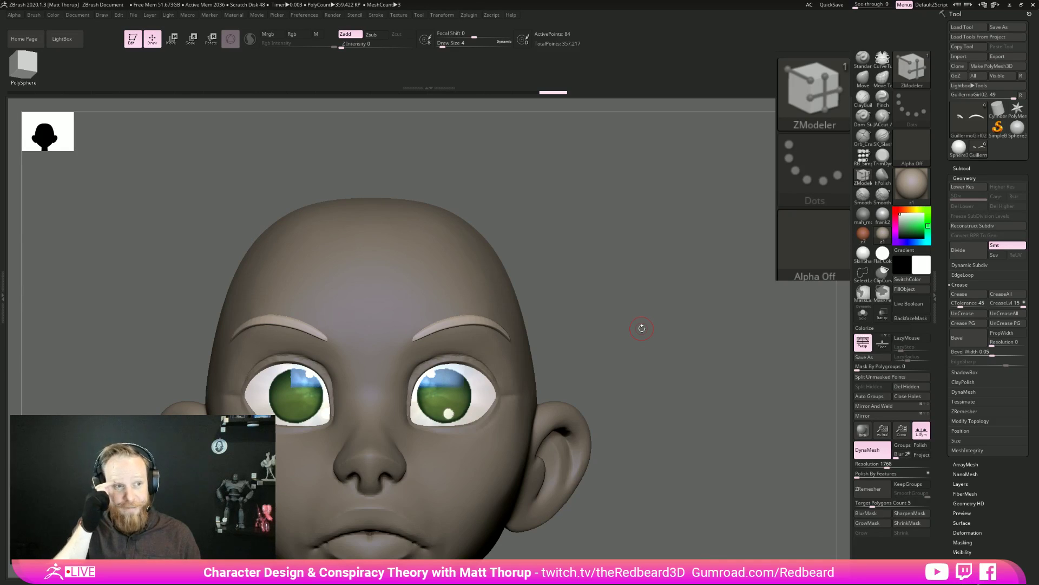
{"action": "left_click_drag", "start_coordinate": [614, 327], "coordinate": [508, 329]}
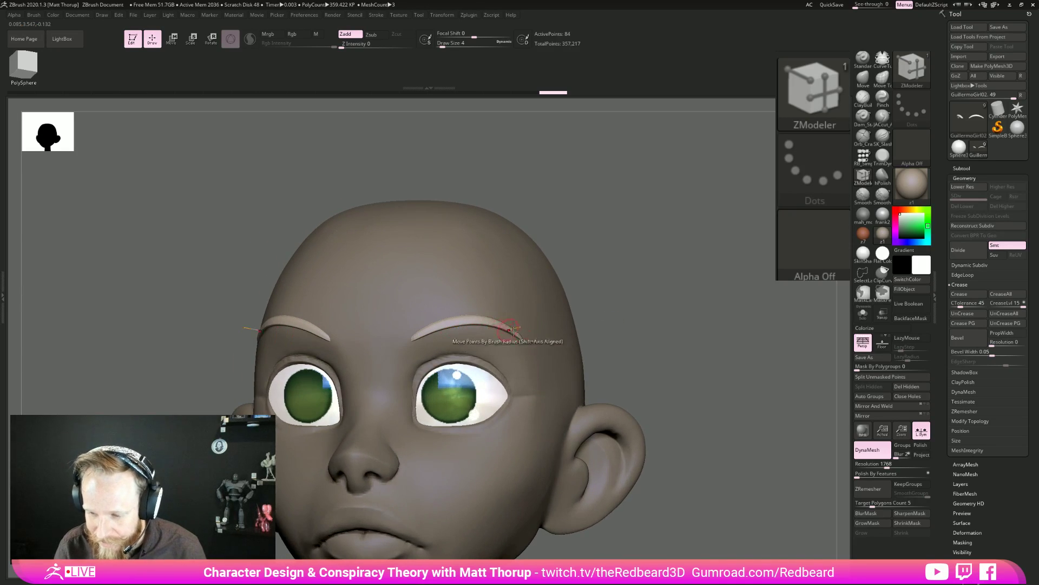
{"action": "left_click_drag", "start_coordinate": [642, 334], "coordinate": [569, 330]}
{"action": "left_click_drag", "start_coordinate": [665, 433], "coordinate": [593, 391]}
{"action": "left_click_drag", "start_coordinate": [593, 391], "coordinate": [617, 420], "text": "alt"}
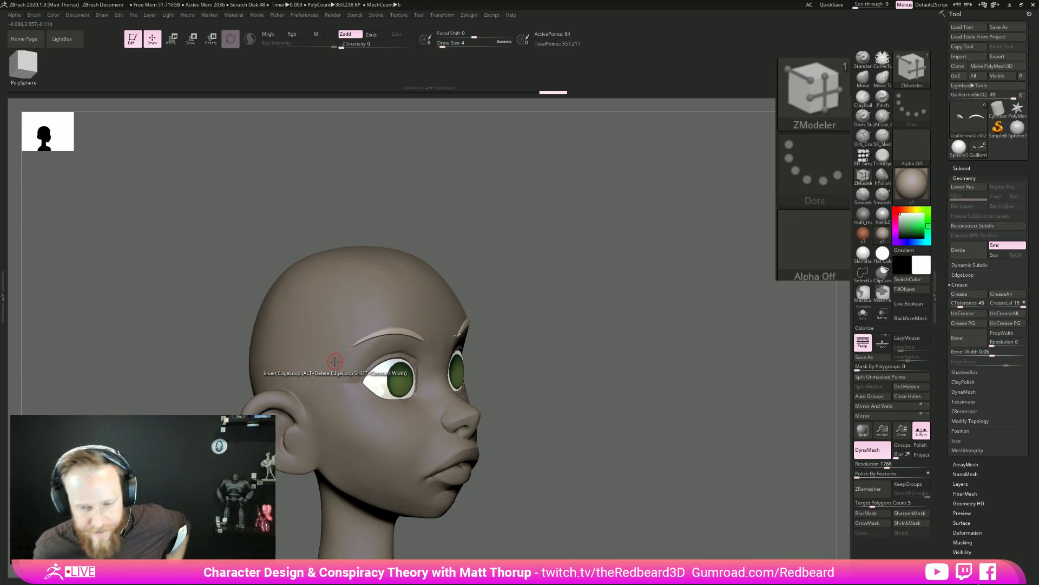
Select the head and touch up the area beneath the brow with Move at draw size 5 and Smooth at draw size 4.
{"action": "left_click_drag", "start_coordinate": [654, 346], "coordinate": [656, 348]}
{"action": "left_click", "coordinate": [502, 374], "text": "alt"}
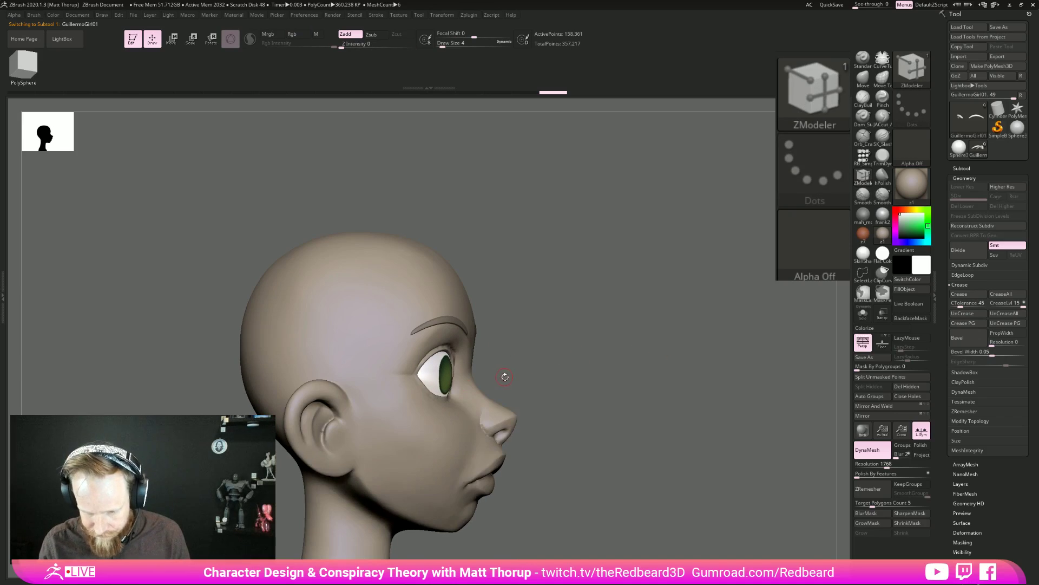
{"action": "key", "text": "b"}
{"action": "key", "text": "m"}
{"action": "key", "text": "v"}
{"action": "key", "text": "s"}
{"action": "left_click_drag", "start_coordinate": [454, 339], "coordinate": [454, 335]}
{"action": "key", "text": "s"}
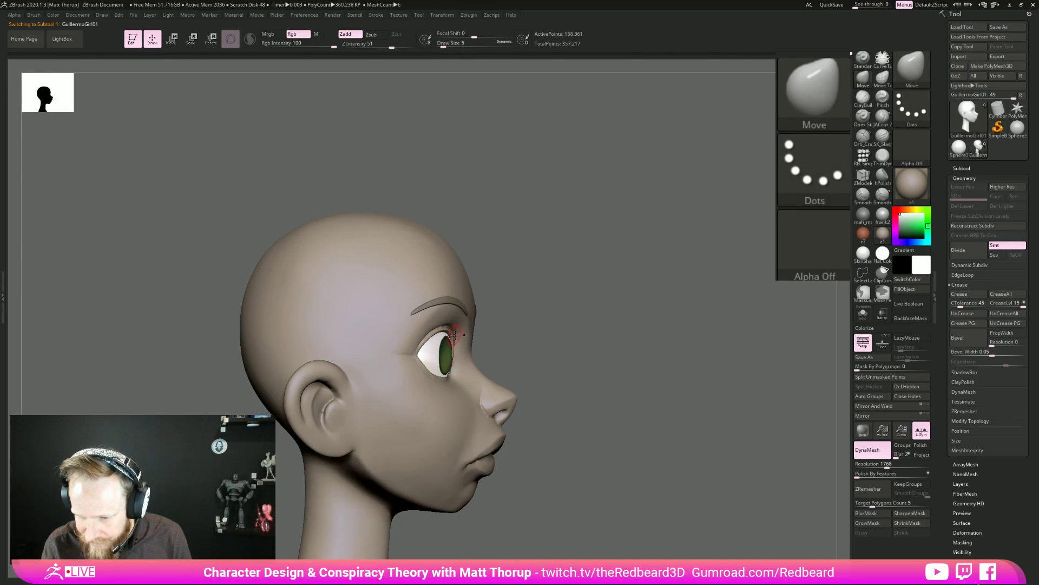
{"action": "left_click_drag", "start_coordinate": [526, 326], "coordinate": [456, 336]}
{"action": "key", "text": "["}
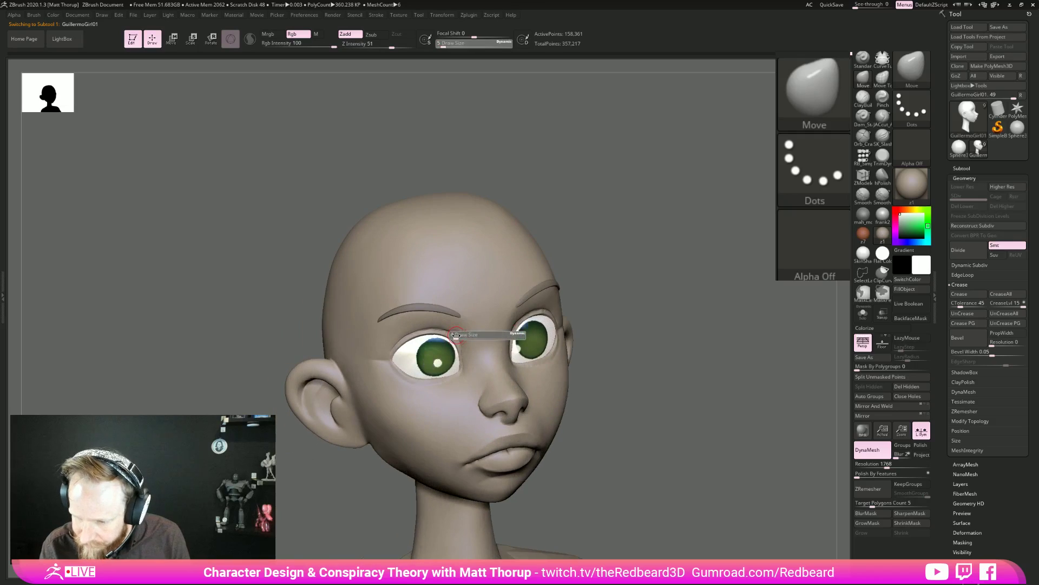
{"action": "left_click_drag", "start_coordinate": [683, 357], "coordinate": [581, 362]}
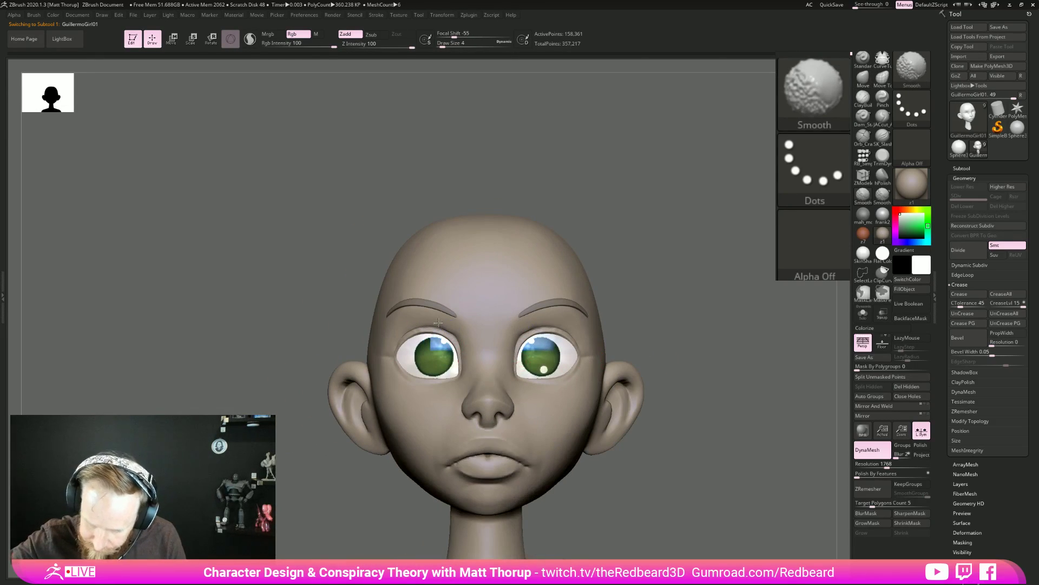
Trace the upper eyelid with two arched Topology brush curves at draw size 2.
{"action": "mouse_move", "coordinate": [740, 366]}
{"action": "left_mouse_down", "text": "alt"}
{"action": "mouse_move", "coordinate": [678, 383]}
{"action": "mouse_move", "coordinate": [652, 436]}
{"action": "mouse_move", "coordinate": [674, 460]}
{"action": "left_mouse_up", "text": "alt"}
{"action": "key", "text": "b"}
{"action": "key", "text": "t"}
{"action": "key", "text": "o"}
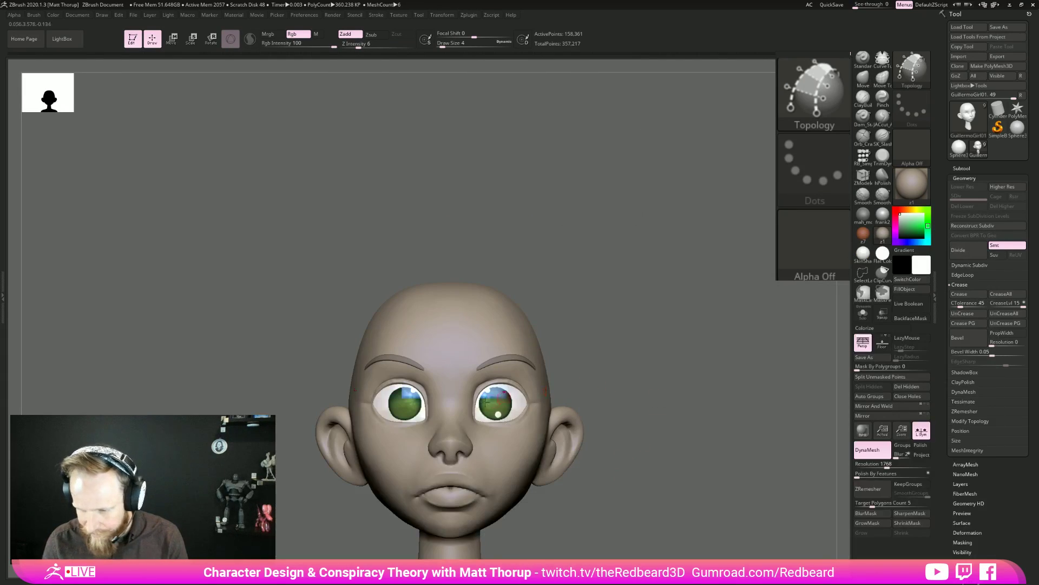
{"action": "left_click_drag", "start_coordinate": [641, 373], "coordinate": [785, 381], "text": "alt"}
{"action": "key", "text": "s"}
{"action": "left_click_drag", "start_coordinate": [550, 428], "coordinate": [546, 429]}
{"action": "type", "text": "2"}
{"action": "key", "text": "Return"}
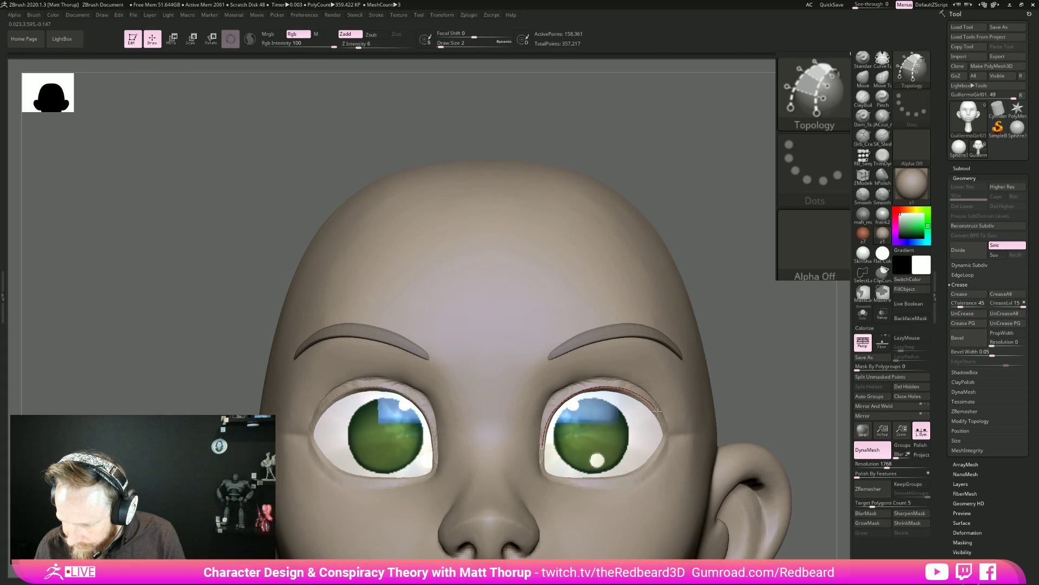
{"action": "mouse_move", "coordinate": [765, 384]}
{"action": "left_mouse_down"}
{"action": "mouse_move", "coordinate": [682, 348]}
{"action": "mouse_move", "coordinate": [680, 339]}
{"action": "mouse_move", "coordinate": [696, 339]}
{"action": "mouse_move", "coordinate": [684, 377]}
{"action": "left_mouse_up"}
{"action": "key", "text": "s"}
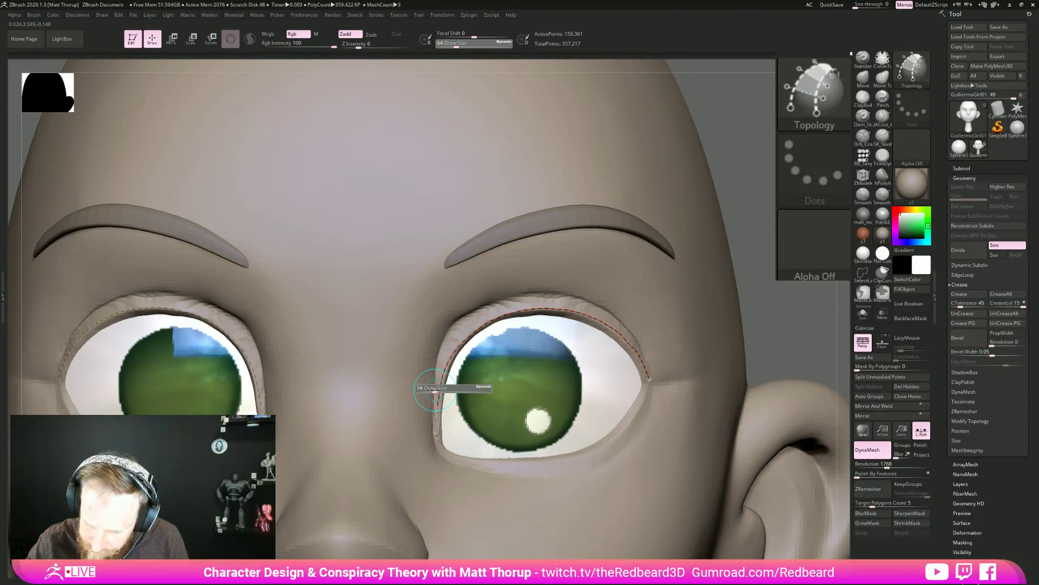
{"action": "left_click_drag", "start_coordinate": [428, 395], "coordinate": [421, 396]}
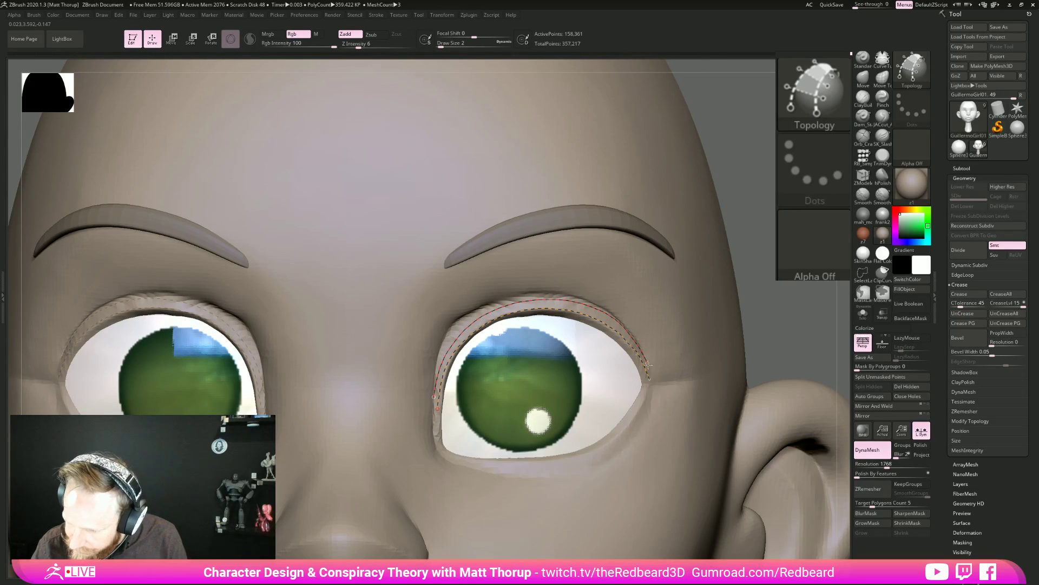
Cross the eyelid curves with short strokes and generate the eyelash strips at draw size 16.
{"action": "left_click_drag", "start_coordinate": [801, 329], "coordinate": [781, 328]}
{"action": "key", "text": "]"}
{"action": "left_click_drag", "start_coordinate": [504, 295], "coordinate": [513, 322]}
{"action": "mouse_move", "coordinate": [585, 288]}
{"action": "left_mouse_down"}
{"action": "mouse_move", "coordinate": [584, 321]}
{"action": "mouse_move", "coordinate": [644, 354]}
{"action": "mouse_move", "coordinate": [651, 383]}
{"action": "left_mouse_up"}
{"action": "key", "text": "s"}
{"action": "left_click_drag", "start_coordinate": [725, 356], "coordinate": [732, 355]}
{"action": "left_click", "coordinate": [734, 354]}
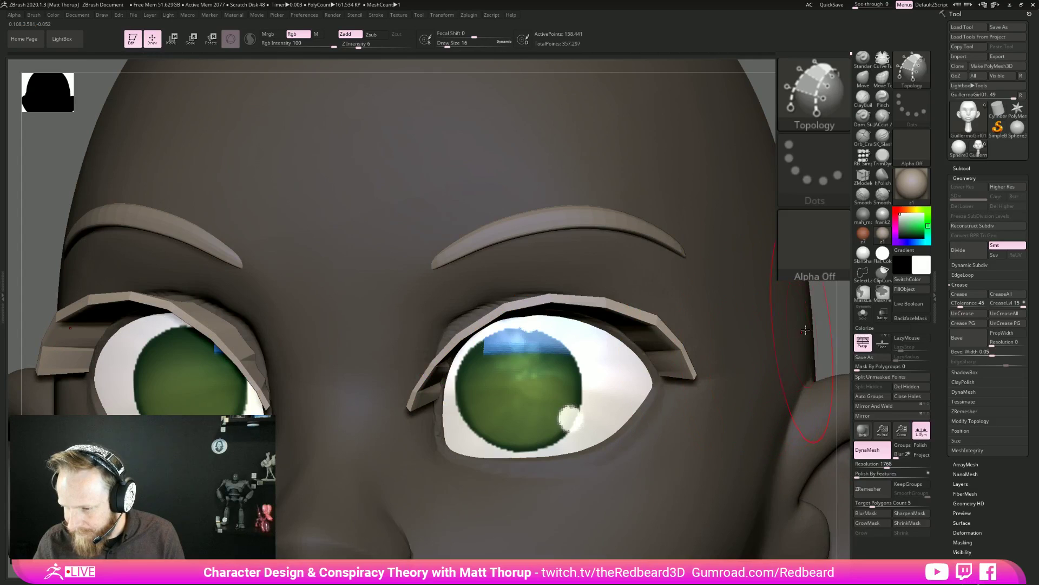
Split the eyelash strips off the head as separate geometry.
{"action": "left_click_drag", "start_coordinate": [825, 328], "coordinate": [727, 356], "text": "alt"}
{"action": "left_click", "coordinate": [894, 376]}
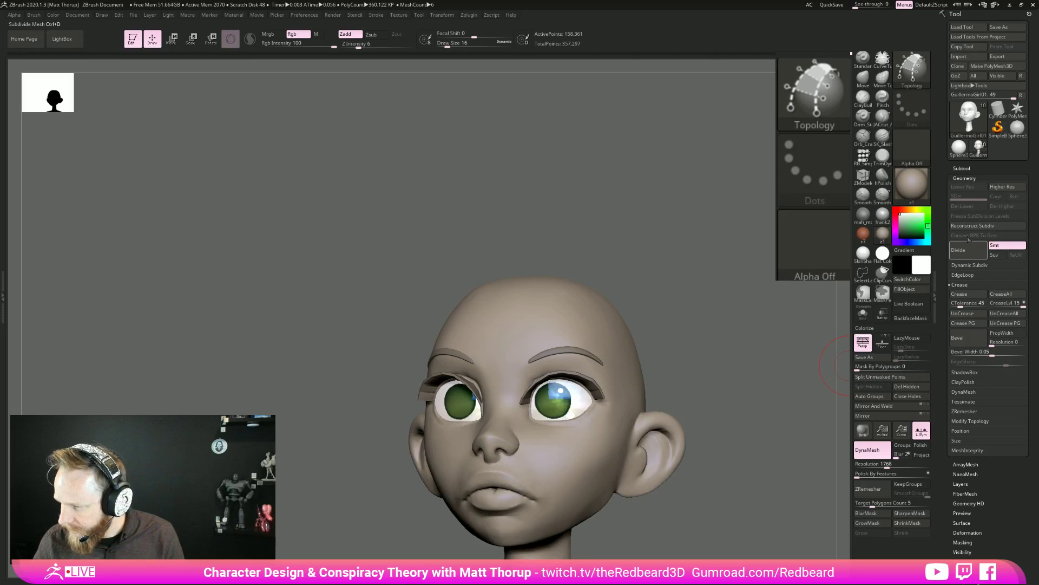
Select the GuillermoGirl02_01 eyelash subtool, isolate it, and turn on its polyframe display.
{"action": "left_click", "coordinate": [968, 167]}
{"action": "left_click", "coordinate": [972, 212]}
{"action": "mouse_move", "coordinate": [750, 413]}
{"action": "left_mouse_down"}
{"action": "mouse_move", "coordinate": [730, 418]}
{"action": "mouse_move", "coordinate": [740, 392]}
{"action": "mouse_move", "coordinate": [713, 499]}
{"action": "mouse_move", "coordinate": [678, 458]}
{"action": "mouse_move", "coordinate": [717, 467]}
{"action": "mouse_move", "coordinate": [668, 388]}
{"action": "mouse_move", "coordinate": [676, 339]}
{"action": "mouse_move", "coordinate": [654, 449]}
{"action": "mouse_move", "coordinate": [650, 439]}
{"action": "left_mouse_up"}
{"action": "left_click", "coordinate": [863, 313]}
{"action": "key", "text": "shift+f"}
{"action": "mouse_move", "coordinate": [591, 327]}
{"action": "left_mouse_down", "text": "ctrl"}
{"action": "mouse_move", "coordinate": [467, 399]}
{"action": "mouse_move", "coordinate": [596, 452]}
{"action": "left_mouse_up", "text": "ctrl"}
{"action": "left_click_drag", "start_coordinate": [676, 424], "coordinate": [666, 460]}
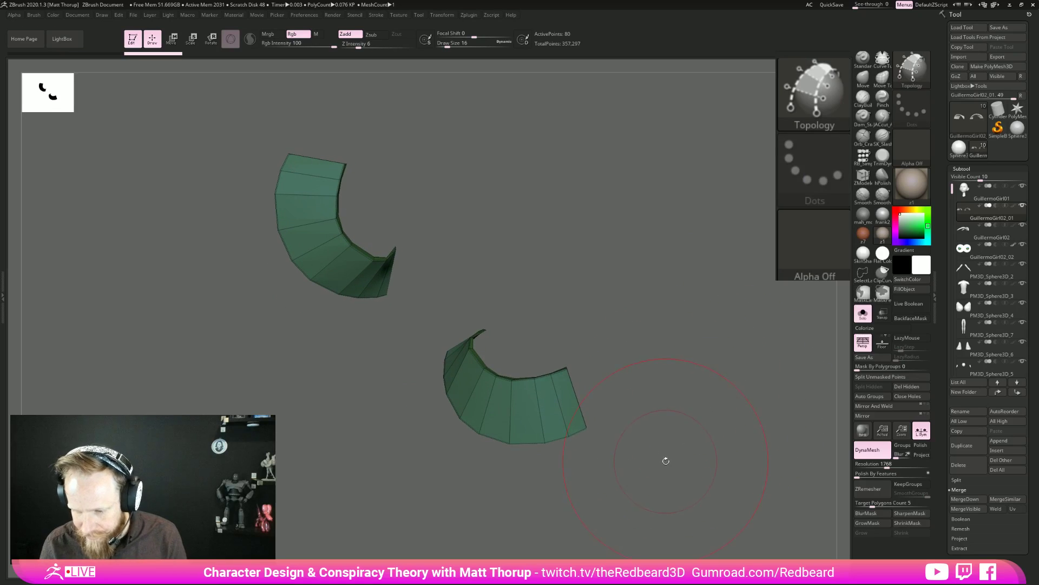
{"action": "mouse_move", "coordinate": [633, 429]}
{"action": "left_mouse_down"}
{"action": "mouse_move", "coordinate": [676, 441]}
{"action": "mouse_move", "coordinate": [689, 387]}
{"action": "mouse_move", "coordinate": [672, 362]}
{"action": "mouse_move", "coordinate": [673, 434]}
{"action": "mouse_move", "coordinate": [642, 489]}
{"action": "mouse_move", "coordinate": [456, 425]}
{"action": "left_mouse_up"}
{"action": "mouse_move", "coordinate": [632, 469]}
{"action": "left_mouse_down"}
{"action": "mouse_move", "coordinate": [643, 379]}
{"action": "mouse_move", "coordinate": [571, 365]}
{"action": "mouse_move", "coordinate": [648, 476]}
{"action": "mouse_move", "coordinate": [639, 488]}
{"action": "left_mouse_up"}
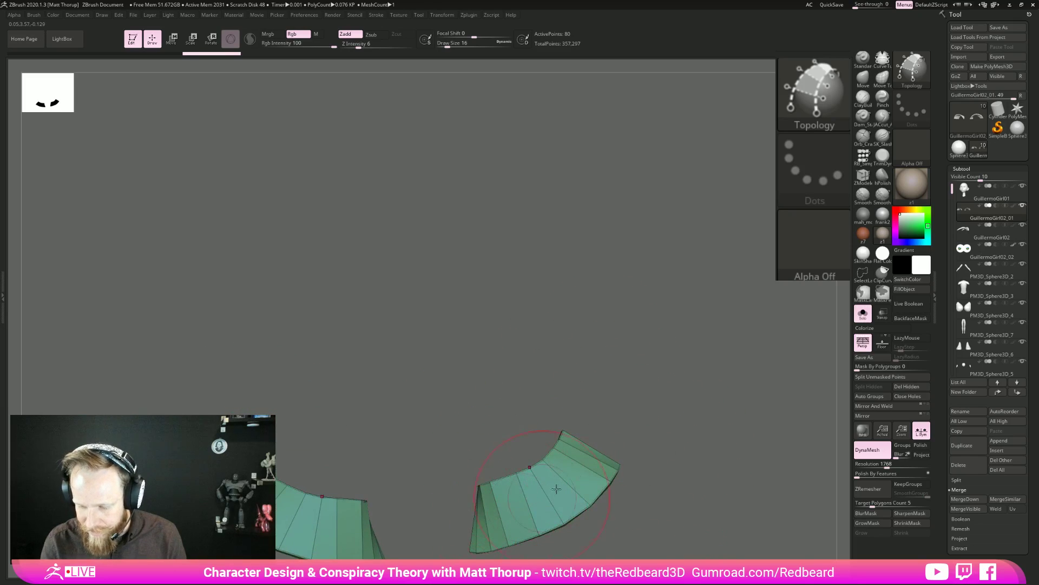
{"action": "left_click_drag", "start_coordinate": [493, 507], "coordinate": [563, 421]}
{"action": "mouse_move", "coordinate": [422, 335]}
{"action": "left_mouse_down", "text": "ctrl"}
{"action": "mouse_move", "coordinate": [515, 464]}
{"action": "mouse_move", "coordinate": [582, 324]}
{"action": "left_mouse_up", "text": "ctrl"}
{"action": "left_click_drag", "start_coordinate": [624, 457], "coordinate": [686, 446]}
Bring back the whole head and fold the eyelash strip's flared inner end toward the eye with the Move brush at draw size 5.
{"action": "left_click", "coordinate": [863, 312]}
{"action": "left_click_drag", "start_coordinate": [723, 359], "coordinate": [718, 289]}
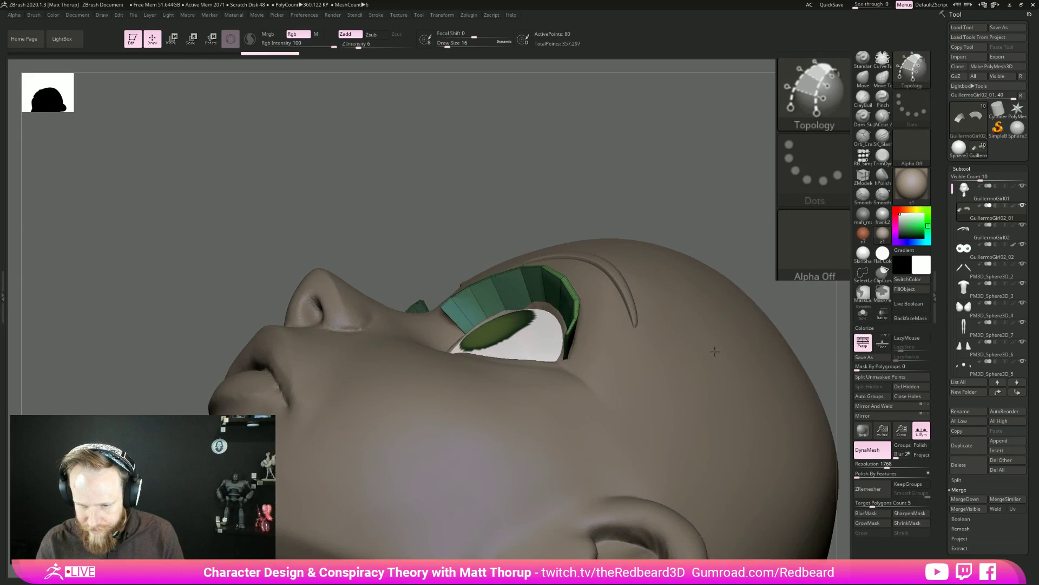
{"action": "key", "text": "b"}
{"action": "key", "text": "m"}
{"action": "key", "text": "v"}
{"action": "key", "text": "s"}
{"action": "left_click_drag", "start_coordinate": [476, 301], "coordinate": [473, 302]}
{"action": "mouse_move", "coordinate": [454, 305]}
{"action": "left_mouse_down"}
{"action": "mouse_move", "coordinate": [474, 322]}
{"action": "mouse_move", "coordinate": [462, 330]}
{"action": "left_mouse_up"}
{"action": "key", "text": "]"}
{"action": "key", "text": "s"}
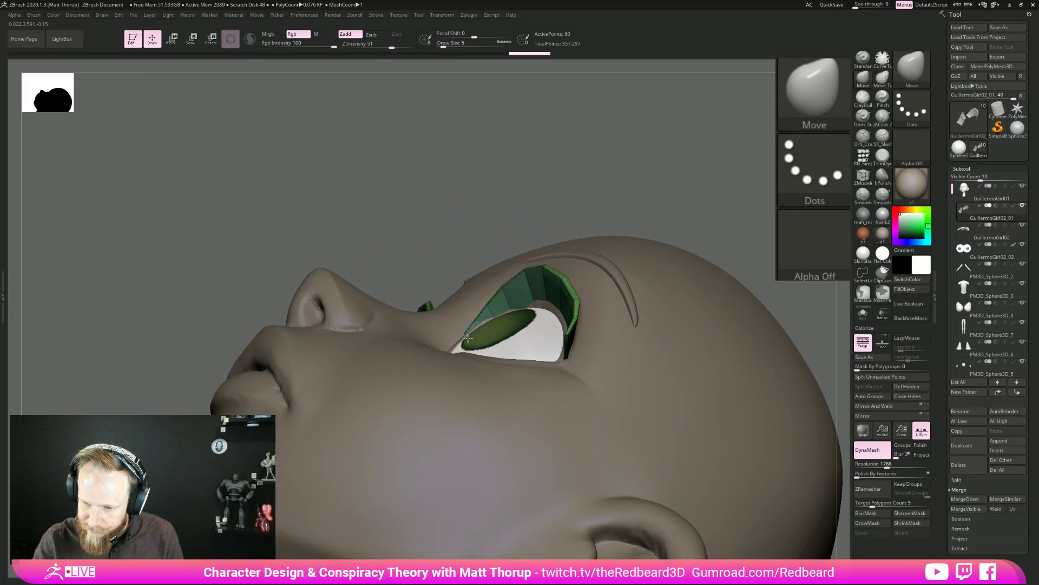
Pull the tip of the eyelash strip's inner end closer to the inner eye corner with the Move brush at draw size 22.
{"action": "key", "text": "s"}
{"action": "mouse_move", "coordinate": [502, 286]}
{"action": "left_mouse_down"}
{"action": "mouse_move", "coordinate": [522, 285]}
{"action": "mouse_move", "coordinate": [532, 297]}
{"action": "left_mouse_up"}
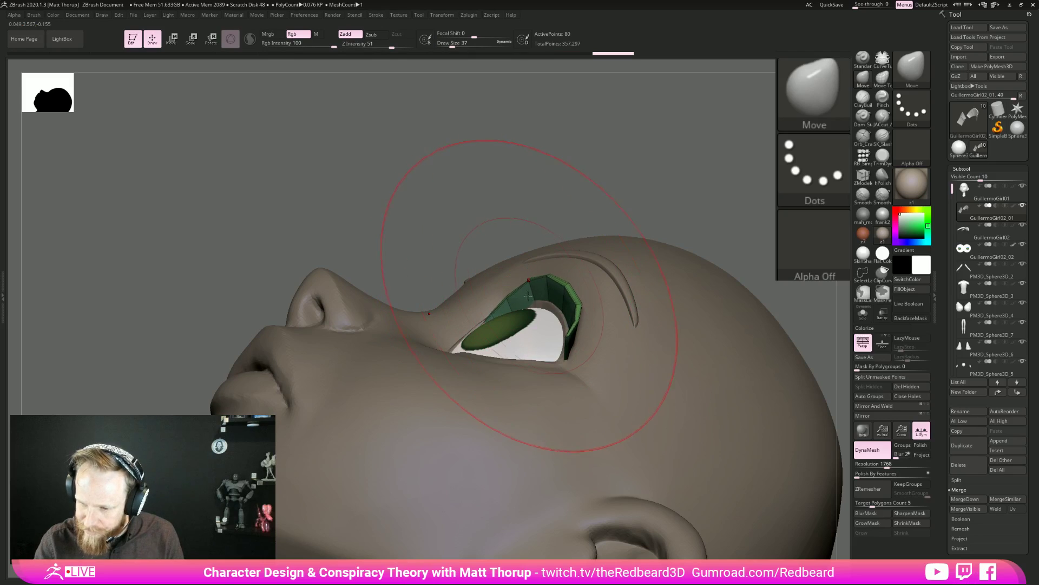
{"action": "key", "text": "ctrl"}
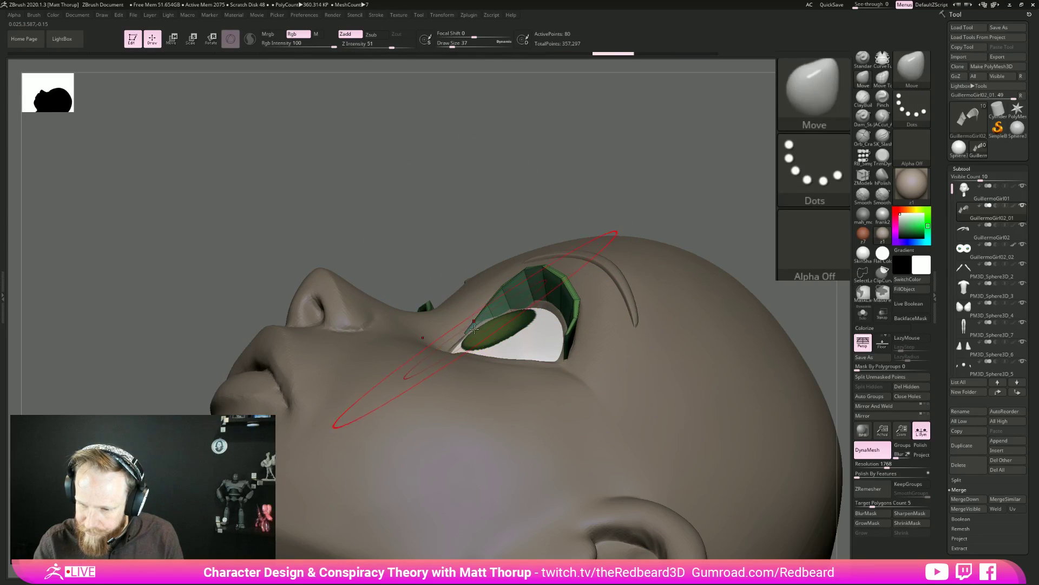
{"action": "key", "text": "s"}
{"action": "left_click_drag", "start_coordinate": [469, 328], "coordinate": [464, 328]}
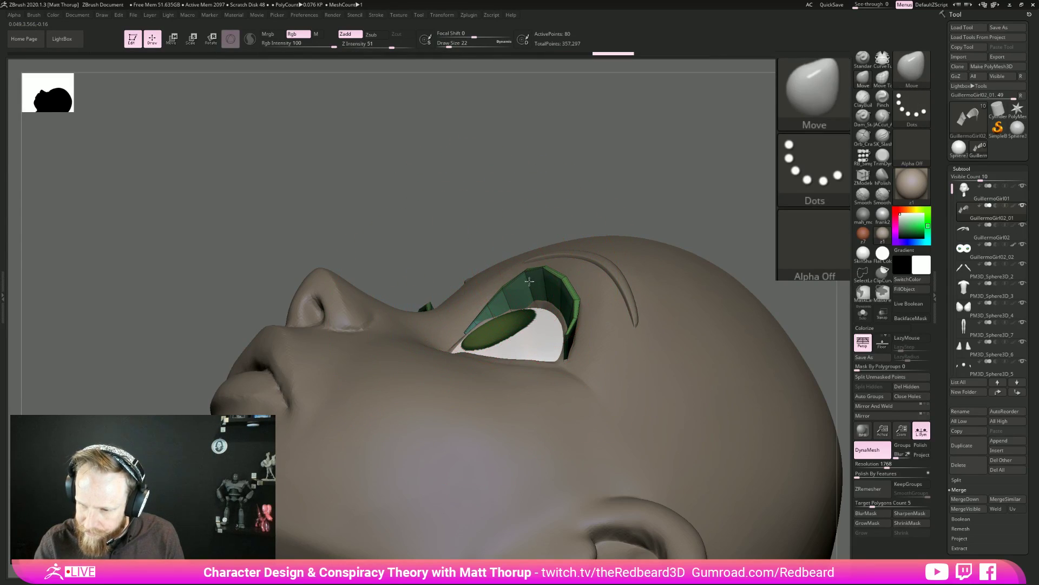
{"action": "left_click", "coordinate": [863, 314]}
{"action": "left_click_drag", "start_coordinate": [548, 379], "coordinate": [543, 355]}
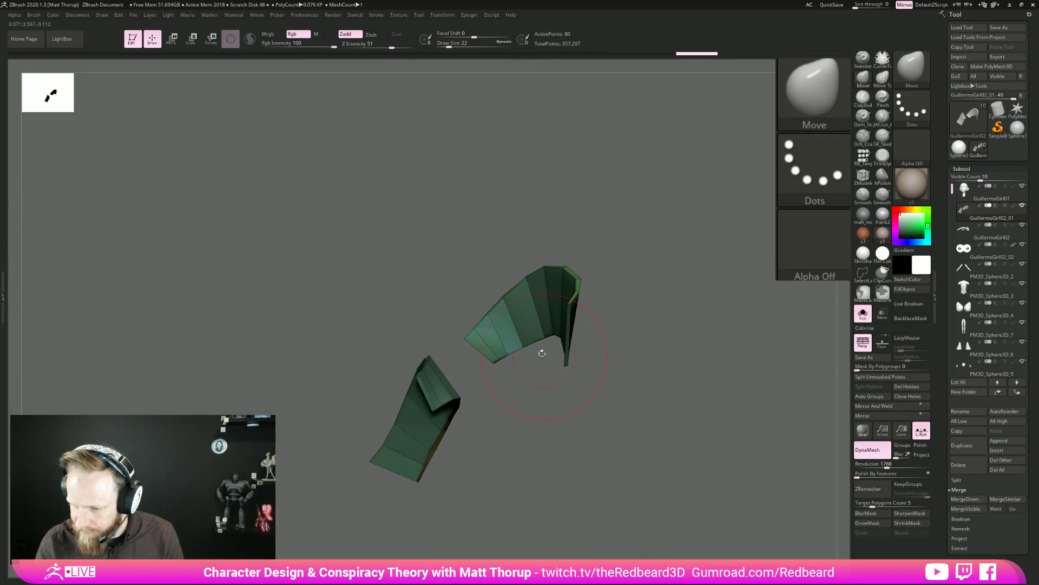
{"action": "left_click", "coordinate": [863, 313]}
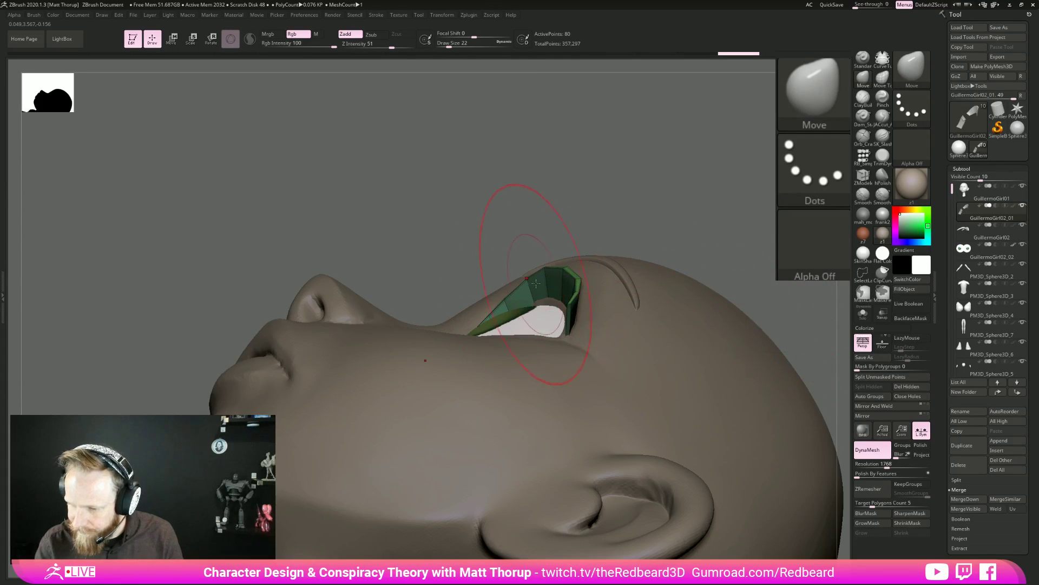
Reshape the outer part of the eyelash strip along the upper eyelid with the Move brush at draw size 13.
{"action": "left_click_drag", "start_coordinate": [533, 299], "coordinate": [566, 293]}
{"action": "mouse_move", "coordinate": [666, 256]}
{"action": "left_mouse_down"}
{"action": "mouse_move", "coordinate": [675, 234]}
{"action": "mouse_move", "coordinate": [511, 315]}
{"action": "mouse_move", "coordinate": [505, 332]}
{"action": "mouse_move", "coordinate": [539, 314]}
{"action": "left_mouse_up"}
{"action": "key", "text": "s"}
{"action": "mouse_move", "coordinate": [555, 228]}
{"action": "left_mouse_down"}
{"action": "mouse_move", "coordinate": [541, 260]}
{"action": "mouse_move", "coordinate": [558, 287]}
{"action": "left_mouse_up"}
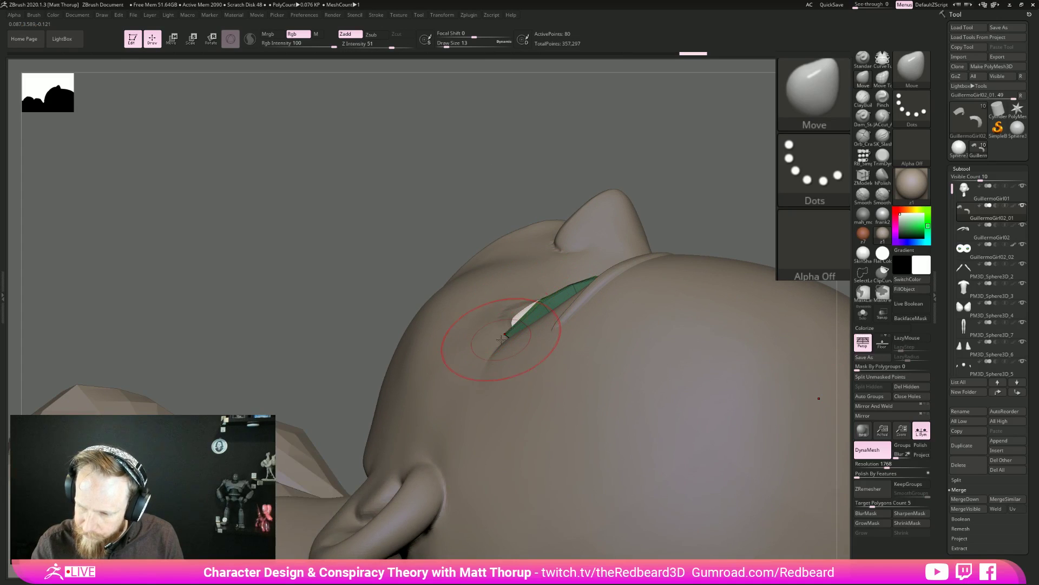
{"action": "left_click_drag", "start_coordinate": [517, 325], "coordinate": [541, 307]}
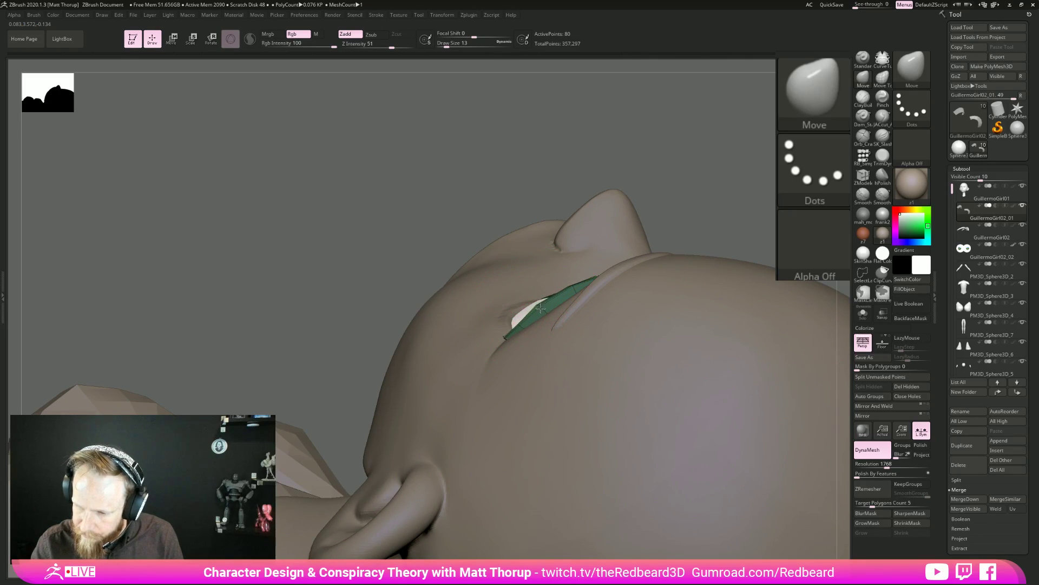
Nudge the eyelash's inner tip against the inner eye corner from the front with the Move brush at draw size 6.
{"action": "left_click_drag", "start_coordinate": [699, 206], "coordinate": [778, 416]}
{"action": "mouse_move", "coordinate": [669, 340]}
{"action": "left_mouse_down", "text": "alt"}
{"action": "mouse_move", "coordinate": [676, 278]}
{"action": "mouse_move", "coordinate": [680, 399]}
{"action": "mouse_move", "coordinate": [772, 465]}
{"action": "mouse_move", "coordinate": [801, 509]}
{"action": "left_mouse_up", "text": "alt"}
{"action": "left_click_drag", "start_coordinate": [424, 341], "coordinate": [428, 346]}
{"action": "key", "text": "s"}
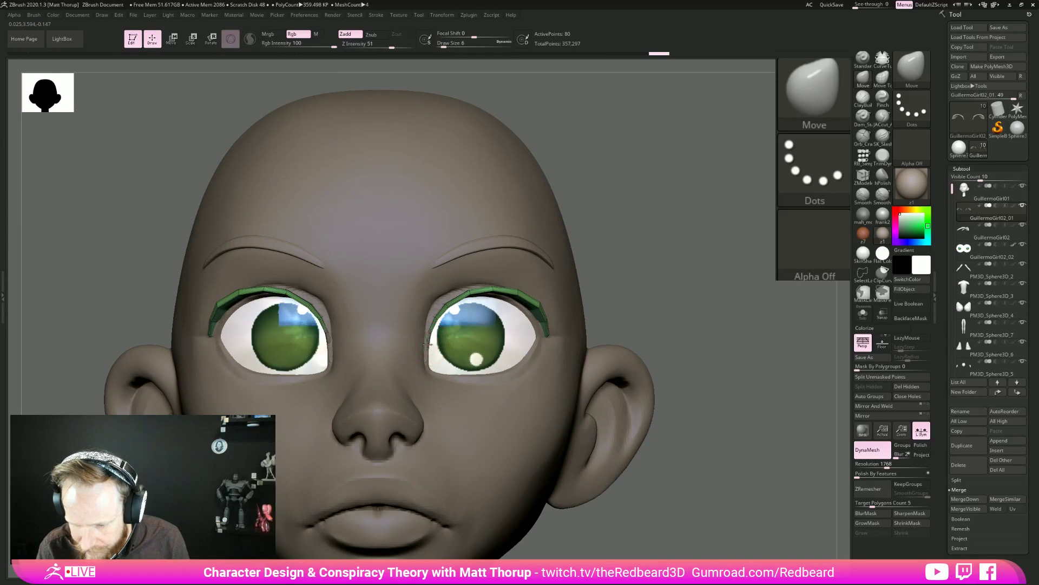
{"action": "left_click_drag", "start_coordinate": [667, 305], "coordinate": [753, 354]}
{"action": "key", "text": "s"}
{"action": "left_click_drag", "start_coordinate": [427, 342], "coordinate": [429, 343]}
Enlarge the Move brush and shift the eyelash's outer tip and inner upper section to fit the eyelid.
{"action": "left_click_drag", "start_coordinate": [521, 356], "coordinate": [720, 275]}
{"action": "mouse_move", "coordinate": [734, 354]}
{"action": "left_mouse_down"}
{"action": "mouse_move", "coordinate": [707, 286]}
{"action": "mouse_move", "coordinate": [723, 290]}
{"action": "mouse_move", "coordinate": [646, 331]}
{"action": "mouse_move", "coordinate": [679, 337]}
{"action": "left_mouse_up"}
{"action": "key", "text": "]"}
{"action": "key", "text": "]"}
{"action": "key", "text": "s"}
{"action": "left_click_drag", "start_coordinate": [551, 378], "coordinate": [545, 370]}
{"action": "left_click_drag", "start_coordinate": [551, 357], "coordinate": [543, 352]}
{"action": "left_click_drag", "start_coordinate": [476, 321], "coordinate": [464, 321]}
Pull the eyelash's inner upper arc toward the nose with the Move brush at draw size 13, comparing the change by undoing and redoing it.
{"action": "left_click_drag", "start_coordinate": [708, 225], "coordinate": [752, 260], "text": "shift"}
{"action": "key", "text": "]"}
{"action": "left_click_drag", "start_coordinate": [466, 312], "coordinate": [456, 321]}
{"action": "key", "text": "ctrl+z"}
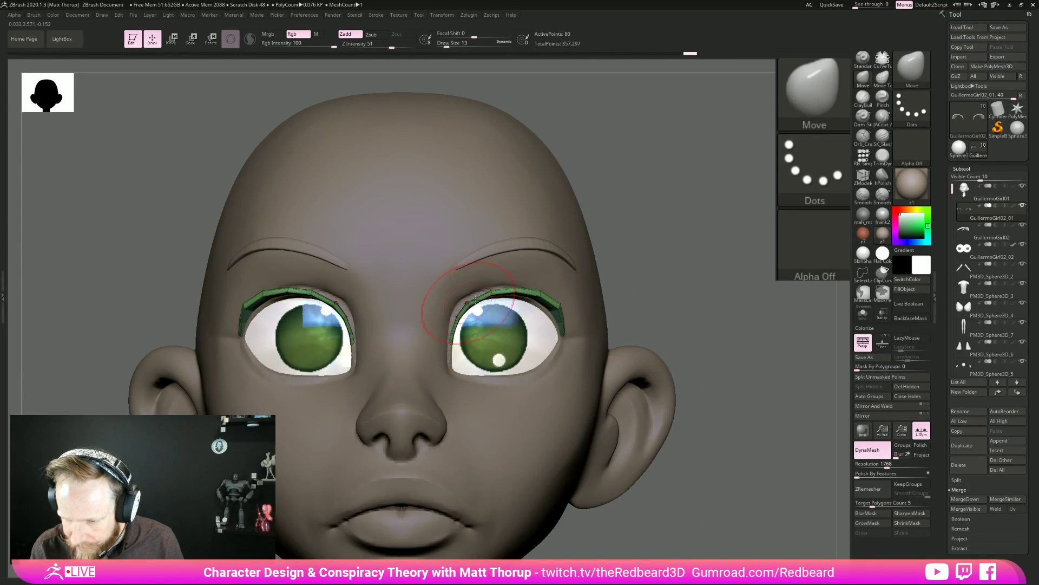
{"action": "key", "text": "ctrl+shift+z"}
{"action": "key", "text": "ctrl+shift+z"}
Refine the eyelash's outer end along the outer eye corner with the Move brush at draw size 7 or smaller.
{"action": "left_click_drag", "start_coordinate": [714, 268], "coordinate": [703, 206]}
{"action": "key", "text": "bracketleft"}
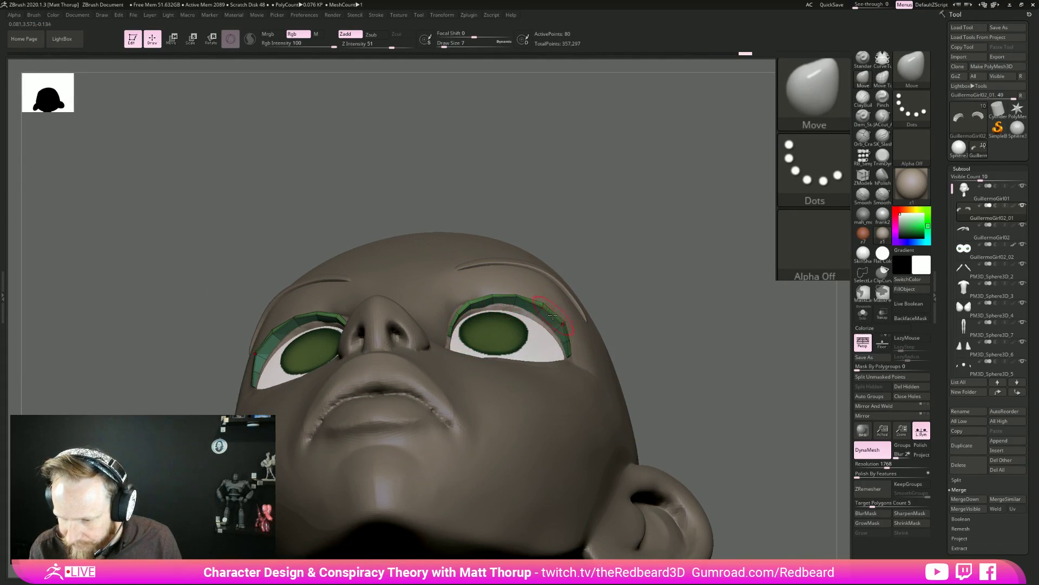
{"action": "left_click_drag", "start_coordinate": [662, 318], "coordinate": [566, 340]}
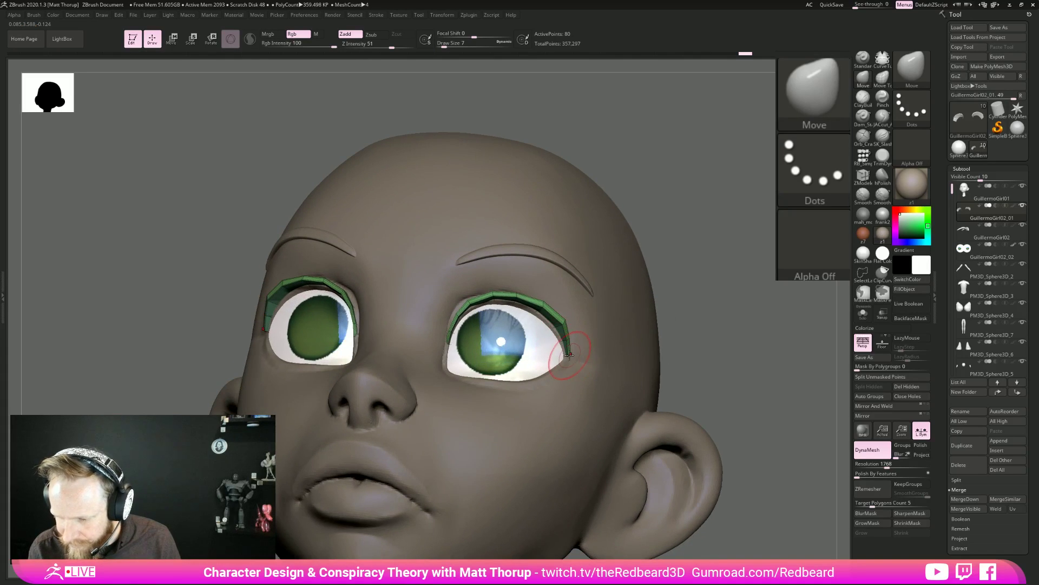
{"action": "key", "text": "bracketleft"}
{"action": "left_click_drag", "start_coordinate": [689, 305], "coordinate": [683, 301]}
Isolate the eyelash strips and set the ZModeler brush's edge action to Mask.
{"action": "left_click", "coordinate": [862, 314]}
{"action": "left_click_drag", "start_coordinate": [736, 363], "coordinate": [729, 336]}
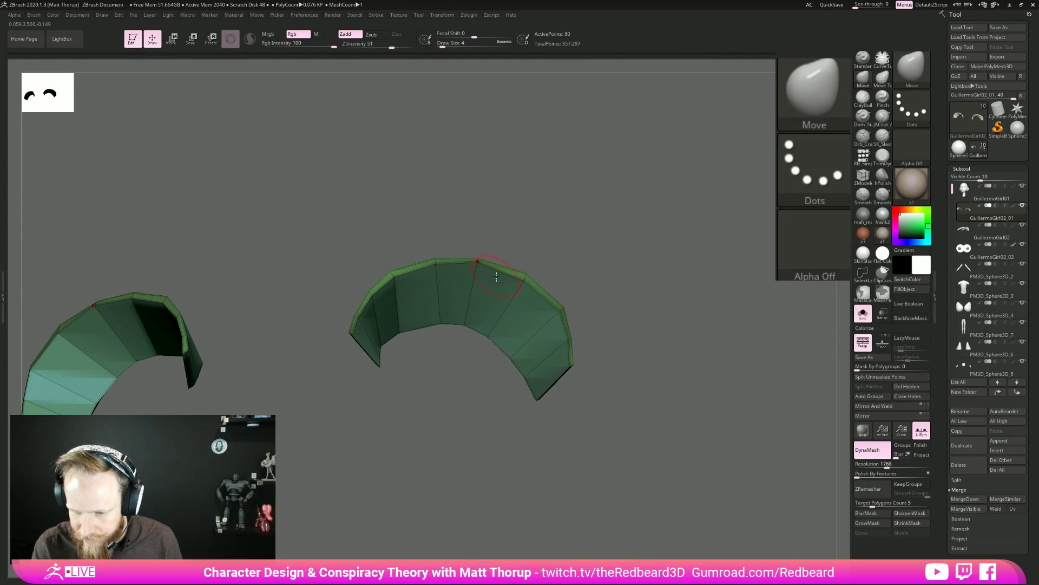
{"action": "key", "text": "b"}
{"action": "key", "text": "z"}
{"action": "key", "text": "m"}
{"action": "key", "text": "space"}
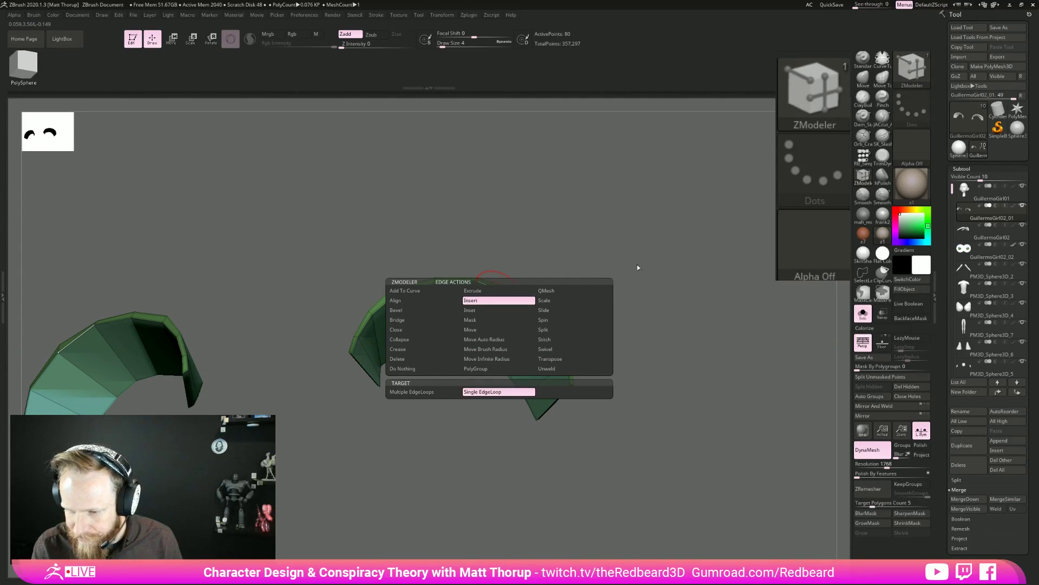
{"action": "left_click", "coordinate": [487, 321]}
{"action": "left_click", "coordinate": [483, 391]}
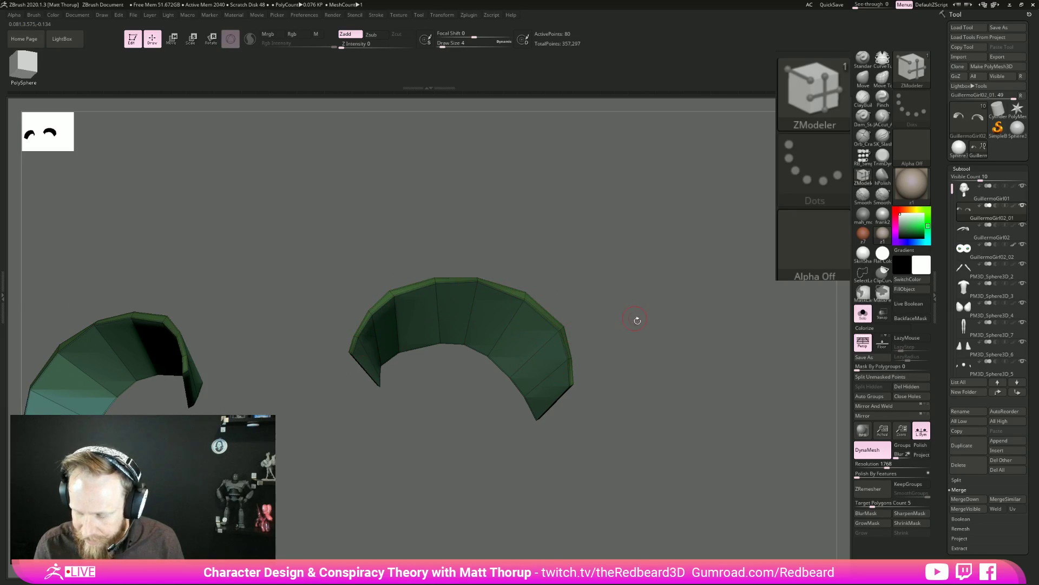
{"action": "left_click_drag", "start_coordinate": [648, 378], "coordinate": [643, 341]}
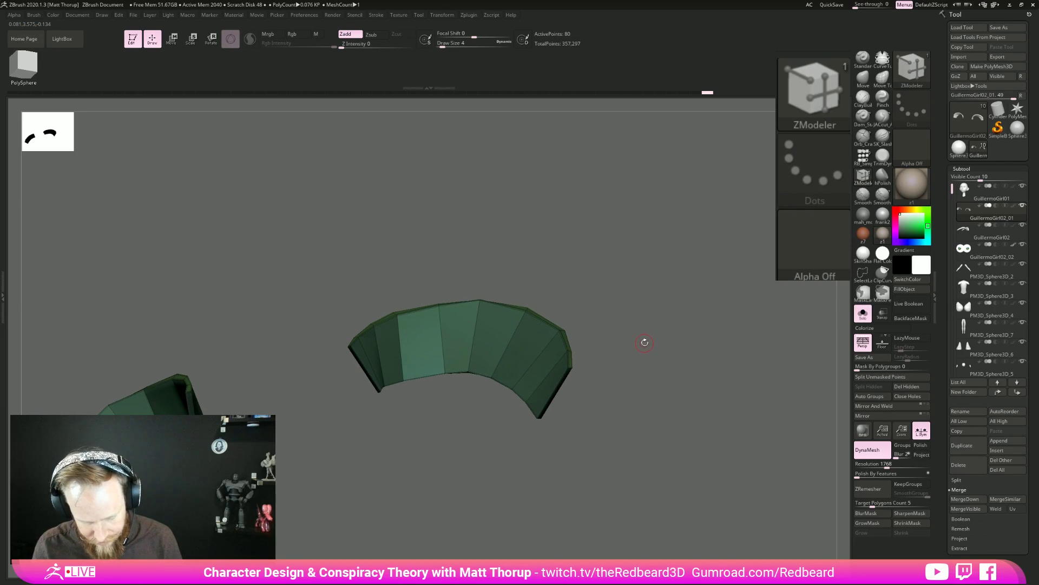
Even out the isolated strip's inner corner and upper edge with the Move brush at draw size 5, and show the whole head again.
{"action": "key", "text": "b"}
{"action": "key", "text": "m"}
{"action": "key", "text": "v"}
{"action": "key", "text": "s"}
{"action": "left_click_drag", "start_coordinate": [310, 402], "coordinate": [346, 399]}
{"action": "key", "text": "s"}
{"action": "left_click_drag", "start_coordinate": [346, 325], "coordinate": [357, 331]}
{"action": "mouse_move", "coordinate": [379, 279]}
{"action": "left_mouse_down"}
{"action": "mouse_move", "coordinate": [401, 272]}
{"action": "mouse_move", "coordinate": [407, 297]}
{"action": "left_mouse_up"}
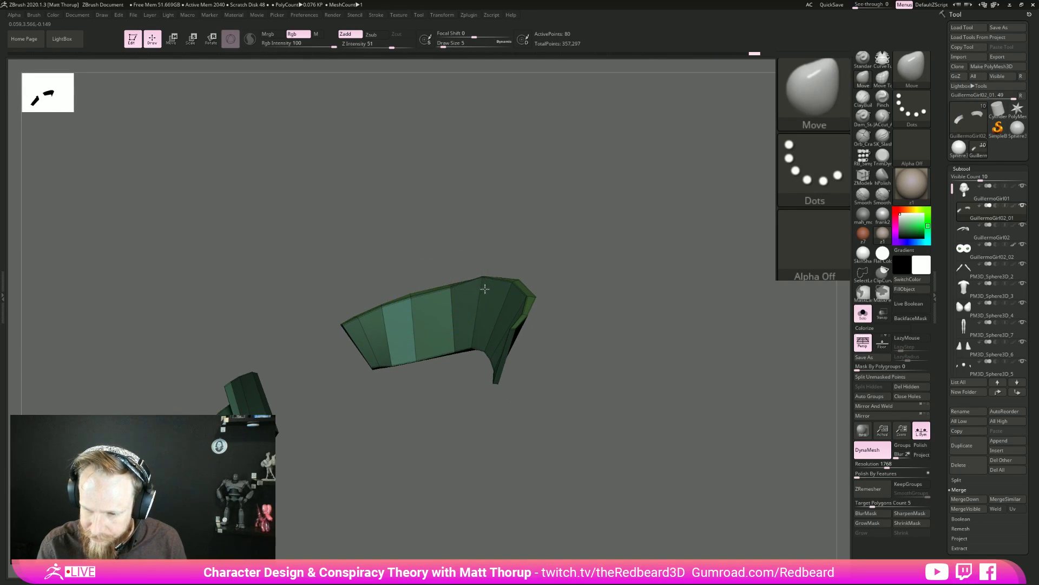
{"action": "left_click_drag", "start_coordinate": [528, 301], "coordinate": [644, 325]}
{"action": "left_click", "coordinate": [865, 316]}
Nudge the eyelash's outer edge and inner corner to follow the eyelid with the Move brush at draw size 5.
{"action": "left_click_drag", "start_coordinate": [715, 399], "coordinate": [626, 313]}
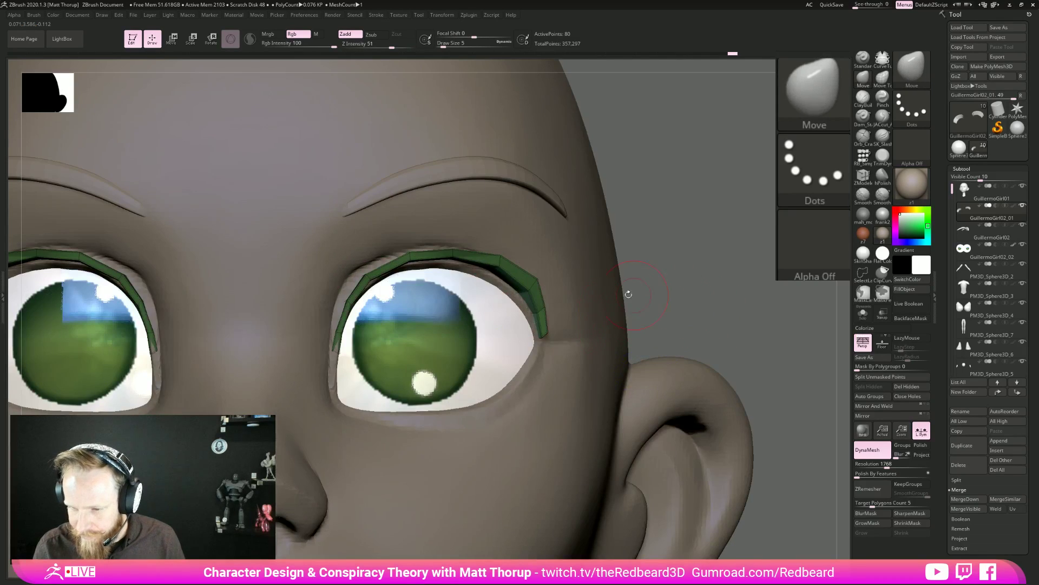
{"action": "mouse_move", "coordinate": [708, 267]}
{"action": "left_mouse_down"}
{"action": "mouse_move", "coordinate": [498, 271]}
{"action": "mouse_move", "coordinate": [500, 297]}
{"action": "mouse_move", "coordinate": [494, 269]}
{"action": "left_mouse_up"}
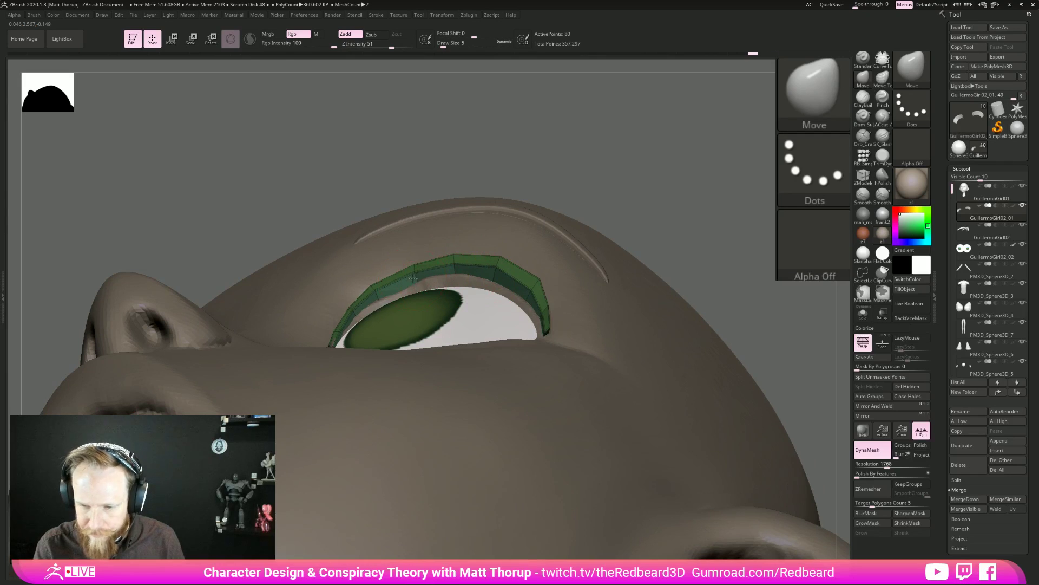
{"action": "left_click_drag", "start_coordinate": [745, 235], "coordinate": [673, 339]}
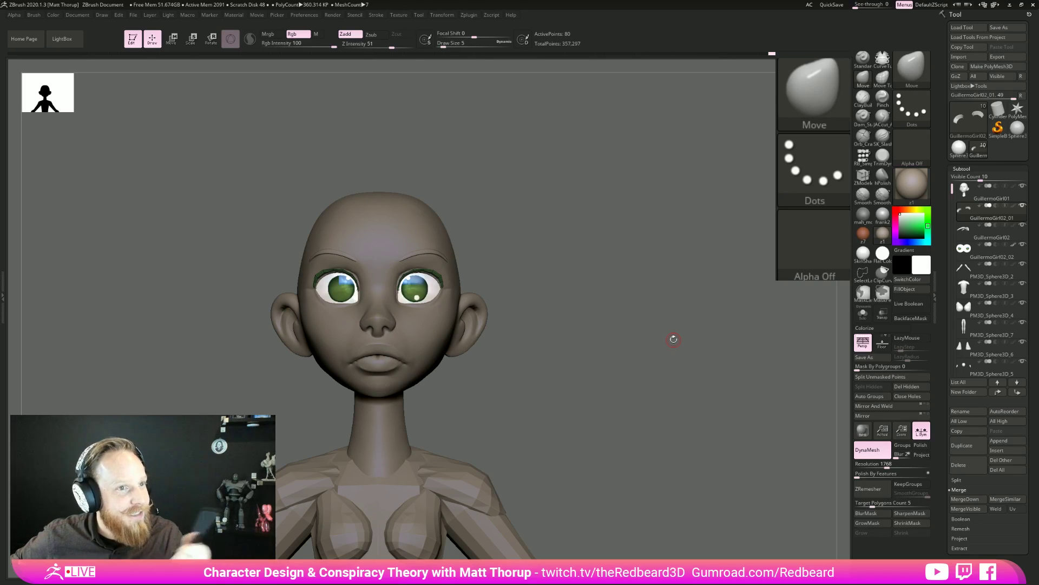
{"action": "mouse_move", "coordinate": [588, 320]}
{"action": "left_mouse_down"}
{"action": "mouse_move", "coordinate": [594, 290]}
{"action": "mouse_move", "coordinate": [586, 298]}
{"action": "left_mouse_up"}
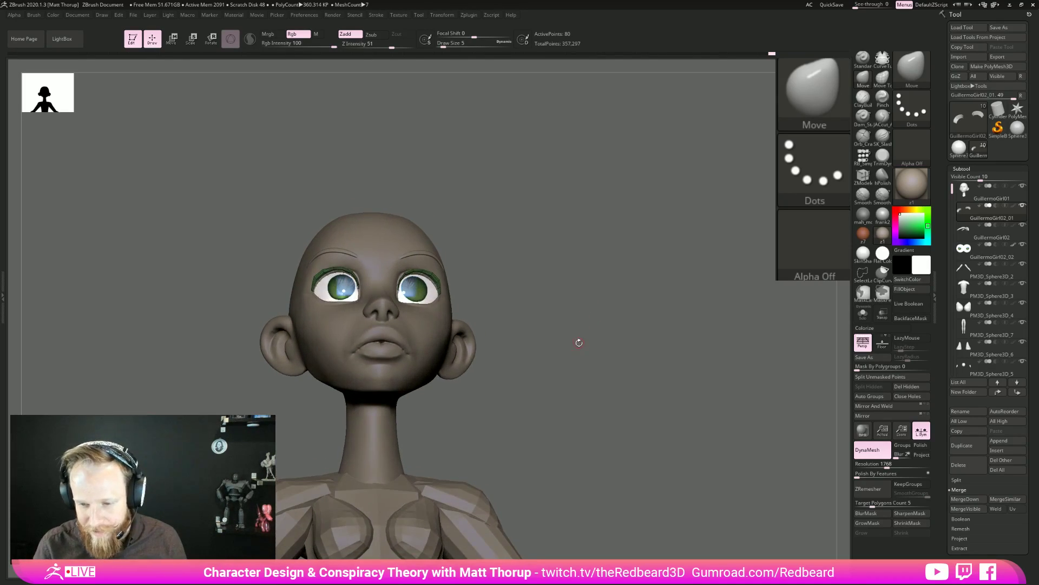
{"action": "mouse_move", "coordinate": [579, 346]}
{"action": "left_mouse_down", "text": "alt"}
{"action": "mouse_move", "coordinate": [700, 346]}
{"action": "mouse_move", "coordinate": [629, 329]}
{"action": "mouse_move", "coordinate": [615, 316]}
{"action": "mouse_move", "coordinate": [622, 297]}
{"action": "mouse_move", "coordinate": [552, 314]}
{"action": "left_mouse_up", "text": "alt"}
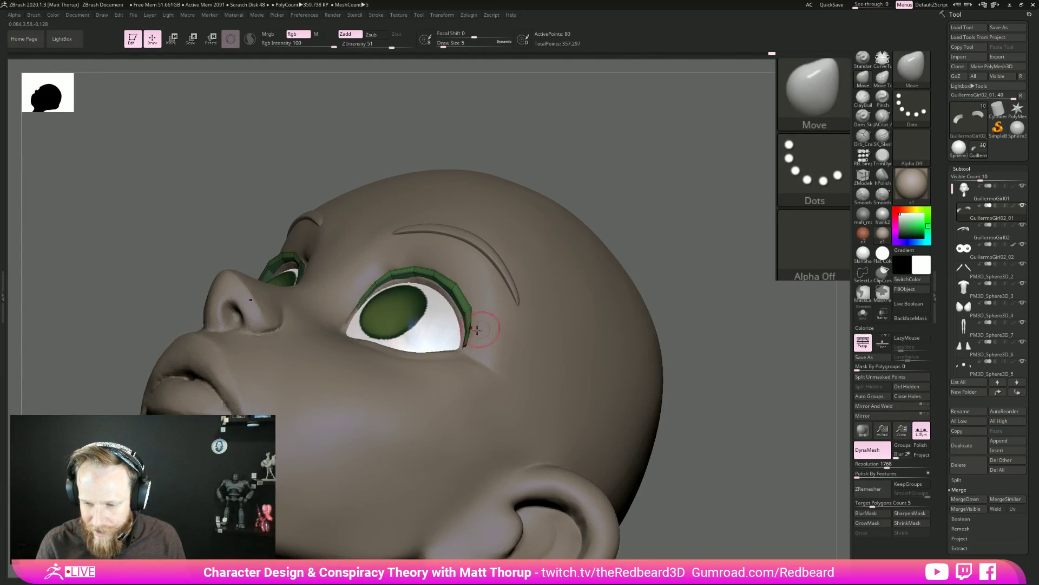
{"action": "left_click_drag", "start_coordinate": [466, 331], "coordinate": [470, 326]}
{"action": "left_click_drag", "start_coordinate": [686, 245], "coordinate": [701, 256]}
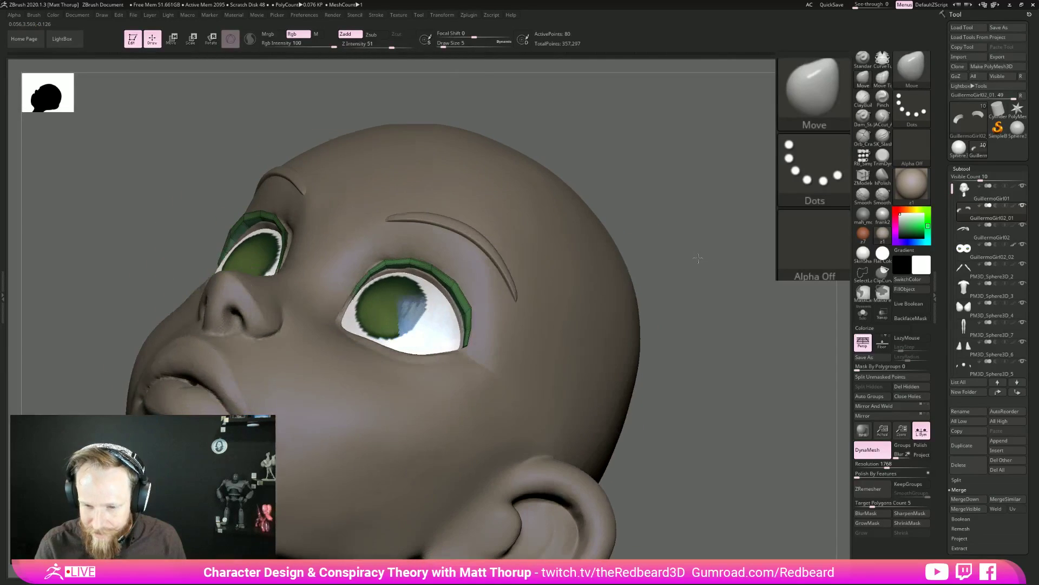
{"action": "left_click_drag", "start_coordinate": [353, 294], "coordinate": [355, 291]}
{"action": "left_click_drag", "start_coordinate": [680, 181], "coordinate": [750, 186]}
{"action": "left_click_drag", "start_coordinate": [350, 302], "coordinate": [353, 297]}
{"action": "left_click_drag", "start_coordinate": [577, 239], "coordinate": [491, 248]}
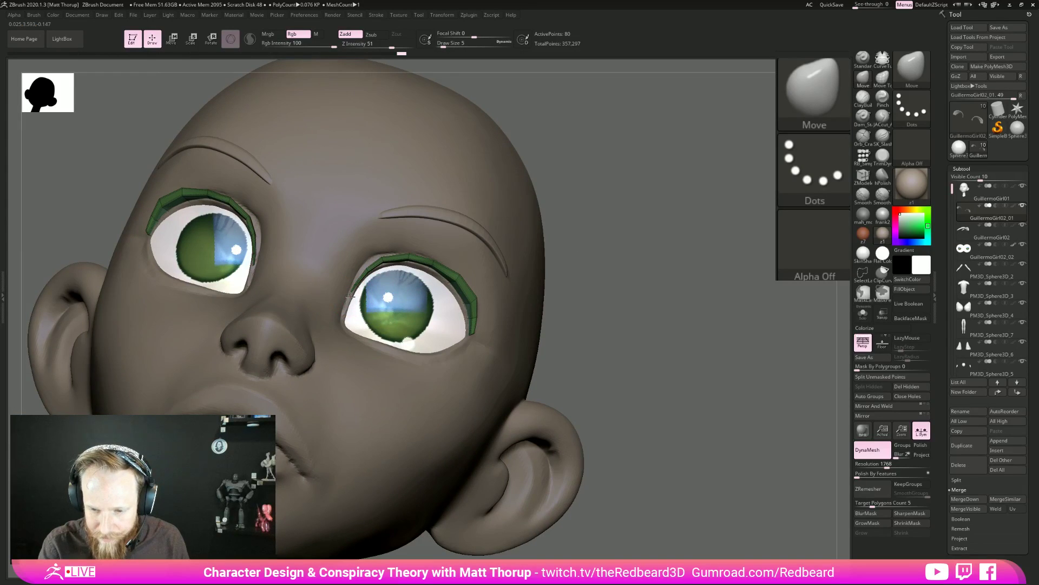
Examine how the eyelashes look on the head and full figure from several angles with the polyframe display off.
{"action": "left_click_drag", "start_coordinate": [707, 372], "coordinate": [626, 332], "text": "shift"}
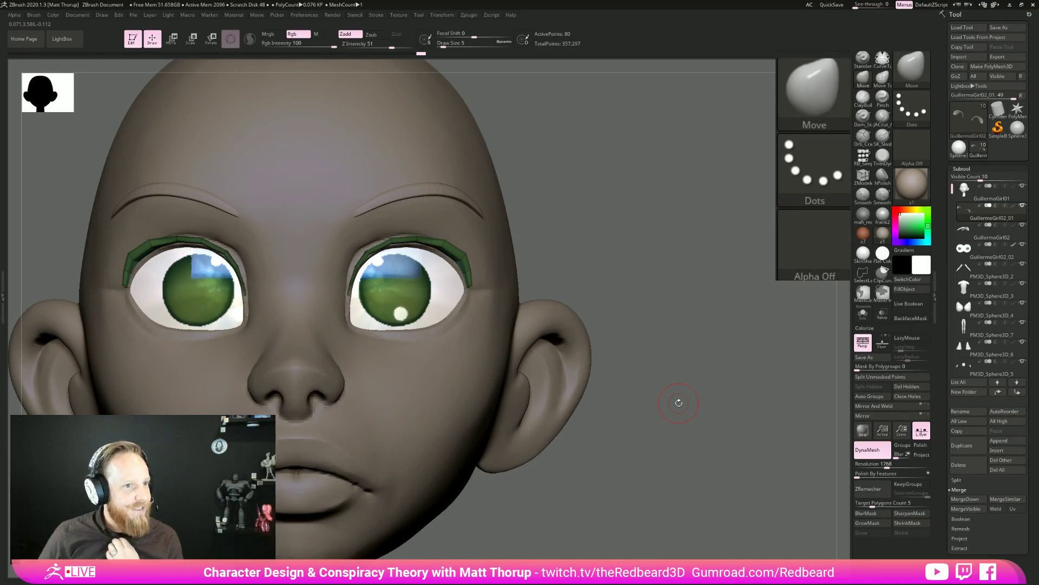
{"action": "left_click_drag", "start_coordinate": [659, 293], "coordinate": [651, 288]}
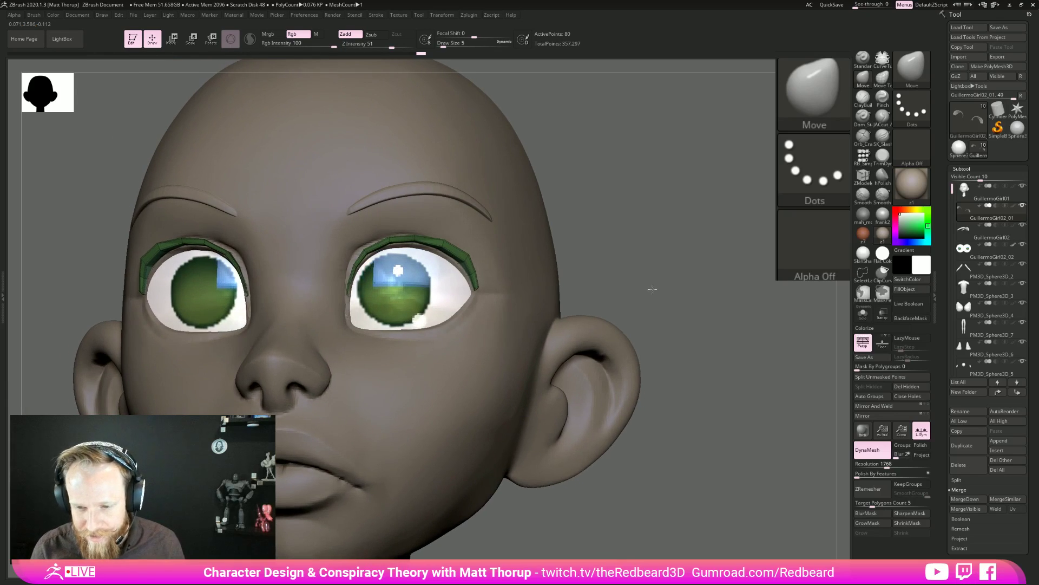
{"action": "left_click_drag", "start_coordinate": [722, 355], "coordinate": [484, 311], "text": "alt"}
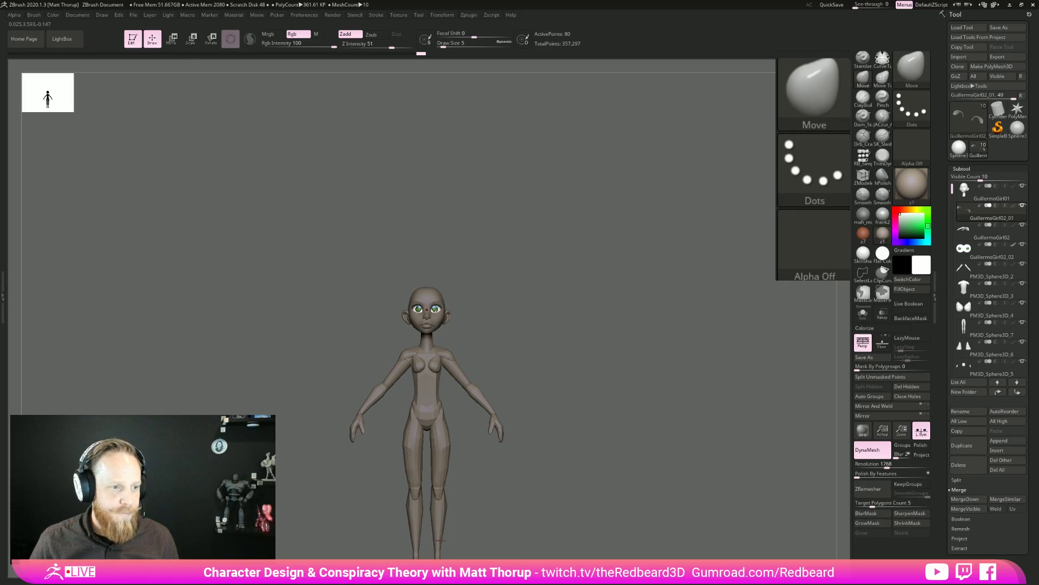
{"action": "left_click_drag", "start_coordinate": [585, 365], "coordinate": [654, 374], "text": "alt"}
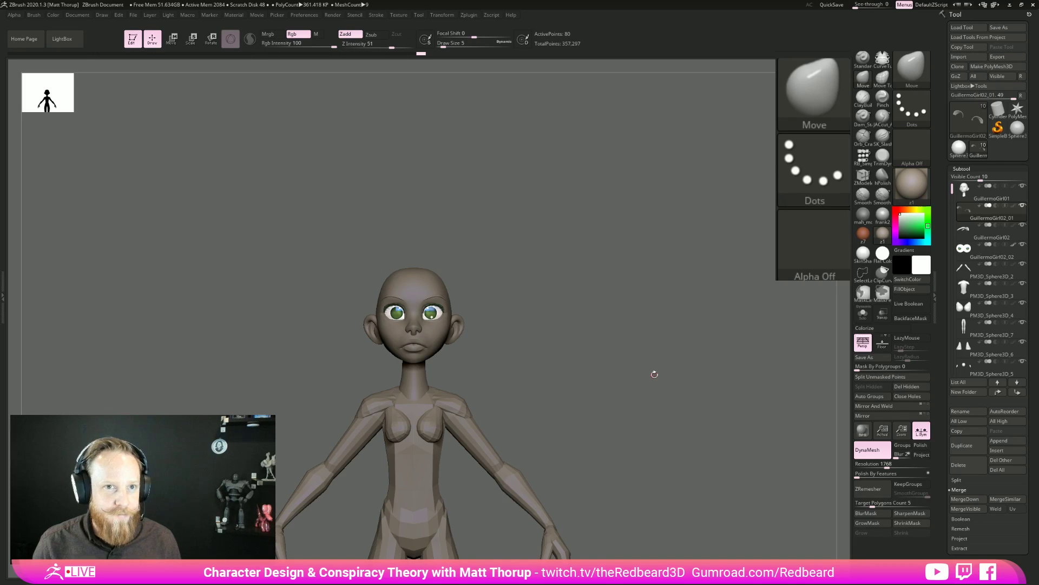
{"action": "left_click_drag", "start_coordinate": [654, 374], "coordinate": [520, 324]}
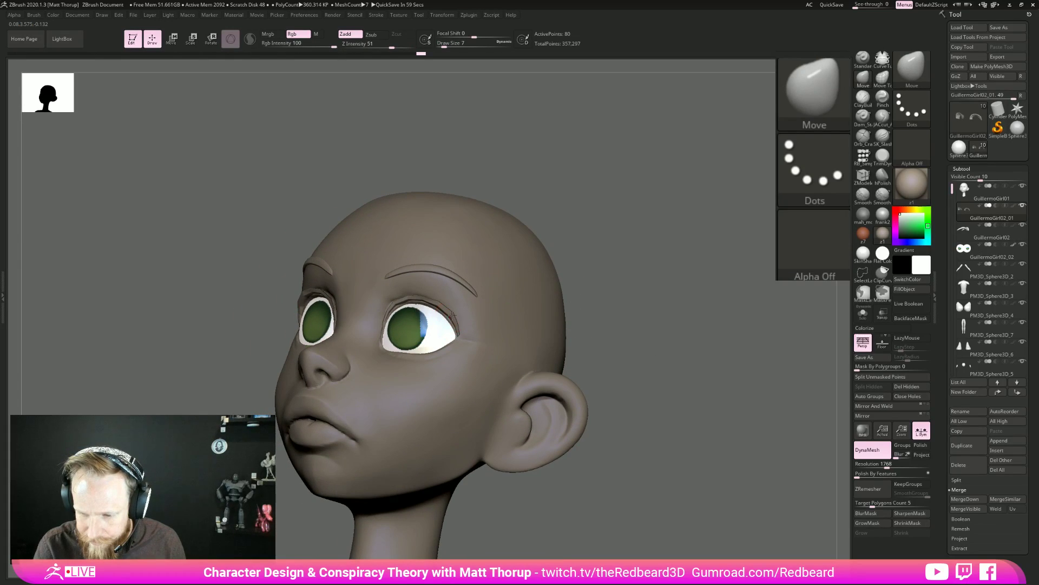
{"action": "left_click_drag", "start_coordinate": [455, 313], "coordinate": [454, 313]}
{"action": "key", "text": "ctrl+z"}
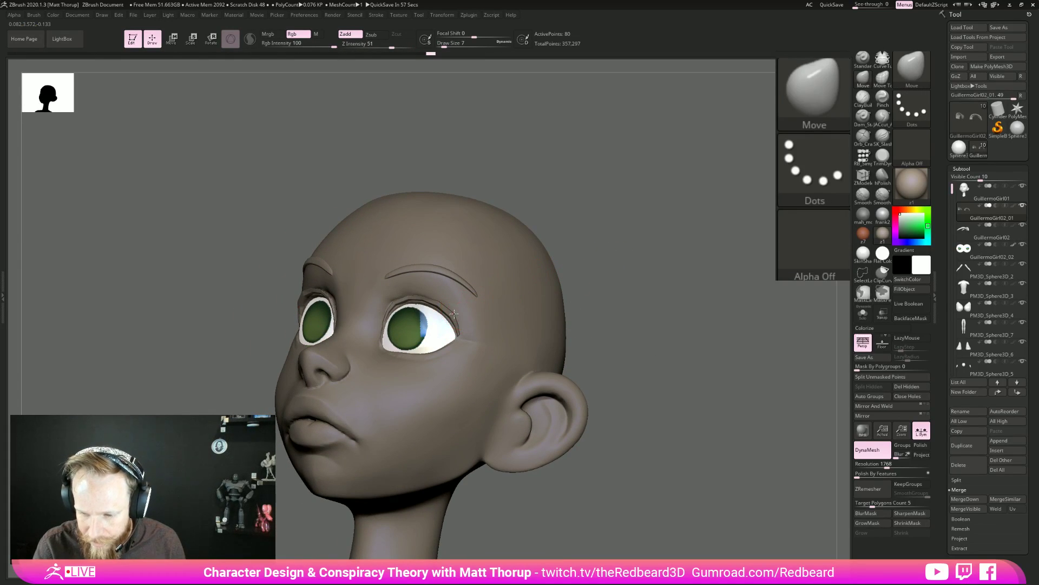
{"action": "mouse_move", "coordinate": [631, 252]}
{"action": "left_mouse_down"}
{"action": "mouse_move", "coordinate": [652, 236]}
{"action": "mouse_move", "coordinate": [625, 244]}
{"action": "left_mouse_up"}
{"action": "left_click_drag", "start_coordinate": [677, 312], "coordinate": [569, 420]}
{"action": "left_click_drag", "start_coordinate": [642, 430], "coordinate": [508, 398], "text": "alt"}
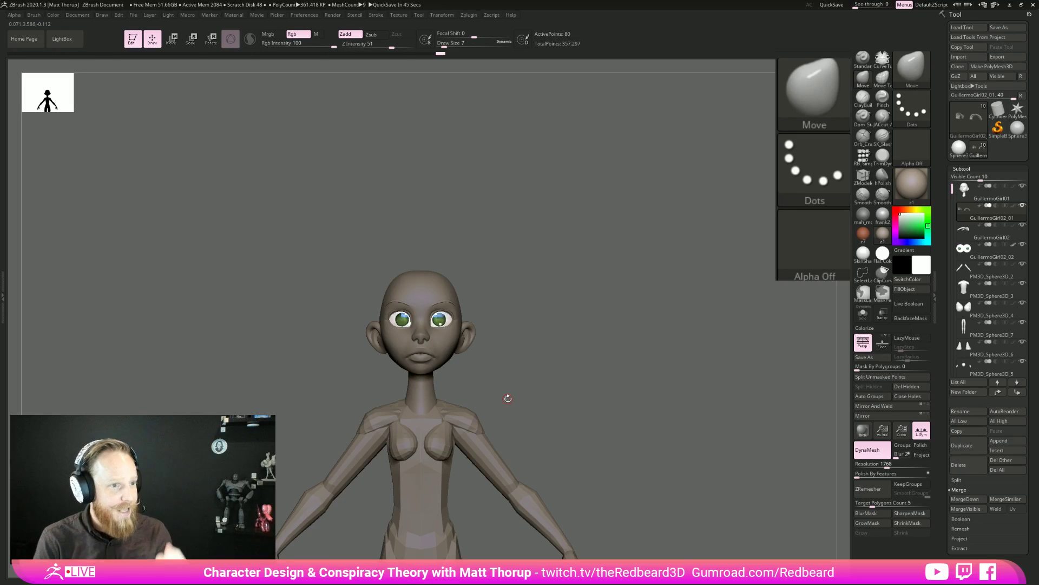
{"action": "left_click_drag", "start_coordinate": [595, 347], "coordinate": [590, 295]}
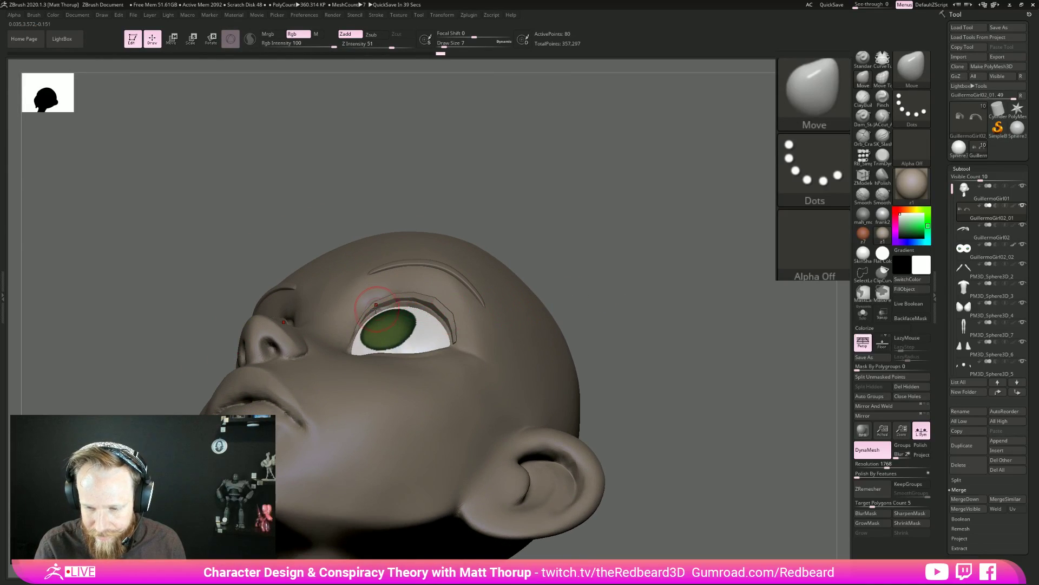
Nudge the eyelash's upper edge and inner corner to fit the eyelid with the Move brush at draw size 7.
{"action": "left_click_drag", "start_coordinate": [376, 305], "coordinate": [376, 306]}
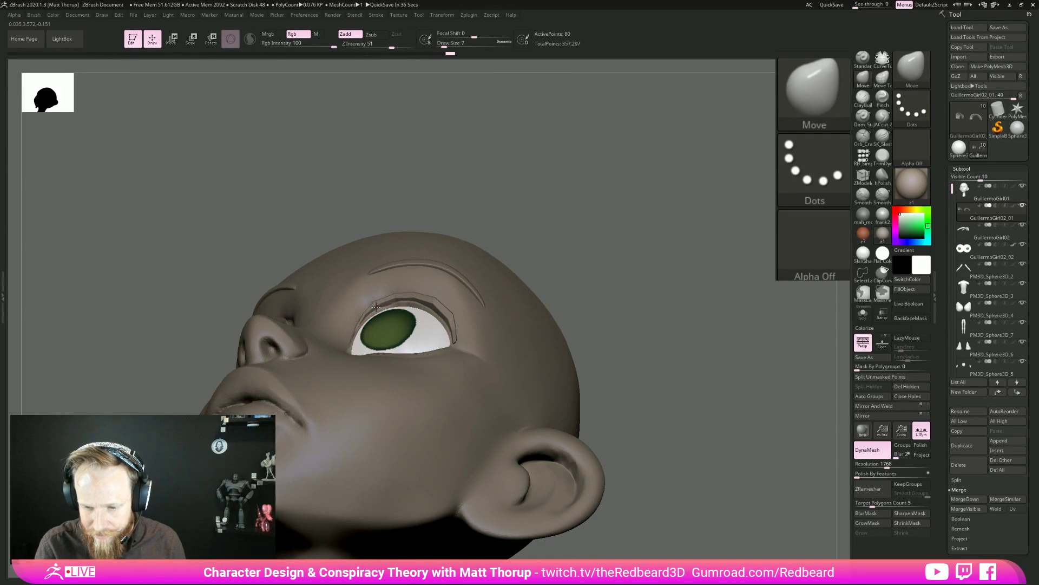
{"action": "left_click_drag", "start_coordinate": [580, 233], "coordinate": [552, 217]}
{"action": "left_click_drag", "start_coordinate": [376, 307], "coordinate": [426, 307]}
{"action": "left_click_drag", "start_coordinate": [460, 244], "coordinate": [505, 284]}
{"action": "left_click_drag", "start_coordinate": [434, 308], "coordinate": [434, 309]}
{"action": "mouse_move", "coordinate": [545, 302]}
{"action": "right_mouse_down"}
{"action": "mouse_move", "coordinate": [585, 360]}
{"action": "mouse_move", "coordinate": [694, 372]}
{"action": "mouse_move", "coordinate": [581, 402]}
{"action": "mouse_move", "coordinate": [645, 430]}
{"action": "mouse_move", "coordinate": [629, 409]}
{"action": "mouse_move", "coordinate": [638, 411]}
{"action": "mouse_move", "coordinate": [662, 439]}
{"action": "mouse_move", "coordinate": [699, 425]}
{"action": "right_mouse_up"}
Fill the eyelashes with a dark colour and set the active colour back to white.
{"action": "key", "text": "ctrl"}
{"action": "left_click", "coordinate": [922, 266]}
{"action": "left_click", "coordinate": [851, 309]}
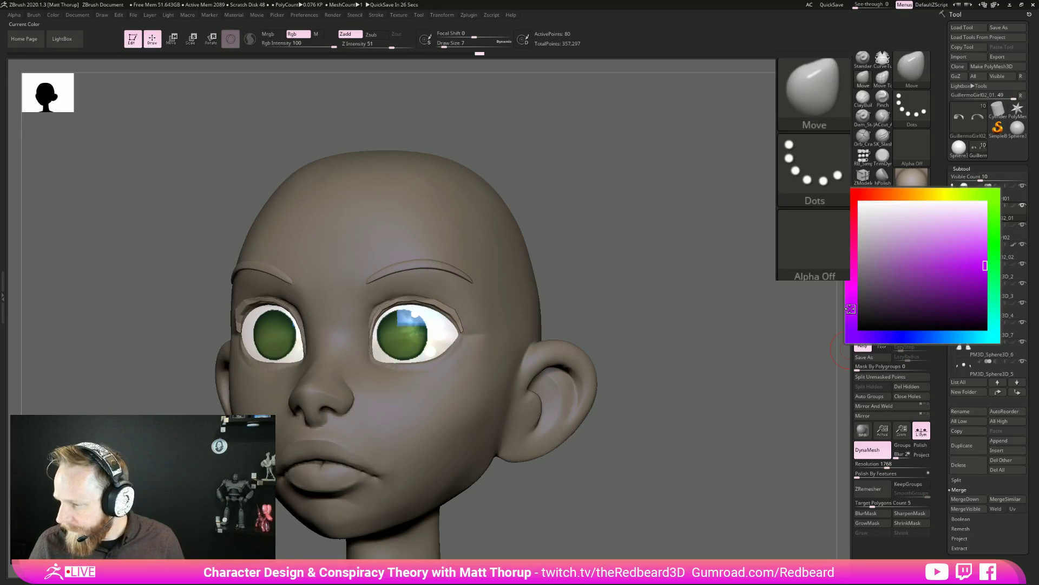
{"action": "left_click", "coordinate": [903, 290]}
{"action": "mouse_move", "coordinate": [697, 368]}
{"action": "right_mouse_down"}
{"action": "mouse_move", "coordinate": [689, 385]}
{"action": "mouse_move", "coordinate": [693, 352]}
{"action": "right_mouse_up"}
{"action": "left_click", "coordinate": [922, 262]}
{"action": "left_click", "coordinate": [856, 196]}
{"action": "mouse_move", "coordinate": [750, 336]}
{"action": "right_mouse_down"}
{"action": "mouse_move", "coordinate": [619, 357]}
{"action": "mouse_move", "coordinate": [673, 379]}
{"action": "mouse_move", "coordinate": [665, 380]}
{"action": "mouse_move", "coordinate": [680, 420]}
{"action": "mouse_move", "coordinate": [606, 412]}
{"action": "right_mouse_up"}
Select the eyebrows, fill them with a dark grey colour, and set the active colour back to white.
{"action": "left_click", "coordinate": [466, 293], "text": "alt"}
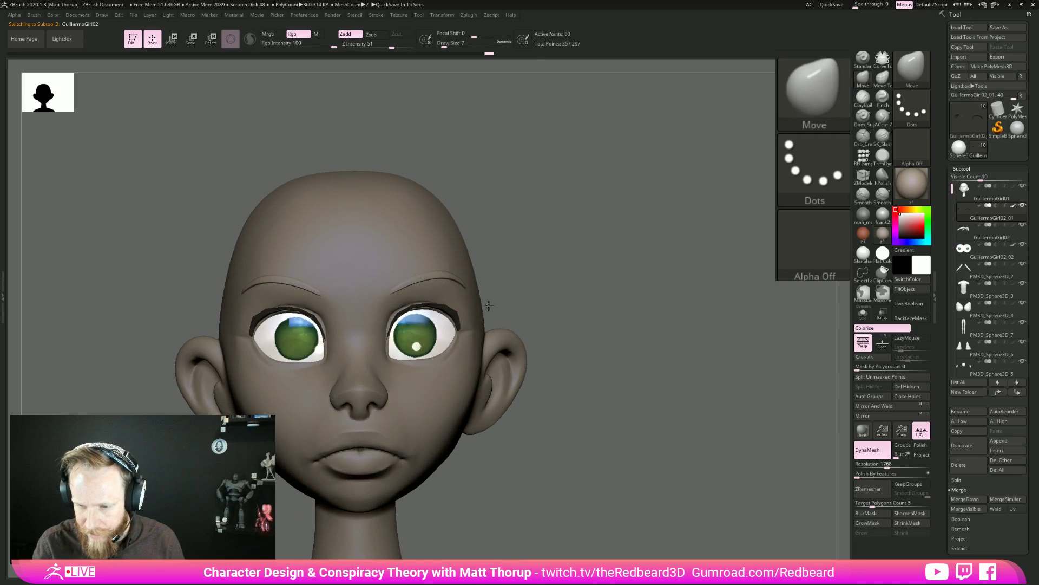
{"action": "left_click", "coordinate": [921, 265]}
{"action": "left_click", "coordinate": [873, 294]}
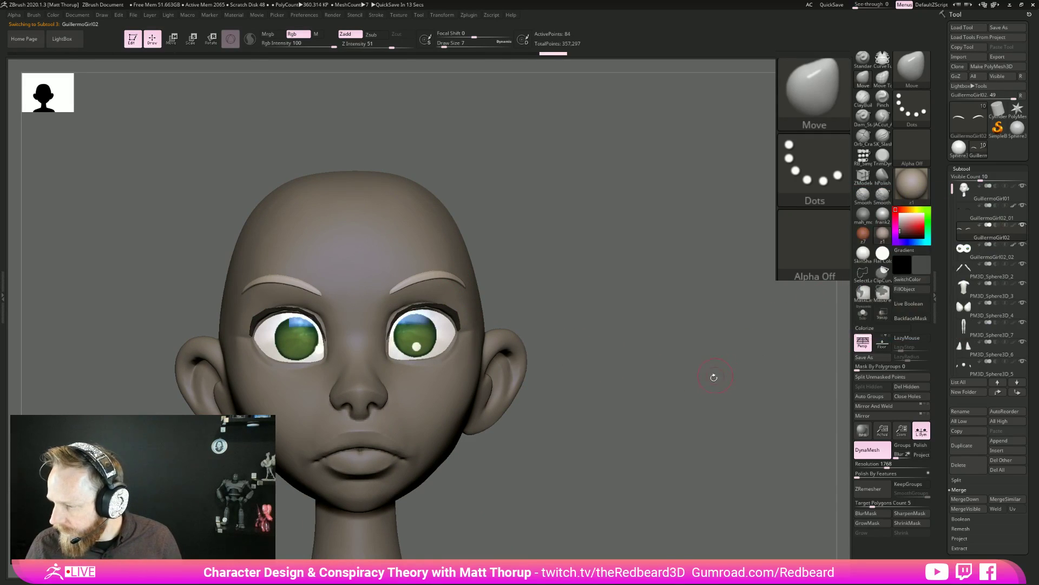
{"action": "left_click", "coordinate": [897, 291]}
{"action": "left_click_drag", "start_coordinate": [687, 361], "coordinate": [700, 359]}
{"action": "left_click", "coordinate": [922, 264]}
{"action": "left_click", "coordinate": [865, 208]}
{"action": "left_click_drag", "start_coordinate": [772, 310], "coordinate": [603, 427]}
Isolate the eyelashes with the polyframe shown and insert an edge loop along the strip with the ZModeler brush.
{"action": "left_click", "coordinate": [460, 327], "text": "alt"}
{"action": "left_click", "coordinate": [863, 313]}
{"action": "key", "text": "shift+f"}
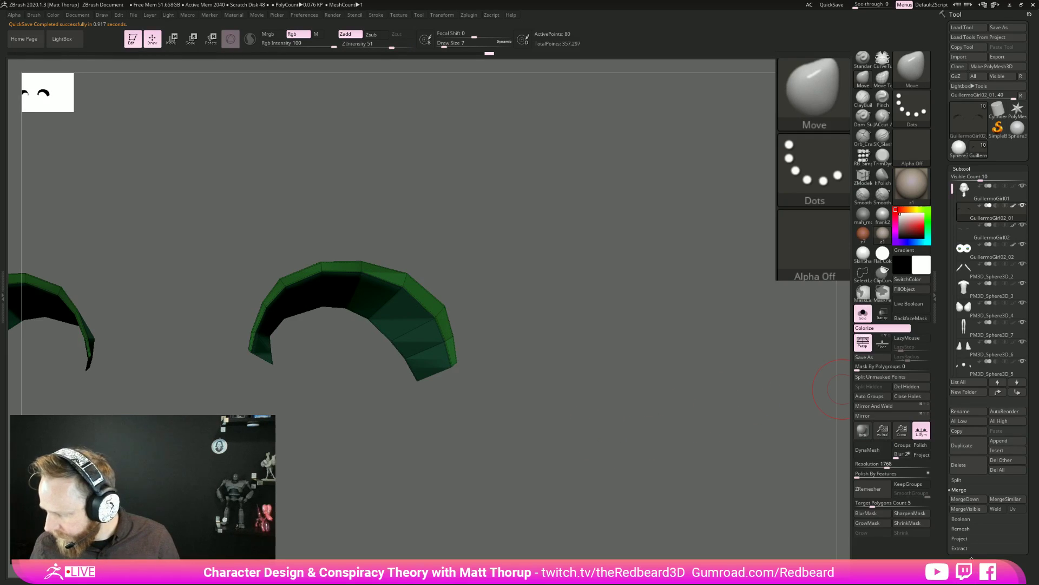
{"action": "left_click", "coordinate": [972, 557]}
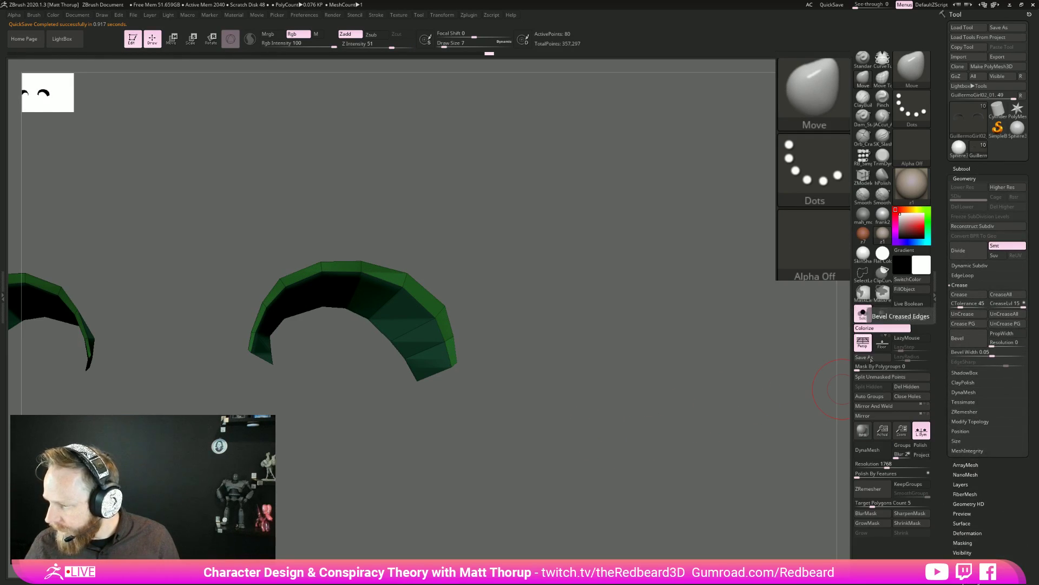
{"action": "key", "text": "b"}
{"action": "key", "text": "z"}
{"action": "key", "text": "m"}
{"action": "key", "text": "space"}
{"action": "left_click", "coordinate": [408, 339]}
{"action": "left_click_drag", "start_coordinate": [379, 353], "coordinate": [397, 350]}
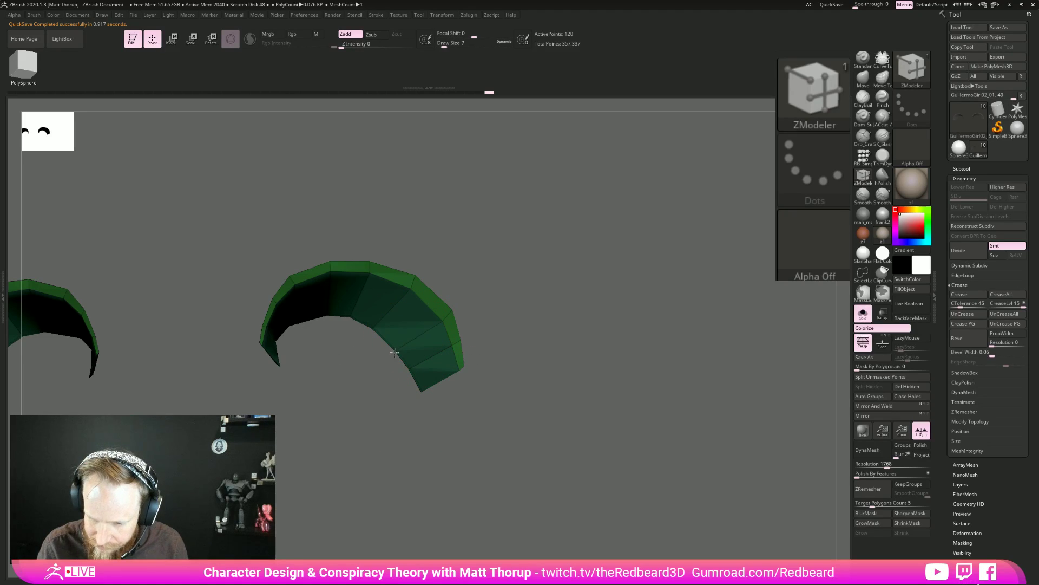
Insert supporting edge loops near the outer and inner ends and along the upper edge of the eyelash strip.
{"action": "mouse_move", "coordinate": [575, 316]}
{"action": "left_mouse_down"}
{"action": "mouse_move", "coordinate": [543, 314]}
{"action": "mouse_move", "coordinate": [576, 310]}
{"action": "left_mouse_up"}
{"action": "left_click", "coordinate": [460, 364]}
{"action": "left_click_drag", "start_coordinate": [436, 406], "coordinate": [371, 414]}
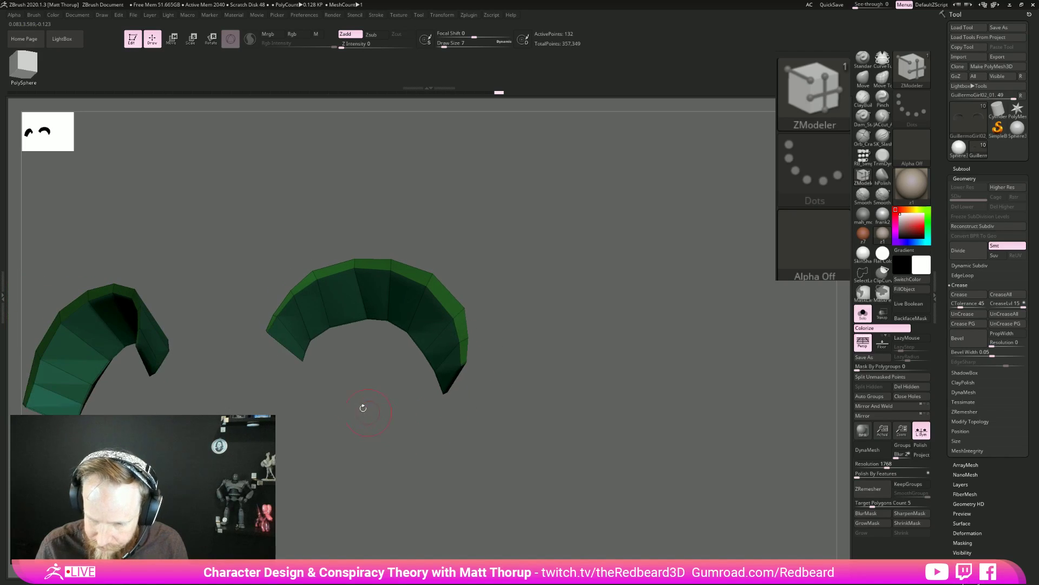
{"action": "left_click", "coordinate": [272, 326]}
{"action": "key", "text": "ctrl+z"}
{"action": "right_click_drag", "start_coordinate": [322, 385], "coordinate": [381, 450], "text": "ctrl"}
{"action": "left_click", "coordinate": [265, 337]}
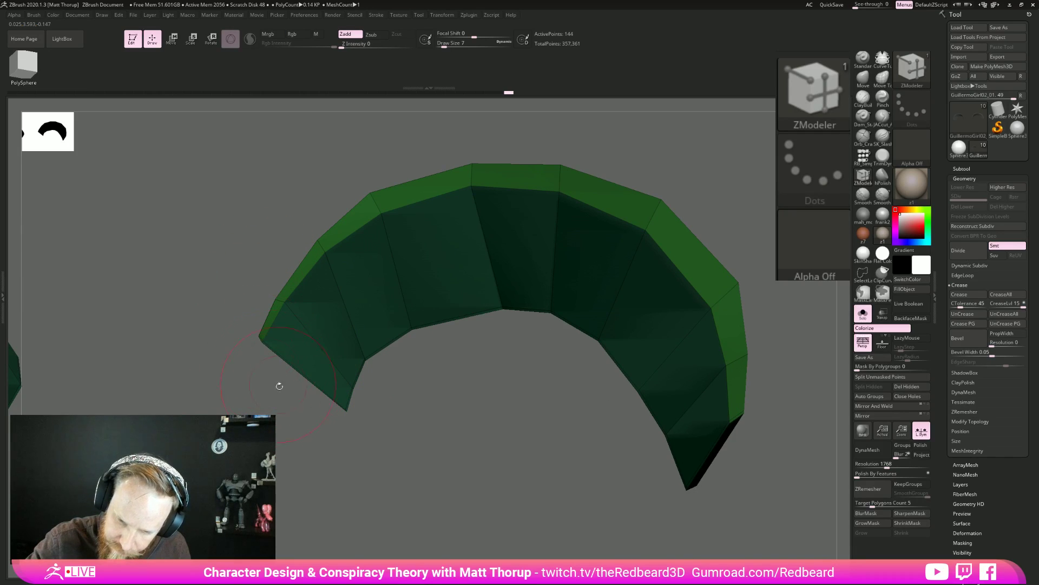
{"action": "right_click_drag", "start_coordinate": [276, 378], "coordinate": [303, 374]}
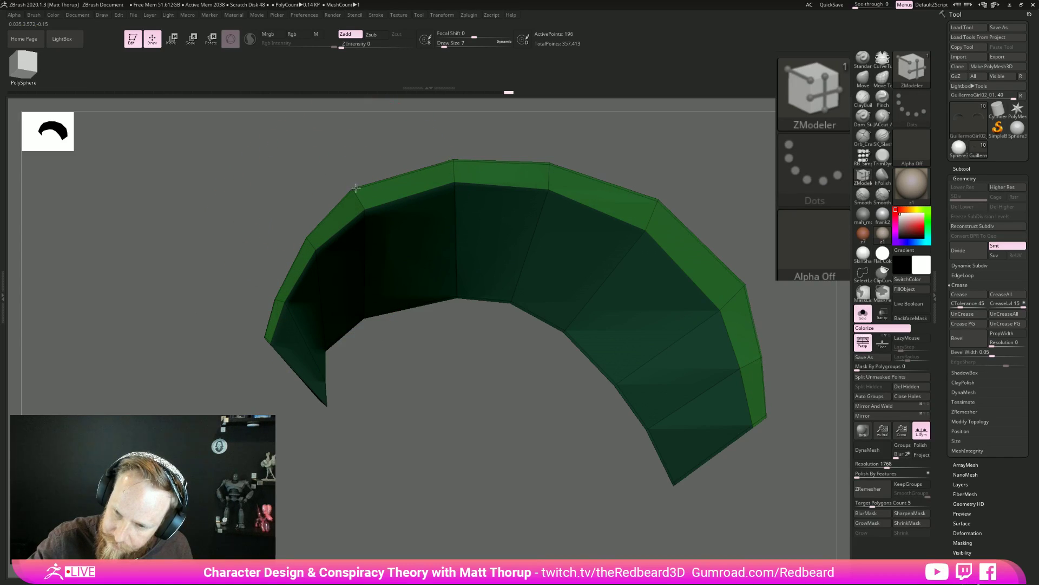
{"action": "left_click_drag", "start_coordinate": [473, 364], "coordinate": [558, 373]}
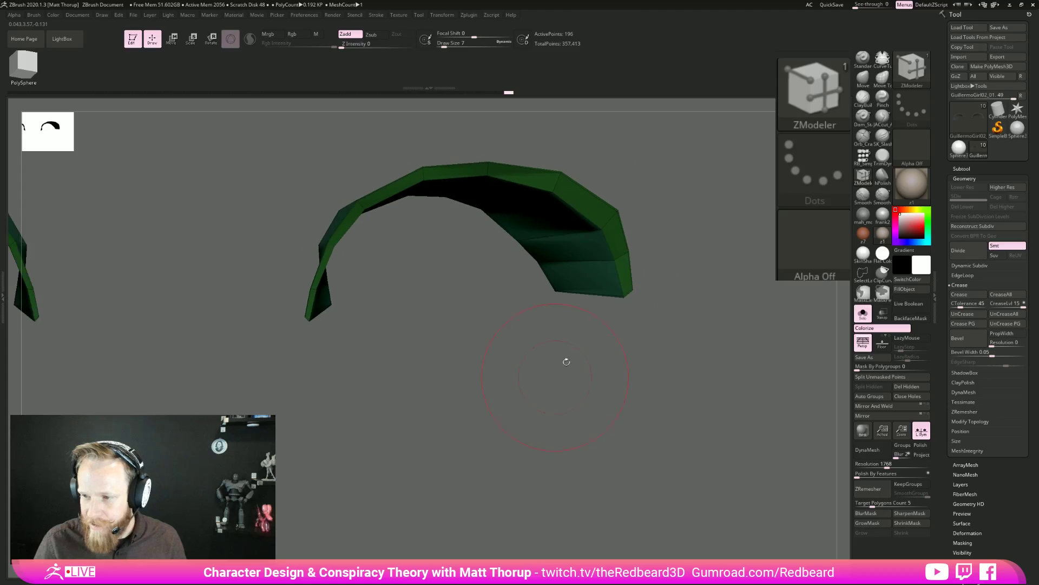
Show the whole head again, turn on dynamic subdivision for the eyelashes, and turn off the polyframe display.
{"action": "left_click", "coordinate": [863, 313]}
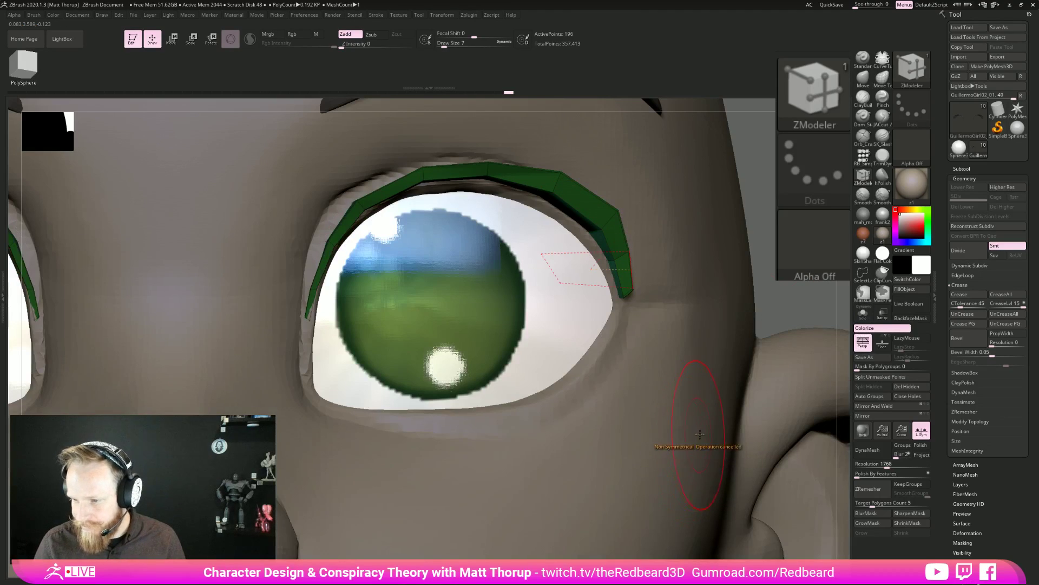
{"action": "key", "text": "d"}
{"action": "key", "text": "shift+f"}
{"action": "left_click_drag", "start_coordinate": [745, 270], "coordinate": [711, 260]}
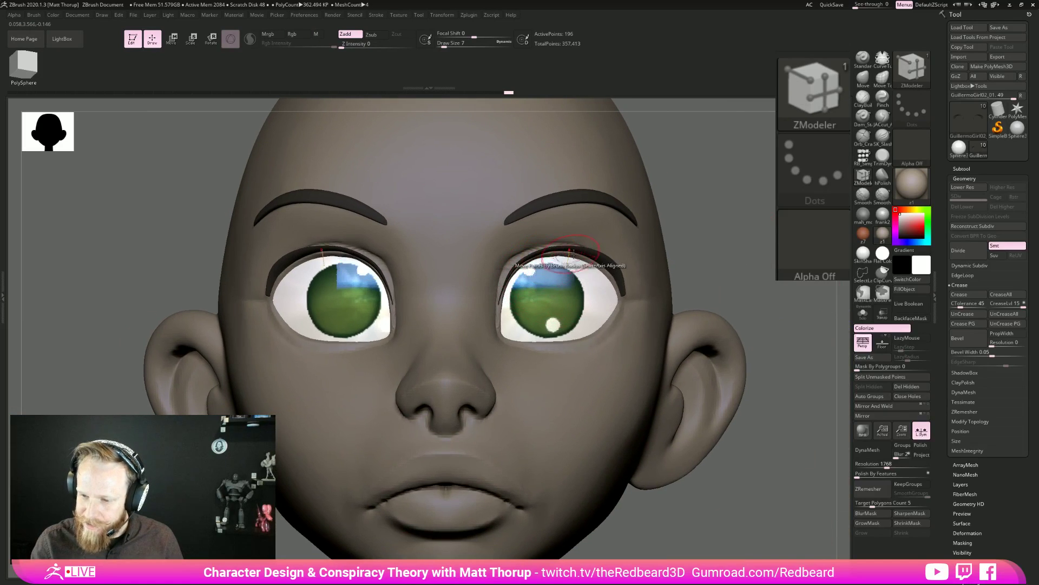
{"action": "left_click_drag", "start_coordinate": [705, 225], "coordinate": [623, 285]}
{"action": "left_click_drag", "start_coordinate": [703, 371], "coordinate": [750, 348]}
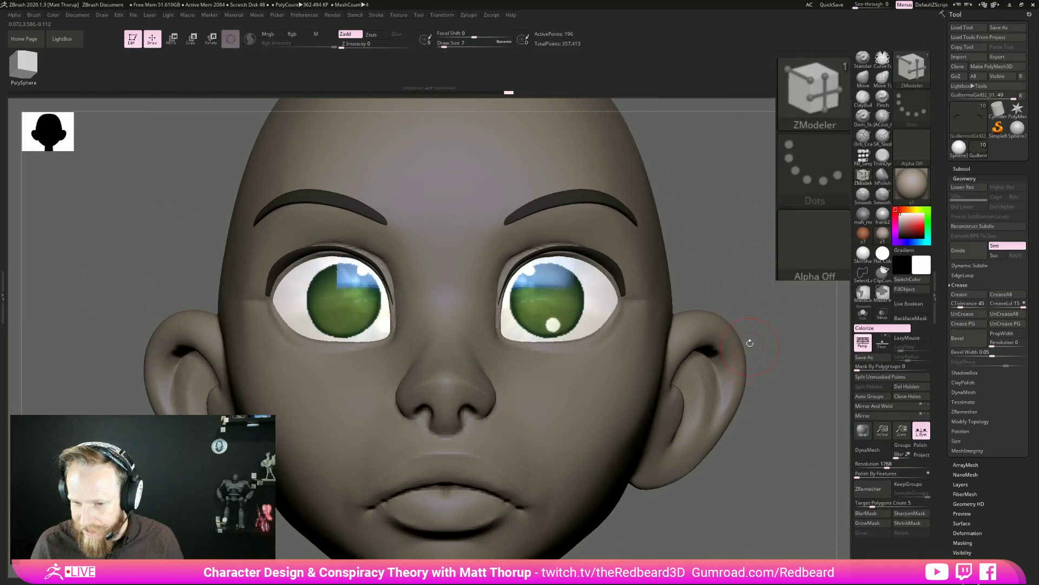
Nudge the eyelash's inner corner against the eyelid with the Move brush at draw size 9 and check the figure.
{"action": "left_click_drag", "start_coordinate": [748, 262], "coordinate": [717, 239]}
{"action": "key", "text": "b"}
{"action": "key", "text": "m"}
{"action": "key", "text": "v"}
{"action": "key", "text": "bracketright"}
{"action": "left_click_drag", "start_coordinate": [499, 282], "coordinate": [492, 286]}
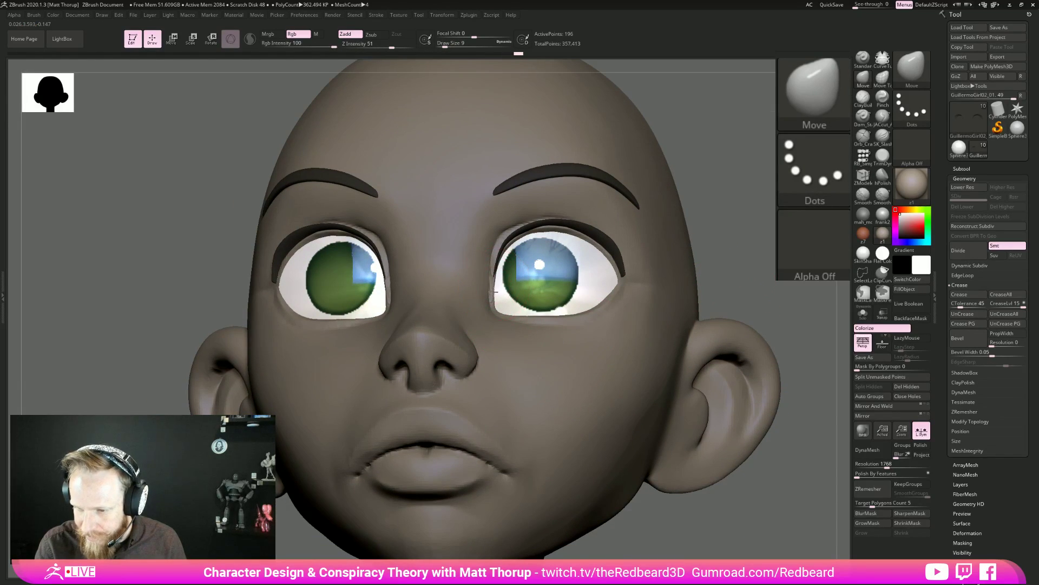
{"action": "left_click_drag", "start_coordinate": [758, 248], "coordinate": [675, 419]}
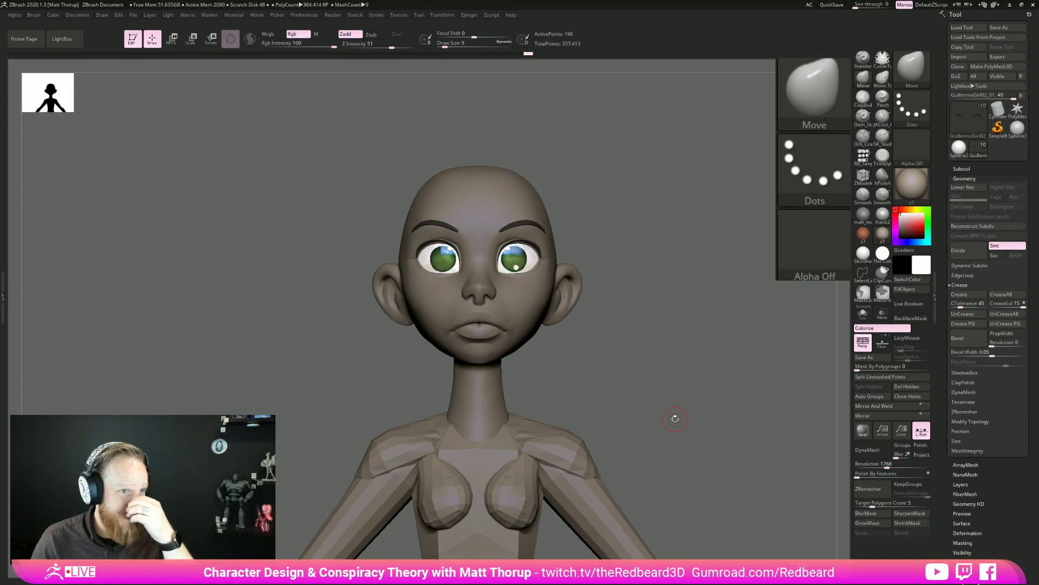
Select the head mesh and set the Move brush's draw size to 3 for the area around the mouth corners.
{"action": "left_click_drag", "start_coordinate": [684, 366], "coordinate": [640, 433]}
{"action": "left_click", "coordinate": [564, 340], "text": "alt"}
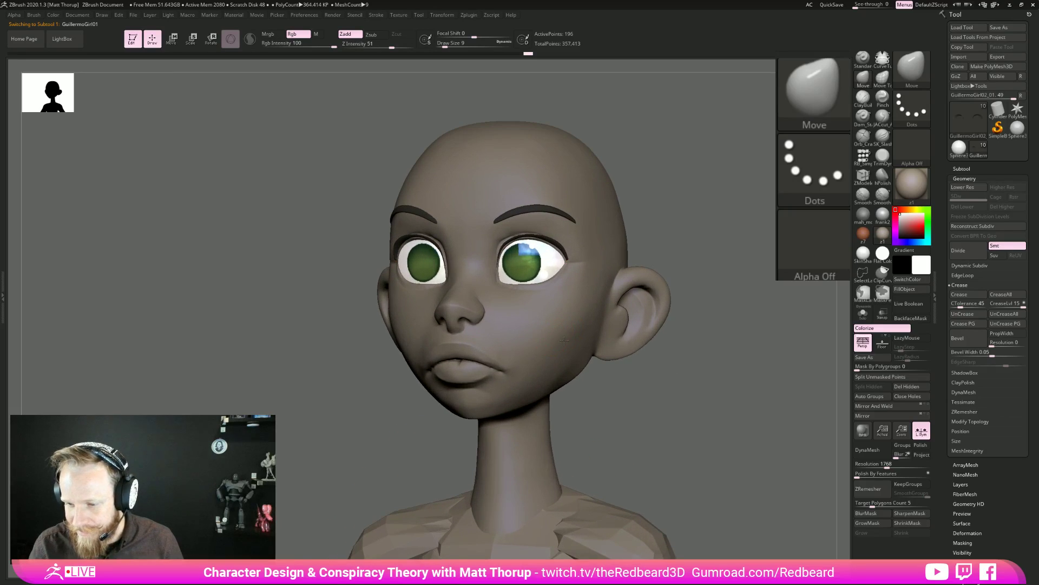
{"action": "key", "text": "shift"}
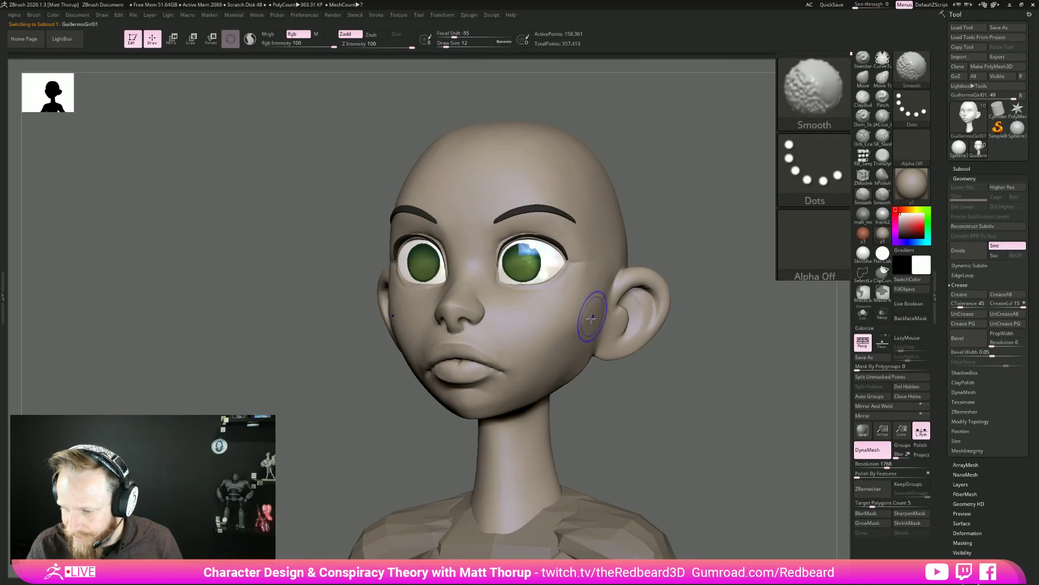
{"action": "mouse_move", "coordinate": [715, 406]}
{"action": "left_mouse_down"}
{"action": "mouse_move", "coordinate": [513, 427]}
{"action": "mouse_move", "coordinate": [458, 383]}
{"action": "left_mouse_up"}
{"action": "key", "text": "s"}
{"action": "key", "text": "shift"}
{"action": "key", "text": "s"}
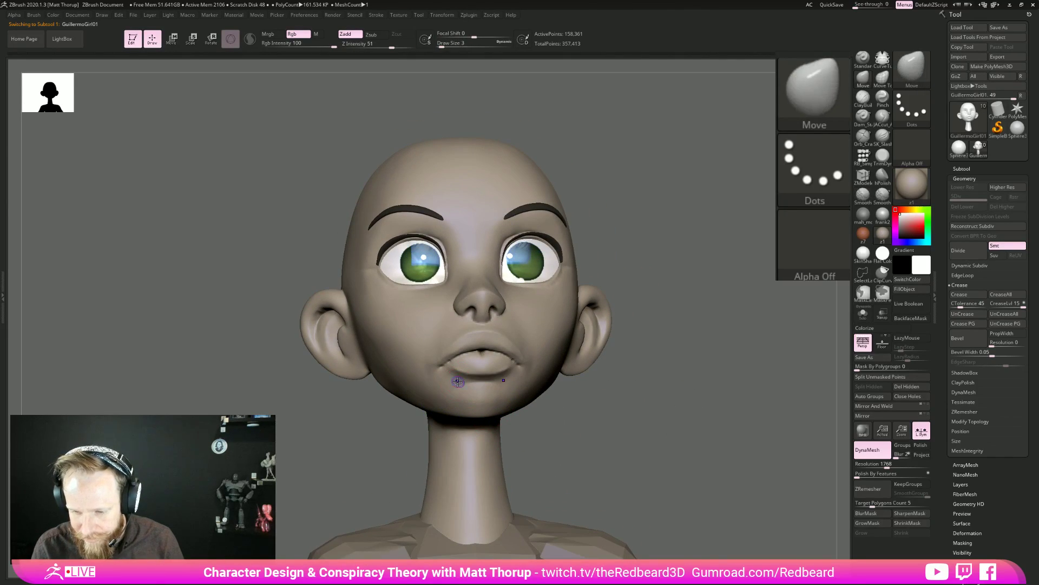
Soften the cheek beside the mouth corner with the Smooth brush.
{"action": "key", "text": "shift"}
{"action": "left_click_drag", "start_coordinate": [690, 412], "coordinate": [580, 396]}
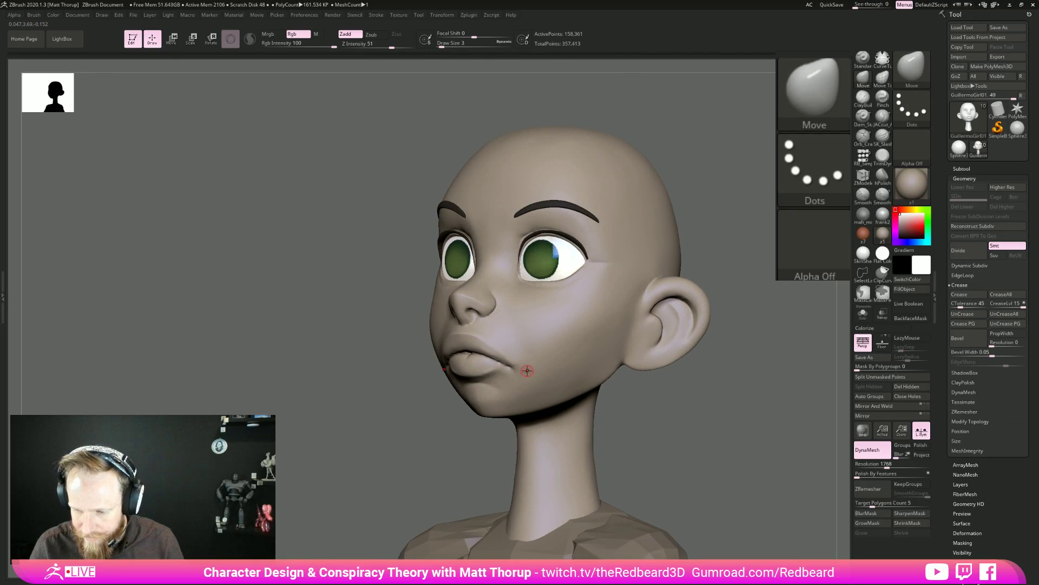
{"action": "key", "text": "shift"}
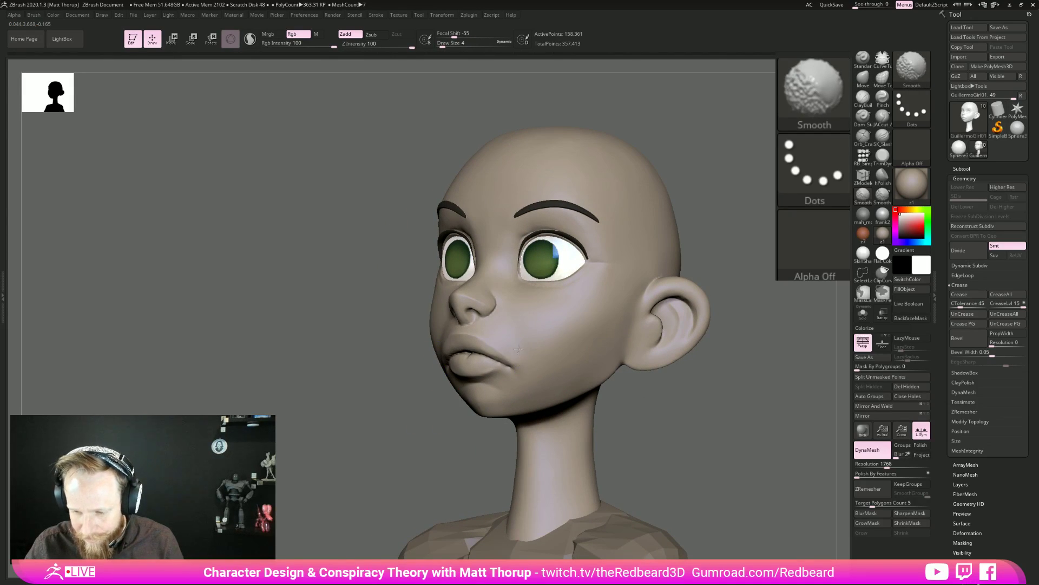
{"action": "right_click_drag", "start_coordinate": [519, 344], "coordinate": [530, 354]}
{"action": "left_click_drag", "start_coordinate": [530, 354], "coordinate": [520, 341], "text": "shift"}
{"action": "left_click_drag", "start_coordinate": [577, 418], "coordinate": [672, 414]}
Smooth the cheek in front of the ear and the inner ear with the Smooth brush.
{"action": "key", "text": "bracketright"}
{"action": "key", "text": "shift"}
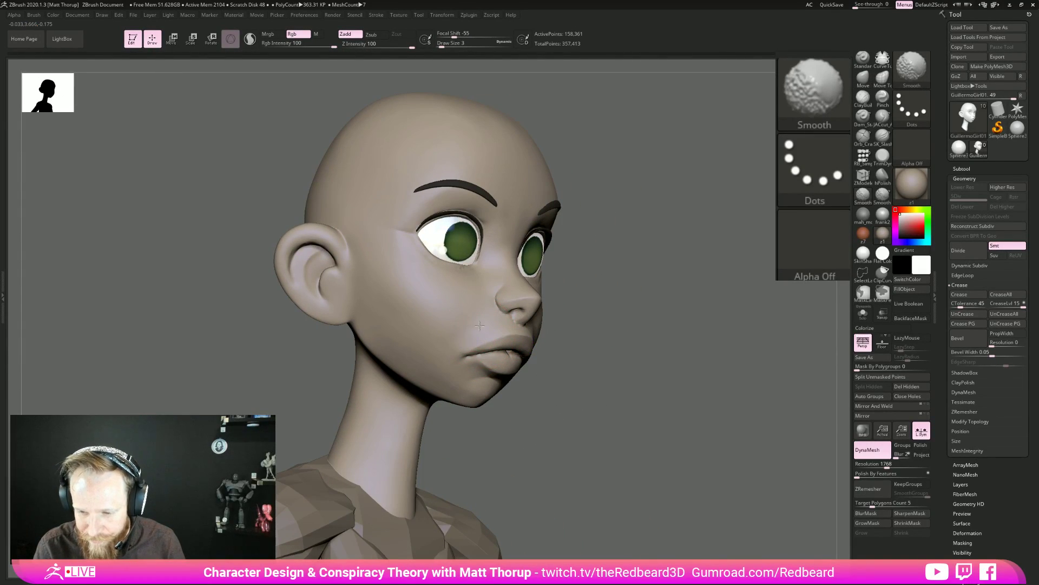
{"action": "left_click_drag", "start_coordinate": [403, 338], "coordinate": [401, 331], "text": "shift"}
{"action": "mouse_move", "coordinate": [675, 399]}
{"action": "left_mouse_down", "text": "shift"}
{"action": "mouse_move", "coordinate": [696, 413]}
{"action": "mouse_move", "coordinate": [586, 395]}
{"action": "mouse_move", "coordinate": [654, 431]}
{"action": "left_mouse_up", "text": "shift"}
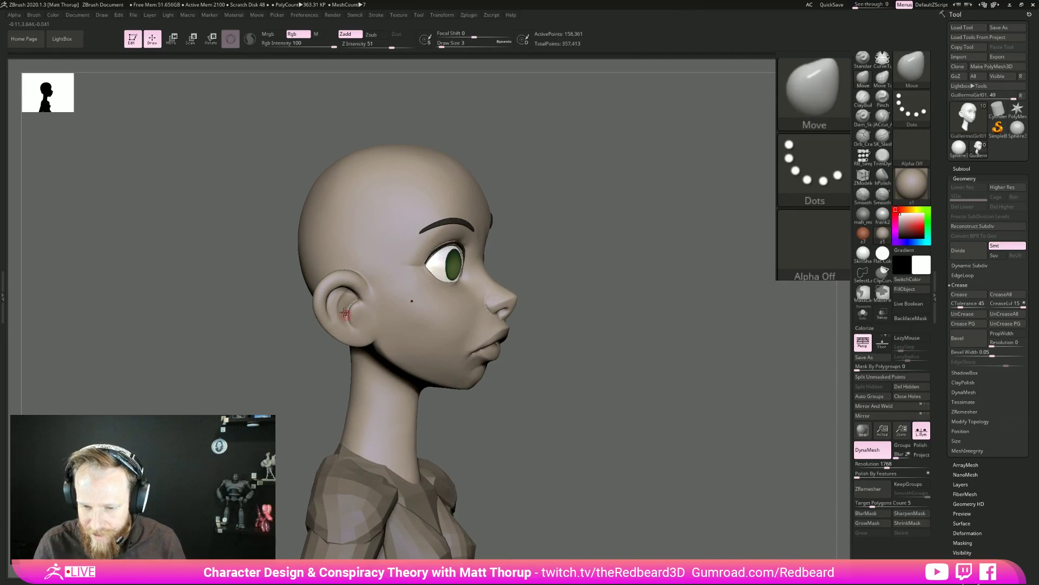
{"action": "key", "text": "shift"}
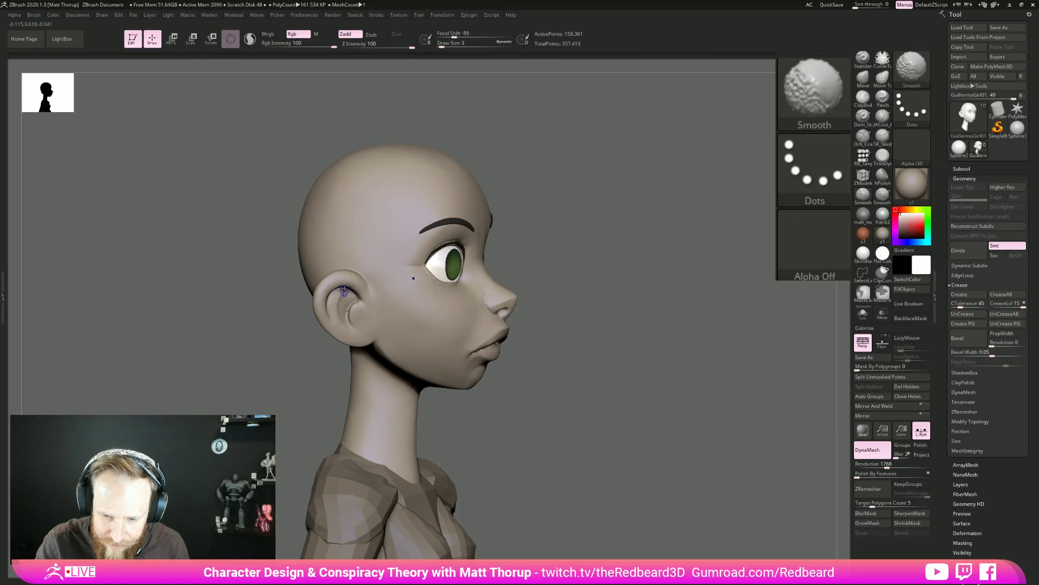
{"action": "mouse_move", "coordinate": [666, 381]}
{"action": "left_mouse_down"}
{"action": "mouse_move", "coordinate": [691, 383]}
{"action": "mouse_move", "coordinate": [703, 402]}
{"action": "left_mouse_up"}
{"action": "key", "text": "shift"}
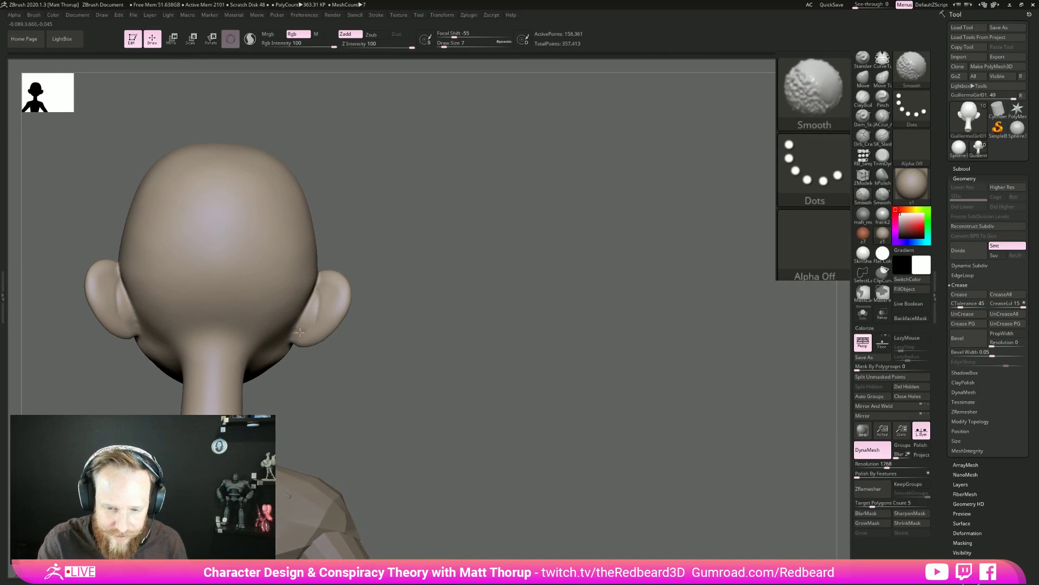
Carve the crease where the back of the ear meets the head with the KNIFE_sharp brush at draw size 7.
{"action": "left_click_drag", "start_coordinate": [572, 347], "coordinate": [703, 329], "text": "alt"}
{"action": "key", "text": "b"}
{"action": "key", "text": "k"}
{"action": "key", "text": "n"}
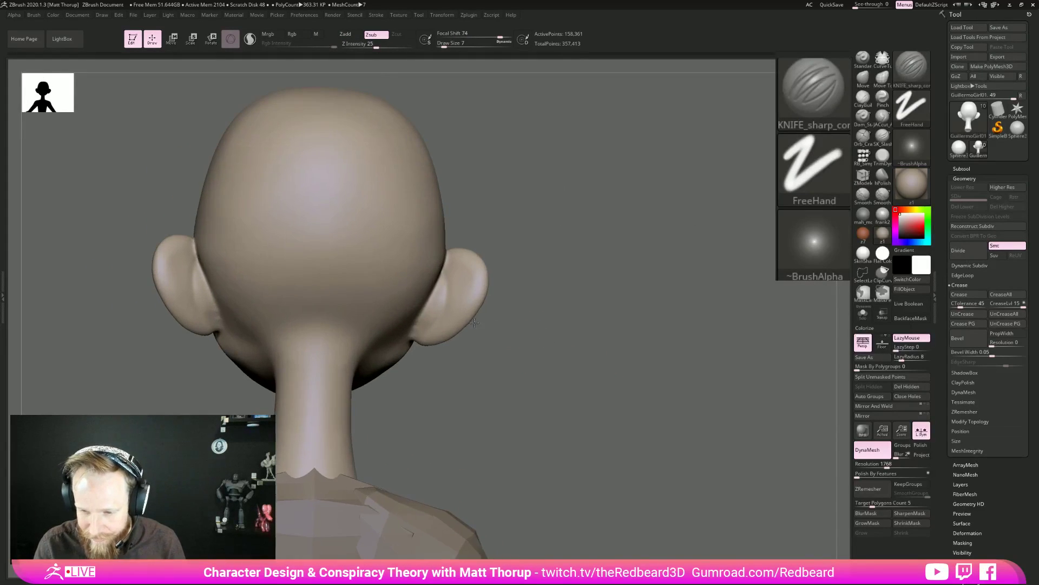
{"action": "left_click_drag", "start_coordinate": [443, 304], "coordinate": [442, 312]}
{"action": "key", "text": "ctrl+z"}
{"action": "key", "text": "s"}
{"action": "left_click", "coordinate": [442, 294]}
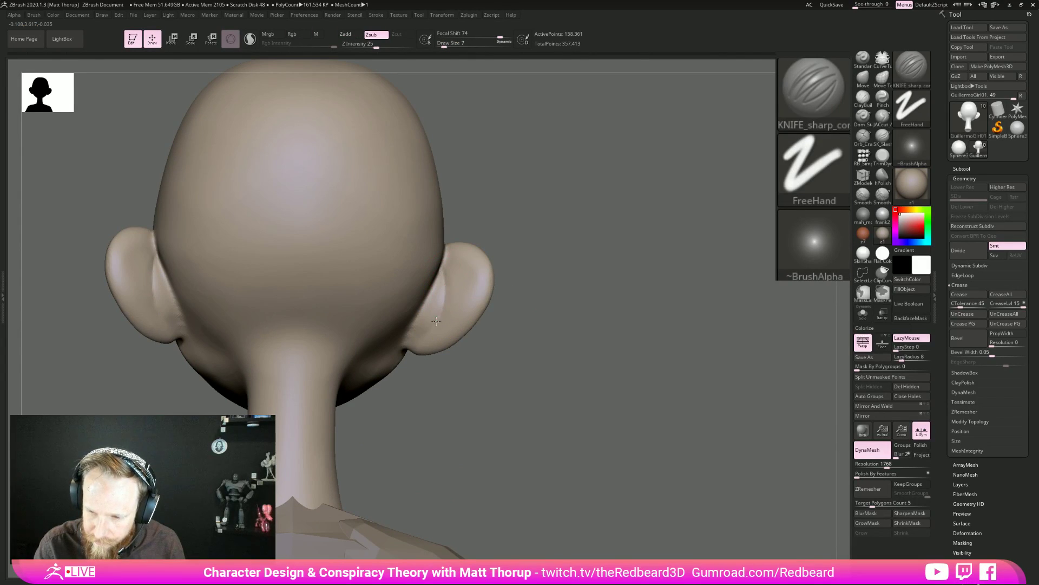
{"action": "right_click_drag", "start_coordinate": [555, 302], "coordinate": [414, 313]}
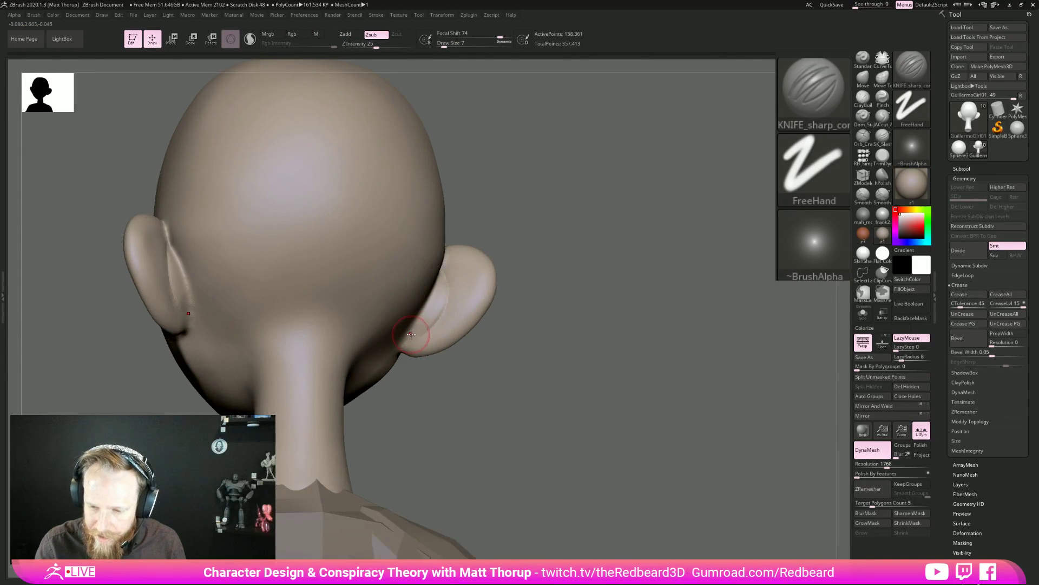
Continue the crease around the upper back of the ear with the KNIFE_sharp brush from other angles.
{"action": "left_click_drag", "start_coordinate": [548, 248], "coordinate": [481, 254]}
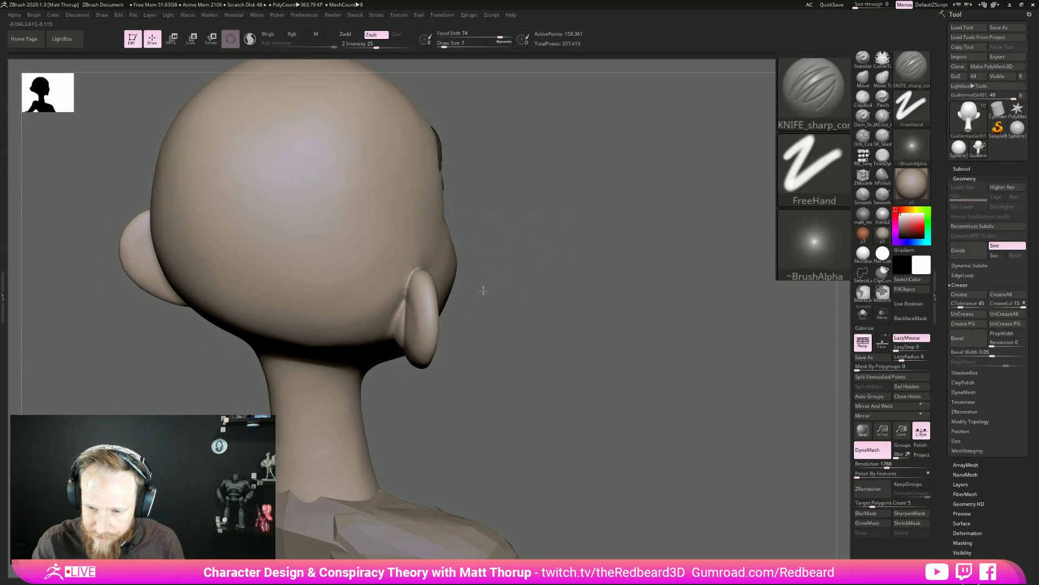
{"action": "left_click_drag", "start_coordinate": [483, 291], "coordinate": [426, 268]}
{"action": "left_click_drag", "start_coordinate": [379, 325], "coordinate": [413, 275]}
{"action": "mouse_move", "coordinate": [501, 269]}
{"action": "left_mouse_down"}
{"action": "mouse_move", "coordinate": [421, 297]}
{"action": "mouse_move", "coordinate": [404, 276]}
{"action": "left_mouse_up"}
Sharpen the mouth corners with the KNIFE_sharp brush at draw size 5.
{"action": "key", "text": "s"}
{"action": "key", "text": "s"}
{"action": "left_click_drag", "start_coordinate": [533, 256], "coordinate": [606, 433]}
{"action": "left_click_drag", "start_coordinate": [606, 433], "coordinate": [686, 425], "text": "shift"}
{"action": "mouse_move", "coordinate": [569, 372]}
{"action": "left_mouse_down", "text": "alt"}
{"action": "mouse_move", "coordinate": [596, 396]}
{"action": "mouse_move", "coordinate": [580, 390]}
{"action": "left_mouse_up", "text": "alt"}
{"action": "left_click_drag", "start_coordinate": [710, 388], "coordinate": [737, 368]}
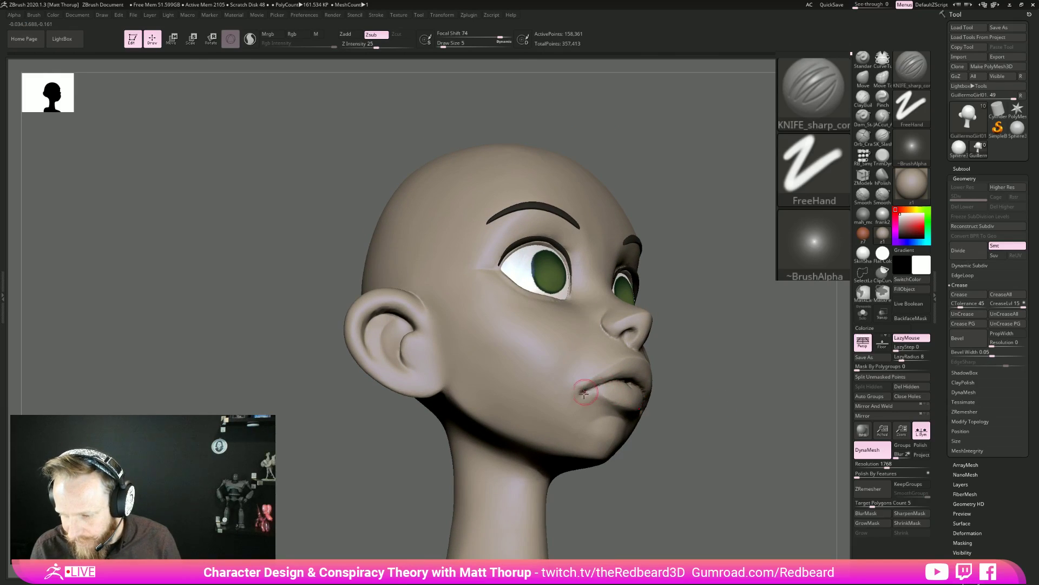
{"action": "right_click_drag", "start_coordinate": [715, 420], "coordinate": [704, 468]}
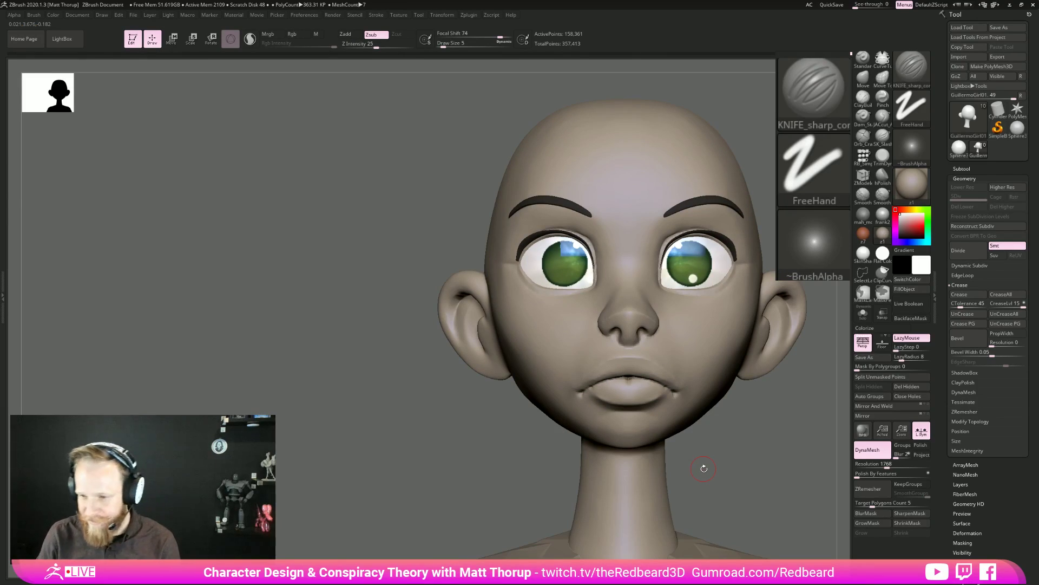
{"action": "right_click_drag", "start_coordinate": [759, 448], "coordinate": [759, 436]}
{"action": "right_click_drag", "start_coordinate": [777, 191], "coordinate": [828, 187]}
Carve the crease under the lower eyelid with the JACcut_A brush at draw size 3.
{"action": "left_click", "coordinate": [882, 124]}
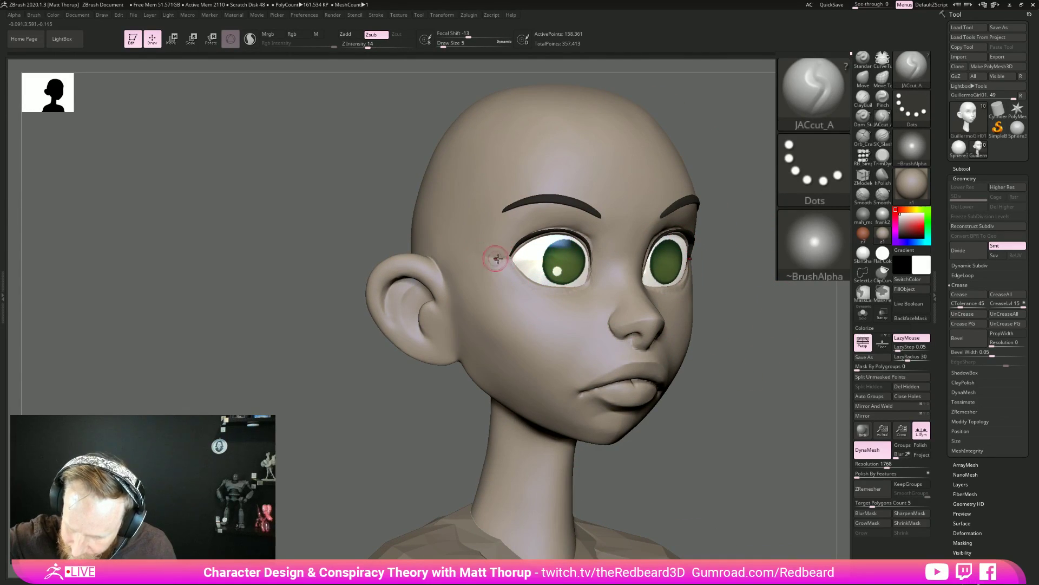
{"action": "right_click_drag", "start_coordinate": [733, 401], "coordinate": [596, 306]}
{"action": "key", "text": "s"}
{"action": "left_click_drag", "start_coordinate": [631, 304], "coordinate": [627, 305]}
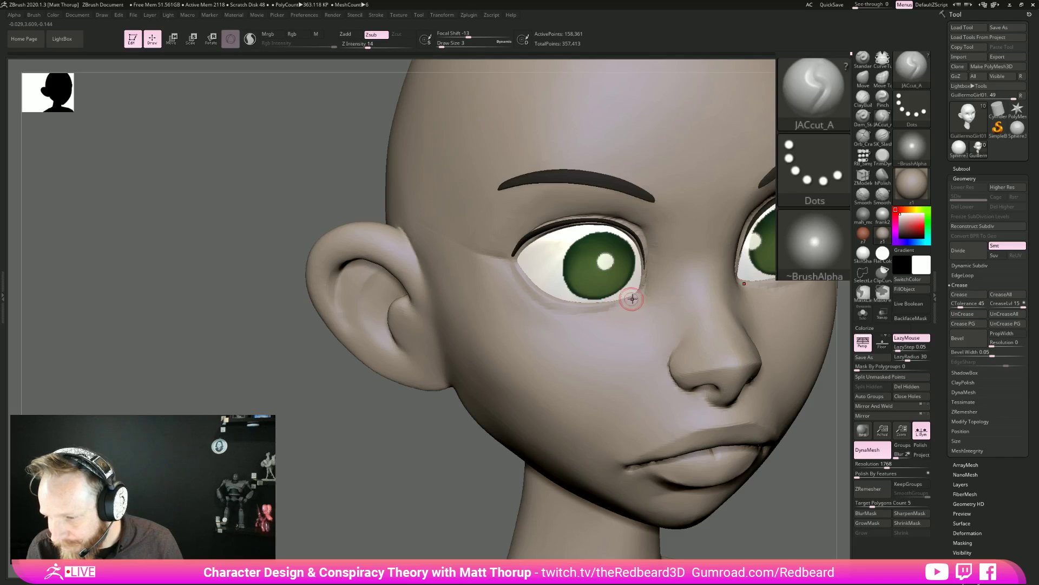
{"action": "key", "text": "ctrl"}
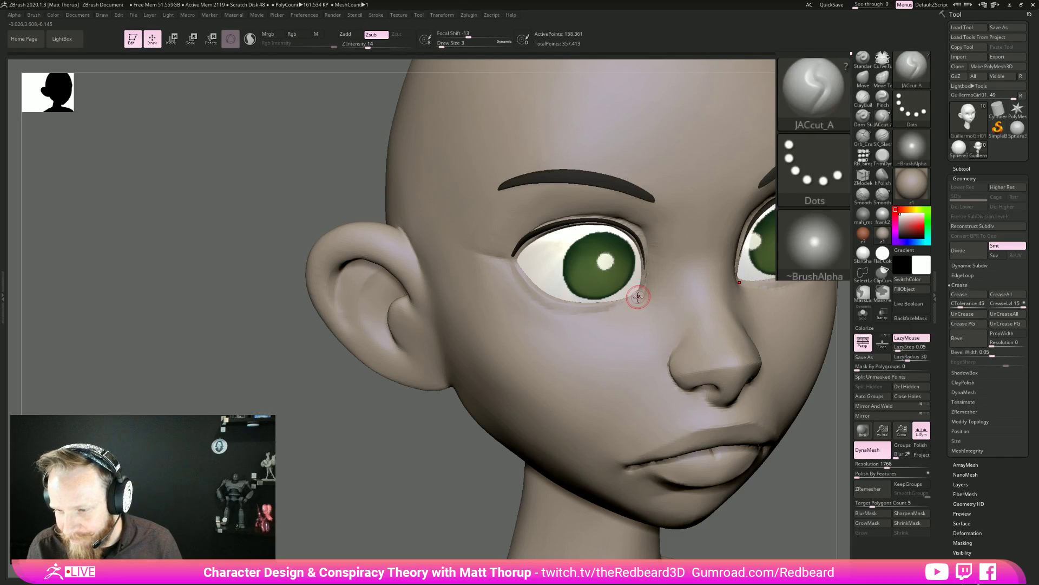
{"action": "left_click_drag", "start_coordinate": [637, 294], "coordinate": [609, 306]}
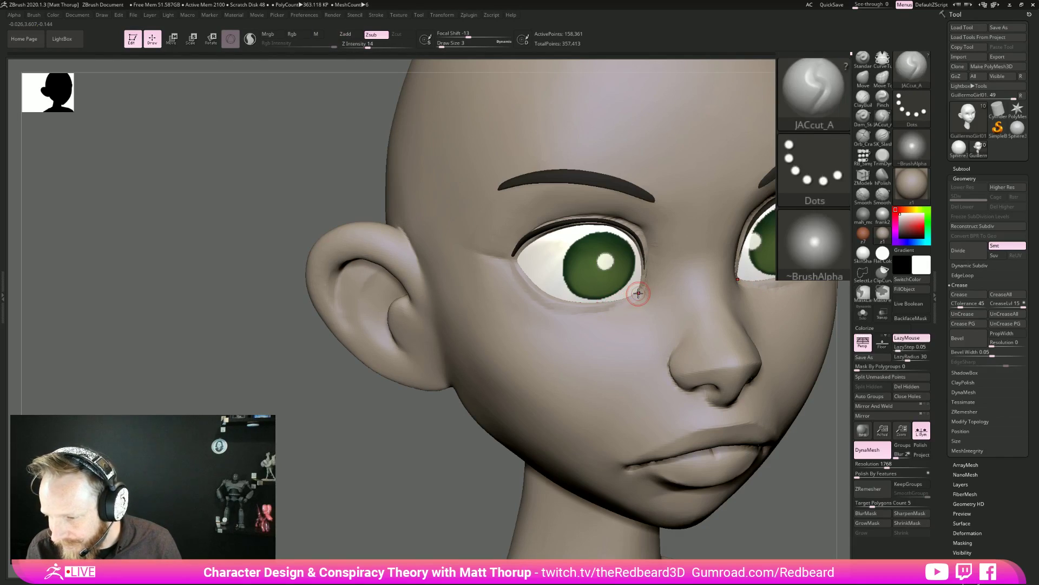
{"action": "mouse_move", "coordinate": [601, 306]}
{"action": "left_mouse_down"}
{"action": "mouse_move", "coordinate": [536, 297]}
{"action": "mouse_move", "coordinate": [520, 273]}
{"action": "left_mouse_up"}
{"action": "mouse_move", "coordinate": [568, 306]}
{"action": "left_mouse_down"}
{"action": "mouse_move", "coordinate": [614, 310]}
{"action": "mouse_move", "coordinate": [561, 319]}
{"action": "left_mouse_up"}
Define the crease around the nostril wing with the JACcut_A brush at draw size 2 and soften it with Smooth.
{"action": "mouse_move", "coordinate": [778, 516]}
{"action": "left_mouse_down", "text": "alt"}
{"action": "mouse_move", "coordinate": [756, 509]}
{"action": "mouse_move", "coordinate": [738, 392]}
{"action": "mouse_move", "coordinate": [776, 409]}
{"action": "mouse_move", "coordinate": [650, 400]}
{"action": "left_mouse_up", "text": "alt"}
{"action": "key", "text": "shift"}
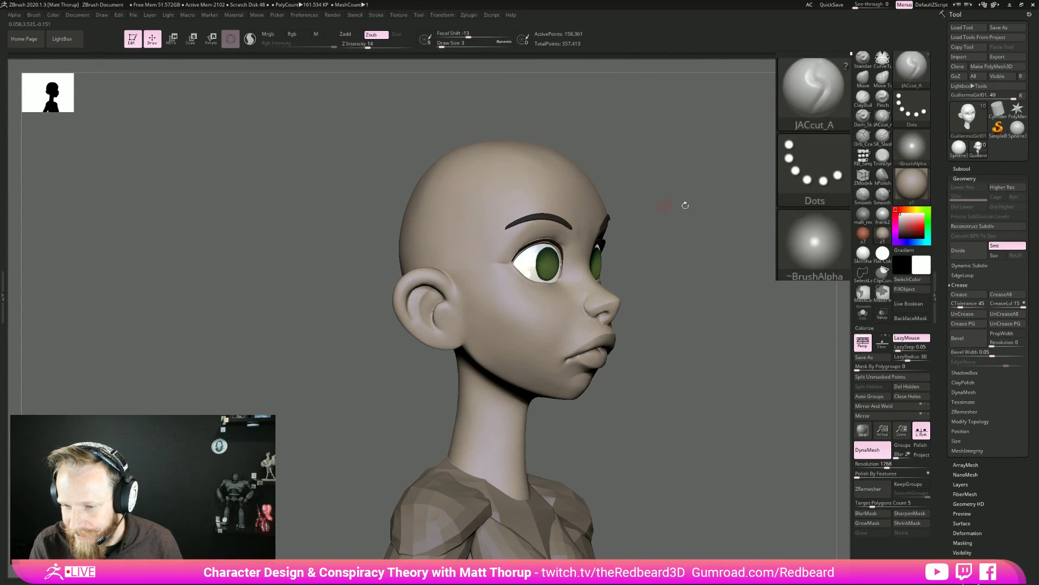
{"action": "mouse_move", "coordinate": [721, 369]}
{"action": "left_mouse_down", "text": "alt"}
{"action": "mouse_move", "coordinate": [655, 366]}
{"action": "mouse_move", "coordinate": [732, 463]}
{"action": "mouse_move", "coordinate": [742, 366]}
{"action": "mouse_move", "coordinate": [599, 315]}
{"action": "left_mouse_up", "text": "alt"}
{"action": "key", "text": "shift"}
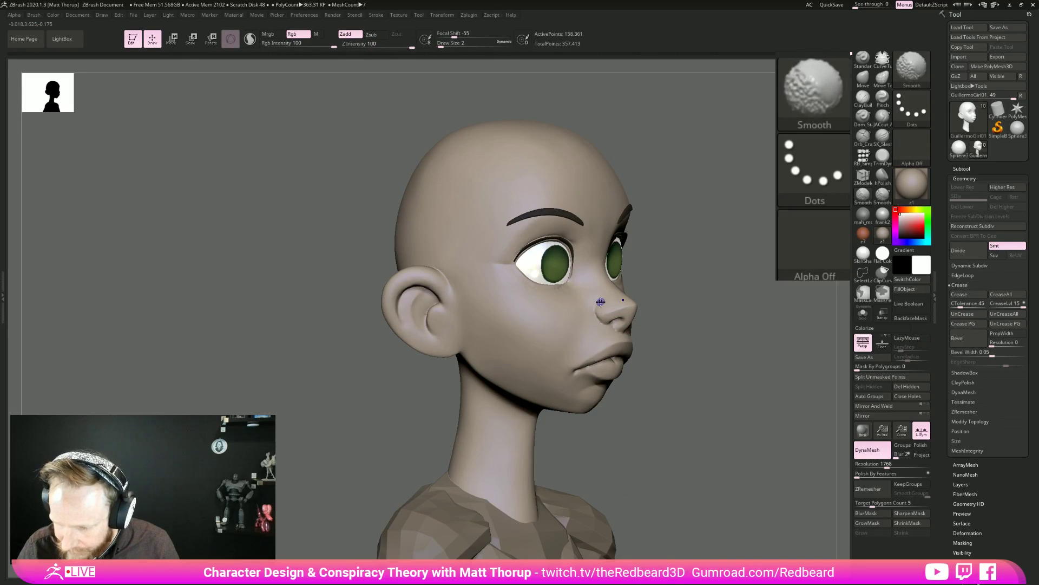
{"action": "left_click_drag", "start_coordinate": [705, 344], "coordinate": [643, 345], "text": "alt"}
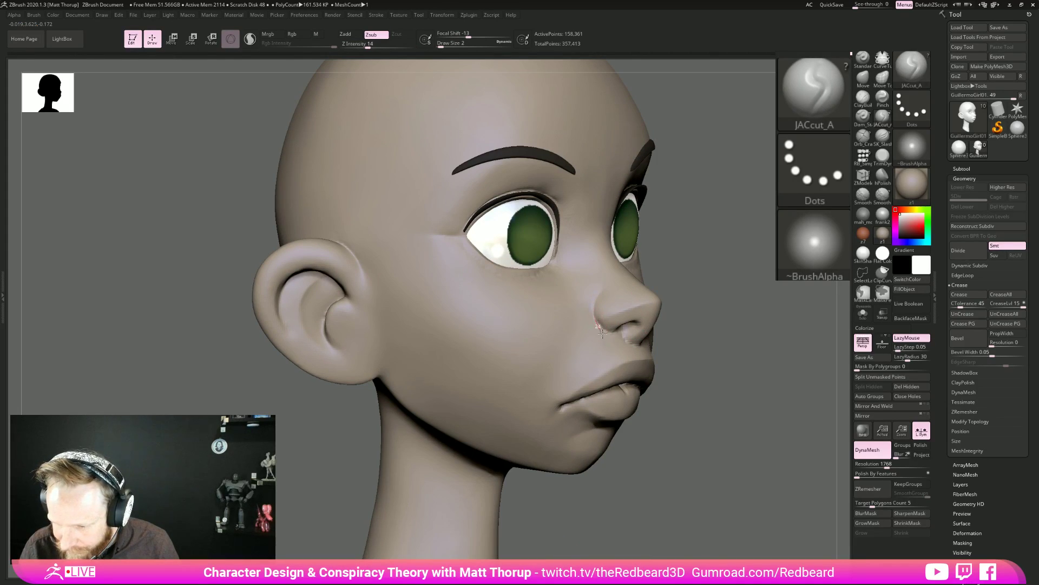
{"action": "left_click_drag", "start_coordinate": [716, 366], "coordinate": [631, 343]}
Refine the corner of the mouth with the JACcut_A brush at draw size 4.
{"action": "mouse_move", "coordinate": [720, 436]}
{"action": "left_mouse_down"}
{"action": "mouse_move", "coordinate": [625, 390]}
{"action": "mouse_move", "coordinate": [573, 402]}
{"action": "left_mouse_up"}
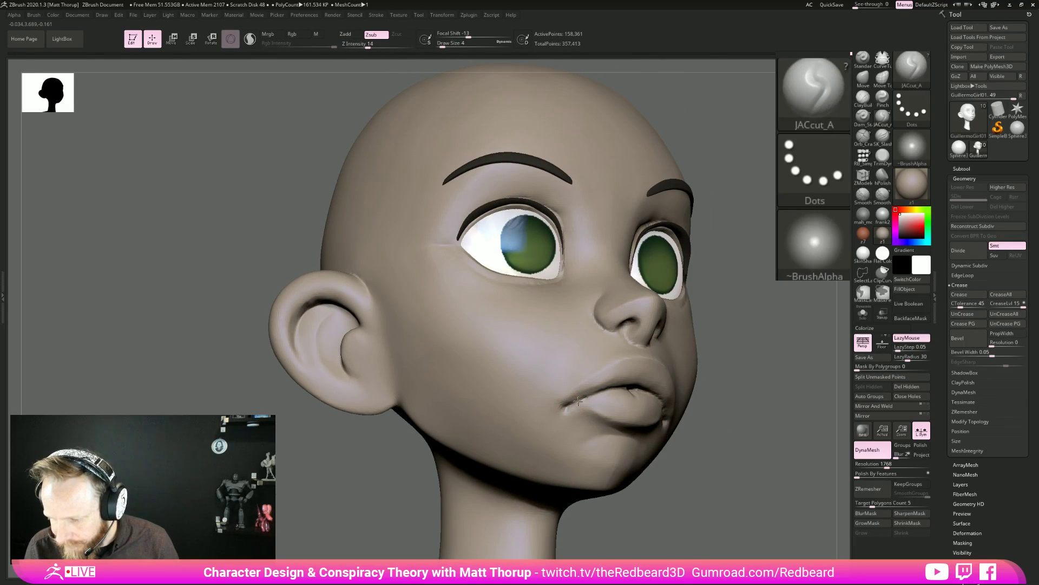
{"action": "left_click_drag", "start_coordinate": [749, 457], "coordinate": [660, 455], "text": "alt"}
{"action": "left_click_drag", "start_coordinate": [517, 486], "coordinate": [583, 418], "text": "alt"}
Polish the lips with the hPolish brush at draw size 4 and smooth the lower lip.
{"action": "left_click", "coordinate": [881, 178]}
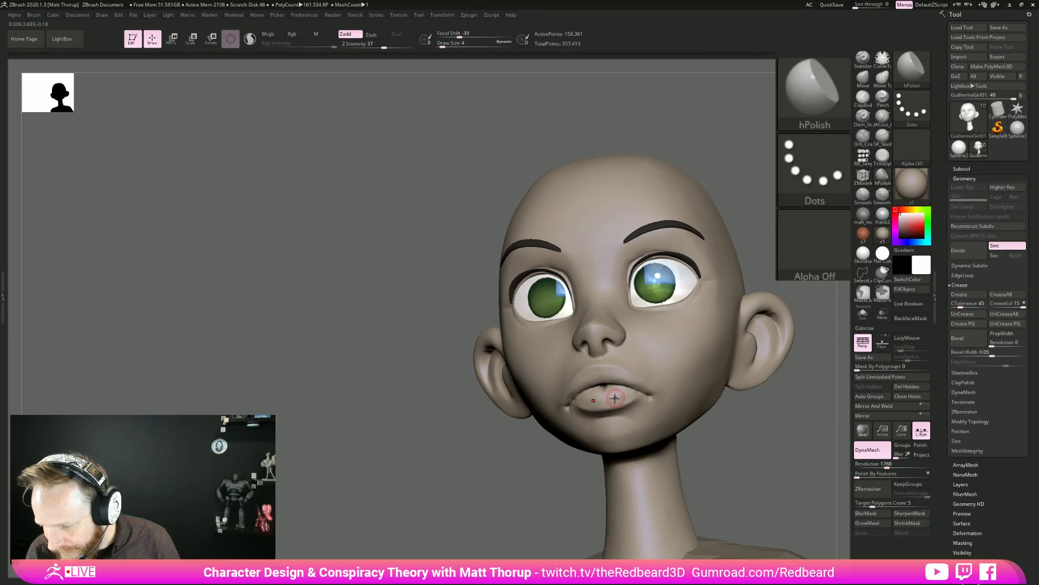
{"action": "left_click_drag", "start_coordinate": [771, 442], "coordinate": [449, 359]}
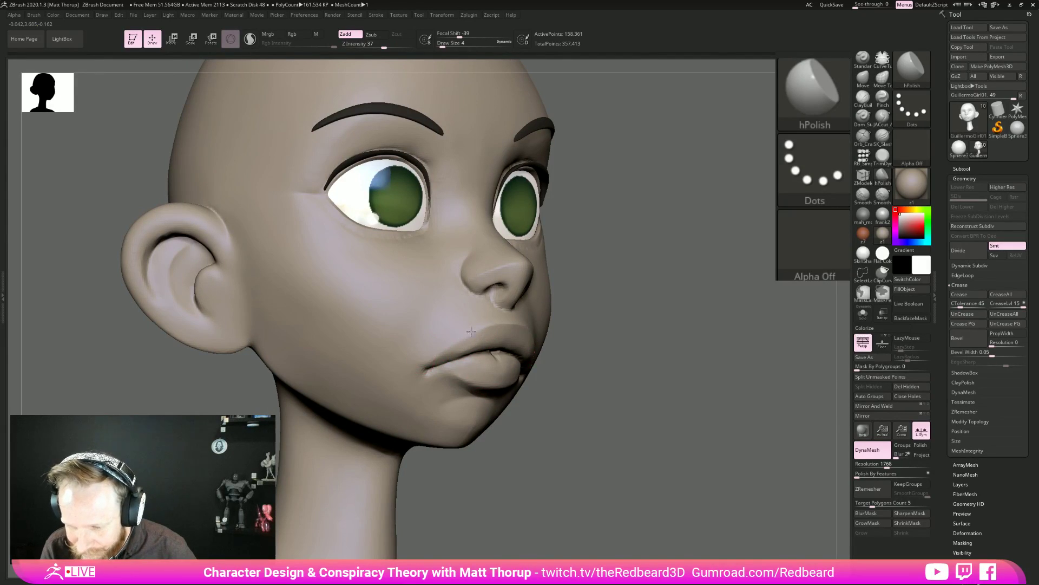
{"action": "left_click_drag", "start_coordinate": [612, 395], "coordinate": [459, 366]}
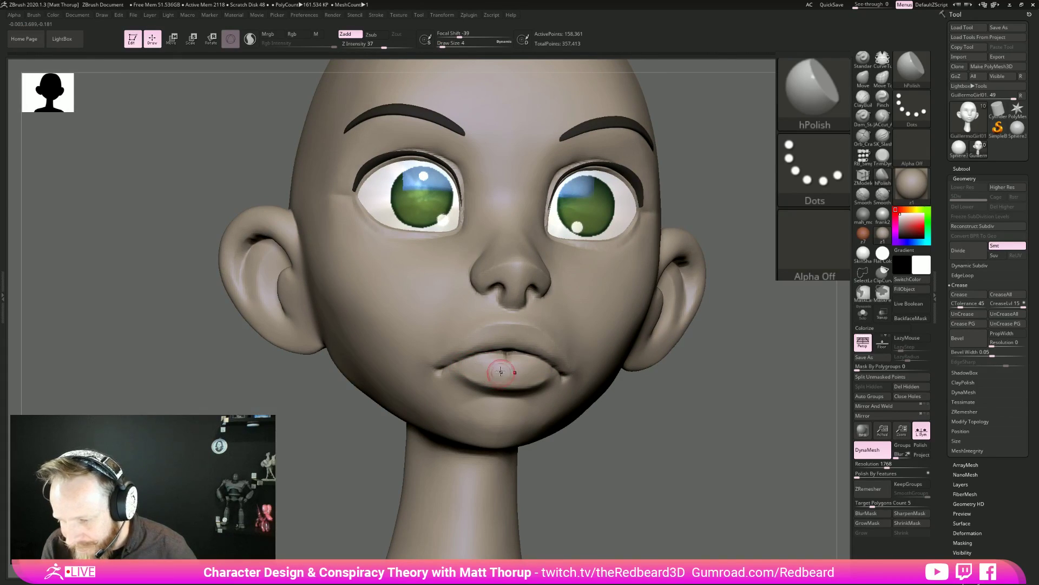
{"action": "key", "text": "shift"}
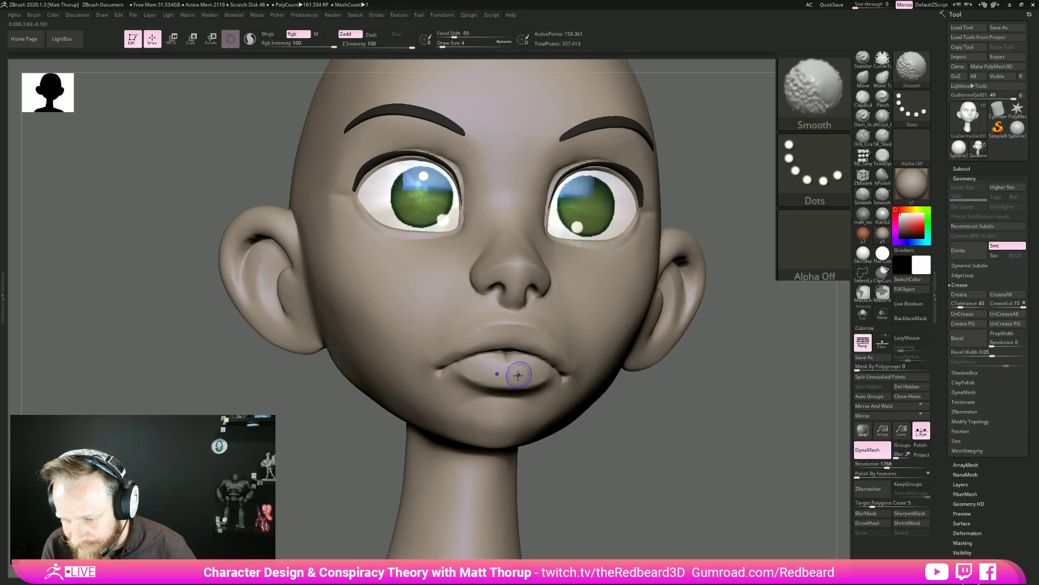
Adjust the curve of the nose and lips from above with the Move brush at draw size 14.
{"action": "mouse_move", "coordinate": [628, 416]}
{"action": "left_mouse_down"}
{"action": "mouse_move", "coordinate": [747, 453]}
{"action": "mouse_move", "coordinate": [658, 425]}
{"action": "mouse_move", "coordinate": [687, 436]}
{"action": "mouse_move", "coordinate": [712, 483]}
{"action": "mouse_move", "coordinate": [625, 512]}
{"action": "left_mouse_up"}
{"action": "key", "text": "b"}
{"action": "key", "text": "m"}
{"action": "key", "text": "v"}
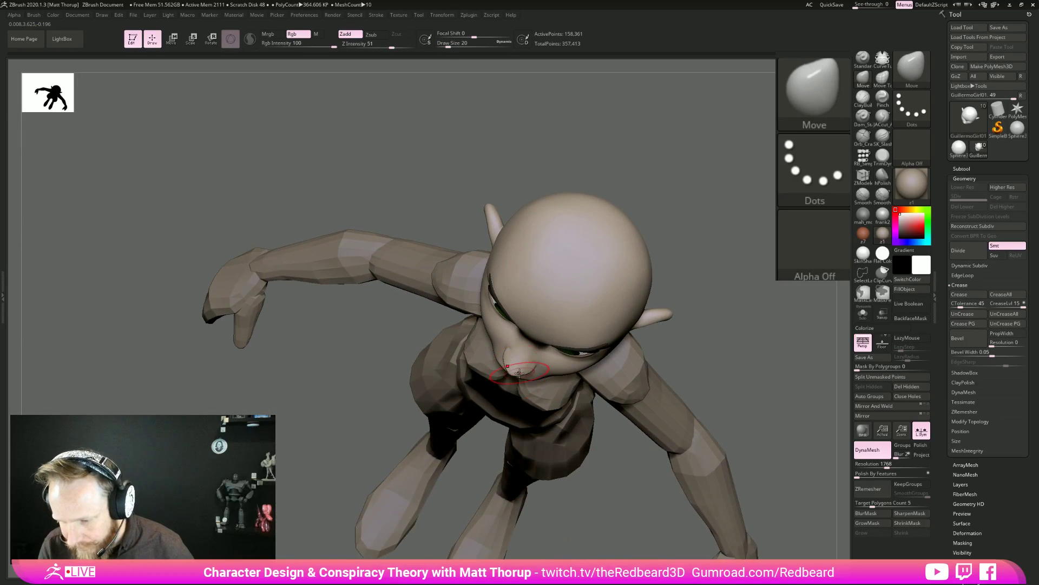
{"action": "key", "text": "bracketright"}
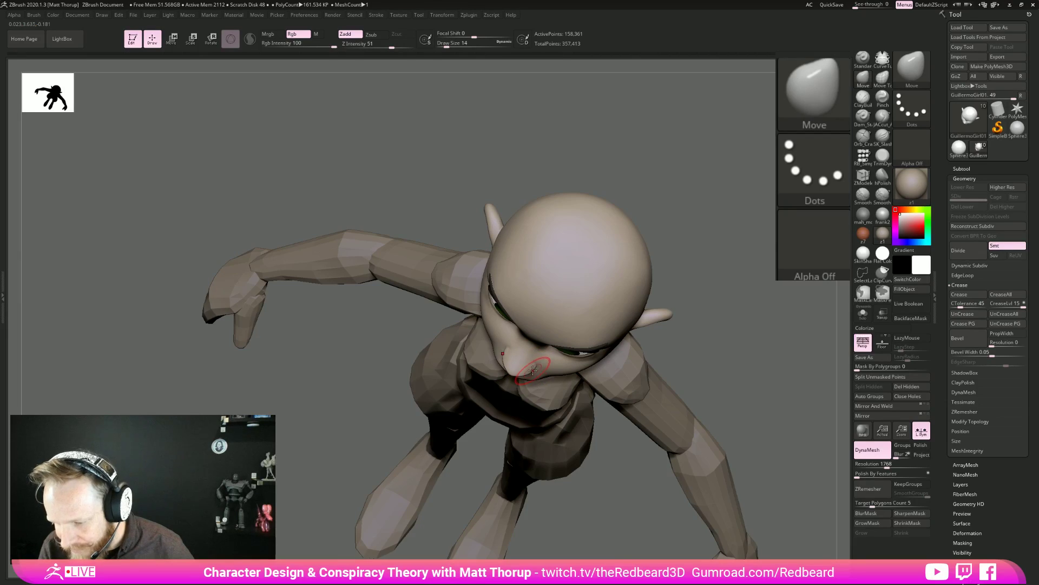
{"action": "left_click_drag", "start_coordinate": [610, 506], "coordinate": [703, 468]}
{"action": "right_click_drag", "start_coordinate": [702, 468], "coordinate": [549, 347]}
{"action": "key", "text": "shift"}
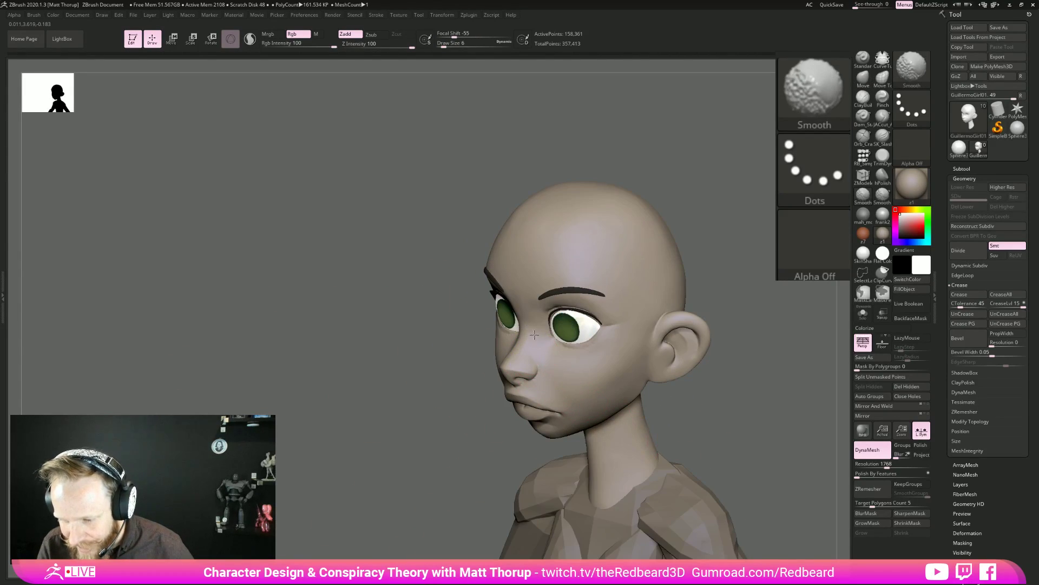
Reshape the cheek and jaw with a larger Move brush, starting at draw size 22, and check the face from several angles.
{"action": "right_click_drag", "start_coordinate": [710, 431], "coordinate": [760, 416]}
{"action": "mouse_move", "coordinate": [671, 430]}
{"action": "left_mouse_down"}
{"action": "mouse_move", "coordinate": [696, 434]}
{"action": "mouse_move", "coordinate": [673, 461]}
{"action": "mouse_move", "coordinate": [692, 469]}
{"action": "mouse_move", "coordinate": [572, 392]}
{"action": "mouse_move", "coordinate": [577, 410]}
{"action": "mouse_move", "coordinate": [566, 385]}
{"action": "left_mouse_up"}
{"action": "key", "text": "s"}
{"action": "left_click", "coordinate": [567, 373]}
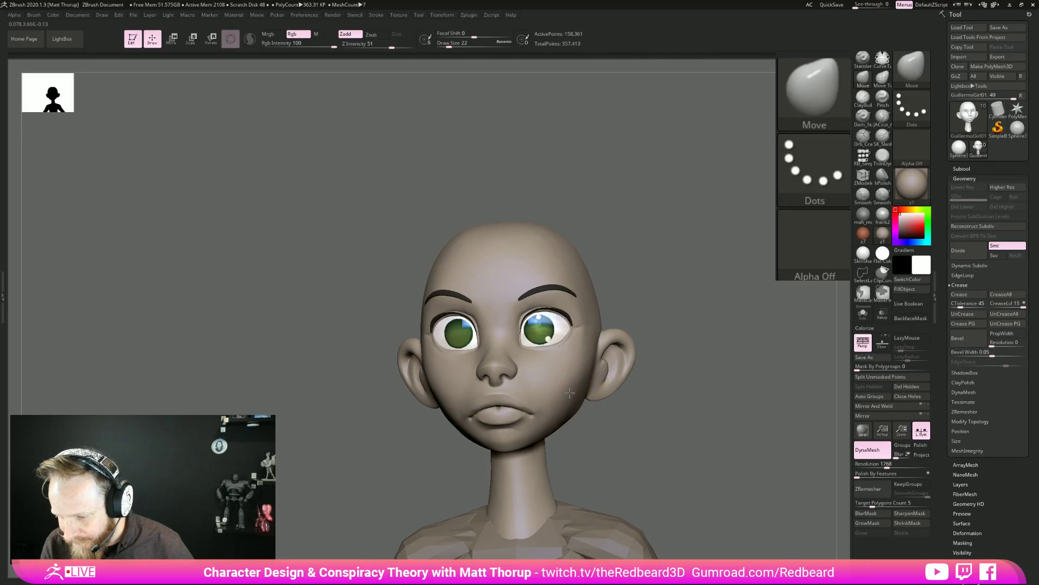
{"action": "key", "text": "s"}
{"action": "left_click_drag", "start_coordinate": [601, 439], "coordinate": [559, 399]}
{"action": "left_click_drag", "start_coordinate": [644, 442], "coordinate": [503, 479]}
{"action": "left_click_drag", "start_coordinate": [747, 399], "coordinate": [722, 427]}
{"action": "left_click_drag", "start_coordinate": [633, 434], "coordinate": [621, 397]}
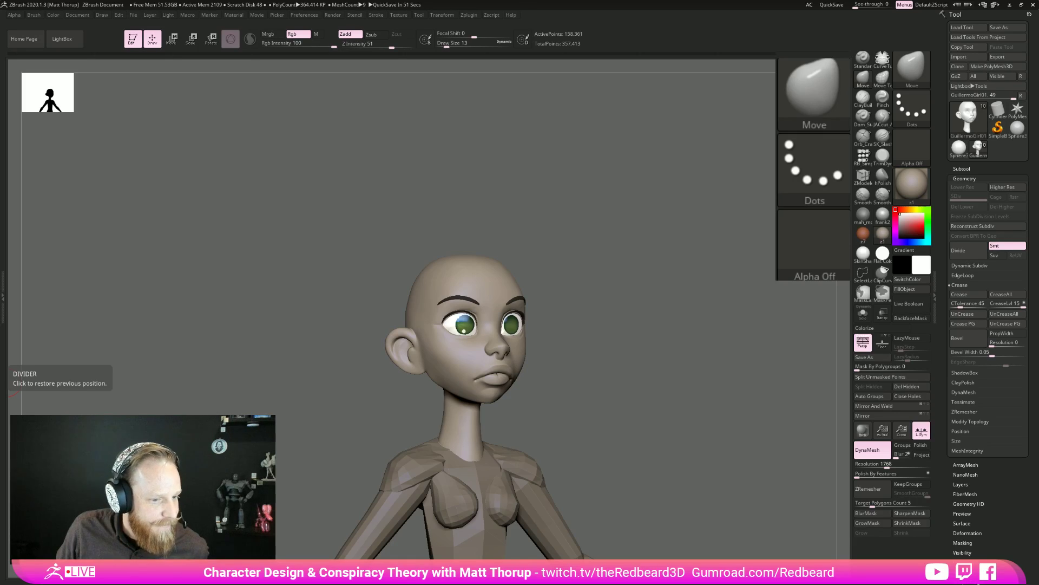
Bring up the reference illustration of the seated girl with glasses and switch to the artist's Instagram page in the browser.
{"action": "right_click_drag", "start_coordinate": [0, 303], "coordinate": [386, 133]}
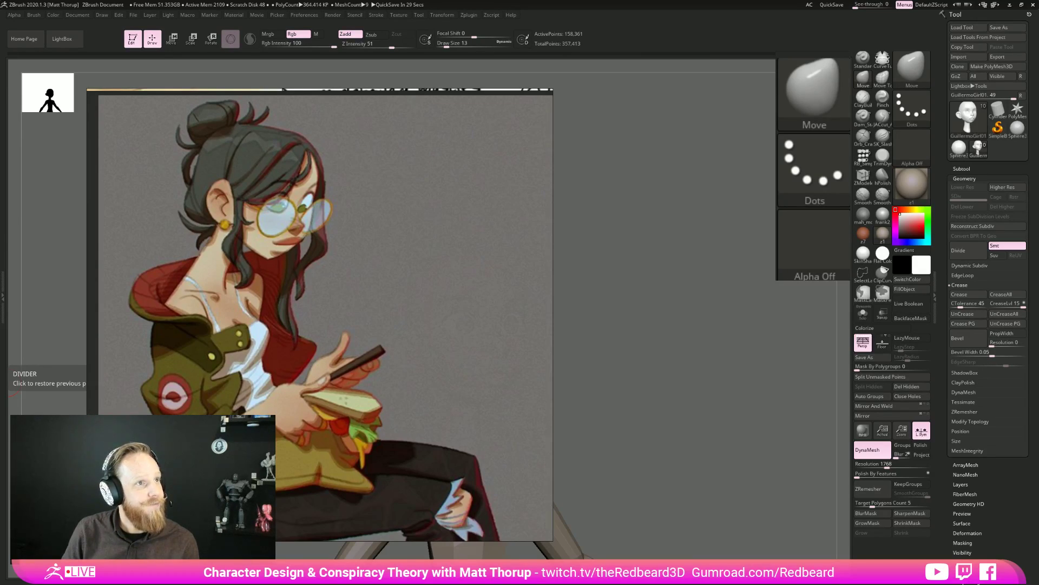
{"action": "left_click_drag", "start_coordinate": [0, 54], "coordinate": [624, 33]}
{"action": "right_click_drag", "start_coordinate": [391, 127], "coordinate": [0, 100]}
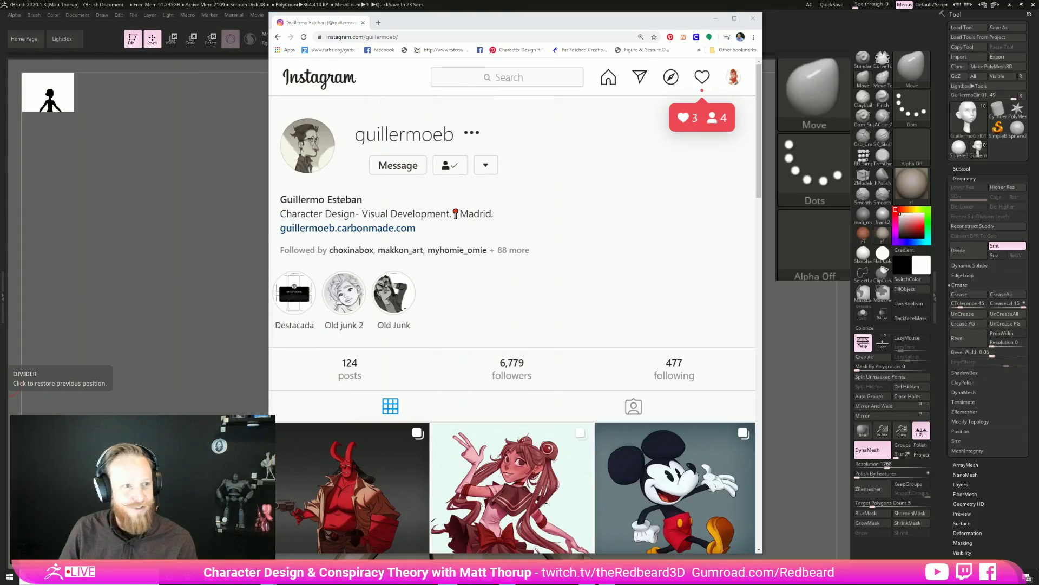
Browse the artist's Instagram gallery, view the sketch of the seated woman in striped trousers, and return to ZBrush.
{"action": "scroll", "coordinate": [487, 356], "scroll_direction": "down", "scroll_amount": 6}
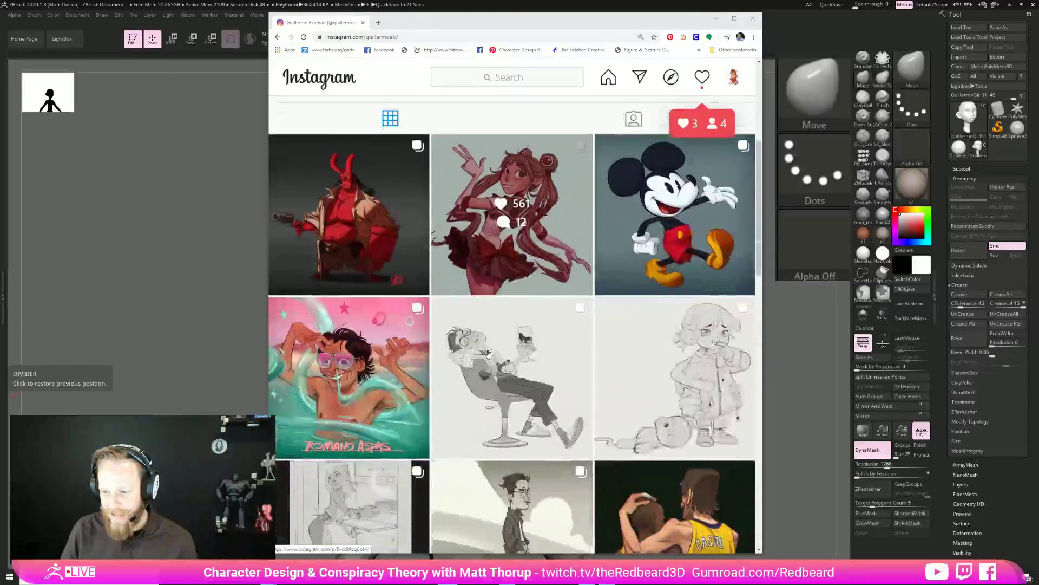
{"action": "scroll", "coordinate": [487, 355], "scroll_direction": "down", "scroll_amount": 2}
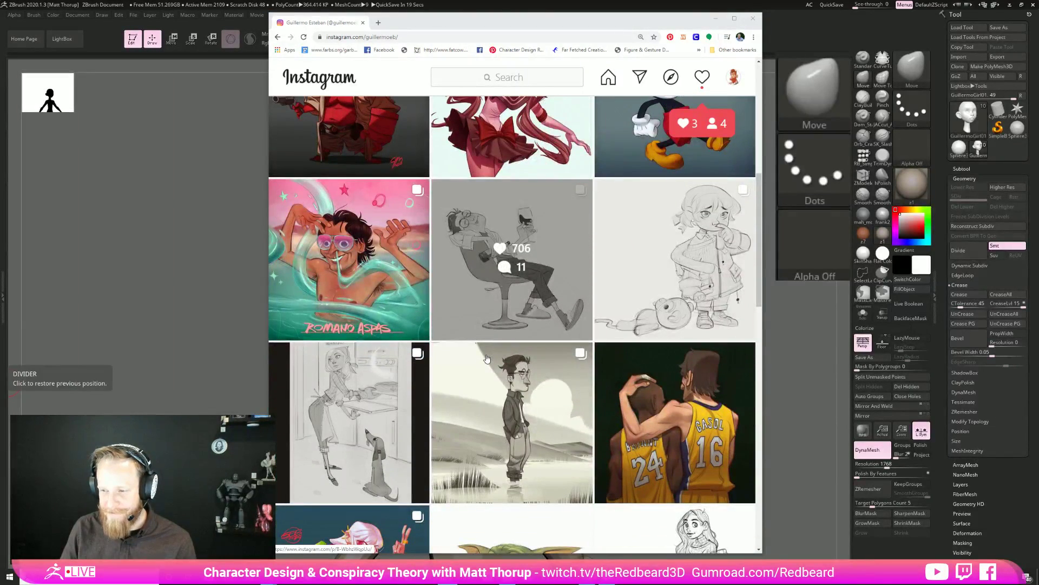
{"action": "scroll", "coordinate": [487, 358], "scroll_direction": "down", "scroll_amount": 2}
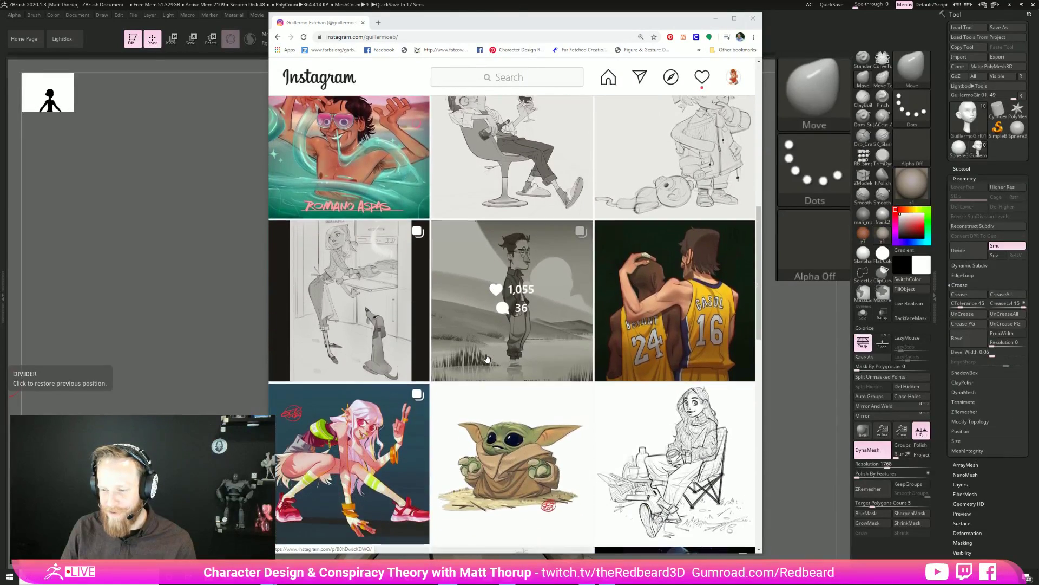
{"action": "scroll", "coordinate": [487, 358], "scroll_direction": "down", "scroll_amount": 2}
{"action": "scroll", "coordinate": [486, 357], "scroll_direction": "down", "scroll_amount": 3}
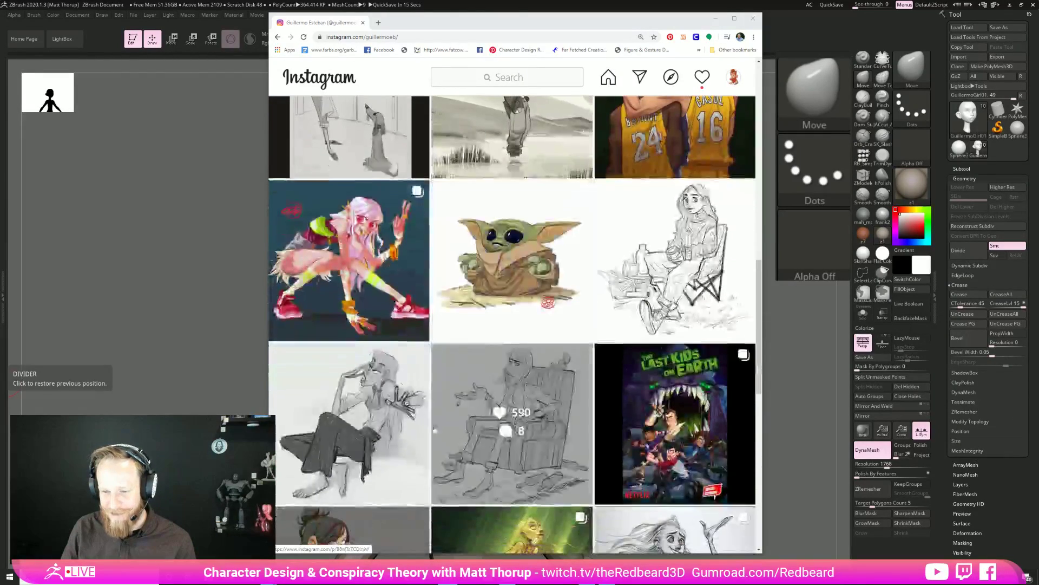
{"action": "left_click", "coordinate": [417, 384]}
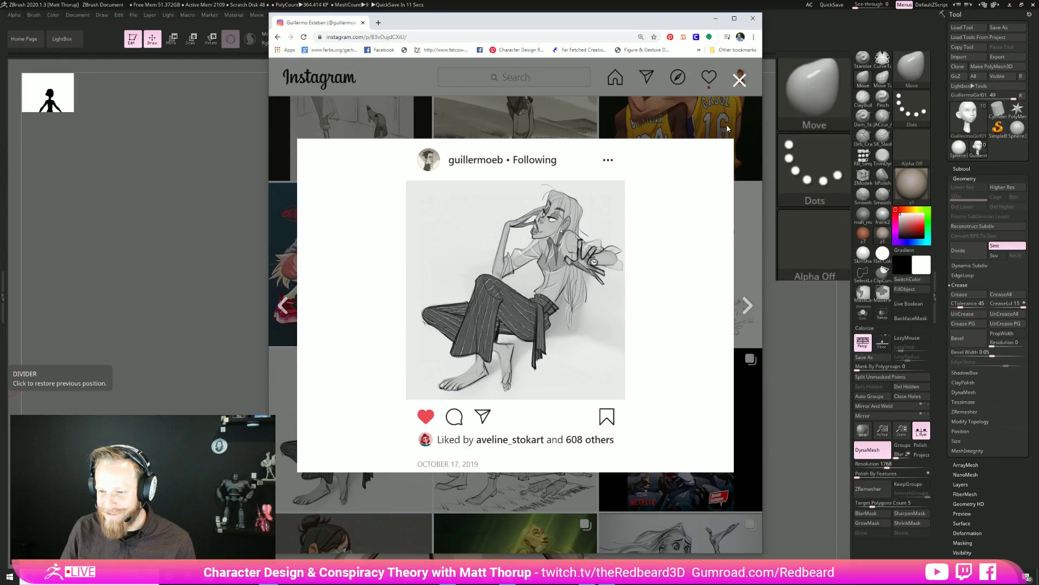
{"action": "left_click", "coordinate": [740, 80]}
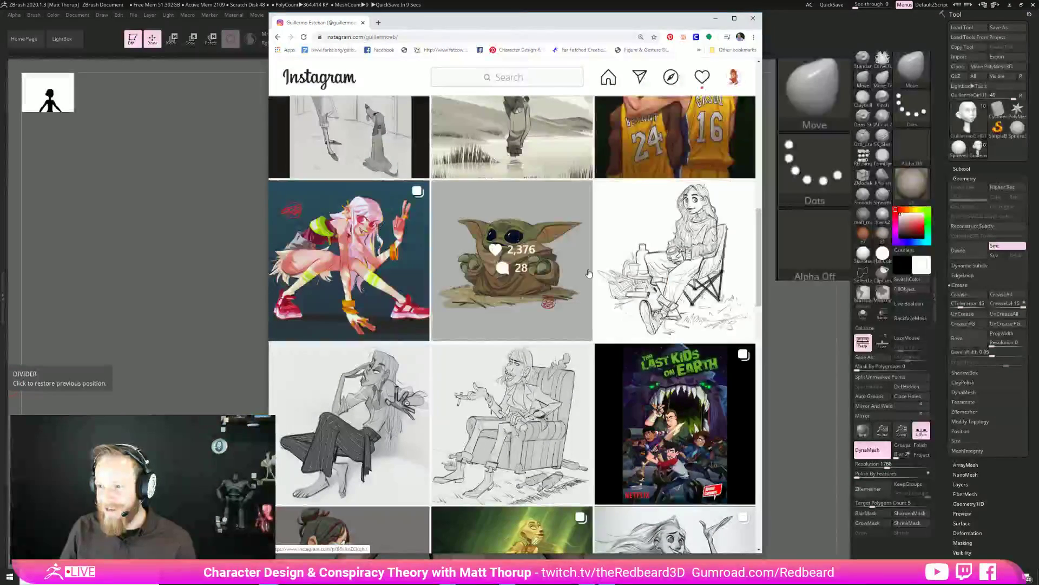
{"action": "scroll", "coordinate": [602, 293], "scroll_direction": "down", "scroll_amount": 3}
{"action": "scroll", "coordinate": [603, 293], "scroll_direction": "down", "scroll_amount": 4}
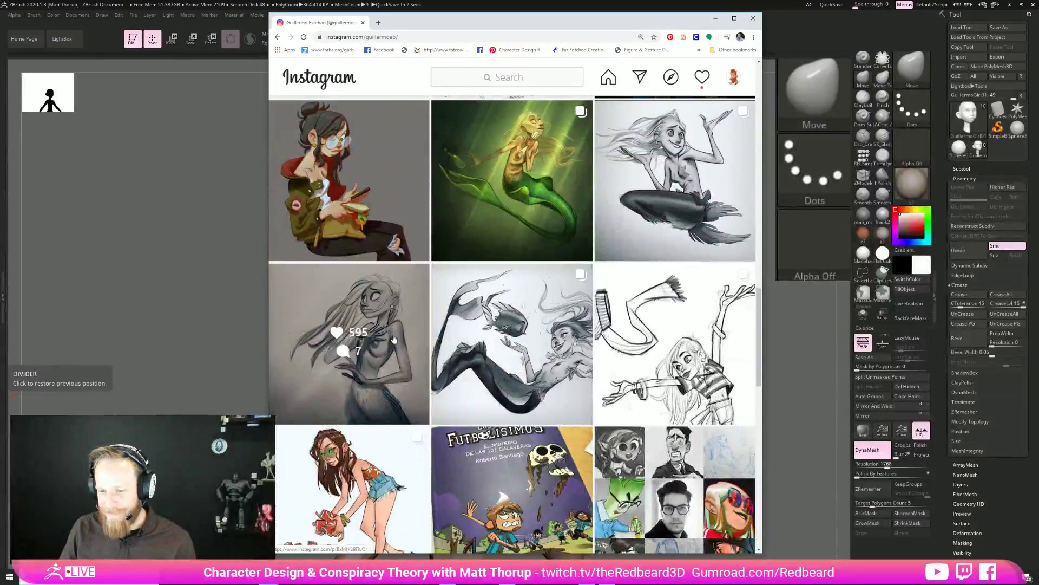
{"action": "scroll", "coordinate": [522, 369], "scroll_direction": "down", "scroll_amount": 15}
{"action": "scroll", "coordinate": [518, 375], "scroll_direction": "up", "scroll_amount": 5}
{"action": "scroll", "coordinate": [519, 374], "scroll_direction": "up", "scroll_amount": 6}
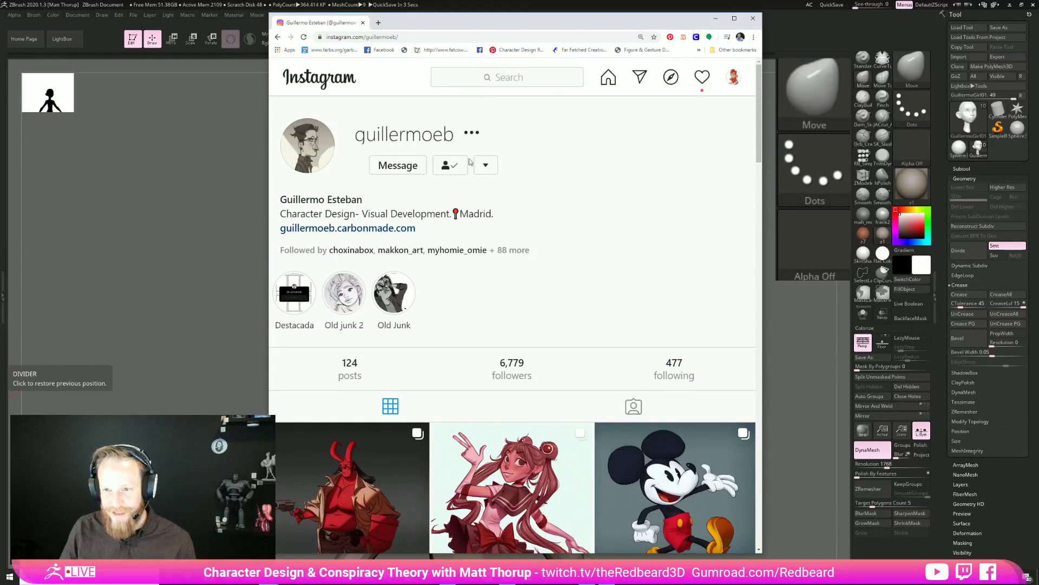
{"action": "left_click", "coordinate": [749, 23]}
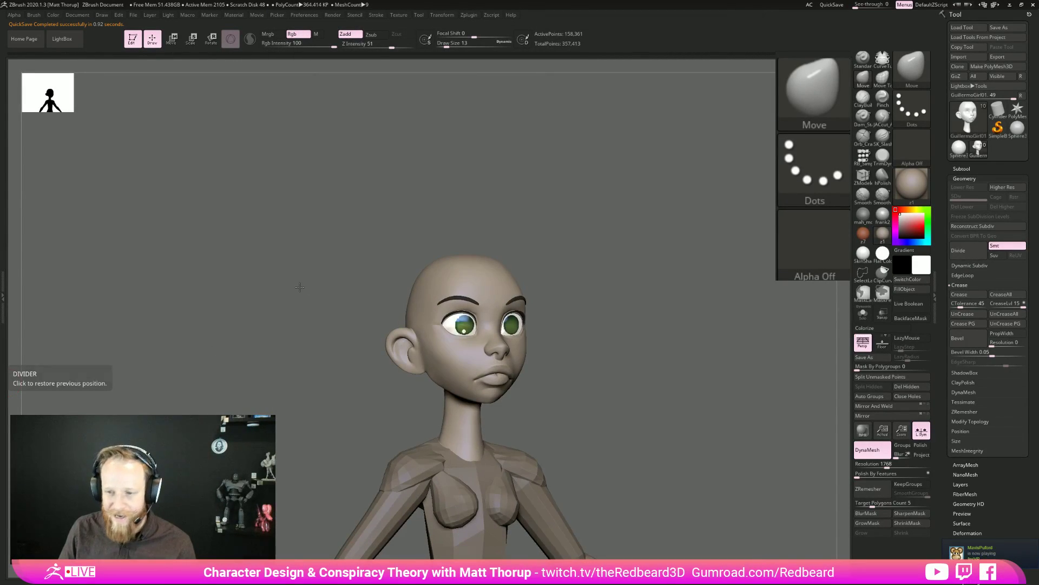
Inspect the head from the front, isolate it with Solo mode, and examine its profile.
{"action": "mouse_move", "coordinate": [615, 379]}
{"action": "left_mouse_down"}
{"action": "mouse_move", "coordinate": [610, 390]}
{"action": "mouse_move", "coordinate": [544, 361]}
{"action": "mouse_move", "coordinate": [536, 376]}
{"action": "left_mouse_up"}
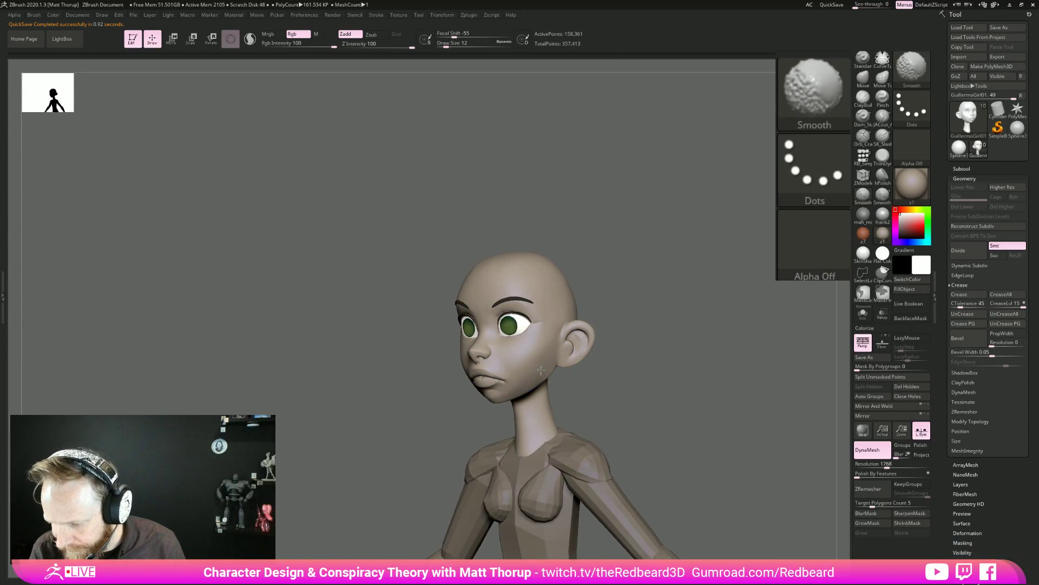
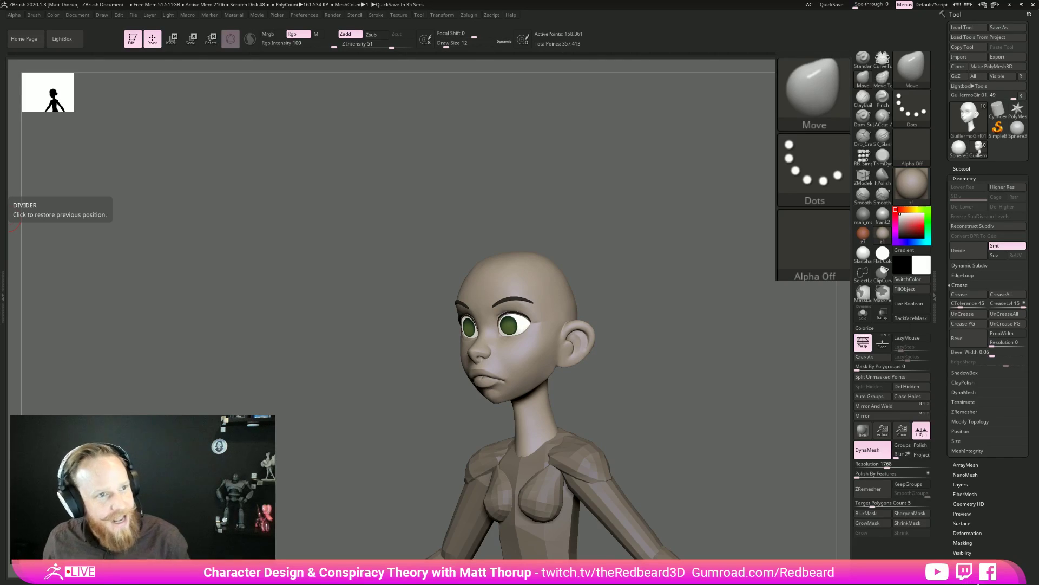
{"action": "left_click_drag", "start_coordinate": [678, 371], "coordinate": [700, 384], "text": "shift"}
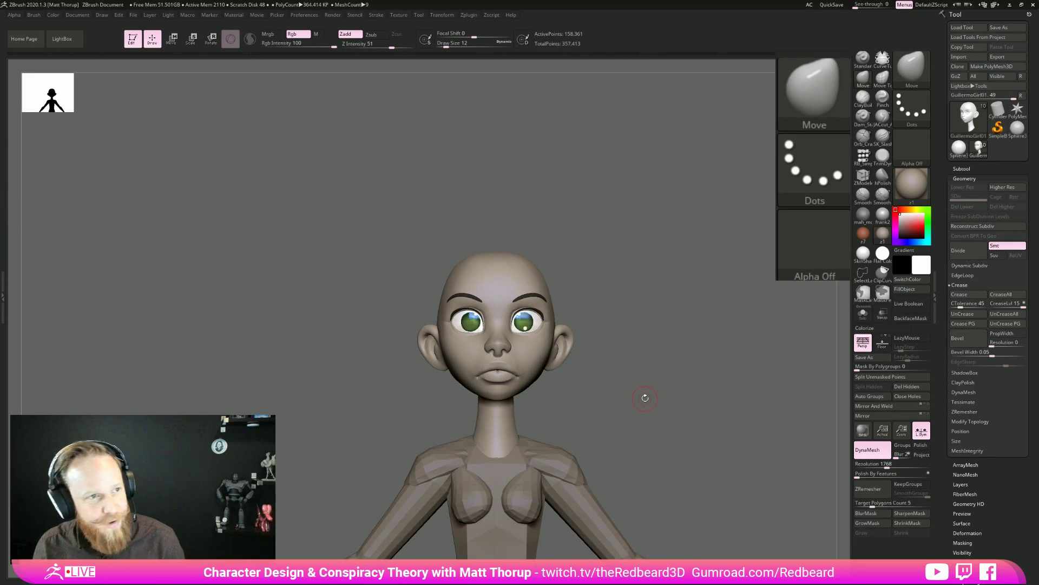
{"action": "left_click_drag", "start_coordinate": [645, 404], "coordinate": [660, 407], "text": "alt"}
{"action": "scroll", "coordinate": [661, 407], "scroll_direction": "up", "scroll_amount": 8}
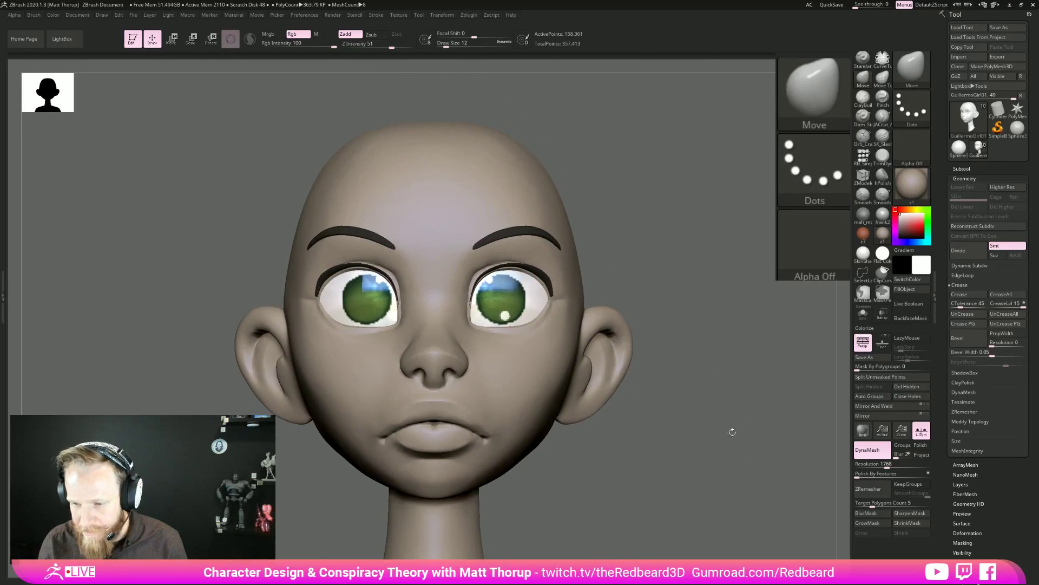
{"action": "left_click", "coordinate": [863, 313]}
{"action": "left_click_drag", "start_coordinate": [728, 387], "coordinate": [712, 469], "text": "shift"}
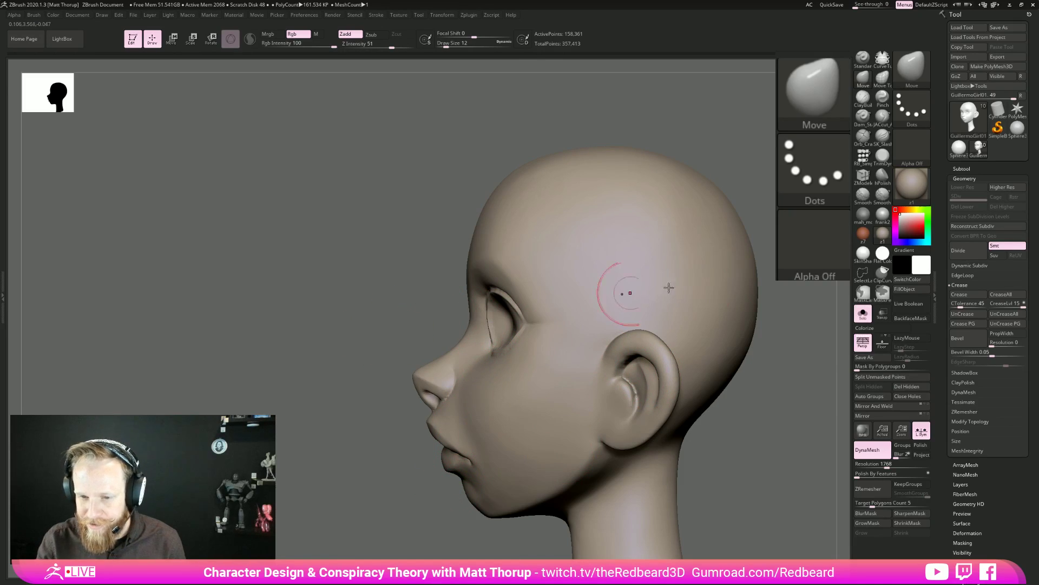
Select the eyeballs in the subtool list and duplicate them.
{"action": "left_click", "coordinate": [958, 169]}
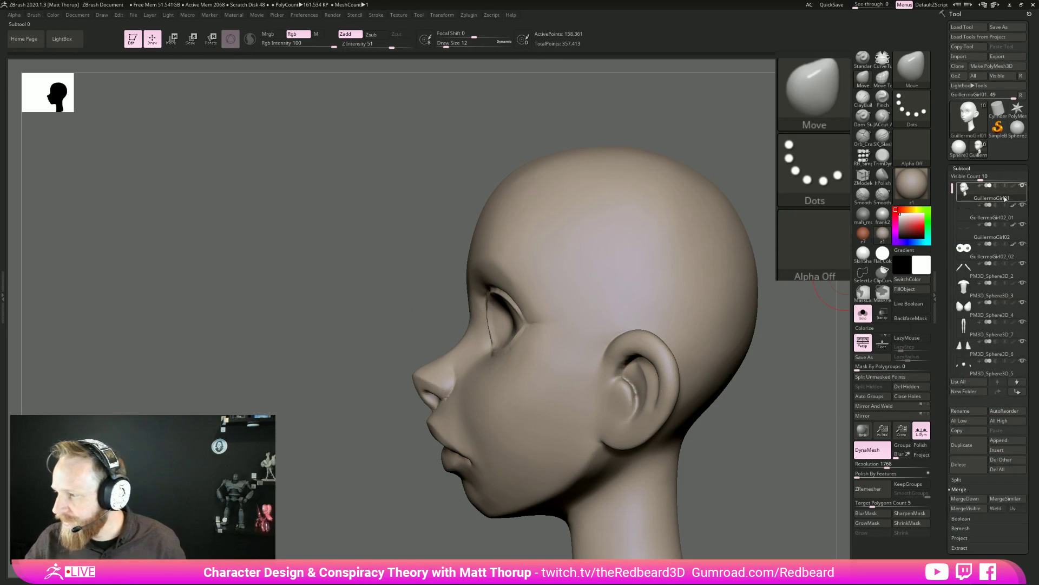
{"action": "left_click", "coordinate": [985, 255]}
{"action": "left_click", "coordinate": [967, 444]}
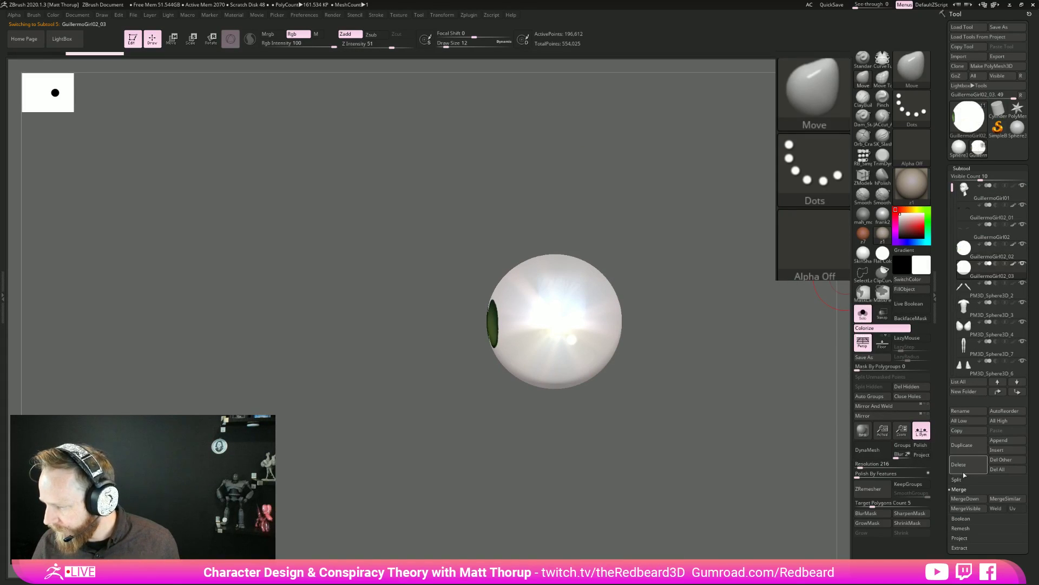
Isolate the duplicated eyeballs, mask them around the eye opening and preview an extraction of the masked area.
{"action": "mouse_move", "coordinate": [726, 428]}
{"action": "left_mouse_down"}
{"action": "mouse_move", "coordinate": [598, 436]}
{"action": "mouse_move", "coordinate": [626, 457]}
{"action": "mouse_move", "coordinate": [603, 453]}
{"action": "left_mouse_up"}
{"action": "mouse_move", "coordinate": [334, 302]}
{"action": "left_mouse_down", "text": "ctrl"}
{"action": "mouse_move", "coordinate": [407, 312]}
{"action": "mouse_move", "coordinate": [350, 385]}
{"action": "left_mouse_up", "text": "ctrl"}
{"action": "mouse_move", "coordinate": [309, 455]}
{"action": "left_mouse_down"}
{"action": "mouse_move", "coordinate": [421, 451]}
{"action": "mouse_move", "coordinate": [530, 472]}
{"action": "left_mouse_up"}
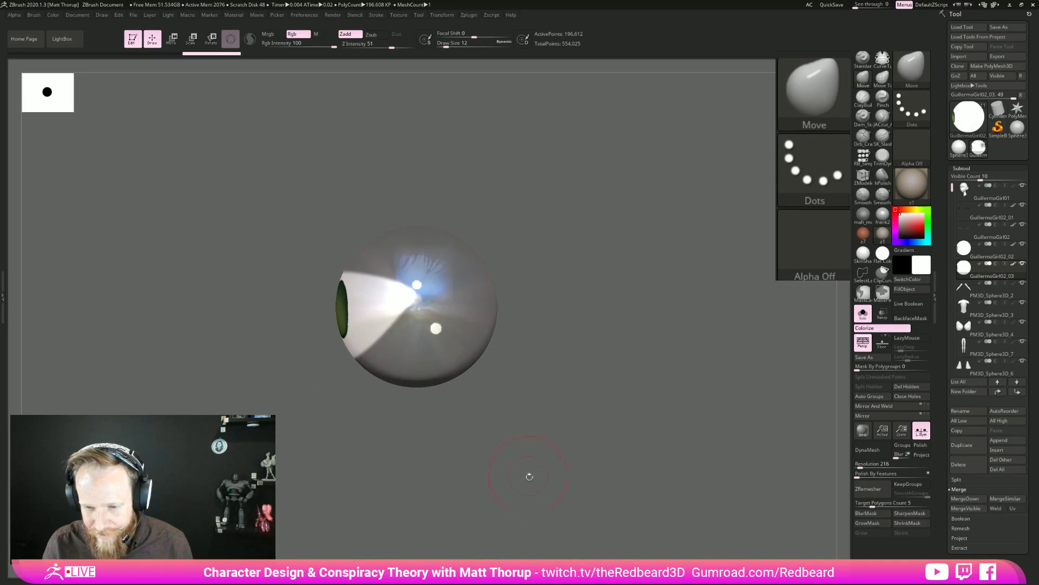
{"action": "left_click", "coordinate": [972, 547]}
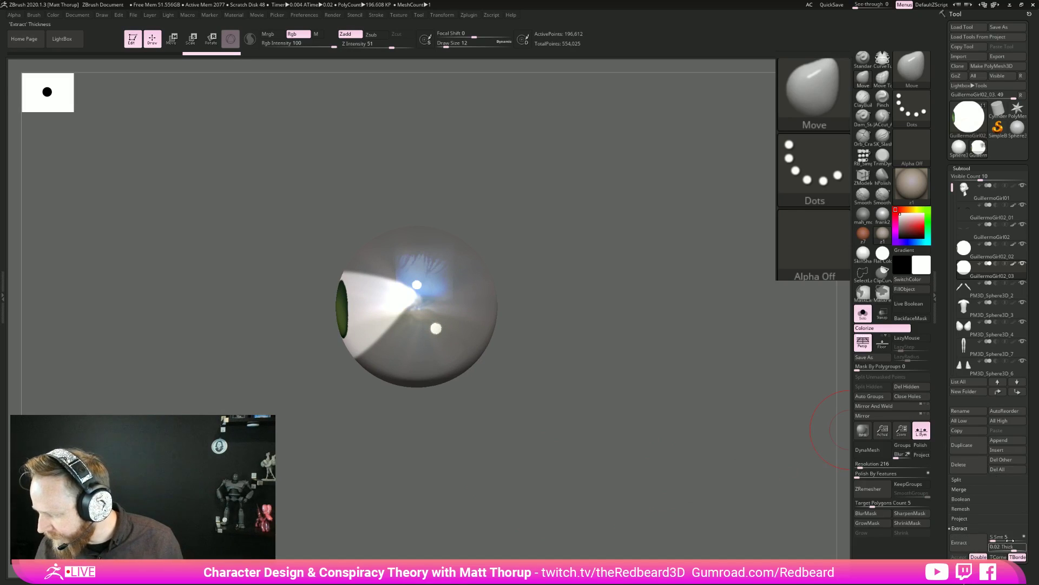
{"action": "left_click", "coordinate": [977, 549]}
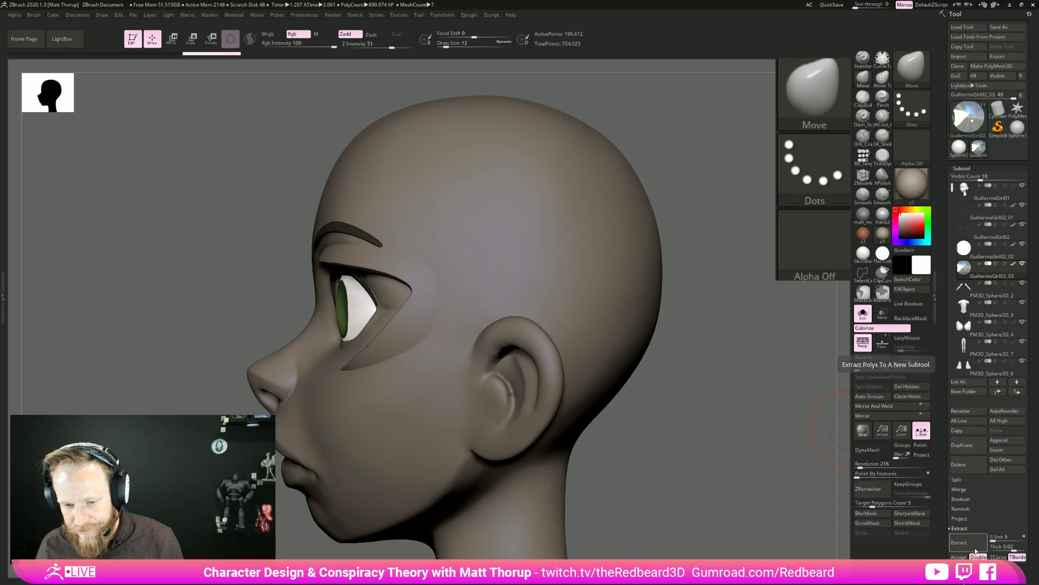
Set the extract thickness to 0.01, extract the masked eyeball area again as eyelid shells and accept it as a new subtool.
{"action": "left_click", "coordinate": [1001, 547]}
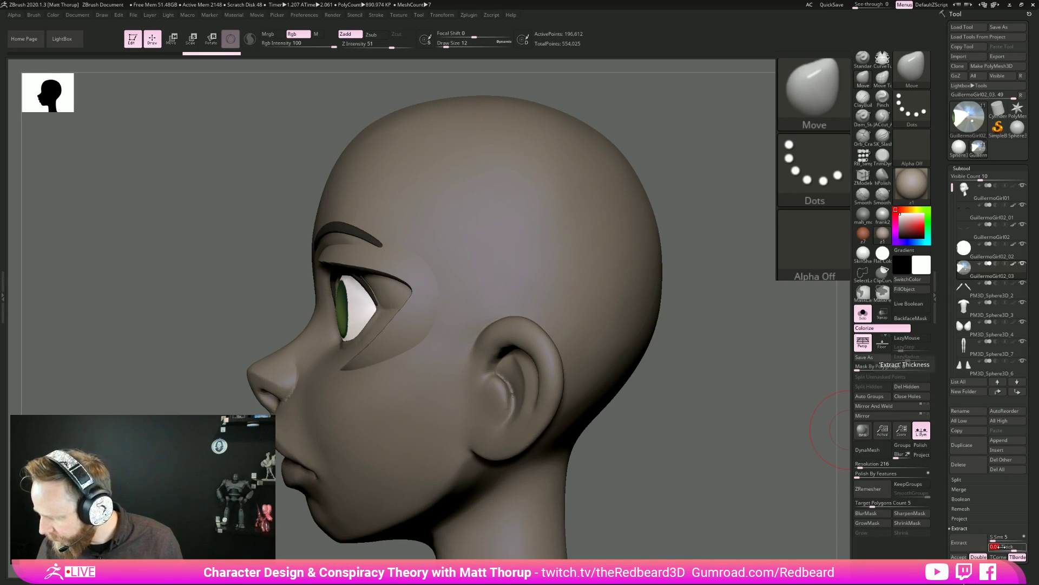
{"action": "type", "text": "01"}
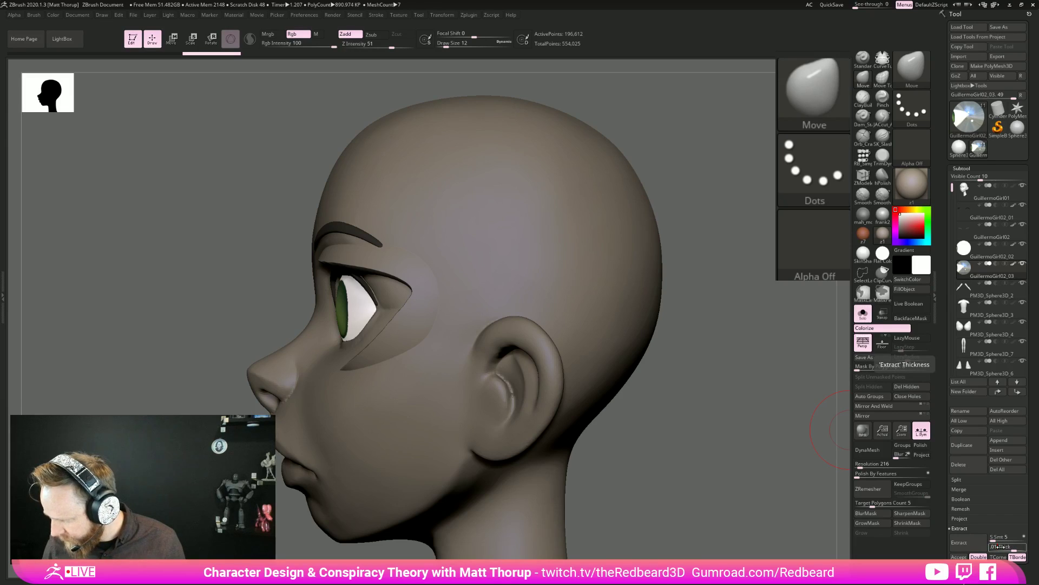
{"action": "key", "text": "Return"}
{"action": "type", "text": "1"}
{"action": "key", "text": "Return"}
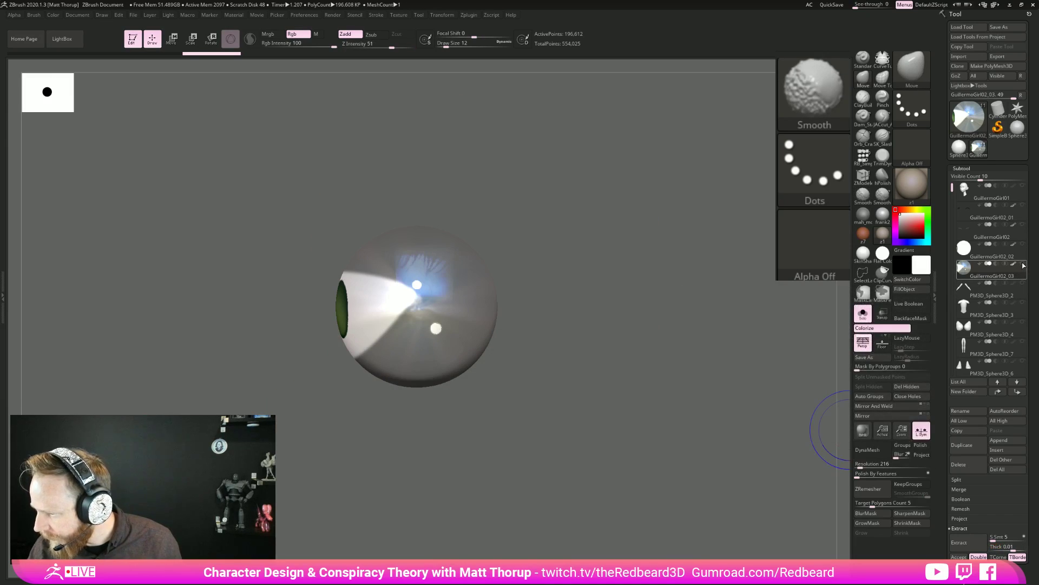
{"action": "left_click", "coordinate": [970, 543]}
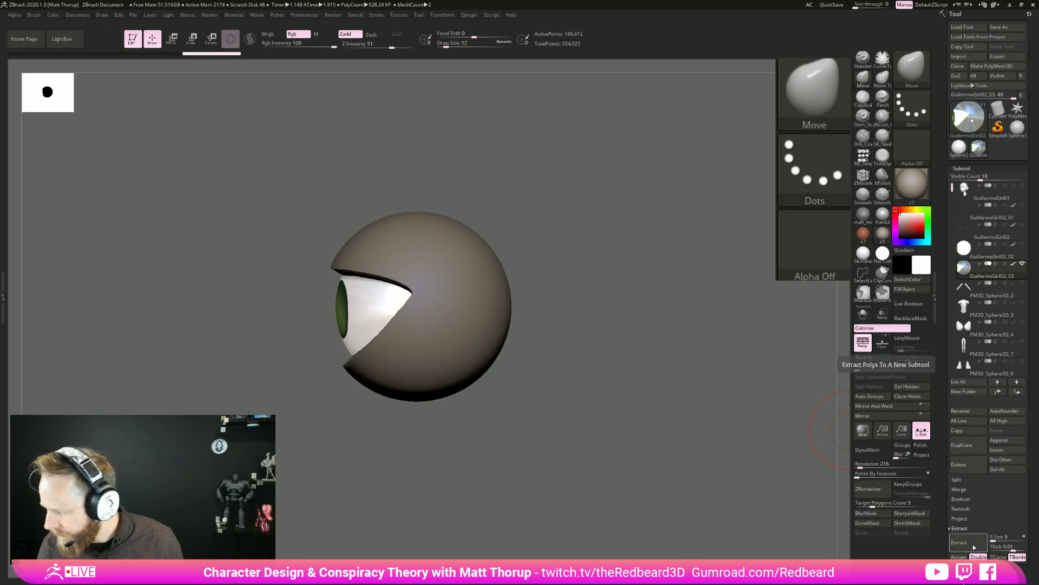
{"action": "left_click", "coordinate": [959, 556]}
{"action": "left_click_drag", "start_coordinate": [625, 490], "coordinate": [714, 504]}
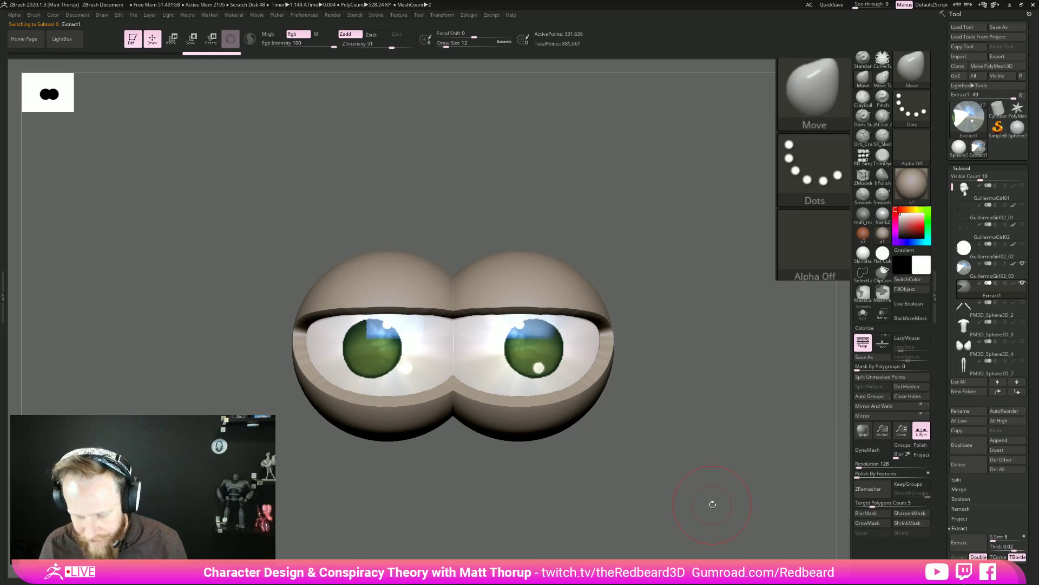
Place the transform gizmo on one eyelid shell, reset its orientation and move its pivot to the eyeball's centre.
{"action": "key", "text": "r"}
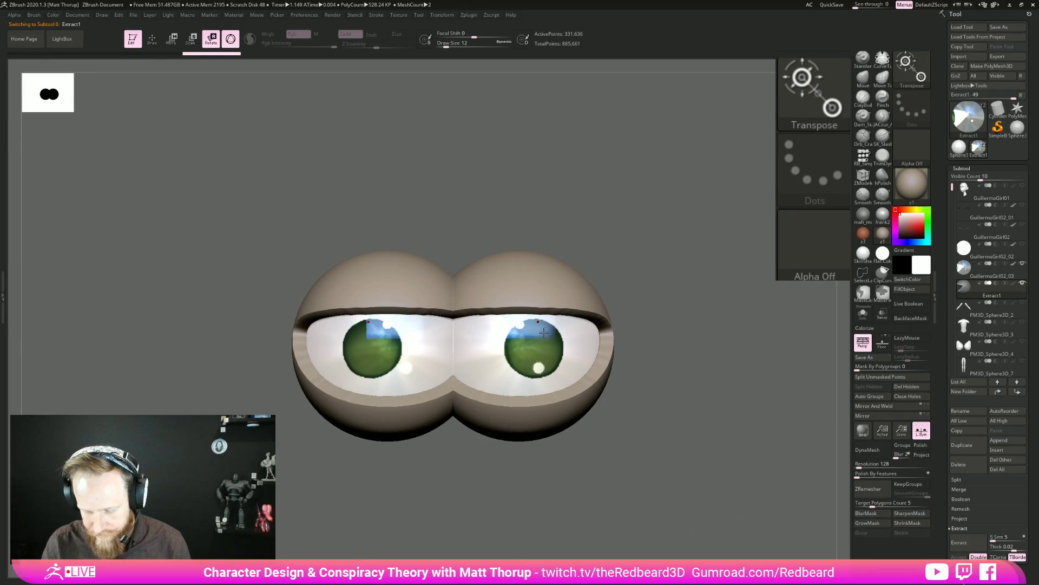
{"action": "left_click", "coordinate": [534, 294]}
{"action": "left_click", "coordinate": [544, 229]}
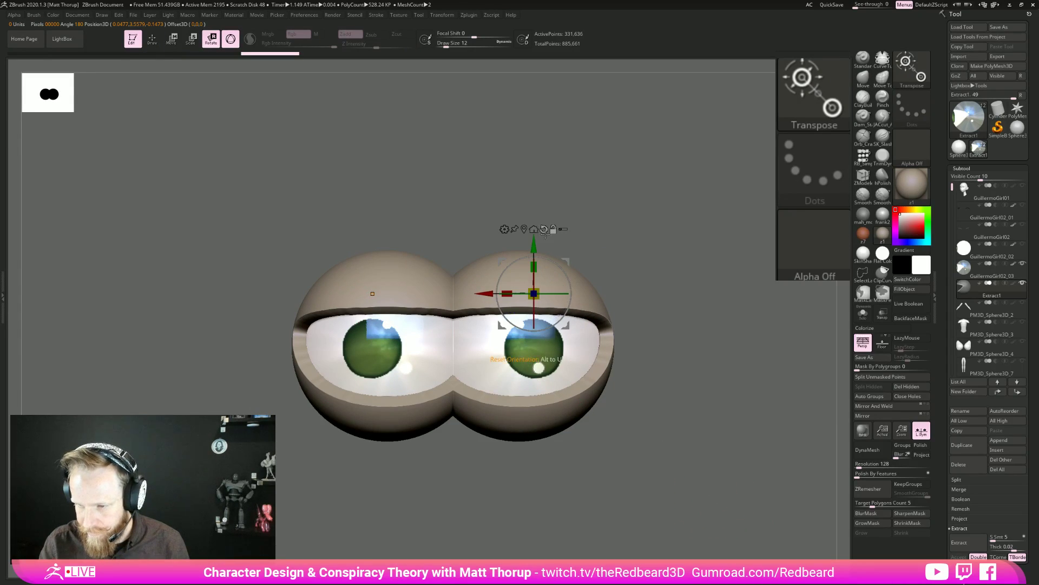
{"action": "left_click", "coordinate": [524, 229]}
{"action": "left_click", "coordinate": [534, 230]}
{"action": "left_click_drag", "start_coordinate": [533, 345], "coordinate": [527, 348]}
{"action": "mouse_move", "coordinate": [732, 347]}
{"action": "left_mouse_down"}
{"action": "mouse_move", "coordinate": [691, 353]}
{"action": "mouse_move", "coordinate": [687, 390]}
{"action": "mouse_move", "coordinate": [757, 401]}
{"action": "left_mouse_up"}
{"action": "key", "text": "q"}
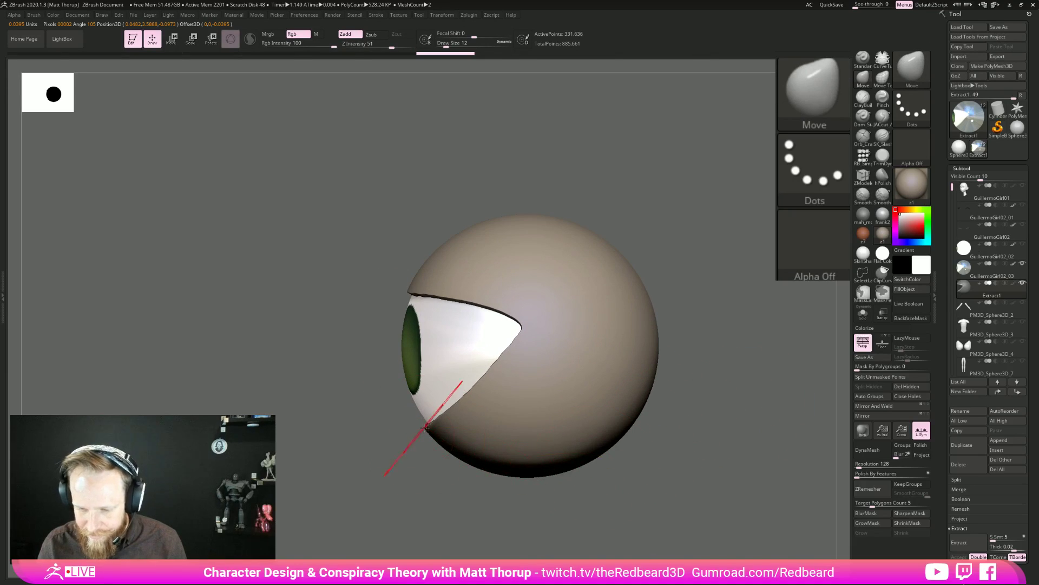
Try lasso-selecting the front opening edges of the extracted eyelids in profile, and restore full visibility.
{"action": "key", "text": "ctrl+shift"}
{"action": "left_click_drag", "start_coordinate": [462, 382], "coordinate": [383, 474], "text": "ctrl+shift"}
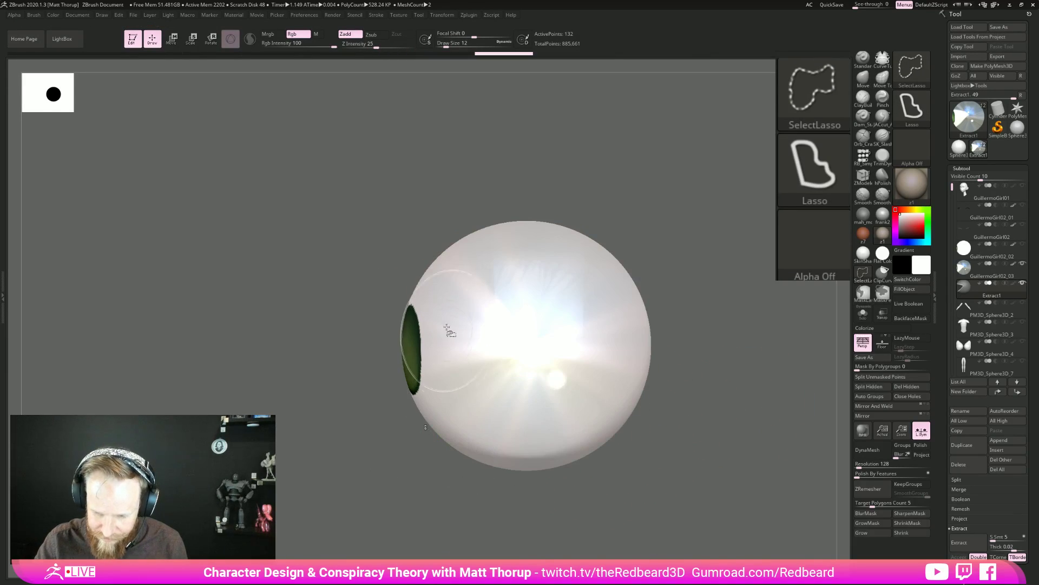
{"action": "left_click", "coordinate": [330, 446], "text": "ctrl+shift"}
{"action": "mouse_move", "coordinate": [407, 293]}
{"action": "left_mouse_down", "text": "ctrl+shift"}
{"action": "mouse_move", "coordinate": [494, 200]}
{"action": "mouse_move", "coordinate": [409, 414]}
{"action": "mouse_move", "coordinate": [422, 433]}
{"action": "left_mouse_up", "text": "ctrl+shift"}
{"action": "left_click", "coordinate": [720, 464], "text": "ctrl+shift"}
{"action": "mouse_move", "coordinate": [732, 423]}
{"action": "left_mouse_down"}
{"action": "mouse_move", "coordinate": [756, 398]}
{"action": "mouse_move", "coordinate": [517, 276]}
{"action": "left_mouse_up"}
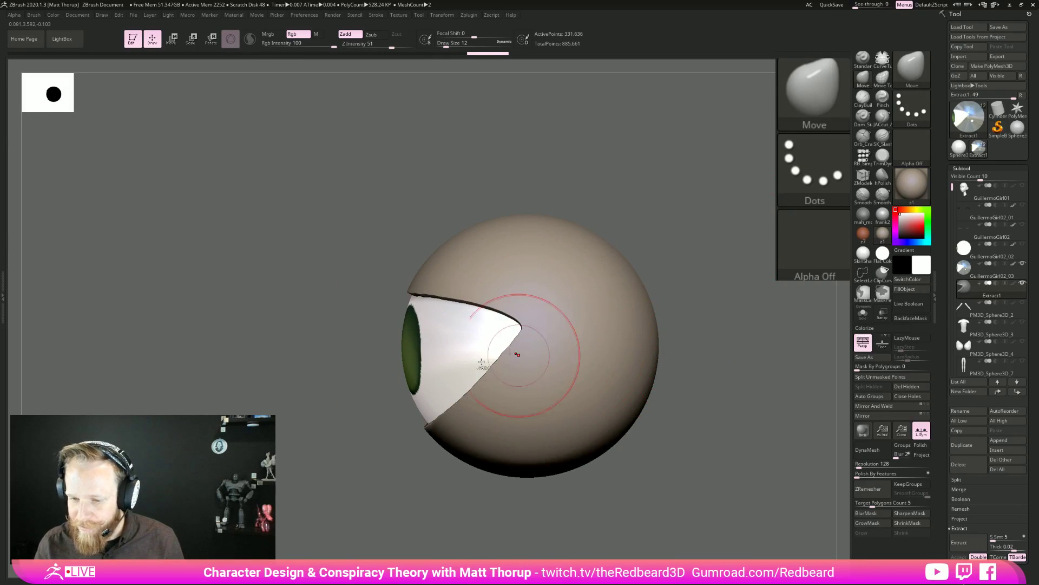
Mask the lower half of the extracted eyelids and rotate the upper lid down over the eyeball.
{"action": "mouse_move", "coordinate": [320, 371]}
{"action": "left_mouse_down", "text": "ctrl"}
{"action": "mouse_move", "coordinate": [687, 299]}
{"action": "mouse_move", "coordinate": [196, 410]}
{"action": "left_mouse_up", "text": "ctrl"}
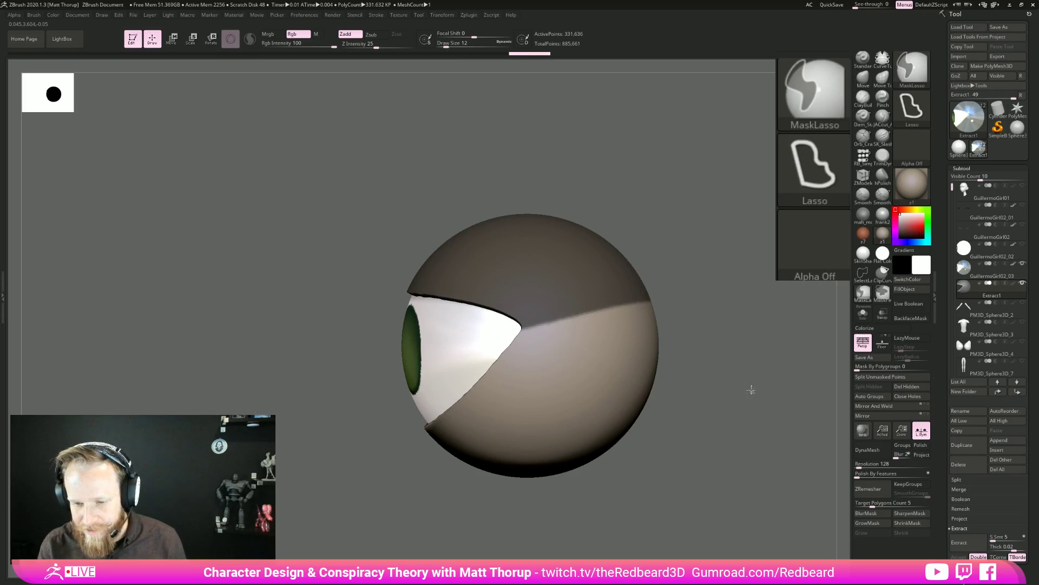
{"action": "left_click", "coordinate": [741, 406], "text": "ctrl"}
{"action": "key", "text": "e"}
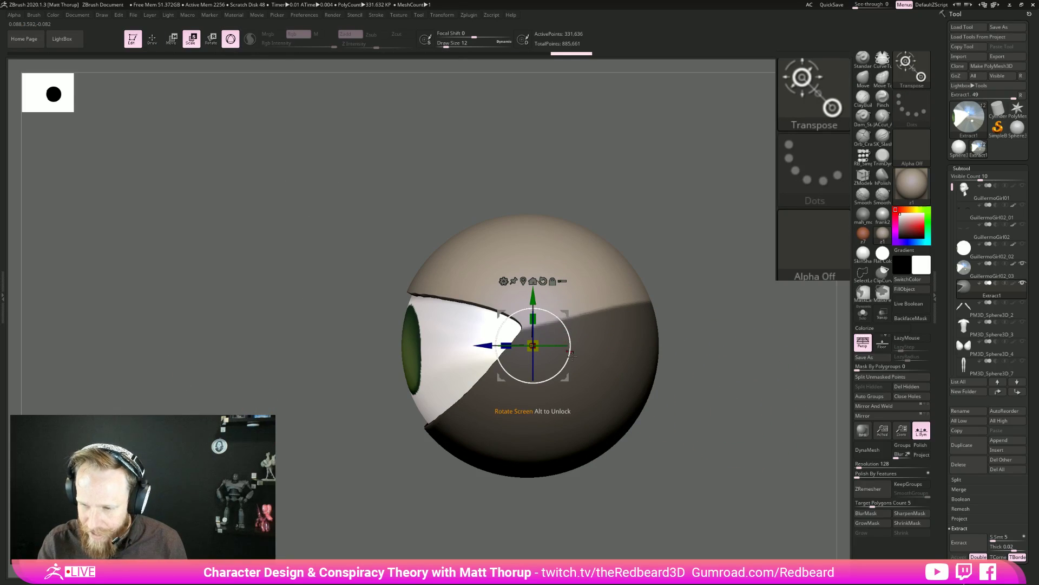
{"action": "left_click_drag", "start_coordinate": [566, 385], "coordinate": [485, 314], "text": "alt"}
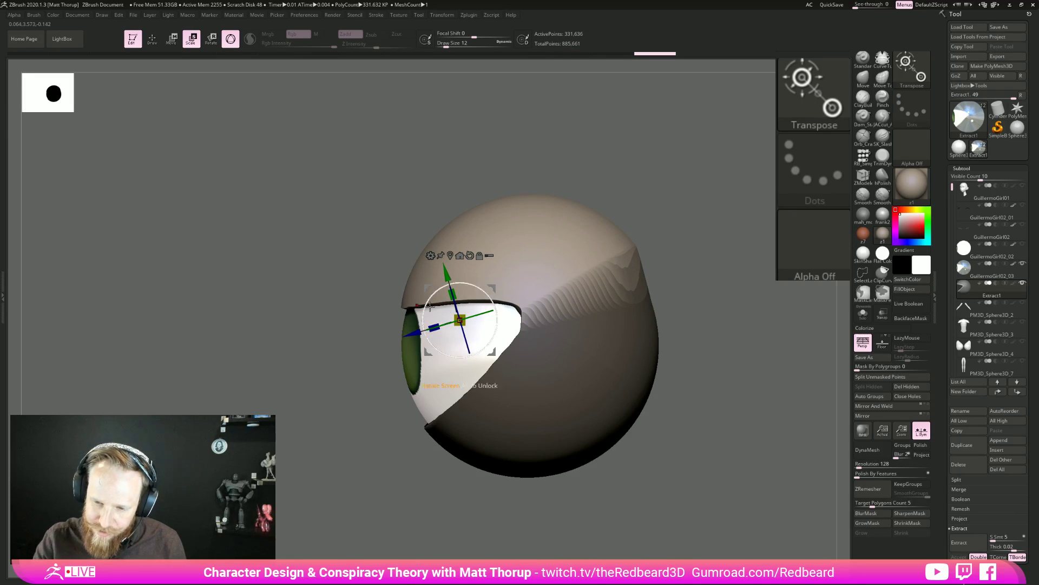
{"action": "left_click_drag", "start_coordinate": [491, 352], "coordinate": [492, 350]}
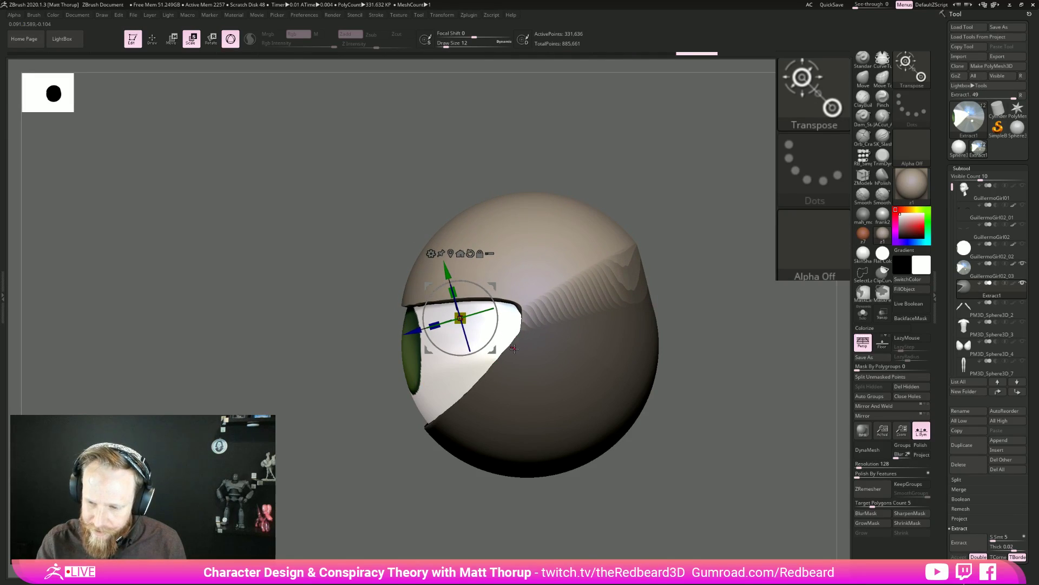
{"action": "key", "text": "q"}
Invert the mask, rotate the lower eyelid upward around the eyeball, clear the mask and check the lids from the front.
{"action": "left_click", "coordinate": [698, 314], "text": "ctrl"}
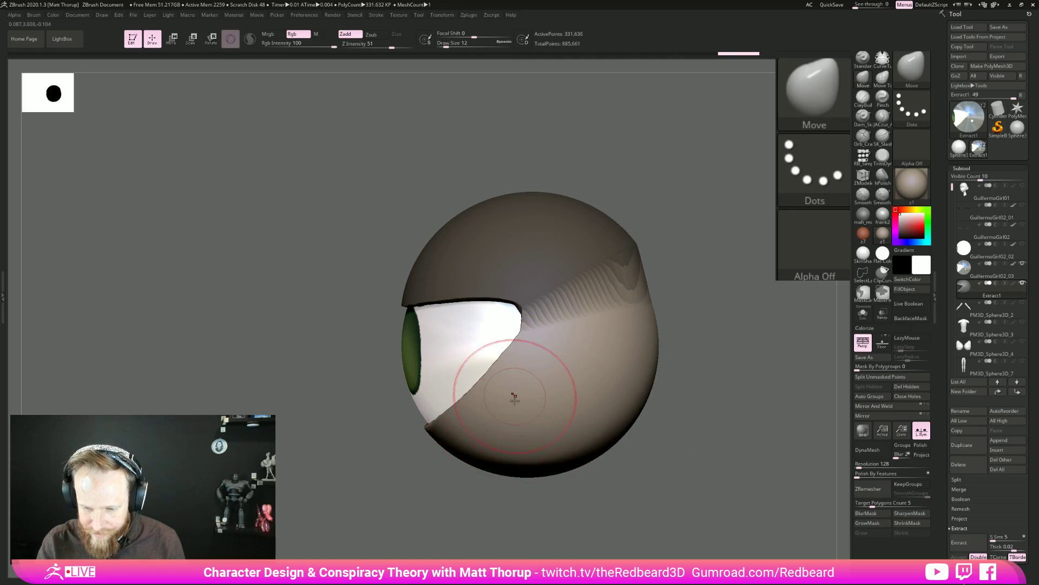
{"action": "key", "text": "e"}
{"action": "mouse_move", "coordinate": [492, 337]}
{"action": "left_mouse_down", "text": "alt"}
{"action": "mouse_move", "coordinate": [511, 406]}
{"action": "mouse_move", "coordinate": [506, 434]}
{"action": "left_mouse_up", "text": "alt"}
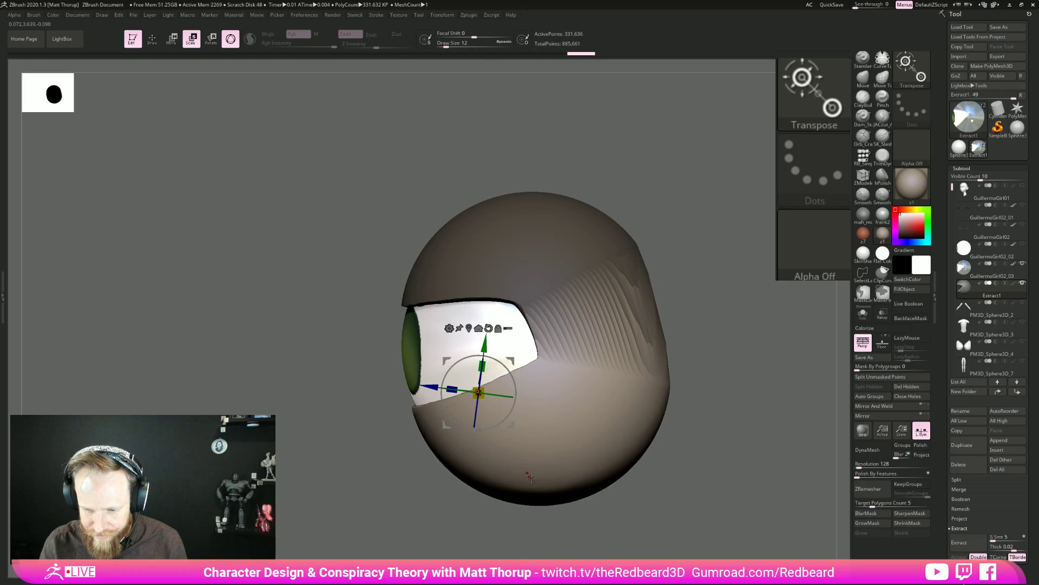
{"action": "key", "text": "q"}
{"action": "mouse_move", "coordinate": [708, 405]}
{"action": "left_mouse_down", "text": "ctrl"}
{"action": "mouse_move", "coordinate": [750, 437]}
{"action": "mouse_move", "coordinate": [639, 415]}
{"action": "mouse_move", "coordinate": [687, 439]}
{"action": "mouse_move", "coordinate": [652, 447]}
{"action": "left_mouse_up", "text": "ctrl"}
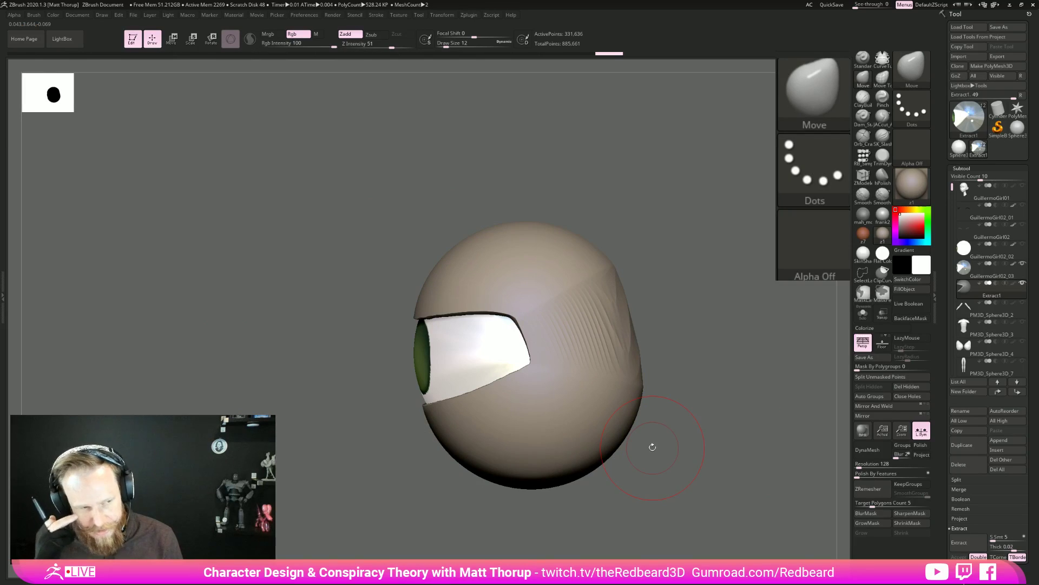
{"action": "left_click_drag", "start_coordinate": [653, 447], "coordinate": [714, 387]}
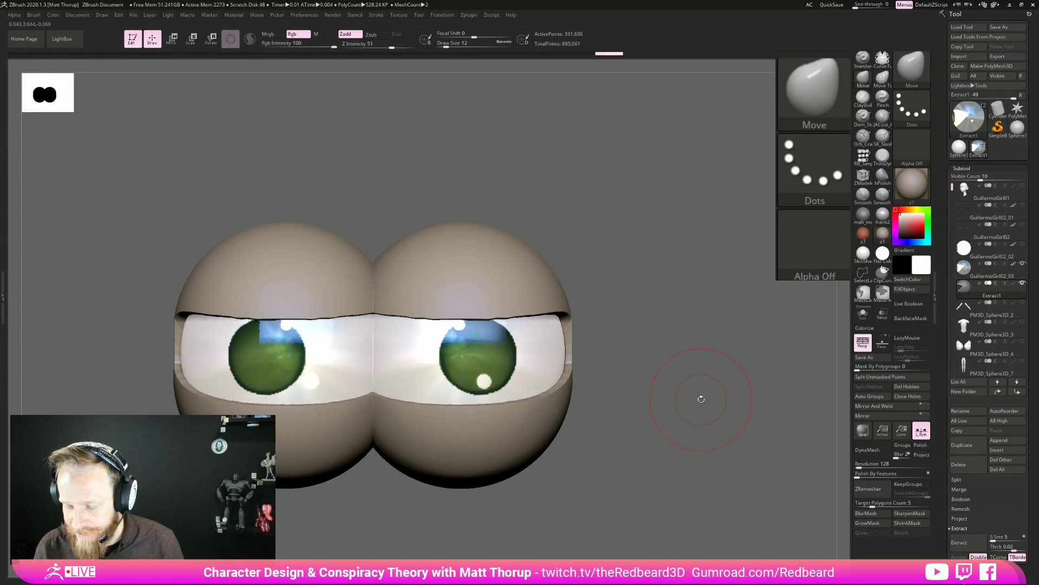
{"action": "left_click_drag", "start_coordinate": [702, 373], "coordinate": [722, 397]}
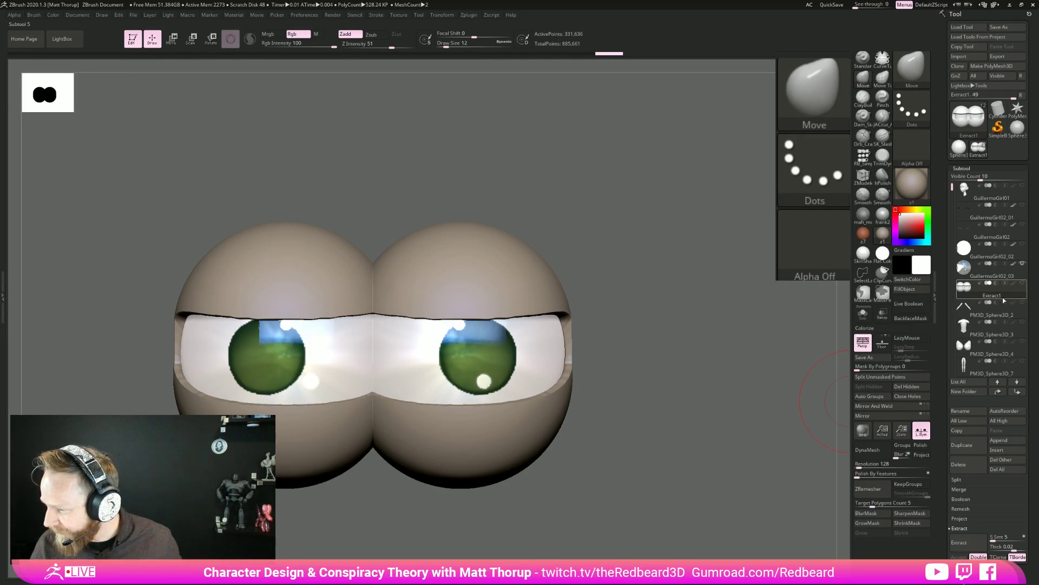
Delete the extracted eyelid subtool and the duplicated eyeballs, bringing all other parts of the character back into view.
{"action": "left_click", "coordinate": [969, 468]}
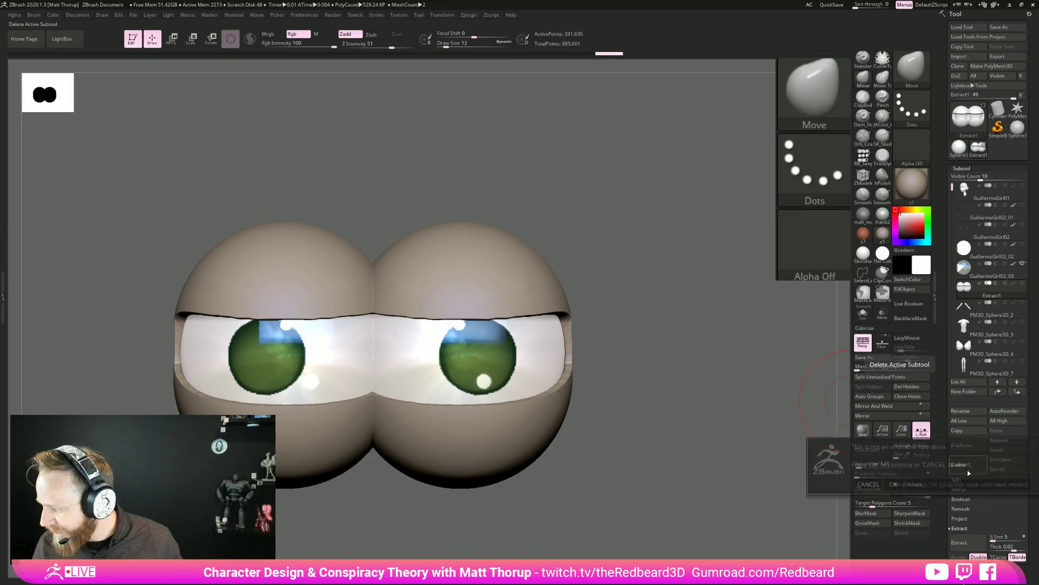
{"action": "left_click", "coordinate": [893, 485]}
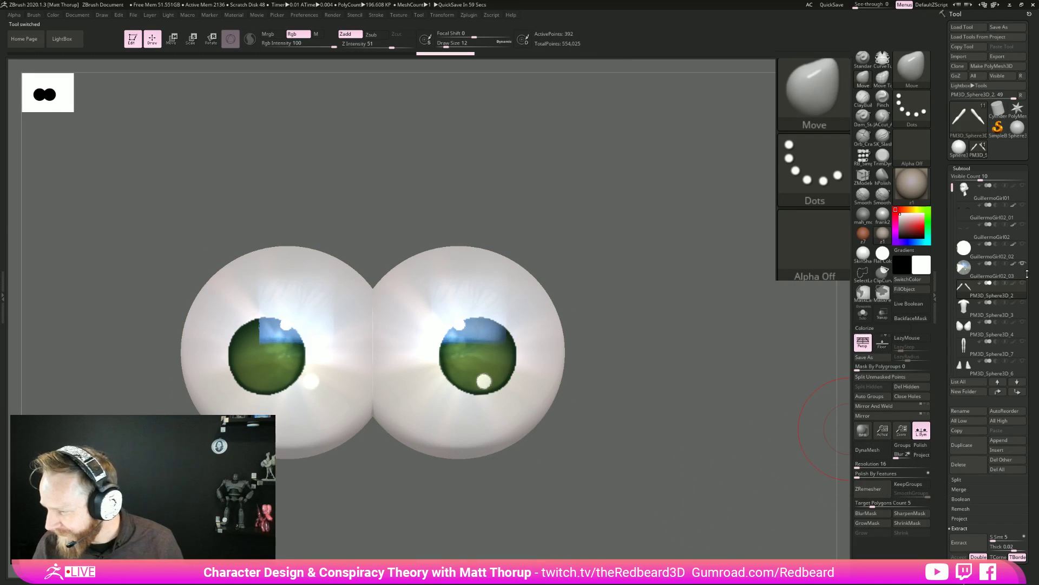
{"action": "left_click", "coordinate": [1023, 264], "text": "shift"}
{"action": "left_click", "coordinate": [1023, 265], "text": "shift"}
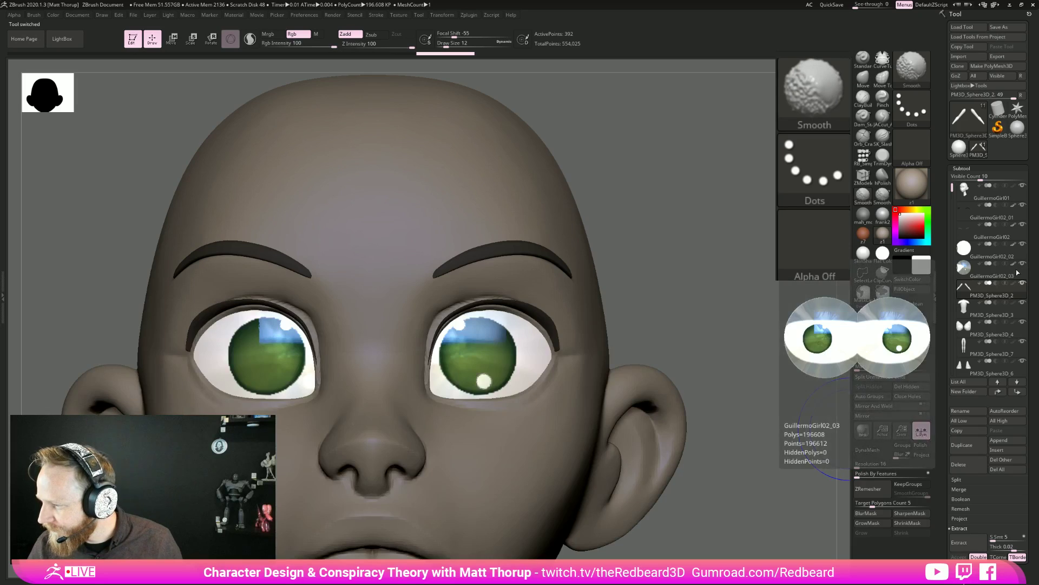
{"action": "left_click", "coordinate": [1001, 269]}
{"action": "left_click", "coordinate": [970, 466]}
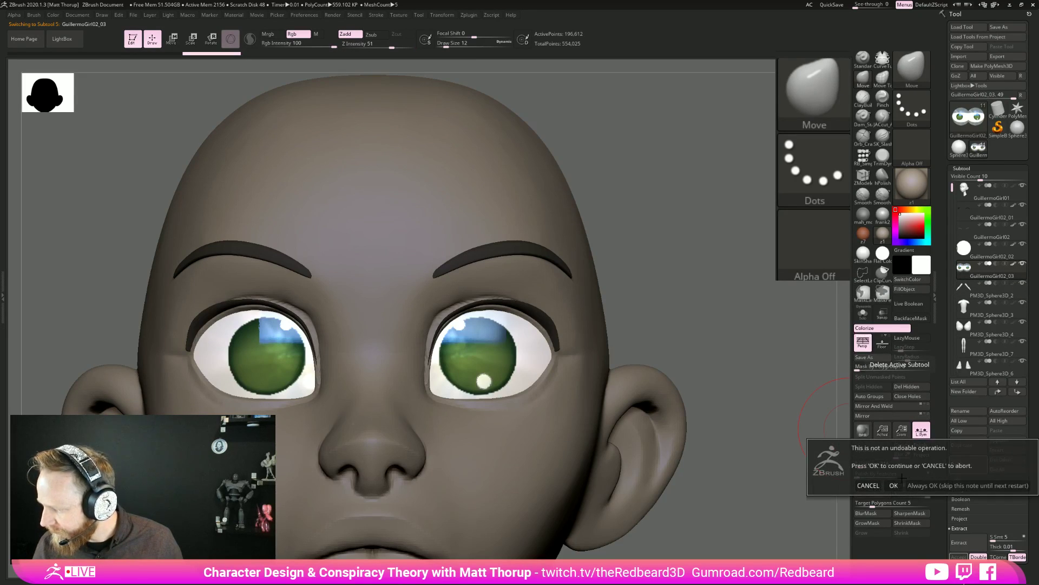
{"action": "left_click", "coordinate": [894, 486]}
Select the head mesh, examine its eye sockets in Solo mode with the wireframe display toggled, and show all parts again.
{"action": "left_click_drag", "start_coordinate": [775, 508], "coordinate": [671, 477], "text": "alt"}
{"action": "left_click_drag", "start_coordinate": [736, 475], "coordinate": [673, 471], "text": "shift"}
{"action": "mouse_move", "coordinate": [652, 383]}
{"action": "left_mouse_down", "text": "alt"}
{"action": "mouse_move", "coordinate": [655, 402]}
{"action": "mouse_move", "coordinate": [749, 453]}
{"action": "mouse_move", "coordinate": [524, 386]}
{"action": "left_mouse_up", "text": "alt"}
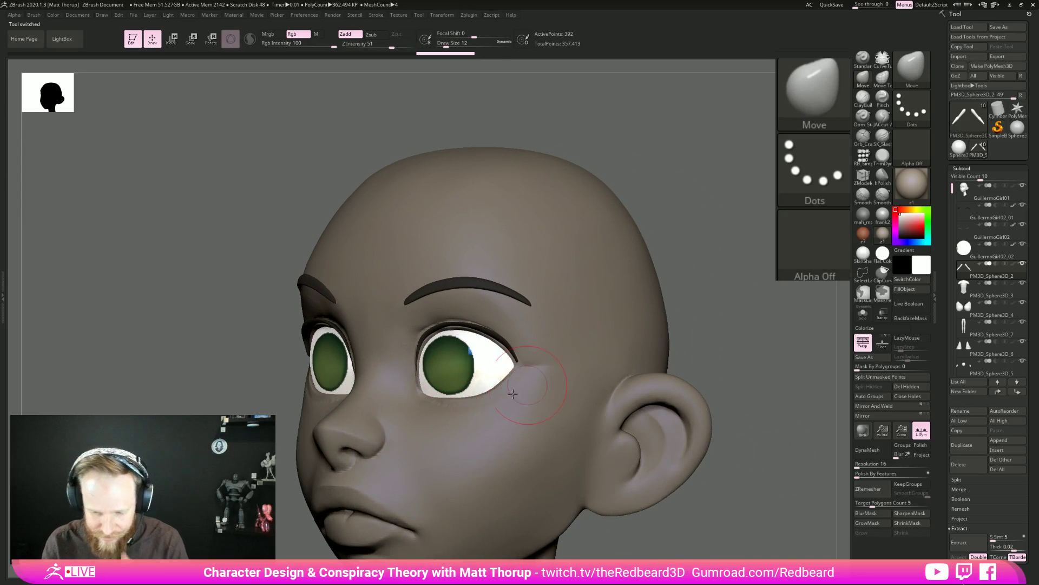
{"action": "left_click", "coordinate": [863, 313]}
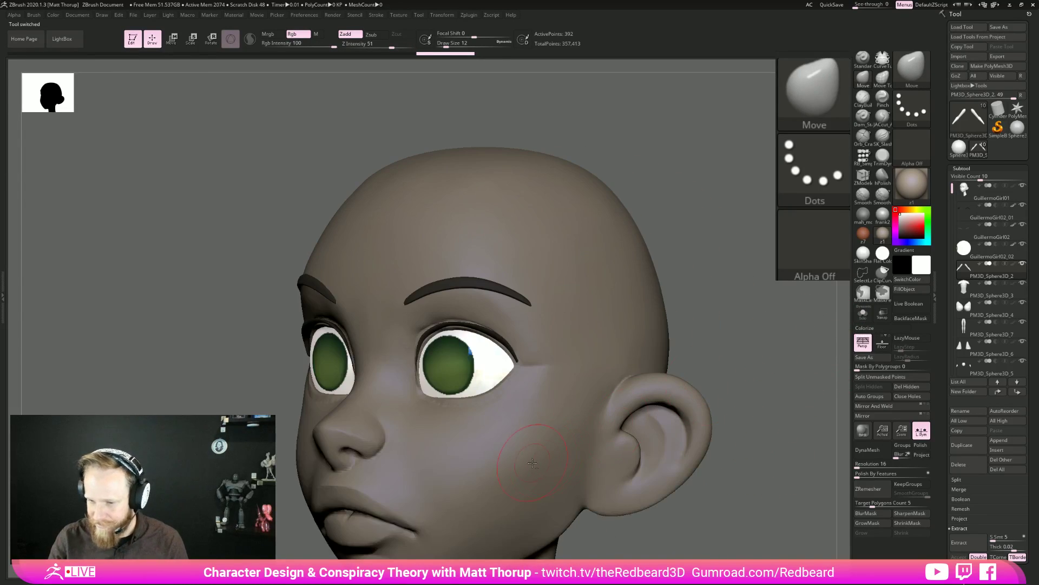
{"action": "left_click", "coordinate": [533, 463], "text": "alt"}
{"action": "mouse_move", "coordinate": [742, 439]}
{"action": "left_mouse_down", "text": "shift"}
{"action": "mouse_move", "coordinate": [767, 451]}
{"action": "mouse_move", "coordinate": [736, 451]}
{"action": "left_mouse_up", "text": "shift"}
{"action": "key", "text": "shift+f"}
{"action": "key", "text": "shift+f"}
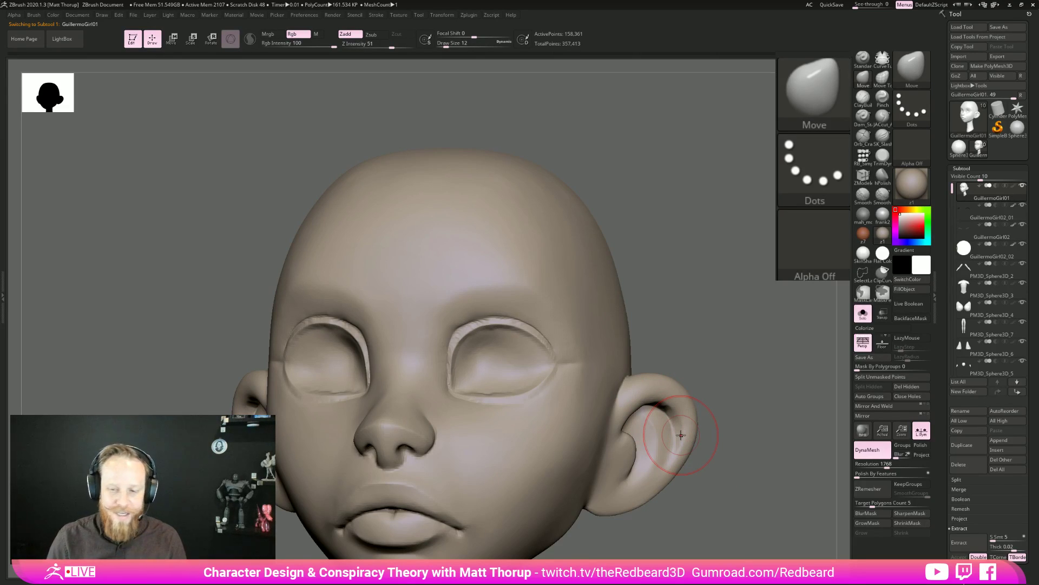
{"action": "left_click", "coordinate": [864, 315]}
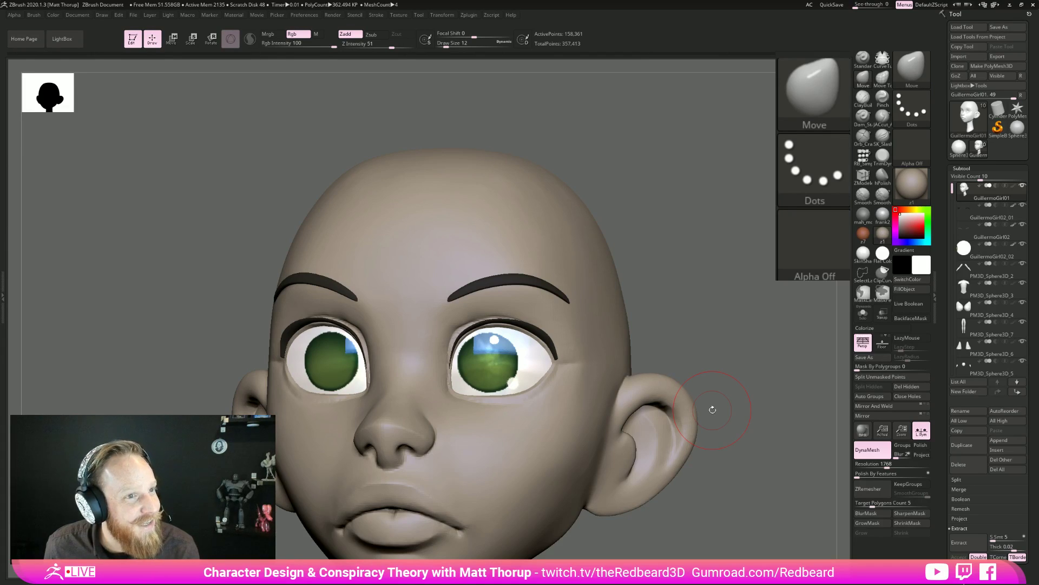
Refine the cheek beside the mouth and the chin with small Move and Smooth brushes, checking the face in profile.
{"action": "mouse_move", "coordinate": [720, 293]}
{"action": "left_mouse_down"}
{"action": "mouse_move", "coordinate": [733, 339]}
{"action": "mouse_move", "coordinate": [615, 323]}
{"action": "left_mouse_up"}
{"action": "mouse_move", "coordinate": [675, 441]}
{"action": "left_mouse_down"}
{"action": "mouse_move", "coordinate": [610, 192]}
{"action": "mouse_move", "coordinate": [626, 408]}
{"action": "mouse_move", "coordinate": [680, 455]}
{"action": "mouse_move", "coordinate": [670, 462]}
{"action": "mouse_move", "coordinate": [700, 460]}
{"action": "mouse_move", "coordinate": [605, 443]}
{"action": "mouse_move", "coordinate": [465, 298]}
{"action": "left_mouse_up"}
{"action": "key", "text": "s"}
{"action": "key", "text": "s"}
{"action": "left_click", "coordinate": [468, 301]}
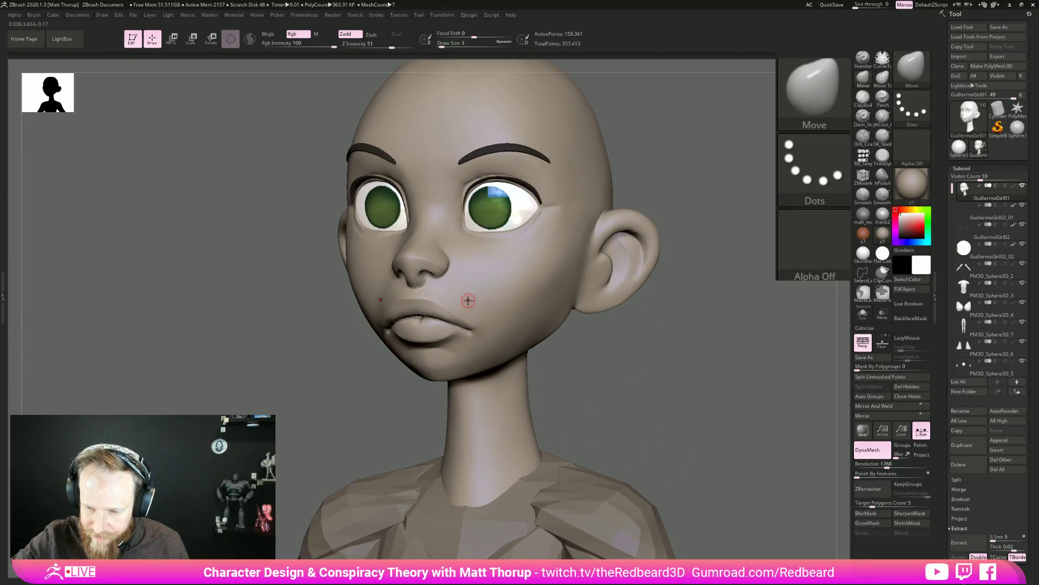
{"action": "key", "text": "shift"}
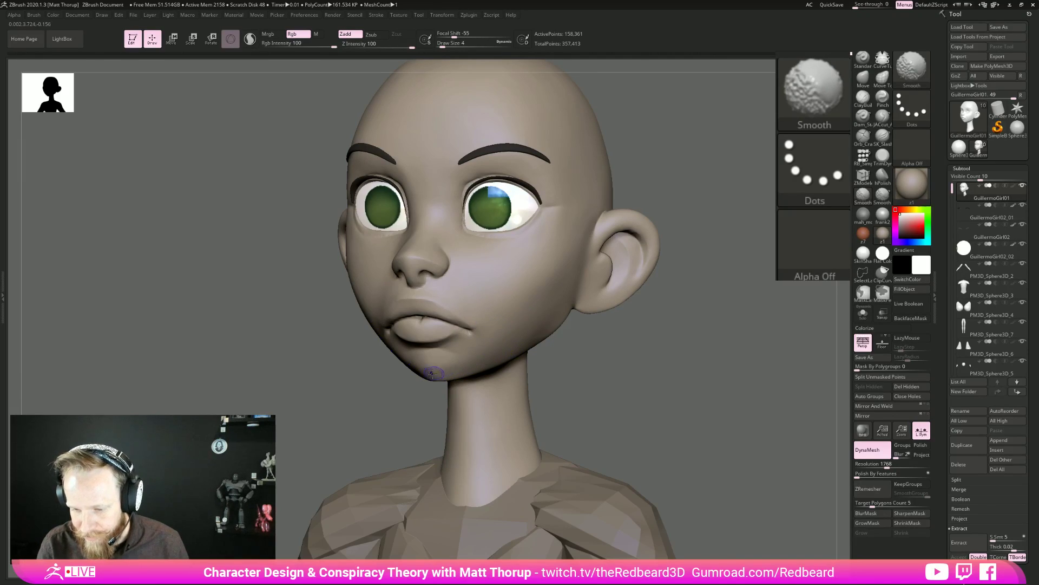
{"action": "mouse_move", "coordinate": [654, 373]}
{"action": "left_mouse_down", "text": "shift"}
{"action": "mouse_move", "coordinate": [695, 378]}
{"action": "mouse_move", "coordinate": [636, 352]}
{"action": "mouse_move", "coordinate": [675, 374]}
{"action": "mouse_move", "coordinate": [670, 382]}
{"action": "left_mouse_up", "text": "shift"}
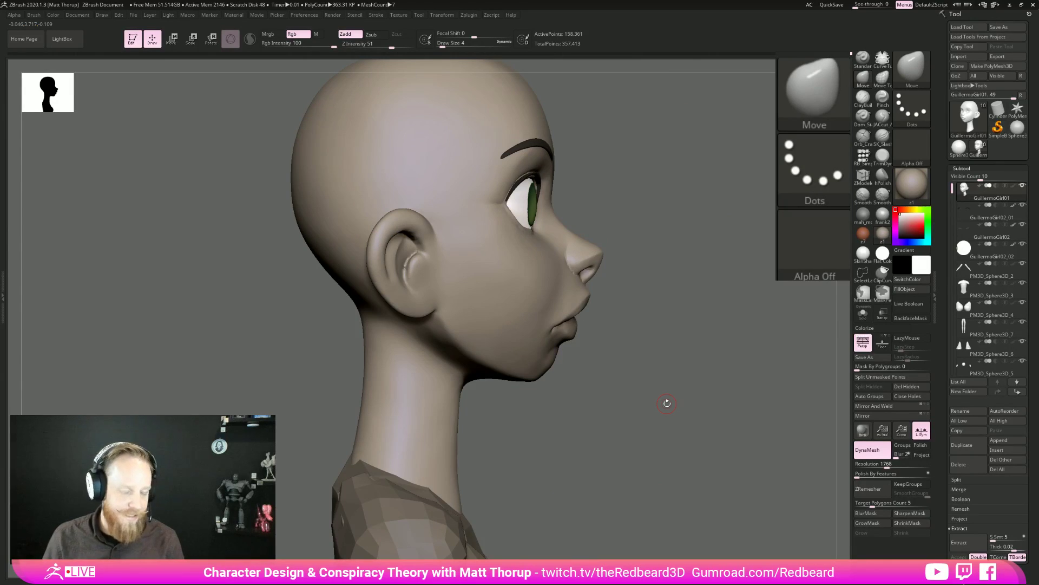
Smooth the face around the eye and reshape the eyelid's inner corner using the Move brush at draw size 1.
{"action": "mouse_move", "coordinate": [667, 403]}
{"action": "left_mouse_down"}
{"action": "mouse_move", "coordinate": [689, 313]}
{"action": "mouse_move", "coordinate": [476, 205]}
{"action": "left_mouse_up"}
{"action": "mouse_move", "coordinate": [438, 169]}
{"action": "left_mouse_down", "text": "shift"}
{"action": "mouse_move", "coordinate": [401, 158]}
{"action": "mouse_move", "coordinate": [421, 159]}
{"action": "mouse_move", "coordinate": [351, 189]}
{"action": "left_mouse_up", "text": "shift"}
{"action": "left_click_drag", "start_coordinate": [394, 159], "coordinate": [334, 213], "text": "shift"}
{"action": "mouse_move", "coordinate": [724, 321]}
{"action": "left_mouse_down"}
{"action": "mouse_move", "coordinate": [608, 339]}
{"action": "mouse_move", "coordinate": [722, 375]}
{"action": "mouse_move", "coordinate": [689, 376]}
{"action": "mouse_move", "coordinate": [673, 401]}
{"action": "mouse_move", "coordinate": [568, 271]}
{"action": "left_mouse_up"}
{"action": "key", "text": "s"}
{"action": "left_click_drag", "start_coordinate": [540, 233], "coordinate": [535, 234]}
{"action": "key", "text": "shift"}
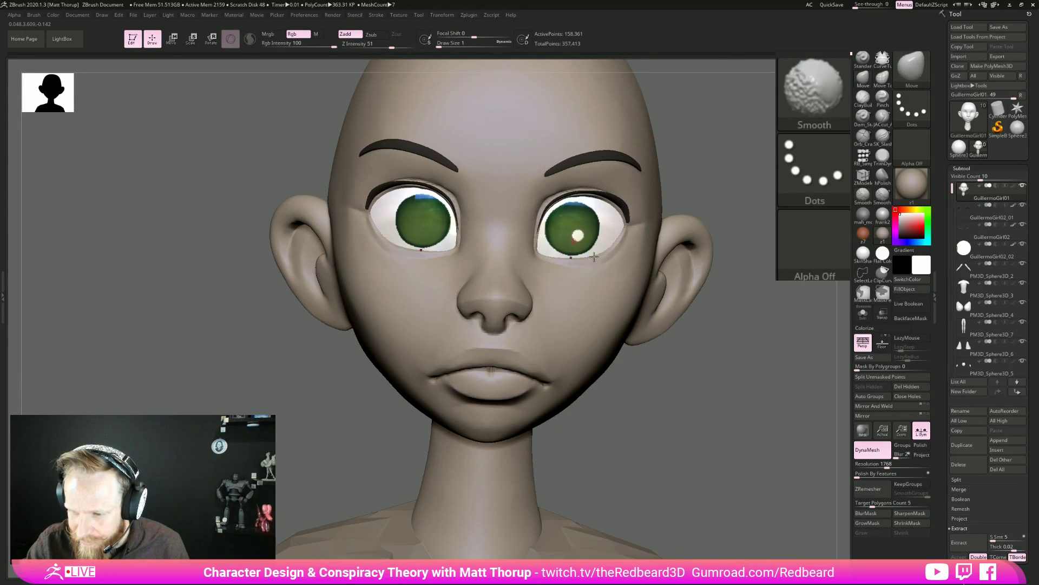
{"action": "mouse_move", "coordinate": [732, 401]}
{"action": "left_mouse_down", "text": "alt"}
{"action": "mouse_move", "coordinate": [682, 363]}
{"action": "mouse_move", "coordinate": [654, 420]}
{"action": "mouse_move", "coordinate": [670, 399]}
{"action": "mouse_move", "coordinate": [720, 427]}
{"action": "left_mouse_up", "text": "alt"}
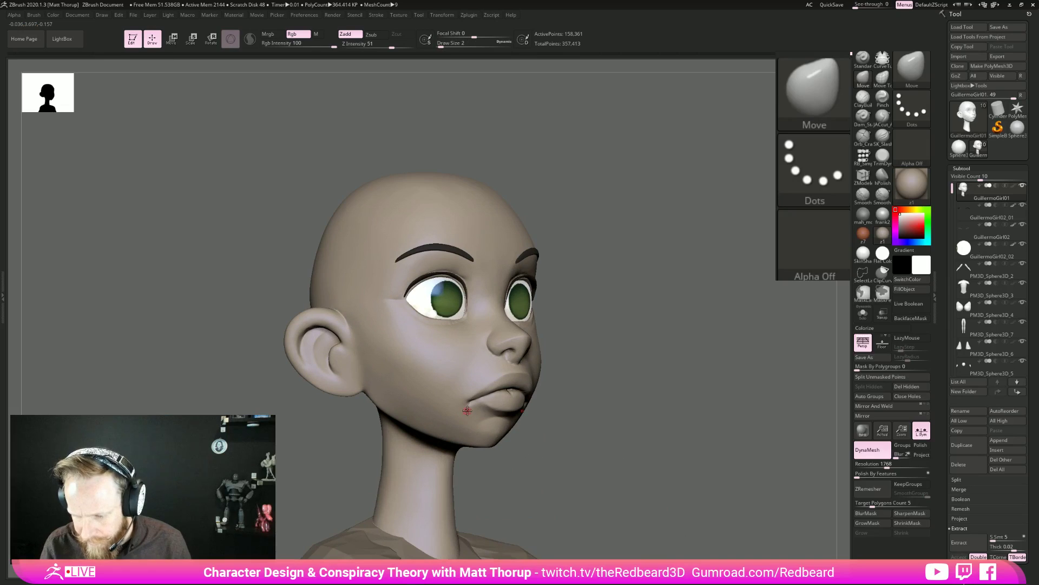
Smooth the skin around the mouth corner, upper lip and cheek at draw size 4, checking the face from the side.
{"action": "key", "text": "shift"}
{"action": "key", "text": "s"}
{"action": "left_click_drag", "start_coordinate": [464, 400], "coordinate": [467, 400]}
{"action": "key", "text": "shift"}
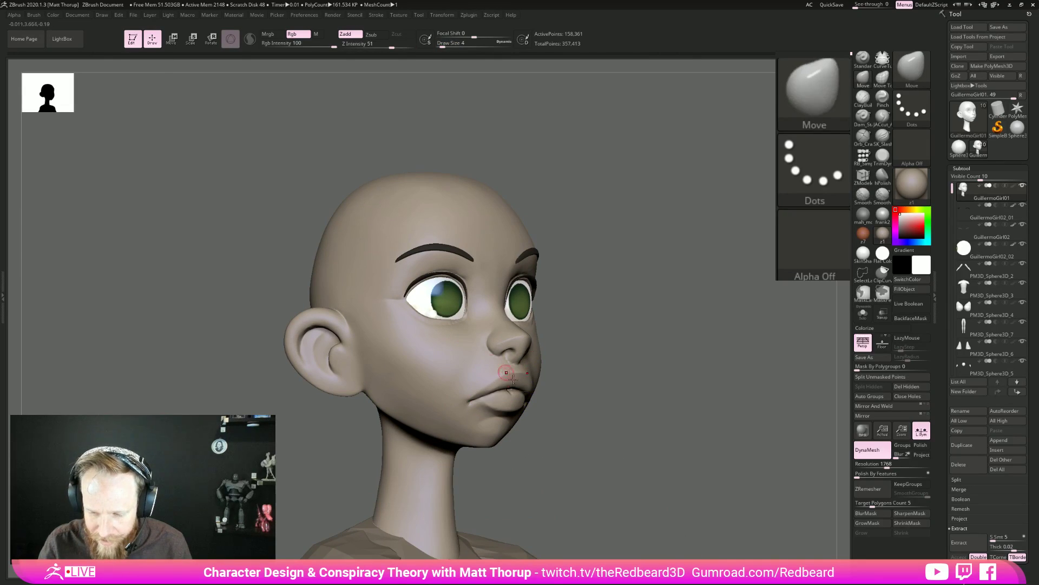
{"action": "key", "text": "shift"}
{"action": "mouse_move", "coordinate": [650, 432]}
{"action": "left_mouse_down"}
{"action": "mouse_move", "coordinate": [701, 447]}
{"action": "mouse_move", "coordinate": [627, 427]}
{"action": "mouse_move", "coordinate": [589, 452]}
{"action": "mouse_move", "coordinate": [683, 523]}
{"action": "left_mouse_up"}
{"action": "mouse_move", "coordinate": [620, 453]}
{"action": "left_mouse_down"}
{"action": "mouse_move", "coordinate": [644, 438]}
{"action": "mouse_move", "coordinate": [610, 460]}
{"action": "mouse_move", "coordinate": [629, 460]}
{"action": "mouse_move", "coordinate": [623, 455]}
{"action": "left_mouse_up"}
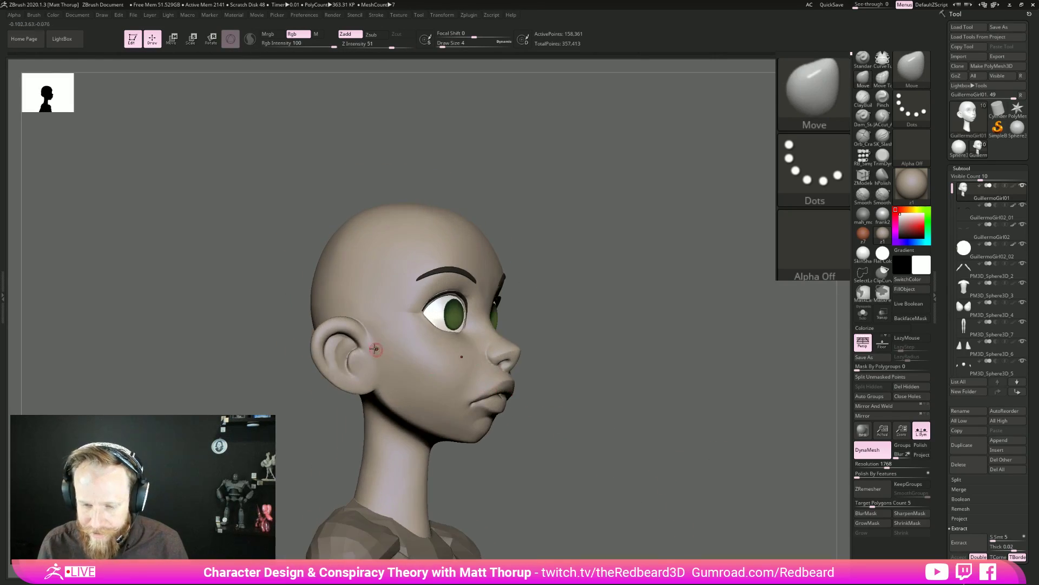
{"action": "key", "text": "shift"}
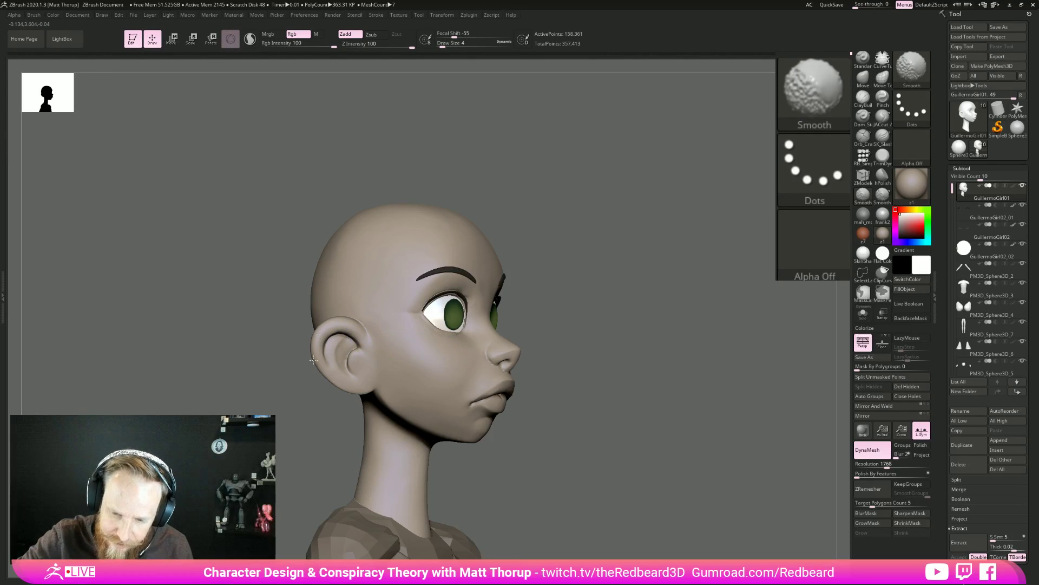
{"action": "left_click_drag", "start_coordinate": [671, 431], "coordinate": [633, 455]}
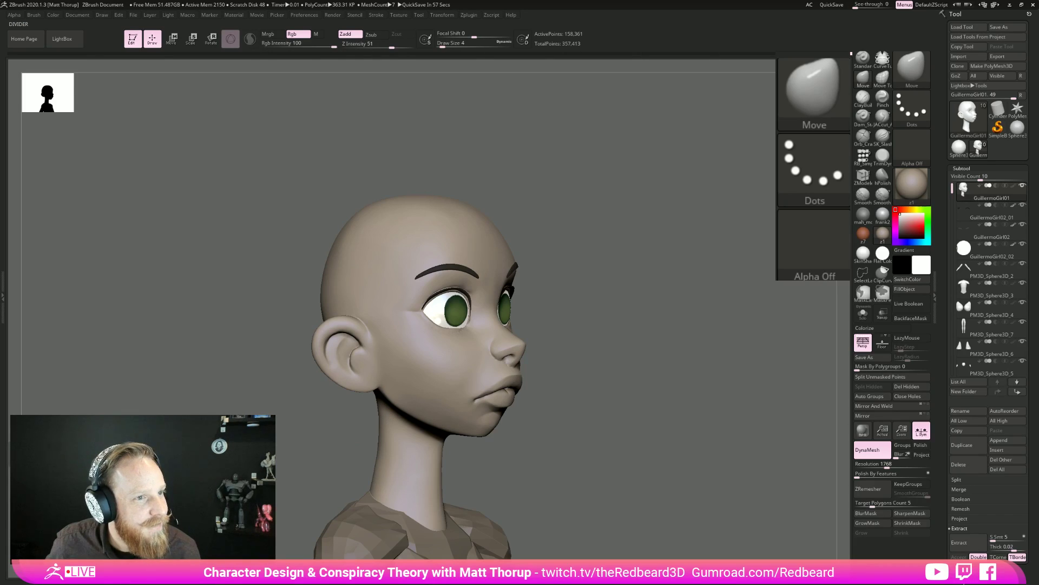
Smooth the side of the nose and the area under the brow at draw size 3, checking the head in profile.
{"action": "left_click_drag", "start_coordinate": [668, 359], "coordinate": [675, 369]}
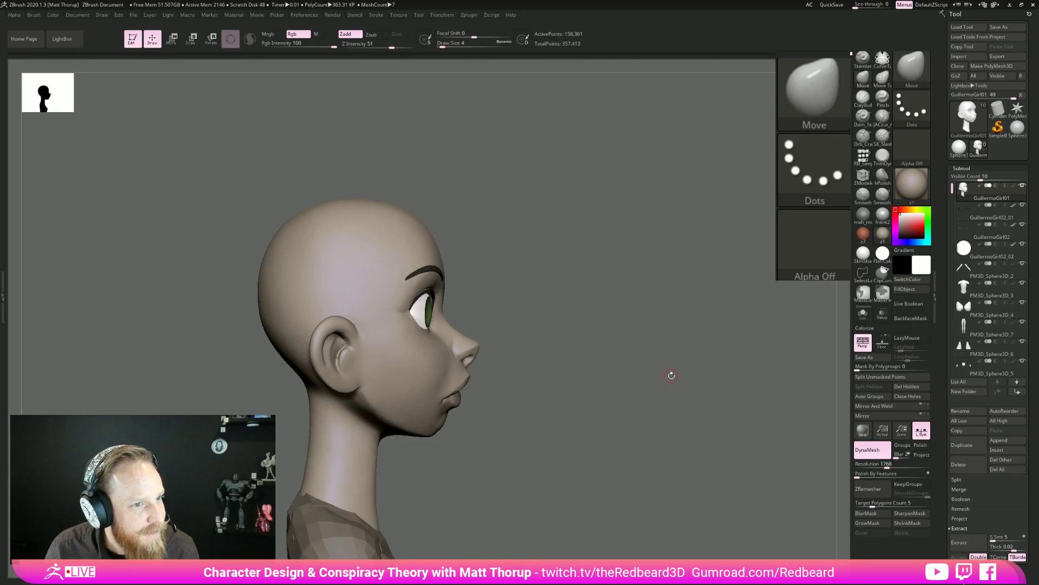
{"action": "left_click_drag", "start_coordinate": [660, 409], "coordinate": [633, 387]}
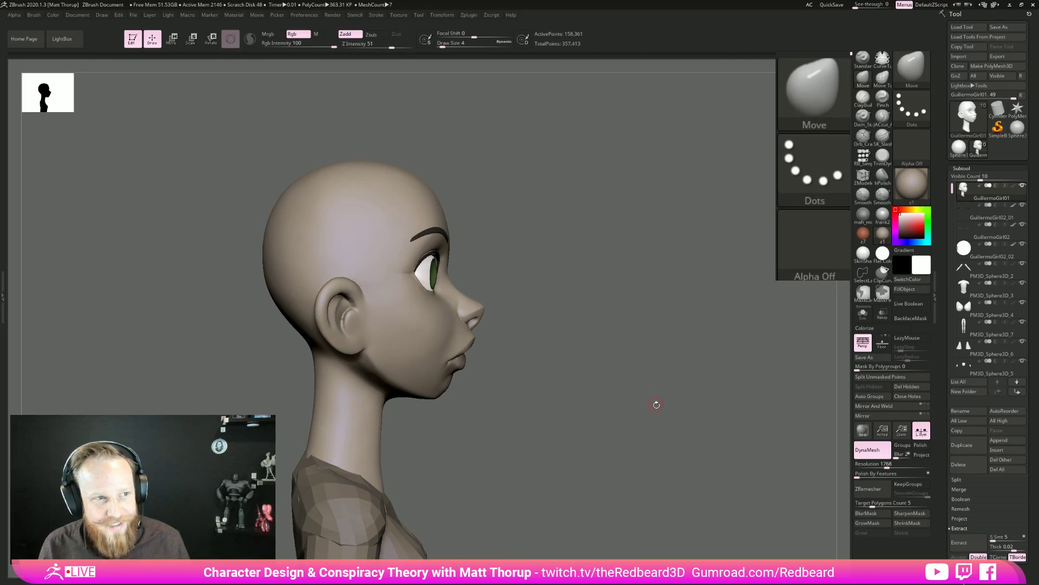
{"action": "mouse_move", "coordinate": [653, 413]}
{"action": "left_mouse_down", "text": "alt"}
{"action": "mouse_move", "coordinate": [617, 413]}
{"action": "mouse_move", "coordinate": [599, 428]}
{"action": "mouse_move", "coordinate": [546, 324]}
{"action": "mouse_move", "coordinate": [576, 312]}
{"action": "left_mouse_up", "text": "alt"}
{"action": "key", "text": "shift"}
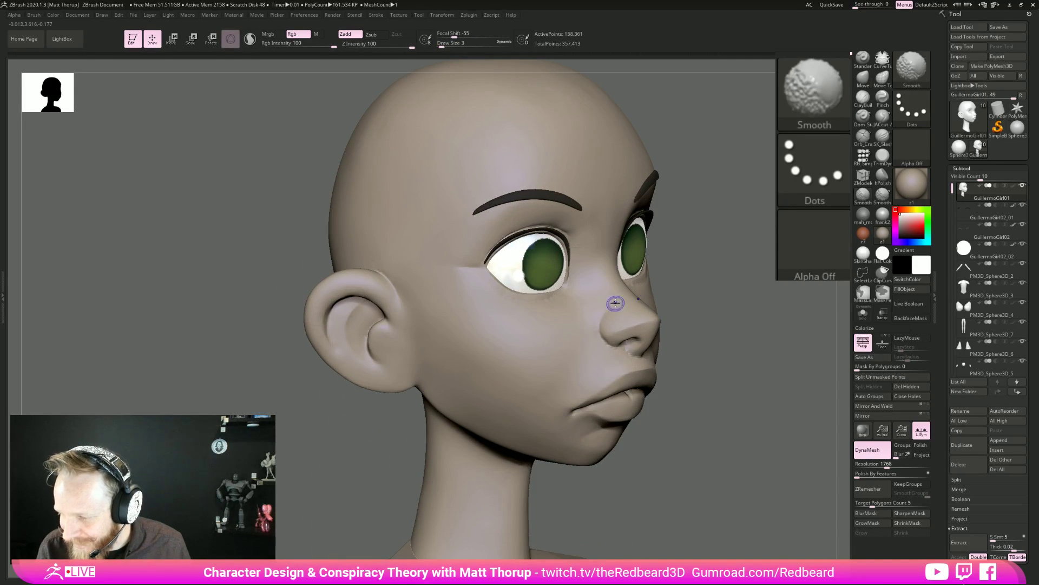
{"action": "left_click_drag", "start_coordinate": [764, 443], "coordinate": [740, 431], "text": "alt"}
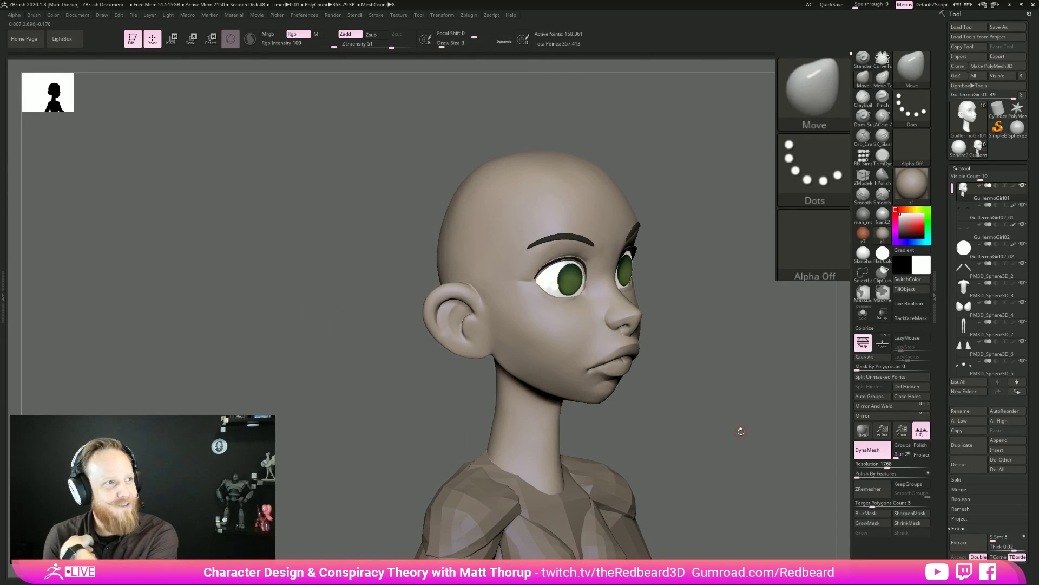
{"action": "left_click_drag", "start_coordinate": [740, 431], "coordinate": [665, 343]}
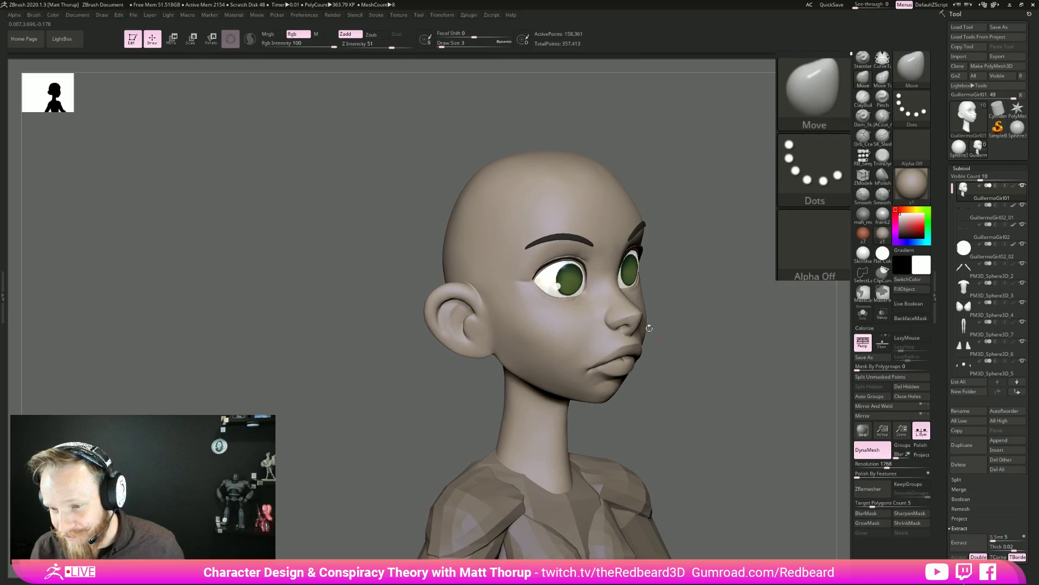
{"action": "key", "text": "shift"}
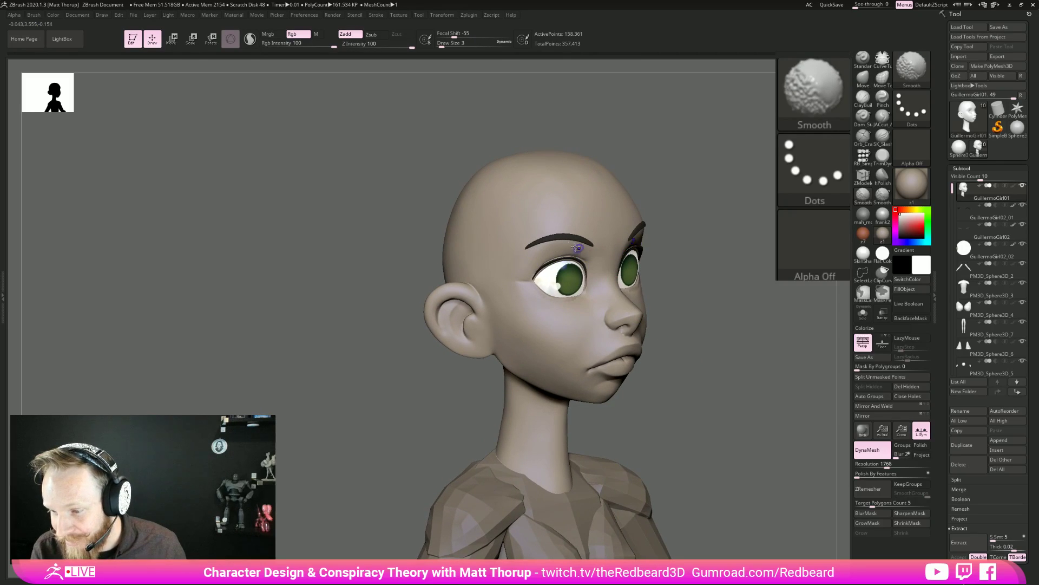
{"action": "mouse_move", "coordinate": [735, 362]}
{"action": "left_mouse_down", "text": "alt"}
{"action": "mouse_move", "coordinate": [710, 392]}
{"action": "mouse_move", "coordinate": [731, 385]}
{"action": "mouse_move", "coordinate": [737, 426]}
{"action": "mouse_move", "coordinate": [728, 425]}
{"action": "left_mouse_up", "text": "alt"}
{"action": "left_click_drag", "start_coordinate": [731, 314], "coordinate": [639, 359]}
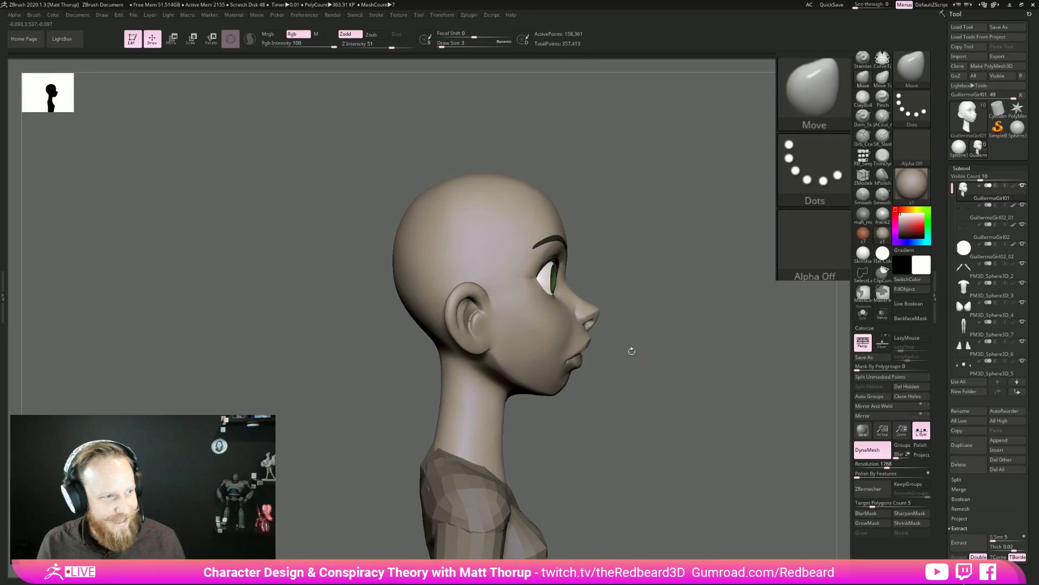
{"action": "key", "text": "ctrl"}
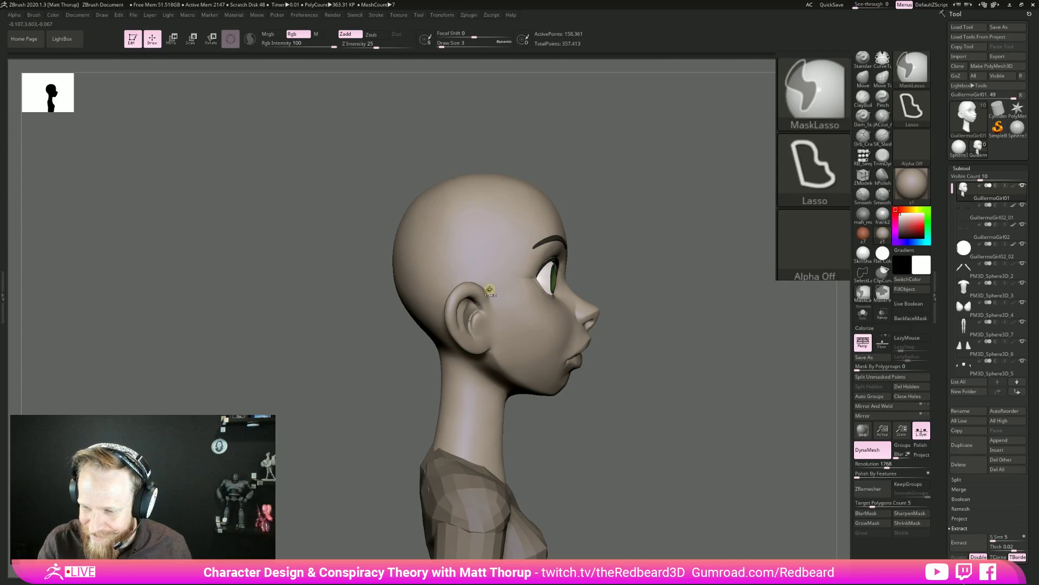
Append a sphere as a new subtool, select it and turn on transparency with the sphere framed in view.
{"action": "mouse_move", "coordinate": [676, 424]}
{"action": "left_mouse_down"}
{"action": "mouse_move", "coordinate": [764, 464]}
{"action": "mouse_move", "coordinate": [688, 416]}
{"action": "mouse_move", "coordinate": [724, 437]}
{"action": "mouse_move", "coordinate": [640, 420]}
{"action": "mouse_move", "coordinate": [744, 402]}
{"action": "mouse_move", "coordinate": [664, 460]}
{"action": "left_mouse_up"}
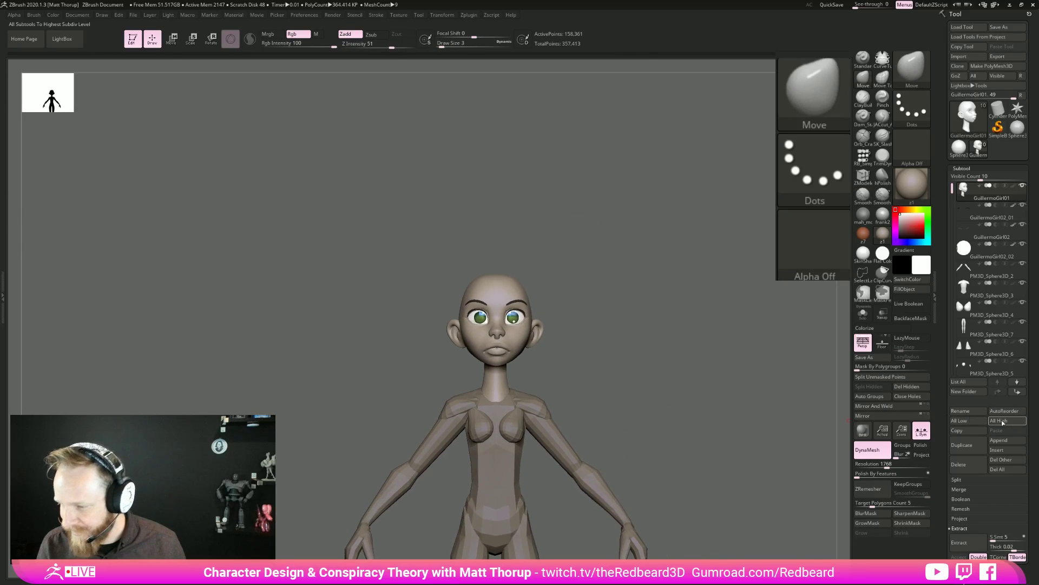
{"action": "left_click", "coordinate": [1009, 440]}
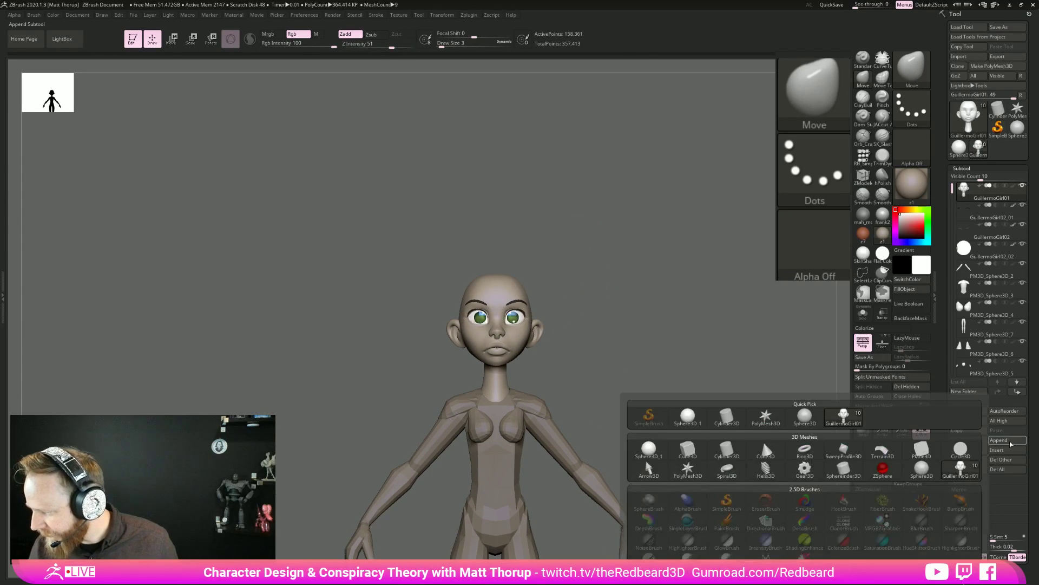
{"action": "left_click", "coordinate": [1010, 444]}
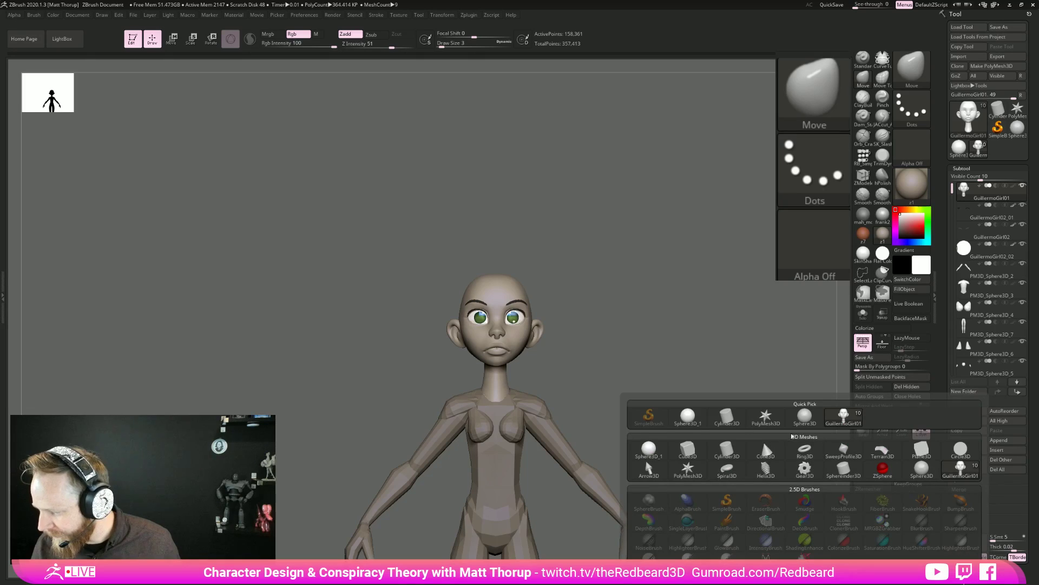
{"action": "left_click", "coordinate": [683, 419]}
{"action": "left_click_drag", "start_coordinate": [742, 423], "coordinate": [734, 410], "text": "alt"}
{"action": "left_click_drag", "start_coordinate": [952, 189], "coordinate": [956, 267]}
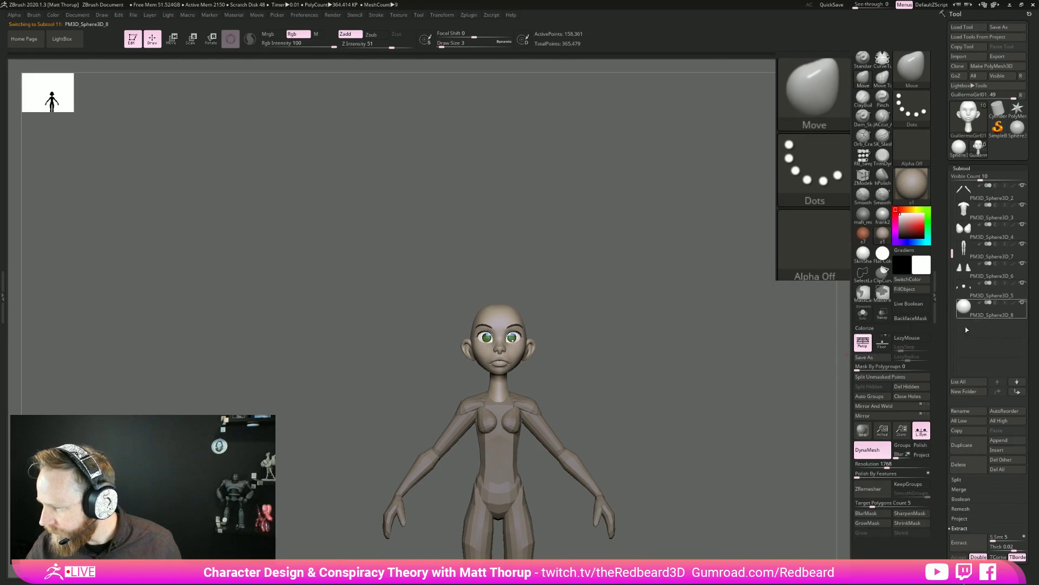
{"action": "left_click", "coordinate": [882, 313]}
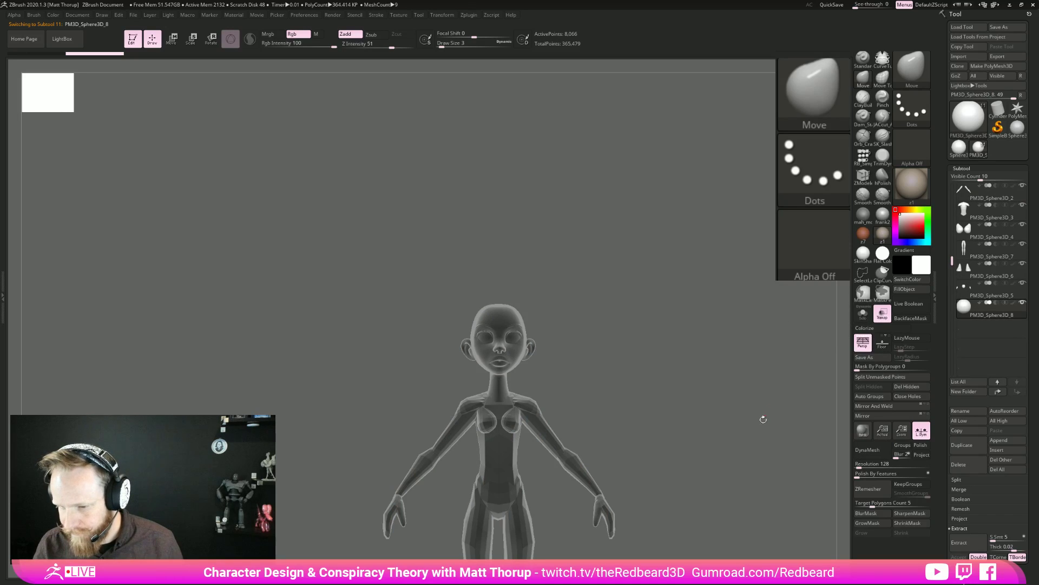
{"action": "key", "text": "f"}
{"action": "key", "text": "f"}
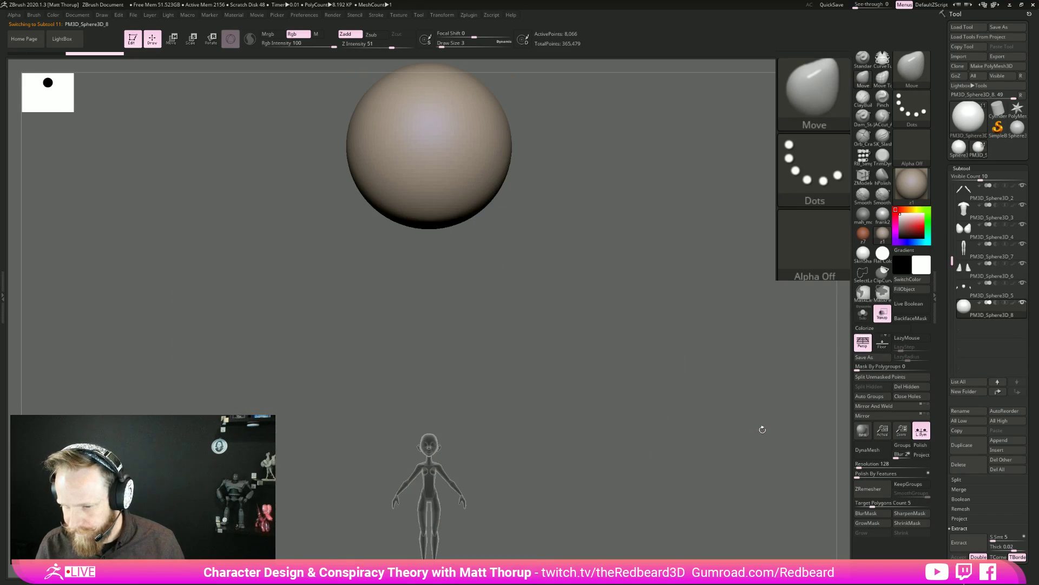
Scale the appended sphere down to about head size and move it down onto the top of the character's head.
{"action": "key", "text": "w"}
{"action": "left_click_drag", "start_coordinate": [628, 367], "coordinate": [518, 299], "text": "shift"}
{"action": "left_click_drag", "start_coordinate": [430, 148], "coordinate": [402, 139]}
{"action": "left_click_drag", "start_coordinate": [429, 98], "coordinate": [429, 334]}
{"action": "left_click_drag", "start_coordinate": [433, 383], "coordinate": [430, 395]}
{"action": "left_click_drag", "start_coordinate": [429, 331], "coordinate": [429, 296]}
{"action": "left_click_drag", "start_coordinate": [433, 347], "coordinate": [429, 349]}
{"action": "left_click_drag", "start_coordinate": [429, 298], "coordinate": [429, 301]}
{"action": "left_click_drag", "start_coordinate": [487, 282], "coordinate": [591, 400]}
{"action": "mouse_move", "coordinate": [429, 349]}
{"action": "left_mouse_down"}
{"action": "mouse_move", "coordinate": [443, 357]}
{"action": "mouse_move", "coordinate": [516, 344]}
{"action": "mouse_move", "coordinate": [585, 348]}
{"action": "left_mouse_up"}
Align the sphere with the skull in profile, stretch and tilt it to cover the cranium, and check the fit without transparency.
{"action": "key", "text": "q"}
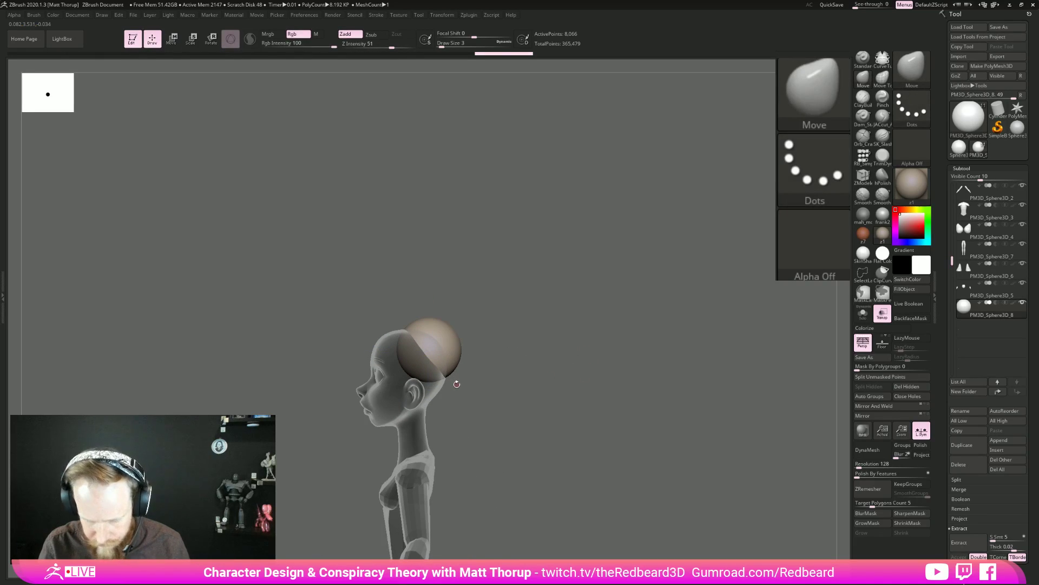
{"action": "key", "text": "w"}
{"action": "left_click_drag", "start_coordinate": [463, 379], "coordinate": [444, 391]}
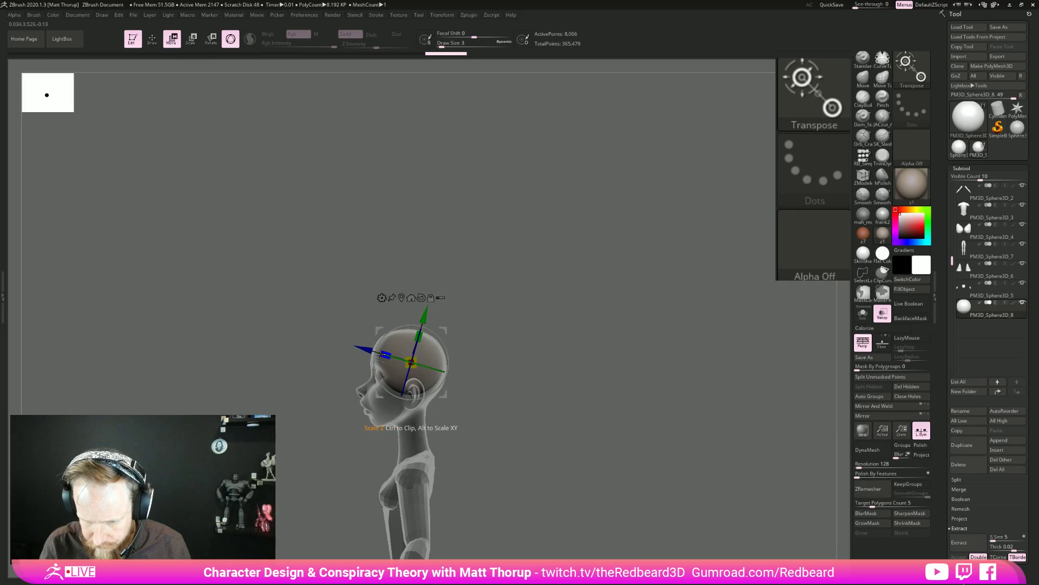
{"action": "left_click_drag", "start_coordinate": [381, 354], "coordinate": [379, 354]}
{"action": "mouse_move", "coordinate": [501, 329]}
{"action": "left_mouse_down"}
{"action": "mouse_move", "coordinate": [548, 332]}
{"action": "mouse_move", "coordinate": [578, 355]}
{"action": "mouse_move", "coordinate": [503, 349]}
{"action": "left_mouse_up"}
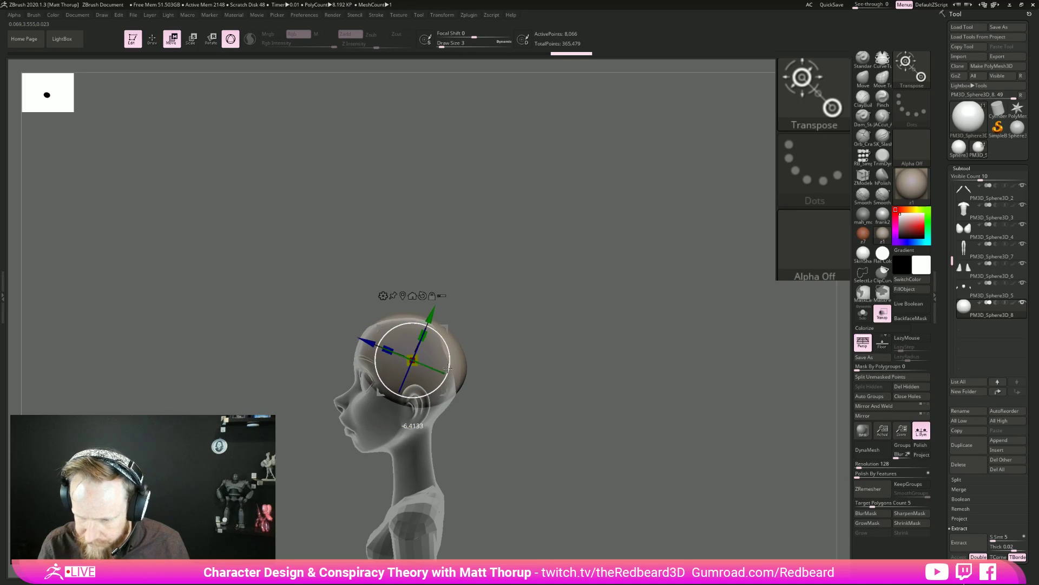
{"action": "left_click_drag", "start_coordinate": [538, 356], "coordinate": [586, 355], "text": "shift"}
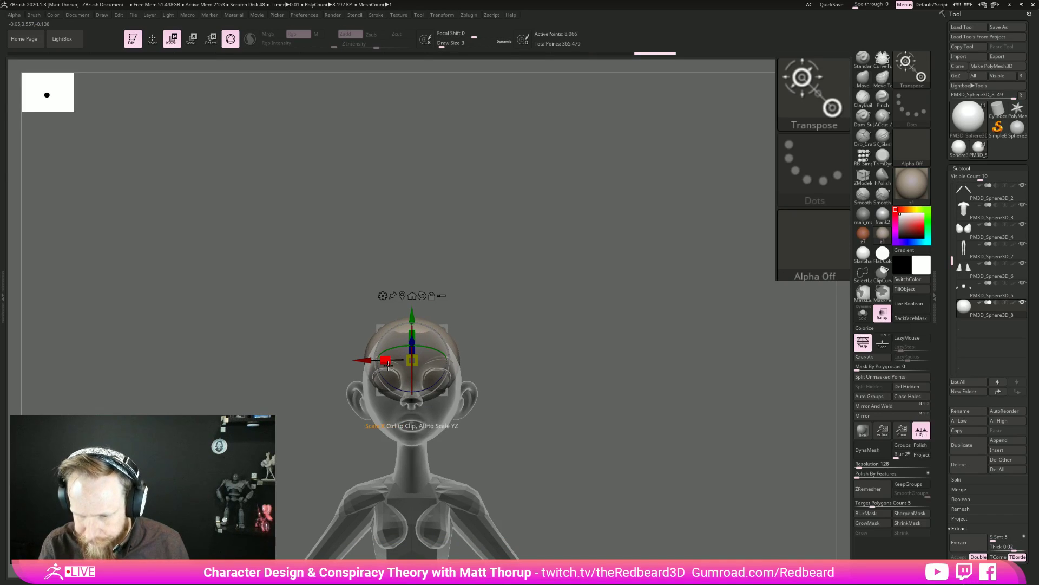
{"action": "key", "text": "q"}
{"action": "left_click", "coordinate": [882, 313]}
{"action": "left_click_drag", "start_coordinate": [679, 392], "coordinate": [728, 460], "text": "shift"}
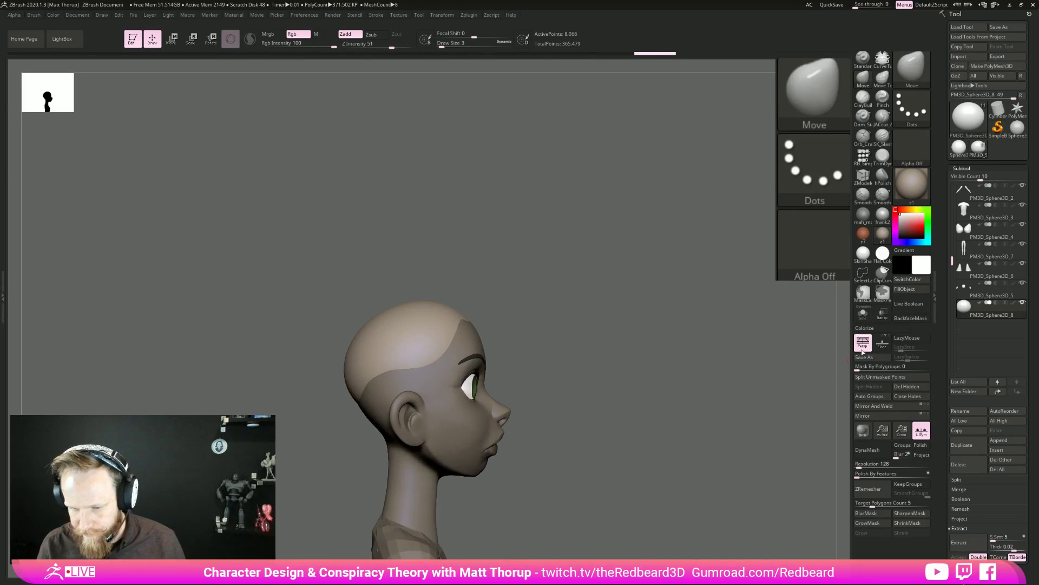
{"action": "left_click", "coordinate": [882, 313]}
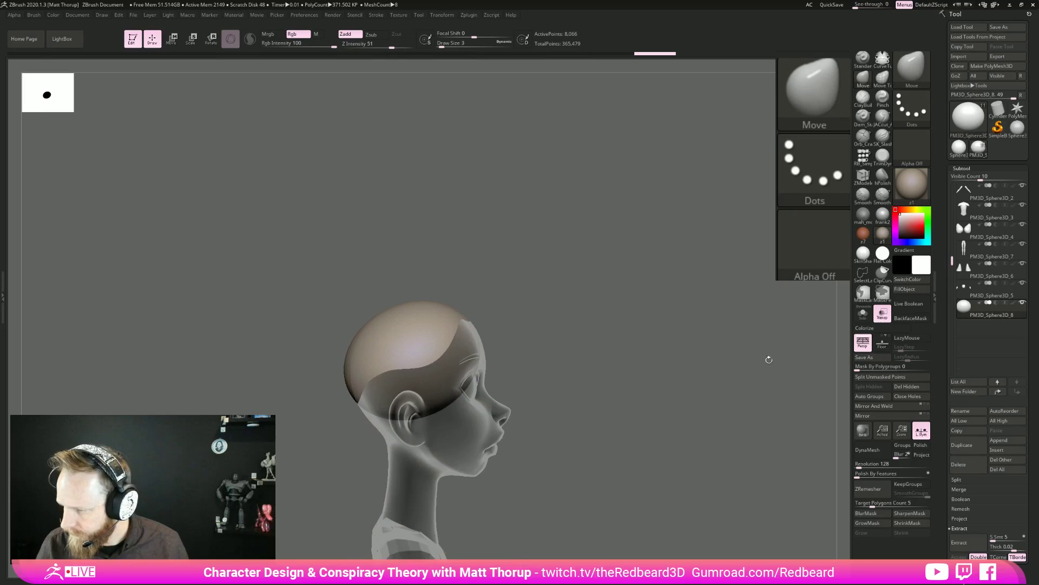
Pull the sphere's lower side down behind the ear toward the nape using a large Move brush.
{"action": "left_click", "coordinate": [399, 392], "text": "ctrl"}
{"action": "key", "text": "s"}
{"action": "mouse_move", "coordinate": [387, 385]}
{"action": "left_mouse_down"}
{"action": "mouse_move", "coordinate": [405, 385]}
{"action": "mouse_move", "coordinate": [378, 426]}
{"action": "mouse_move", "coordinate": [409, 409]}
{"action": "mouse_move", "coordinate": [406, 391]}
{"action": "left_mouse_up"}
{"action": "key", "text": "s"}
{"action": "key", "text": "s"}
{"action": "left_click_drag", "start_coordinate": [563, 372], "coordinate": [542, 440]}
{"action": "left_click_drag", "start_coordinate": [406, 384], "coordinate": [410, 396]}
{"action": "left_click_drag", "start_coordinate": [411, 391], "coordinate": [414, 395]}
{"action": "left_click_drag", "start_coordinate": [535, 328], "coordinate": [522, 262]}
Shape the front edge of the hair mass around the temple and forehead using the Move brush at draw size 27.
{"action": "key", "text": "s"}
{"action": "left_click_drag", "start_coordinate": [449, 373], "coordinate": [443, 373]}
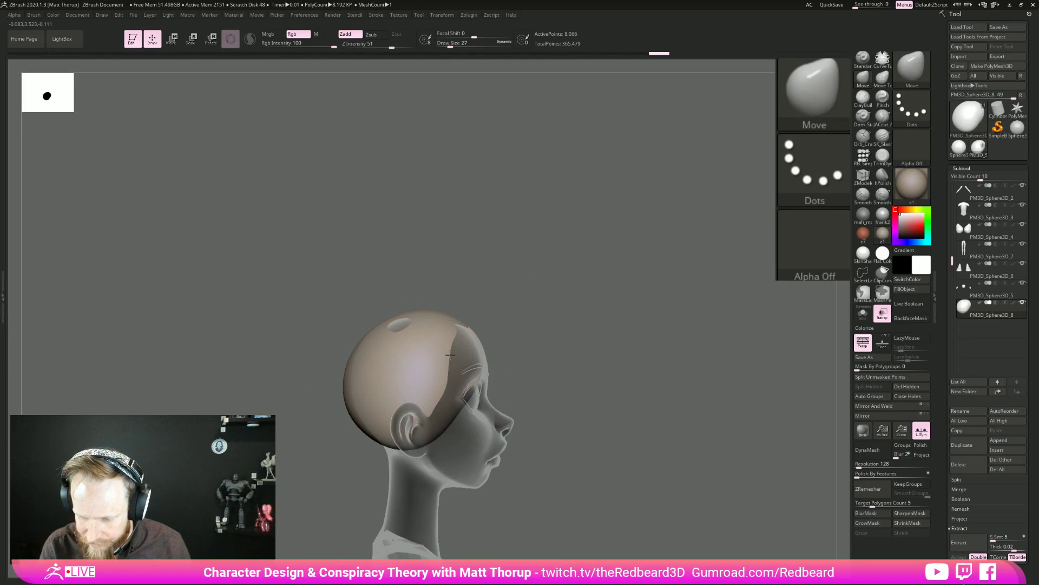
{"action": "left_click_drag", "start_coordinate": [475, 323], "coordinate": [477, 322]}
{"action": "left_click_drag", "start_coordinate": [528, 325], "coordinate": [519, 361]}
{"action": "left_click_drag", "start_coordinate": [441, 325], "coordinate": [456, 314]}
{"action": "mouse_move", "coordinate": [509, 324]}
{"action": "left_mouse_down"}
{"action": "mouse_move", "coordinate": [503, 352]}
{"action": "mouse_move", "coordinate": [474, 293]}
{"action": "left_mouse_up"}
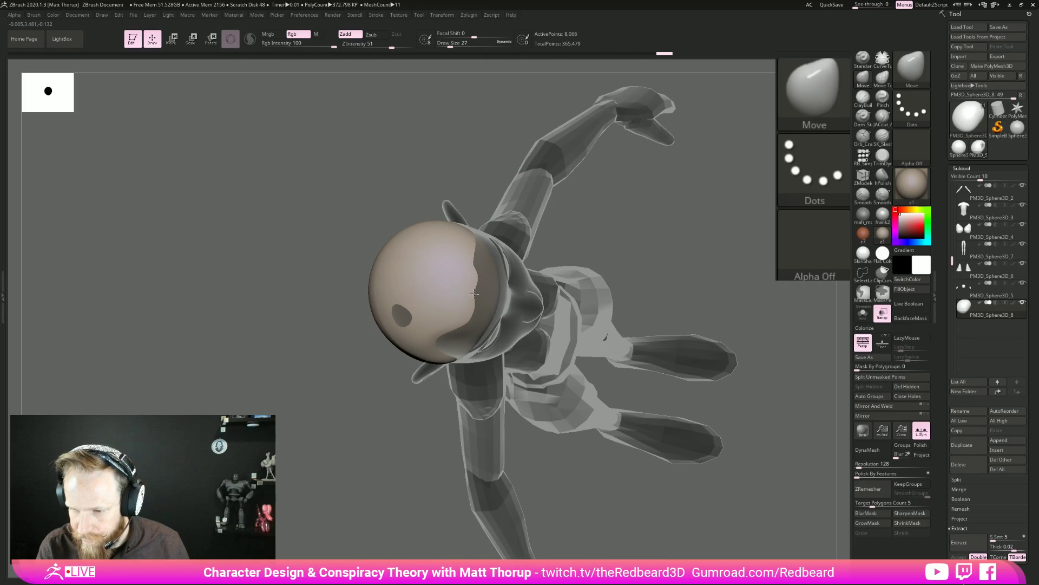
Try to mirror and weld the lopsided hair mass, flipping it between attempts while Local Symmetry is on.
{"action": "left_click", "coordinate": [905, 409]}
{"action": "left_click", "coordinate": [901, 415]}
{"action": "left_click", "coordinate": [898, 415]}
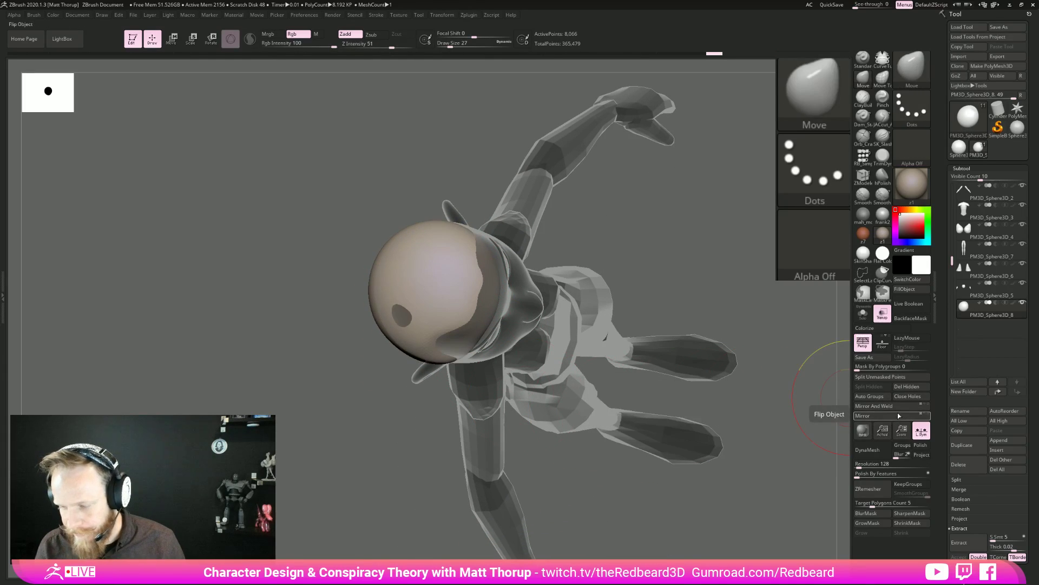
{"action": "key", "text": "ctrl+z"}
{"action": "left_click", "coordinate": [899, 407]}
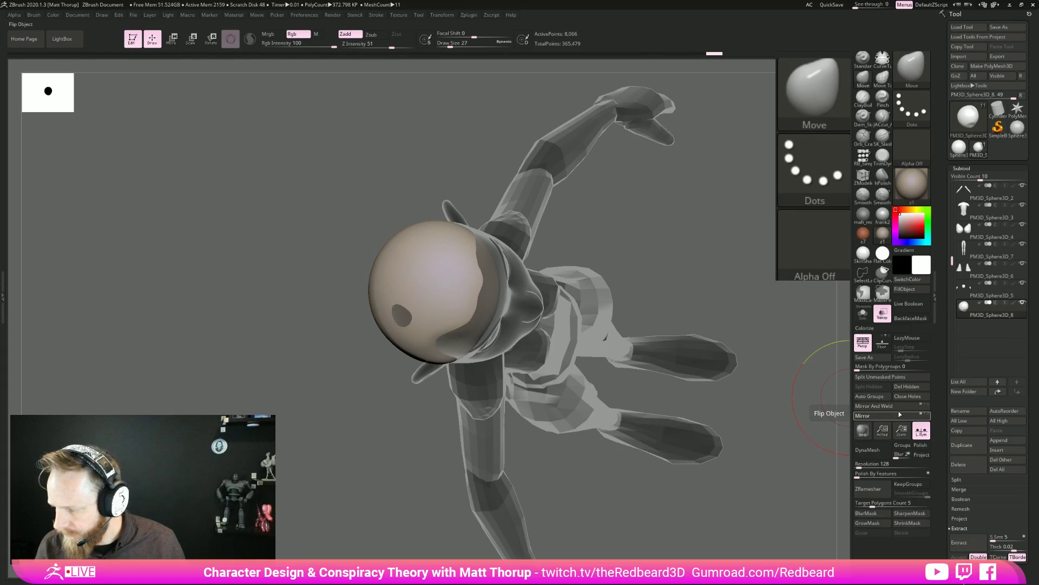
{"action": "left_click", "coordinate": [899, 415]}
{"action": "left_click", "coordinate": [893, 406]}
{"action": "left_click_drag", "start_coordinate": [775, 477], "coordinate": [708, 457]}
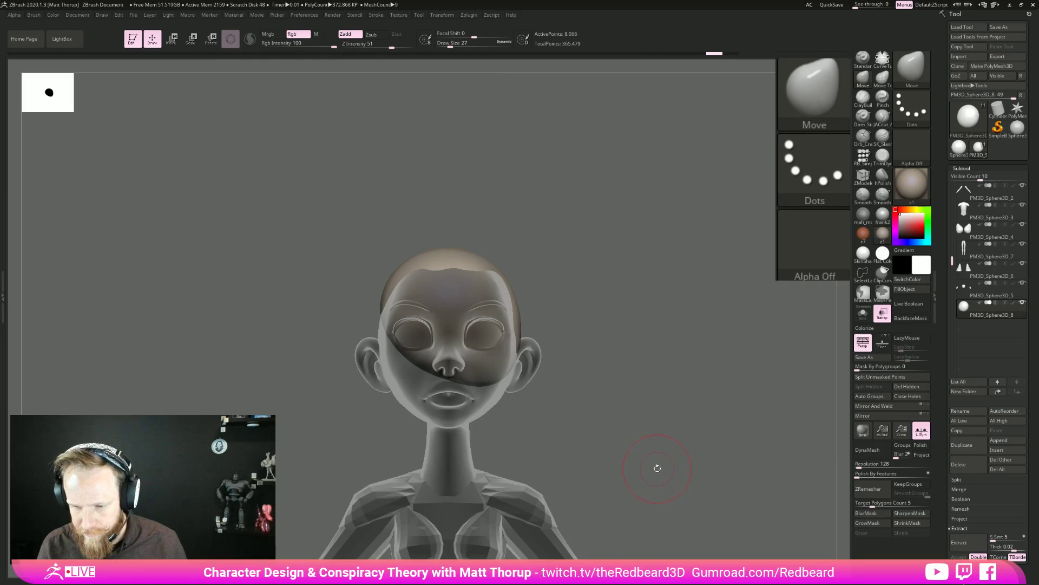
{"action": "key", "text": "w"}
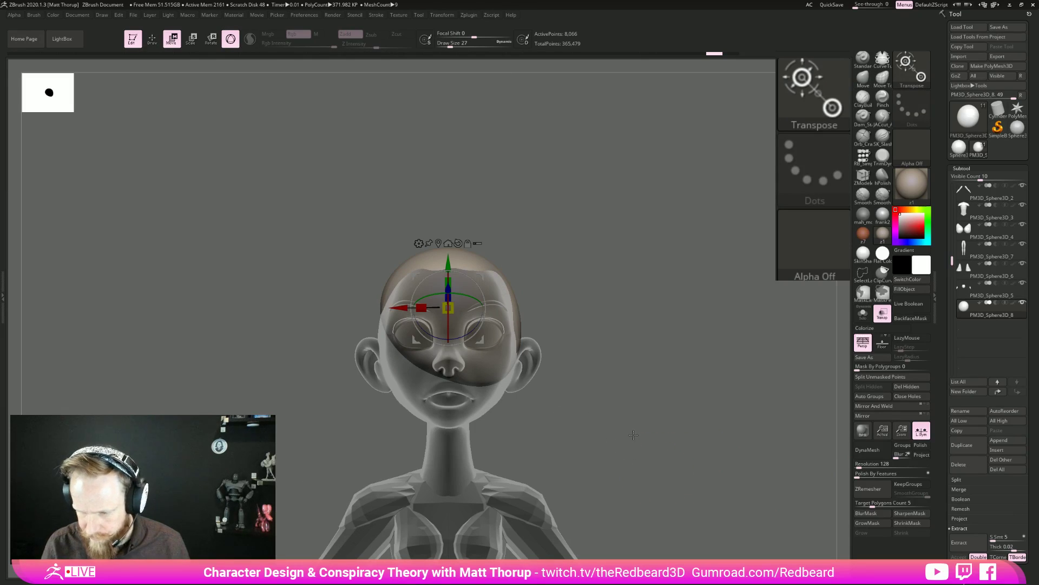
Turn off Local Symmetry, flip the hair mass, and mirror and weld it so the fuller side is on both halves.
{"action": "left_click", "coordinate": [920, 432]}
{"action": "left_click", "coordinate": [899, 407]}
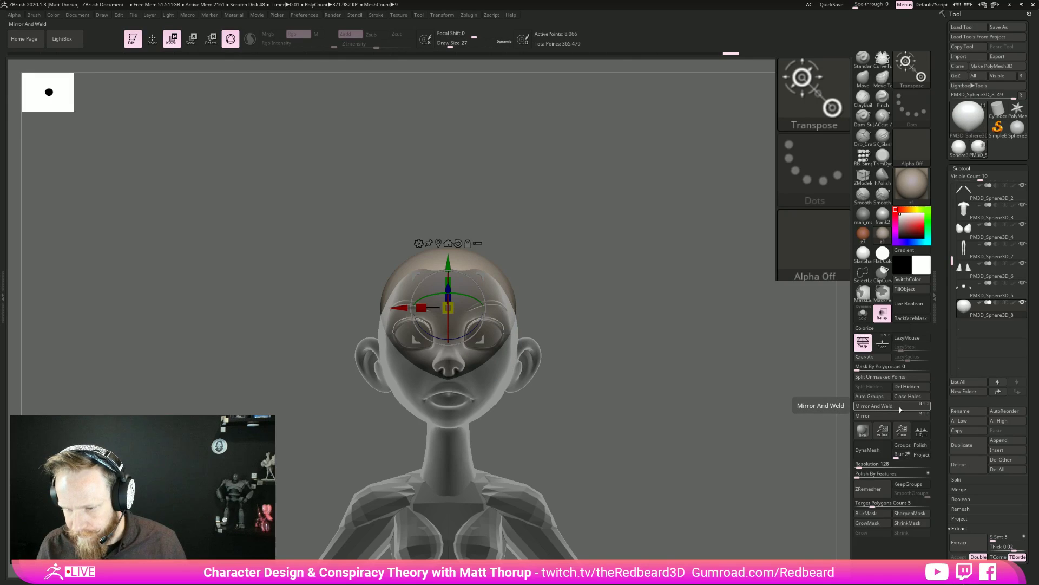
{"action": "key", "text": "ctrl+z"}
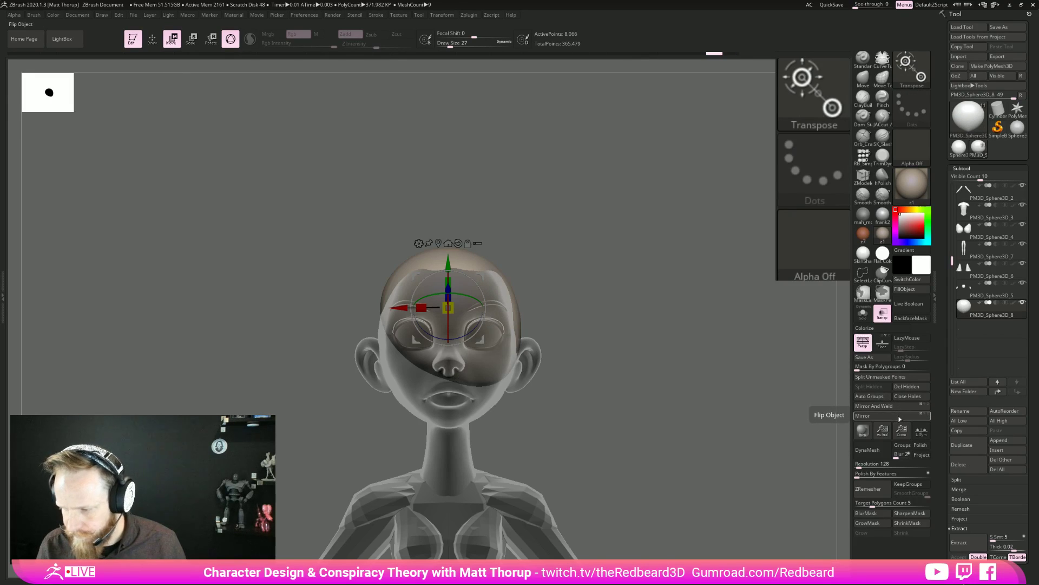
{"action": "left_click", "coordinate": [900, 418]}
{"action": "left_click", "coordinate": [901, 406]}
Reshape the back of the hair mass with the Move brush, pulling its notched lower edge down over the nape.
{"action": "mouse_move", "coordinate": [644, 438]}
{"action": "left_mouse_down", "text": "shift"}
{"action": "mouse_move", "coordinate": [713, 442]}
{"action": "mouse_move", "coordinate": [601, 410]}
{"action": "mouse_move", "coordinate": [673, 430]}
{"action": "mouse_move", "coordinate": [652, 423]}
{"action": "mouse_move", "coordinate": [666, 431]}
{"action": "mouse_move", "coordinate": [662, 410]}
{"action": "left_mouse_up", "text": "shift"}
{"action": "key", "text": "q"}
{"action": "key", "text": "ctrl+z"}
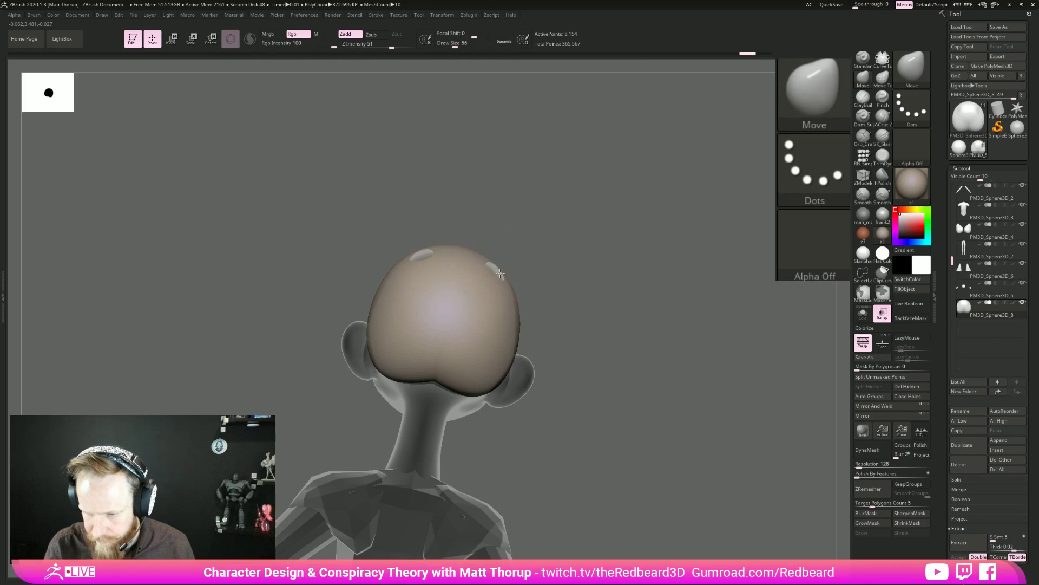
{"action": "mouse_move", "coordinate": [501, 272]}
{"action": "left_mouse_down"}
{"action": "mouse_move", "coordinate": [571, 299]}
{"action": "mouse_move", "coordinate": [418, 372]}
{"action": "left_mouse_up"}
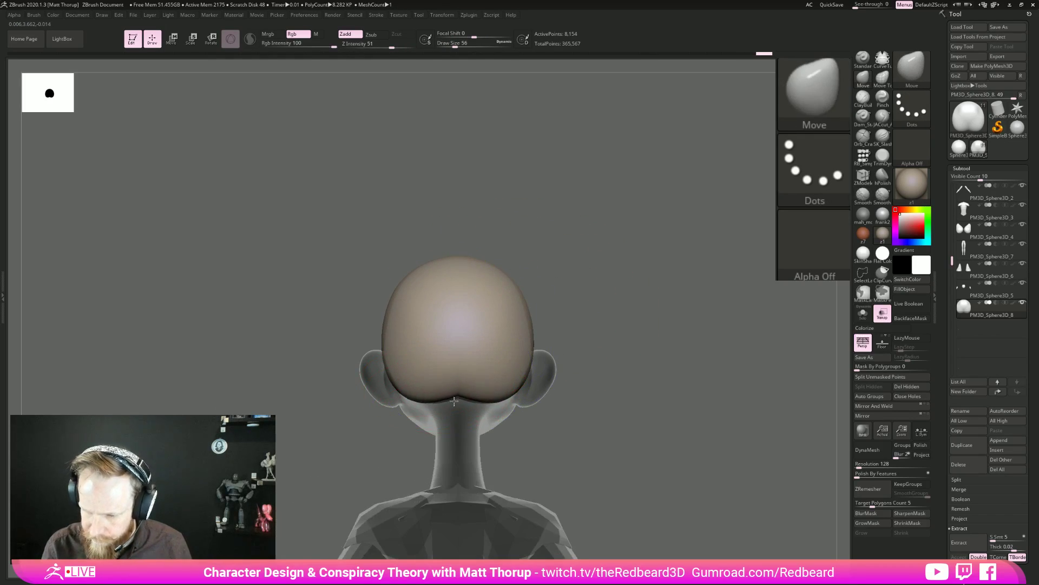
{"action": "left_click_drag", "start_coordinate": [454, 408], "coordinate": [455, 415]}
{"action": "left_click_drag", "start_coordinate": [596, 428], "coordinate": [535, 422]}
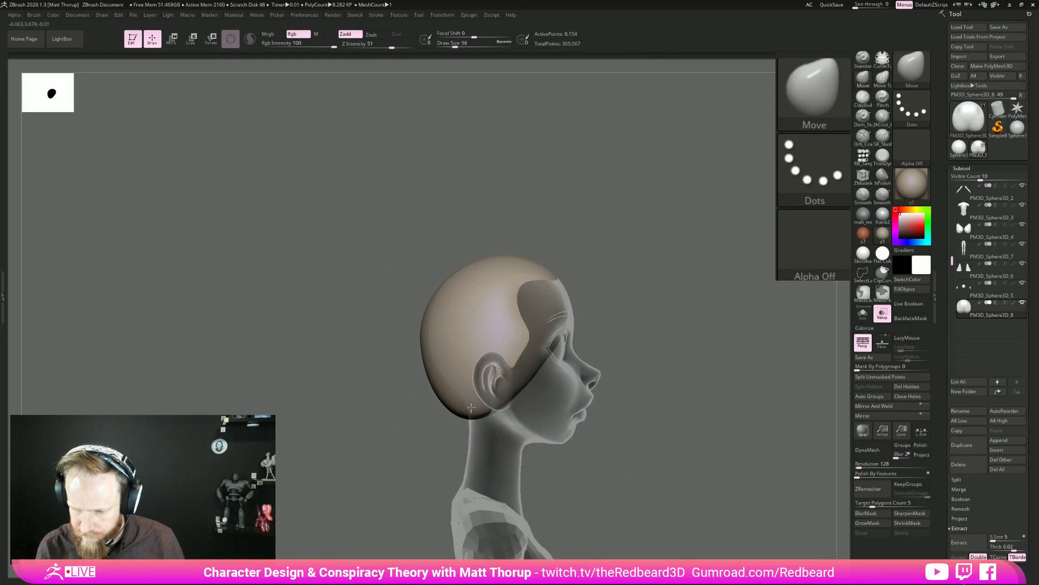
Pull the lower back of the hair mass outward with the Move brush at draw size 77, and turn off transparency.
{"action": "key", "text": "bracketright"}
{"action": "key", "text": "bracketright"}
{"action": "left_click_drag", "start_coordinate": [447, 403], "coordinate": [422, 416]}
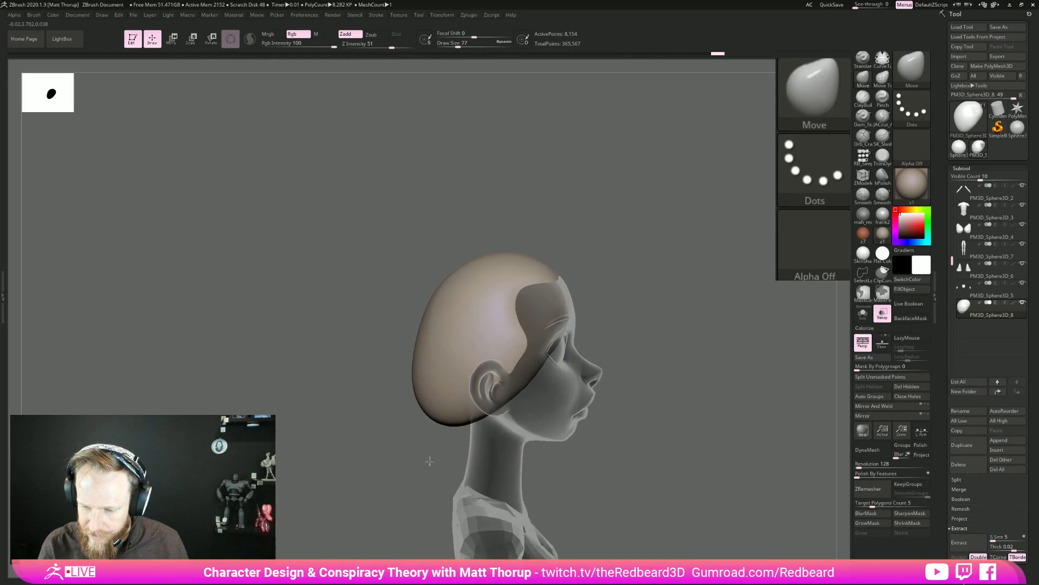
{"action": "mouse_move", "coordinate": [694, 414]}
{"action": "left_mouse_down", "text": "shift"}
{"action": "mouse_move", "coordinate": [675, 434]}
{"action": "mouse_move", "coordinate": [682, 451]}
{"action": "mouse_move", "coordinate": [673, 454]}
{"action": "mouse_move", "coordinate": [682, 439]}
{"action": "mouse_move", "coordinate": [624, 448]}
{"action": "mouse_move", "coordinate": [659, 454]}
{"action": "mouse_move", "coordinate": [645, 445]}
{"action": "left_mouse_up", "text": "shift"}
{"action": "left_click", "coordinate": [882, 313]}
{"action": "key", "text": "shift+f"}
{"action": "key", "text": "shift+f"}
Build up volume on the temple and crown of the hair mass with the ClayBuildup brush at draw size 33.
{"action": "left_click", "coordinate": [863, 98]}
{"action": "mouse_move", "coordinate": [563, 289]}
{"action": "left_mouse_down"}
{"action": "mouse_move", "coordinate": [477, 358]}
{"action": "mouse_move", "coordinate": [452, 369]}
{"action": "mouse_move", "coordinate": [441, 359]}
{"action": "mouse_move", "coordinate": [453, 355]}
{"action": "mouse_move", "coordinate": [469, 397]}
{"action": "left_mouse_up"}
{"action": "key", "text": "s"}
{"action": "key", "text": "s"}
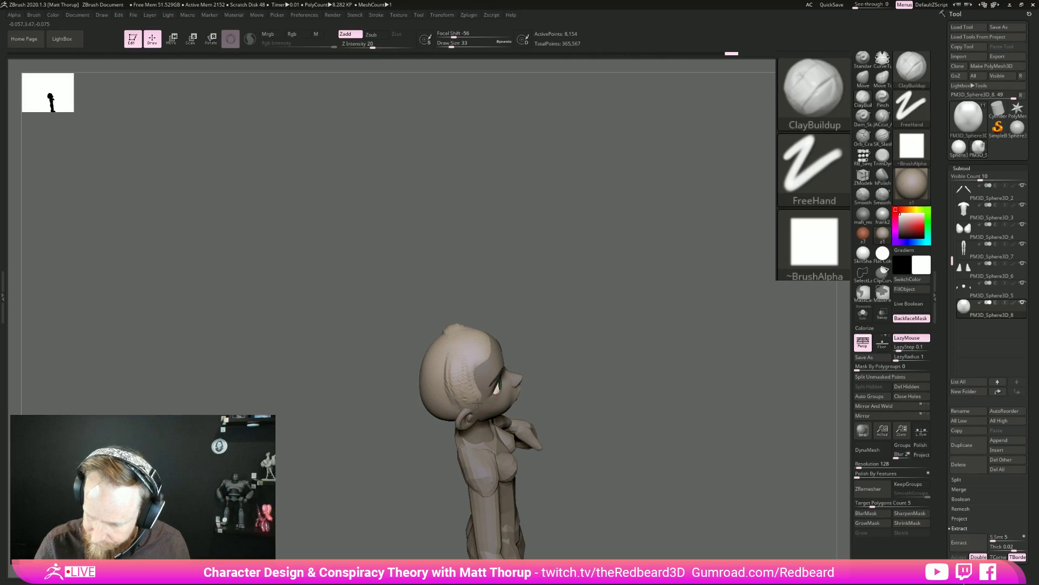
{"action": "key", "text": "ctrl+z"}
{"action": "left_click_drag", "start_coordinate": [479, 360], "coordinate": [486, 373]}
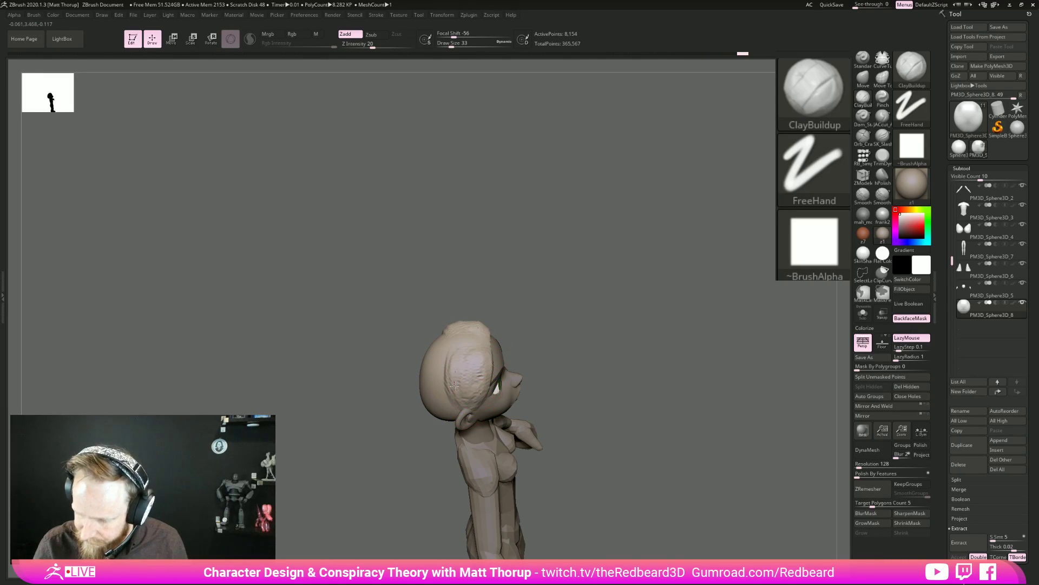
Try to remesh the hair mass with ZRemesher and DynaMesh, raise the DynaMesh resolution to 688, and undo the remeshing.
{"action": "left_click", "coordinate": [869, 489]}
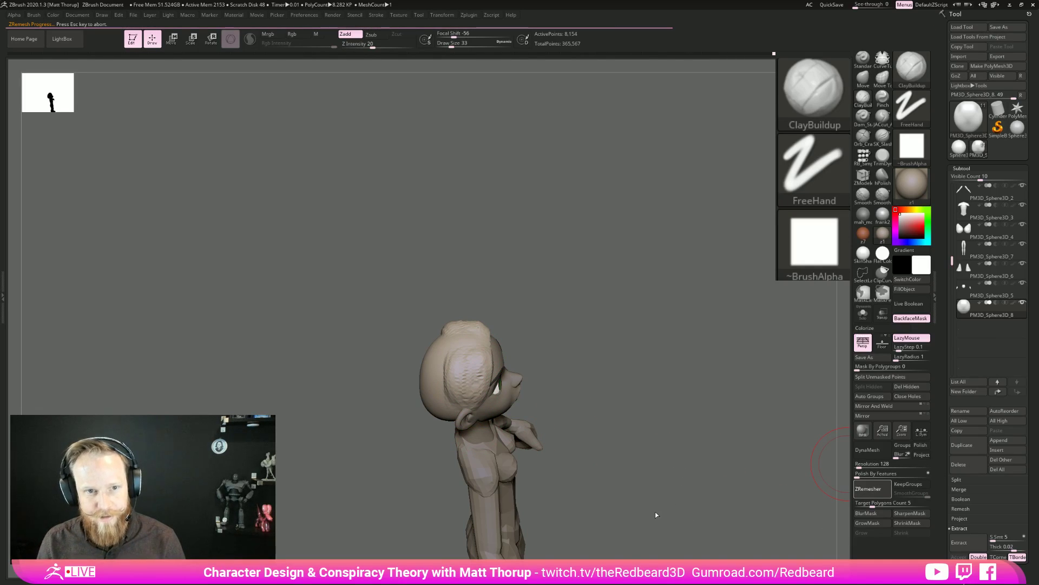
{"action": "left_click_drag", "start_coordinate": [666, 499], "coordinate": [704, 498]}
{"action": "left_click", "coordinate": [877, 456]}
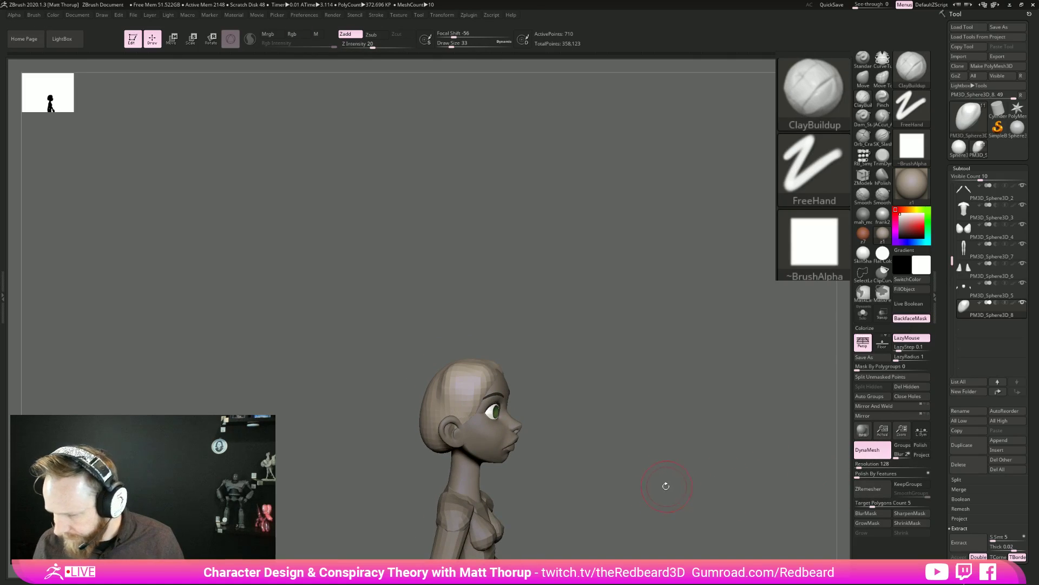
{"action": "left_click", "coordinate": [862, 467]}
{"action": "type", "text": "688"}
{"action": "key", "text": "Return"}
{"action": "left_click_drag", "start_coordinate": [672, 440], "coordinate": [565, 442]}
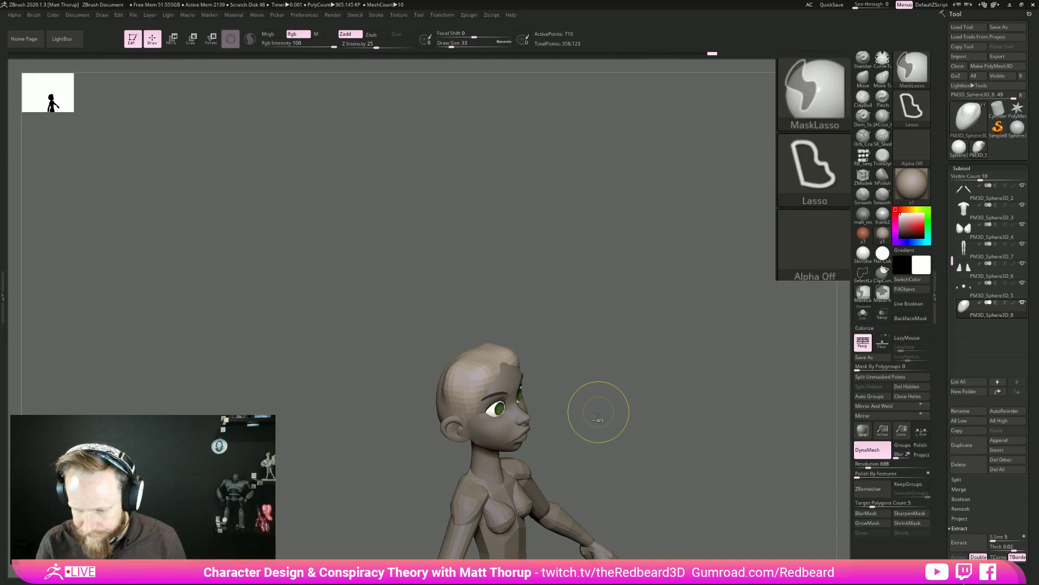
{"action": "key", "text": "ctrl+z"}
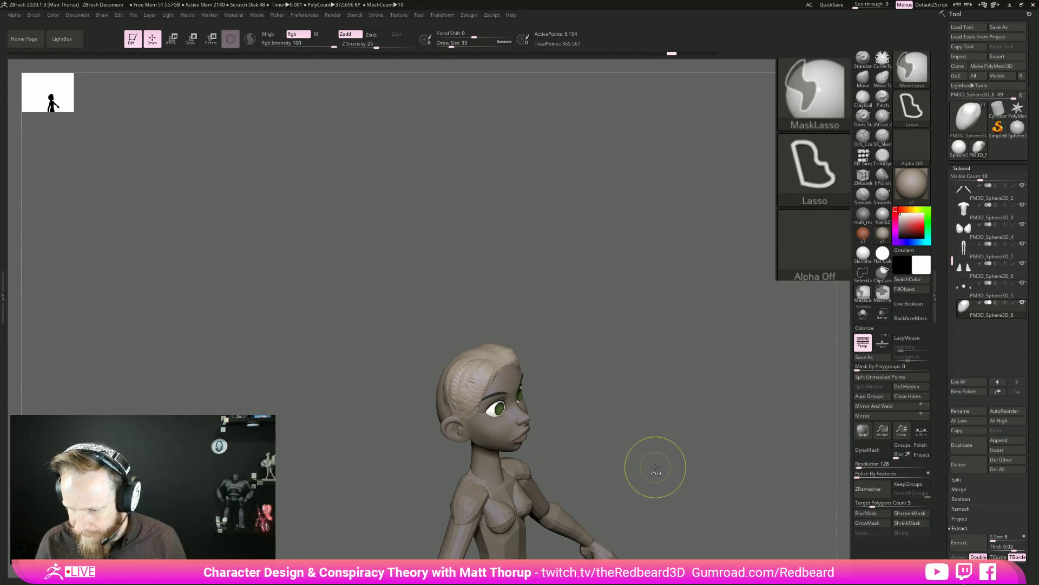
Try to rebuild the hair mass with DynaMesh at resolution 688, and undo it.
{"action": "left_click", "coordinate": [860, 464]}
{"action": "type", "text": "688"}
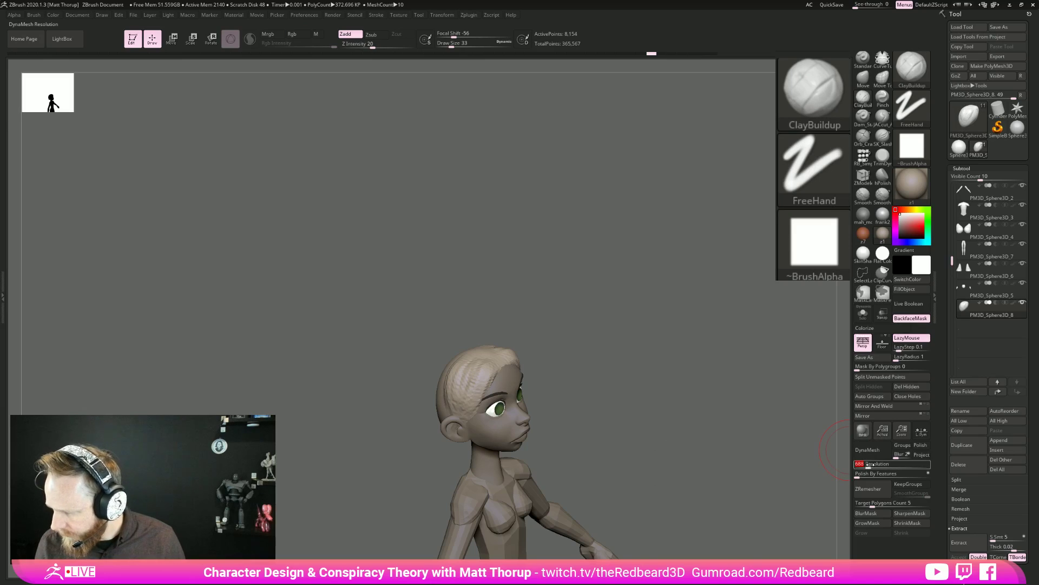
{"action": "left_click", "coordinate": [870, 450]}
{"action": "left_click_drag", "start_coordinate": [693, 481], "coordinate": [640, 465]}
{"action": "key", "text": "ctrl+z"}
{"action": "left_click_drag", "start_coordinate": [597, 435], "coordinate": [741, 460]}
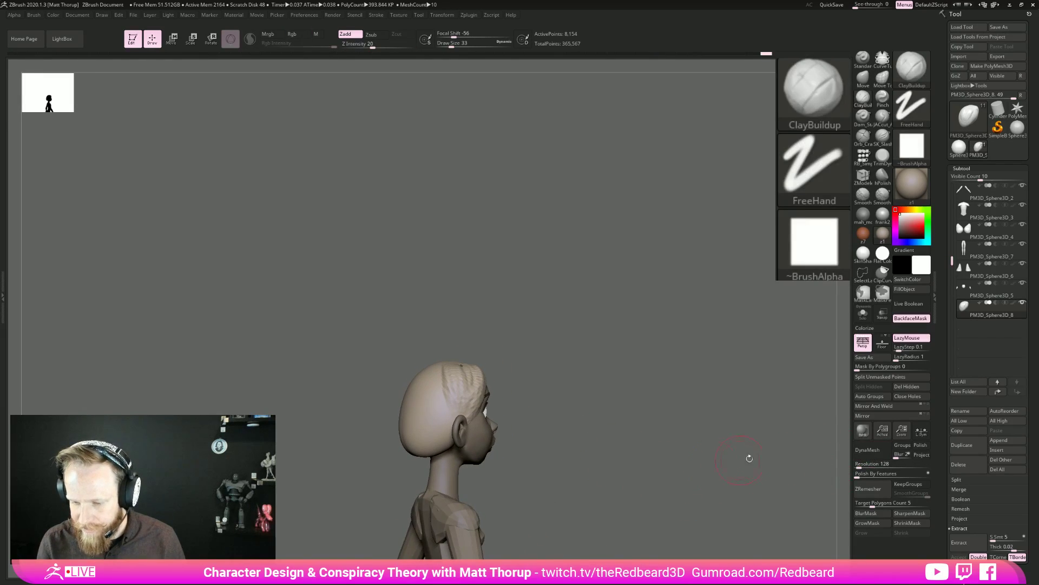
Rebuild the hair mass with DynaMesh at resolution 456.
{"action": "left_click", "coordinate": [883, 463]}
{"action": "type", "text": "456"}
{"action": "left_click", "coordinate": [871, 450]}
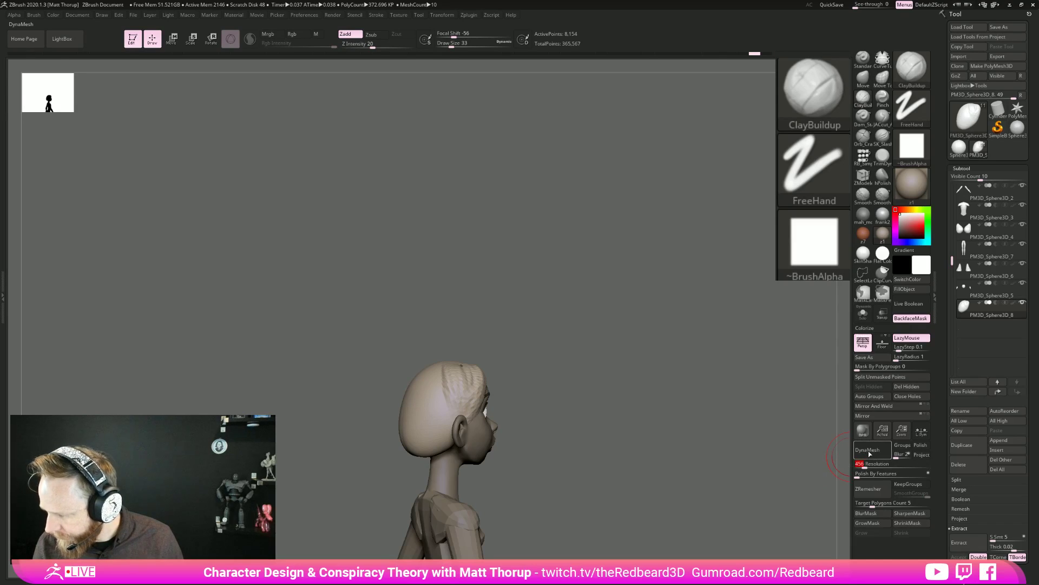
Build up clumpy hair volumes over the sides, crown and back of the hair mass with the ClayBuildup brush.
{"action": "left_click_drag", "start_coordinate": [634, 464], "coordinate": [598, 490], "text": "shift"}
{"action": "mouse_move", "coordinate": [498, 396]}
{"action": "left_mouse_down"}
{"action": "mouse_move", "coordinate": [440, 436]}
{"action": "mouse_move", "coordinate": [416, 415]}
{"action": "mouse_move", "coordinate": [455, 399]}
{"action": "left_mouse_up"}
{"action": "left_click_drag", "start_coordinate": [486, 345], "coordinate": [542, 351]}
{"action": "mouse_move", "coordinate": [423, 376]}
{"action": "left_mouse_down"}
{"action": "mouse_move", "coordinate": [379, 412]}
{"action": "mouse_move", "coordinate": [374, 379]}
{"action": "mouse_move", "coordinate": [435, 390]}
{"action": "mouse_move", "coordinate": [425, 416]}
{"action": "mouse_move", "coordinate": [370, 392]}
{"action": "mouse_move", "coordinate": [446, 472]}
{"action": "left_mouse_up"}
{"action": "left_click_drag", "start_coordinate": [520, 454], "coordinate": [610, 399]}
{"action": "left_click_drag", "start_coordinate": [435, 461], "coordinate": [460, 414]}
{"action": "left_click_drag", "start_coordinate": [400, 494], "coordinate": [308, 488]}
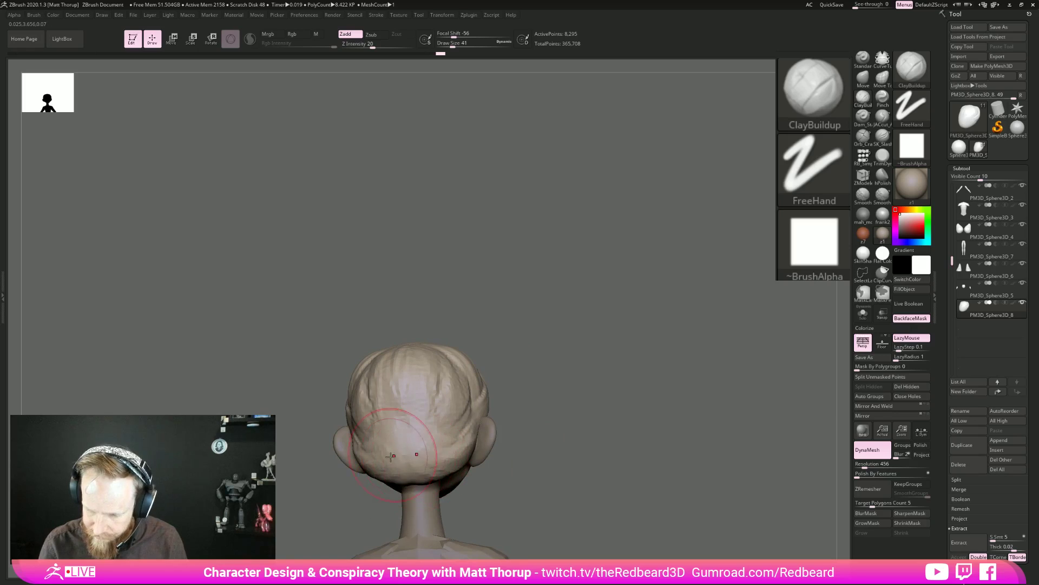
Reshape the lower back edge of the hair mass around the nape with the Move brush.
{"action": "key", "text": "b"}
{"action": "key", "text": "m"}
{"action": "key", "text": "v"}
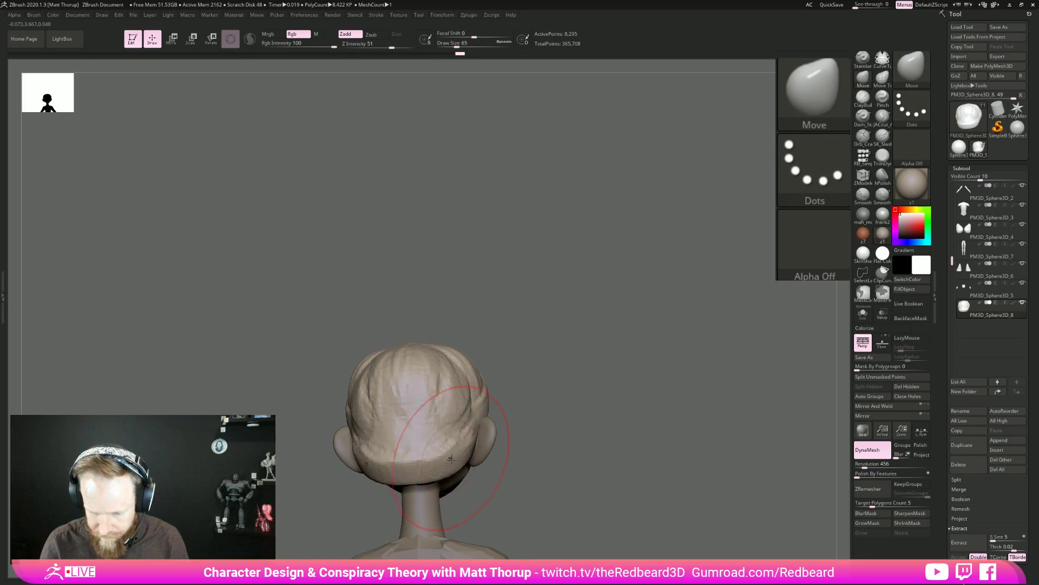
{"action": "mouse_move", "coordinate": [433, 449]}
{"action": "left_mouse_down"}
{"action": "mouse_move", "coordinate": [438, 474]}
{"action": "mouse_move", "coordinate": [460, 471]}
{"action": "left_mouse_up"}
{"action": "right_click_drag", "start_coordinate": [379, 466], "coordinate": [499, 451]}
{"action": "key", "text": "s"}
{"action": "left_click_drag", "start_coordinate": [521, 436], "coordinate": [529, 406]}
Adjust the front and side contour of the hair mass with the Move brush at draw size 62.
{"action": "right_click_drag", "start_coordinate": [691, 391], "coordinate": [609, 386]}
{"action": "right_click_drag", "start_coordinate": [692, 341], "coordinate": [752, 349]}
{"action": "key", "text": "bracketright"}
{"action": "mouse_move", "coordinate": [548, 378]}
{"action": "left_mouse_down"}
{"action": "mouse_move", "coordinate": [560, 389]}
{"action": "mouse_move", "coordinate": [548, 398]}
{"action": "mouse_move", "coordinate": [559, 389]}
{"action": "left_mouse_up"}
{"action": "key", "text": "bracketright"}
{"action": "key", "text": "bracketright"}
{"action": "right_click_drag", "start_coordinate": [627, 356], "coordinate": [620, 397]}
{"action": "left_click_drag", "start_coordinate": [620, 398], "coordinate": [521, 515]}
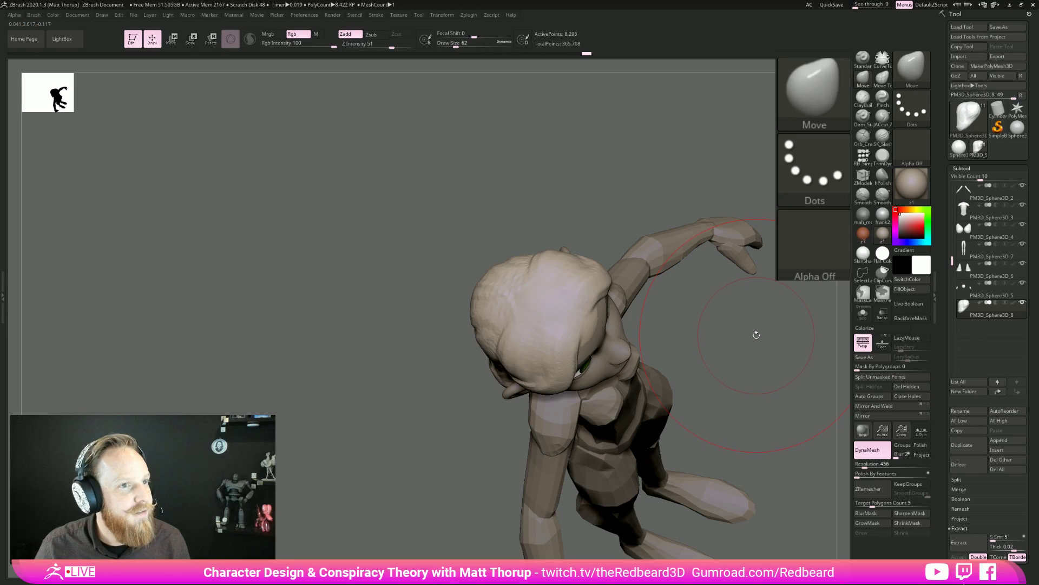
Nudge the front side section of the hair mass into shape with the Move brush at draw size 46.
{"action": "mouse_move", "coordinate": [747, 324]}
{"action": "left_mouse_down"}
{"action": "mouse_move", "coordinate": [750, 307]}
{"action": "mouse_move", "coordinate": [747, 329]}
{"action": "mouse_move", "coordinate": [715, 343]}
{"action": "mouse_move", "coordinate": [615, 332]}
{"action": "mouse_move", "coordinate": [639, 335]}
{"action": "left_mouse_up"}
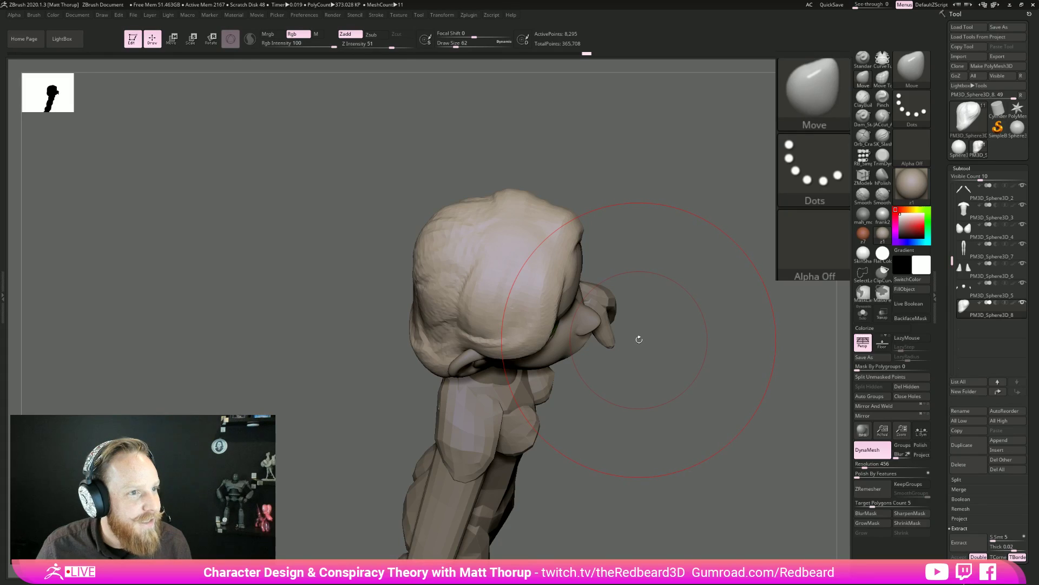
{"action": "mouse_move", "coordinate": [638, 339]}
{"action": "left_mouse_down"}
{"action": "mouse_move", "coordinate": [676, 288]}
{"action": "mouse_move", "coordinate": [535, 385]}
{"action": "mouse_move", "coordinate": [584, 398]}
{"action": "left_mouse_up"}
{"action": "key", "text": "s"}
{"action": "key", "text": "s"}
{"action": "left_click_drag", "start_coordinate": [522, 374], "coordinate": [539, 372]}
{"action": "left_click_drag", "start_coordinate": [662, 376], "coordinate": [829, 250]}
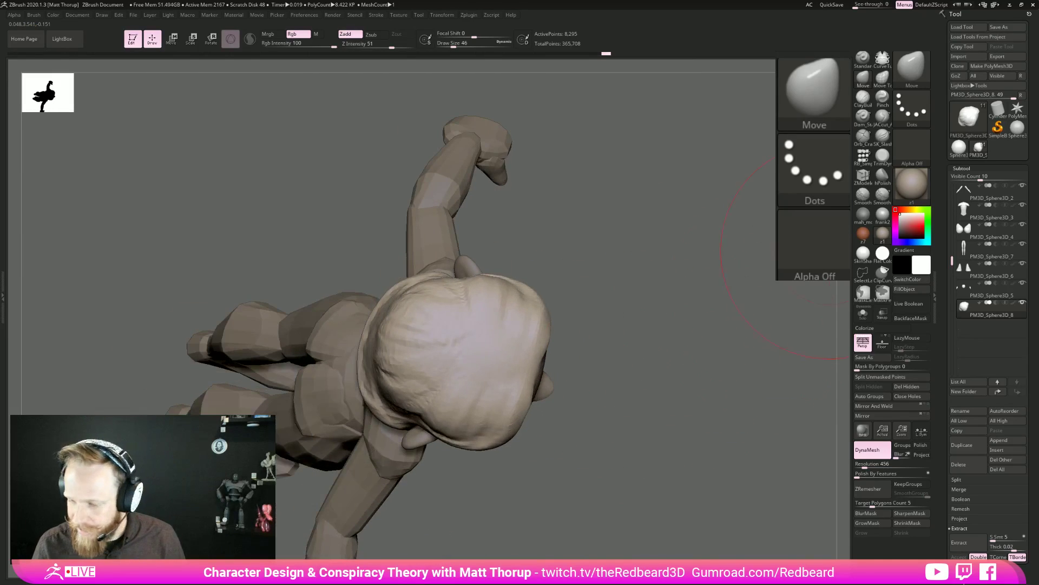
Cut a centre parting along the top of the hair mass with the JACcut_A brush at draw size 29.
{"action": "left_click", "coordinate": [885, 117]}
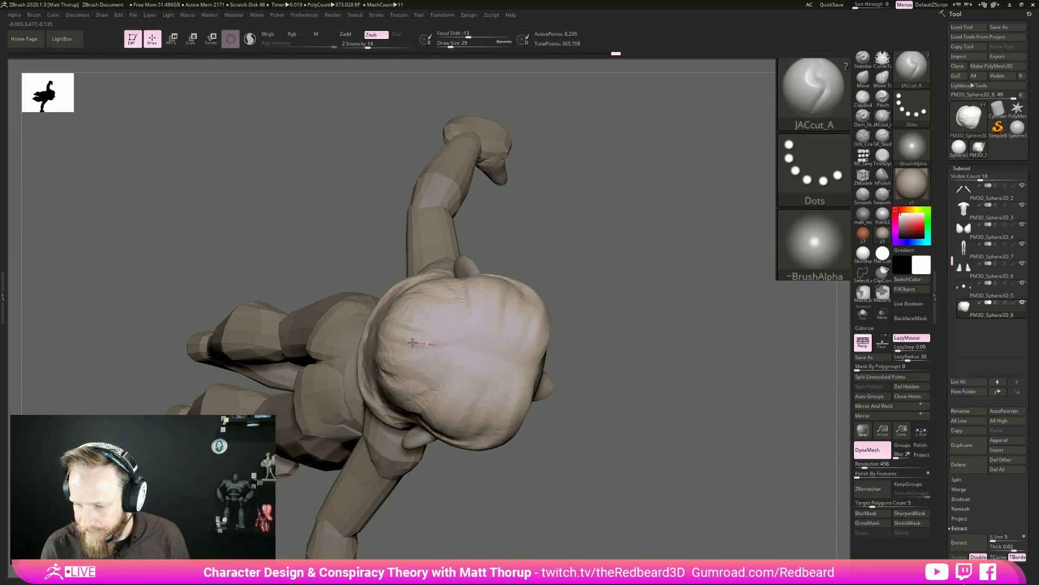
{"action": "left_click_drag", "start_coordinate": [525, 369], "coordinate": [522, 370], "text": "ctrl"}
{"action": "mouse_move", "coordinate": [628, 368]}
{"action": "left_mouse_down"}
{"action": "mouse_move", "coordinate": [636, 310]}
{"action": "mouse_move", "coordinate": [652, 304]}
{"action": "mouse_move", "coordinate": [642, 319]}
{"action": "left_mouse_up"}
Reshape the top profile of the hair mass above the forehead with the Move brush.
{"action": "key", "text": "b"}
{"action": "key", "text": "m"}
{"action": "key", "text": "v"}
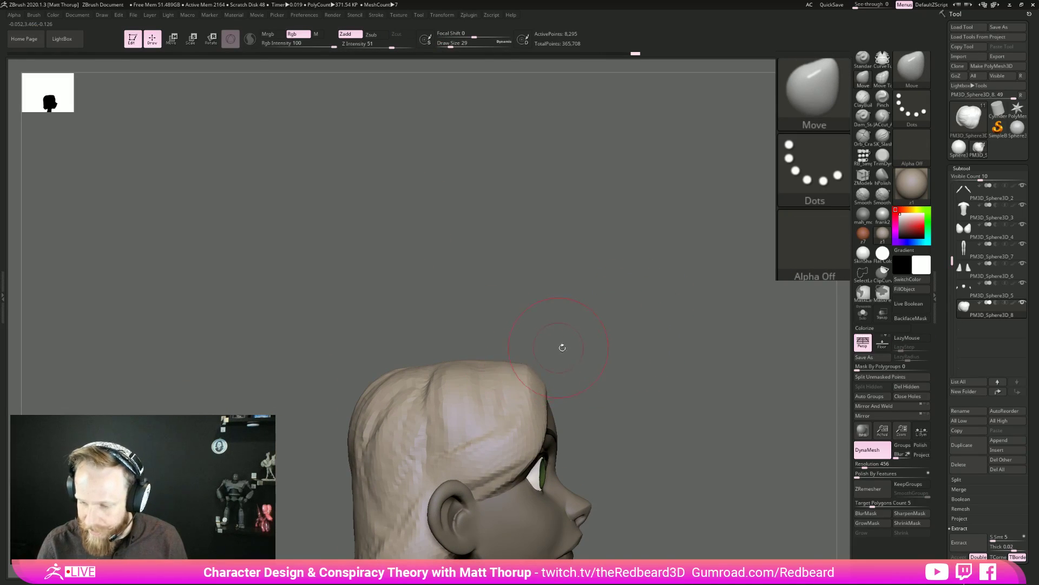
{"action": "left_click_drag", "start_coordinate": [560, 347], "coordinate": [563, 378]}
{"action": "key", "text": "bracketright"}
{"action": "mouse_move", "coordinate": [497, 359]}
{"action": "left_mouse_down"}
{"action": "mouse_move", "coordinate": [498, 346]}
{"action": "mouse_move", "coordinate": [463, 339]}
{"action": "left_mouse_up"}
{"action": "key", "text": "bracketright"}
{"action": "key", "text": "bracketright"}
Adjust the back outline of the hair mass with large Move brush strokes, starting at draw size 59.
{"action": "left_click_drag", "start_coordinate": [582, 312], "coordinate": [566, 428]}
{"action": "left_click_drag", "start_coordinate": [386, 394], "coordinate": [379, 403]}
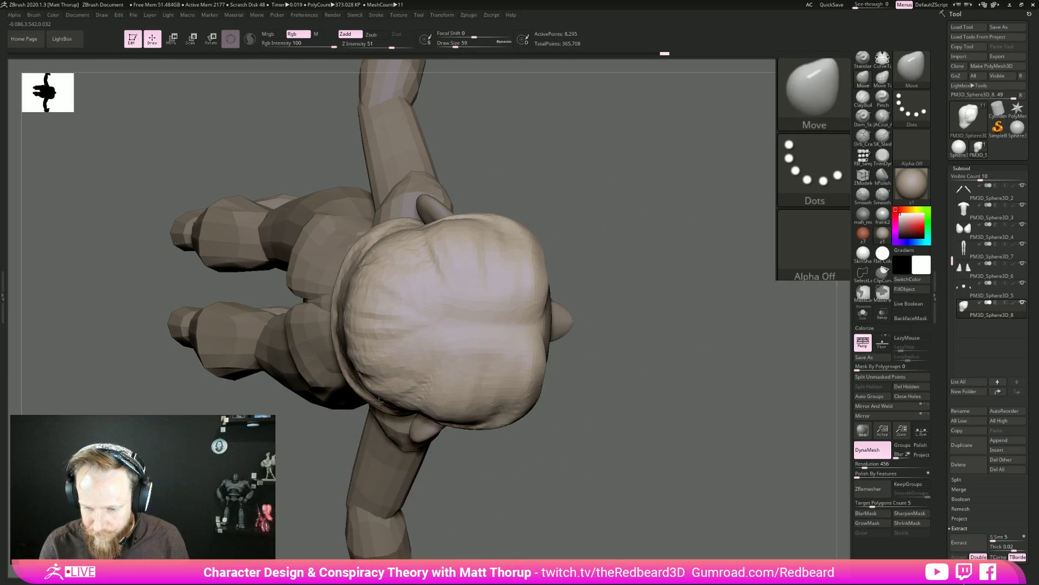
{"action": "left_click_drag", "start_coordinate": [626, 453], "coordinate": [575, 308], "text": "shift"}
{"action": "key", "text": "bracketright"}
{"action": "left_click_drag", "start_coordinate": [394, 356], "coordinate": [362, 326]}
{"action": "left_click_drag", "start_coordinate": [387, 358], "coordinate": [399, 348]}
Tweak the edge of the hair mass beside the eye and ear with a small Move brush.
{"action": "key", "text": "bracketleft"}
{"action": "key", "text": "bracketleft"}
{"action": "key", "text": "bracketleft"}
{"action": "key", "text": "bracketleft"}
{"action": "left_click_drag", "start_coordinate": [603, 281], "coordinate": [536, 287]}
{"action": "left_click_drag", "start_coordinate": [618, 338], "coordinate": [604, 406], "text": "alt"}
{"action": "key", "text": "bracketright"}
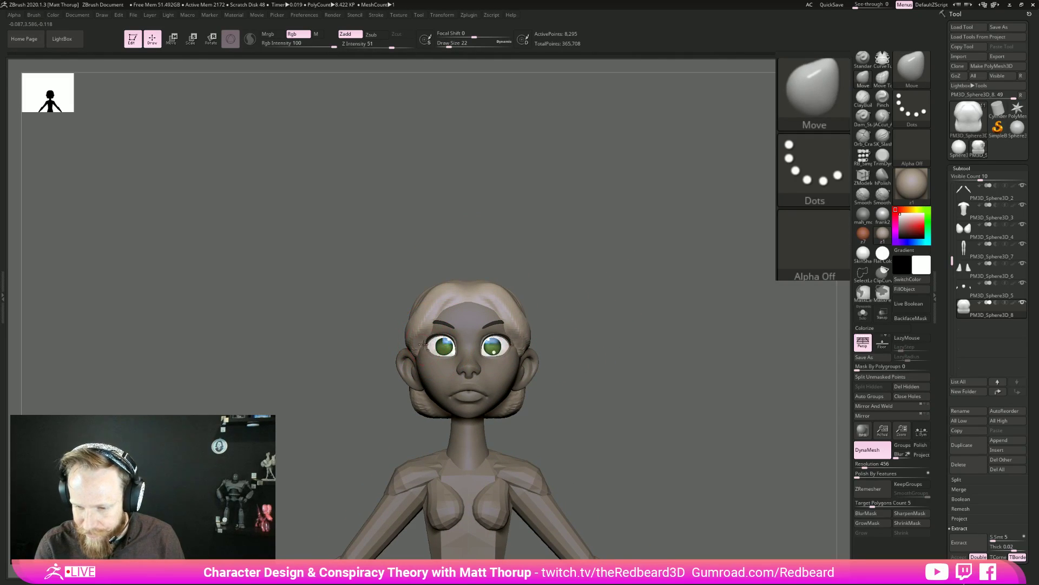
{"action": "left_click_drag", "start_coordinate": [629, 288], "coordinate": [657, 292], "text": "shift"}
{"action": "mouse_move", "coordinate": [615, 346]}
{"action": "left_mouse_down", "text": "alt"}
{"action": "mouse_move", "coordinate": [555, 405]}
{"action": "mouse_move", "coordinate": [618, 402]}
{"action": "left_mouse_up", "text": "alt"}
{"action": "key", "text": "s"}
{"action": "left_click_drag", "start_coordinate": [481, 389], "coordinate": [485, 390]}
{"action": "left_click_drag", "start_coordinate": [590, 369], "coordinate": [506, 383]}
{"action": "key", "text": "s"}
Adjust the side silhouette of the hair with the Move brush at draw size 77, and refine the temple hairline at draw size 31.
{"action": "left_click_drag", "start_coordinate": [716, 408], "coordinate": [631, 525]}
{"action": "left_click_drag", "start_coordinate": [627, 396], "coordinate": [517, 329], "text": "alt"}
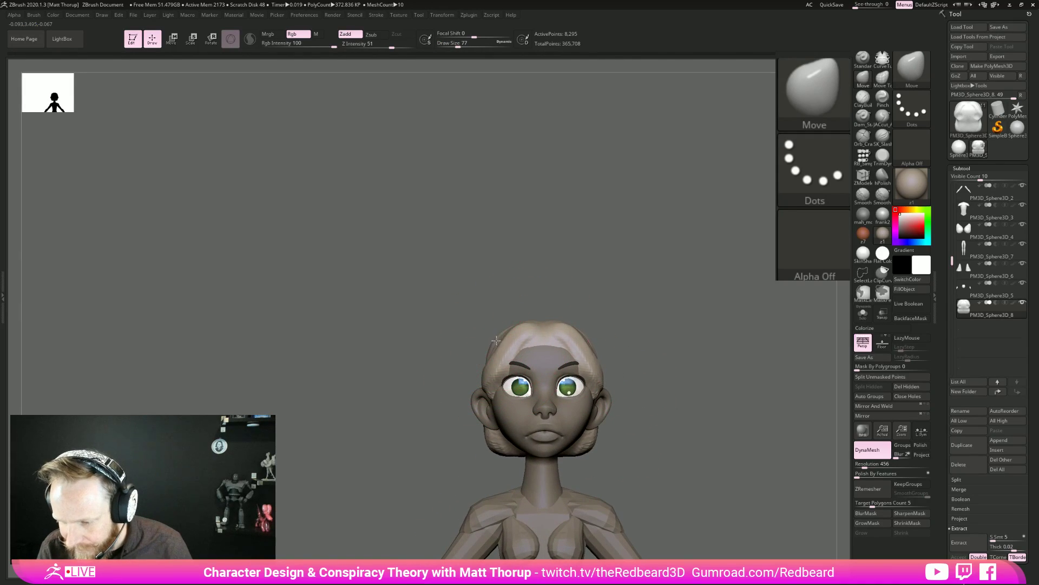
{"action": "left_click_drag", "start_coordinate": [489, 373], "coordinate": [485, 380]}
{"action": "left_click_drag", "start_coordinate": [639, 347], "coordinate": [725, 342]}
{"action": "key", "text": "s"}
{"action": "left_click_drag", "start_coordinate": [486, 383], "coordinate": [491, 403]}
{"action": "key", "text": "s"}
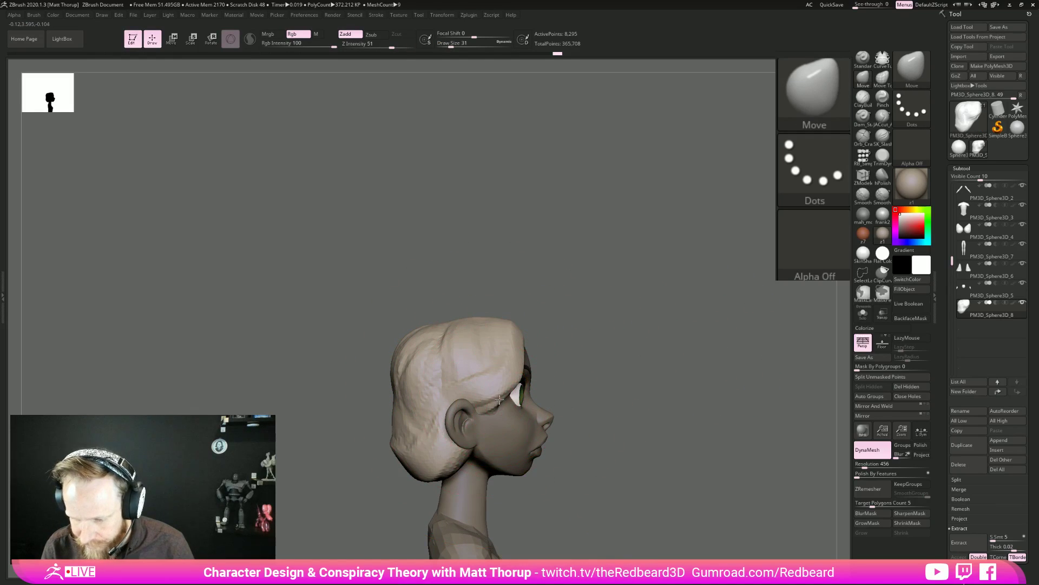
Shape the back of the hair mass, pulling its lower edge down over the nape and smoothing the lumpy surface.
{"action": "left_click_drag", "start_coordinate": [565, 312], "coordinate": [476, 336]}
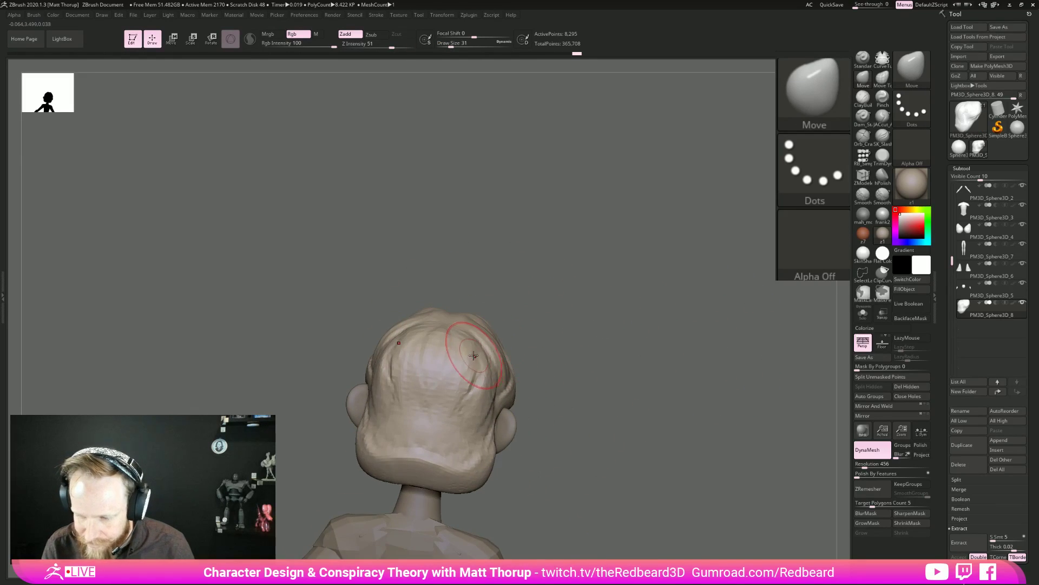
{"action": "left_click_drag", "start_coordinate": [604, 381], "coordinate": [602, 387]}
{"action": "left_click_drag", "start_coordinate": [414, 455], "coordinate": [416, 475]}
{"action": "left_click_drag", "start_coordinate": [473, 440], "coordinate": [451, 355], "text": "shift"}
{"action": "mouse_move", "coordinate": [555, 347]}
{"action": "left_mouse_down"}
{"action": "mouse_move", "coordinate": [597, 366]}
{"action": "mouse_move", "coordinate": [671, 352]}
{"action": "mouse_move", "coordinate": [663, 355]}
{"action": "left_mouse_up"}
{"action": "key", "text": "["}
{"action": "left_click_drag", "start_coordinate": [450, 432], "coordinate": [447, 443]}
{"action": "key", "text": "bracketright"}
{"action": "key", "text": "bracketright"}
{"action": "left_click_drag", "start_coordinate": [450, 387], "coordinate": [442, 392]}
Shape the hair volumes either side of the parting with the Move brush, and smooth the crown and sides.
{"action": "mouse_move", "coordinate": [556, 314]}
{"action": "left_mouse_down"}
{"action": "mouse_move", "coordinate": [597, 353]}
{"action": "mouse_move", "coordinate": [605, 404]}
{"action": "left_mouse_up"}
{"action": "left_click_drag", "start_coordinate": [478, 399], "coordinate": [483, 405]}
{"action": "left_click_drag", "start_coordinate": [577, 374], "coordinate": [556, 360]}
{"action": "key", "text": "s"}
{"action": "left_click_drag", "start_coordinate": [491, 289], "coordinate": [523, 274]}
{"action": "key", "text": "s"}
{"action": "key", "text": "shift"}
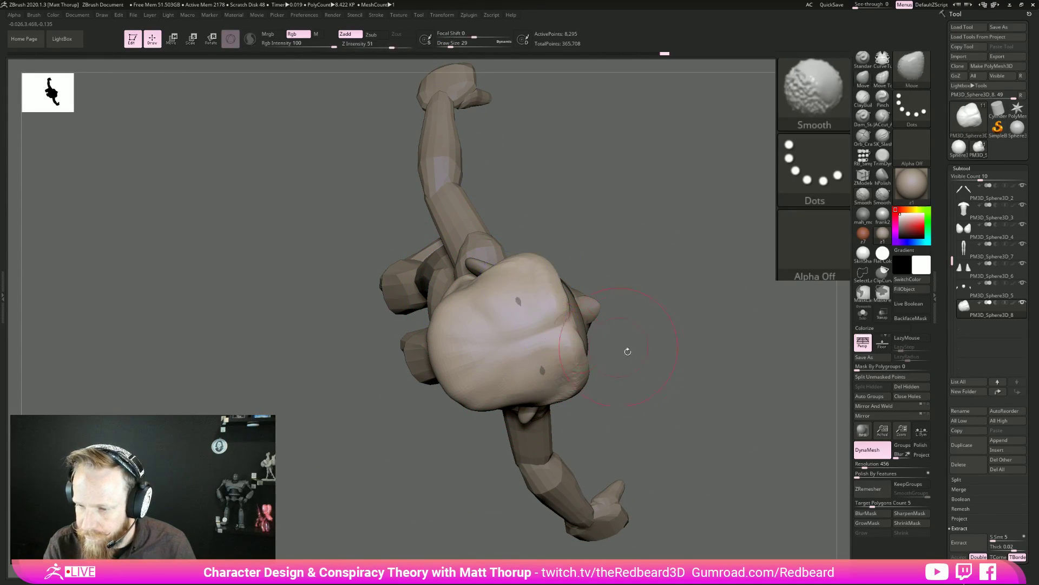
{"action": "left_click_drag", "start_coordinate": [613, 343], "coordinate": [644, 337]}
{"action": "mouse_move", "coordinate": [527, 386]}
{"action": "left_mouse_down", "text": "shift"}
{"action": "mouse_move", "coordinate": [590, 393]}
{"action": "mouse_move", "coordinate": [652, 362]}
{"action": "left_mouse_up", "text": "shift"}
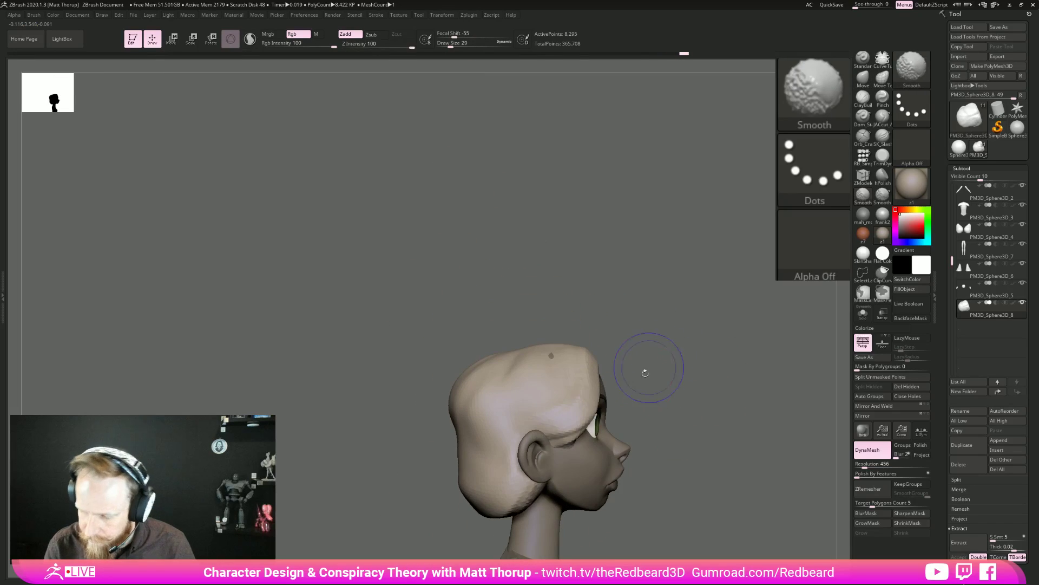
Refine the swept front volume of the hair above the forehead with the Move brush at draw size 33.
{"action": "left_click_drag", "start_coordinate": [588, 399], "coordinate": [595, 367]}
{"action": "key", "text": "s"}
{"action": "mouse_move", "coordinate": [671, 350]}
{"action": "left_mouse_down"}
{"action": "mouse_move", "coordinate": [648, 348]}
{"action": "mouse_move", "coordinate": [699, 372]}
{"action": "mouse_move", "coordinate": [704, 406]}
{"action": "left_mouse_up"}
{"action": "key", "text": "s"}
{"action": "left_click_drag", "start_coordinate": [574, 339], "coordinate": [569, 339]}
{"action": "left_click_drag", "start_coordinate": [684, 313], "coordinate": [648, 352], "text": "shift"}
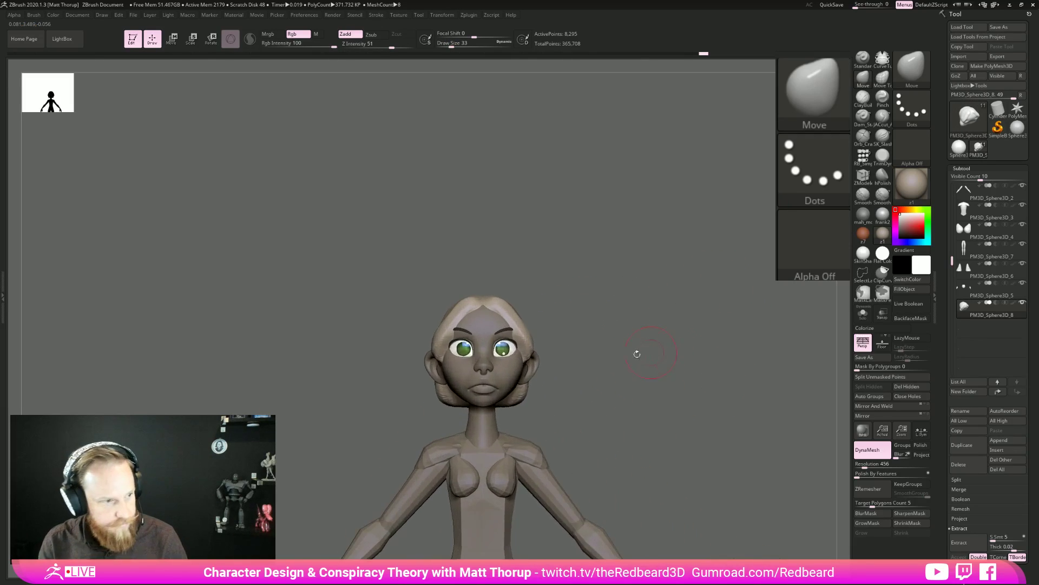
Adjust the side silhouette and top front of the hair mass with the Move brush at draw size 37.
{"action": "mouse_move", "coordinate": [421, 416]}
{"action": "left_mouse_down"}
{"action": "mouse_move", "coordinate": [490, 412]}
{"action": "mouse_move", "coordinate": [449, 418]}
{"action": "mouse_move", "coordinate": [477, 403]}
{"action": "mouse_move", "coordinate": [433, 412]}
{"action": "mouse_move", "coordinate": [446, 389]}
{"action": "left_mouse_up"}
{"action": "key", "text": "s"}
{"action": "mouse_move", "coordinate": [532, 349]}
{"action": "left_mouse_down", "text": "shift"}
{"action": "mouse_move", "coordinate": [650, 343]}
{"action": "mouse_move", "coordinate": [567, 369]}
{"action": "mouse_move", "coordinate": [563, 412]}
{"action": "left_mouse_up", "text": "shift"}
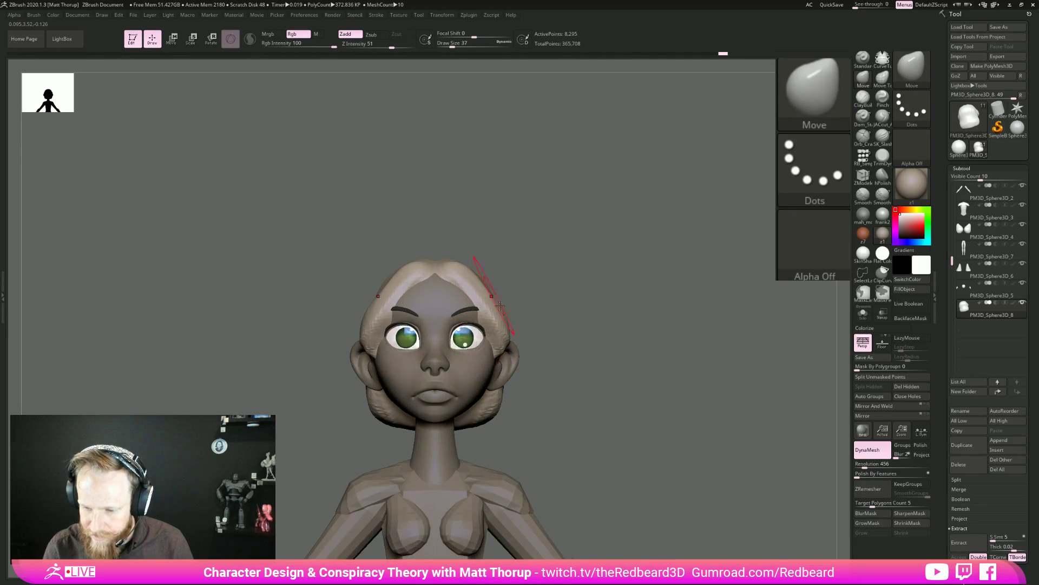
{"action": "left_click_drag", "start_coordinate": [593, 355], "coordinate": [676, 355]}
{"action": "key", "text": "s"}
{"action": "left_click_drag", "start_coordinate": [437, 361], "coordinate": [439, 307]}
{"action": "key", "text": "s"}
Move the hairline at the outer corner of the eye with the Move brush at draw size 25.
{"action": "key", "text": "s"}
{"action": "key", "text": "s"}
{"action": "left_click_drag", "start_coordinate": [443, 378], "coordinate": [434, 383]}
{"action": "right_click_drag", "start_coordinate": [444, 403], "coordinate": [473, 409]}
{"action": "mouse_move", "coordinate": [542, 414]}
{"action": "right_mouse_down"}
{"action": "mouse_move", "coordinate": [631, 395]}
{"action": "mouse_move", "coordinate": [719, 409]}
{"action": "mouse_move", "coordinate": [687, 467]}
{"action": "right_mouse_up"}
{"action": "key", "text": "s"}
{"action": "left_click_drag", "start_coordinate": [464, 394], "coordinate": [459, 382]}
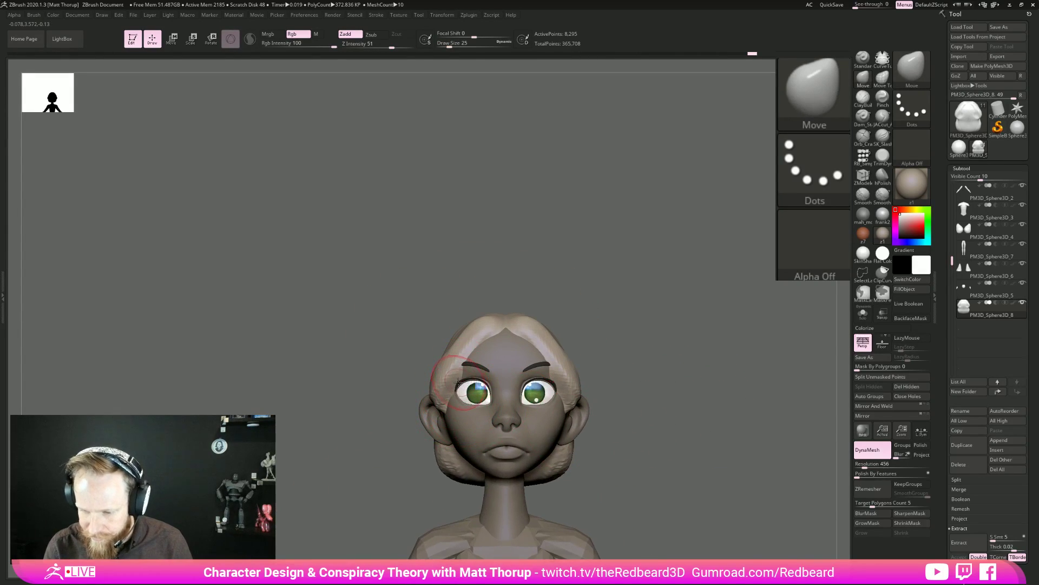
Tidy the lower edge of the hair across the temple, between the eye and ear, with a small Move brush.
{"action": "left_click", "coordinate": [878, 135]}
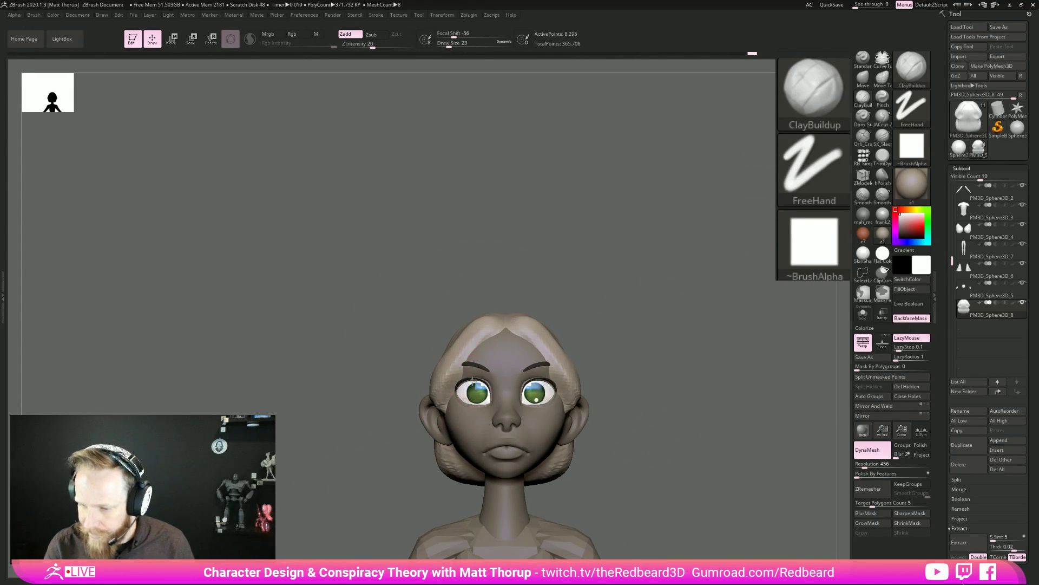
{"action": "right_click_drag", "start_coordinate": [574, 277], "coordinate": [522, 392], "text": "shift"}
{"action": "right_click_drag", "start_coordinate": [591, 407], "coordinate": [656, 378], "text": "alt"}
{"action": "key", "text": "b"}
{"action": "key", "text": "m"}
{"action": "key", "text": "v"}
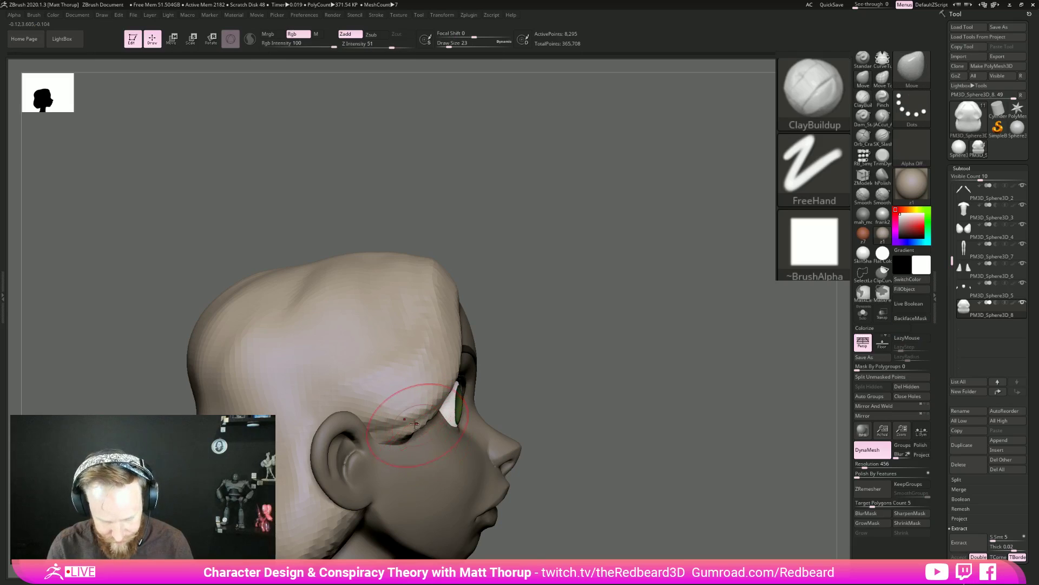
{"action": "right_click_drag", "start_coordinate": [546, 379], "coordinate": [455, 399]}
{"action": "key", "text": "s"}
{"action": "left_click_drag", "start_coordinate": [423, 420], "coordinate": [426, 420]}
{"action": "left_click_drag", "start_coordinate": [429, 429], "coordinate": [471, 401]}
{"action": "right_click_drag", "start_coordinate": [569, 395], "coordinate": [509, 395]}
{"action": "mouse_move", "coordinate": [477, 394]}
{"action": "left_mouse_down"}
{"action": "mouse_move", "coordinate": [456, 402]}
{"action": "mouse_move", "coordinate": [453, 422]}
{"action": "left_mouse_up"}
Switch to the ClayBuildup brush and change its alpha to Alpha 06.
{"action": "mouse_move", "coordinate": [696, 266]}
{"action": "right_mouse_down"}
{"action": "mouse_move", "coordinate": [708, 350]}
{"action": "mouse_move", "coordinate": [640, 349]}
{"action": "mouse_move", "coordinate": [636, 401]}
{"action": "mouse_move", "coordinate": [712, 388]}
{"action": "mouse_move", "coordinate": [580, 422]}
{"action": "right_mouse_up"}
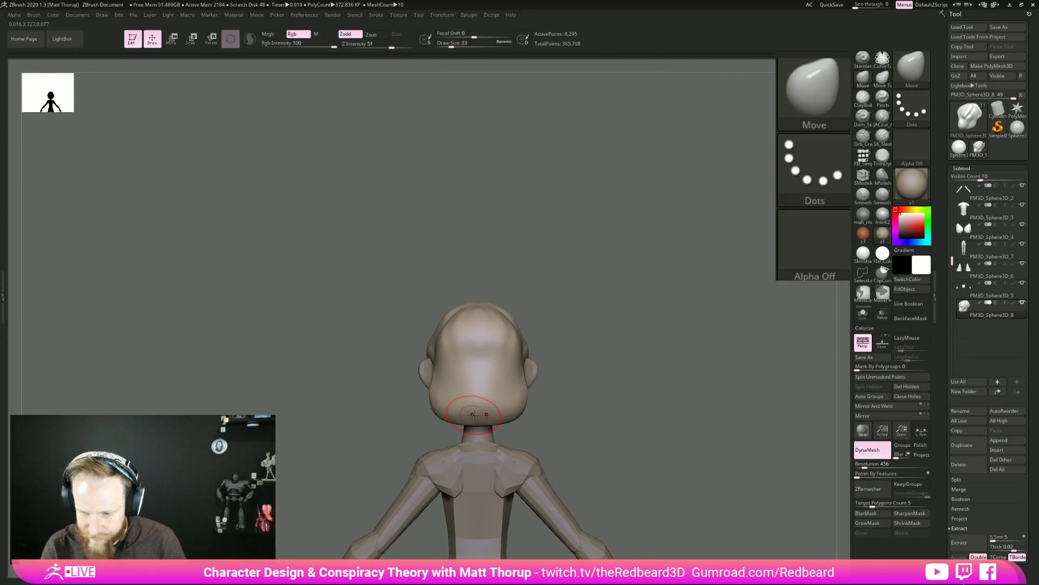
{"action": "right_click_drag", "start_coordinate": [562, 379], "coordinate": [633, 403]}
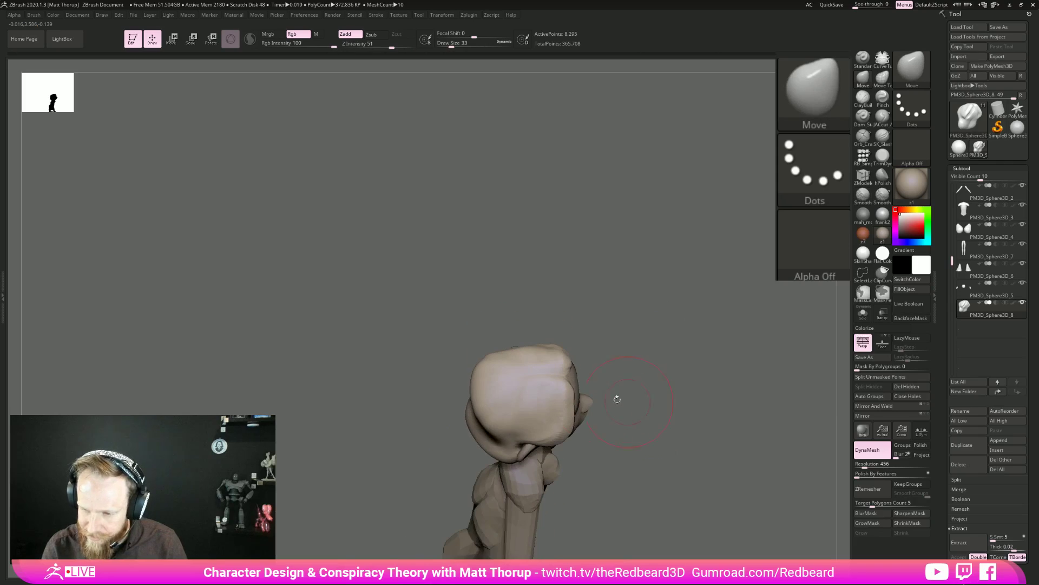
{"action": "right_click_drag", "start_coordinate": [483, 417], "coordinate": [482, 461]}
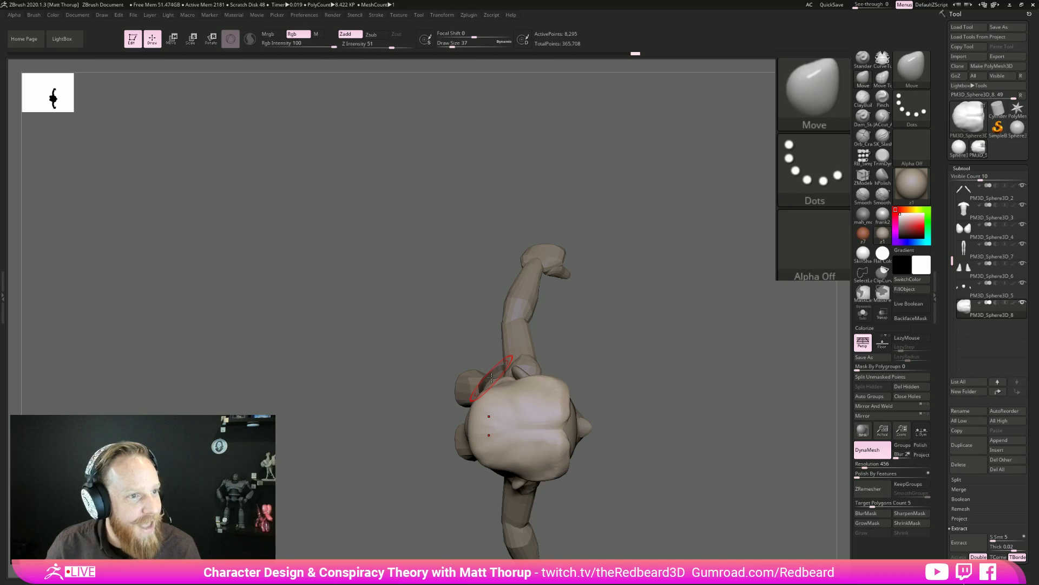
{"action": "left_click_drag", "start_coordinate": [729, 406], "coordinate": [748, 342]}
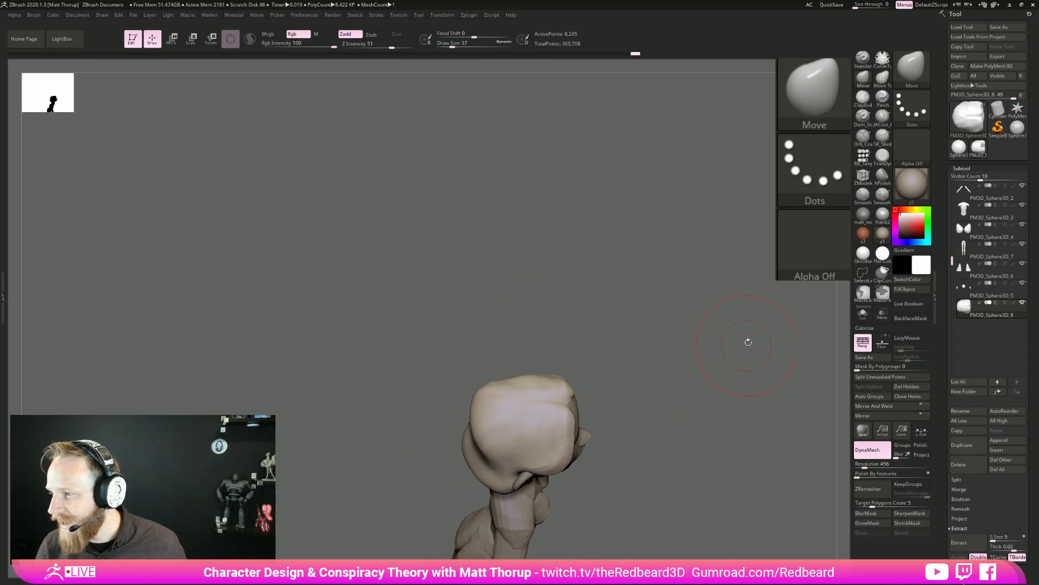
{"action": "left_click", "coordinate": [864, 99]}
{"action": "left_click", "coordinate": [825, 247]}
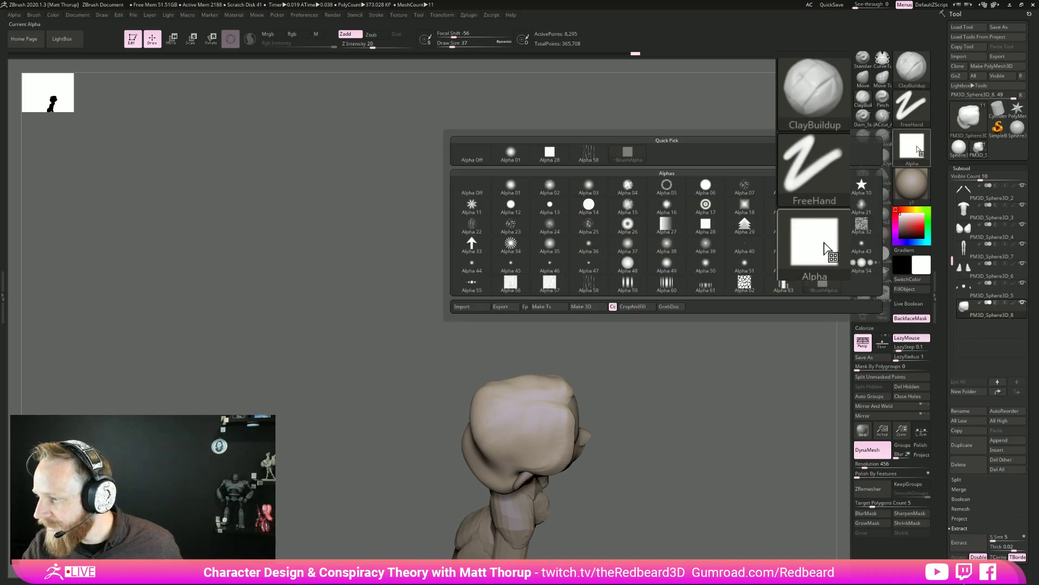
{"action": "left_click", "coordinate": [706, 186]}
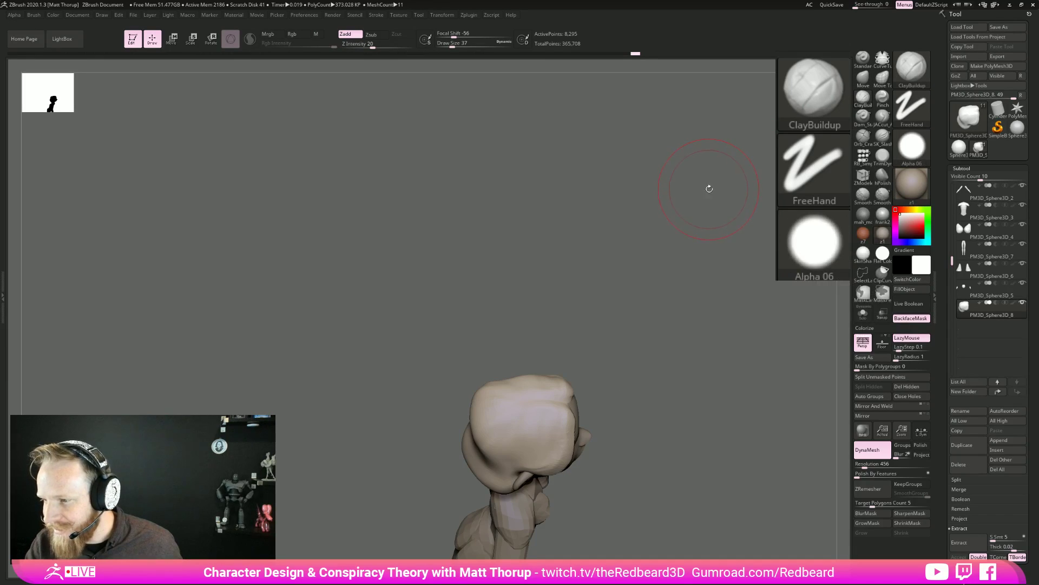
Build up the back and lower edge of the hair near the nape with ClayBuildup at draw size 23.
{"action": "mouse_move", "coordinate": [653, 378]}
{"action": "left_mouse_down"}
{"action": "mouse_move", "coordinate": [596, 325]}
{"action": "mouse_move", "coordinate": [522, 371]}
{"action": "mouse_move", "coordinate": [488, 423]}
{"action": "mouse_move", "coordinate": [479, 467]}
{"action": "left_mouse_up"}
{"action": "left_click_drag", "start_coordinate": [522, 409], "coordinate": [521, 418]}
{"action": "right_click_drag", "start_coordinate": [519, 409], "coordinate": [698, 385]}
{"action": "mouse_move", "coordinate": [454, 495]}
{"action": "left_mouse_down"}
{"action": "mouse_move", "coordinate": [390, 500]}
{"action": "mouse_move", "coordinate": [432, 502]}
{"action": "mouse_move", "coordinate": [435, 485]}
{"action": "left_mouse_up"}
{"action": "right_click_drag", "start_coordinate": [620, 472], "coordinate": [658, 385], "text": "alt"}
{"action": "key", "text": "s"}
{"action": "left_click_drag", "start_coordinate": [494, 391], "coordinate": [489, 390]}
{"action": "right_click_drag", "start_coordinate": [663, 385], "coordinate": [520, 406]}
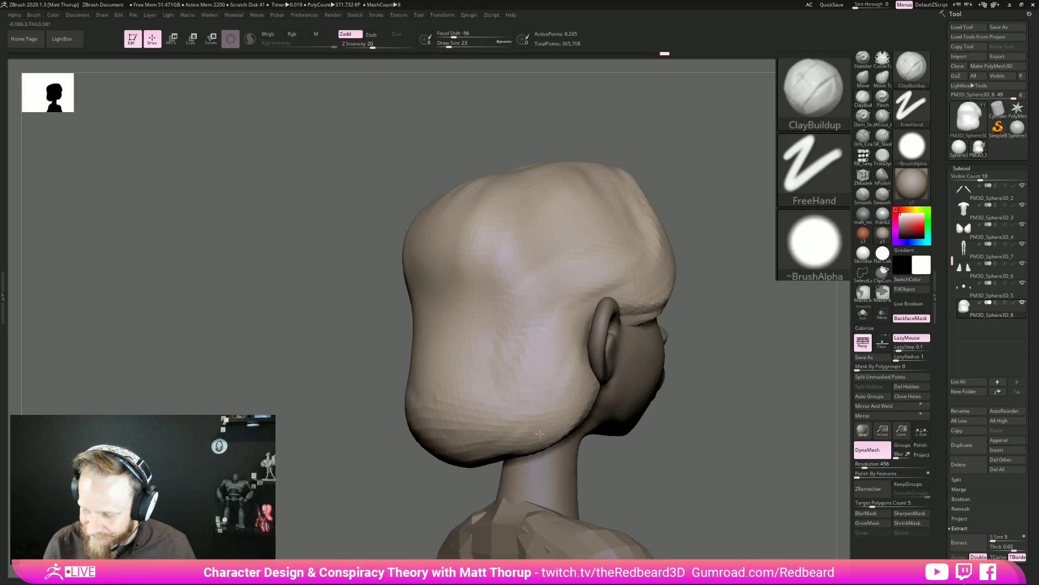
{"action": "left_click_drag", "start_coordinate": [530, 440], "coordinate": [482, 459]}
{"action": "right_click_drag", "start_coordinate": [675, 457], "coordinate": [642, 455]}
Set the ClayBuildup focal shift to 8, trying Alpha 28 and returning the brush to Alpha 06.
{"action": "left_click", "coordinate": [918, 153]}
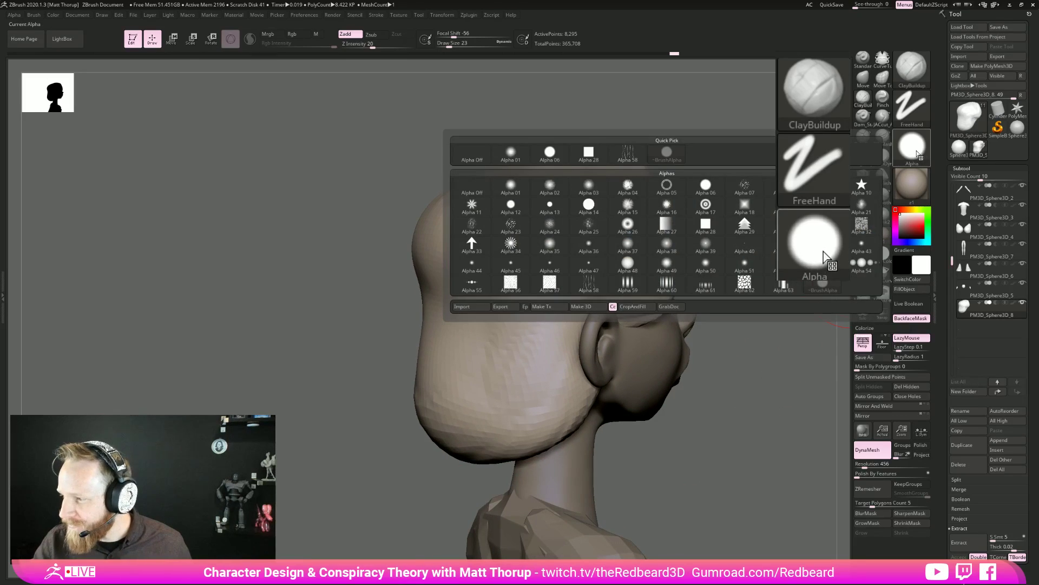
{"action": "left_click", "coordinate": [588, 152]}
{"action": "left_click_drag", "start_coordinate": [455, 36], "coordinate": [478, 35]}
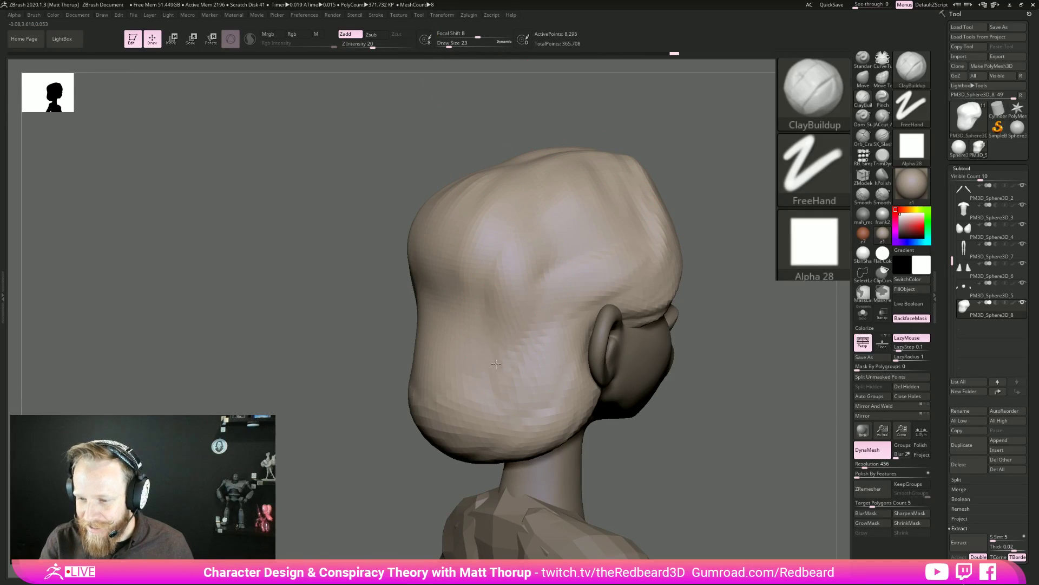
{"action": "left_click", "coordinate": [814, 249]}
{"action": "left_click", "coordinate": [706, 186]}
Carve and refine the hair's edge behind and below the ear with ClayBuildup at draw sizes 17 to 23.
{"action": "key", "text": "["}
{"action": "key", "text": "["}
{"action": "key", "text": "["}
{"action": "key", "text": "["}
{"action": "key", "text": "s"}
{"action": "left_click_drag", "start_coordinate": [569, 402], "coordinate": [575, 401]}
{"action": "right_click_drag", "start_coordinate": [597, 392], "coordinate": [610, 397]}
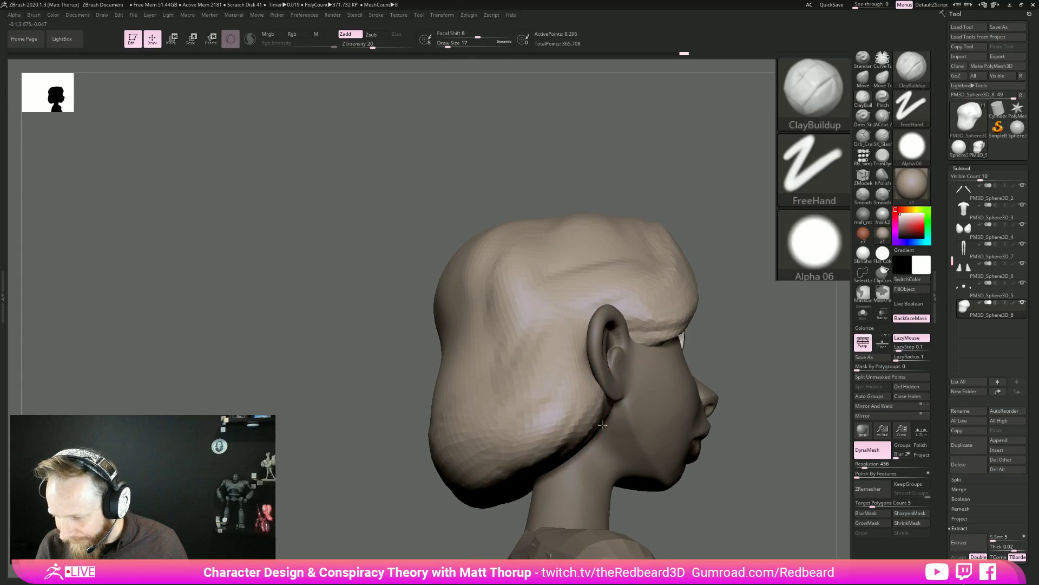
{"action": "key", "text": "]"}
{"action": "key", "text": "]"}
{"action": "mouse_move", "coordinate": [600, 373]}
{"action": "left_mouse_down", "text": "alt"}
{"action": "mouse_move", "coordinate": [596, 413]}
{"action": "mouse_move", "coordinate": [566, 455]}
{"action": "left_mouse_up", "text": "alt"}
{"action": "mouse_move", "coordinate": [511, 501]}
{"action": "right_mouse_down"}
{"action": "mouse_move", "coordinate": [488, 494]}
{"action": "mouse_move", "coordinate": [541, 471]}
{"action": "right_mouse_up"}
{"action": "key", "text": "["}
{"action": "mouse_move", "coordinate": [557, 452]}
{"action": "left_mouse_down"}
{"action": "mouse_move", "coordinate": [596, 409]}
{"action": "mouse_move", "coordinate": [509, 452]}
{"action": "mouse_move", "coordinate": [520, 417]}
{"action": "left_mouse_up"}
{"action": "mouse_move", "coordinate": [753, 357]}
{"action": "right_mouse_down"}
{"action": "mouse_move", "coordinate": [762, 393]}
{"action": "mouse_move", "coordinate": [654, 363]}
{"action": "right_mouse_up"}
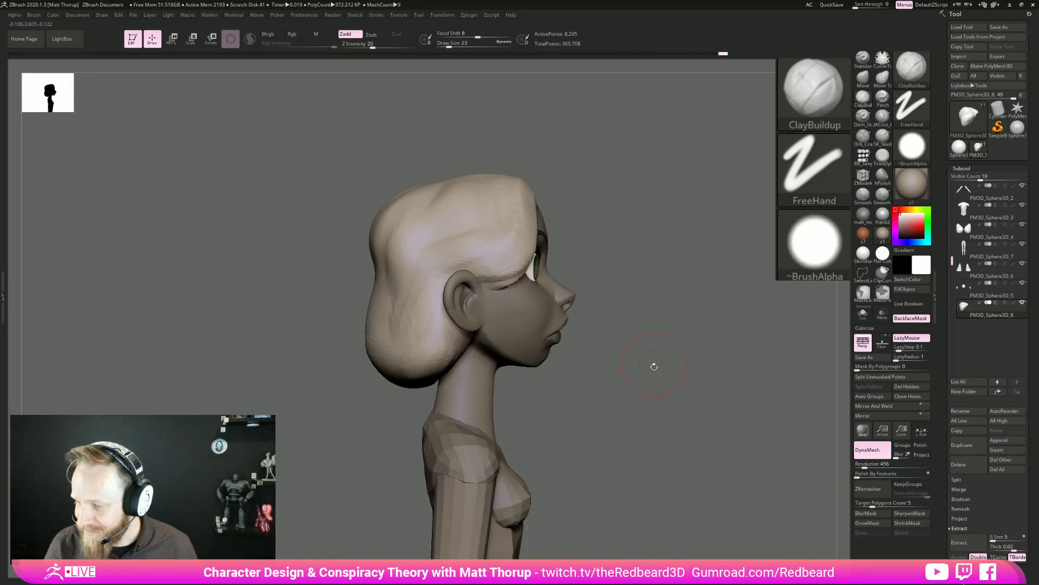
Reshape the lower back bulge and nape edge of the hair with the Move brush, setting draw size 54.
{"action": "key", "text": "b"}
{"action": "key", "text": "m"}
{"action": "key", "text": "v"}
{"action": "left_click_drag", "start_coordinate": [417, 385], "coordinate": [434, 378]}
{"action": "mouse_move", "coordinate": [362, 315]}
{"action": "left_mouse_down"}
{"action": "mouse_move", "coordinate": [371, 311]}
{"action": "mouse_move", "coordinate": [368, 326]}
{"action": "left_mouse_up"}
{"action": "key", "text": "s"}
{"action": "left_click", "coordinate": [372, 324]}
{"action": "right_click_drag", "start_coordinate": [666, 295], "coordinate": [663, 296]}
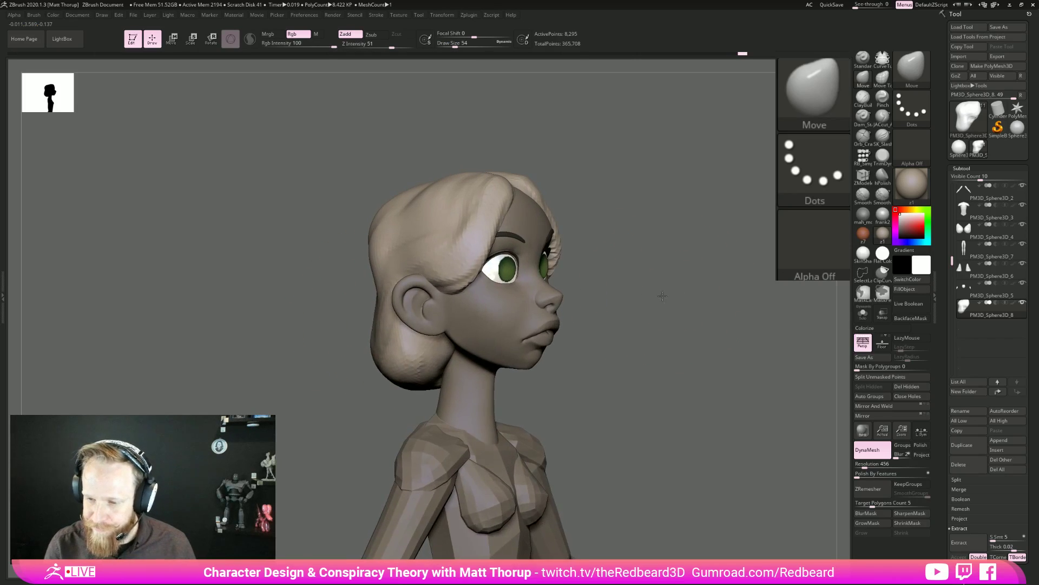
Push in the rear silhouette of the hair behind the ear with the Move brush at draw size 46.
{"action": "key", "text": "s"}
{"action": "left_click", "coordinate": [374, 265]}
{"action": "left_click_drag", "start_coordinate": [373, 264], "coordinate": [376, 267]}
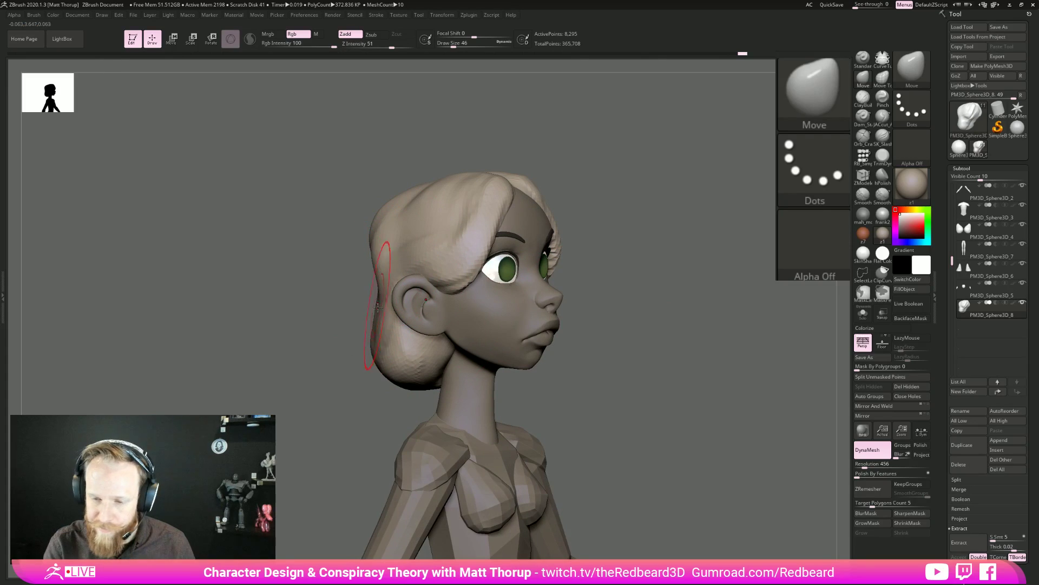
{"action": "mouse_move", "coordinate": [341, 339]}
{"action": "left_mouse_down"}
{"action": "mouse_move", "coordinate": [379, 337]}
{"action": "mouse_move", "coordinate": [368, 341]}
{"action": "left_mouse_up"}
{"action": "left_click_drag", "start_coordinate": [336, 379], "coordinate": [379, 403]}
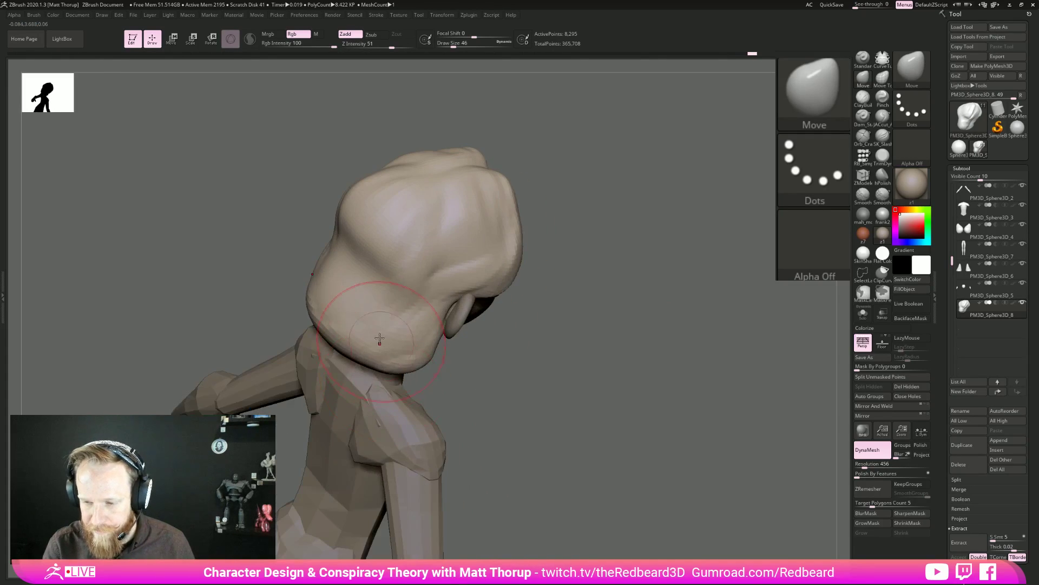
Adjust the top outline of the hair with the Move brush at draw size 29 and smooth the crown.
{"action": "right_click_drag", "start_coordinate": [397, 337], "coordinate": [643, 381]}
{"action": "right_click_drag", "start_coordinate": [578, 392], "coordinate": [601, 355], "text": "ctrl"}
{"action": "key", "text": "bracketright"}
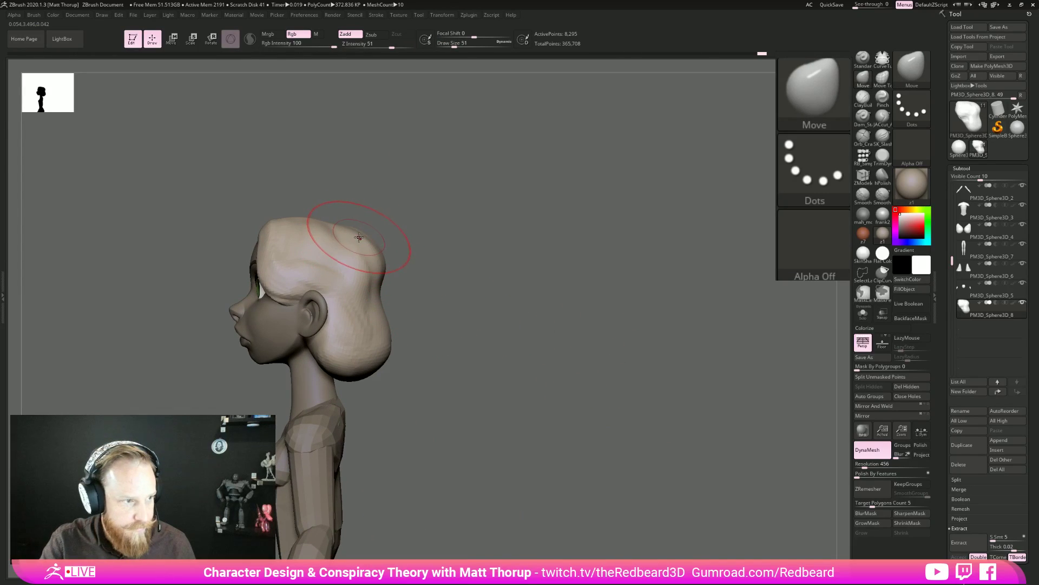
{"action": "key", "text": "s"}
{"action": "left_click_drag", "start_coordinate": [308, 227], "coordinate": [313, 227]}
{"action": "right_click_drag", "start_coordinate": [387, 223], "coordinate": [395, 347]}
{"action": "left_click_drag", "start_coordinate": [331, 236], "coordinate": [337, 221], "text": "shift"}
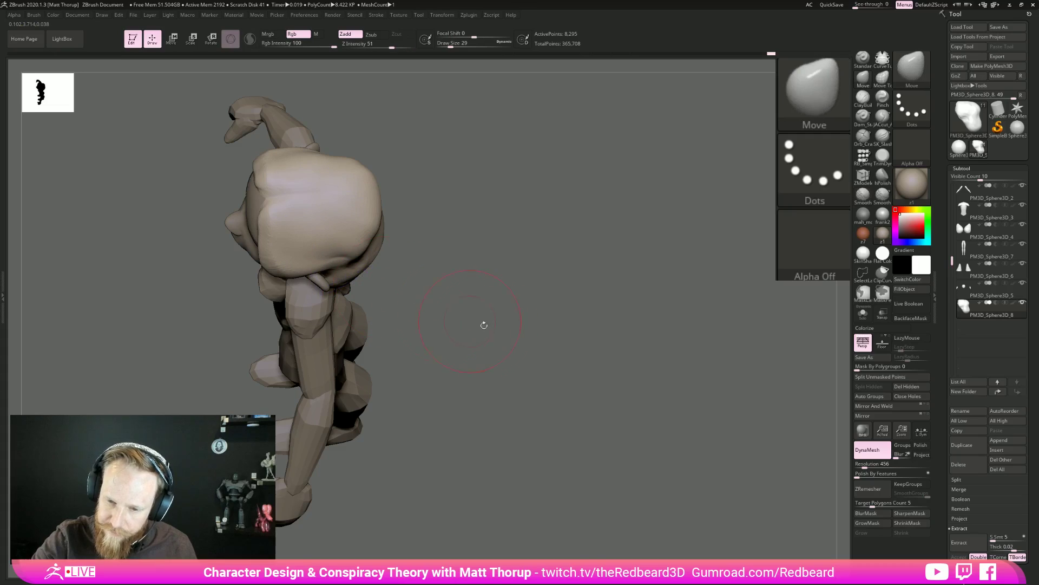
Shape the front hairline and top front outline of the hair with the Move brush at draw size 37.
{"action": "mouse_move", "coordinate": [599, 357]}
{"action": "right_mouse_down"}
{"action": "mouse_move", "coordinate": [564, 358]}
{"action": "mouse_move", "coordinate": [585, 350]}
{"action": "mouse_move", "coordinate": [592, 373]}
{"action": "right_mouse_up"}
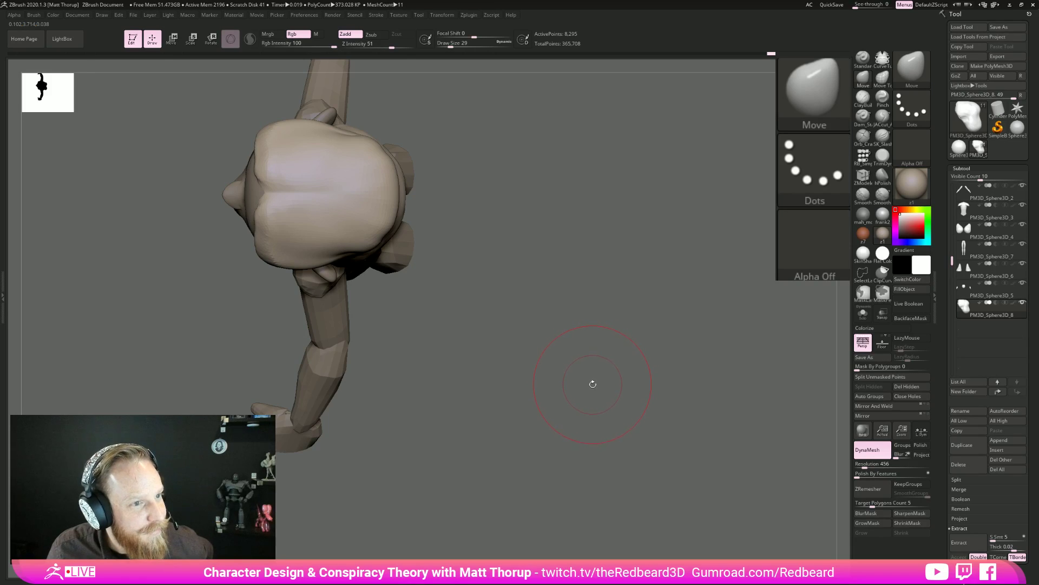
{"action": "mouse_move", "coordinate": [587, 387]}
{"action": "right_mouse_down"}
{"action": "mouse_move", "coordinate": [581, 380]}
{"action": "mouse_move", "coordinate": [576, 395]}
{"action": "mouse_move", "coordinate": [569, 380]}
{"action": "mouse_move", "coordinate": [569, 399]}
{"action": "mouse_move", "coordinate": [585, 413]}
{"action": "mouse_move", "coordinate": [540, 416]}
{"action": "mouse_move", "coordinate": [605, 383]}
{"action": "right_mouse_up"}
{"action": "mouse_move", "coordinate": [570, 339]}
{"action": "left_mouse_down"}
{"action": "mouse_move", "coordinate": [533, 293]}
{"action": "mouse_move", "coordinate": [562, 300]}
{"action": "mouse_move", "coordinate": [577, 320]}
{"action": "mouse_move", "coordinate": [534, 338]}
{"action": "left_mouse_up"}
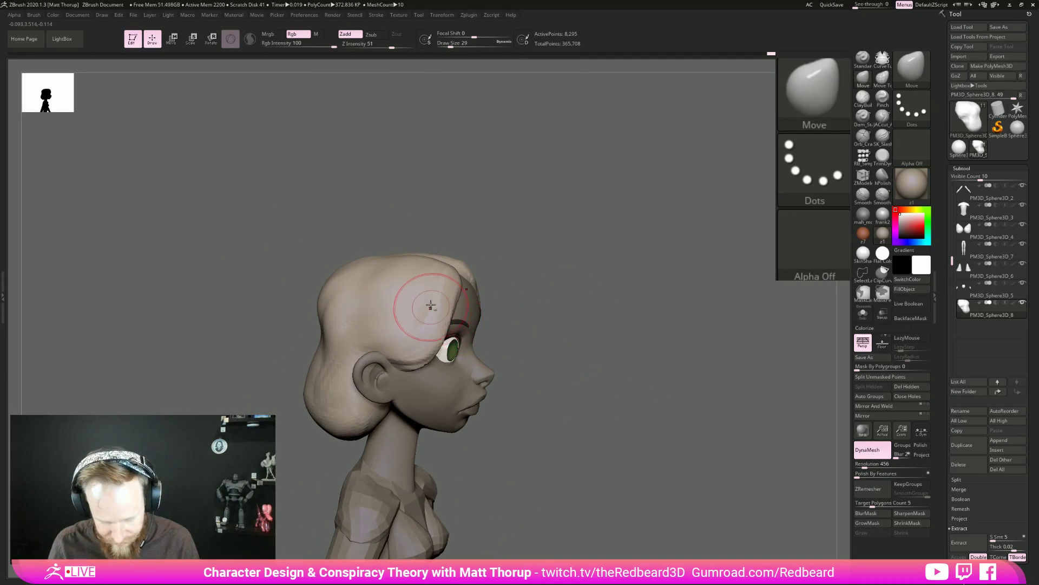
{"action": "key", "text": "s"}
{"action": "left_click_drag", "start_coordinate": [447, 300], "coordinate": [453, 299]}
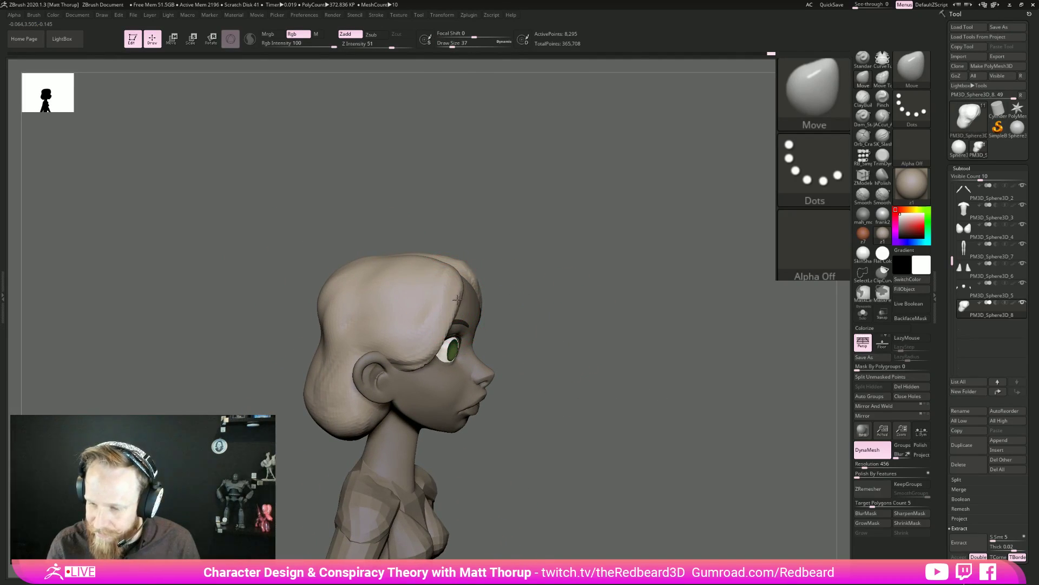
{"action": "left_click_drag", "start_coordinate": [512, 255], "coordinate": [504, 302]}
{"action": "left_click_drag", "start_coordinate": [457, 259], "coordinate": [466, 264]}
{"action": "mouse_move", "coordinate": [571, 311]}
{"action": "left_mouse_down"}
{"action": "mouse_move", "coordinate": [649, 309]}
{"action": "mouse_move", "coordinate": [620, 262]}
{"action": "left_mouse_up"}
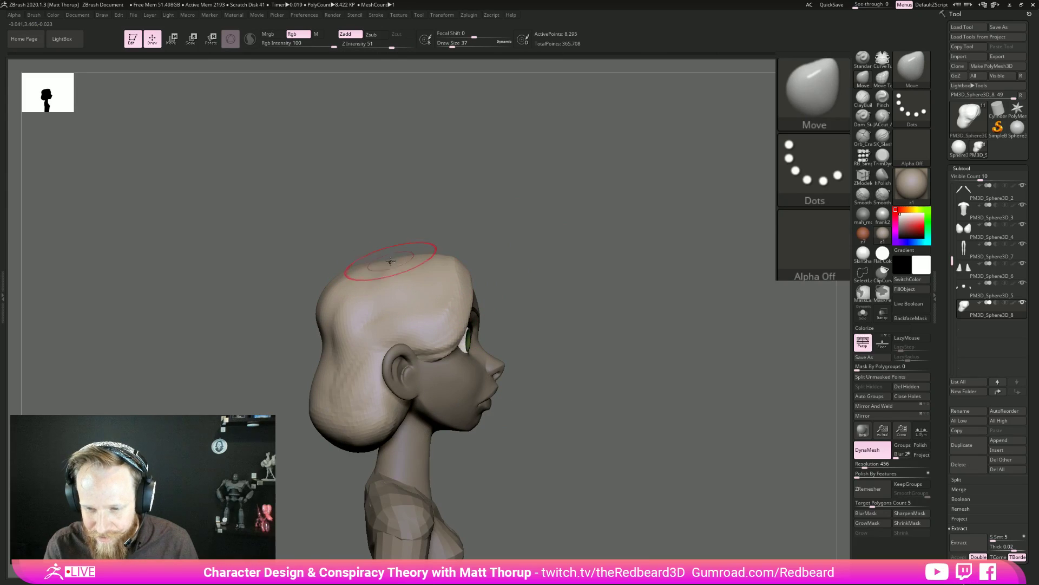
{"action": "left_click_drag", "start_coordinate": [450, 246], "coordinate": [461, 247]}
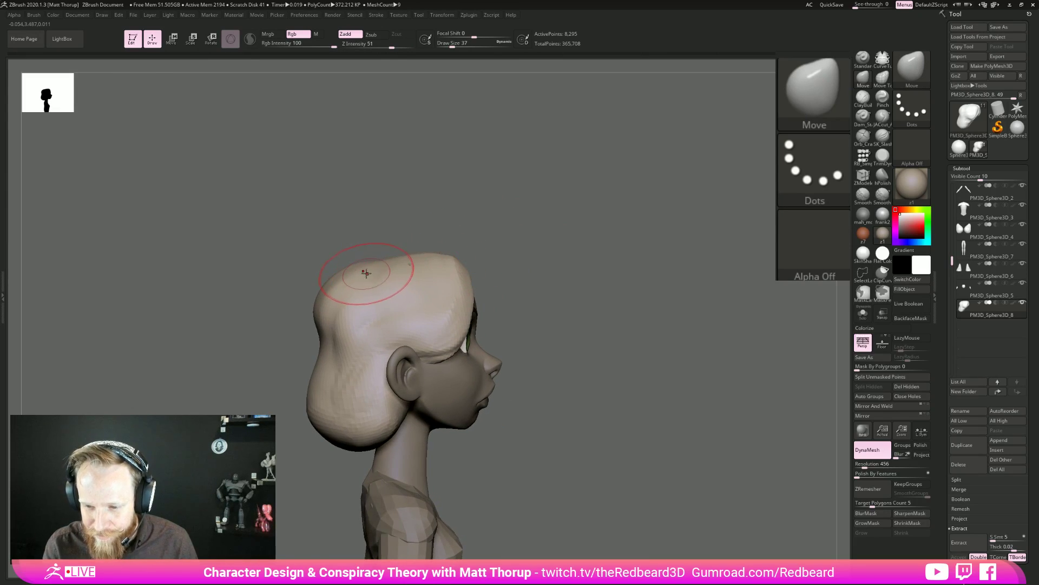
Smooth the rear crown and back of the hair, and lower the top outline at draw size 37.
{"action": "left_click_drag", "start_coordinate": [341, 278], "coordinate": [356, 270], "text": "shift"}
{"action": "left_click_drag", "start_coordinate": [411, 211], "coordinate": [379, 276]}
{"action": "left_click_drag", "start_coordinate": [523, 240], "coordinate": [587, 304]}
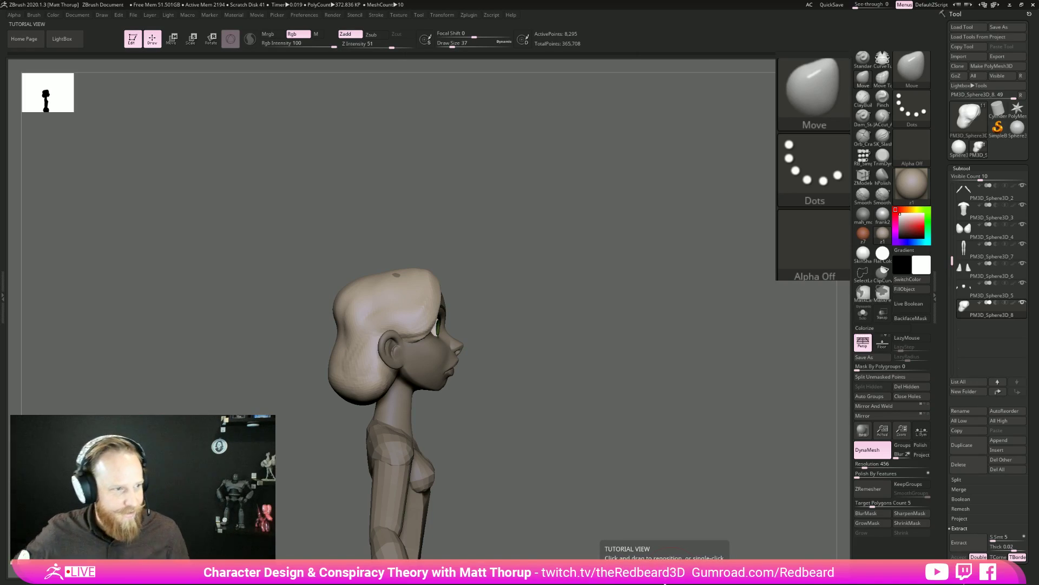
{"action": "mouse_move", "coordinate": [350, 327]}
{"action": "left_mouse_down", "text": "shift"}
{"action": "mouse_move", "coordinate": [347, 354]}
{"action": "mouse_move", "coordinate": [342, 325]}
{"action": "left_mouse_up", "text": "shift"}
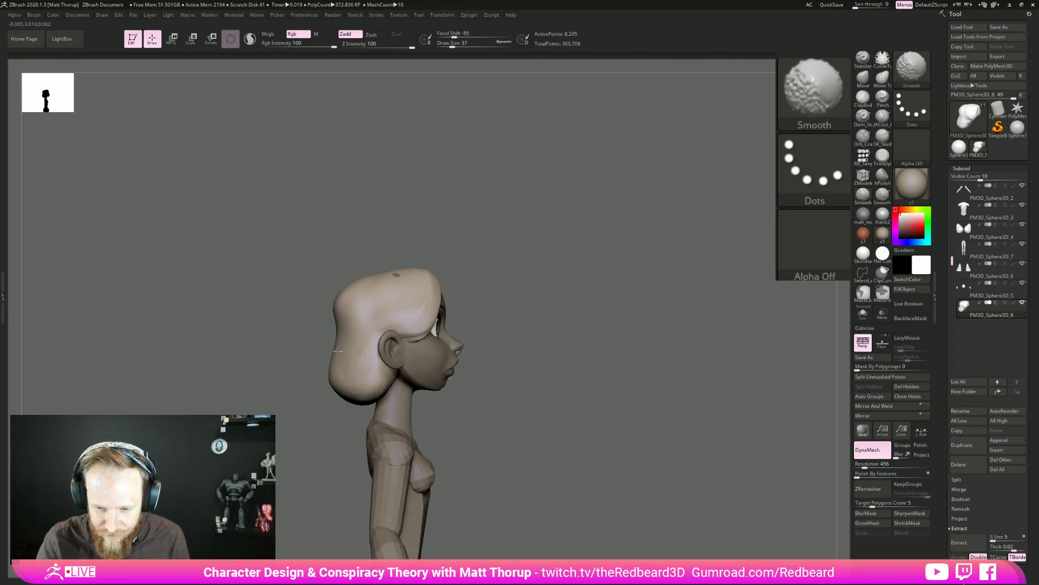
Adjust the hair around the center part above the forehead with an enlarged Move brush.
{"action": "mouse_move", "coordinate": [609, 266]}
{"action": "left_mouse_down"}
{"action": "mouse_move", "coordinate": [590, 269]}
{"action": "mouse_move", "coordinate": [643, 320]}
{"action": "mouse_move", "coordinate": [627, 389]}
{"action": "mouse_move", "coordinate": [658, 395]}
{"action": "mouse_move", "coordinate": [647, 378]}
{"action": "left_mouse_up"}
{"action": "left_click_drag", "start_coordinate": [640, 341], "coordinate": [666, 395]}
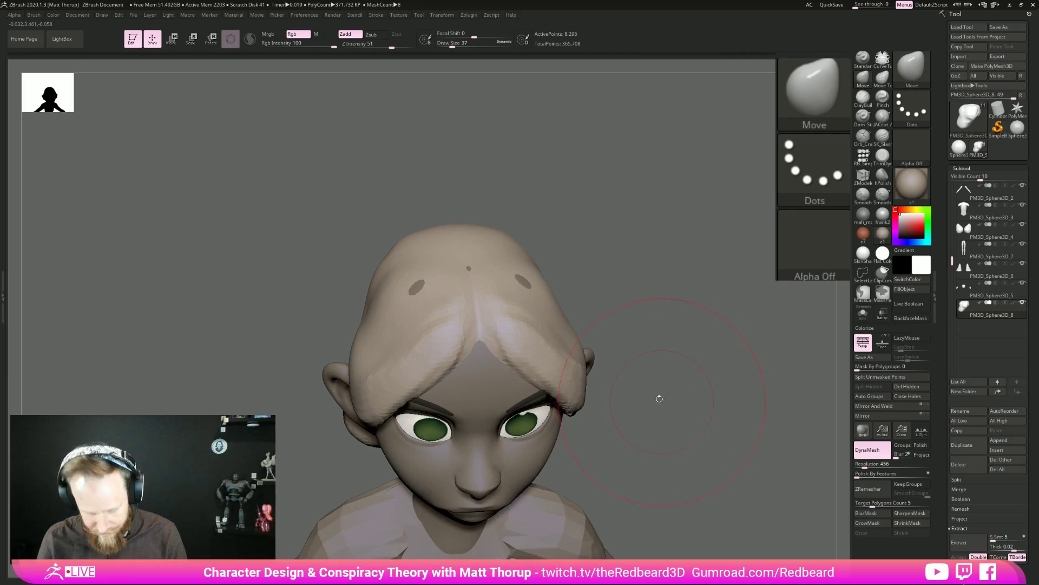
{"action": "left_click_drag", "start_coordinate": [628, 255], "coordinate": [639, 341]}
{"action": "left_click_drag", "start_coordinate": [481, 401], "coordinate": [482, 398]}
{"action": "left_click_drag", "start_coordinate": [628, 304], "coordinate": [590, 374]}
{"action": "key", "text": "bracketright"}
{"action": "key", "text": "bracketright"}
{"action": "left_click_drag", "start_coordinate": [471, 343], "coordinate": [499, 341]}
{"action": "mouse_move", "coordinate": [478, 387]}
{"action": "left_mouse_down"}
{"action": "mouse_move", "coordinate": [493, 391]}
{"action": "mouse_move", "coordinate": [449, 423]}
{"action": "mouse_move", "coordinate": [416, 432]}
{"action": "mouse_move", "coordinate": [423, 421]}
{"action": "left_mouse_up"}
Reshape the overall volume of the crown with a large Move brush at draw sizes 97 and 77.
{"action": "key", "text": "s"}
{"action": "mouse_move", "coordinate": [676, 292]}
{"action": "left_mouse_down"}
{"action": "mouse_move", "coordinate": [692, 216]}
{"action": "mouse_move", "coordinate": [656, 235]}
{"action": "mouse_move", "coordinate": [598, 350]}
{"action": "left_mouse_up"}
{"action": "right_click_drag", "start_coordinate": [574, 417], "coordinate": [534, 450]}
{"action": "right_click_drag", "start_coordinate": [570, 418], "coordinate": [515, 431]}
{"action": "key", "text": "s"}
{"action": "left_click_drag", "start_coordinate": [413, 468], "coordinate": [451, 466]}
{"action": "right_click_drag", "start_coordinate": [541, 401], "coordinate": [429, 435]}
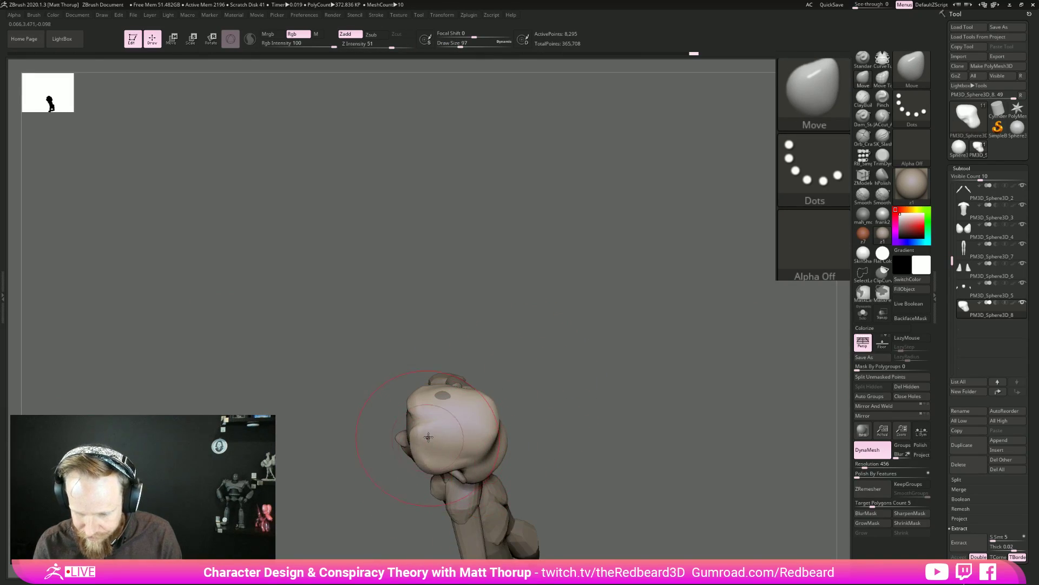
{"action": "right_click_drag", "start_coordinate": [538, 401], "coordinate": [453, 421]}
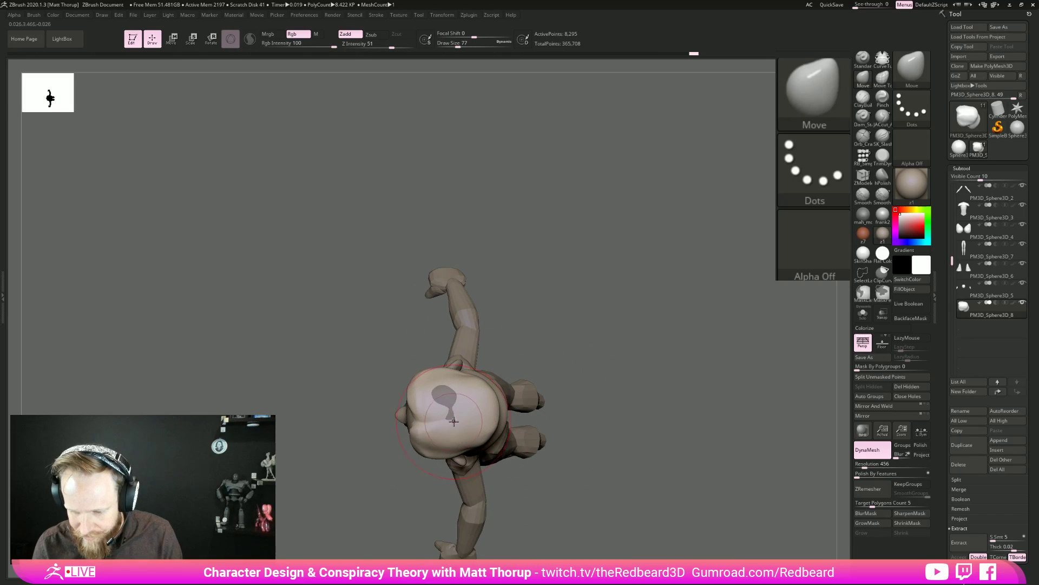
Raise the hair over the scalp patches poking through the crown with the Move brush at draw size 51.
{"action": "key", "text": "s"}
{"action": "left_click_drag", "start_coordinate": [451, 401], "coordinate": [447, 394]}
{"action": "right_click_drag", "start_coordinate": [447, 395], "coordinate": [452, 404]}
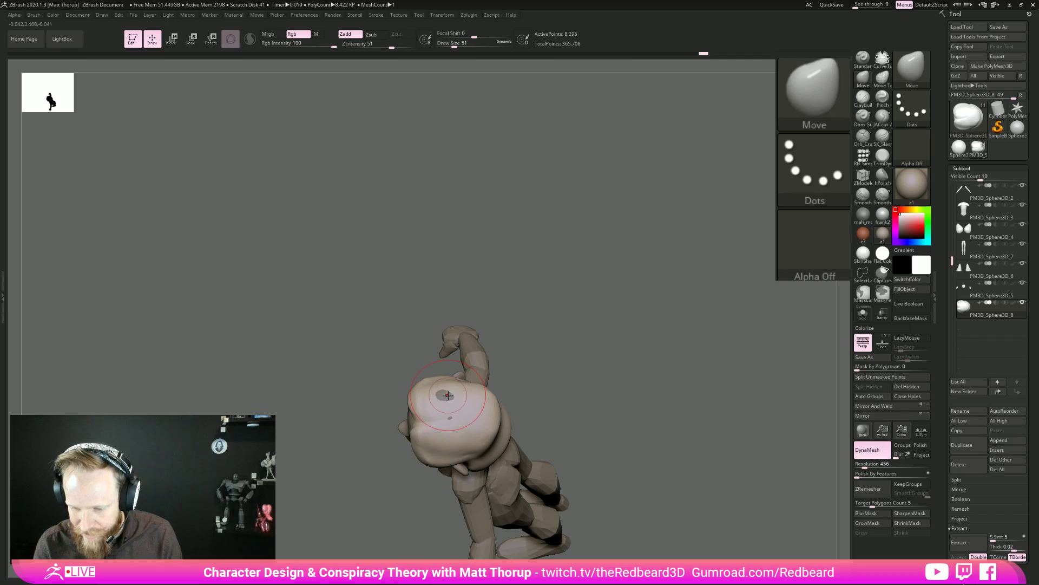
{"action": "mouse_move", "coordinate": [509, 384]}
{"action": "right_mouse_down", "text": "shift"}
{"action": "mouse_move", "coordinate": [569, 322]}
{"action": "mouse_move", "coordinate": [666, 360]}
{"action": "mouse_move", "coordinate": [678, 391]}
{"action": "mouse_move", "coordinate": [574, 375]}
{"action": "mouse_move", "coordinate": [652, 429]}
{"action": "mouse_move", "coordinate": [597, 443]}
{"action": "mouse_move", "coordinate": [464, 382]}
{"action": "mouse_move", "coordinate": [485, 351]}
{"action": "right_mouse_up", "text": "shift"}
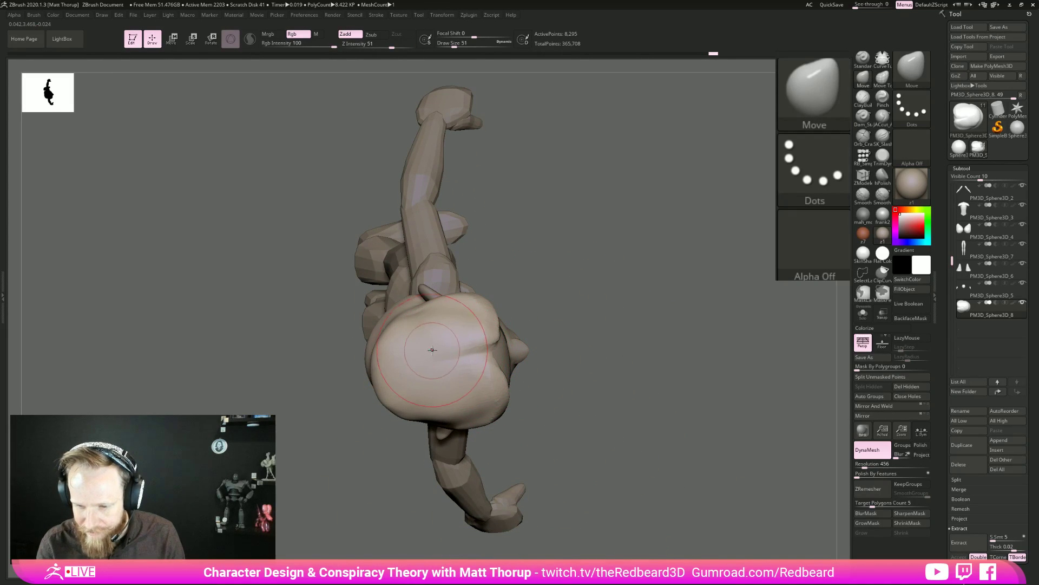
{"action": "right_click_drag", "start_coordinate": [380, 337], "coordinate": [414, 421]}
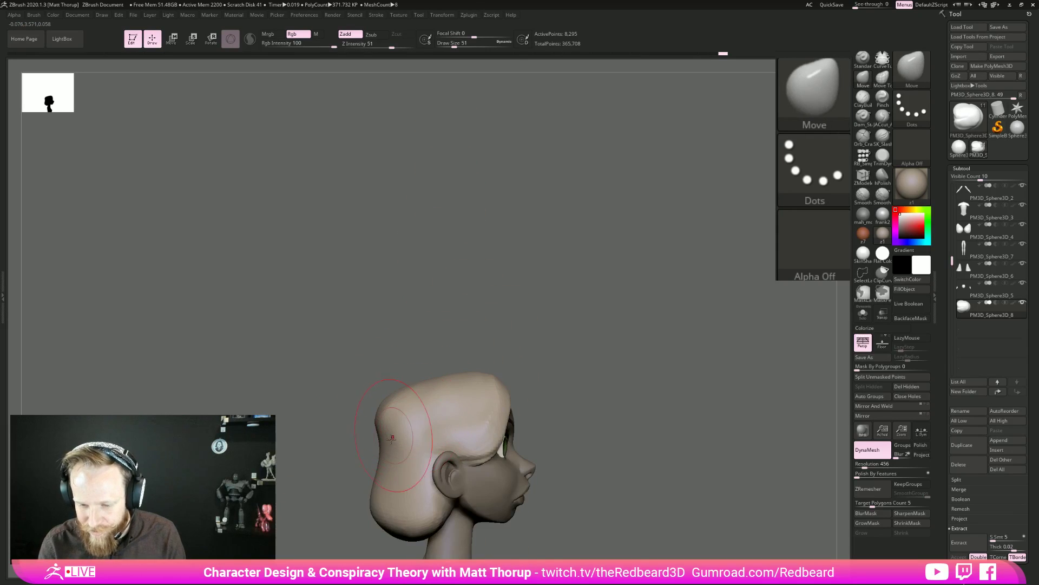
{"action": "key", "text": "bracketleft"}
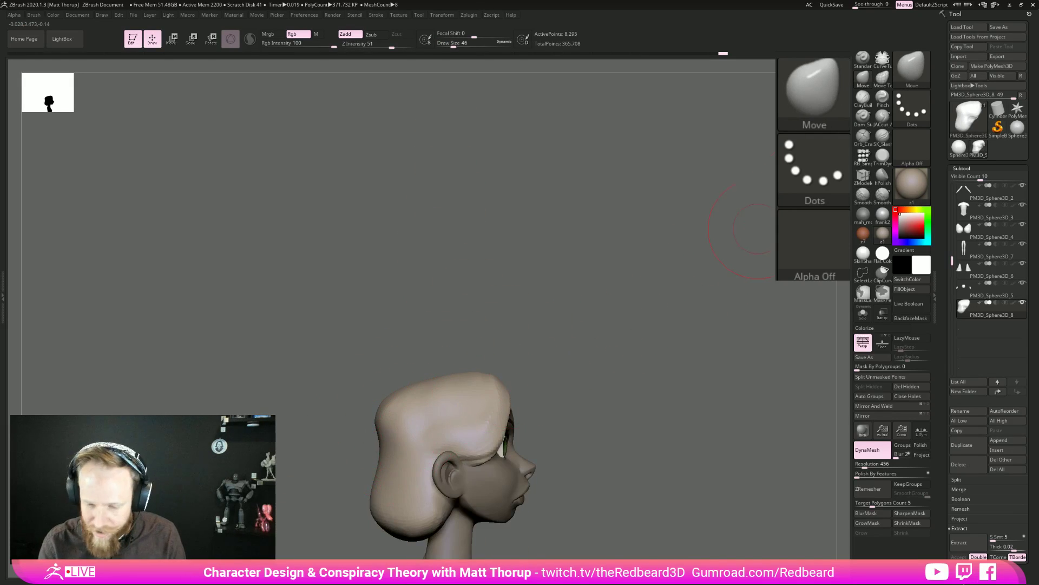
Build up volume on the back and rear crown of the hair with ClayBuildup at draw size 46 and smooth it.
{"action": "left_click", "coordinate": [863, 98]}
{"action": "right_click_drag", "start_coordinate": [482, 341], "coordinate": [387, 448]}
{"action": "left_click_drag", "start_coordinate": [388, 448], "coordinate": [412, 395]}
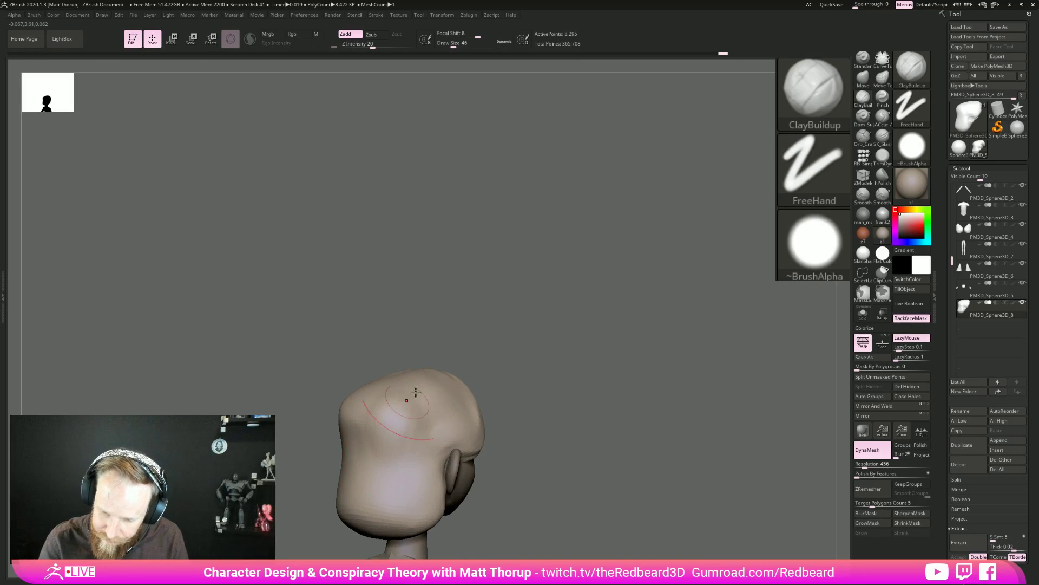
{"action": "right_click_drag", "start_coordinate": [361, 447], "coordinate": [407, 385]}
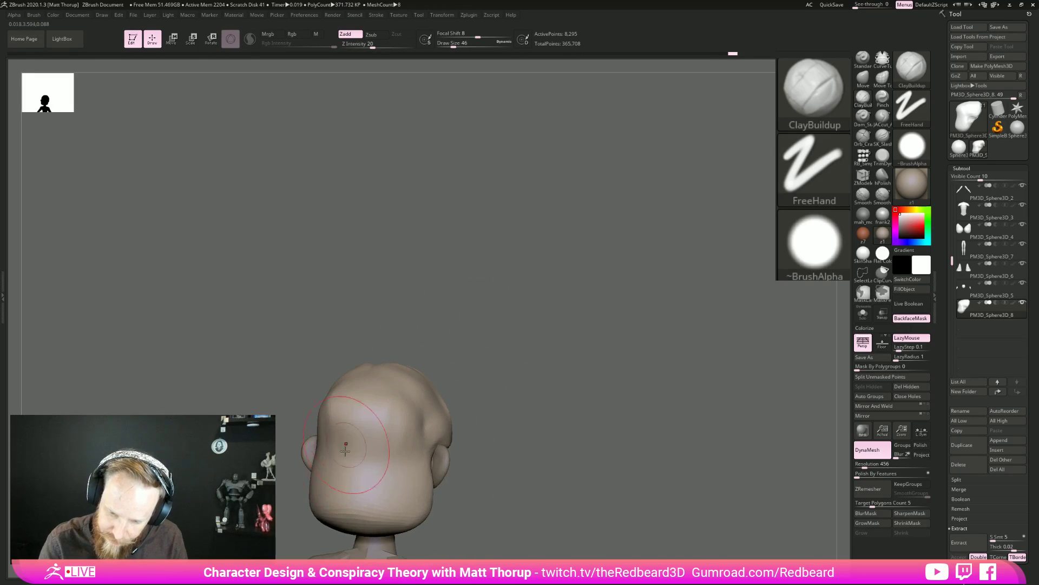
{"action": "right_click_drag", "start_coordinate": [340, 367], "coordinate": [323, 418]}
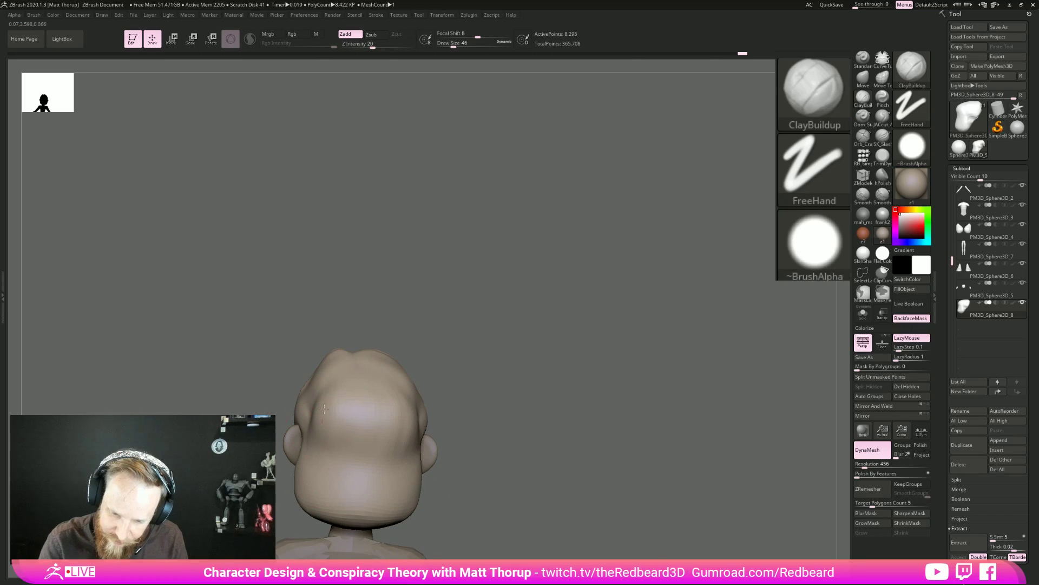
{"action": "right_click_drag", "start_coordinate": [519, 370], "coordinate": [506, 379]}
{"action": "left_click_drag", "start_coordinate": [343, 403], "coordinate": [363, 379], "text": "shift"}
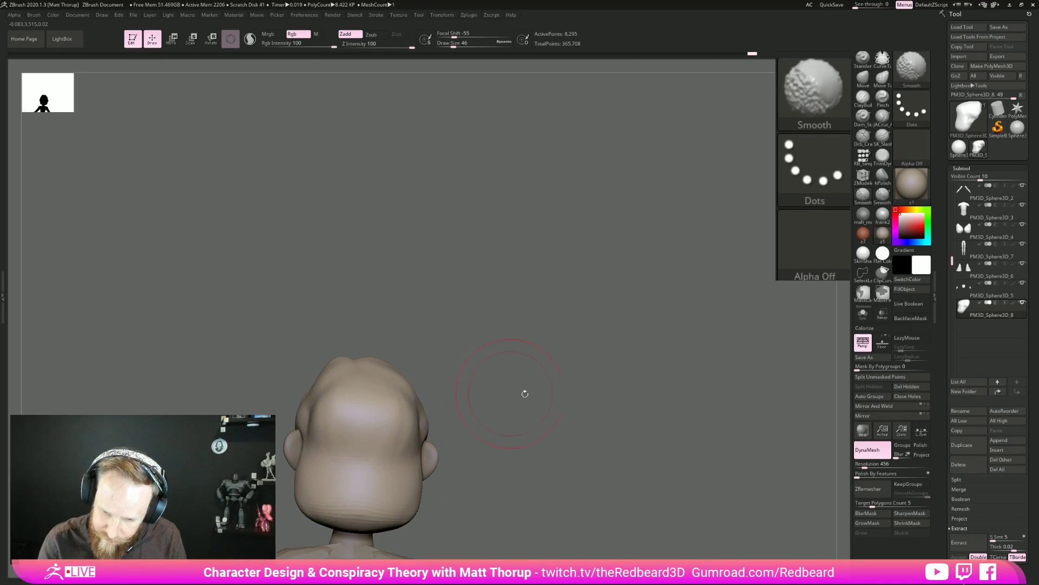
{"action": "right_click_drag", "start_coordinate": [510, 392], "coordinate": [423, 400], "text": "shift"}
{"action": "right_click_drag", "start_coordinate": [358, 422], "coordinate": [366, 541]}
Remesh the reshaped hair mass with DynaMesh.
{"action": "right_click_drag", "start_coordinate": [534, 469], "coordinate": [631, 317], "text": "alt"}
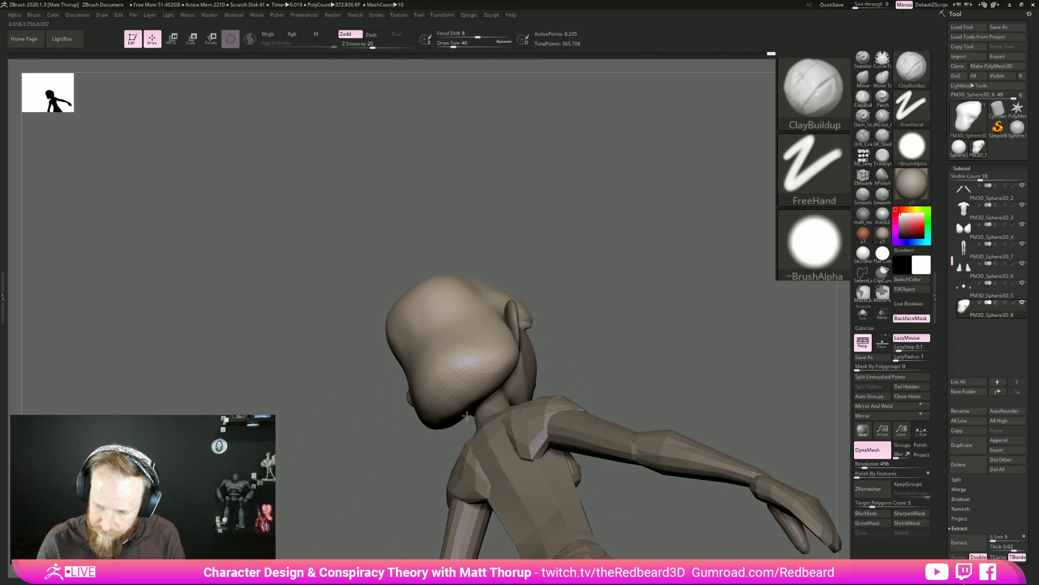
{"action": "right_click_drag", "start_coordinate": [505, 401], "coordinate": [617, 417]}
{"action": "left_click_drag", "start_coordinate": [607, 379], "coordinate": [625, 415], "text": "ctrl"}
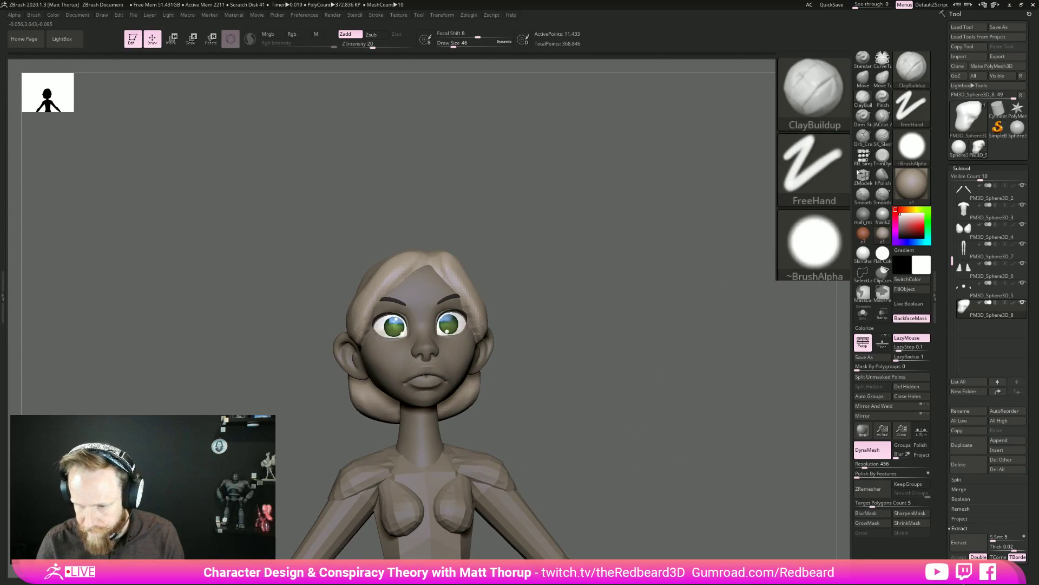
Build up the front hair edge along the forehead and temple with ClayBuildup at draw size 16.
{"action": "key", "text": "b"}
{"action": "key", "text": "Escape"}
{"action": "key", "text": "s"}
{"action": "left_click_drag", "start_coordinate": [465, 313], "coordinate": [433, 267]}
{"action": "mouse_move", "coordinate": [521, 306]}
{"action": "left_mouse_down"}
{"action": "mouse_move", "coordinate": [493, 287]}
{"action": "mouse_move", "coordinate": [469, 325]}
{"action": "mouse_move", "coordinate": [481, 342]}
{"action": "left_mouse_up"}
{"action": "mouse_move", "coordinate": [506, 301]}
{"action": "left_mouse_down"}
{"action": "mouse_move", "coordinate": [492, 285]}
{"action": "mouse_move", "coordinate": [465, 283]}
{"action": "left_mouse_up"}
{"action": "left_click_drag", "start_coordinate": [470, 325], "coordinate": [477, 349]}
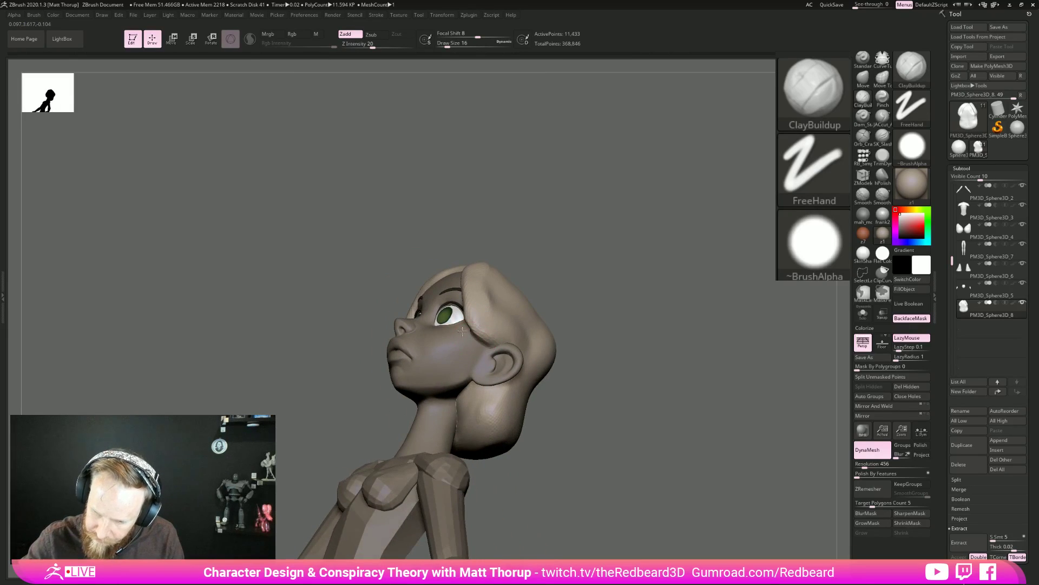
{"action": "left_click_drag", "start_coordinate": [513, 252], "coordinate": [486, 329]}
{"action": "left_click_drag", "start_coordinate": [512, 241], "coordinate": [561, 247]}
{"action": "left_click_drag", "start_coordinate": [373, 320], "coordinate": [366, 343]}
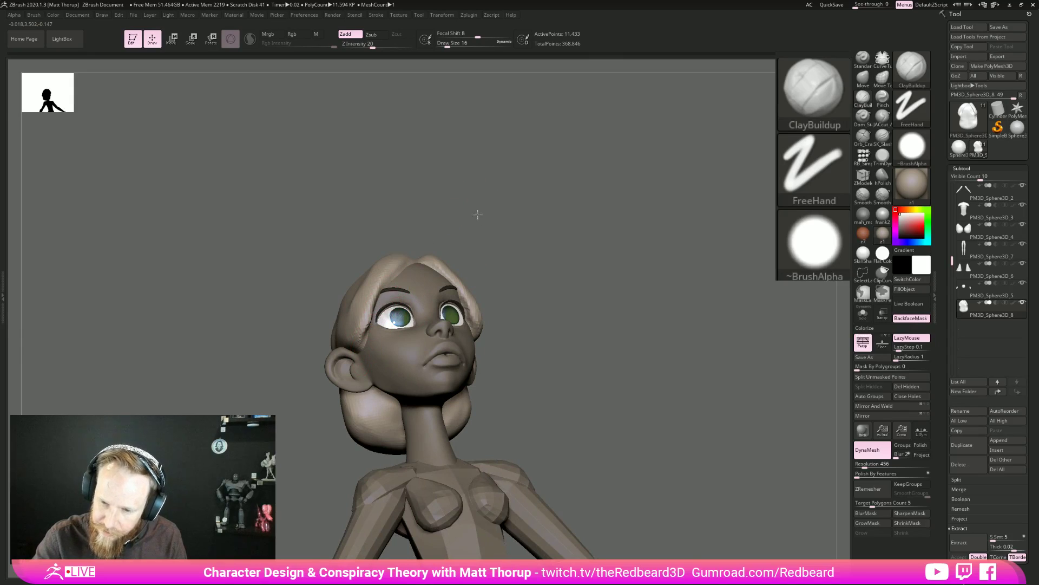
{"action": "left_click_drag", "start_coordinate": [478, 207], "coordinate": [410, 257]}
Refine the lower hair edge between the temple and ear with the Move brush and smoothing.
{"action": "key", "text": "b"}
{"action": "key", "text": "m"}
{"action": "key", "text": "v"}
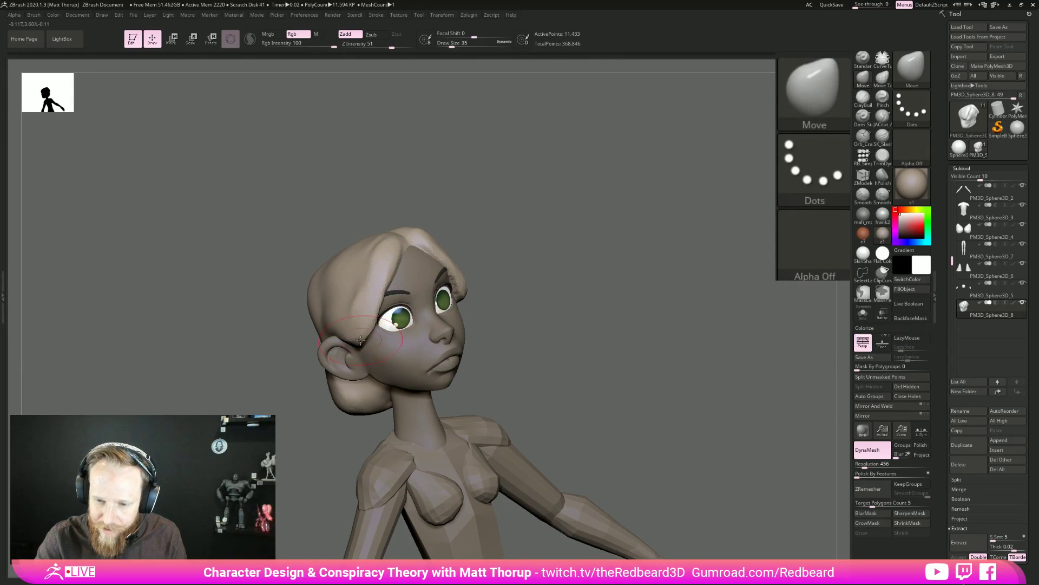
{"action": "left_click_drag", "start_coordinate": [286, 472], "coordinate": [345, 479]}
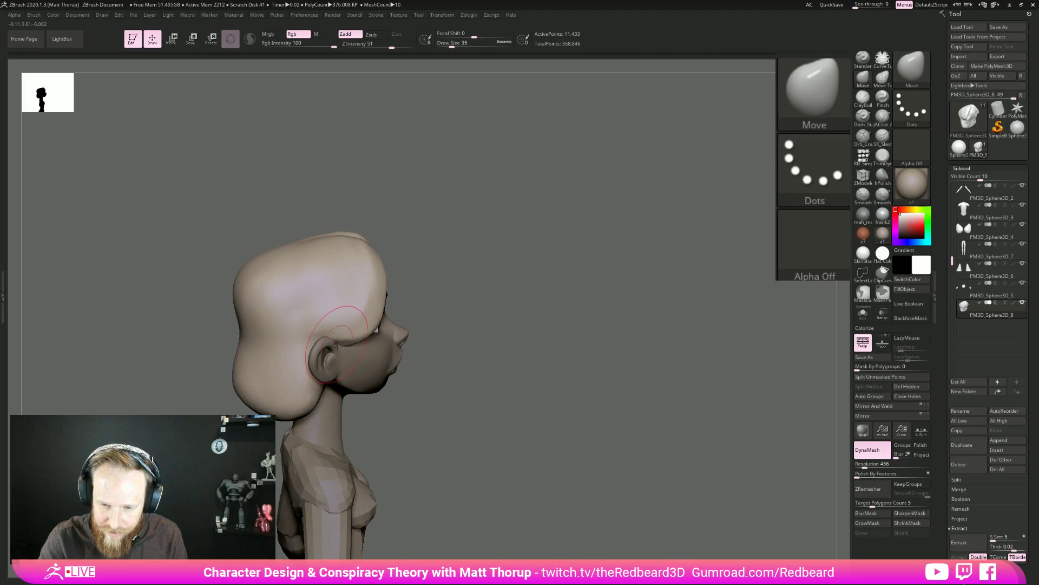
{"action": "mouse_move", "coordinate": [340, 340]}
{"action": "left_mouse_down", "text": "shift"}
{"action": "mouse_move", "coordinate": [308, 325]}
{"action": "mouse_move", "coordinate": [303, 352]}
{"action": "left_mouse_up", "text": "shift"}
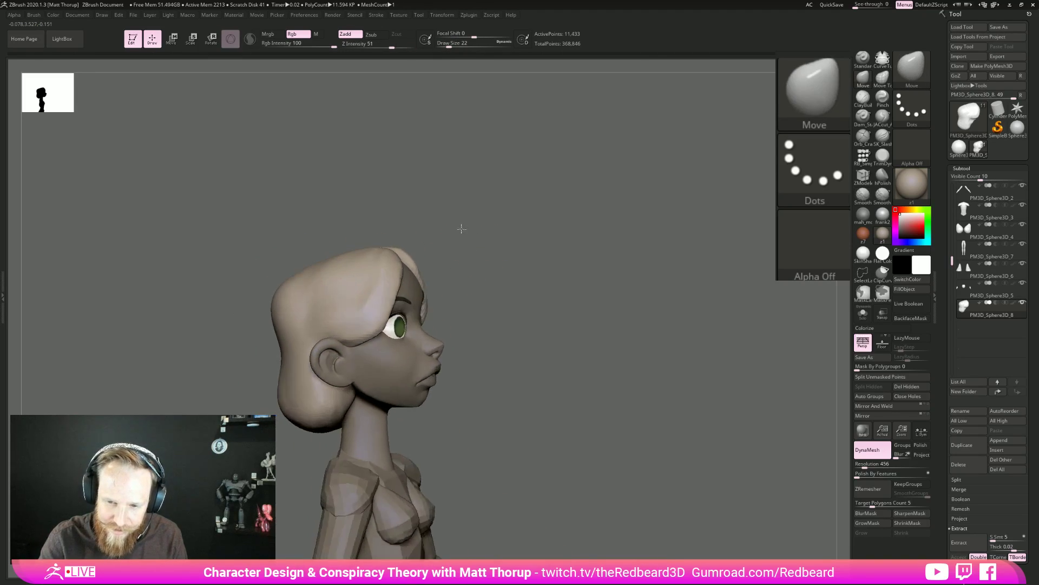
Adjust the front hair edge above the forehead in profile with the Move brush at draw size 22 and smooth it.
{"action": "left_click_drag", "start_coordinate": [461, 228], "coordinate": [447, 289]}
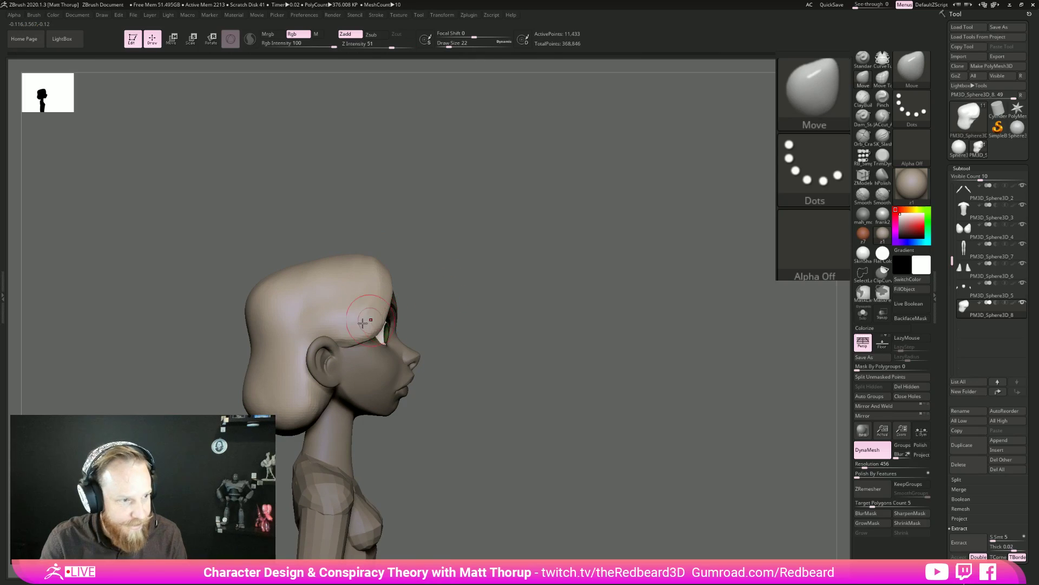
{"action": "key", "text": "s"}
{"action": "left_click", "coordinate": [338, 332]}
{"action": "left_click_drag", "start_coordinate": [399, 281], "coordinate": [401, 258]}
{"action": "key", "text": "s"}
{"action": "left_click", "coordinate": [396, 258]}
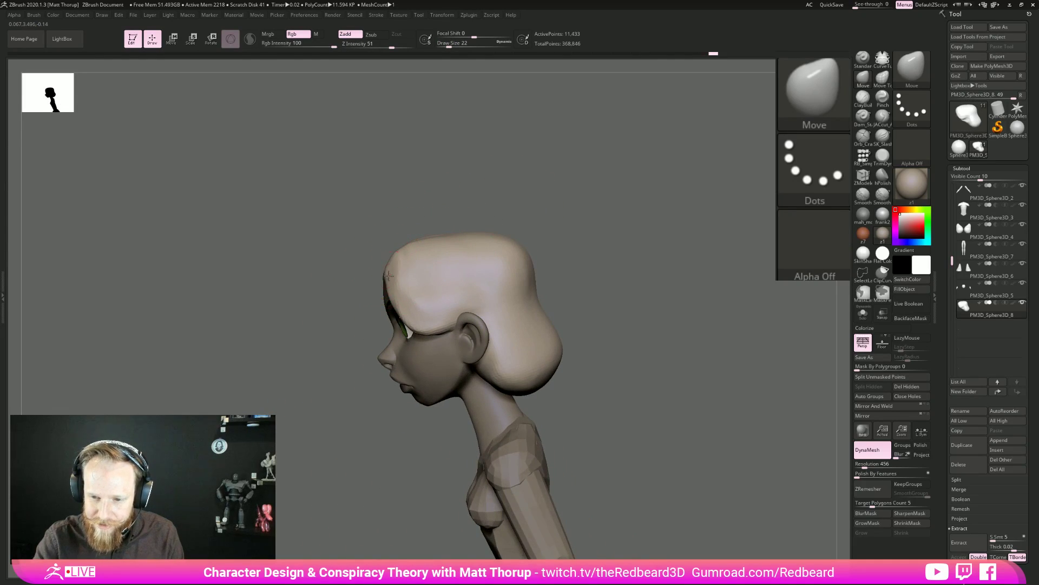
{"action": "key", "text": "shift"}
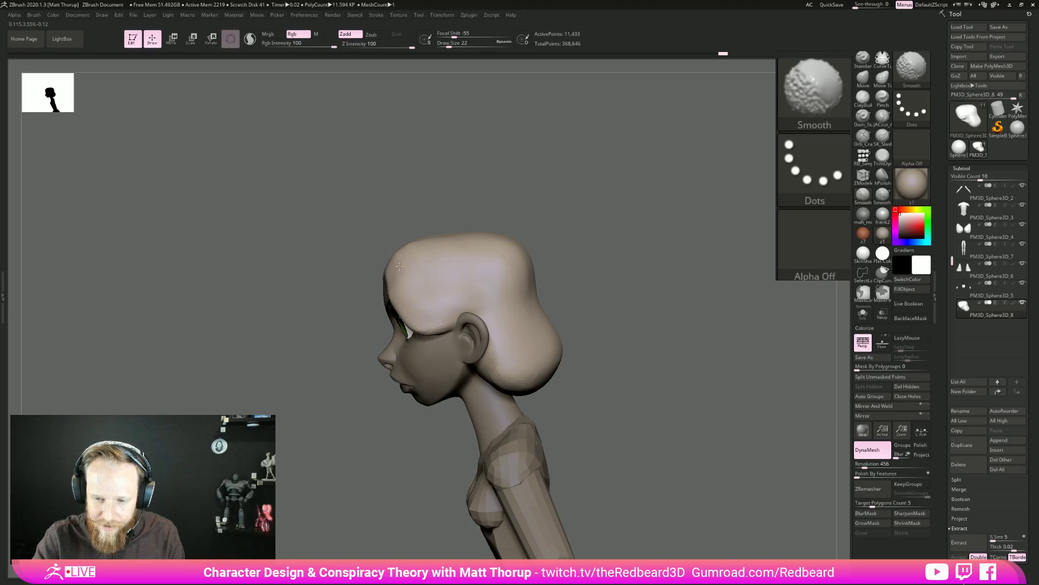
Shape the hair around the centre parting and front crown with the Move brush at draw size 27 and smooth it.
{"action": "mouse_move", "coordinate": [563, 227]}
{"action": "left_mouse_down"}
{"action": "mouse_move", "coordinate": [600, 178]}
{"action": "mouse_move", "coordinate": [494, 264]}
{"action": "mouse_move", "coordinate": [637, 247]}
{"action": "mouse_move", "coordinate": [515, 301]}
{"action": "mouse_move", "coordinate": [475, 290]}
{"action": "mouse_move", "coordinate": [647, 269]}
{"action": "mouse_move", "coordinate": [583, 287]}
{"action": "mouse_move", "coordinate": [639, 325]}
{"action": "mouse_move", "coordinate": [687, 322]}
{"action": "left_mouse_up"}
{"action": "key", "text": "shift"}
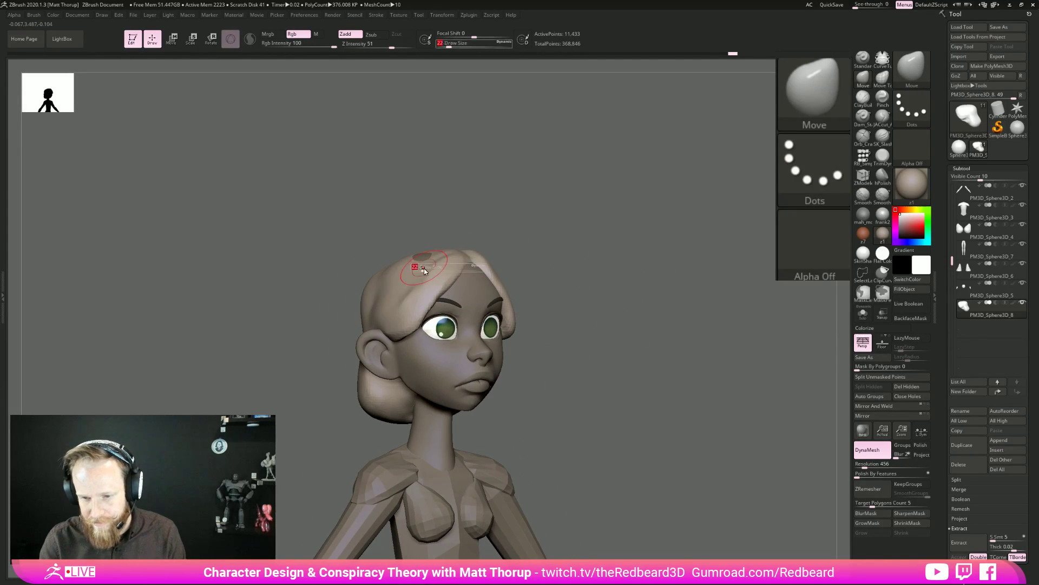
{"action": "key", "text": "shift"}
{"action": "mouse_move", "coordinate": [445, 258]}
{"action": "left_mouse_down", "text": "shift"}
{"action": "mouse_move", "coordinate": [411, 282]}
{"action": "mouse_move", "coordinate": [433, 265]}
{"action": "left_mouse_up", "text": "shift"}
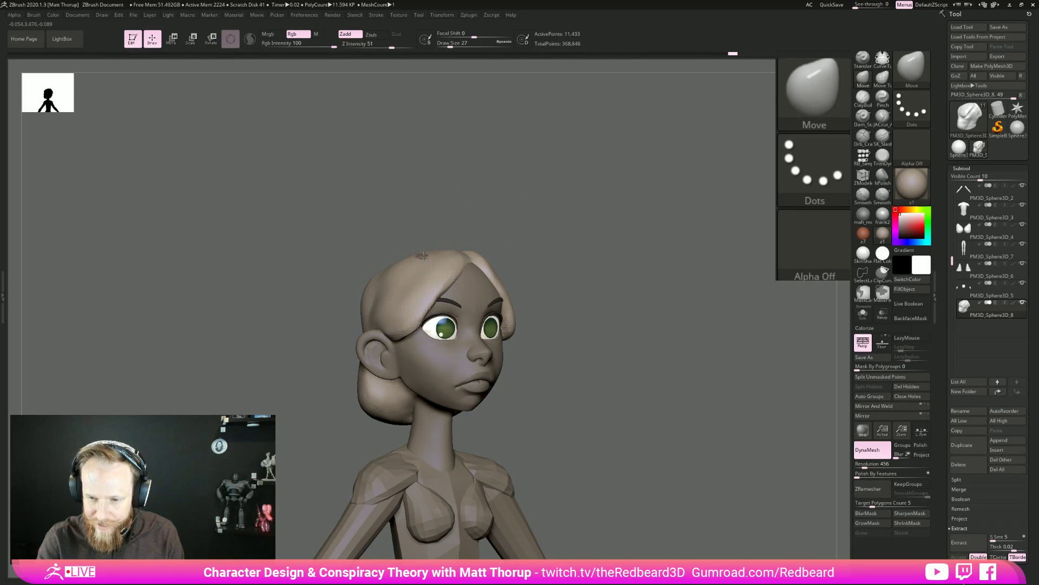
{"action": "mouse_move", "coordinate": [534, 234]}
{"action": "left_mouse_down"}
{"action": "mouse_move", "coordinate": [485, 233]}
{"action": "mouse_move", "coordinate": [451, 252]}
{"action": "left_mouse_up"}
{"action": "left_click_drag", "start_coordinate": [524, 241], "coordinate": [506, 272]}
{"action": "key", "text": "shift"}
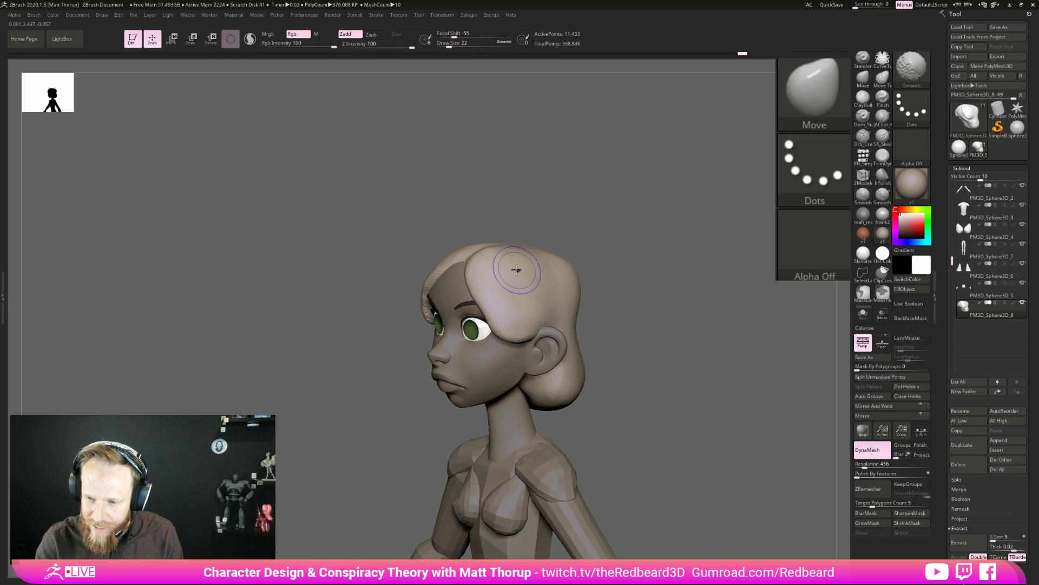
Smooth the side hair sweeping over the temple toward the ear.
{"action": "mouse_move", "coordinate": [674, 271]}
{"action": "left_mouse_down"}
{"action": "mouse_move", "coordinate": [608, 291]}
{"action": "mouse_move", "coordinate": [594, 356]}
{"action": "mouse_move", "coordinate": [627, 369]}
{"action": "mouse_move", "coordinate": [595, 368]}
{"action": "left_mouse_up"}
{"action": "left_click_drag", "start_coordinate": [509, 352], "coordinate": [518, 326], "text": "shift"}
{"action": "mouse_move", "coordinate": [649, 341]}
{"action": "left_mouse_down"}
{"action": "mouse_move", "coordinate": [685, 339]}
{"action": "mouse_move", "coordinate": [638, 406]}
{"action": "mouse_move", "coordinate": [747, 413]}
{"action": "mouse_move", "coordinate": [646, 404]}
{"action": "left_mouse_up"}
{"action": "left_click_drag", "start_coordinate": [728, 429], "coordinate": [659, 439]}
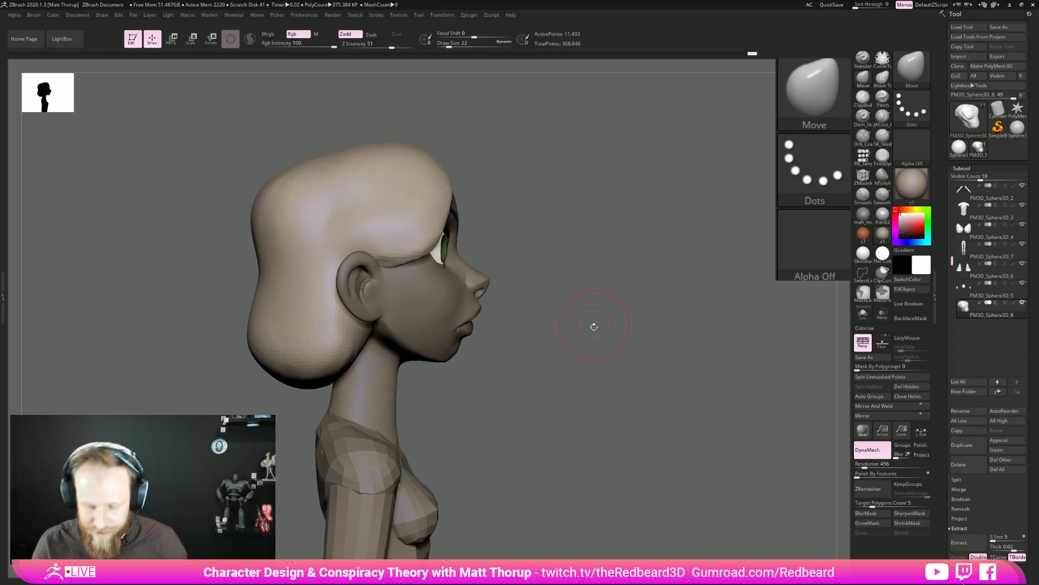
Refine the top front silhouette of the hair in profile with the Move brush at draw size 35.
{"action": "key", "text": "bracketright"}
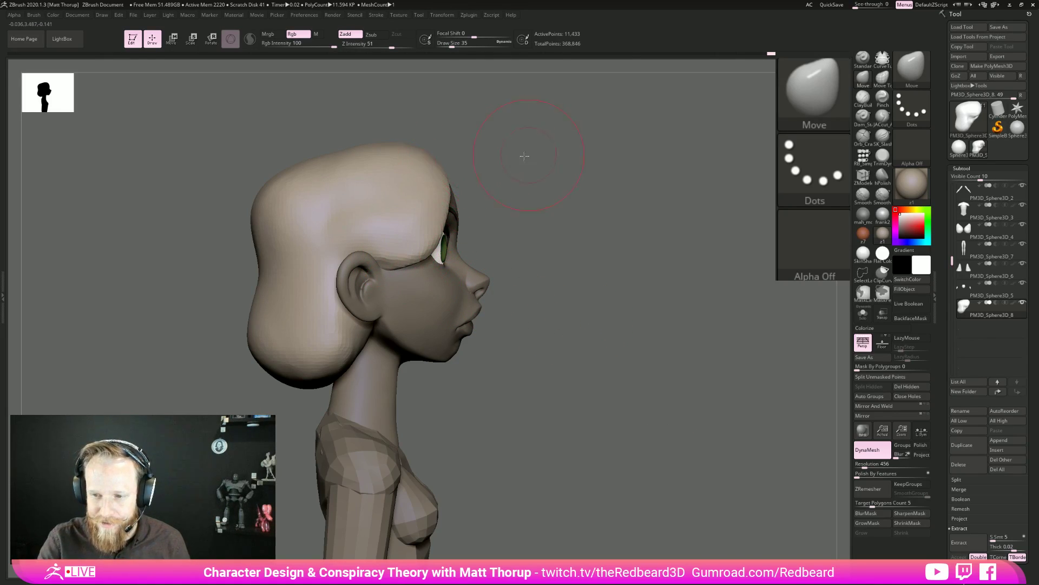
{"action": "left_click_drag", "start_coordinate": [526, 156], "coordinate": [454, 162]}
{"action": "mouse_move", "coordinate": [622, 167]}
{"action": "left_mouse_down", "text": "shift"}
{"action": "mouse_move", "coordinate": [589, 170]}
{"action": "mouse_move", "coordinate": [487, 211]}
{"action": "mouse_move", "coordinate": [441, 209]}
{"action": "mouse_move", "coordinate": [442, 182]}
{"action": "mouse_move", "coordinate": [449, 223]}
{"action": "mouse_move", "coordinate": [485, 261]}
{"action": "left_mouse_up", "text": "shift"}
{"action": "key", "text": "bracketleft"}
{"action": "key", "text": "bracketleft"}
Push the front and side hair volume beside the parting into a fuller sweep with the Move brush at draw size 37.
{"action": "key", "text": "s"}
{"action": "mouse_move", "coordinate": [704, 222]}
{"action": "left_mouse_down"}
{"action": "mouse_move", "coordinate": [747, 225]}
{"action": "mouse_move", "coordinate": [724, 232]}
{"action": "mouse_move", "coordinate": [643, 371]}
{"action": "mouse_move", "coordinate": [607, 399]}
{"action": "mouse_move", "coordinate": [693, 421]}
{"action": "mouse_move", "coordinate": [771, 406]}
{"action": "mouse_move", "coordinate": [700, 436]}
{"action": "mouse_move", "coordinate": [643, 443]}
{"action": "mouse_move", "coordinate": [688, 412]}
{"action": "left_mouse_up"}
{"action": "key", "text": "s"}
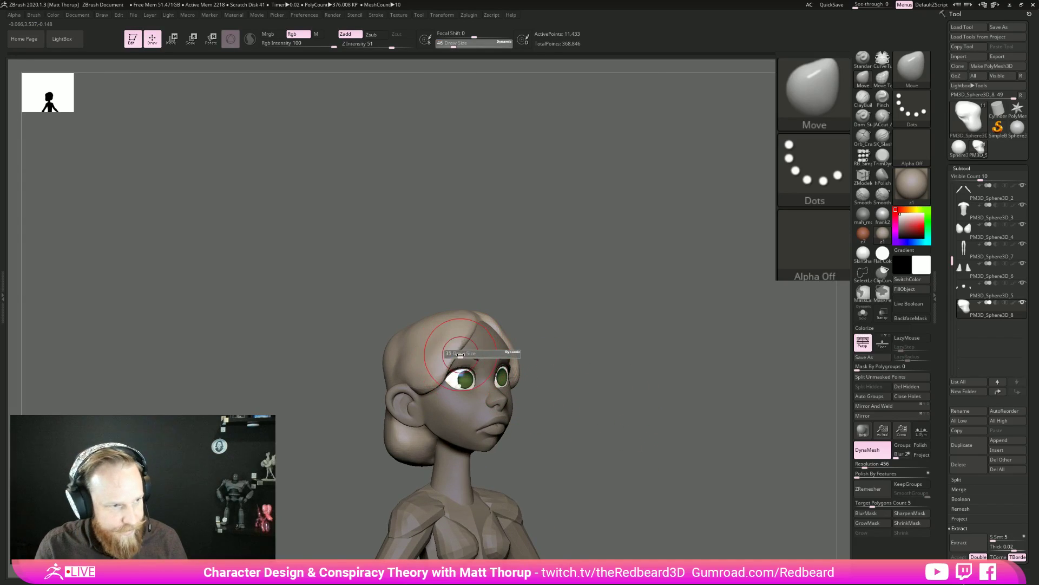
{"action": "left_click", "coordinate": [456, 353]}
{"action": "mouse_move", "coordinate": [551, 296]}
{"action": "left_mouse_down"}
{"action": "mouse_move", "coordinate": [495, 327]}
{"action": "mouse_move", "coordinate": [474, 316]}
{"action": "left_mouse_up"}
{"action": "key", "text": "s"}
{"action": "left_click_drag", "start_coordinate": [474, 314], "coordinate": [464, 346]}
{"action": "key", "text": "s"}
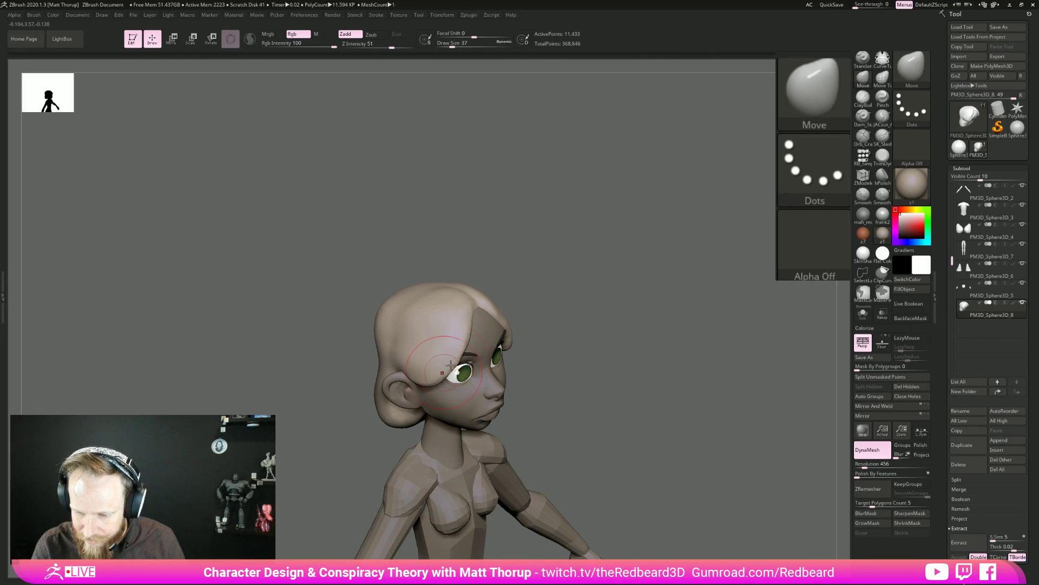
Refine the hair edge beside the eyes and above the ears with the Move brush at draw sizes 18 and 25.
{"action": "left_click_drag", "start_coordinate": [534, 325], "coordinate": [653, 338], "text": "shift"}
{"action": "key", "text": "s"}
{"action": "left_click_drag", "start_coordinate": [501, 395], "coordinate": [496, 395]}
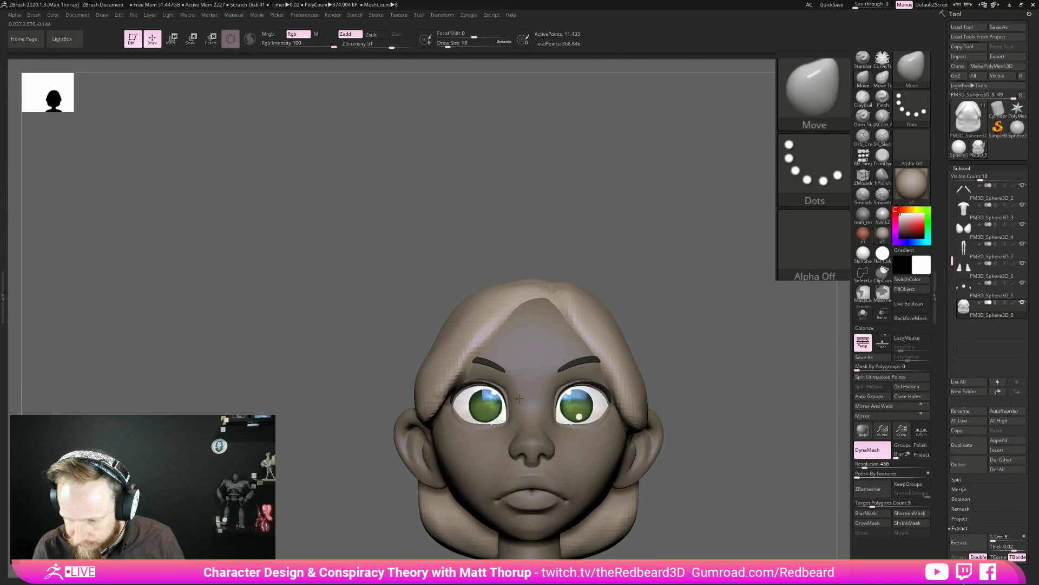
{"action": "left_click_drag", "start_coordinate": [689, 278], "coordinate": [643, 331]}
{"action": "key", "text": "s"}
{"action": "left_click_drag", "start_coordinate": [430, 417], "coordinate": [434, 415]}
{"action": "left_click_drag", "start_coordinate": [588, 317], "coordinate": [688, 292]}
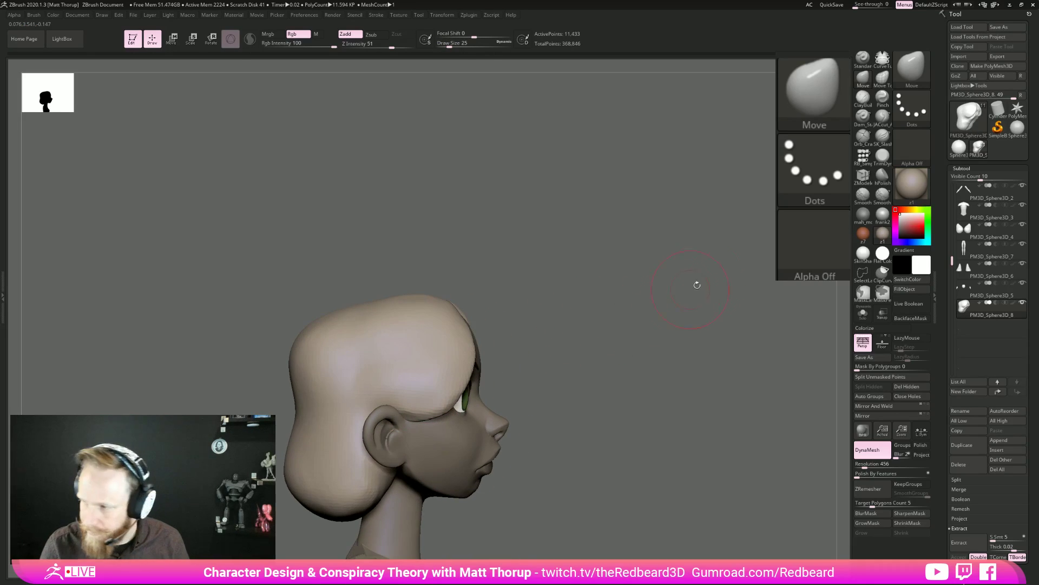
Adjust the lower back hair and the area below the ear with the Move brush at draw sizes 37 and 27.
{"action": "mouse_move", "coordinate": [667, 355]}
{"action": "left_mouse_down"}
{"action": "mouse_move", "coordinate": [713, 364]}
{"action": "mouse_move", "coordinate": [496, 433]}
{"action": "left_mouse_up"}
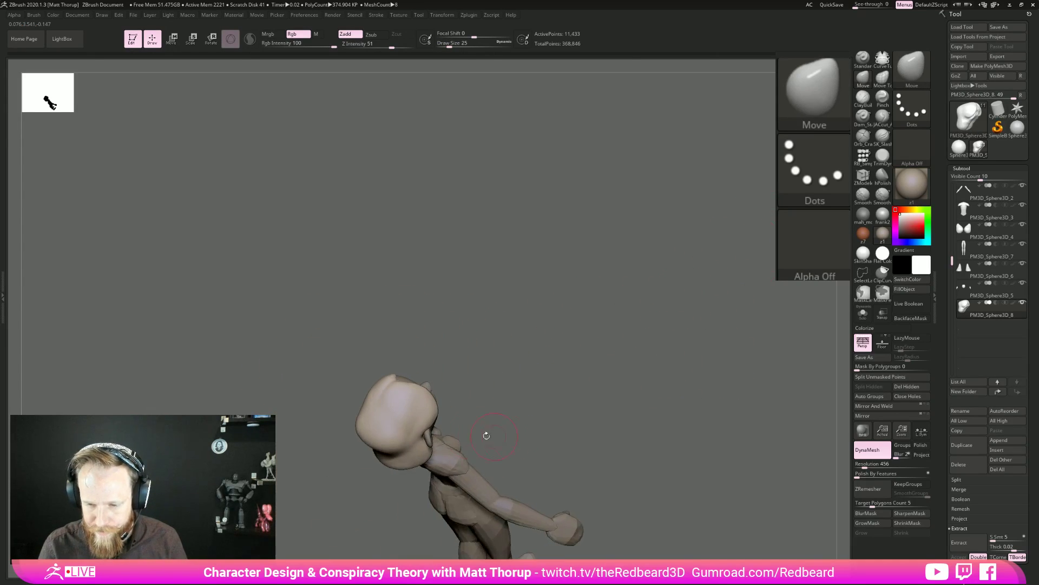
{"action": "mouse_move", "coordinate": [405, 424]}
{"action": "left_mouse_down"}
{"action": "mouse_move", "coordinate": [588, 365]}
{"action": "mouse_move", "coordinate": [542, 390]}
{"action": "mouse_move", "coordinate": [585, 395]}
{"action": "mouse_move", "coordinate": [655, 430]}
{"action": "mouse_move", "coordinate": [722, 434]}
{"action": "mouse_move", "coordinate": [489, 479]}
{"action": "left_mouse_up"}
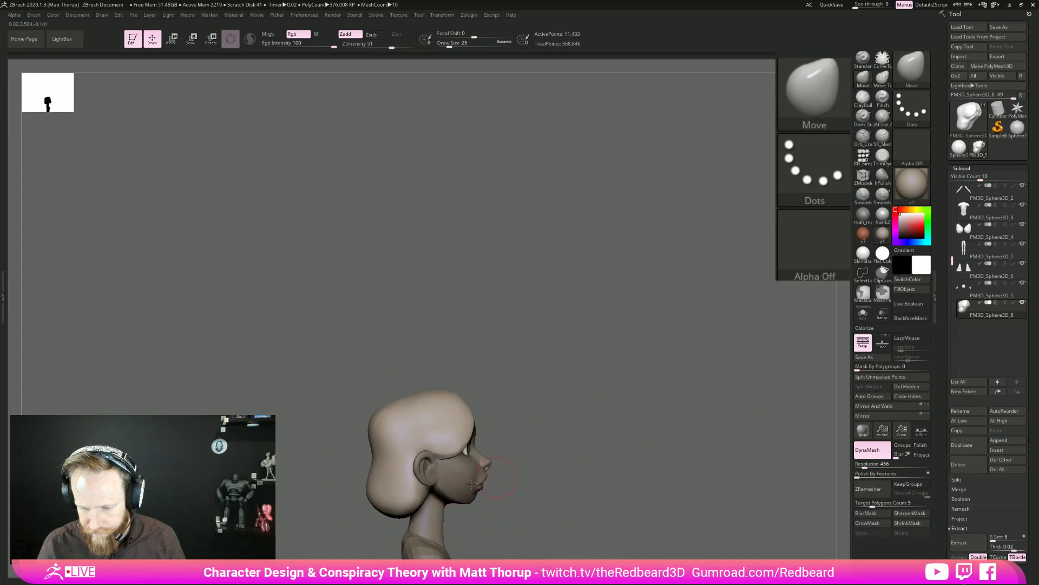
{"action": "key", "text": "bracketright"}
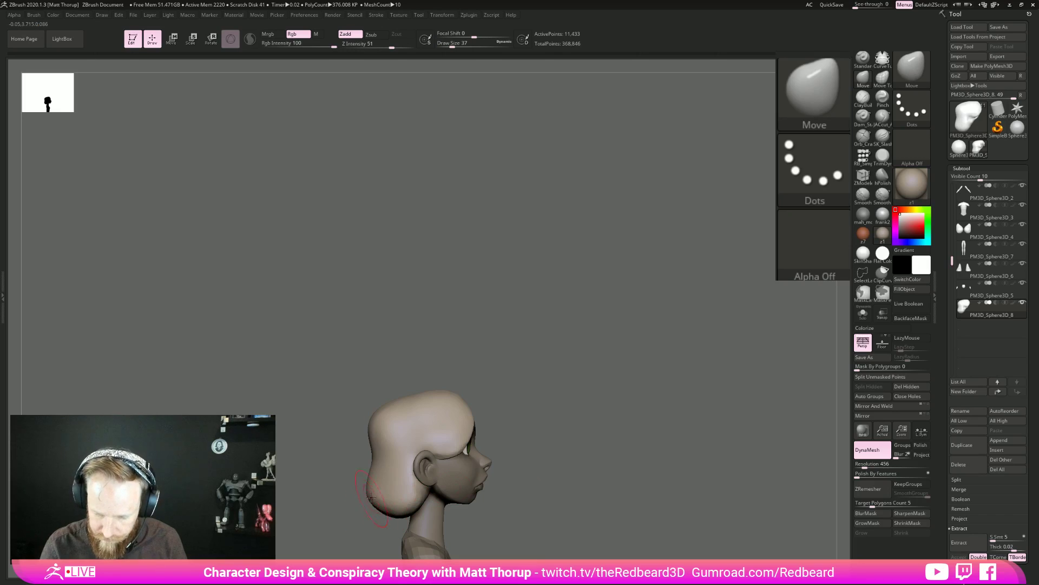
{"action": "key", "text": "bracketright"}
{"action": "mouse_move", "coordinate": [601, 460]}
{"action": "left_mouse_down"}
{"action": "mouse_move", "coordinate": [561, 455]}
{"action": "mouse_move", "coordinate": [605, 456]}
{"action": "mouse_move", "coordinate": [592, 458]}
{"action": "left_mouse_up"}
{"action": "key", "text": "bracketleft"}
{"action": "key", "text": "bracketleft"}
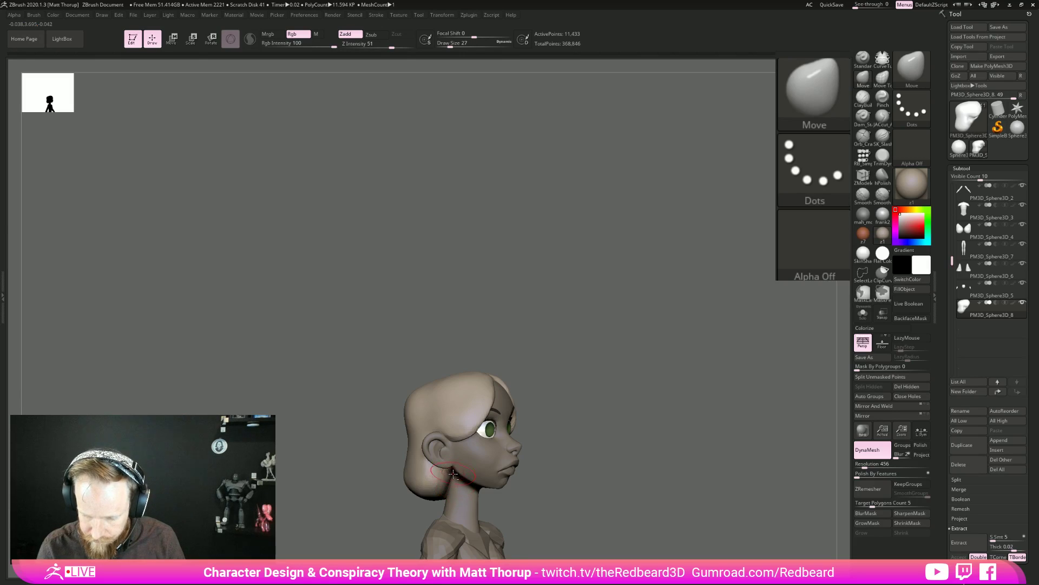
{"action": "key", "text": "shift"}
{"action": "left_click_drag", "start_coordinate": [603, 473], "coordinate": [685, 363]}
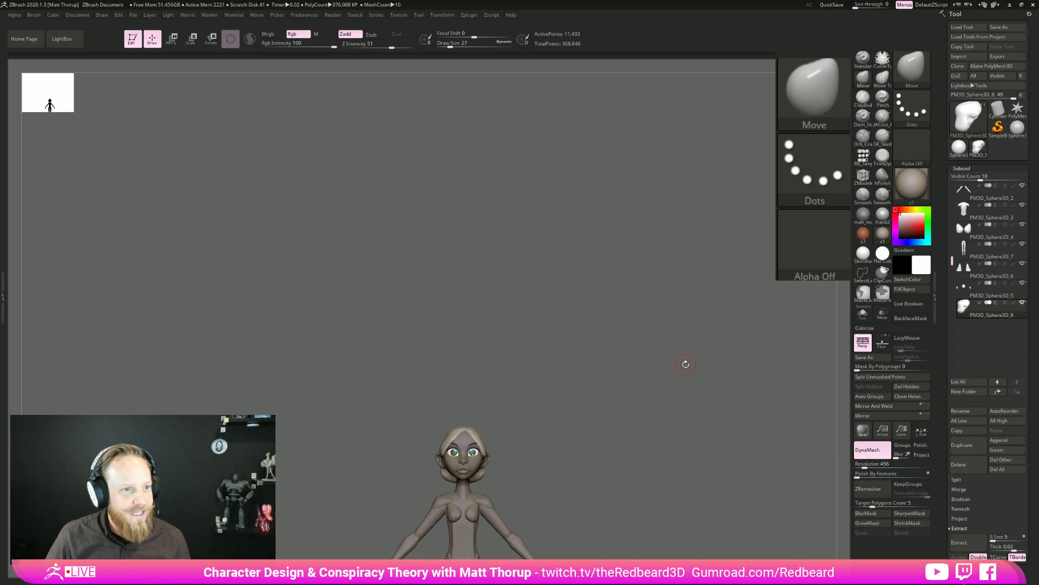
{"action": "left_click_drag", "start_coordinate": [608, 400], "coordinate": [615, 492]}
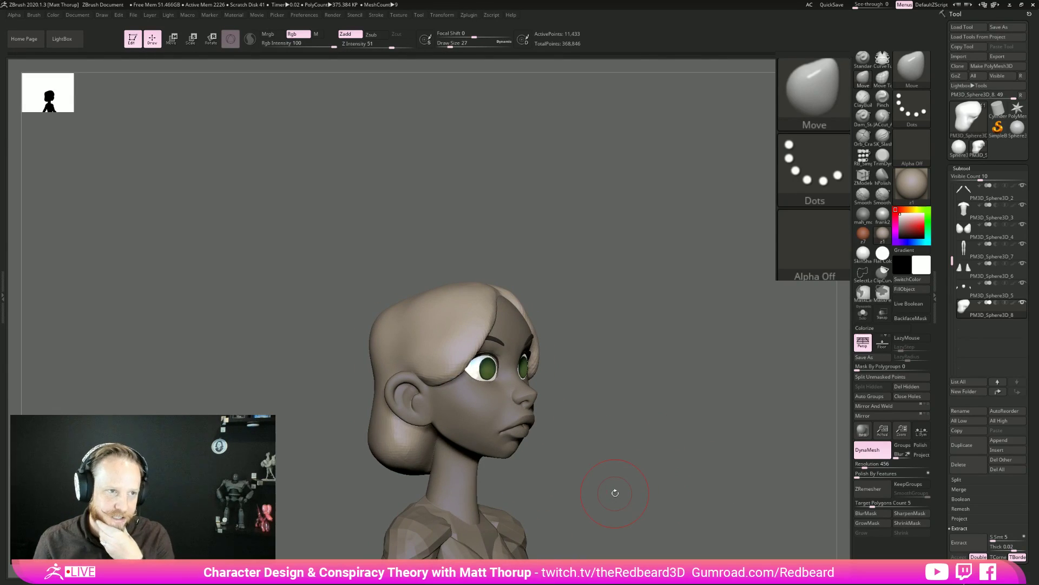
{"action": "left_click_drag", "start_coordinate": [615, 492], "coordinate": [631, 360]}
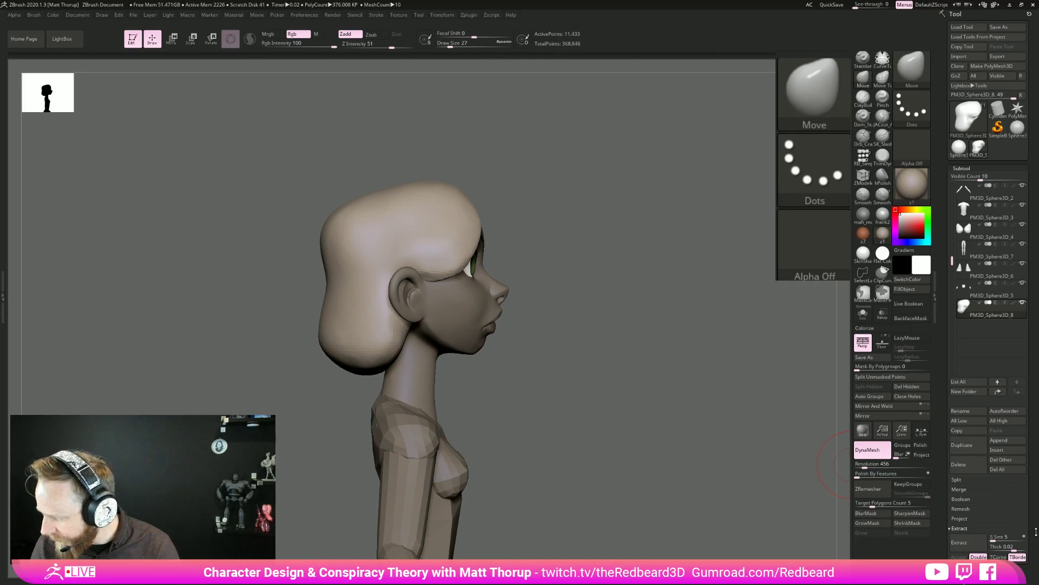
{"action": "scroll", "coordinate": [960, 443], "scroll_direction": "down", "scroll_amount": 5}
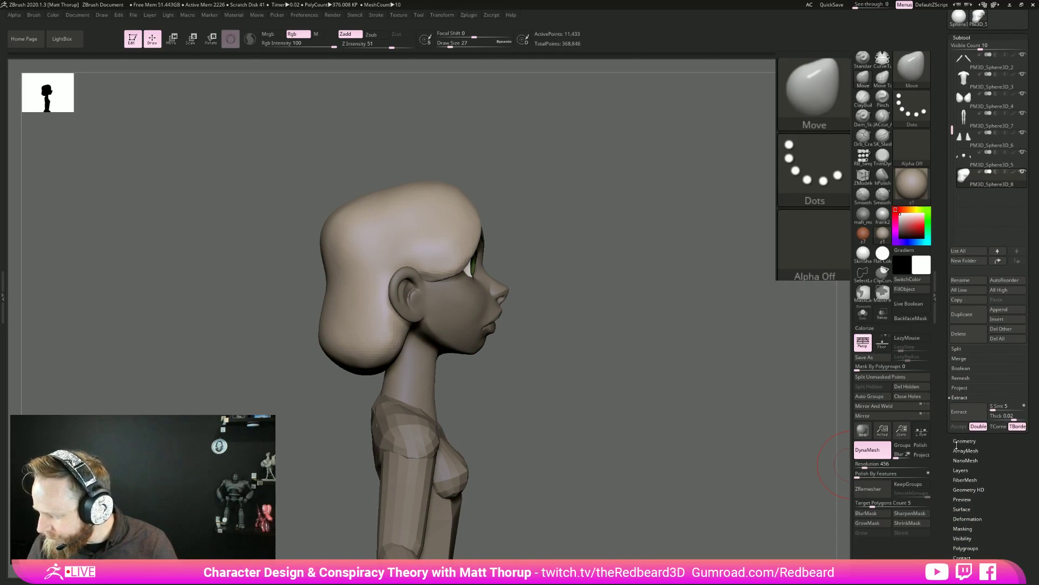
{"action": "left_click", "coordinate": [965, 441]}
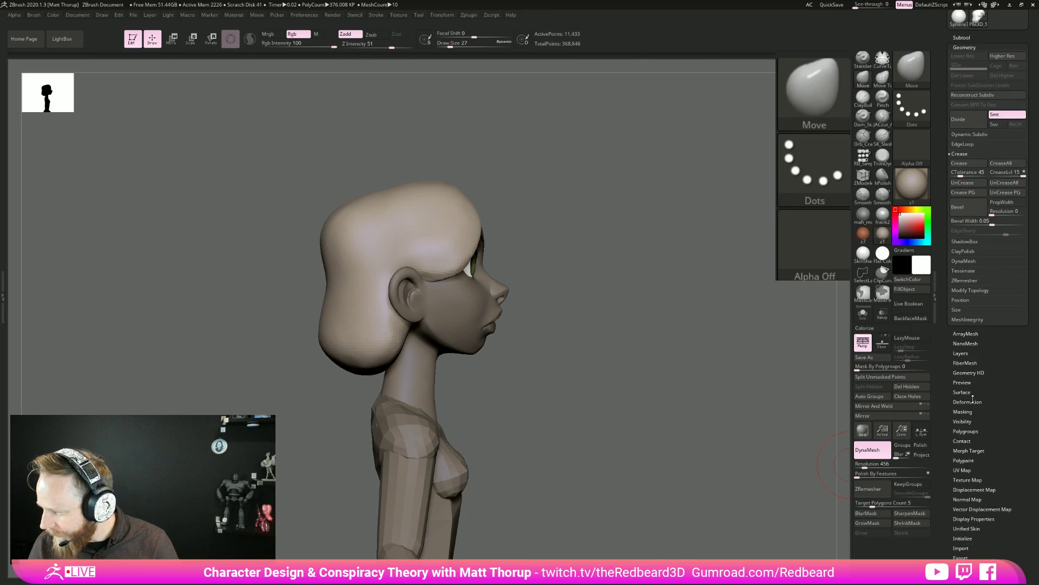
{"action": "left_click_drag", "start_coordinate": [686, 486], "coordinate": [623, 487]}
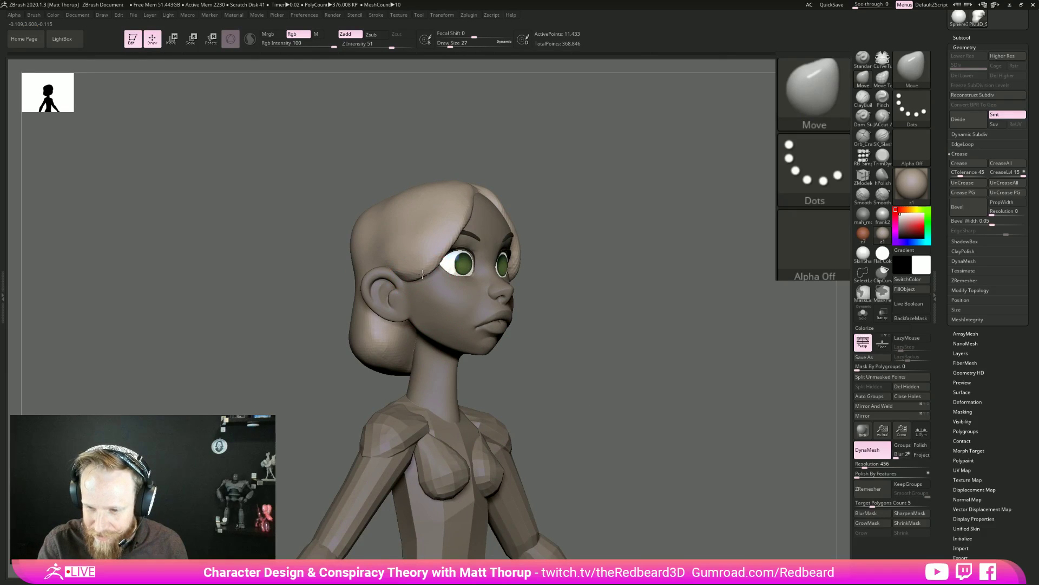
Refine the side hair above the temple with the Move brush at draw sizes 27 and 35 and smooth it.
{"action": "left_click_drag", "start_coordinate": [433, 223], "coordinate": [400, 241], "text": "alt"}
{"action": "key", "text": "ctrl+z"}
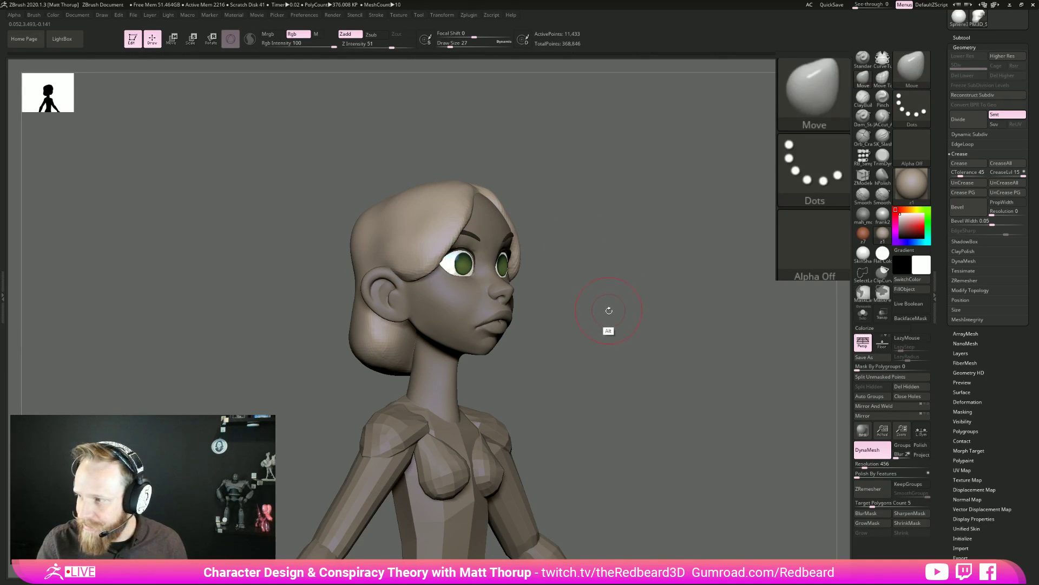
{"action": "left_click_drag", "start_coordinate": [609, 328], "coordinate": [440, 233]}
{"action": "key", "text": "shift"}
{"action": "mouse_move", "coordinate": [552, 183]}
{"action": "left_mouse_down"}
{"action": "mouse_move", "coordinate": [599, 250]}
{"action": "mouse_move", "coordinate": [731, 360]}
{"action": "mouse_move", "coordinate": [679, 349]}
{"action": "mouse_move", "coordinate": [691, 418]}
{"action": "mouse_move", "coordinate": [694, 398]}
{"action": "left_mouse_up"}
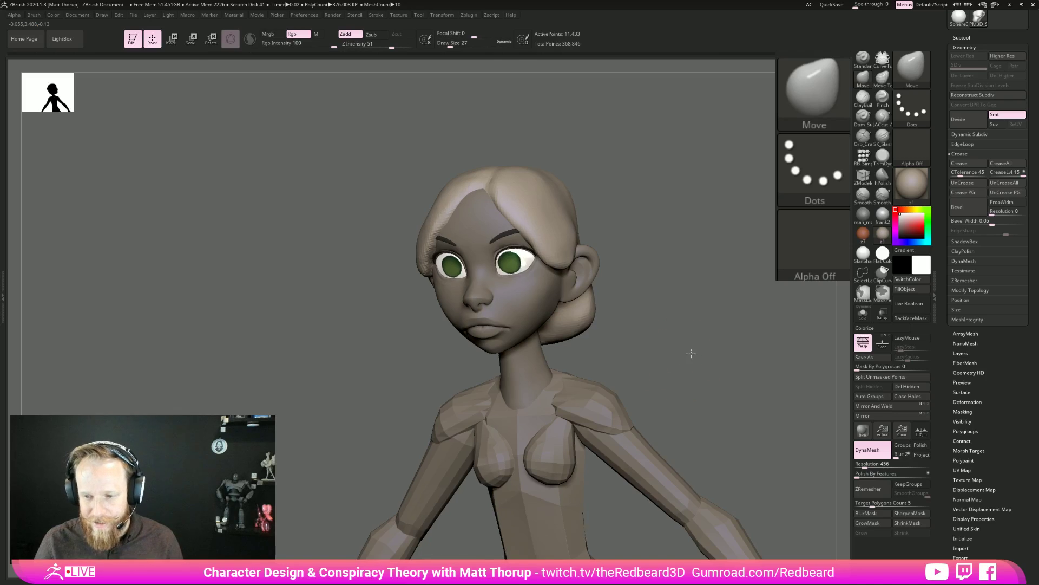
{"action": "left_click_drag", "start_coordinate": [690, 354], "coordinate": [692, 343]}
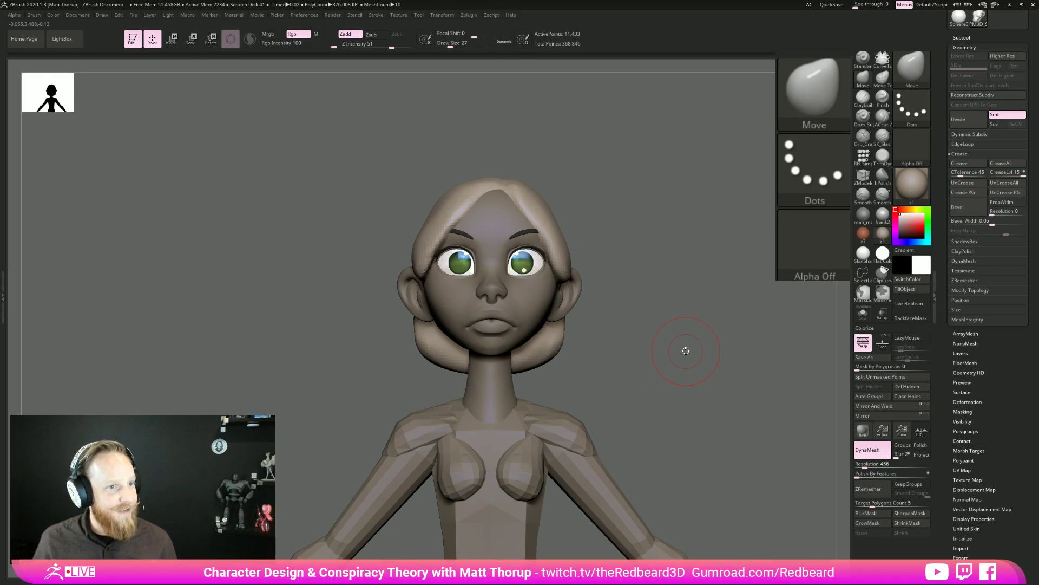
{"action": "left_click_drag", "start_coordinate": [679, 347], "coordinate": [714, 350]}
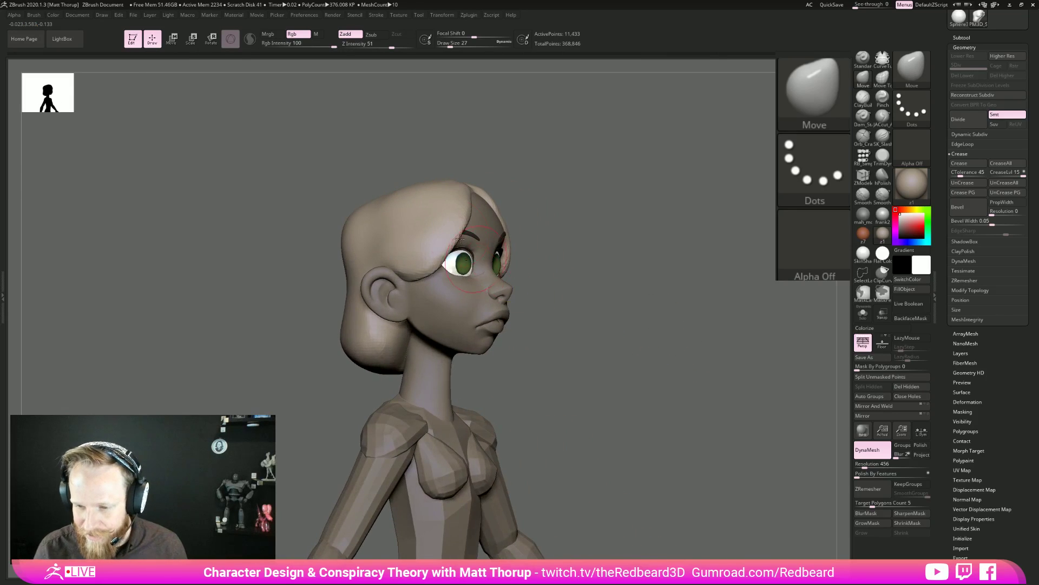
{"action": "key", "text": "s"}
{"action": "left_click_drag", "start_coordinate": [448, 247], "coordinate": [451, 248]}
{"action": "mouse_move", "coordinate": [585, 174]}
{"action": "left_mouse_down"}
{"action": "mouse_move", "coordinate": [608, 190]}
{"action": "mouse_move", "coordinate": [671, 286]}
{"action": "mouse_move", "coordinate": [652, 285]}
{"action": "mouse_move", "coordinate": [708, 341]}
{"action": "mouse_move", "coordinate": [779, 330]}
{"action": "left_mouse_up"}
Insert a polysphere at the back of the crown with the RB_SimpleInsert brush as the base for a hair bun.
{"action": "left_click", "coordinate": [863, 157]}
{"action": "mouse_move", "coordinate": [645, 251]}
{"action": "left_mouse_down"}
{"action": "mouse_move", "coordinate": [652, 277]}
{"action": "mouse_move", "coordinate": [634, 269]}
{"action": "left_mouse_up"}
{"action": "left_click", "coordinate": [209, 66]}
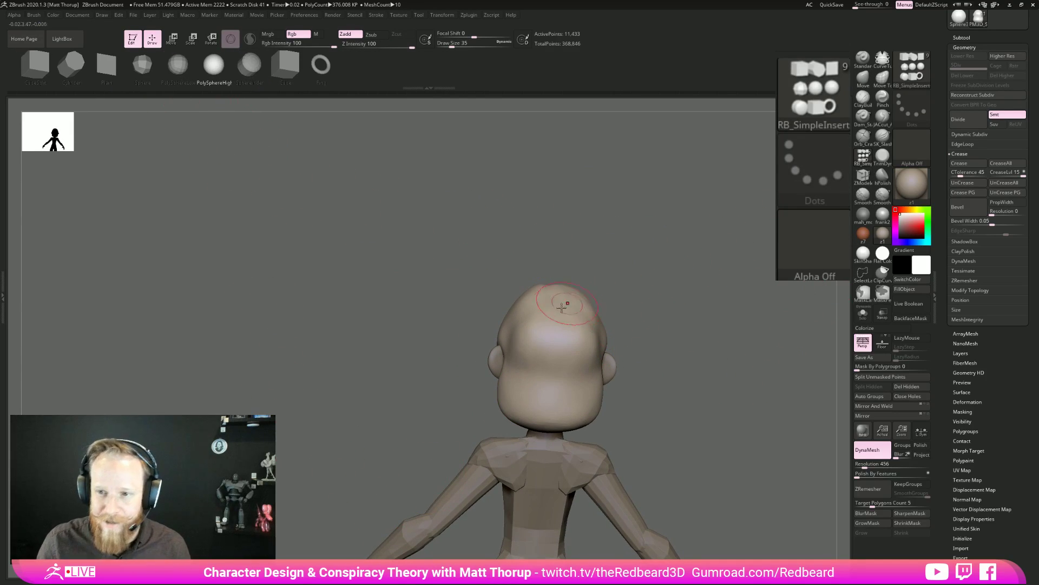
{"action": "left_click_drag", "start_coordinate": [558, 325], "coordinate": [560, 350]}
{"action": "left_click_drag", "start_coordinate": [692, 326], "coordinate": [722, 311]}
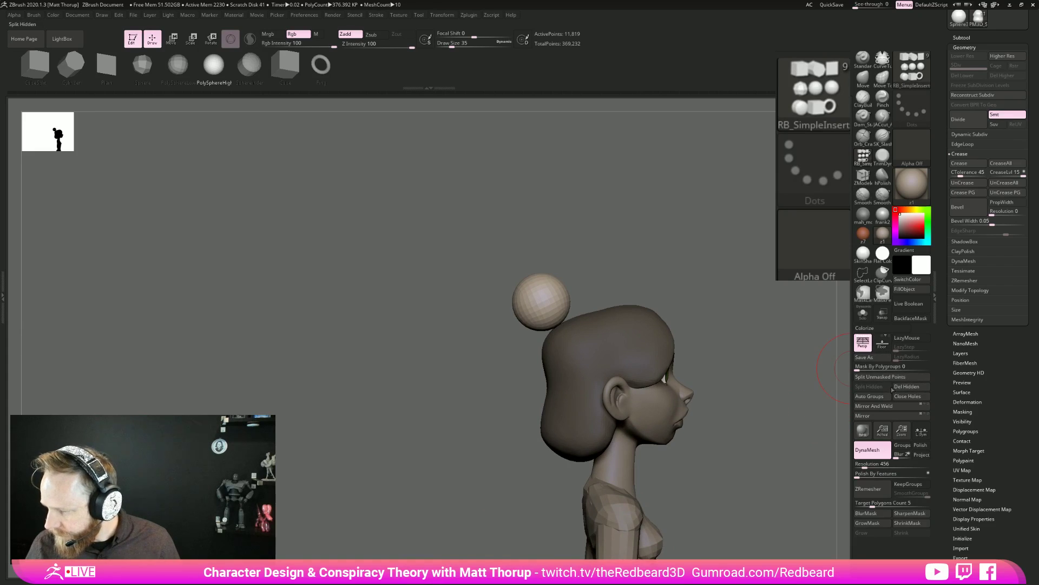
Split the unmasked sphere from the hair into its own subtool and make that subtool active.
{"action": "left_click", "coordinate": [880, 376]}
{"action": "scroll", "coordinate": [969, 153], "scroll_direction": "up", "scroll_amount": 3}
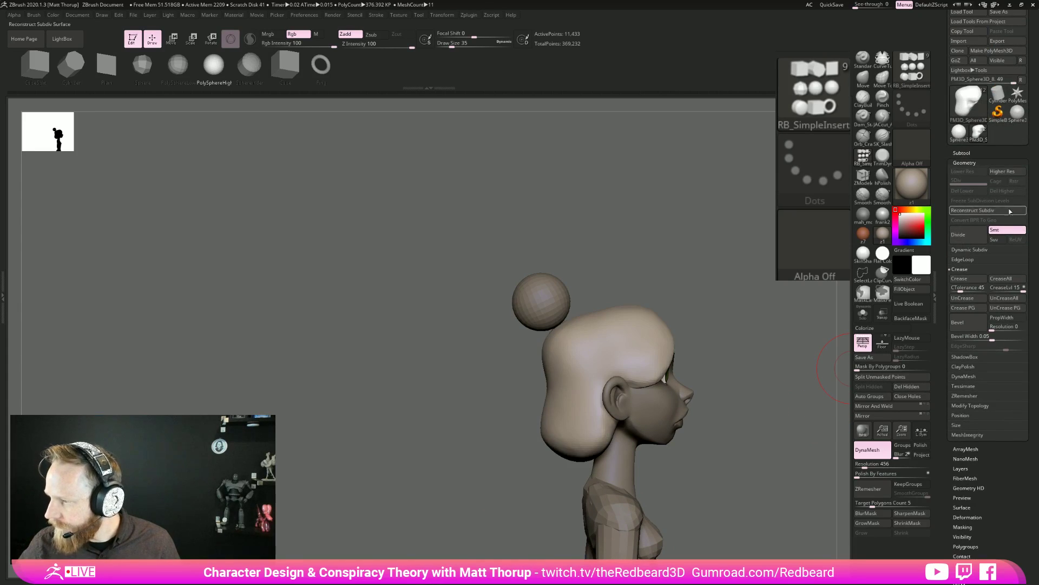
{"action": "left_click", "coordinate": [969, 153]}
{"action": "left_click", "coordinate": [990, 312]}
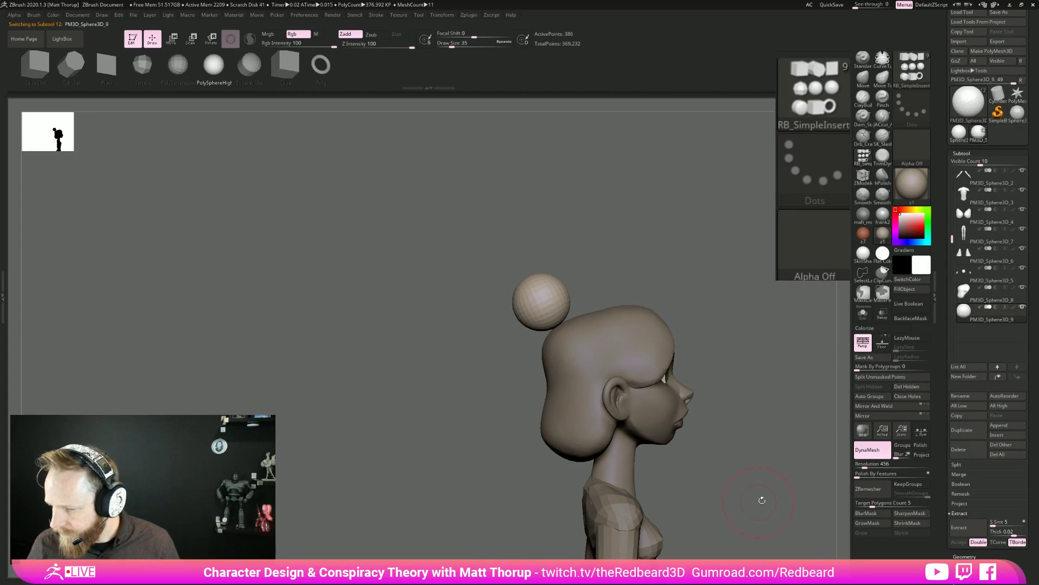
Clear the mask on the sphere subtool and check its wireframe.
{"action": "key", "text": "ctrl"}
{"action": "key", "text": "ctrl"}
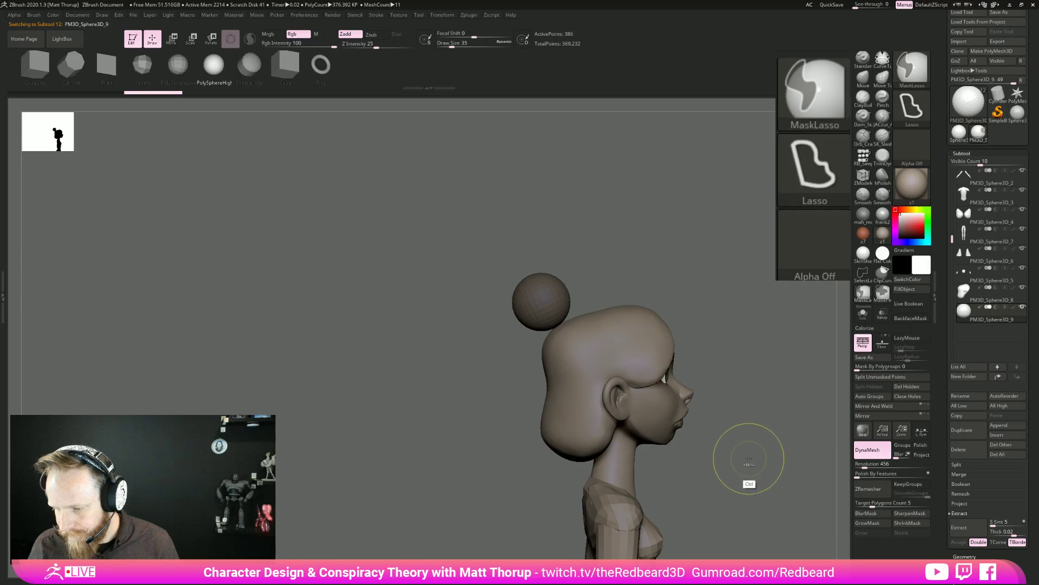
{"action": "left_click", "coordinate": [749, 460], "text": "ctrl"}
{"action": "mouse_move", "coordinate": [750, 469]}
{"action": "left_mouse_down"}
{"action": "mouse_move", "coordinate": [762, 471]}
{"action": "mouse_move", "coordinate": [747, 468]}
{"action": "left_mouse_up"}
{"action": "key", "text": "shift+f"}
{"action": "key", "text": "shift+f"}
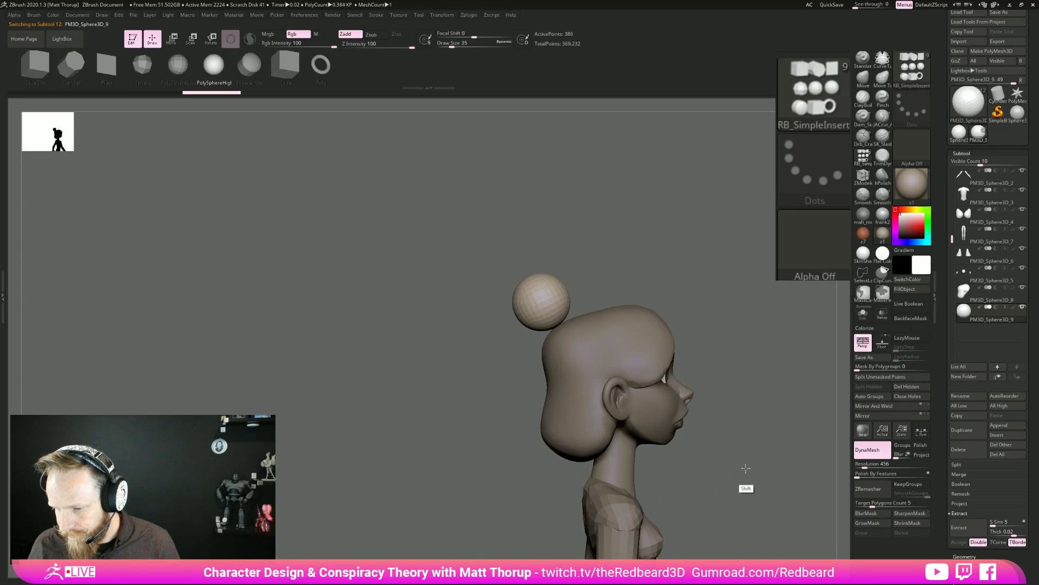
Adjust the bun sphere at the back of the crown with the Move brush at draw size 80.
{"action": "key", "text": "b"}
{"action": "key", "text": "m"}
{"action": "key", "text": "v"}
{"action": "key", "text": "s"}
{"action": "left_click_drag", "start_coordinate": [527, 294], "coordinate": [517, 288]}
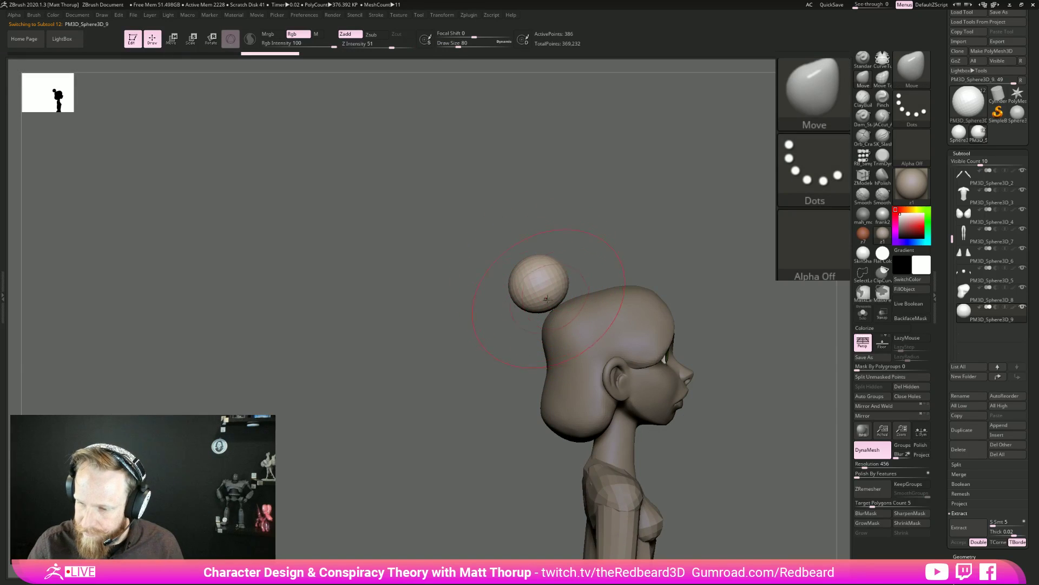
{"action": "left_click_drag", "start_coordinate": [665, 244], "coordinate": [588, 238]}
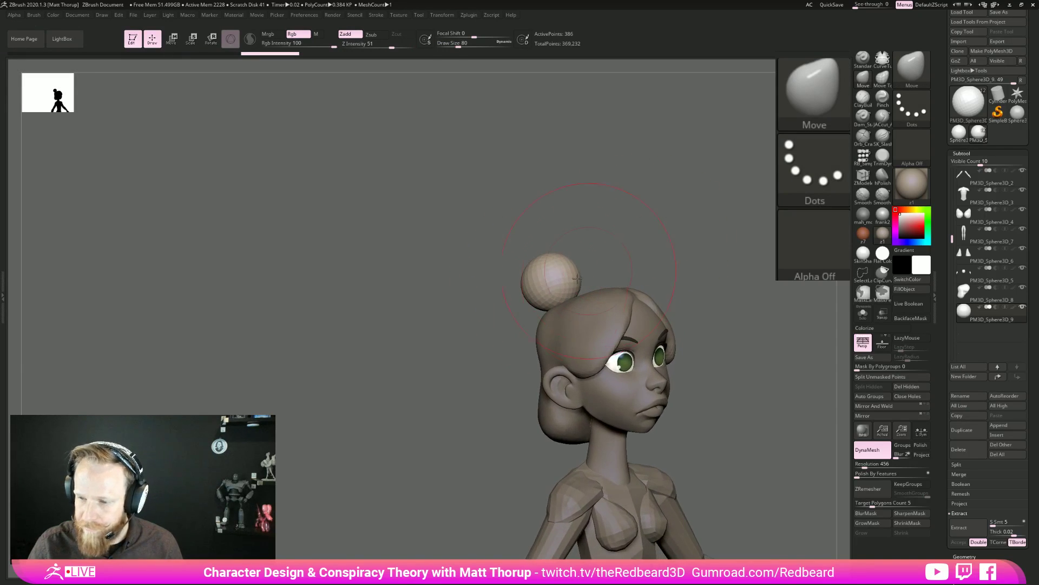
{"action": "left_click_drag", "start_coordinate": [547, 296], "coordinate": [548, 300]}
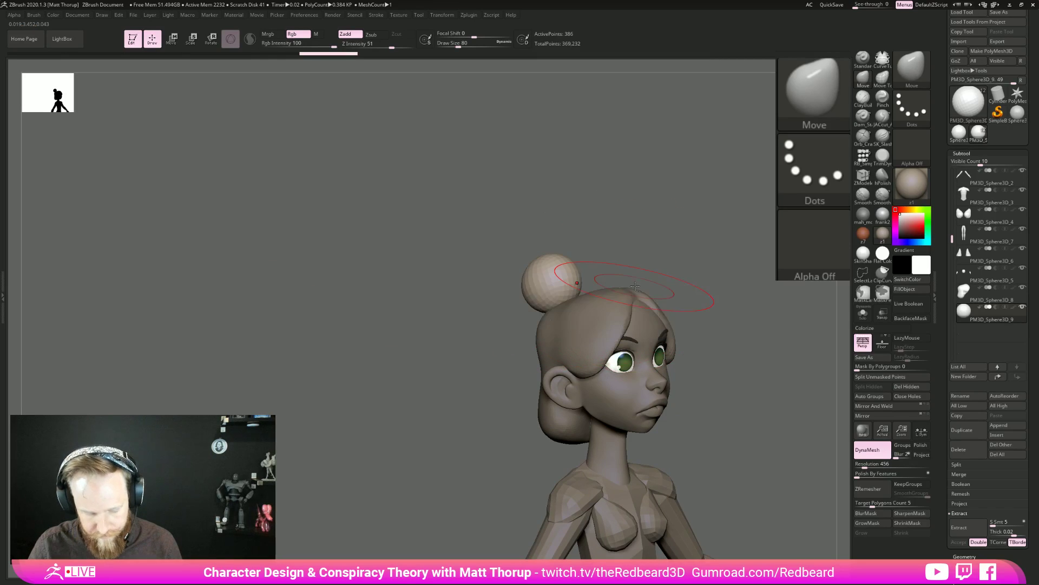
Push the sphere's sides into a less regular bun shape using a smaller Move brush.
{"action": "mouse_move", "coordinate": [661, 247]}
{"action": "left_mouse_down"}
{"action": "mouse_move", "coordinate": [596, 285]}
{"action": "mouse_move", "coordinate": [549, 293]}
{"action": "left_mouse_up"}
{"action": "key", "text": "s"}
{"action": "left_click_drag", "start_coordinate": [568, 257], "coordinate": [570, 266]}
{"action": "left_click_drag", "start_coordinate": [639, 257], "coordinate": [592, 309]}
{"action": "mouse_move", "coordinate": [600, 247]}
{"action": "left_mouse_down"}
{"action": "mouse_move", "coordinate": [634, 238]}
{"action": "mouse_move", "coordinate": [621, 267]}
{"action": "mouse_move", "coordinate": [628, 286]}
{"action": "left_mouse_up"}
{"action": "key", "text": "bracketleft"}
{"action": "mouse_move", "coordinate": [641, 257]}
{"action": "left_mouse_down"}
{"action": "mouse_move", "coordinate": [648, 251]}
{"action": "mouse_move", "coordinate": [613, 270]}
{"action": "left_mouse_up"}
{"action": "mouse_move", "coordinate": [695, 217]}
{"action": "left_mouse_down"}
{"action": "mouse_move", "coordinate": [719, 205]}
{"action": "mouse_move", "coordinate": [742, 169]}
{"action": "mouse_move", "coordinate": [710, 276]}
{"action": "left_mouse_up"}
Indent the top of the bun and raise its front edge with the Move brush at draw size 35.
{"action": "mouse_move", "coordinate": [585, 515]}
{"action": "left_mouse_down"}
{"action": "mouse_move", "coordinate": [615, 470]}
{"action": "mouse_move", "coordinate": [562, 520]}
{"action": "mouse_move", "coordinate": [564, 436]}
{"action": "mouse_move", "coordinate": [632, 264]}
{"action": "mouse_move", "coordinate": [598, 261]}
{"action": "mouse_move", "coordinate": [615, 287]}
{"action": "mouse_move", "coordinate": [599, 279]}
{"action": "left_mouse_up"}
{"action": "key", "text": "s"}
{"action": "key", "text": "s"}
{"action": "left_click_drag", "start_coordinate": [629, 236], "coordinate": [628, 236]}
{"action": "mouse_move", "coordinate": [640, 236]}
{"action": "left_mouse_down"}
{"action": "mouse_move", "coordinate": [670, 205]}
{"action": "mouse_move", "coordinate": [657, 231]}
{"action": "mouse_move", "coordinate": [649, 221]}
{"action": "left_mouse_up"}
{"action": "key", "text": "s"}
{"action": "left_click_drag", "start_coordinate": [649, 230], "coordinate": [646, 230]}
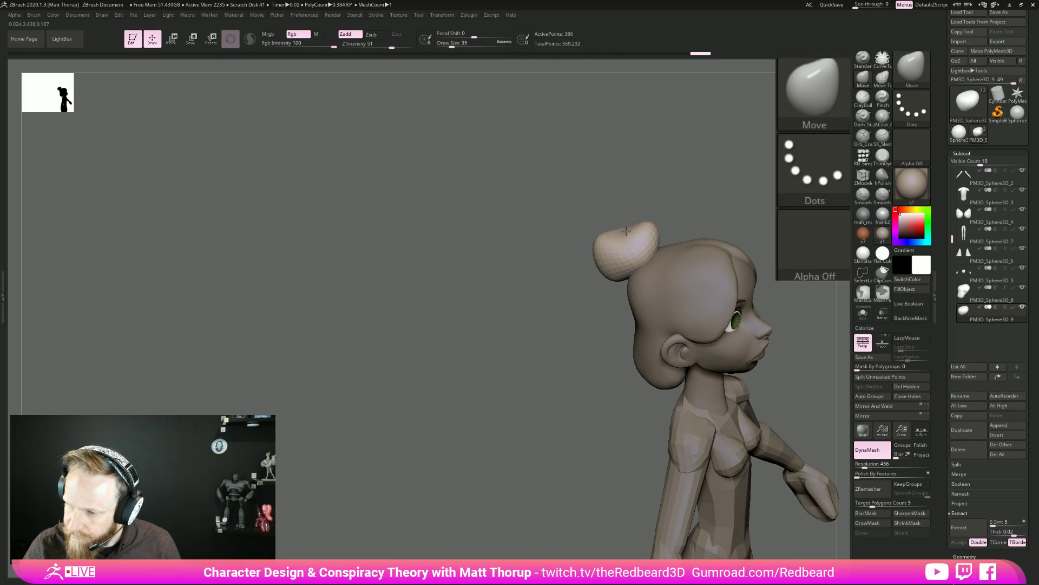
Refine the bun's side and rear silhouette where it meets the crown, using the Move brush at draw size 37.
{"action": "left_click_drag", "start_coordinate": [690, 202], "coordinate": [697, 169]}
{"action": "left_click_drag", "start_coordinate": [683, 204], "coordinate": [657, 233]}
{"action": "mouse_move", "coordinate": [614, 284]}
{"action": "right_mouse_down"}
{"action": "mouse_move", "coordinate": [708, 209]}
{"action": "mouse_move", "coordinate": [638, 255]}
{"action": "right_mouse_up"}
{"action": "key", "text": "s"}
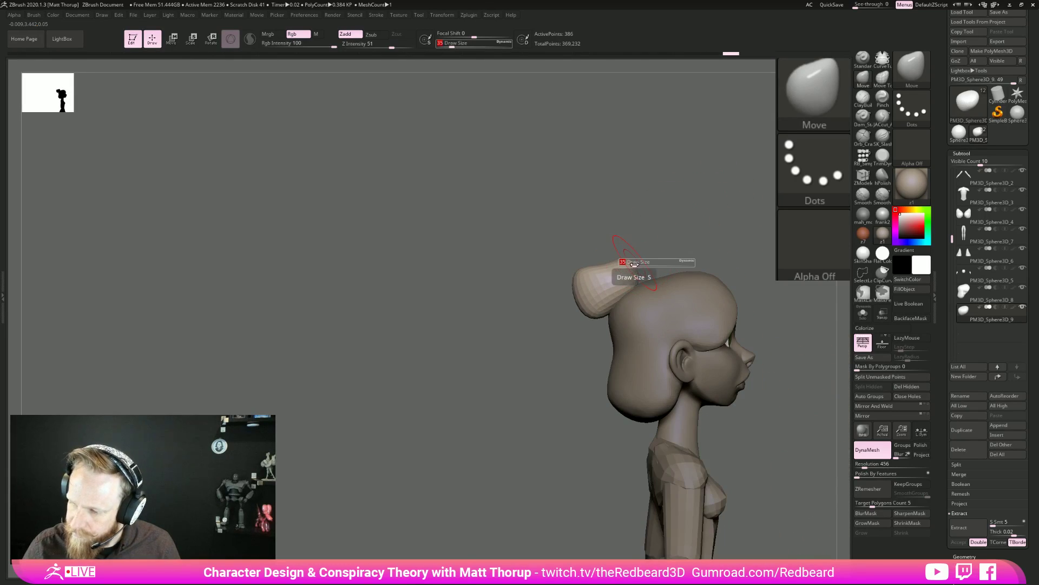
{"action": "left_click_drag", "start_coordinate": [635, 263], "coordinate": [637, 264]}
{"action": "right_click_drag", "start_coordinate": [690, 232], "coordinate": [637, 281]}
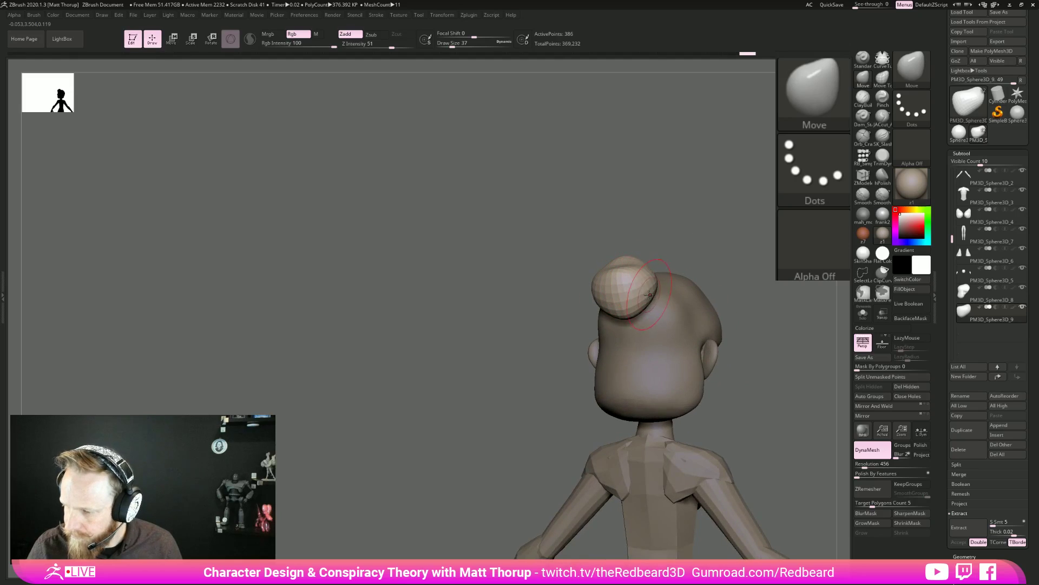
{"action": "right_click_drag", "start_coordinate": [578, 306], "coordinate": [601, 311]}
{"action": "left_click_drag", "start_coordinate": [595, 310], "coordinate": [592, 308]}
{"action": "right_click_drag", "start_coordinate": [741, 264], "coordinate": [657, 243], "text": "shift"}
{"action": "right_click_drag", "start_coordinate": [748, 223], "coordinate": [666, 307]}
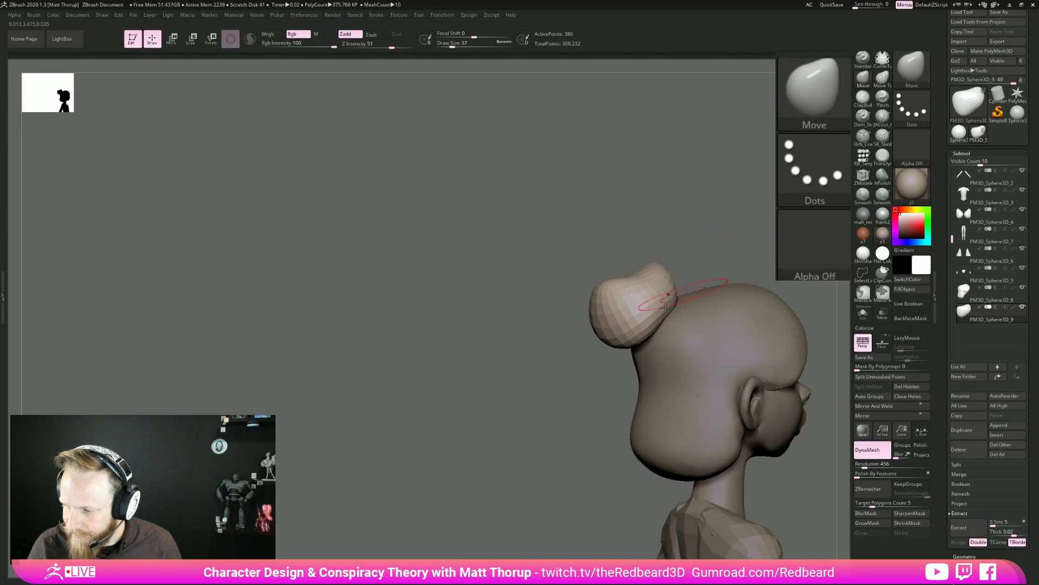
Build up the top and back surfaces of the bun with the ClayBuildup brush at draw size 37.
{"action": "left_click", "coordinate": [865, 99]}
{"action": "key", "text": "s"}
{"action": "mouse_move", "coordinate": [696, 261]}
{"action": "right_mouse_down"}
{"action": "mouse_move", "coordinate": [633, 332]}
{"action": "mouse_move", "coordinate": [699, 265]}
{"action": "mouse_move", "coordinate": [757, 243]}
{"action": "mouse_move", "coordinate": [763, 250]}
{"action": "right_mouse_up"}
{"action": "key", "text": "bracketright"}
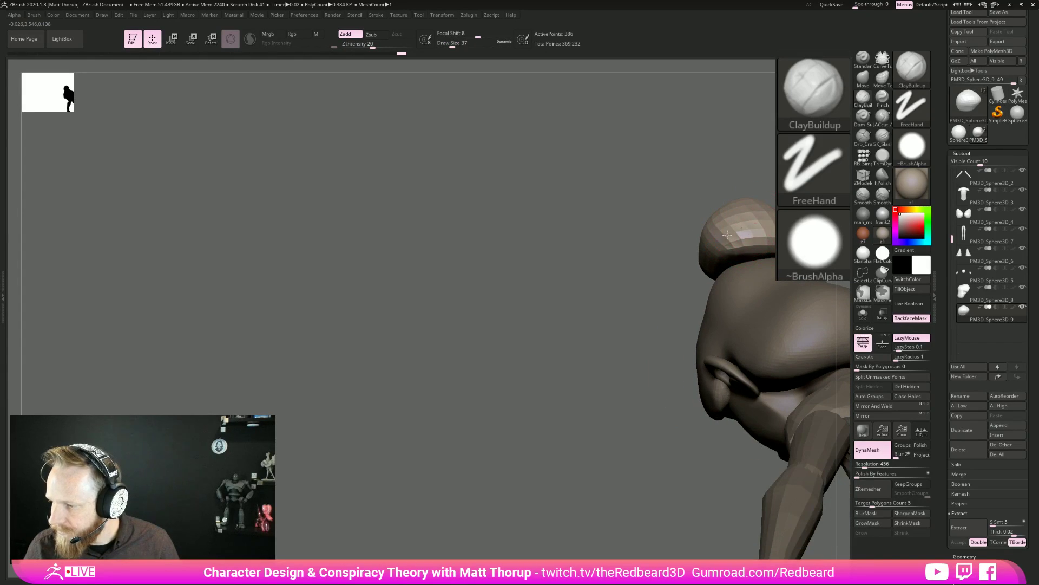
{"action": "right_click_drag", "start_coordinate": [621, 328], "coordinate": [542, 504]}
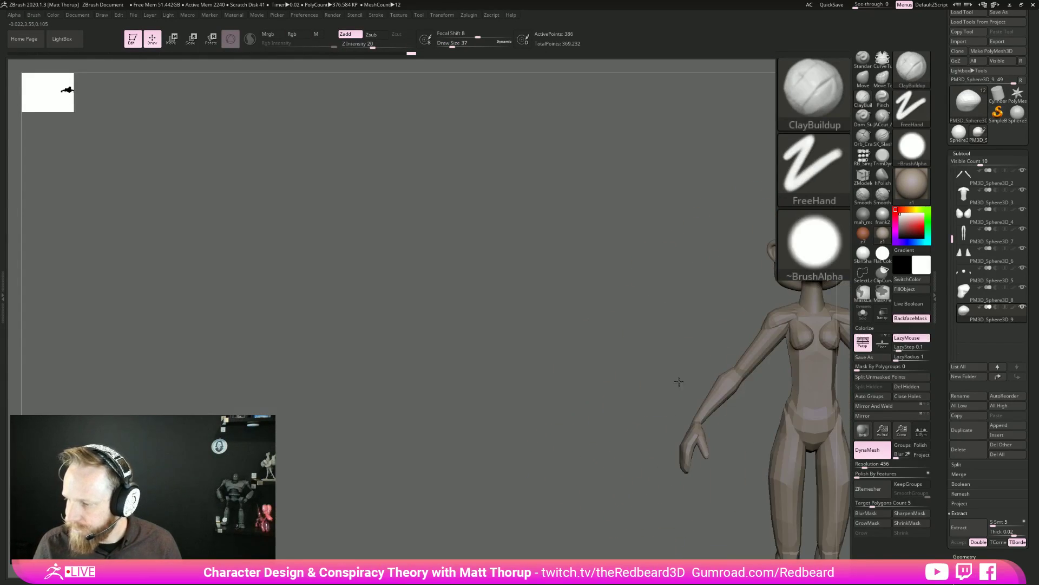
{"action": "right_click_drag", "start_coordinate": [535, 439], "coordinate": [570, 429]}
{"action": "right_click_drag", "start_coordinate": [758, 325], "coordinate": [471, 454], "text": "alt"}
{"action": "right_click_drag", "start_coordinate": [676, 373], "coordinate": [575, 318]}
{"action": "right_click_drag", "start_coordinate": [460, 317], "coordinate": [470, 347]}
{"action": "right_click_drag", "start_coordinate": [447, 314], "coordinate": [486, 271]}
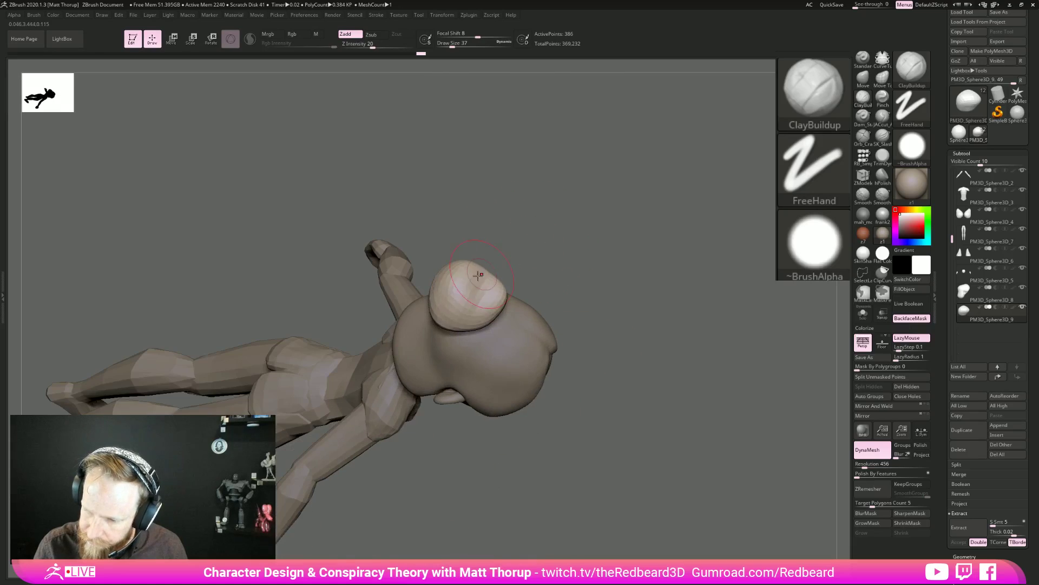
Fill out the bun's rear side profile with further ClayBuildup strokes.
{"action": "right_click_drag", "start_coordinate": [634, 279], "coordinate": [687, 292], "text": "shift"}
{"action": "right_click_drag", "start_coordinate": [706, 330], "coordinate": [642, 272], "text": "alt"}
{"action": "right_click_drag", "start_coordinate": [674, 323], "coordinate": [688, 334], "text": "ctrl"}
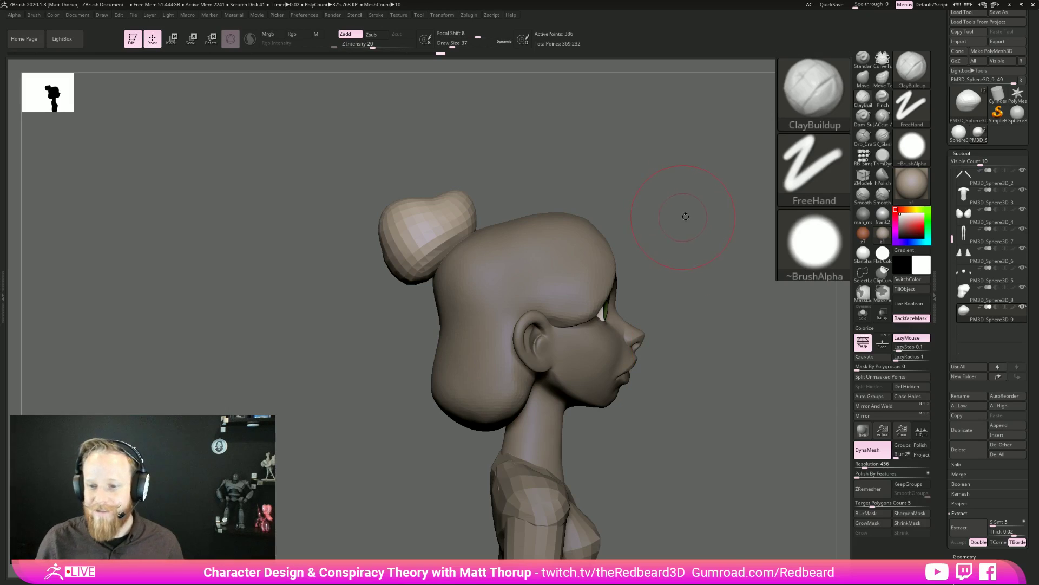
{"action": "left_click_drag", "start_coordinate": [685, 216], "coordinate": [458, 269]}
{"action": "left_click_drag", "start_coordinate": [398, 250], "coordinate": [407, 244]}
{"action": "mouse_move", "coordinate": [556, 176]}
{"action": "left_mouse_down"}
{"action": "mouse_move", "coordinate": [554, 197]}
{"action": "mouse_move", "coordinate": [701, 271]}
{"action": "mouse_move", "coordinate": [590, 330]}
{"action": "mouse_move", "coordinate": [654, 337]}
{"action": "mouse_move", "coordinate": [696, 317]}
{"action": "left_mouse_up"}
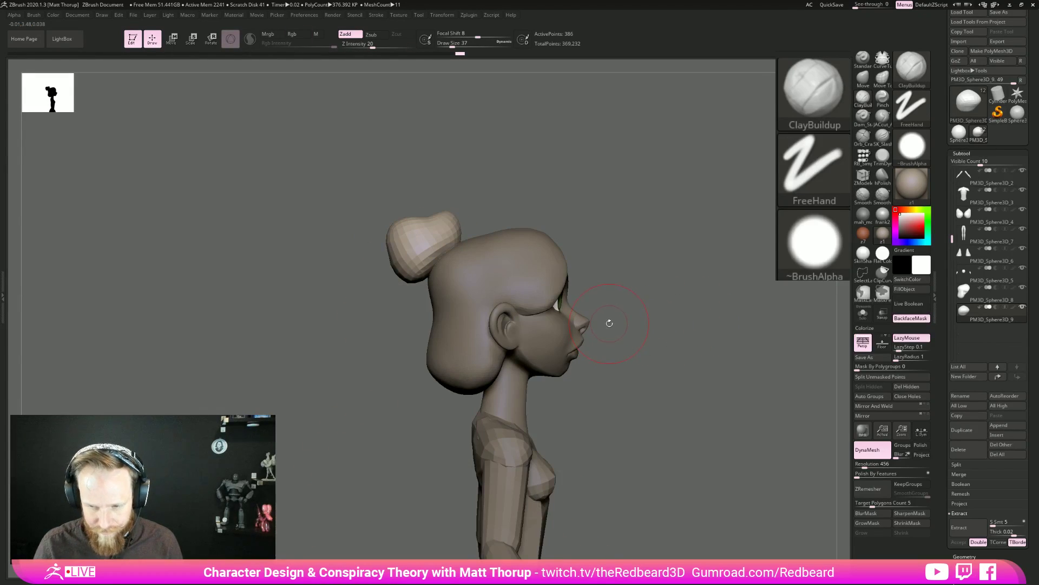
Adjust the bun's proportions with the scale gizmo and the Move brush at draw size 65.
{"action": "key", "text": "b"}
{"action": "key", "text": "m"}
{"action": "key", "text": "v"}
{"action": "key", "text": "e"}
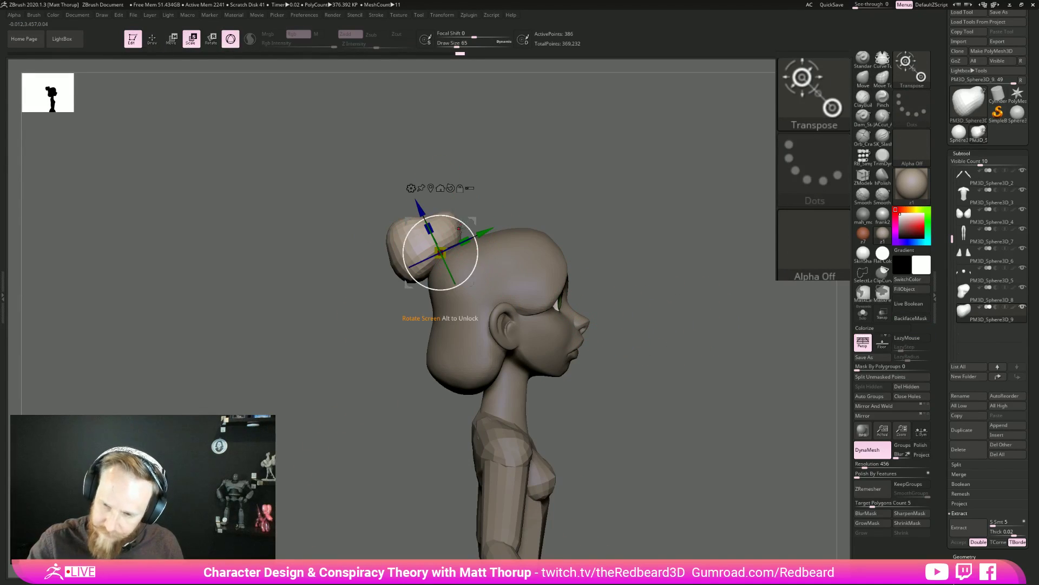
{"action": "left_click_drag", "start_coordinate": [469, 227], "coordinate": [465, 224]}
{"action": "key", "text": "q"}
{"action": "left_click_drag", "start_coordinate": [617, 194], "coordinate": [632, 232], "text": "ctrl"}
{"action": "mouse_move", "coordinate": [731, 314]}
{"action": "left_mouse_down"}
{"action": "mouse_move", "coordinate": [681, 317]}
{"action": "mouse_move", "coordinate": [698, 331]}
{"action": "mouse_move", "coordinate": [677, 336]}
{"action": "mouse_move", "coordinate": [707, 352]}
{"action": "mouse_move", "coordinate": [687, 383]}
{"action": "mouse_move", "coordinate": [738, 376]}
{"action": "mouse_move", "coordinate": [658, 379]}
{"action": "left_mouse_up"}
{"action": "left_click_drag", "start_coordinate": [661, 286], "coordinate": [551, 301]}
Make the main hair subtool active and choose the KNIFE_sharp brush for carving strands.
{"action": "left_click", "coordinate": [551, 301], "text": "alt"}
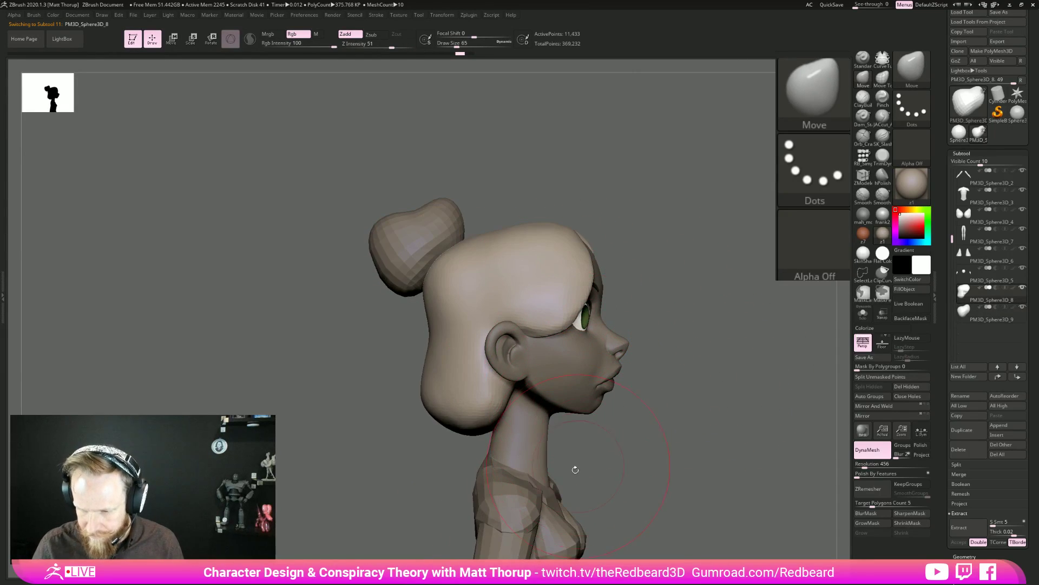
{"action": "key", "text": "b"}
{"action": "key", "text": "k"}
{"action": "key", "text": "n"}
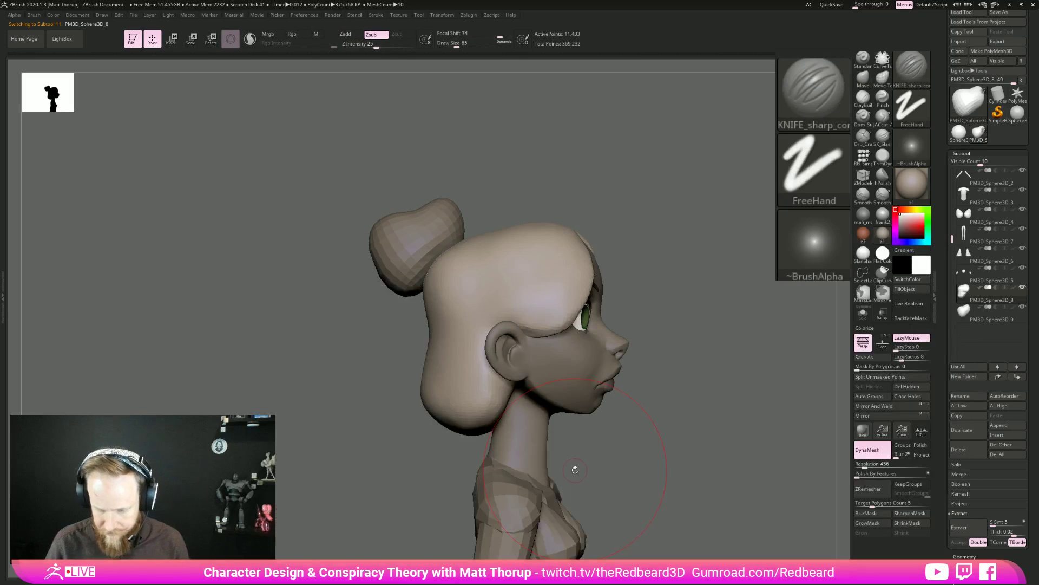
Try carving a groove through the side hair above the temple with the large knife brush.
{"action": "left_click_drag", "start_coordinate": [558, 281], "coordinate": [547, 282]}
{"action": "left_click_drag", "start_coordinate": [557, 245], "coordinate": [547, 297]}
{"action": "key", "text": "ctrl+z"}
{"action": "mouse_move", "coordinate": [647, 251]}
{"action": "left_mouse_down"}
{"action": "mouse_move", "coordinate": [601, 270]}
{"action": "mouse_move", "coordinate": [556, 251]}
{"action": "left_mouse_up"}
Carve a strand groove from the top of the hair down the side toward the ear with the knife brush at draw size 16.
{"action": "key", "text": "s"}
{"action": "mouse_move", "coordinate": [626, 211]}
{"action": "left_mouse_down"}
{"action": "mouse_move", "coordinate": [578, 206]}
{"action": "mouse_move", "coordinate": [563, 284]}
{"action": "left_mouse_up"}
{"action": "mouse_move", "coordinate": [673, 231]}
{"action": "left_mouse_down"}
{"action": "mouse_move", "coordinate": [644, 224]}
{"action": "mouse_move", "coordinate": [570, 287]}
{"action": "mouse_move", "coordinate": [568, 302]}
{"action": "left_mouse_up"}
{"action": "key", "text": "ctrl+z"}
{"action": "mouse_move", "coordinate": [634, 189]}
{"action": "left_mouse_down"}
{"action": "mouse_move", "coordinate": [648, 232]}
{"action": "mouse_move", "coordinate": [662, 232]}
{"action": "left_mouse_up"}
{"action": "key", "text": "ctrl+z"}
{"action": "key", "text": "ctrl+z"}
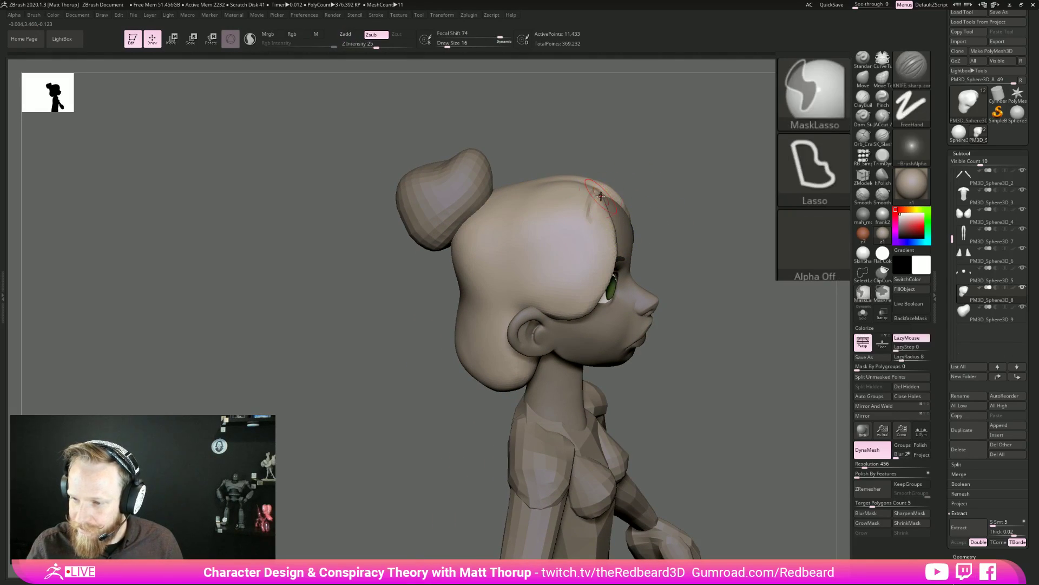
{"action": "mouse_move", "coordinate": [591, 190]}
{"action": "left_mouse_down"}
{"action": "mouse_move", "coordinate": [580, 264]}
{"action": "mouse_move", "coordinate": [560, 306]}
{"action": "left_mouse_up"}
{"action": "left_click_drag", "start_coordinate": [688, 228], "coordinate": [598, 243]}
{"action": "left_click_drag", "start_coordinate": [584, 257], "coordinate": [554, 310]}
{"action": "key", "text": "ctrl+z"}
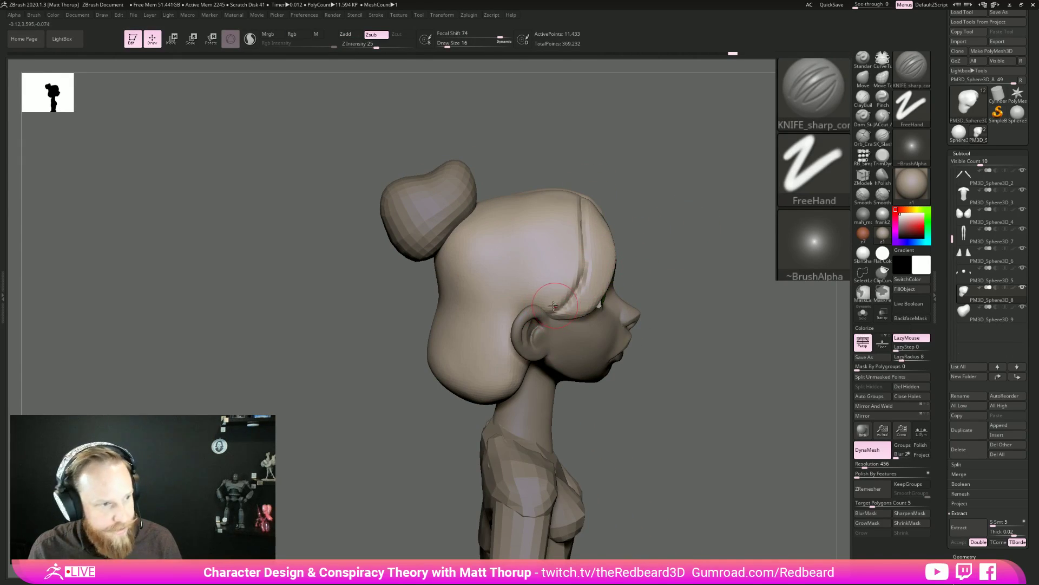
Carve additional strand grooves along the front lock above the eye, using knife brush draw sizes 8 and 16.
{"action": "left_click_drag", "start_coordinate": [674, 229], "coordinate": [606, 265]}
{"action": "key", "text": "s"}
{"action": "left_click", "coordinate": [610, 235]}
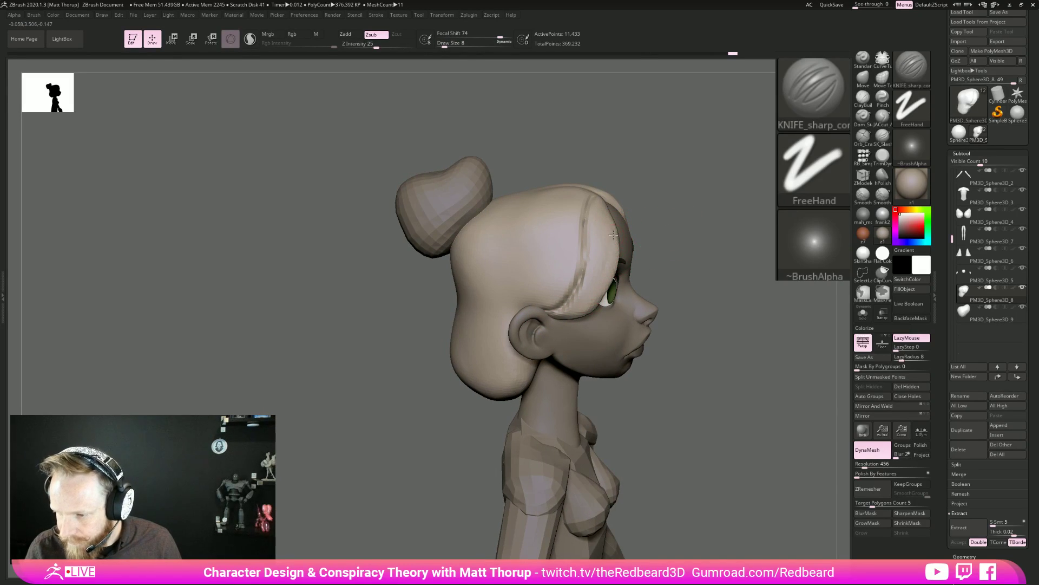
{"action": "key", "text": "s"}
{"action": "left_click", "coordinate": [596, 289]}
{"action": "left_click_drag", "start_coordinate": [607, 260], "coordinate": [568, 315]}
{"action": "left_click_drag", "start_coordinate": [620, 220], "coordinate": [600, 276]}
{"action": "mouse_move", "coordinate": [628, 196]}
{"action": "left_mouse_down"}
{"action": "mouse_move", "coordinate": [687, 246]}
{"action": "mouse_move", "coordinate": [793, 427]}
{"action": "mouse_move", "coordinate": [779, 418]}
{"action": "mouse_move", "coordinate": [758, 429]}
{"action": "mouse_move", "coordinate": [720, 383]}
{"action": "mouse_move", "coordinate": [696, 307]}
{"action": "left_mouse_up"}
{"action": "left_click_drag", "start_coordinate": [704, 255], "coordinate": [658, 263]}
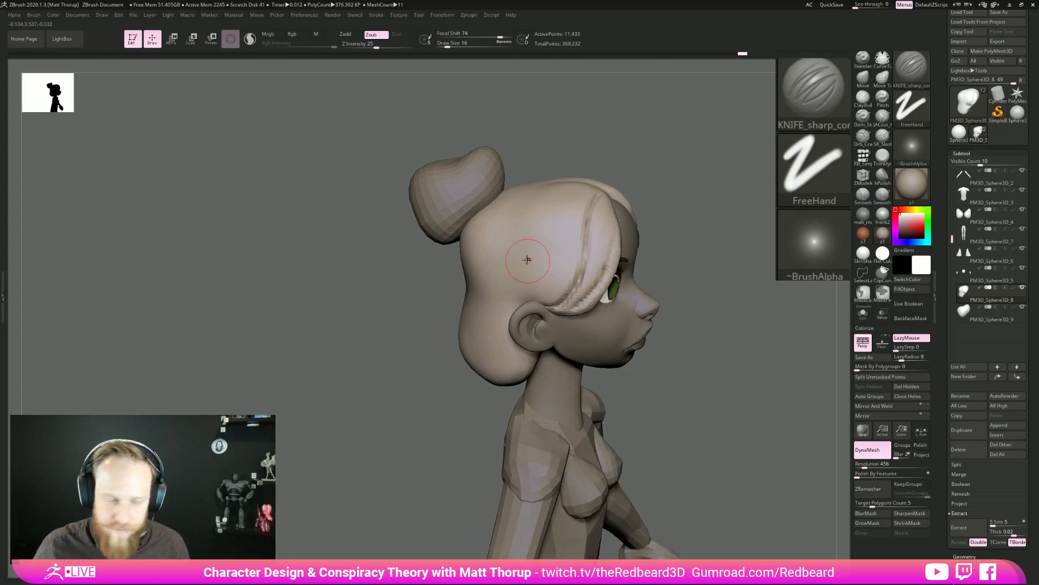
Carve a long groove from the crown down the side hair to the top of the ear.
{"action": "left_click_drag", "start_coordinate": [533, 190], "coordinate": [525, 298]}
{"action": "left_click_drag", "start_coordinate": [523, 218], "coordinate": [520, 295]}
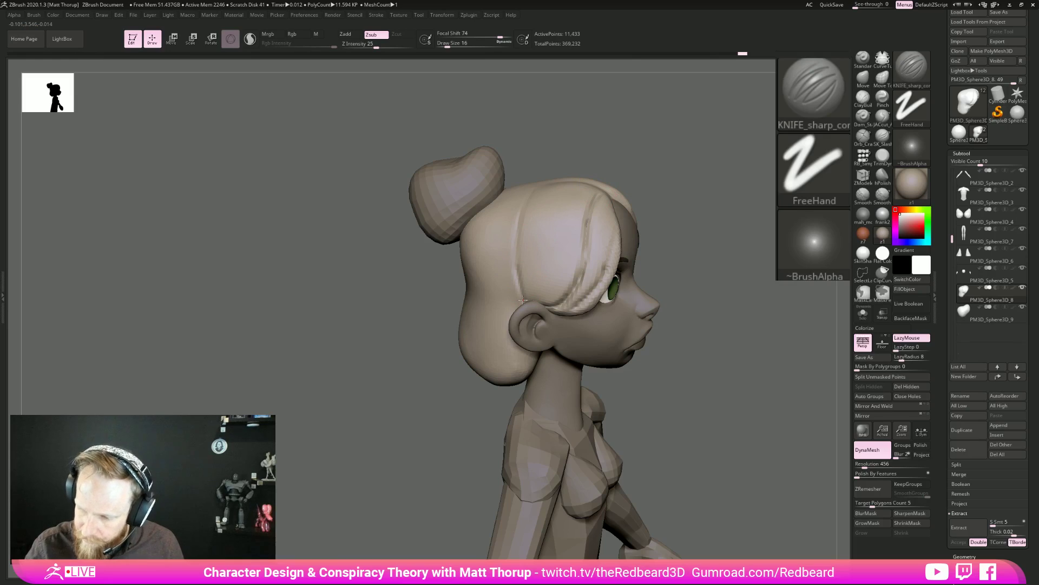
{"action": "left_click_drag", "start_coordinate": [569, 220], "coordinate": [568, 227]}
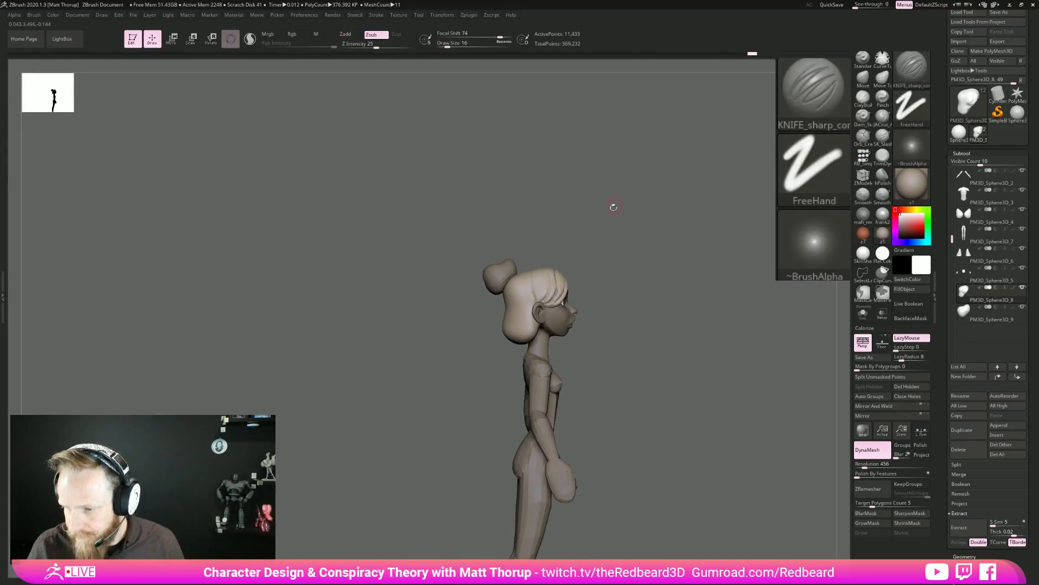
{"action": "mouse_move", "coordinate": [613, 206]}
{"action": "left_mouse_down"}
{"action": "mouse_move", "coordinate": [699, 228]}
{"action": "mouse_move", "coordinate": [712, 218]}
{"action": "mouse_move", "coordinate": [599, 356]}
{"action": "mouse_move", "coordinate": [601, 233]}
{"action": "mouse_move", "coordinate": [590, 197]}
{"action": "left_mouse_up"}
{"action": "left_click_drag", "start_coordinate": [596, 353], "coordinate": [585, 191]}
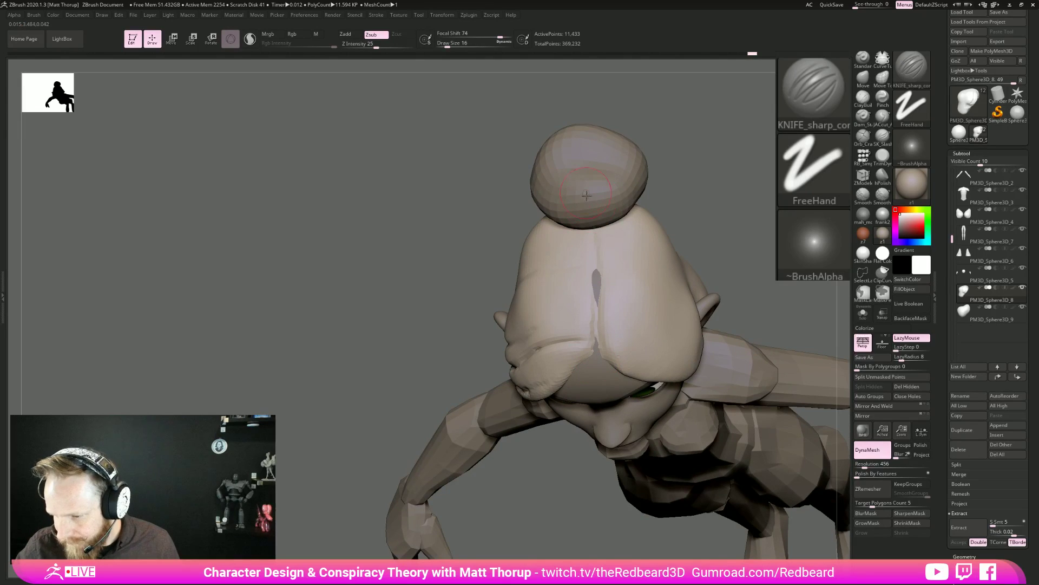
{"action": "left_click_drag", "start_coordinate": [733, 246], "coordinate": [703, 162]}
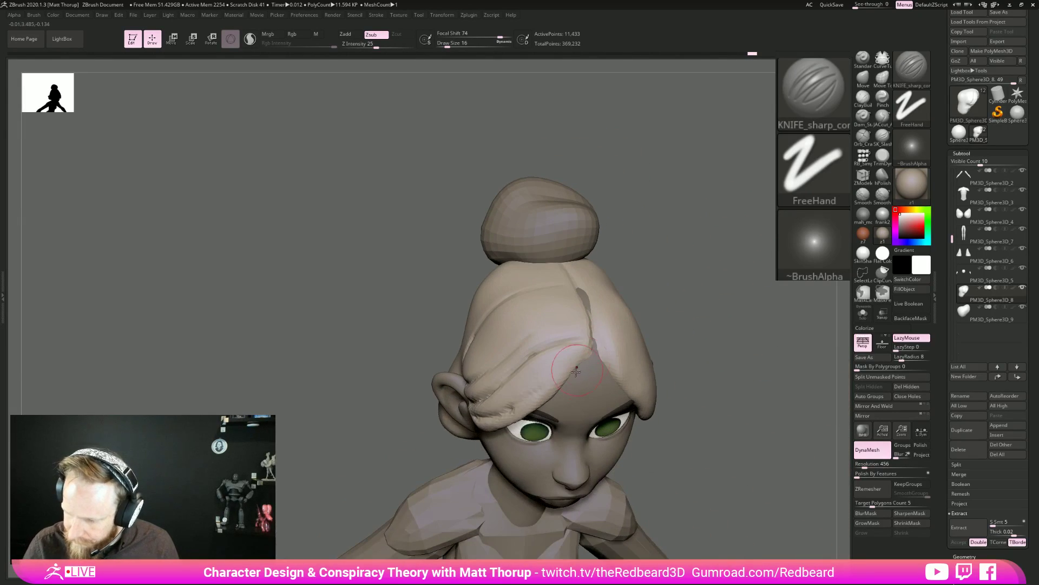
Carve a strand groove from below the bun down the hair behind the ear.
{"action": "mouse_move", "coordinate": [676, 336]}
{"action": "left_mouse_down"}
{"action": "mouse_move", "coordinate": [713, 313]}
{"action": "mouse_move", "coordinate": [574, 325]}
{"action": "mouse_move", "coordinate": [640, 362]}
{"action": "mouse_move", "coordinate": [593, 296]}
{"action": "mouse_move", "coordinate": [670, 348]}
{"action": "mouse_move", "coordinate": [708, 408]}
{"action": "mouse_move", "coordinate": [626, 412]}
{"action": "left_mouse_up"}
{"action": "left_click_drag", "start_coordinate": [564, 304], "coordinate": [429, 390]}
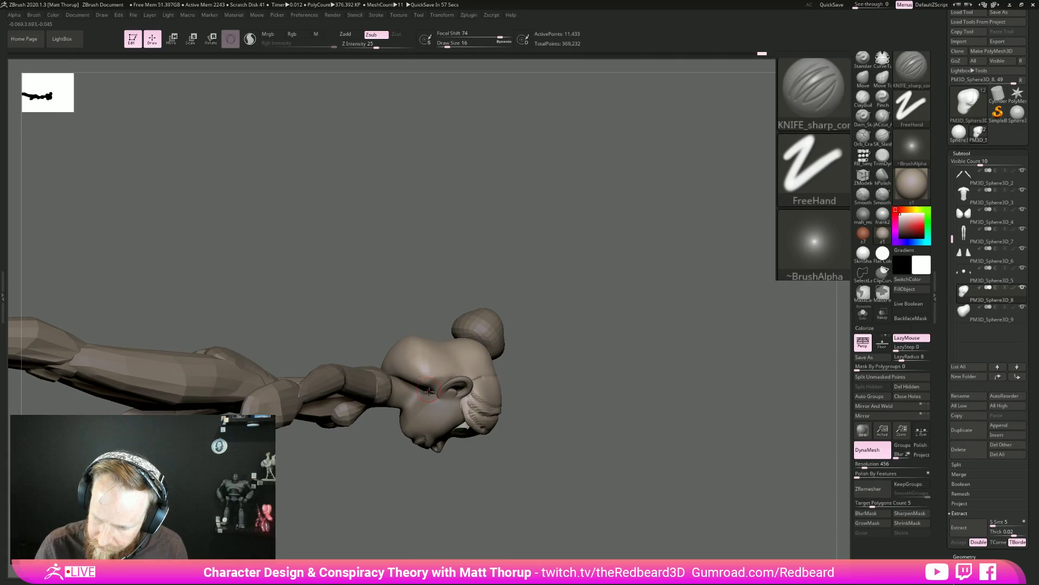
{"action": "left_click_drag", "start_coordinate": [508, 302], "coordinate": [471, 347]}
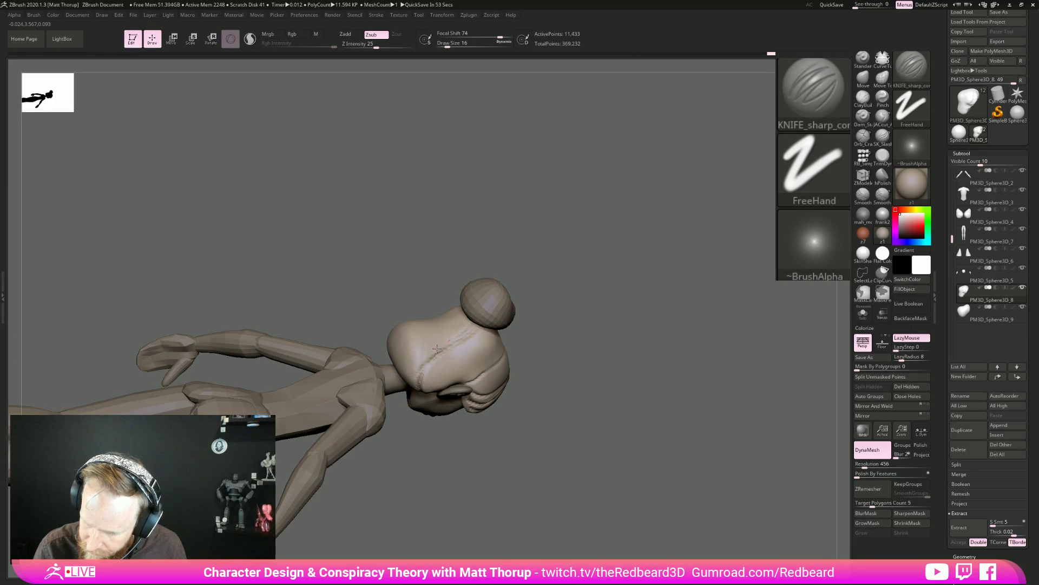
Carve curved strand grooves in the front lock on the other side of the head, raising the draw size to 20.
{"action": "mouse_move", "coordinate": [556, 320]}
{"action": "left_mouse_down"}
{"action": "mouse_move", "coordinate": [434, 360]}
{"action": "mouse_move", "coordinate": [520, 330]}
{"action": "mouse_move", "coordinate": [540, 305]}
{"action": "mouse_move", "coordinate": [648, 323]}
{"action": "mouse_move", "coordinate": [536, 365]}
{"action": "mouse_move", "coordinate": [548, 332]}
{"action": "mouse_move", "coordinate": [669, 376]}
{"action": "mouse_move", "coordinate": [600, 383]}
{"action": "mouse_move", "coordinate": [628, 365]}
{"action": "mouse_move", "coordinate": [539, 374]}
{"action": "mouse_move", "coordinate": [631, 389]}
{"action": "mouse_move", "coordinate": [603, 394]}
{"action": "mouse_move", "coordinate": [645, 351]}
{"action": "mouse_move", "coordinate": [395, 336]}
{"action": "mouse_move", "coordinate": [423, 394]}
{"action": "mouse_move", "coordinate": [408, 367]}
{"action": "mouse_move", "coordinate": [419, 387]}
{"action": "mouse_move", "coordinate": [458, 398]}
{"action": "left_mouse_up"}
{"action": "left_click_drag", "start_coordinate": [407, 368], "coordinate": [479, 385]}
{"action": "left_click_drag", "start_coordinate": [400, 343], "coordinate": [487, 391]}
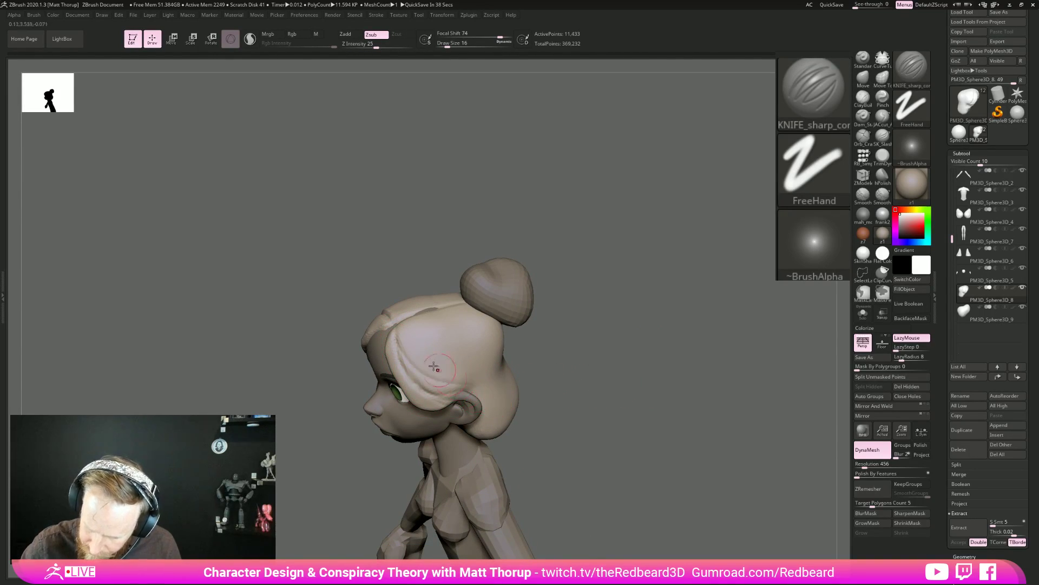
{"action": "mouse_move", "coordinate": [399, 339]}
{"action": "left_mouse_down"}
{"action": "mouse_move", "coordinate": [472, 391]}
{"action": "mouse_move", "coordinate": [420, 364]}
{"action": "mouse_move", "coordinate": [404, 331]}
{"action": "left_mouse_up"}
{"action": "key", "text": "bracketright"}
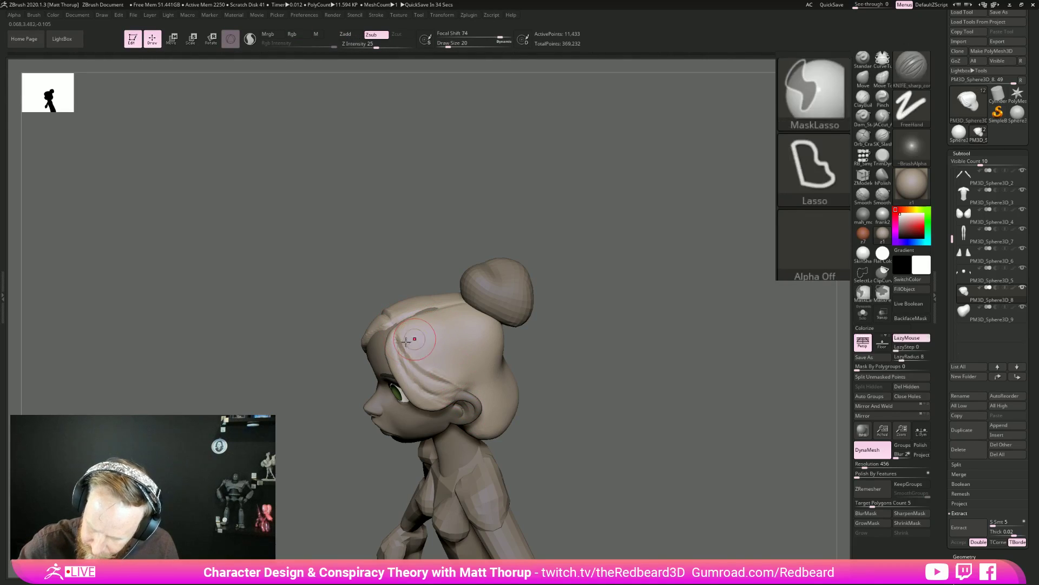
{"action": "mouse_move", "coordinate": [648, 346]}
{"action": "left_mouse_down"}
{"action": "mouse_move", "coordinate": [637, 349]}
{"action": "mouse_move", "coordinate": [663, 368]}
{"action": "left_mouse_up"}
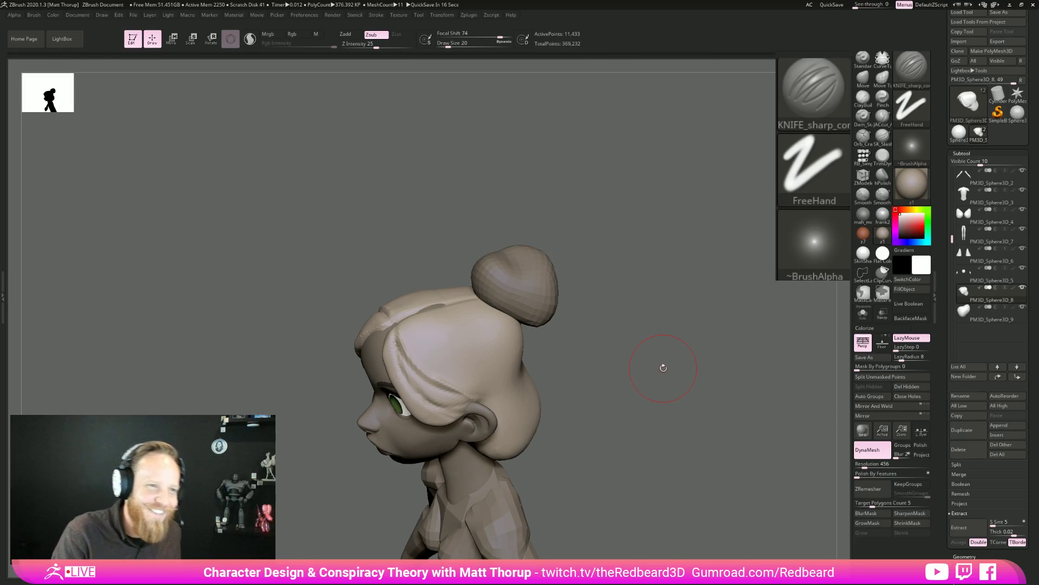
{"action": "mouse_move", "coordinate": [662, 365]}
{"action": "left_mouse_down"}
{"action": "mouse_move", "coordinate": [643, 312]}
{"action": "mouse_move", "coordinate": [448, 381]}
{"action": "mouse_move", "coordinate": [467, 396]}
{"action": "left_mouse_up"}
Smooth the front-lock grooves and carve a groove from the crown past the ear to the nape at draw size 16.
{"action": "key", "text": "s"}
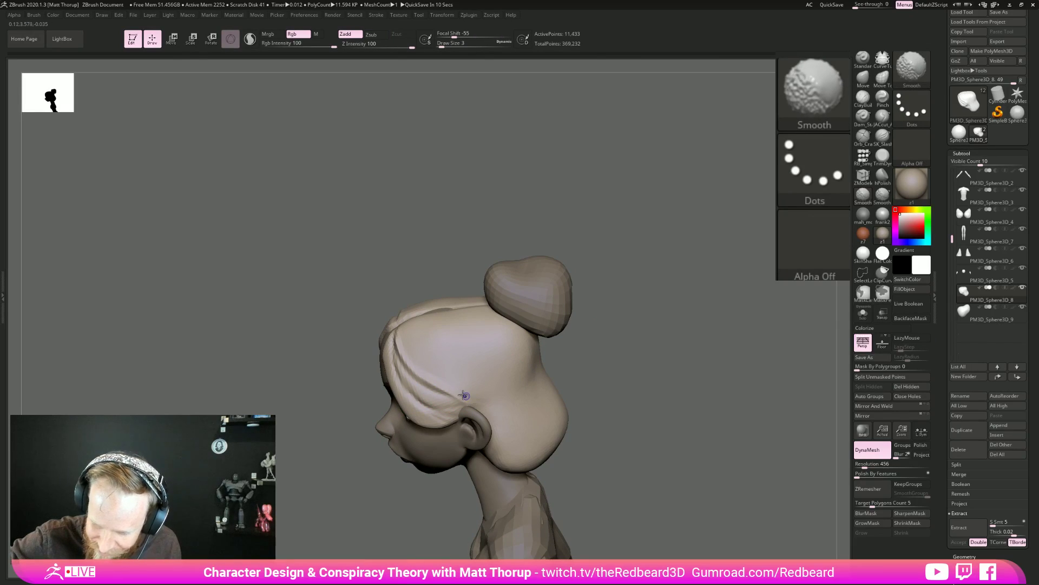
{"action": "key", "text": "bracketright"}
{"action": "mouse_move", "coordinate": [413, 359]}
{"action": "left_mouse_down", "text": "shift"}
{"action": "mouse_move", "coordinate": [481, 398]}
{"action": "mouse_move", "coordinate": [432, 381]}
{"action": "mouse_move", "coordinate": [481, 414]}
{"action": "left_mouse_up", "text": "shift"}
{"action": "key", "text": "s"}
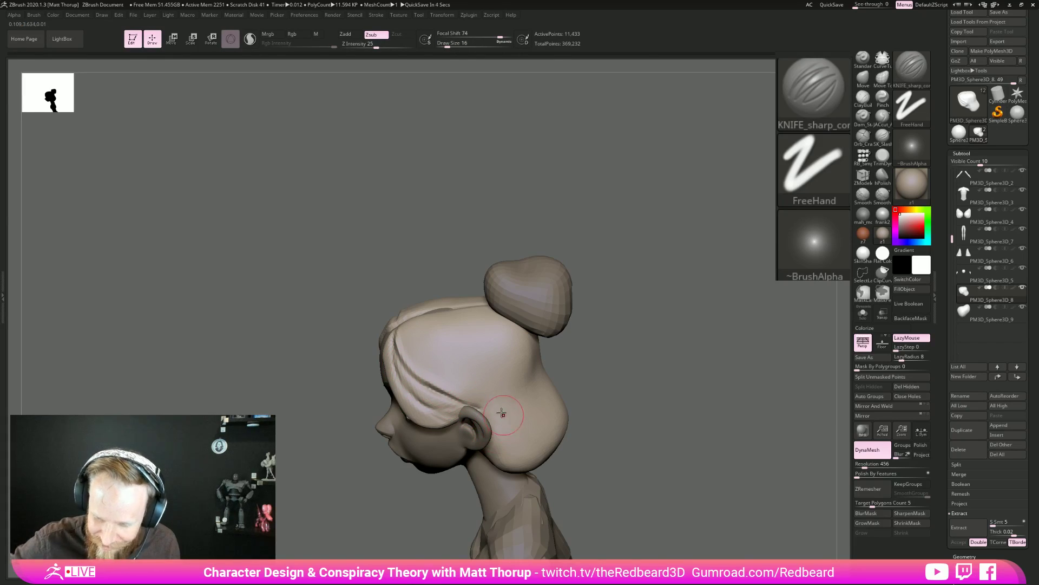
{"action": "left_click_drag", "start_coordinate": [450, 315], "coordinate": [509, 463]}
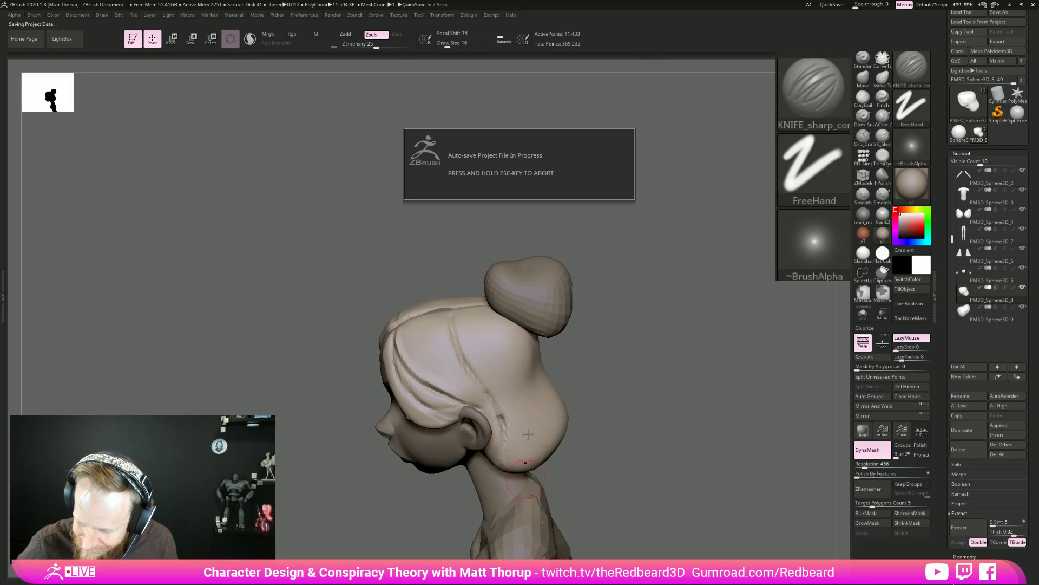
Carve strand grooves through the lower back hair, running between the nape and the bun.
{"action": "left_click_drag", "start_coordinate": [620, 388], "coordinate": [652, 373]}
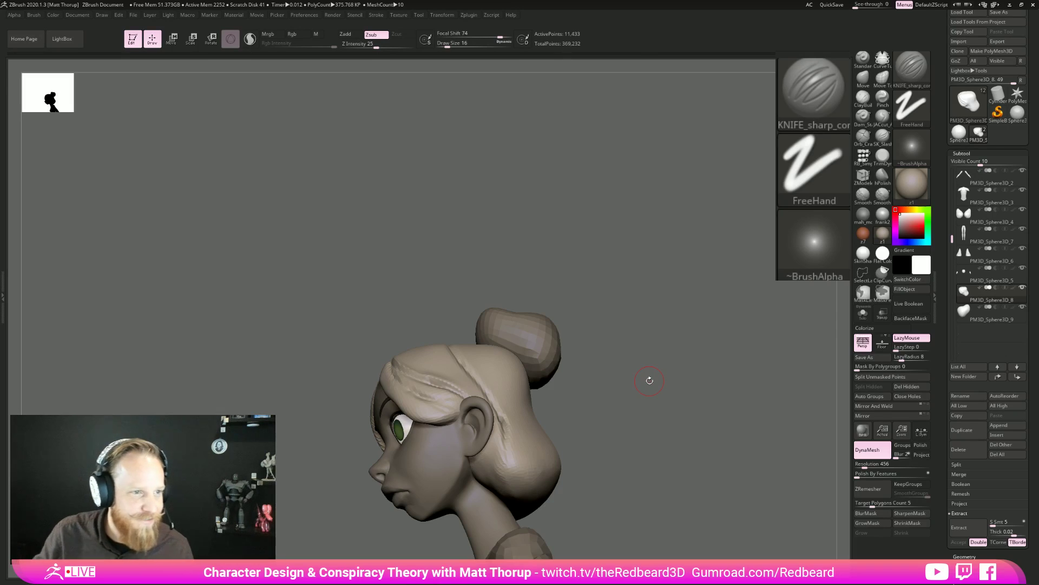
{"action": "mouse_move", "coordinate": [631, 396]}
{"action": "left_mouse_down"}
{"action": "mouse_move", "coordinate": [652, 406]}
{"action": "mouse_move", "coordinate": [627, 425]}
{"action": "mouse_move", "coordinate": [661, 433]}
{"action": "mouse_move", "coordinate": [660, 452]}
{"action": "mouse_move", "coordinate": [540, 376]}
{"action": "left_mouse_up"}
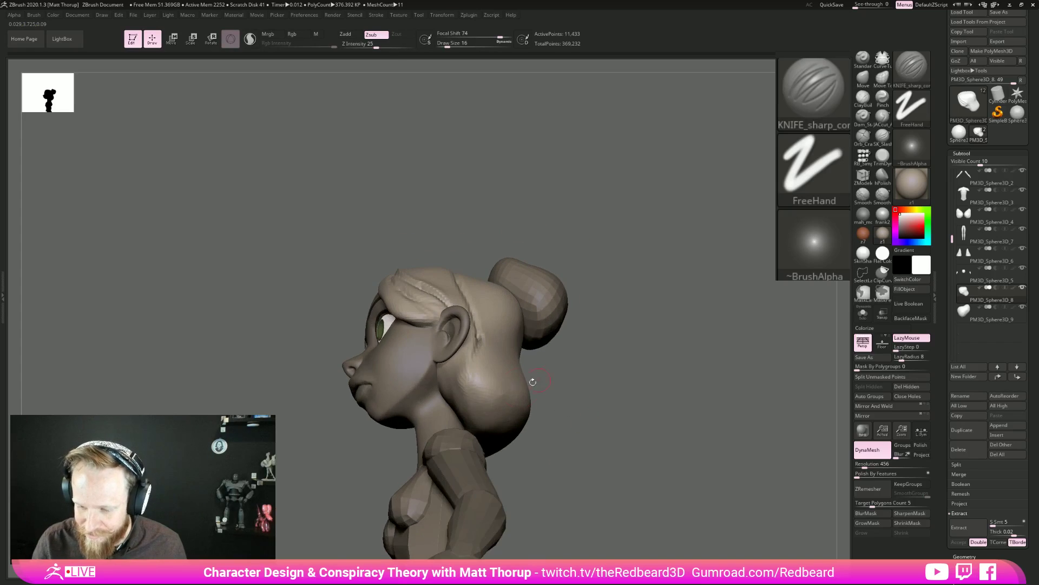
{"action": "left_click_drag", "start_coordinate": [459, 413], "coordinate": [498, 425]}
{"action": "mouse_move", "coordinate": [588, 379]}
{"action": "left_mouse_down"}
{"action": "mouse_move", "coordinate": [563, 379]}
{"action": "mouse_move", "coordinate": [560, 411]}
{"action": "left_mouse_up"}
{"action": "left_click_drag", "start_coordinate": [485, 422], "coordinate": [525, 391]}
{"action": "mouse_move", "coordinate": [590, 411]}
{"action": "left_mouse_down"}
{"action": "mouse_move", "coordinate": [568, 421]}
{"action": "mouse_move", "coordinate": [536, 402]}
{"action": "left_mouse_up"}
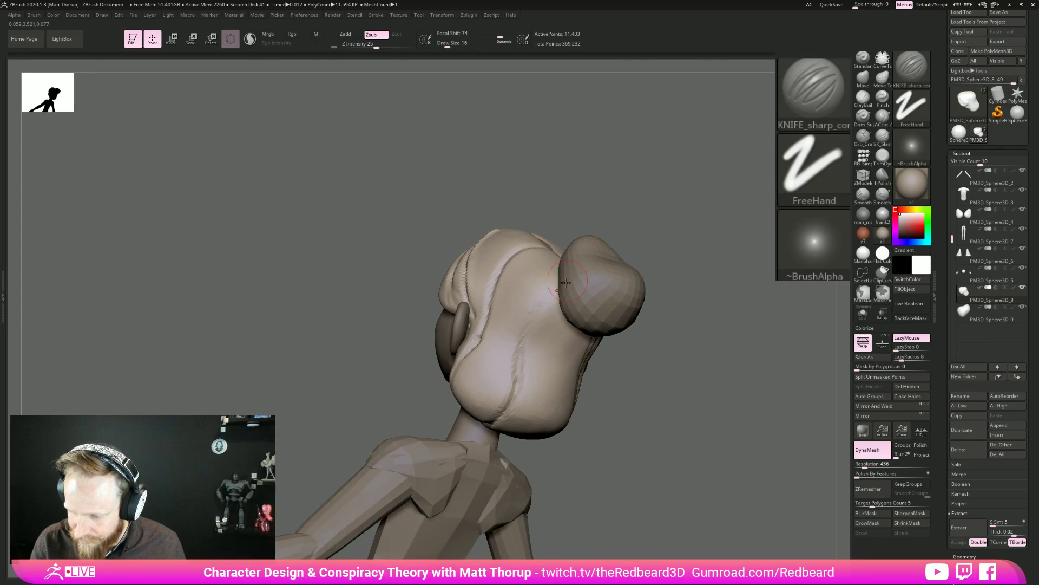
{"action": "mouse_move", "coordinate": [633, 397]}
{"action": "left_mouse_down"}
{"action": "mouse_move", "coordinate": [522, 429]}
{"action": "mouse_move", "coordinate": [513, 465]}
{"action": "left_mouse_up"}
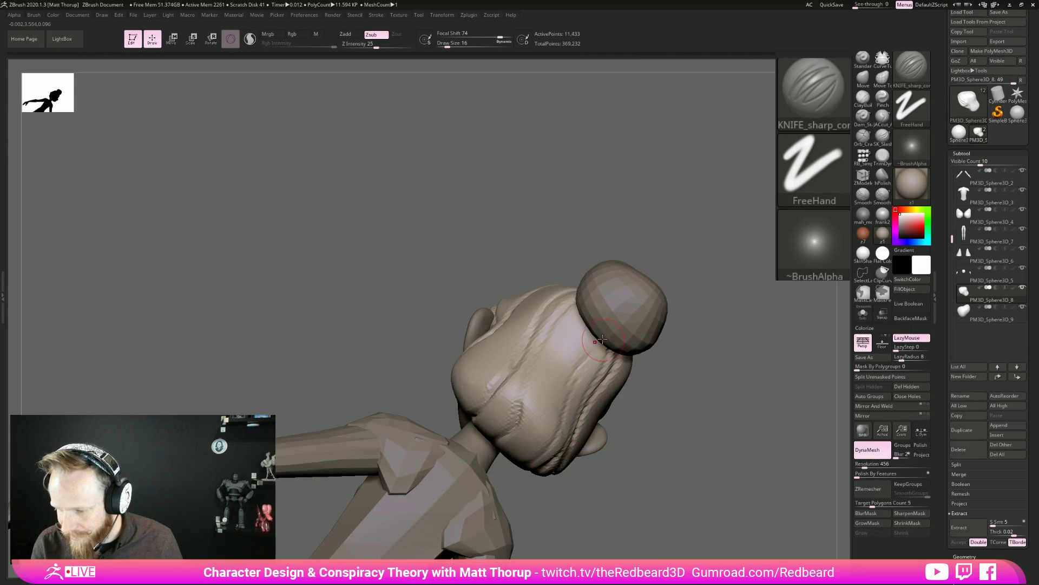
Carve strand grooves in the hair beside and below the bun, running toward the nape, at draw size 13.
{"action": "left_click_drag", "start_coordinate": [691, 413], "coordinate": [758, 433], "text": "shift"}
{"action": "key", "text": "s"}
{"action": "left_click_drag", "start_coordinate": [582, 333], "coordinate": [573, 350]}
{"action": "mouse_move", "coordinate": [658, 303]}
{"action": "left_mouse_down"}
{"action": "mouse_move", "coordinate": [708, 297]}
{"action": "mouse_move", "coordinate": [671, 306]}
{"action": "mouse_move", "coordinate": [691, 327]}
{"action": "mouse_move", "coordinate": [482, 343]}
{"action": "left_mouse_up"}
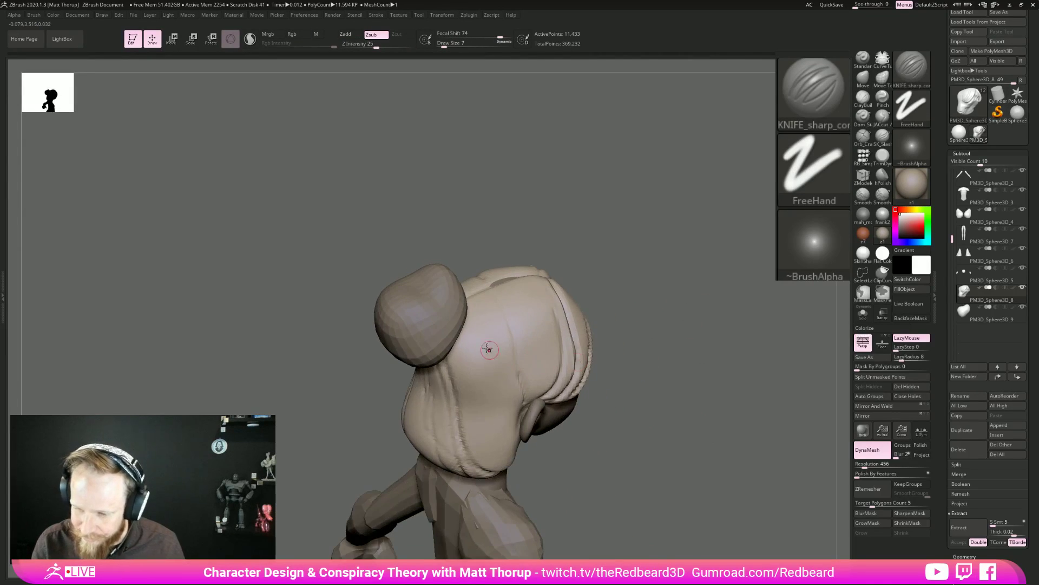
{"action": "left_click_drag", "start_coordinate": [503, 442], "coordinate": [504, 445]}
{"action": "key", "text": "bracketright"}
{"action": "mouse_move", "coordinate": [467, 339]}
{"action": "left_mouse_down"}
{"action": "mouse_move", "coordinate": [504, 444]}
{"action": "mouse_move", "coordinate": [495, 428]}
{"action": "left_mouse_up"}
Carve another strand groove down the side hair, from beside the bun to behind the ear.
{"action": "left_click_drag", "start_coordinate": [582, 410], "coordinate": [661, 358]}
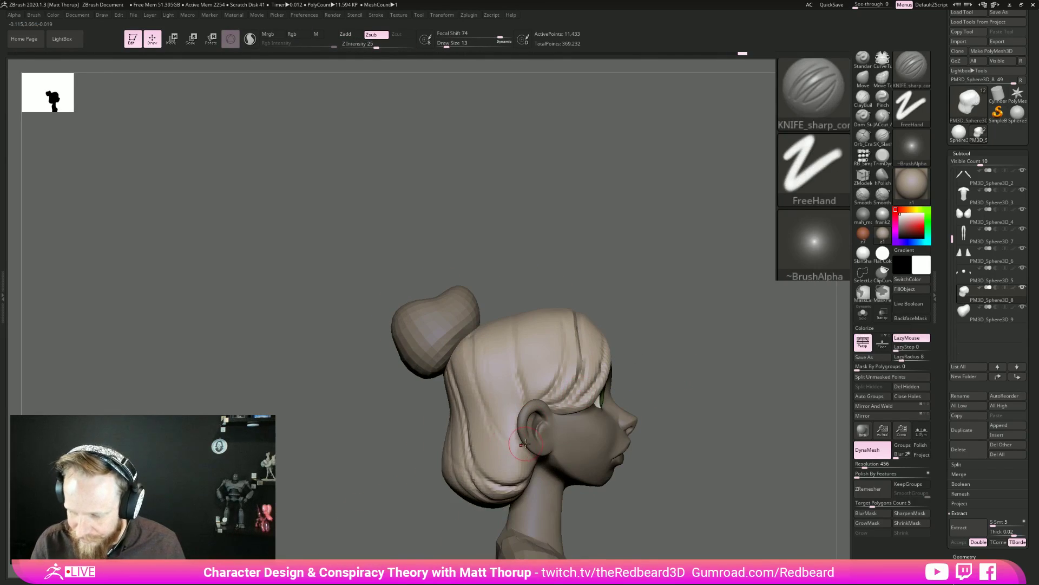
{"action": "left_click_drag", "start_coordinate": [492, 362], "coordinate": [509, 433]}
{"action": "left_click_drag", "start_coordinate": [720, 308], "coordinate": [658, 316]}
{"action": "mouse_move", "coordinate": [657, 316]}
{"action": "left_mouse_down", "text": "alt"}
{"action": "mouse_move", "coordinate": [698, 415]}
{"action": "mouse_move", "coordinate": [639, 450]}
{"action": "mouse_move", "coordinate": [666, 455]}
{"action": "mouse_move", "coordinate": [615, 464]}
{"action": "mouse_move", "coordinate": [589, 353]}
{"action": "mouse_move", "coordinate": [697, 447]}
{"action": "left_mouse_up", "text": "alt"}
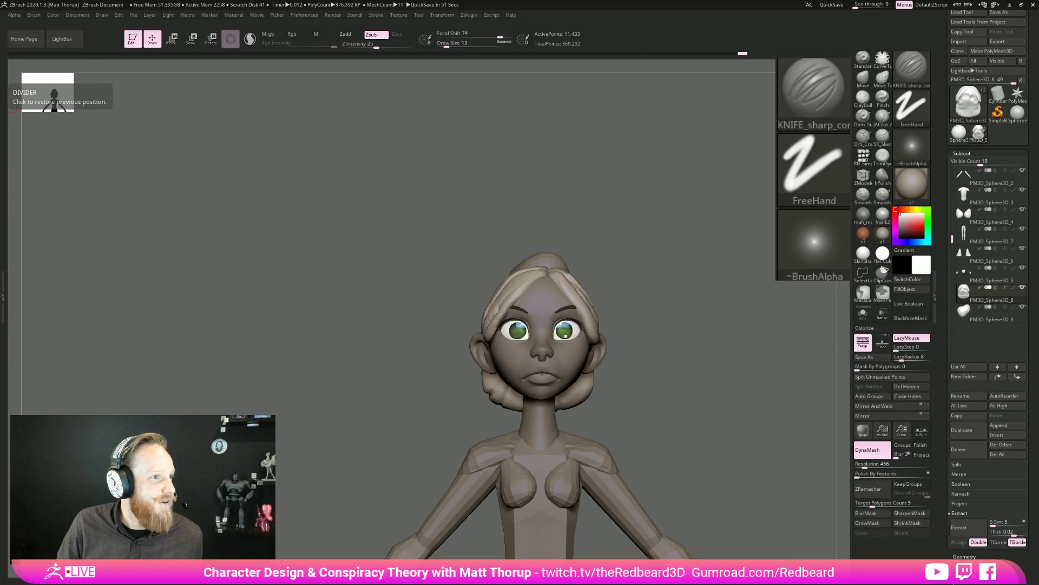
Bring up the reference illustration and switch to the browser to find the artist's profile on instagram.com by searching "gui".
{"action": "right_click_drag", "start_coordinate": [0, 238], "coordinate": [185, 111]}
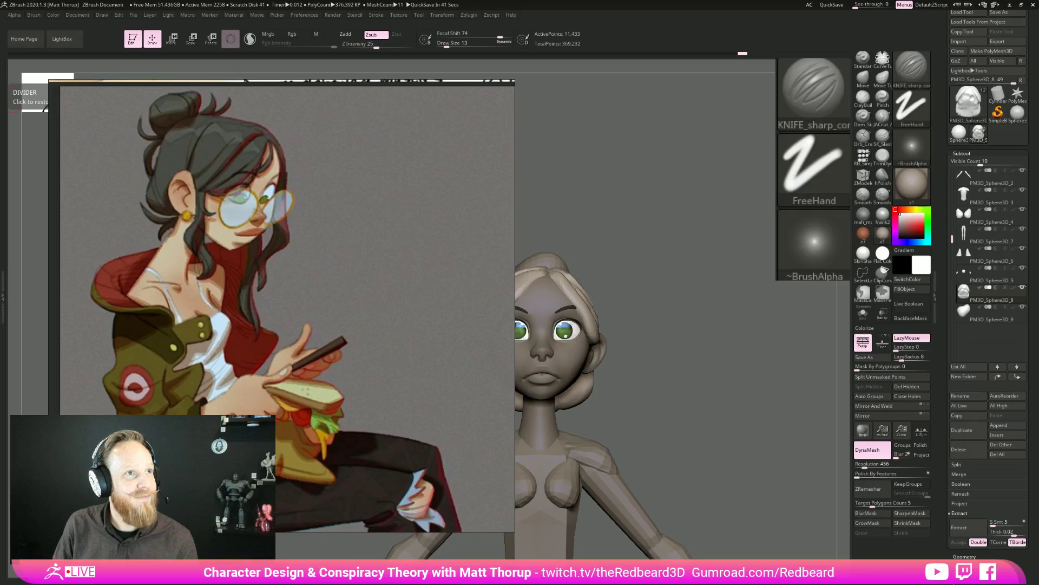
{"action": "left_click_drag", "start_coordinate": [0, 0], "coordinate": [739, 43]}
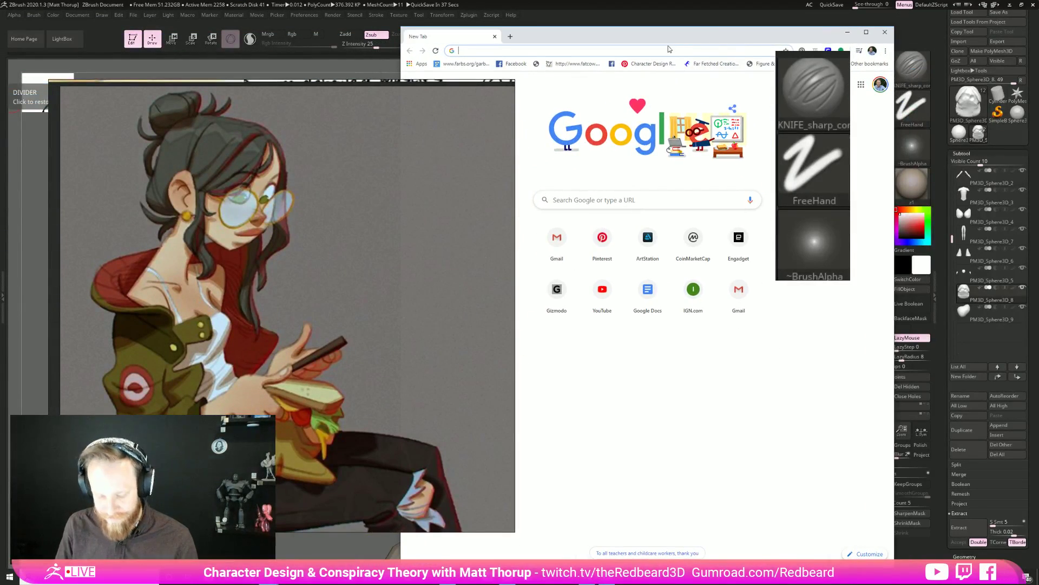
{"action": "type", "text": "instagram.com"}
{"action": "key", "text": "Return"}
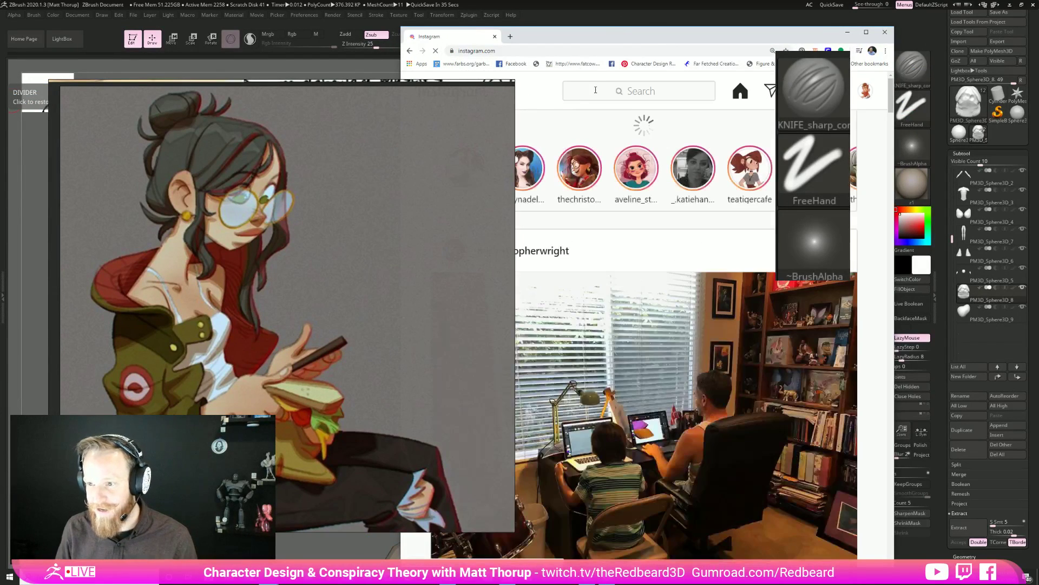
{"action": "type", "text": "gui"}
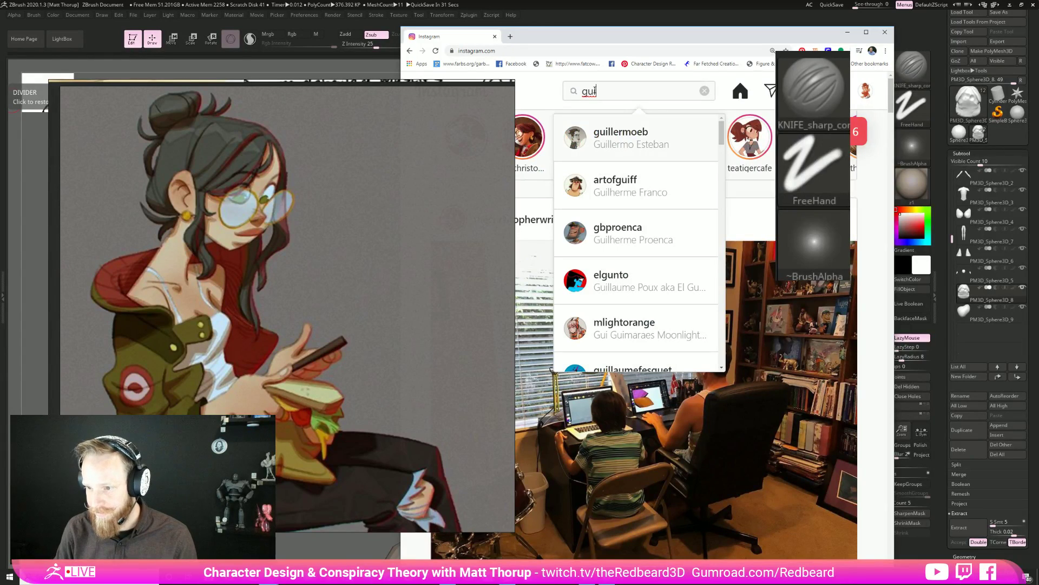
{"action": "left_click", "coordinate": [619, 146]}
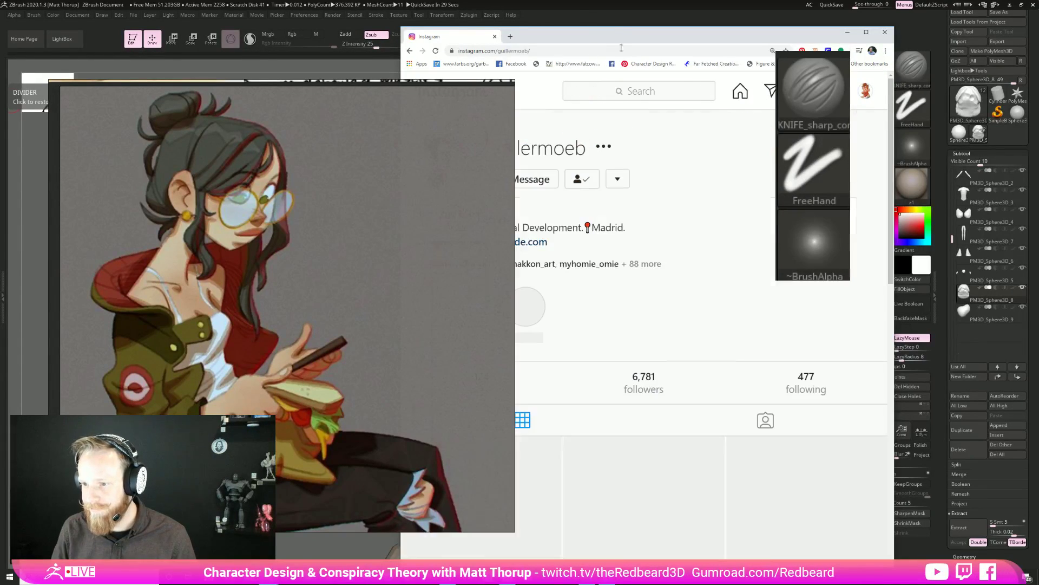
Browse the artist's Instagram posts and return to ZBrush, putting away the browser and the reference illustration.
{"action": "left_click_drag", "start_coordinate": [615, 37], "coordinate": [679, 18]}
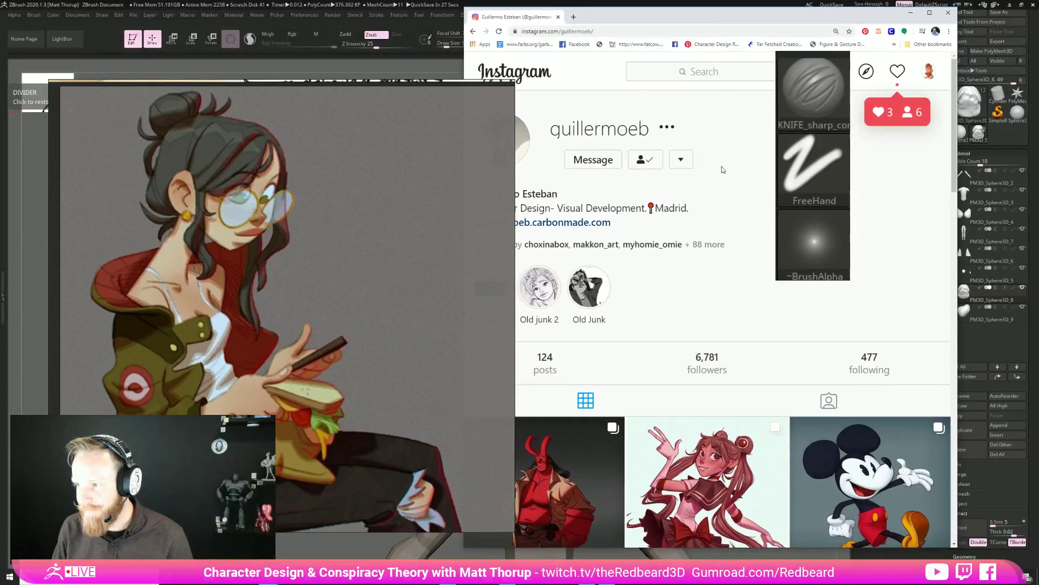
{"action": "scroll", "coordinate": [721, 169], "scroll_direction": "down", "scroll_amount": 5}
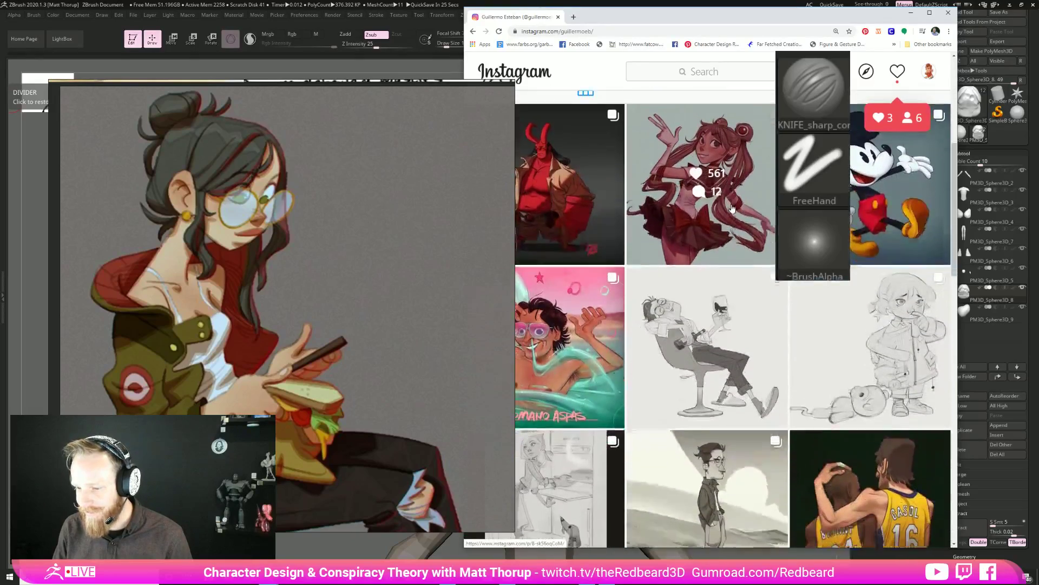
{"action": "scroll", "coordinate": [732, 209], "scroll_direction": "down", "scroll_amount": 5}
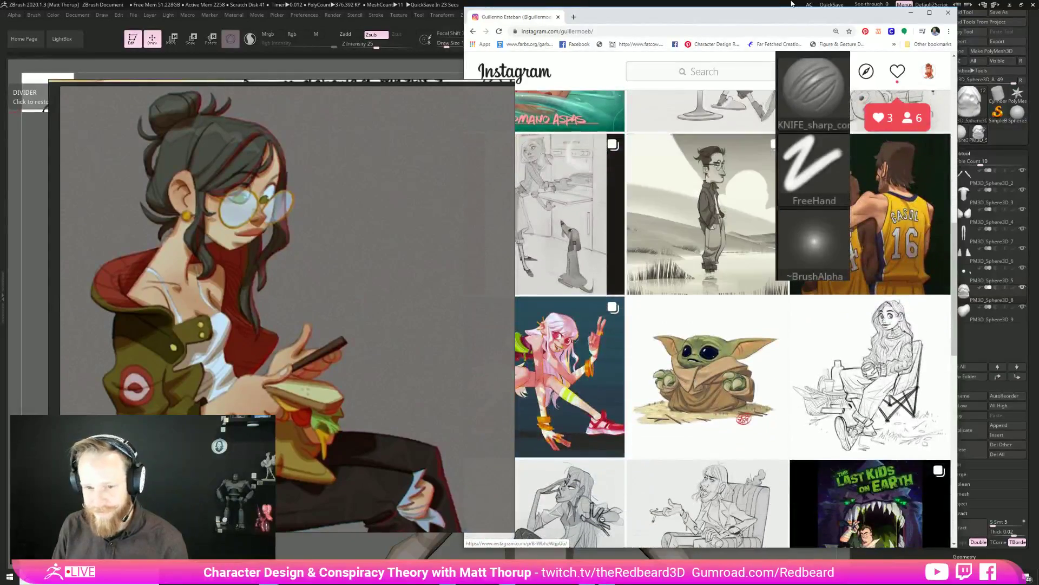
{"action": "left_click", "coordinate": [944, 15]}
{"action": "right_click_drag", "start_coordinate": [345, 101], "coordinate": [0, 77]}
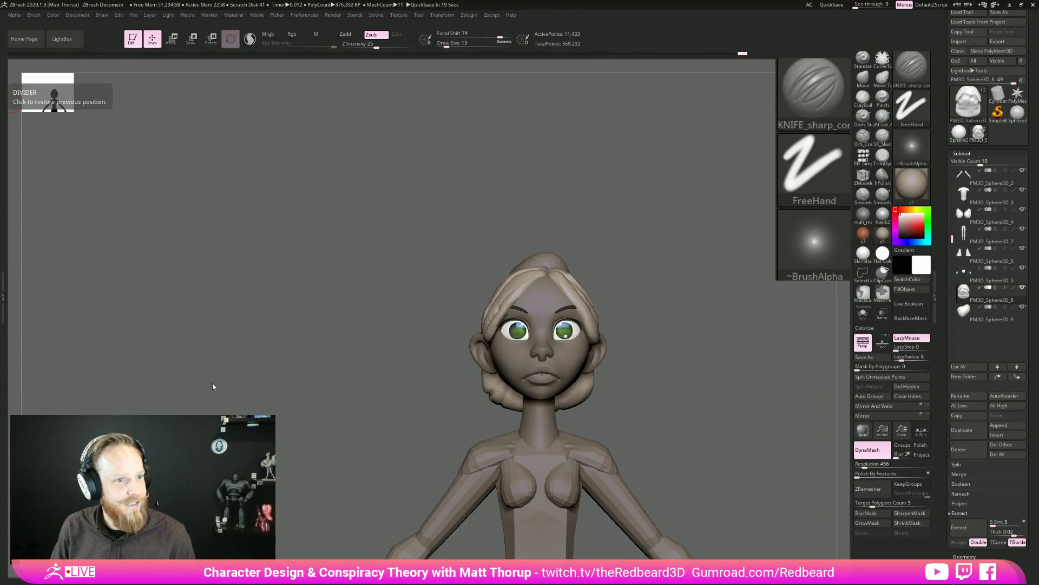
Save the character tool to a file.
{"action": "mouse_move", "coordinate": [295, 317]}
{"action": "left_mouse_down"}
{"action": "mouse_move", "coordinate": [301, 326]}
{"action": "mouse_move", "coordinate": [274, 325]}
{"action": "mouse_move", "coordinate": [286, 331]}
{"action": "left_mouse_up"}
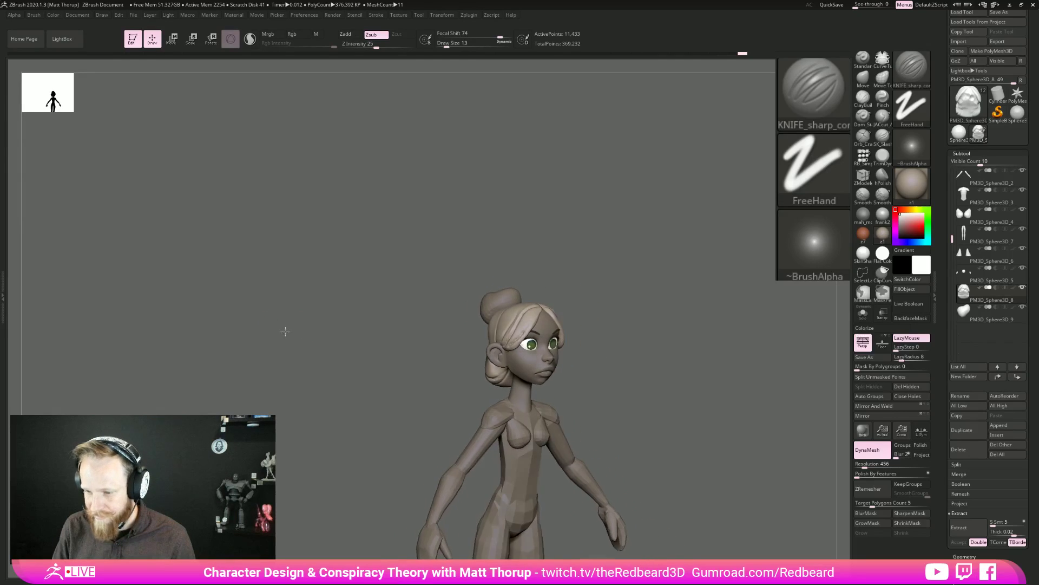
{"action": "left_click_drag", "start_coordinate": [638, 372], "coordinate": [615, 382], "text": "alt"}
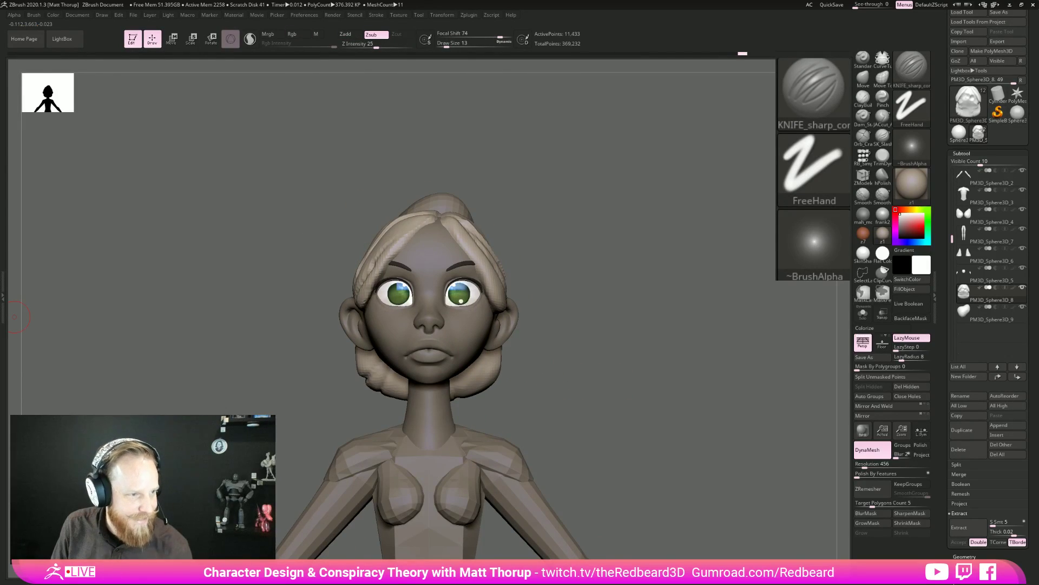
{"action": "left_click_drag", "start_coordinate": [629, 314], "coordinate": [627, 325]}
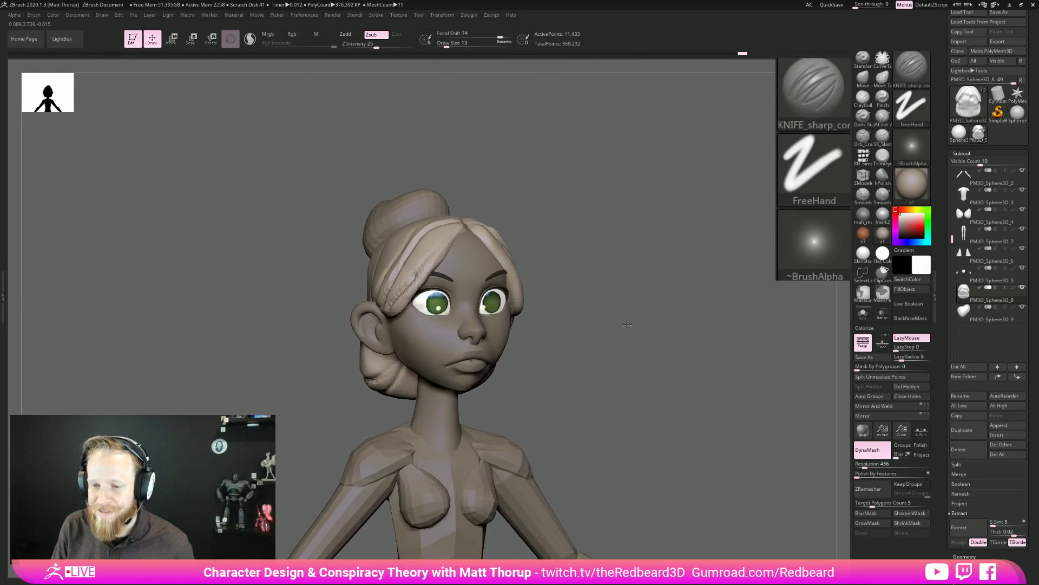
{"action": "scroll", "coordinate": [1031, 22], "scroll_direction": "up", "scroll_amount": 1}
{"action": "left_click", "coordinate": [1007, 28]}
{"action": "left_click", "coordinate": [733, 482]}
{"action": "left_click", "coordinate": [571, 291]}
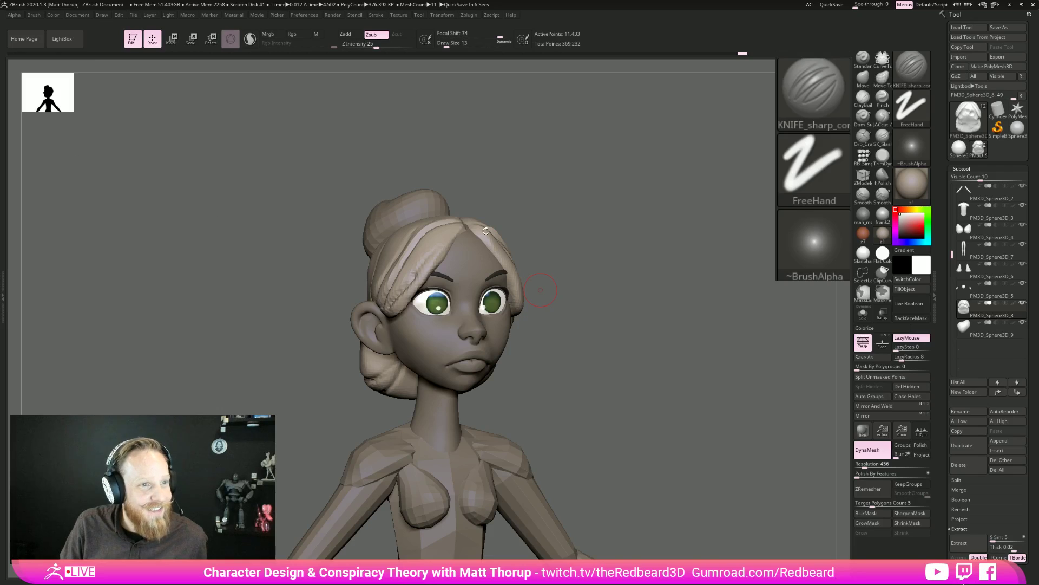
{"action": "left_click_drag", "start_coordinate": [563, 187], "coordinate": [505, 224]}
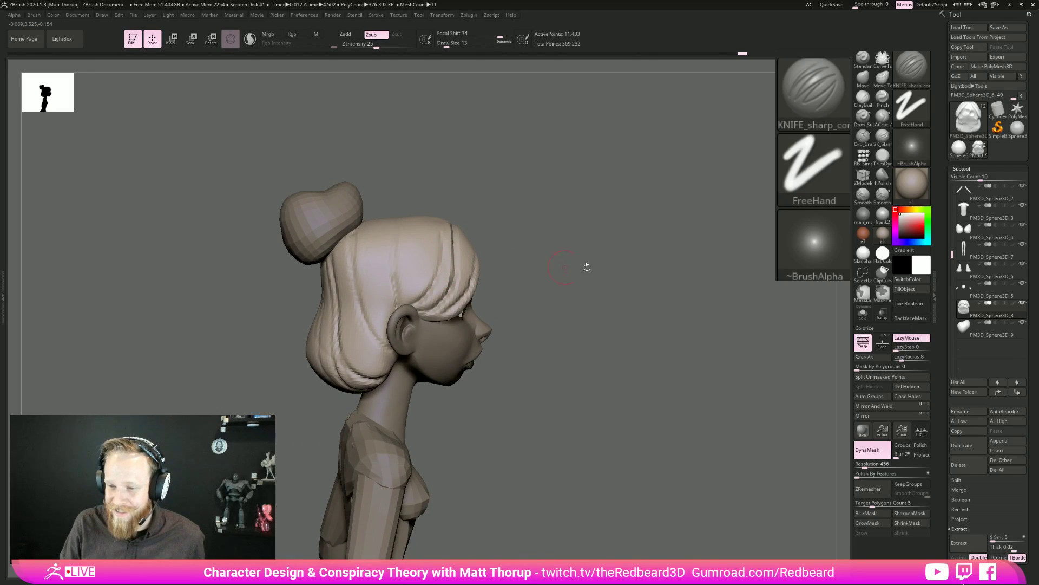
{"action": "left_click_drag", "start_coordinate": [577, 265], "coordinate": [536, 261]}
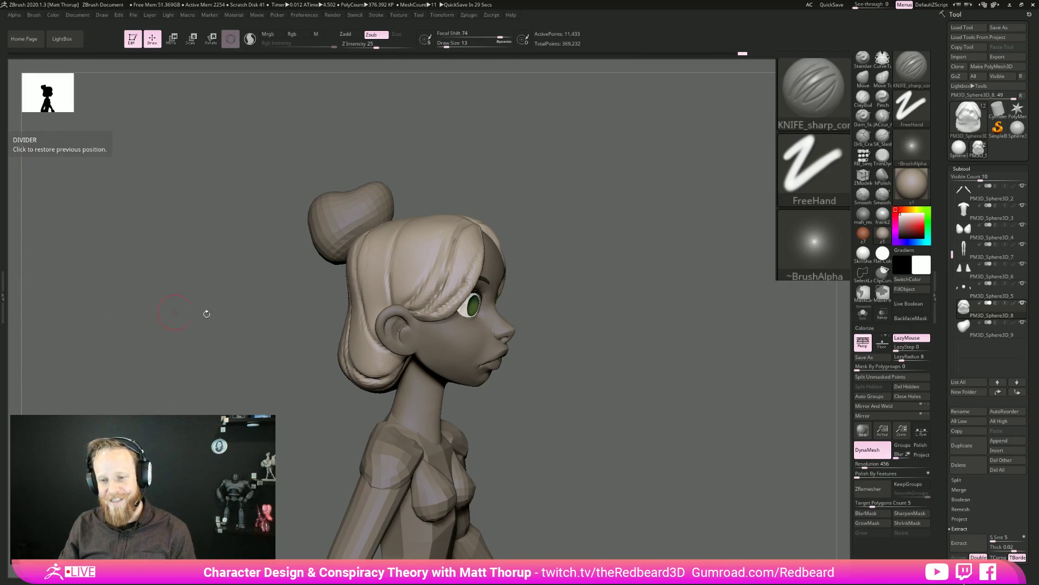
{"action": "left_click_drag", "start_coordinate": [585, 239], "coordinate": [561, 274]}
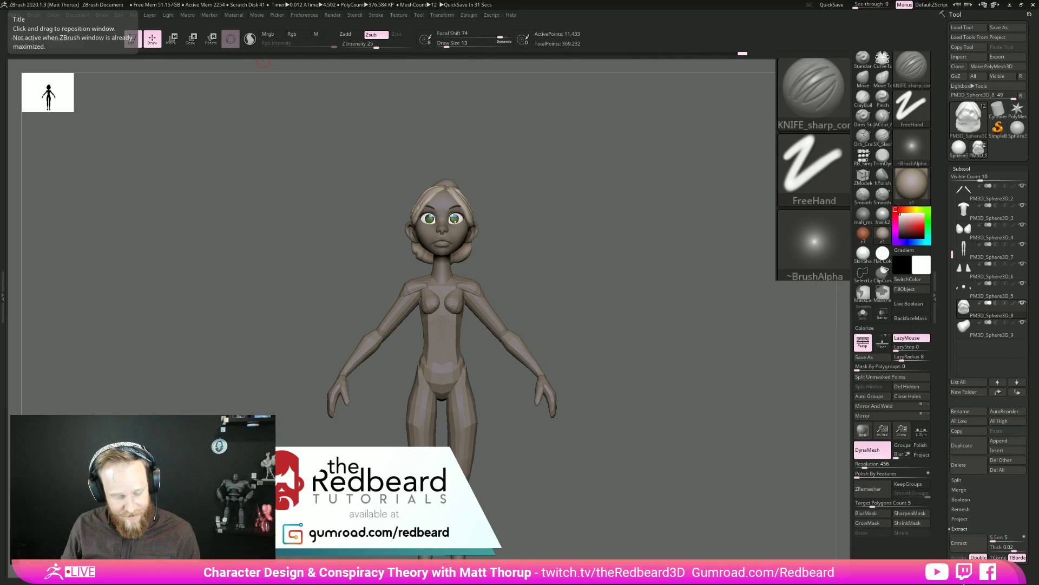
Switch to the browser and look through the artwork posted on the the_redbeard Instagram profile.
{"action": "left_click_drag", "start_coordinate": [0, 87], "coordinate": [611, 31]}
{"action": "scroll", "coordinate": [473, 247], "scroll_direction": "down", "scroll_amount": 1}
{"action": "scroll", "coordinate": [473, 248], "scroll_direction": "down", "scroll_amount": 3}
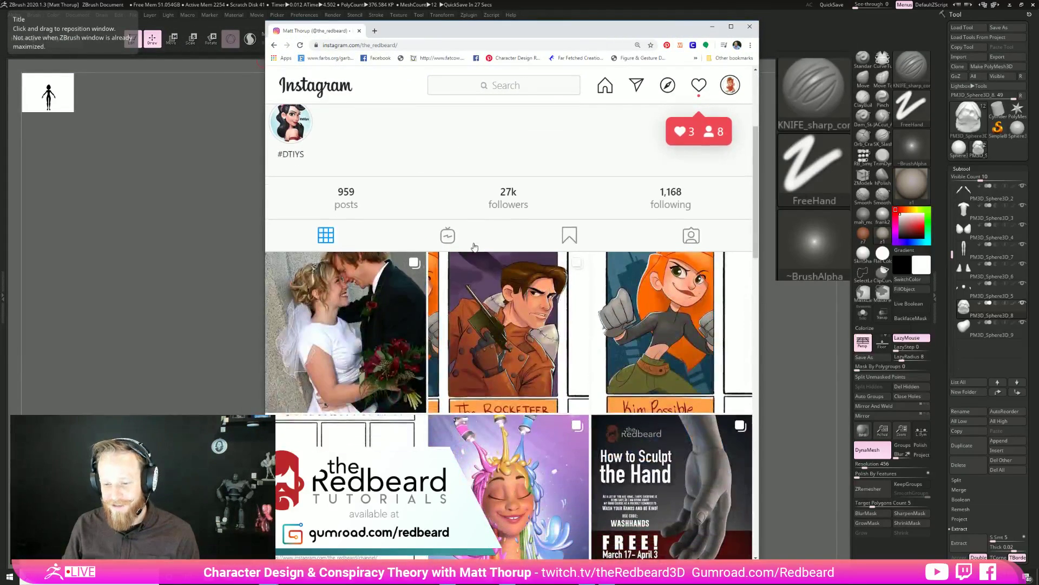
{"action": "scroll", "coordinate": [592, 348], "scroll_direction": "down", "scroll_amount": 1}
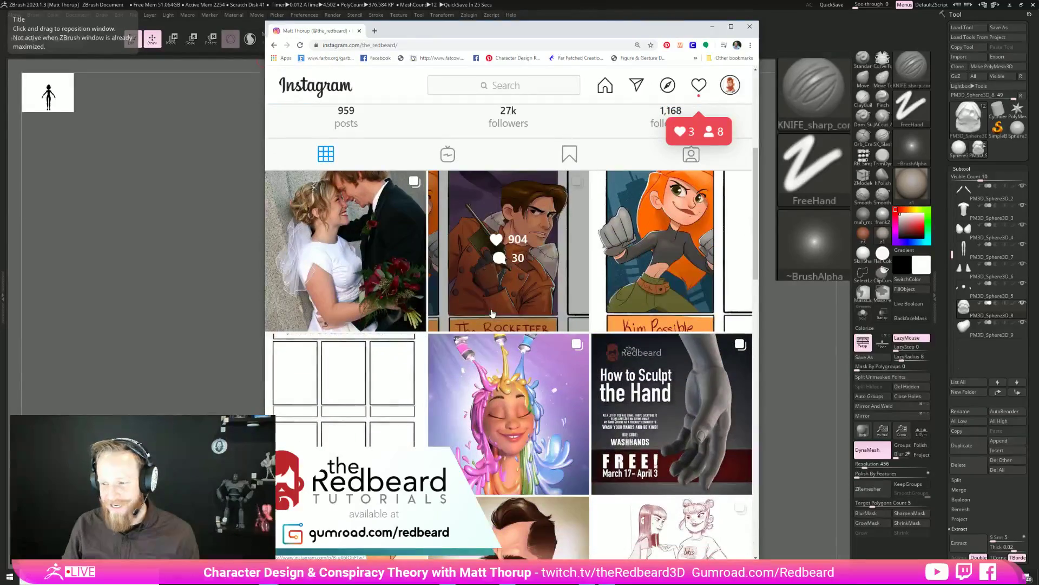
{"action": "scroll", "coordinate": [596, 249], "scroll_direction": "down", "scroll_amount": 3}
{"action": "scroll", "coordinate": [600, 149], "scroll_direction": "down", "scroll_amount": 3}
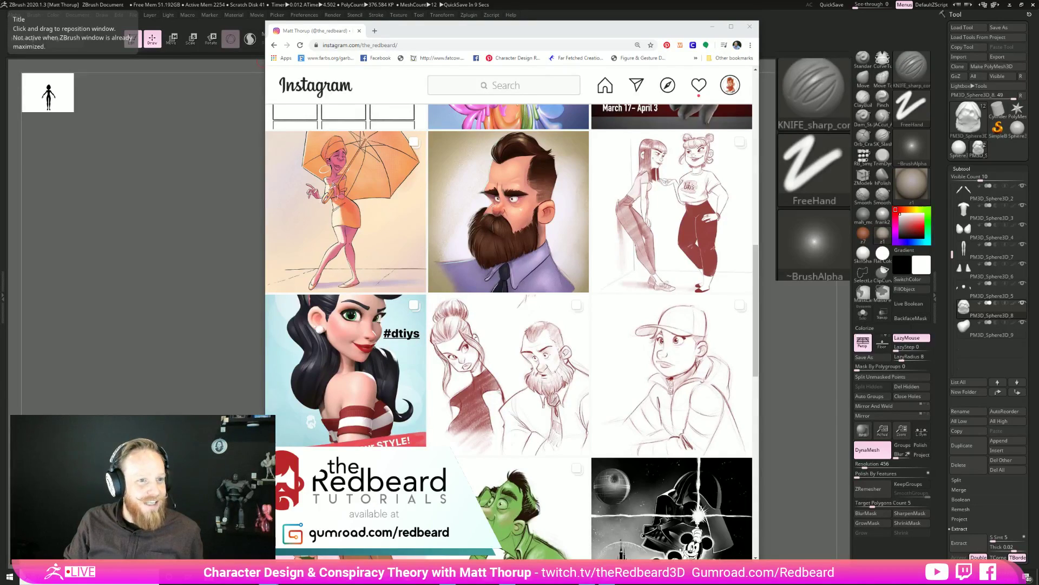
Open artstation.com in a new browser tab and sign in to the account.
{"action": "left_click", "coordinate": [374, 31]}
{"action": "type", "text": "art"}
{"action": "key", "text": "Return"}
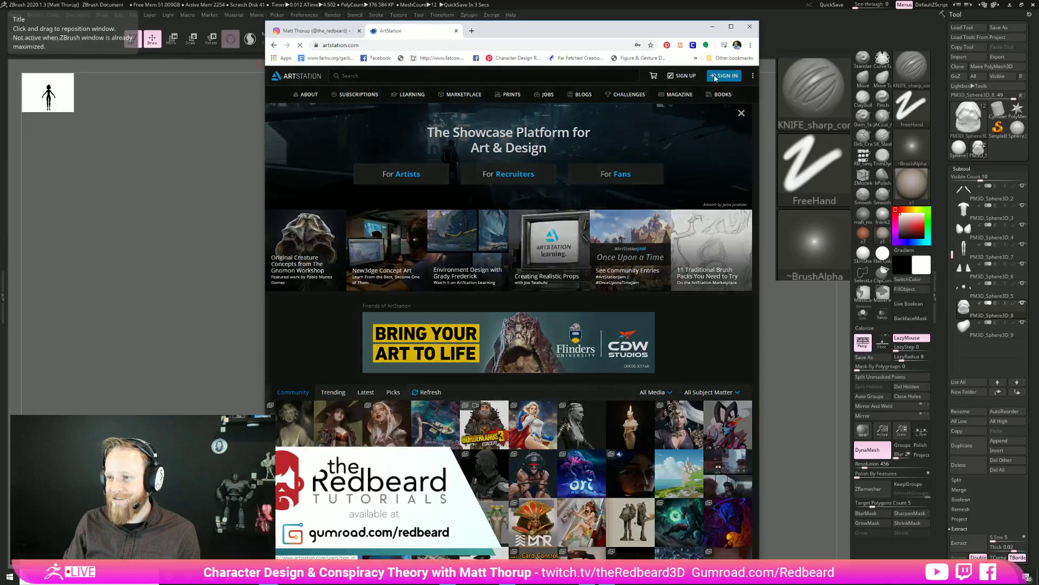
{"action": "left_click", "coordinate": [720, 76]}
{"action": "left_click", "coordinate": [410, 186]}
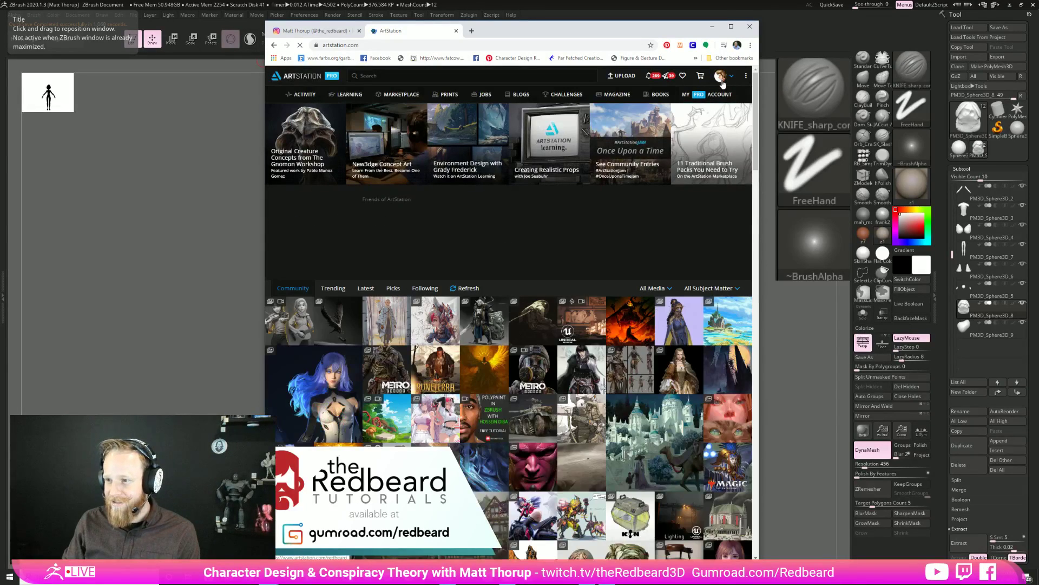
View the signed-in account's ArtStation portfolio page and close the browser to return to ZBrush.
{"action": "mouse_move", "coordinate": [722, 82]}
{"action": "left_click", "coordinate": [701, 106]}
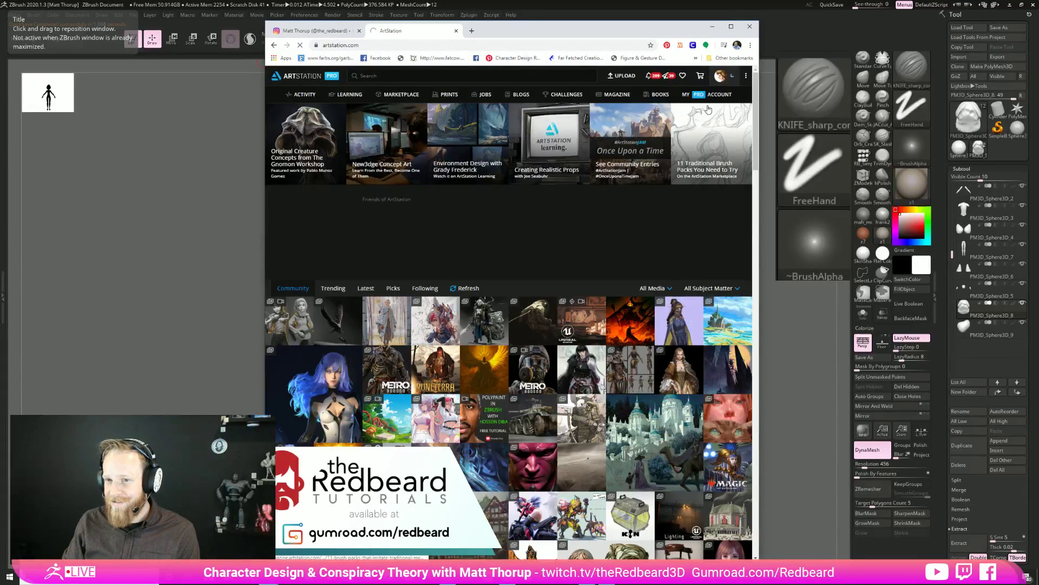
{"action": "left_click", "coordinate": [484, 44]}
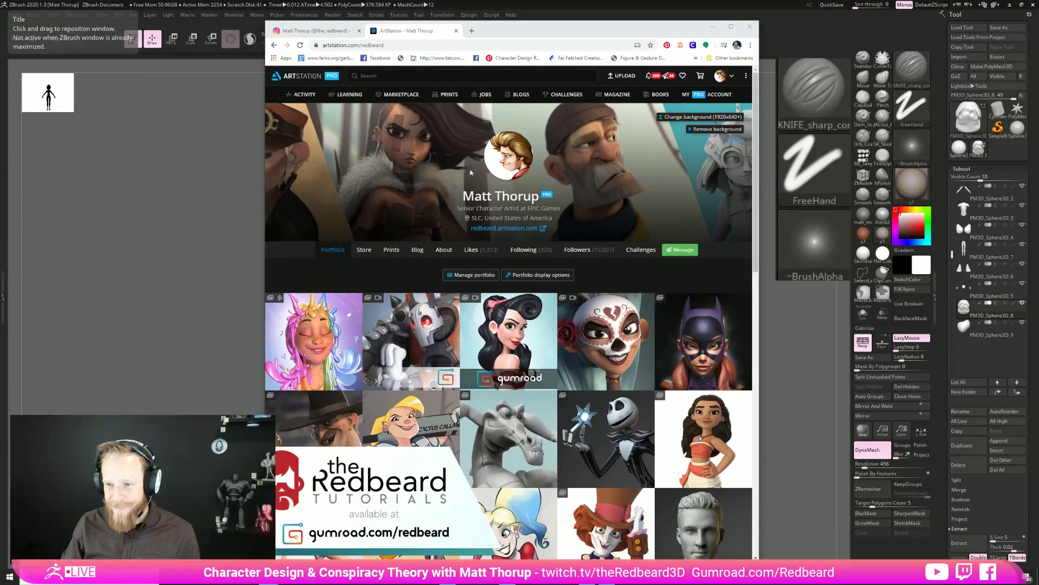
{"action": "left_click", "coordinate": [457, 32]}
{"action": "left_click", "coordinate": [750, 26]}
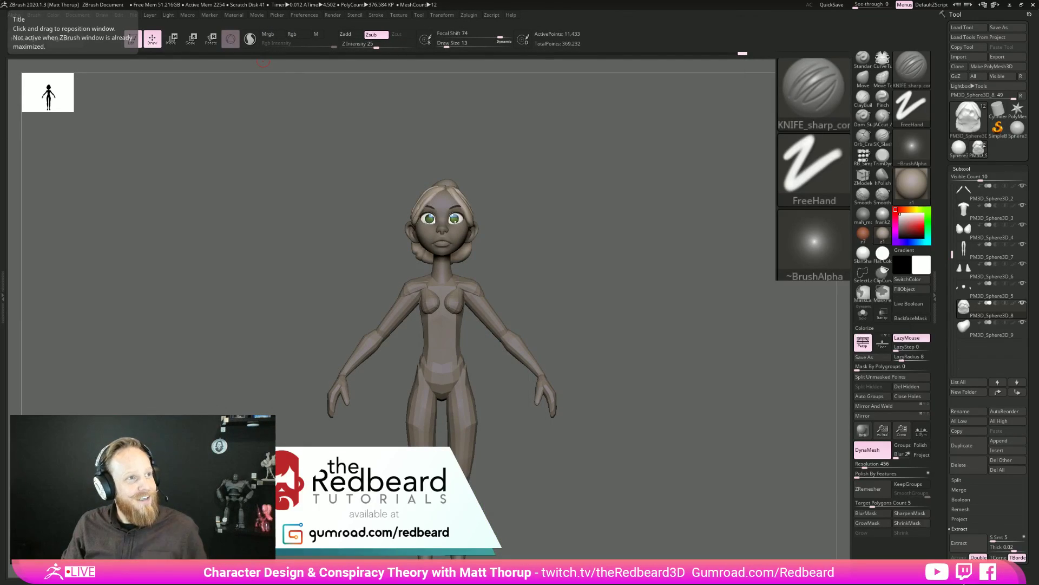